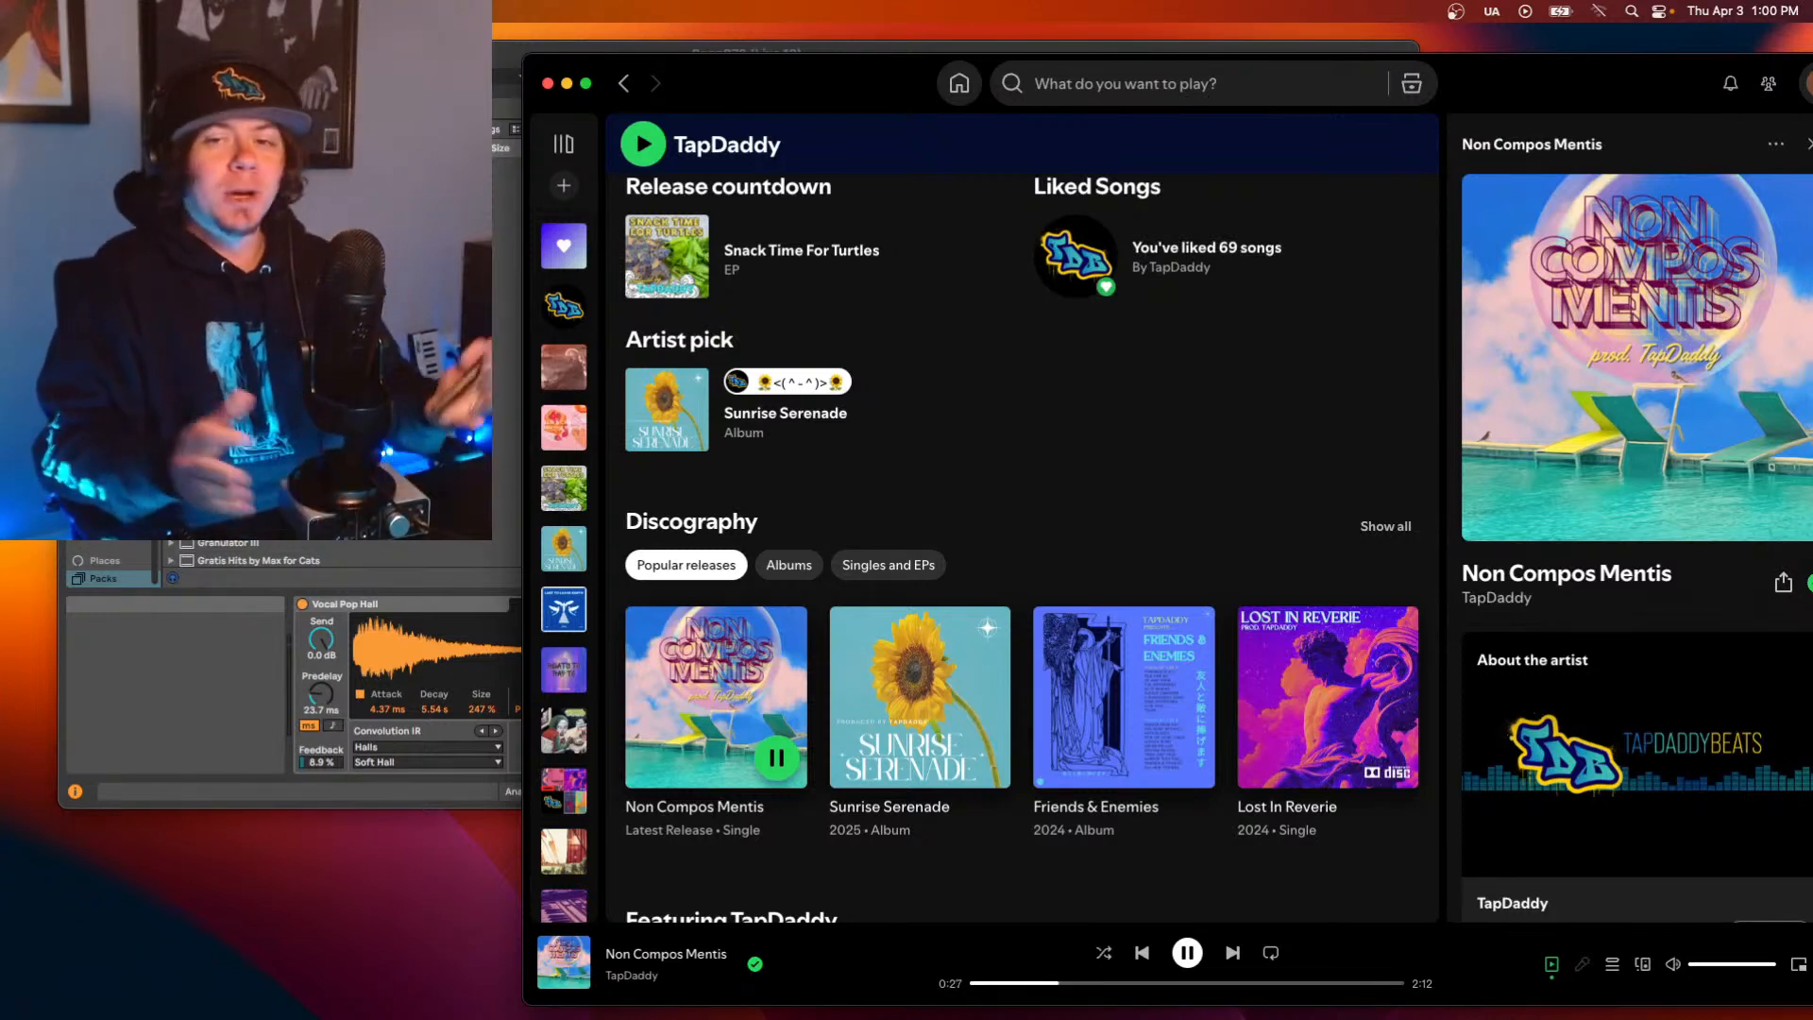
Look through the TapDaddy artist page, examining the popular songs, release countdown, artist pick and discography.
{"action": "scroll", "coordinate": [963, 478], "scroll_direction": "up", "scroll_amount": 8}
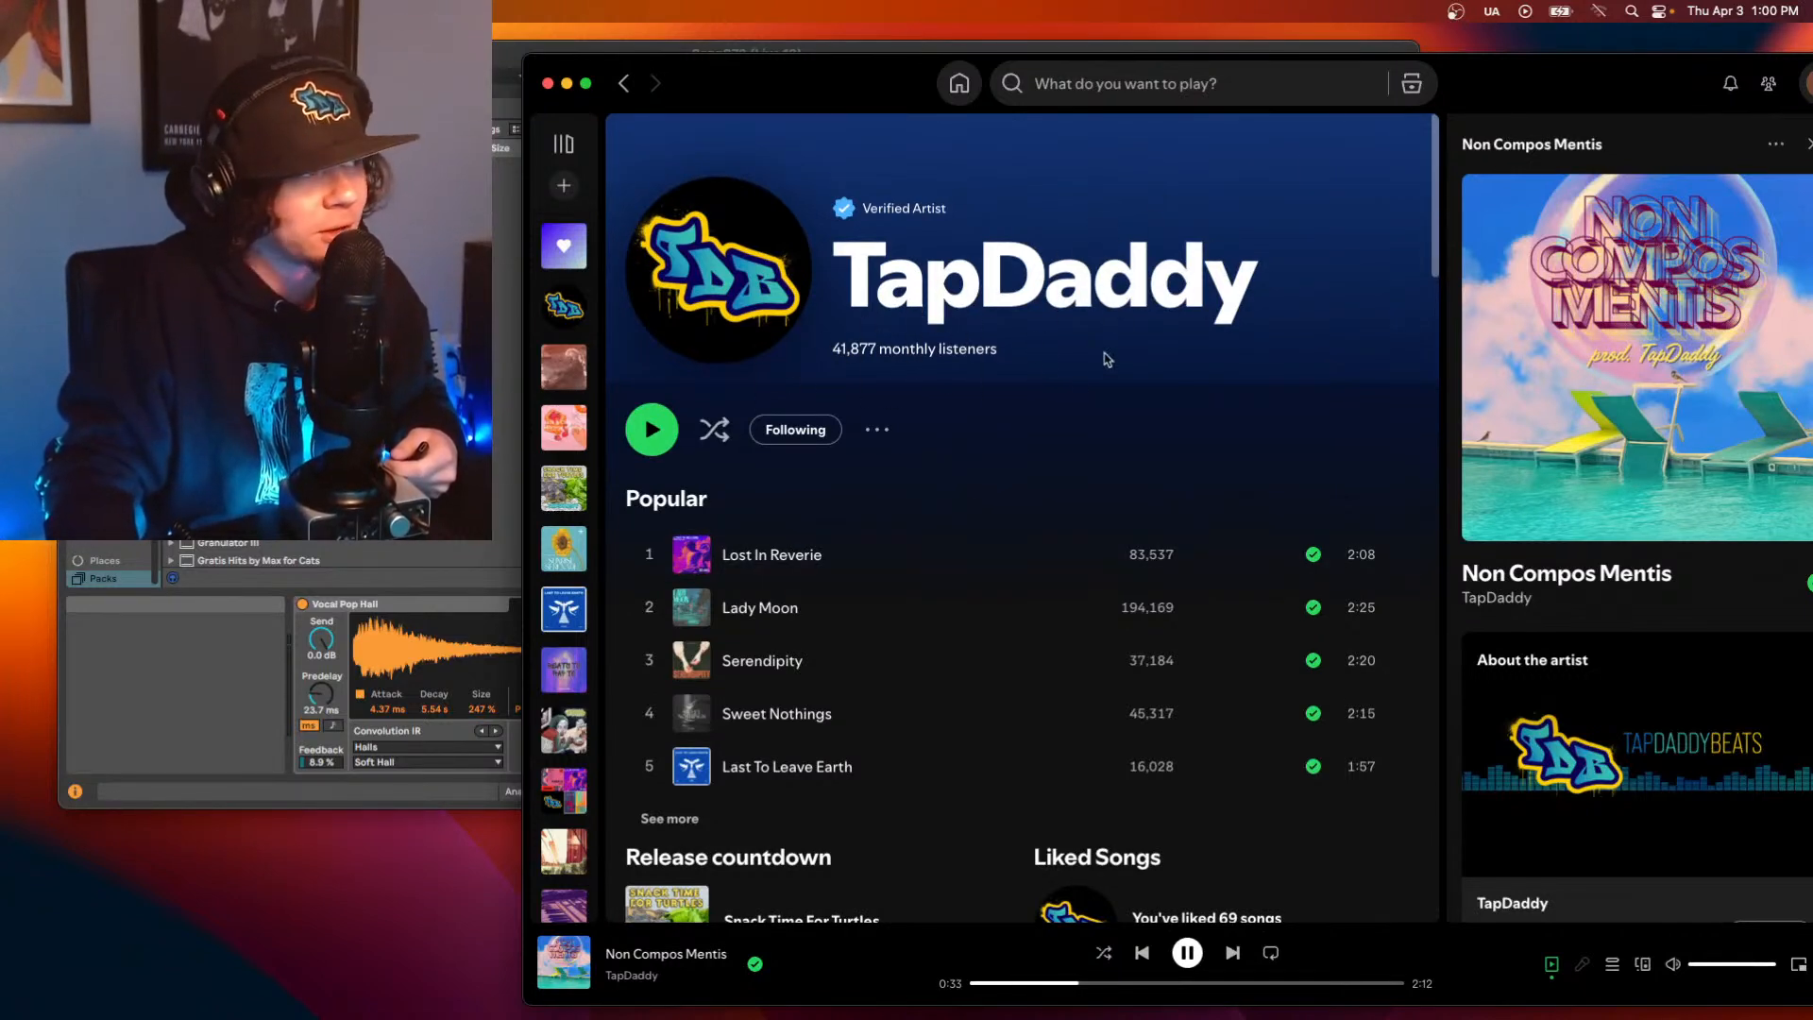
{"action": "scroll", "coordinate": [1186, 457], "scroll_direction": "down", "scroll_amount": 5}
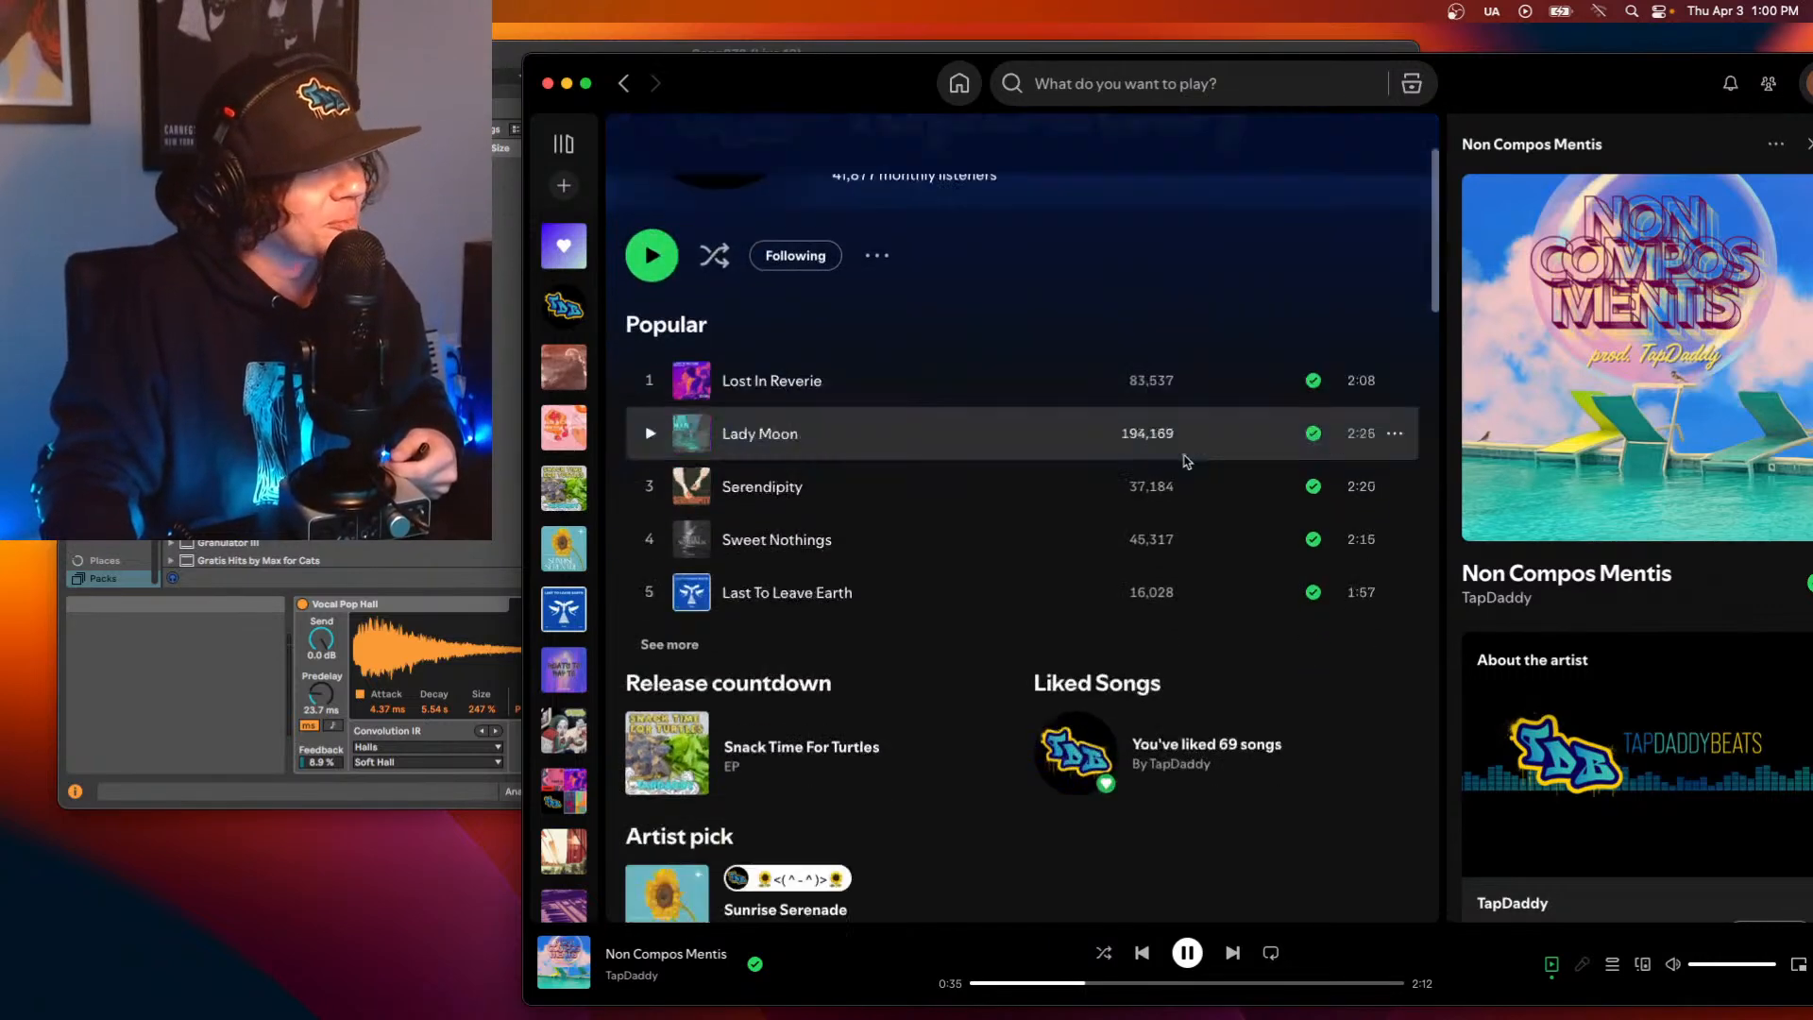
{"action": "scroll", "coordinate": [859, 737], "scroll_direction": "down", "scroll_amount": 1}
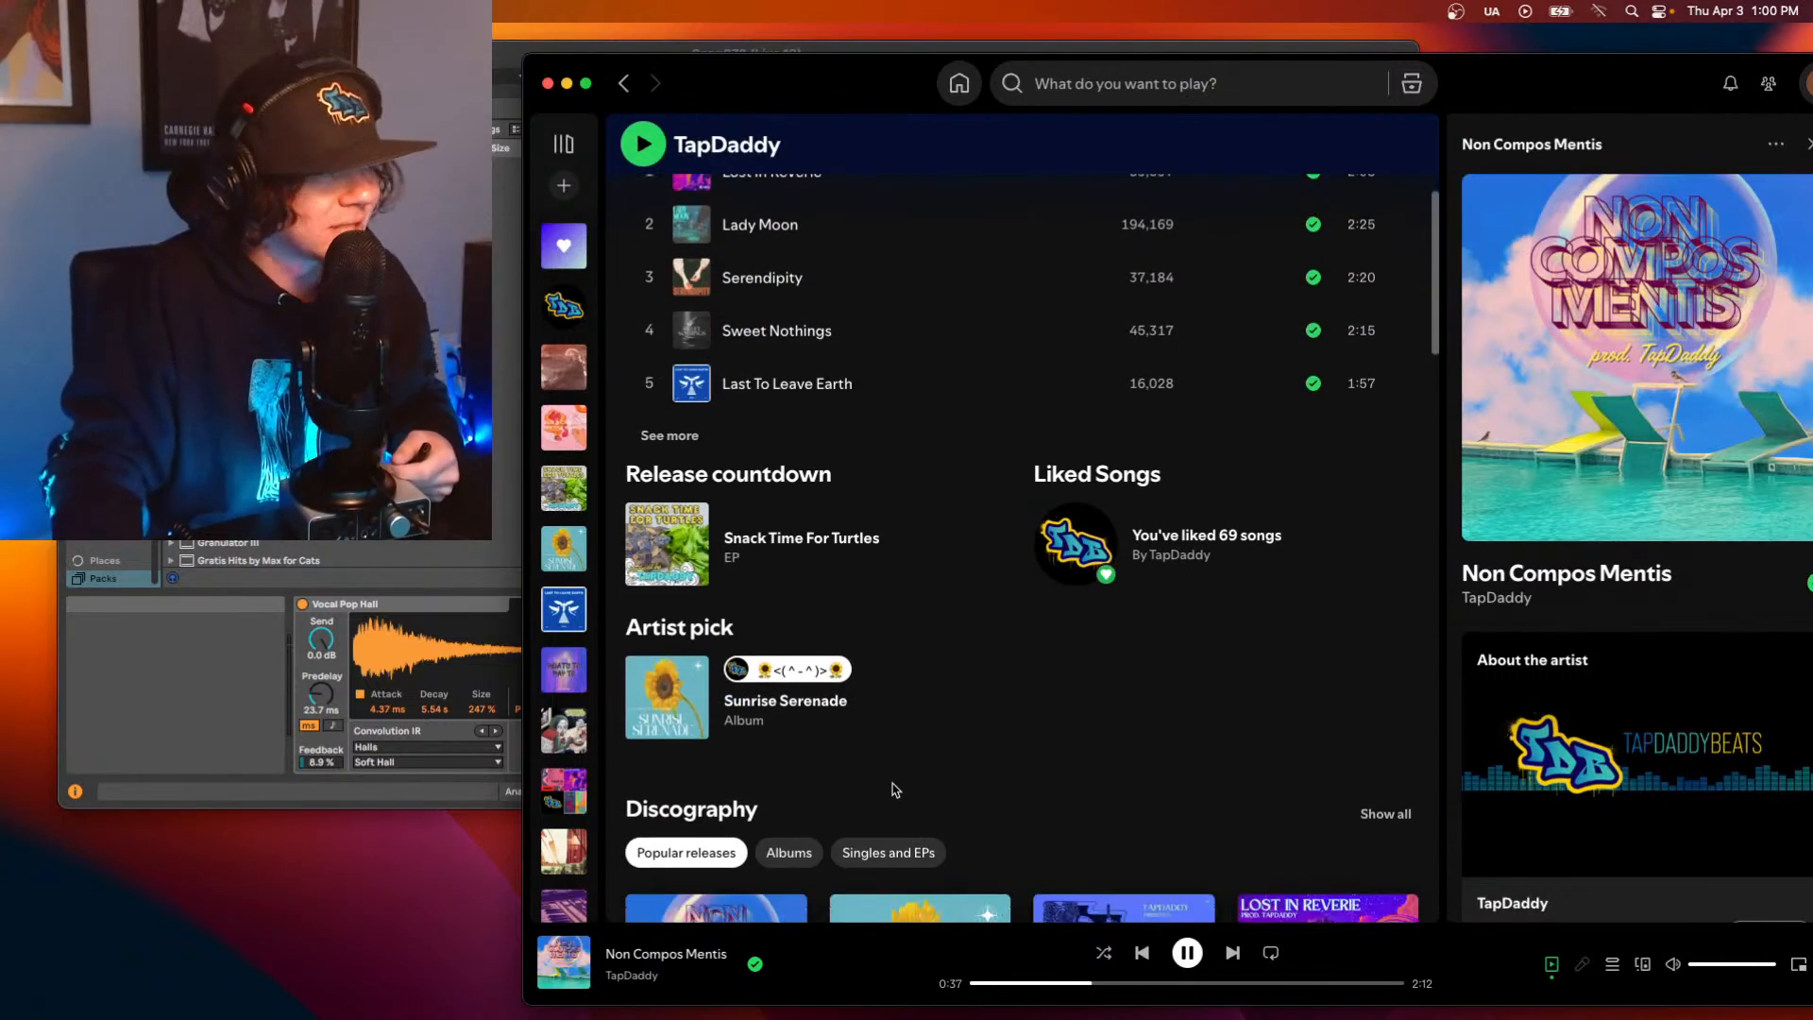
{"action": "scroll", "coordinate": [1020, 566], "scroll_direction": "down", "scroll_amount": 4}
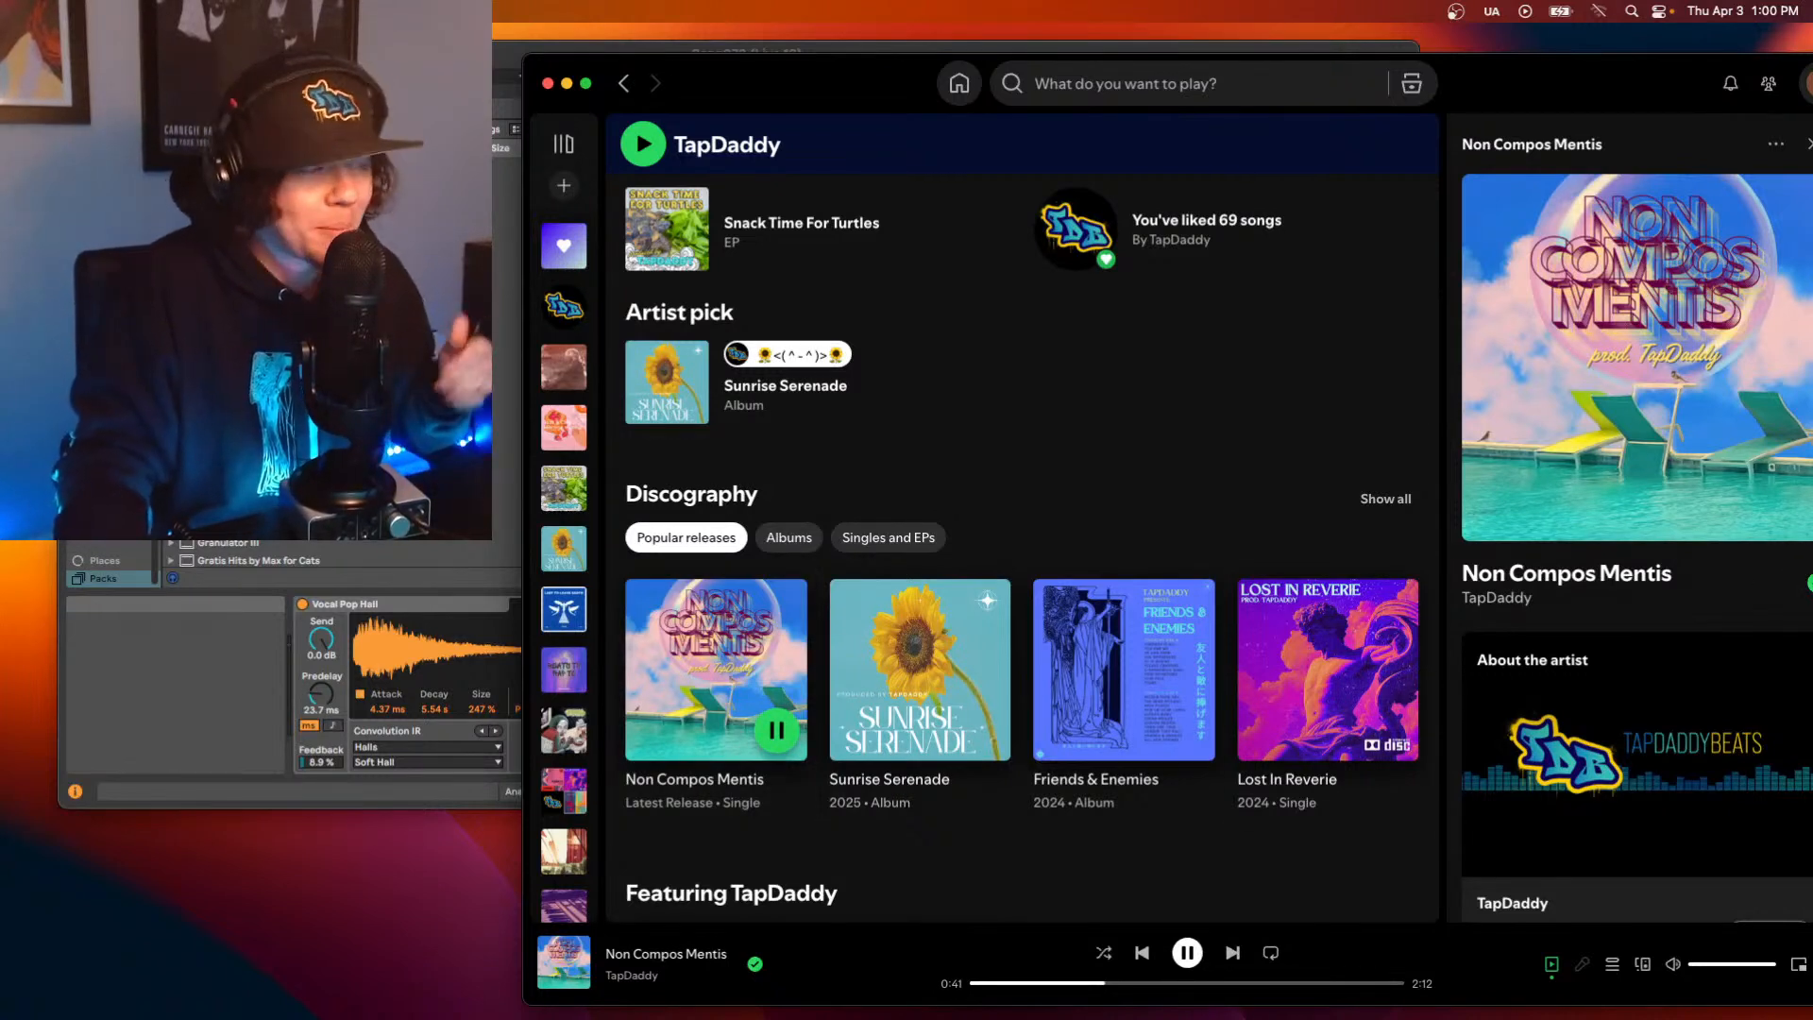
{"action": "scroll", "coordinate": [963, 736], "scroll_direction": "up", "scroll_amount": 1}
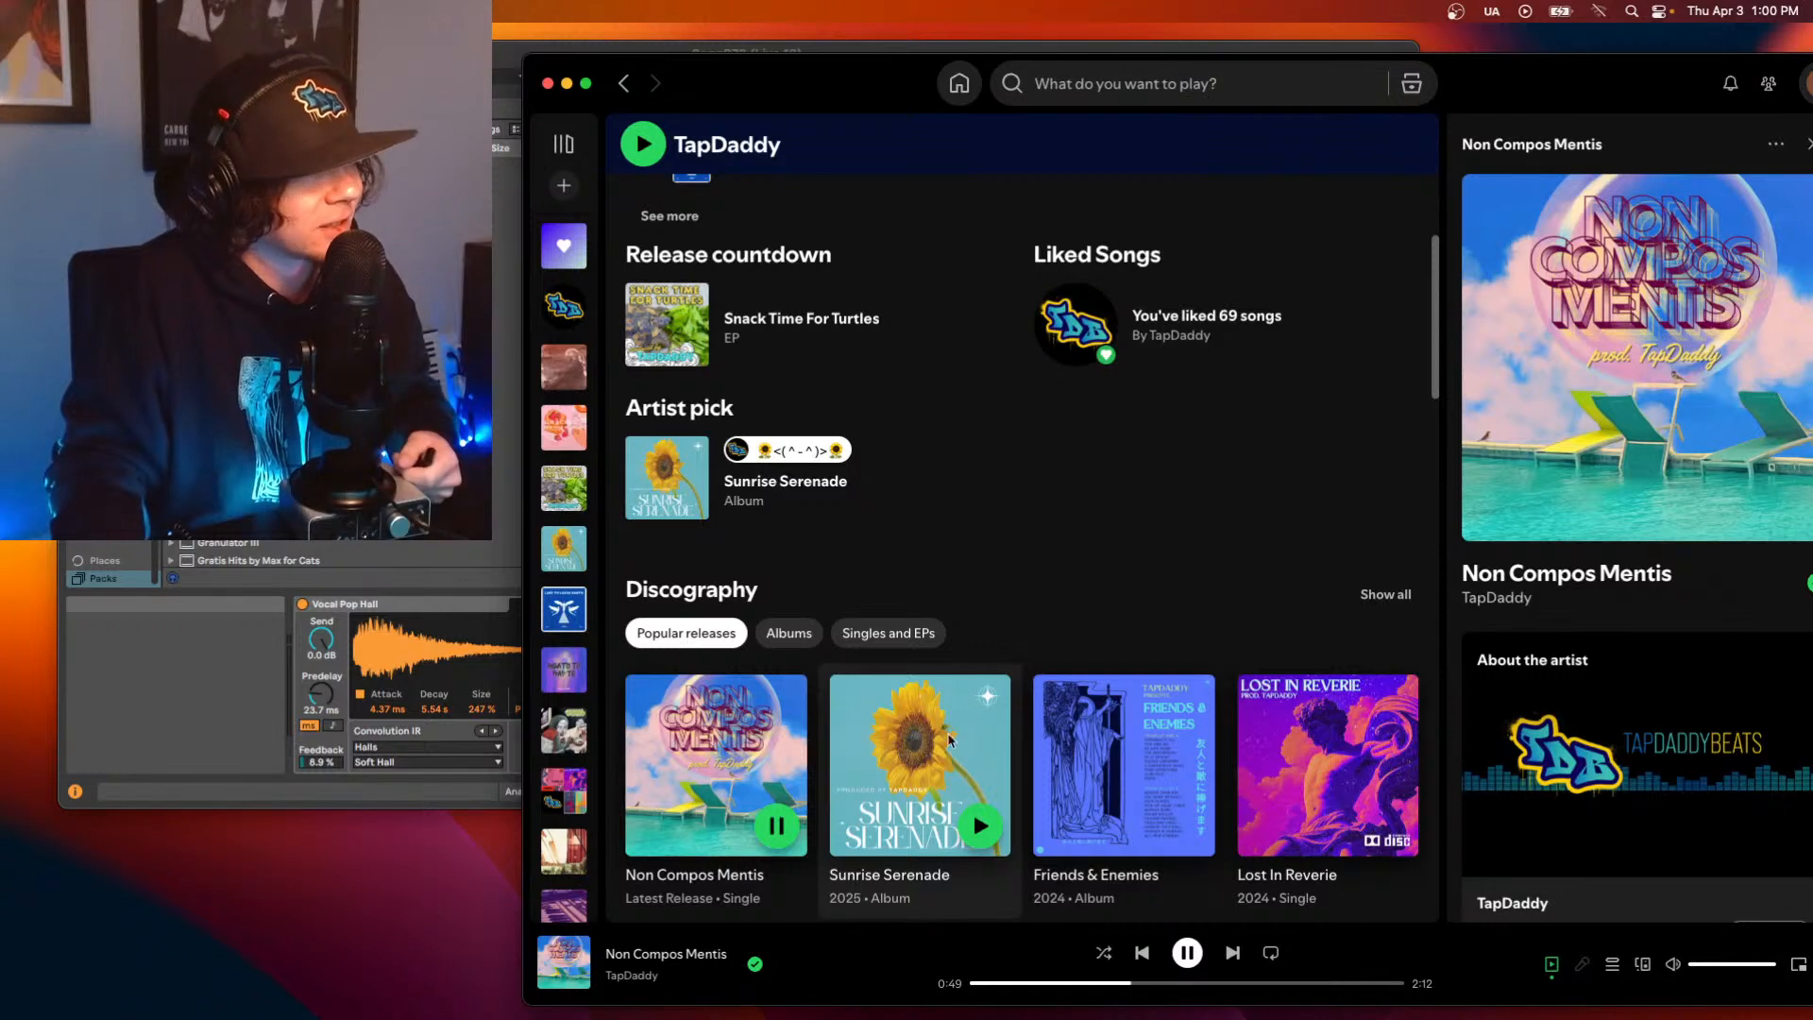
{"action": "scroll", "coordinate": [877, 730], "scroll_direction": "up", "scroll_amount": 2}
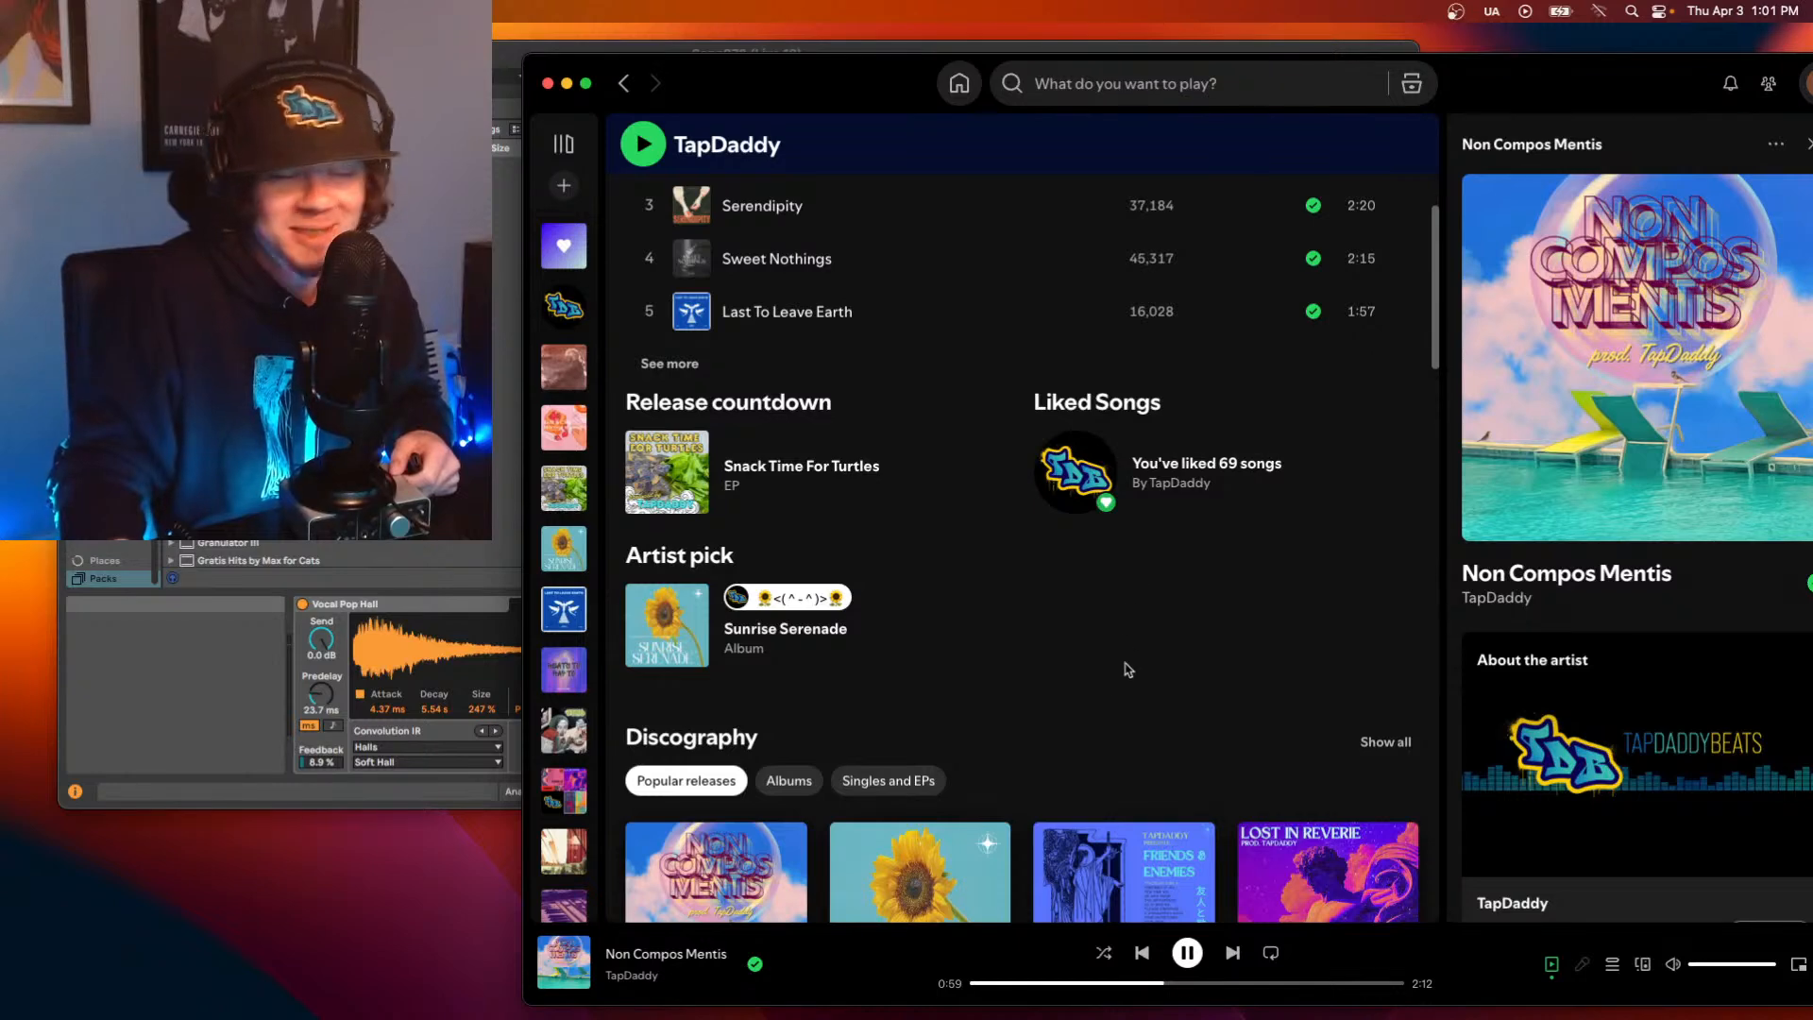
{"action": "scroll", "coordinate": [923, 713], "scroll_direction": "down", "scroll_amount": 3}
{"action": "scroll", "coordinate": [897, 652], "scroll_direction": "up", "scroll_amount": 3}
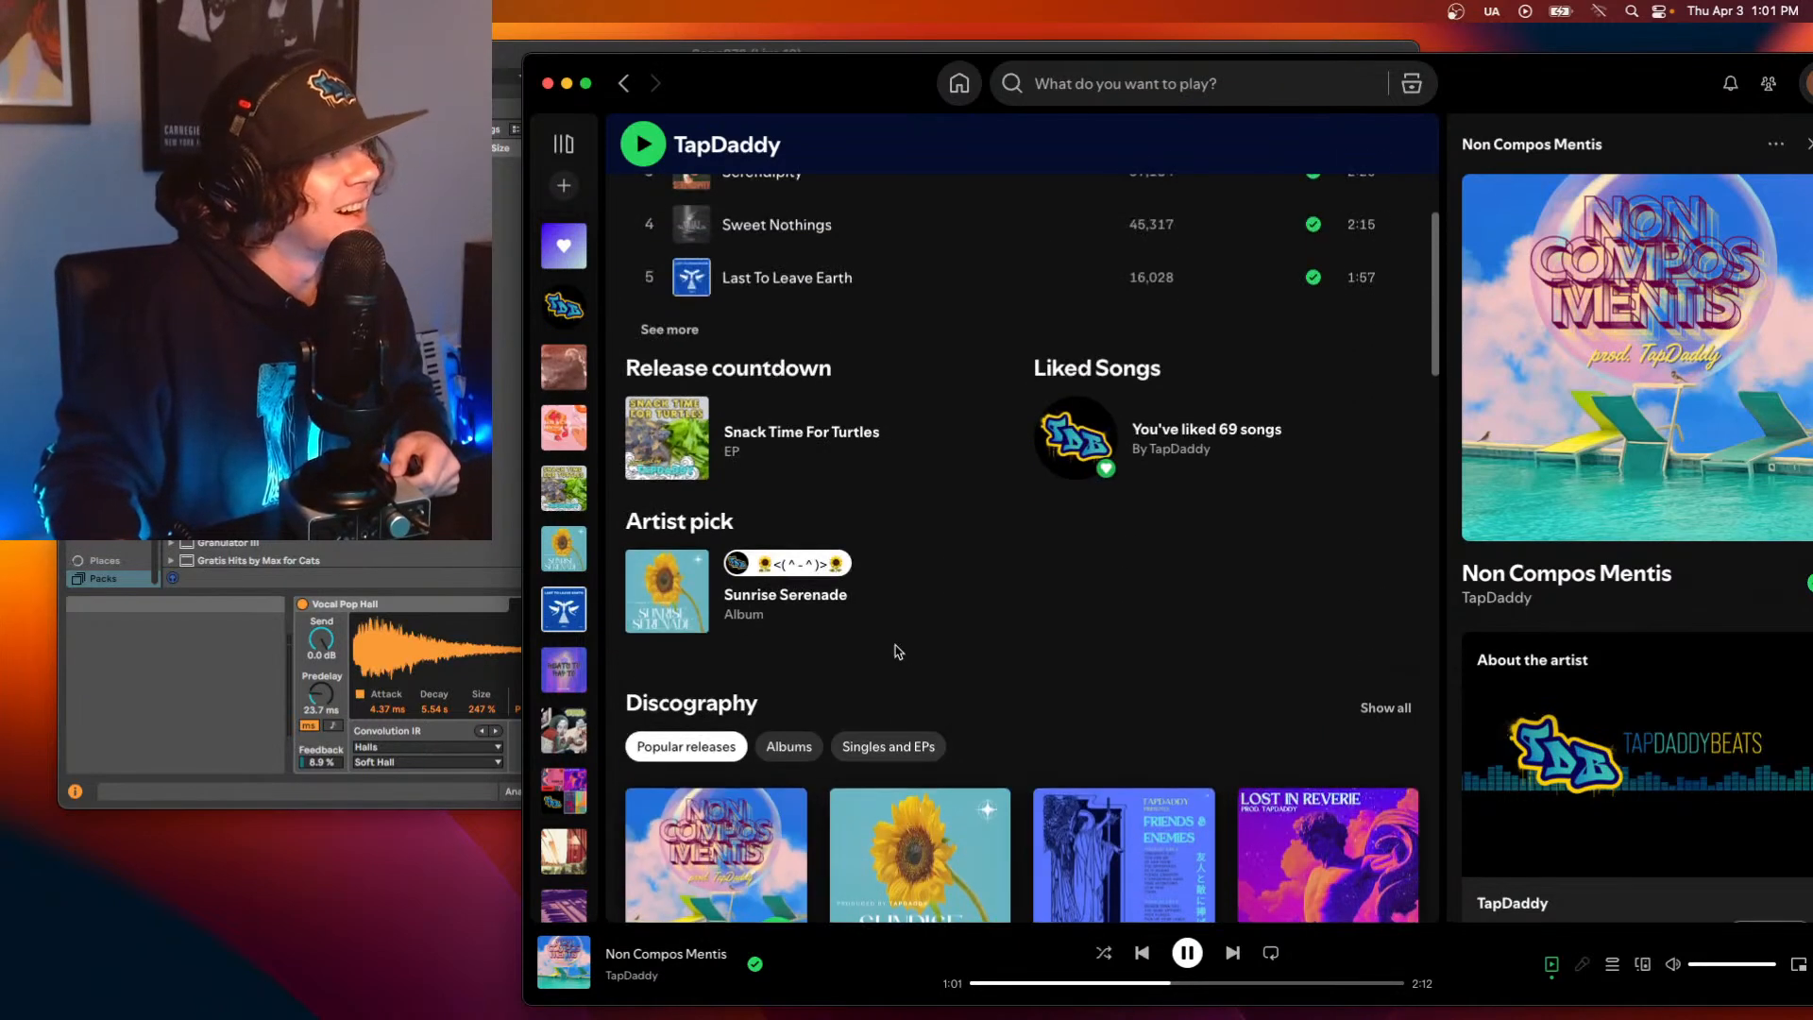
{"action": "scroll", "coordinate": [897, 651], "scroll_direction": "down", "scroll_amount": 4}
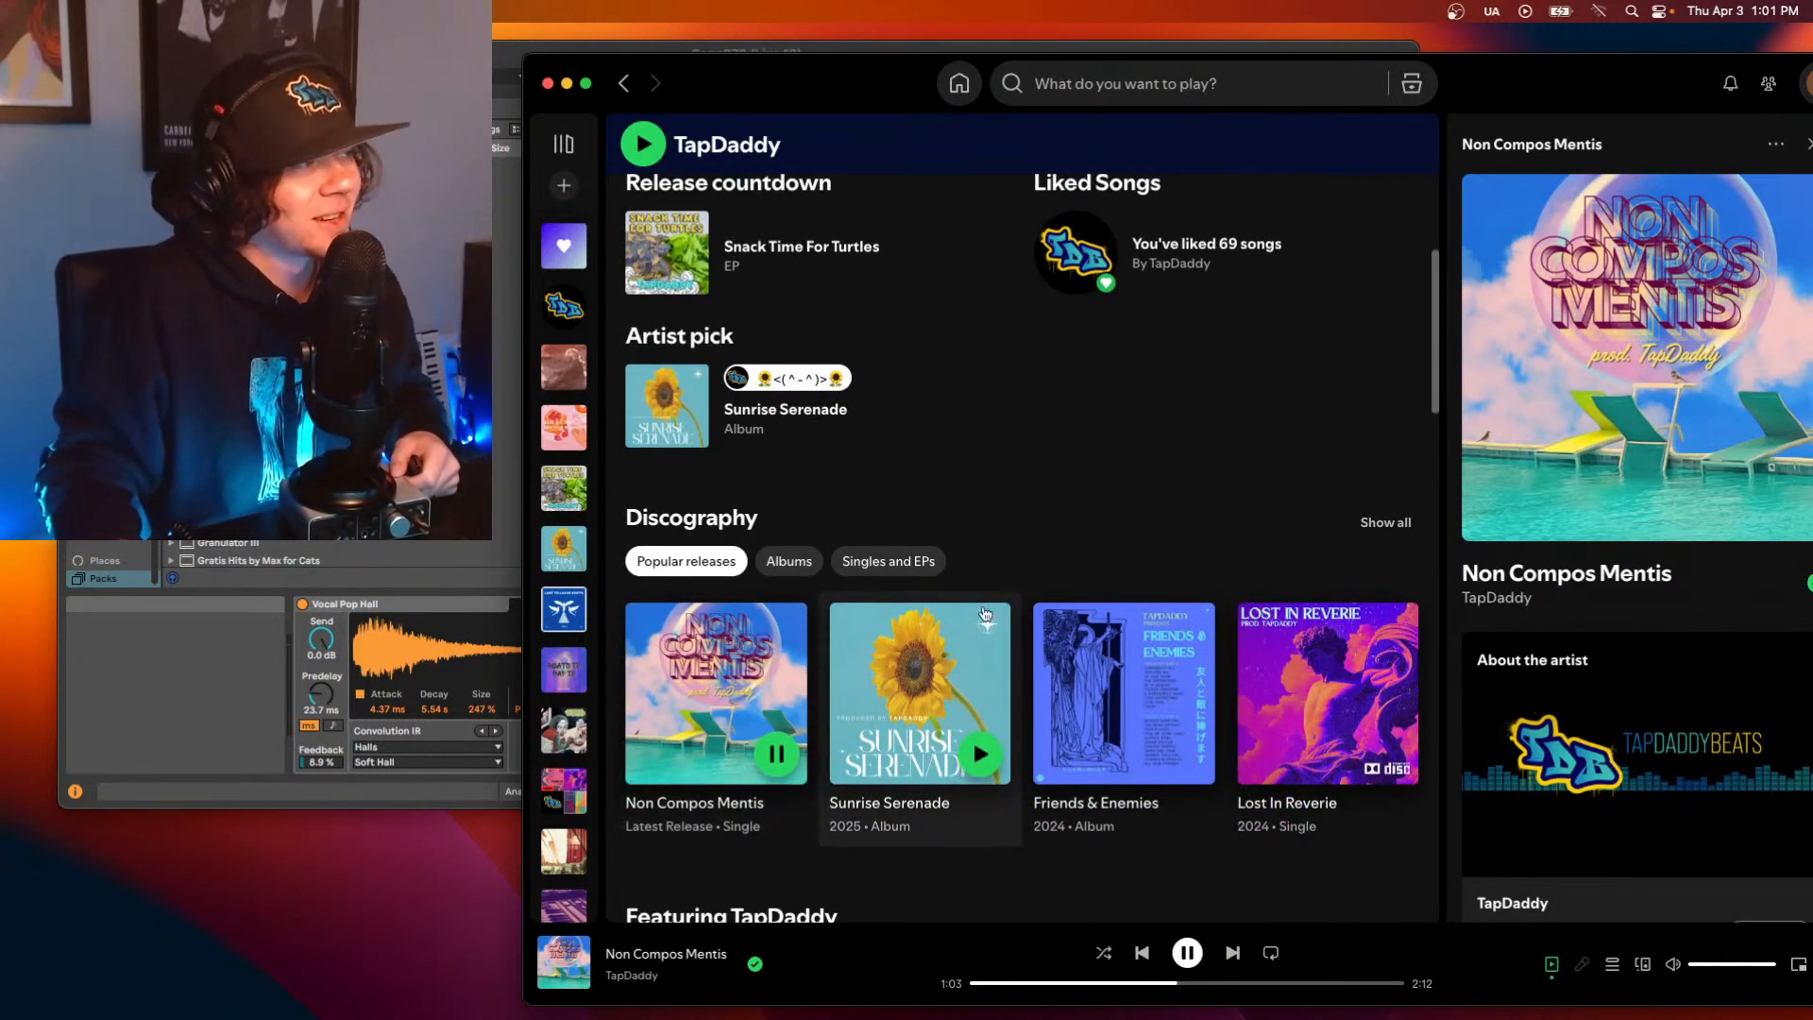
{"action": "scroll", "coordinate": [897, 631], "scroll_direction": "up", "scroll_amount": 4}
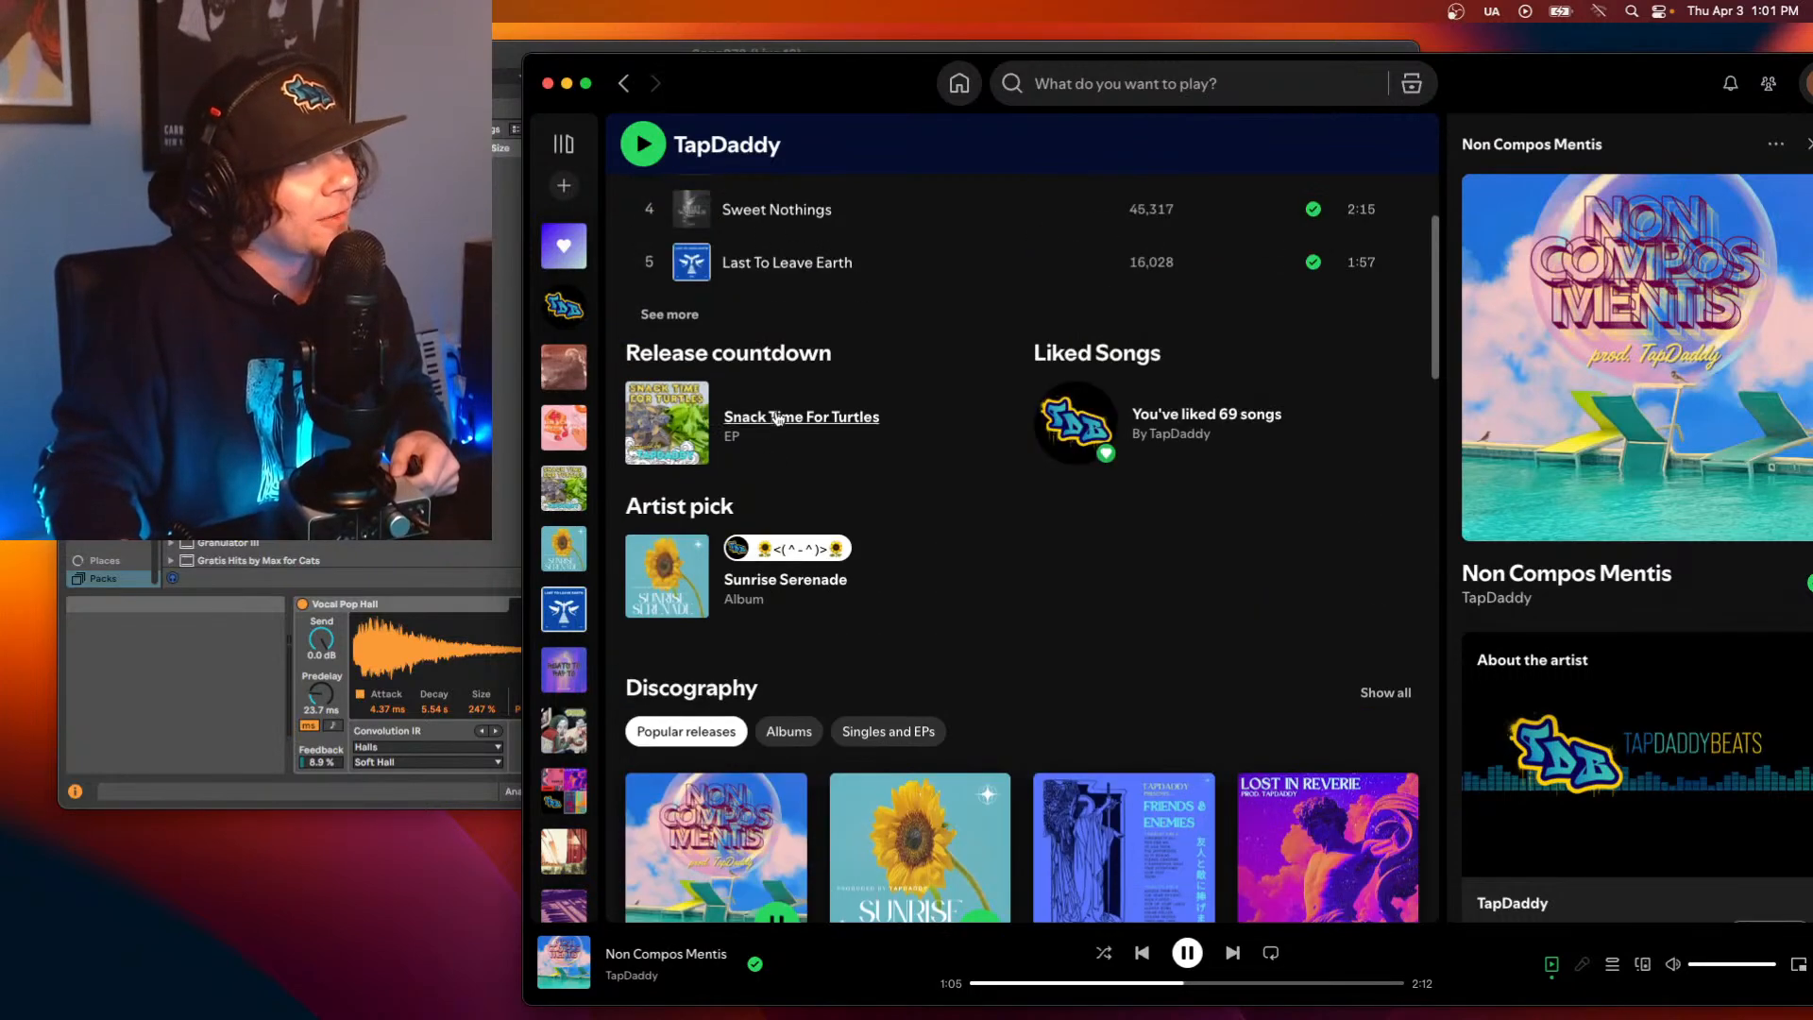
Open the upcoming Snack Time For Turtles EP from the release countdown and copy its album link.
{"action": "left_click", "coordinate": [774, 422]}
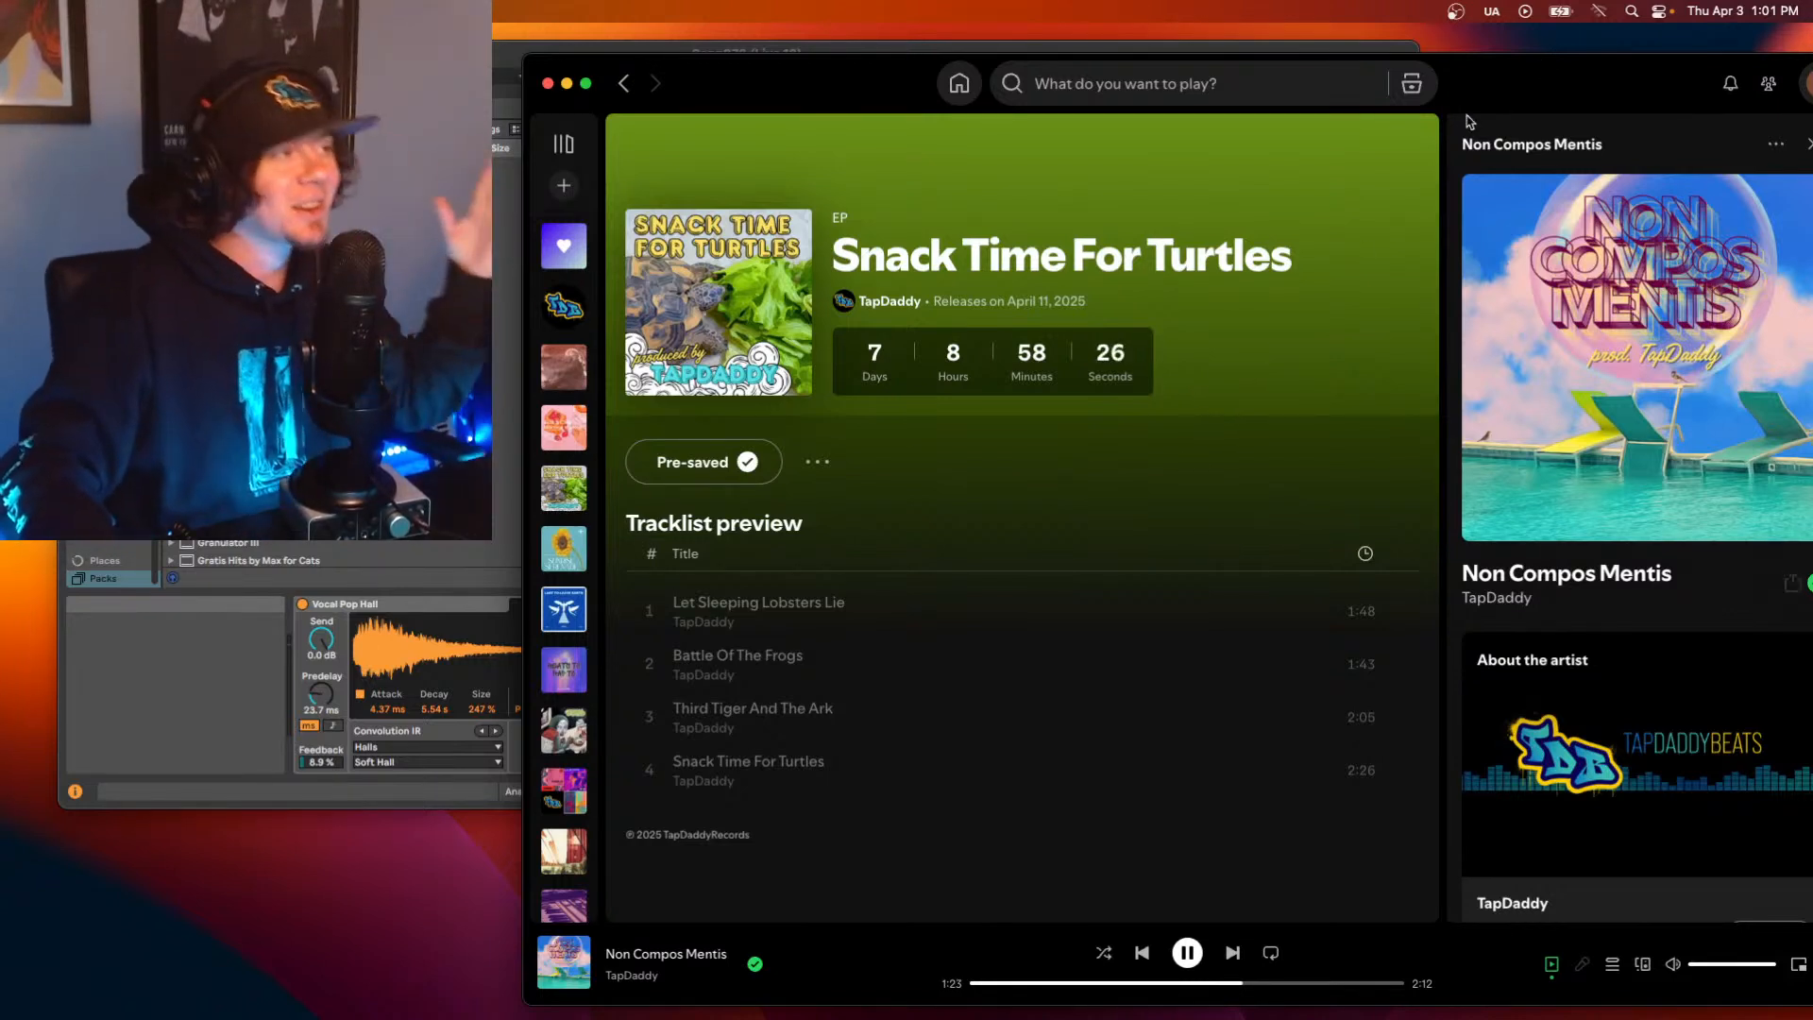
{"action": "left_click", "coordinate": [833, 462]}
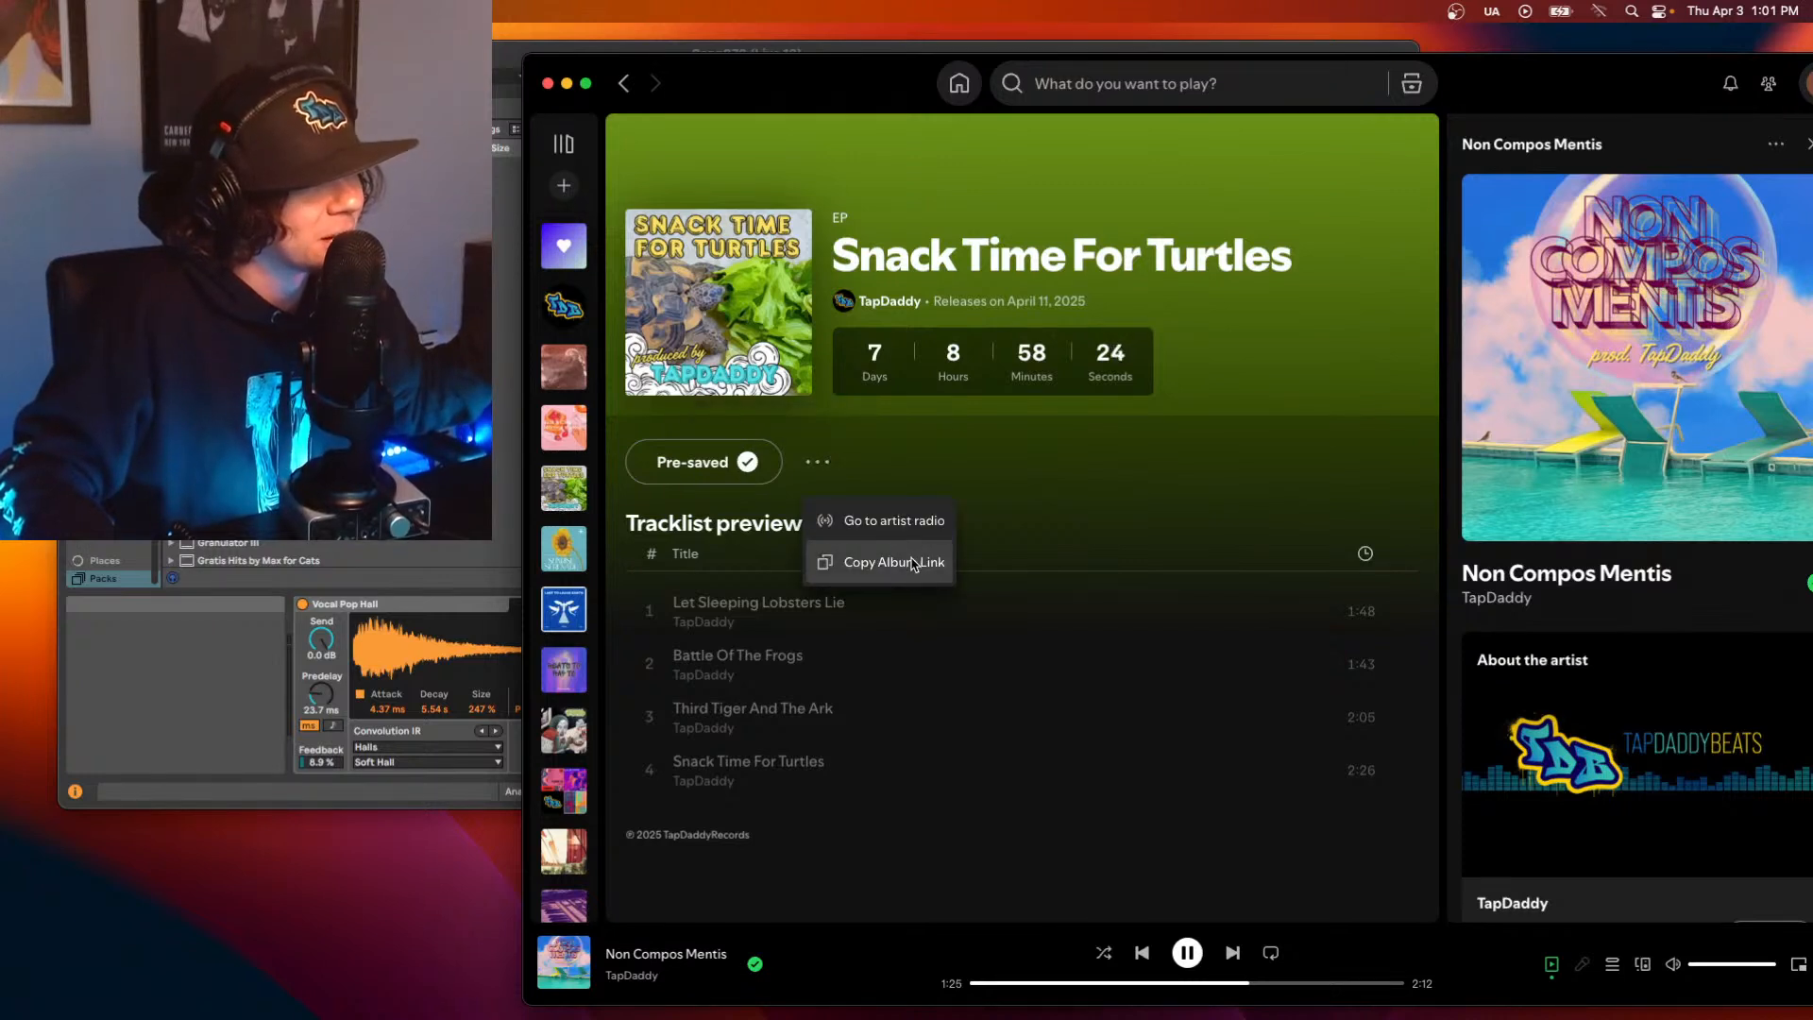
{"action": "left_click", "coordinate": [914, 563]}
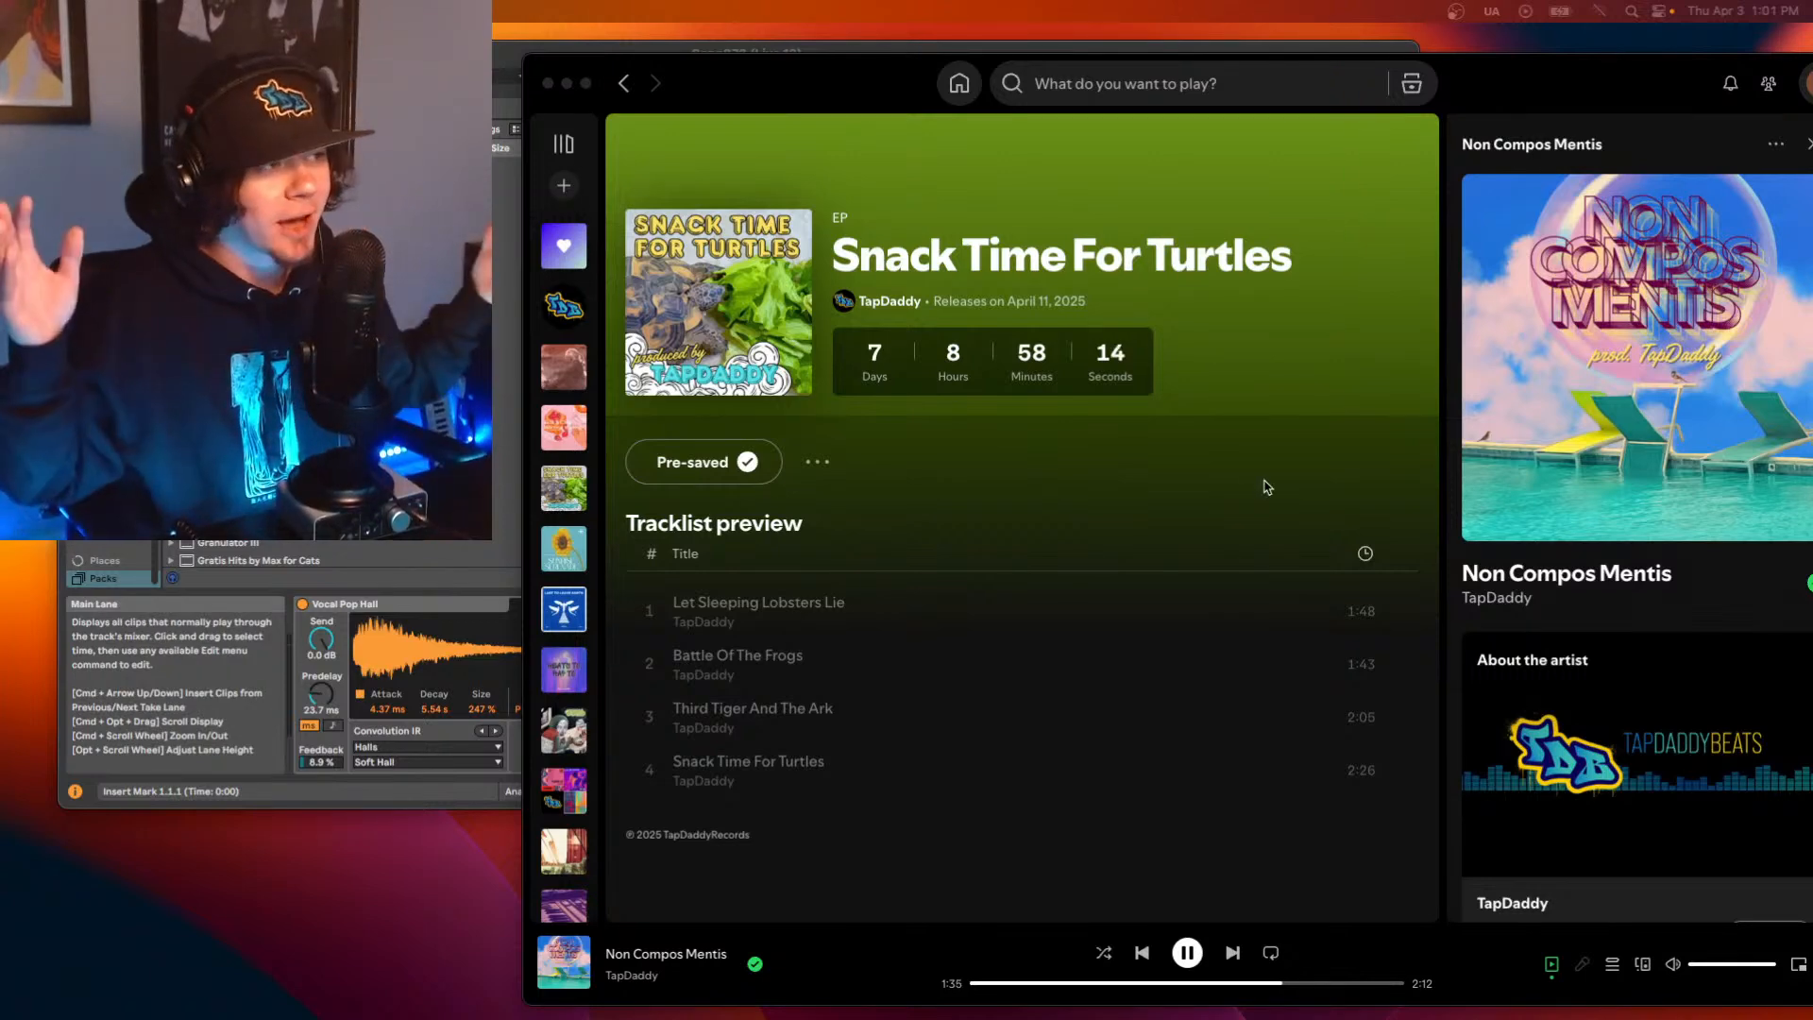
Move the music player window fully into view and pause the song Non Compos Mentis.
{"action": "mouse_move", "coordinate": [1649, 72]}
{"action": "left_mouse_down"}
{"action": "mouse_move", "coordinate": [1599, 65]}
{"action": "mouse_move", "coordinate": [1641, 57]}
{"action": "left_mouse_up"}
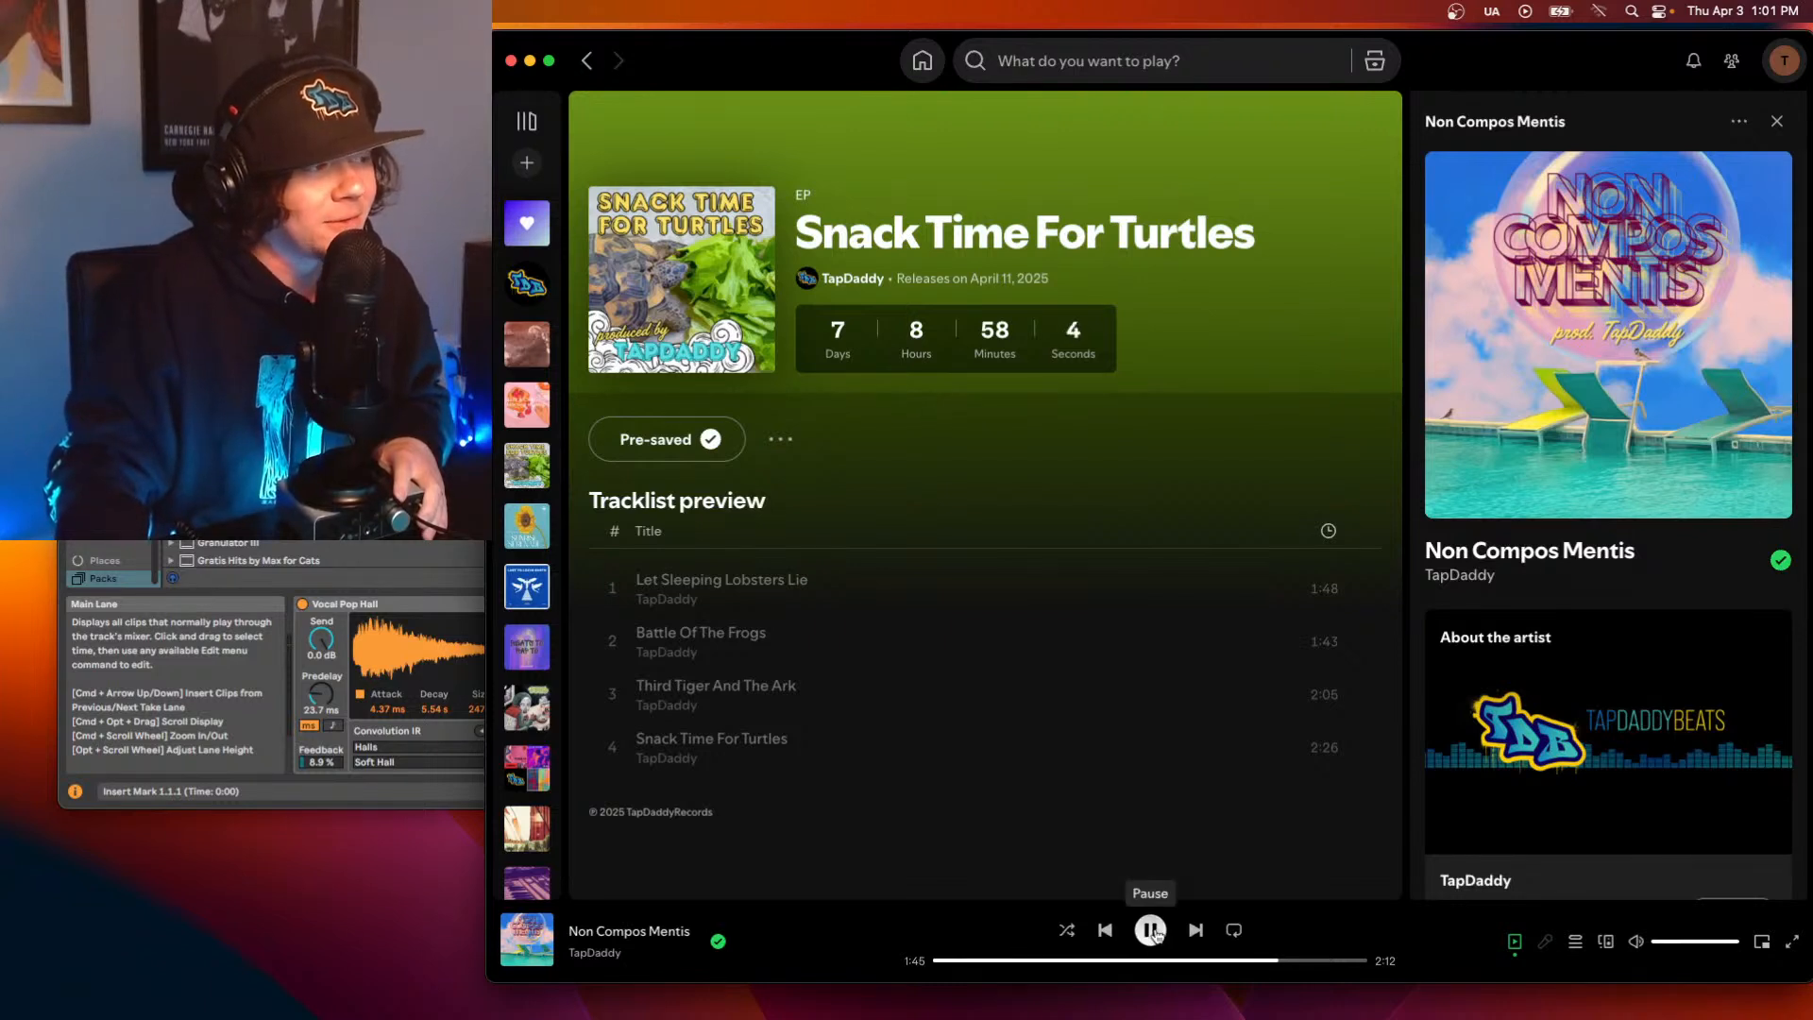
{"action": "left_click", "coordinate": [1152, 931]}
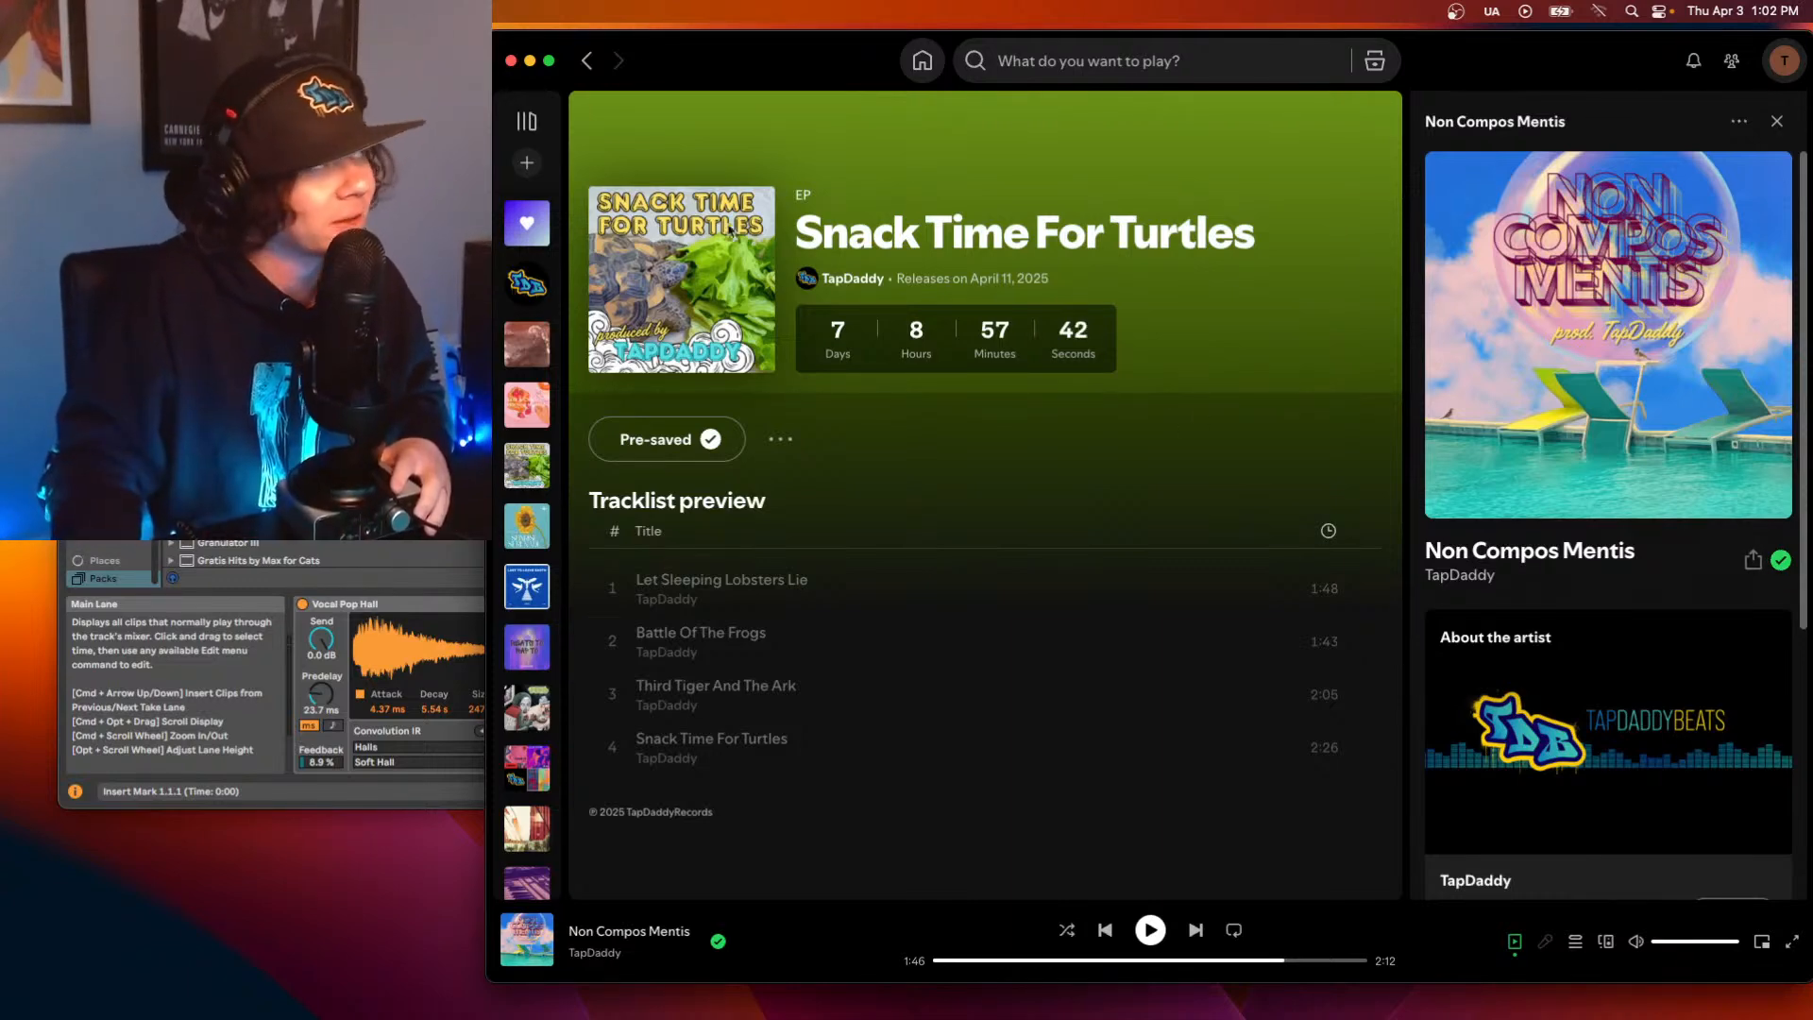
Switch to the Song872 project in Ableton Live, enlarge its window to fill the screen and close the missing media files list.
{"action": "left_click", "coordinate": [83, 75]}
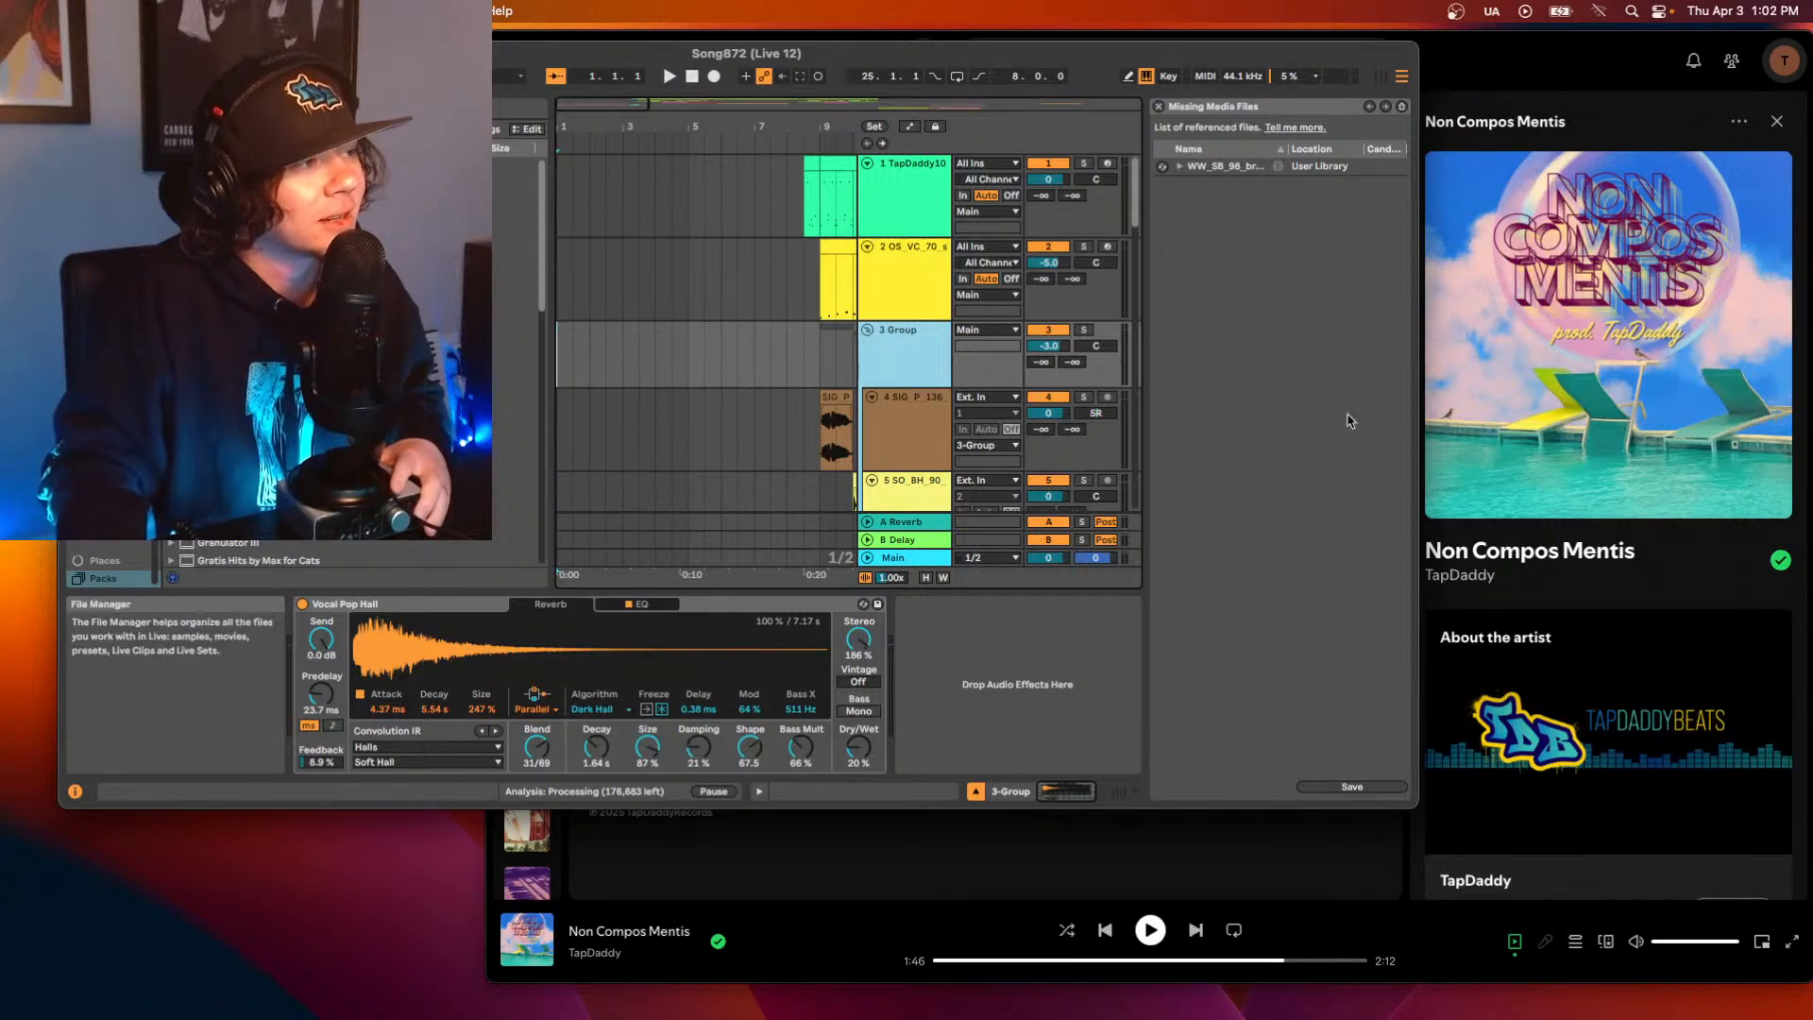
{"action": "left_click_drag", "start_coordinate": [1415, 803], "coordinate": [1550, 903]}
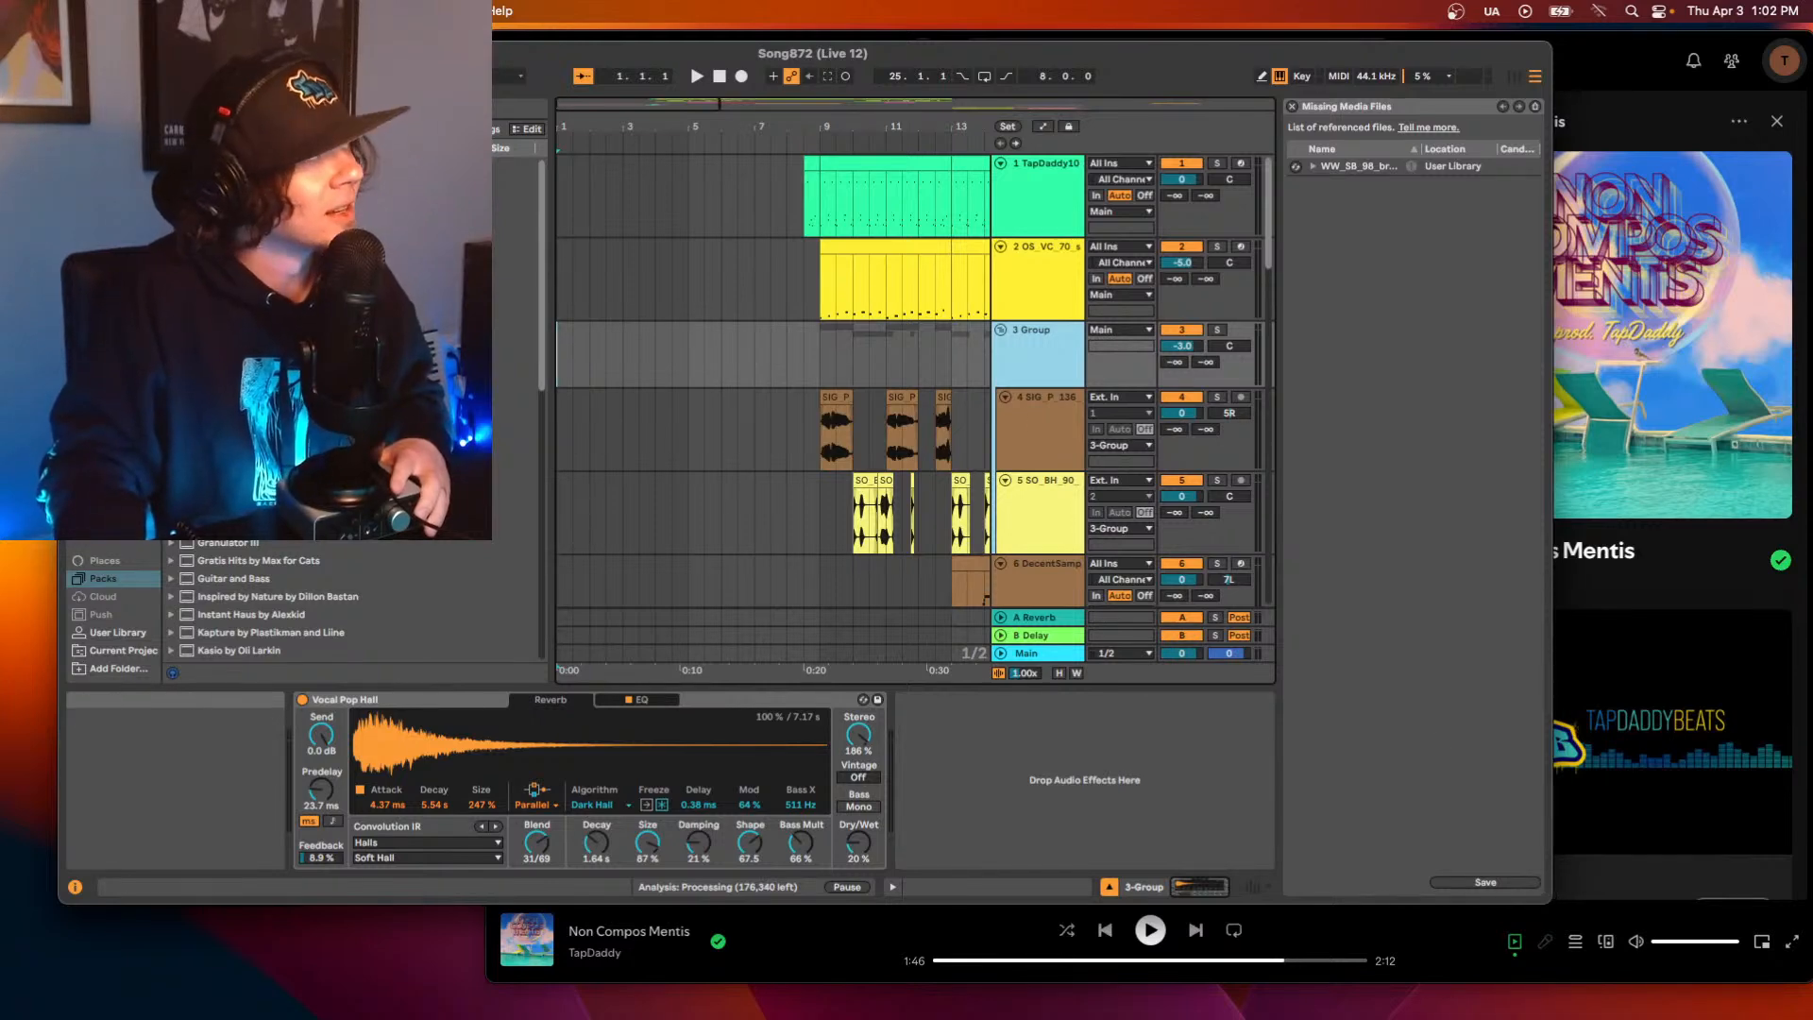
{"action": "left_click", "coordinate": [109, 54]}
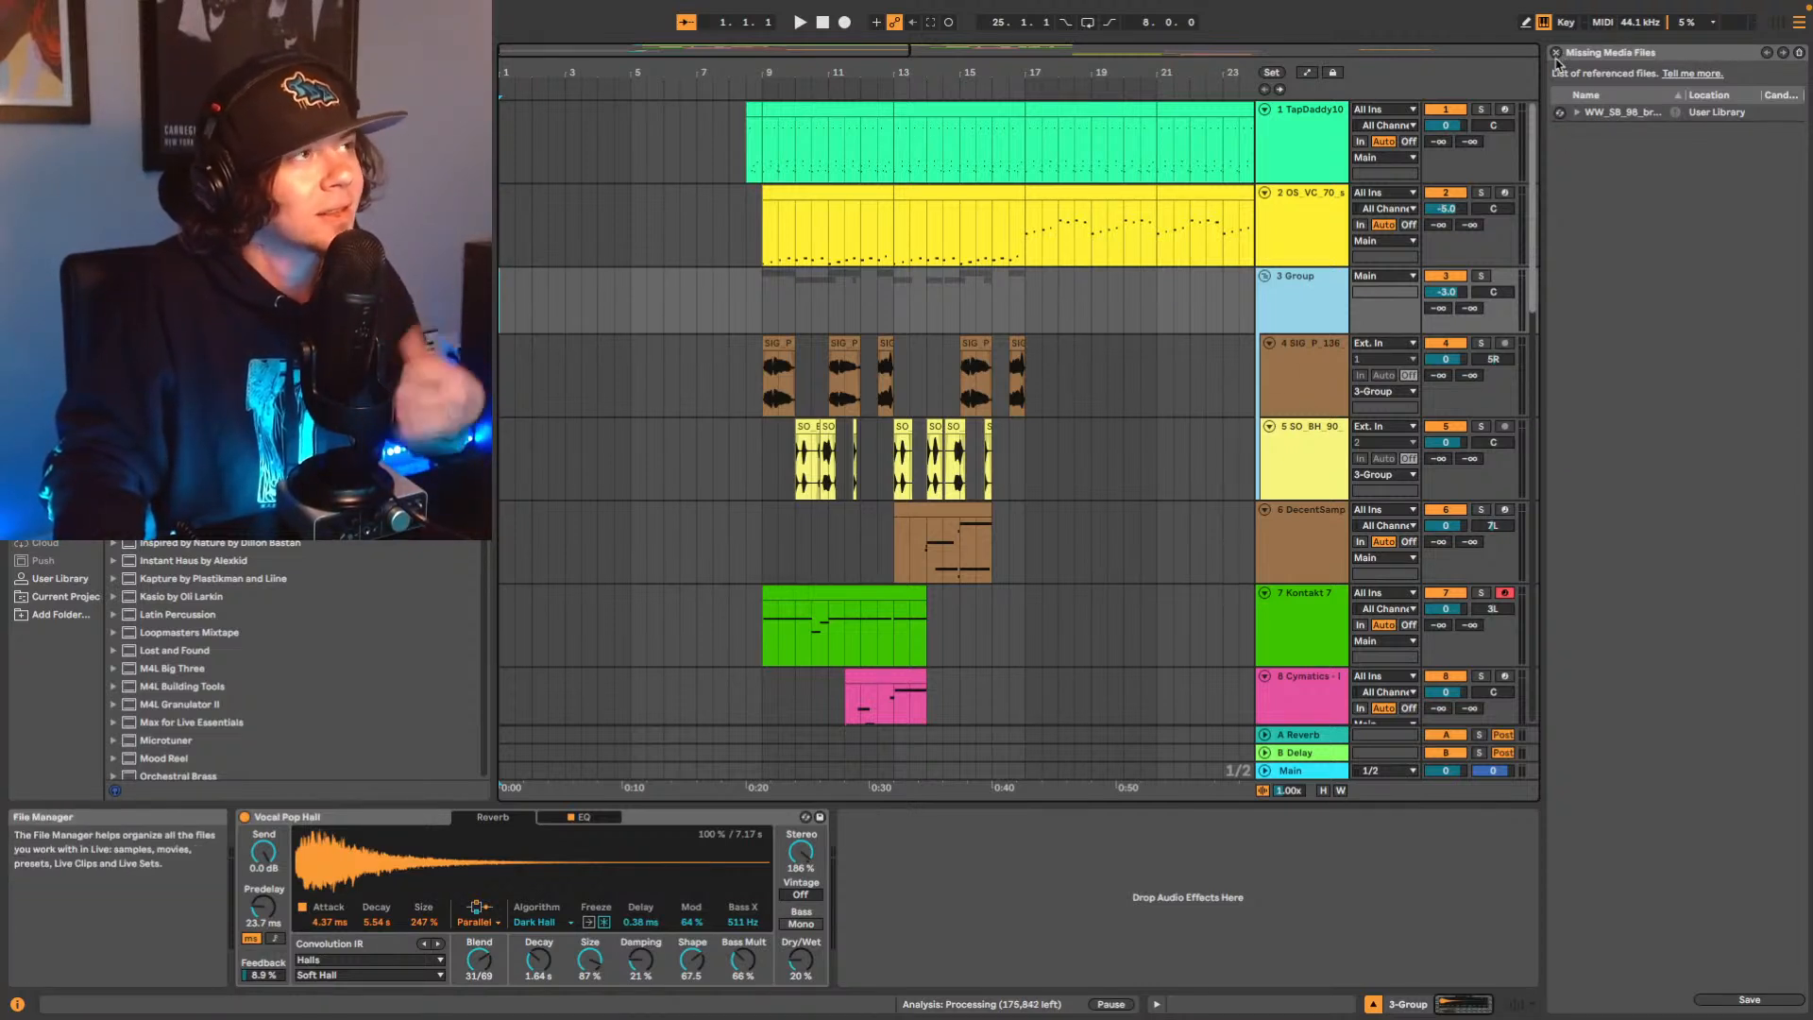
{"action": "left_click", "coordinate": [1557, 54]}
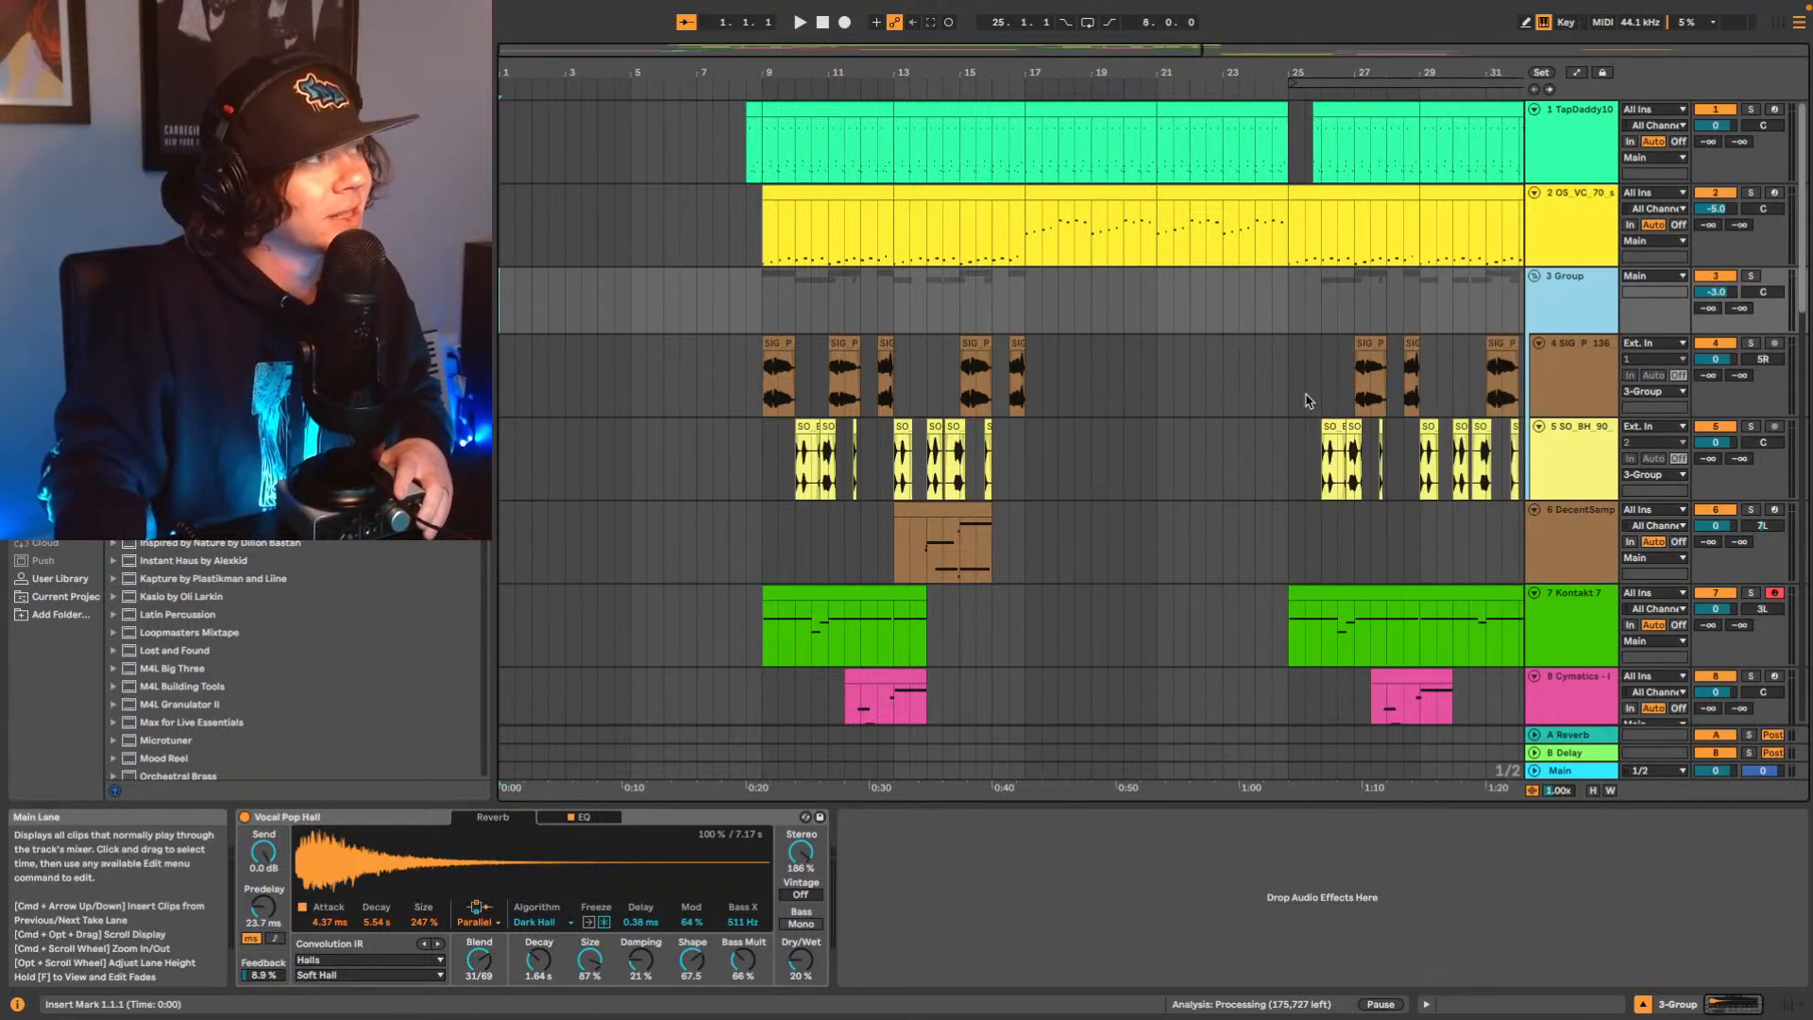
Play the arrangement from the start to about bar 50, examining the clips on all tracks, and stop playback.
{"action": "scroll", "coordinate": [1110, 415], "scroll_direction": "down", "scroll_amount": 4}
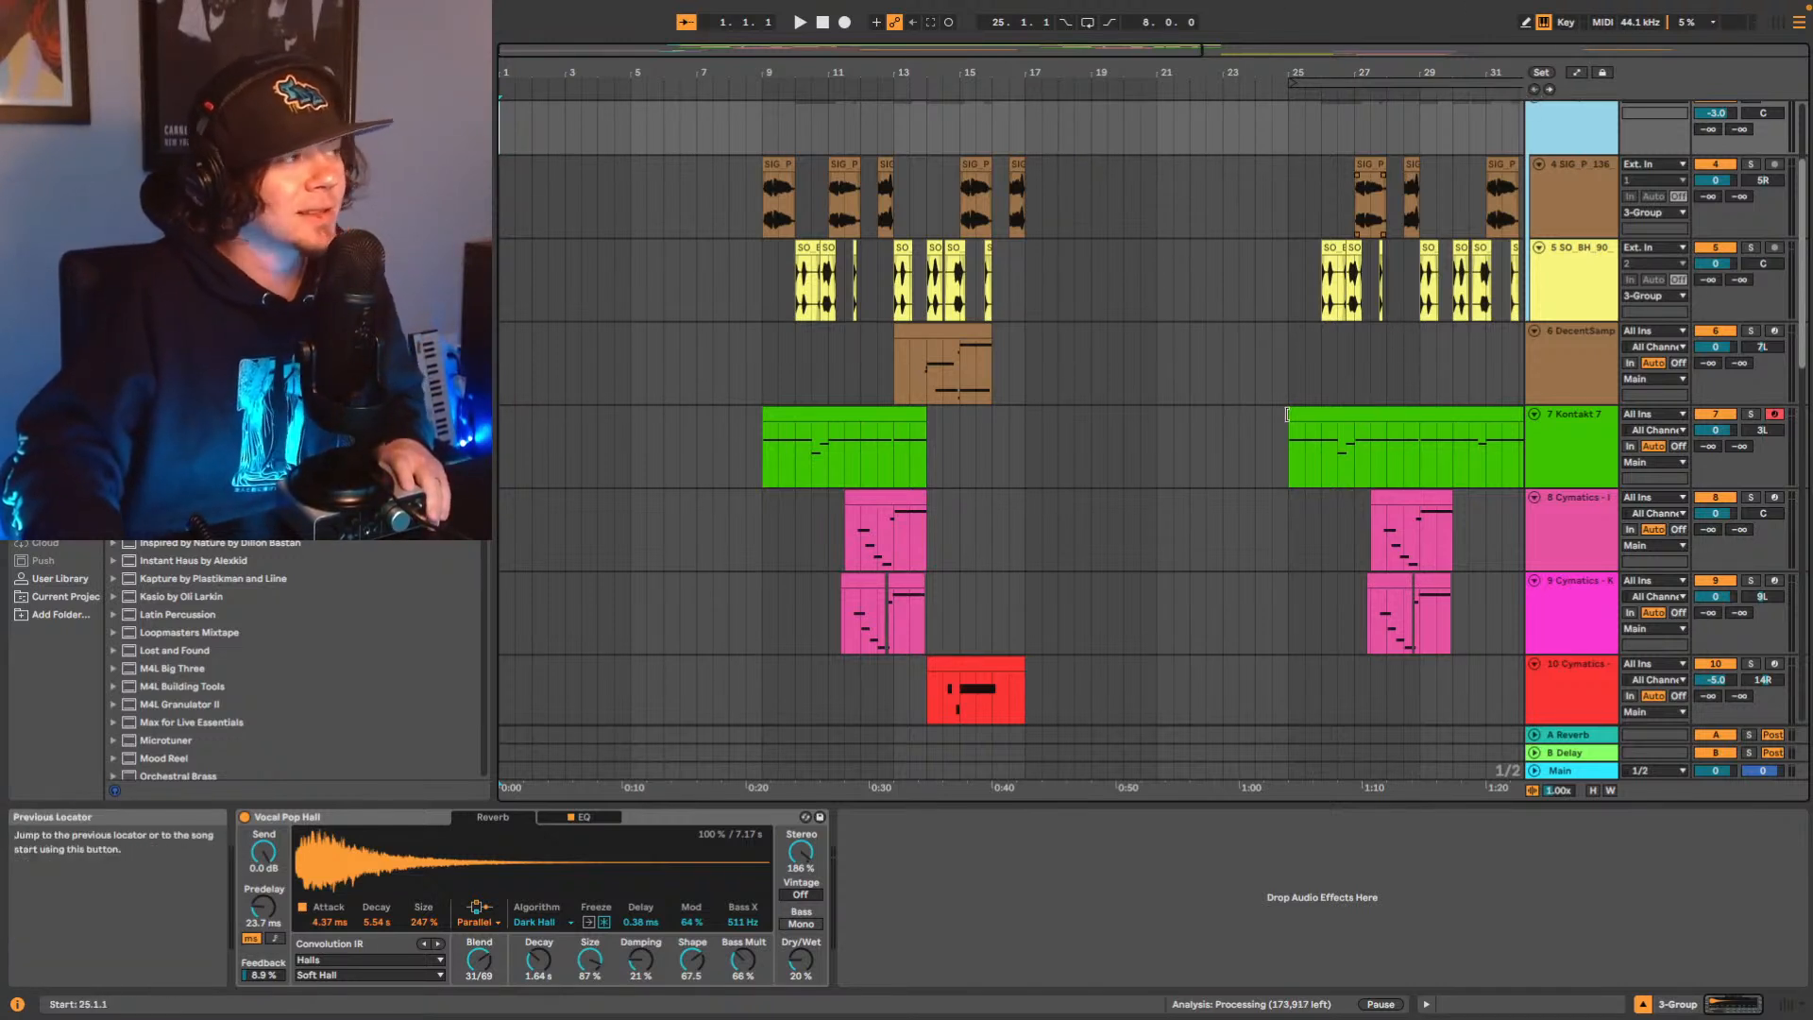
{"action": "scroll", "coordinate": [1287, 414], "scroll_direction": "down", "scroll_amount": 10}
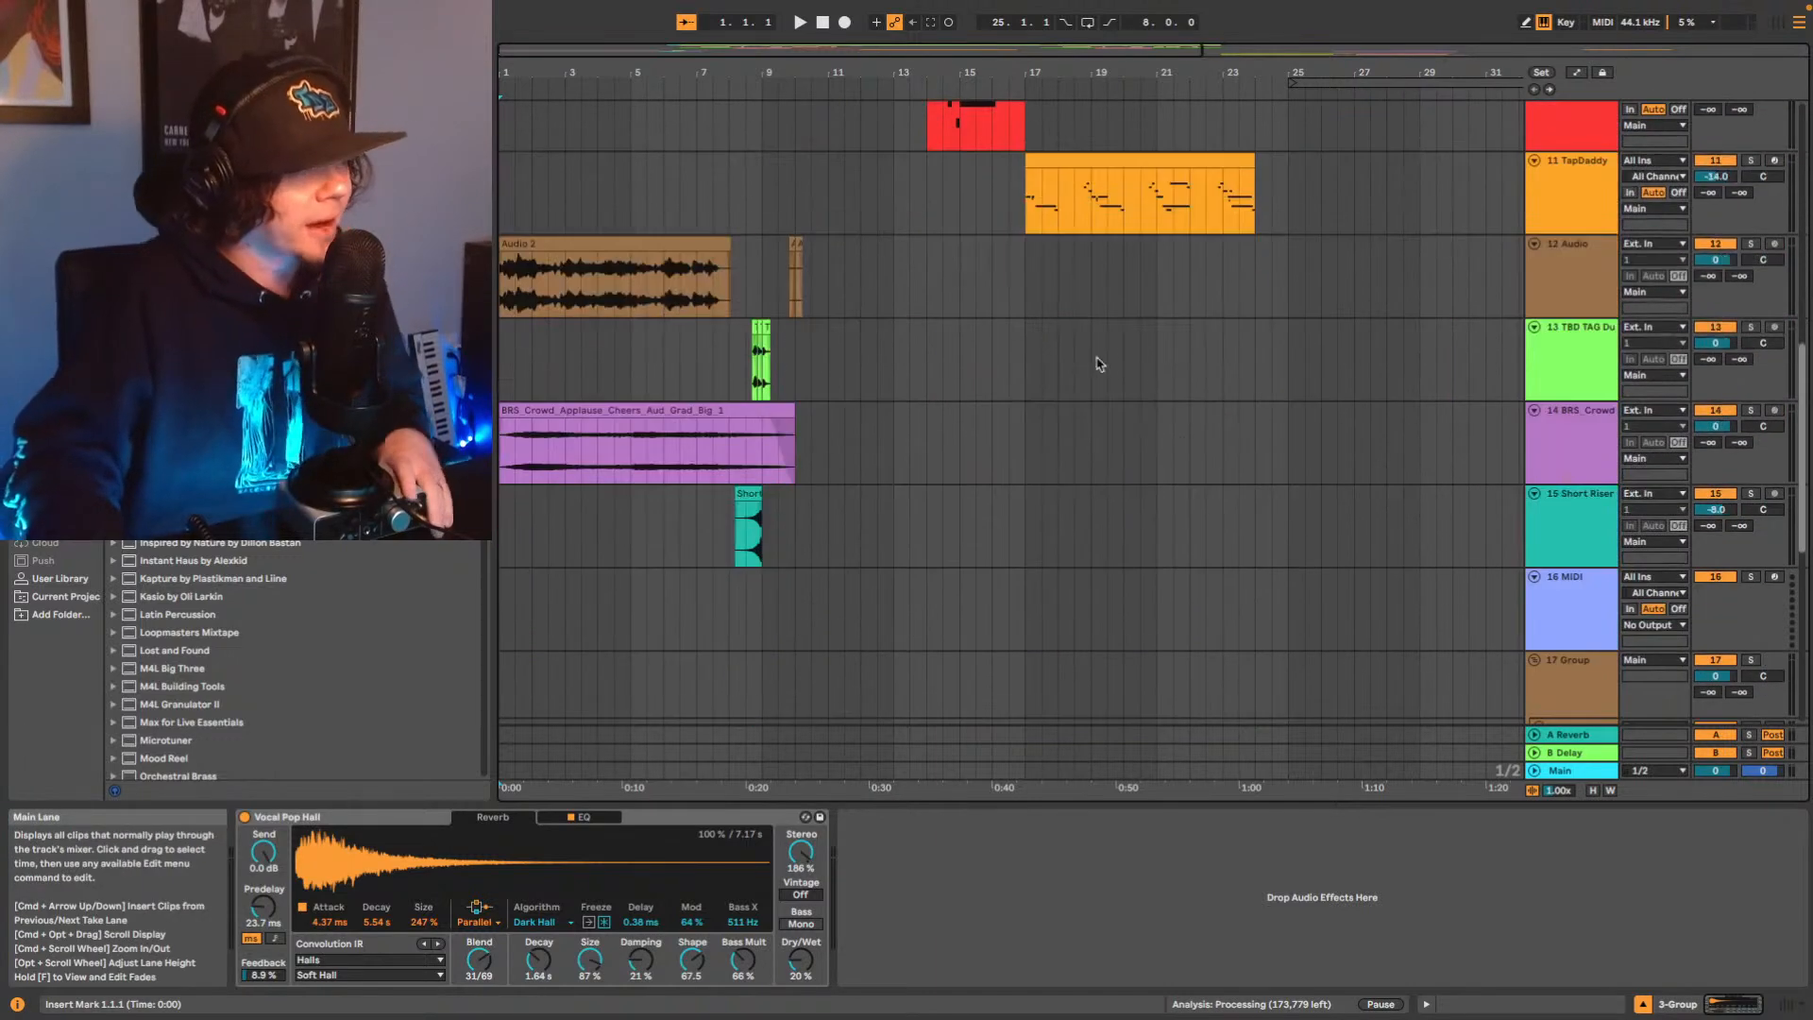
{"action": "scroll", "coordinate": [1096, 378], "scroll_direction": "down", "scroll_amount": 2}
{"action": "scroll", "coordinate": [1084, 406], "scroll_direction": "up", "scroll_amount": 3}
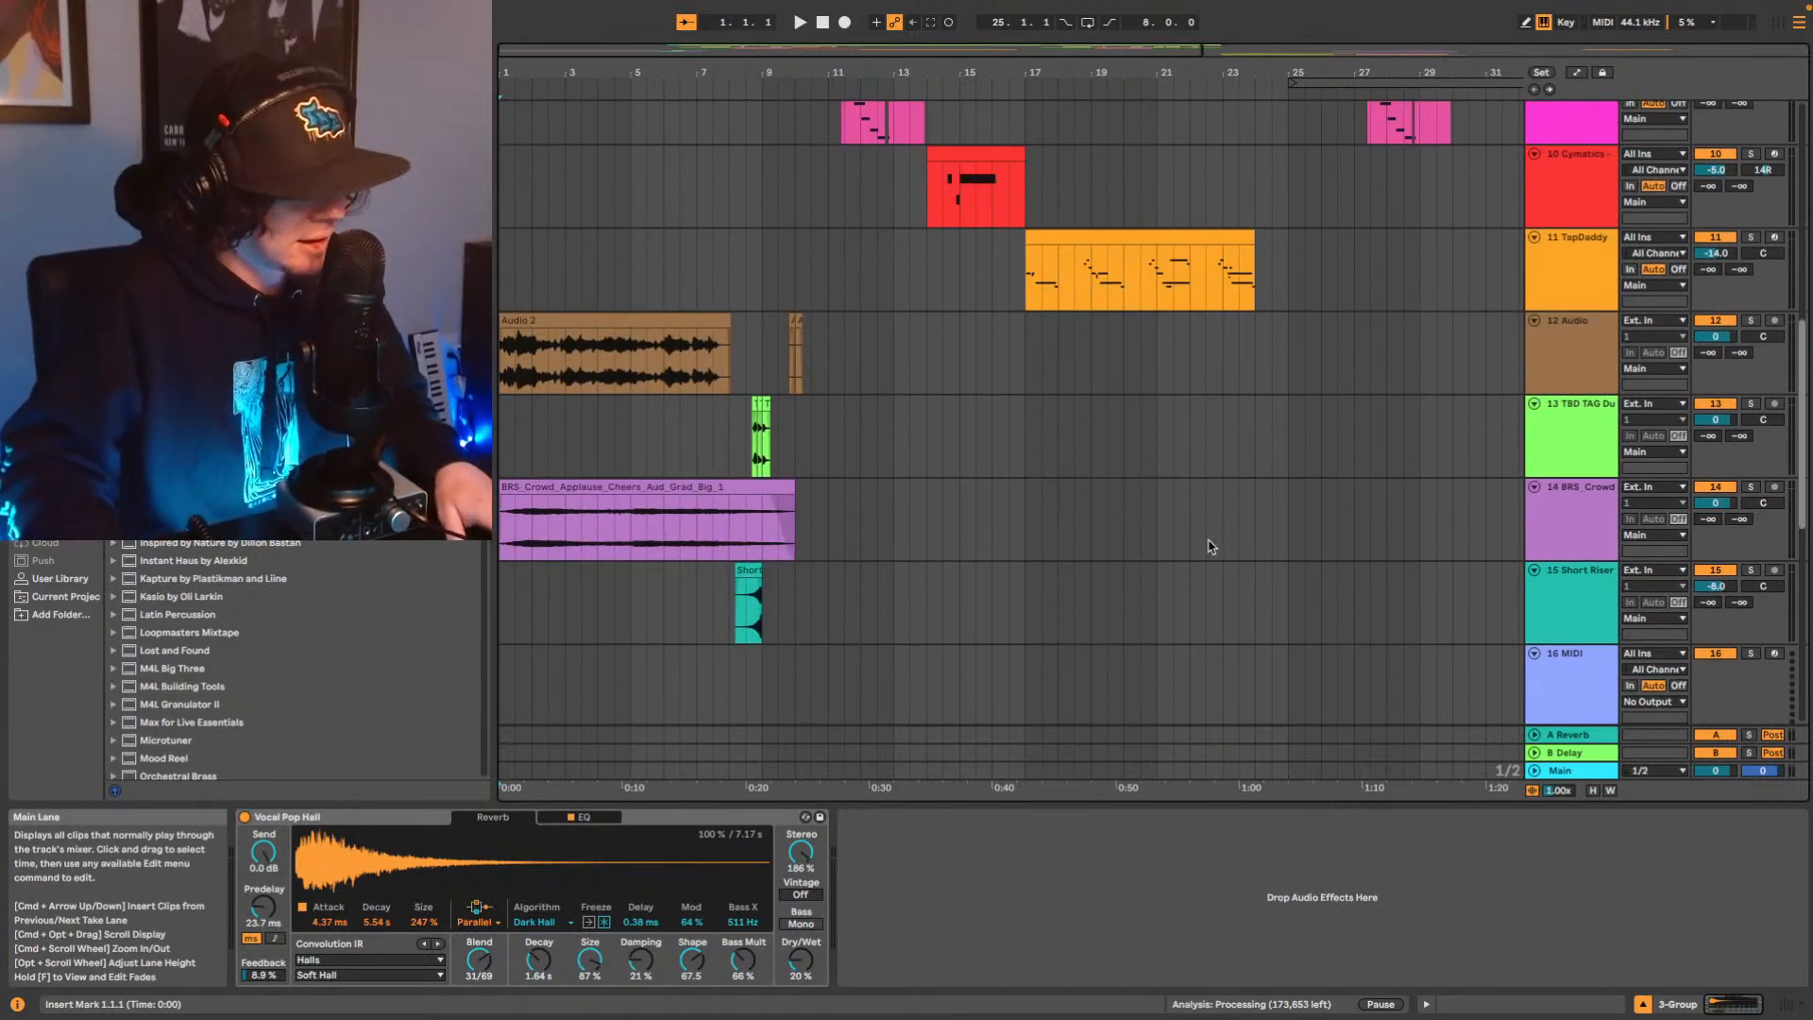
{"action": "key", "text": "space"}
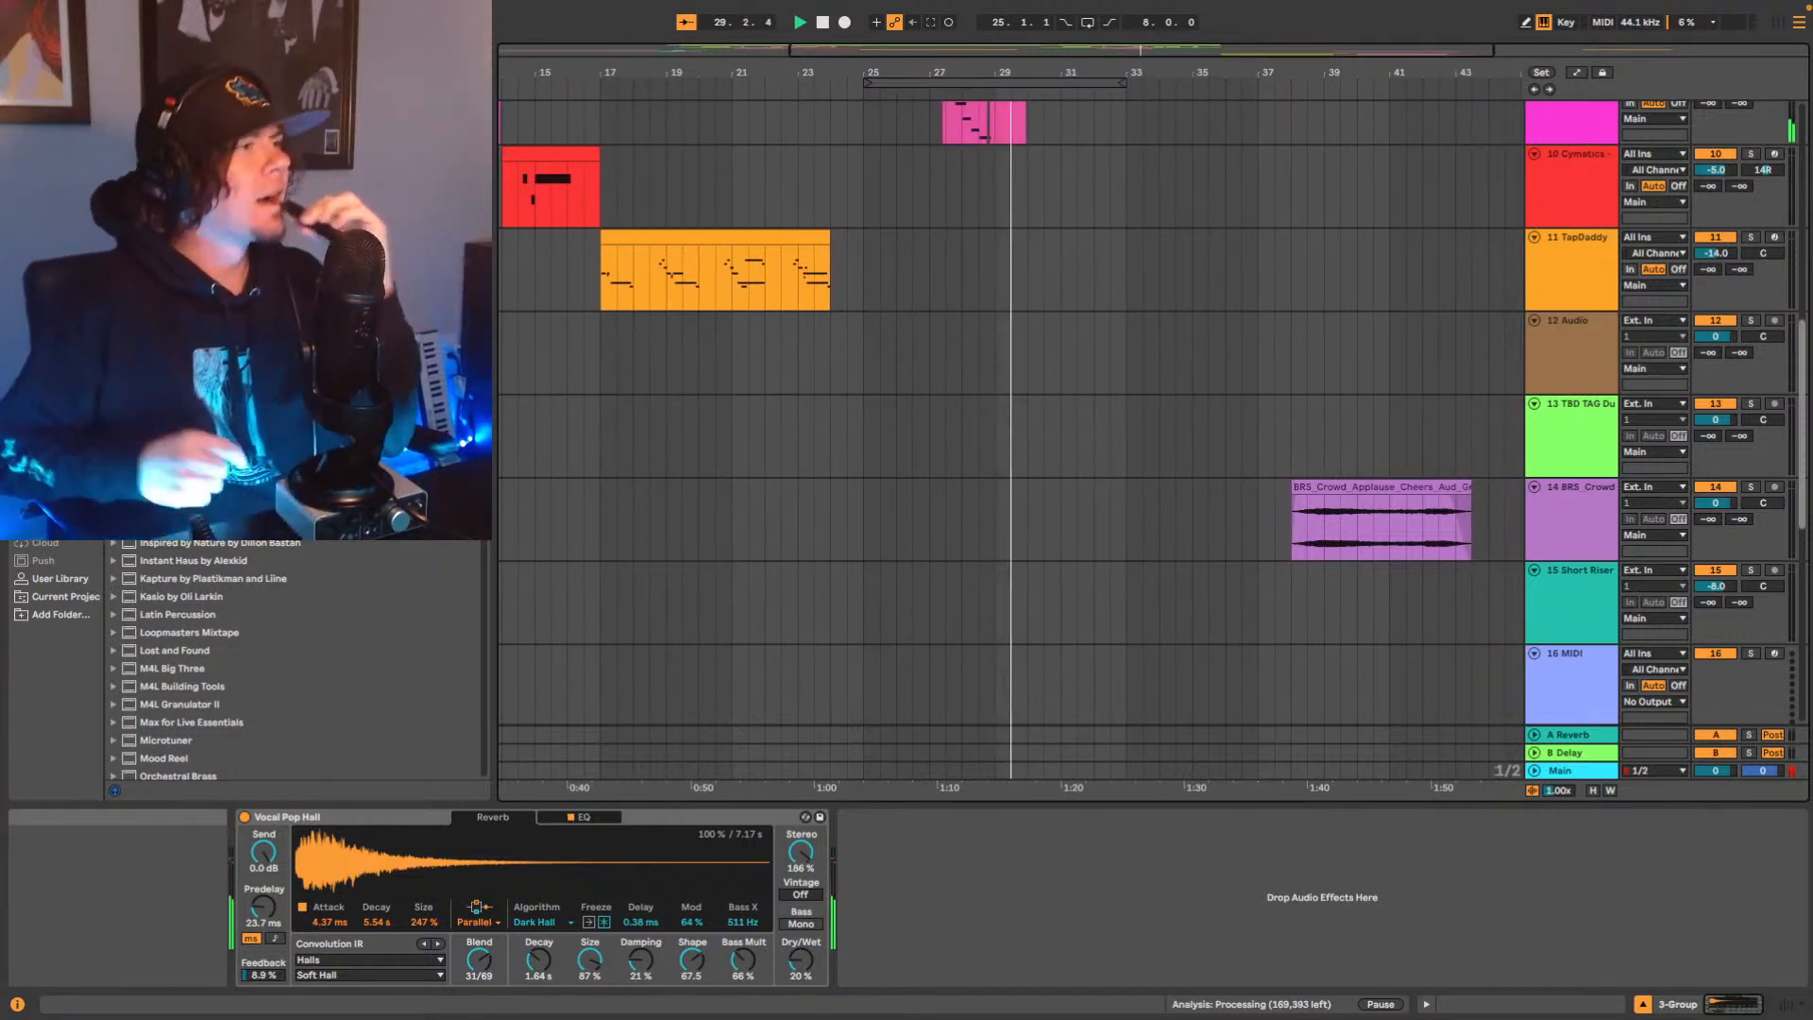
{"action": "scroll", "coordinate": [1180, 463], "scroll_direction": "up", "scroll_amount": 10}
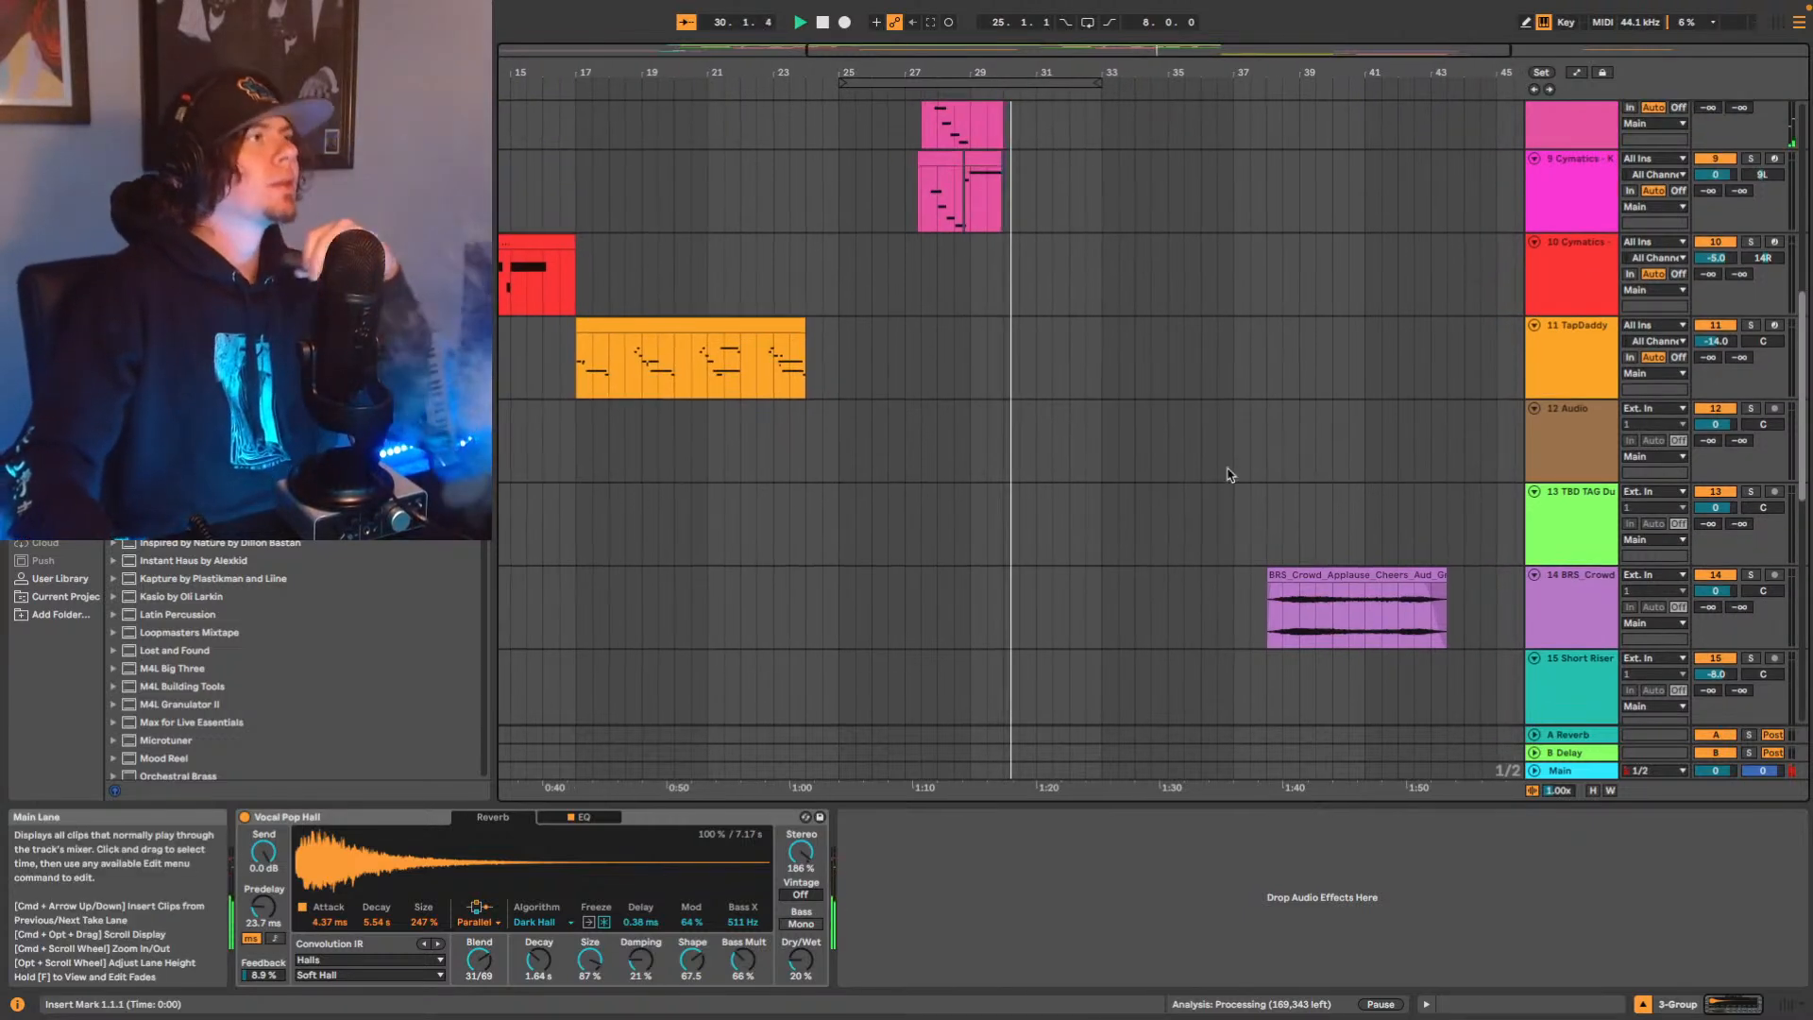
{"action": "scroll", "coordinate": [1297, 488], "scroll_direction": "up", "scroll_amount": 6}
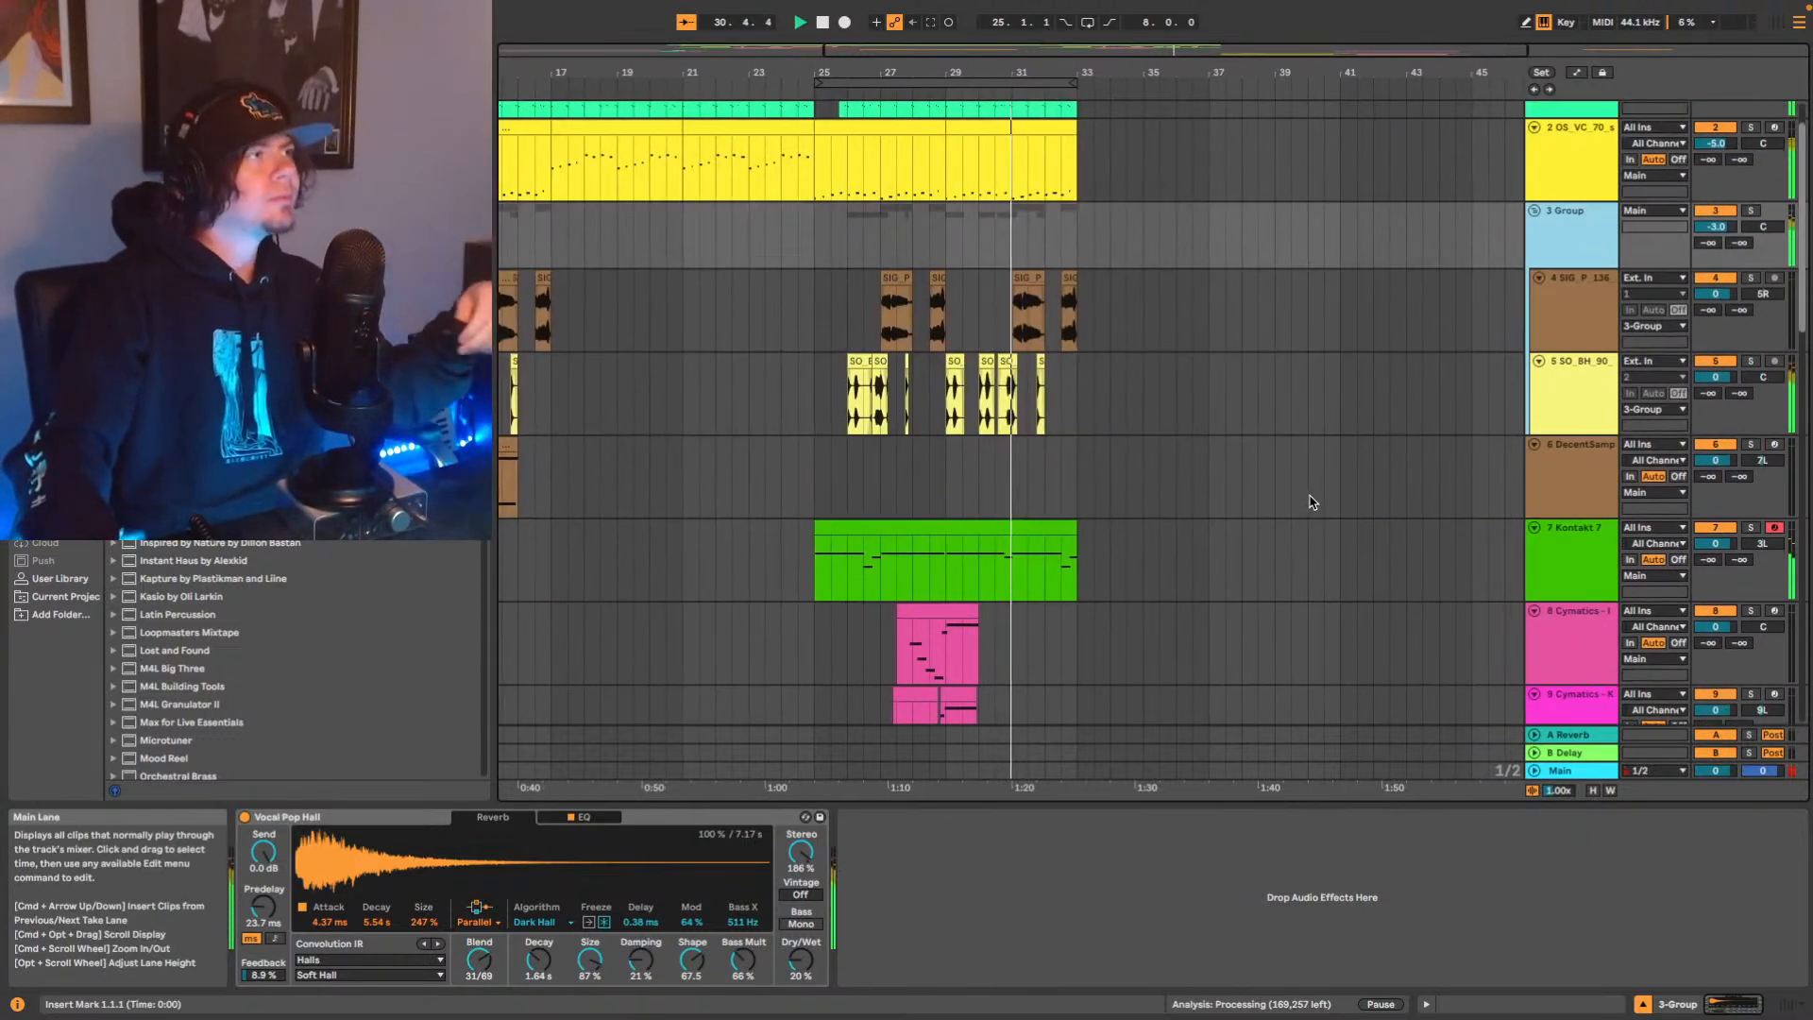
{"action": "scroll", "coordinate": [1309, 502], "scroll_direction": "down", "scroll_amount": 2}
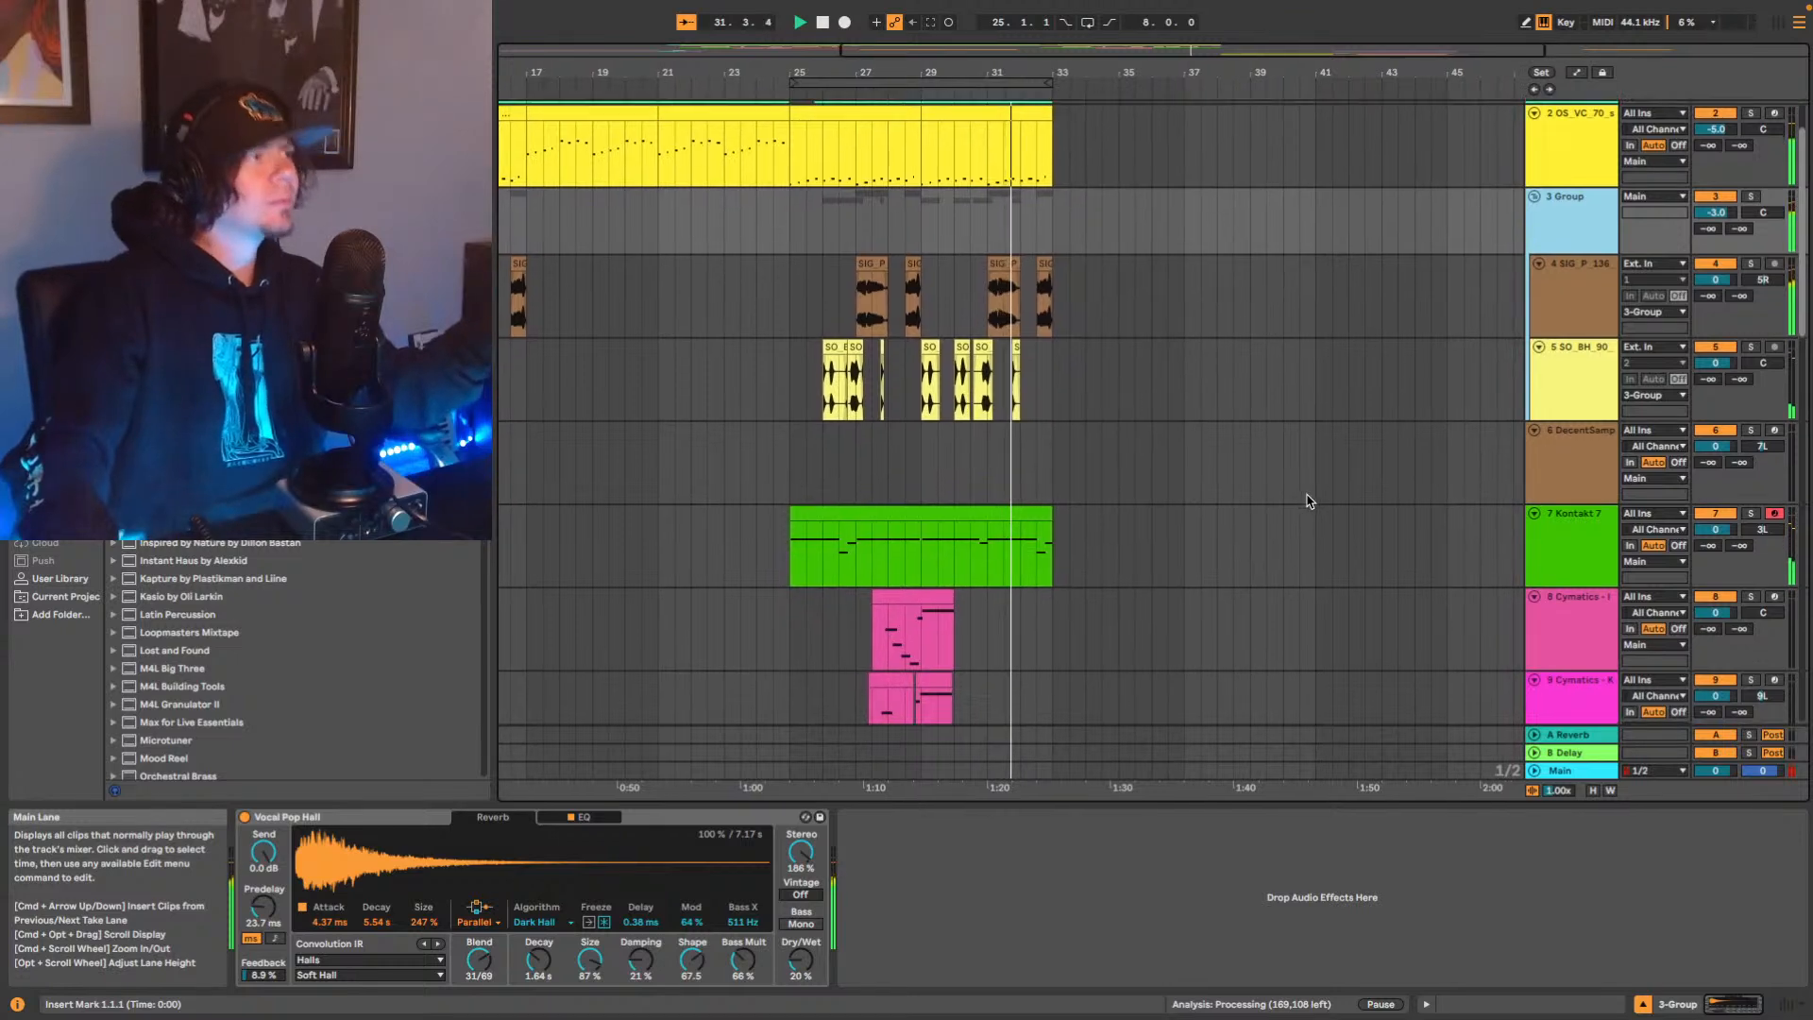
{"action": "scroll", "coordinate": [1307, 503], "scroll_direction": "down", "scroll_amount": 12}
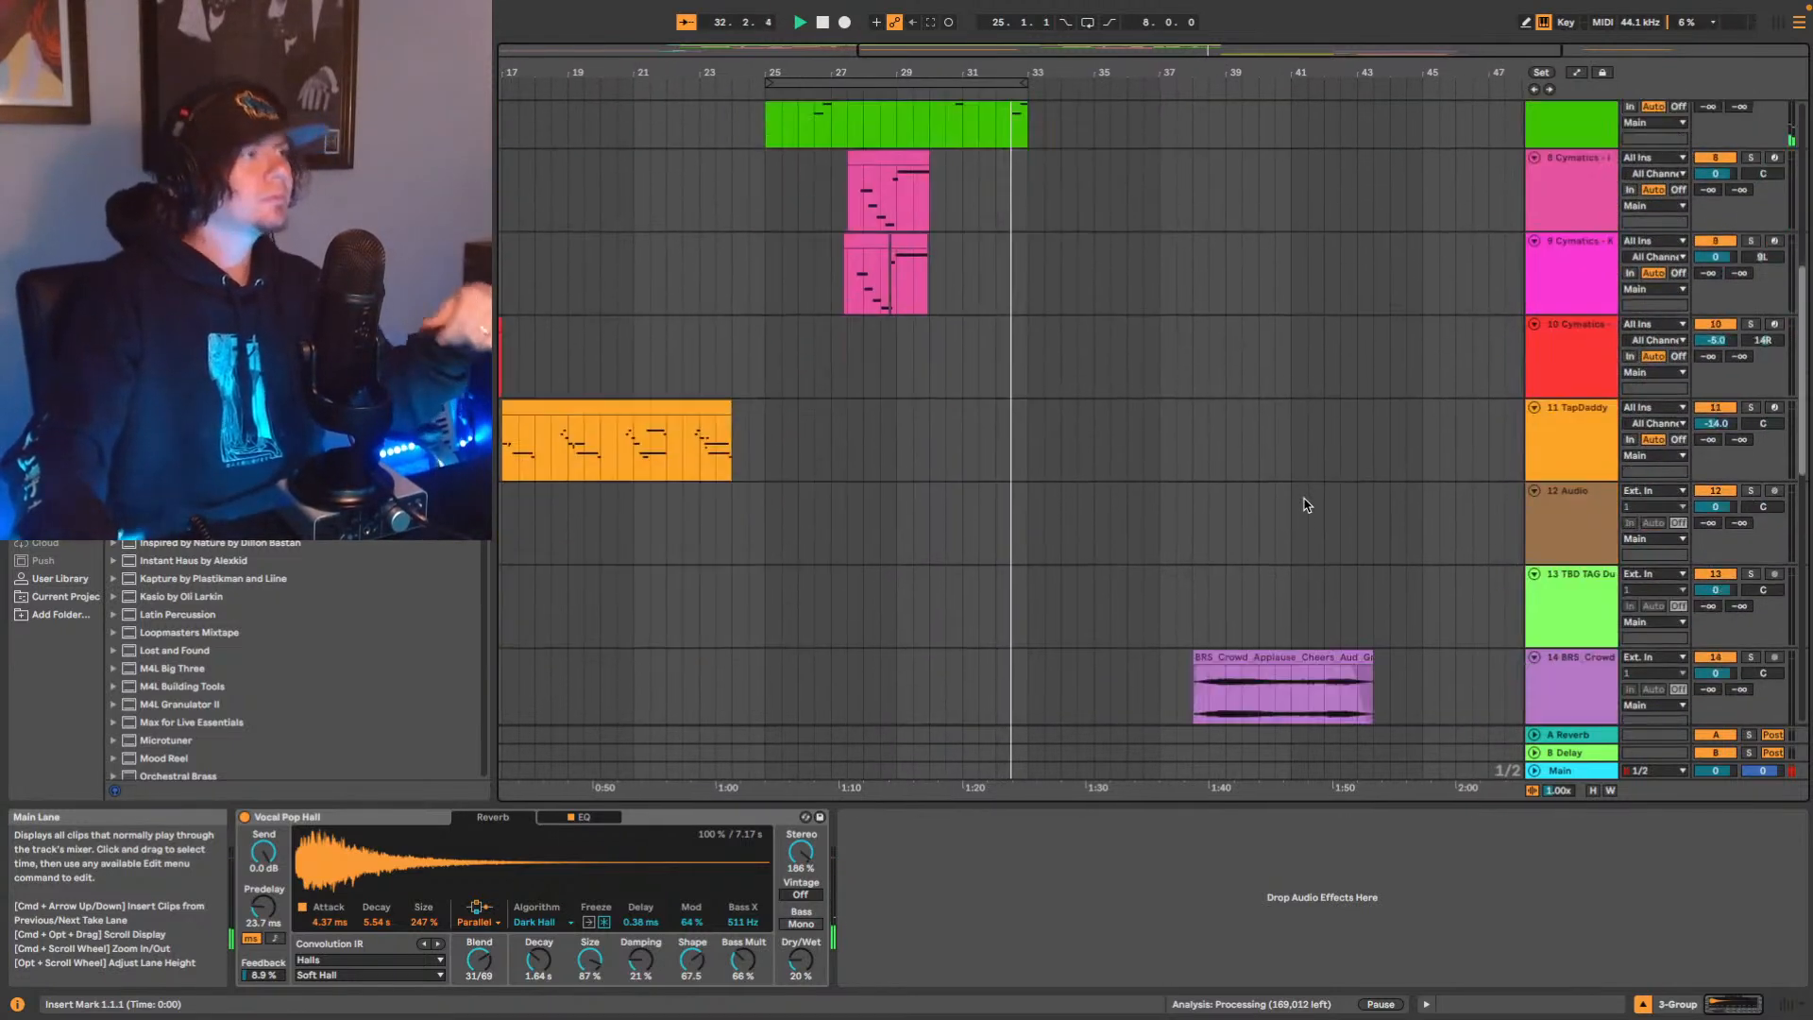
{"action": "scroll", "coordinate": [1304, 507], "scroll_direction": "down", "scroll_amount": 10}
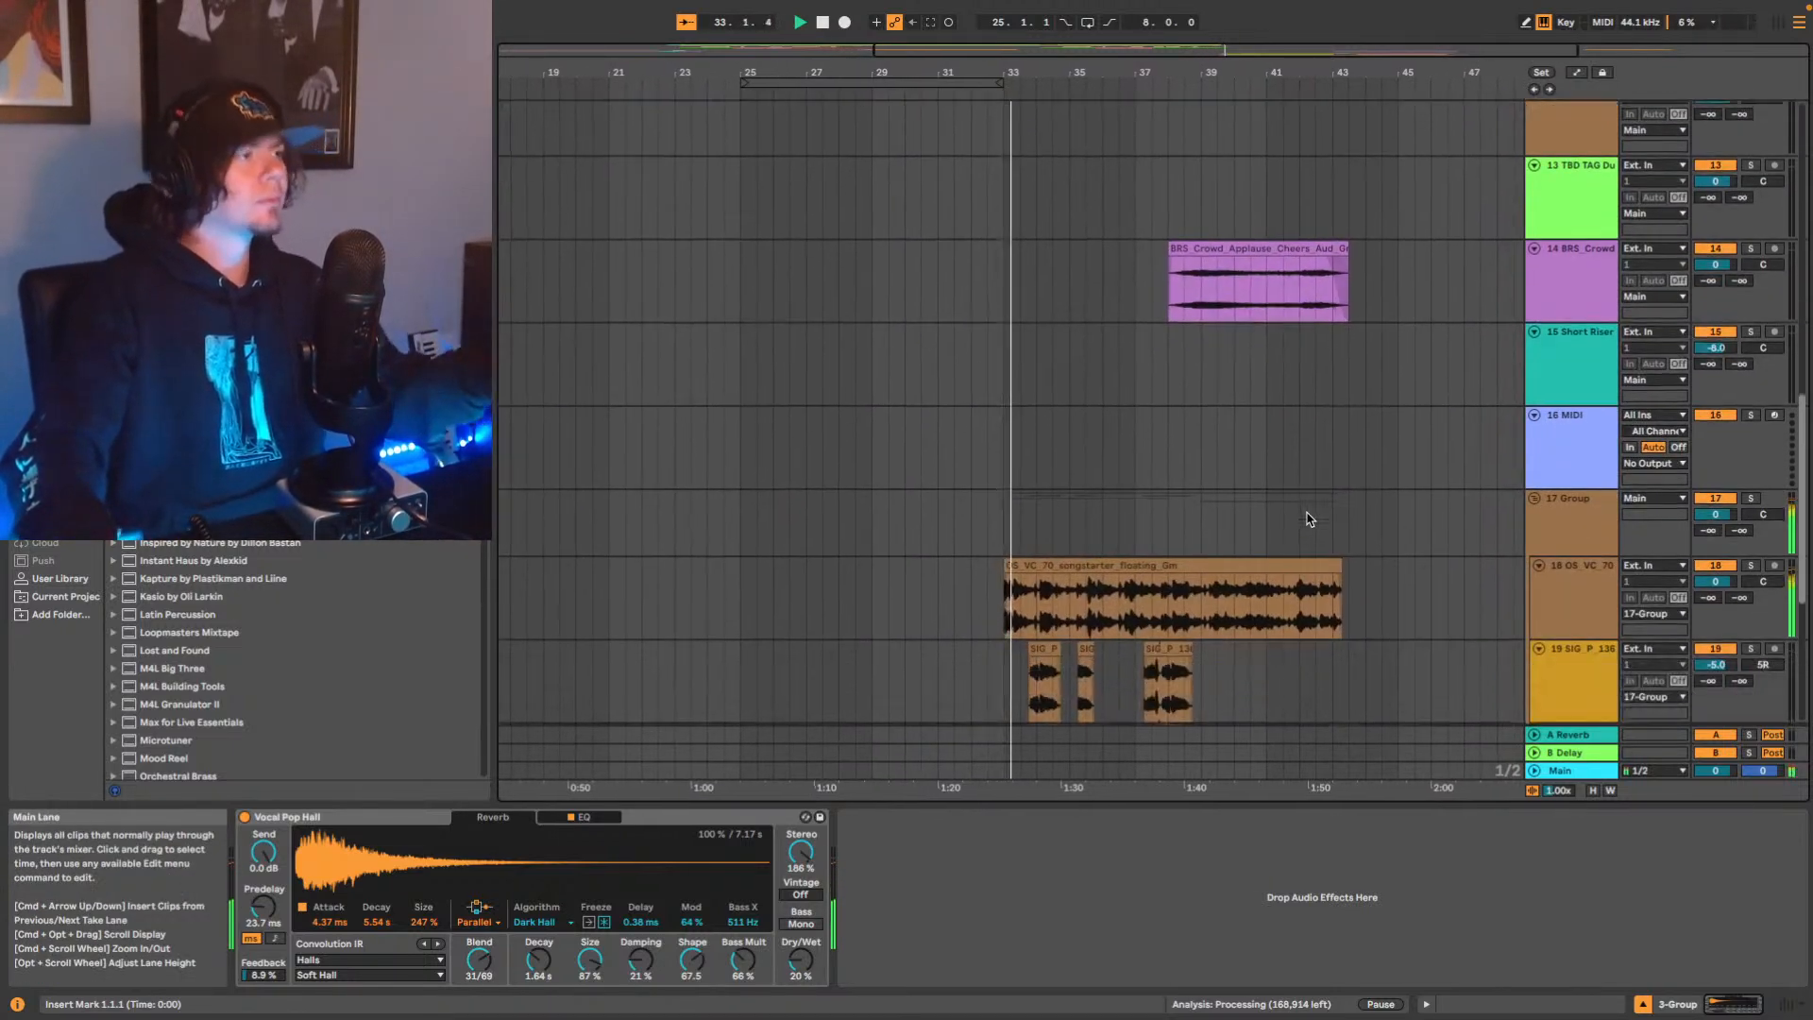
{"action": "scroll", "coordinate": [1303, 524], "scroll_direction": "down", "scroll_amount": 5}
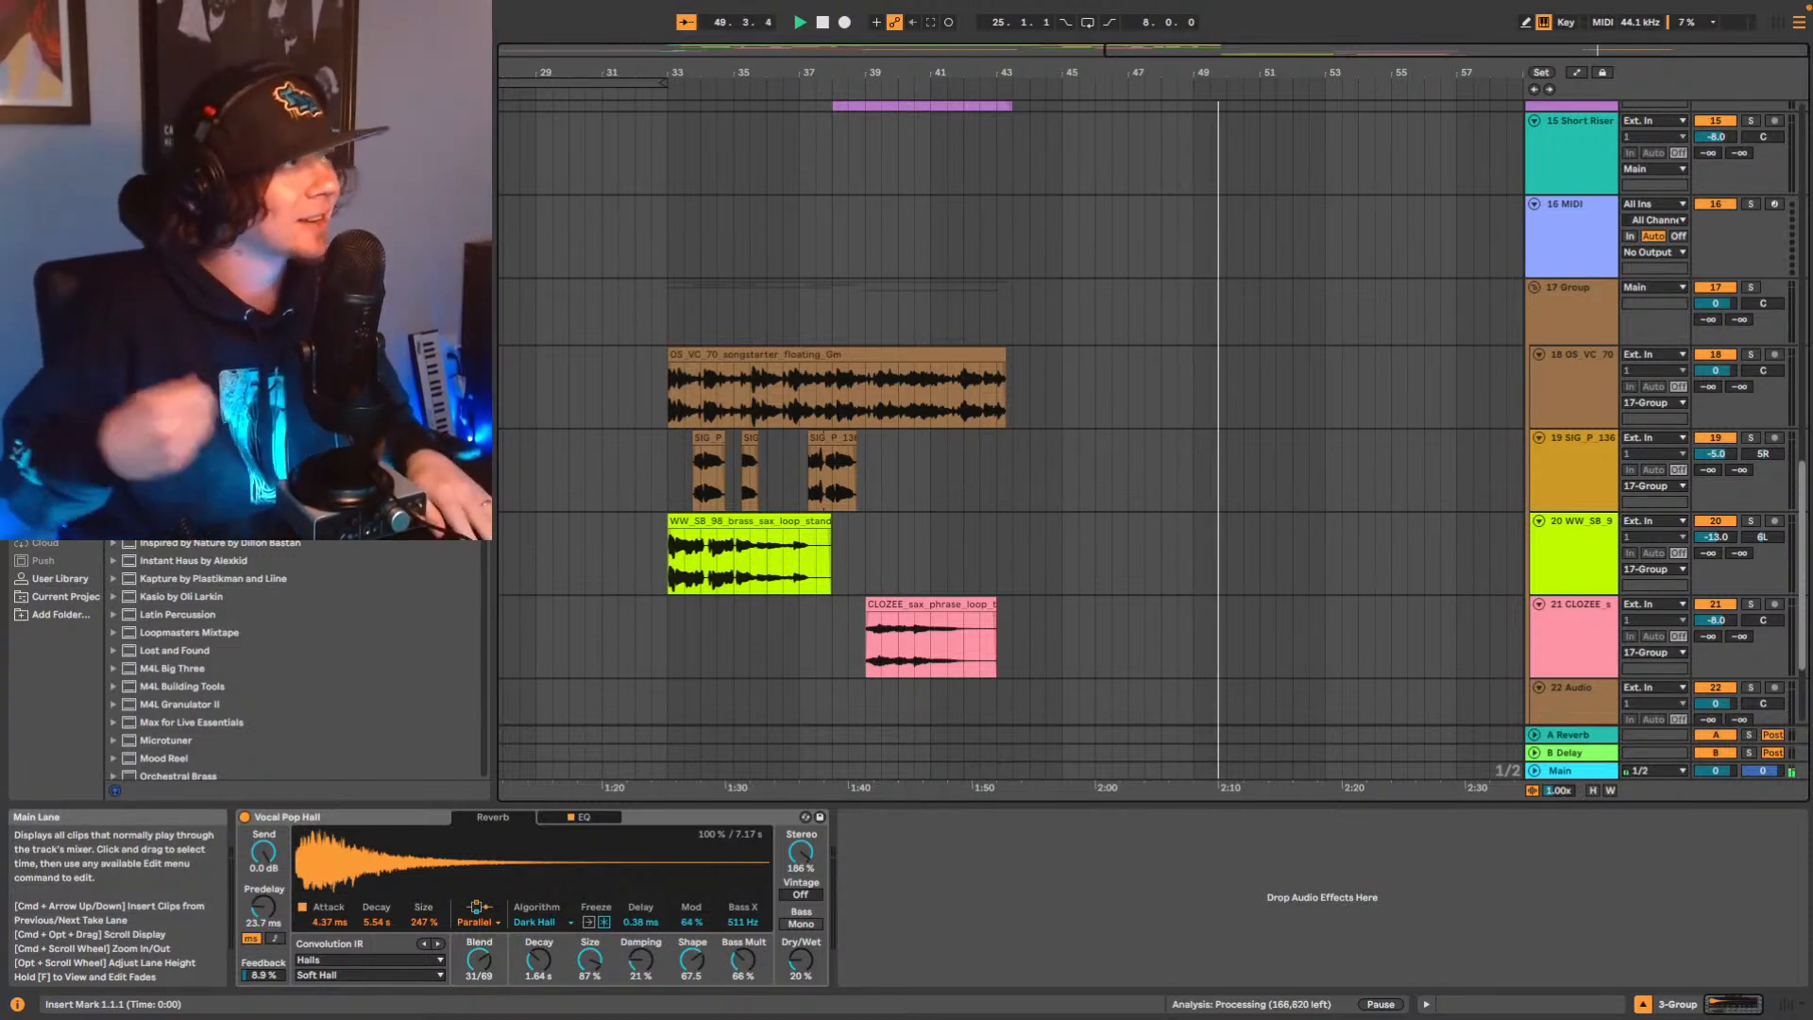
{"action": "key", "text": "space"}
Delete the clips on the TapDaddy Vibraphone track in the range from bar 49 to 54.3.
{"action": "scroll", "coordinate": [1303, 357], "scroll_direction": "up", "scroll_amount": 10}
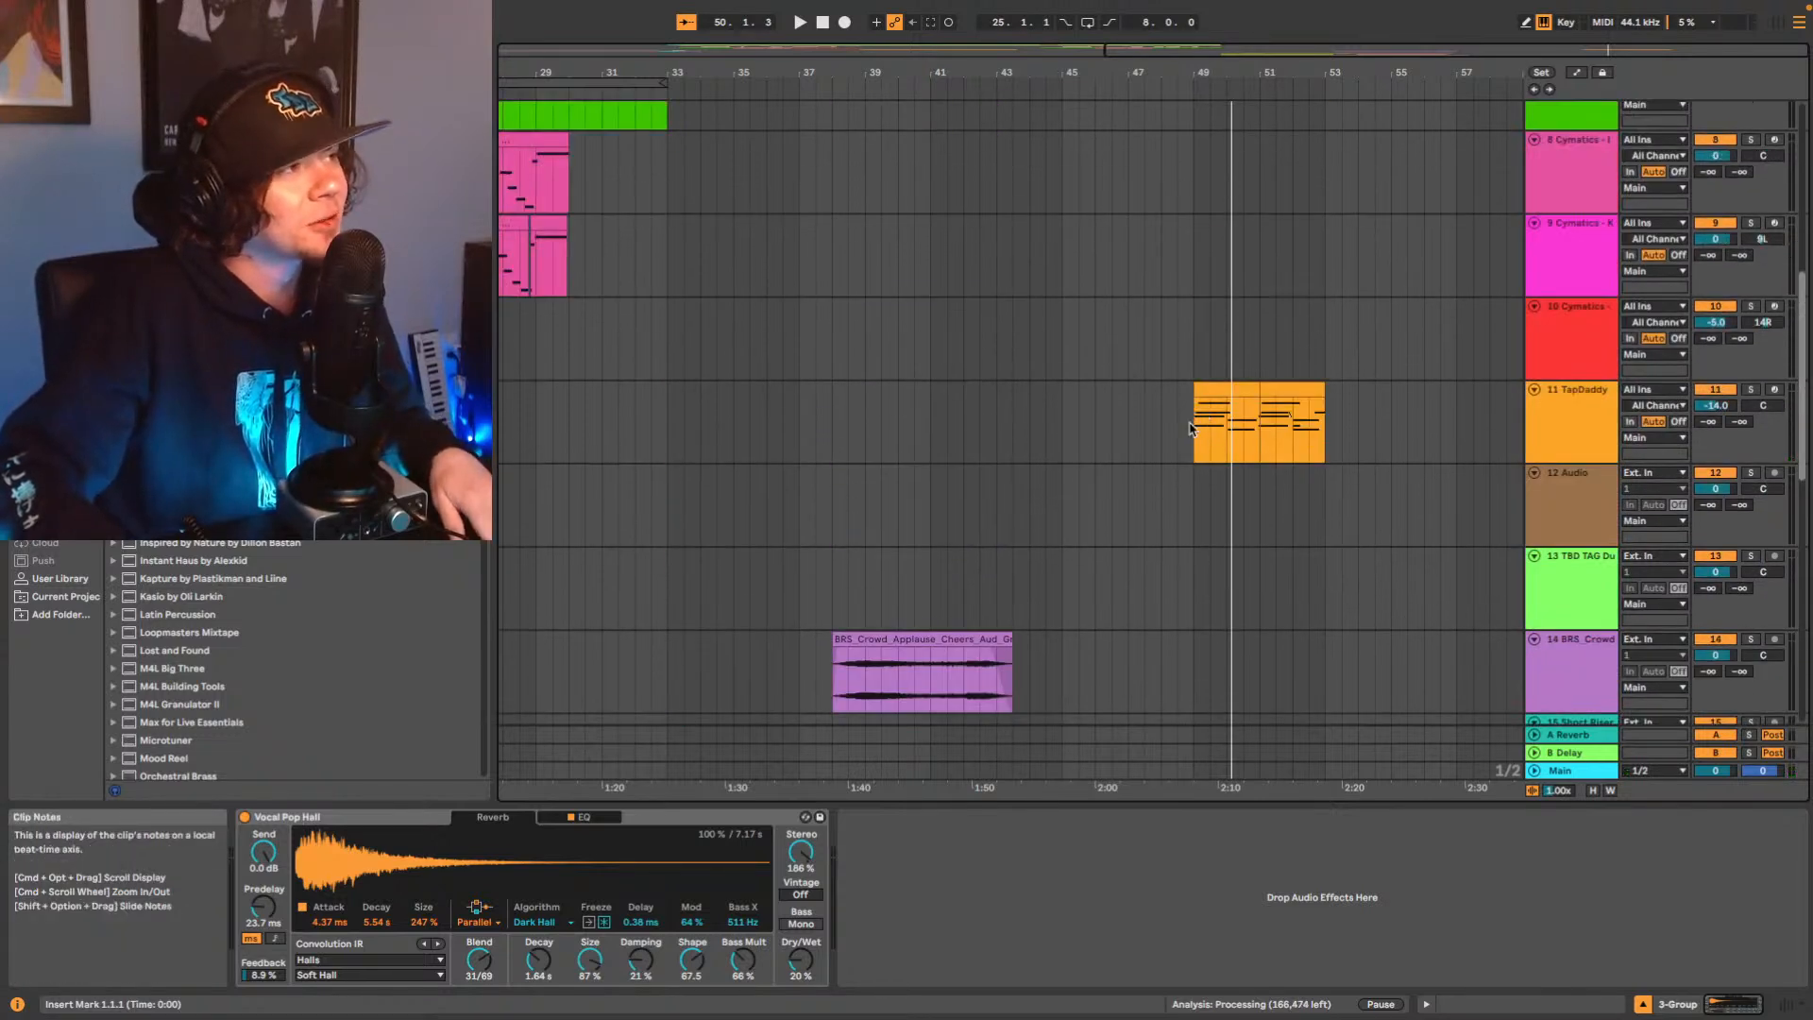
{"action": "left_click_drag", "start_coordinate": [1193, 427], "coordinate": [1218, 412]}
{"action": "left_click_drag", "start_coordinate": [1330, 398], "coordinate": [1368, 385]}
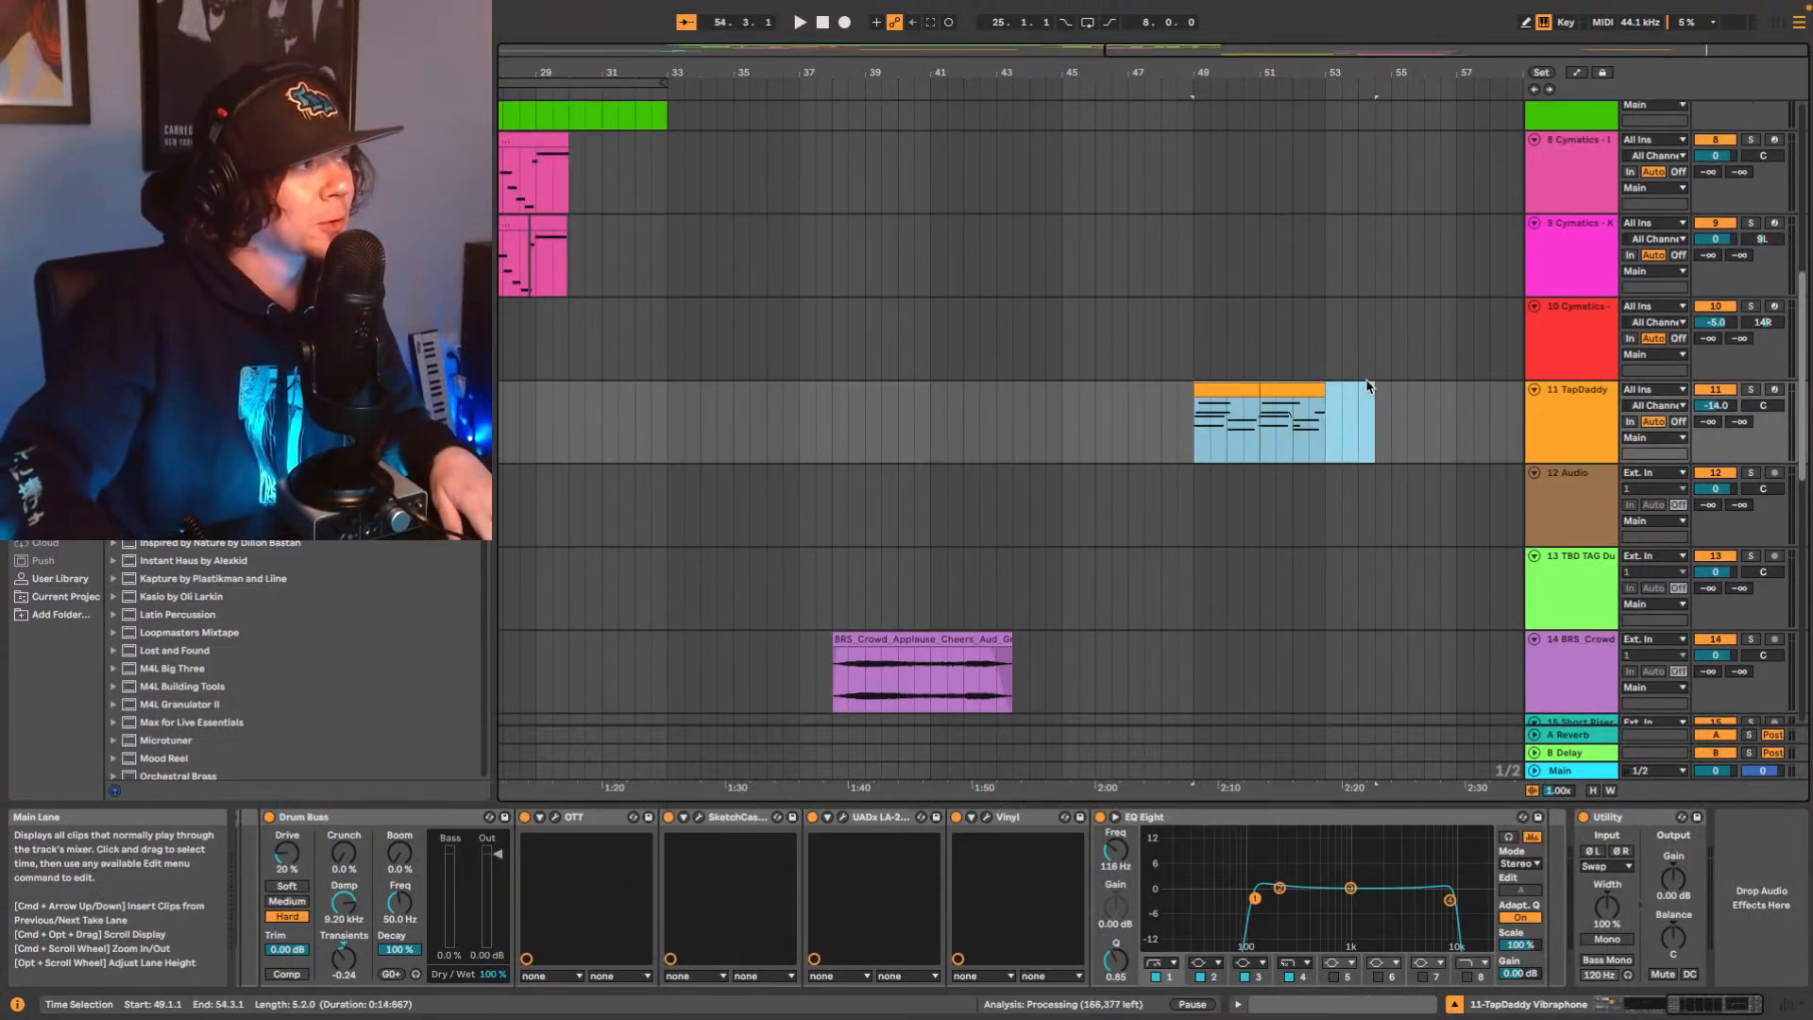
{"action": "key", "text": "Delete"}
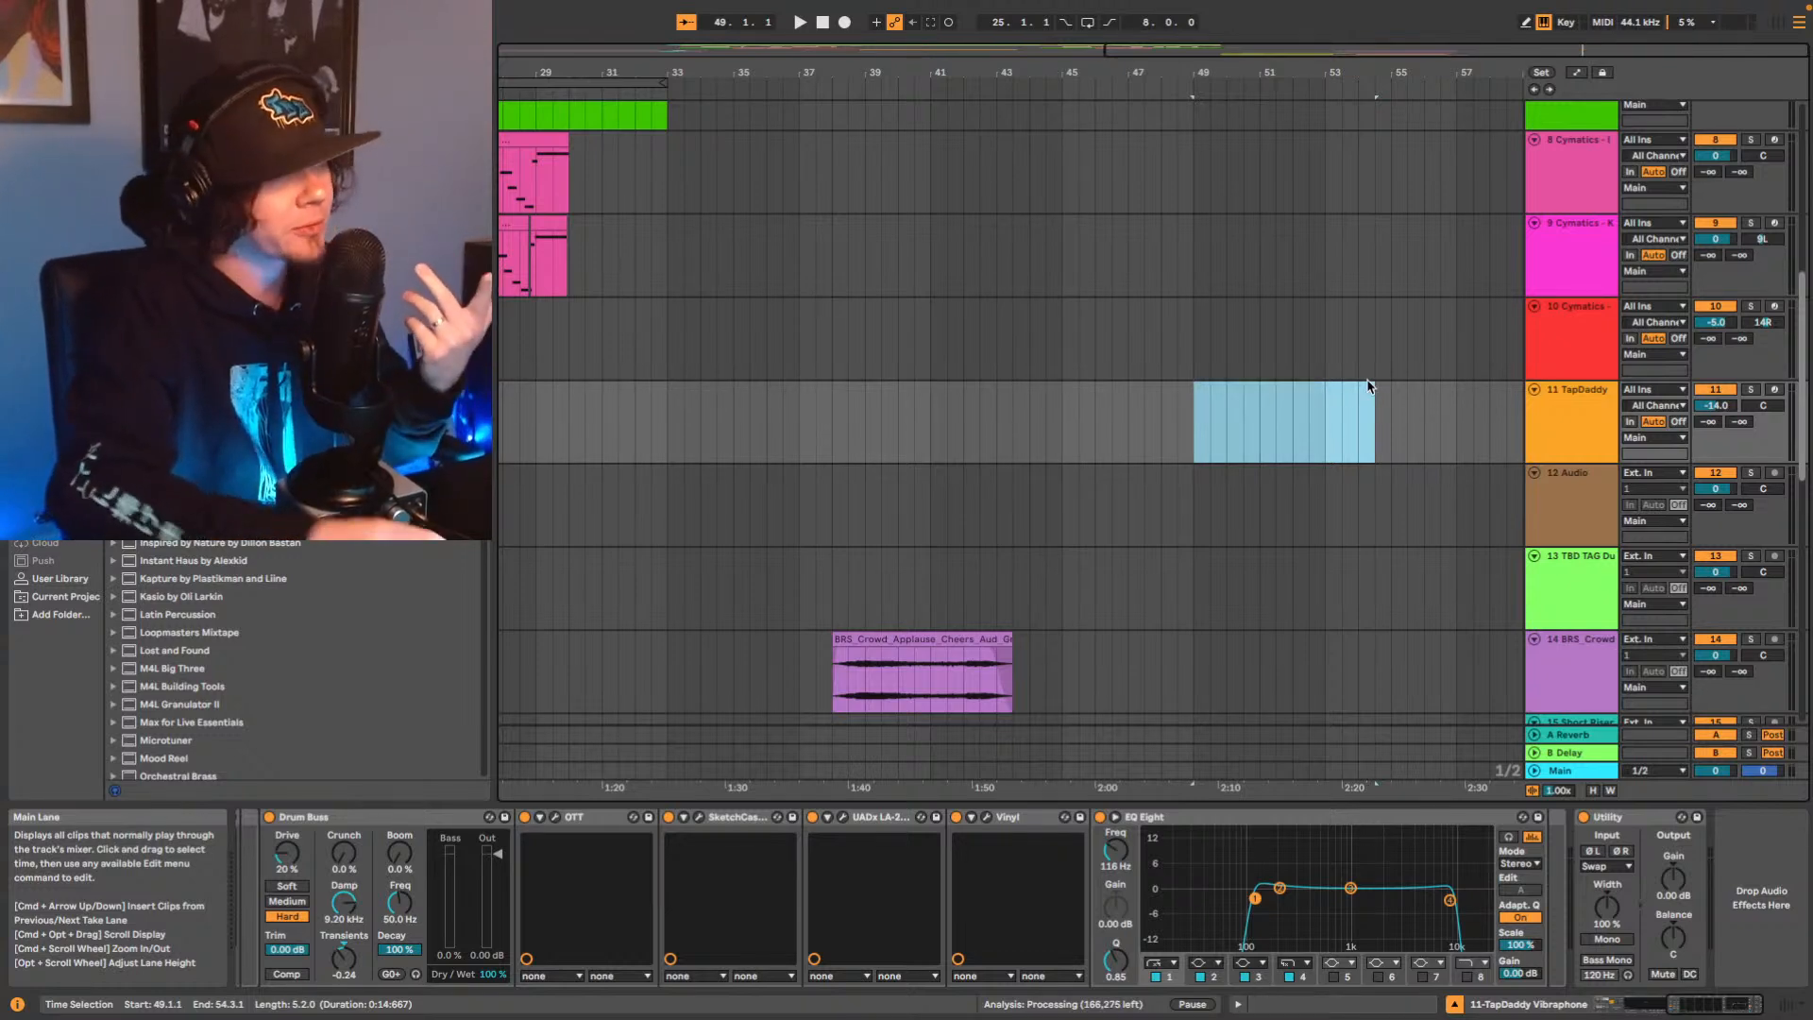
Show the whole song from bar 1 and examine the devices of the OS_VC_70 songstarter track along with the remaining tracks' clips.
{"action": "left_click_drag", "start_coordinate": [1258, 51], "coordinate": [782, 54]}
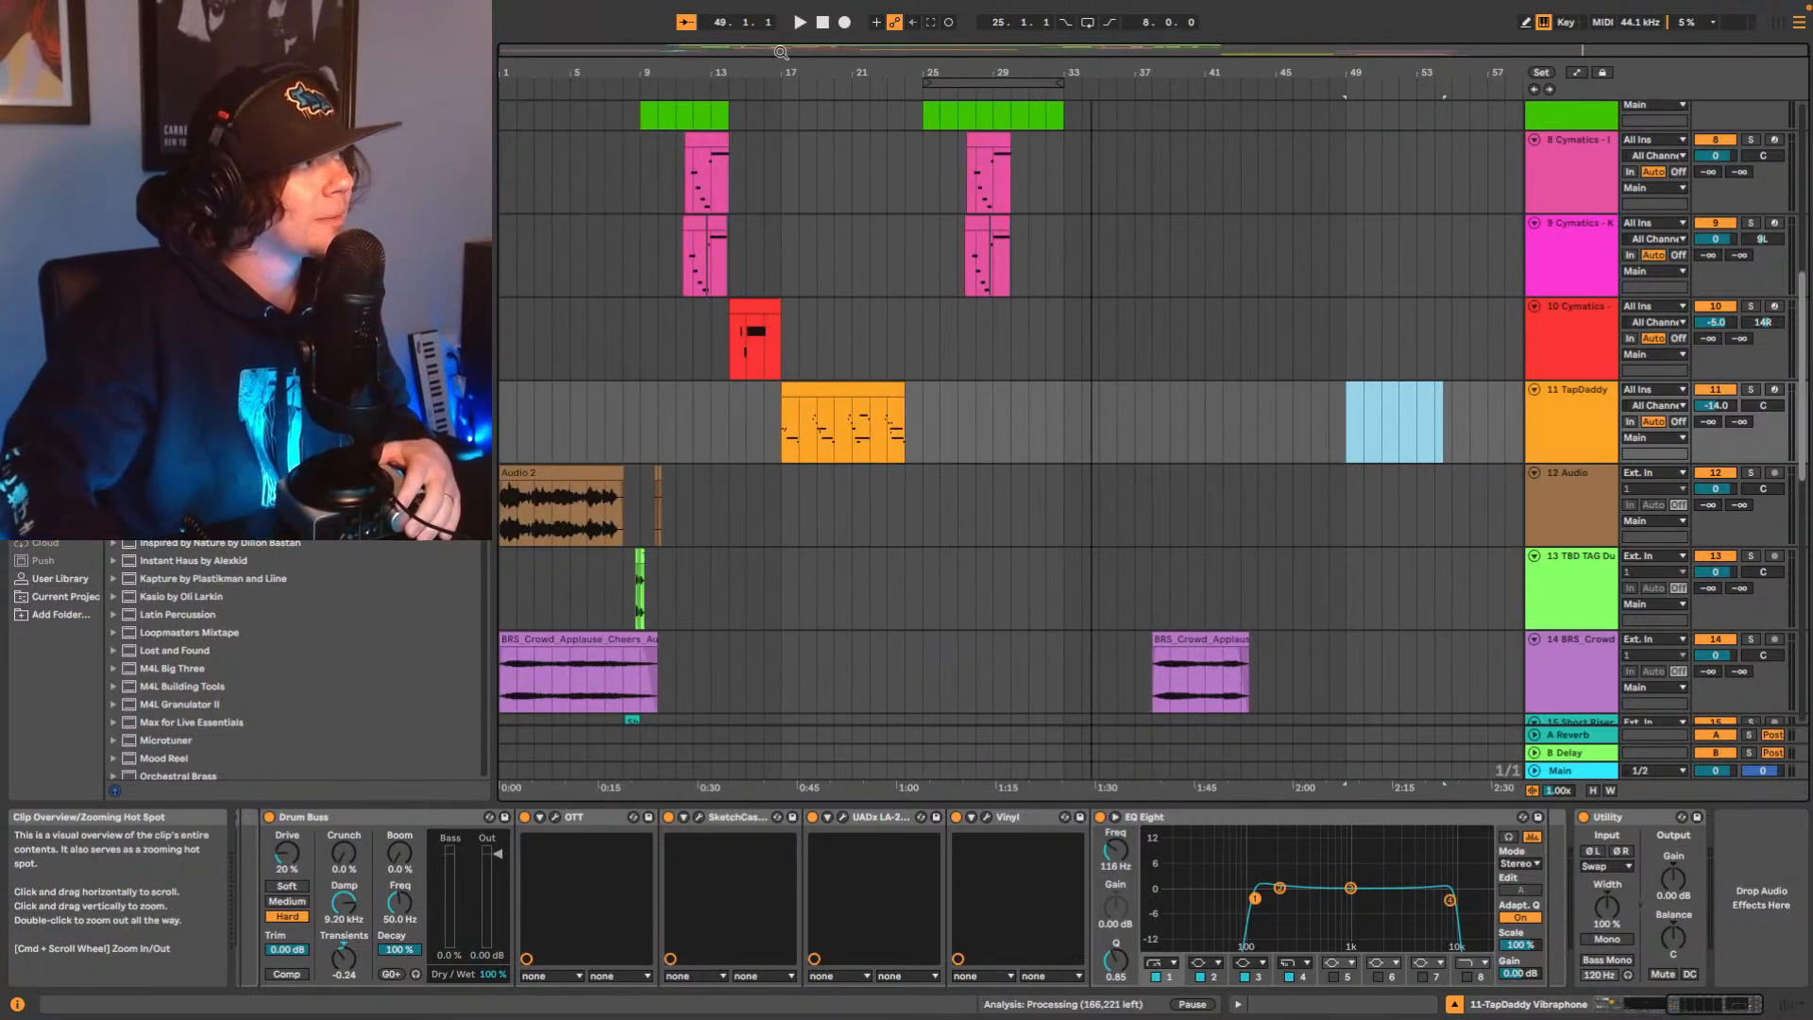
{"action": "scroll", "coordinate": [1229, 396], "scroll_direction": "up", "scroll_amount": 2}
{"action": "scroll", "coordinate": [1322, 388], "scroll_direction": "up", "scroll_amount": 8}
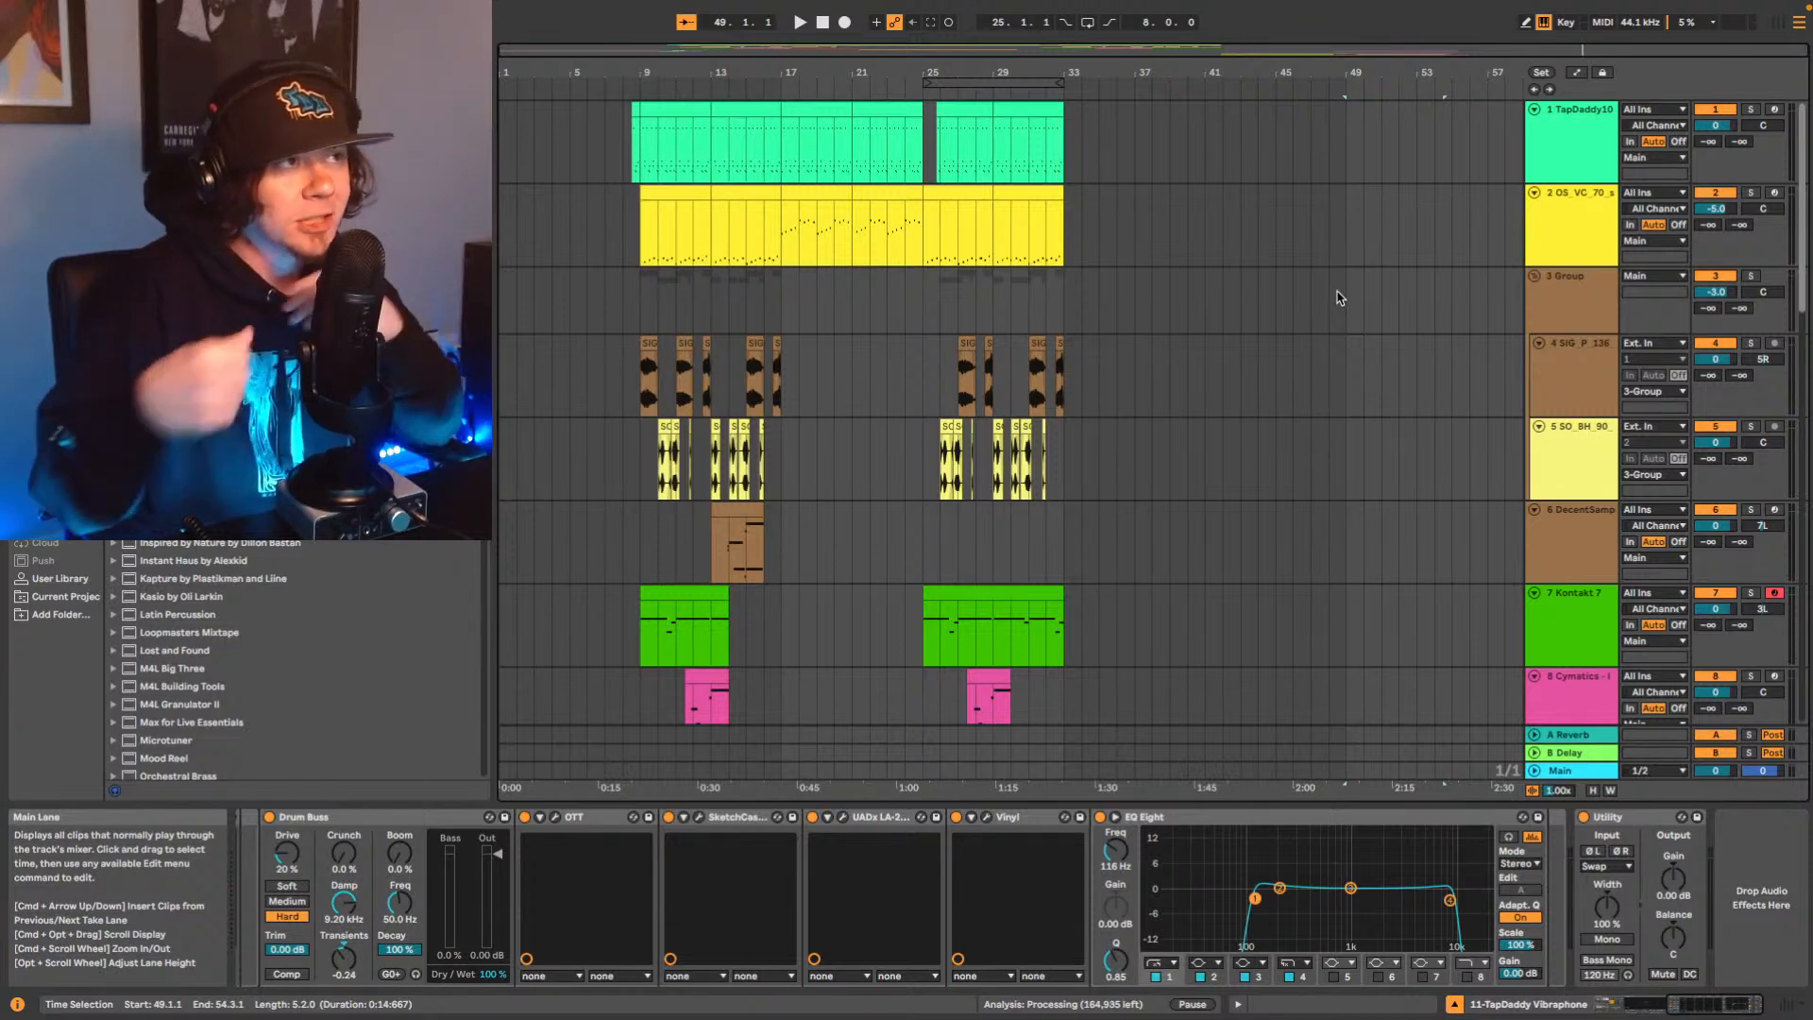
{"action": "left_click", "coordinate": [1558, 213]}
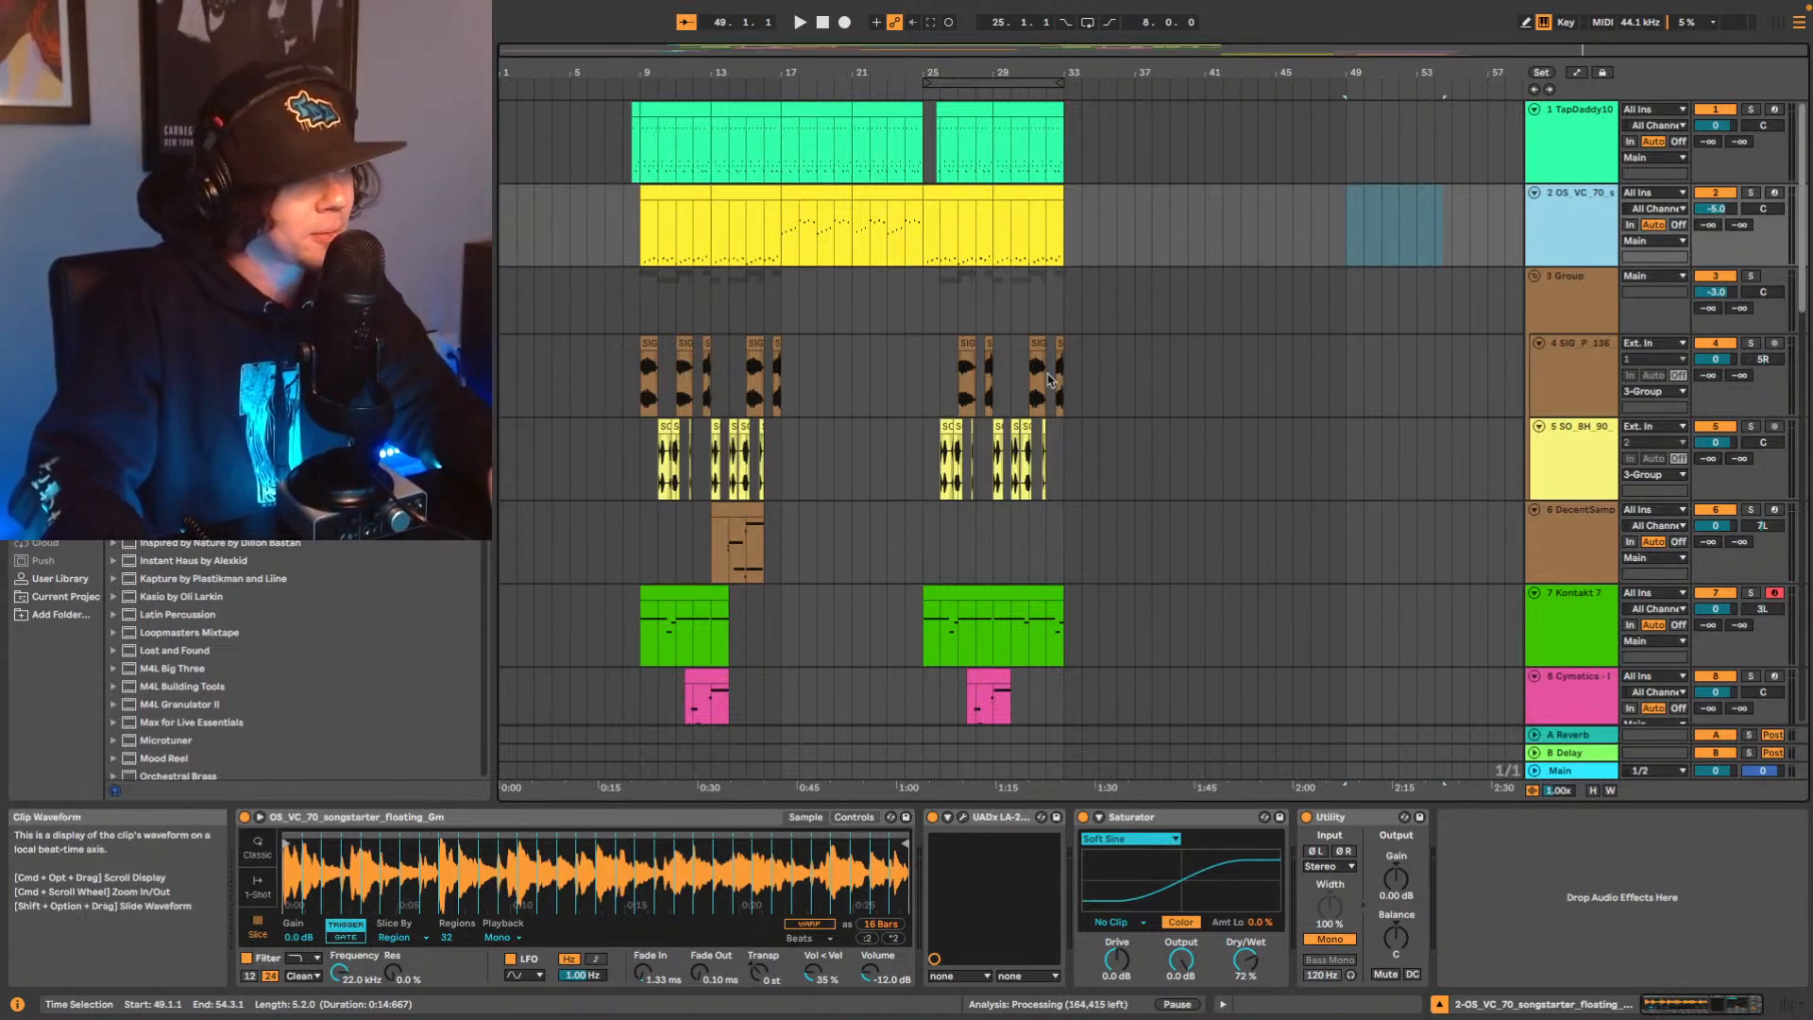
{"action": "scroll", "coordinate": [1038, 396], "scroll_direction": "down", "scroll_amount": 8}
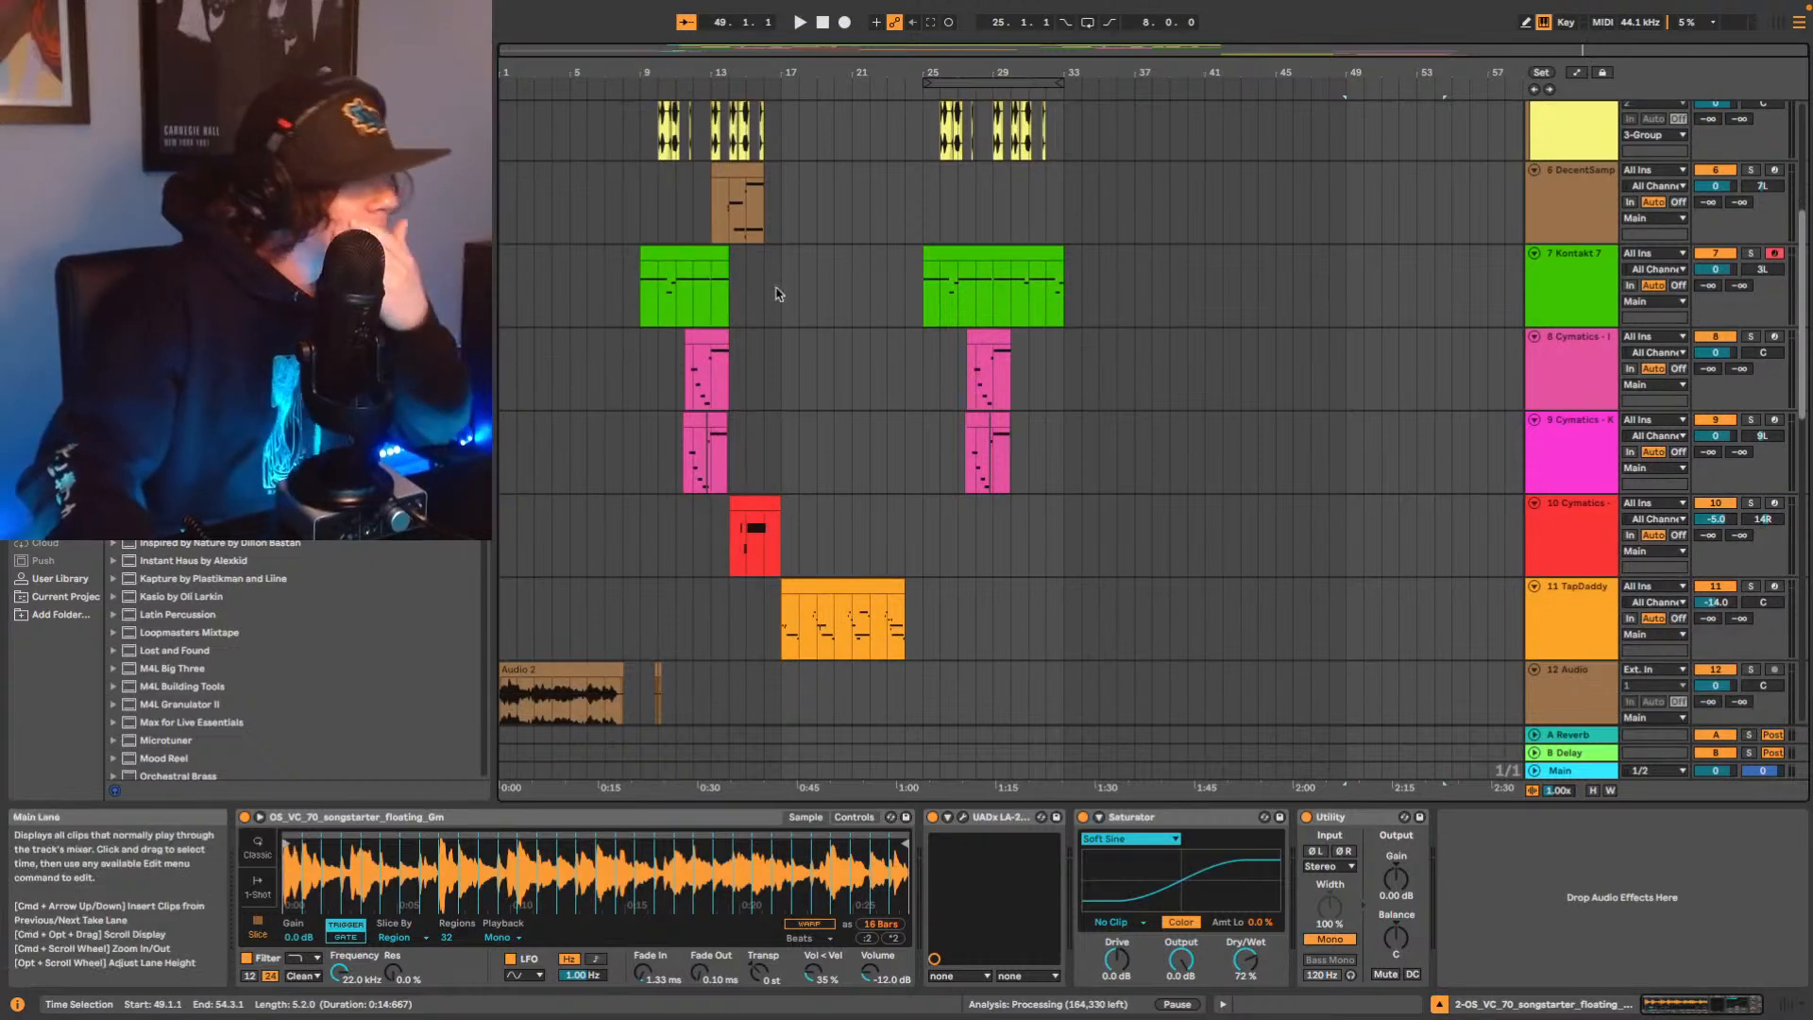
Examine the clips on the lower tracks and the TapDaddy106 BoomBap Dilla drum track's device chain through to its Drum Buss.
{"action": "scroll", "coordinate": [1077, 595], "scroll_direction": "down", "scroll_amount": 6}
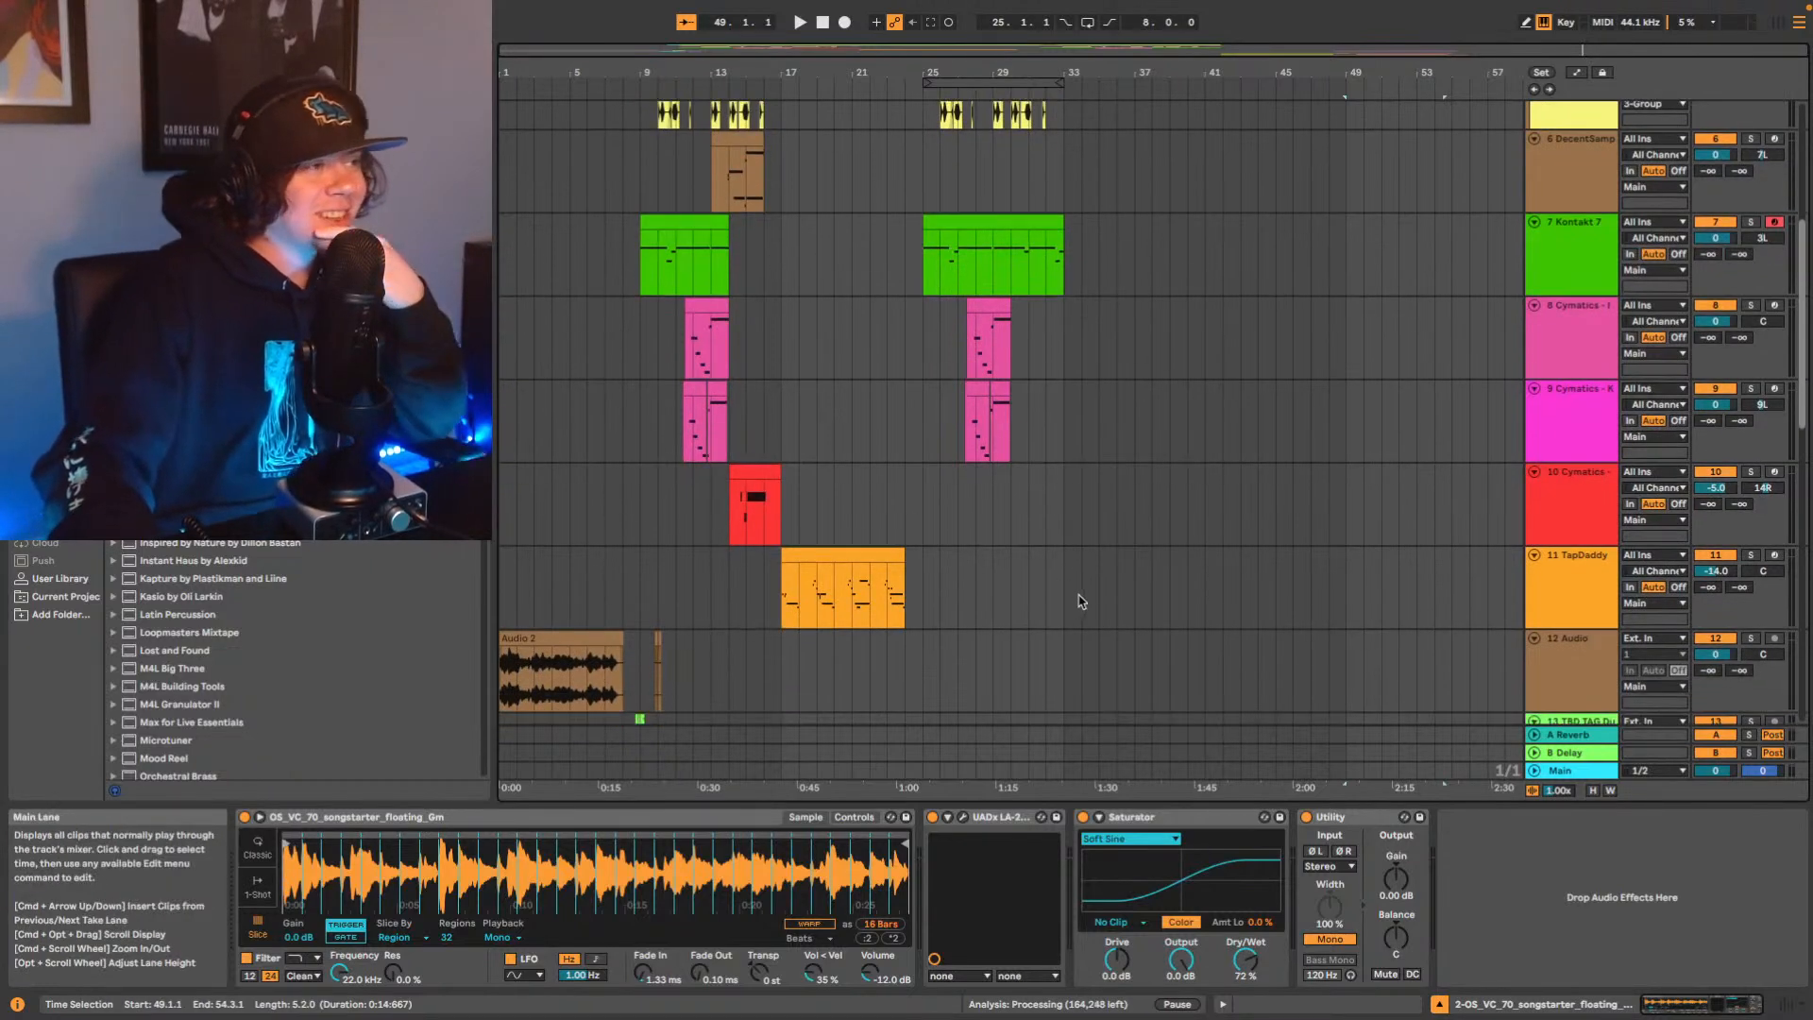
{"action": "scroll", "coordinate": [1103, 592], "scroll_direction": "down", "scroll_amount": 2}
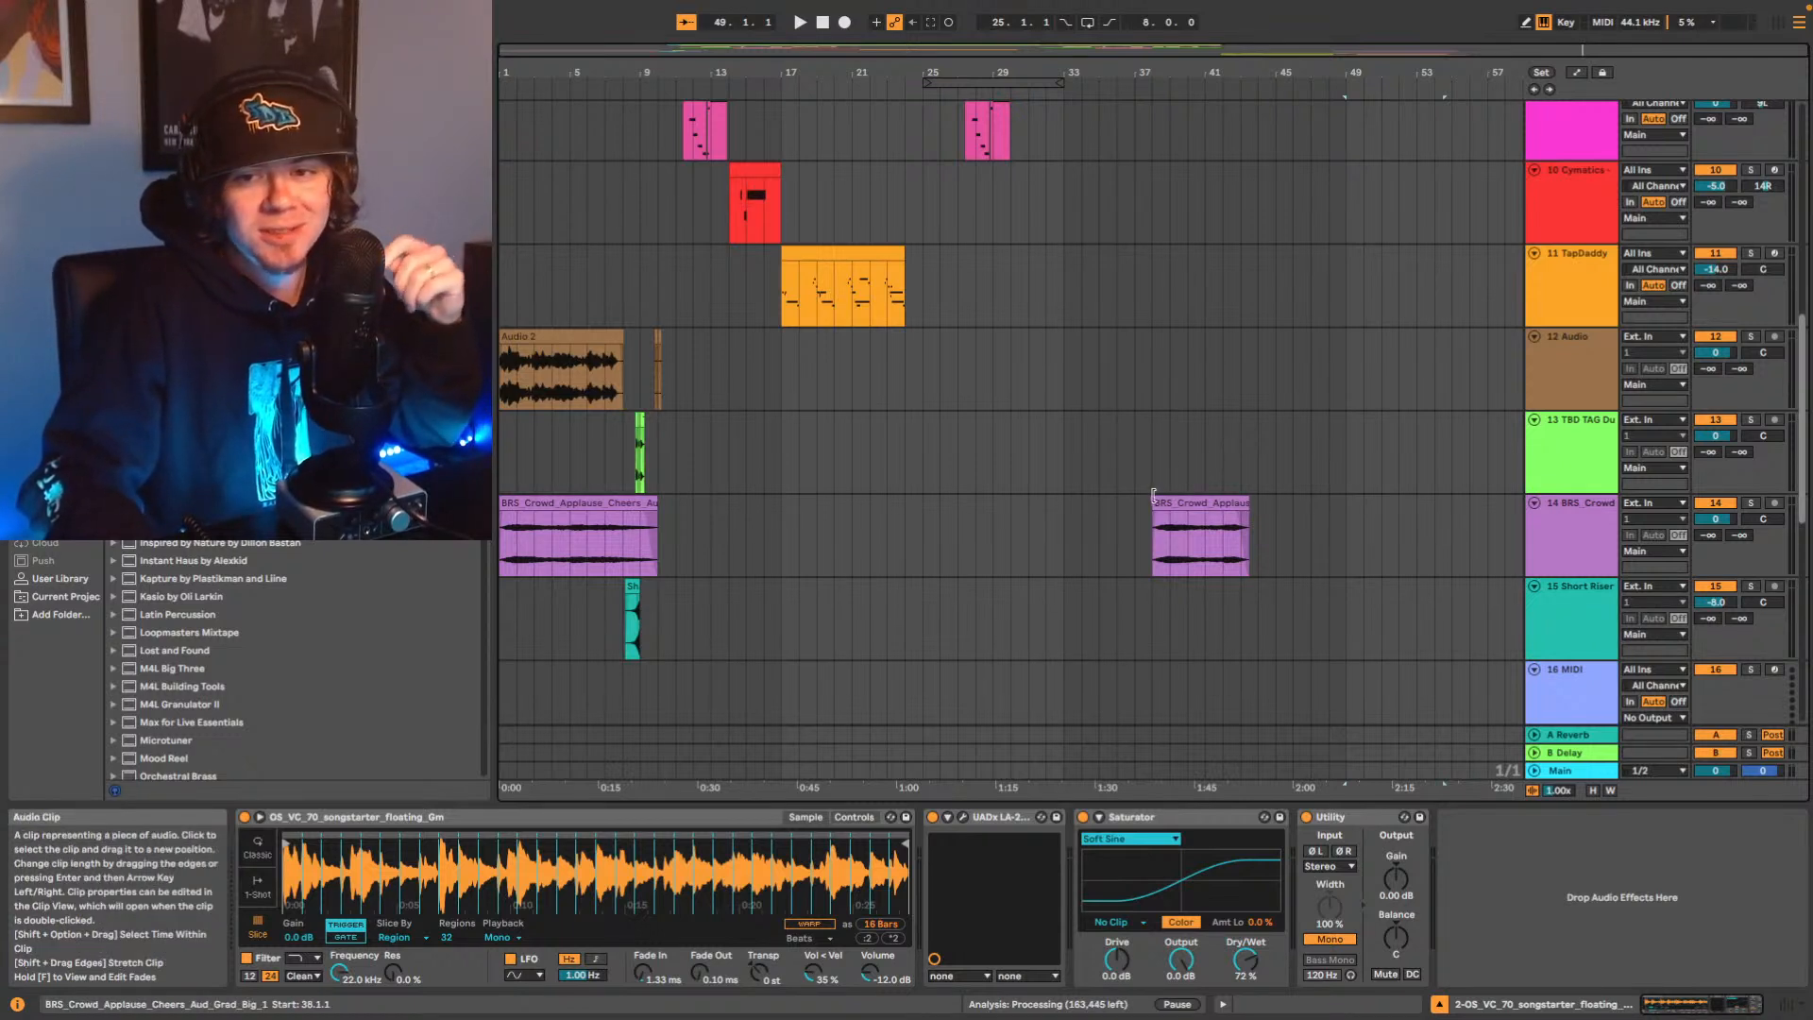
{"action": "scroll", "coordinate": [1038, 529], "scroll_direction": "up", "scroll_amount": 6}
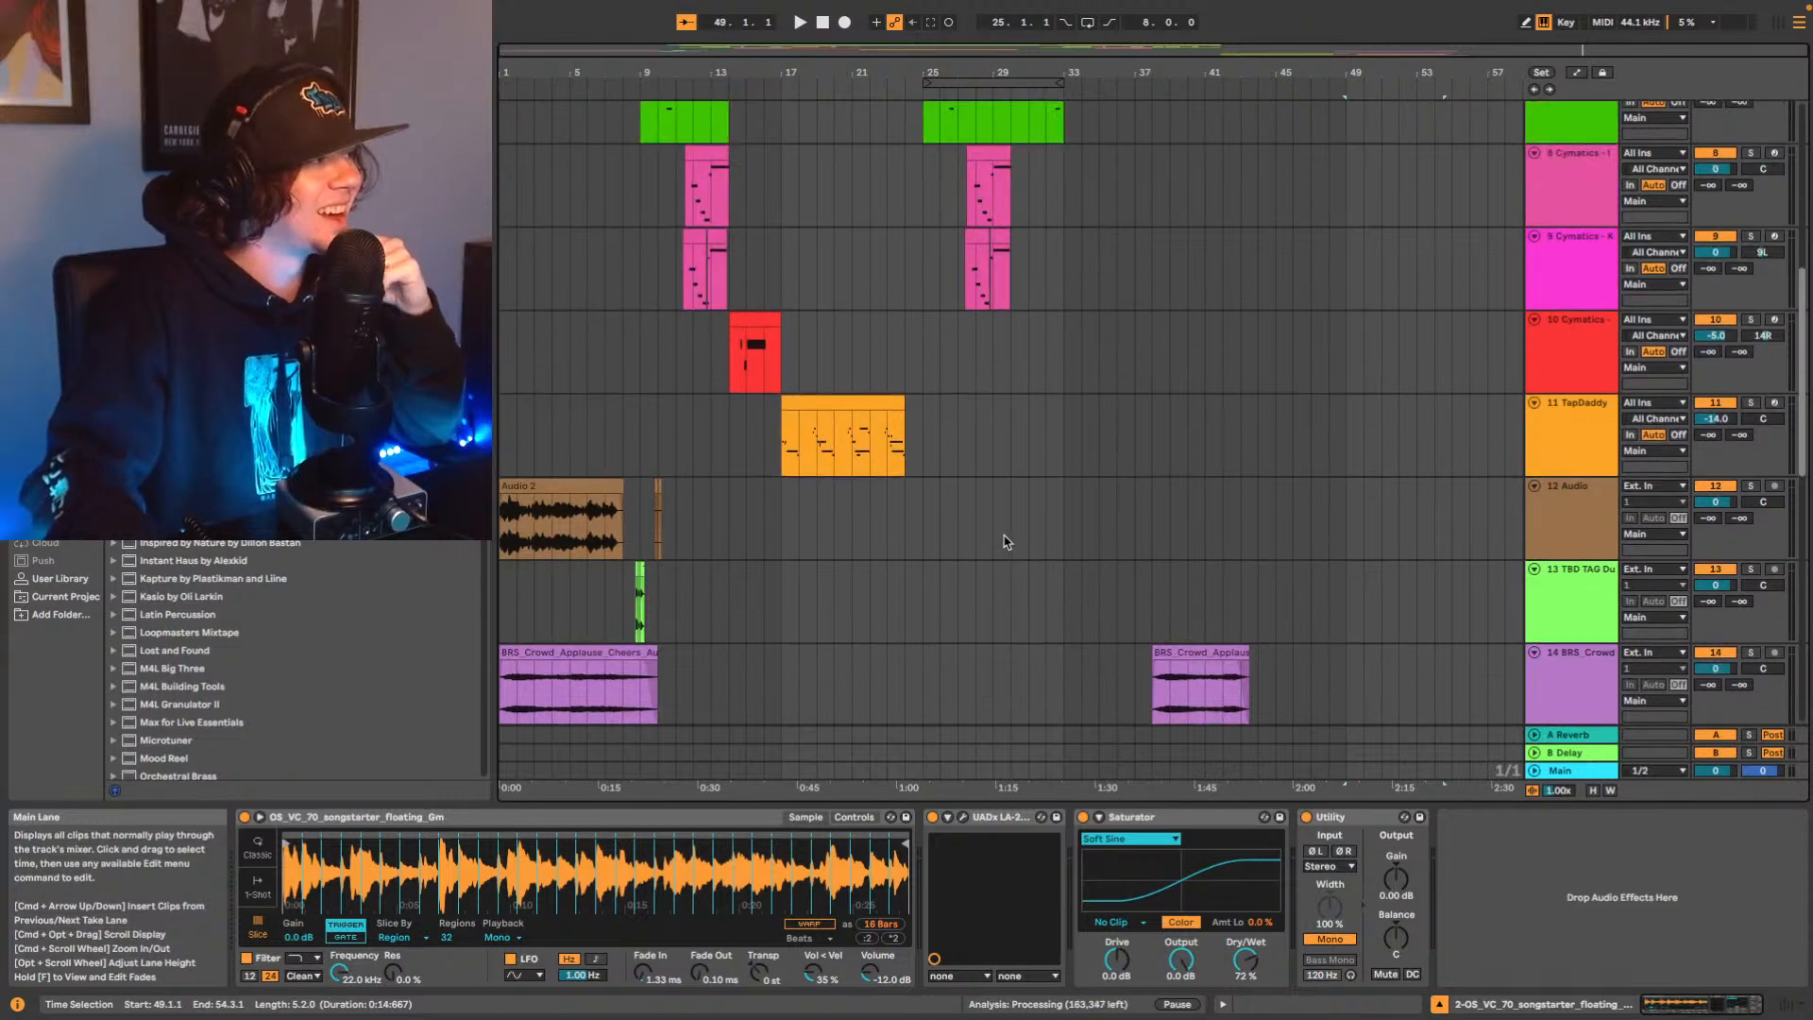
{"action": "scroll", "coordinate": [1006, 533], "scroll_direction": "down", "scroll_amount": 2}
{"action": "scroll", "coordinate": [1011, 524], "scroll_direction": "up", "scroll_amount": 12}
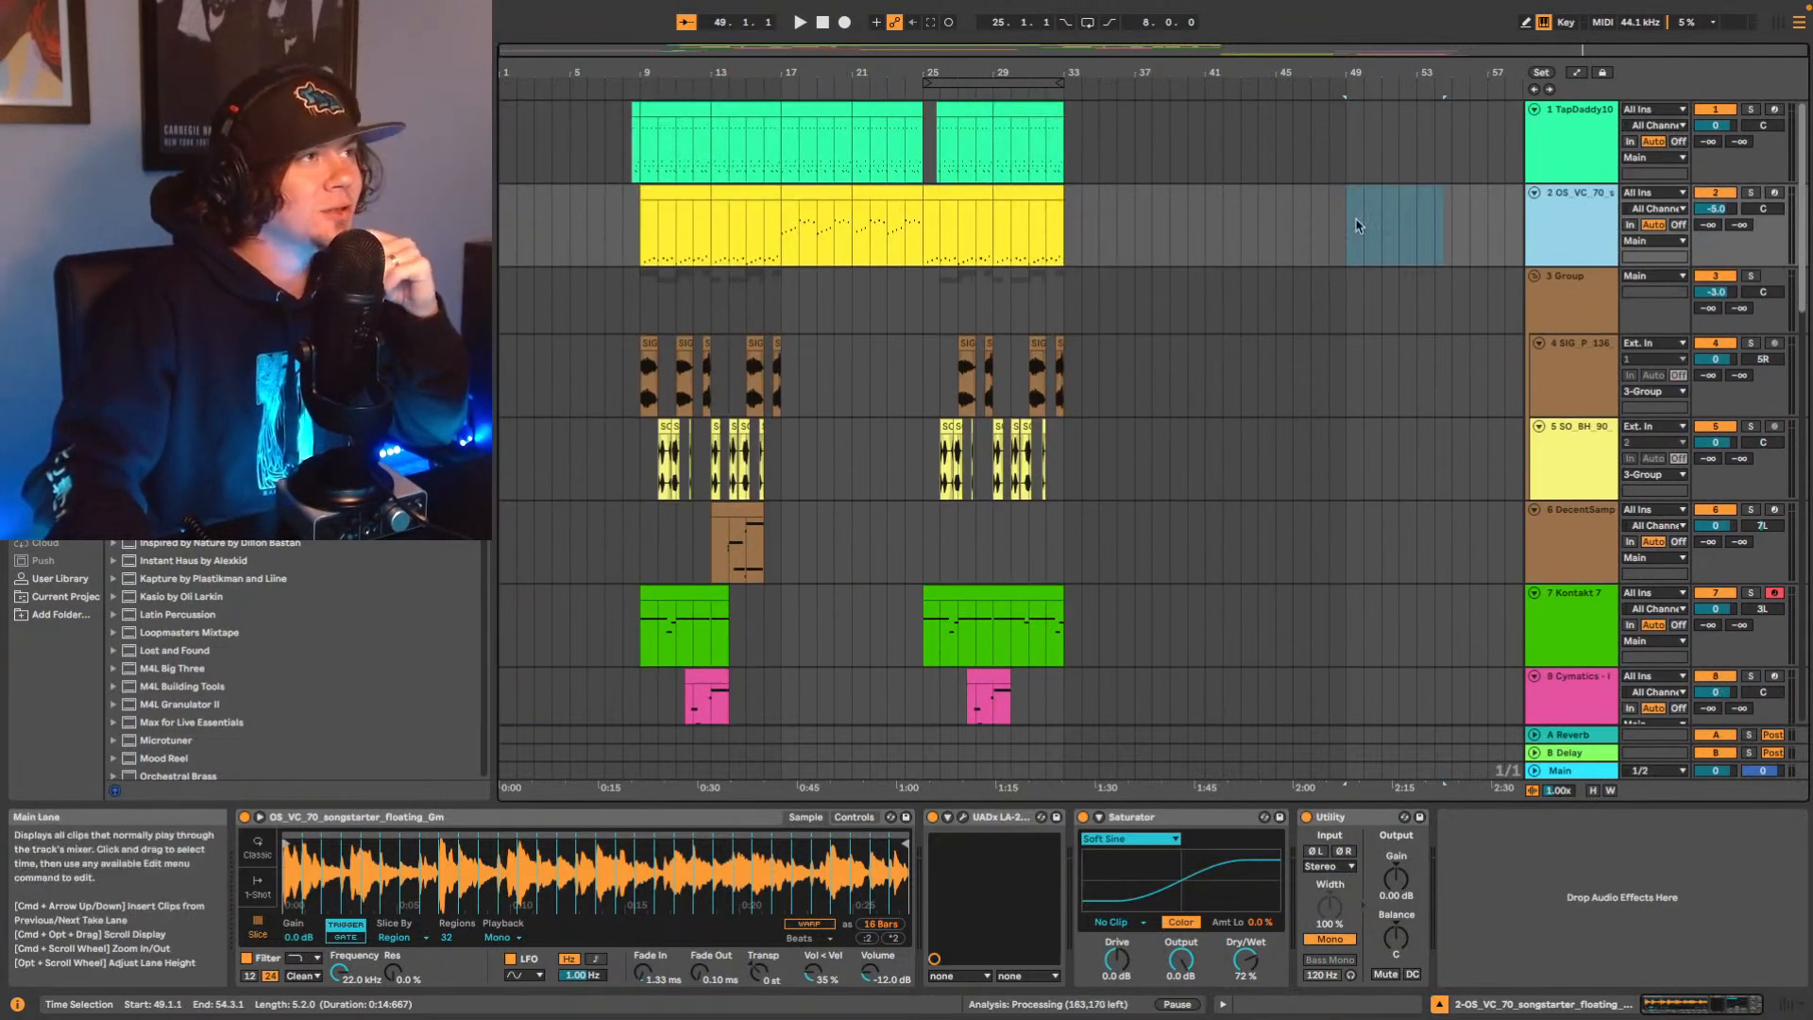
{"action": "key", "text": "Up"}
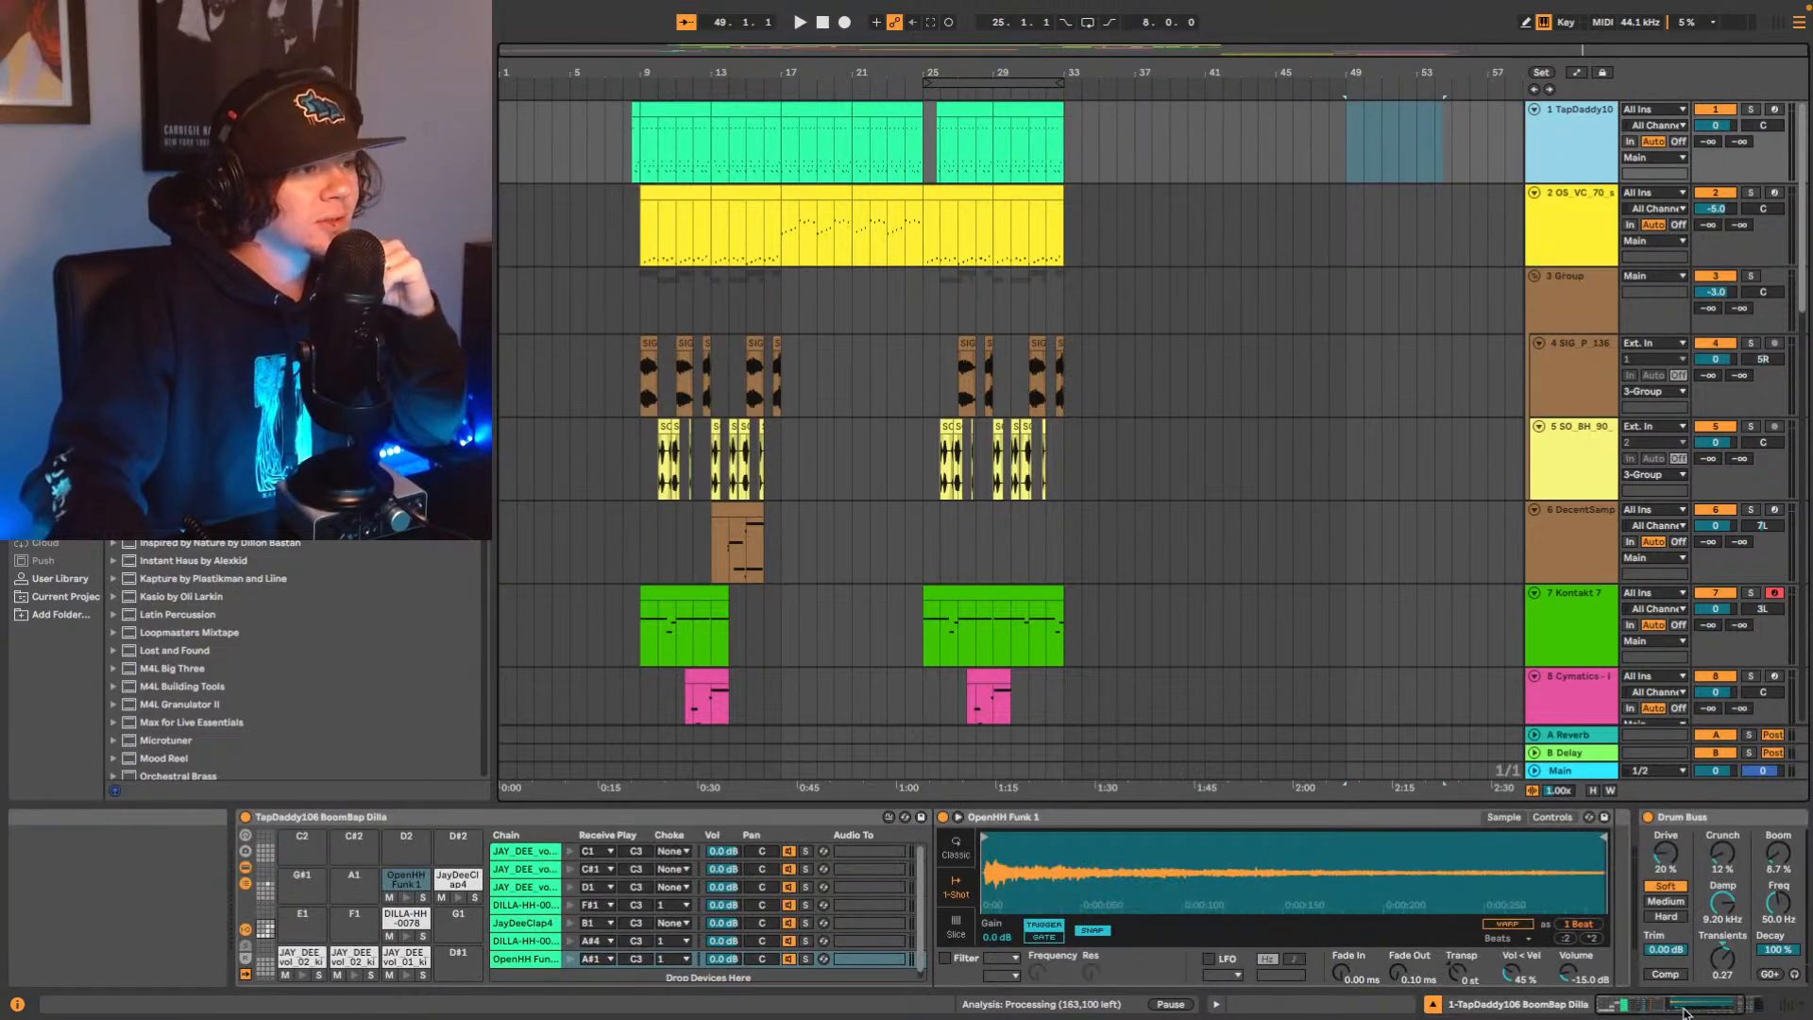
{"action": "left_click_drag", "start_coordinate": [1704, 1012], "coordinate": [1721, 1013]}
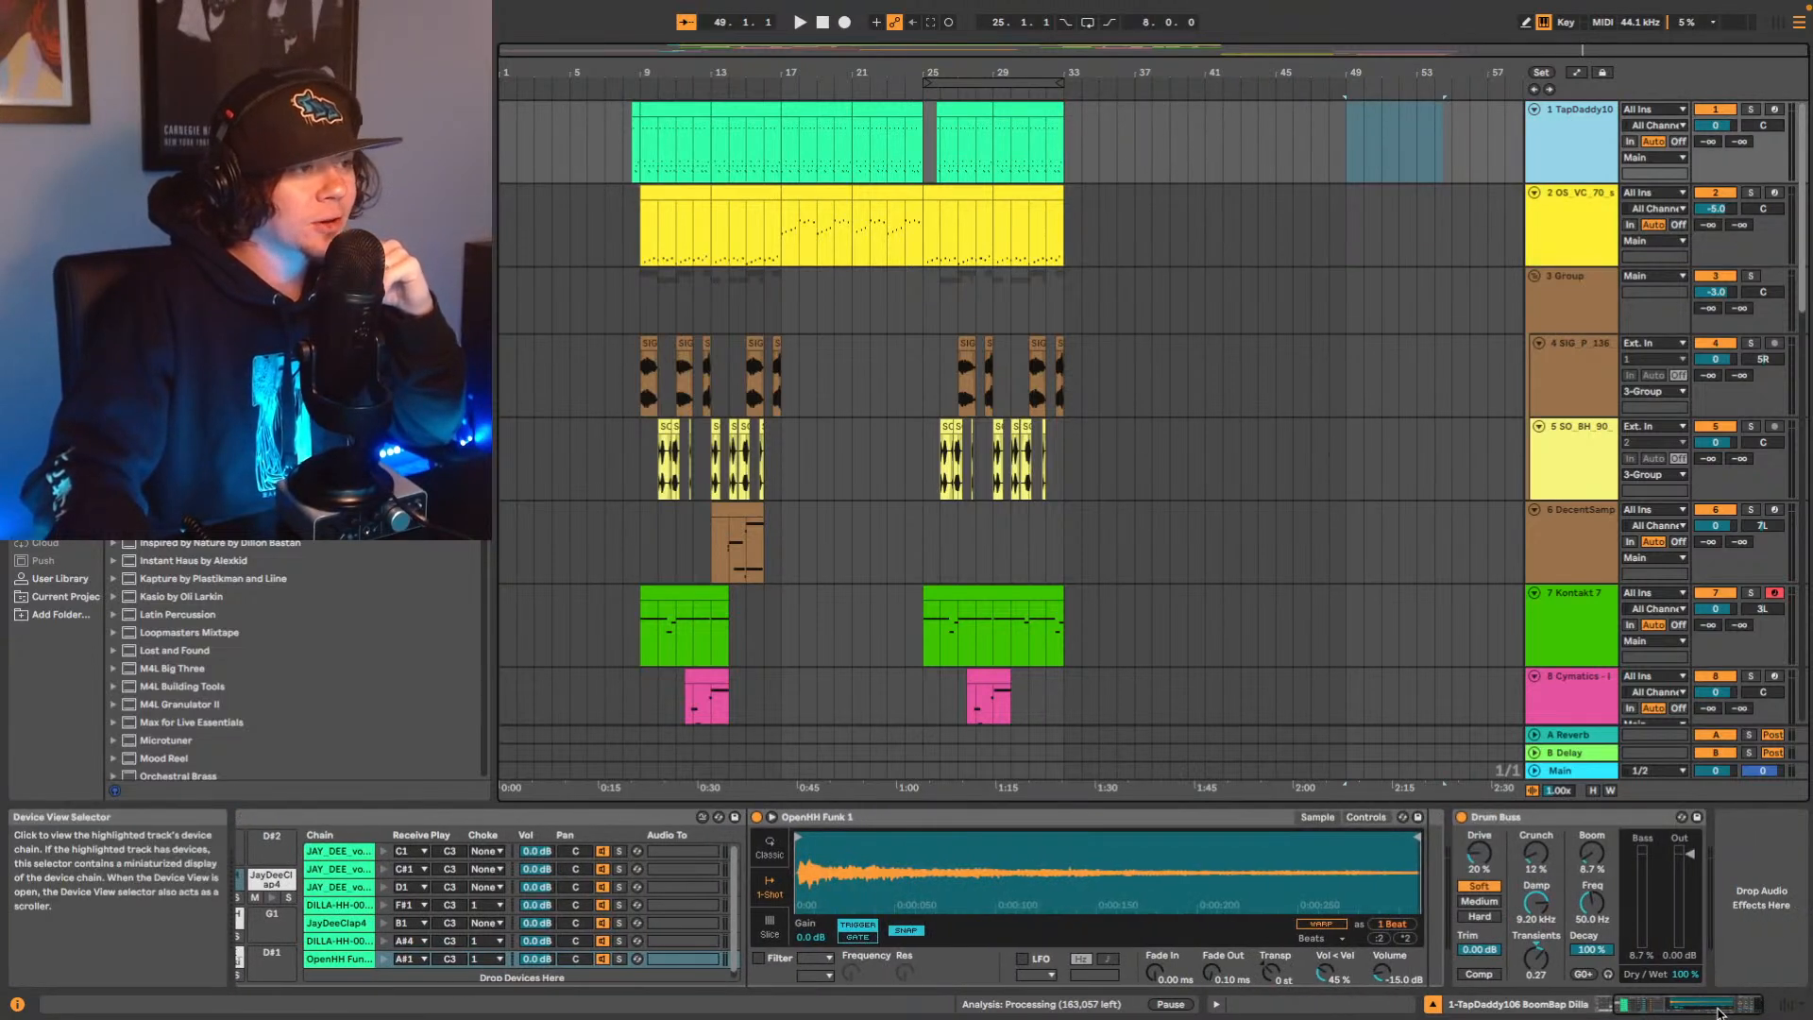
{"action": "left_click", "coordinate": [1594, 820]}
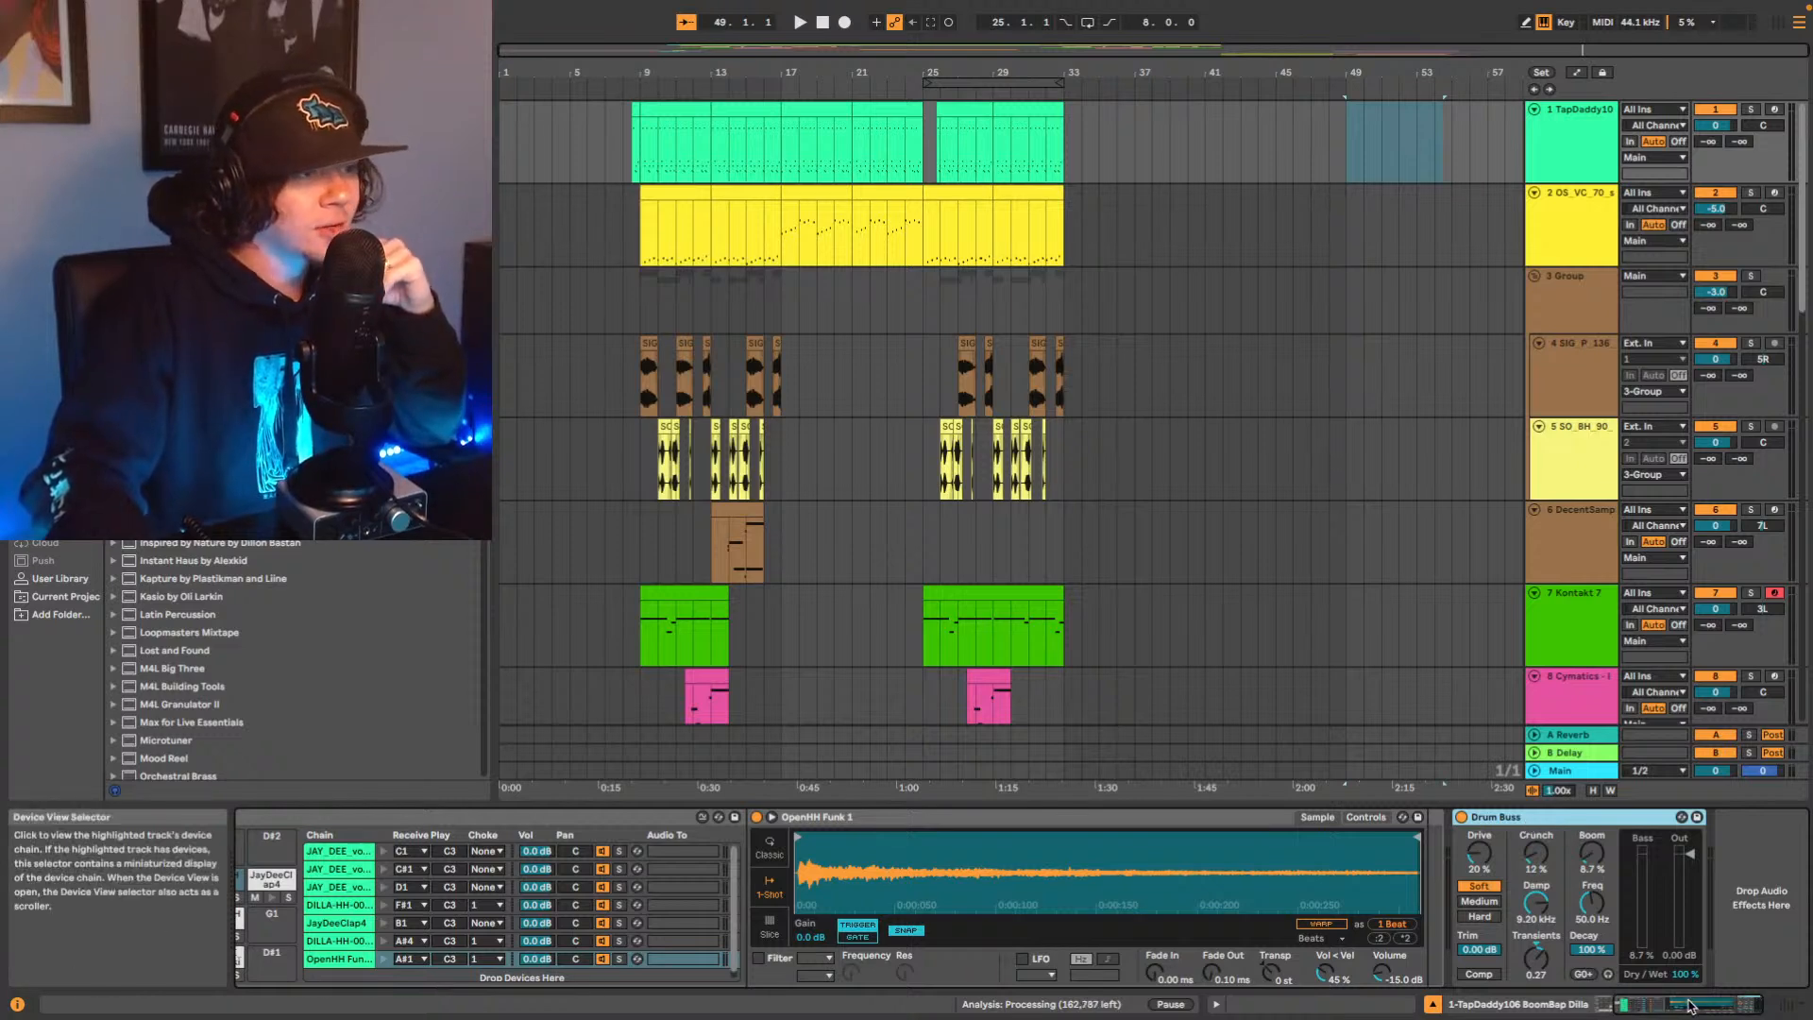
{"action": "left_click_drag", "start_coordinate": [1690, 1002], "coordinate": [870, 978]}
Play the arrangement from bar 9 and stop around bar 11.
{"action": "left_click", "coordinate": [648, 225]}
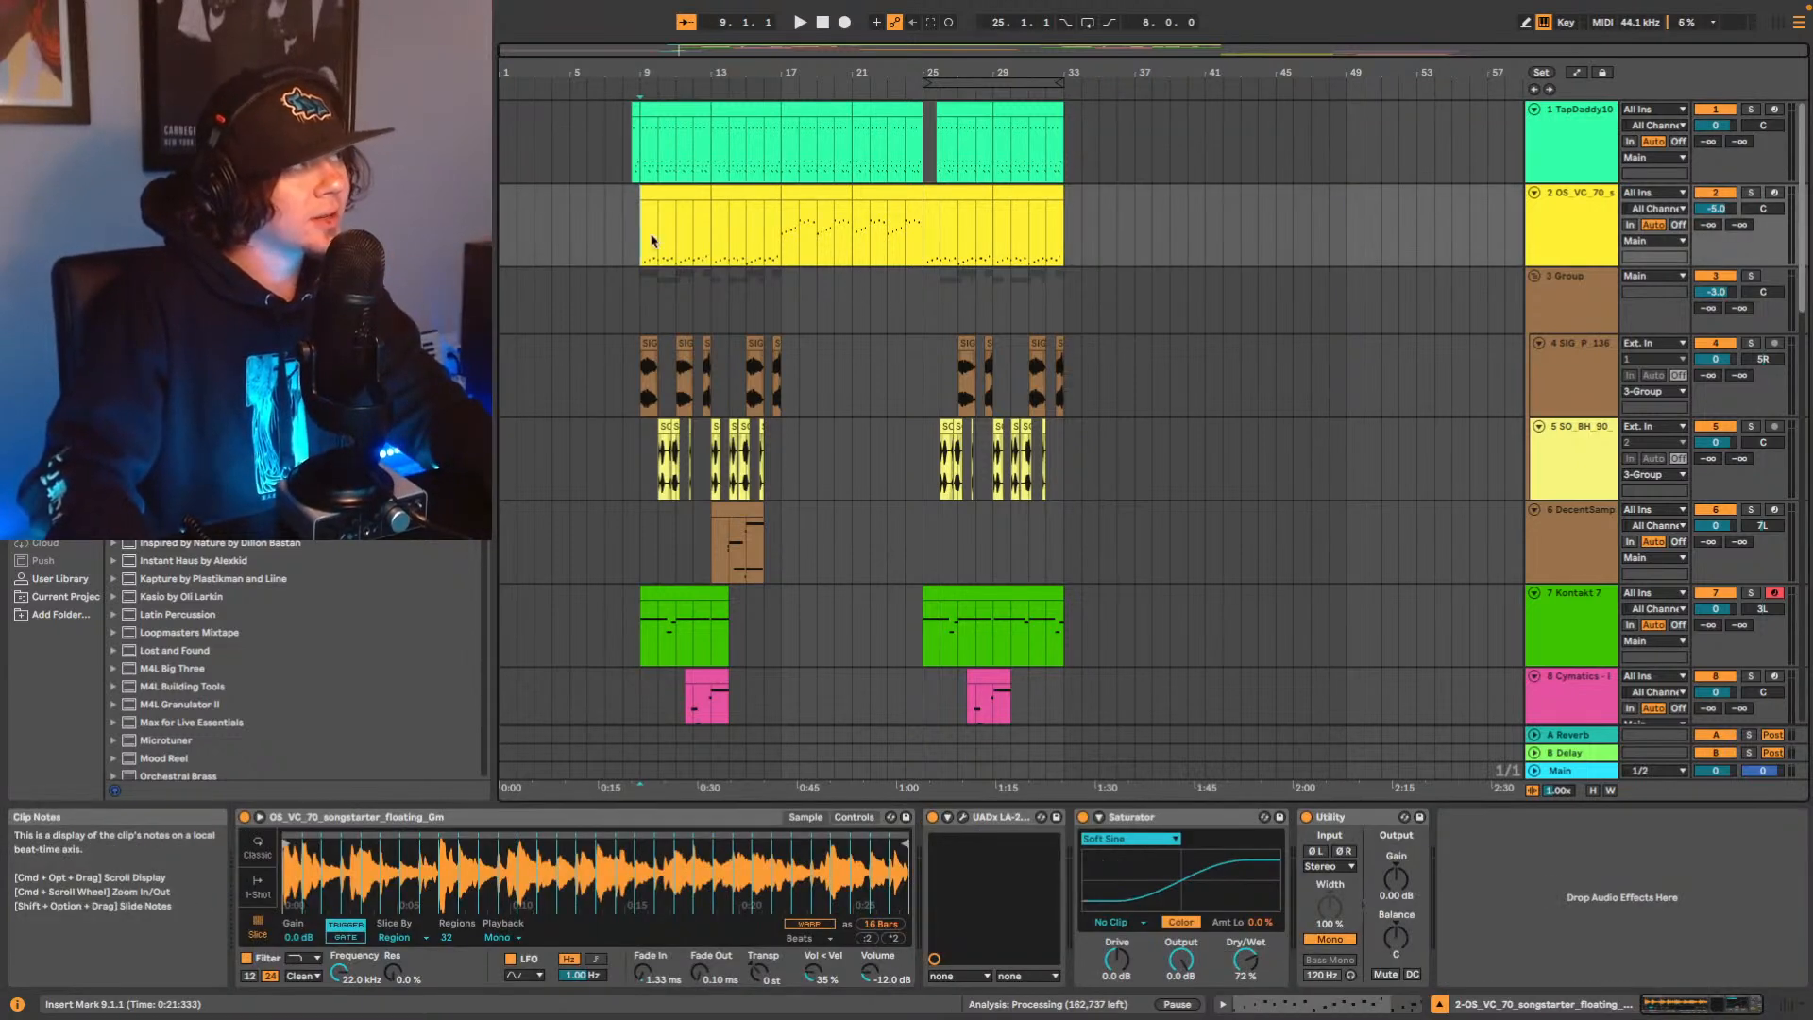
{"action": "key", "text": "space"}
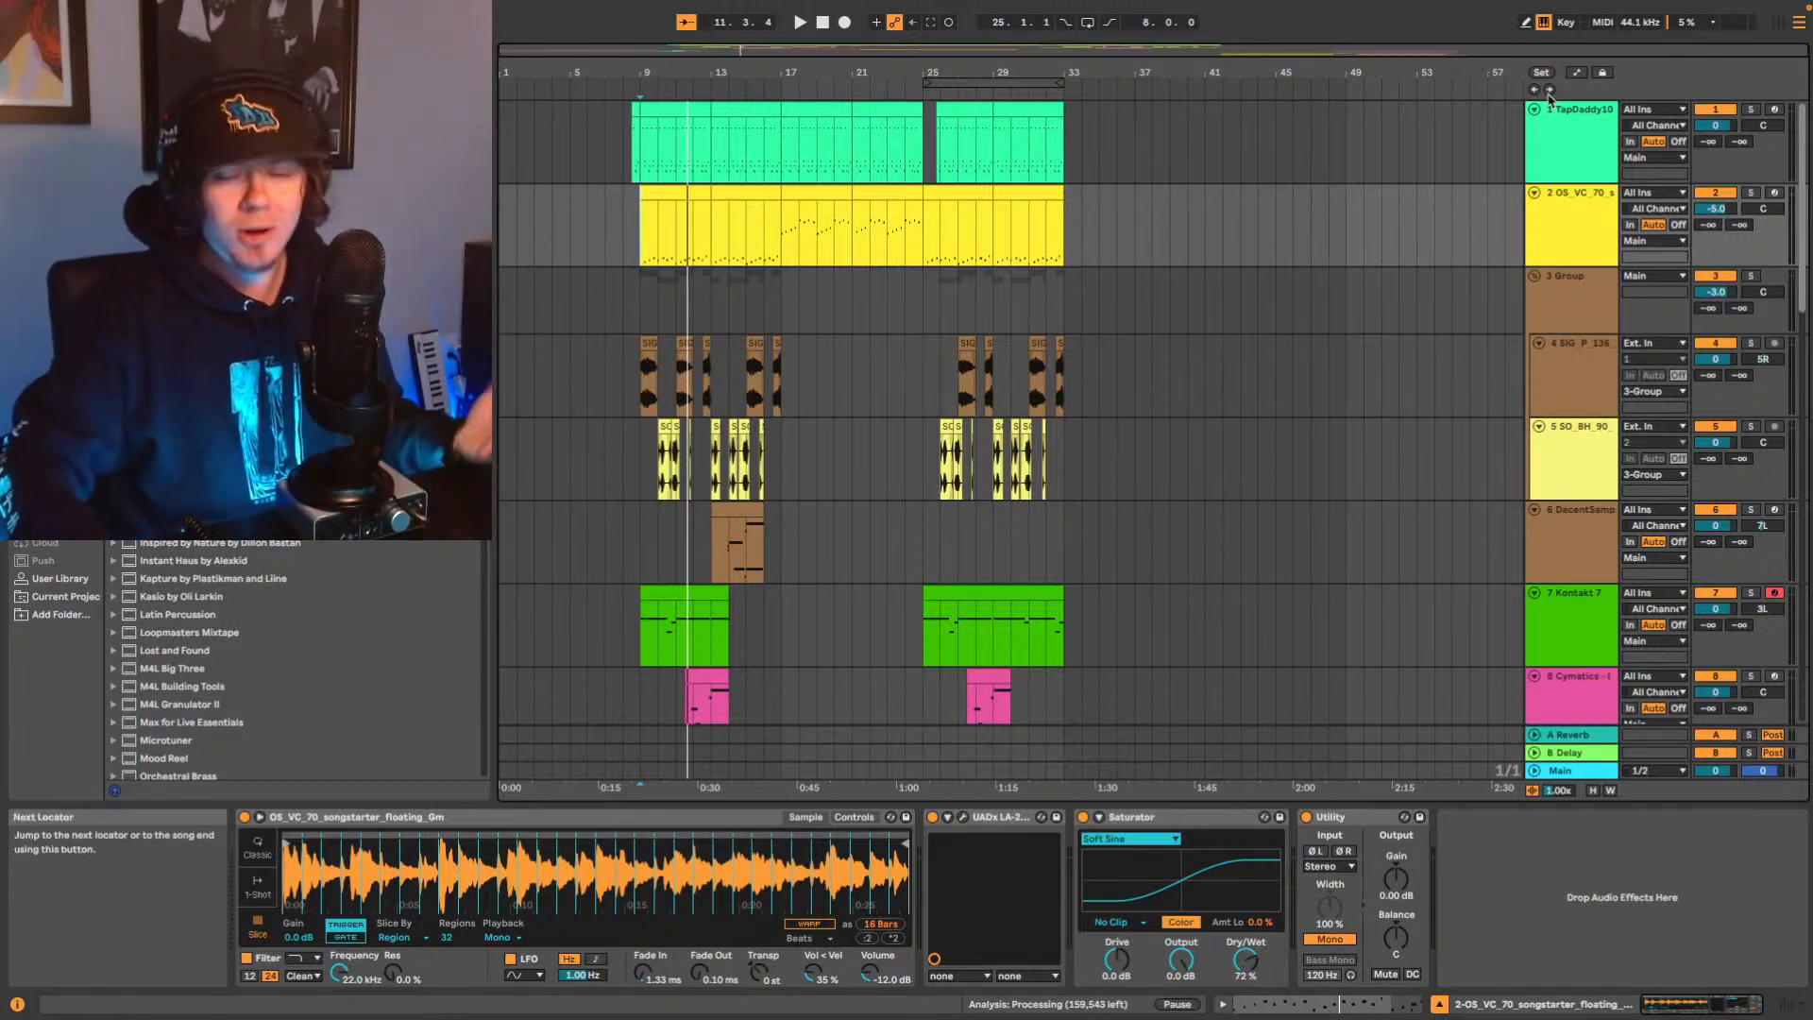
Play the intro from bar 1, inspect the 12 Audio track's devices, then stop playback and select its Audio 2 clip.
{"action": "key", "text": "Home"}
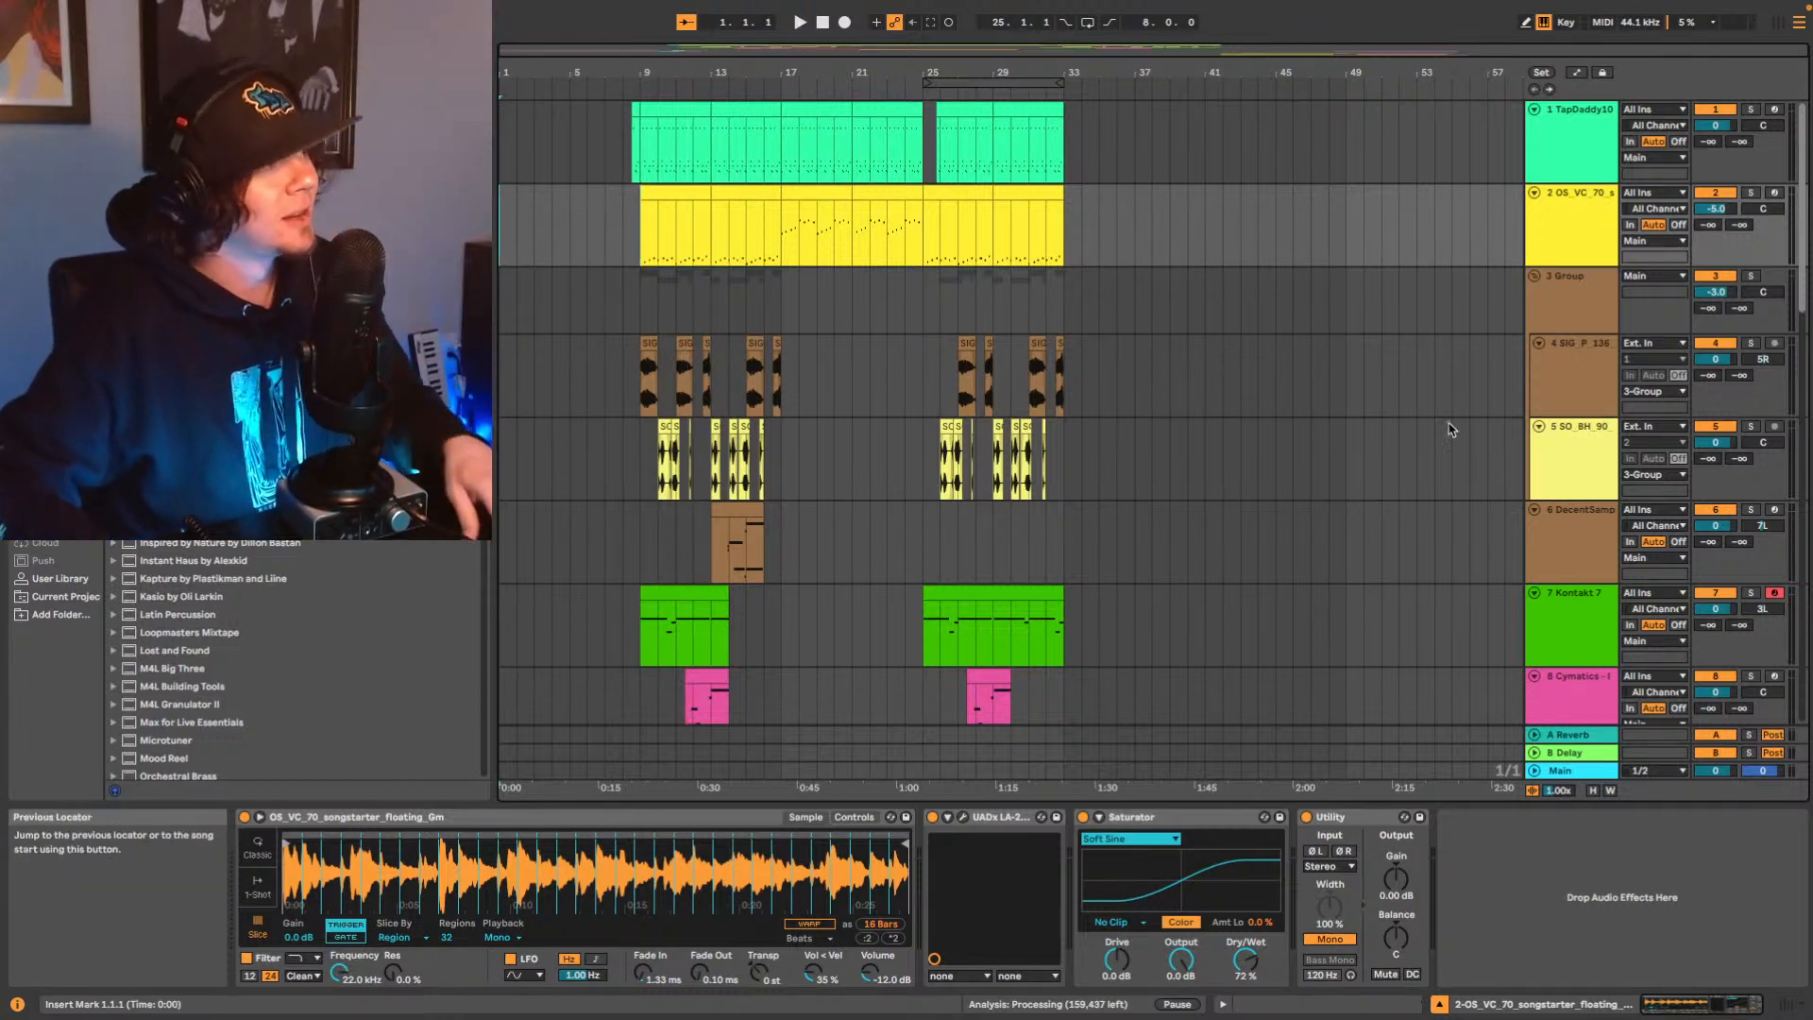
{"action": "scroll", "coordinate": [798, 456], "scroll_direction": "down", "scroll_amount": 3}
{"action": "scroll", "coordinate": [798, 456], "scroll_direction": "up", "scroll_amount": 3}
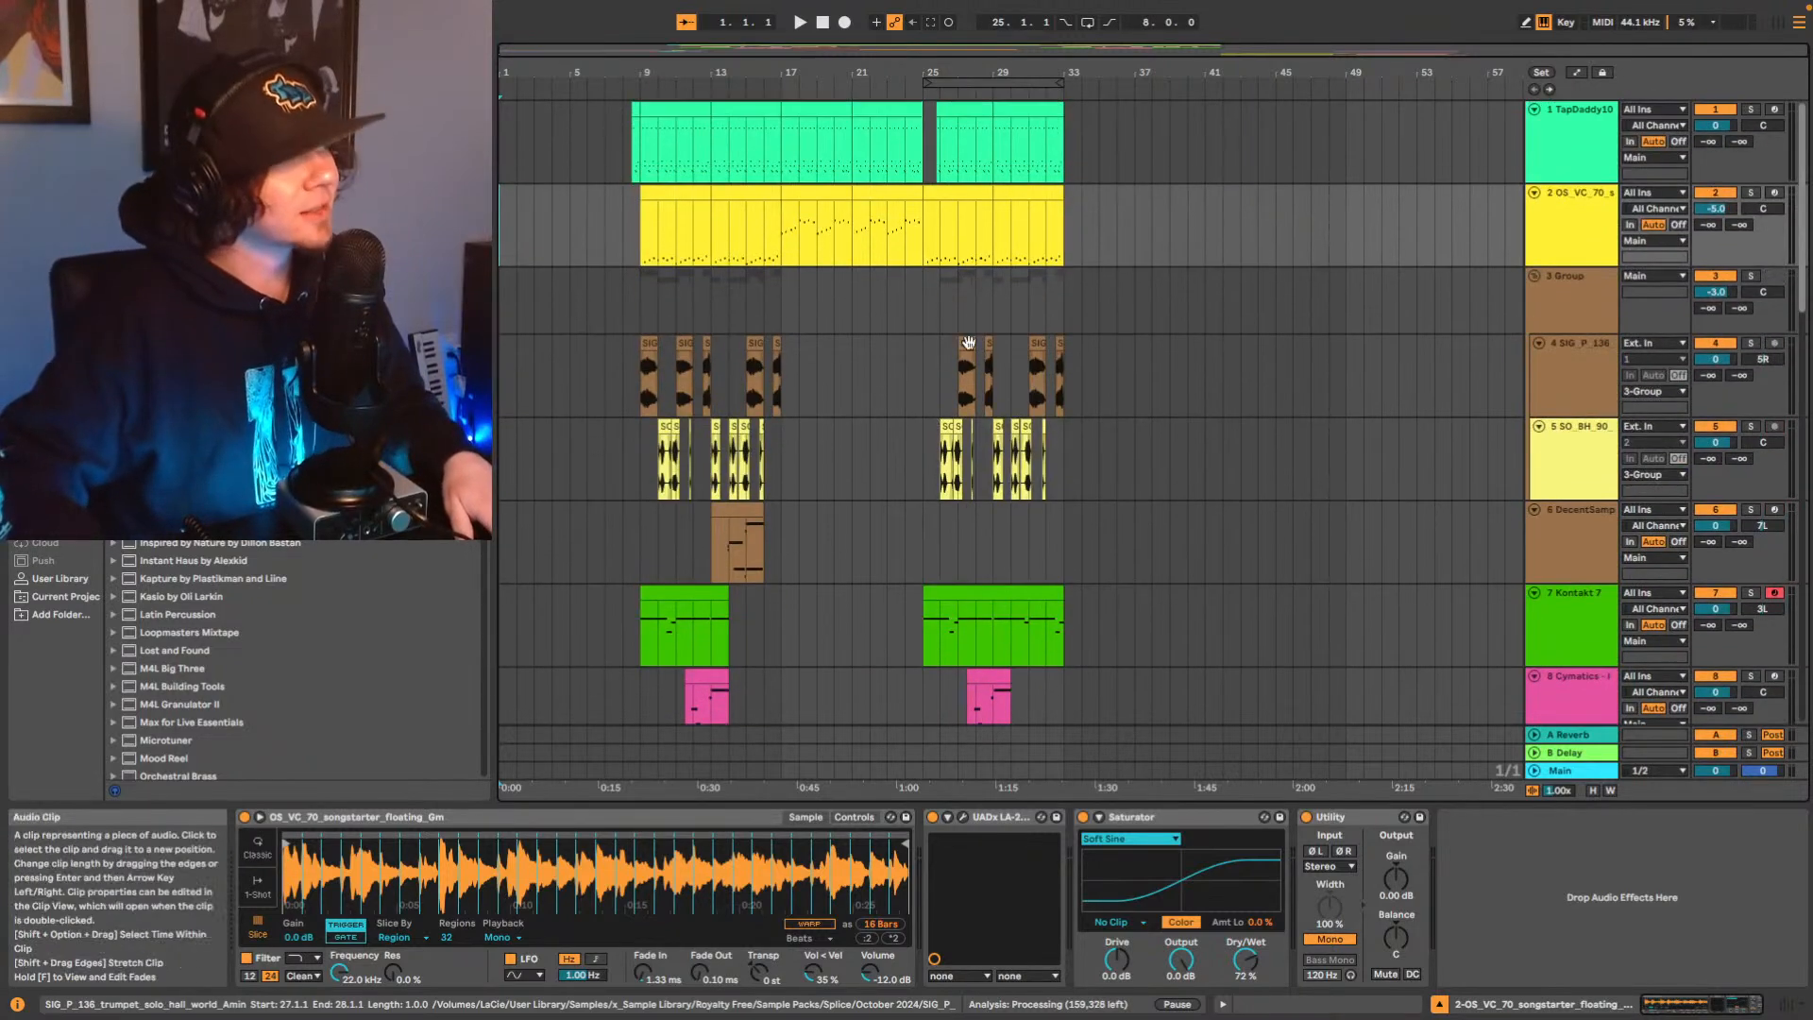
{"action": "scroll", "coordinate": [882, 454], "scroll_direction": "down", "scroll_amount": 8}
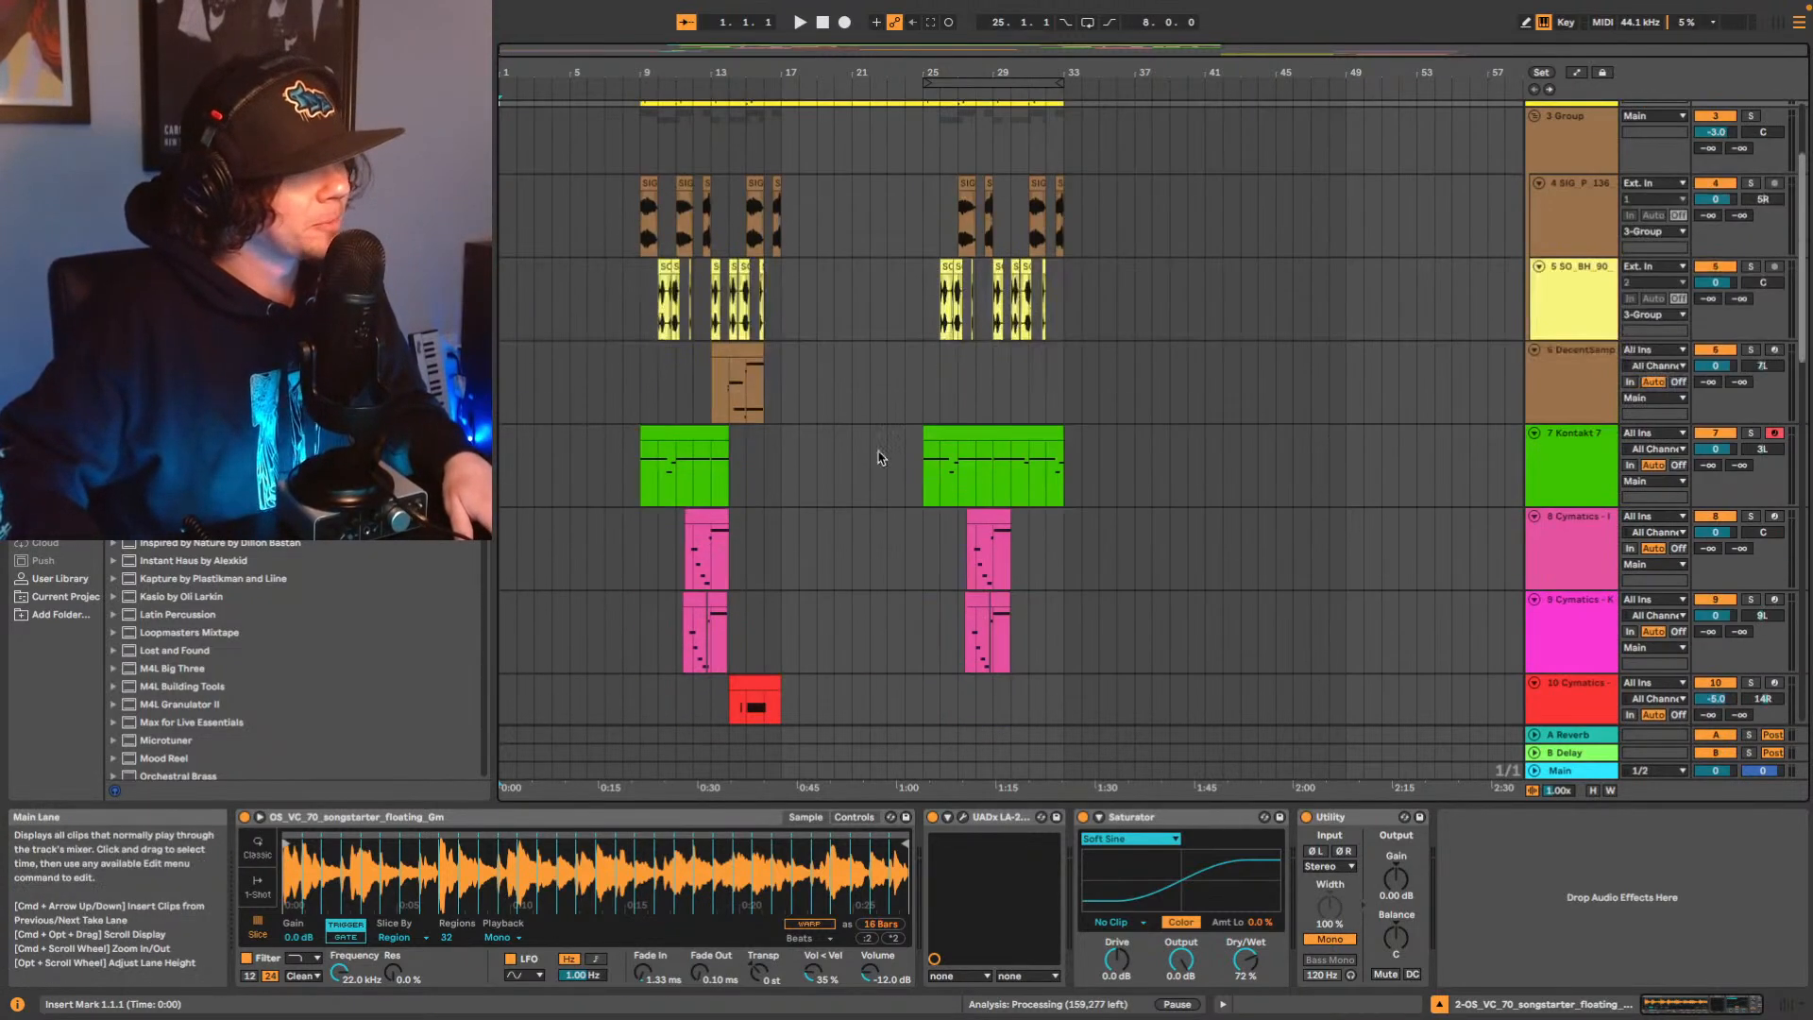
{"action": "scroll", "coordinate": [938, 535], "scroll_direction": "down", "scroll_amount": 3}
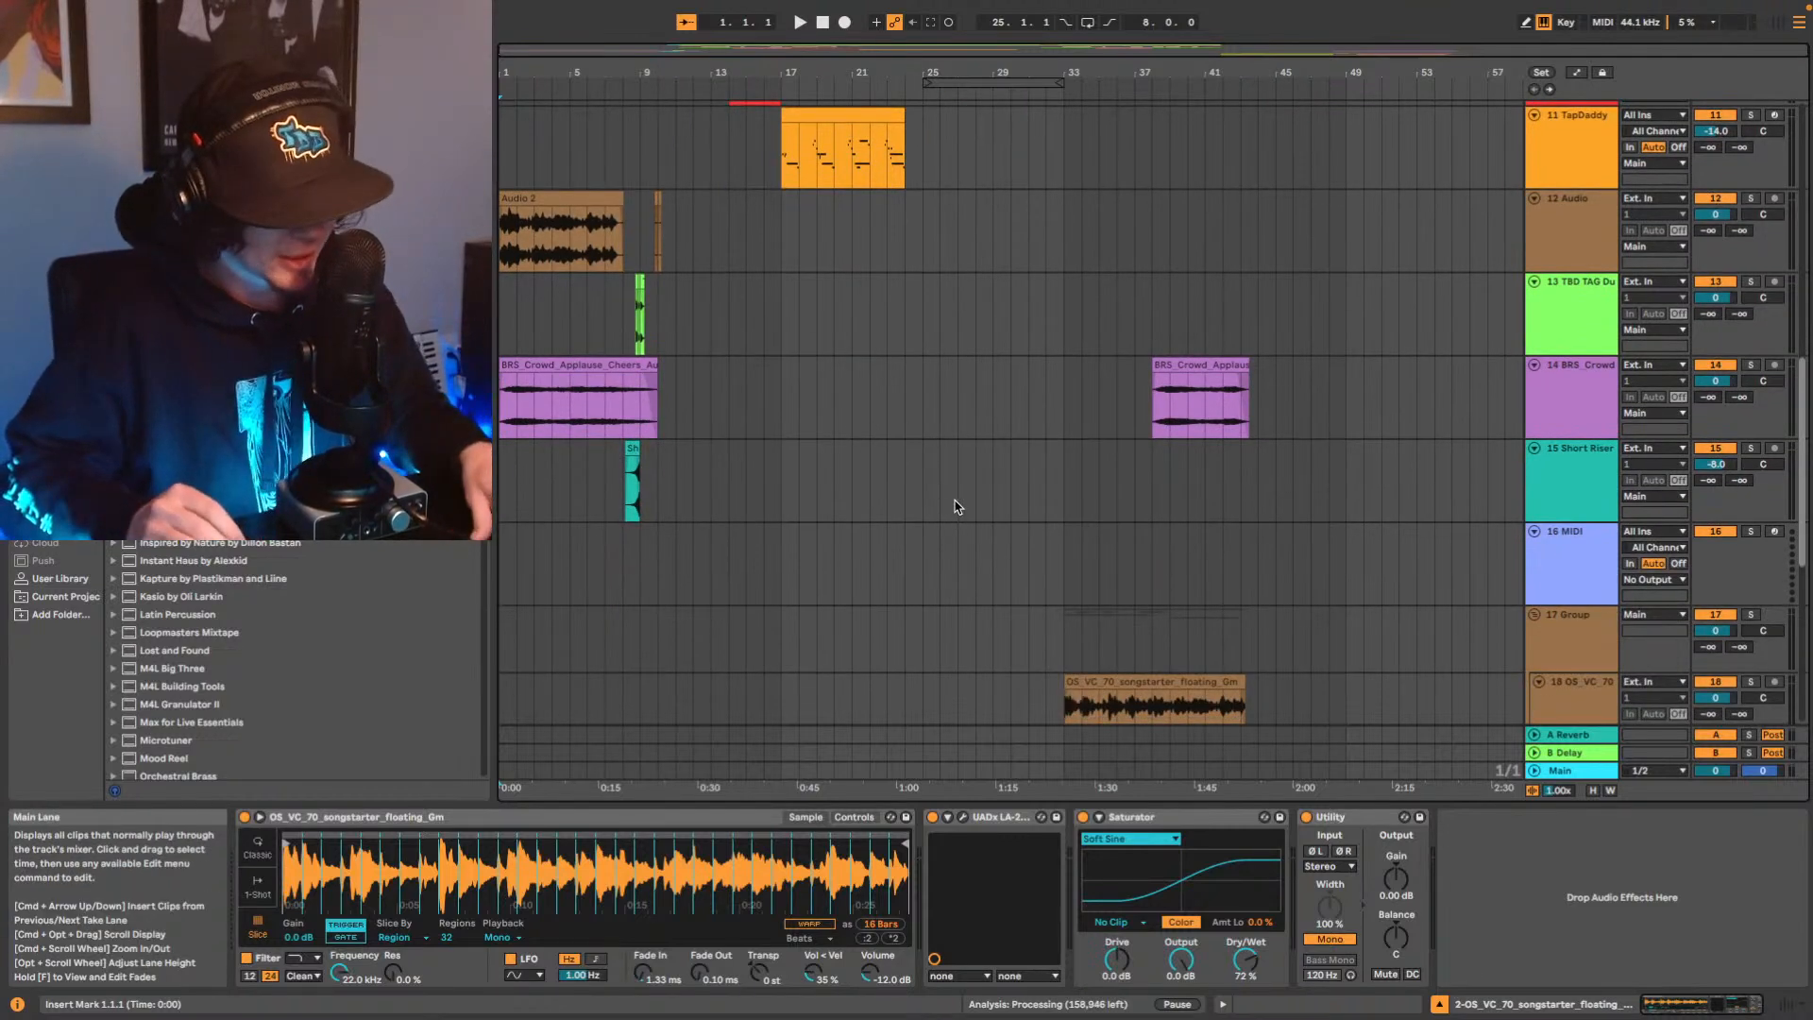
{"action": "key", "text": "space"}
{"action": "scroll", "coordinate": [1148, 412], "scroll_direction": "up", "scroll_amount": 2}
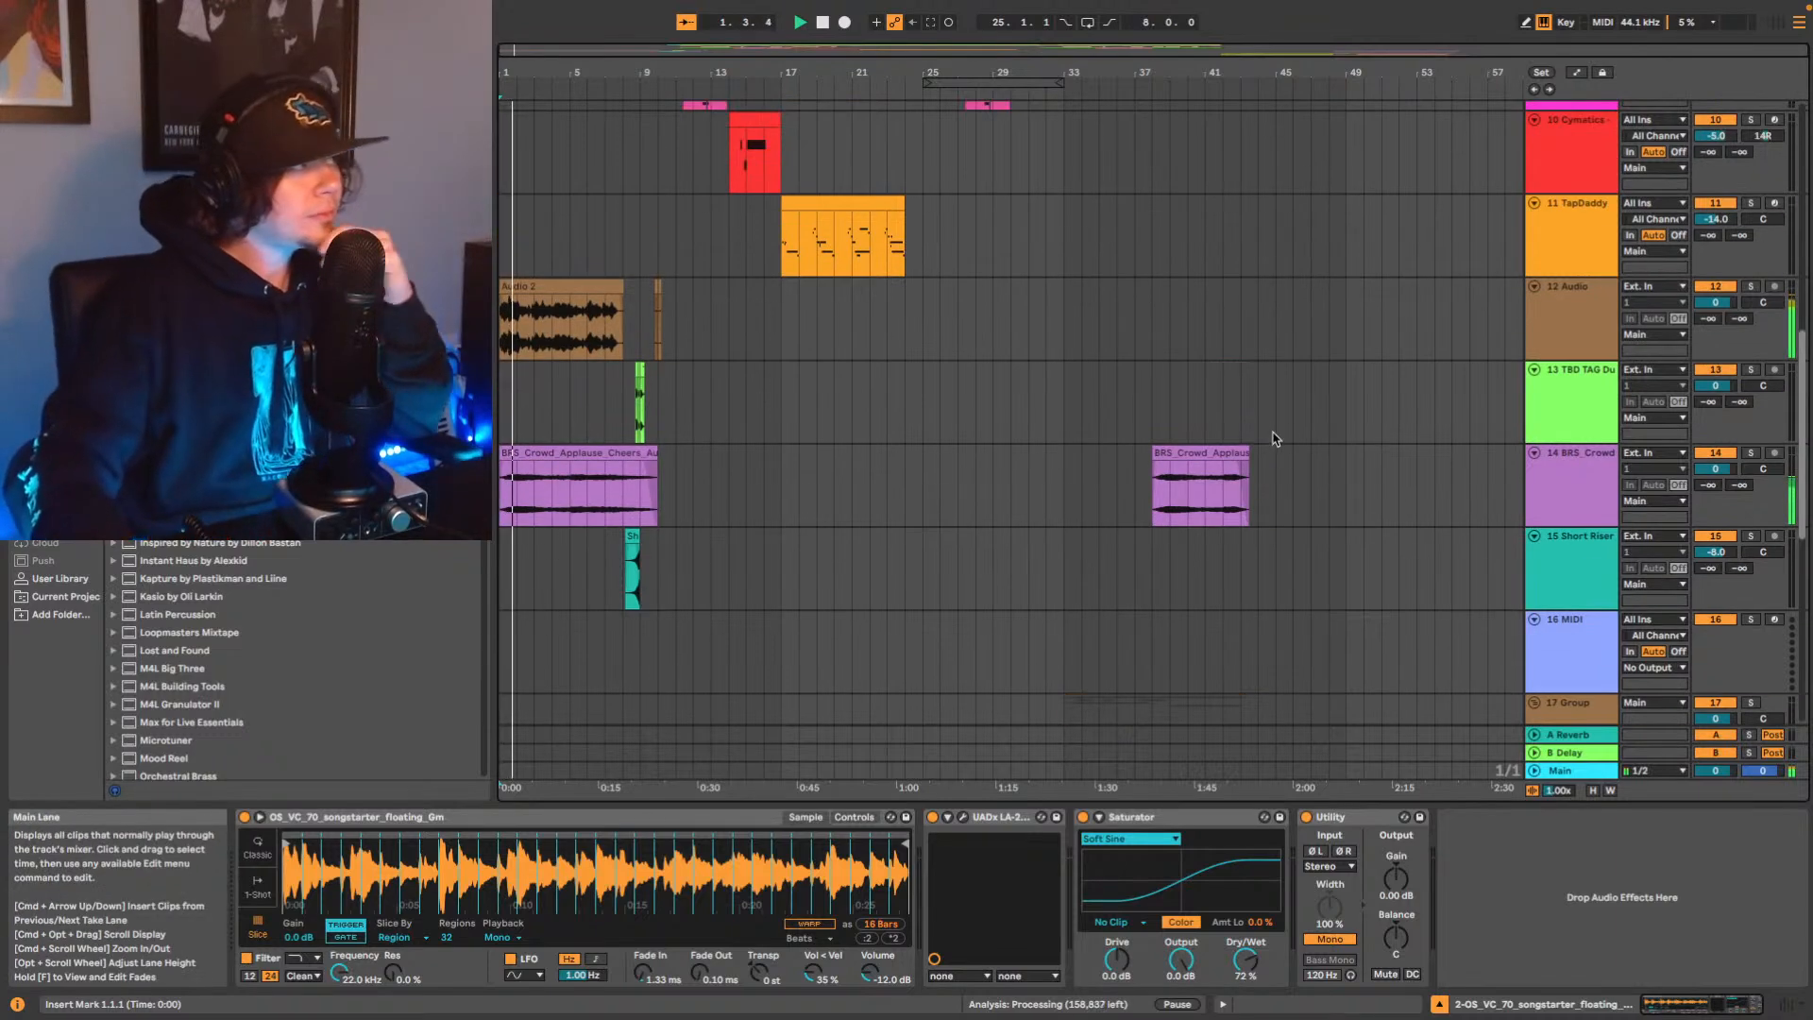
{"action": "left_click", "coordinate": [1565, 334]}
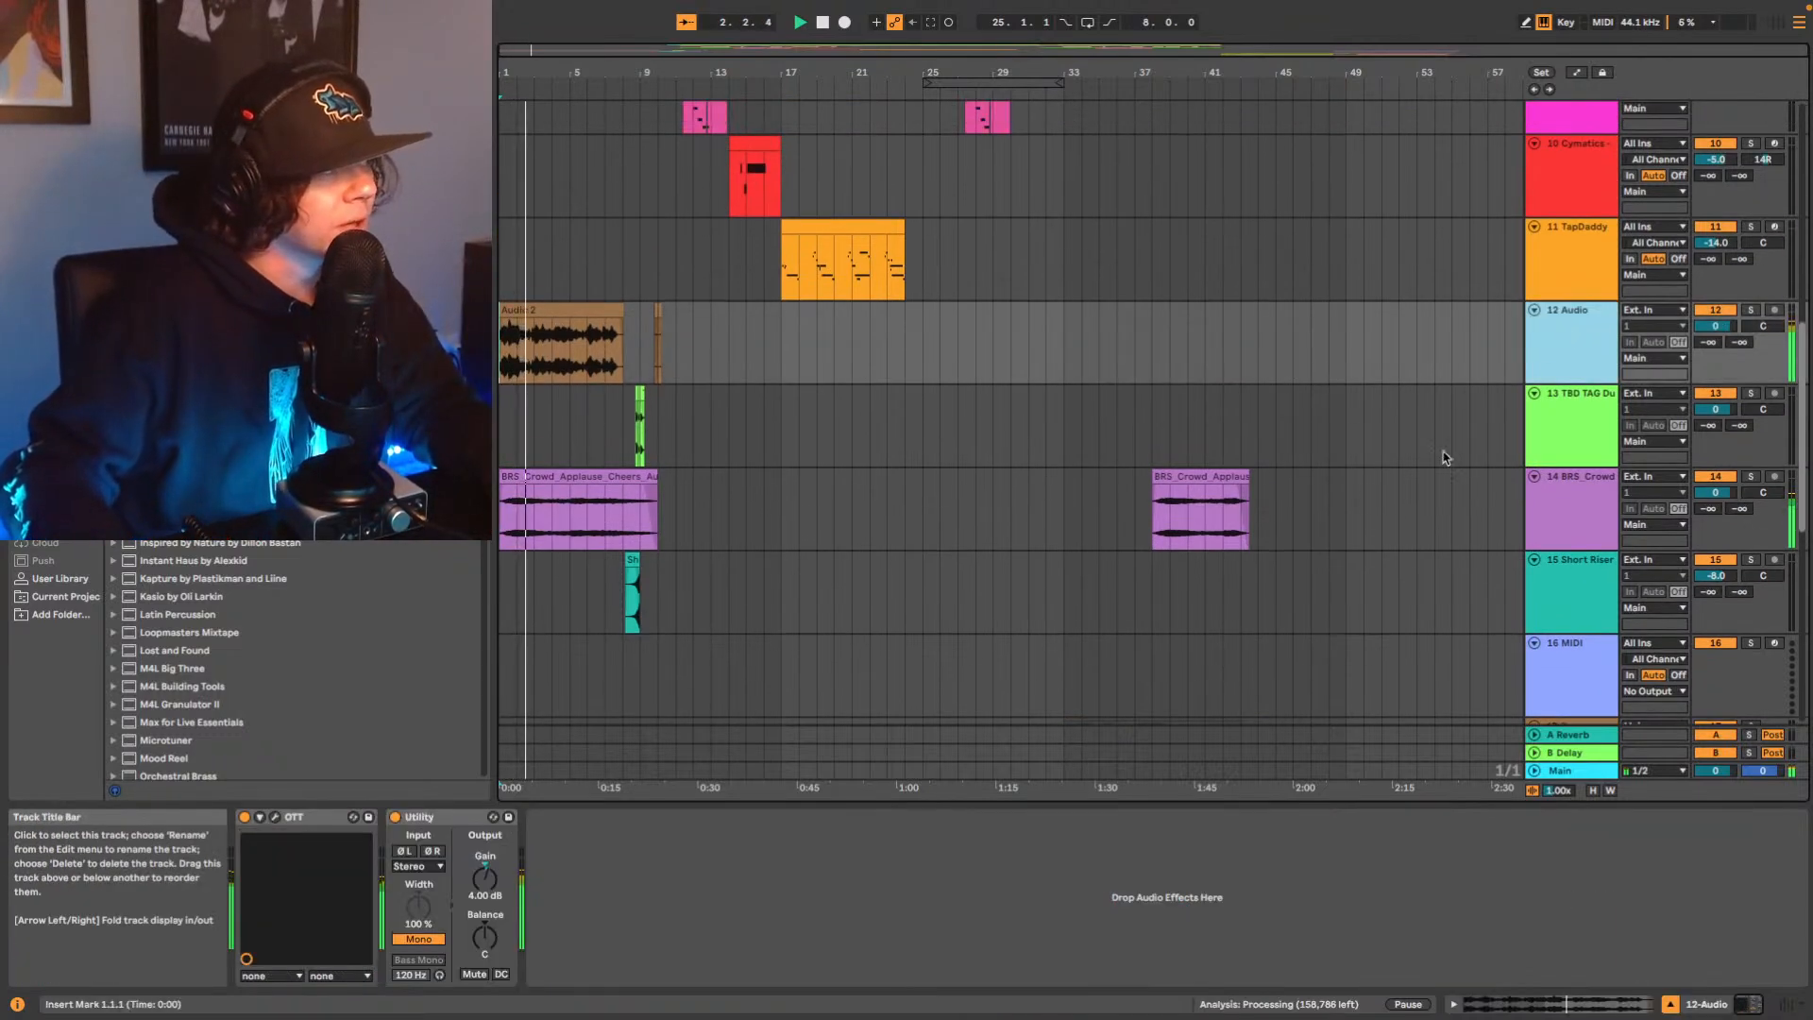
{"action": "left_click", "coordinate": [578, 331]}
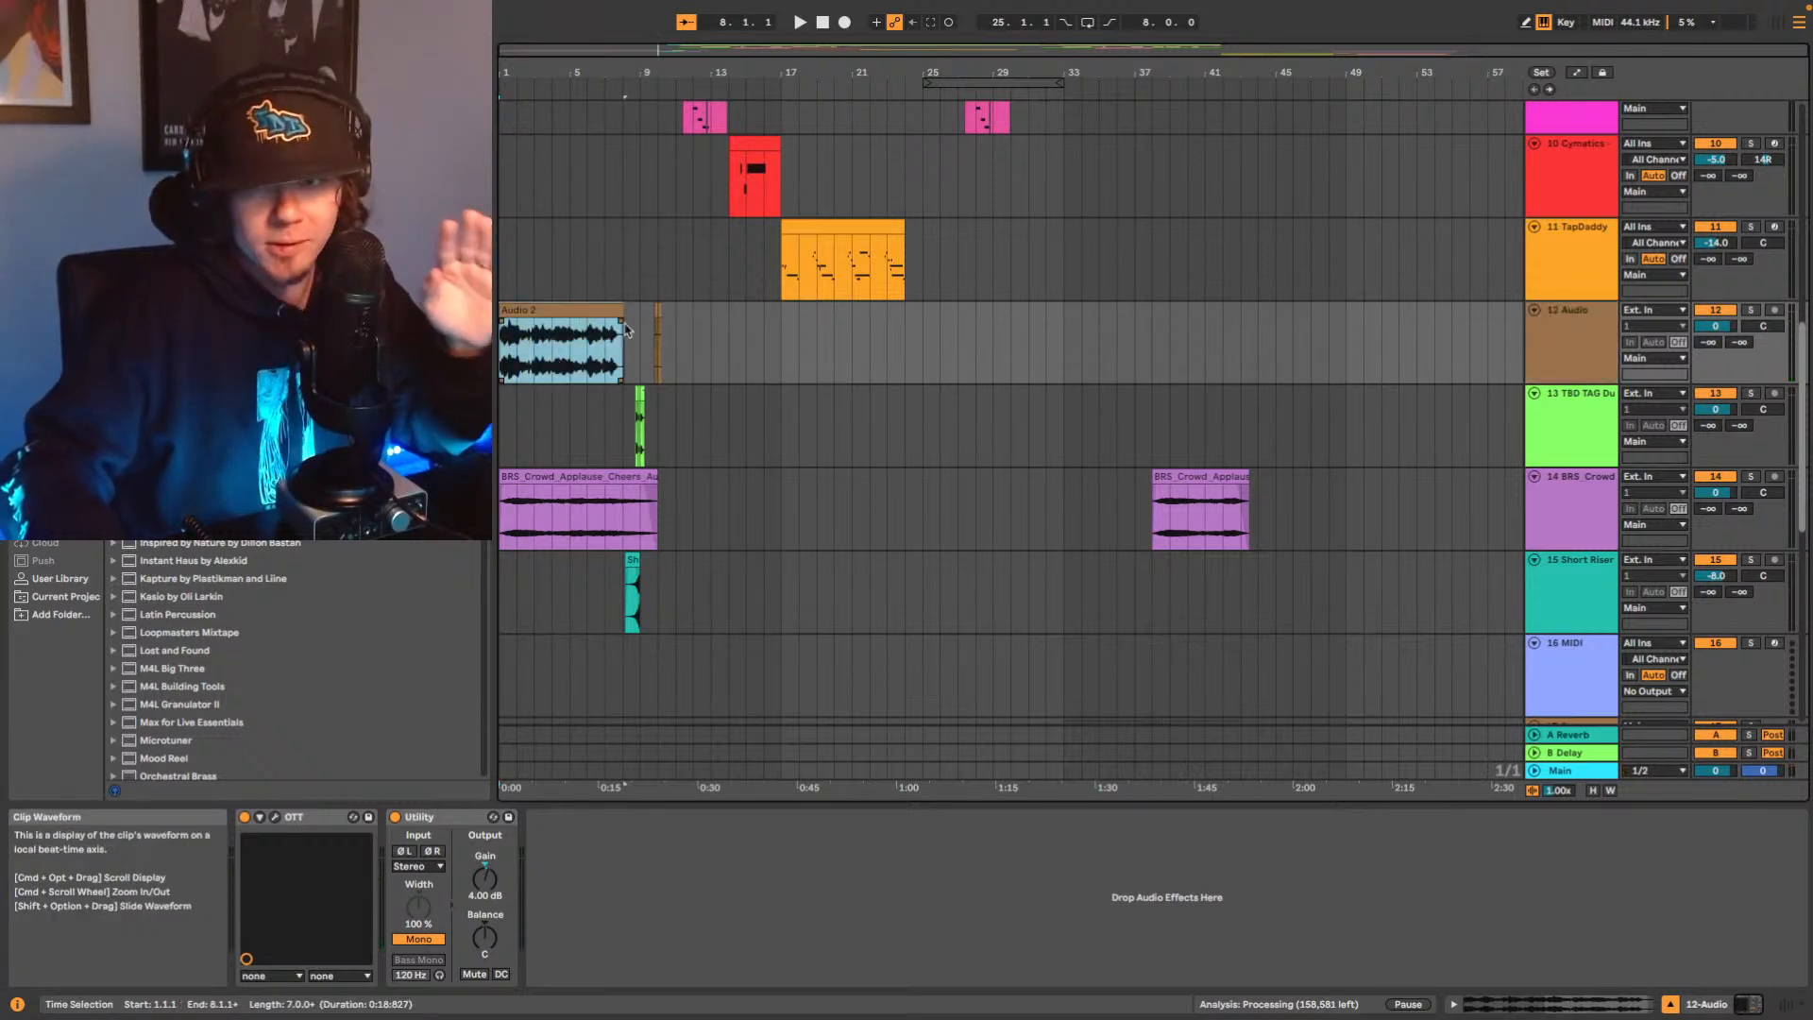
Play the grouped samples from bar 34, briefly soloing the SIG_P_136 trumpet track, and stop playback.
{"action": "scroll", "coordinate": [1281, 663], "scroll_direction": "down", "scroll_amount": 5}
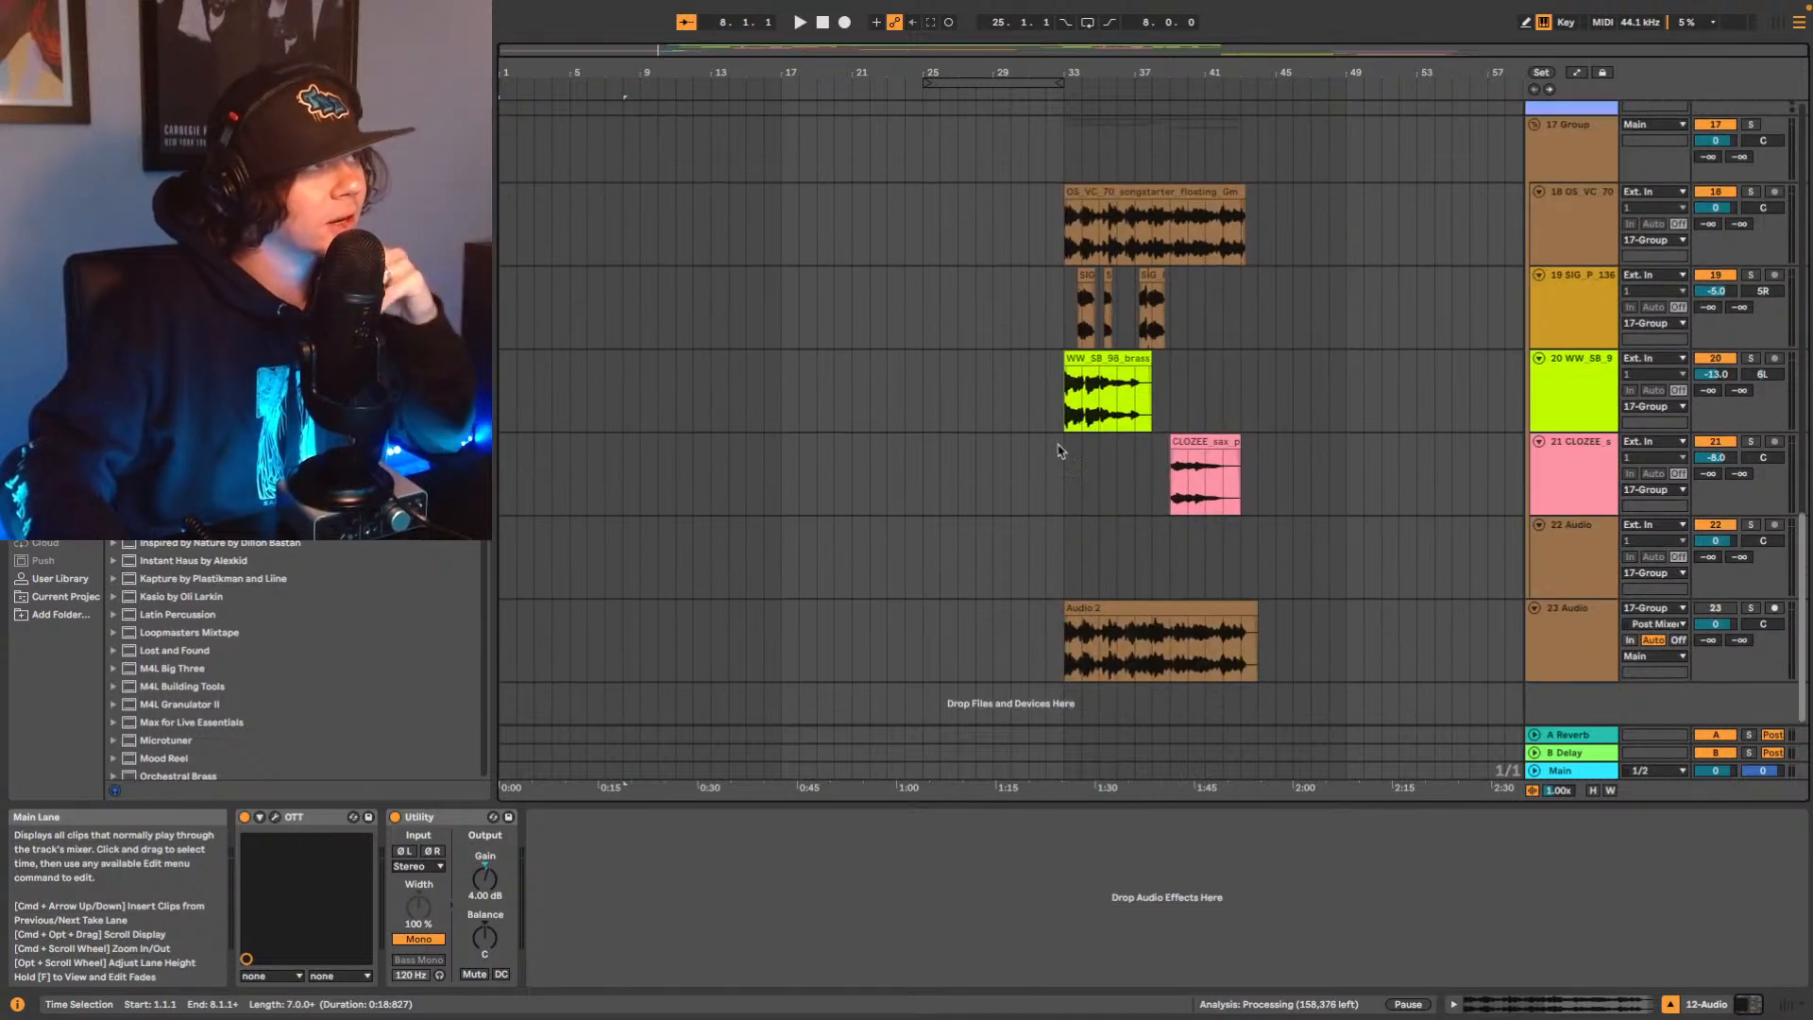
{"action": "scroll", "coordinate": [1063, 444], "scroll_direction": "up", "scroll_amount": 2}
{"action": "scroll", "coordinate": [1082, 425], "scroll_direction": "up", "scroll_amount": 2}
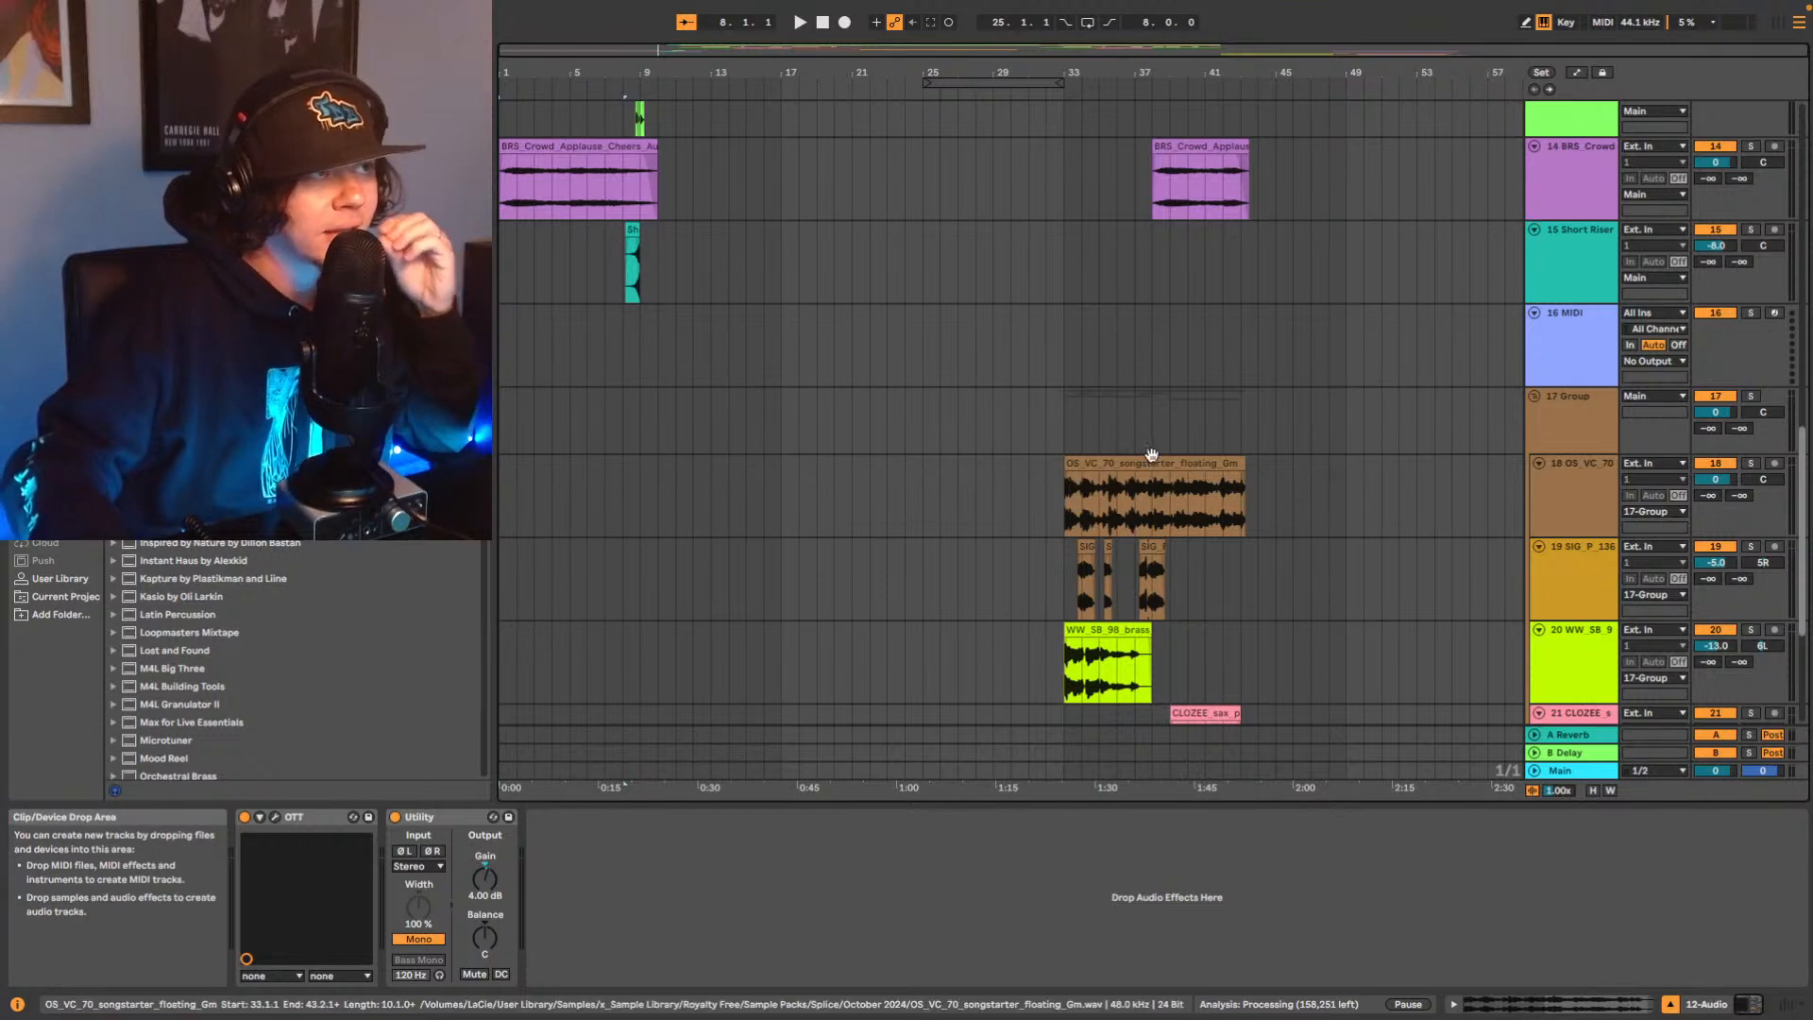
{"action": "left_click", "coordinate": [1079, 583]}
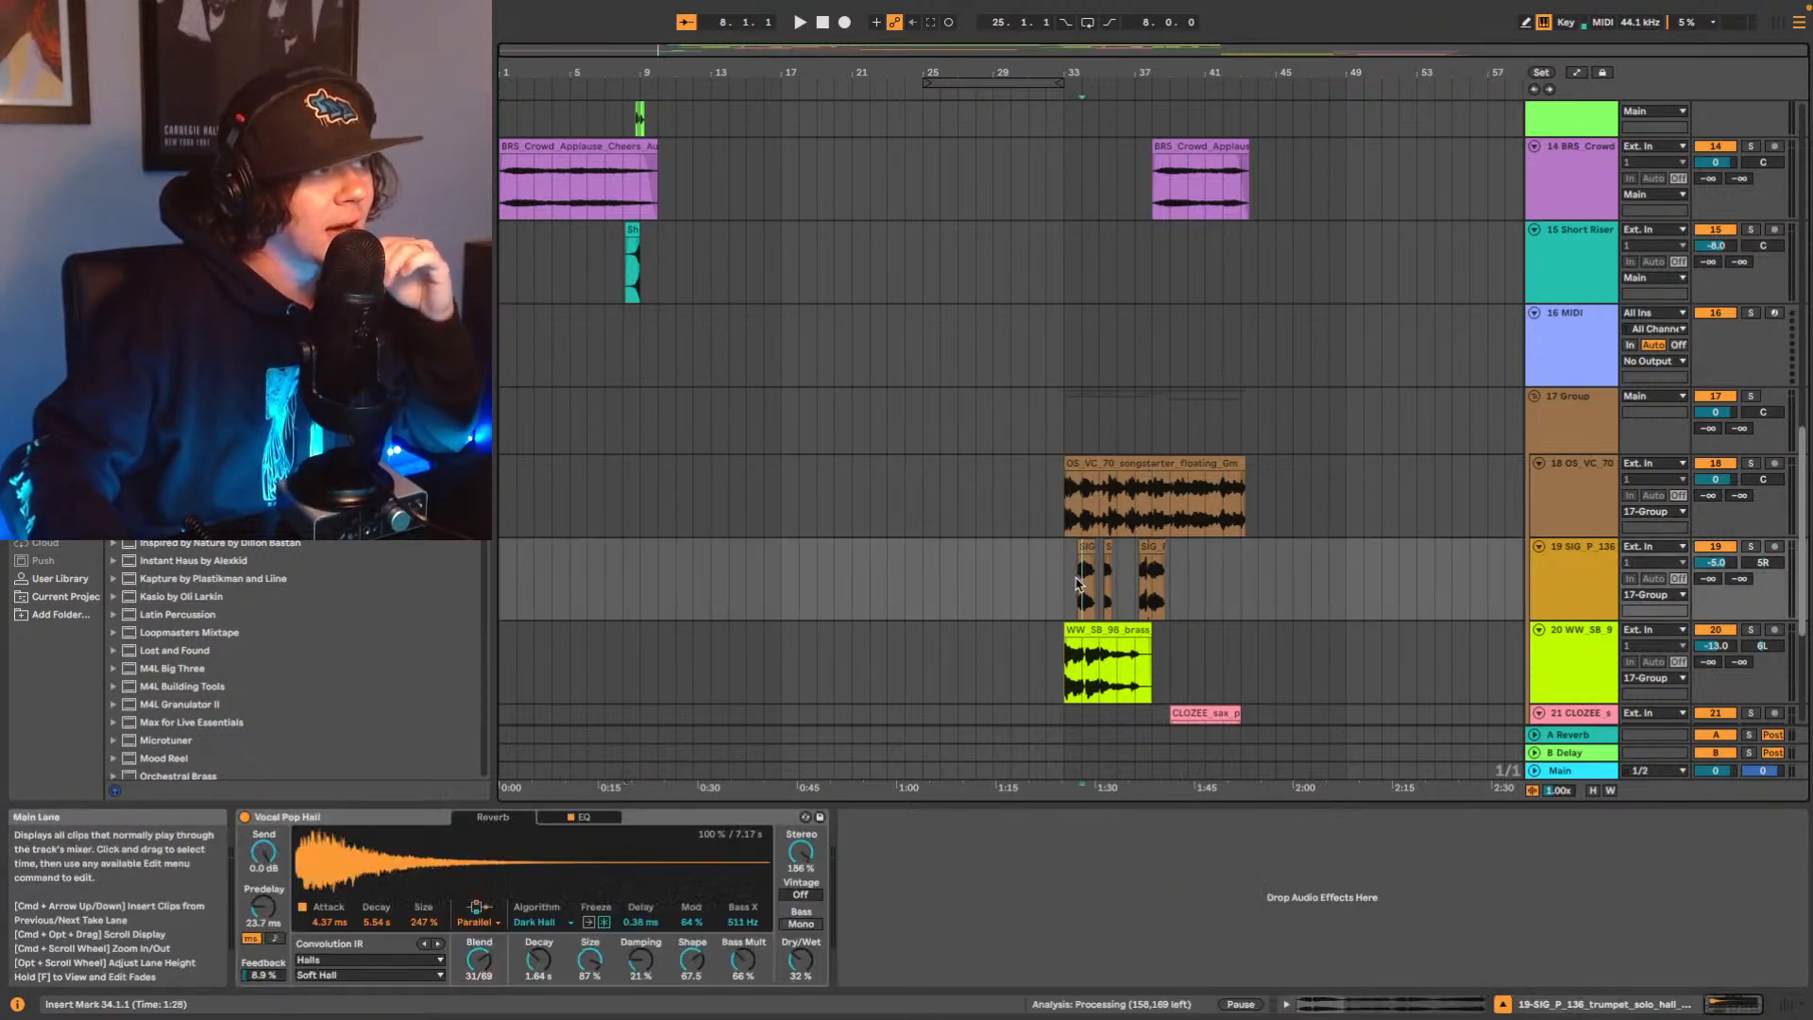
{"action": "key", "text": "space"}
{"action": "left_click", "coordinate": [1751, 547]}
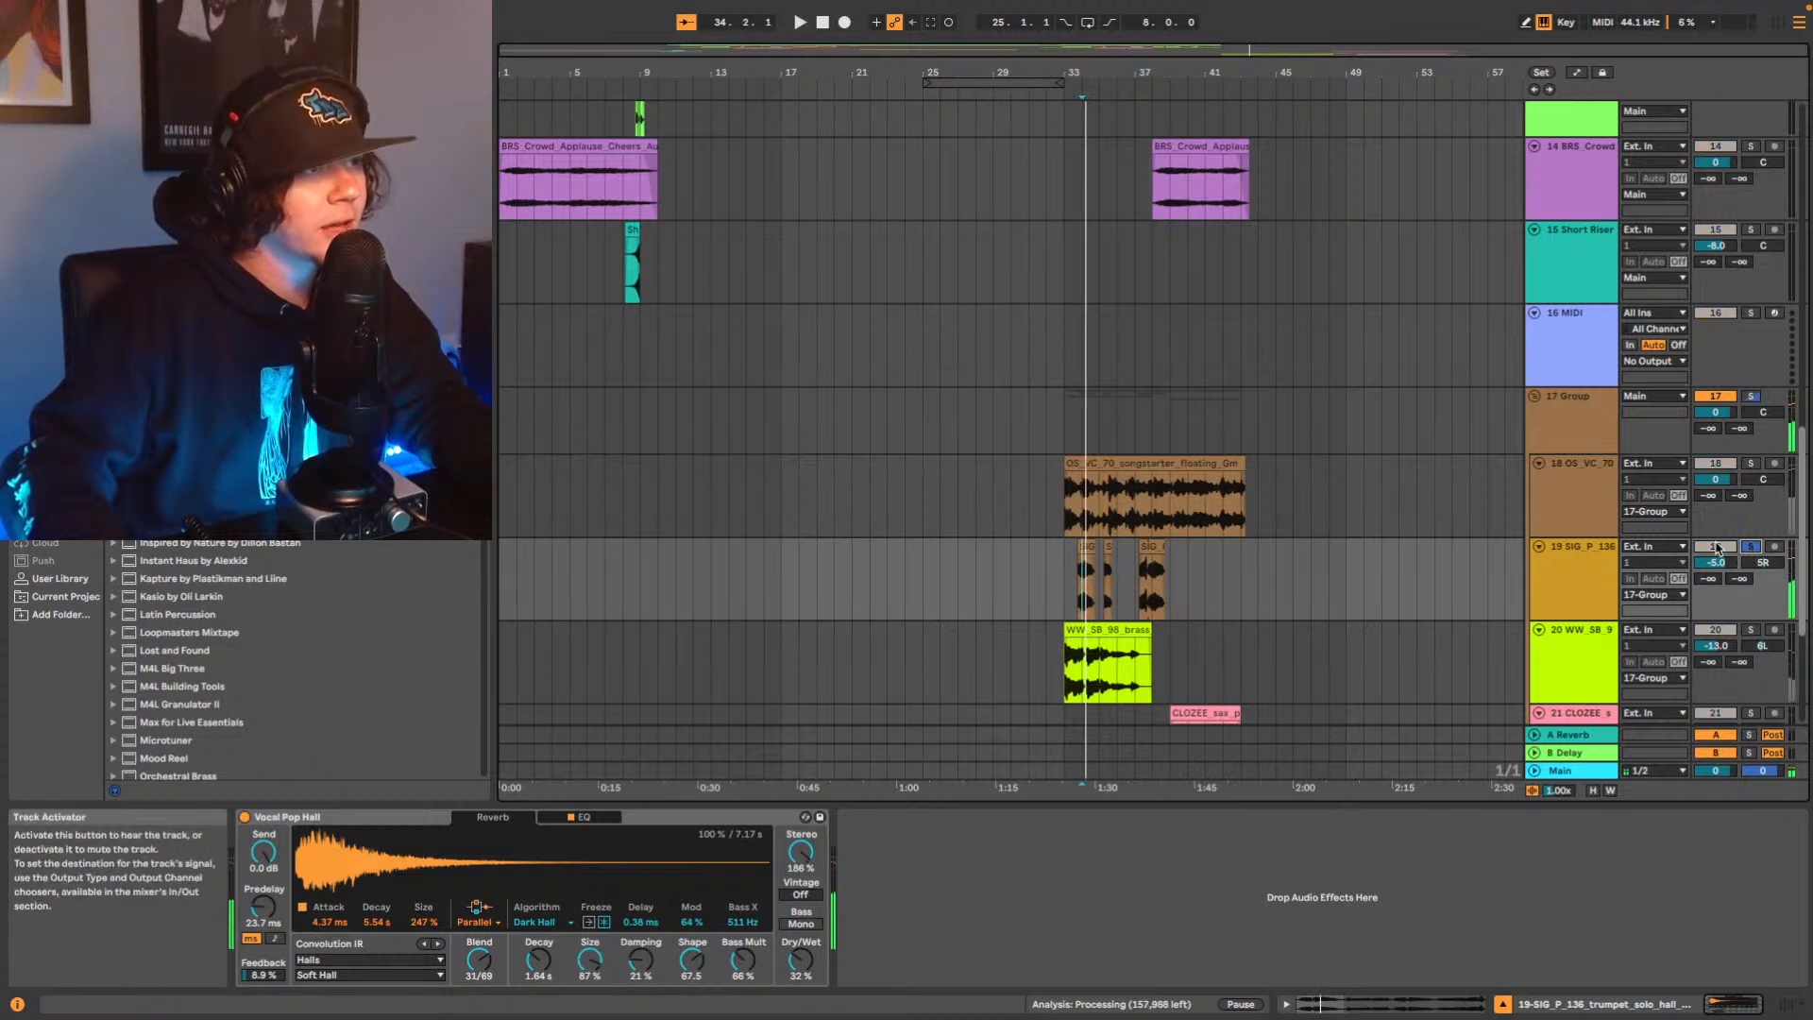
{"action": "left_click", "coordinate": [1752, 547]}
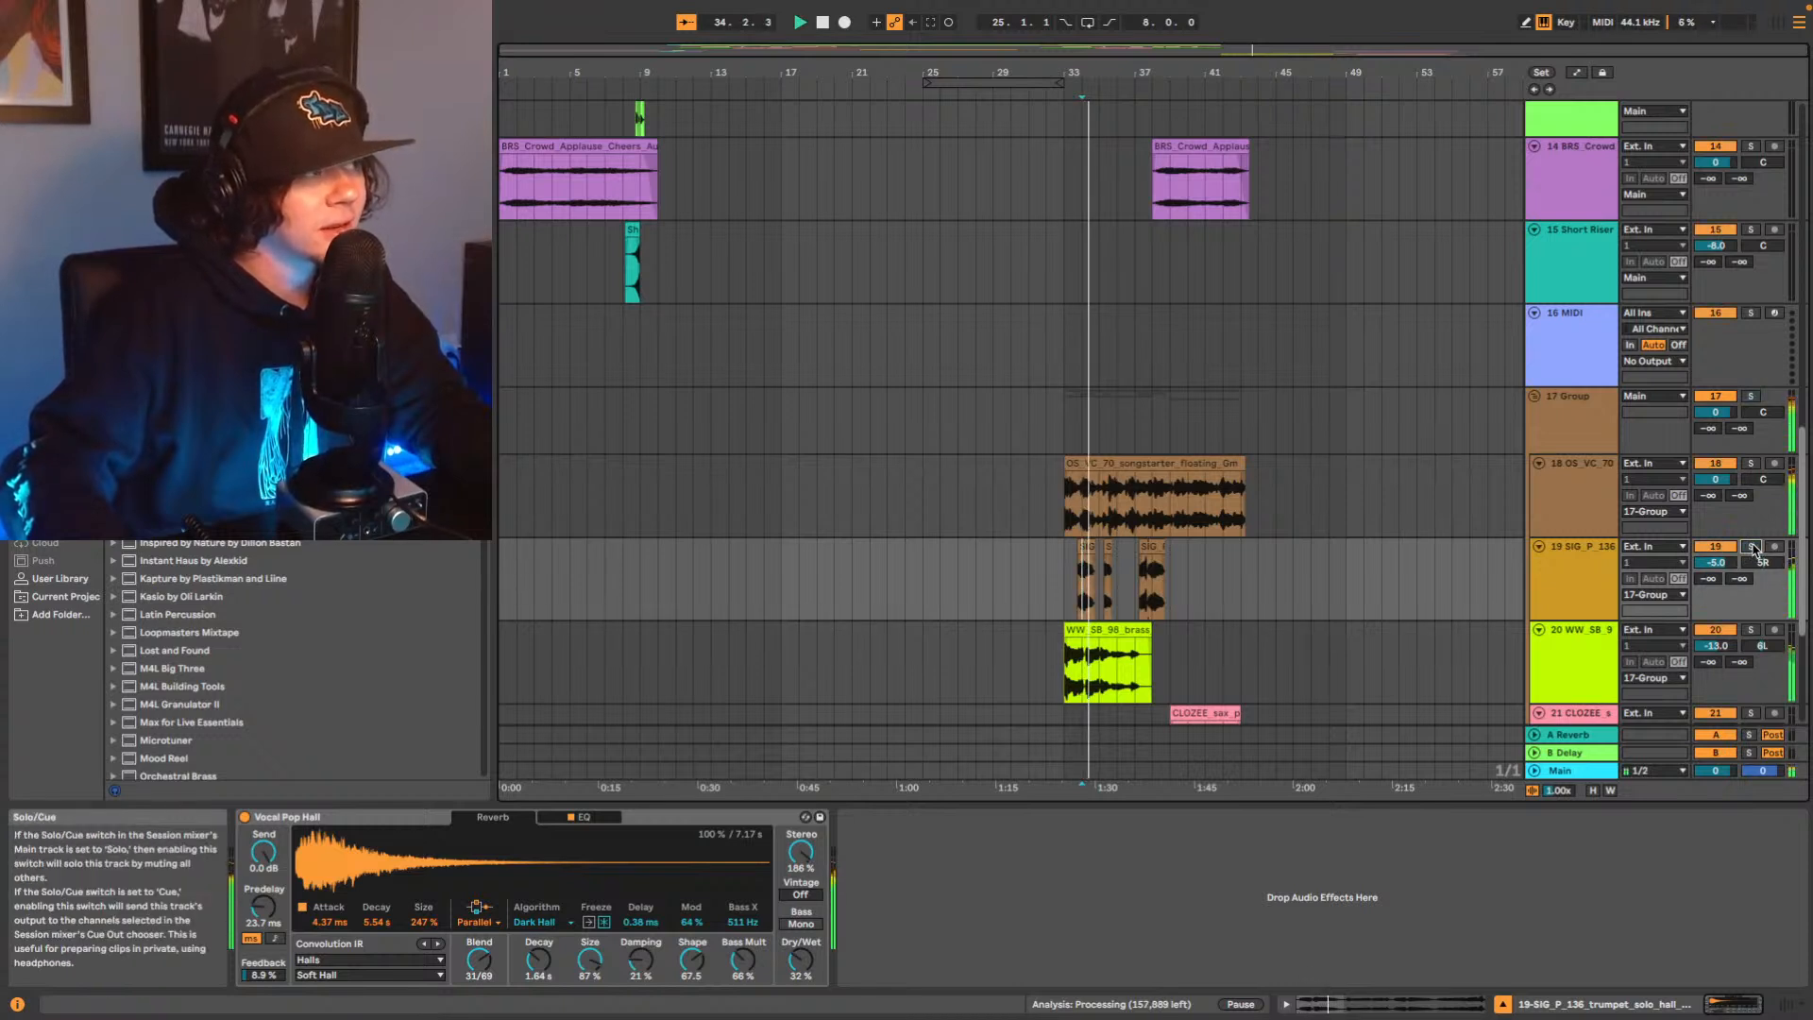
{"action": "key", "text": "space"}
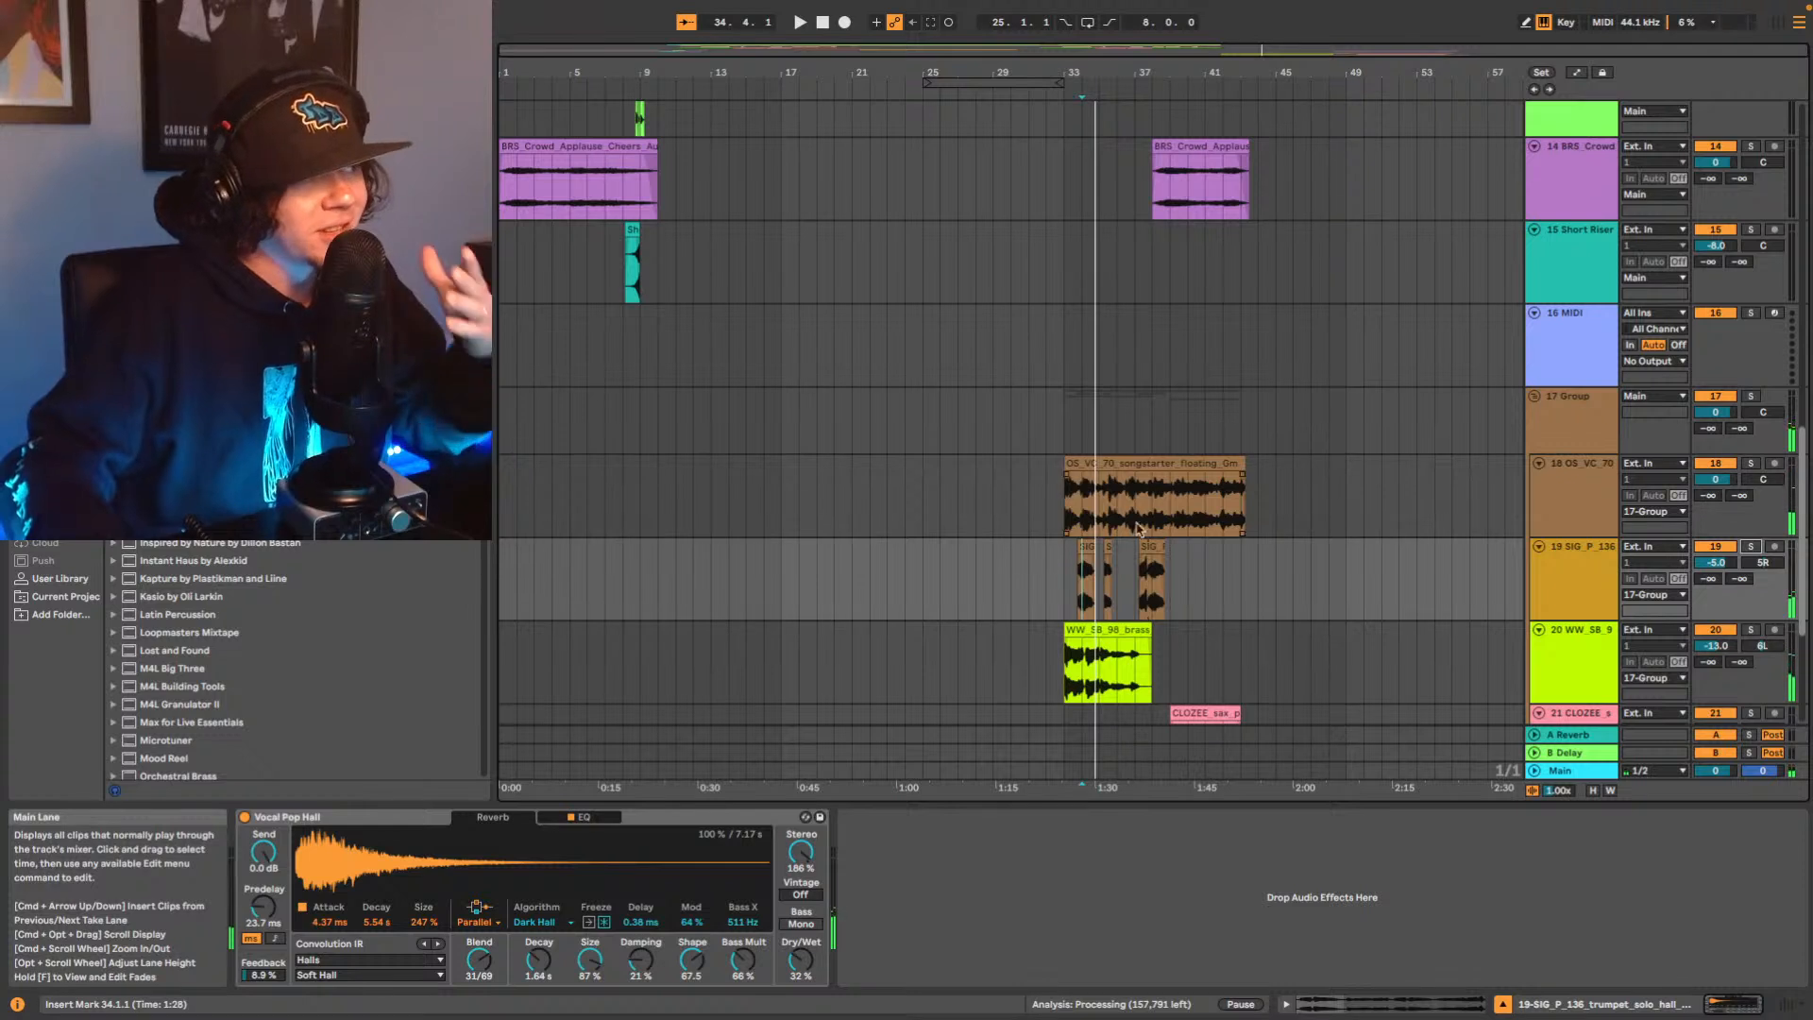
Select the OS_VC_70 songstarter audio clip in the 17 Group and look back over the intro tracks.
{"action": "scroll", "coordinate": [1139, 528], "scroll_direction": "down", "scroll_amount": 2}
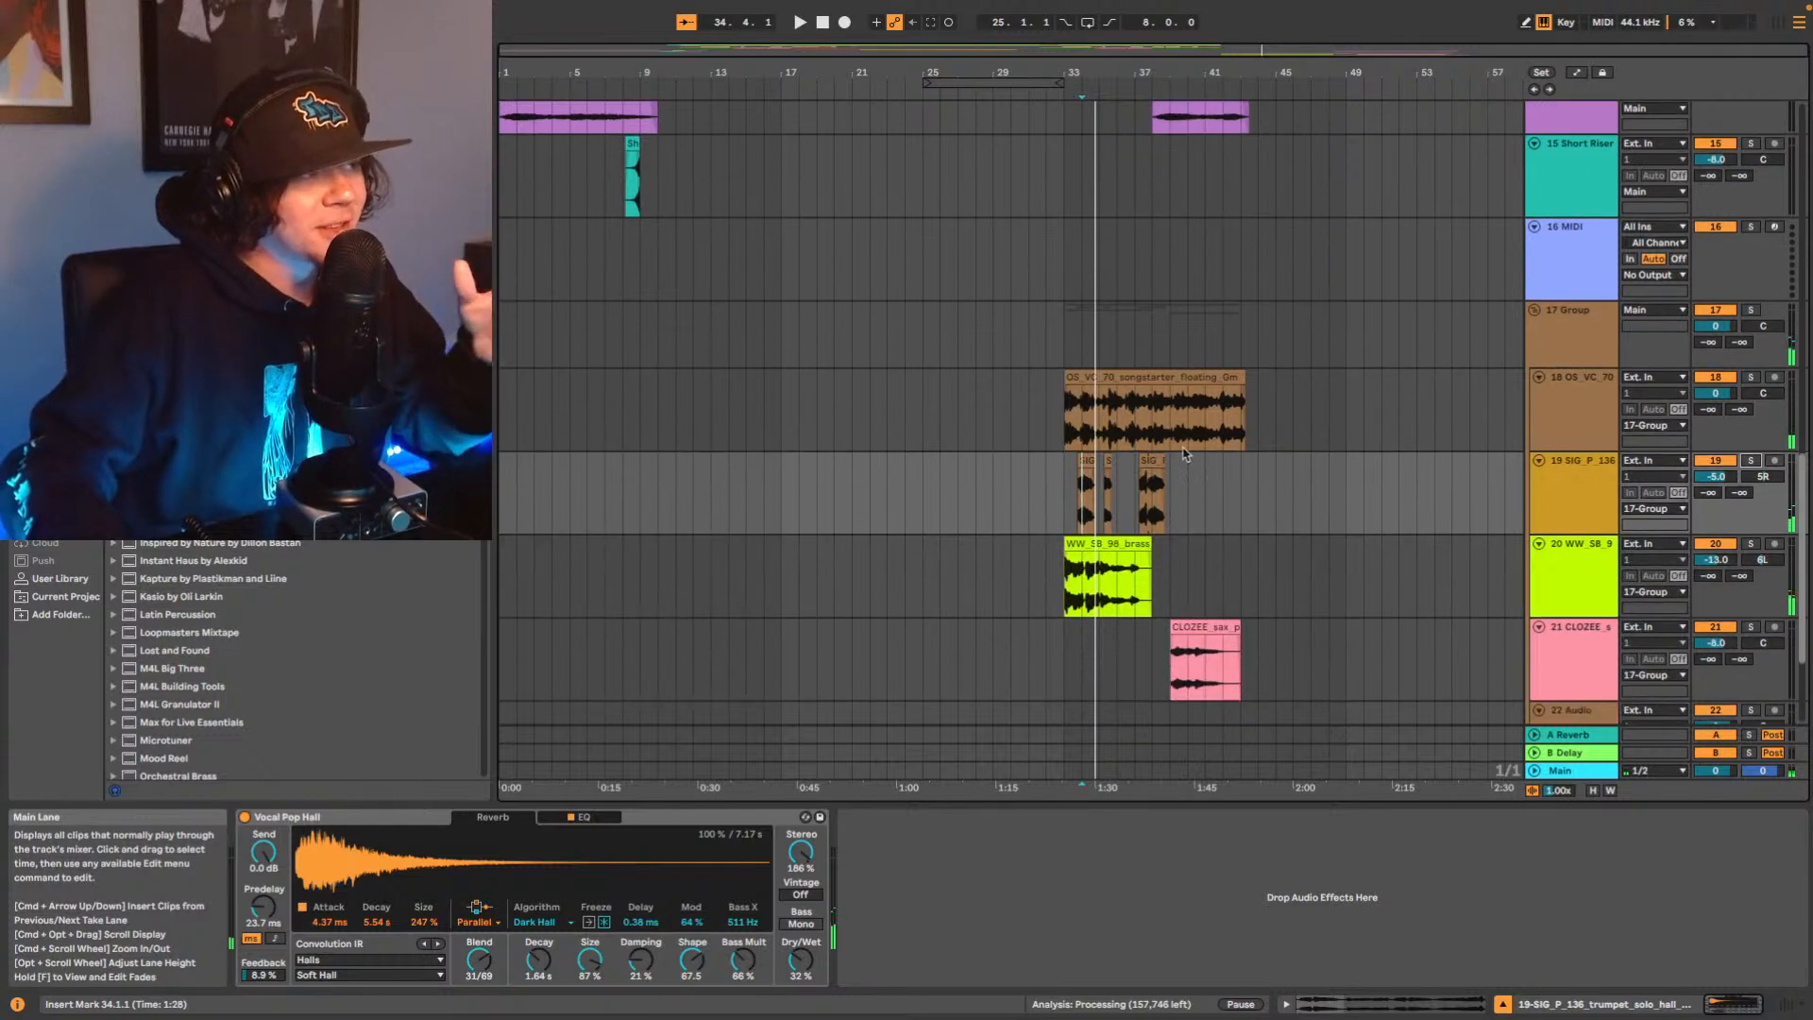
{"action": "left_click", "coordinate": [1197, 378]}
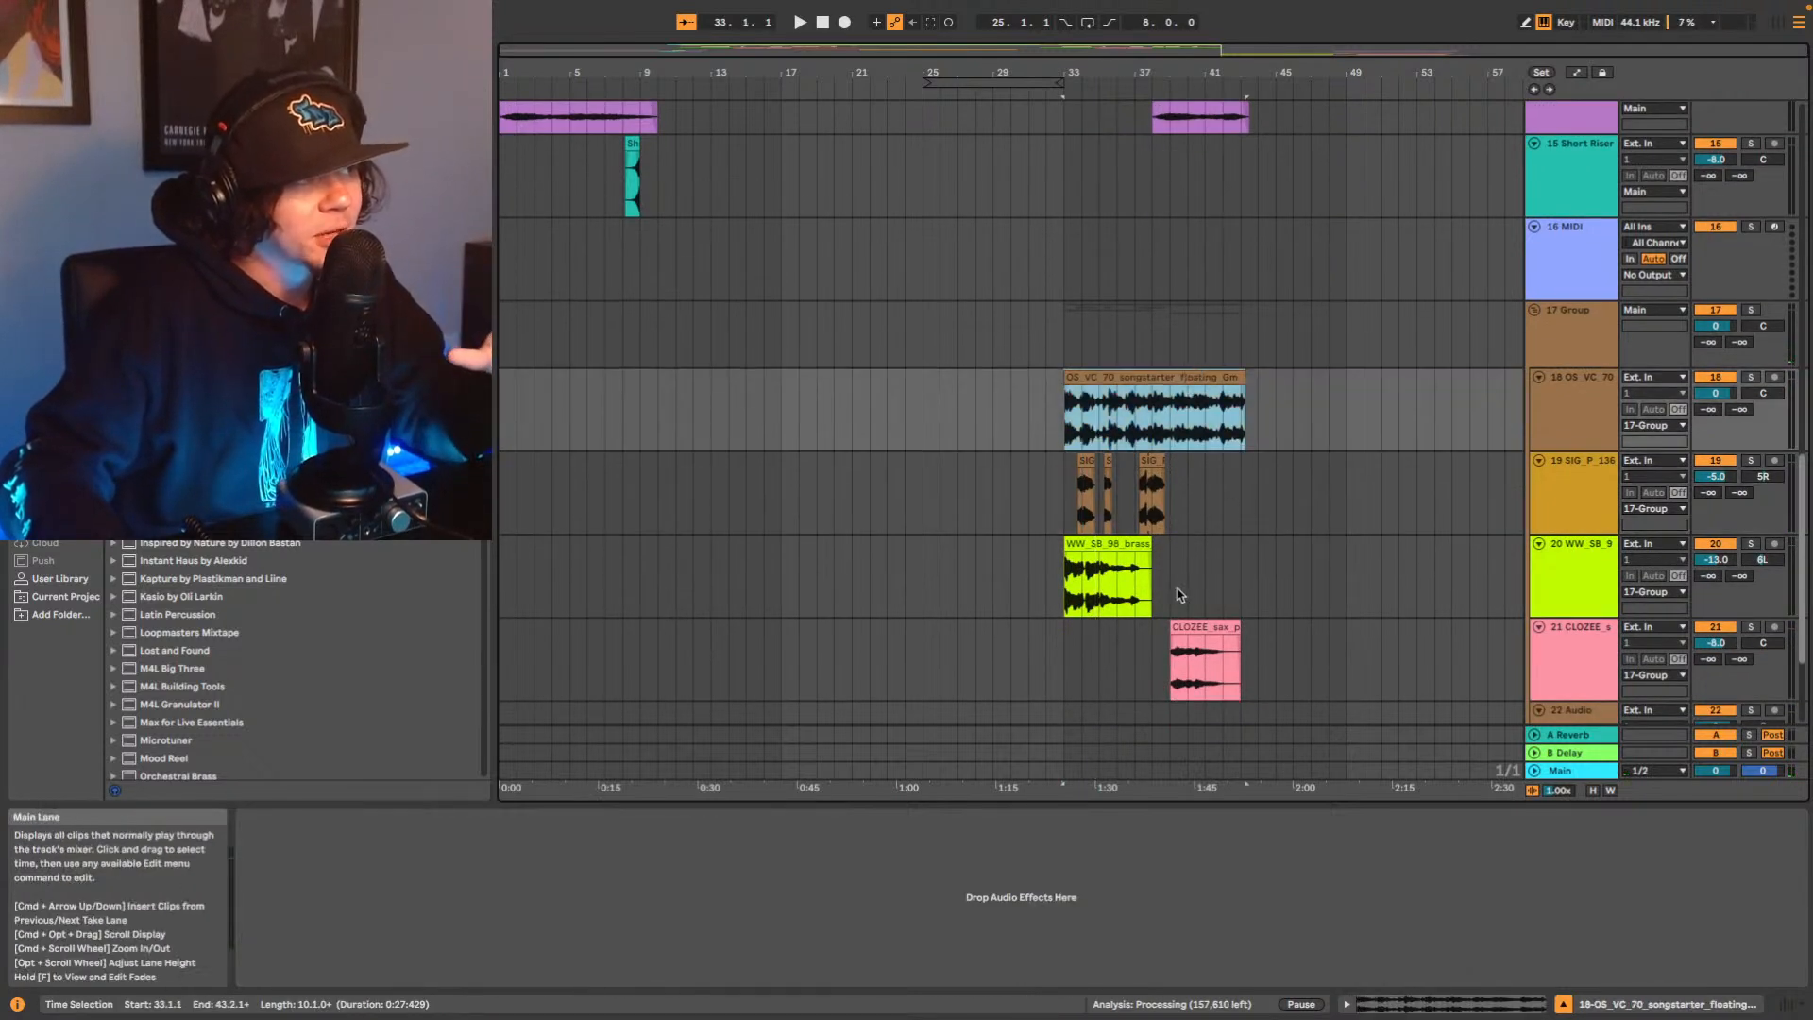
{"action": "scroll", "coordinate": [944, 524], "scroll_direction": "up", "scroll_amount": 5}
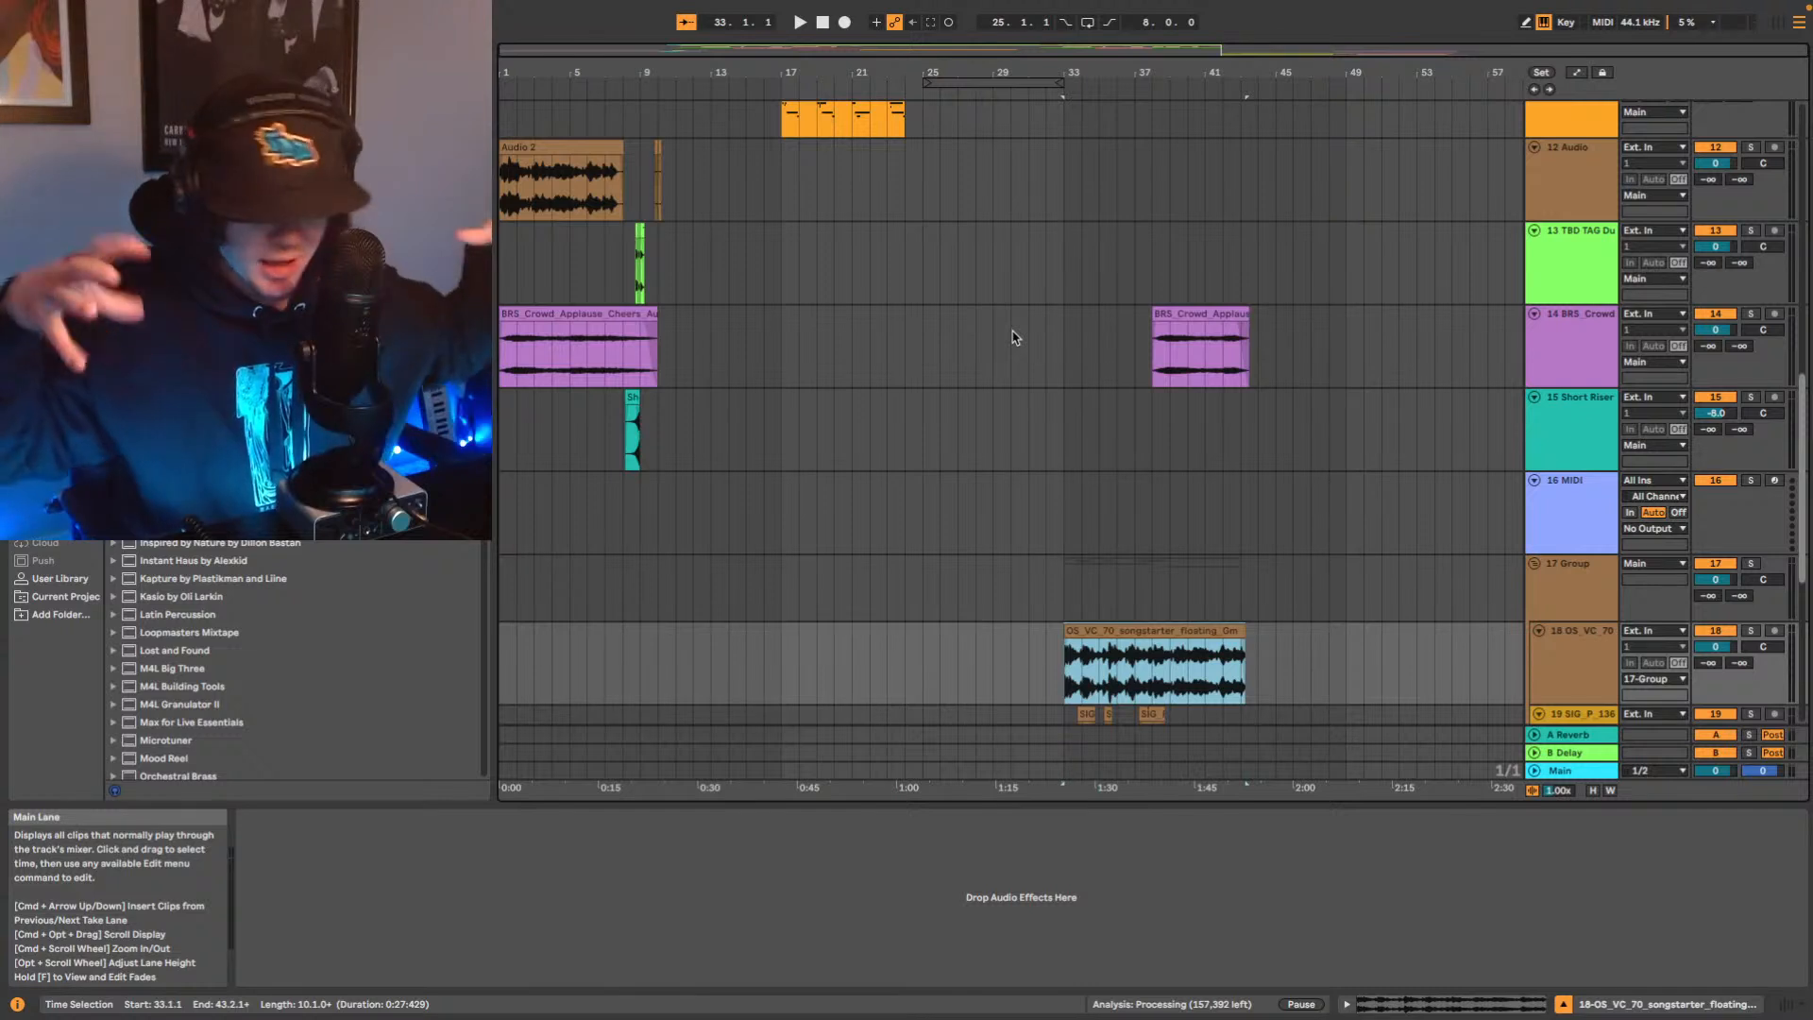
{"action": "scroll", "coordinate": [734, 356], "scroll_direction": "up", "scroll_amount": 4}
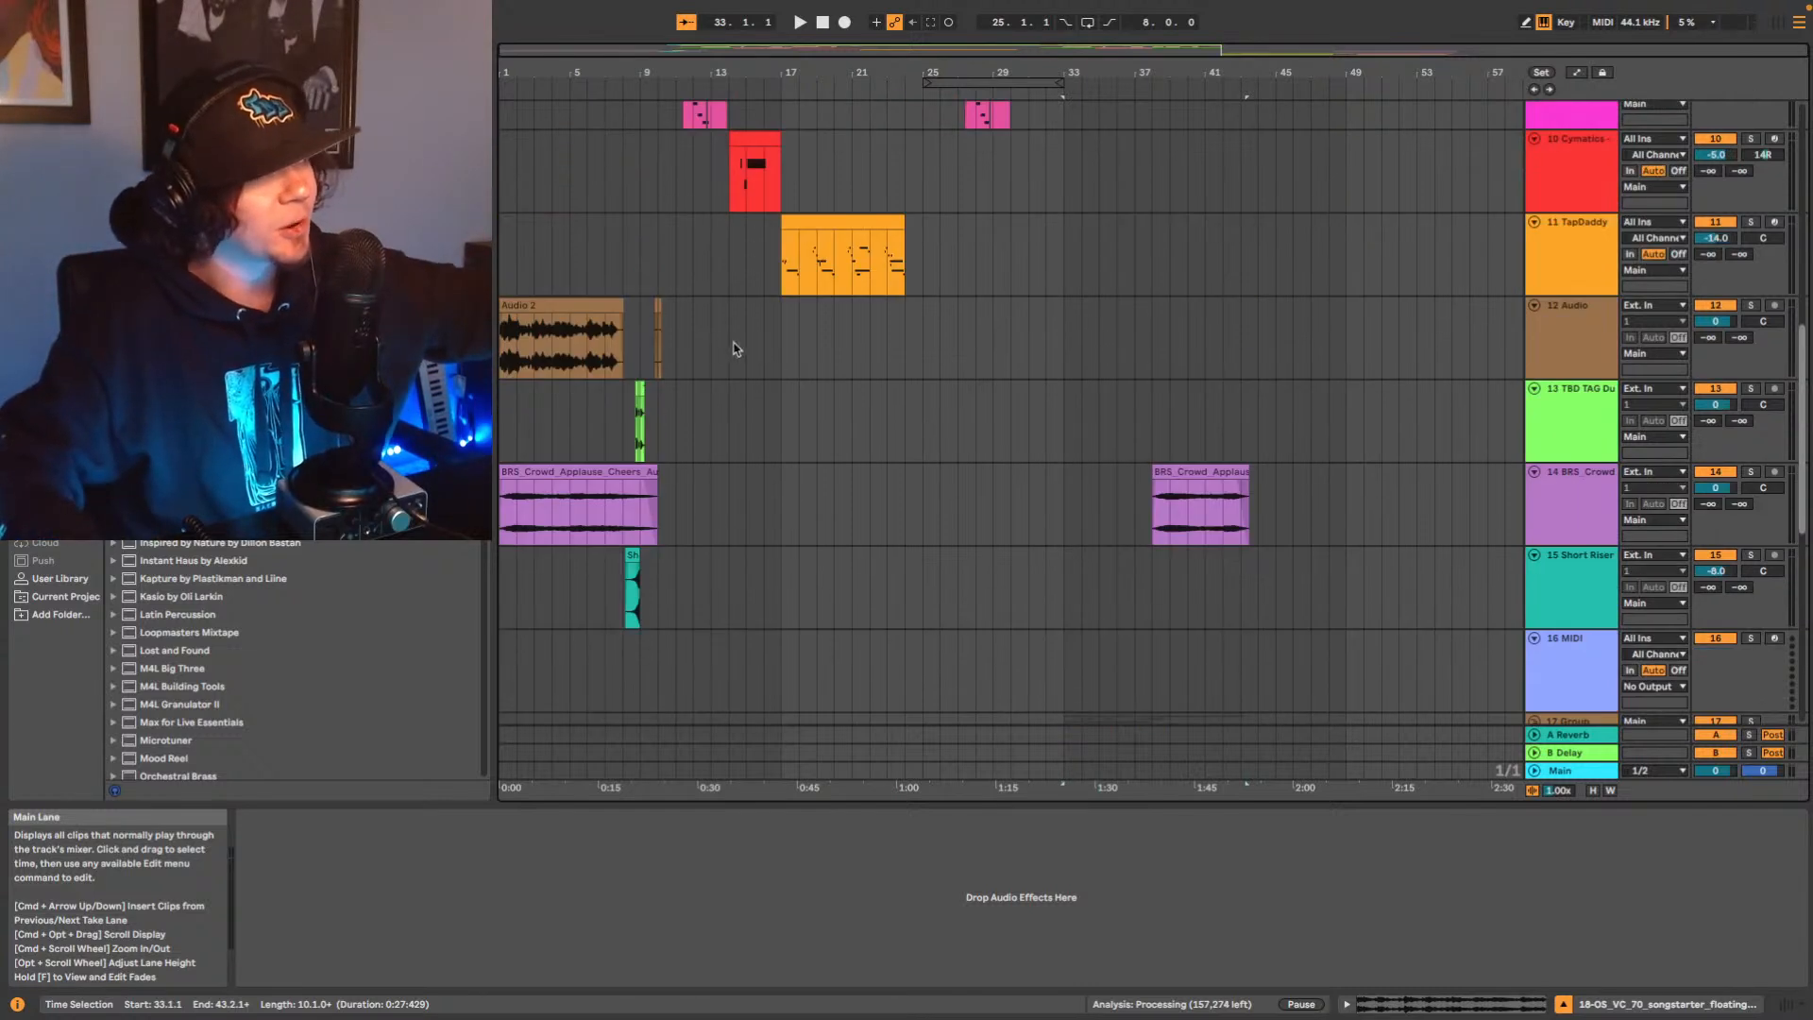
Play the intro again from bar 1, stop after about bar 8 and select the opening BRS crowd applause clip.
{"action": "left_click", "coordinate": [510, 349]}
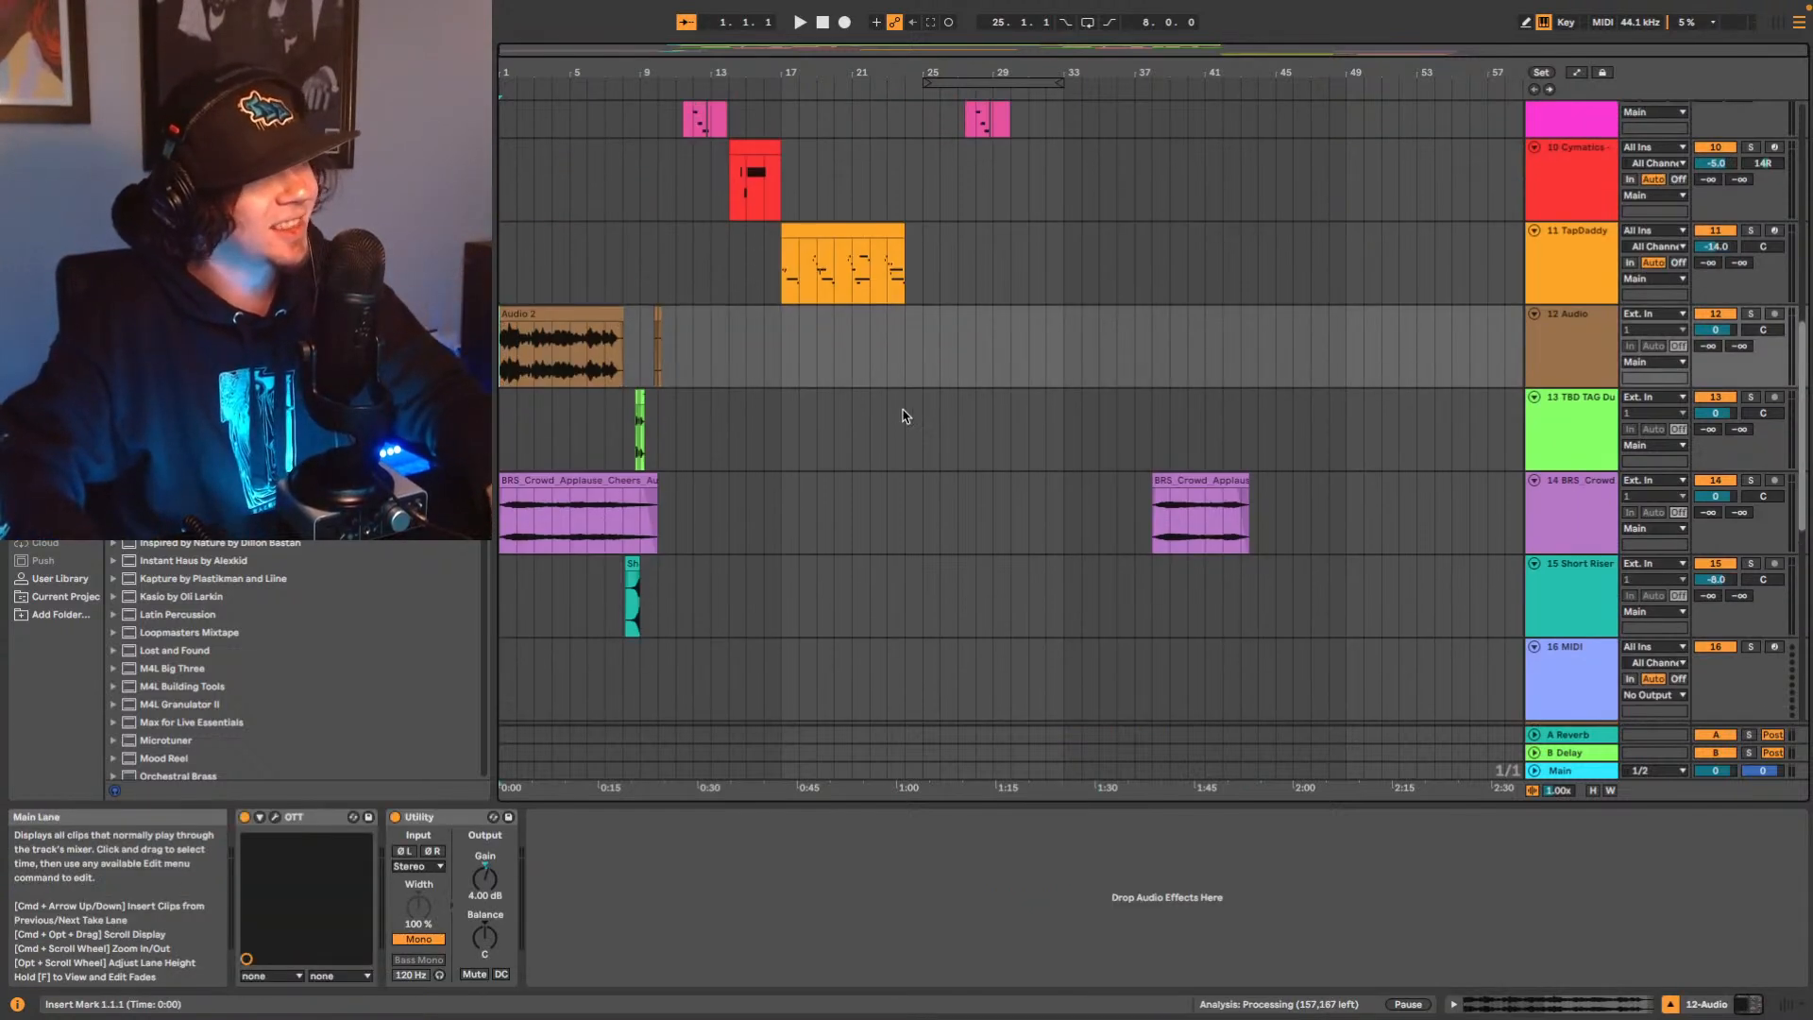
{"action": "key", "text": "space"}
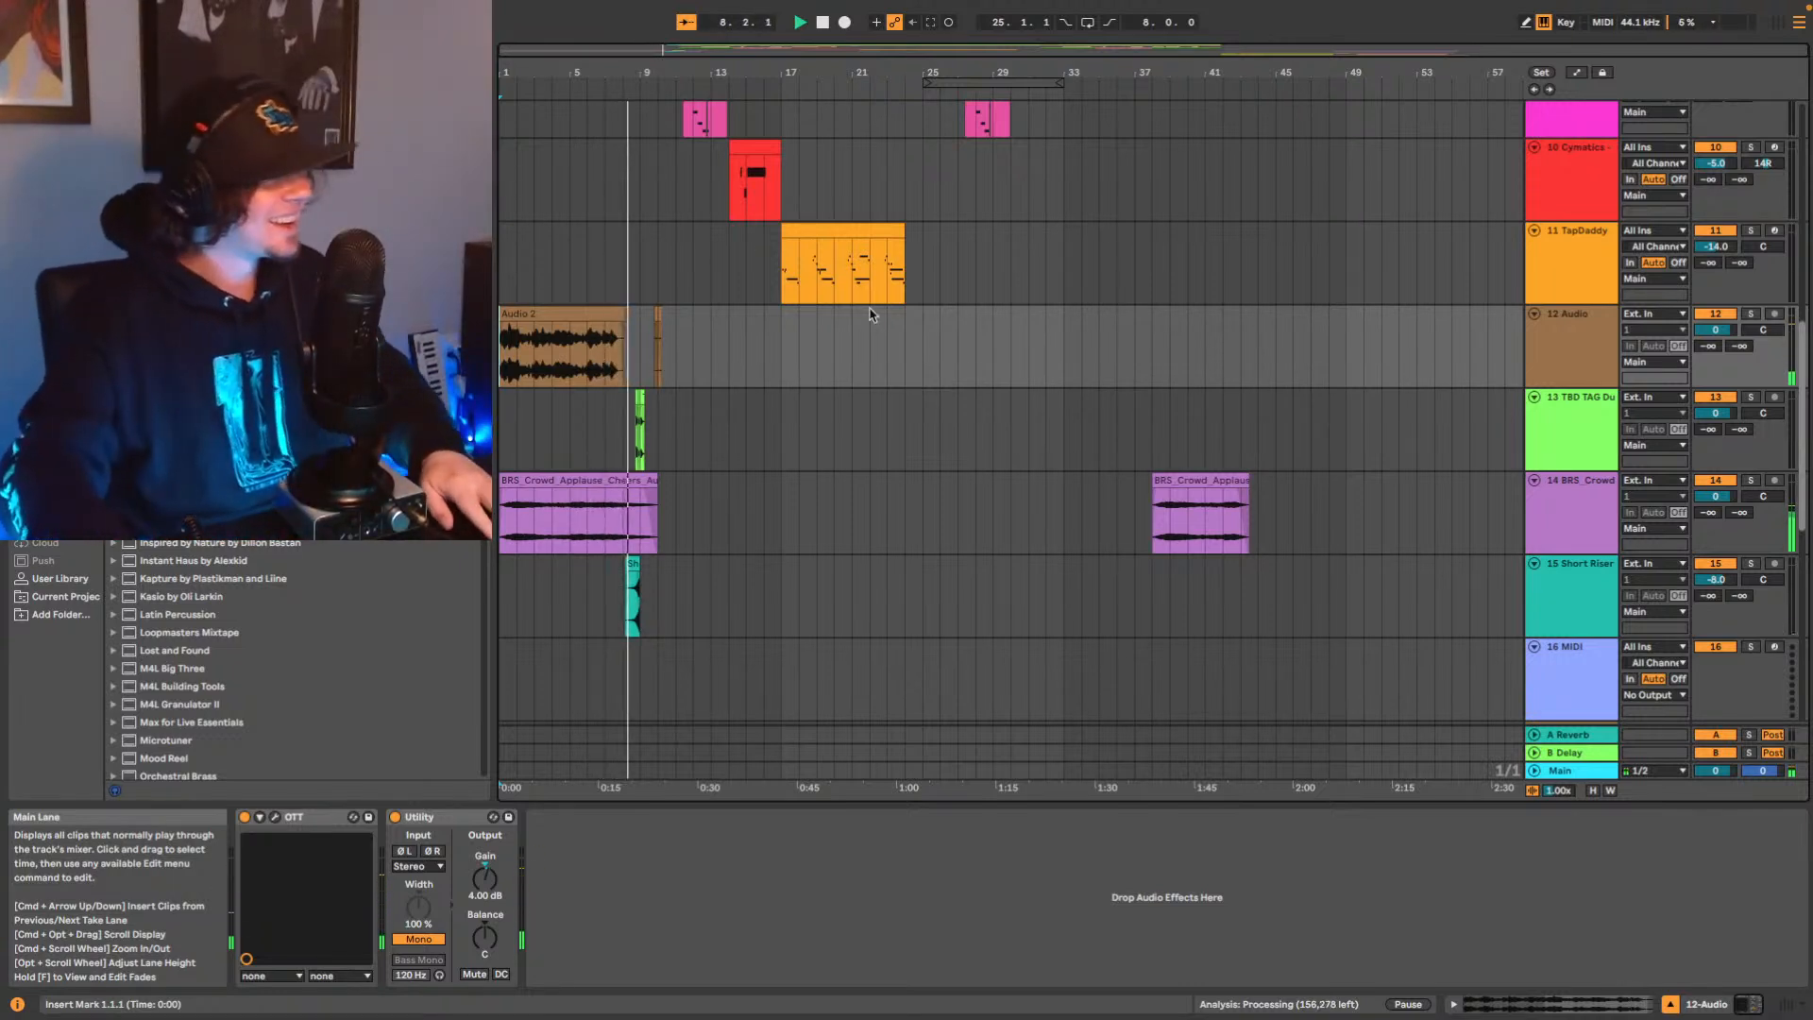
{"action": "scroll", "coordinate": [765, 429], "scroll_direction": "down", "scroll_amount": 1}
{"action": "scroll", "coordinate": [765, 430], "scroll_direction": "down", "scroll_amount": 2}
{"action": "left_click", "coordinate": [595, 463]}
{"action": "key", "text": "space"}
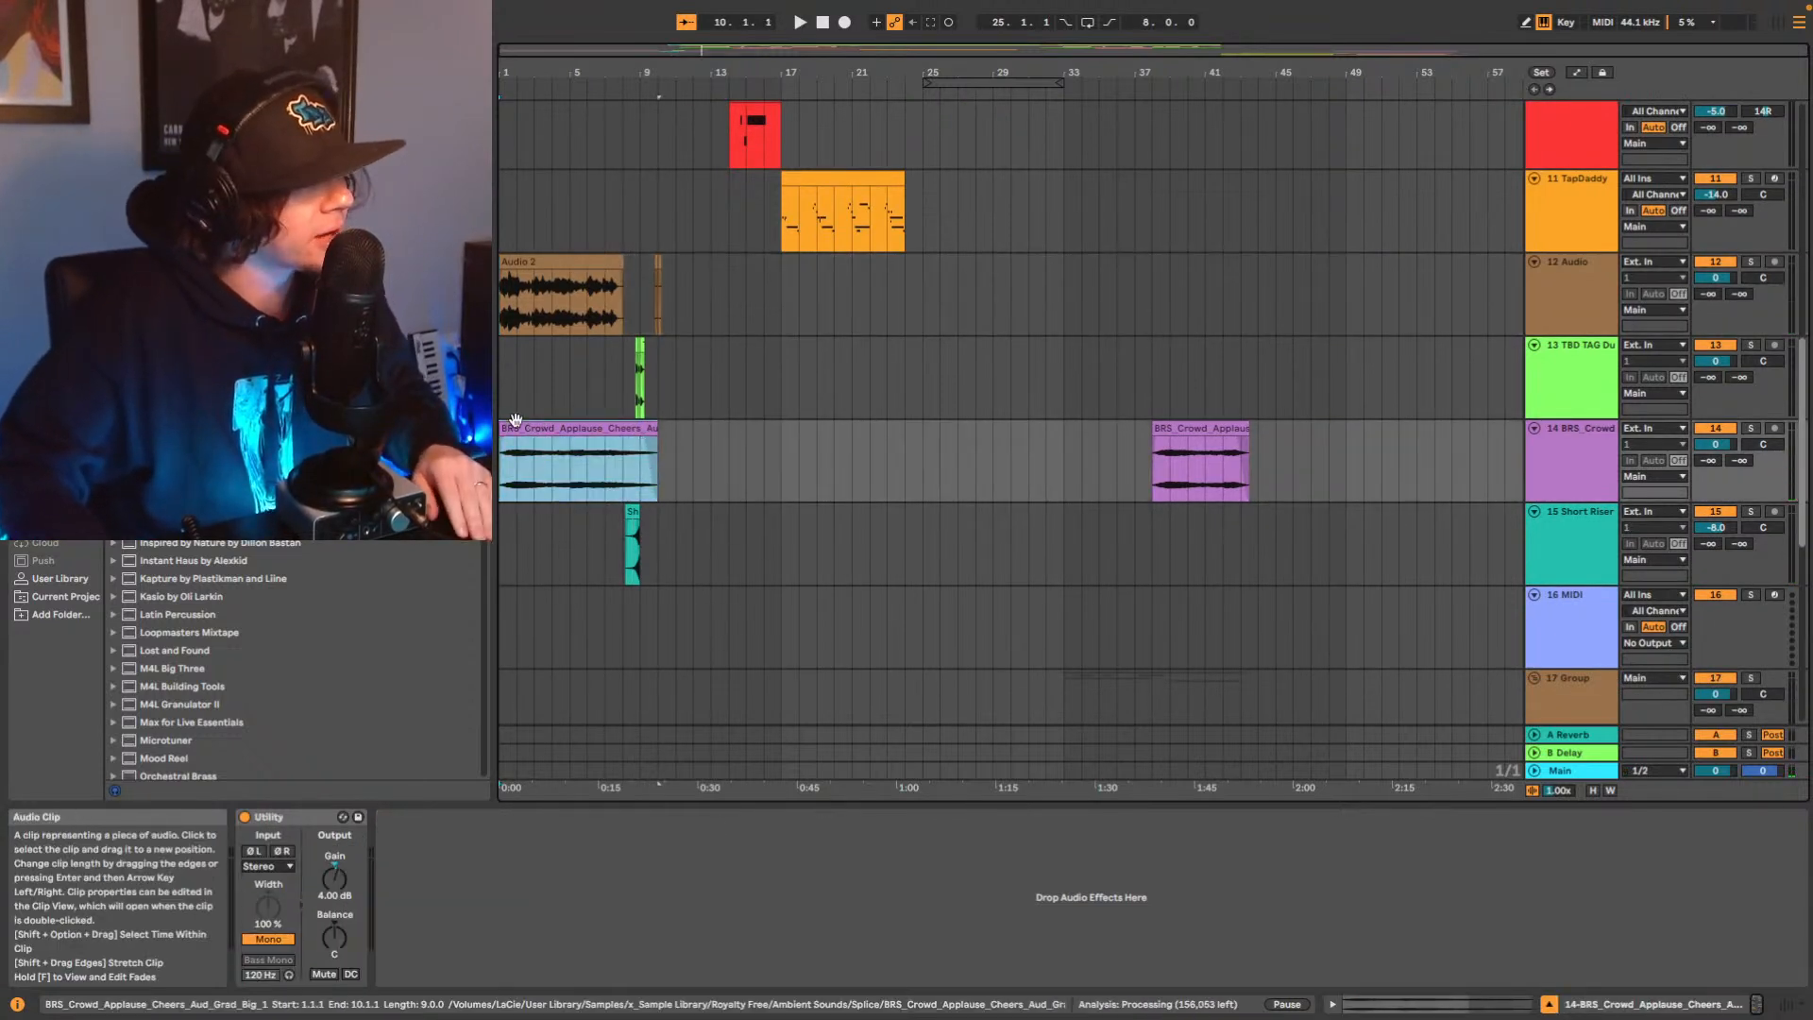
Select the Audio 2 clip on the 12 Audio track and highlight the track's Utility device.
{"action": "scroll", "coordinate": [576, 293], "scroll_direction": "up", "scroll_amount": 1}
{"action": "left_click", "coordinate": [576, 294]}
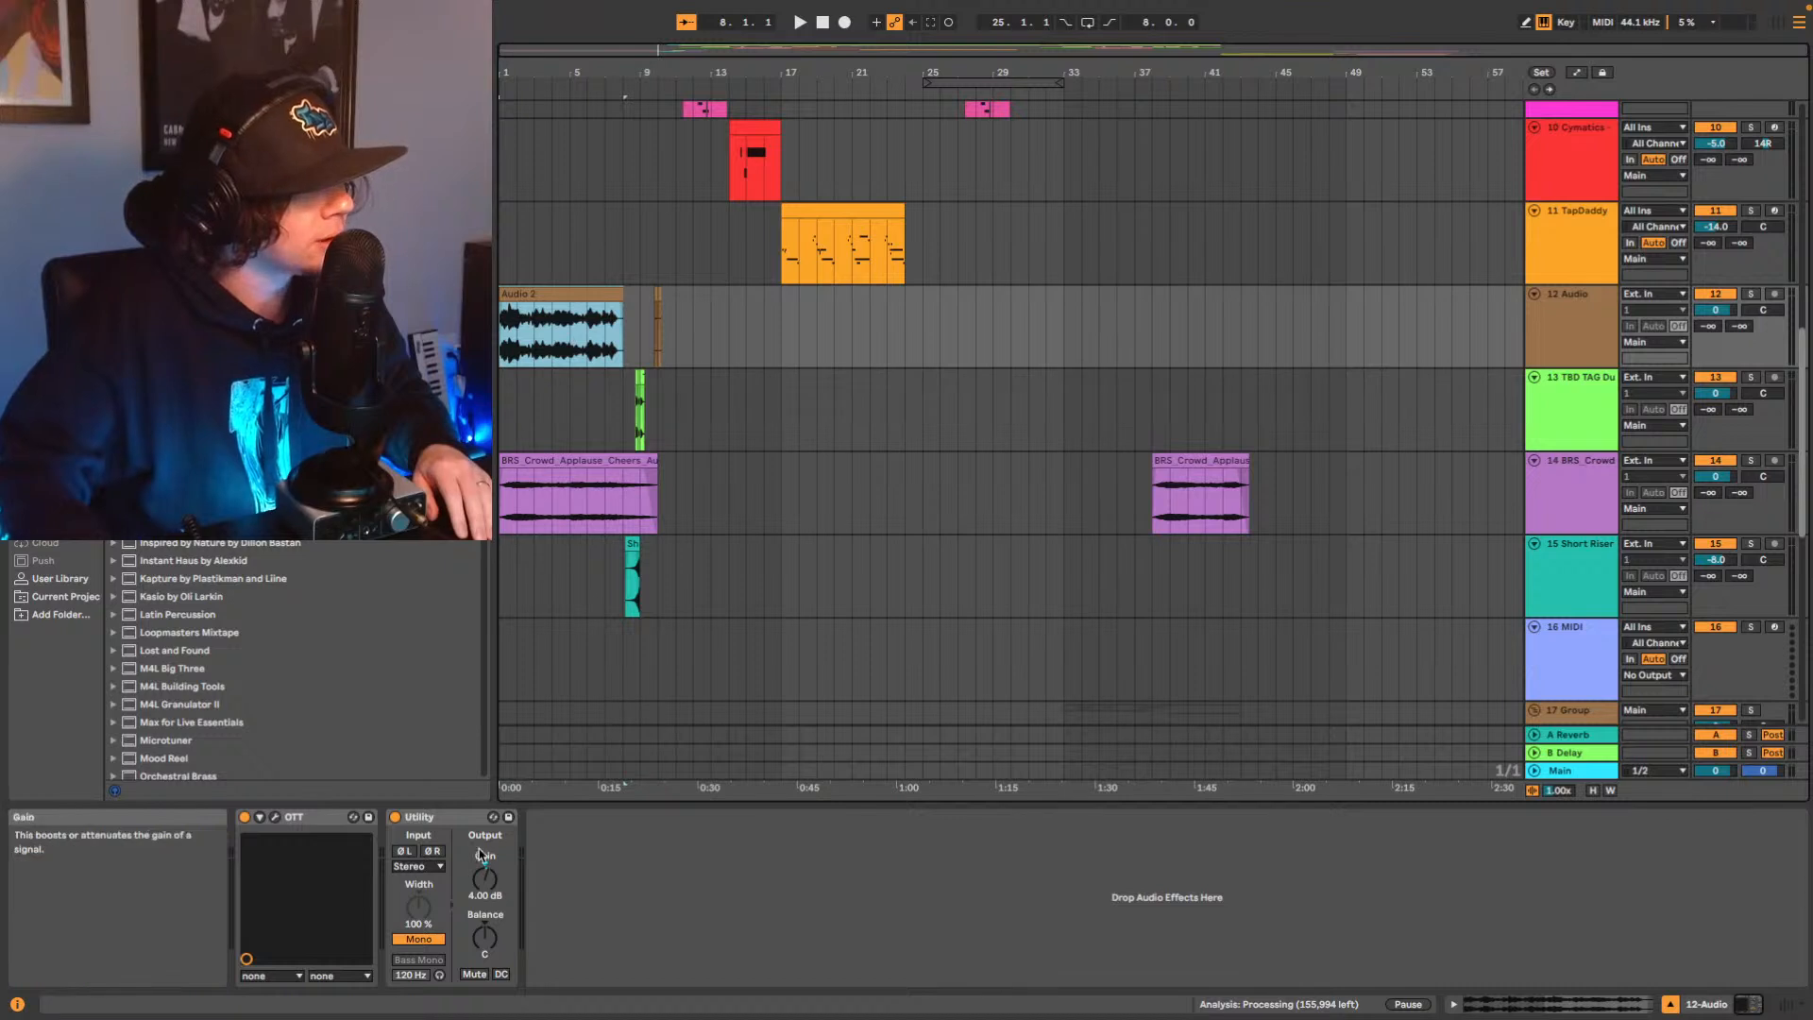
{"action": "left_click", "coordinate": [474, 824]}
{"action": "scroll", "coordinate": [701, 516], "scroll_direction": "up", "scroll_amount": 1}
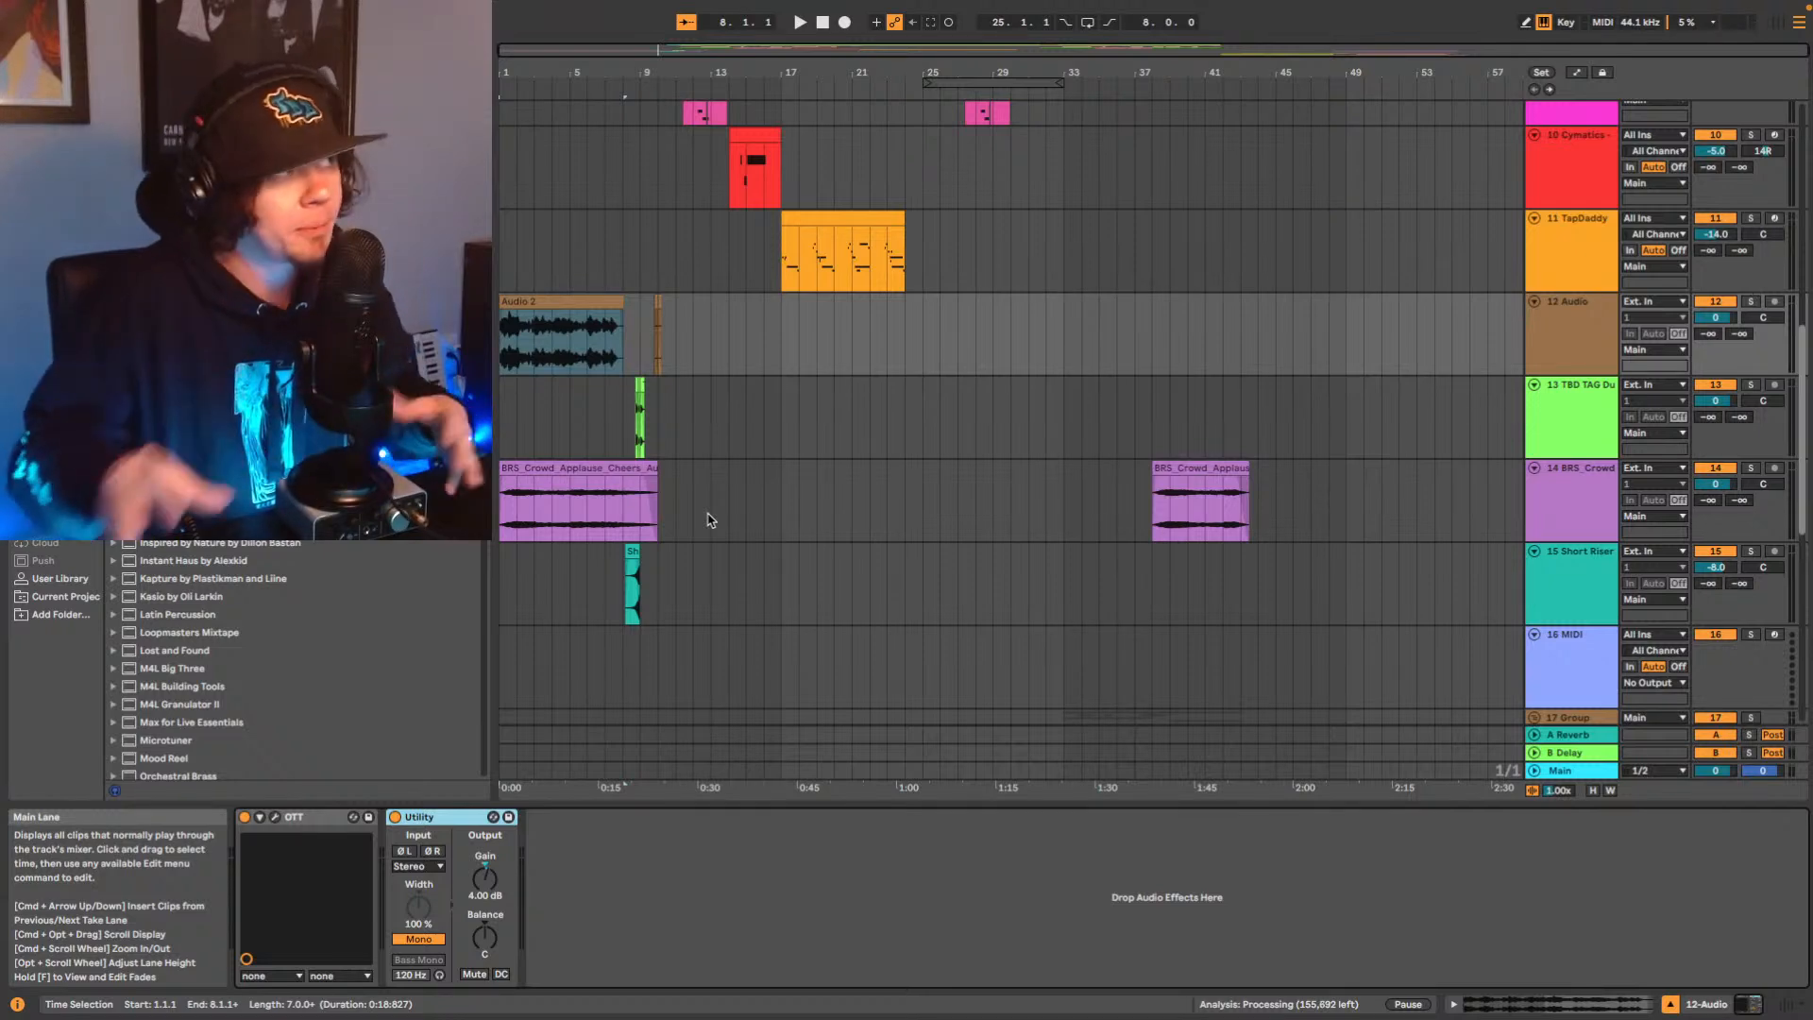
Play the arrangement from the drum clip's start at 8.3.1 and stop around bar 9.
{"action": "scroll", "coordinate": [780, 297], "scroll_direction": "up", "scroll_amount": 5}
{"action": "scroll", "coordinate": [780, 298], "scroll_direction": "up", "scroll_amount": 5}
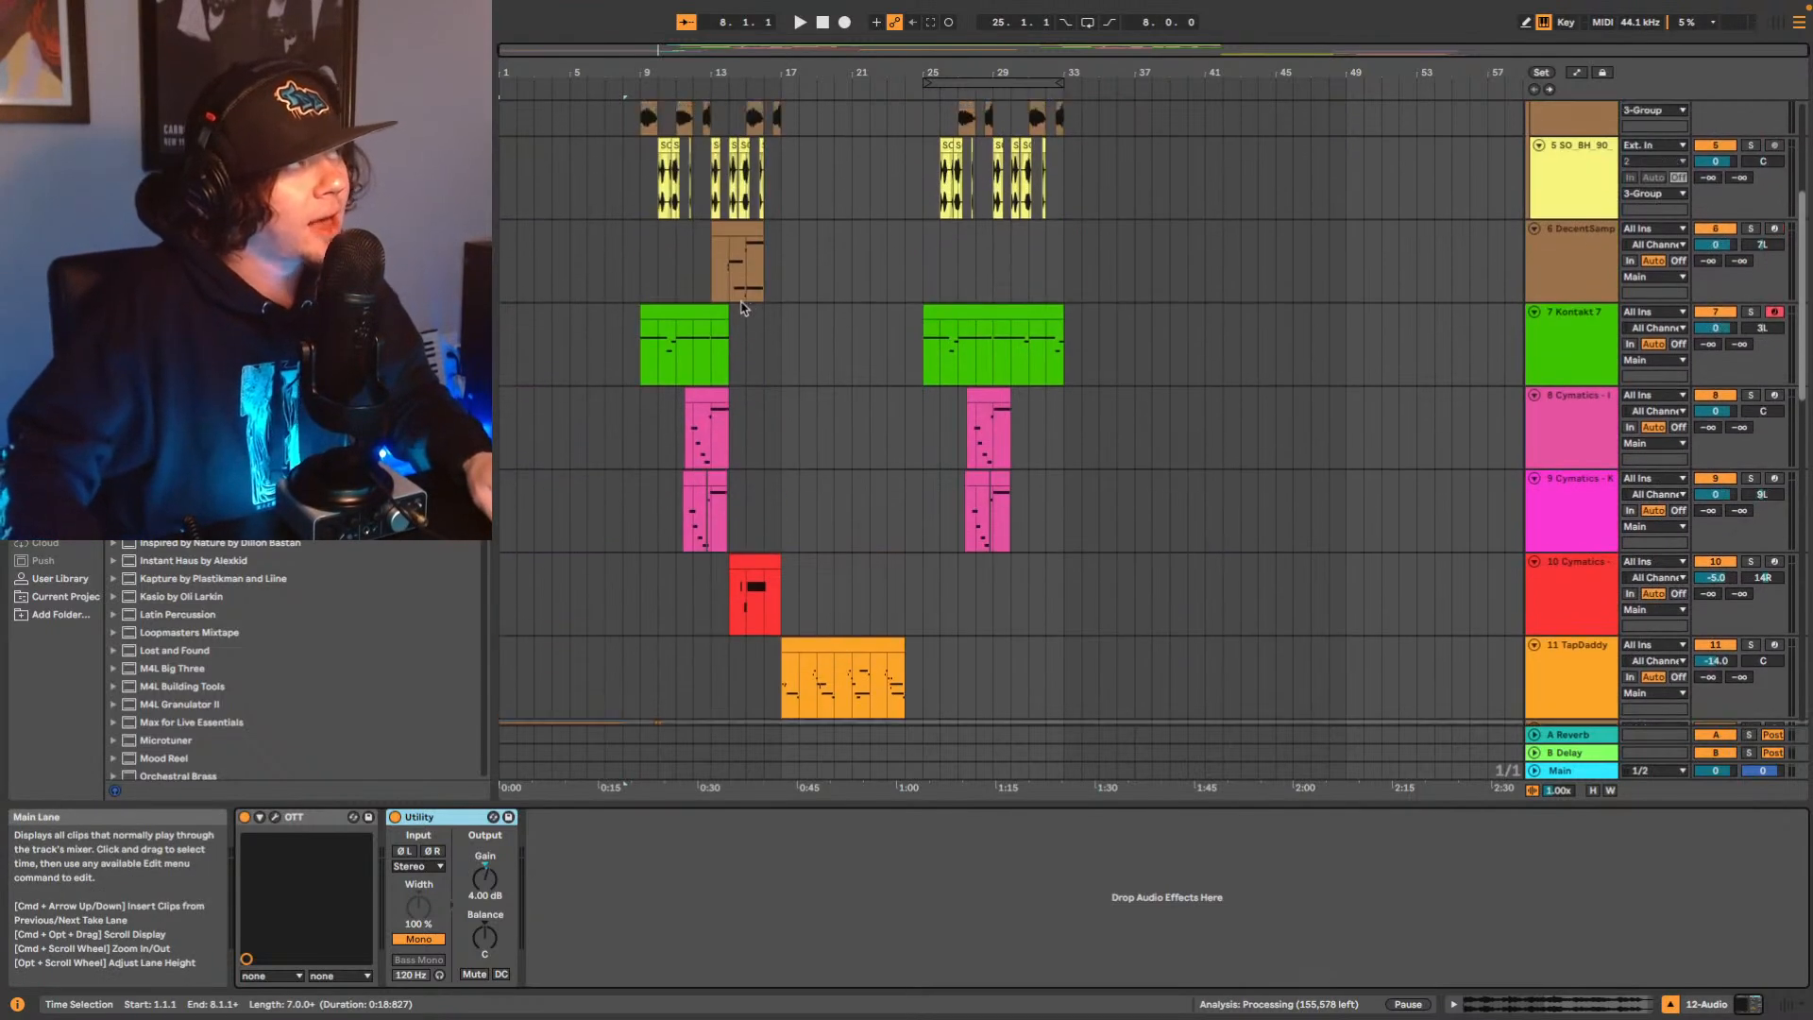
{"action": "left_click", "coordinate": [635, 160]}
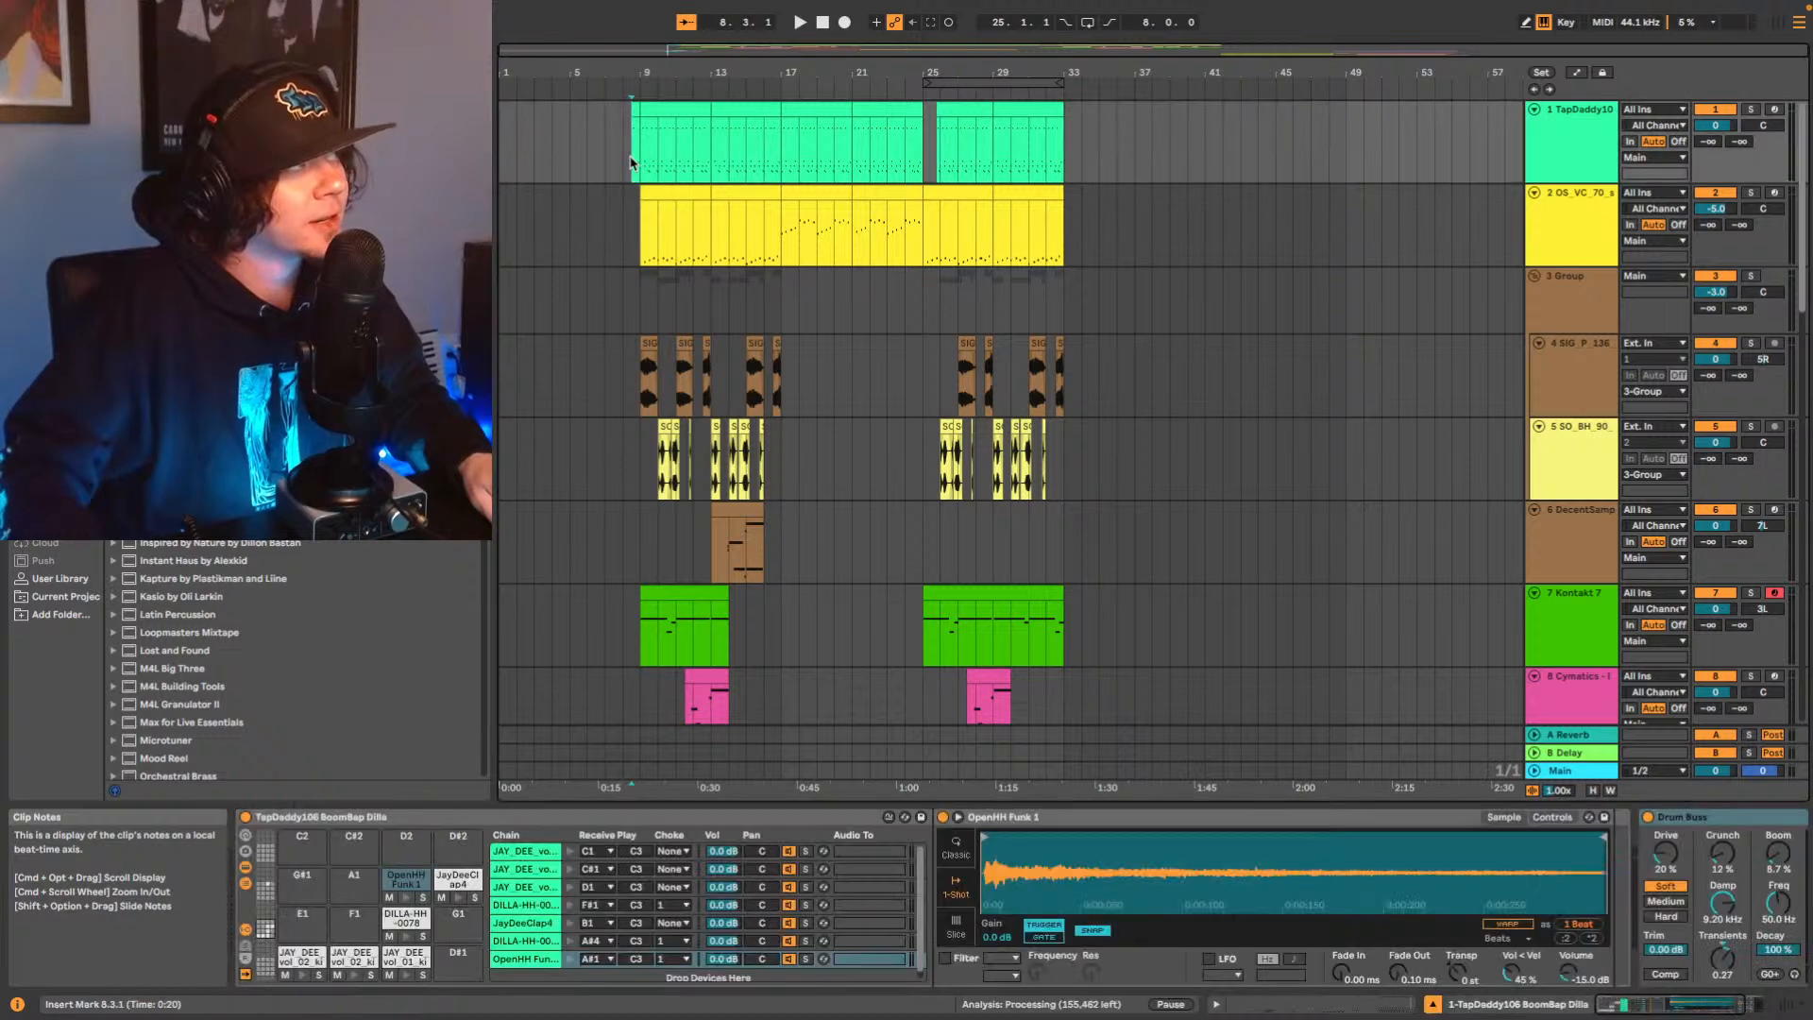
{"action": "key", "text": "space"}
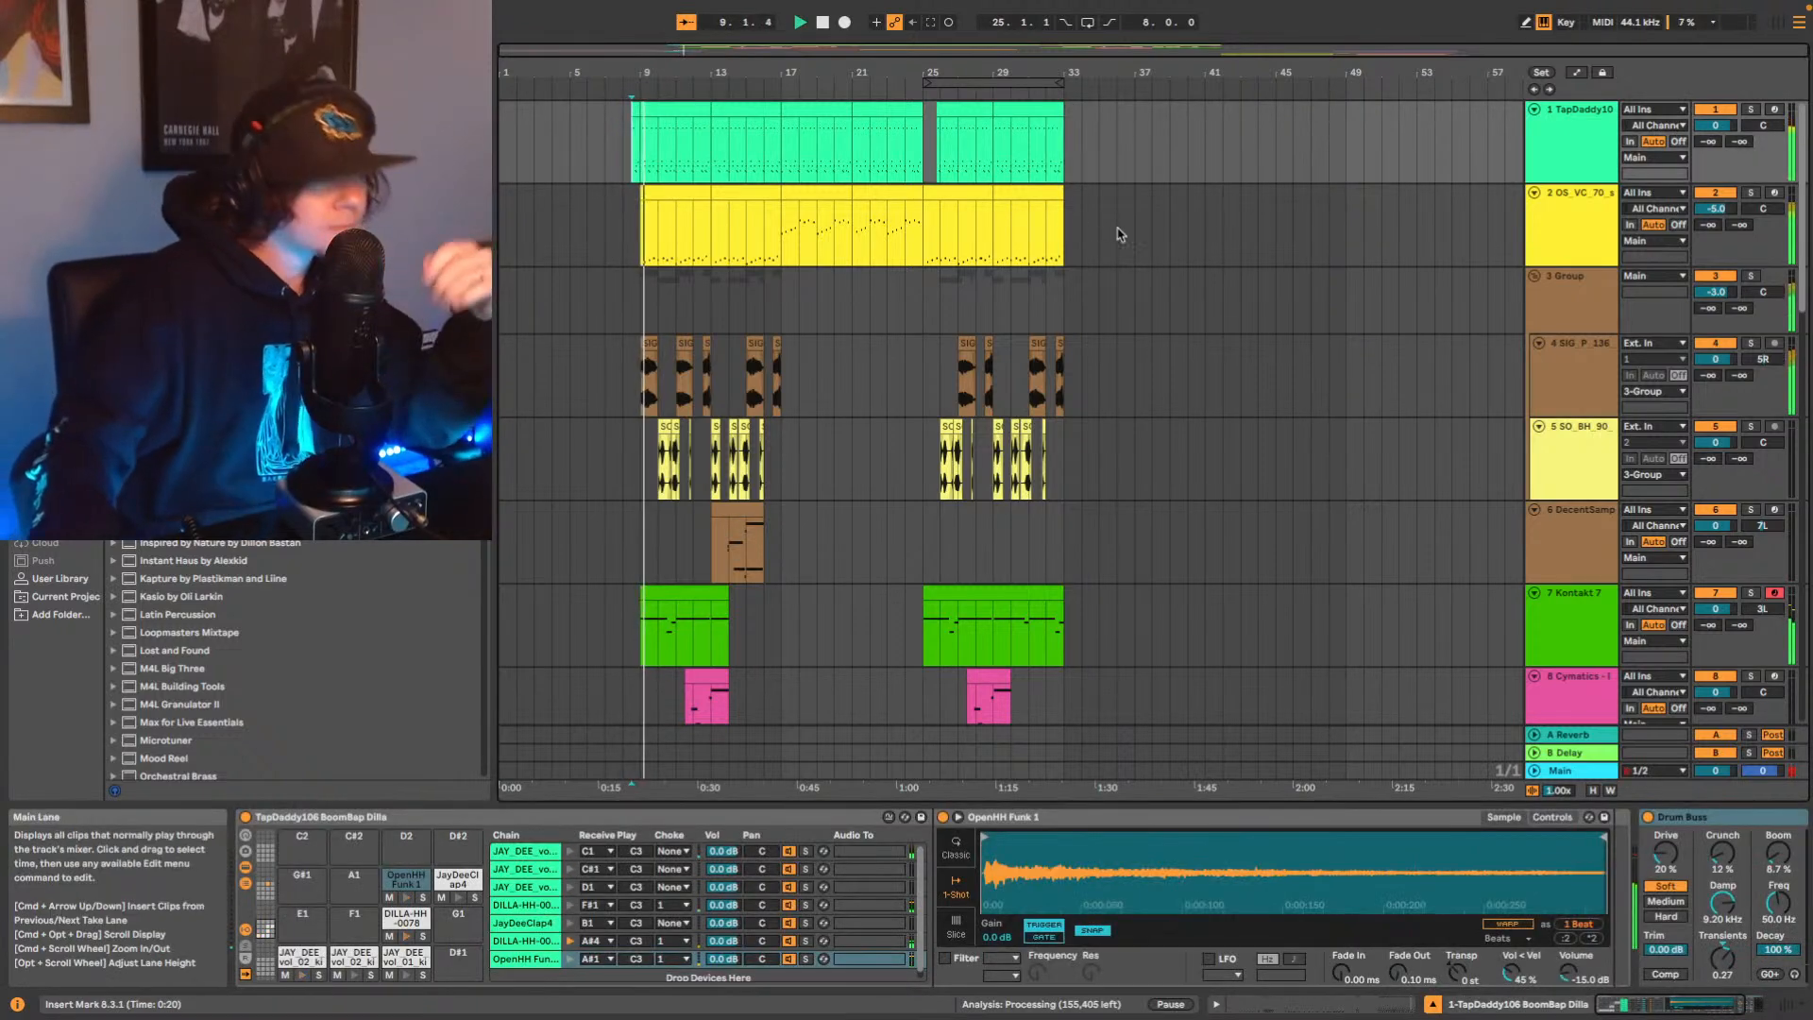
{"action": "key", "text": "space"}
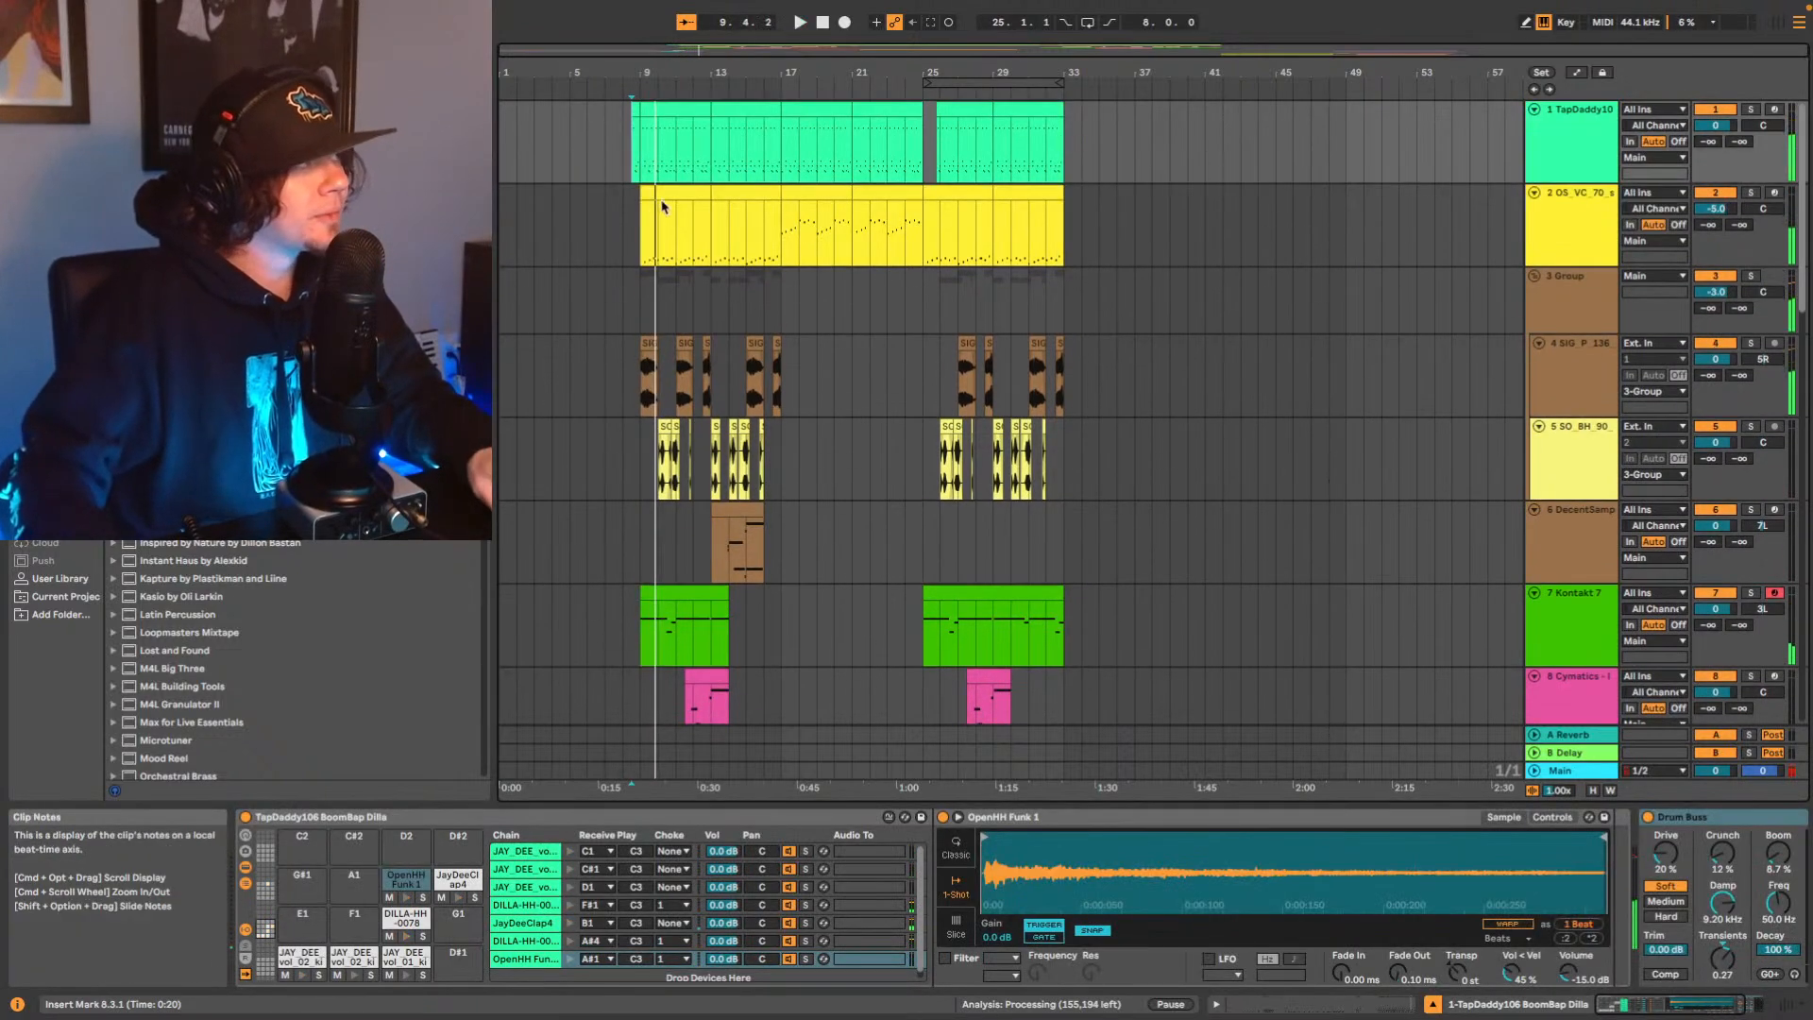
Play the arrangement from bar 9, solo the Kontakt 7 track, stop around bar 11 and take the solo off.
{"action": "left_click", "coordinate": [662, 194]}
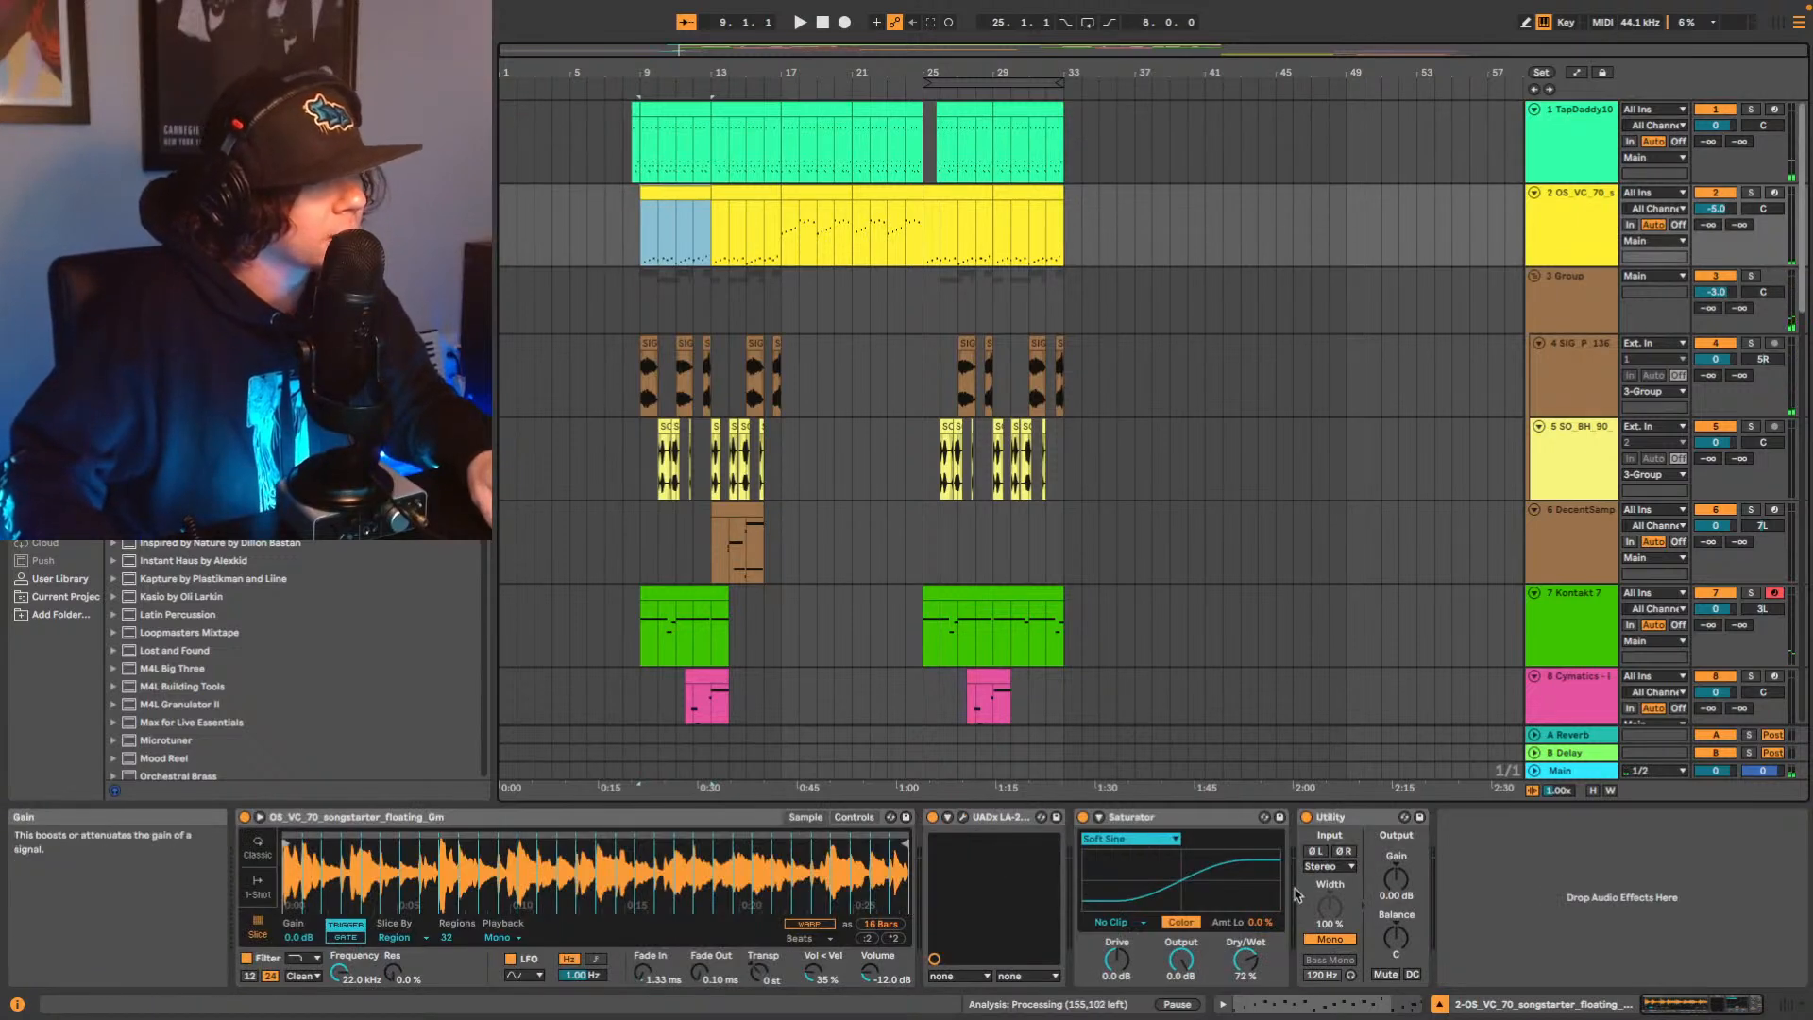
{"action": "scroll", "coordinate": [699, 346], "scroll_direction": "down", "scroll_amount": 1}
{"action": "left_click", "coordinate": [639, 343]}
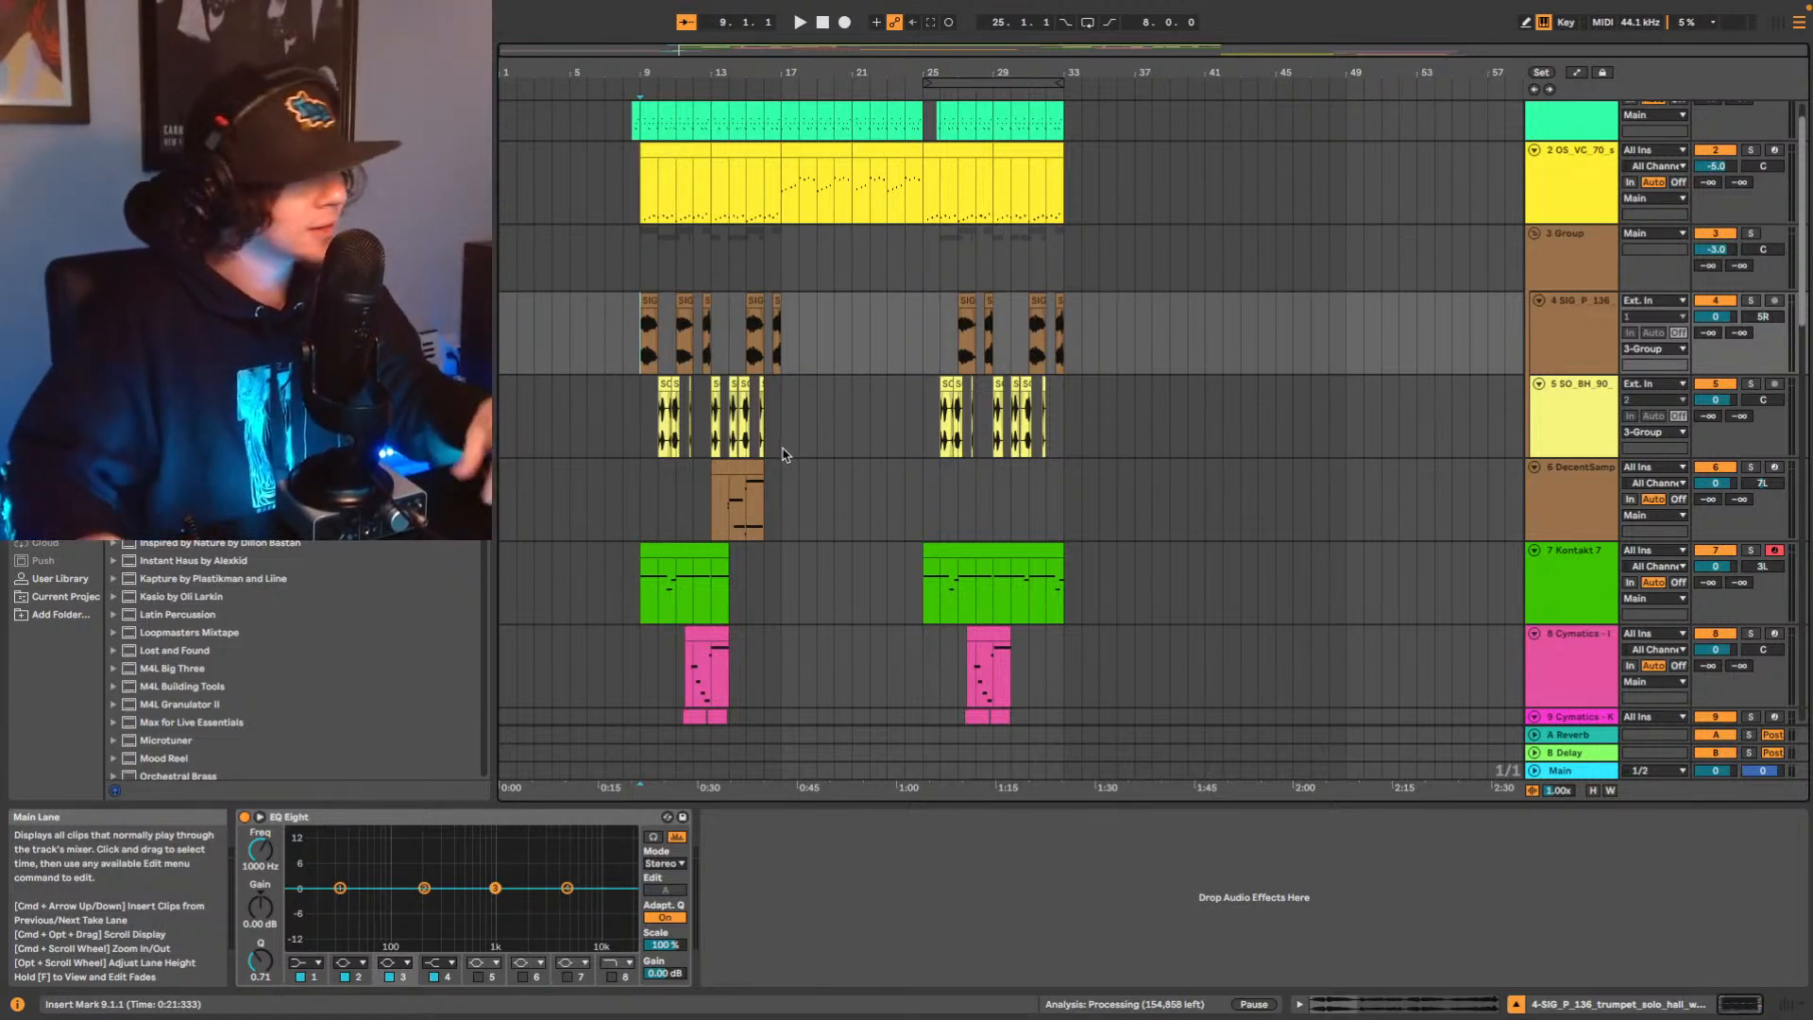
{"action": "key", "text": "space"}
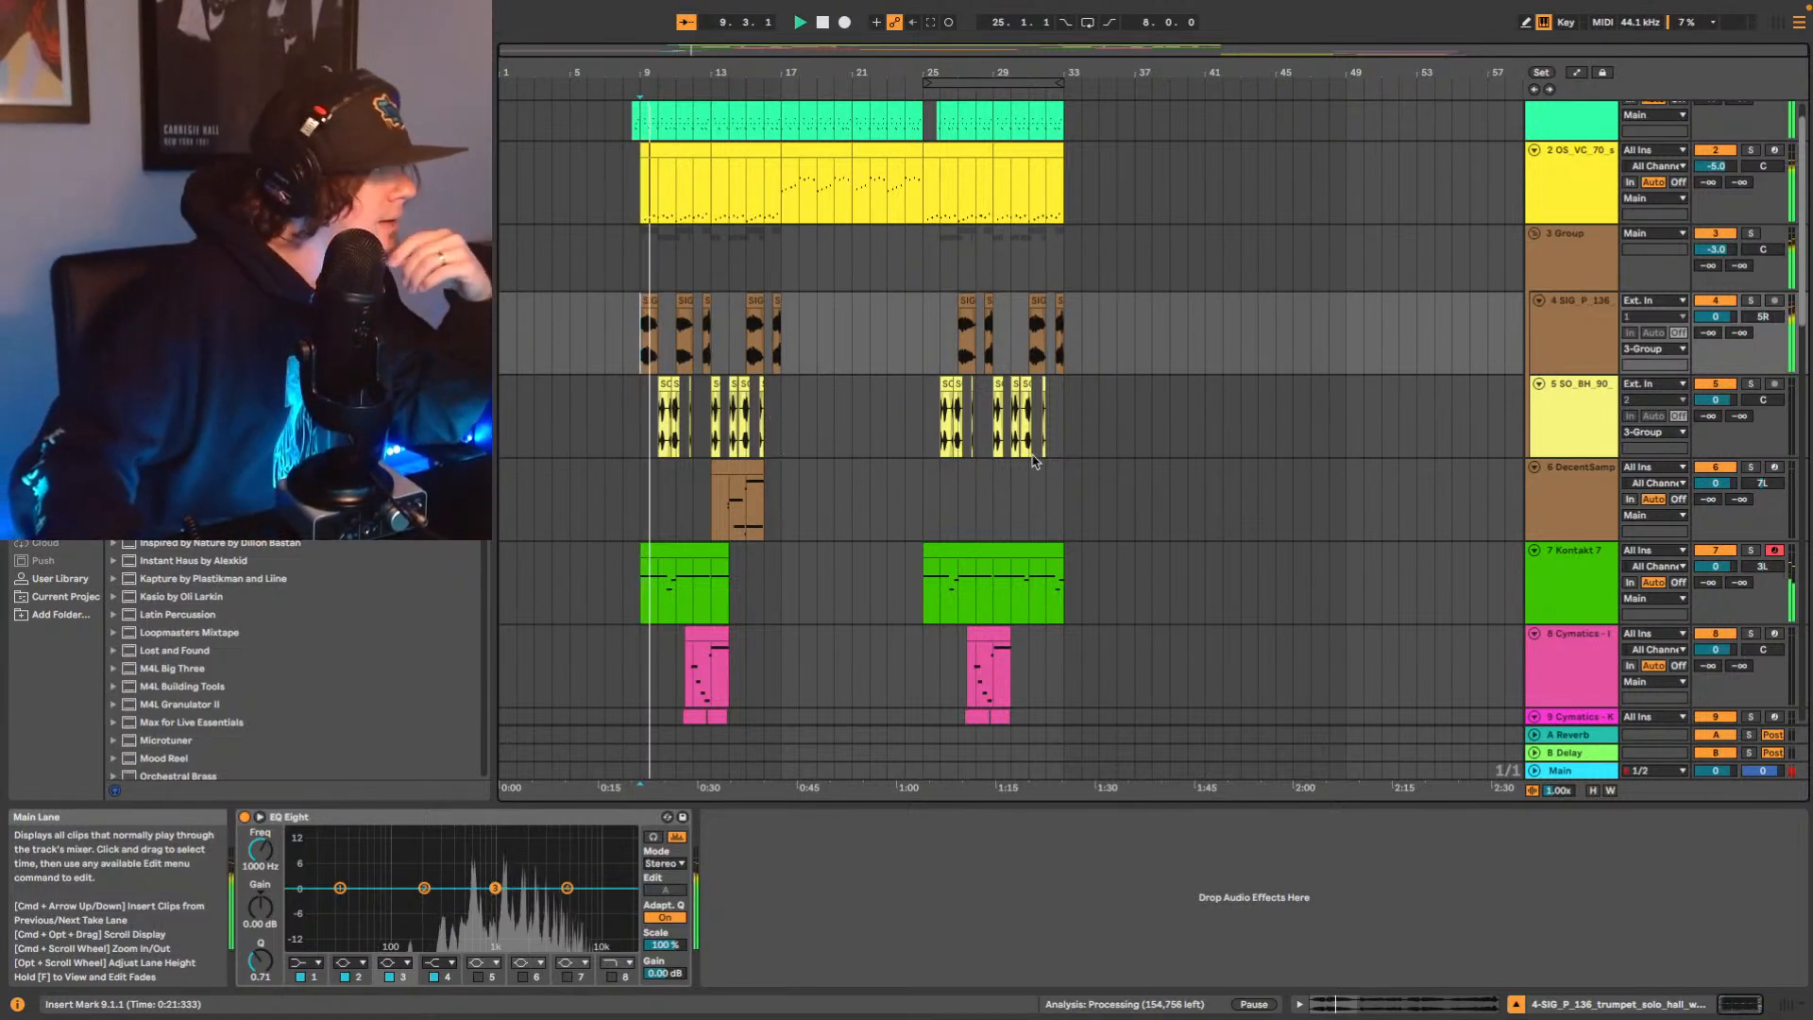
{"action": "left_click", "coordinate": [1752, 552]}
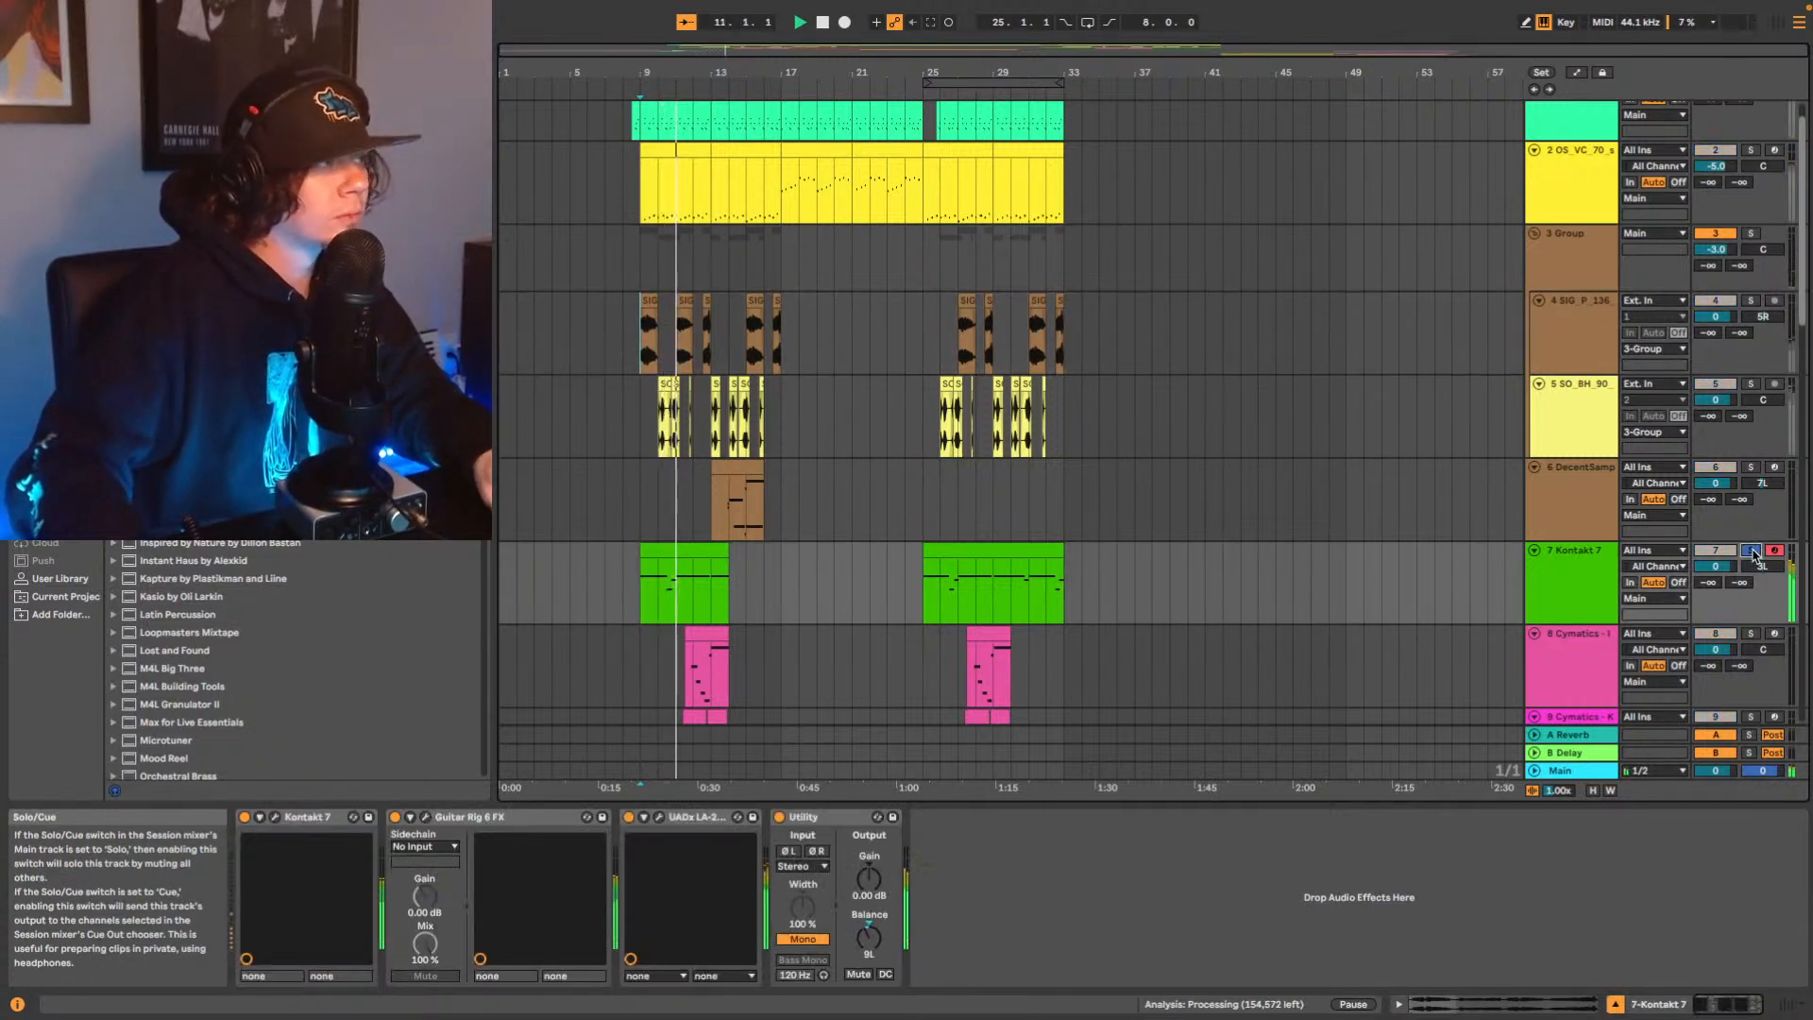
{"action": "key", "text": "space"}
{"action": "left_click", "coordinate": [1752, 551]}
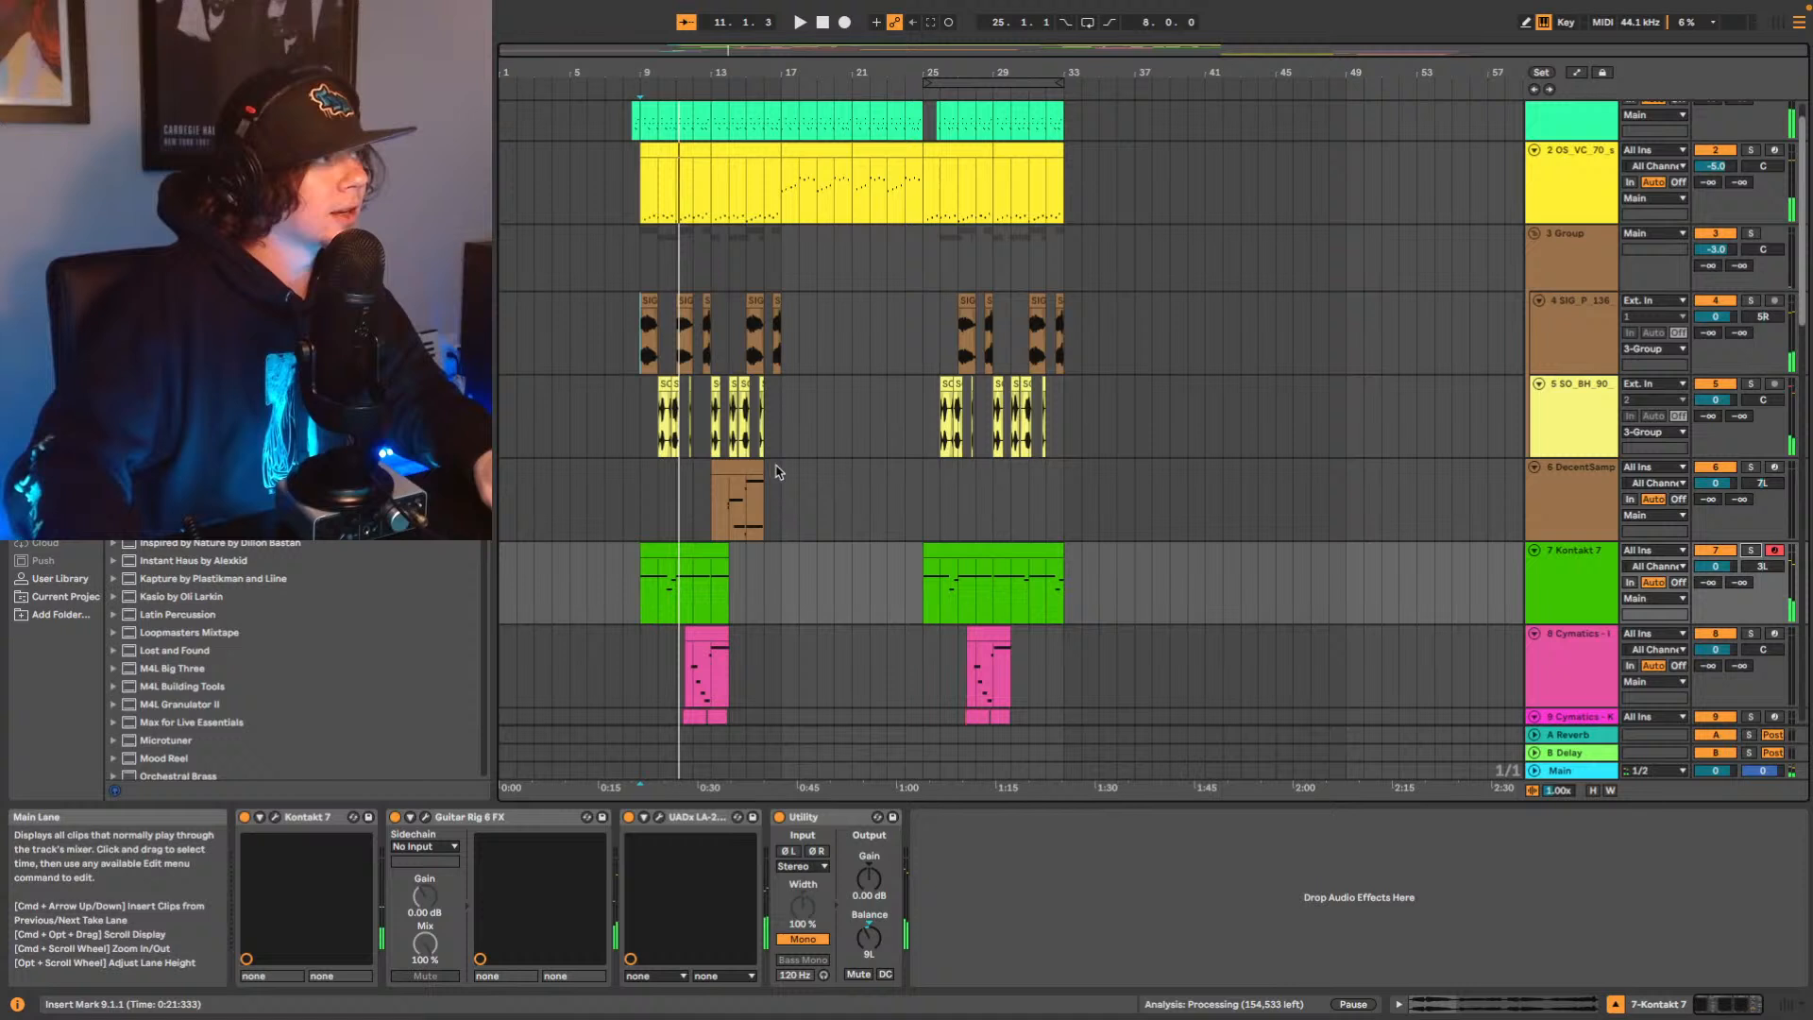
Replay the arrangement from bar 9 to about bar 15 while looking over the tracks down to 12 Audio.
{"action": "left_click", "coordinate": [646, 420]}
{"action": "key", "text": "space"}
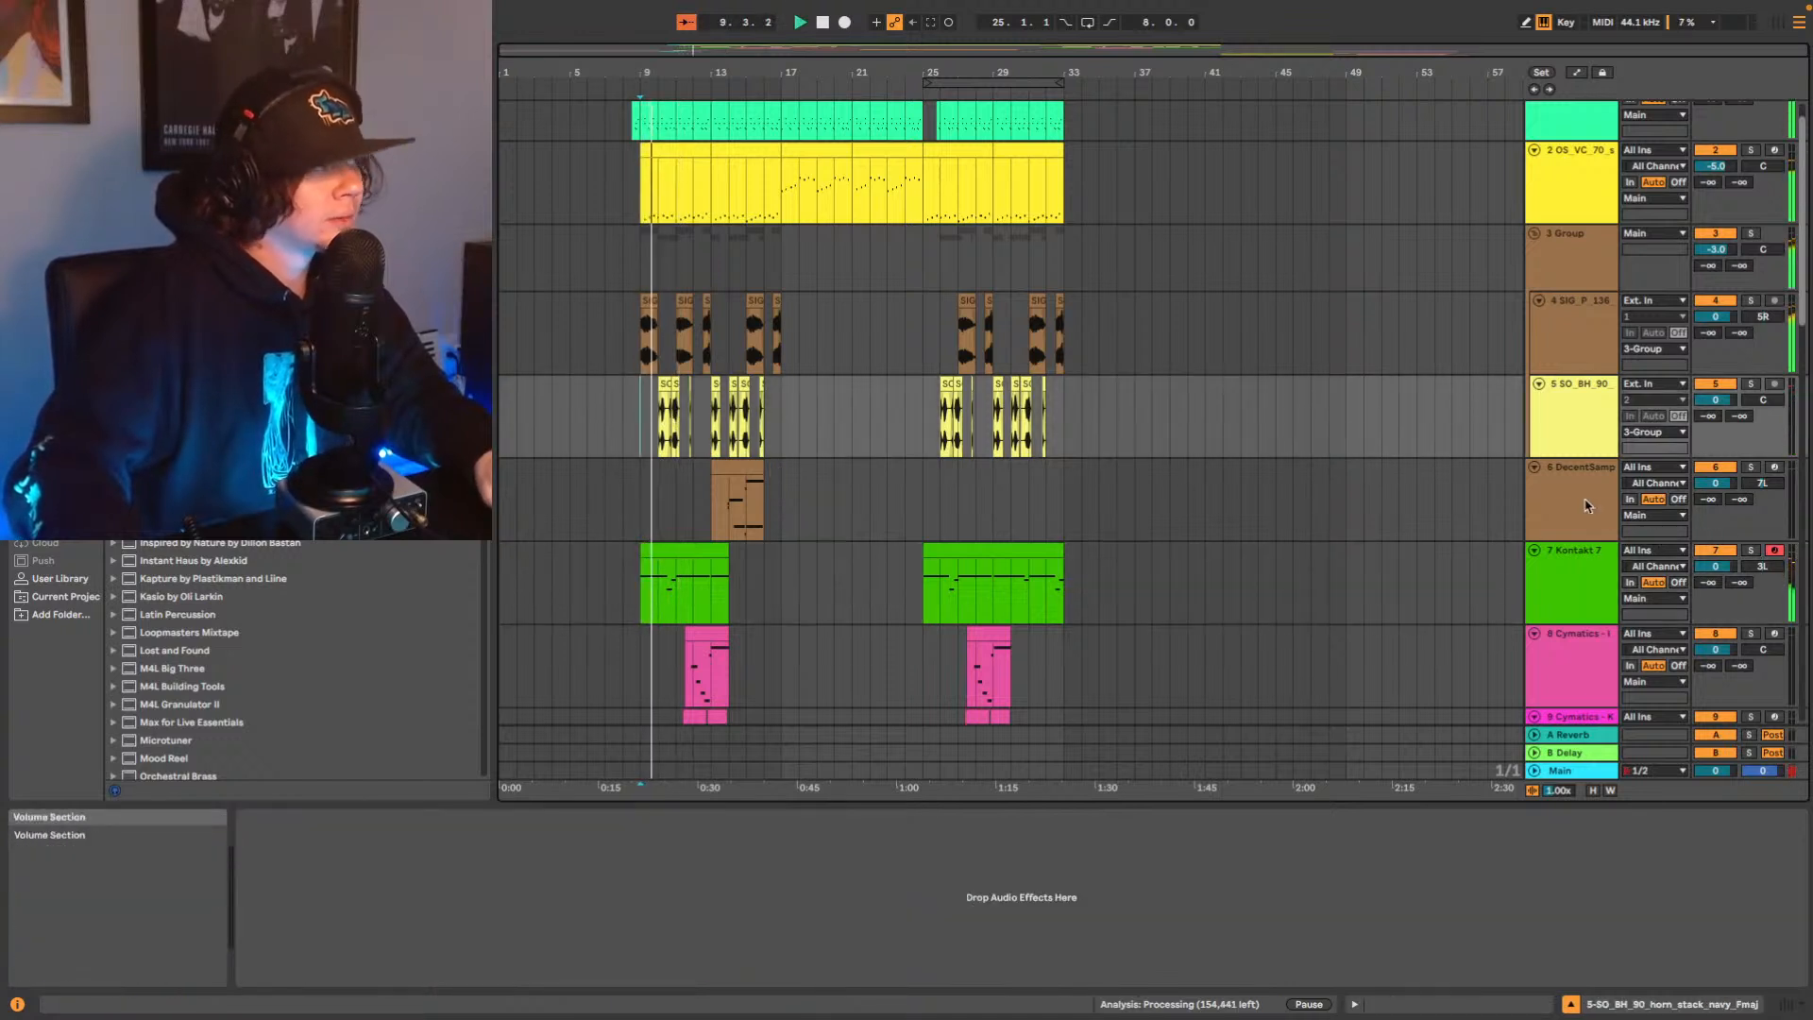
{"action": "scroll", "coordinate": [1165, 453], "scroll_direction": "down", "scroll_amount": 2}
{"action": "scroll", "coordinate": [1164, 454], "scroll_direction": "down", "scroll_amount": 1}
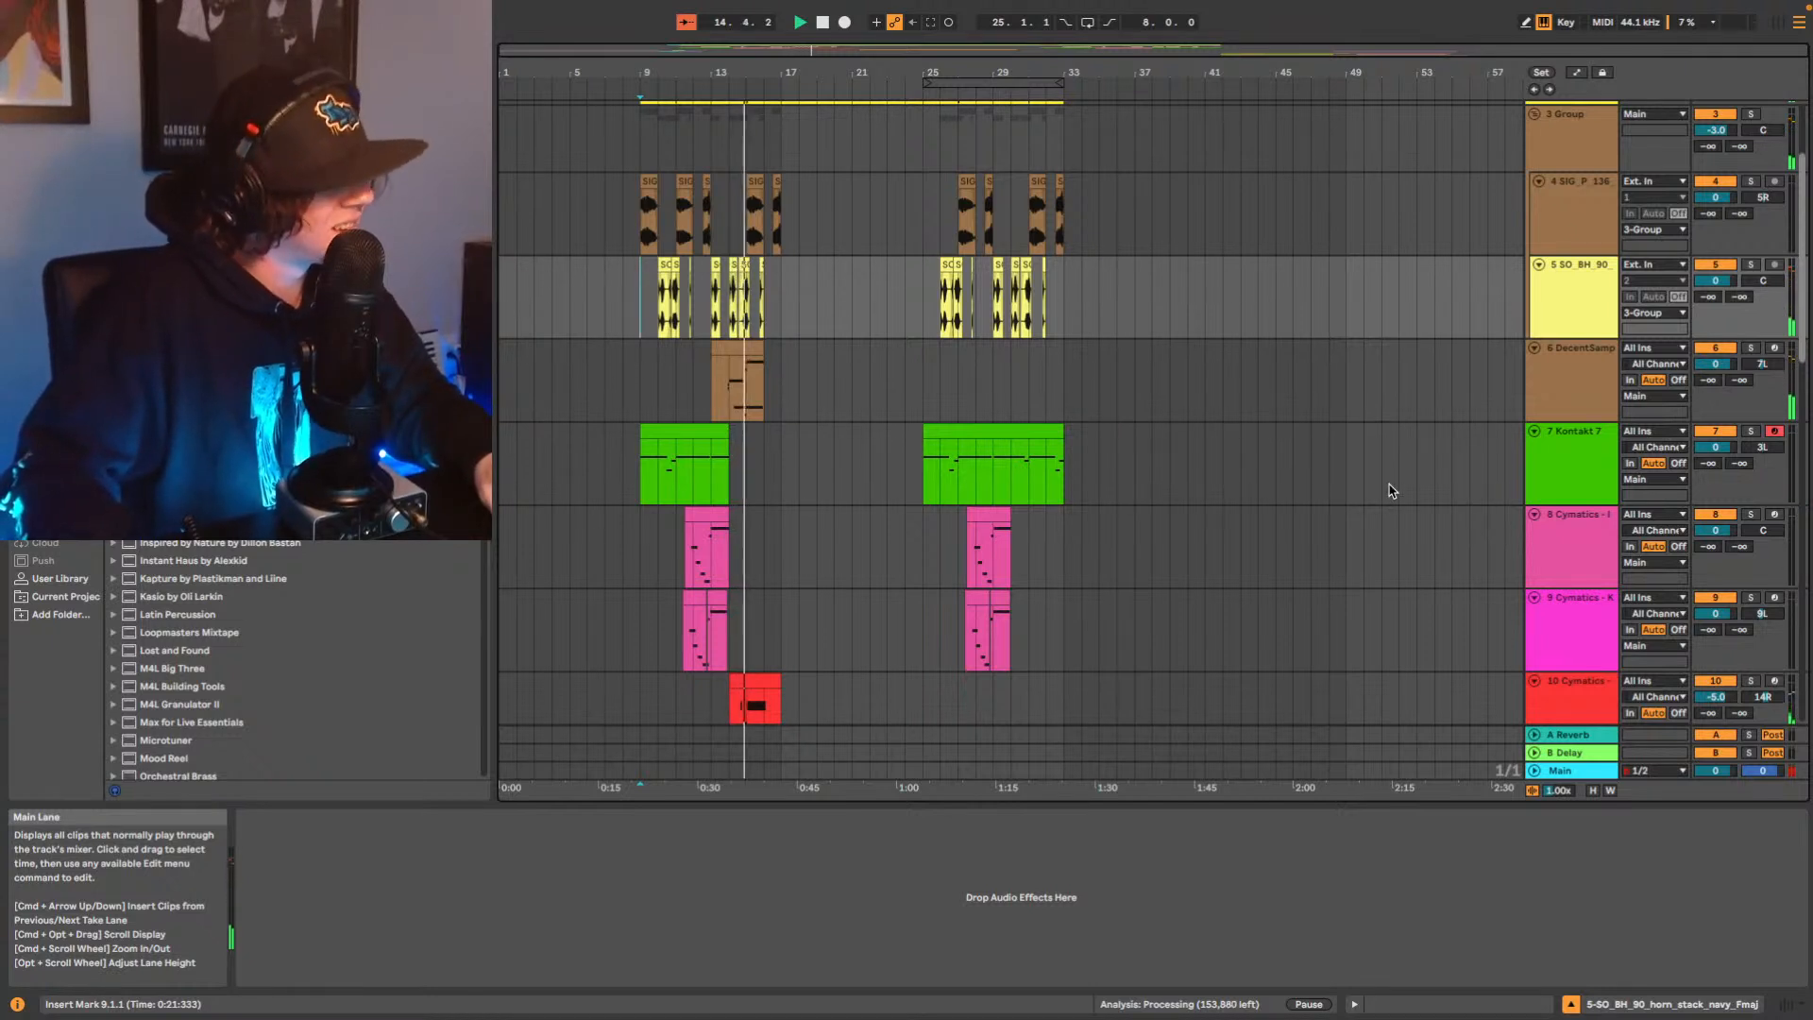
{"action": "scroll", "coordinate": [1355, 490], "scroll_direction": "down", "scroll_amount": 3}
{"action": "scroll", "coordinate": [1355, 490], "scroll_direction": "down", "scroll_amount": 2}
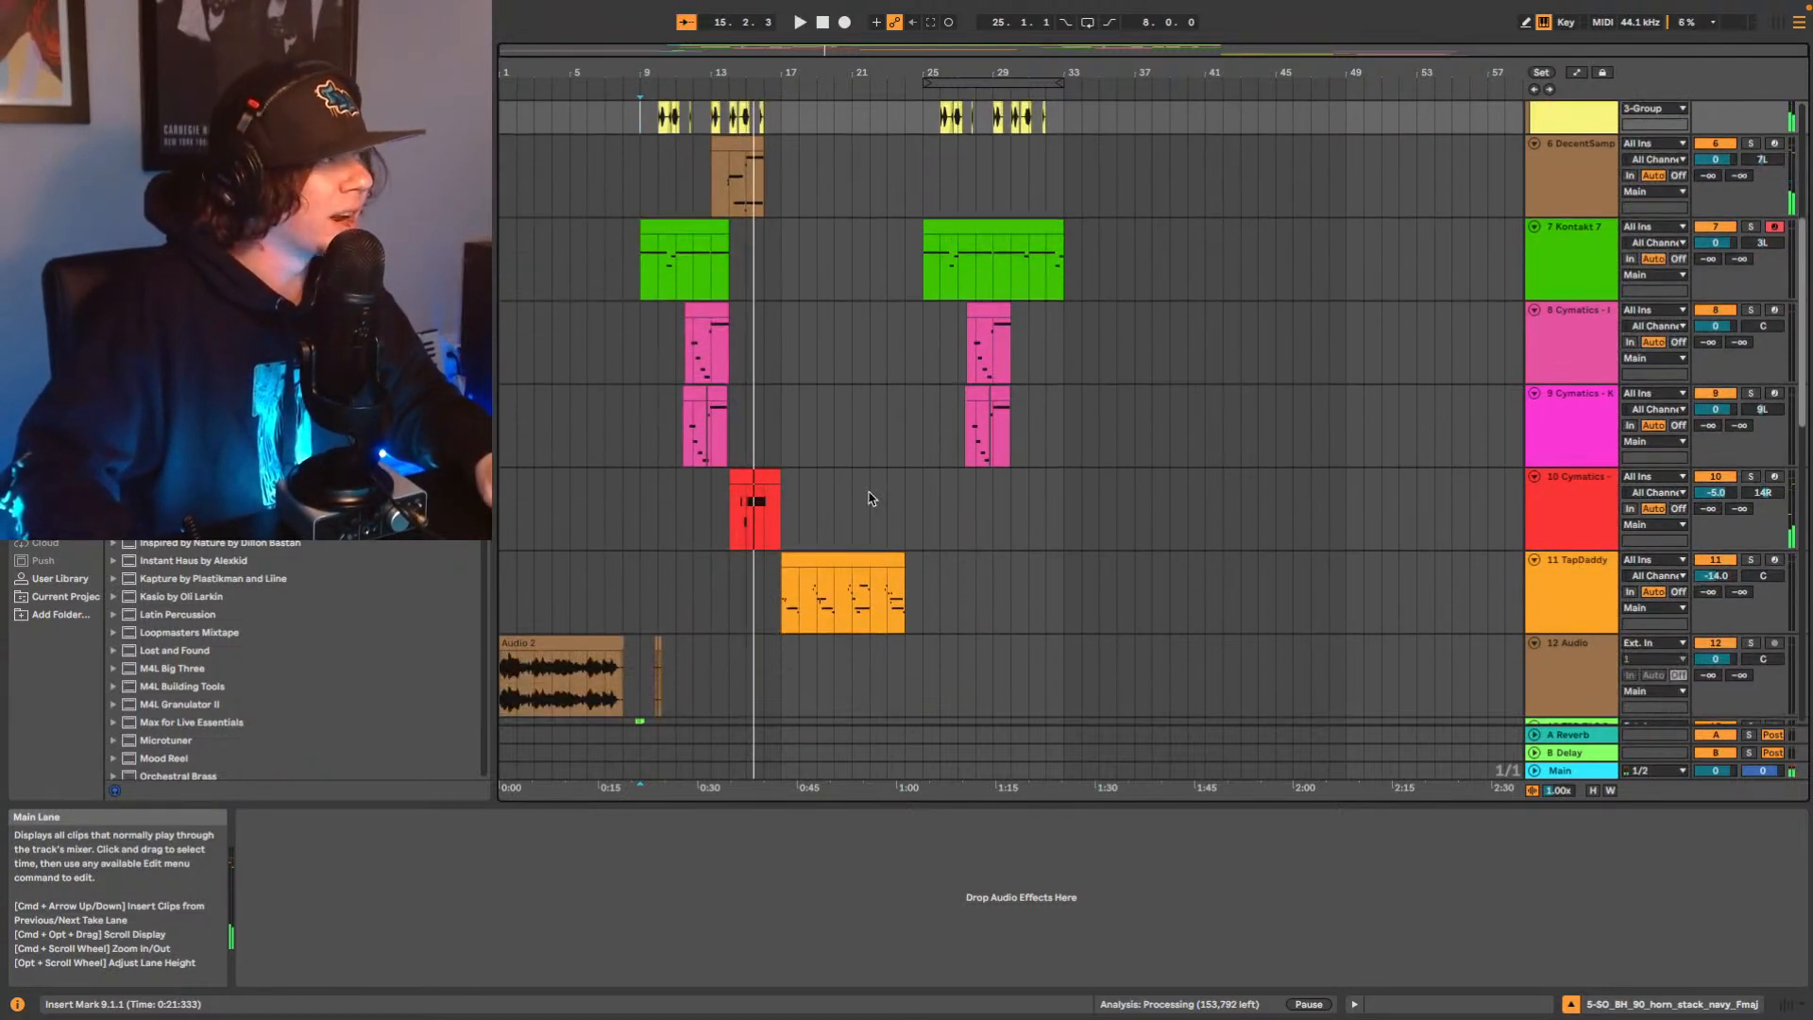
Select the Cymatics BELL Eraser track, play the arrangement from bar 13 and replay the track soloed from bar 14.
{"action": "left_click", "coordinate": [1549, 507]}
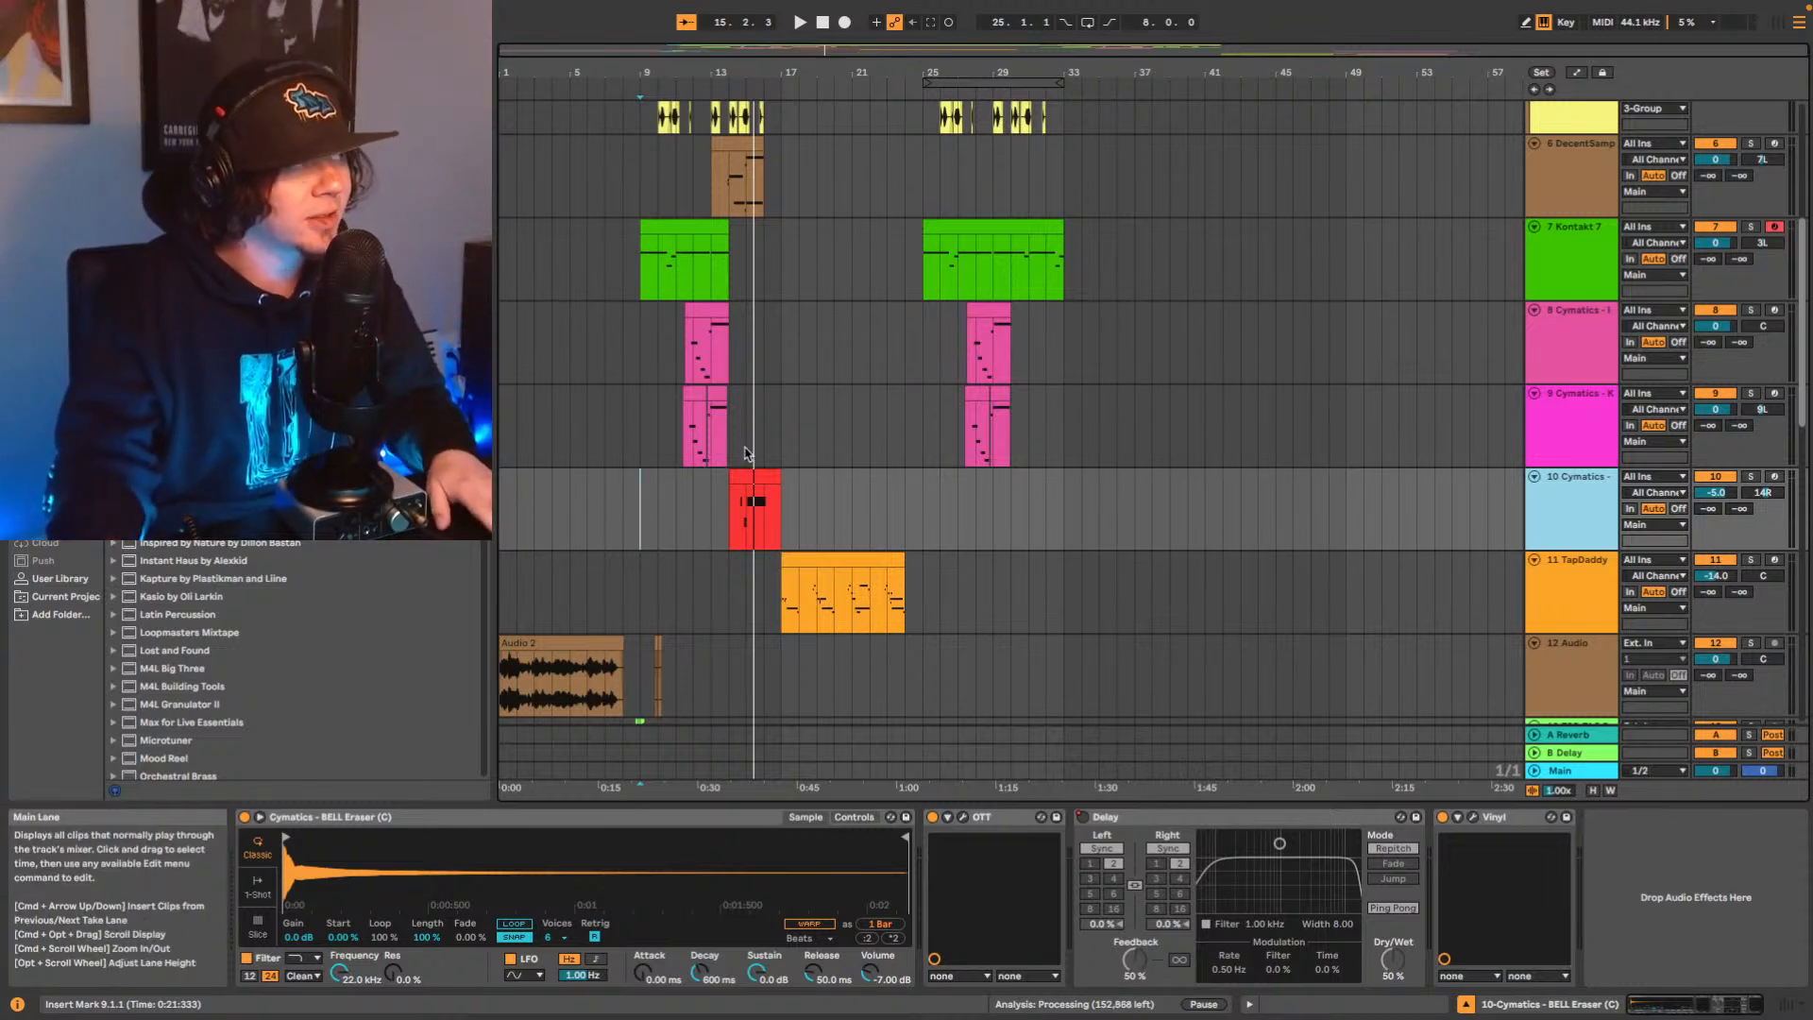
{"action": "left_click", "coordinate": [715, 521]}
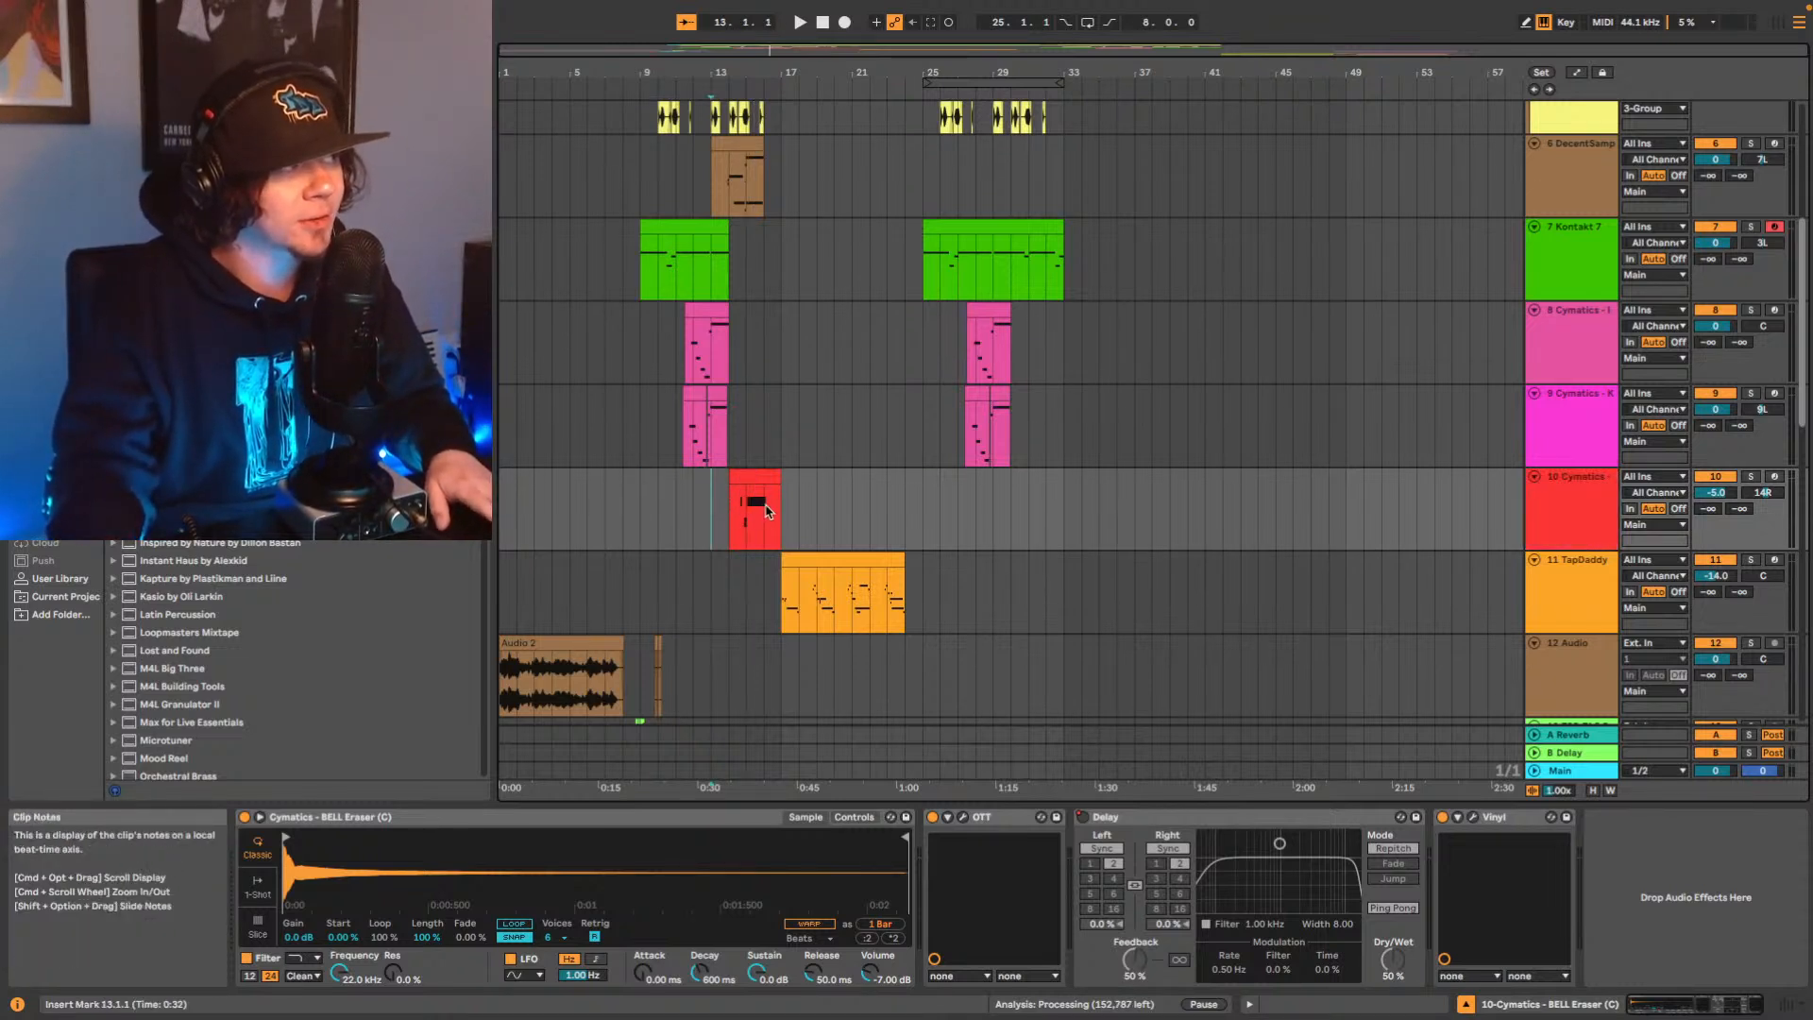
{"action": "key", "text": "space"}
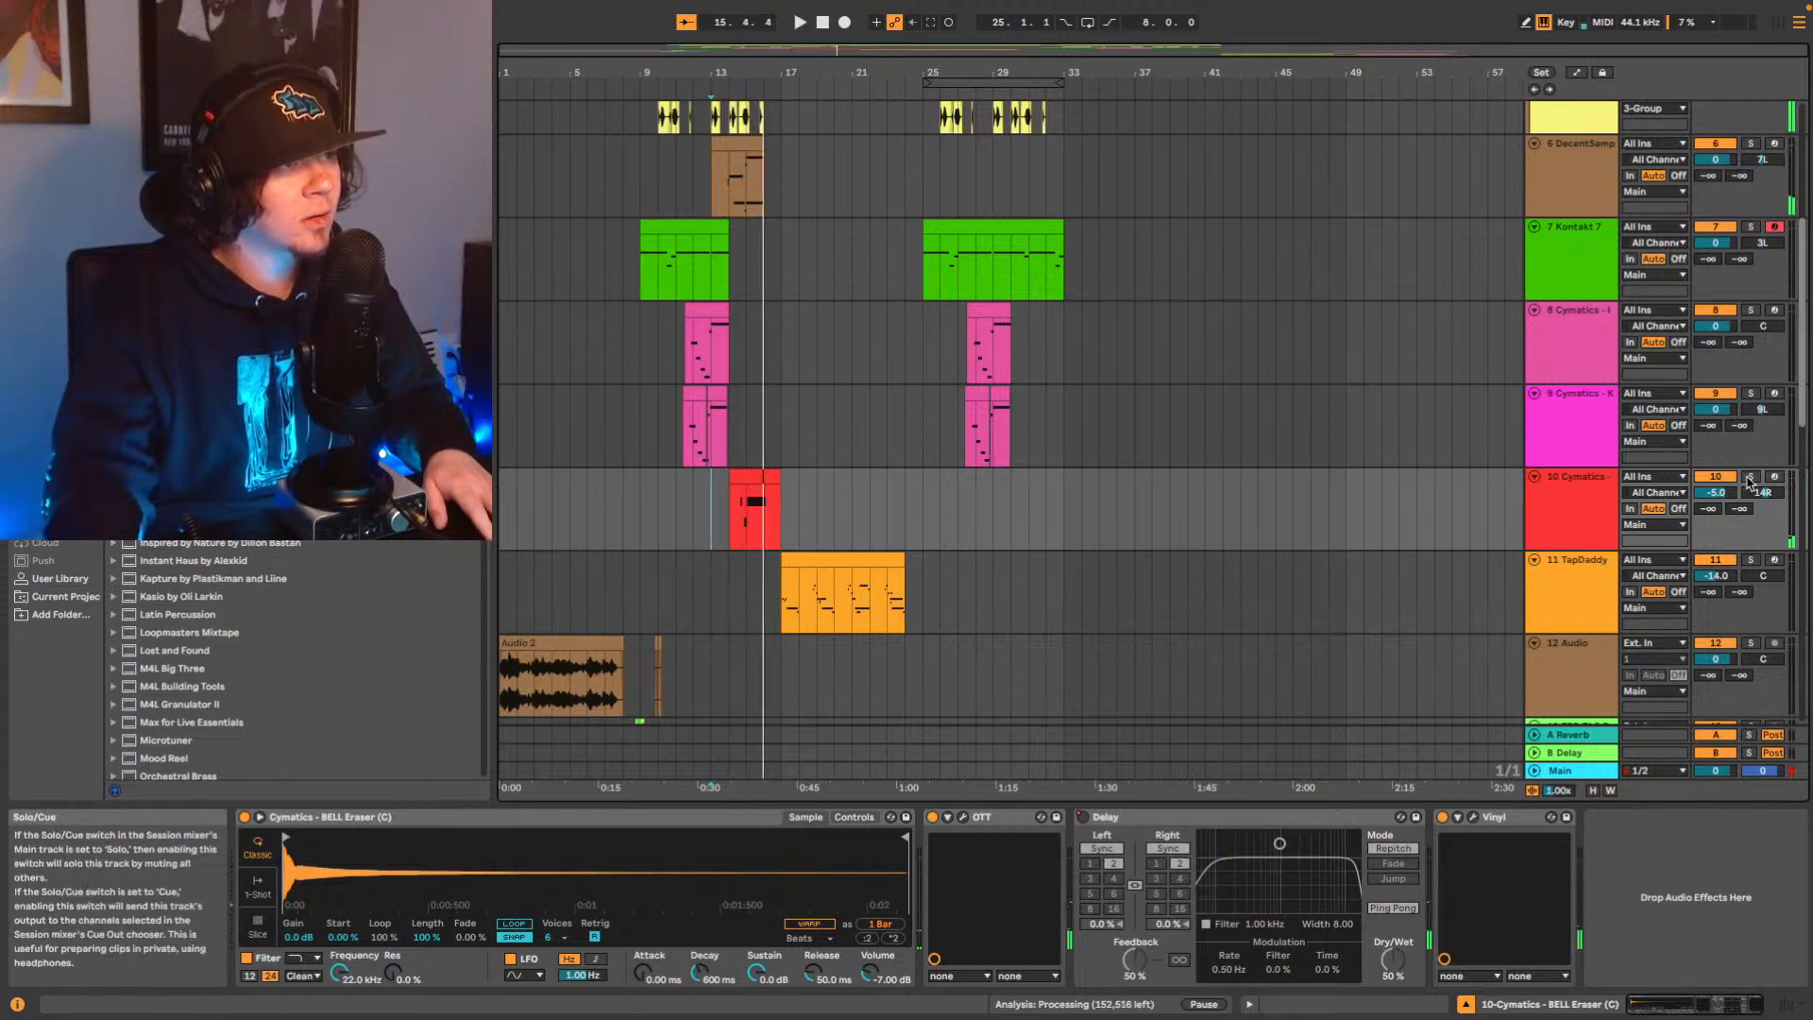
{"action": "left_click", "coordinate": [735, 510]}
{"action": "key", "text": "space"}
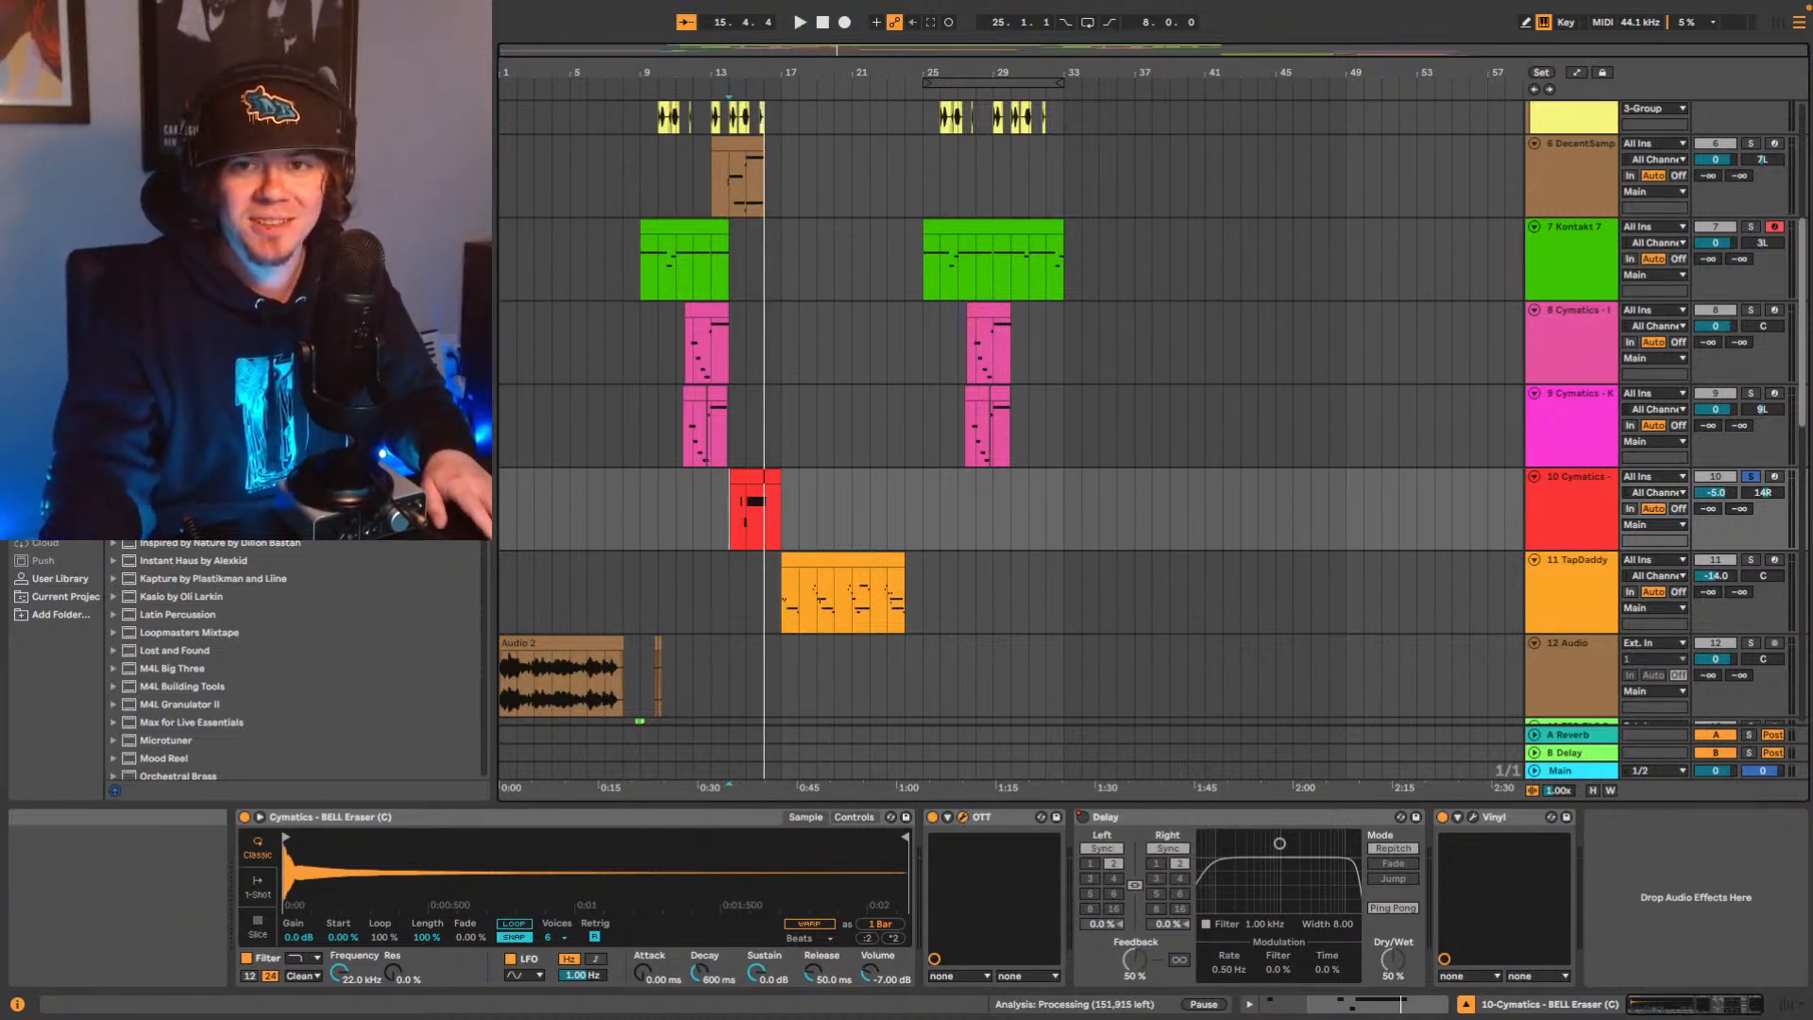
Open the OTT on the BELL Eraser track and reduce its Upward amount to 0% while playing from bar 14.
{"action": "left_click_drag", "start_coordinate": [2, 189], "coordinate": [1303, 106]}
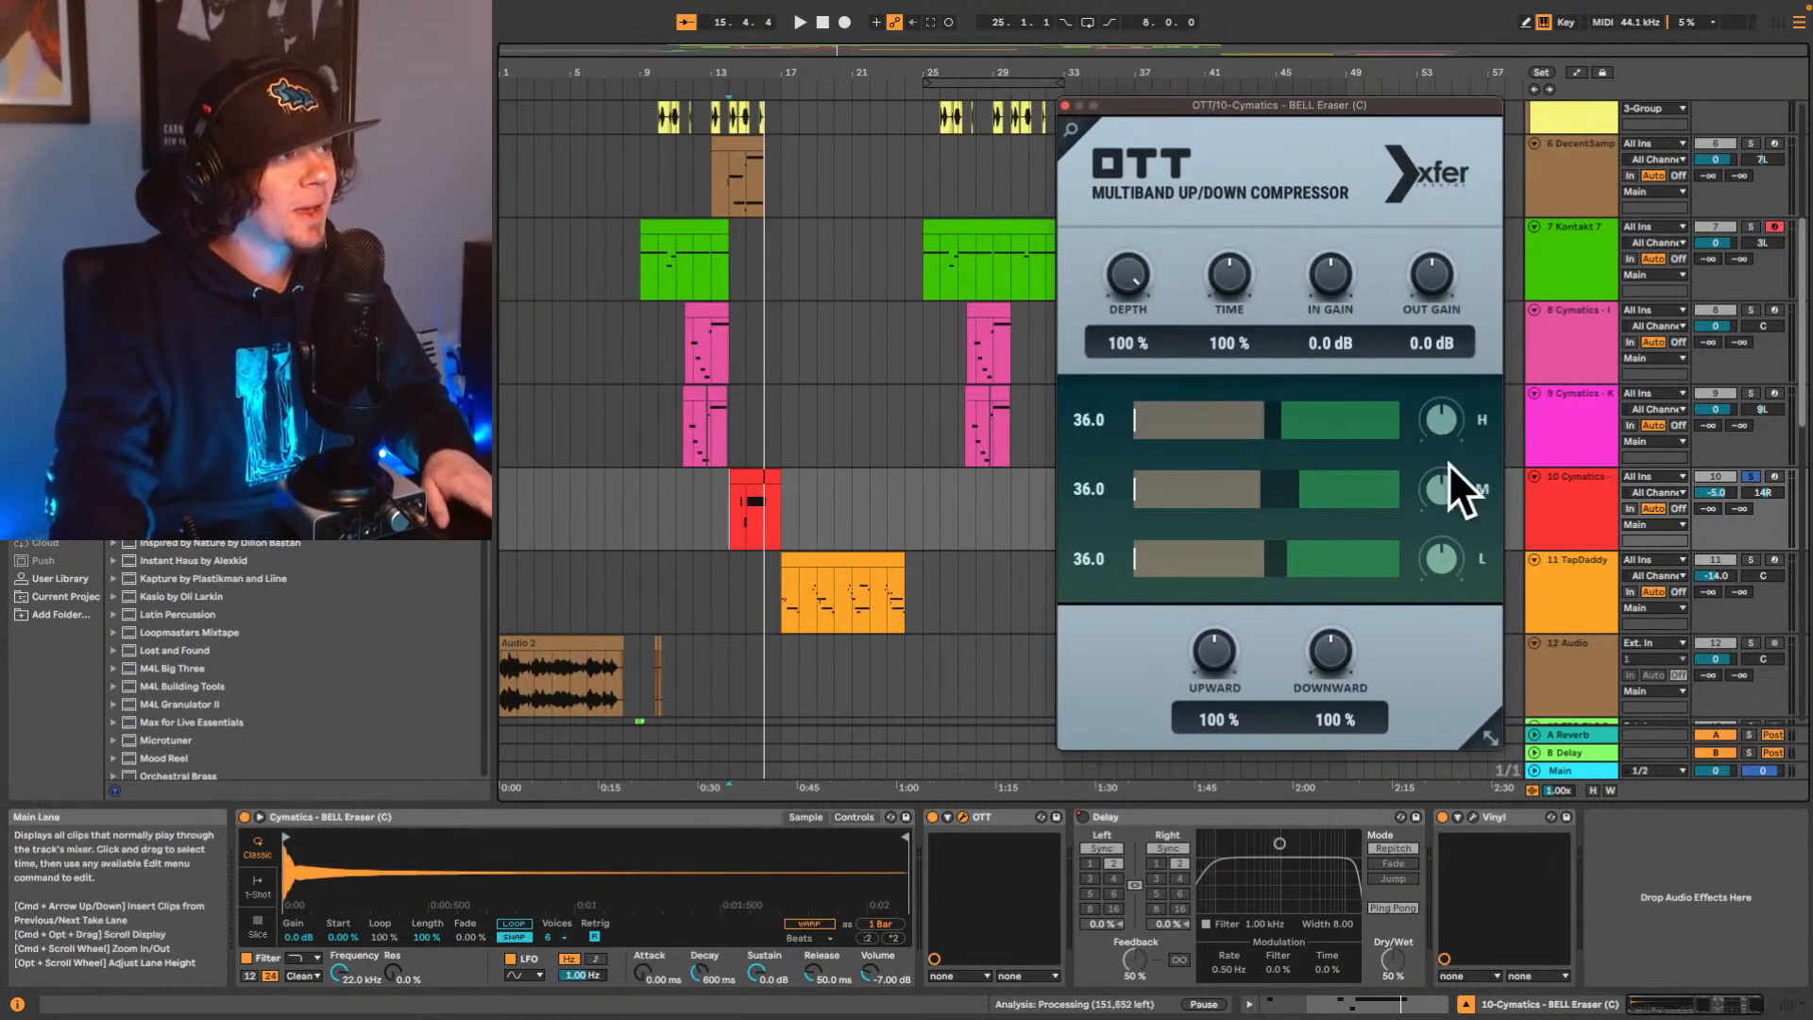
{"action": "key", "text": "space"}
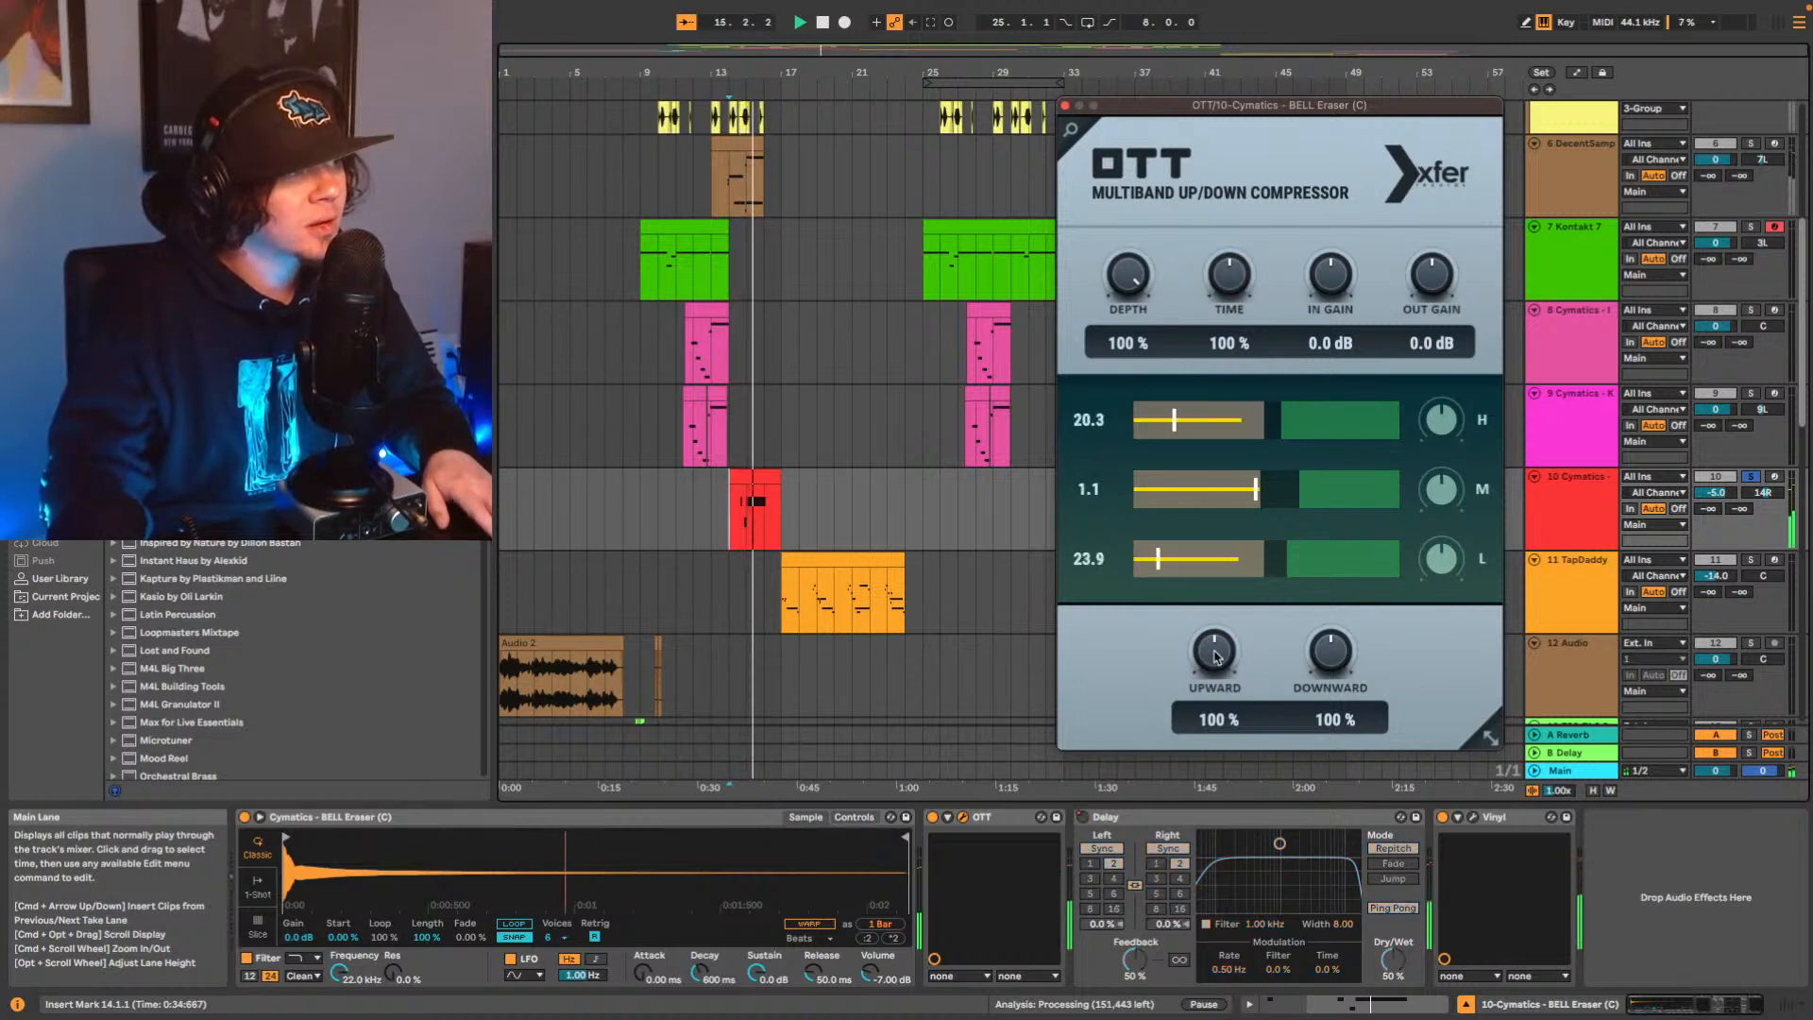
{"action": "key", "text": "space"}
{"action": "left_click_drag", "start_coordinate": [1216, 658], "coordinate": [1206, 696]}
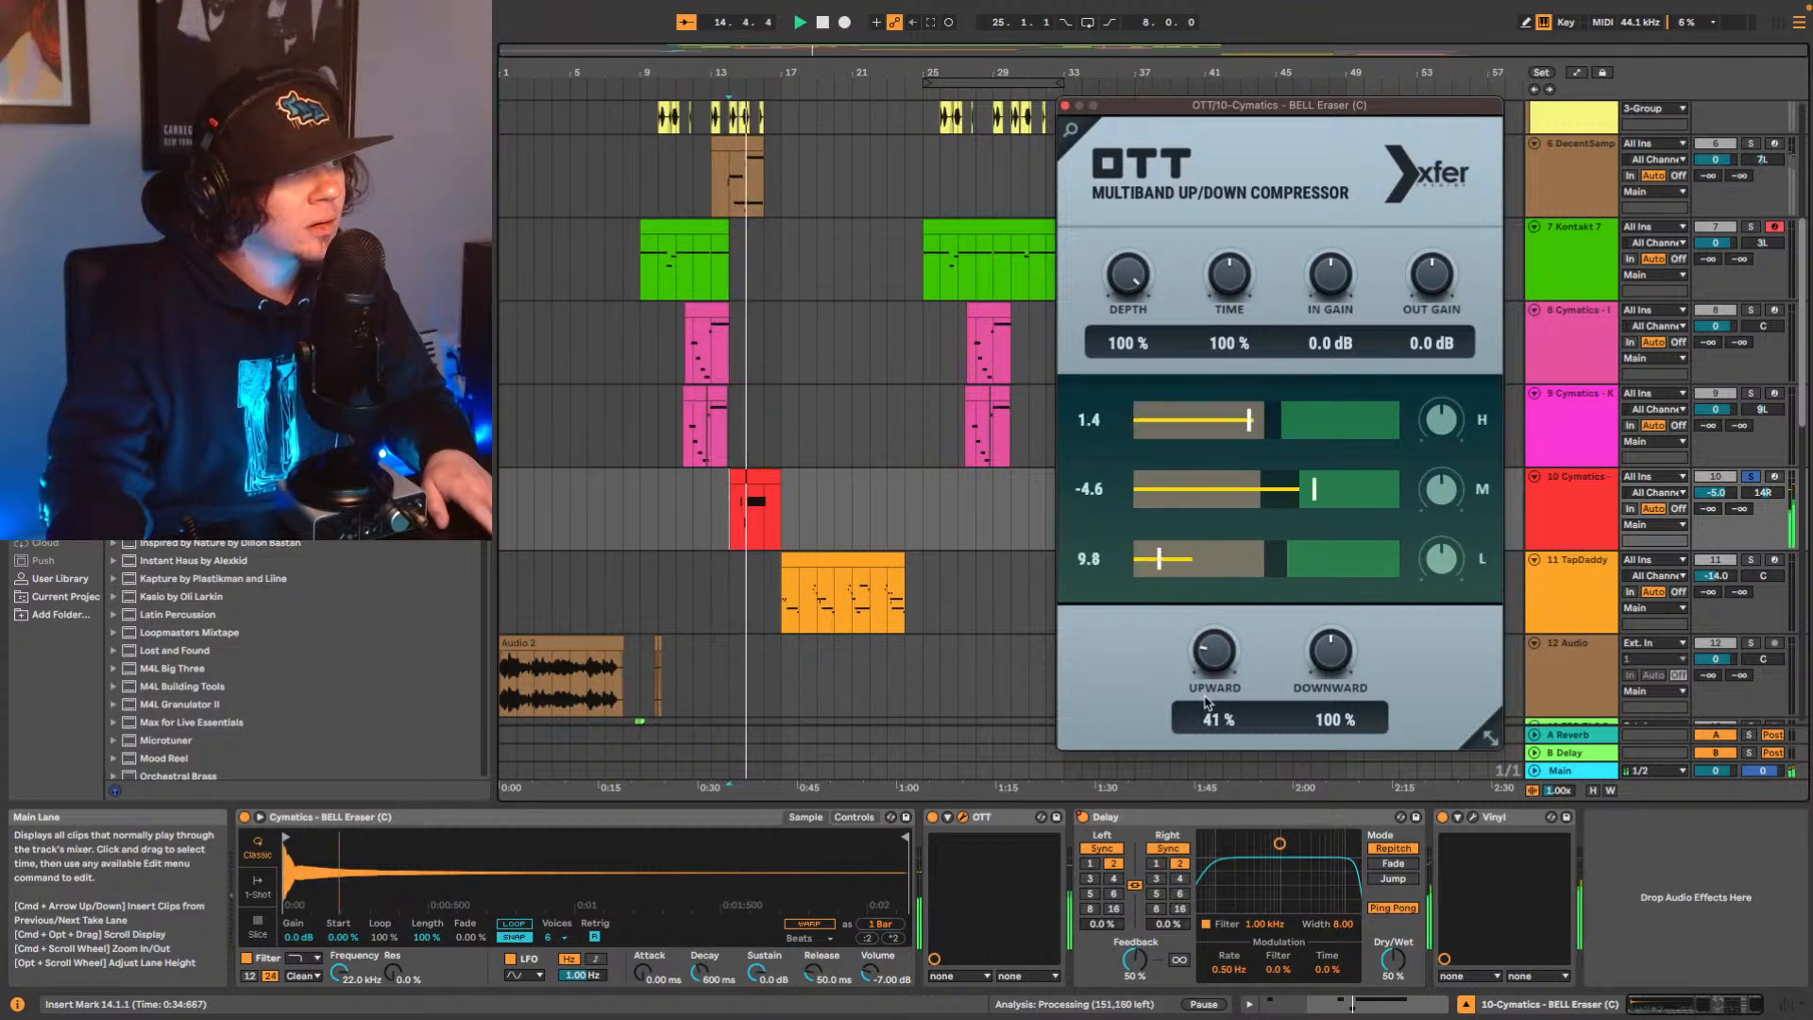
{"action": "mouse_move", "coordinate": [1206, 701]}
{"action": "left_mouse_down"}
{"action": "mouse_move", "coordinate": [1218, 666]}
{"action": "mouse_move", "coordinate": [1211, 680]}
{"action": "left_mouse_up"}
{"action": "key", "text": "space"}
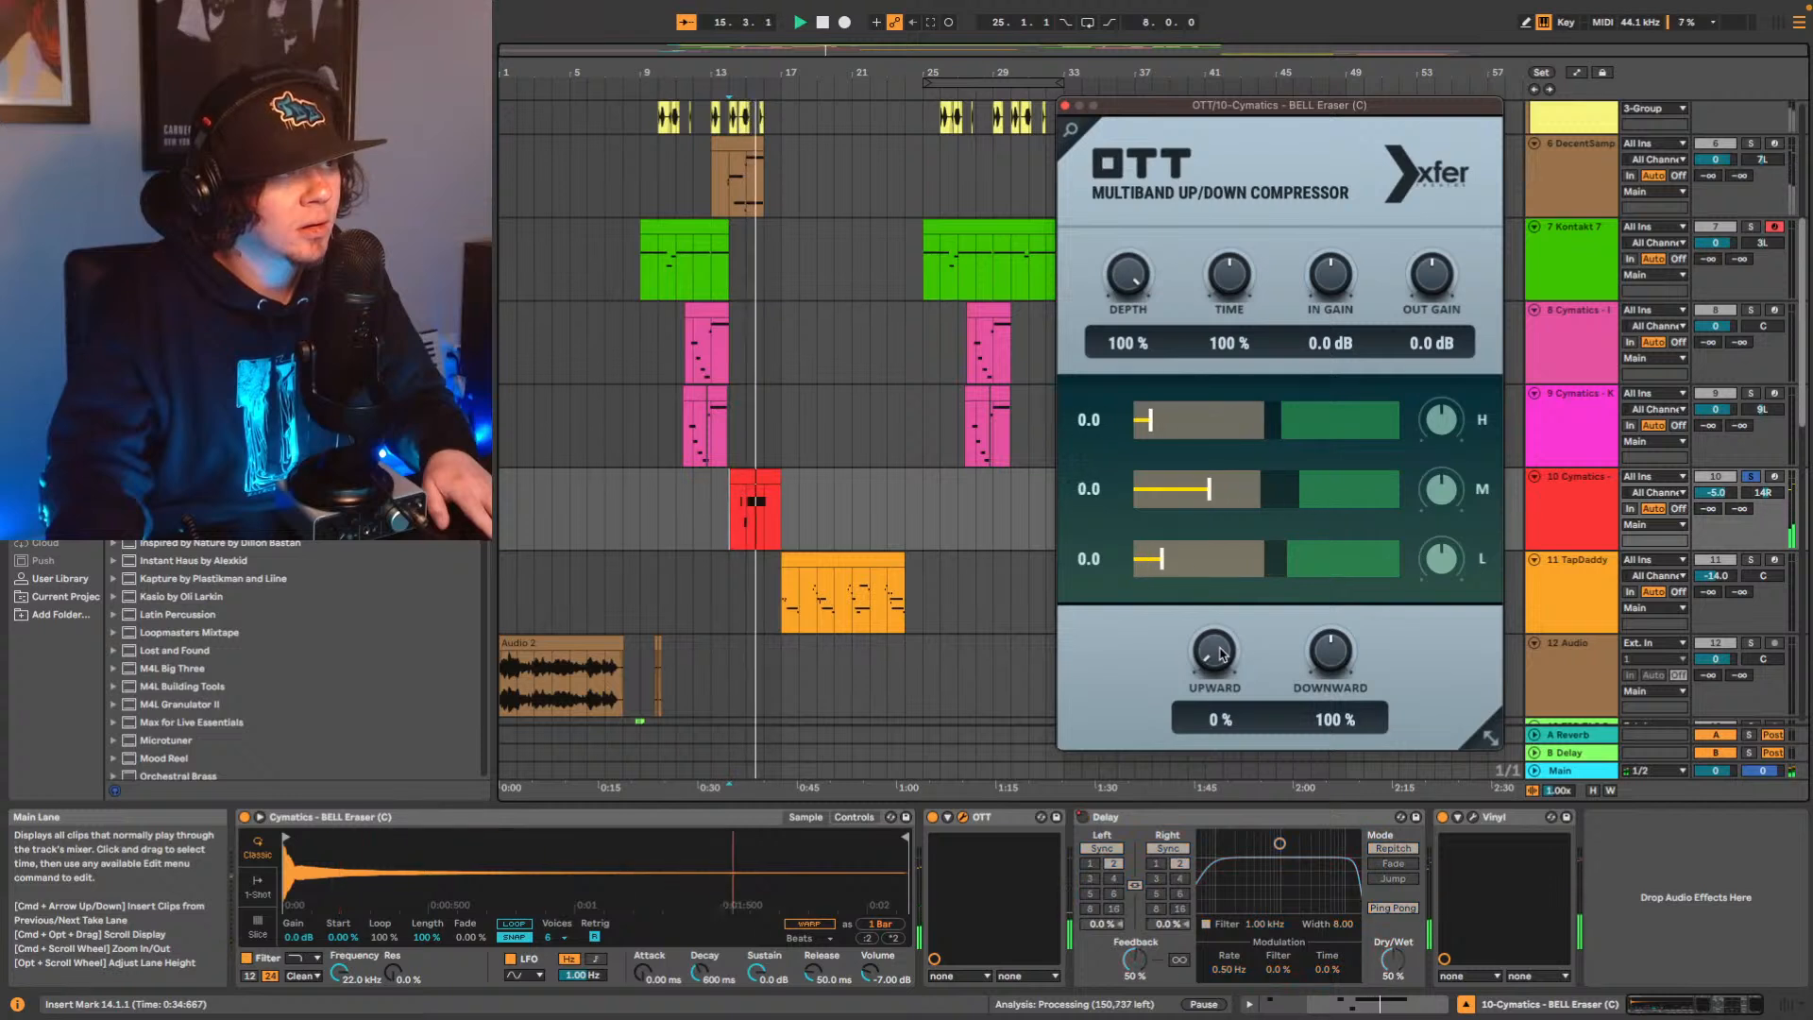
Take the BELL Eraser track out of solo, play it in the full mix from bar 14 and close its OTT window.
{"action": "key", "text": "space"}
{"action": "left_click", "coordinate": [1752, 477]}
{"action": "key", "text": "space"}
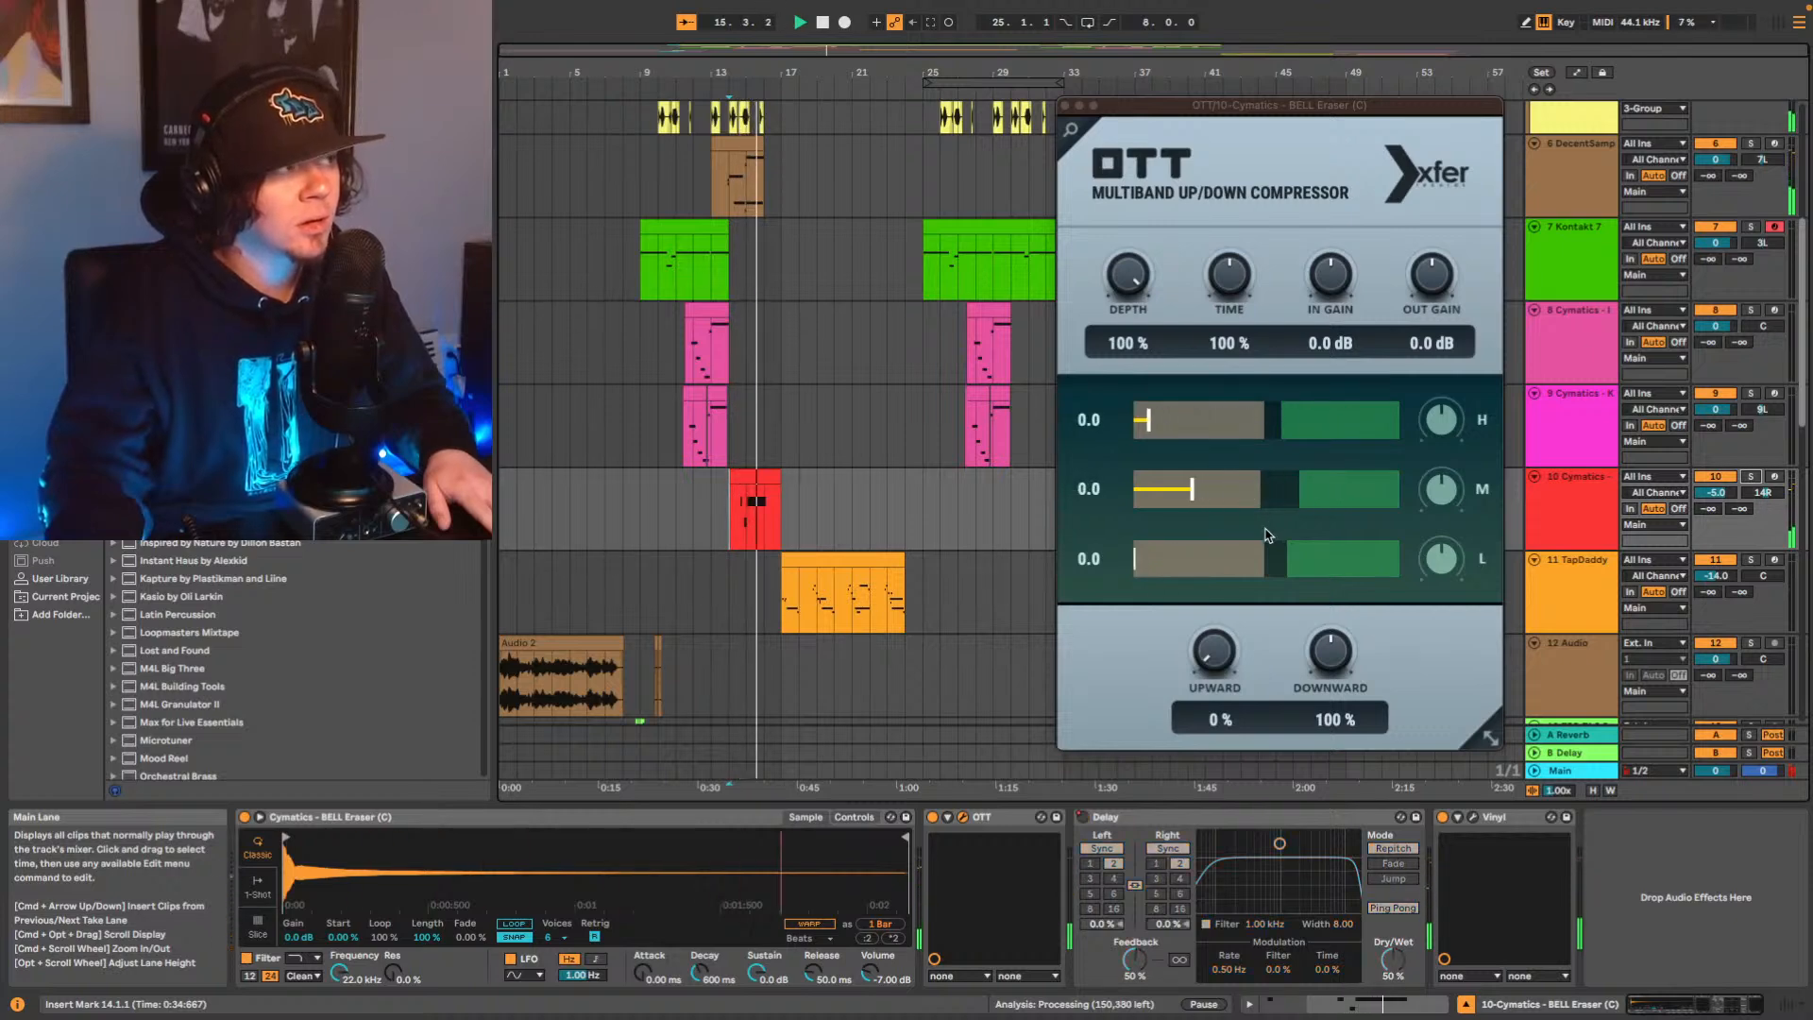
{"action": "scroll", "coordinate": [1020, 482], "scroll_direction": "up", "scroll_amount": 8}
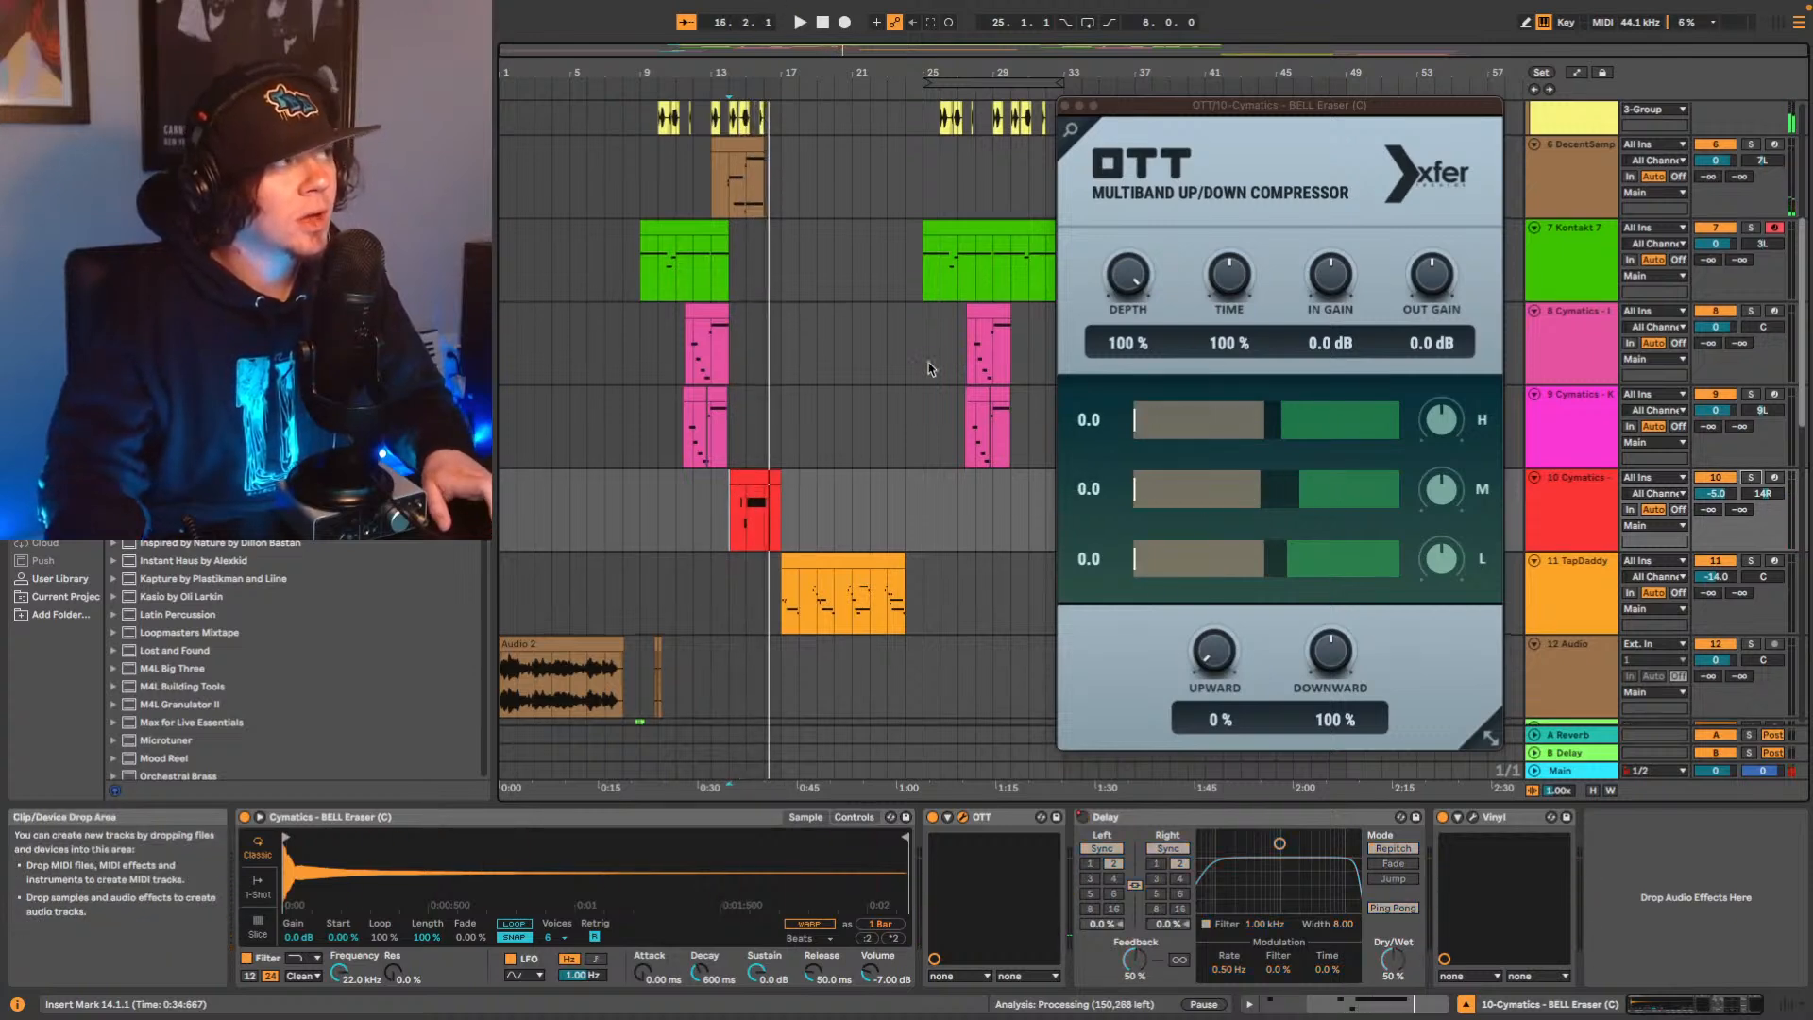
{"action": "left_click", "coordinate": [1065, 107]}
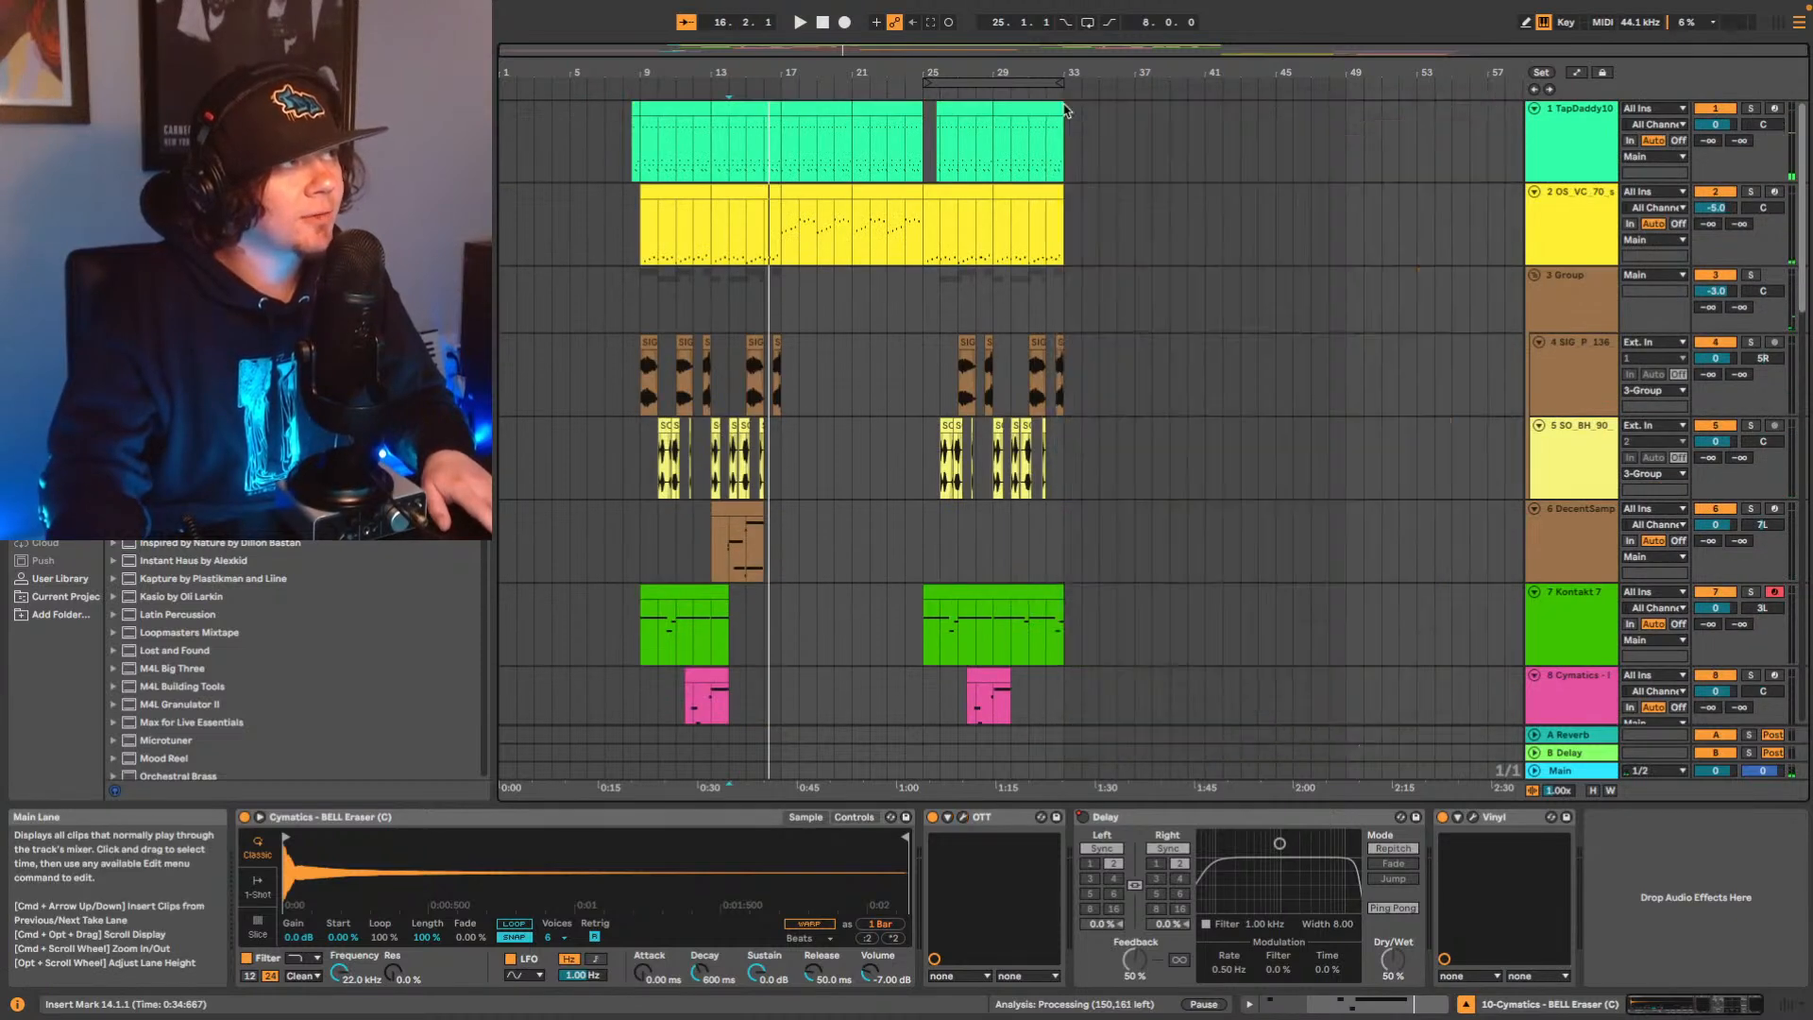
Play the arrangement from the DecentSampler clip's start at bar 13 and solo the DecentSampler track.
{"action": "scroll", "coordinate": [785, 595], "scroll_direction": "down", "scroll_amount": 4}
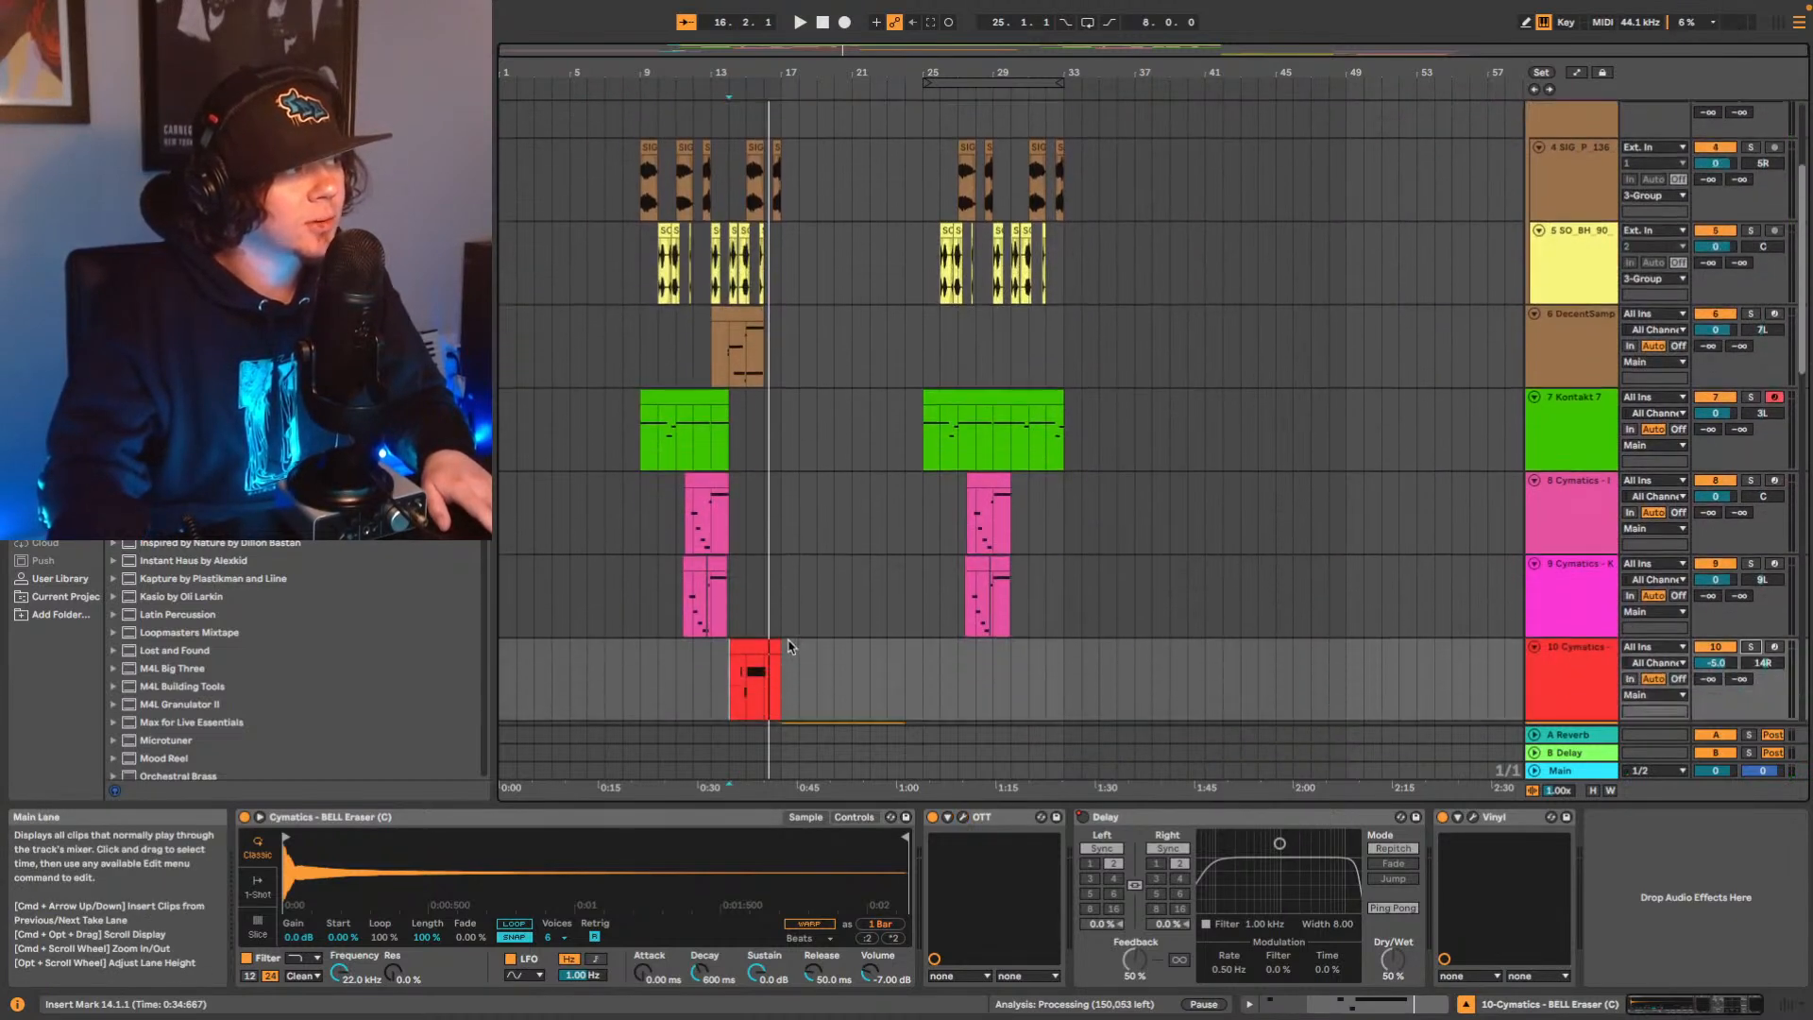
{"action": "scroll", "coordinate": [787, 597], "scroll_direction": "up", "scroll_amount": 2}
{"action": "left_click", "coordinate": [716, 454]}
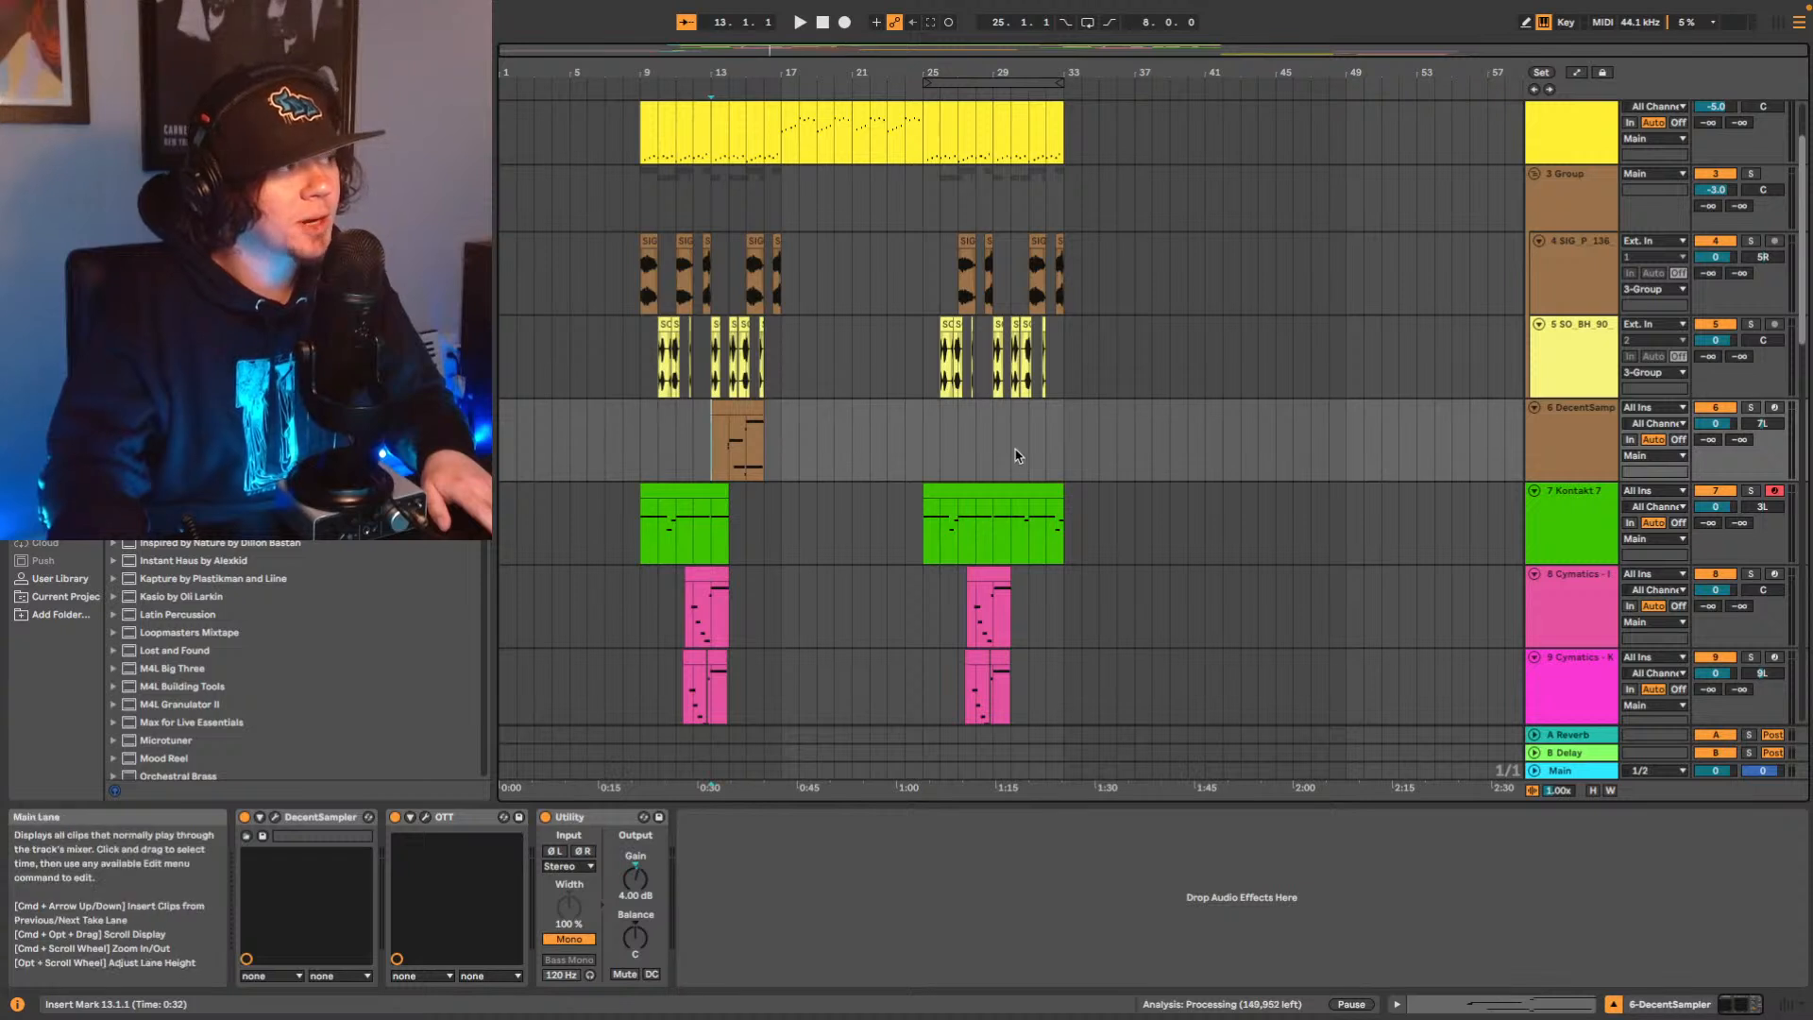
{"action": "key", "text": "space"}
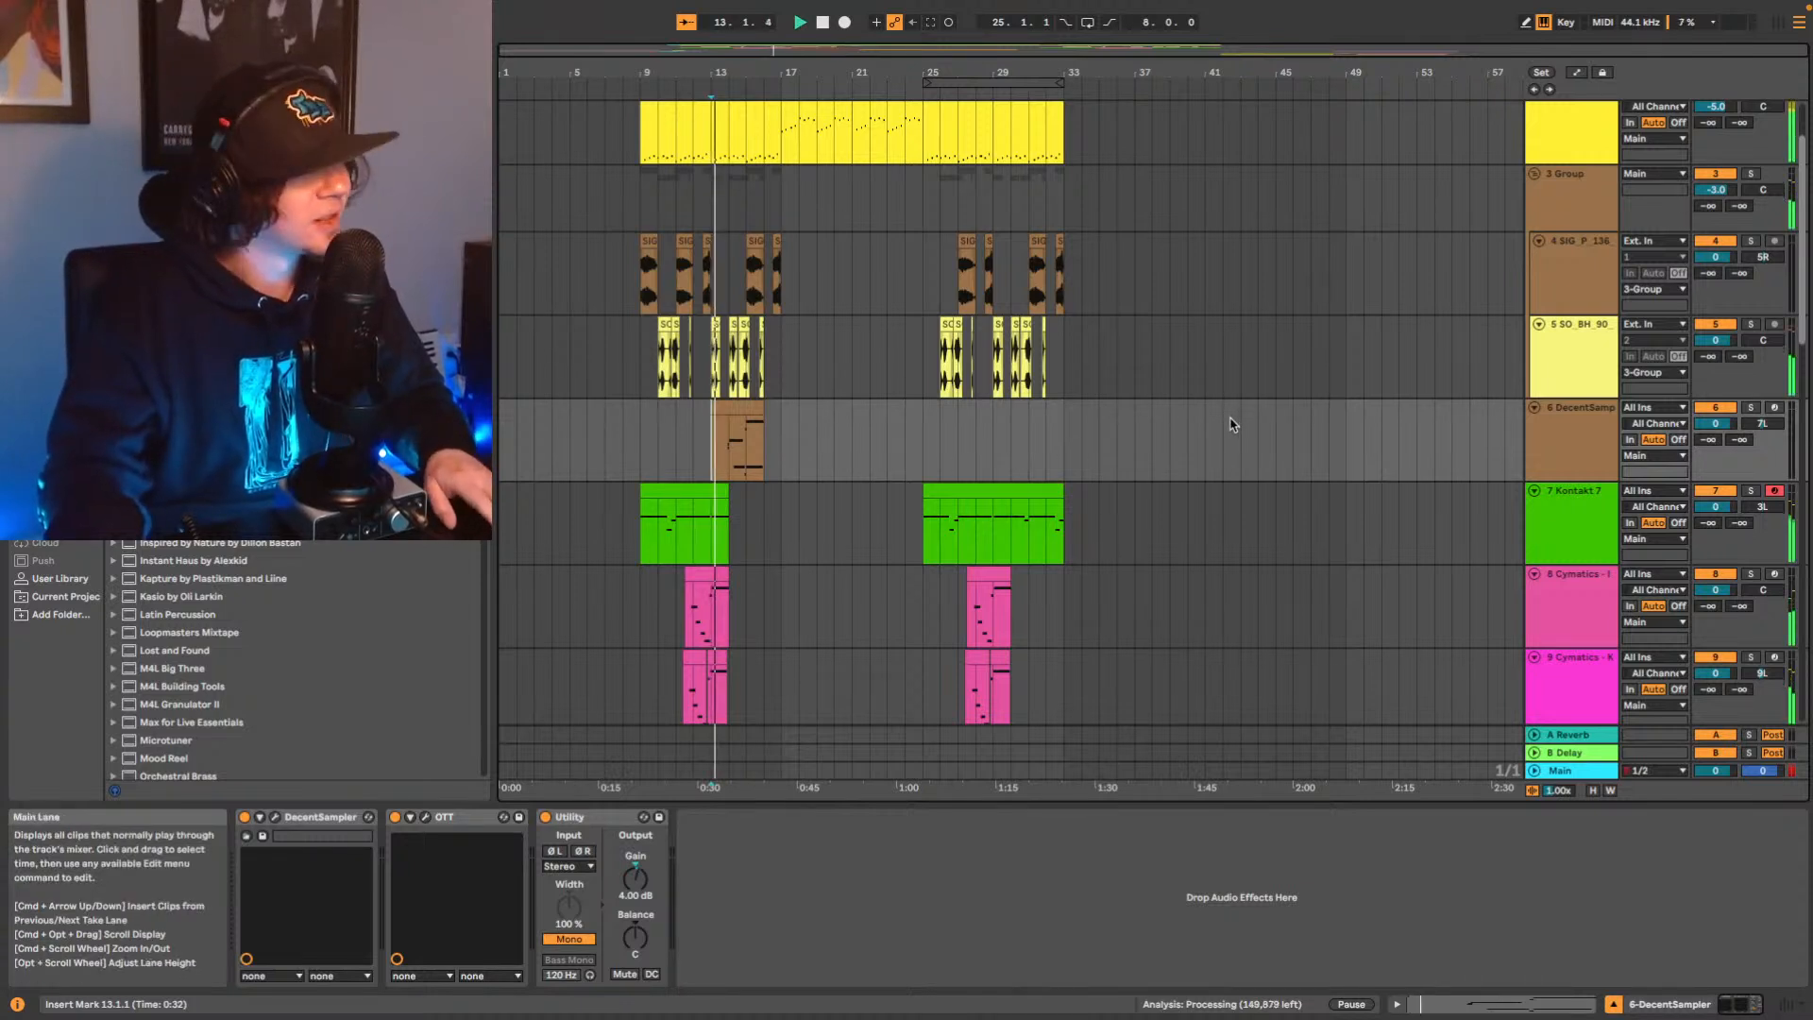
{"action": "left_click", "coordinate": [1751, 409]}
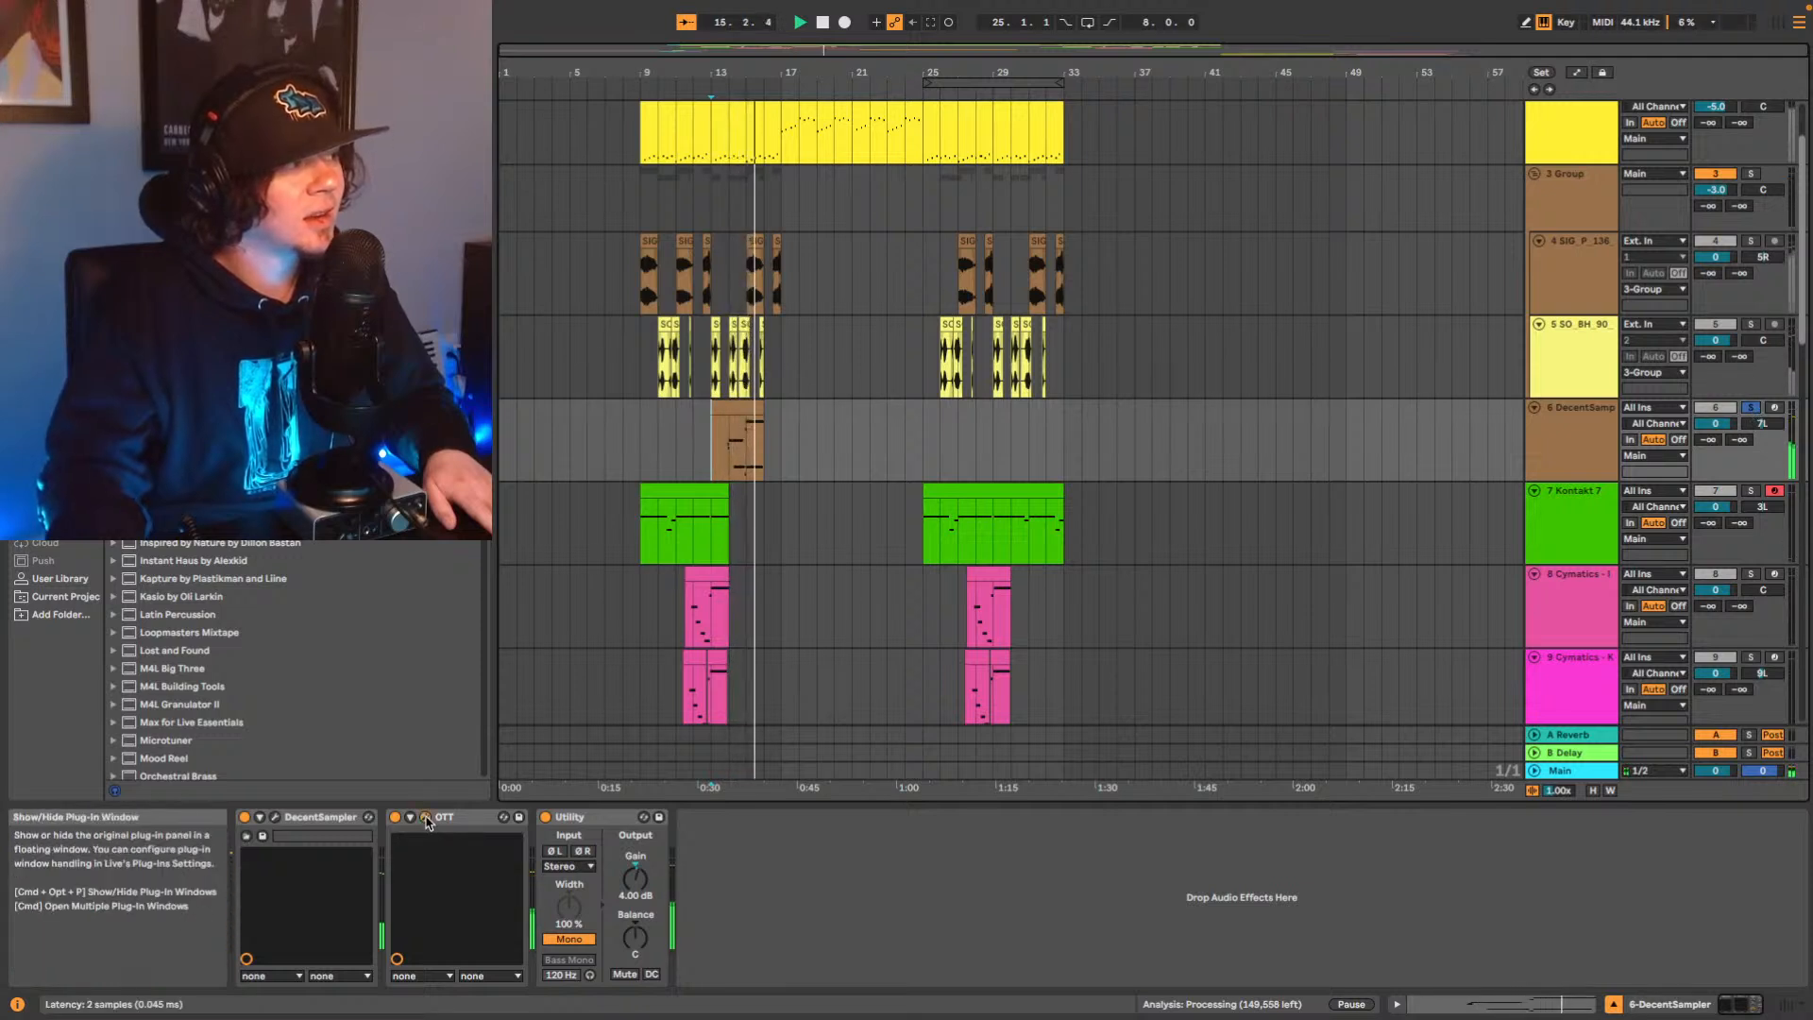
Open the OTT on the DecentSampler track, stop playback and move the plug-in window off the DecentSampler clip.
{"action": "left_click", "coordinate": [424, 816]}
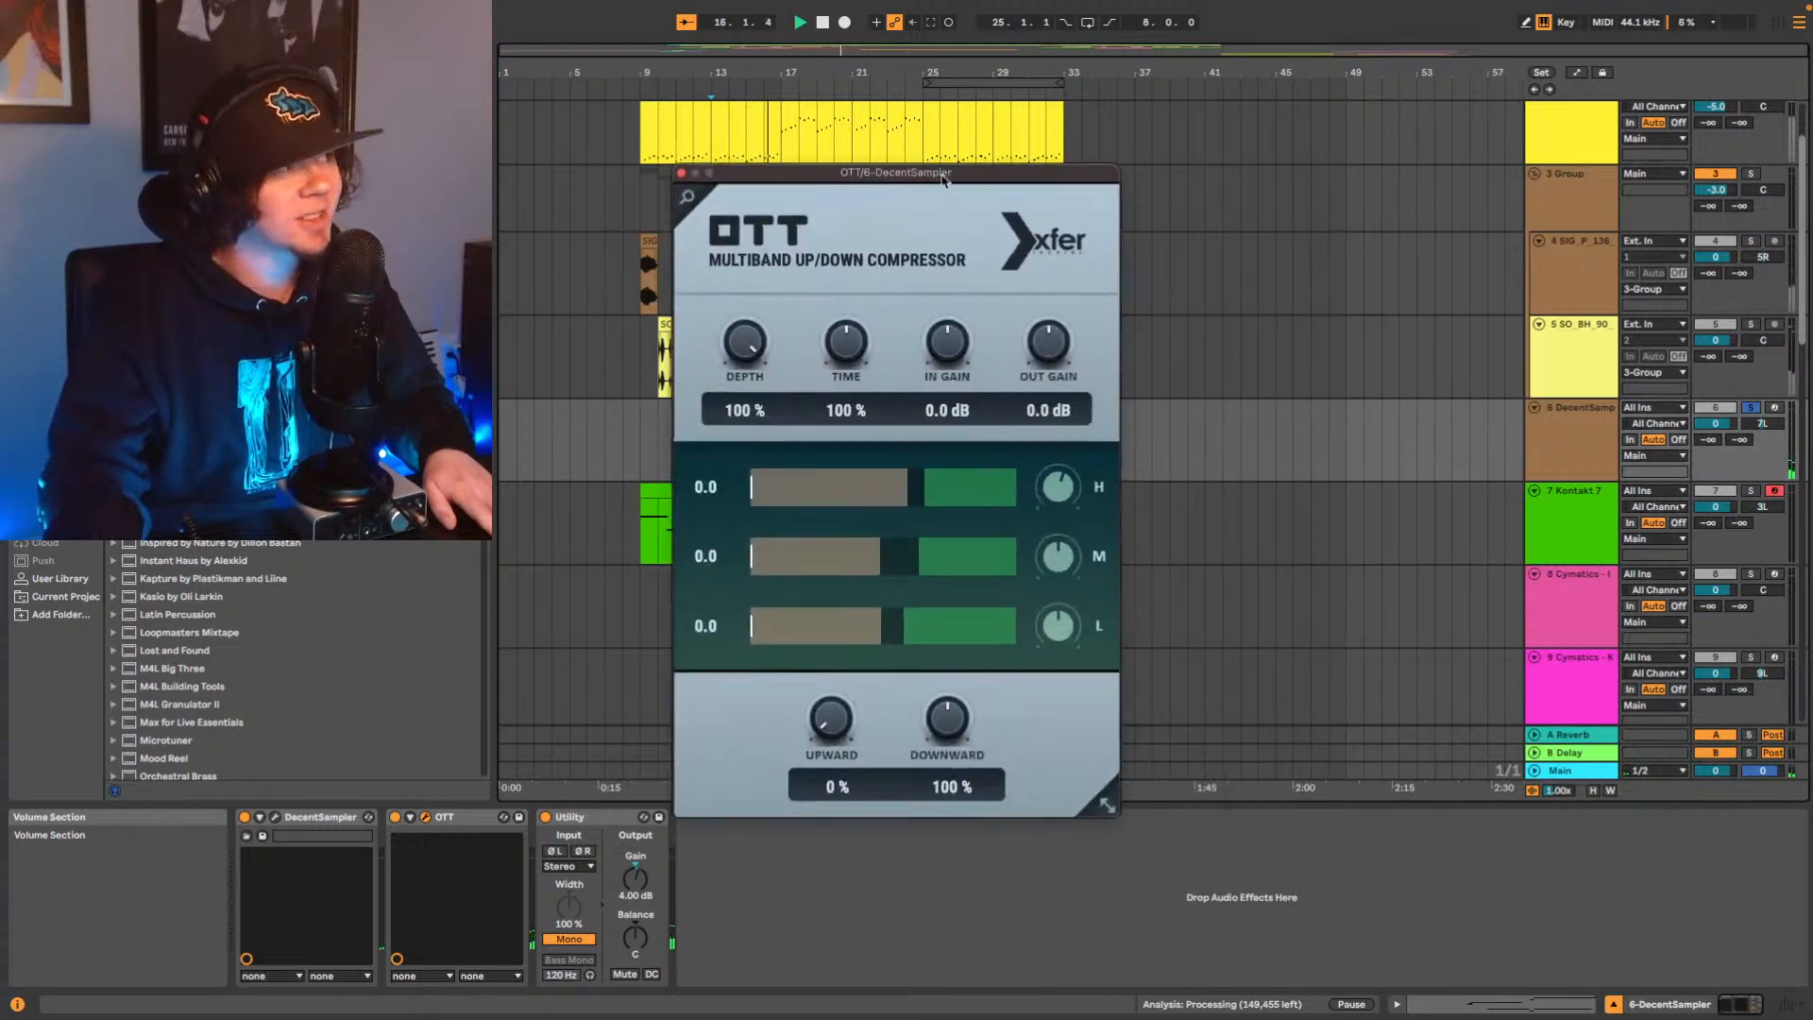
{"action": "key", "text": "space"}
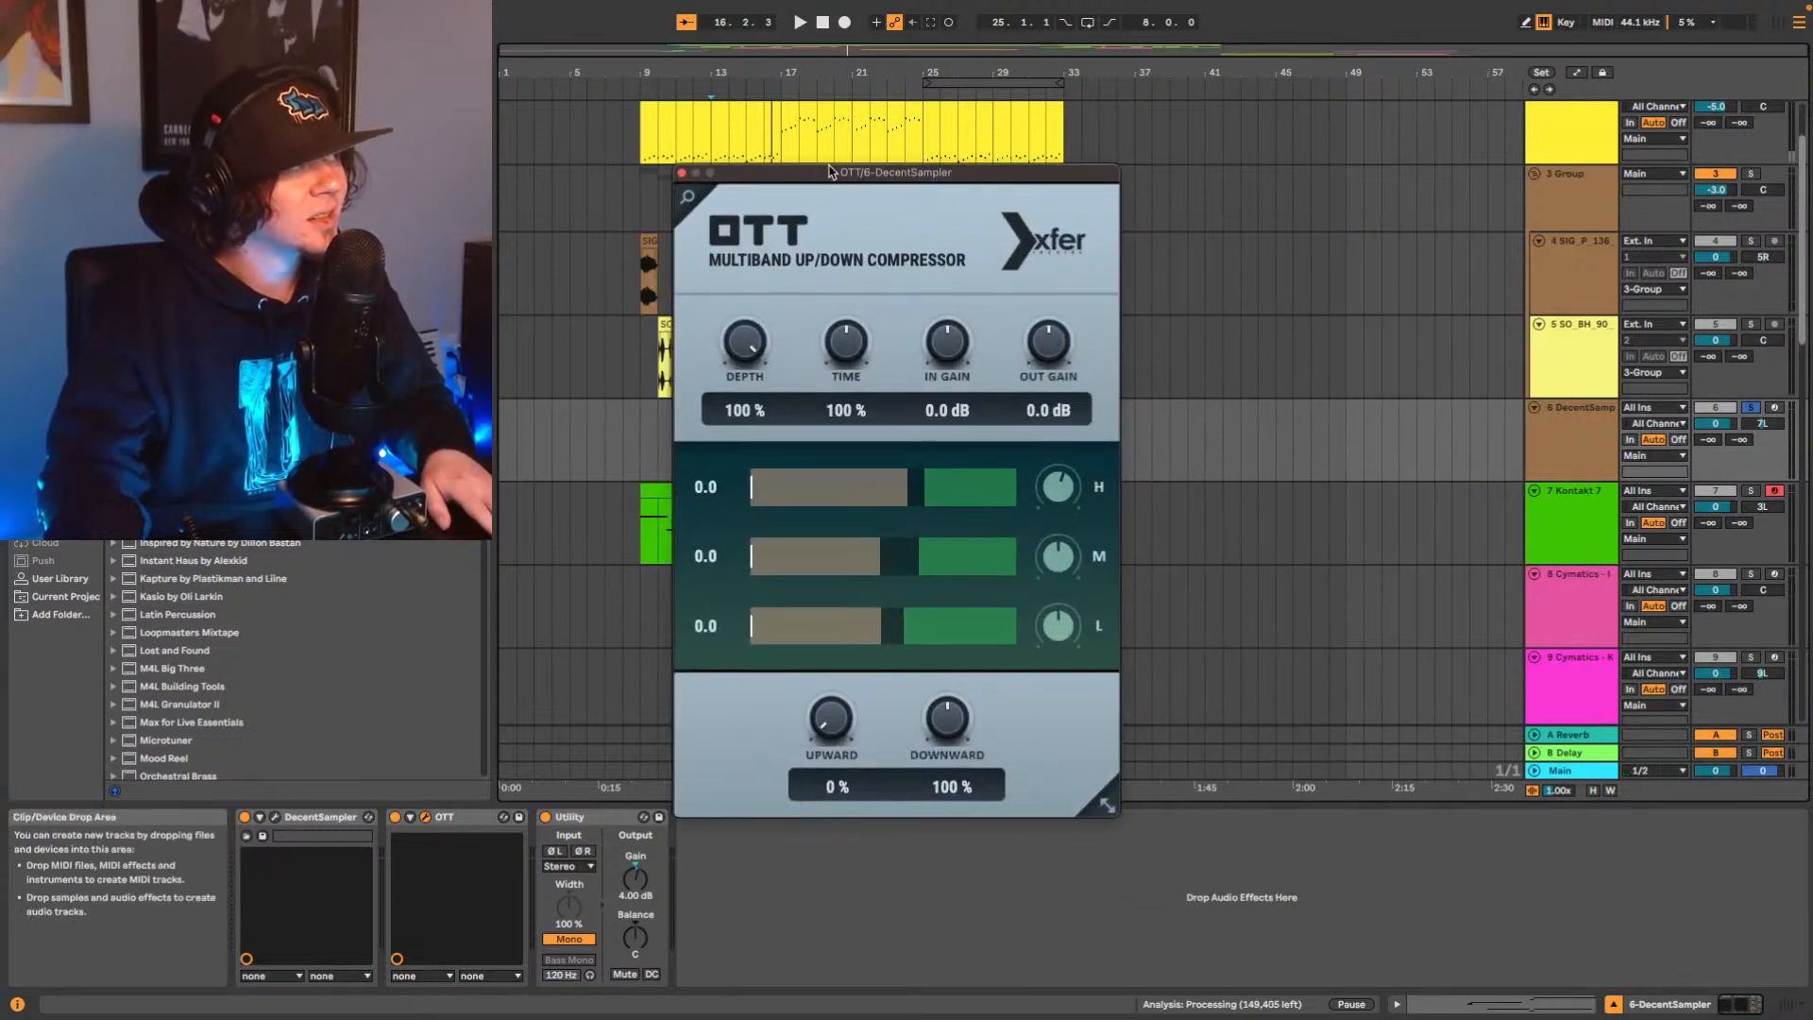
{"action": "left_click_drag", "start_coordinate": [831, 172], "coordinate": [1209, 198]}
Try OTT Depth values of 67% and 50% on the soloed DecentSampler track while playing it from bar 13.
{"action": "left_click", "coordinate": [712, 457]}
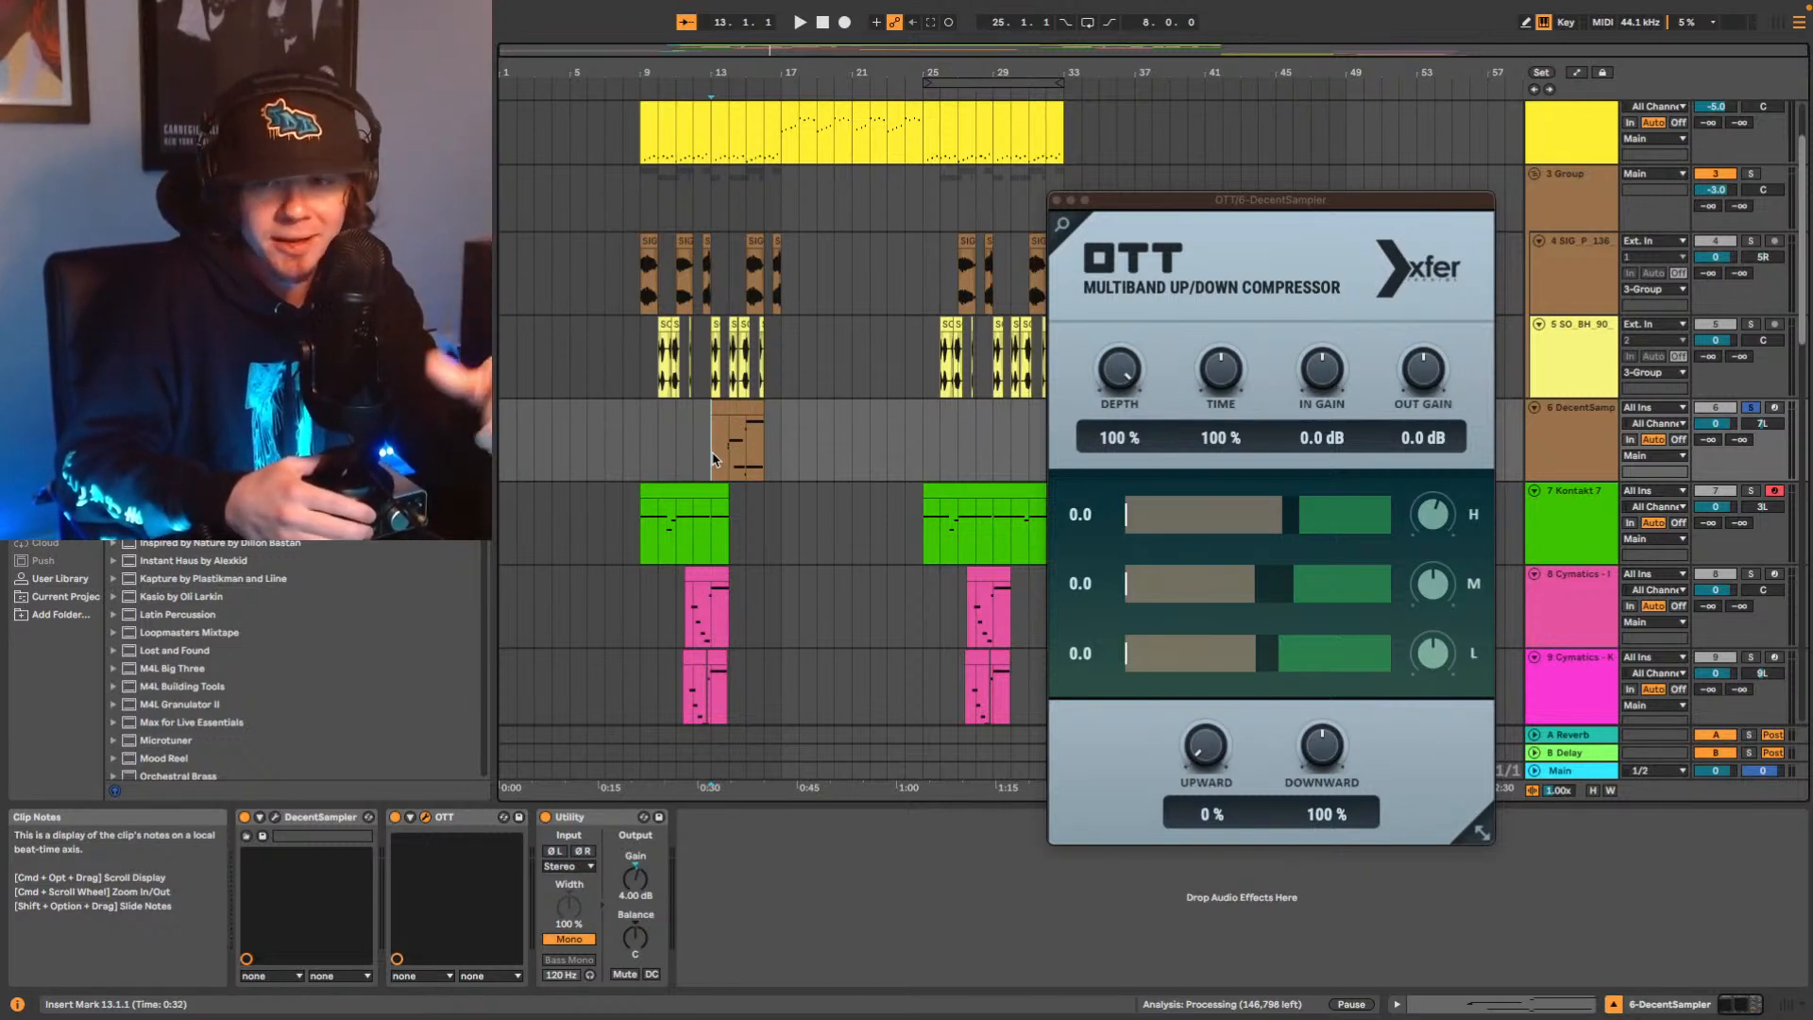
{"action": "key", "text": "space"}
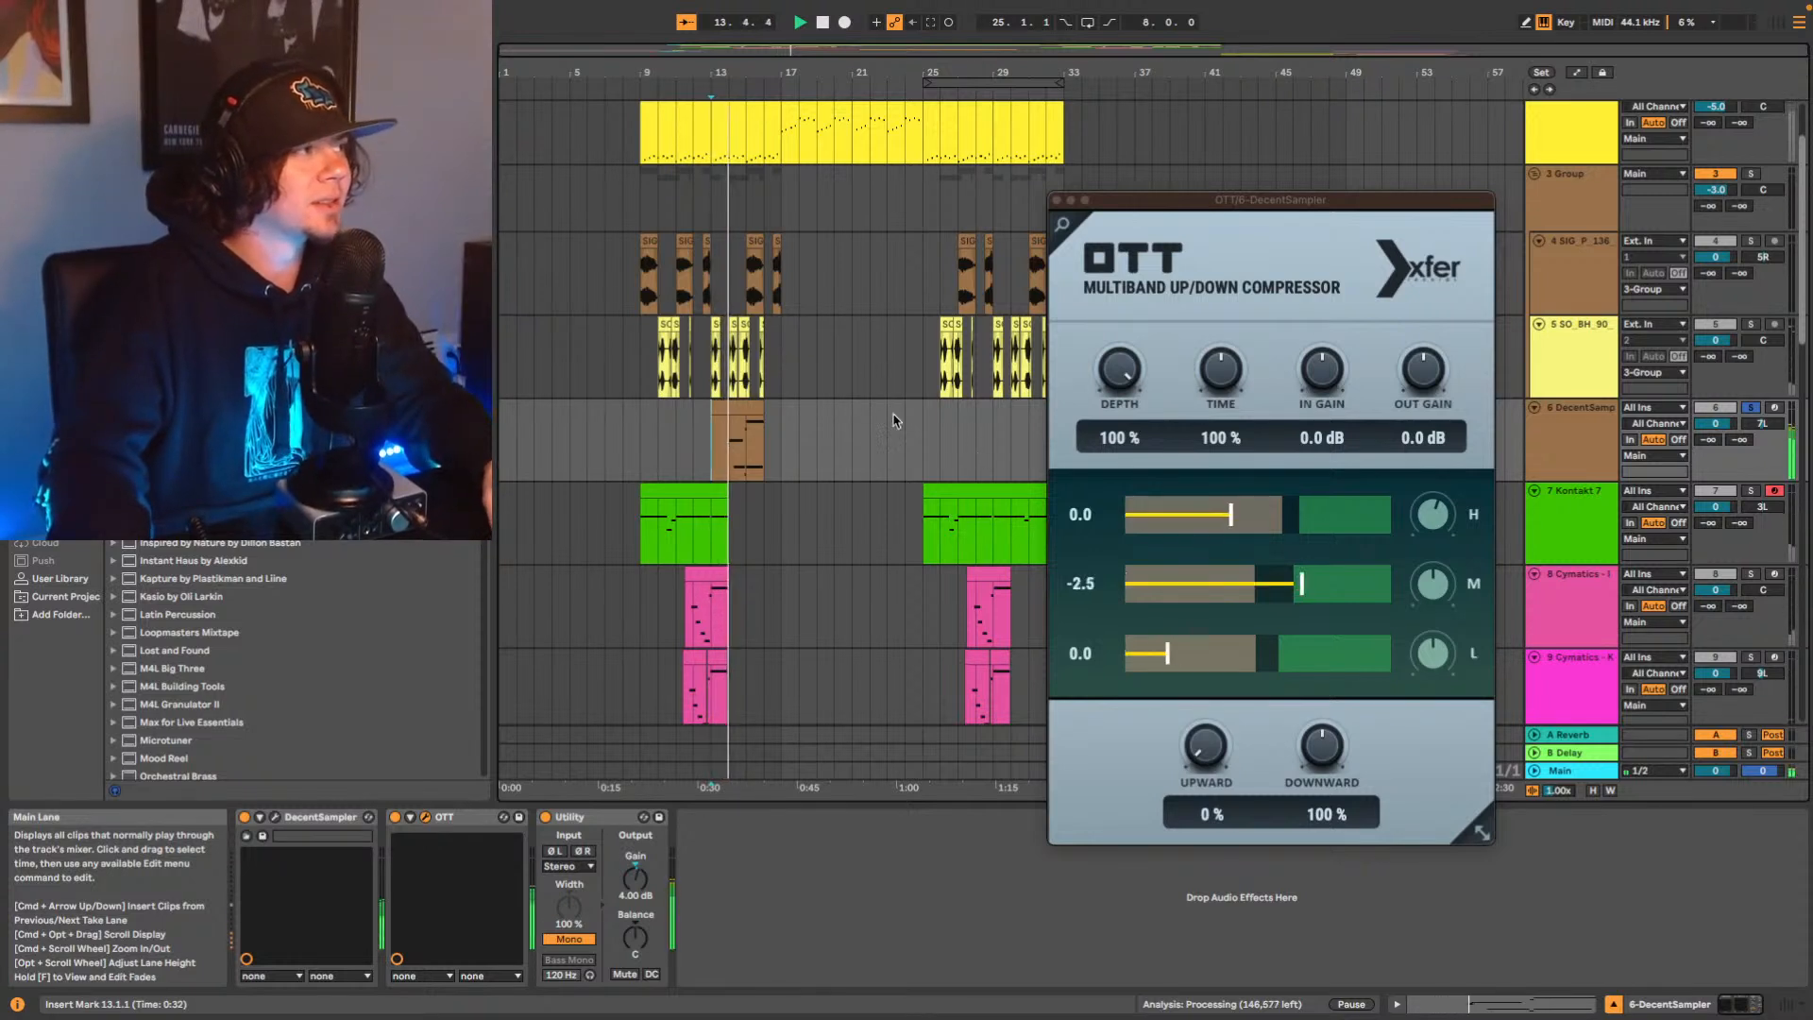
{"action": "left_click", "coordinate": [781, 438]}
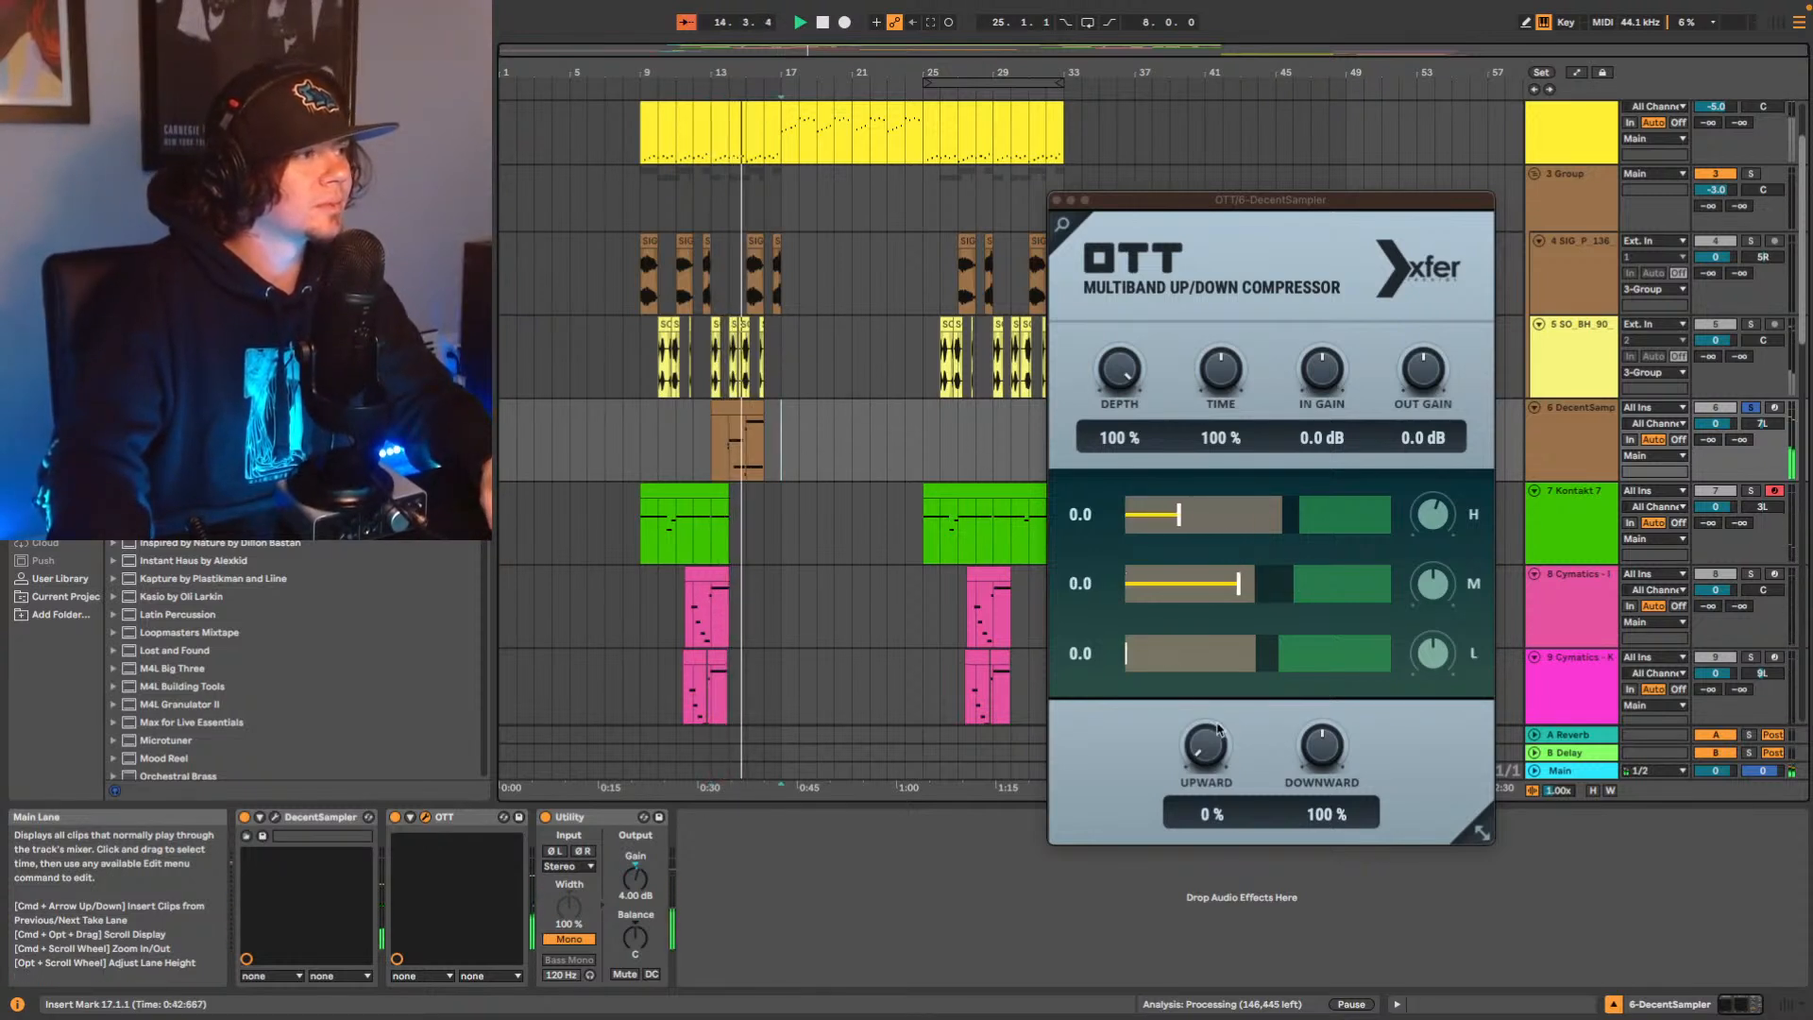
{"action": "left_click", "coordinate": [1207, 751]}
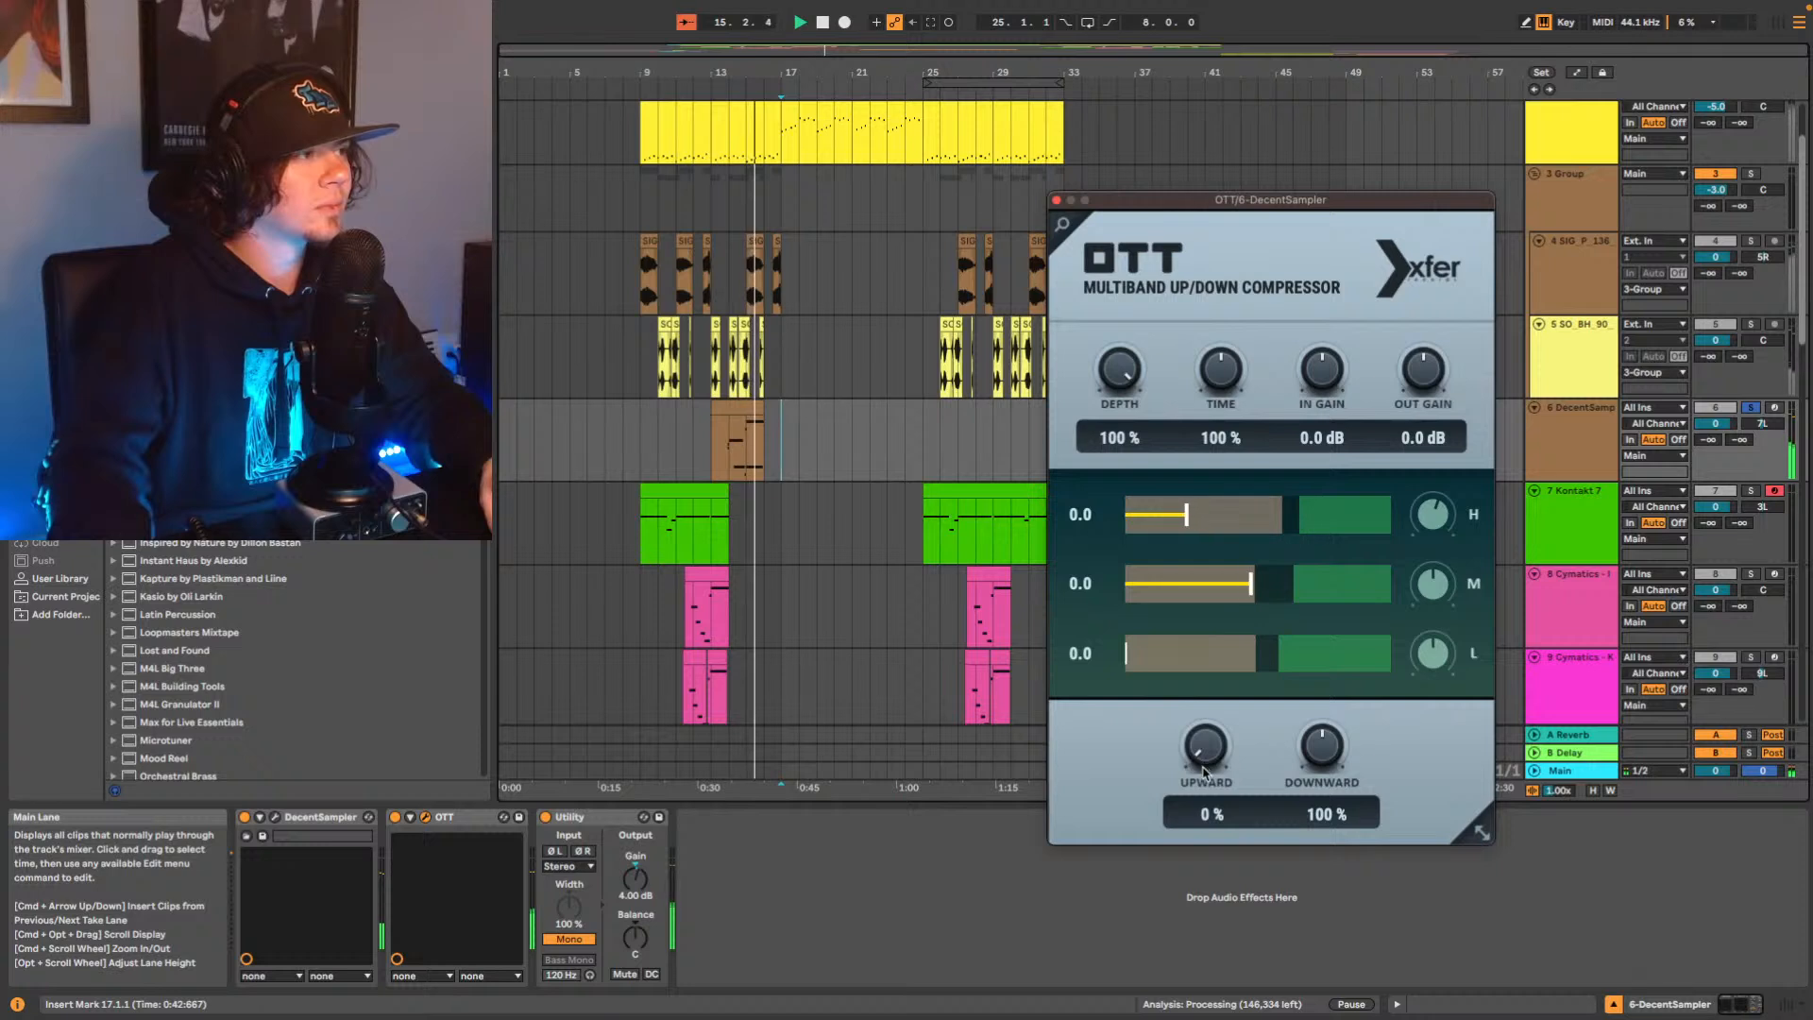
{"action": "left_click_drag", "start_coordinate": [1120, 371], "coordinate": [1117, 420]}
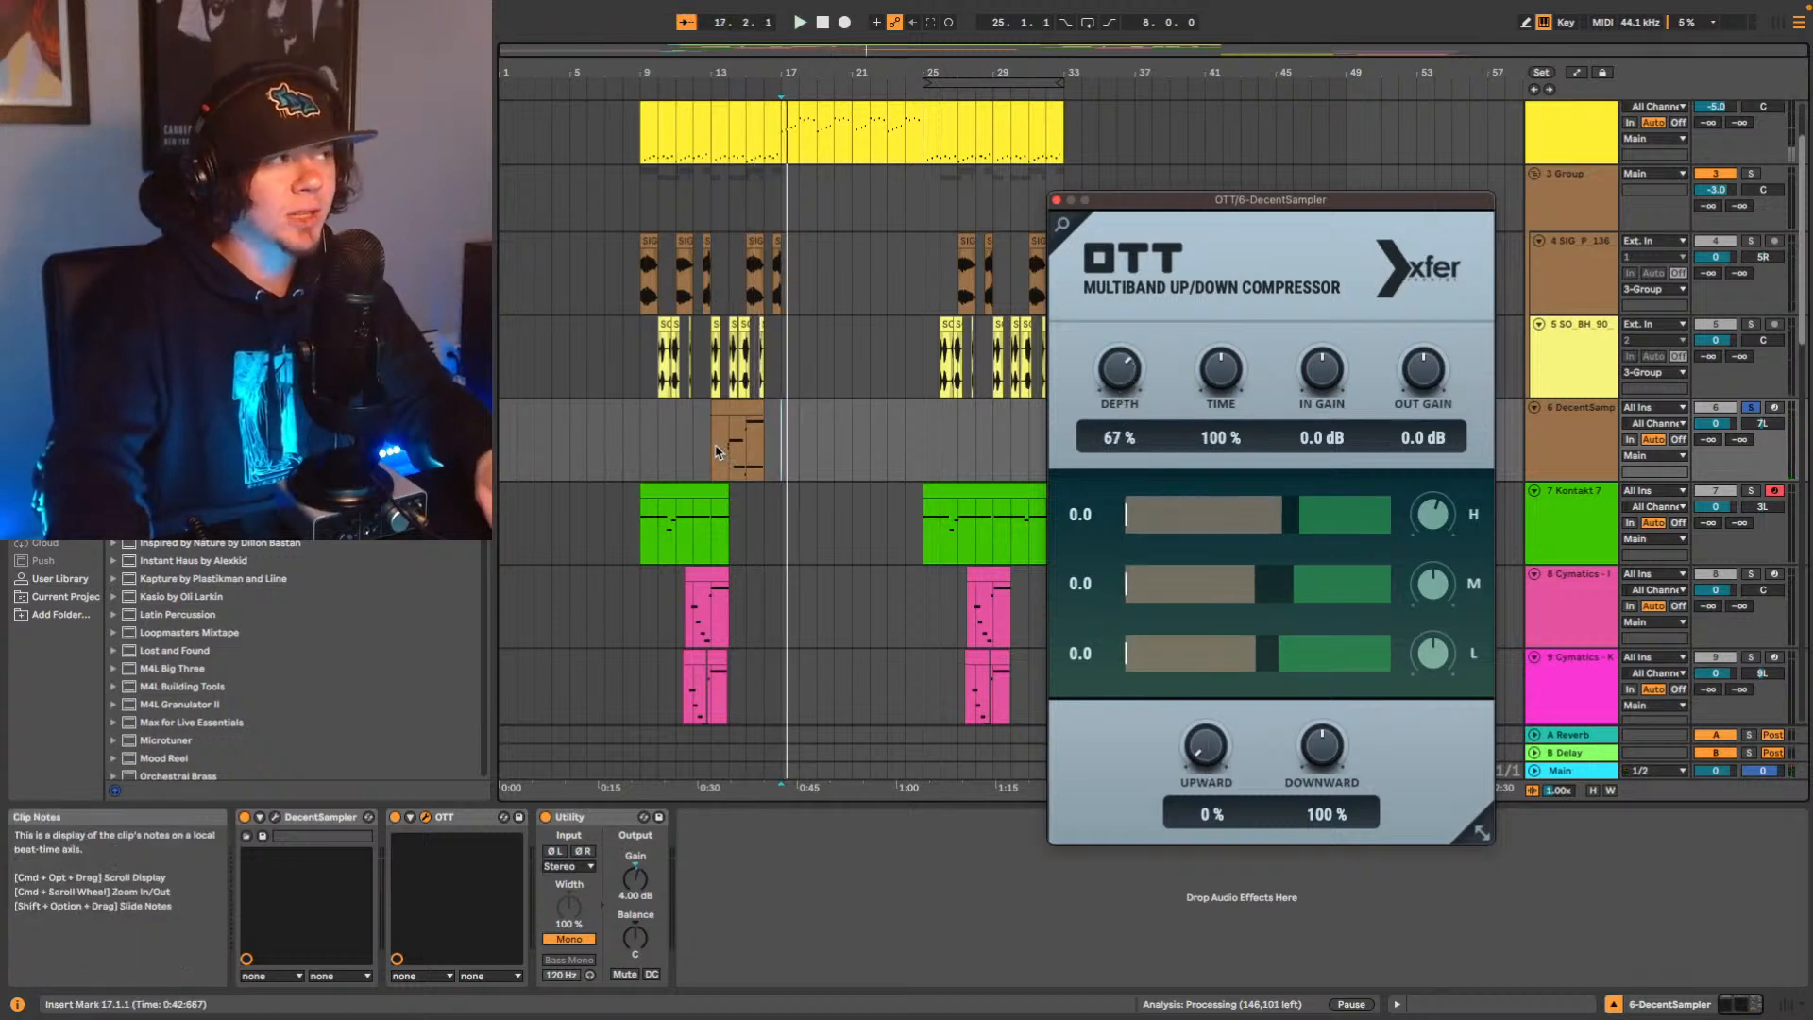
{"action": "left_click", "coordinate": [715, 451]}
{"action": "key", "text": "space"}
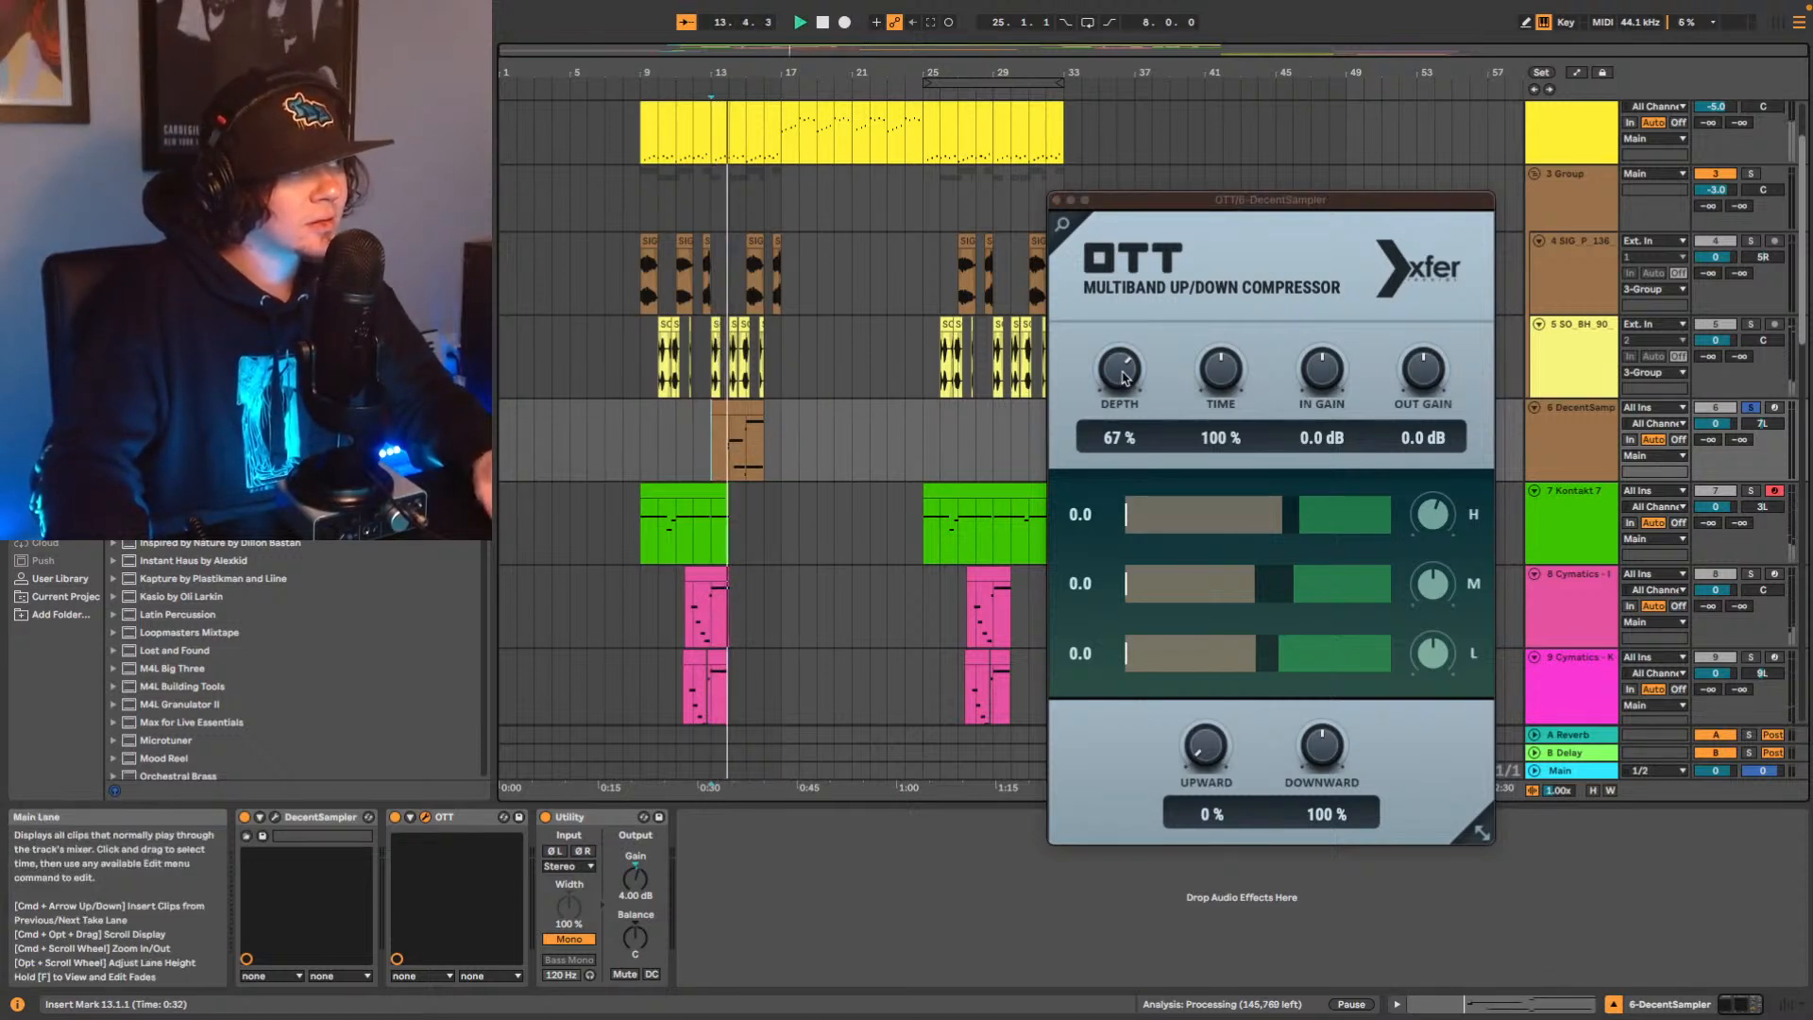
{"action": "left_click_drag", "start_coordinate": [1124, 377], "coordinate": [1109, 395]}
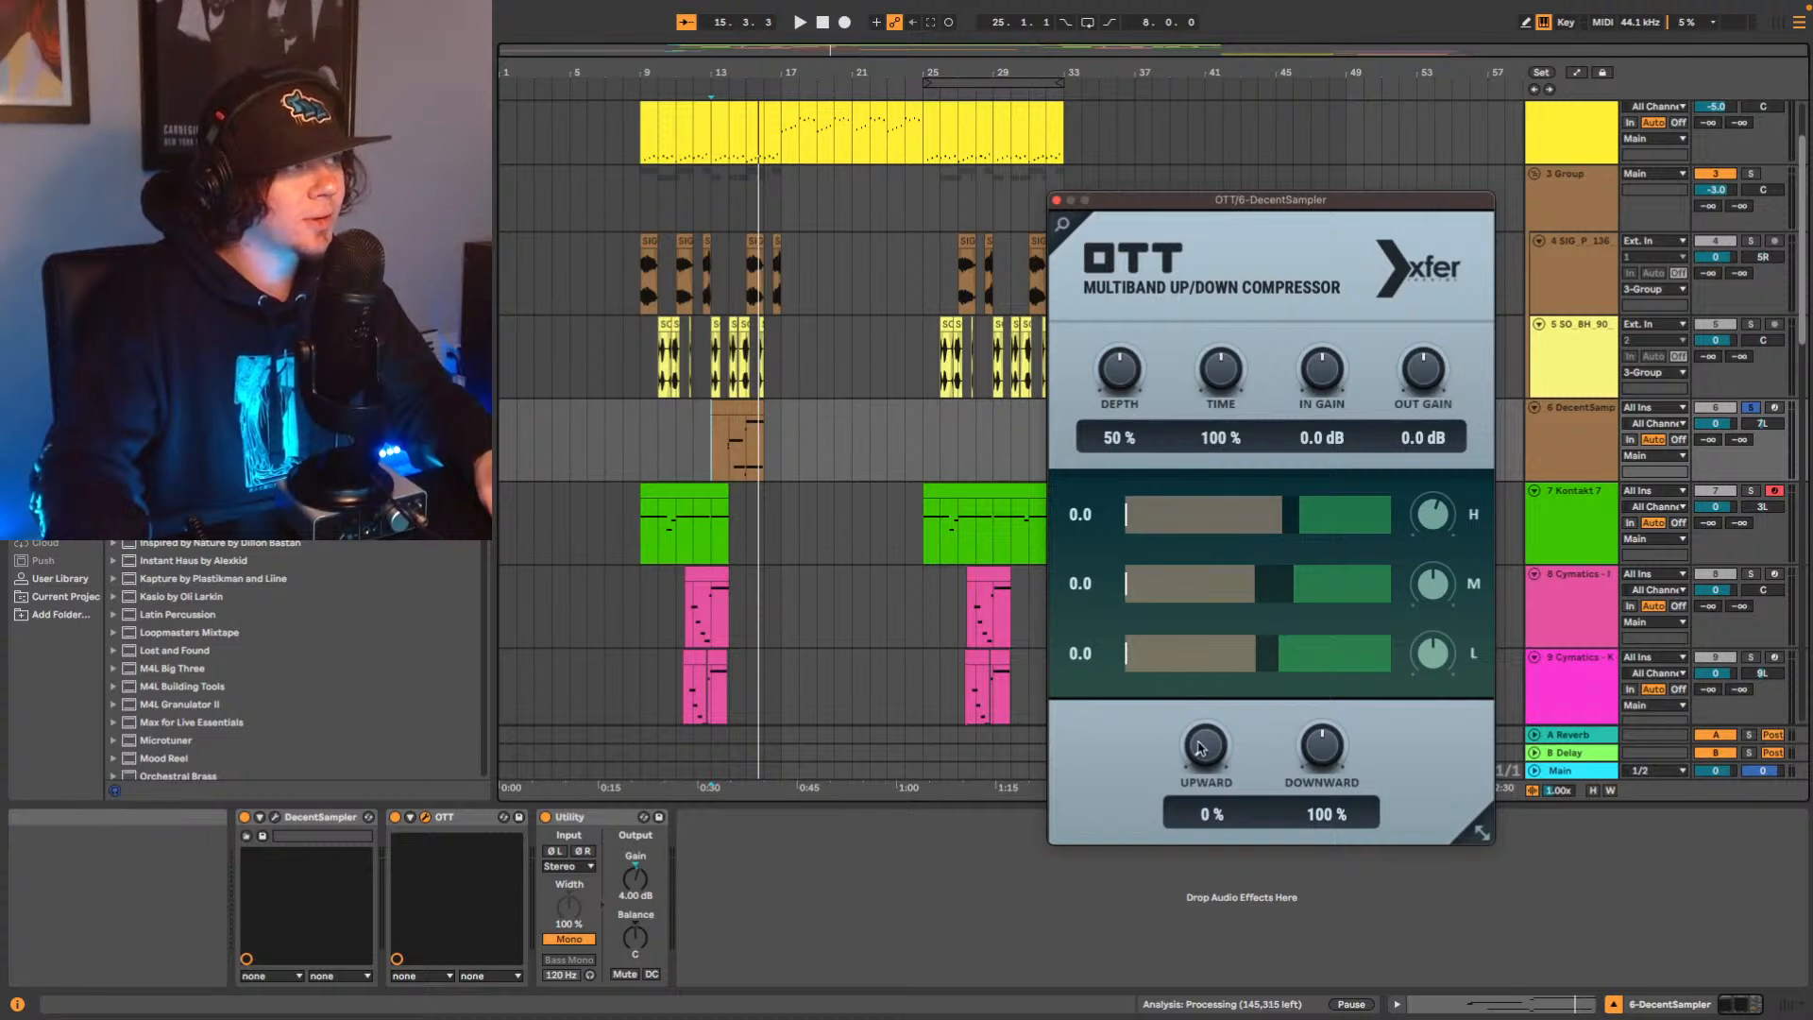
Set the DecentSampler track's OTT to 200% Upward and 100% Depth and play it from bar 13 to about bar 14.
{"action": "left_click_drag", "start_coordinate": [1204, 755], "coordinate": [1268, 202]}
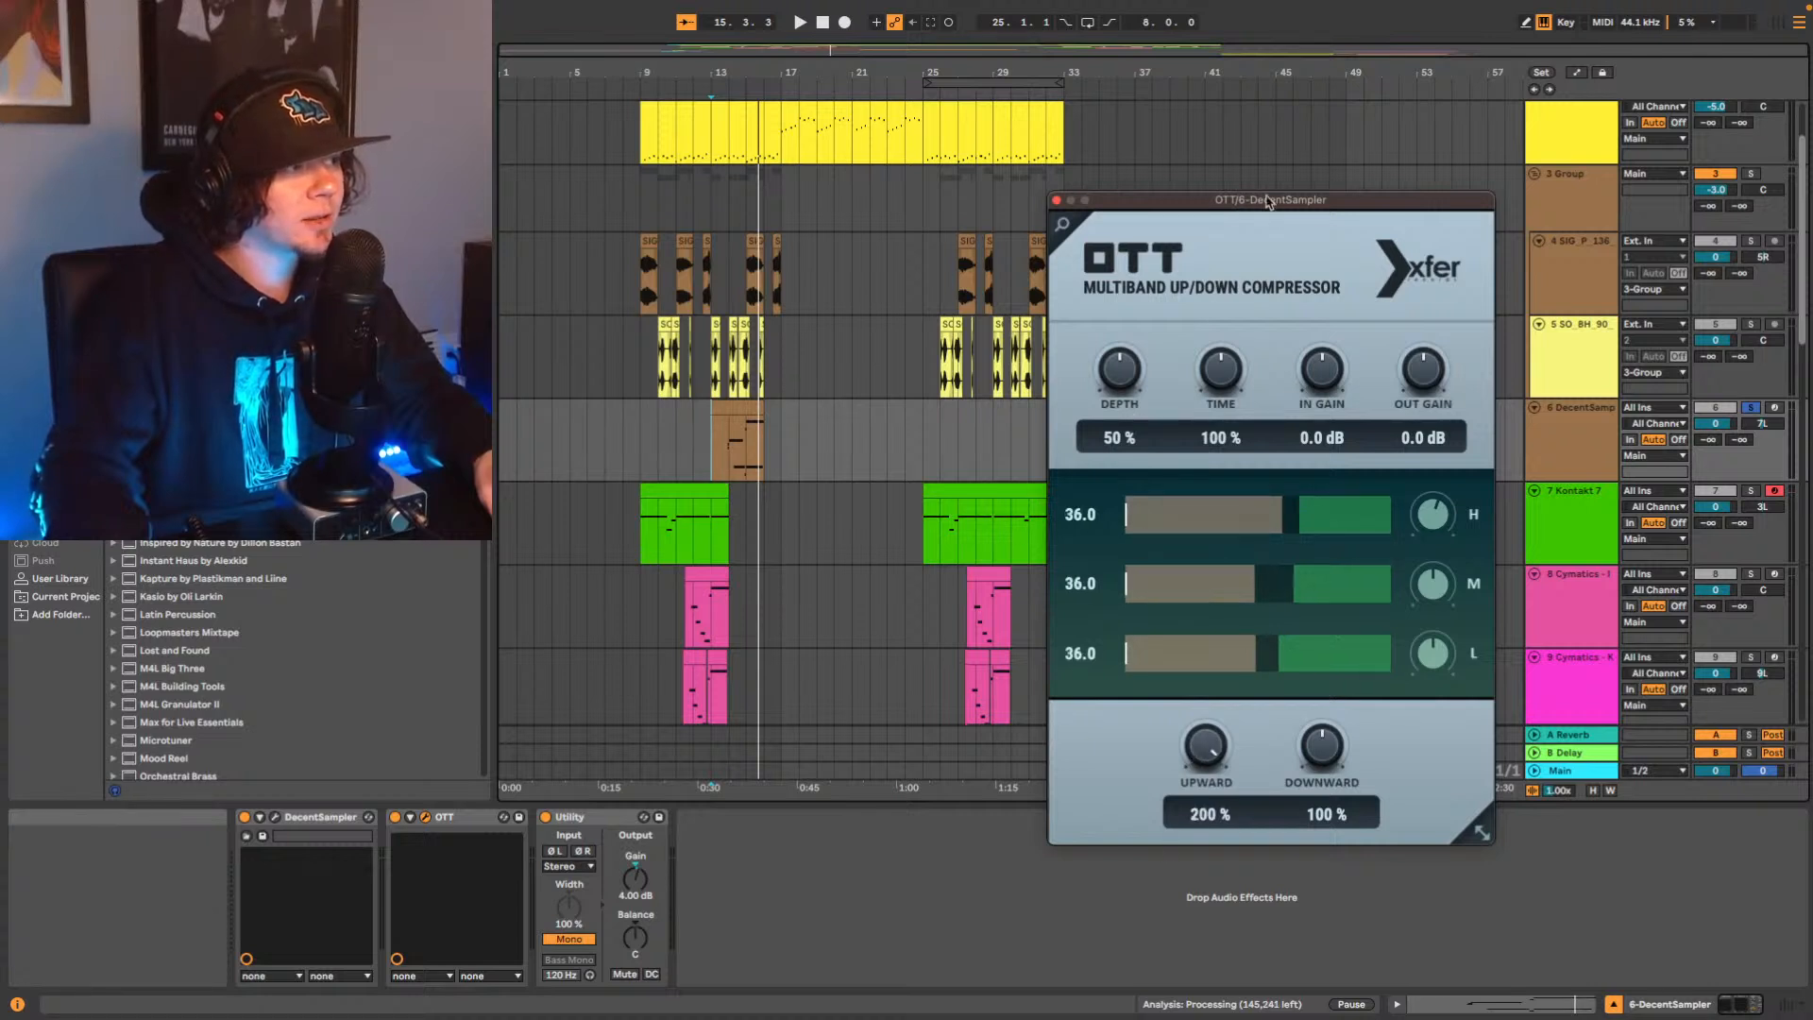
{"action": "key", "text": "space"}
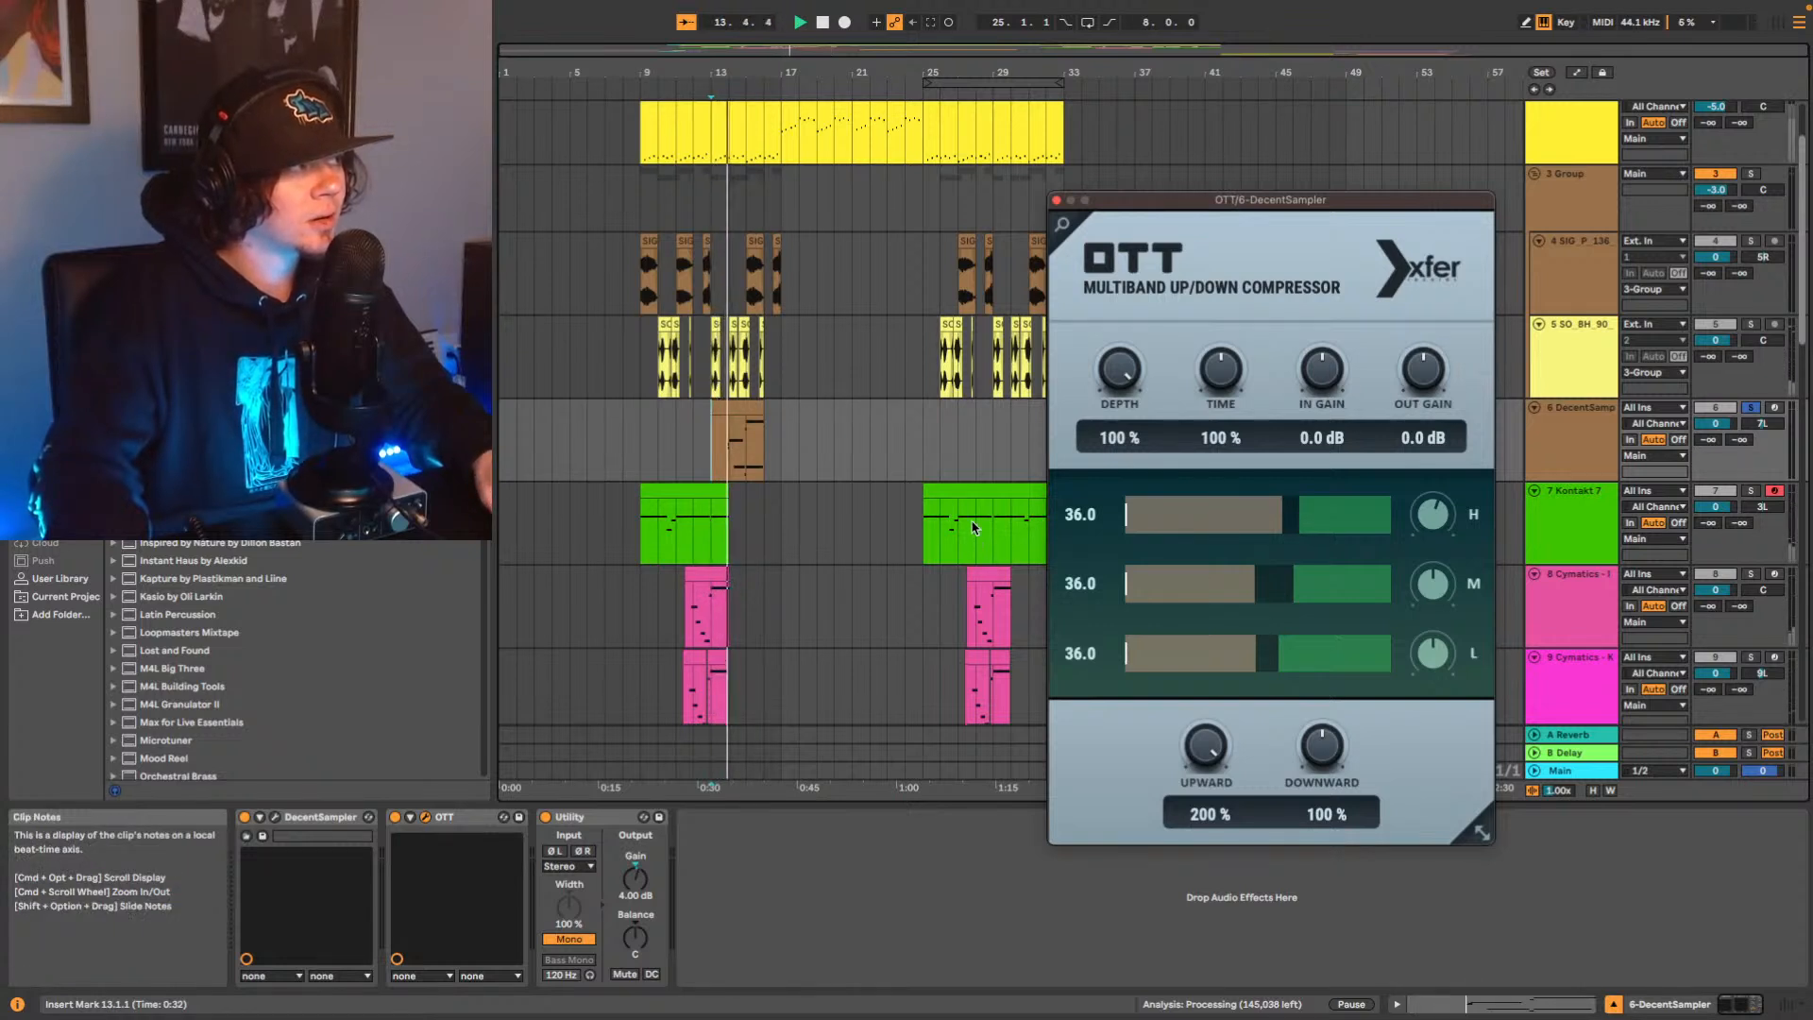
{"action": "key", "text": "space"}
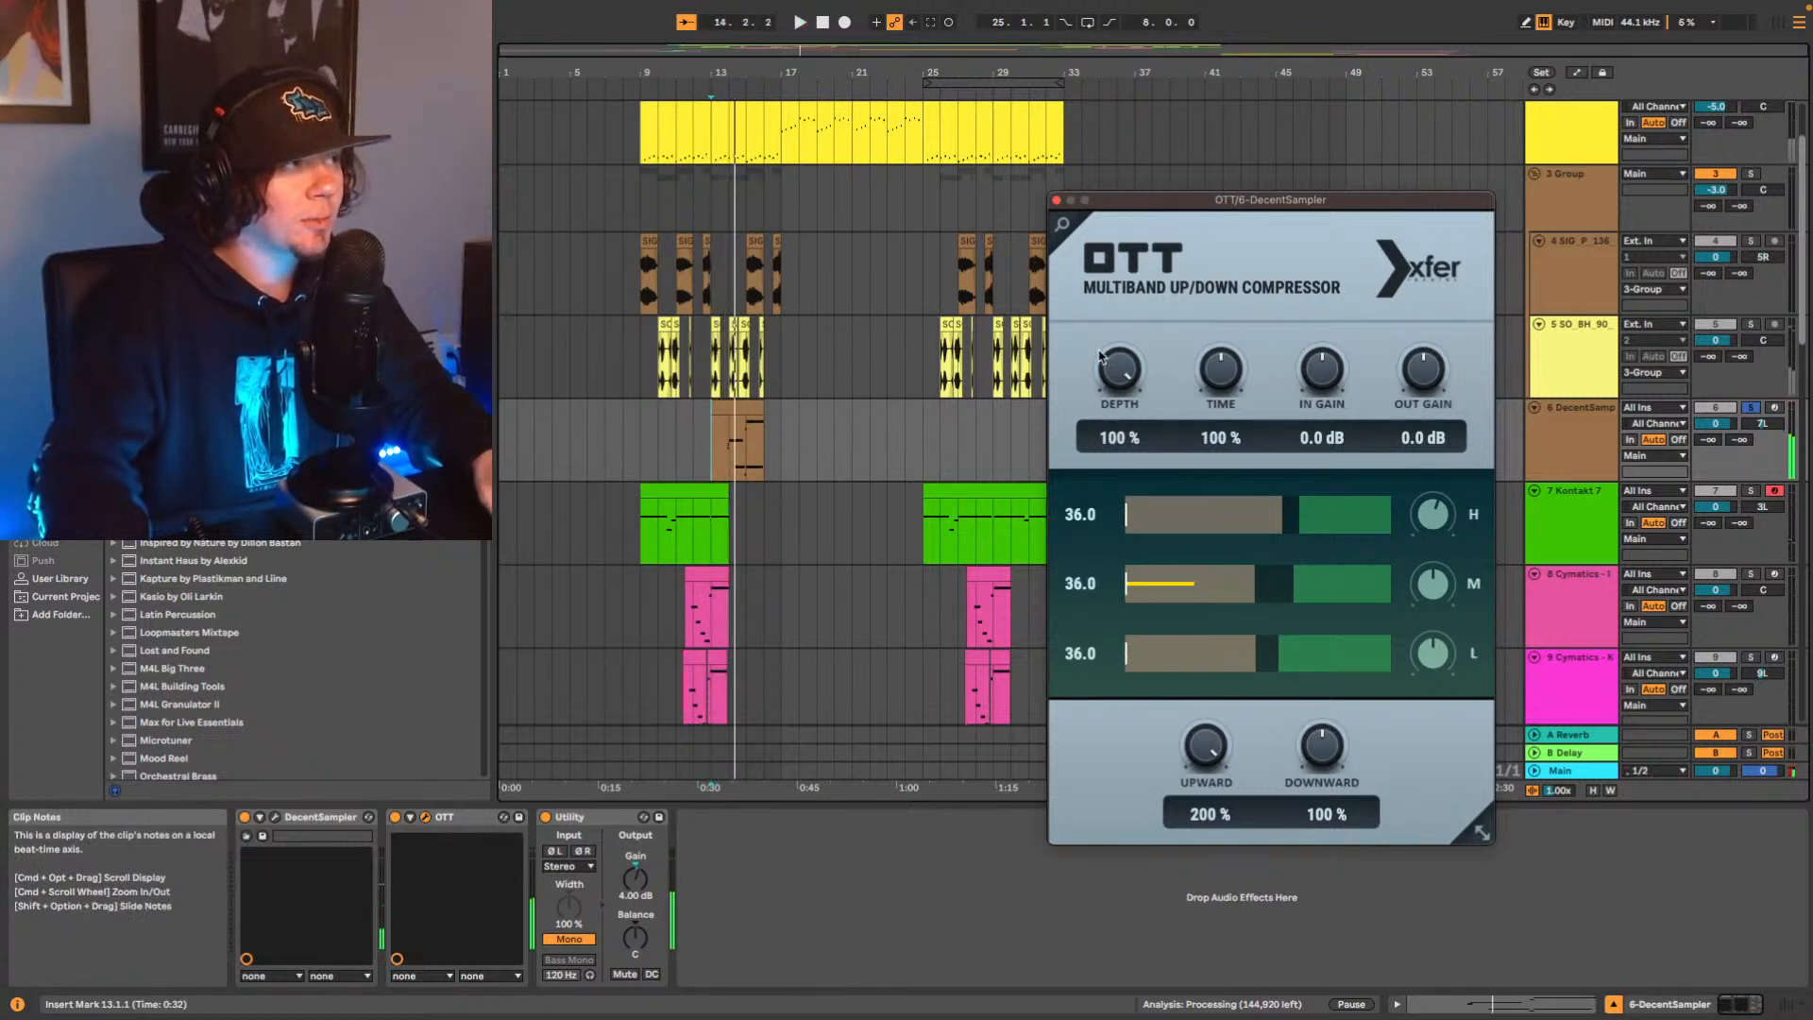
Try 99% Upward and 63% Depth in the DecentSampler track's OTT while playing it from bar 13.
{"action": "left_click_drag", "start_coordinate": [1205, 746], "coordinate": [1207, 796]}
{"action": "key", "text": "space"}
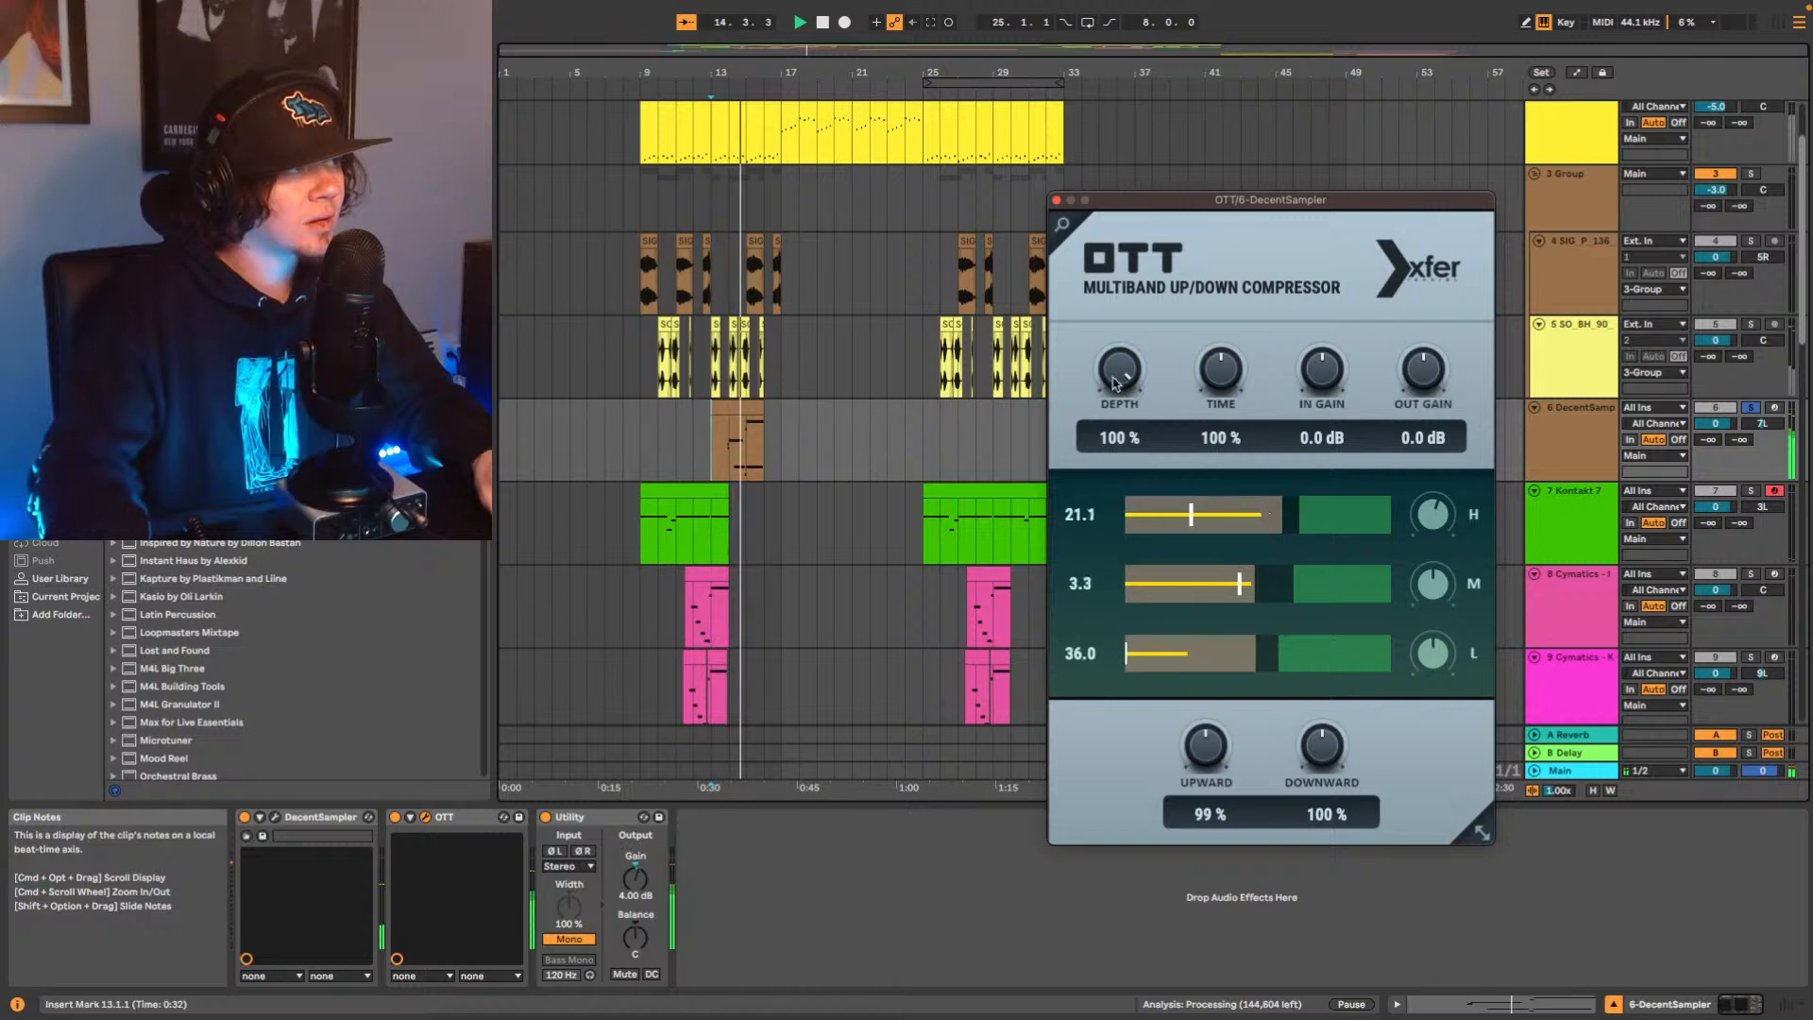
{"action": "left_click_drag", "start_coordinate": [1118, 451], "coordinate": [1111, 424]}
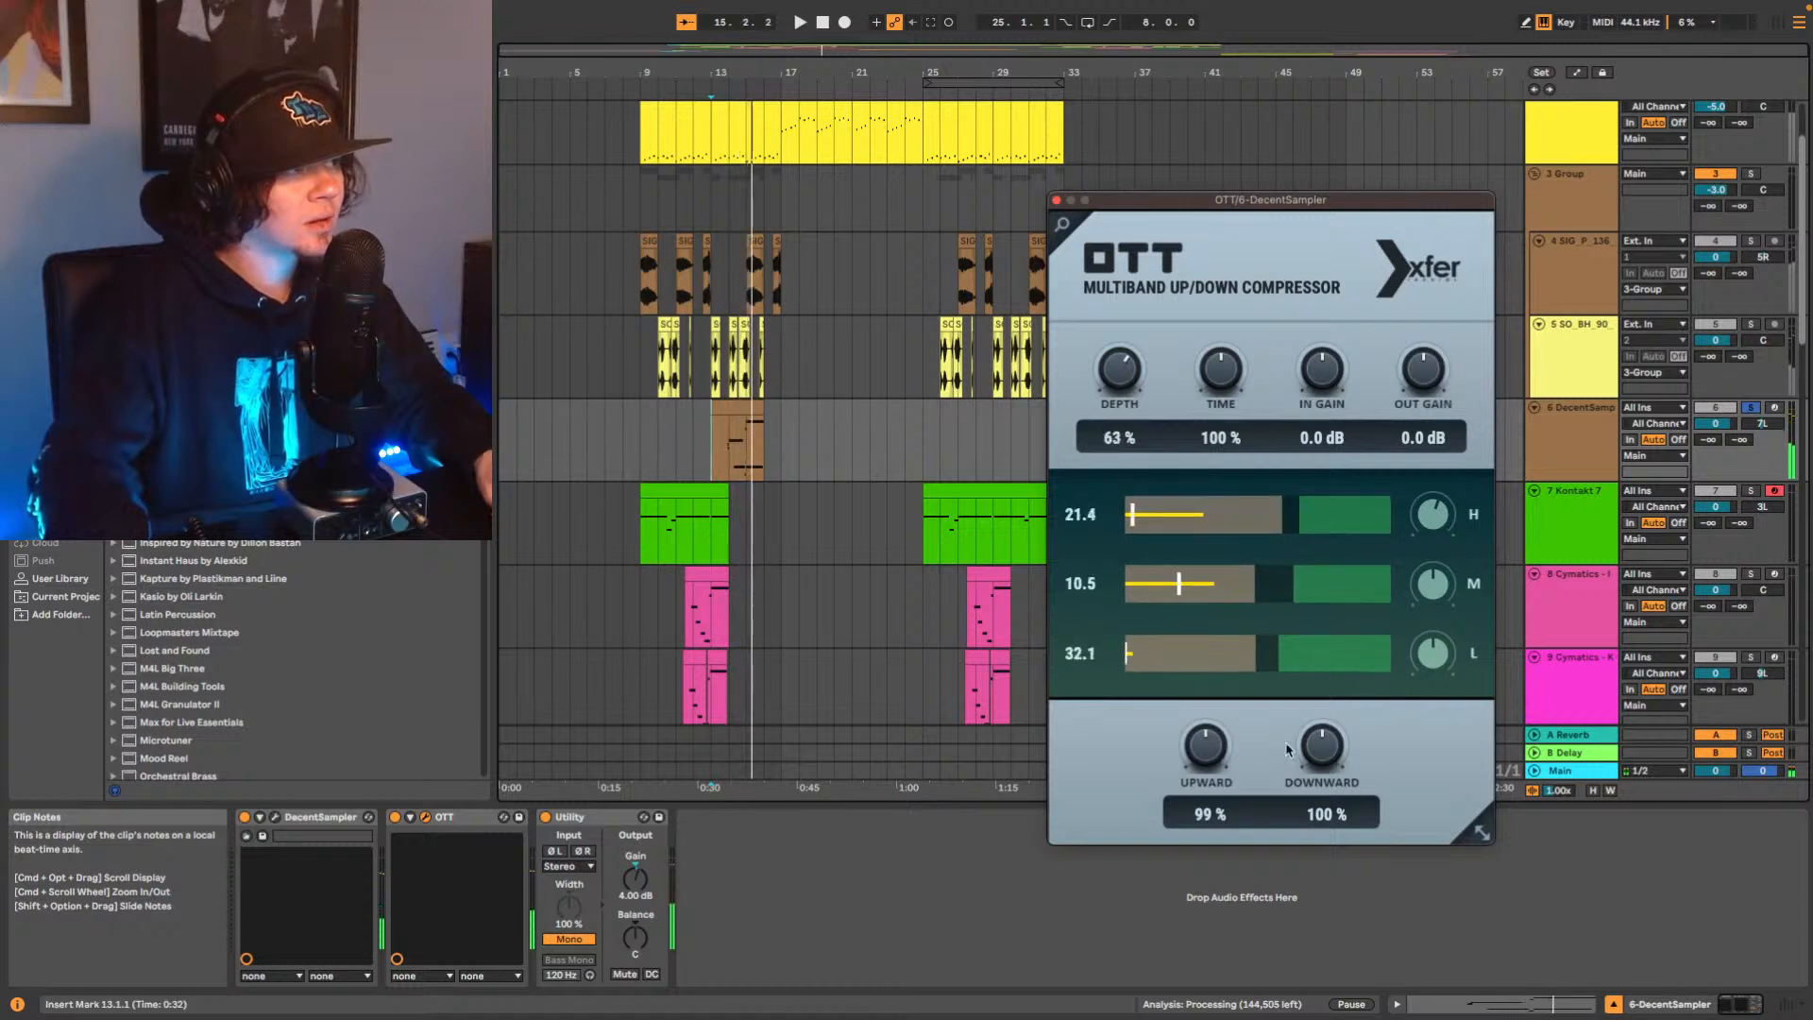
{"action": "key", "text": "space"}
{"action": "key", "text": "space"}
Set the DecentSampler OTT's Upward to 0% and Depth to 60% while playing the track from bar 13.
{"action": "left_click_drag", "start_coordinate": [1212, 749], "coordinate": [1188, 829]}
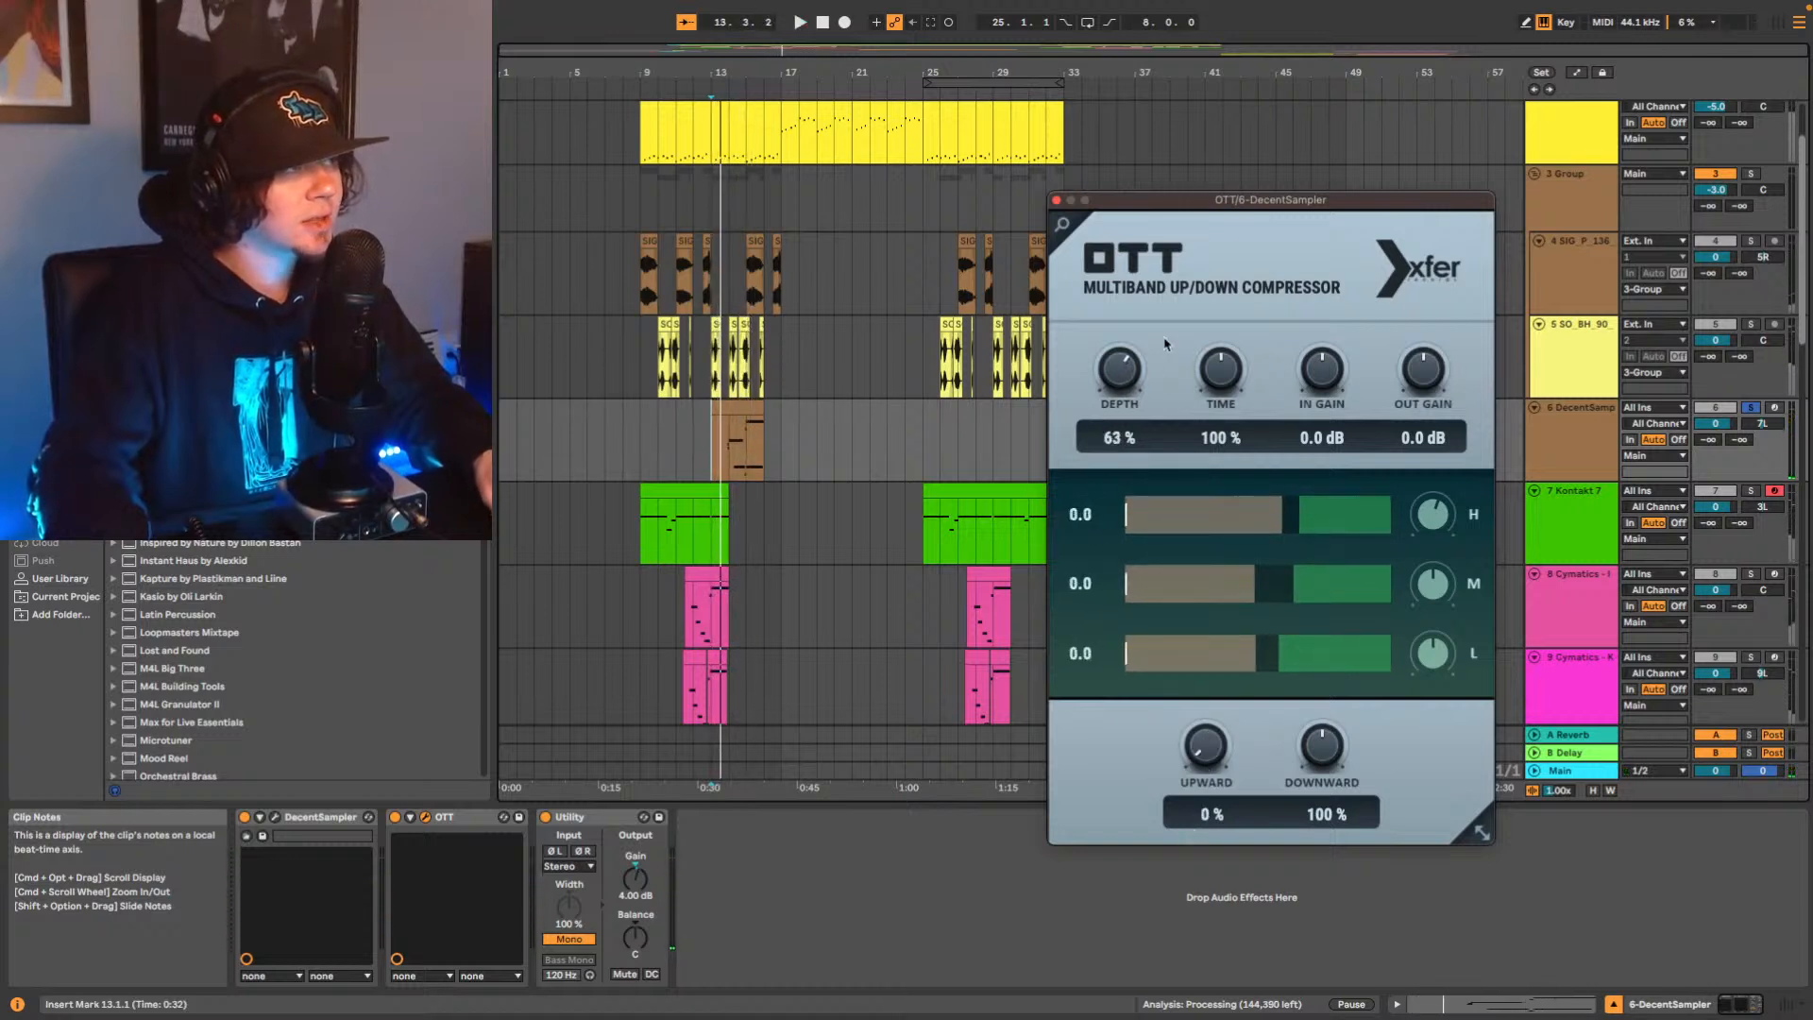
{"action": "key", "text": "space"}
{"action": "key", "text": "space"}
{"action": "left_click_drag", "start_coordinate": [1121, 375], "coordinate": [1124, 367]}
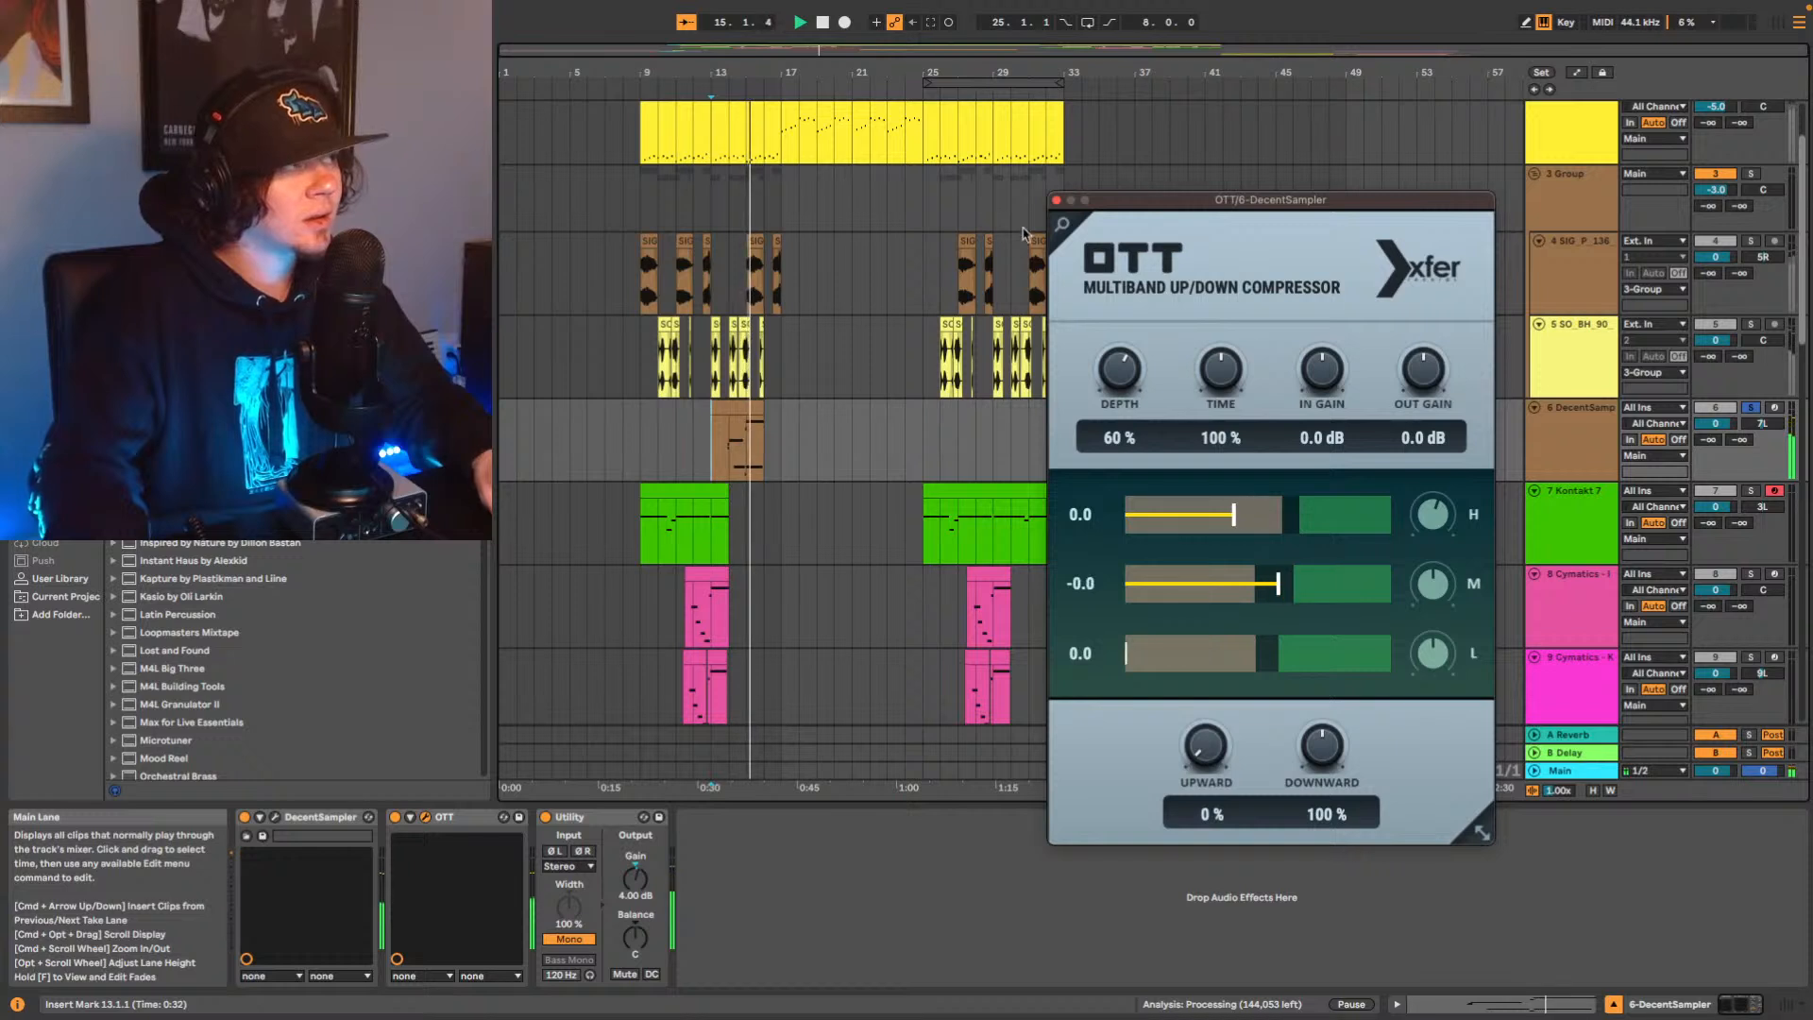
{"action": "key", "text": "space"}
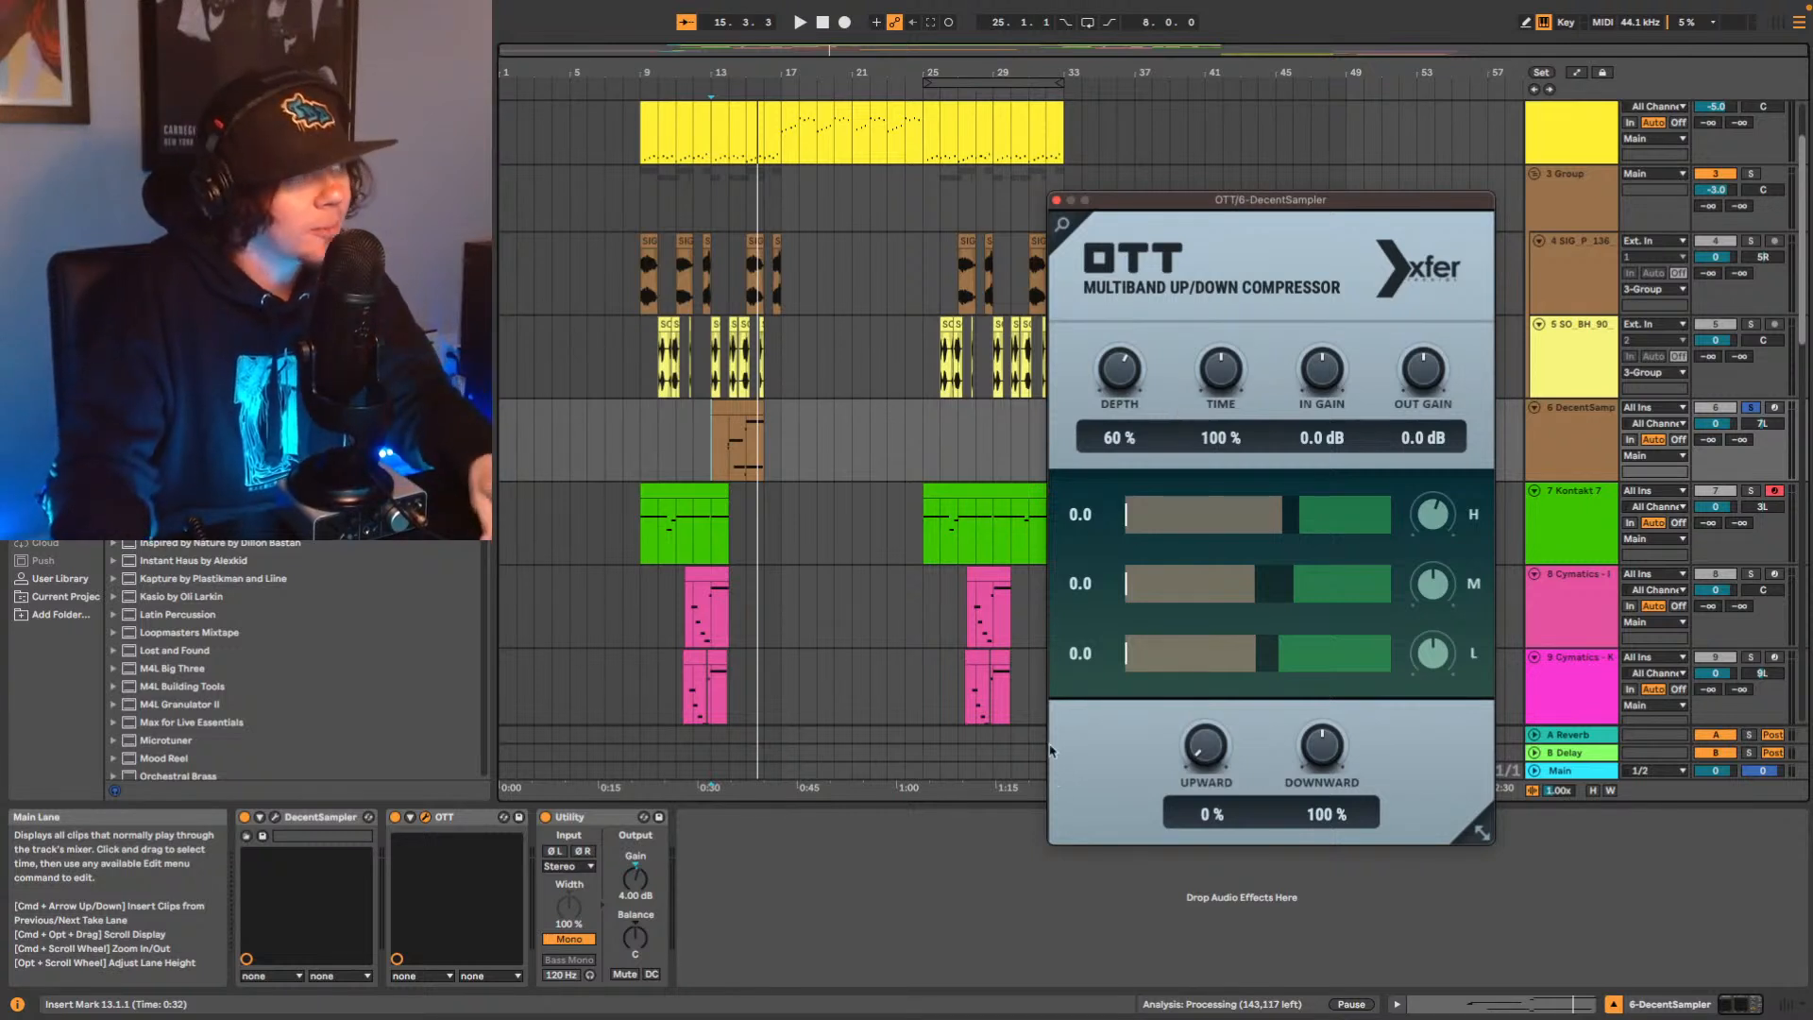
Replay the soloed DecentSampler clip from bar 13 and set its OTT Depth to 52%.
{"action": "key", "text": "space"}
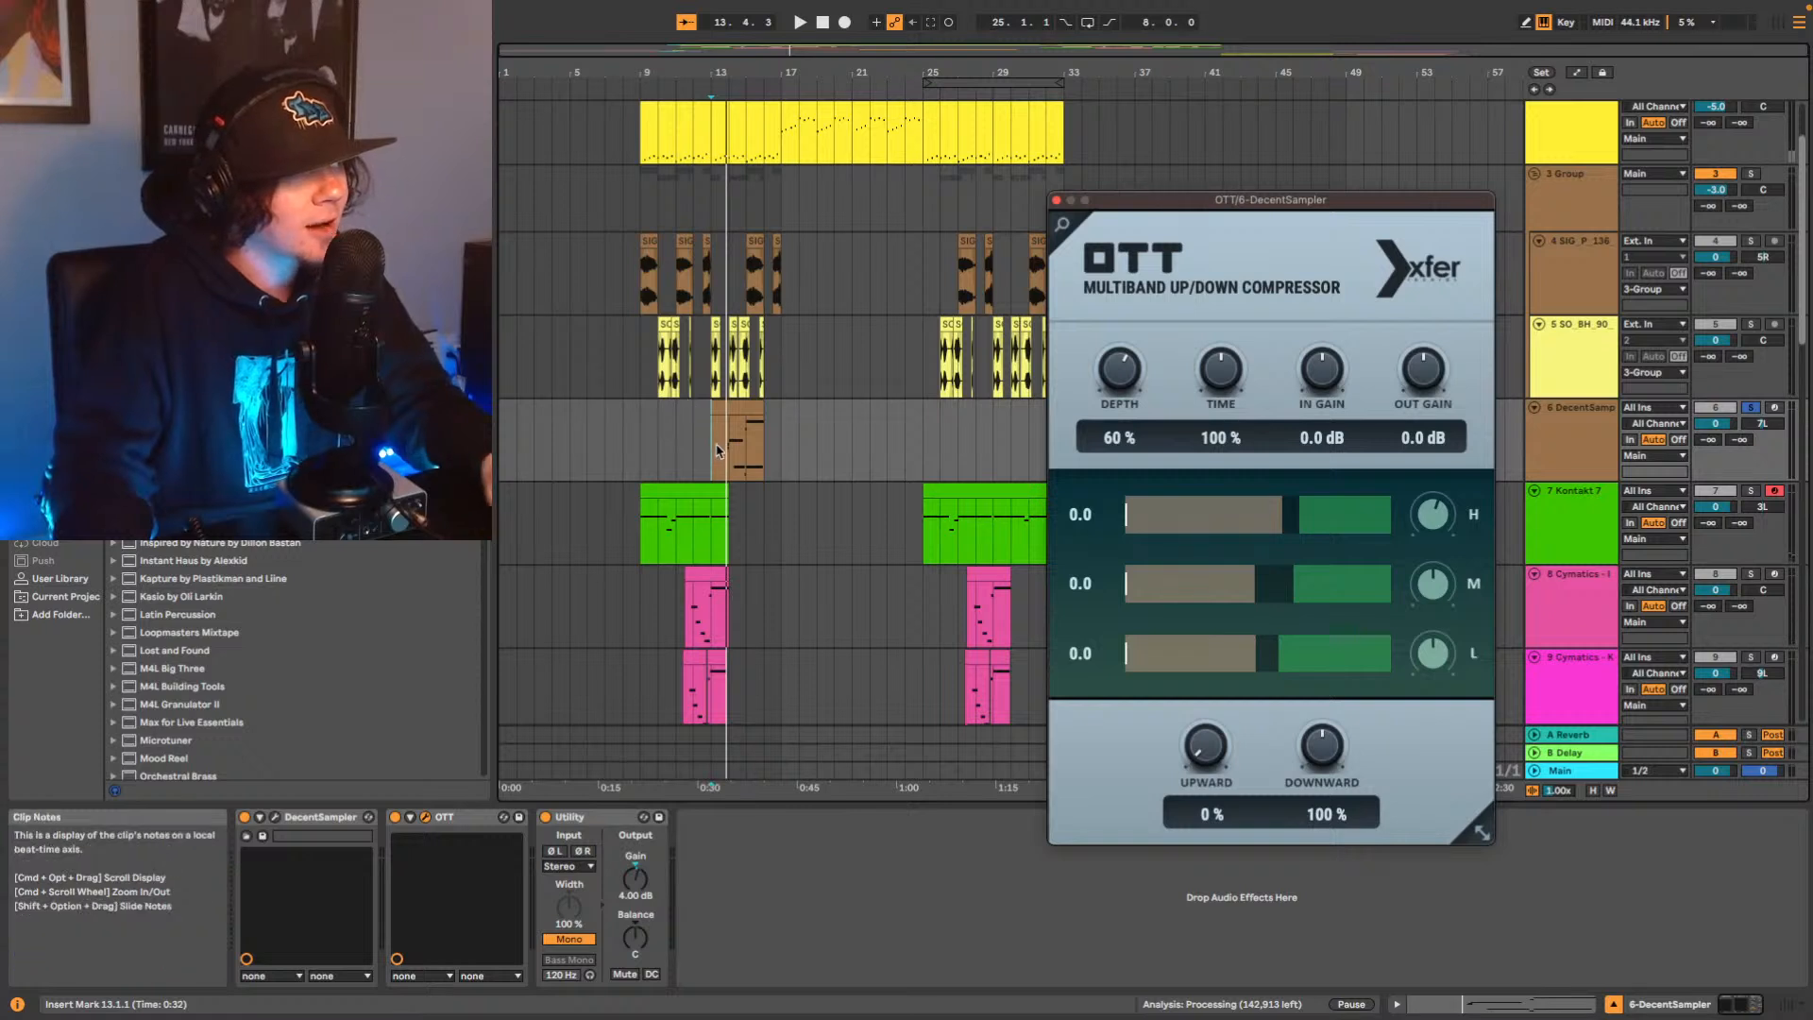
{"action": "left_click", "coordinate": [716, 450]}
{"action": "key", "text": "space"}
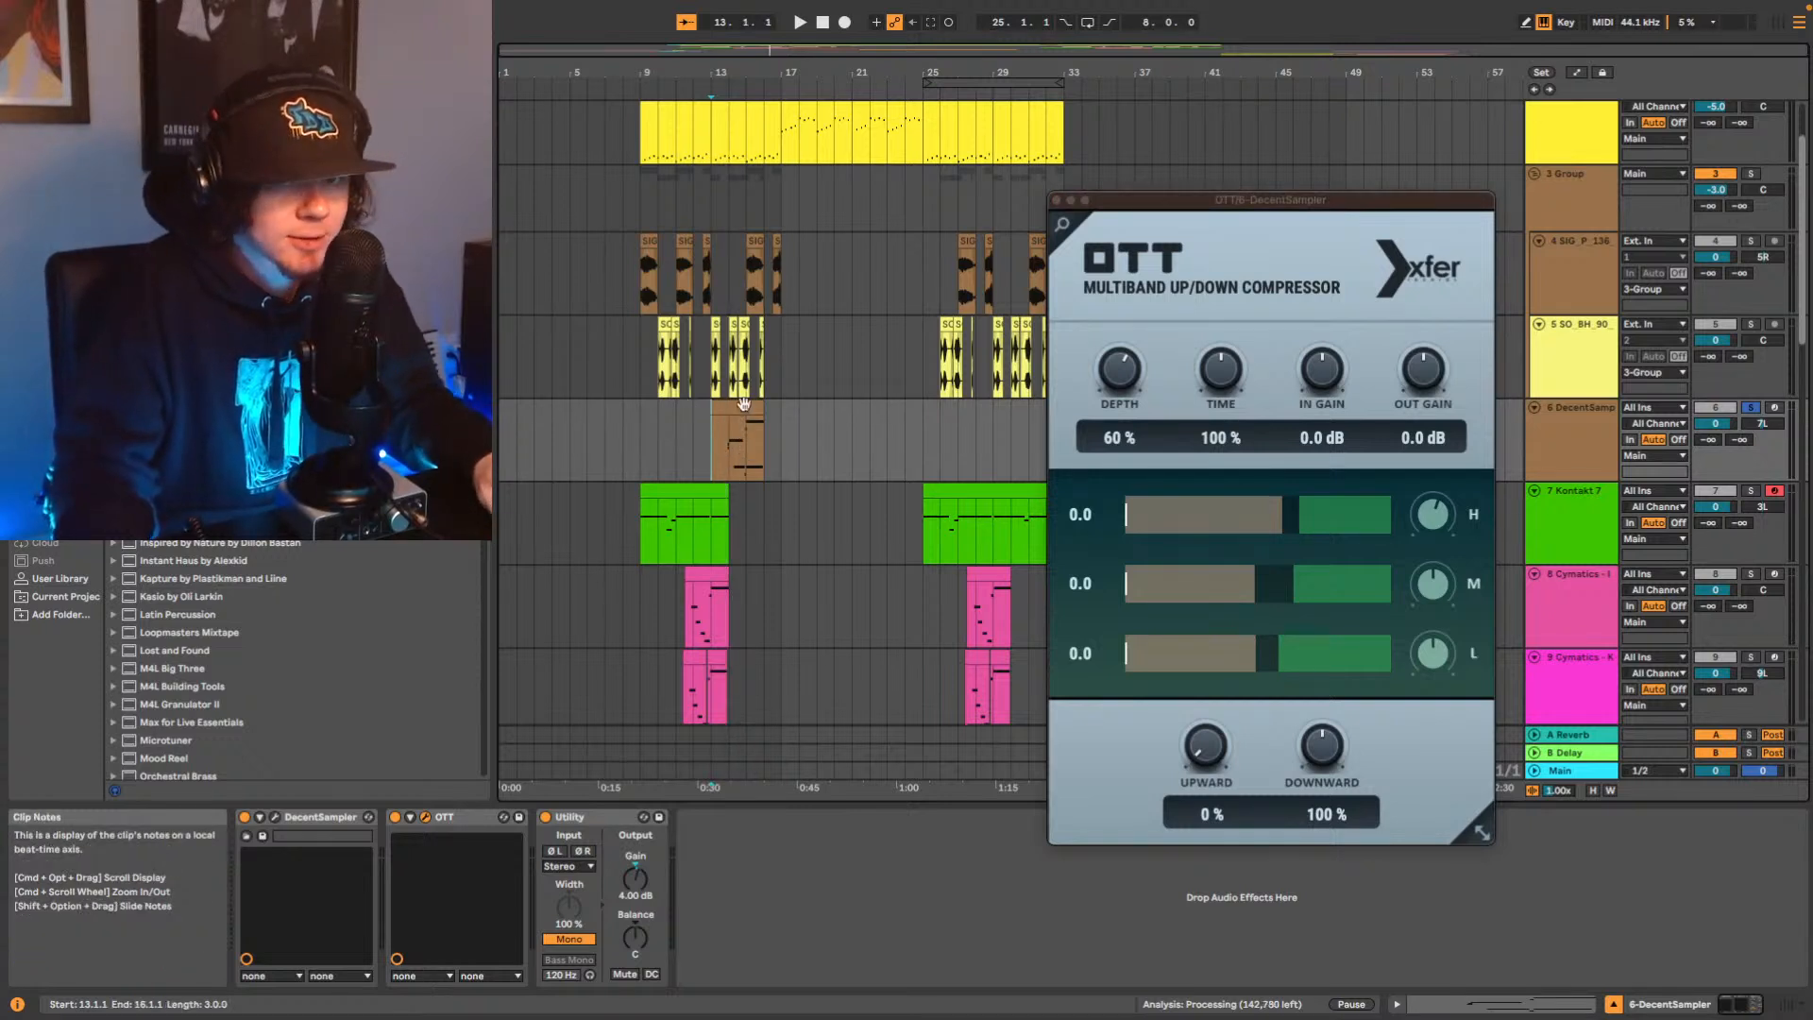
{"action": "key", "text": "space"}
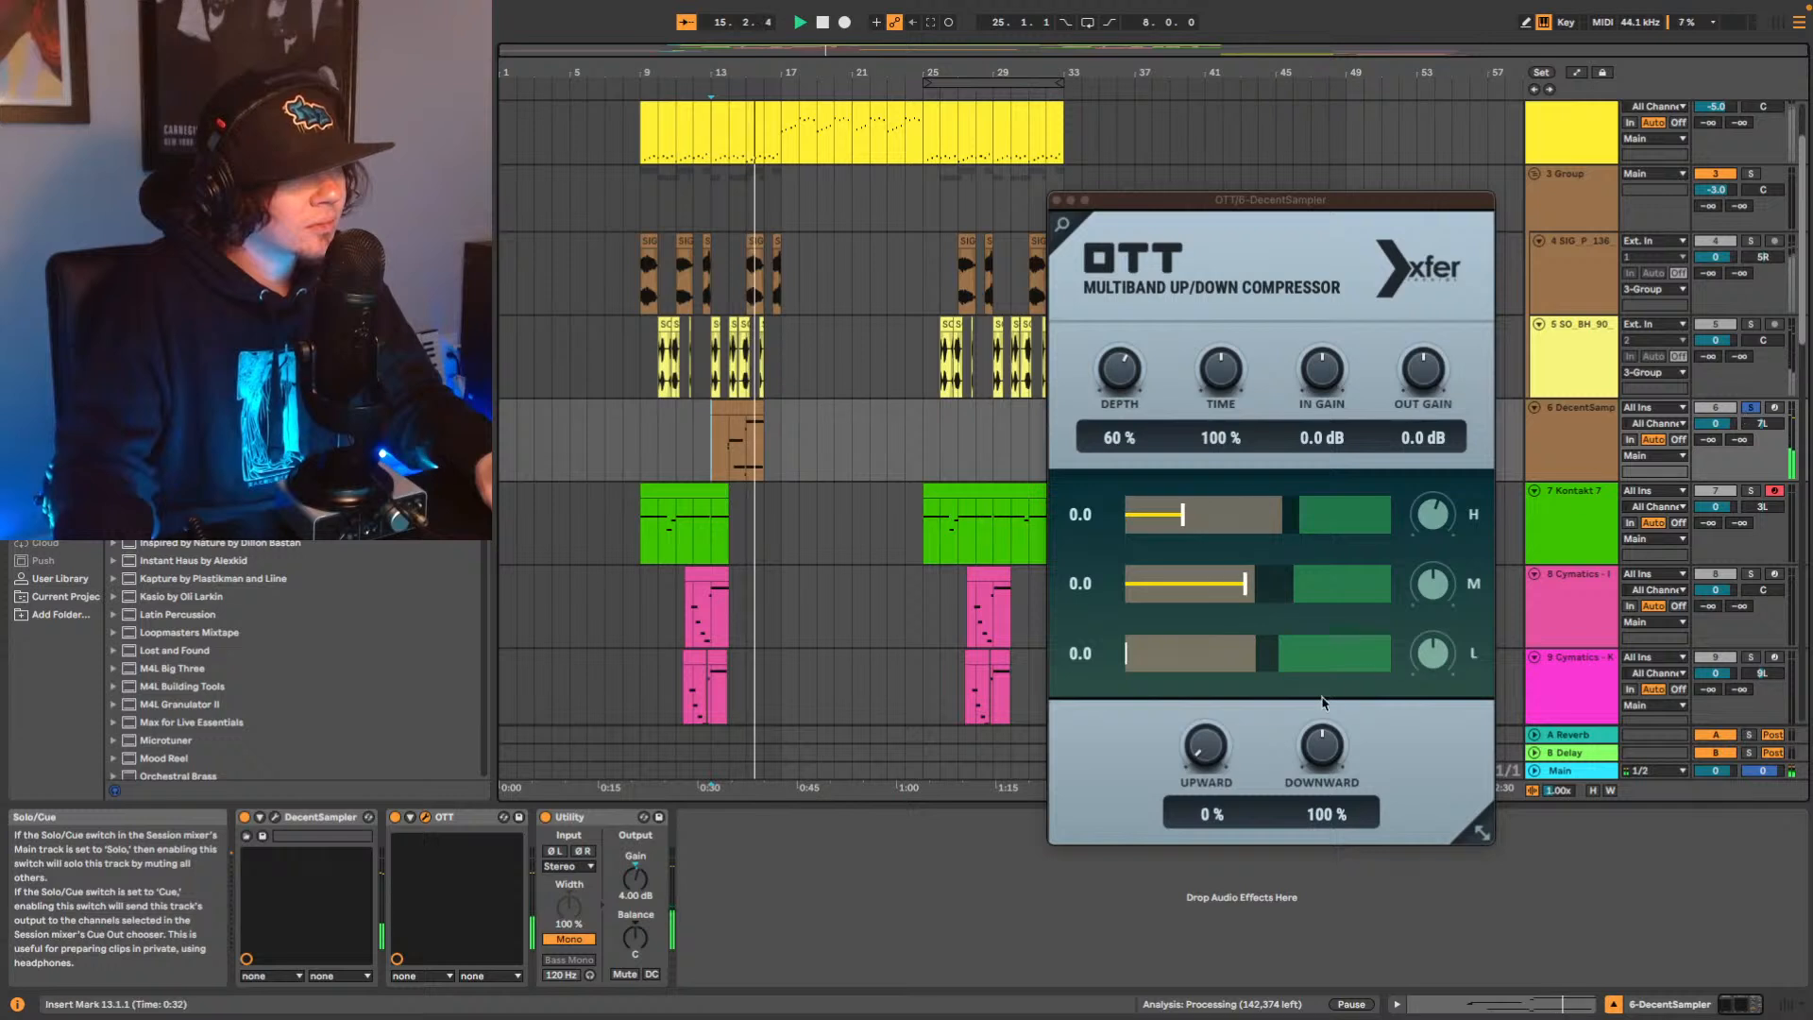
{"action": "left_click_drag", "start_coordinate": [1134, 382], "coordinate": [1135, 395]}
{"action": "key", "text": "space"}
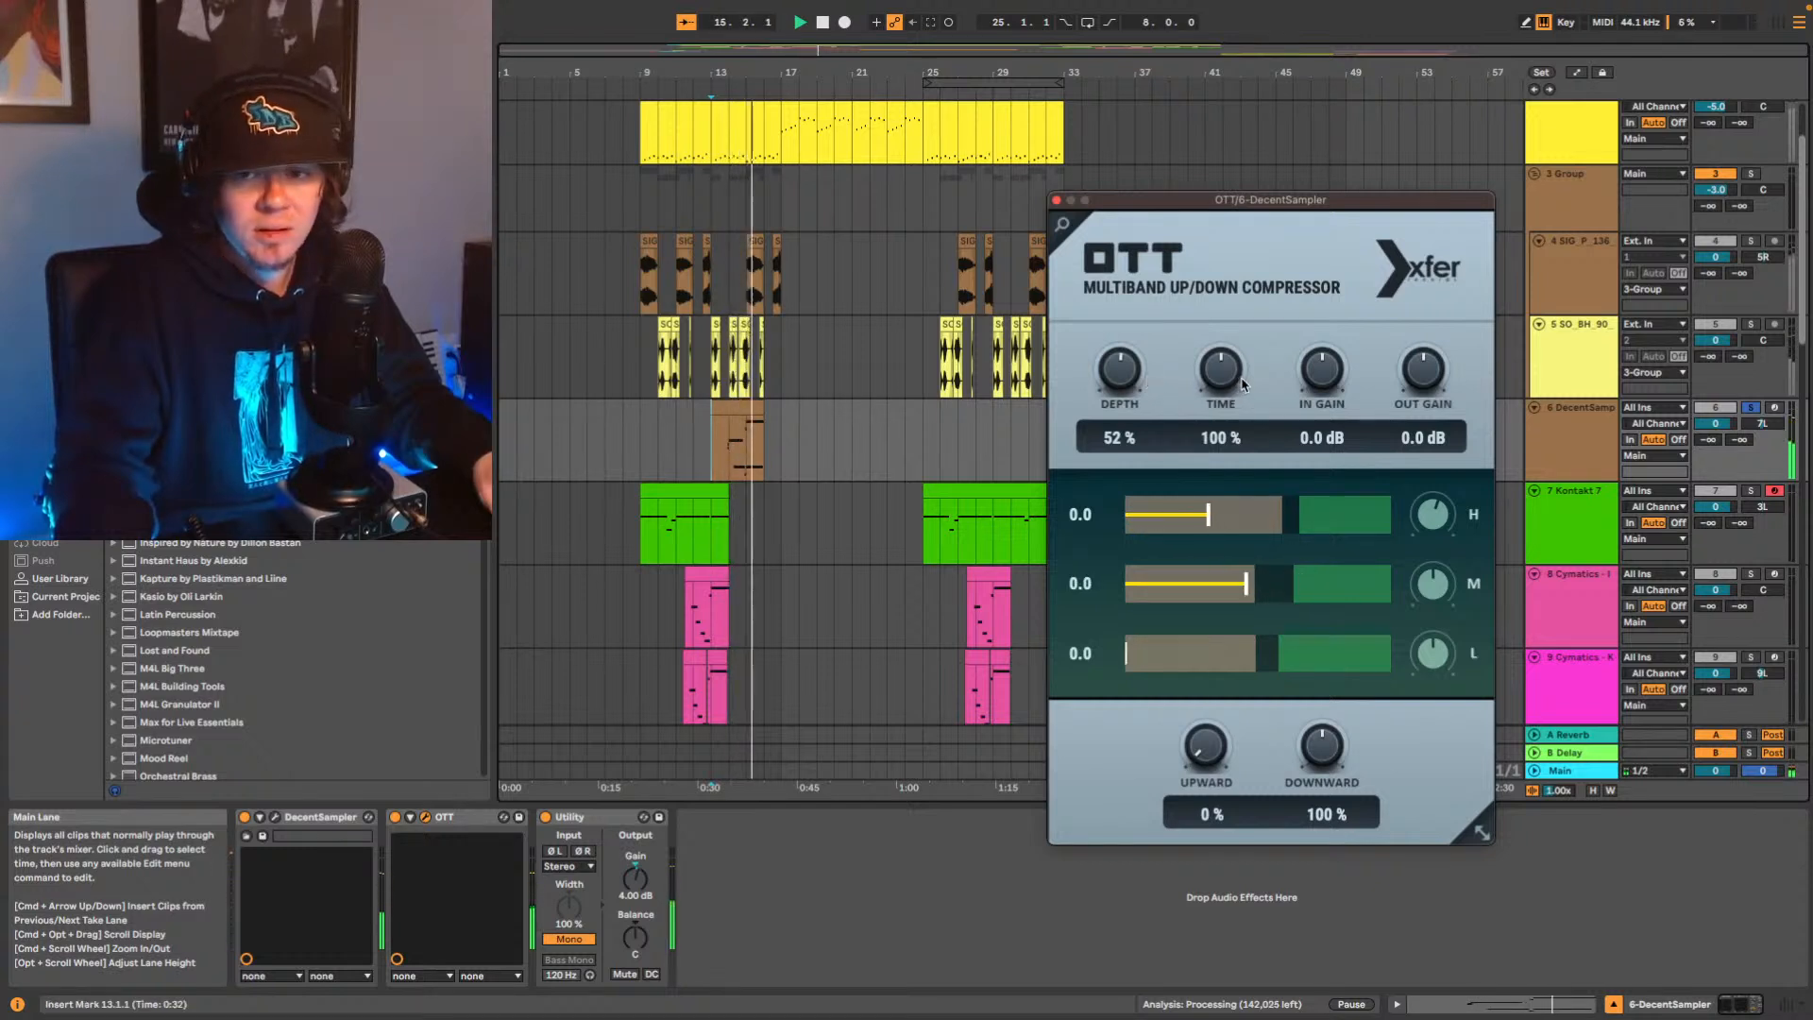
Unsolo the DecentSampler track and replay its clip from bar 13 with the full mix.
{"action": "key", "text": "space"}
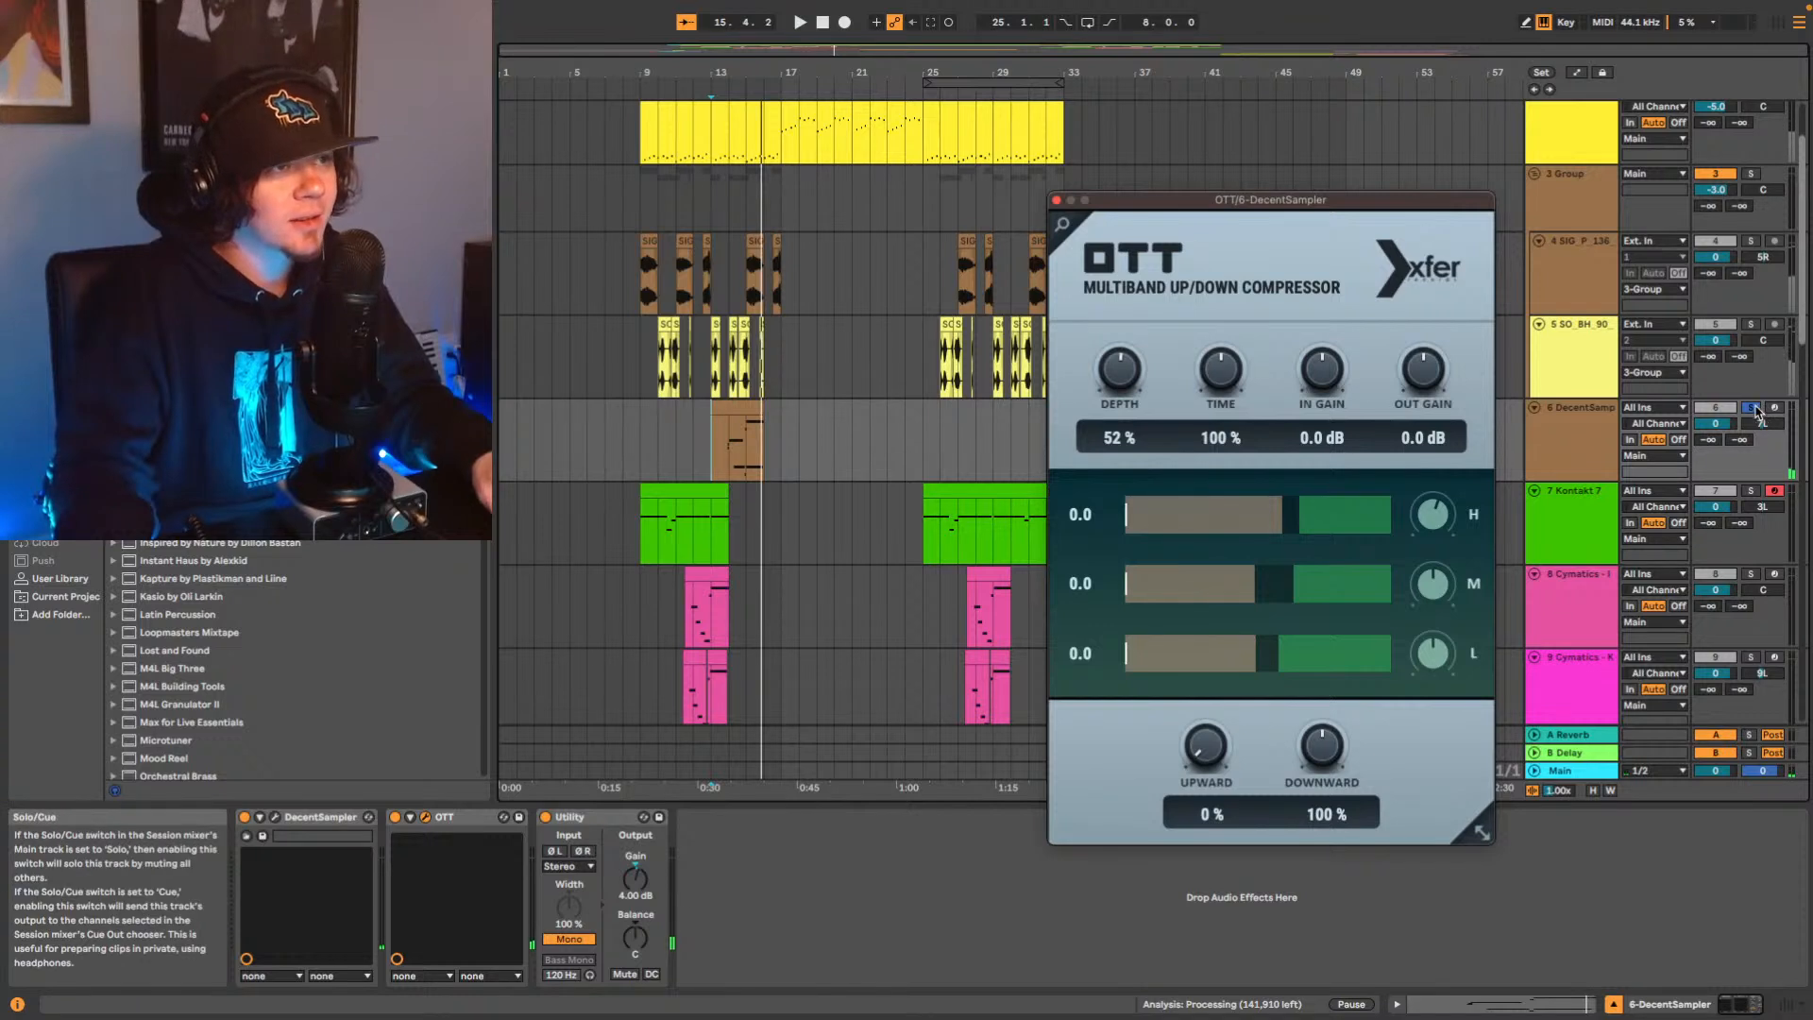
{"action": "left_click", "coordinate": [742, 427]}
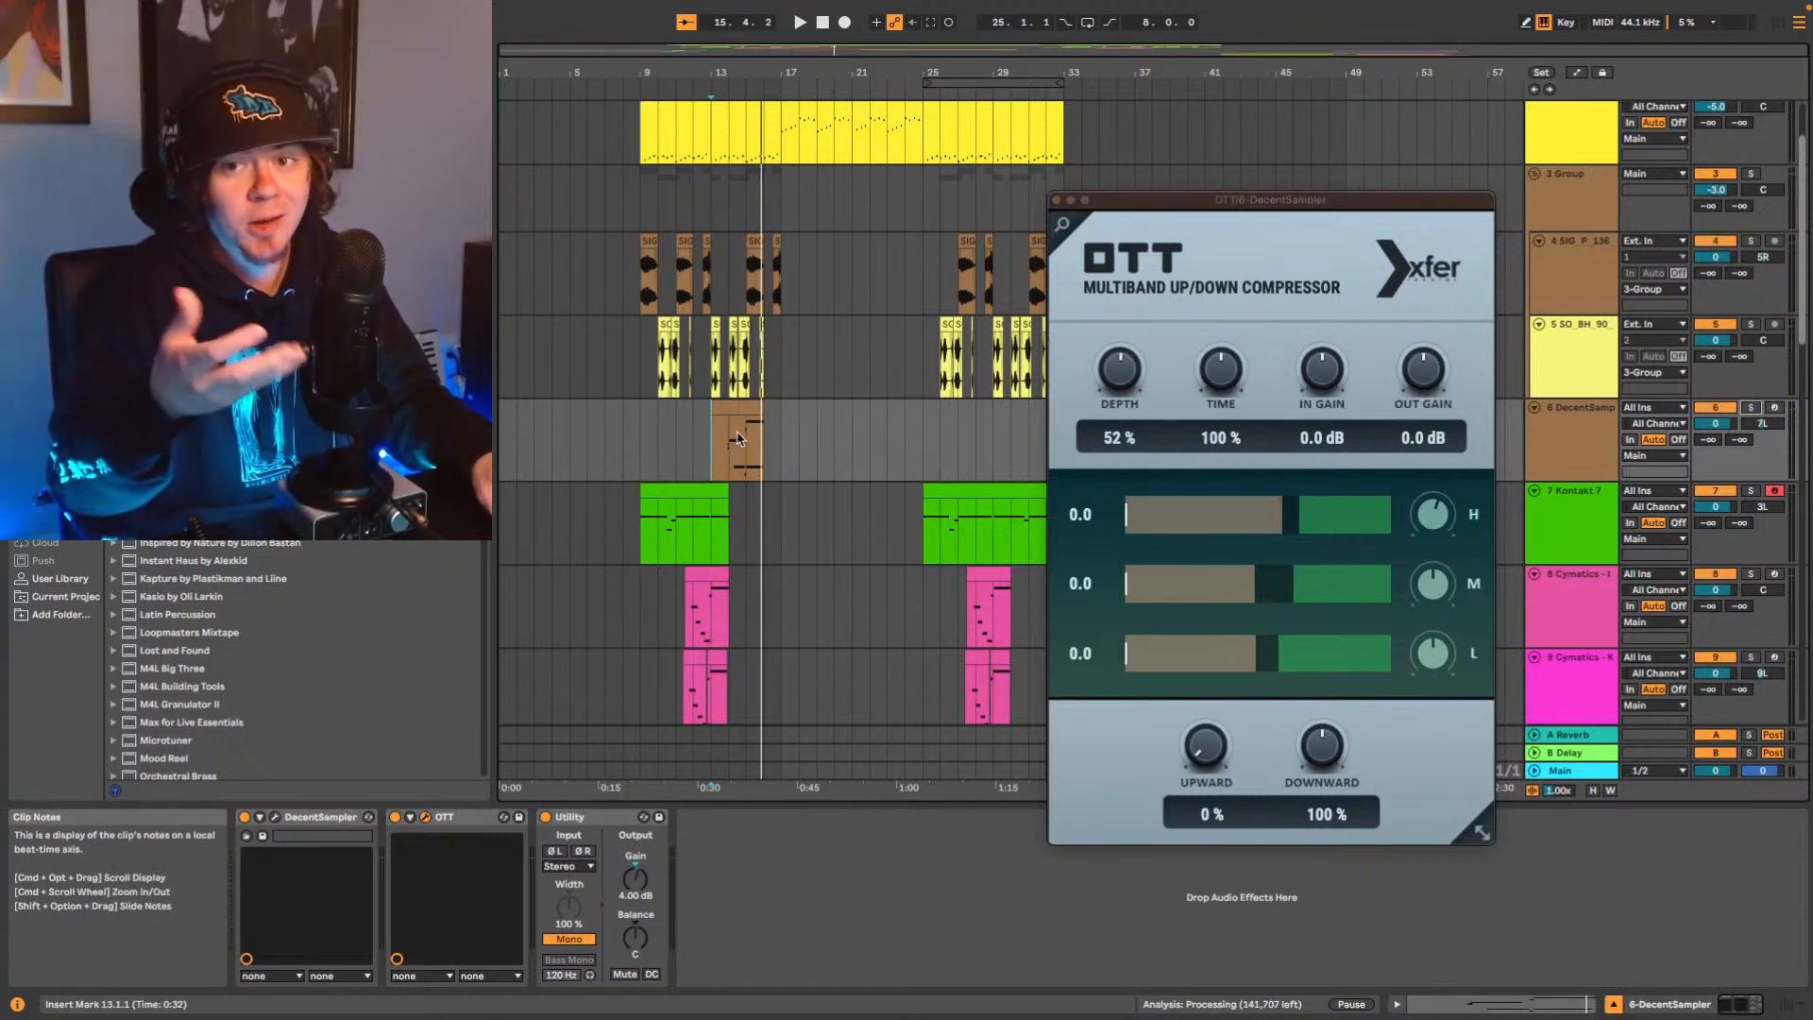
{"action": "key", "text": "space"}
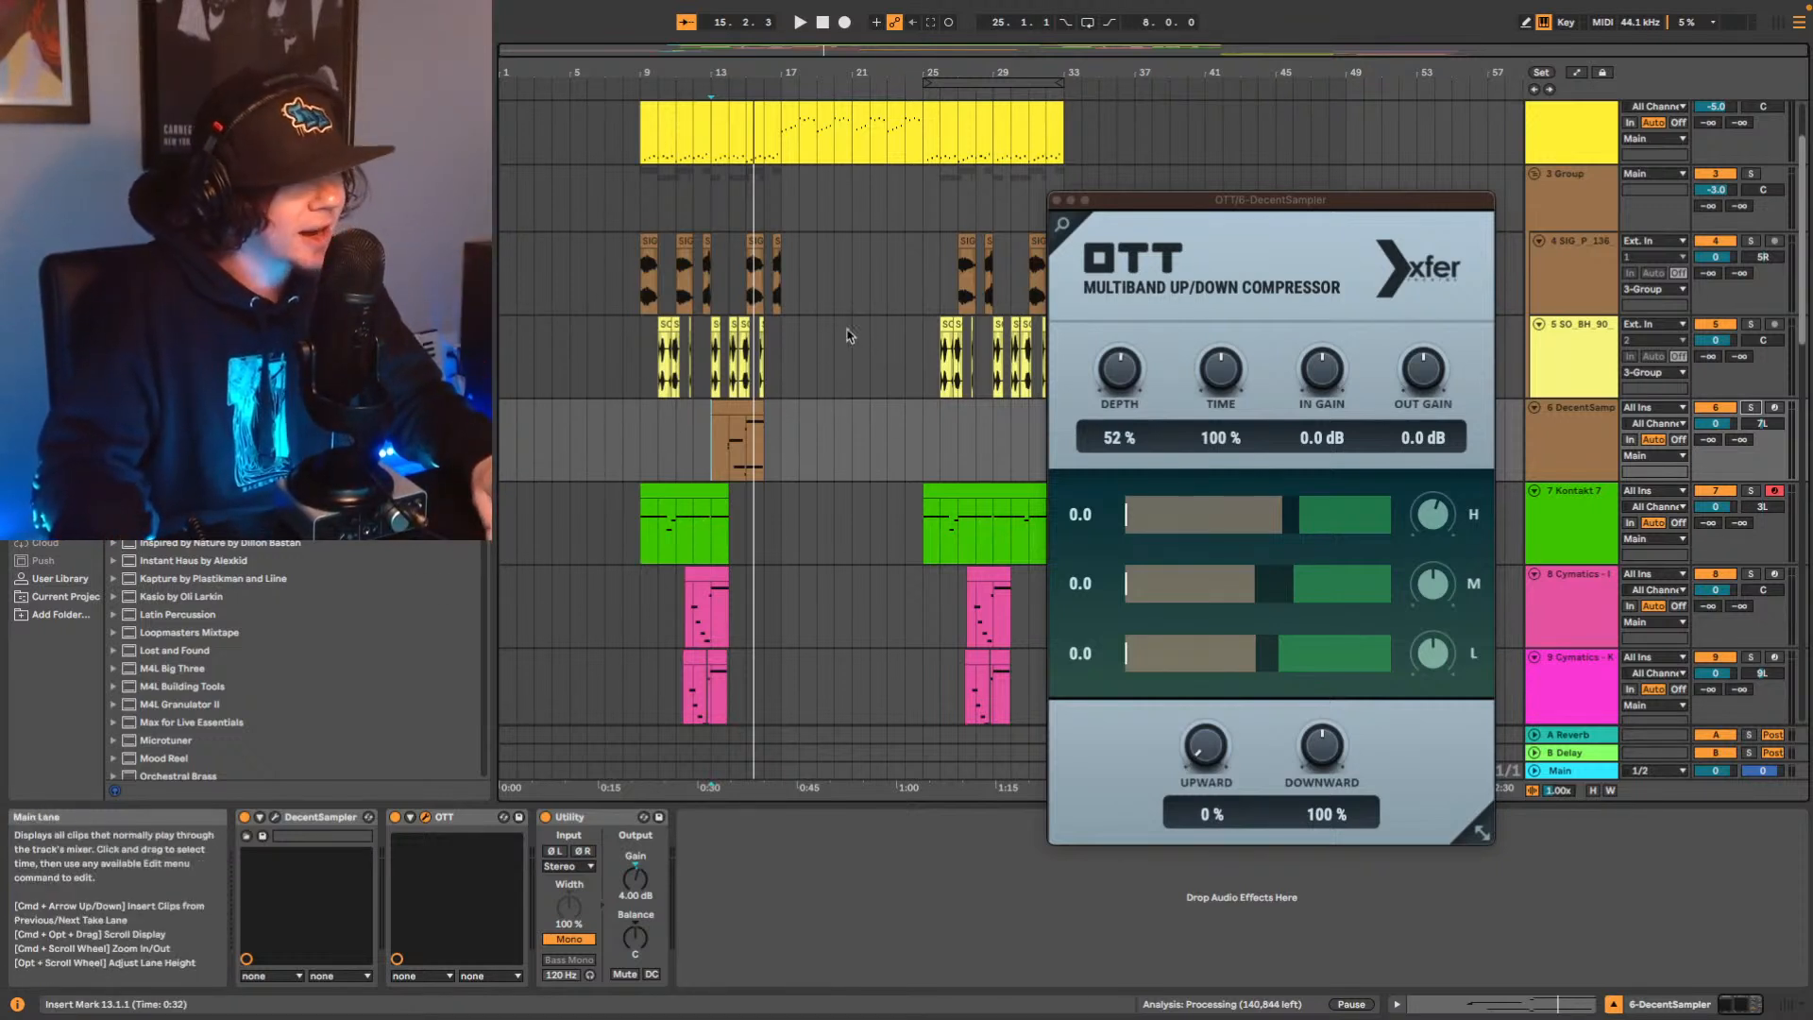
Select the Cymatics BELL Eraser clip on track 10 and play the arrangement from its start at bar 14.
{"action": "scroll", "coordinate": [803, 425], "scroll_direction": "down", "scroll_amount": 5}
{"action": "left_click", "coordinate": [754, 501]}
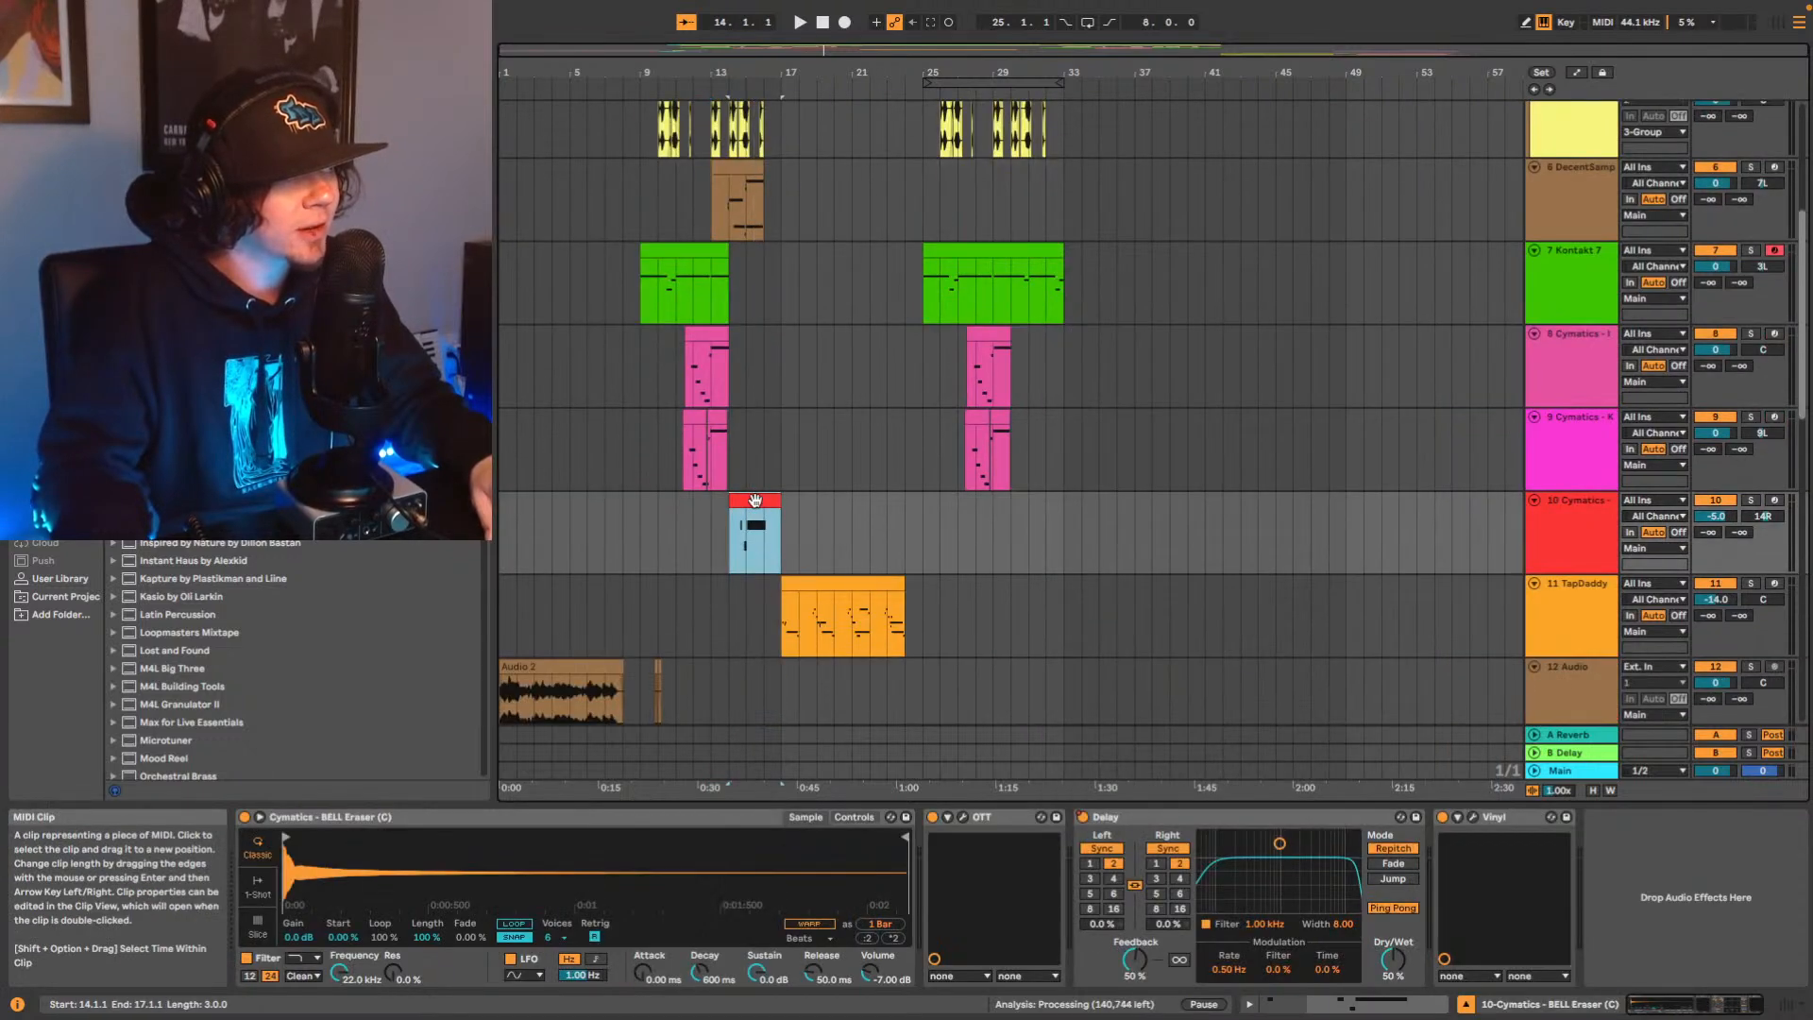
{"action": "key", "text": "space"}
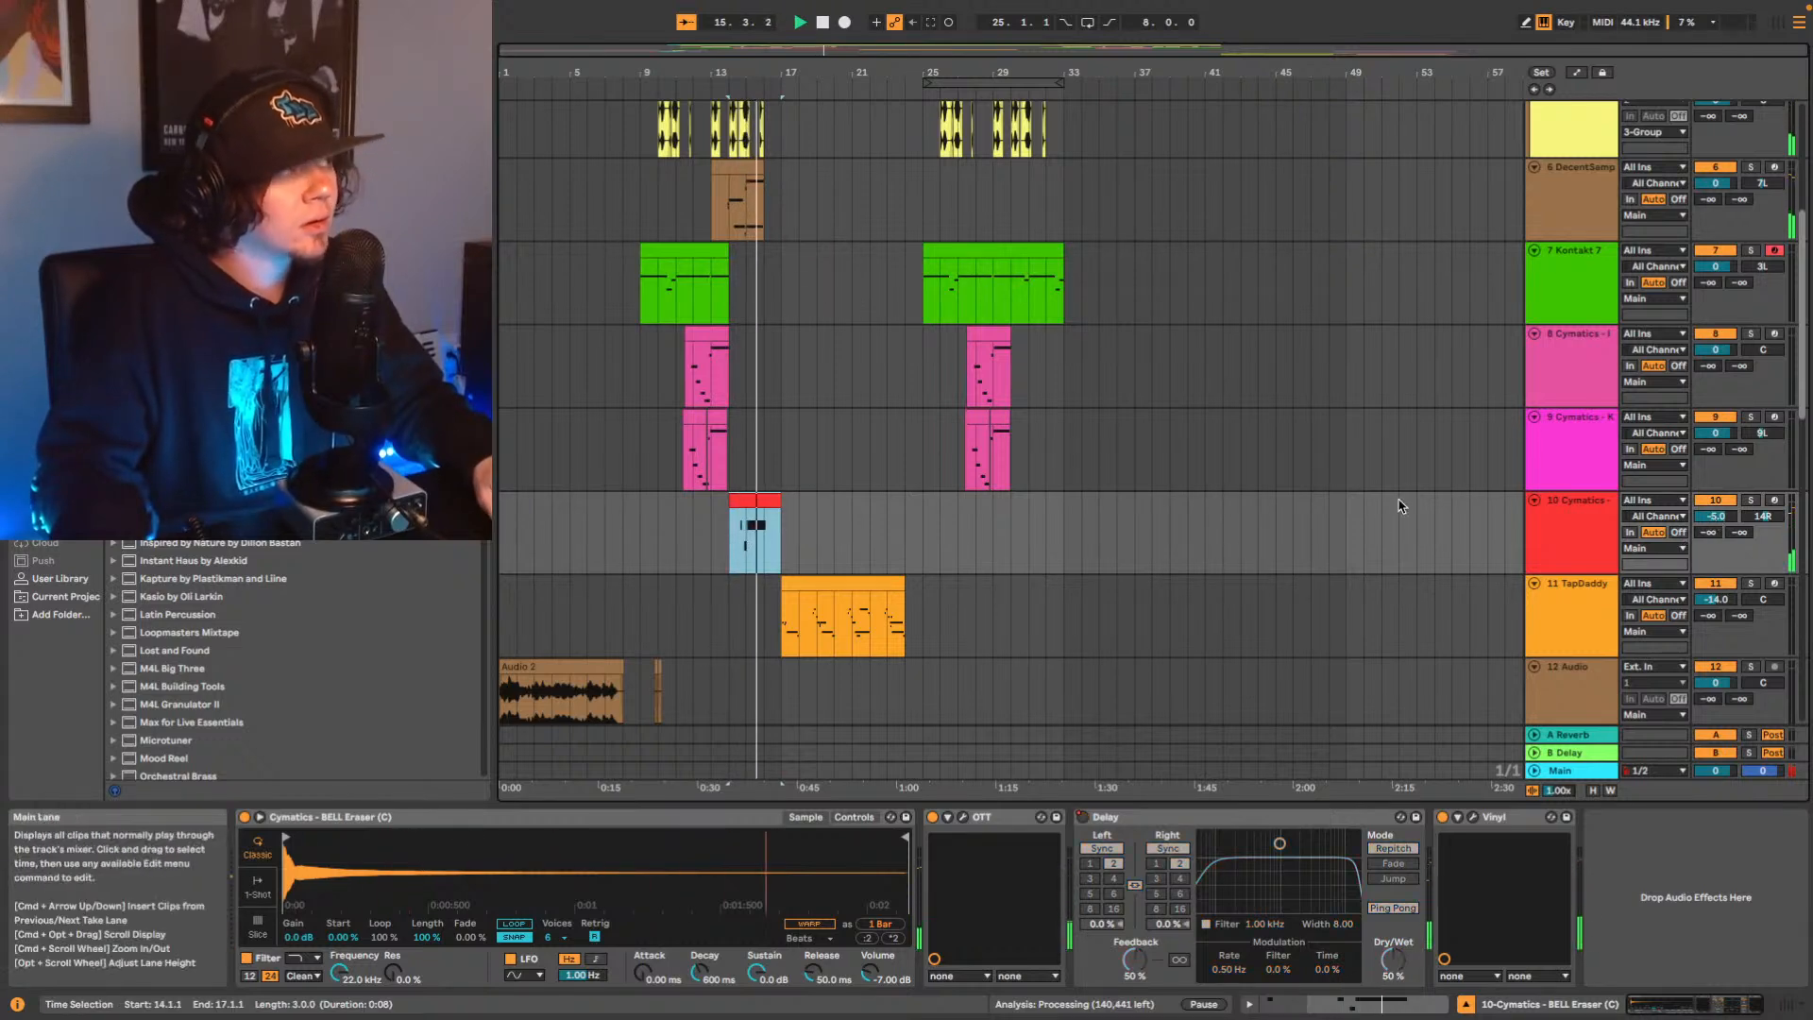
{"action": "key", "text": "space"}
Return to the DecentSampler clip's start at bar 13 and close the OTT plug-in window.
{"action": "scroll", "coordinate": [1206, 628], "scroll_direction": "up", "scroll_amount": 6}
{"action": "left_click", "coordinate": [750, 566]}
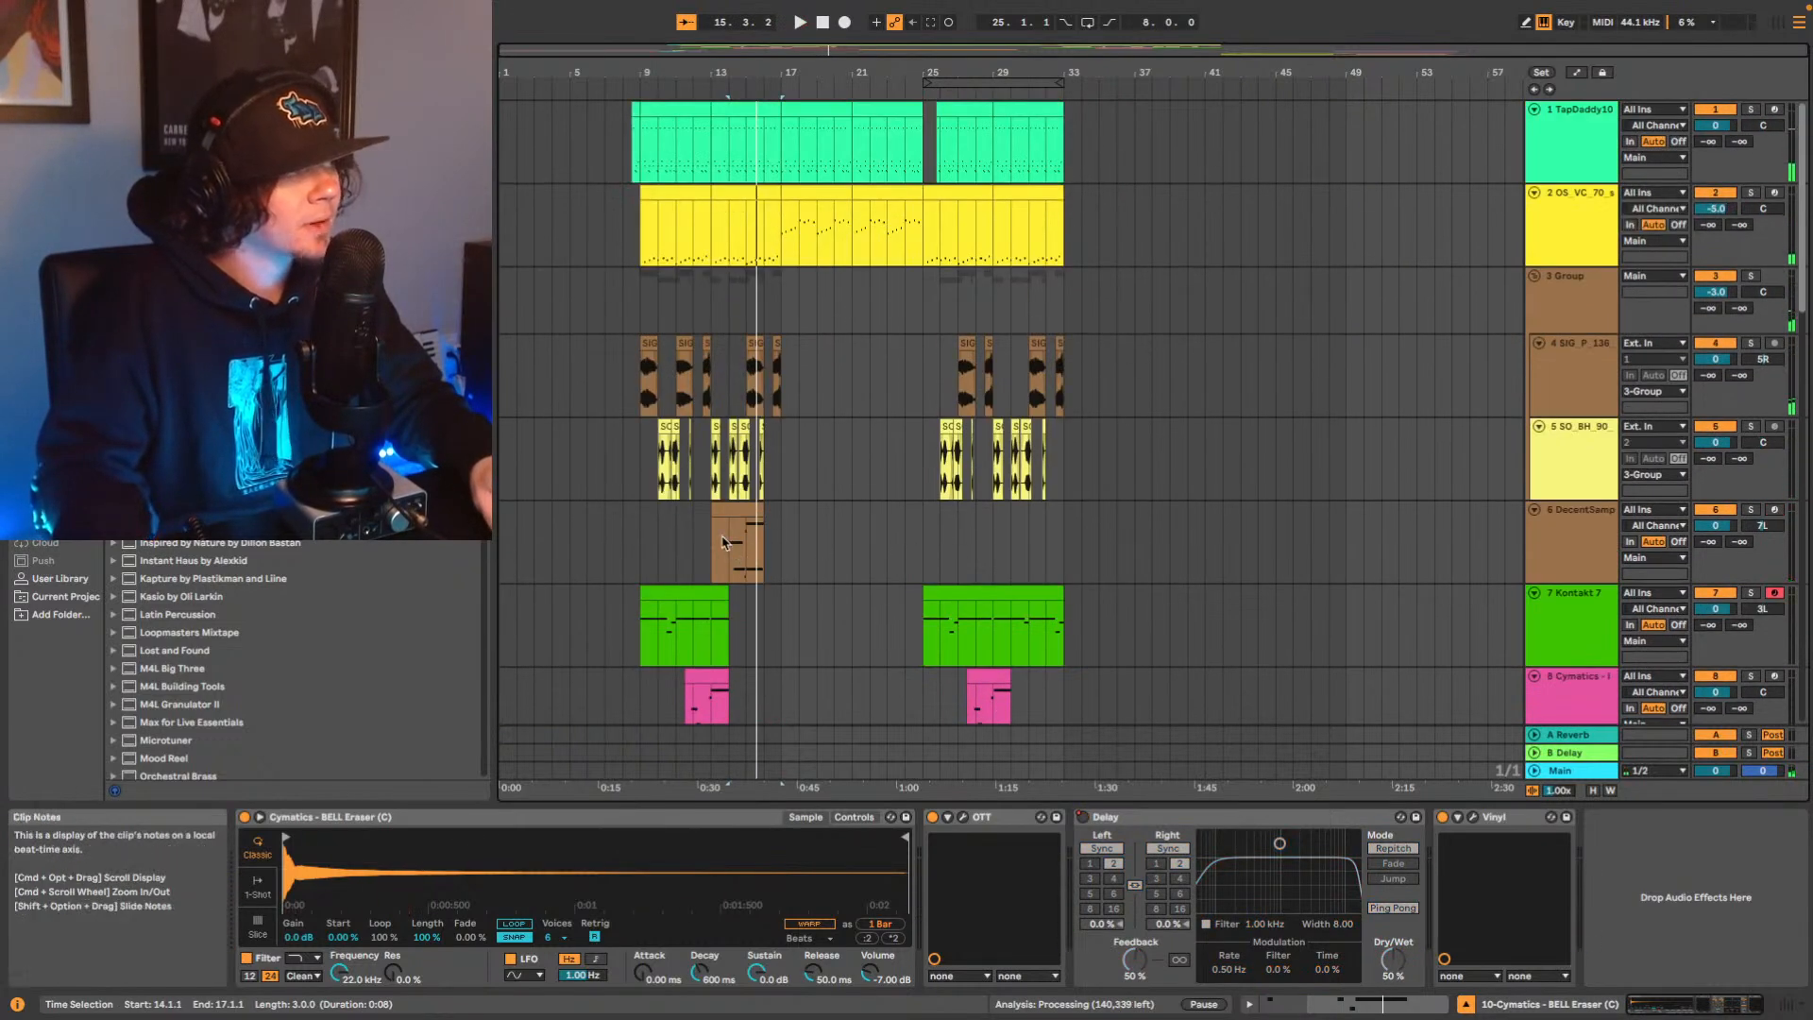
{"action": "left_click", "coordinate": [1056, 200]}
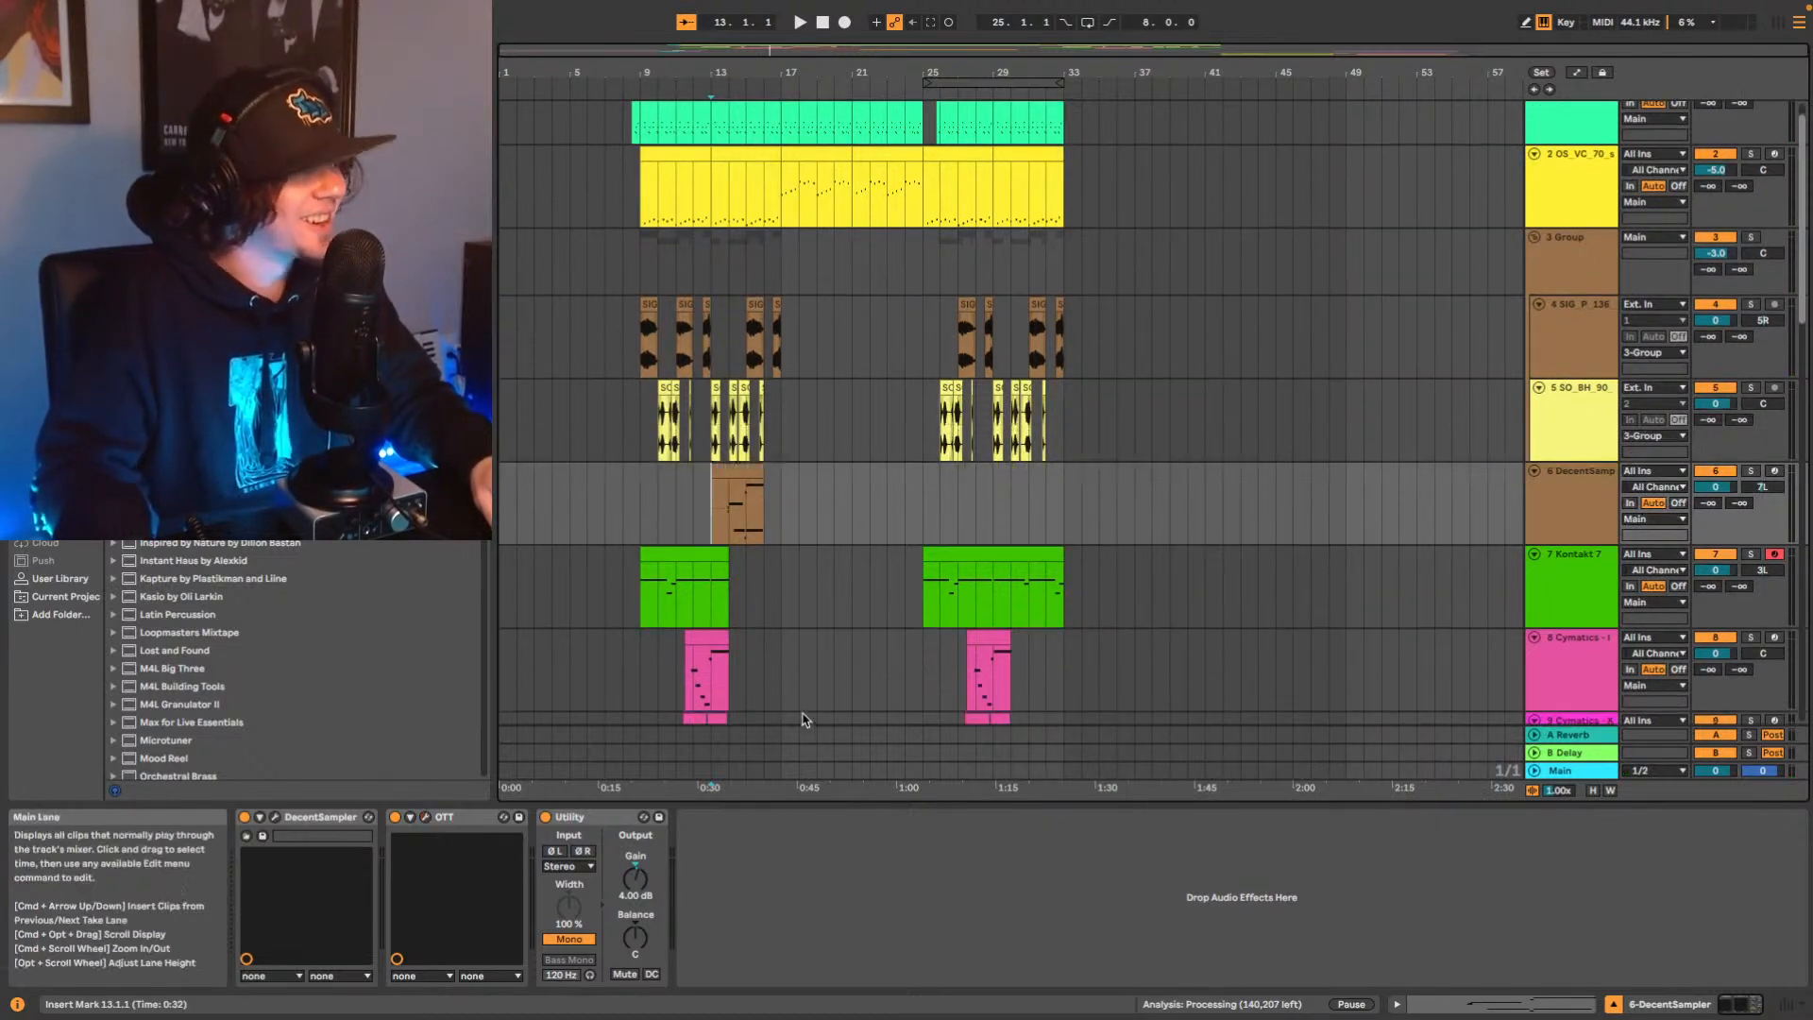
{"action": "scroll", "coordinate": [802, 722], "scroll_direction": "down", "scroll_amount": 1}
{"action": "scroll", "coordinate": [727, 453], "scroll_direction": "up", "scroll_amount": 1}
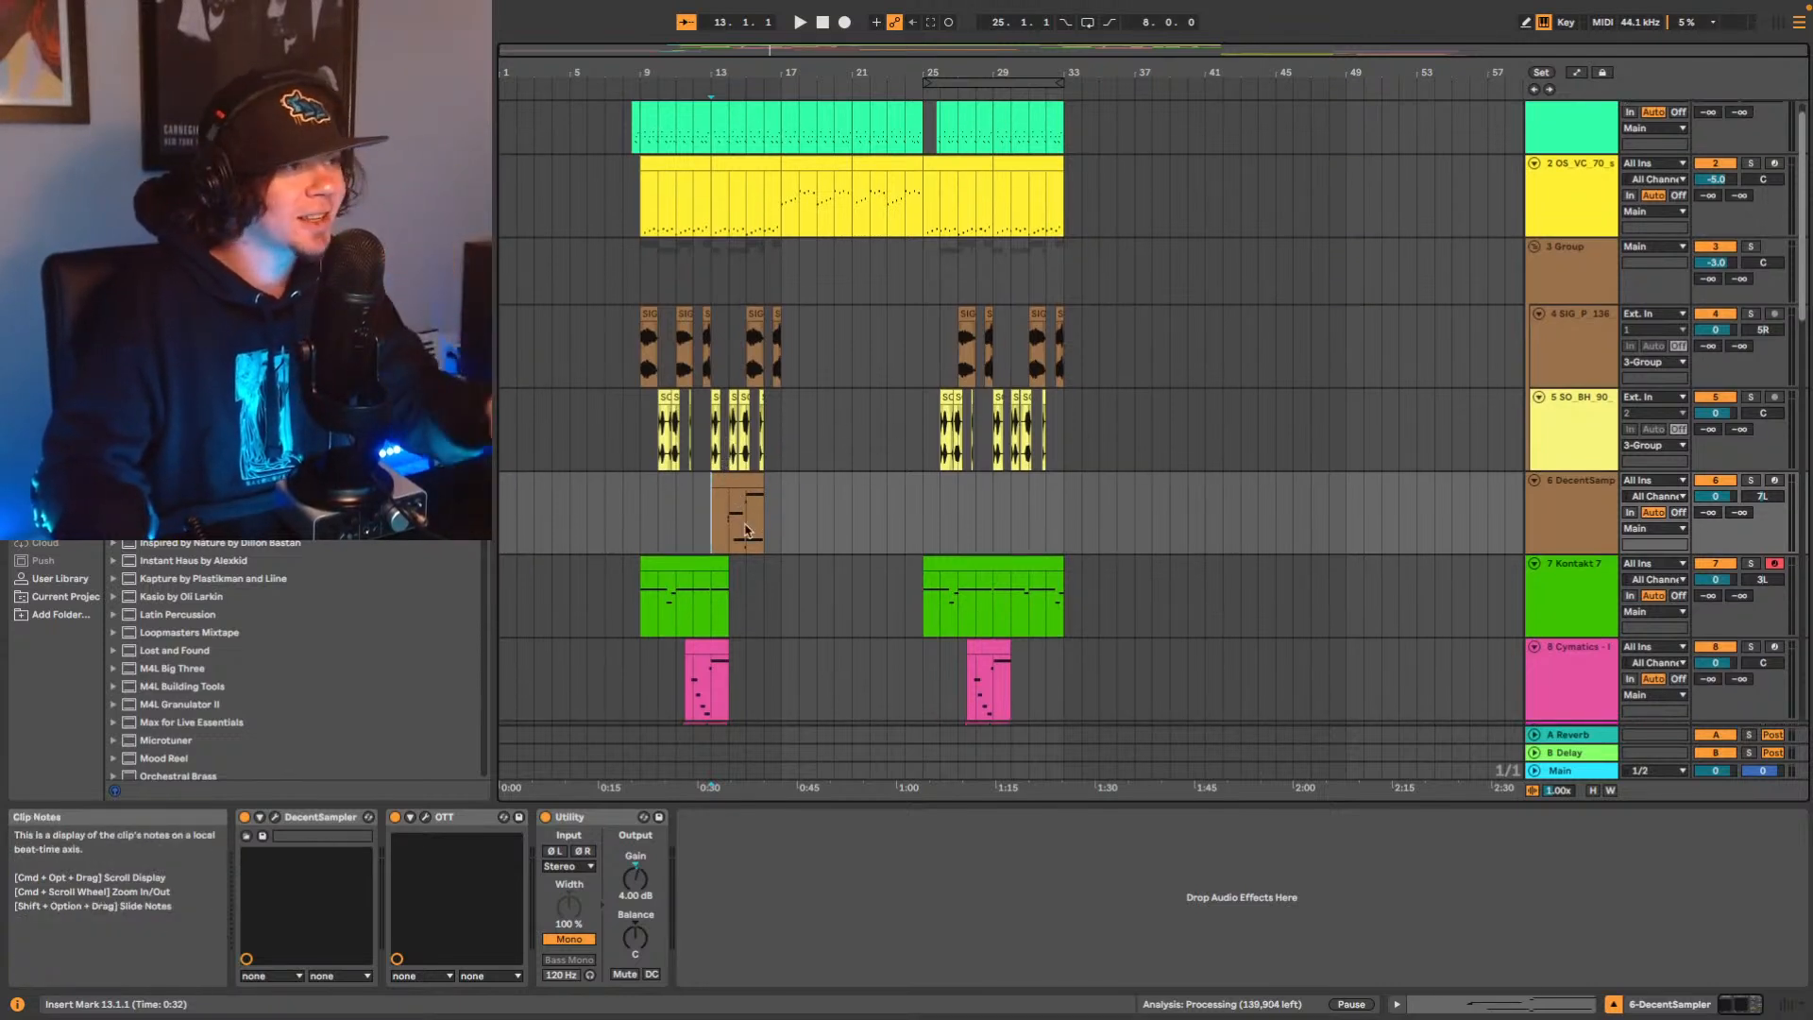
Play the arrangement from the Kontakt 7 clip's start at bar 9 and select the TapDaddy Vibraphone track's clip at bar 17.
{"action": "left_click", "coordinate": [643, 618]}
{"action": "key", "text": "space"}
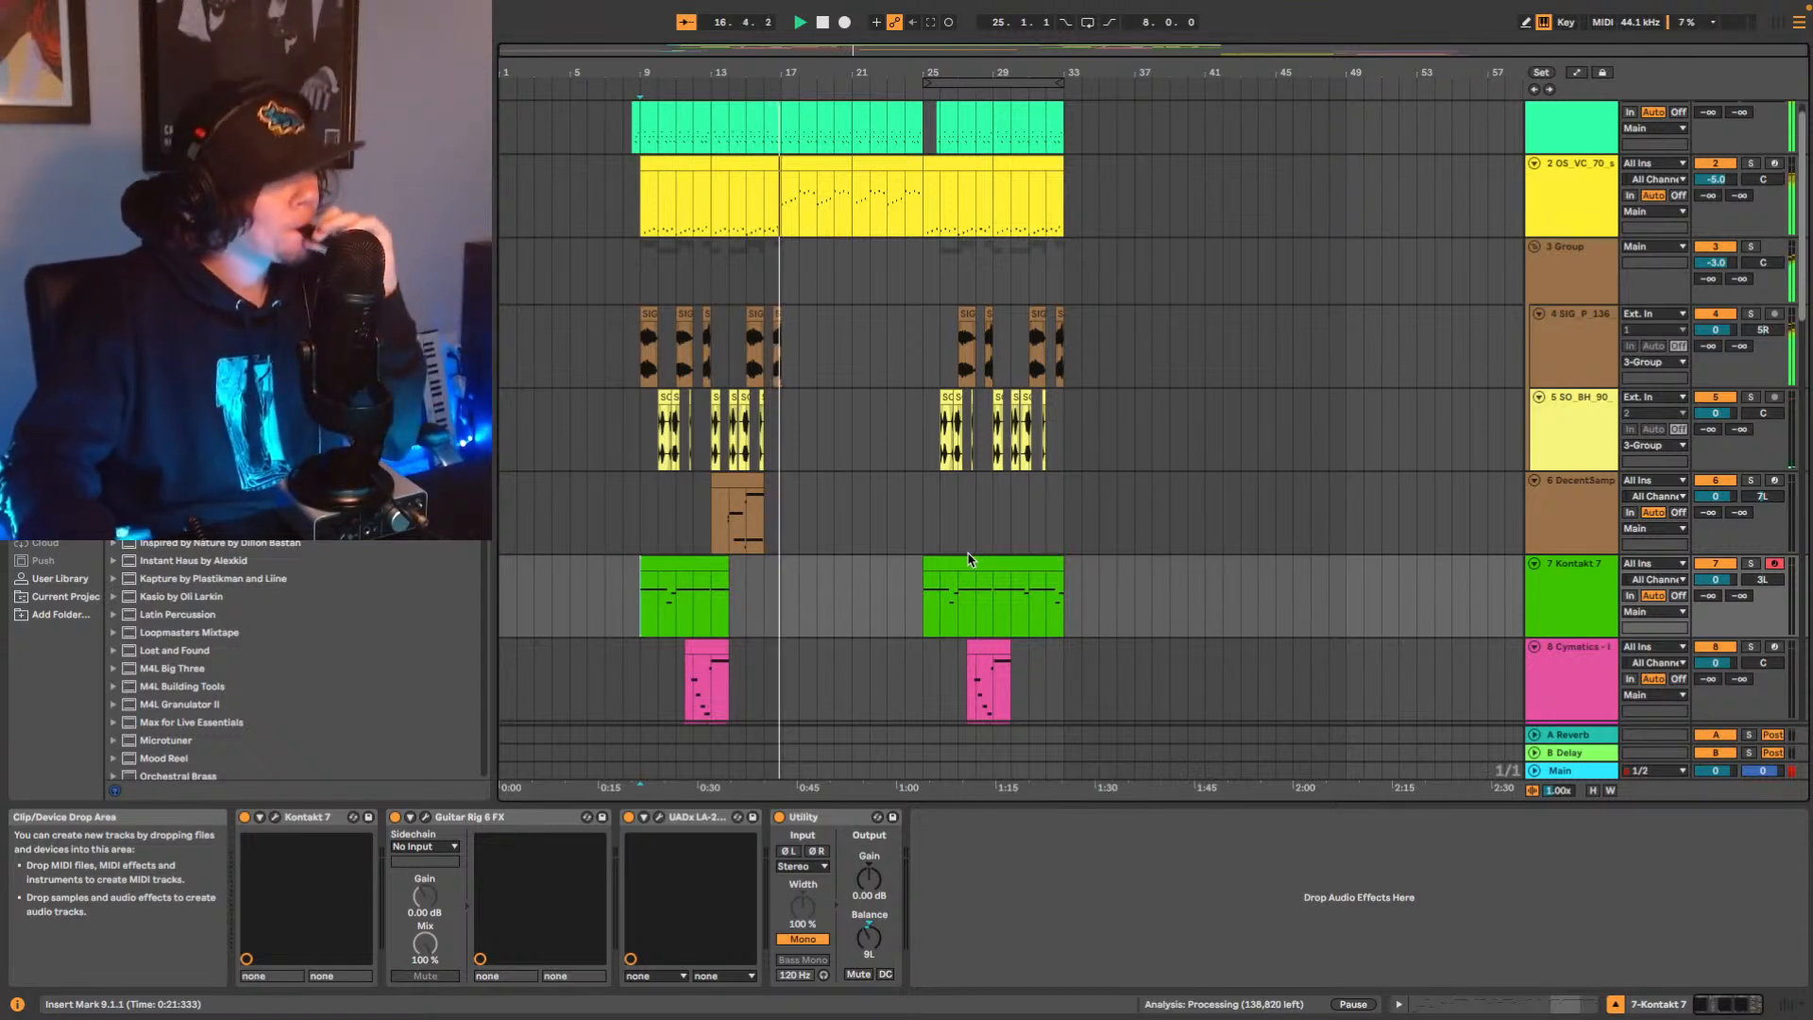
{"action": "scroll", "coordinate": [982, 529], "scroll_direction": "down", "scroll_amount": 5}
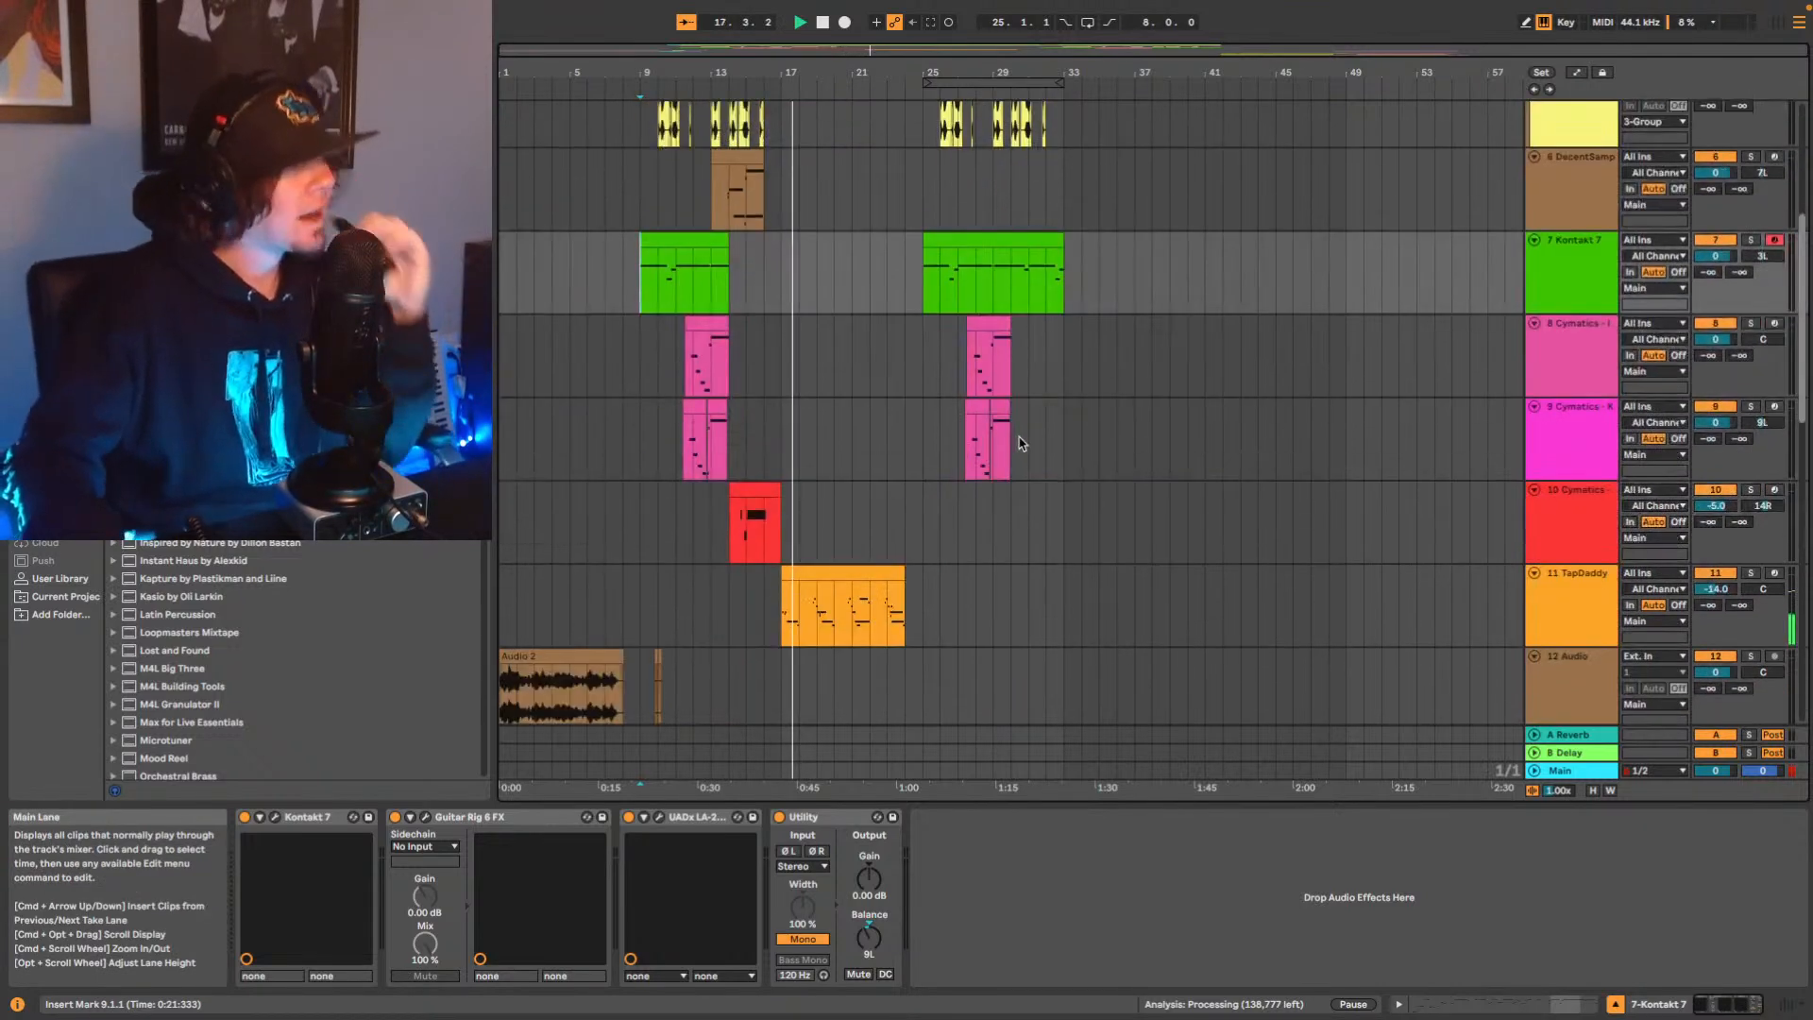
{"action": "scroll", "coordinate": [1020, 443], "scroll_direction": "down", "scroll_amount": 1}
{"action": "left_click", "coordinate": [1582, 571]}
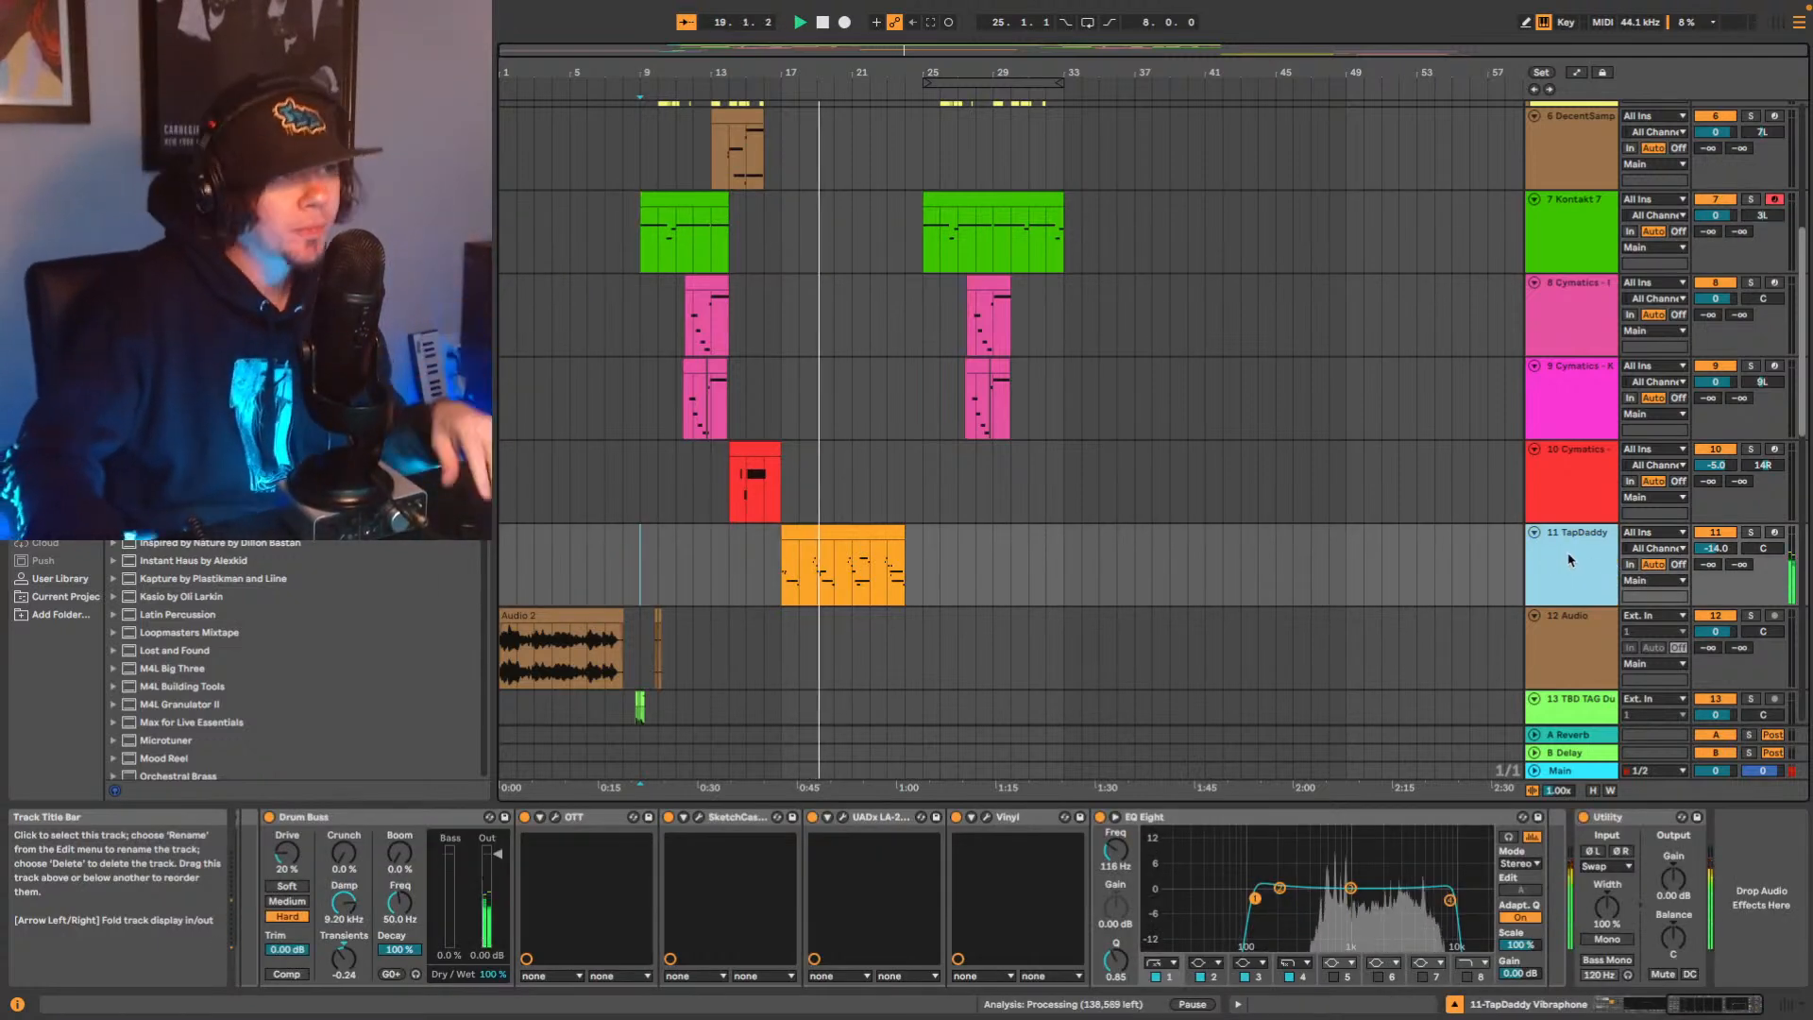
{"action": "left_click", "coordinate": [849, 545]}
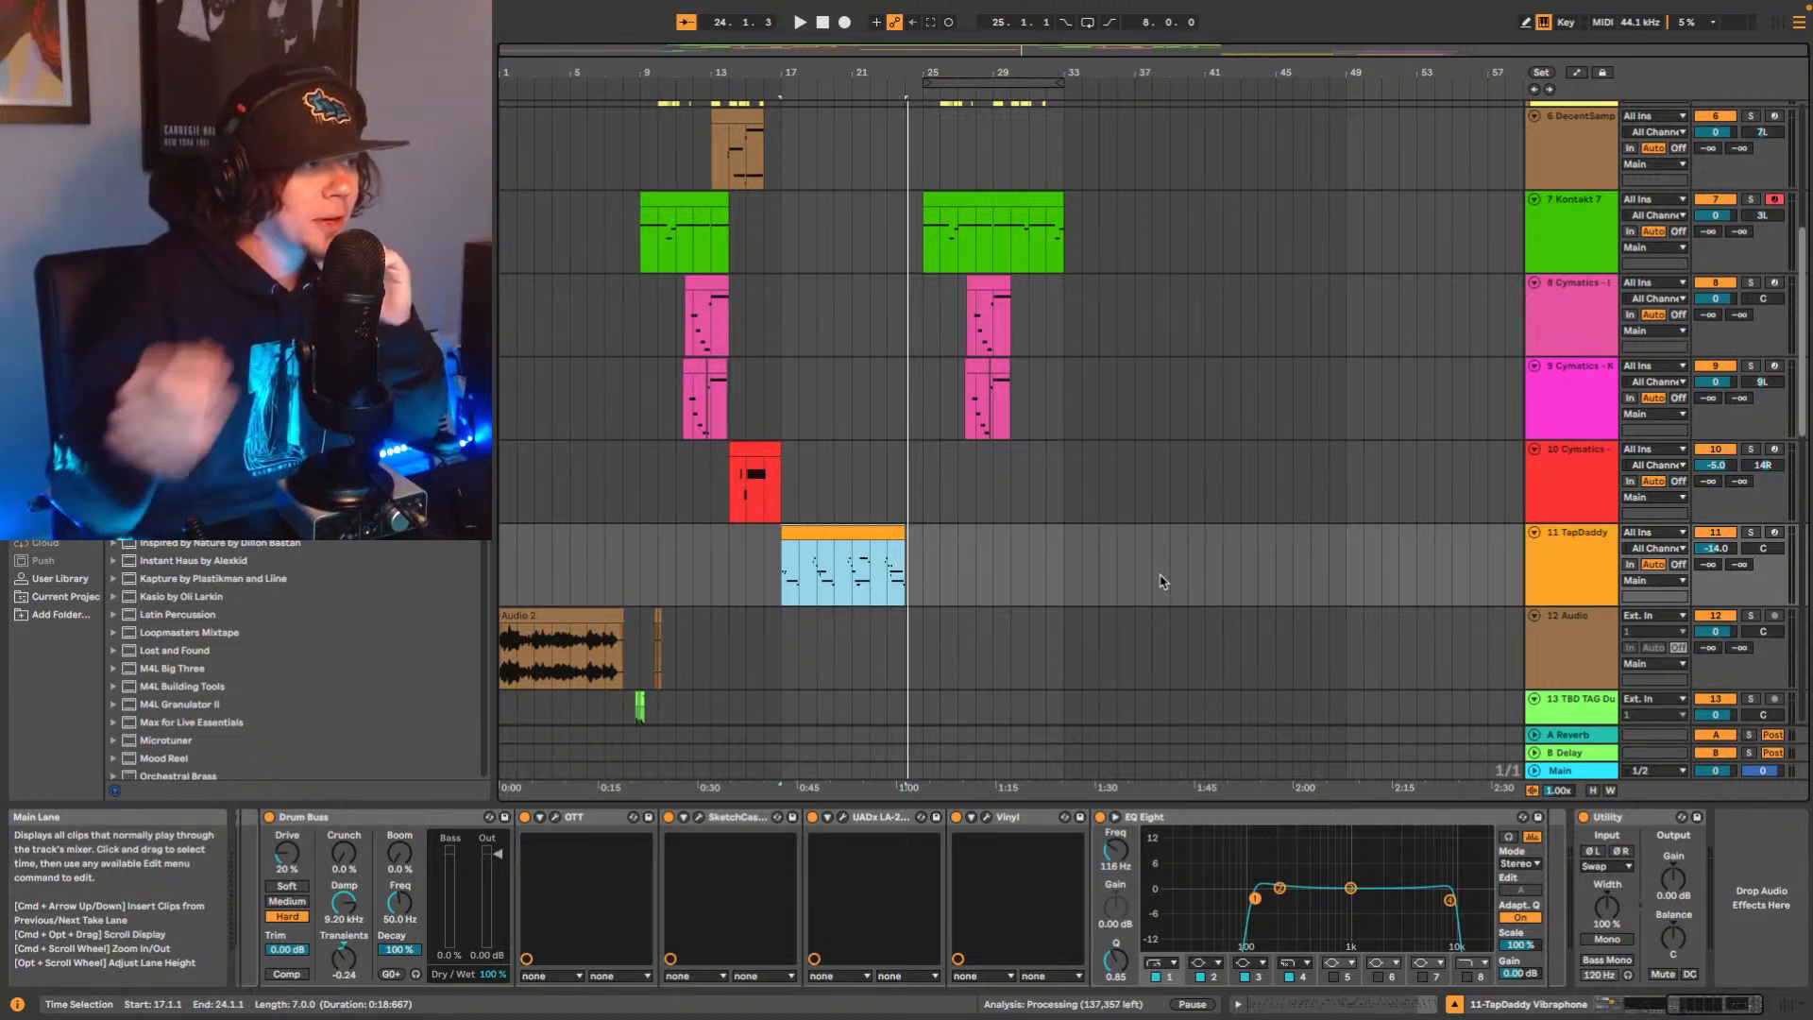
Examine the vibraphone track's Vibraphone Hits instrument, Drum Buss, OTT and SketchCassette devices.
{"action": "left_click_drag", "start_coordinate": [1668, 1010], "coordinate": [1596, 1006]}
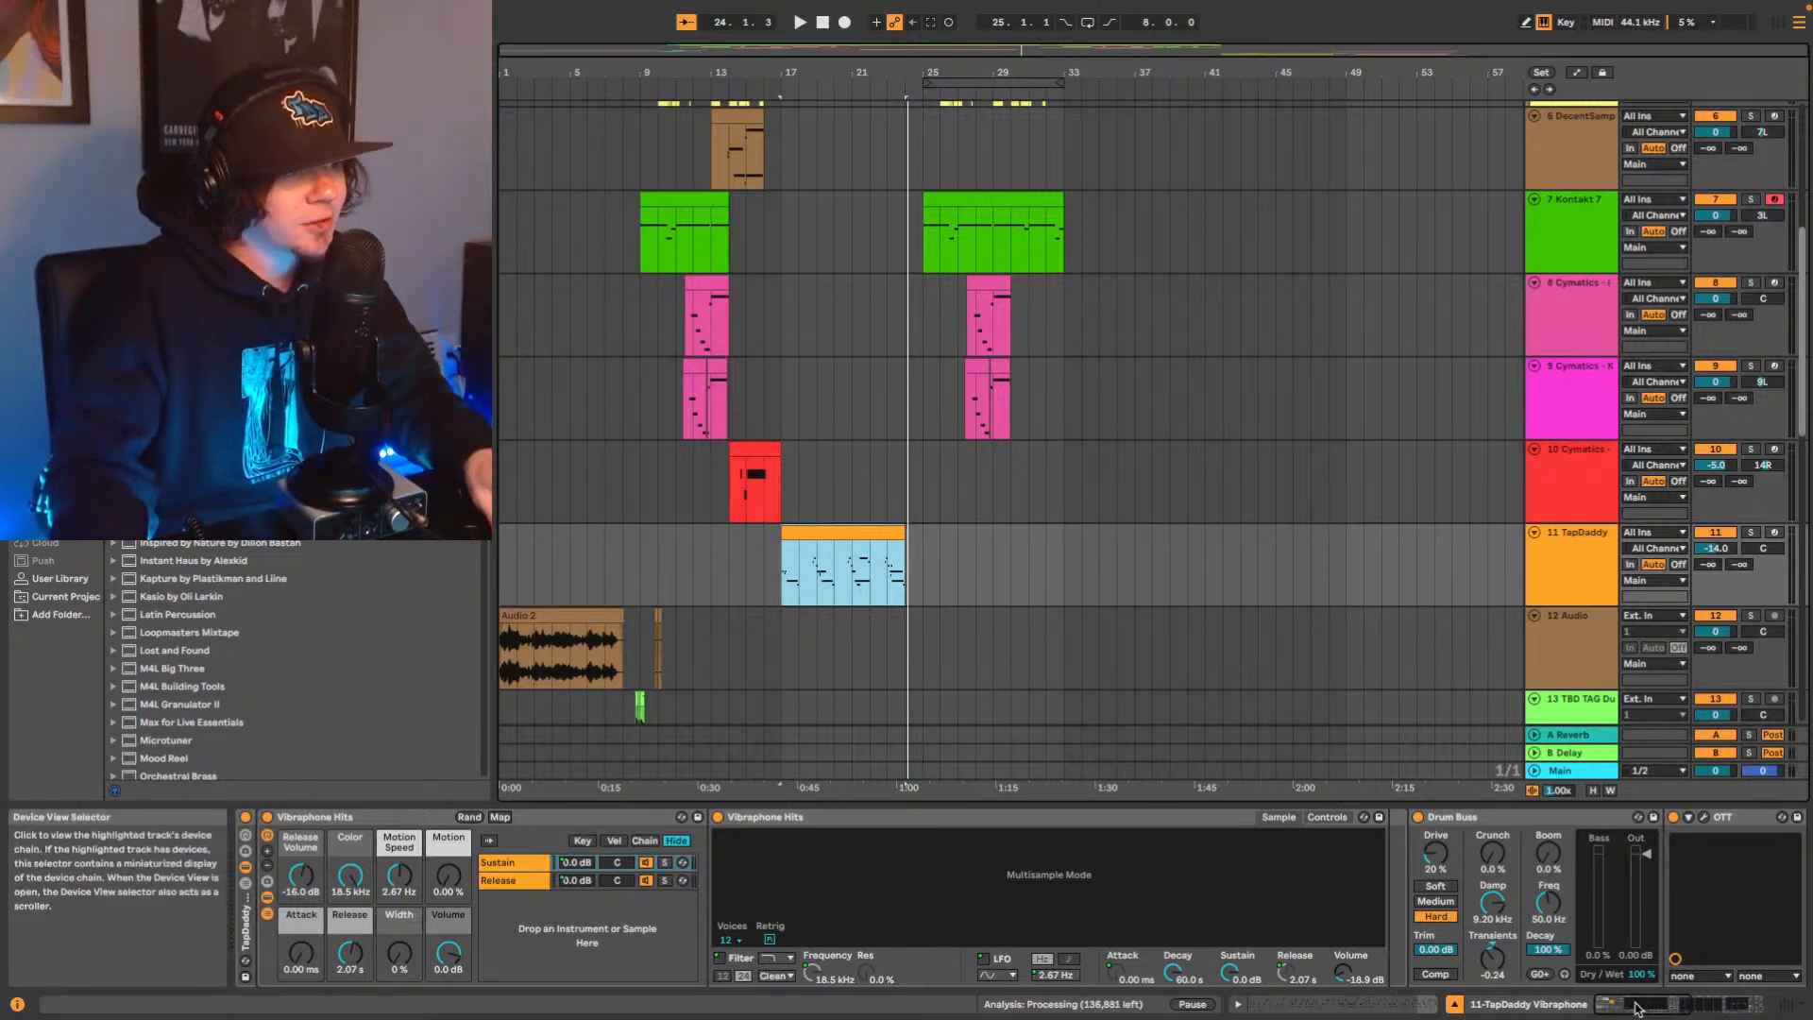
{"action": "mouse_move", "coordinate": [1640, 1009]}
{"action": "left_mouse_down"}
{"action": "mouse_move", "coordinate": [1712, 984]}
{"action": "mouse_move", "coordinate": [1687, 981]}
{"action": "left_mouse_up"}
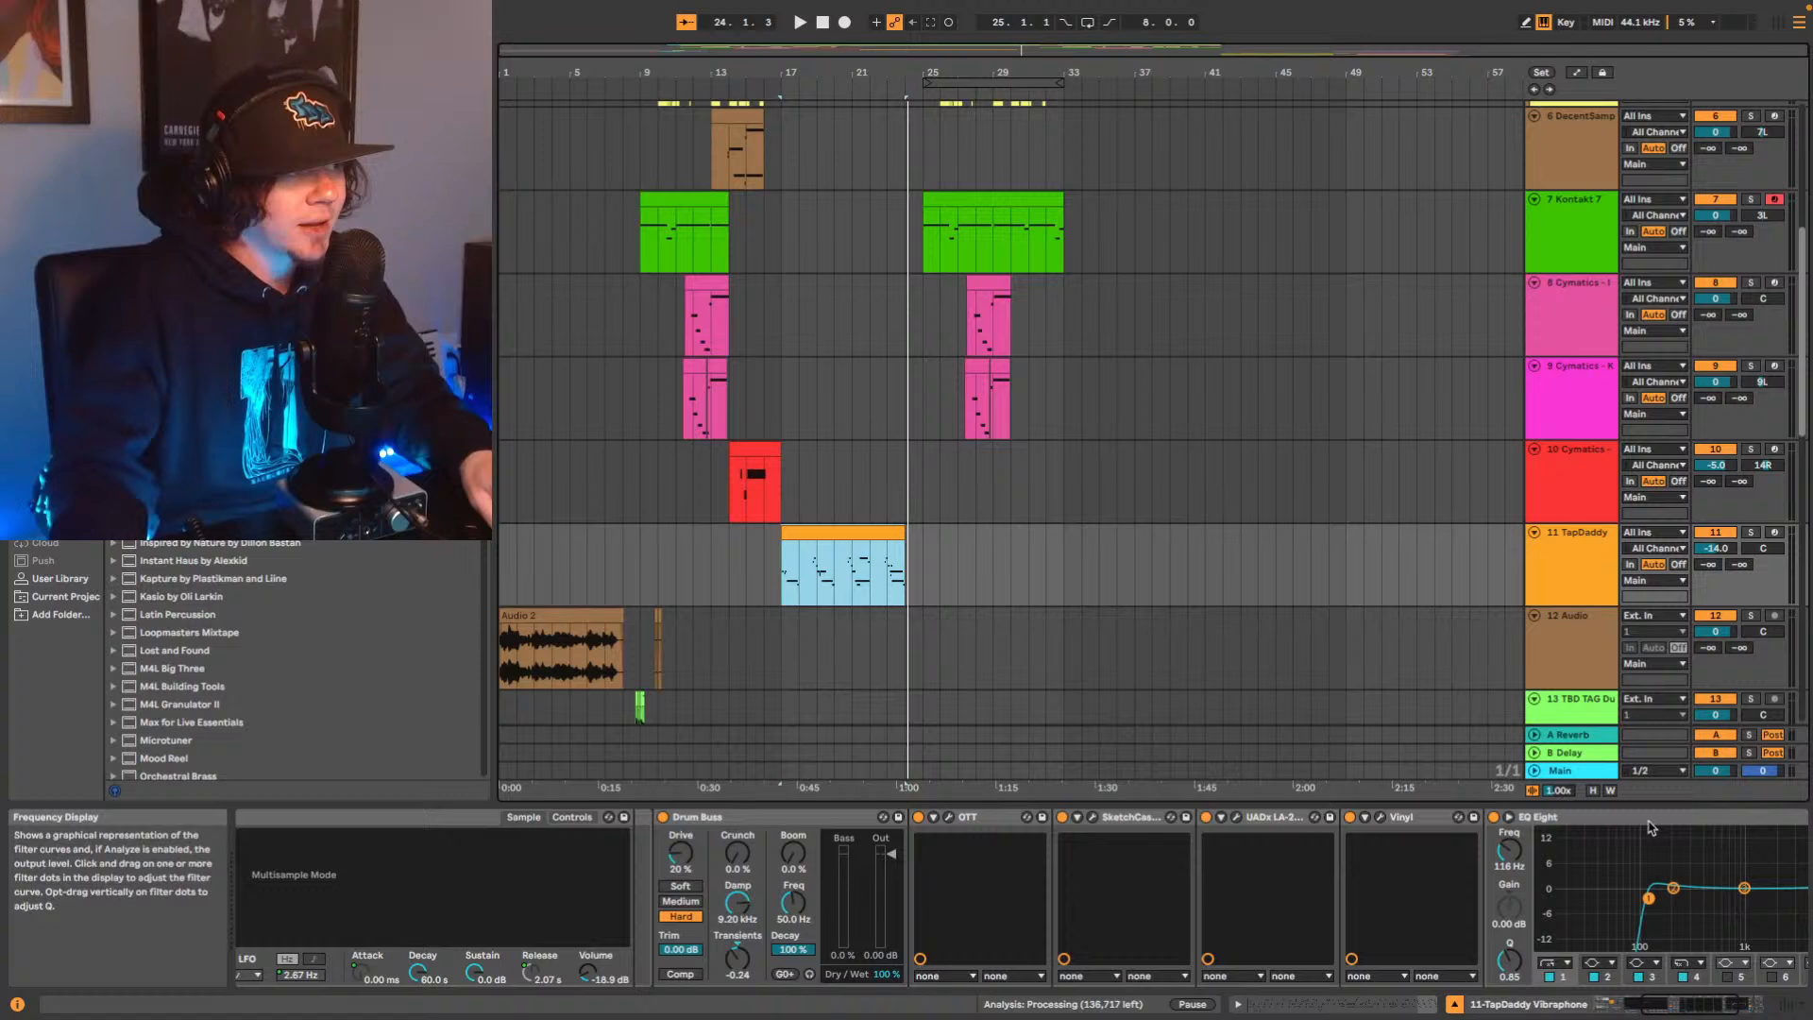
{"action": "left_click", "coordinate": [747, 818]}
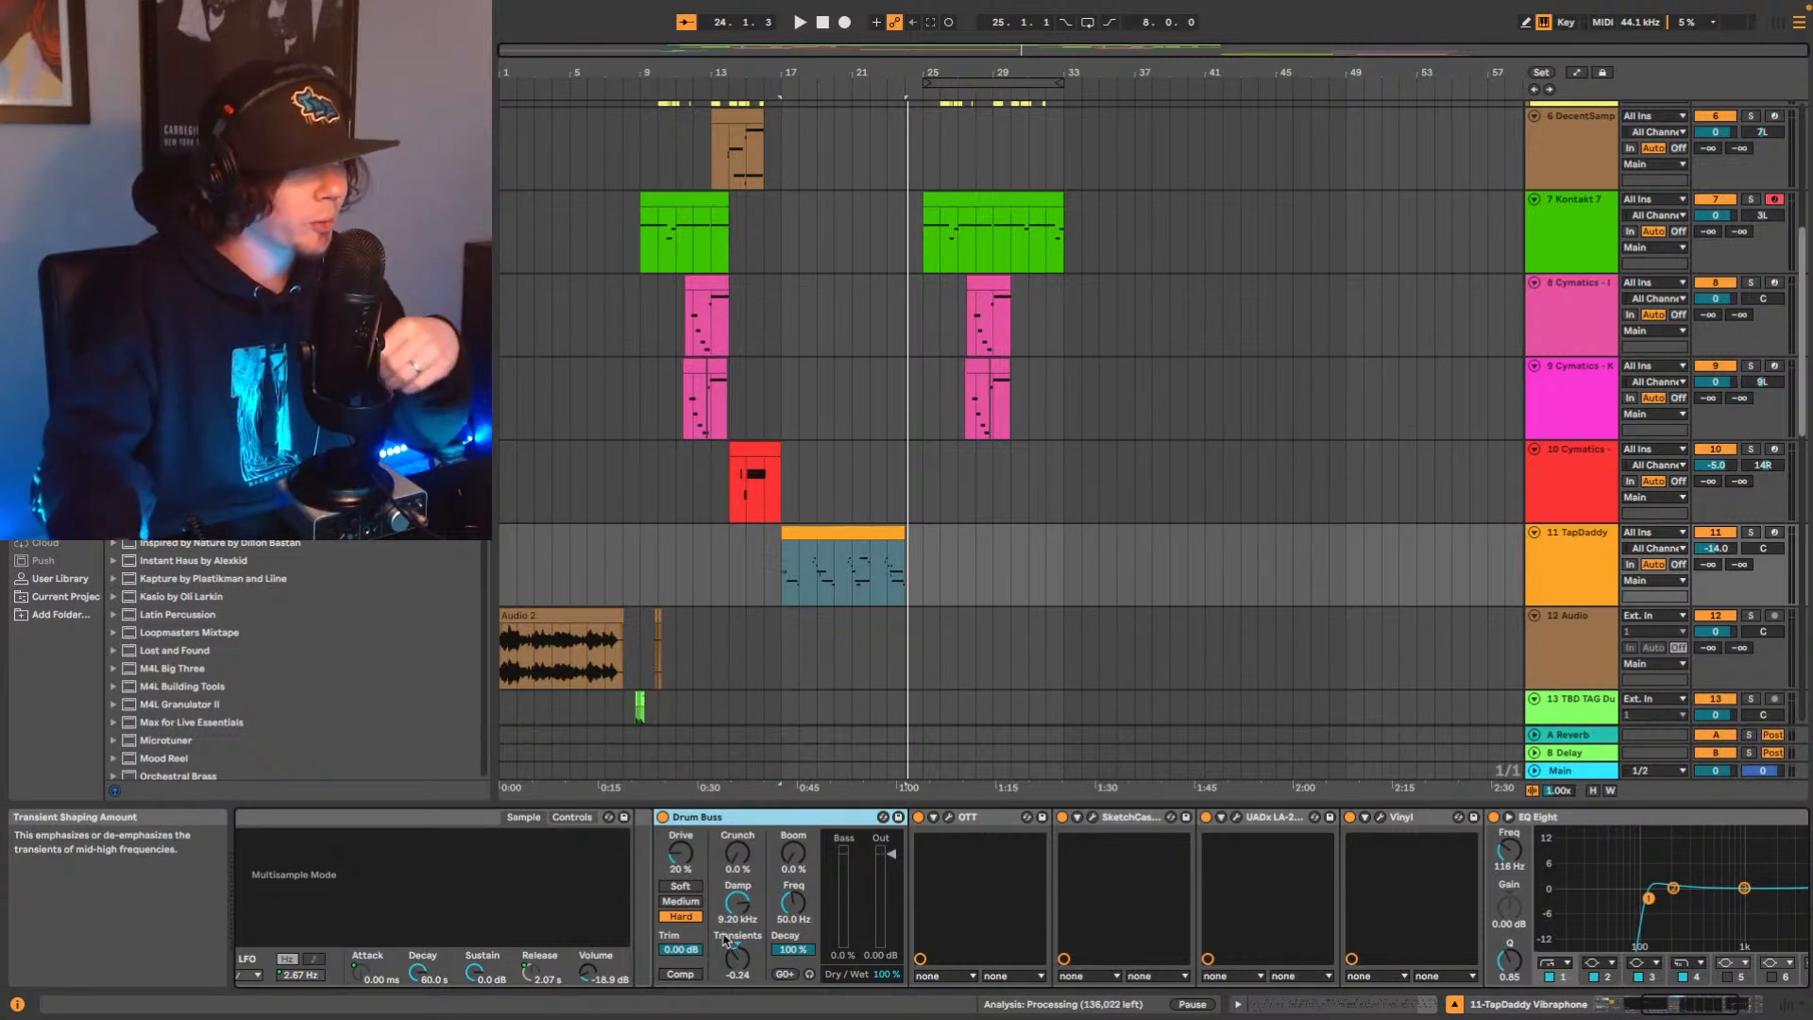
{"action": "left_click", "coordinate": [991, 821]}
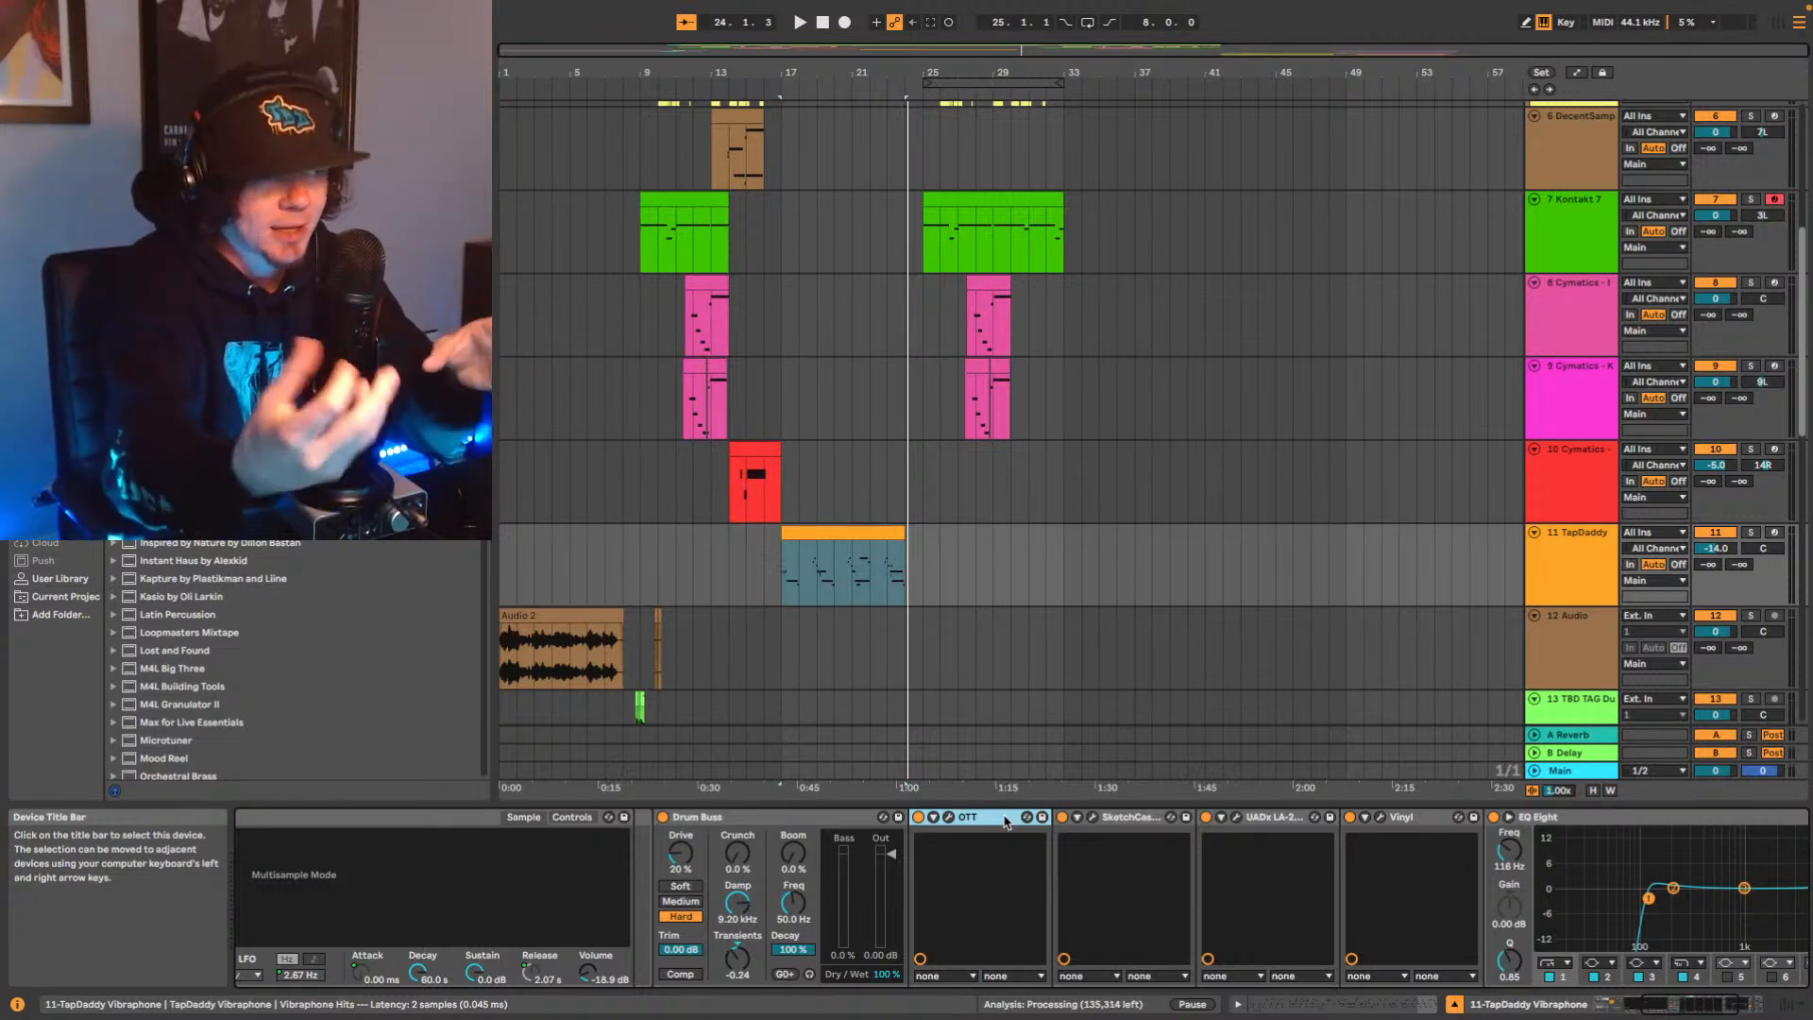
{"action": "left_click", "coordinate": [1129, 817]}
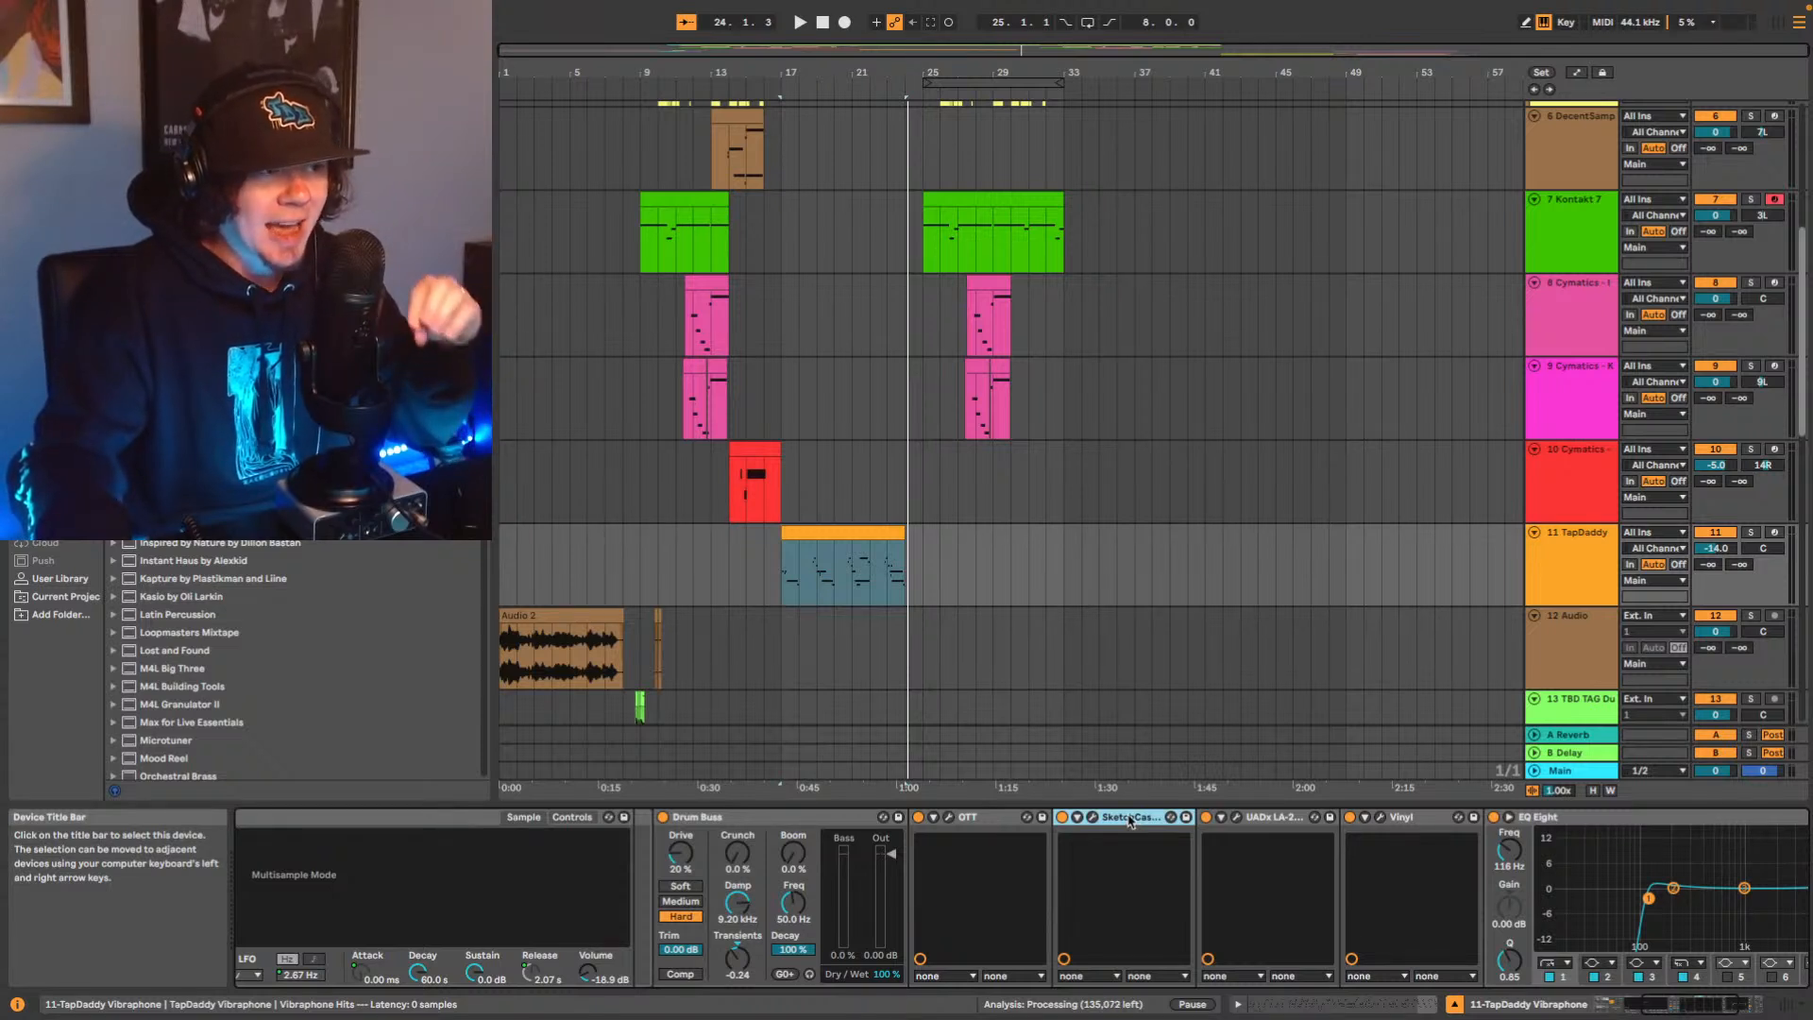
Examine the vibraphone track's UADx LA-2A, Vinyl, EQ Eight and Utility devices.
{"action": "left_click", "coordinate": [1270, 818]}
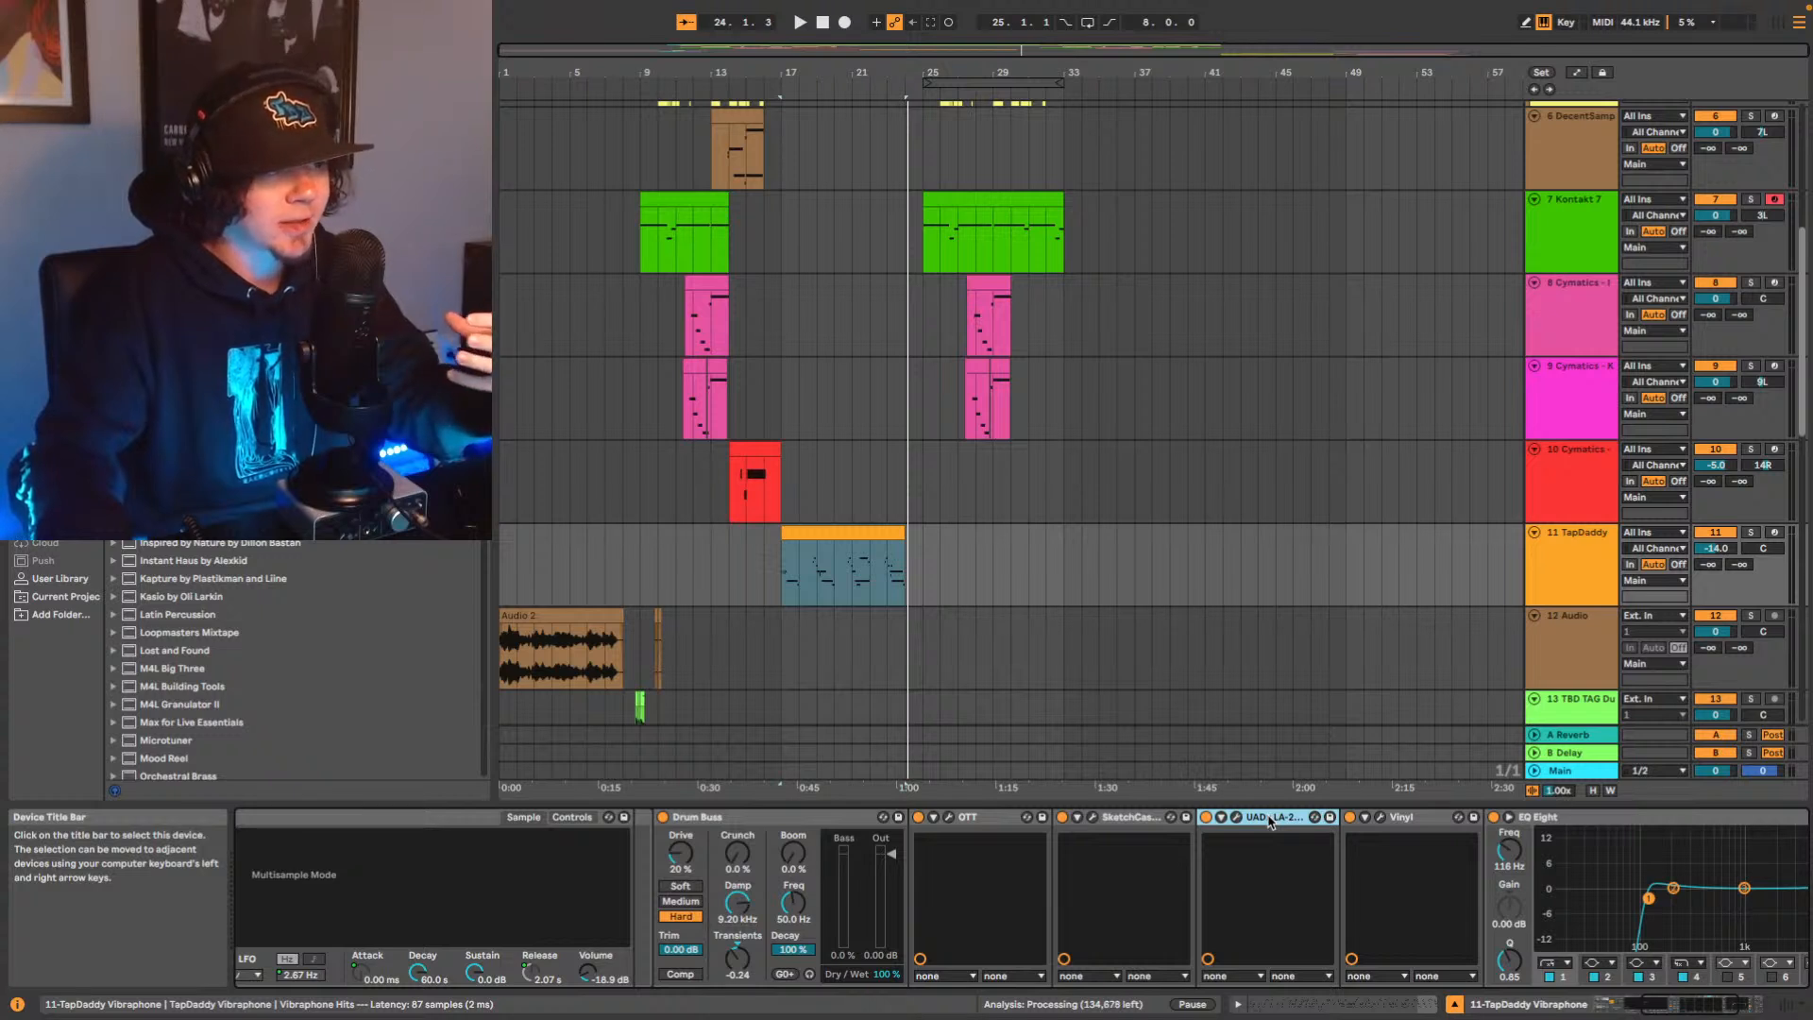
{"action": "left_click", "coordinate": [1410, 817]}
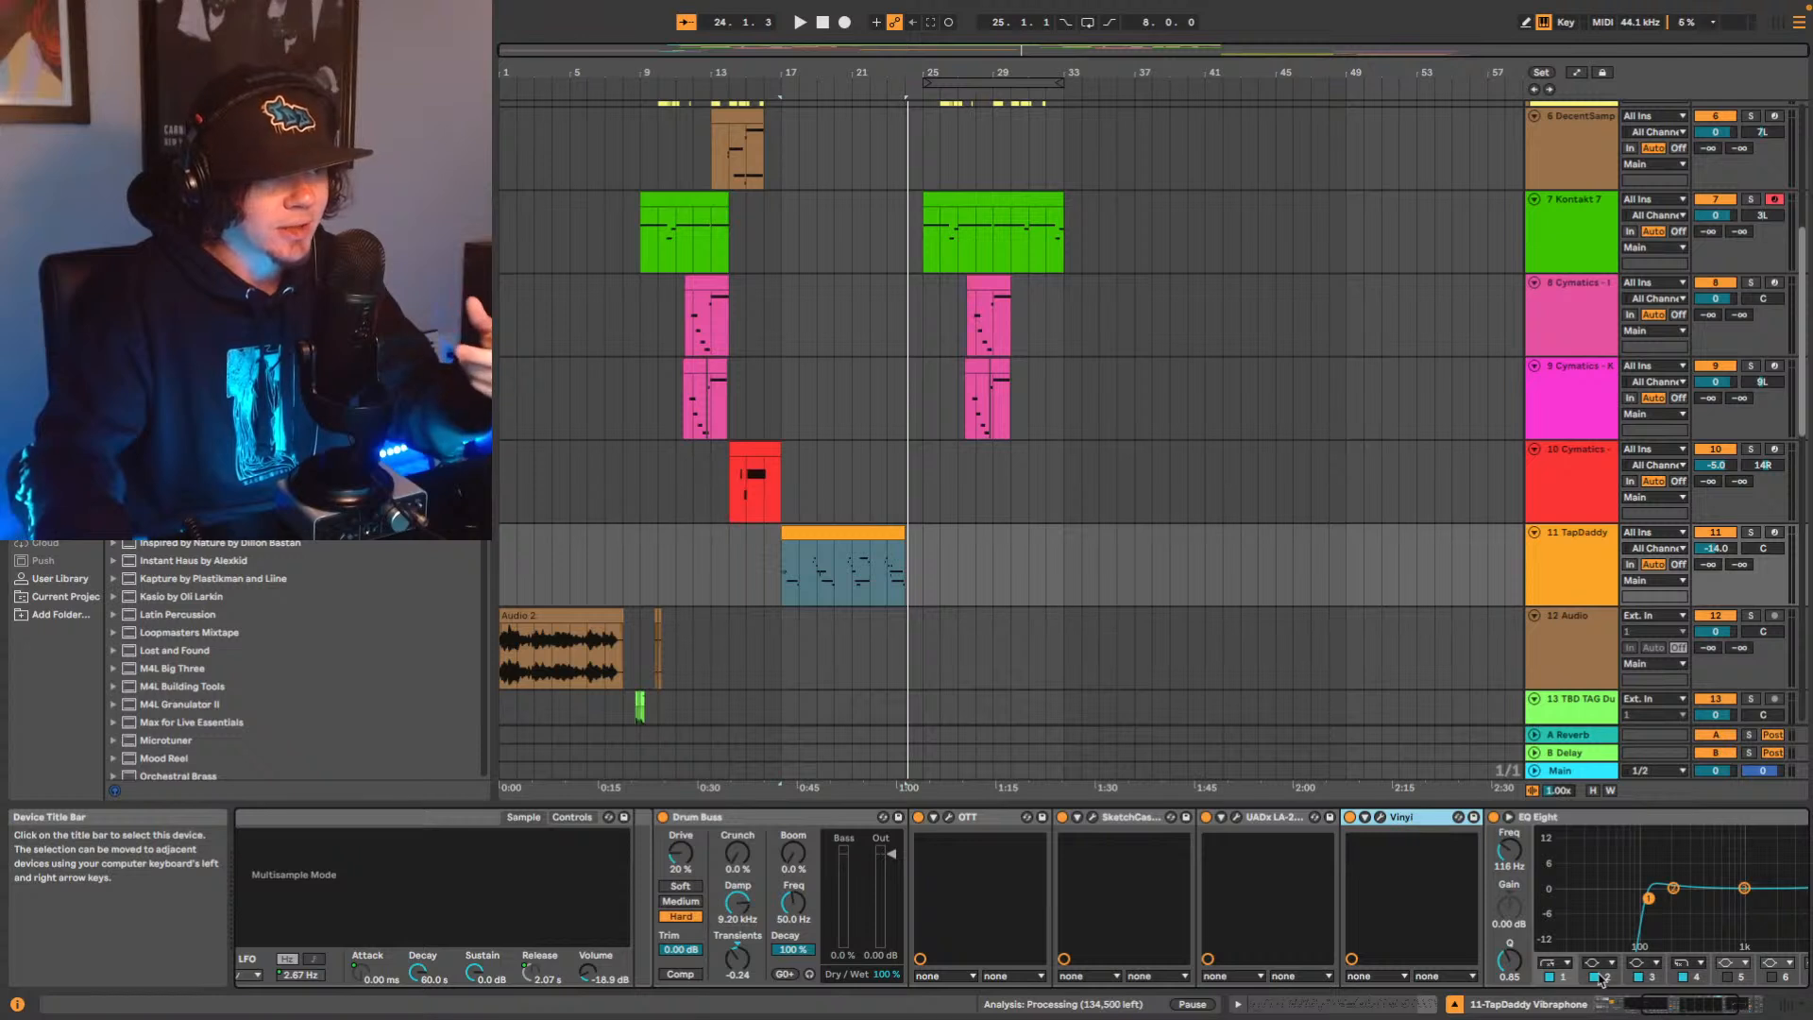
{"action": "scroll", "coordinate": [1514, 836], "scroll_direction": "right", "scroll_amount": 5}
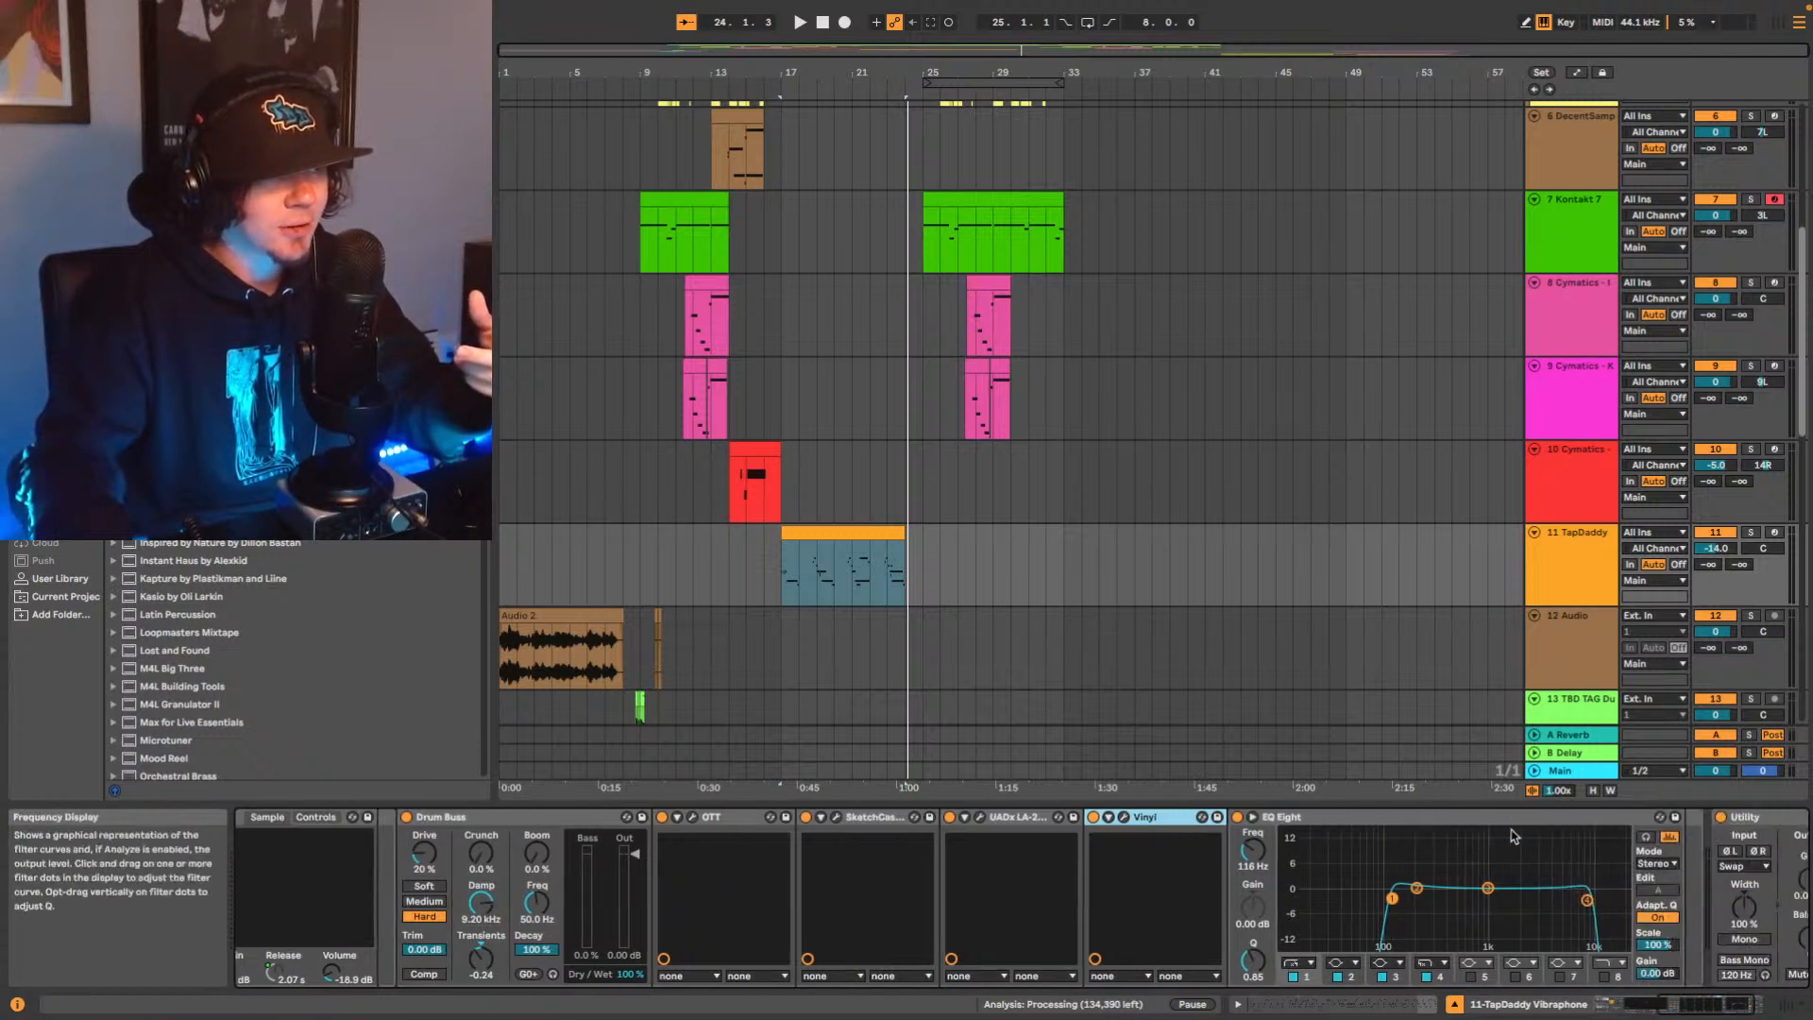
{"action": "left_click", "coordinate": [1437, 818]}
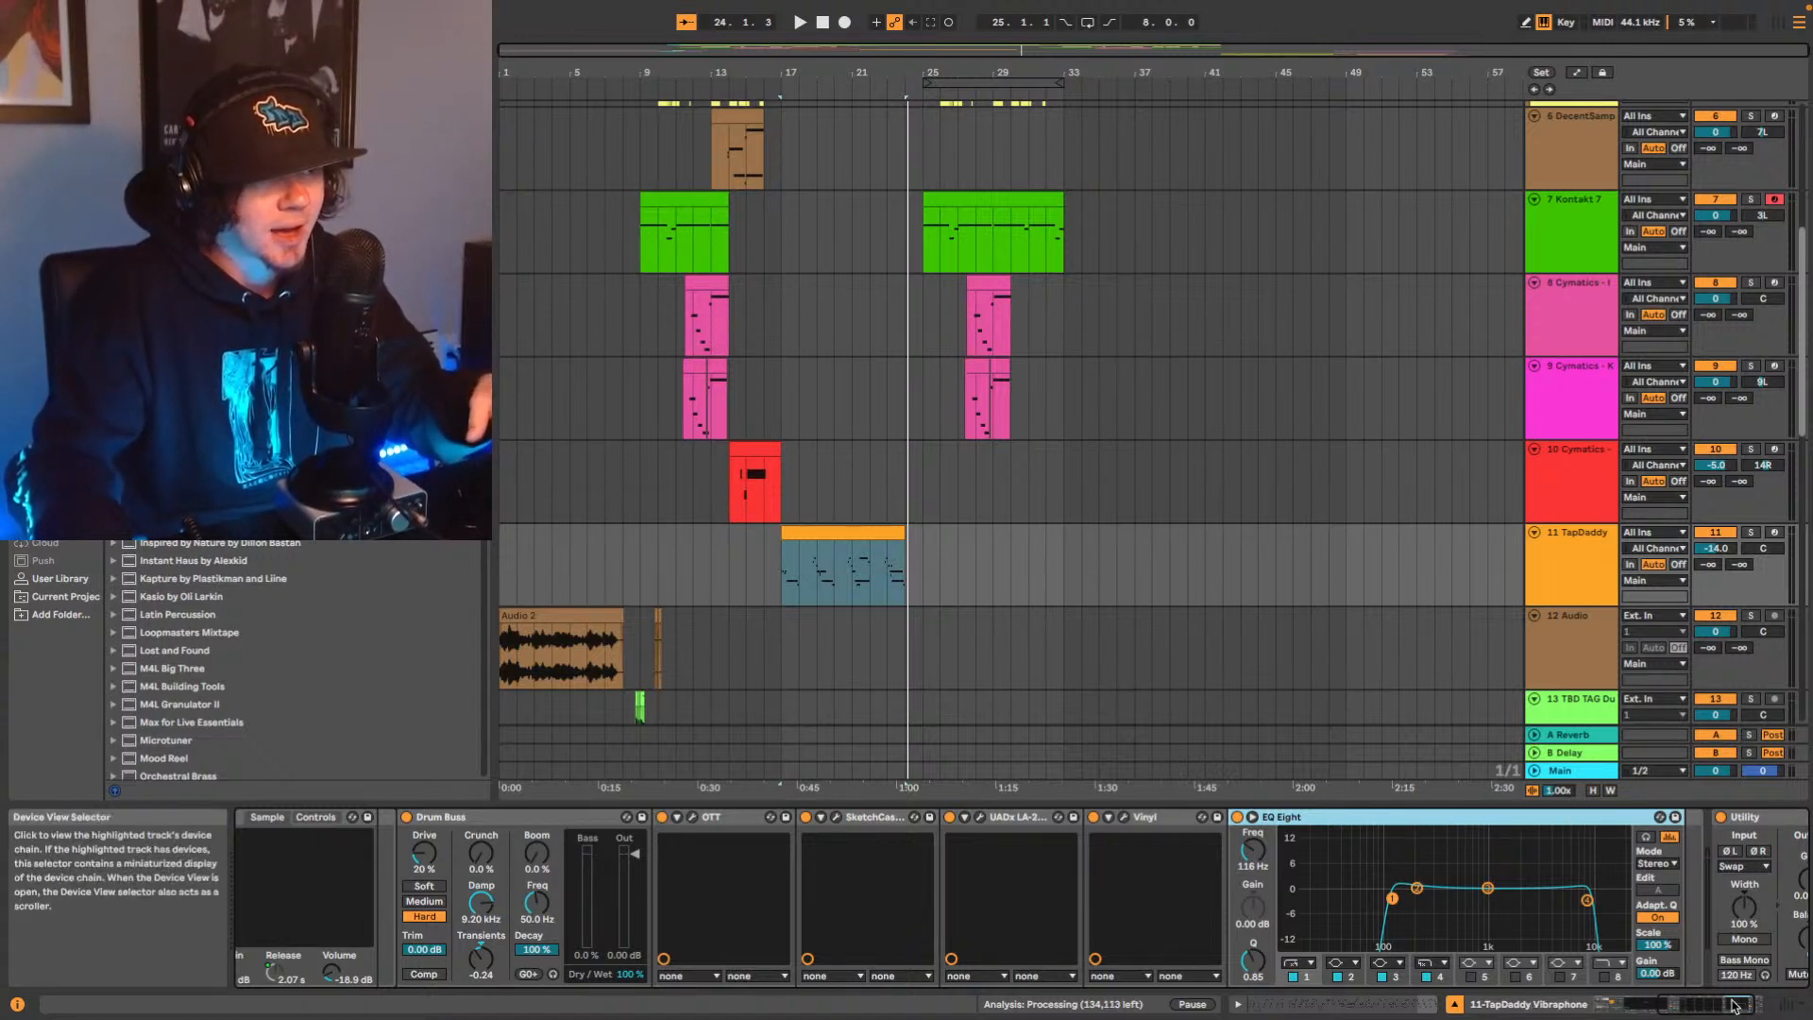
{"action": "scroll", "coordinate": [1314, 931], "scroll_direction": "right", "scroll_amount": 3}
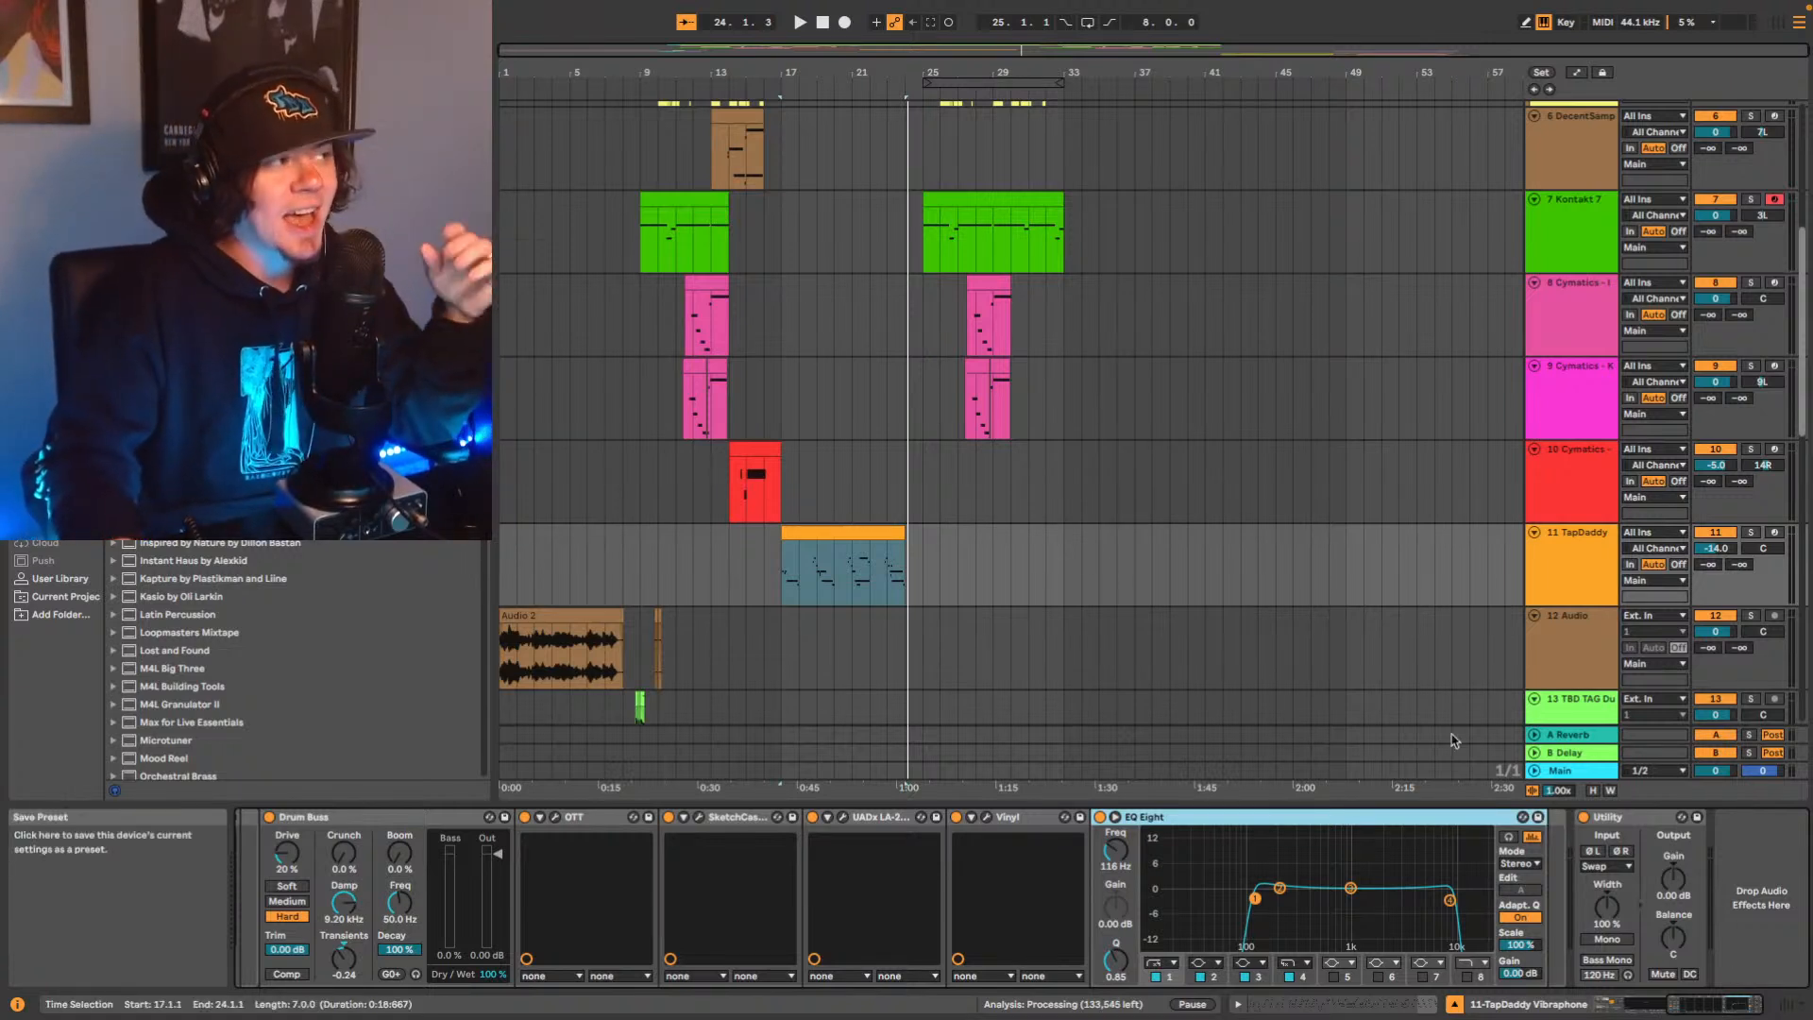
Play the arrangement from the vibraphone clip's start at bar 17, restart it from there, and view the tracks above.
{"action": "left_click", "coordinate": [787, 573]}
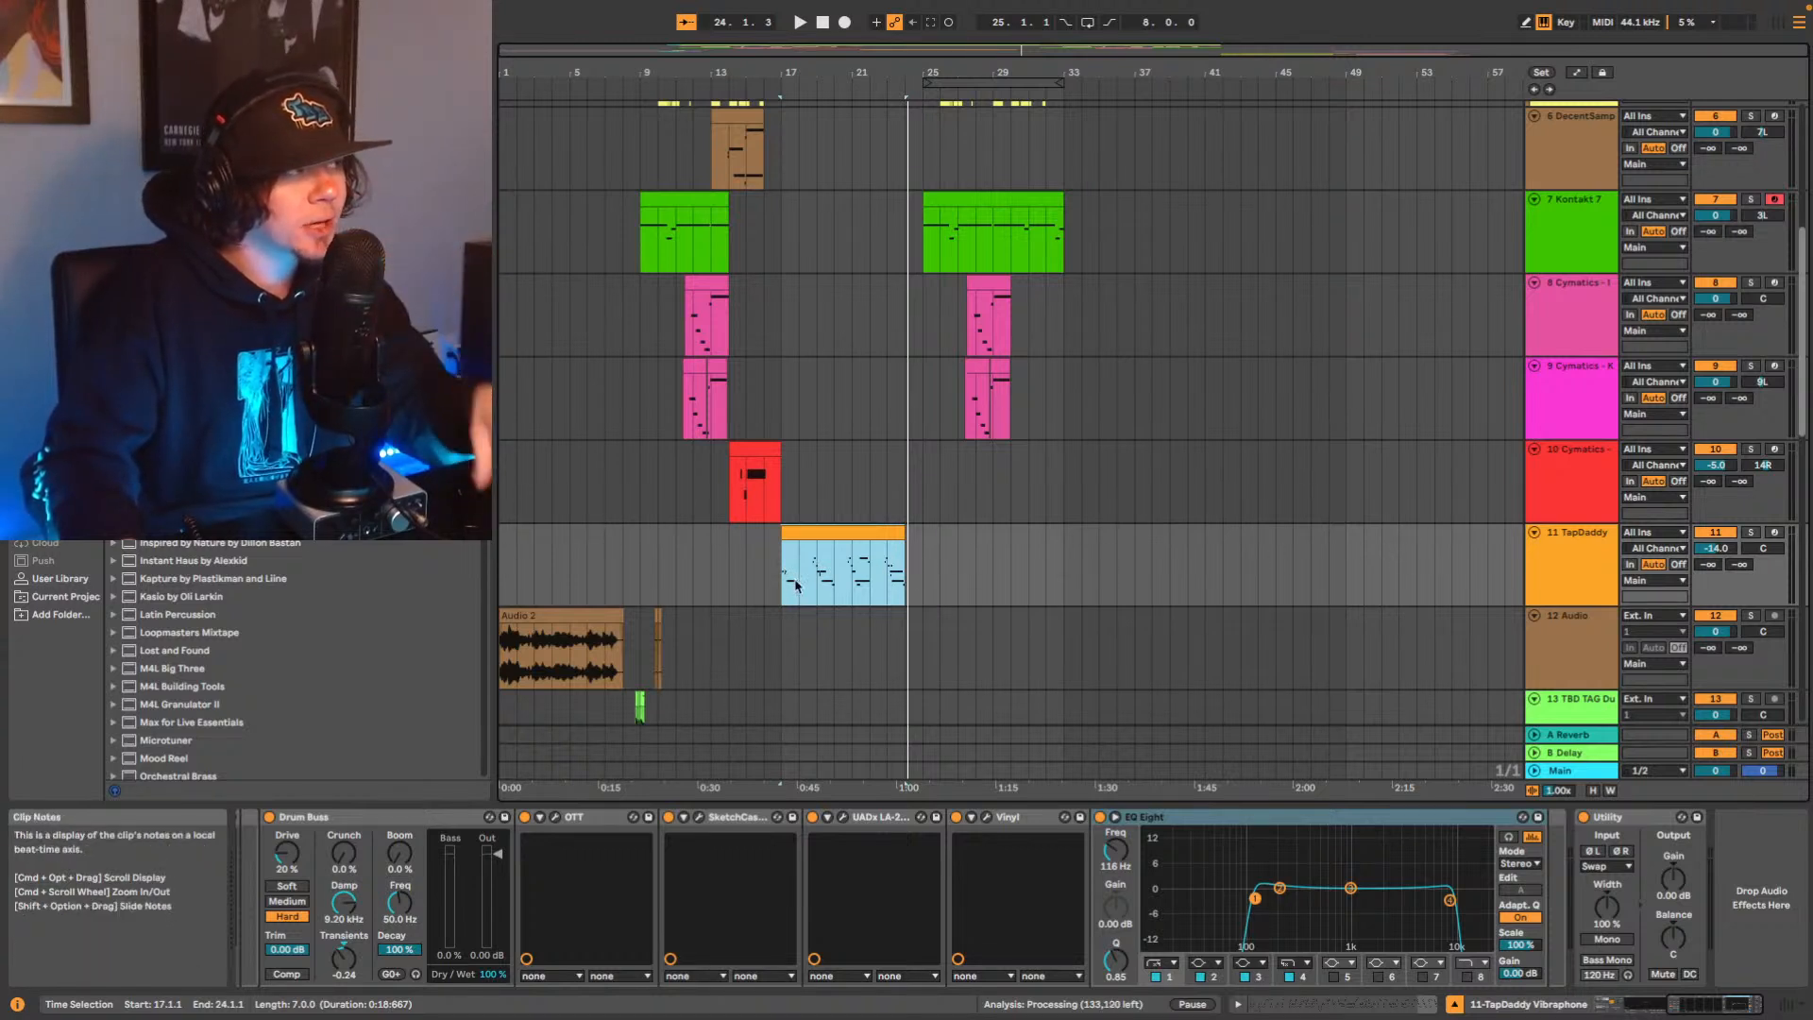
{"action": "key", "text": "space"}
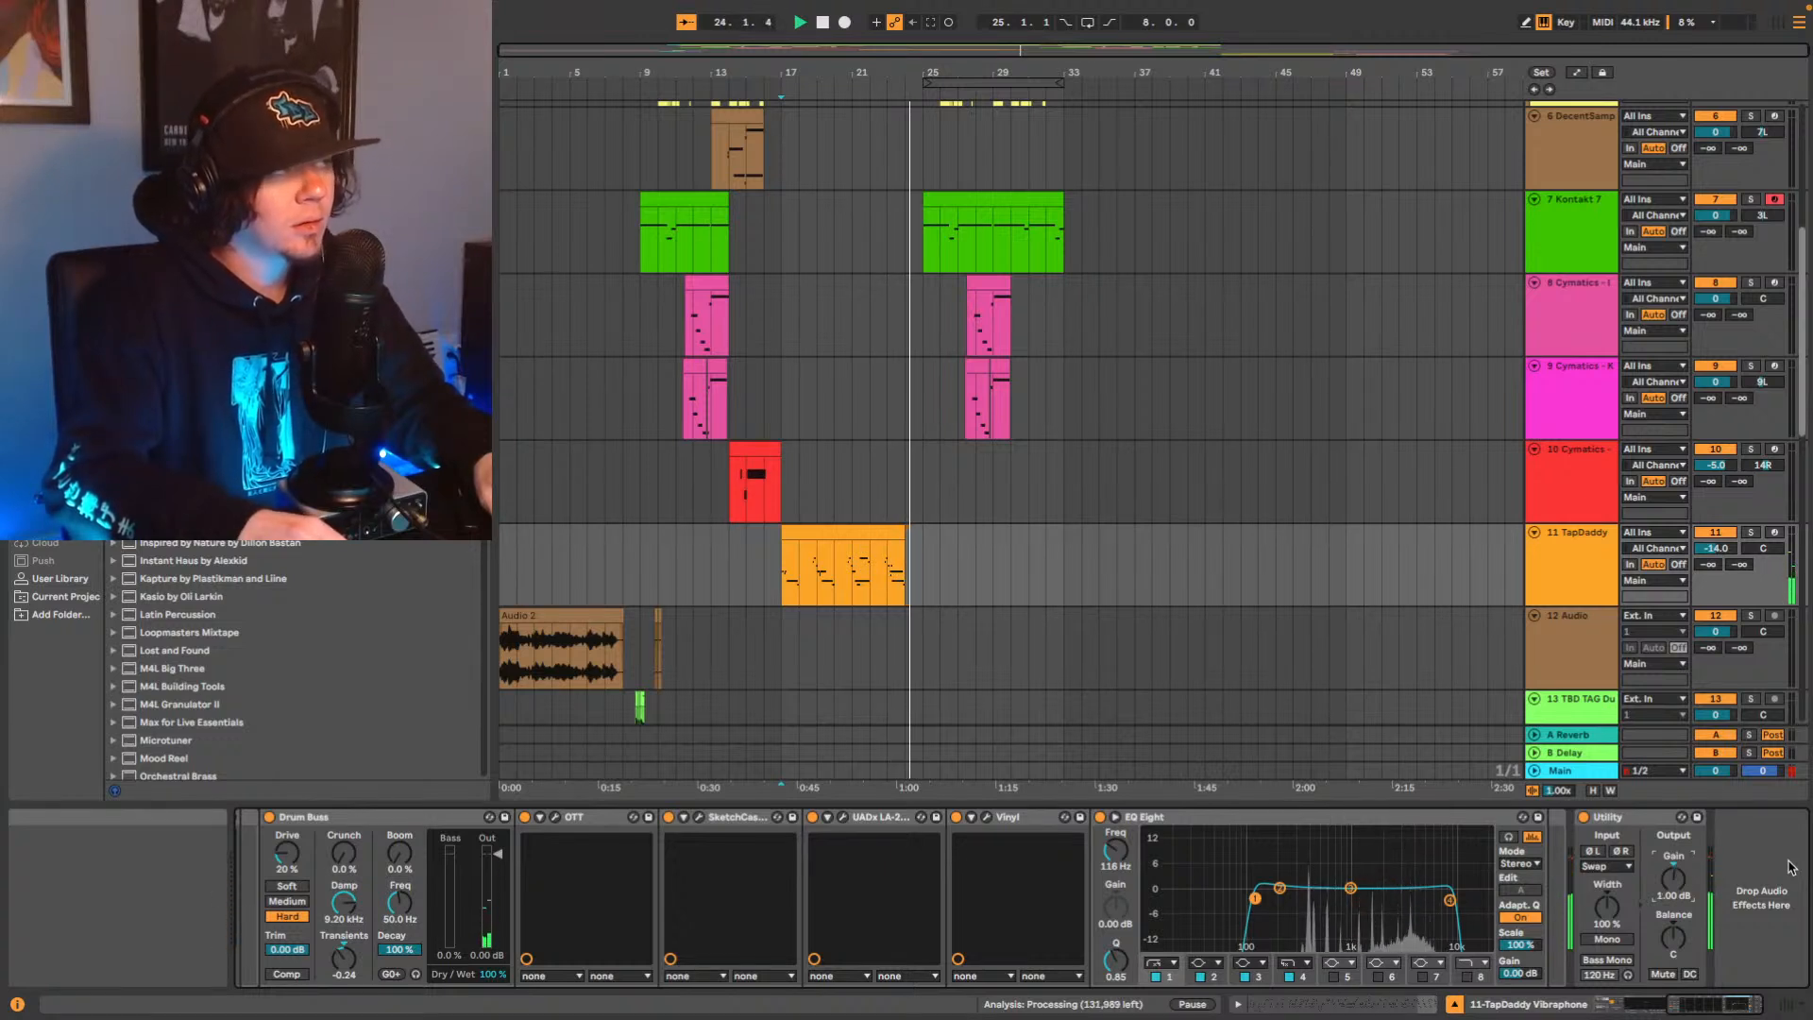
{"action": "key", "text": "space"}
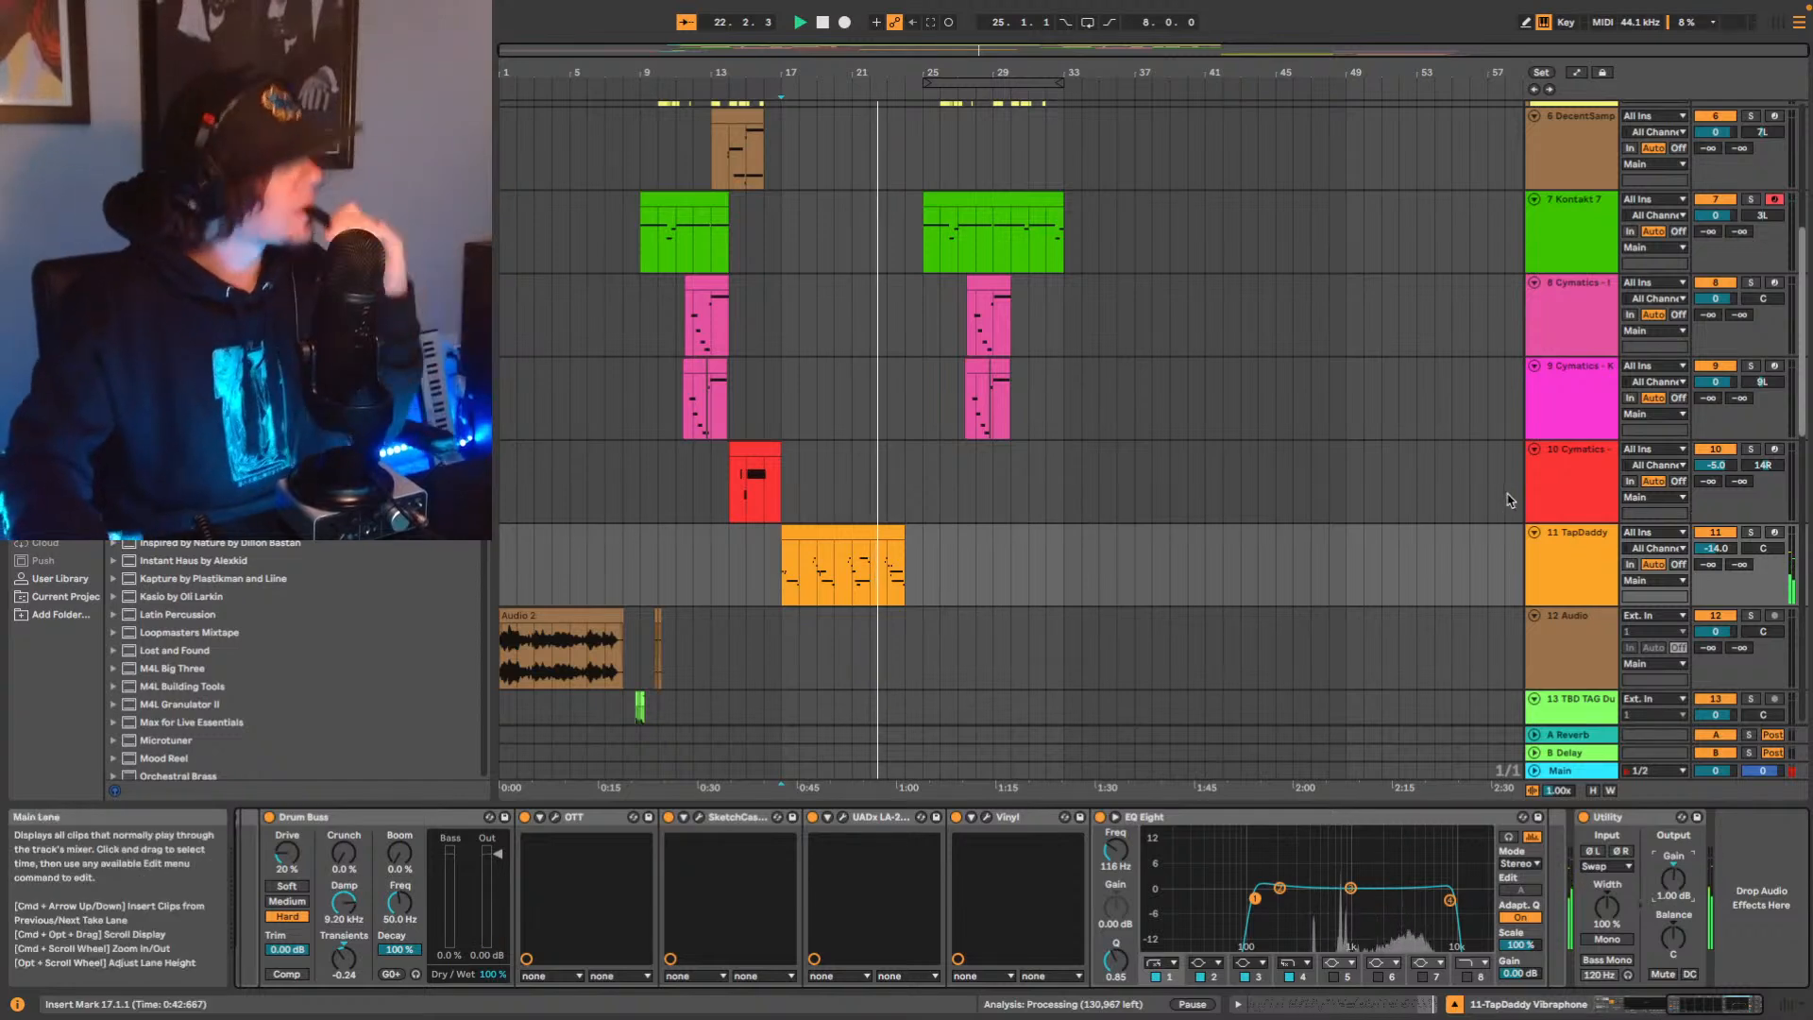
{"action": "scroll", "coordinate": [1384, 457], "scroll_direction": "up", "scroll_amount": 3}
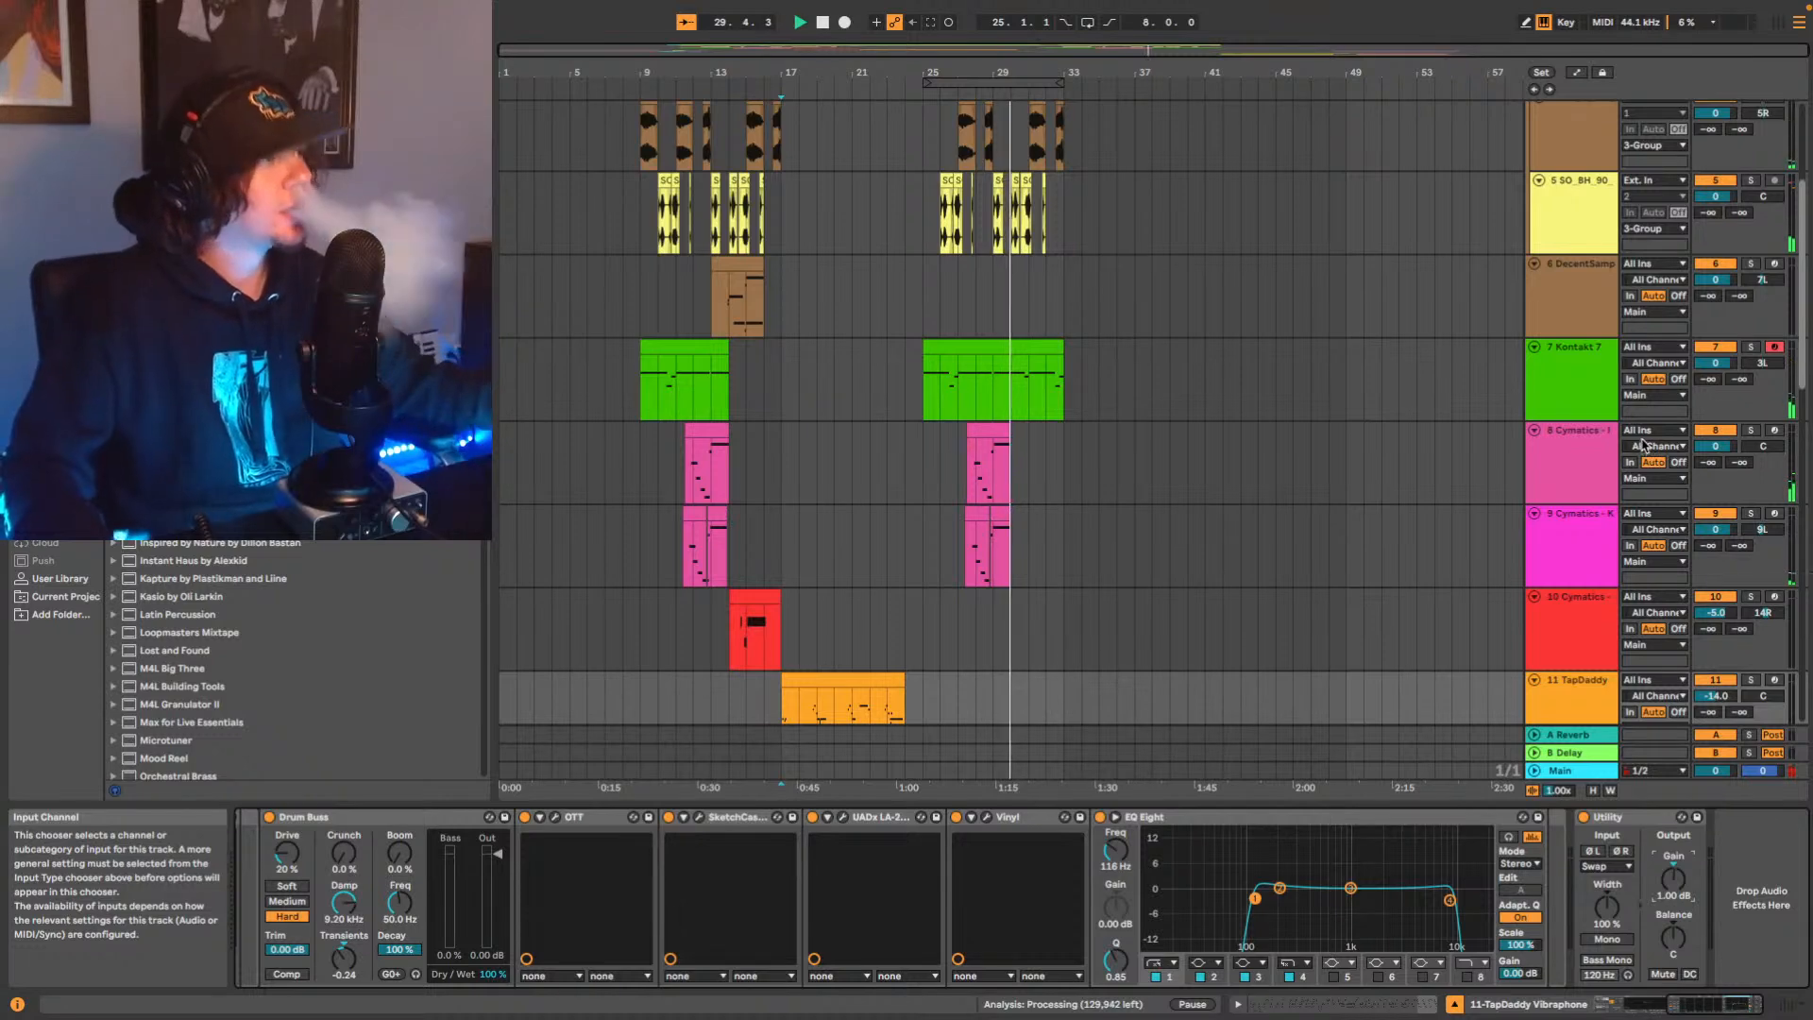
Stop playback and examine the Dusty Glockenspiel and Old Upright sampler instruments on tracks 8 and 9.
{"action": "key", "text": "space"}
{"action": "left_click", "coordinate": [1578, 460]}
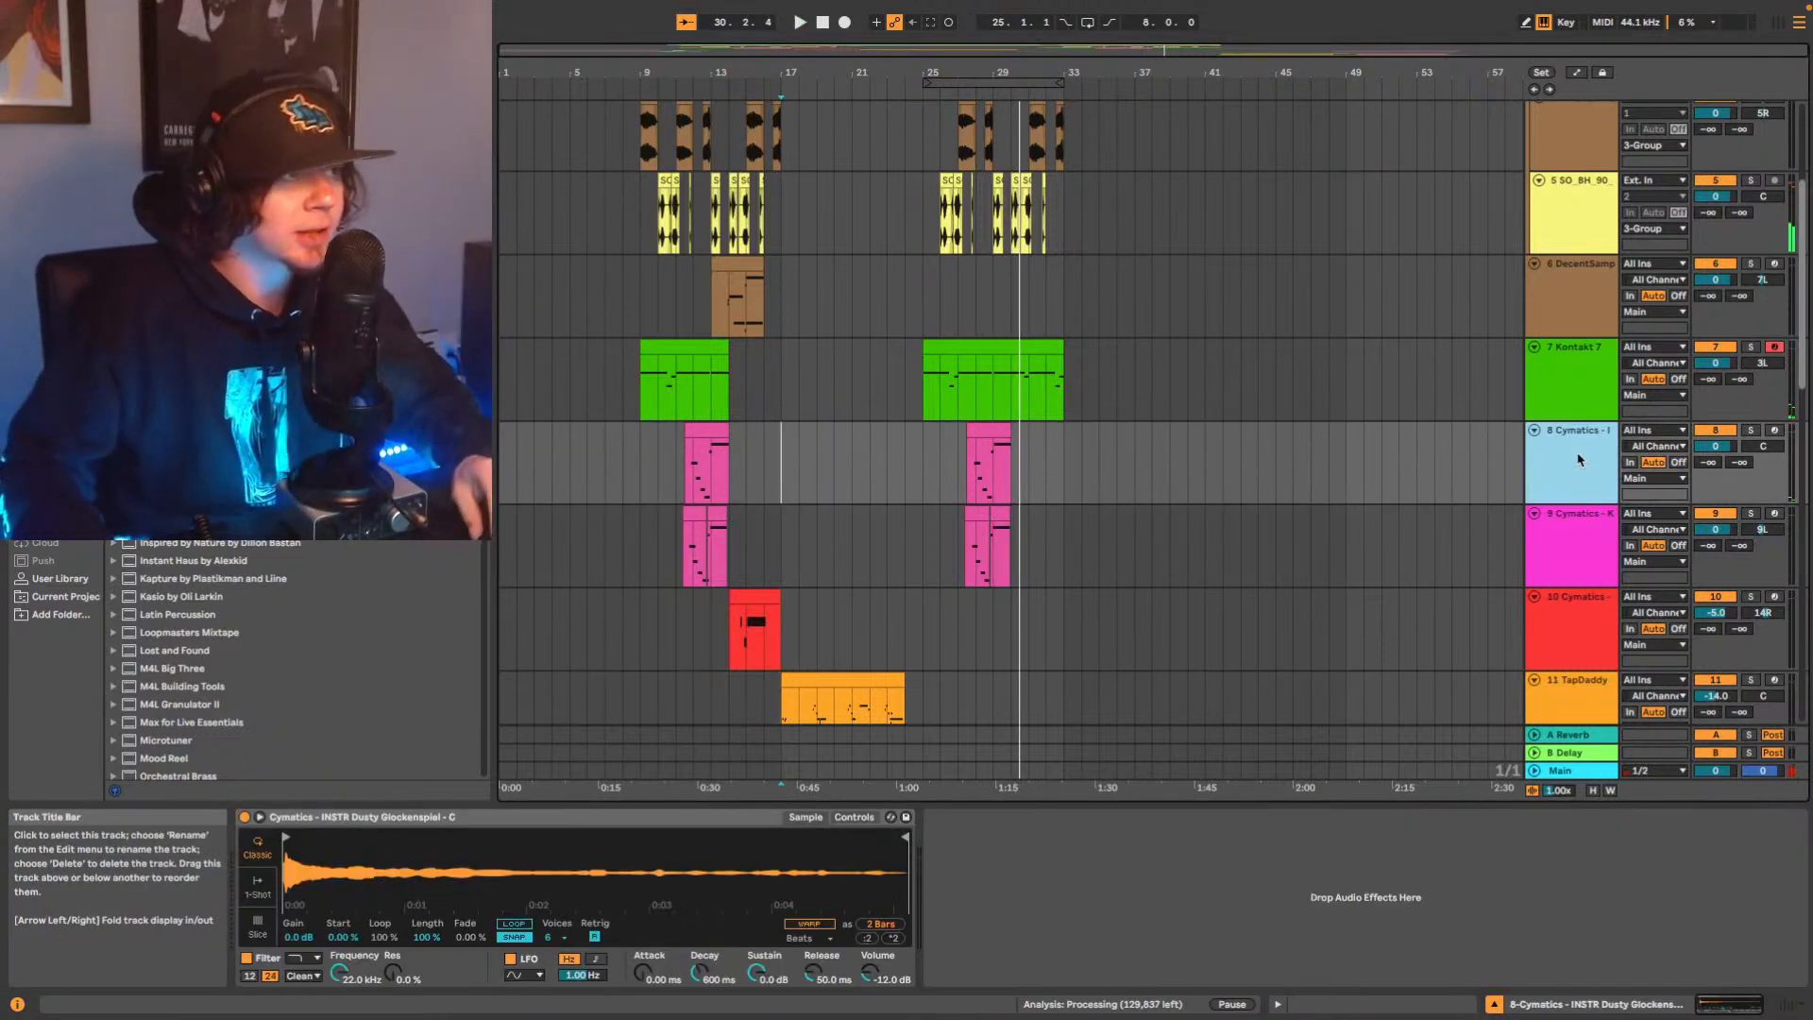
{"action": "left_click", "coordinate": [1572, 547]}
{"action": "left_click", "coordinate": [1574, 470]}
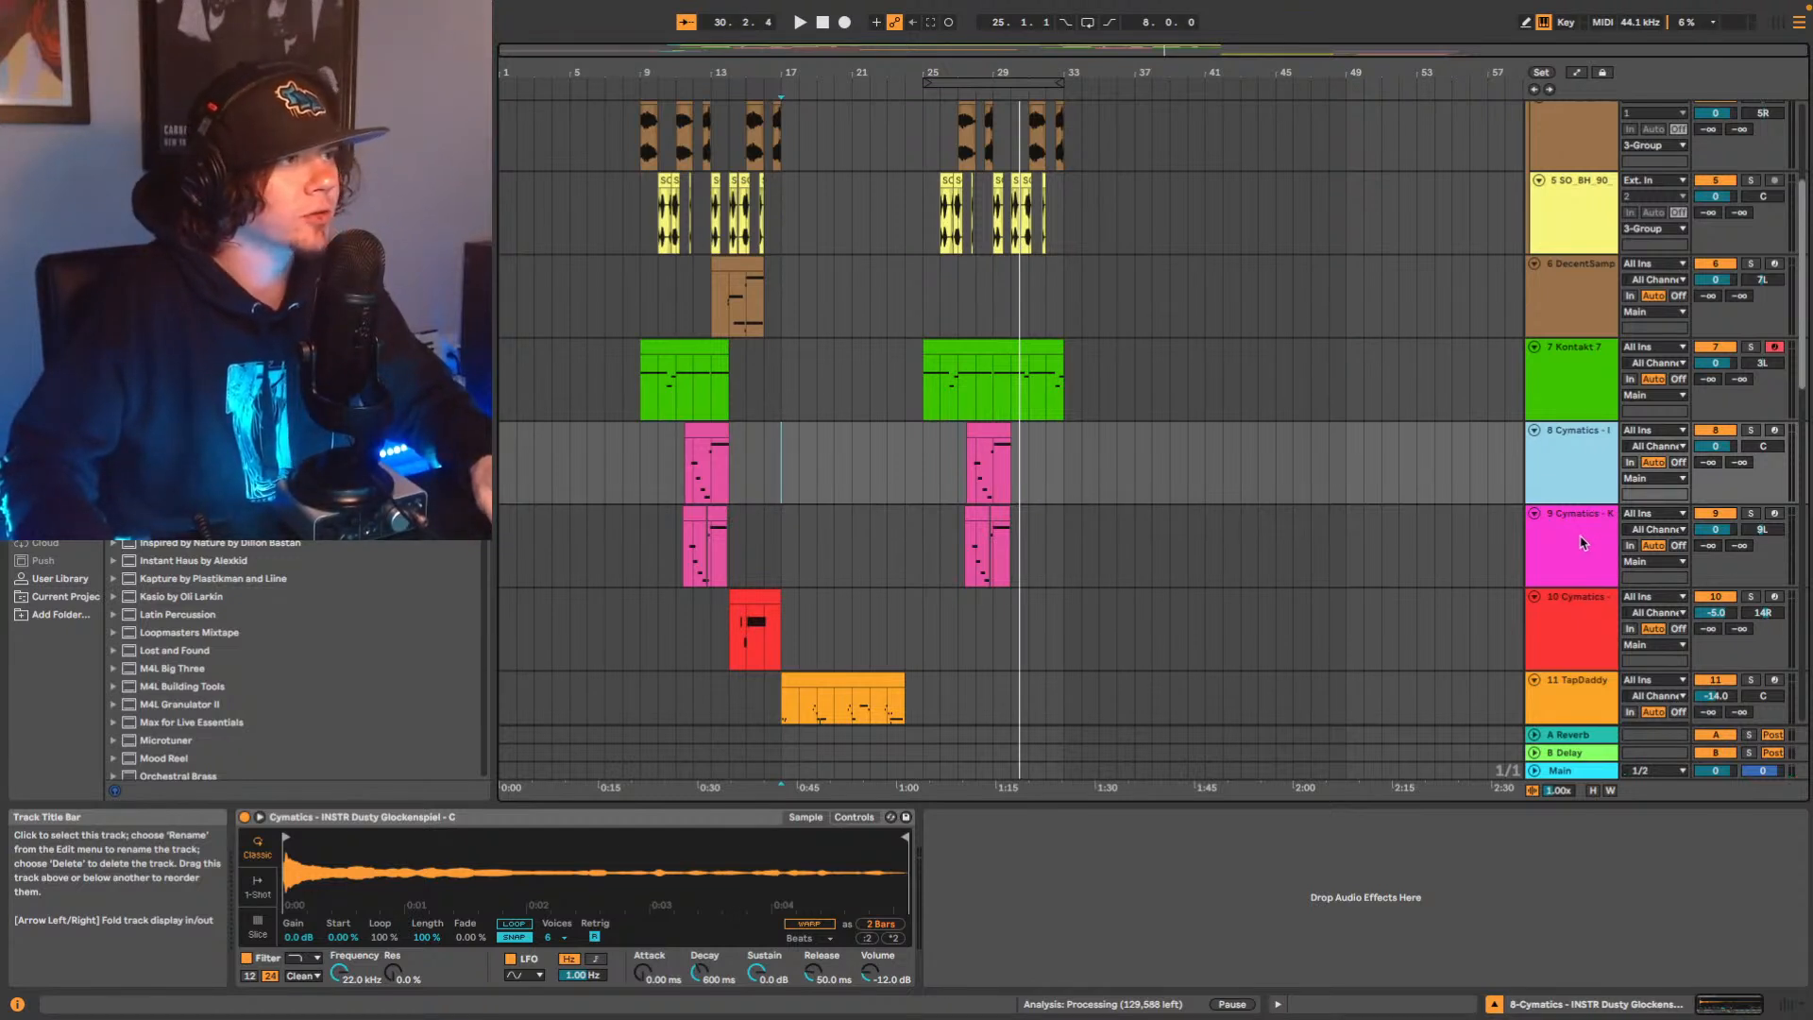
{"action": "left_click", "coordinate": [1583, 542]}
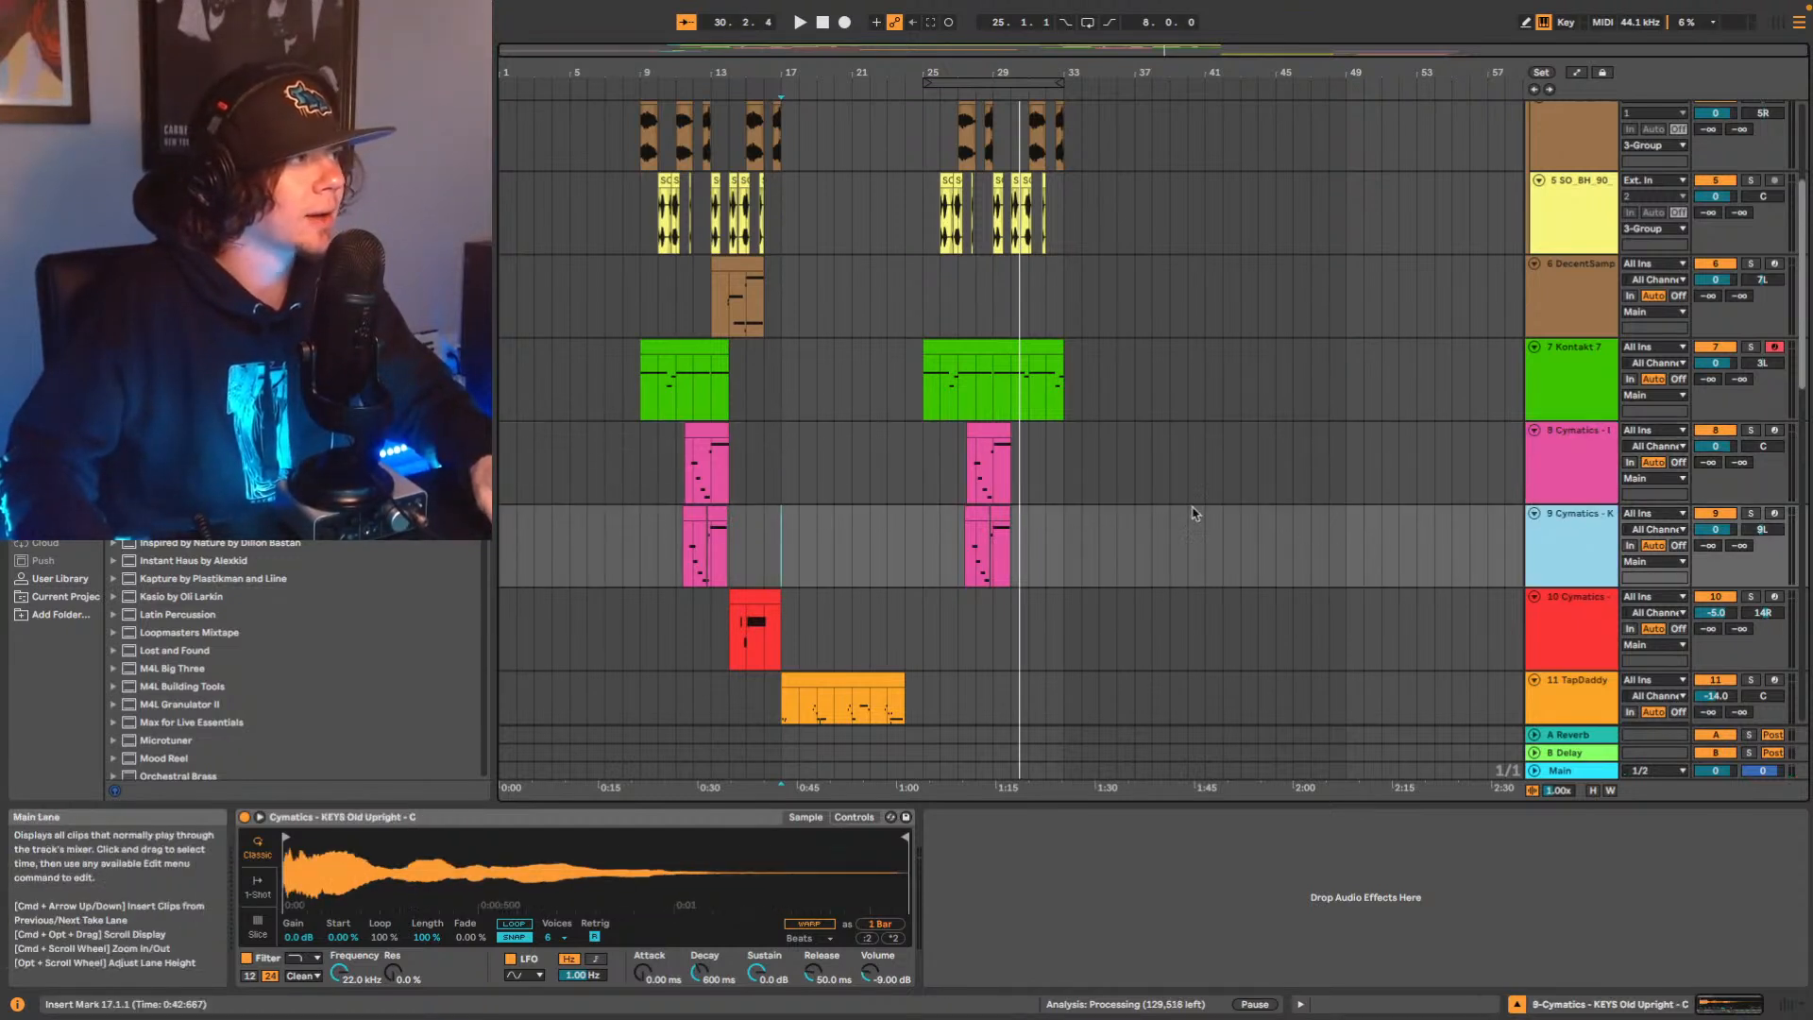
Play the arrangement from the start of track 8's second glockenspiel clip, just after bar 27.
{"action": "left_click", "coordinate": [974, 469]}
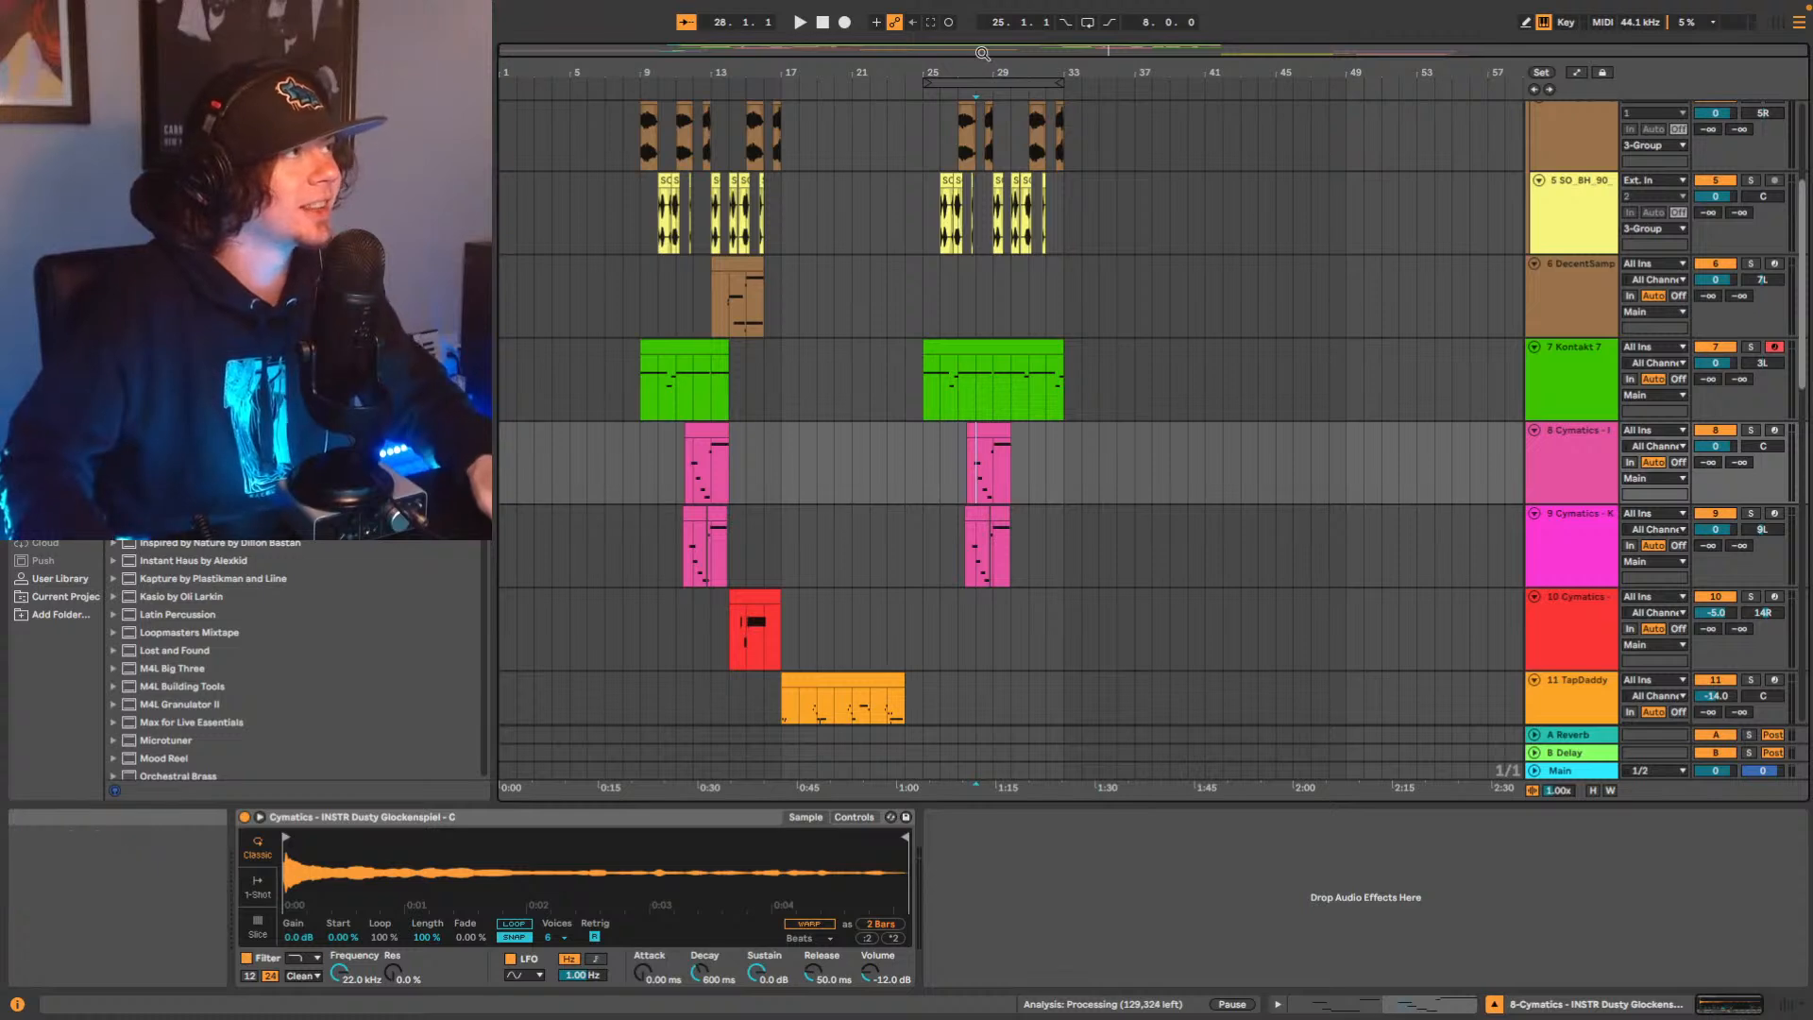
{"action": "left_click_drag", "start_coordinate": [949, 49], "coordinate": [965, 253]}
{"action": "left_click", "coordinate": [880, 470]}
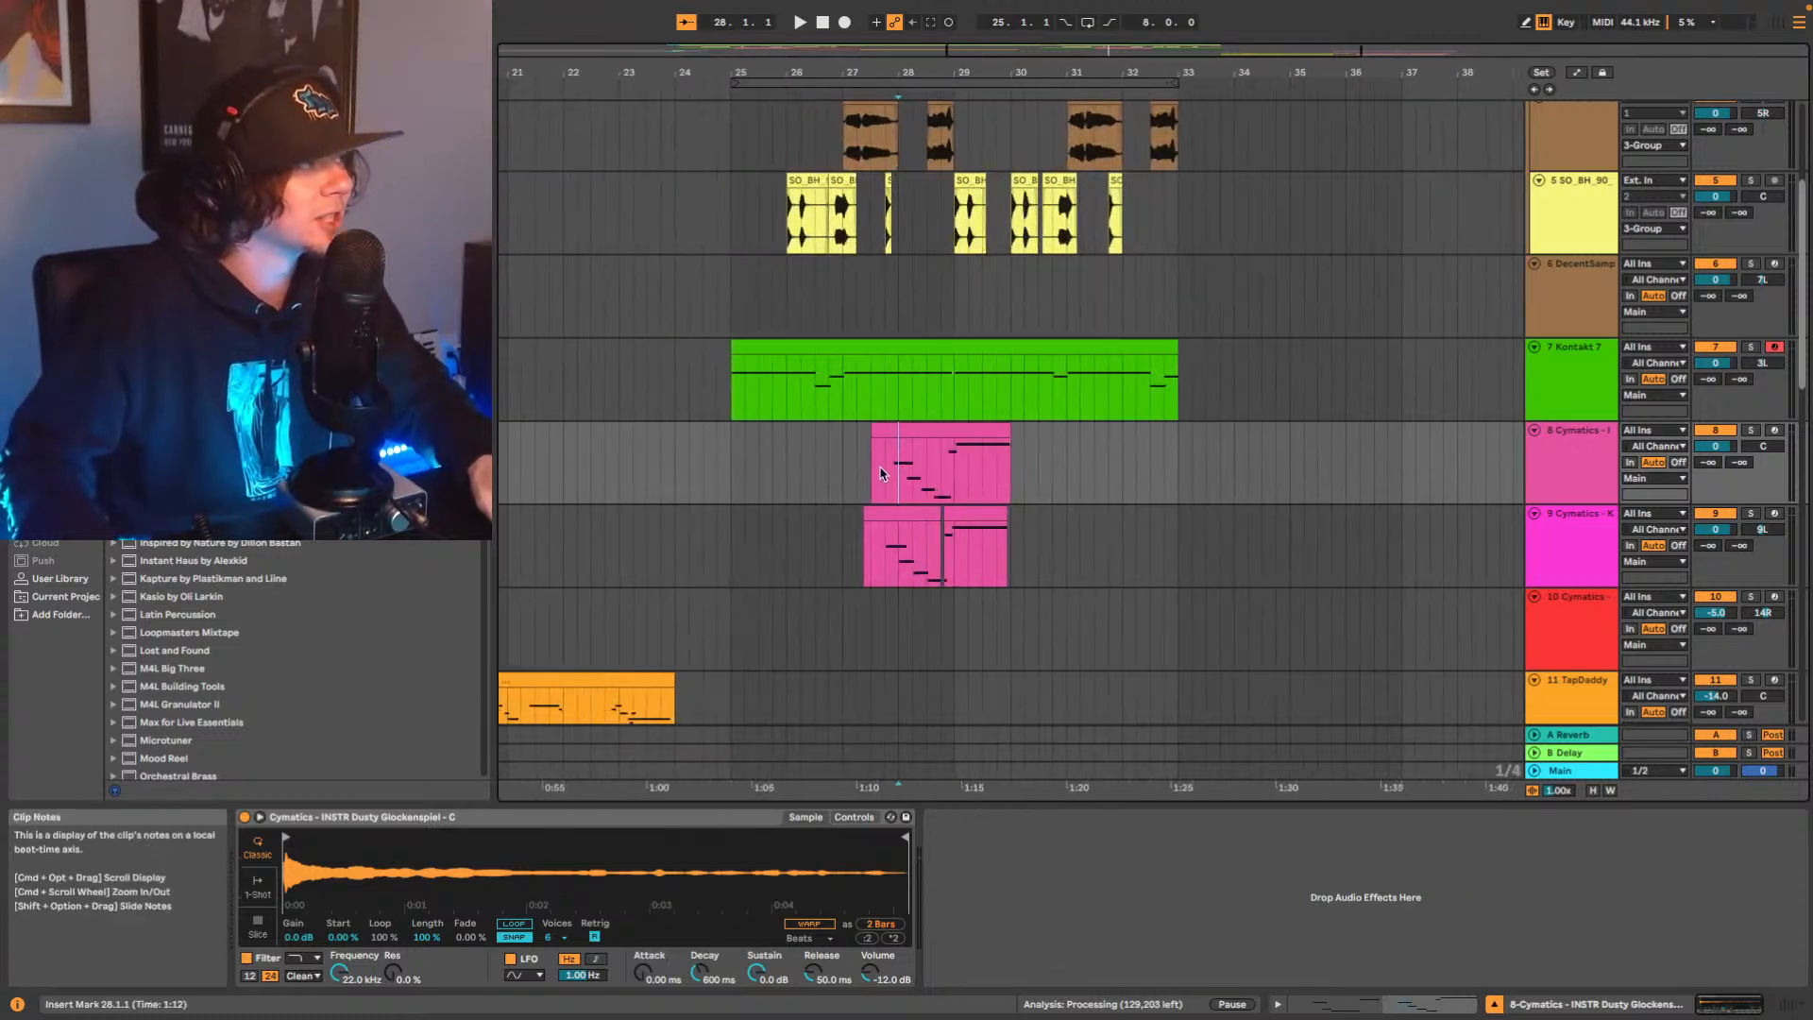
{"action": "key", "text": "space"}
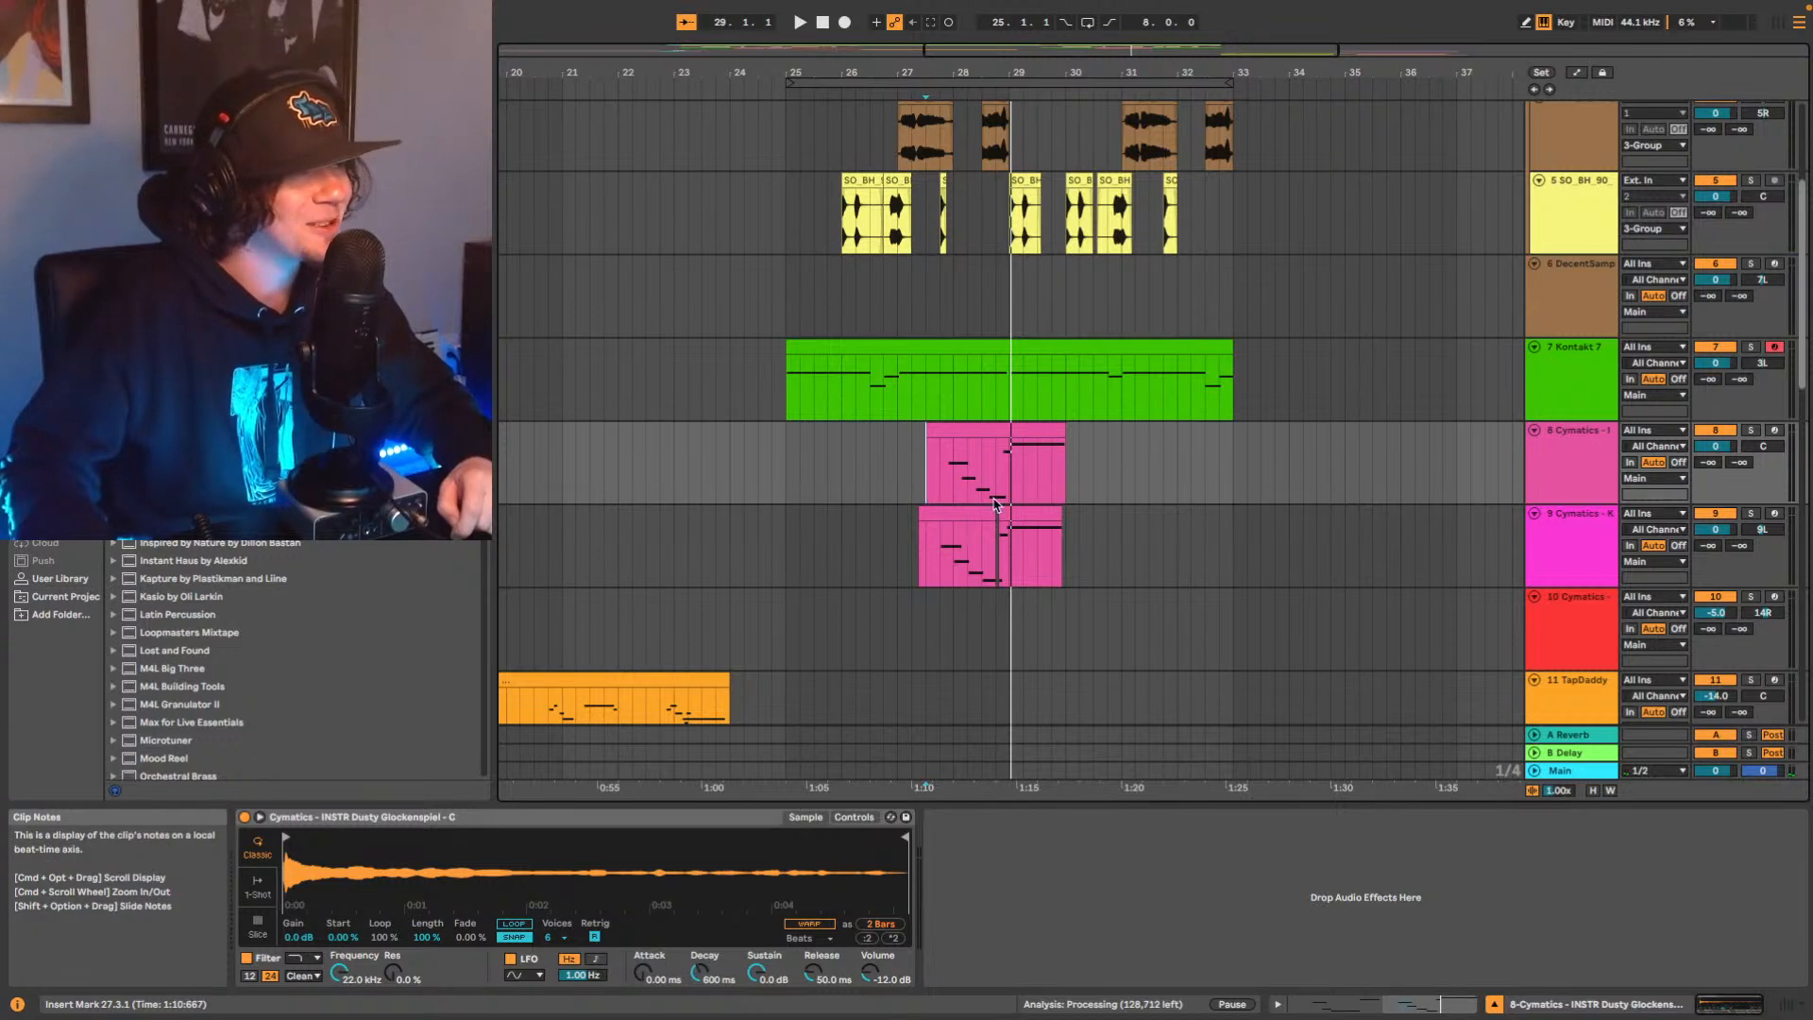
Compare the Old Upright clips on track 9 with the glockenspiel clip on track 8 after bar 27.
{"action": "left_click", "coordinate": [930, 556]}
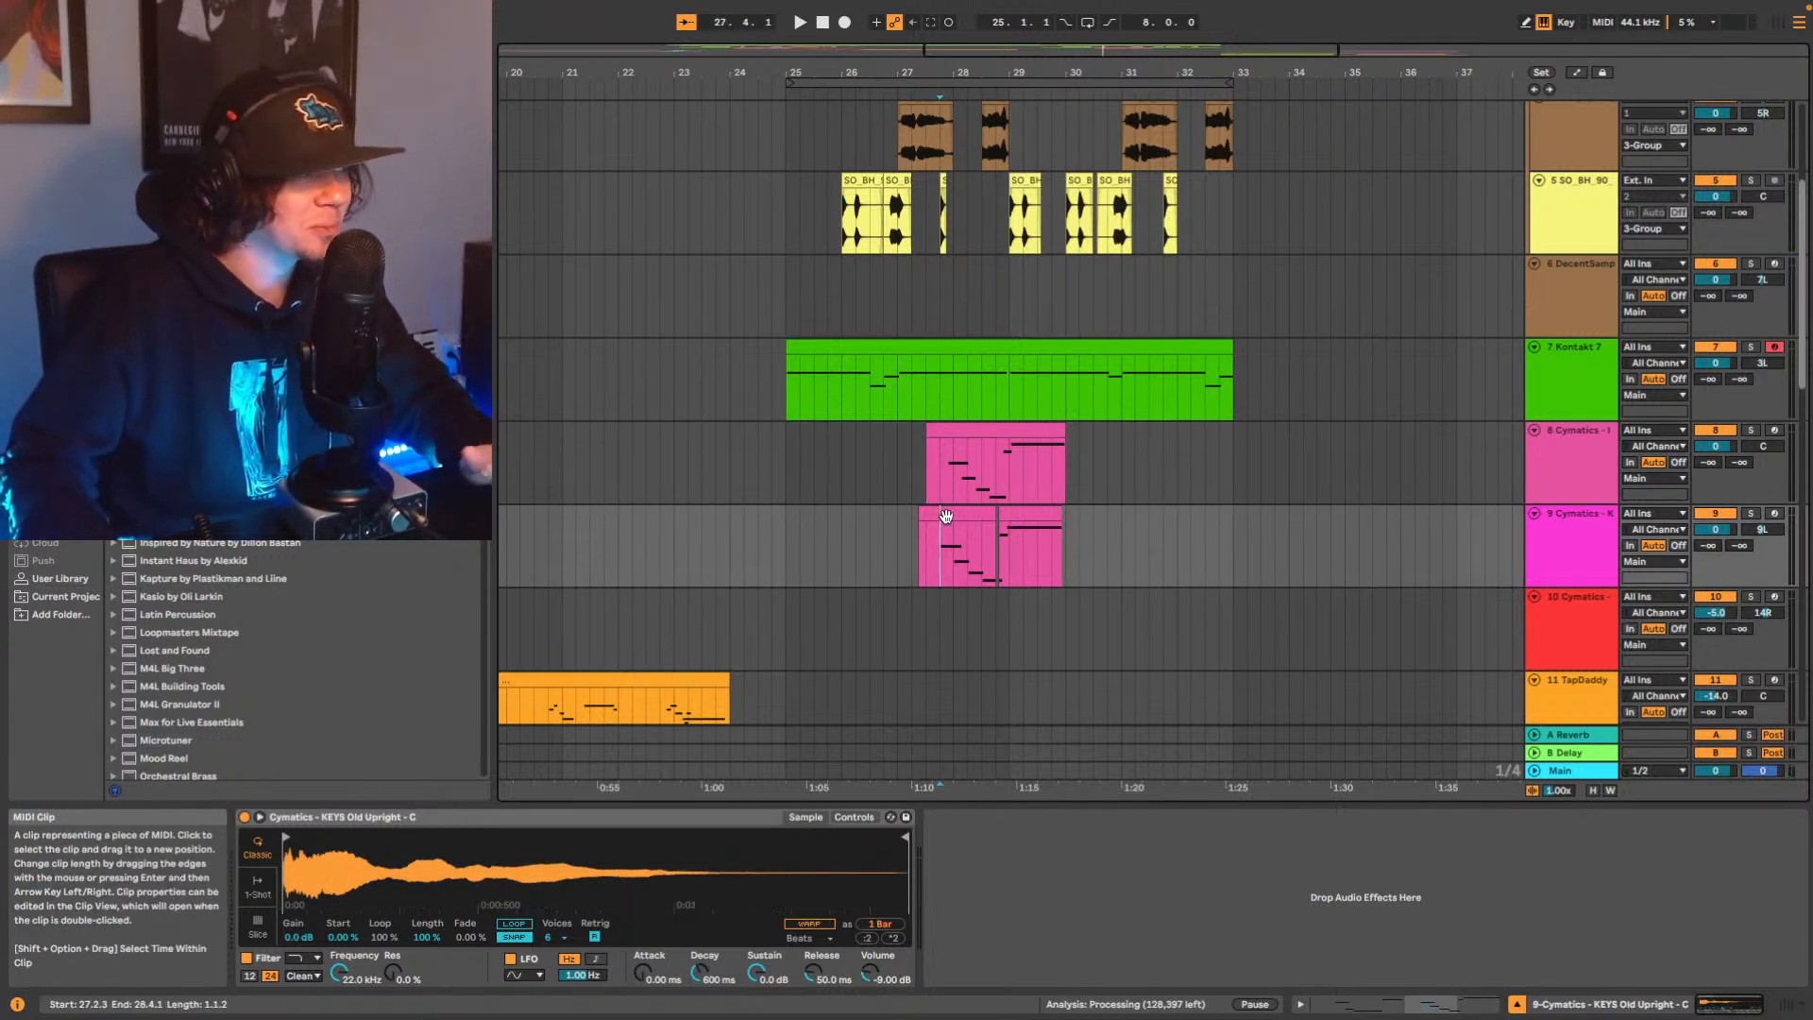
{"action": "left_click", "coordinate": [951, 515]}
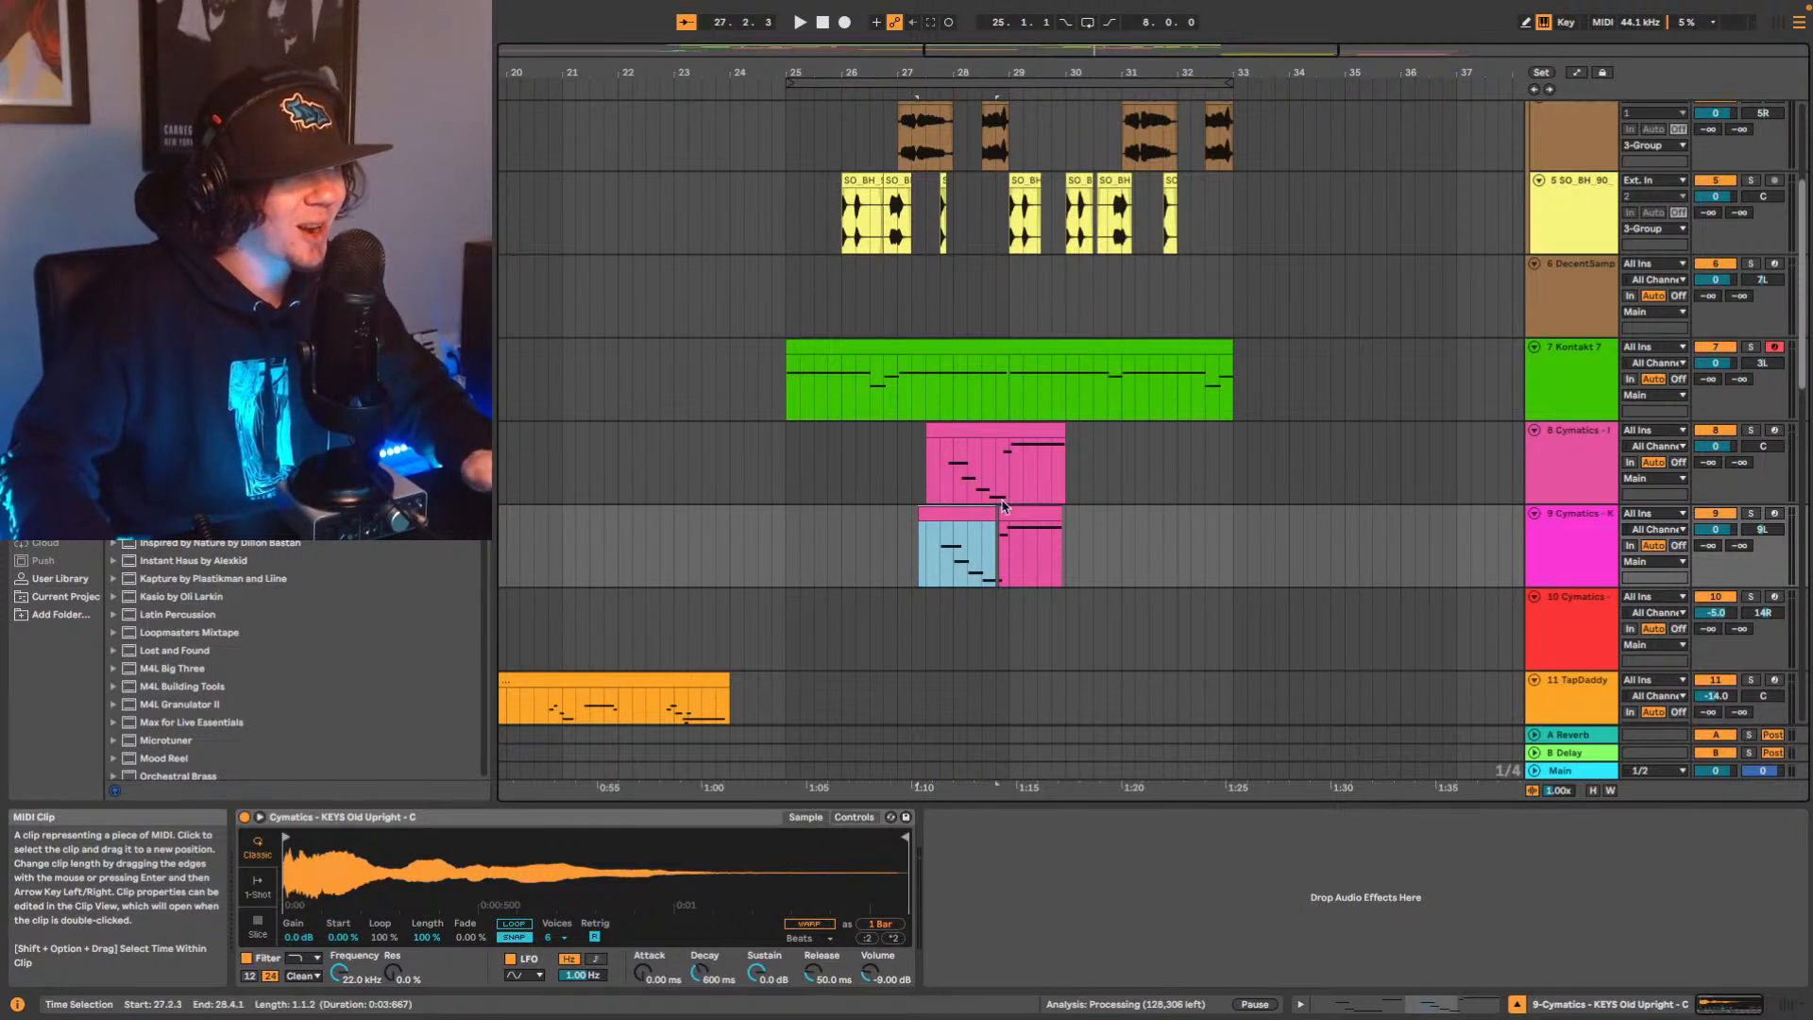
{"action": "left_click", "coordinate": [971, 428]}
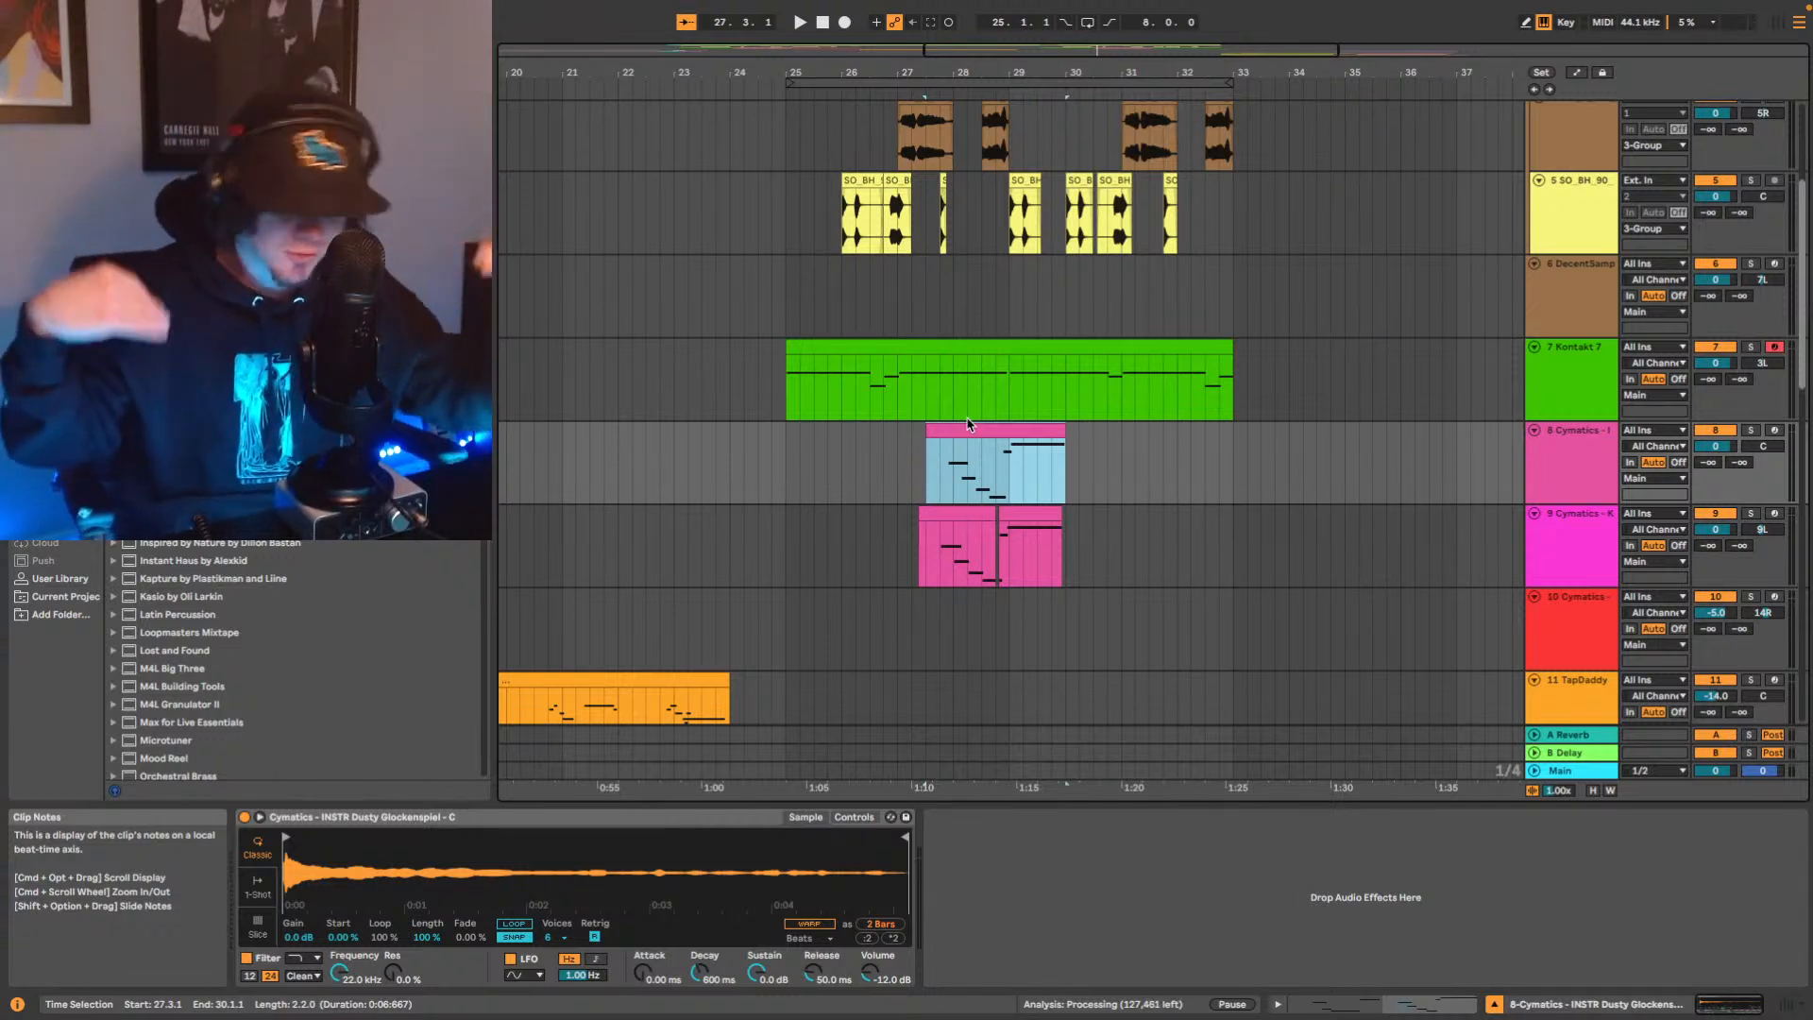
Play the arrangement from the start of track 9's Old Upright clip after bar 27 until bar 33.
{"action": "left_click", "coordinate": [919, 526]}
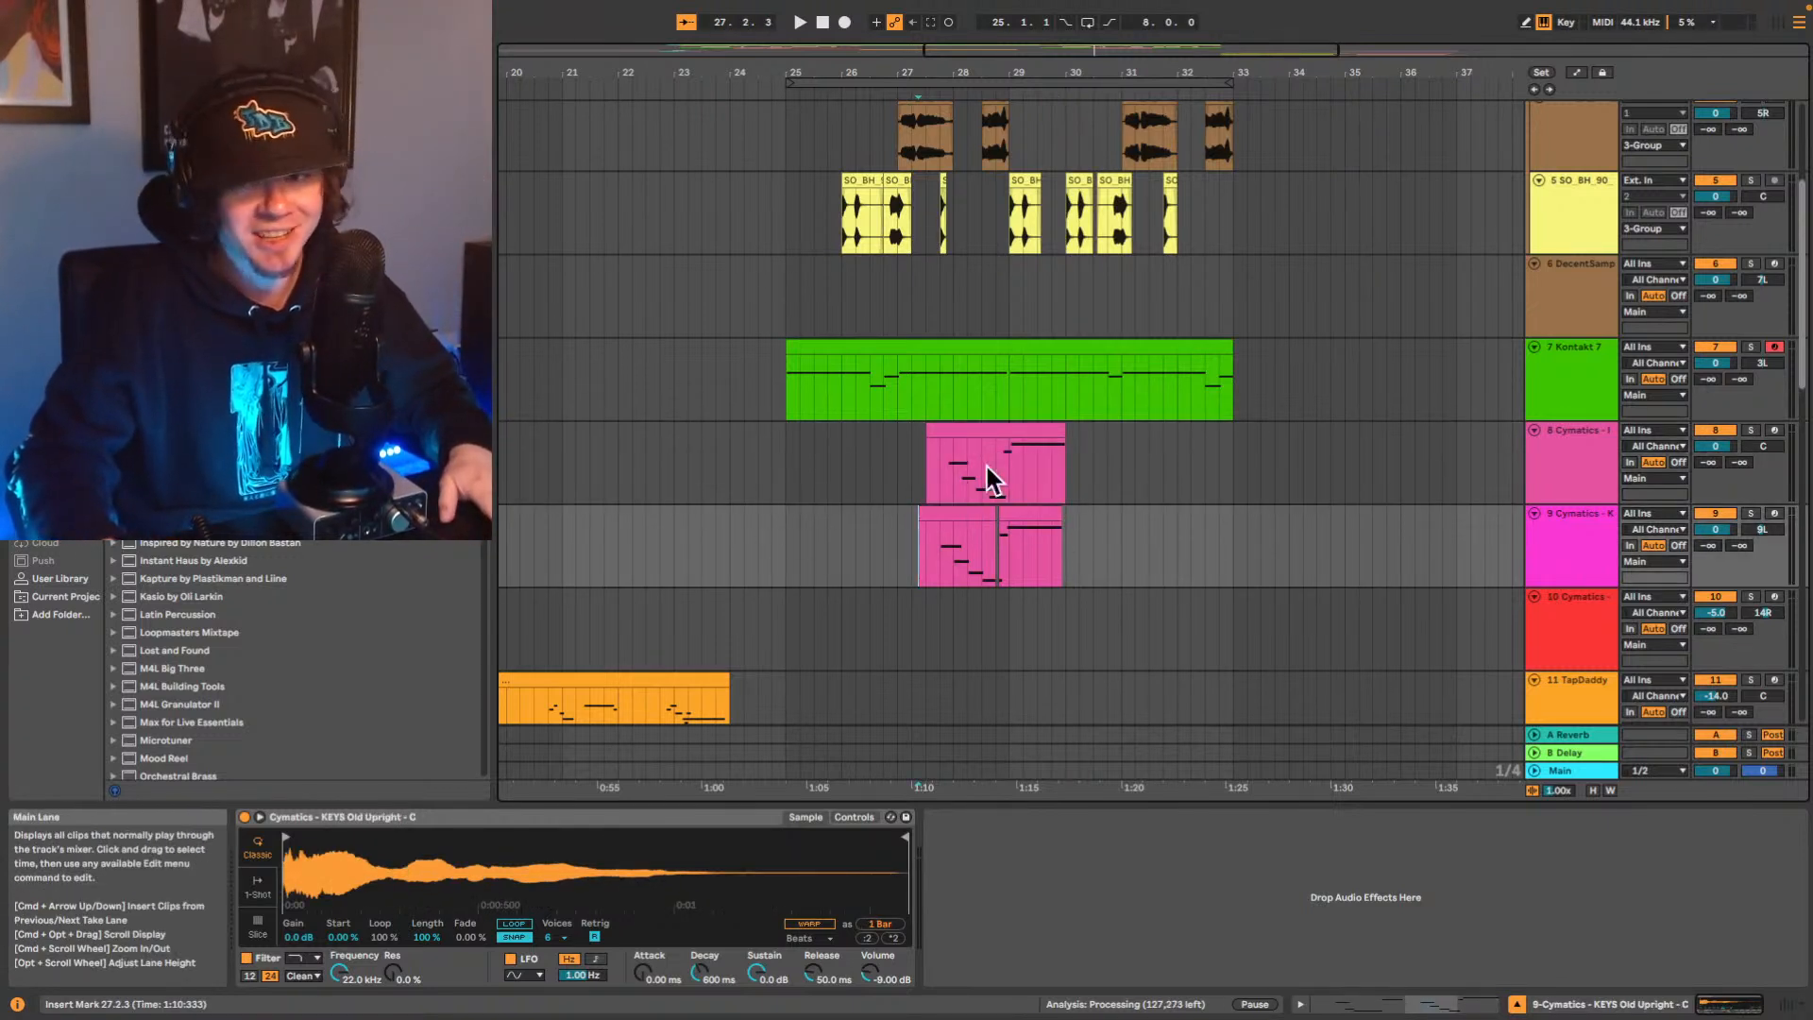
{"action": "key", "text": "space"}
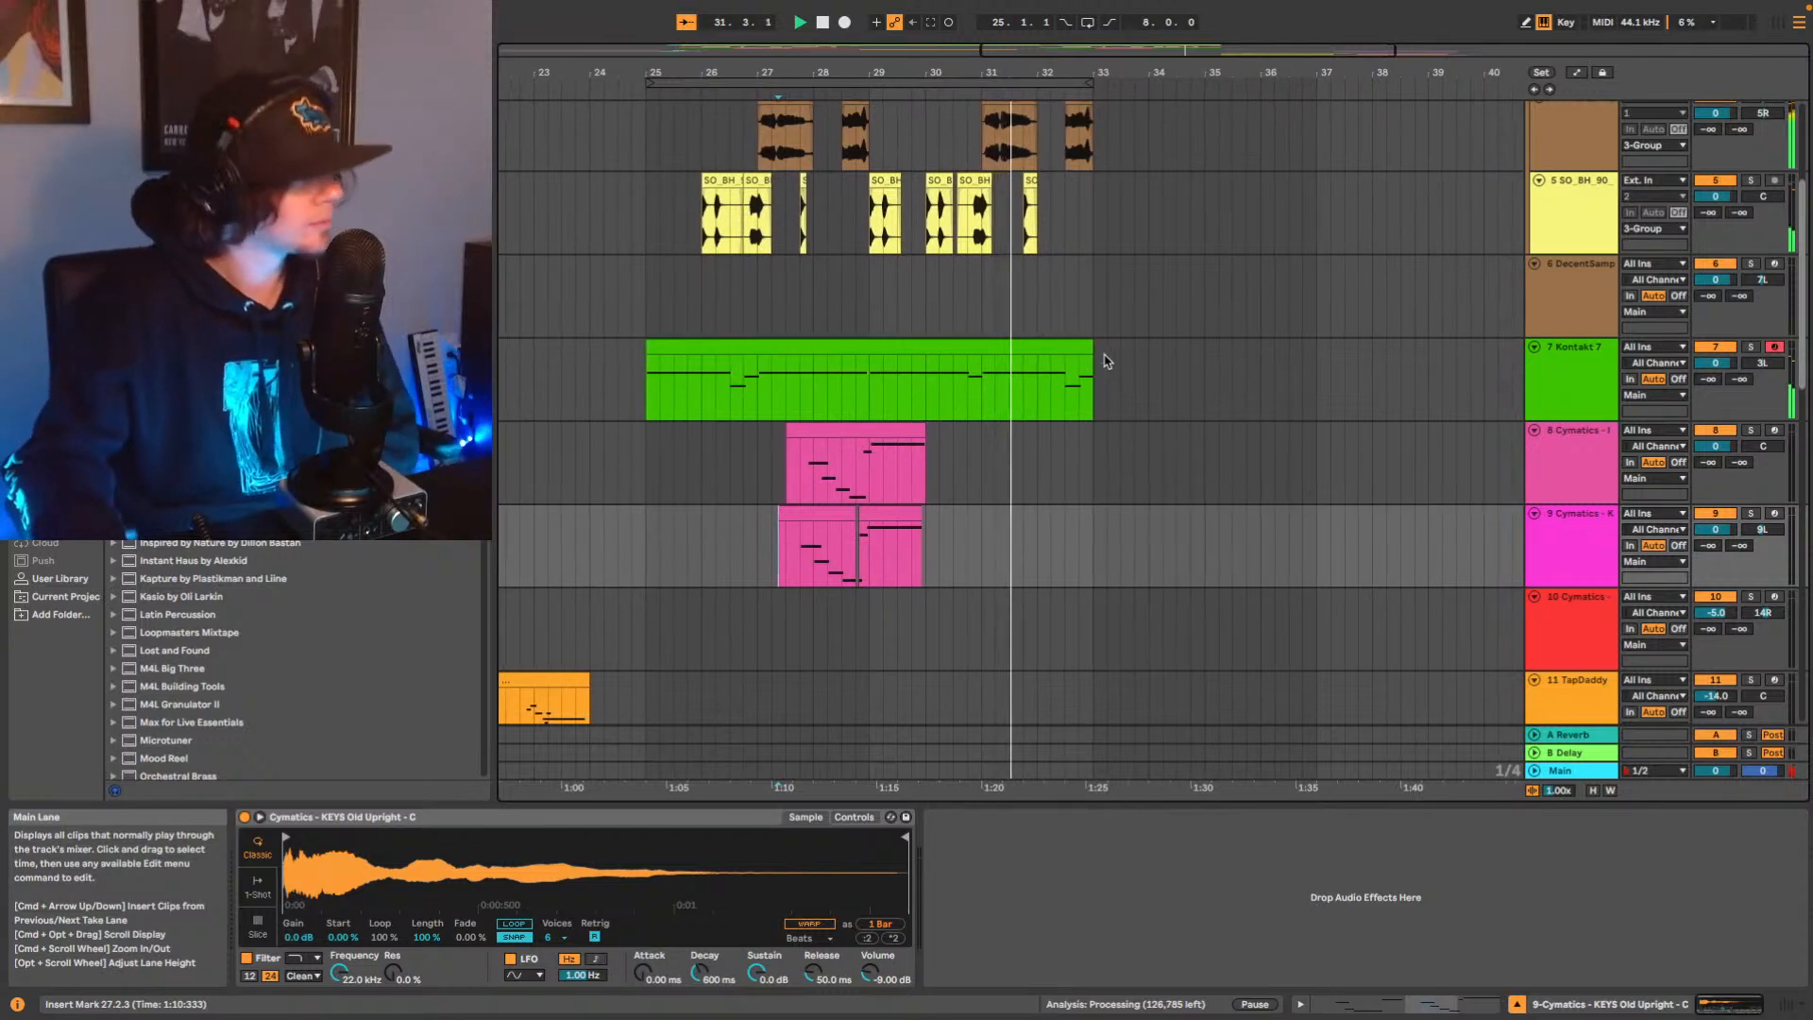
{"action": "scroll", "coordinate": [1111, 325], "scroll_direction": "up", "scroll_amount": 5}
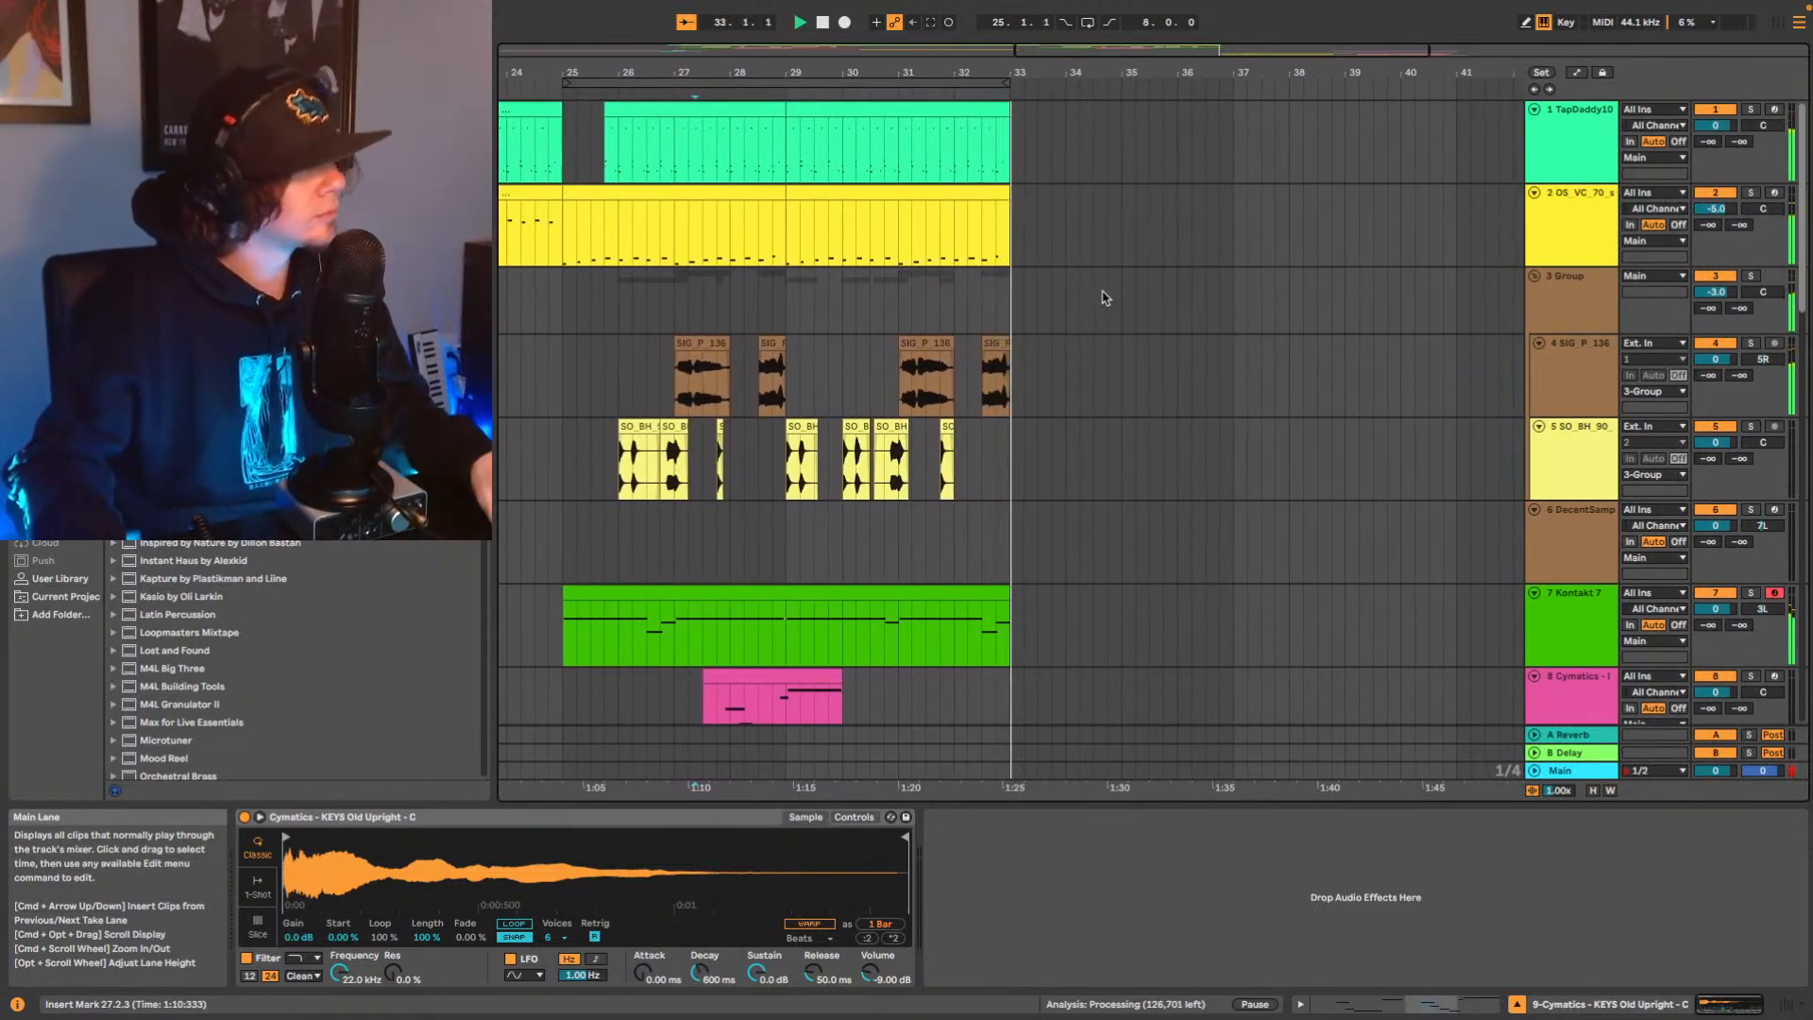
{"action": "key", "text": "space"}
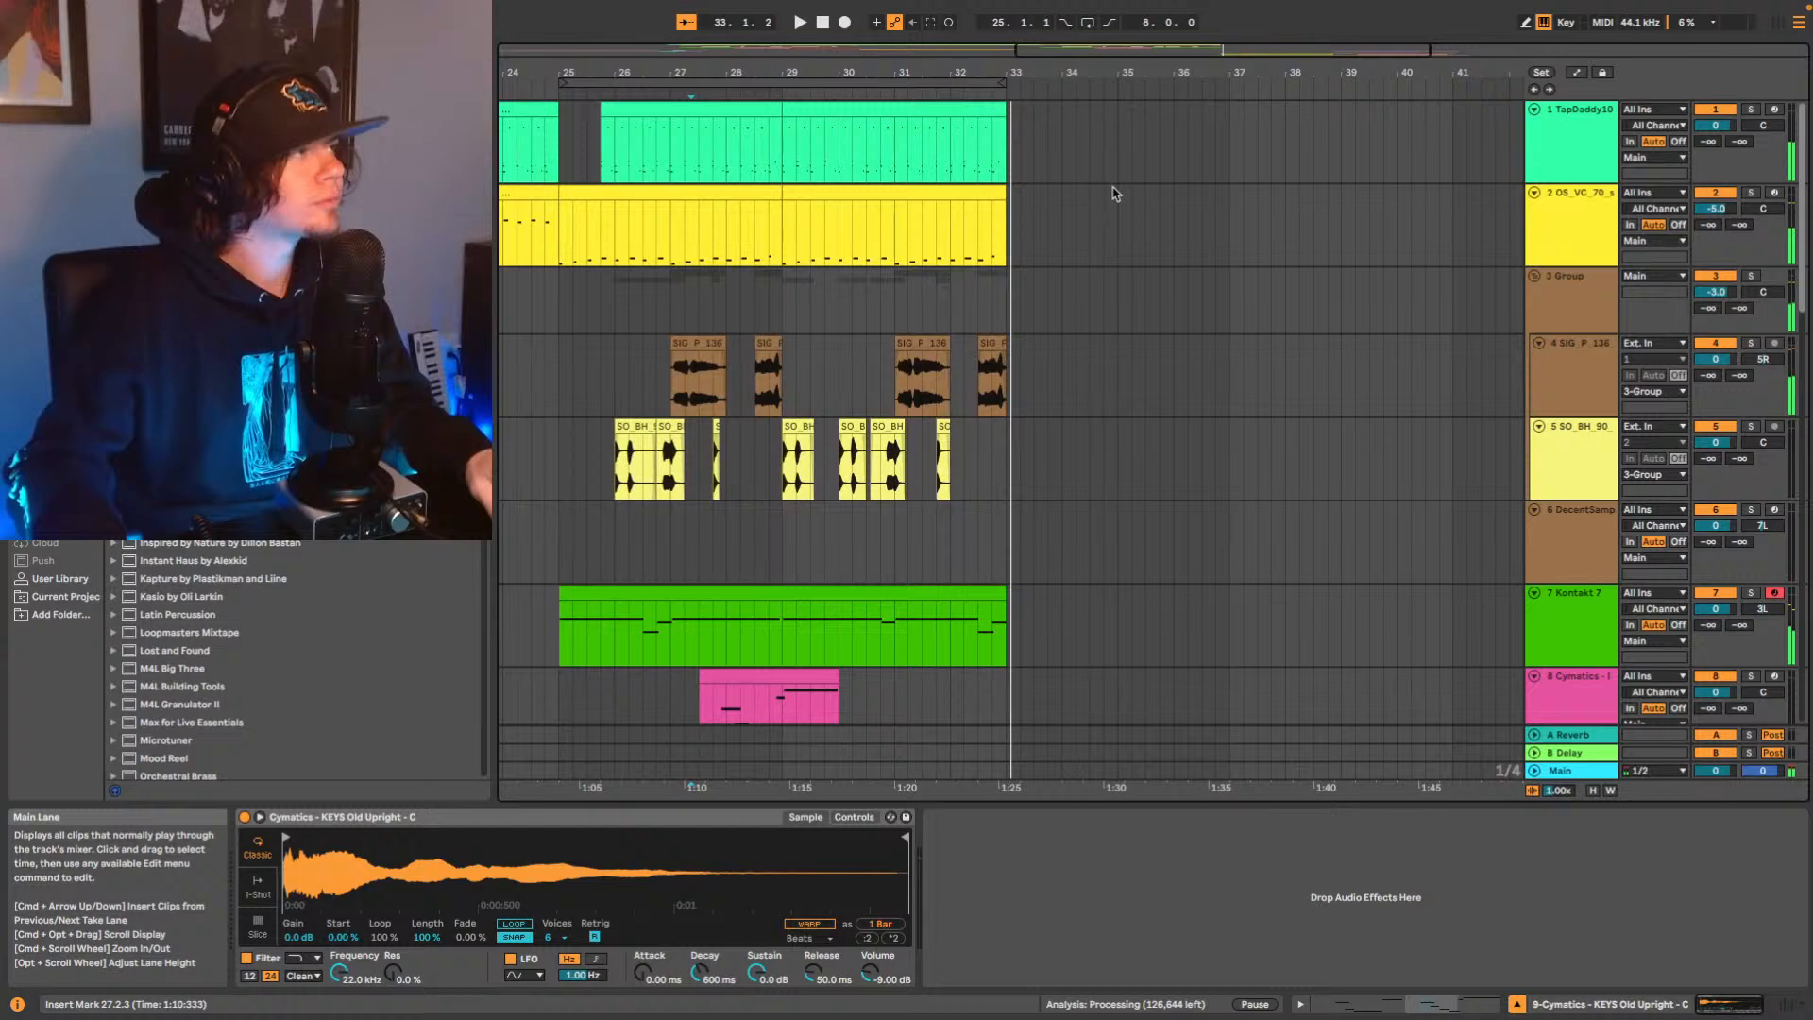
Return to the arrangement's start and briefly view the mixer below the tracks.
{"action": "left_click", "coordinate": [1535, 91]}
{"action": "scroll", "coordinate": [1223, 323], "scroll_direction": "down", "scroll_amount": 5}
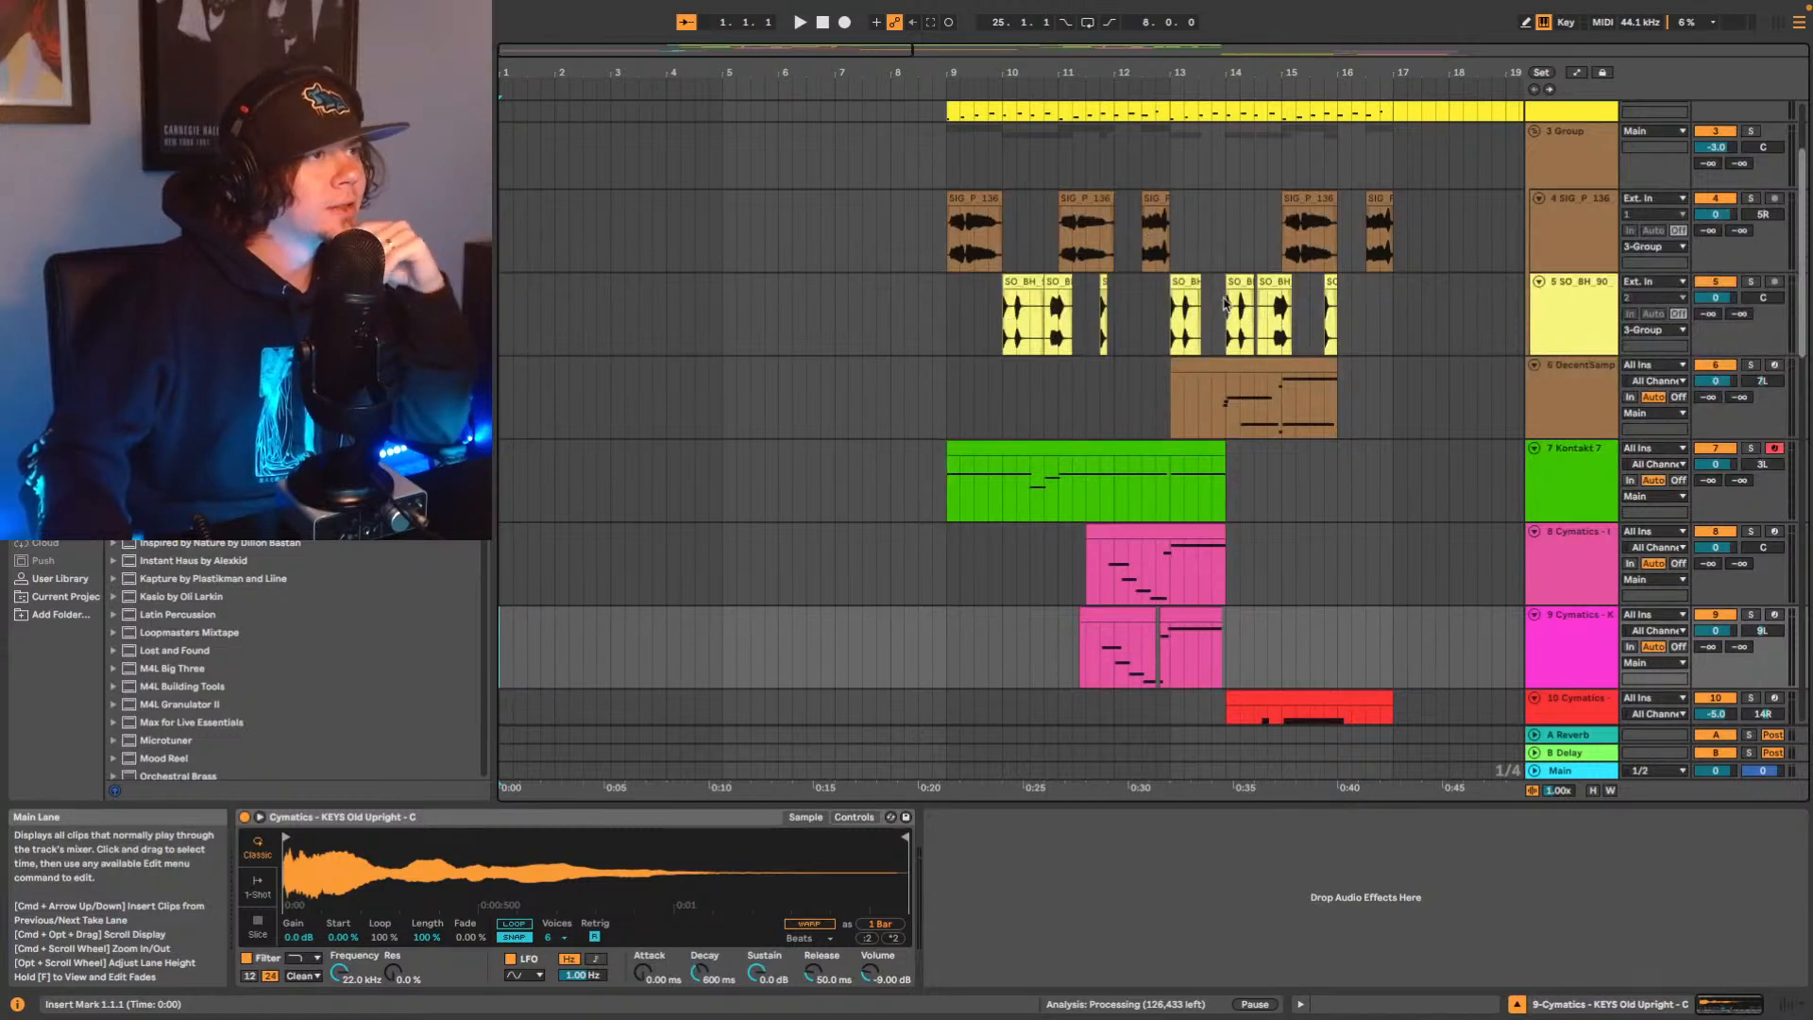
{"action": "left_click", "coordinate": [1791, 1009]}
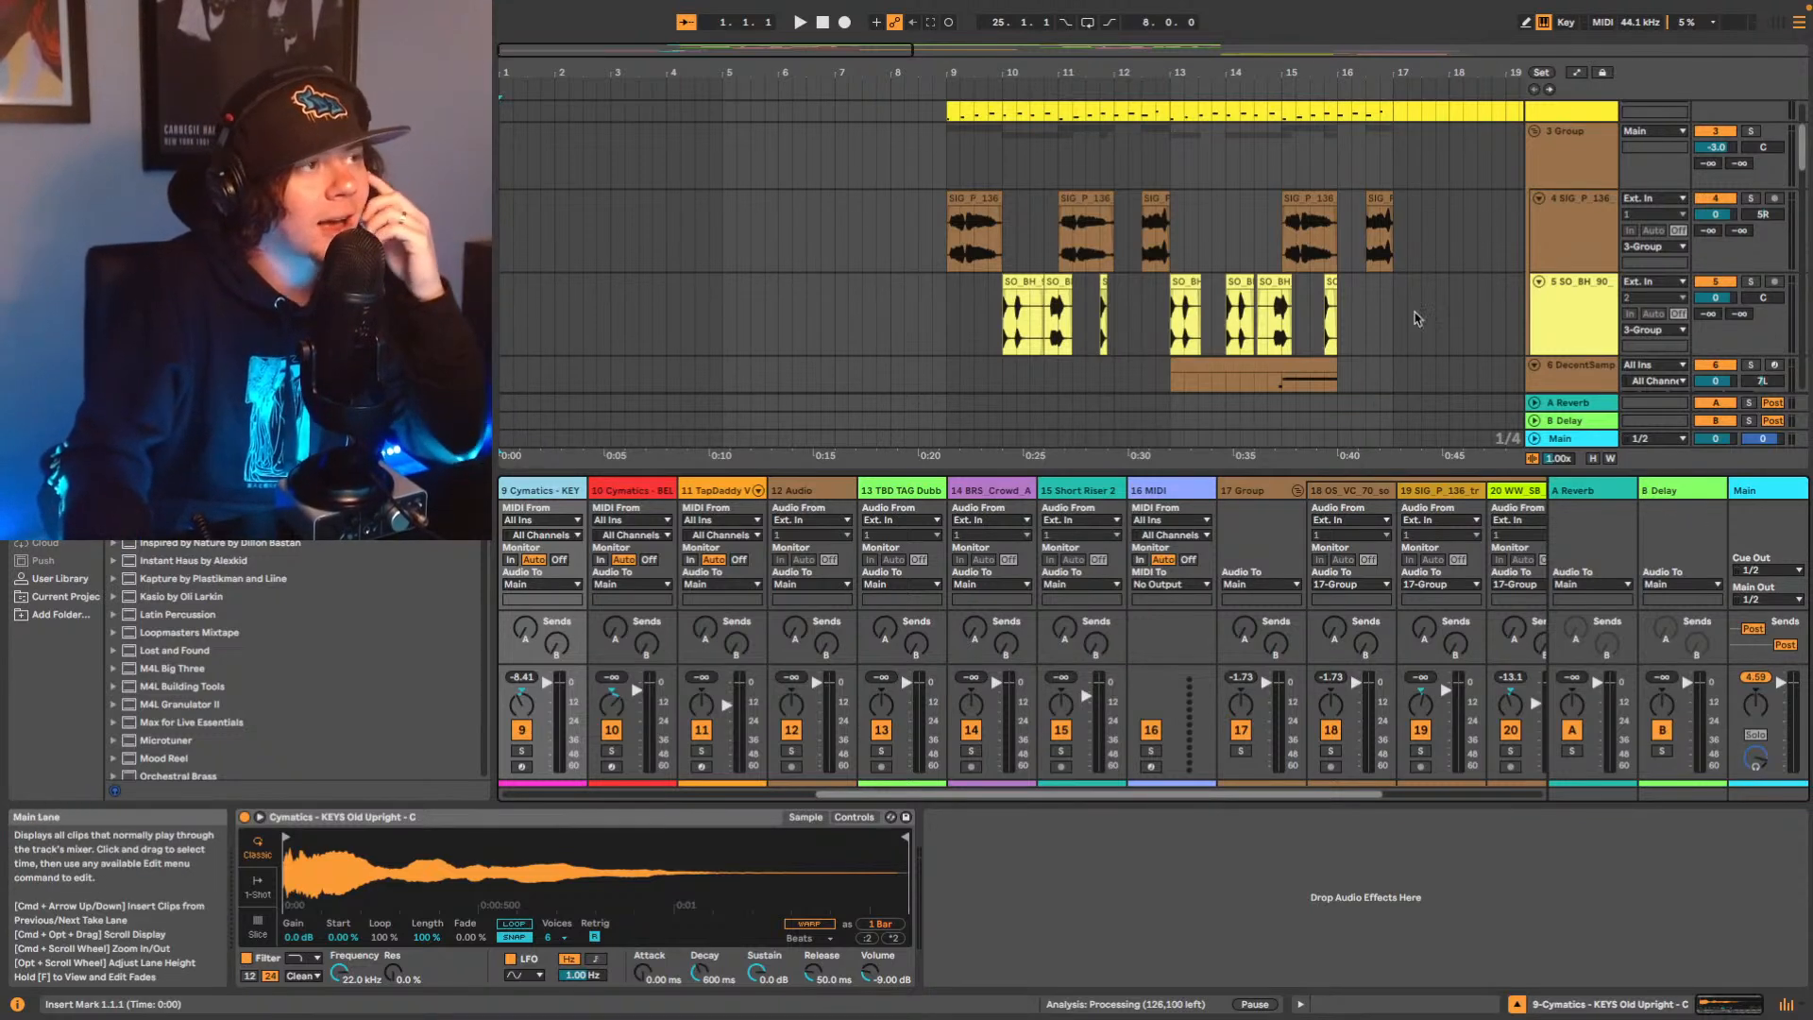
{"action": "left_click", "coordinate": [1785, 1006]}
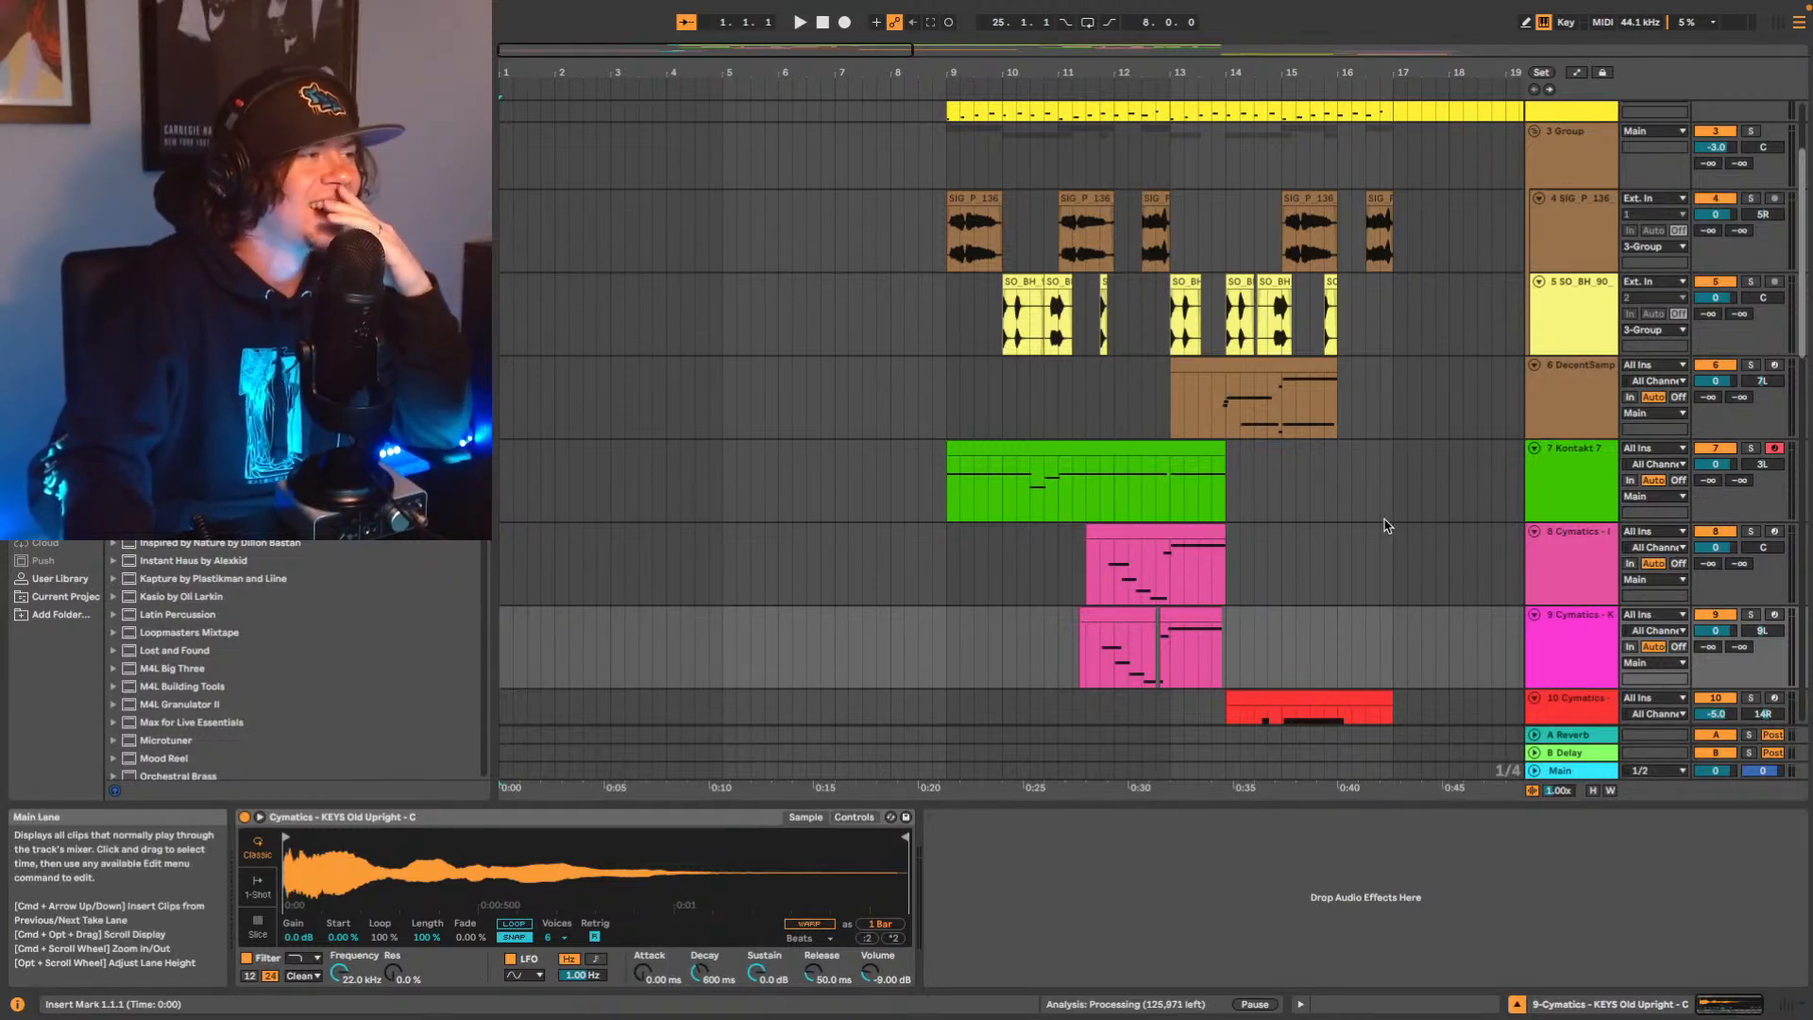
View the whole arrangement and look through all tracks down to 23 Audio and back to track 1.
{"action": "double_click", "coordinate": [1043, 47]}
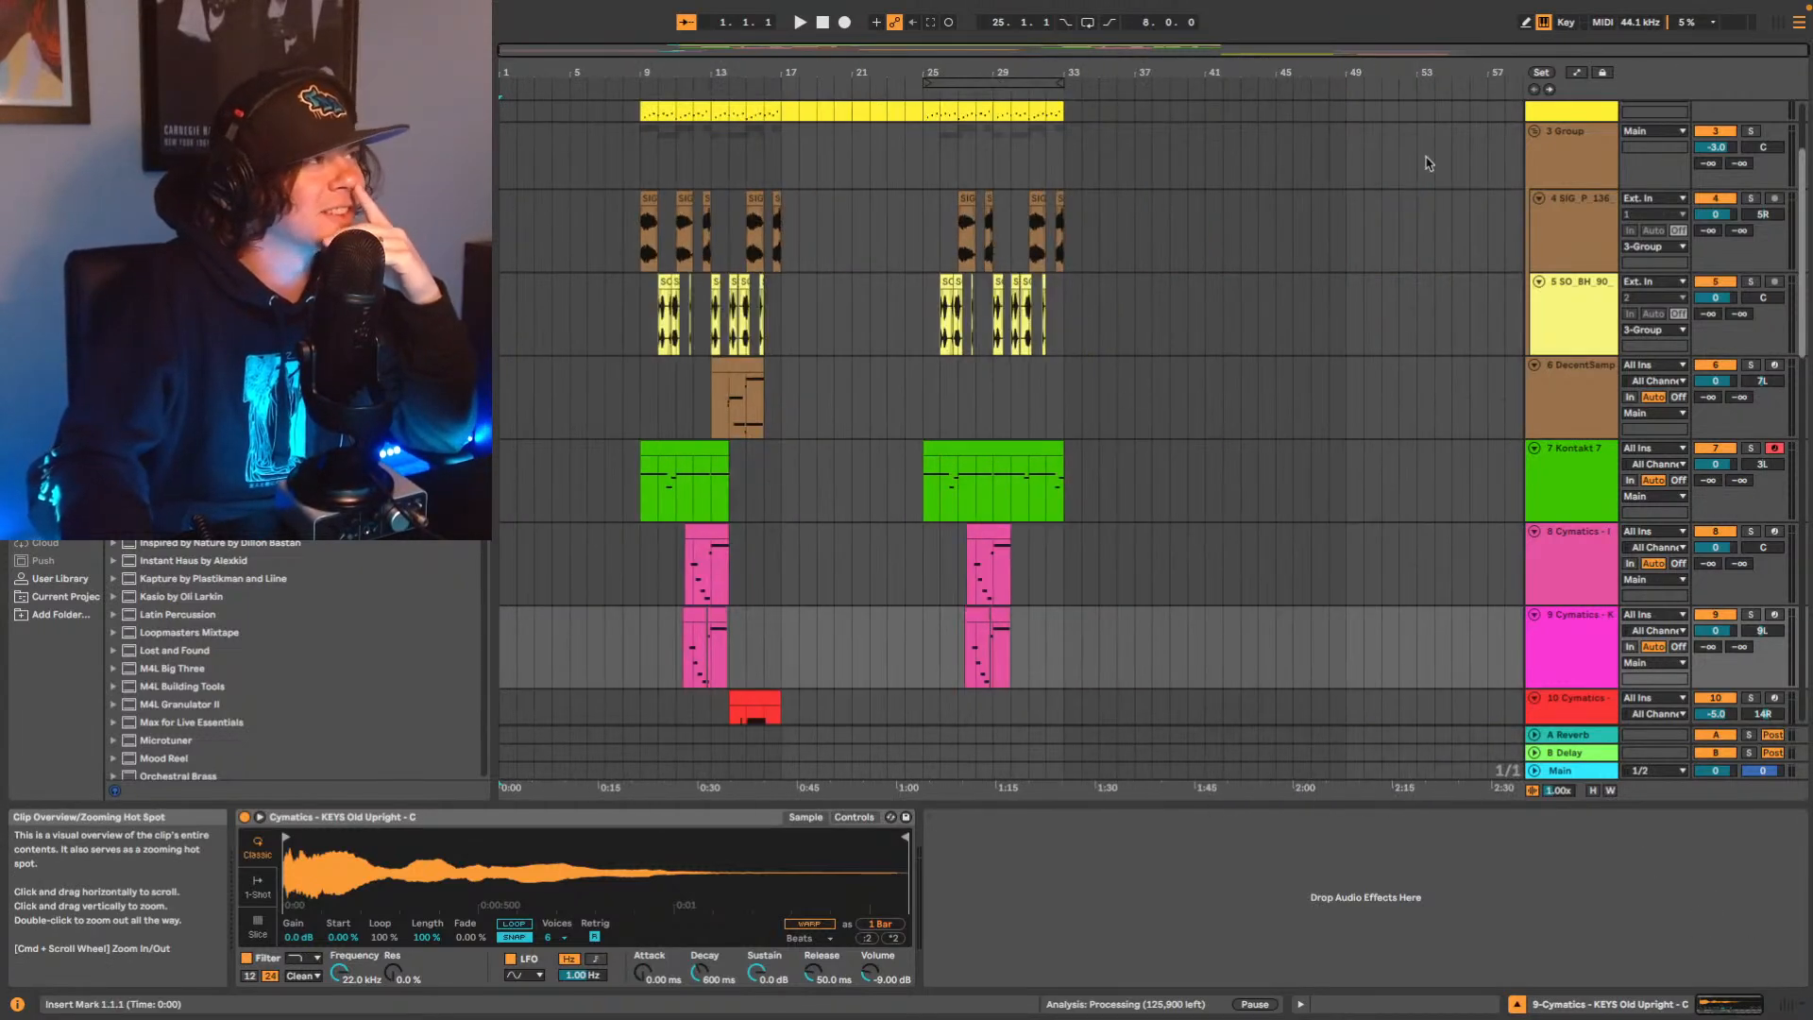
{"action": "scroll", "coordinate": [1079, 428], "scroll_direction": "up", "scroll_amount": 3}
{"action": "scroll", "coordinate": [1150, 609], "scroll_direction": "down", "scroll_amount": 14}
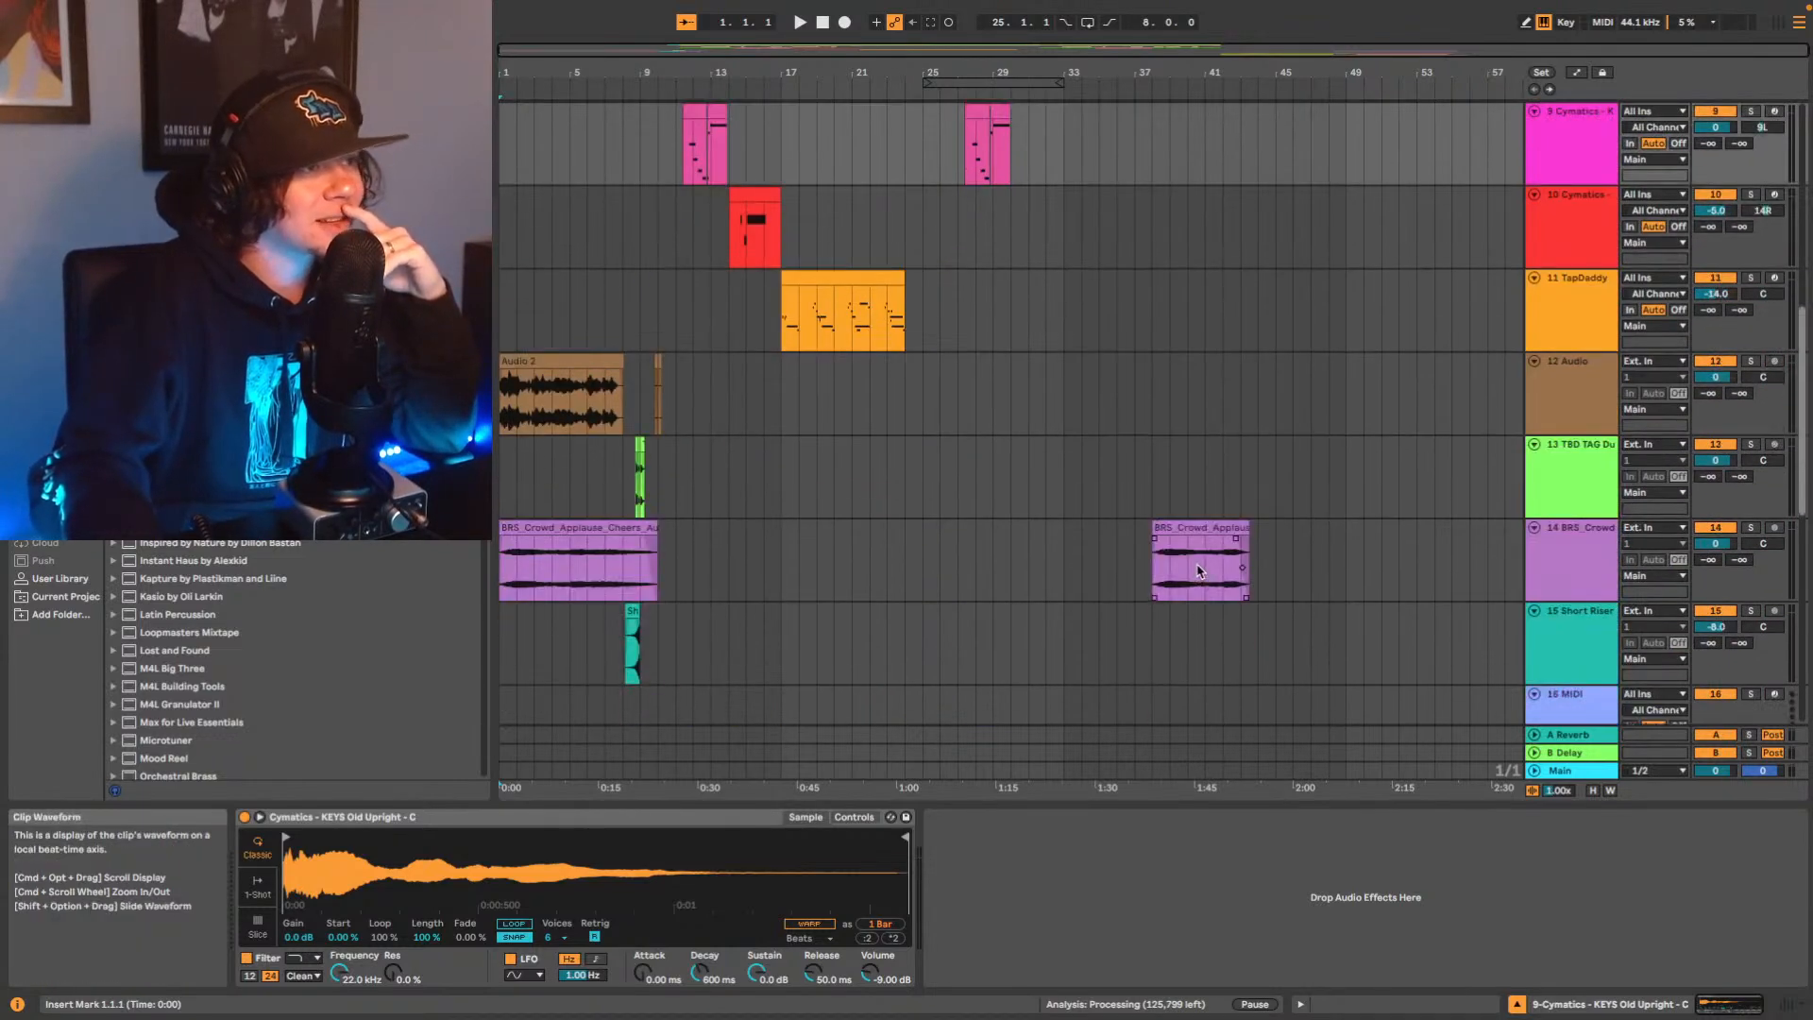
{"action": "scroll", "coordinate": [1204, 562], "scroll_direction": "down", "scroll_amount": 12}
{"action": "scroll", "coordinate": [1214, 515], "scroll_direction": "down", "scroll_amount": 2}
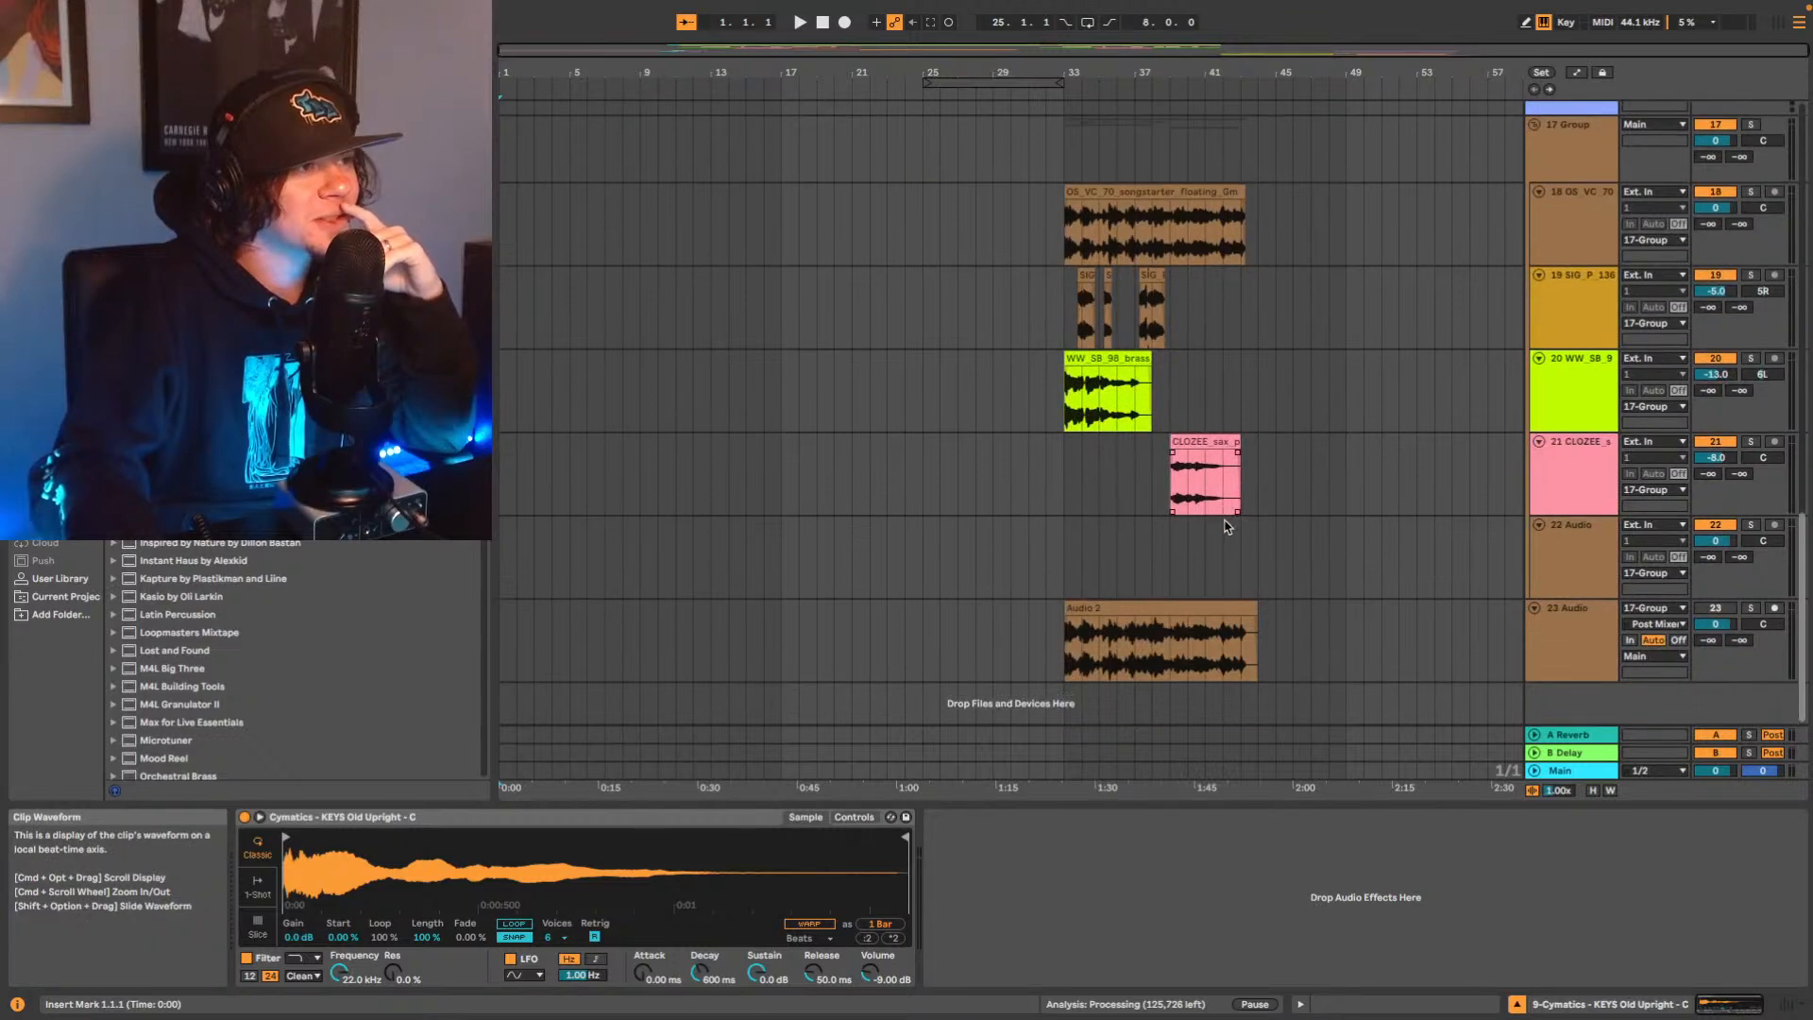
{"action": "scroll", "coordinate": [1228, 518], "scroll_direction": "up", "scroll_amount": 7}
{"action": "scroll", "coordinate": [1237, 472], "scroll_direction": "up", "scroll_amount": 15}
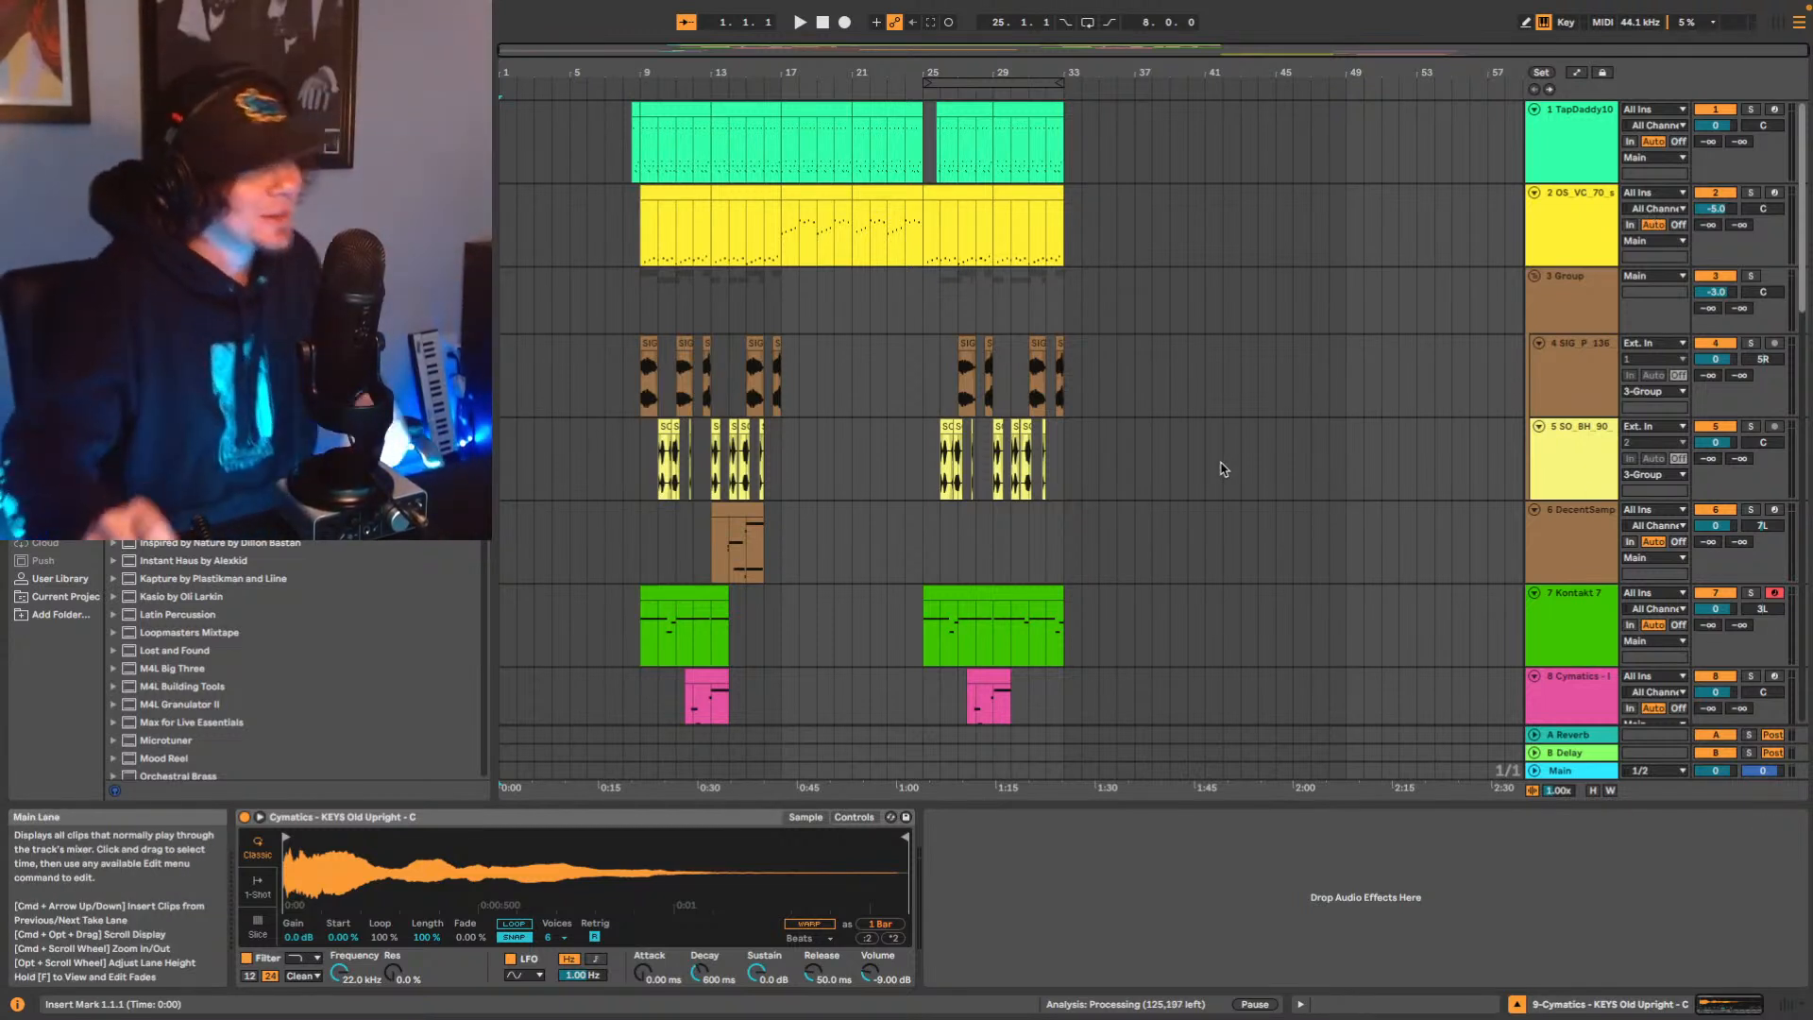
Lower the volumes of tracks 1, 2 and 3 together to -10, -15 and -13 dB.
{"action": "left_click", "coordinate": [1581, 133]}
{"action": "left_click", "coordinate": [1575, 293], "text": "shift"}
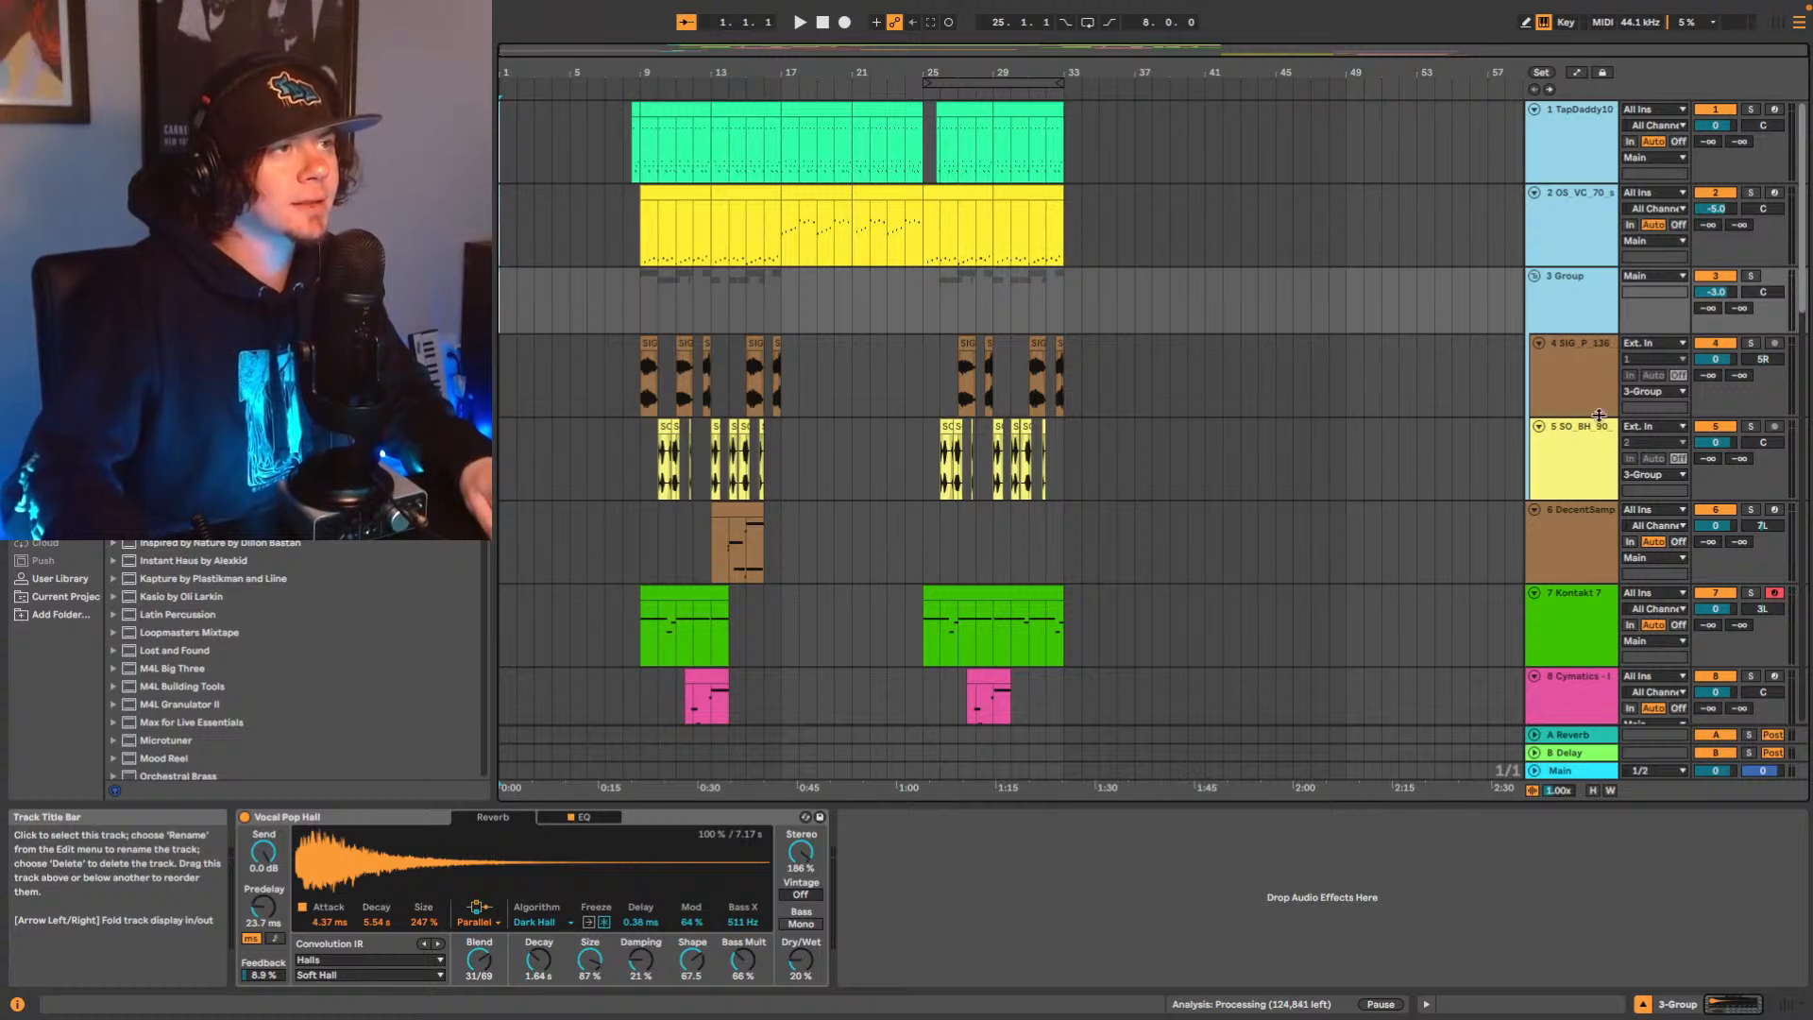
{"action": "left_click", "coordinate": [1732, 126]}
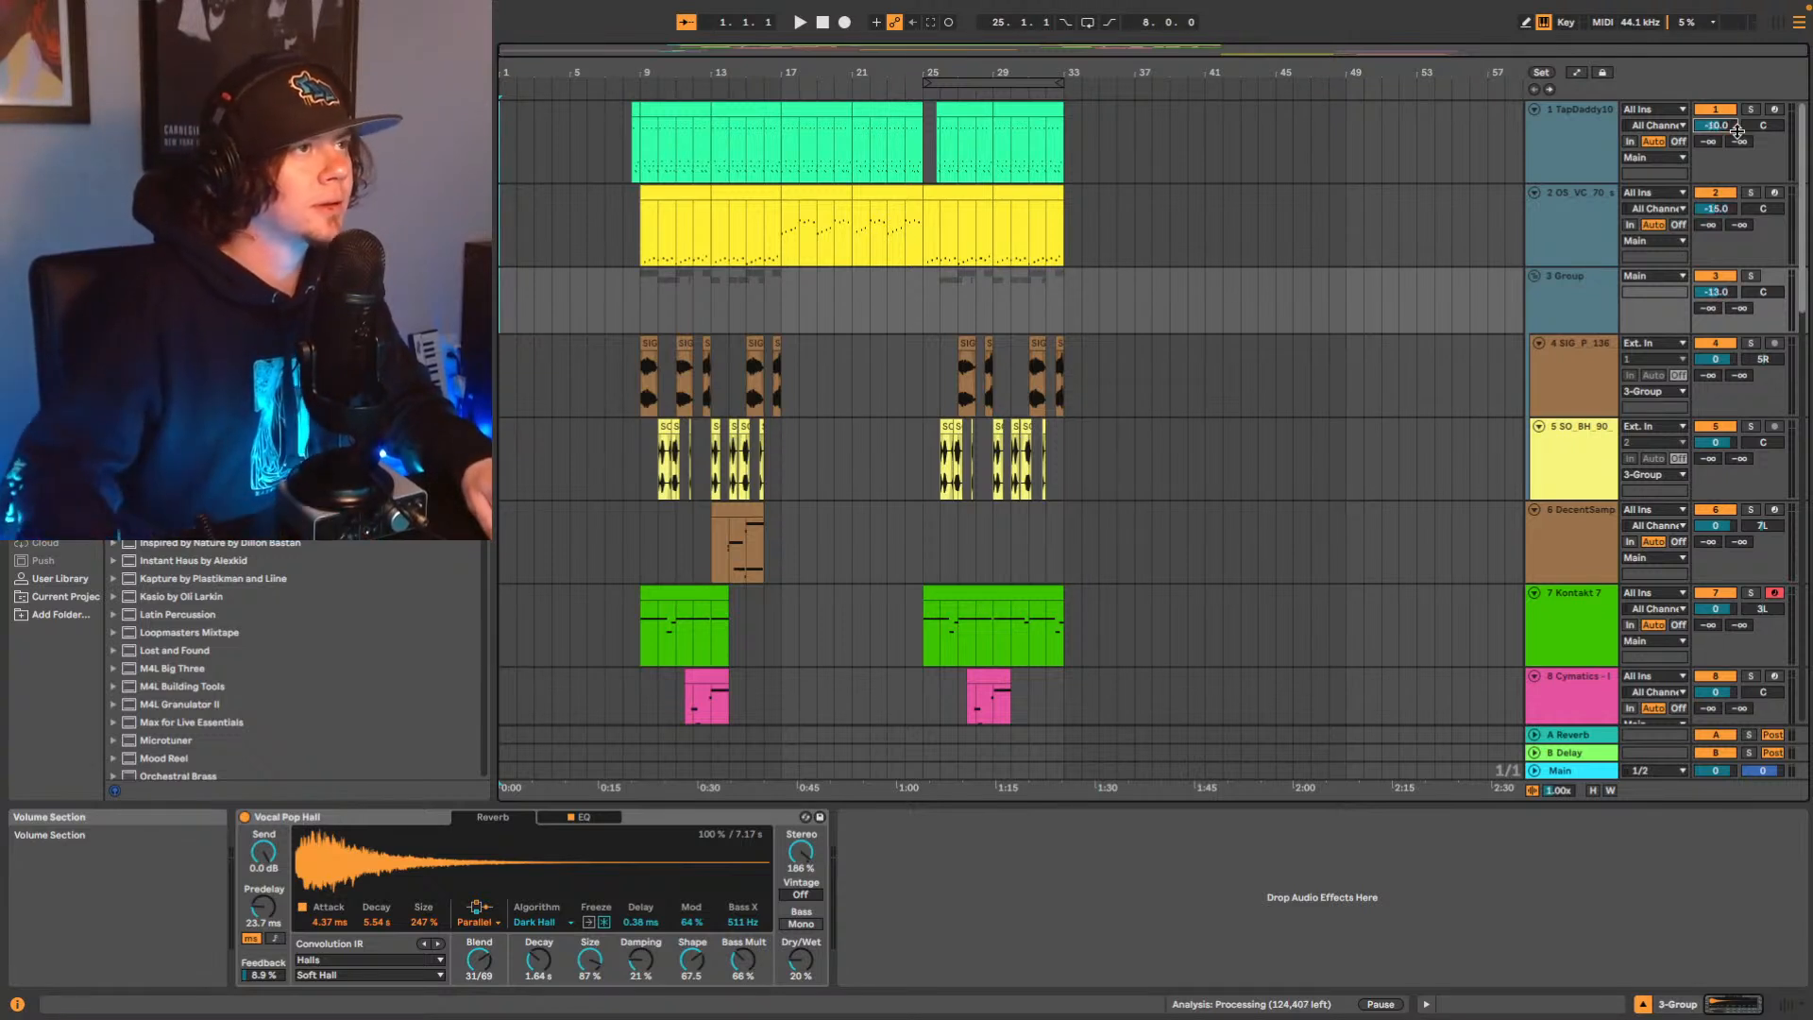
Lower the volumes of tracks 6 through 15 together, bringing TapDaddy Vibraphone to -23 dB and Short Riser to -17 dB.
{"action": "scroll", "coordinate": [1603, 432], "scroll_direction": "down", "scroll_amount": 3}
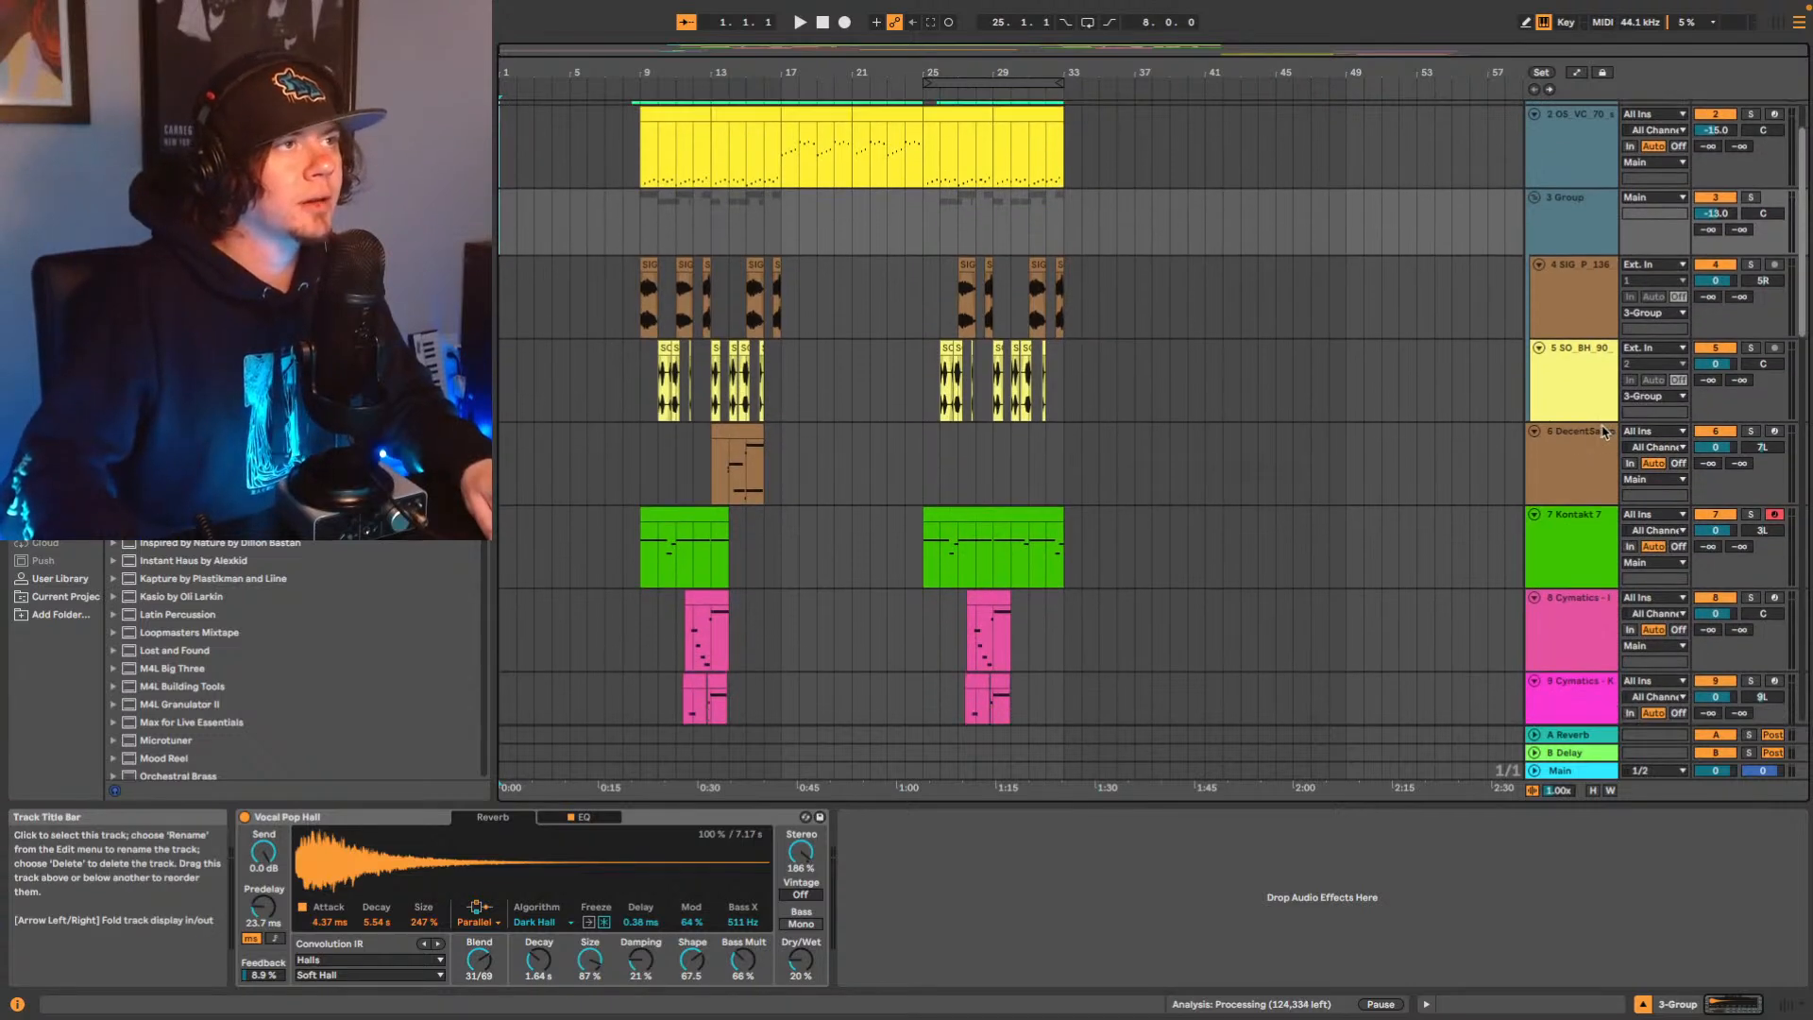
{"action": "scroll", "coordinate": [1602, 432], "scroll_direction": "down", "scroll_amount": 1}
{"action": "left_click", "coordinate": [1564, 434]}
{"action": "scroll", "coordinate": [1563, 434], "scroll_direction": "down", "scroll_amount": 3}
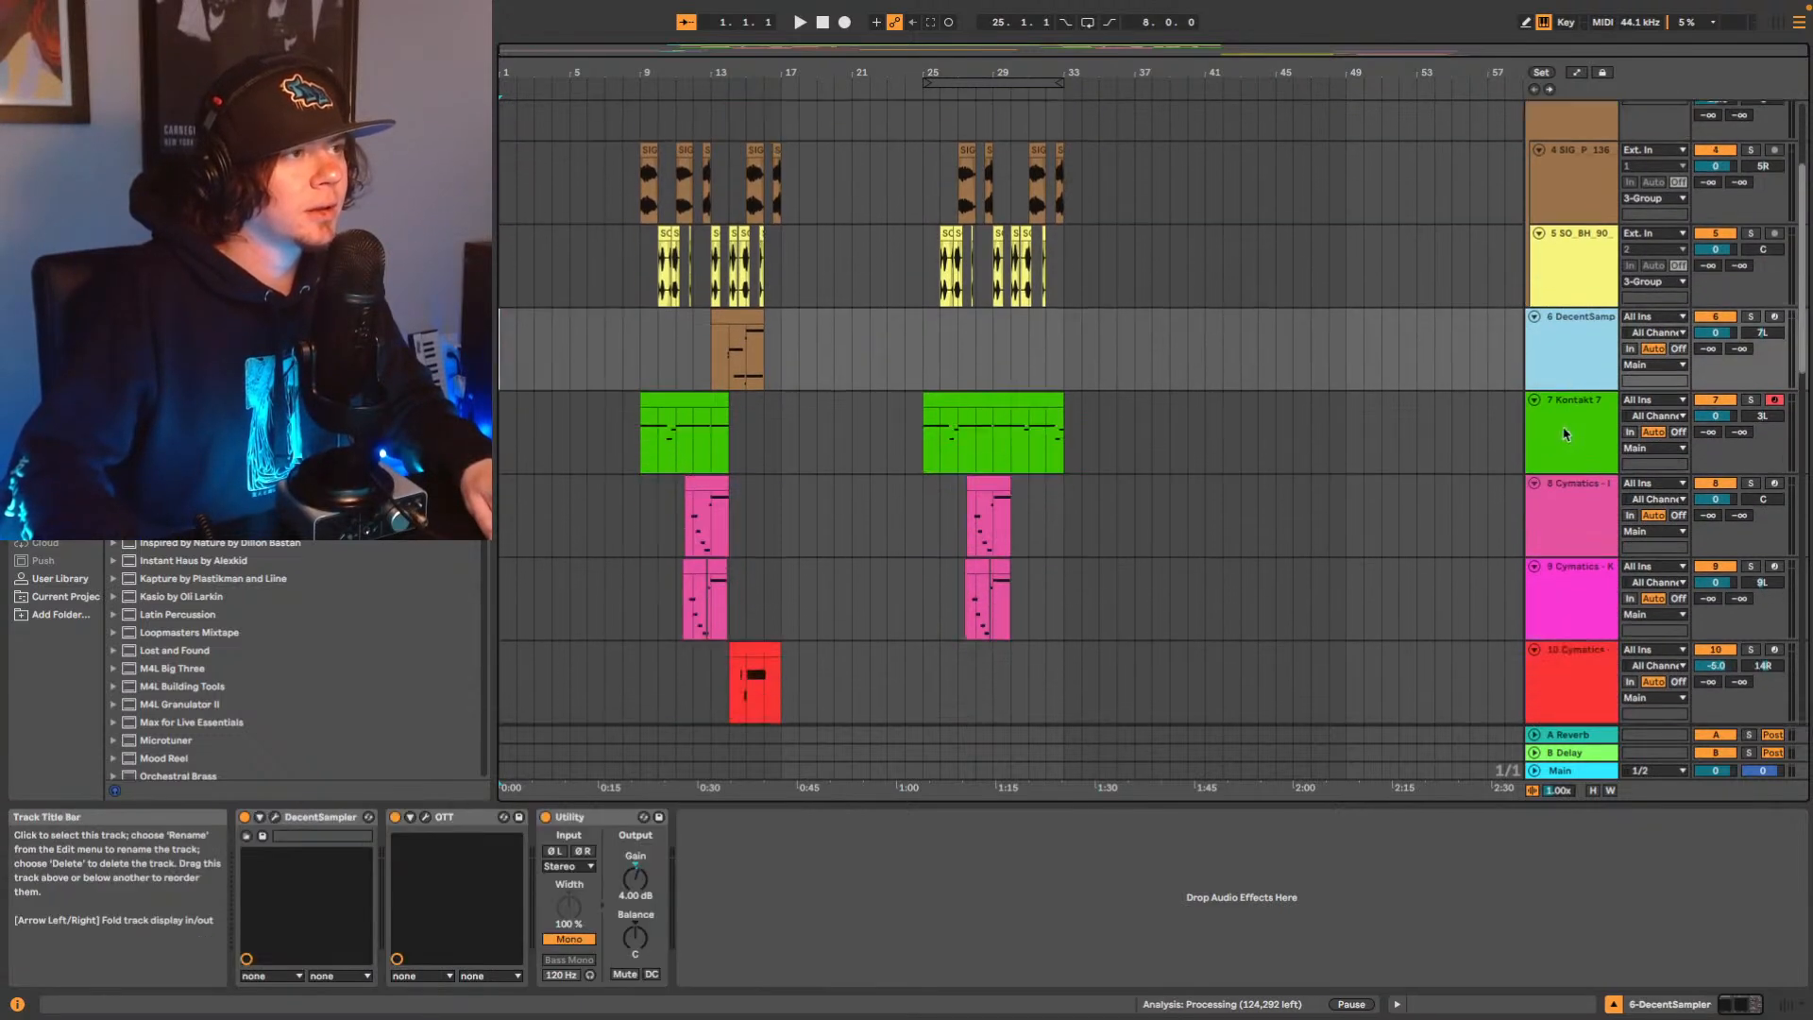
{"action": "scroll", "coordinate": [1563, 434], "scroll_direction": "down", "scroll_amount": 8}
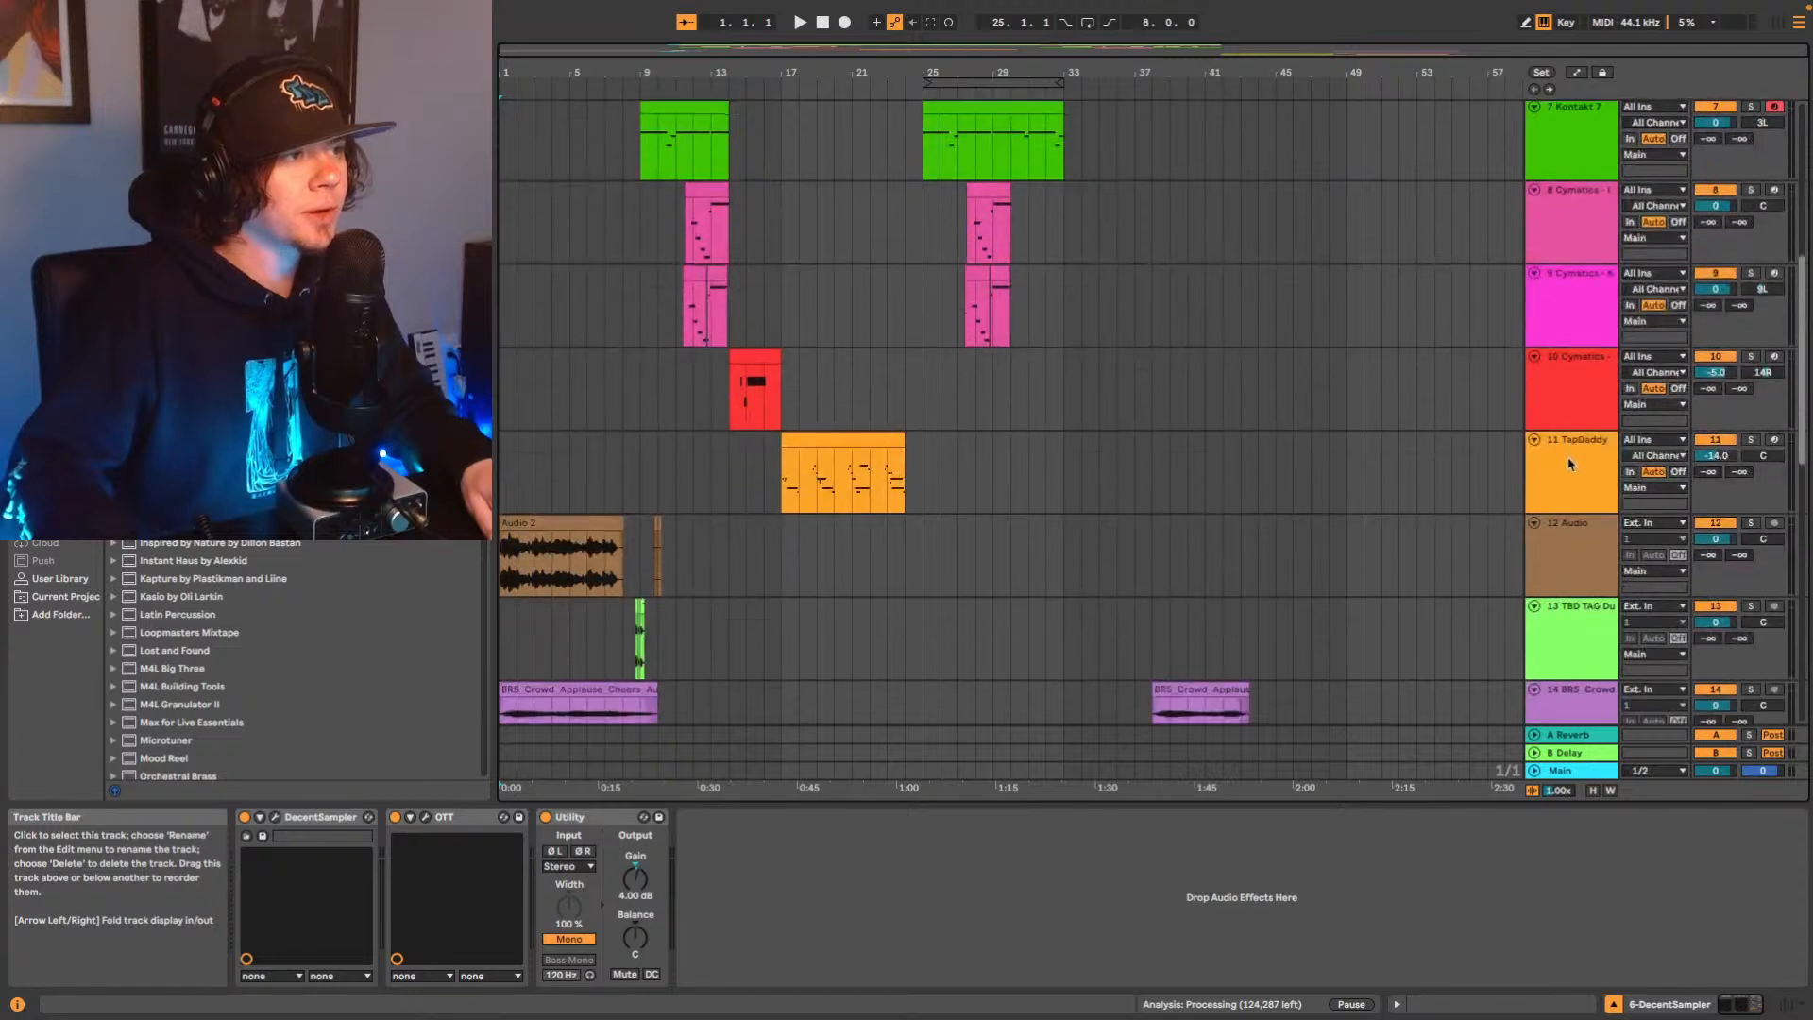
{"action": "scroll", "coordinate": [1570, 463], "scroll_direction": "down", "scroll_amount": 12}
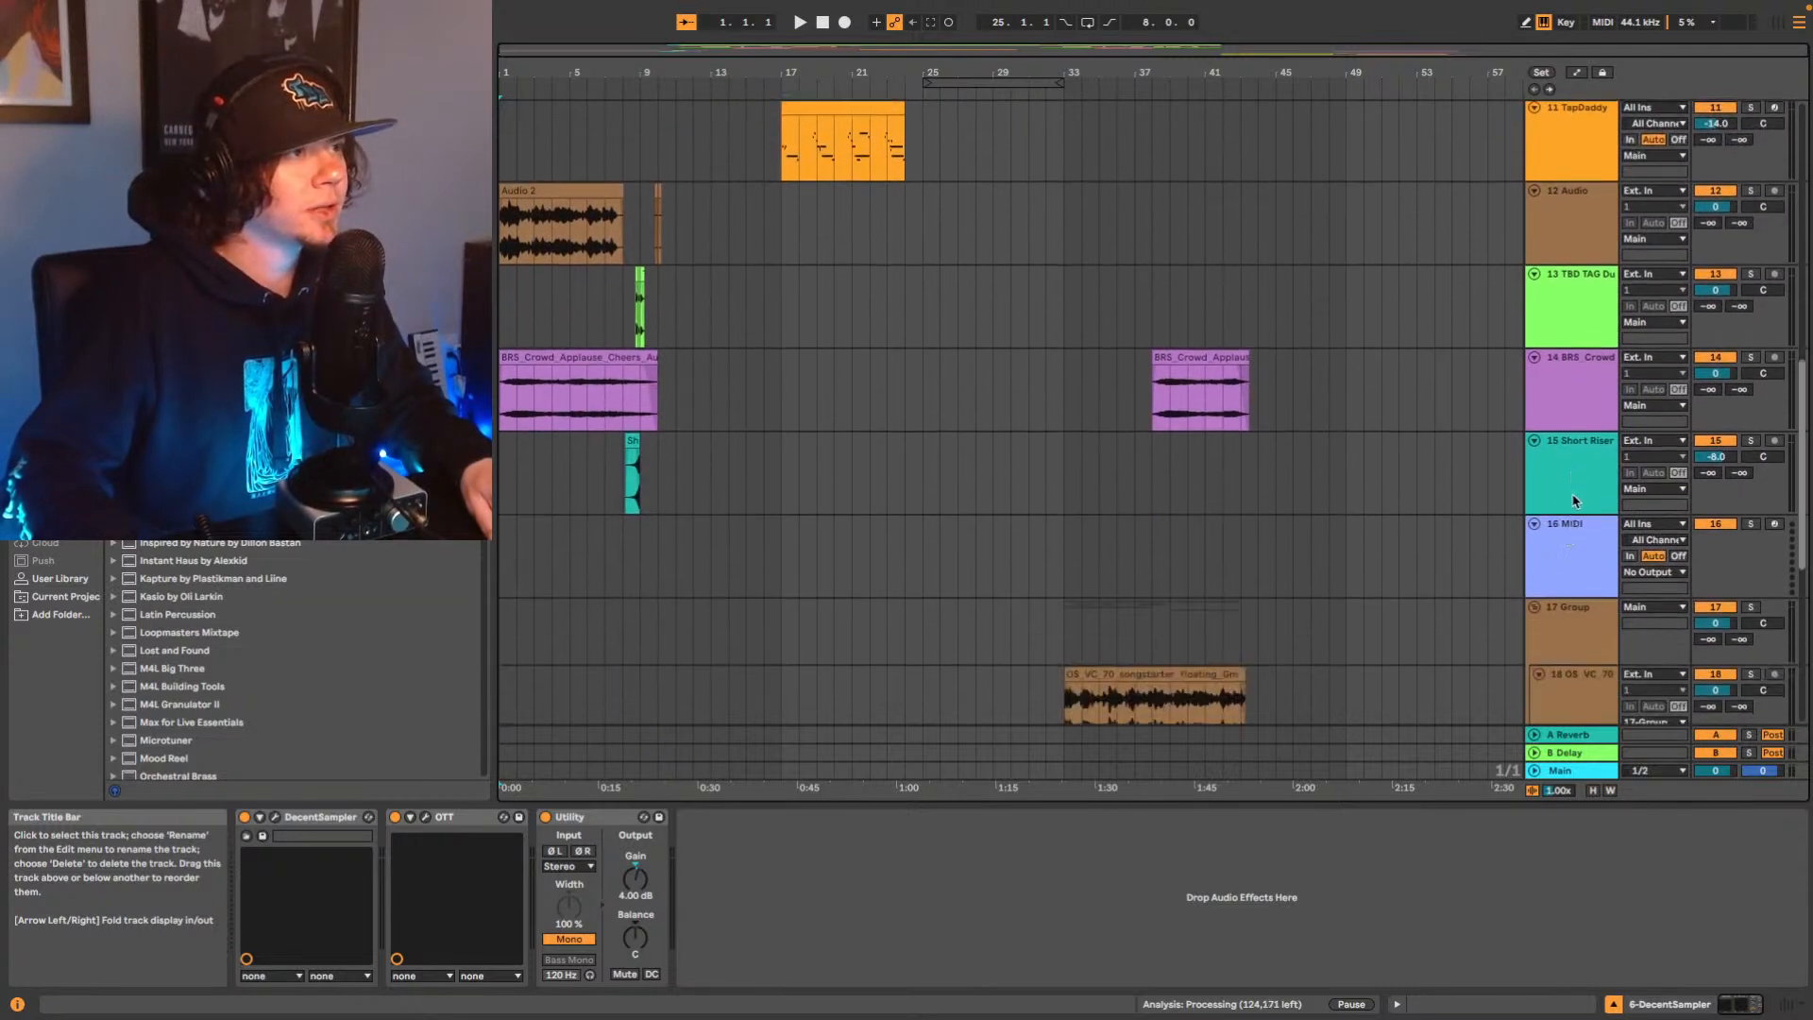
{"action": "left_click", "coordinate": [1584, 480], "text": "shift"}
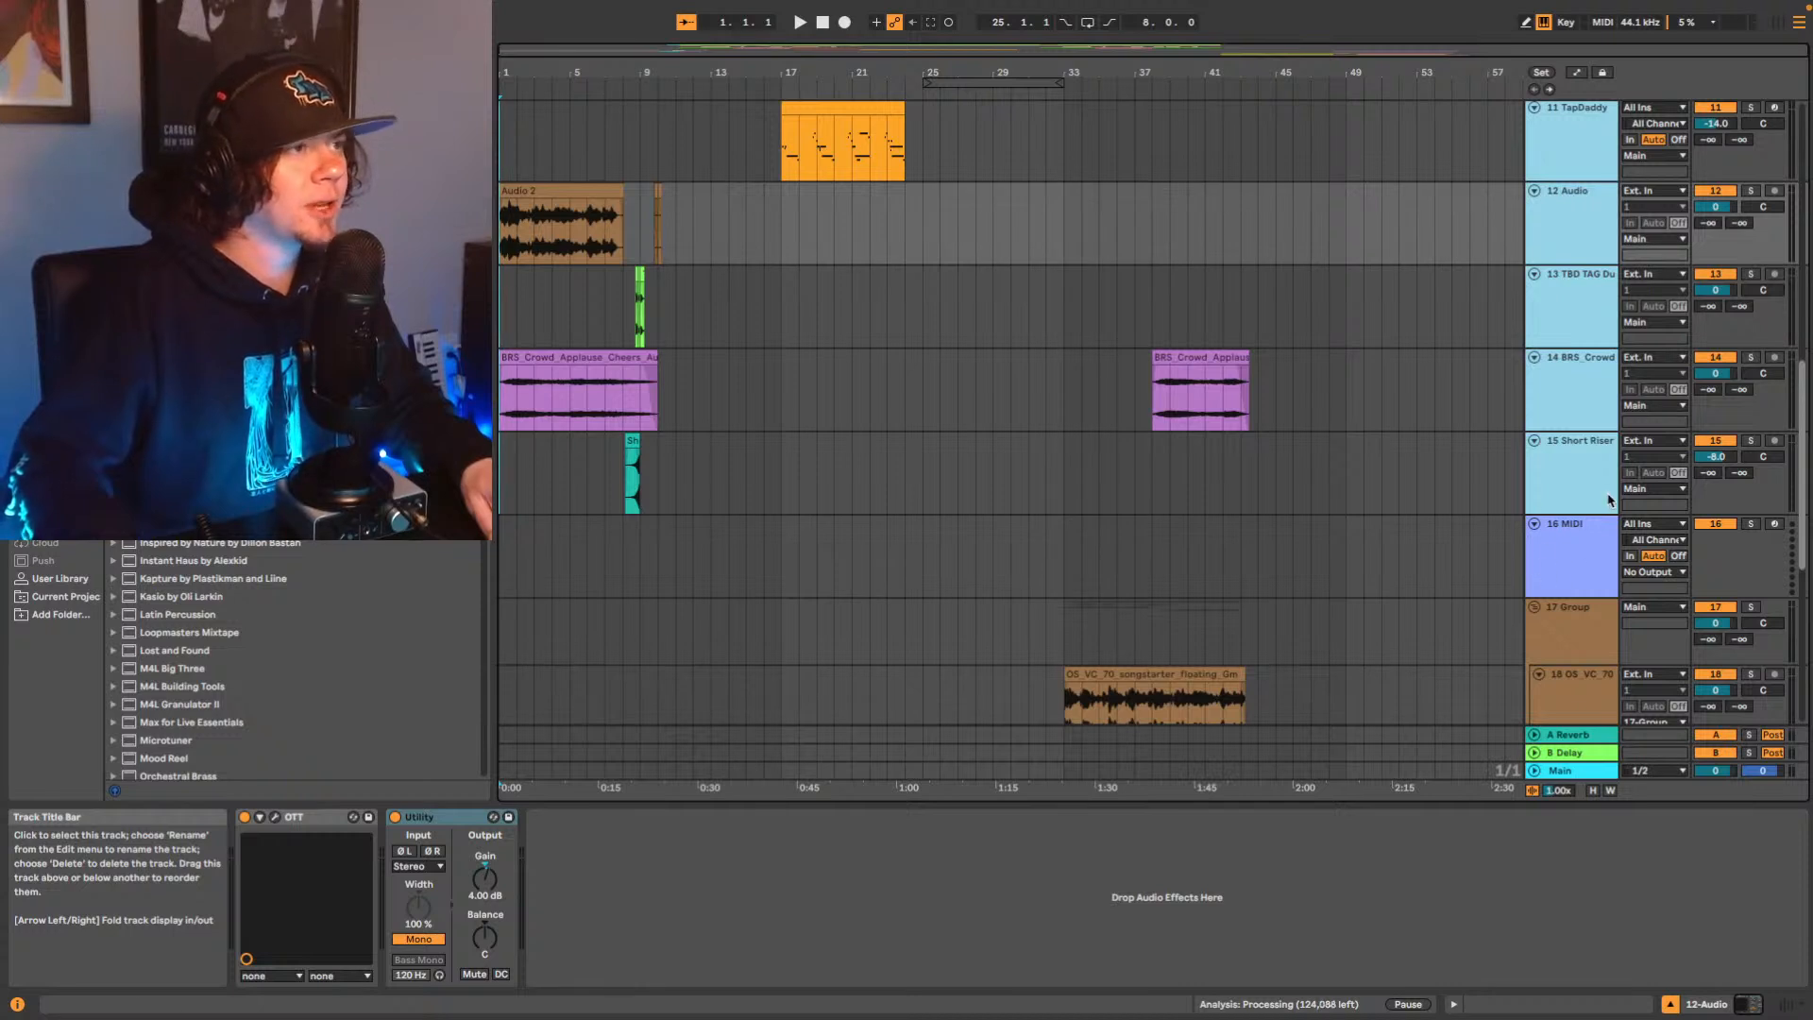
{"action": "left_click", "coordinate": [1722, 459]}
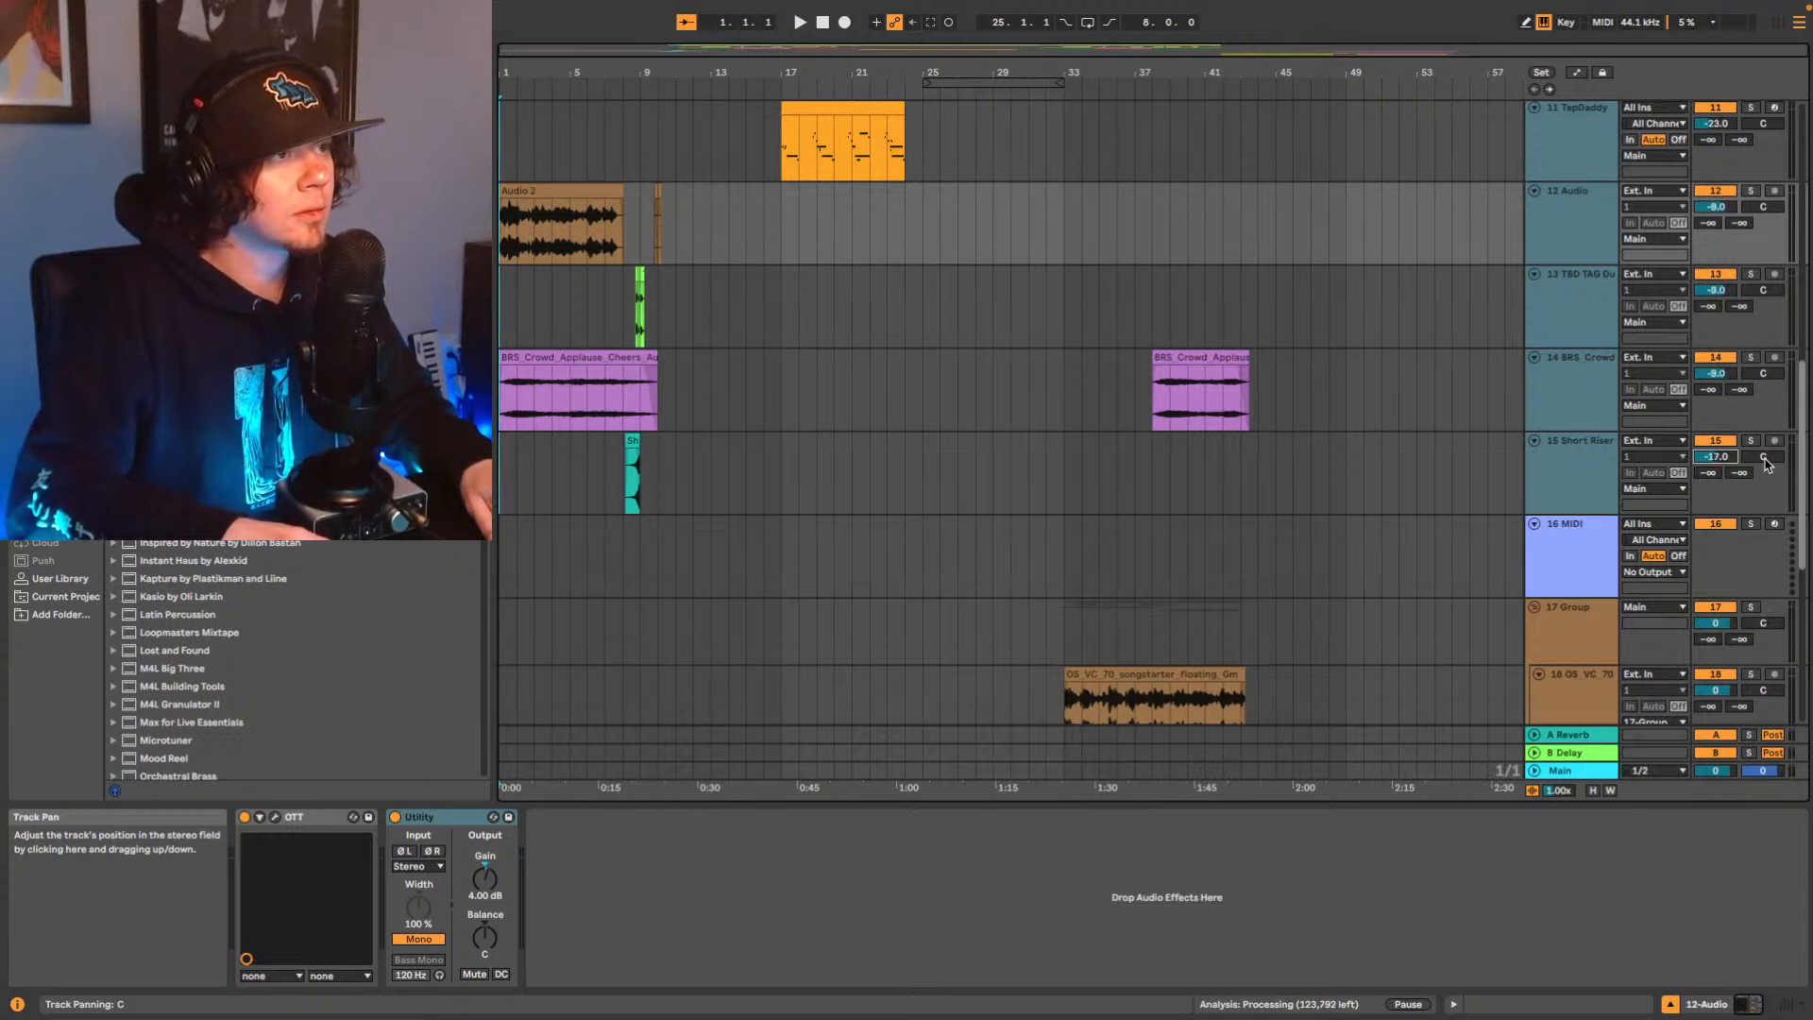
Set the volume of the 17 Group track to -10 dB.
{"action": "scroll", "coordinate": [1575, 446], "scroll_direction": "down", "scroll_amount": 5}
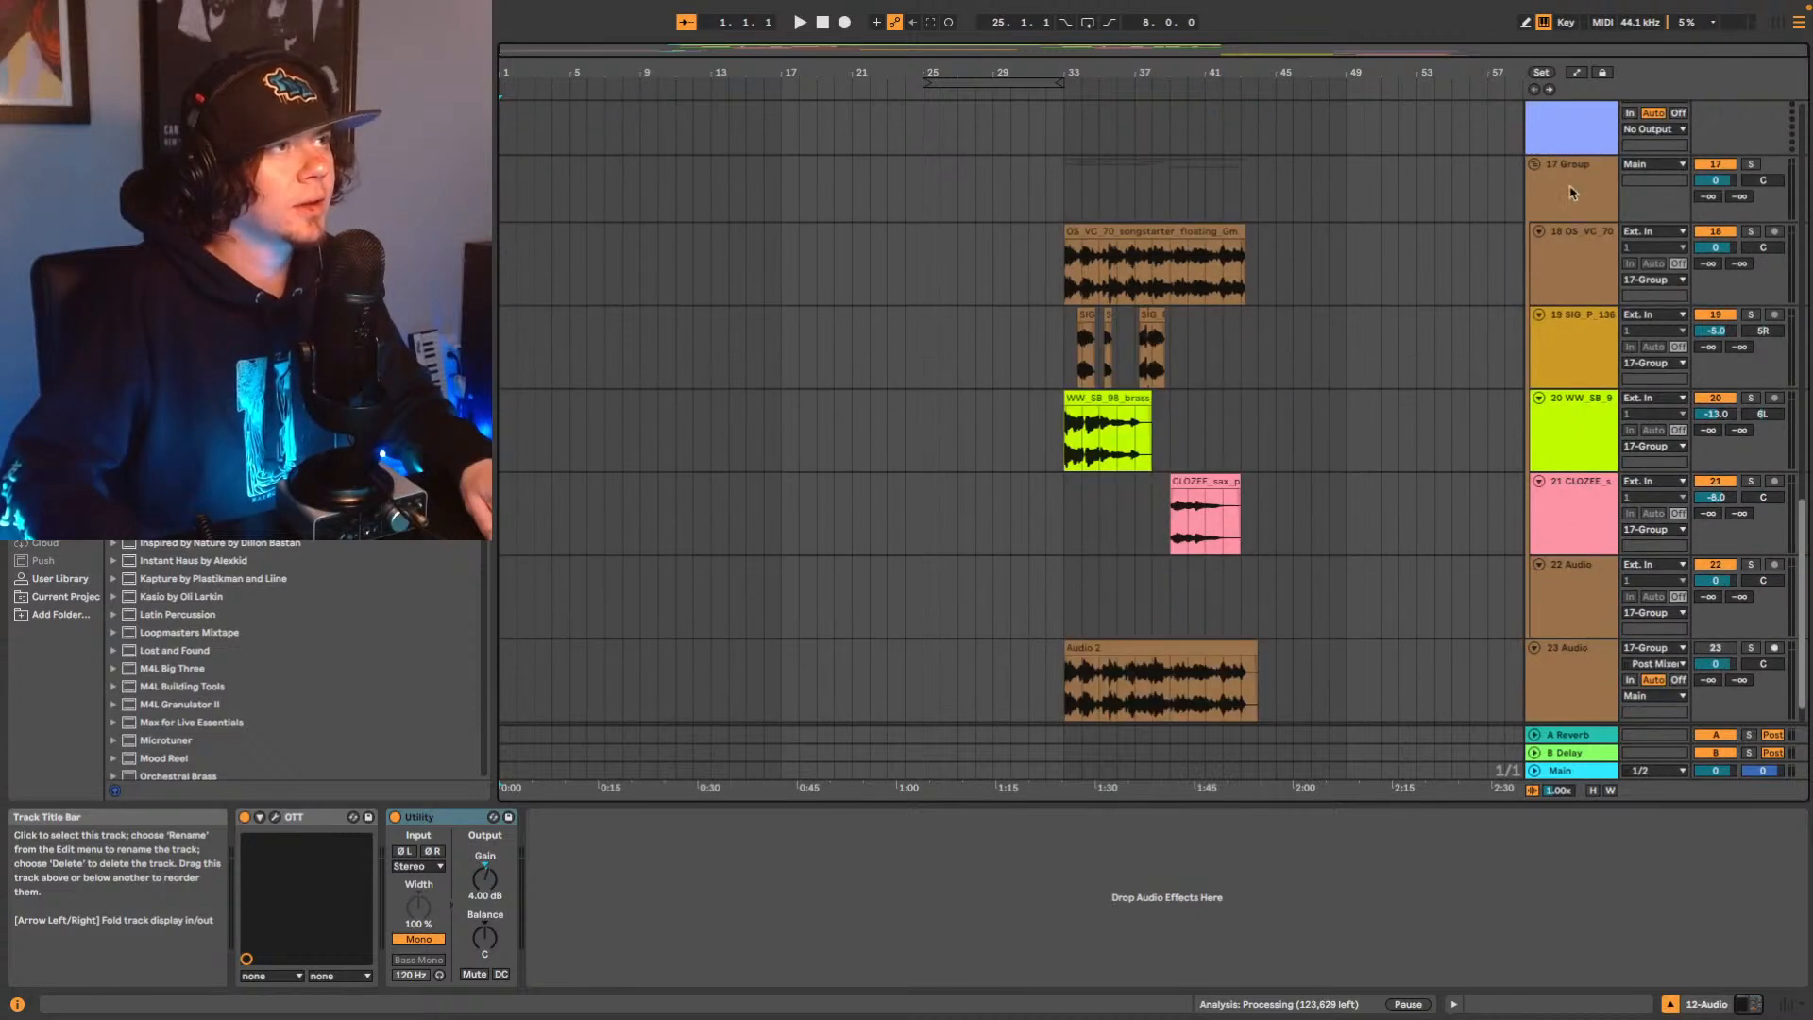
{"action": "left_click", "coordinate": [1572, 192]}
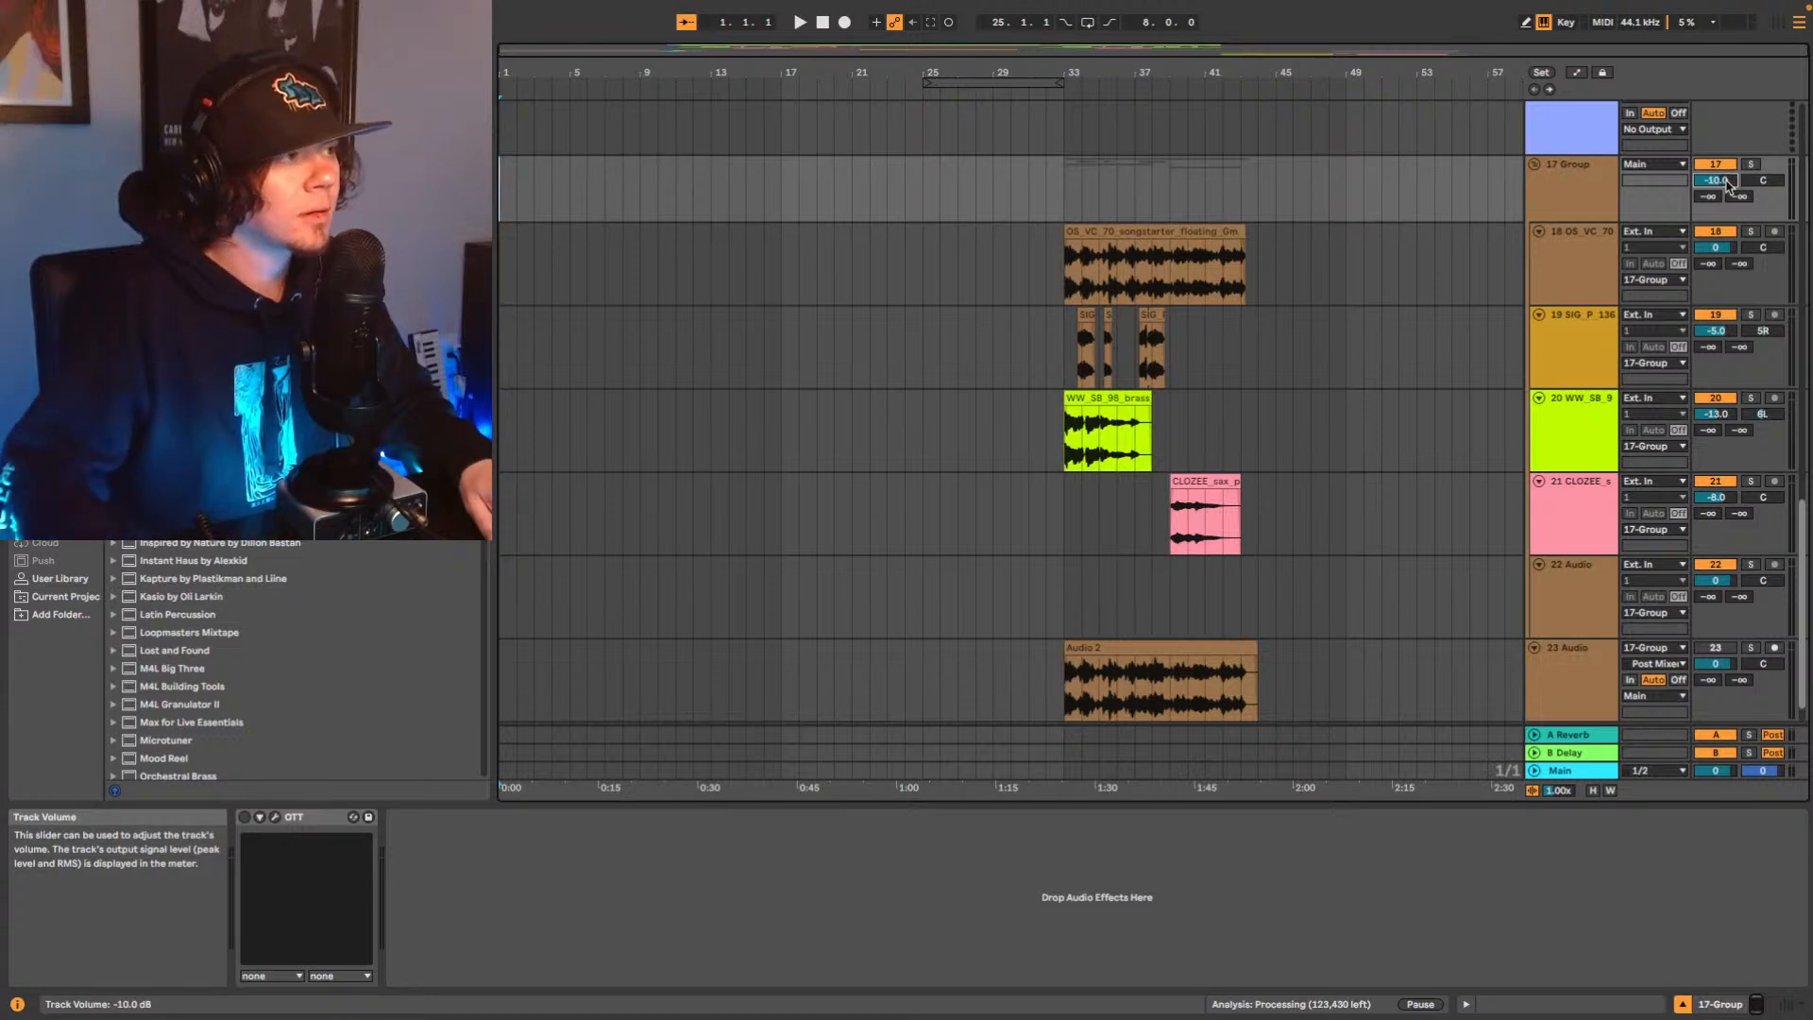
{"action": "scroll", "coordinate": [1510, 623], "scroll_direction": "down", "scroll_amount": 1}
Play the arrangement from the start of 23 Audio's Audio 2 clip at bar 33 and select that track.
{"action": "left_click", "coordinate": [1572, 635]}
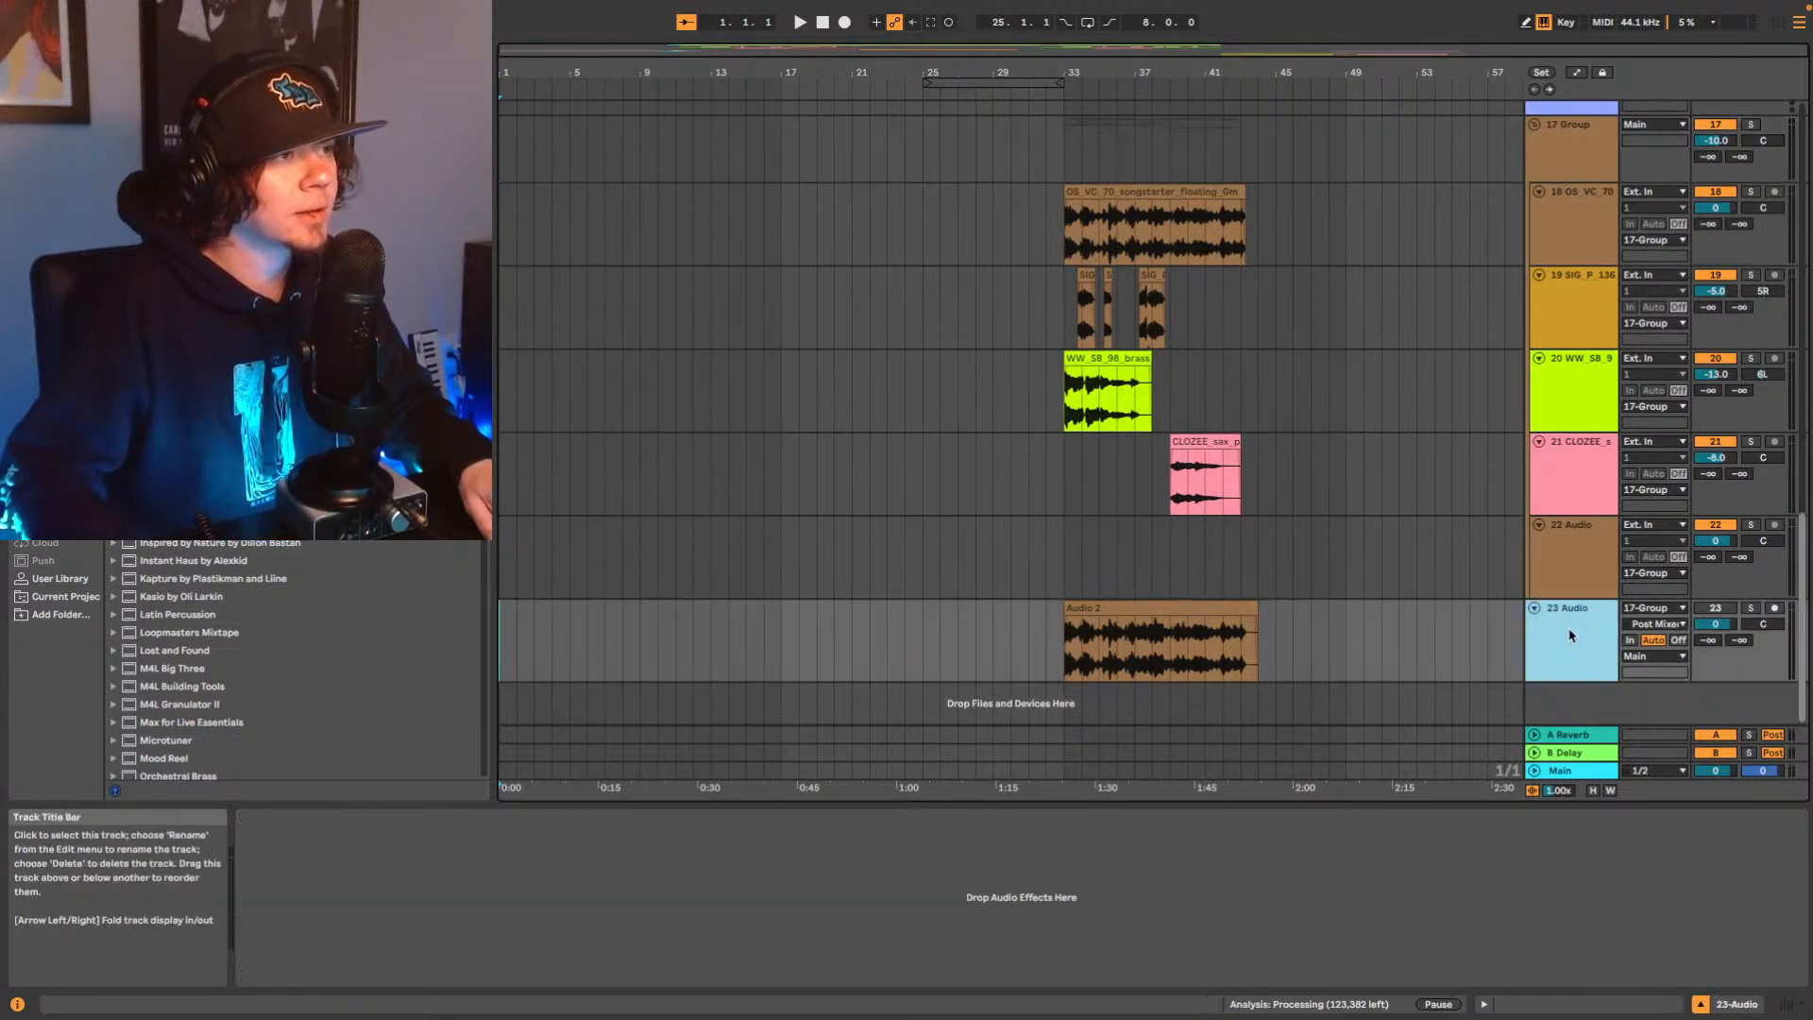
{"action": "left_click", "coordinate": [1073, 661]}
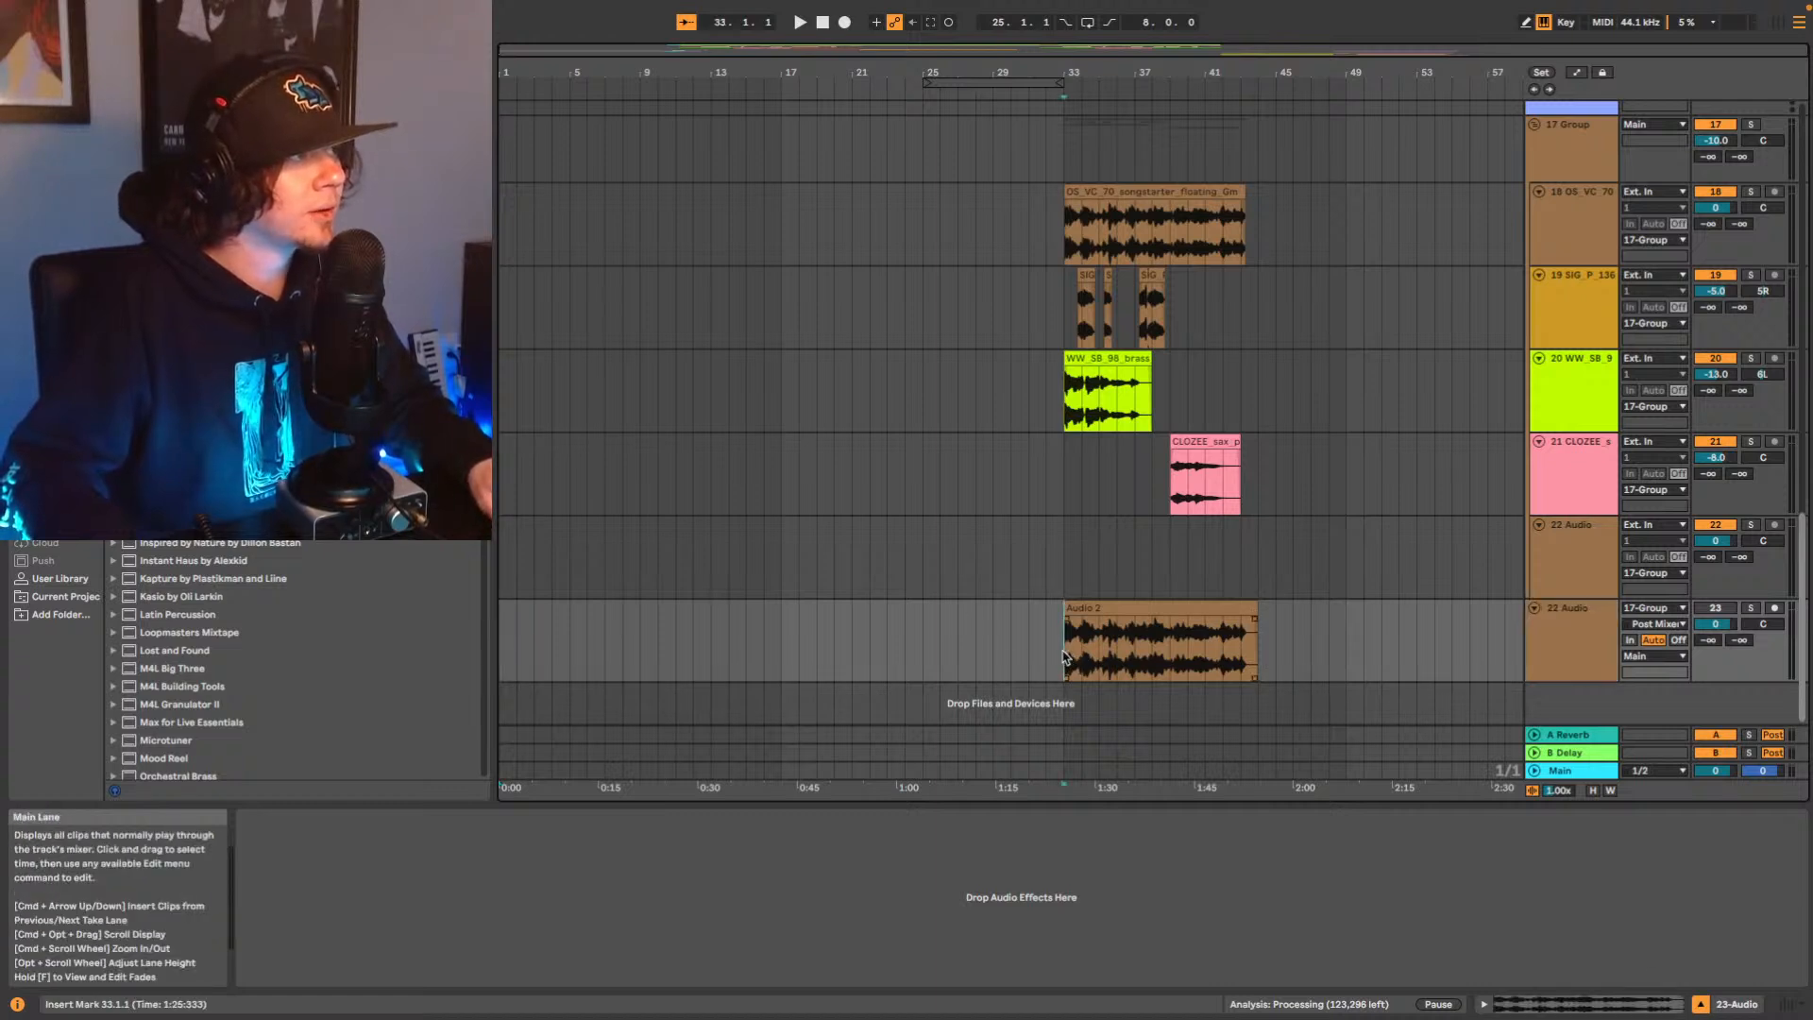
{"action": "key", "text": "space"}
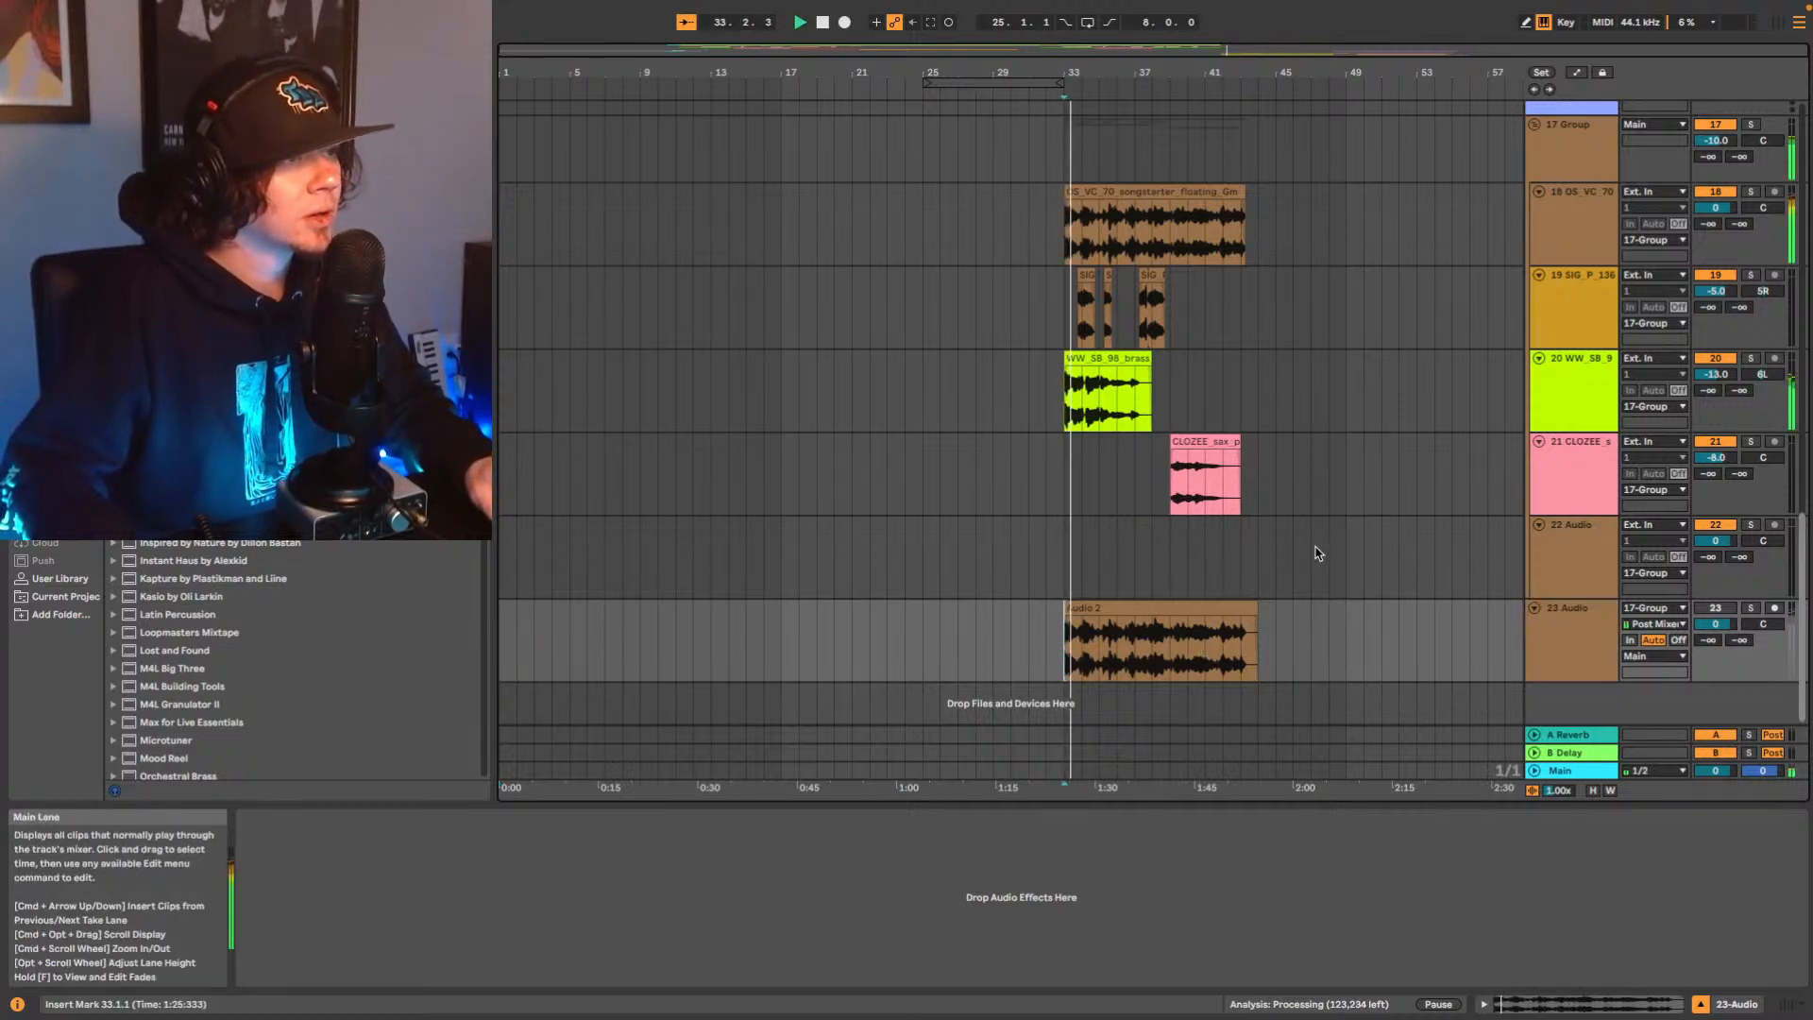
{"action": "scroll", "coordinate": [1327, 544], "scroll_direction": "up", "scroll_amount": 1}
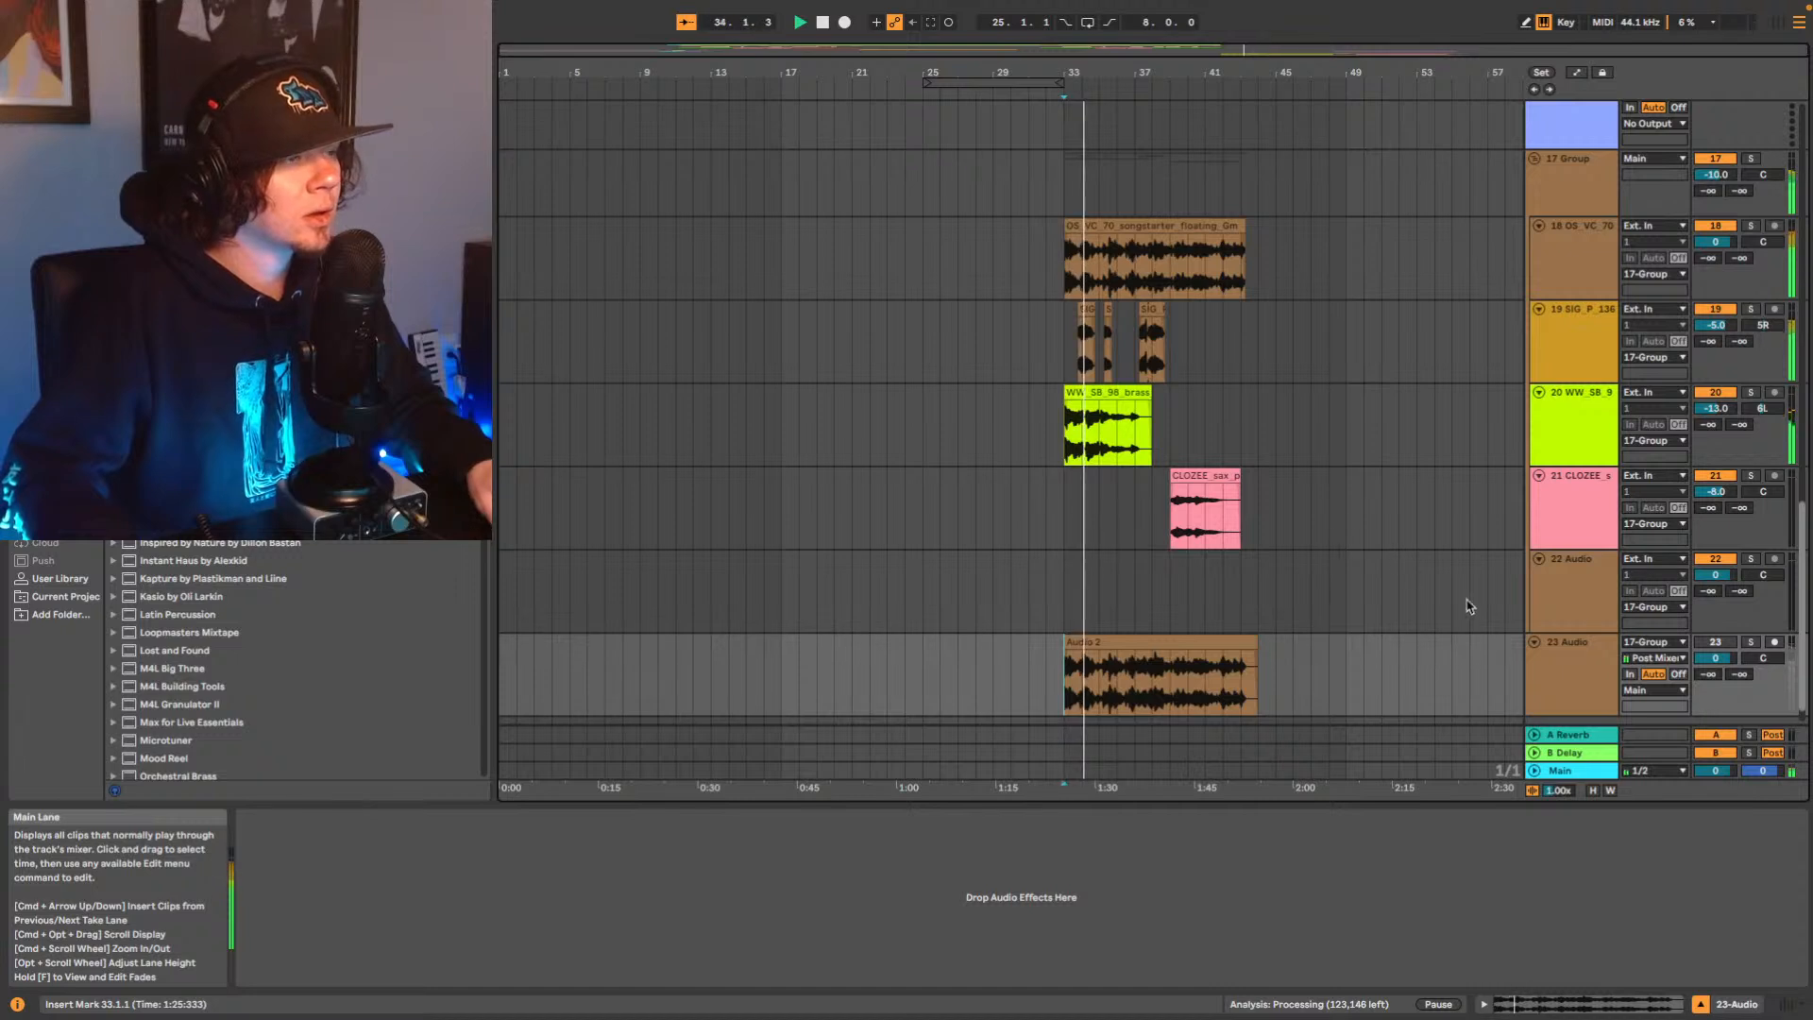
{"action": "left_click", "coordinate": [1583, 667]}
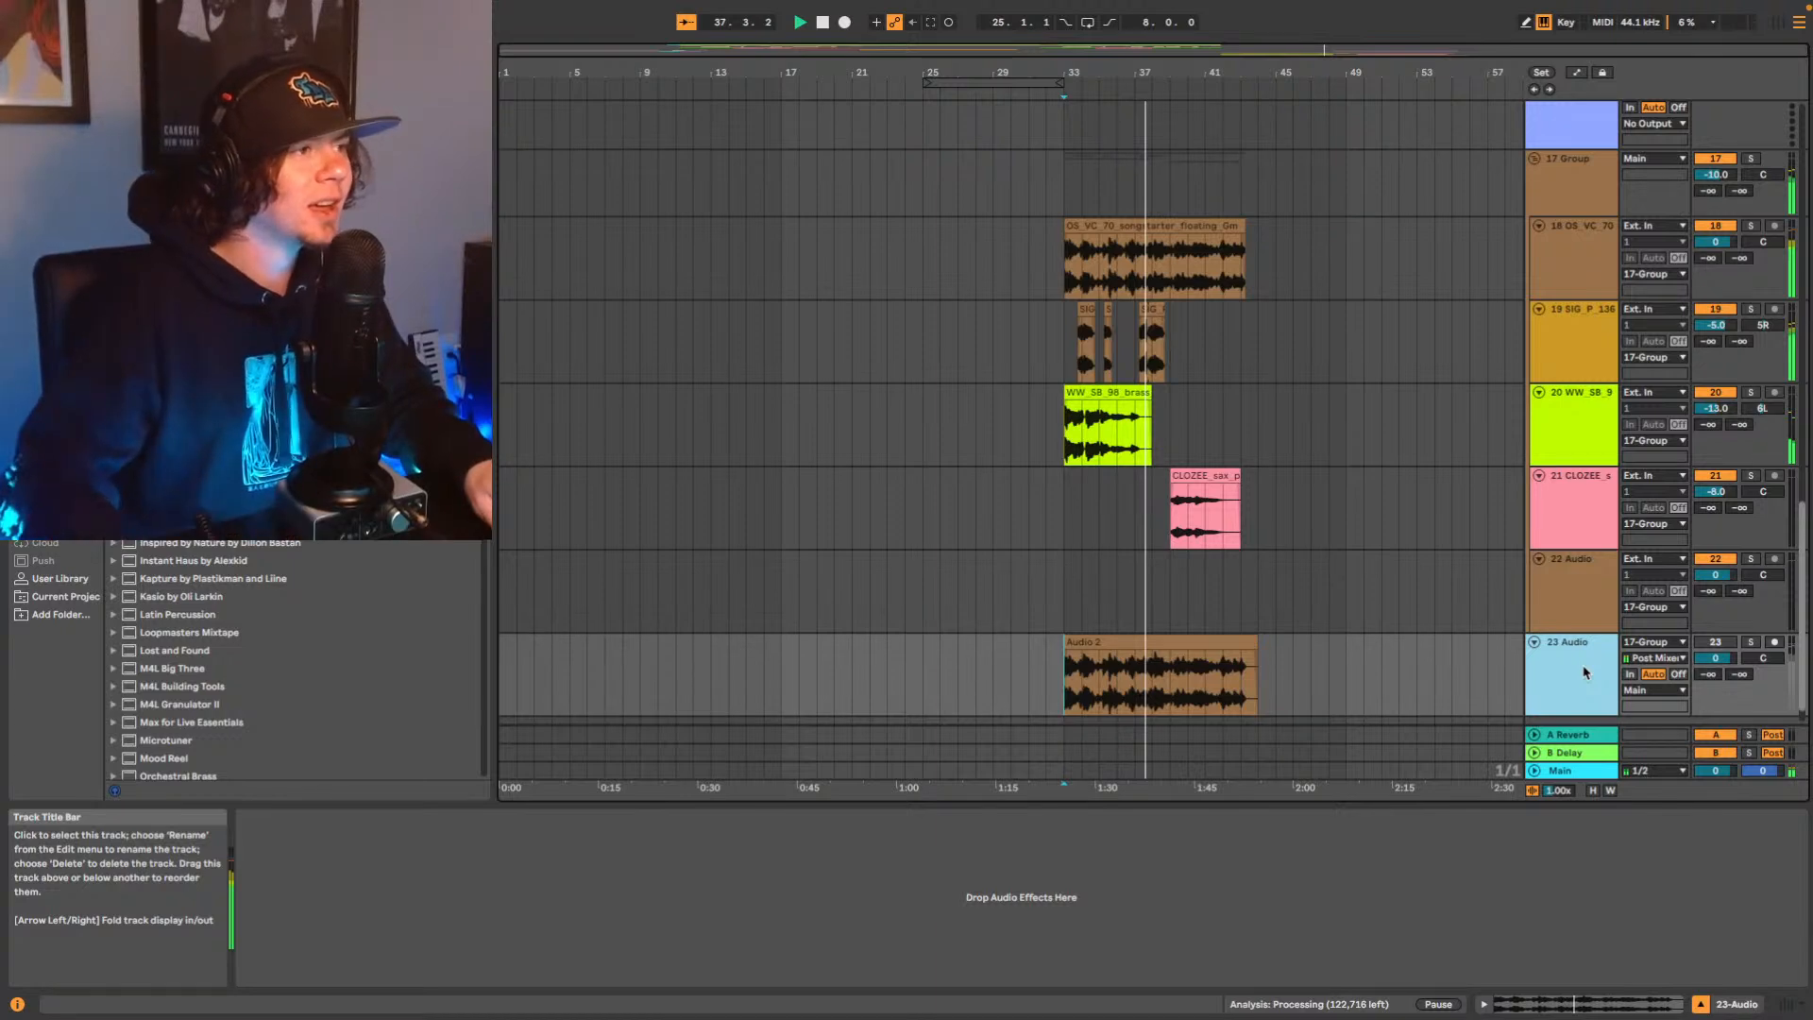
Stop playback and delete the 23 Audio track and the empty 16 MIDI track.
{"action": "key", "text": "Delete"}
{"action": "scroll", "coordinate": [1542, 355], "scroll_direction": "up", "scroll_amount": 3}
{"action": "key", "text": "space"}
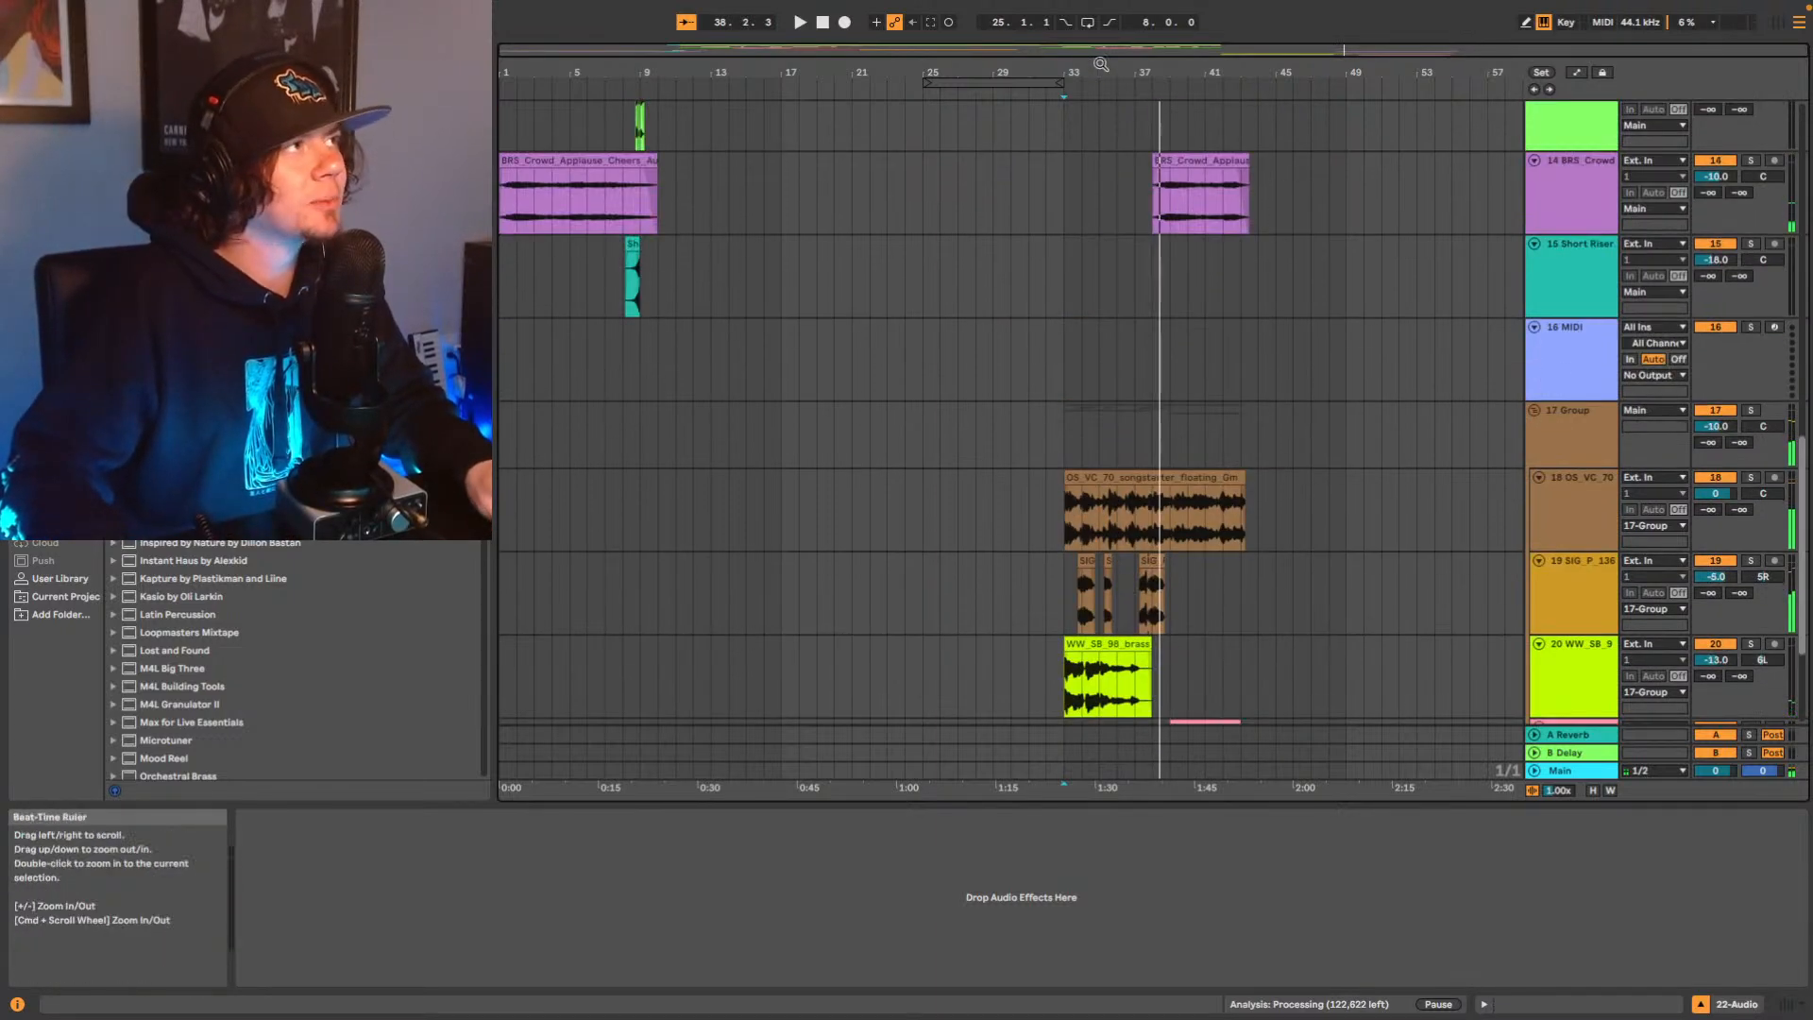
{"action": "left_click", "coordinate": [1567, 359]}
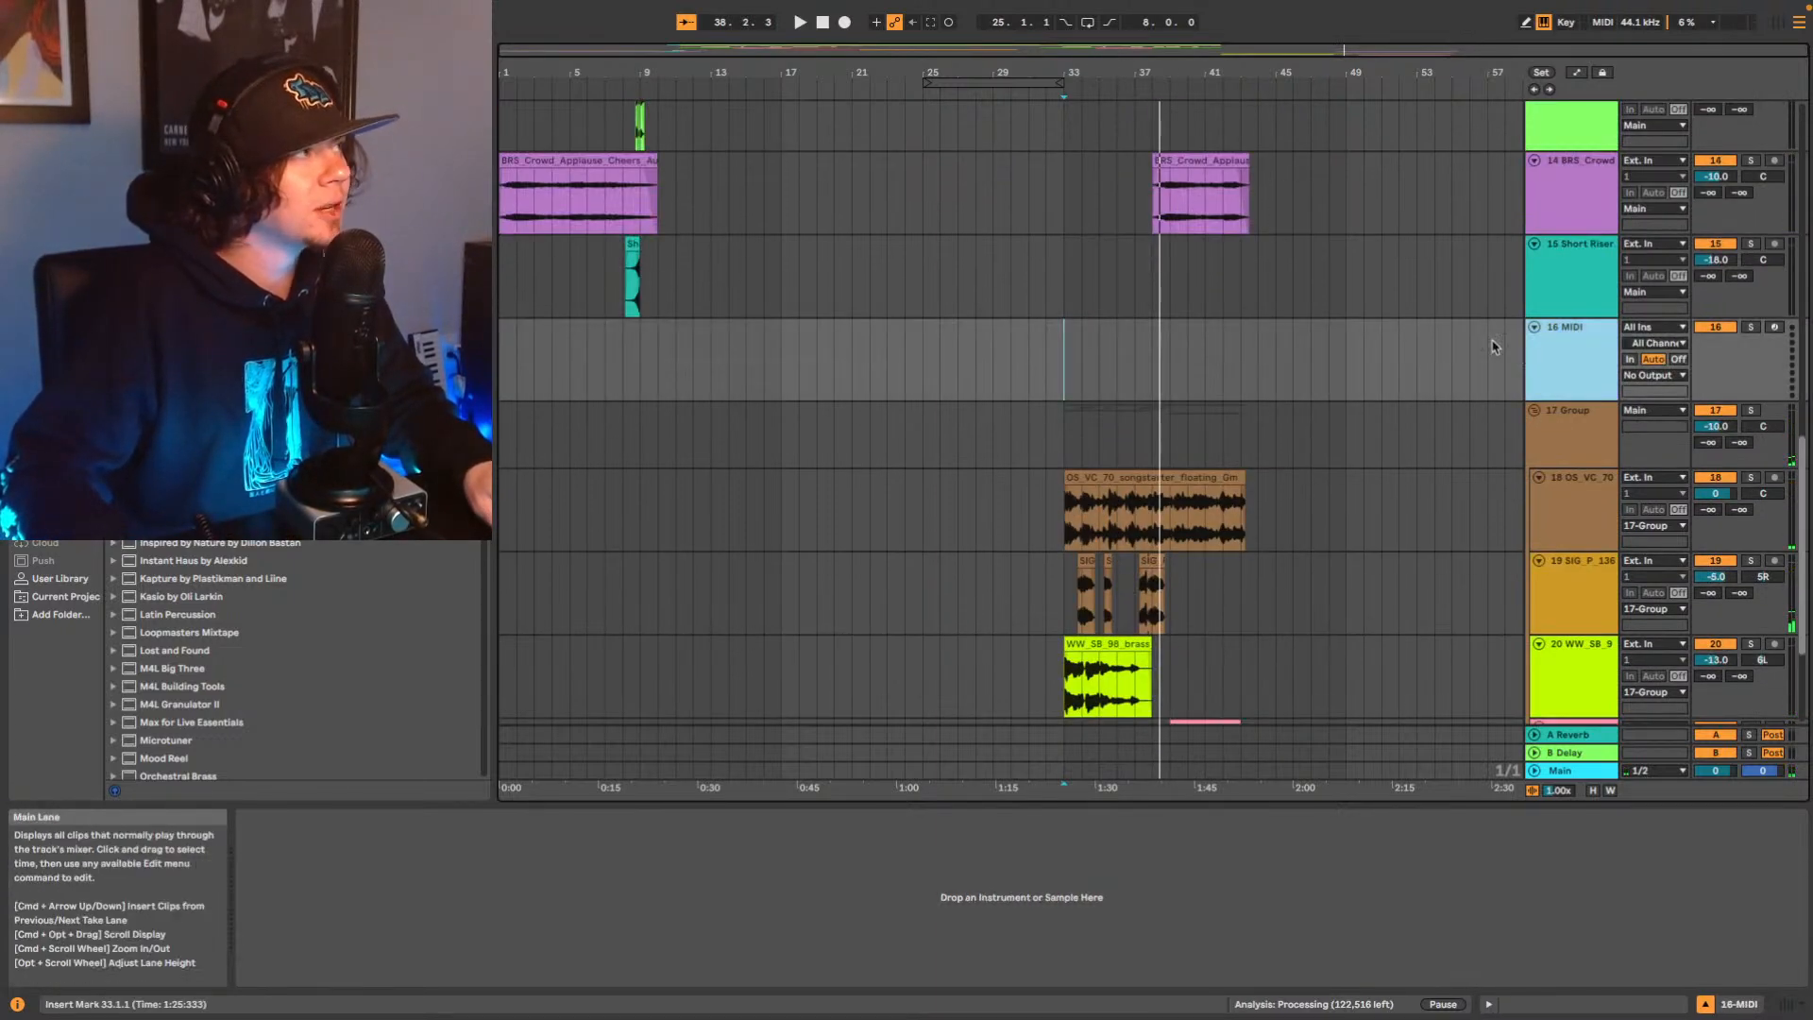
{"action": "mouse_move", "coordinate": [892, 73]}
{"action": "left_mouse_down"}
{"action": "mouse_move", "coordinate": [892, 113]}
{"action": "mouse_move", "coordinate": [891, 72]}
{"action": "left_mouse_up"}
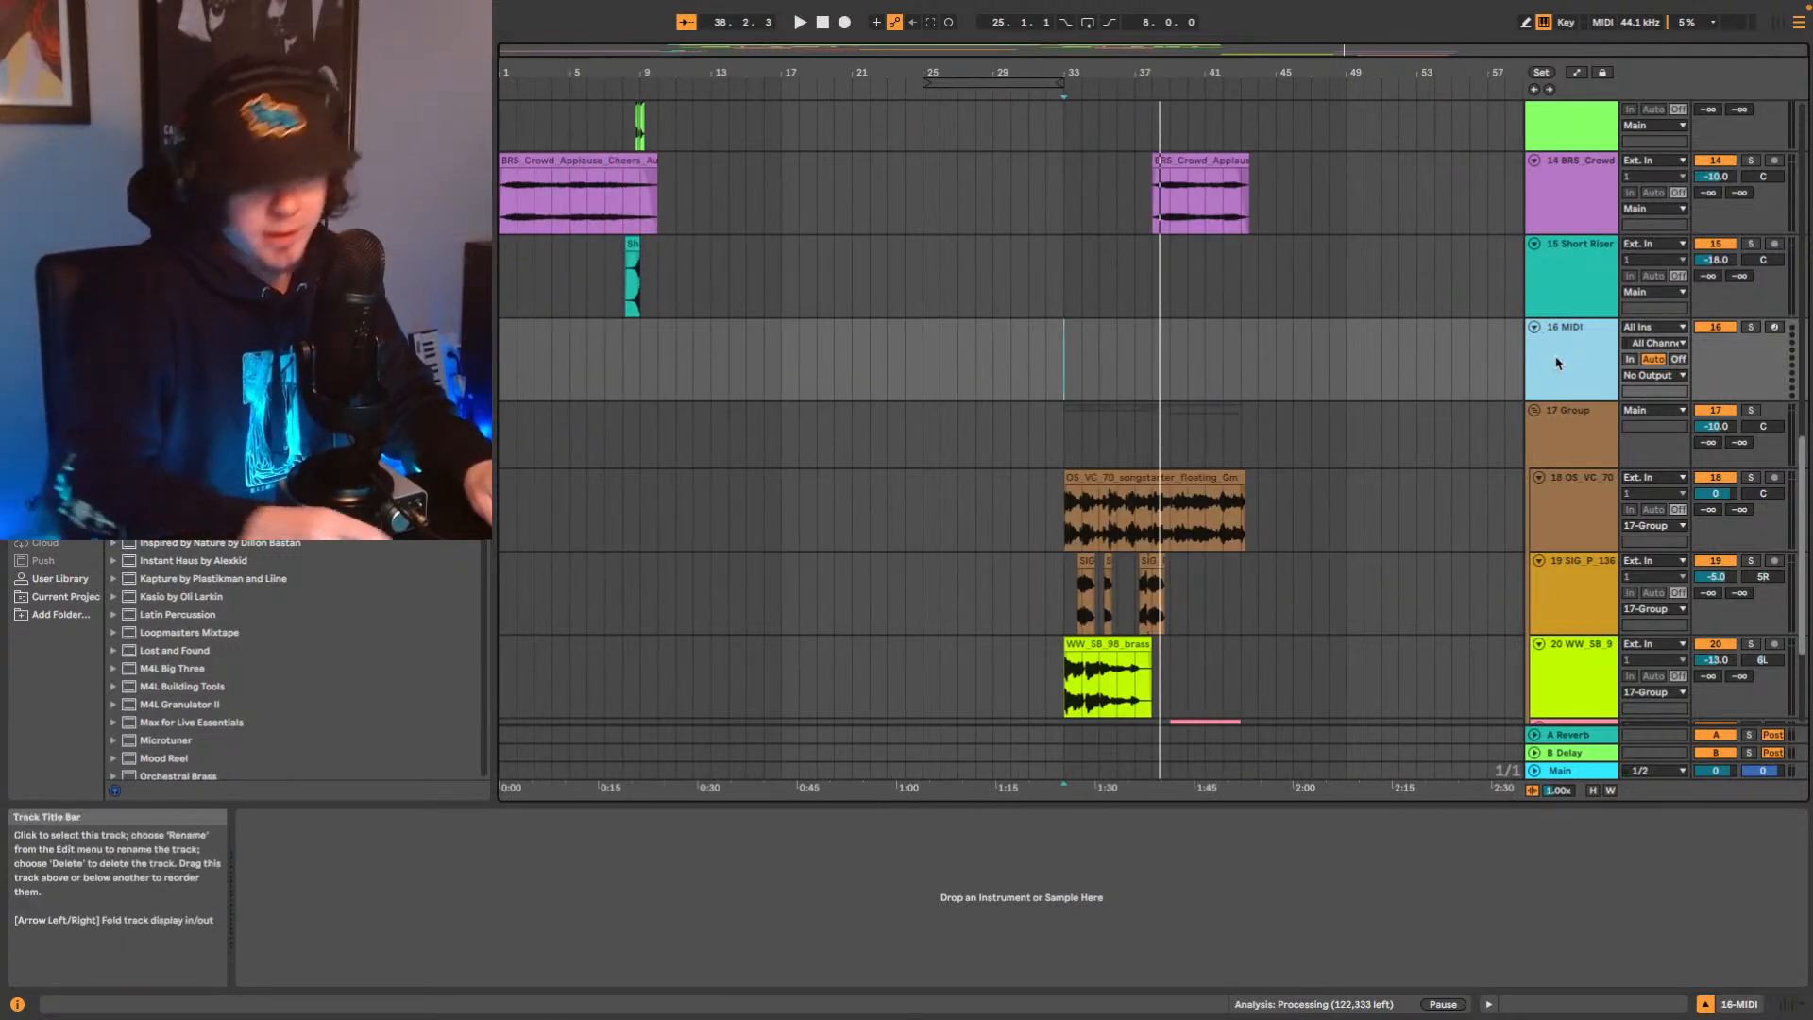
{"action": "key", "text": "Delete"}
{"action": "scroll", "coordinate": [1417, 282], "scroll_direction": "down", "scroll_amount": 2}
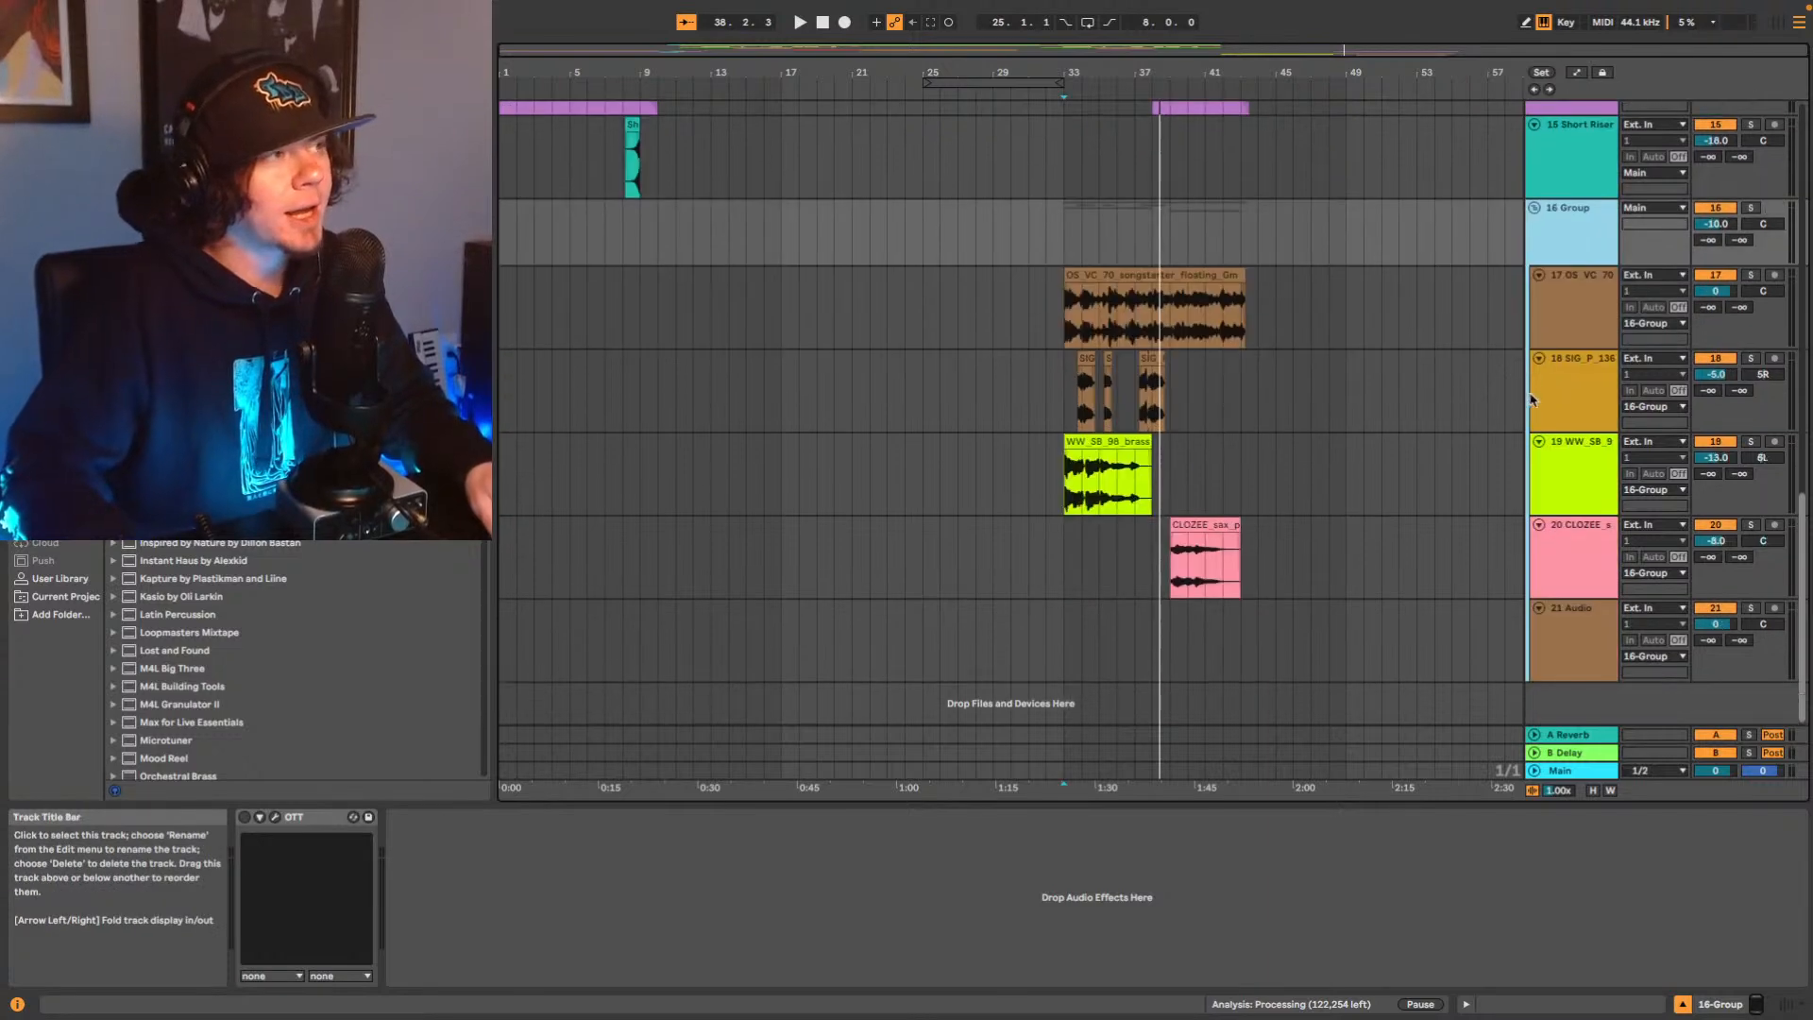
Play the arrangement from bar 1, at the start of the Audio 2 clip on the 12 Audio track.
{"action": "scroll", "coordinate": [1416, 282], "scroll_direction": "up", "scroll_amount": 2}
{"action": "scroll", "coordinate": [1416, 281], "scroll_direction": "up", "scroll_amount": 8}
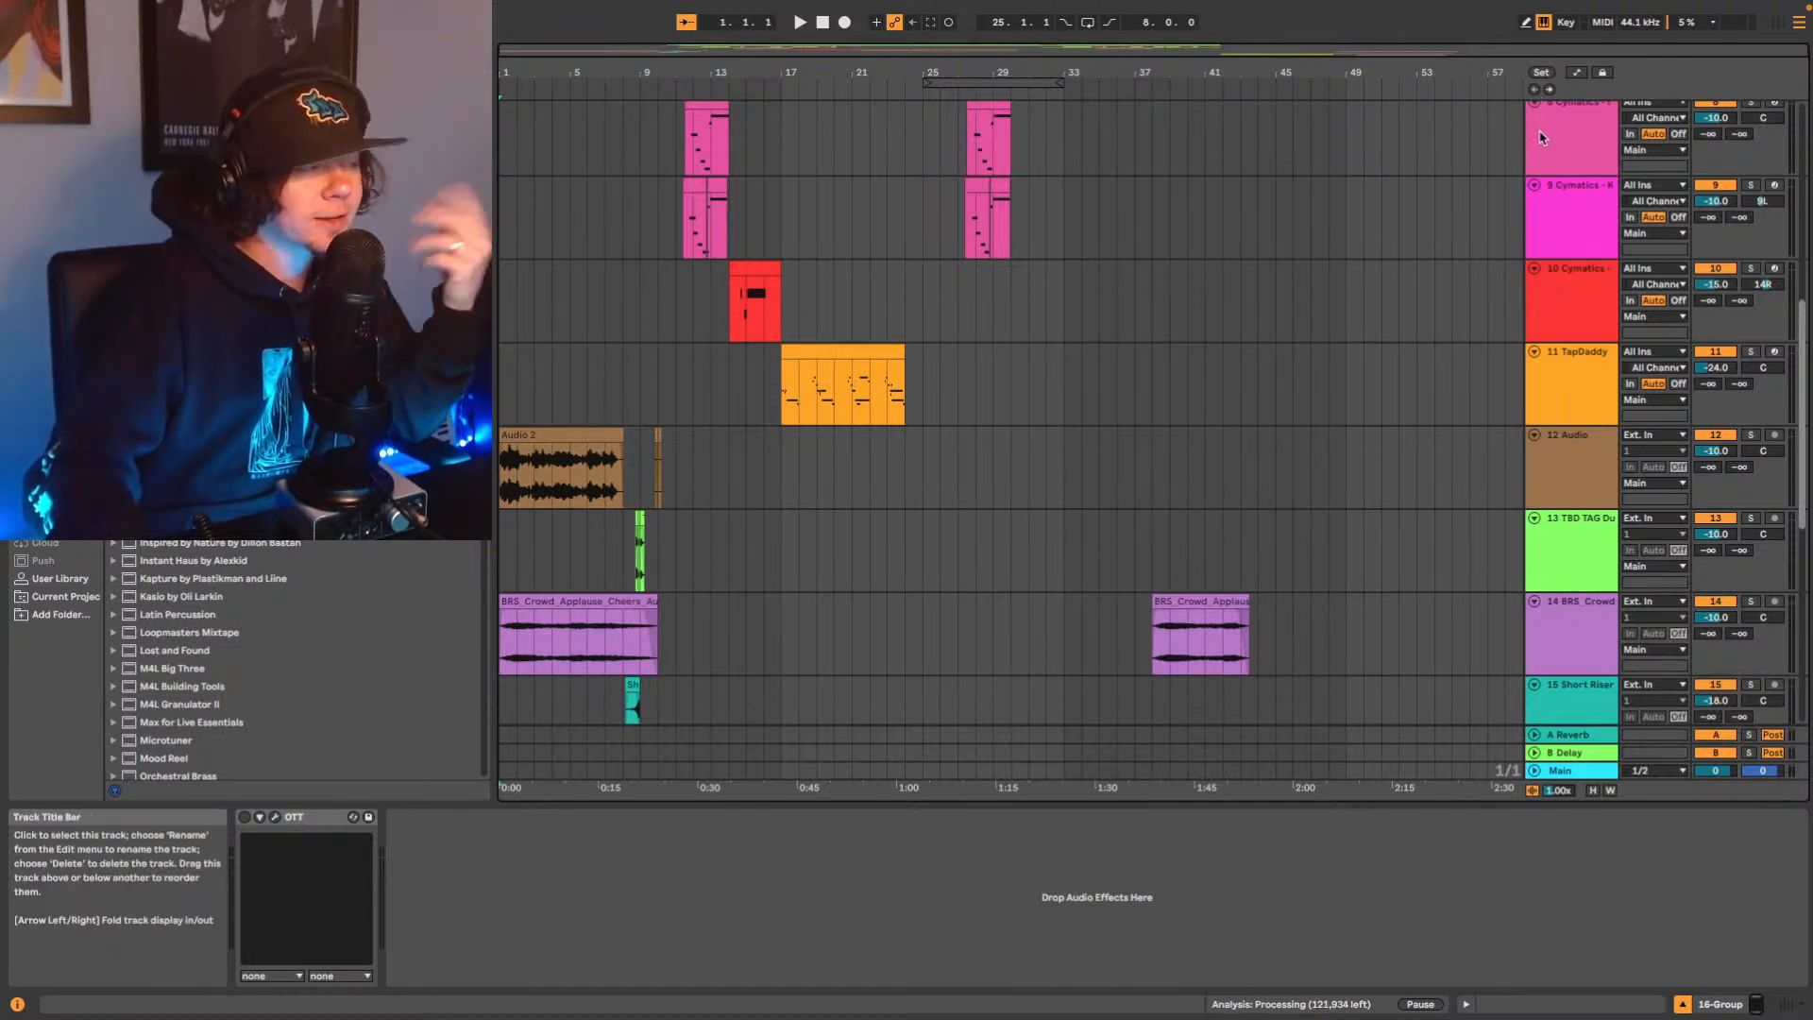
{"action": "scroll", "coordinate": [1333, 374], "scroll_direction": "down", "scroll_amount": 5}
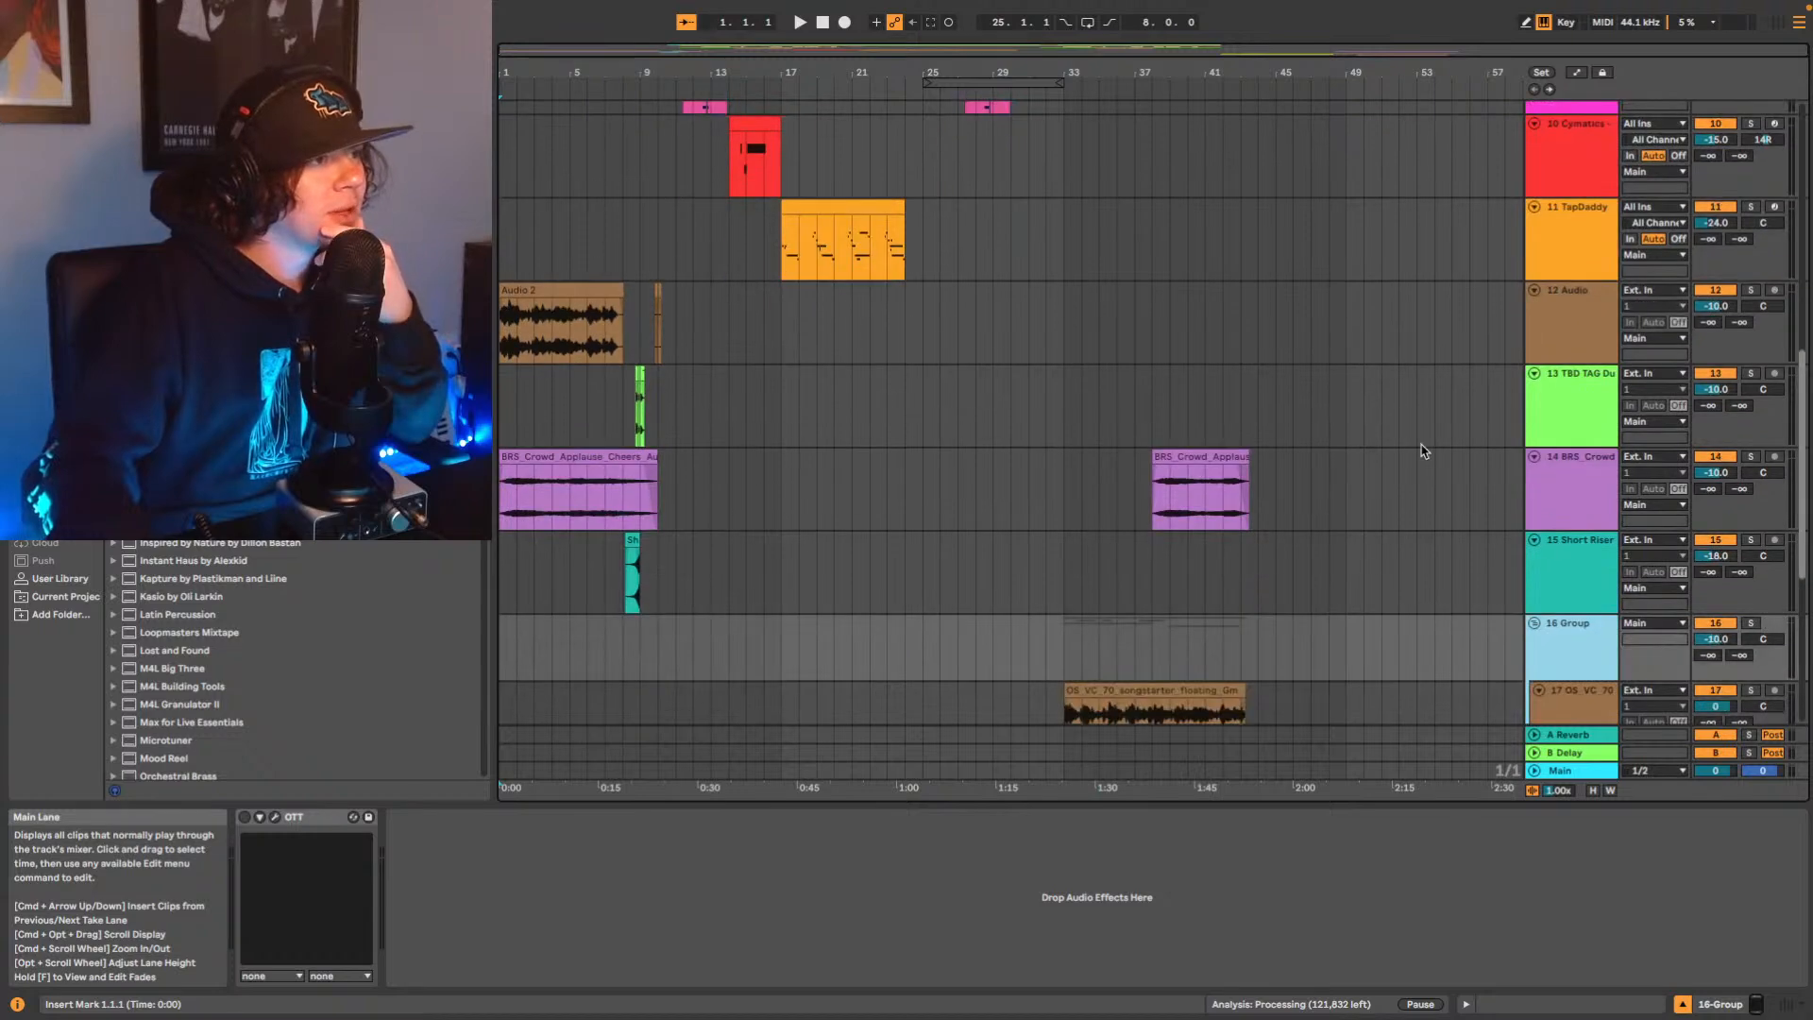
{"action": "scroll", "coordinate": [1472, 463], "scroll_direction": "up", "scroll_amount": 5}
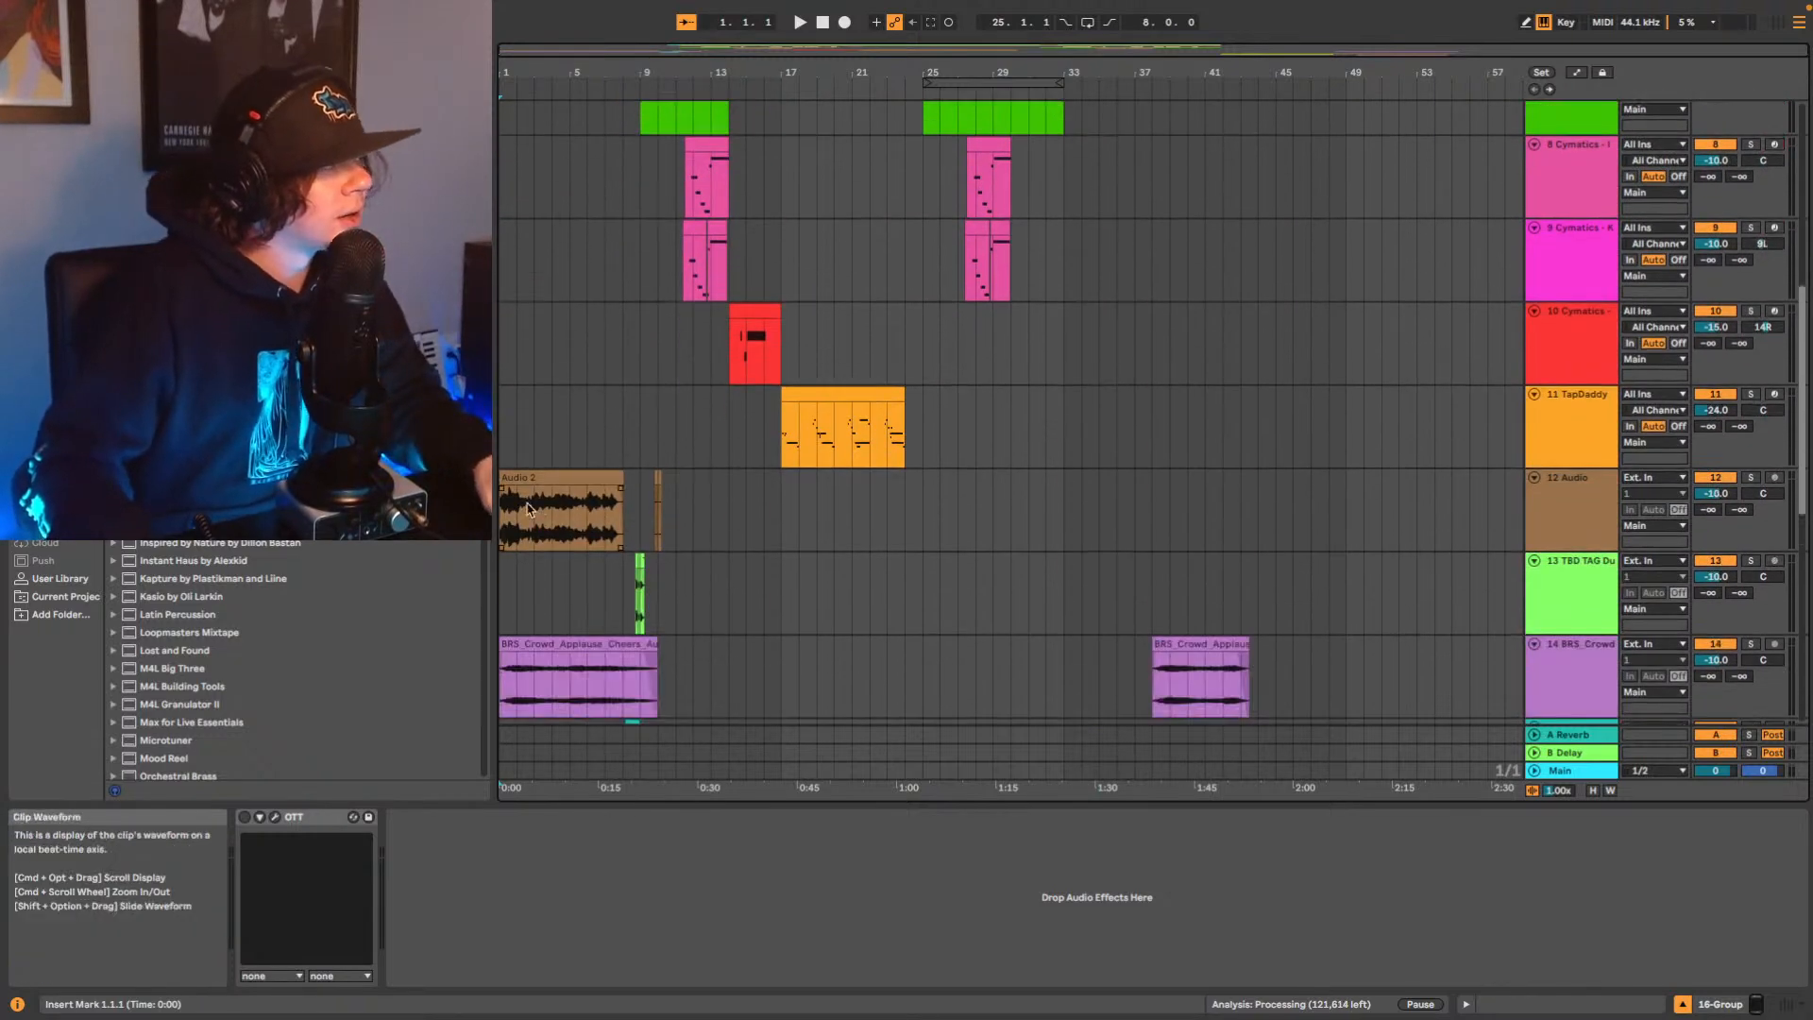
{"action": "left_click", "coordinate": [500, 522]}
{"action": "key", "text": "space"}
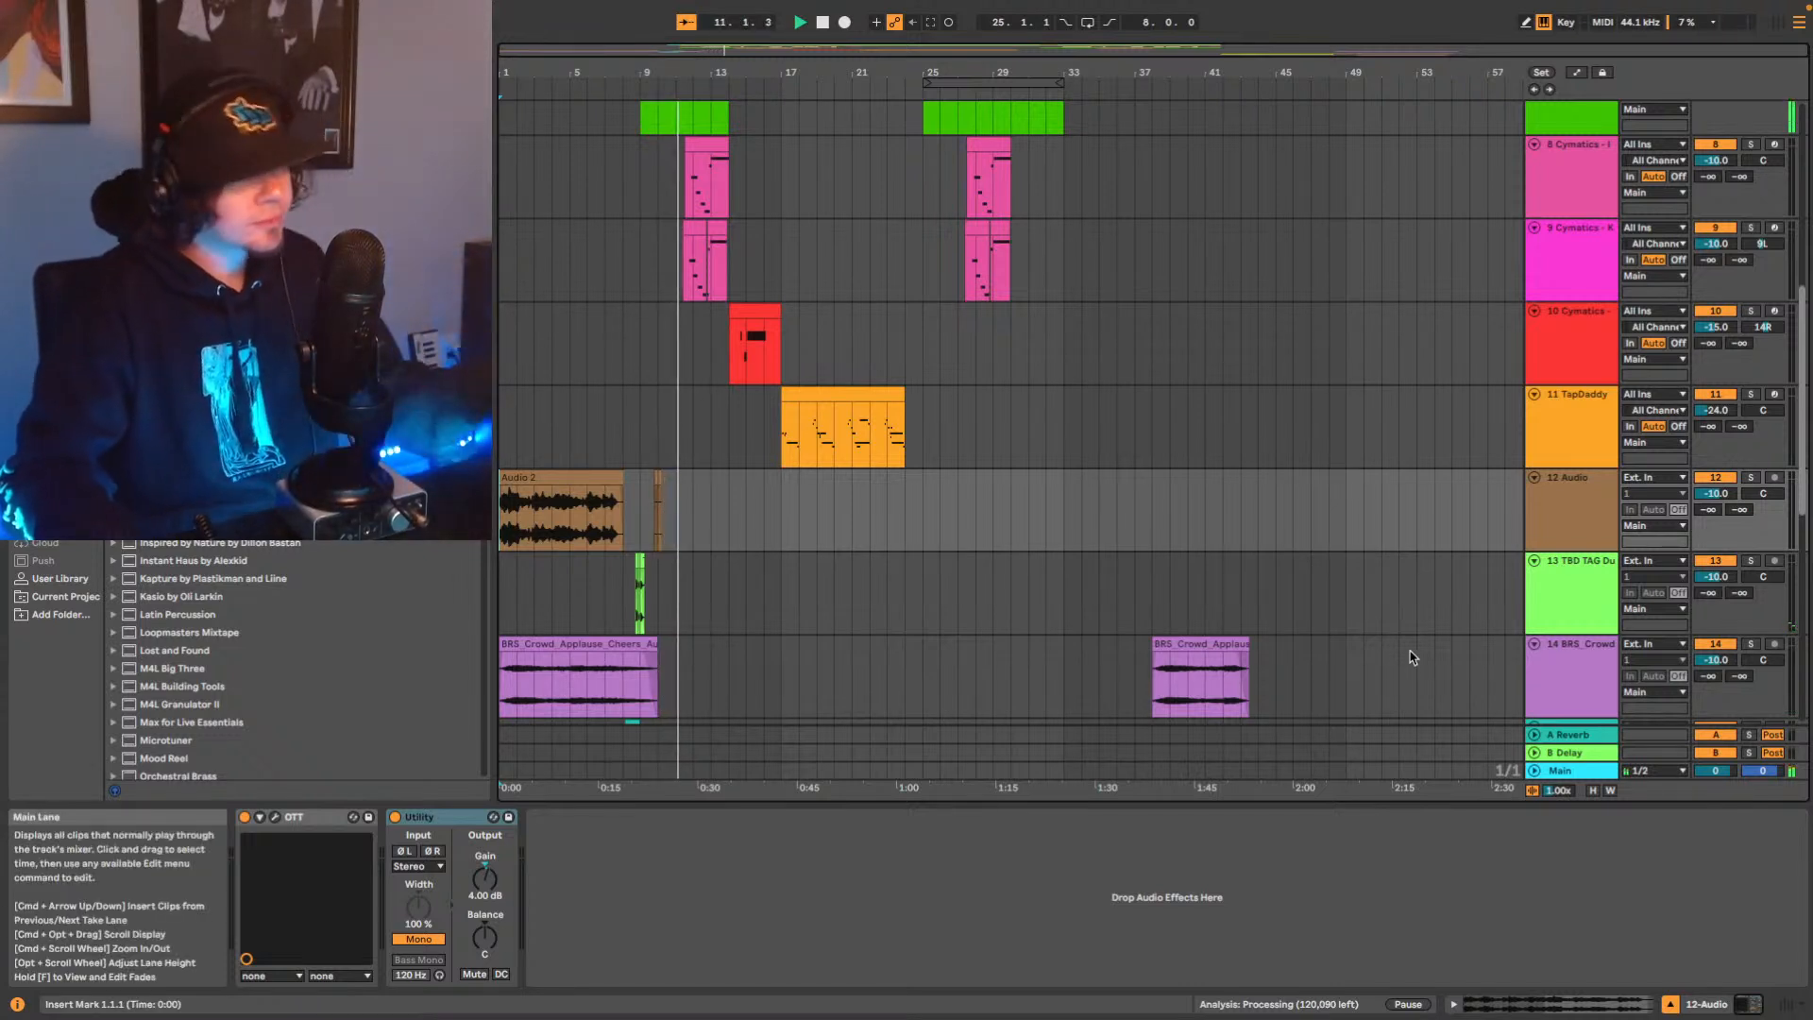
Set the linked Delay beat division on the 13 TBD TAG Dubbed track to 2 and play from its clip near bar 9.
{"action": "left_click", "coordinate": [1577, 605]}
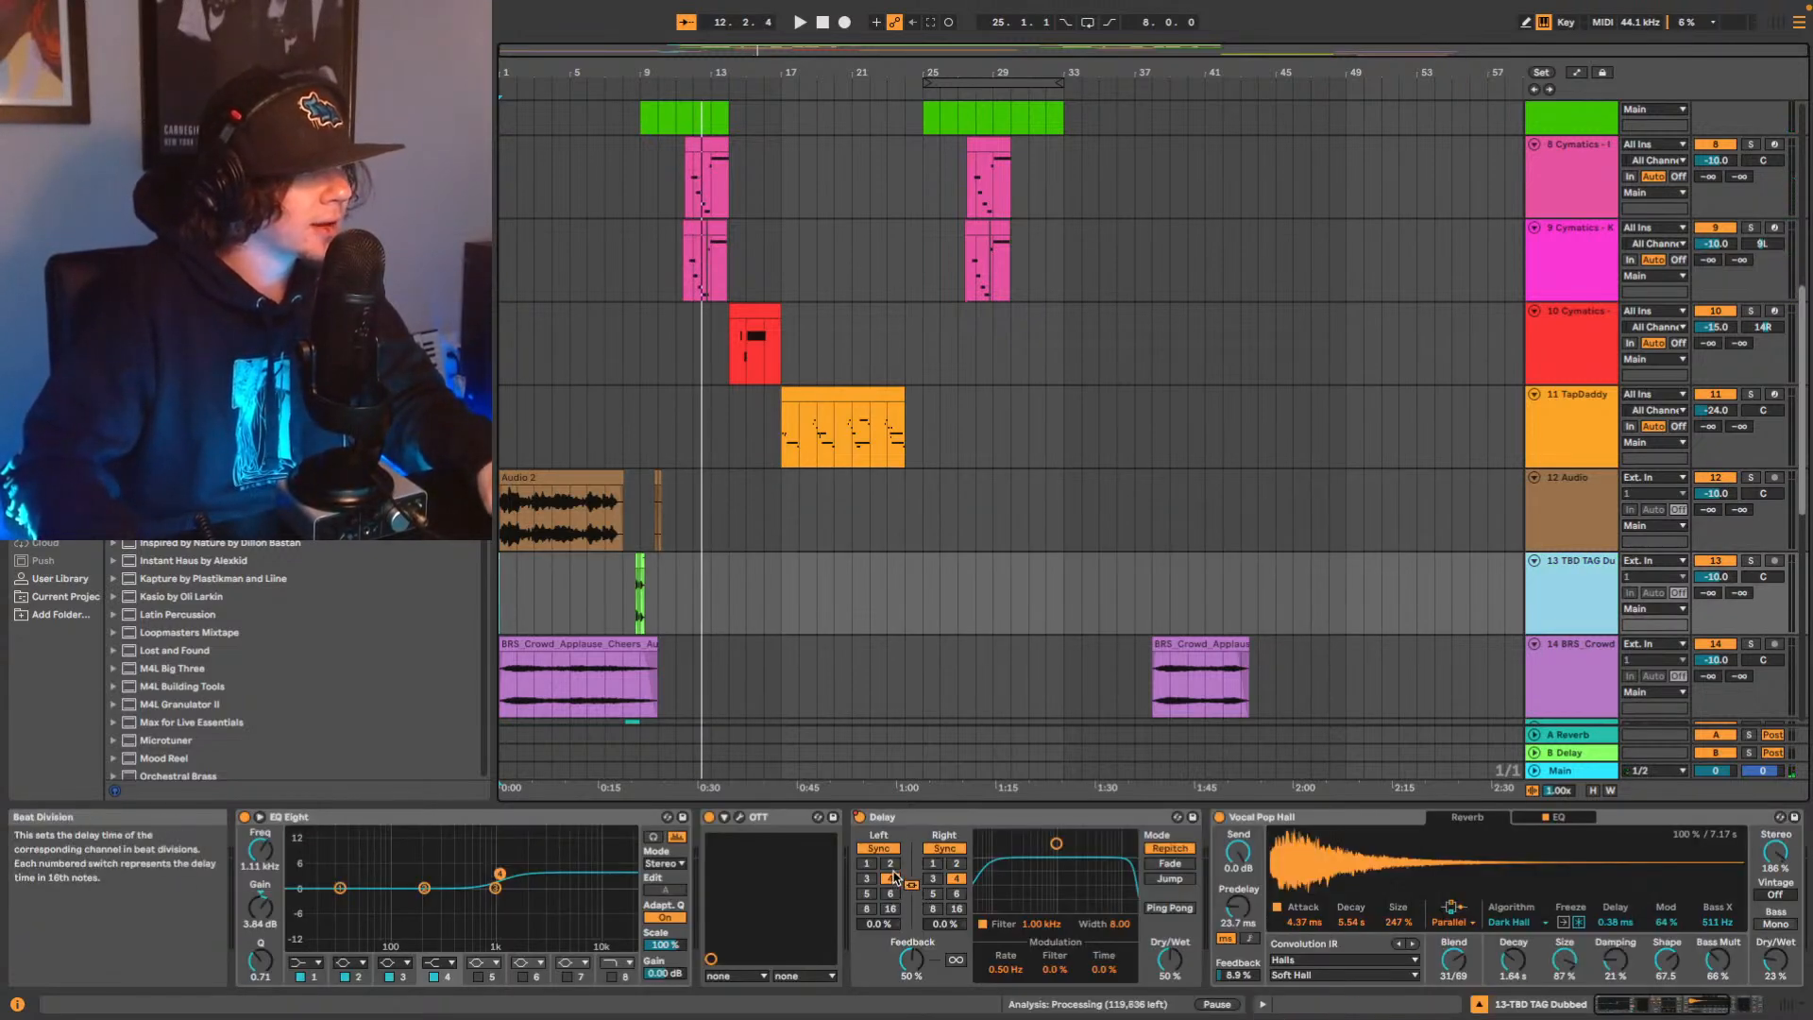
{"action": "left_click", "coordinate": [891, 864]}
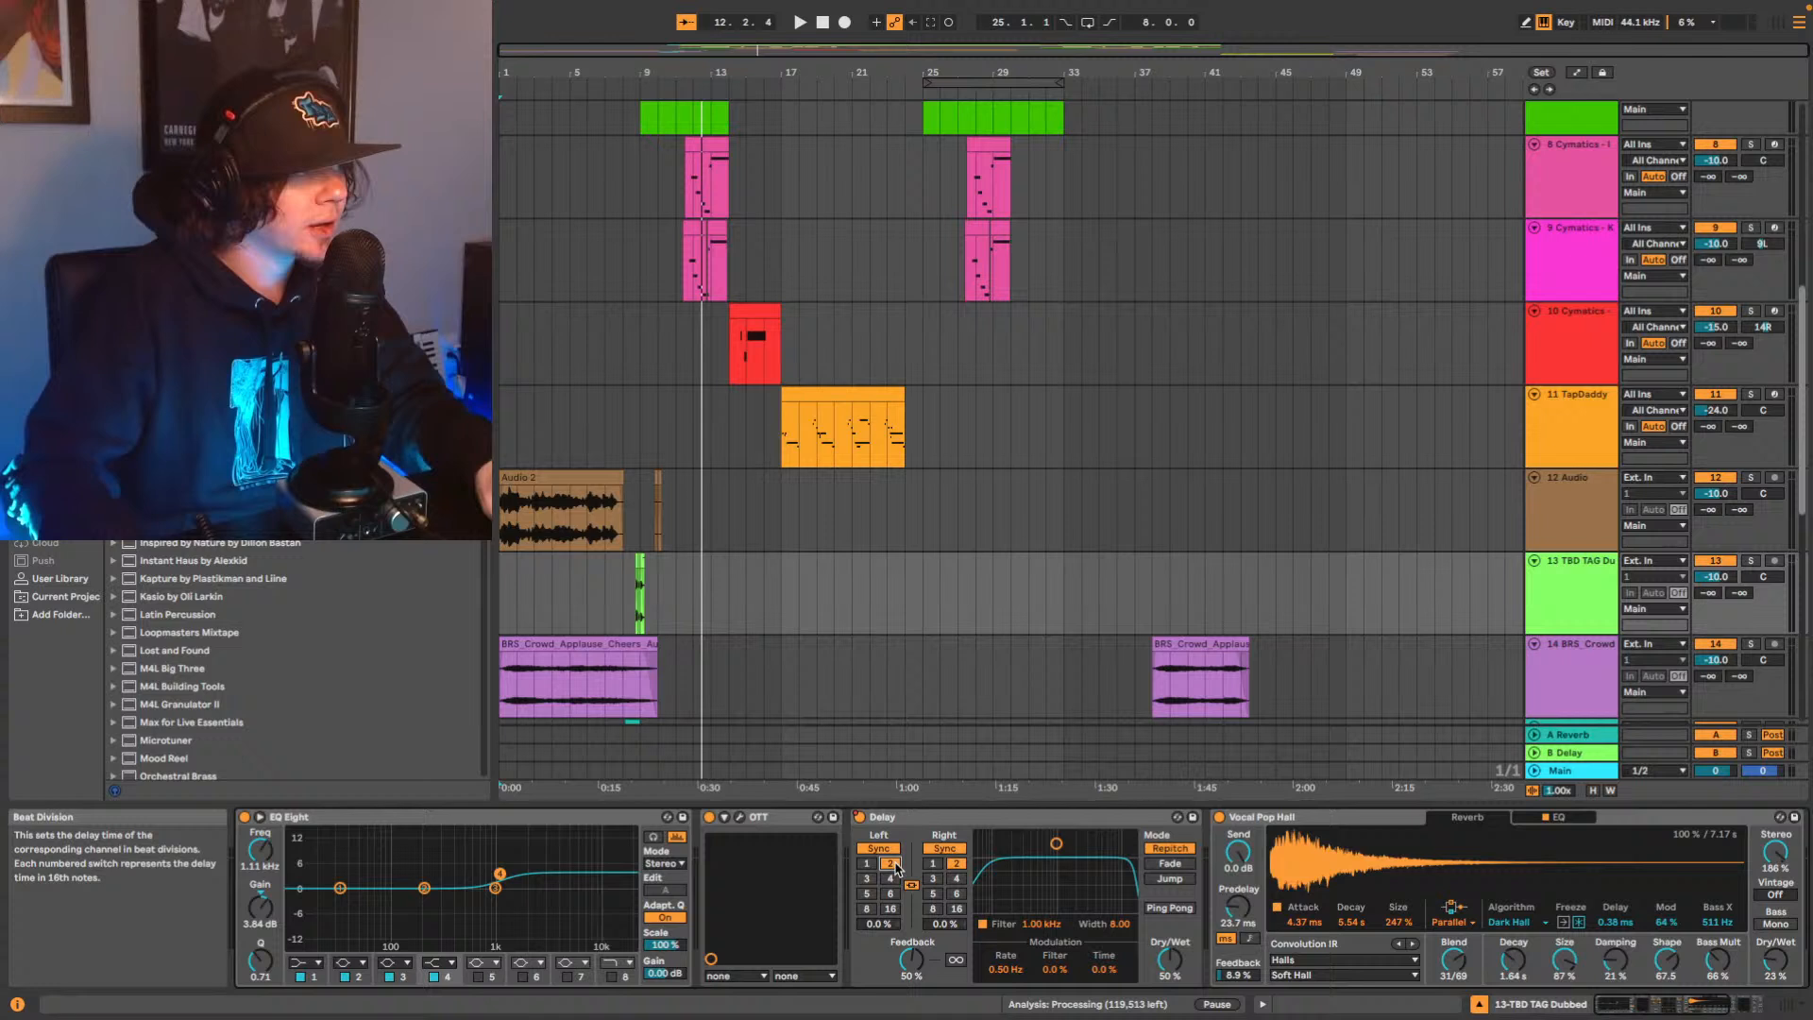
{"action": "left_click", "coordinate": [638, 604]}
{"action": "key", "text": "space"}
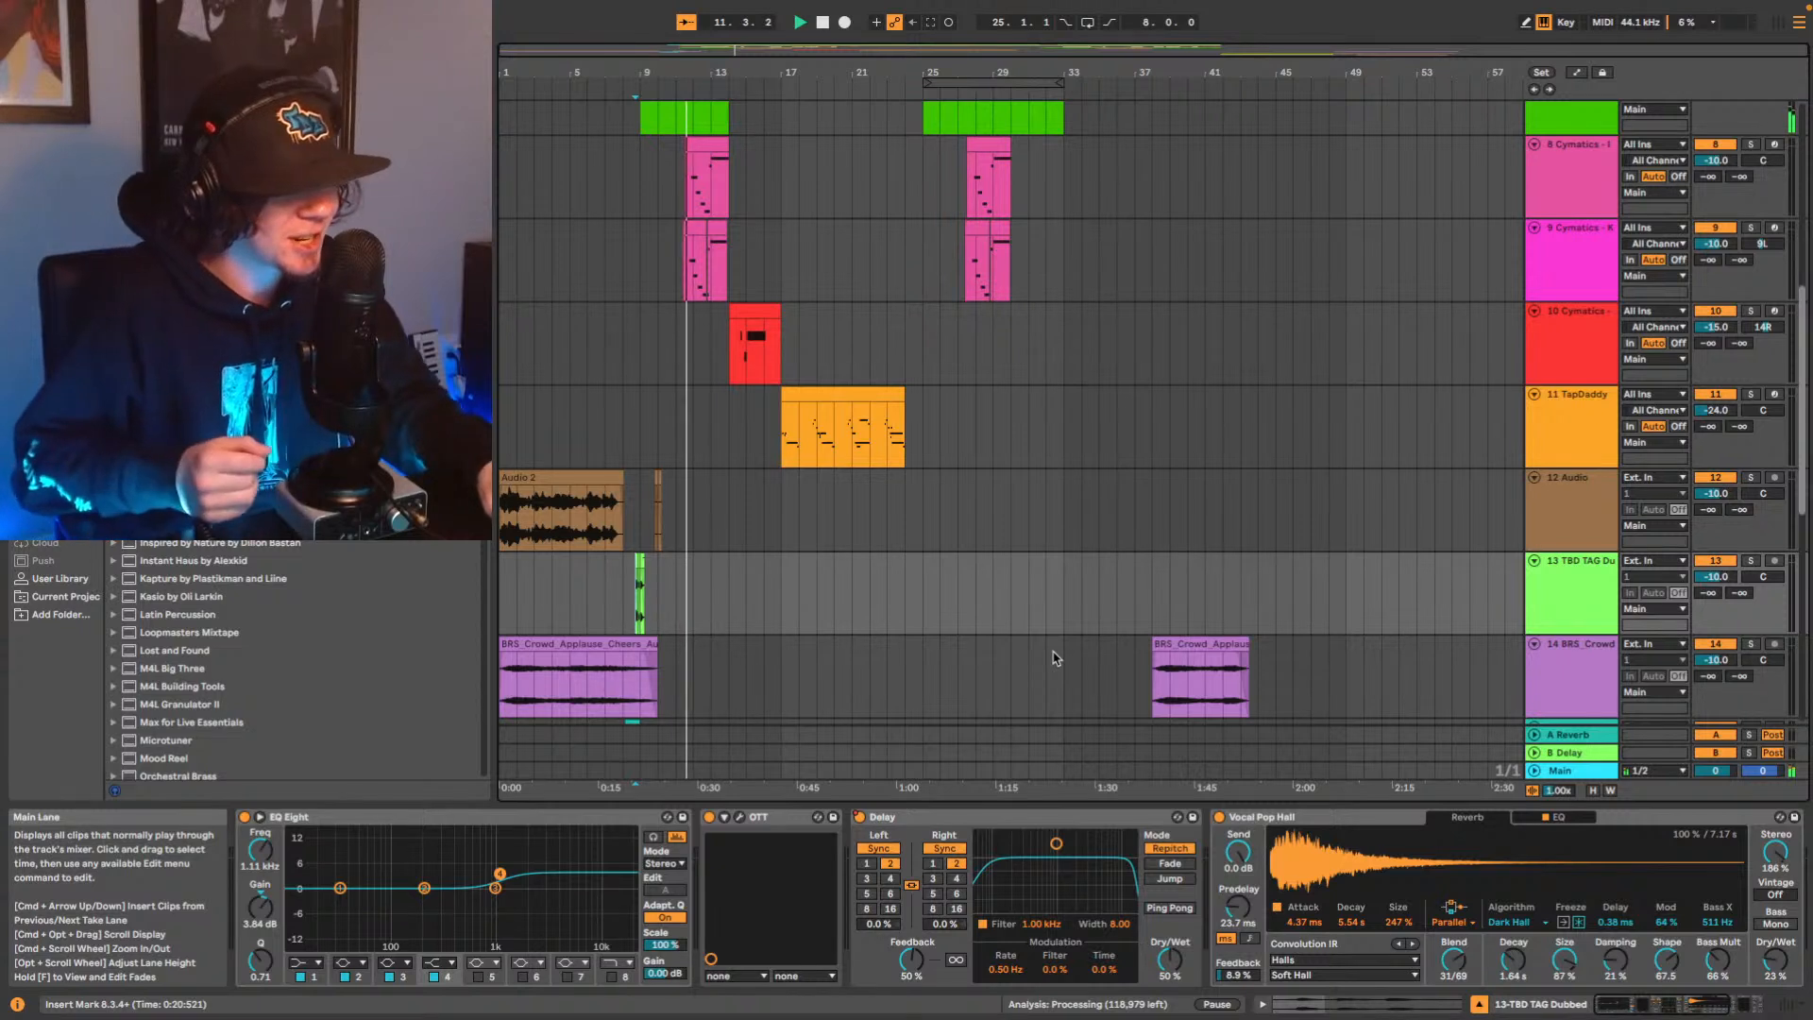
{"action": "scroll", "coordinate": [954, 558], "scroll_direction": "down", "scroll_amount": 1}
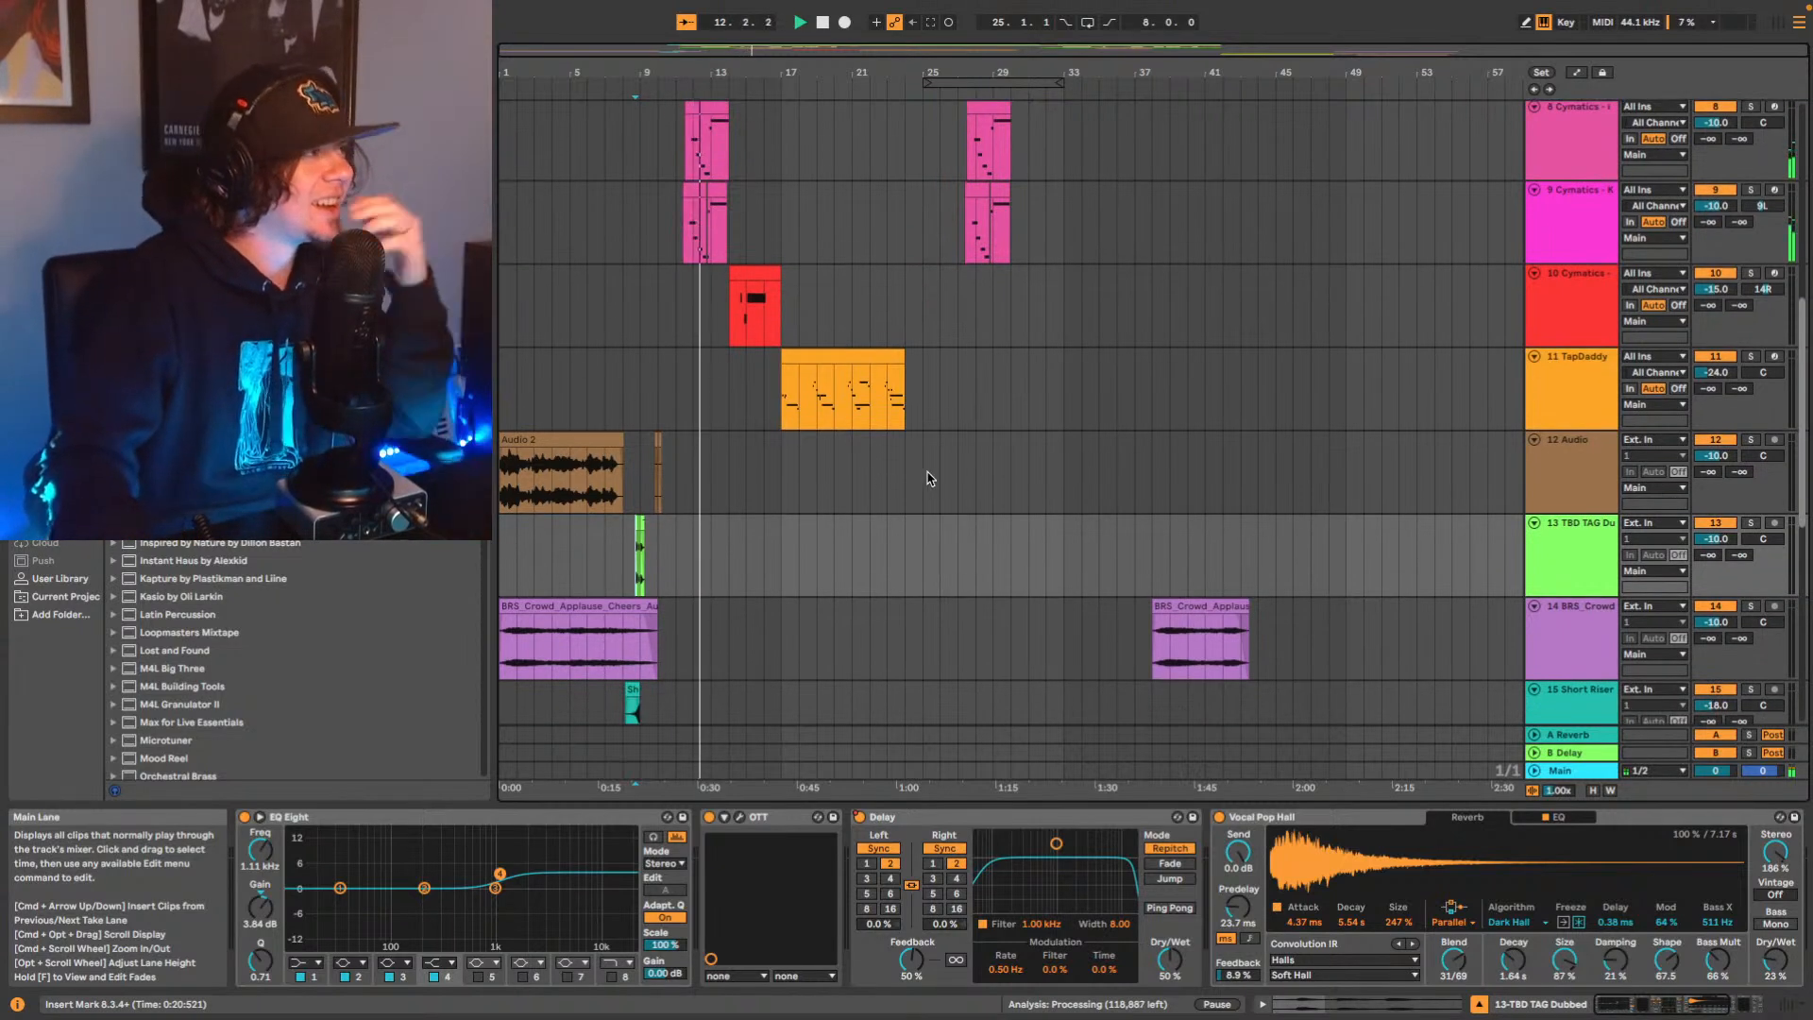
{"action": "scroll", "coordinate": [944, 510], "scroll_direction": "down", "scroll_amount": 1}
{"action": "scroll", "coordinate": [1228, 642], "scroll_direction": "down", "scroll_amount": 1}
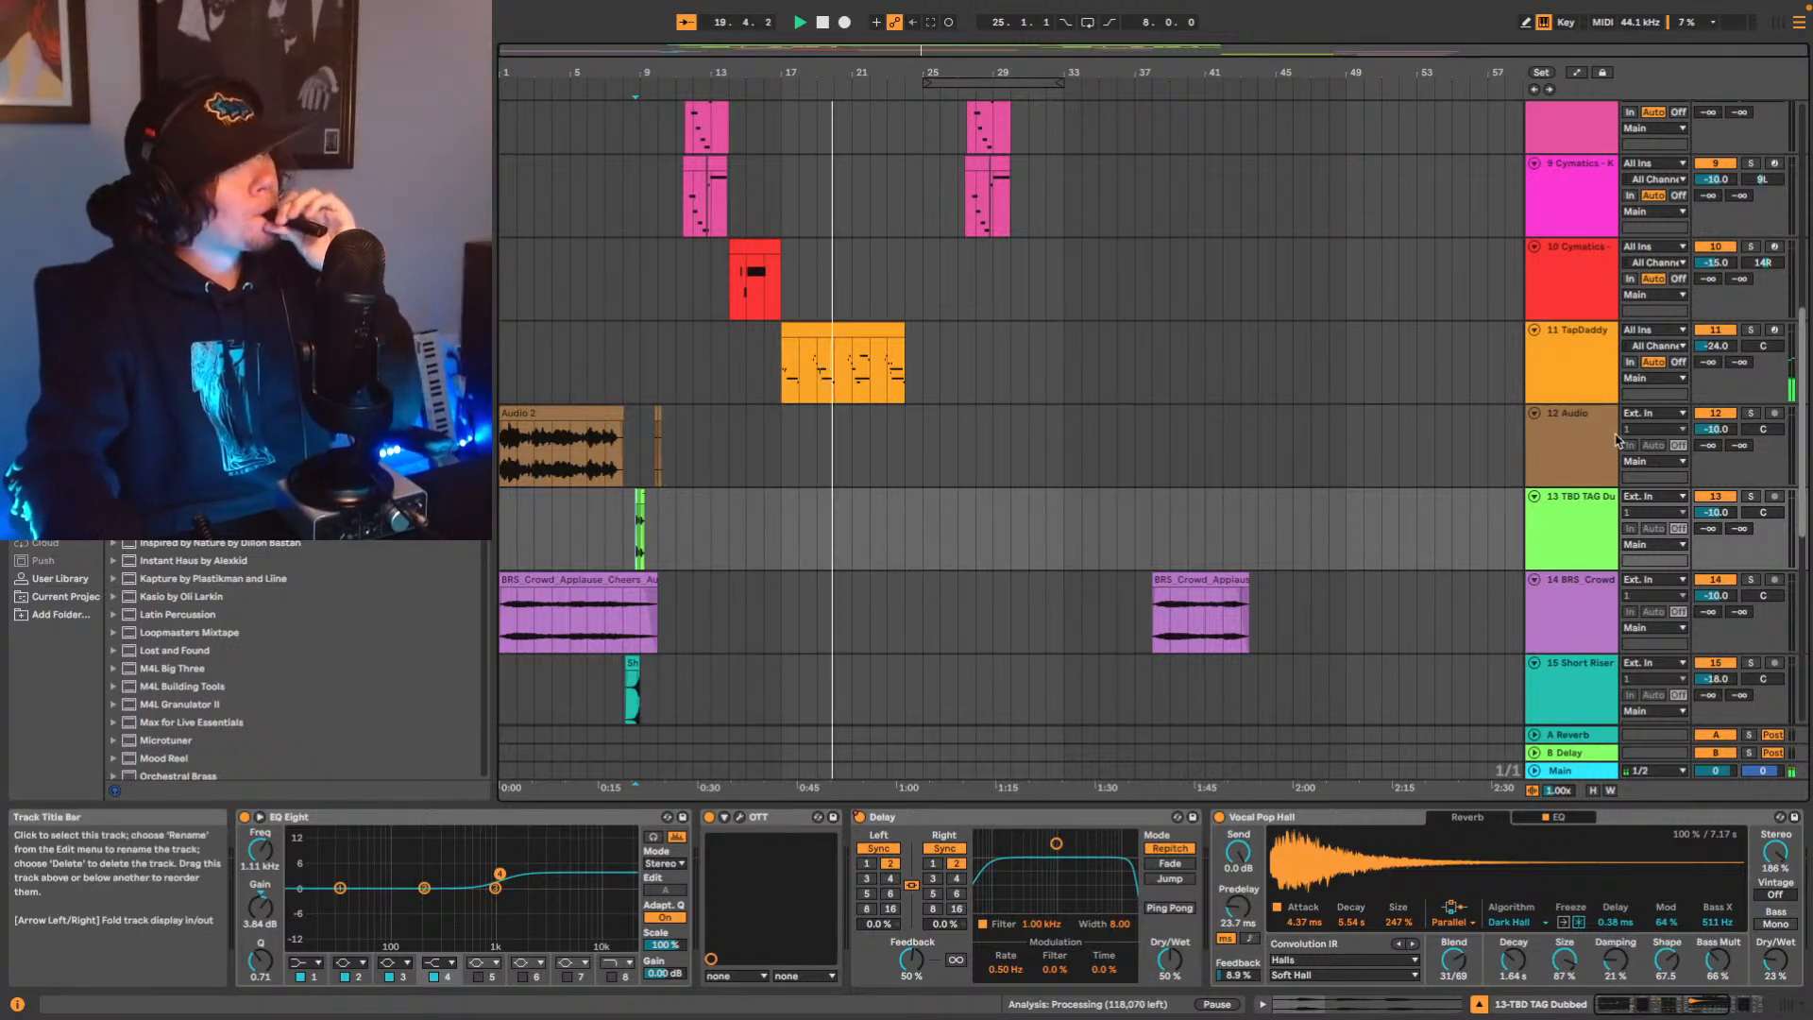
Show the 11 TapDaddy Vibraphone effect chain and look over the tracks while the arrangement plays.
{"action": "left_click", "coordinate": [1586, 373]}
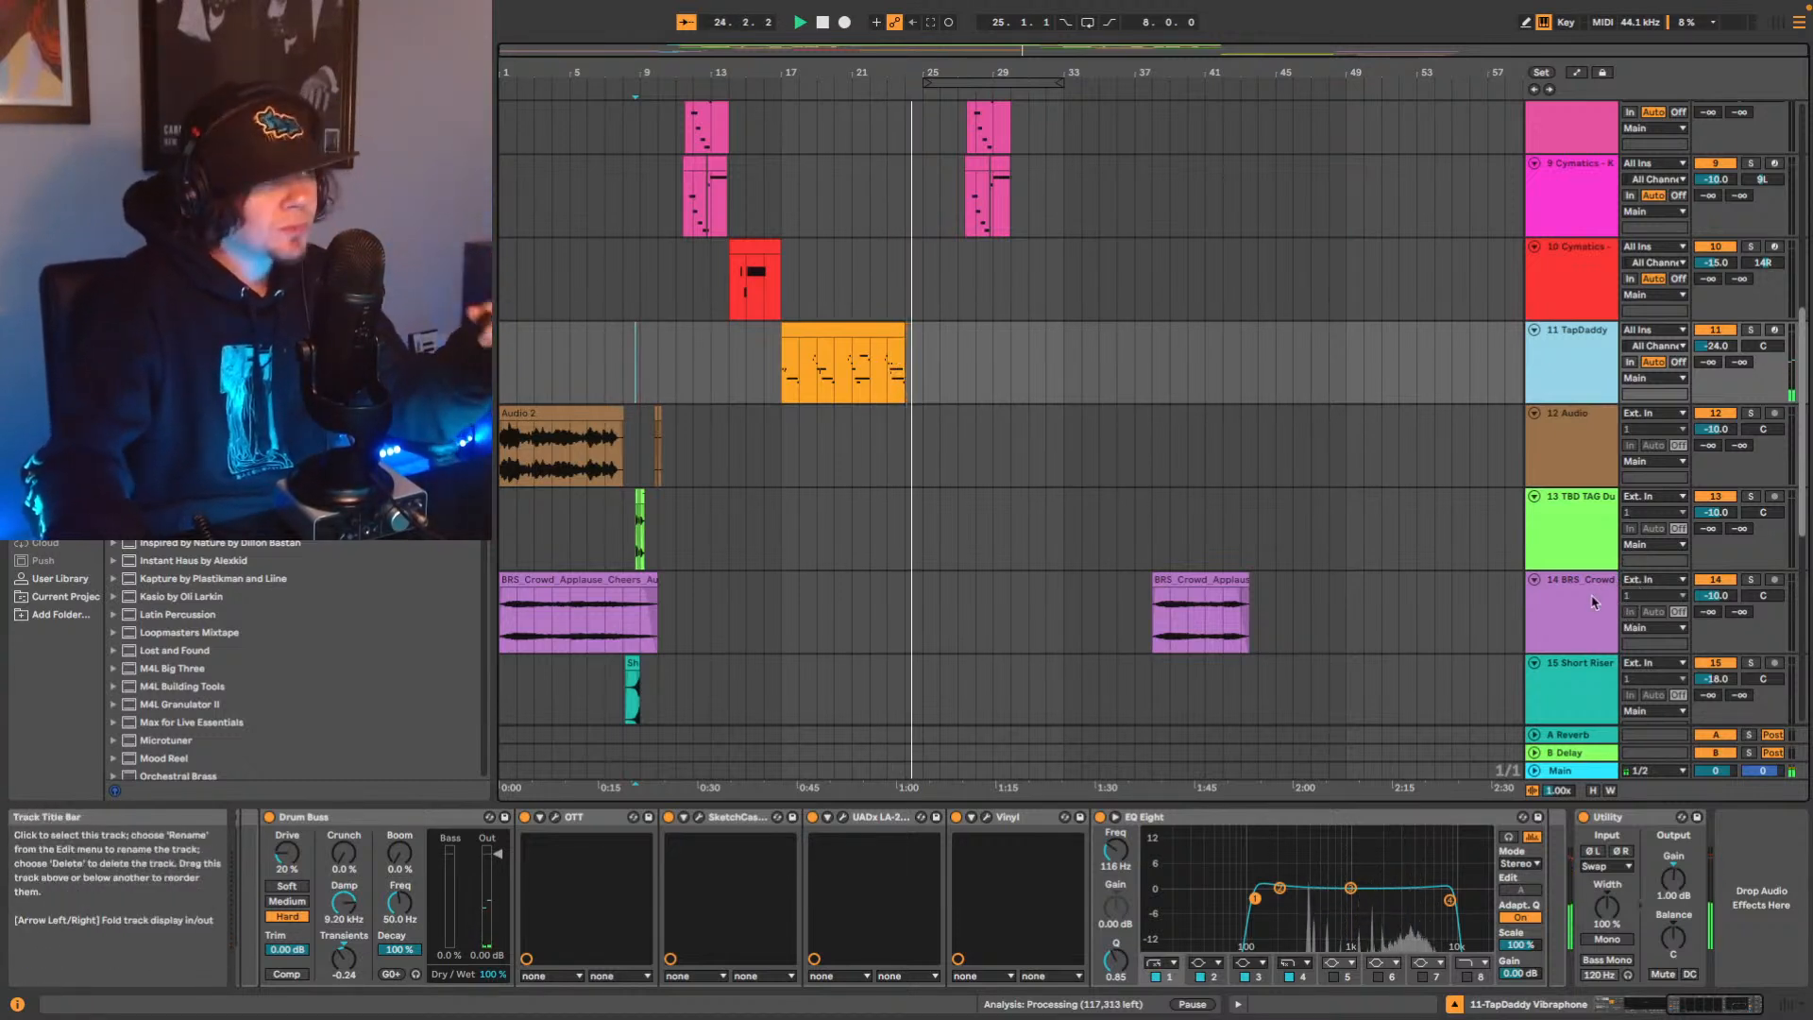
{"action": "scroll", "coordinate": [1473, 547], "scroll_direction": "up", "scroll_amount": 10}
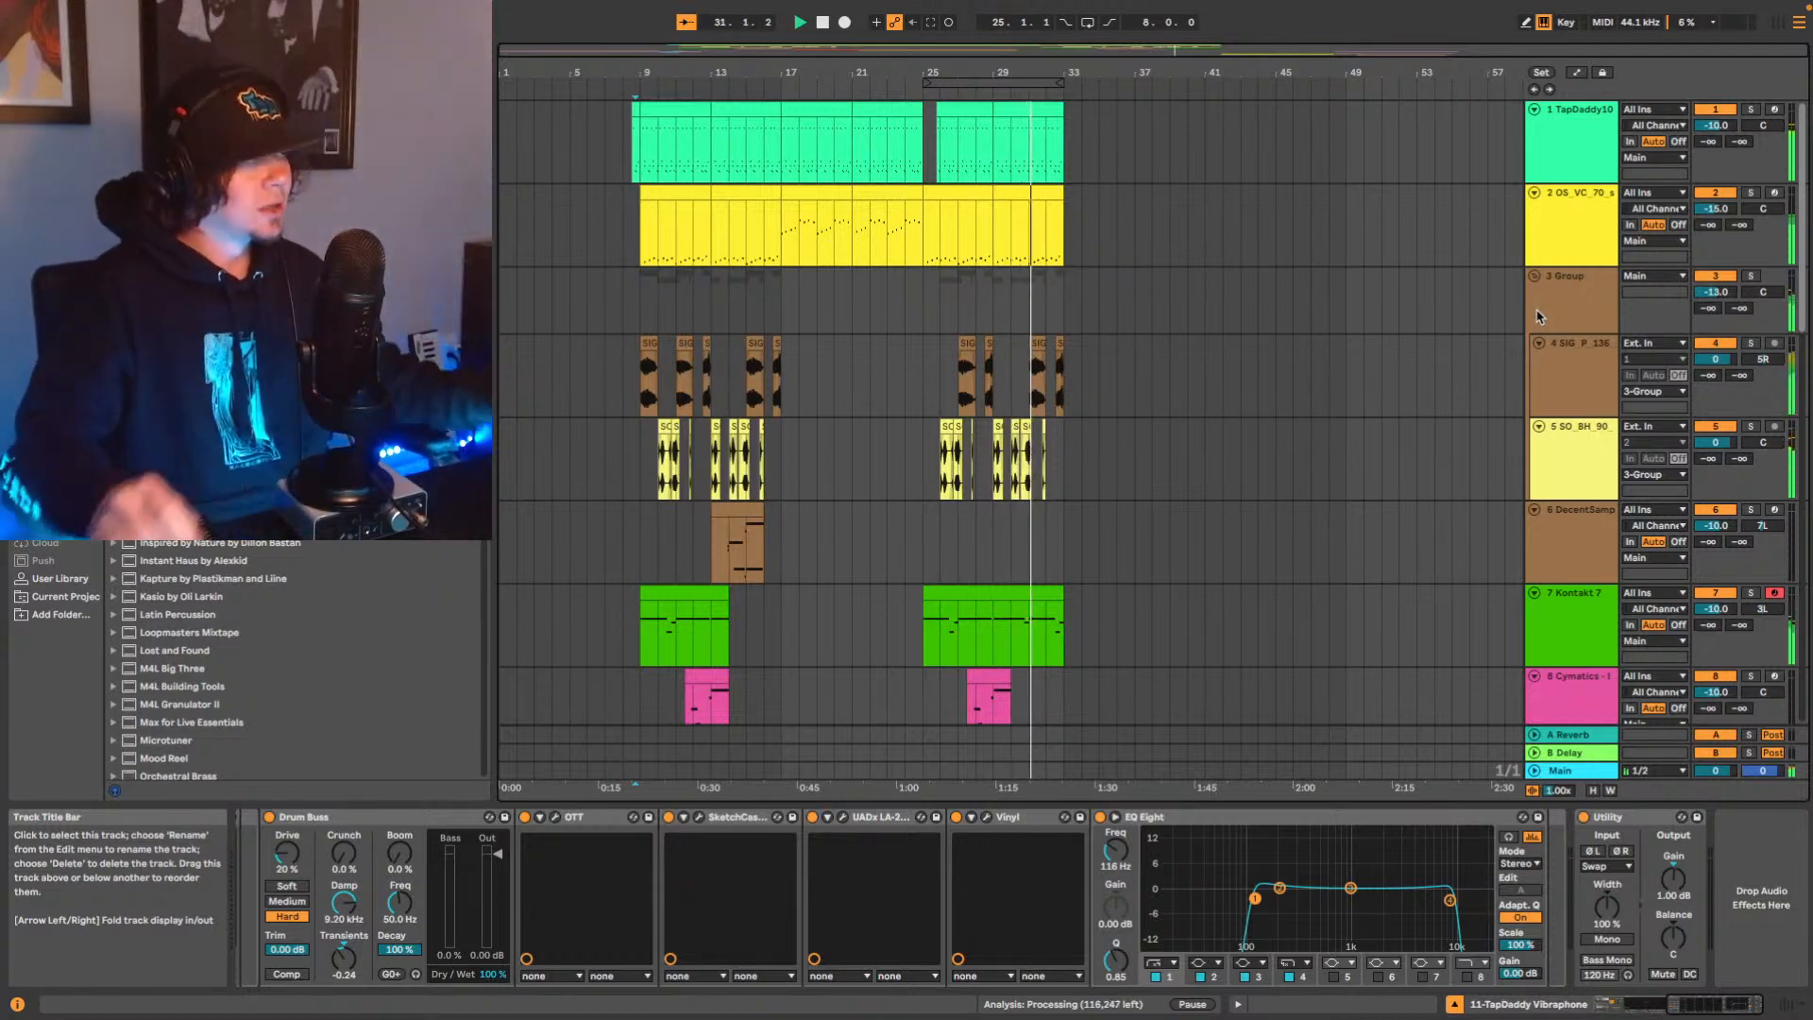
{"action": "scroll", "coordinate": [1102, 514], "scroll_direction": "down", "scroll_amount": 8}
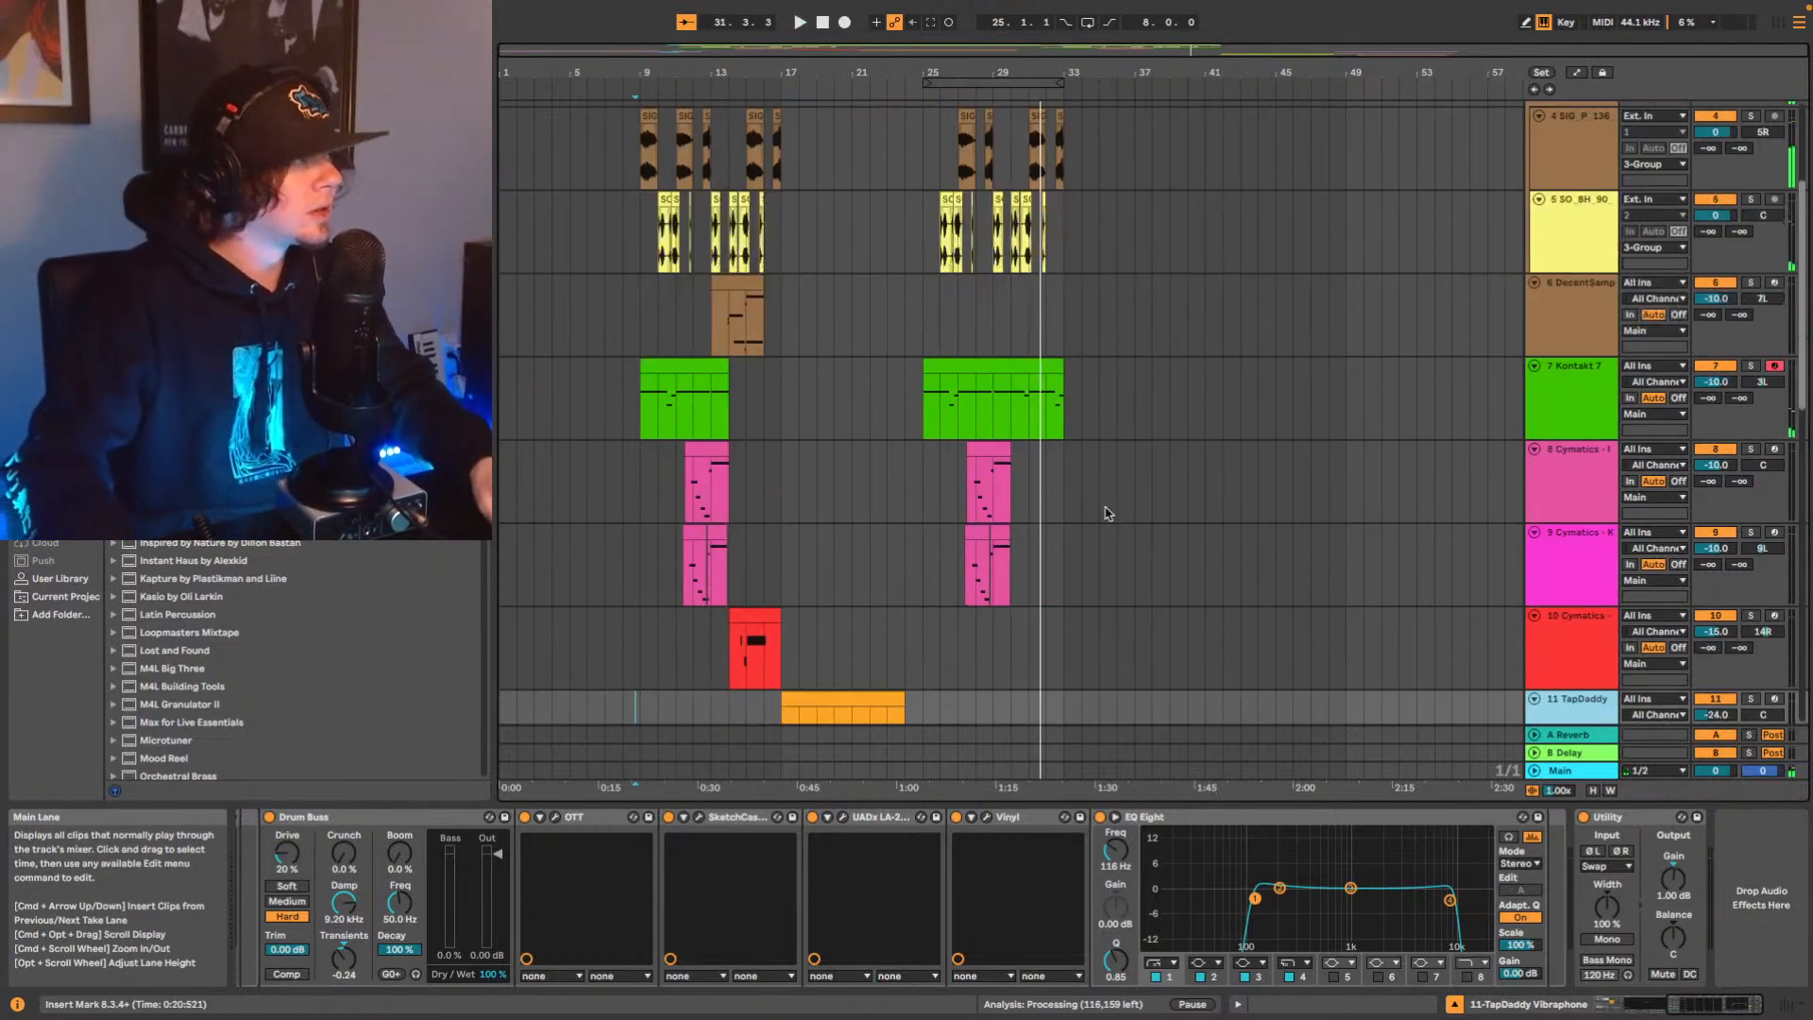
{"action": "scroll", "coordinate": [1100, 521], "scroll_direction": "down", "scroll_amount": 5}
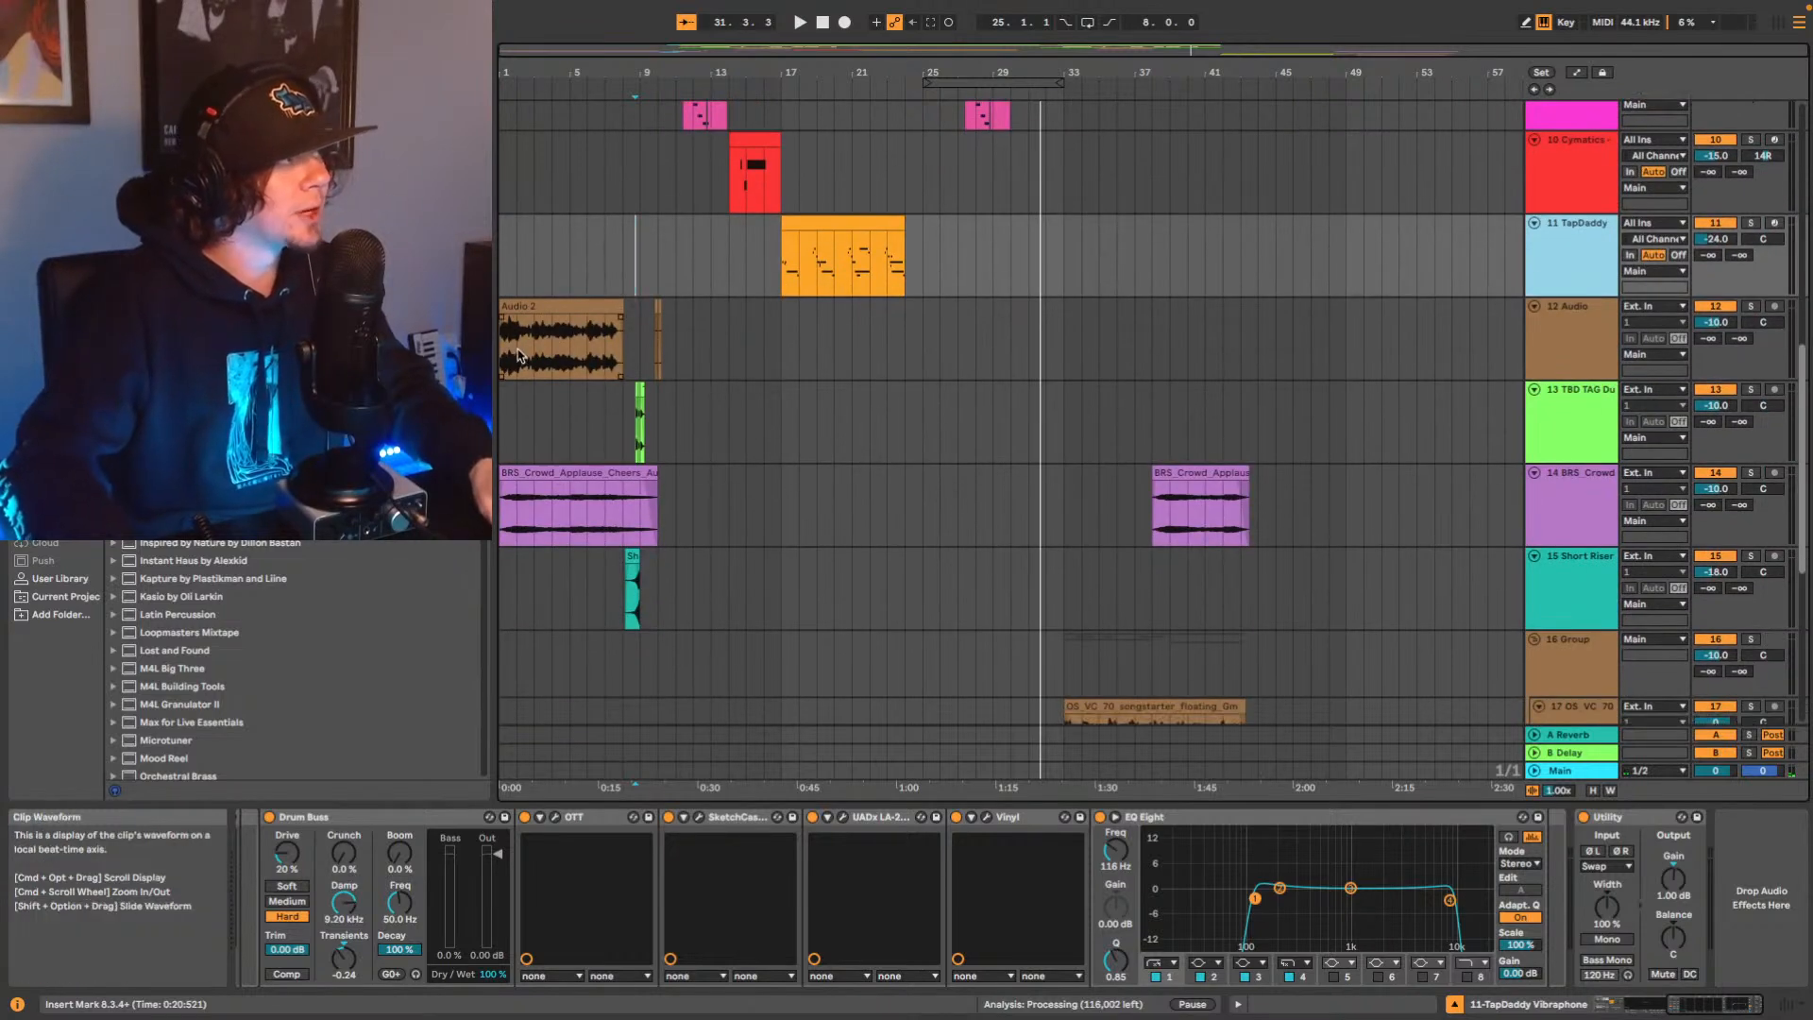
Replay the intro from the first clip on the 12 Audio track and listen through to the following section.
{"action": "left_click", "coordinate": [506, 360]}
{"action": "scroll", "coordinate": [1344, 669], "scroll_direction": "up", "scroll_amount": 6}
{"action": "scroll", "coordinate": [1345, 671], "scroll_direction": "down", "scroll_amount": 2}
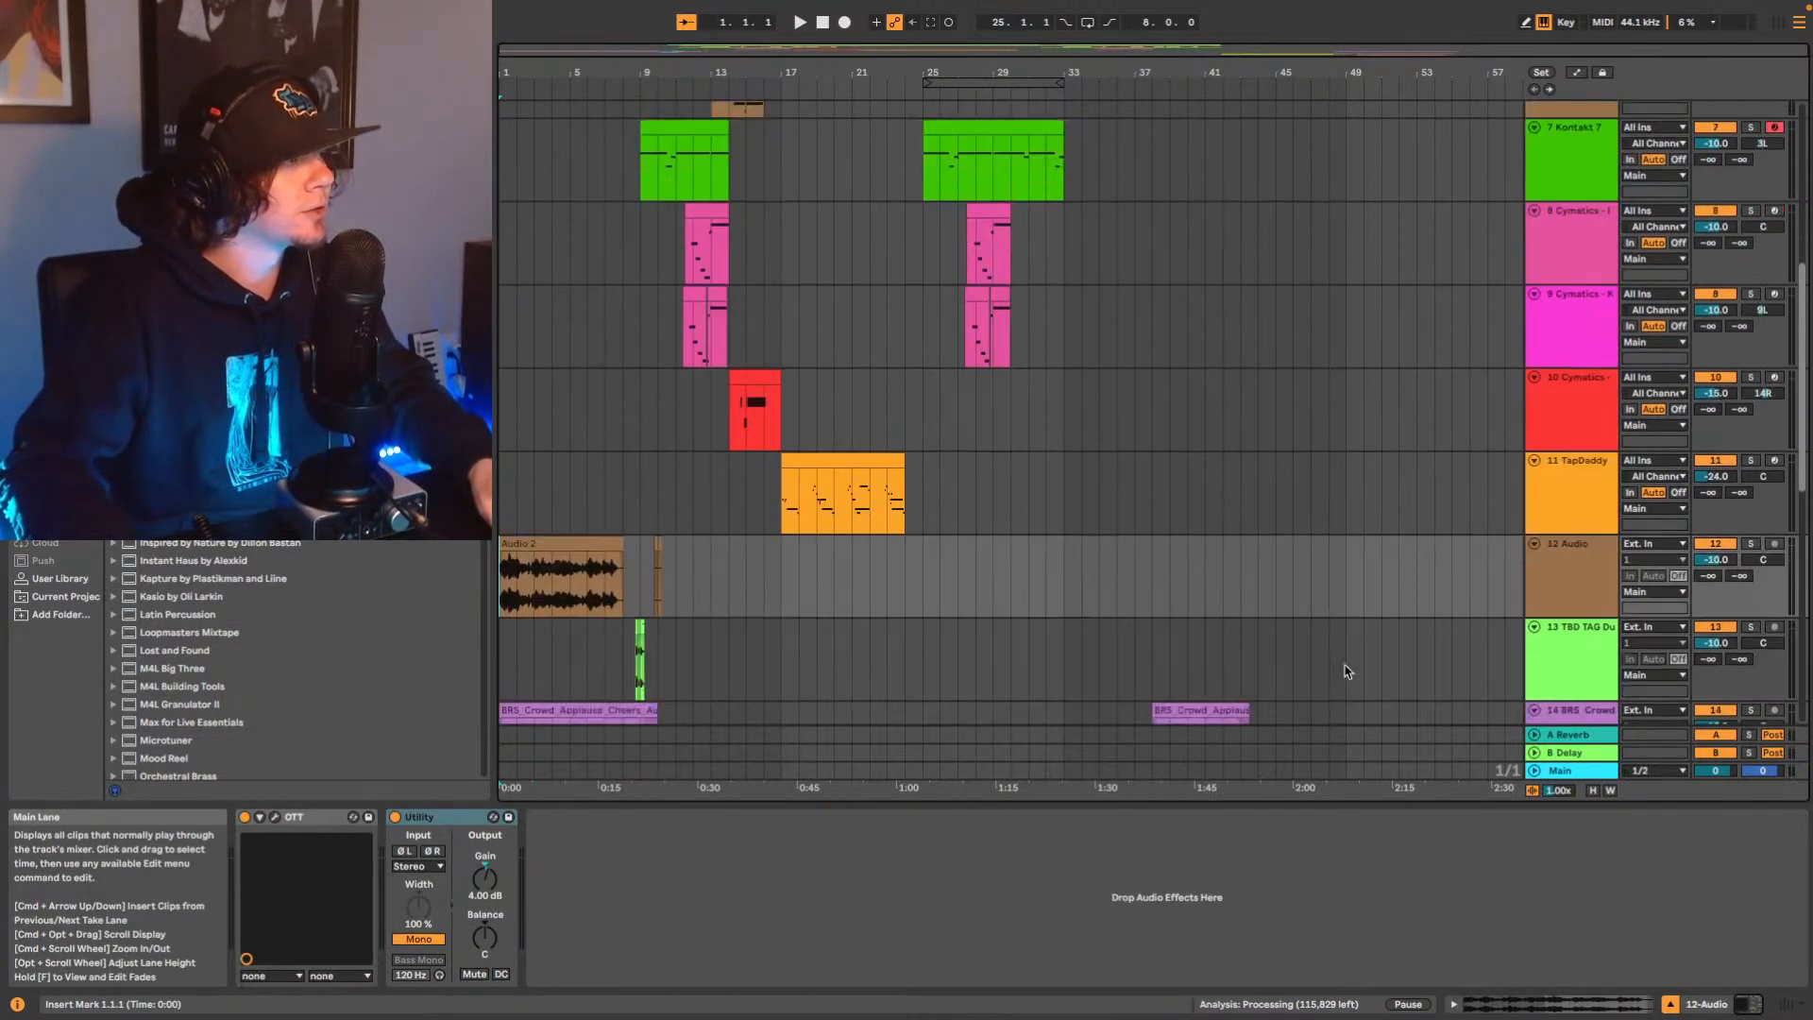
{"action": "key", "text": "space"}
{"action": "scroll", "coordinate": [1359, 633], "scroll_direction": "down", "scroll_amount": 4}
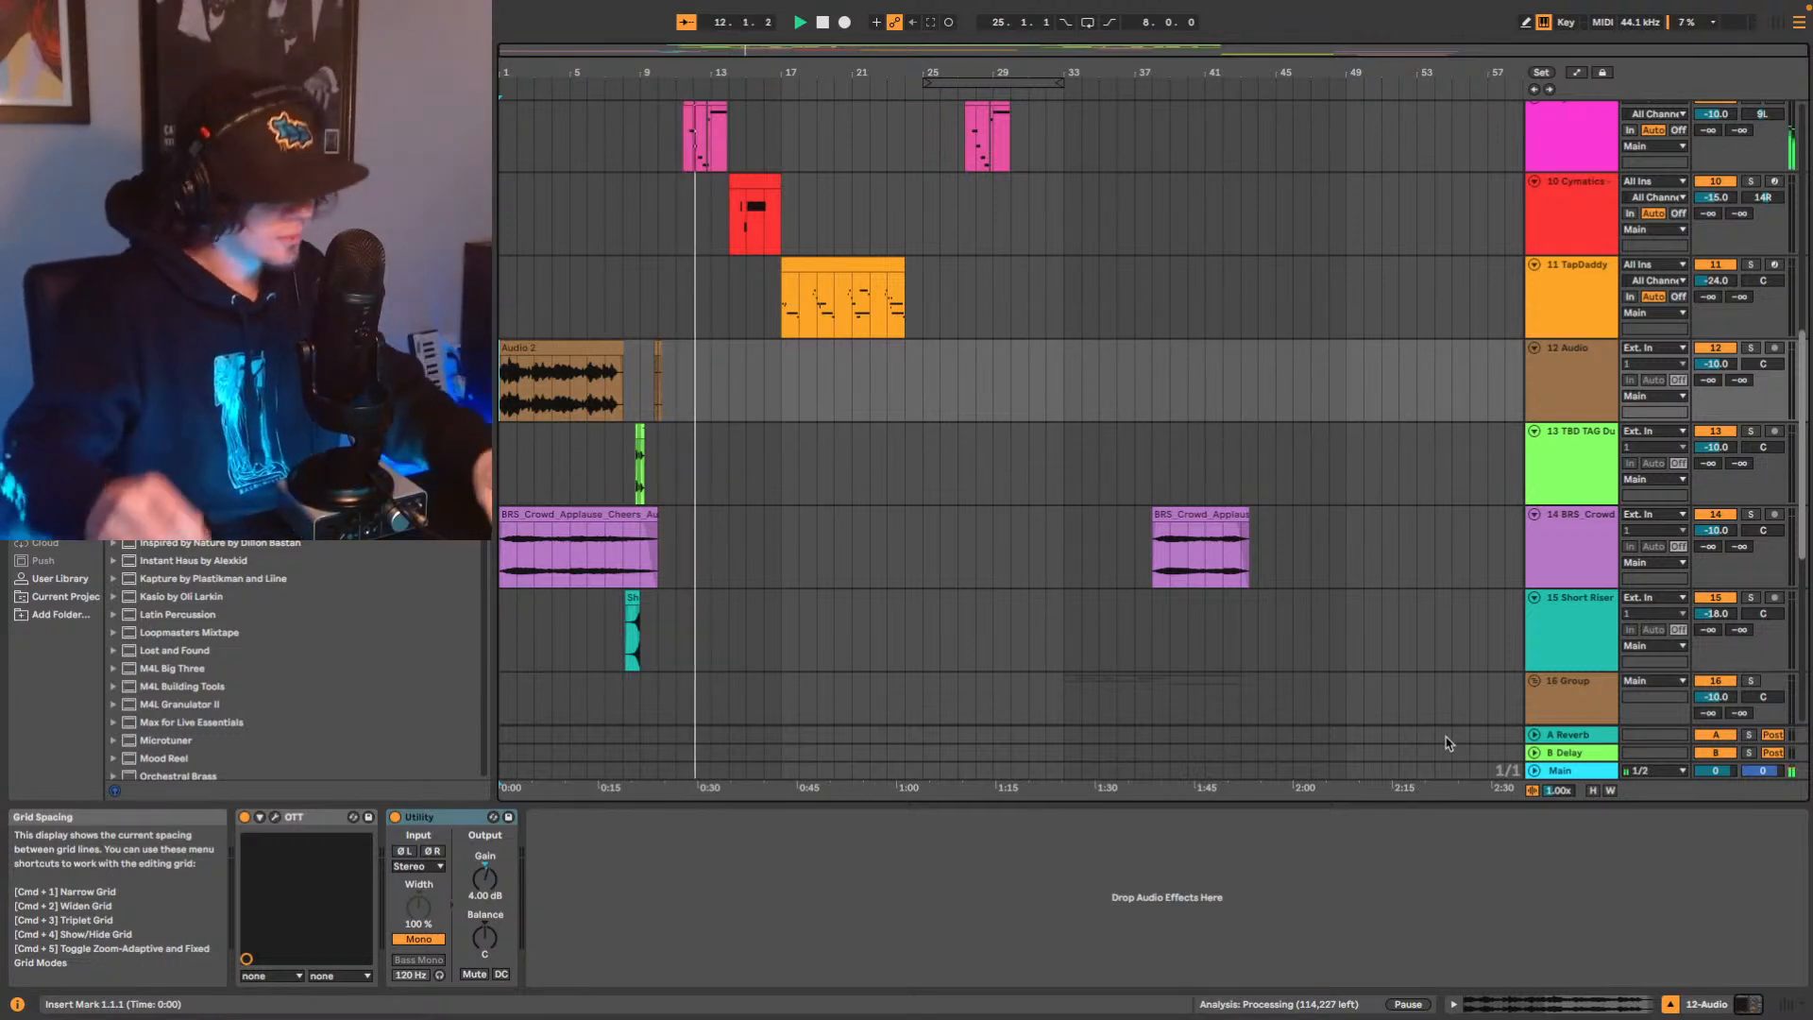
{"action": "scroll", "coordinate": [1335, 538], "scroll_direction": "up", "scroll_amount": 10}
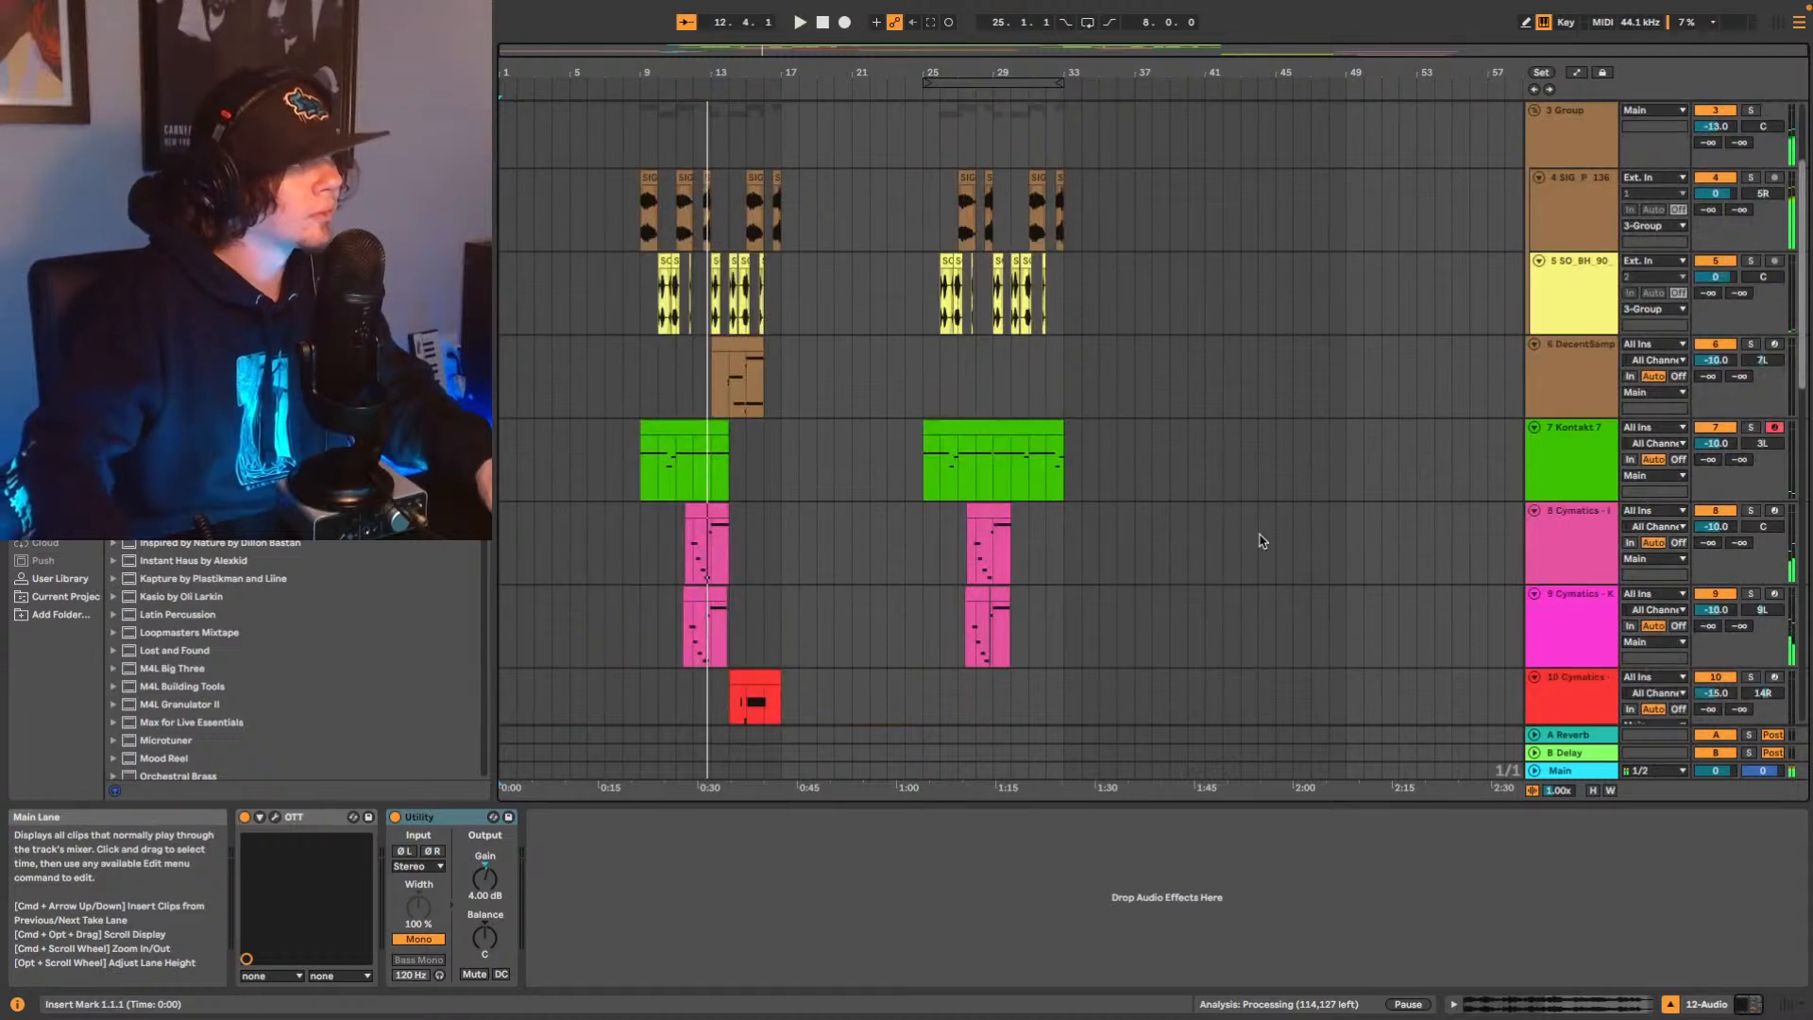
Audition the first clip of the 9 Cymatics - KEYS Old Upright track and set the track's volume to -9 dB.
{"action": "left_click", "coordinate": [1133, 627]}
{"action": "key", "text": "space"}
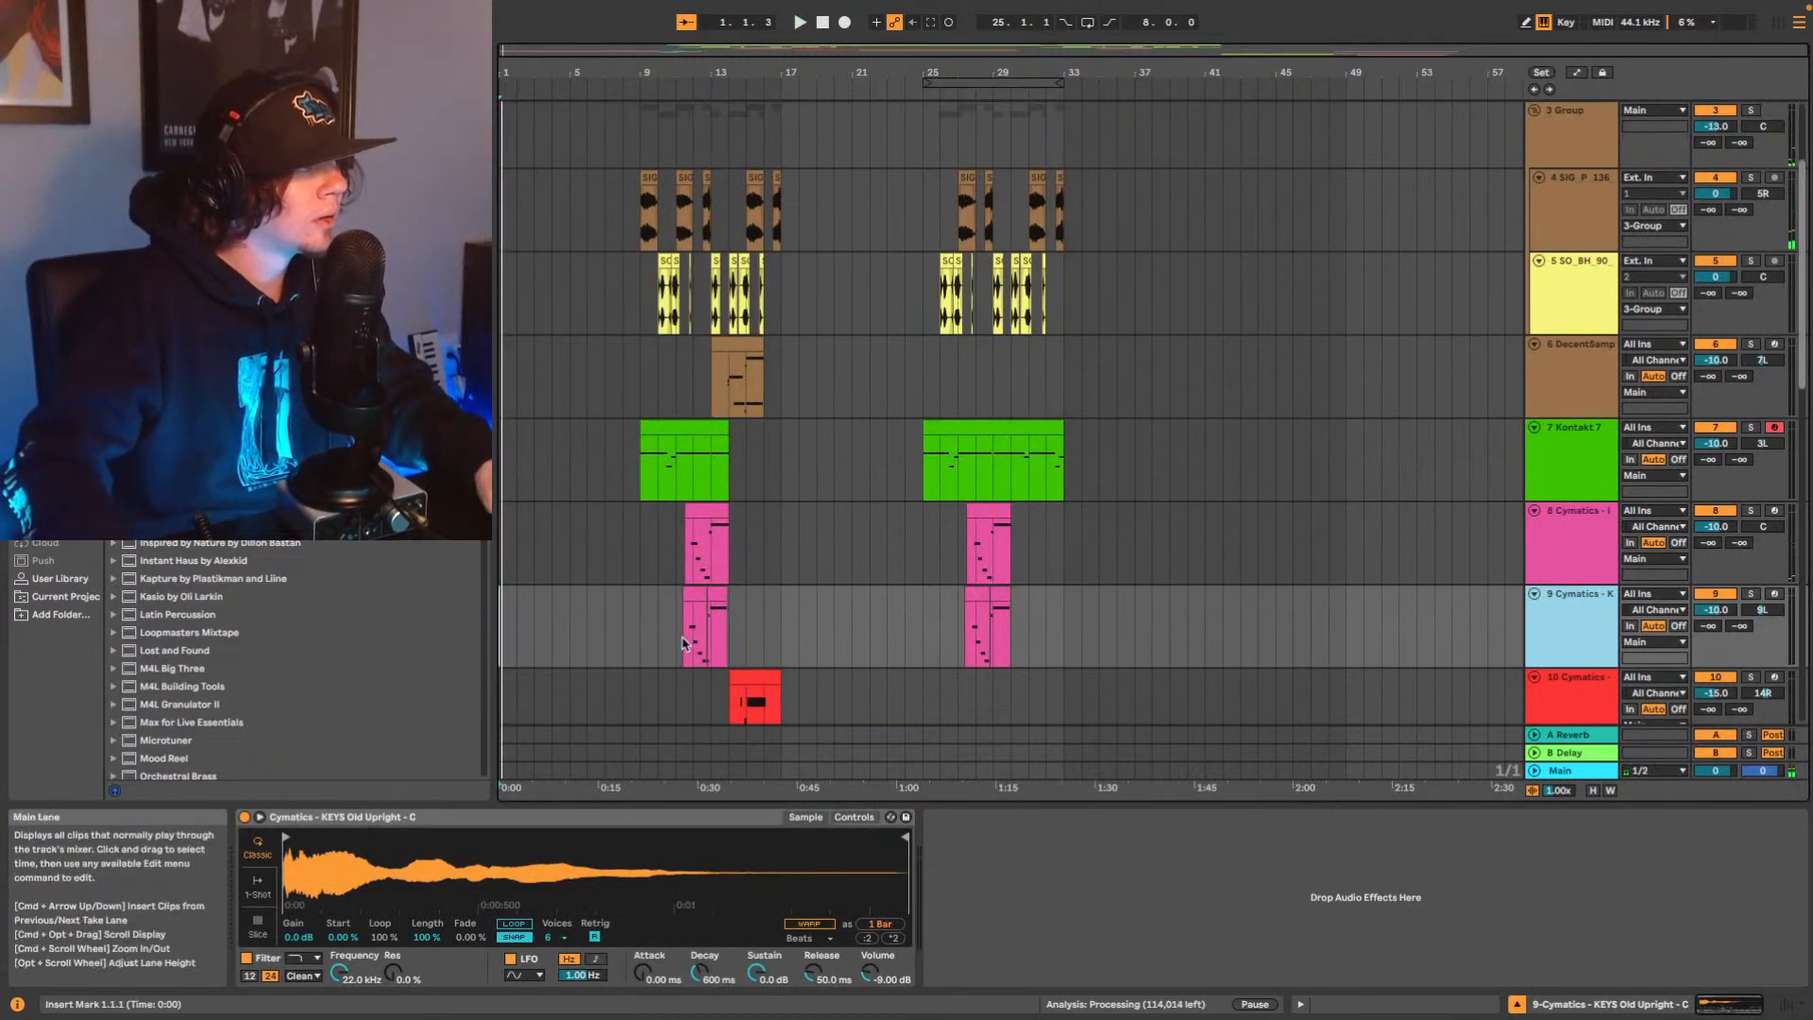
{"action": "left_click", "coordinate": [683, 643]}
{"action": "key", "text": "space"}
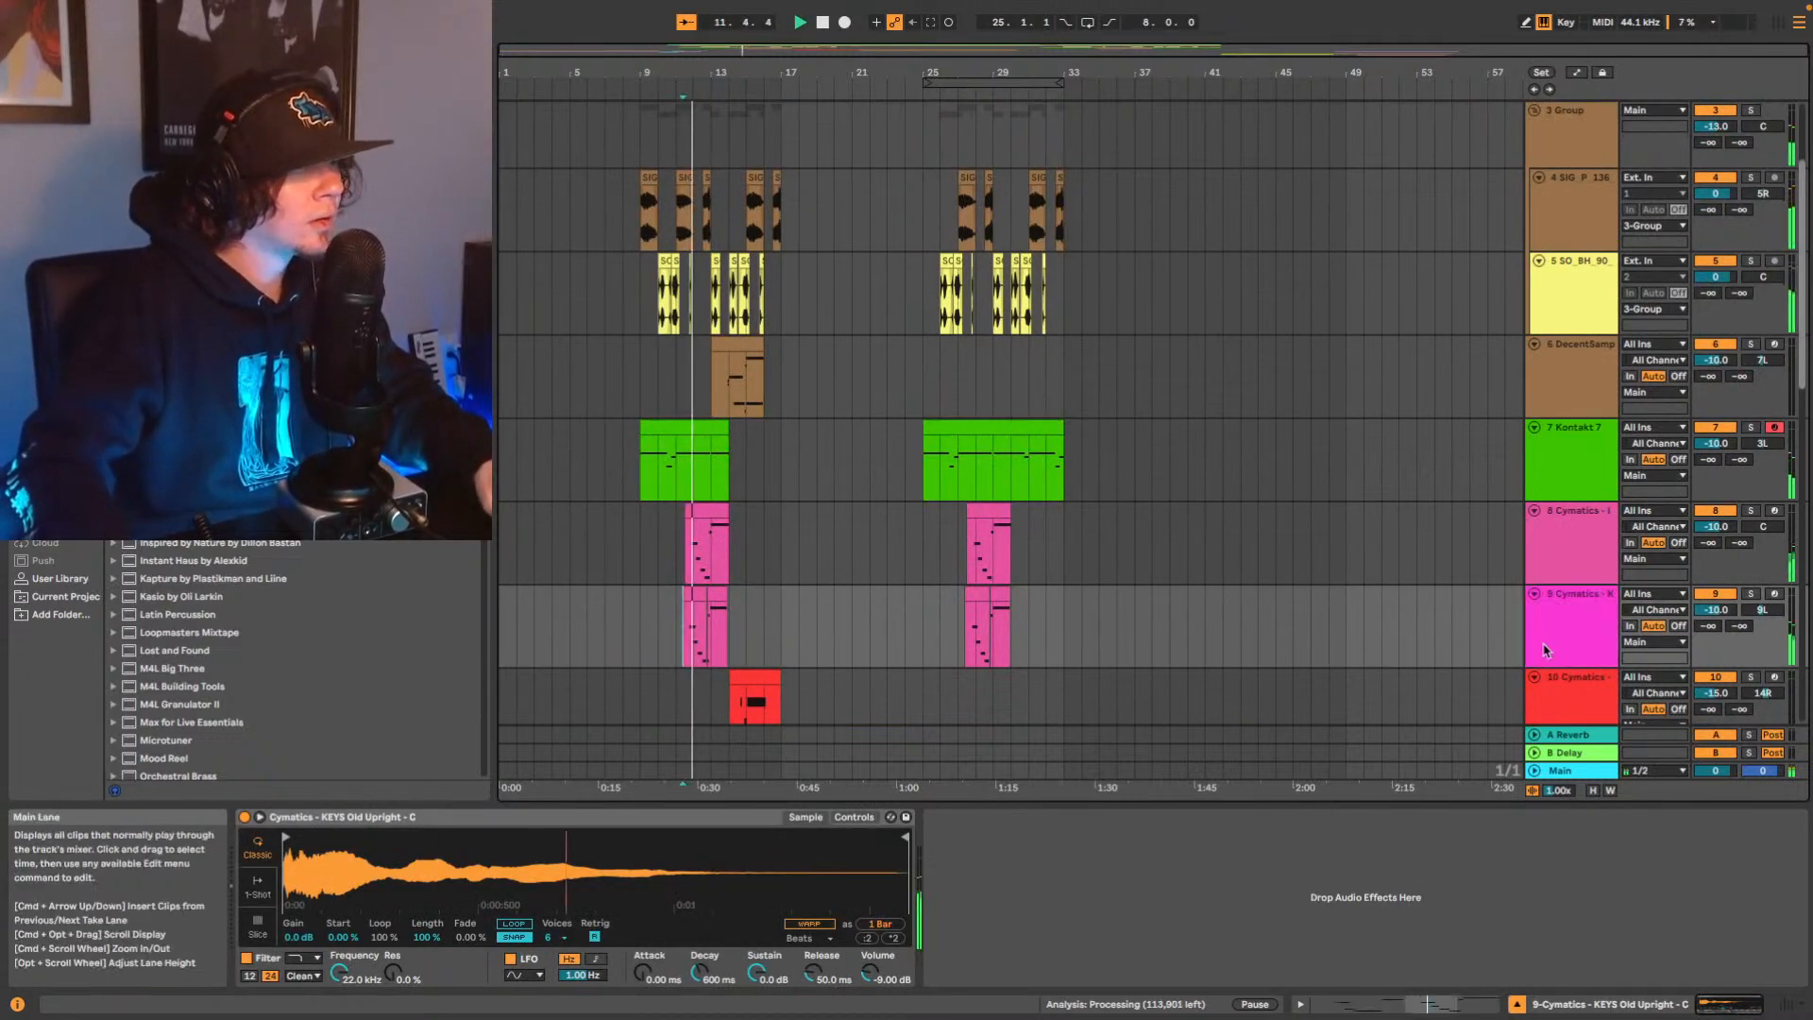
{"action": "left_click", "coordinate": [1564, 620]}
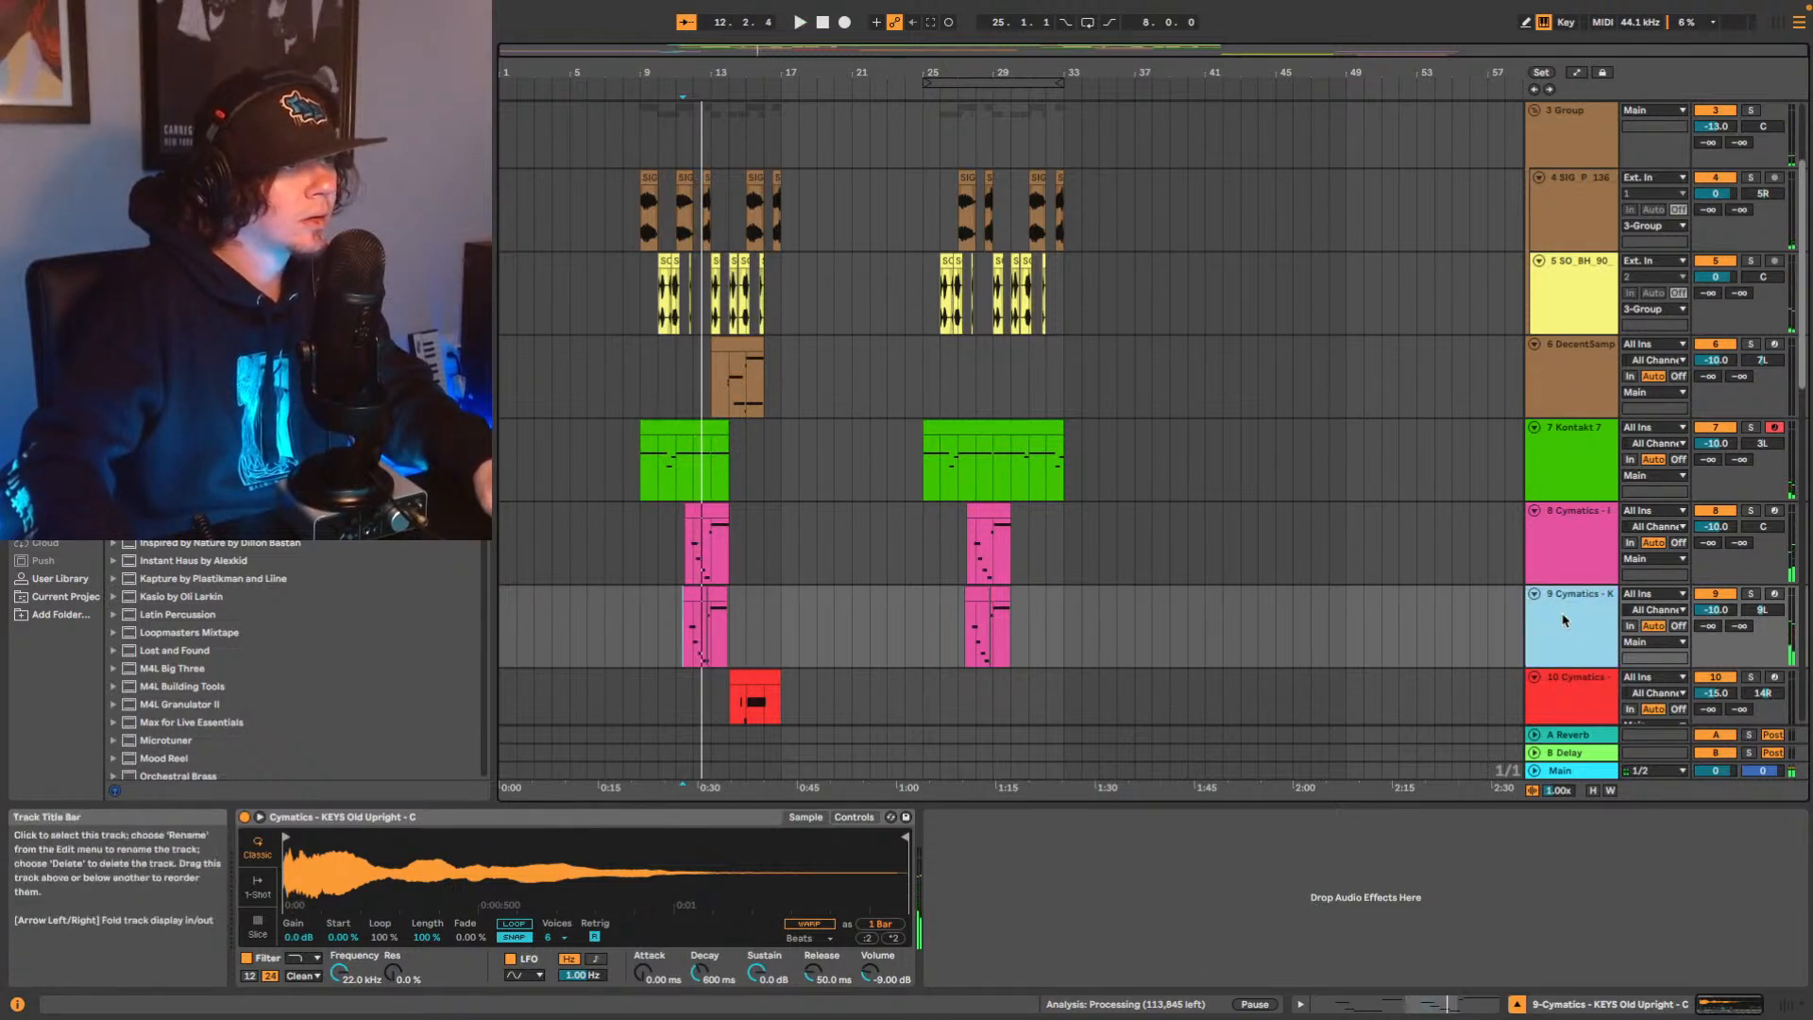
{"action": "left_click", "coordinate": [1723, 612]}
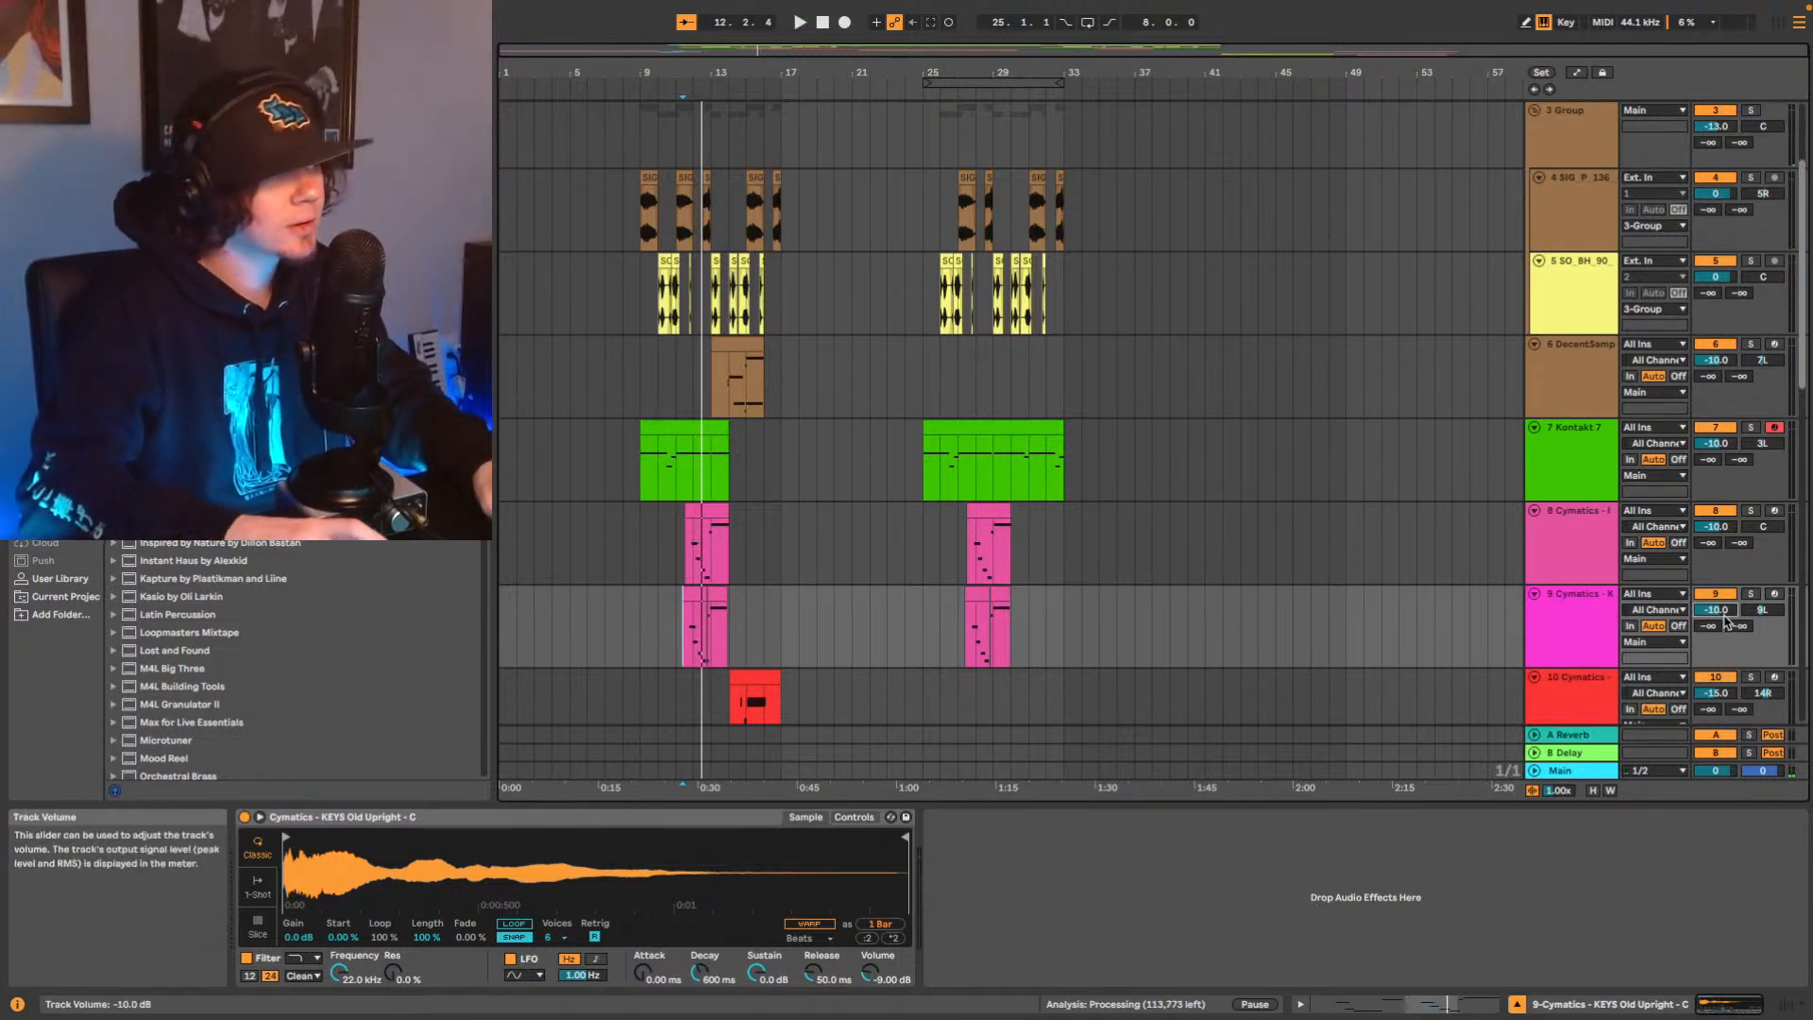
{"action": "key", "text": "Up"}
{"action": "key", "text": "space"}
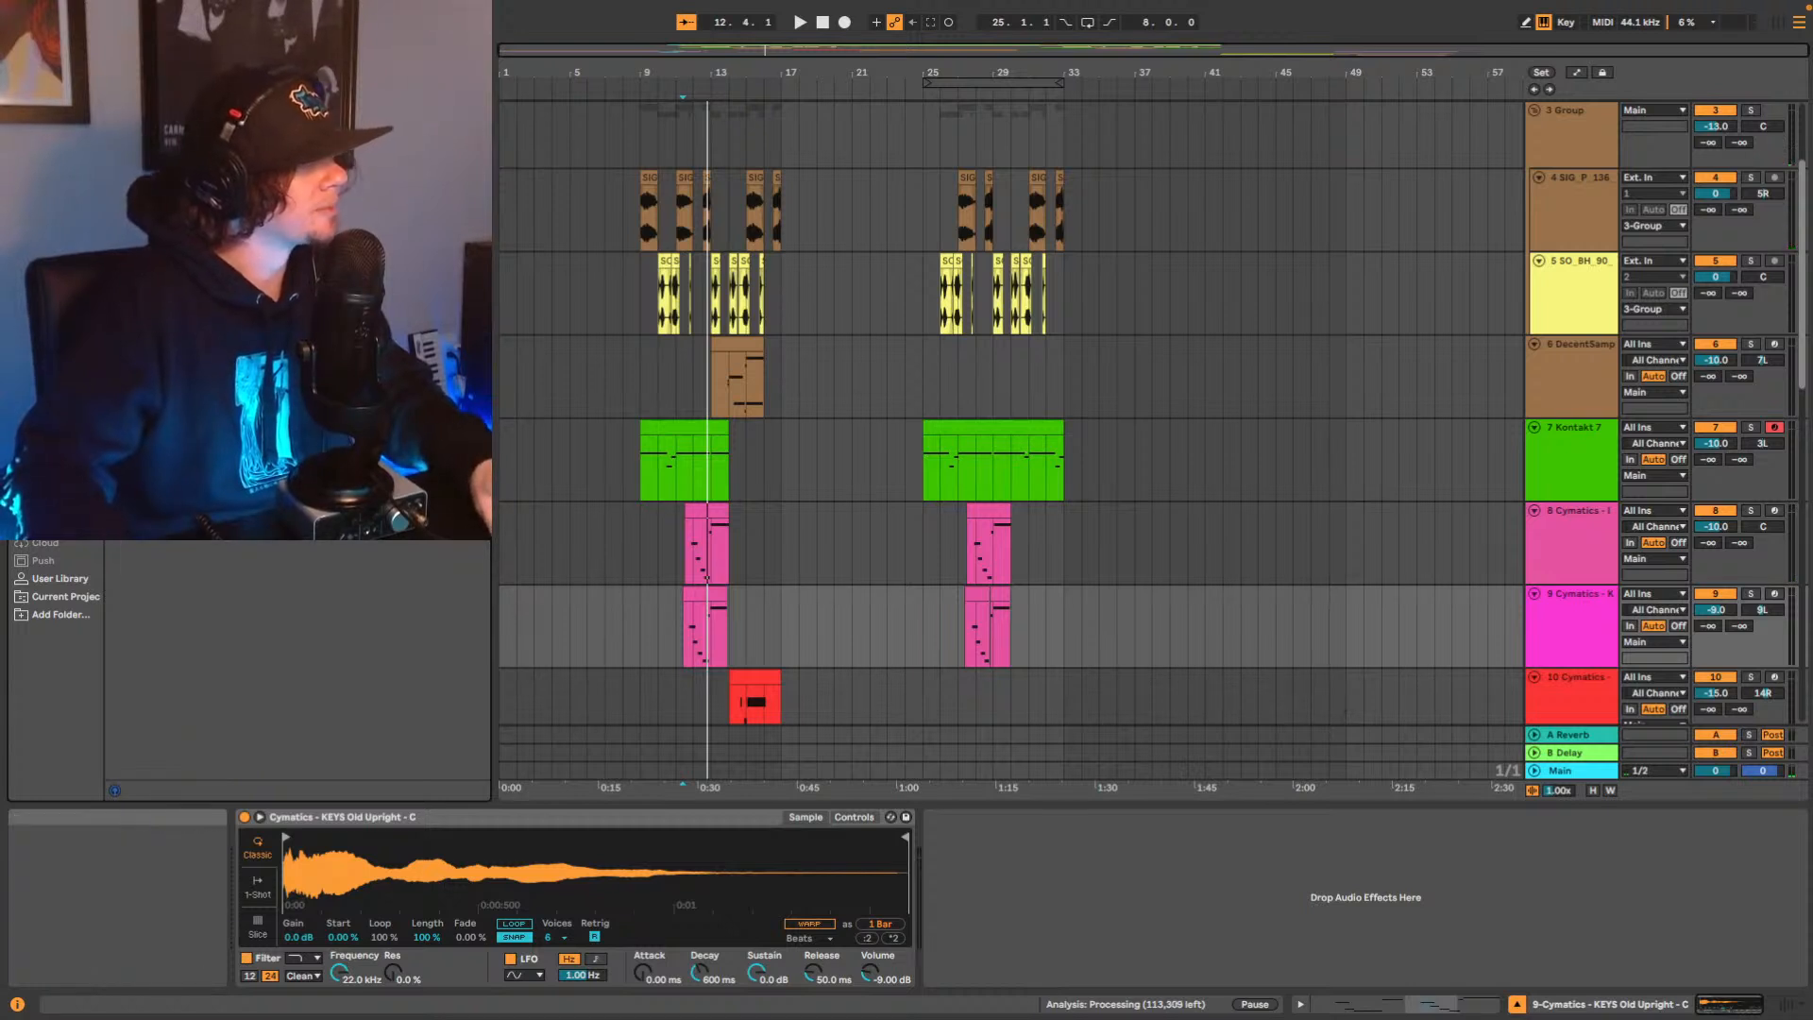
Add an EQ Eight to the 9 Cymatics - KEYS Old Upright track and play to view its frequency spectrum.
{"action": "left_click", "coordinate": [59, 326]}
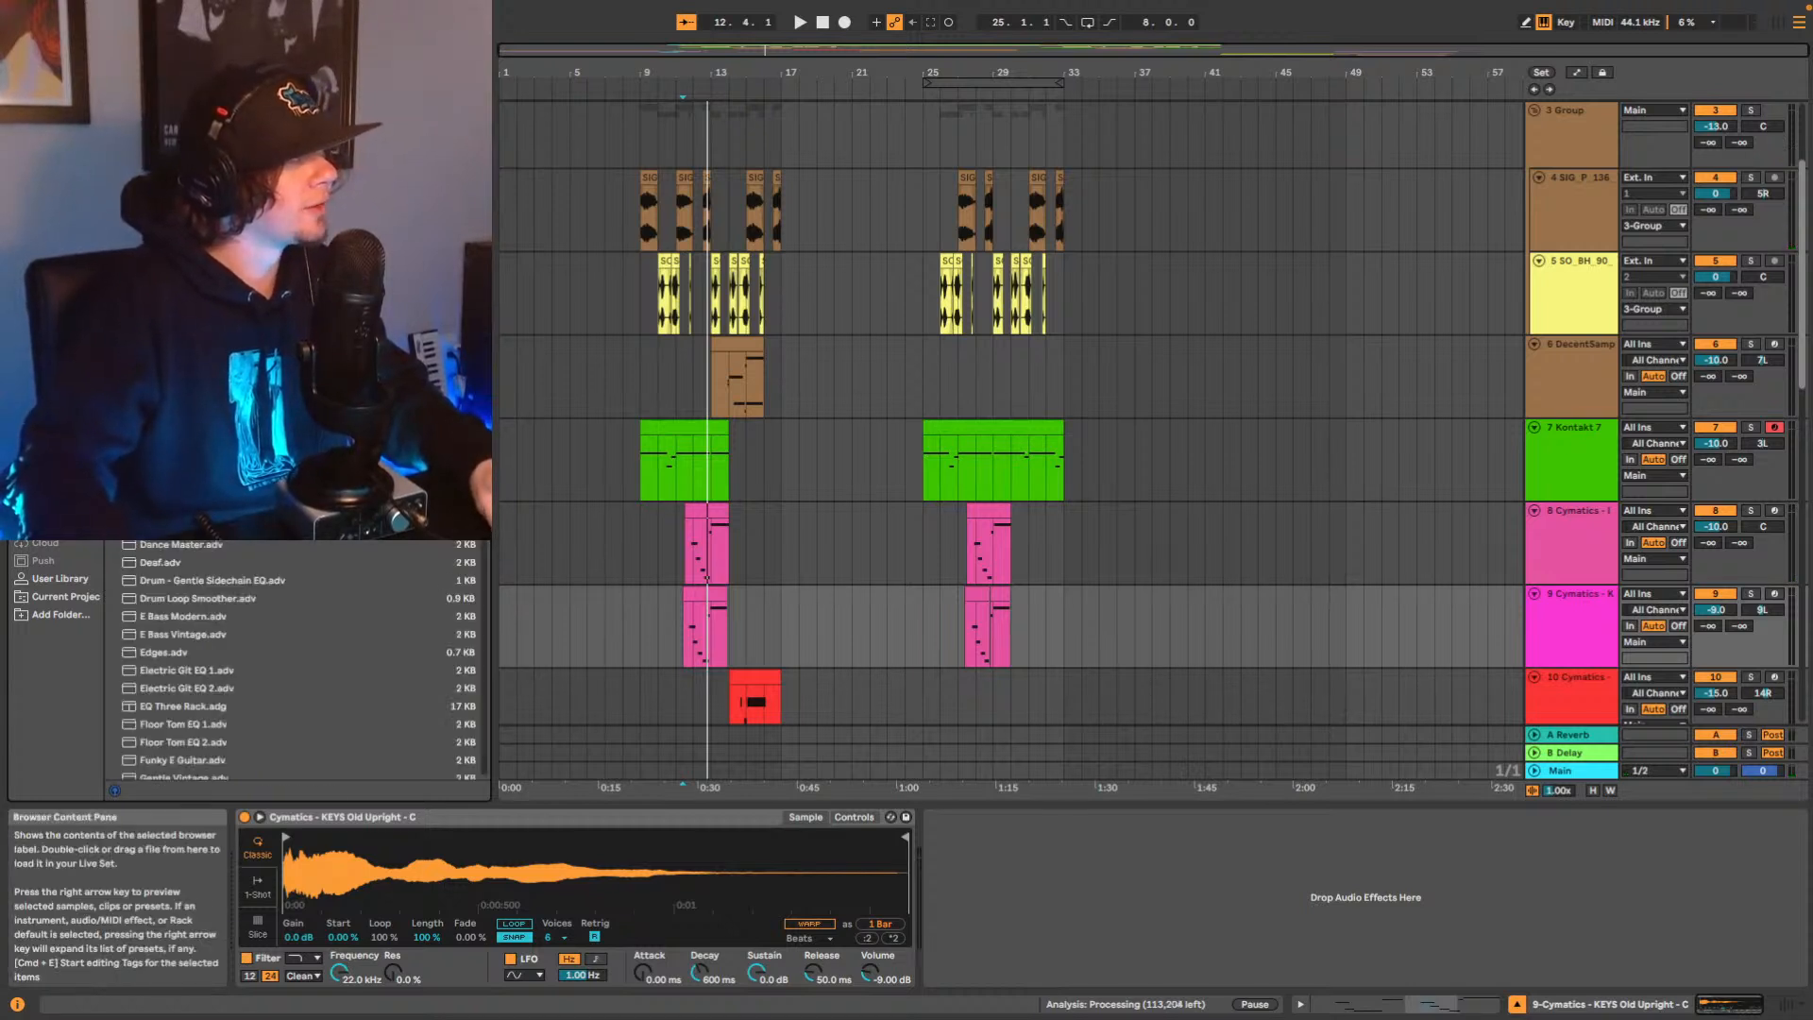
{"action": "left_click_drag", "start_coordinate": [1029, 865], "coordinate": [1029, 865]}
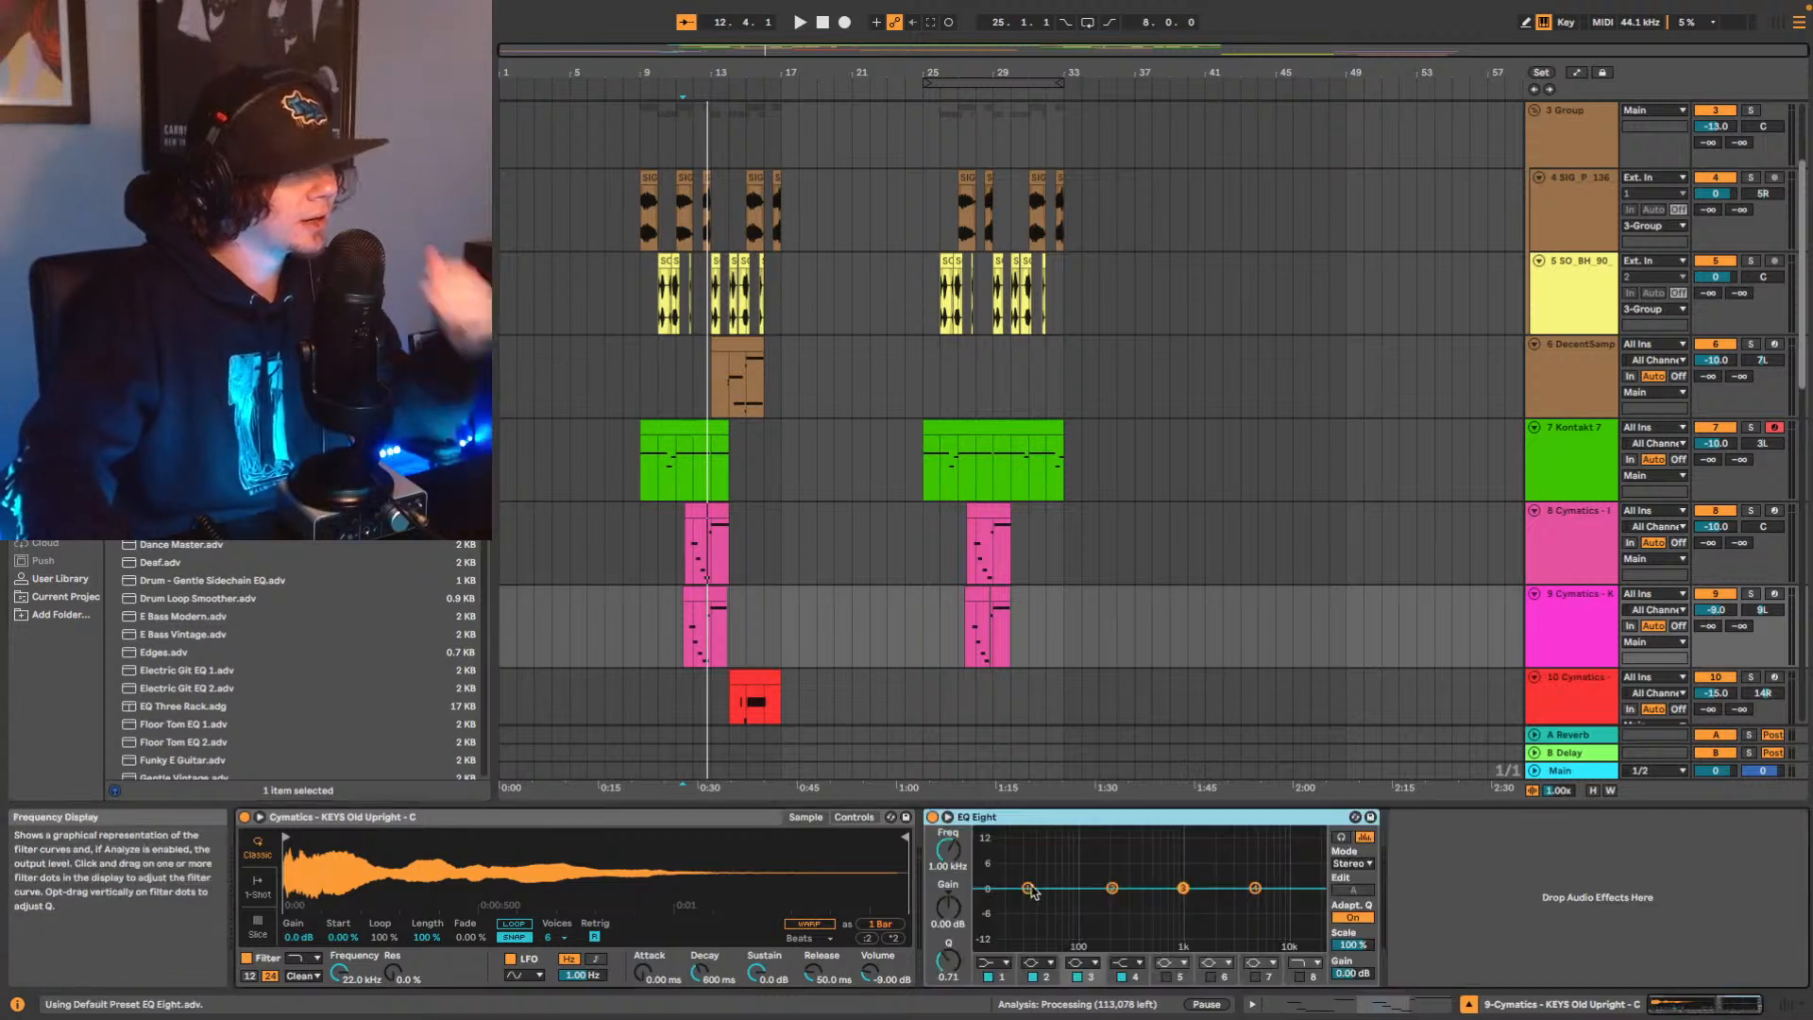
{"action": "key", "text": "space"}
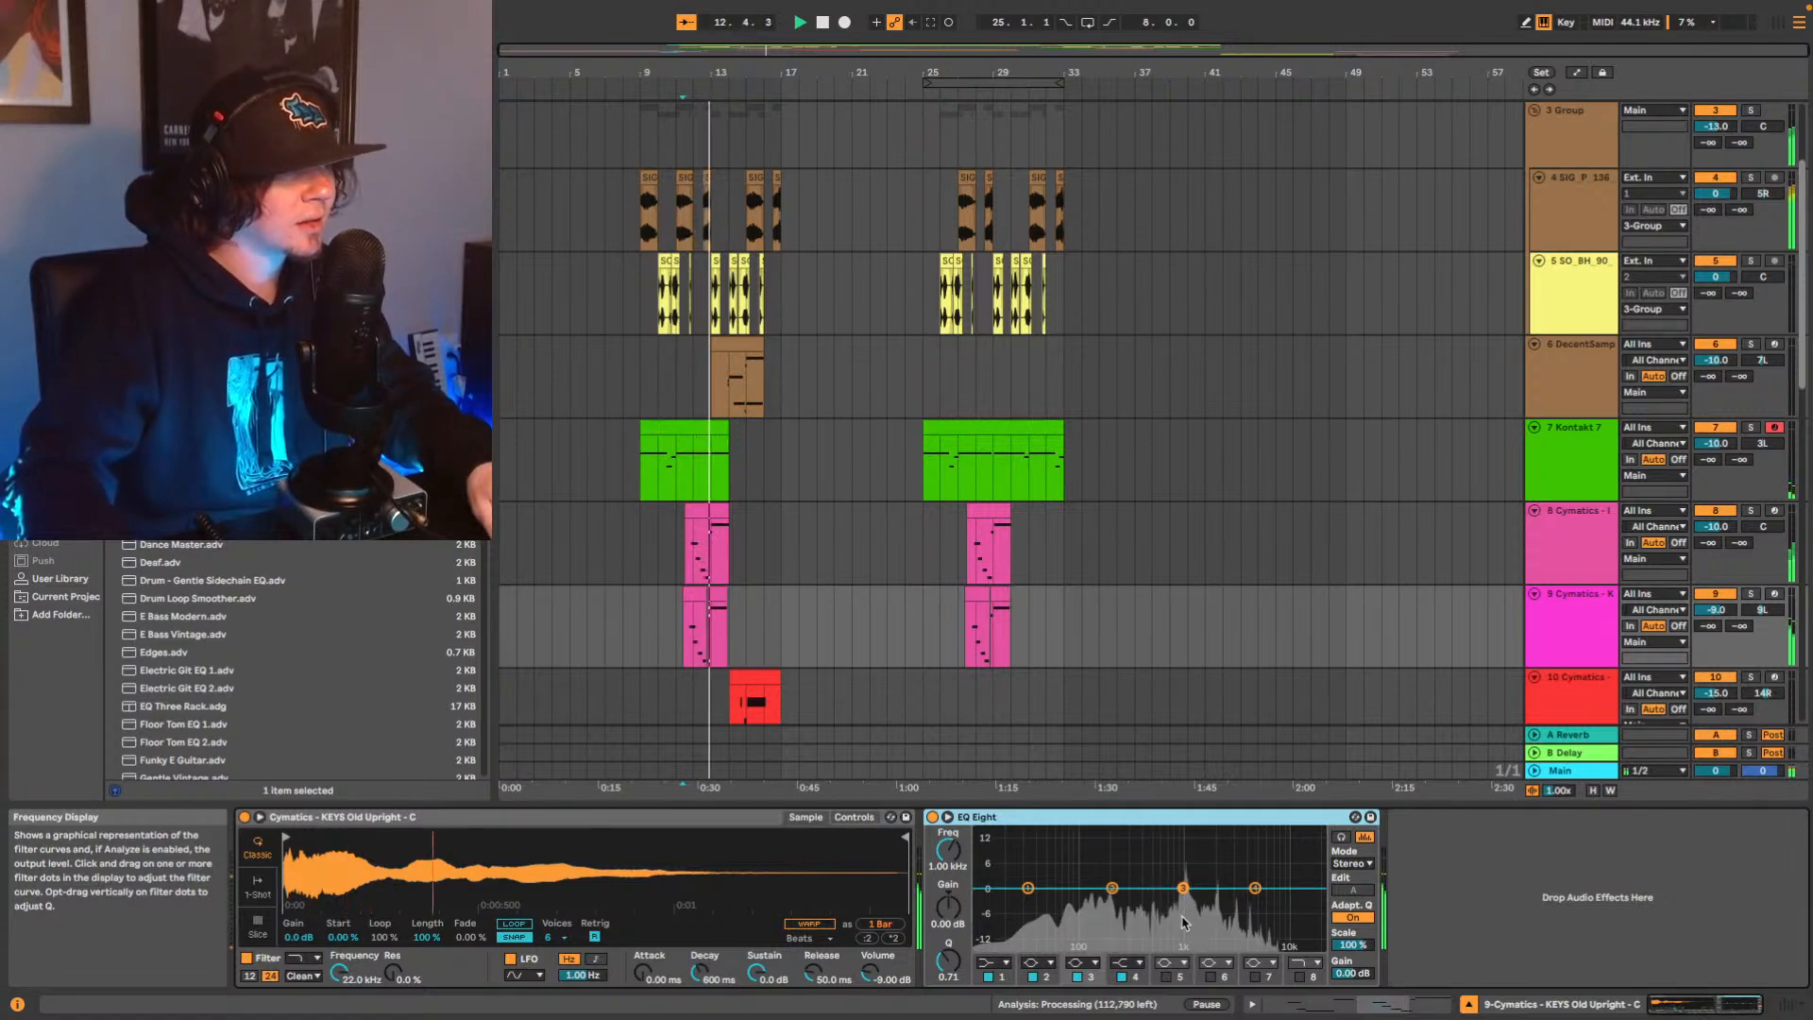
{"action": "key", "text": "space"}
Add an EQ Eight after the Utility on the 2 OS_VC_70_songstarter track and play to view its spectrum.
{"action": "scroll", "coordinate": [1228, 288], "scroll_direction": "up", "scroll_amount": 3}
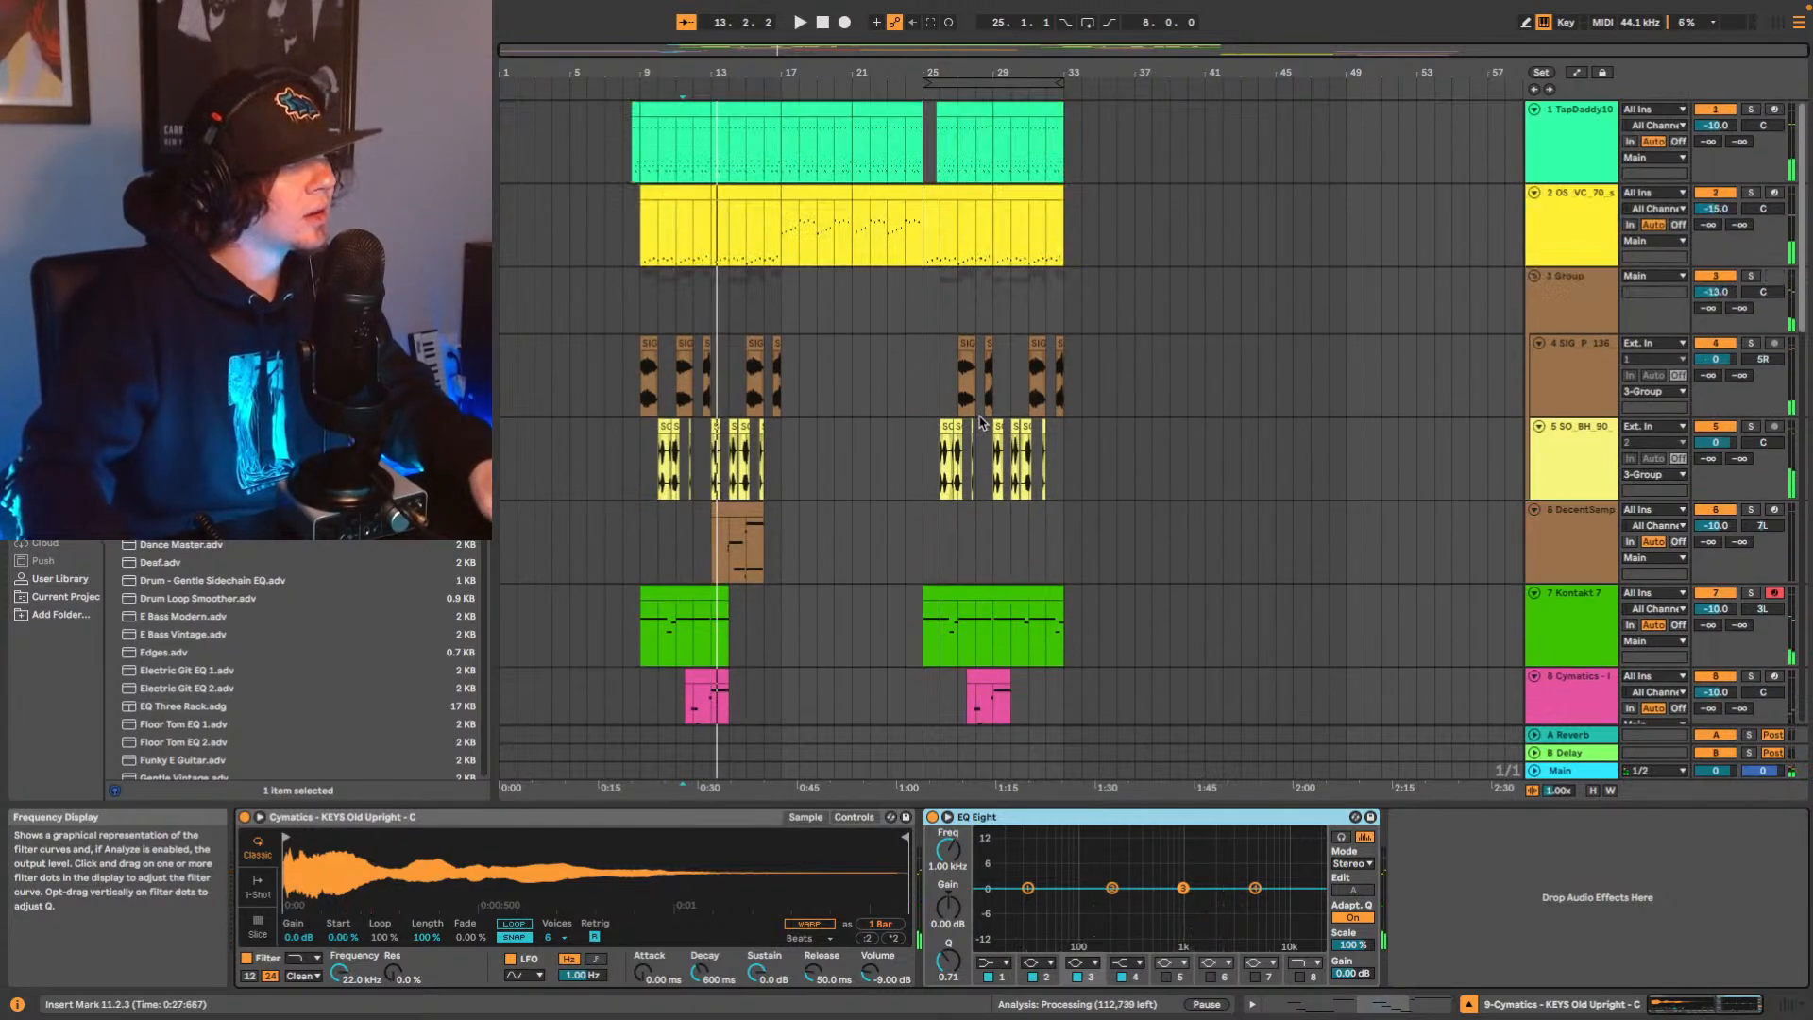
{"action": "left_click", "coordinate": [1606, 227]}
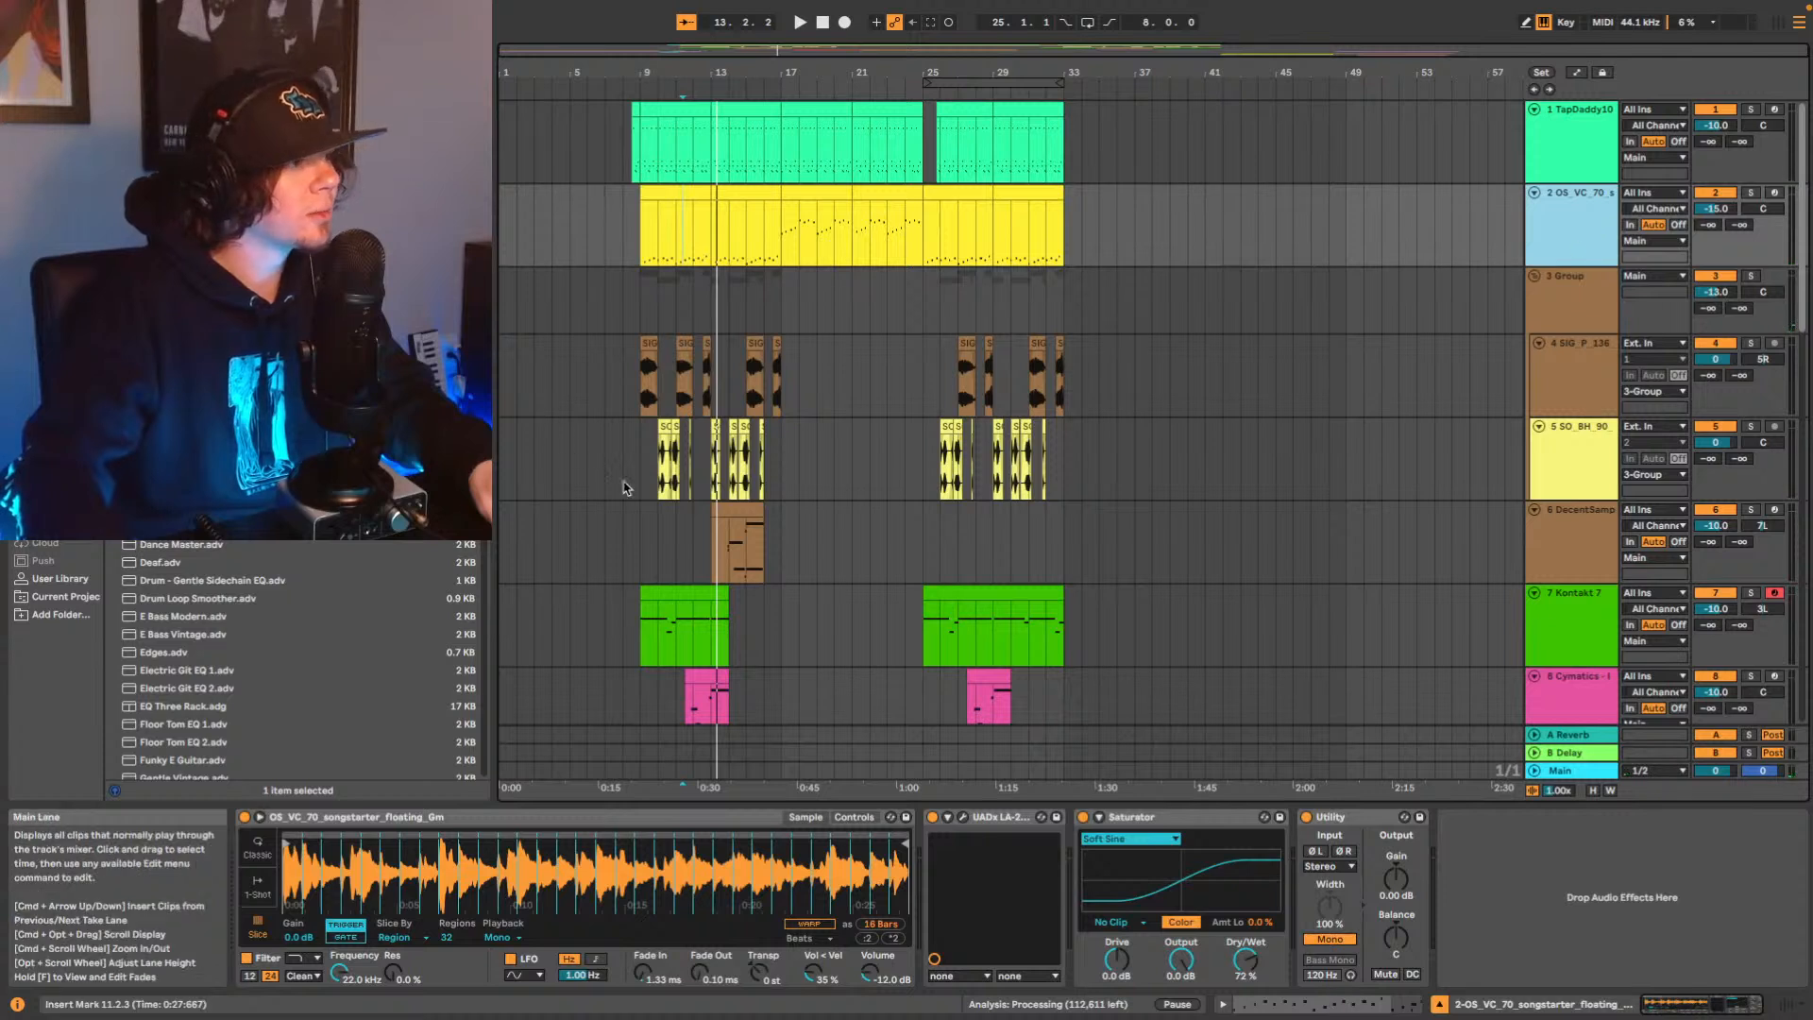
{"action": "left_click", "coordinate": [236, 377]}
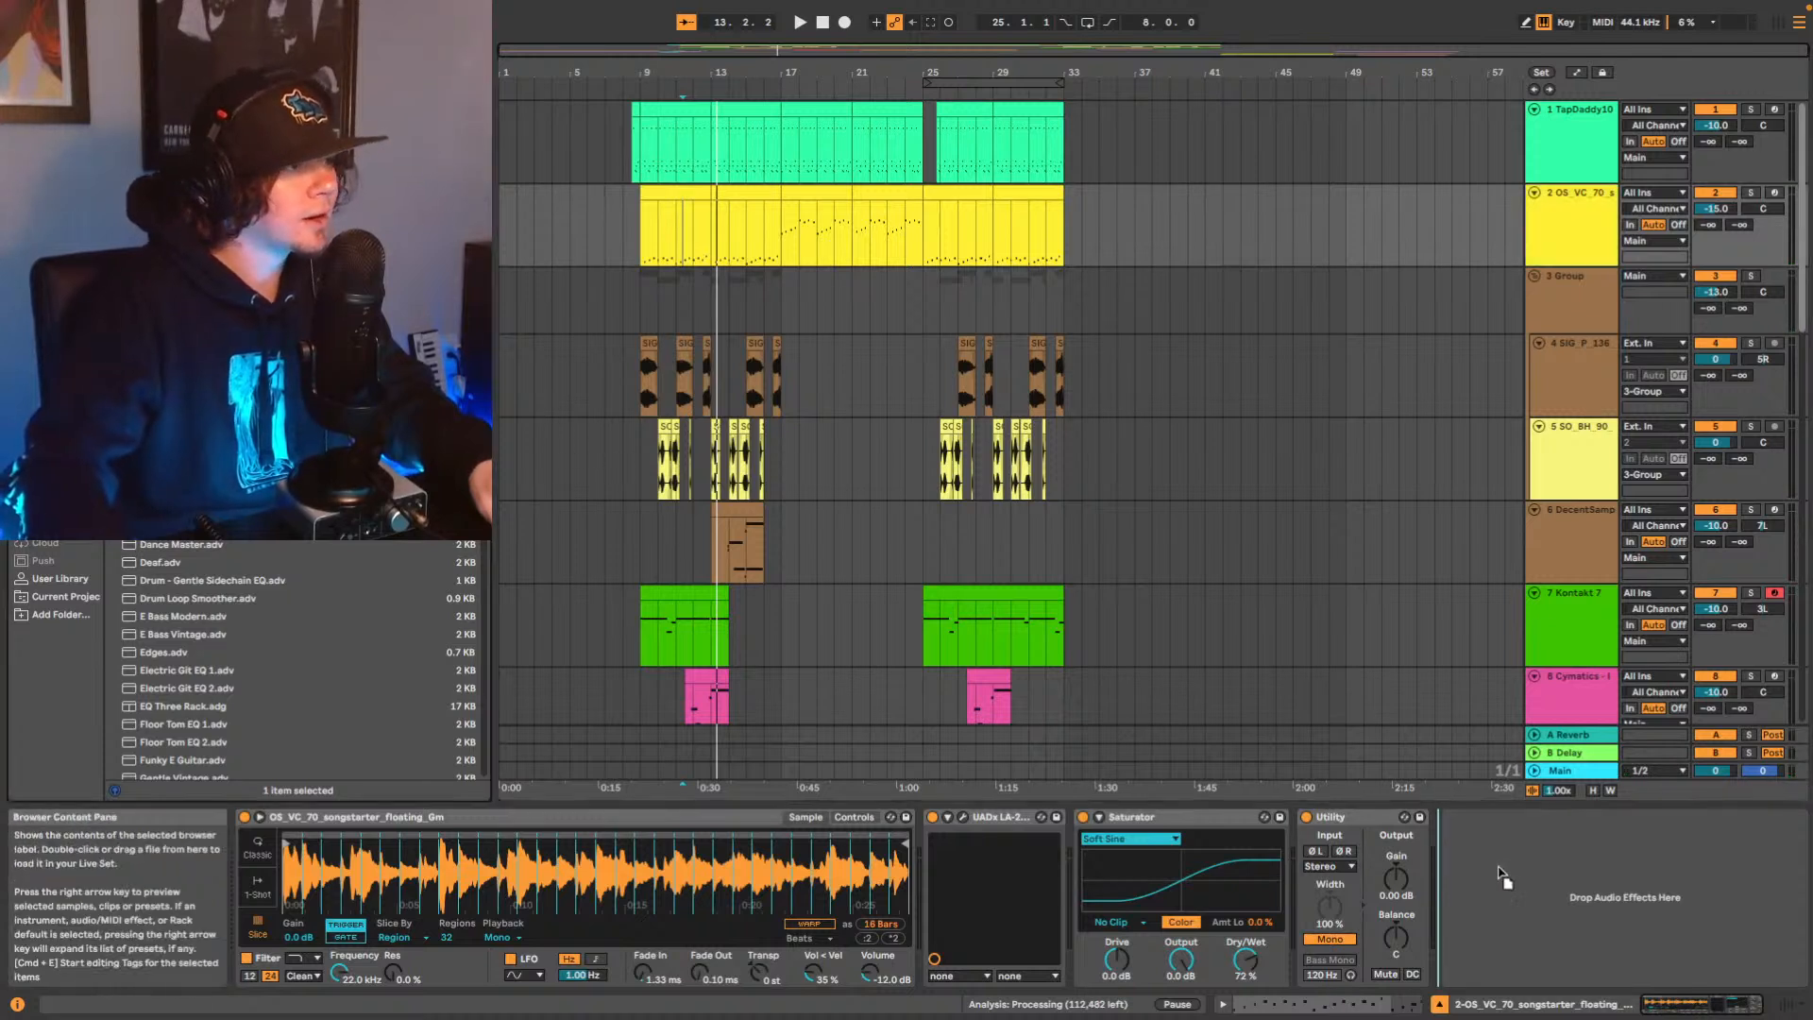
{"action": "left_click_drag", "start_coordinate": [1504, 878], "coordinate": [1499, 888]}
{"action": "key", "text": "space"}
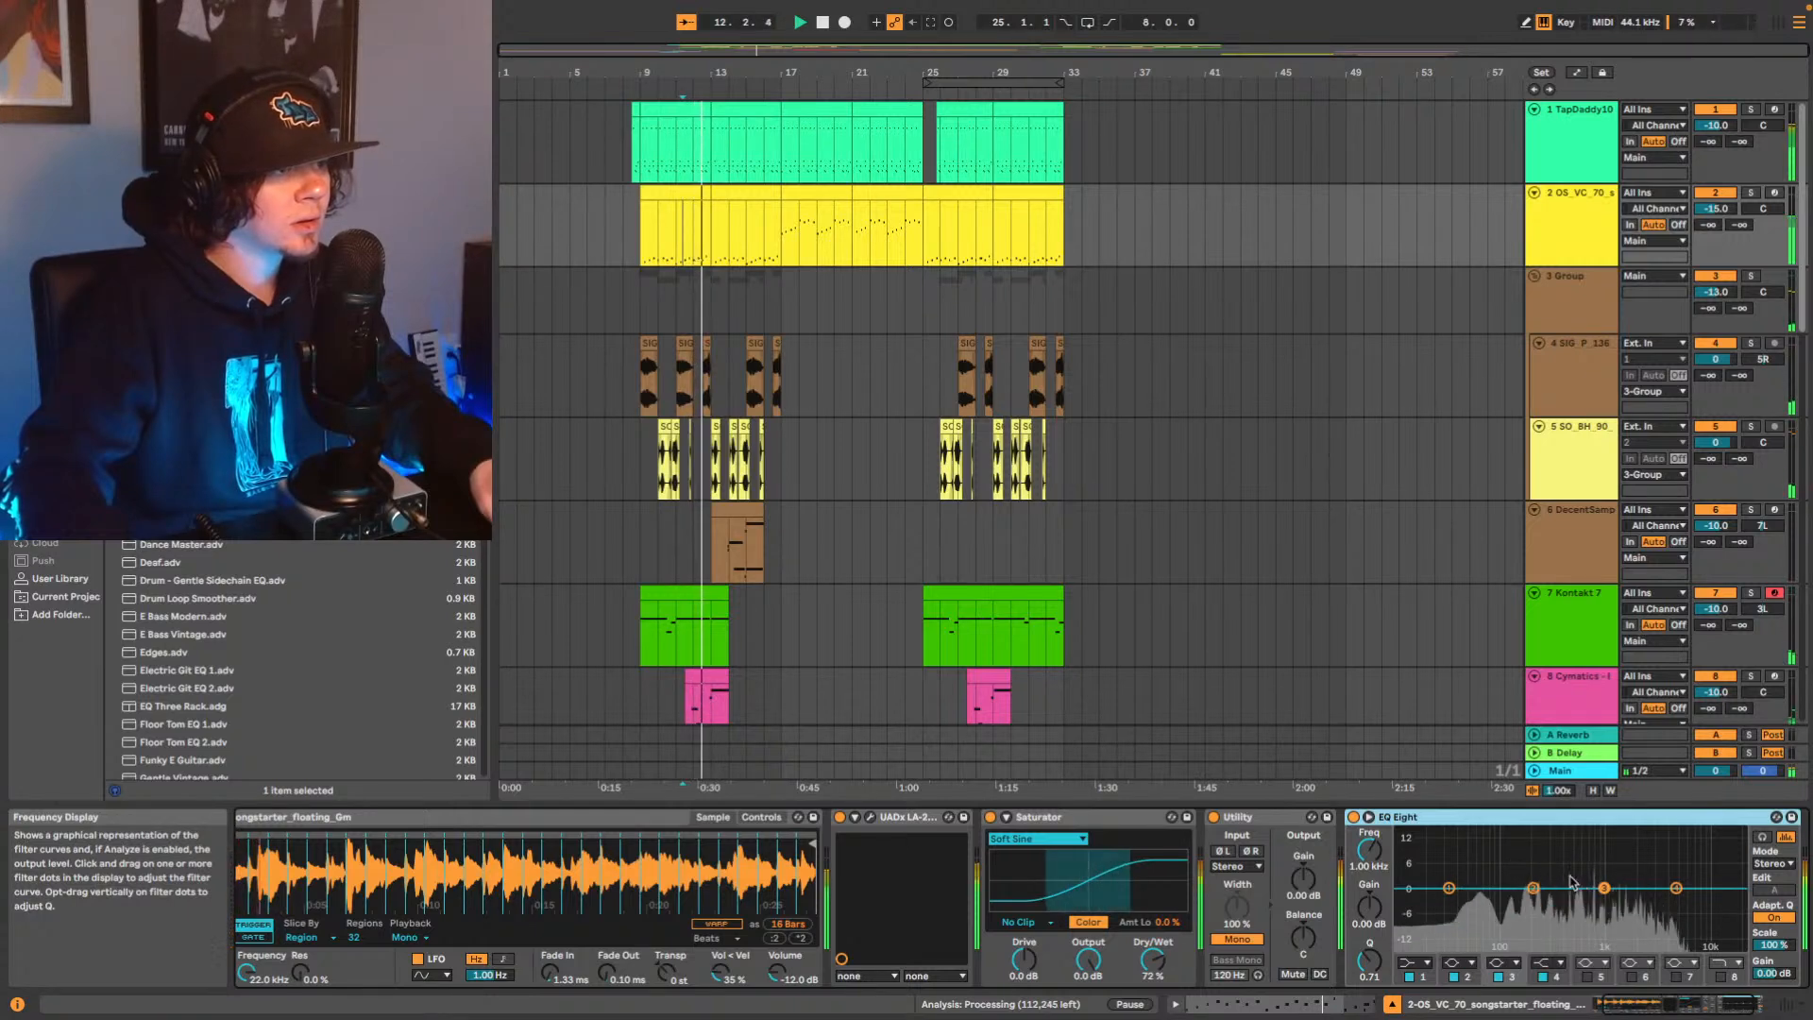
{"action": "key", "text": "space"}
Compare the EQ Eight curves on the 9 Cymatics keys and 2 OS_VC_70_songstarter tracks.
{"action": "scroll", "coordinate": [939, 478], "scroll_direction": "down", "scroll_amount": 5}
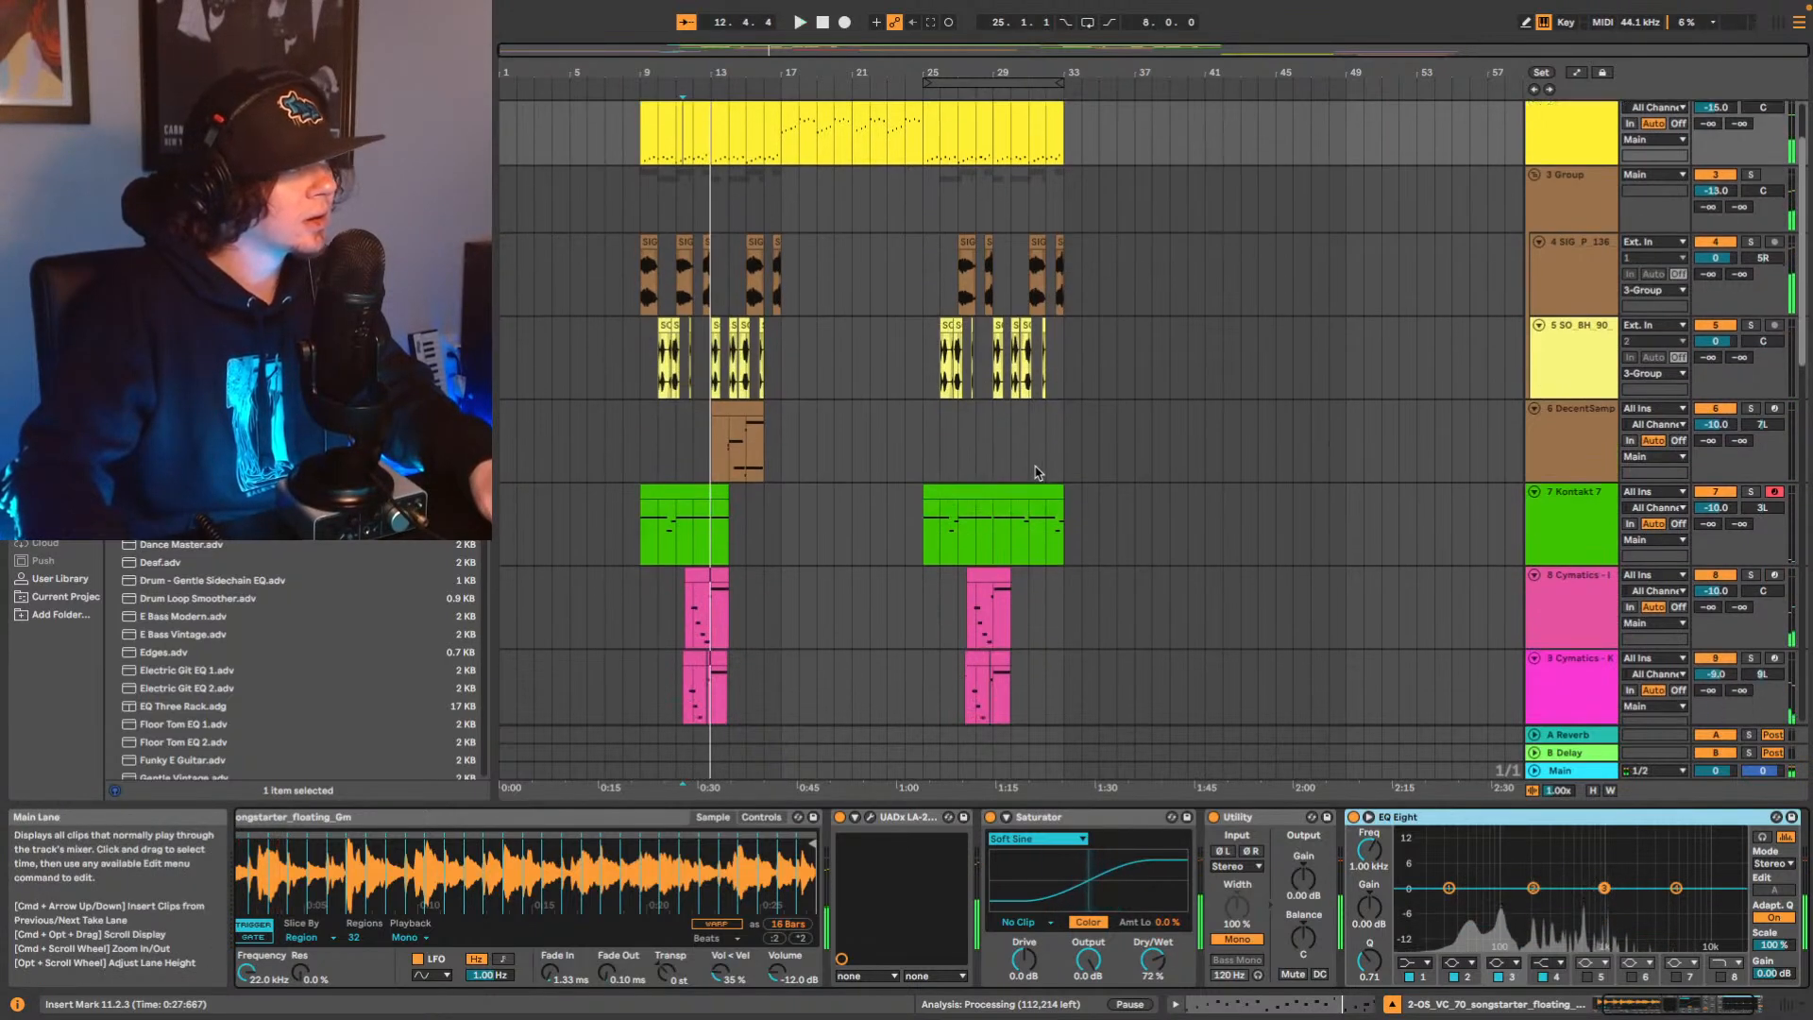
{"action": "left_click", "coordinate": [1589, 555]}
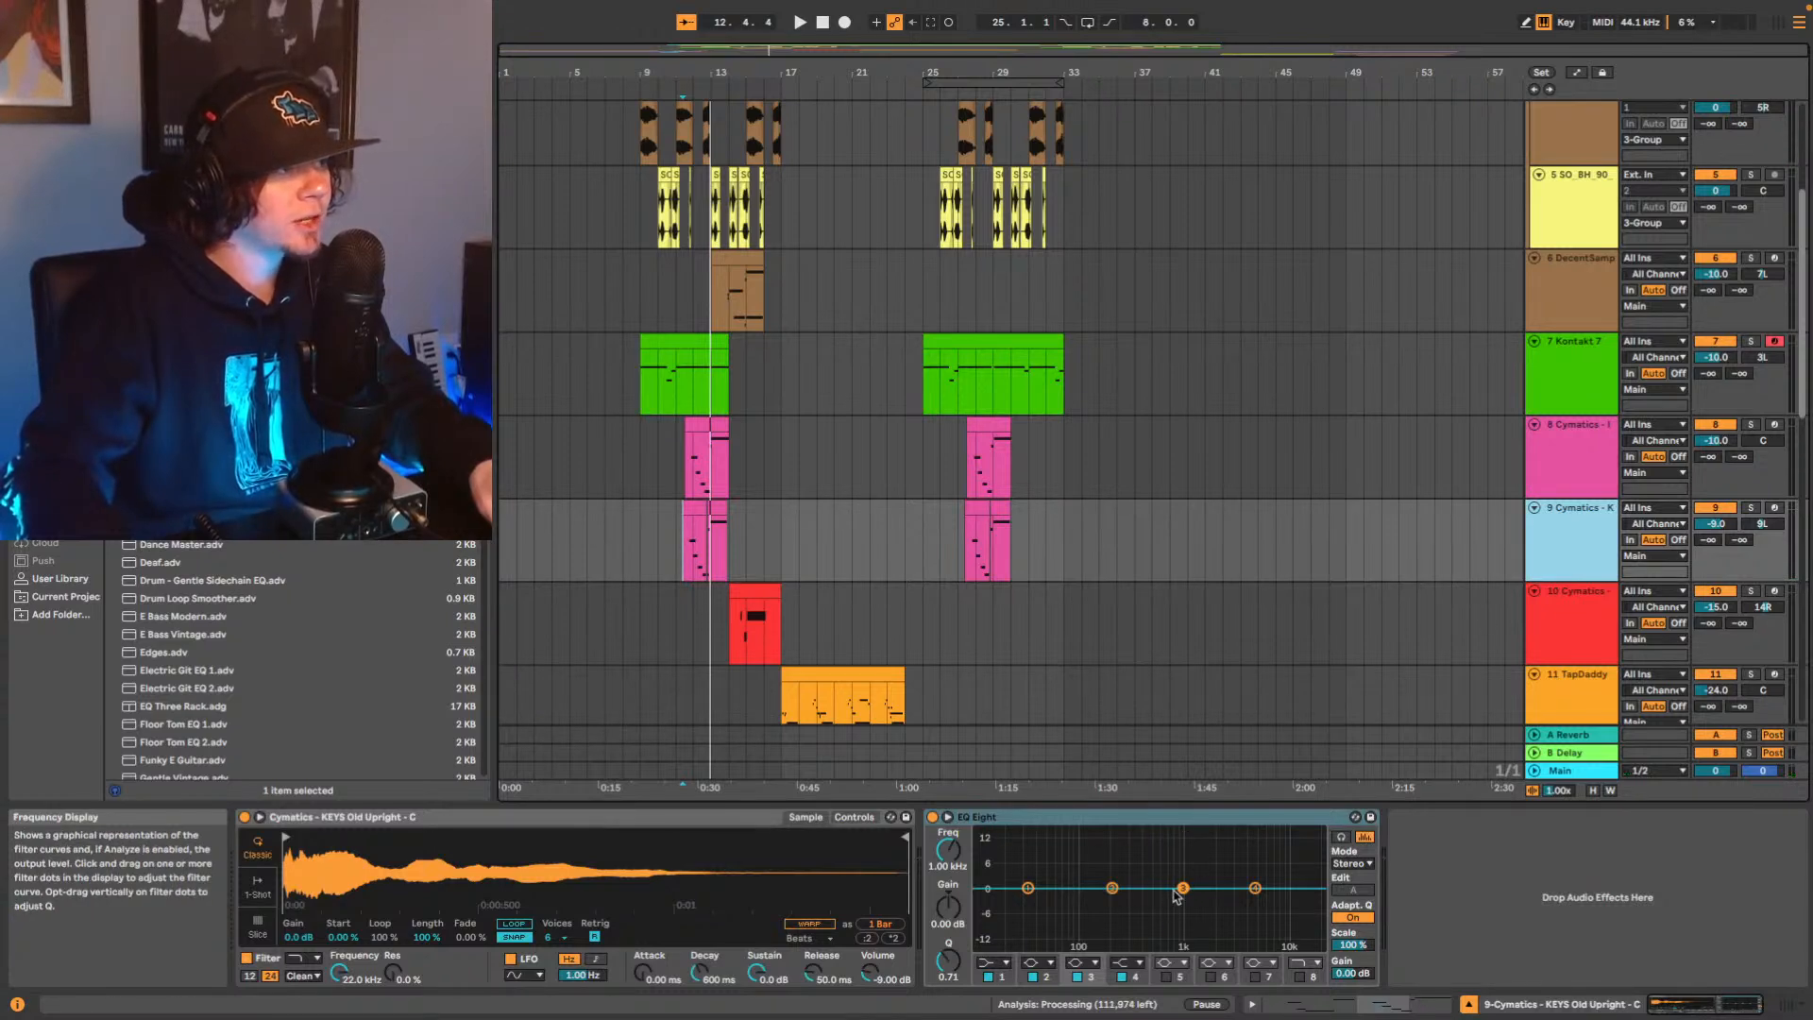
{"action": "scroll", "coordinate": [1138, 424], "scroll_direction": "up", "scroll_amount": 3}
{"action": "left_click", "coordinate": [1595, 227]}
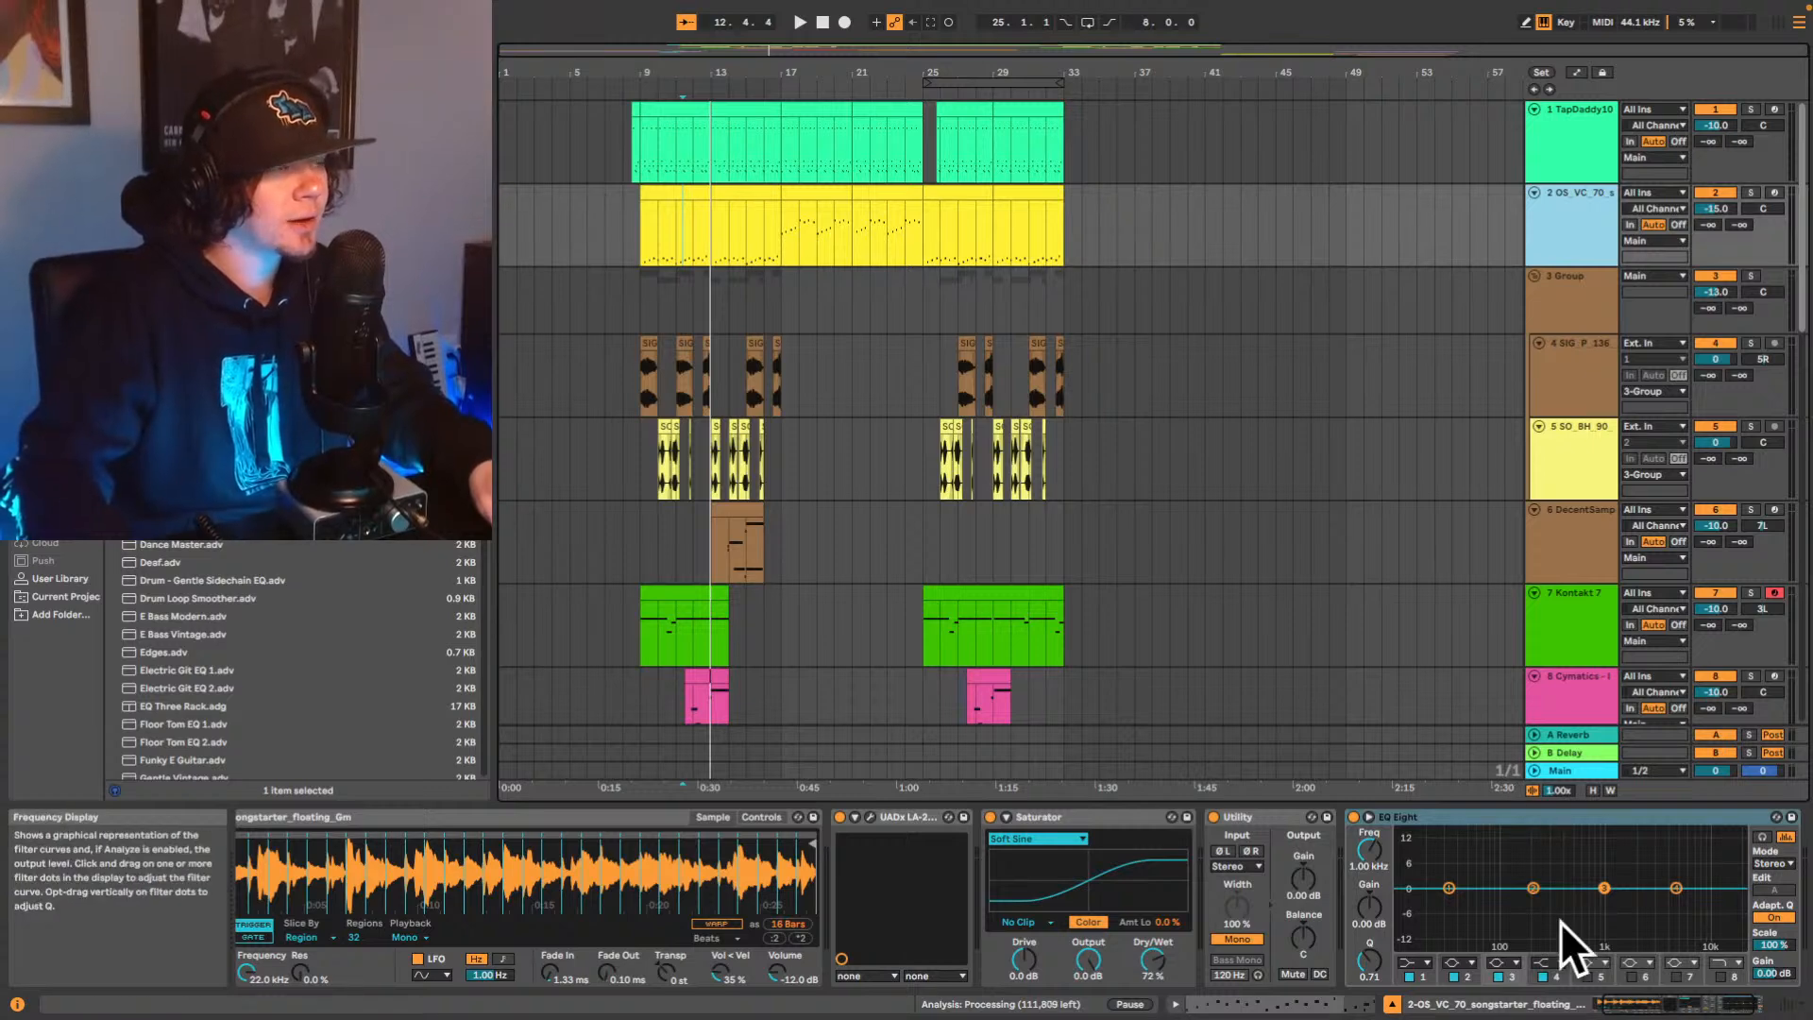
Boost band 3 of the EQ Eight on the 9 Cymatics - KEYS Old Upright track to about 880 Hz and +1.8 dB during playback.
{"action": "scroll", "coordinate": [1426, 525], "scroll_direction": "down", "scroll_amount": 3}
{"action": "left_click", "coordinate": [1476, 409]}
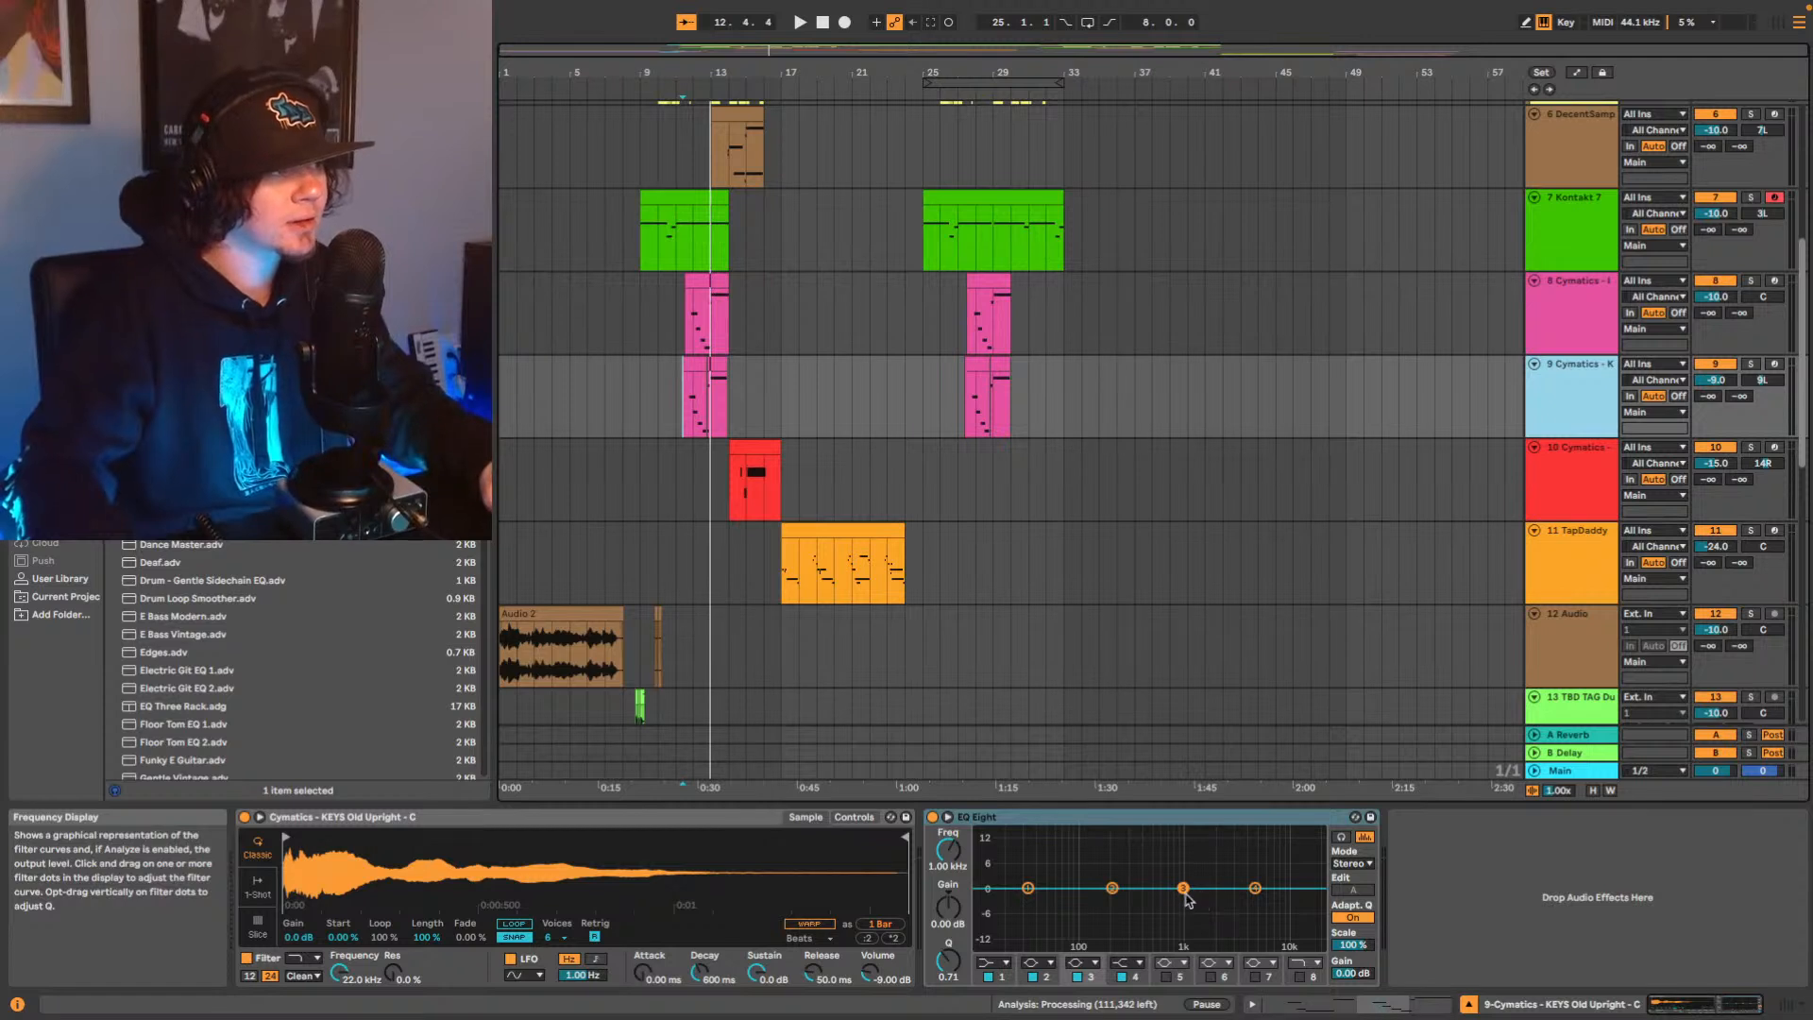
{"action": "key", "text": "space"}
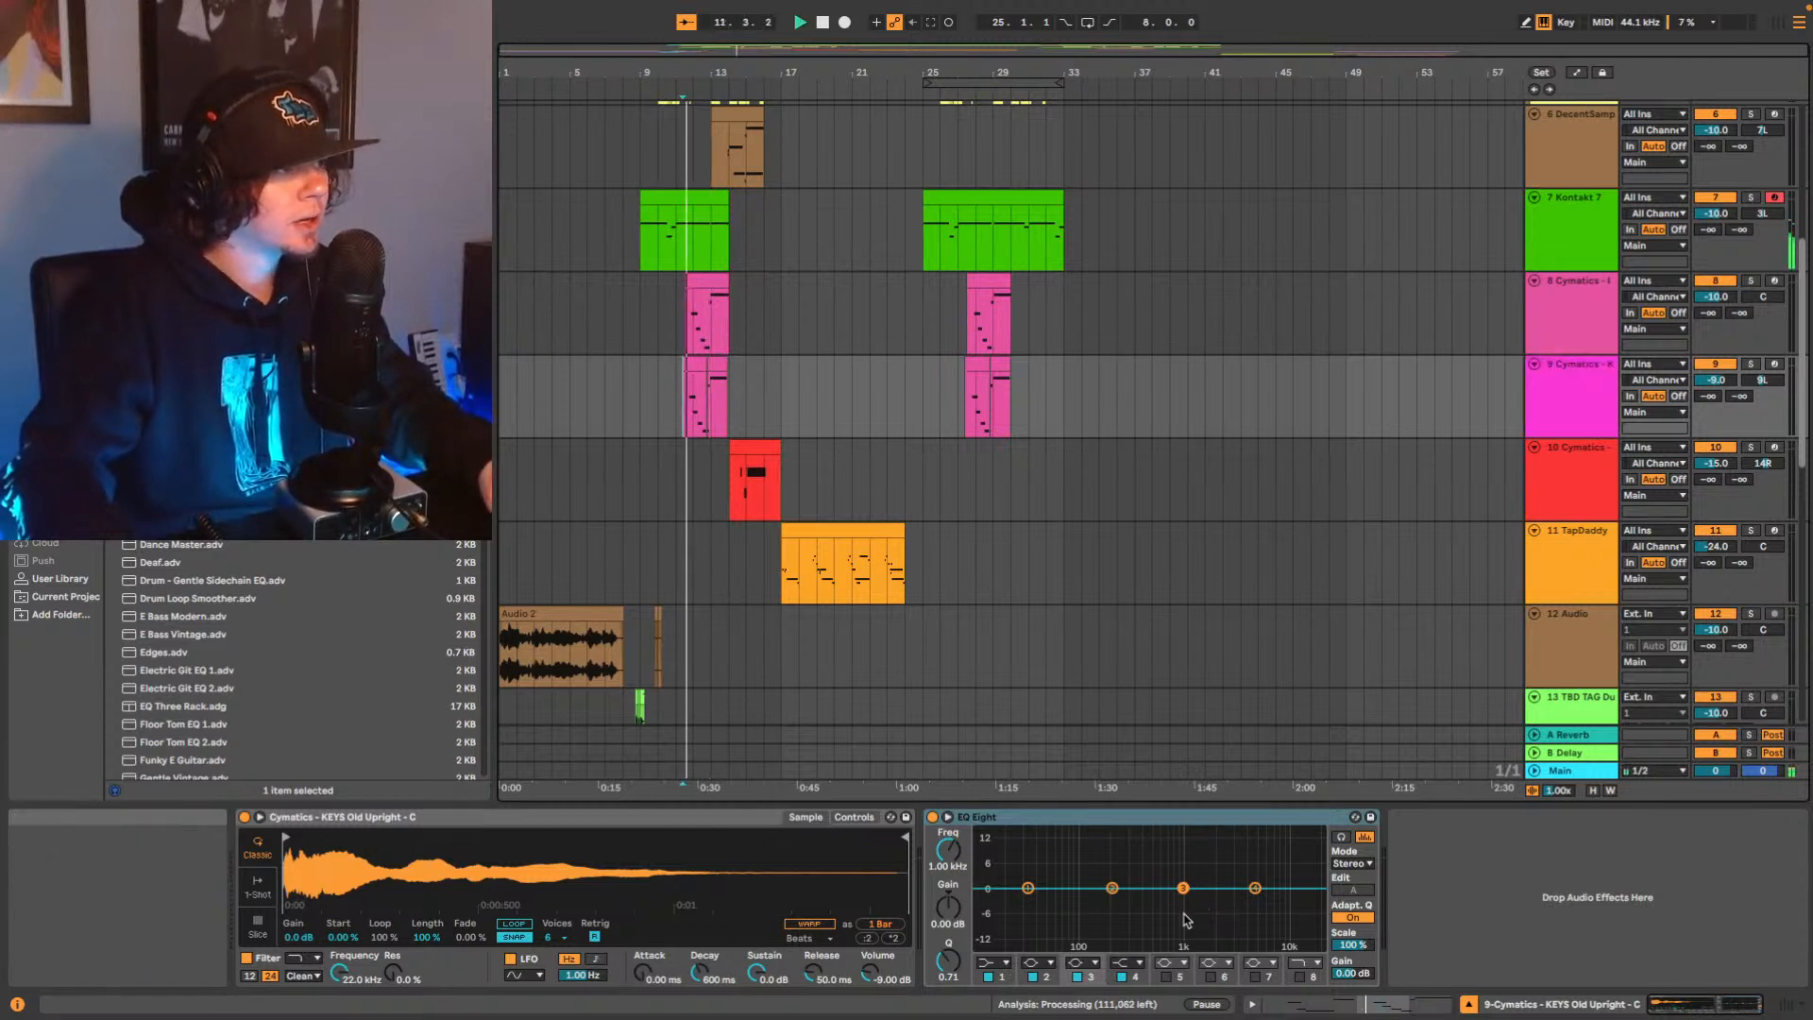
{"action": "left_click_drag", "start_coordinate": [1183, 894], "coordinate": [1172, 881]}
{"action": "key", "text": "space"}
{"action": "key", "text": "space"}
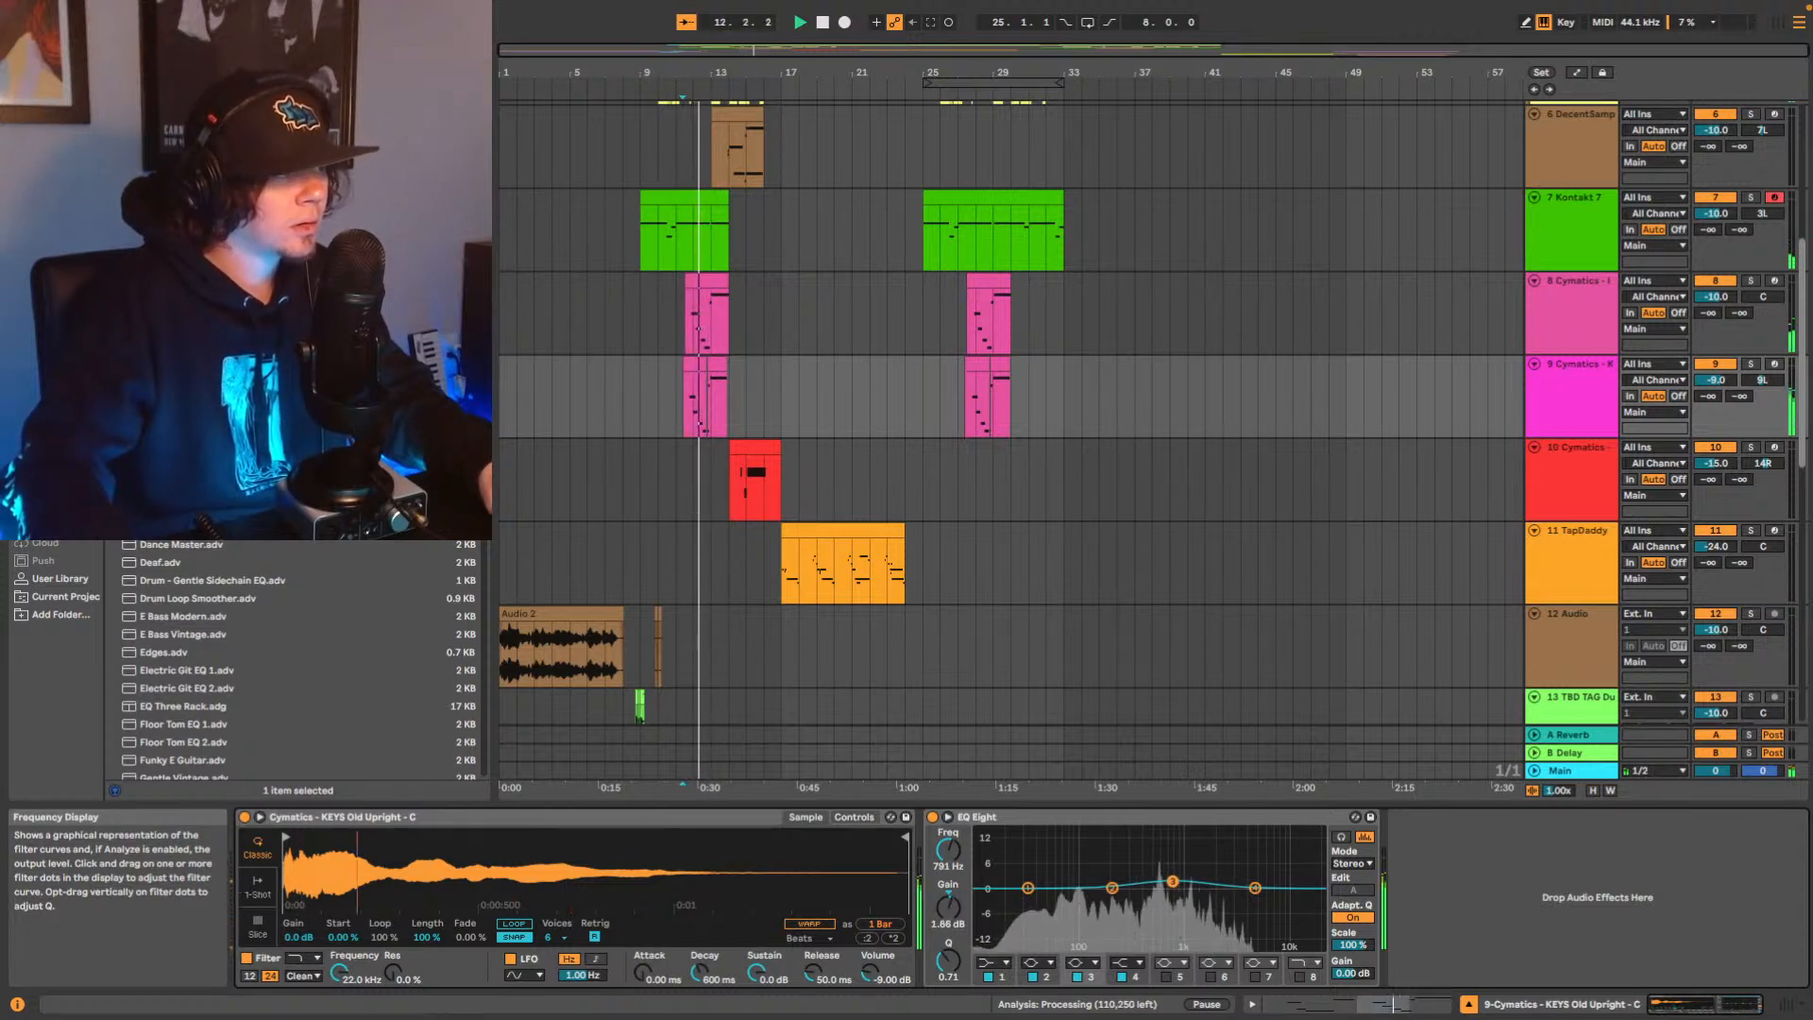
{"action": "key", "text": "space"}
{"action": "left_click_drag", "start_coordinate": [1172, 881], "coordinate": [1167, 881]}
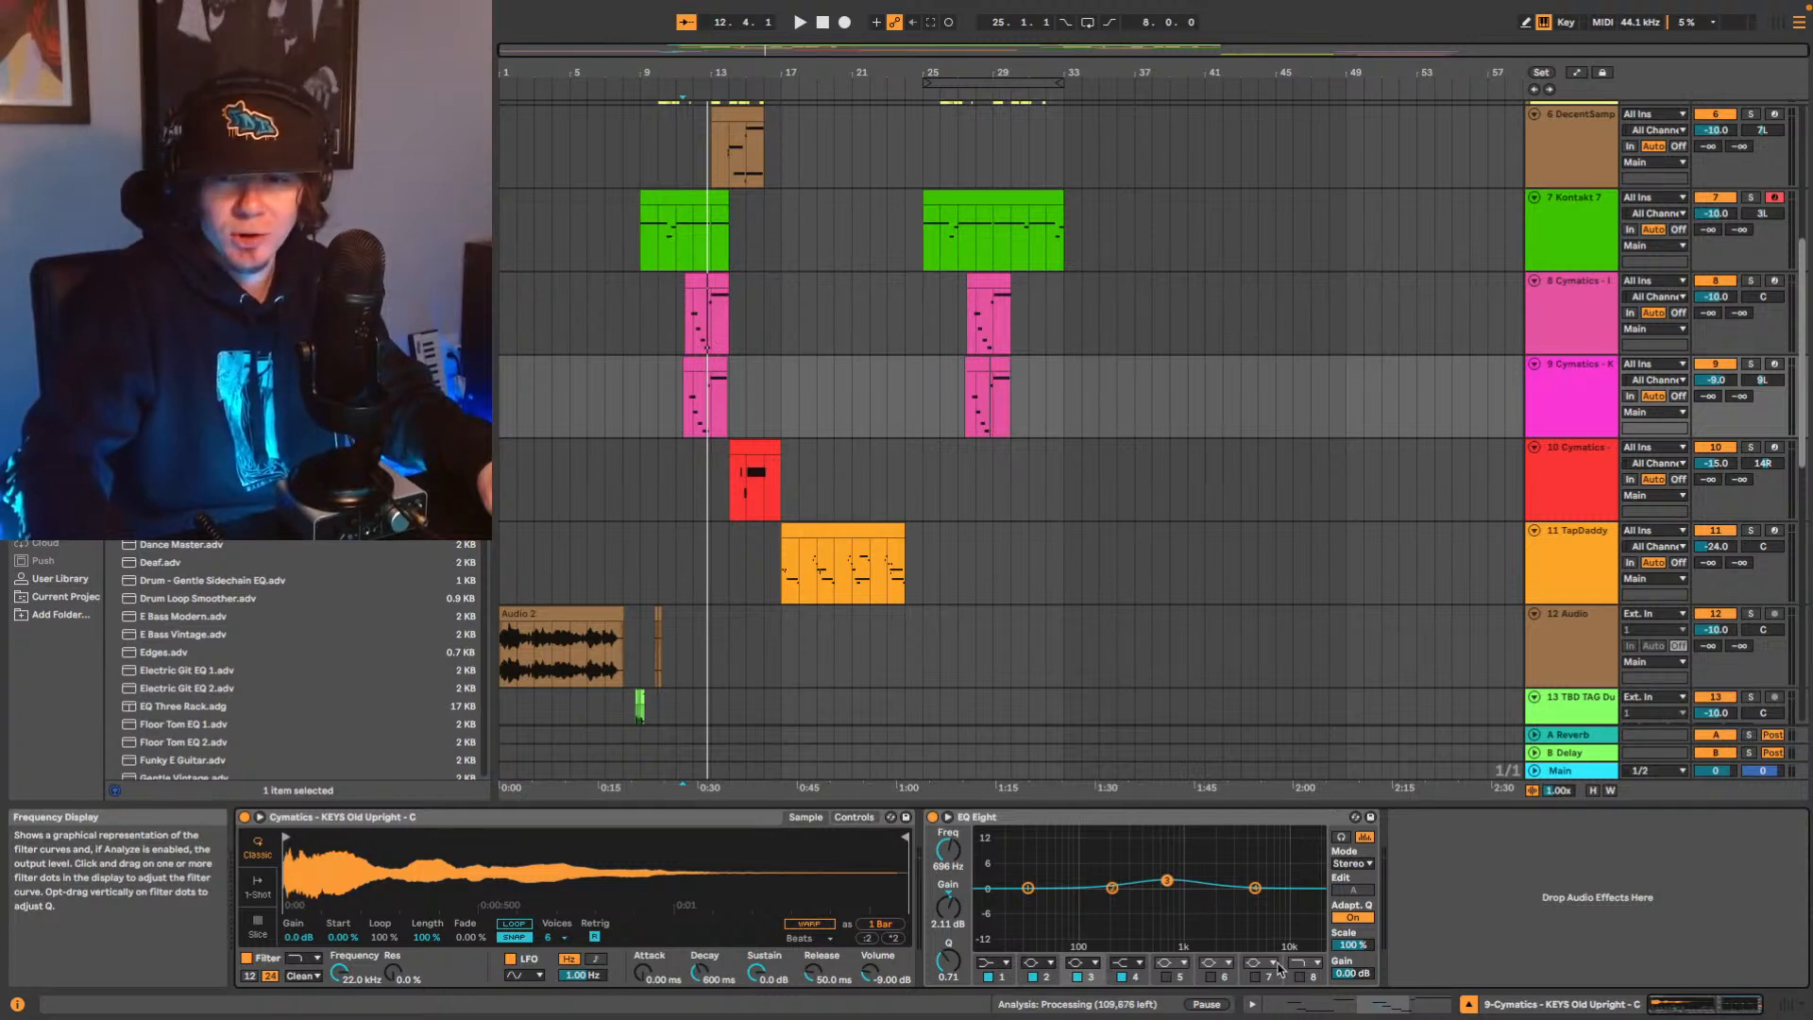
{"action": "key", "text": "space"}
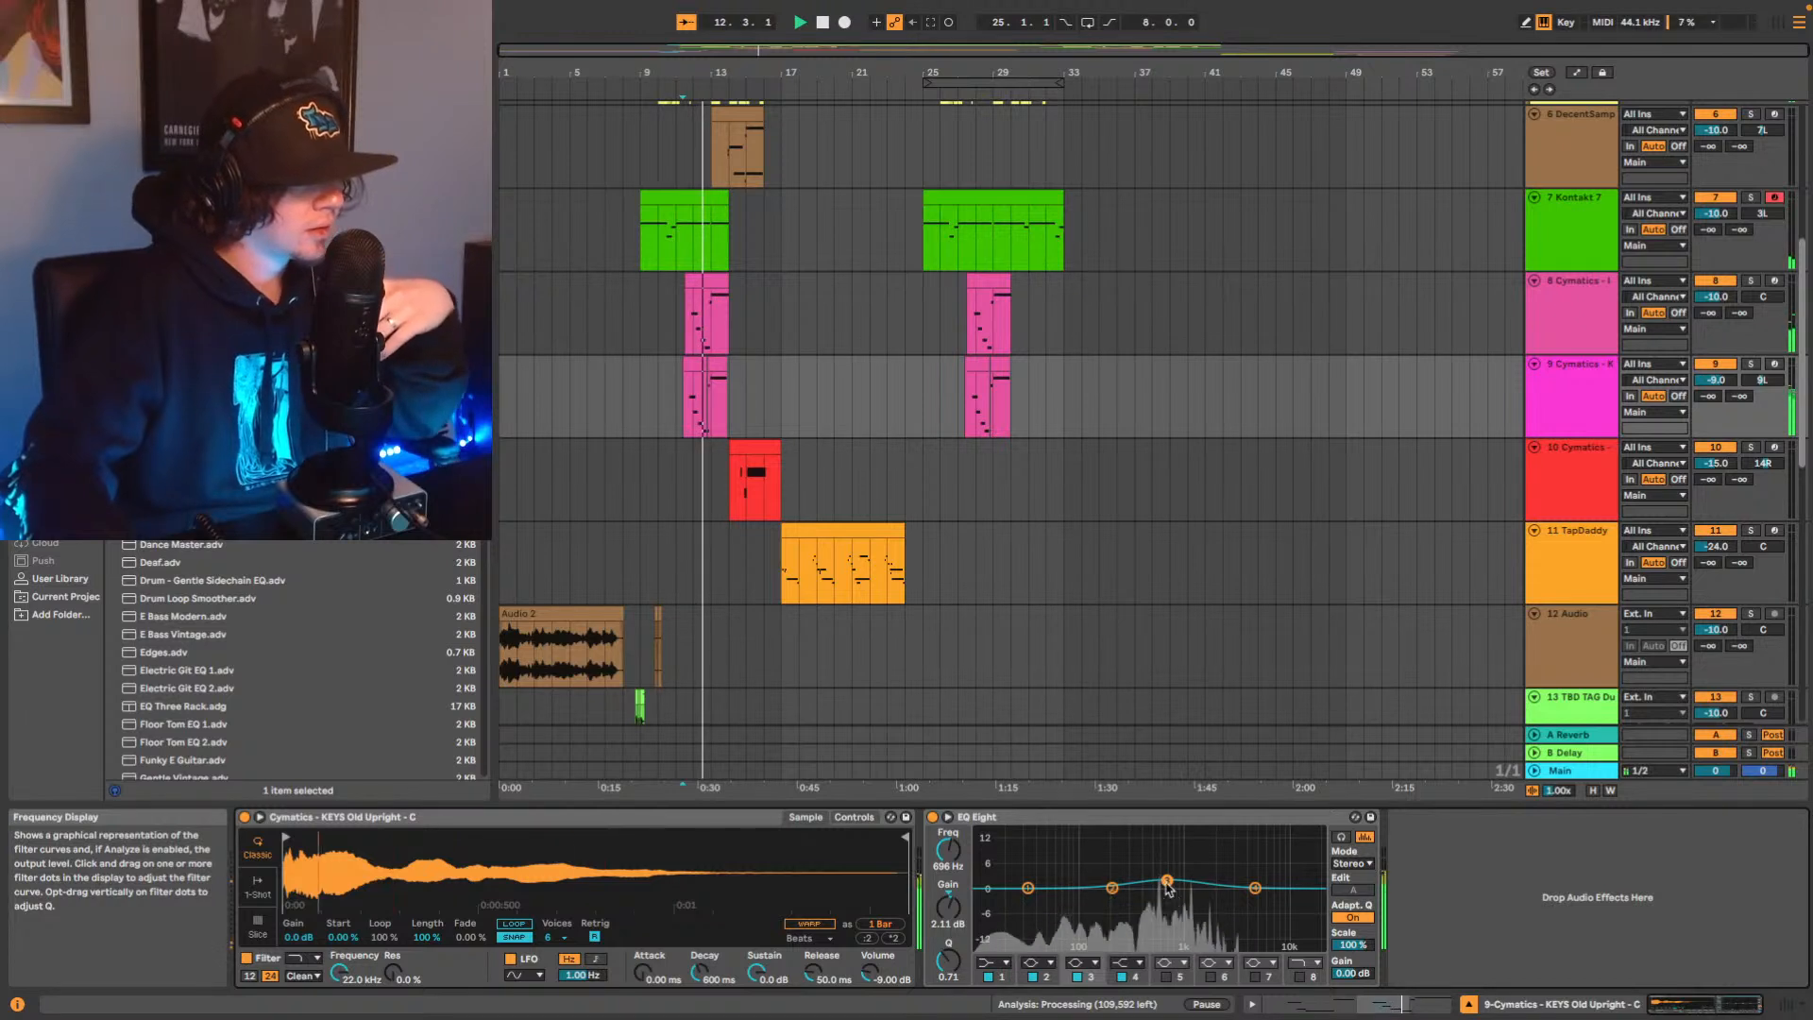
{"action": "left_click_drag", "start_coordinate": [1168, 887], "coordinate": [1178, 883]}
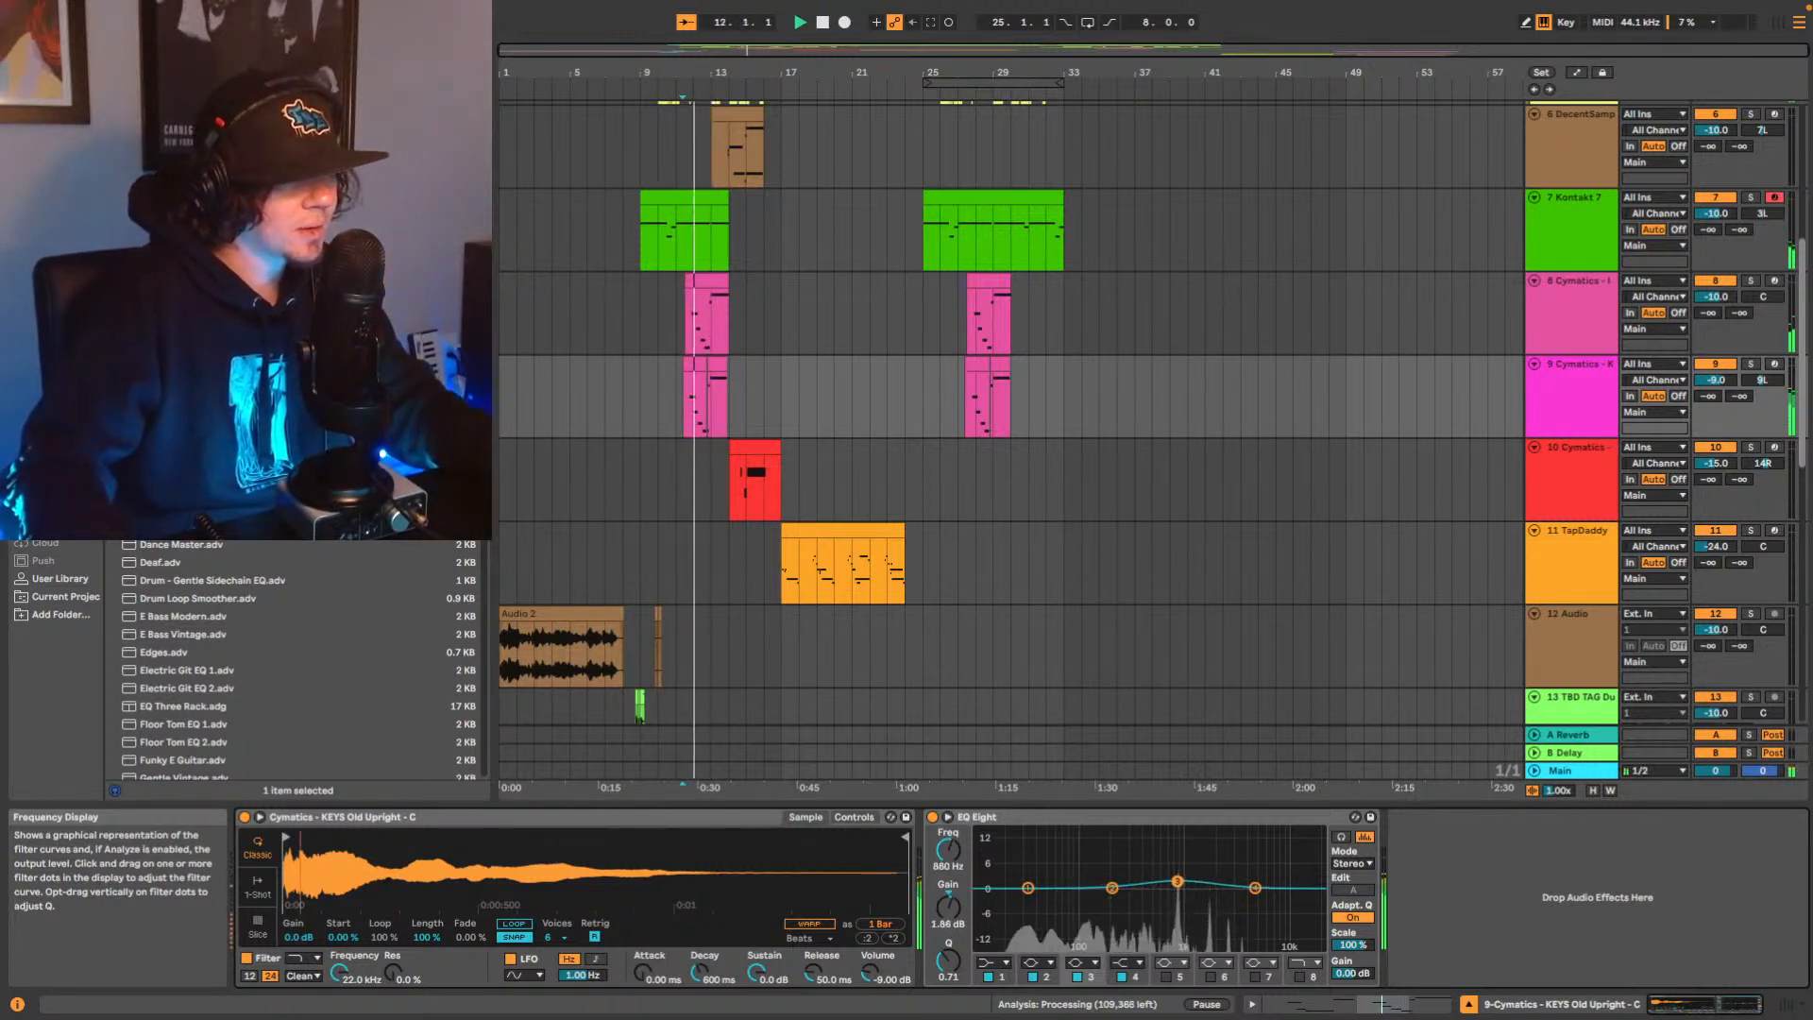
Bypass and re-enable the keys track's EQ Eight during playback to compare the sound with and without the boost.
{"action": "left_click", "coordinate": [933, 818]}
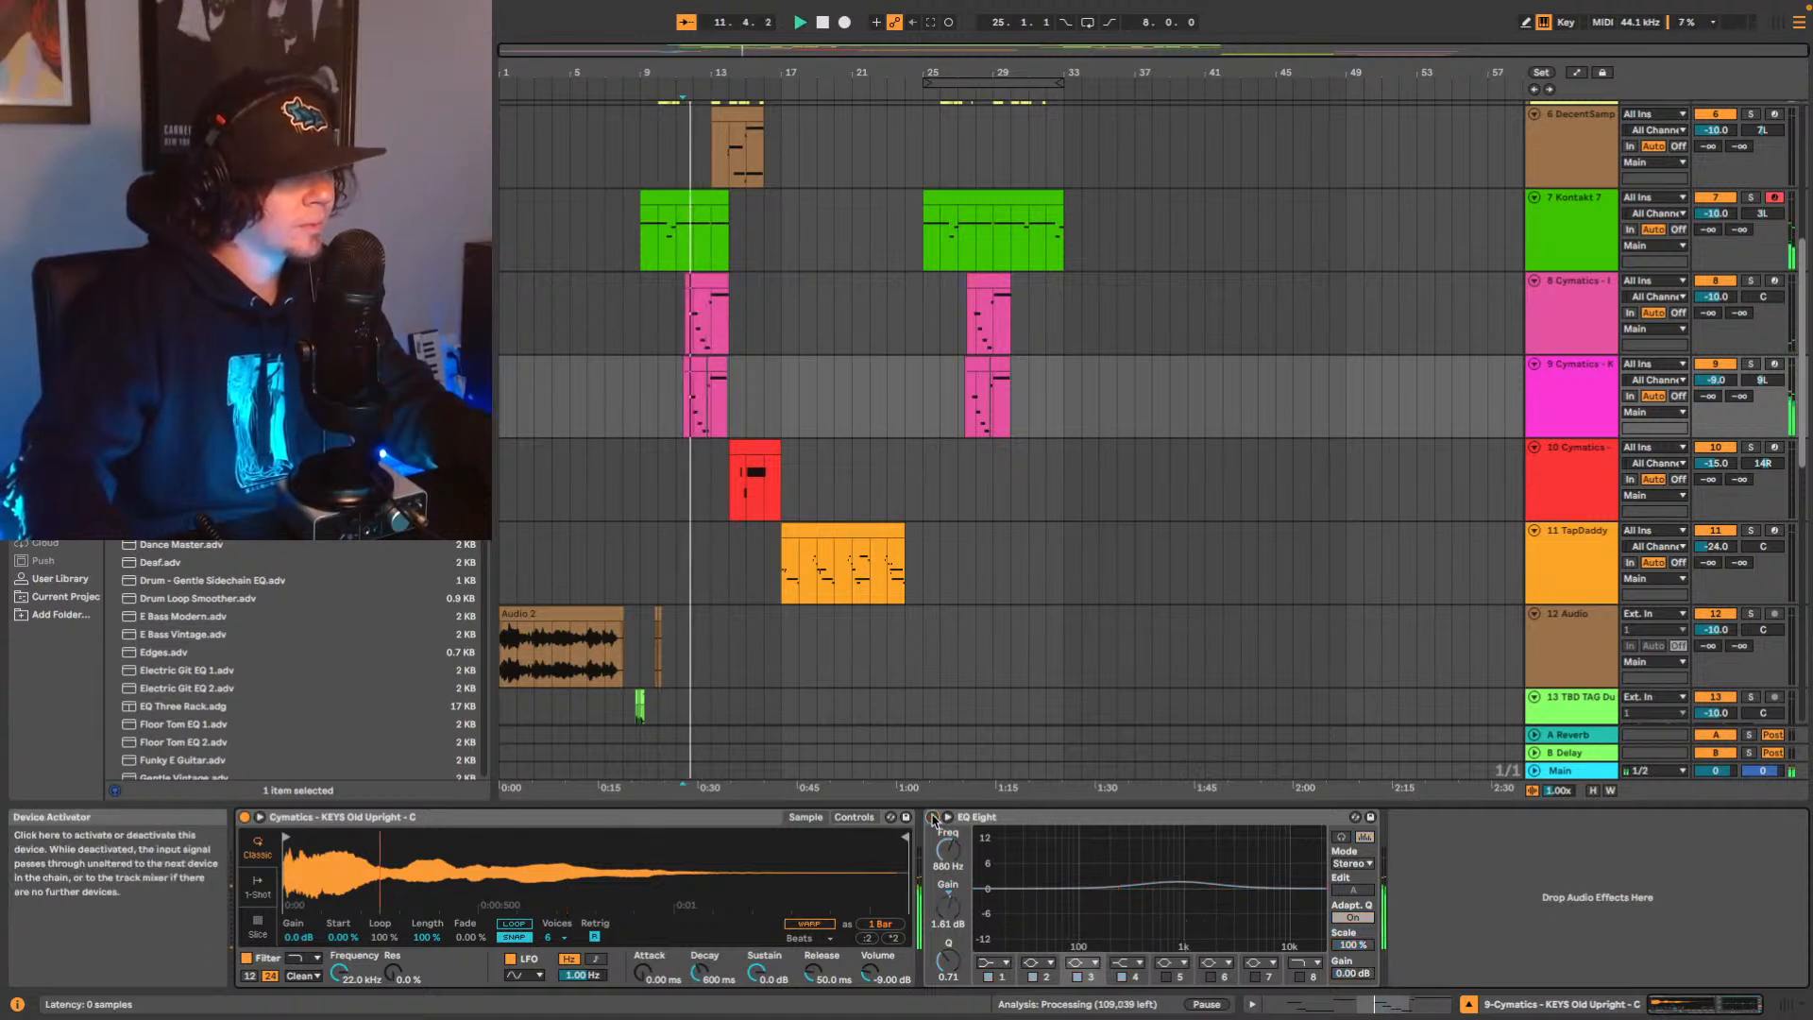
{"action": "left_click", "coordinate": [933, 818]}
{"action": "key", "text": "space"}
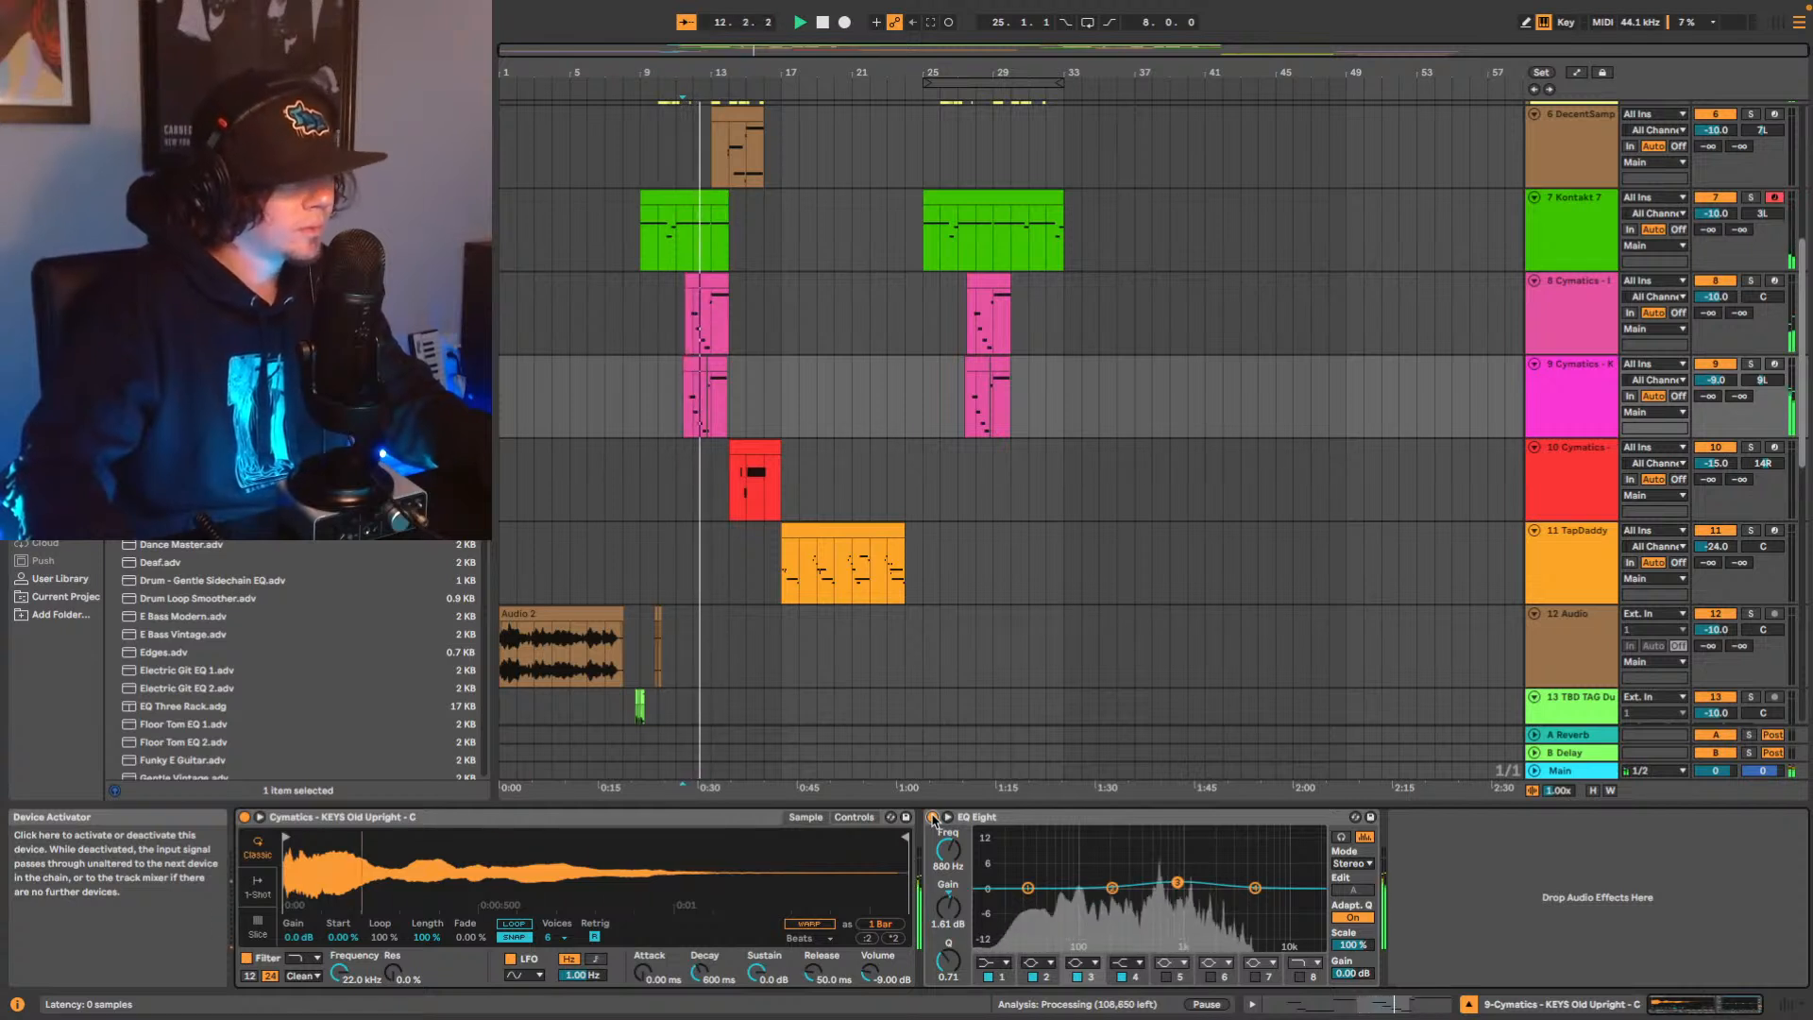
Set the output gain of the keys track's EQ Eight to -1 dB and play the section.
{"action": "left_click", "coordinate": [1367, 973]}
{"action": "type", "text": "-1"}
{"action": "key", "text": "Return"}
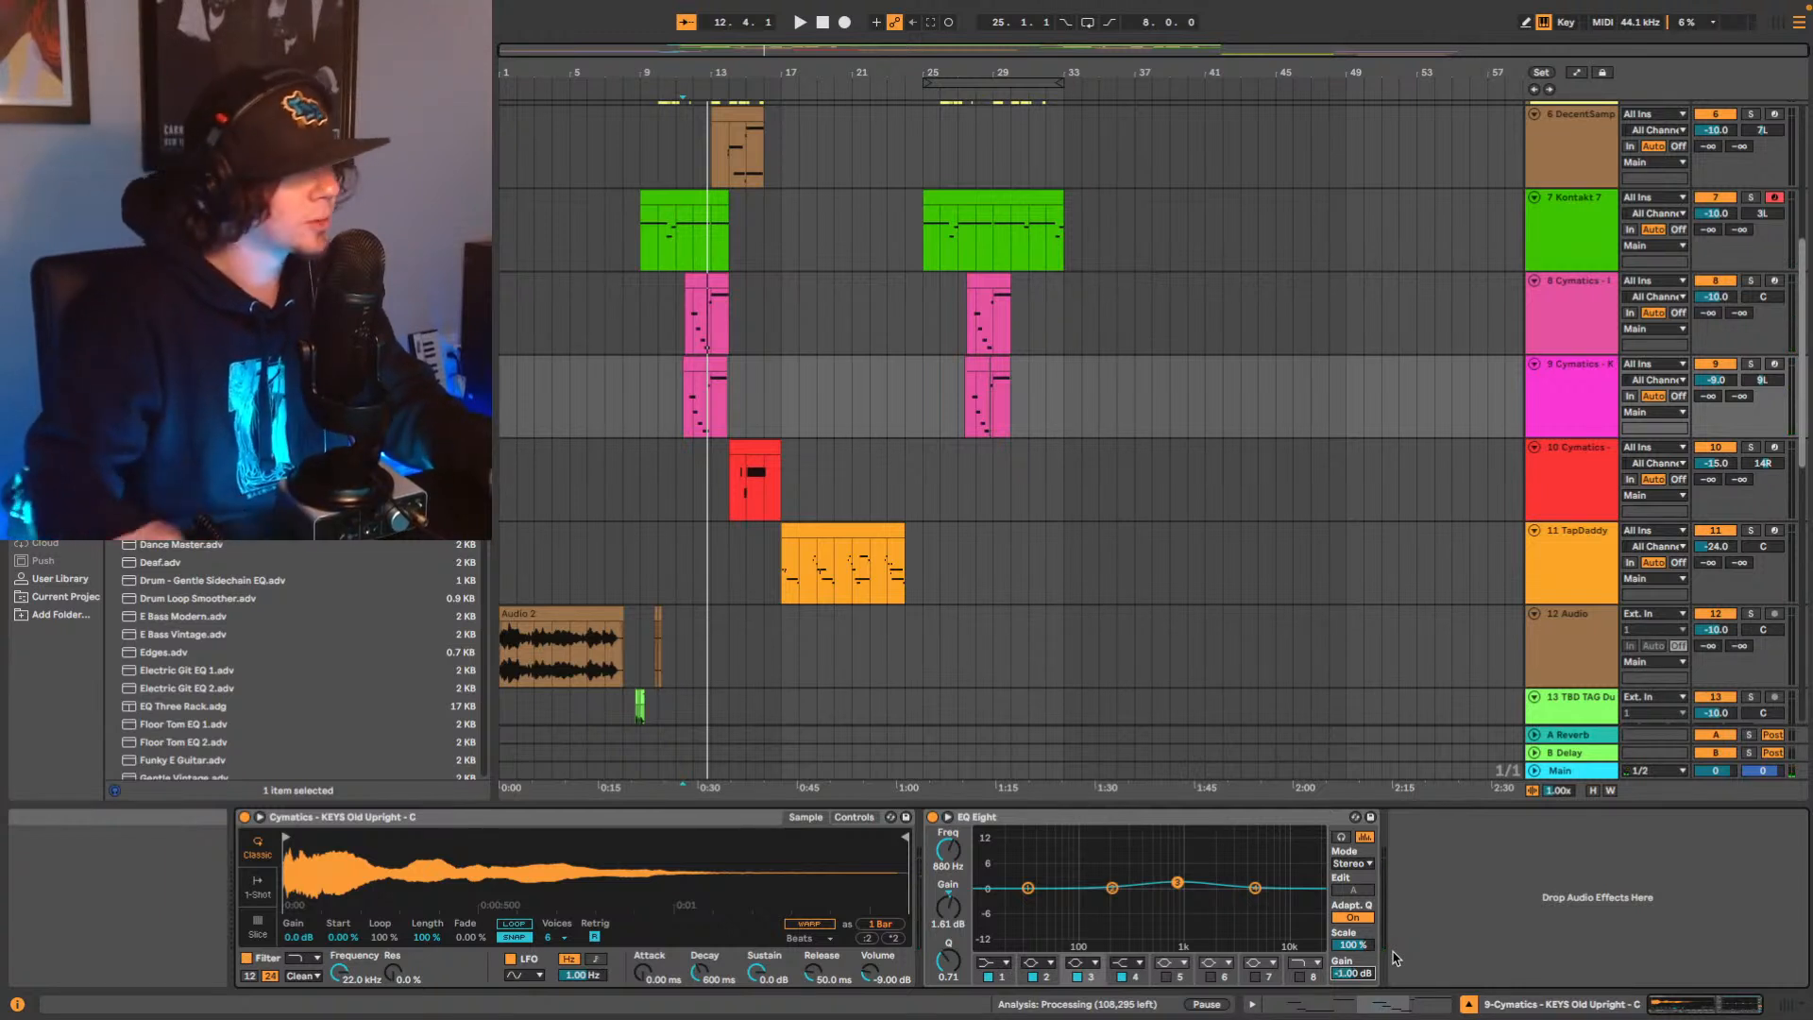
{"action": "key", "text": "space"}
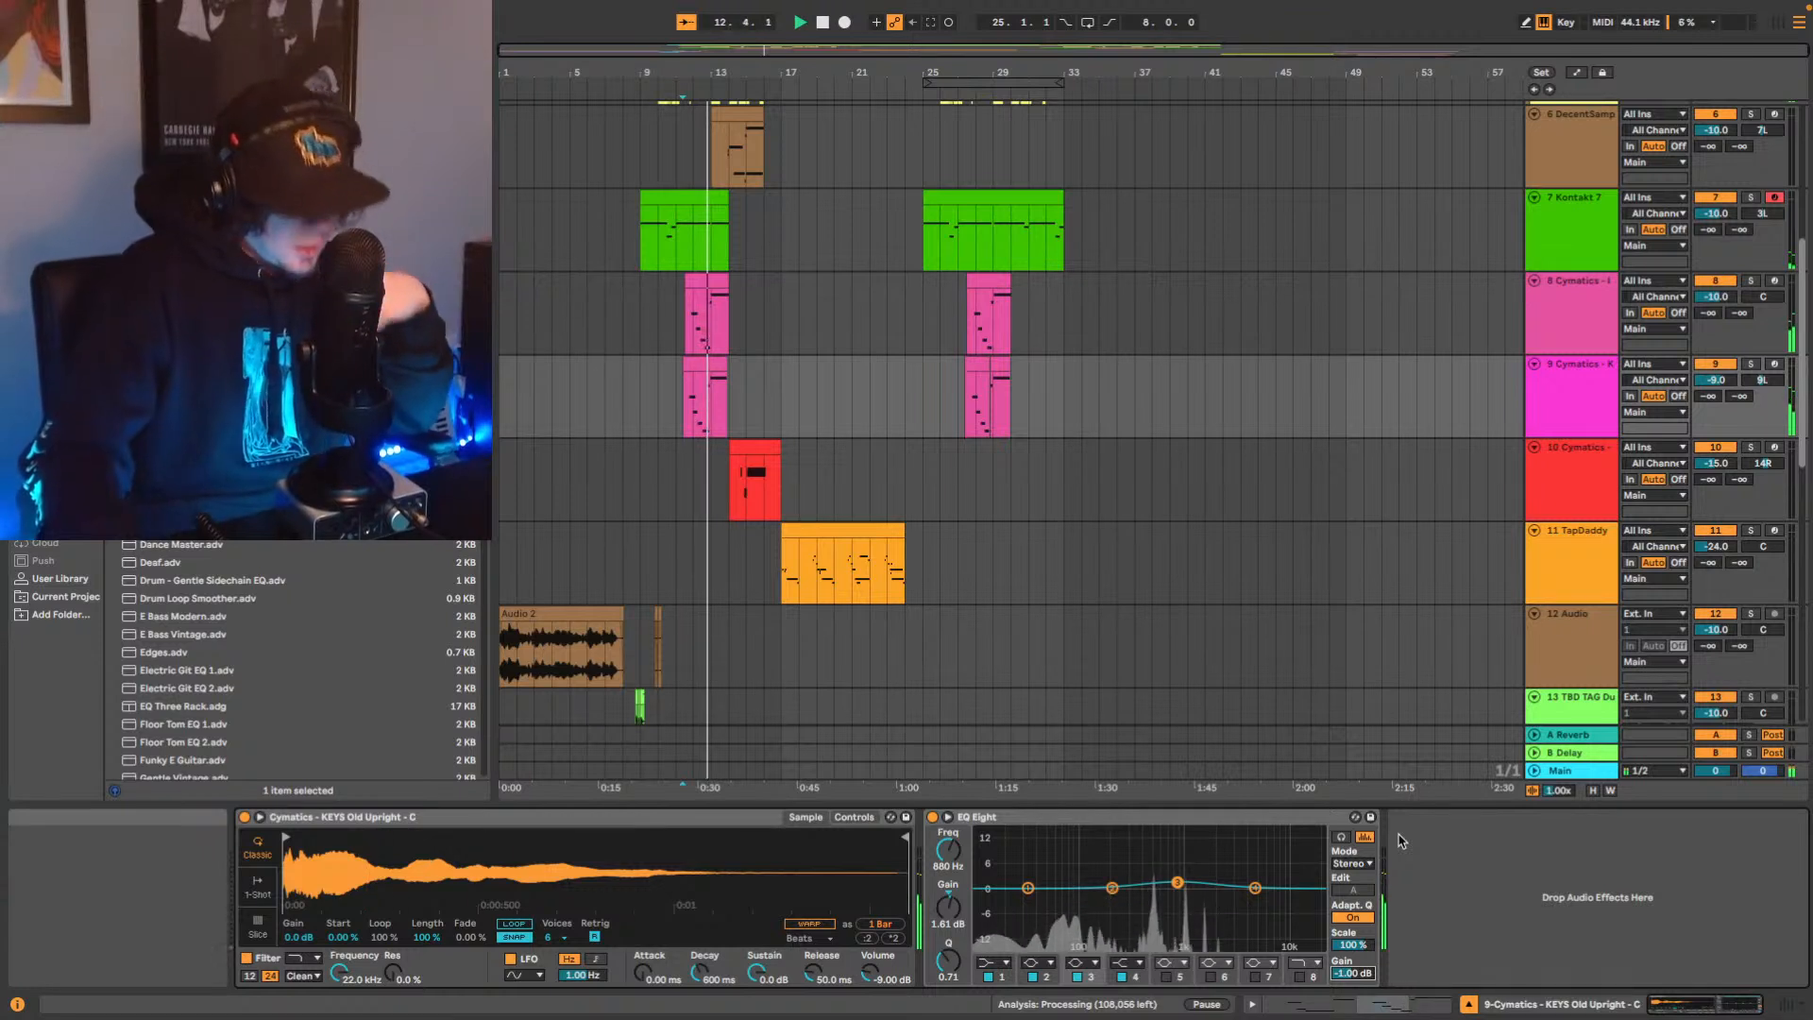
{"action": "left_click", "coordinate": [1366, 837]}
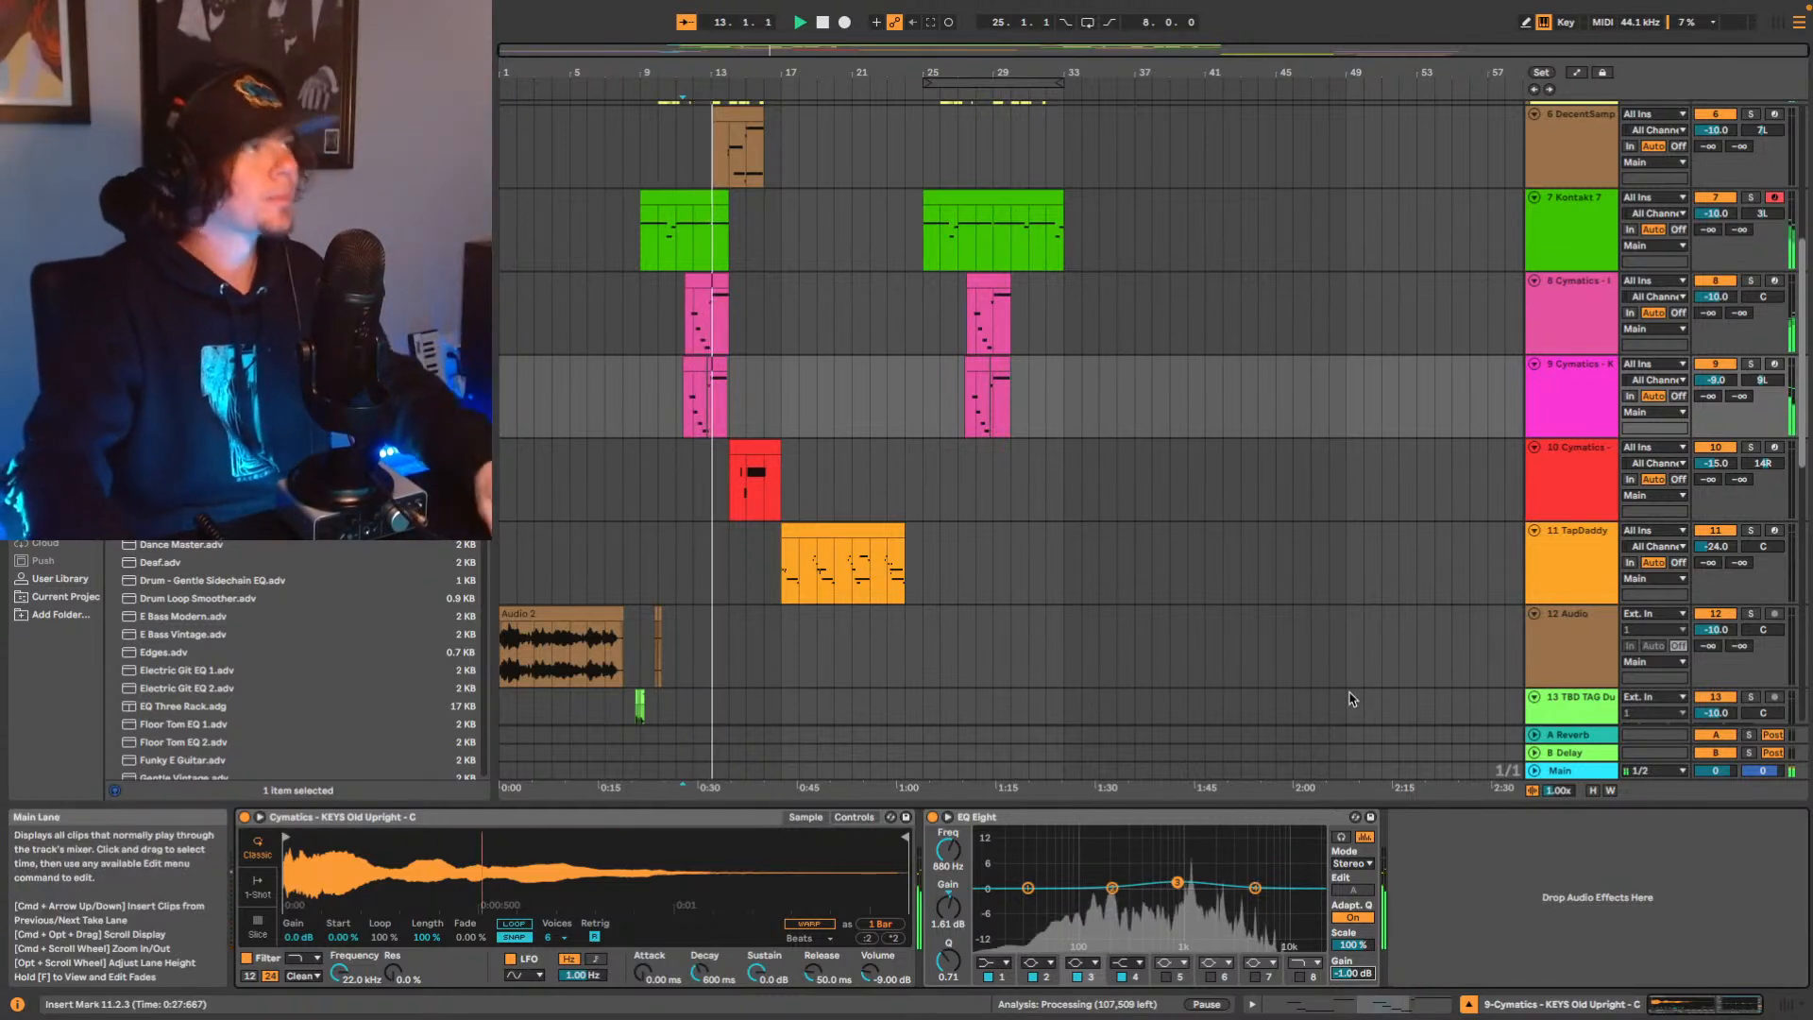
{"action": "key", "text": "space"}
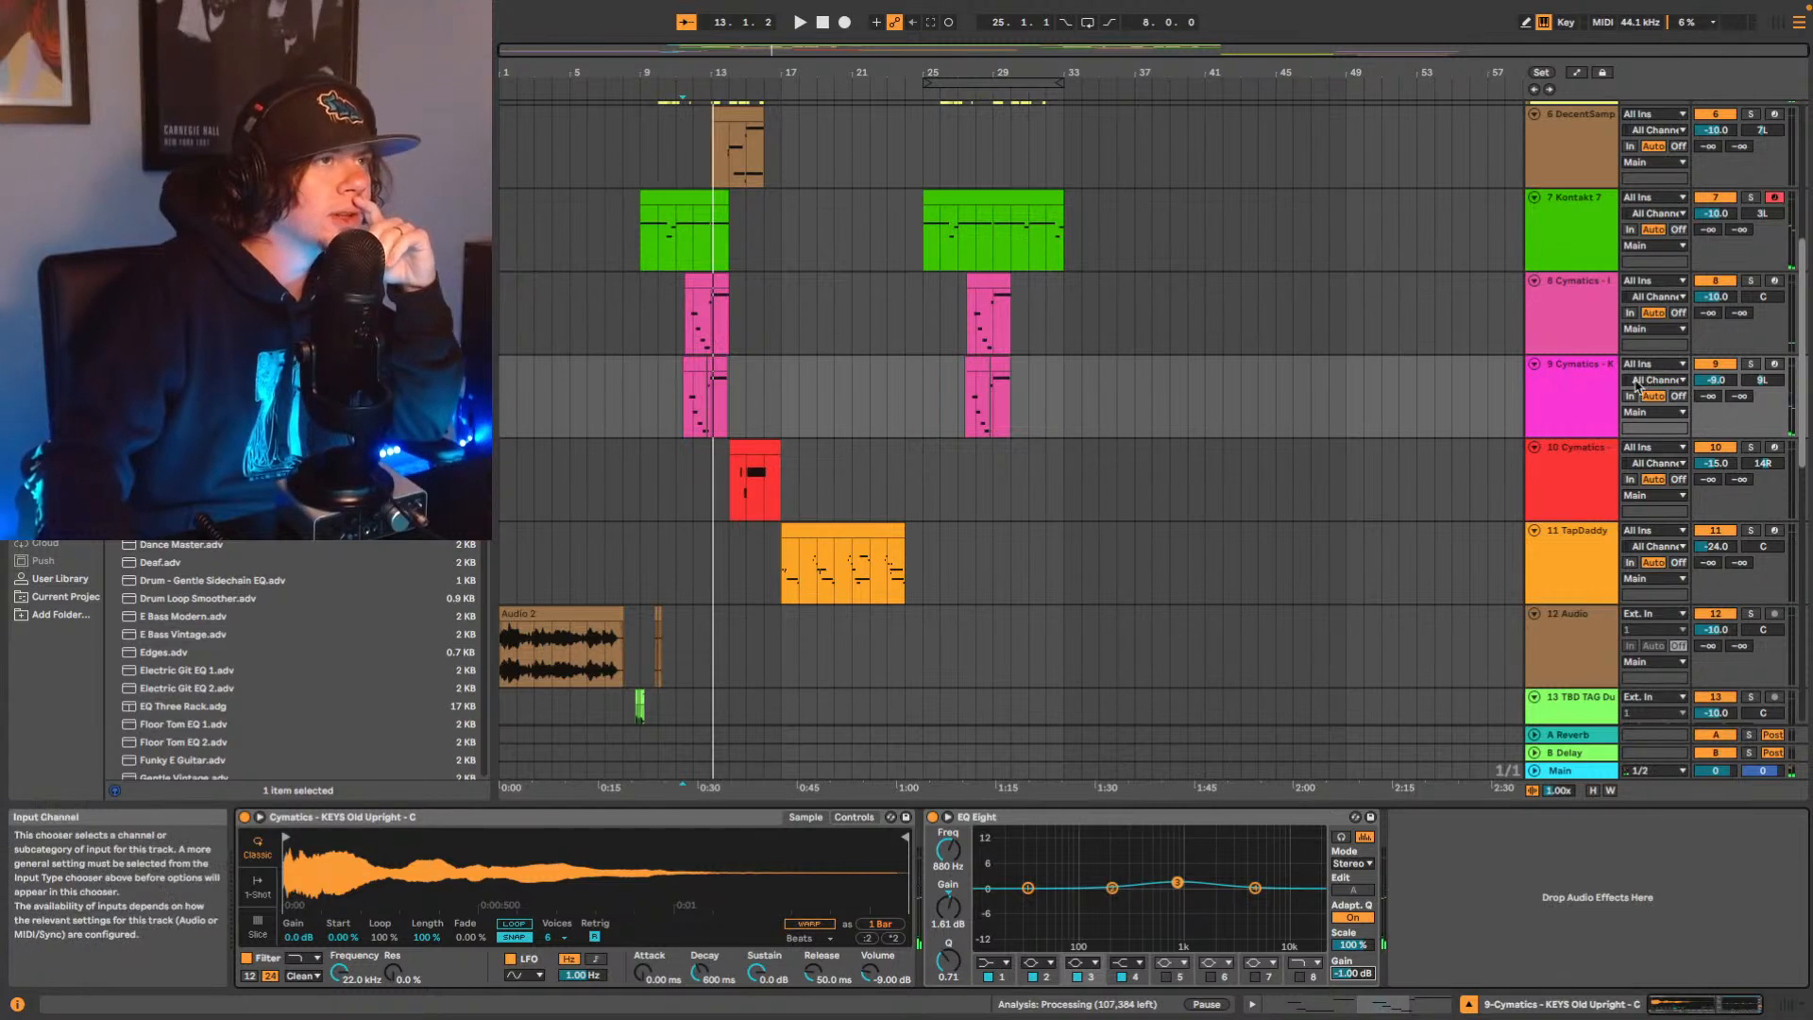
Audition the 8 Cymatics glockenspiel and 9 Cymatics keys tracks, soloing the keys and then removing the solo.
{"action": "left_click", "coordinate": [684, 410]}
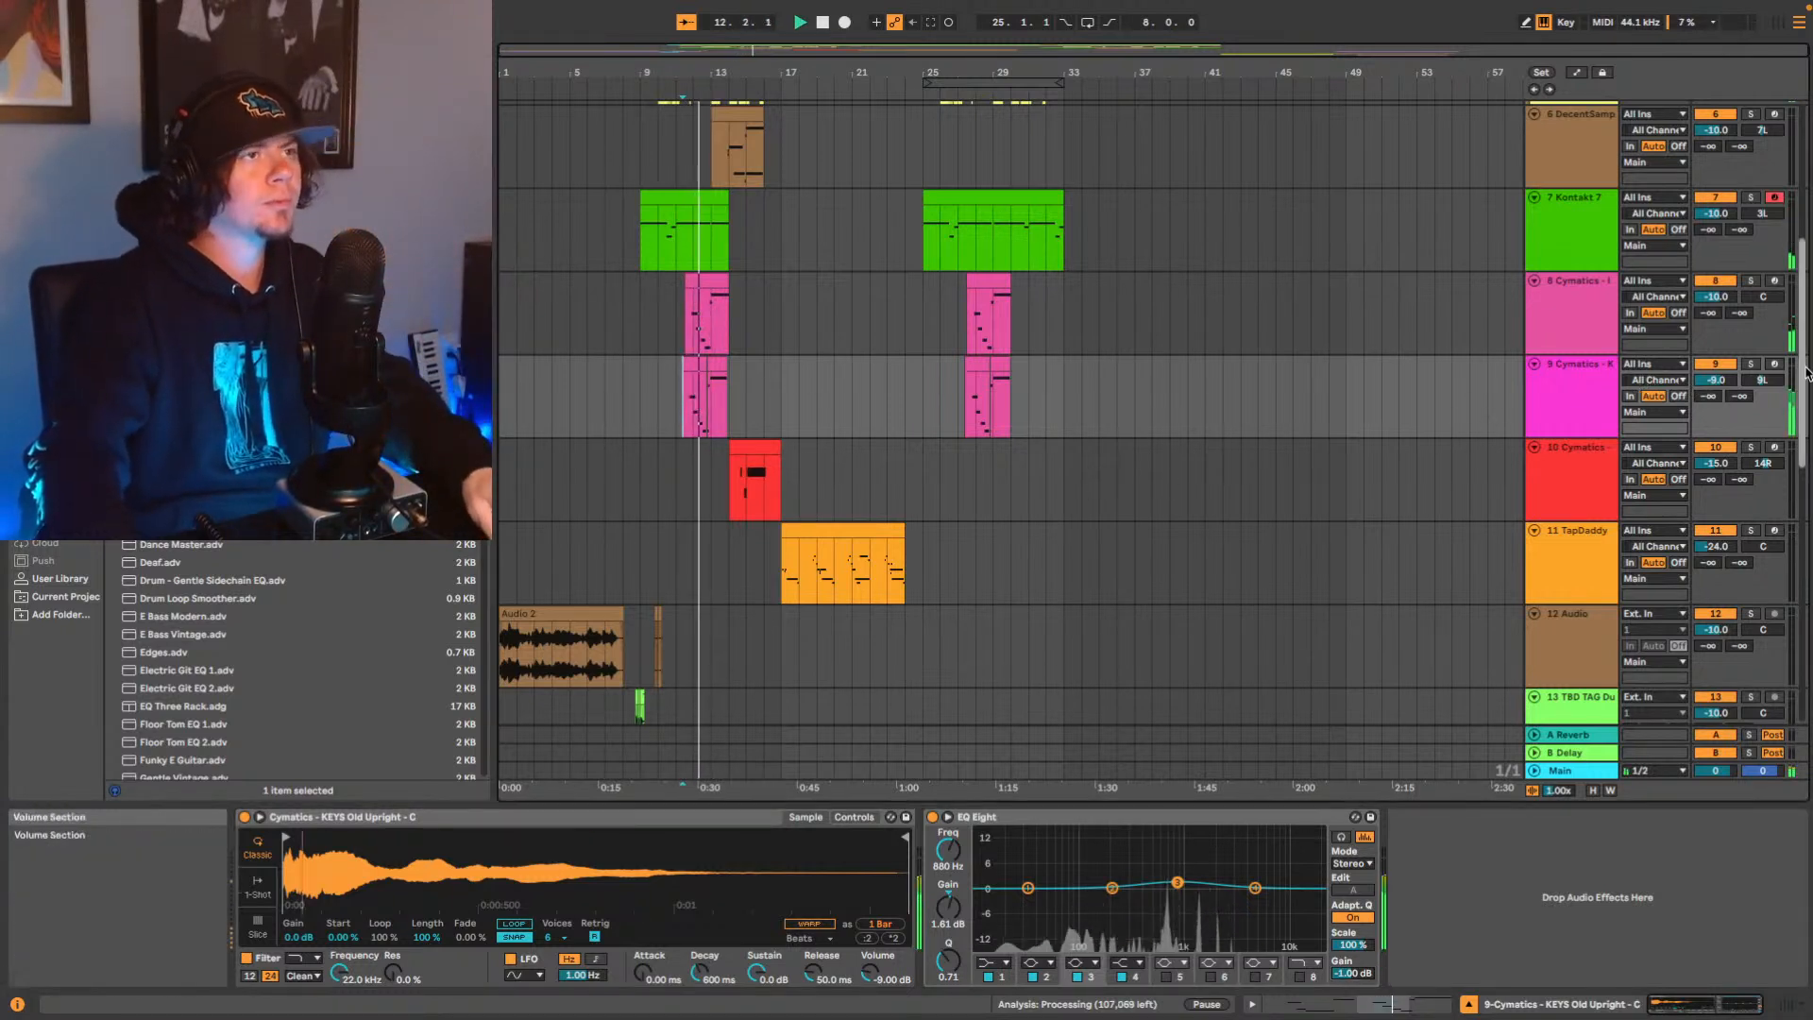
{"action": "left_click", "coordinate": [1749, 281]}
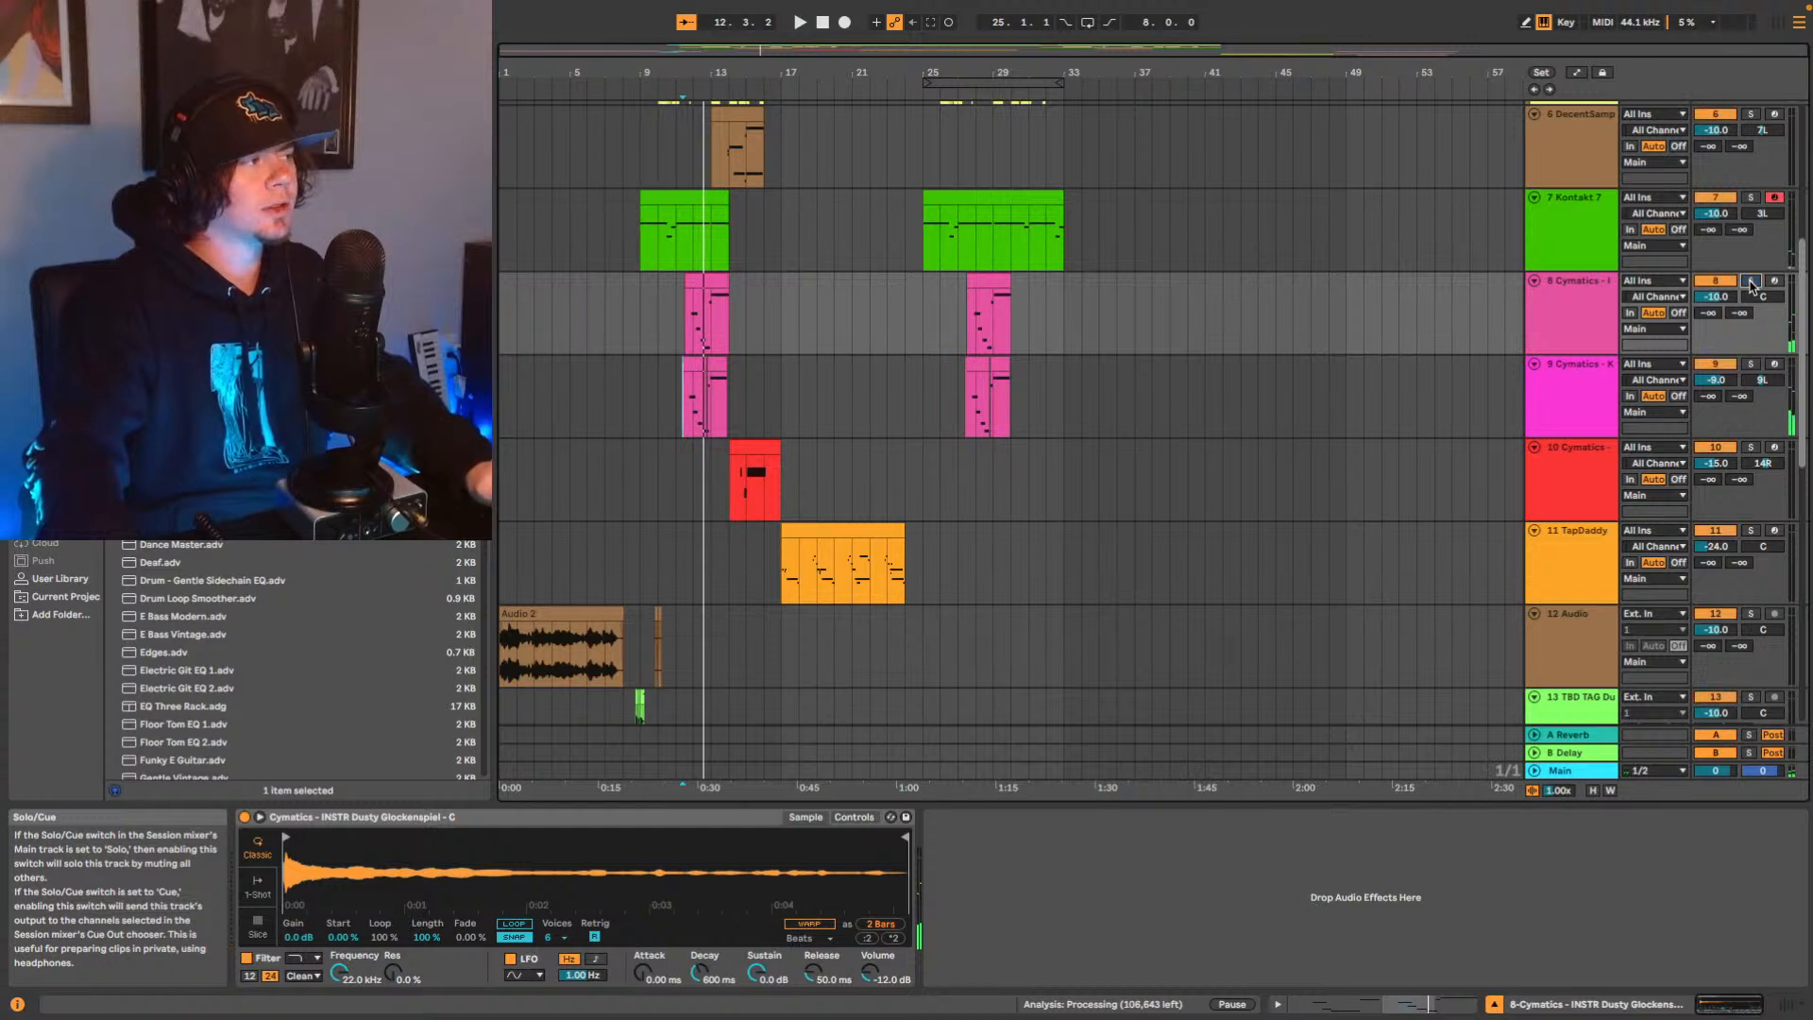
{"action": "left_click", "coordinate": [1749, 364]}
{"action": "key", "text": "space"}
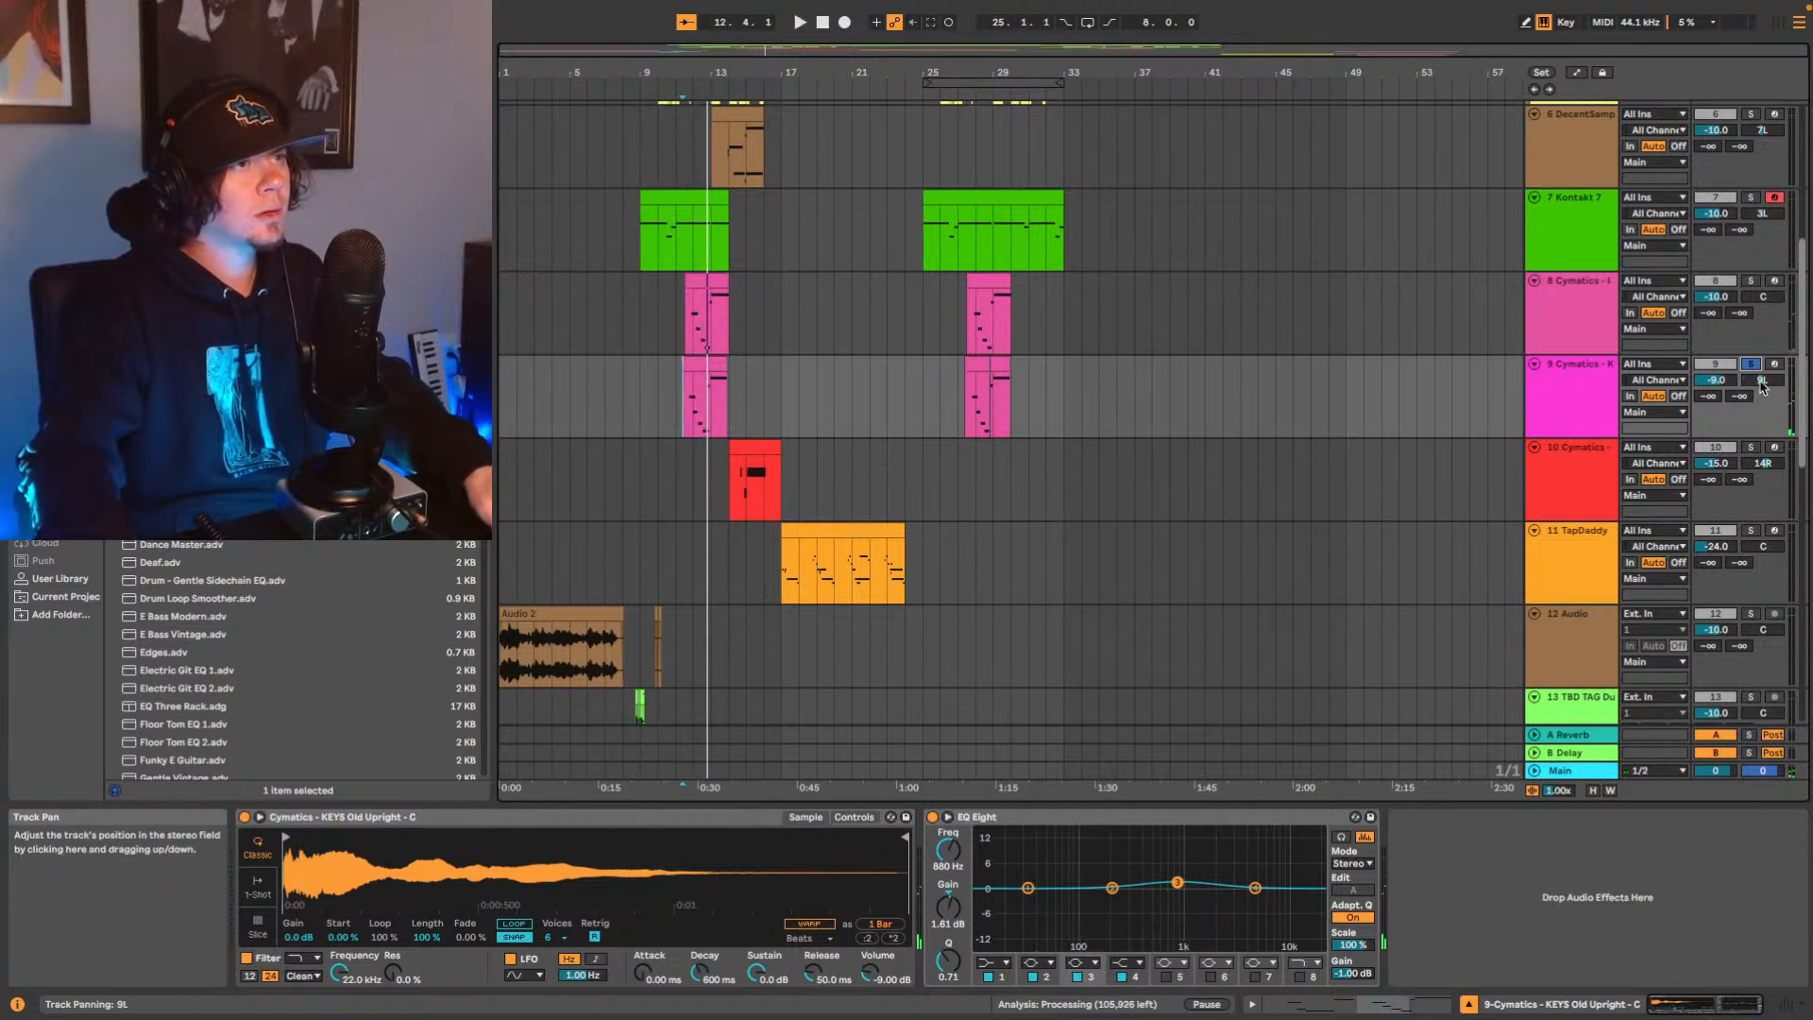
{"action": "left_click", "coordinate": [1751, 365]}
Pan the 9 Cymatics keys track to 19L and set its volume to -10 dB while listening to the section.
{"action": "key", "text": "space"}
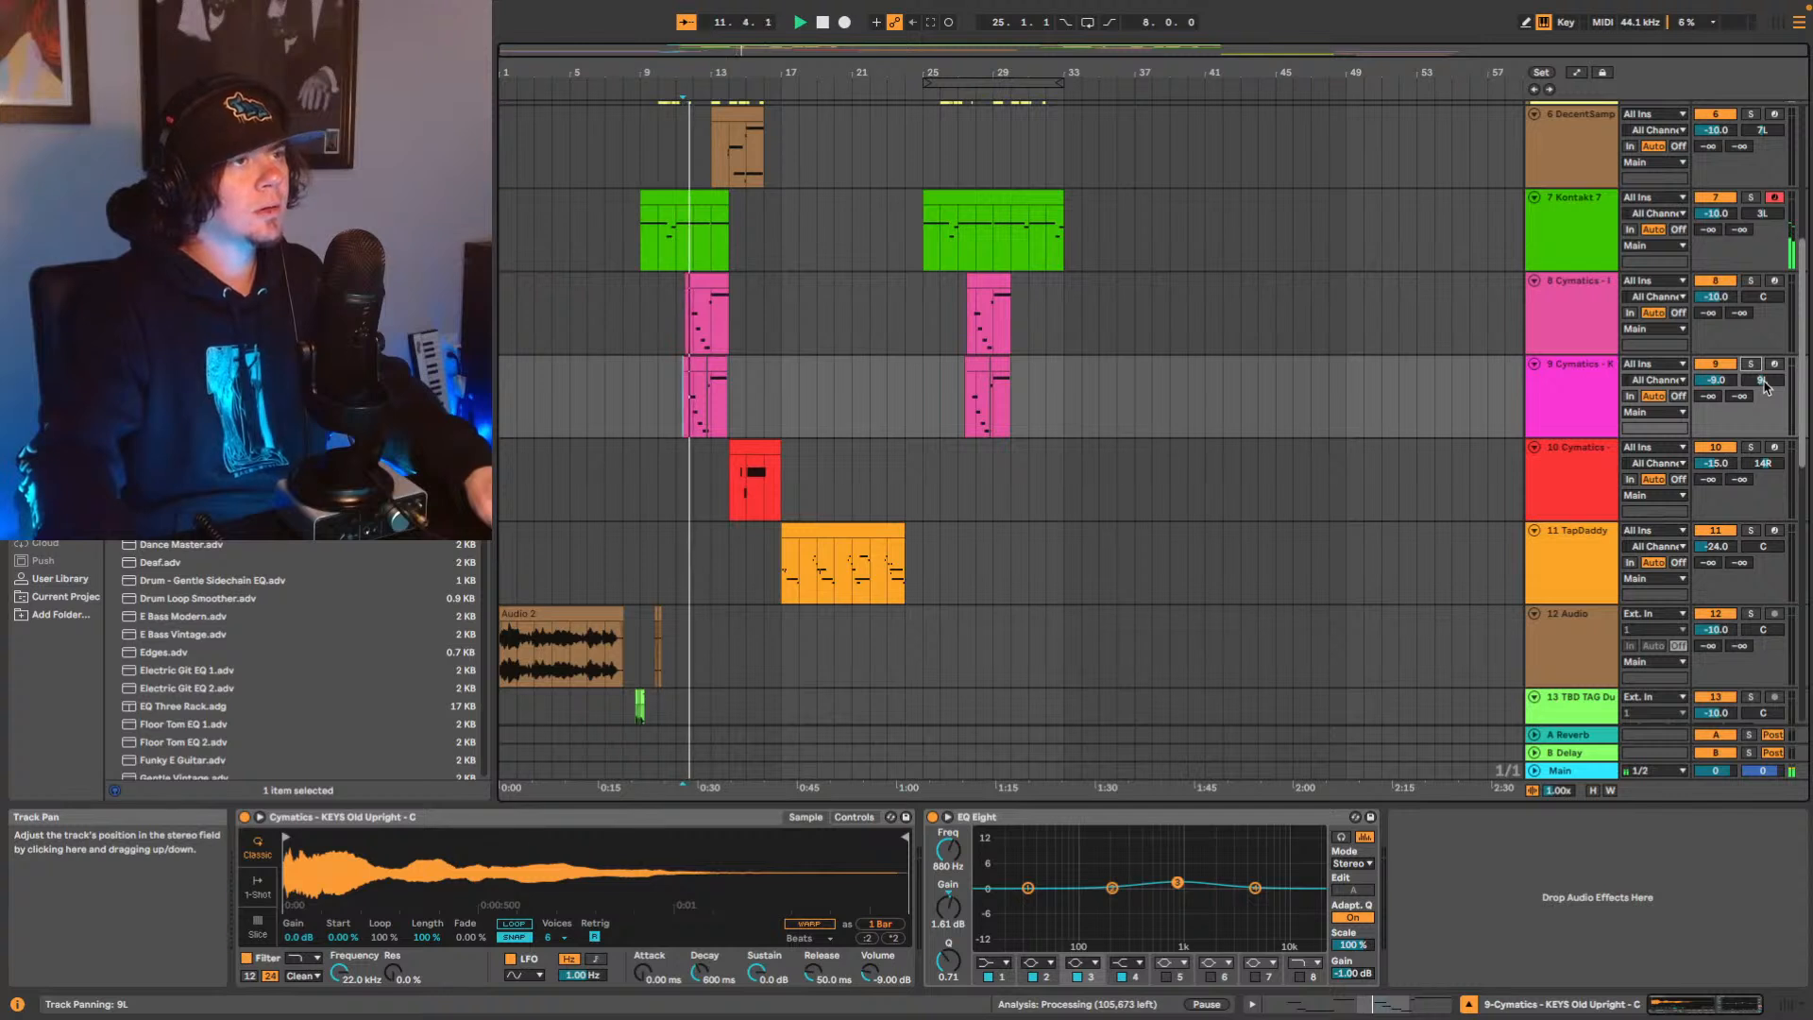
{"action": "left_click_drag", "start_coordinate": [1764, 383], "coordinate": [1764, 386]}
{"action": "key", "text": "space"}
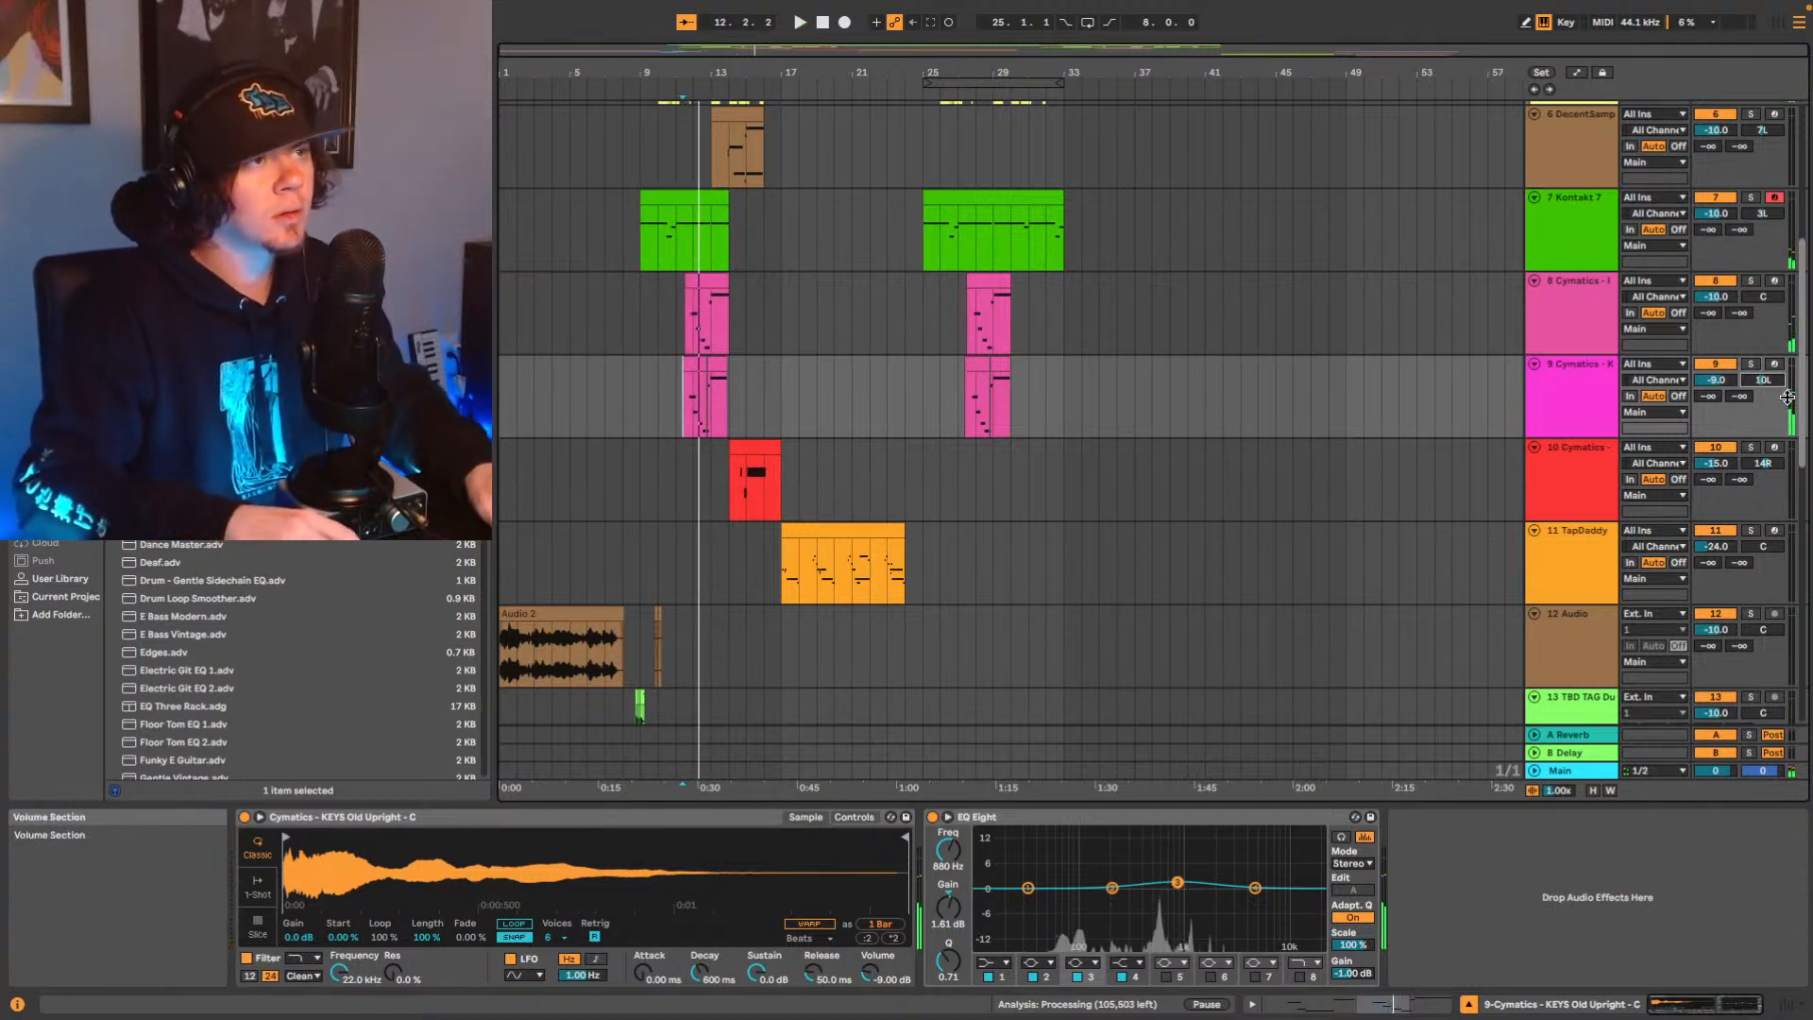
{"action": "key", "text": "space"}
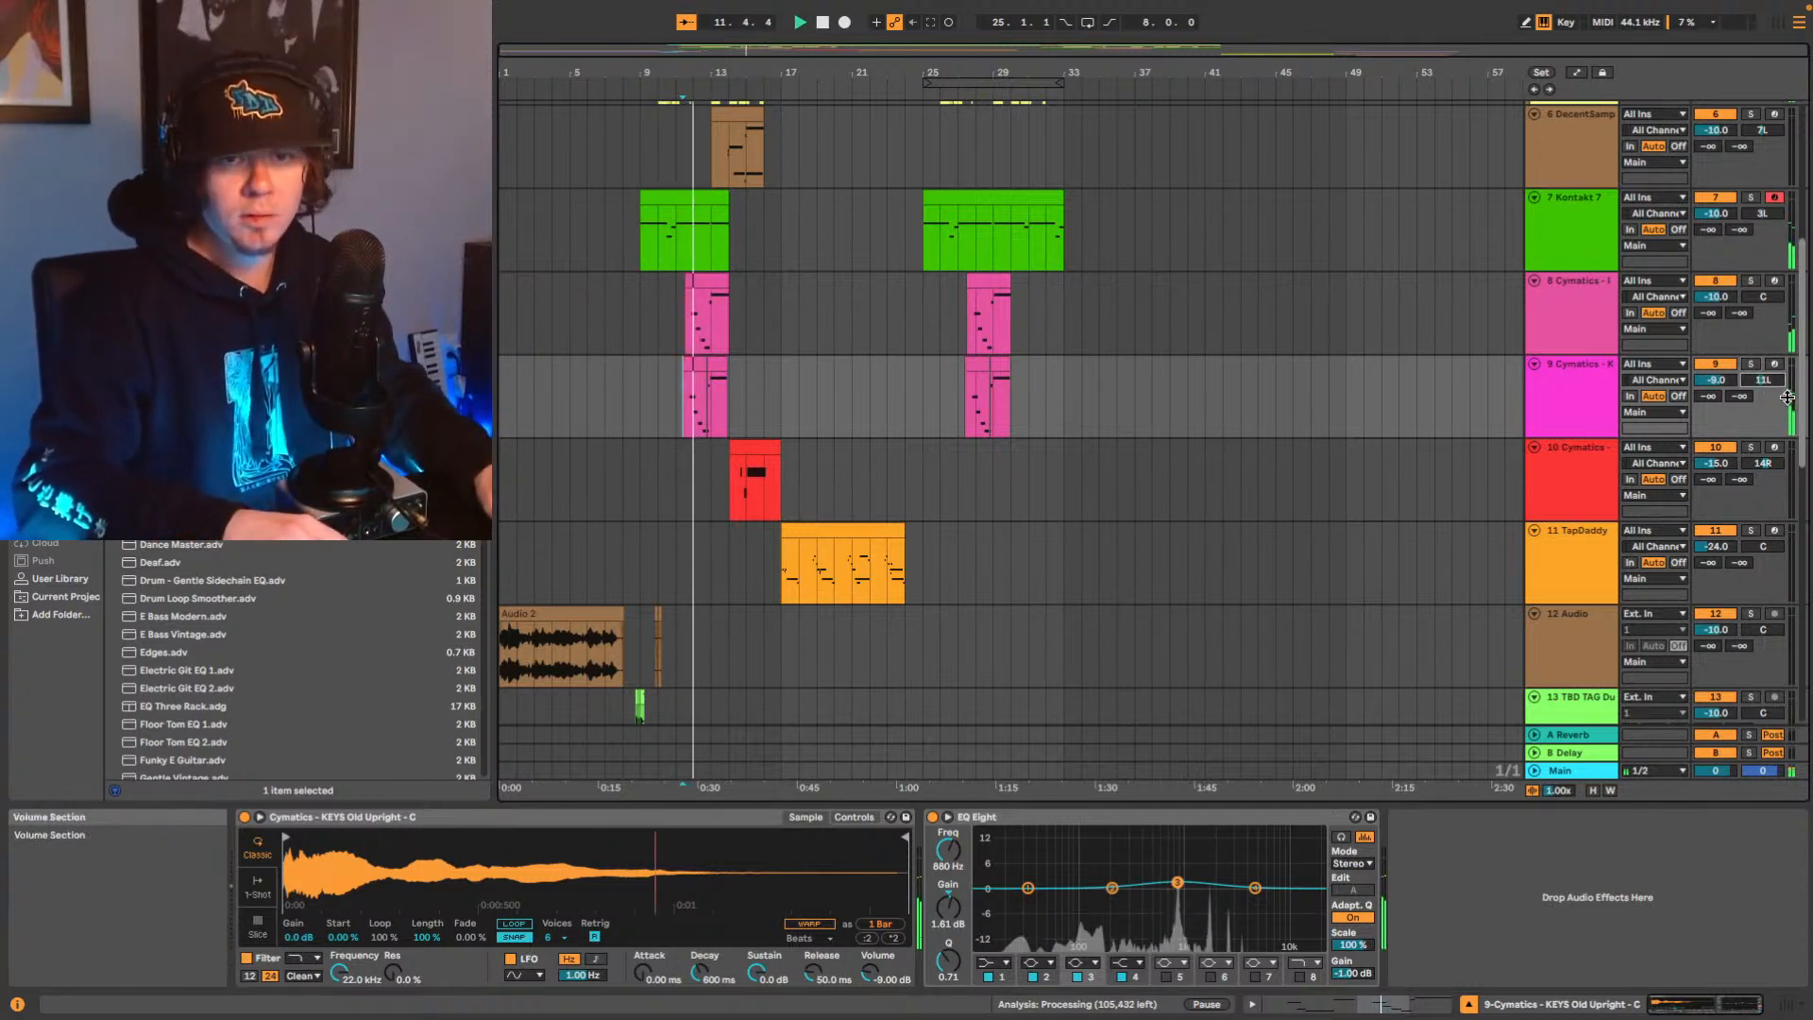
{"action": "key", "text": "space"}
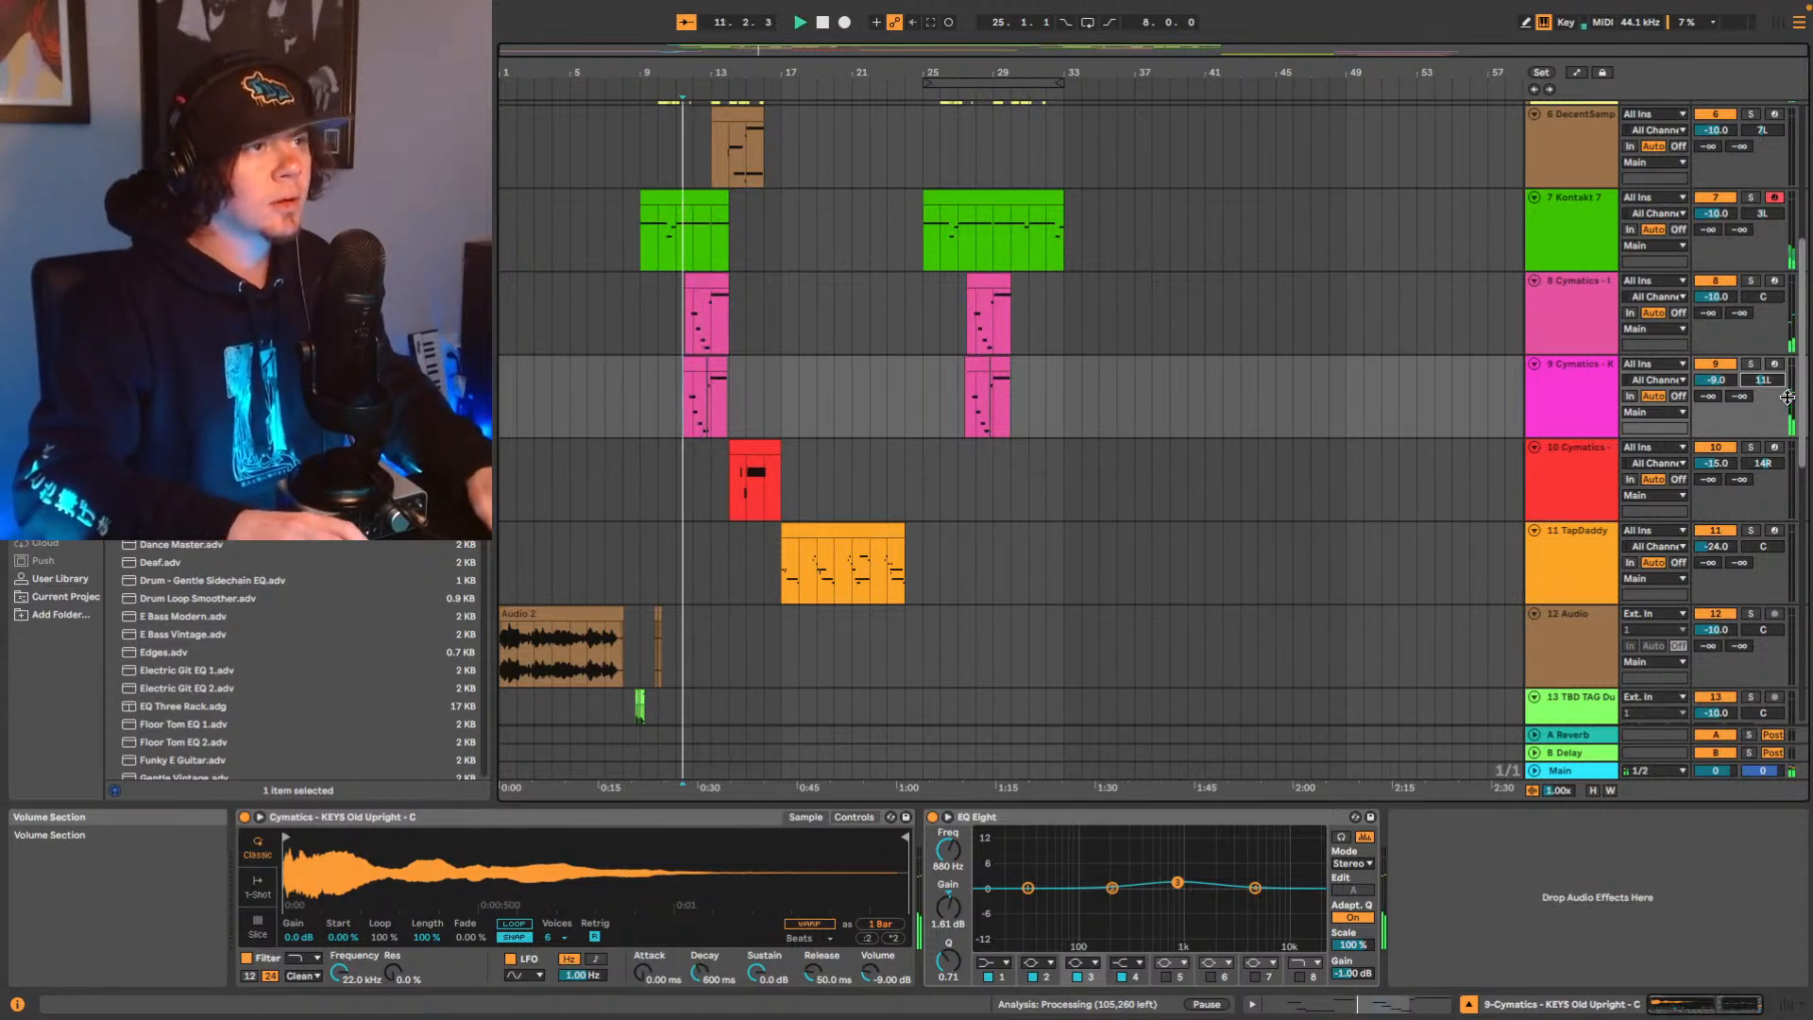
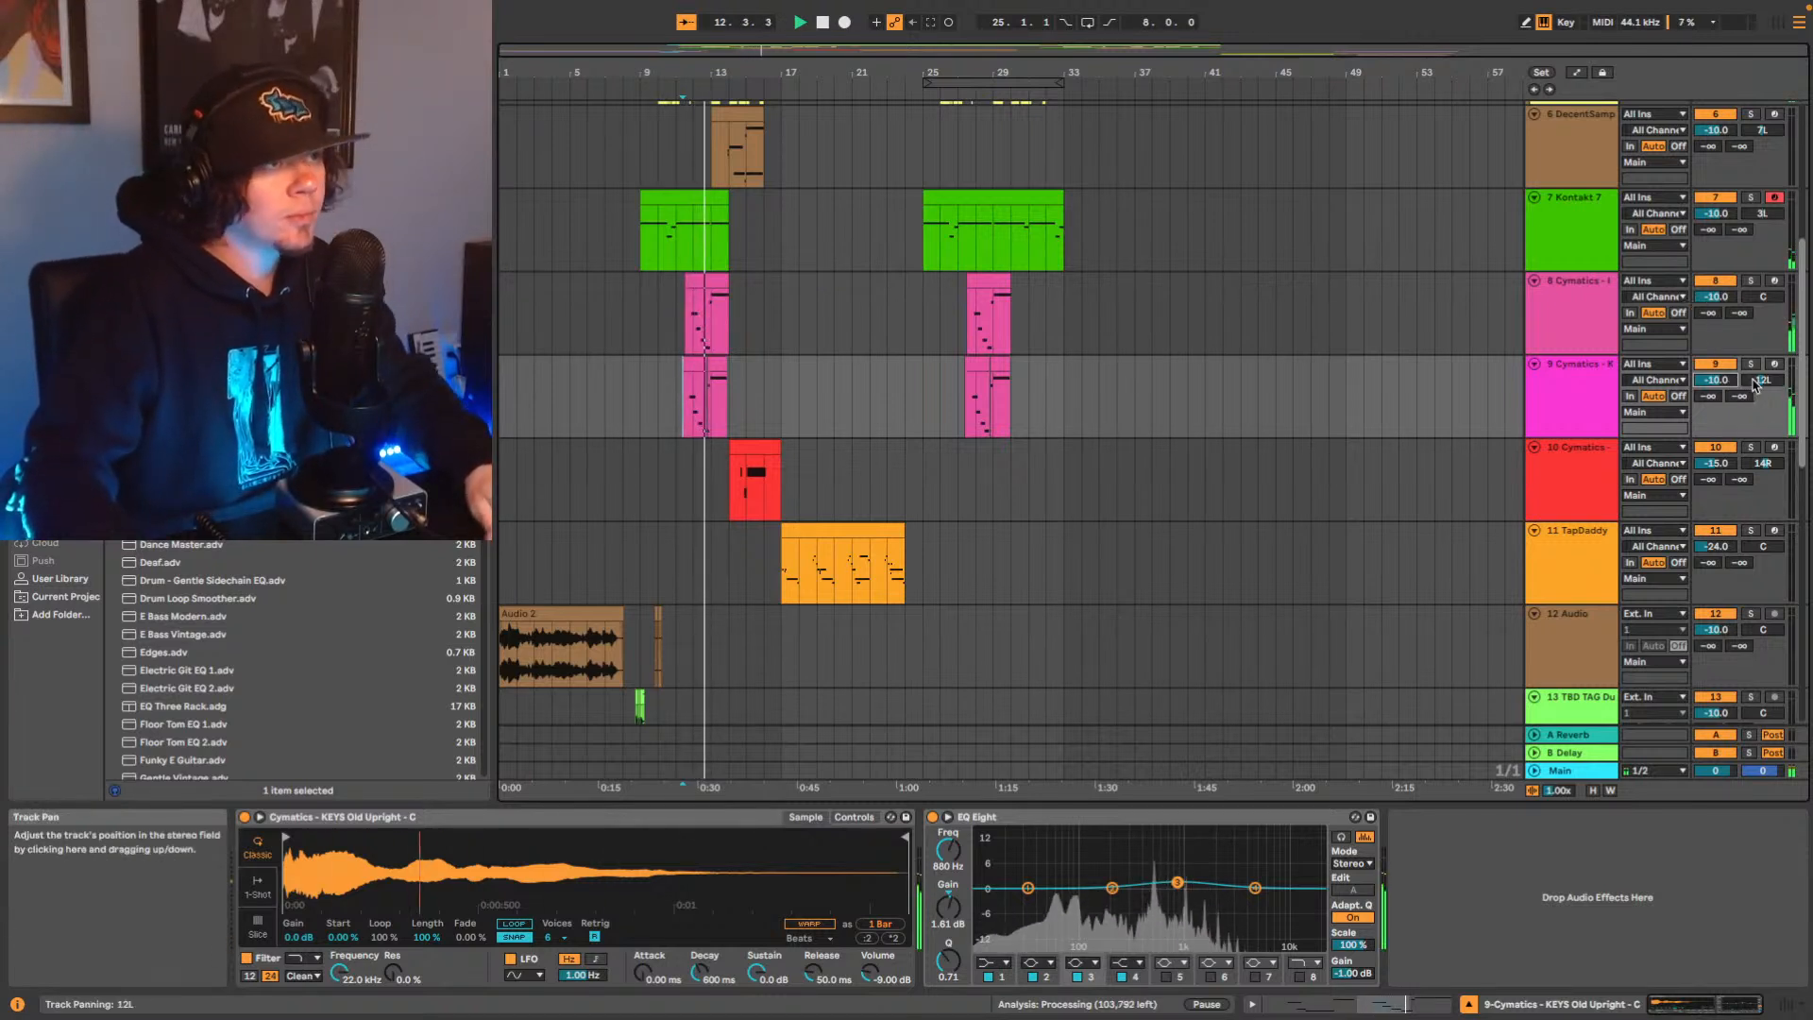
{"action": "left_click_drag", "start_coordinate": [1746, 391], "coordinate": [1762, 383]}
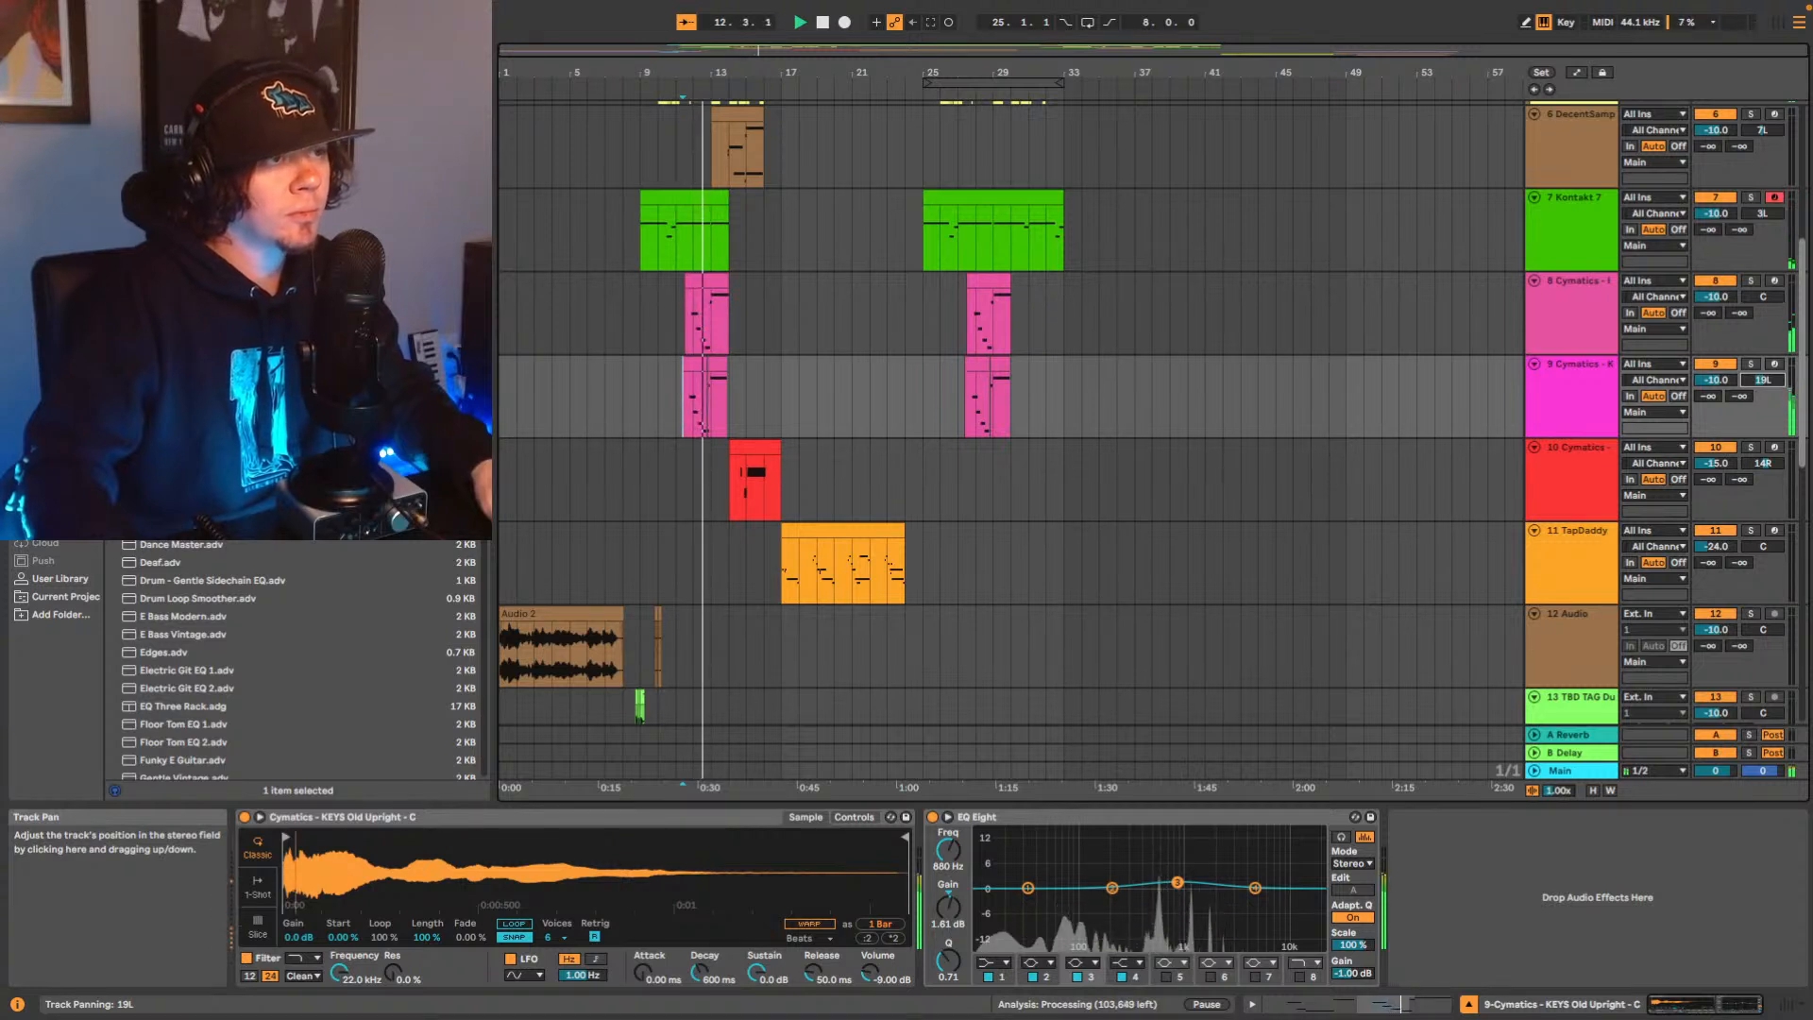
{"action": "key", "text": "space"}
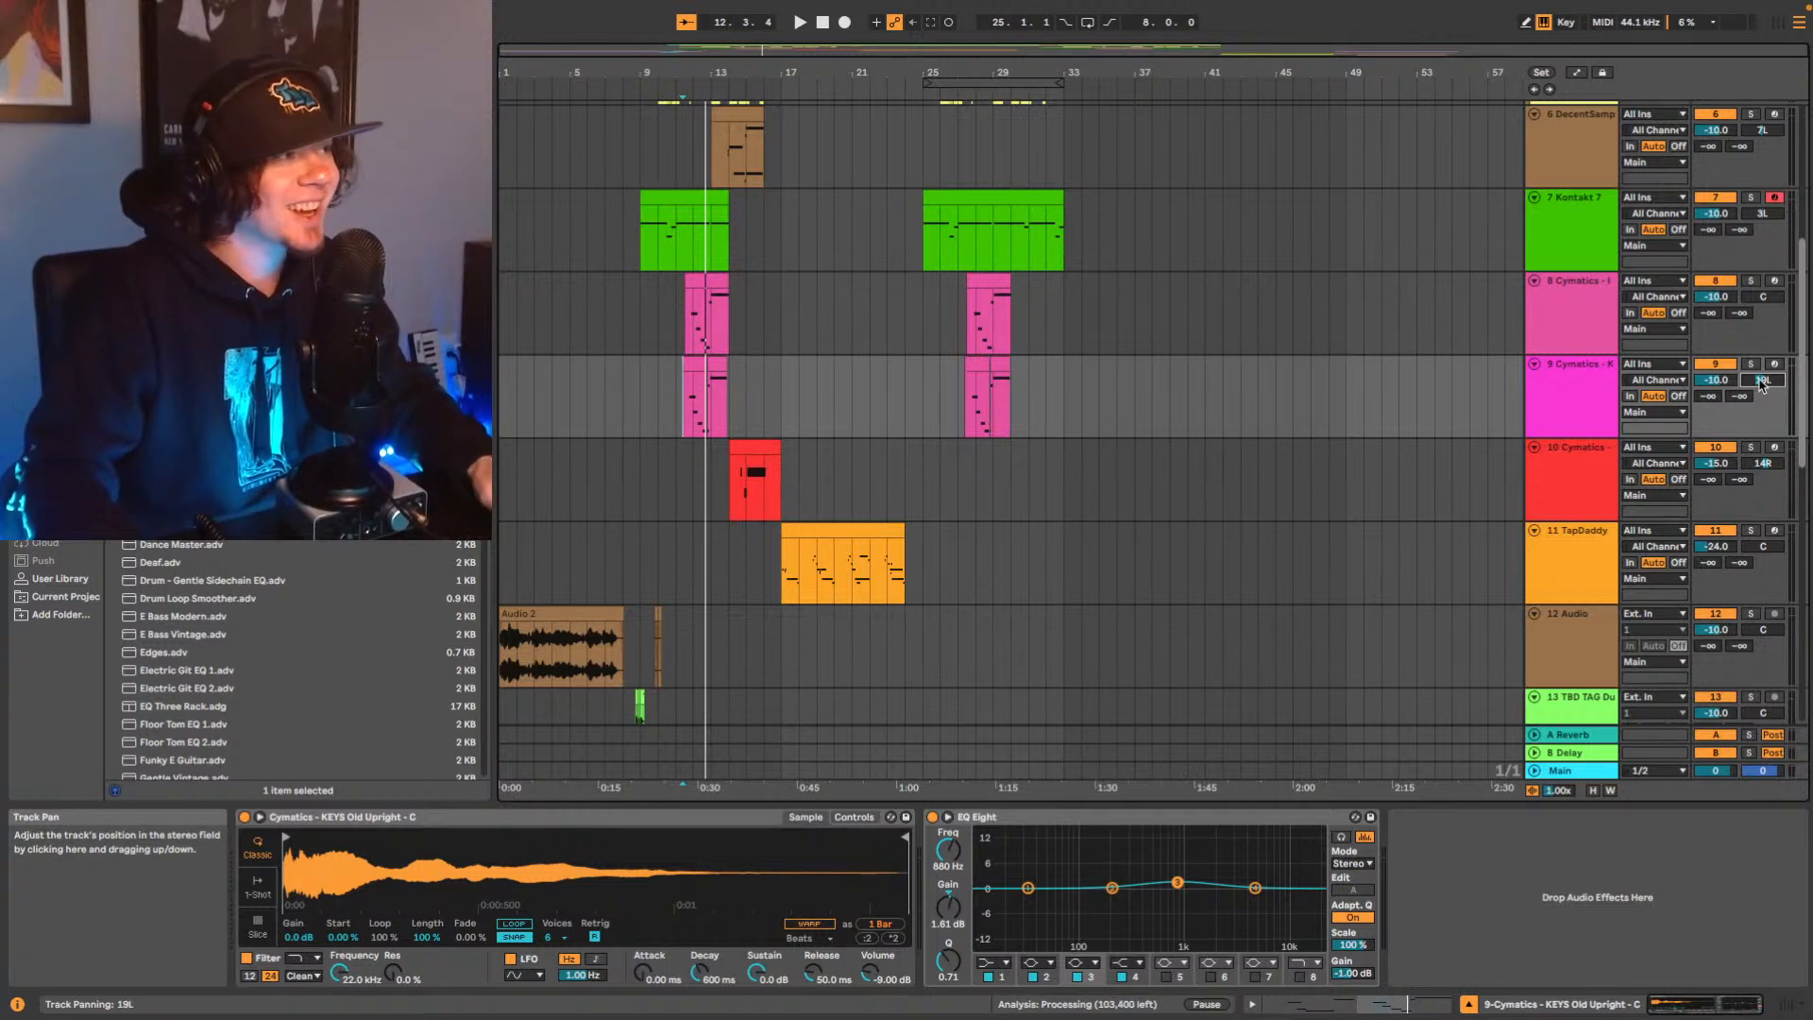
{"action": "key", "text": "space"}
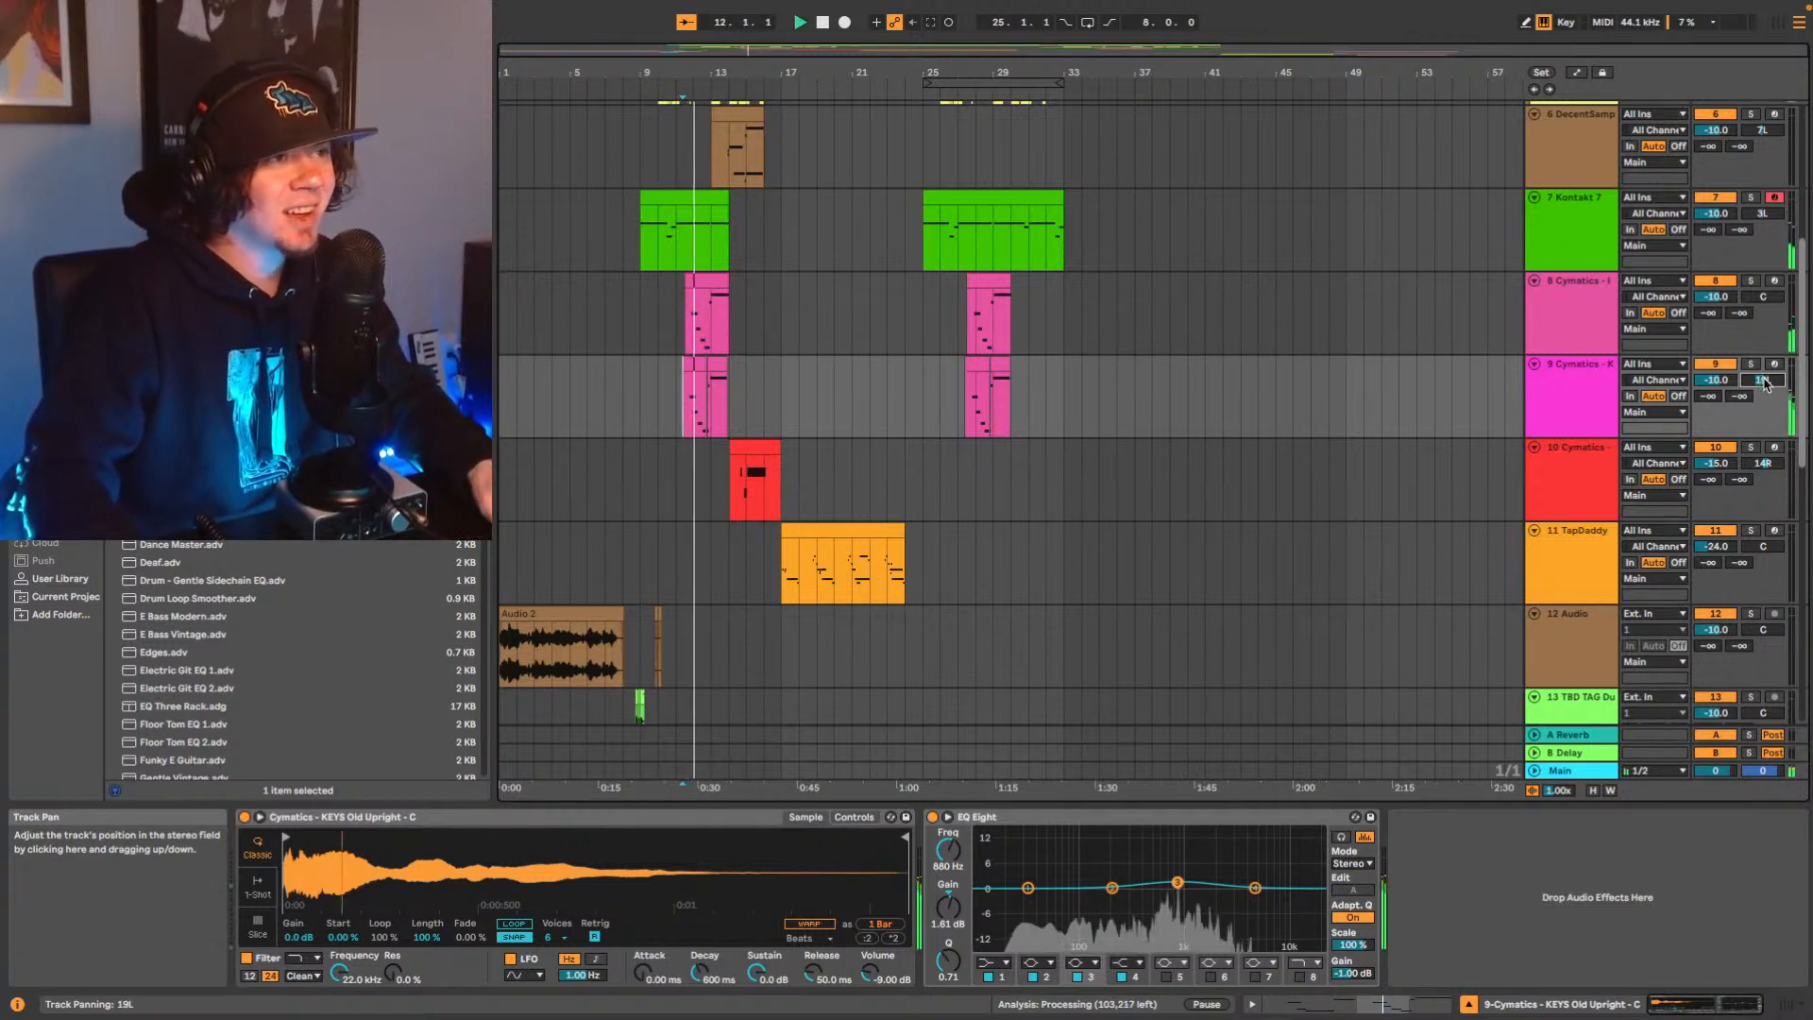
Try wide panning with the 8 Cymatics glockenspiel at 50R and the 9 Cymatics keys at 50L, then ease the keys to 32L.
{"action": "key", "text": "space"}
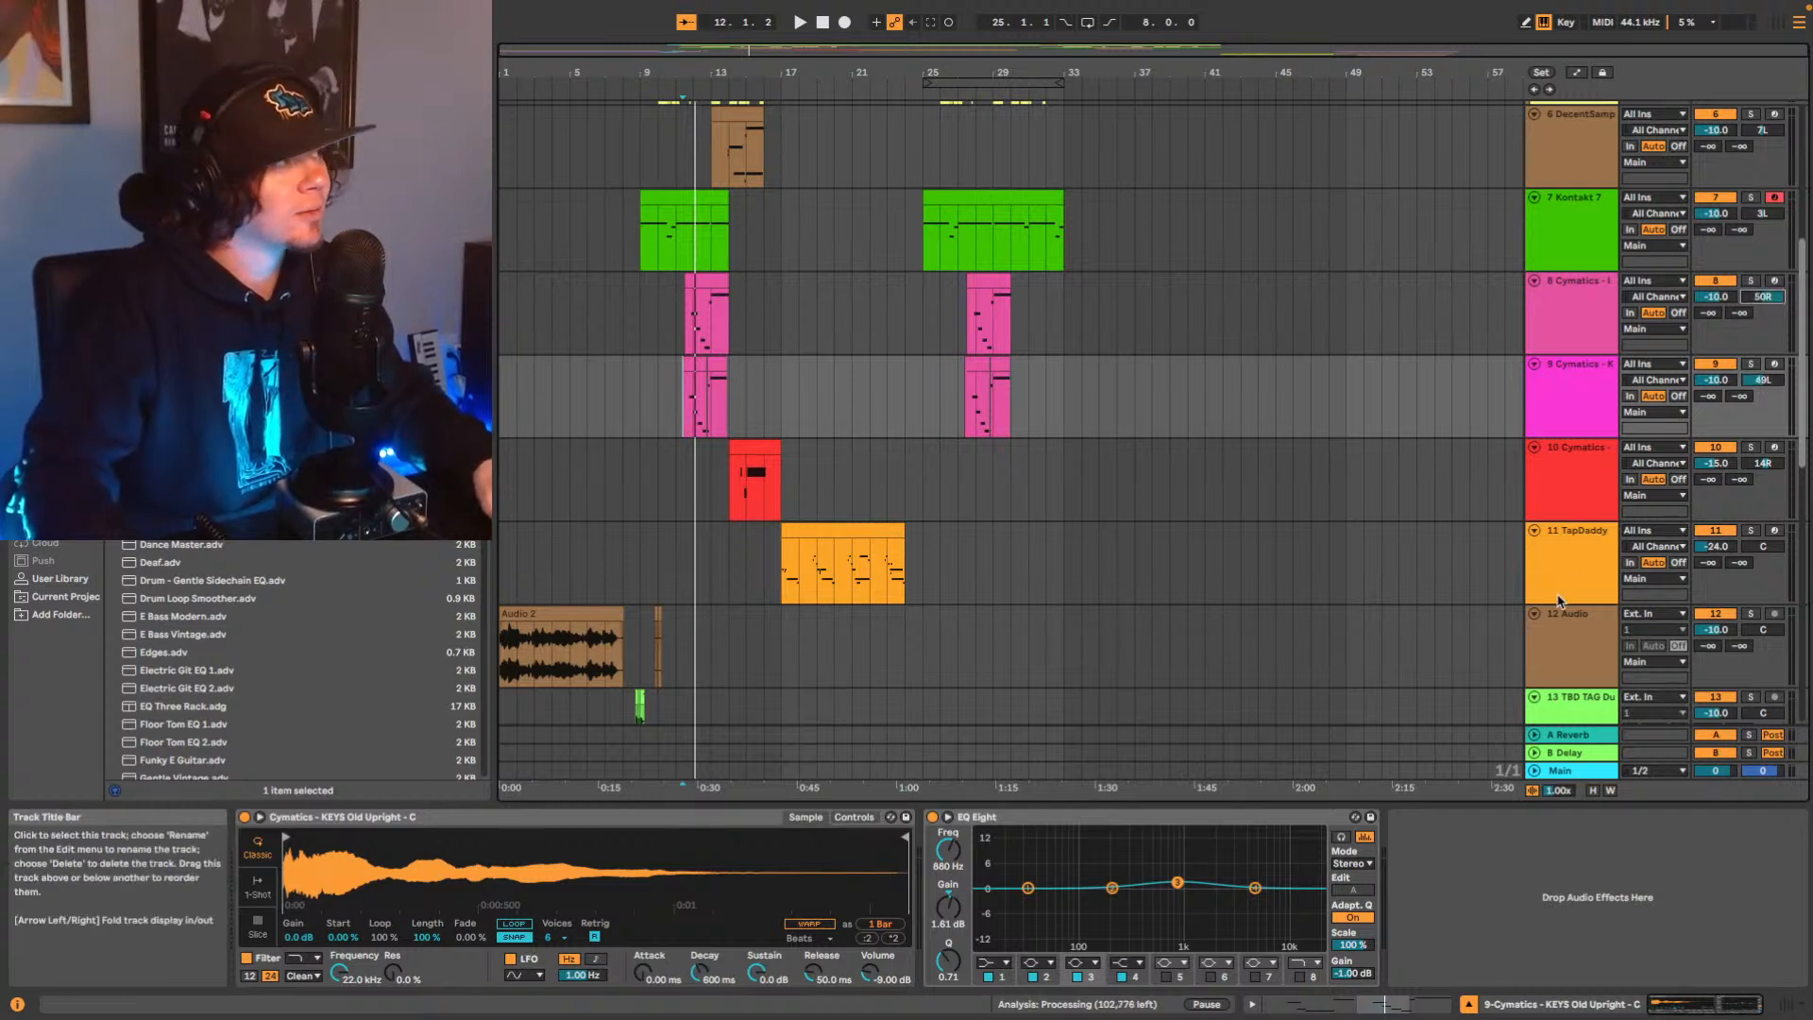
{"action": "key", "text": "space"}
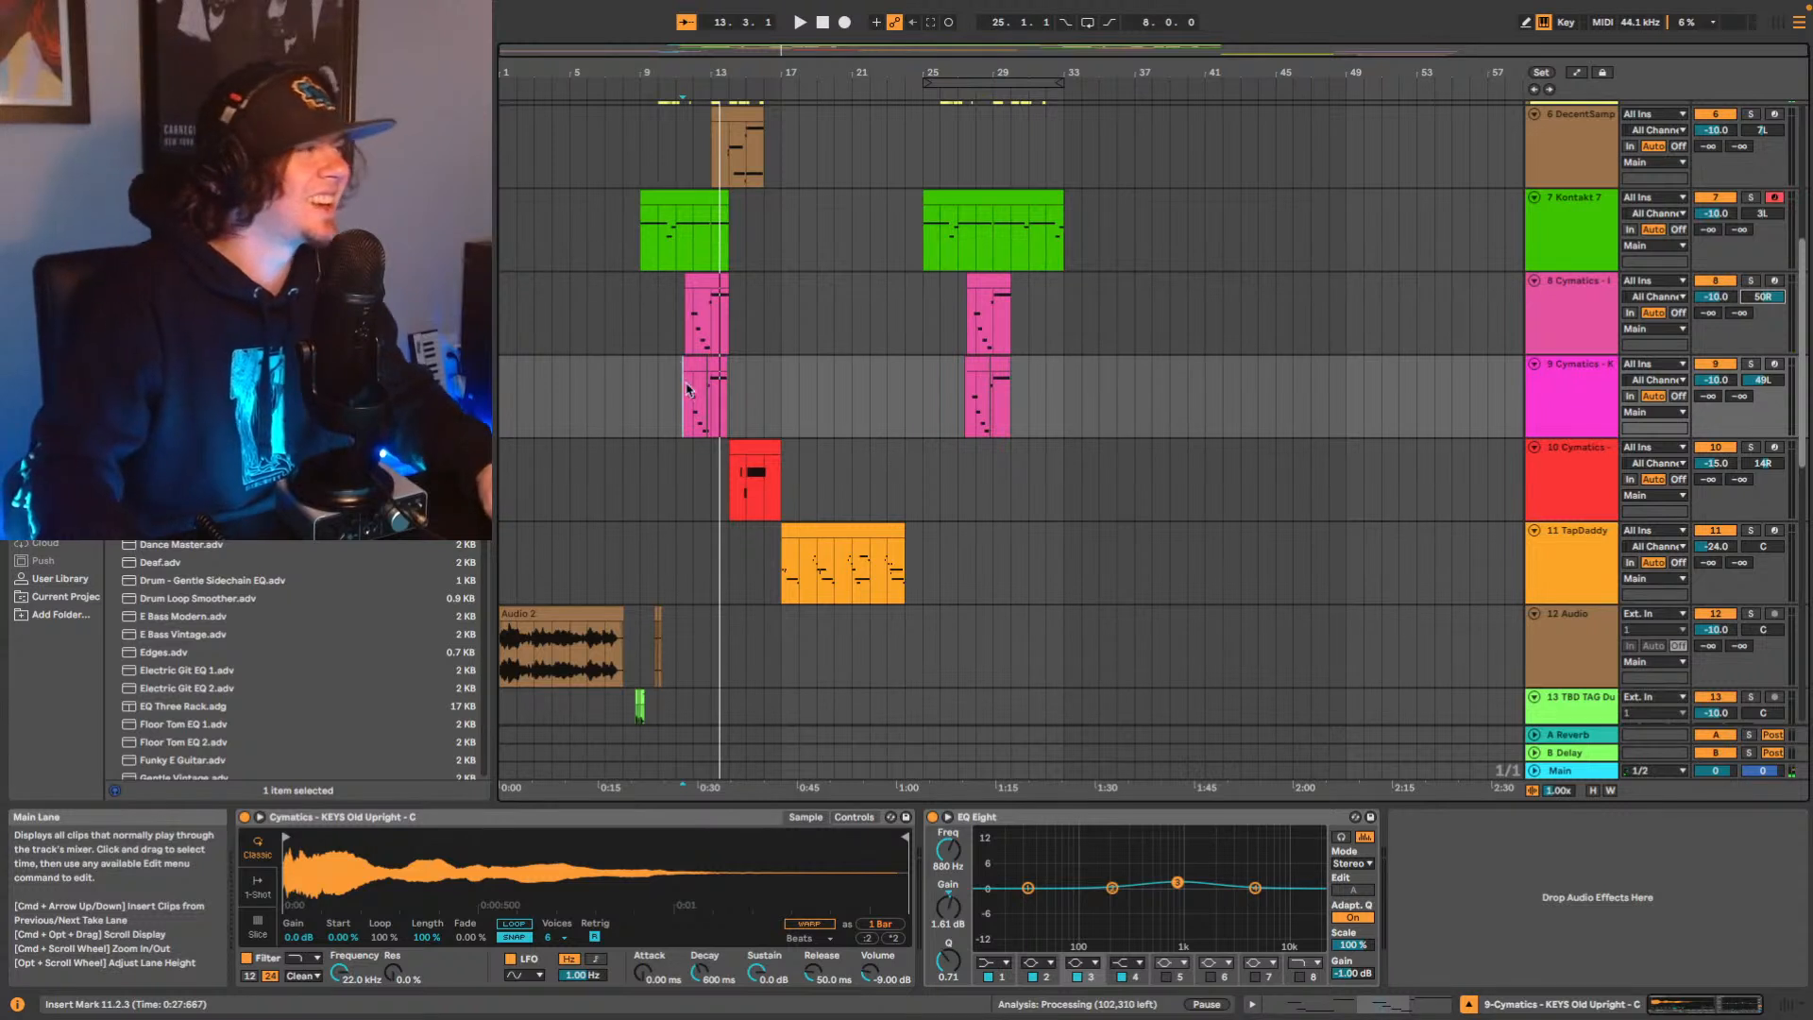
{"action": "key", "text": "space"}
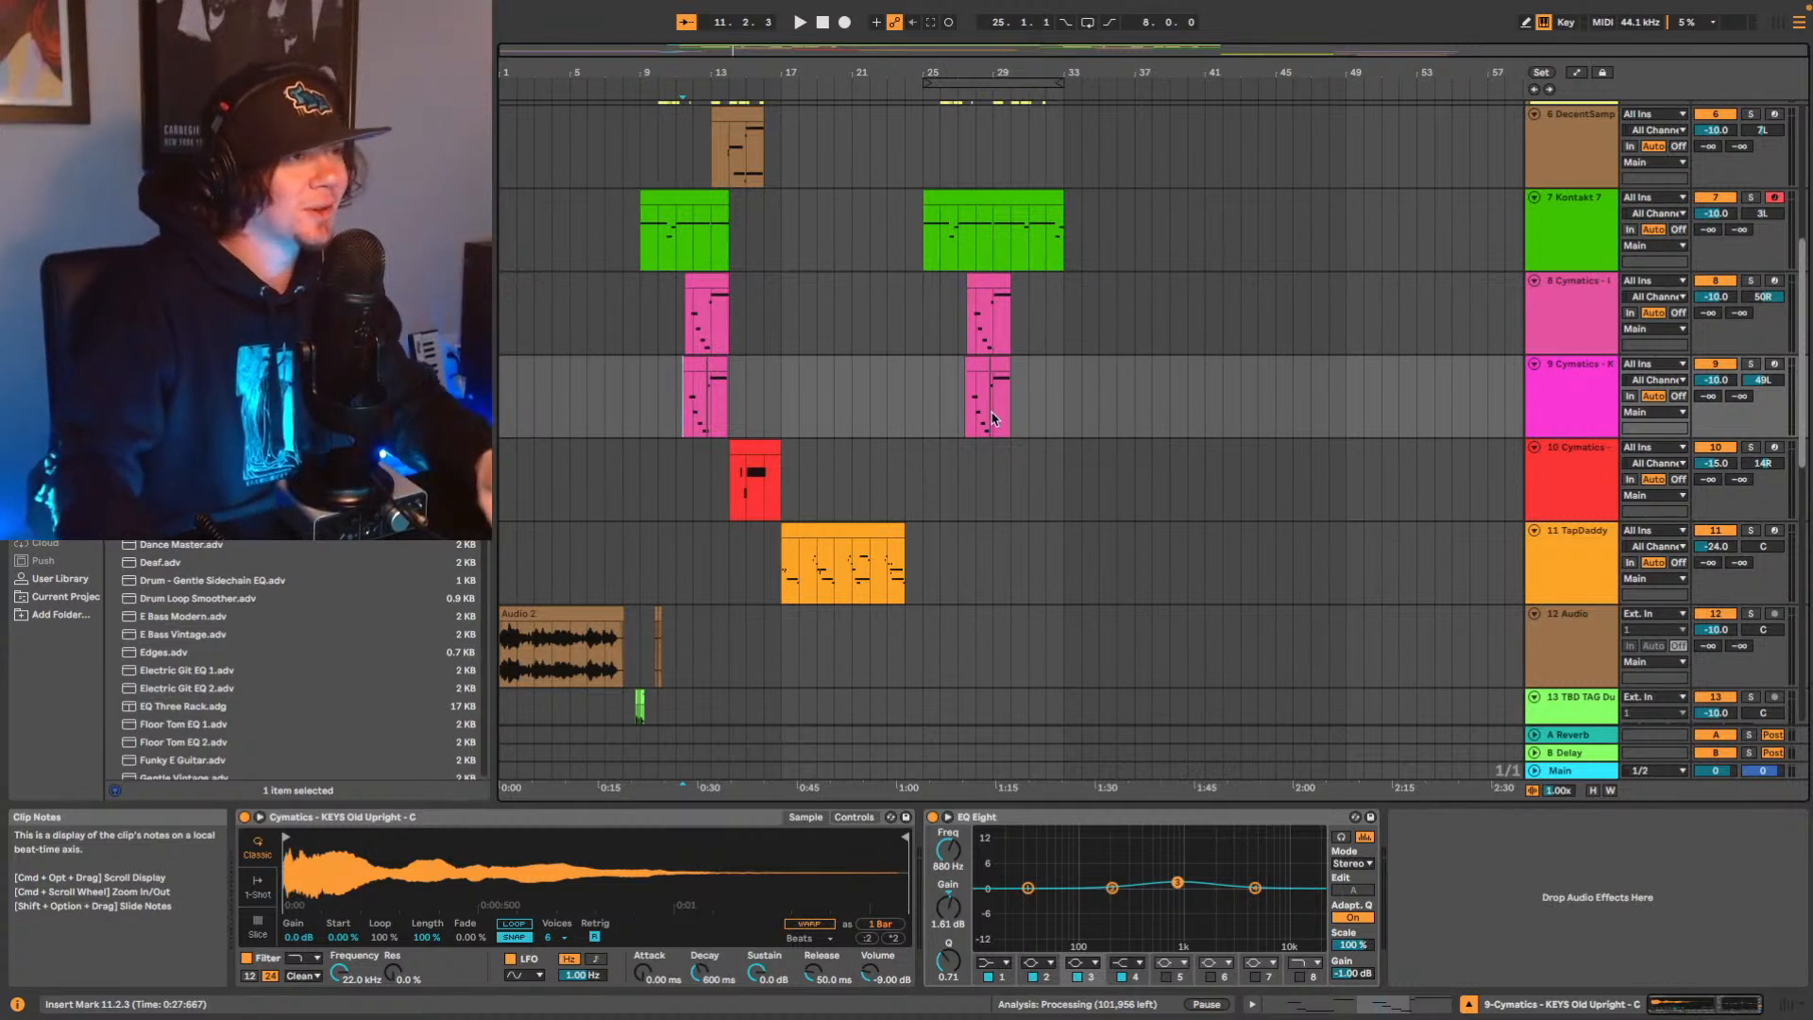
{"action": "key", "text": "space"}
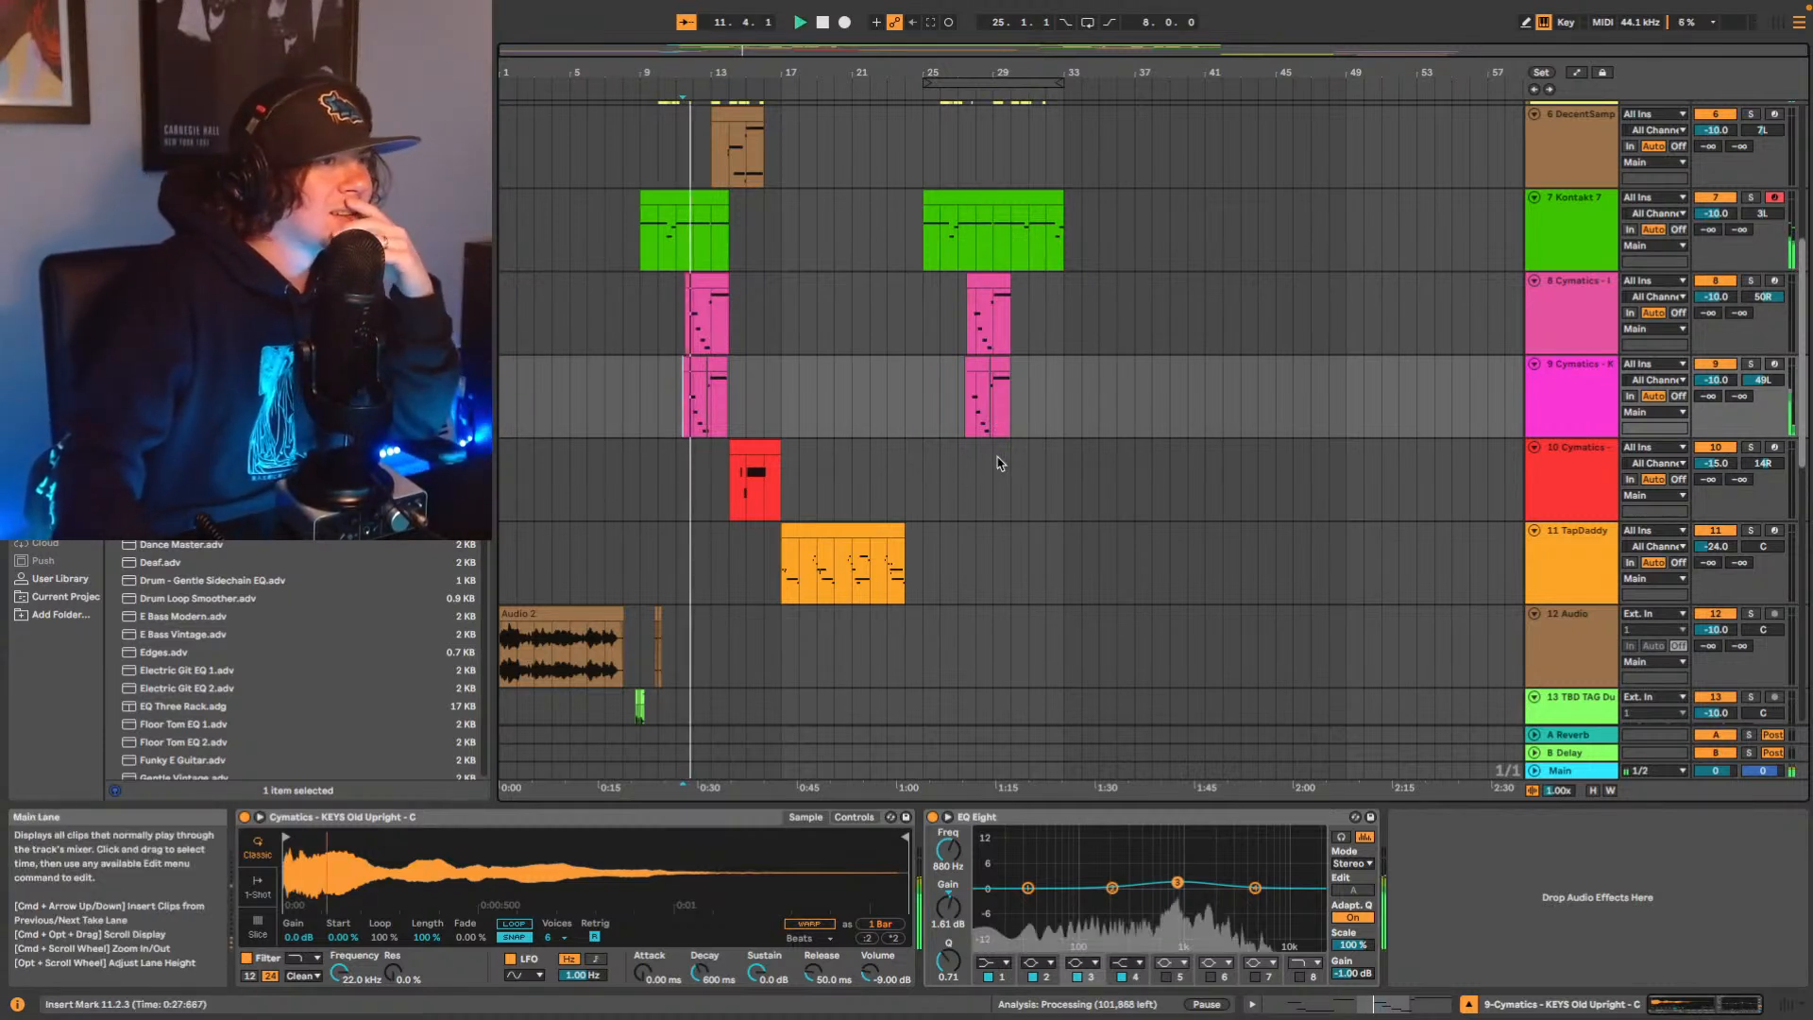
{"action": "left_click_drag", "start_coordinate": [1755, 382], "coordinate": [1756, 389]}
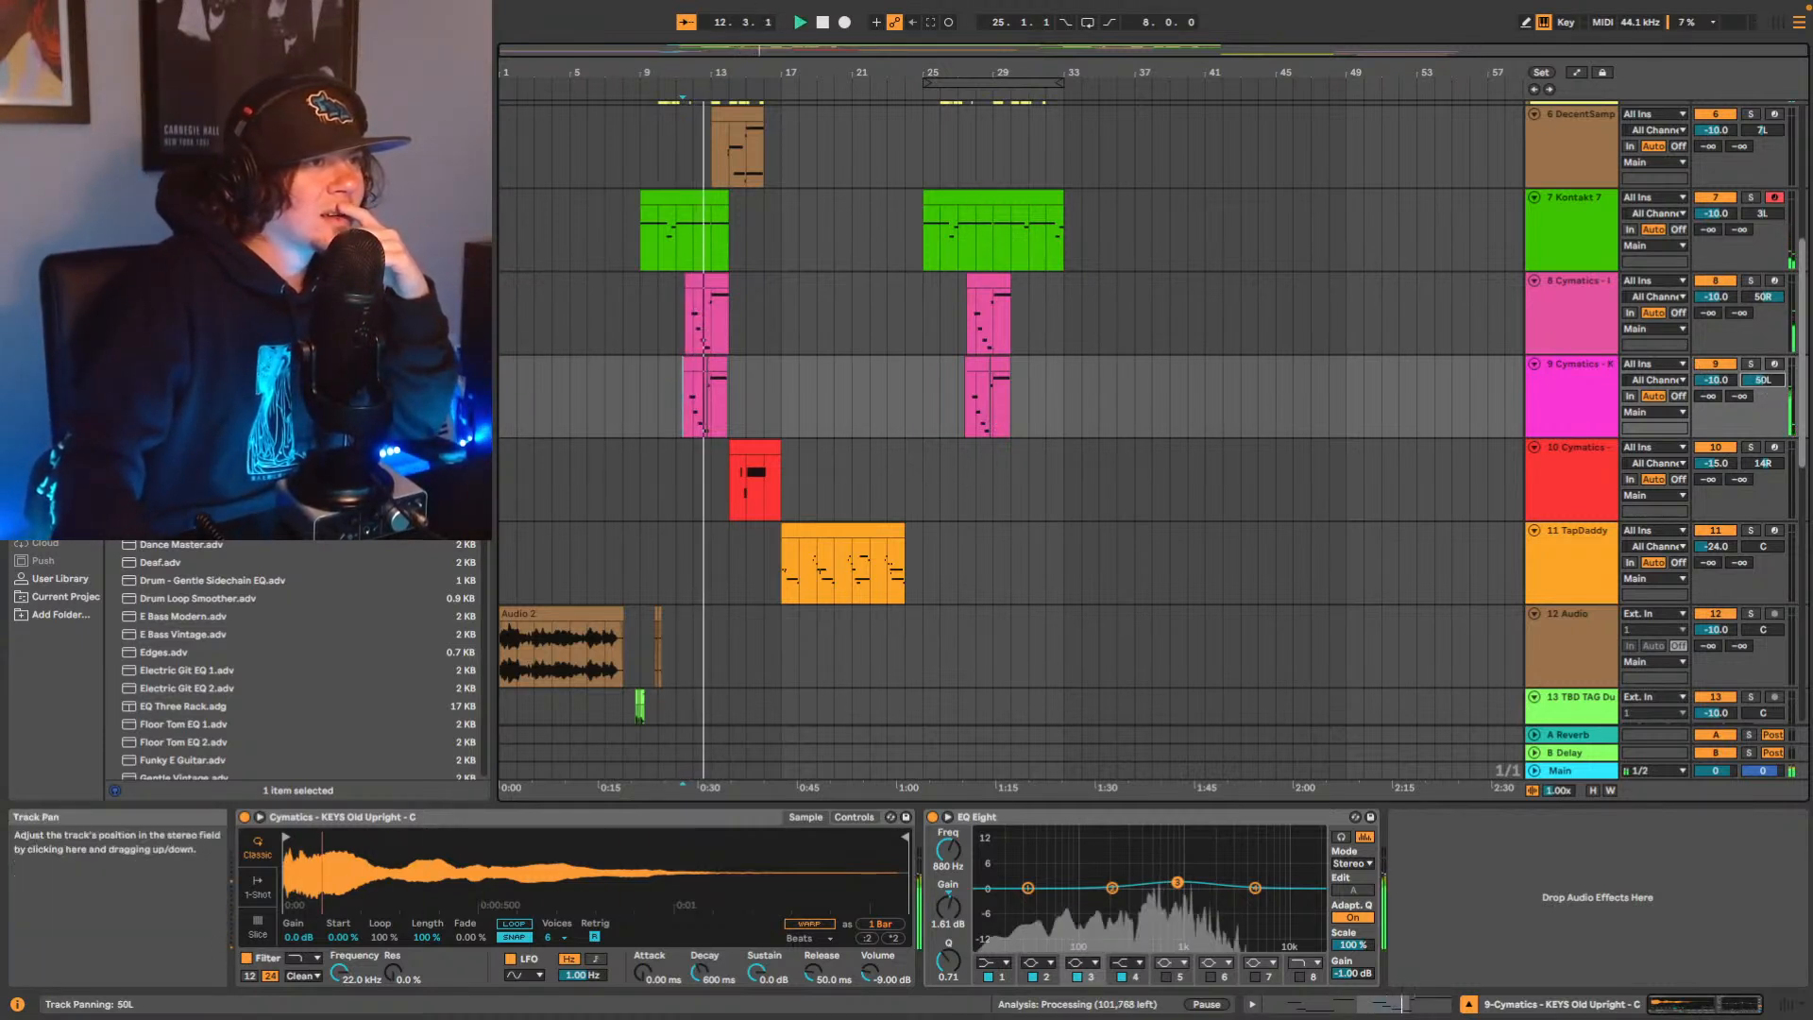
{"action": "key", "text": "space"}
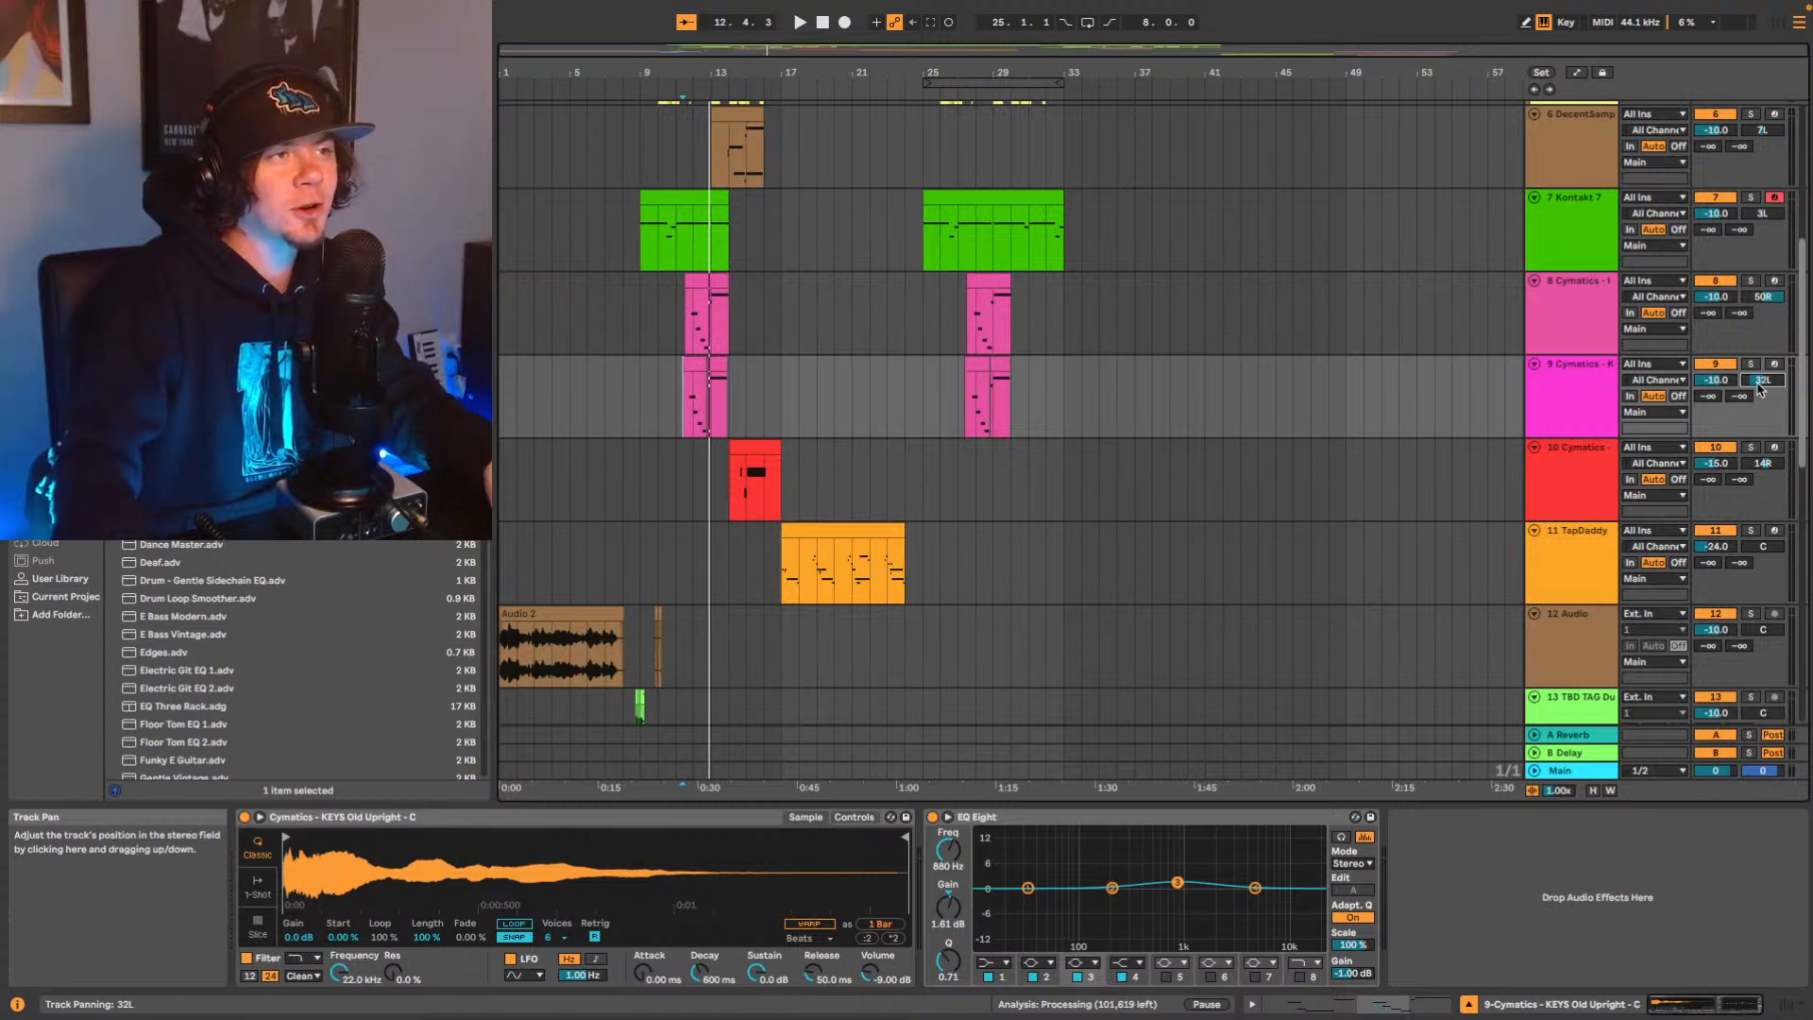
Pan the 8 Cymatics glockenspiel track to 9R and the 9 Cymatics keys track to 27L during playback.
{"action": "left_click", "coordinate": [1762, 297]}
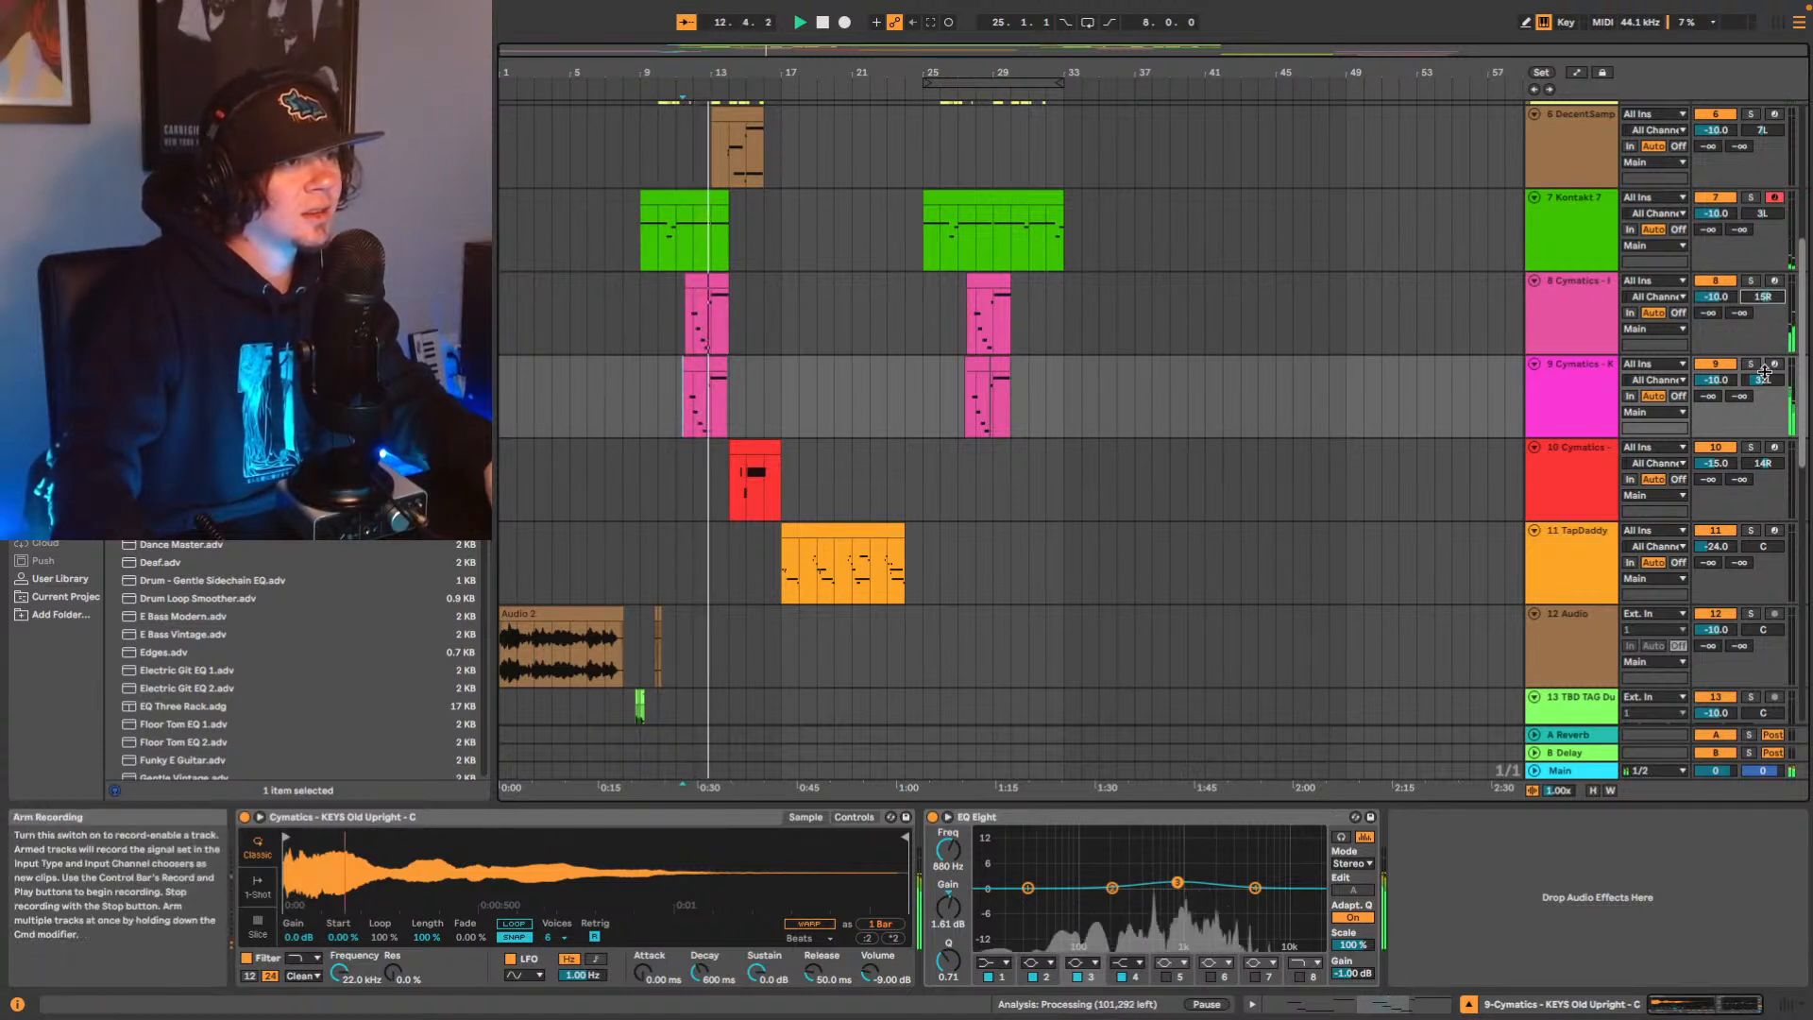
{"action": "left_click_drag", "start_coordinate": [1763, 380], "coordinate": [1762, 376]}
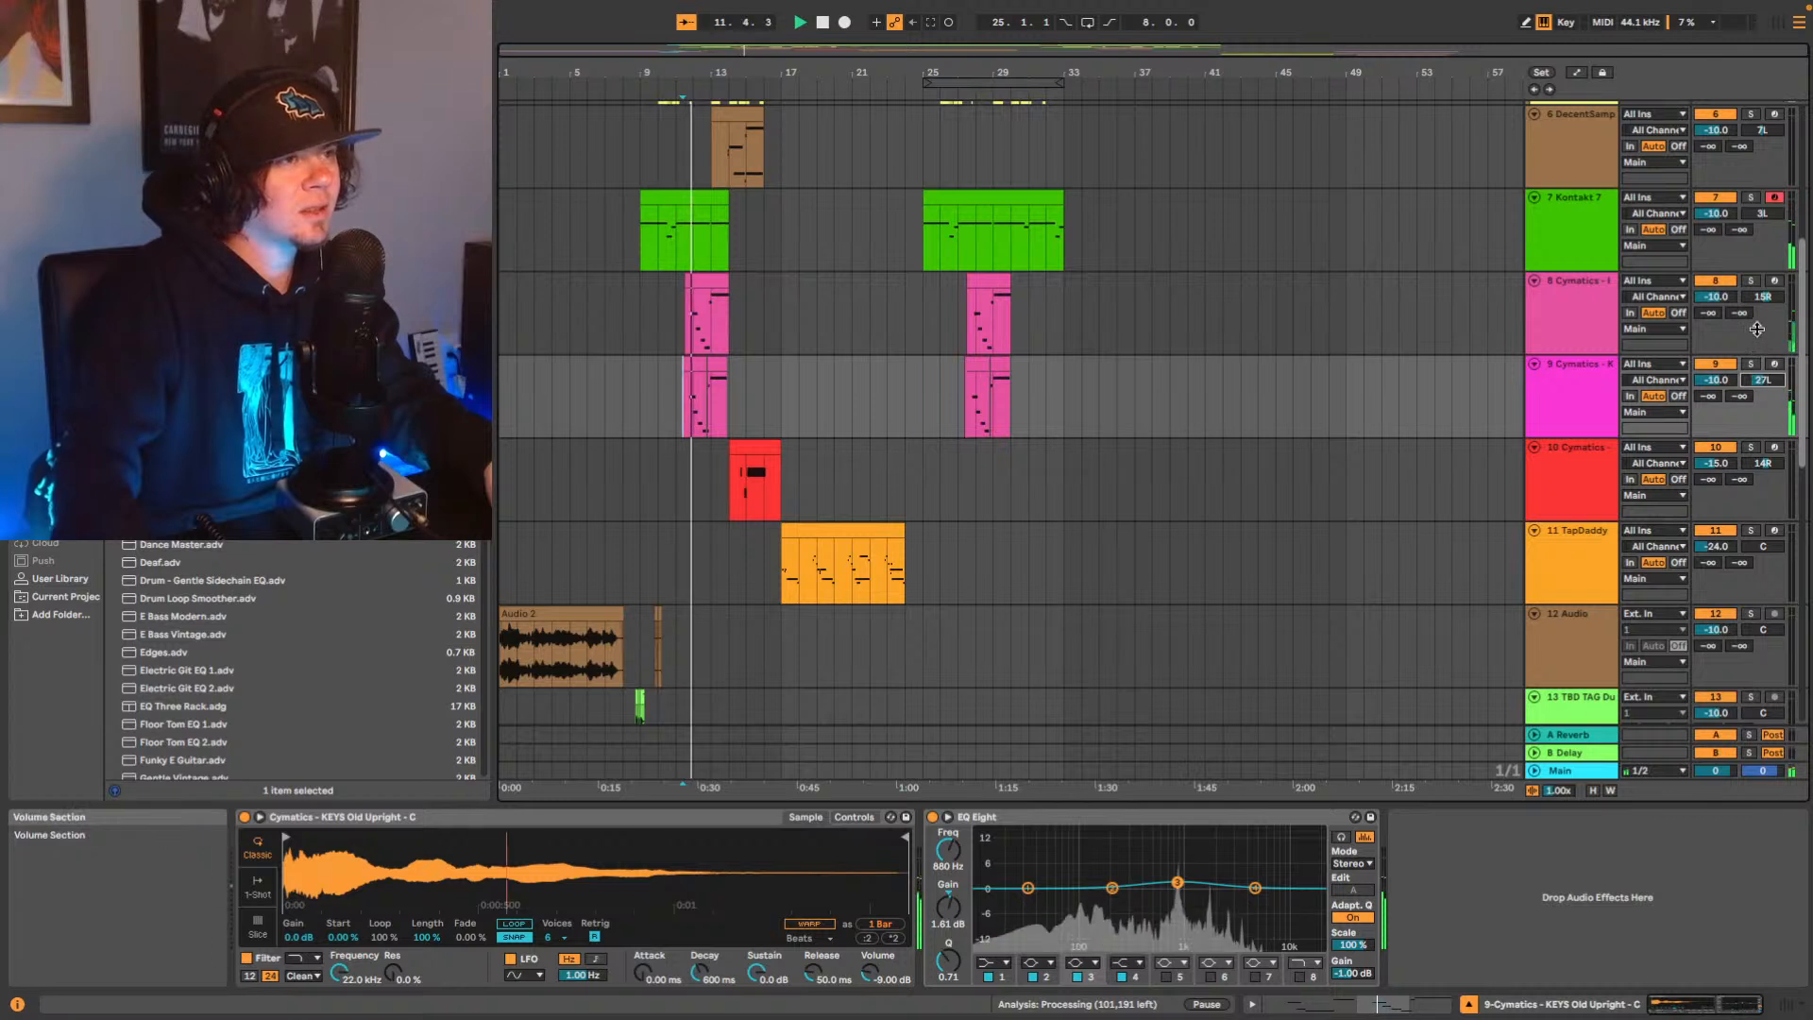
{"action": "left_click_drag", "start_coordinate": [1762, 296], "coordinate": [1762, 305]}
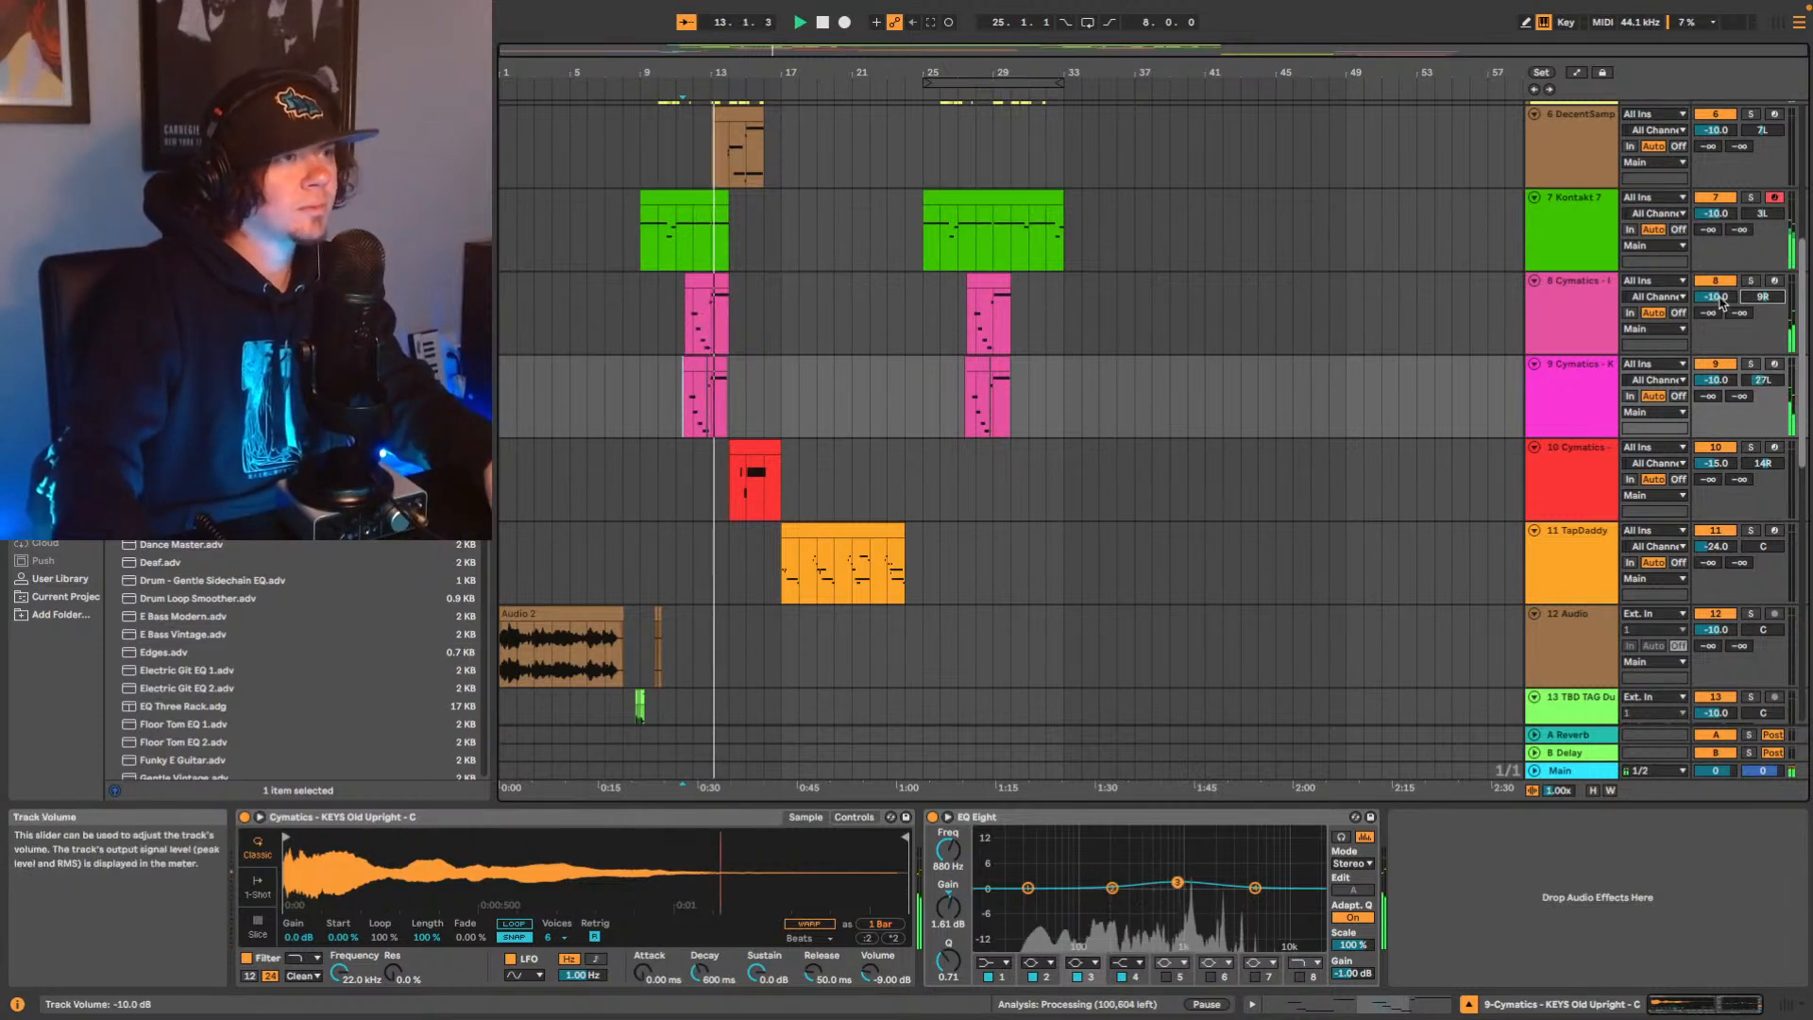
Select the first clip of the 7 Kontakt 7 track and play it in the mix to check its panning.
{"action": "scroll", "coordinate": [1161, 372], "scroll_direction": "up", "scroll_amount": 5}
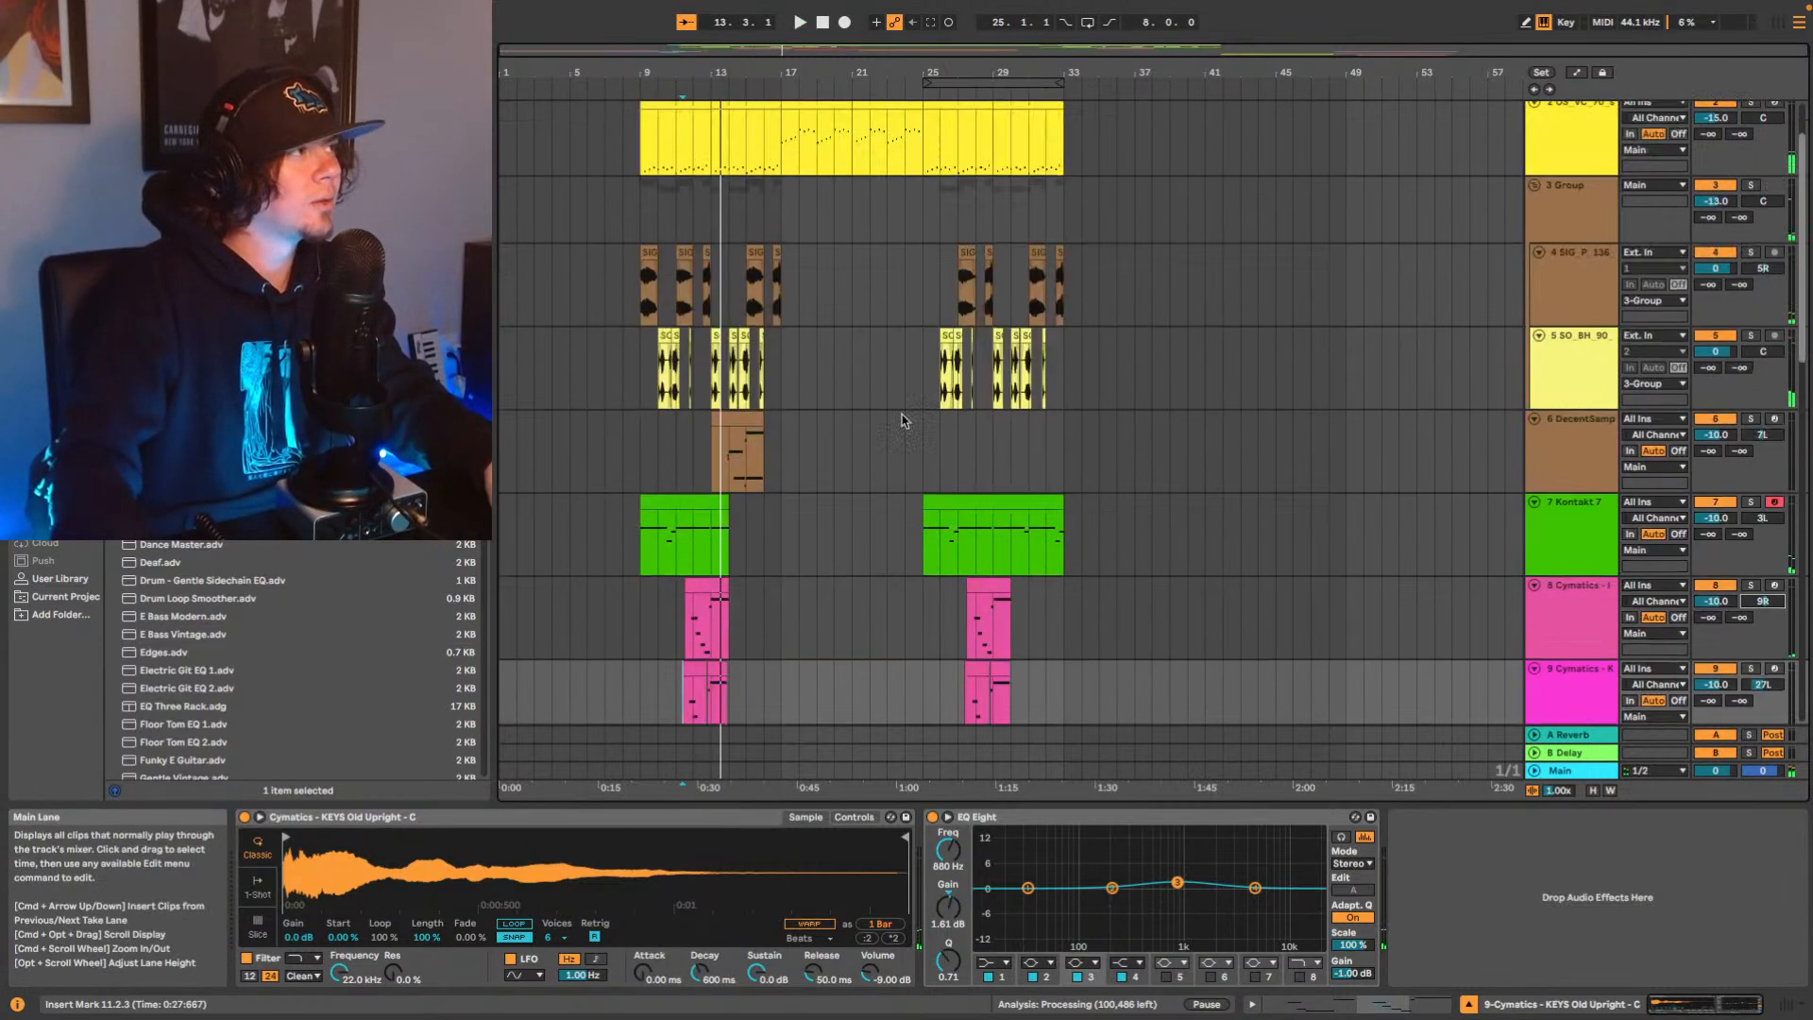
{"action": "left_click", "coordinate": [720, 503]}
{"action": "key", "text": "space"}
{"action": "key", "text": "space"}
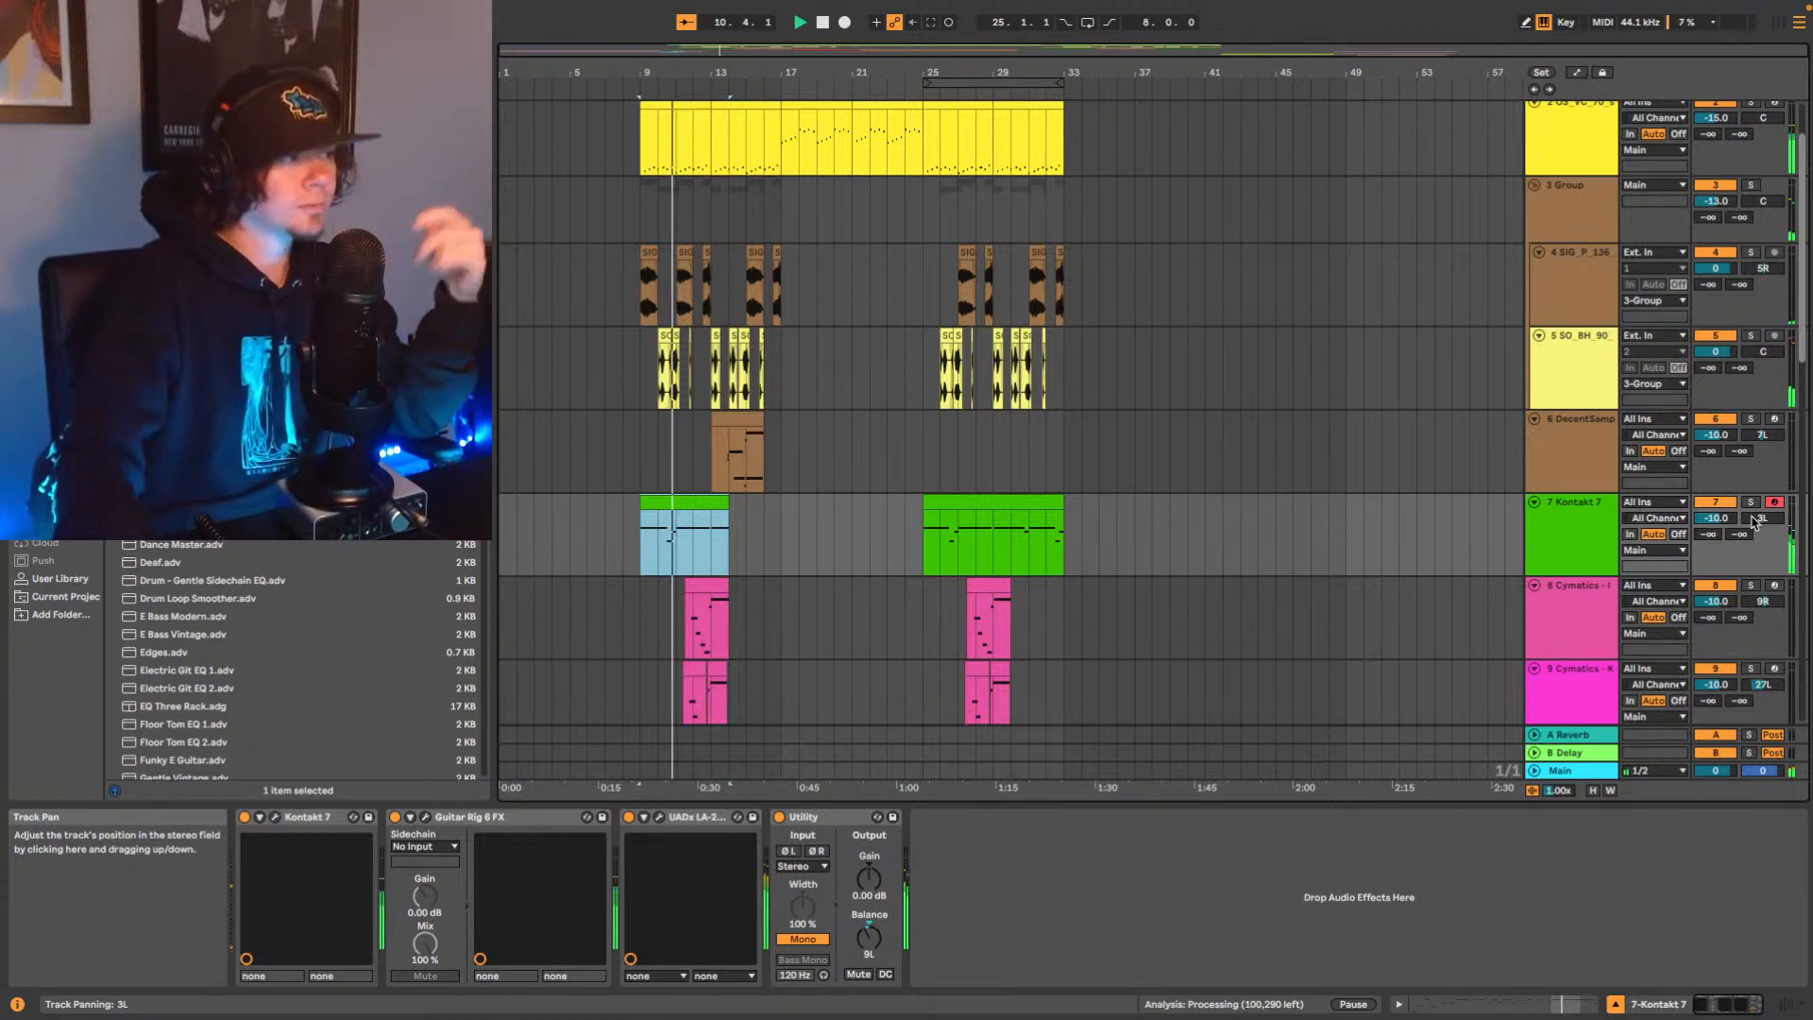
{"action": "key", "text": "space"}
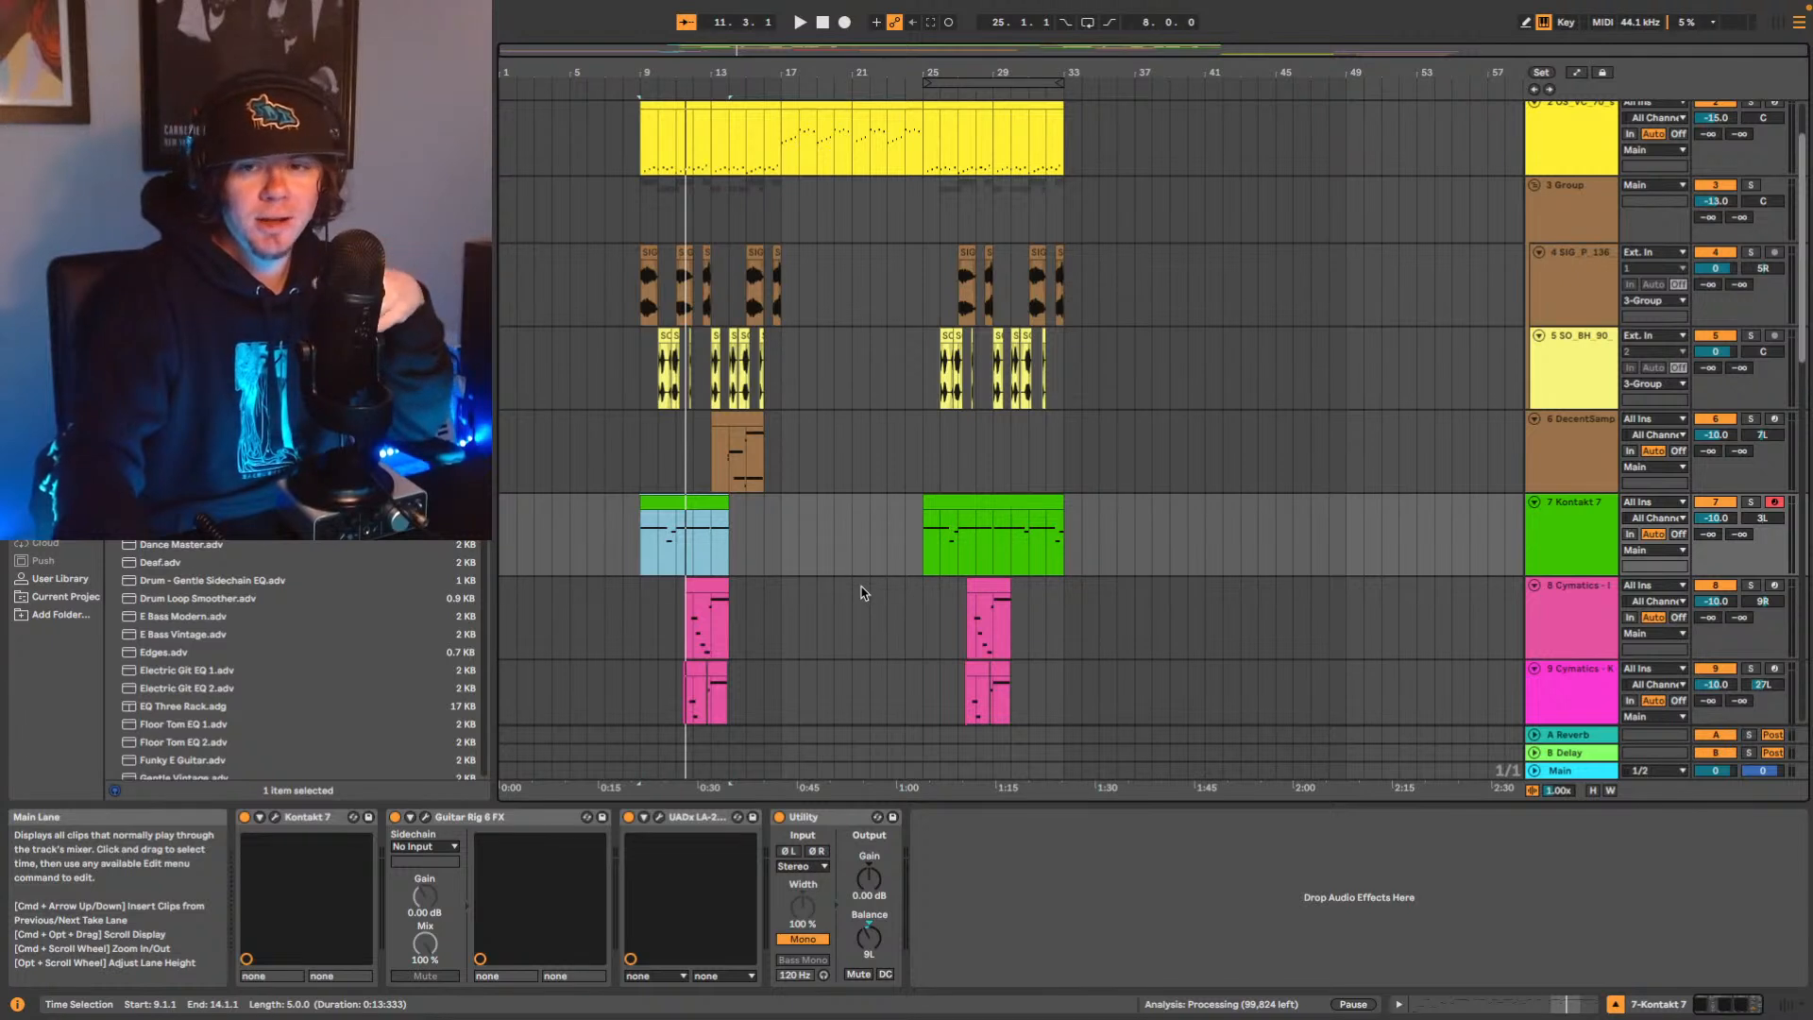
Play the mix from bar 9 and select the 5 SO_BH_90 horn track to check its stereo position.
{"action": "left_click", "coordinate": [631, 536]}
{"action": "key", "text": "space"}
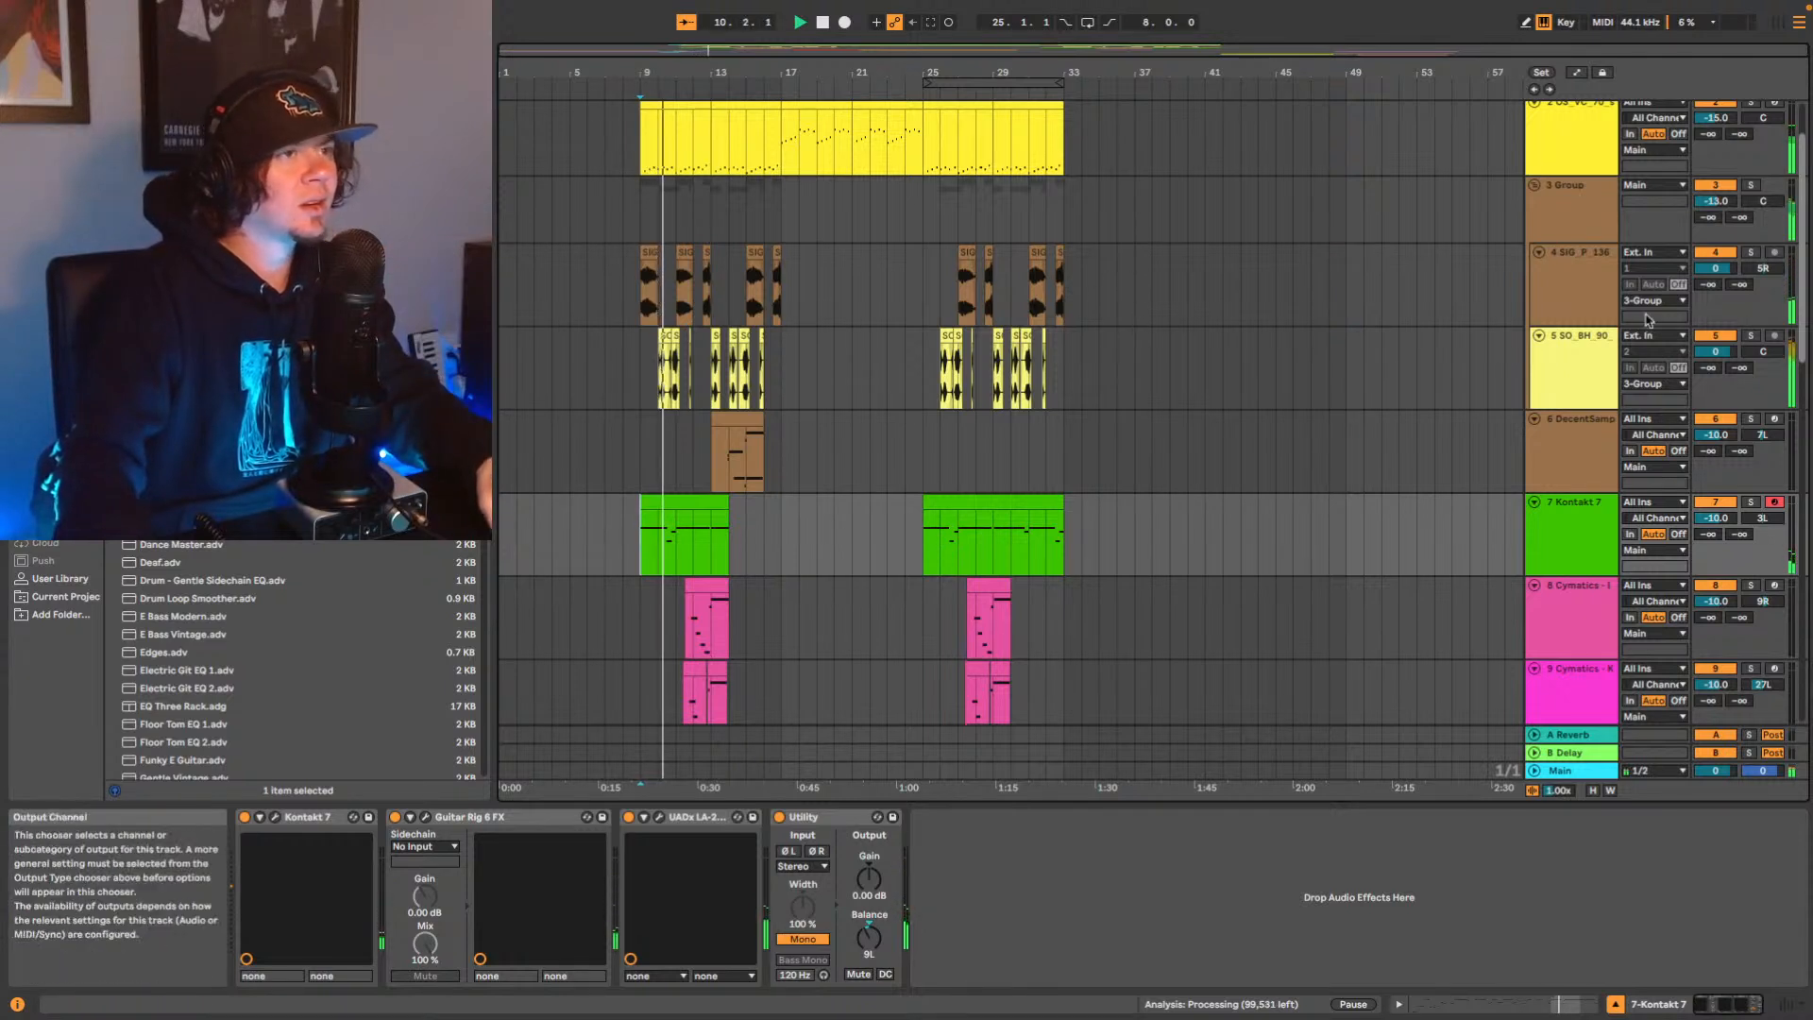
{"action": "left_click", "coordinate": [1570, 355]}
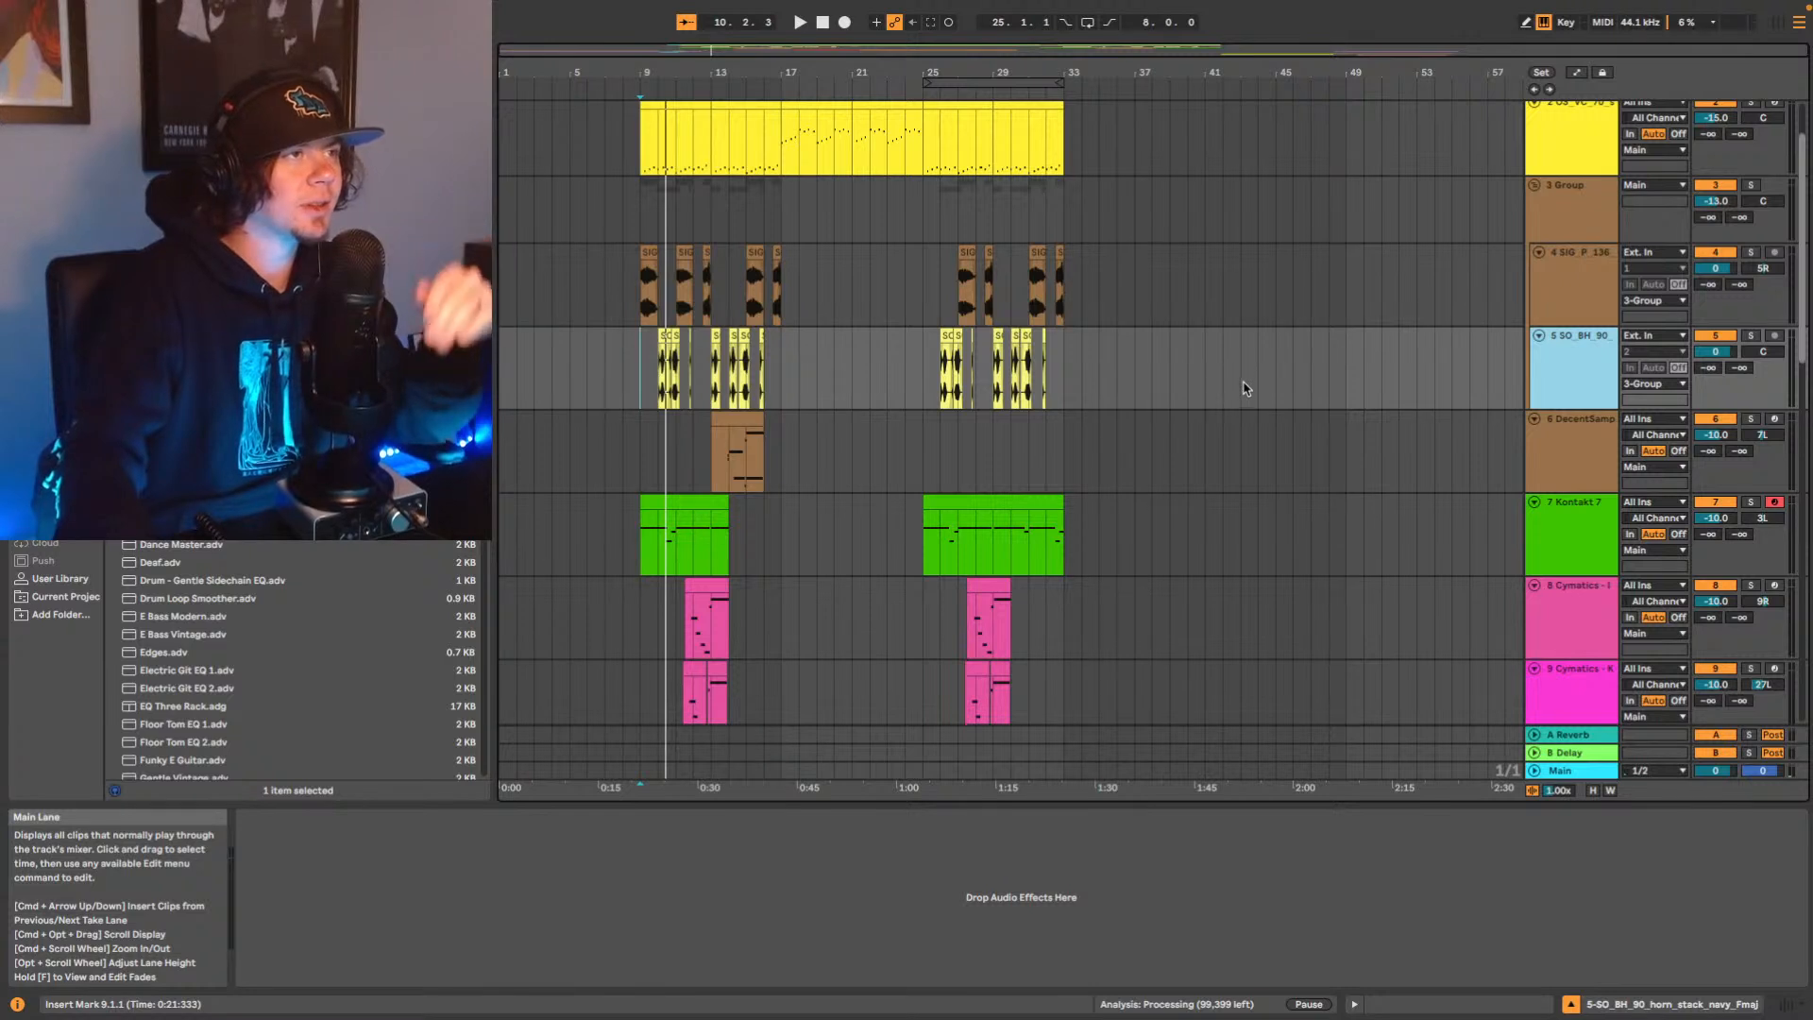
{"action": "key", "text": "space"}
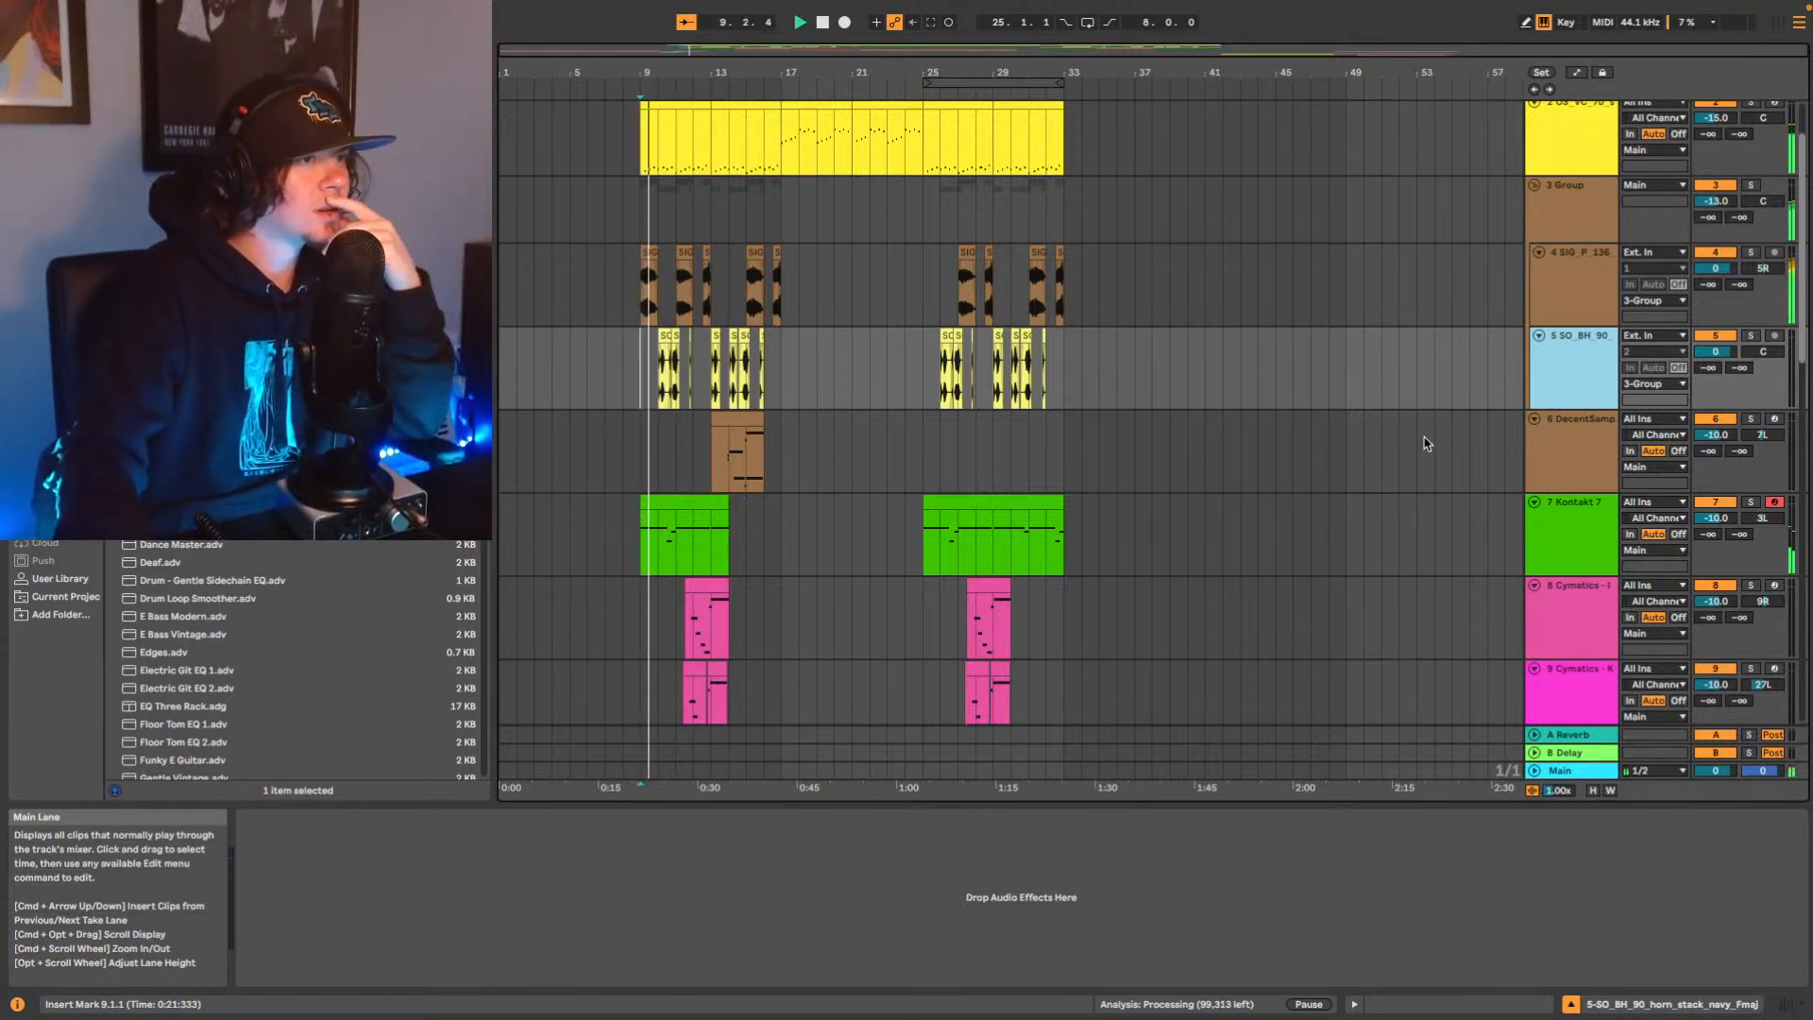
{"action": "key", "text": "space"}
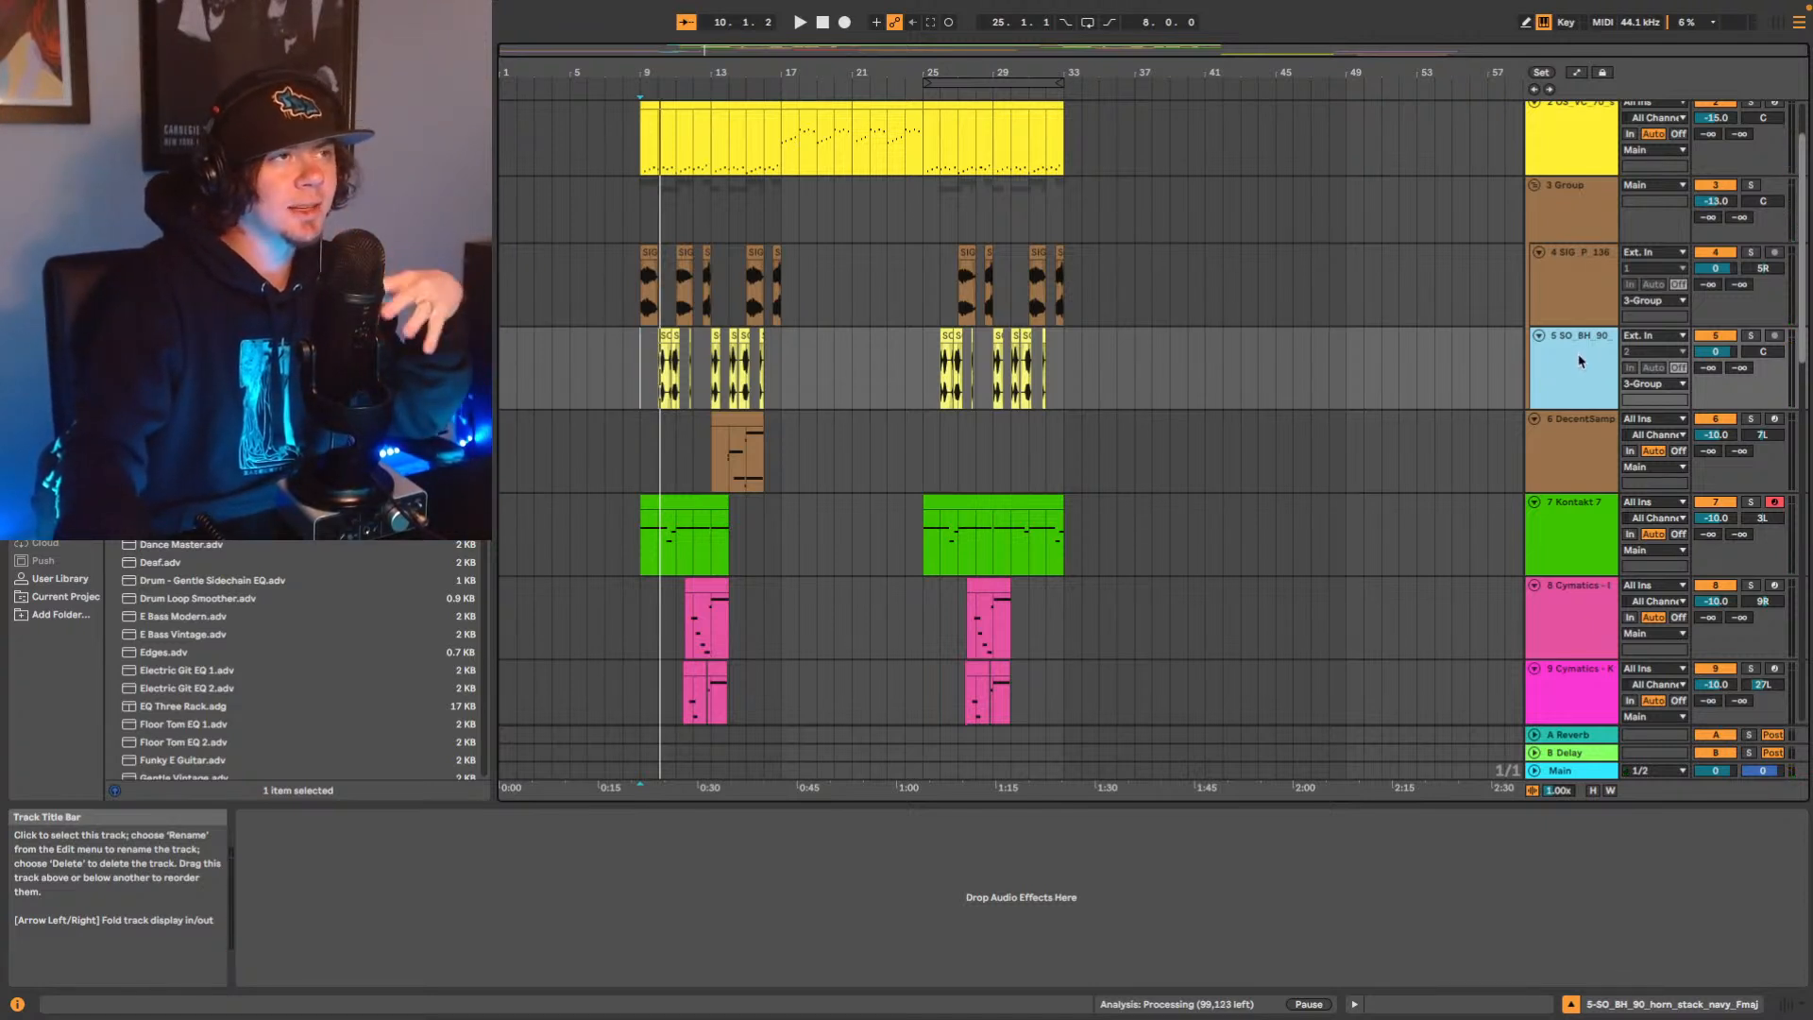
Compare the 4 SIG_P_136 trumpet, 7 Kontakt 7 and 6 DecentSampler tracks, playing the mix from bar 14.
{"action": "left_click", "coordinate": [1580, 272]}
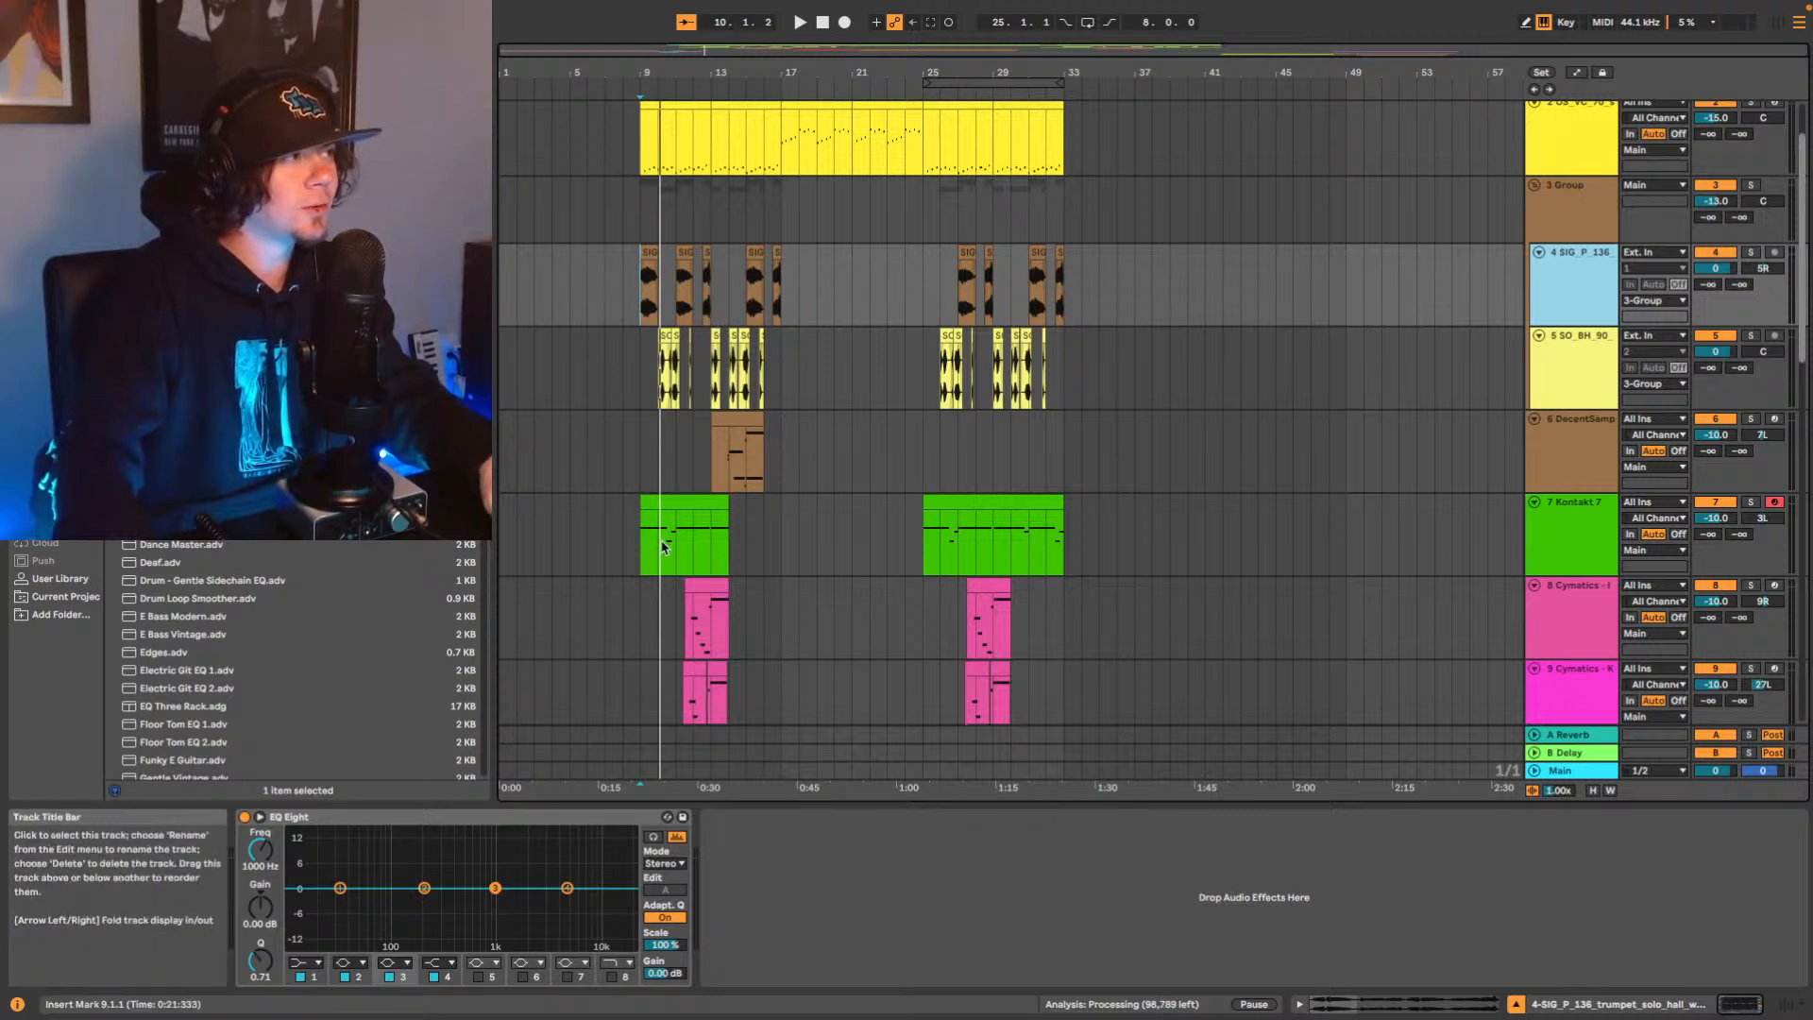
{"action": "left_click", "coordinate": [1580, 531]}
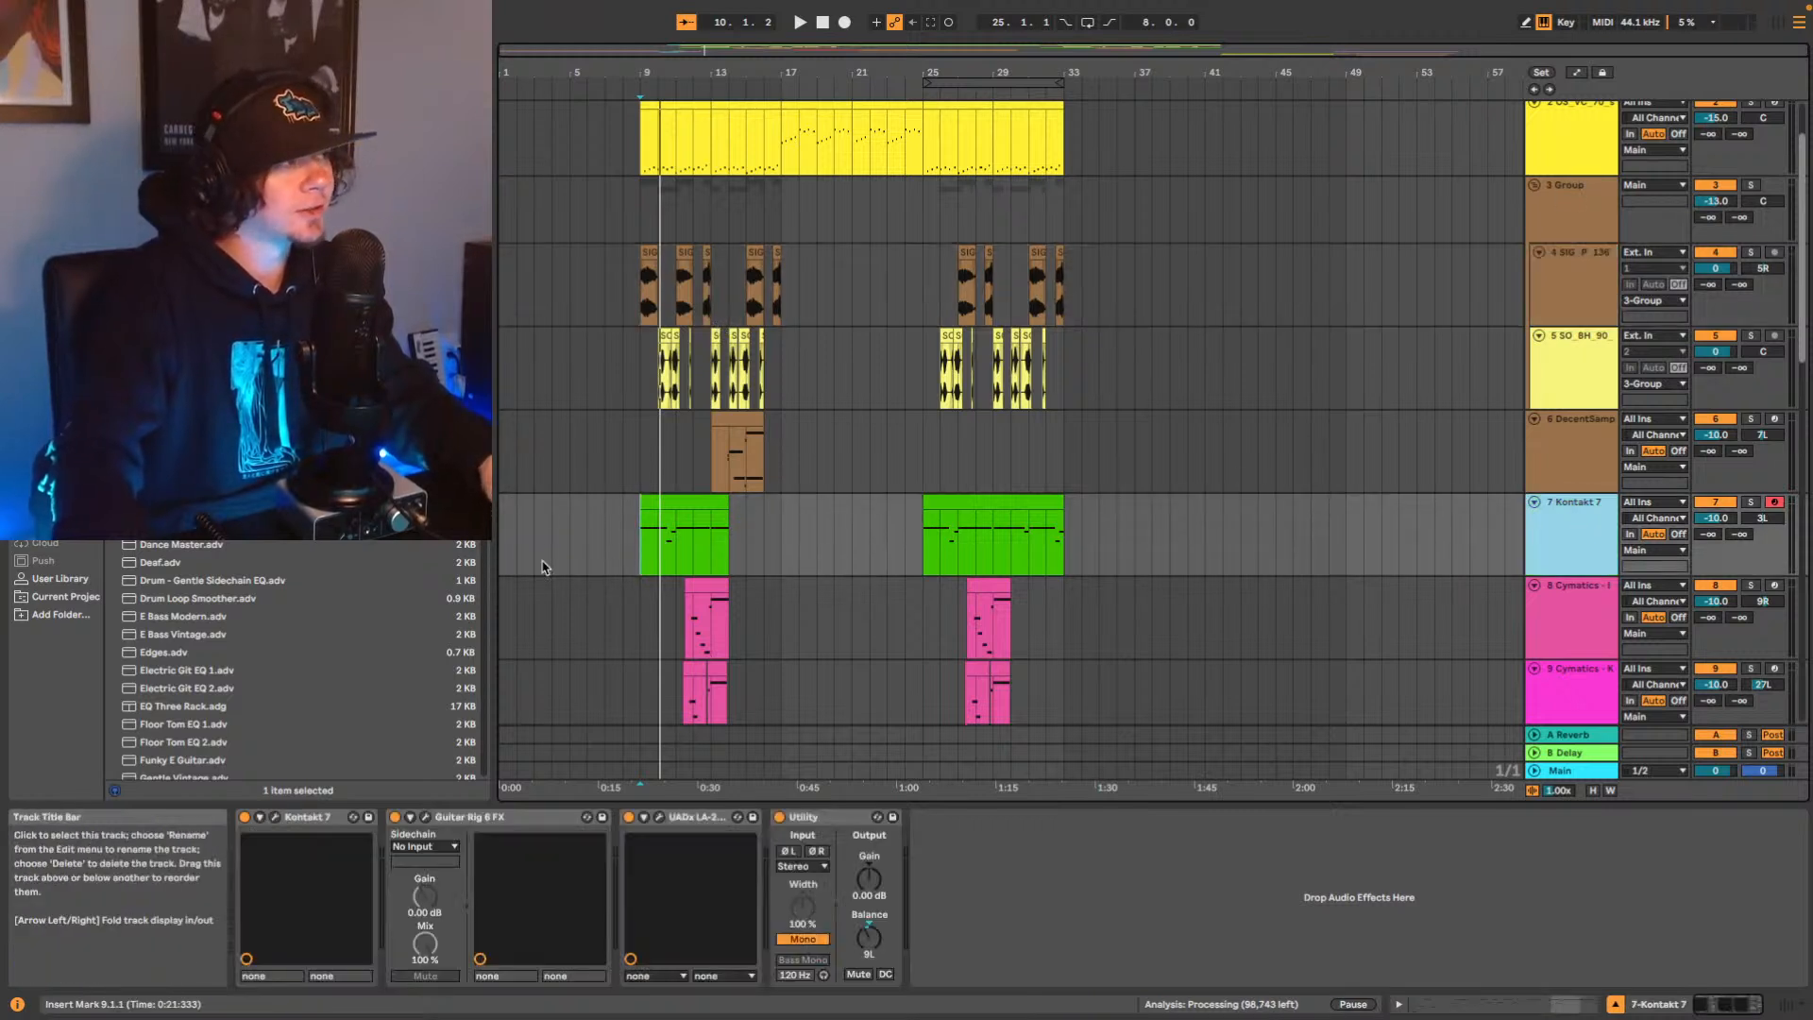
{"action": "left_click", "coordinate": [725, 463]}
{"action": "key", "text": "space"}
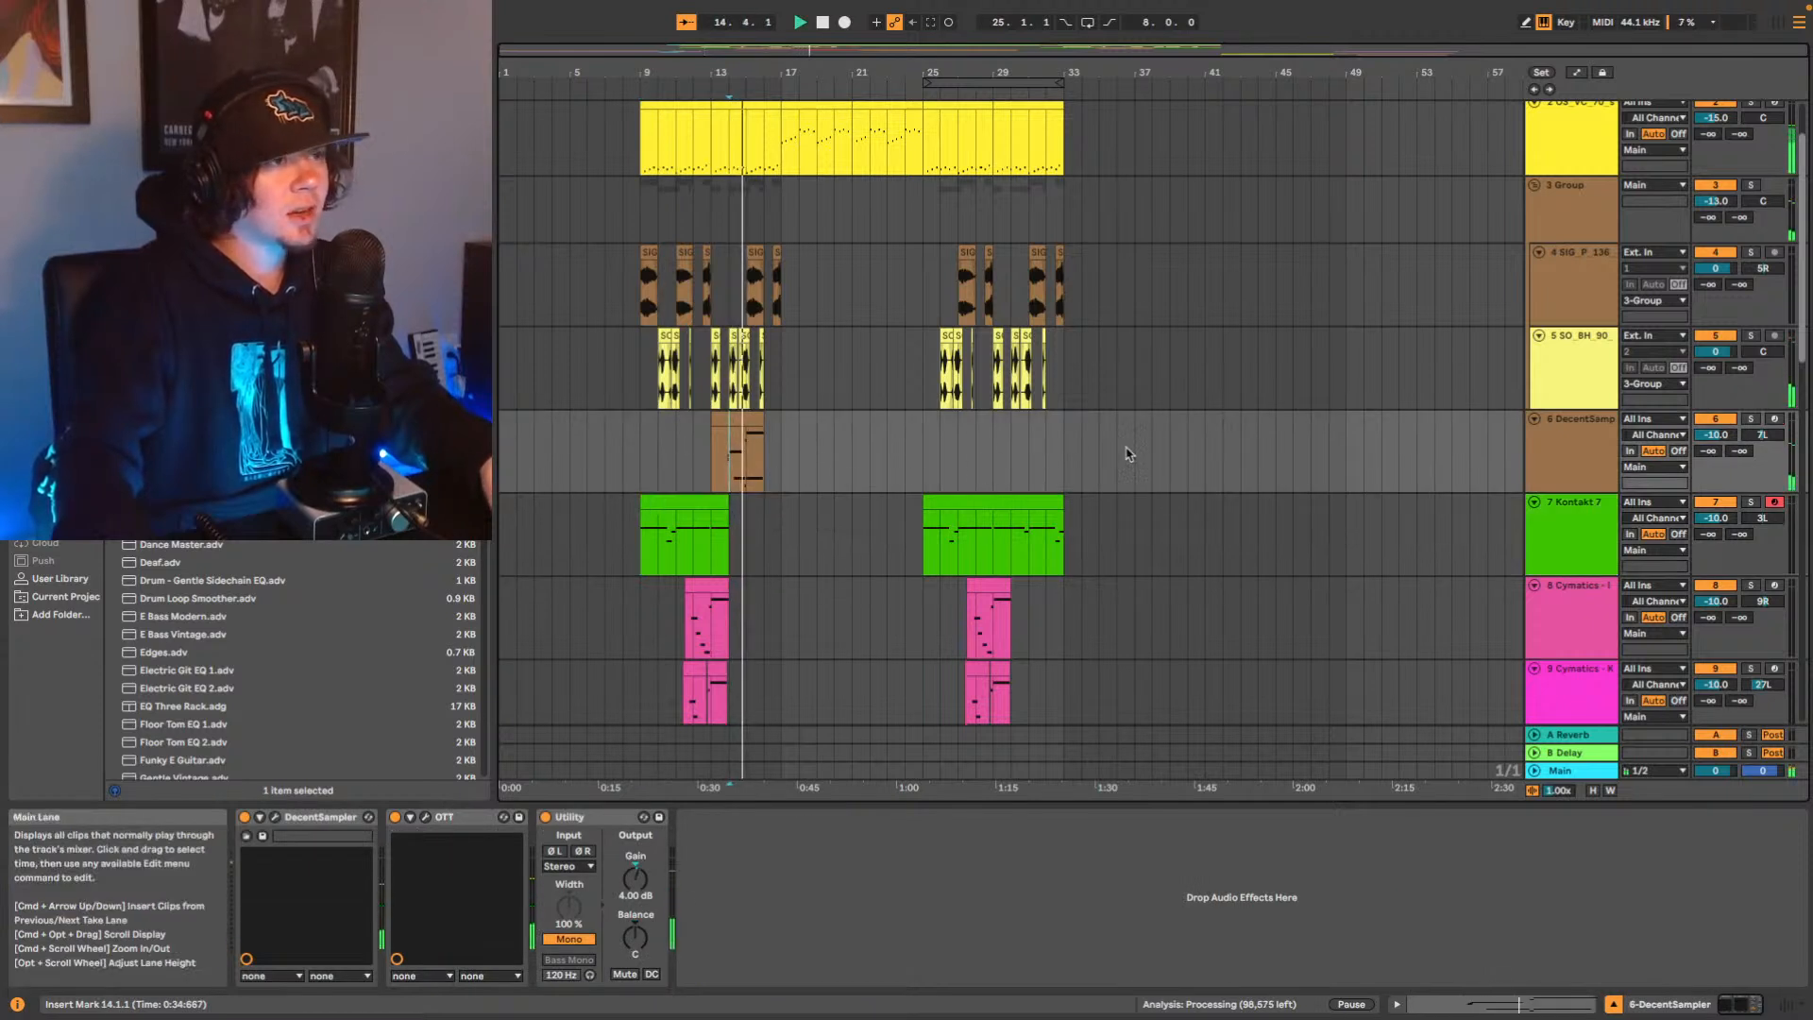
{"action": "left_click", "coordinate": [1582, 441]}
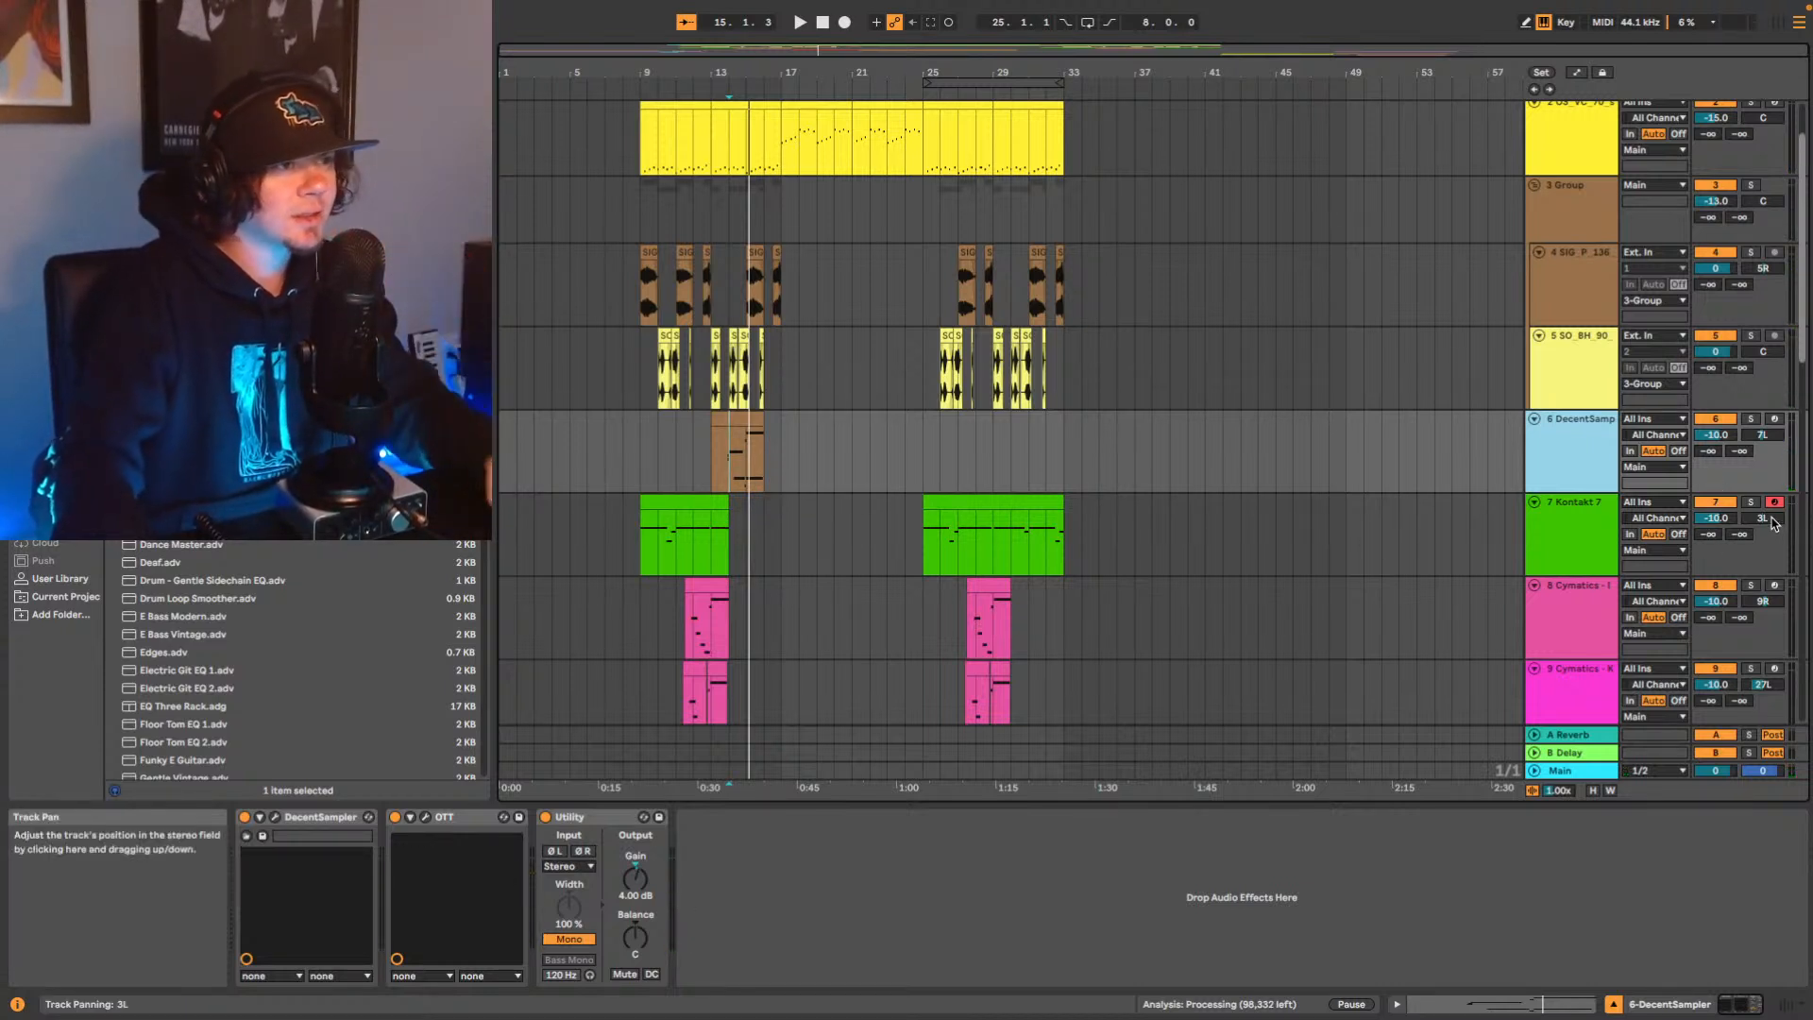
Try panning the 7 Kontakt 7 track to 10R and play the mix from bar 14.
{"action": "left_click_drag", "start_coordinate": [1768, 521], "coordinate": [1767, 508]}
{"action": "key", "text": "space"}
{"action": "key", "text": "space"}
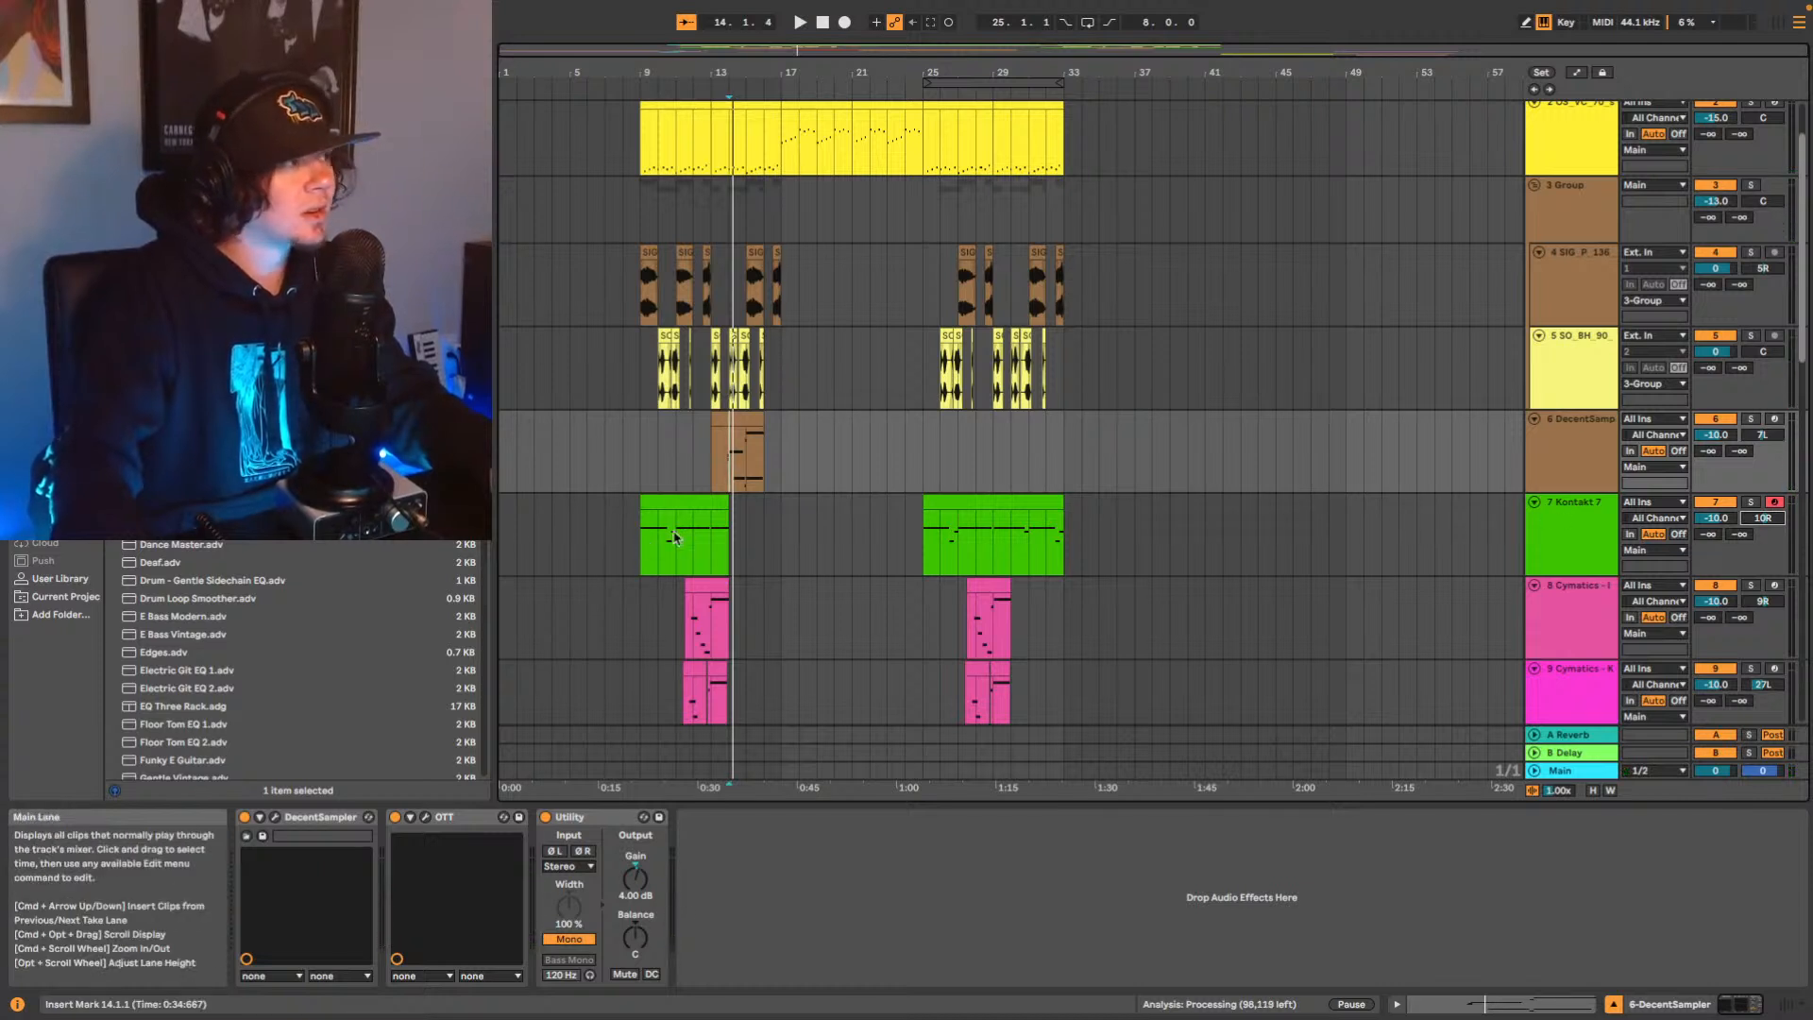
Center the 7 Kontakt 7 track's pan, play from bar 9 and select its first clip.
{"action": "left_click", "coordinate": [640, 540]}
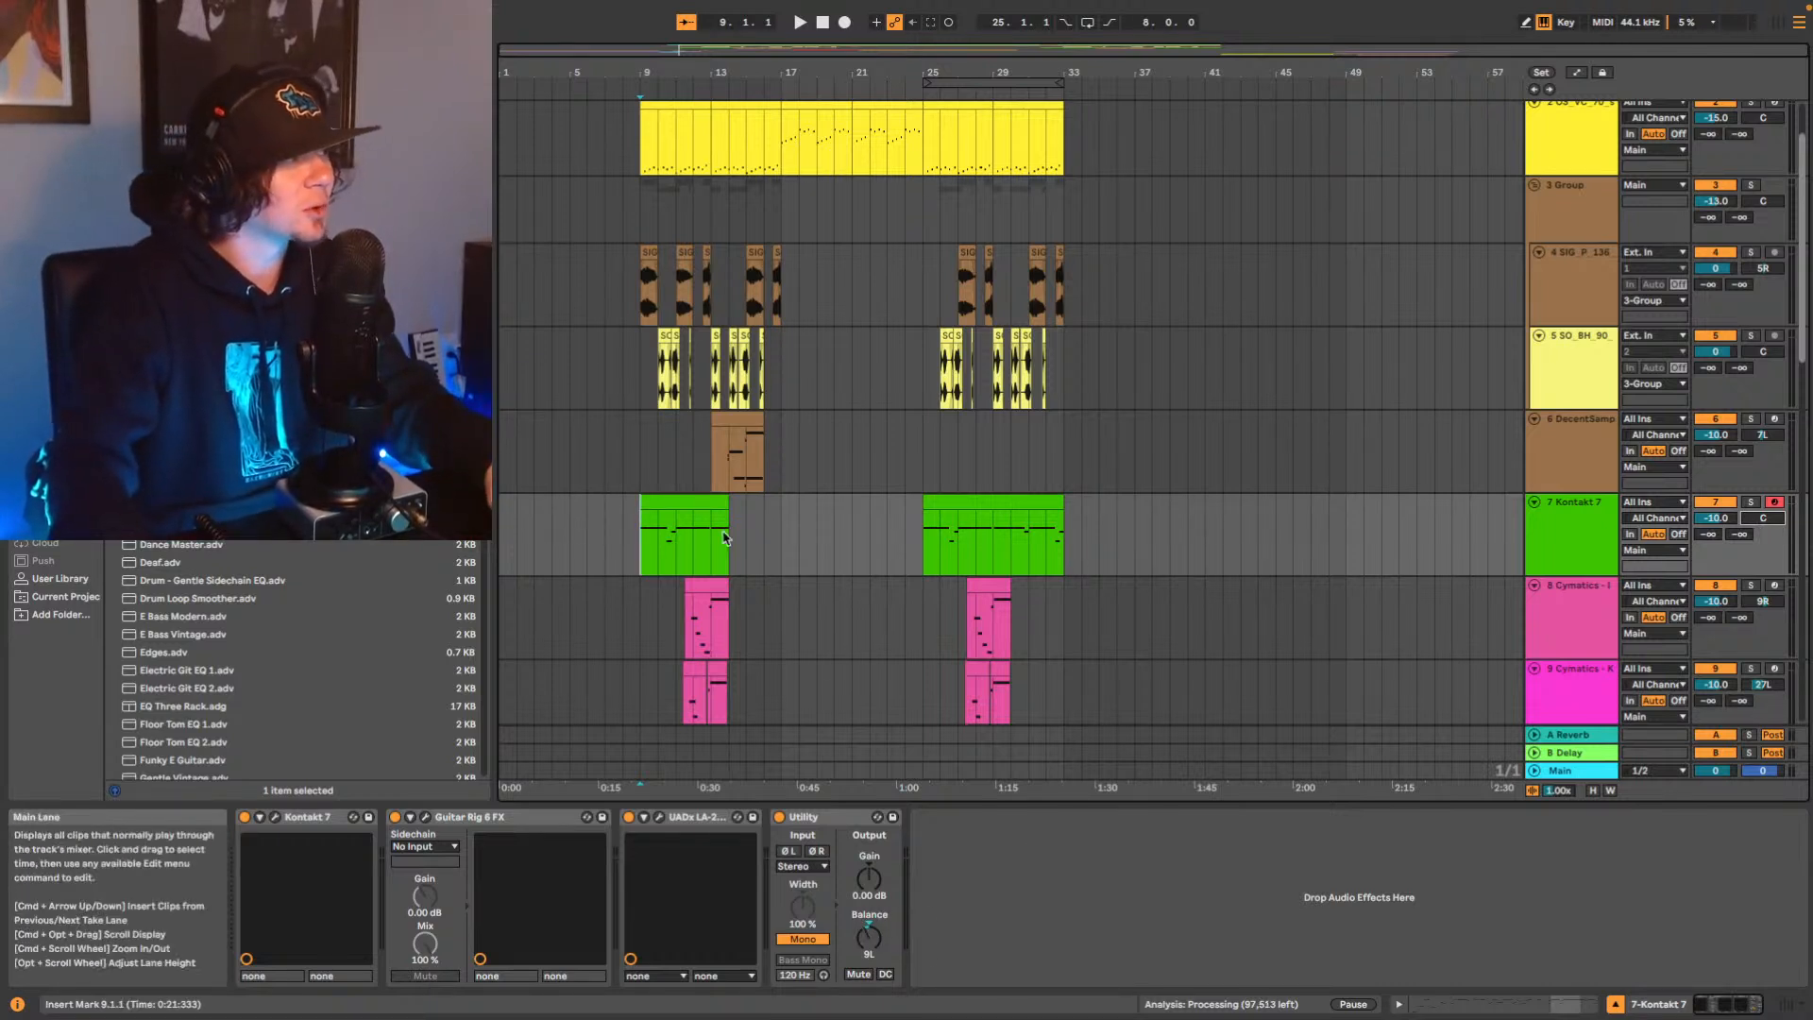
{"action": "key", "text": "space"}
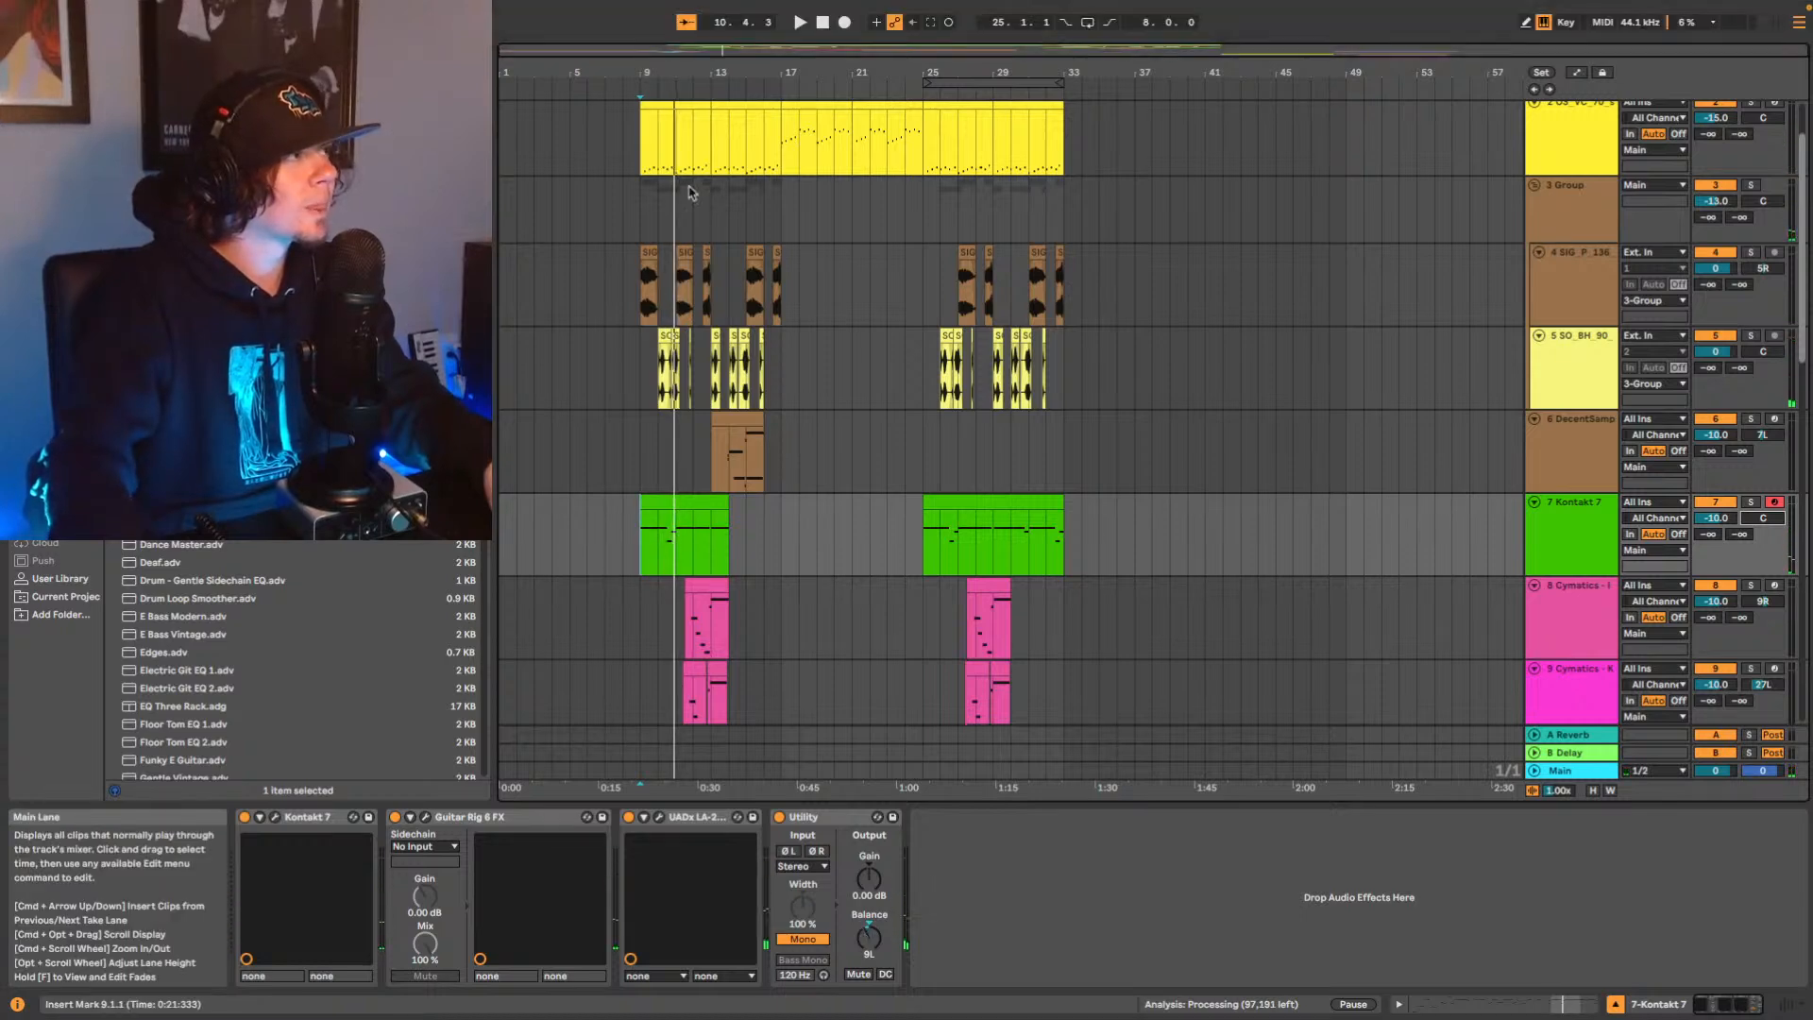
{"action": "left_click_drag", "start_coordinate": [664, 52], "coordinate": [694, 246]}
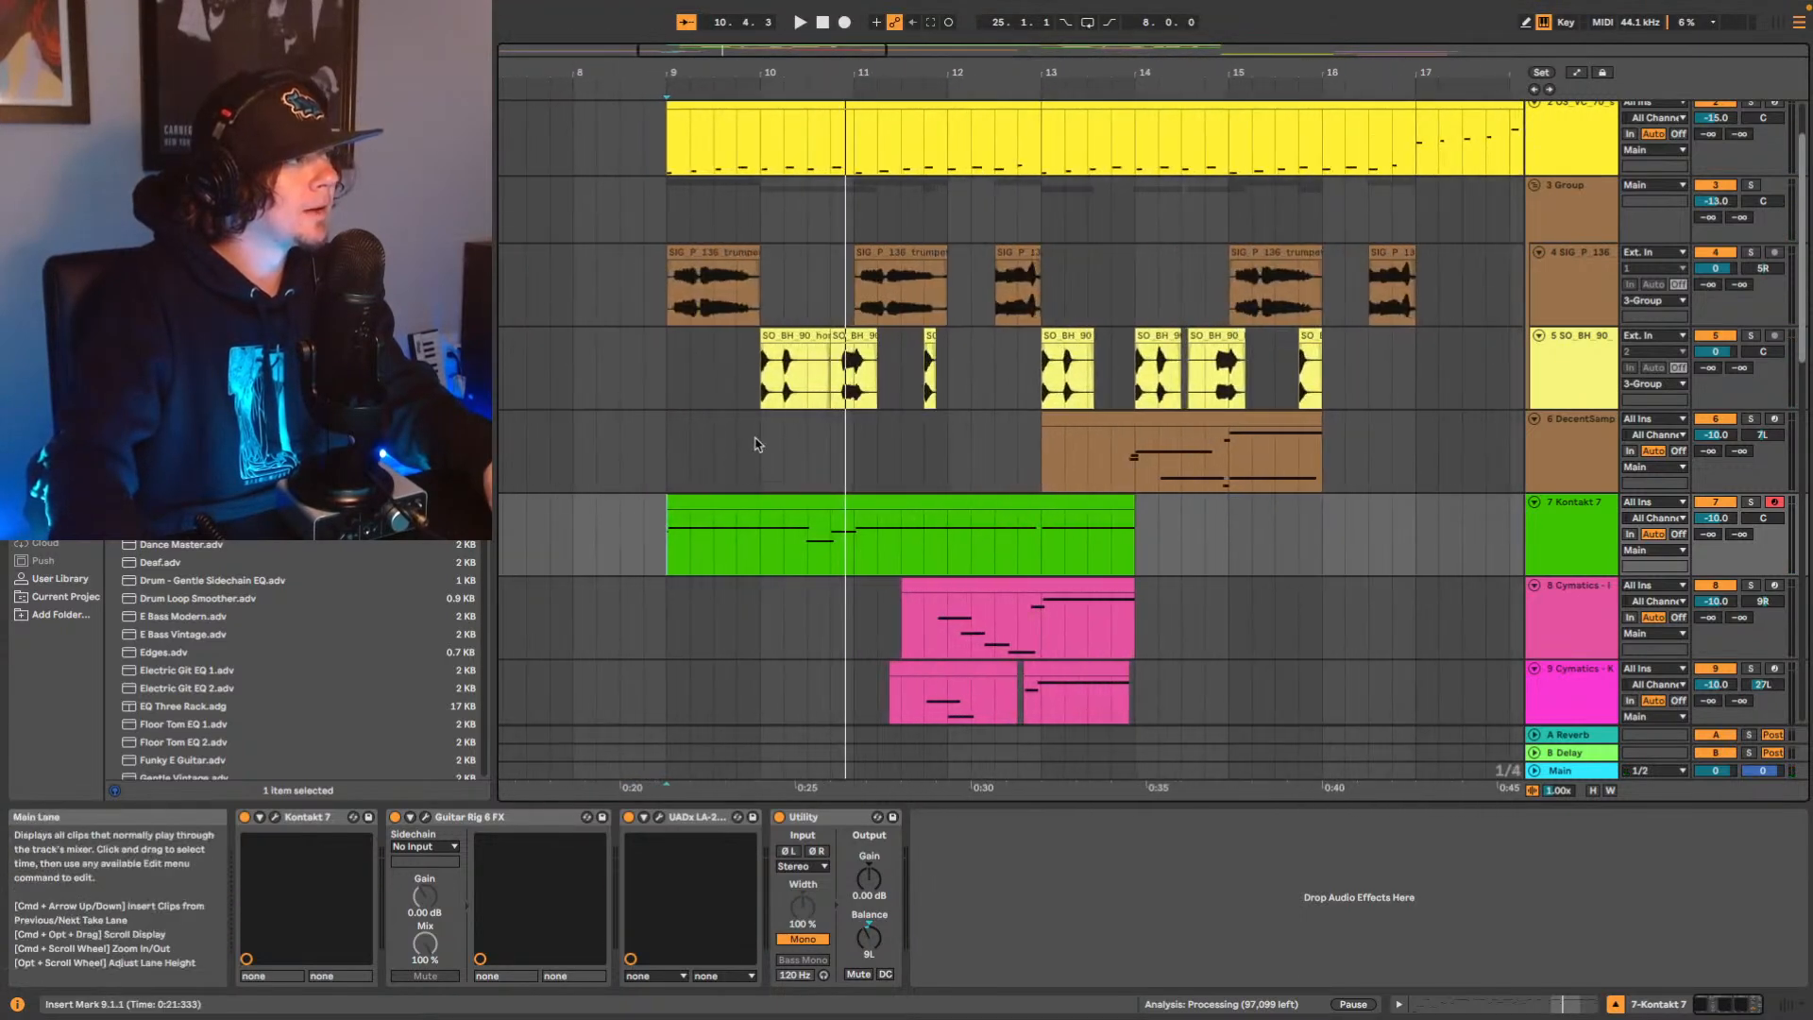
{"action": "left_click", "coordinate": [763, 384]}
{"action": "left_click", "coordinate": [814, 567]}
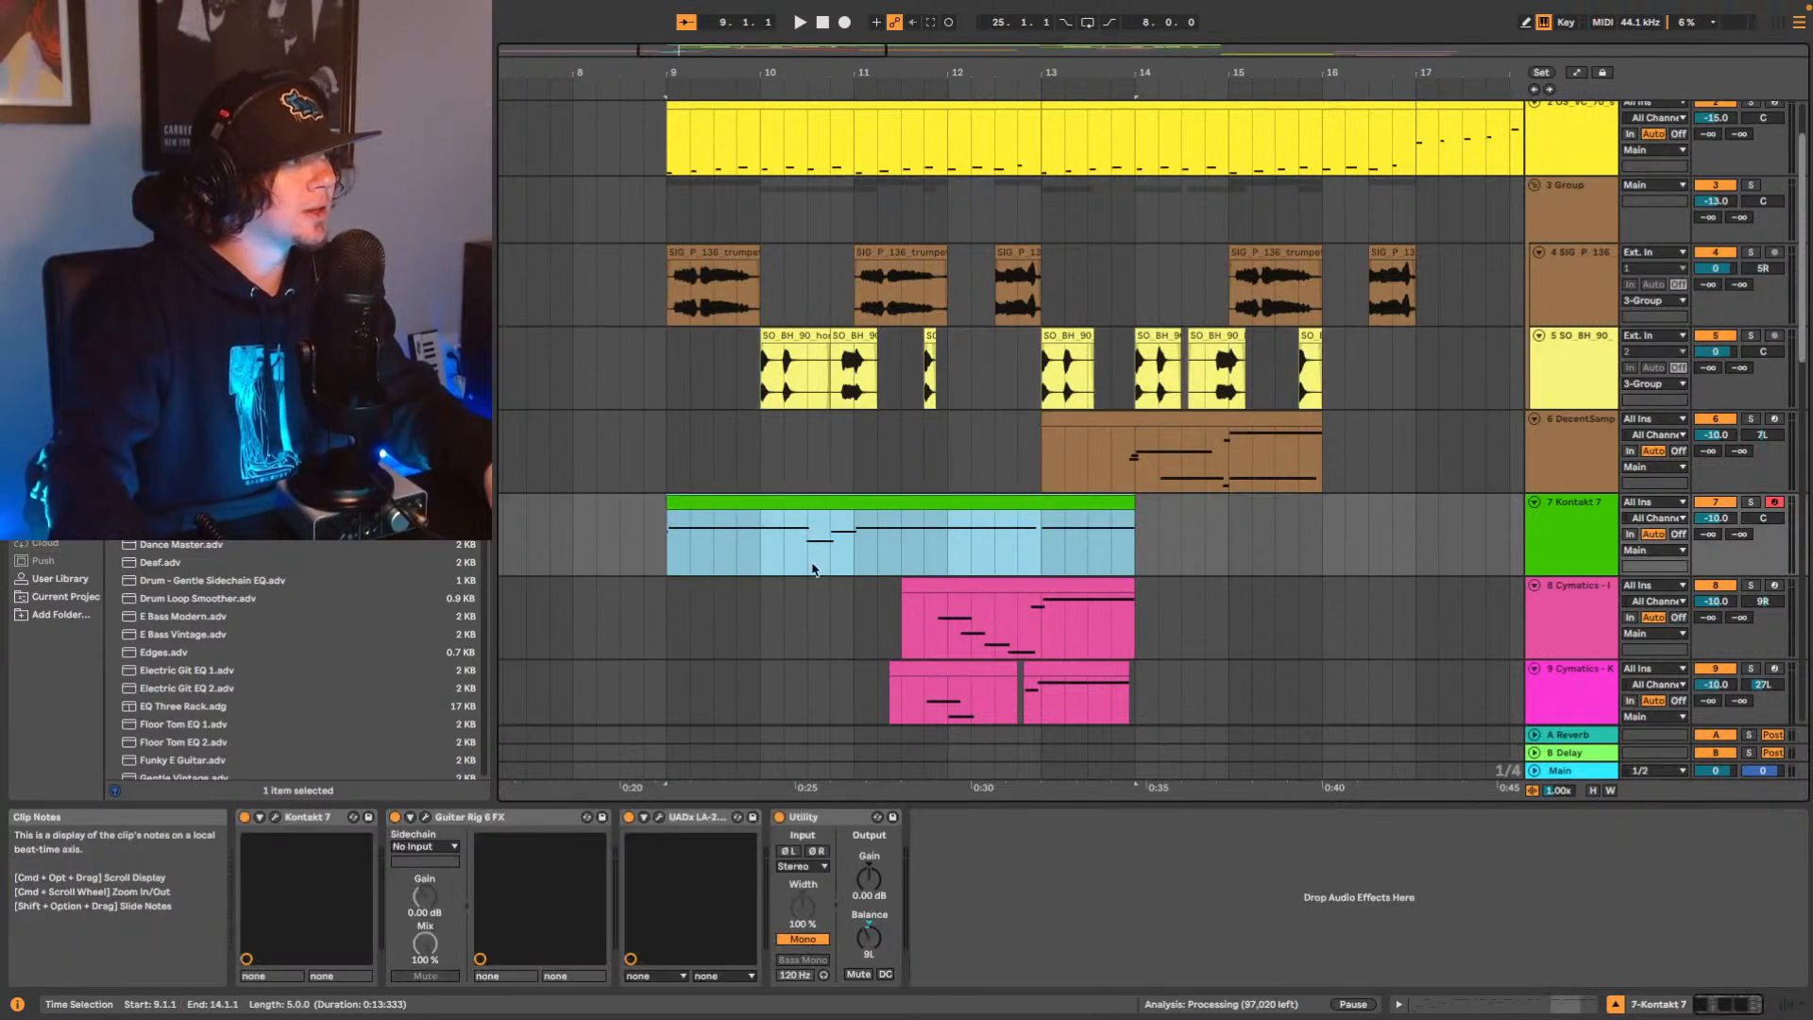
Try a Utility Balance of 9R on the 7 Kontakt 7 track and listen from bar 10.
{"action": "left_click", "coordinate": [761, 556]}
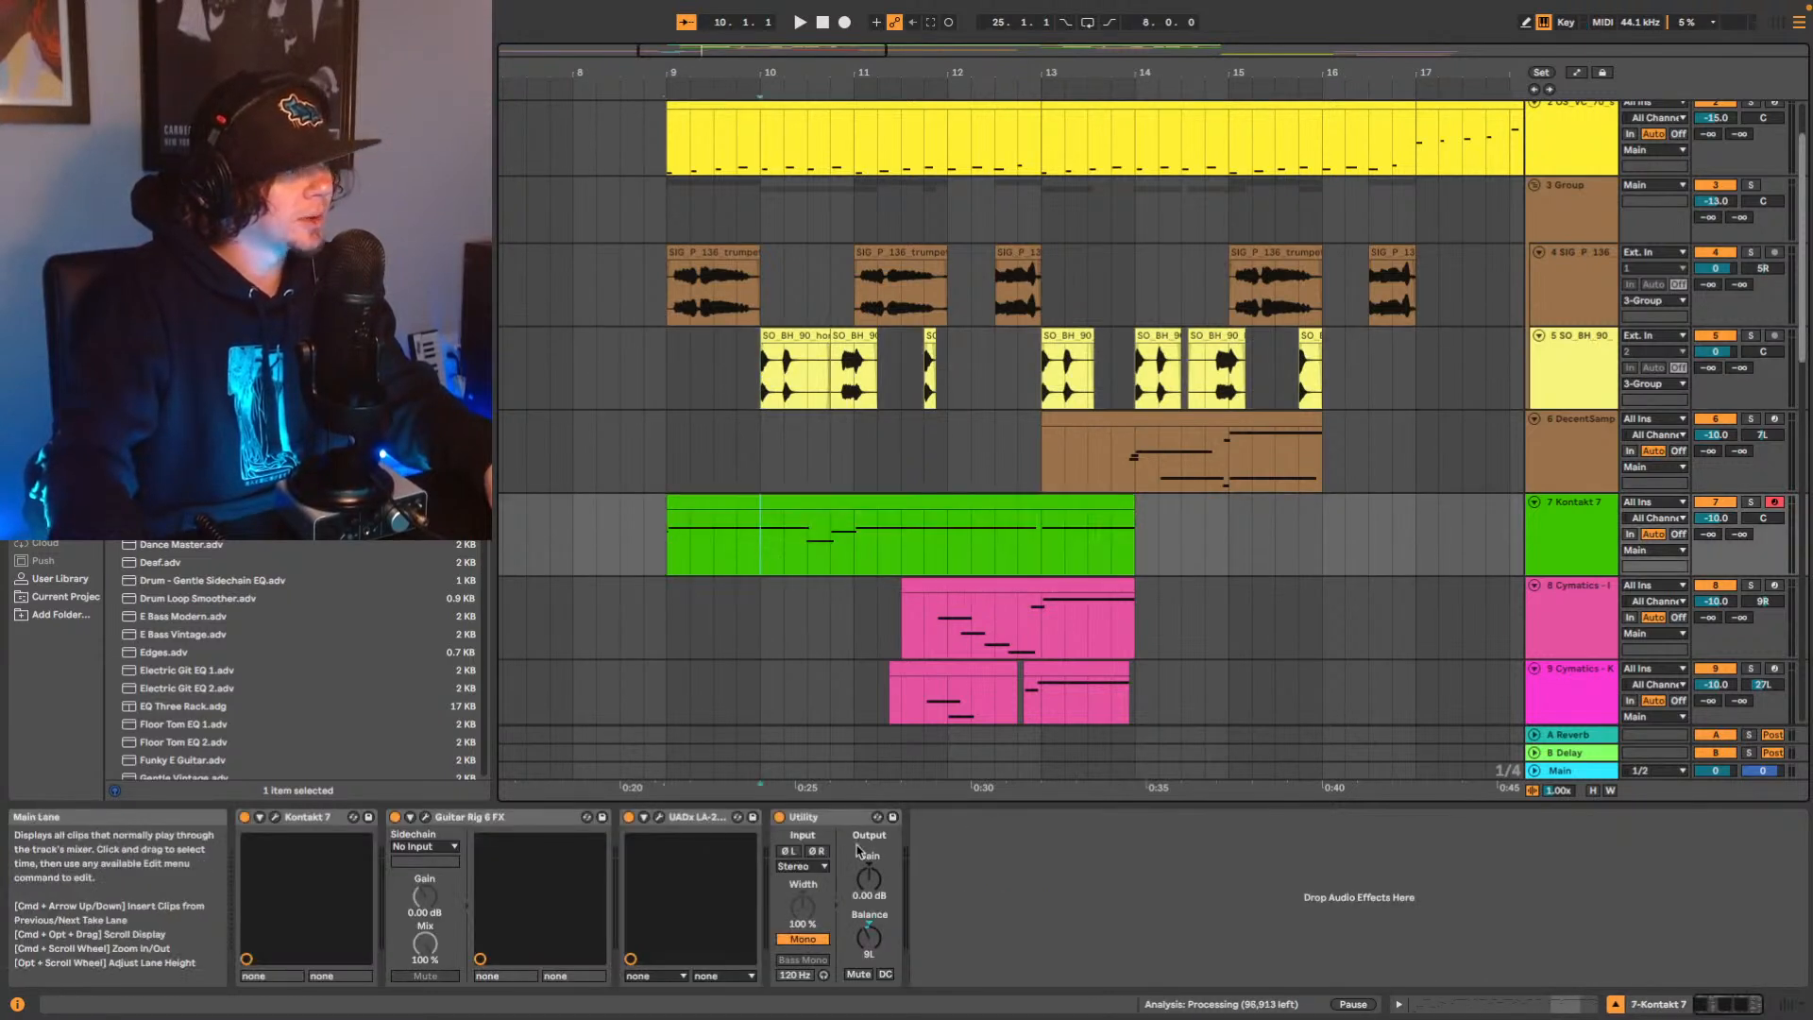
{"action": "double_click", "coordinate": [868, 937]}
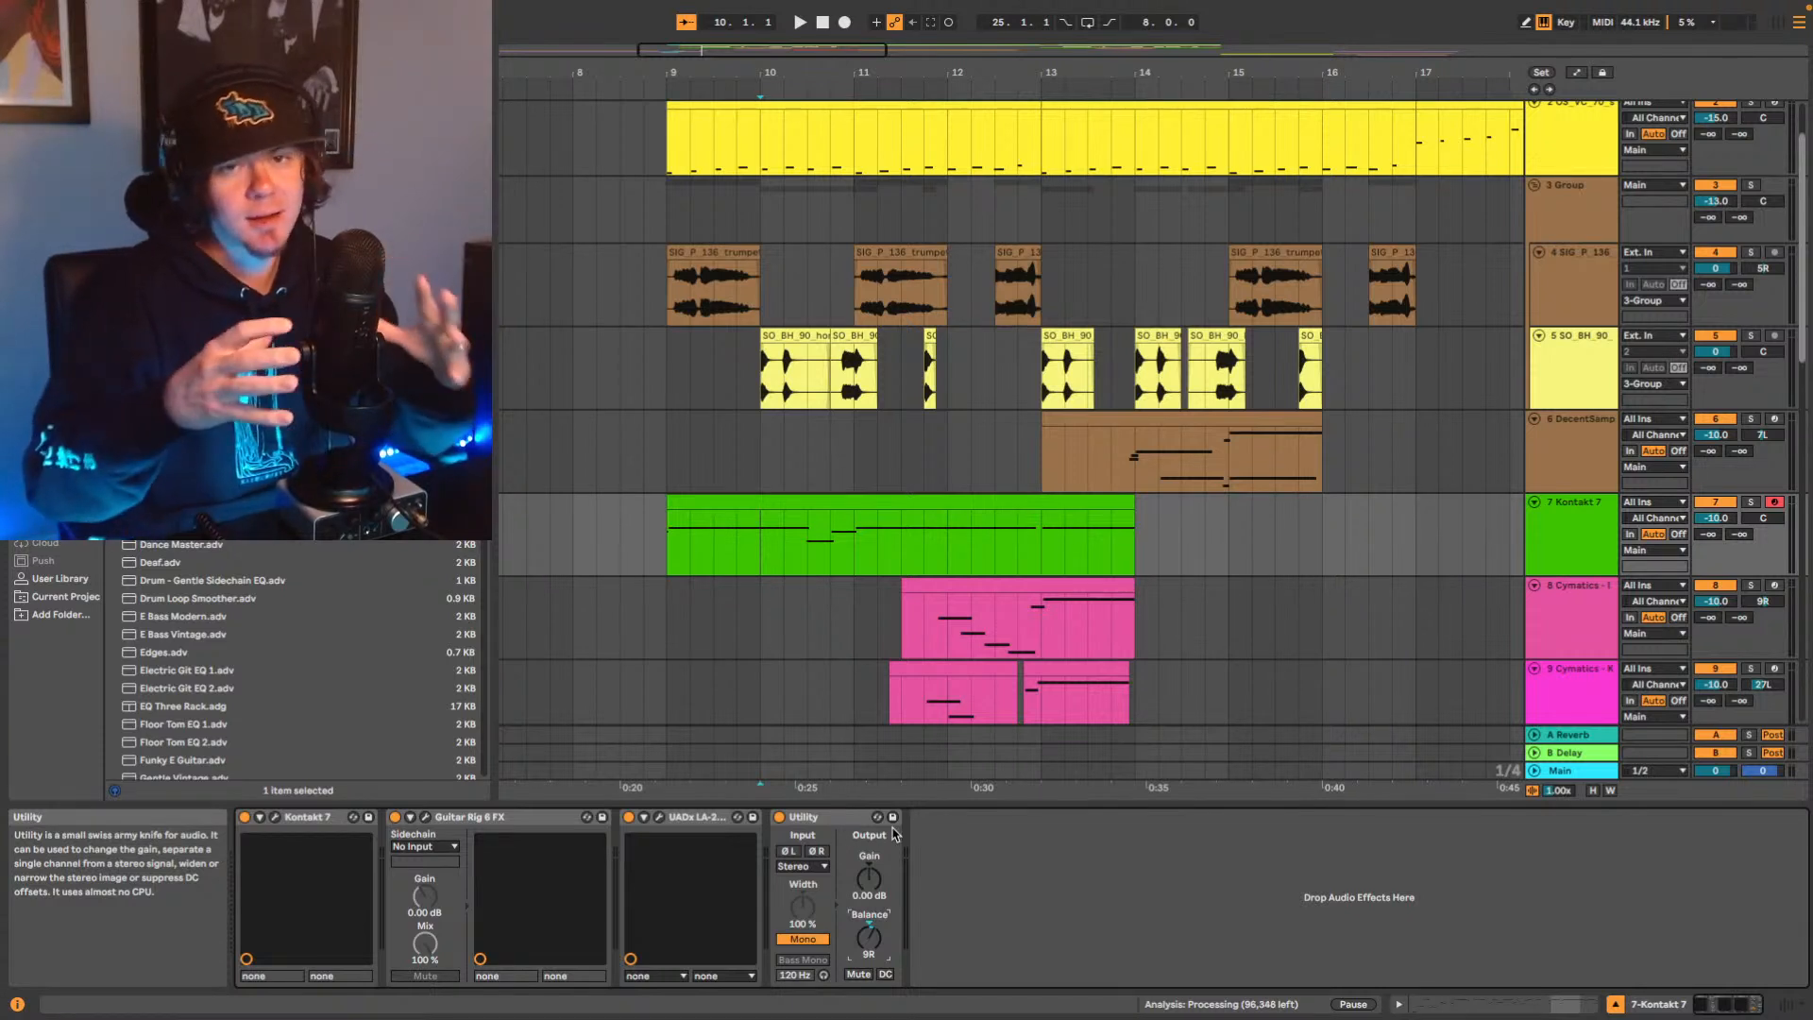
{"action": "key", "text": "space"}
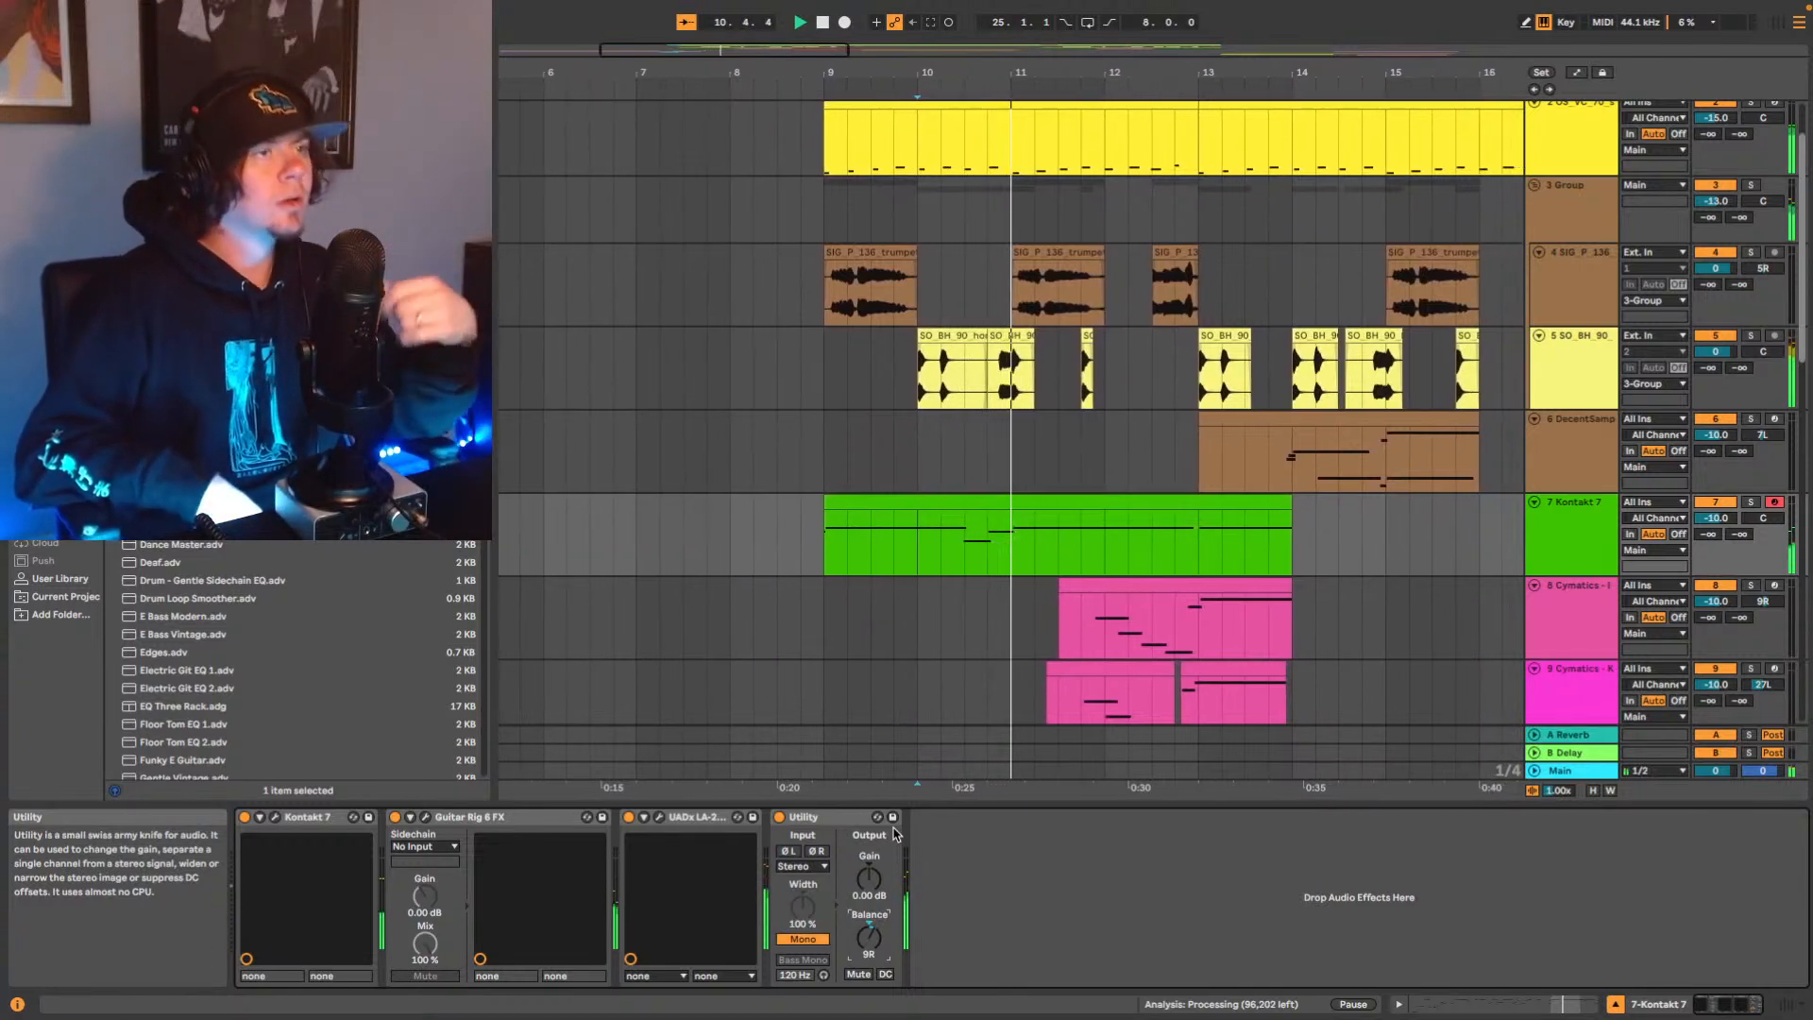
{"action": "key", "text": "space"}
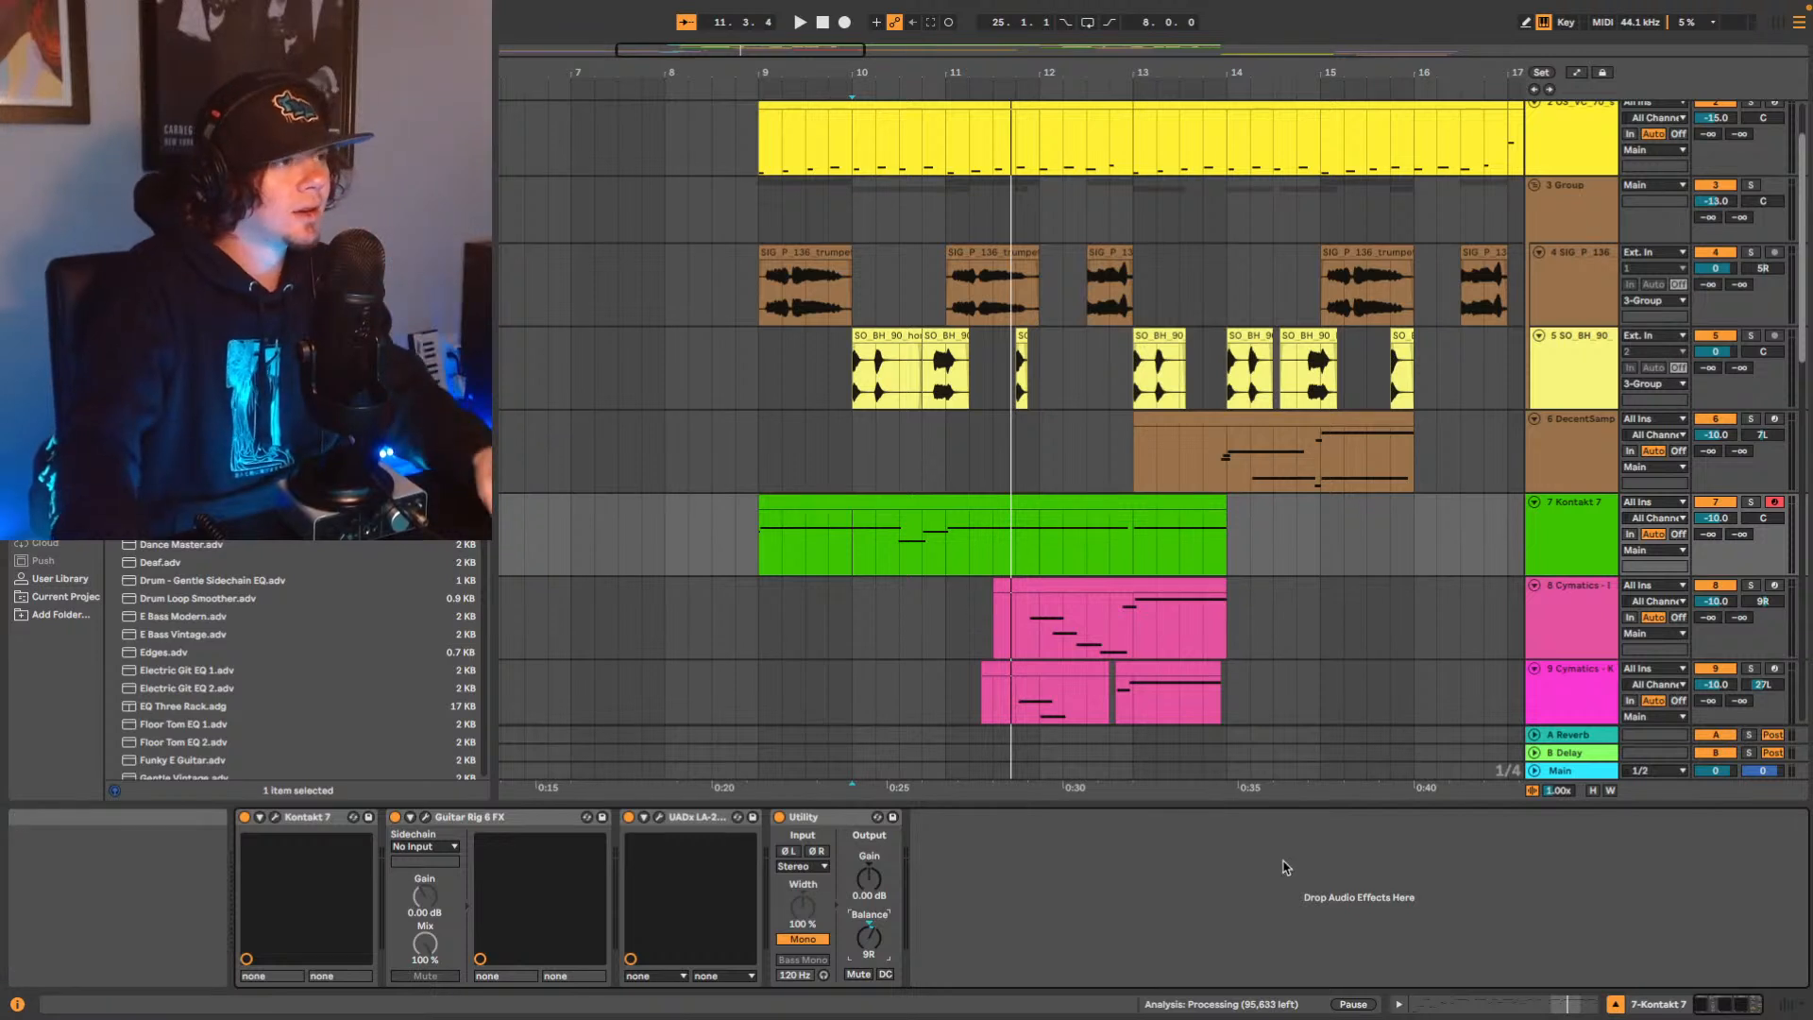
{"action": "key", "text": "space"}
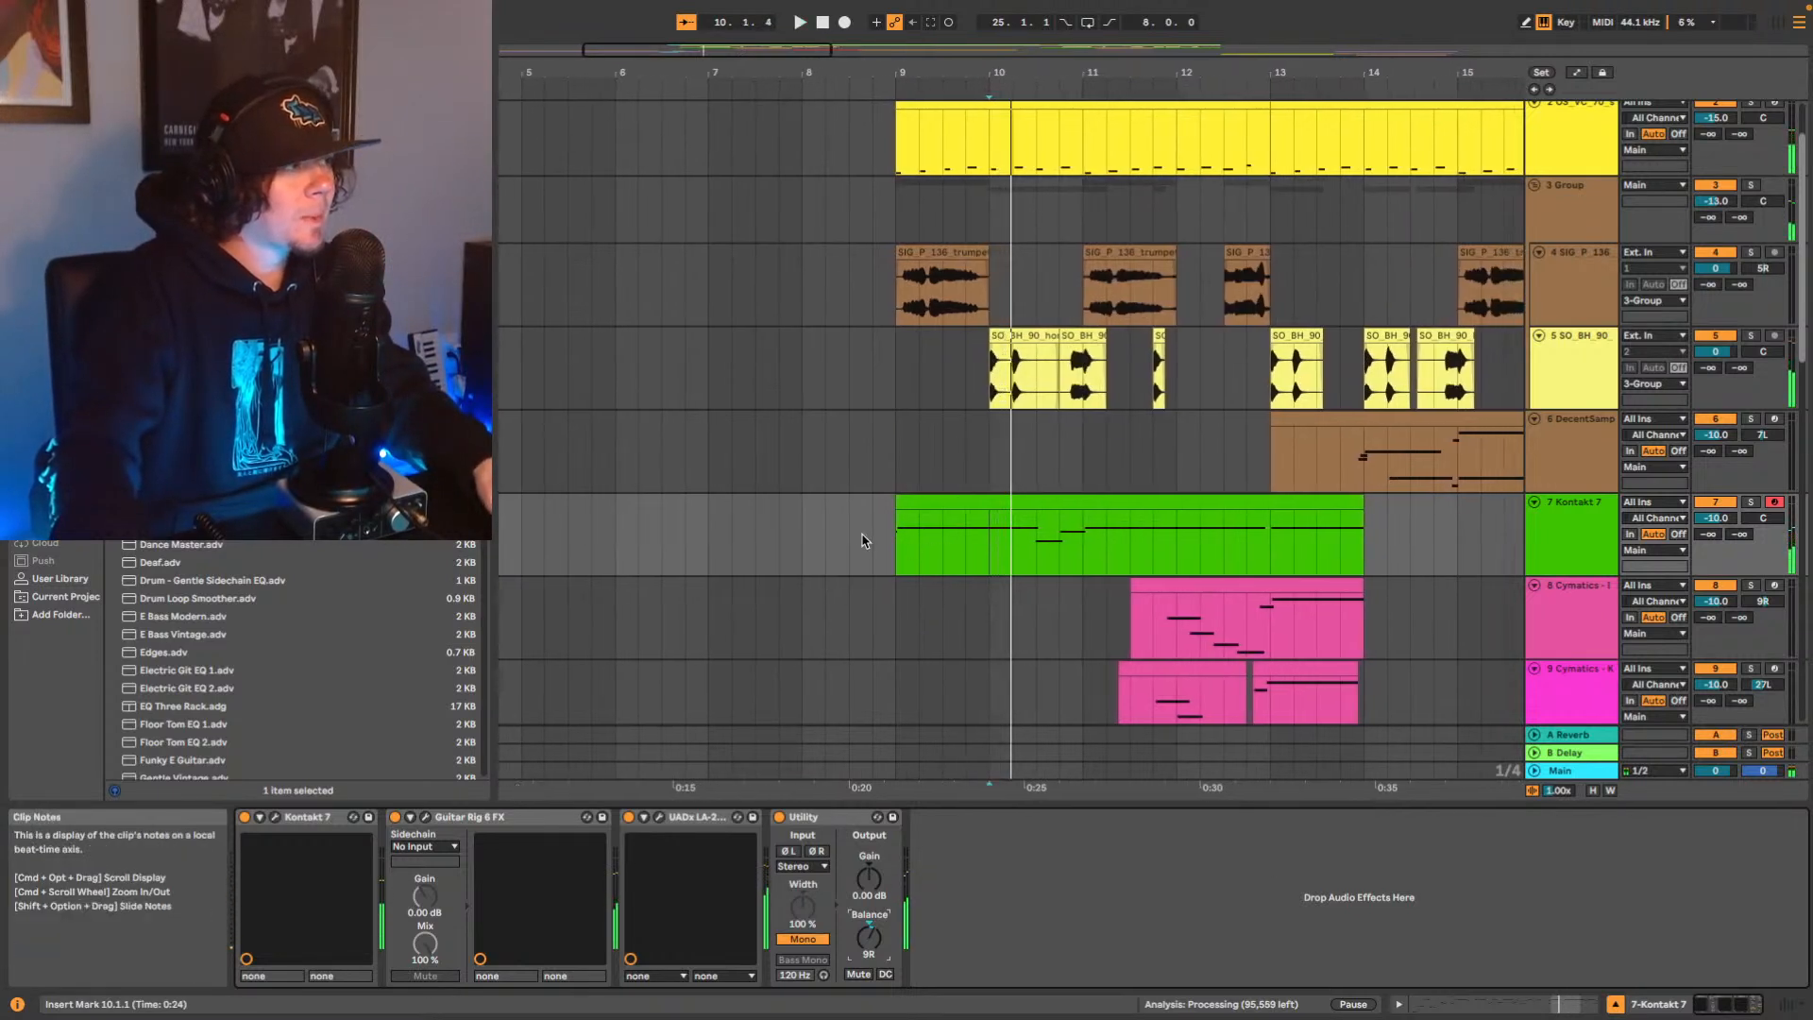
Listen from bar 9 and inspect the trumpet clips at bars 9 and 11 against the Kontakt 7 part.
{"action": "left_click", "coordinate": [897, 534]}
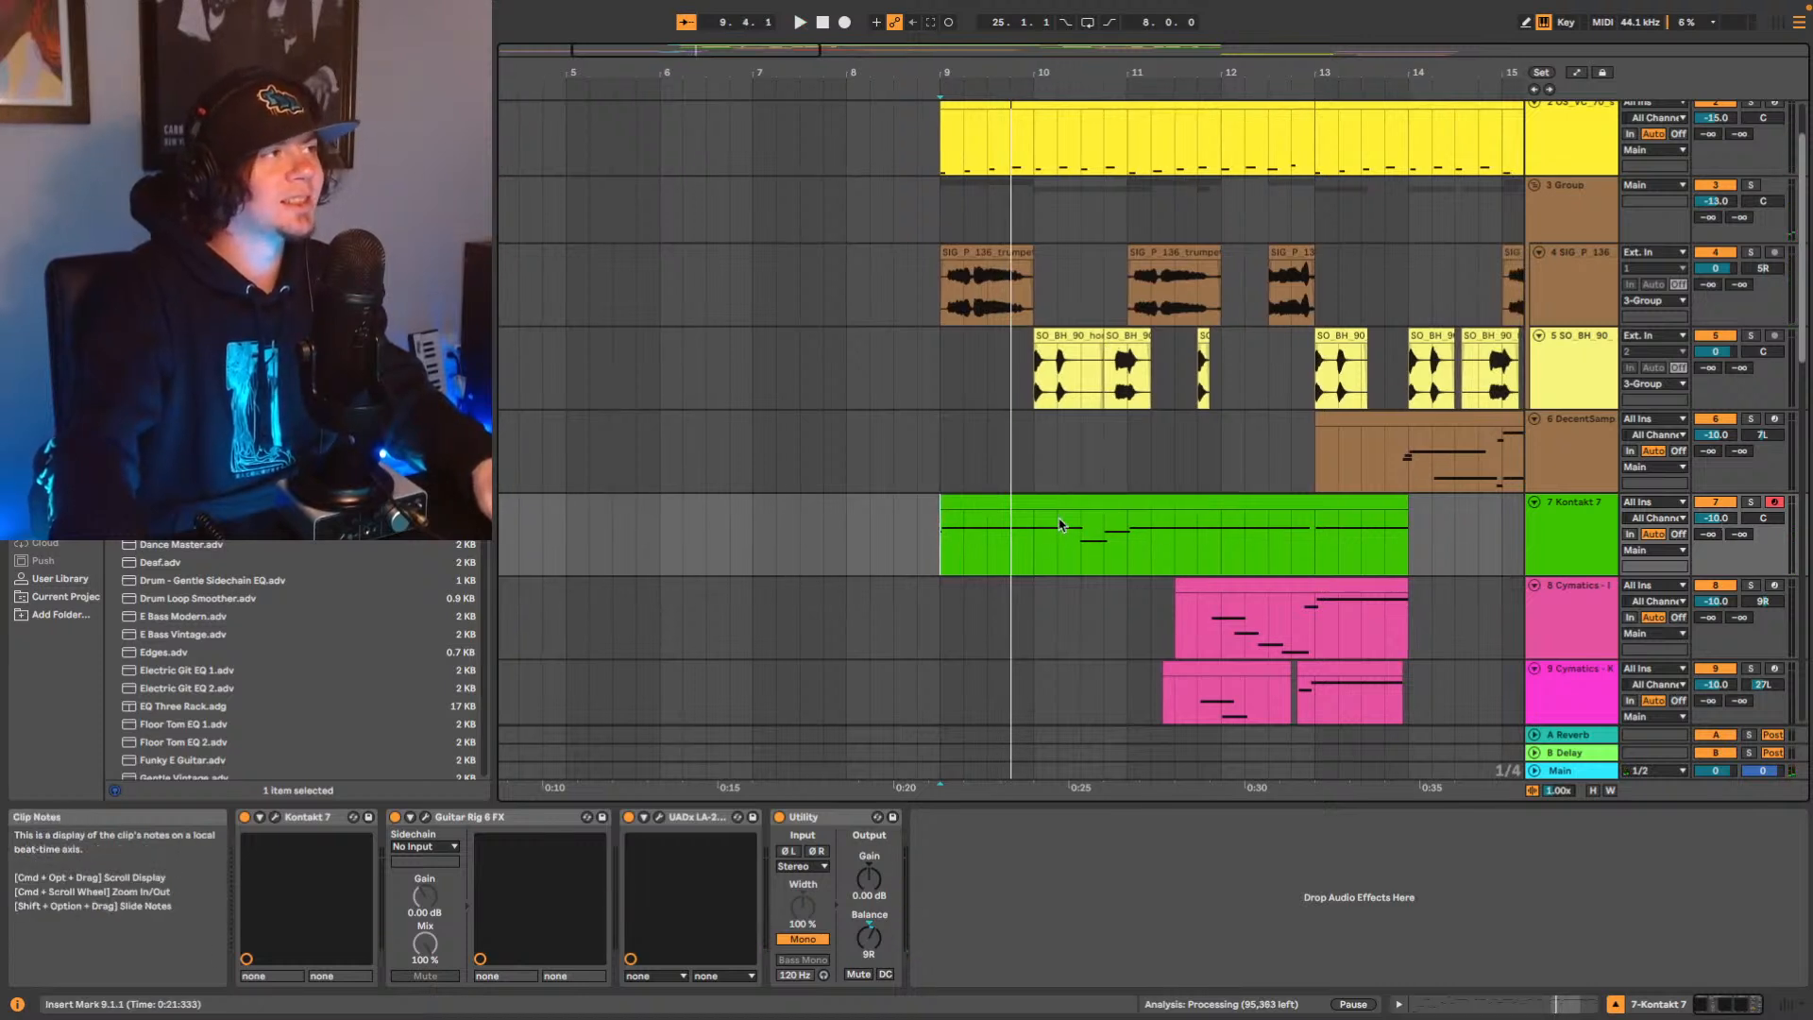
{"action": "left_click", "coordinate": [1027, 280]}
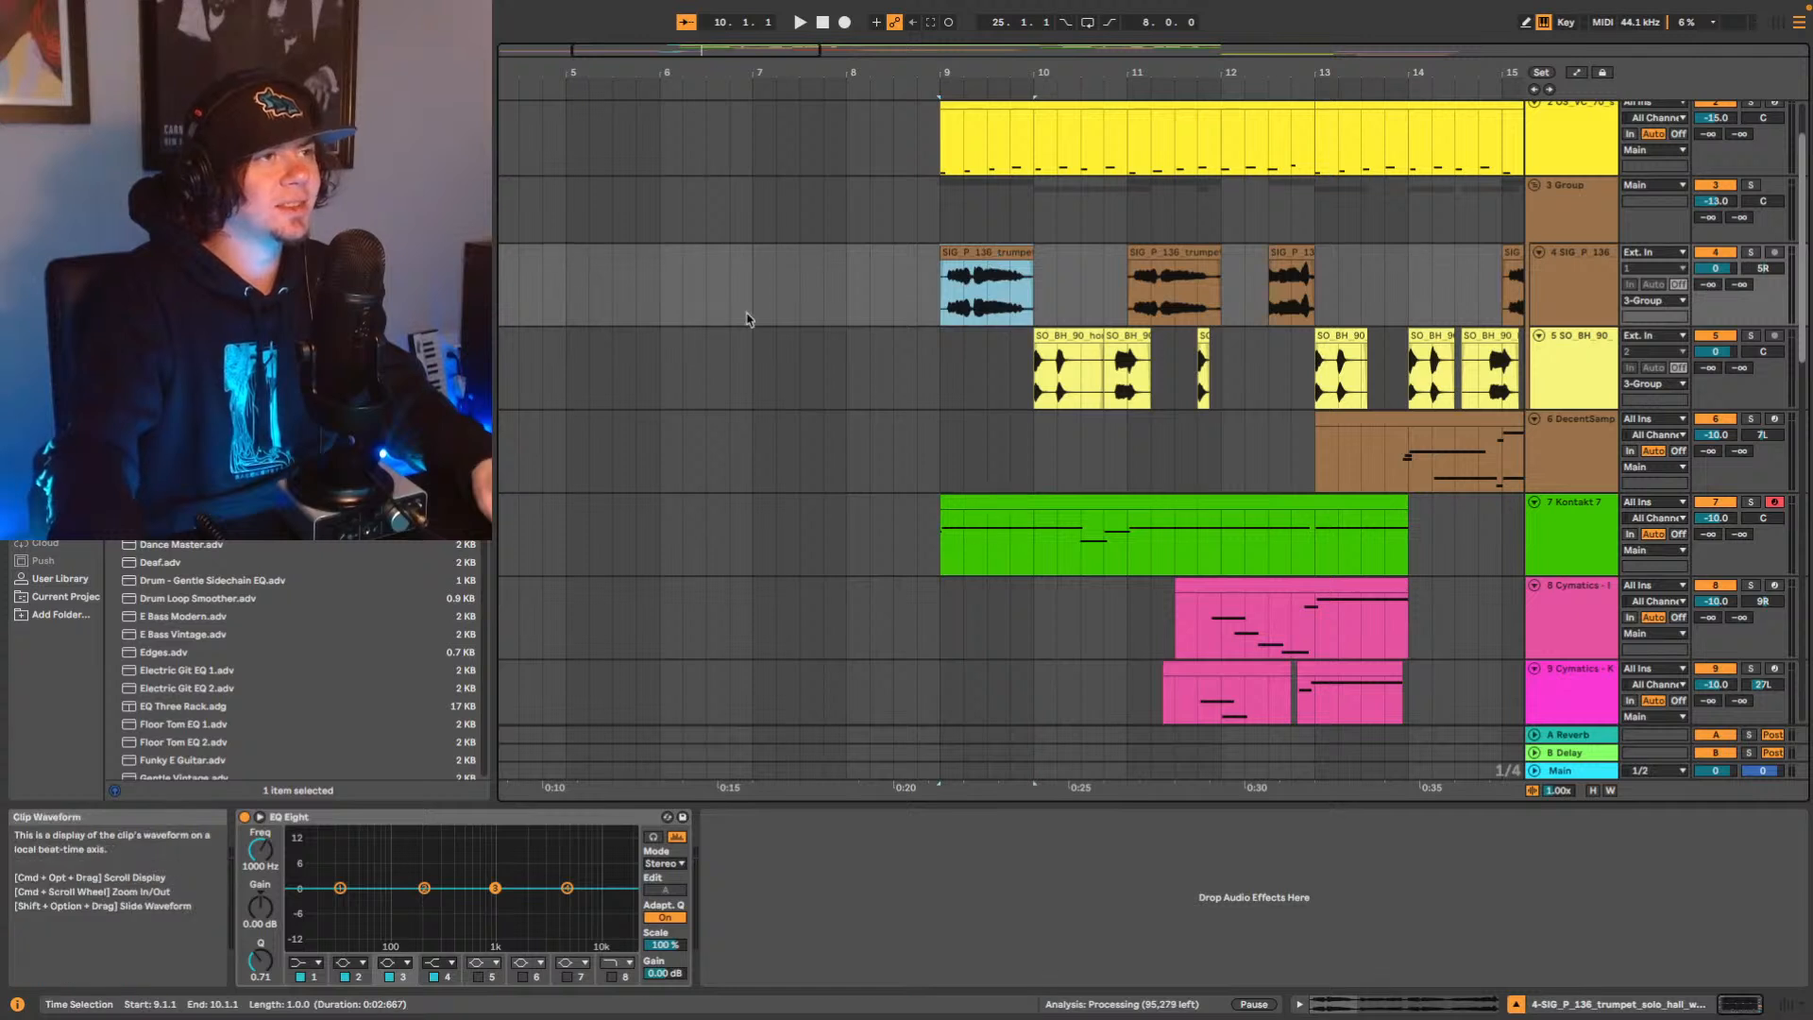
{"action": "left_click", "coordinate": [1179, 255]}
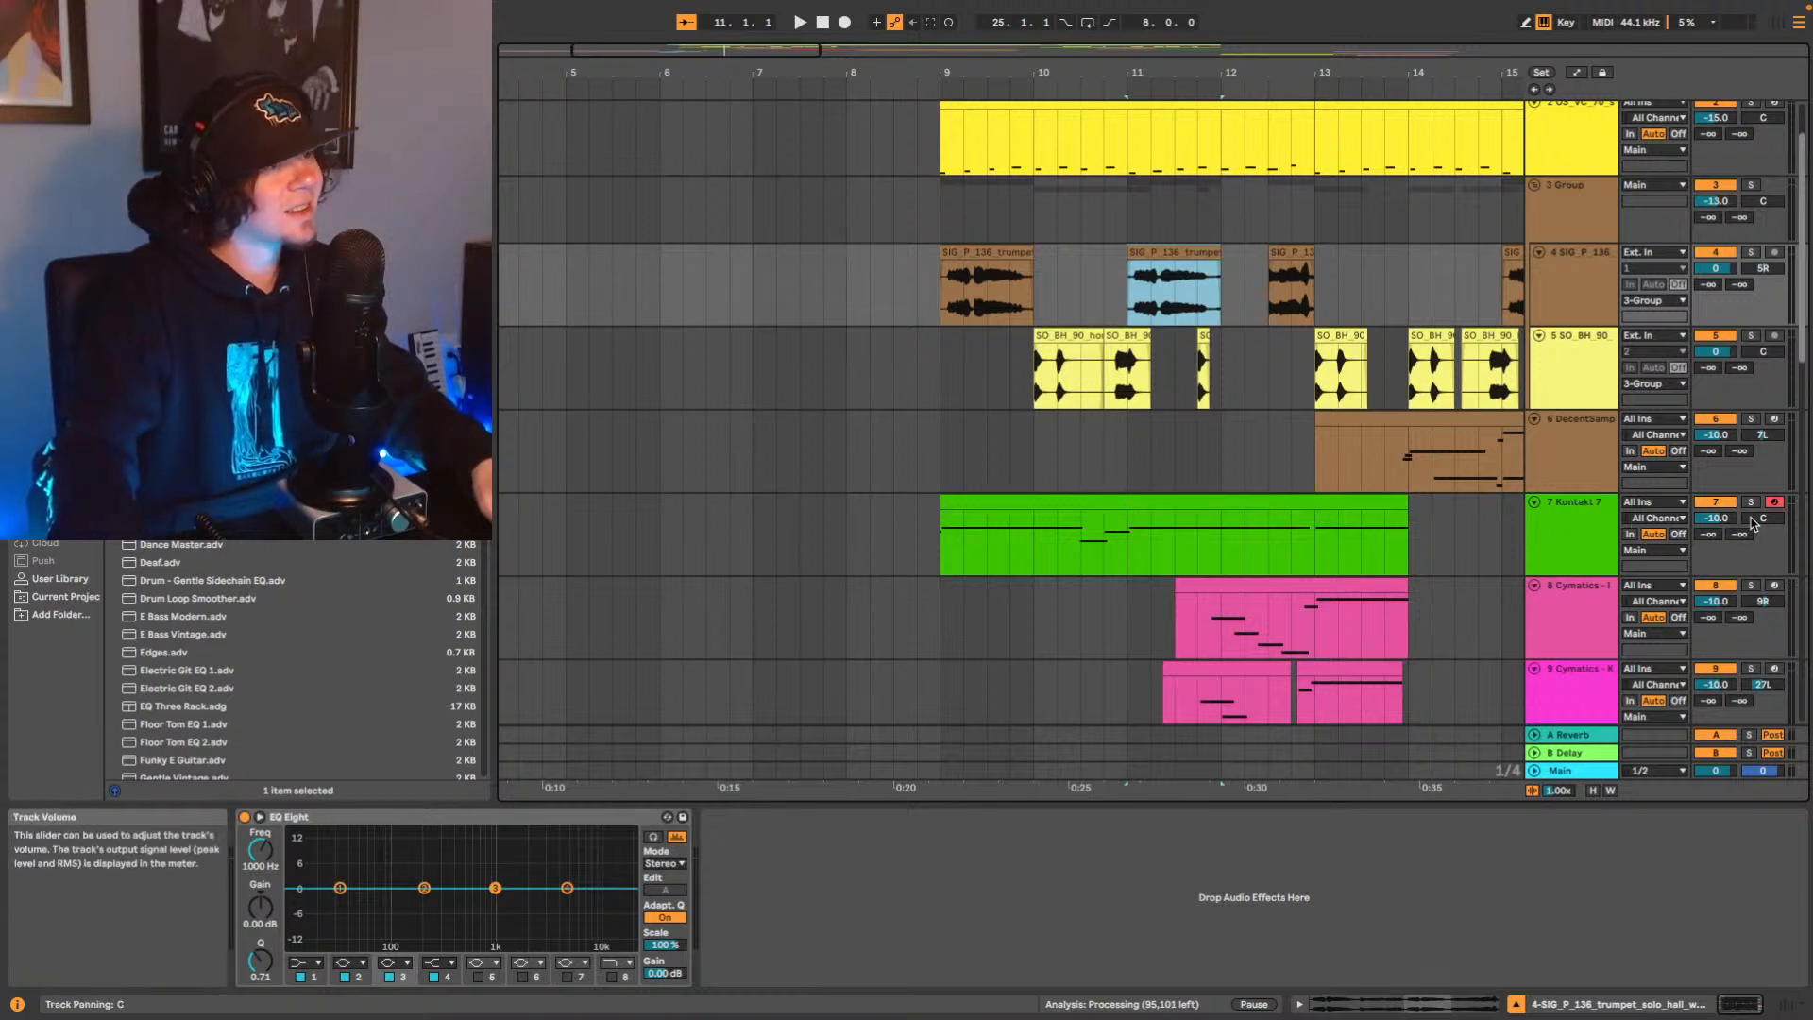
Try the 7 Kontakt 7 track's Utility Balance at 11L and 45L while playing from bar 11.
{"action": "left_click", "coordinate": [1579, 525]}
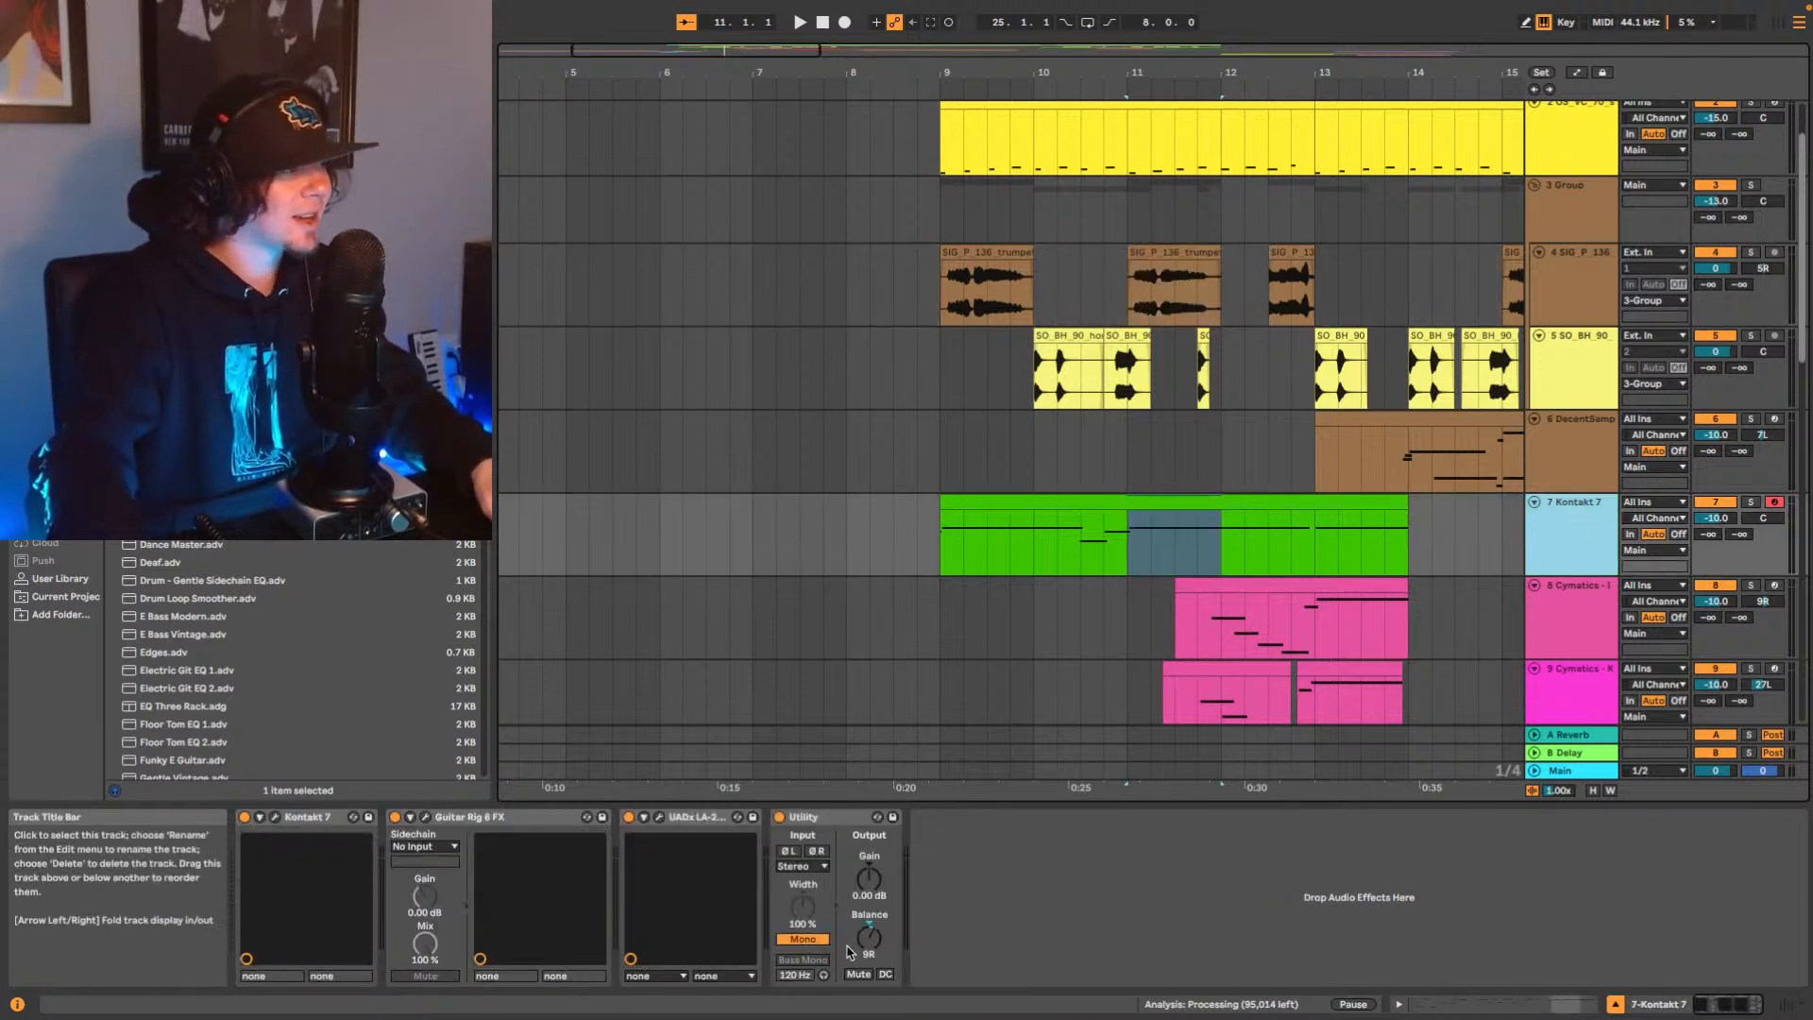
{"action": "left_click_drag", "start_coordinate": [870, 938], "coordinate": [869, 949]}
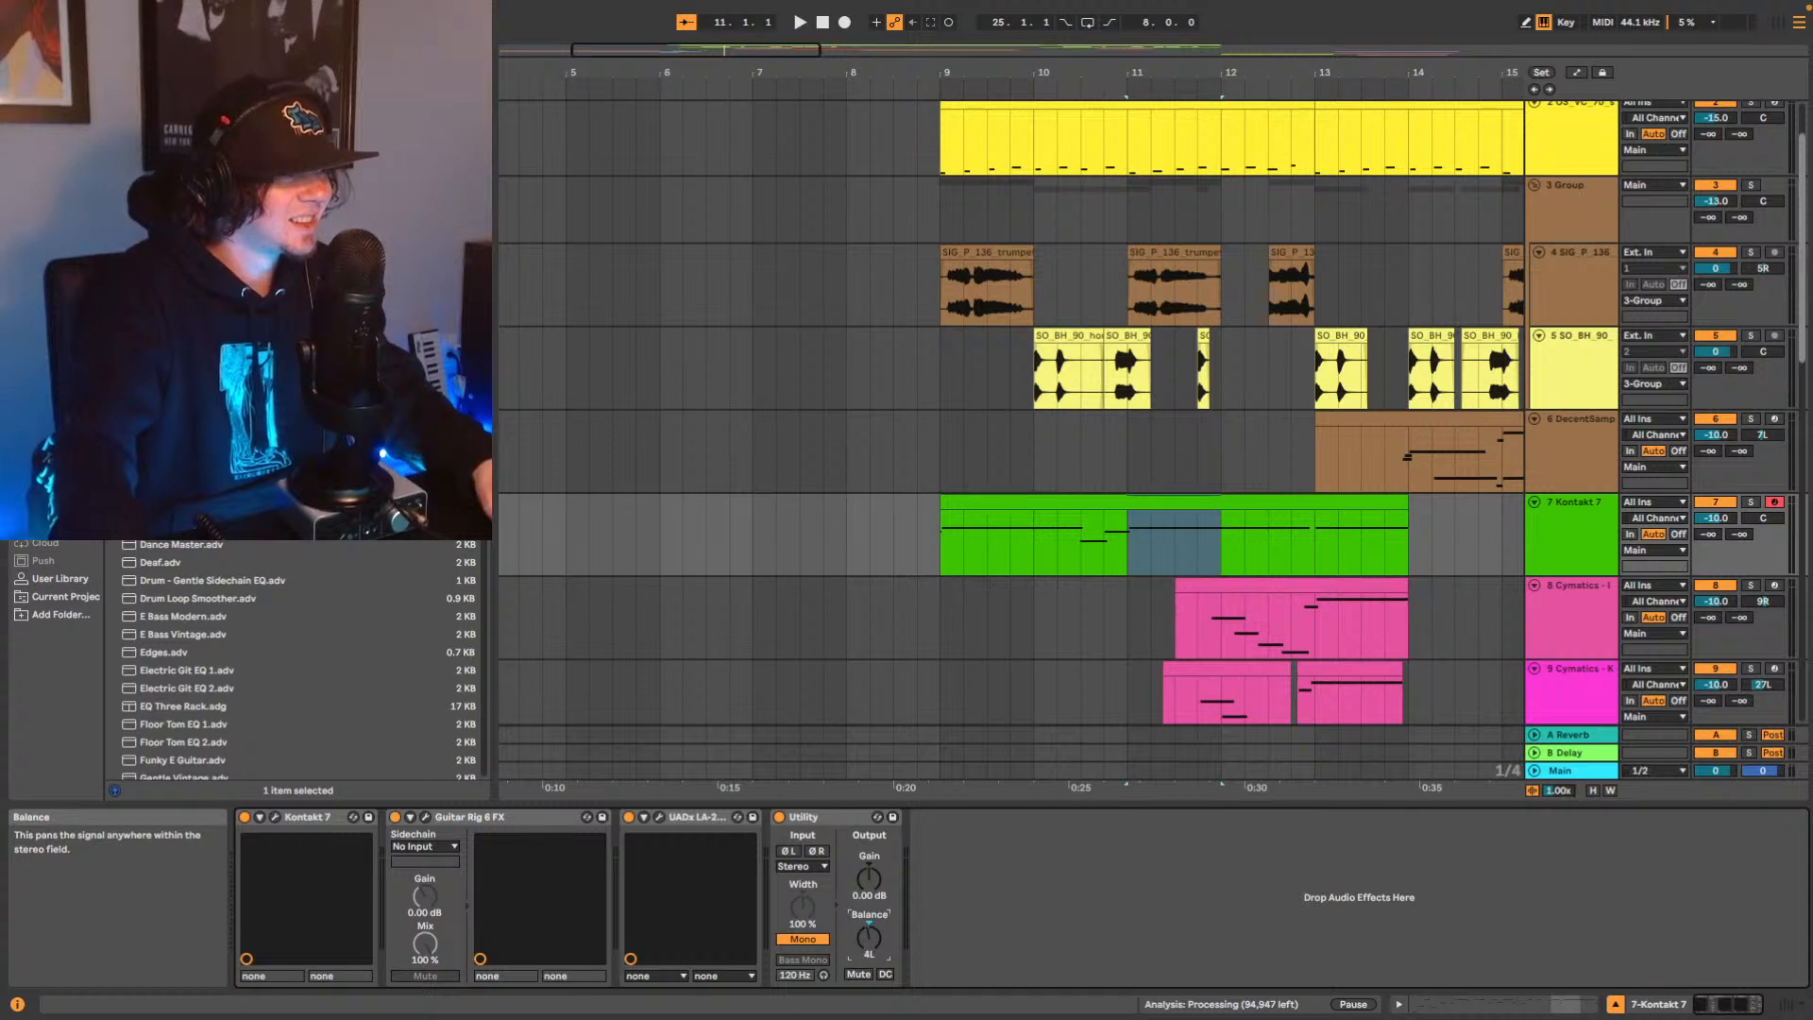
{"action": "key", "text": "space"}
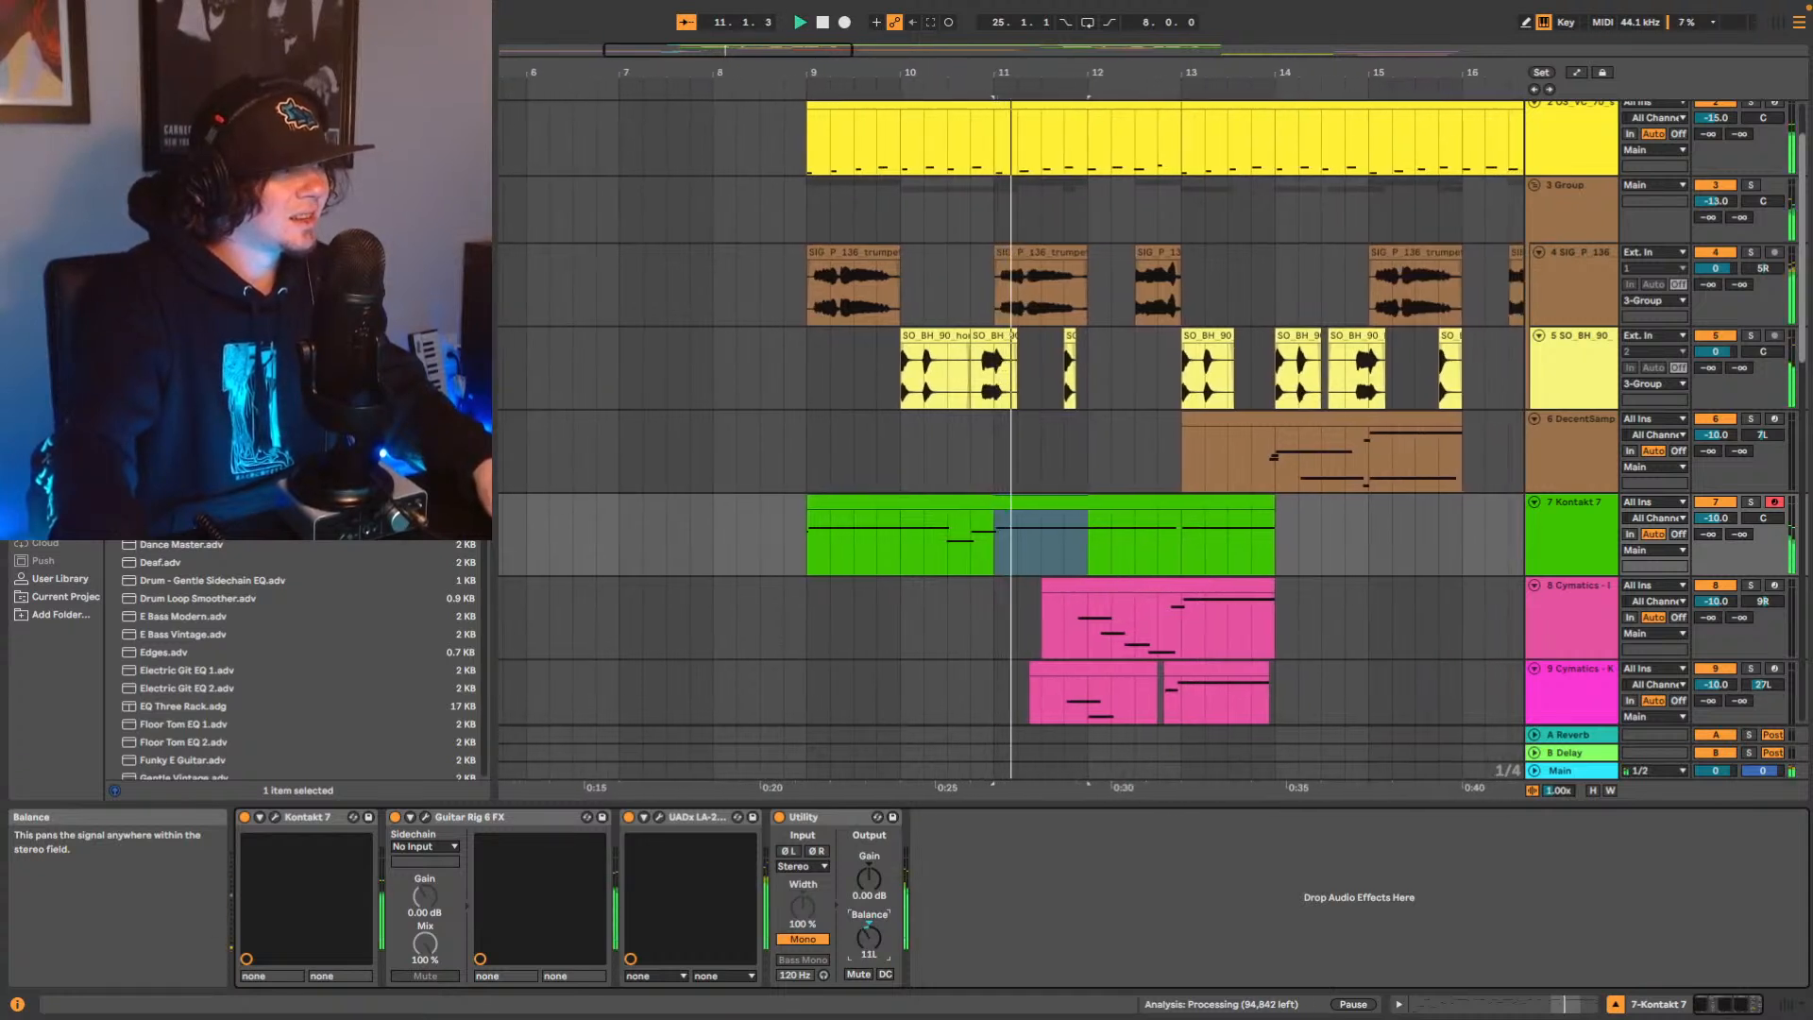
{"action": "key", "text": "space"}
{"action": "key", "text": "space"}
{"action": "left_click_drag", "start_coordinate": [870, 938], "coordinate": [869, 970]}
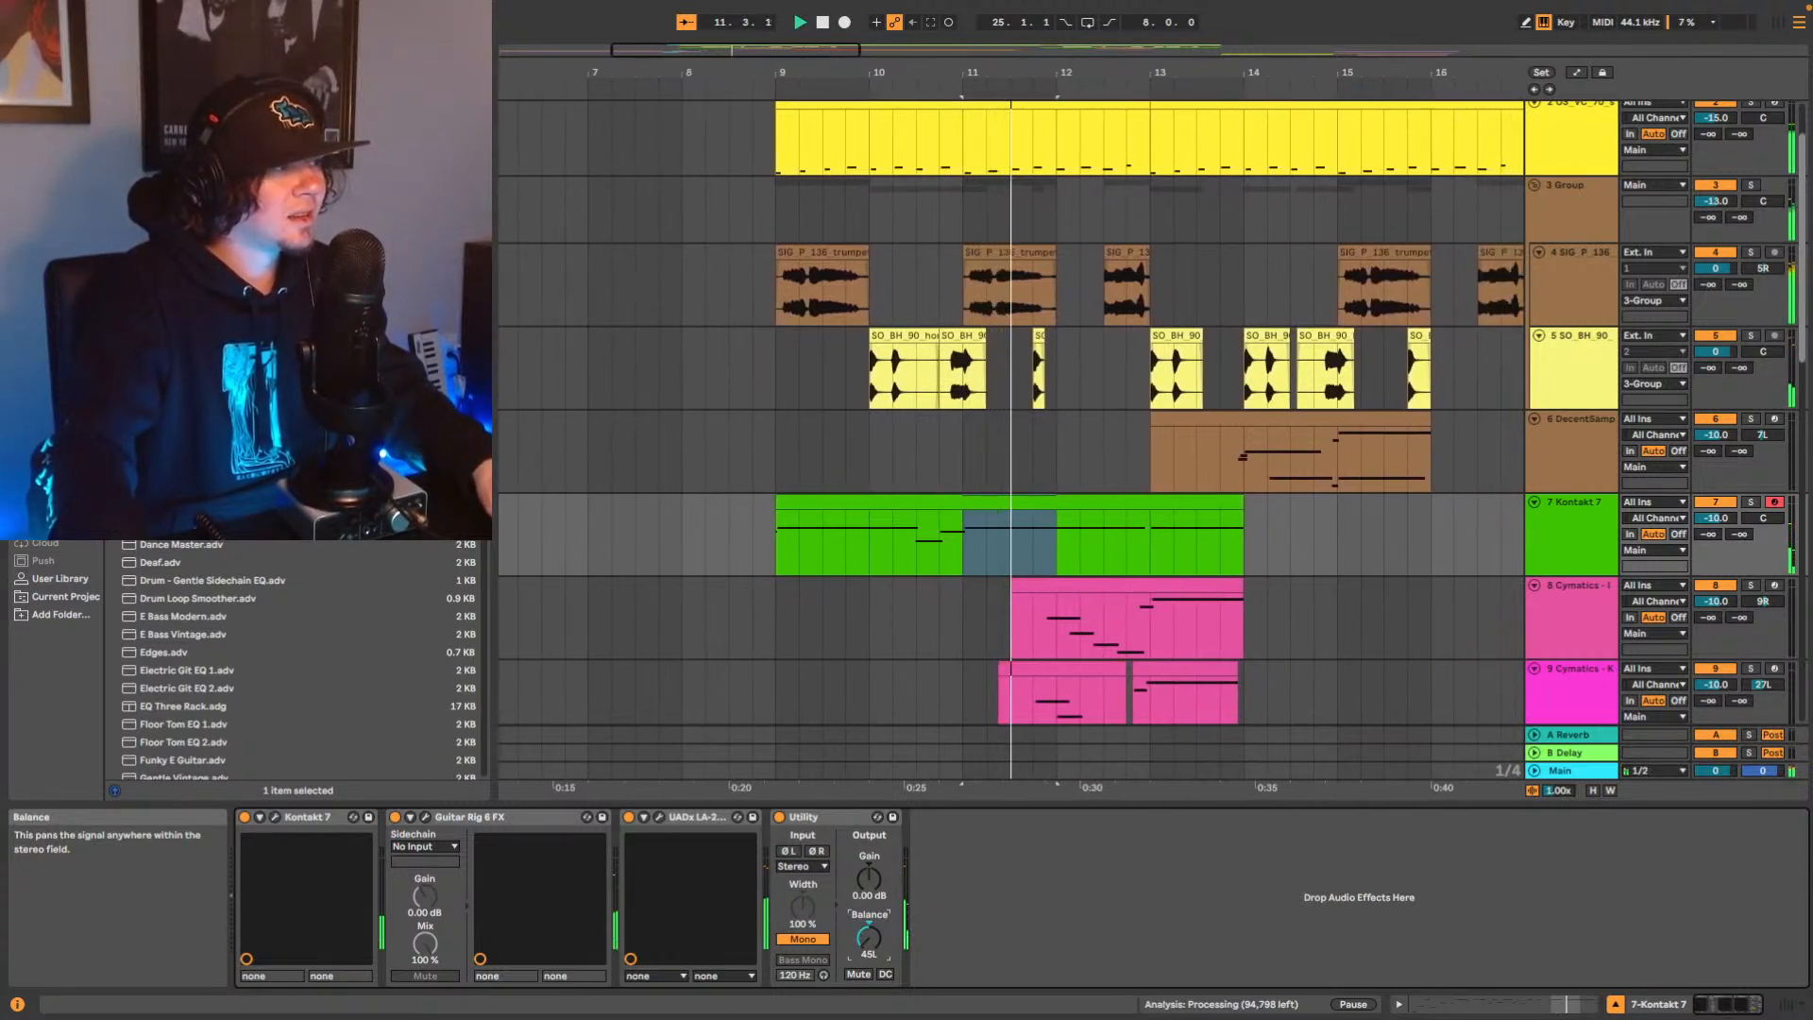
Set the 7 Kontakt 7 track's Utility Balance to 7L while listening from bar 9.
{"action": "key", "text": "space"}
{"action": "left_click", "coordinate": [774, 551]}
{"action": "key", "text": "space"}
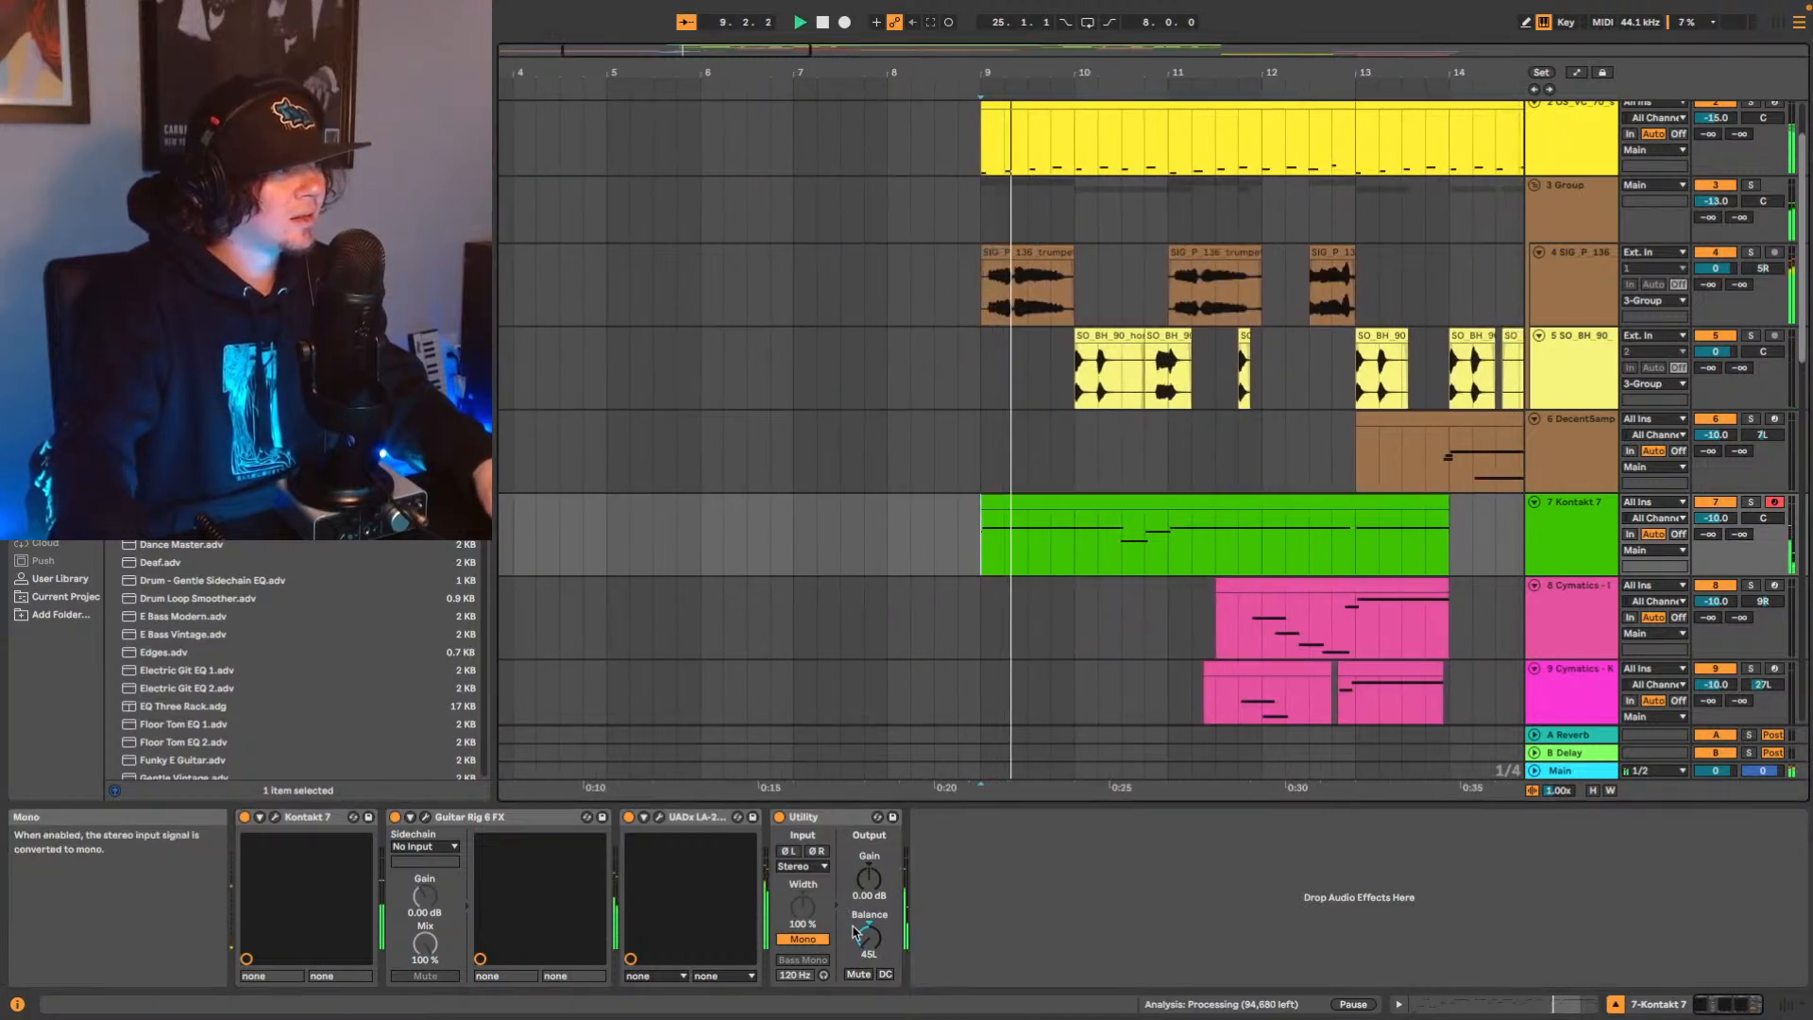
{"action": "left_click_drag", "start_coordinate": [867, 937], "coordinate": [867, 901]}
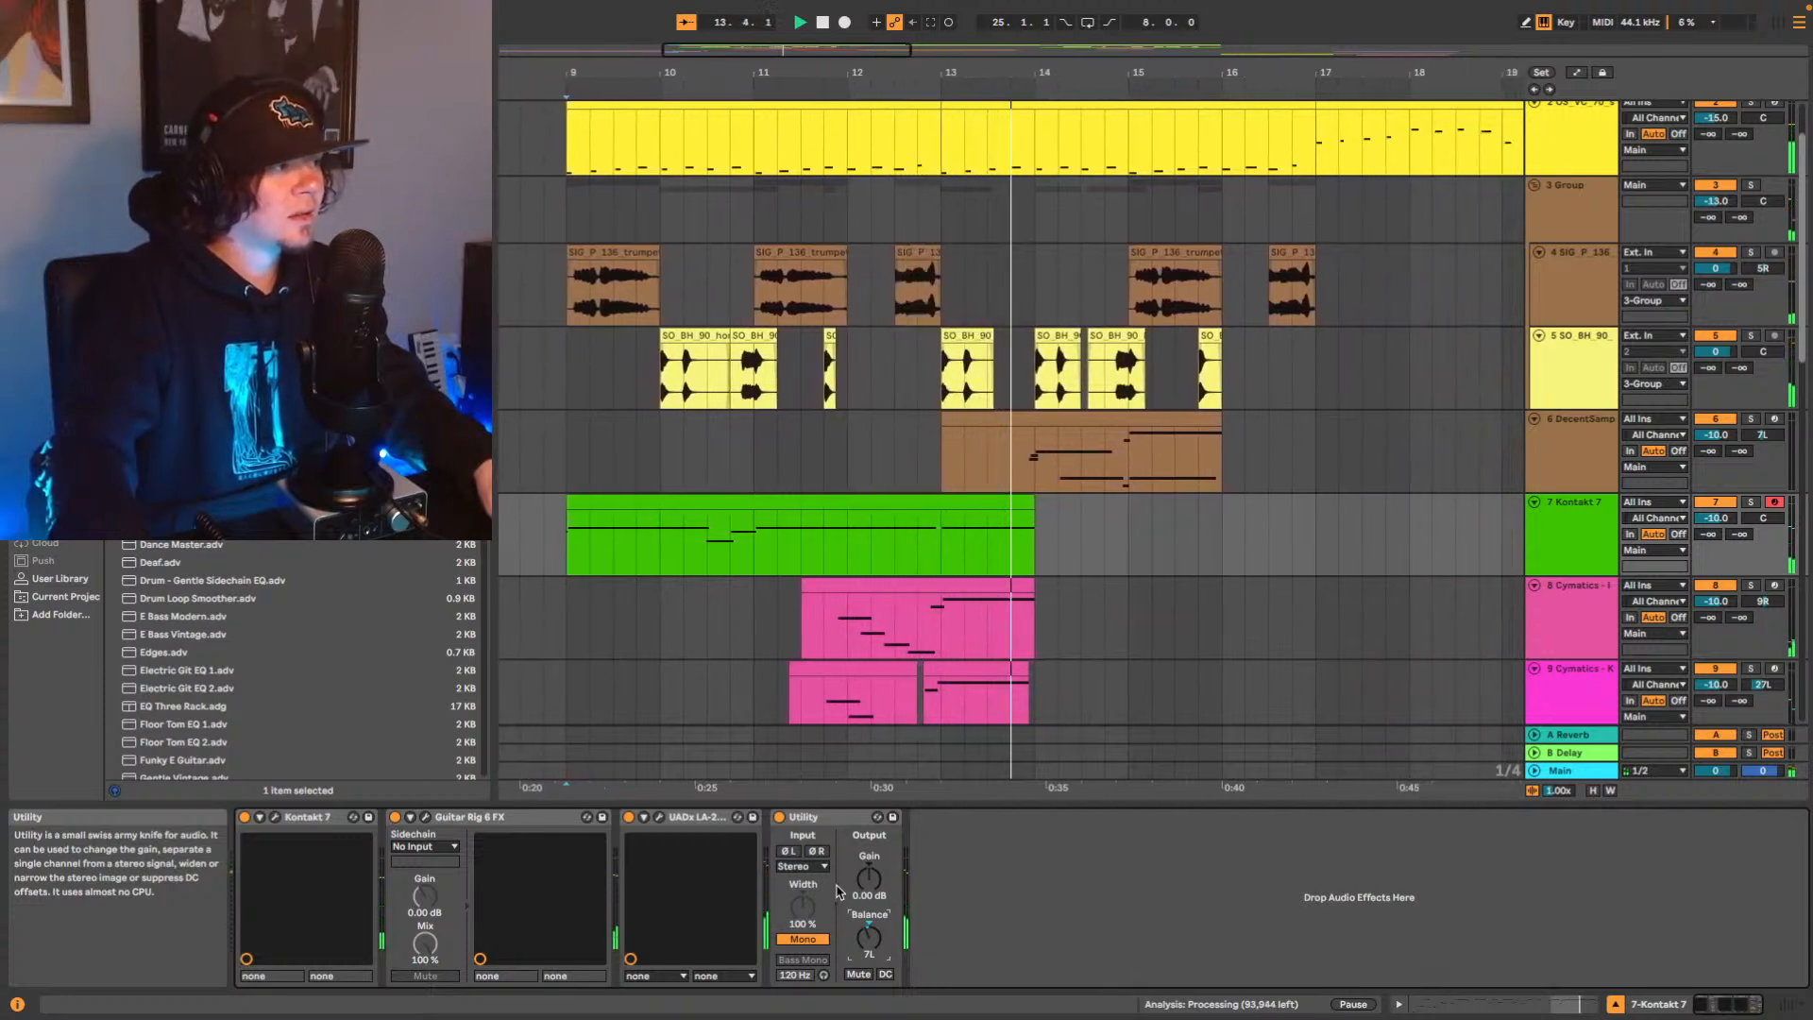
{"action": "key", "text": "space"}
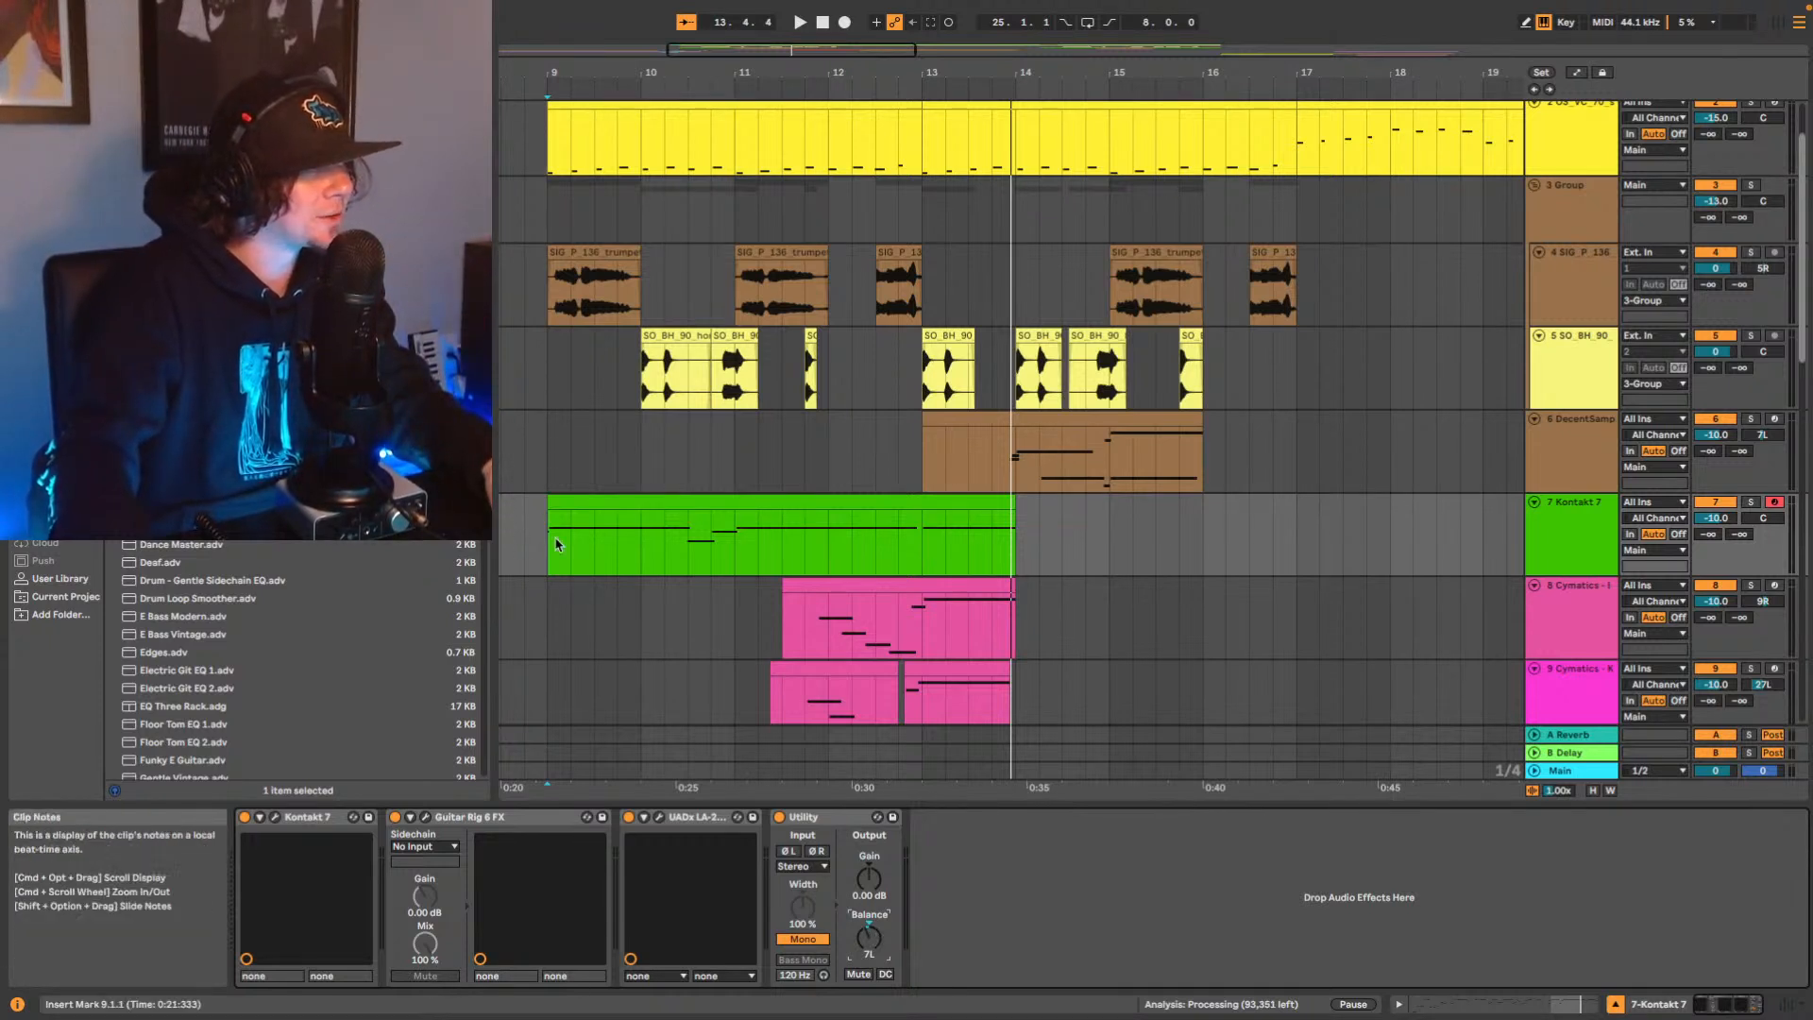
{"action": "key", "text": "space"}
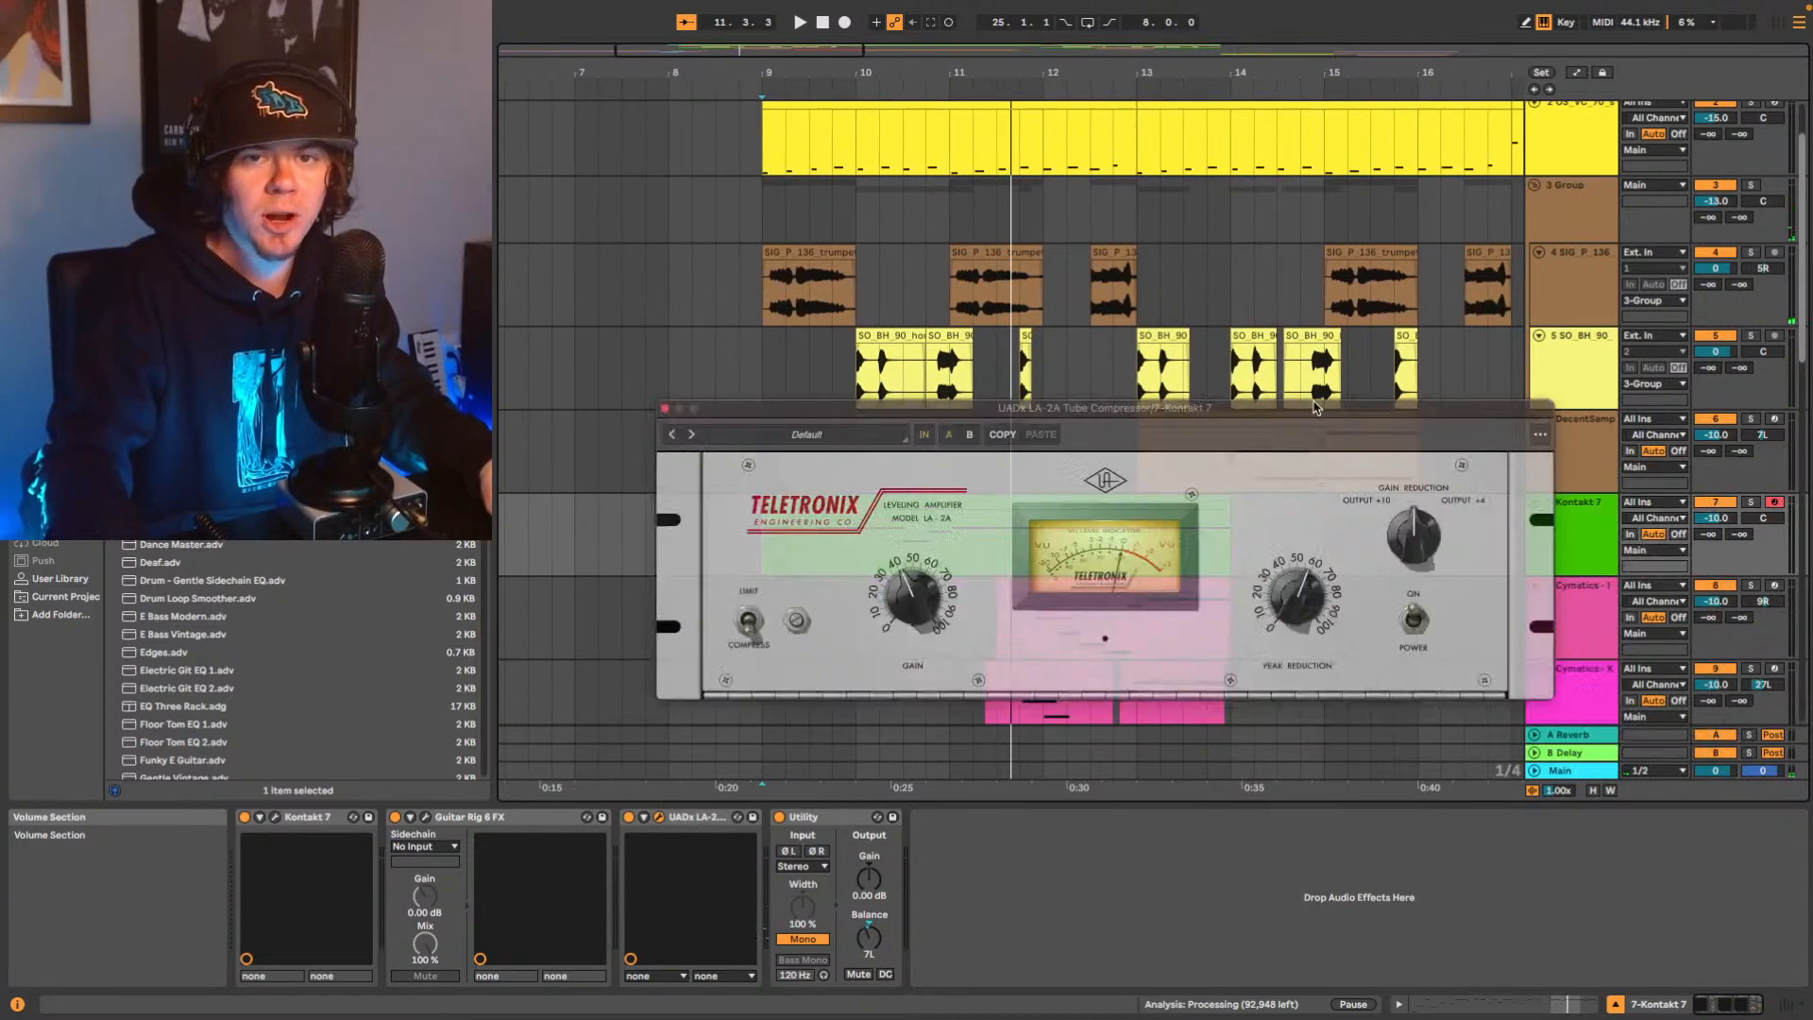
Reposition the 7 Kontakt 7 track's UADx LA-2A compressor window and fine-tune its Gain while auditioning the section from bar 9.
{"action": "left_click_drag", "start_coordinate": [1314, 410], "coordinate": [1100, 208]}
{"action": "key", "text": "space"}
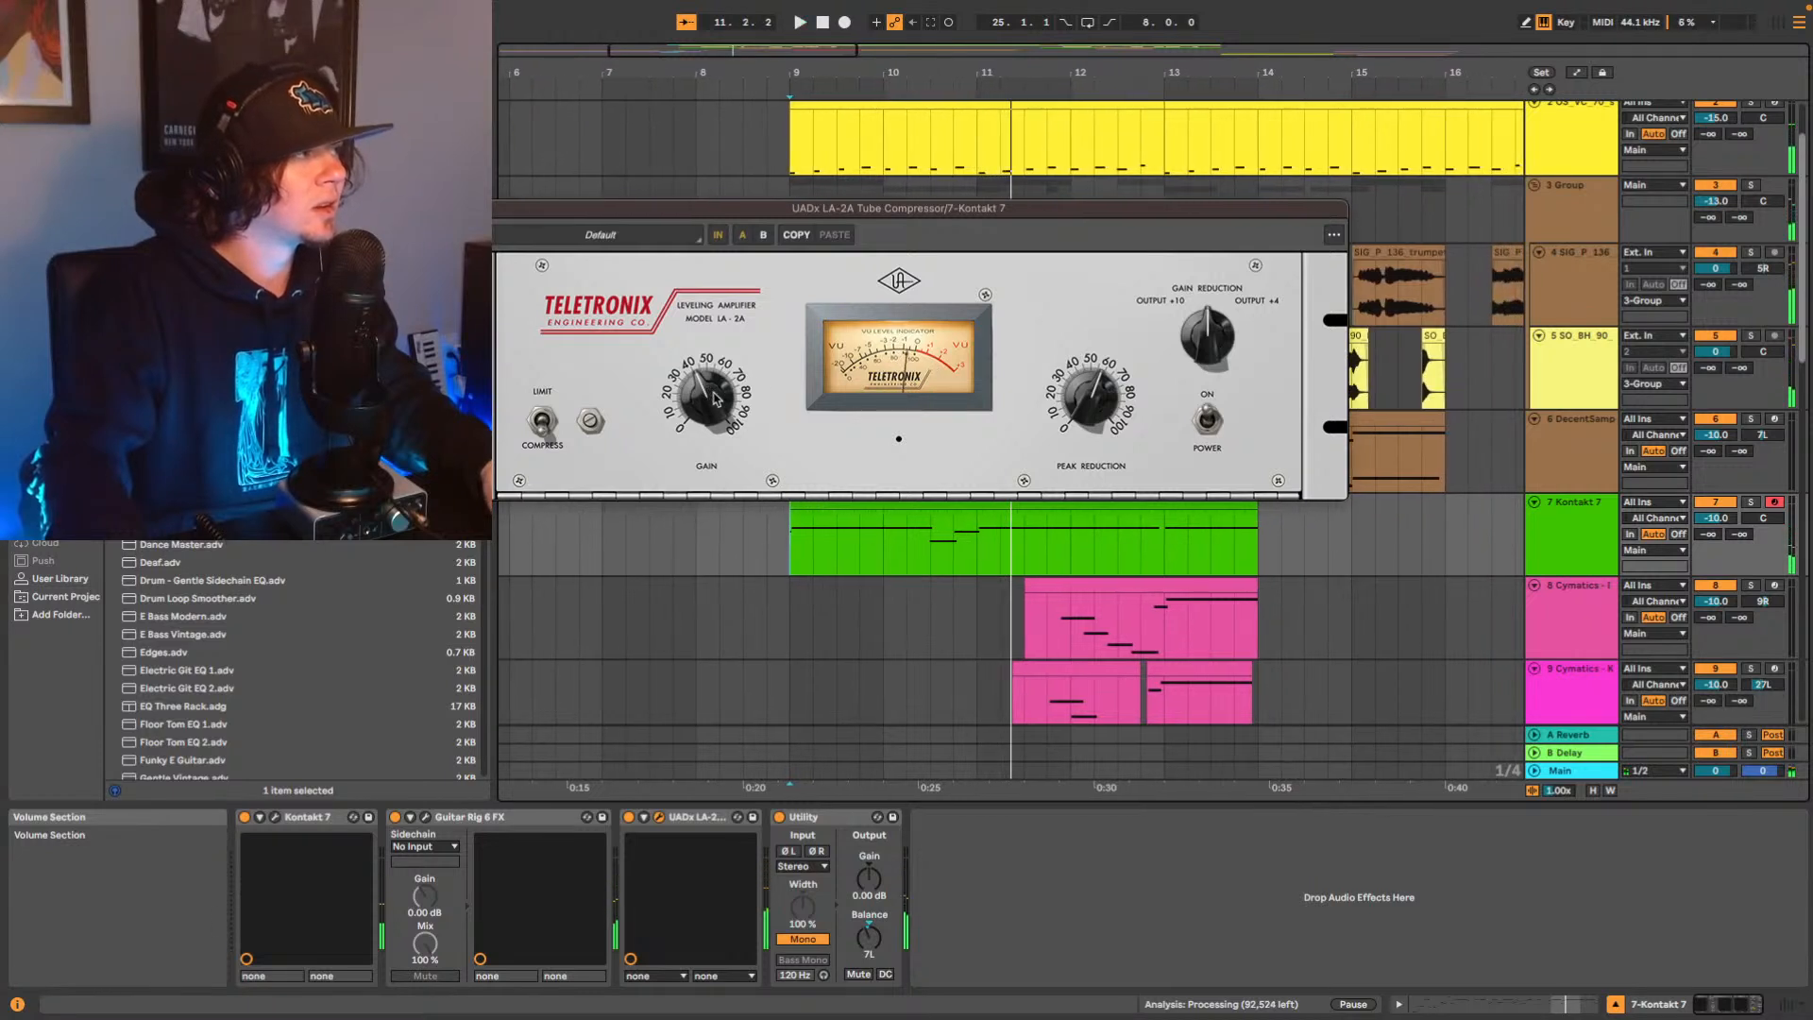
{"action": "key", "text": "space"}
{"action": "key", "text": "space"}
{"action": "left_click_drag", "start_coordinate": [714, 389], "coordinate": [714, 388]}
{"action": "key", "text": "space"}
{"action": "key", "text": "space"}
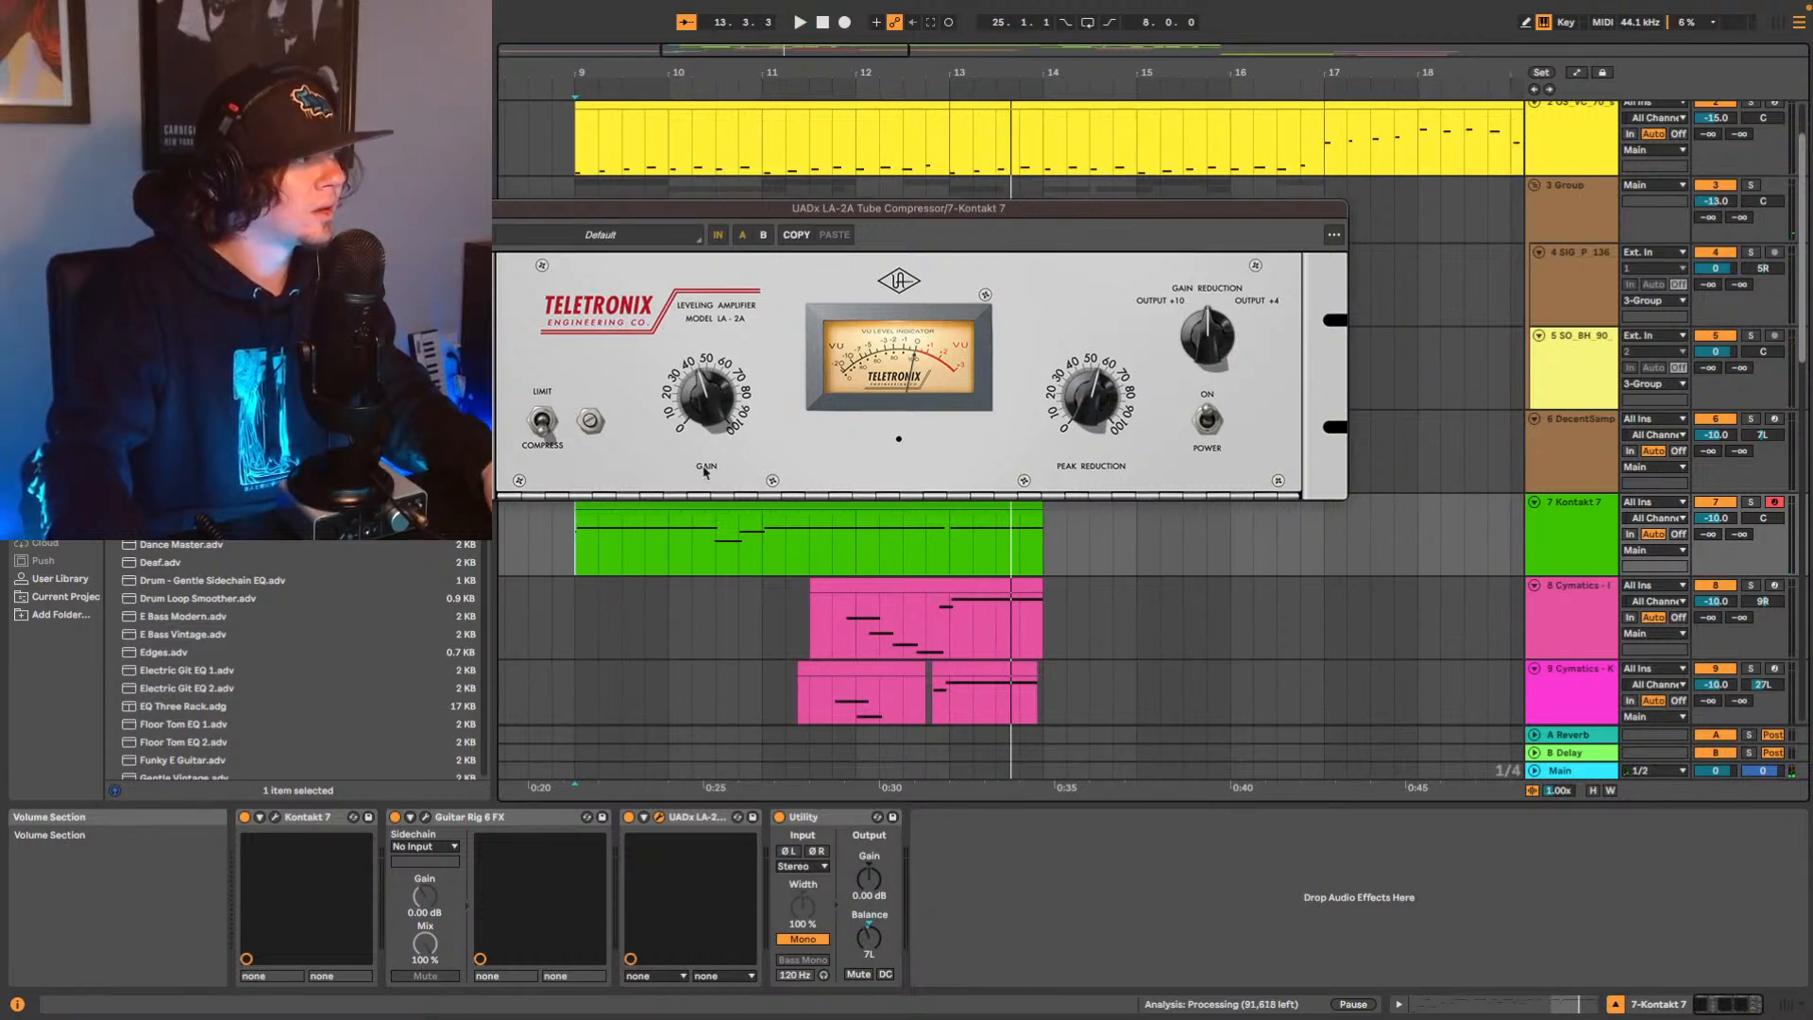
Raise the Studio Reverb Mix in the 7 Kontakt 7 track's Guitar Rig 6 FX while auditioning from bar 9, and close the open plug-in windows.
{"action": "left_click", "coordinate": [426, 818]}
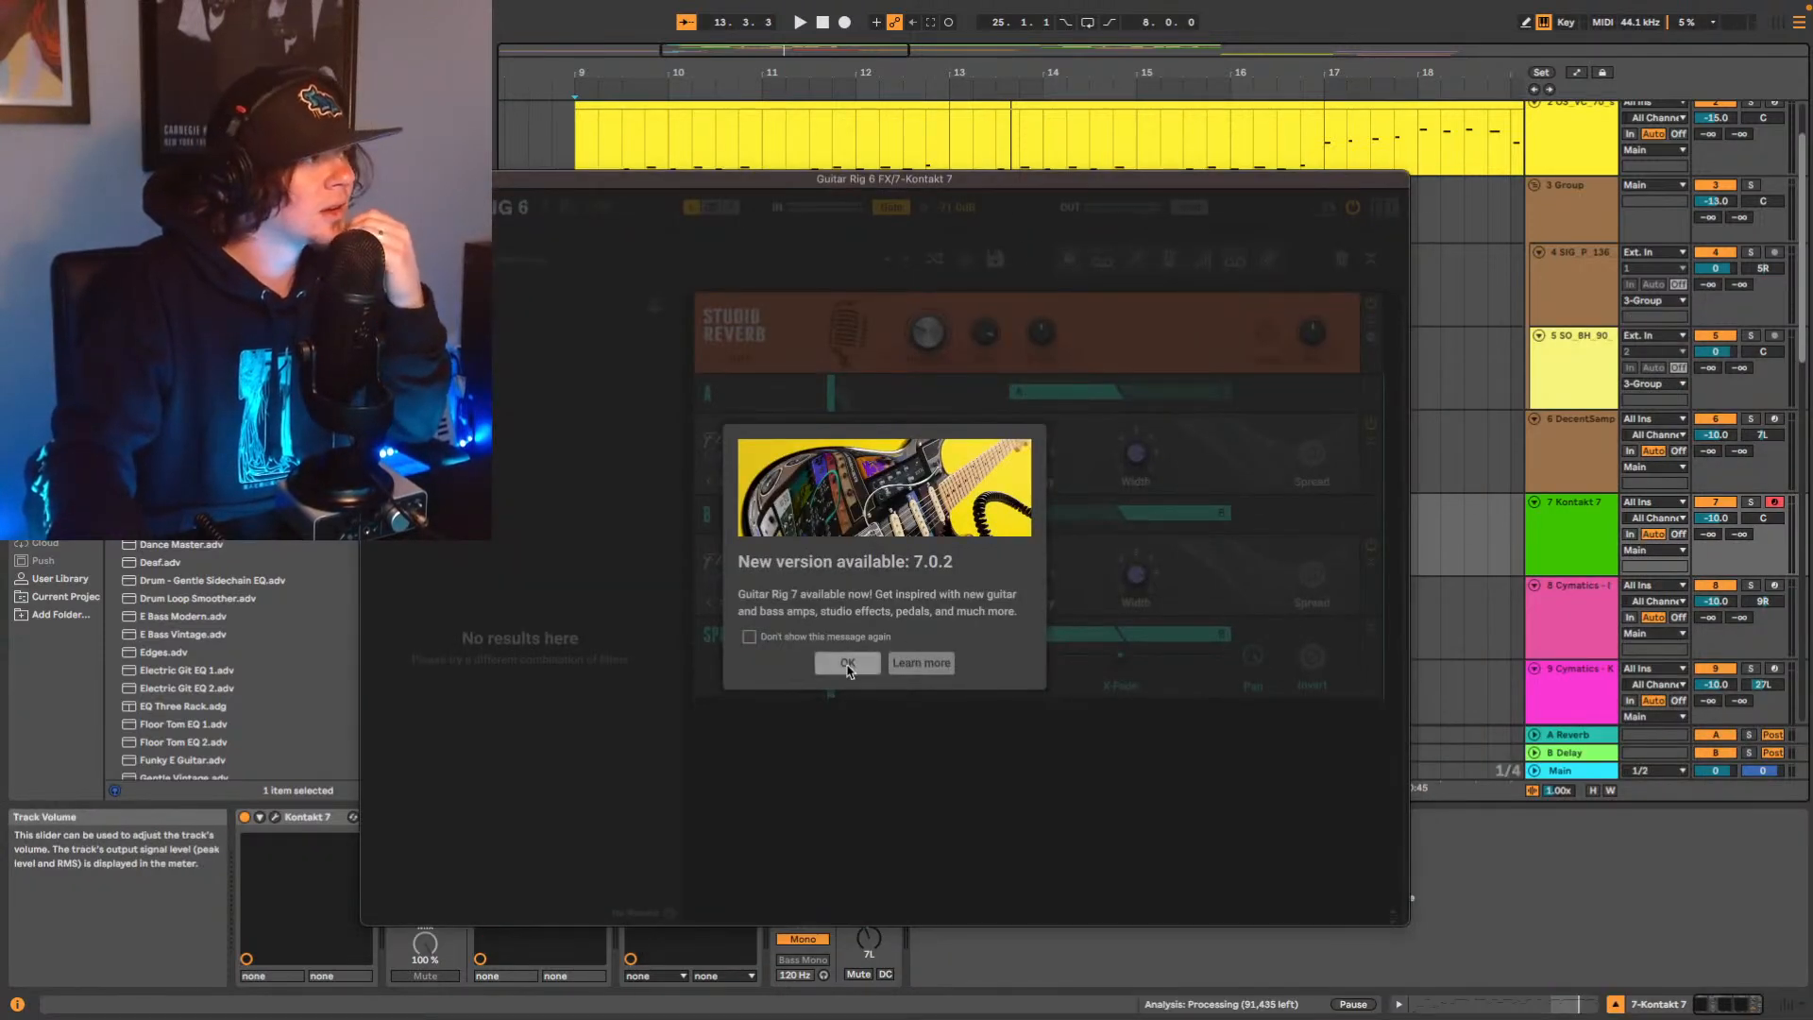
{"action": "left_click", "coordinate": [847, 663]}
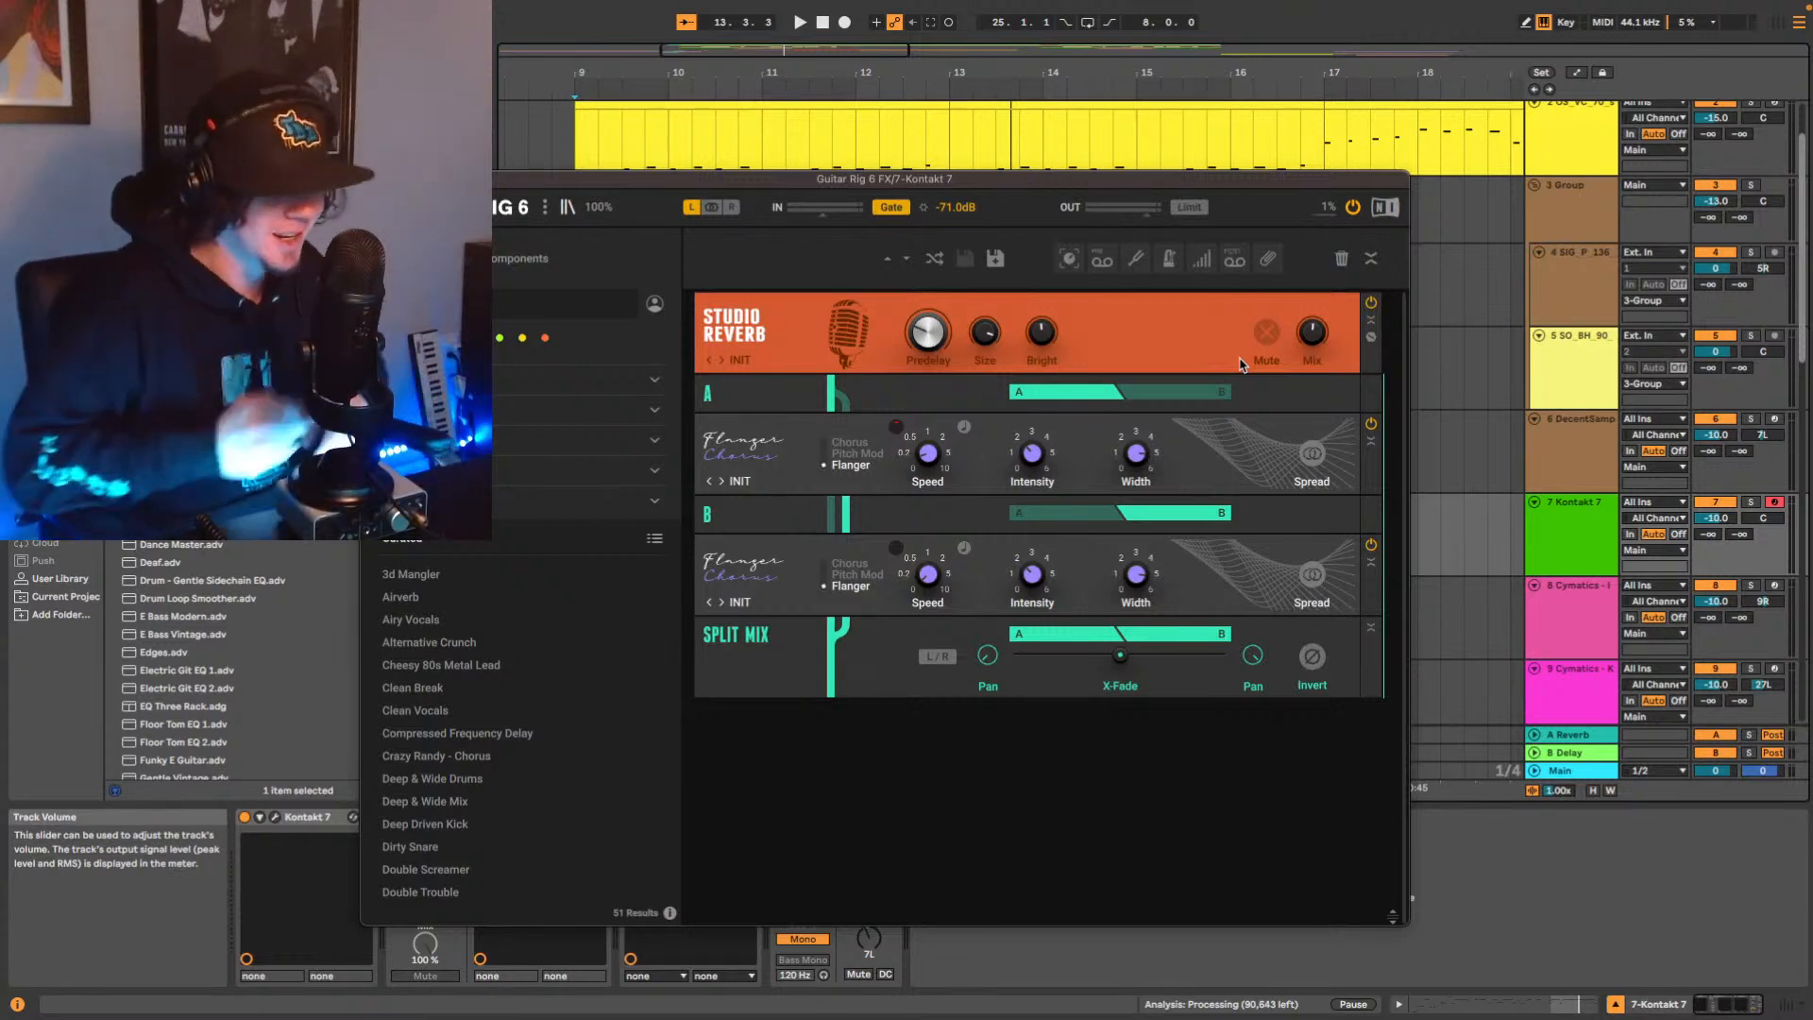
{"action": "key", "text": "space"}
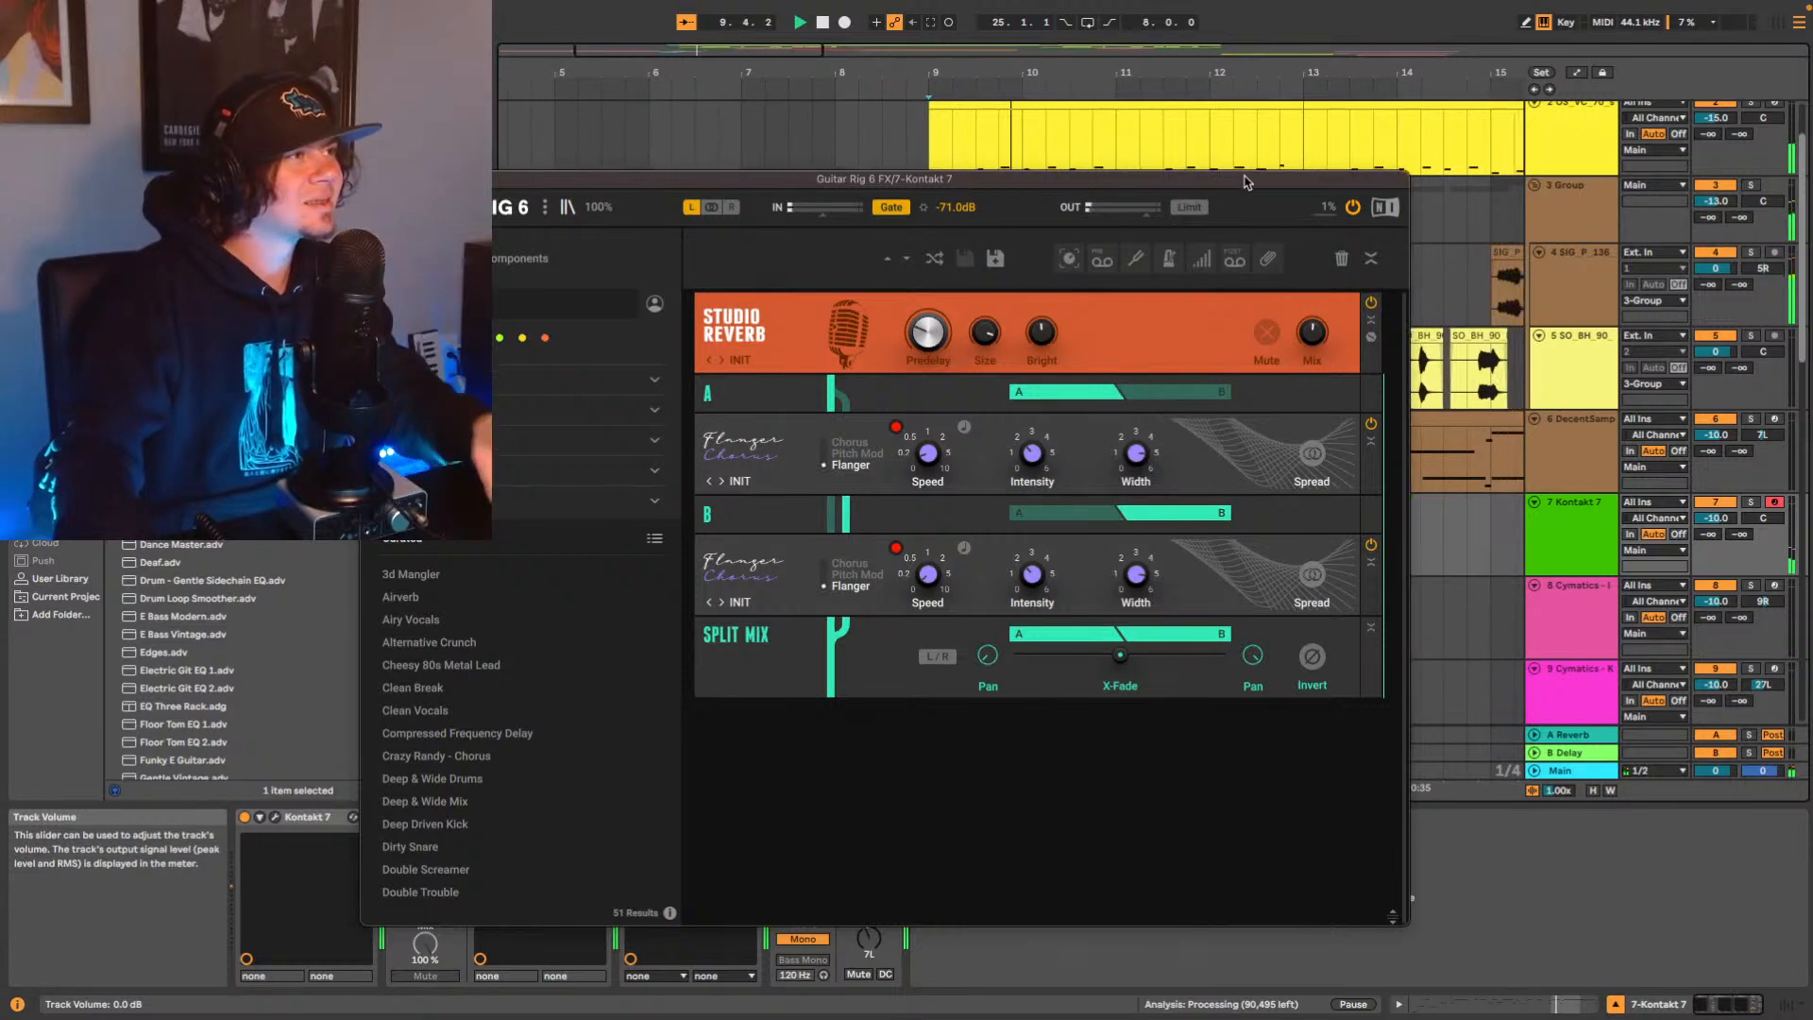
{"action": "left_click_drag", "start_coordinate": [1247, 182], "coordinate": [1284, 380]}
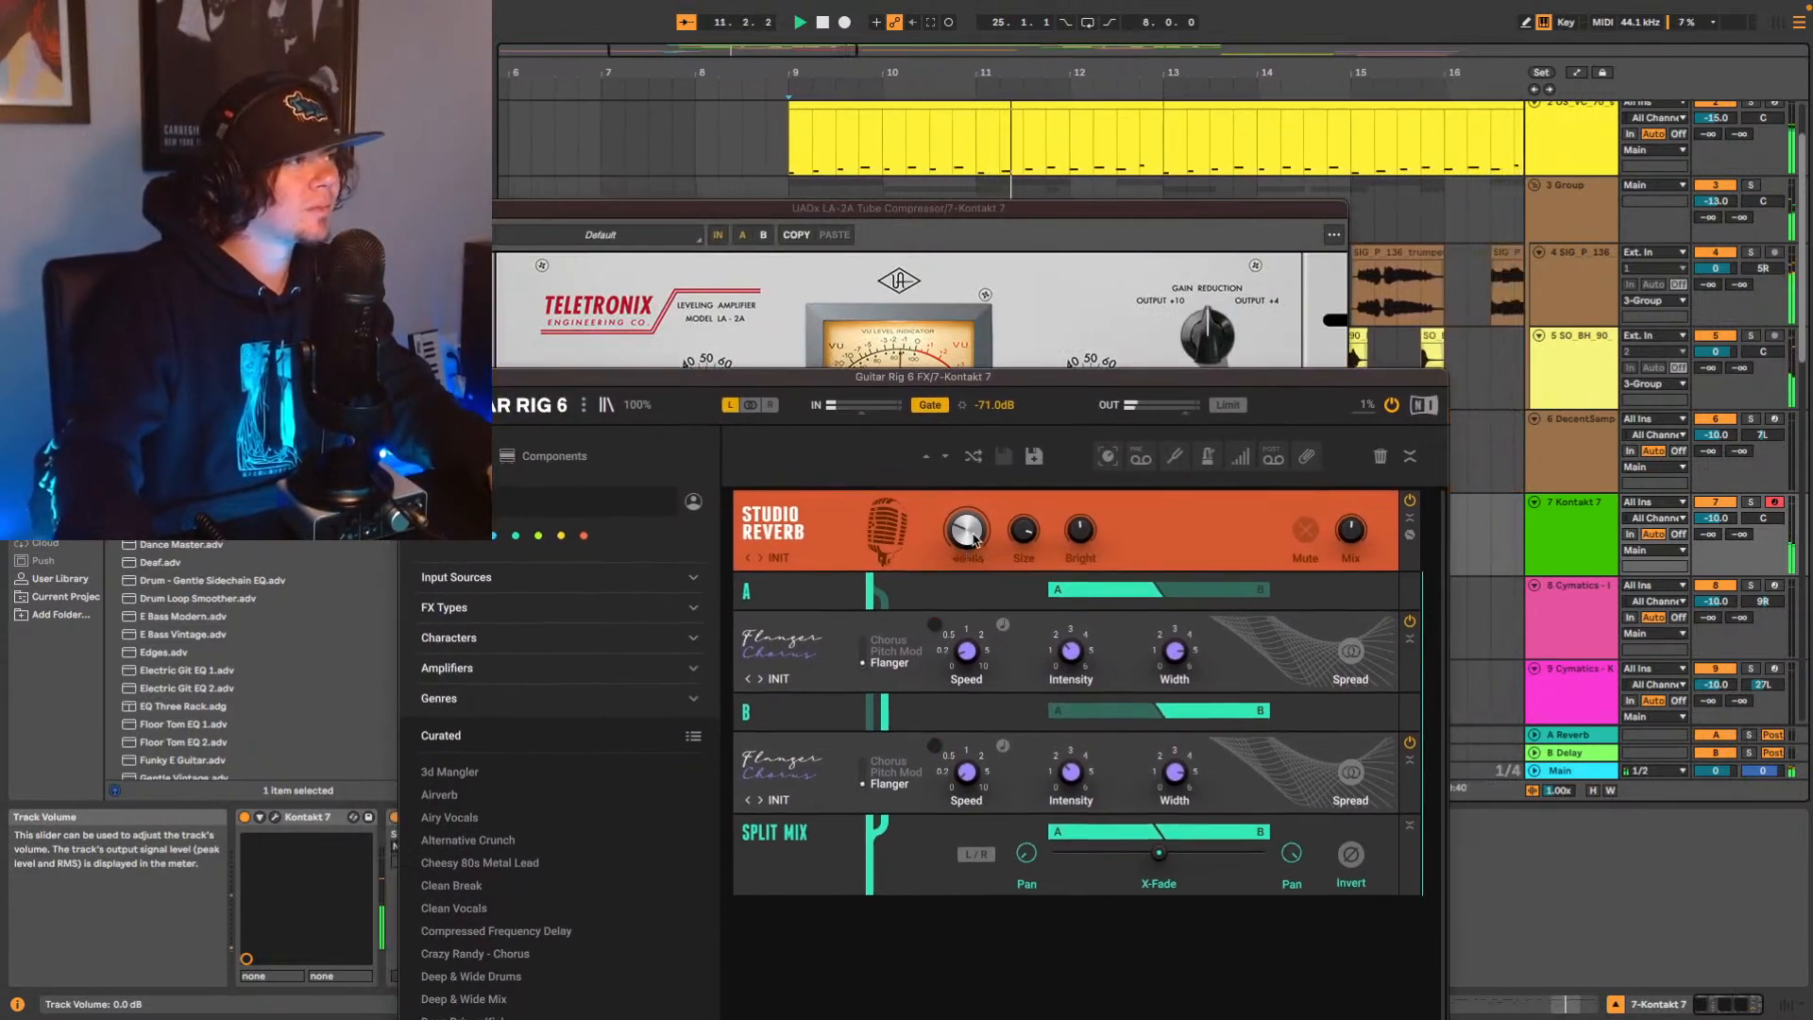
{"action": "key", "text": "space"}
{"action": "key", "text": "space"}
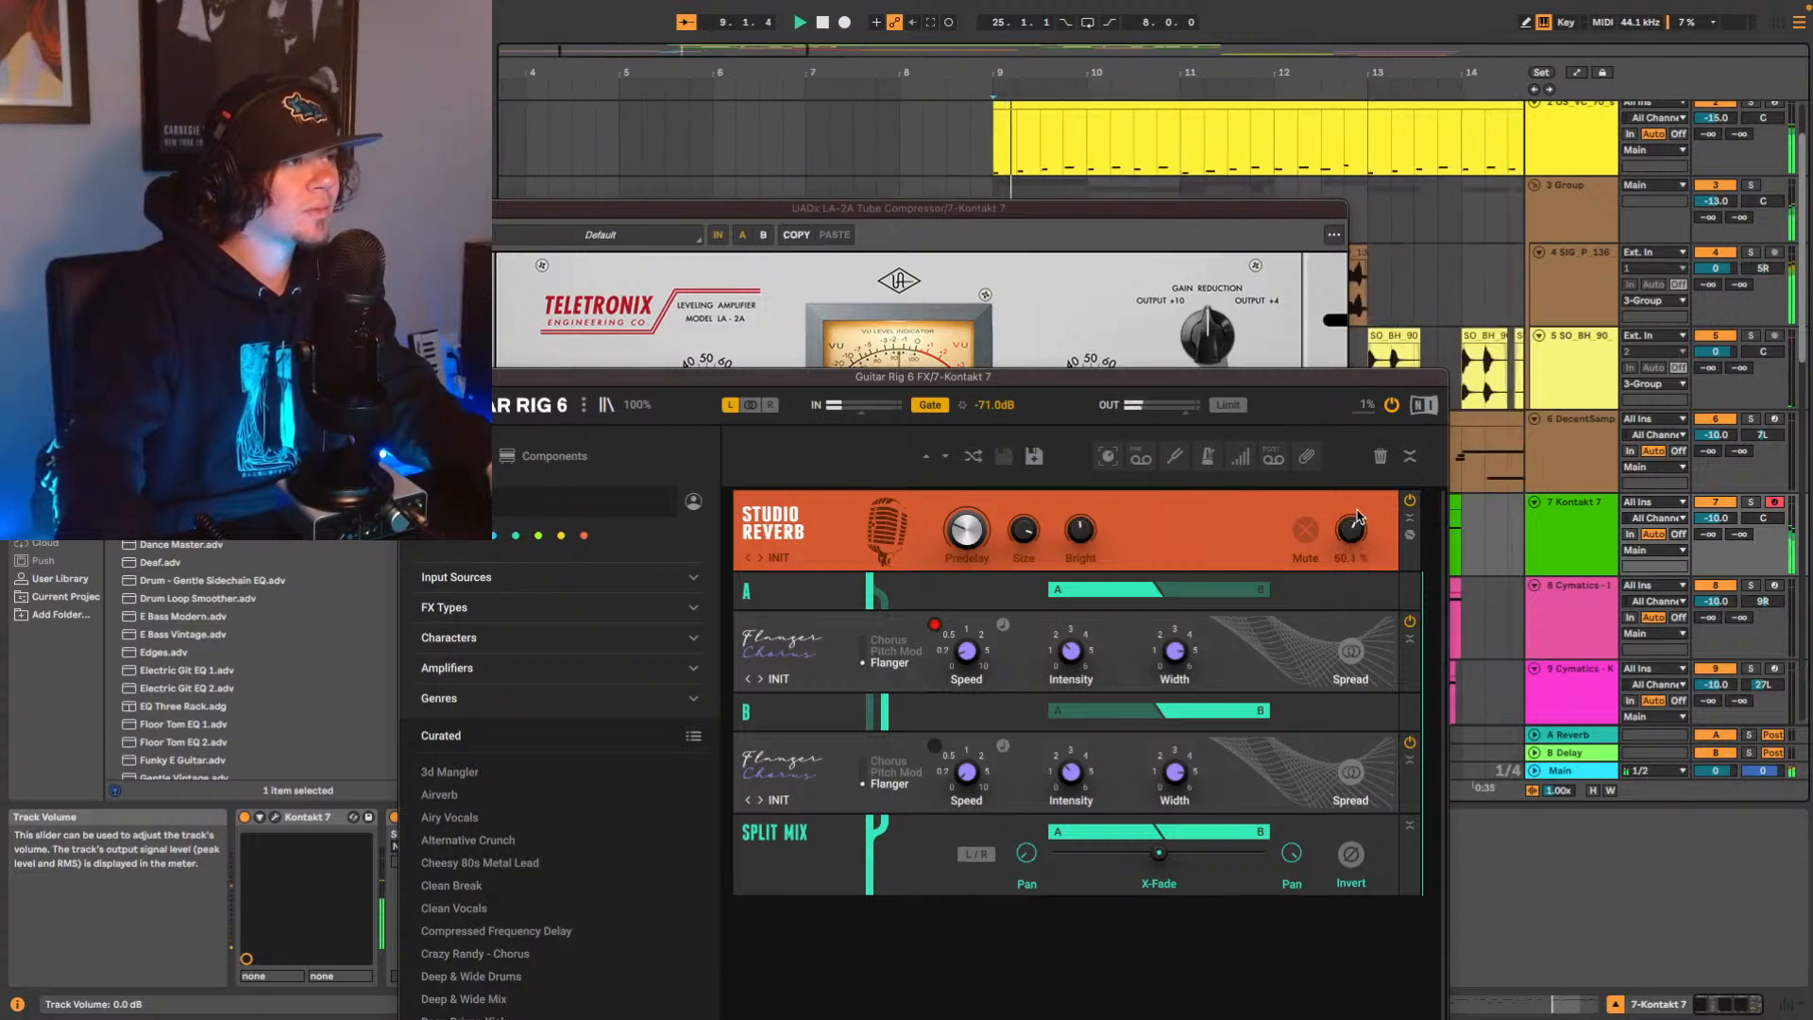
{"action": "left_click_drag", "start_coordinate": [1350, 532], "coordinate": [1357, 529]}
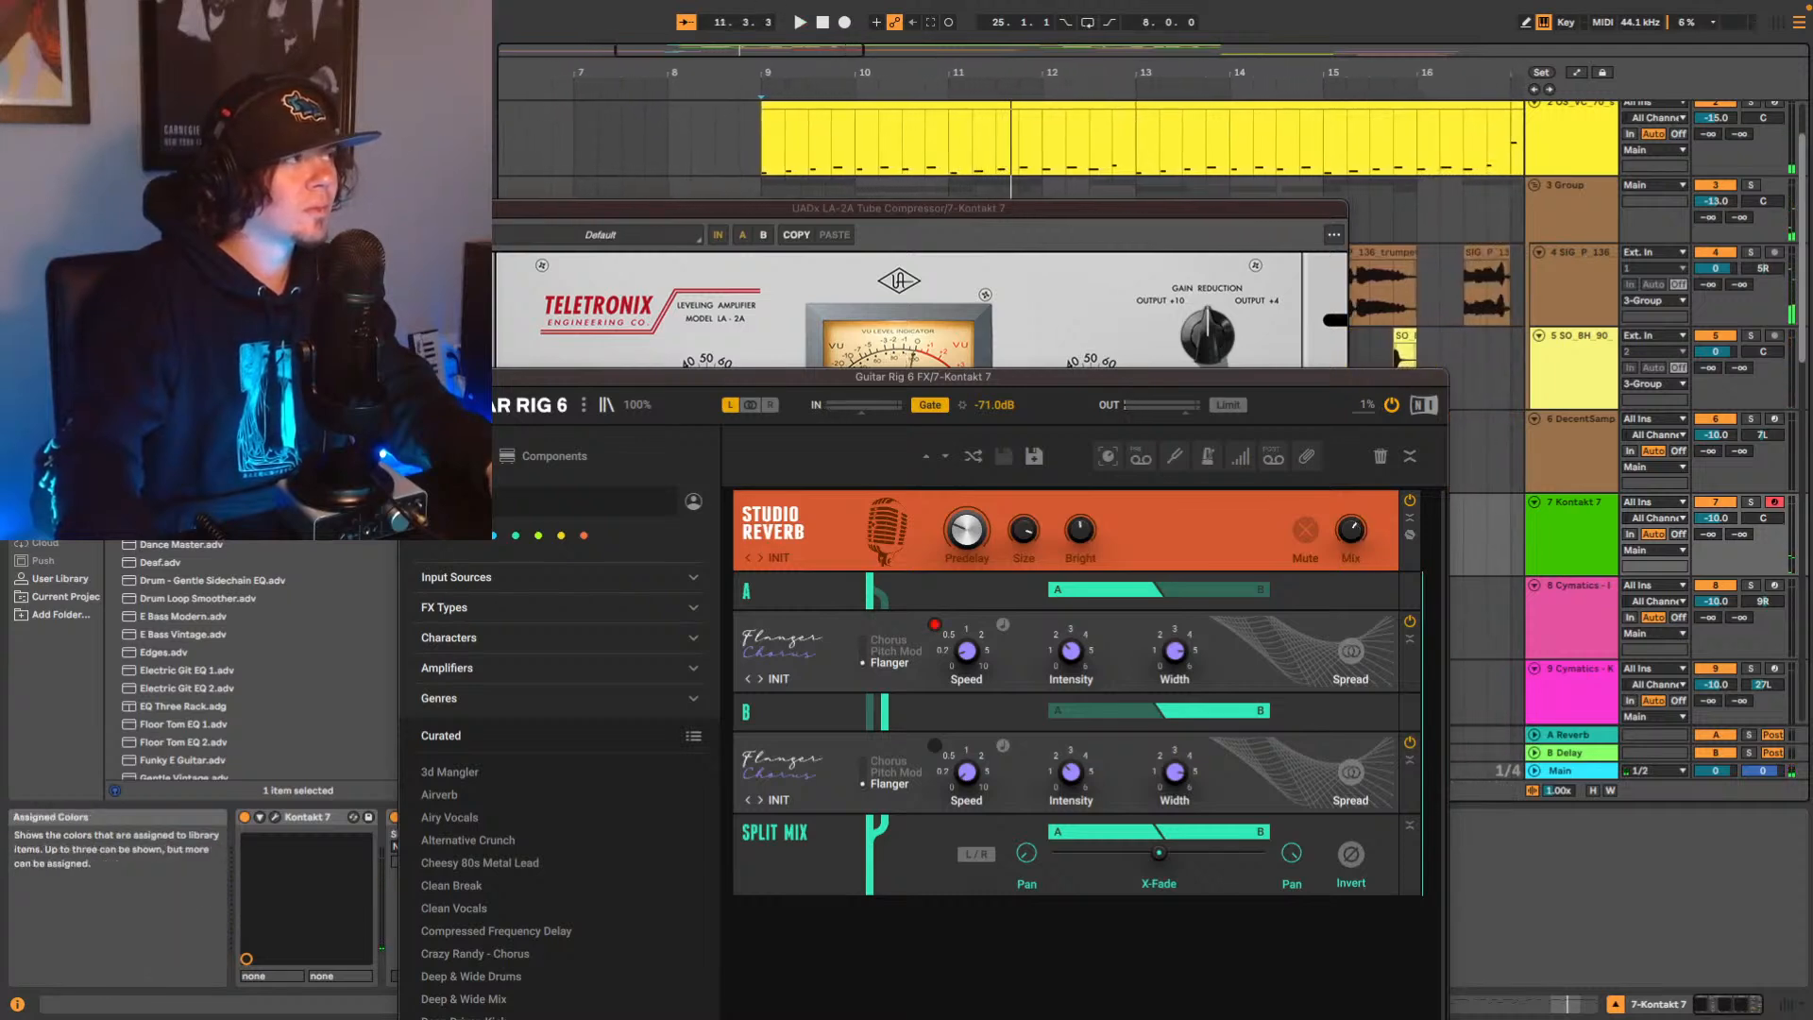
{"action": "left_click", "coordinate": [410, 377]}
{"action": "left_click", "coordinate": [459, 207]}
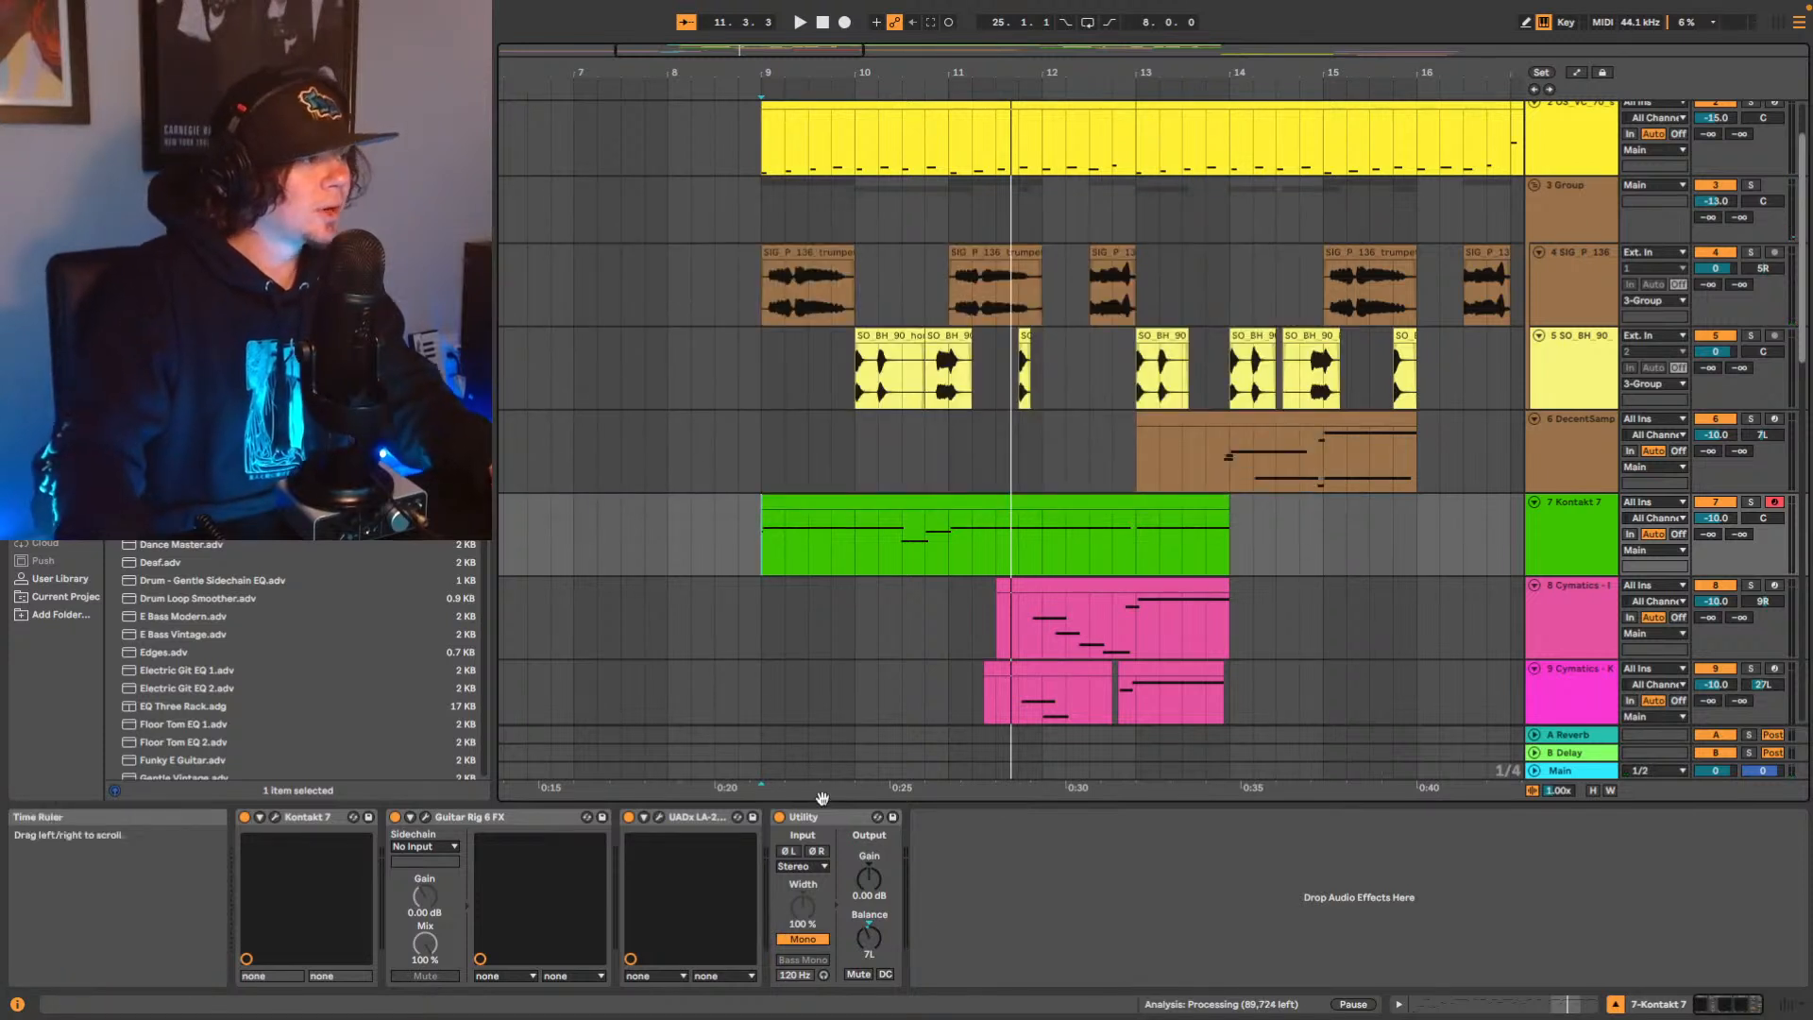
Try the 7 Kontakt 7 track with Utility's Mono switched off while playing from bar 9, and switch Mono back on.
{"action": "key", "text": "space"}
{"action": "left_click", "coordinate": [803, 940]}
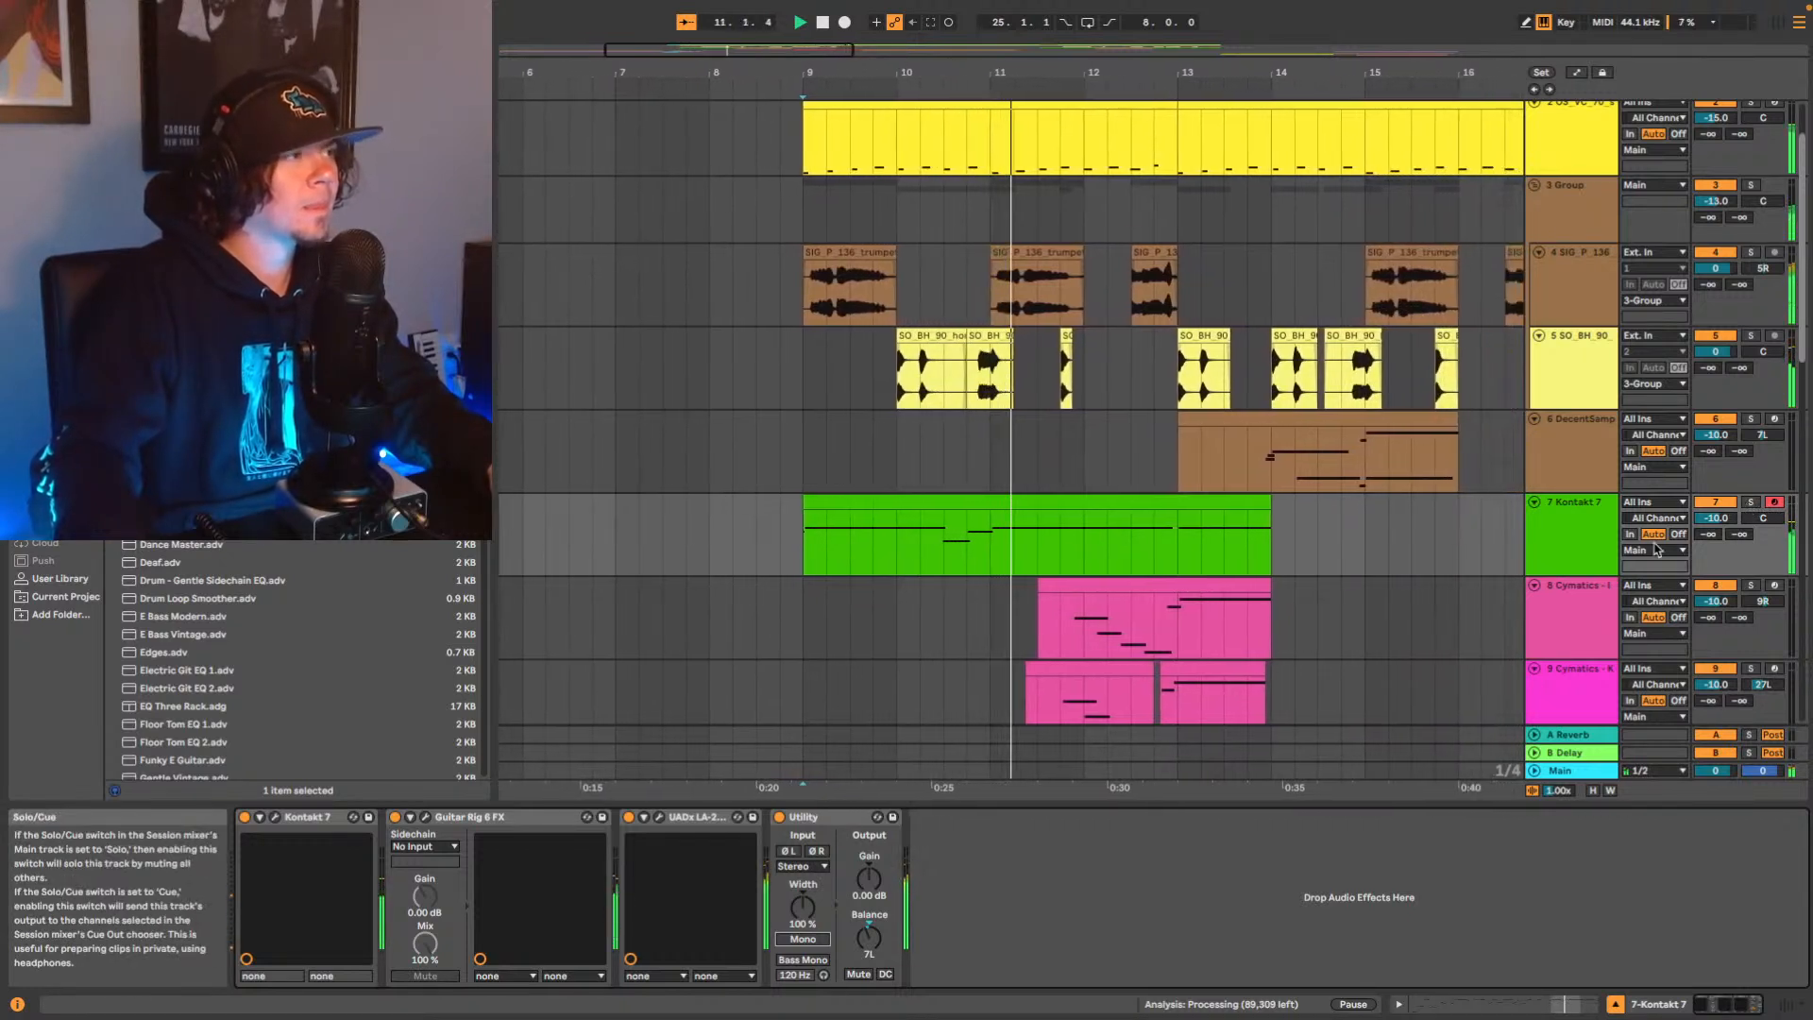
{"action": "key", "text": "space"}
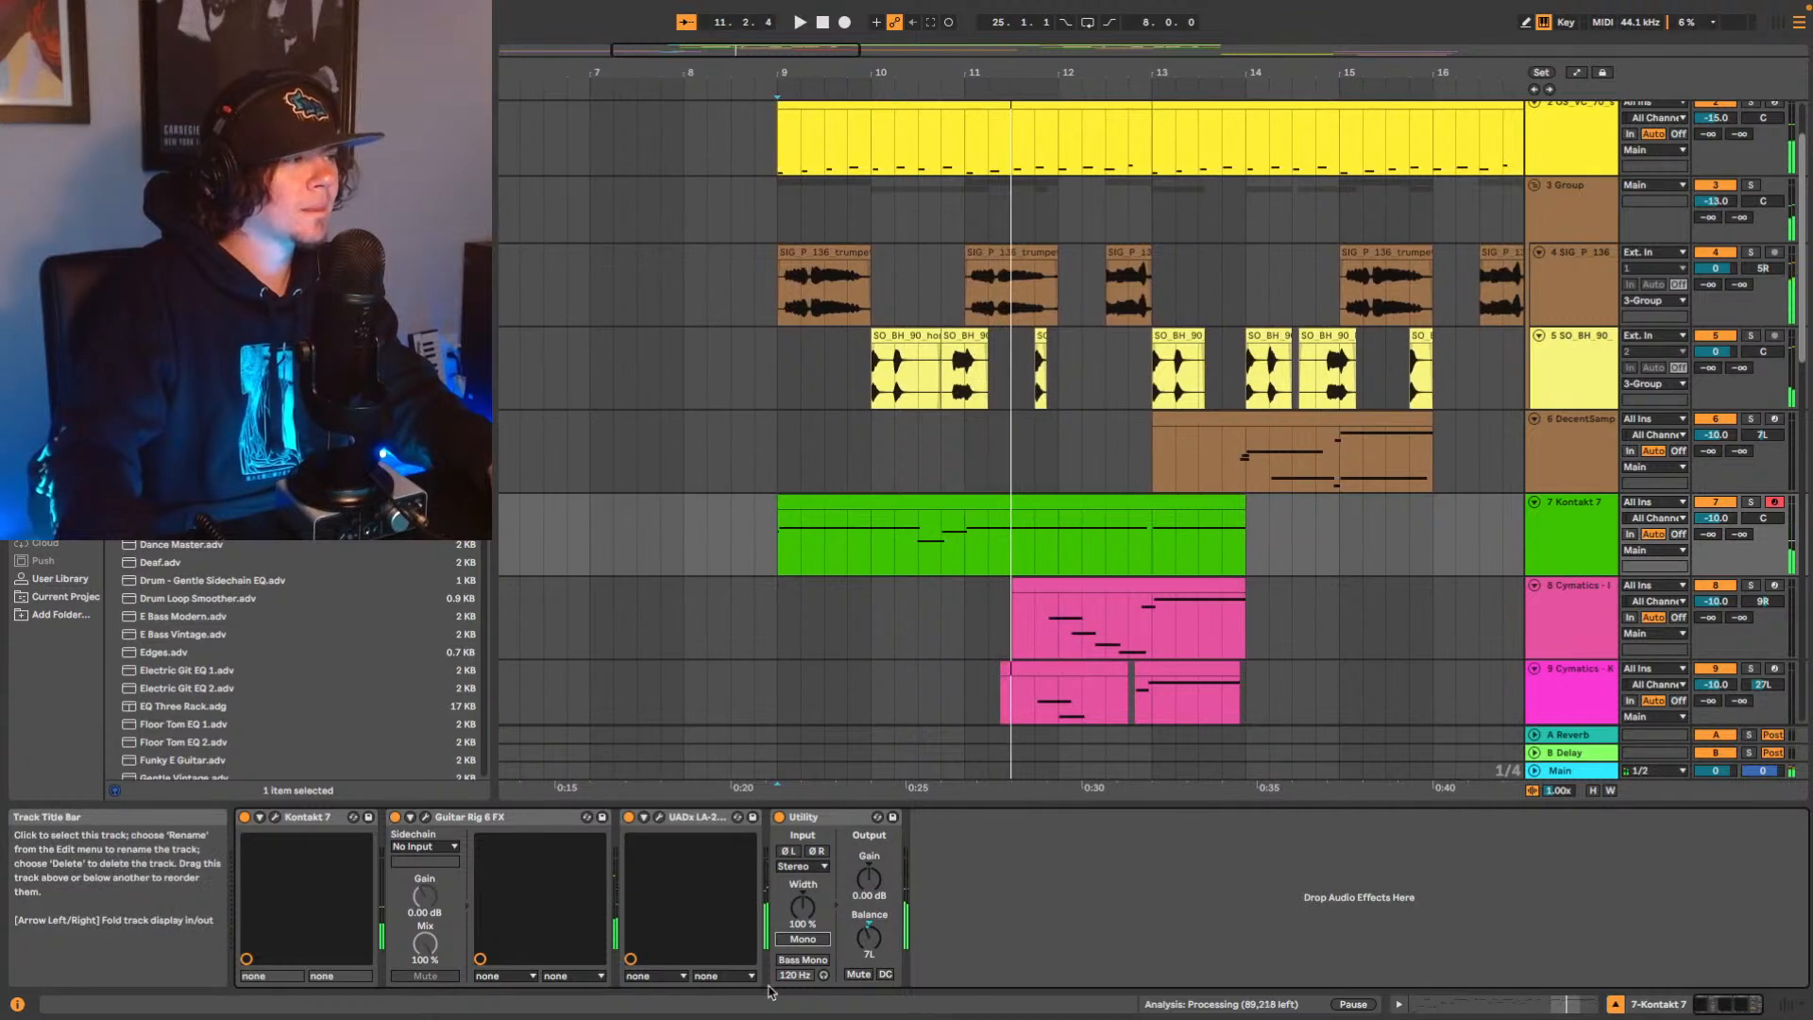
{"action": "left_click", "coordinate": [804, 941]}
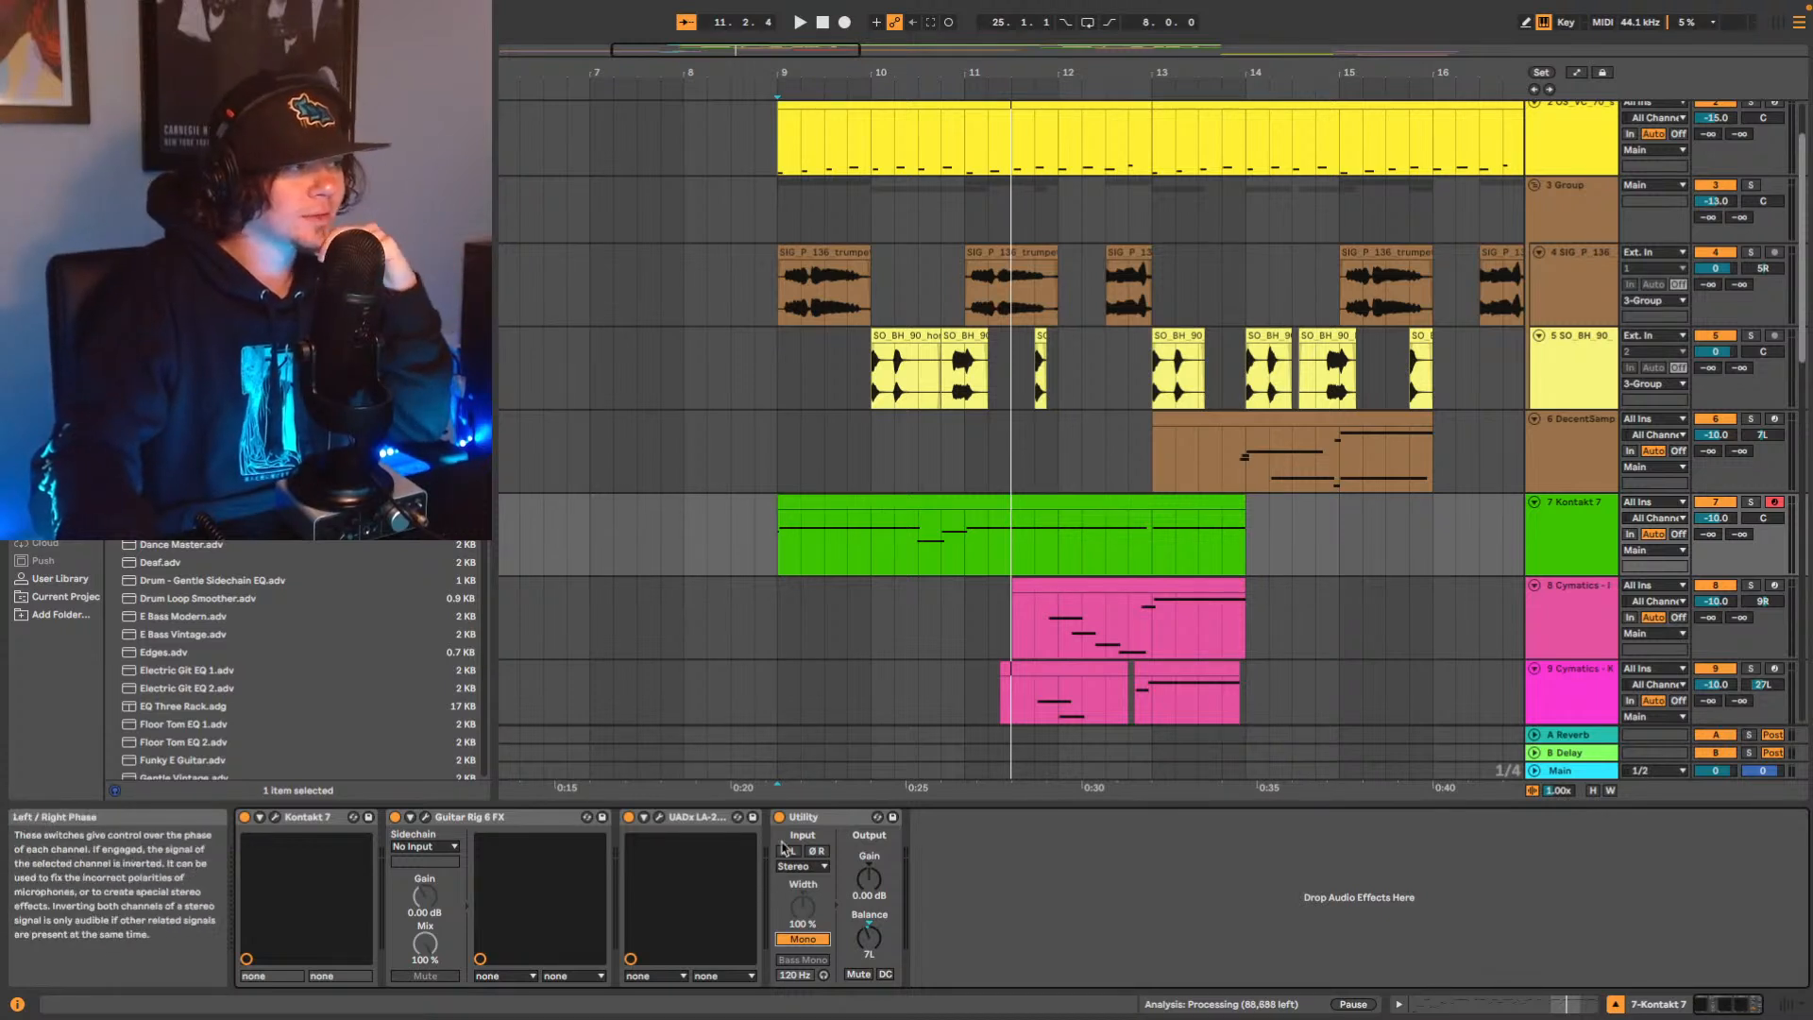
Try Utility ahead of Guitar Rig 6 FX in the 7 Kontakt 7 device chain and audition the section from bar 9.
{"action": "left_click", "coordinate": [826, 817]}
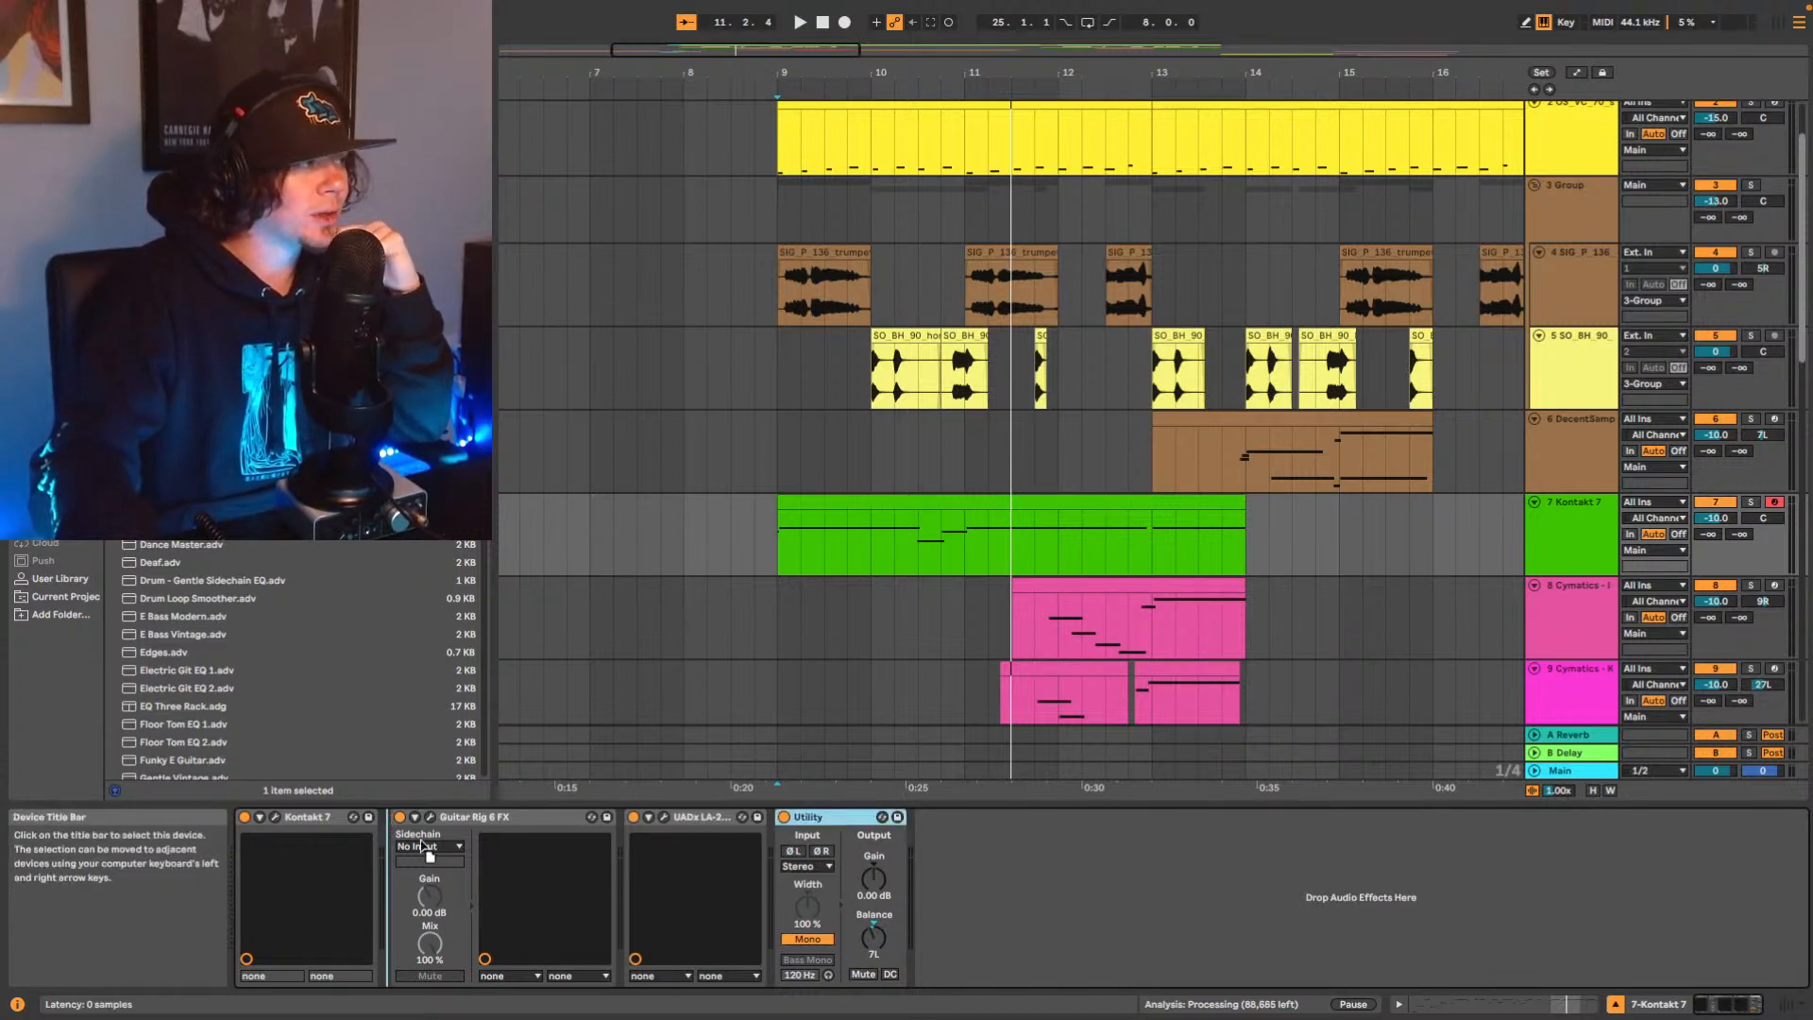
{"action": "left_click_drag", "start_coordinate": [418, 838], "coordinate": [420, 837]}
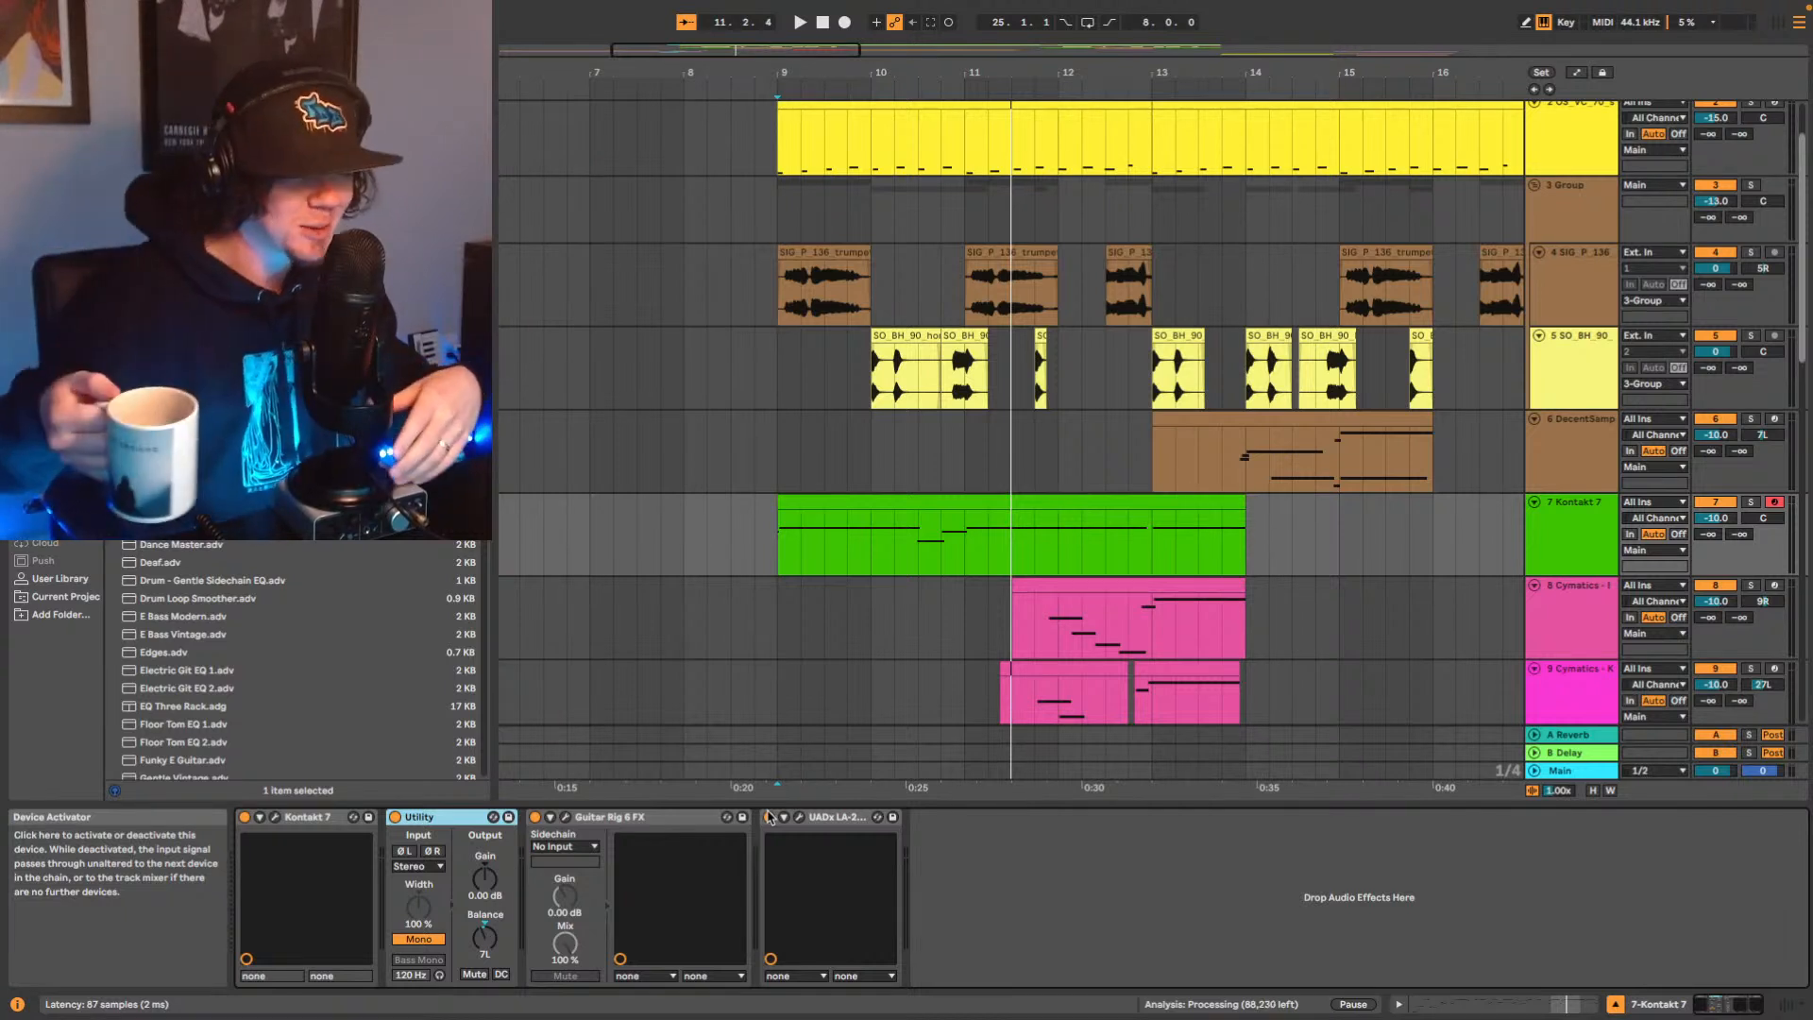
{"action": "key", "text": "space"}
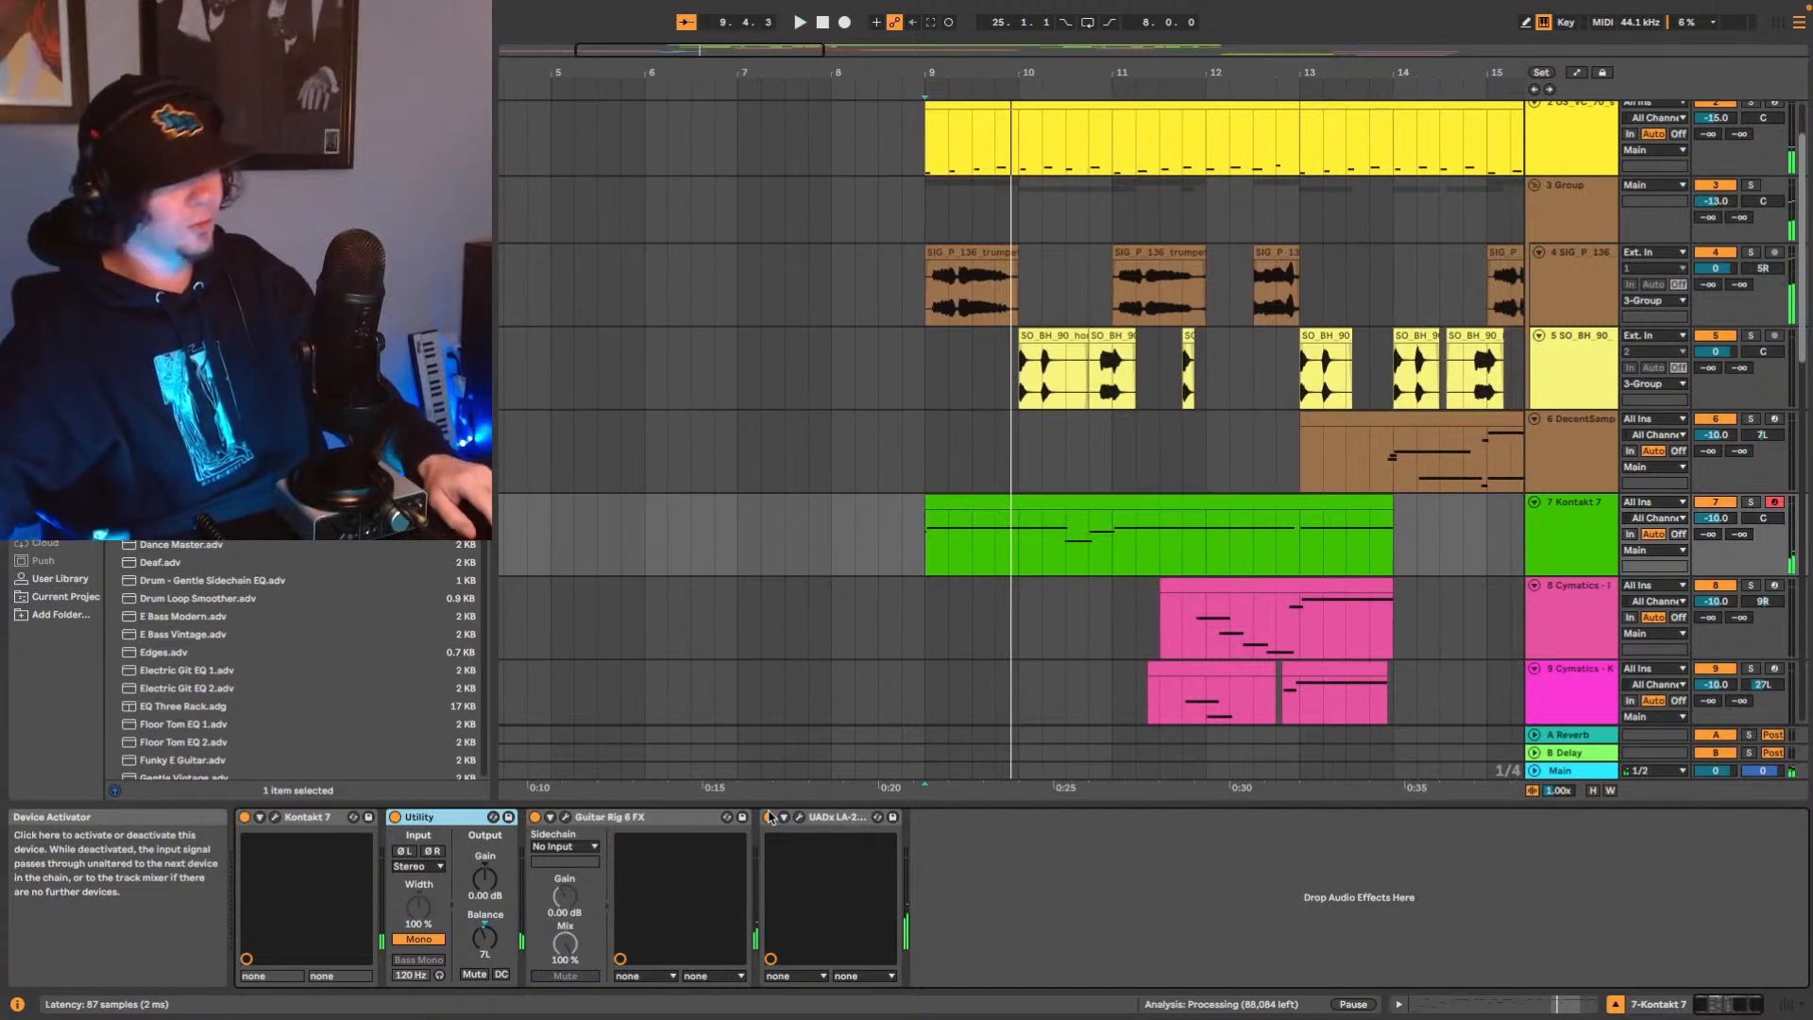
{"action": "key", "text": "space"}
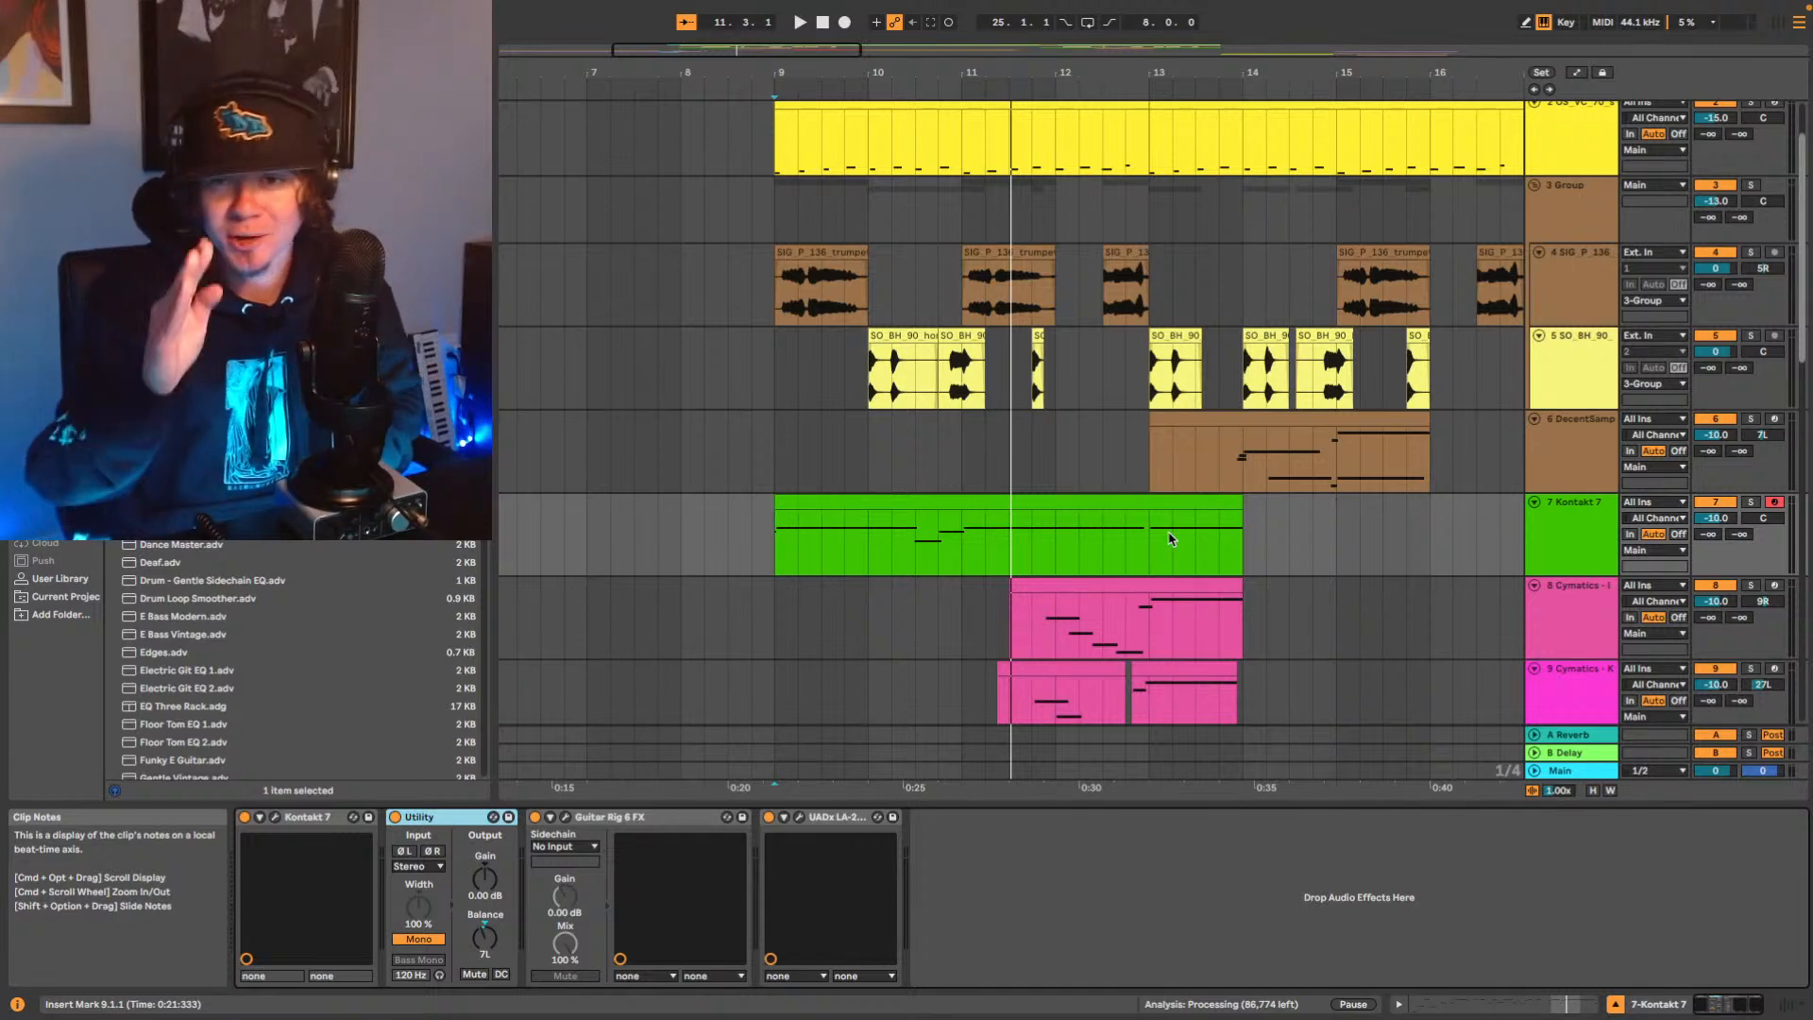
{"action": "key", "text": "space"}
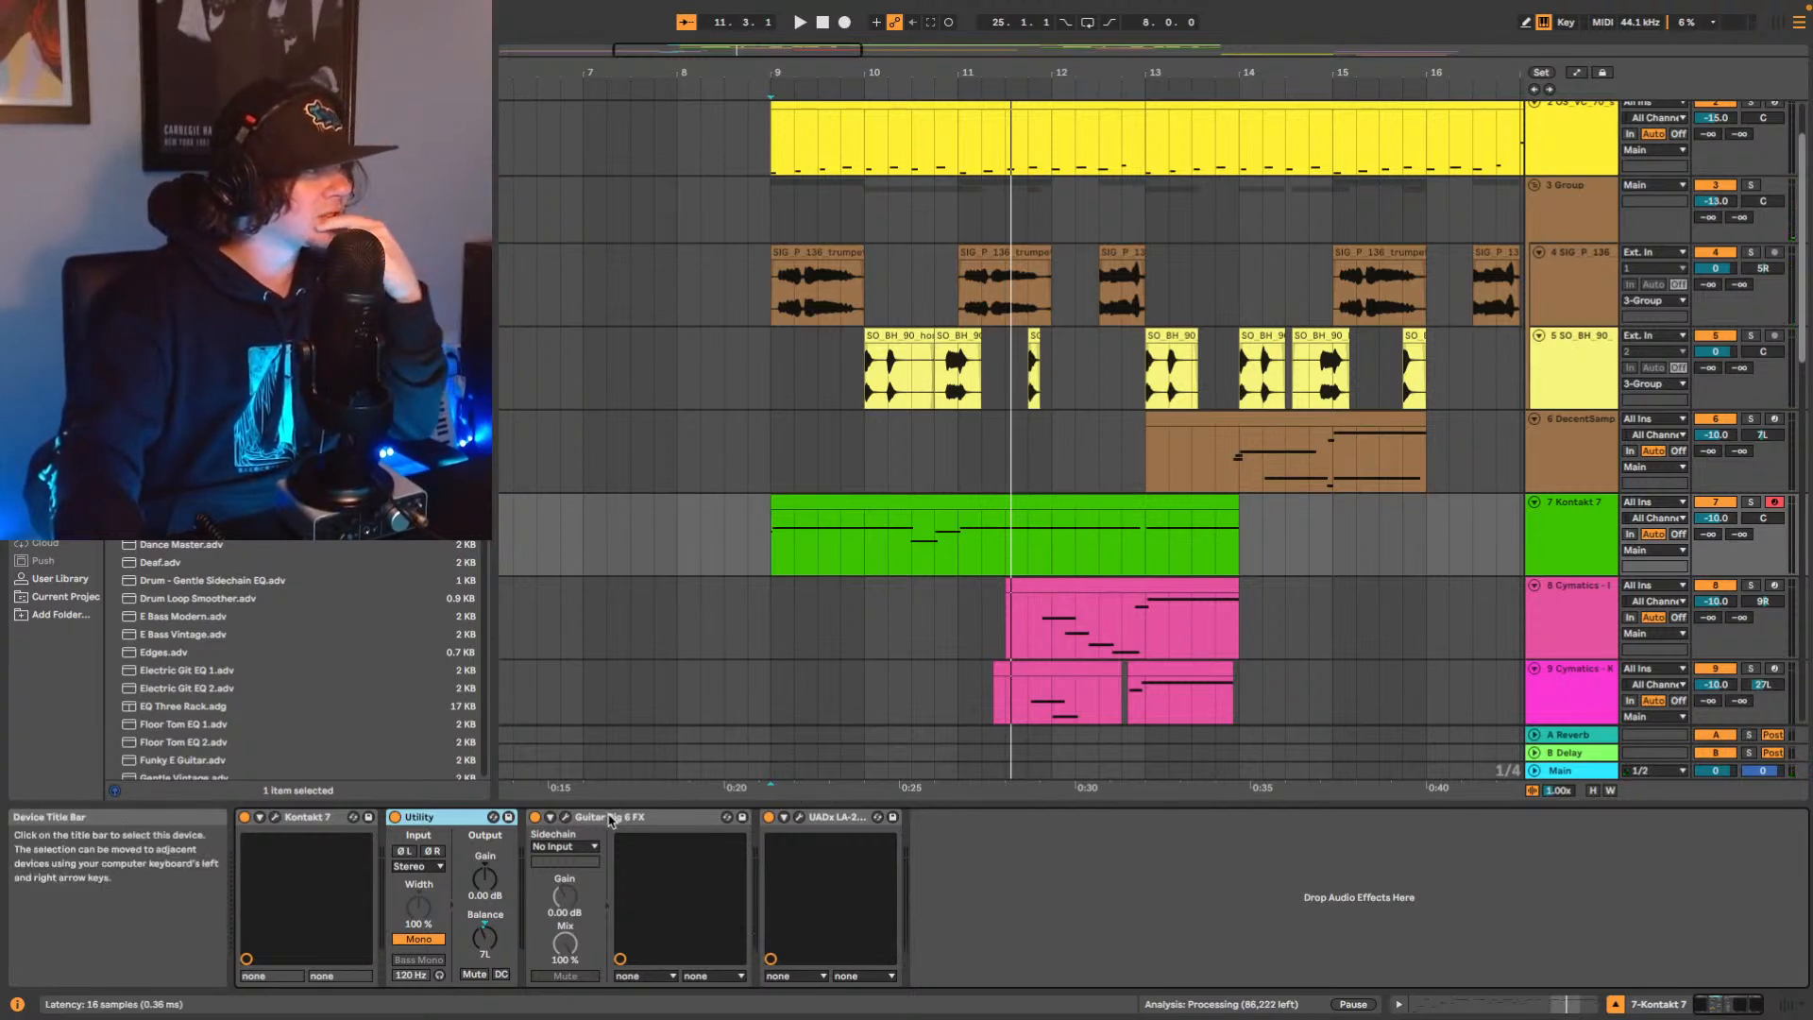
{"action": "key", "text": "space"}
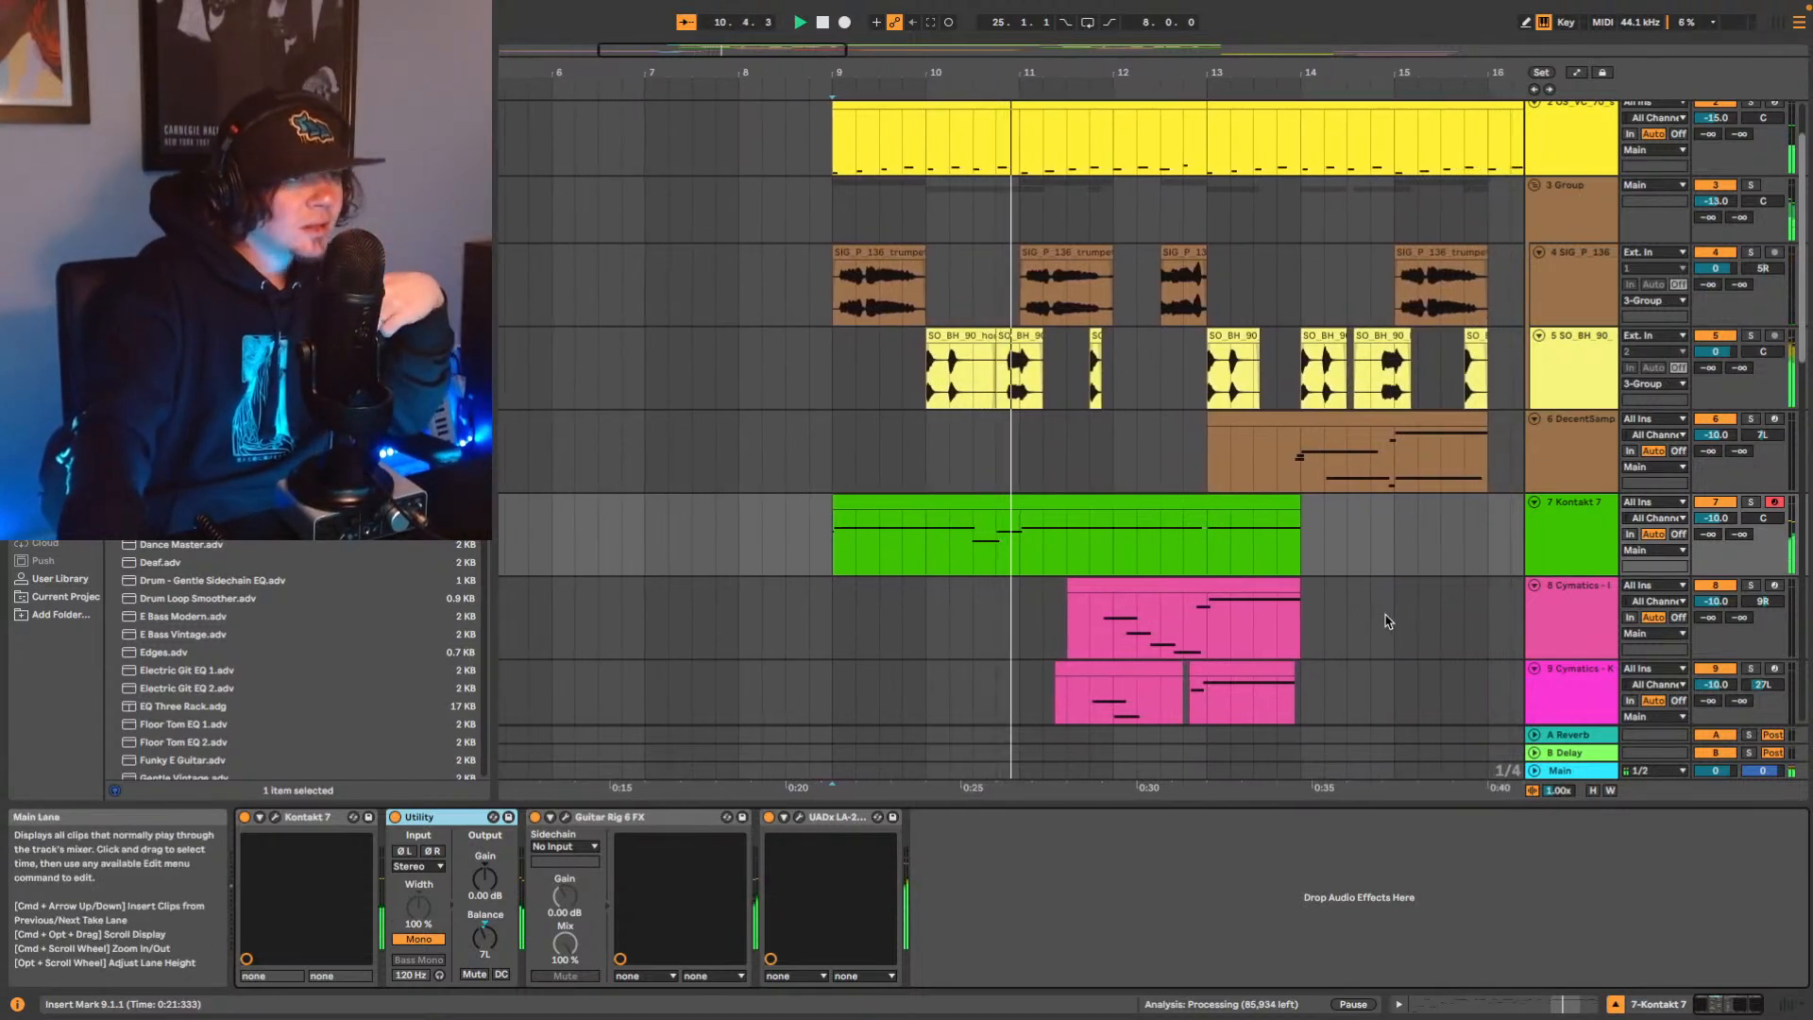
Solo the 7 Kontakt 7 track and listen to it on its own from bar 9.
{"action": "left_click", "coordinate": [1753, 502]}
{"action": "key", "text": "space"}
{"action": "key", "text": "space"}
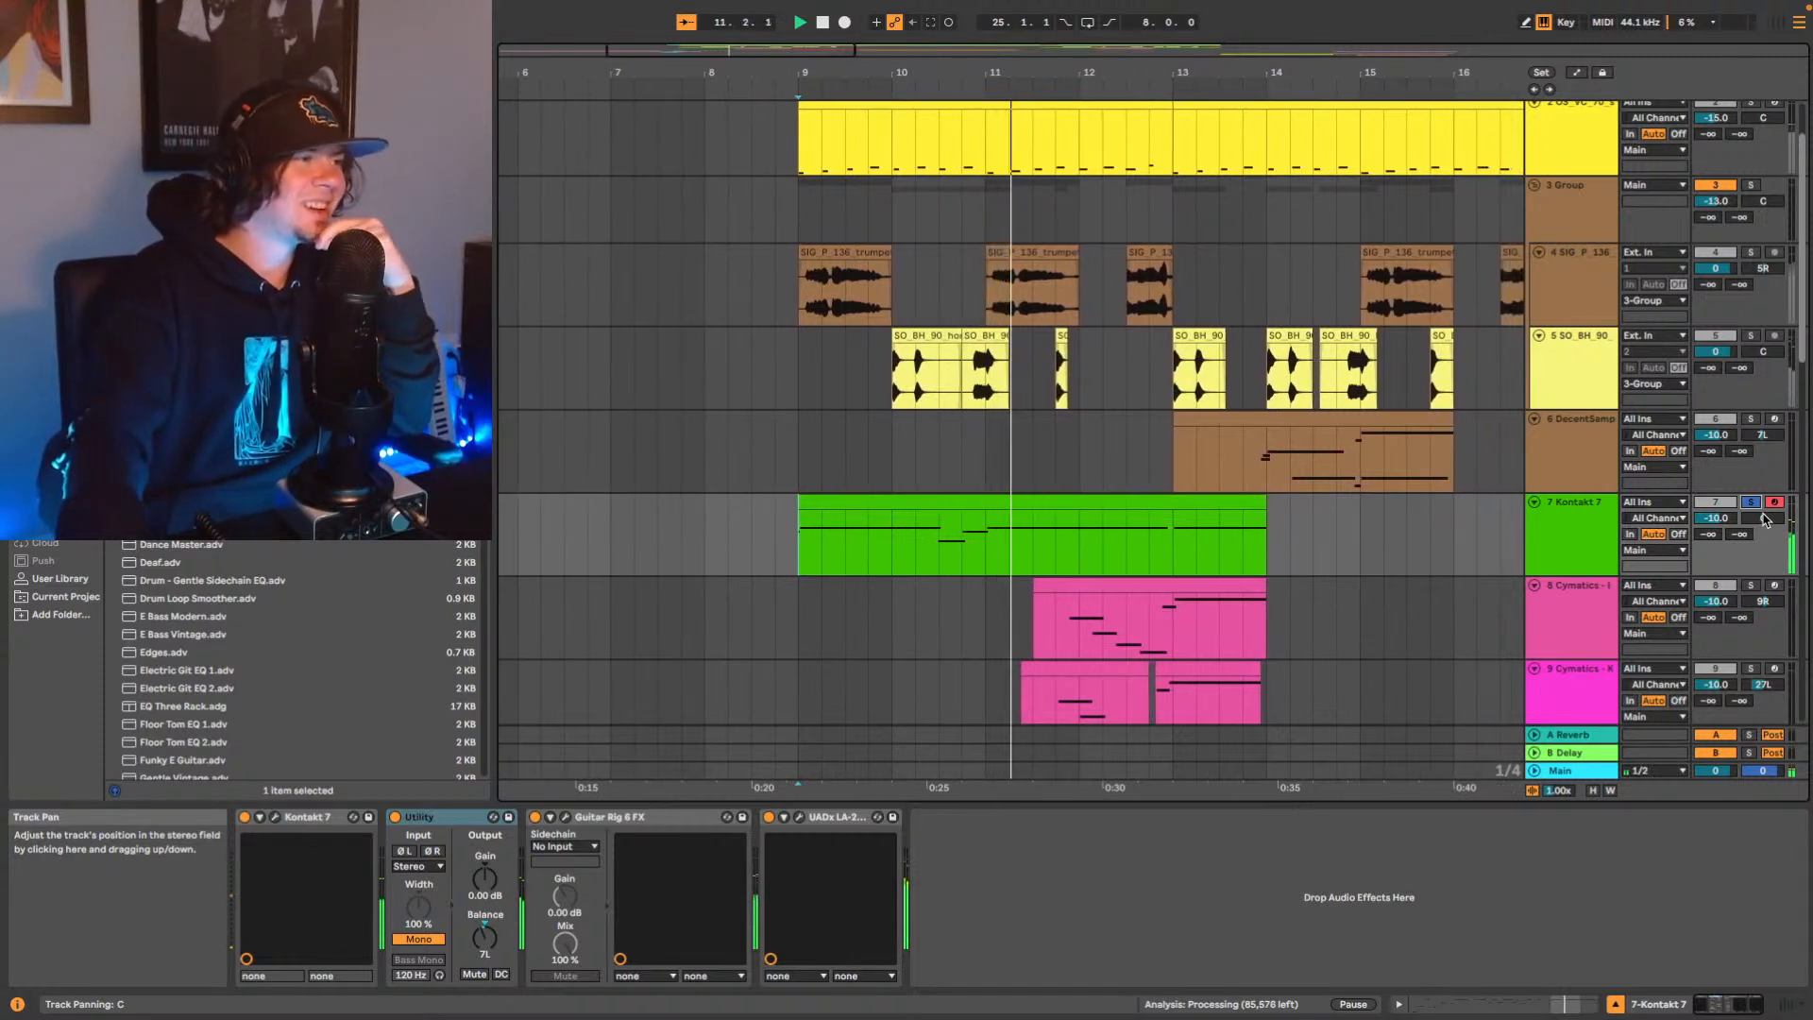
{"action": "key", "text": "space"}
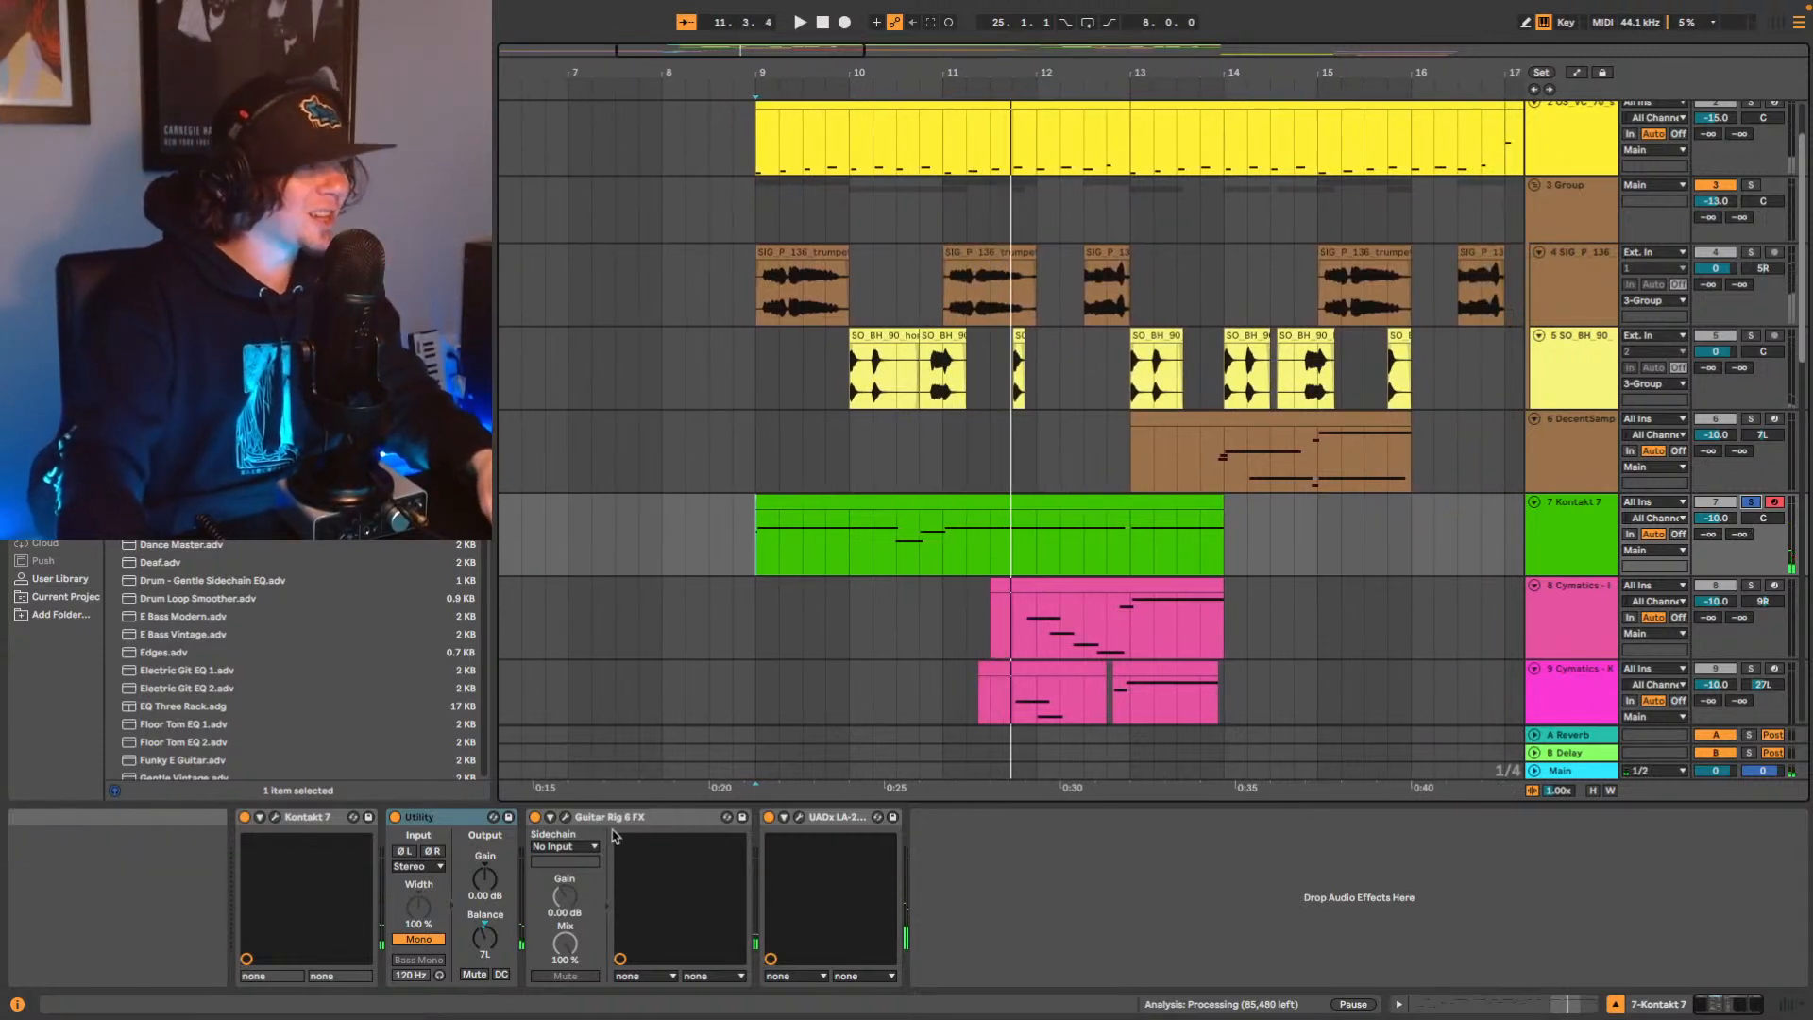
Place Utility between Guitar Rig 6 FX and the UADx LA-2A on the 7 Kontakt 7 track and audition it soloed from bar 9.
{"action": "left_click_drag", "start_coordinate": [476, 821], "coordinate": [715, 835]}
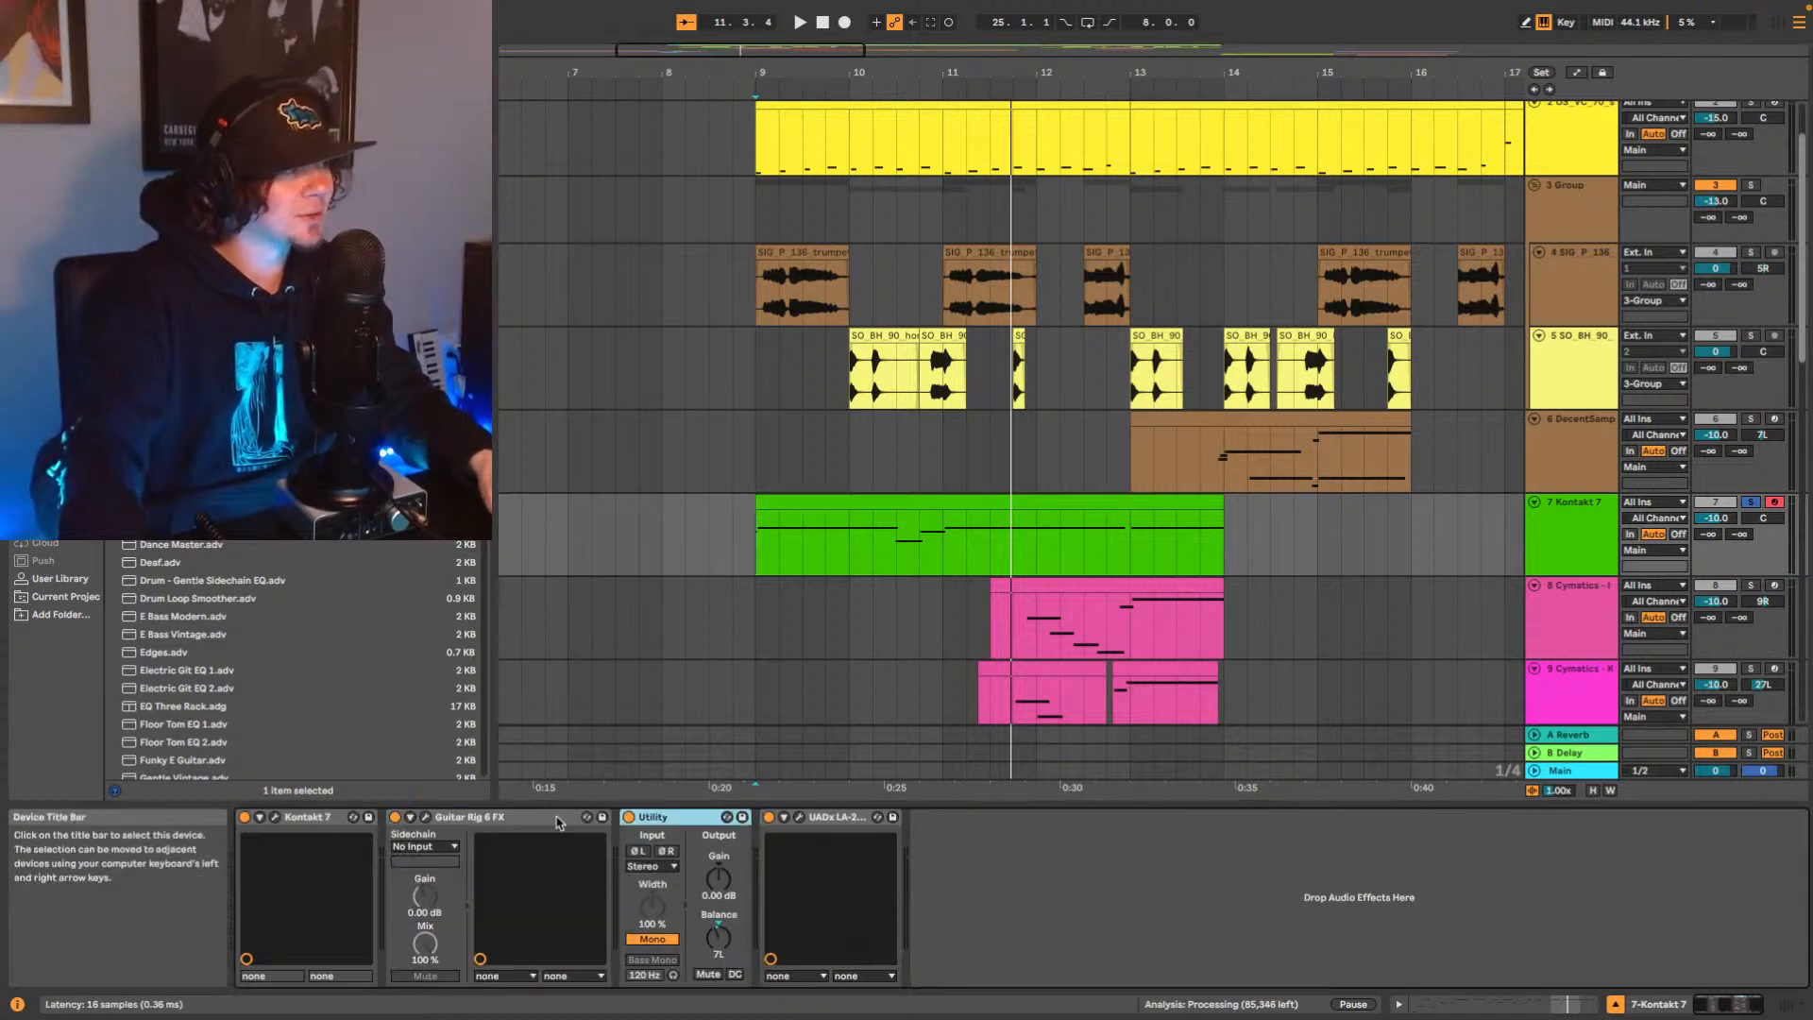
{"action": "key", "text": "space"}
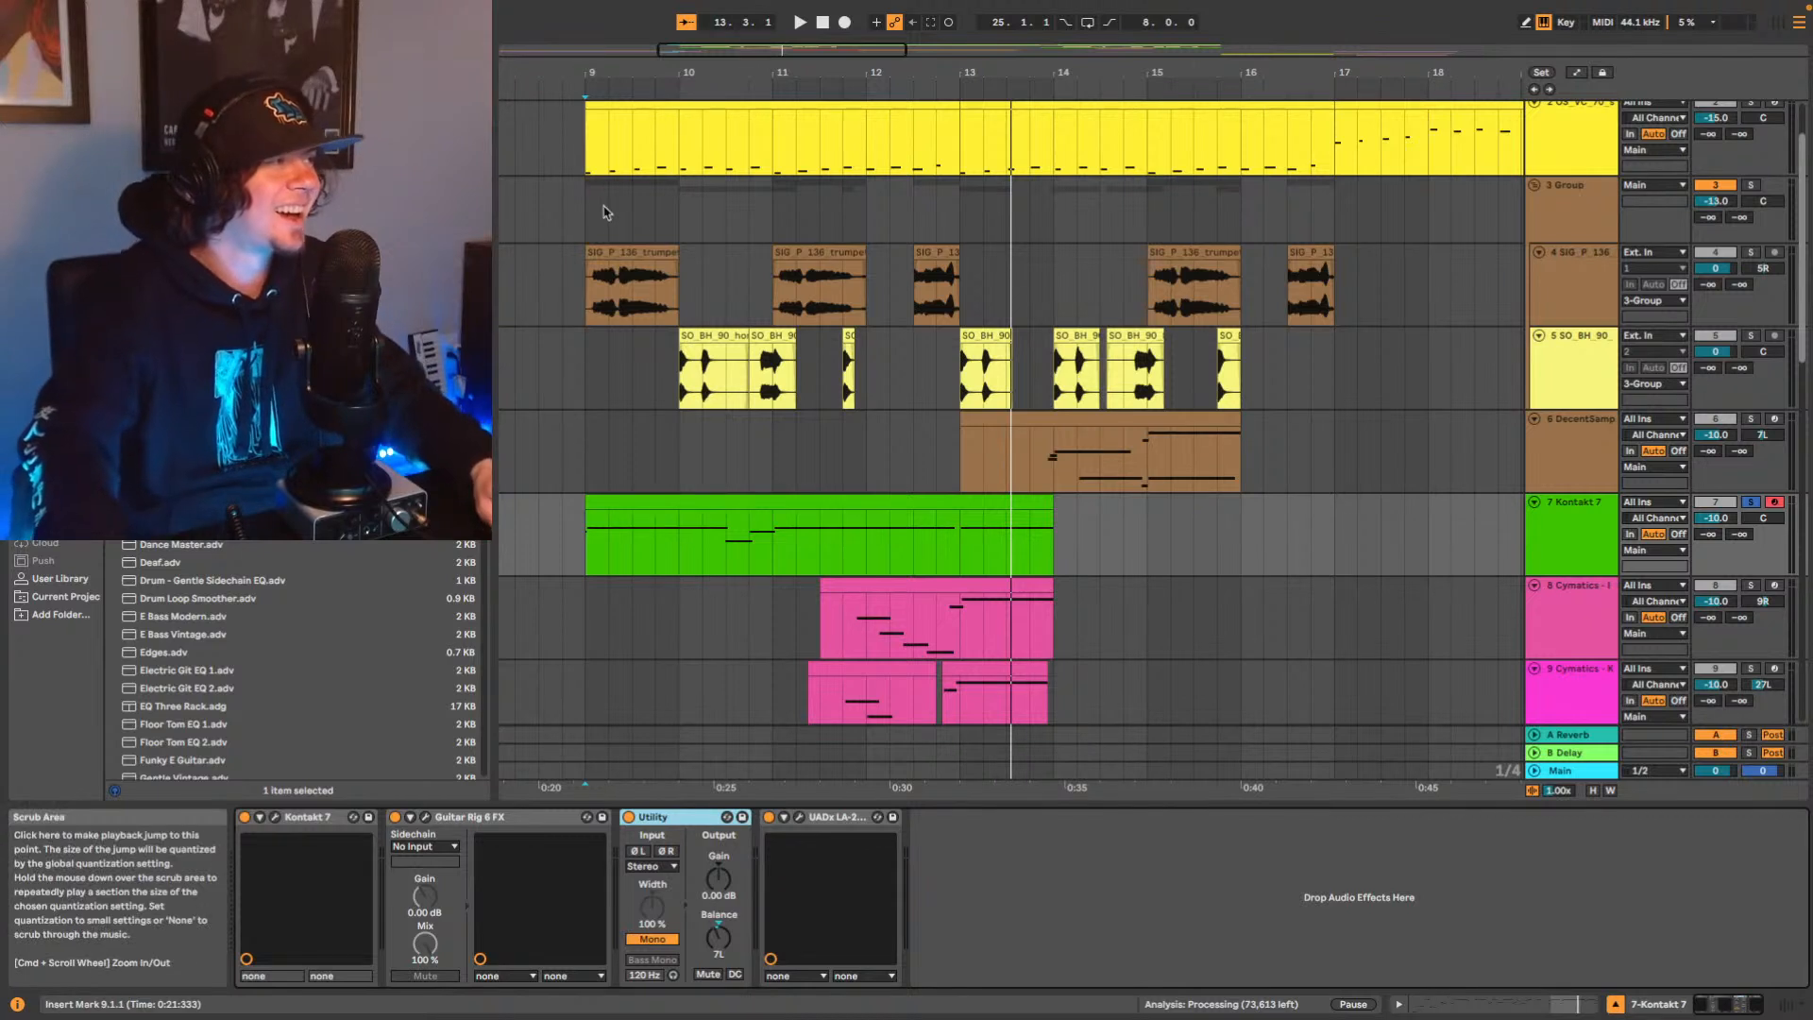
{"action": "left_click", "coordinate": [582, 303]}
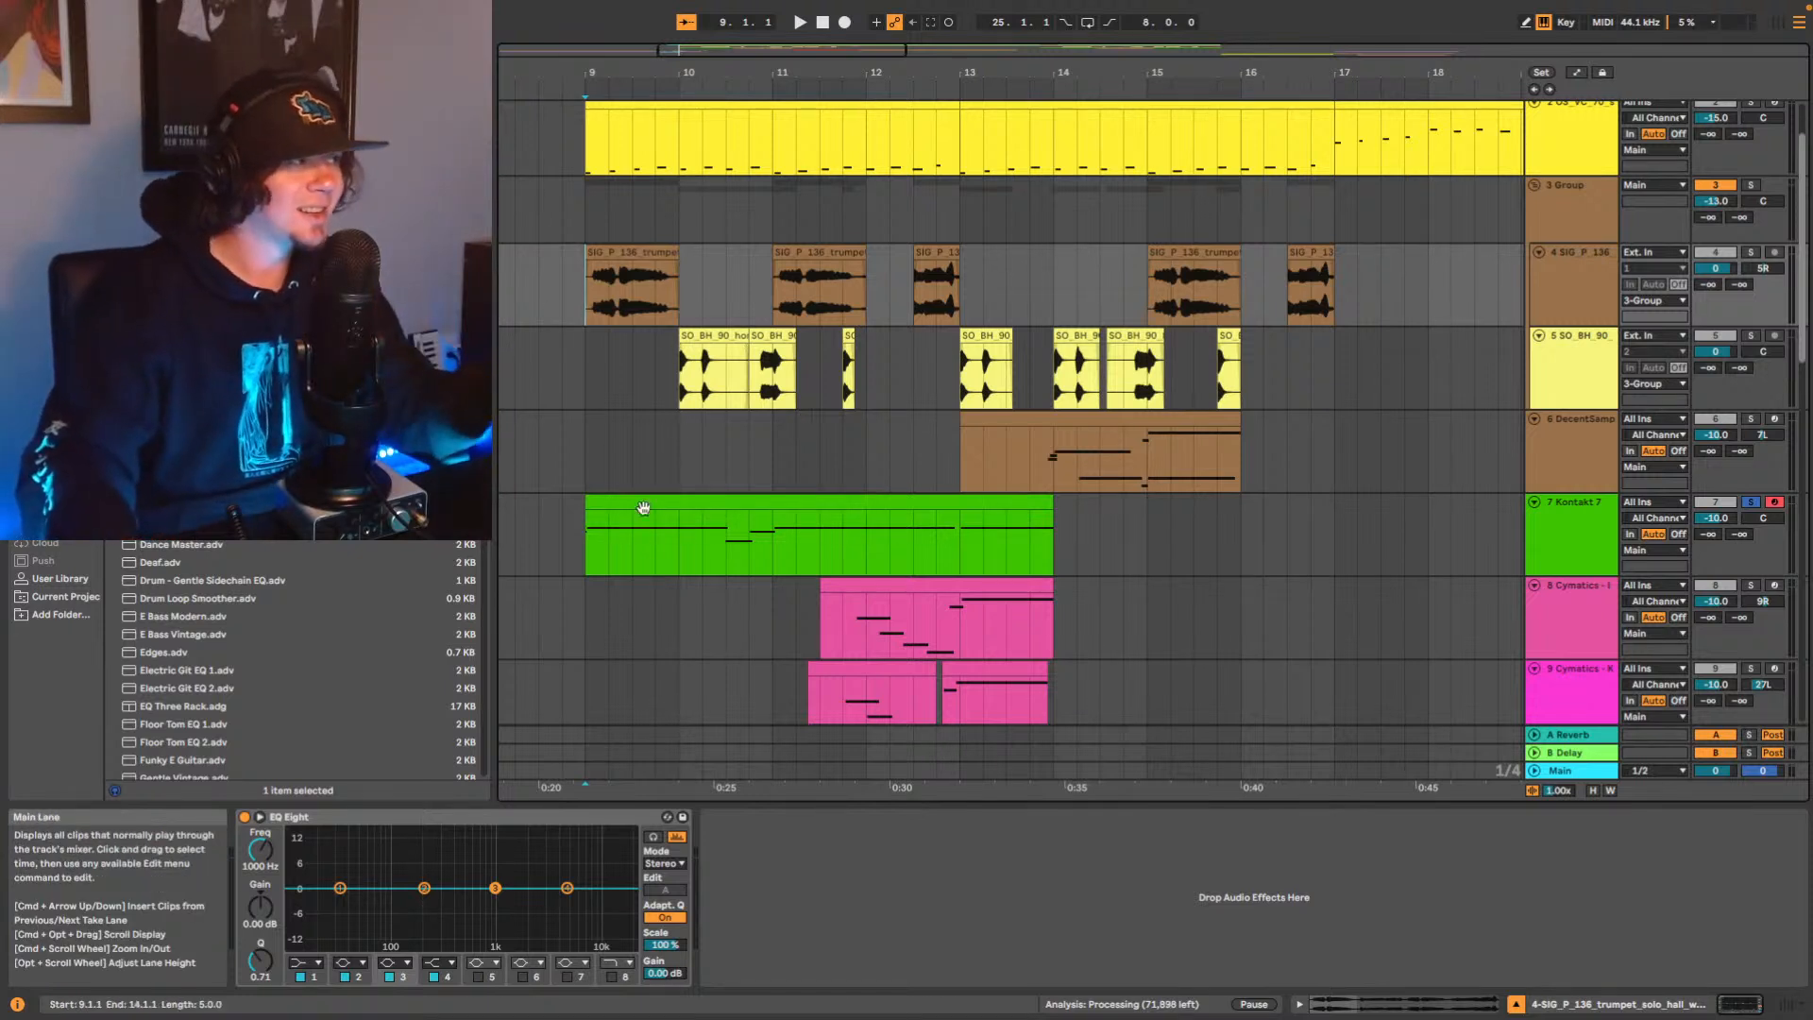
{"action": "left_click", "coordinate": [597, 550]}
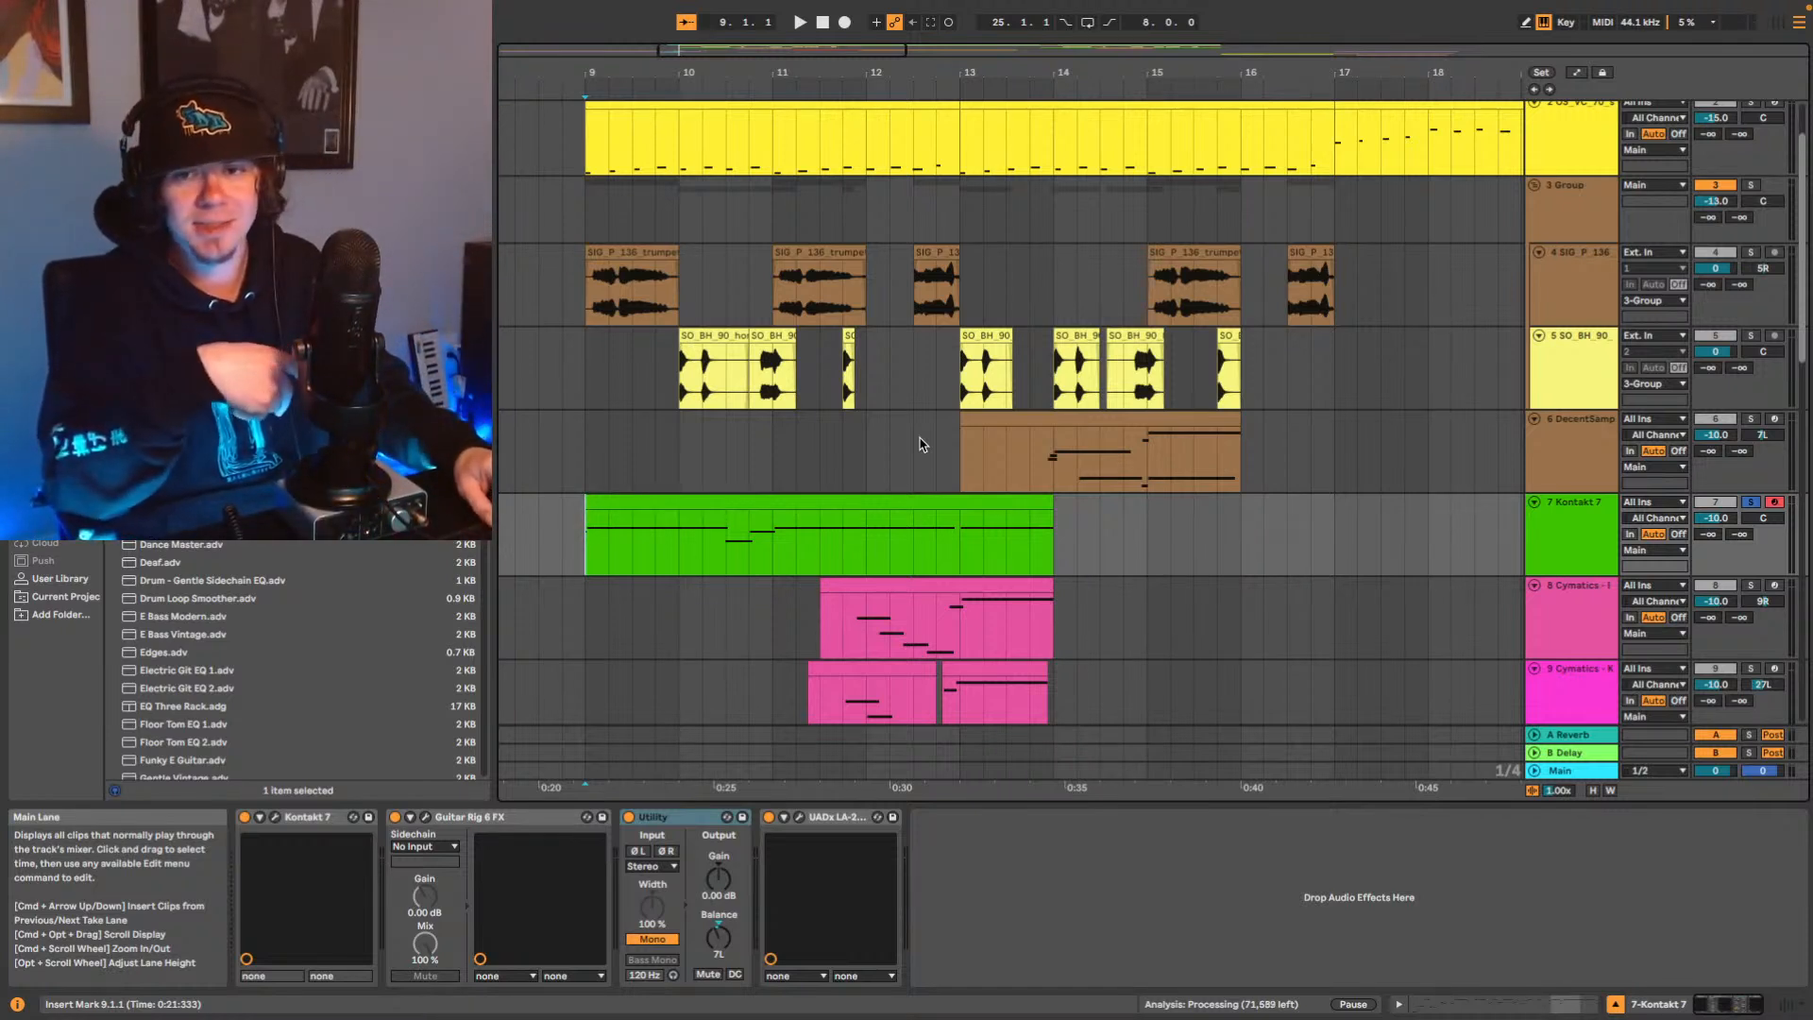
{"action": "key", "text": "space"}
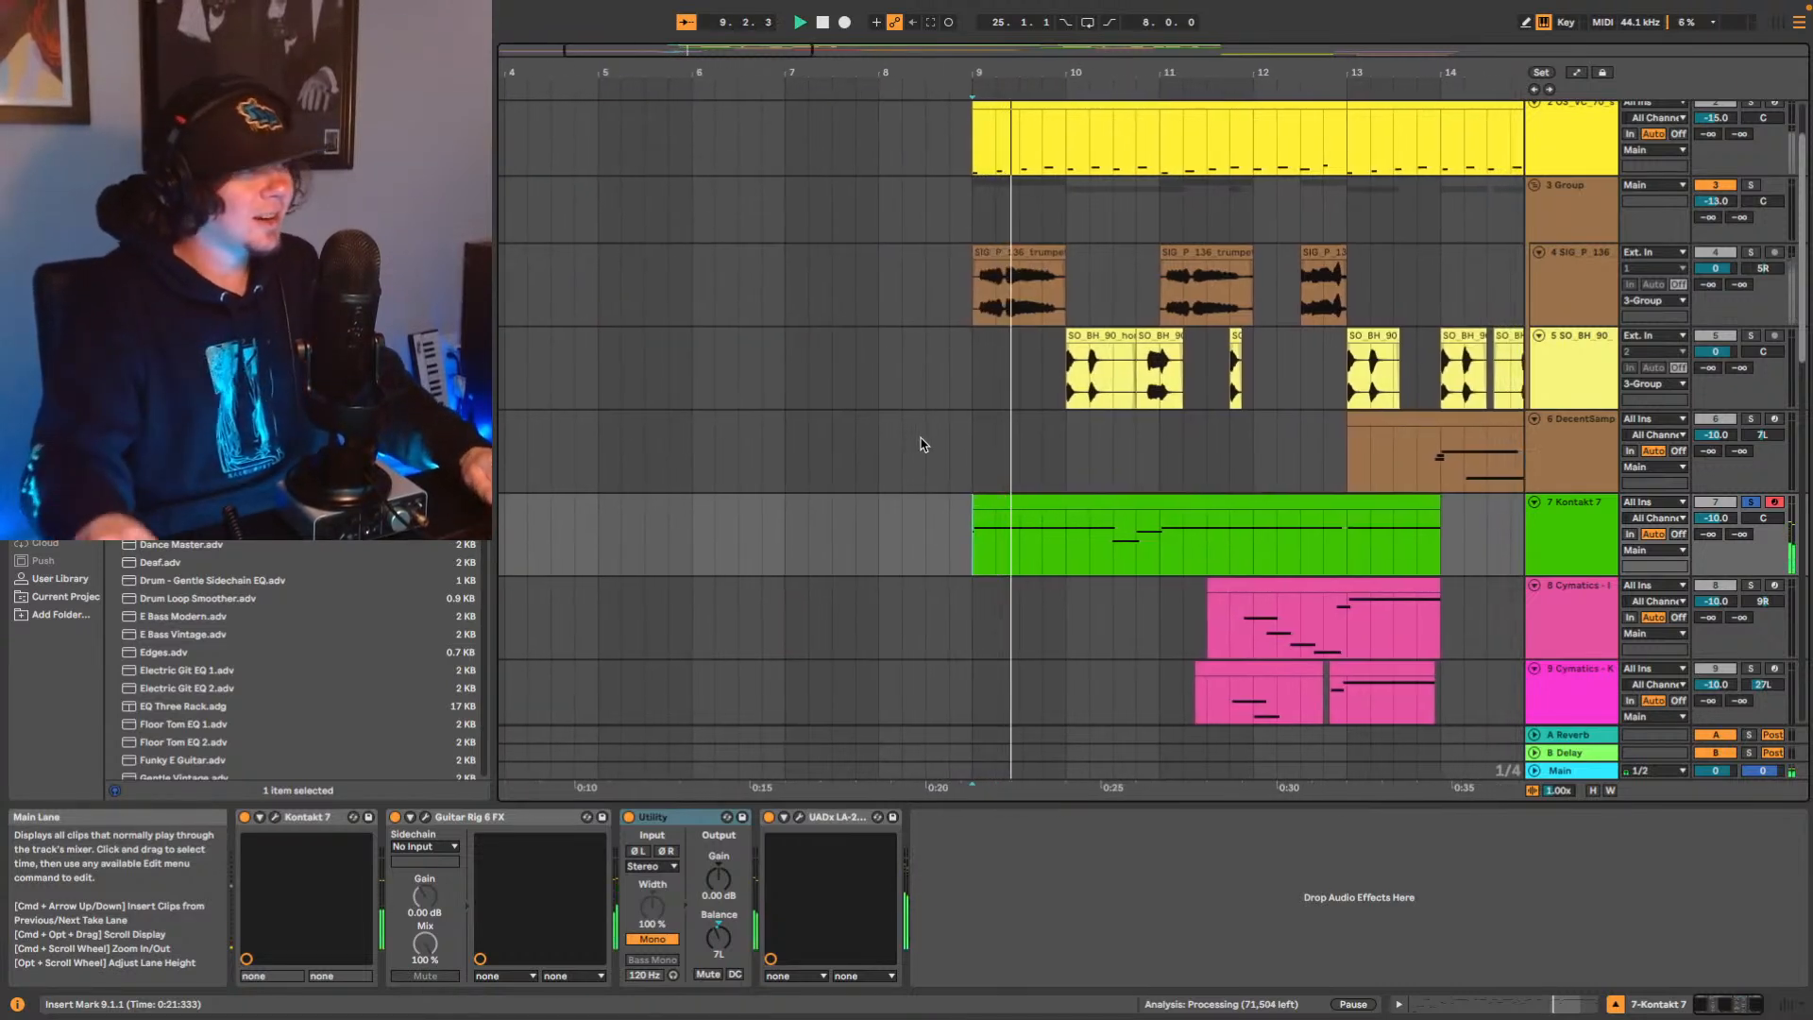
{"action": "key", "text": "space"}
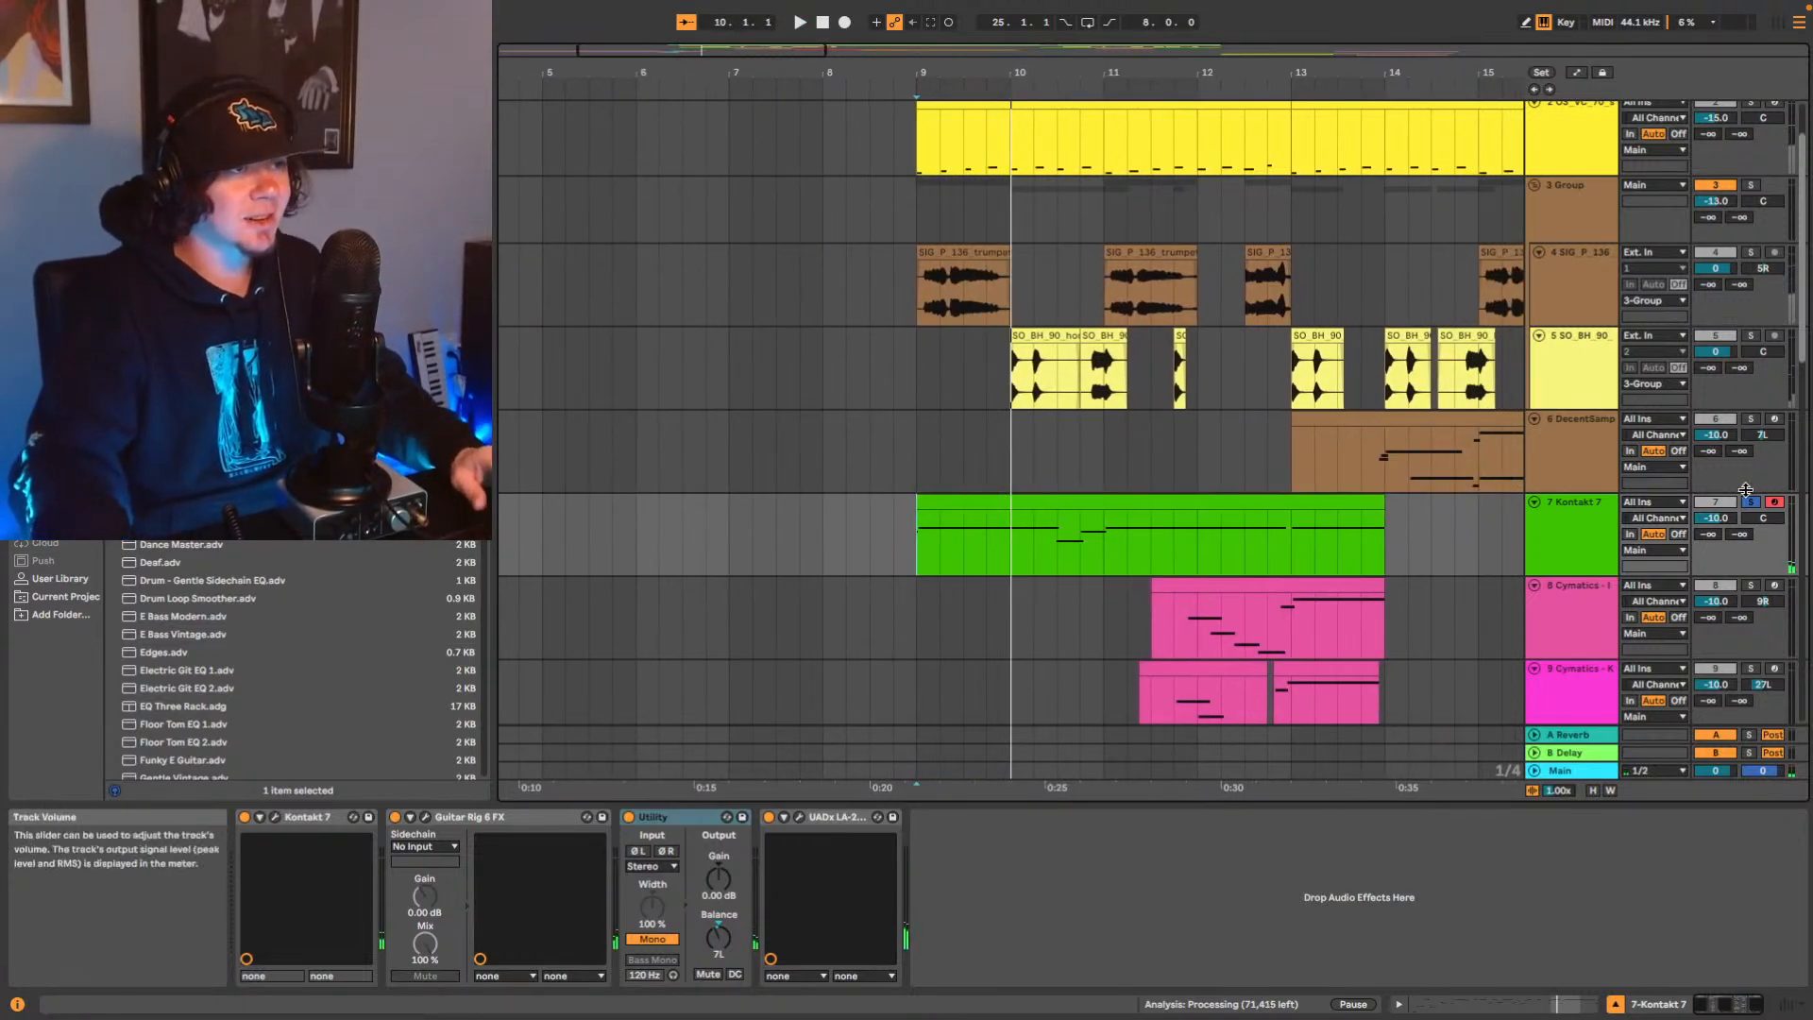
Unsolo the 7 Kontakt 7 track and listen to it with all the other tracks from bar 9.
{"action": "left_click", "coordinate": [1751, 504]}
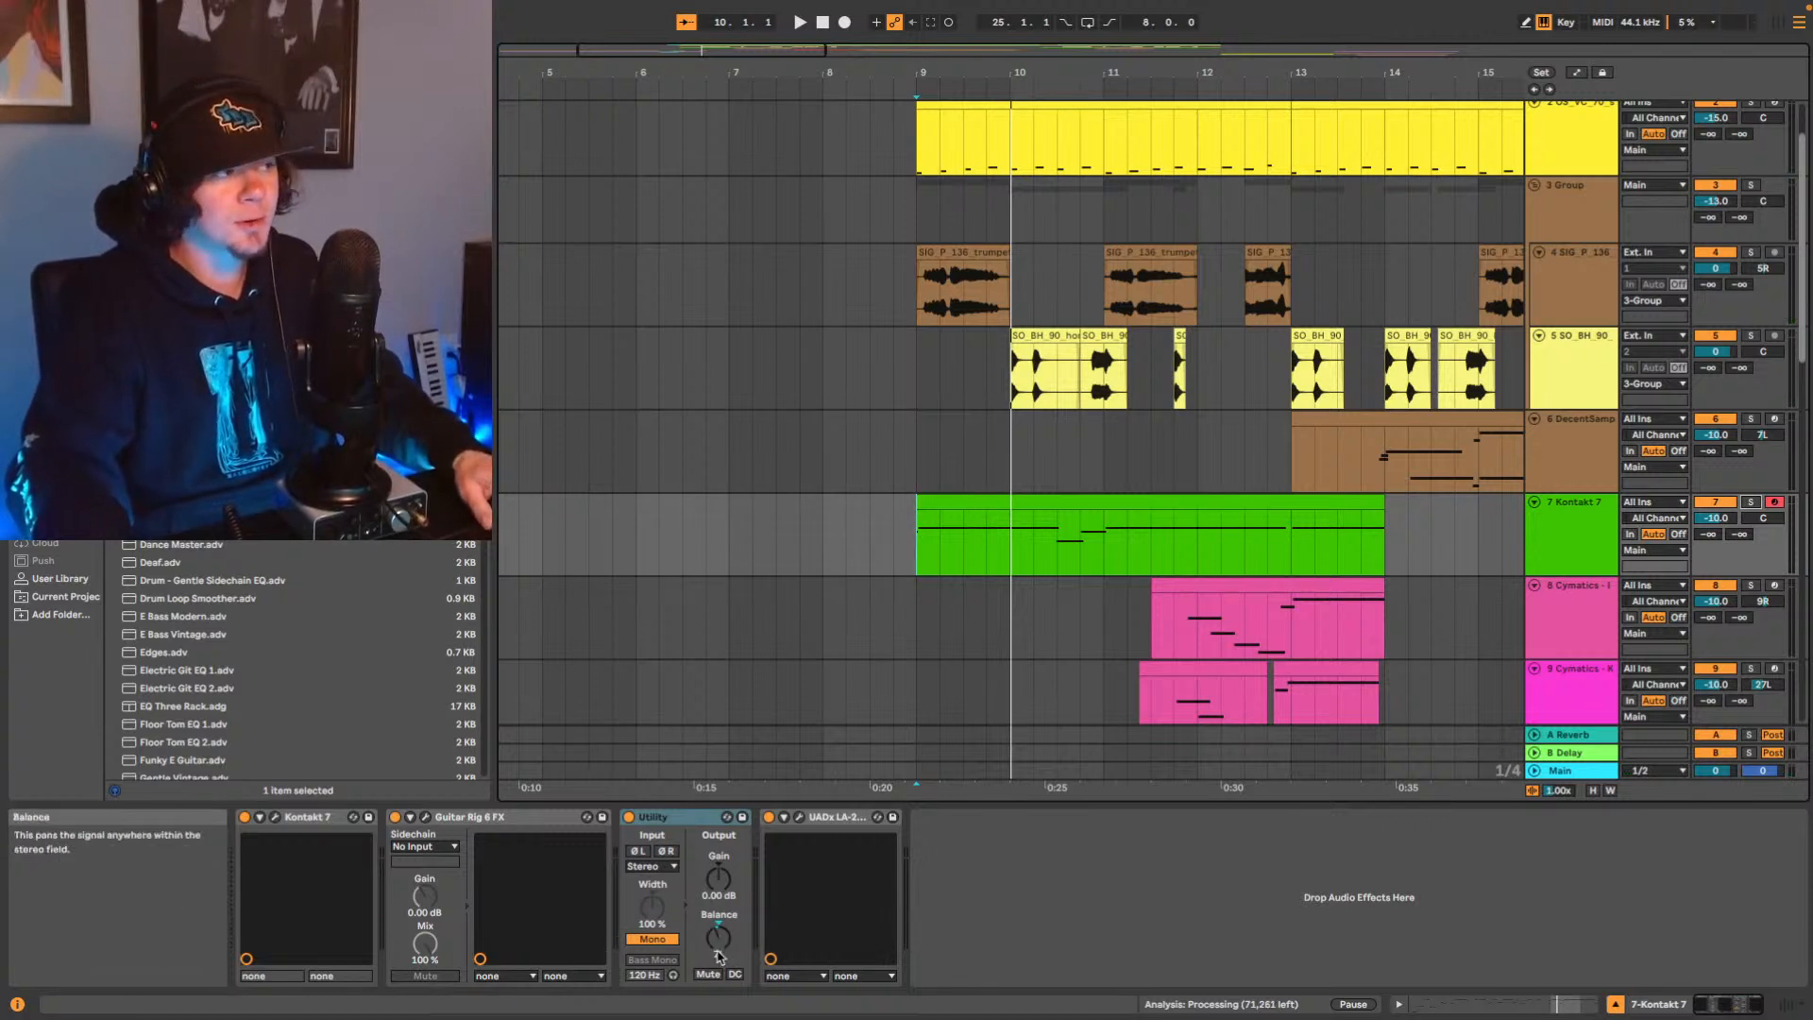
{"action": "key", "text": "space"}
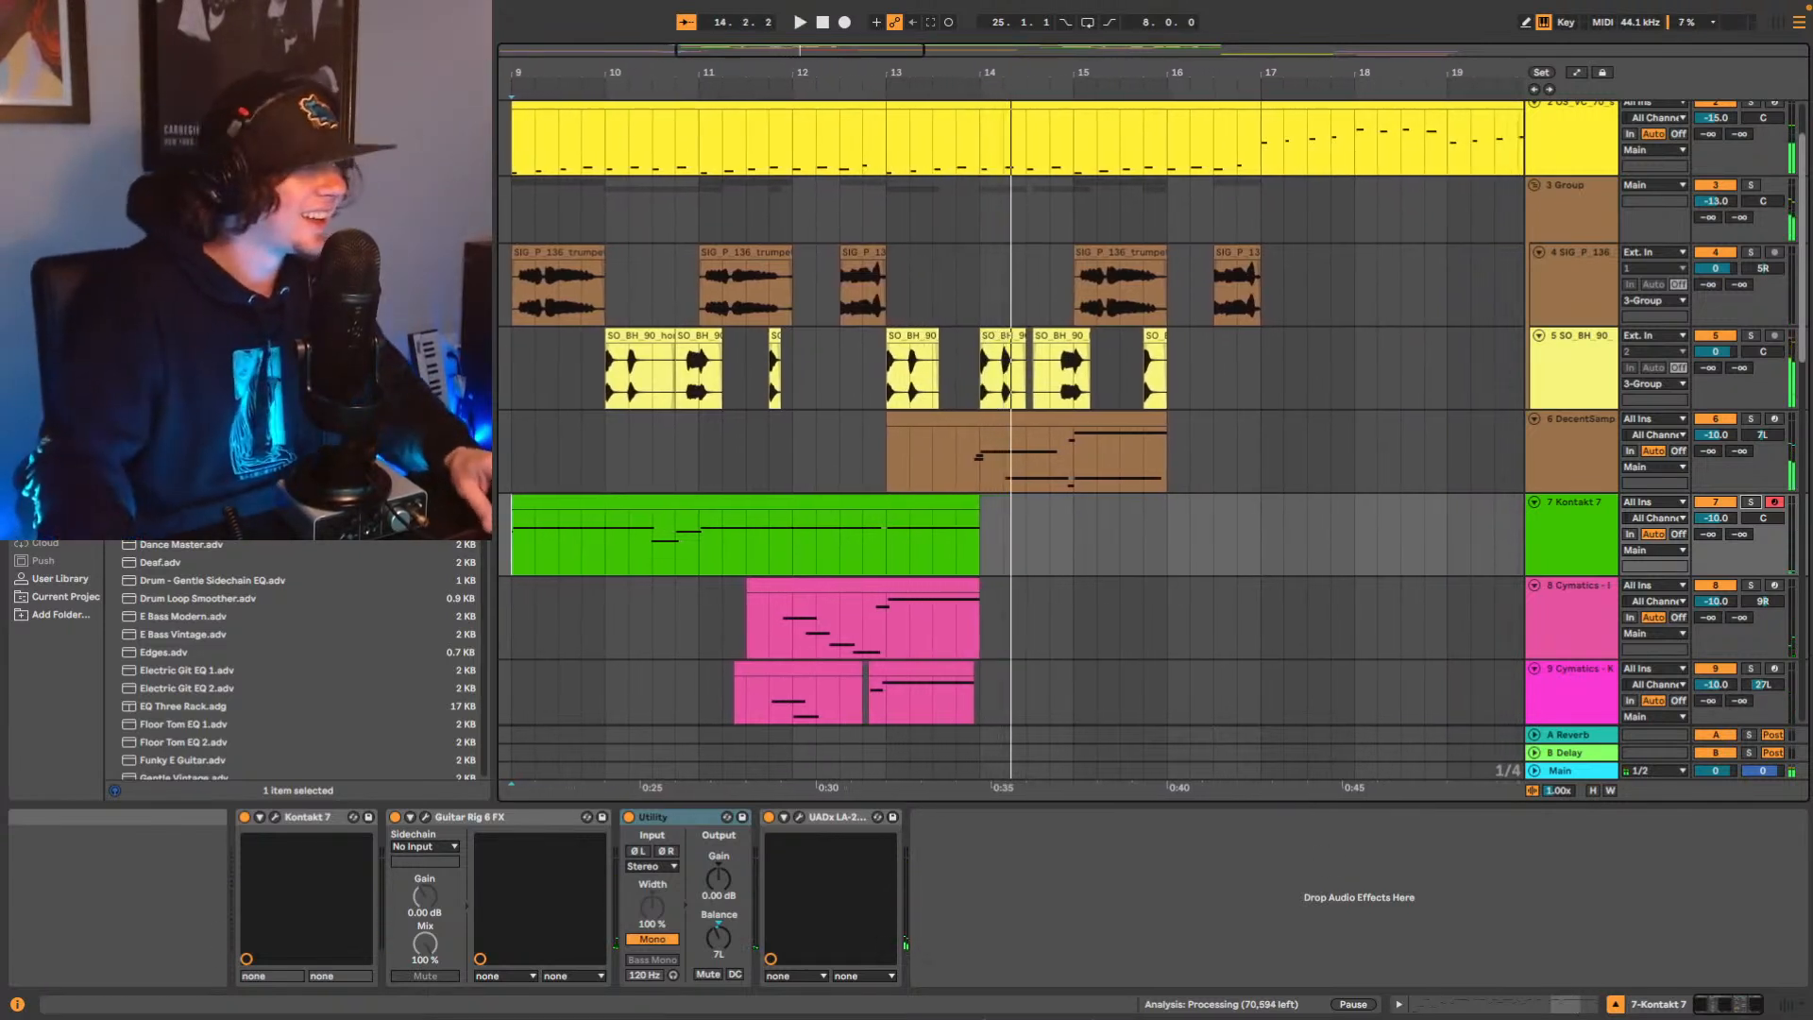
{"action": "key", "text": "space"}
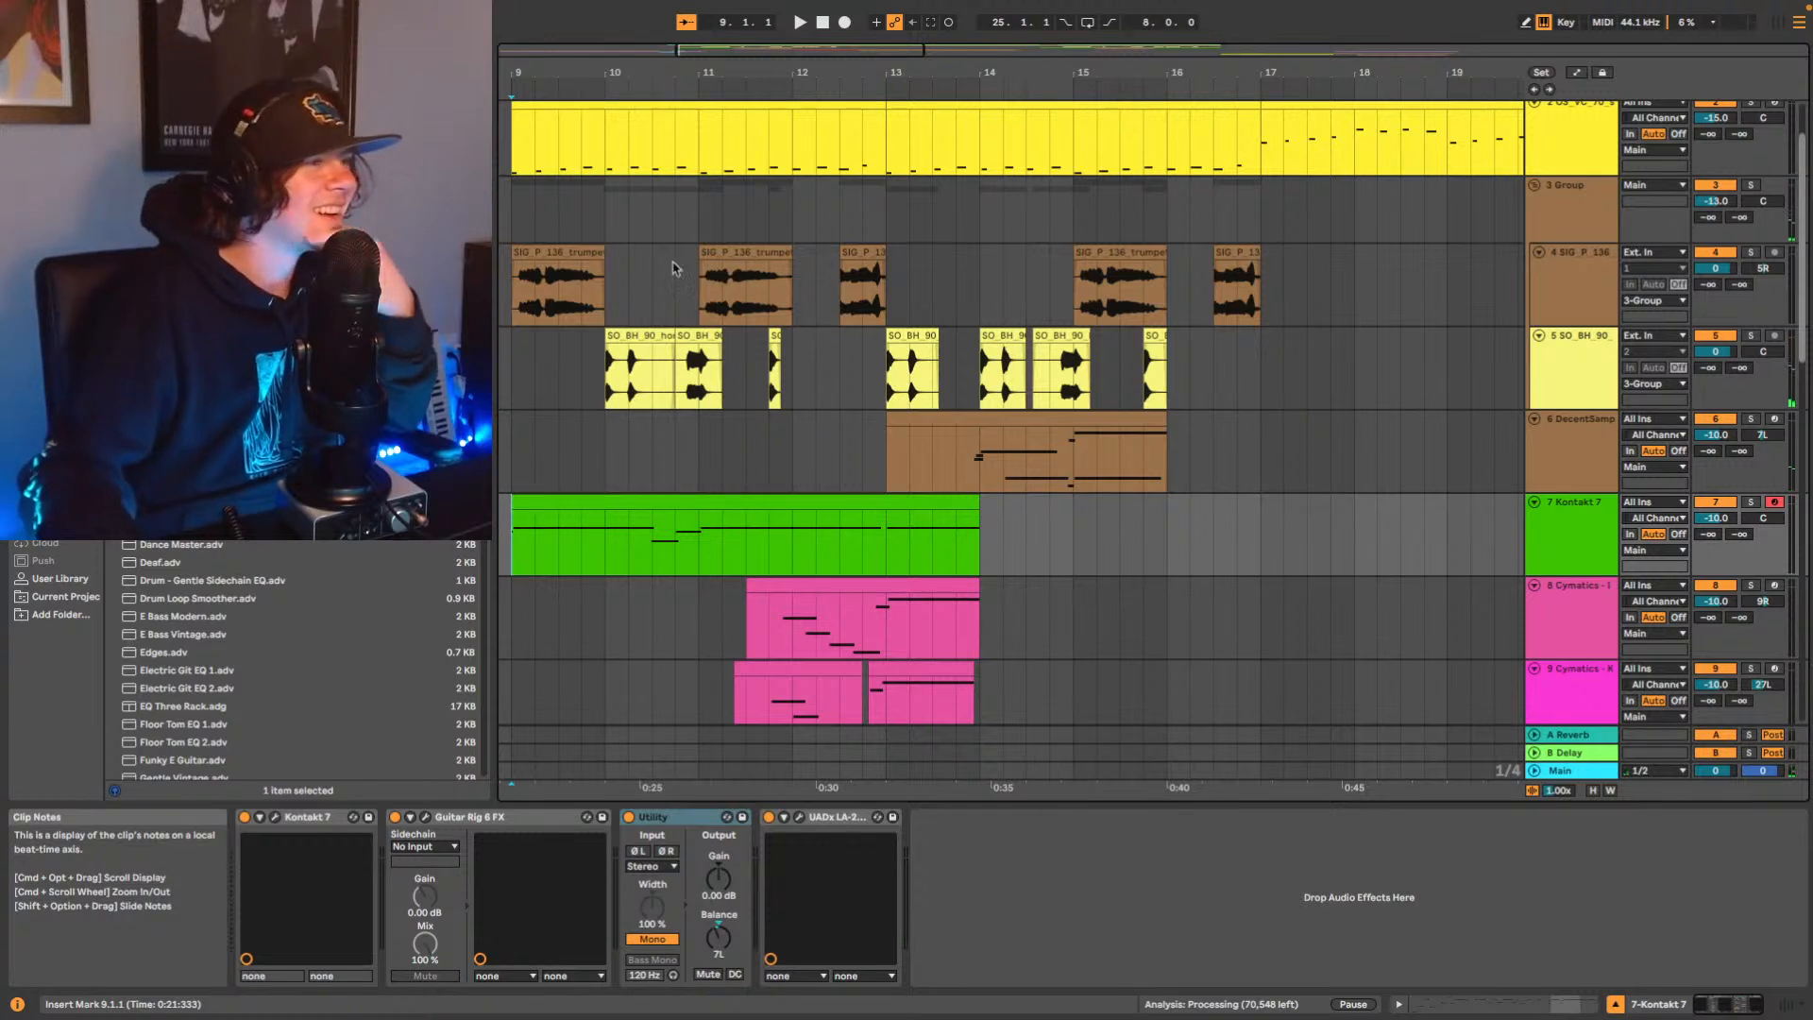
Select the 7 Kontakt 7 track and listen to the full arrangement from bar 9 through bar 32.
{"action": "left_click", "coordinate": [1566, 530]}
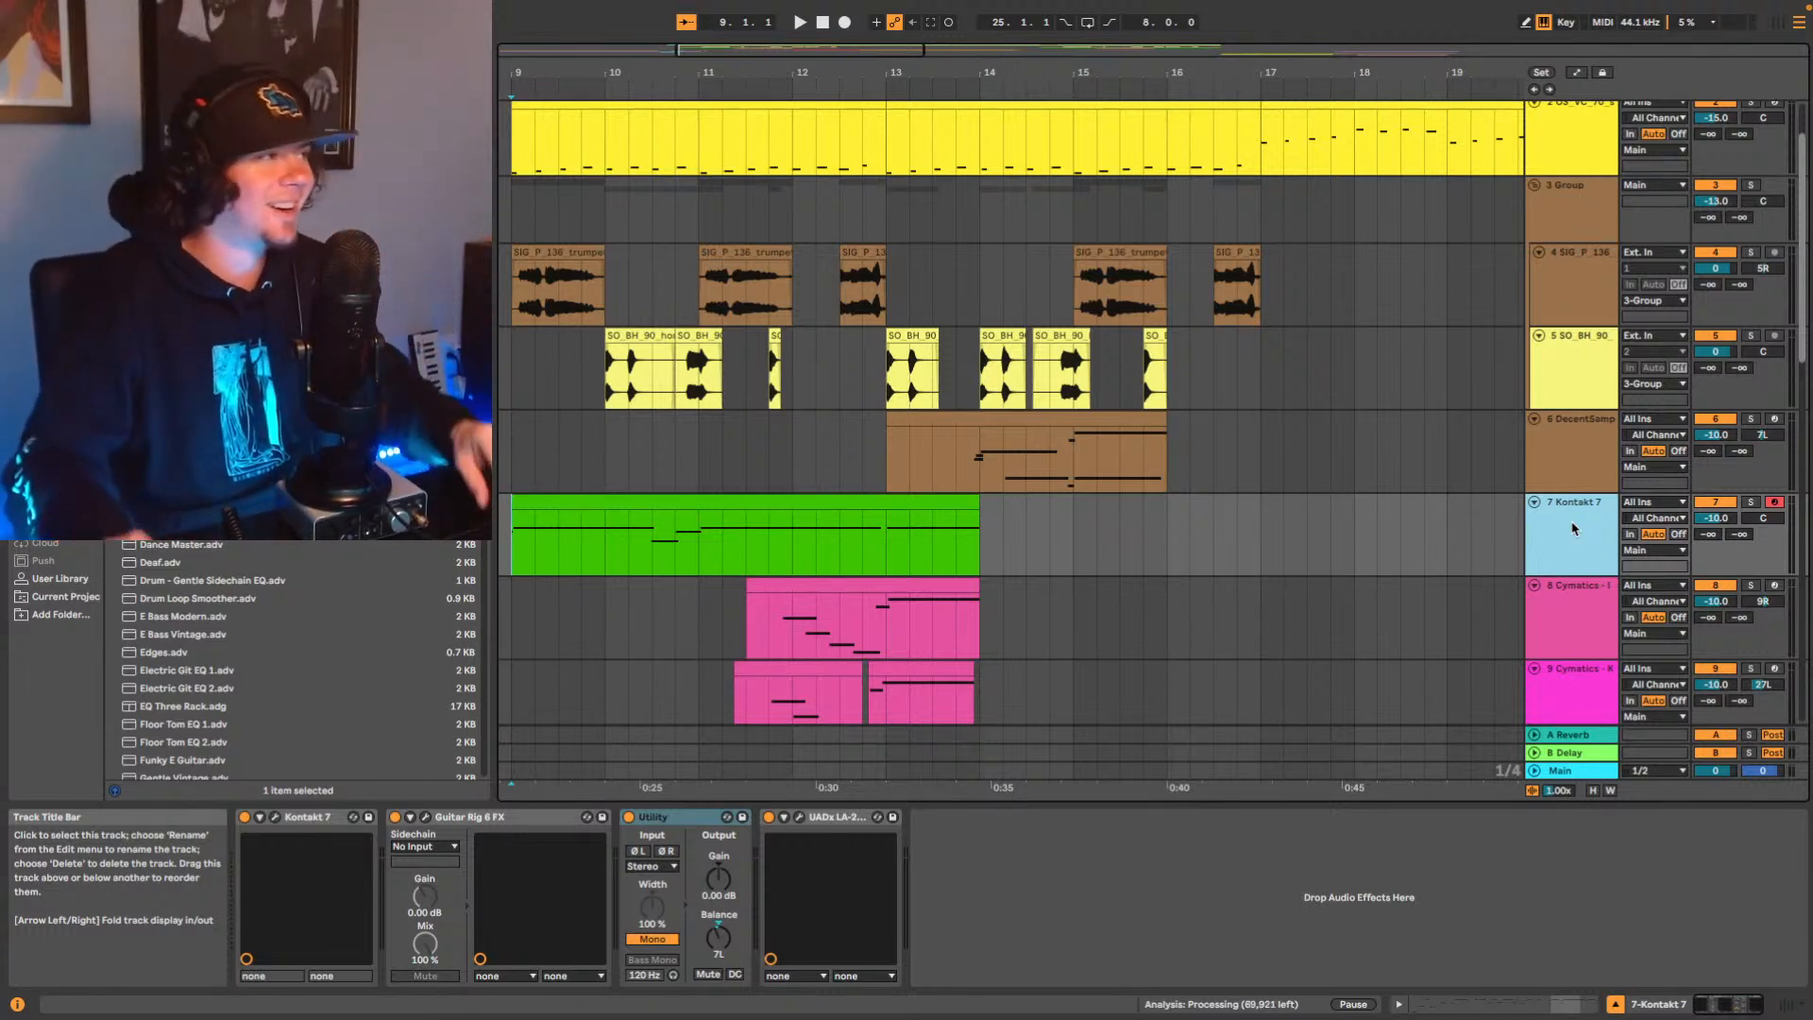
{"action": "scroll", "coordinate": [741, 373], "scroll_direction": "left", "scroll_amount": 5}
{"action": "key", "text": "space"}
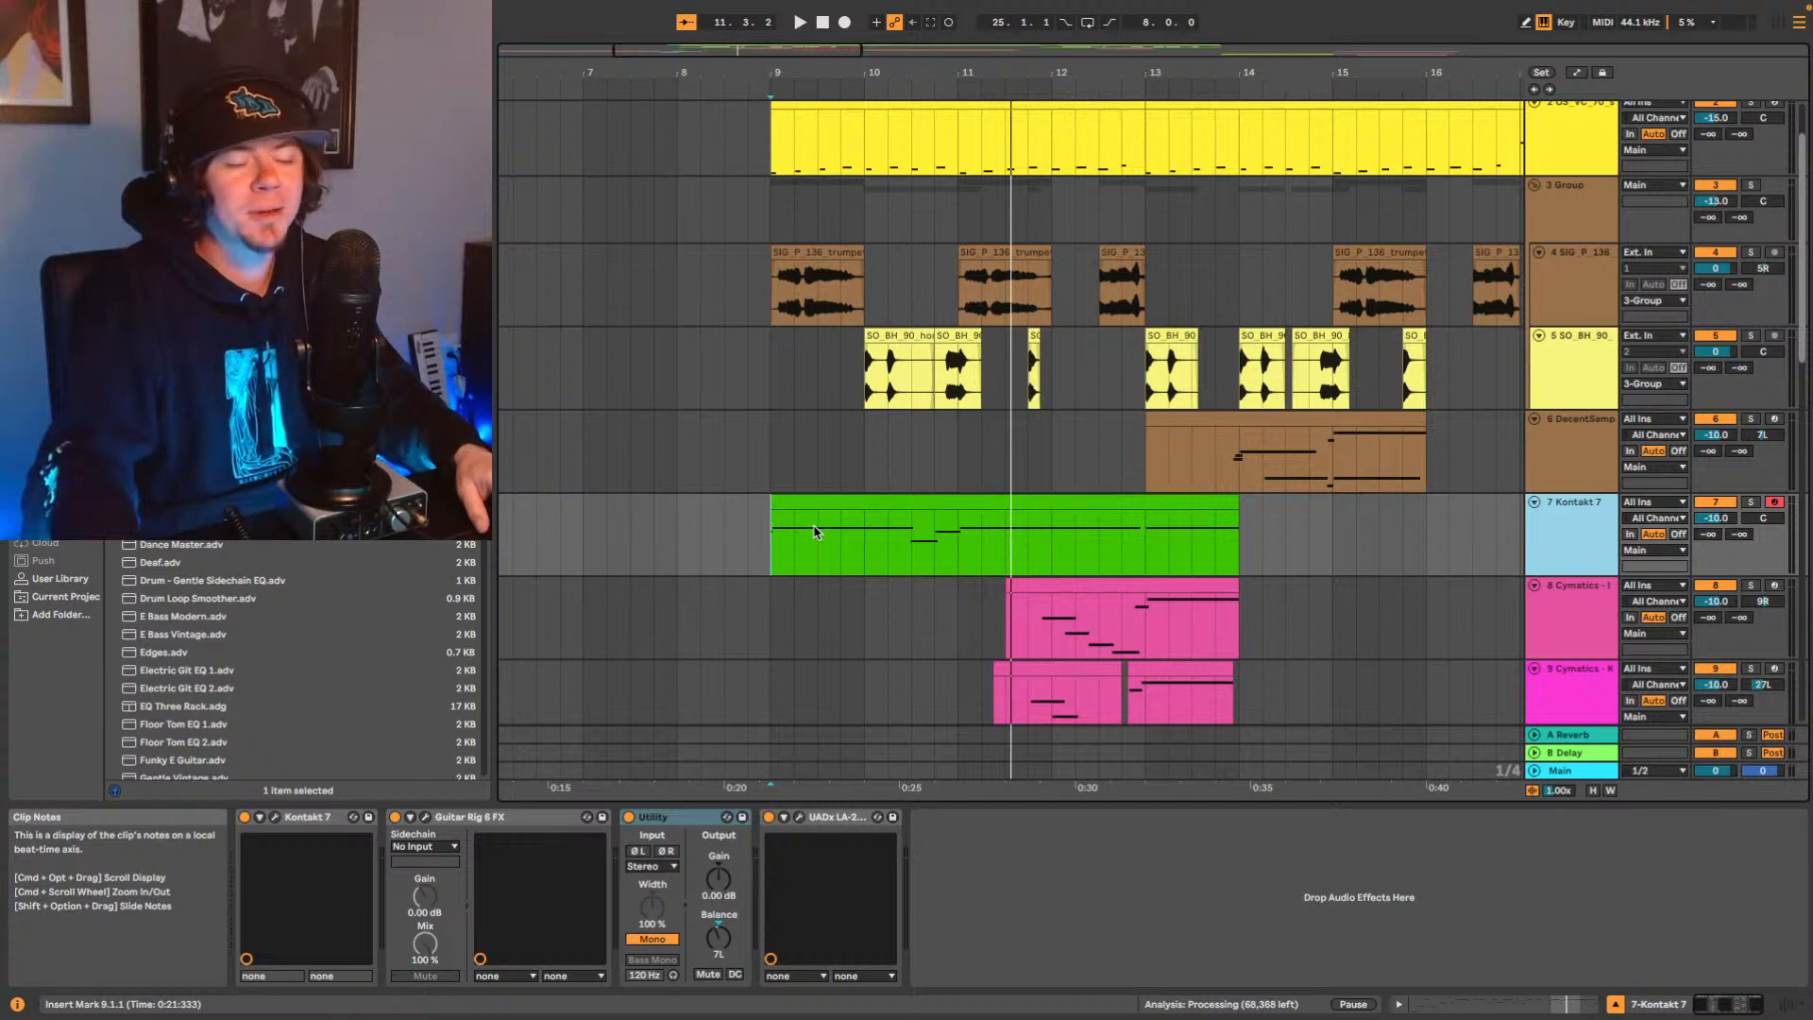
{"action": "left_click", "coordinate": [780, 539]}
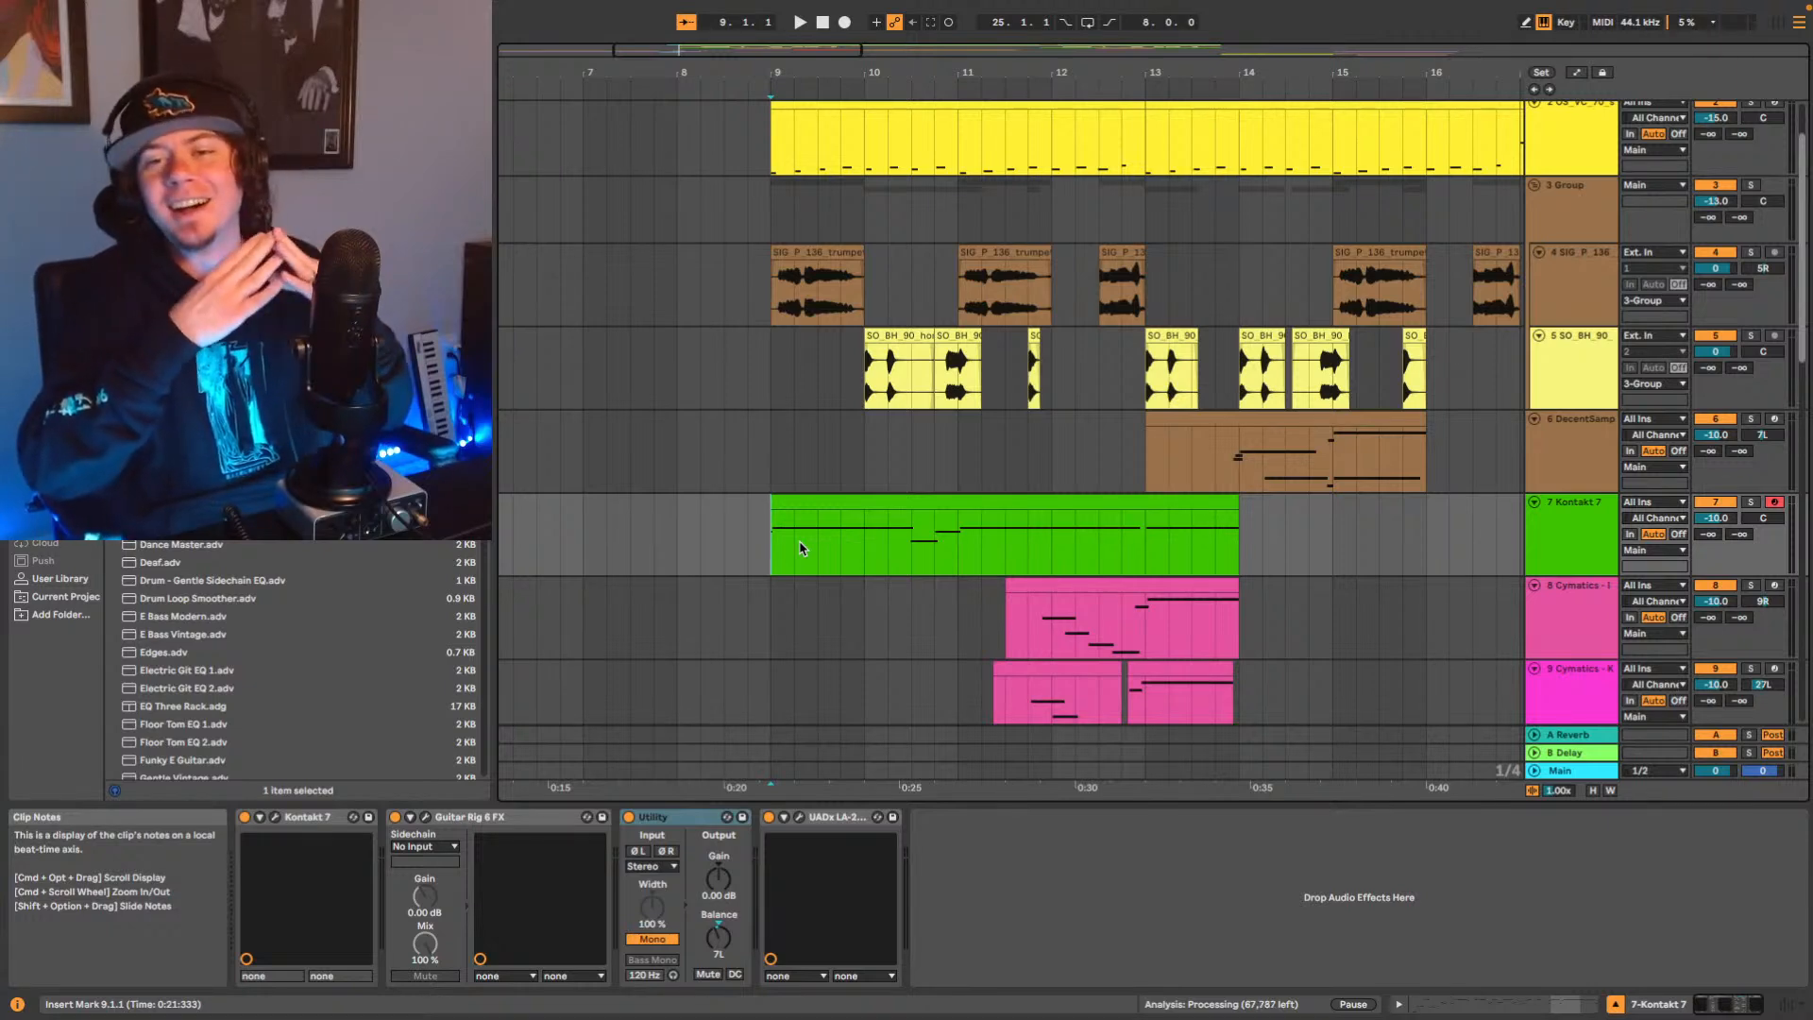
{"action": "key", "text": "space"}
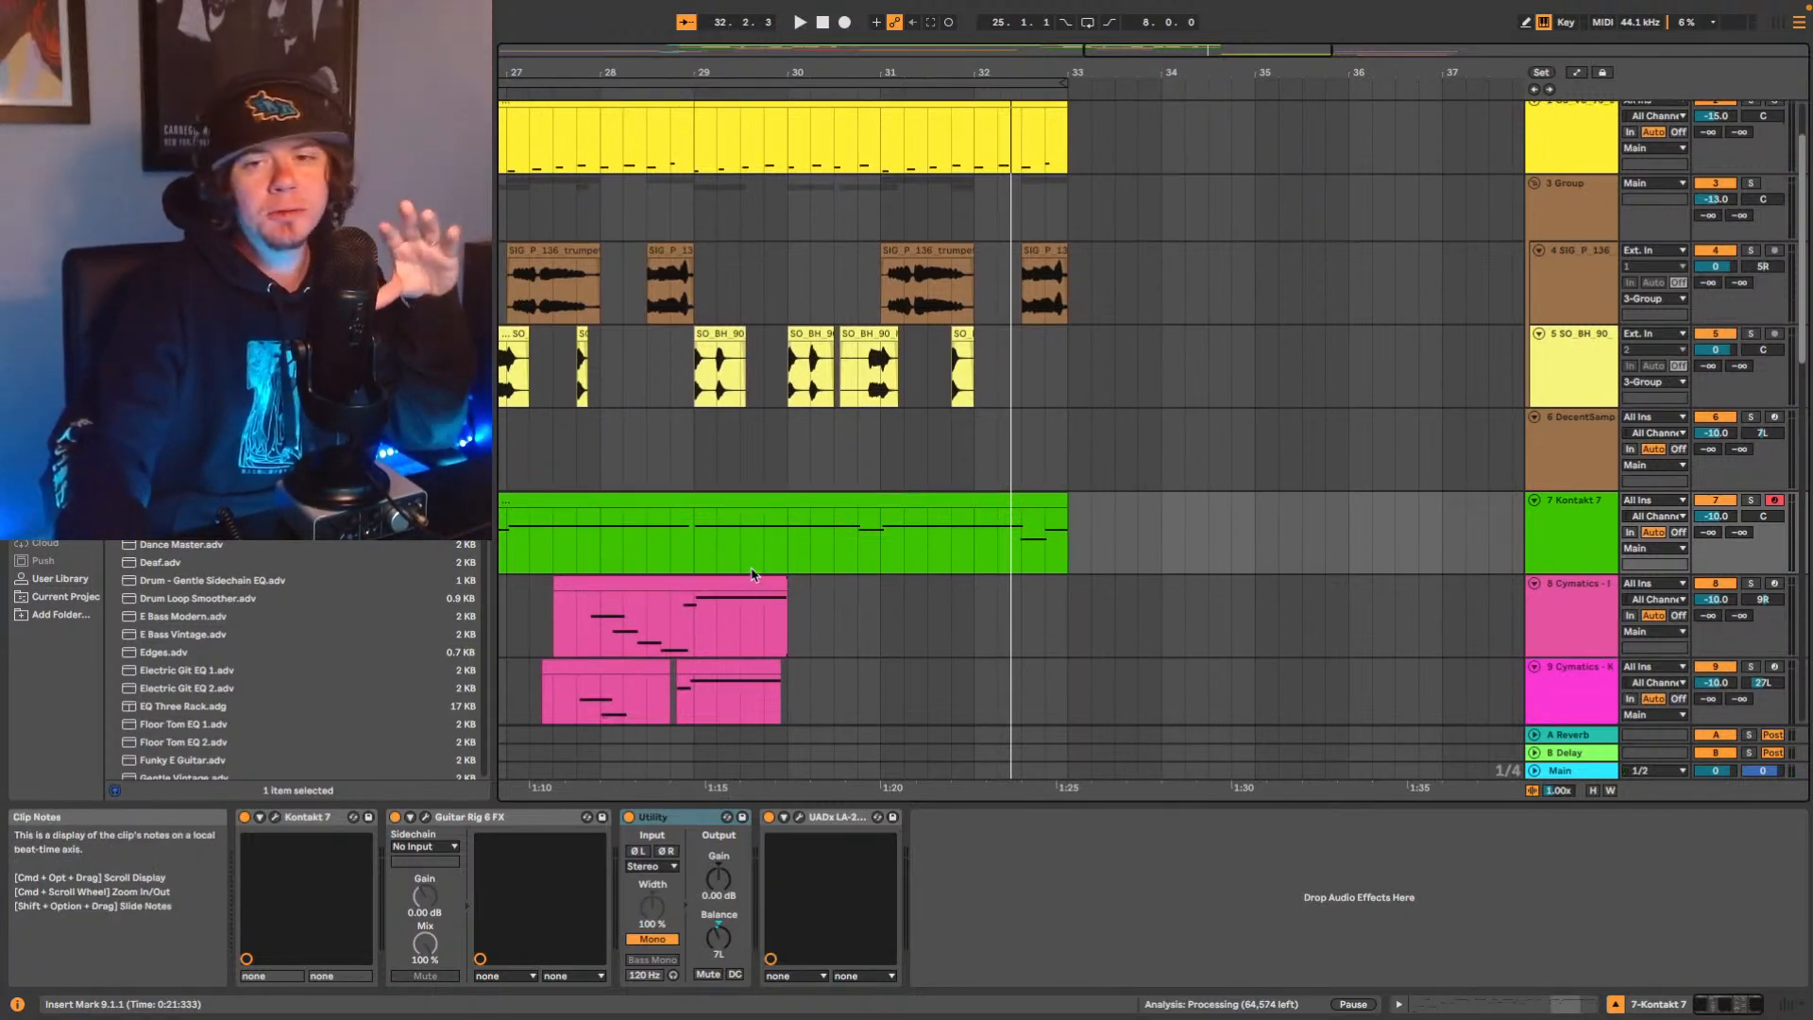
Show the 2 OS_VC_70 track's device chain and return the playback position to the start of the song.
{"action": "scroll", "coordinate": [804, 543], "scroll_direction": "down", "scroll_amount": 1}
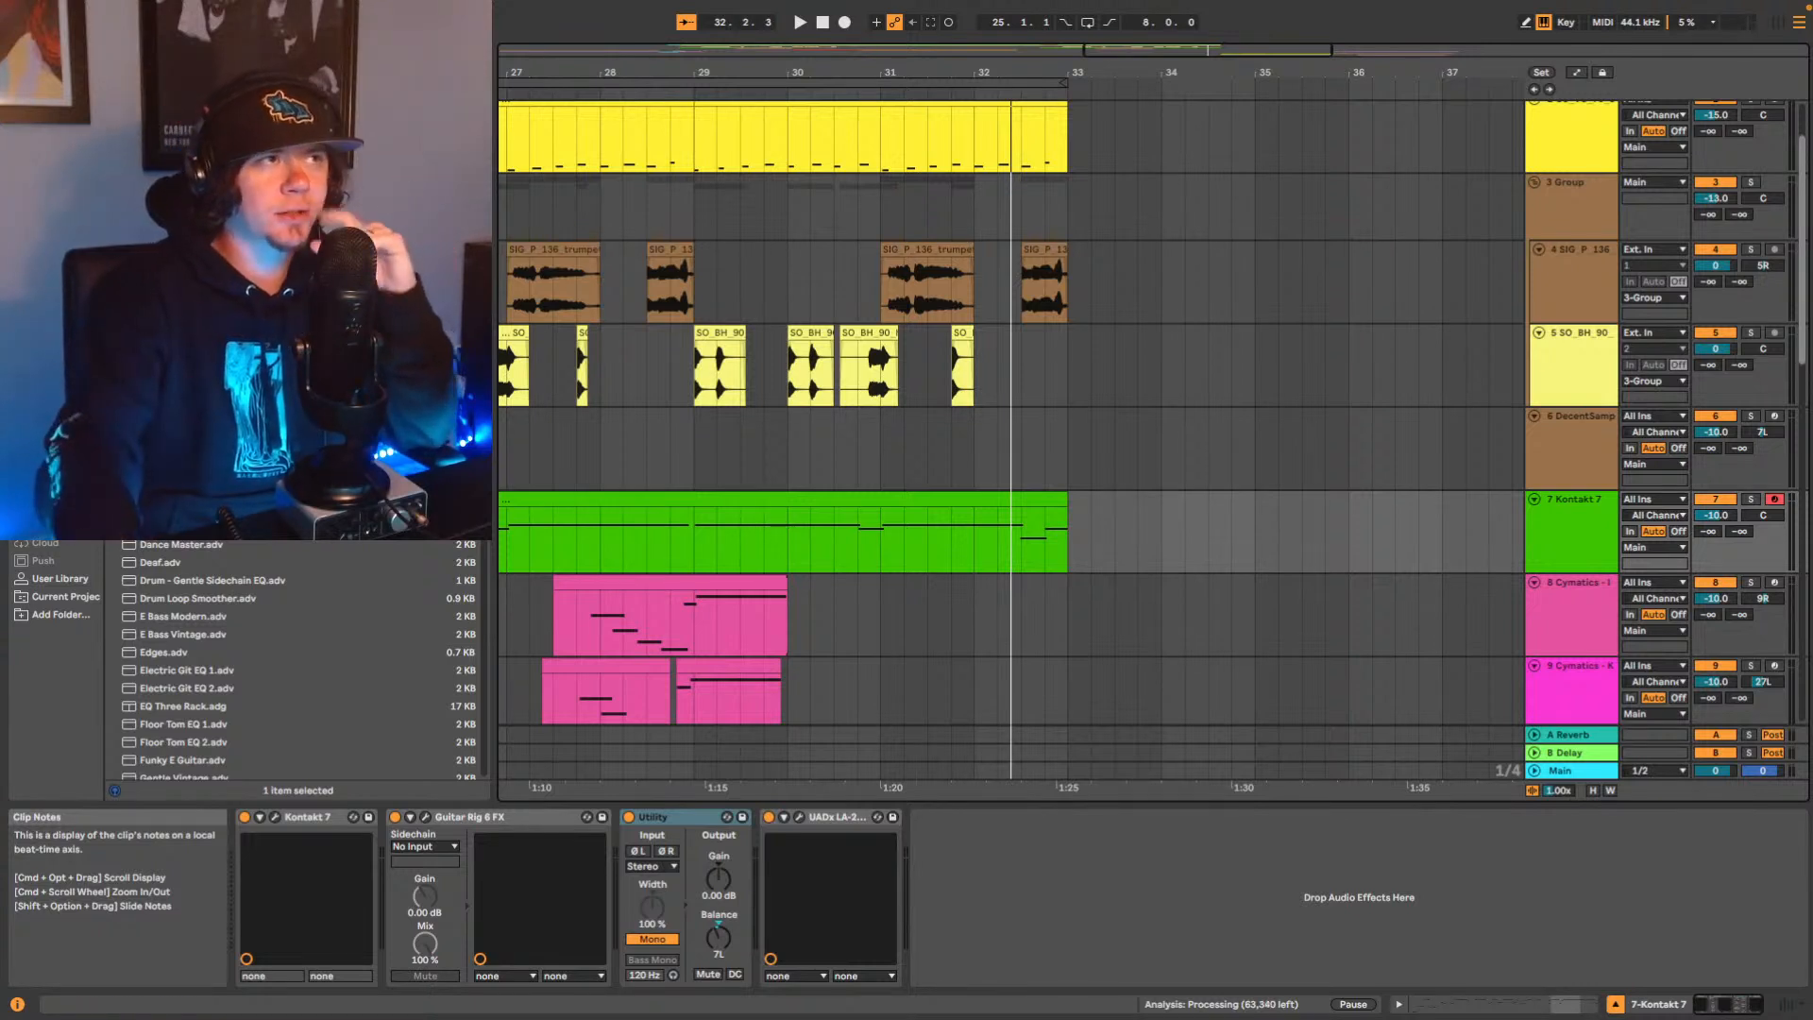
{"action": "scroll", "coordinate": [1023, 445], "scroll_direction": "up", "scroll_amount": 2}
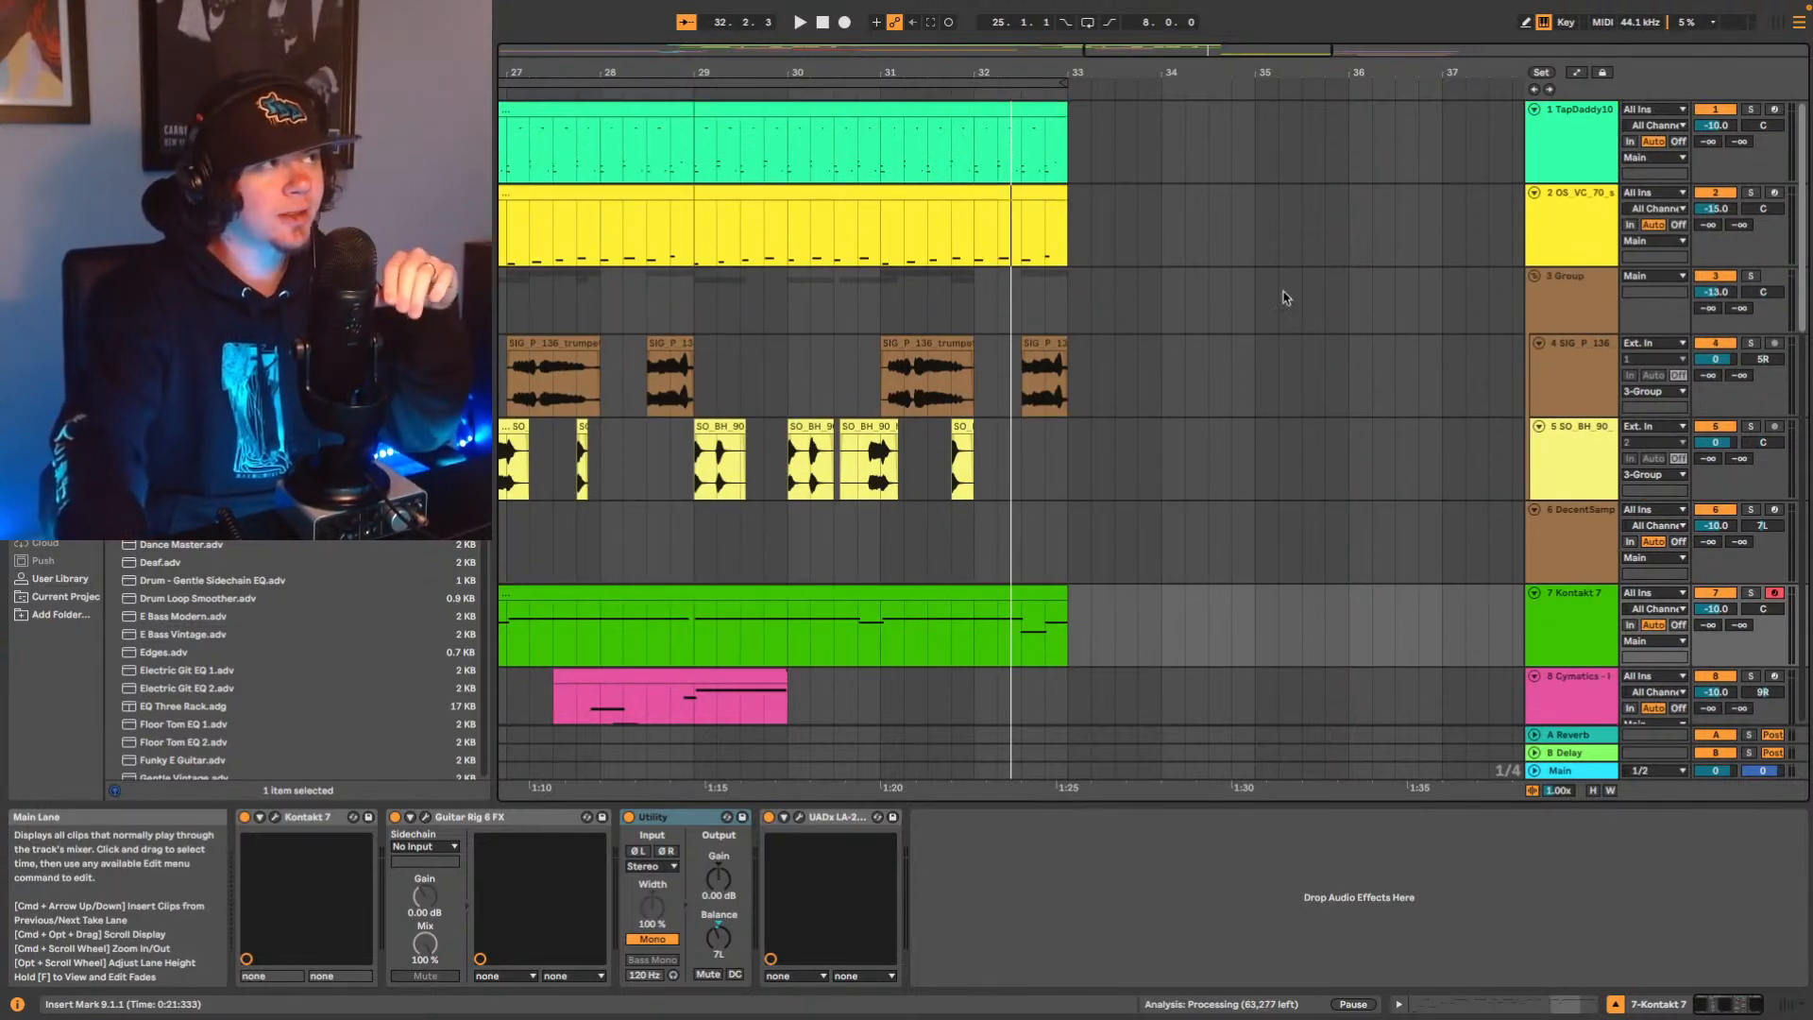
{"action": "left_click", "coordinate": [1566, 224]}
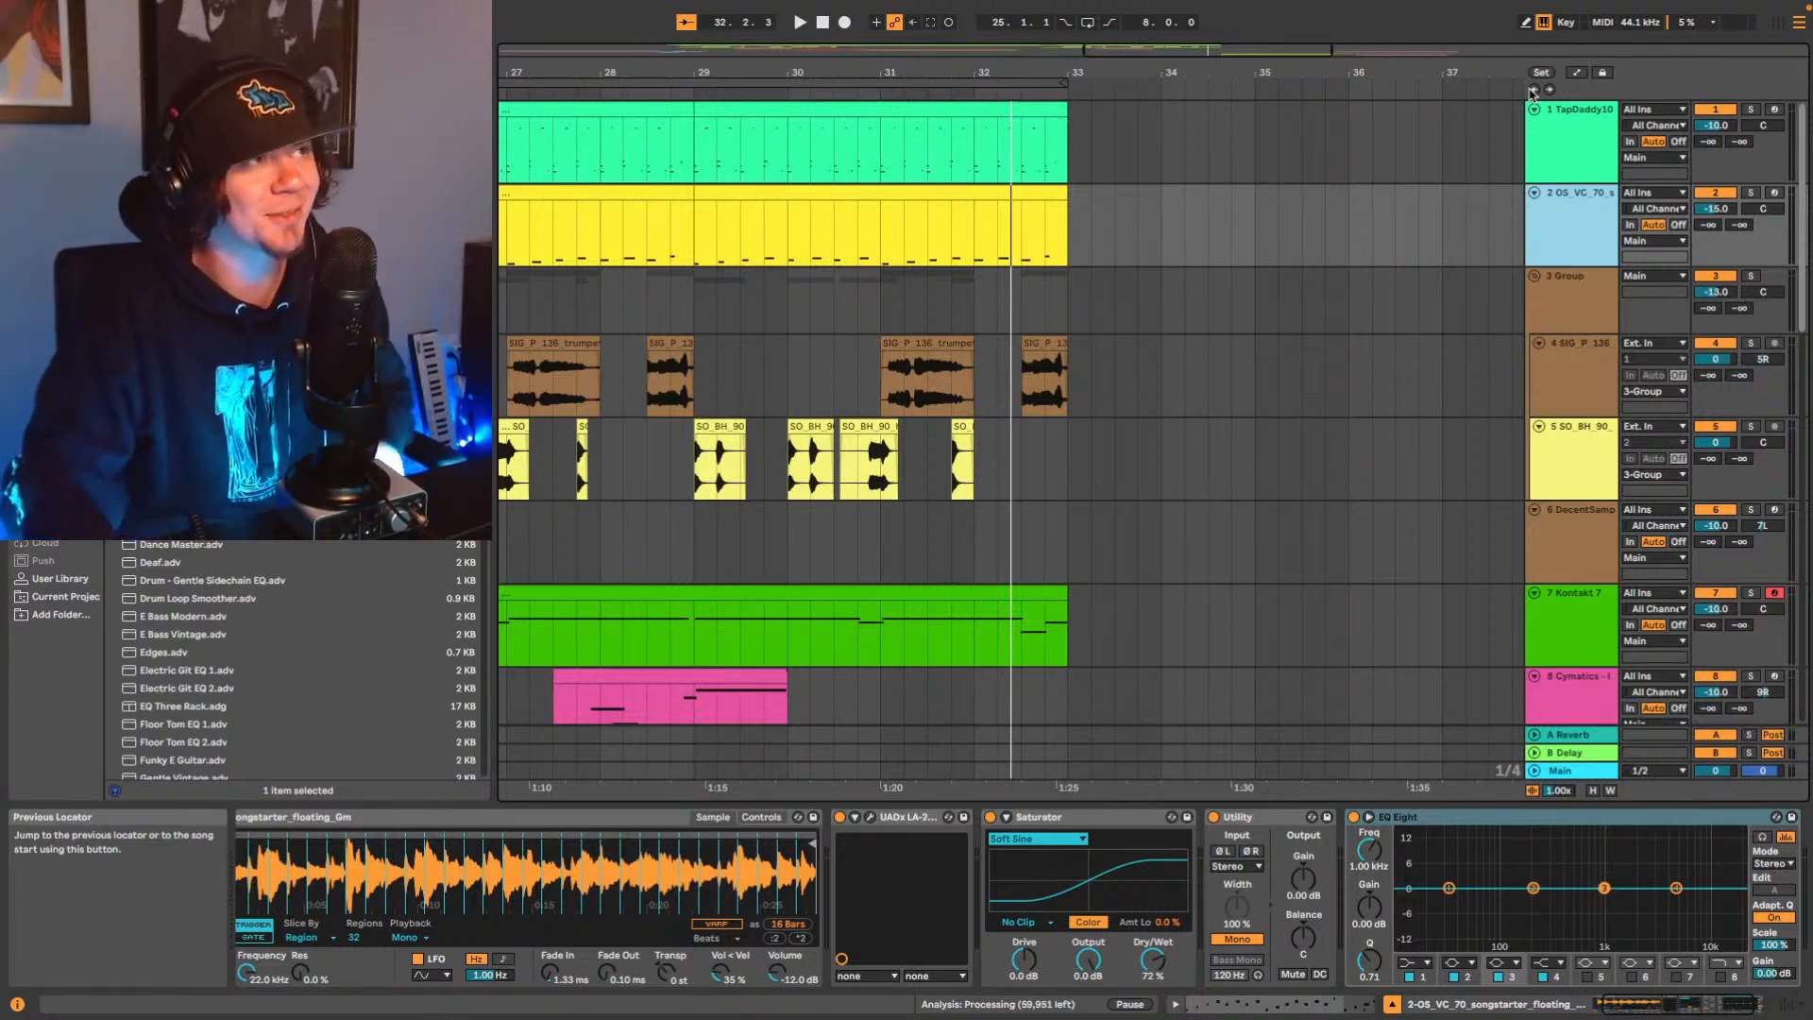
{"action": "left_click", "coordinate": [1535, 91]}
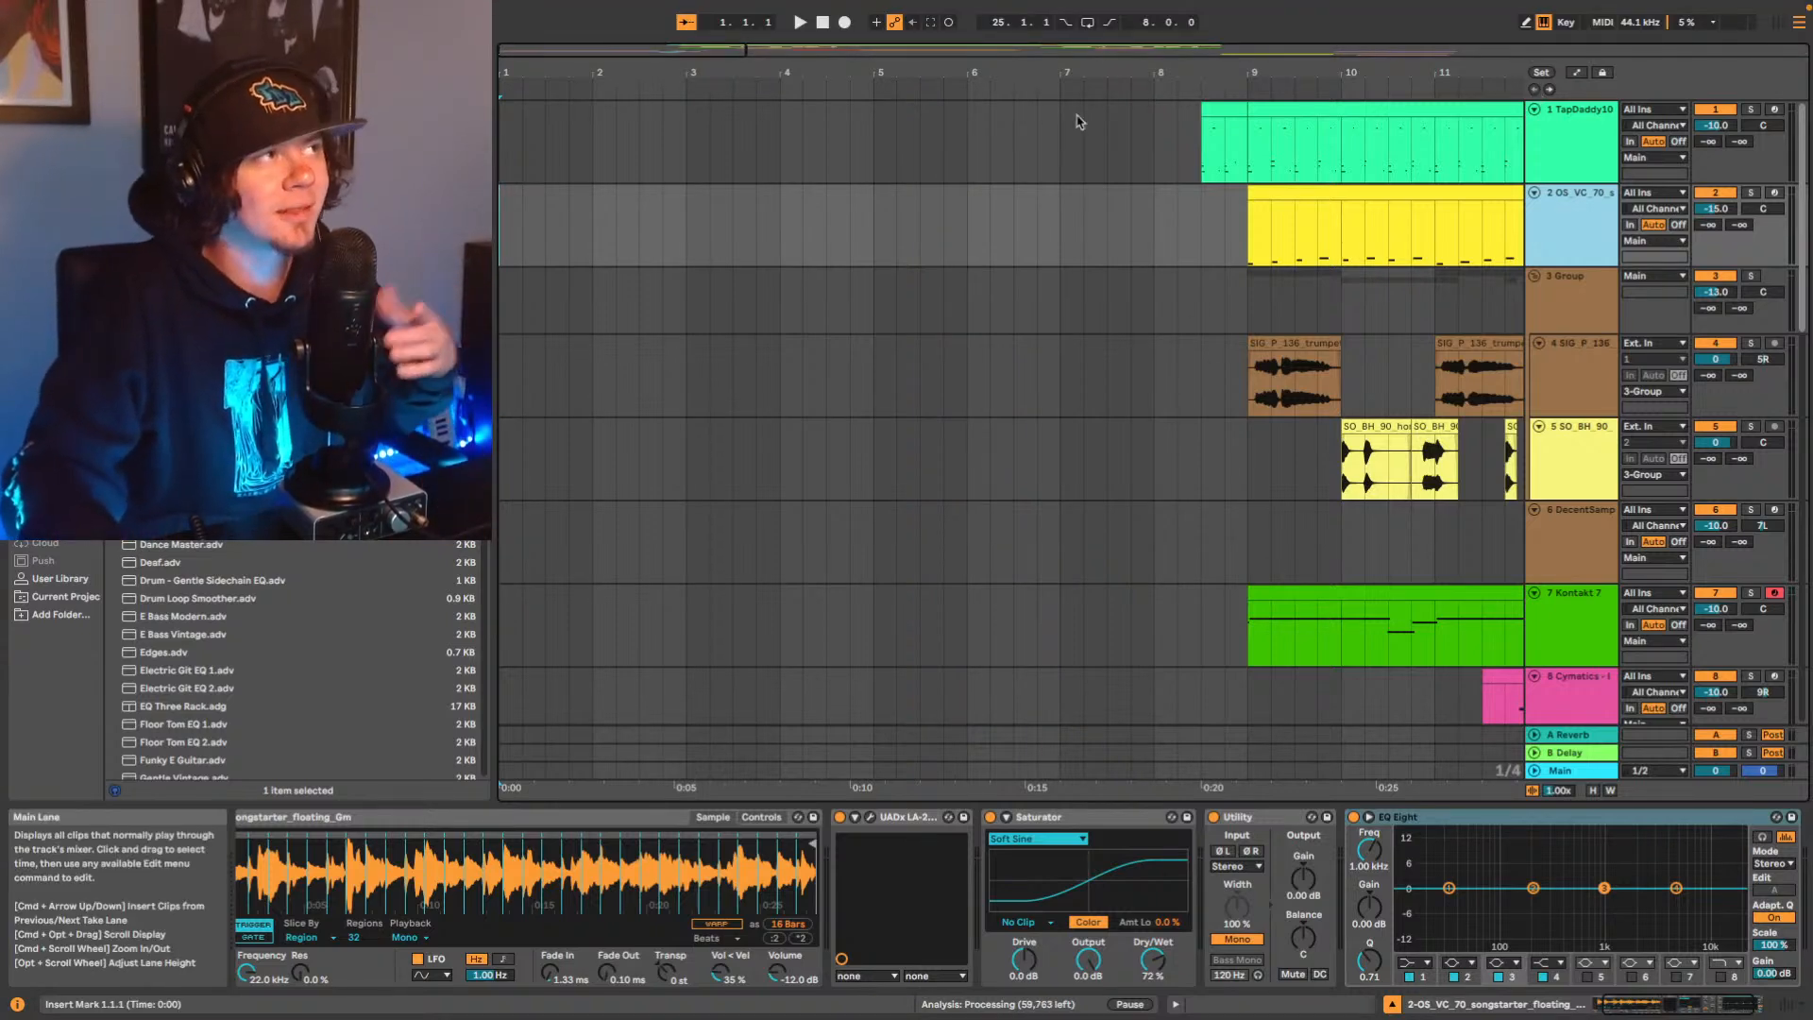
Show the whole arrangement, select the 1 TapDaddy106 drum track and listen to the song from the start.
{"action": "key", "text": "w"}
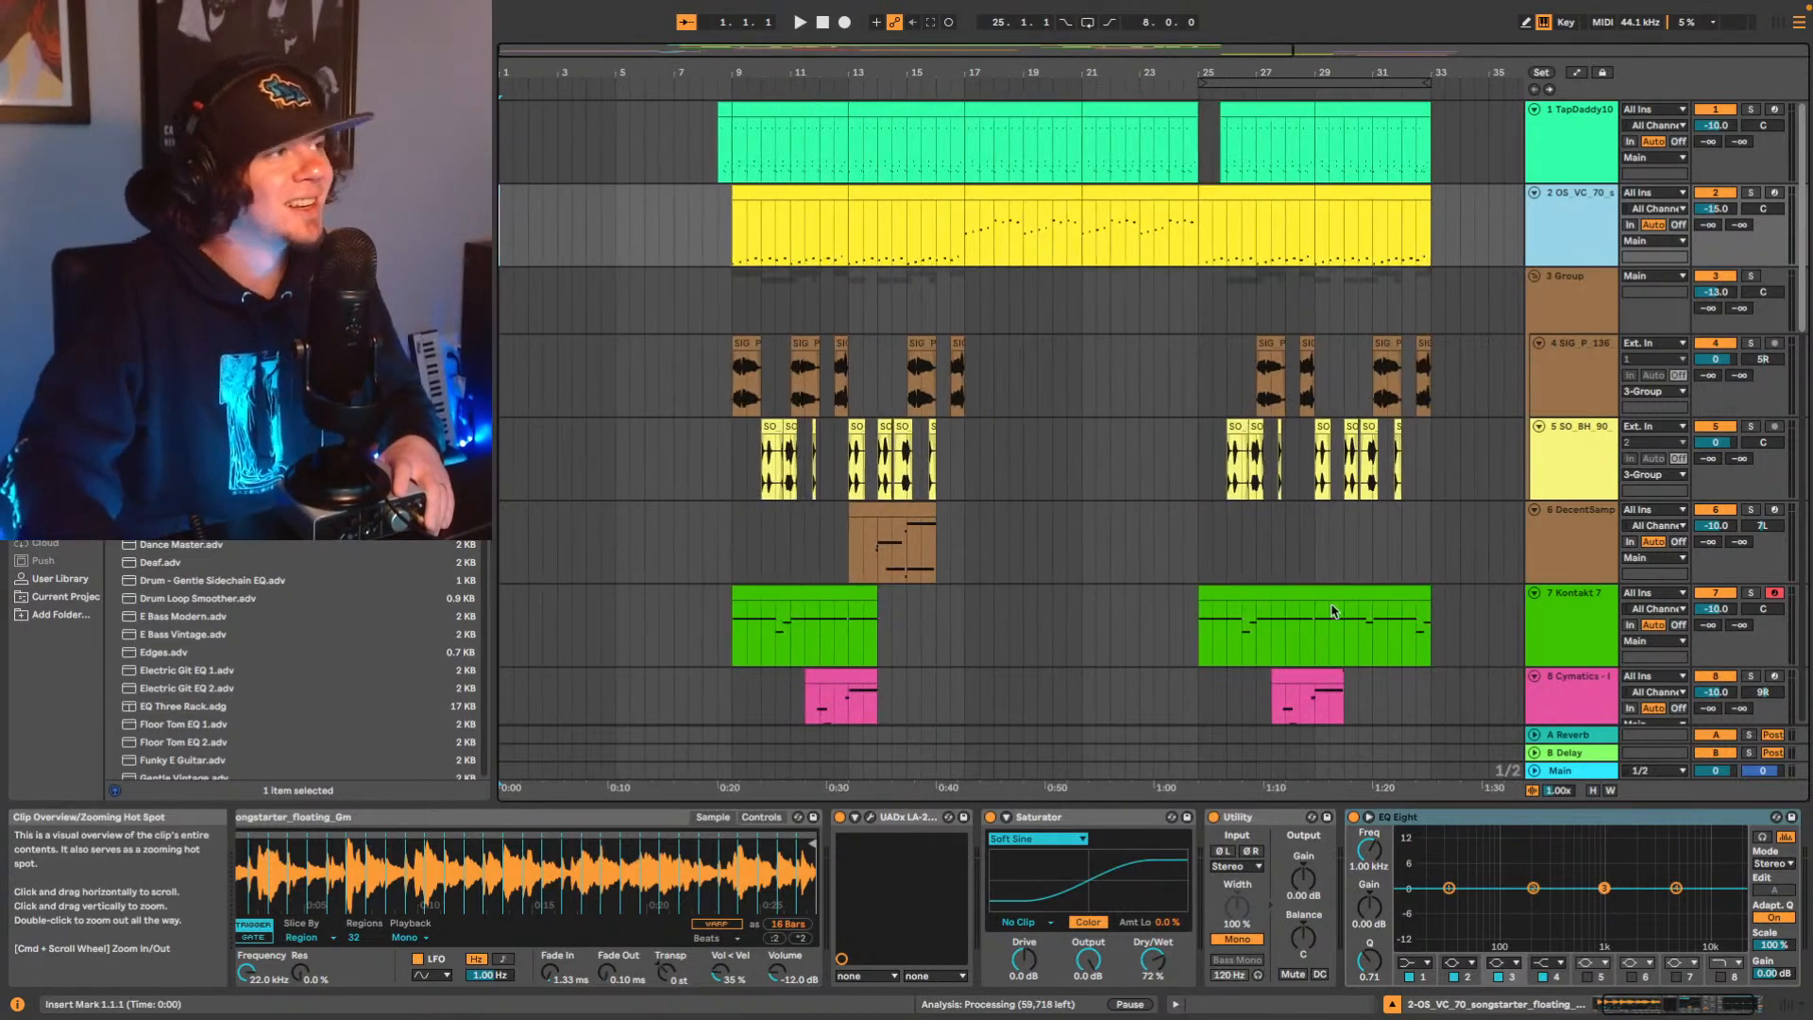
{"action": "scroll", "coordinate": [1308, 579], "scroll_direction": "down", "scroll_amount": 2}
{"action": "scroll", "coordinate": [1308, 578], "scroll_direction": "down", "scroll_amount": 3}
{"action": "scroll", "coordinate": [1303, 567], "scroll_direction": "up", "scroll_amount": 5}
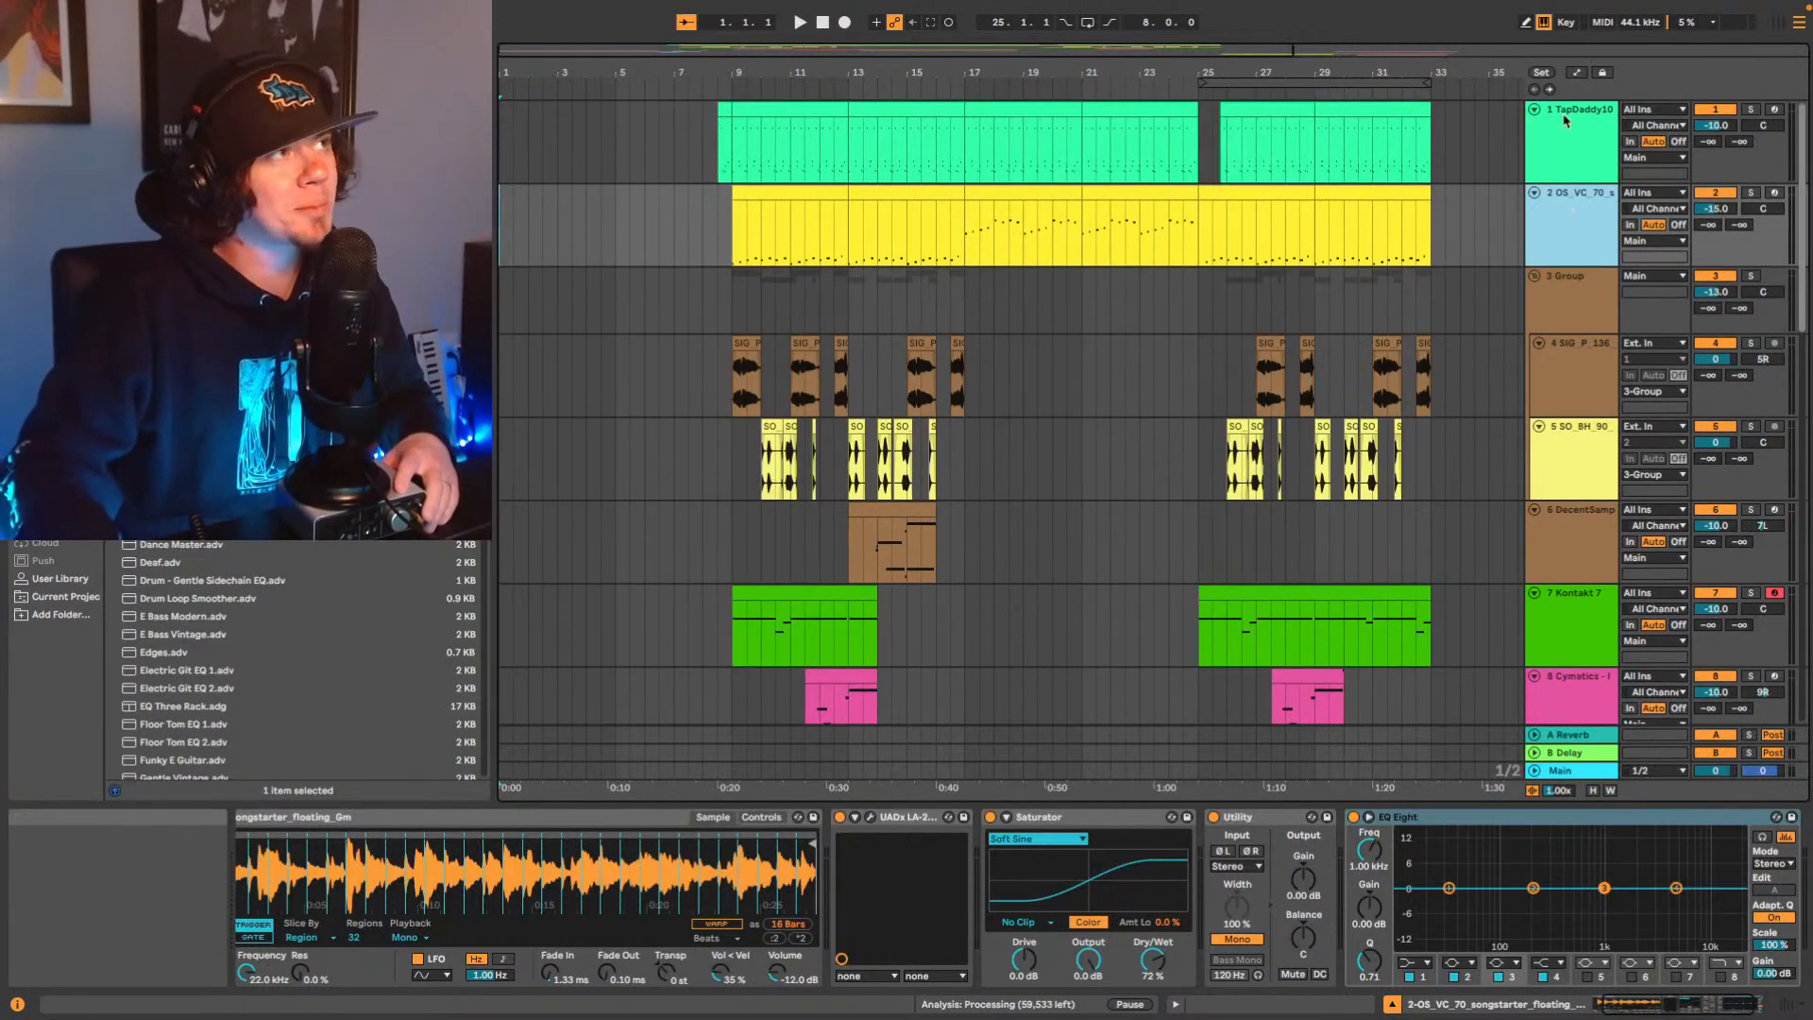
{"action": "left_click", "coordinate": [1574, 131]}
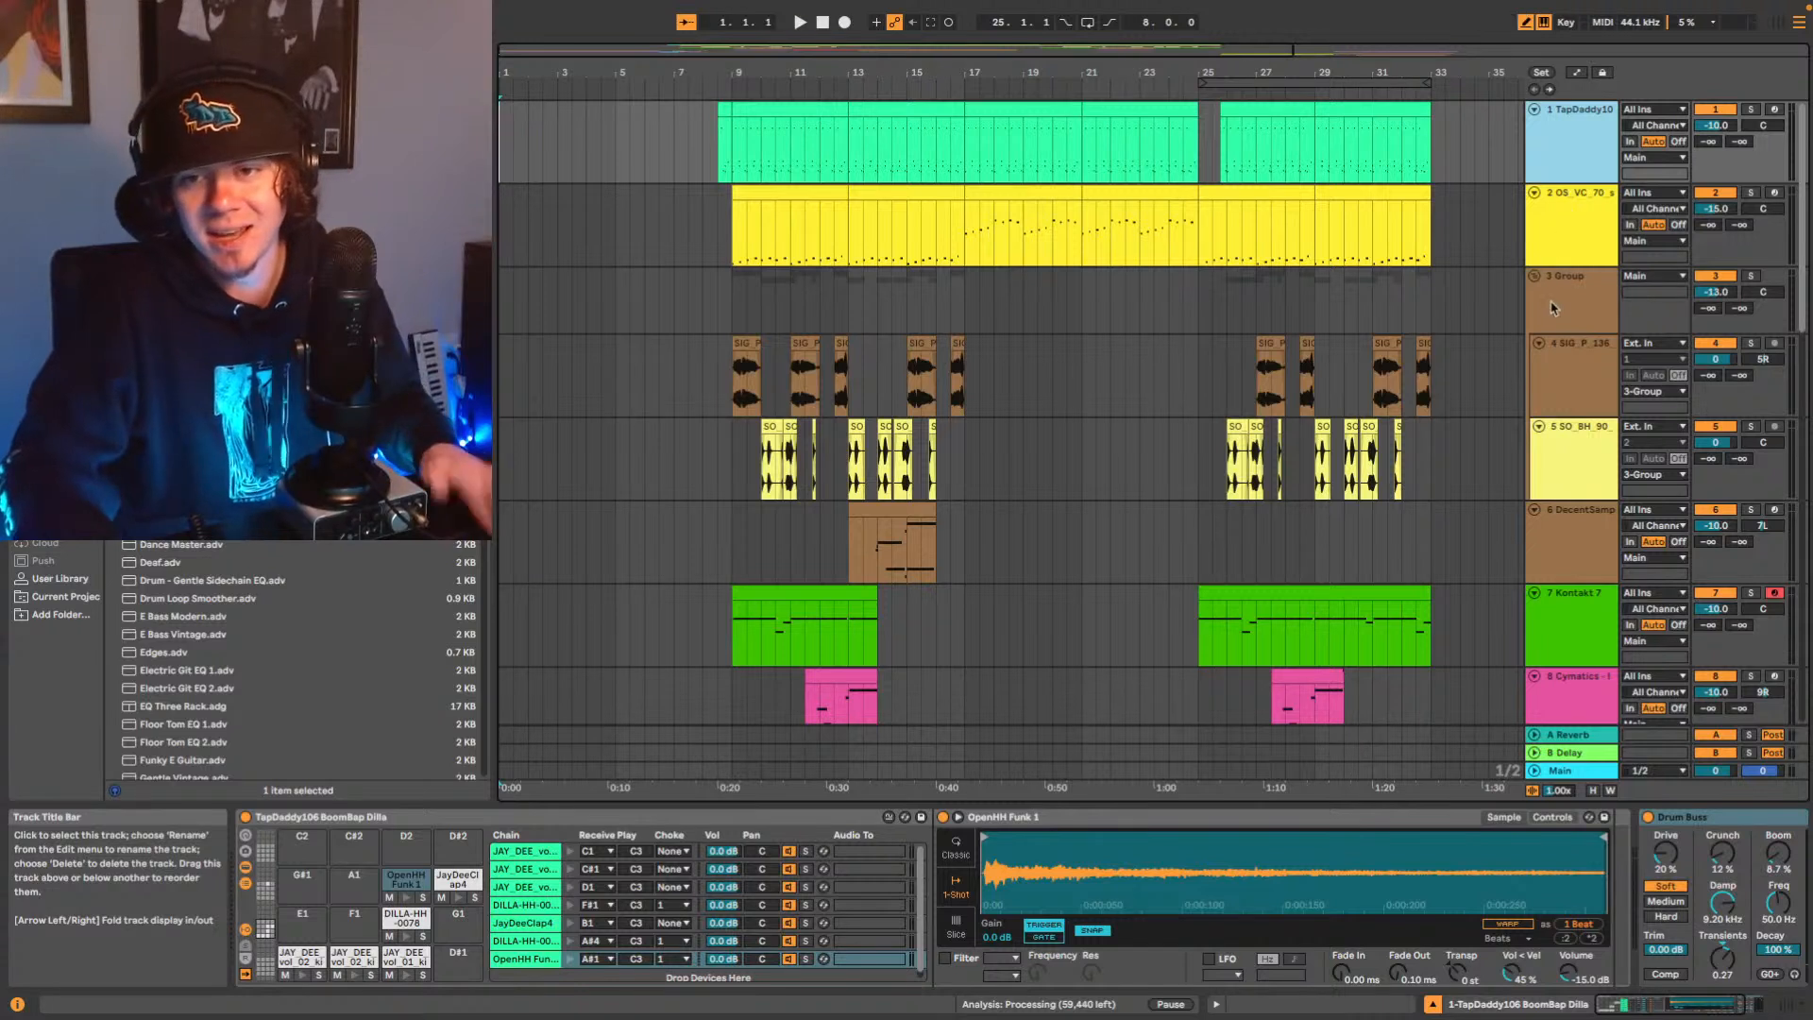
{"action": "key", "text": "space"}
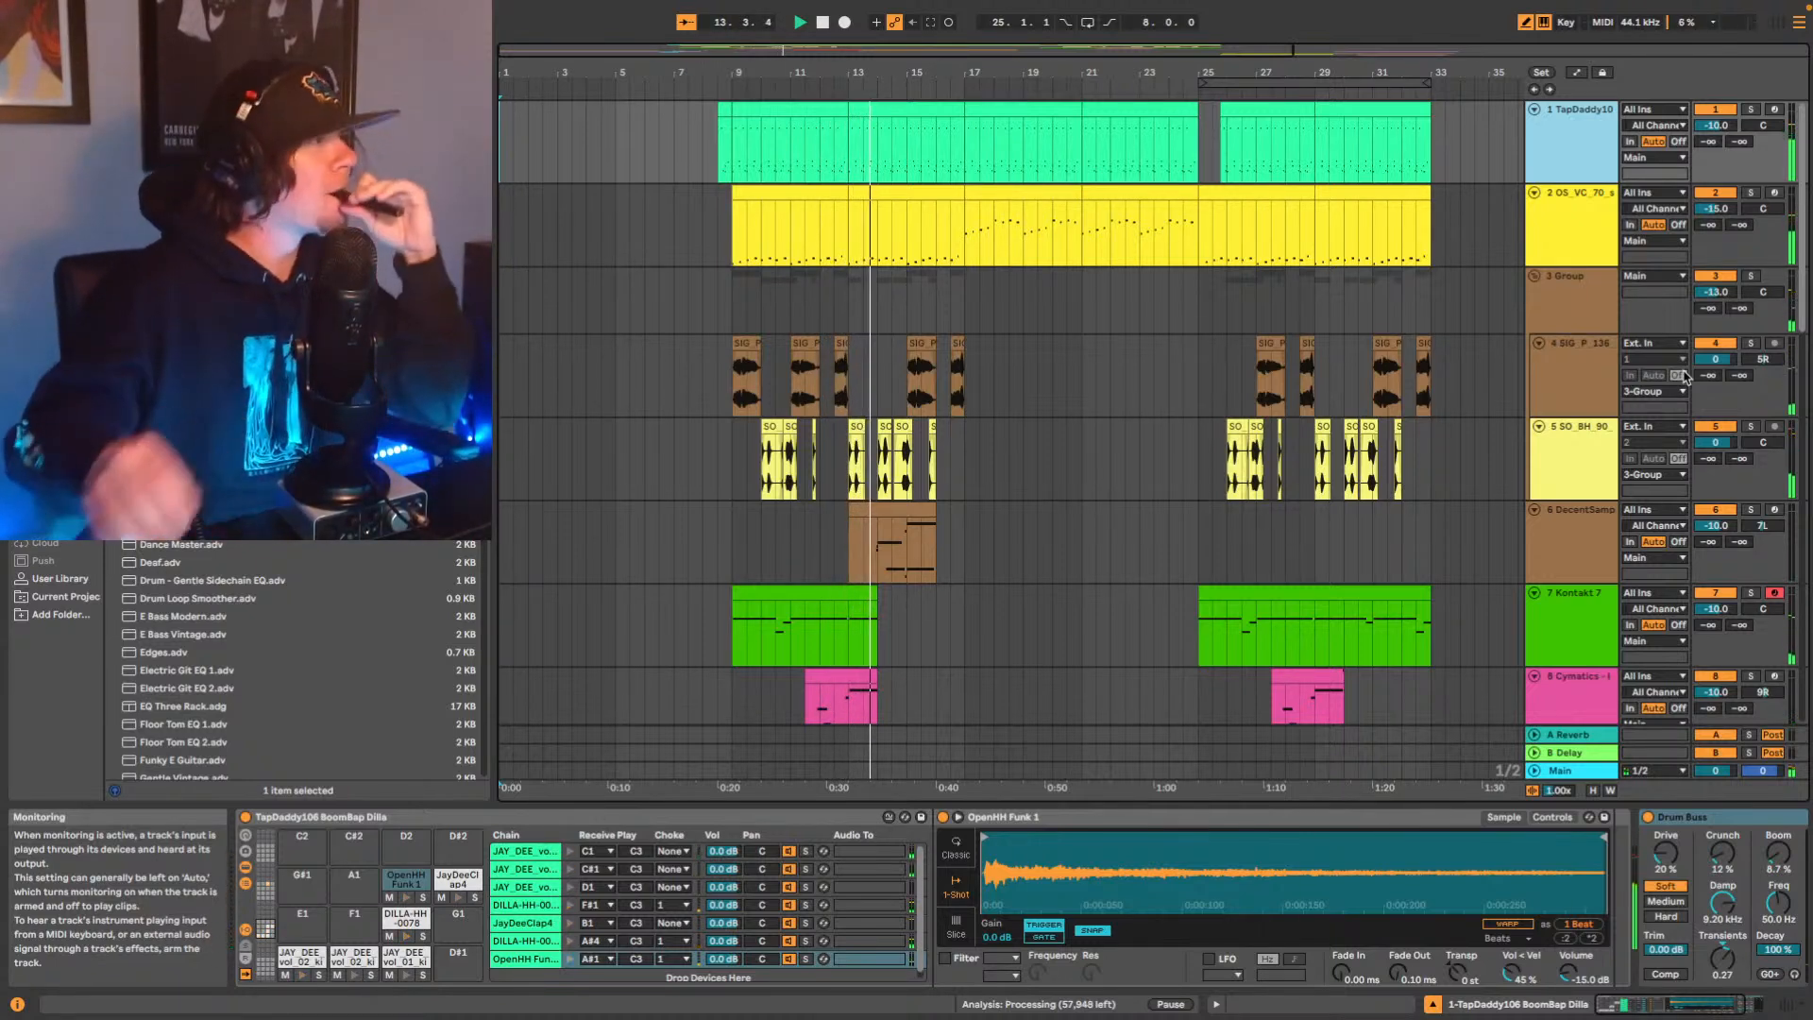
Check the device chains of the 2 OS_VC_70 and 1 TapDaddy106 tracks, including Drum Buss at the end of the drum chain.
{"action": "left_click", "coordinate": [1579, 254]}
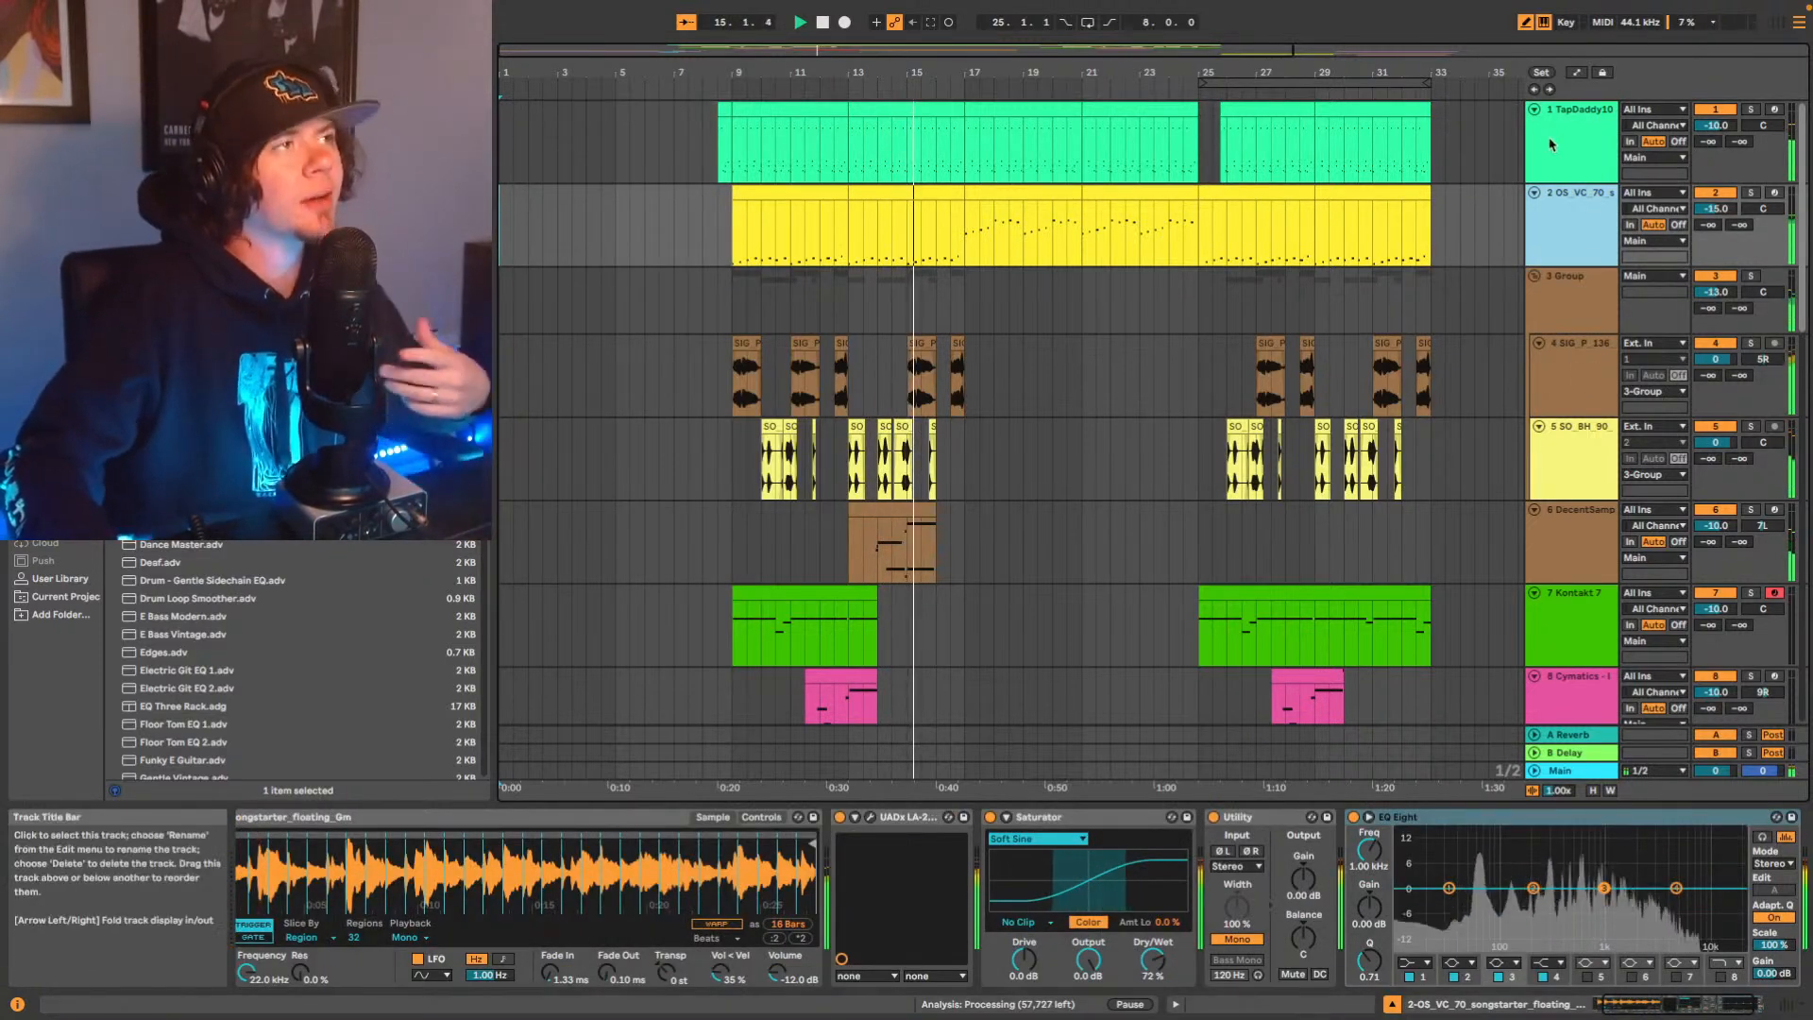
{"action": "left_click", "coordinate": [1550, 145]}
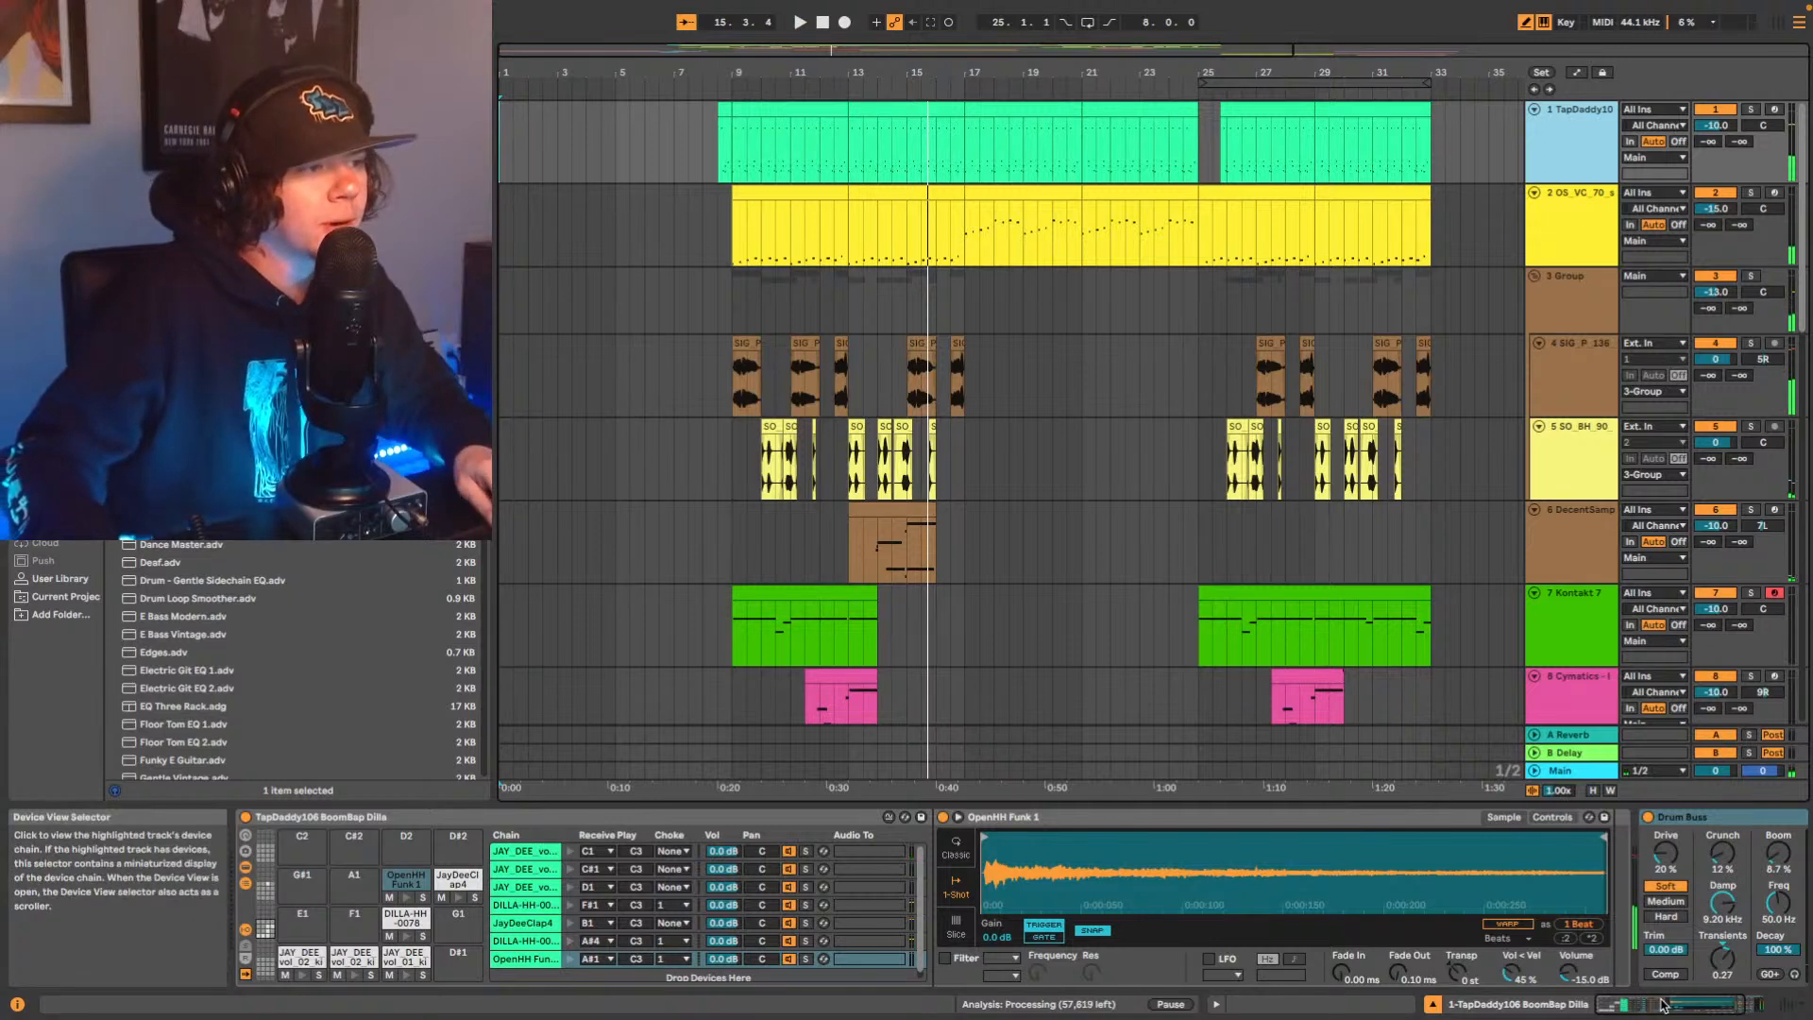
{"action": "left_click", "coordinate": [1662, 1004]}
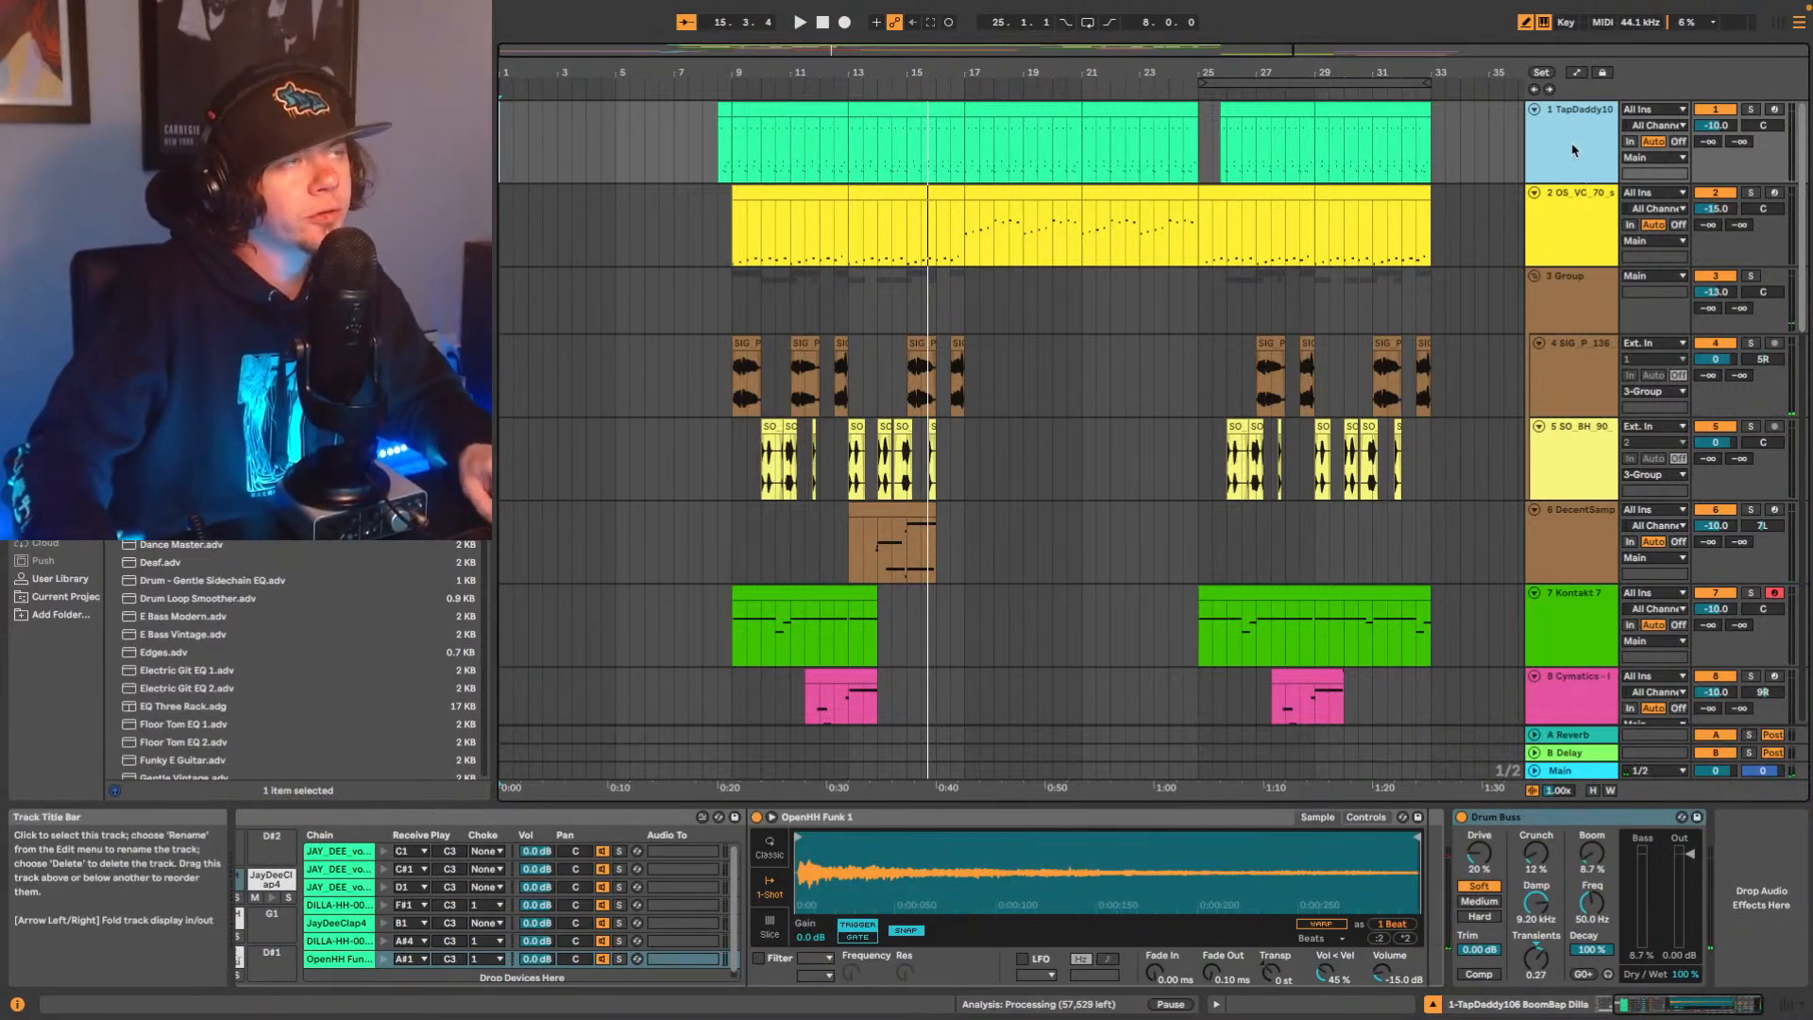
{"action": "key", "text": "space"}
{"action": "key", "text": "space"}
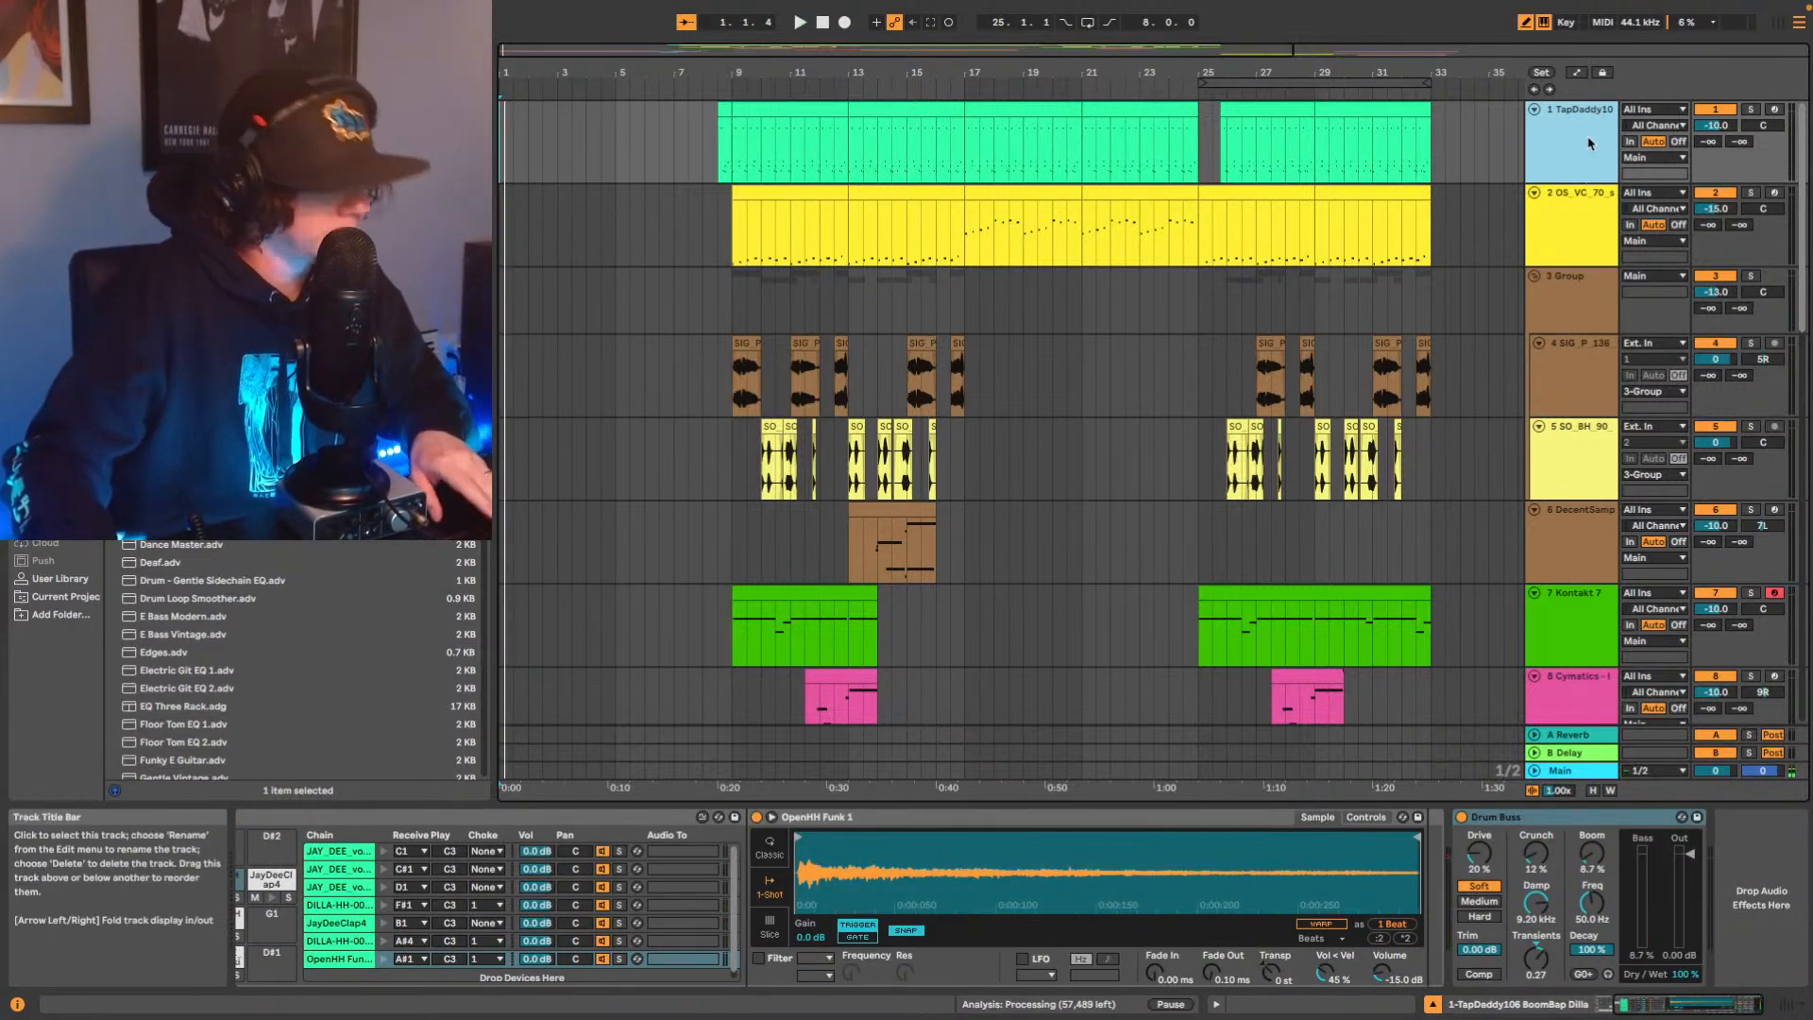
Duplicate the 1 TapDaddy106 drum track together with its clips and devices.
{"action": "key", "text": "ctrl+d"}
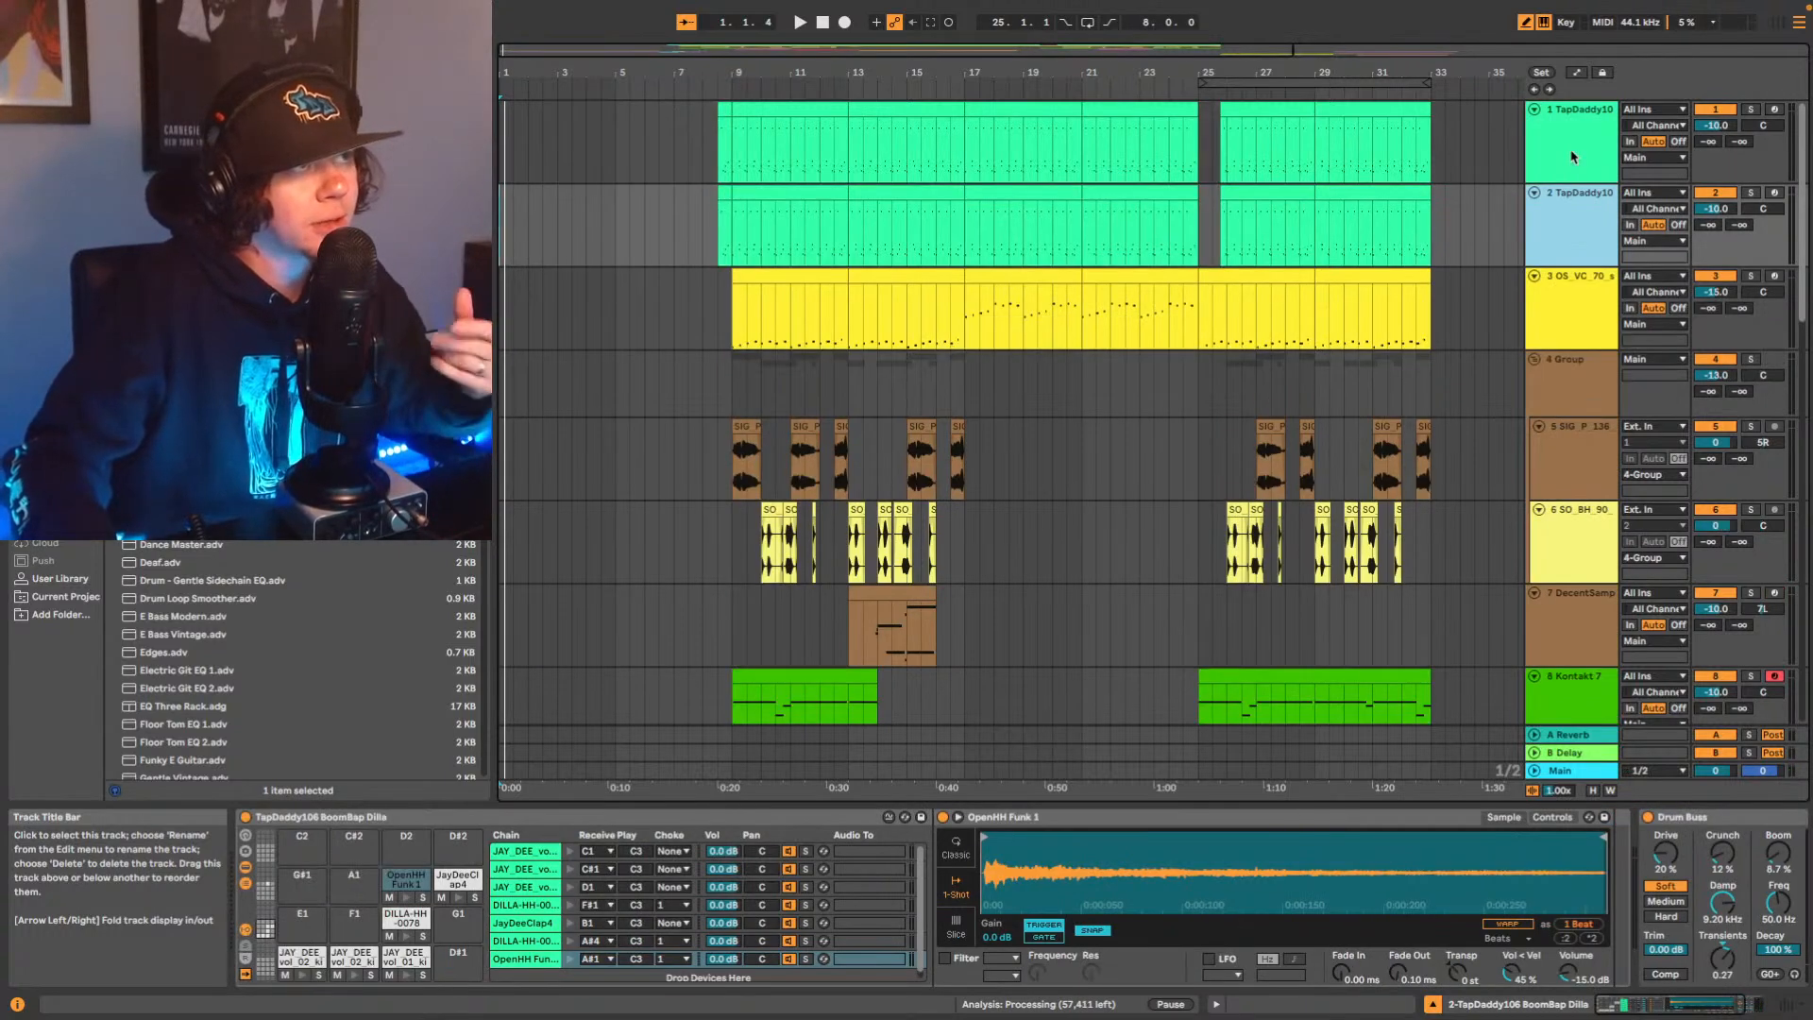
{"action": "right_click", "coordinate": [1577, 175]}
{"action": "left_click", "coordinate": [1378, 199]}
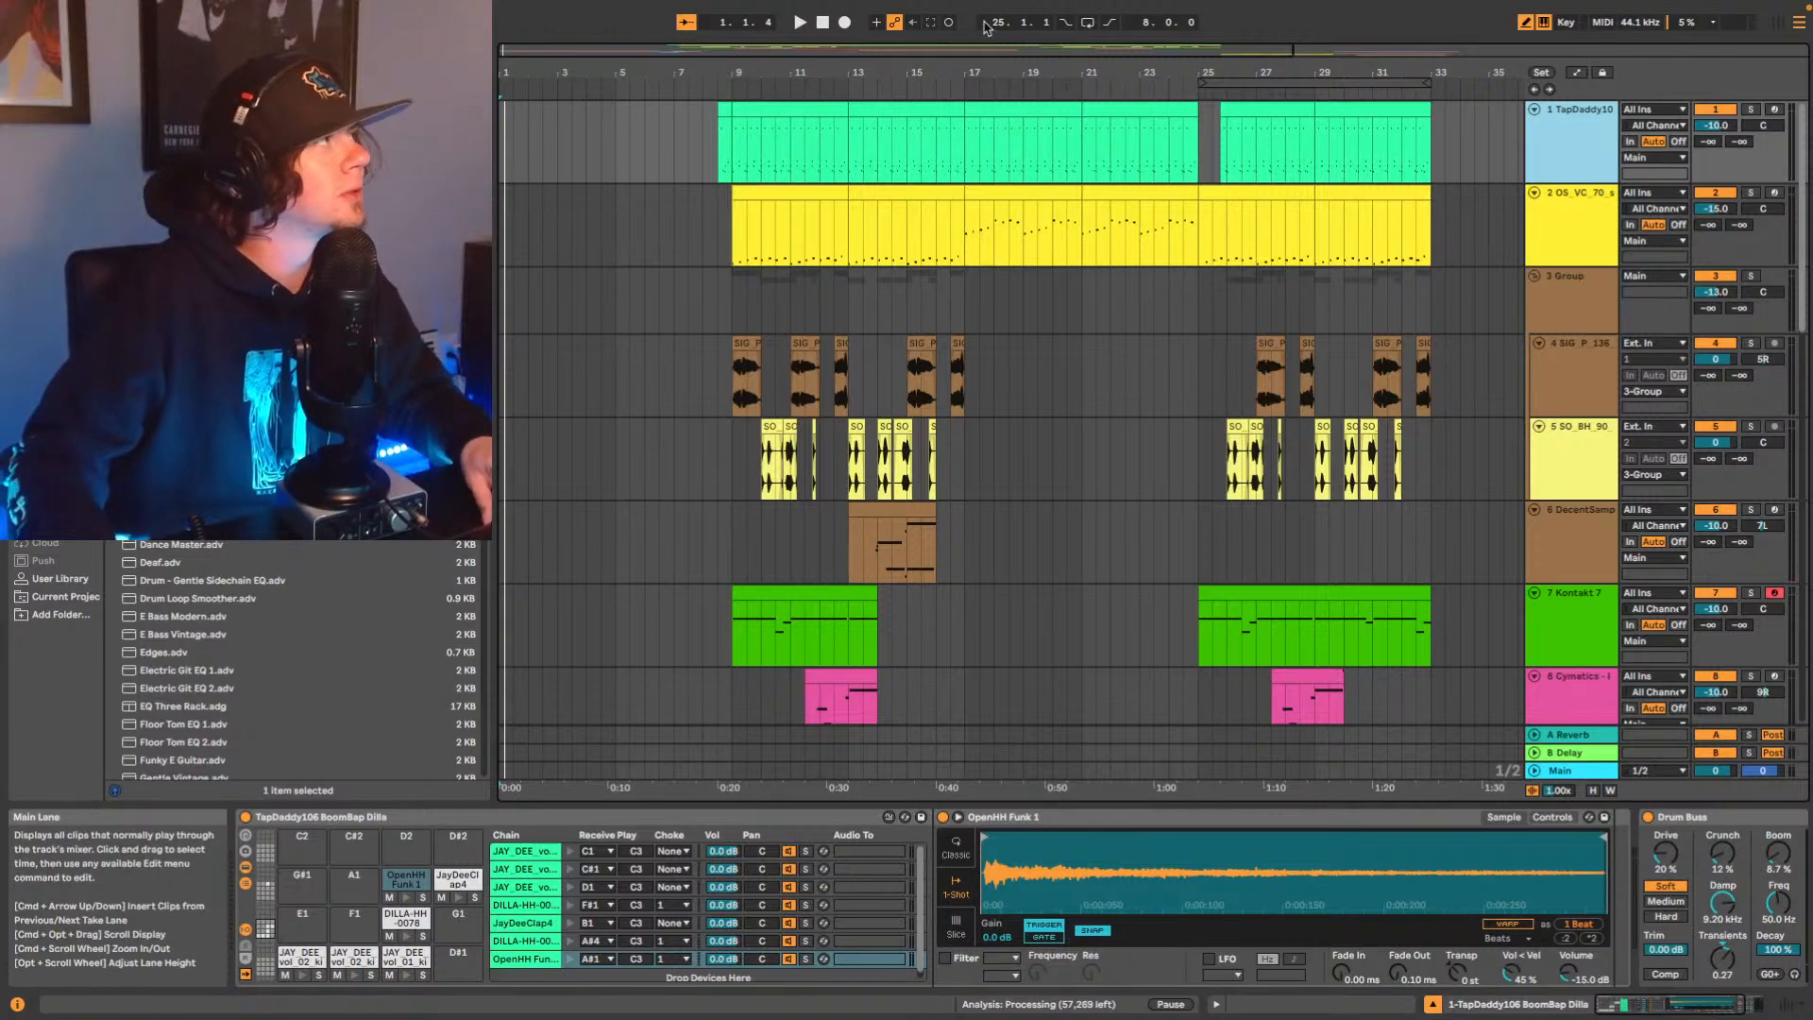
{"action": "left_click", "coordinate": [143, 11]}
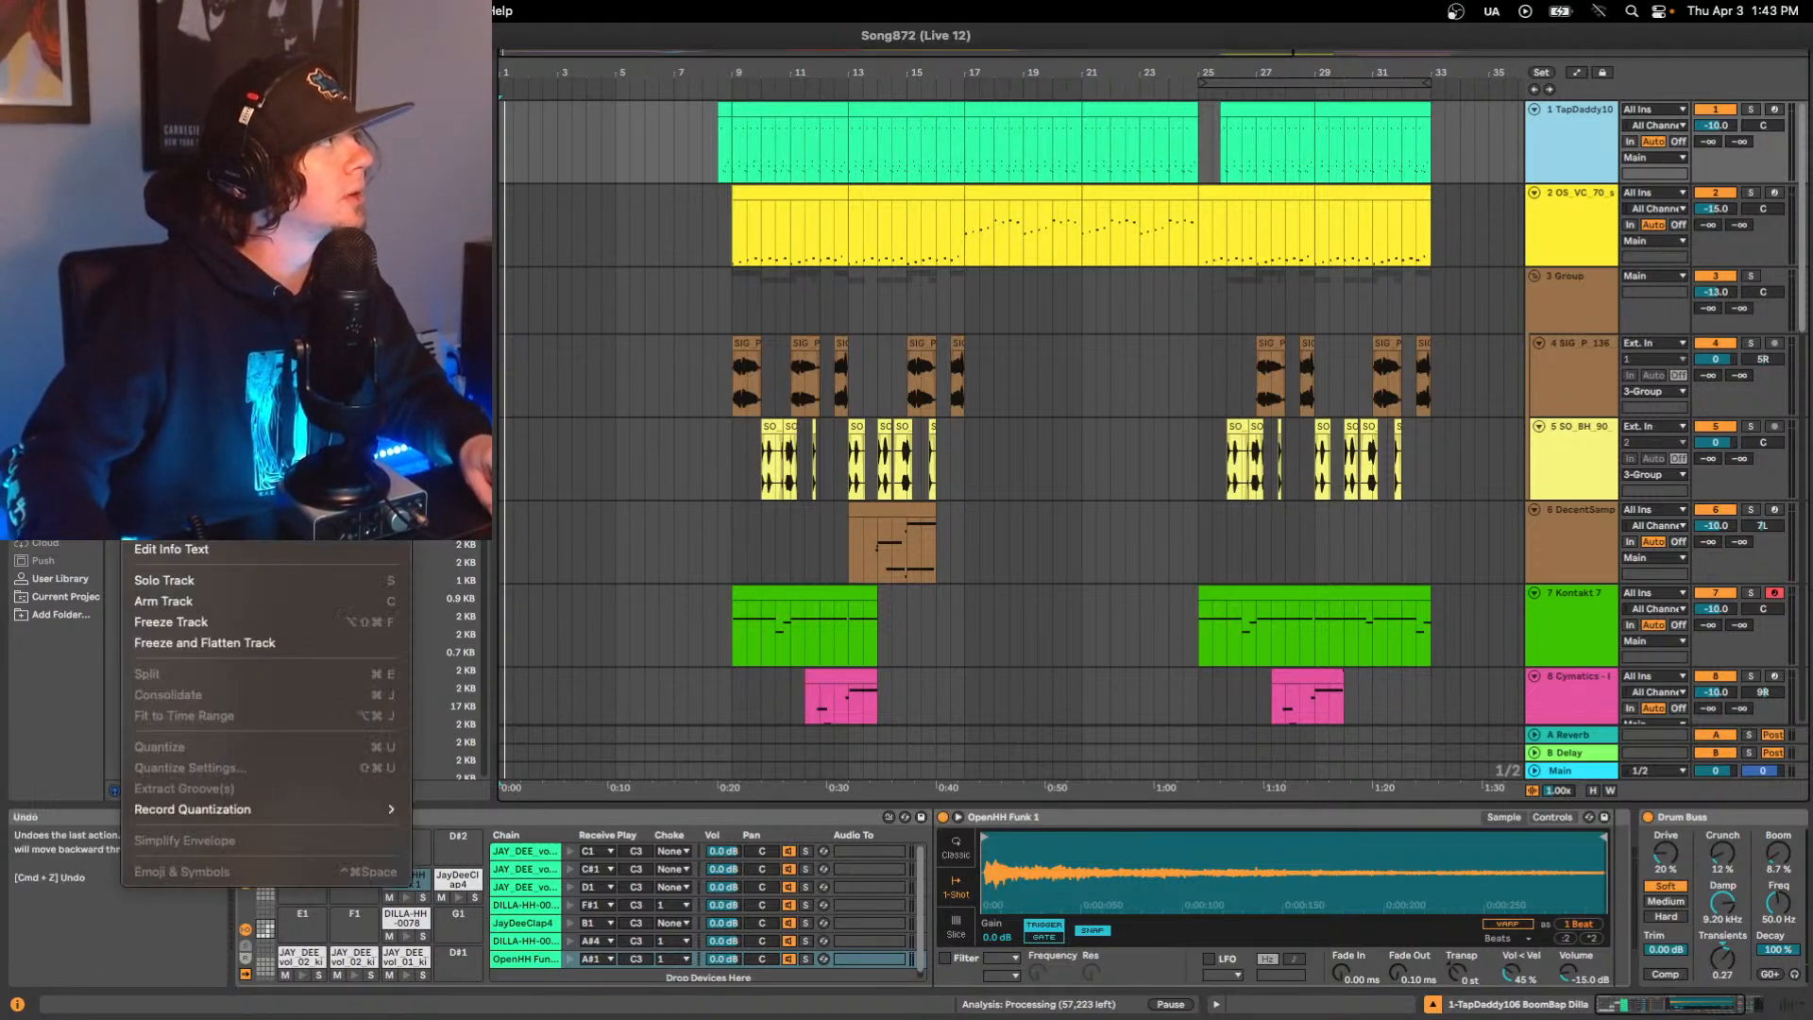
{"action": "left_click", "coordinate": [151, 34]}
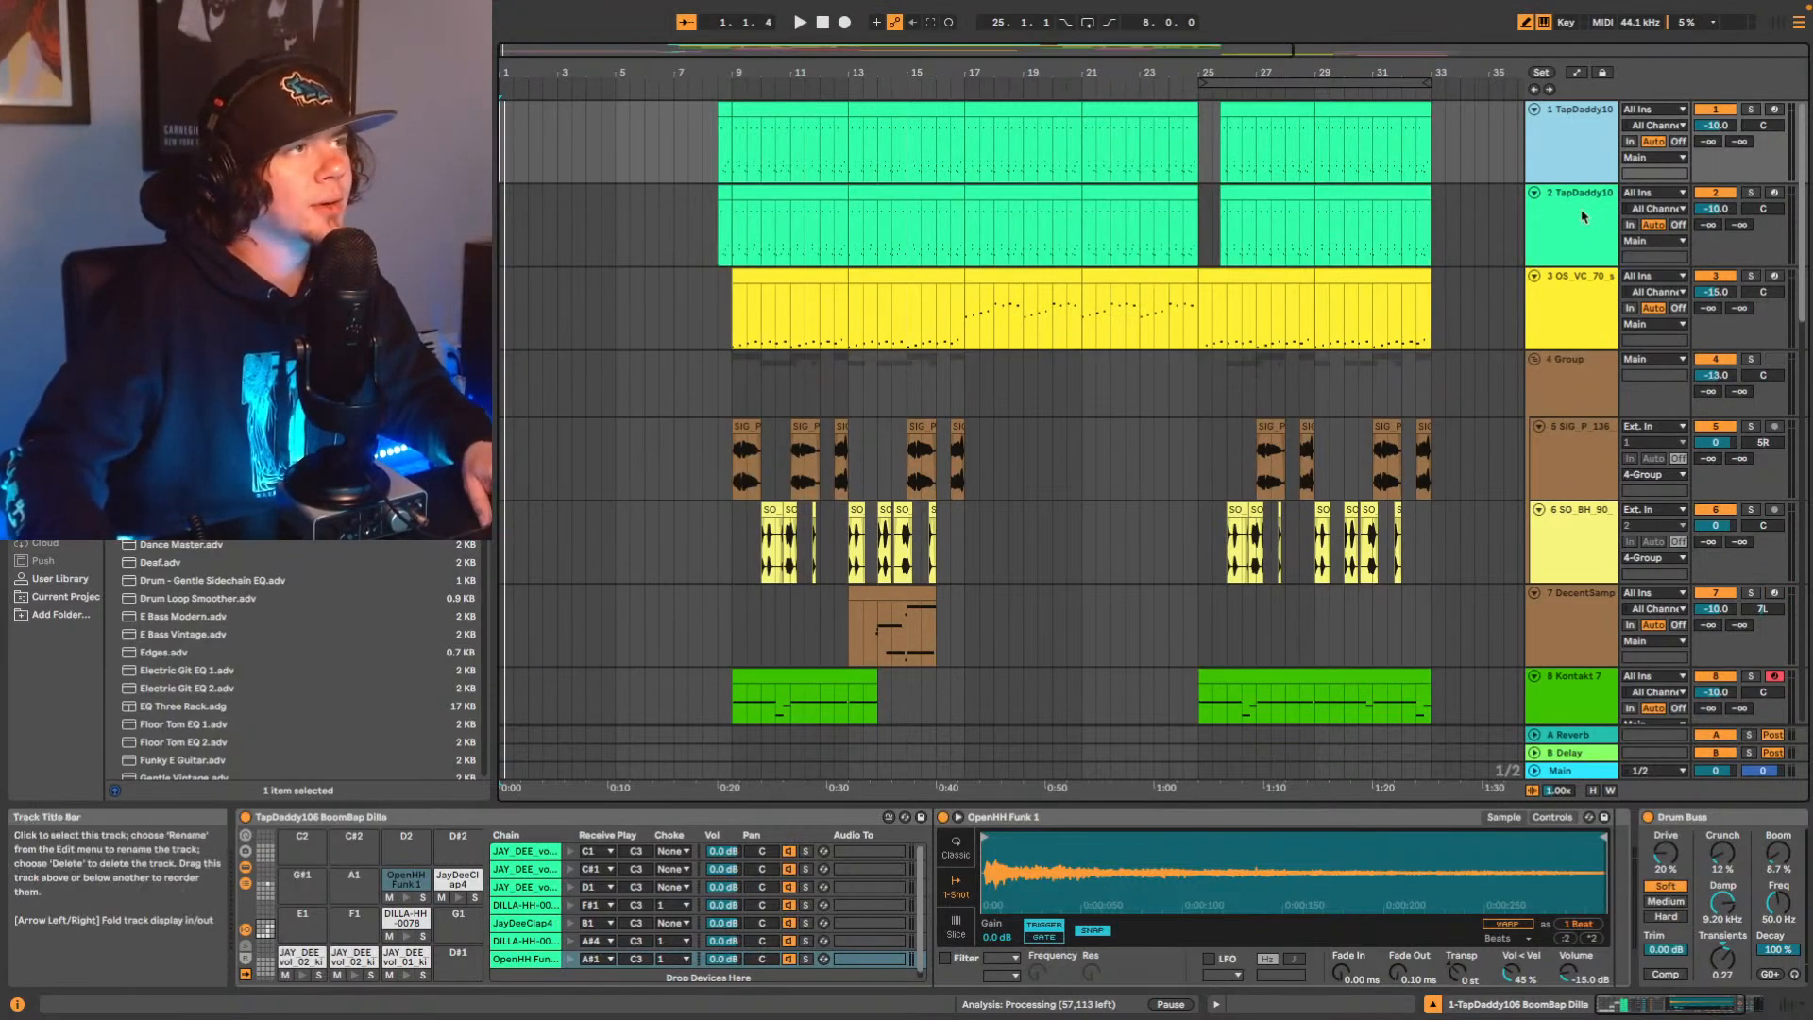
Rename the first of the two TapDaddy106 drum tracks as Original Drums.
{"action": "left_click", "coordinate": [1568, 223]}
{"action": "left_click", "coordinate": [1559, 140]}
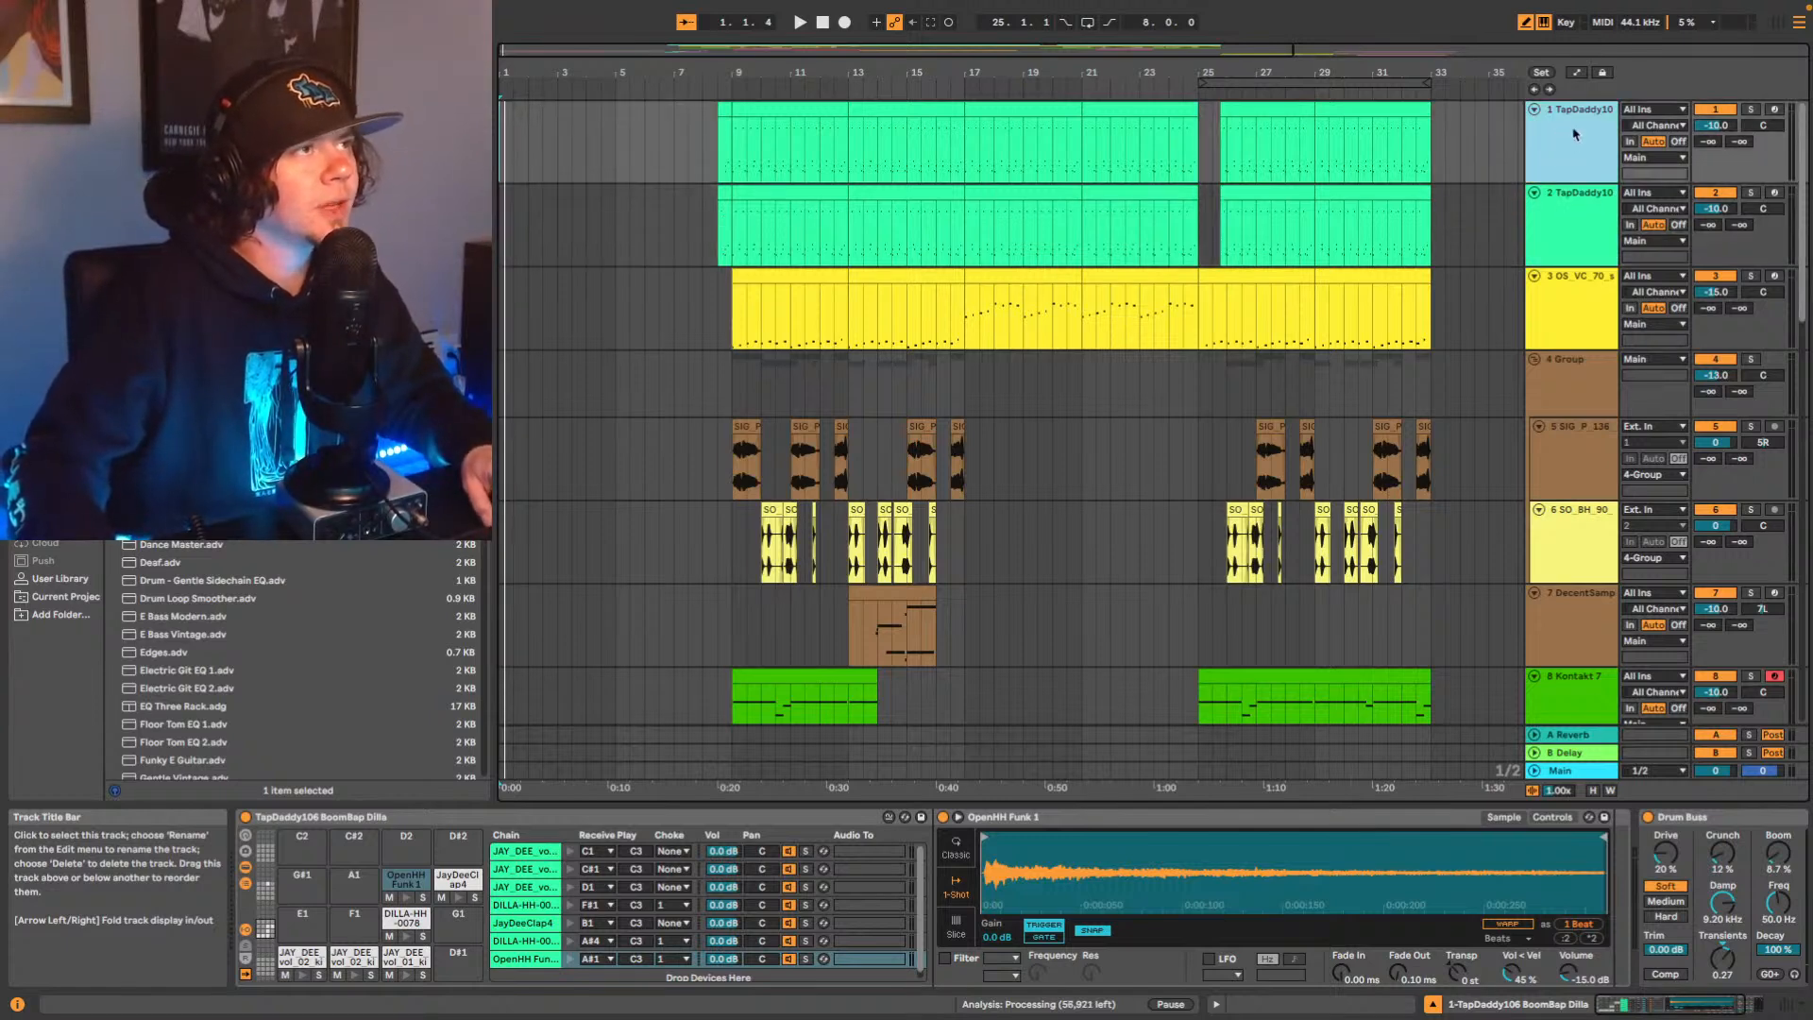
{"action": "right_click", "coordinate": [1575, 134]}
{"action": "left_click", "coordinate": [1617, 218]}
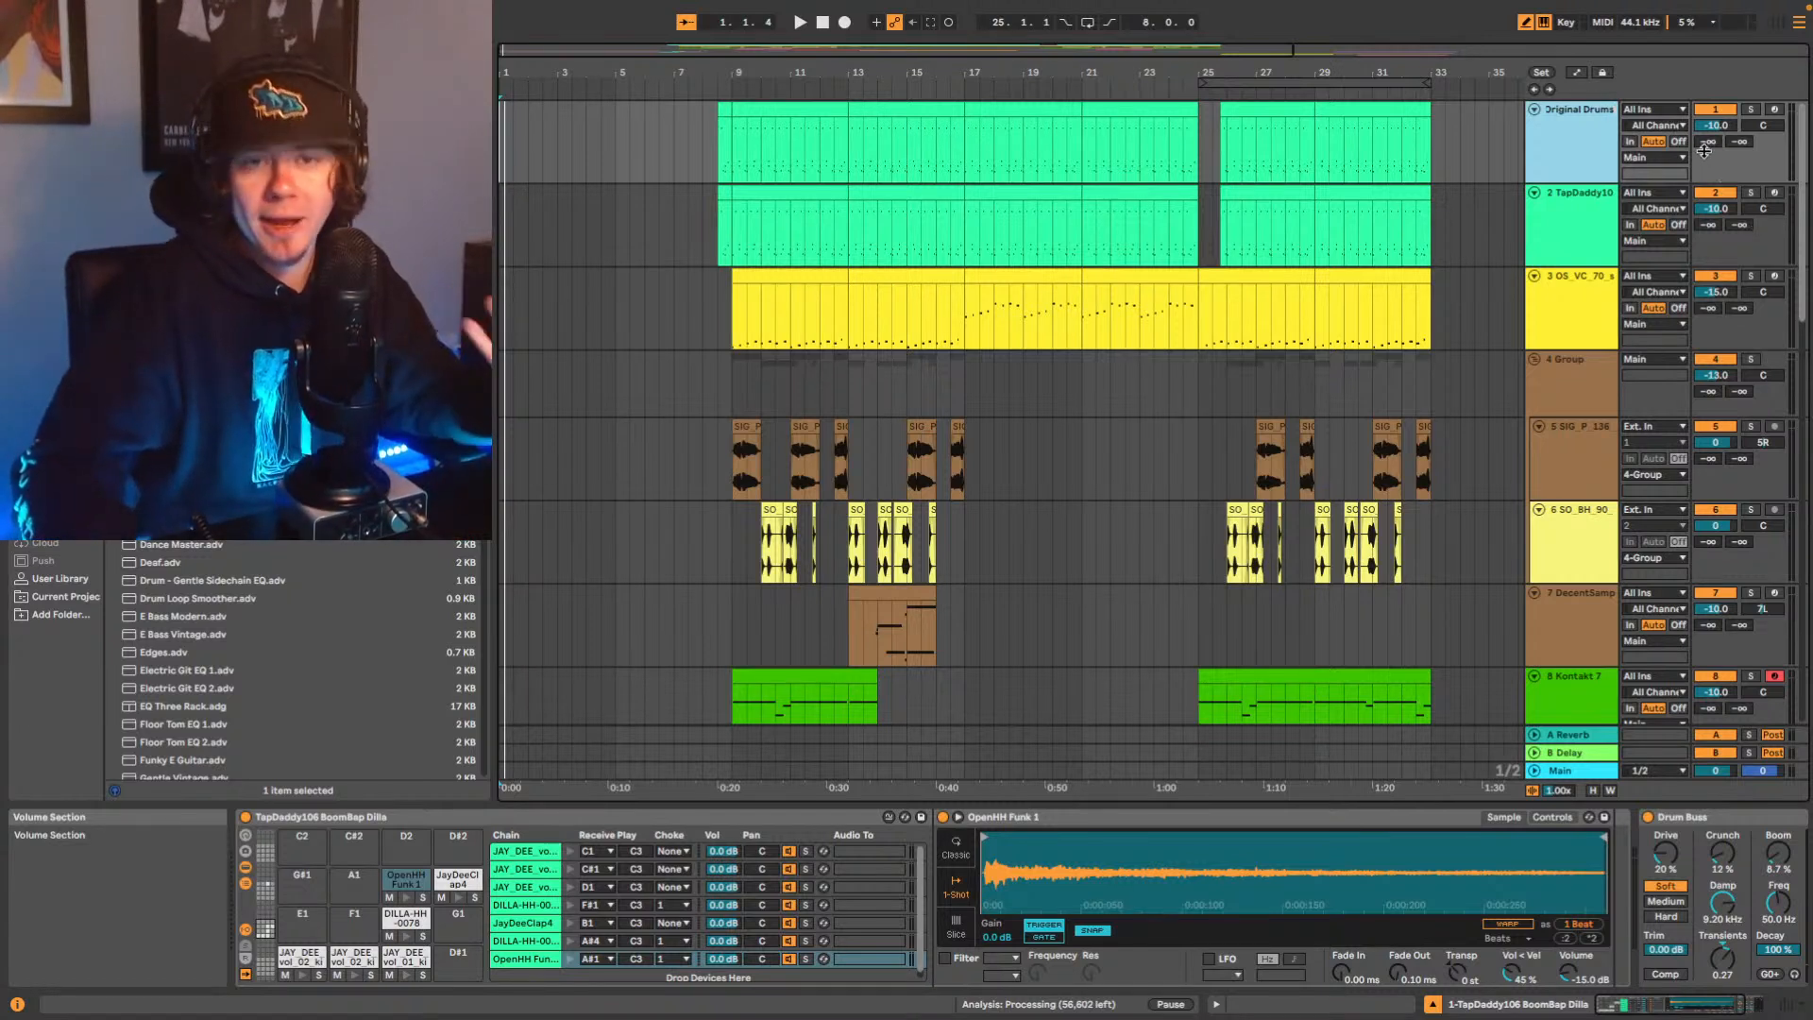
Rename the duplicated drum track as New Drums.
{"action": "left_click", "coordinate": [1575, 236]}
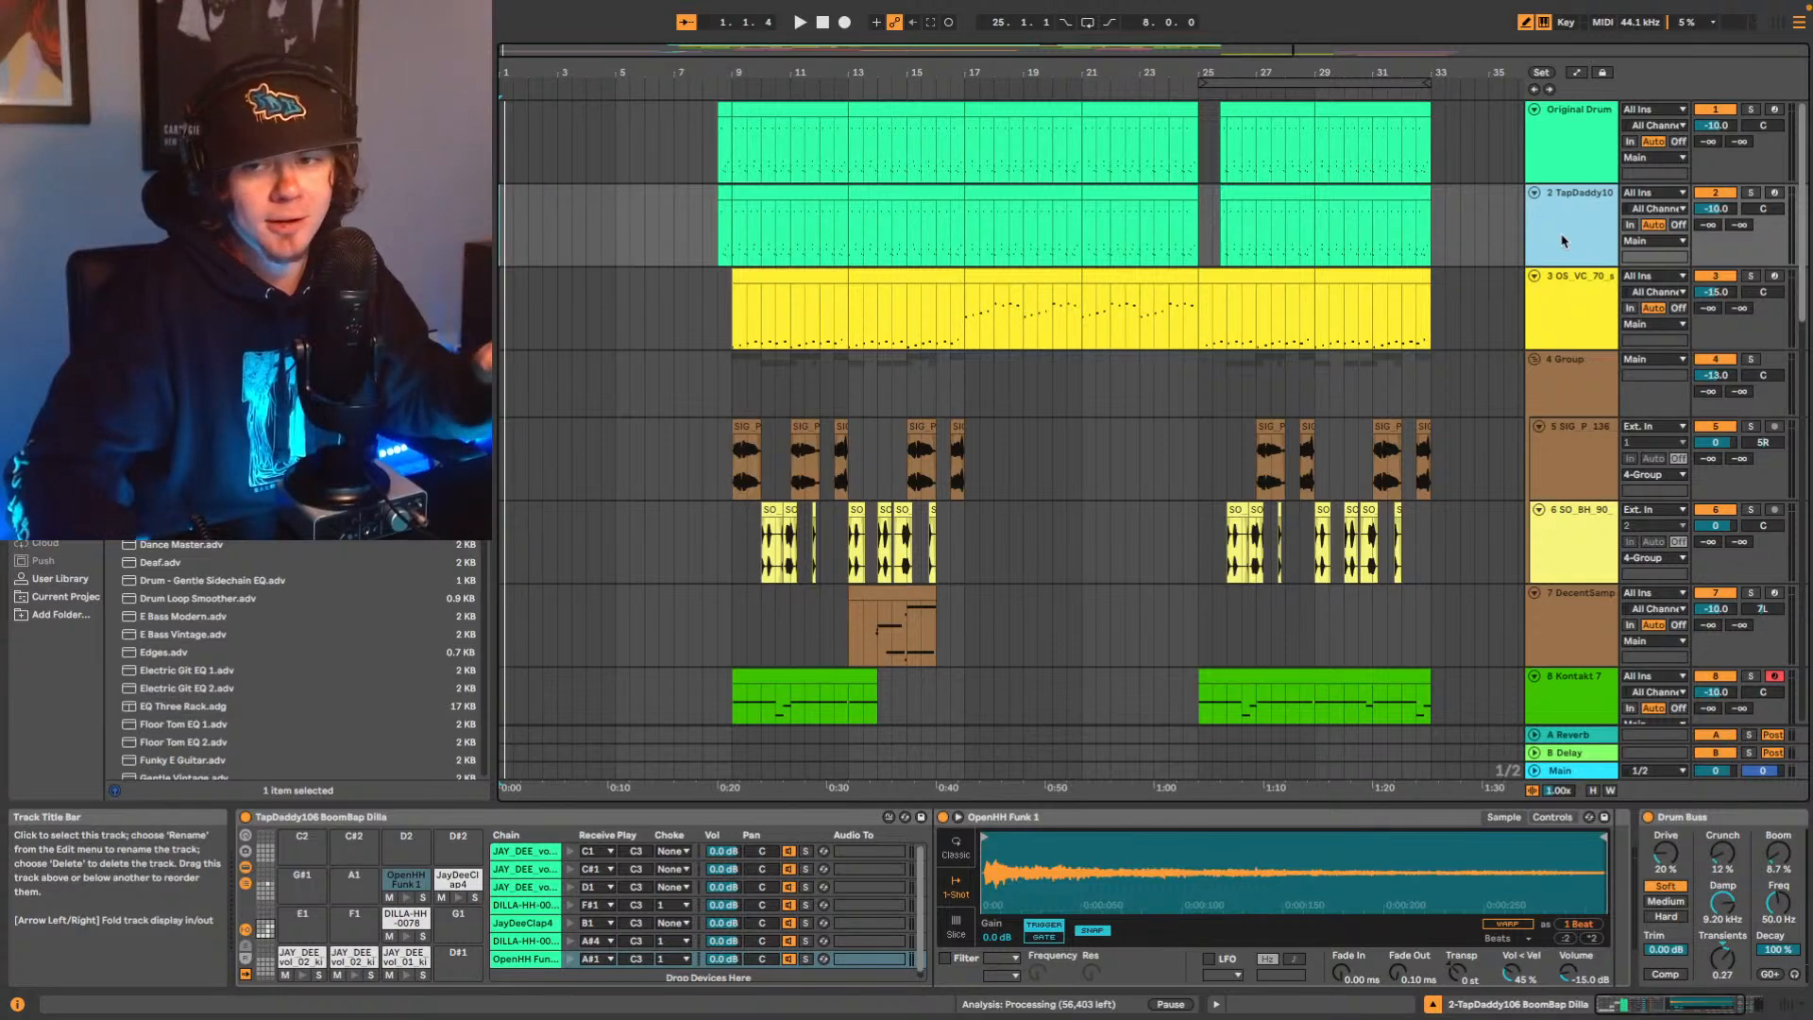
{"action": "right_click", "coordinate": [1585, 218]}
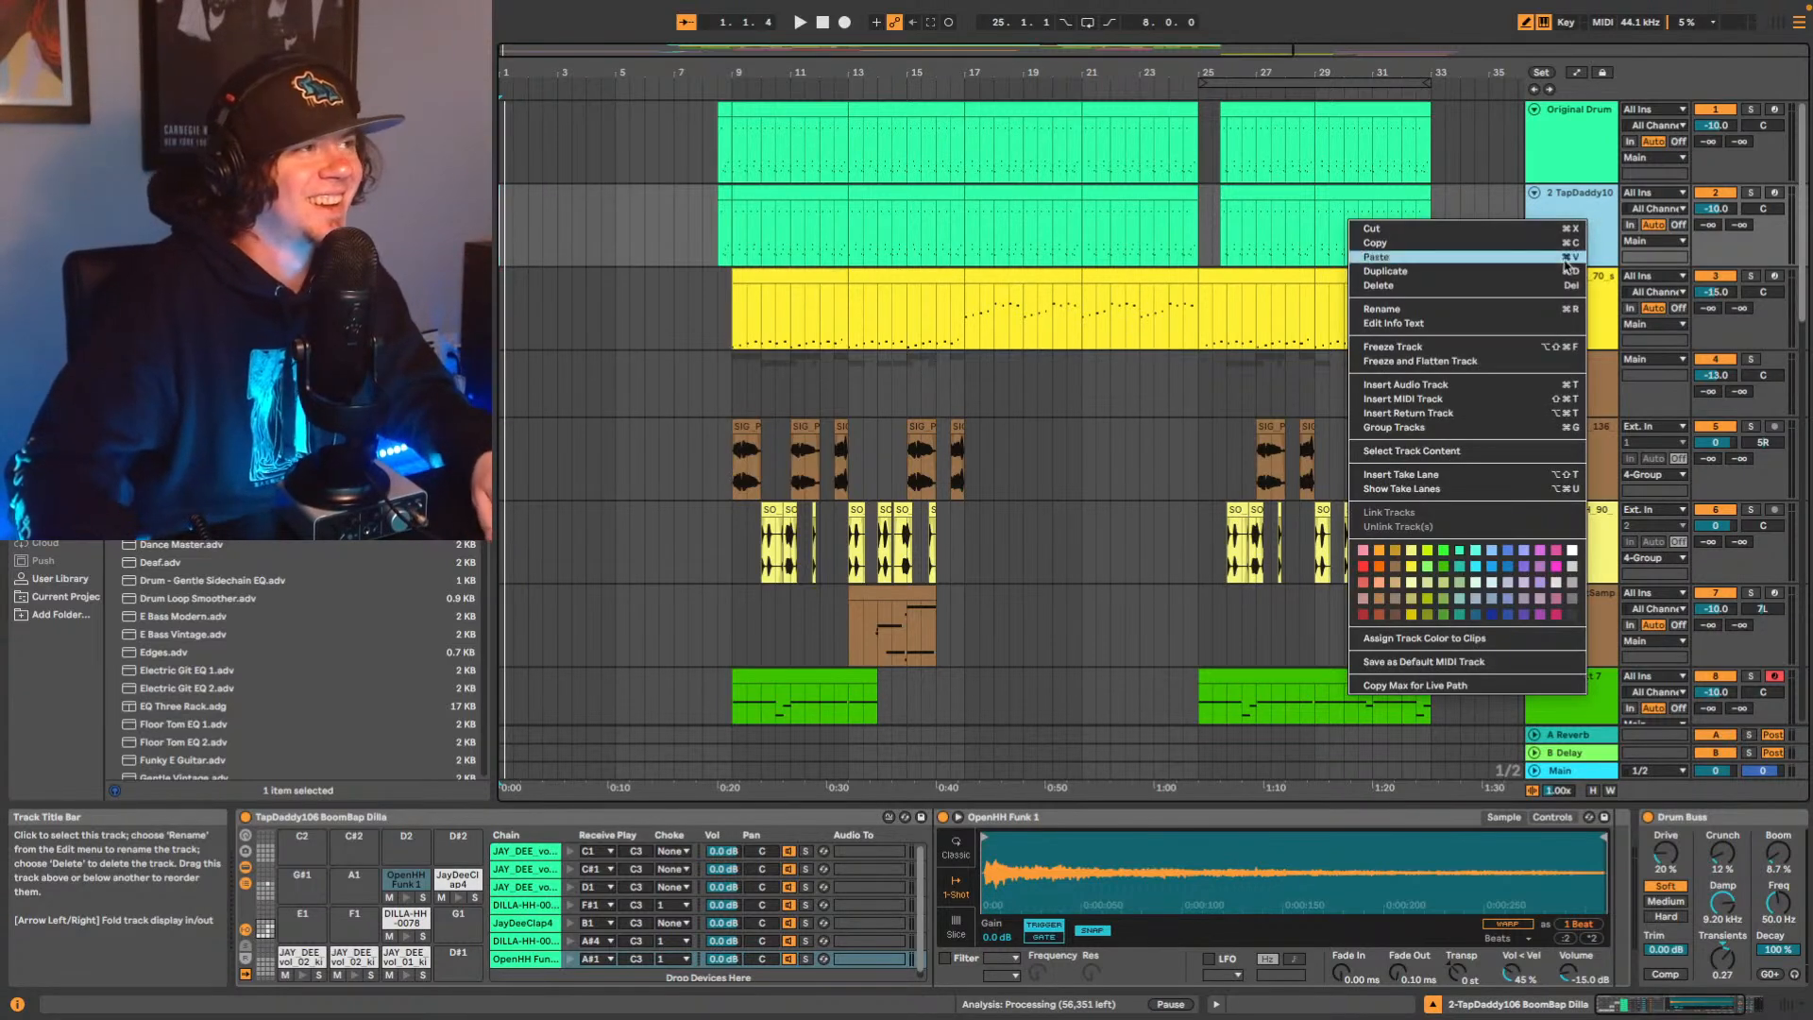
{"action": "left_click", "coordinate": [1524, 305]}
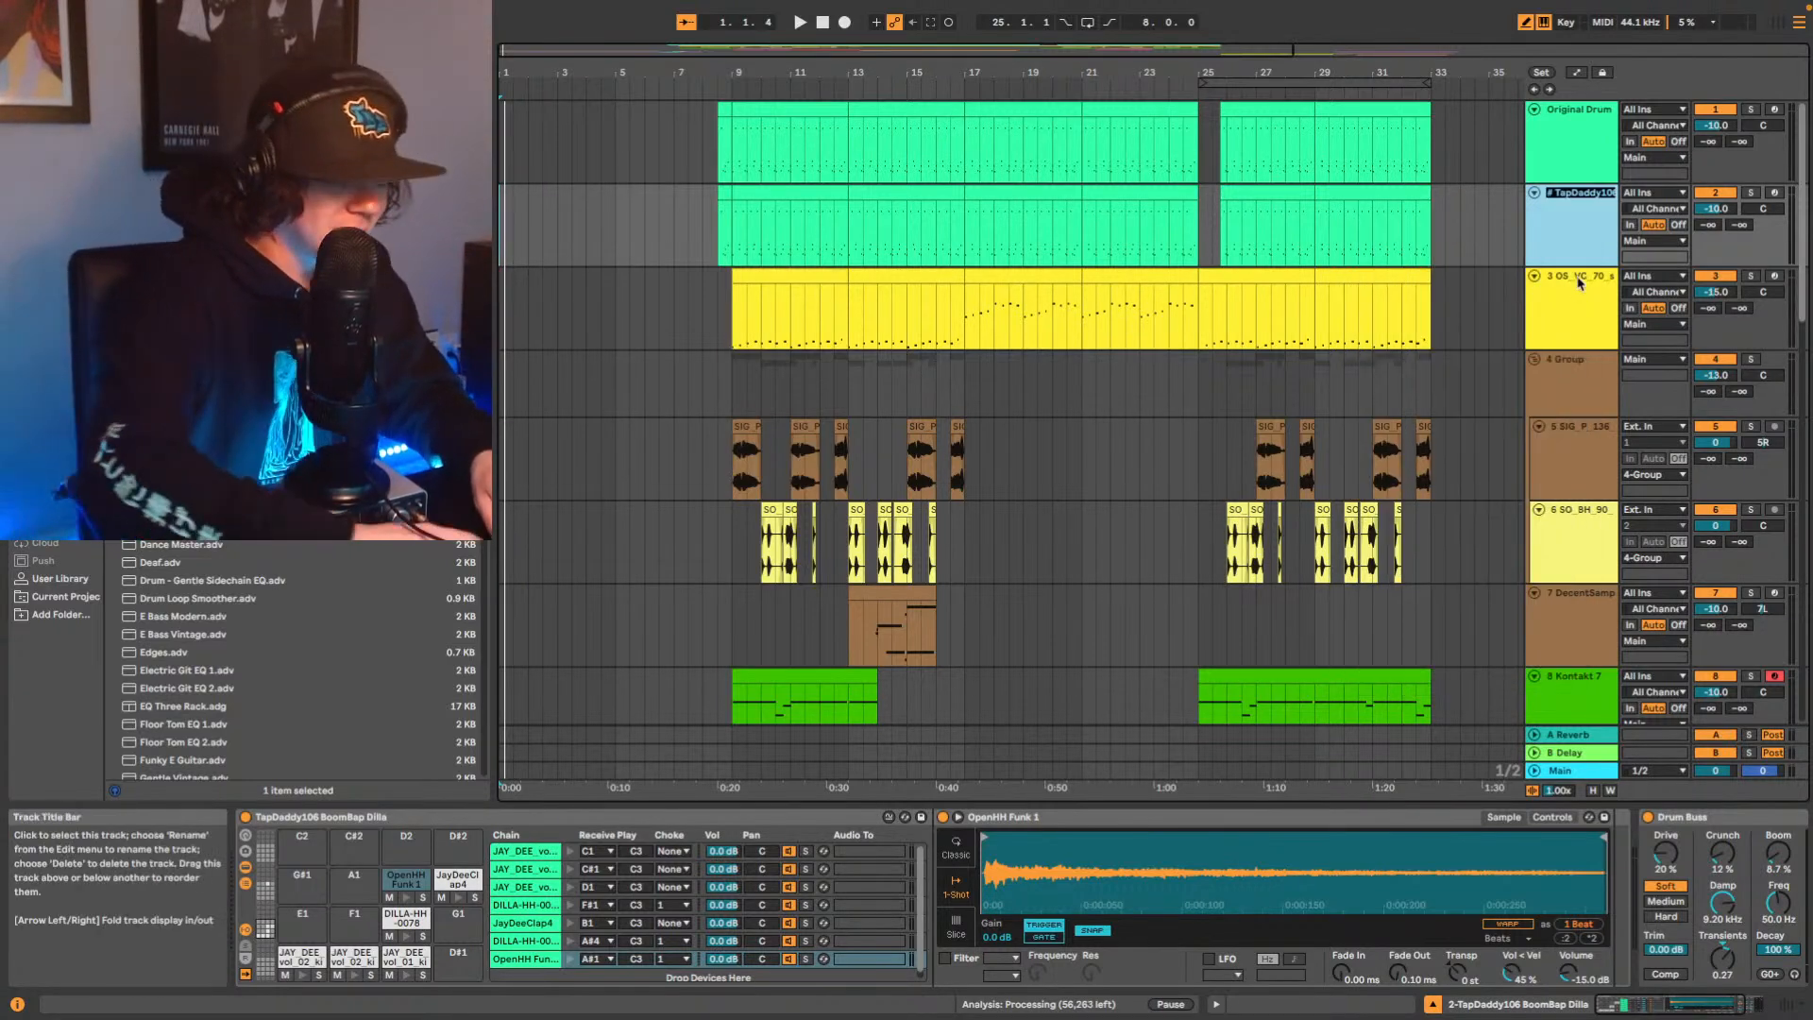
{"action": "type", "text": "New Drums"}
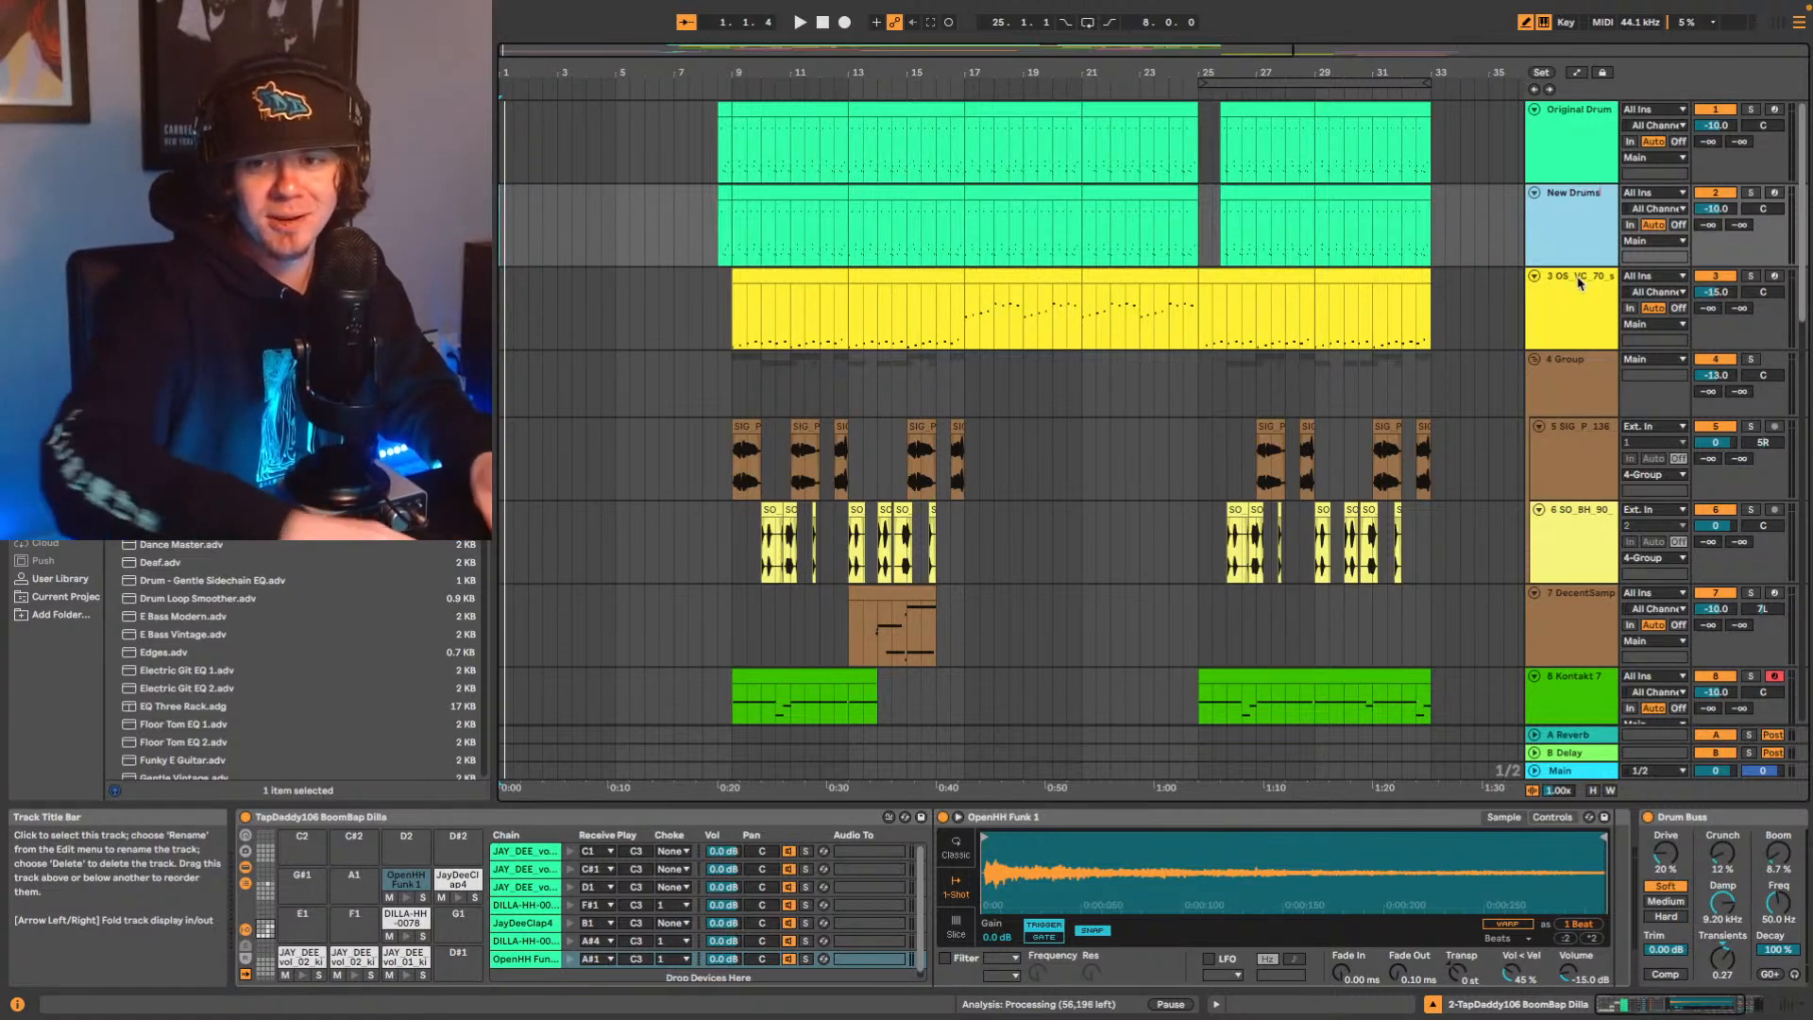
{"action": "key", "text": "Return"}
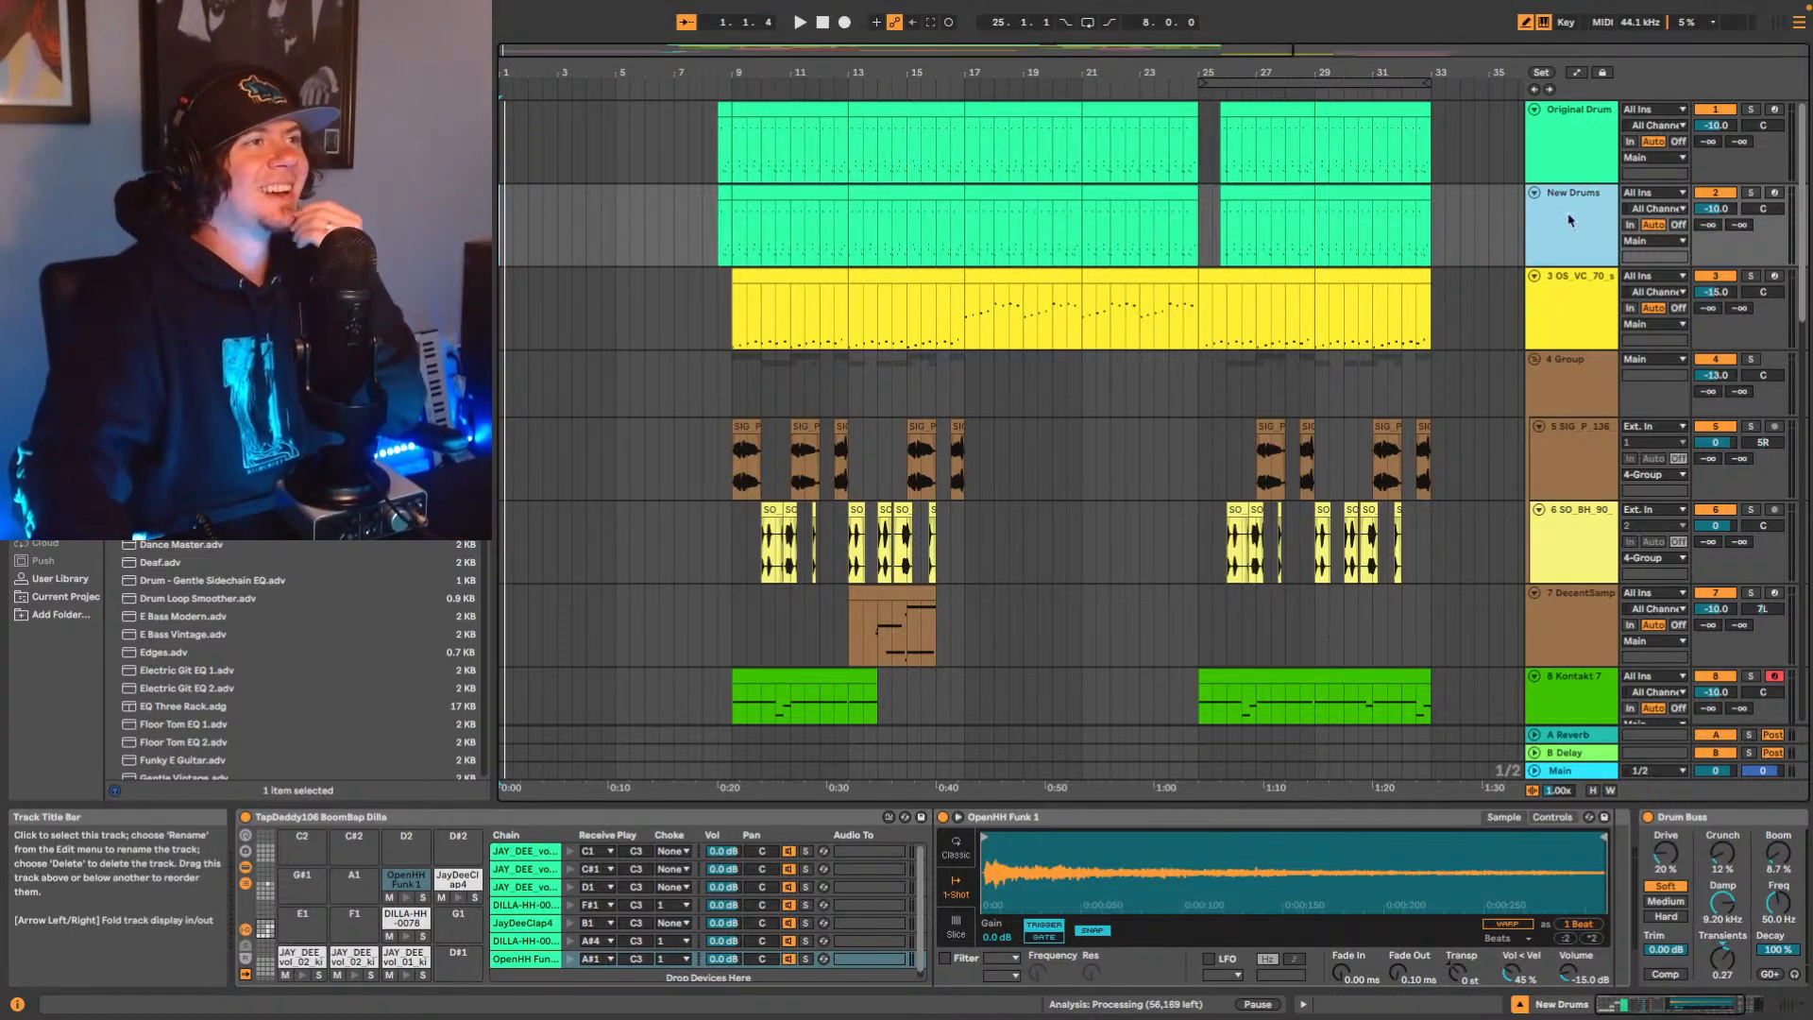
Mute the Original Drums track and set the playback start to the beginning of the New Drums clips at 8.3.1.
{"action": "key", "text": "Up"}
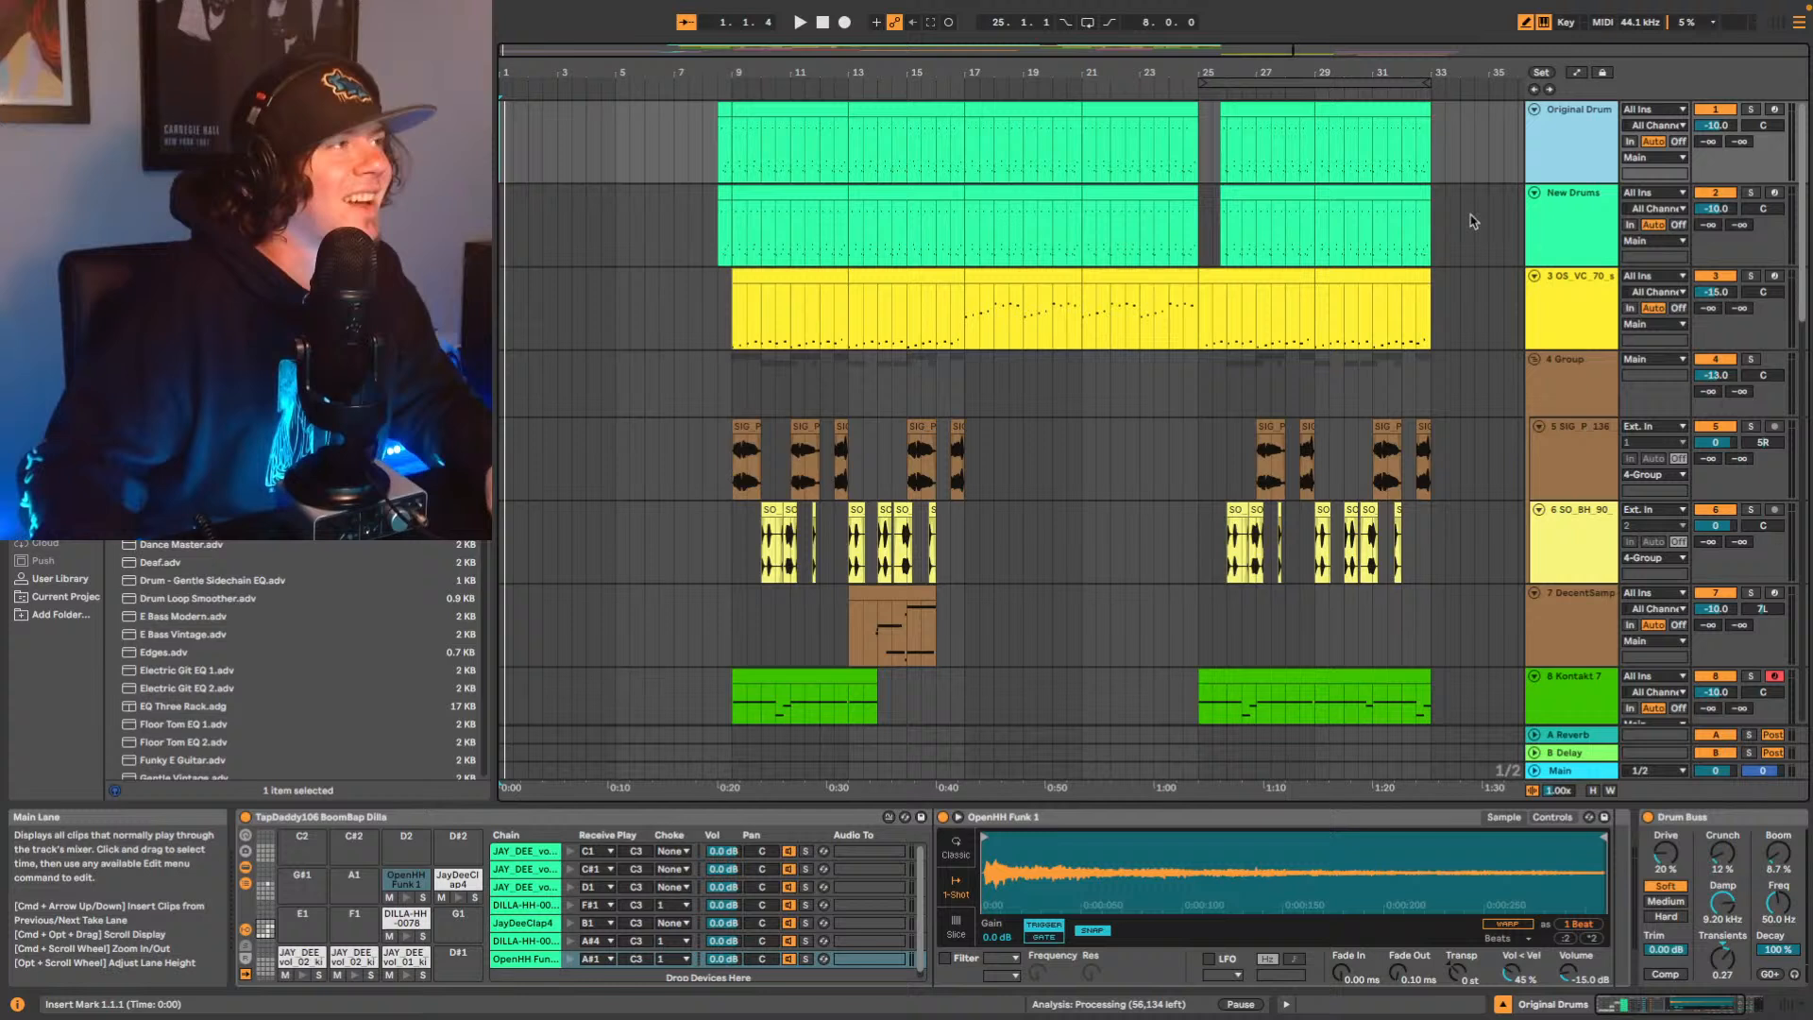
{"action": "left_click", "coordinate": [1716, 110]}
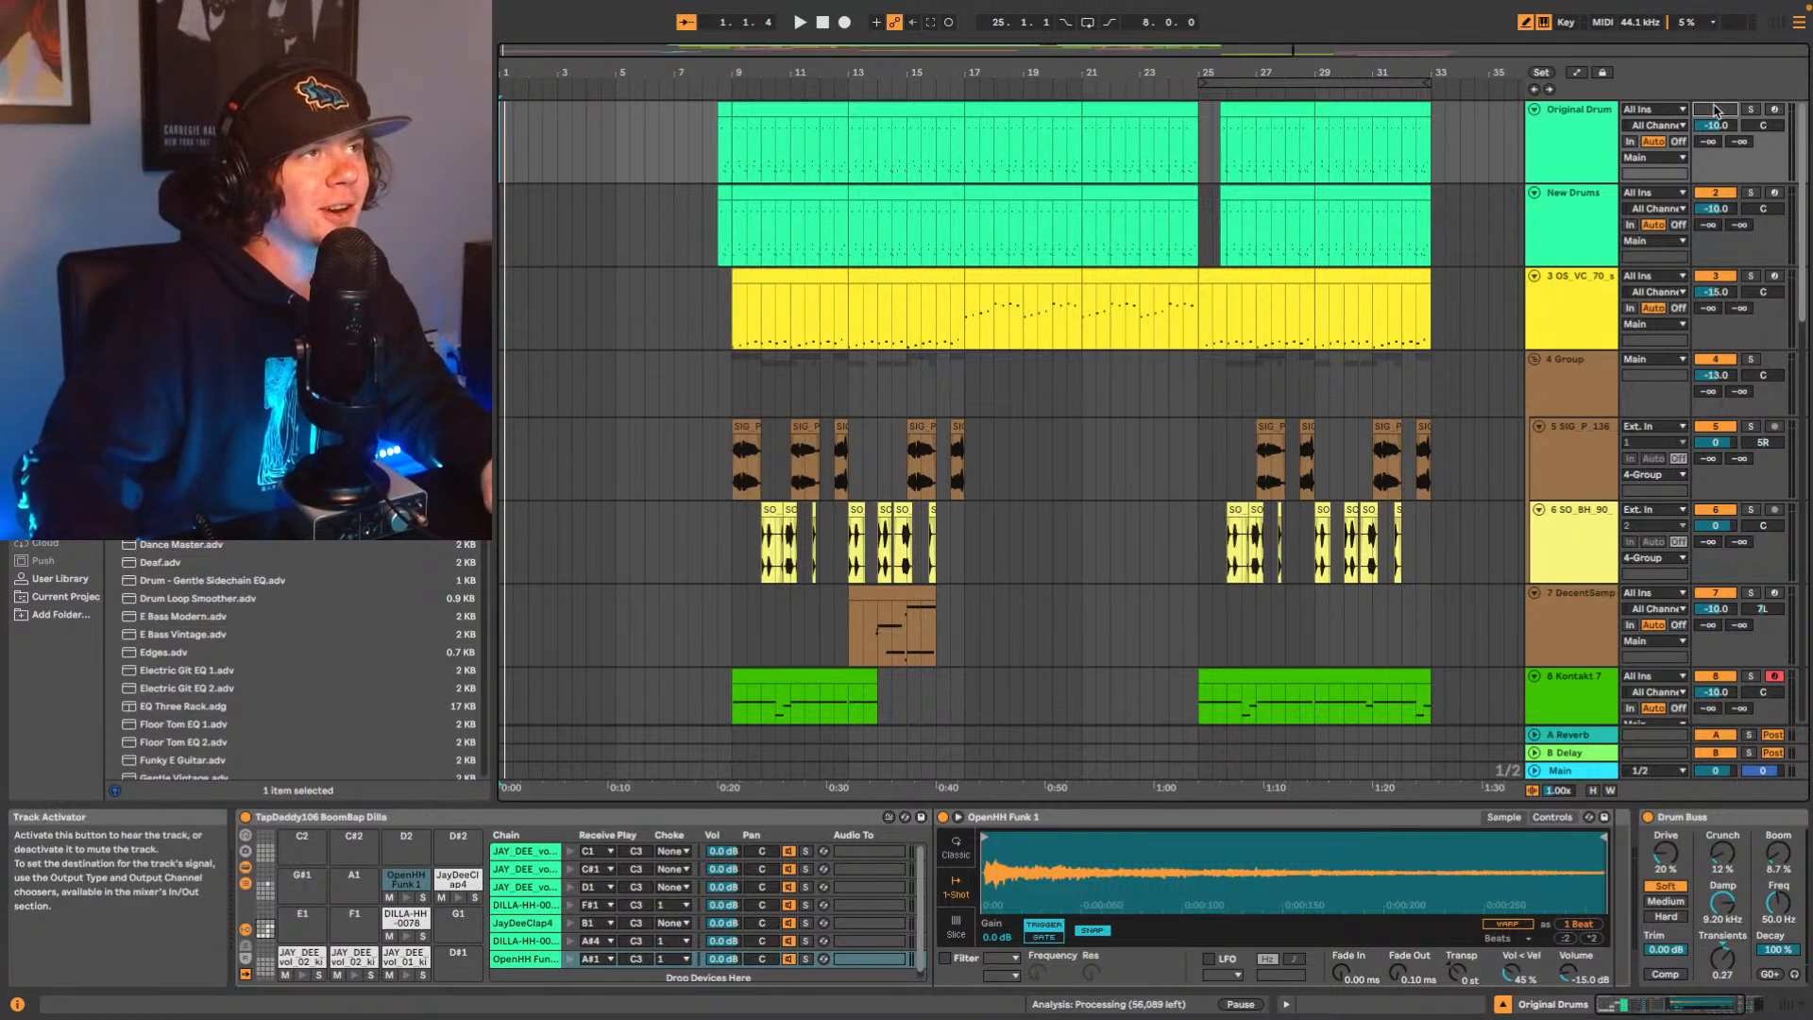
{"action": "left_click", "coordinate": [723, 239]}
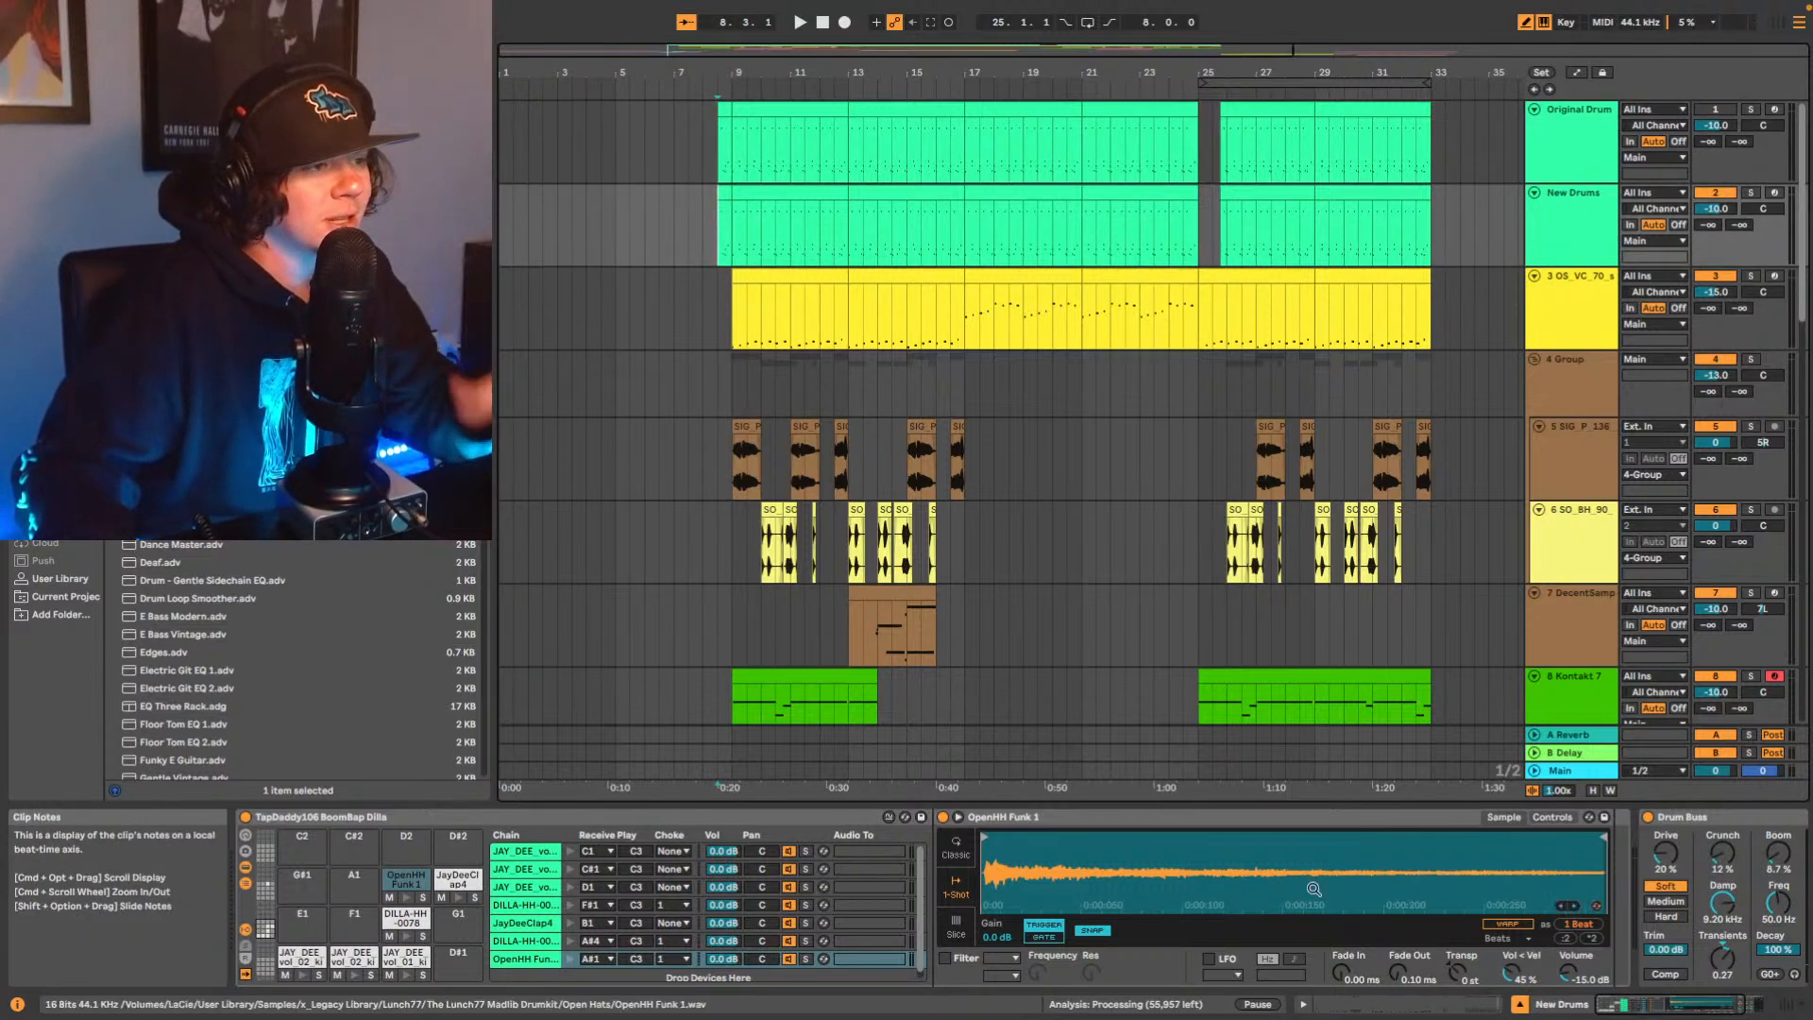
Show Drum Buss at the end of the New Drums chain and audition the track from 8.3.1.
{"action": "left_click_drag", "start_coordinate": [1647, 1005], "coordinate": [1772, 1007]}
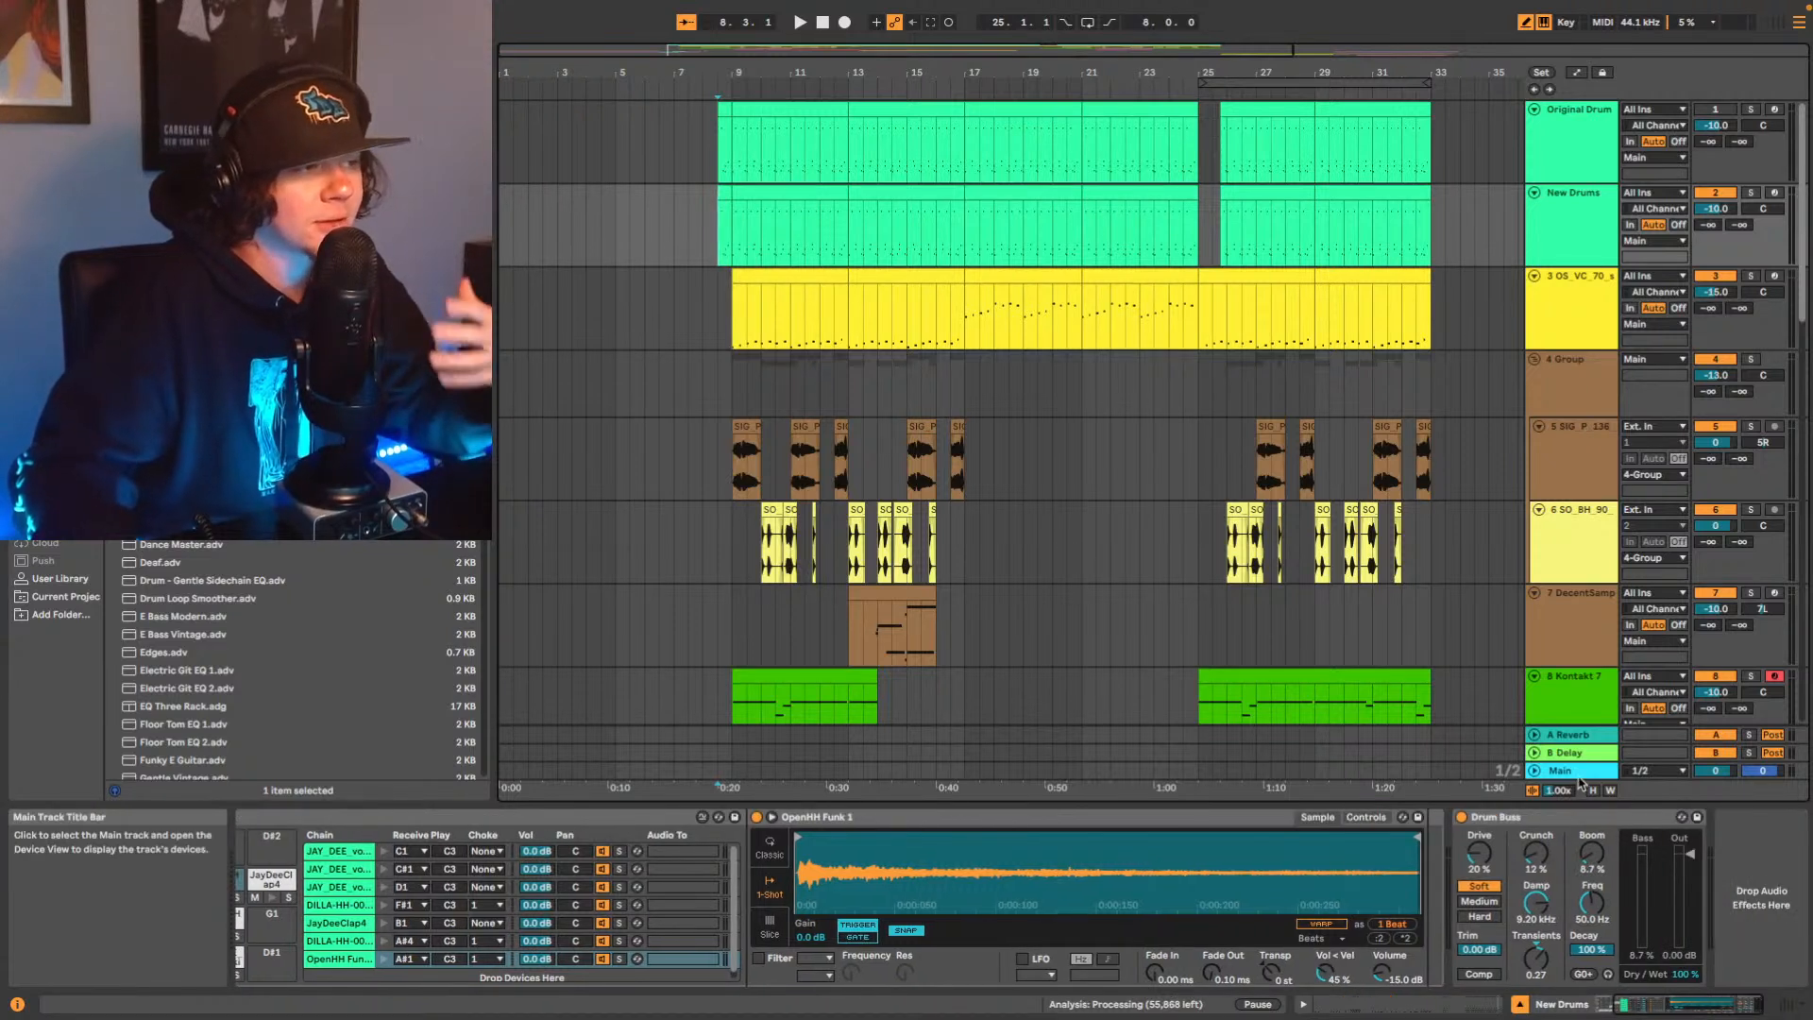
{"action": "left_click", "coordinate": [1563, 819]}
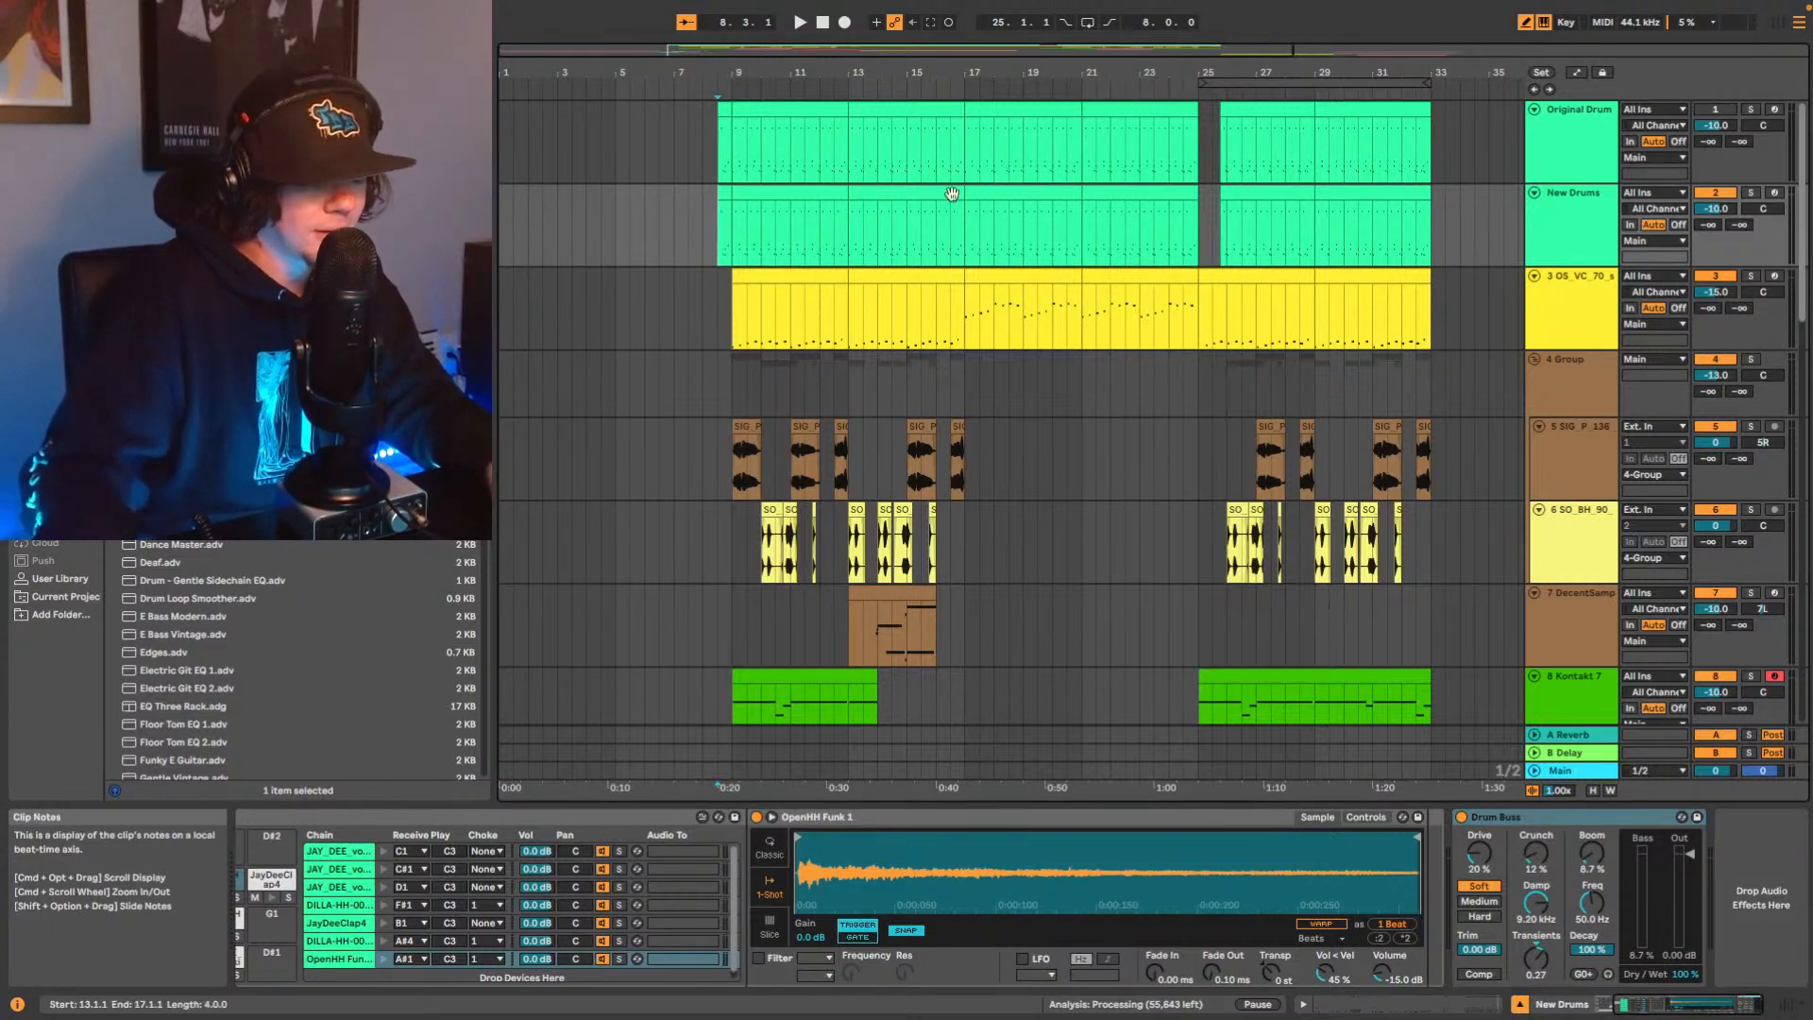
{"action": "key", "text": "space"}
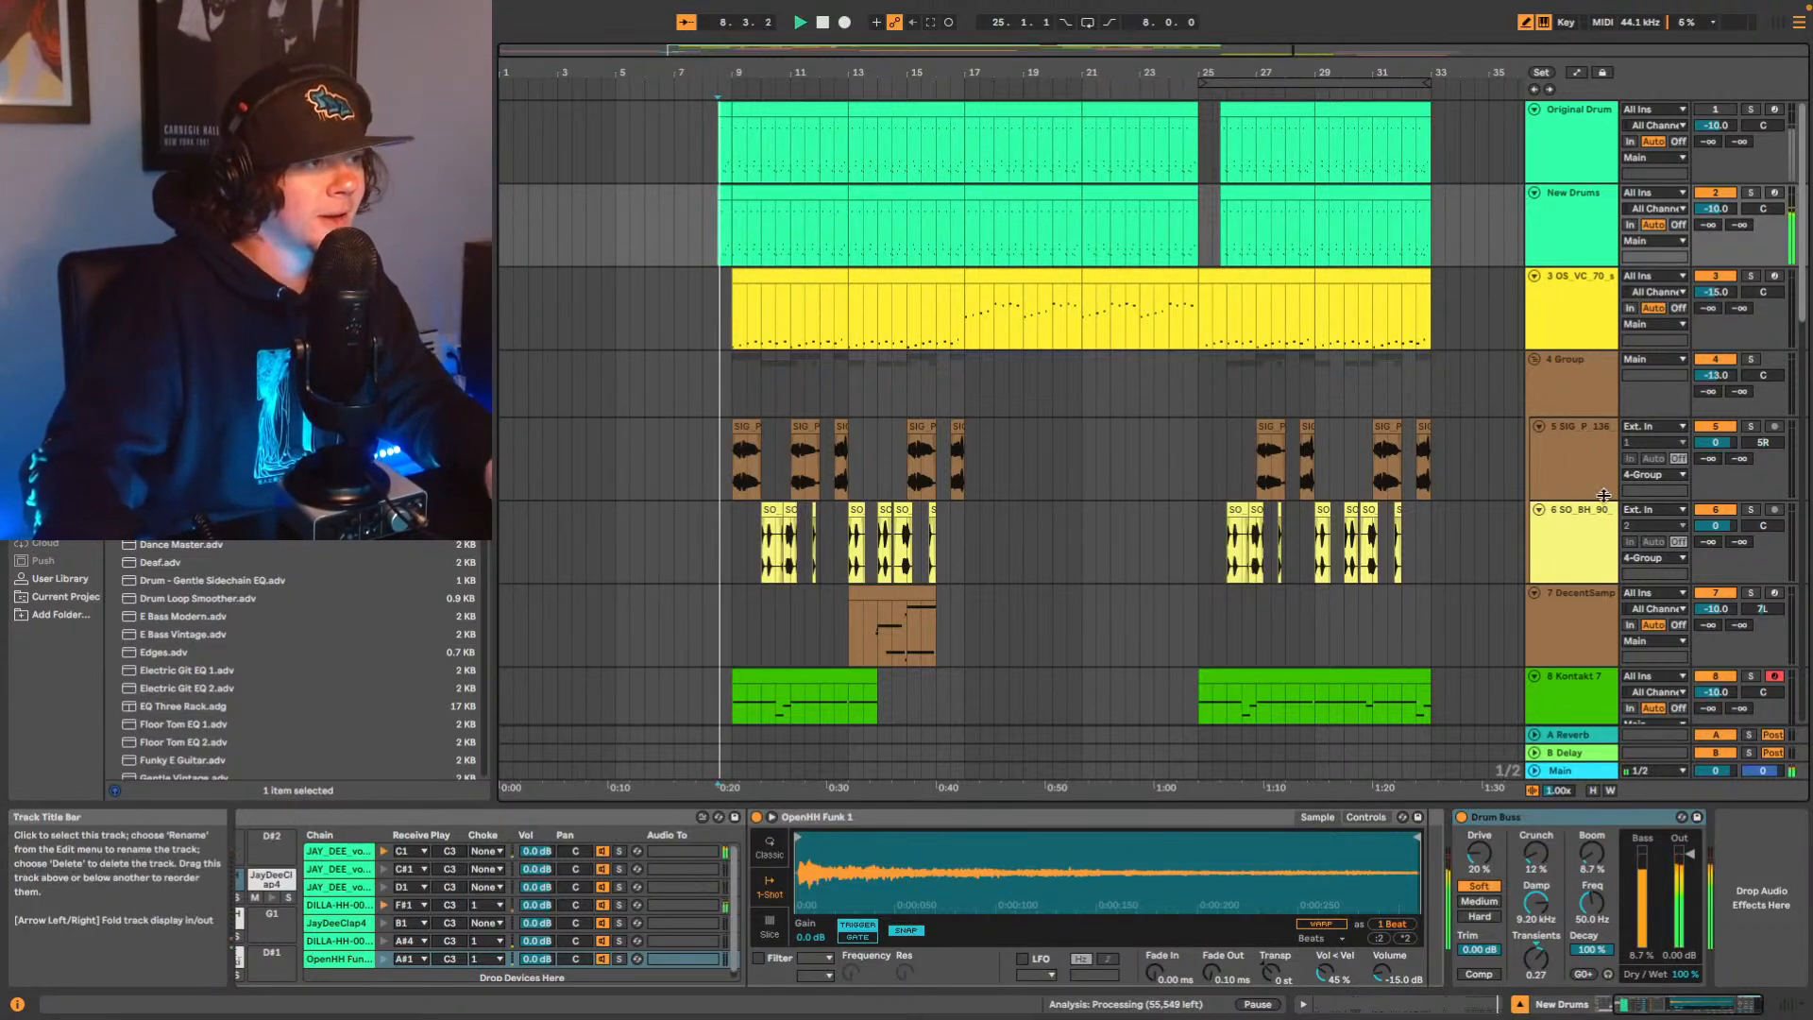
{"action": "left_click", "coordinate": [1751, 193]}
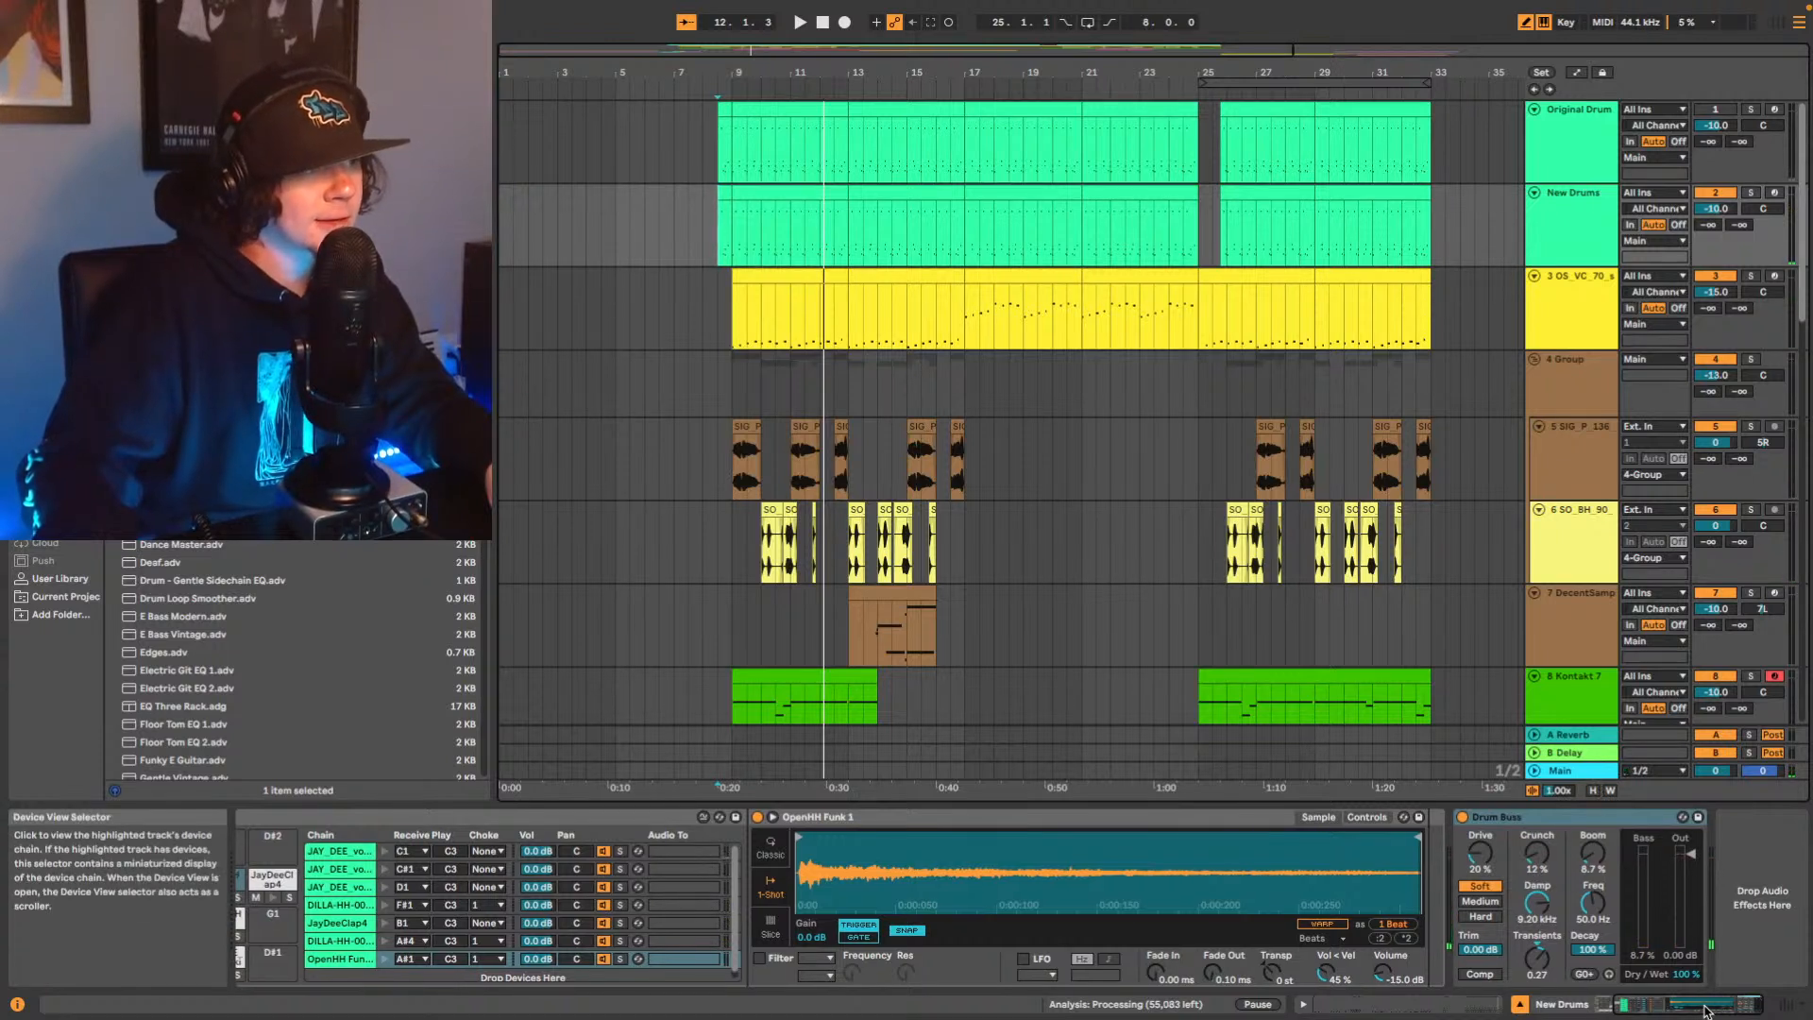
Find Decapitator in the browser and add it after Drum Buss on the New Drums track.
{"action": "left_click_drag", "start_coordinate": [1681, 1003], "coordinate": [1745, 989]}
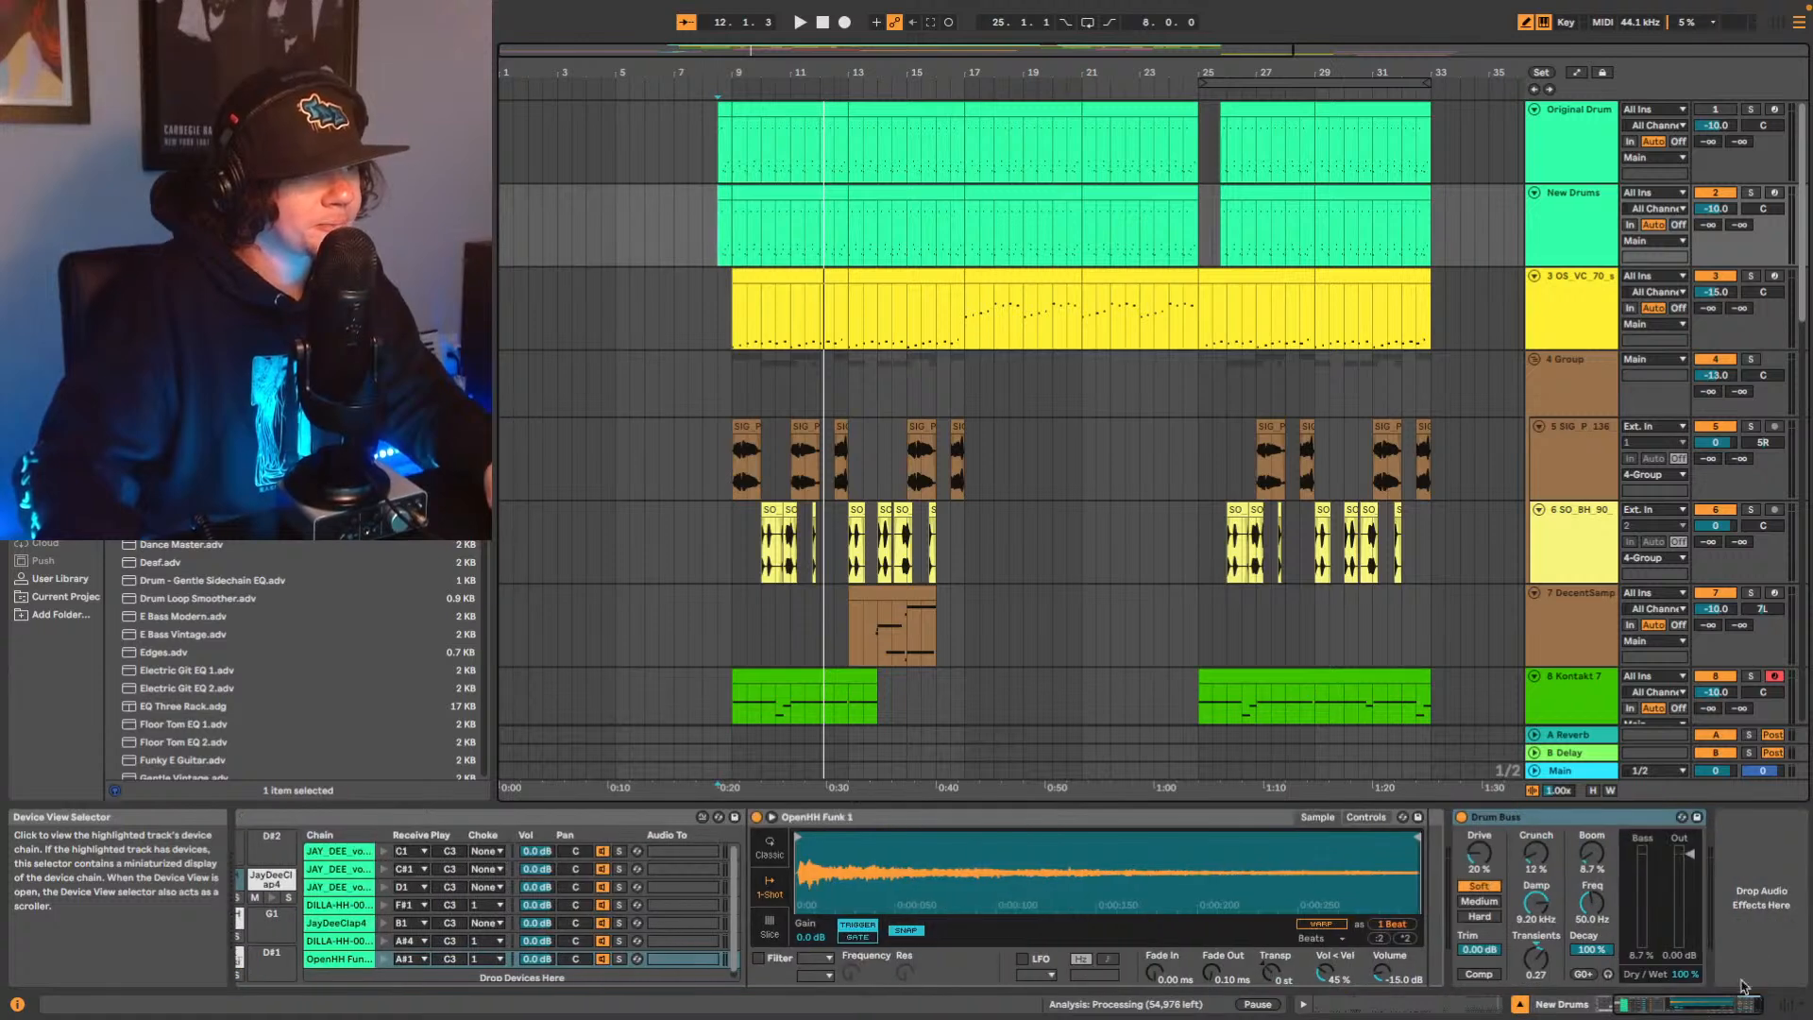
{"action": "key", "text": "super+f"}
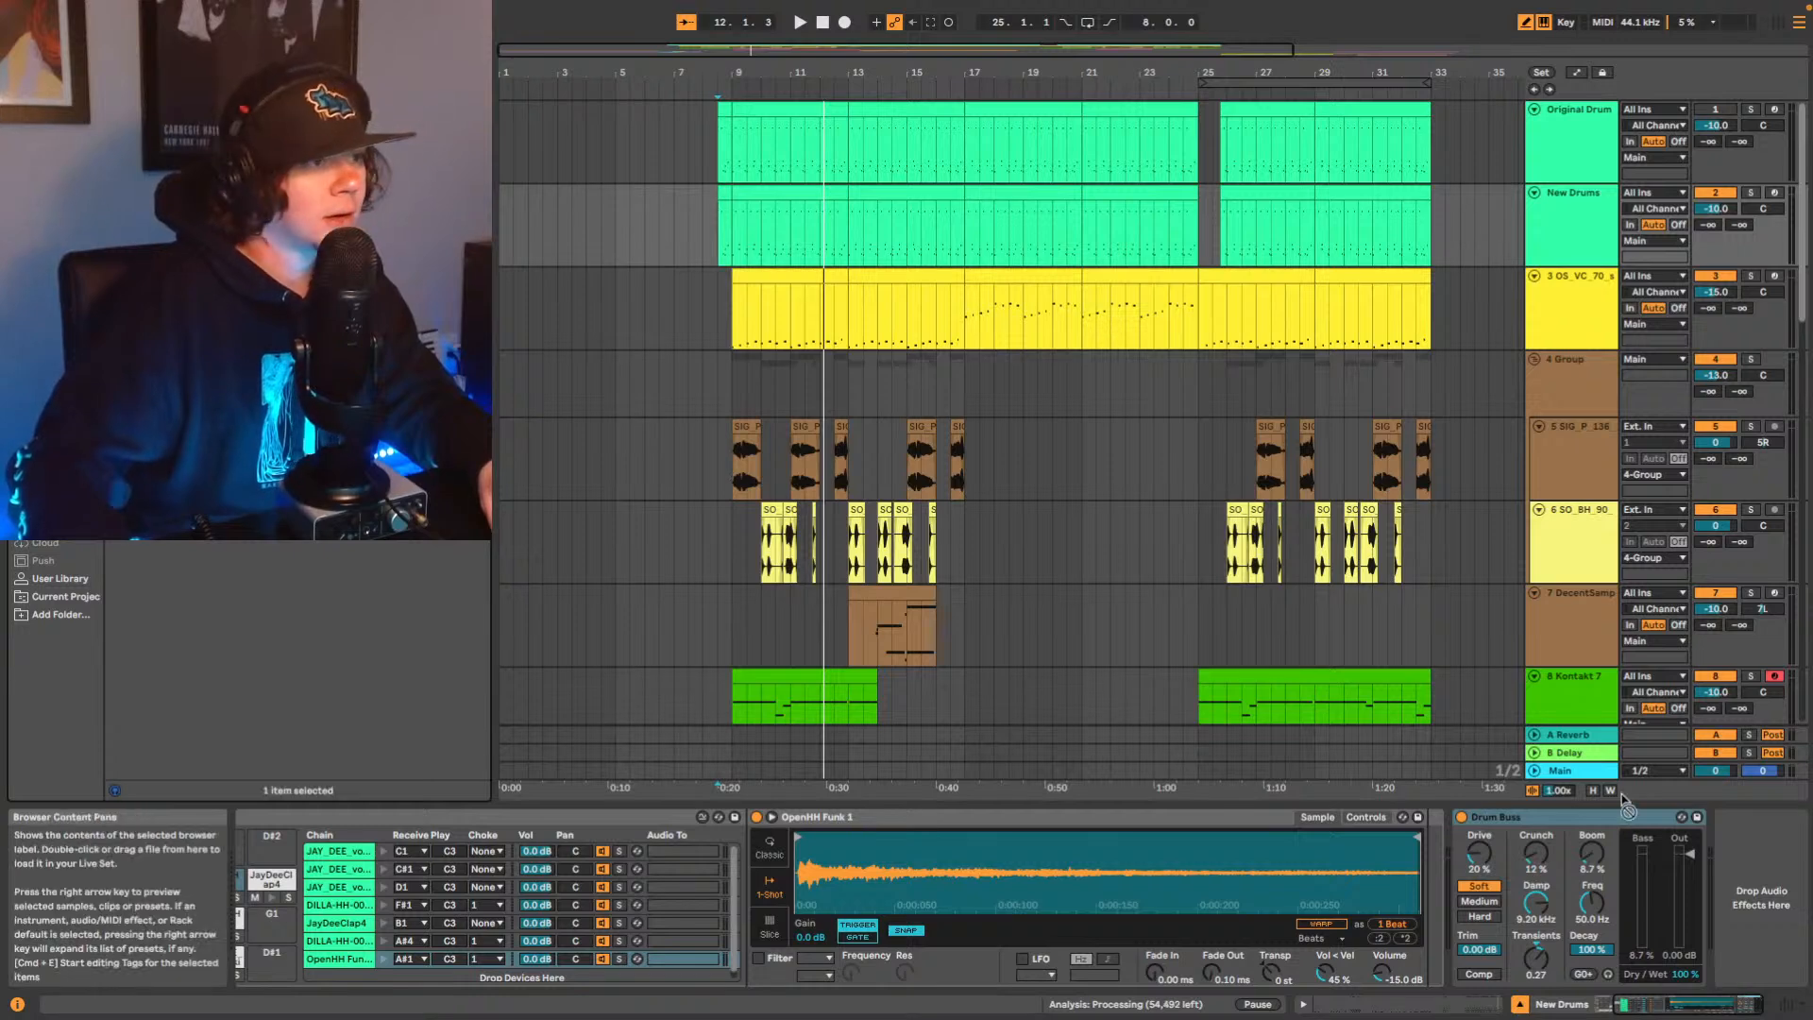
{"action": "left_click_drag", "start_coordinate": [1623, 799], "coordinate": [1764, 903]}
{"action": "left_click_drag", "start_coordinate": [1714, 846], "coordinate": [1714, 847]}
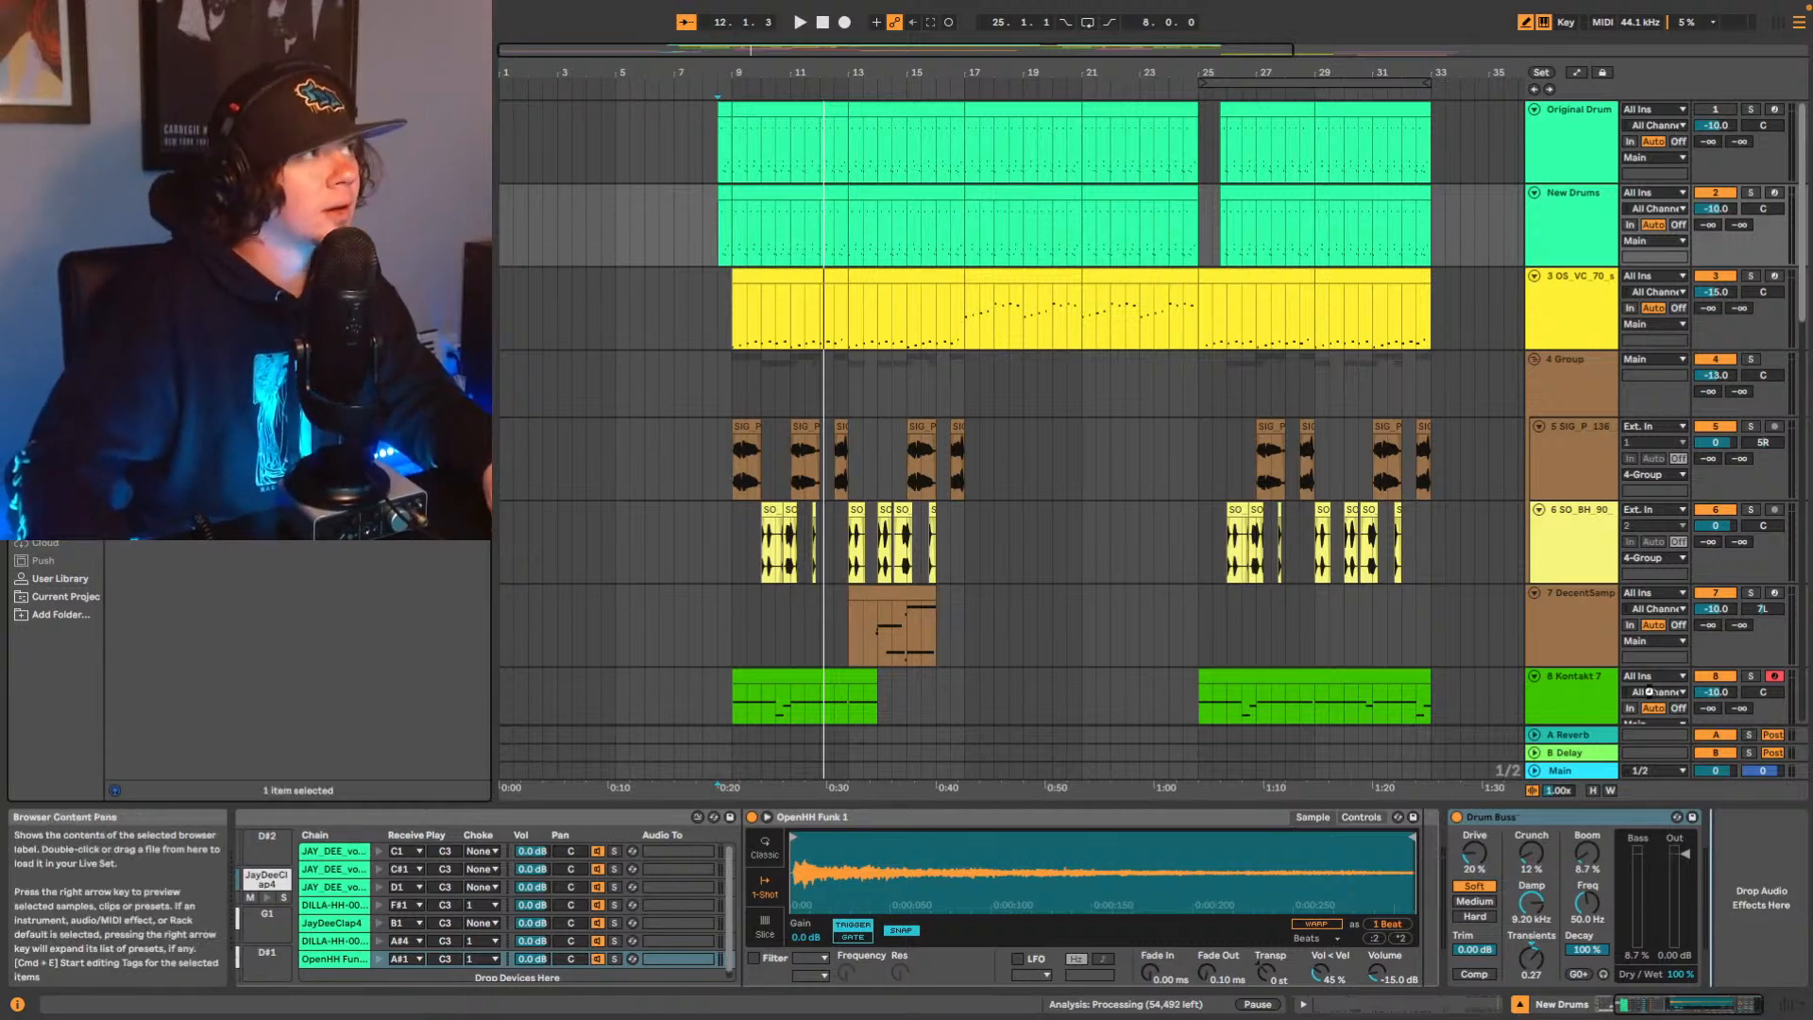
Adjust Decapitator's Drive during playback from 8.3.1, first in the full mix and then with New Drums soloed.
{"action": "key", "text": "space"}
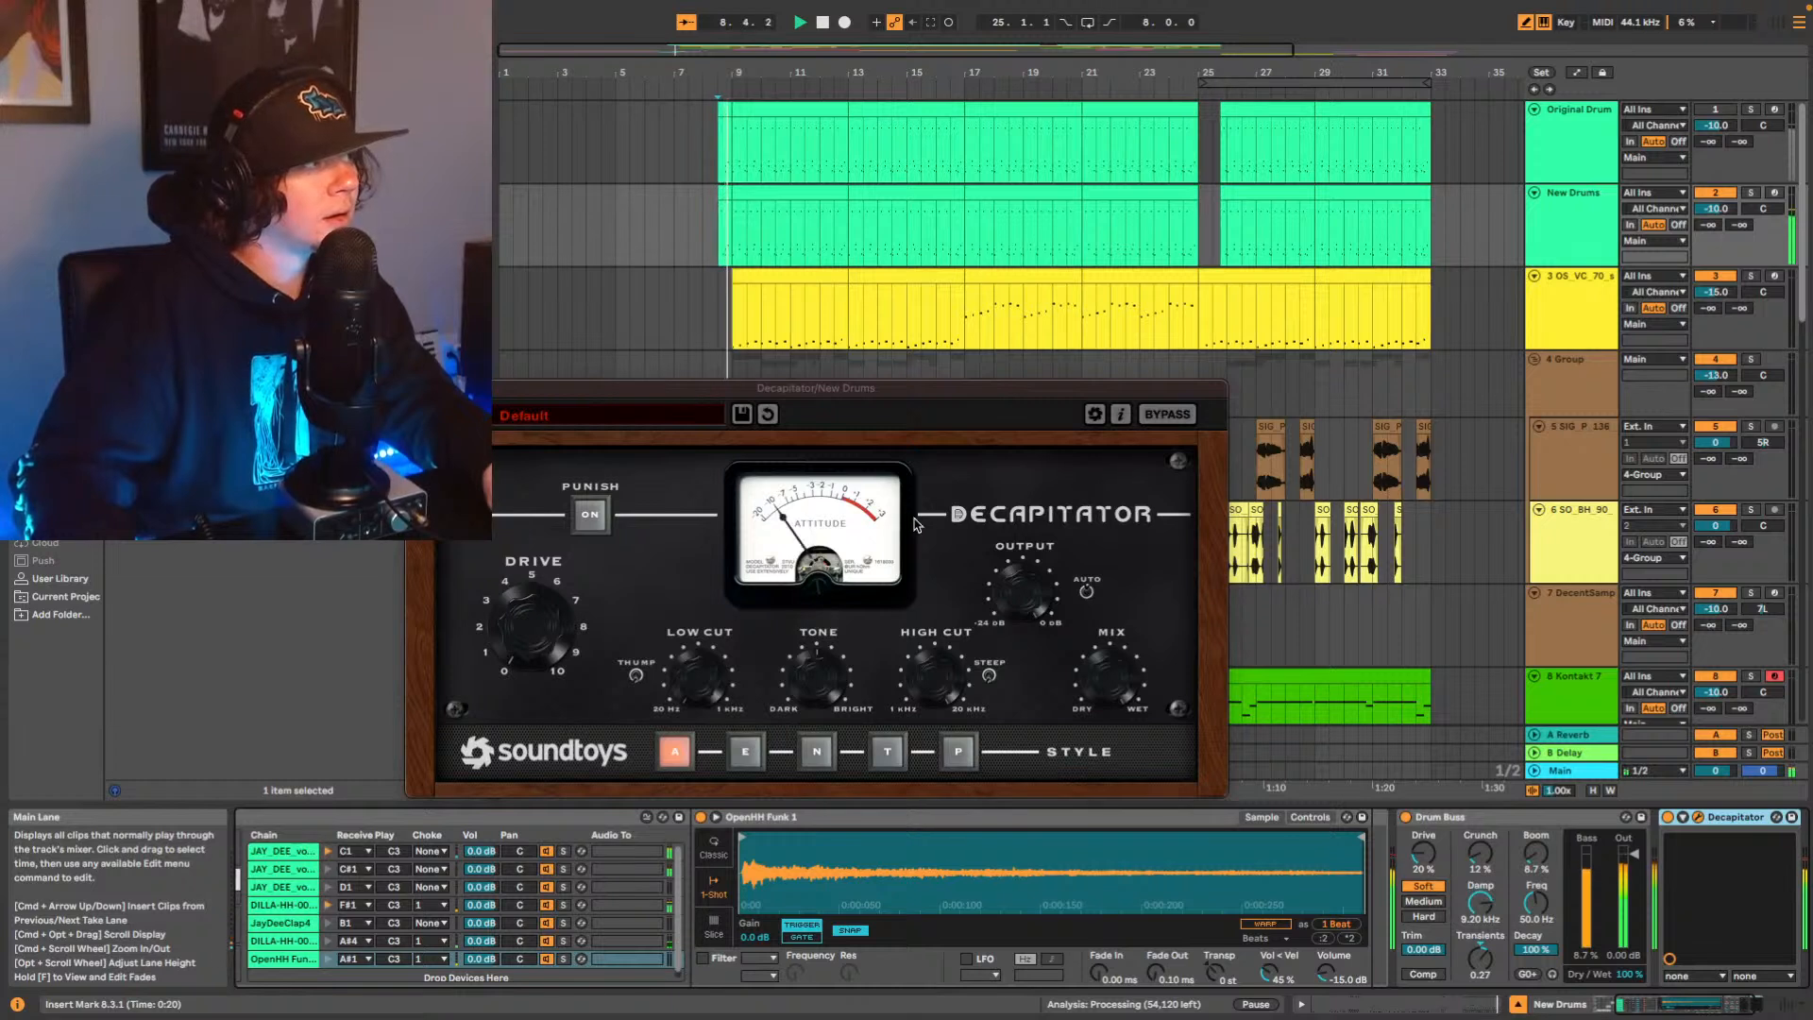
{"action": "left_click_drag", "start_coordinate": [528, 625], "coordinate": [529, 609]}
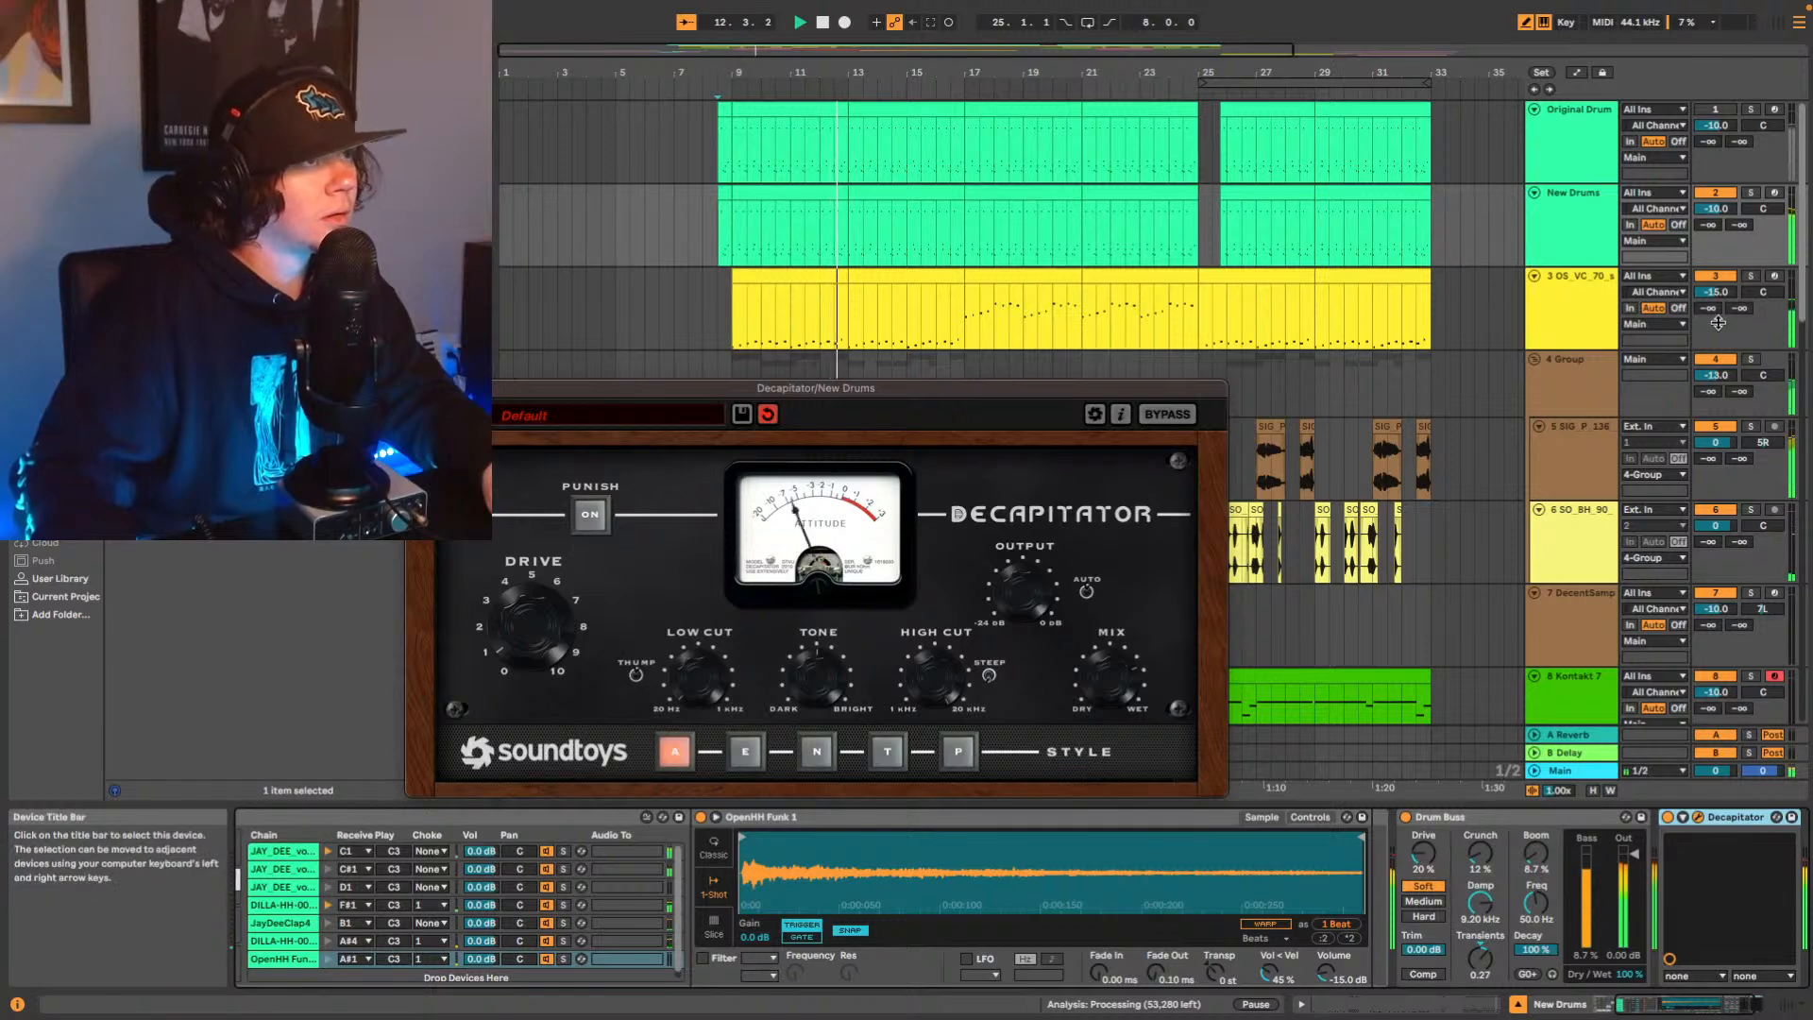
{"action": "left_click", "coordinate": [1751, 193]}
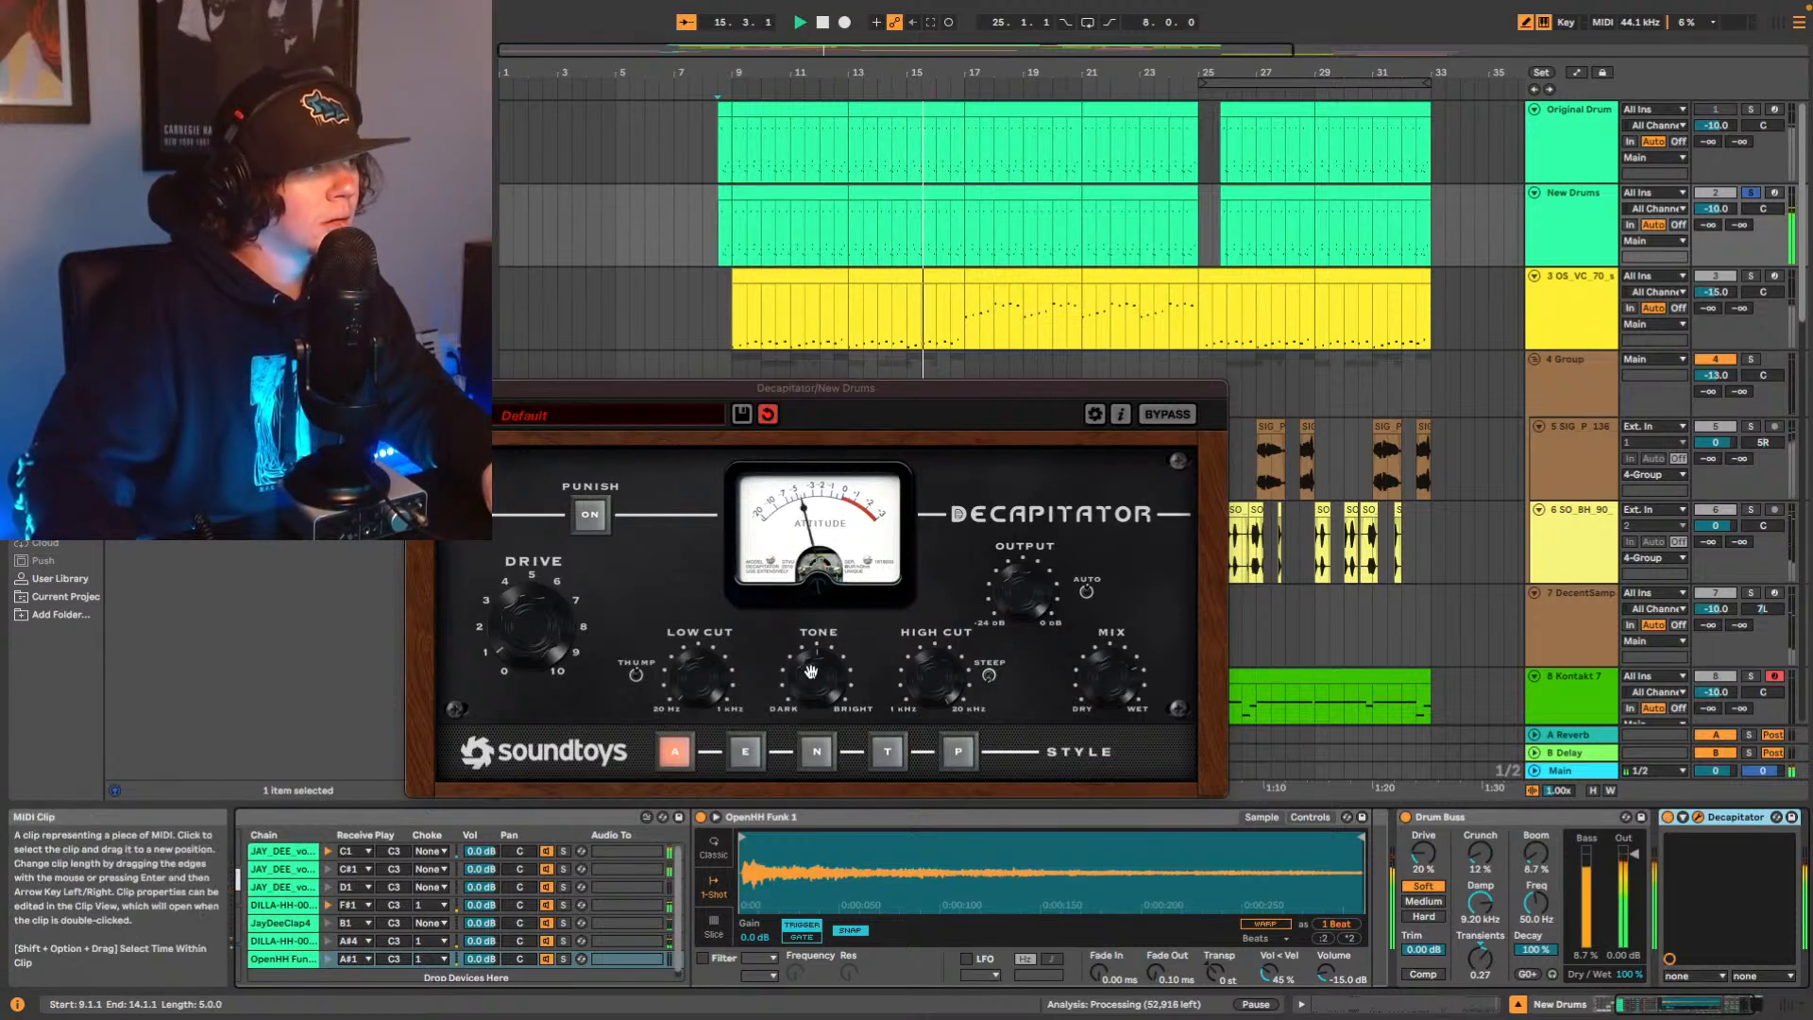
{"action": "left_click_drag", "start_coordinate": [529, 653], "coordinate": [527, 638]}
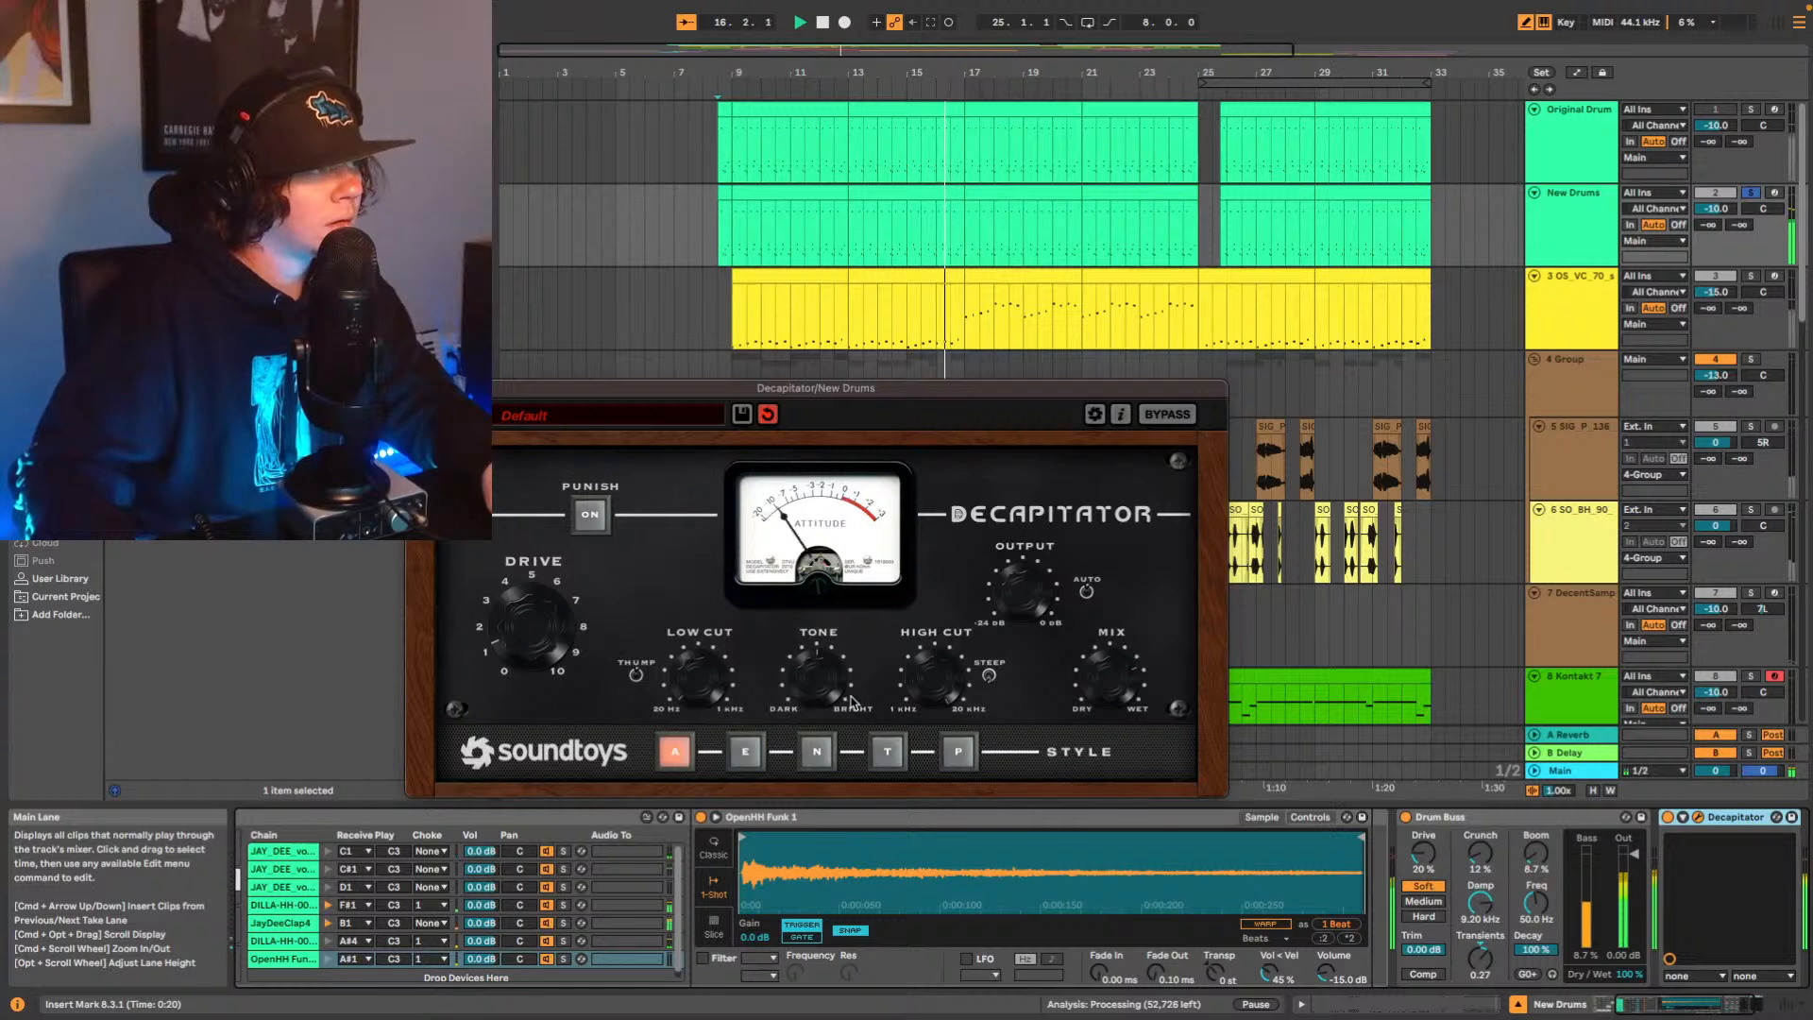
Audition Decapitator's style E on the New Drums track, soloed and in the full mix, and remove the plug-in.
{"action": "left_click", "coordinate": [746, 751]}
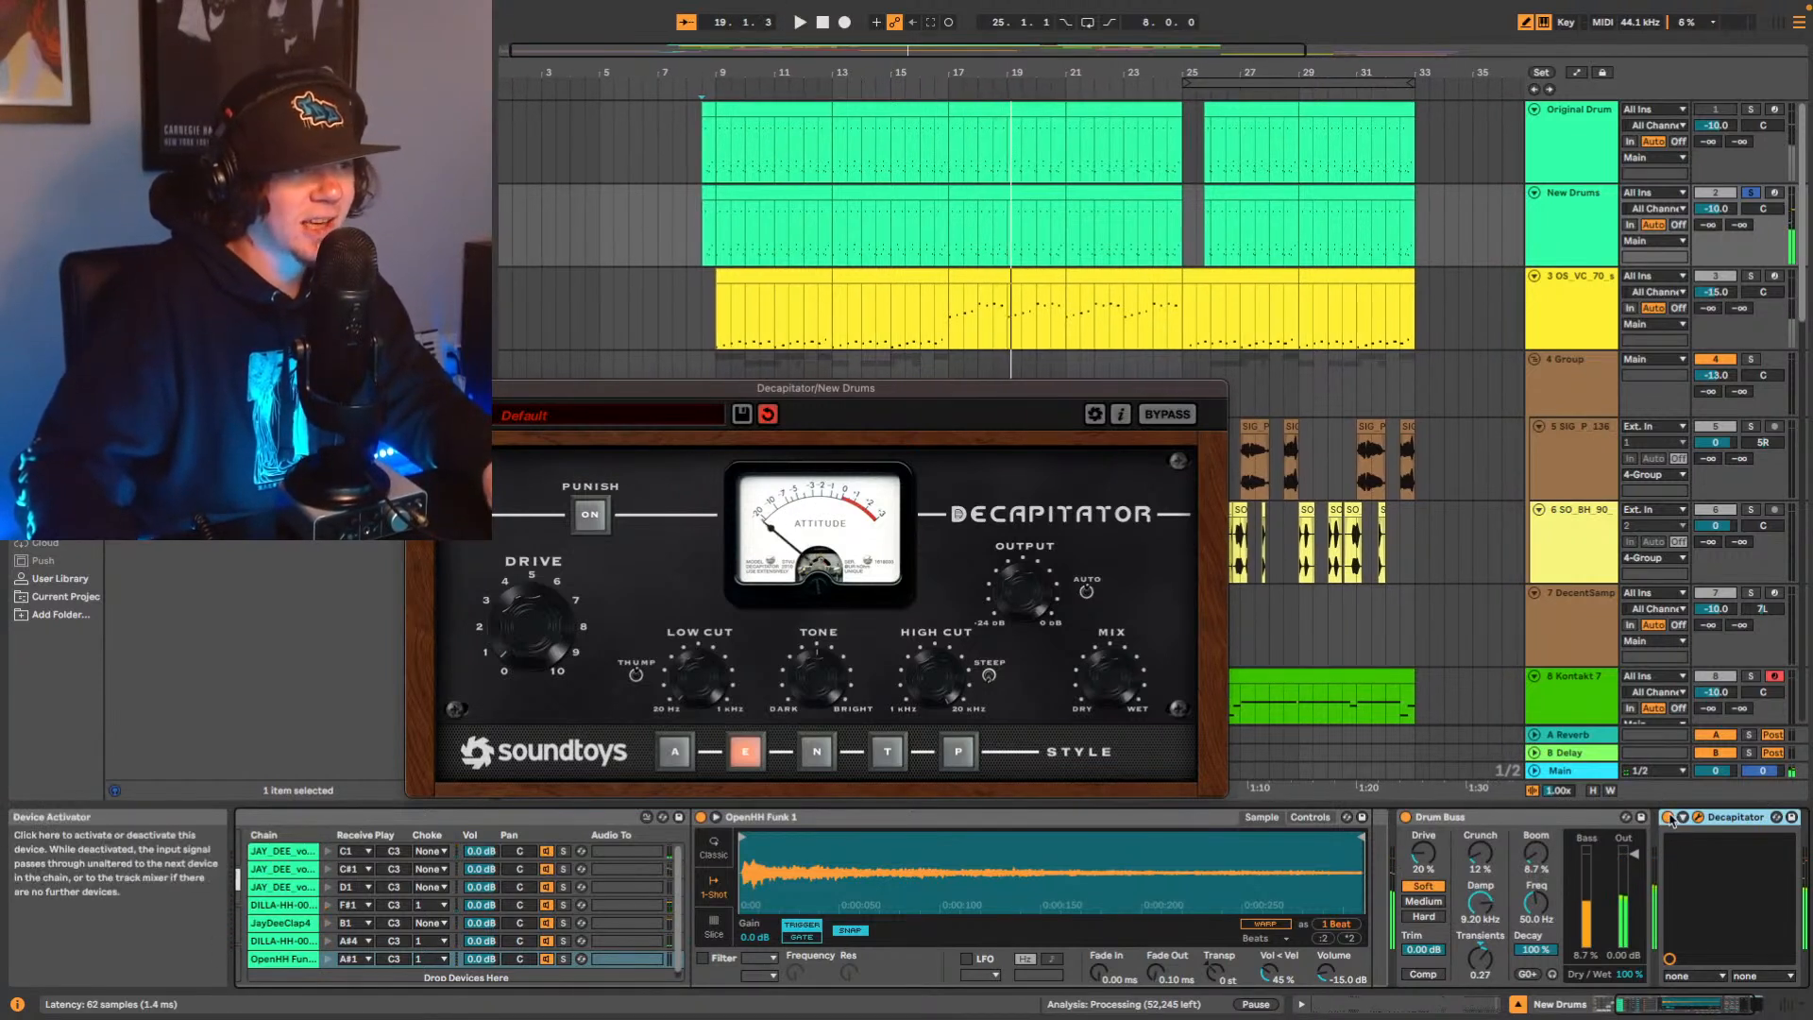
{"action": "key", "text": "space"}
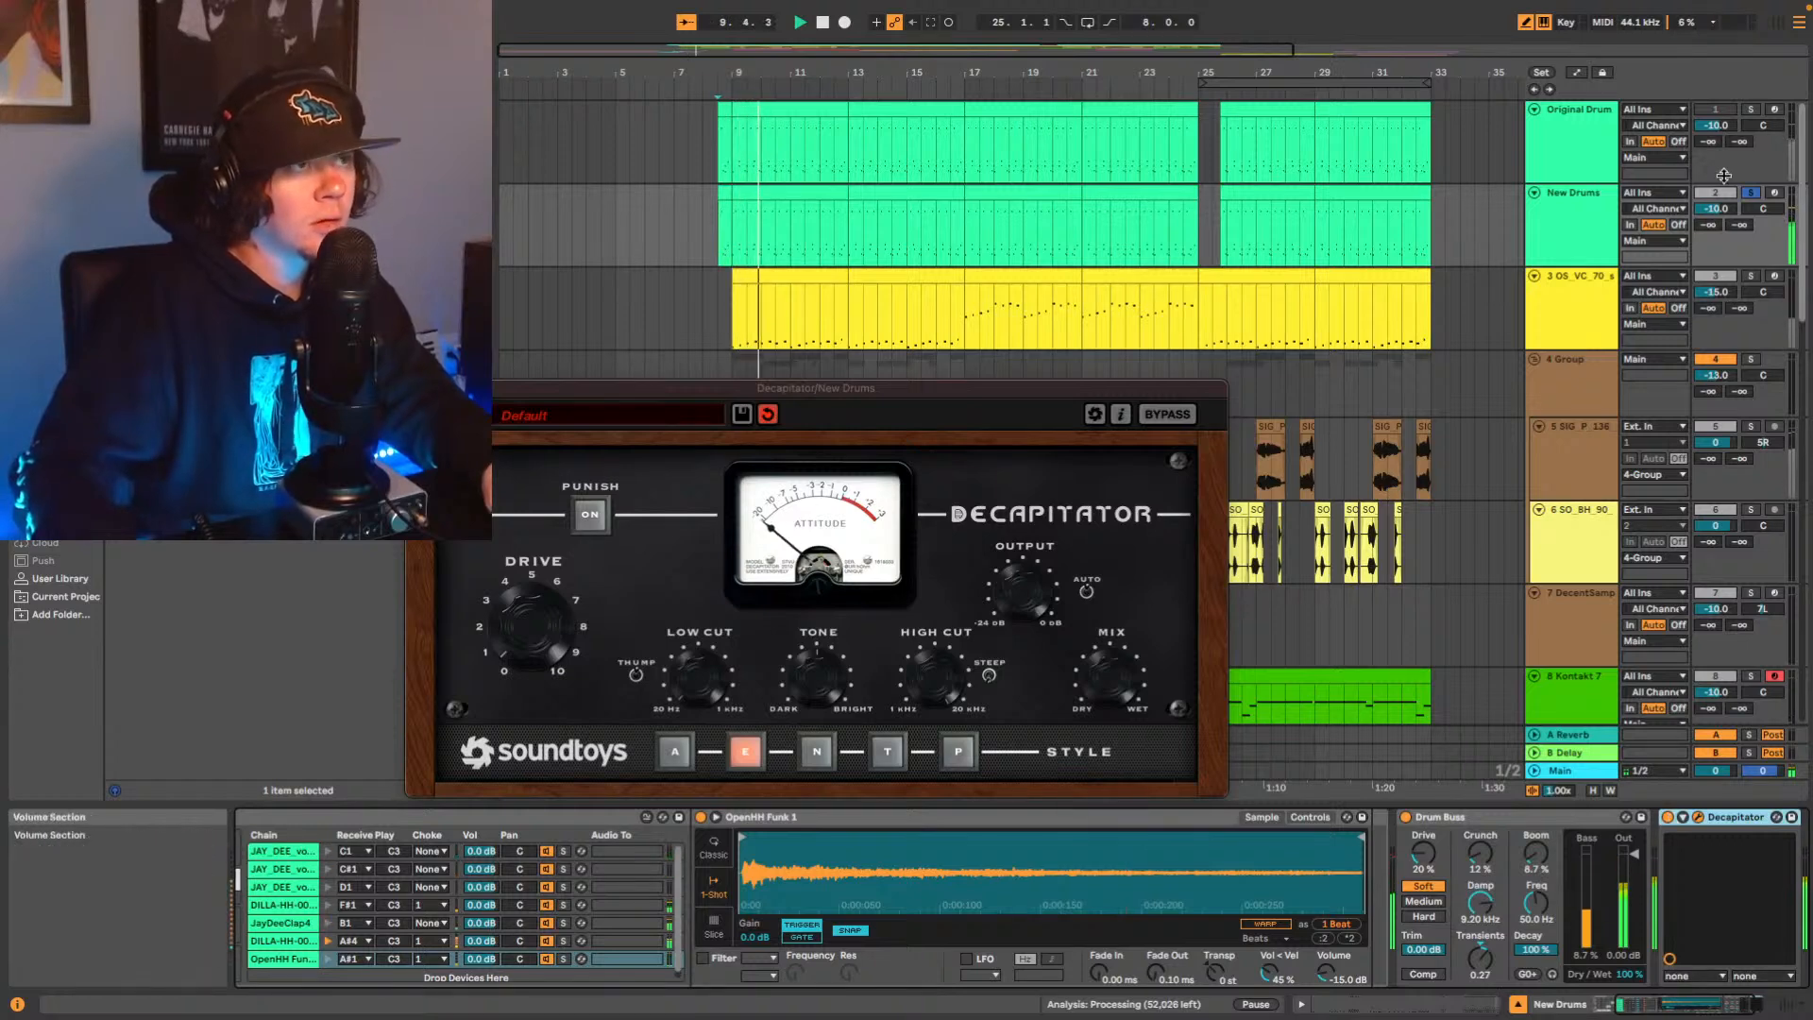
{"action": "left_click", "coordinate": [1752, 198]}
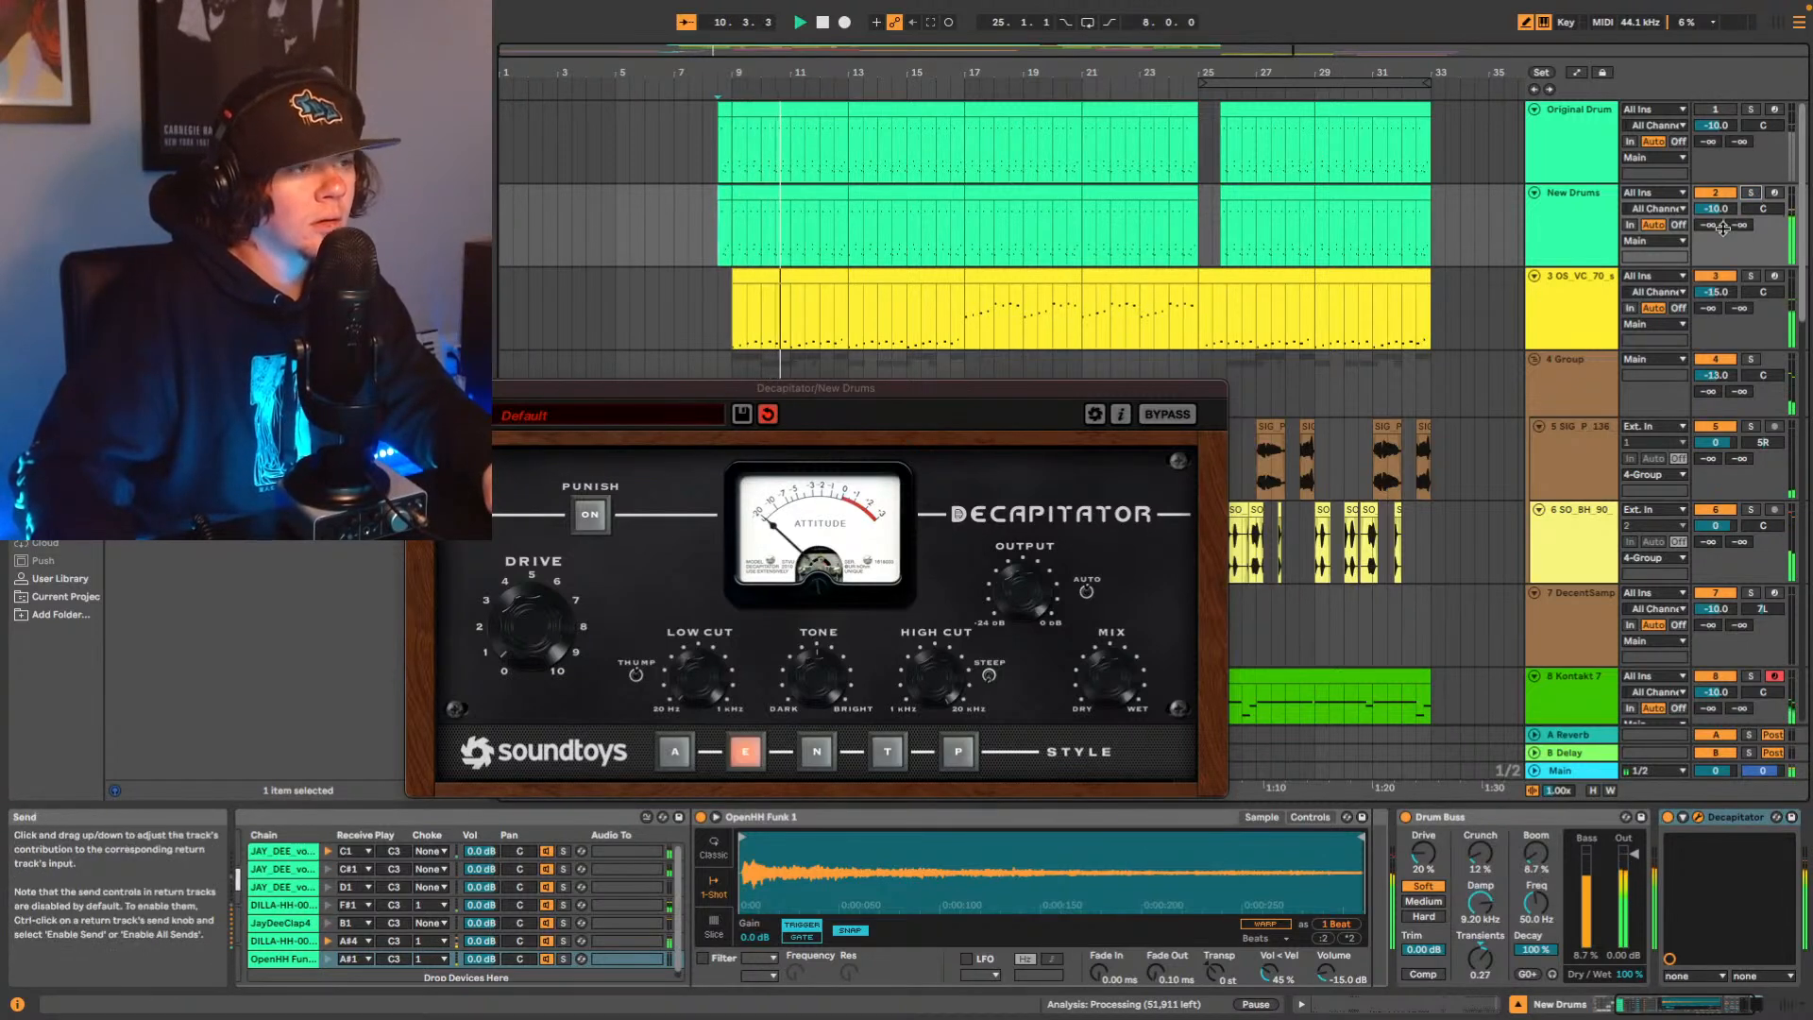
{"action": "key", "text": "space"}
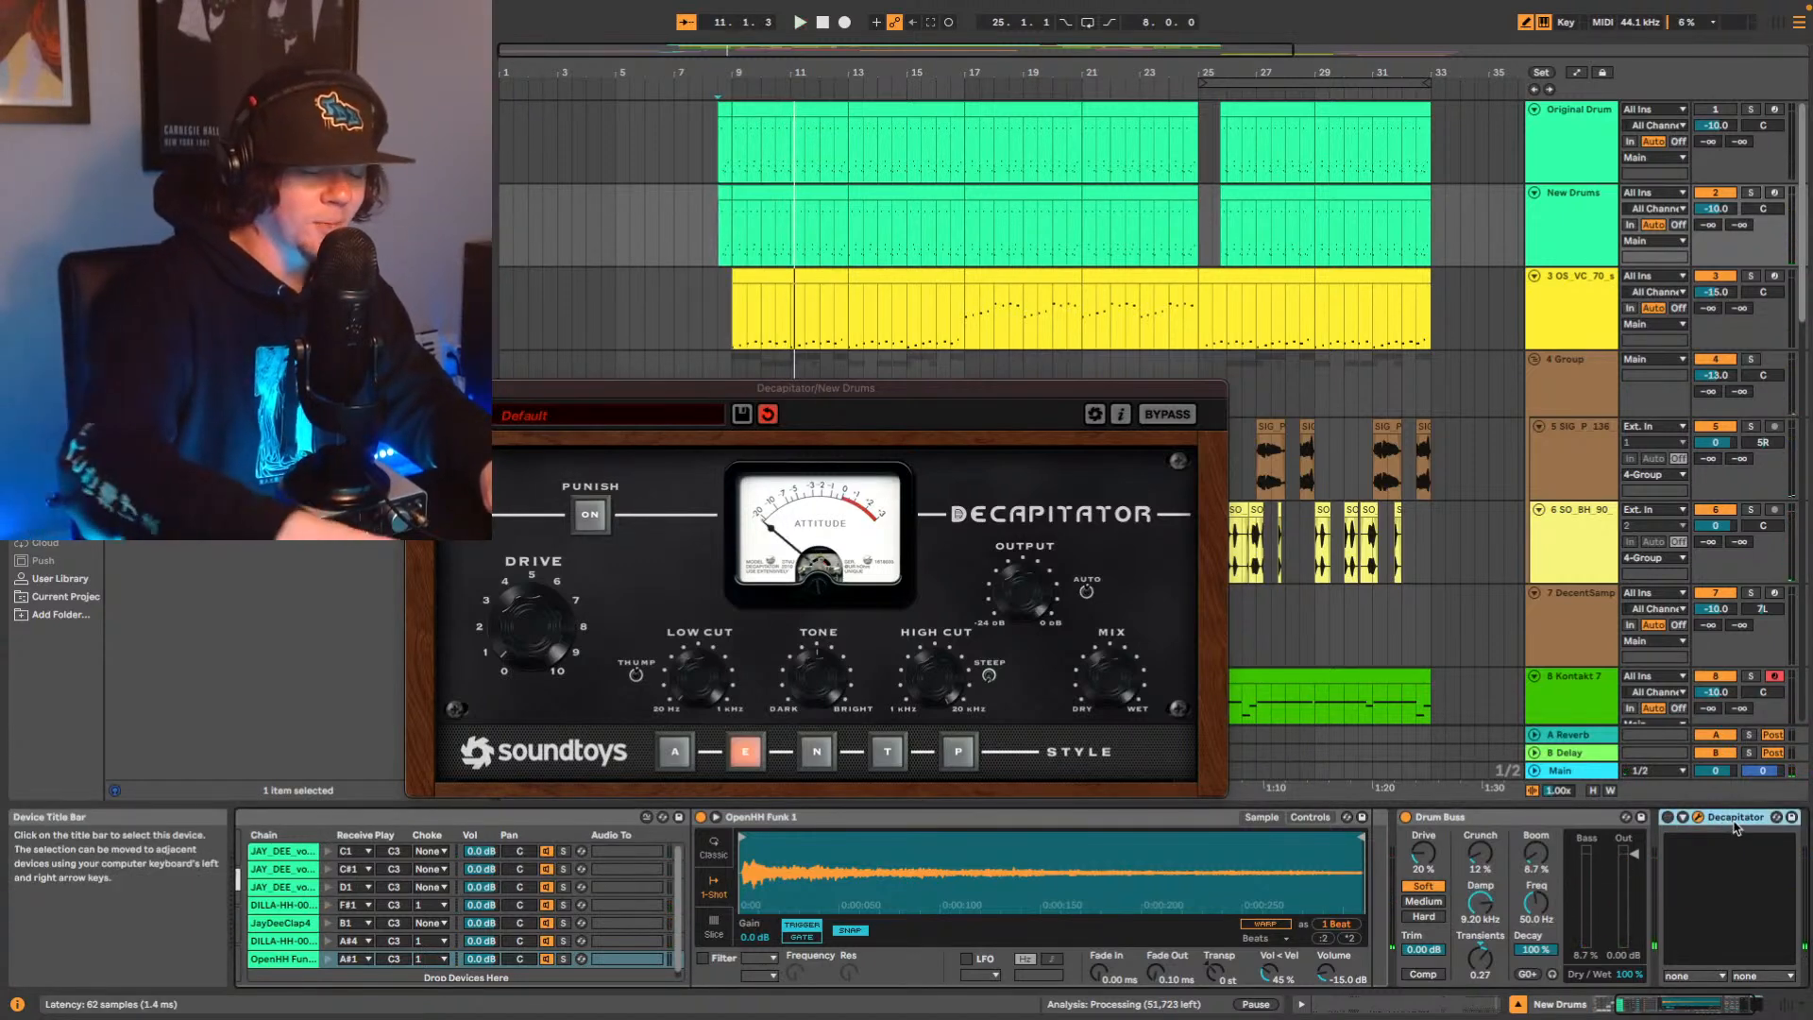
{"action": "key", "text": "Delete"}
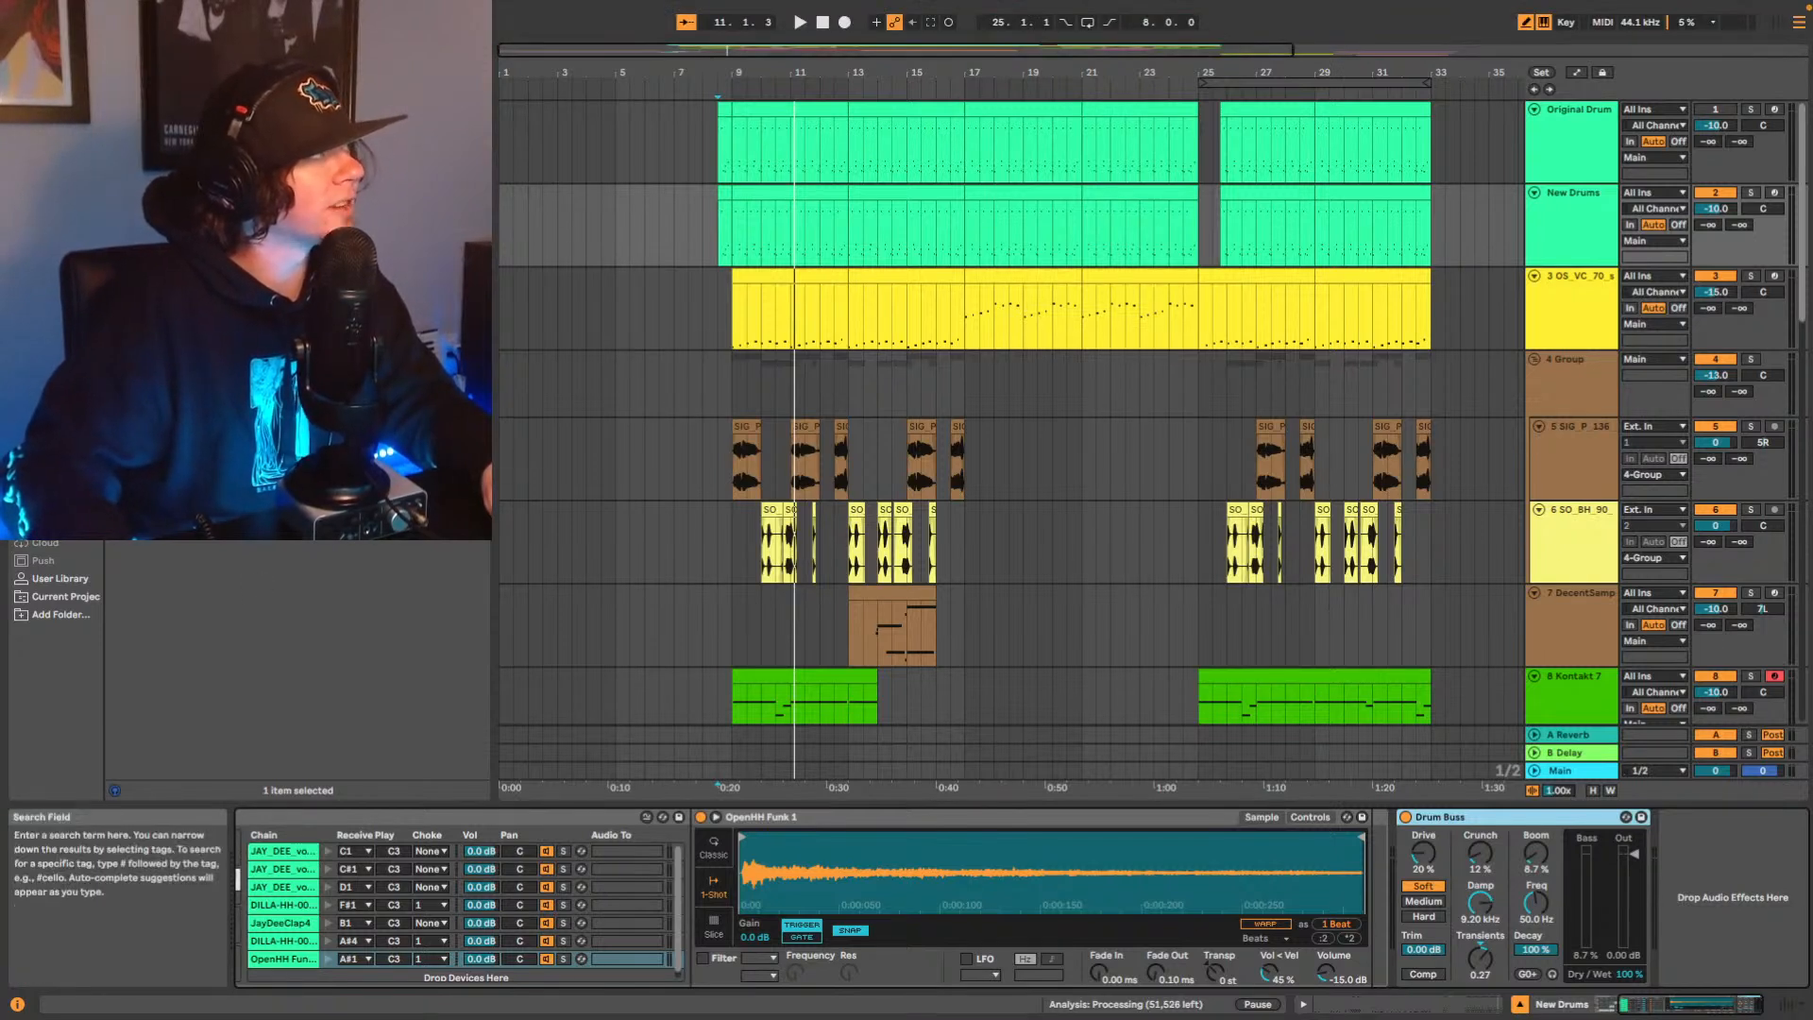
Add Radiator after Drum Buss on the New Drums track and choose its Drum Puncher preset during playback.
{"action": "type", "text": "rc"}
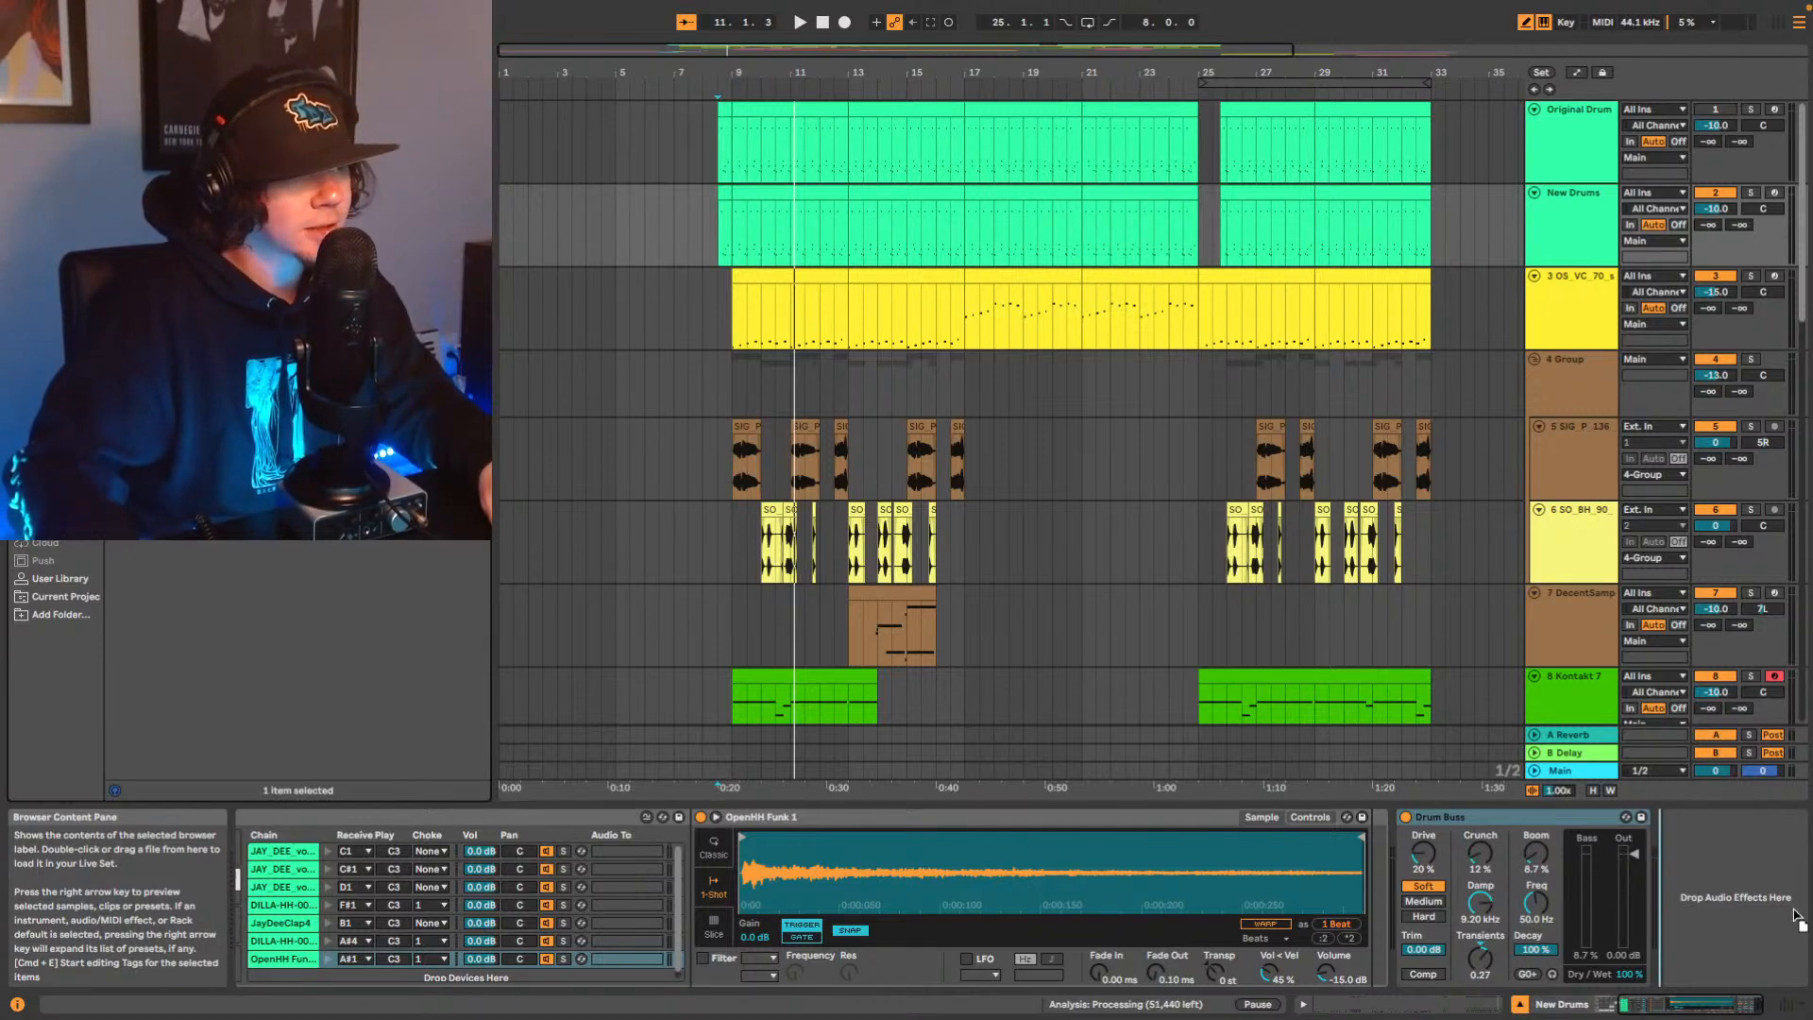
{"action": "left_click_drag", "start_coordinate": [1697, 893], "coordinate": [1697, 893]}
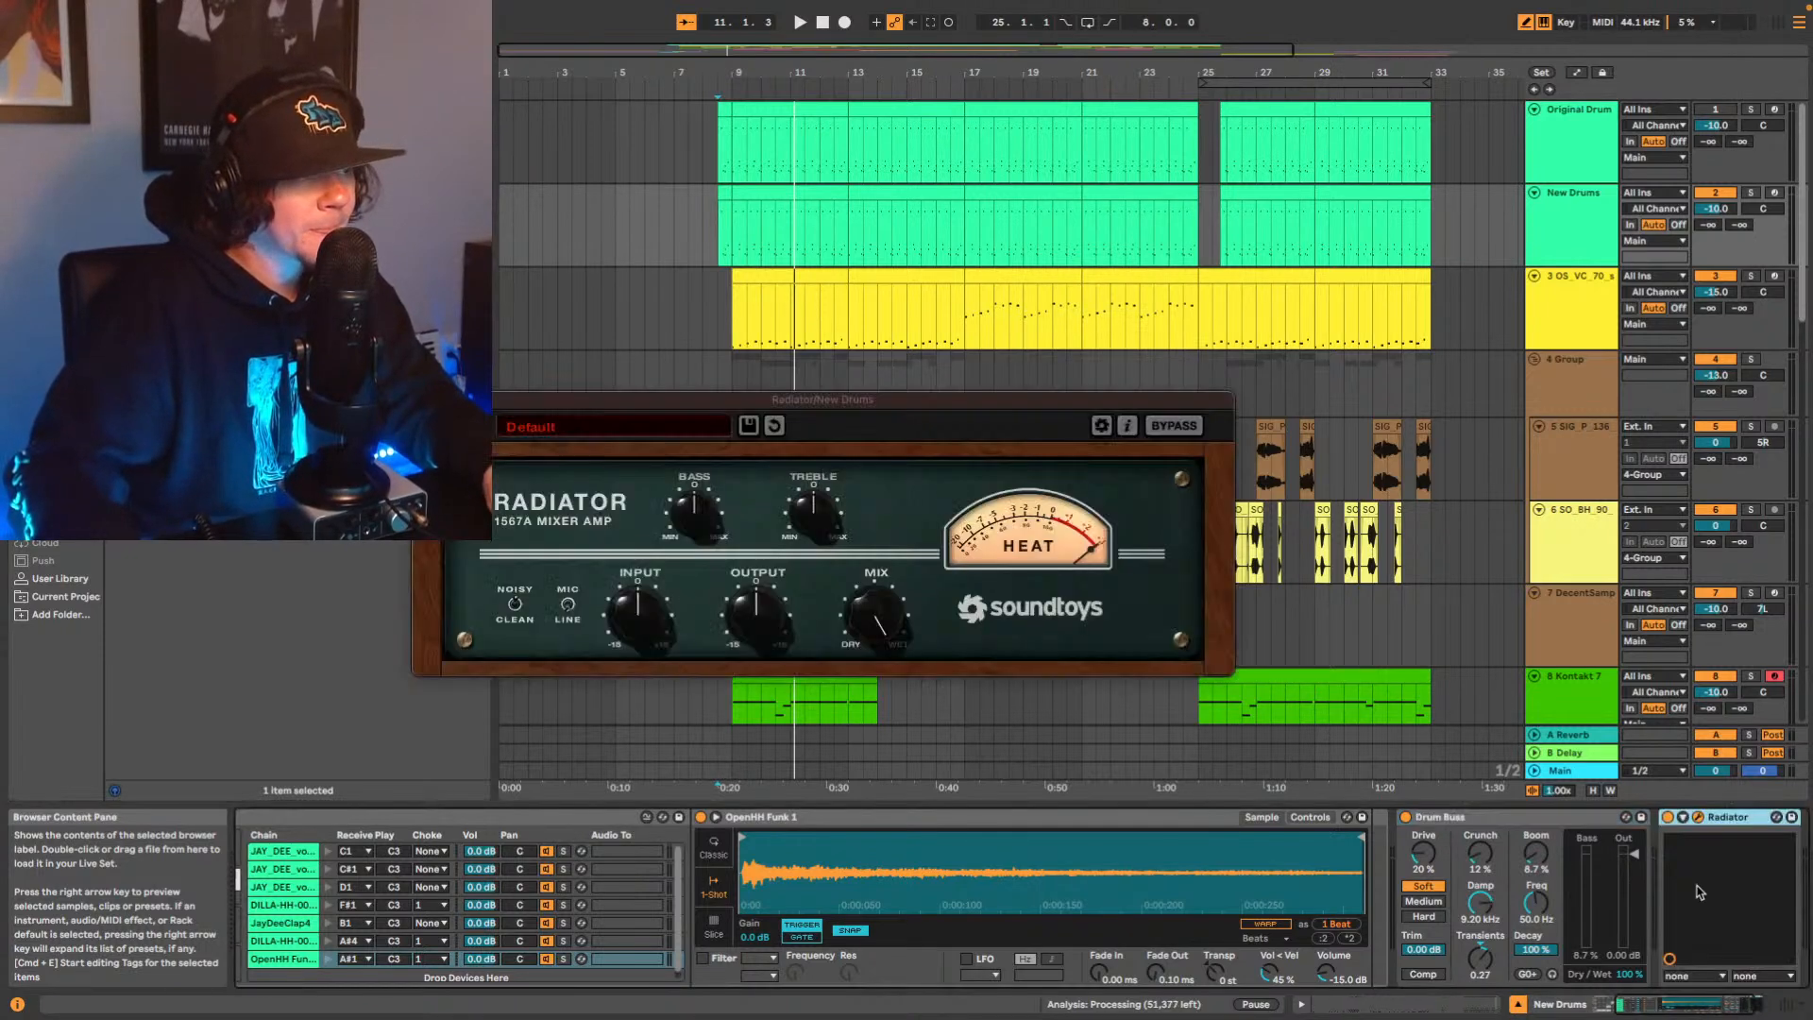
{"action": "key", "text": "space"}
{"action": "left_click", "coordinate": [479, 426]}
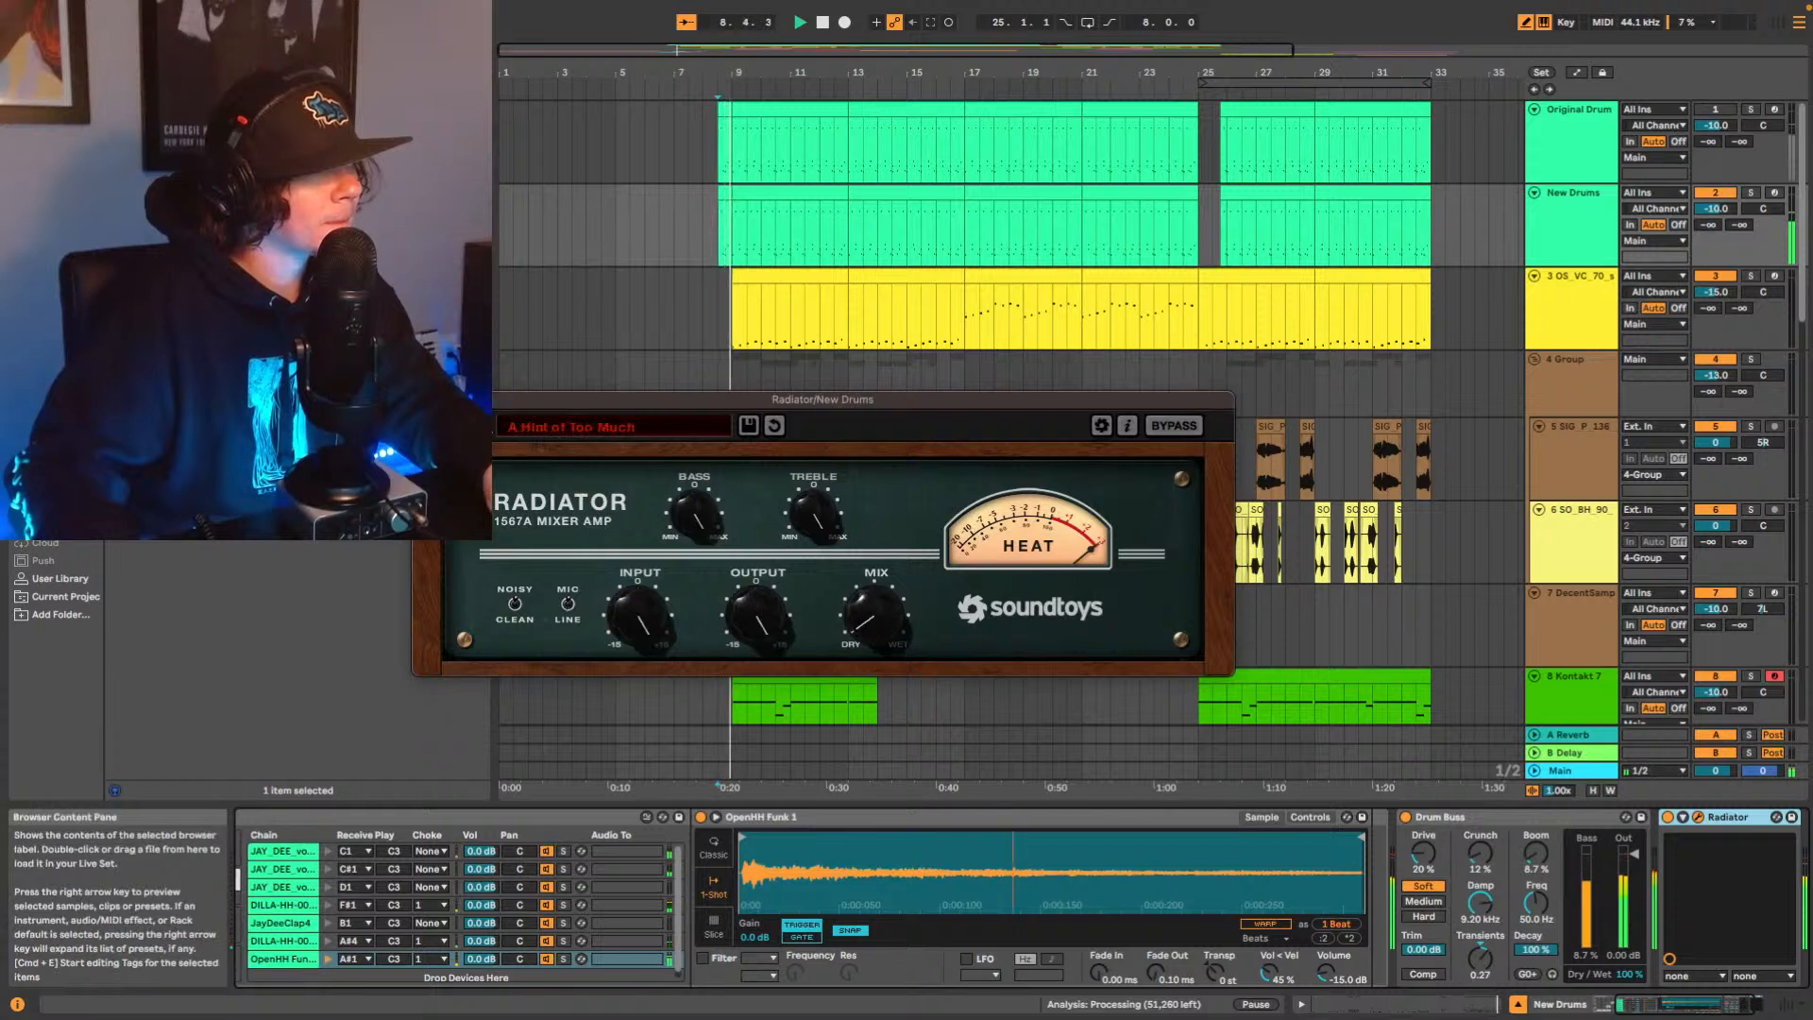
{"action": "left_click", "coordinate": [479, 426]}
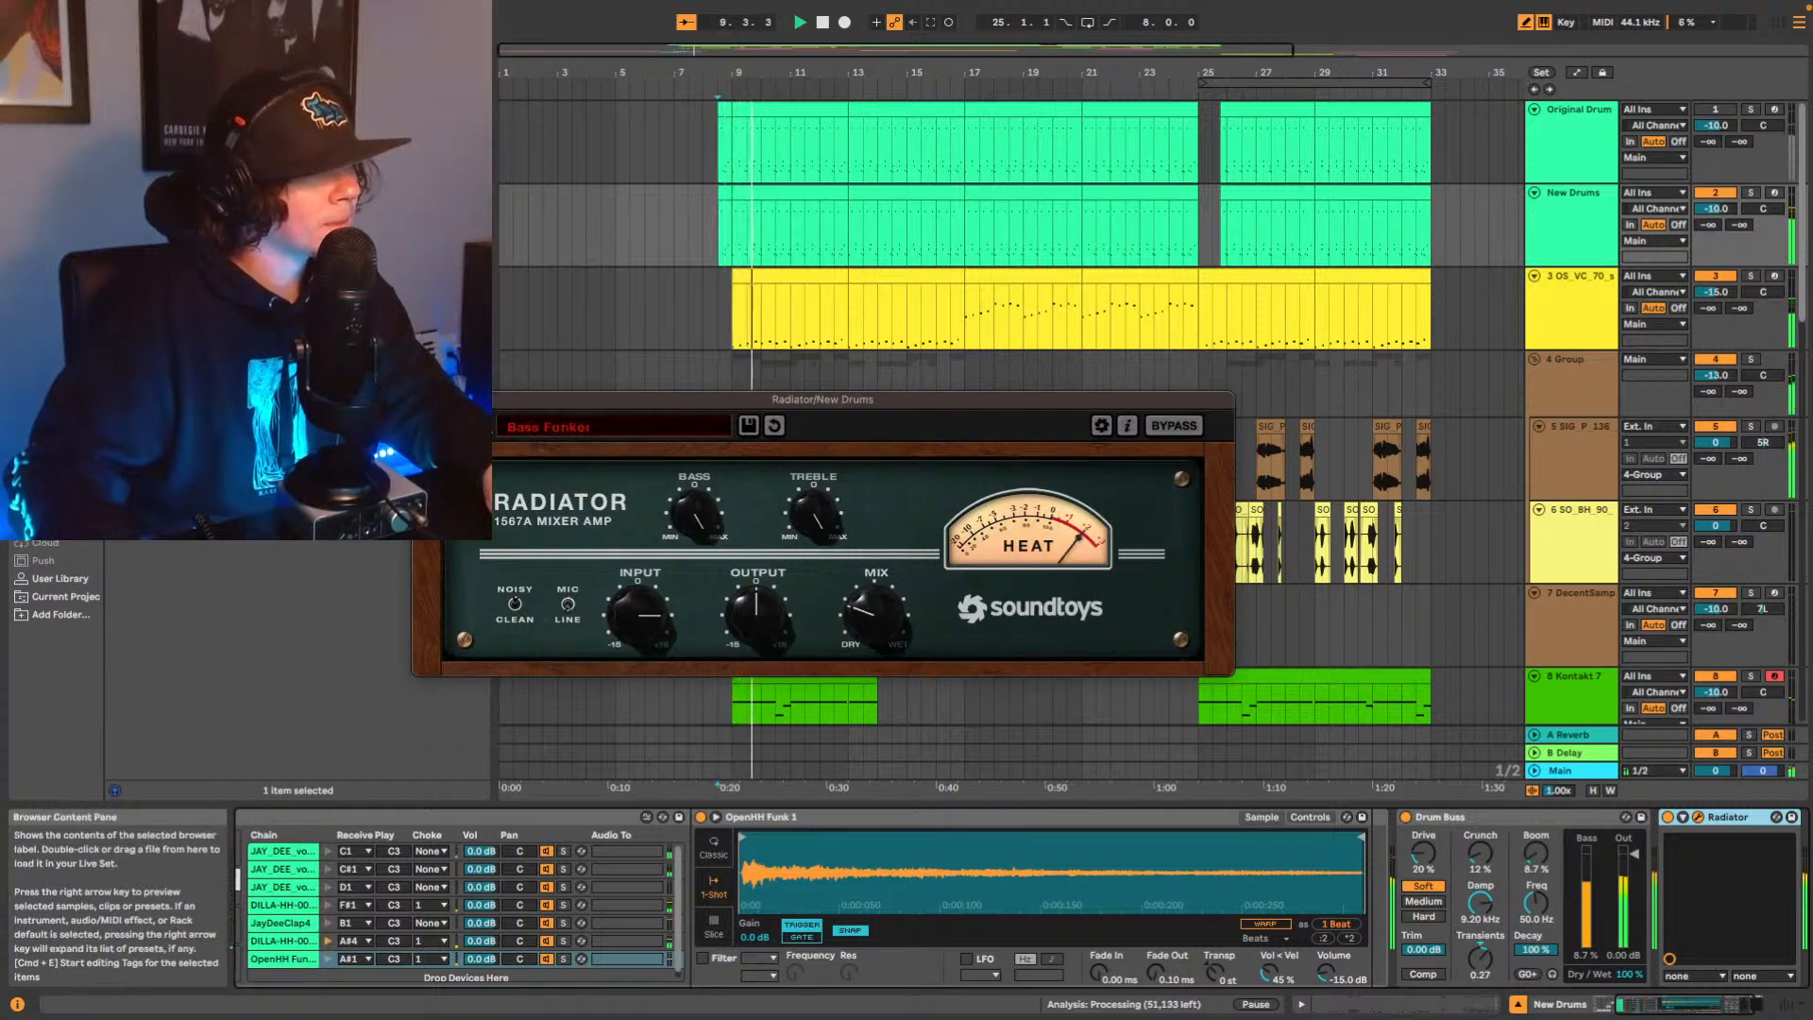
{"action": "left_click", "coordinate": [478, 426]}
{"action": "left_click", "coordinate": [479, 426]}
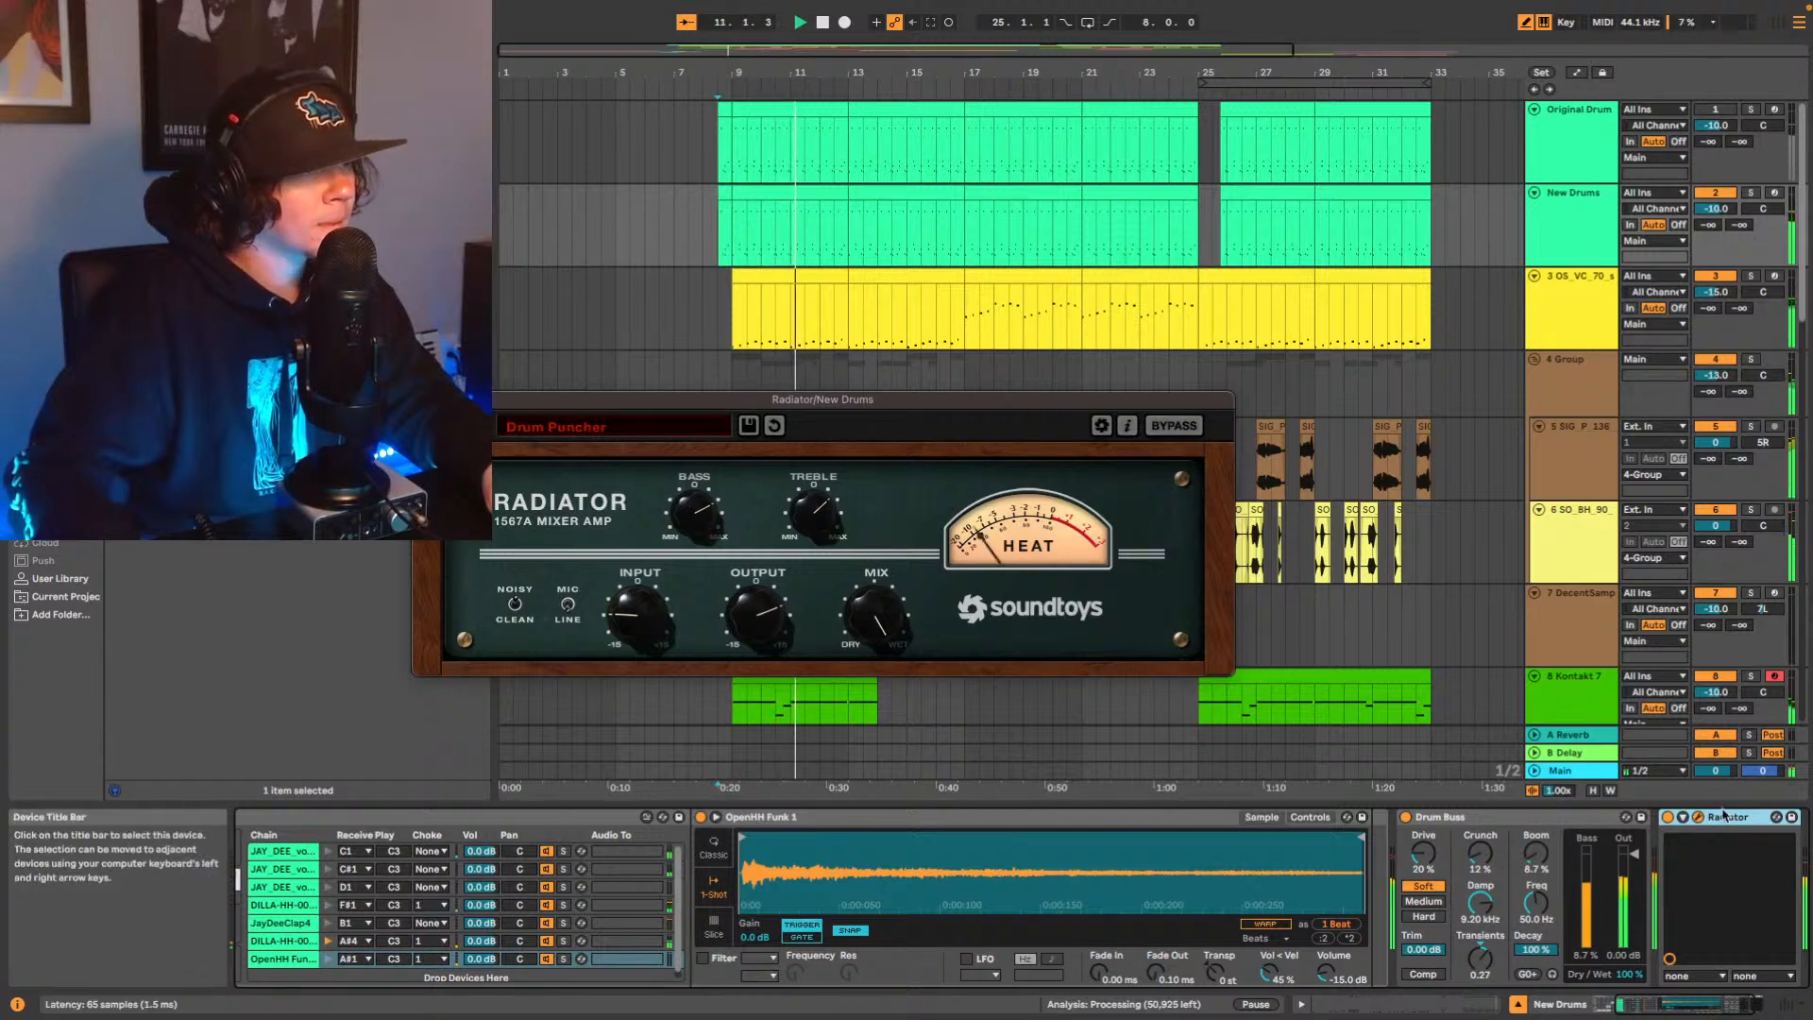
Solo New Drums and adjust Radiator by lowering its mix, setting treble to -0.2 dB and tweaking the output level.
{"action": "left_click", "coordinate": [1751, 192]}
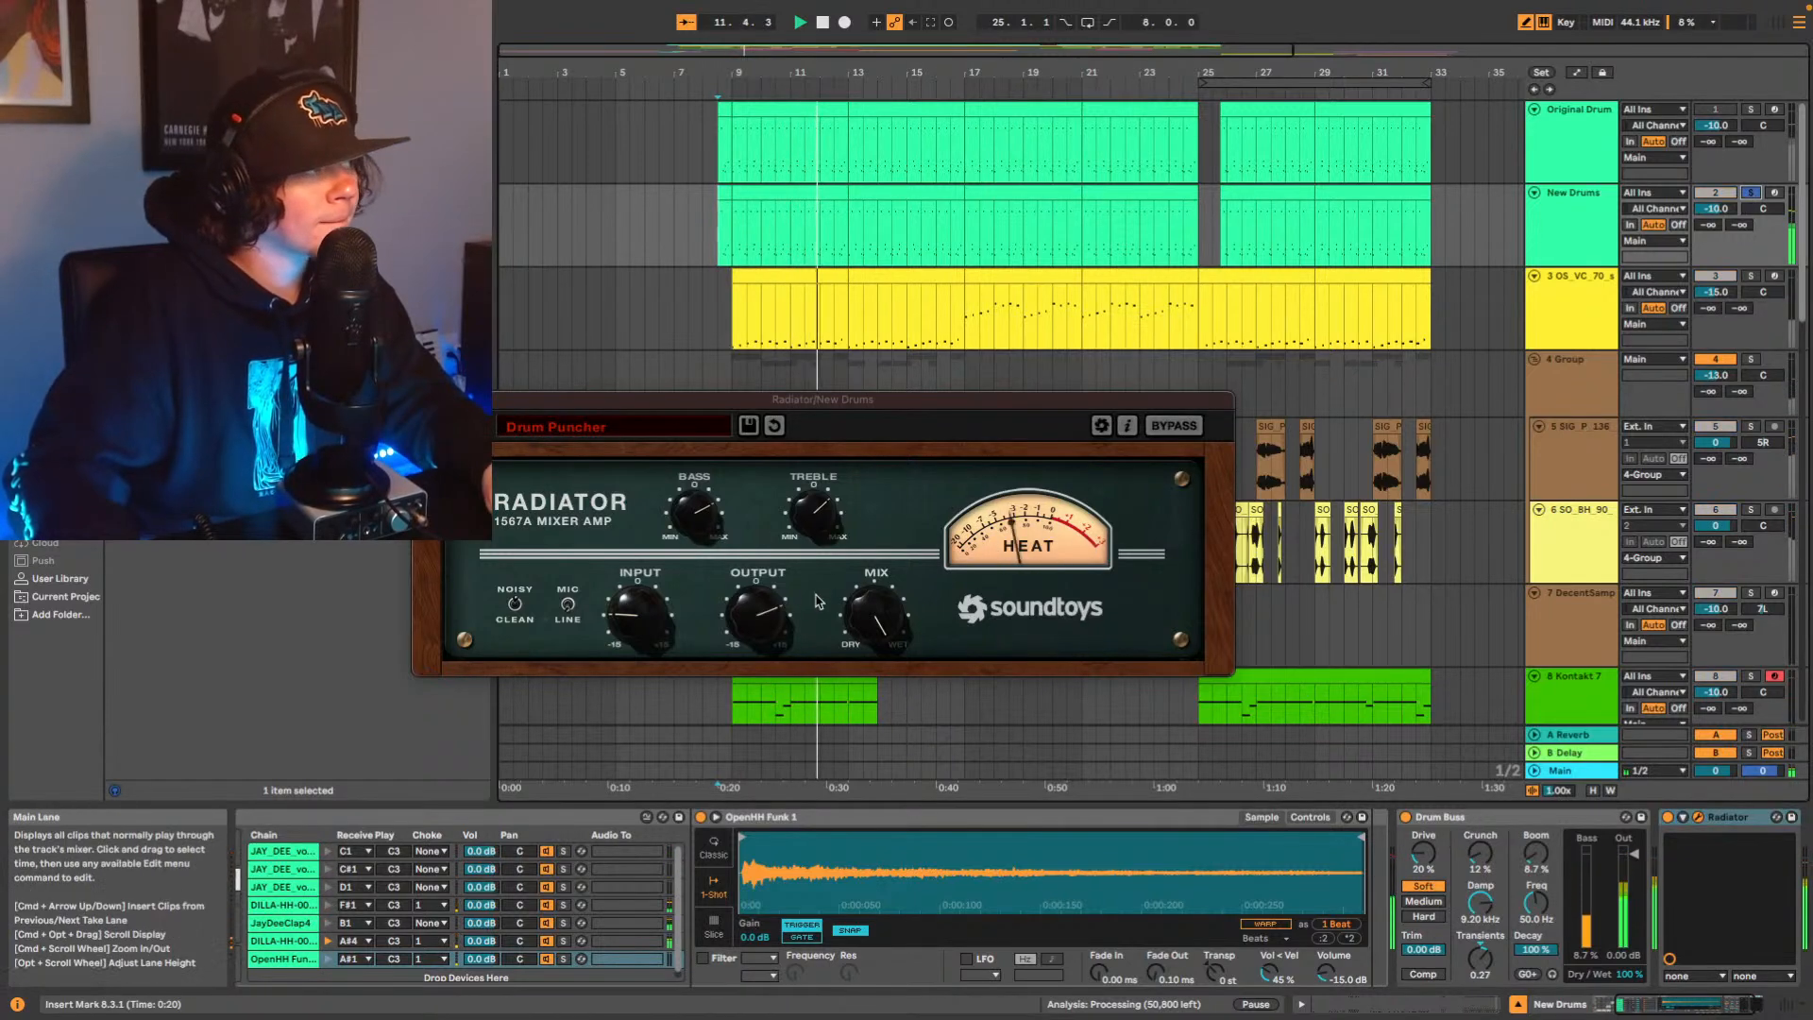
{"action": "left_click_drag", "start_coordinate": [873, 614], "coordinate": [864, 762]}
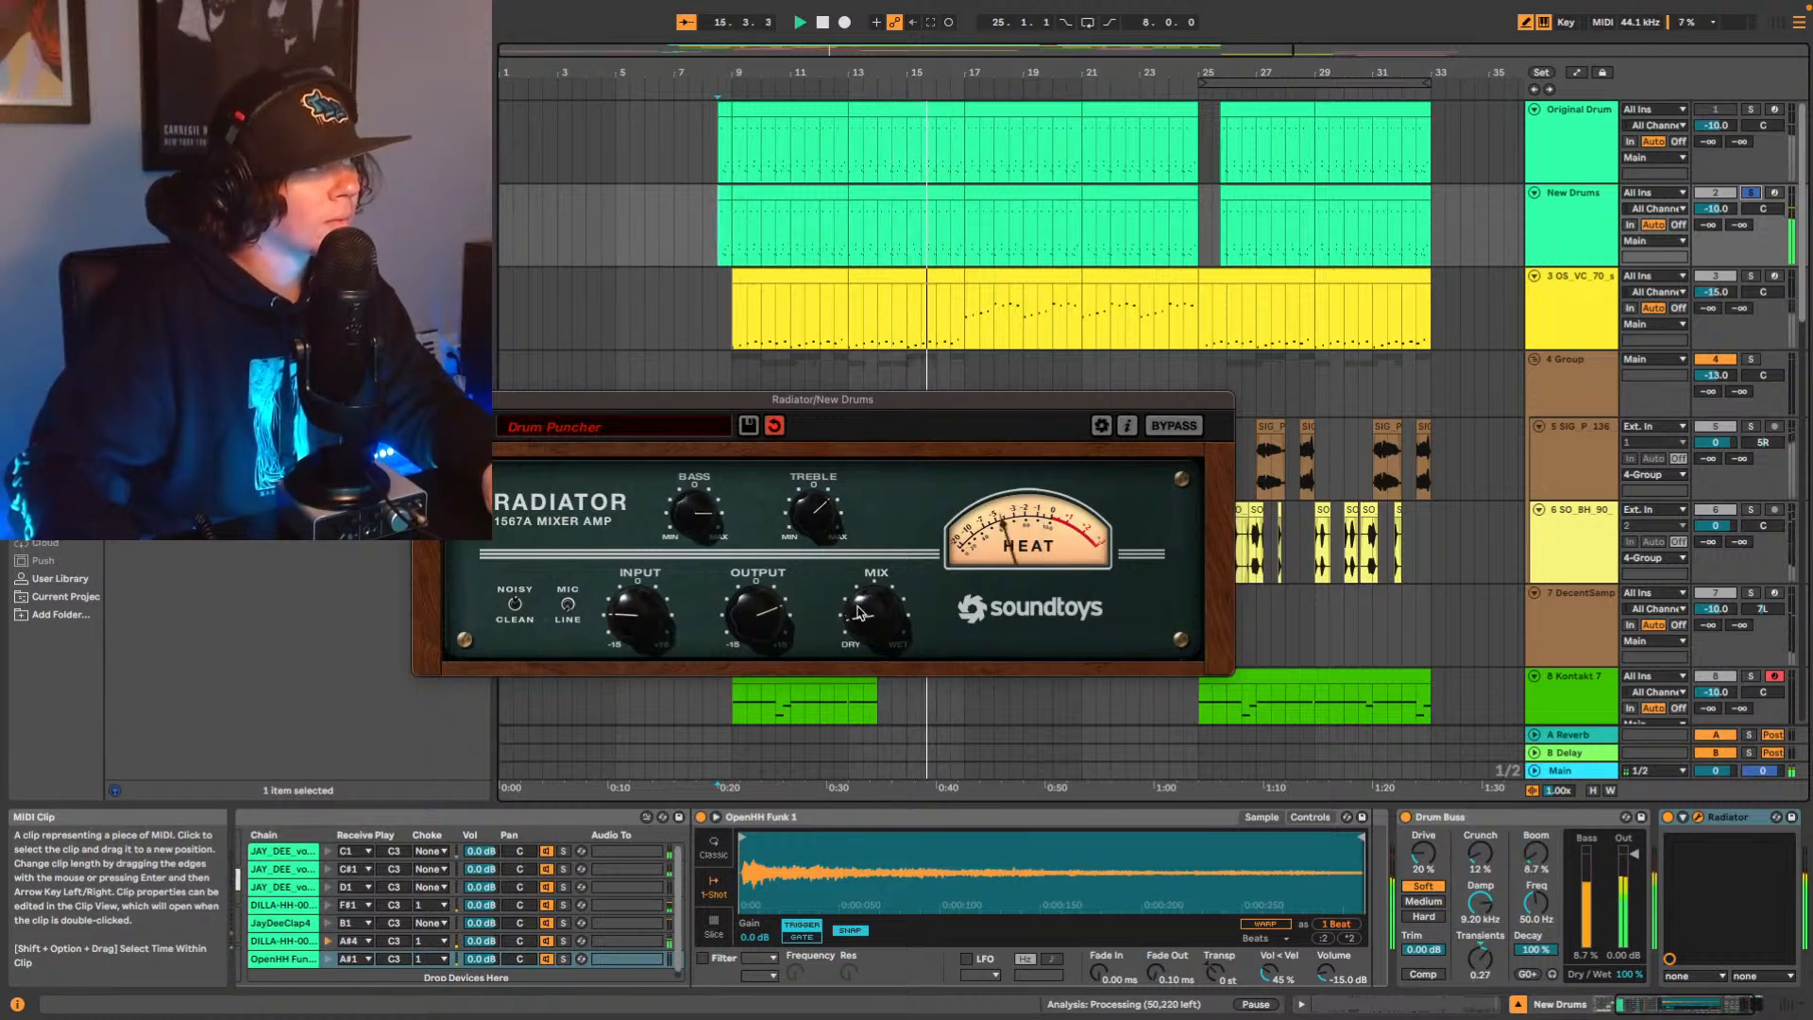
{"action": "left_click_drag", "start_coordinate": [812, 510], "coordinate": [801, 536]}
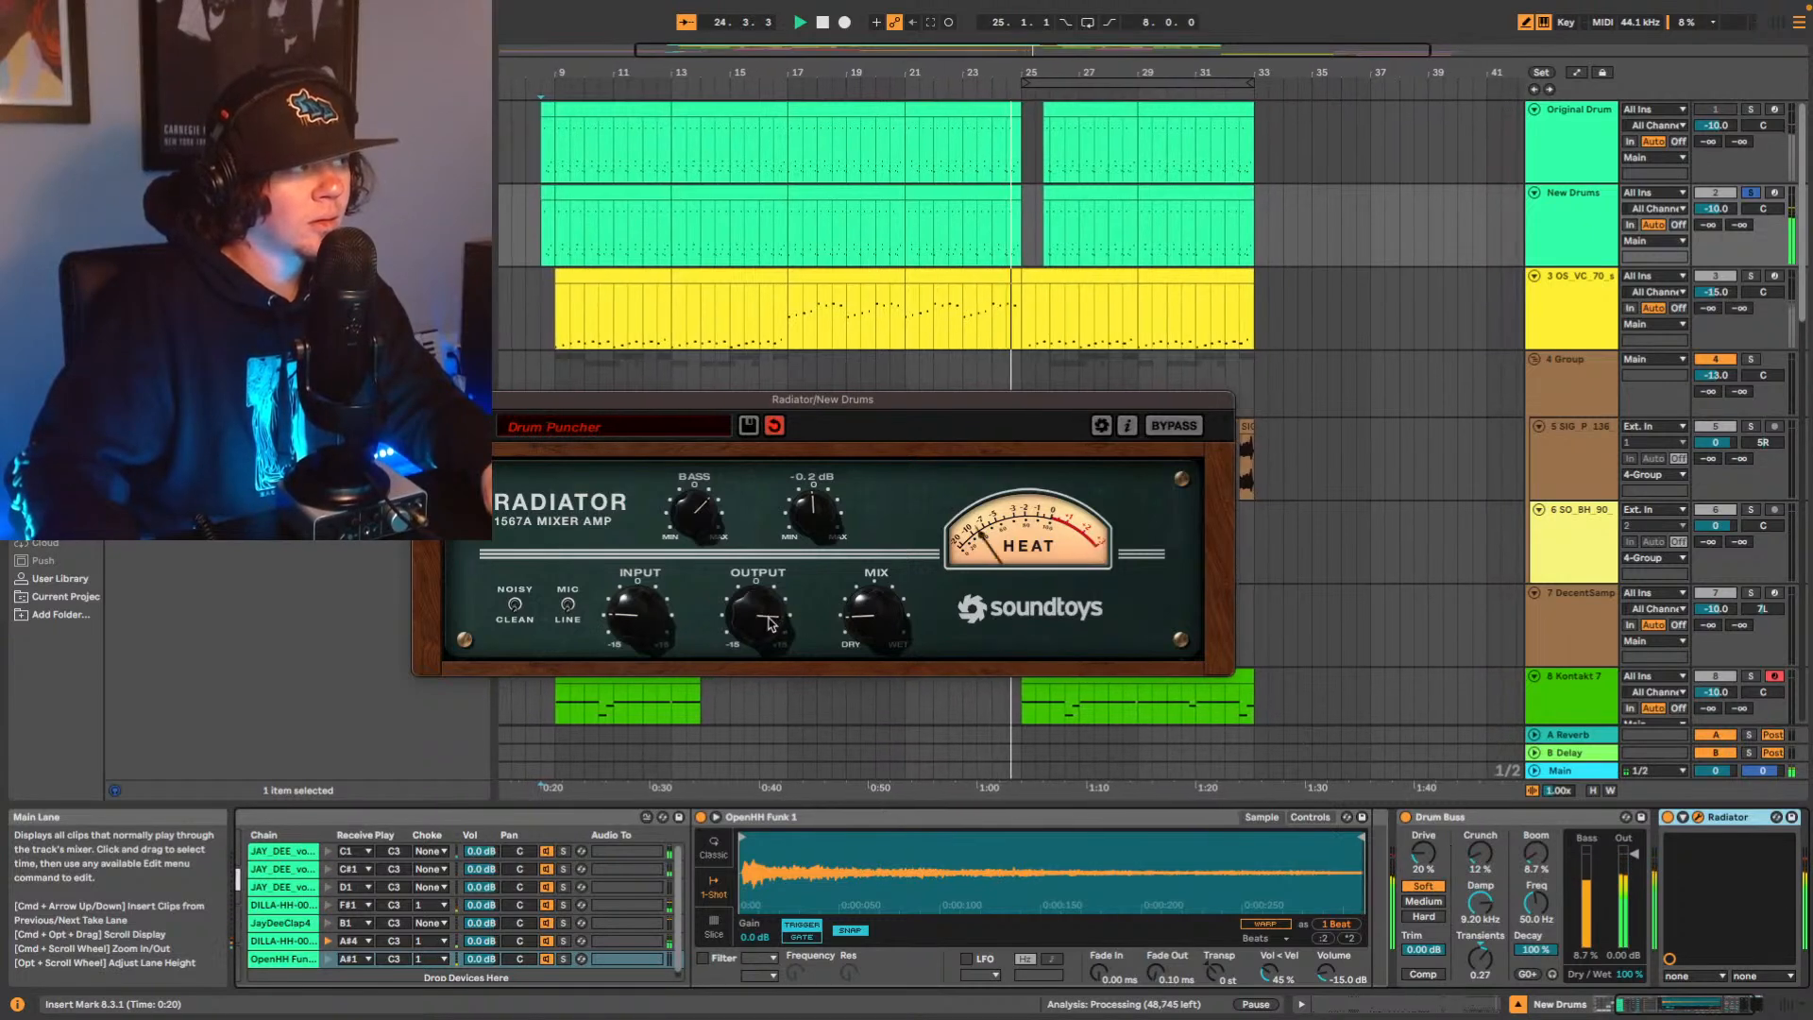
{"action": "left_click_drag", "start_coordinate": [774, 620], "coordinate": [769, 627]}
{"action": "key", "text": "space"}
{"action": "key", "text": "space"}
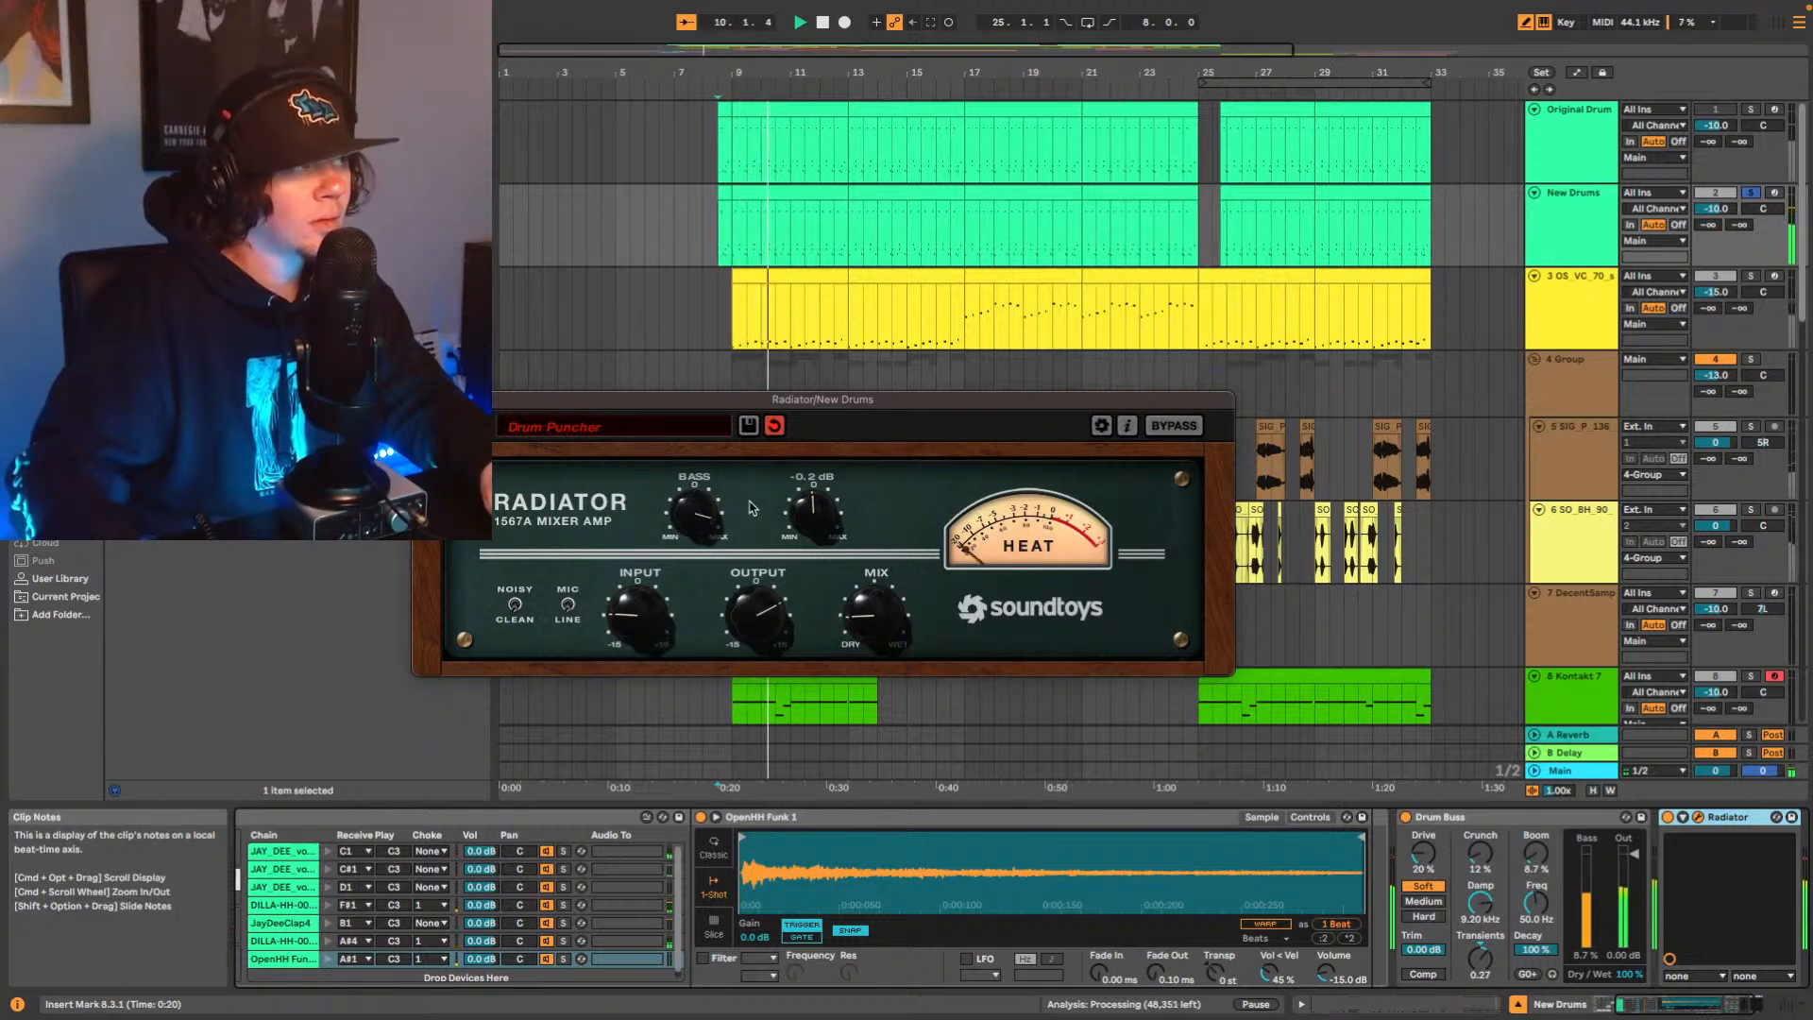
Remove Radiator from New Drums and compare the soloed drums with Drum Buss off and on.
{"action": "left_click", "coordinate": [1735, 822]}
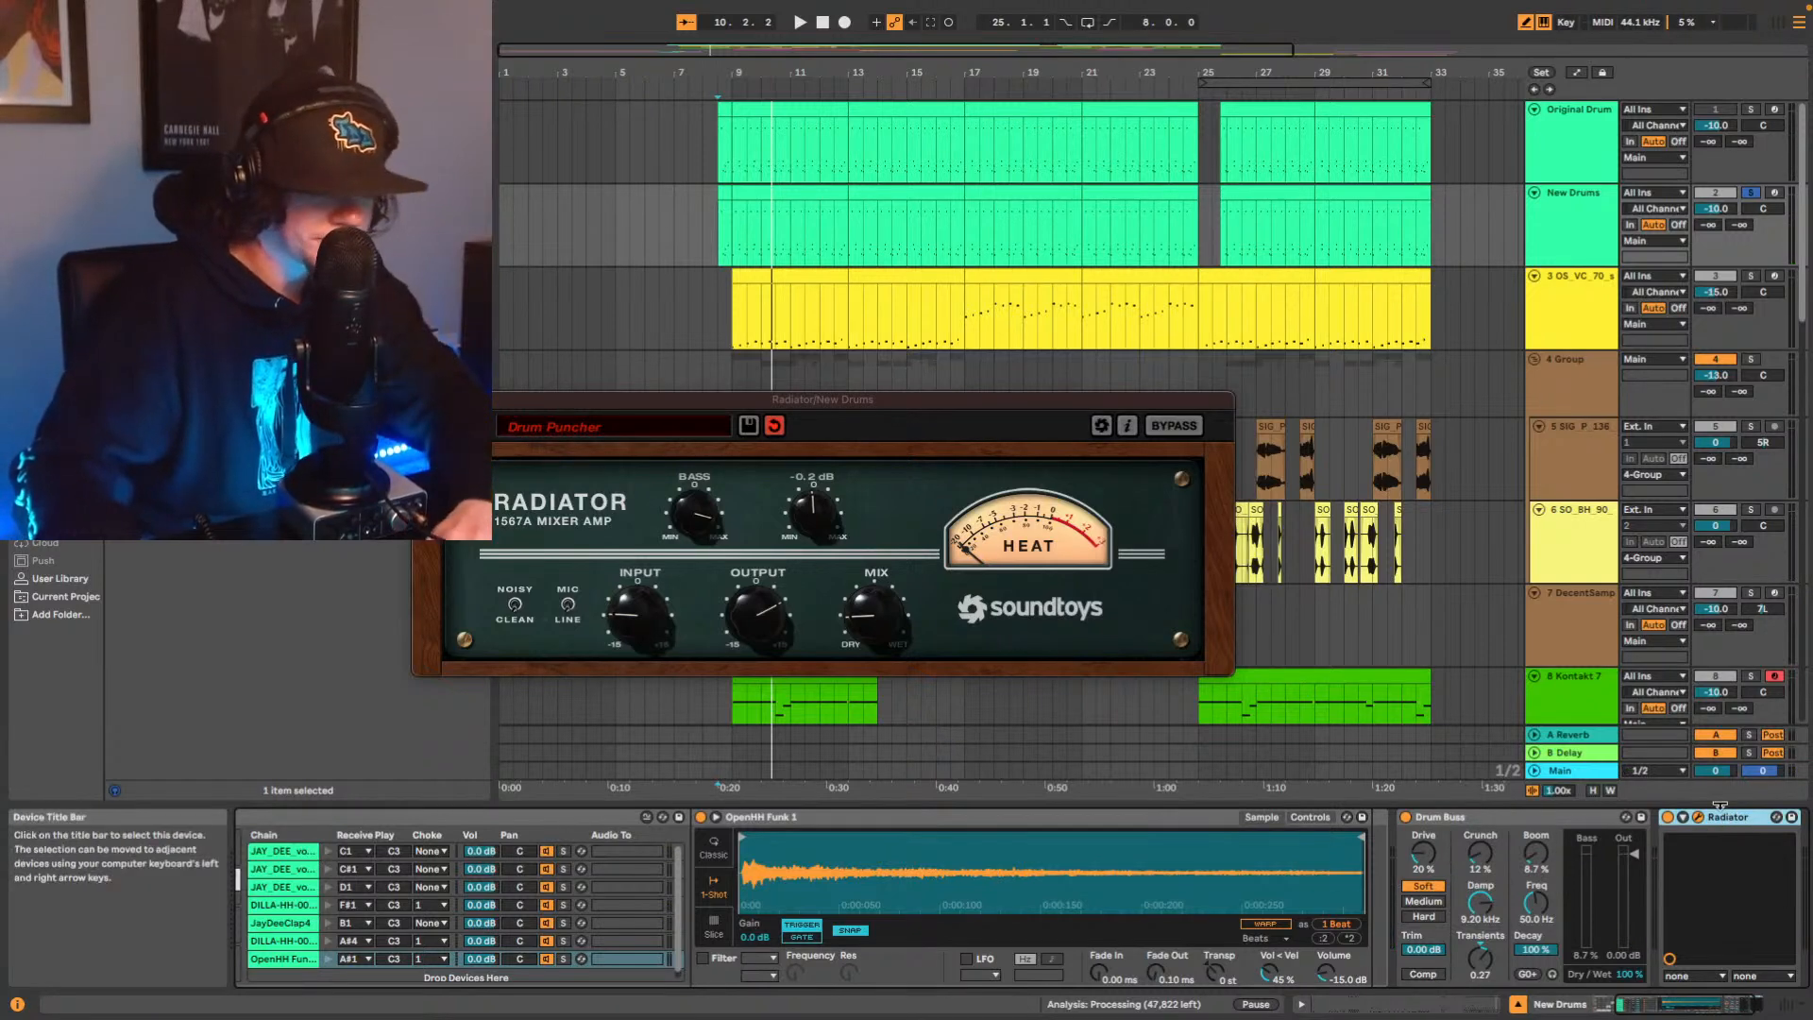
{"action": "key", "text": "Delete"}
{"action": "left_click", "coordinate": [1405, 818]}
{"action": "key", "text": "space"}
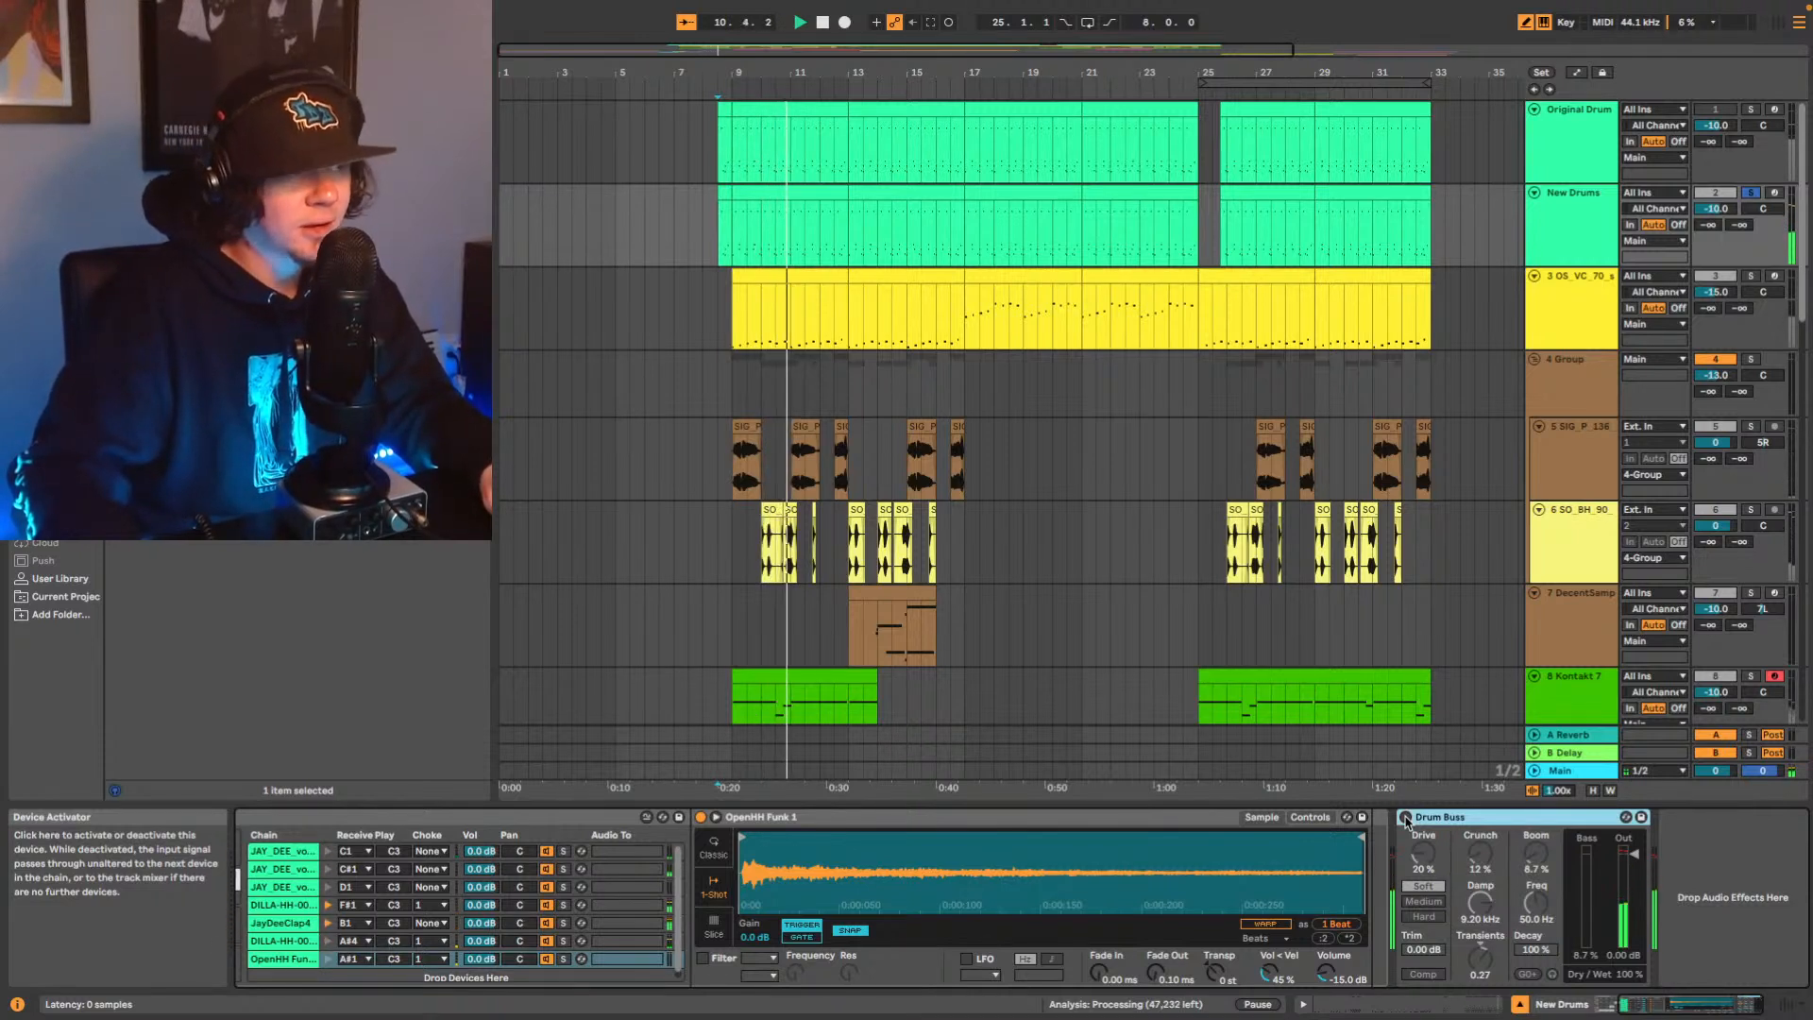
{"action": "left_click", "coordinate": [1405, 818]}
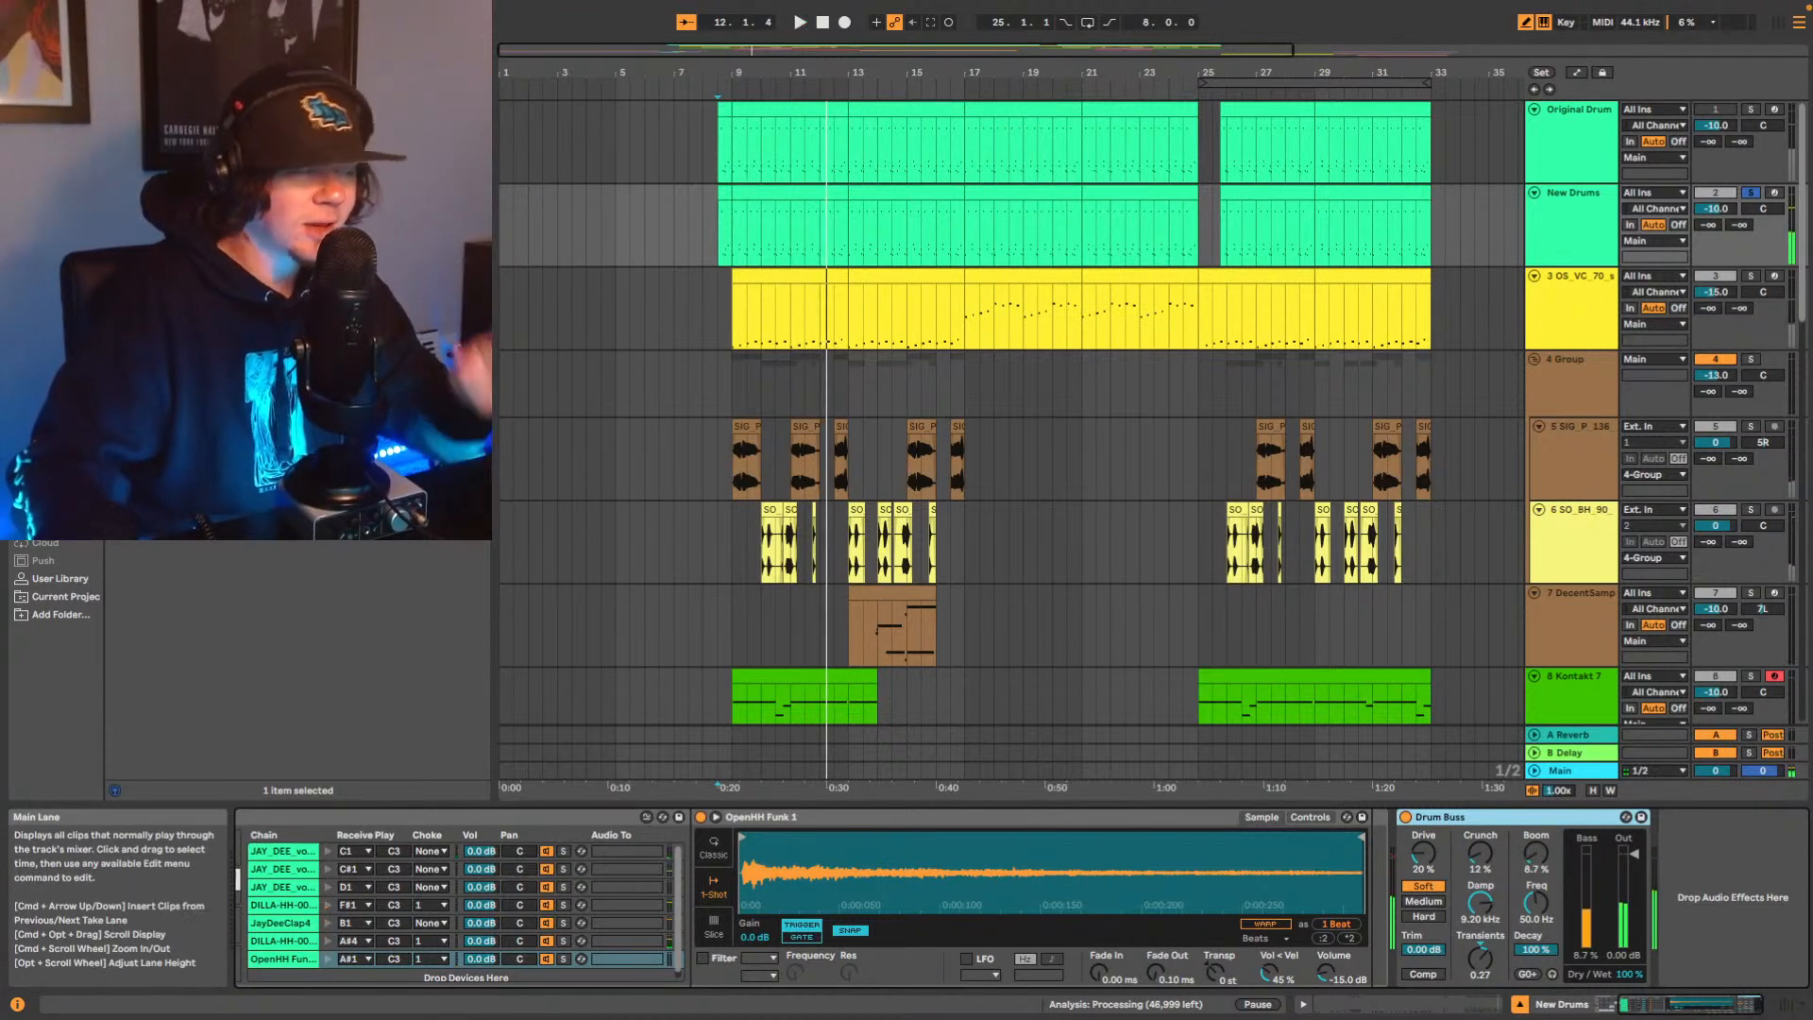
{"action": "key", "text": "space"}
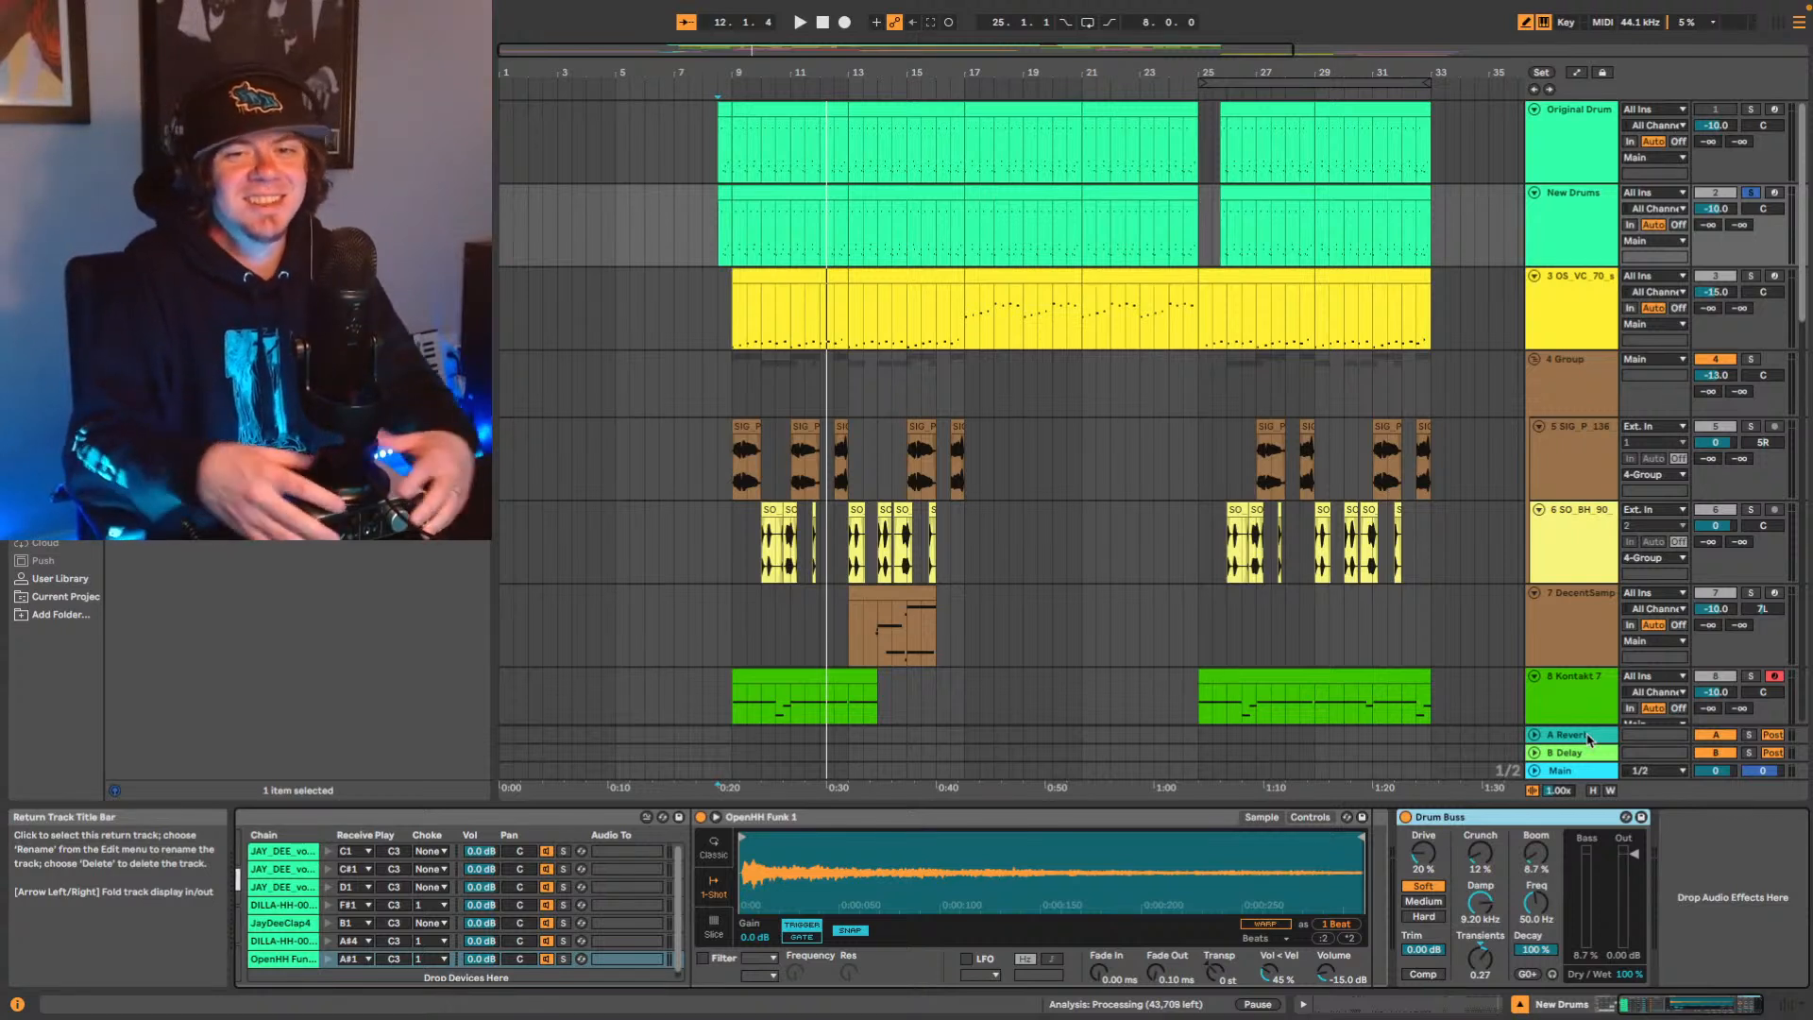
Try a fresh default Decapitator after Drum Buss on New Drums, comparing it on and off, and remove it.
{"action": "key", "text": "space"}
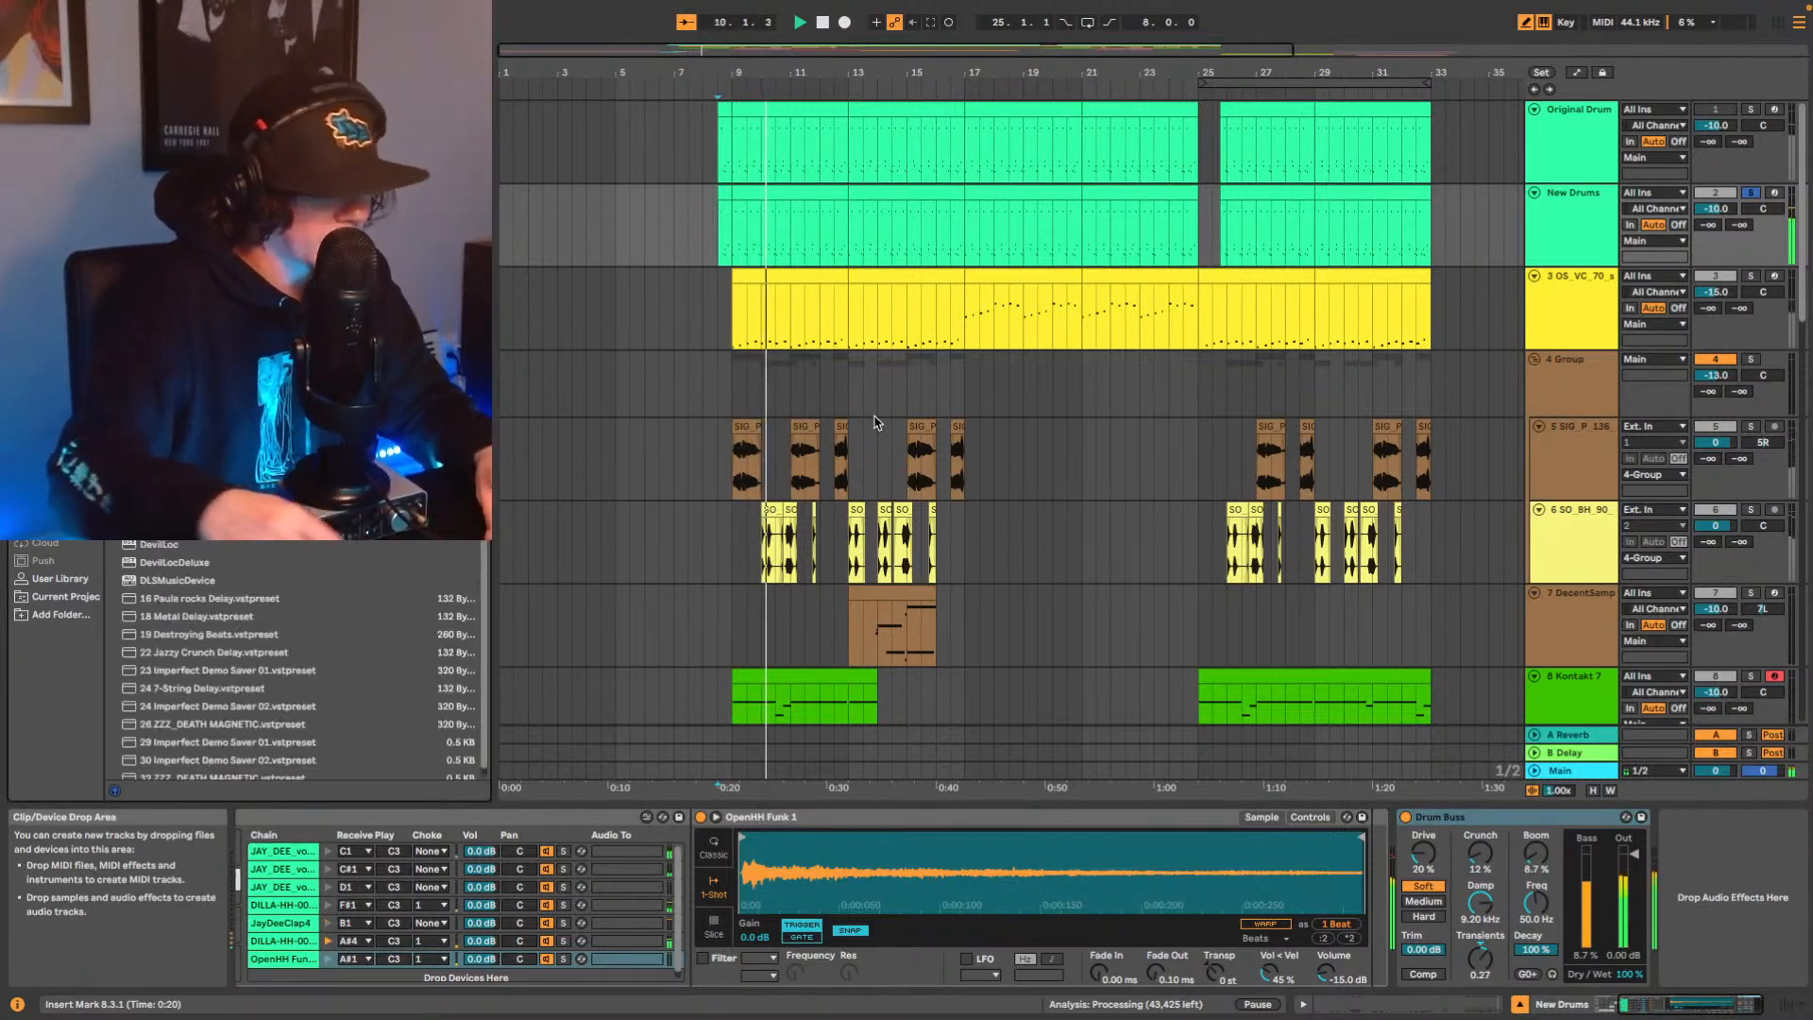
{"action": "left_click_drag", "start_coordinate": [218, 189], "coordinate": [1727, 841]}
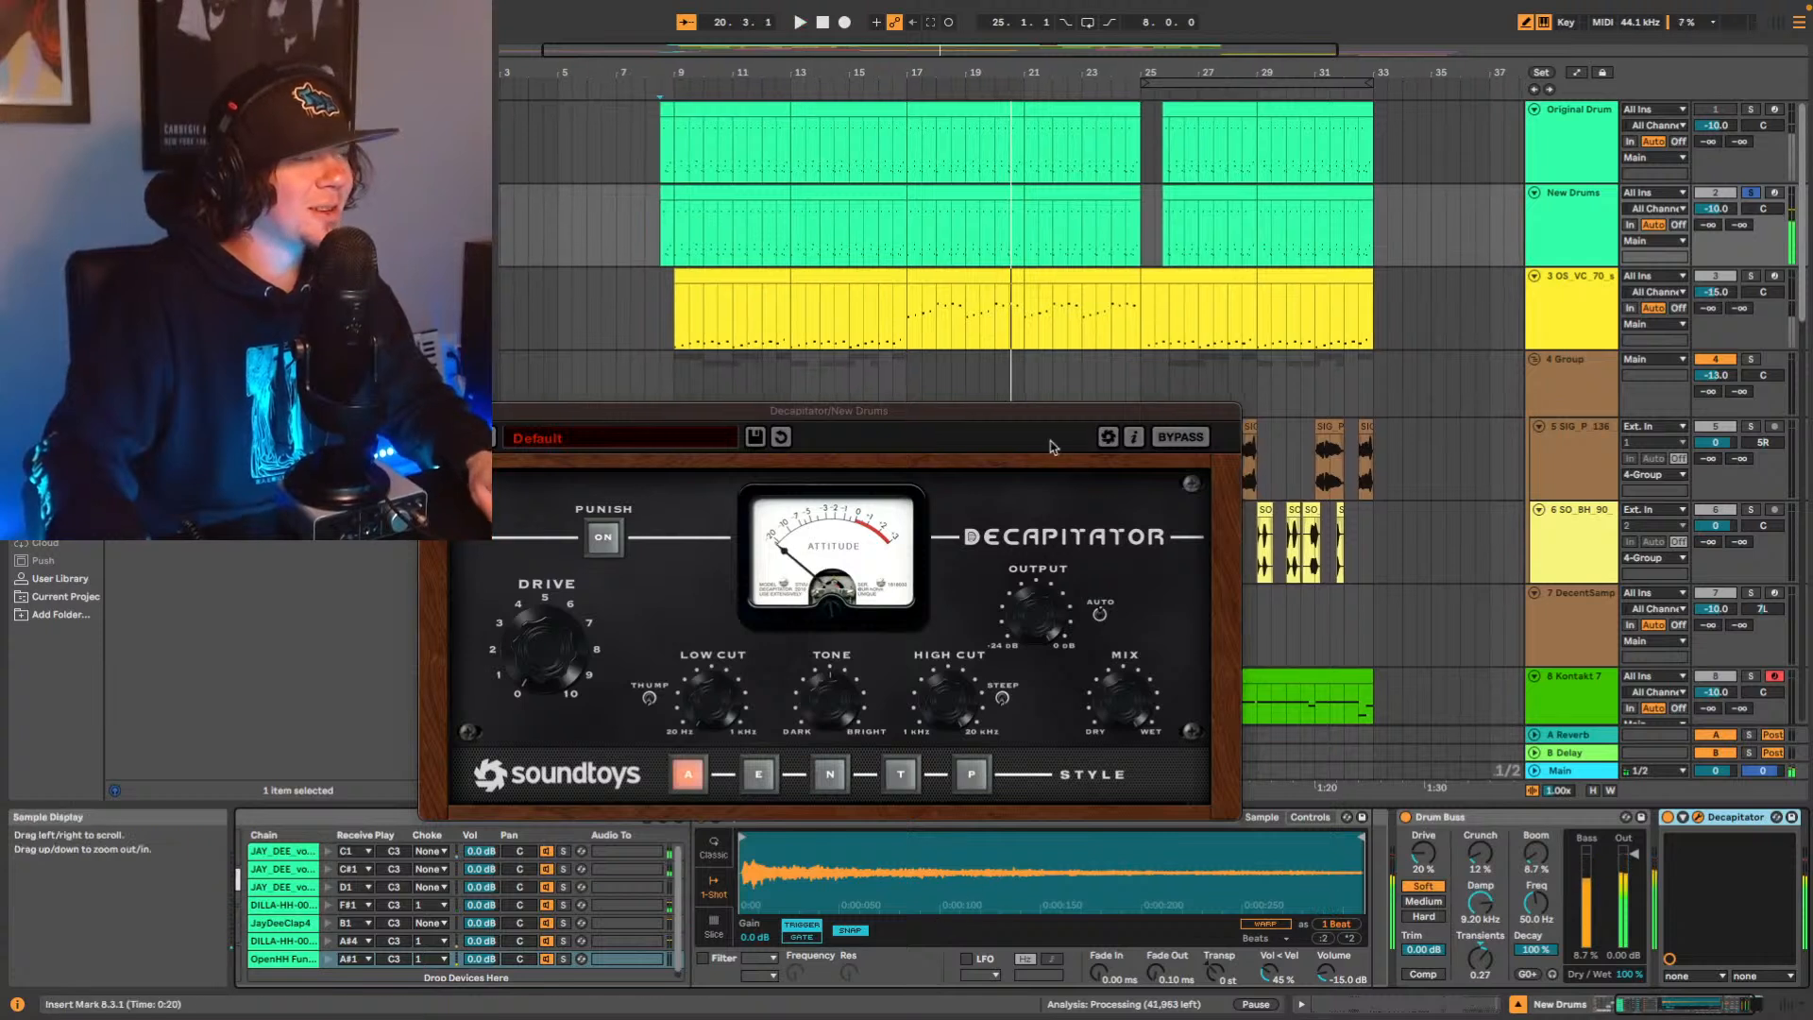
{"action": "key", "text": "space"}
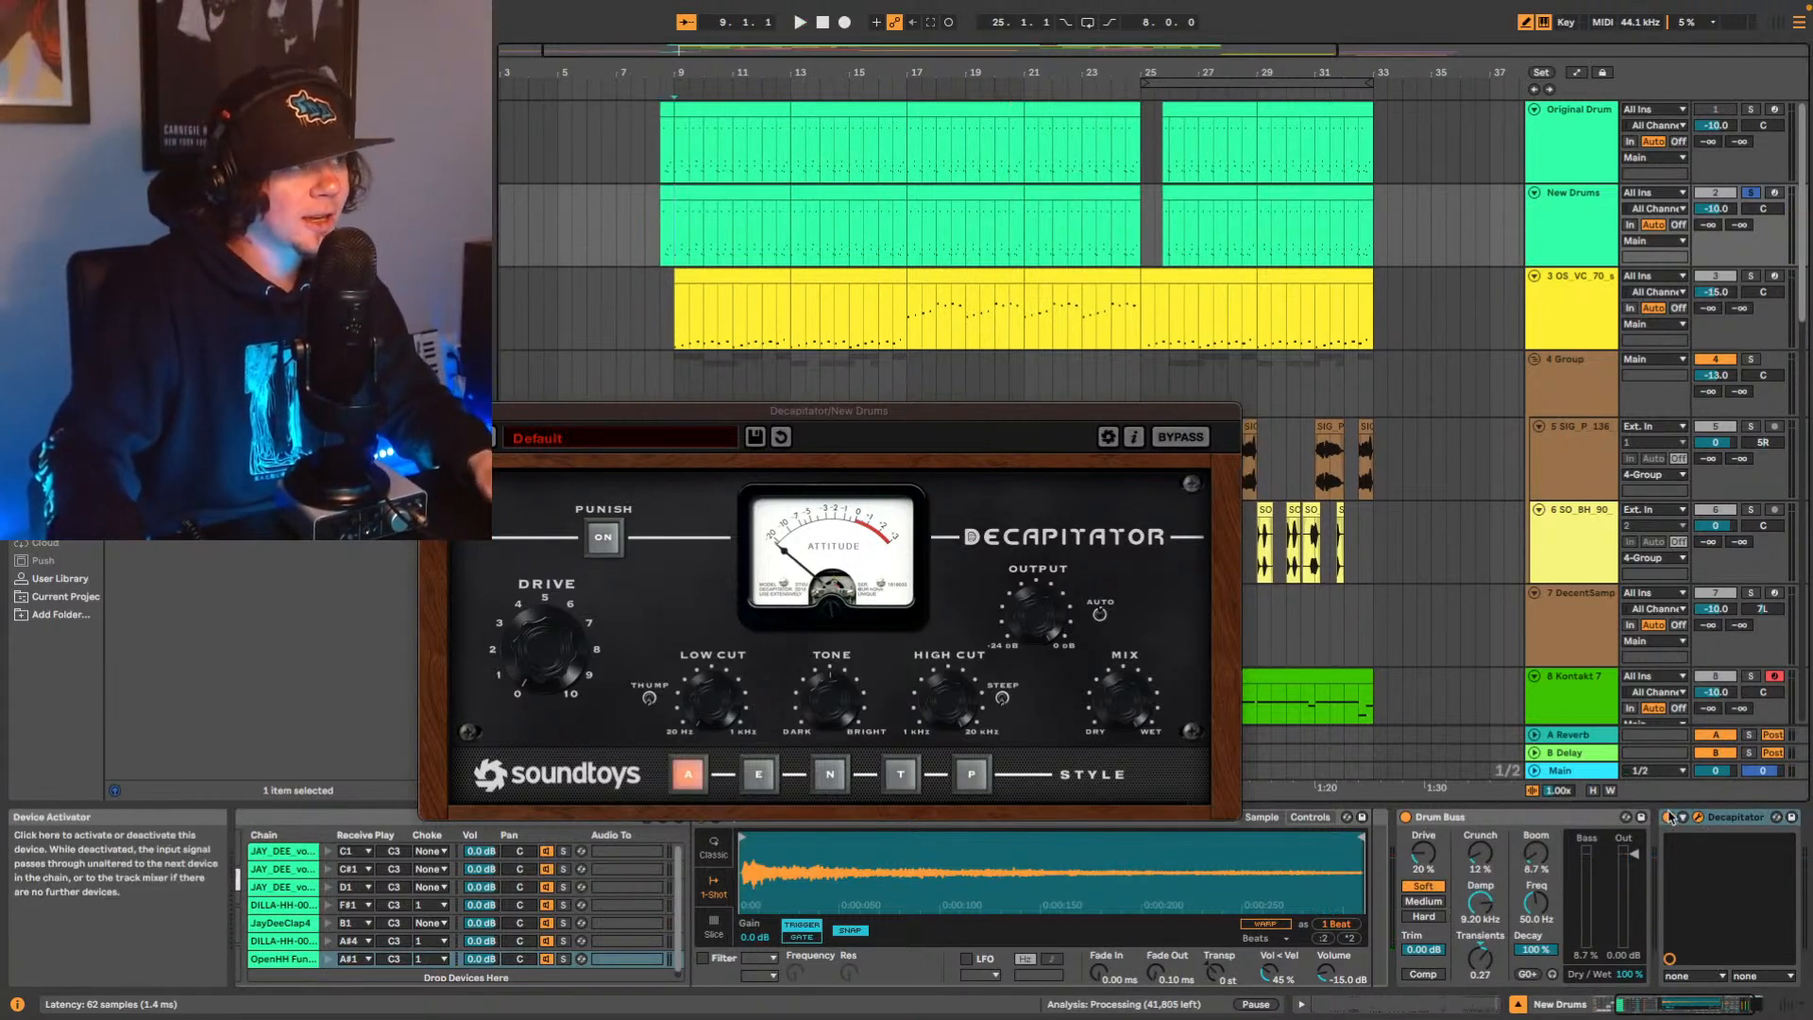
{"action": "key", "text": "space"}
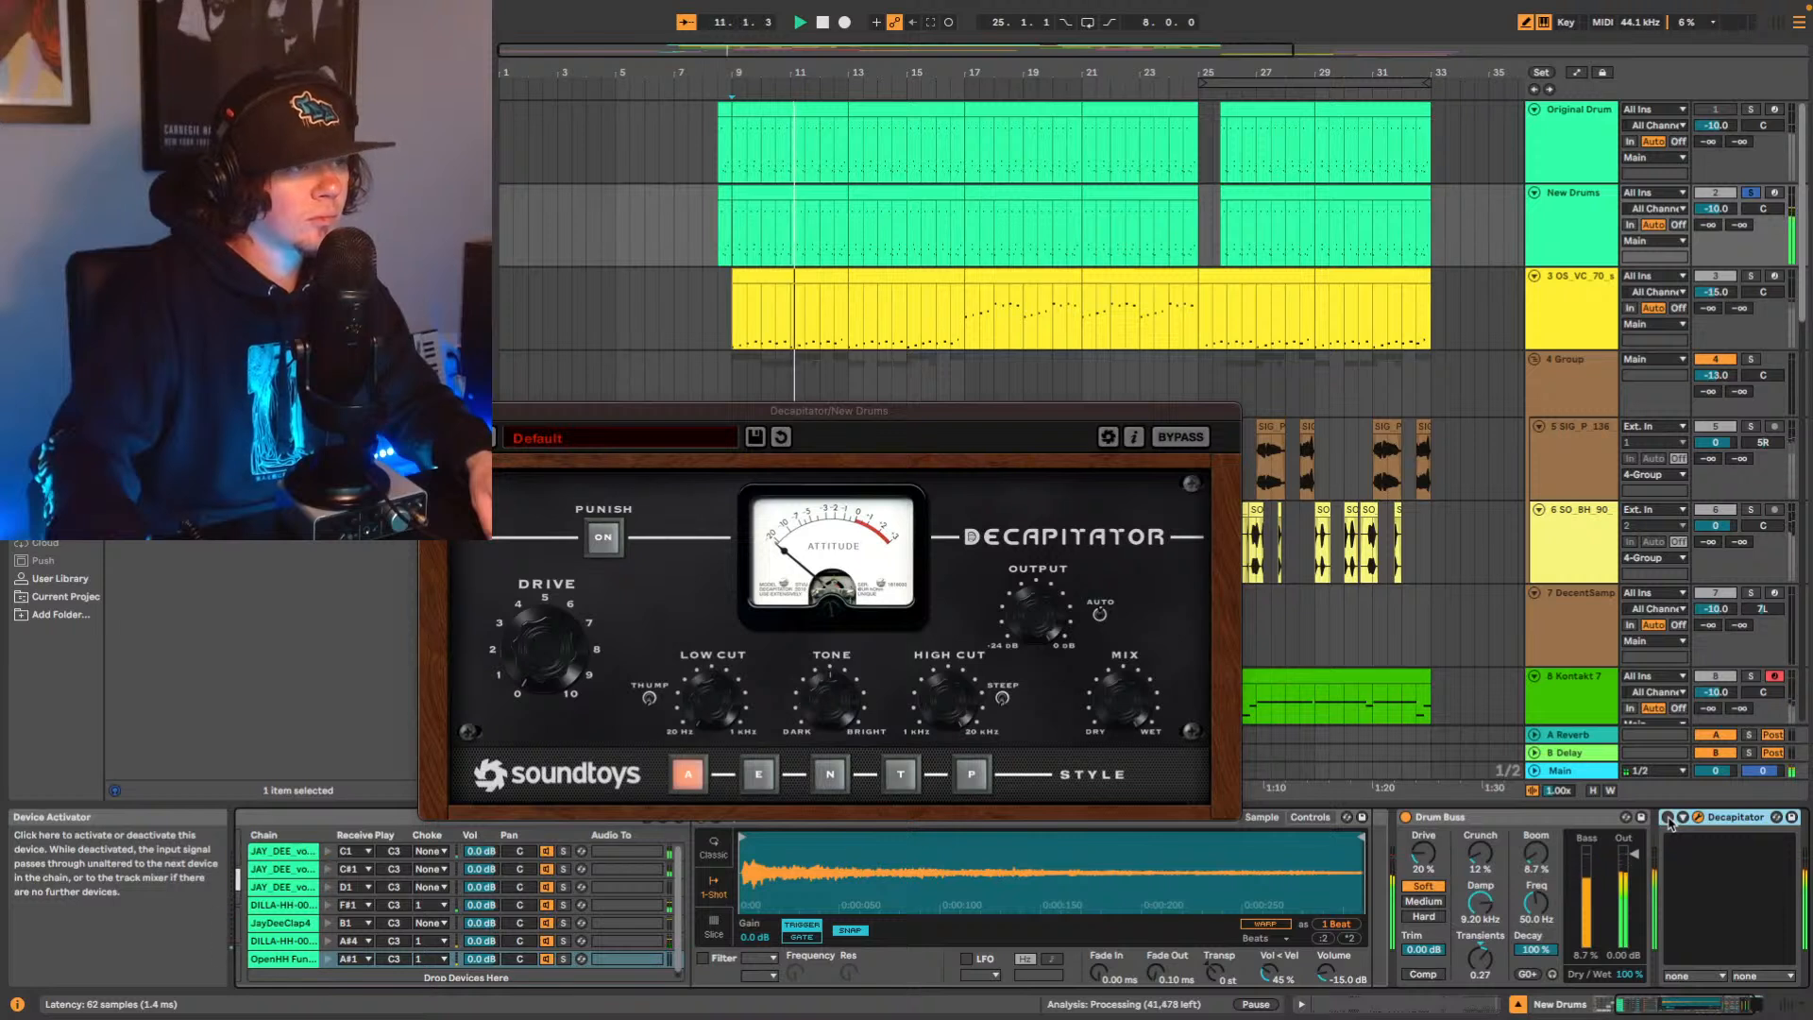
{"action": "left_click", "coordinate": [1733, 814]}
{"action": "key", "text": "Delete"}
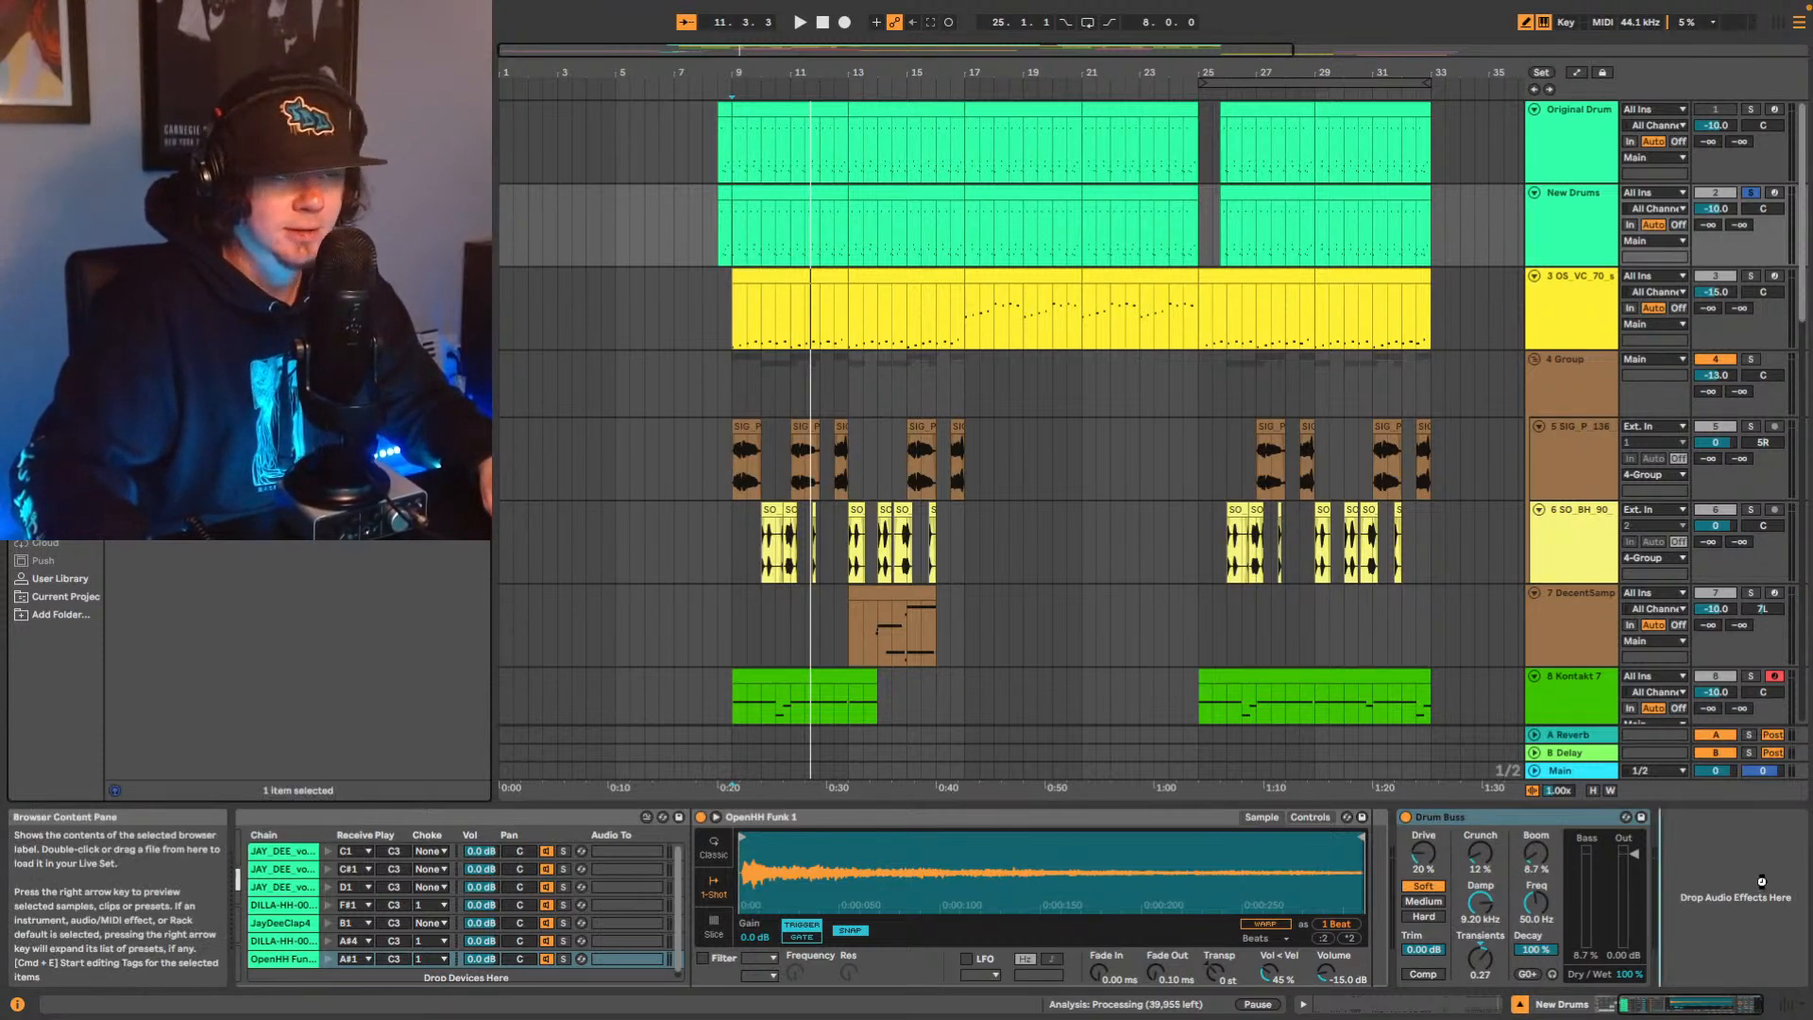
Add the UADx 1176 FET Compressor after Drum Buss on New Drums and audition its Drum Bus and Drum Room presets.
{"action": "left_click_drag", "start_coordinate": [1757, 871], "coordinate": [1757, 871]}
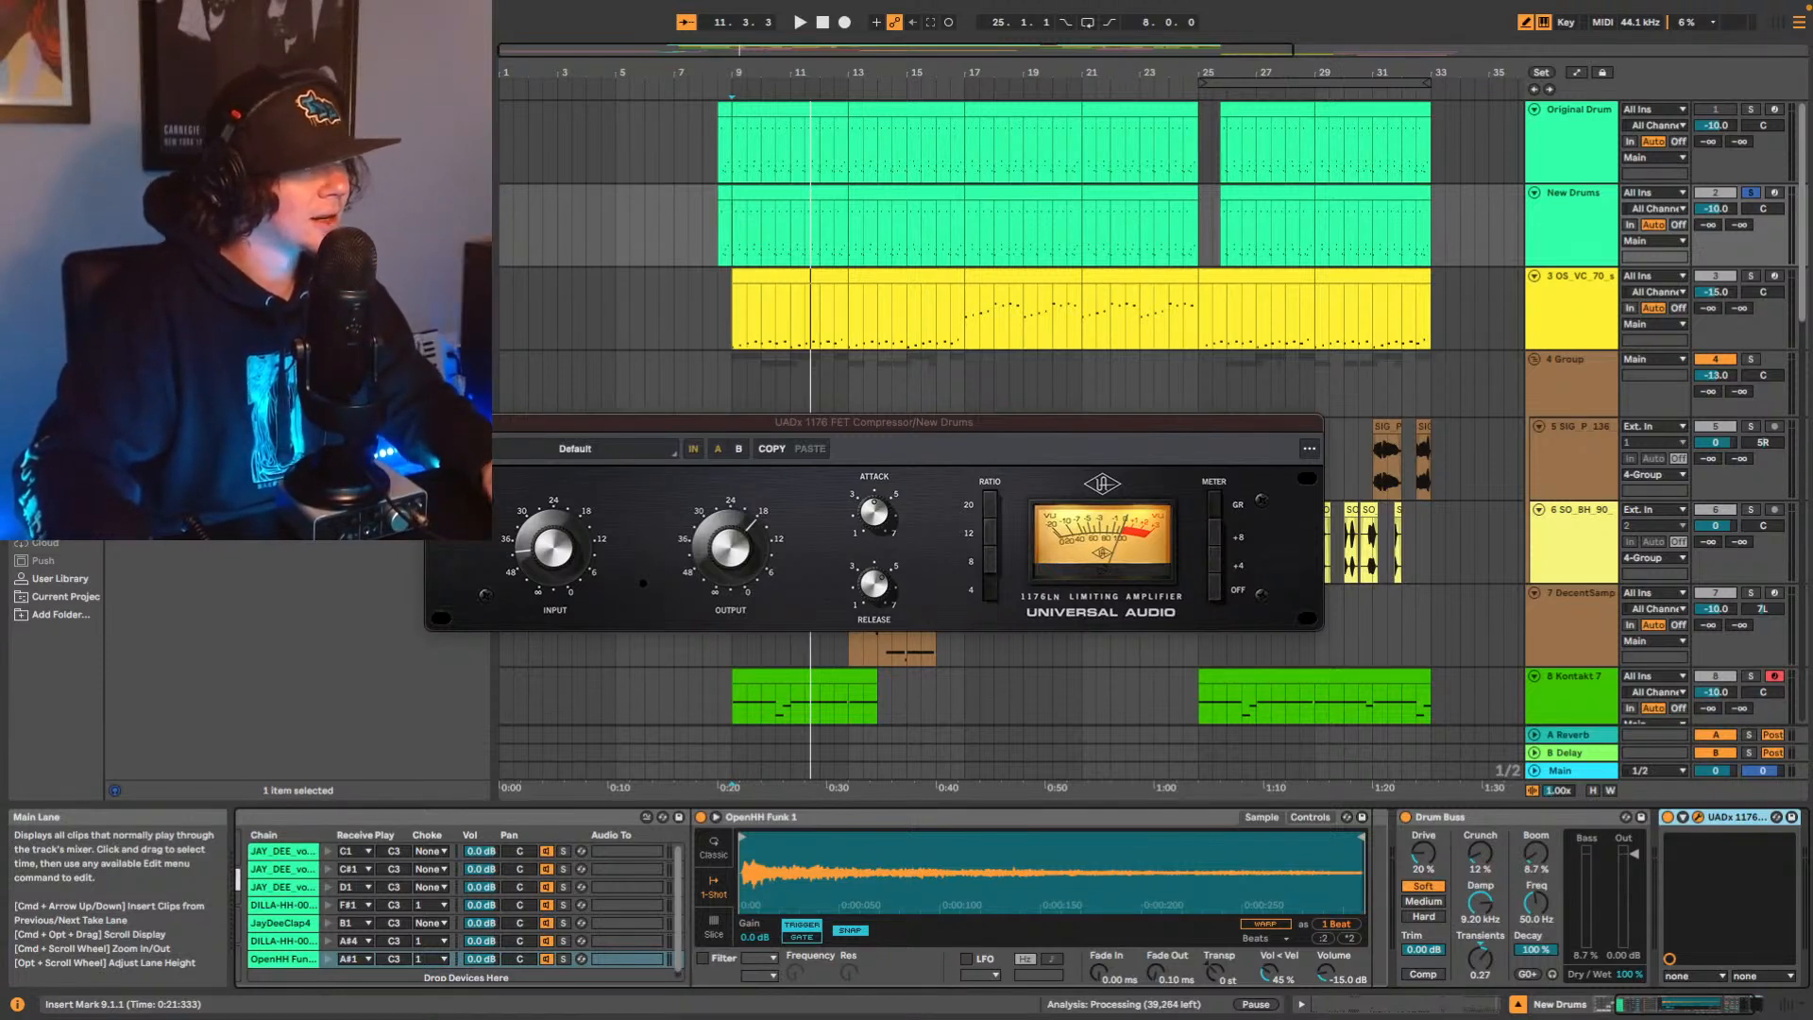
{"action": "key", "text": "space"}
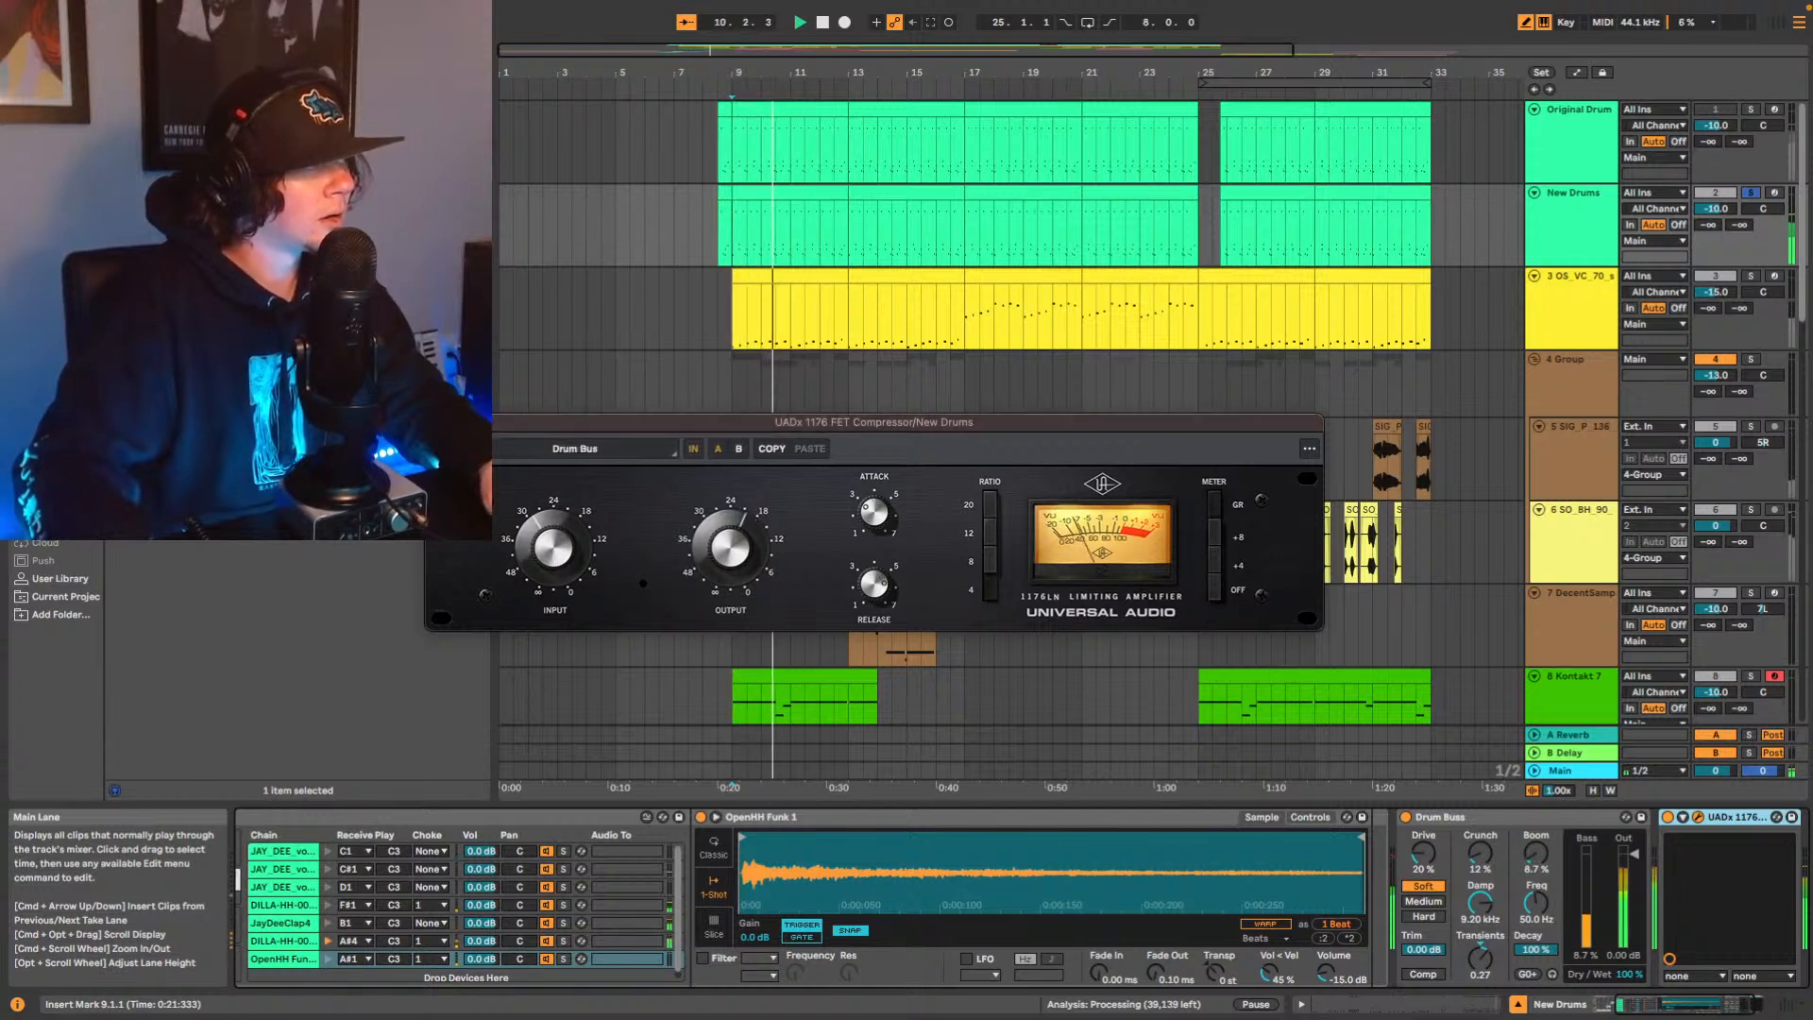
{"action": "left_click", "coordinate": [461, 448]}
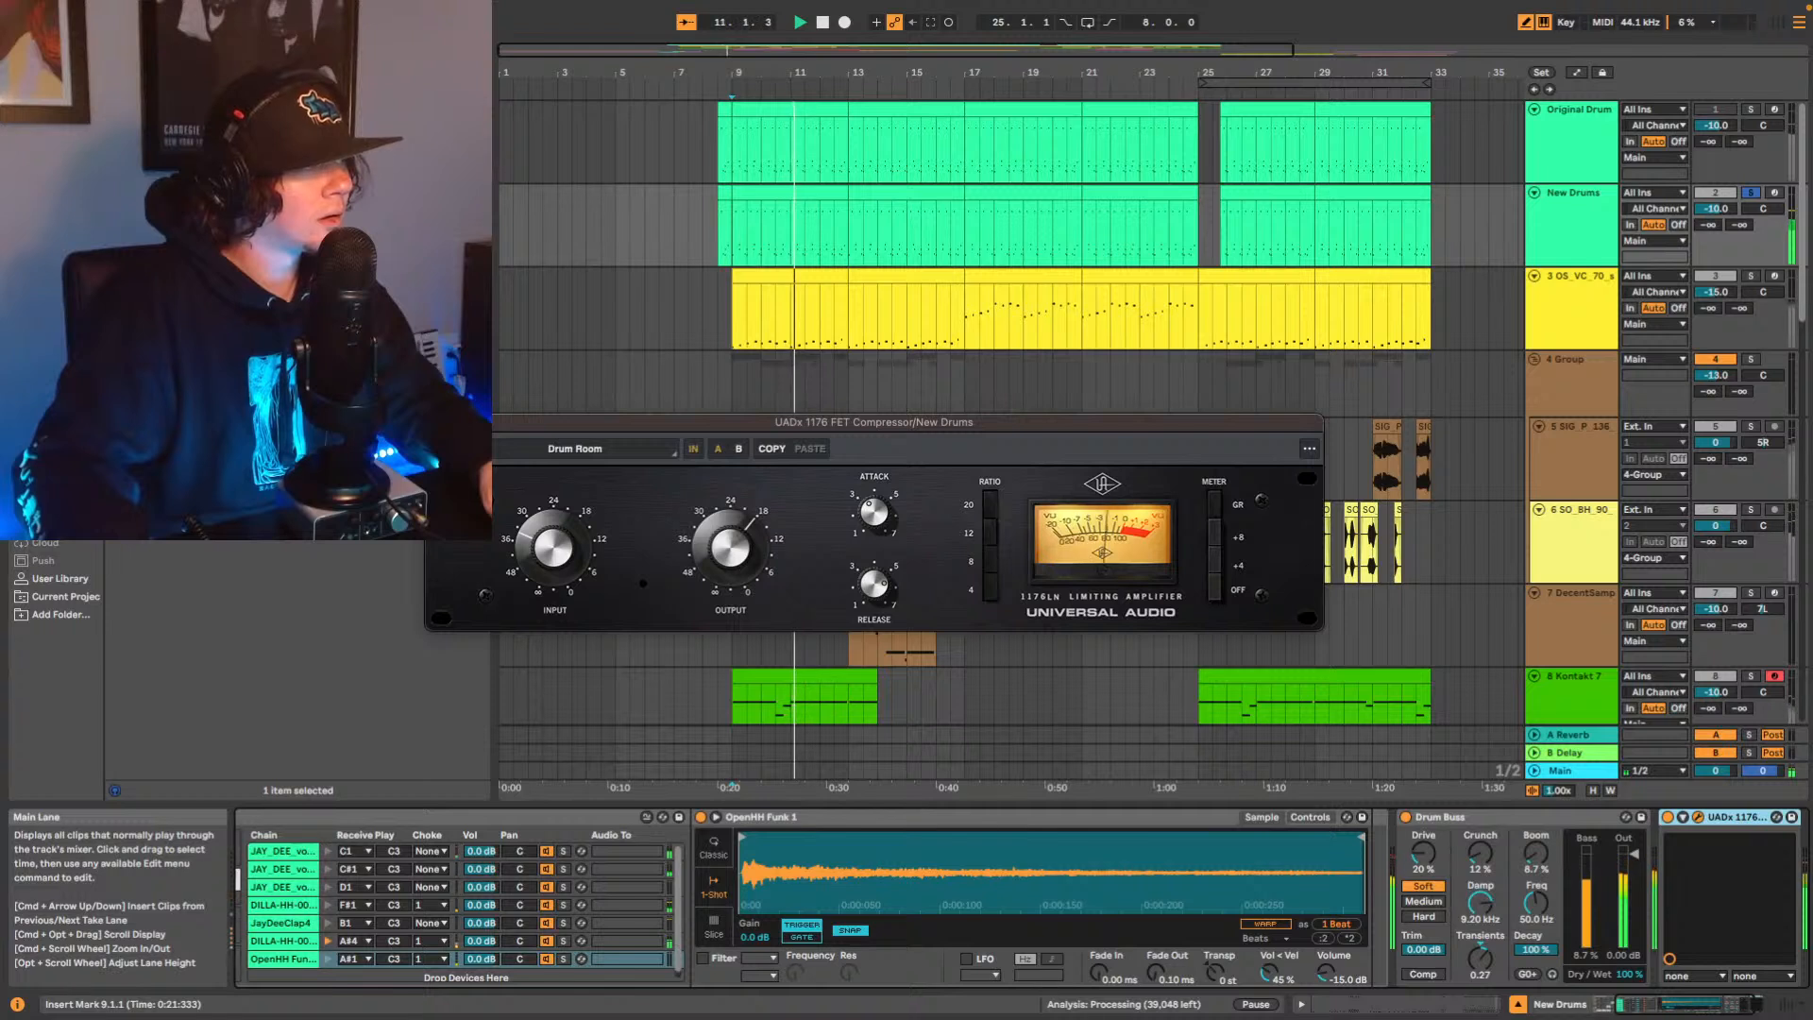
Audition the 1176 presets on the soloed New Drums from Electric Guitars through Room Mics, and load Sit in the Mix.
{"action": "left_click", "coordinate": [461, 449]}
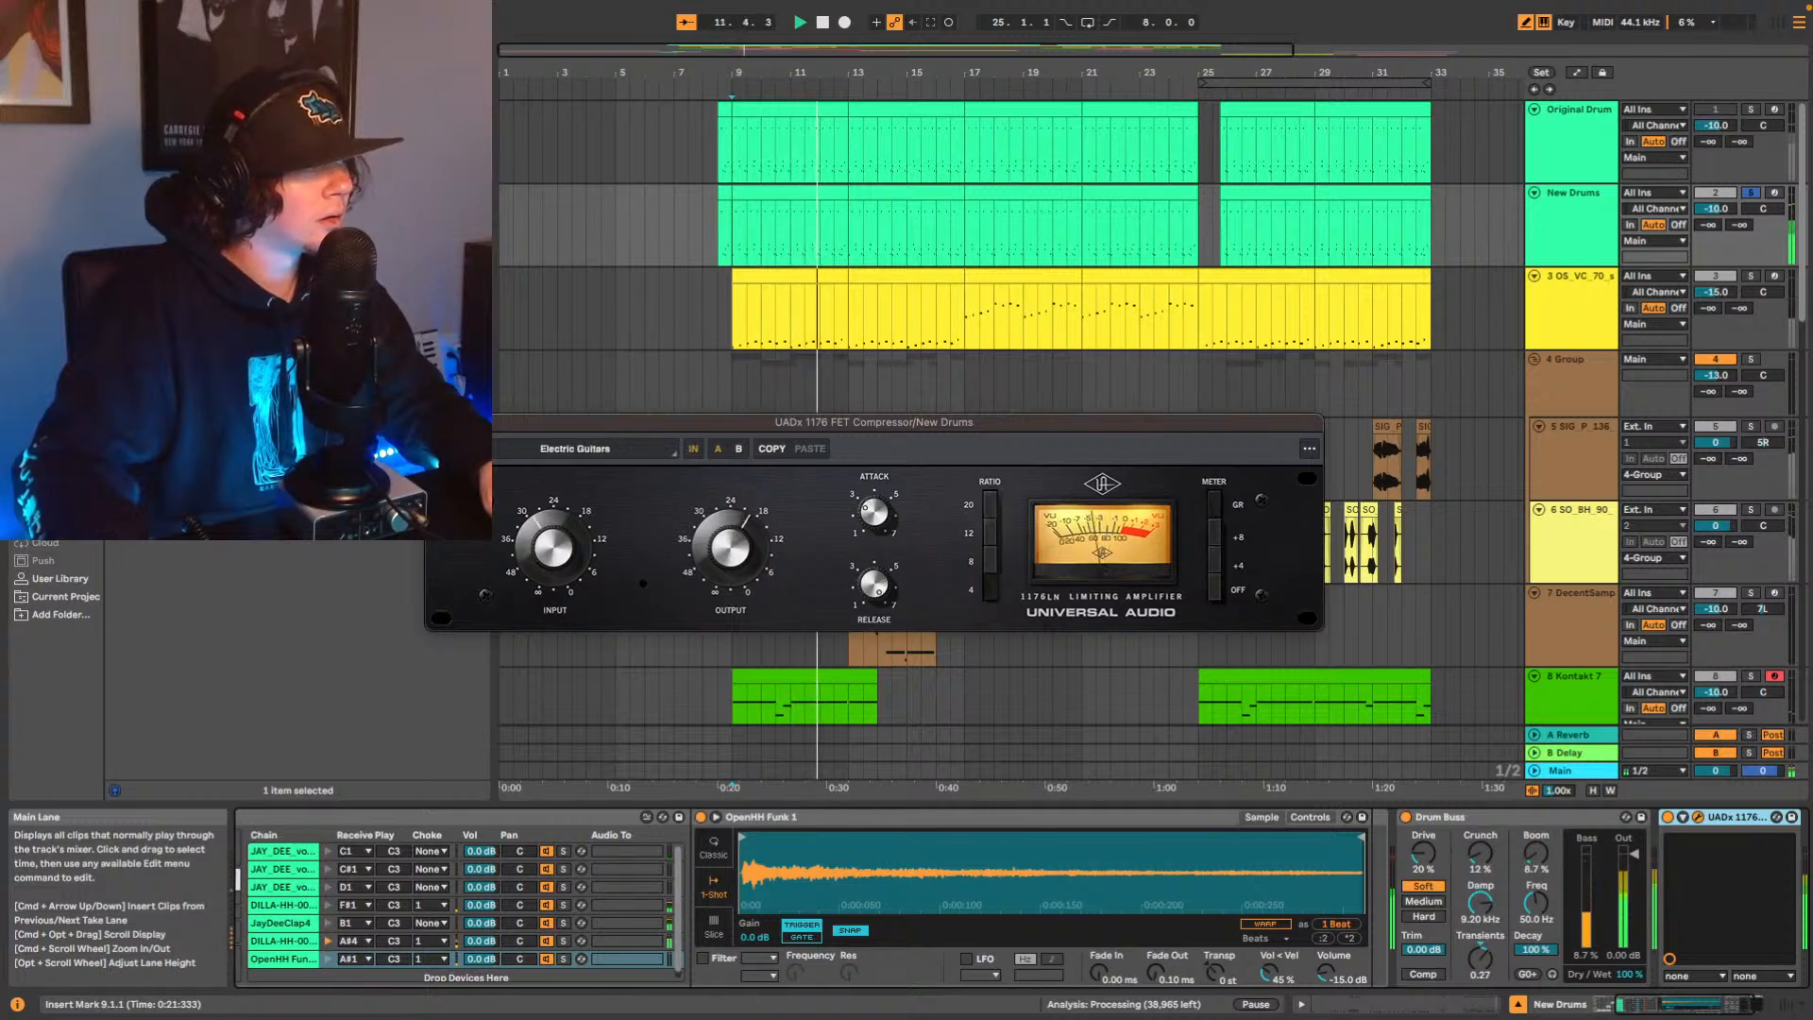
{"action": "left_click", "coordinate": [460, 449]}
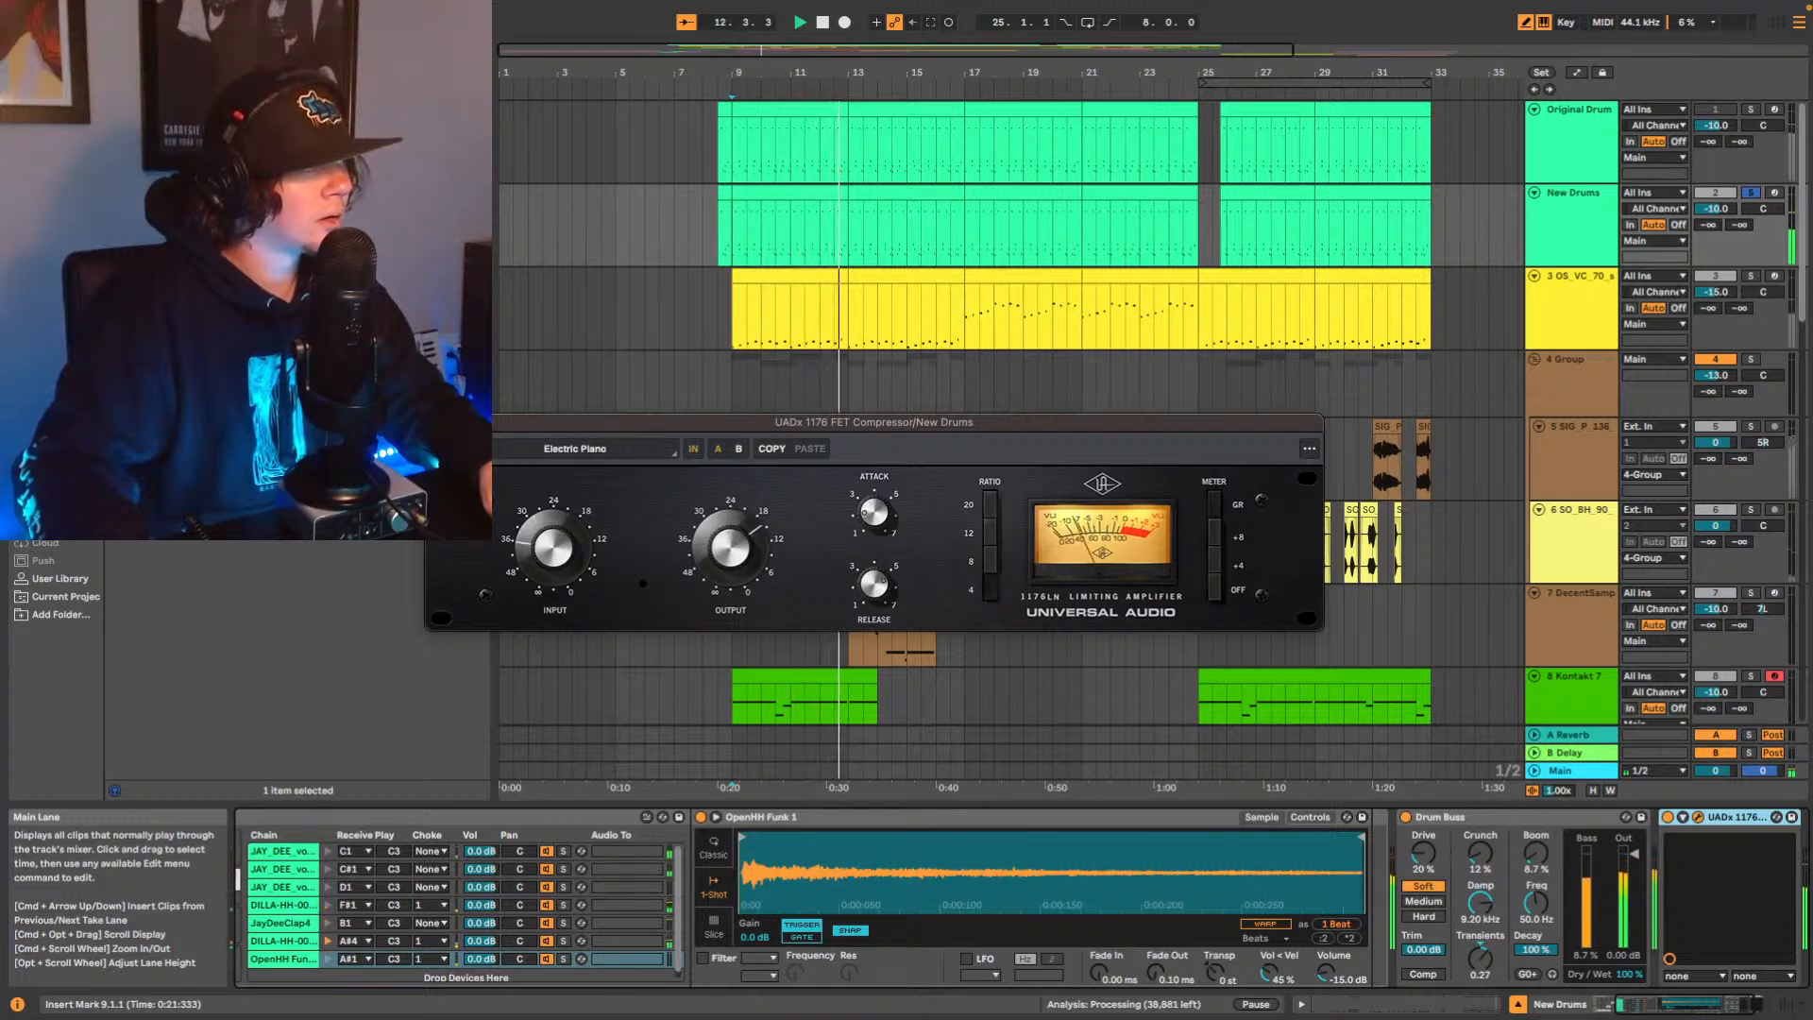
{"action": "left_click", "coordinate": [461, 448]}
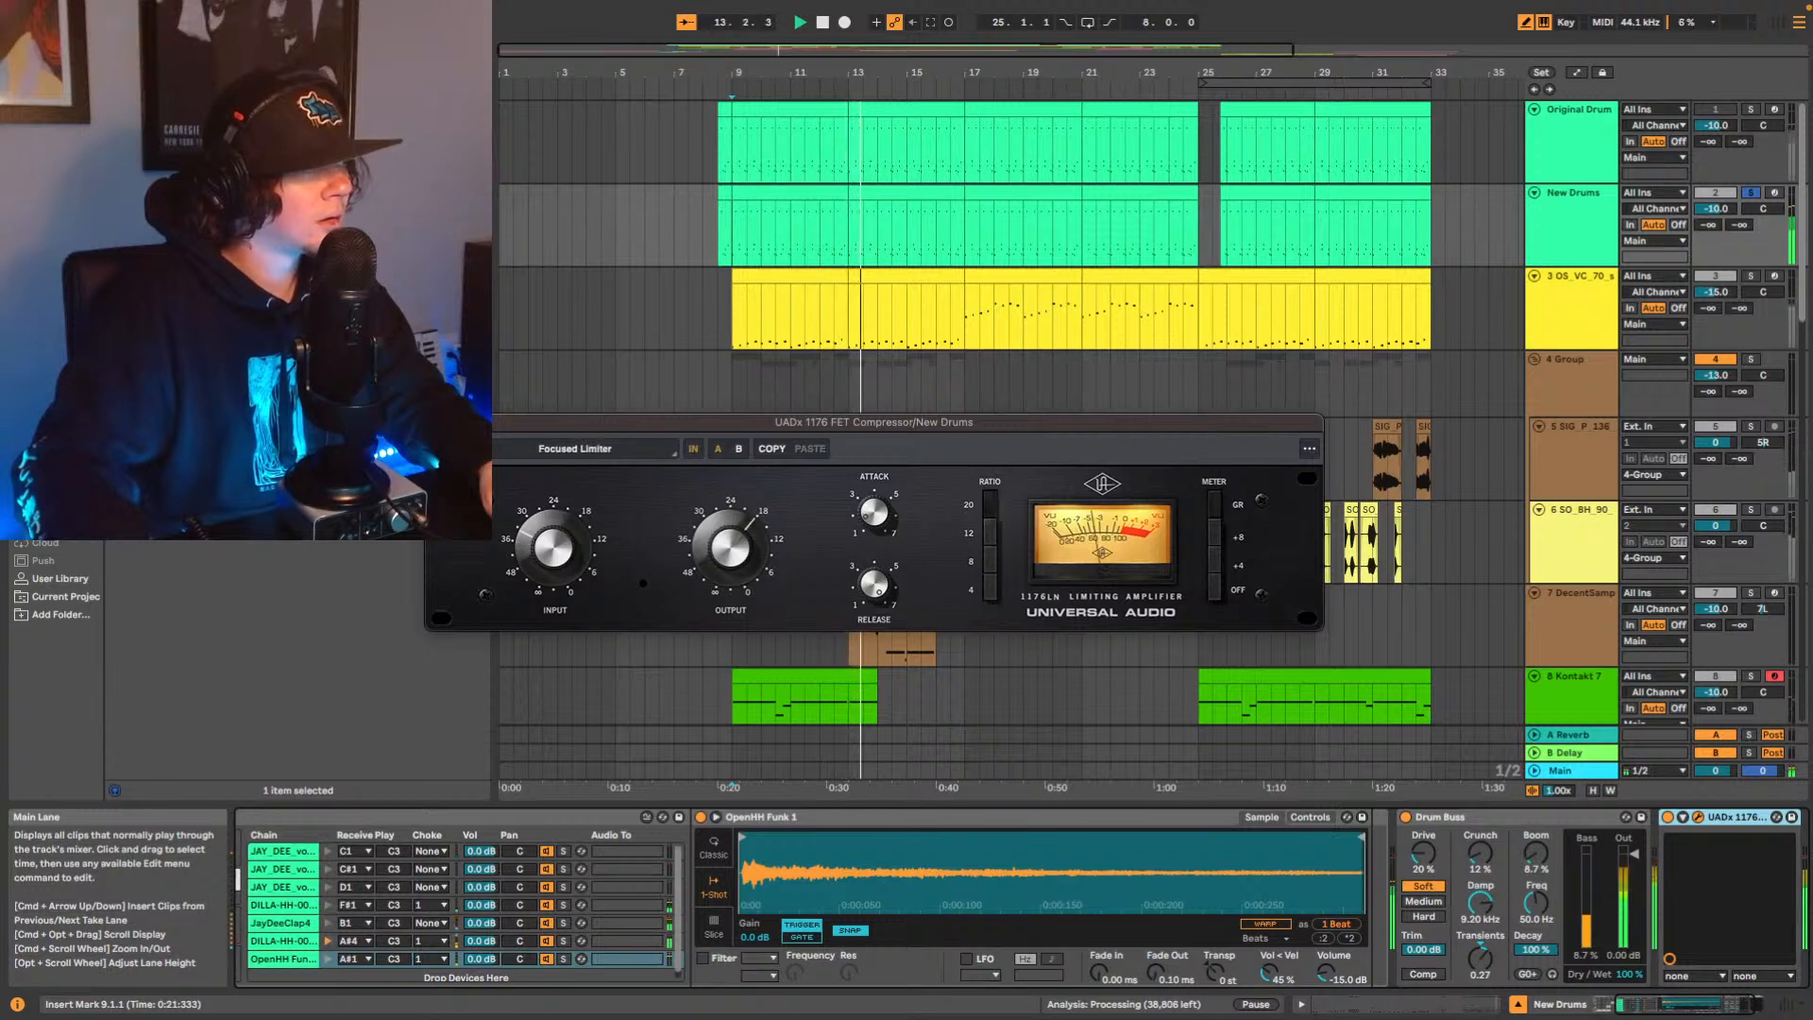
{"action": "left_click", "coordinate": [461, 448]}
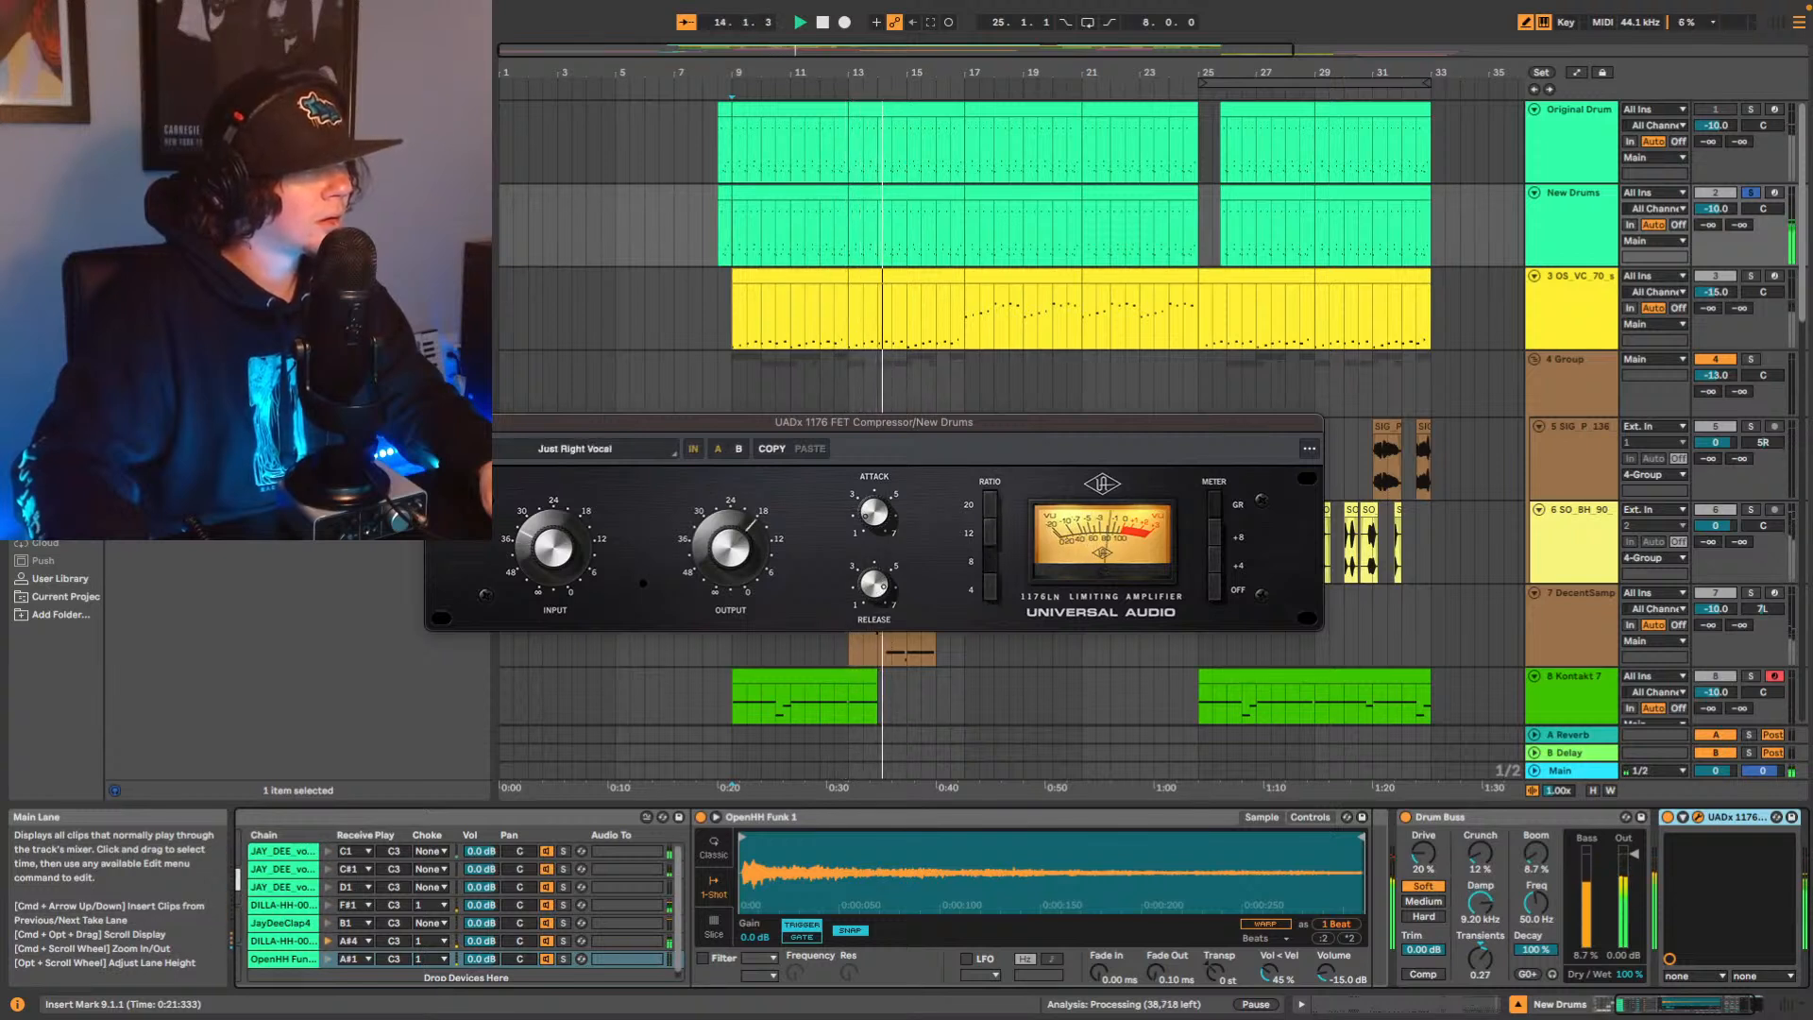
{"action": "left_click", "coordinate": [460, 448]}
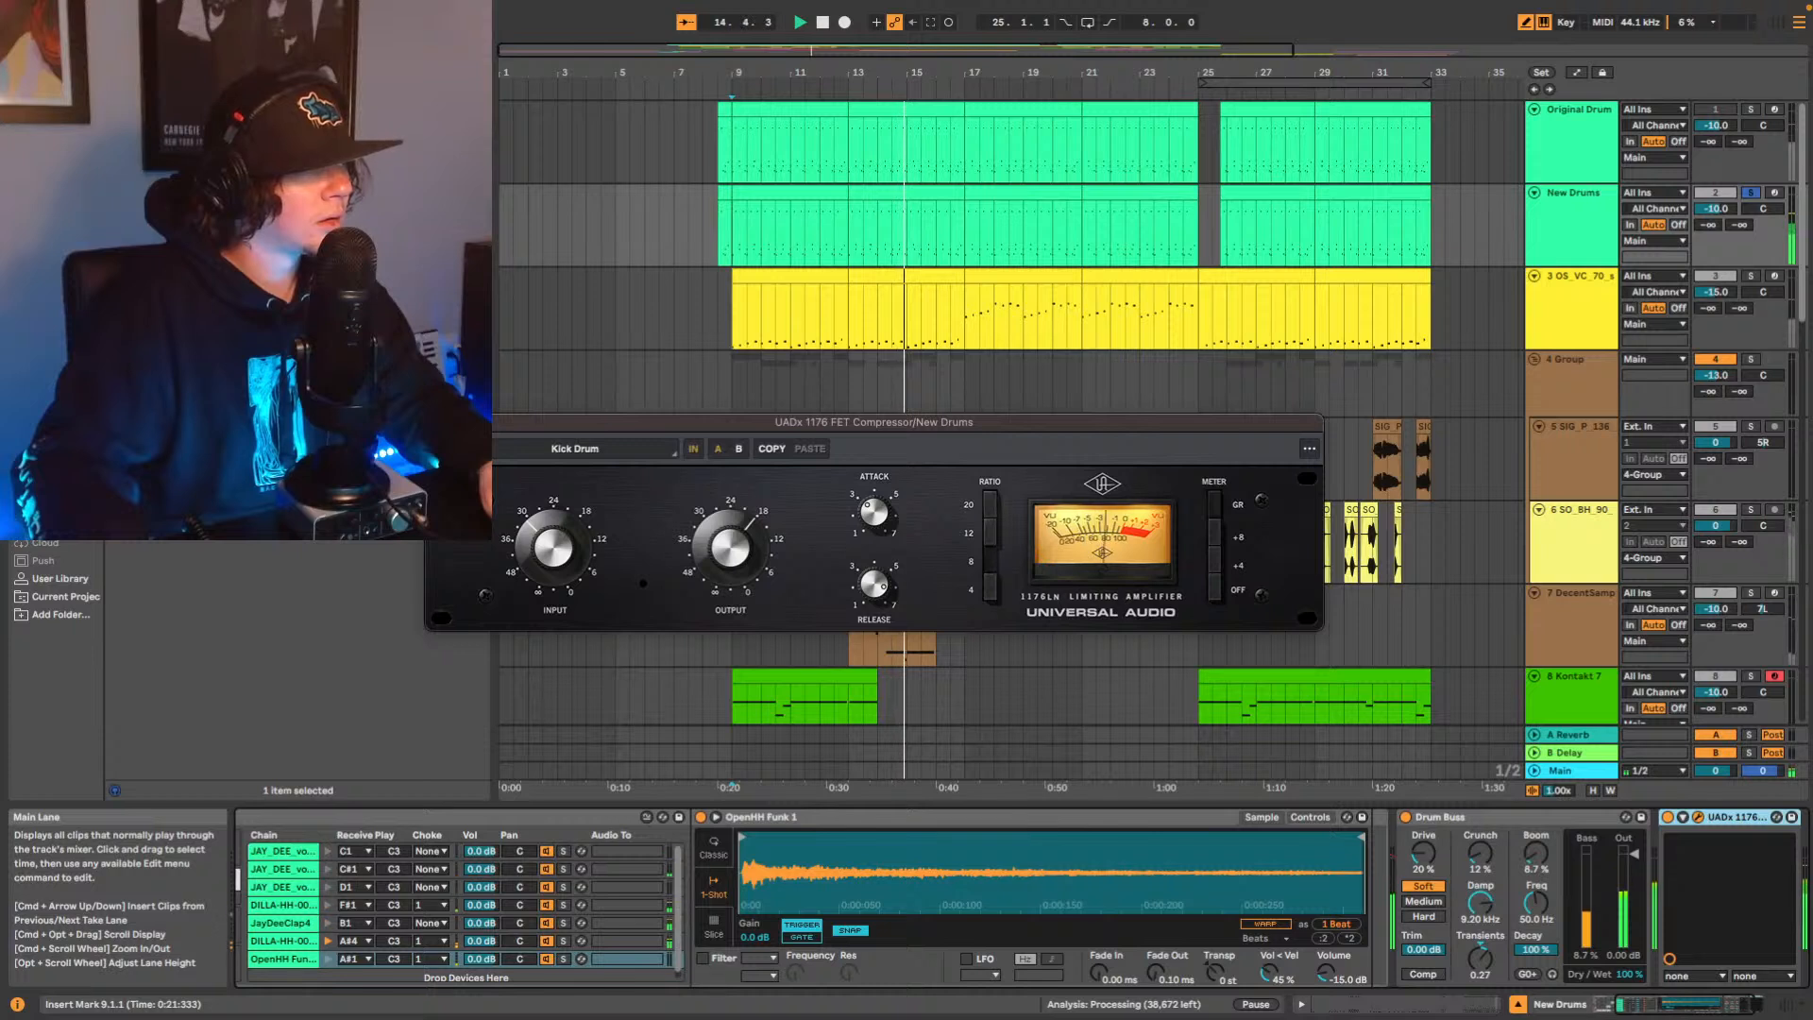
{"action": "left_click", "coordinate": [461, 448]}
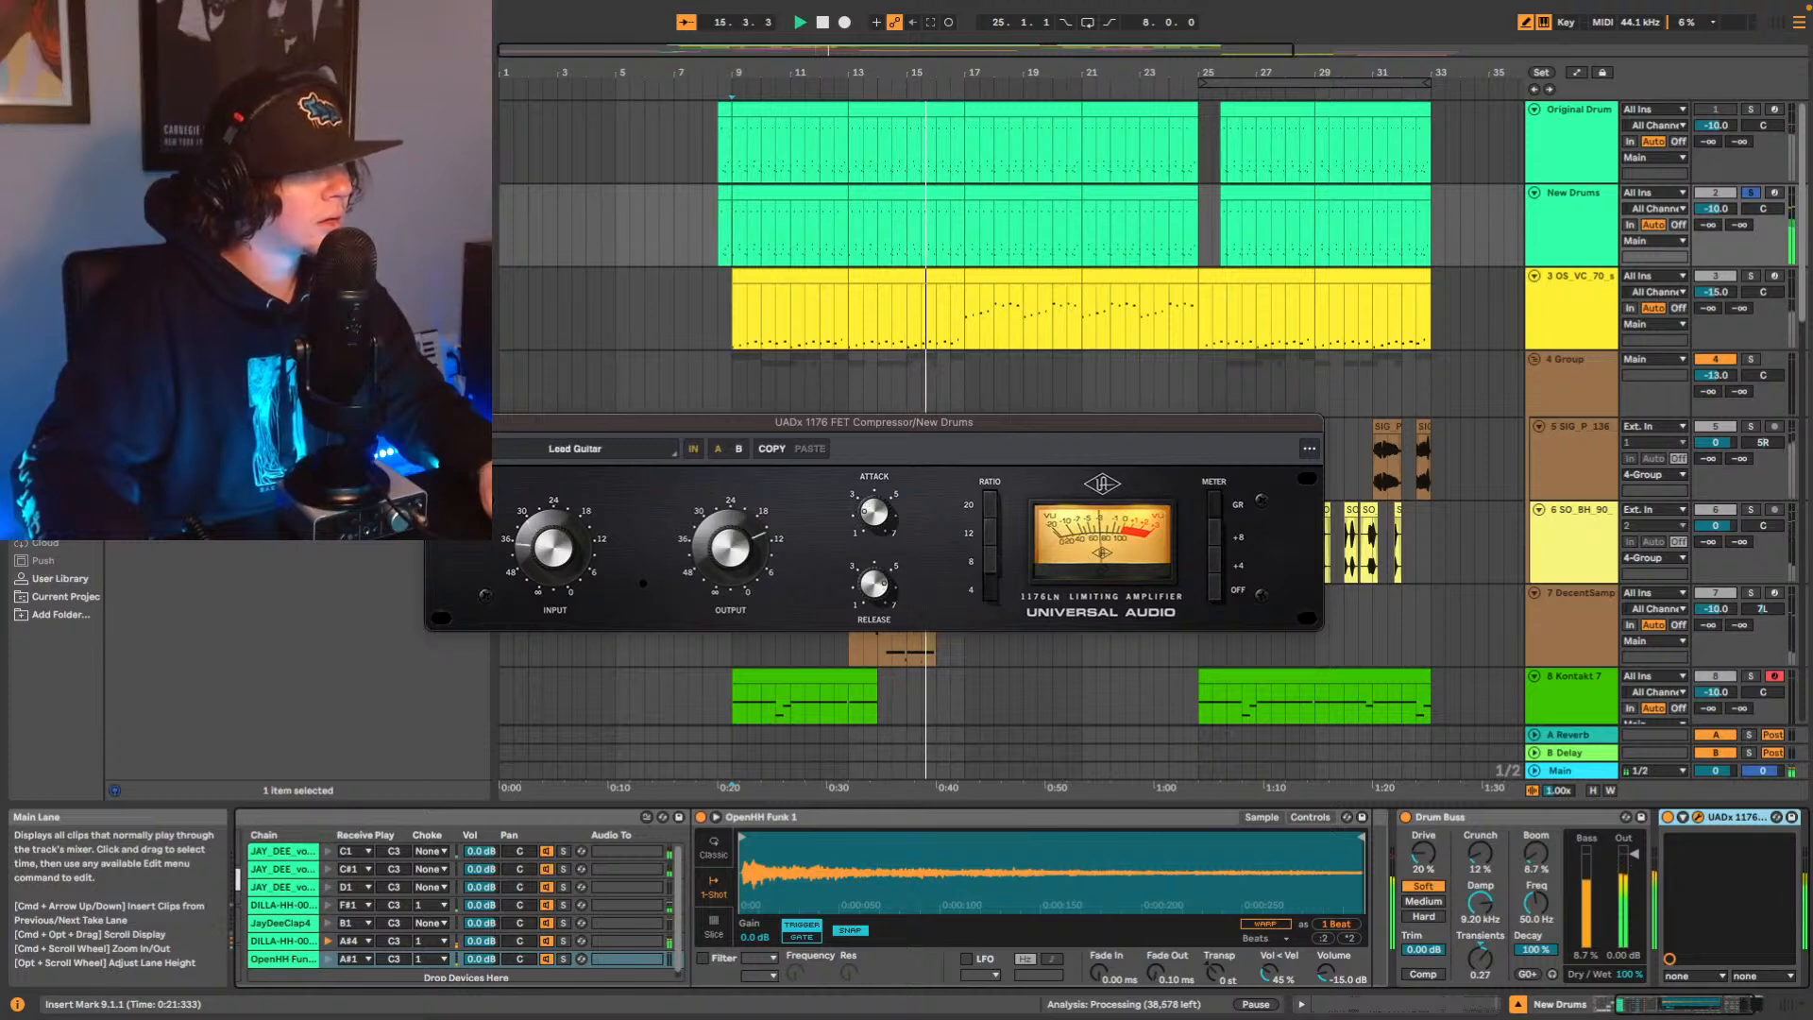
{"action": "left_click", "coordinate": [461, 448]}
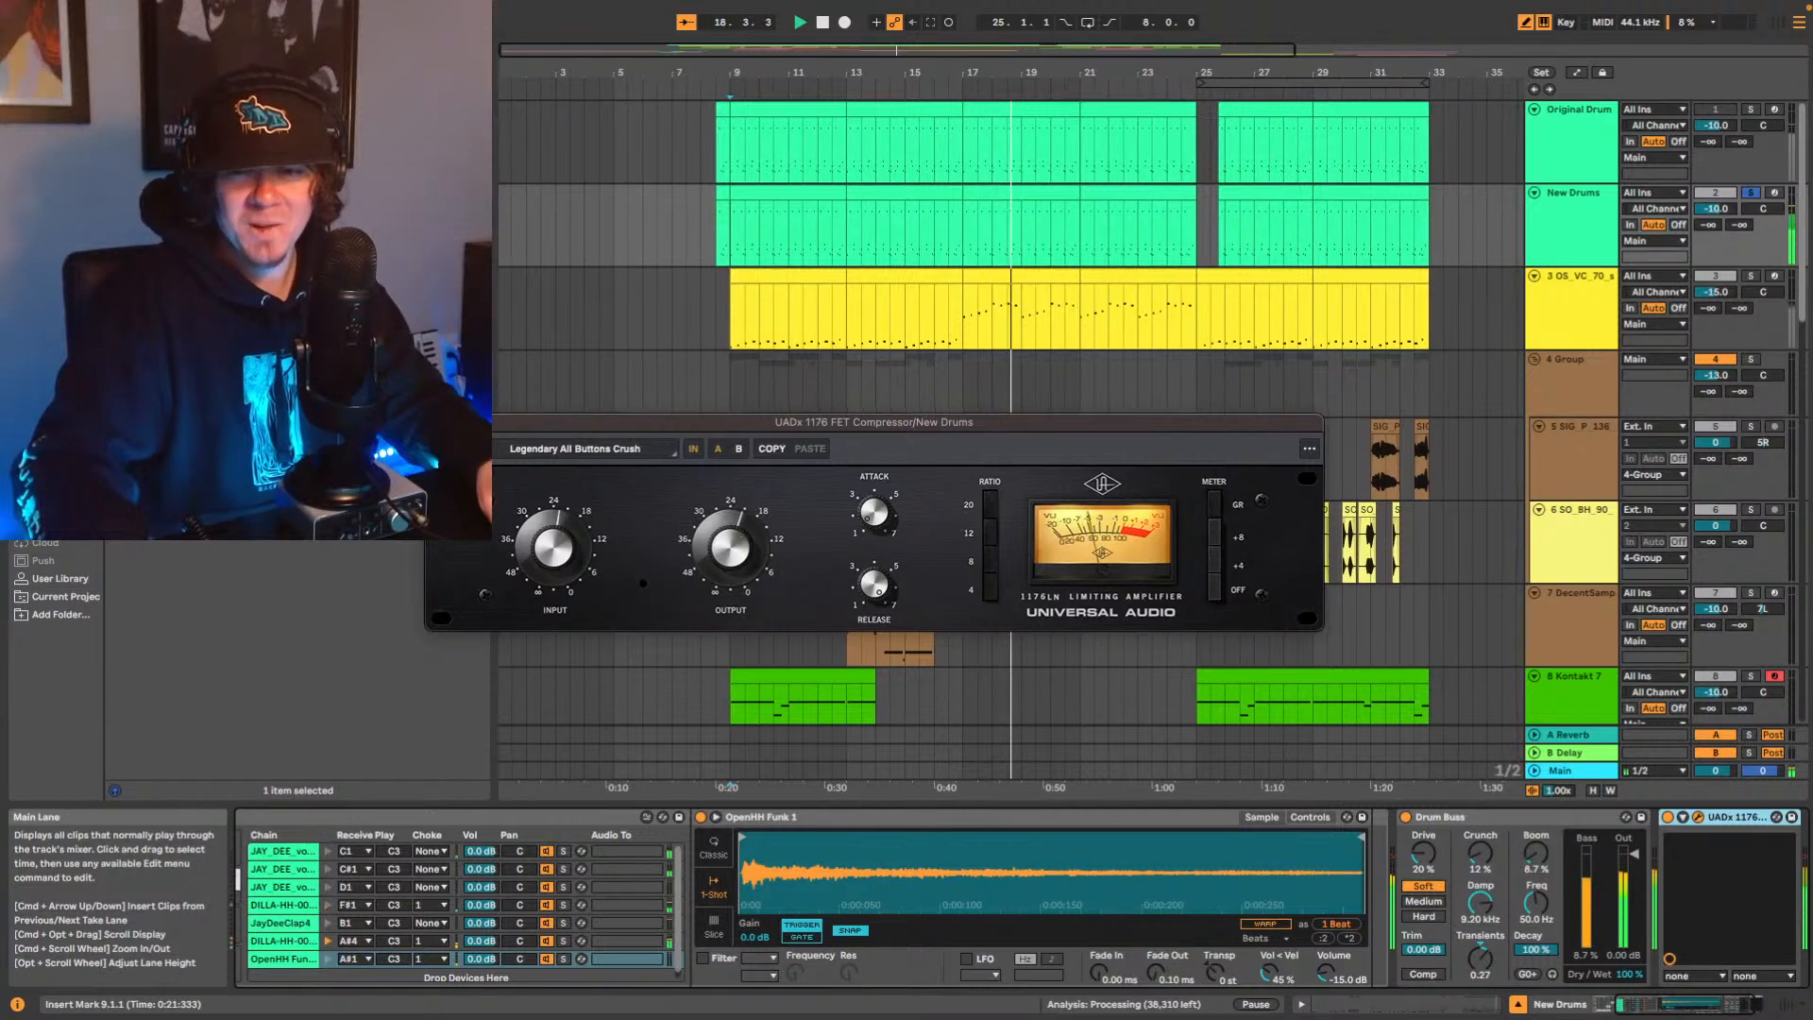
{"action": "left_click", "coordinate": [459, 448]}
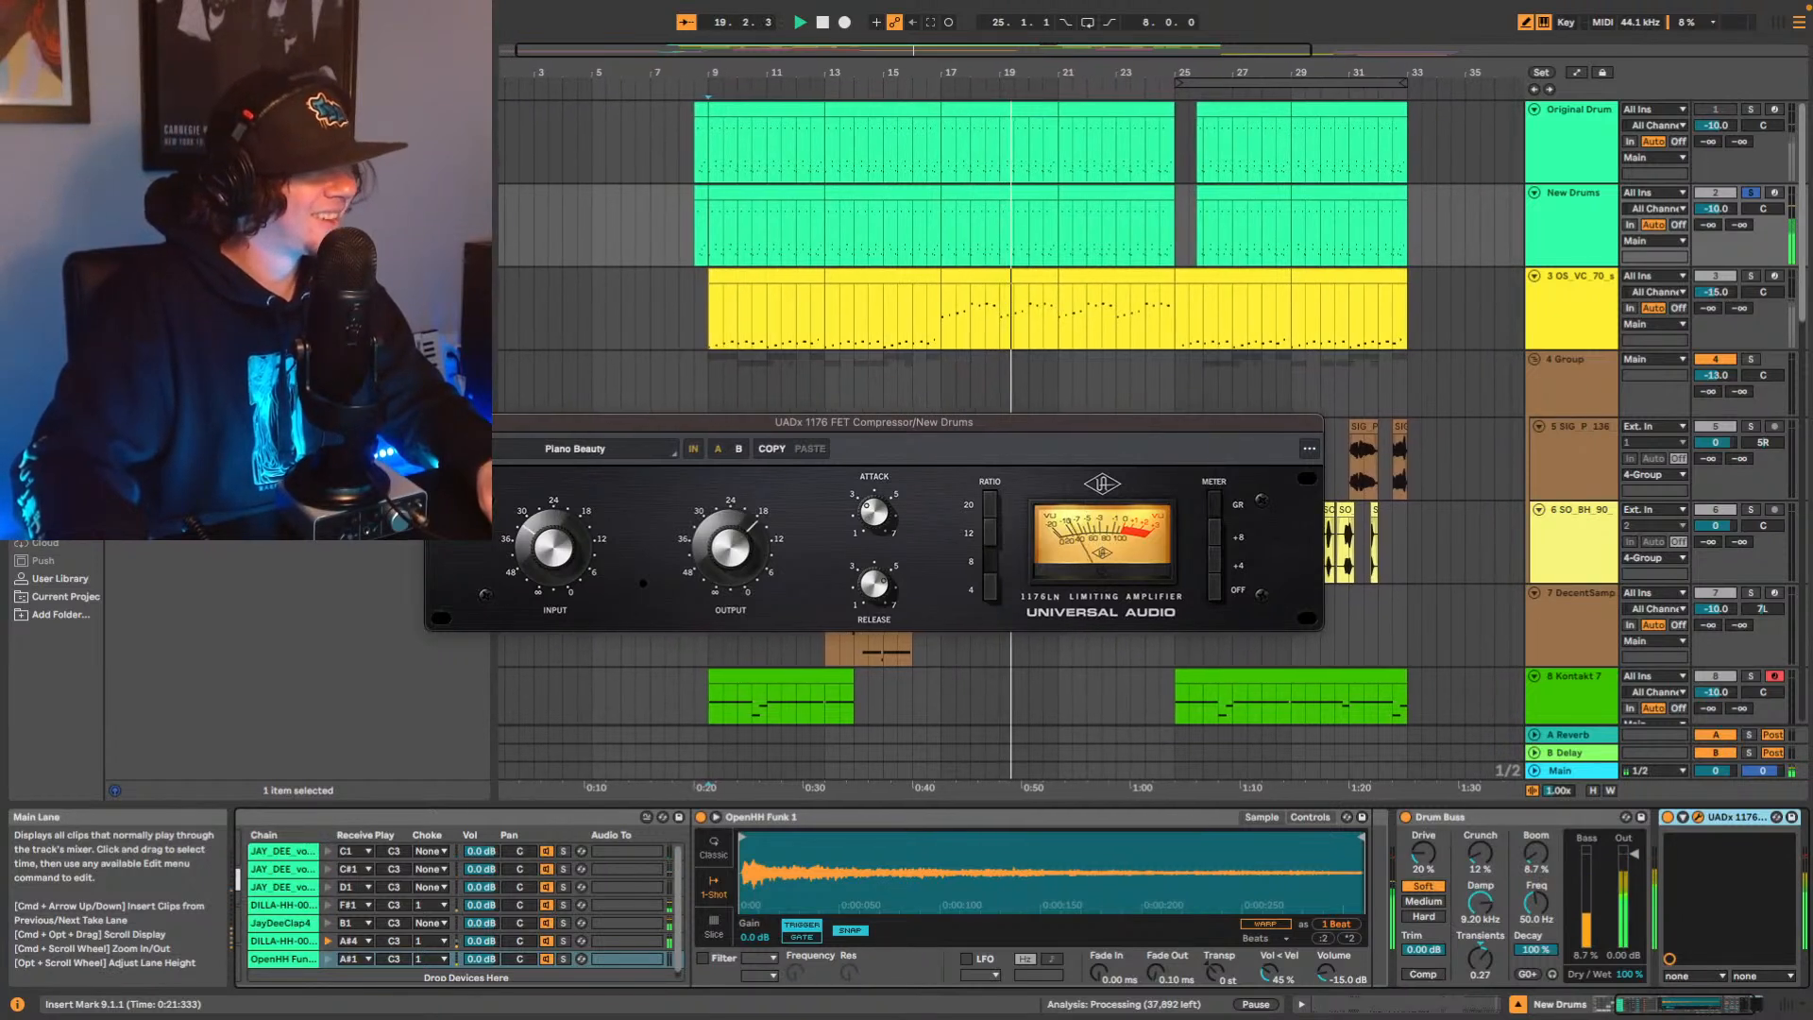
{"action": "left_click", "coordinate": [459, 449]}
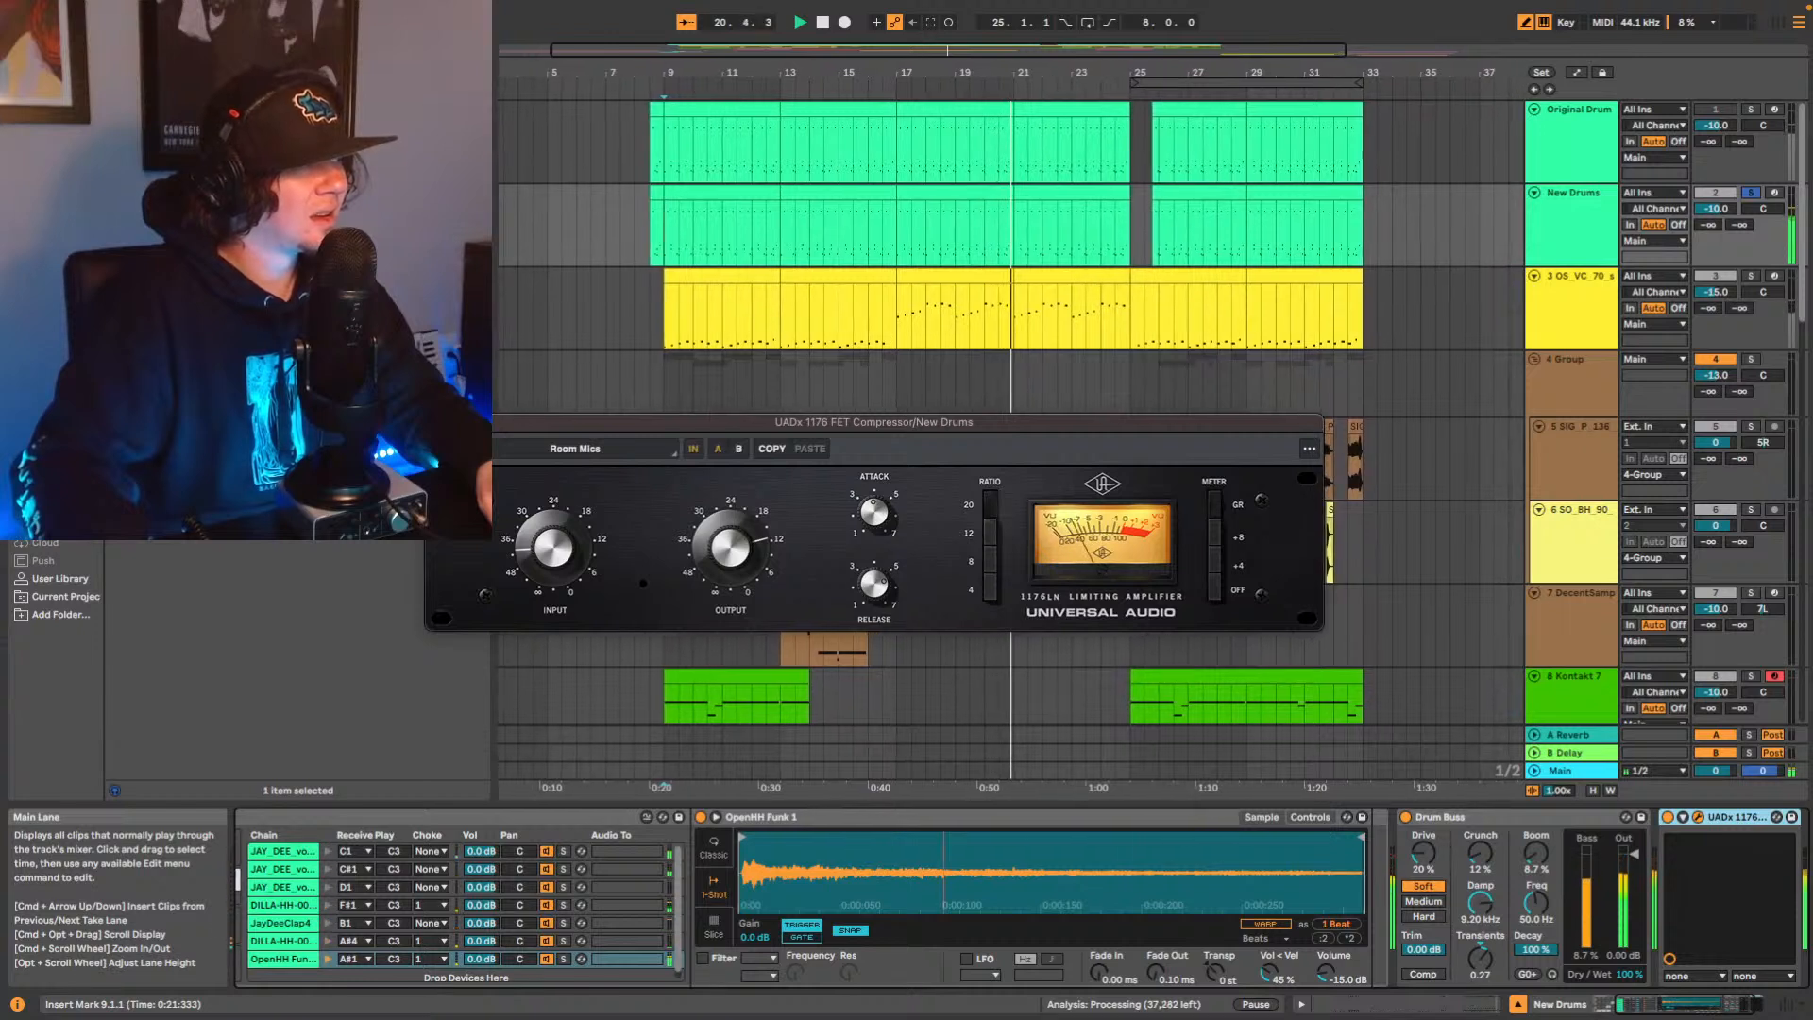
{"action": "left_click", "coordinate": [459, 448]}
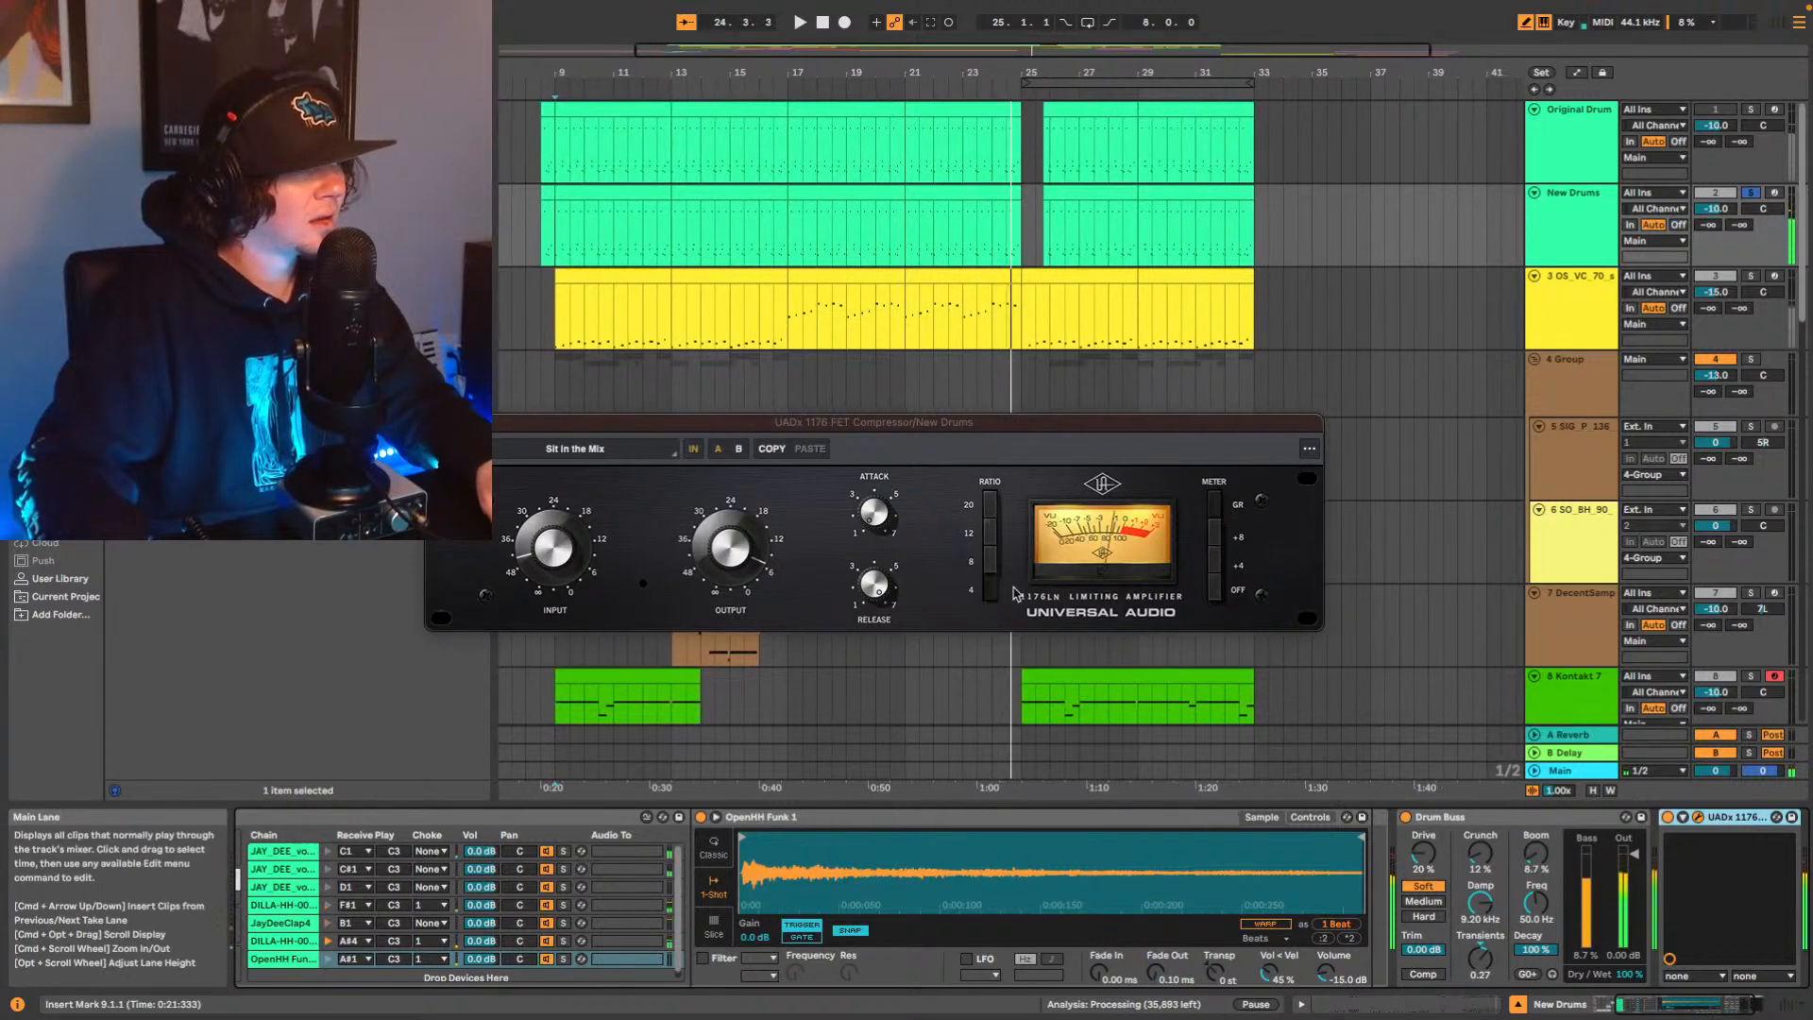
Replay the soloed drums, change the 1176's ratio on the Sit in the Mix preset, and compare the compressor off and on.
{"action": "key", "text": "space"}
{"action": "key", "text": "space"}
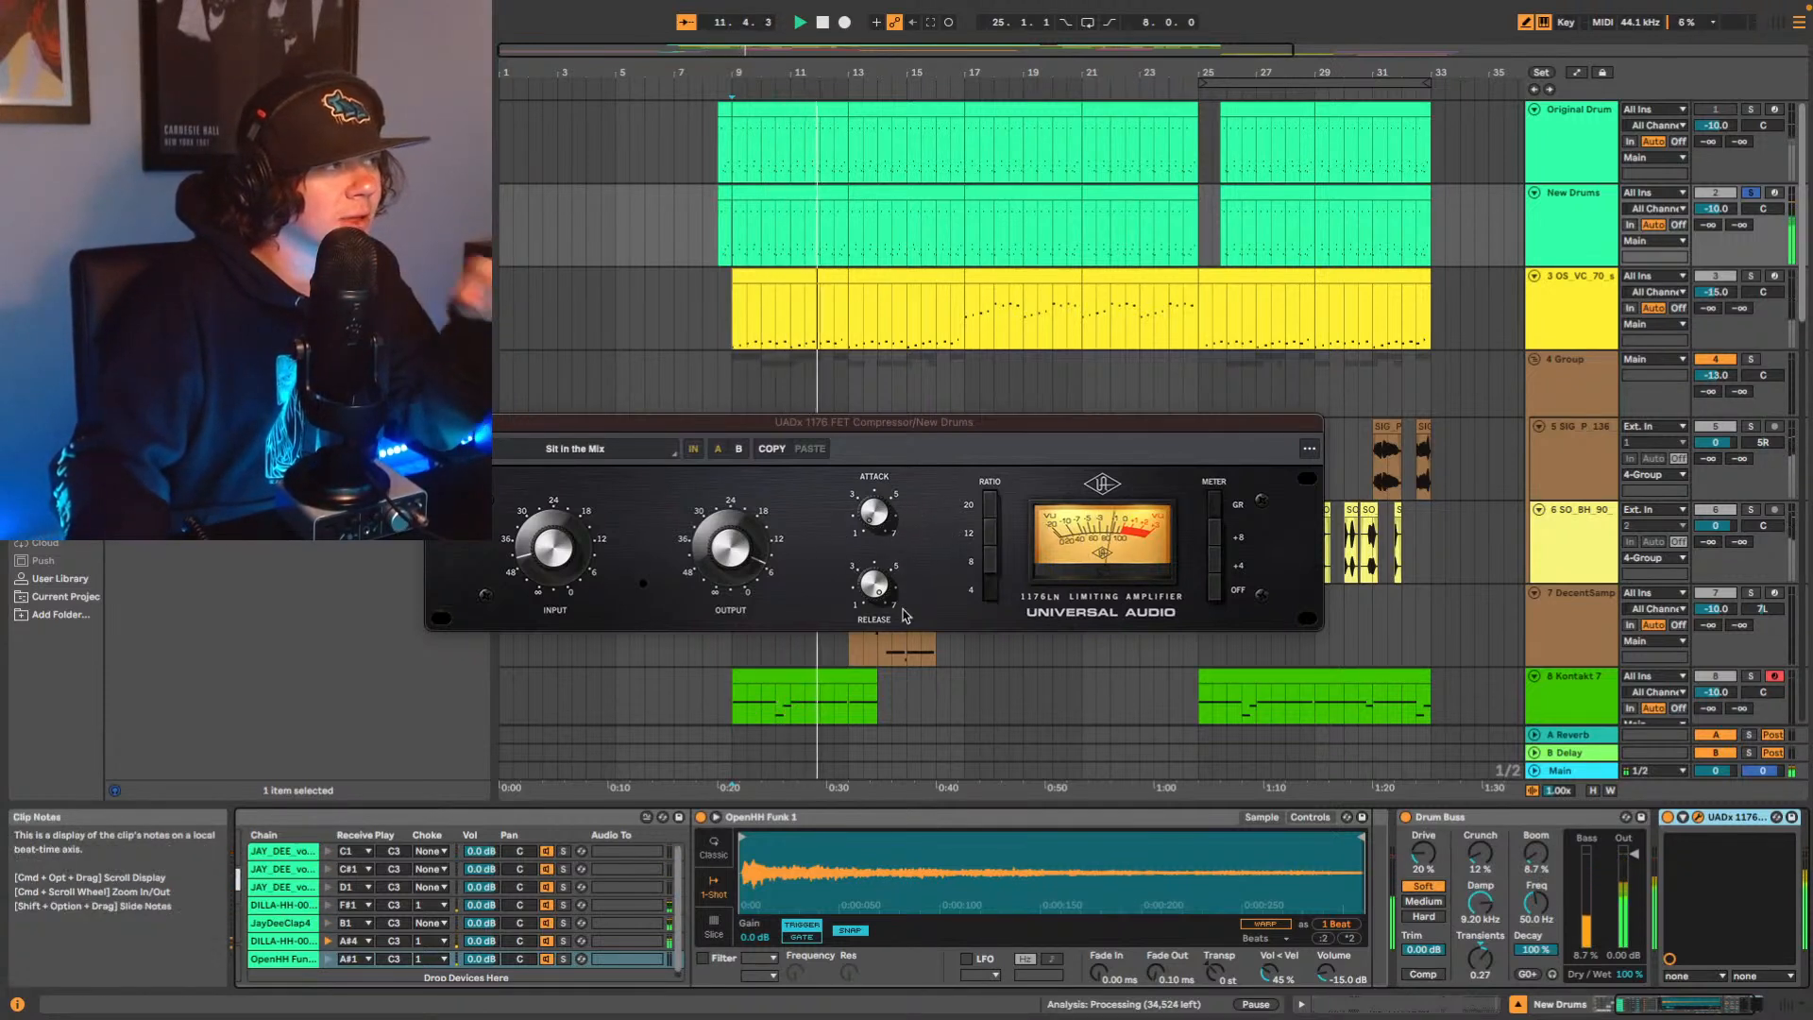
{"action": "left_click", "coordinate": [991, 562]}
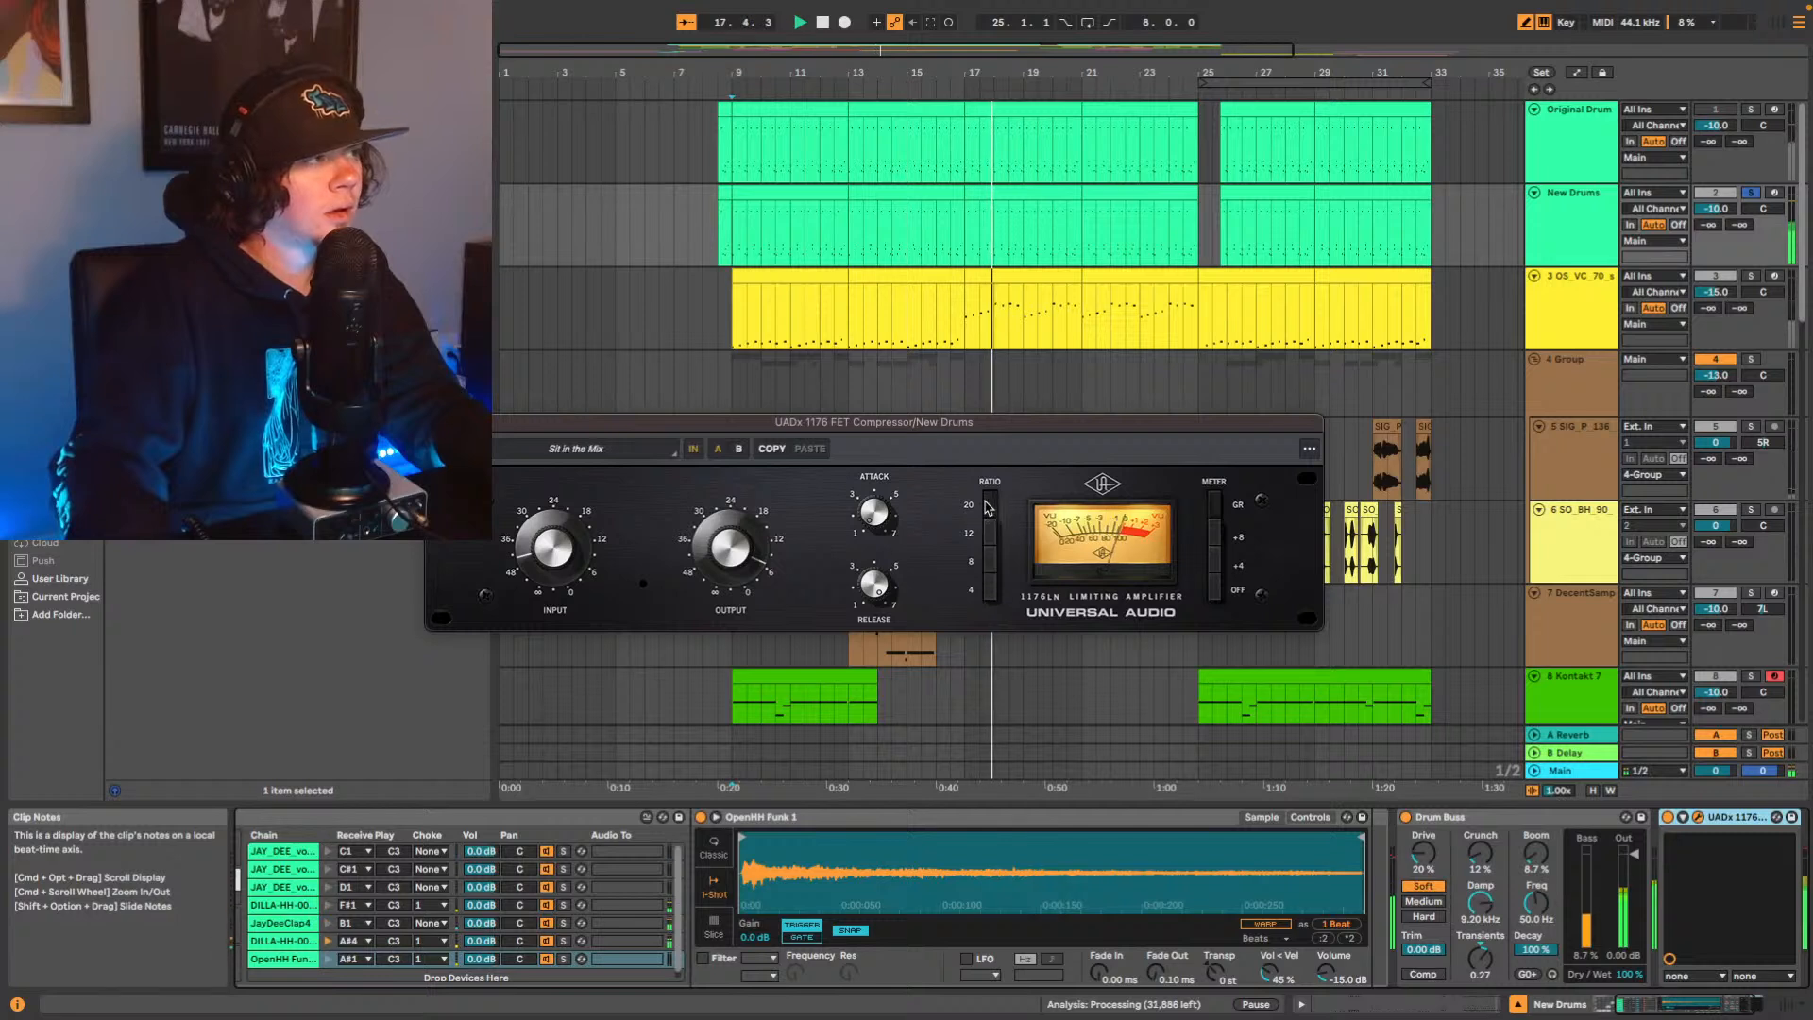
{"action": "left_click", "coordinate": [1669, 819]}
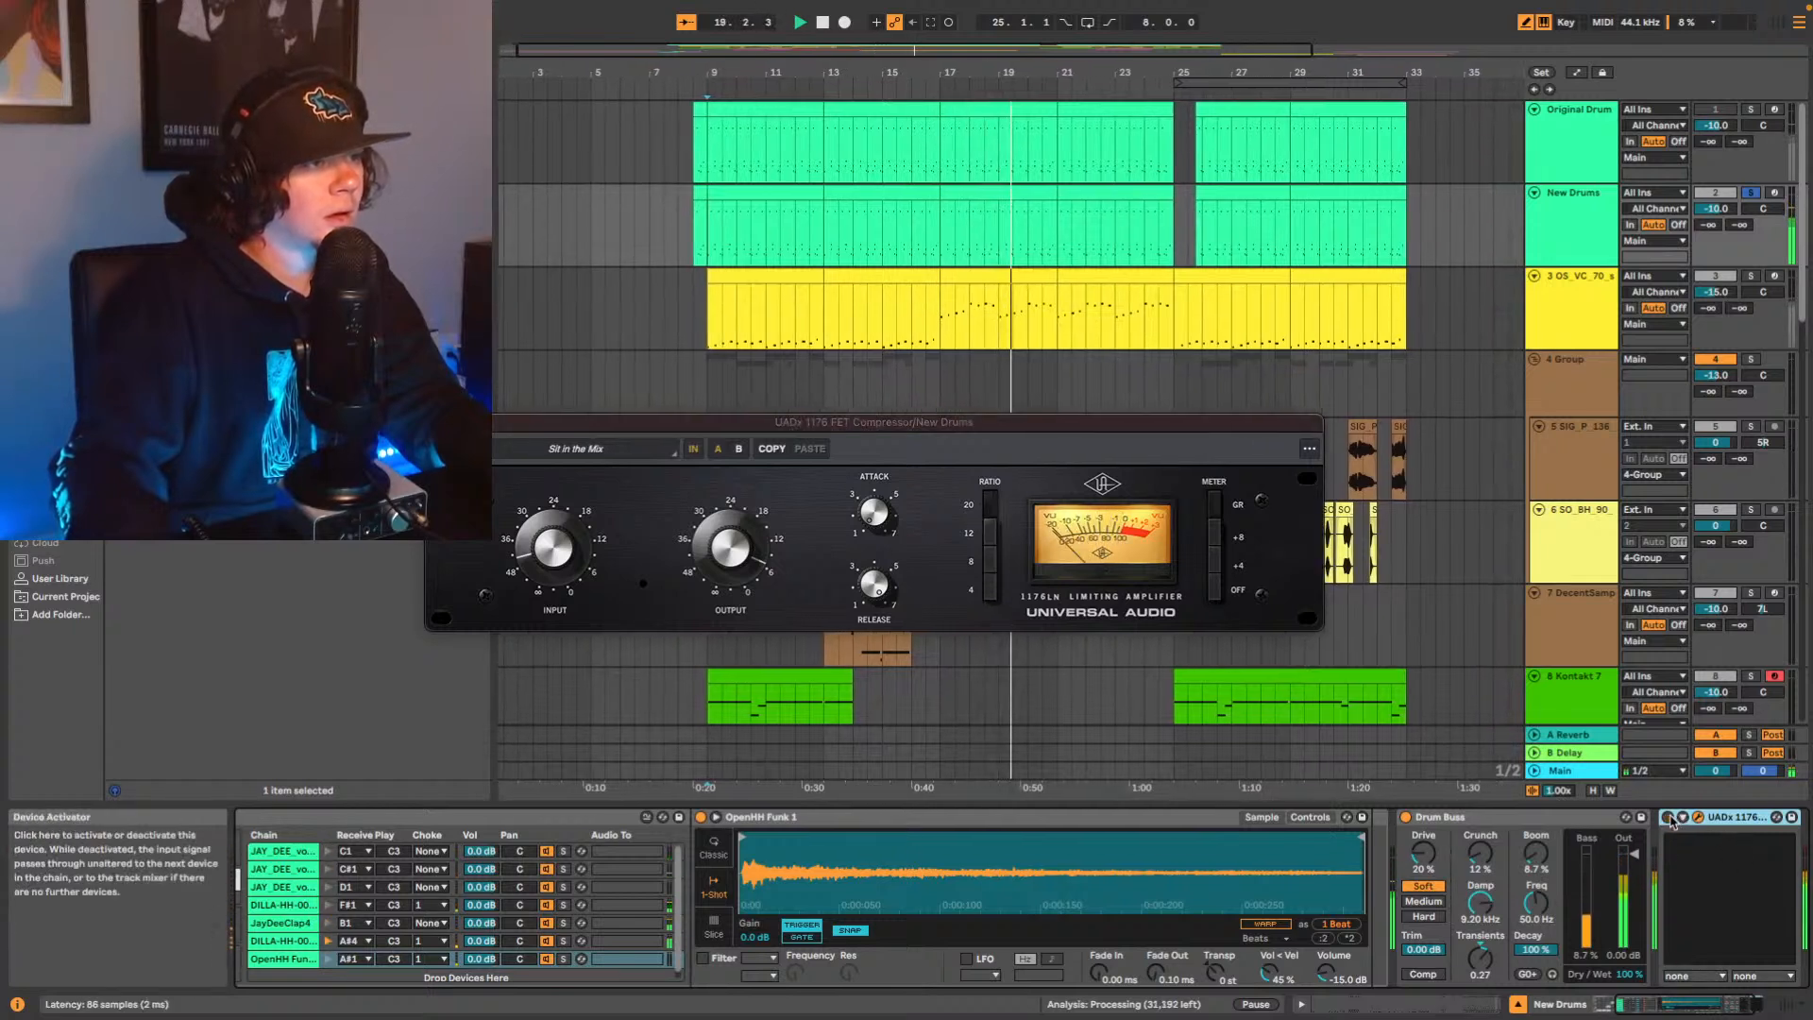
{"action": "left_click", "coordinate": [1670, 819]}
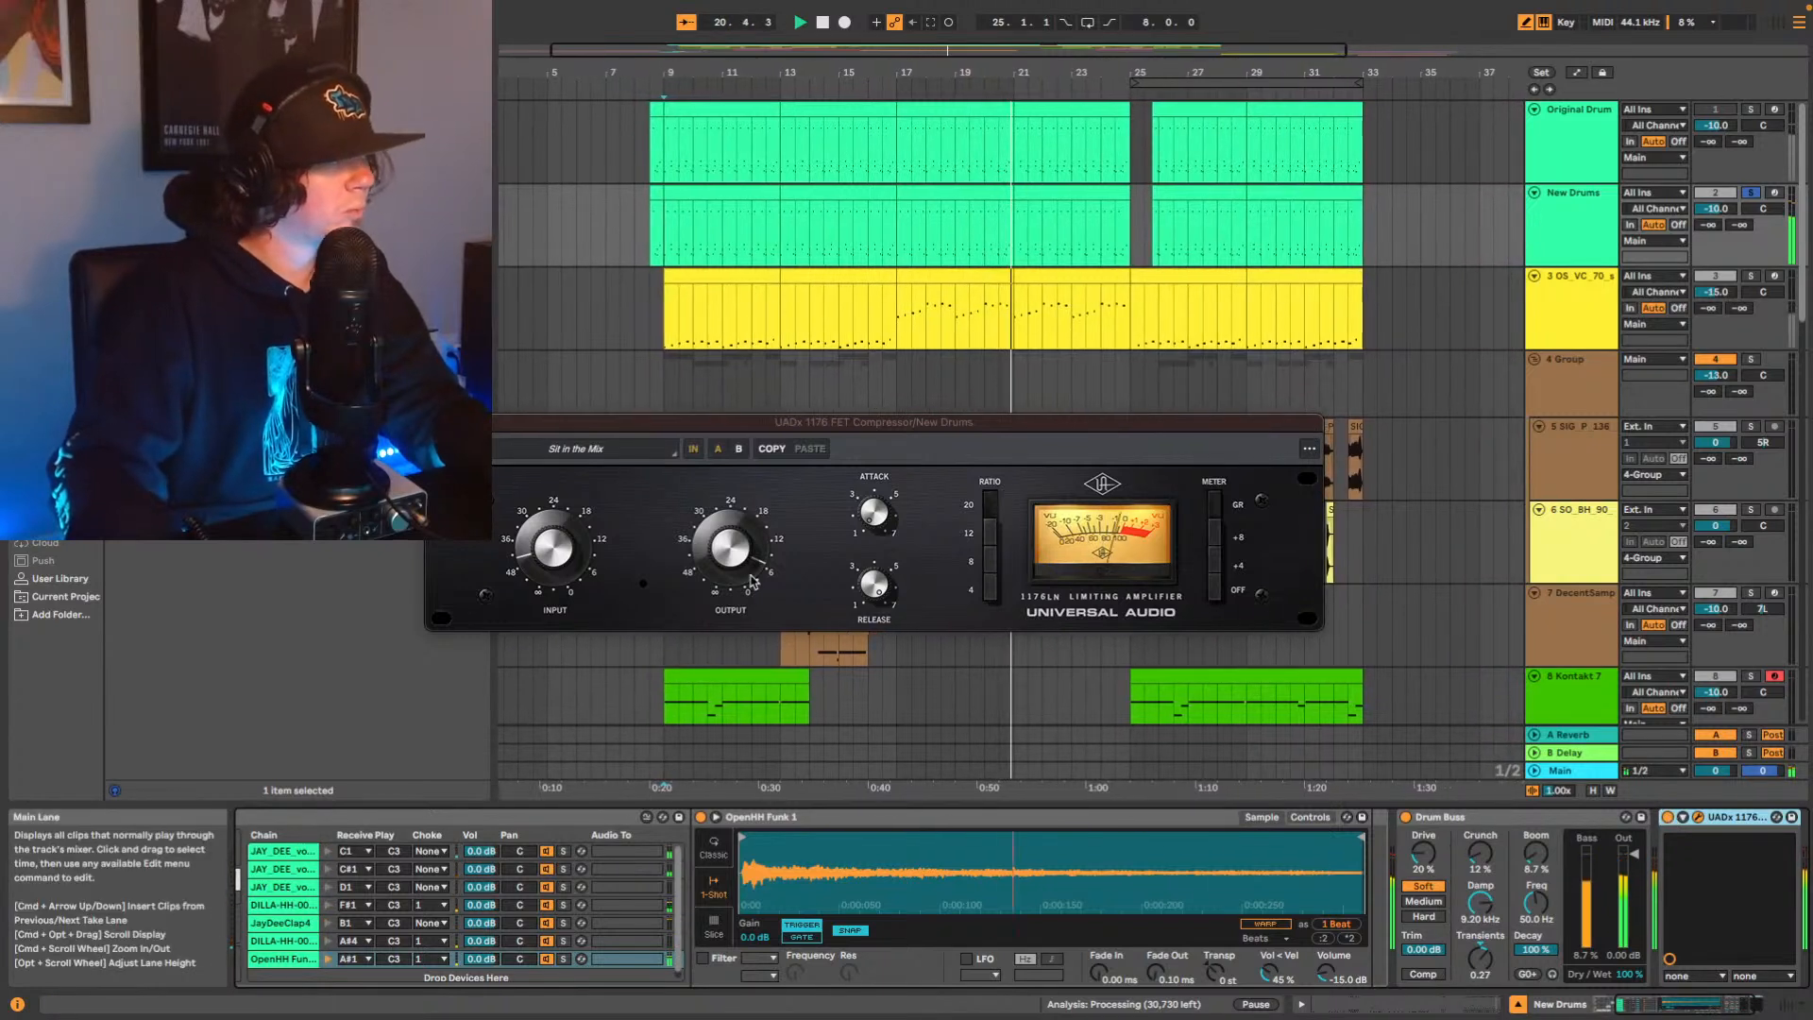
{"action": "key", "text": "space"}
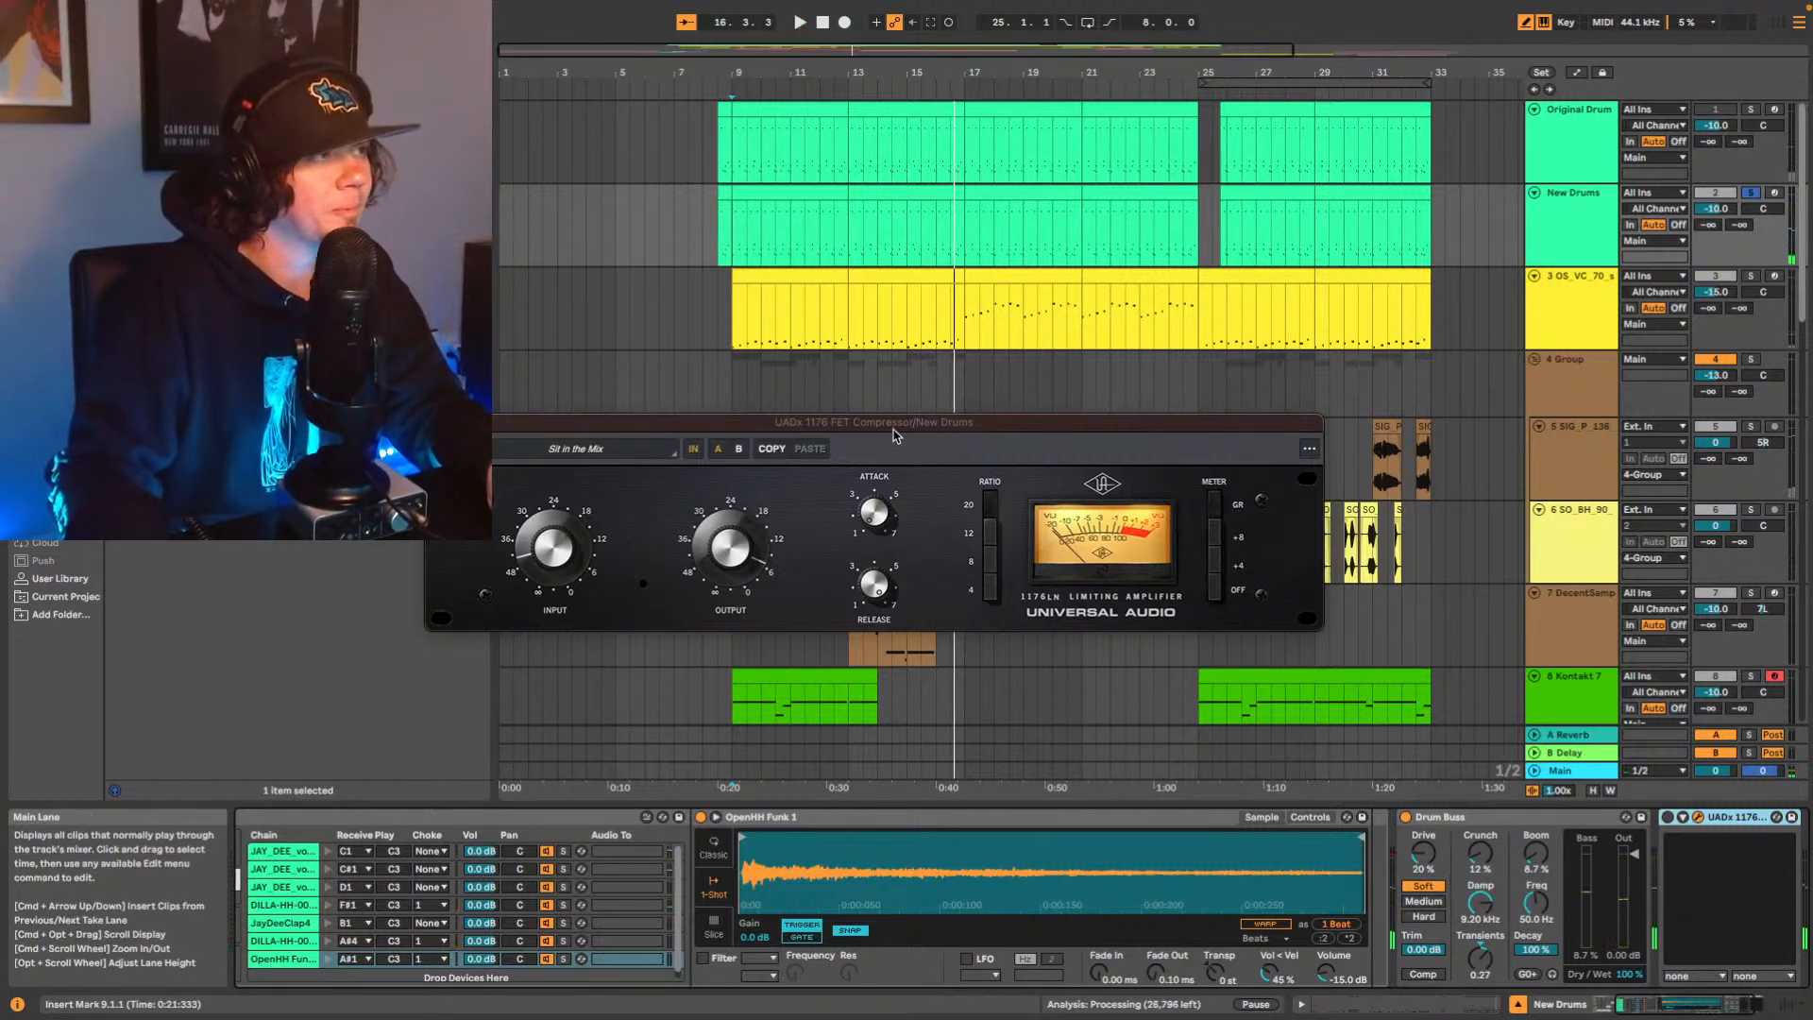
Move the 1176 window higher over the arrangement and compare the soloed New Drums with the compressor off and on.
{"action": "left_click_drag", "start_coordinate": [894, 425], "coordinate": [965, 355]}
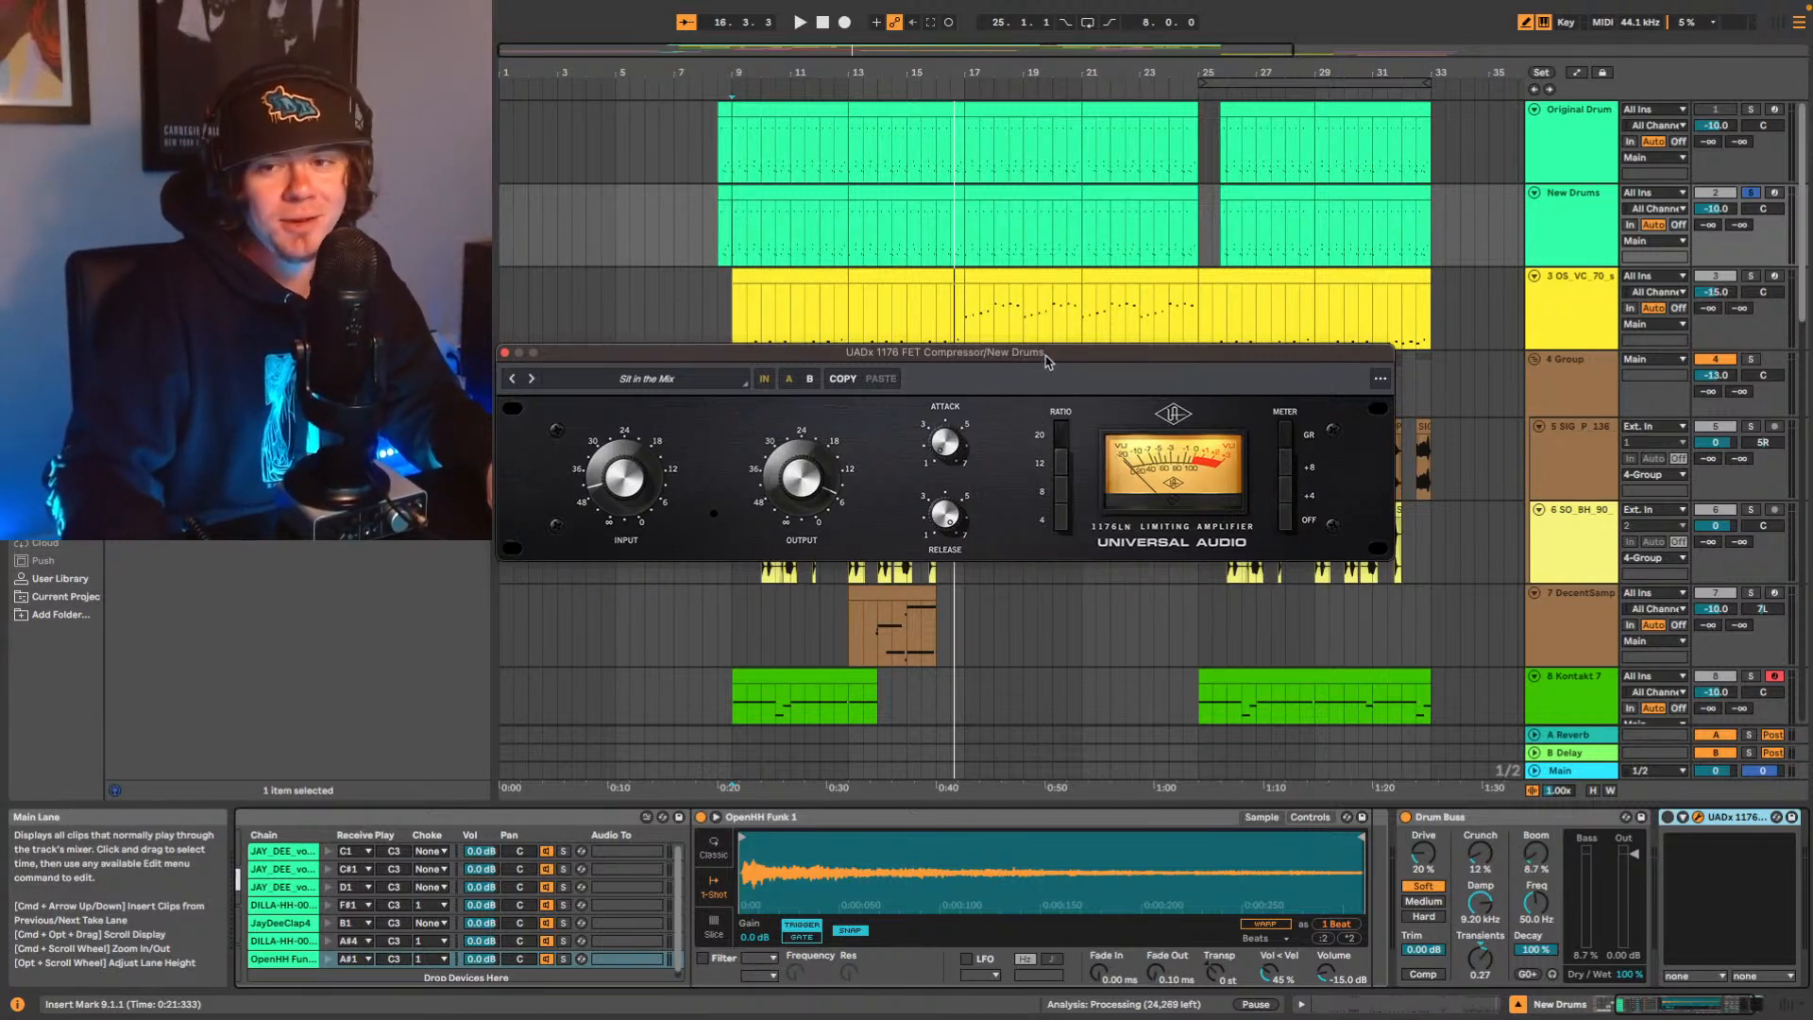
{"action": "left_click_drag", "start_coordinate": [1046, 361], "coordinate": [1045, 365]}
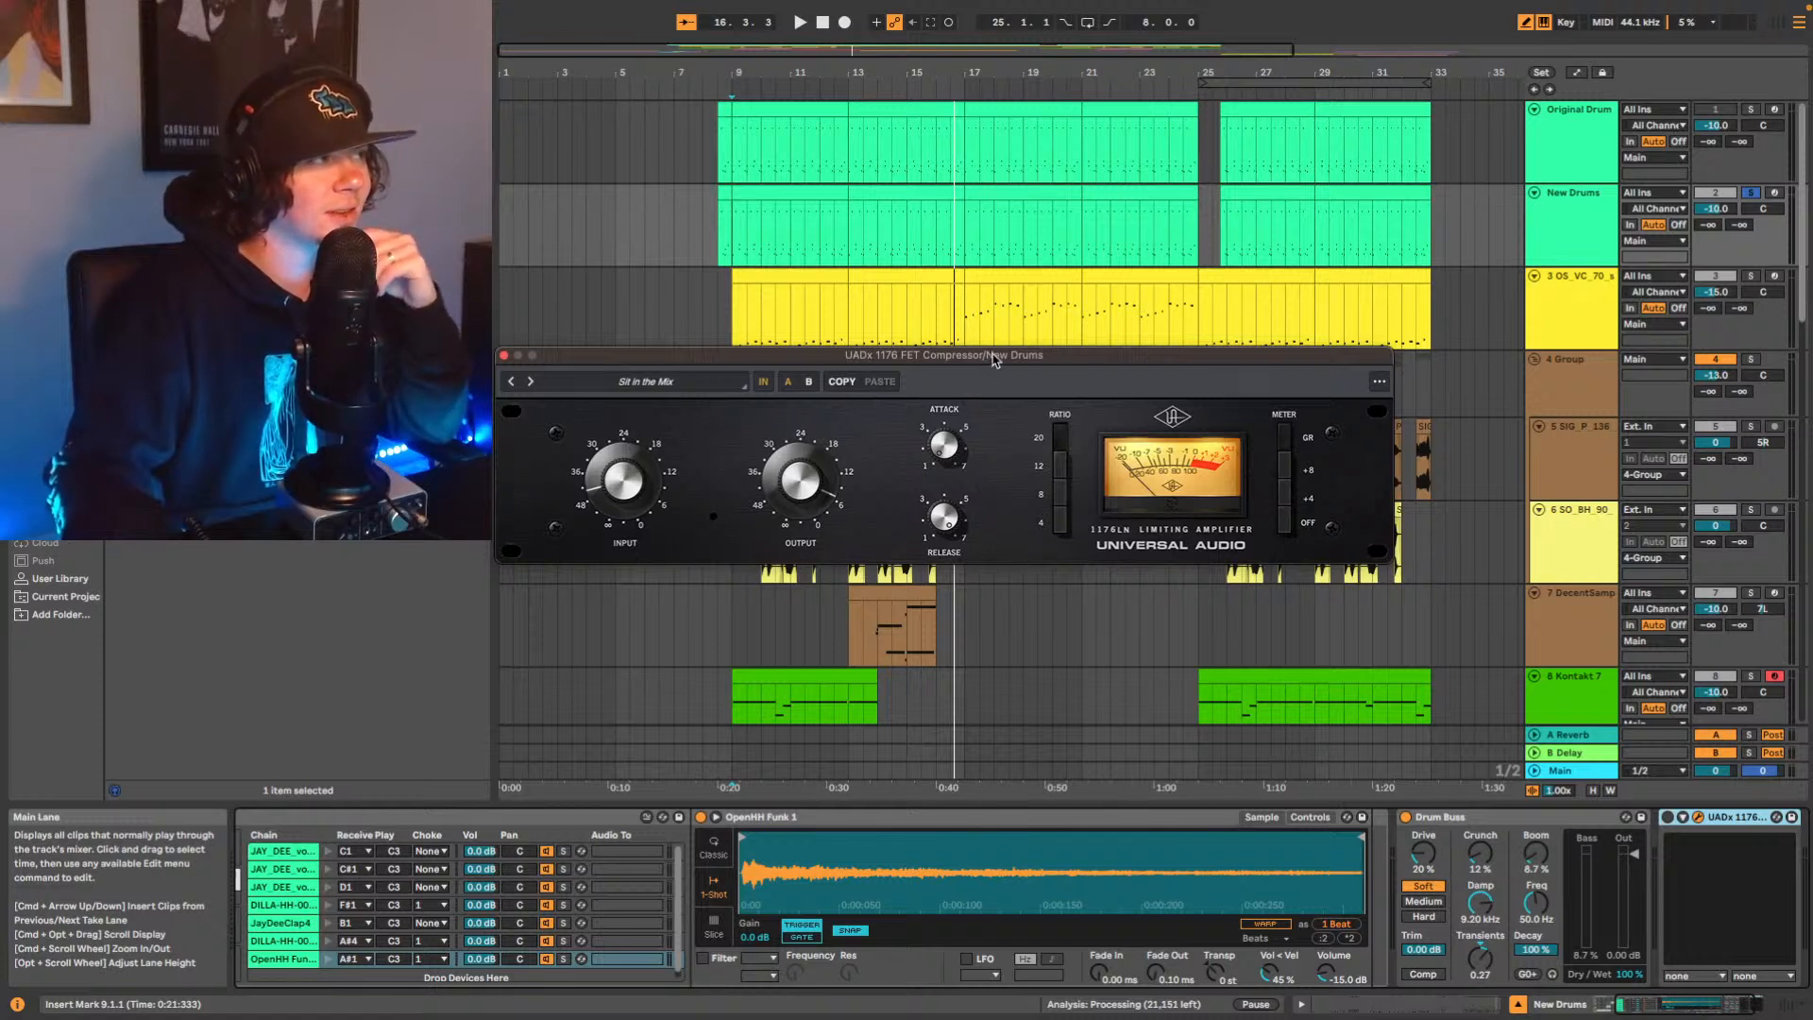
{"action": "left_click_drag", "start_coordinate": [995, 360], "coordinate": [996, 271]}
{"action": "key", "text": "space"}
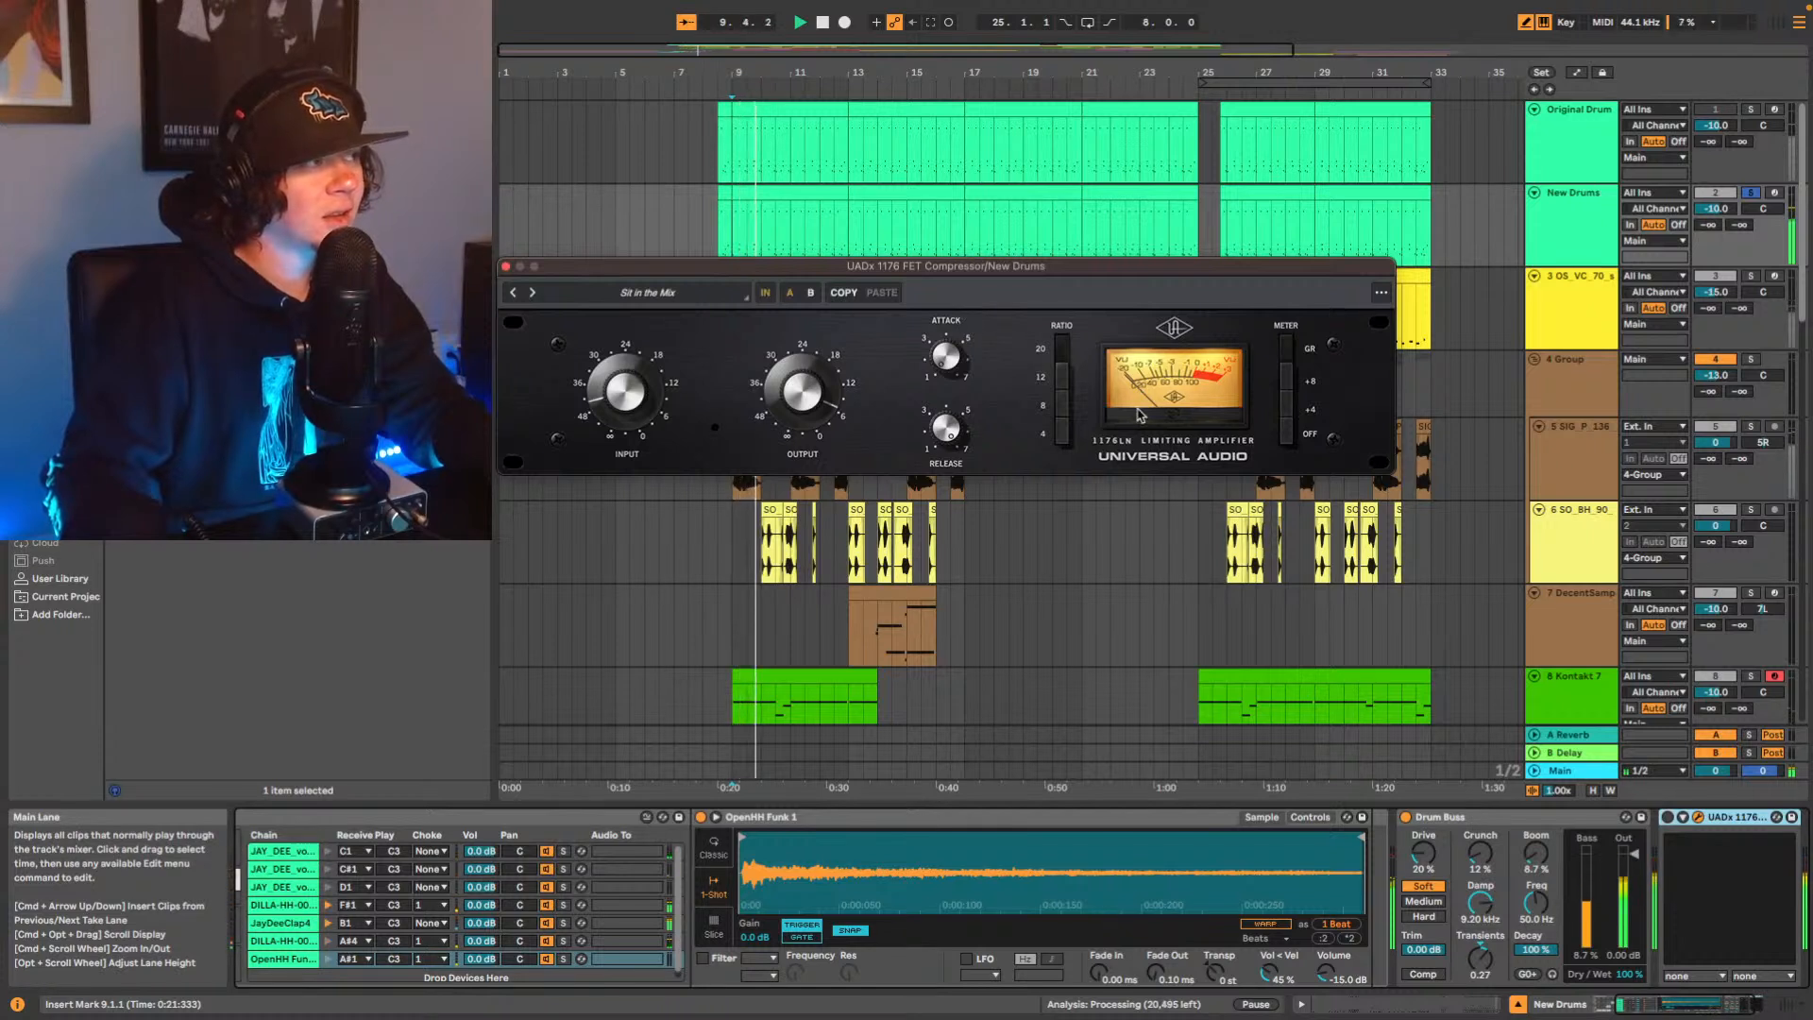
{"action": "left_click", "coordinate": [1669, 819]}
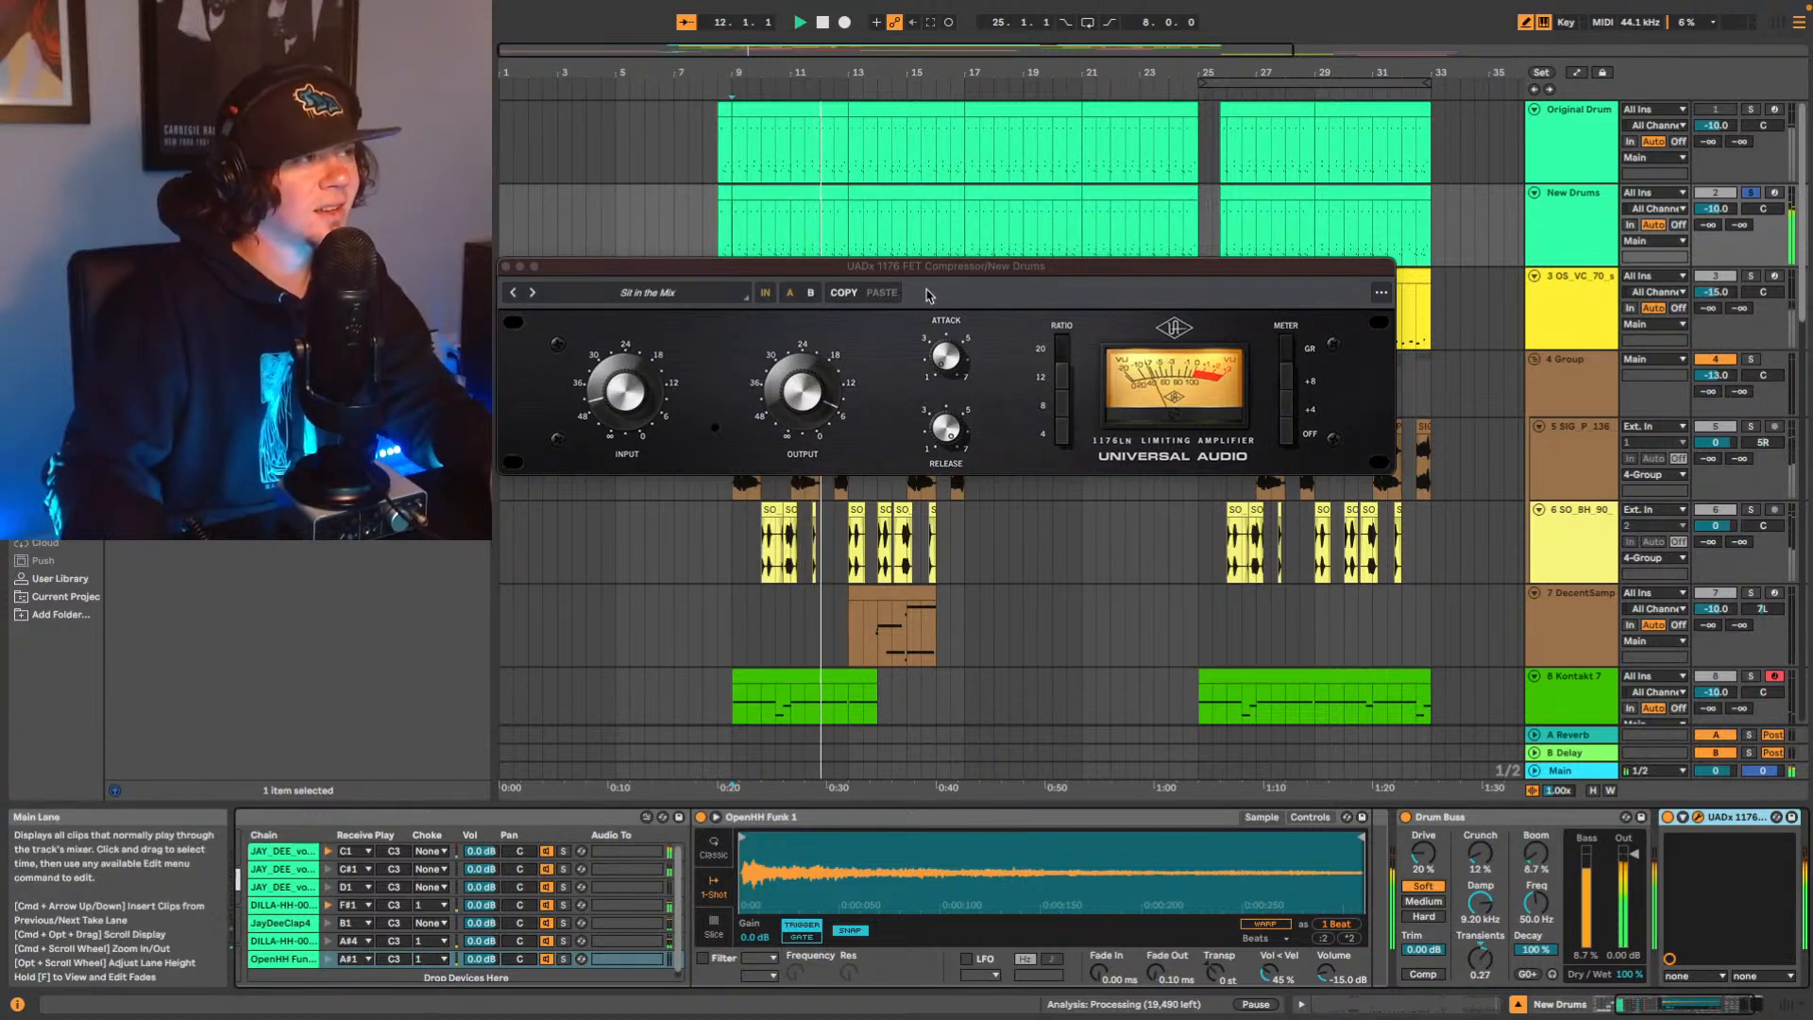
{"action": "left_click_drag", "start_coordinate": [969, 275], "coordinate": [998, 272]}
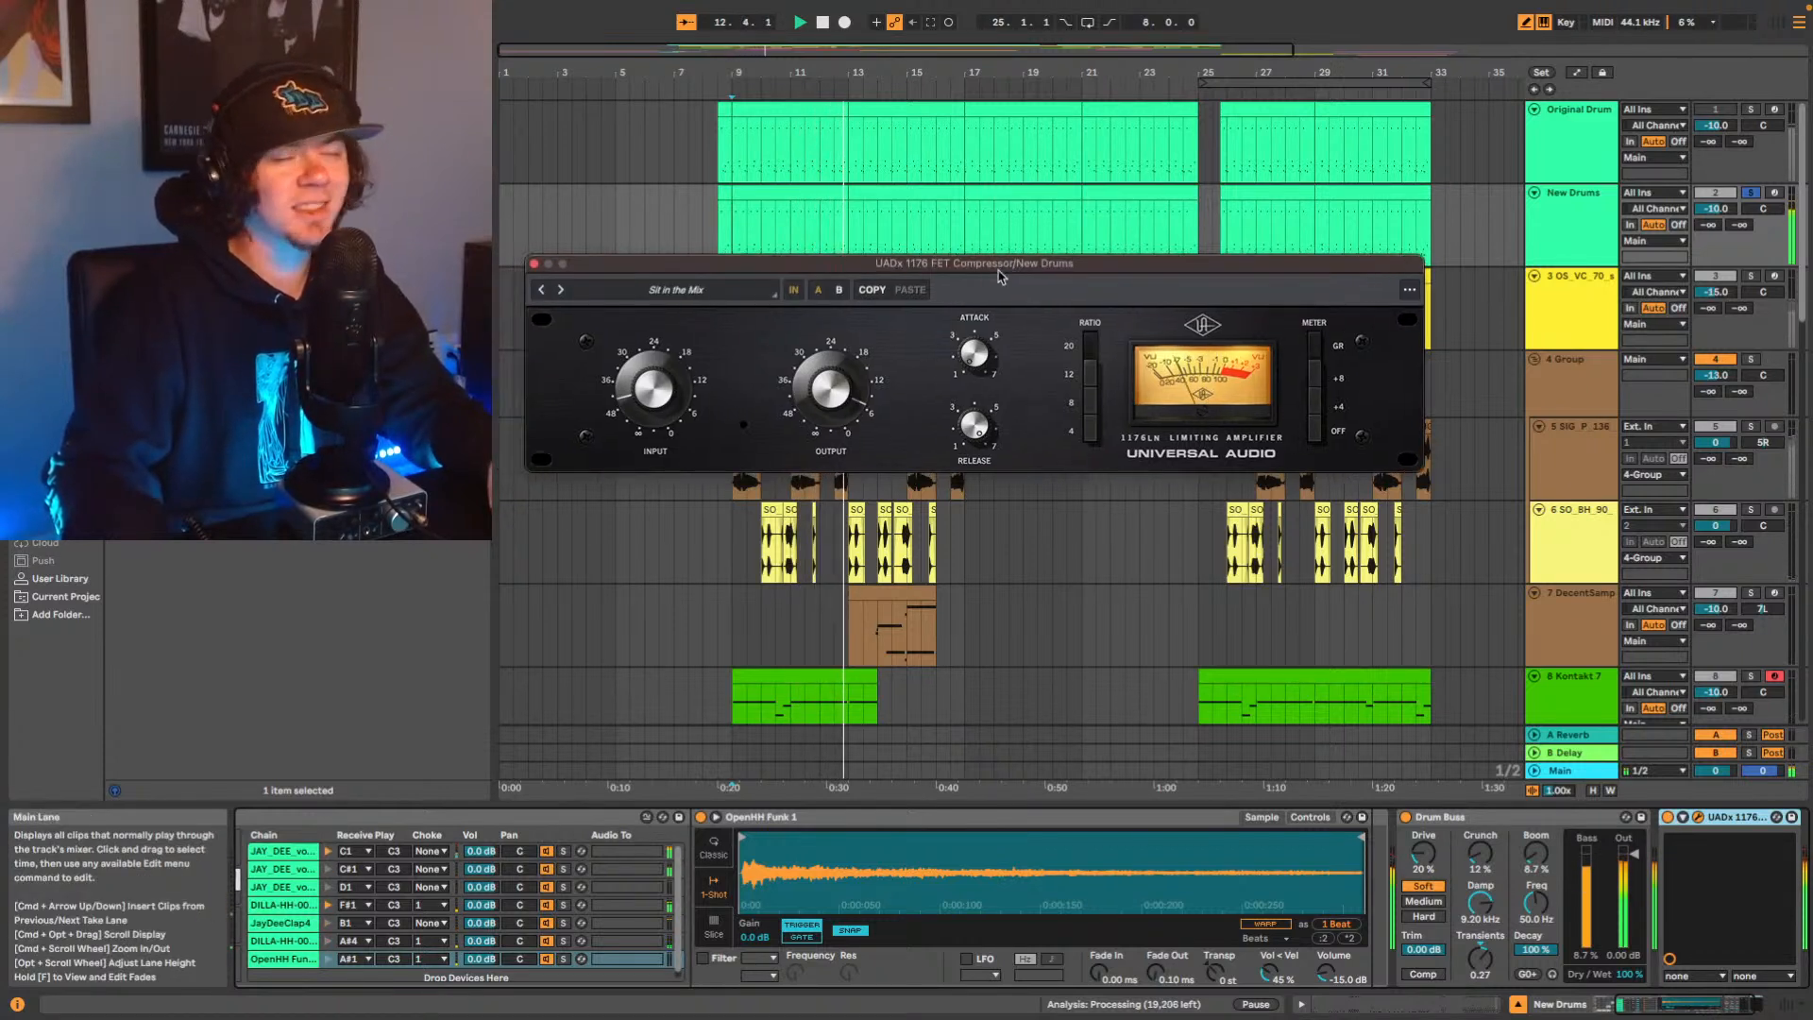
{"action": "key", "text": "space"}
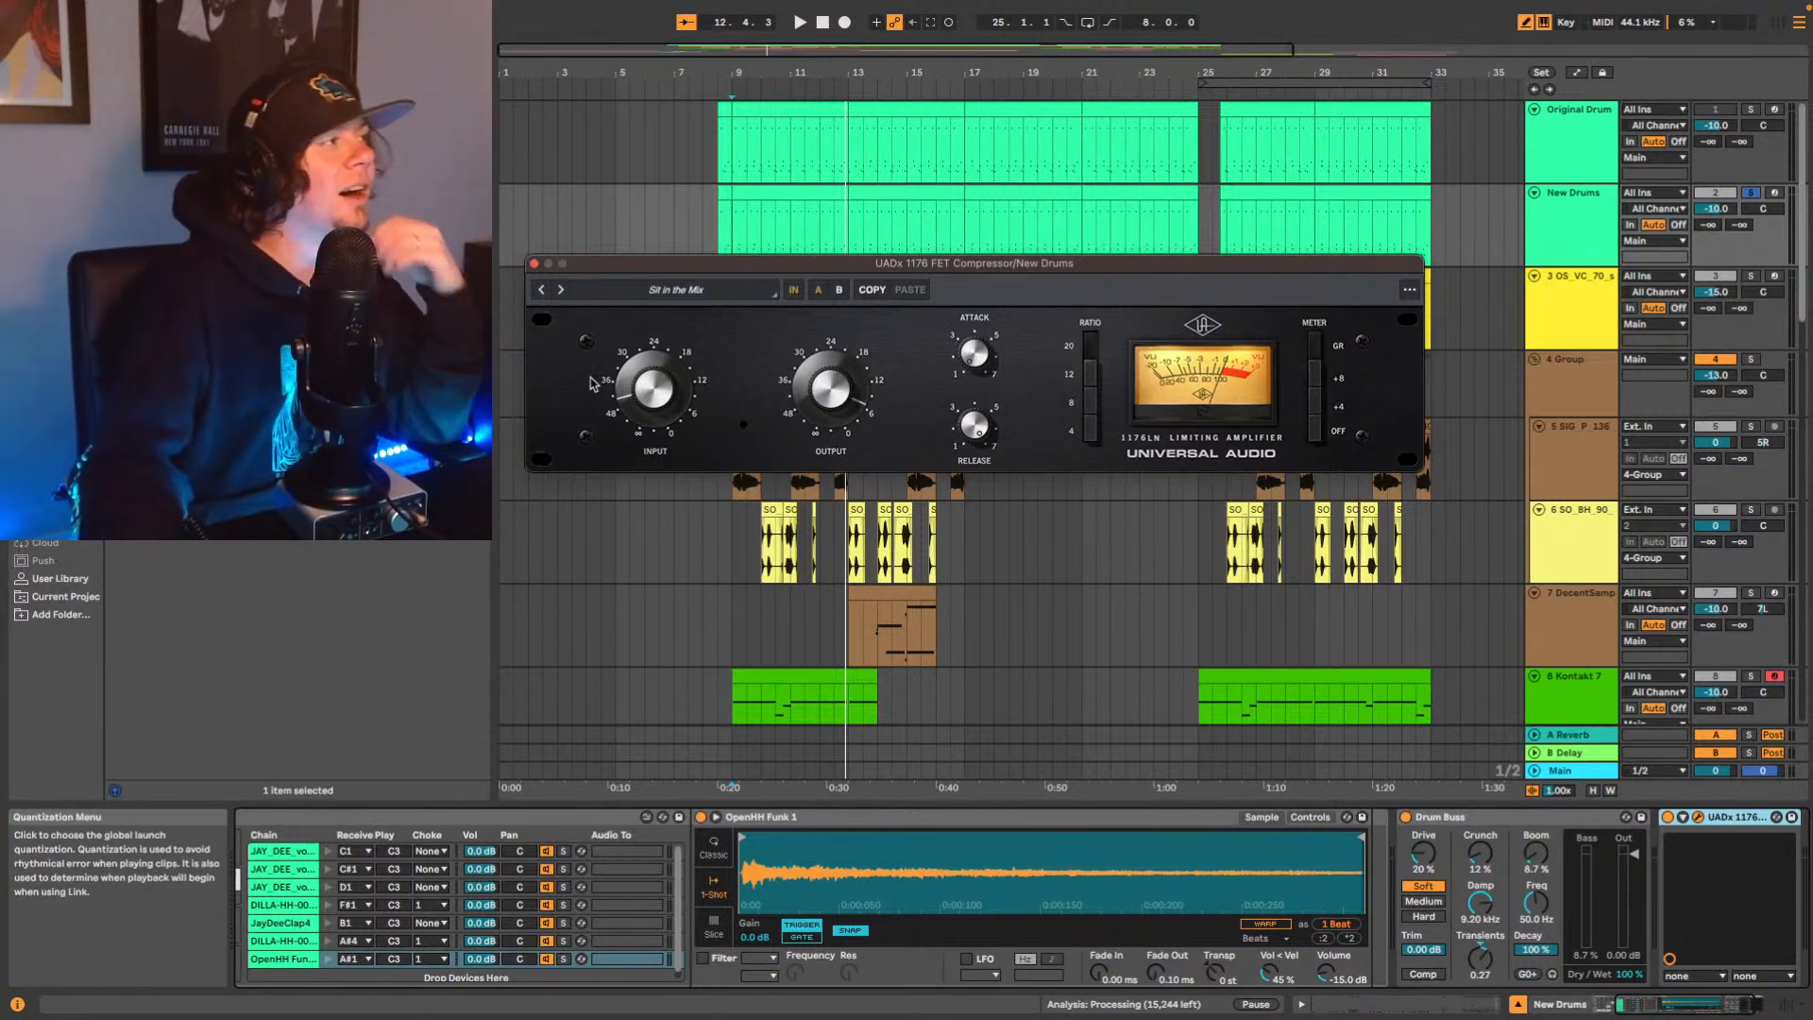
Close the 1176 window, listen to New Drums with the compressor bypassed, and reopen it to hear the drums with it active.
{"action": "key", "text": "space"}
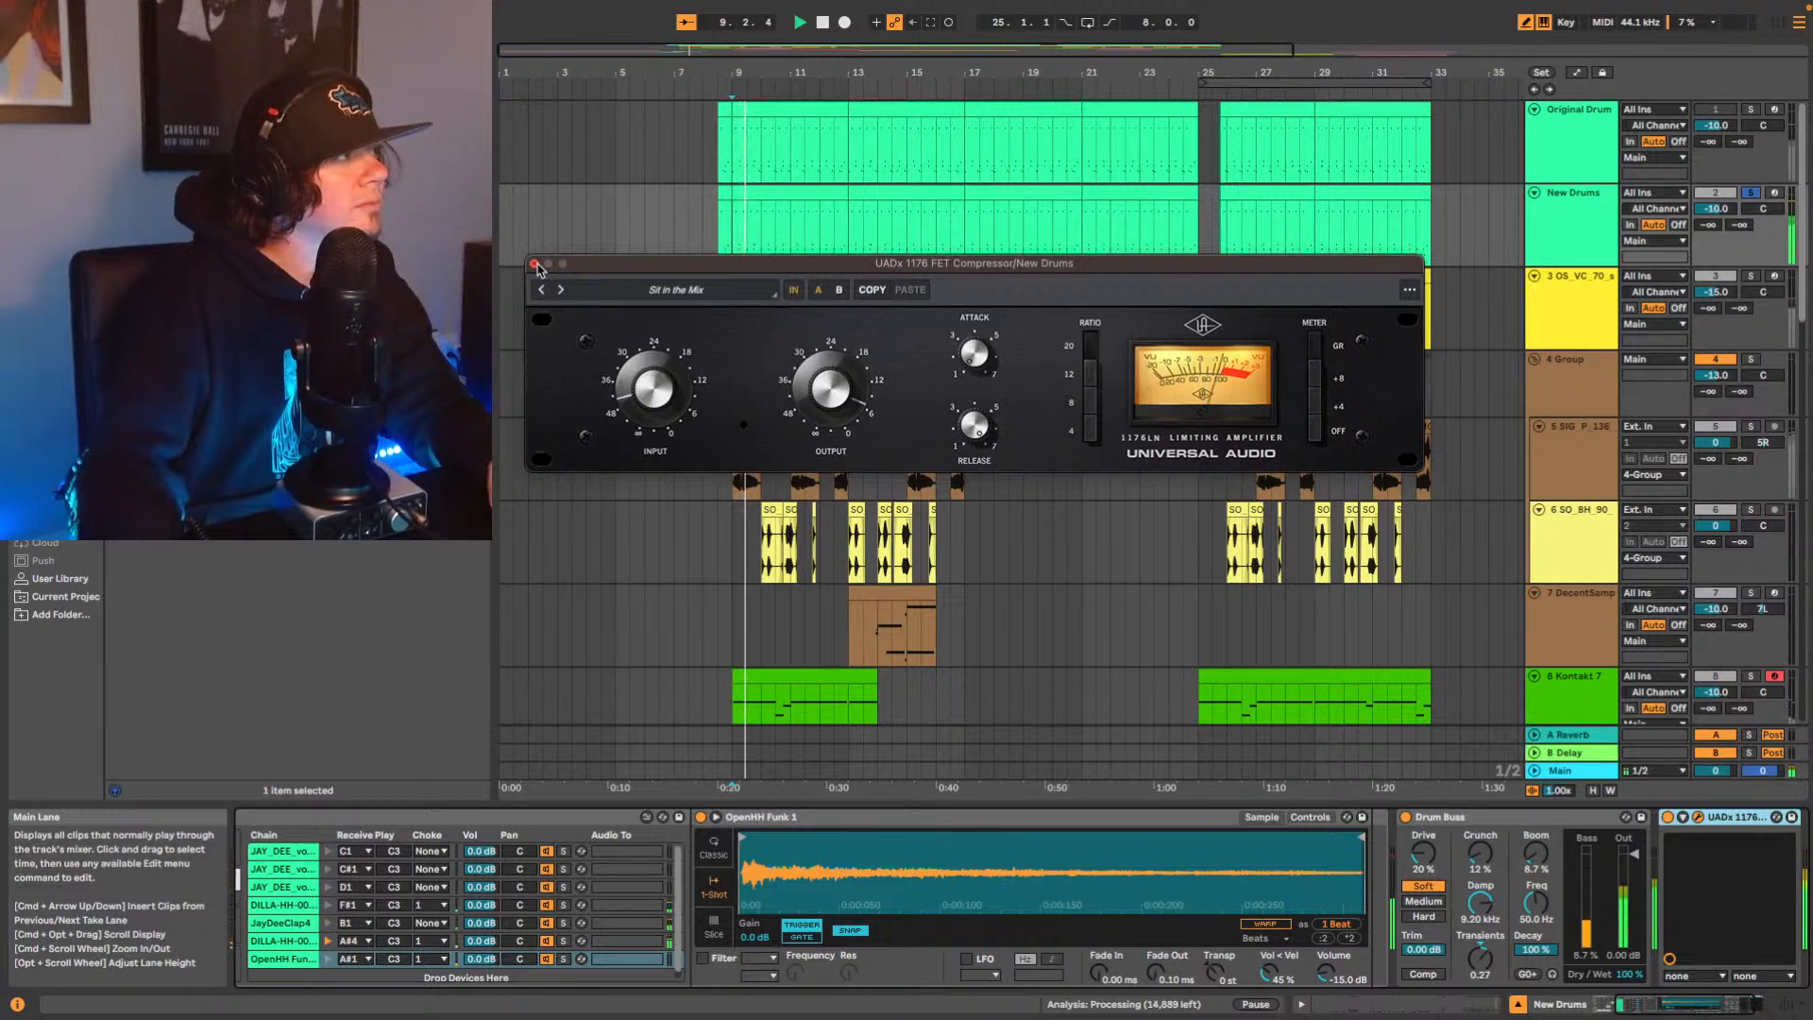
{"action": "left_click", "coordinate": [534, 264]}
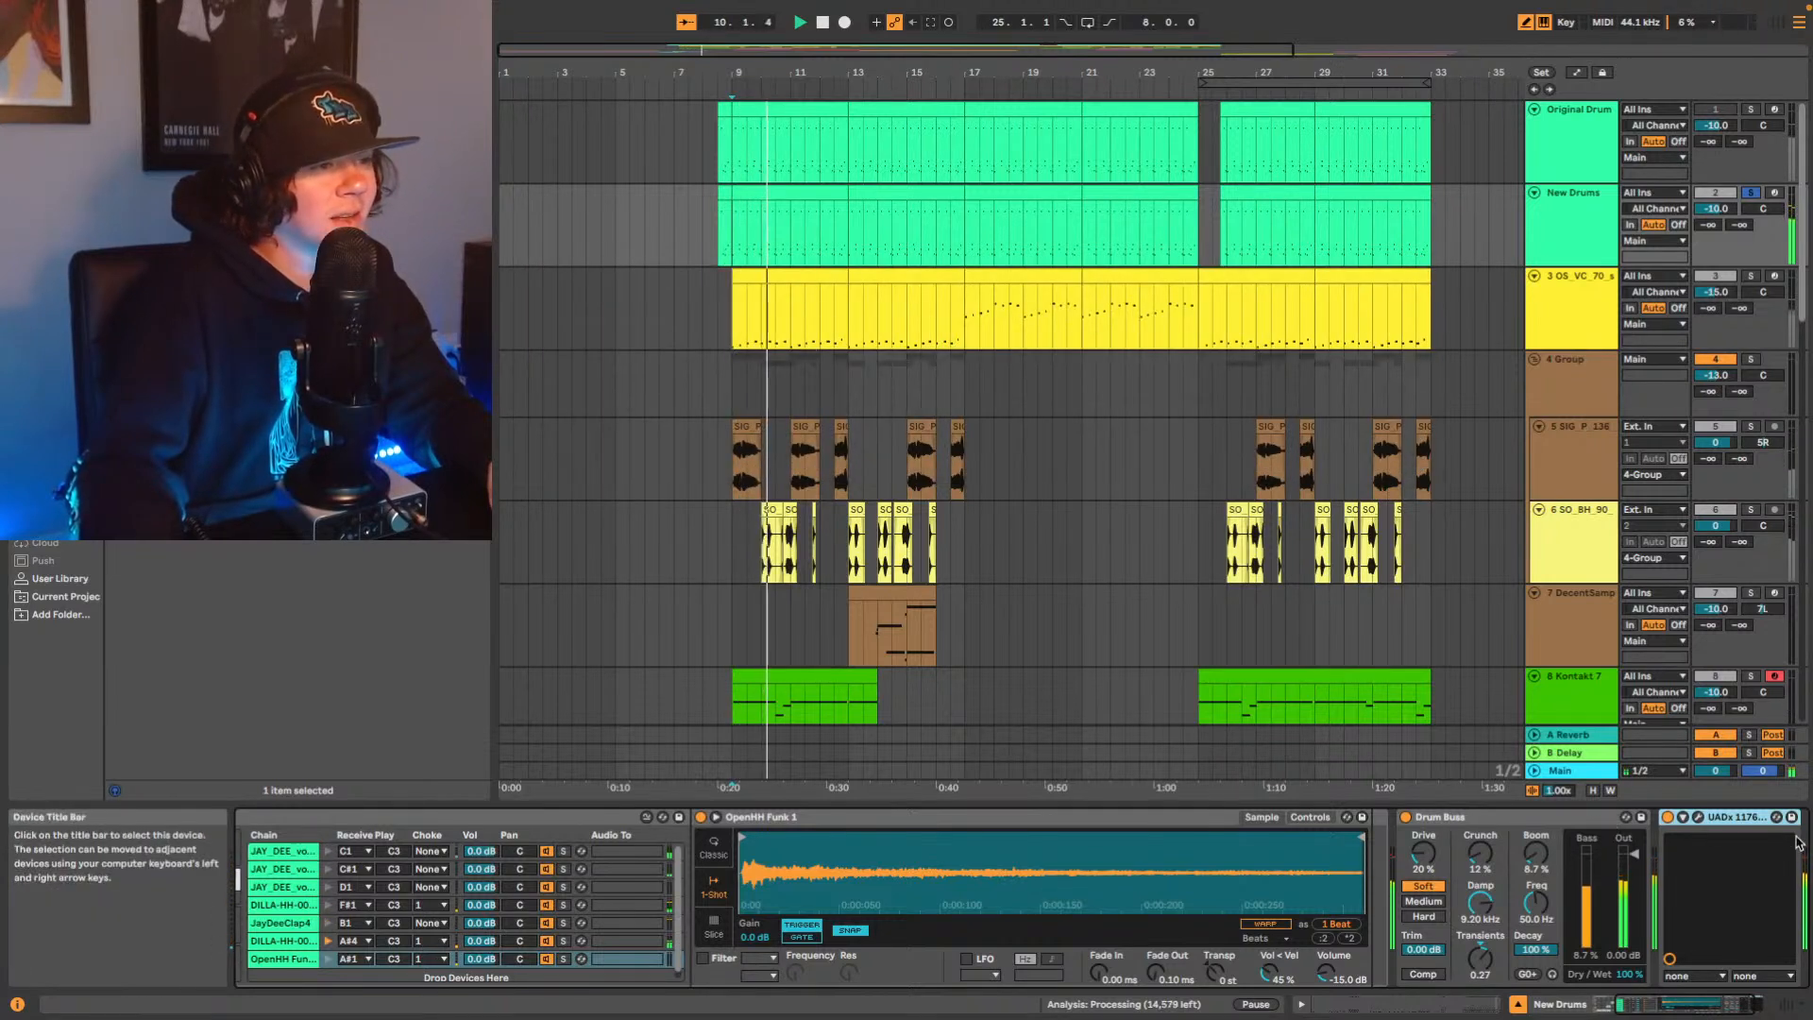
{"action": "key", "text": "space"}
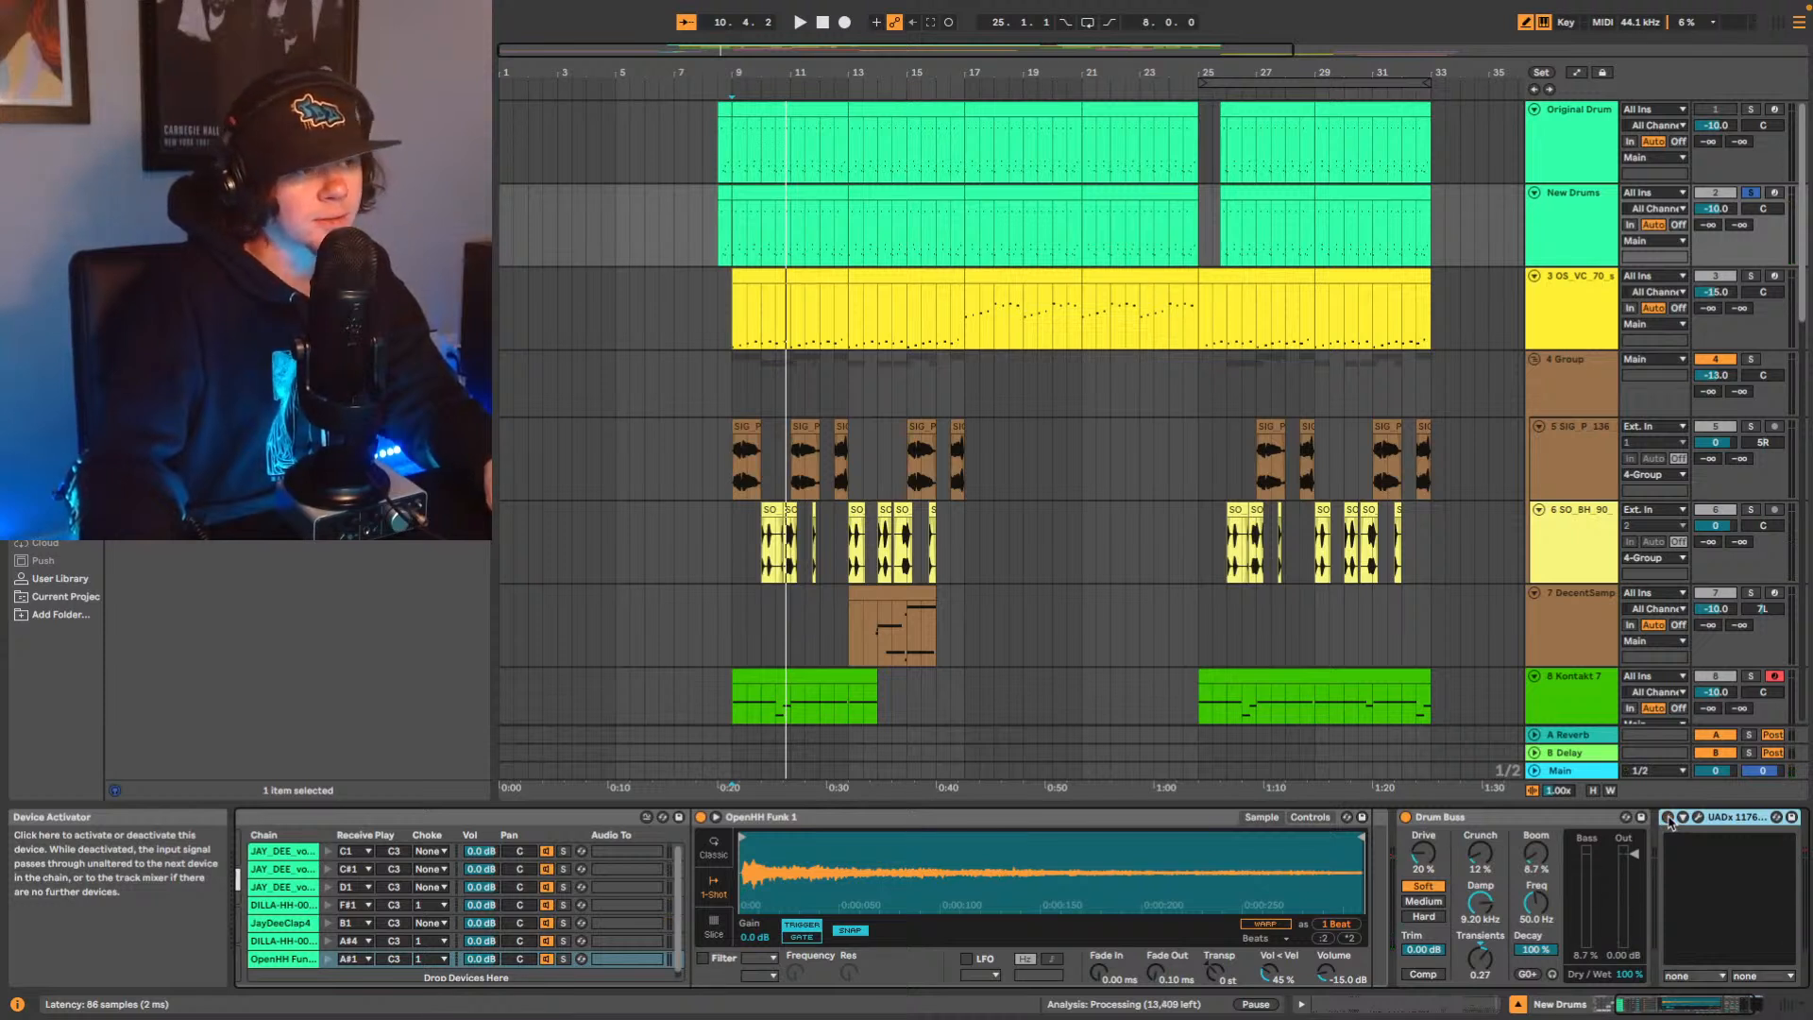
{"action": "key", "text": "space"}
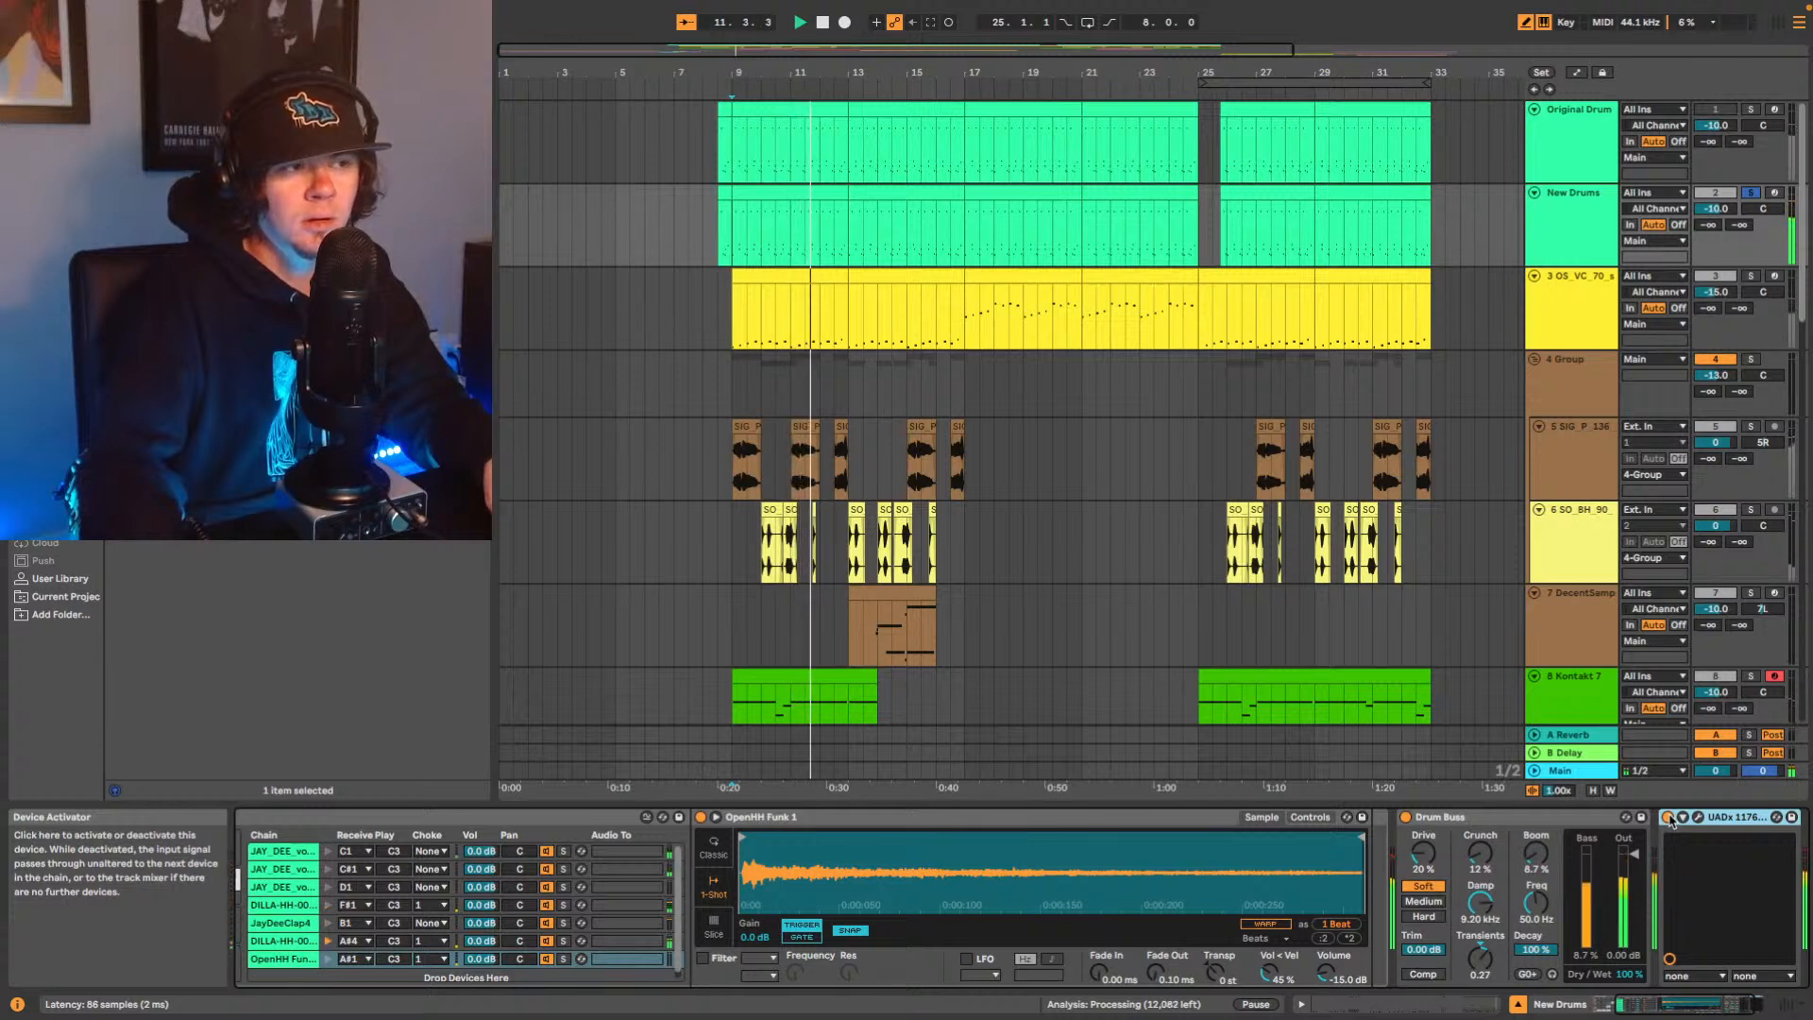
{"action": "left_click", "coordinate": [1699, 818]}
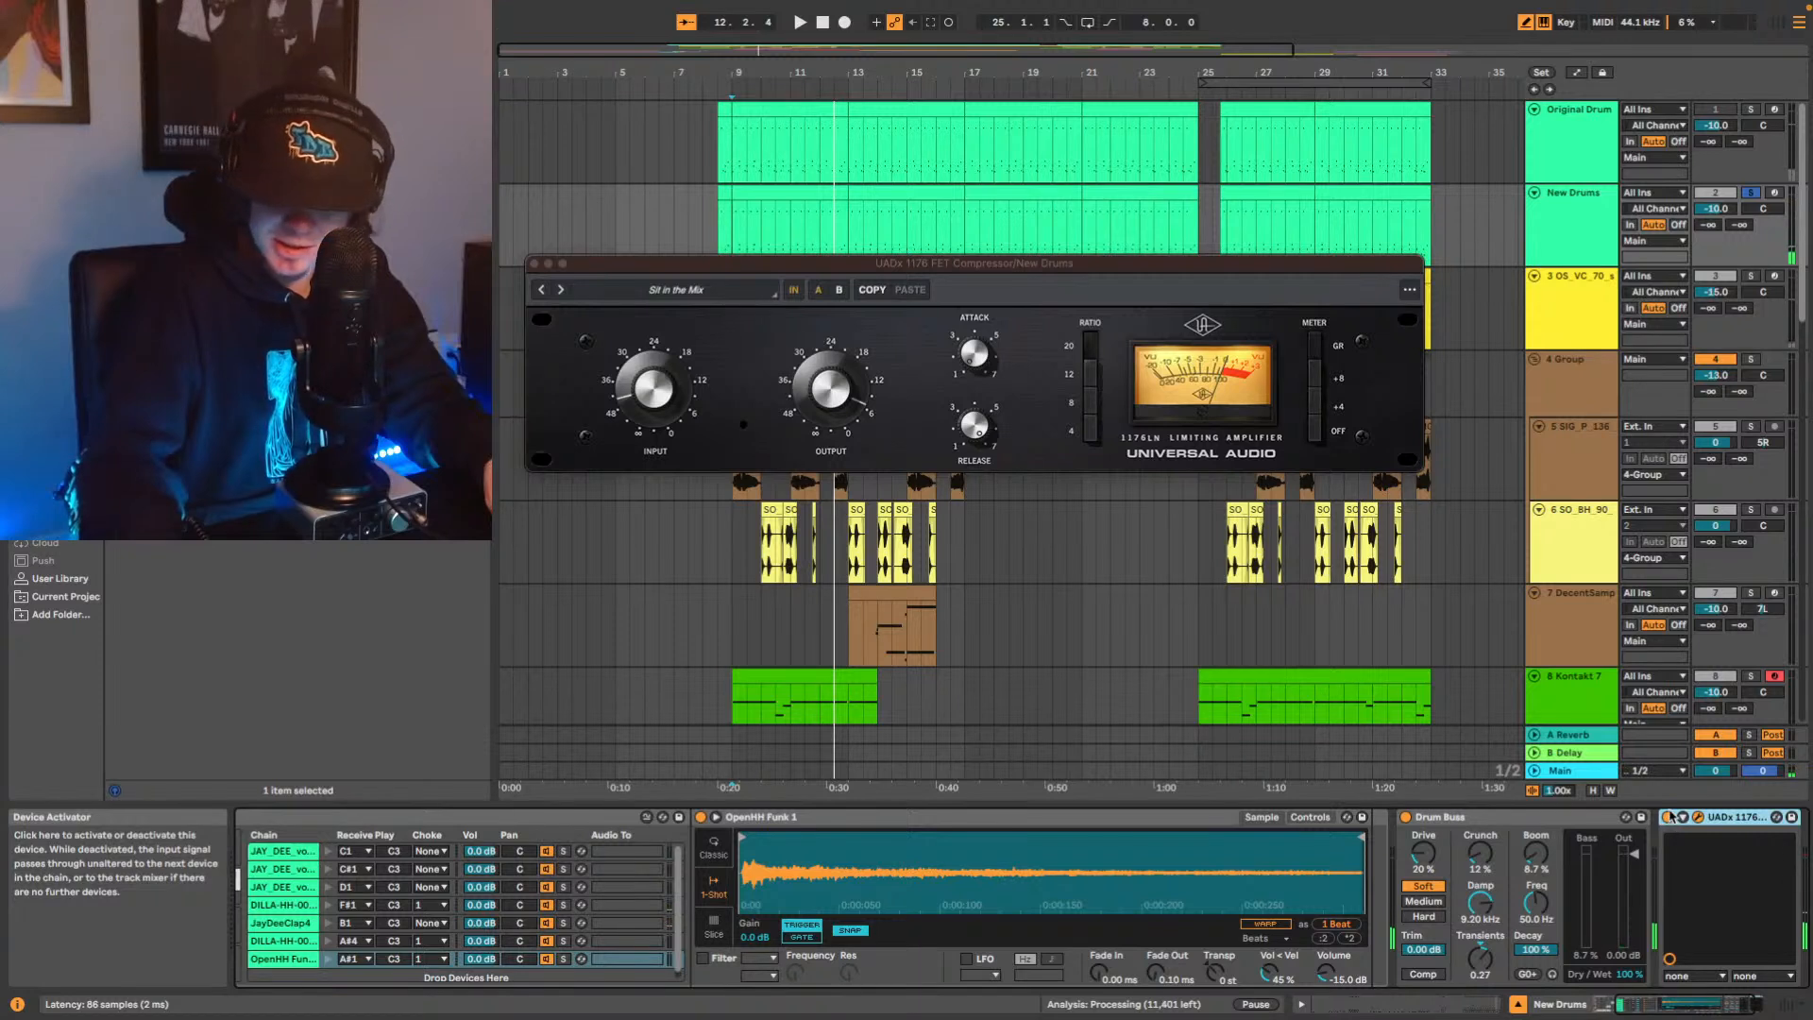
{"action": "key", "text": "space"}
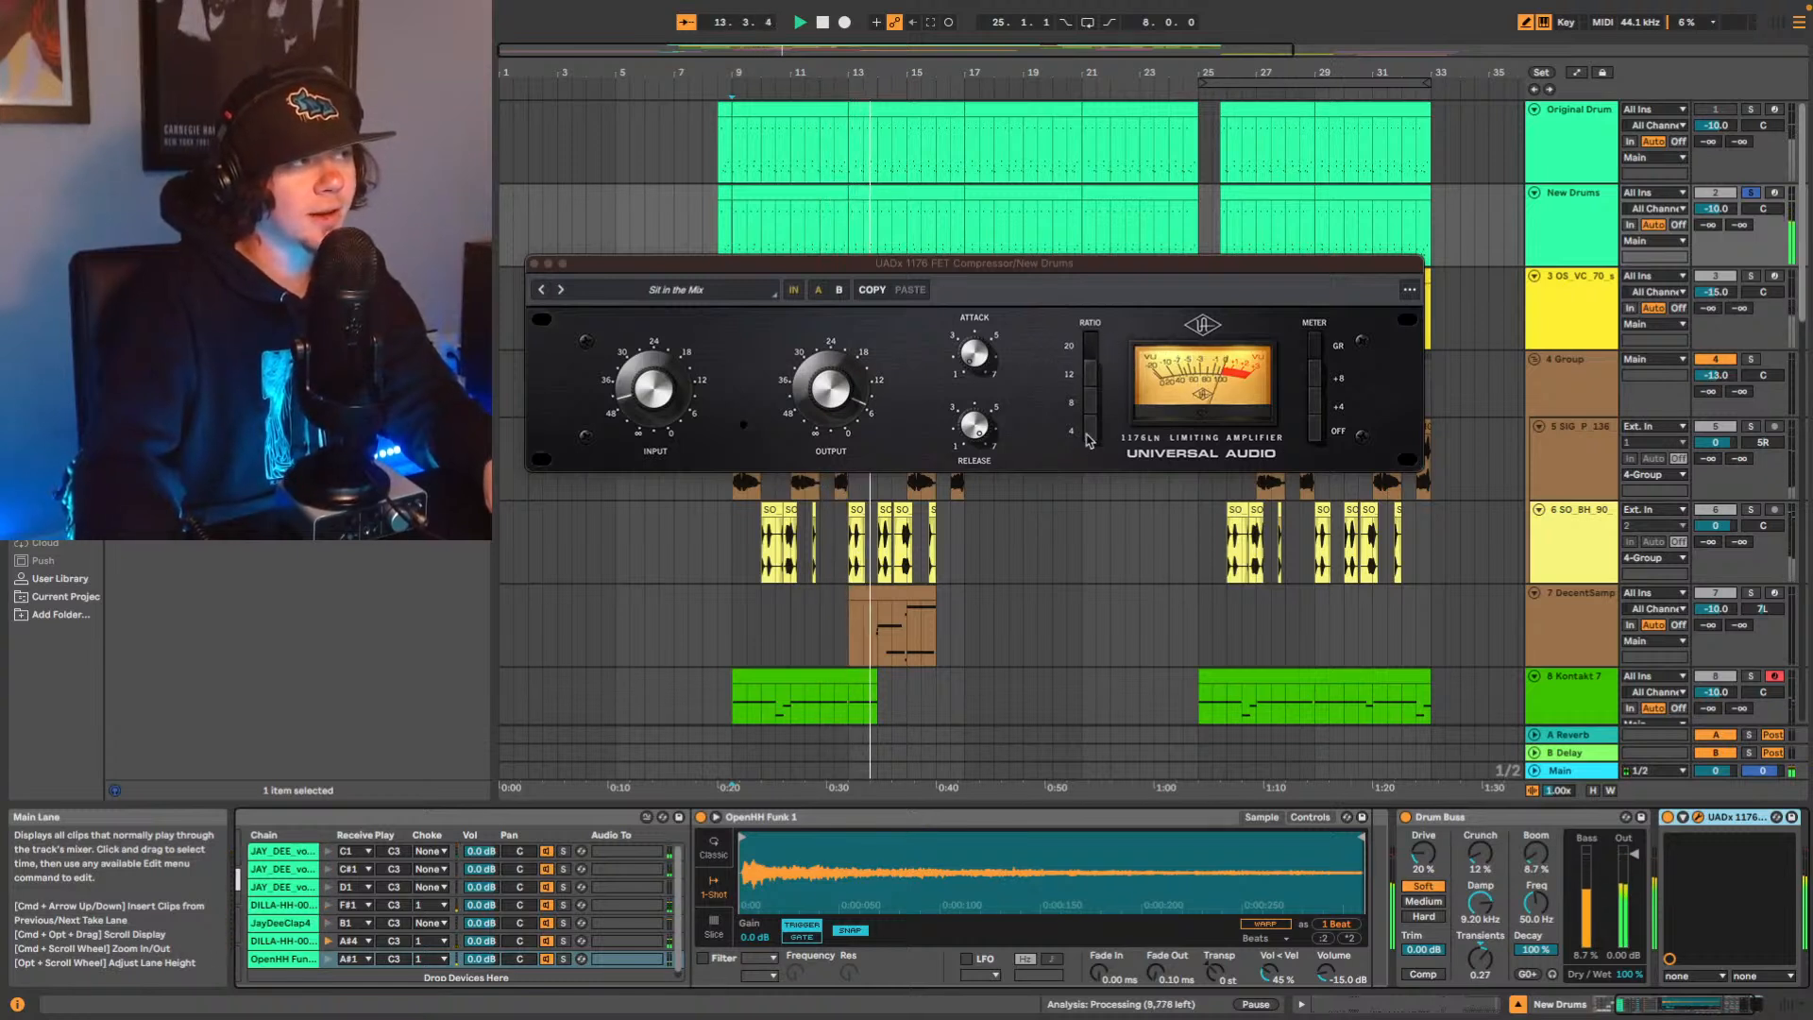
Close the 1176 window and unsolo New Drums to hear the drums in the full beat.
{"action": "left_click", "coordinate": [534, 266]}
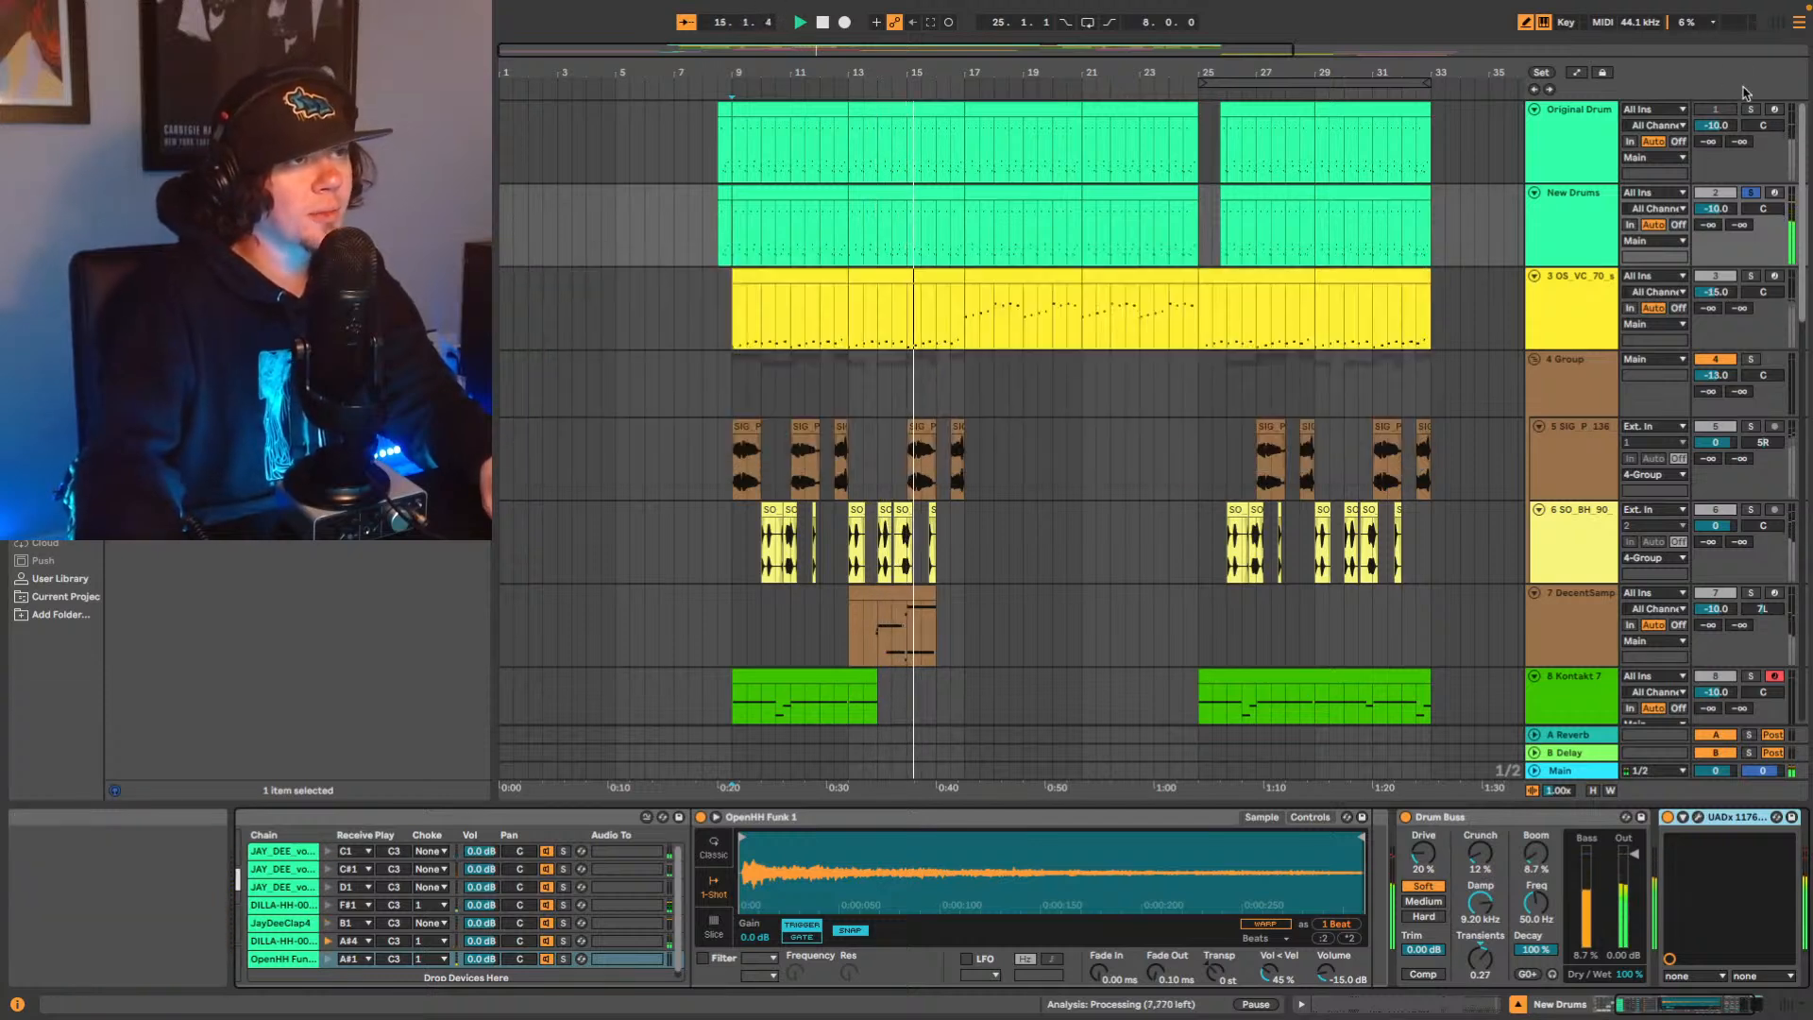
{"action": "left_click", "coordinate": [1753, 194]}
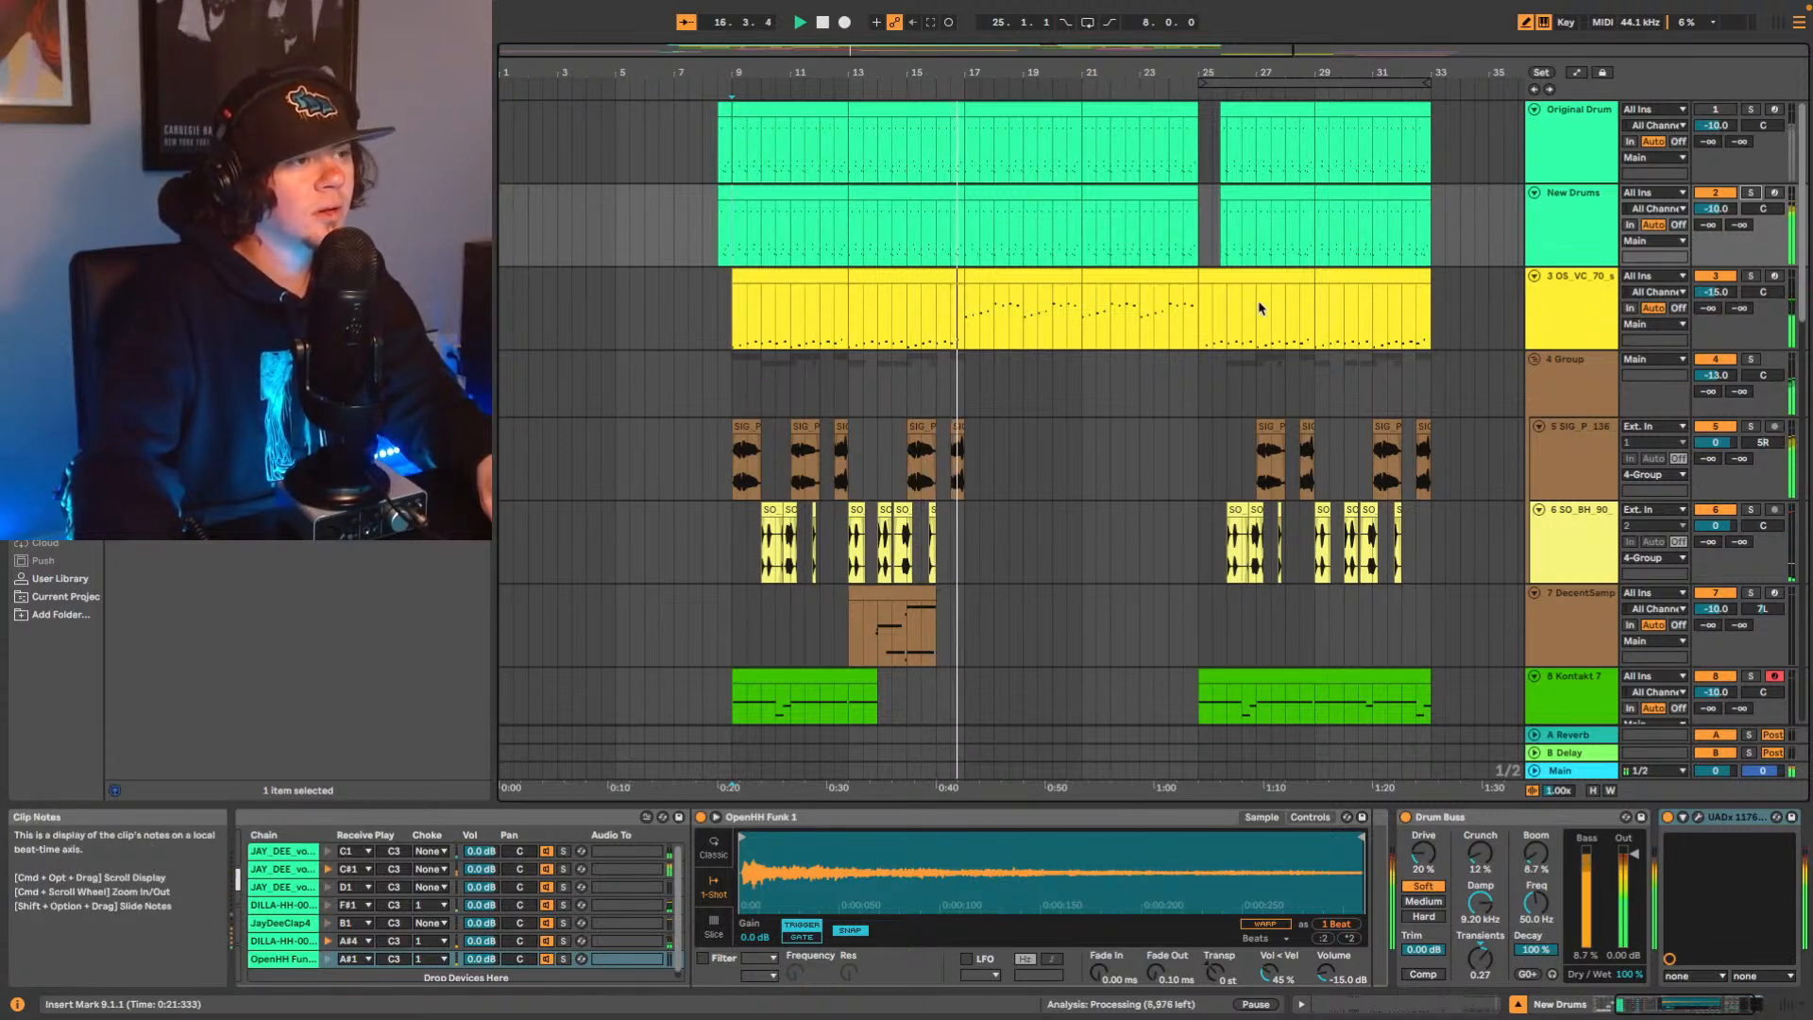
{"action": "key", "text": "space"}
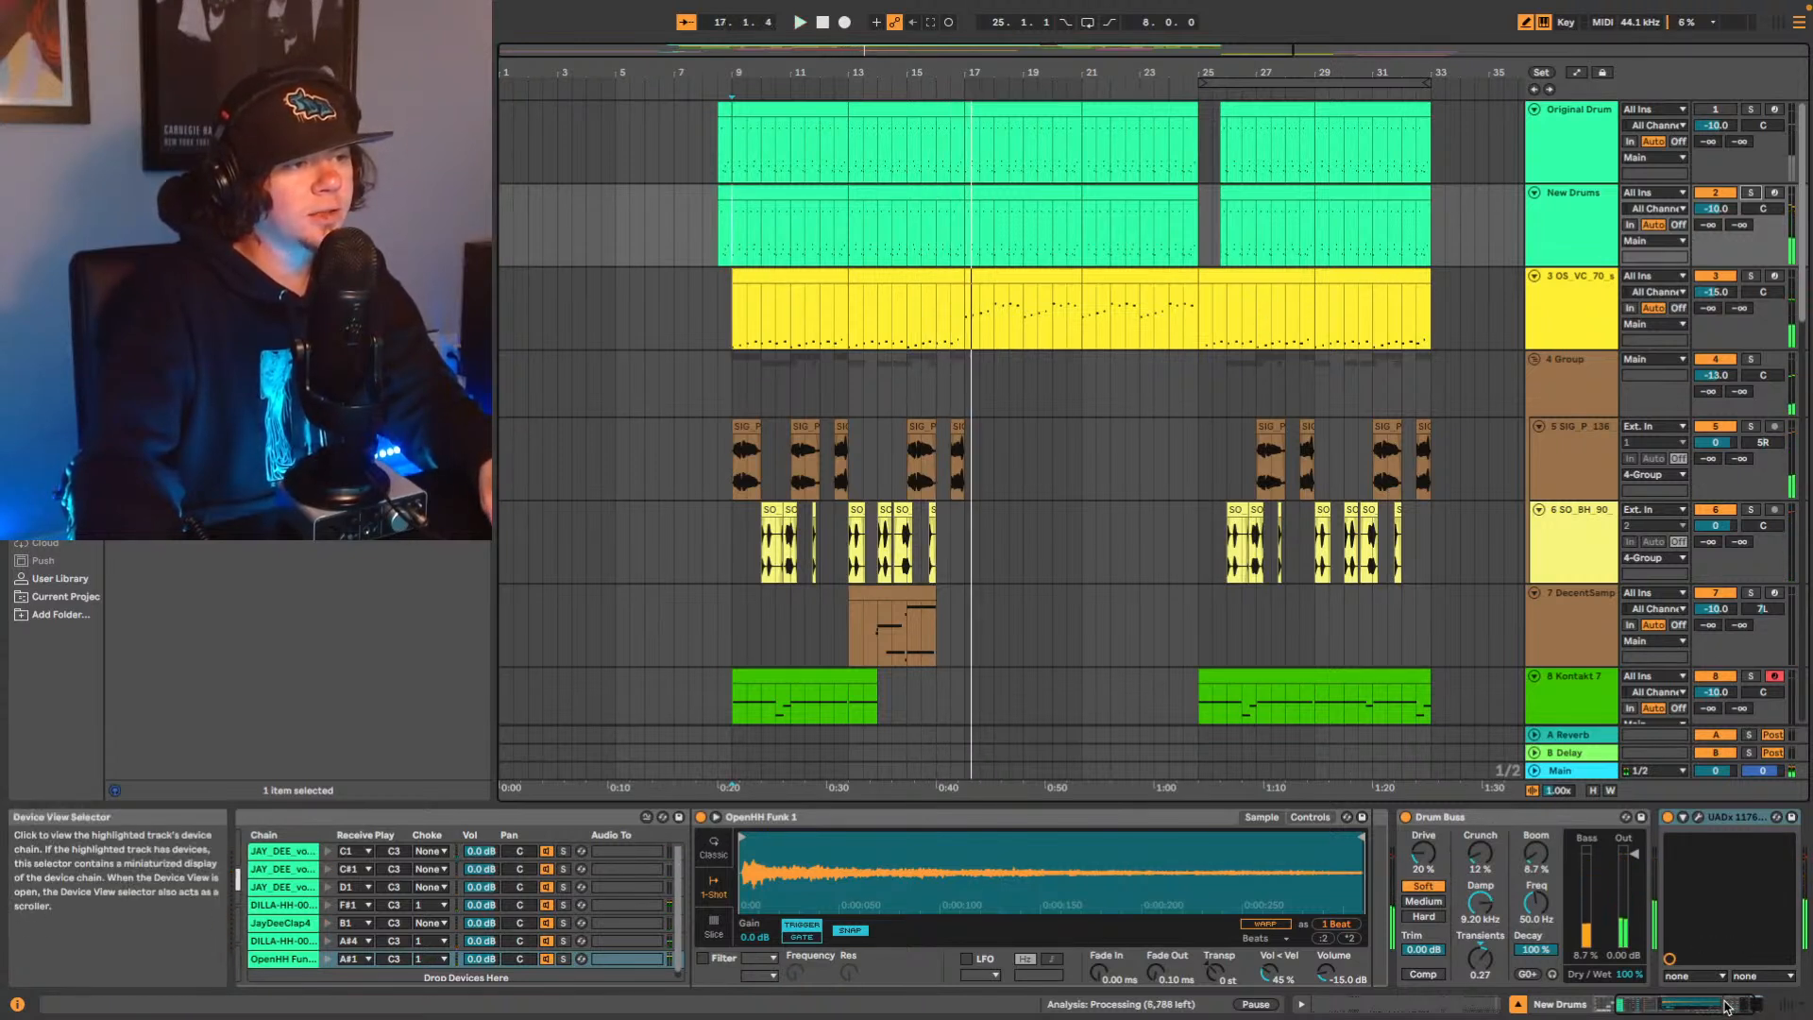
Play the full beat and raise the JAY_DEE_vol_02_kit_07_kick_01 sample's volume to -6 dB in the New Drums rack.
{"action": "left_click_drag", "start_coordinate": [1729, 1006], "coordinate": [1695, 1006]}
{"action": "key", "text": "space"}
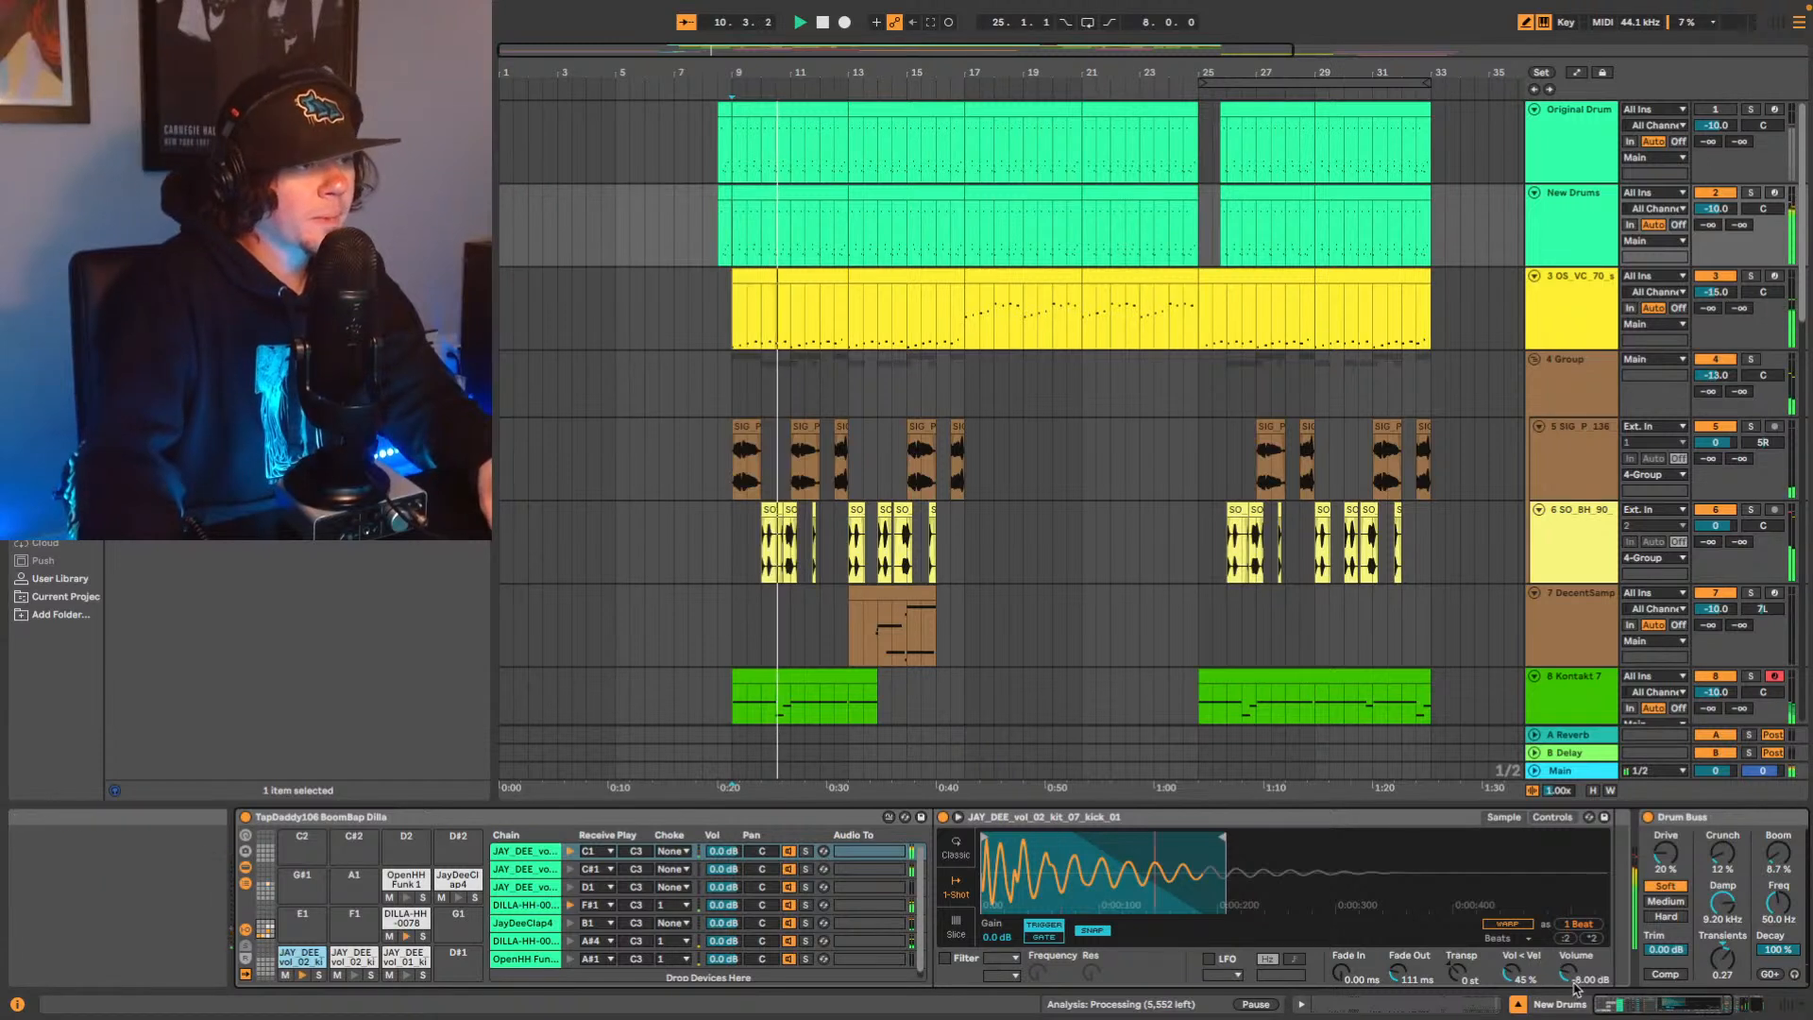
{"action": "key", "text": "Up"}
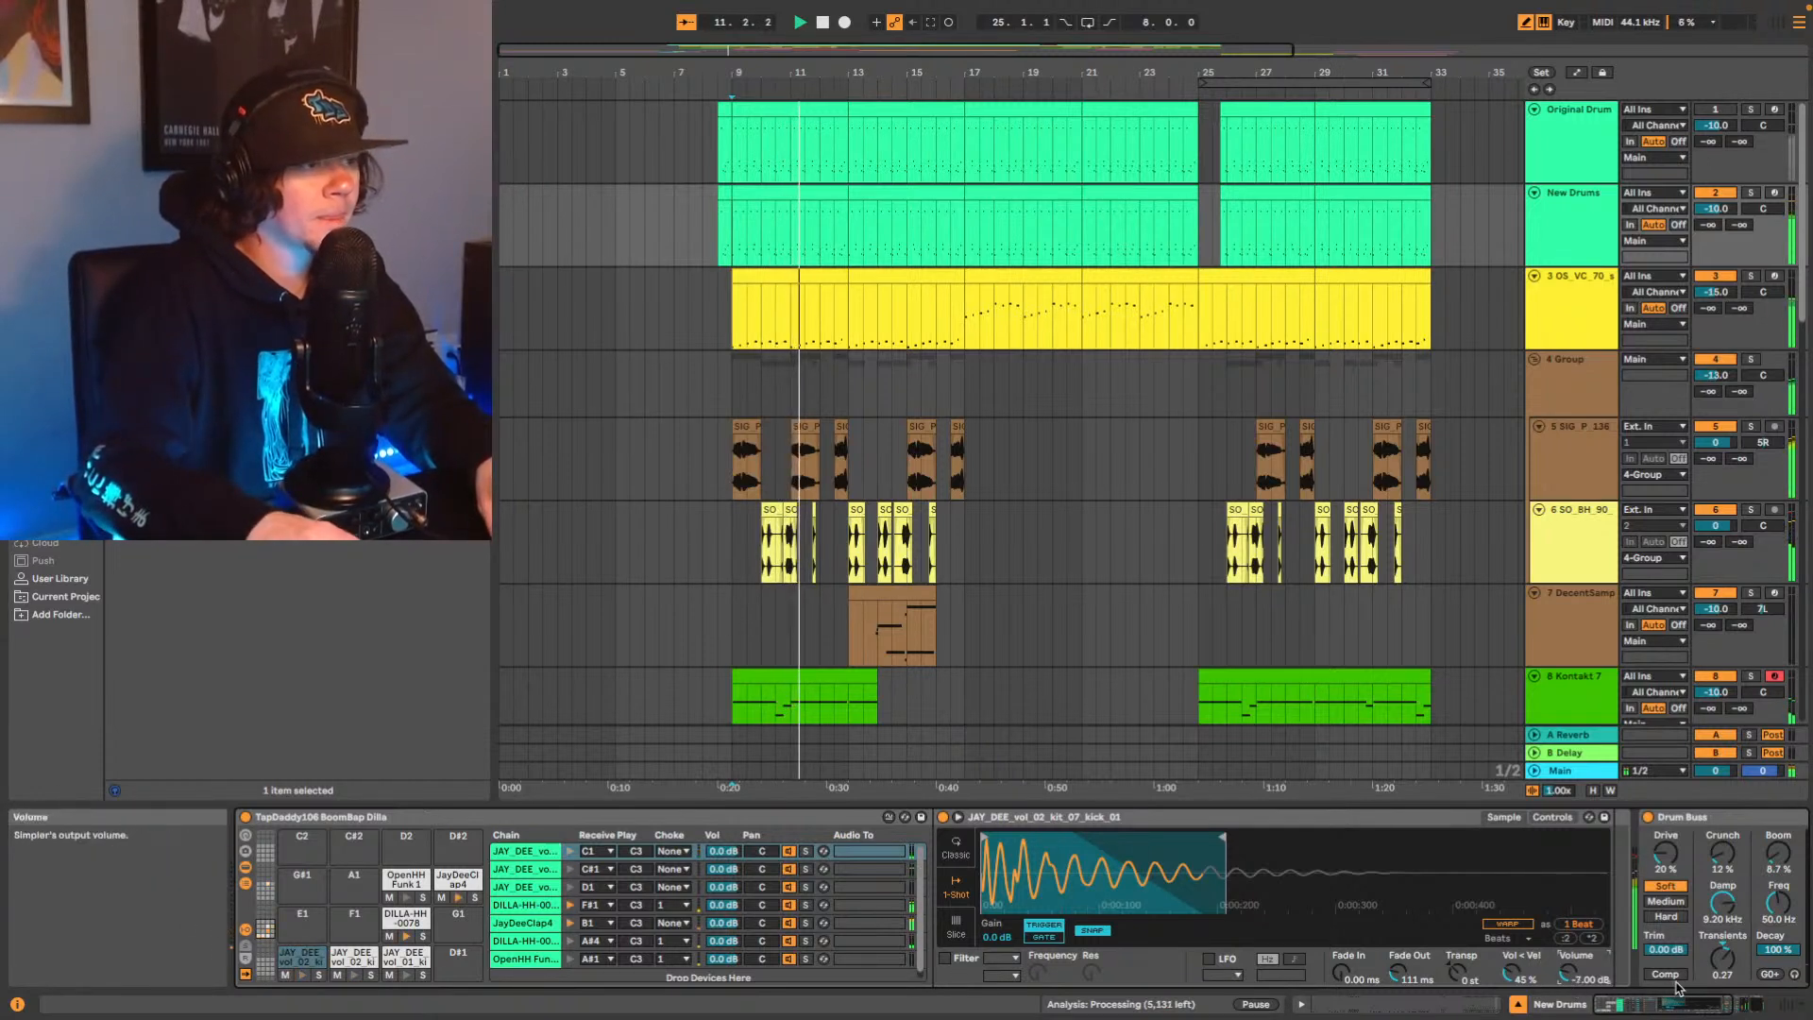
{"action": "key", "text": "Up"}
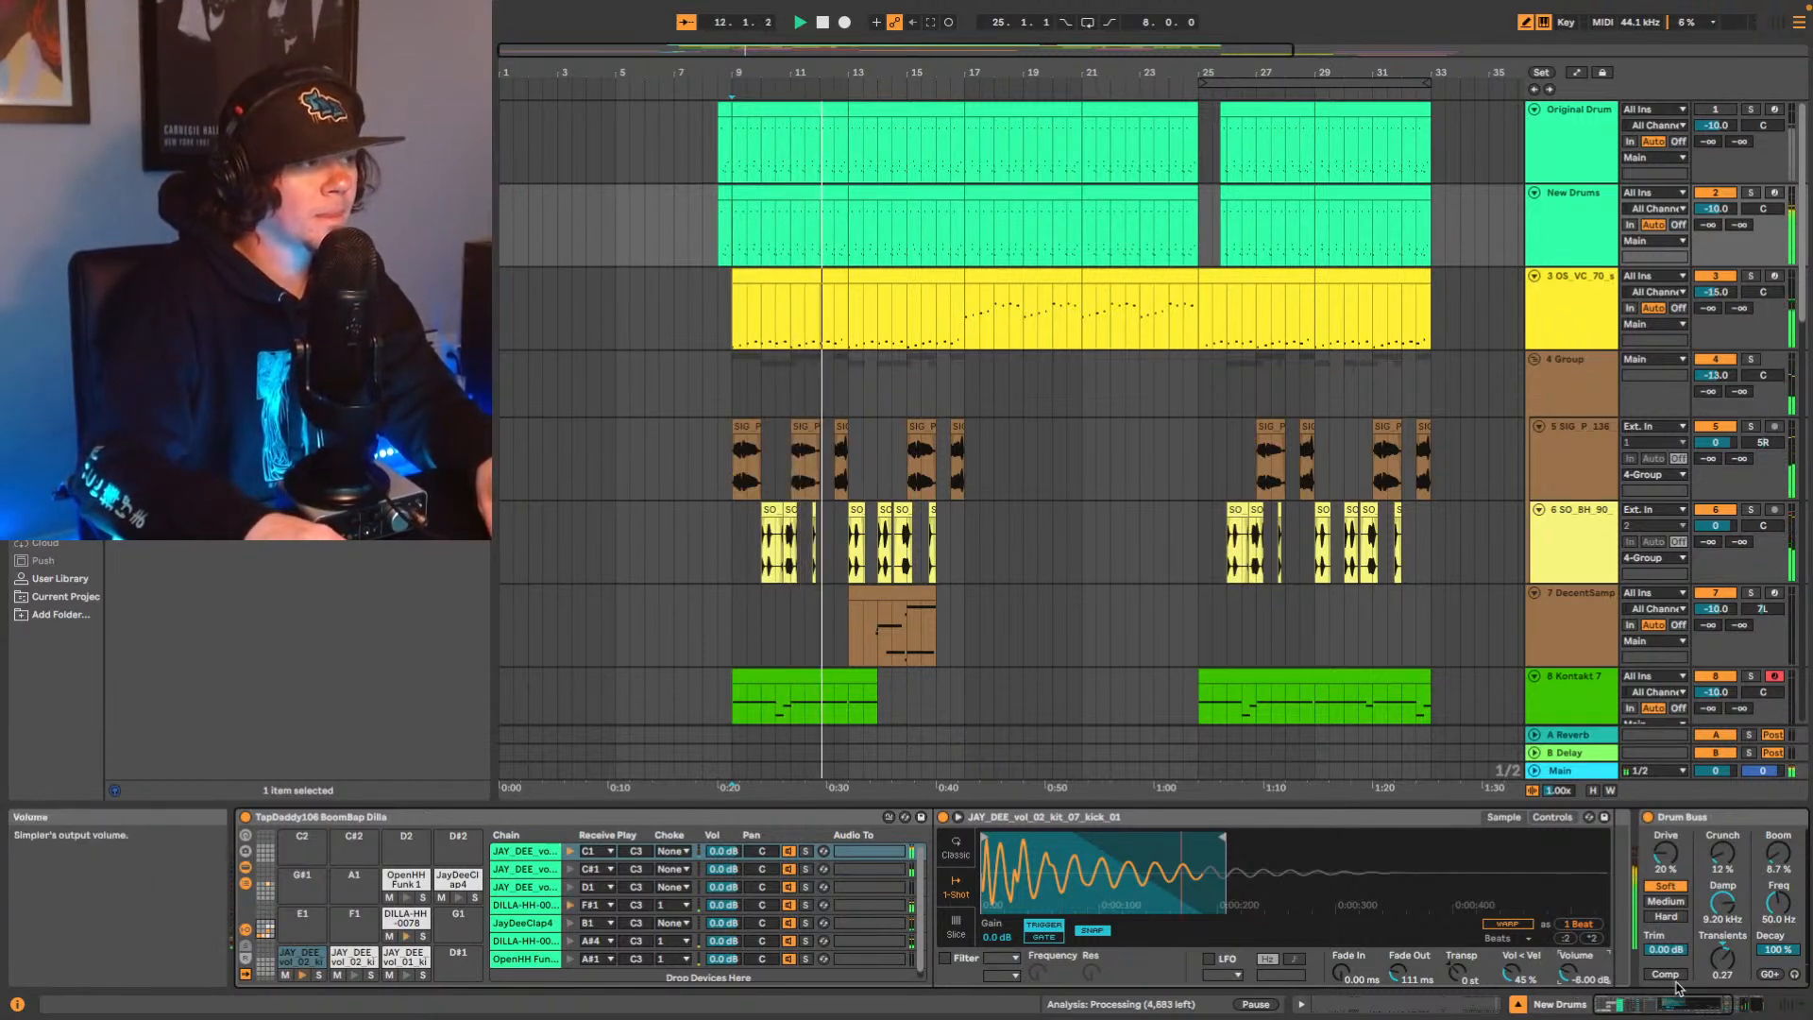
Check the kit_06_kick_02 sample's settings, return to kit_07_kick_01, and set its volume to -4 dB.
{"action": "left_click", "coordinate": [354, 956]}
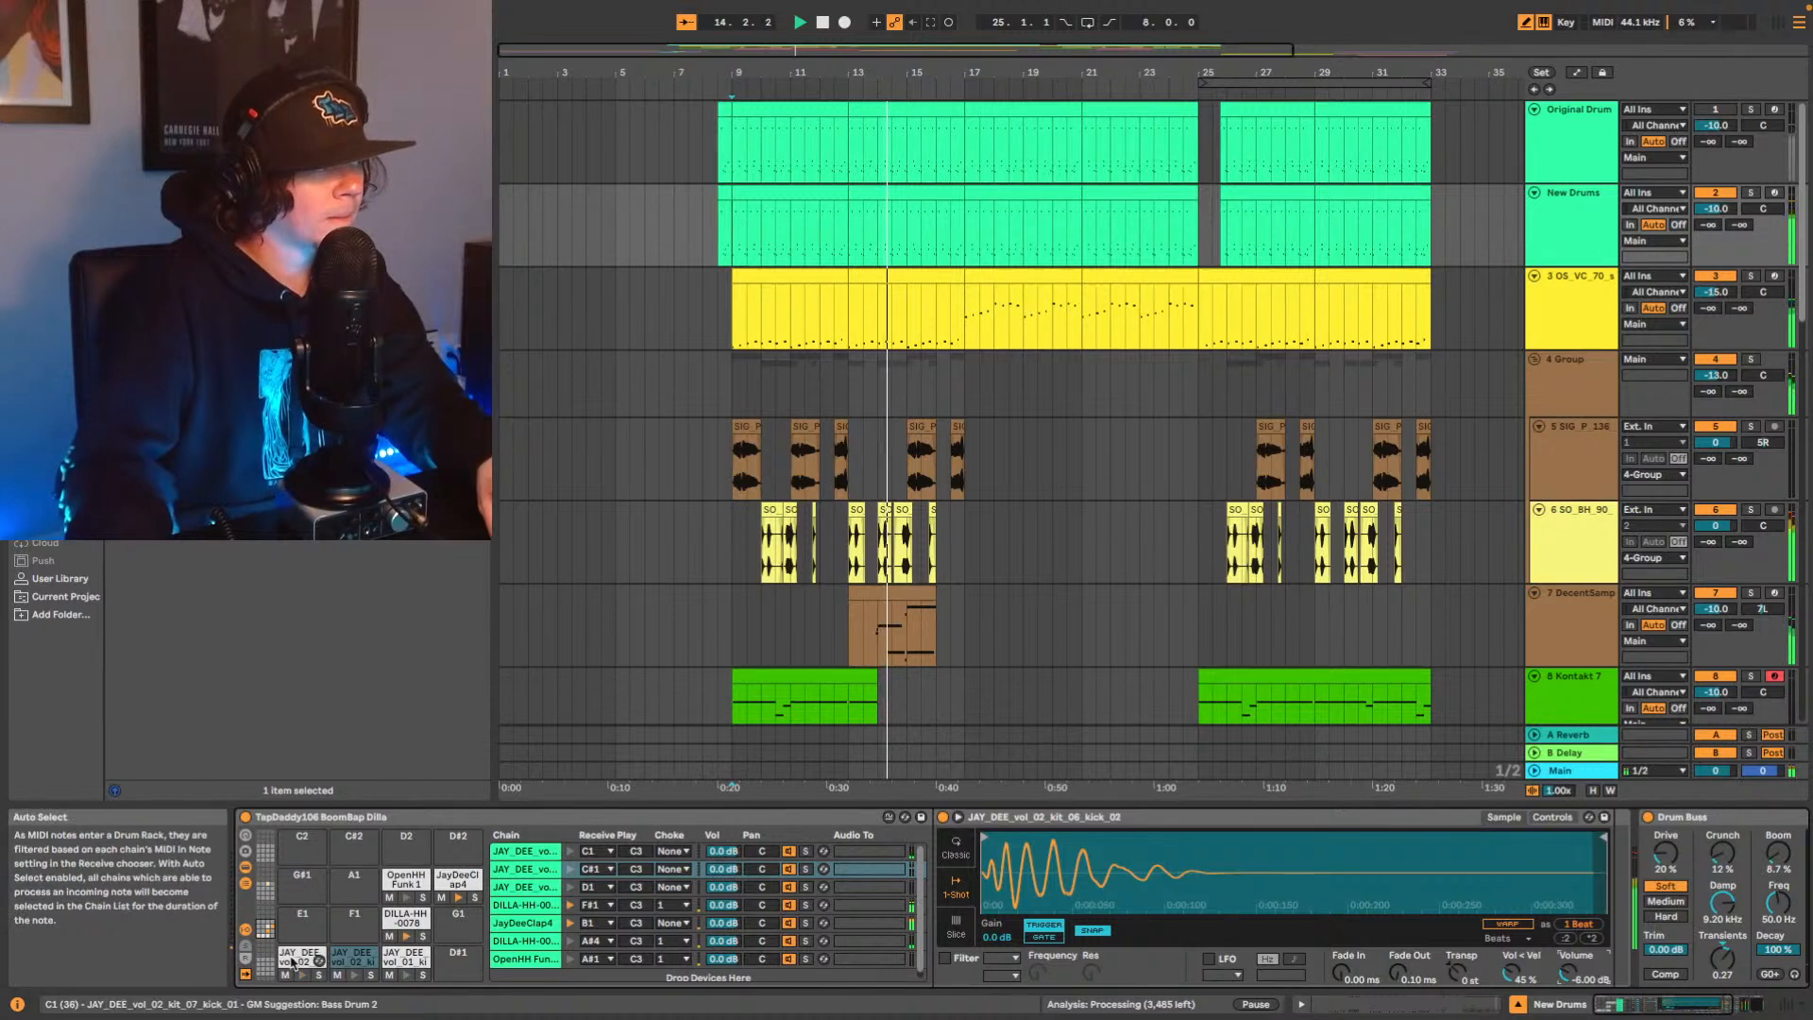
{"action": "left_click", "coordinate": [1586, 960]}
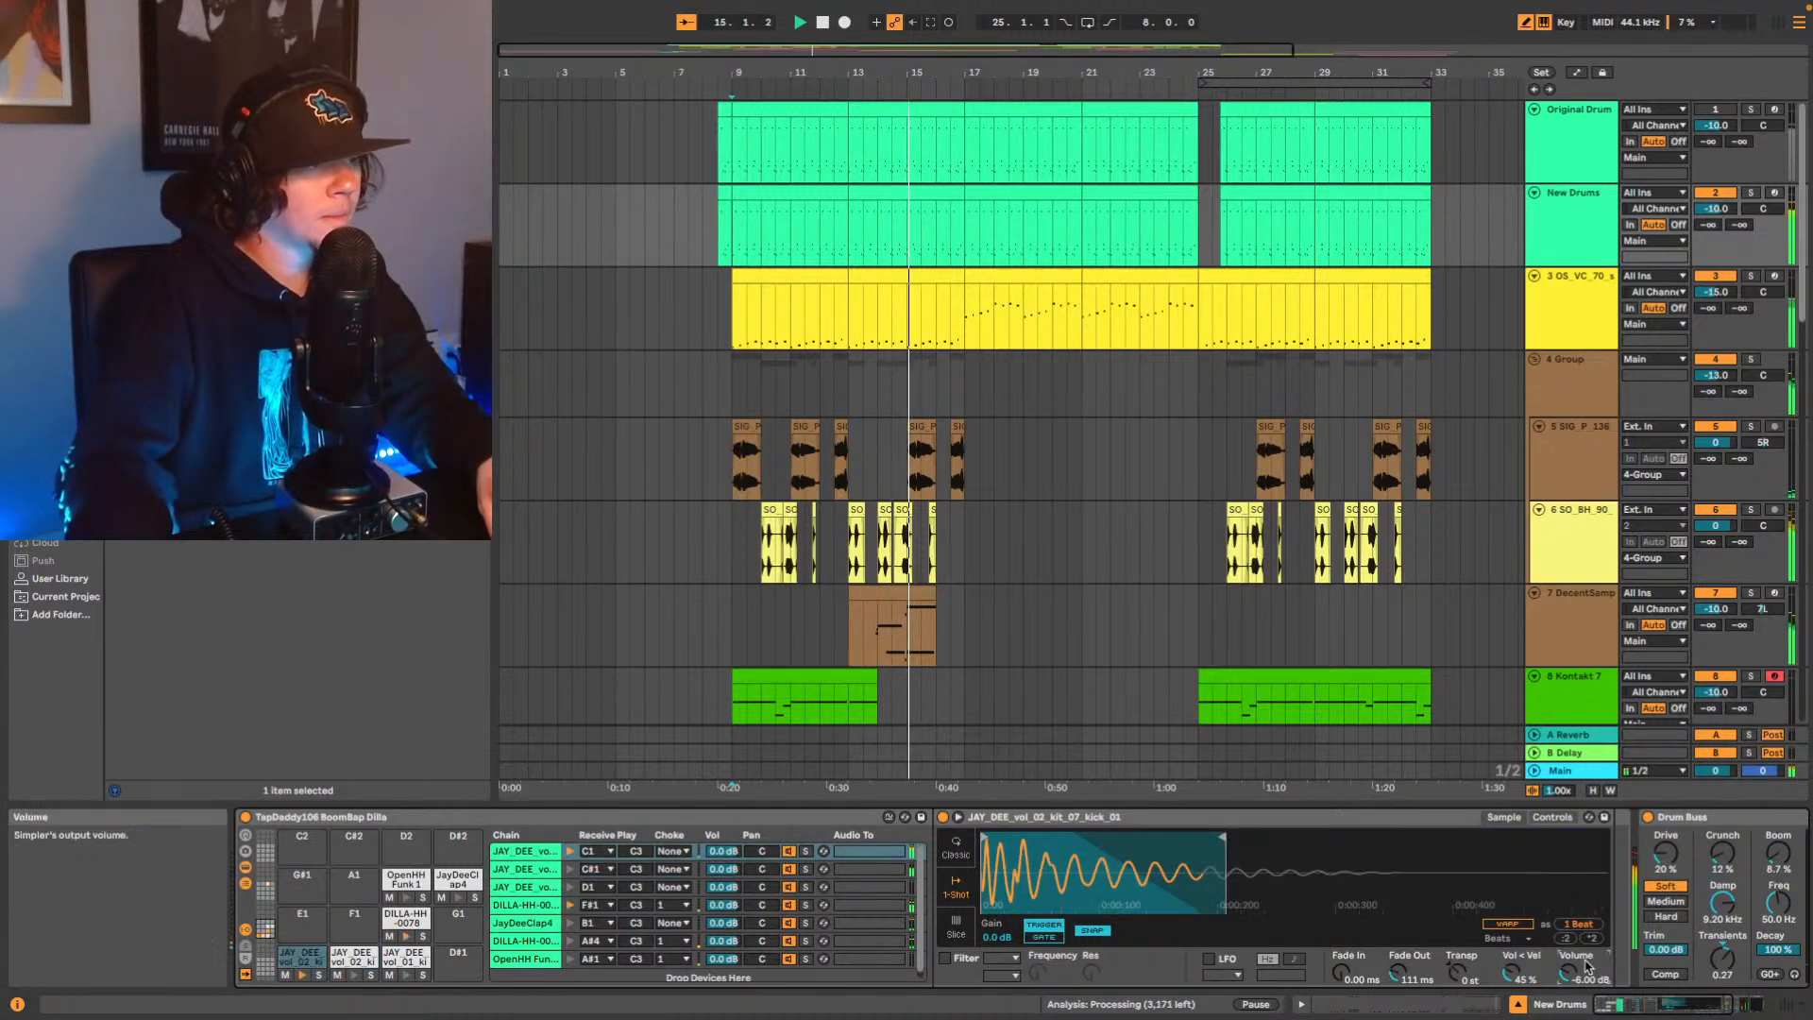
{"action": "key", "text": "Up"}
{"action": "key", "text": "Up"}
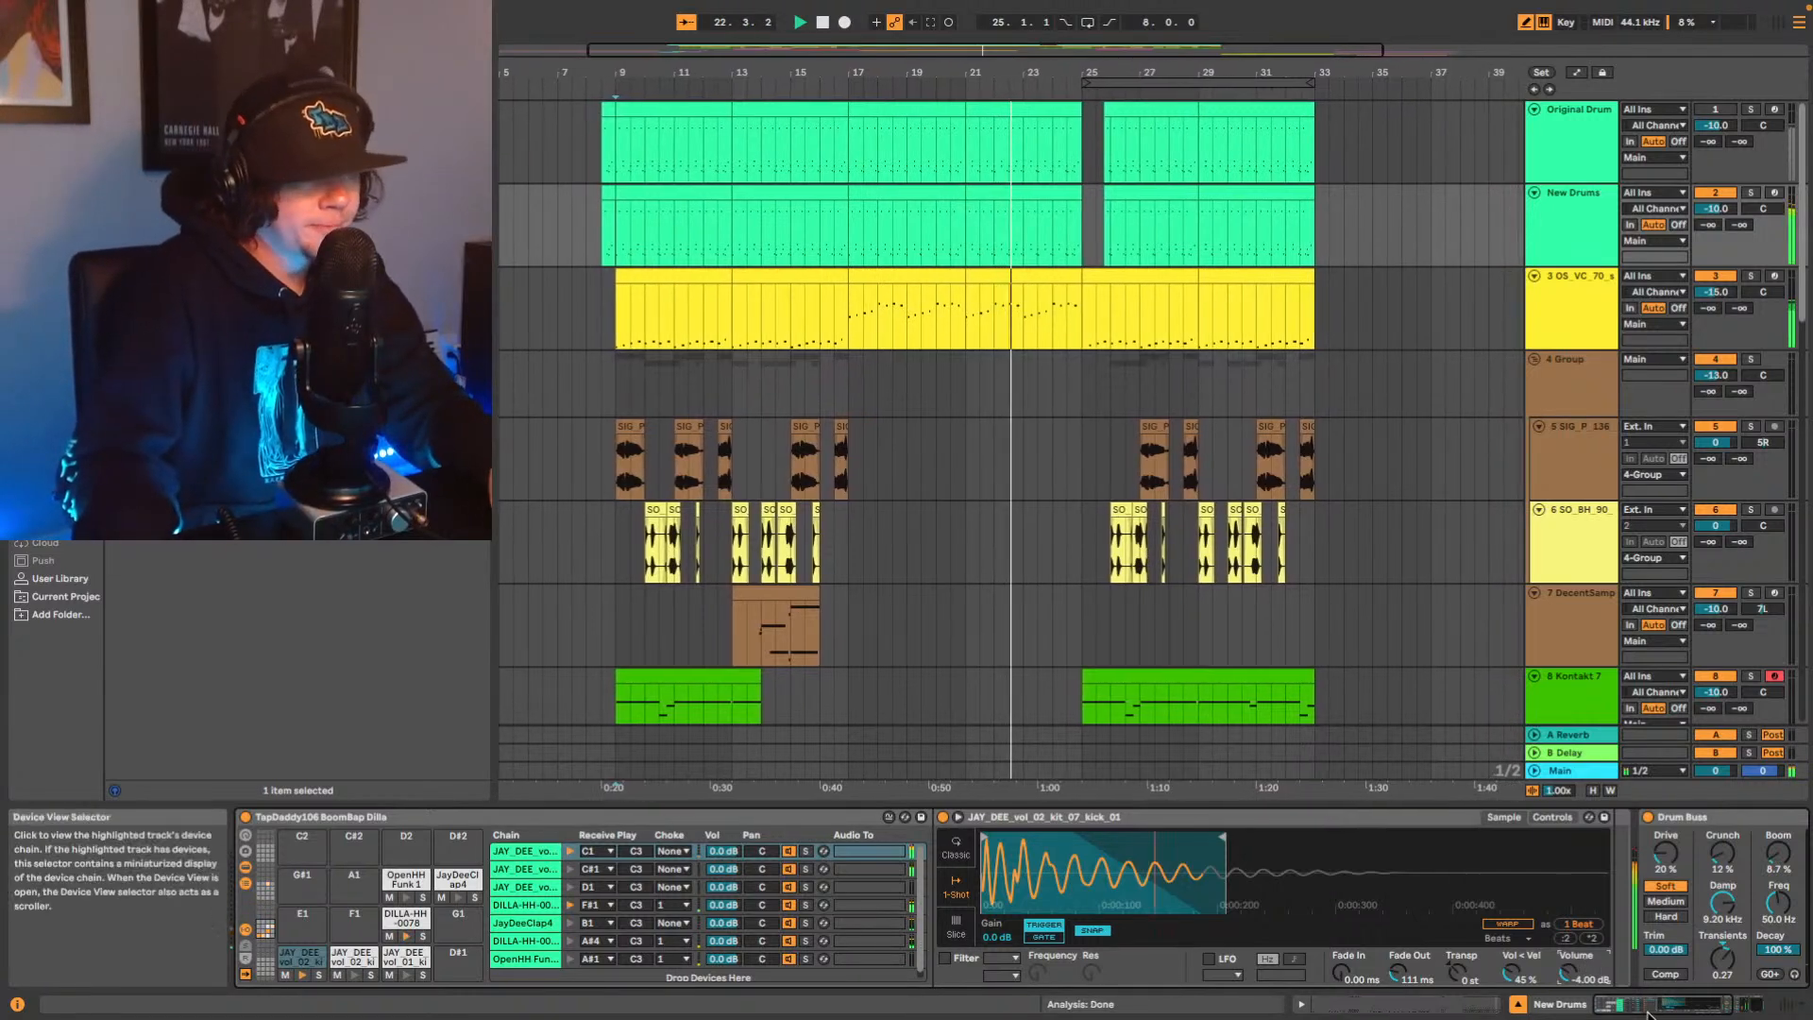
Add the UADx LA-2A compressor after the bypassed 1176 on New Drums and adjust its Peak Reduction during playback.
{"action": "left_click_drag", "start_coordinate": [1666, 1005], "coordinate": [1700, 1004]}
{"action": "key", "text": "space"}
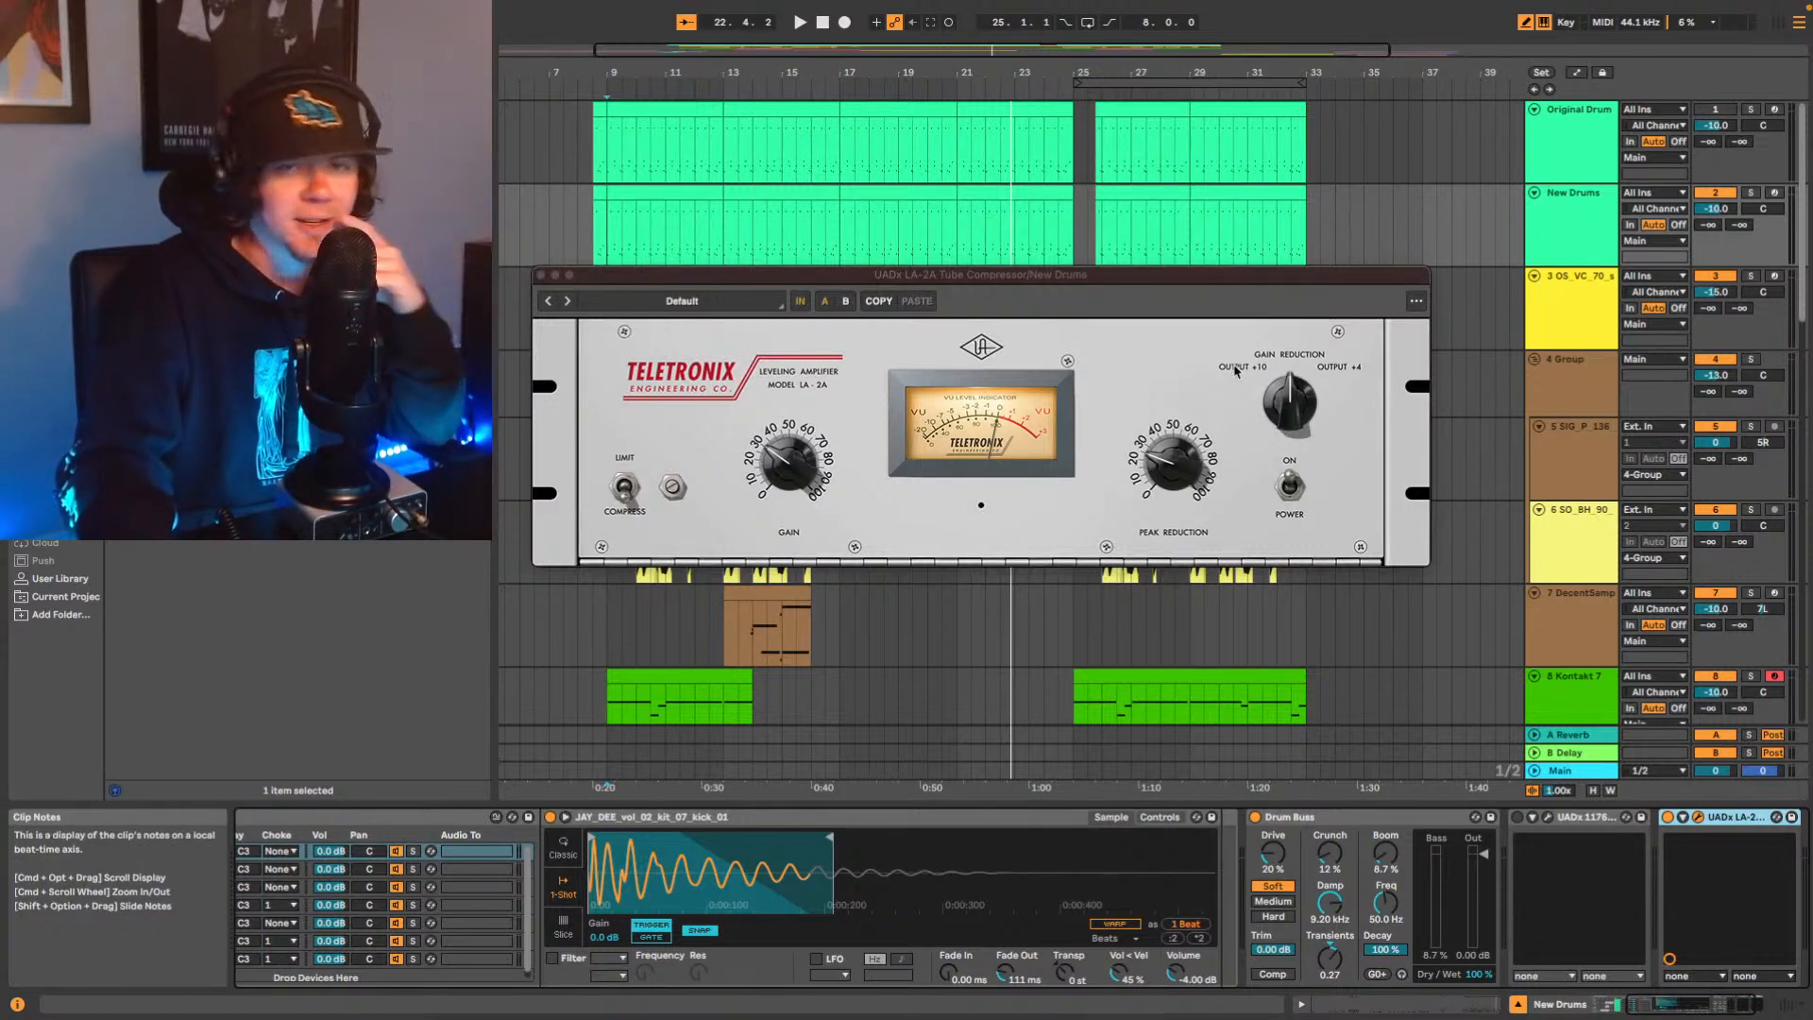
{"action": "key", "text": "space"}
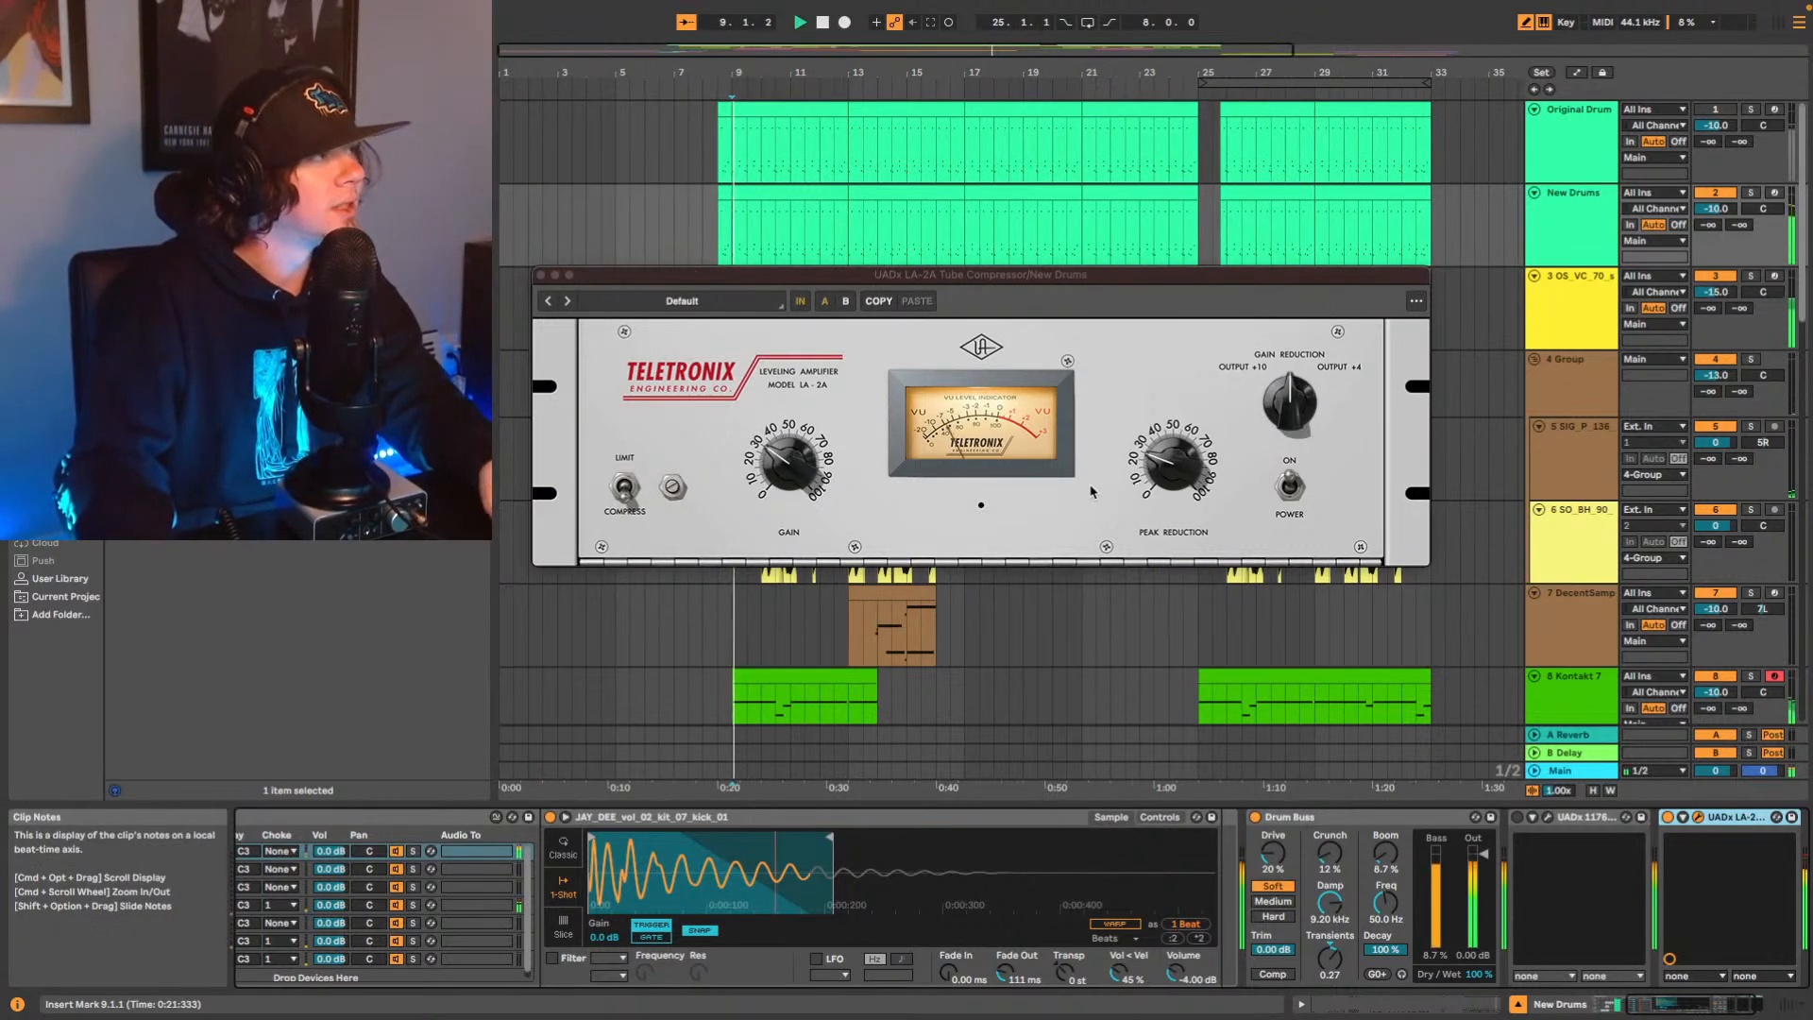
{"action": "left_click", "coordinate": [1177, 480]}
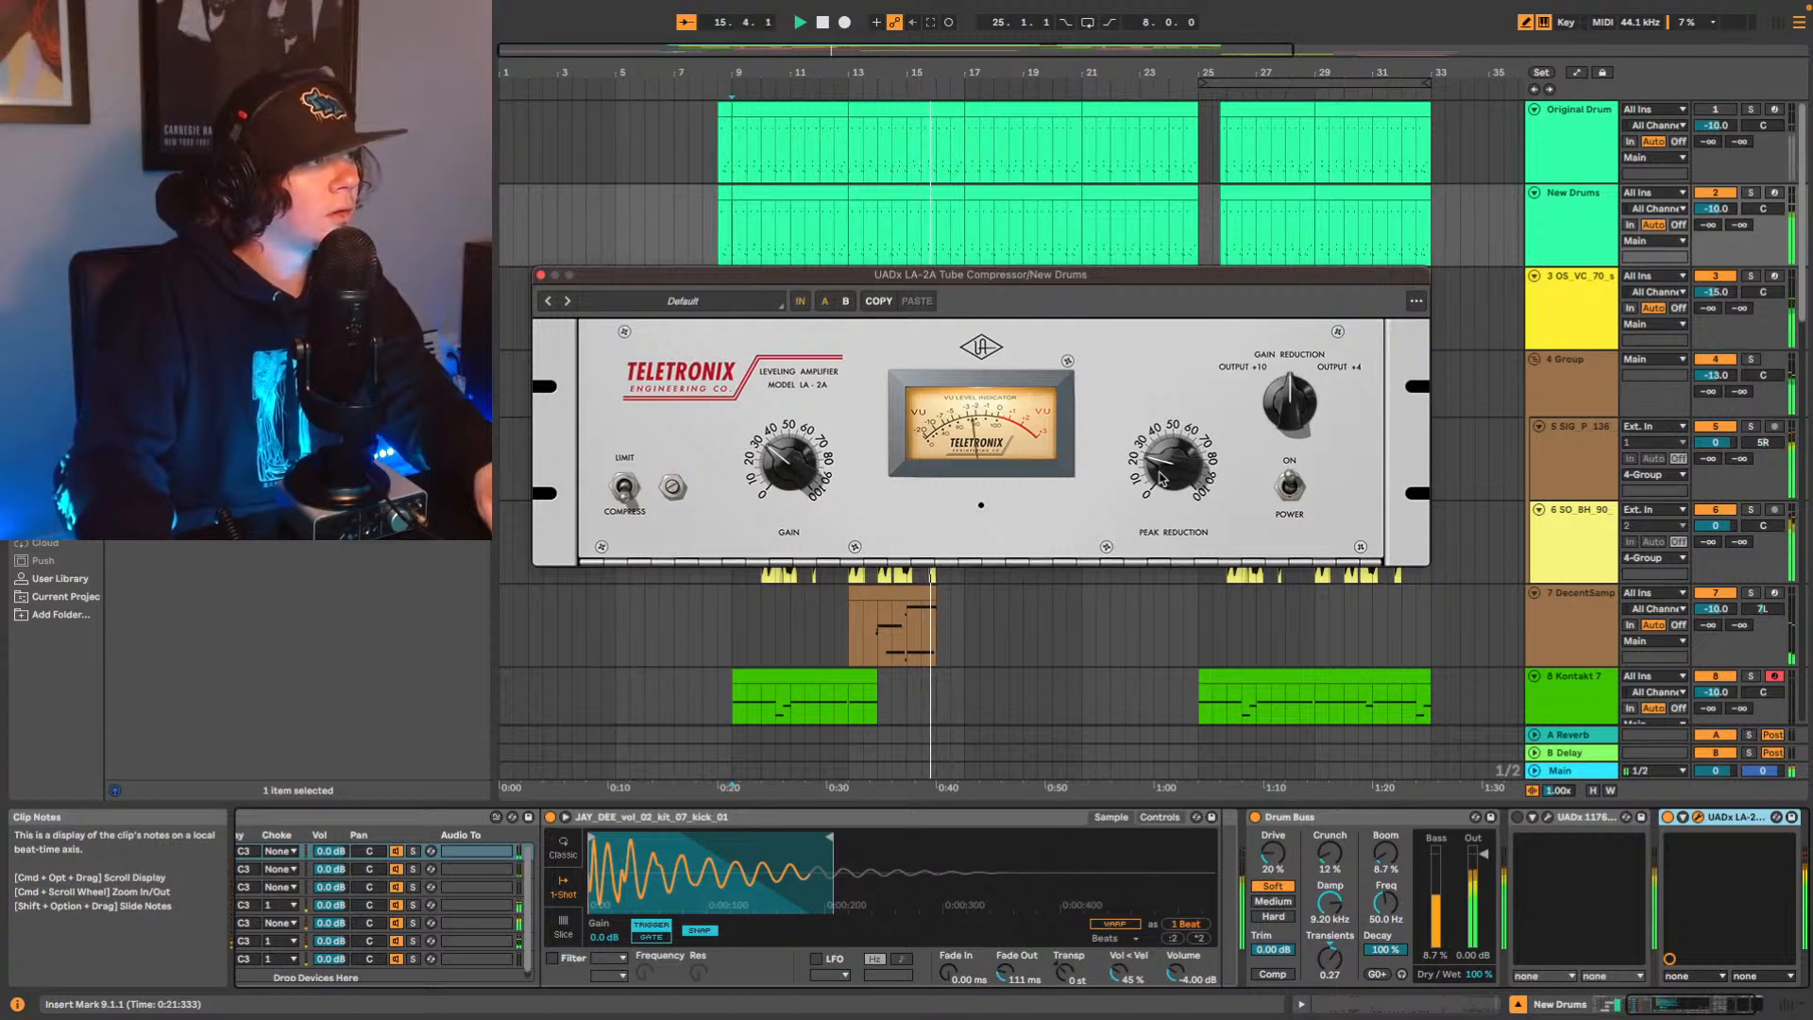
Compare New Drums with the LA-2A off and on, and fine-tune its Peak Reduction in the full beat.
{"action": "left_click", "coordinate": [1668, 818]}
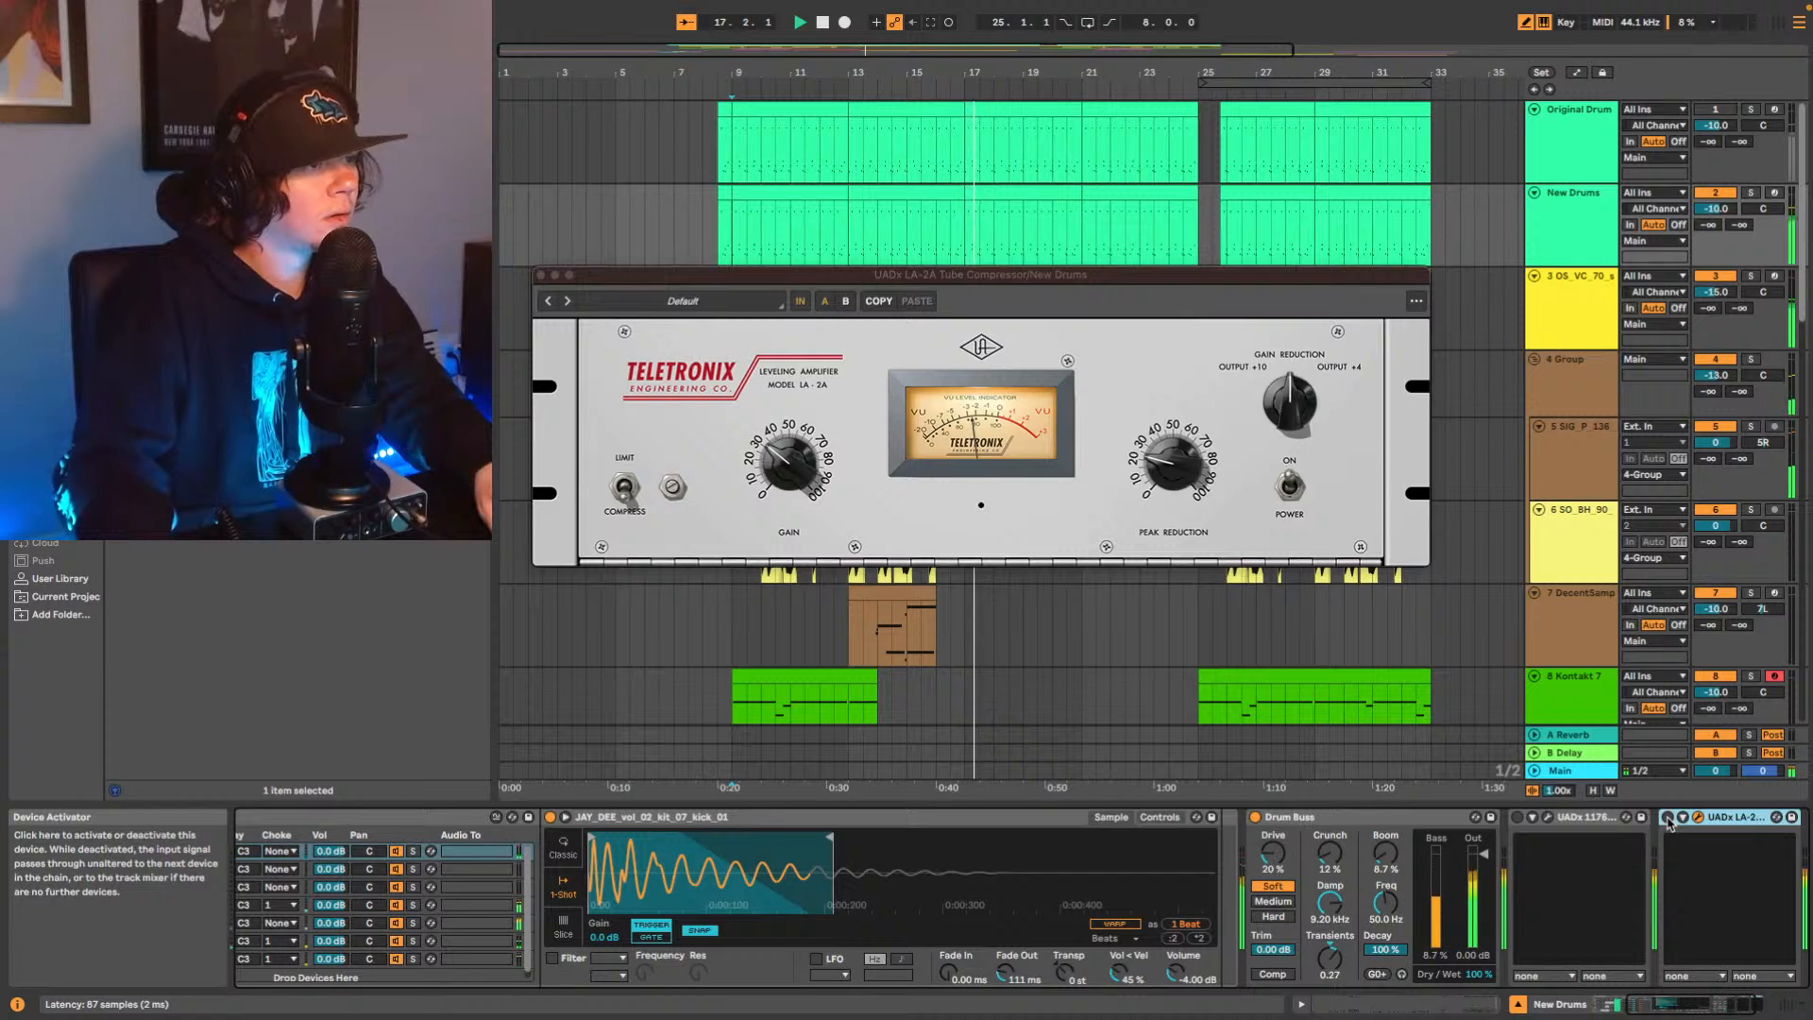
{"action": "left_click", "coordinate": [1669, 819]}
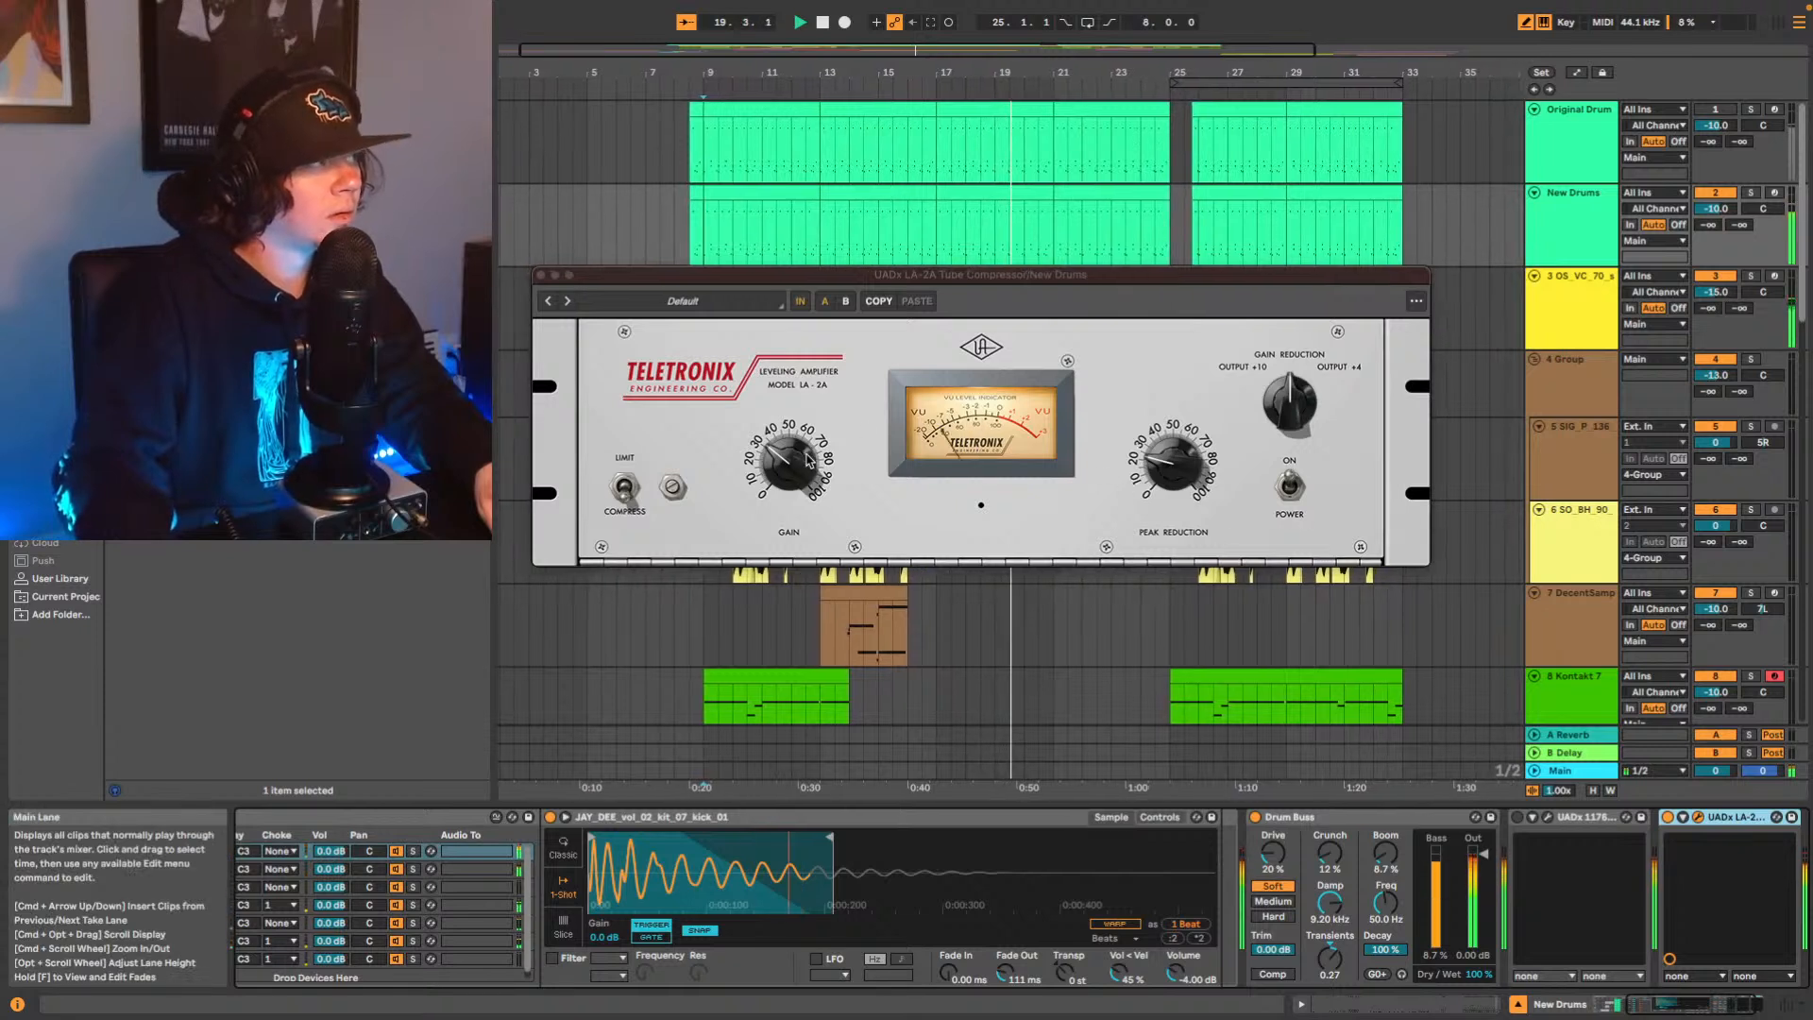
{"action": "left_click", "coordinate": [1187, 472]}
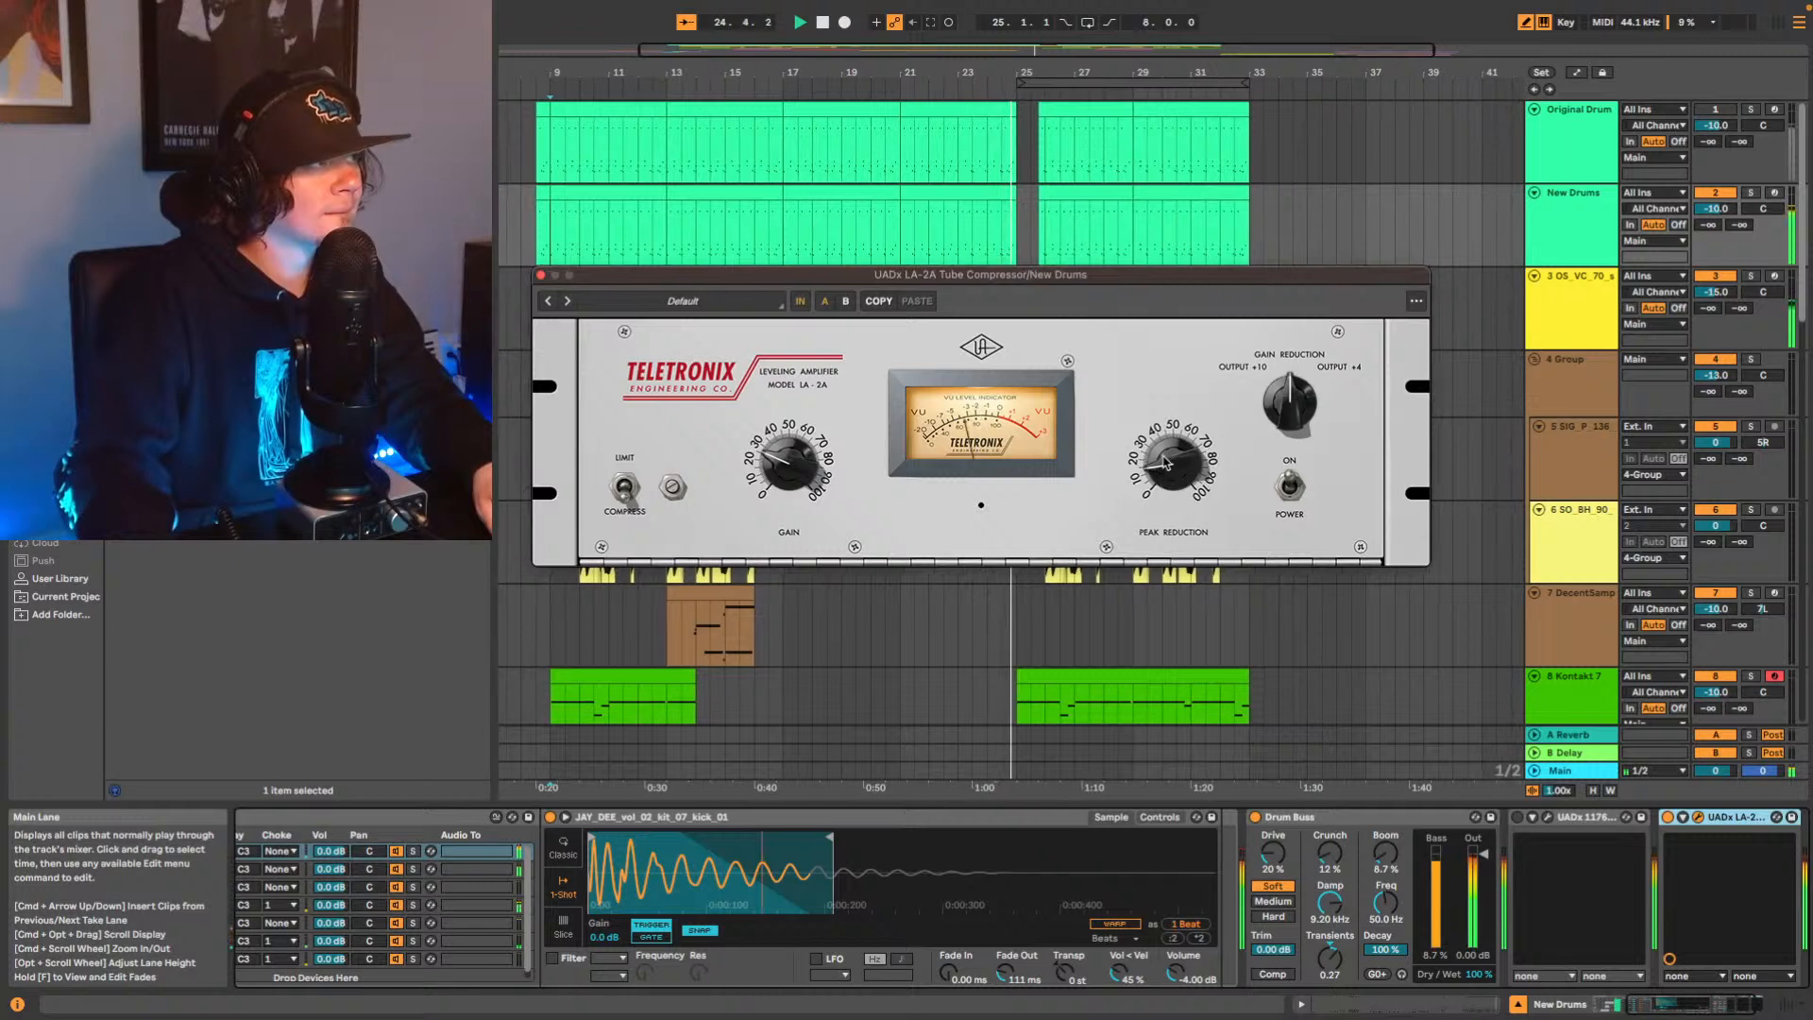
{"action": "key", "text": "space"}
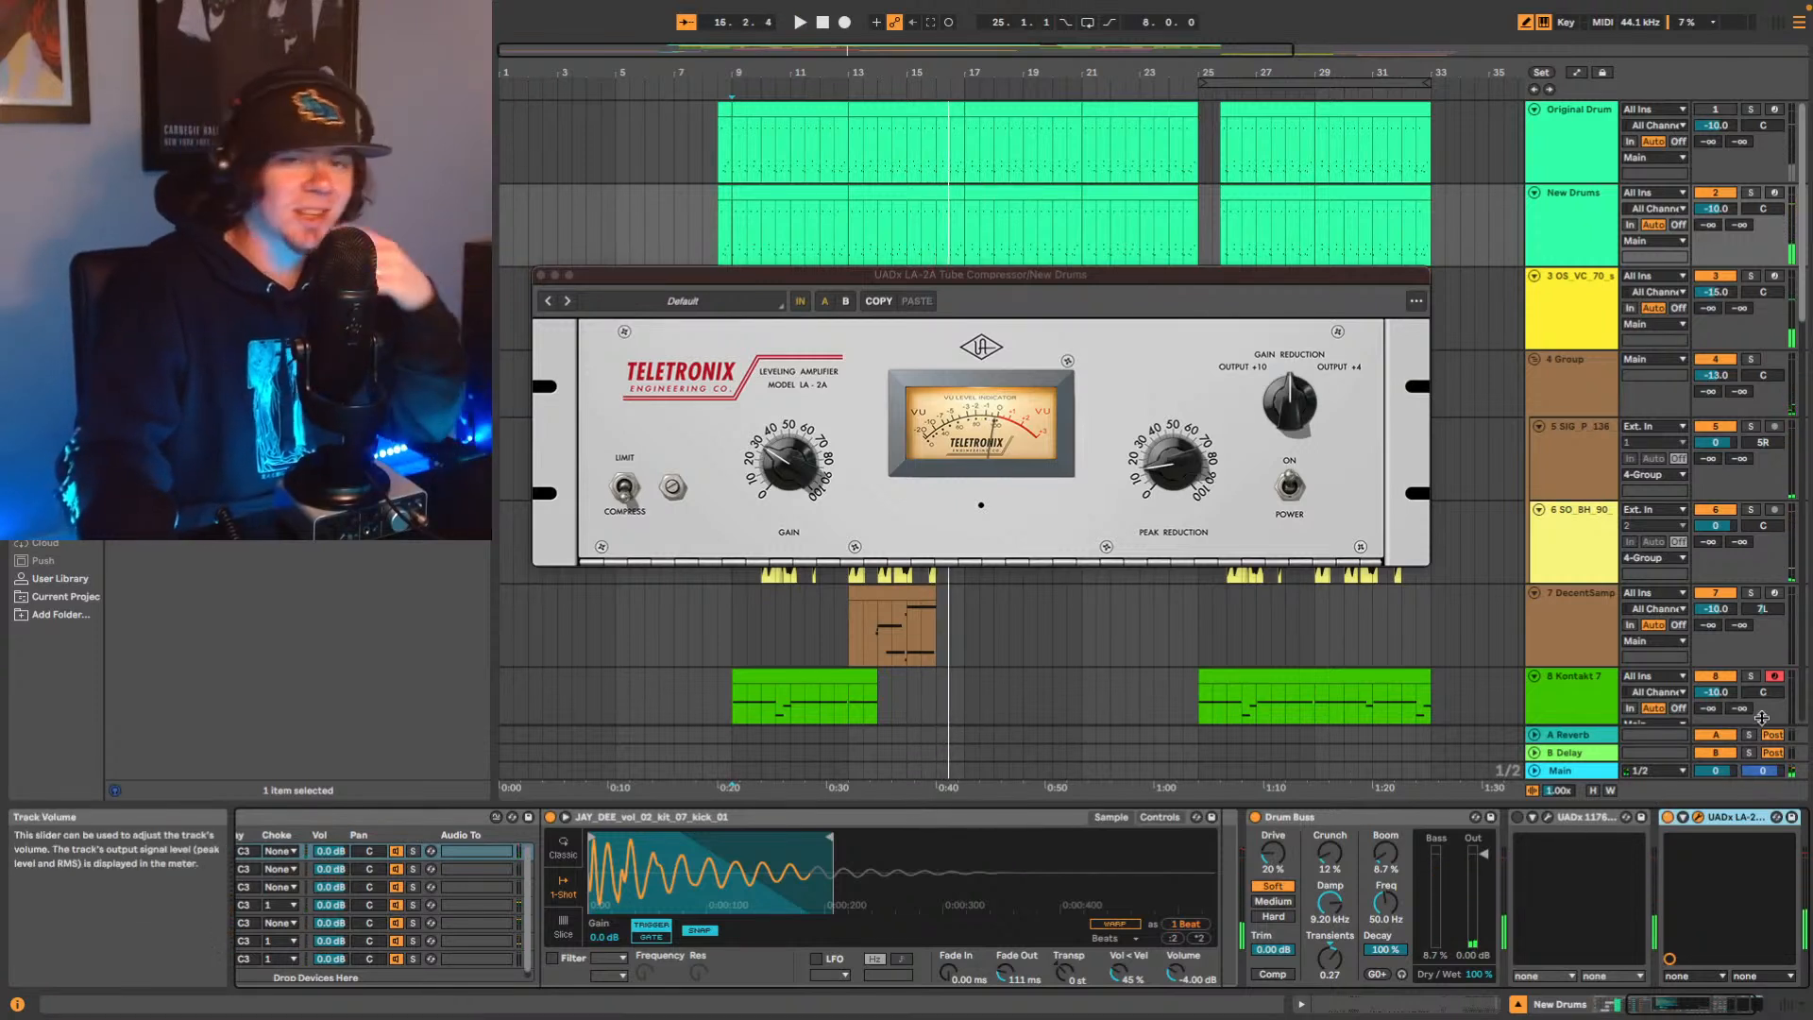
Replay the beat through the LA-2A, bypass it, and activate the 1176 to hear that compressor instead.
{"action": "key", "text": "space"}
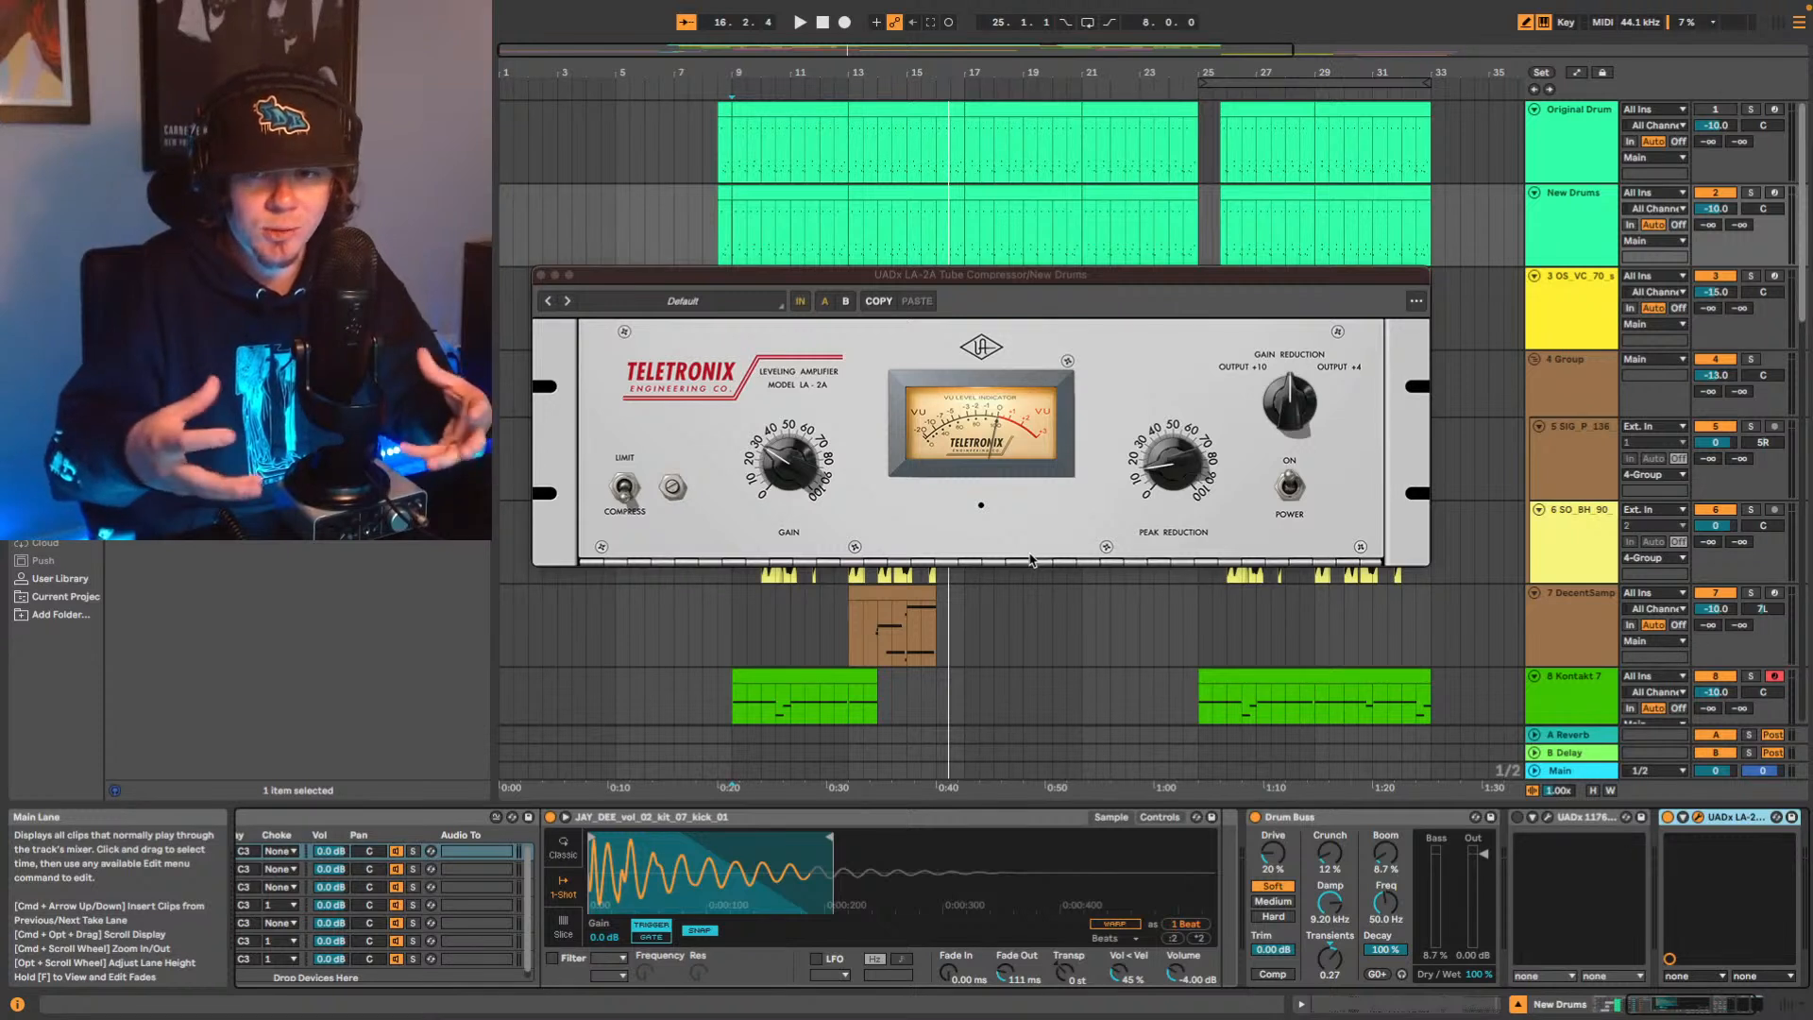
{"action": "key", "text": "space"}
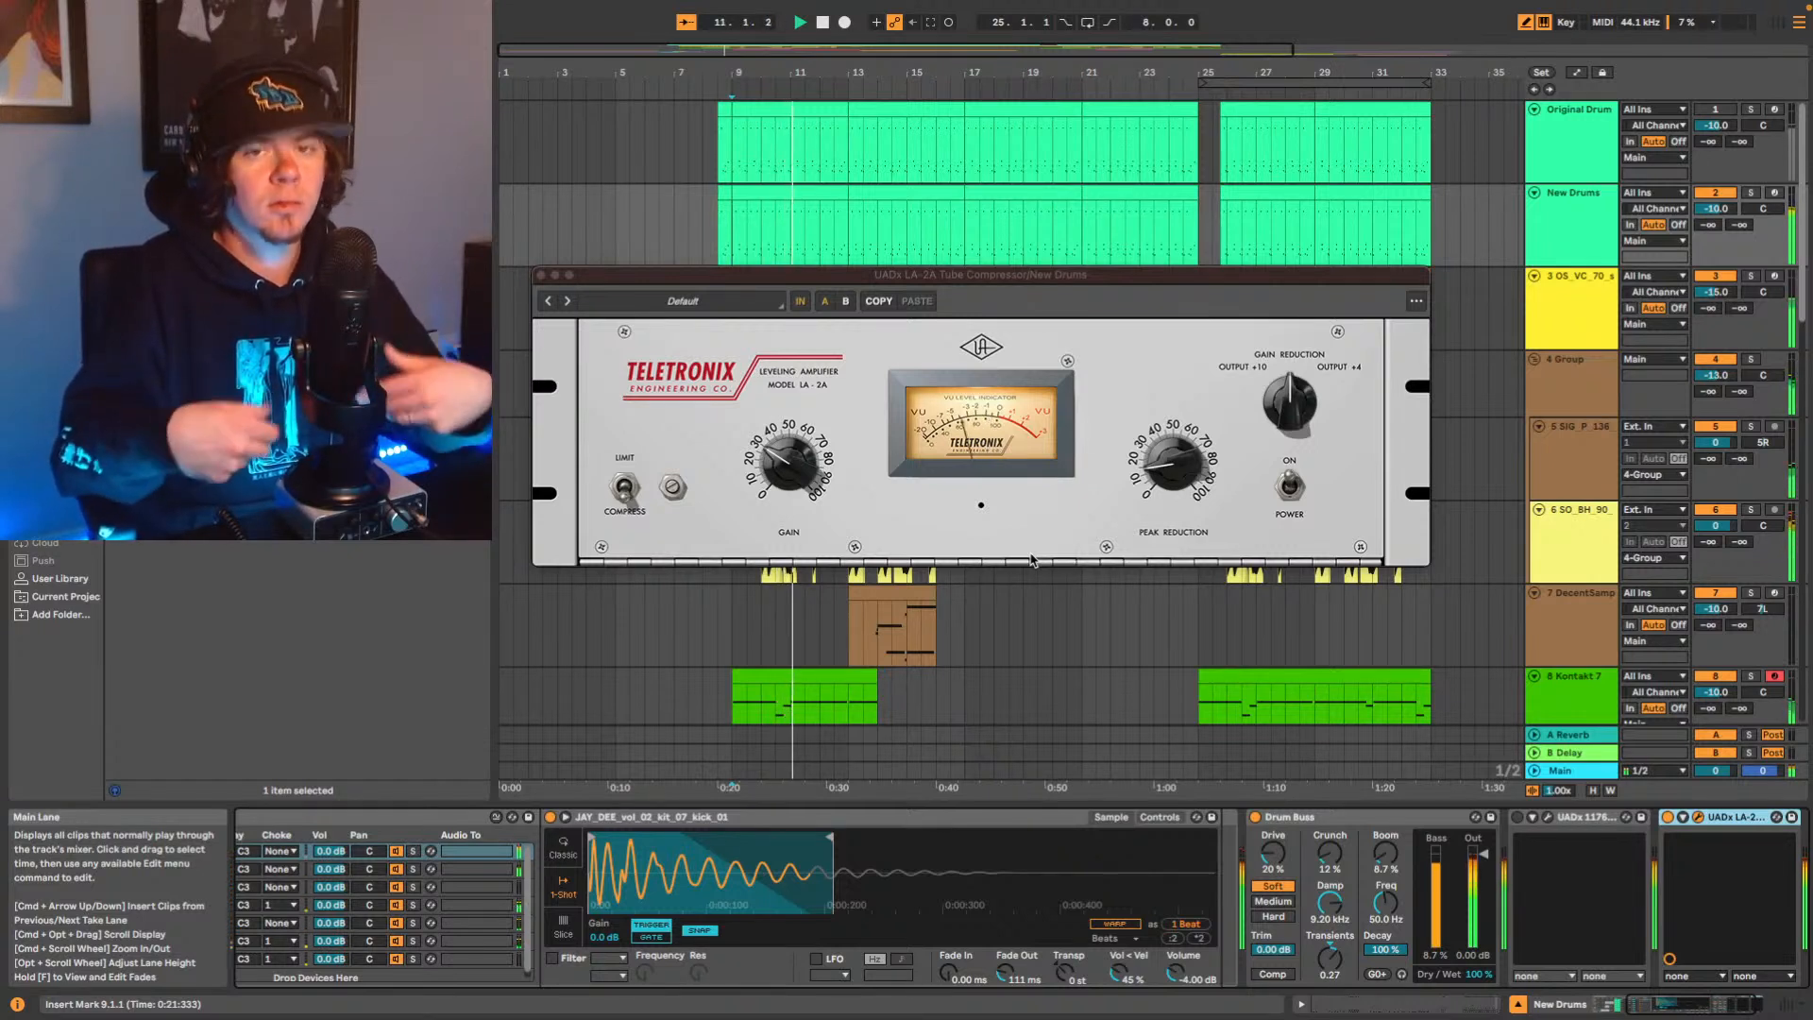
{"action": "key", "text": "space"}
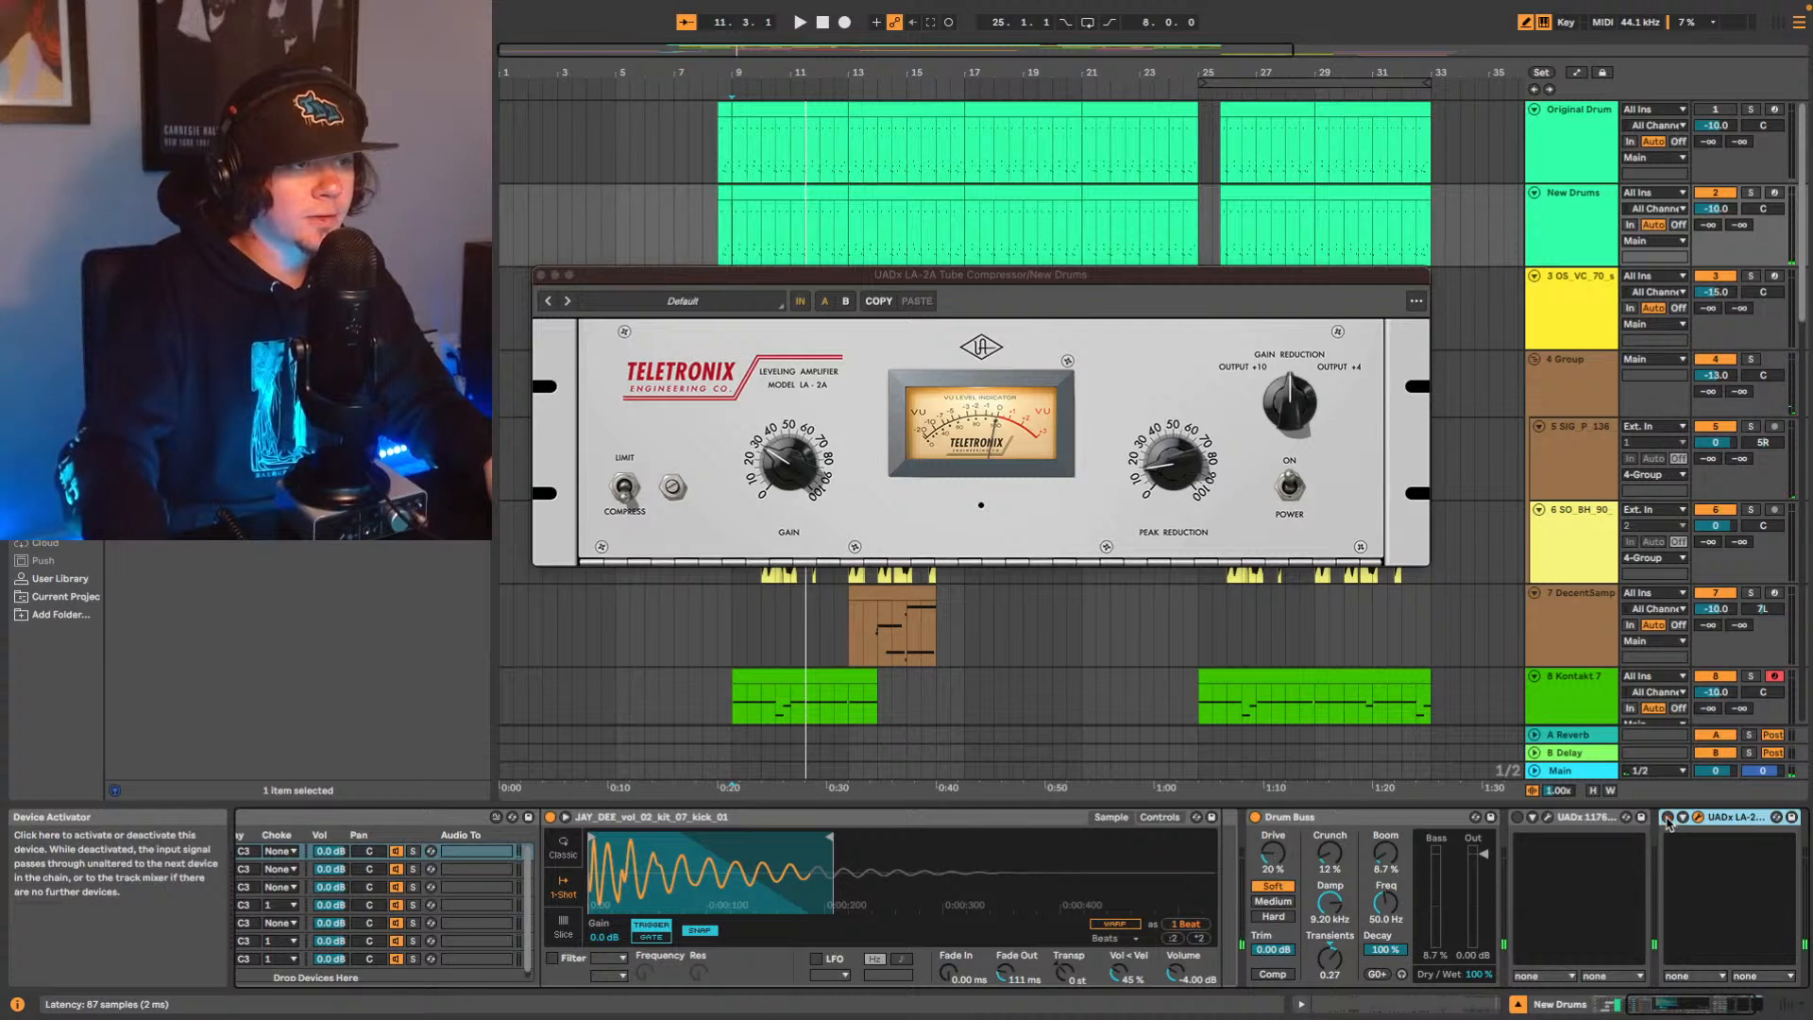
{"action": "left_click", "coordinate": [1517, 819]}
{"action": "key", "text": "space"}
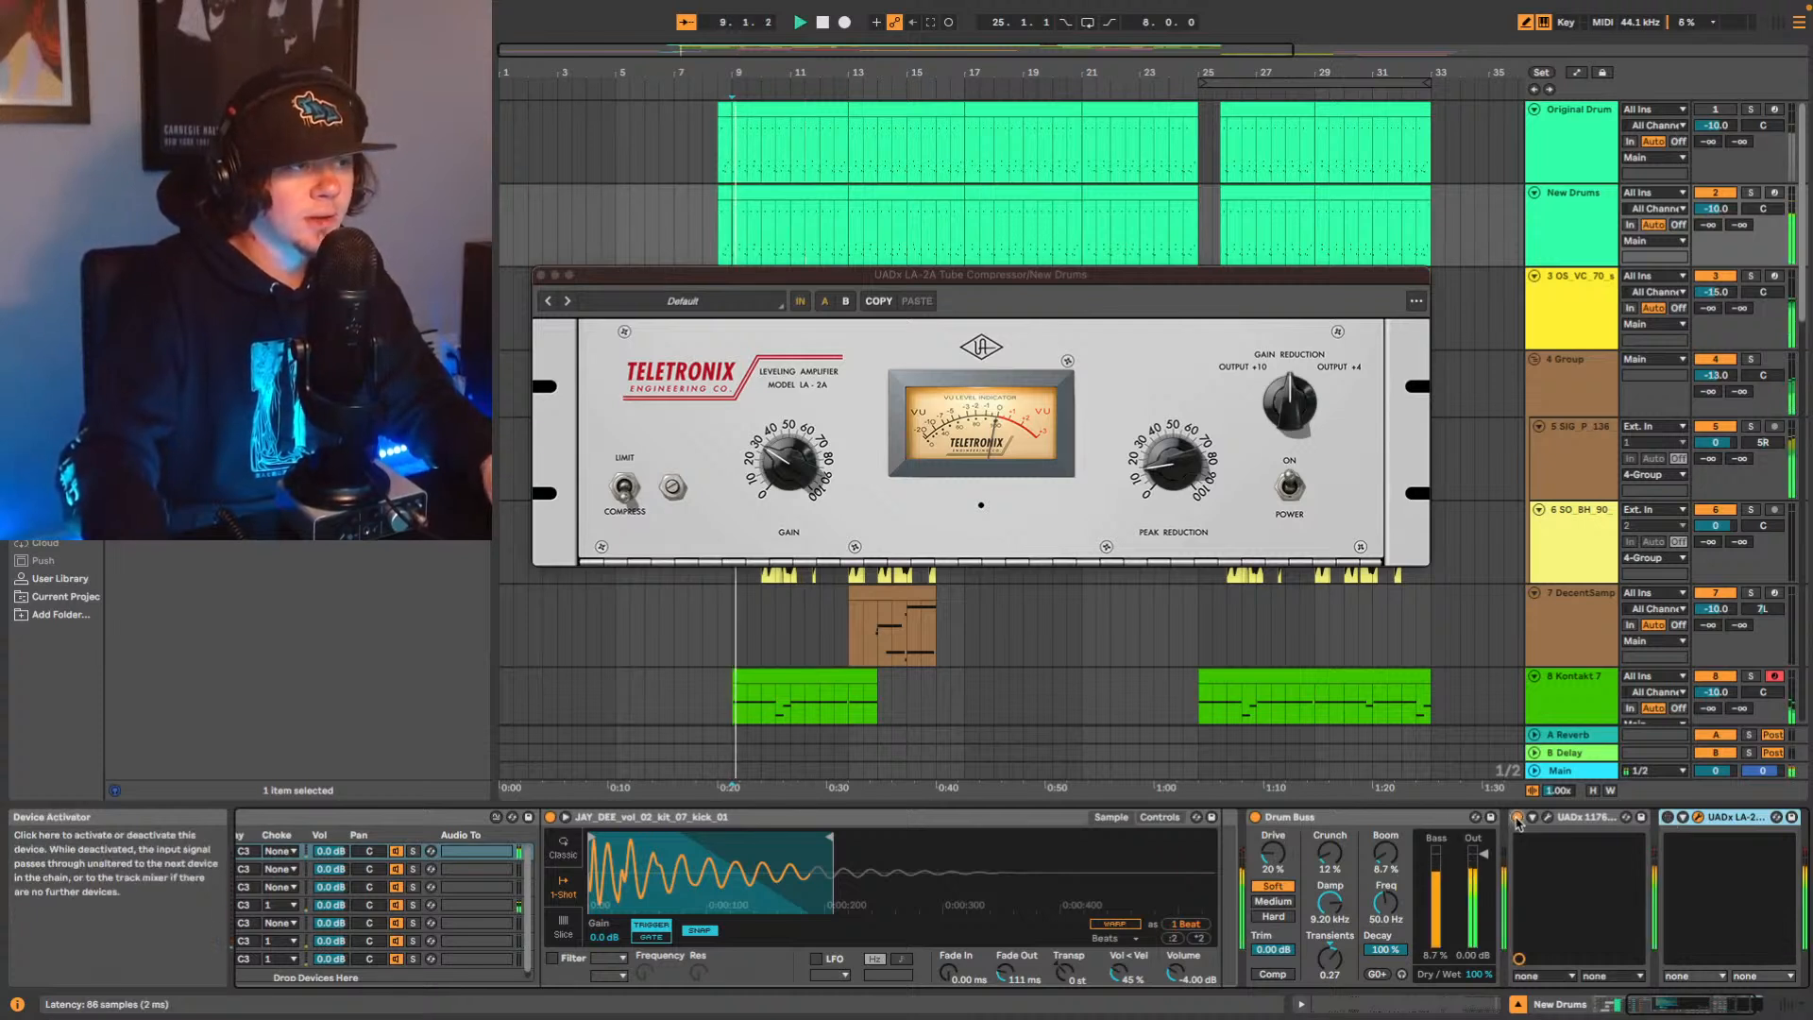
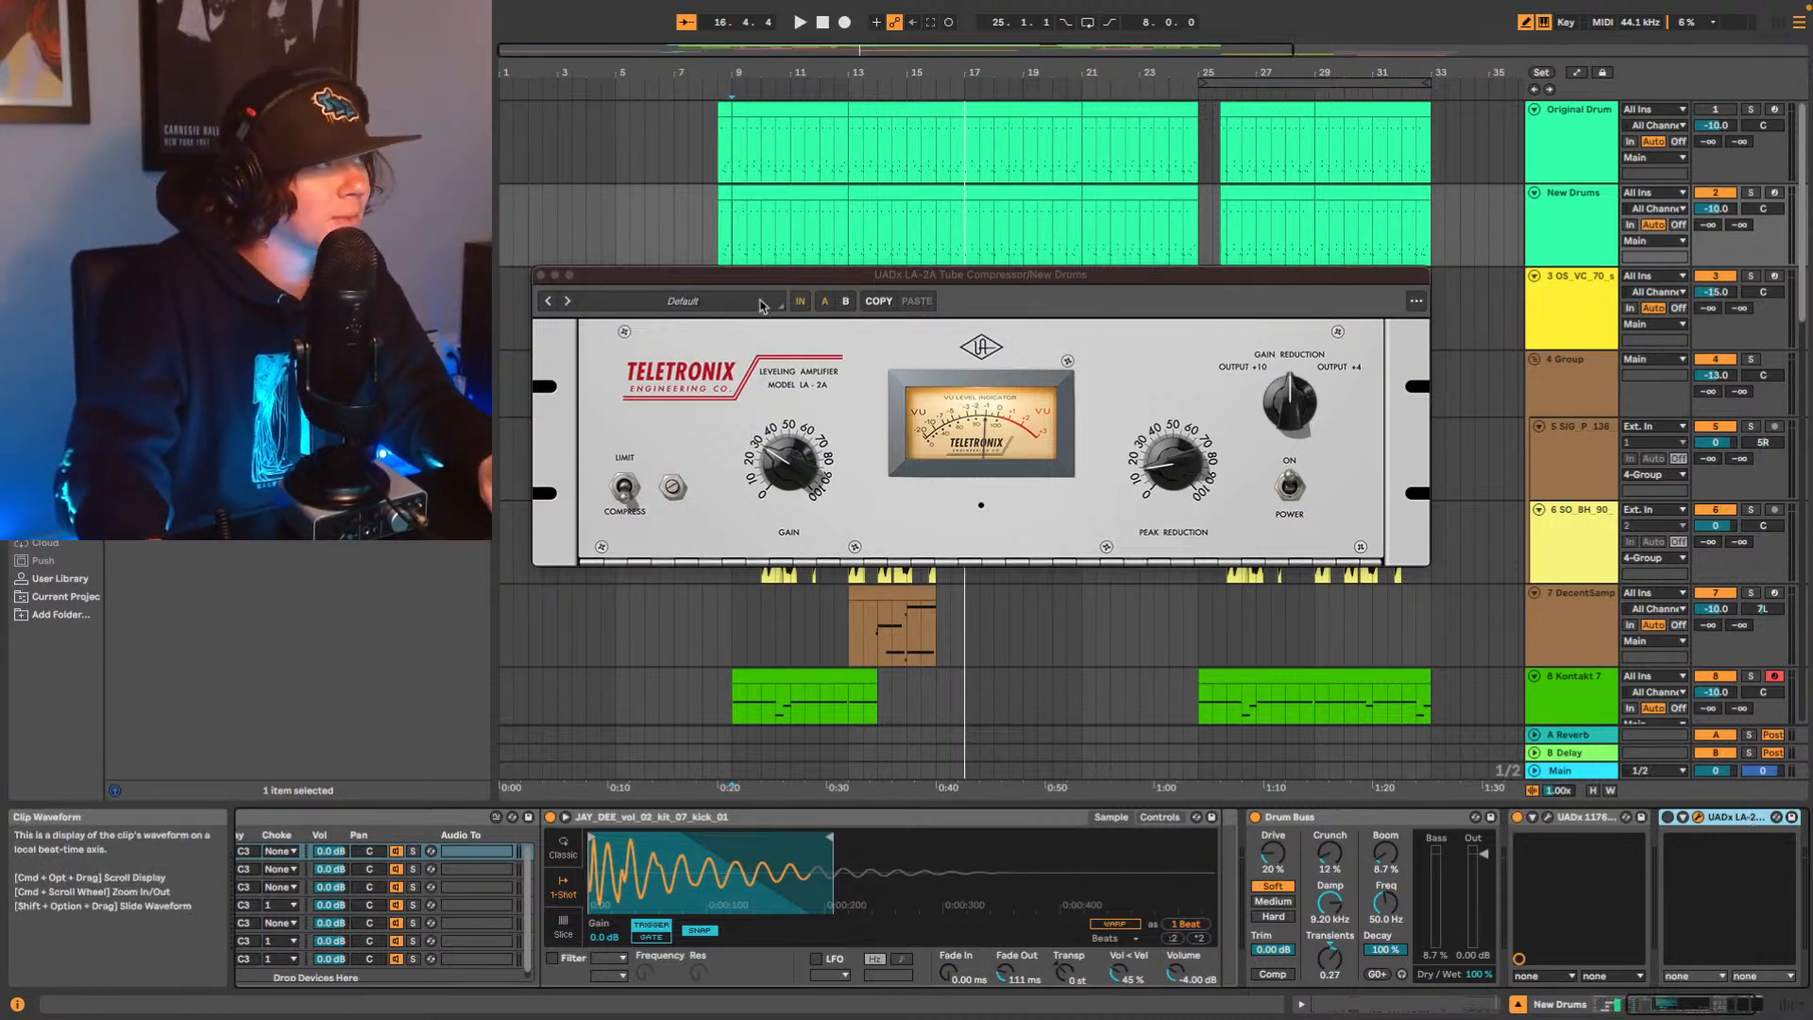
Close the LA-2A window and alternate between the 1176 and the LA-2A while the full beat plays.
{"action": "left_click", "coordinate": [542, 277]}
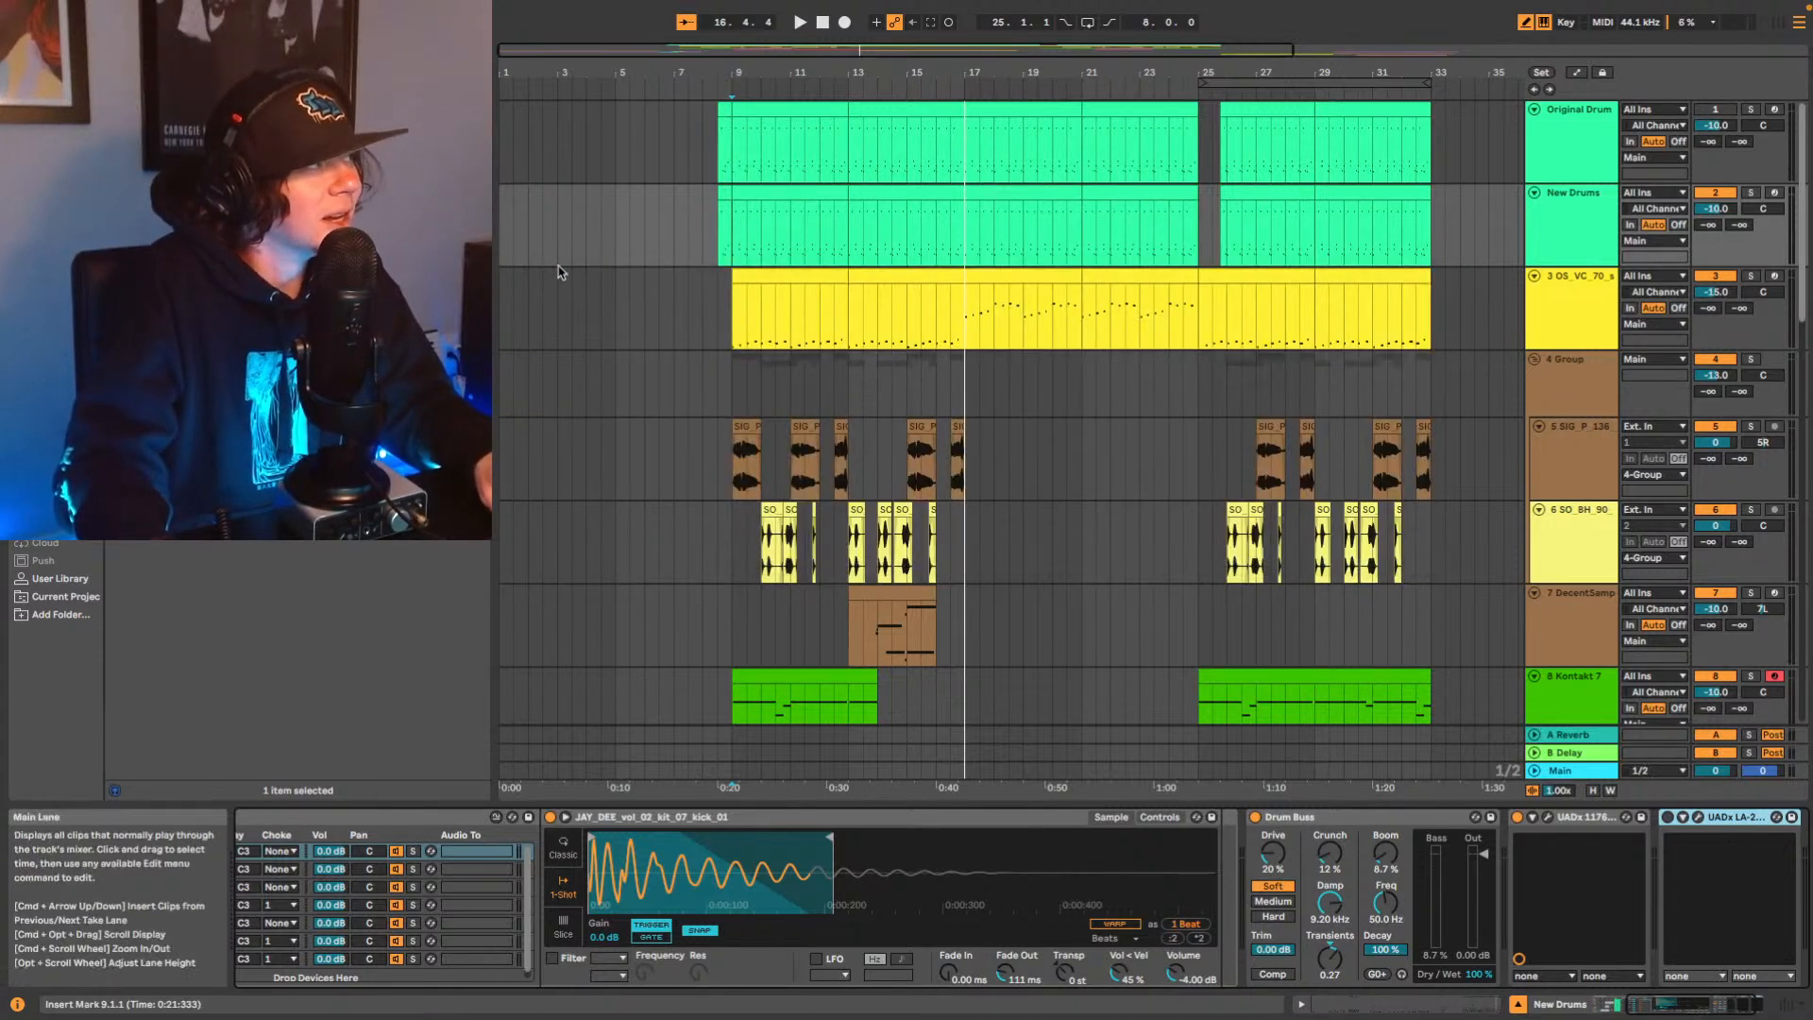
{"action": "left_click", "coordinate": [743, 223]}
{"action": "key", "text": "space"}
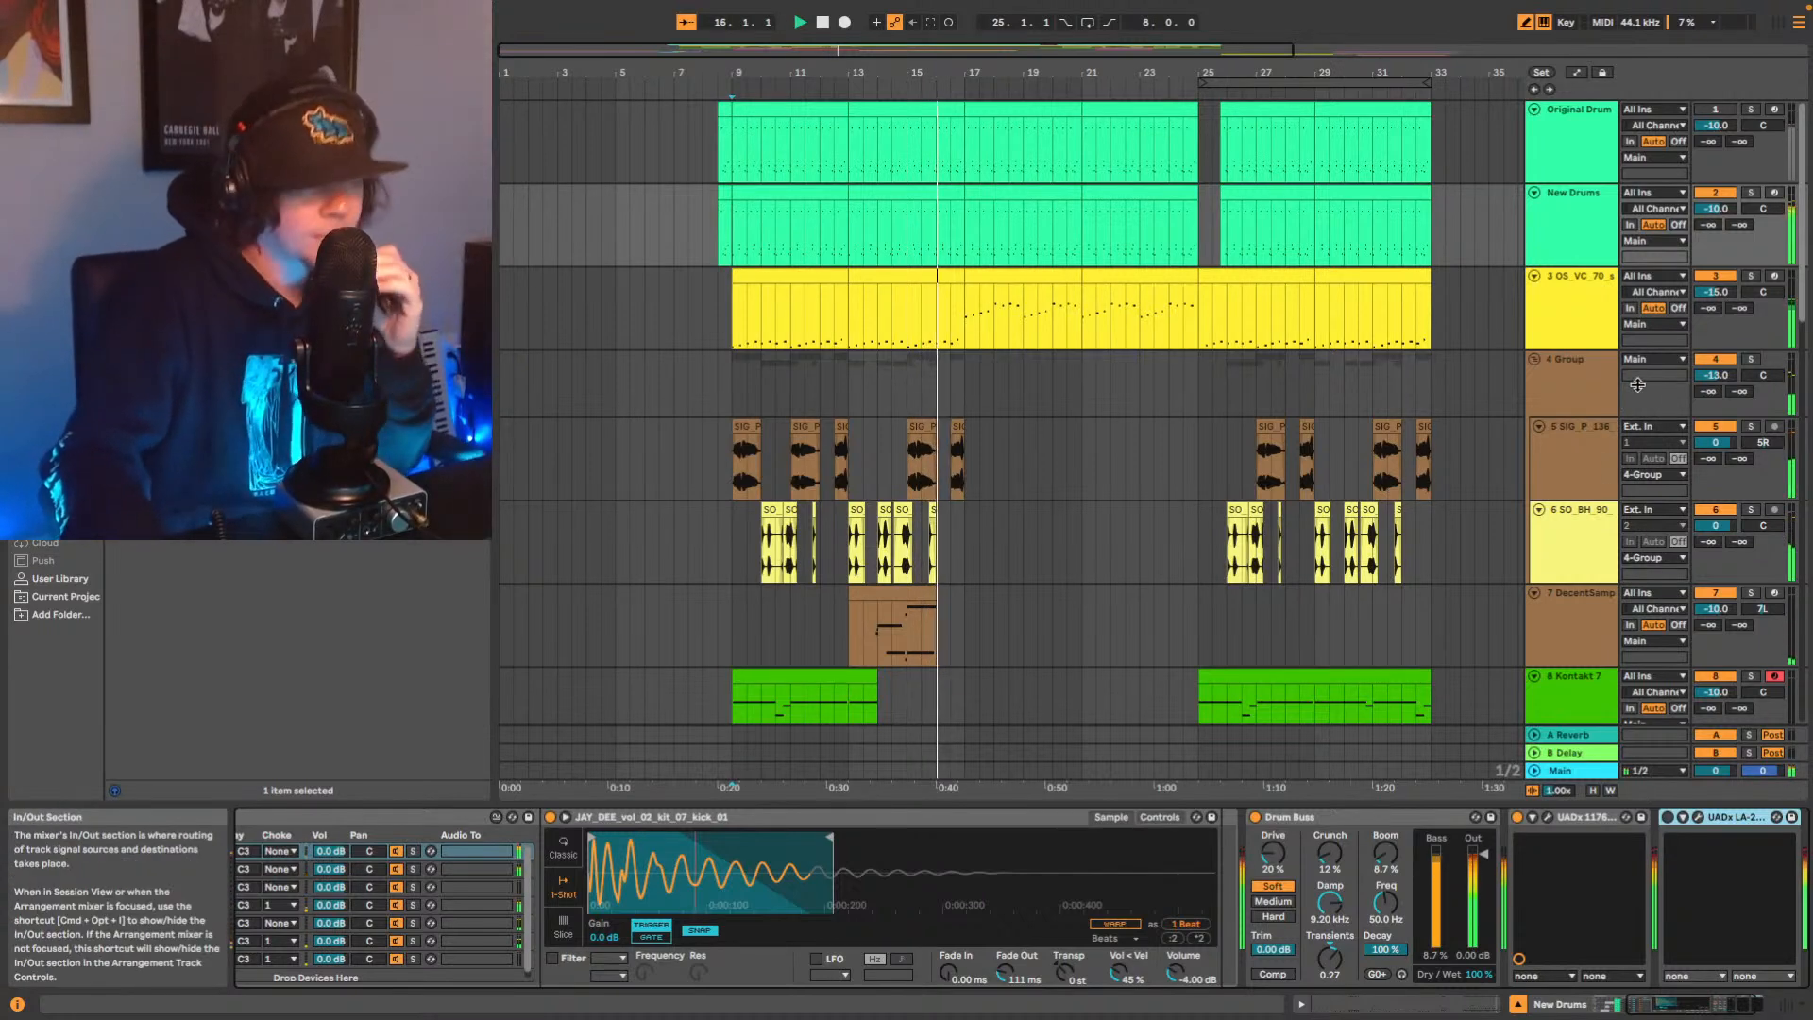
{"action": "left_click", "coordinate": [1517, 817]}
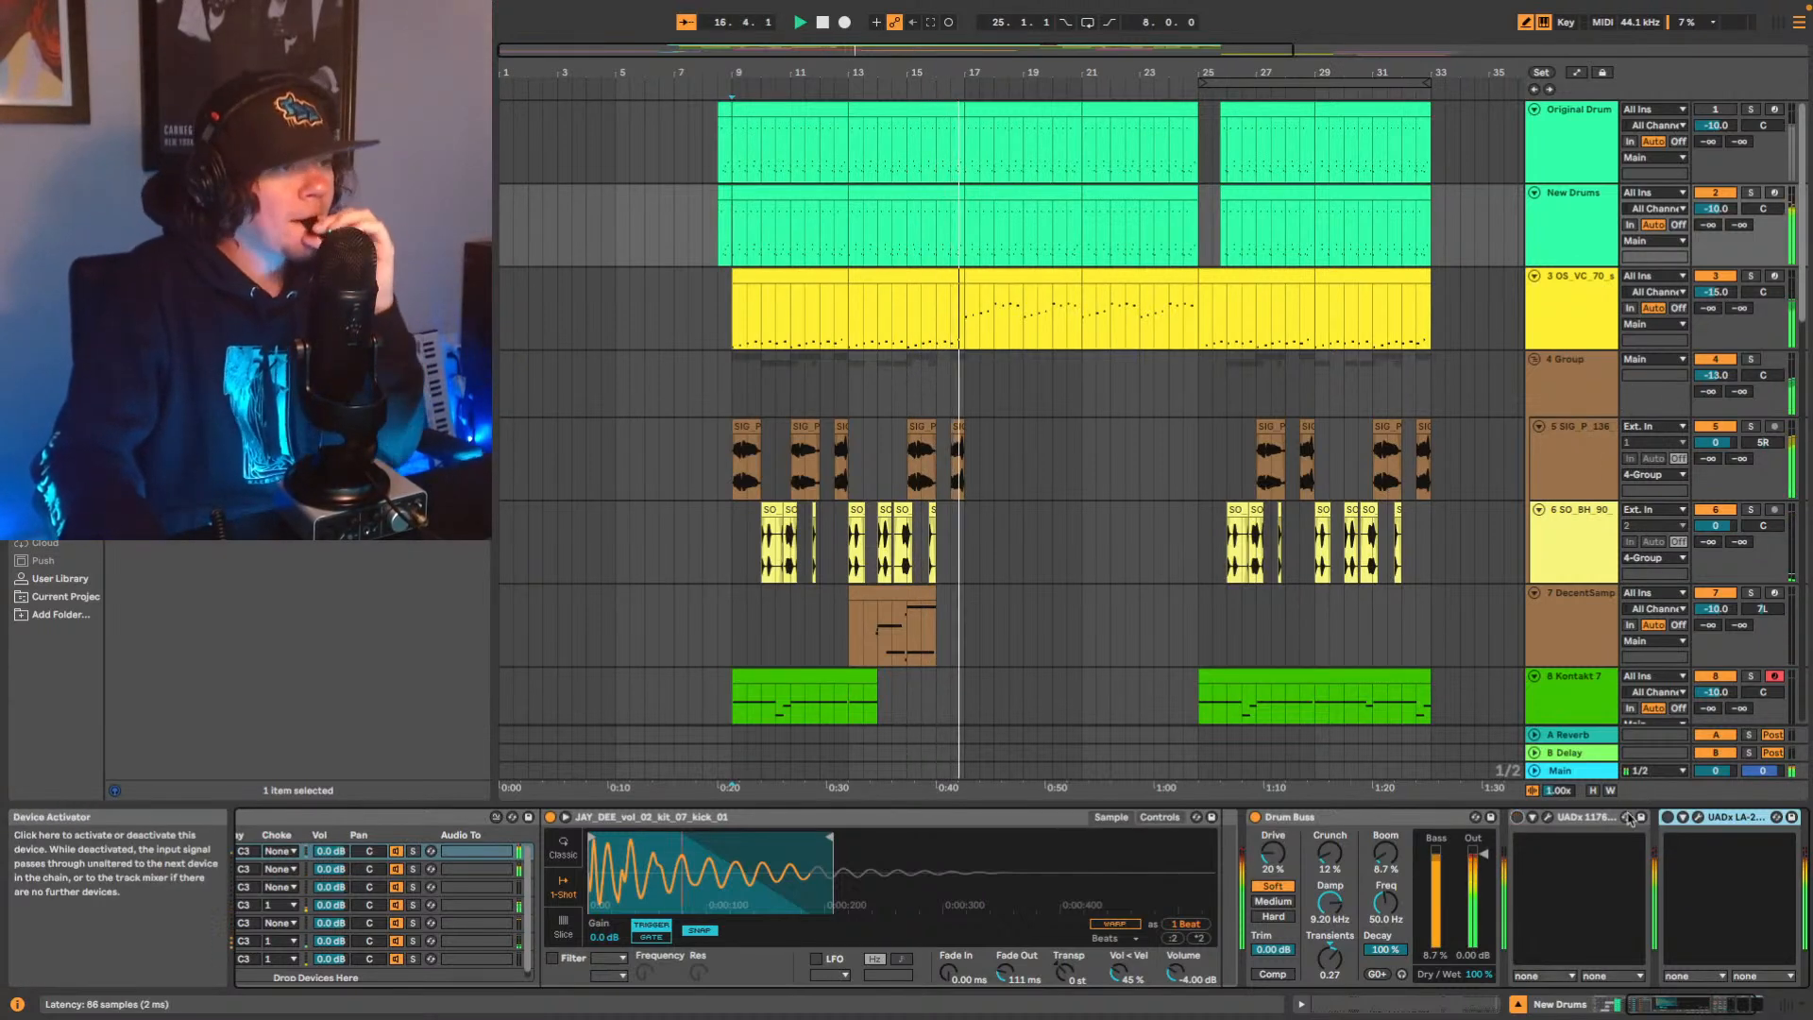
{"action": "left_click", "coordinate": [1667, 819]}
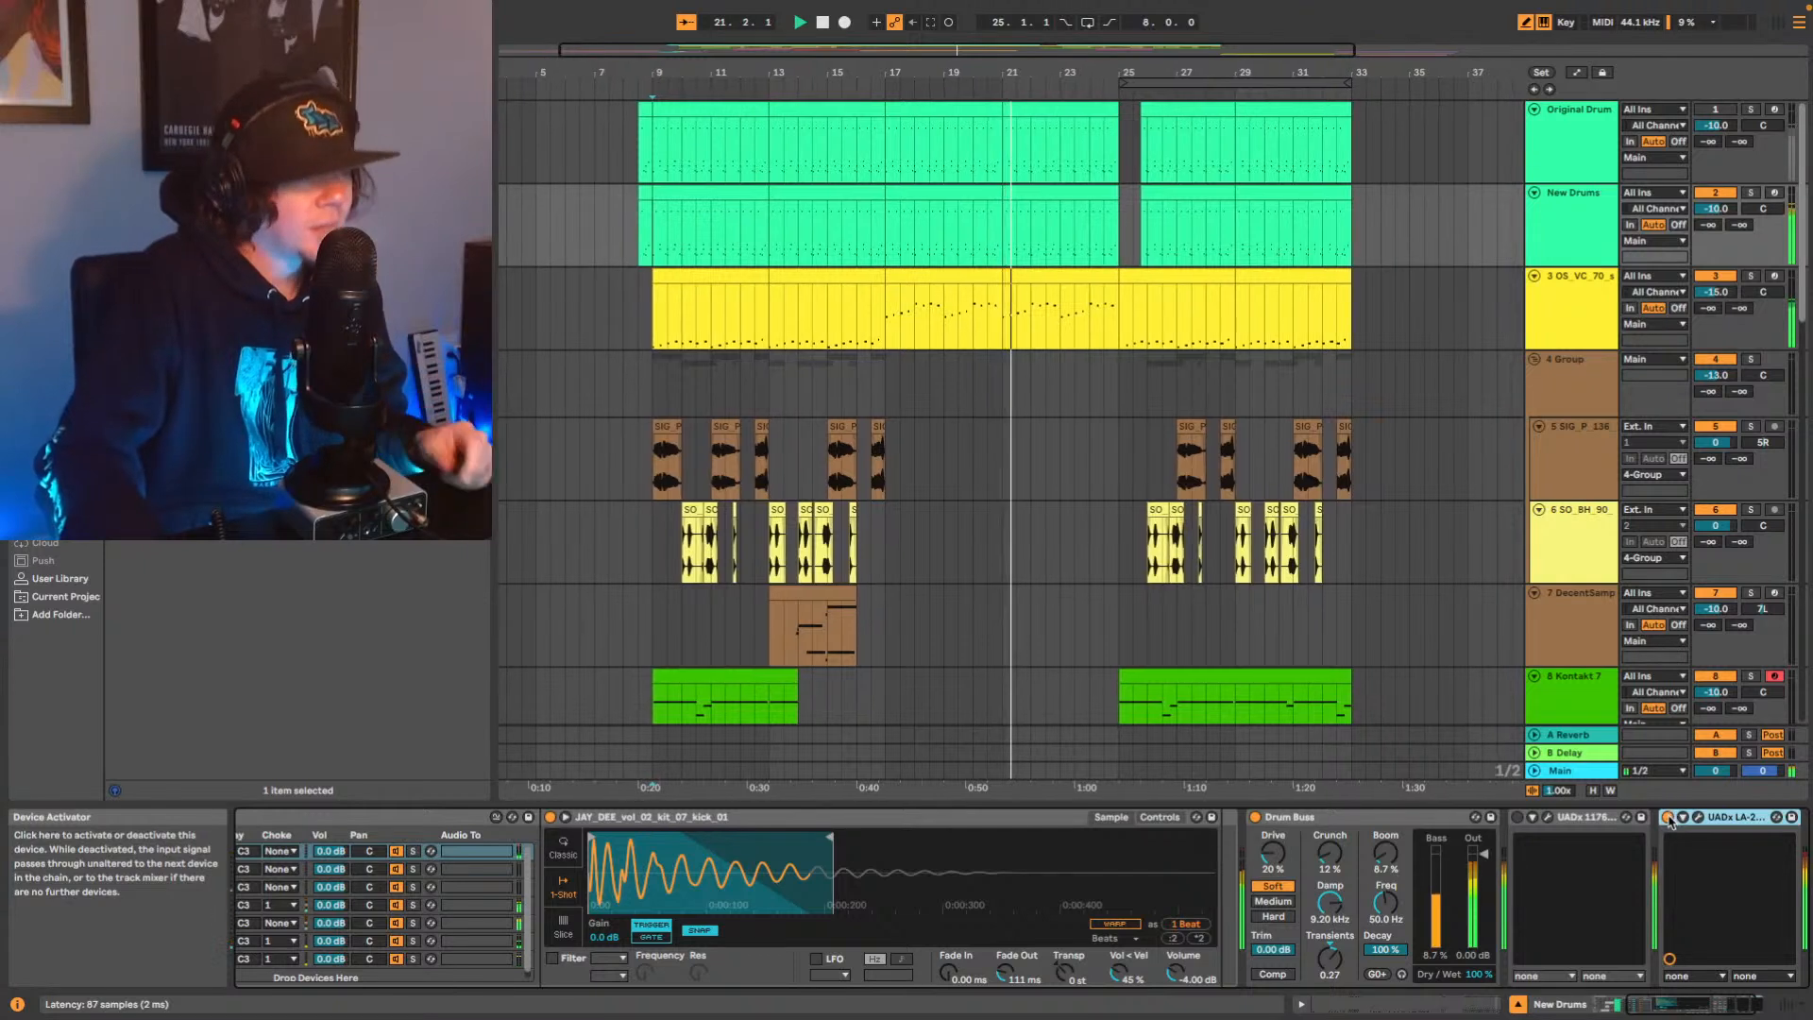
{"action": "left_click", "coordinate": [1669, 817]}
{"action": "left_click", "coordinate": [1518, 817]}
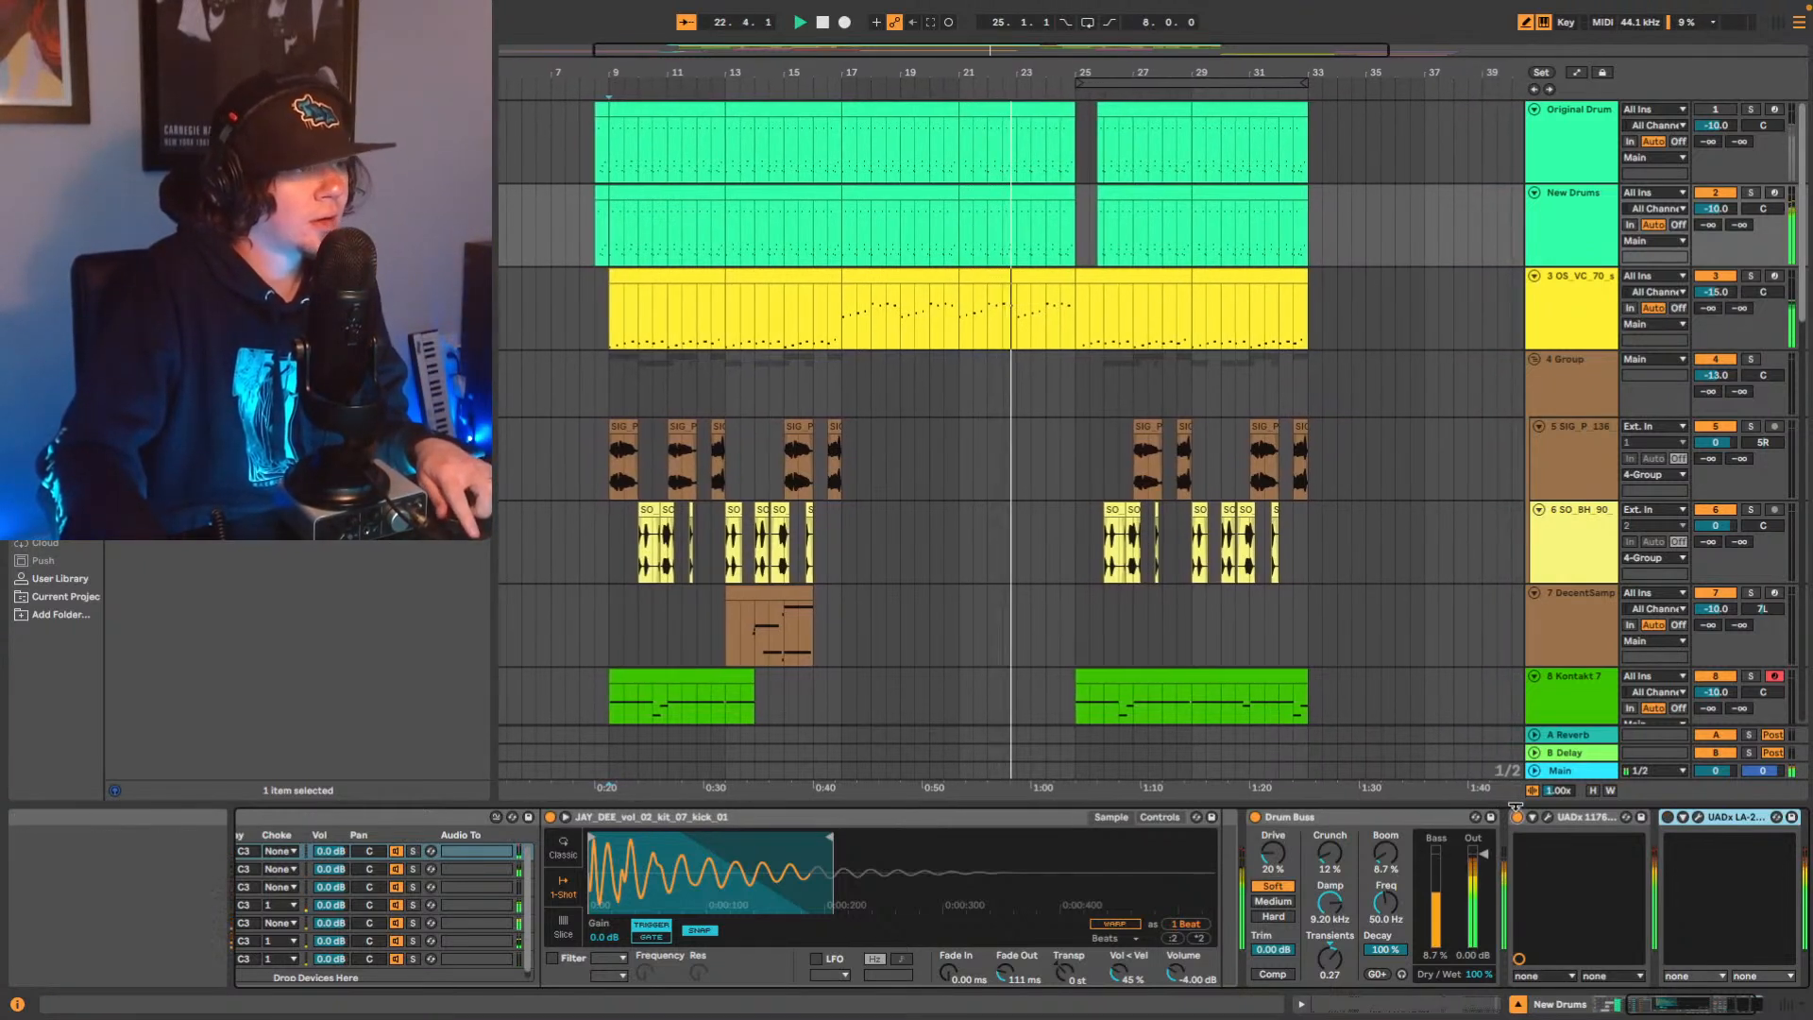
Replay the beat with the 1176 active, bypass it, and activate the LA-2A in its place.
{"action": "key", "text": "space"}
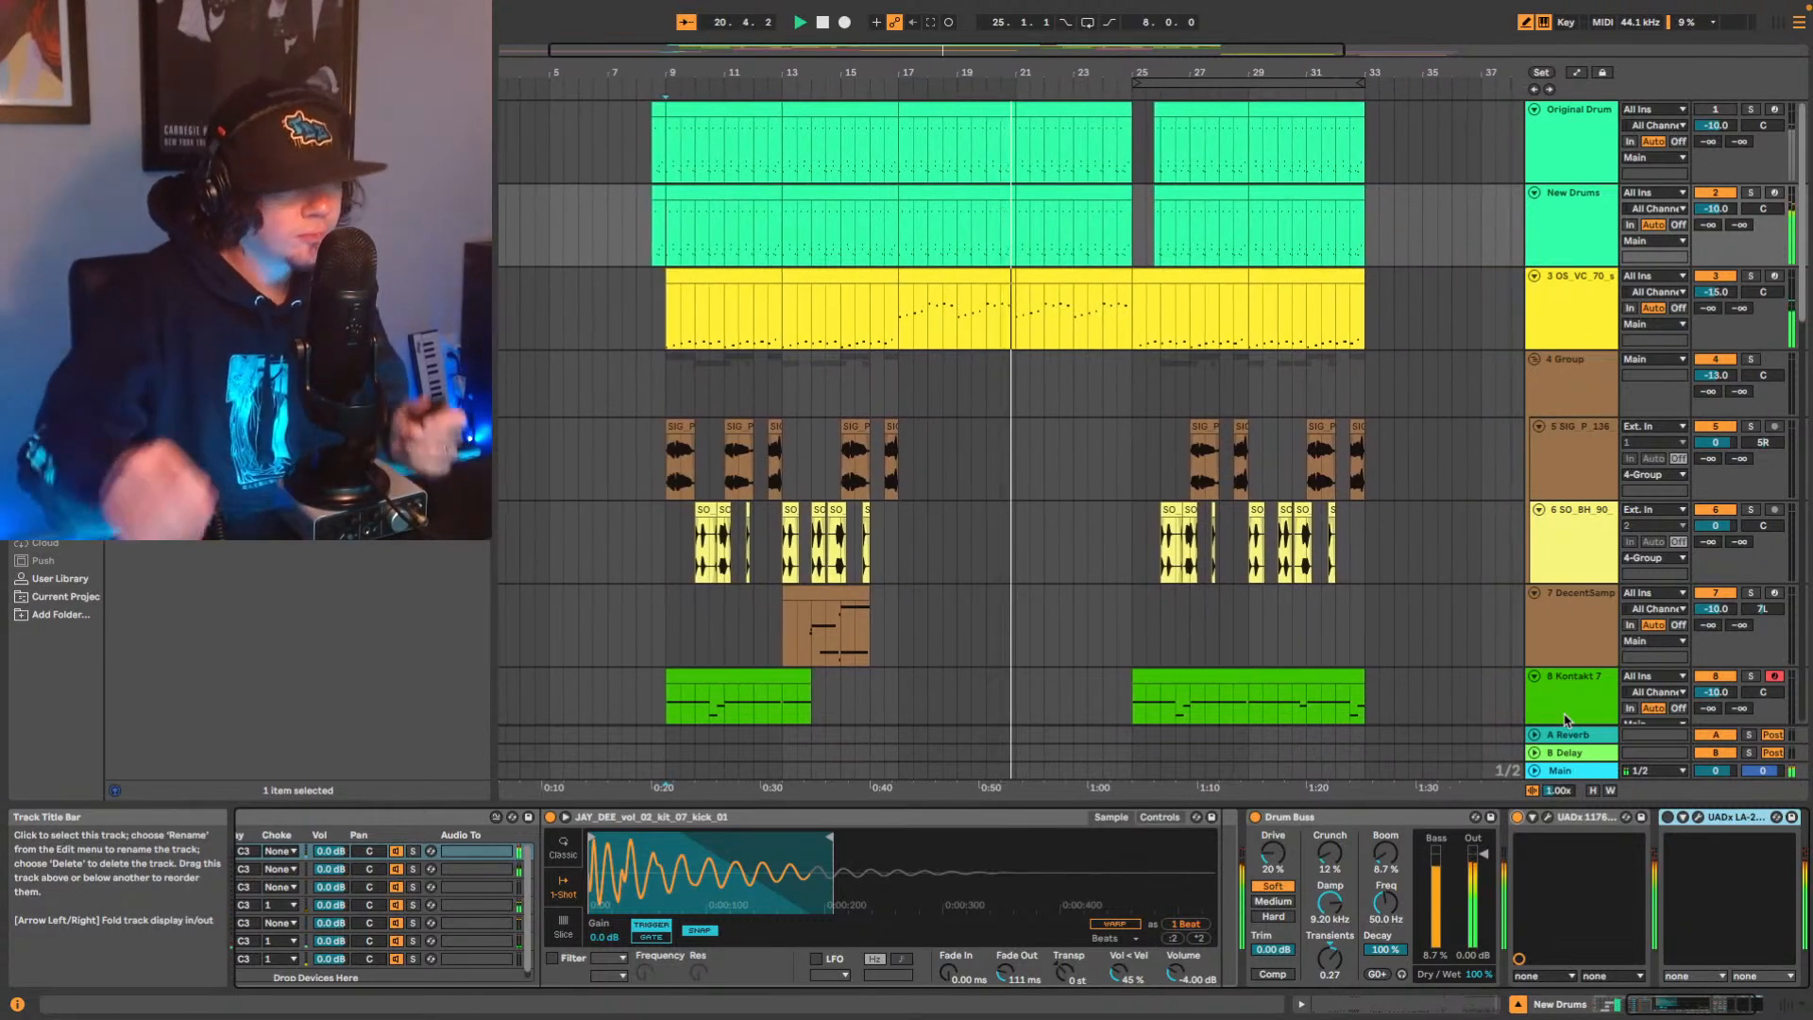
{"action": "left_click", "coordinate": [1518, 818]}
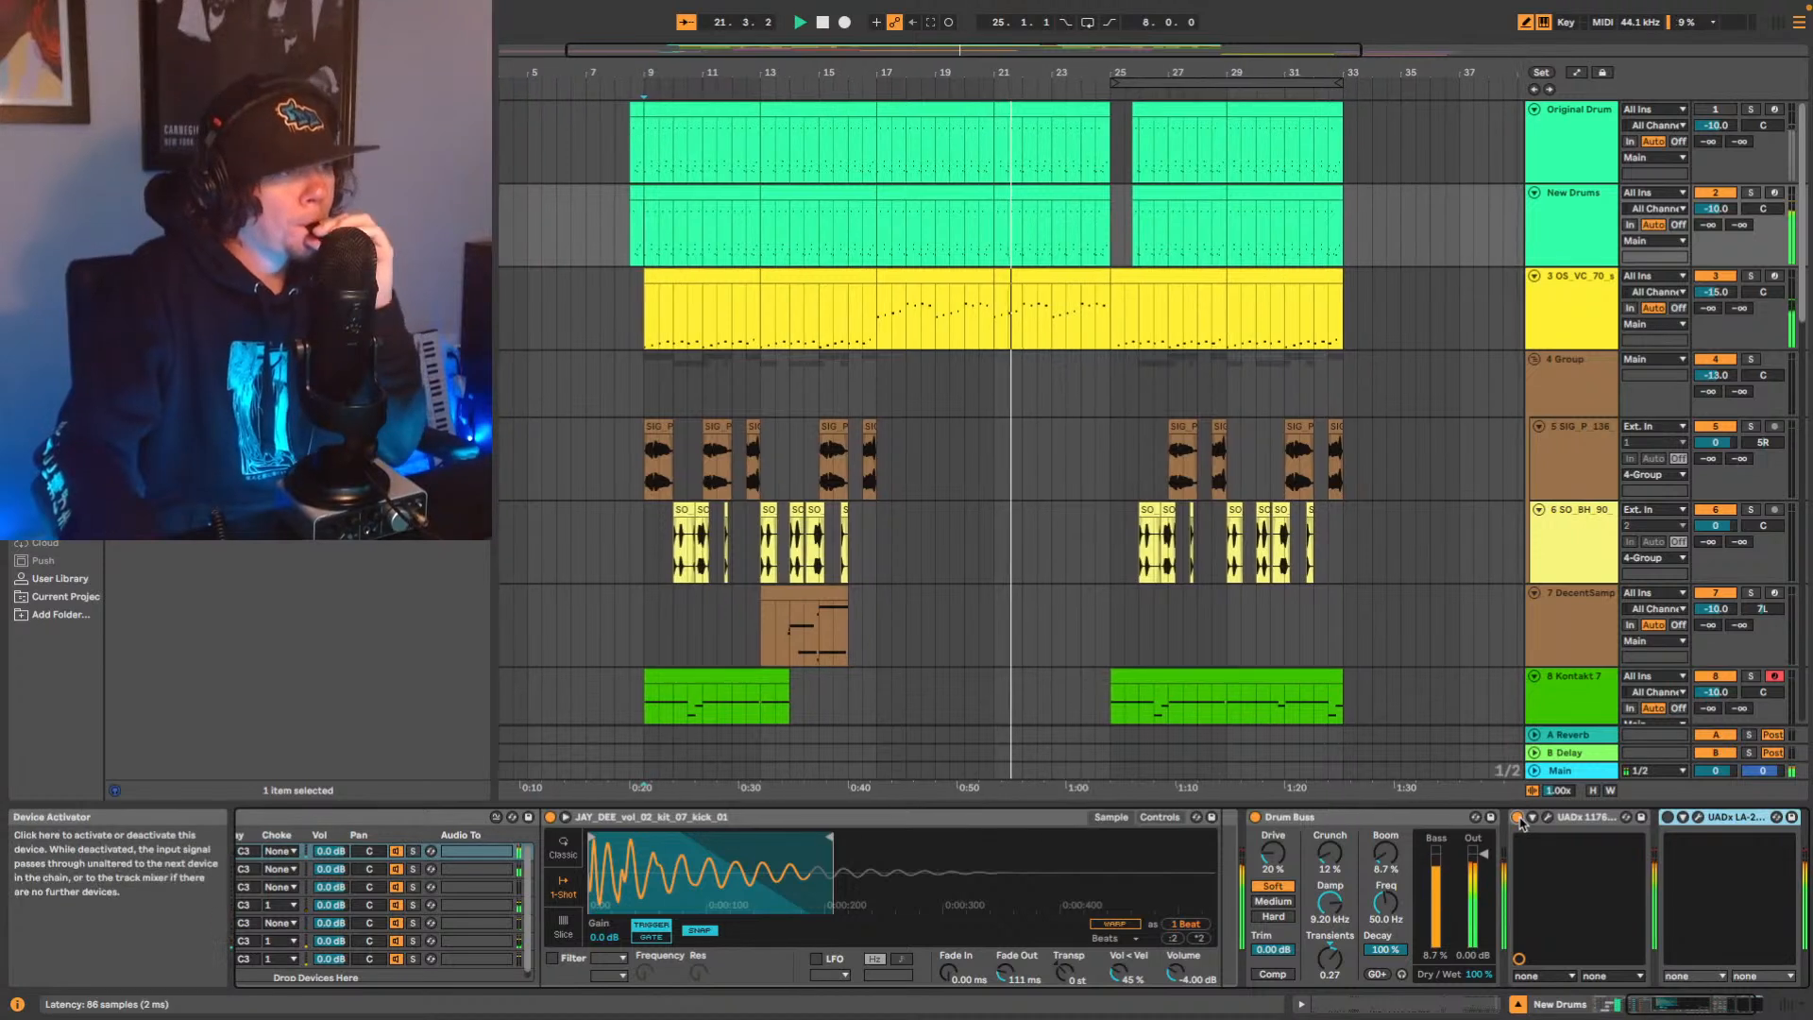
{"action": "left_click", "coordinate": [1668, 817]}
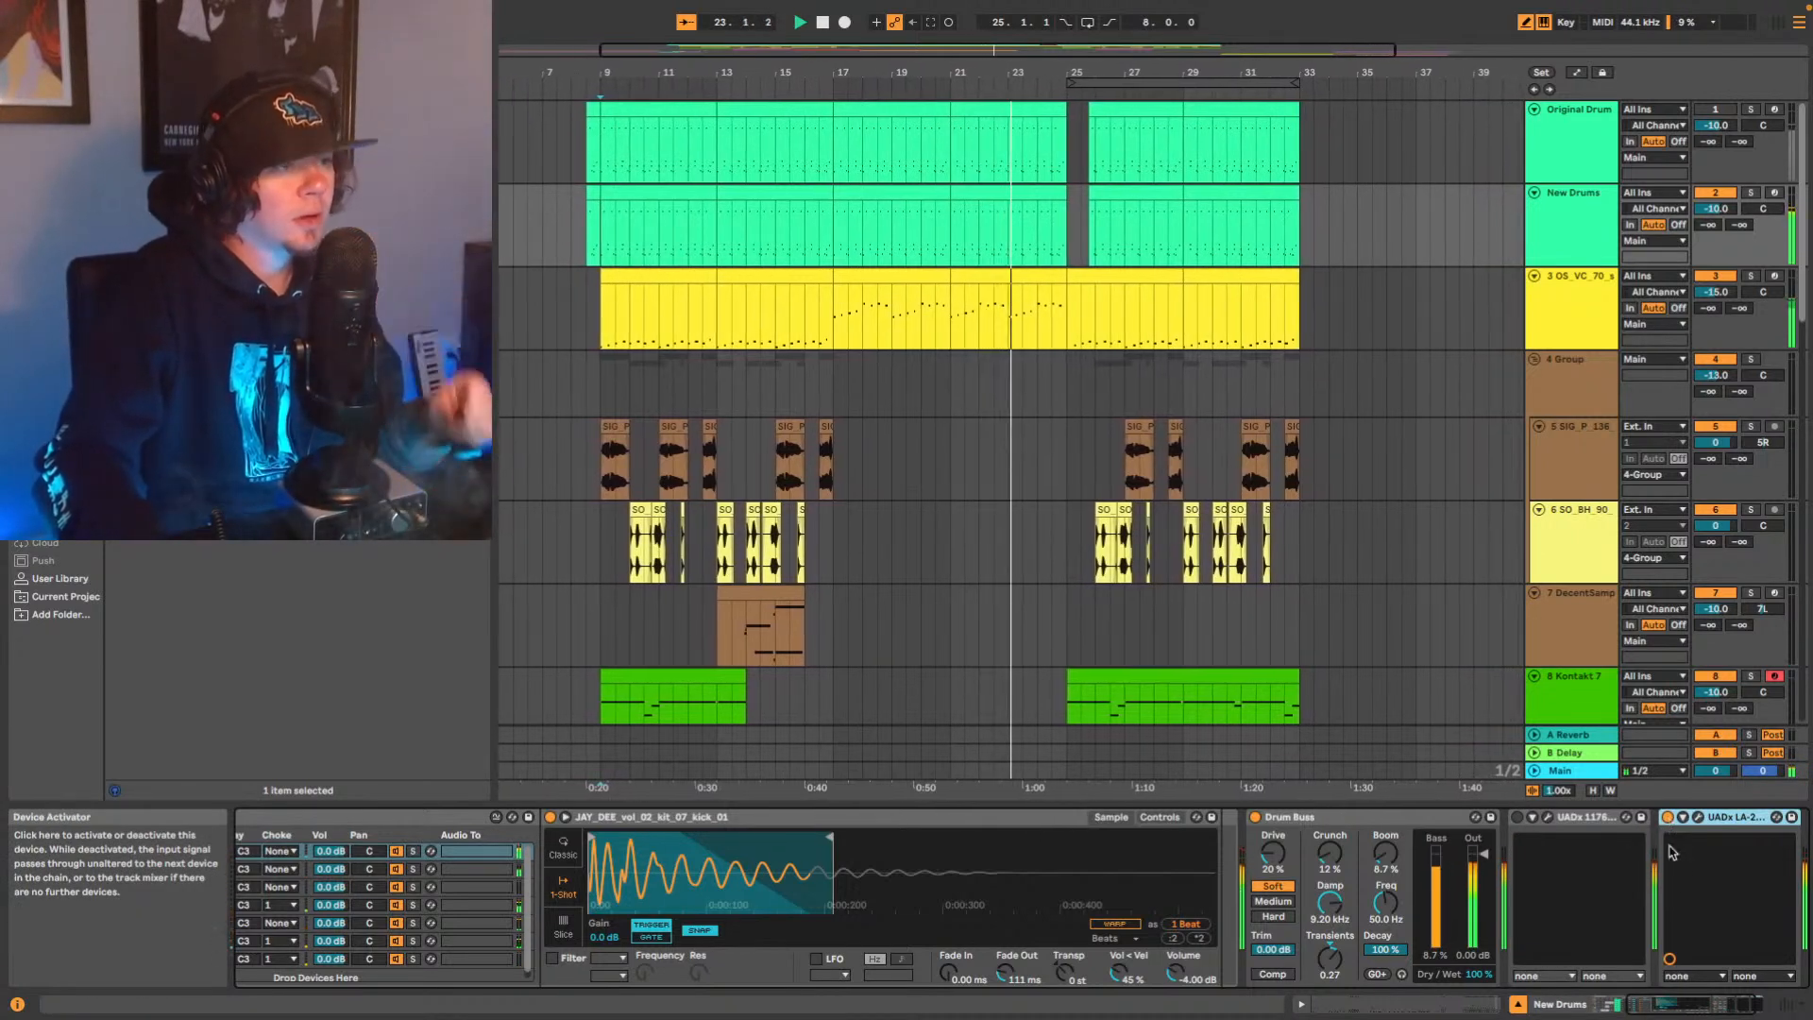
Add a Utility after the LA-2A on New Drums and set its gain to -2 dB while the beat plays.
{"action": "left_click", "coordinate": [1755, 1003]}
{"action": "key", "text": "space"}
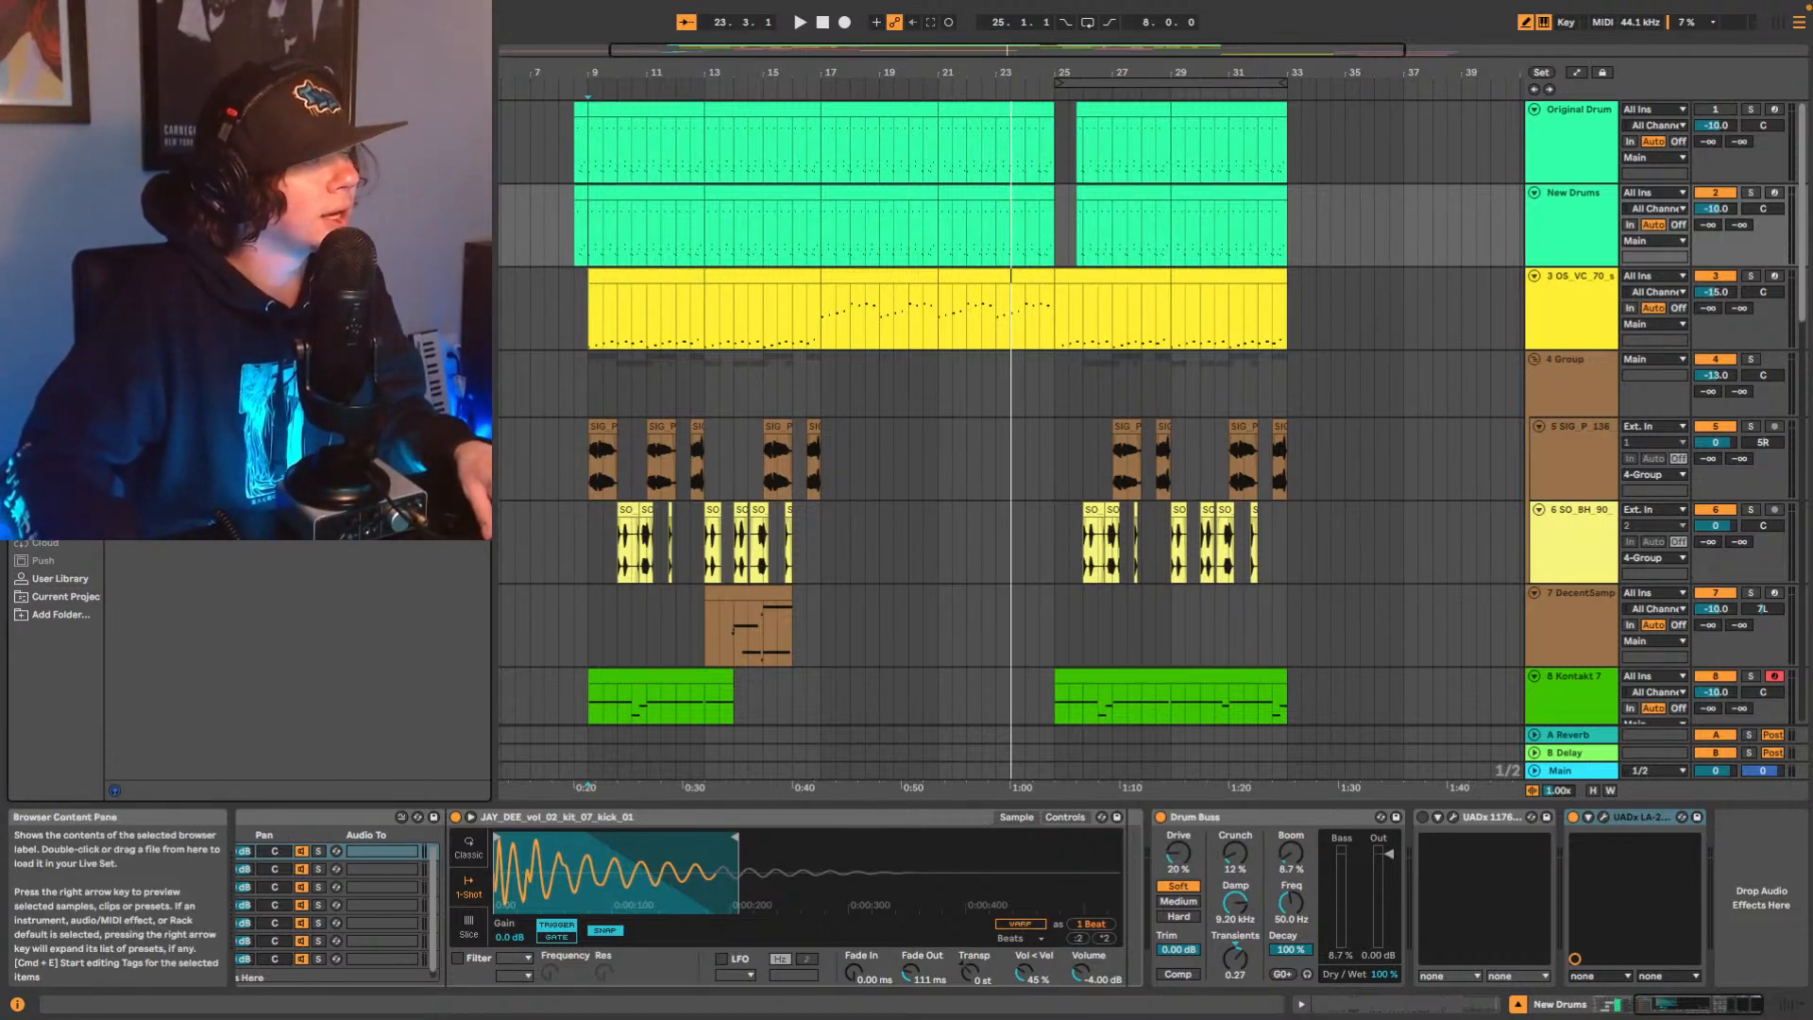
{"action": "left_click_drag", "start_coordinate": [246, 283], "coordinate": [1717, 871]}
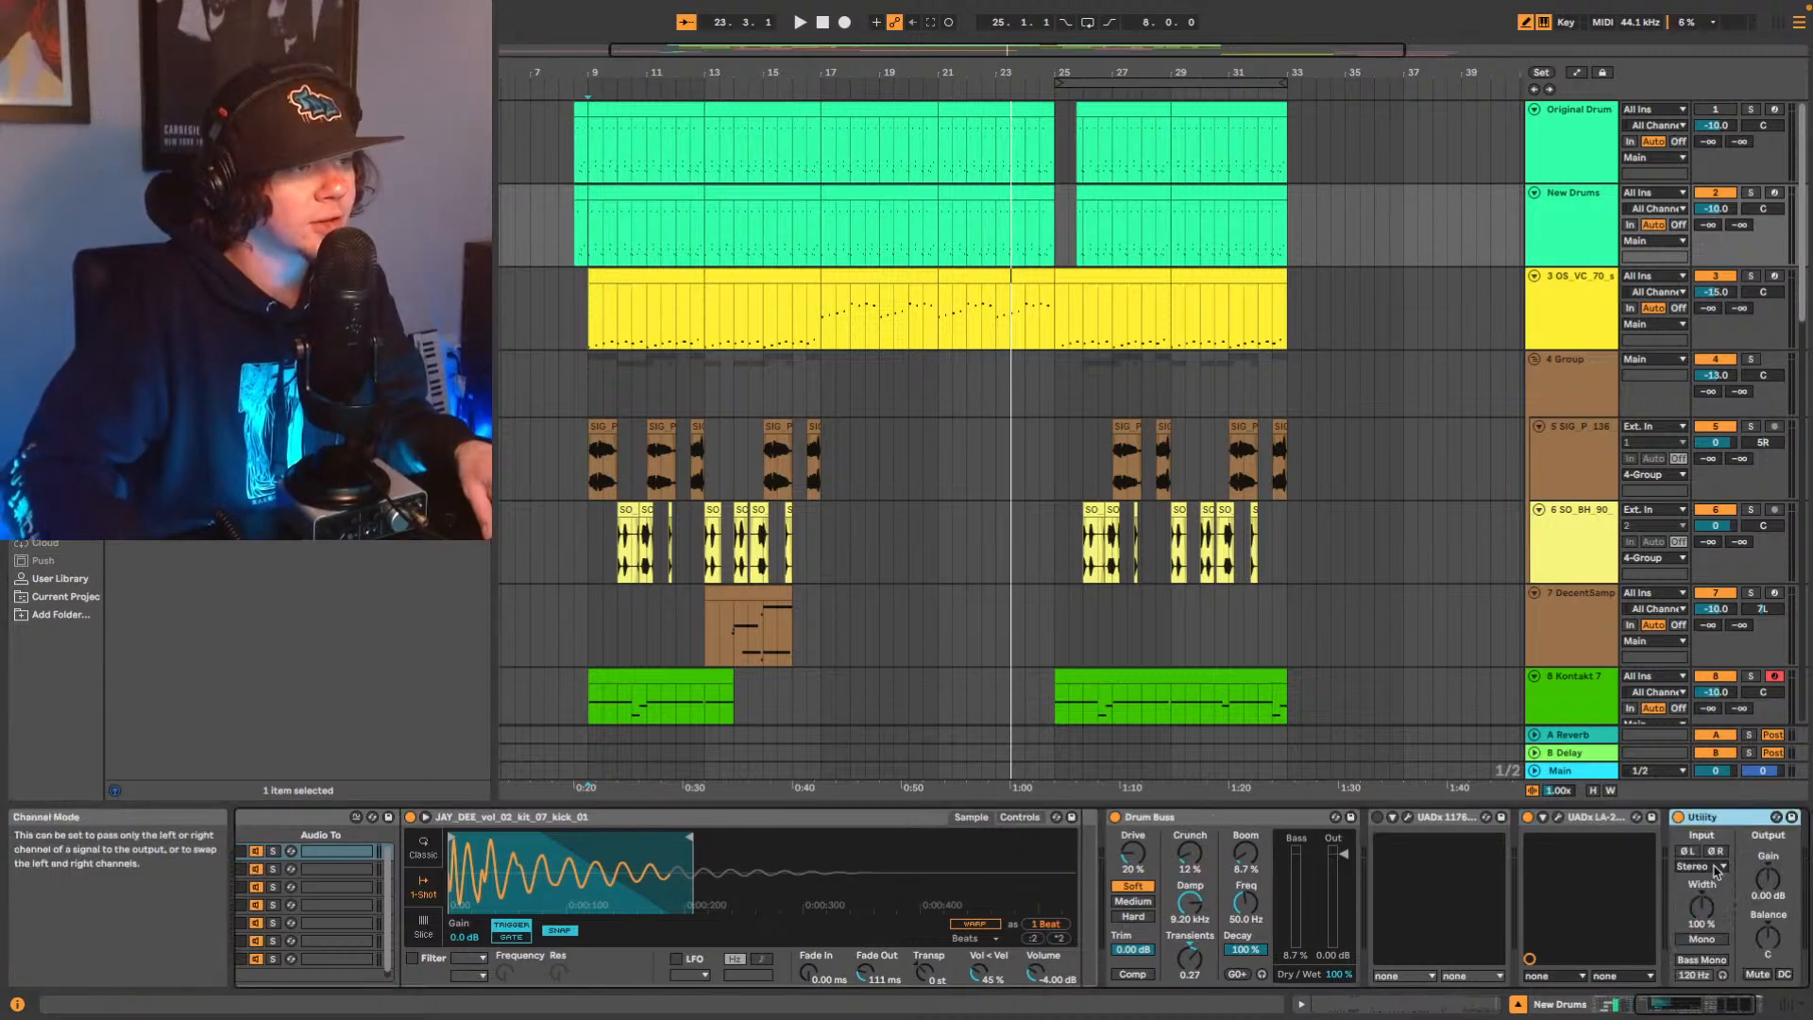
{"action": "key", "text": "space"}
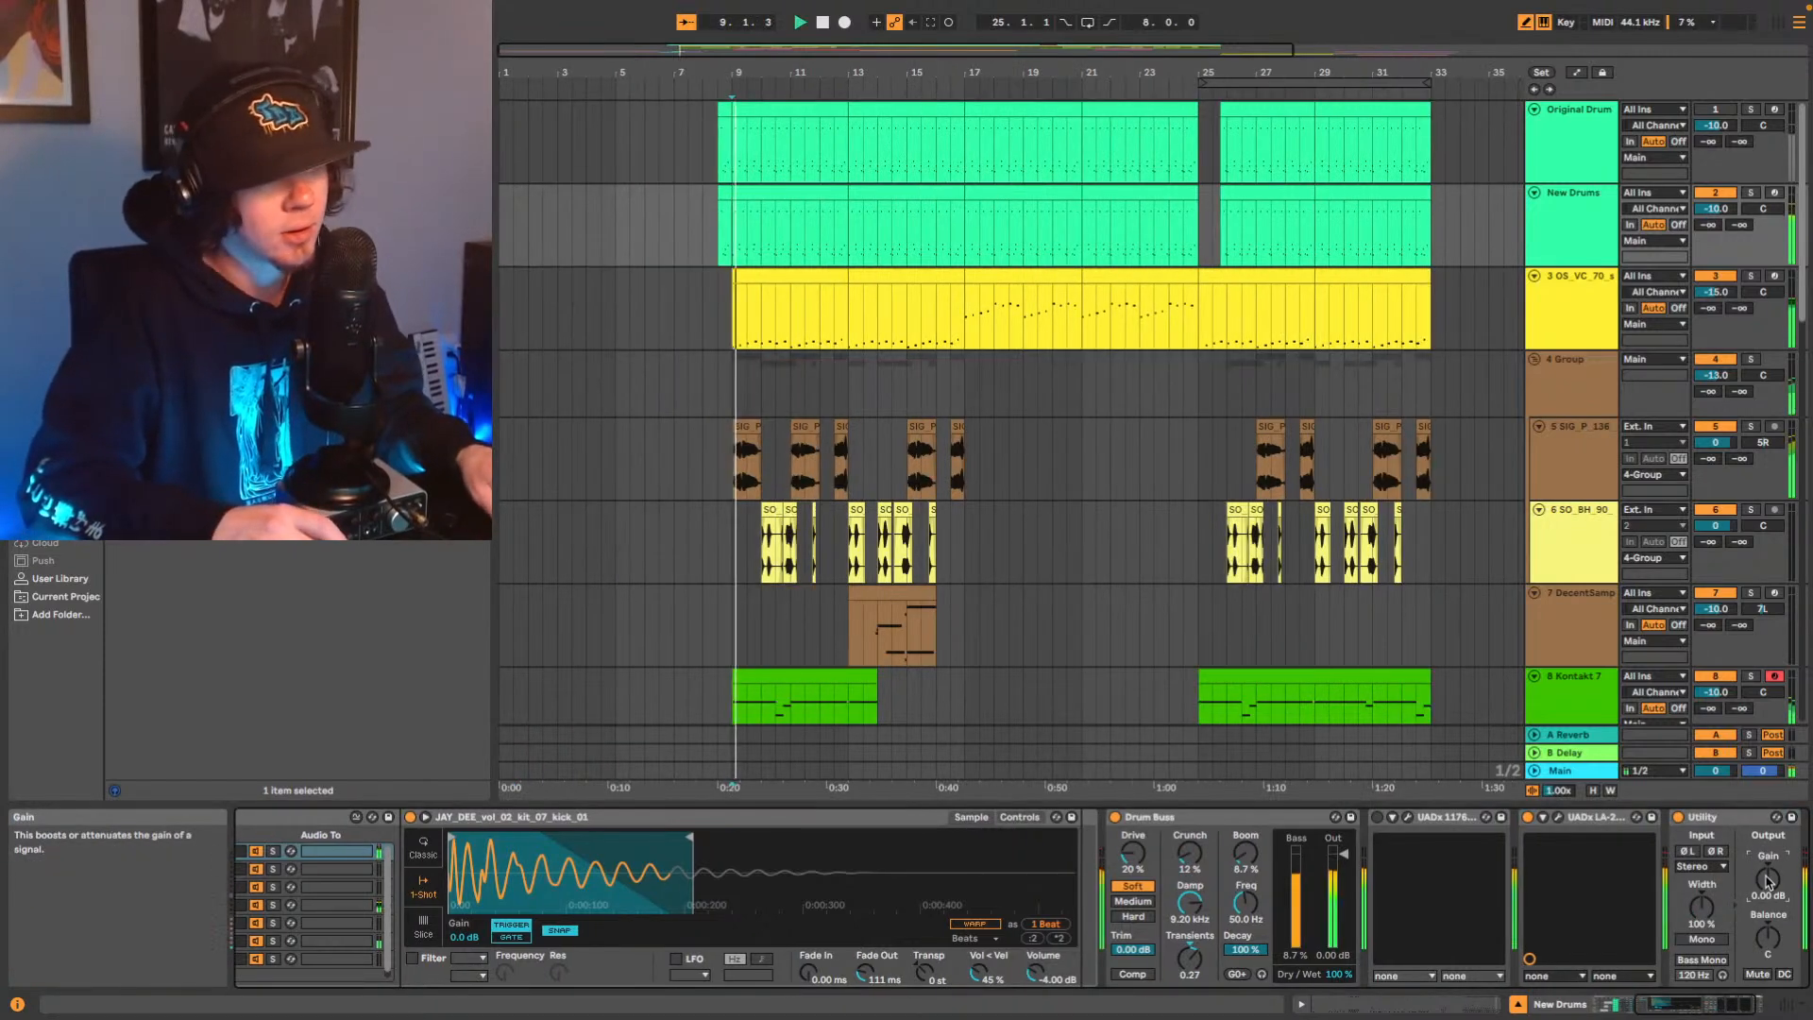
{"action": "left_click_drag", "start_coordinate": [1767, 881], "coordinate": [1767, 887]}
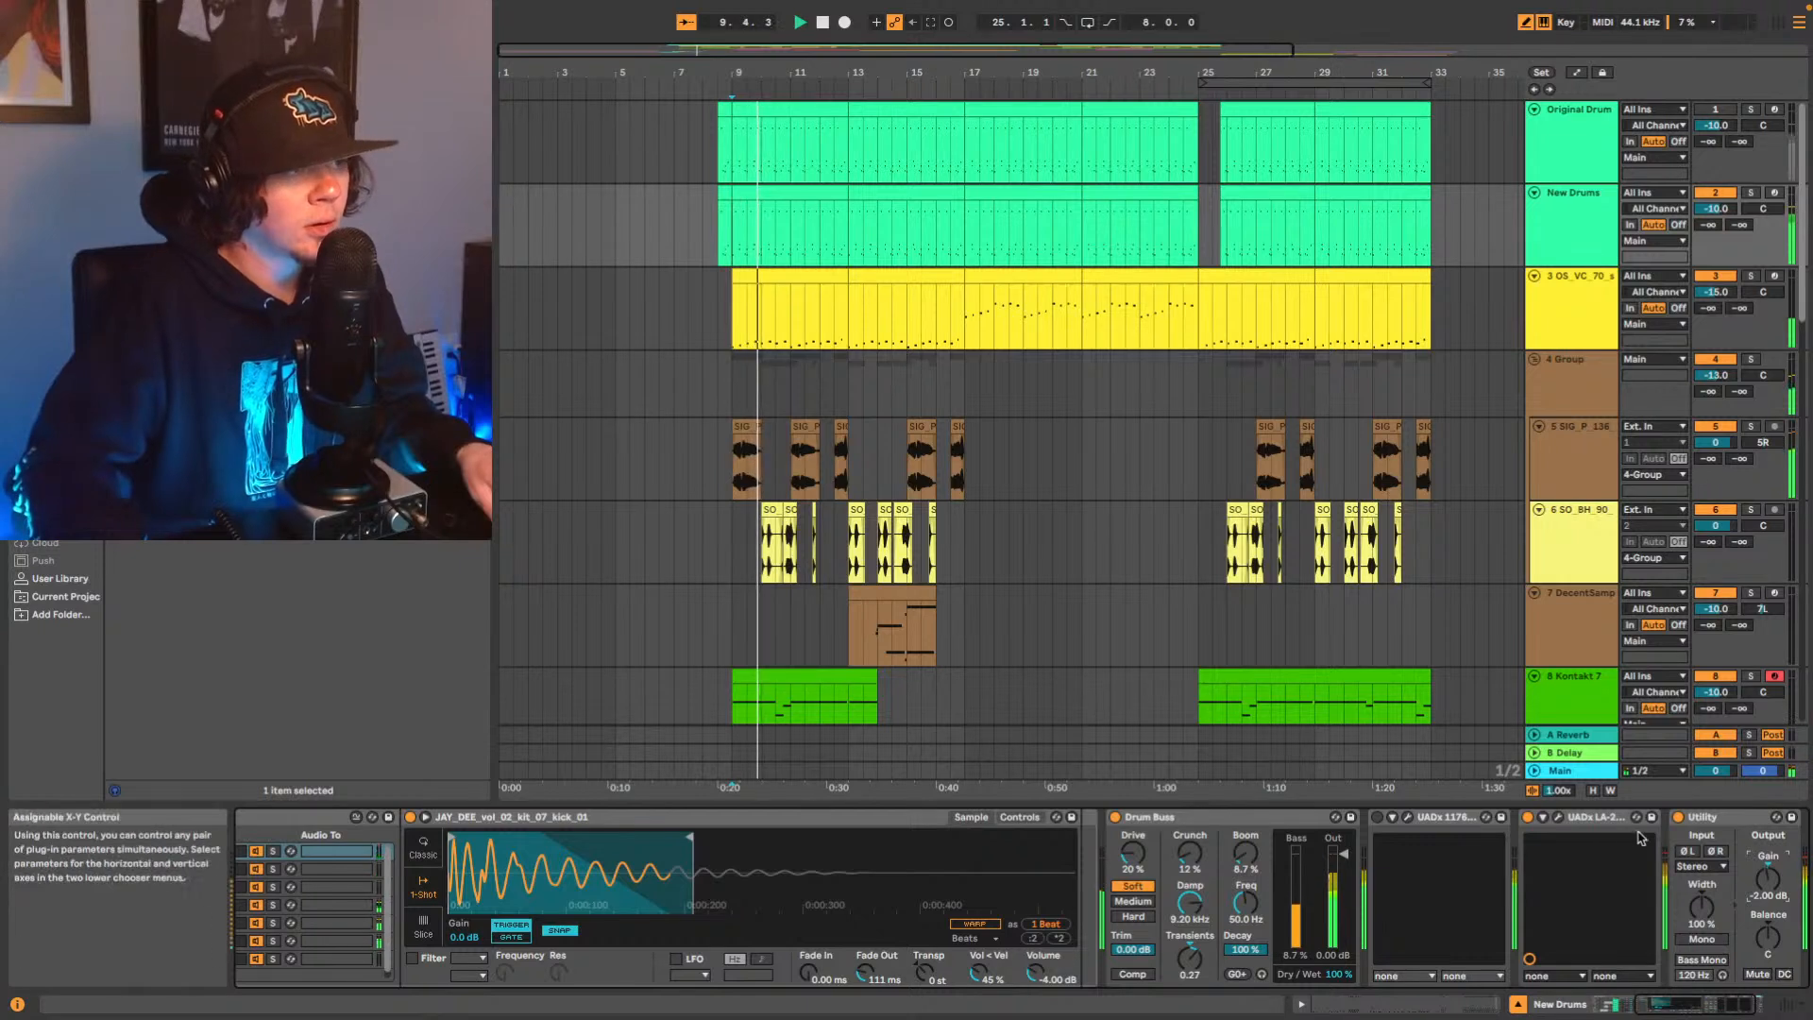
Group the LA-2A and Utility on New Drums into one audio effect rack.
{"action": "left_click", "coordinate": [1741, 820], "text": "shift"}
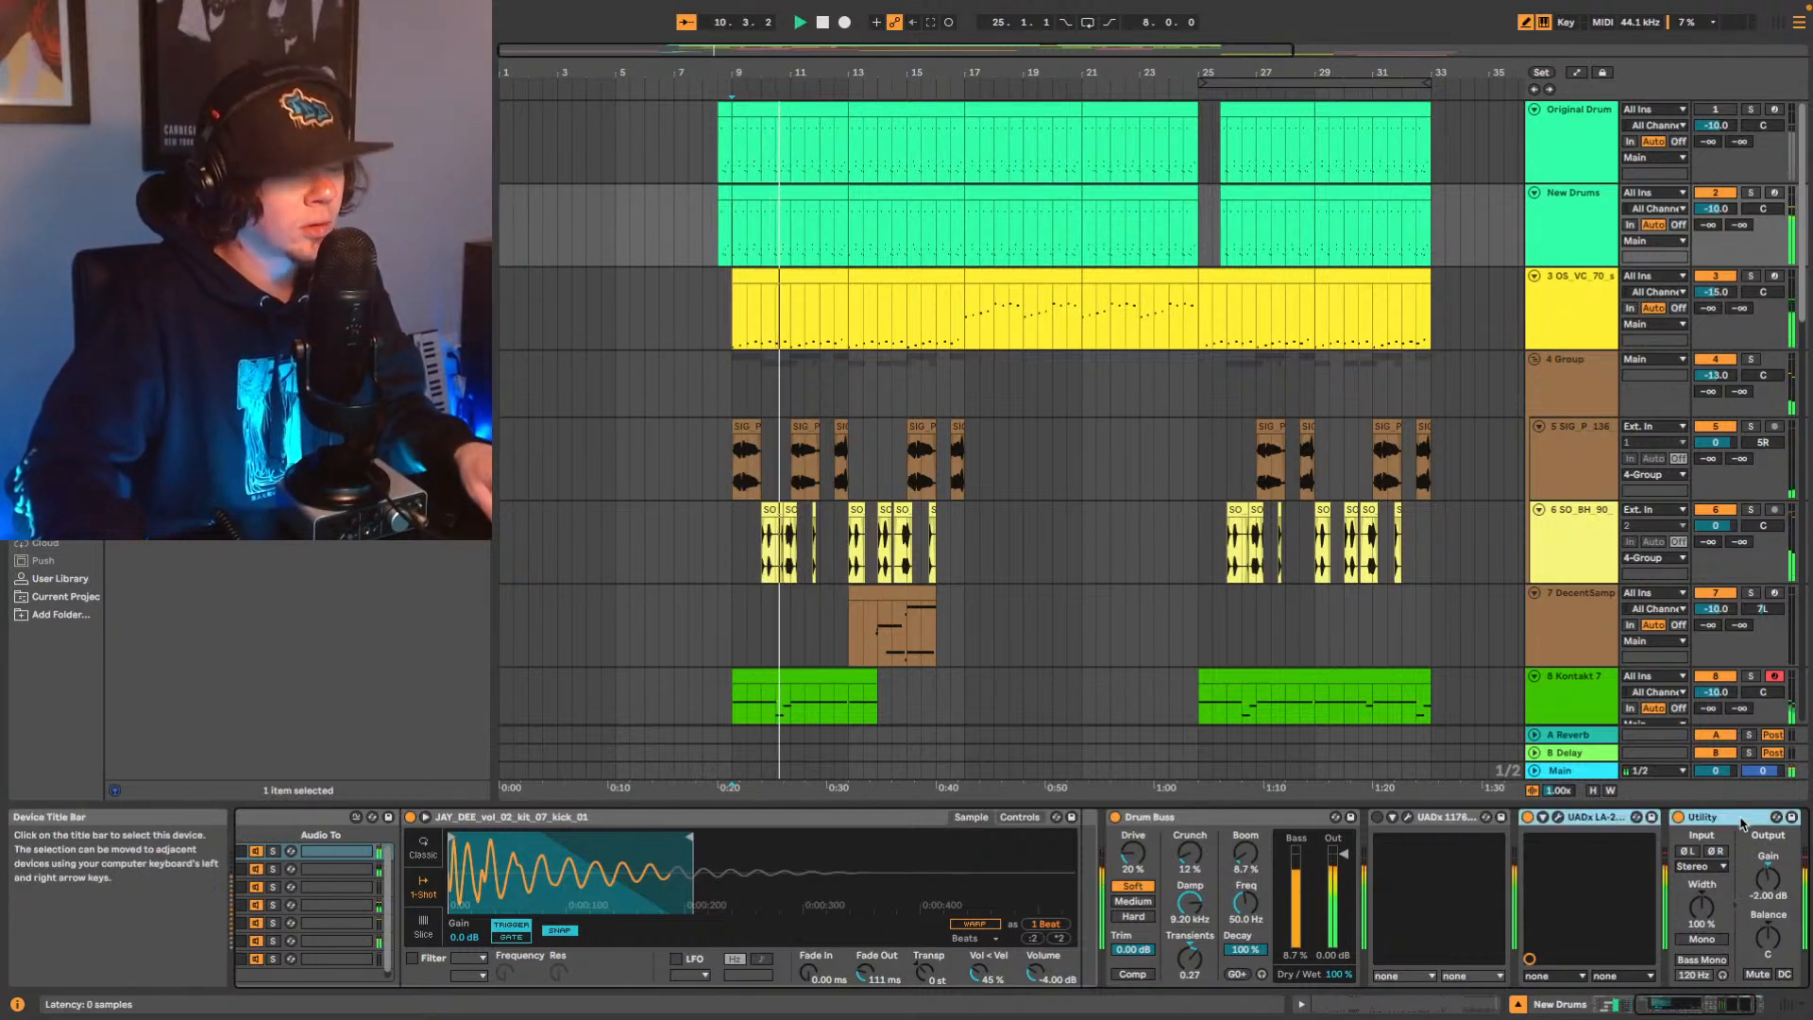
{"action": "key", "text": "ctrl+g"}
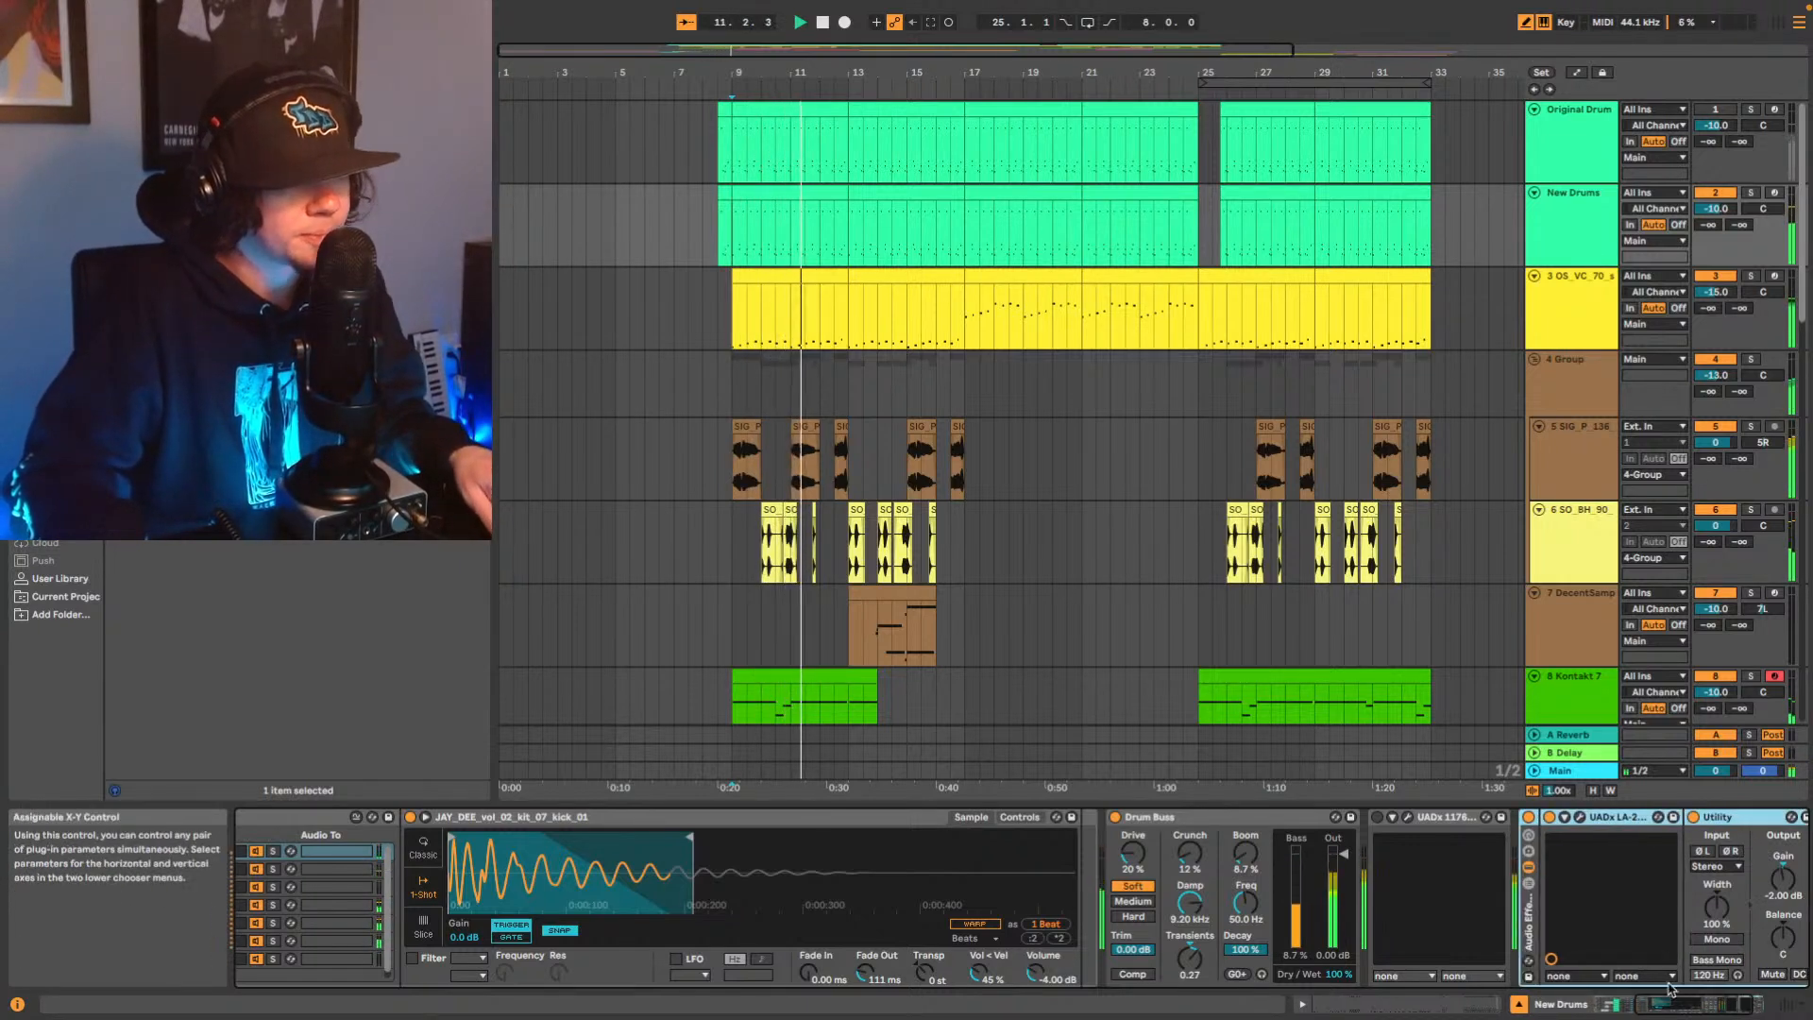
{"action": "left_click", "coordinate": [1751, 1005]}
Switch between the 1176 and the grouped rack on New Drums during playback, and raise the rack's Utility gain to -1 dB.
{"action": "left_click", "coordinate": [1399, 817]}
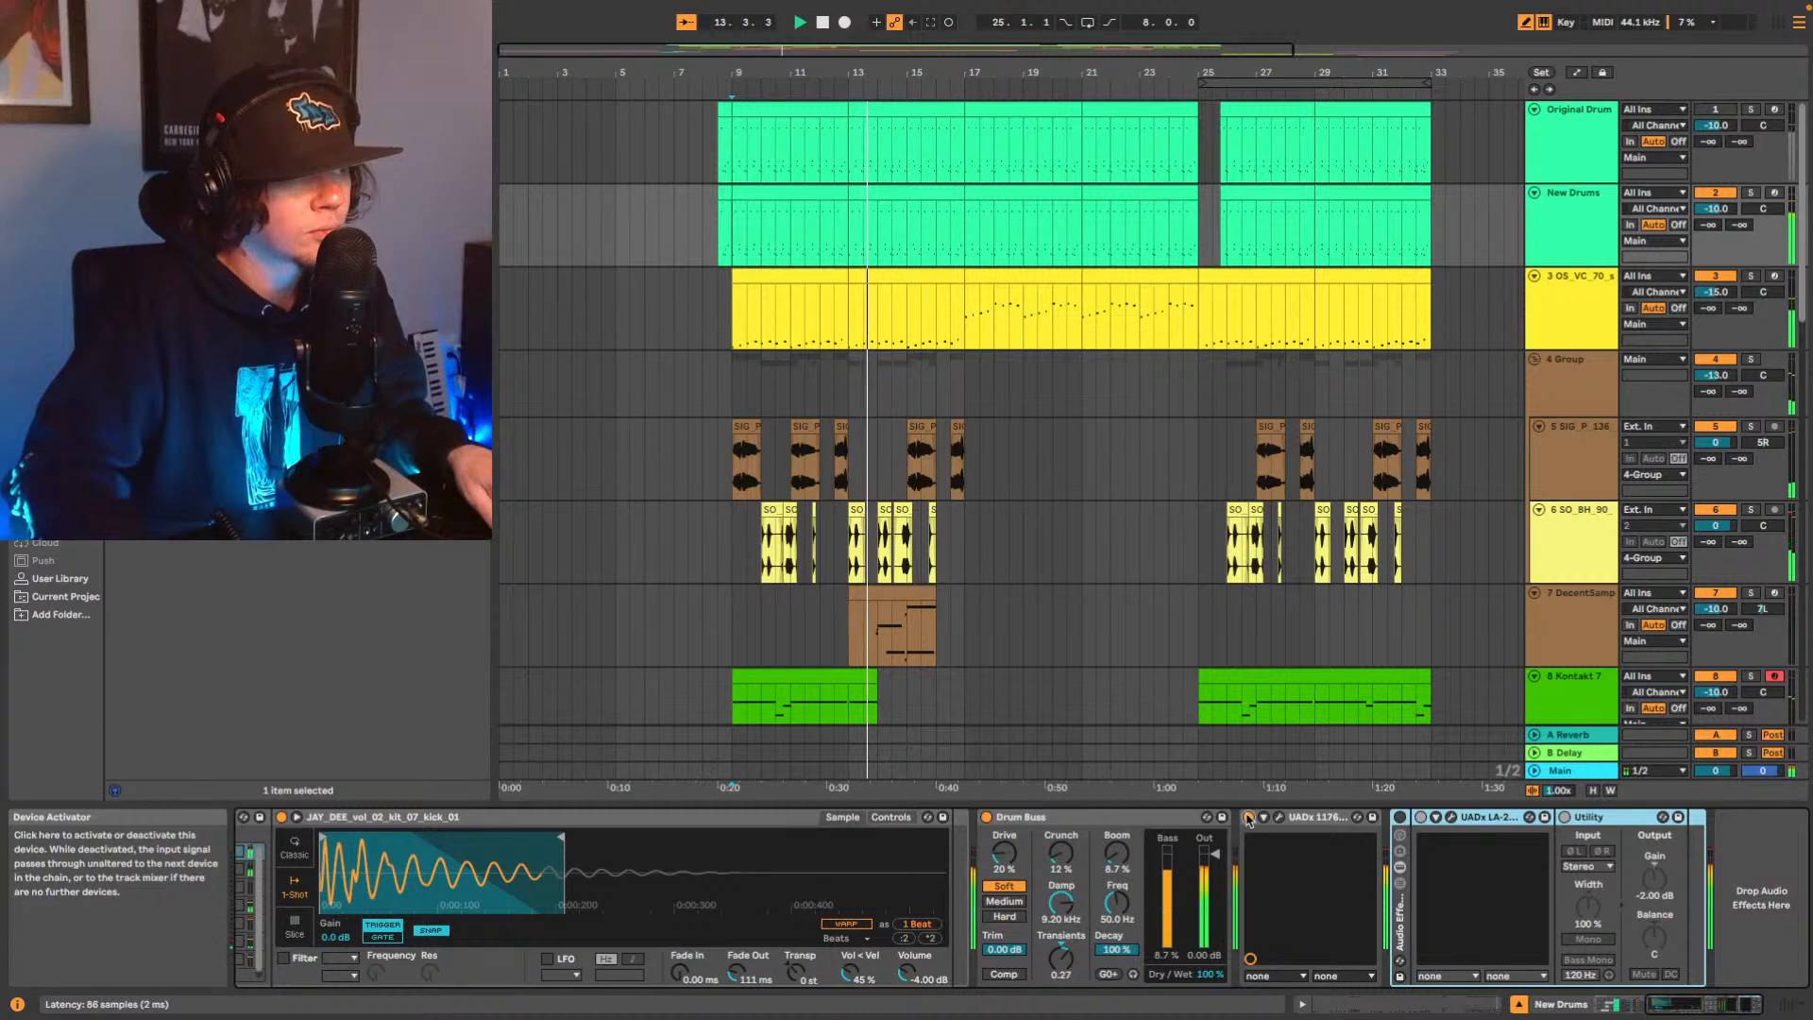
{"action": "left_click", "coordinate": [1398, 817]}
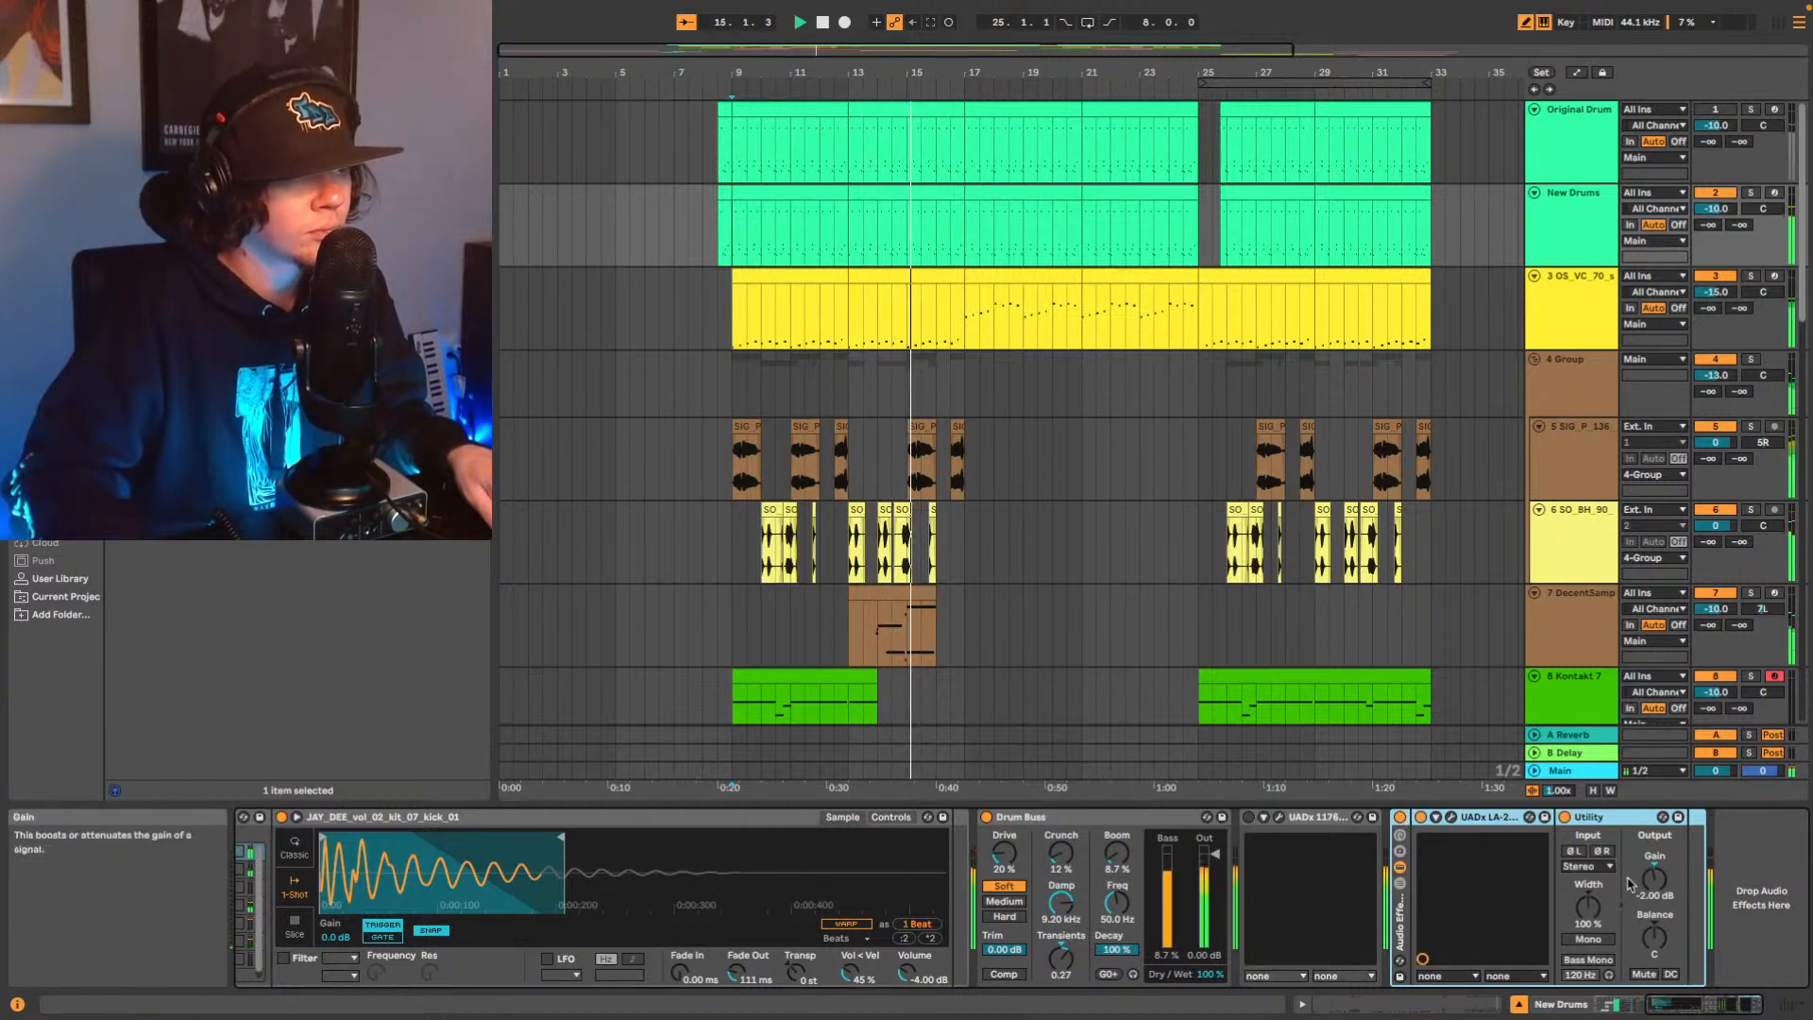
{"action": "left_click", "coordinate": [1654, 879]}
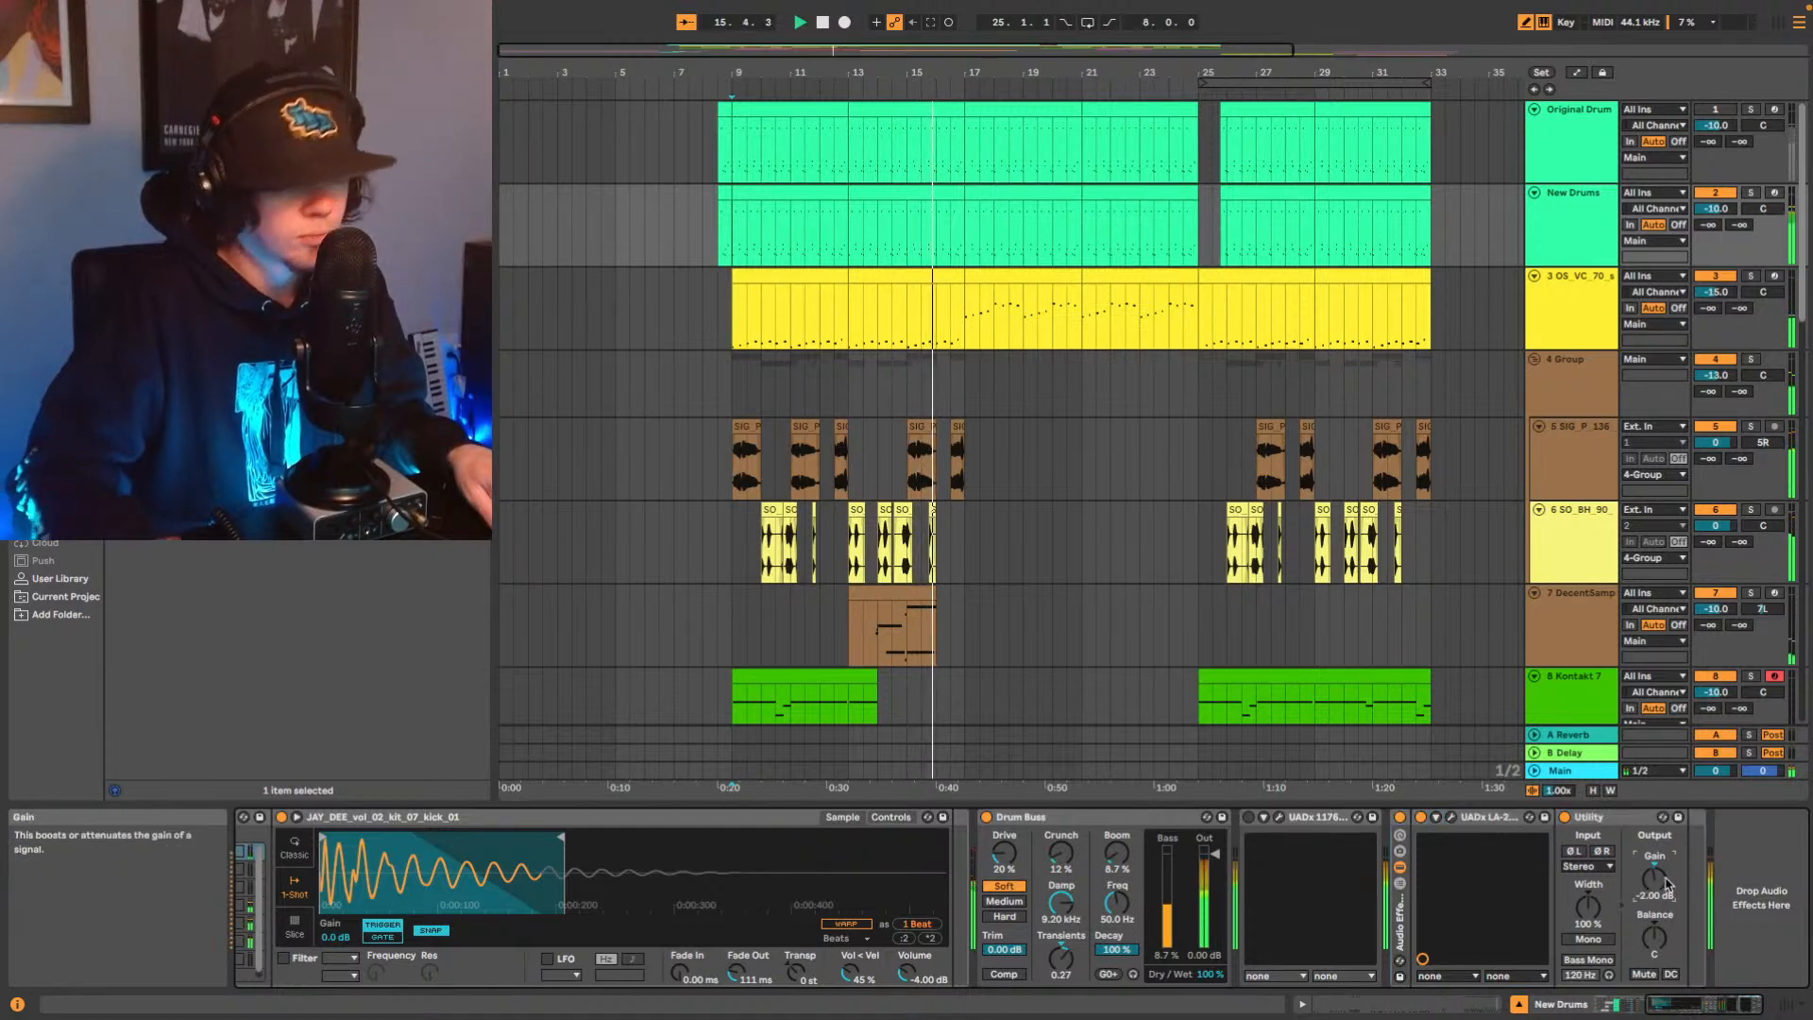
{"action": "key", "text": "Up"}
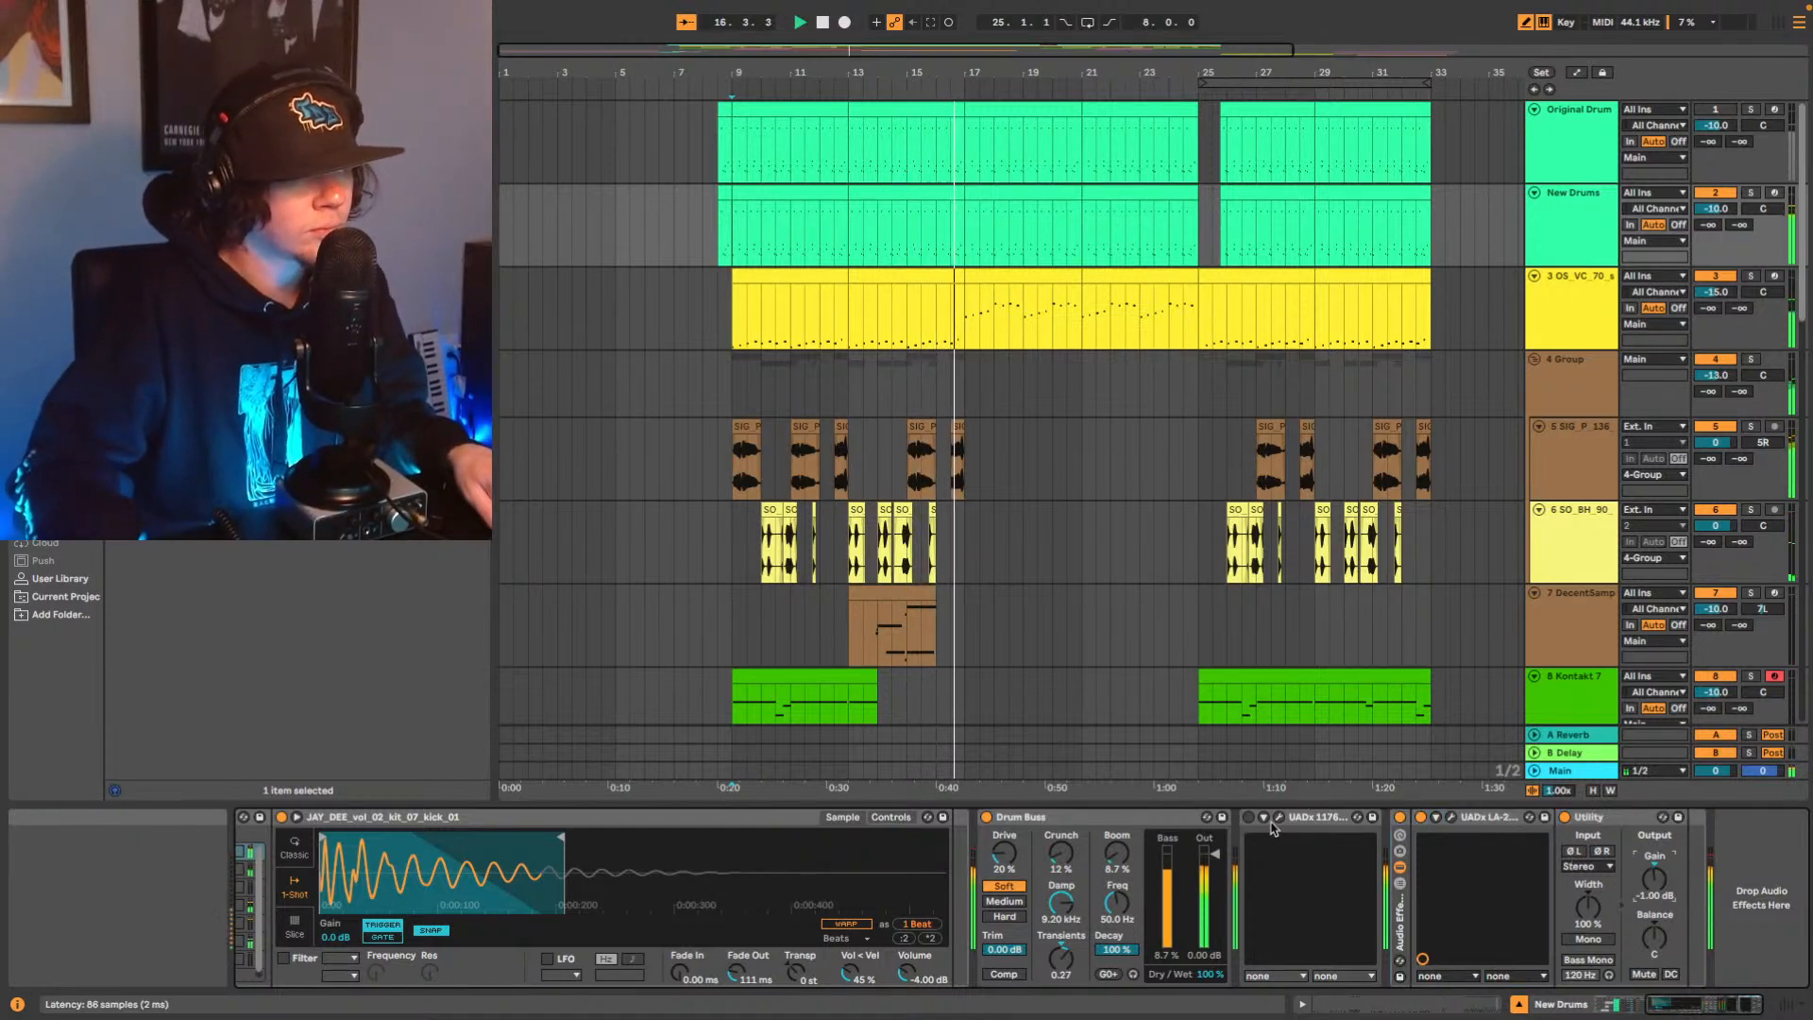
Alternate between the 1176 and the LA-2A and Utility rack while the full beat plays.
{"action": "left_click", "coordinate": [1400, 818]}
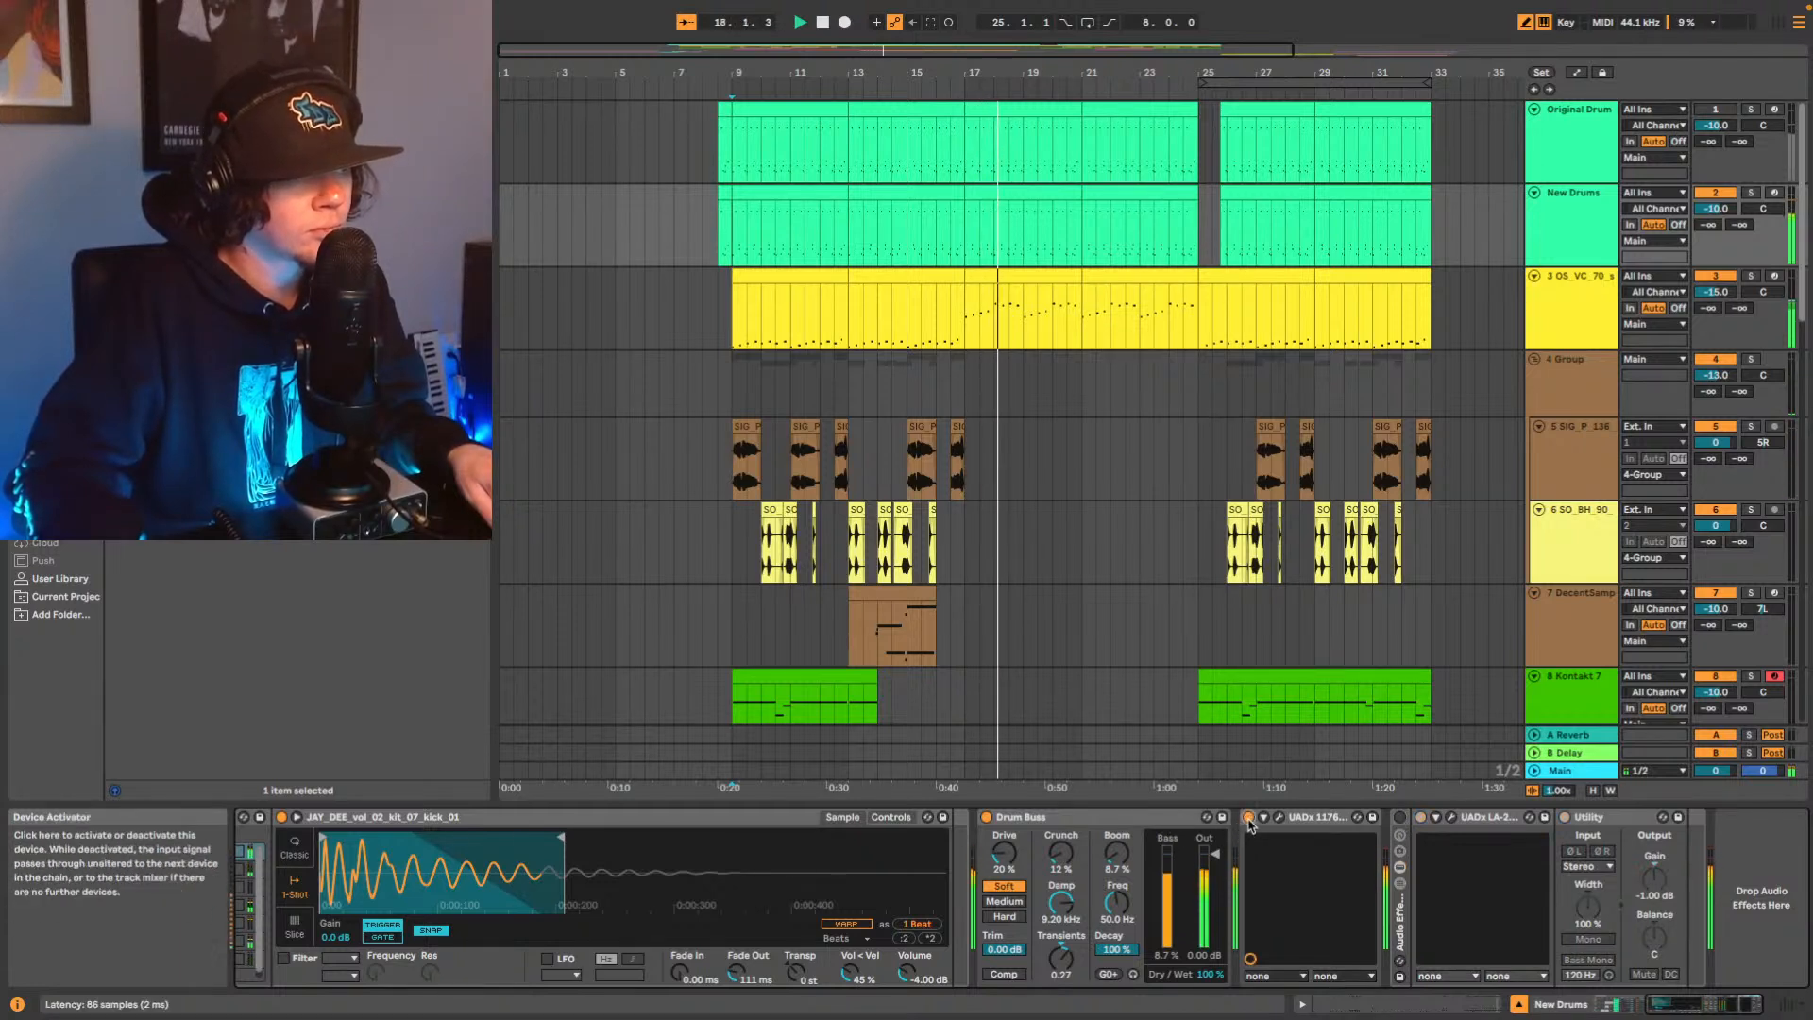
{"action": "left_click", "coordinate": [1250, 820]}
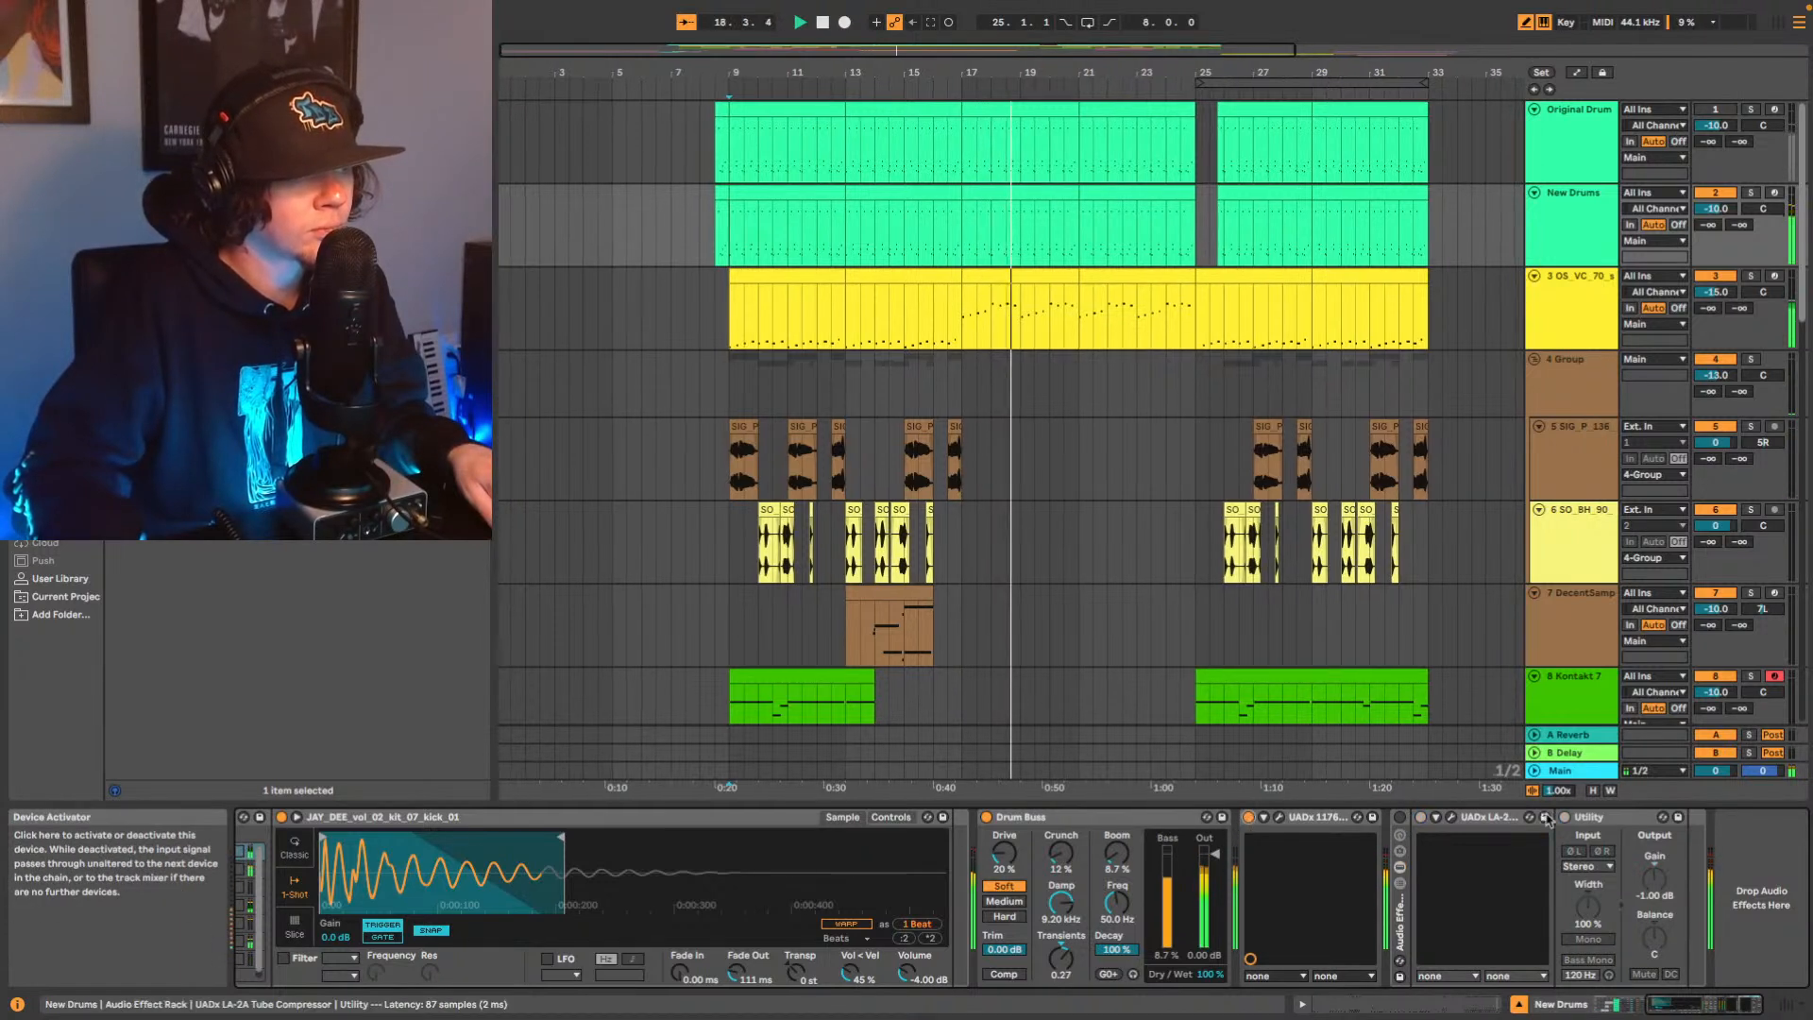
{"action": "left_click", "coordinate": [1400, 818]}
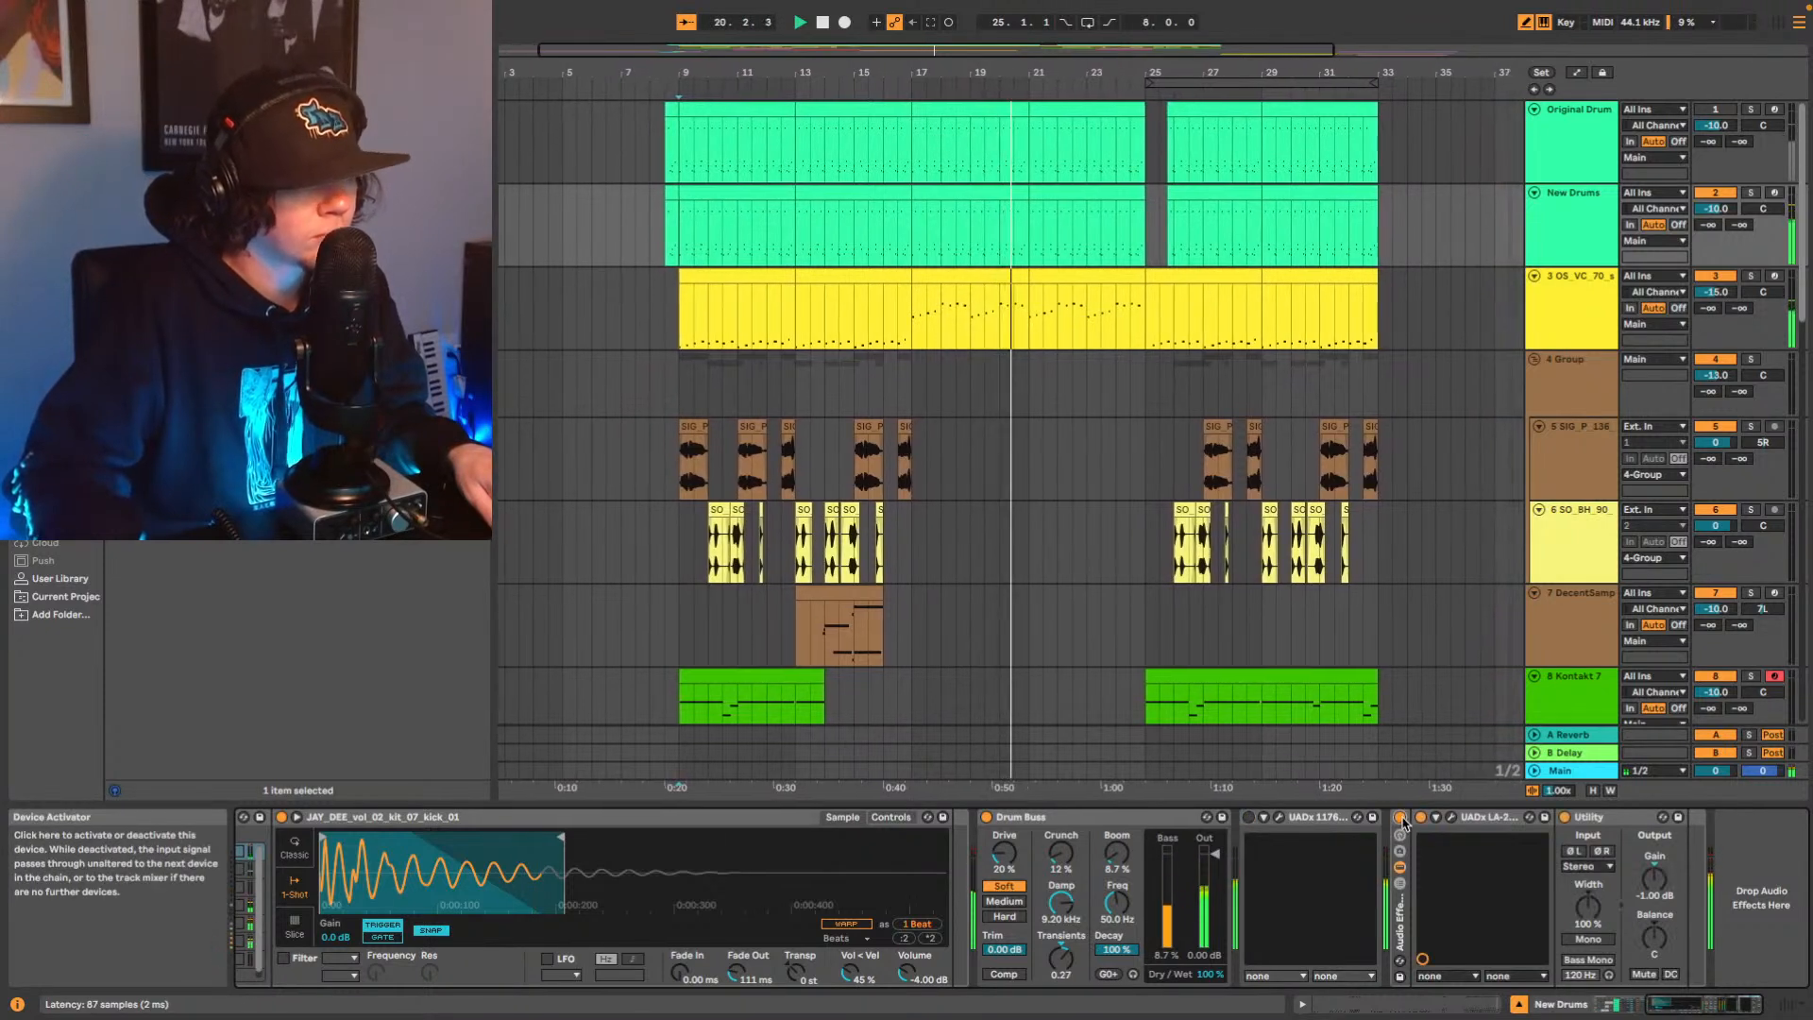
{"action": "left_click", "coordinate": [1401, 817]}
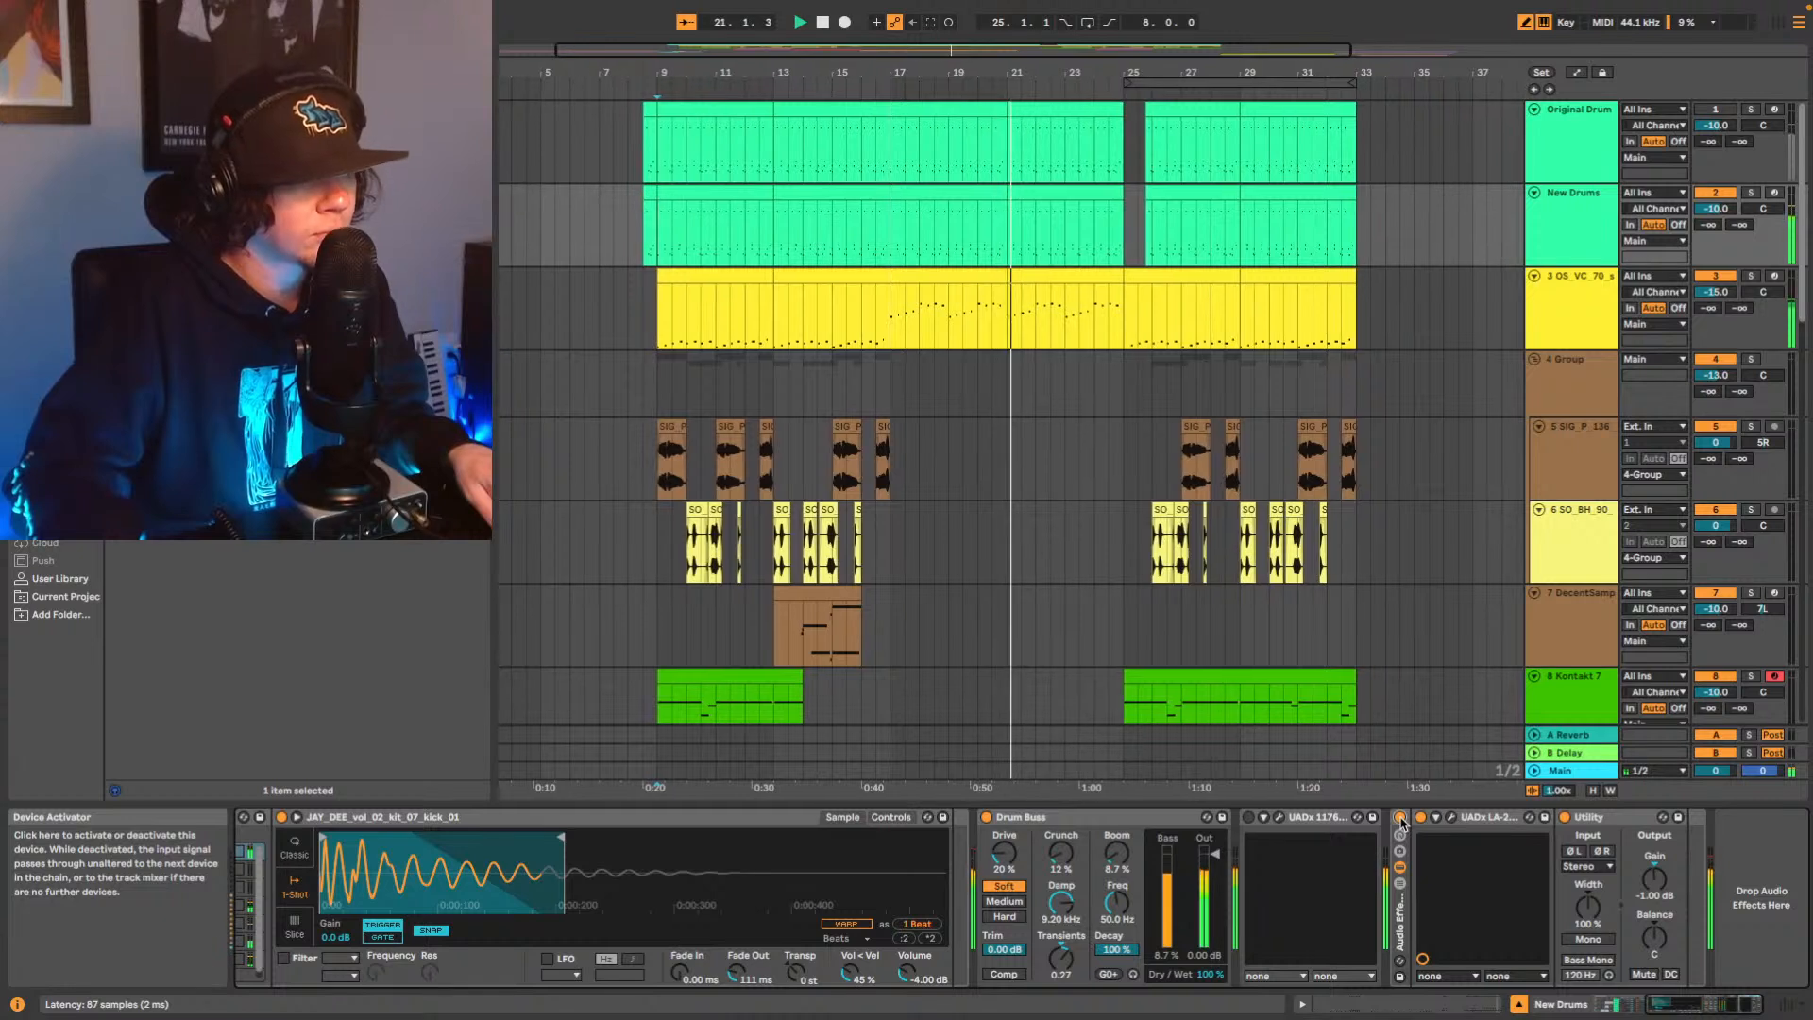
Reactivate the 1176 on New Drums and delete the LA-2A and Utility rack.
{"action": "left_click", "coordinate": [1246, 818]}
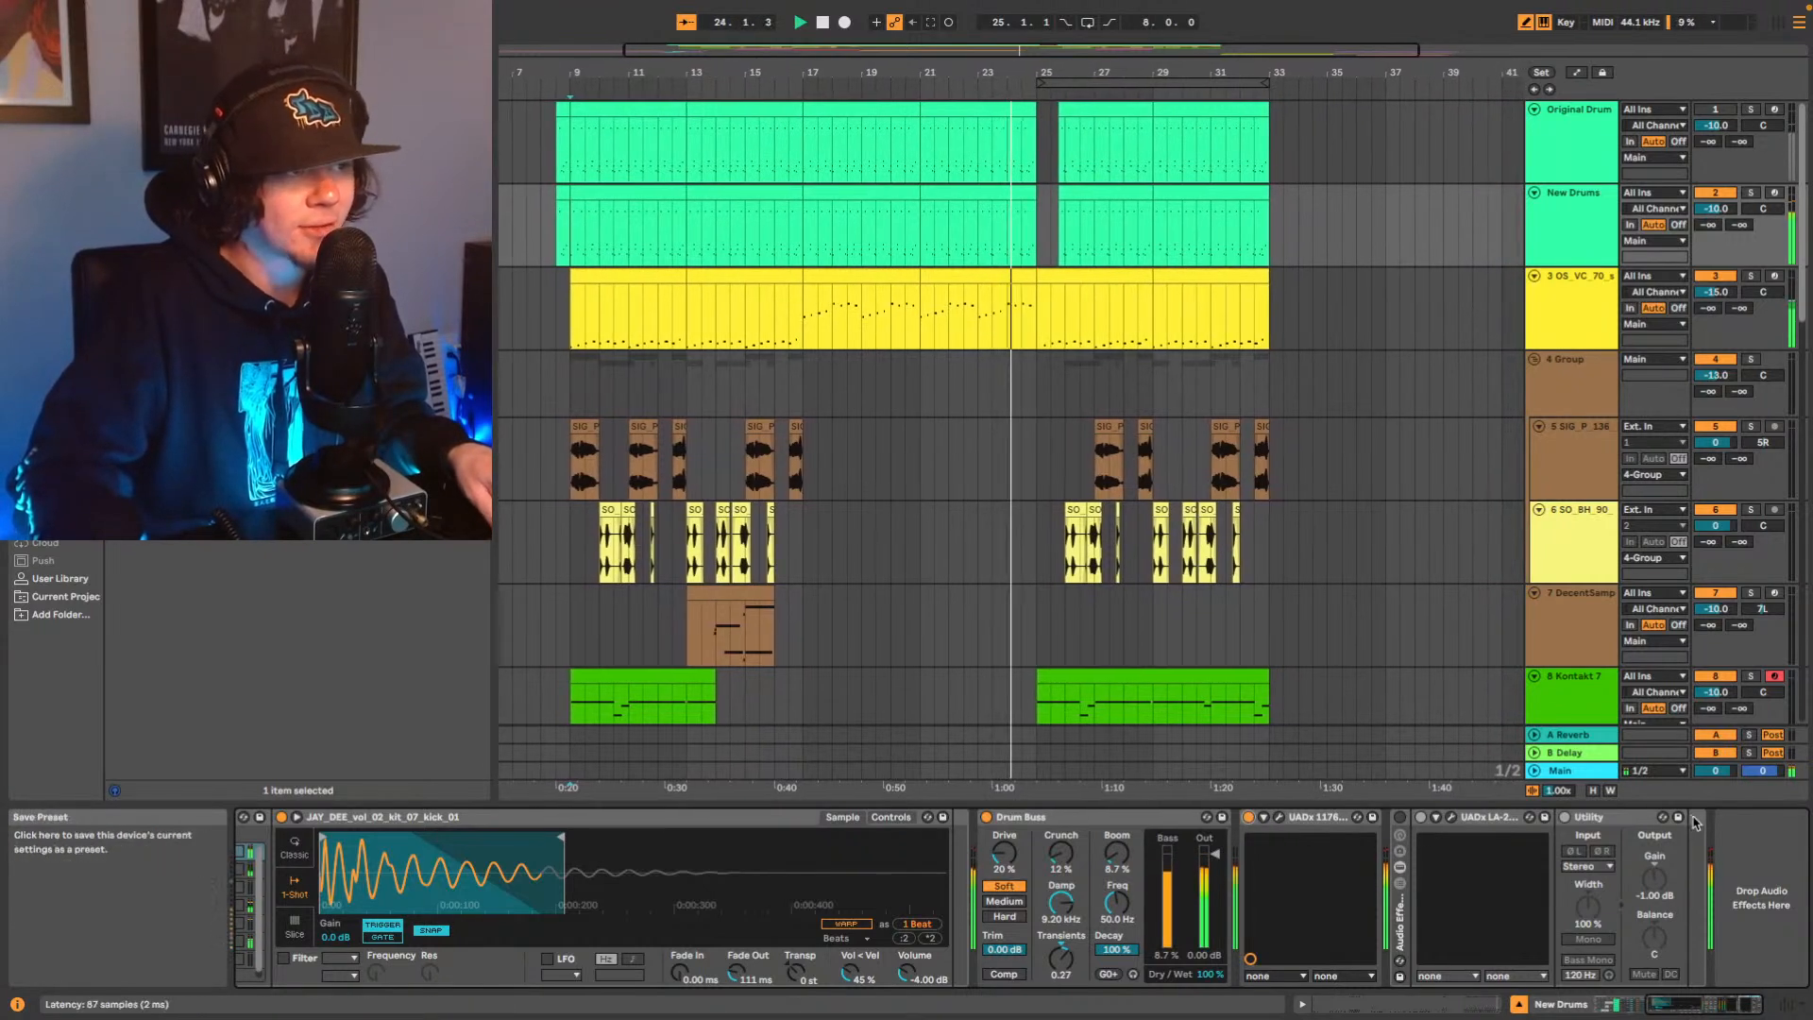
{"action": "left_click", "coordinate": [1401, 900]}
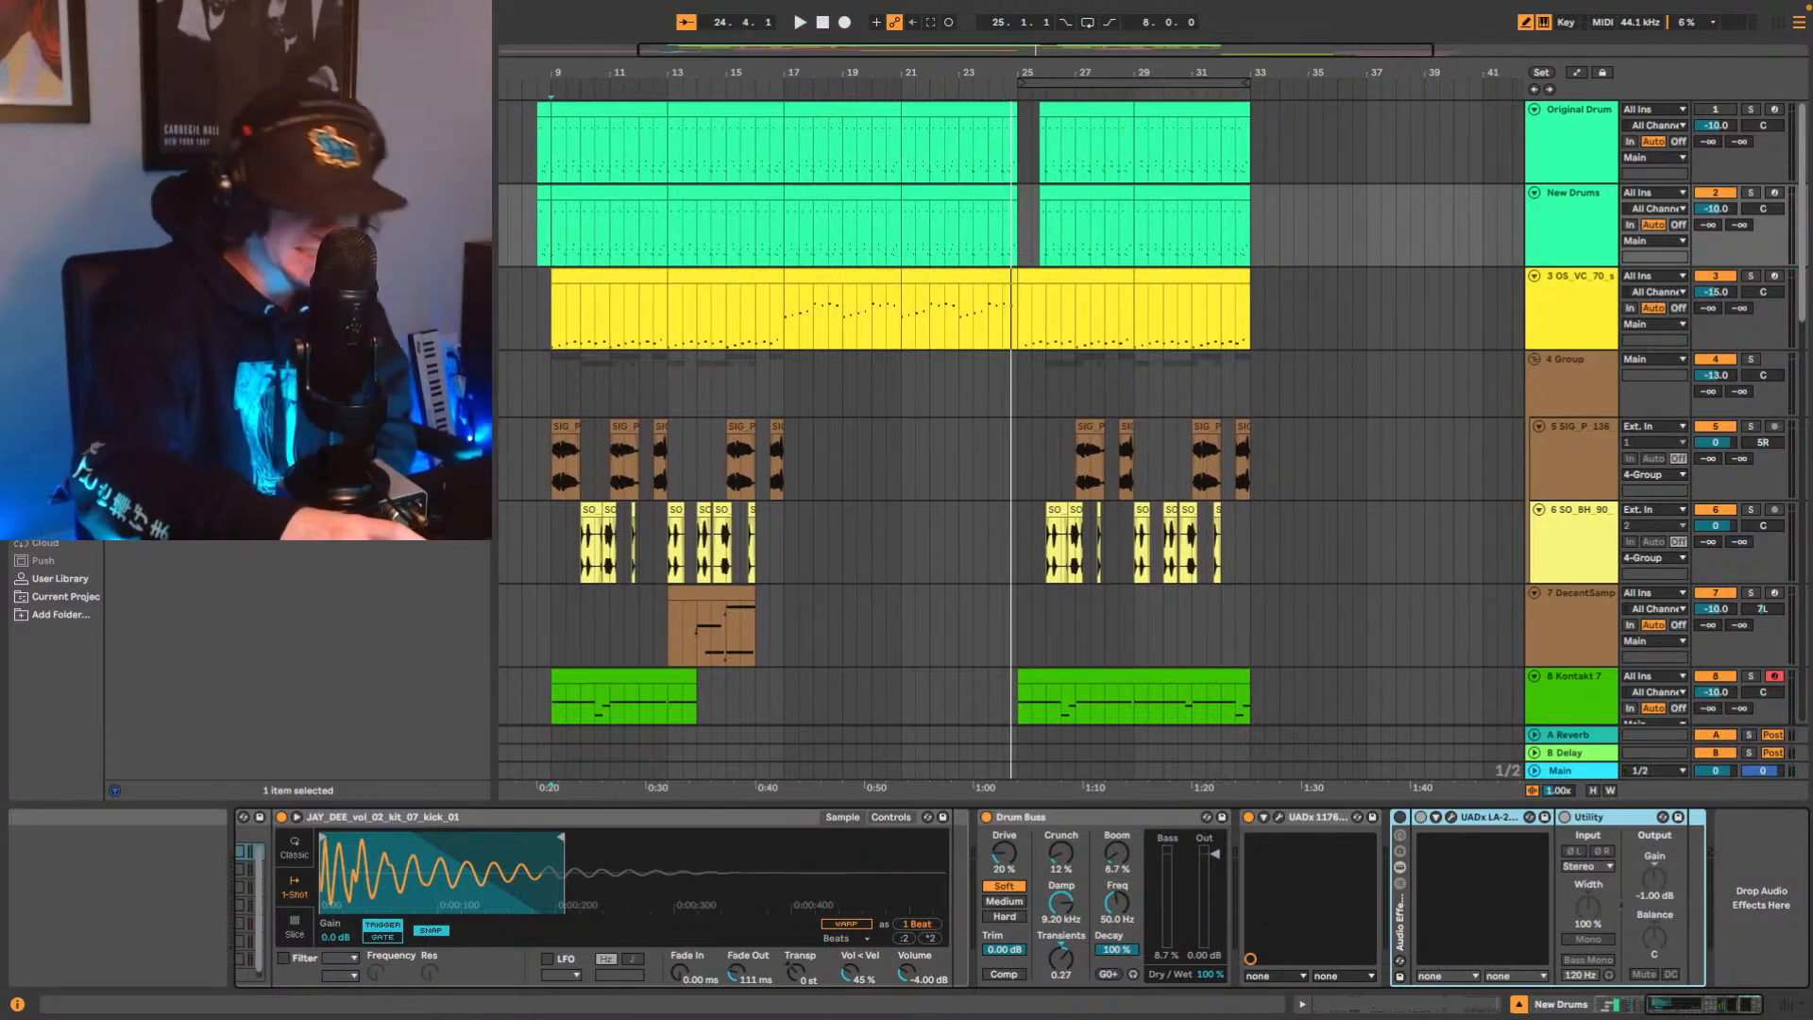
{"action": "key", "text": "Delete"}
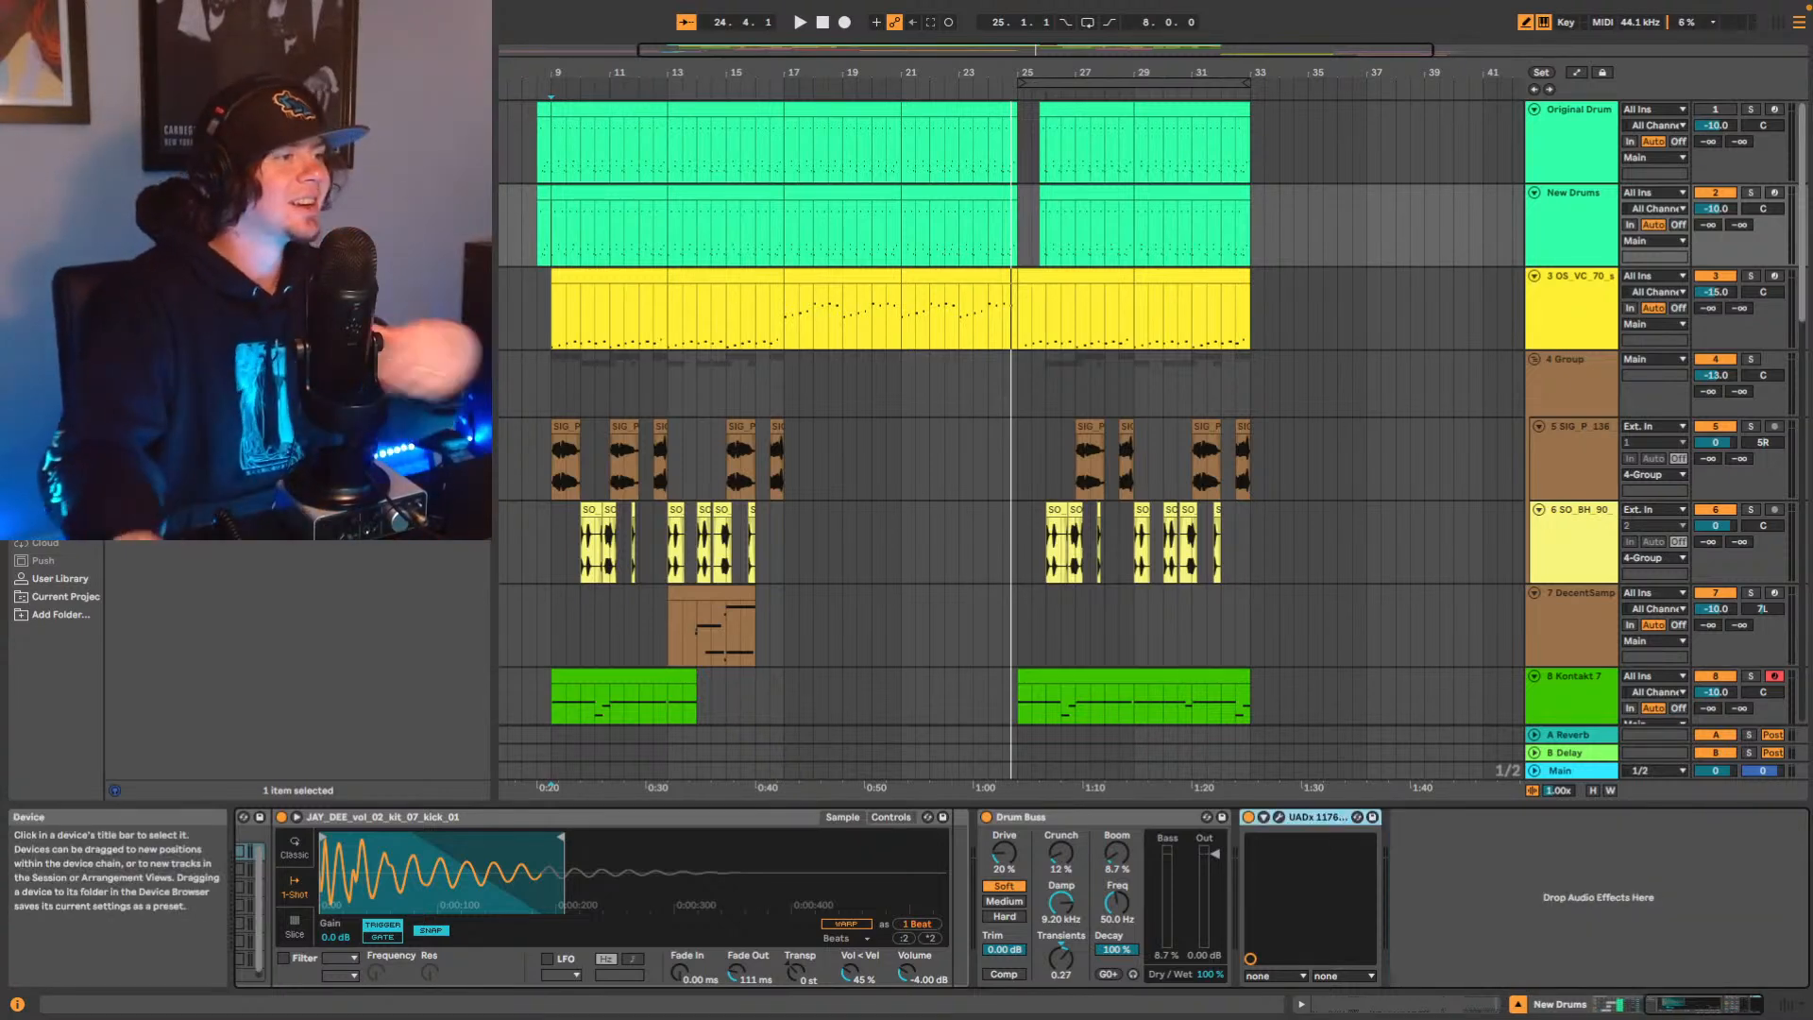
Play the beat from bar 9, listen to the OS_VC_70 sample track in solo, and unsolo it.
{"action": "left_click", "coordinate": [555, 319]}
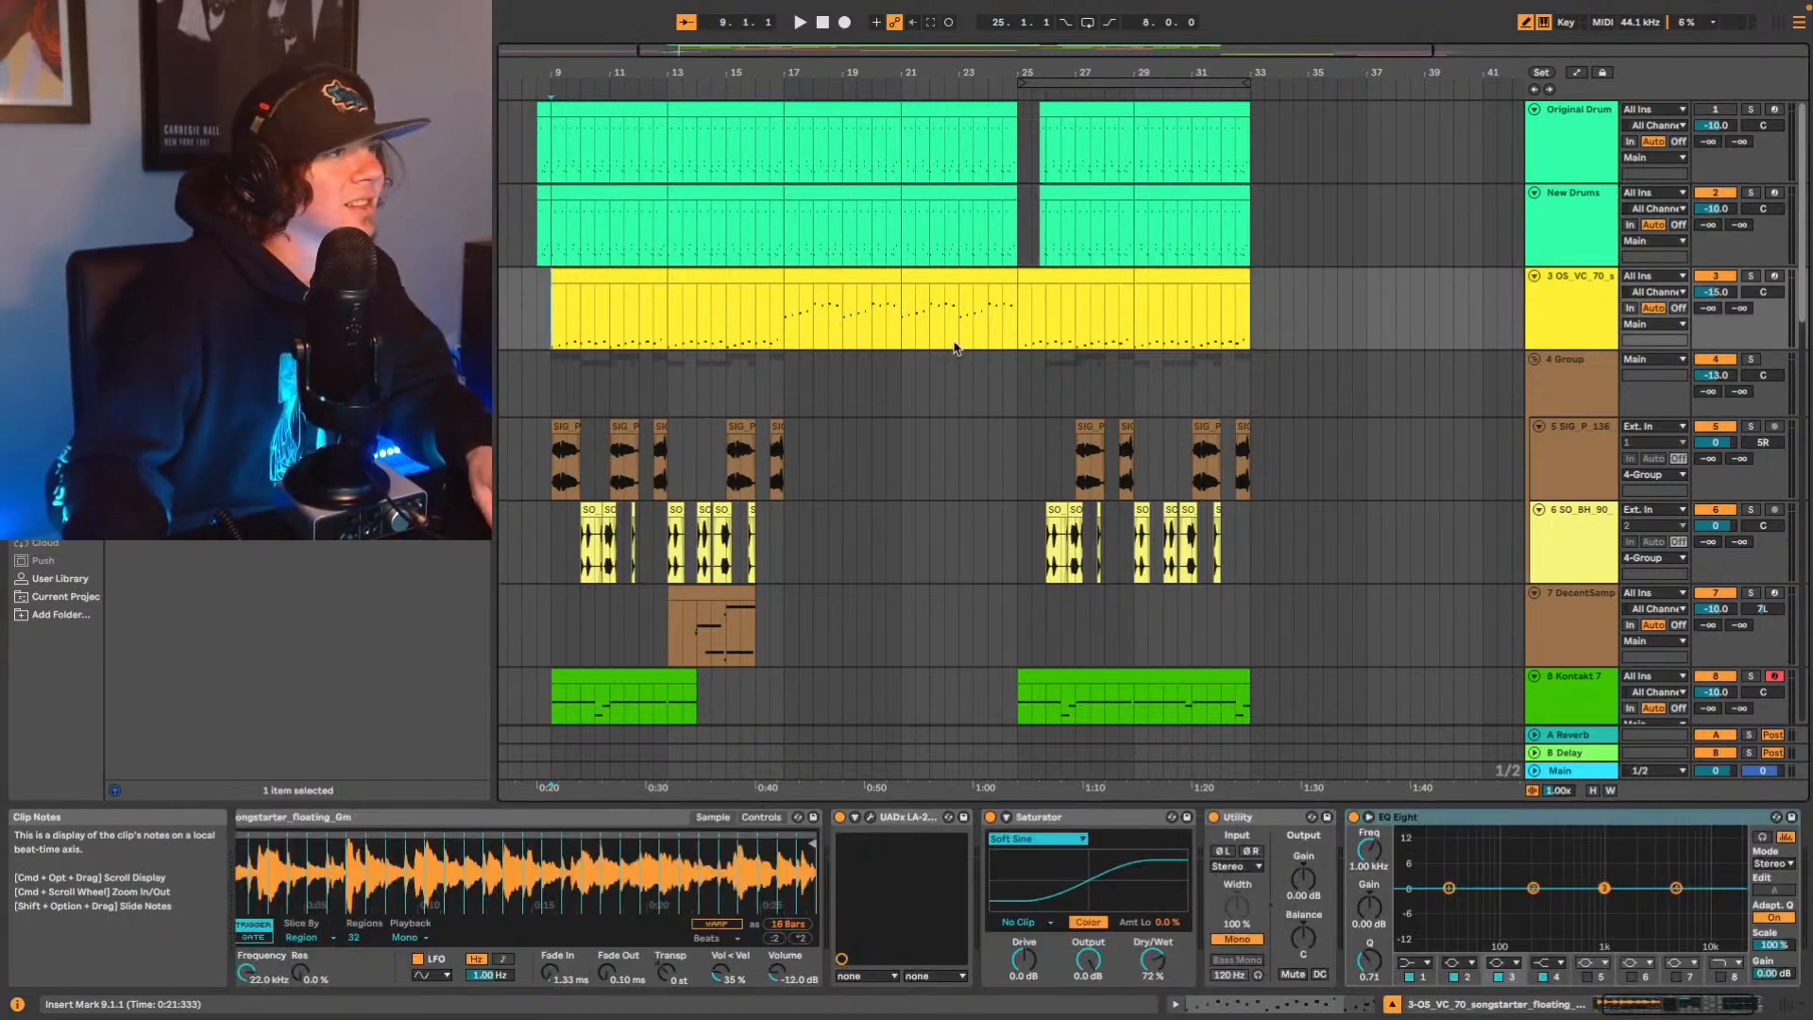
{"action": "scroll", "coordinate": [1307, 308], "scroll_direction": "left", "scroll_amount": 3}
{"action": "key", "text": "space"}
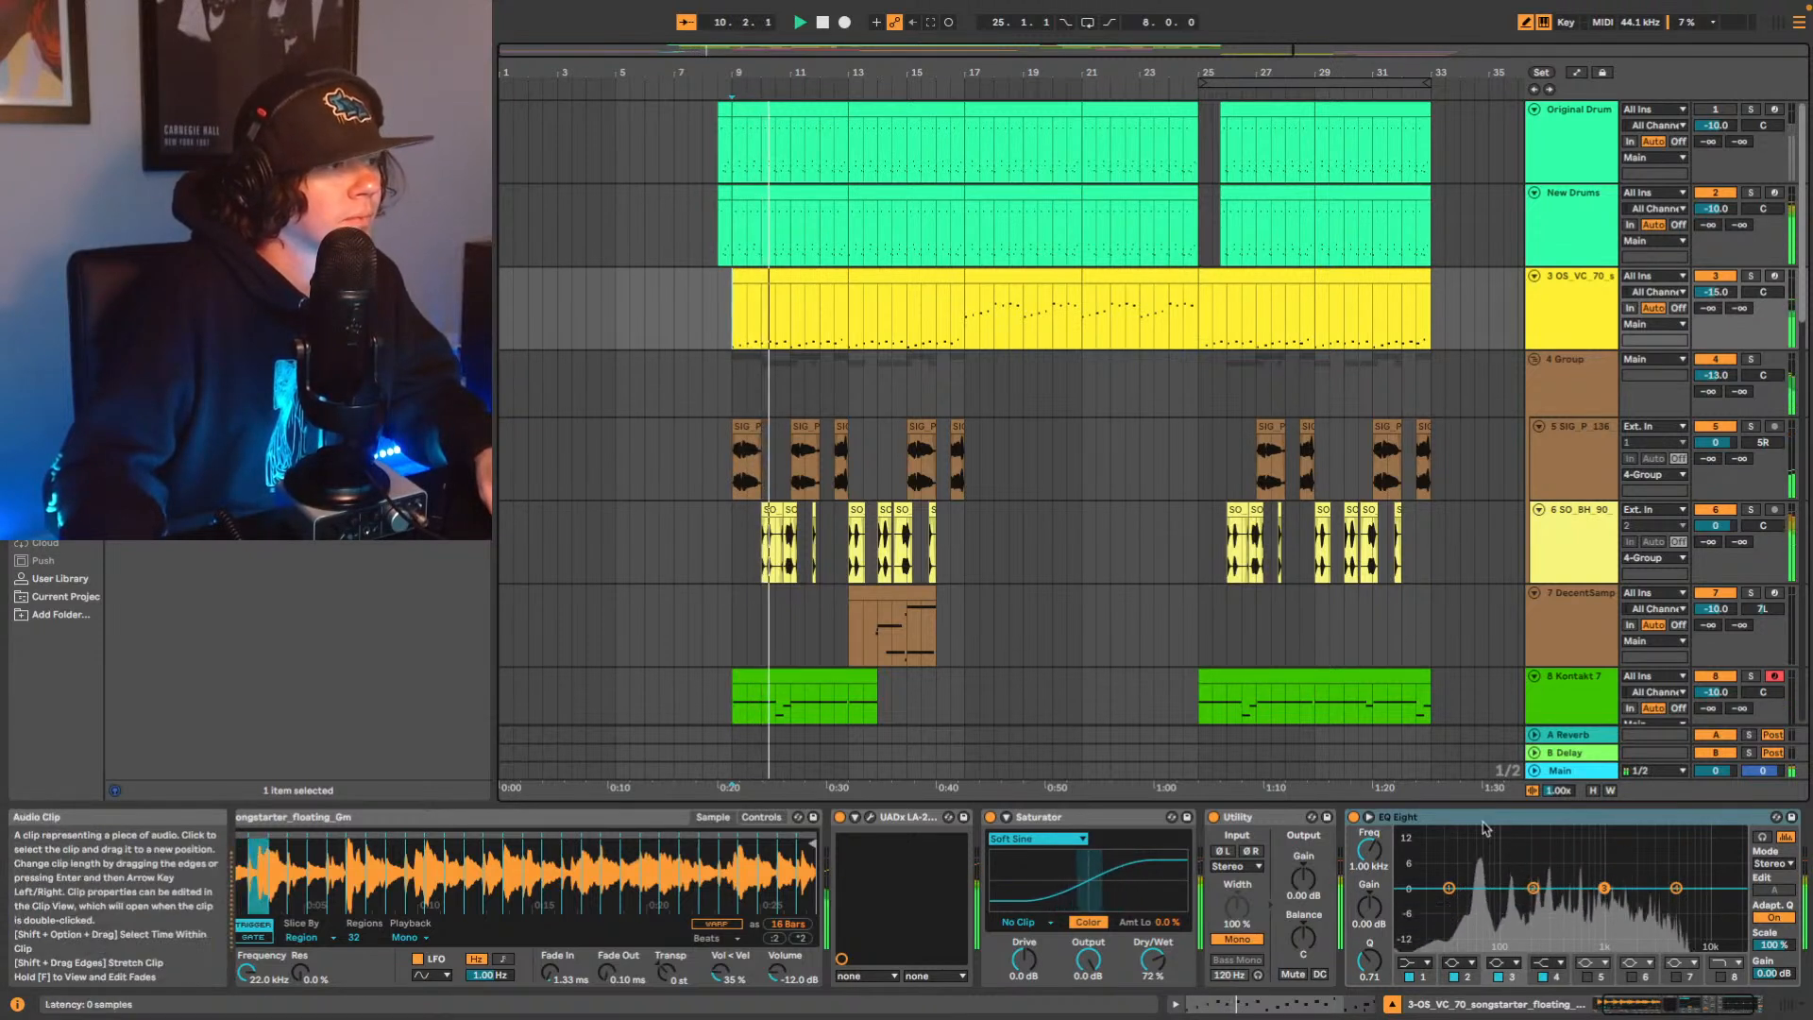
{"action": "scroll", "coordinate": [1639, 805], "scroll_direction": "right", "scroll_amount": 3}
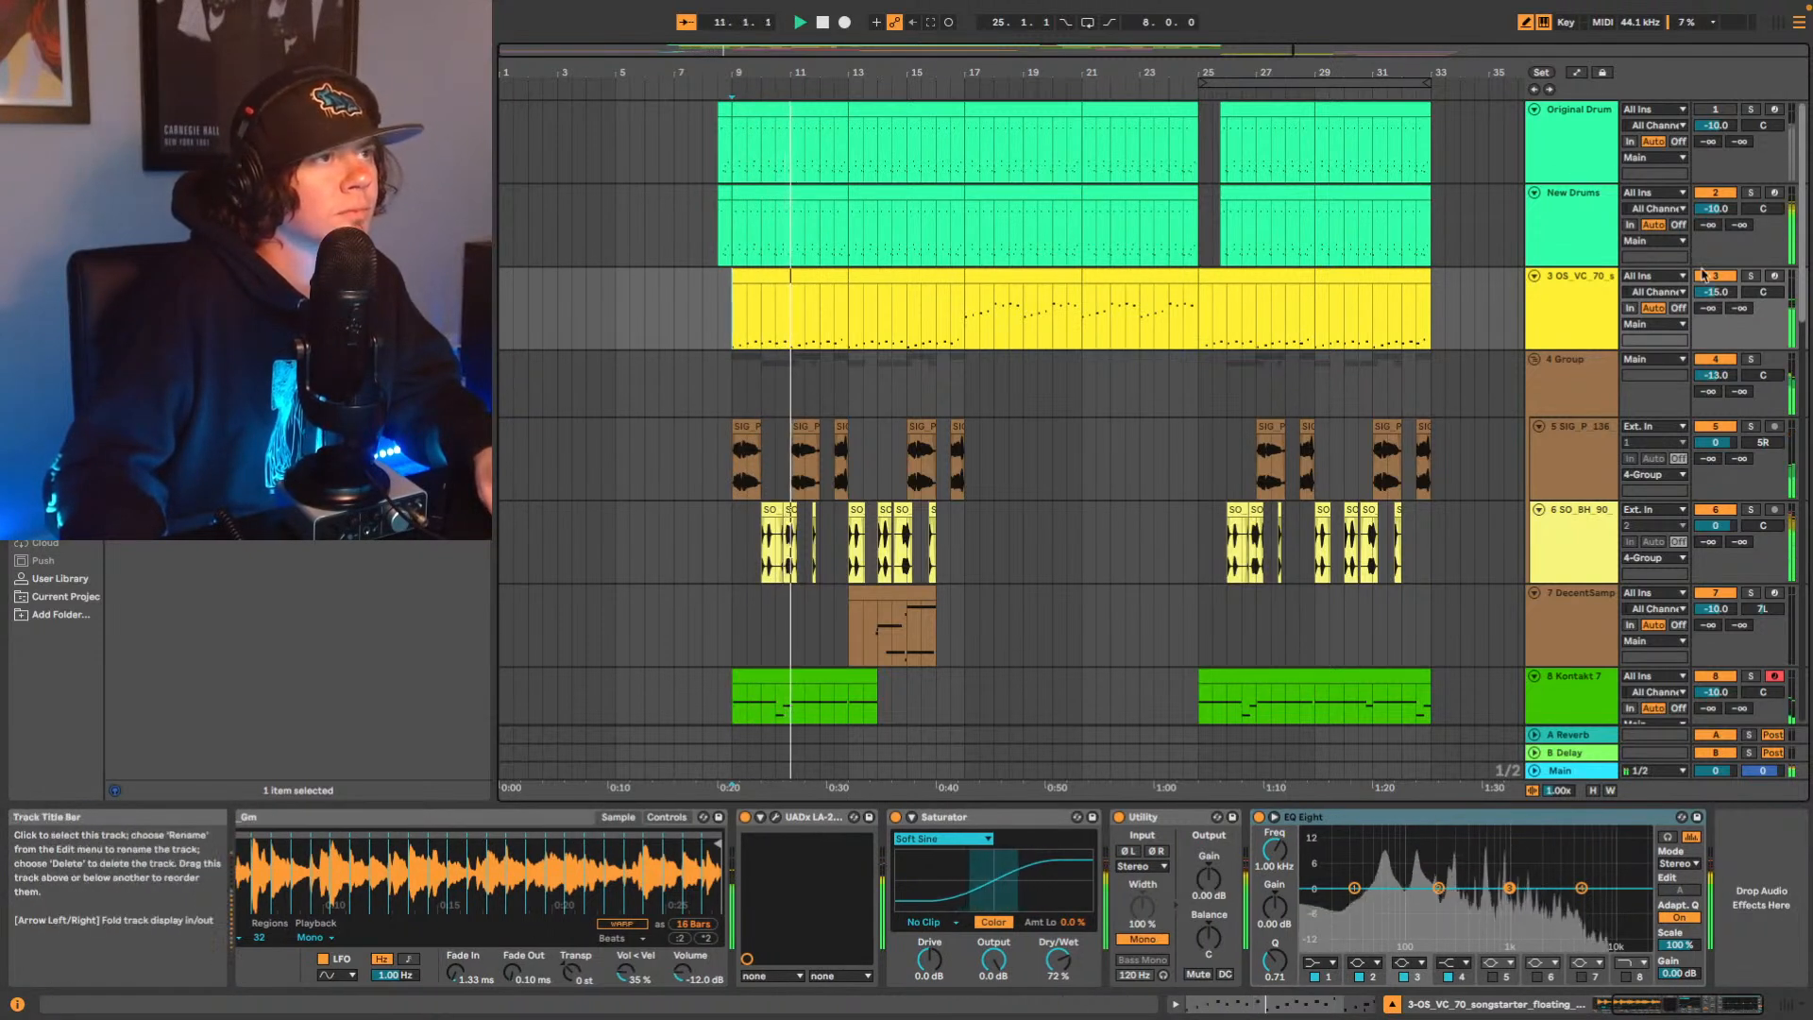
{"action": "left_click", "coordinate": [1750, 276]}
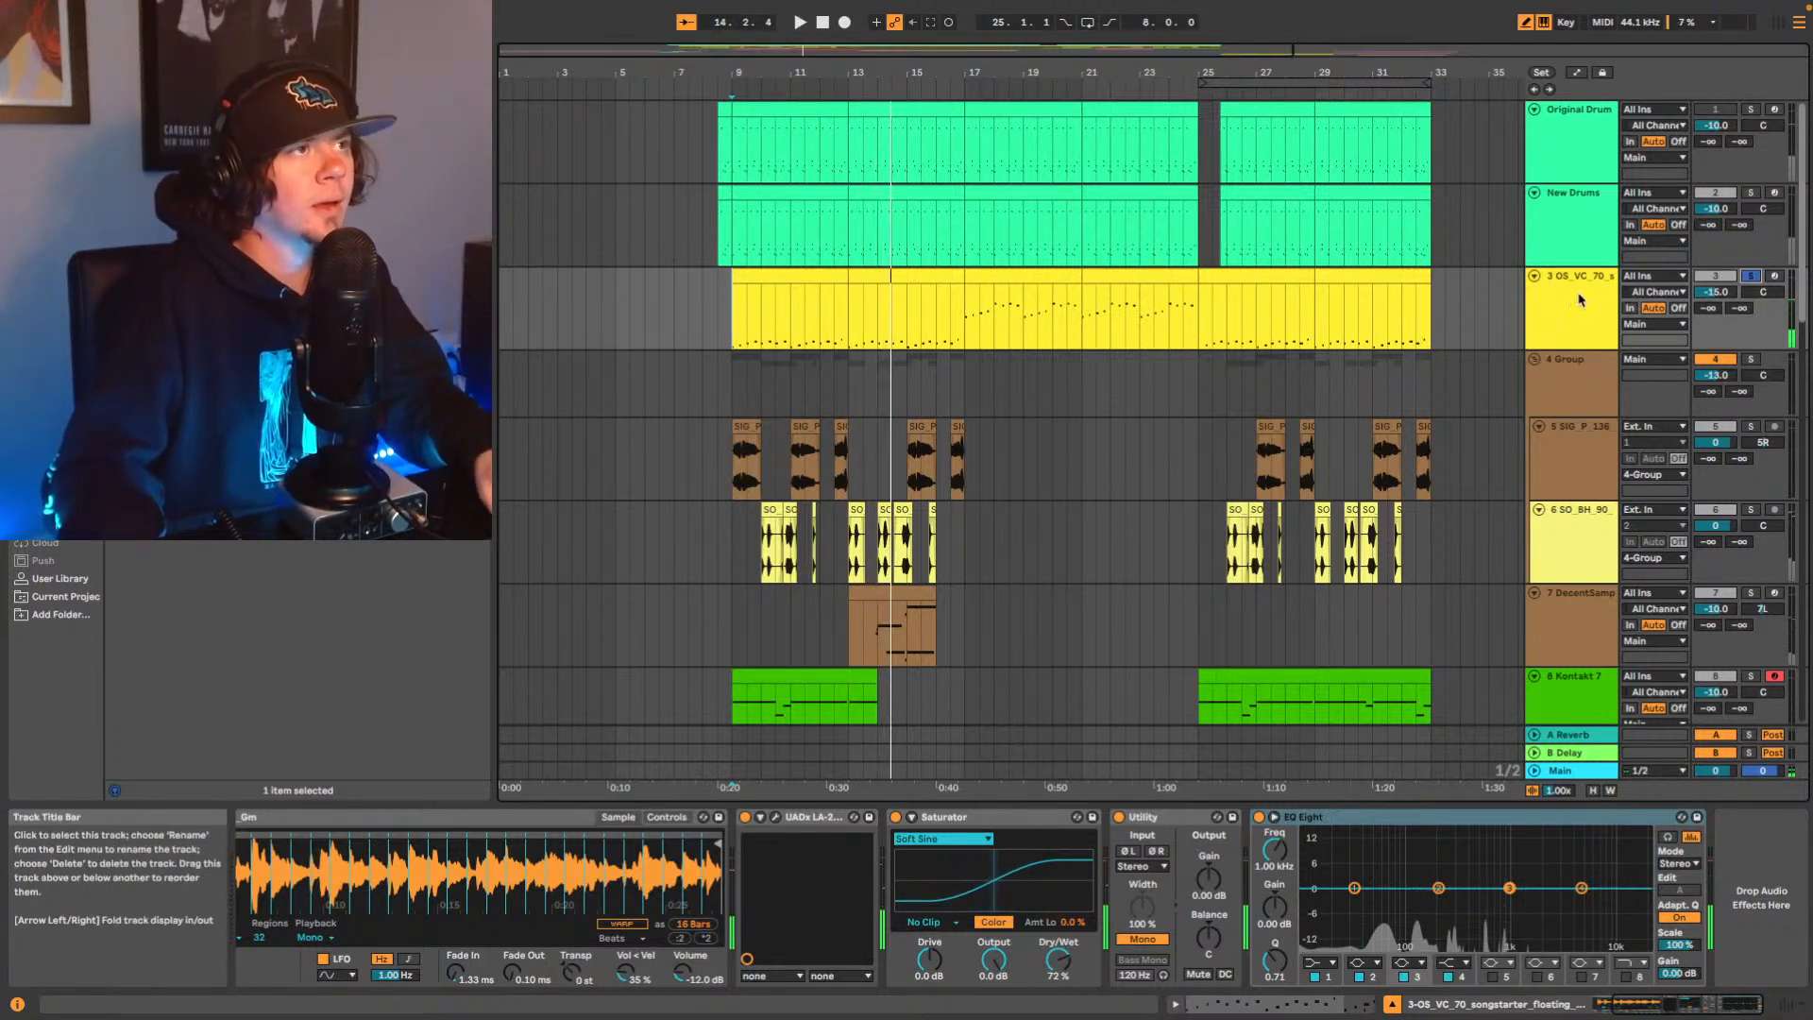
{"action": "left_click", "coordinate": [1723, 279]}
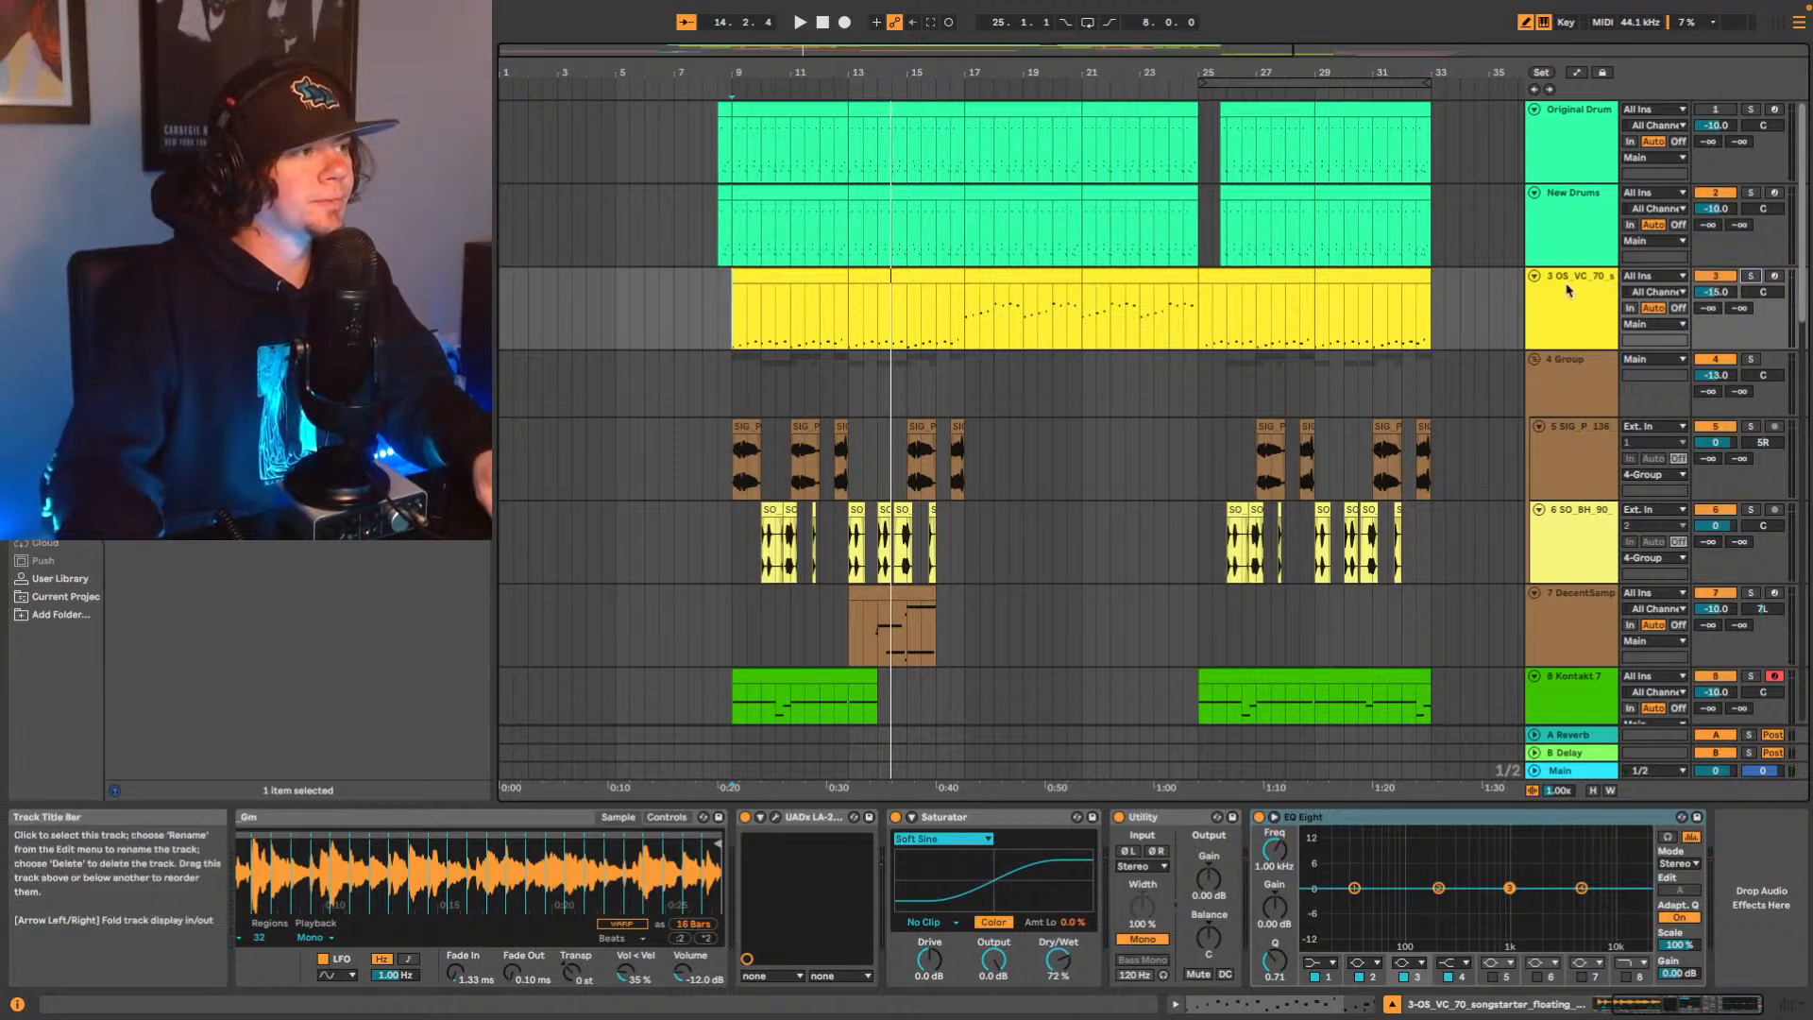
Duplicate the OS_VC_70 sample track with its device chain.
{"action": "left_click", "coordinate": [1565, 293]}
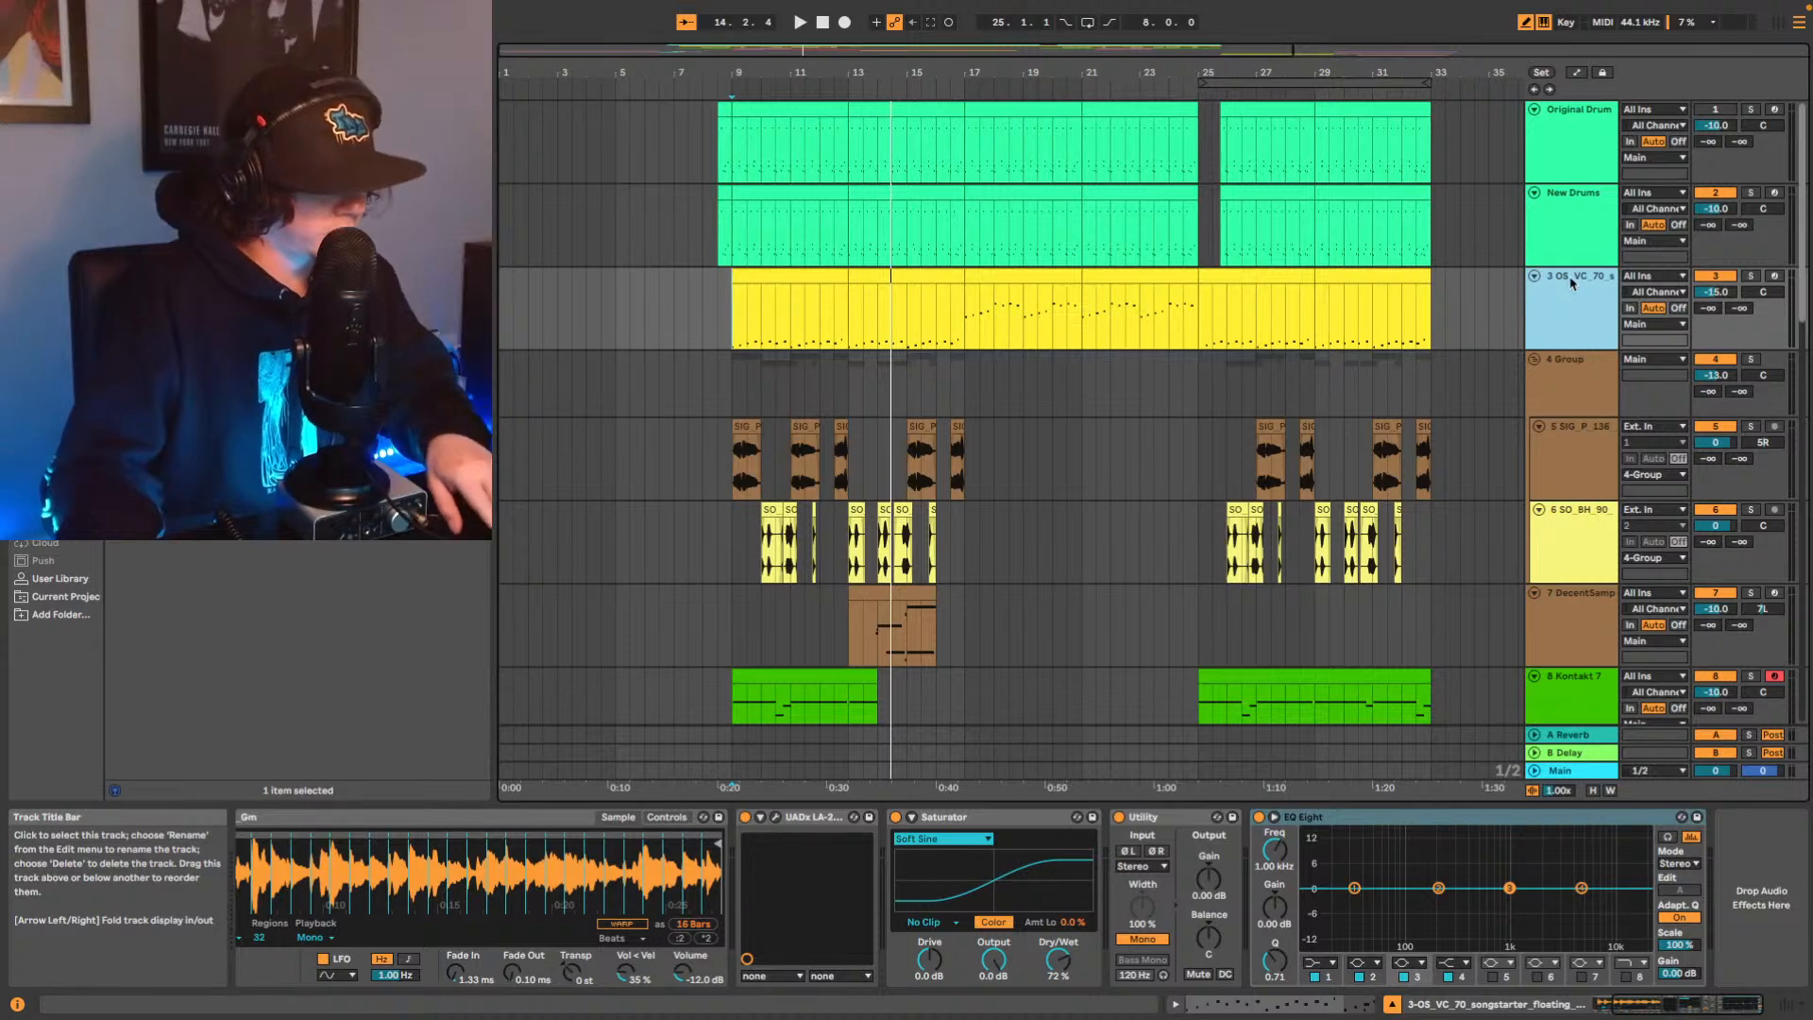
{"action": "key", "text": "ctrl+d"}
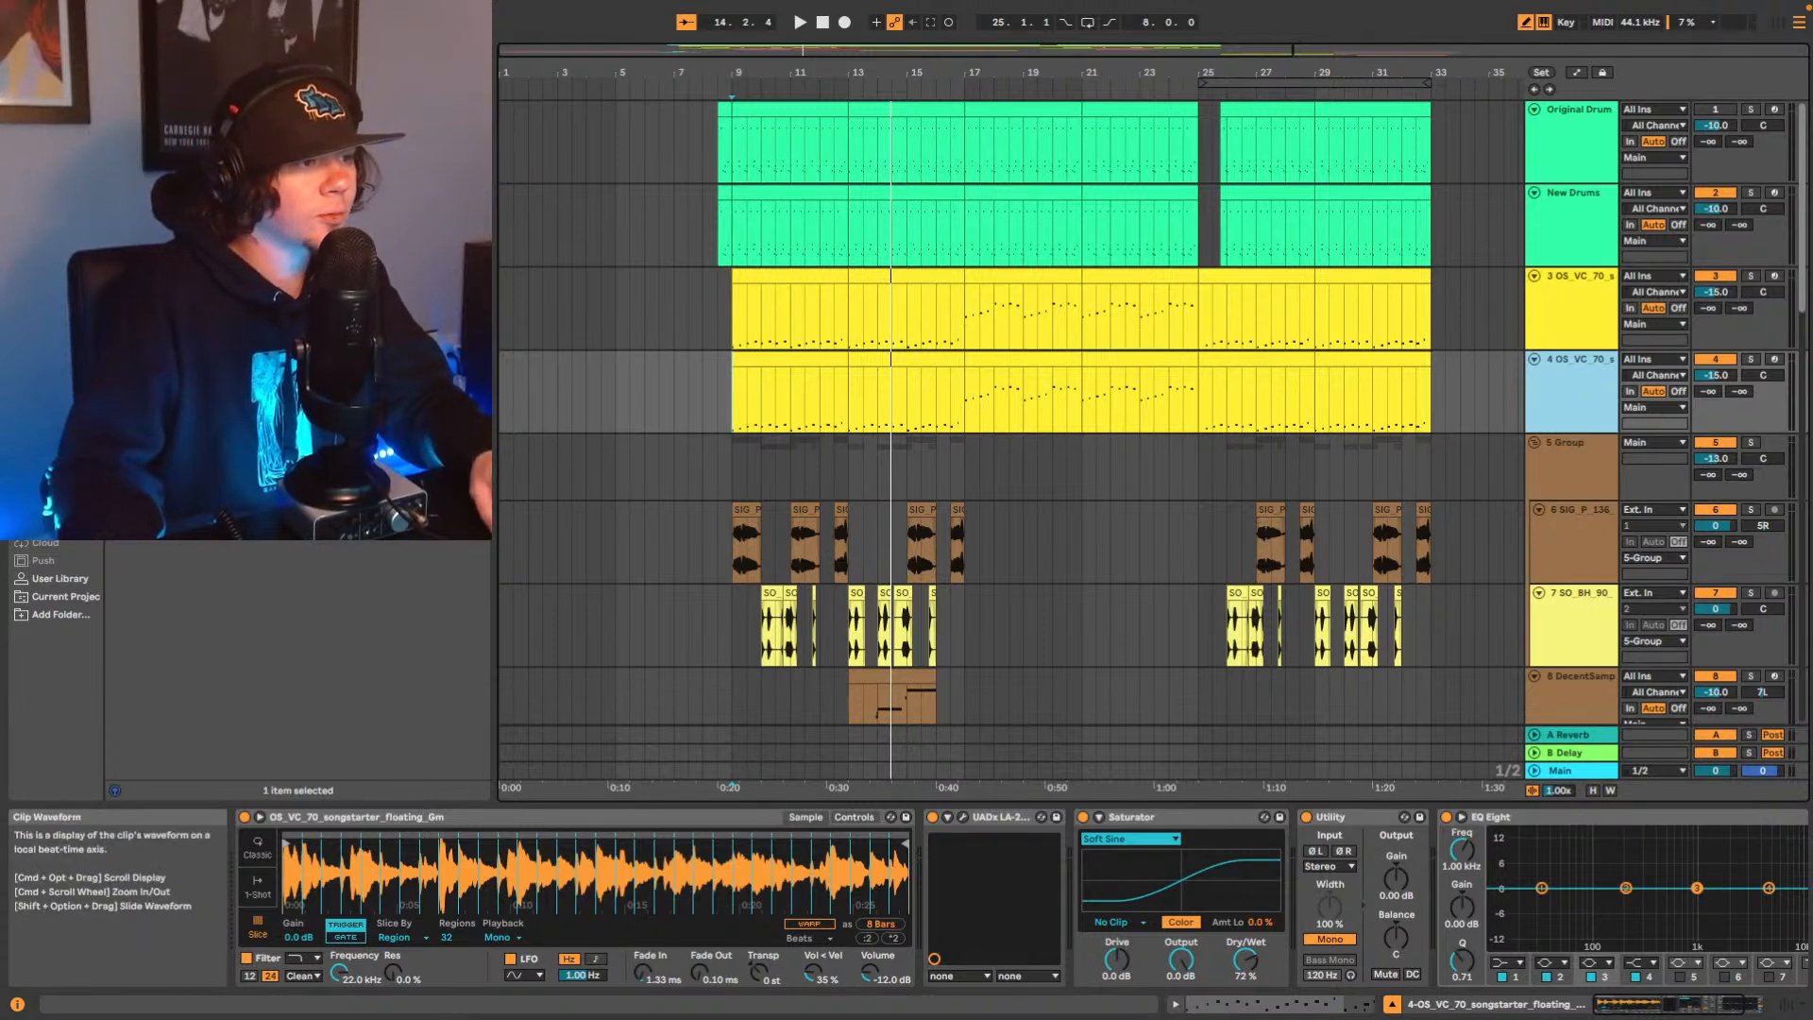
{"action": "left_click_drag", "start_coordinate": [1681, 1005], "coordinate": [1711, 1005]}
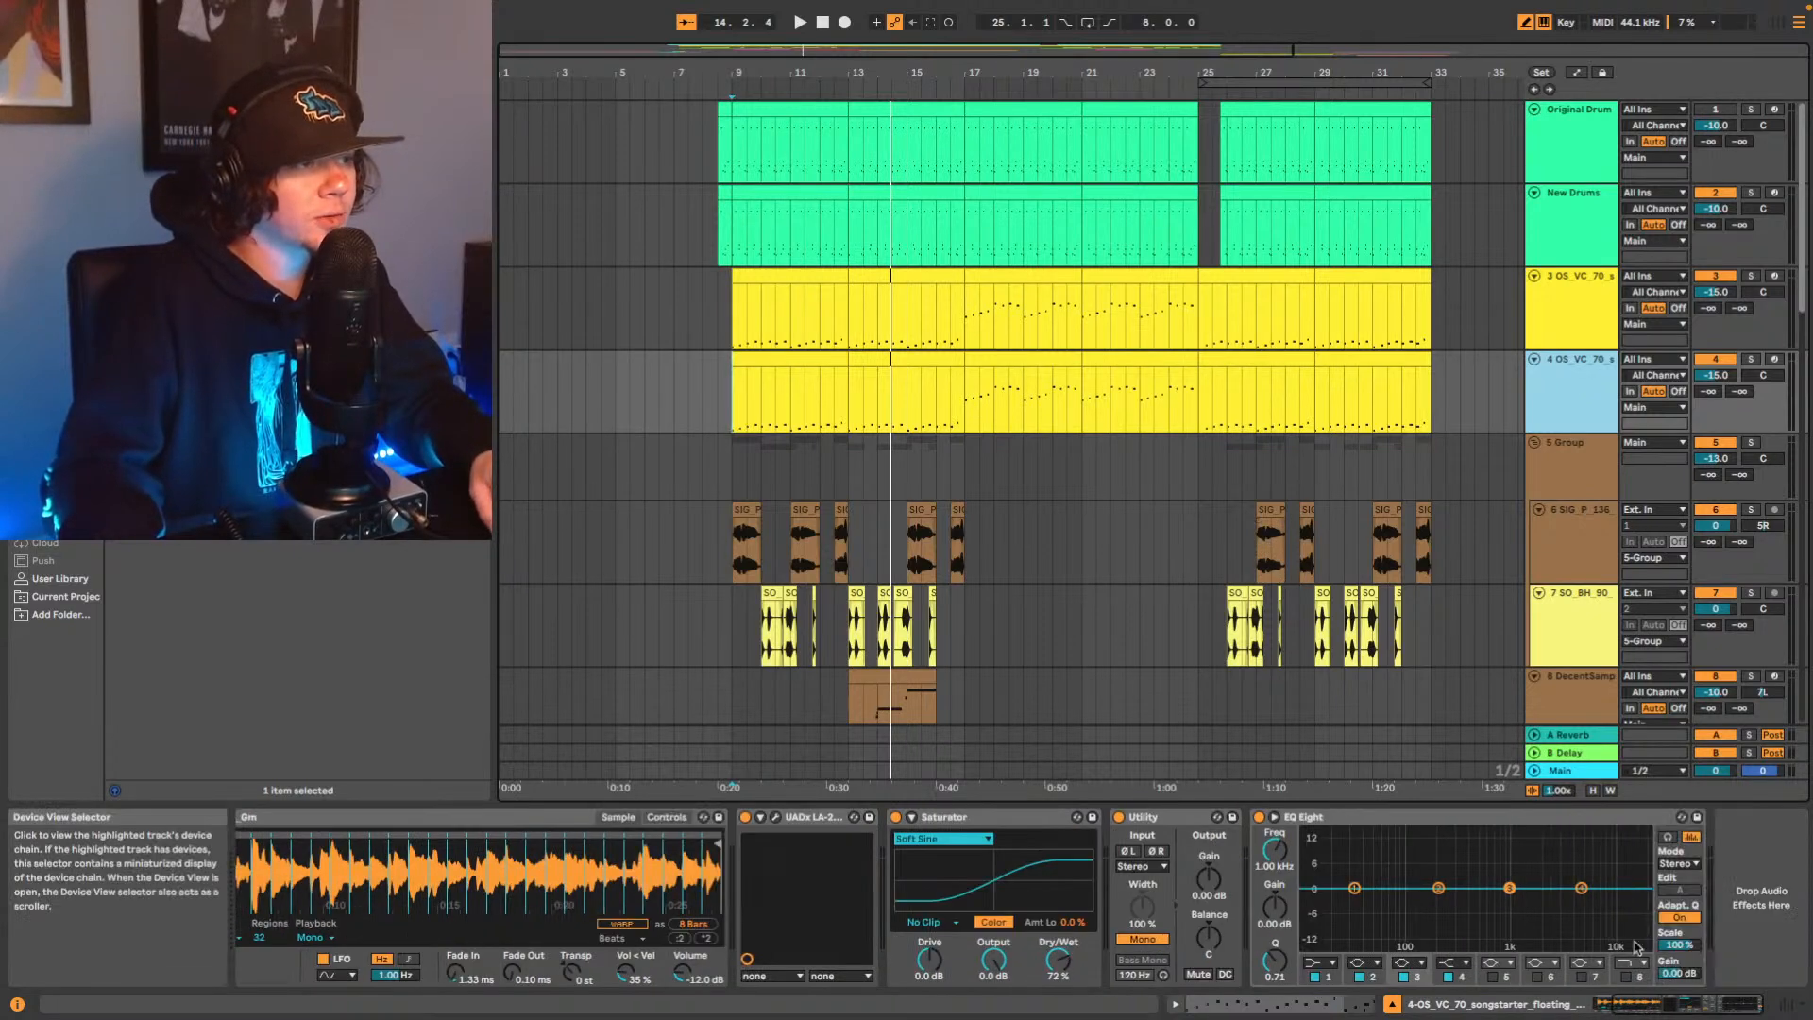
{"action": "left_click", "coordinate": [1514, 818]}
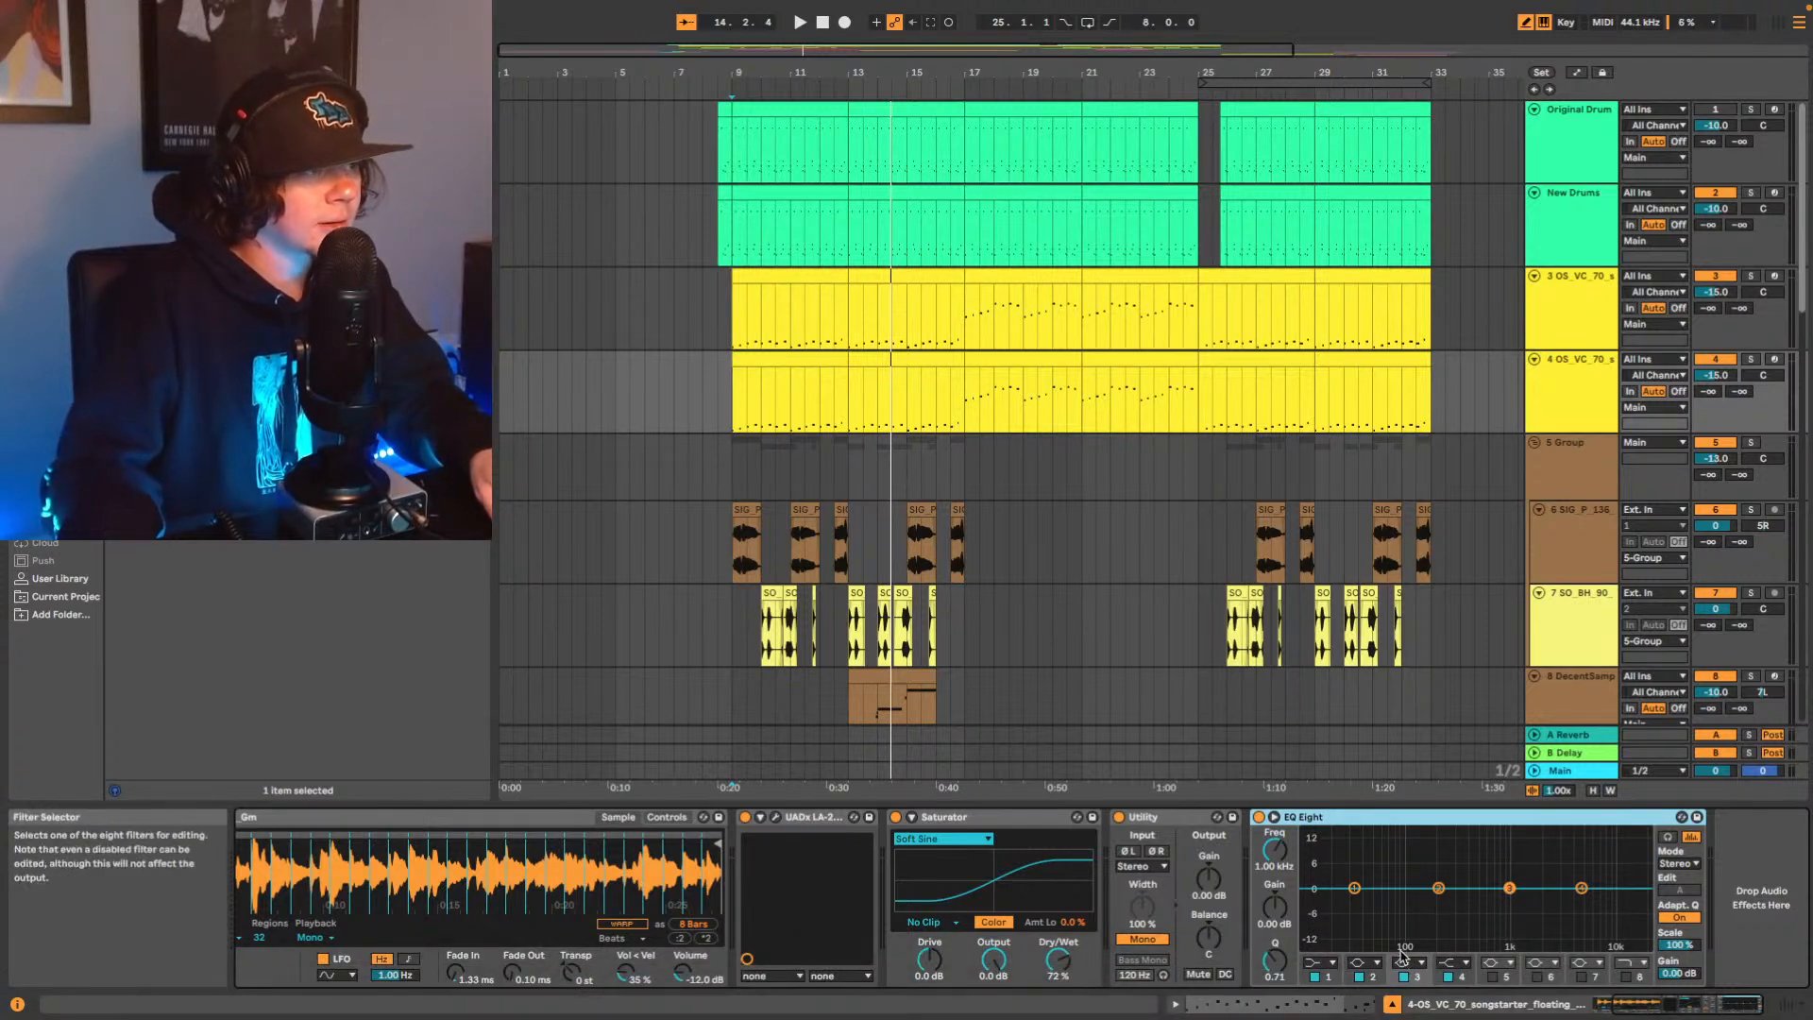
Solo the duplicated sample track and turn EQ Eight band 4 into a high cut at about 215 Hz while it plays.
{"action": "left_click", "coordinate": [1752, 360]}
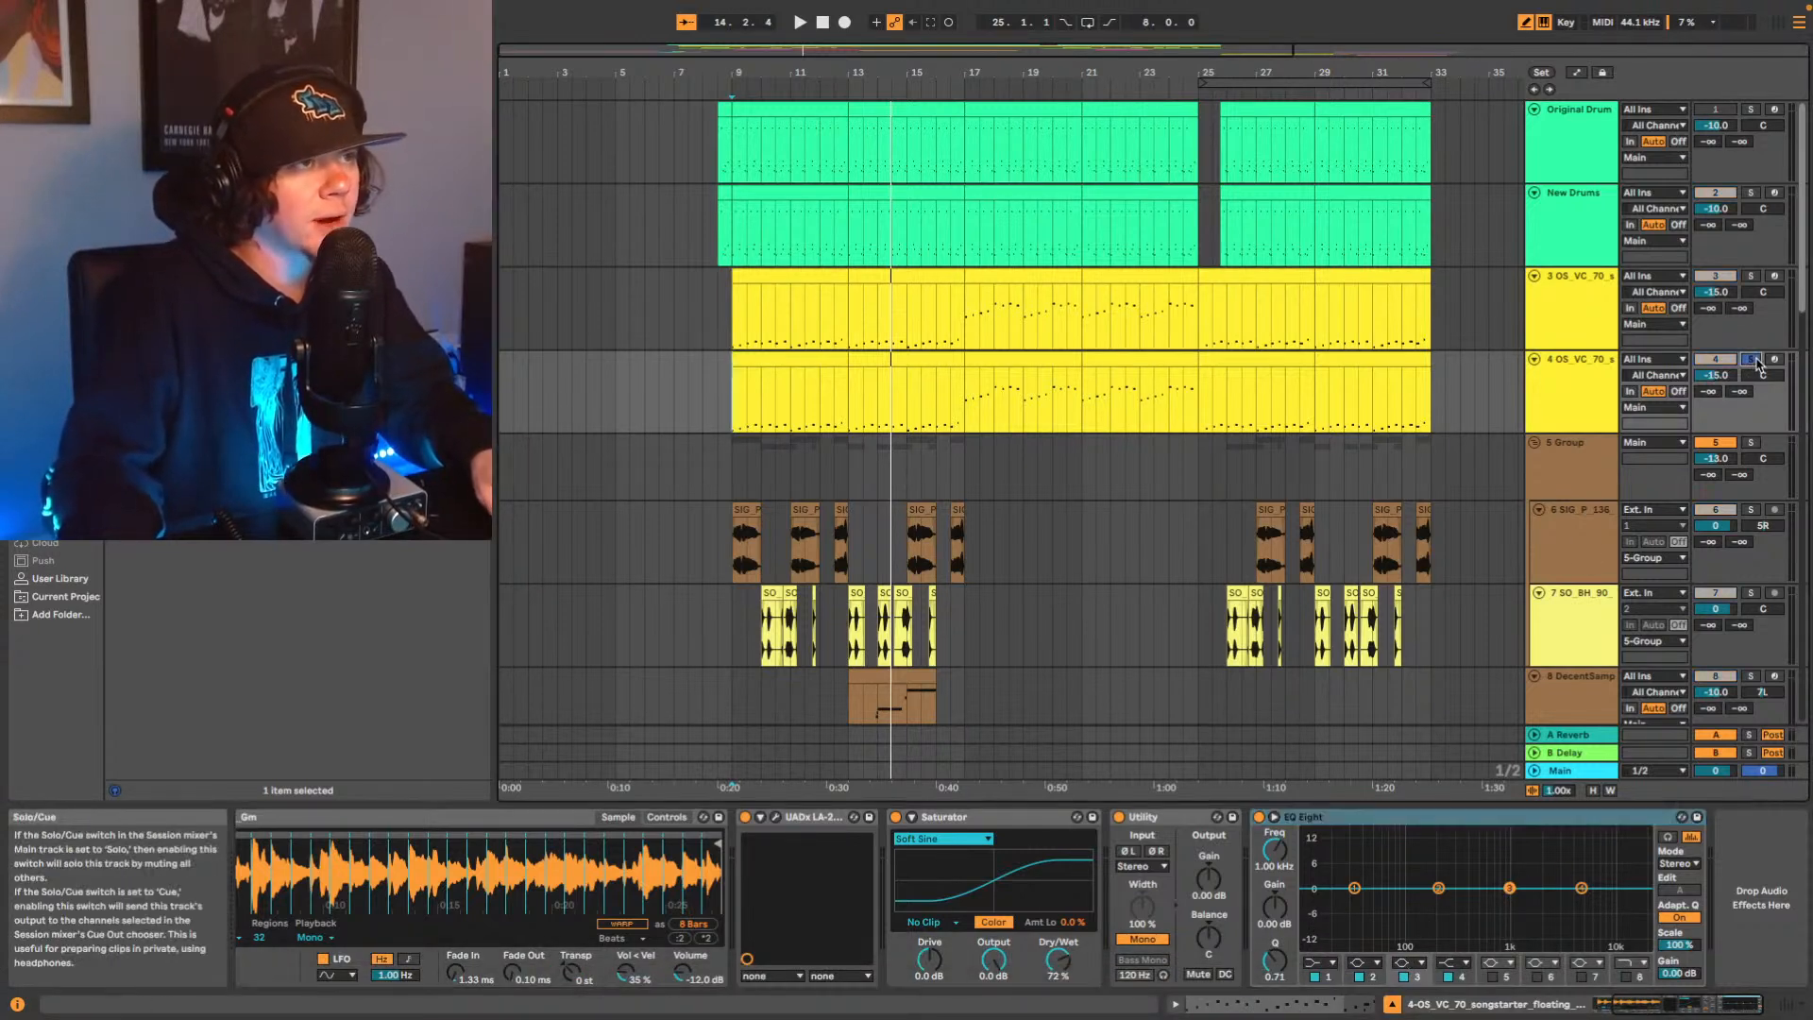
{"action": "key", "text": "space"}
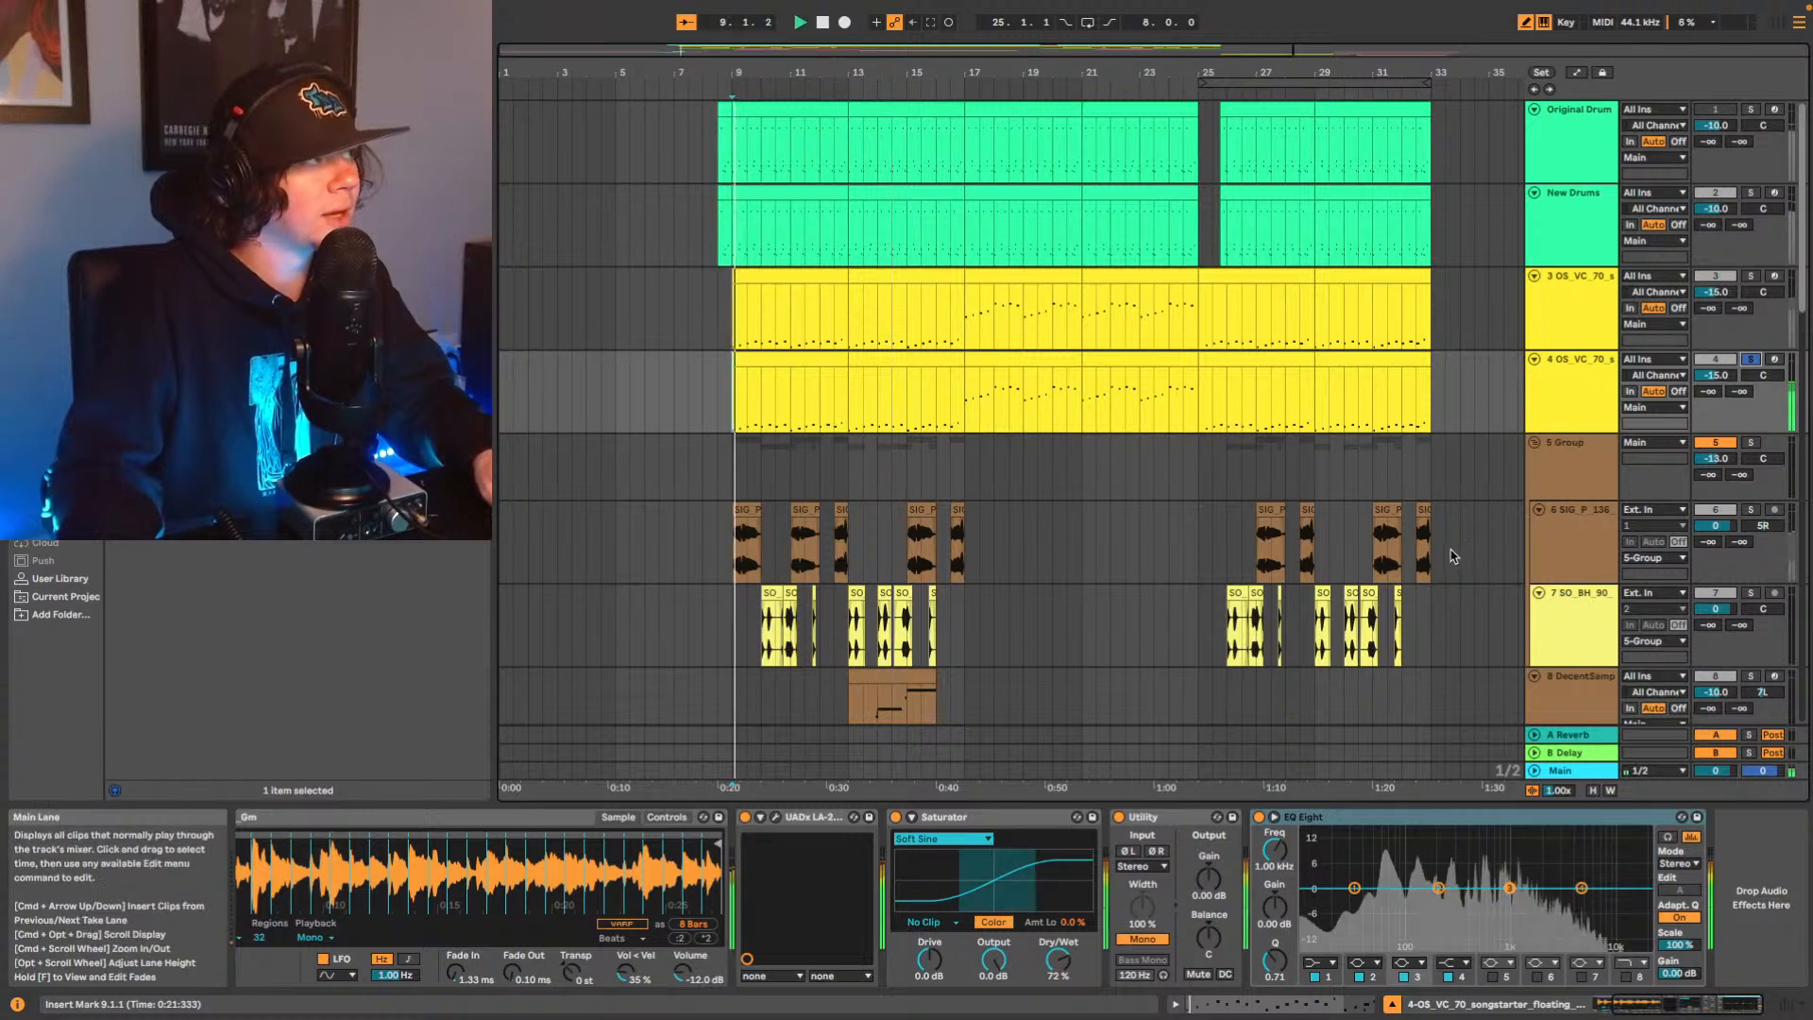
{"action": "left_click", "coordinate": [1461, 970]}
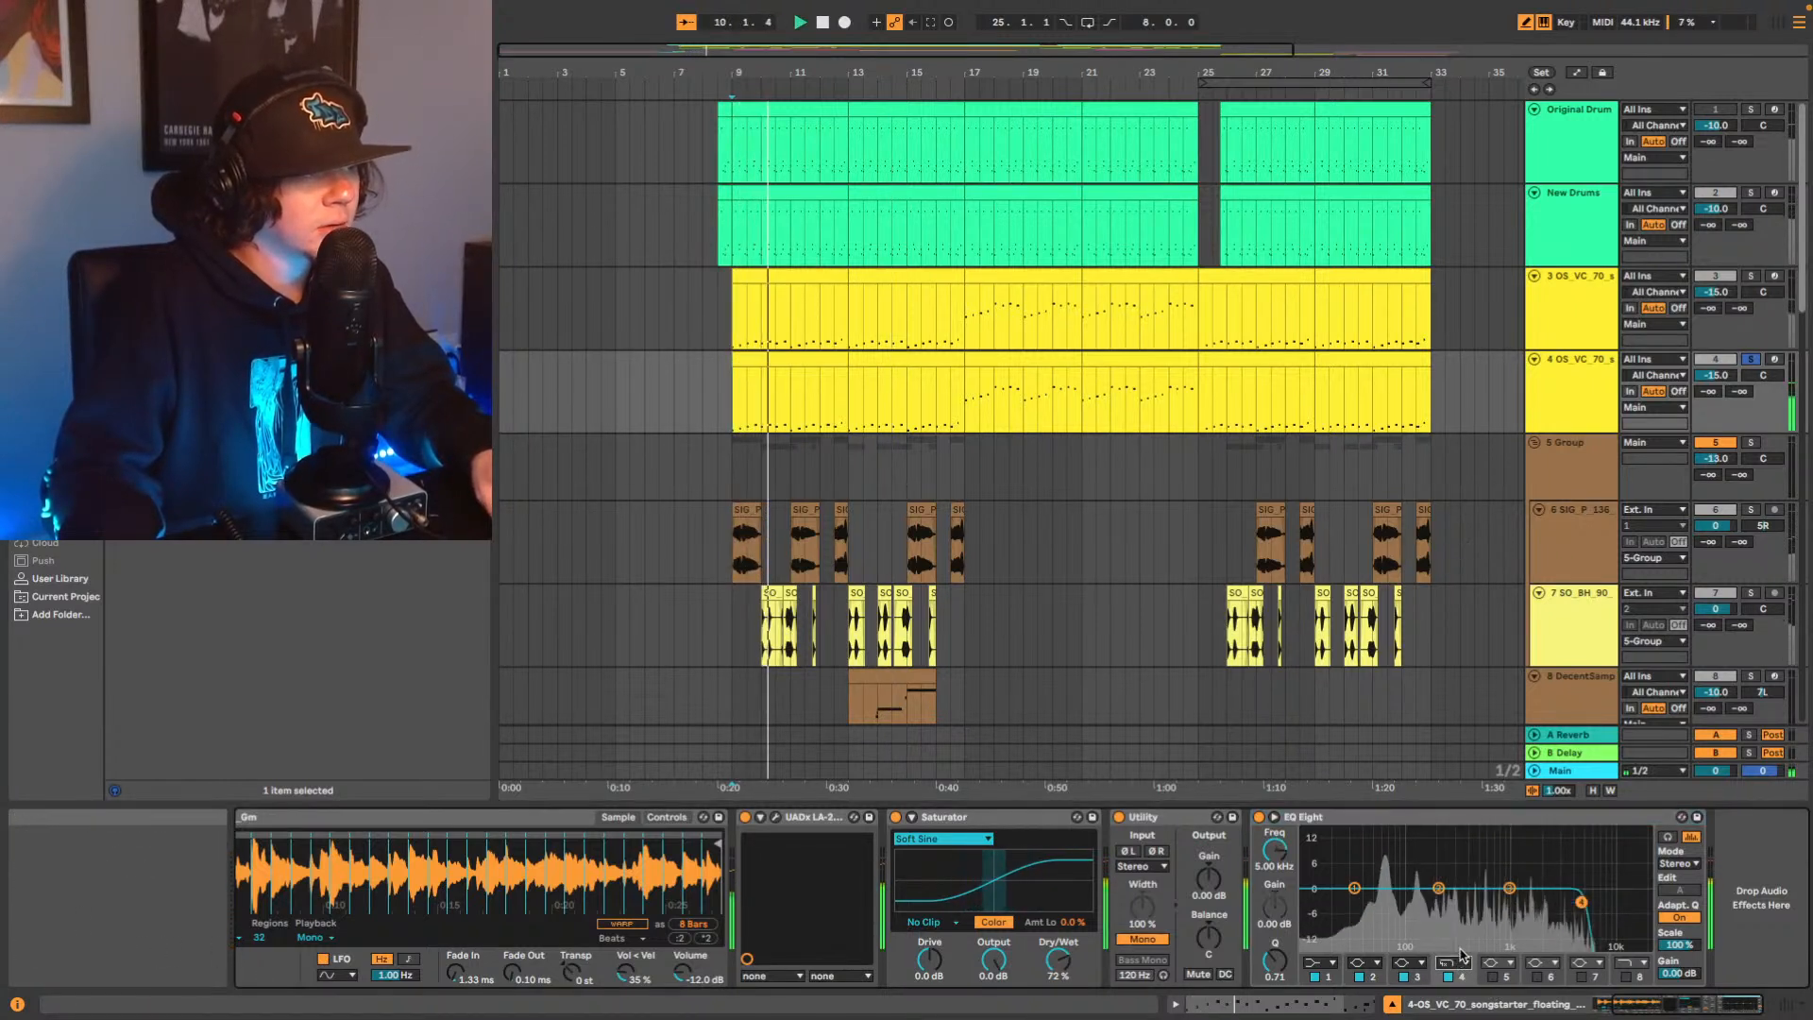
{"action": "left_click_drag", "start_coordinate": [1582, 902], "coordinate": [1436, 900]}
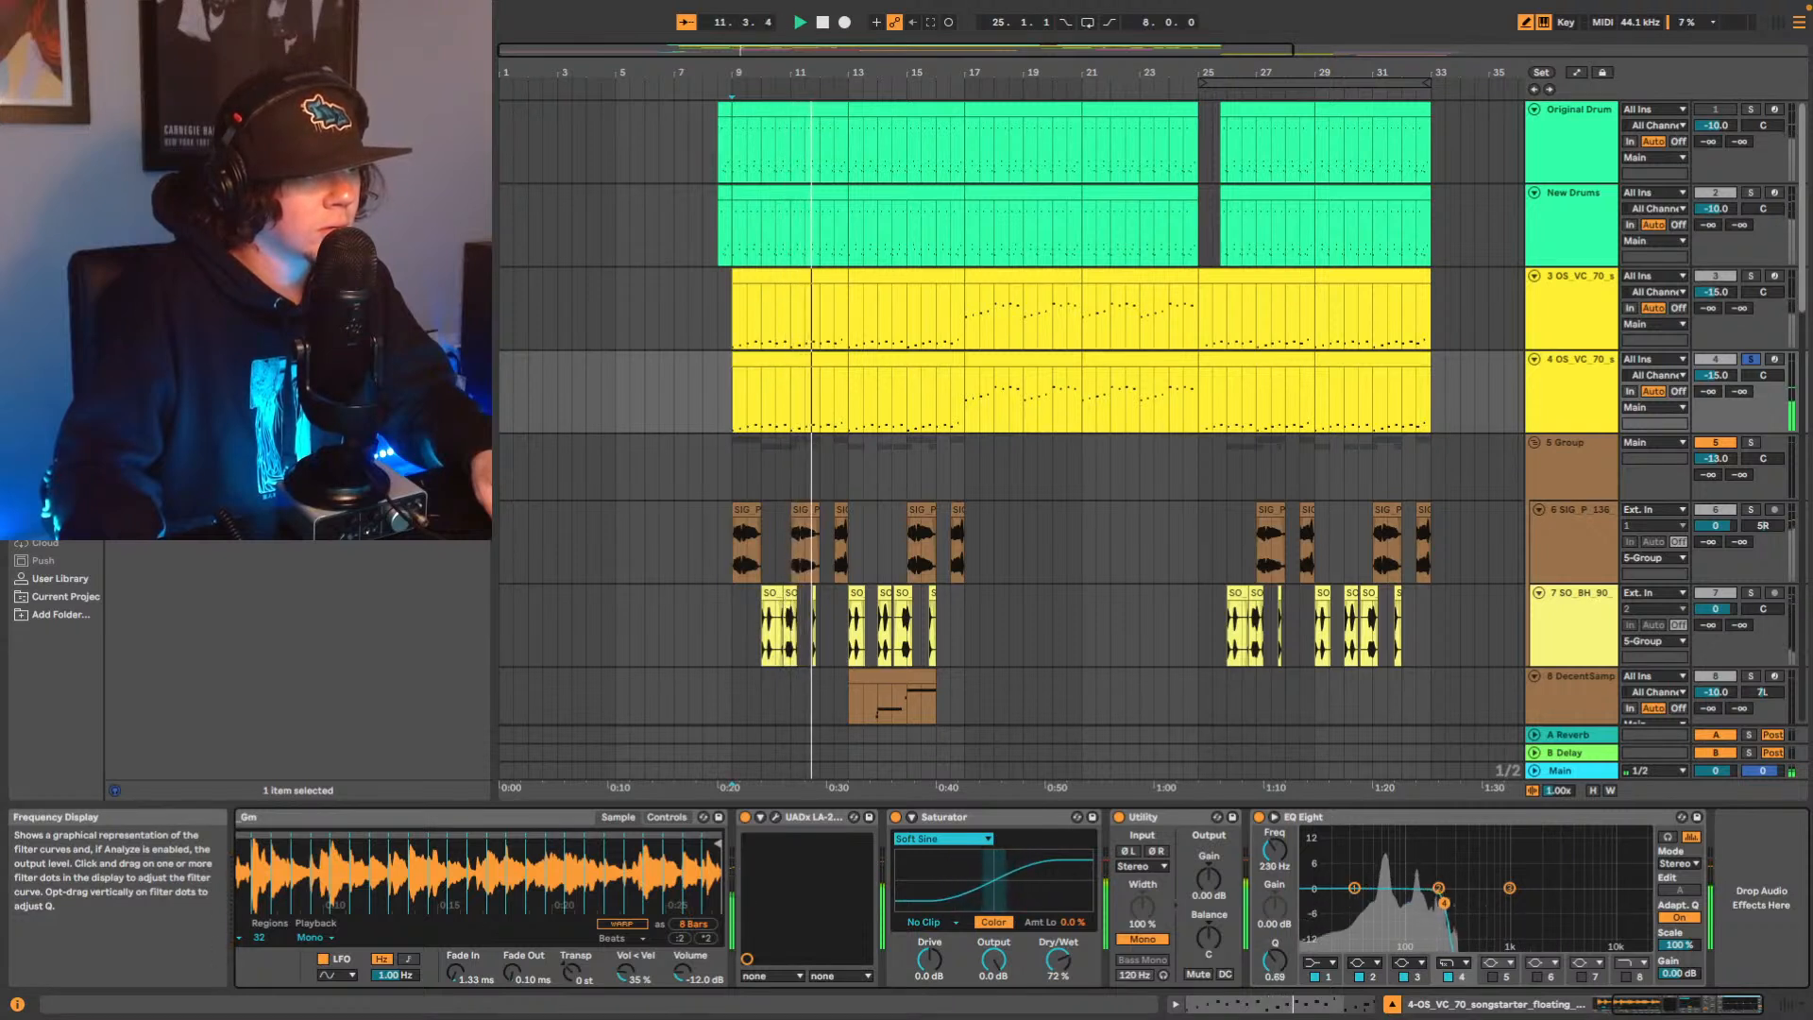
{"action": "left_click_drag", "start_coordinate": [1452, 904], "coordinate": [1447, 903]}
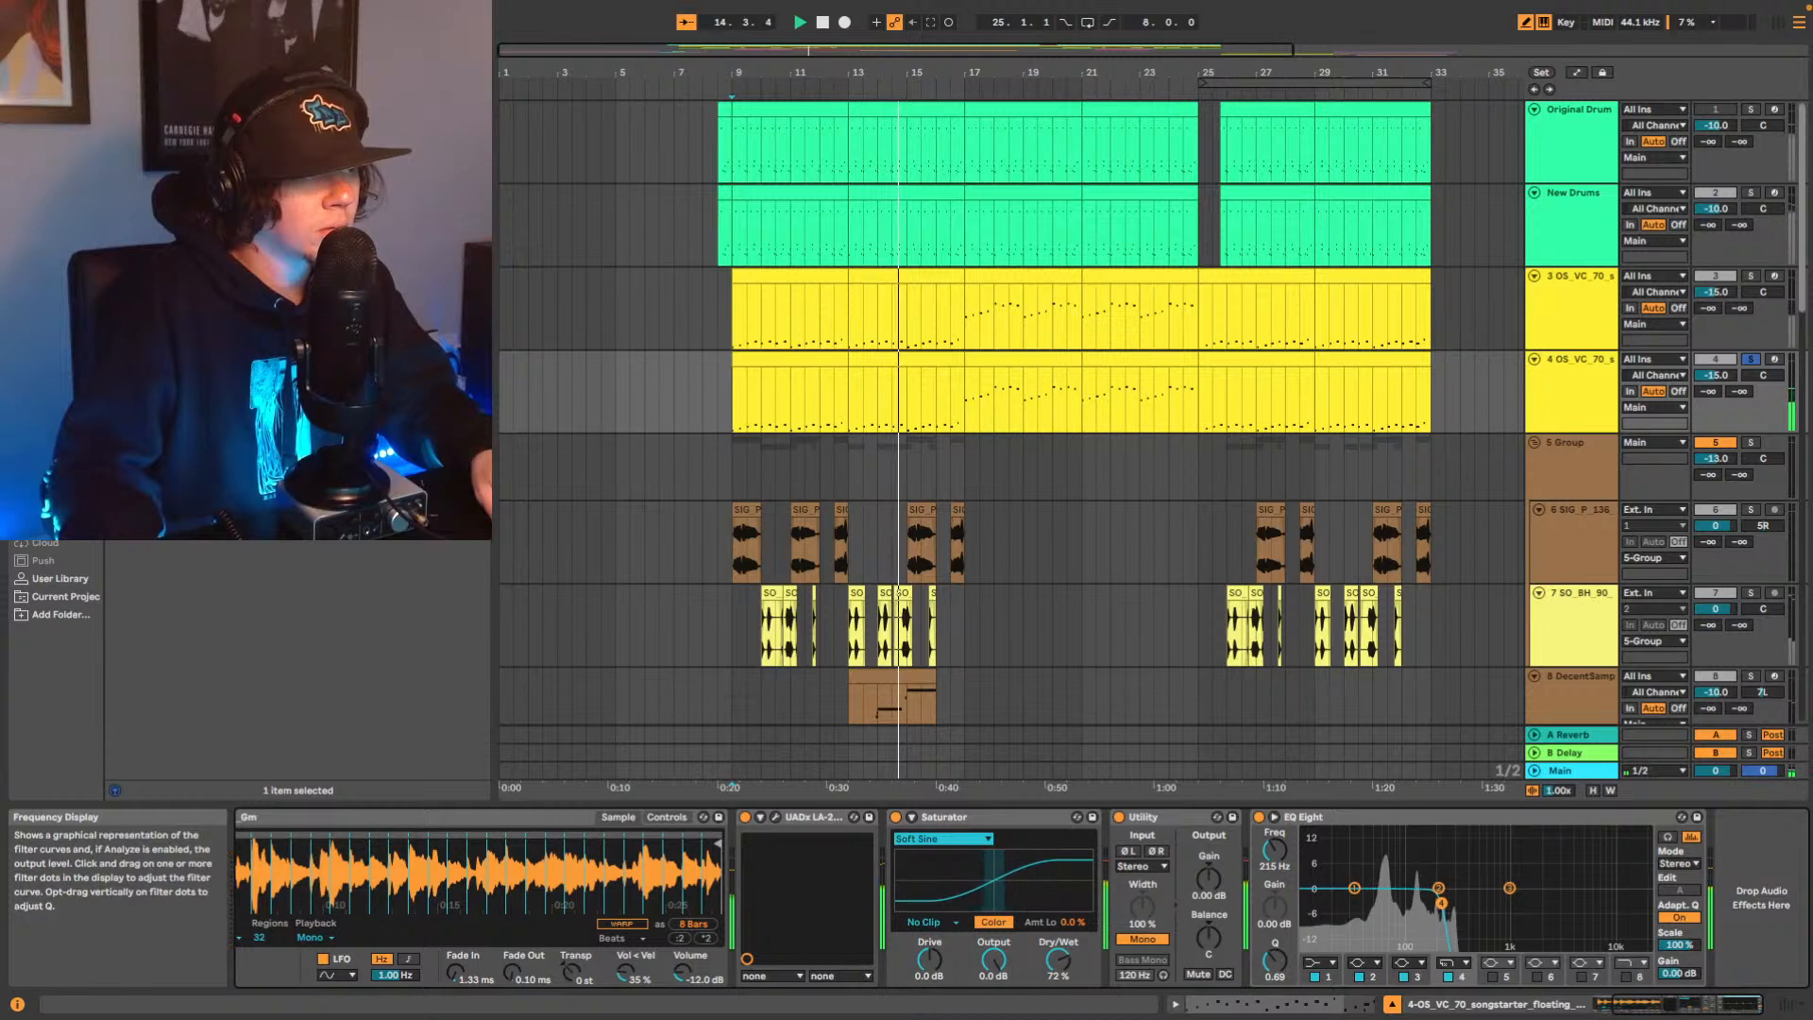
Raise the duplicate's high-cut frequency to 240 Hz and audition the filtered sample from bar 17.
{"action": "left_click", "coordinate": [1505, 824]}
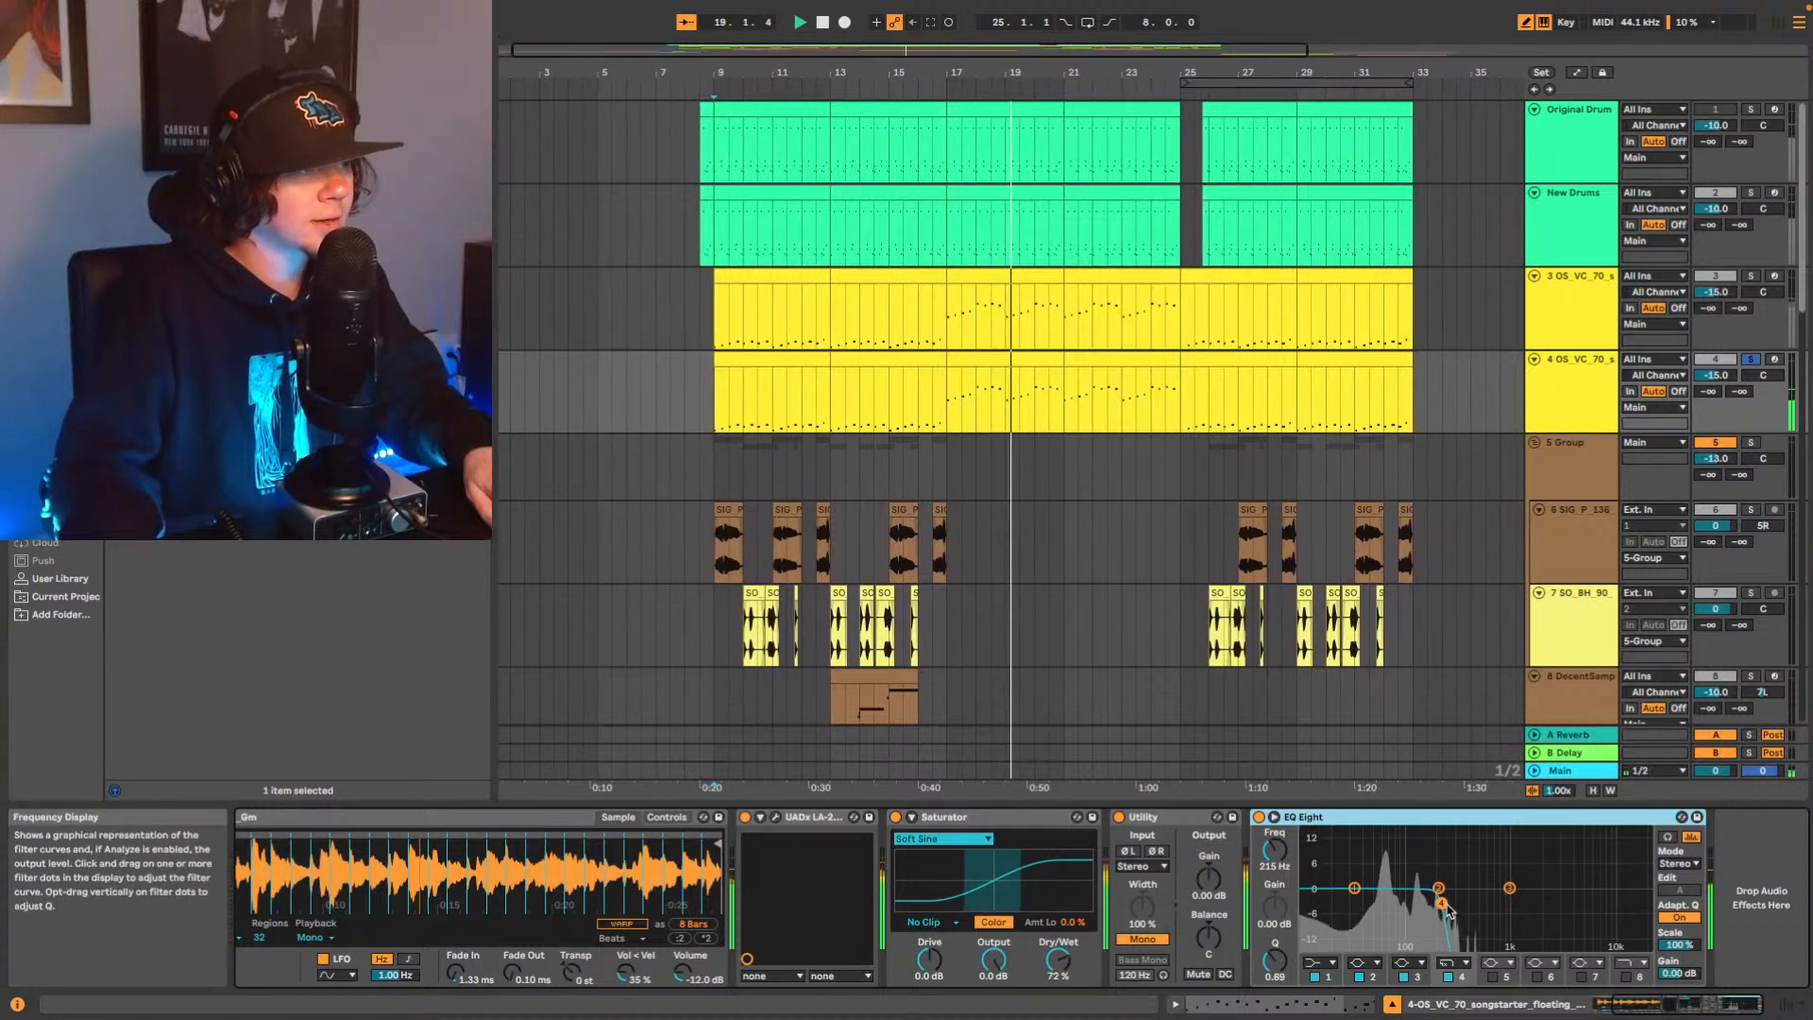
{"action": "key", "text": "space"}
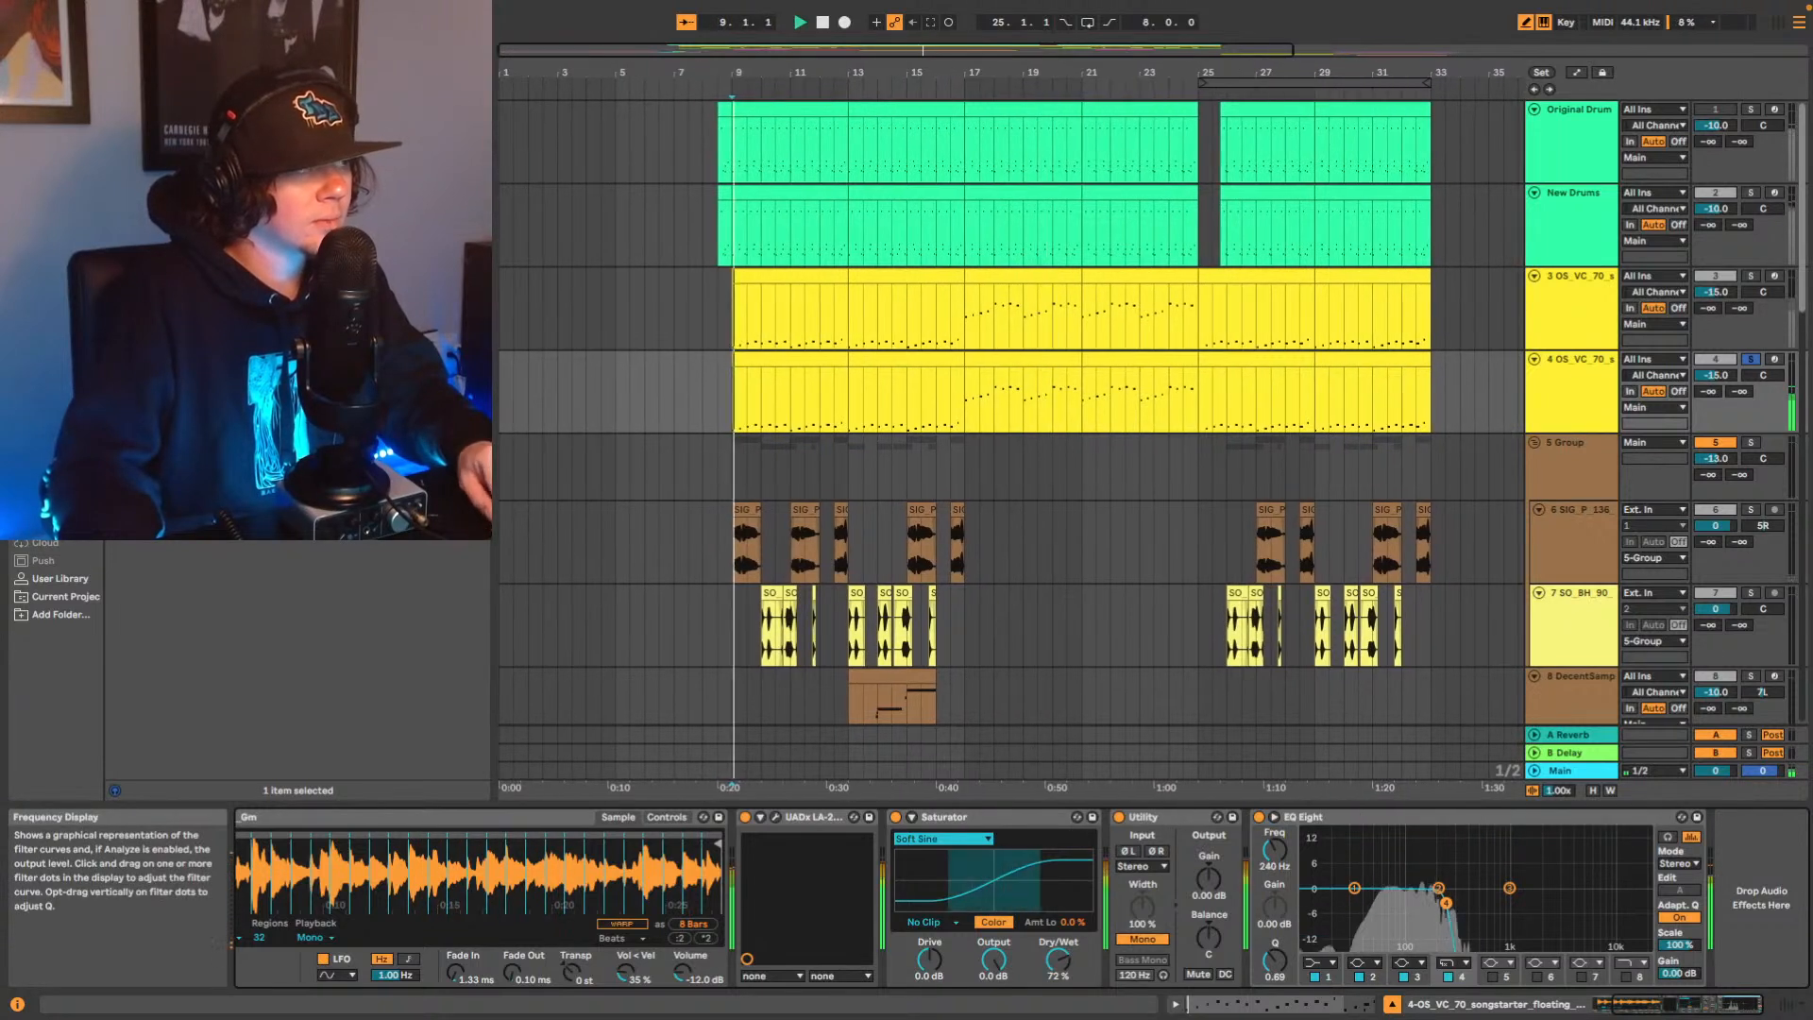
{"action": "left_click", "coordinate": [967, 408]}
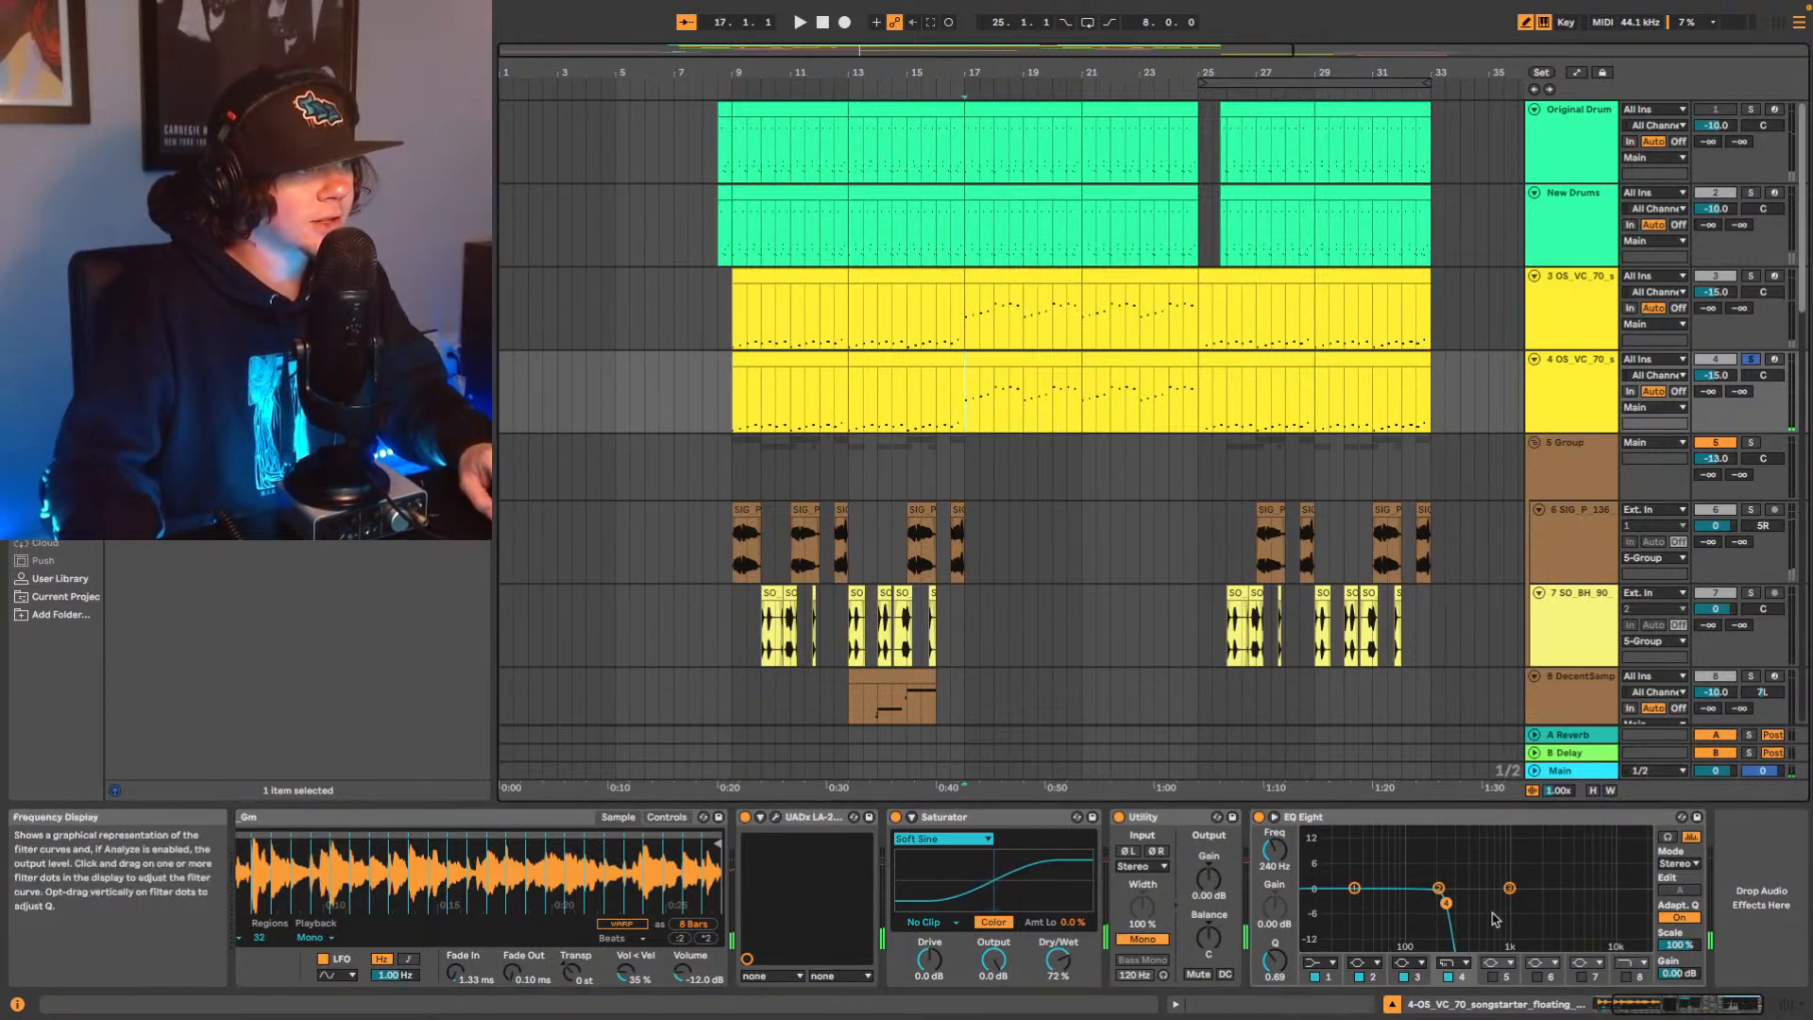
{"action": "key", "text": "space"}
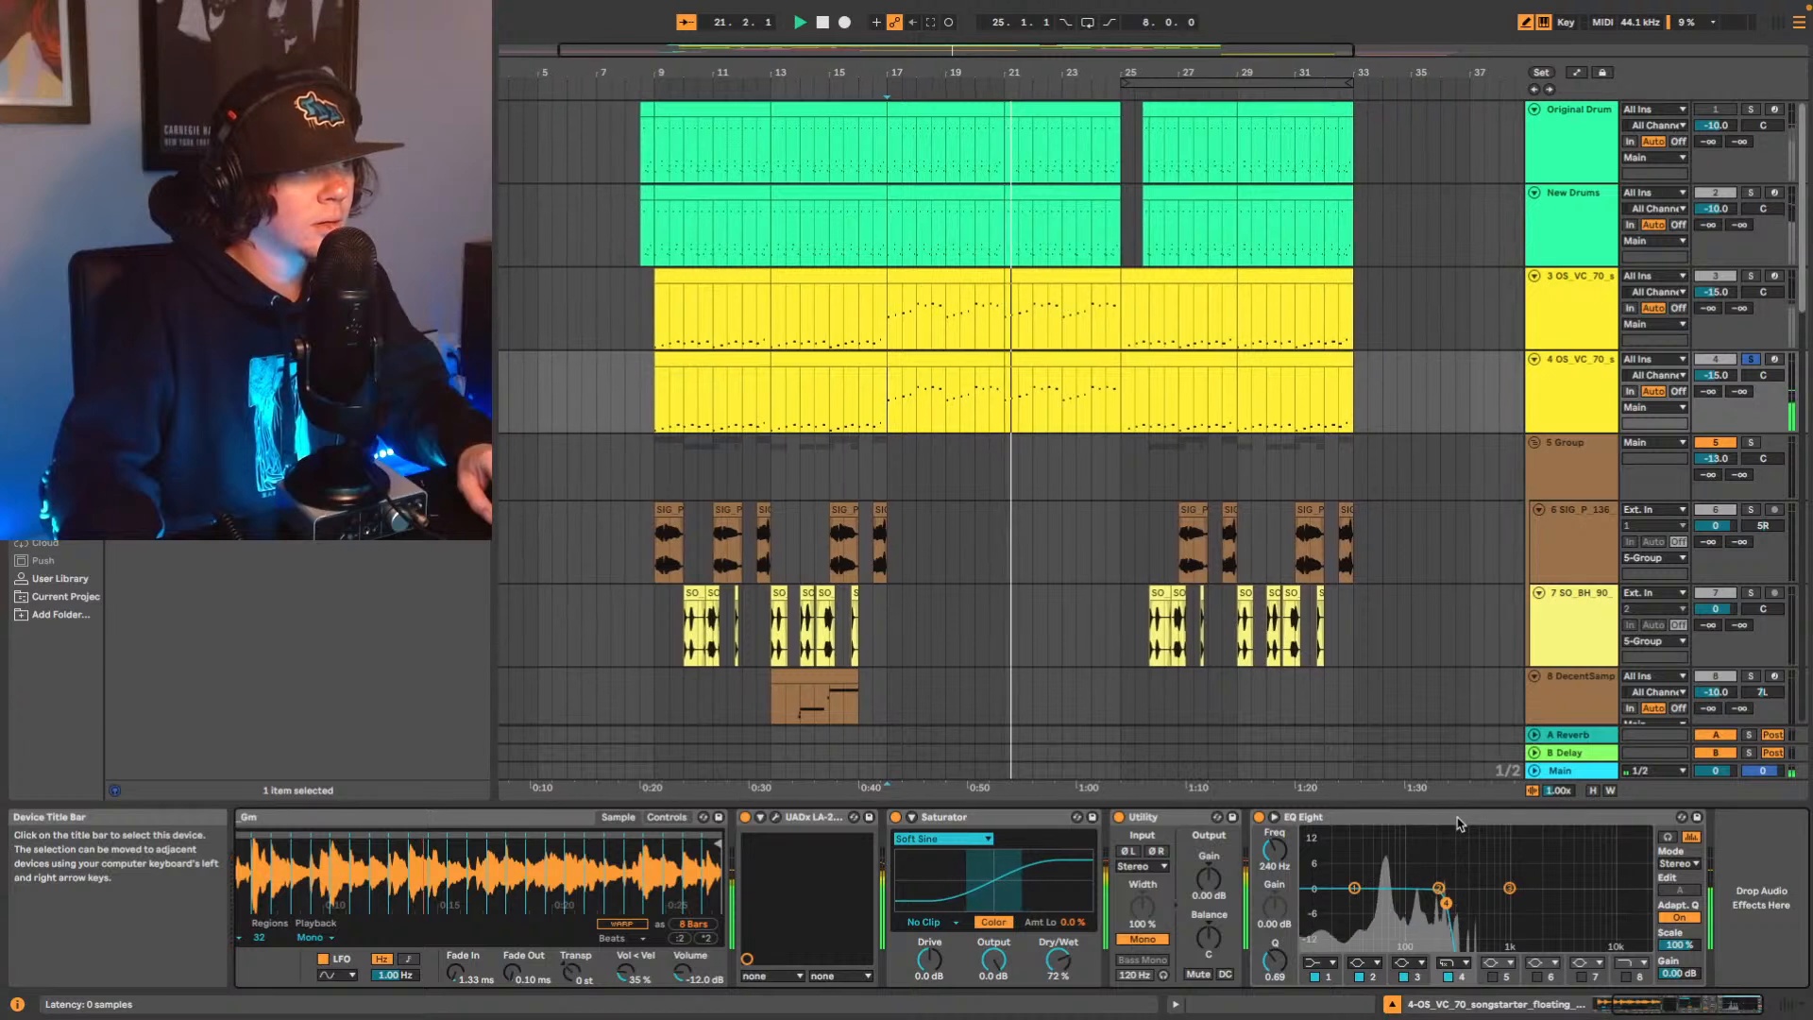
Copy the filtered EQ Eight from the duplicate to the end of the original OS_VC_70 track's device chain.
{"action": "left_click", "coordinate": [1459, 823]}
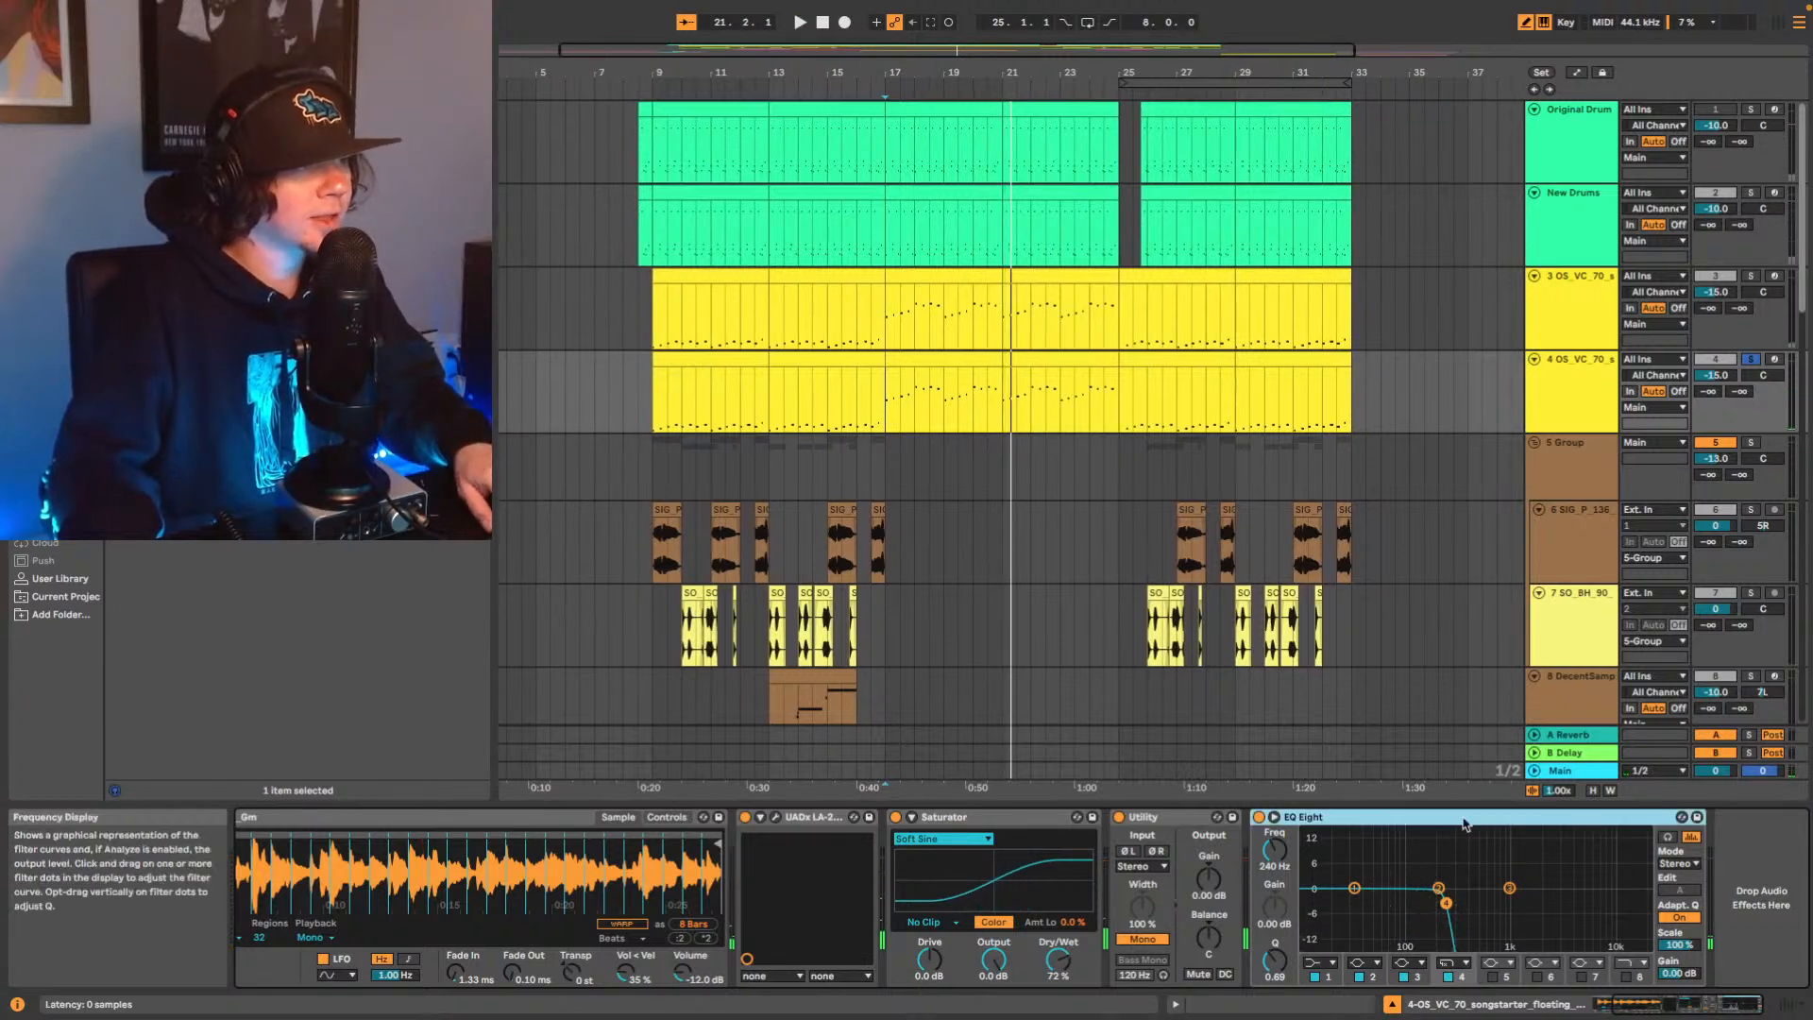
{"action": "left_click", "coordinate": [1580, 310]}
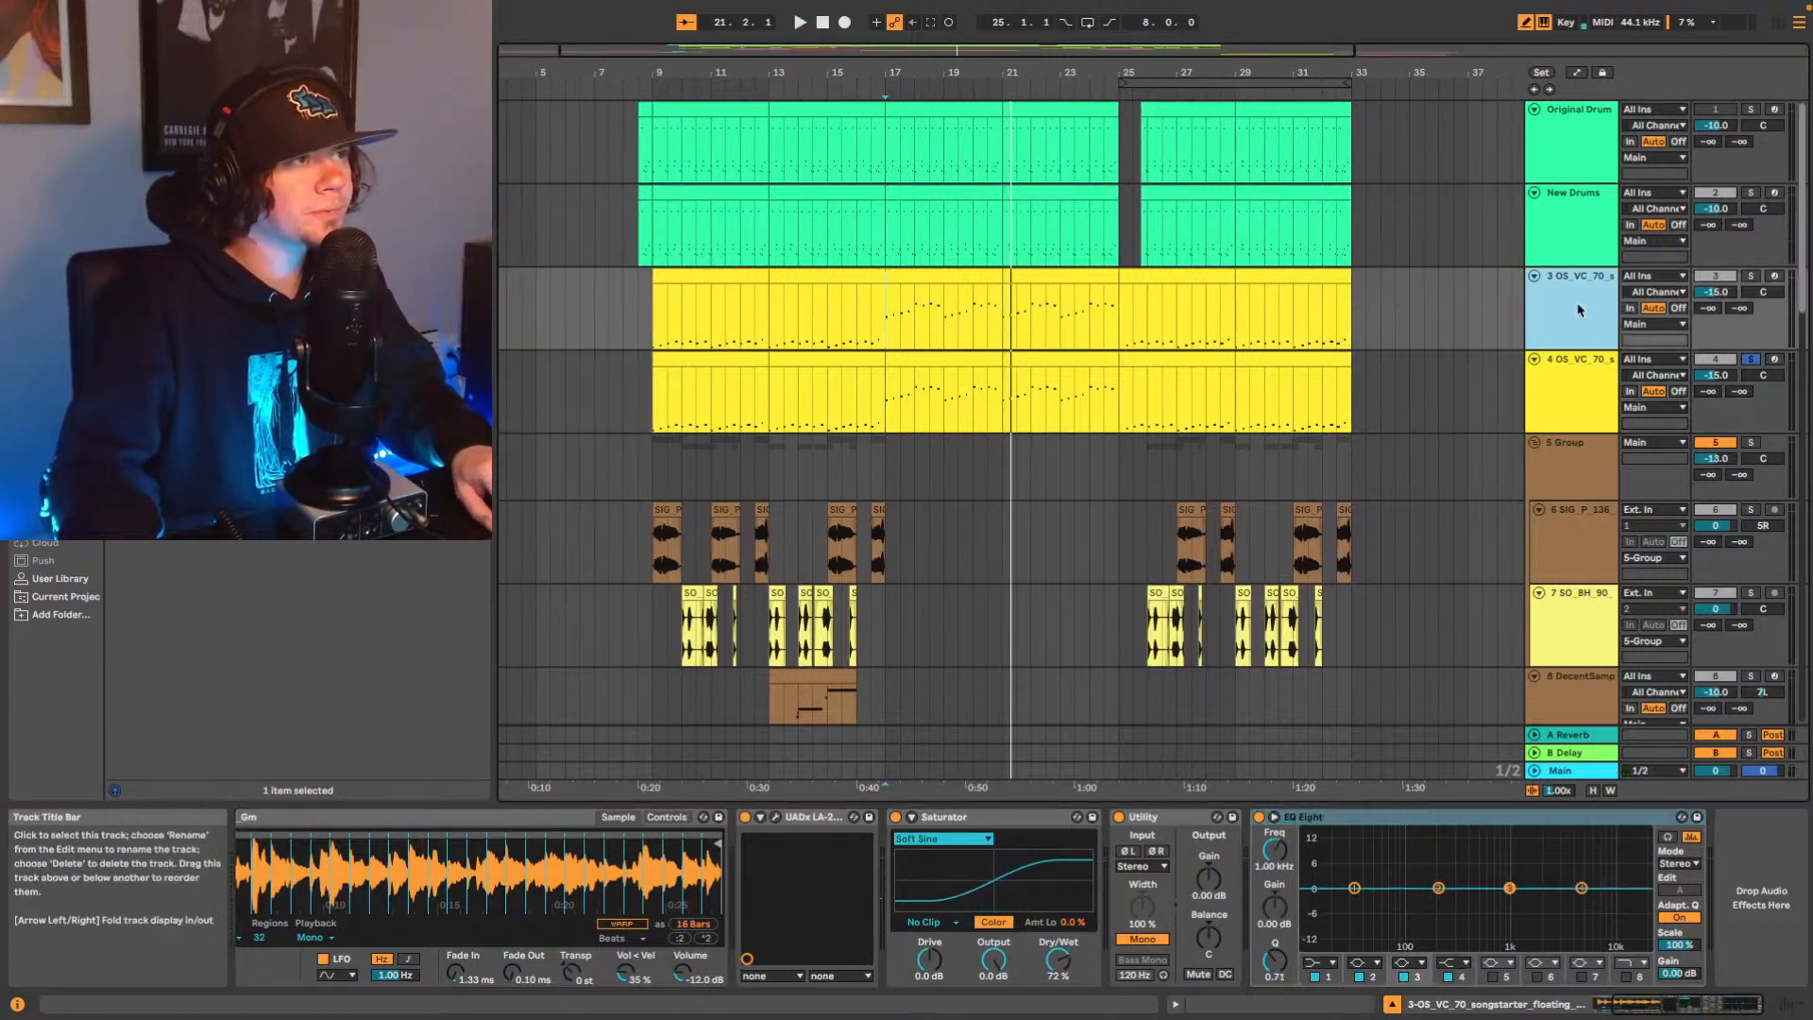
{"action": "left_click", "coordinate": [1773, 897]}
{"action": "key", "text": "super+v"}
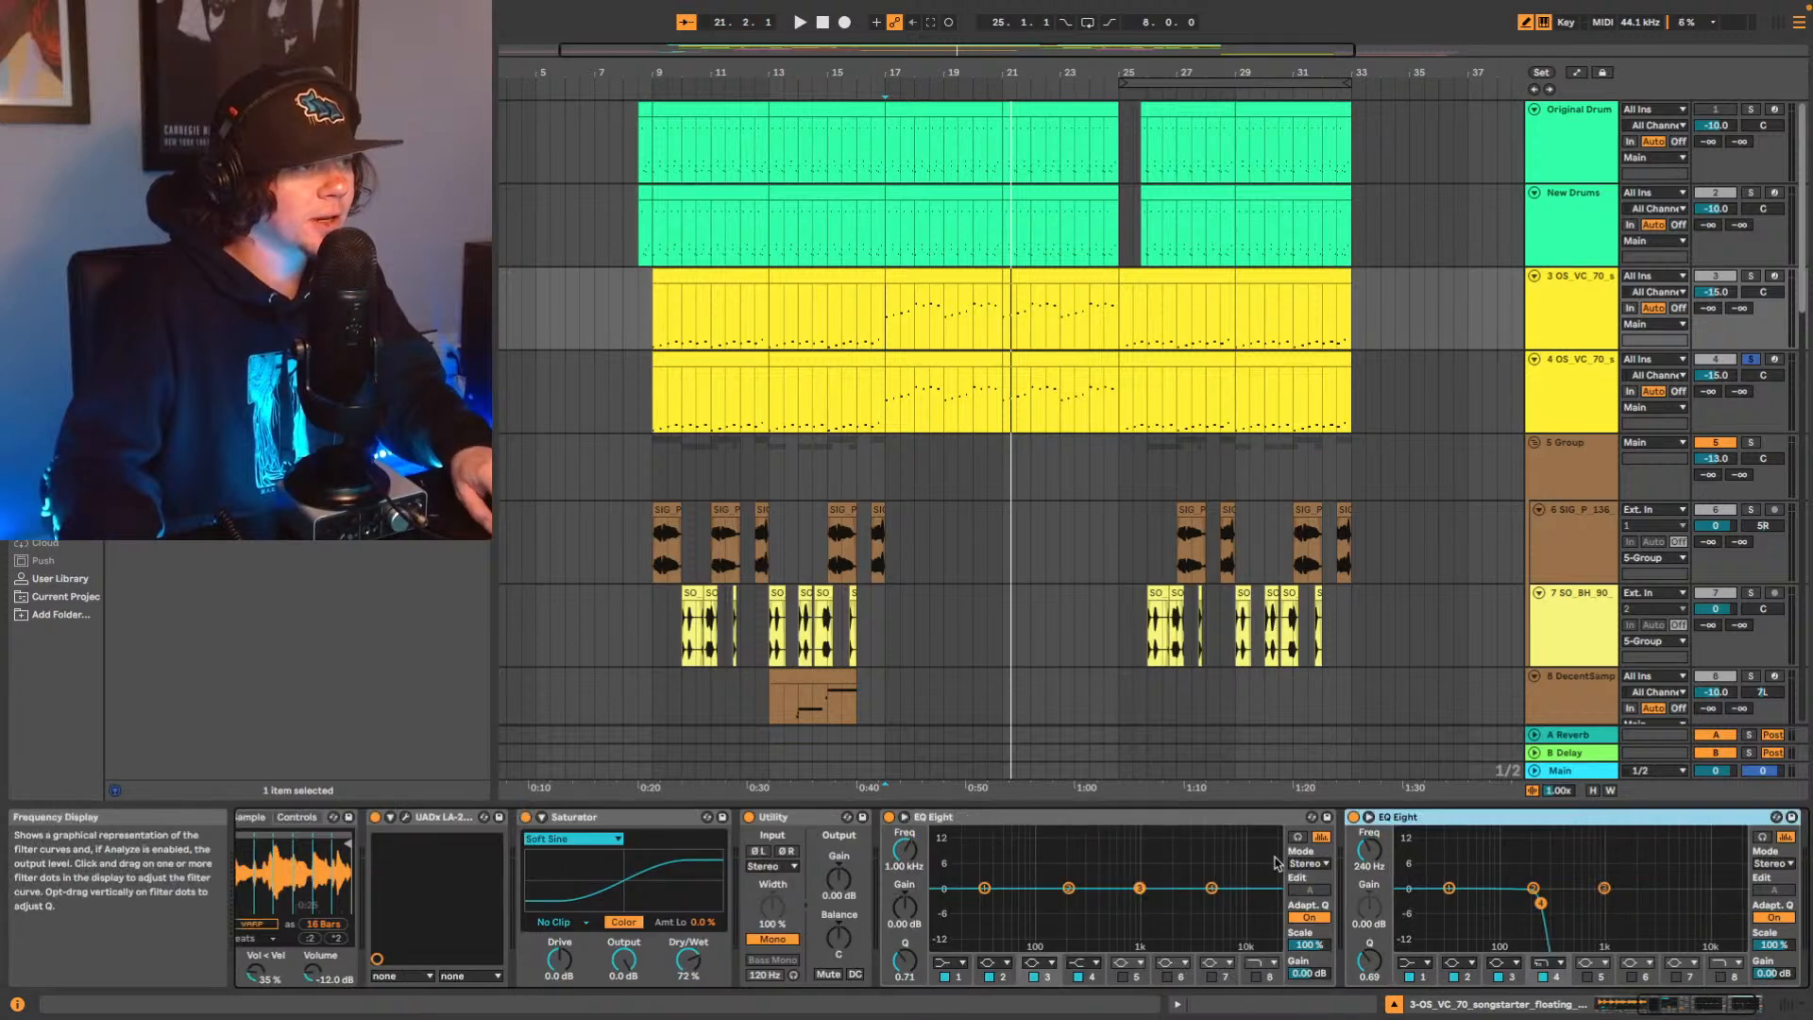
Switch band 4 of the pasted EQ Eight to a low cut and delete the flat EQ Eight before it.
{"action": "left_click", "coordinate": [1548, 963]}
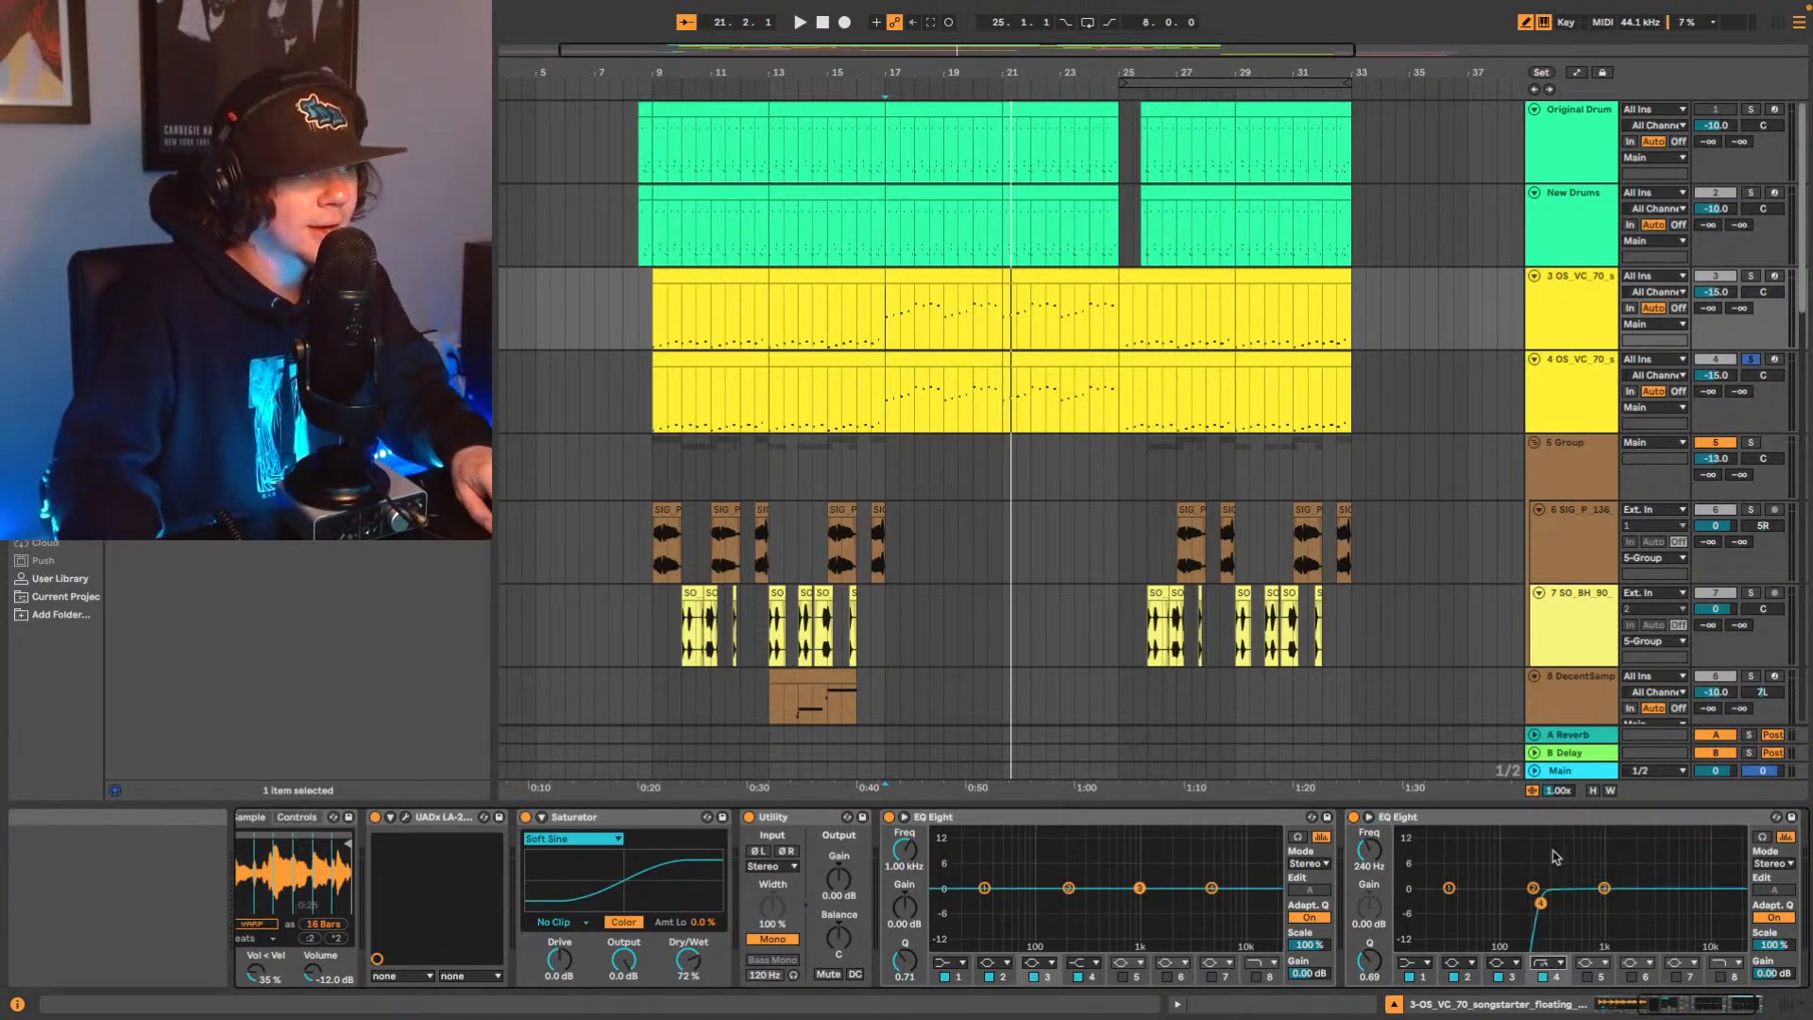
{"action": "left_click", "coordinate": [1159, 818]}
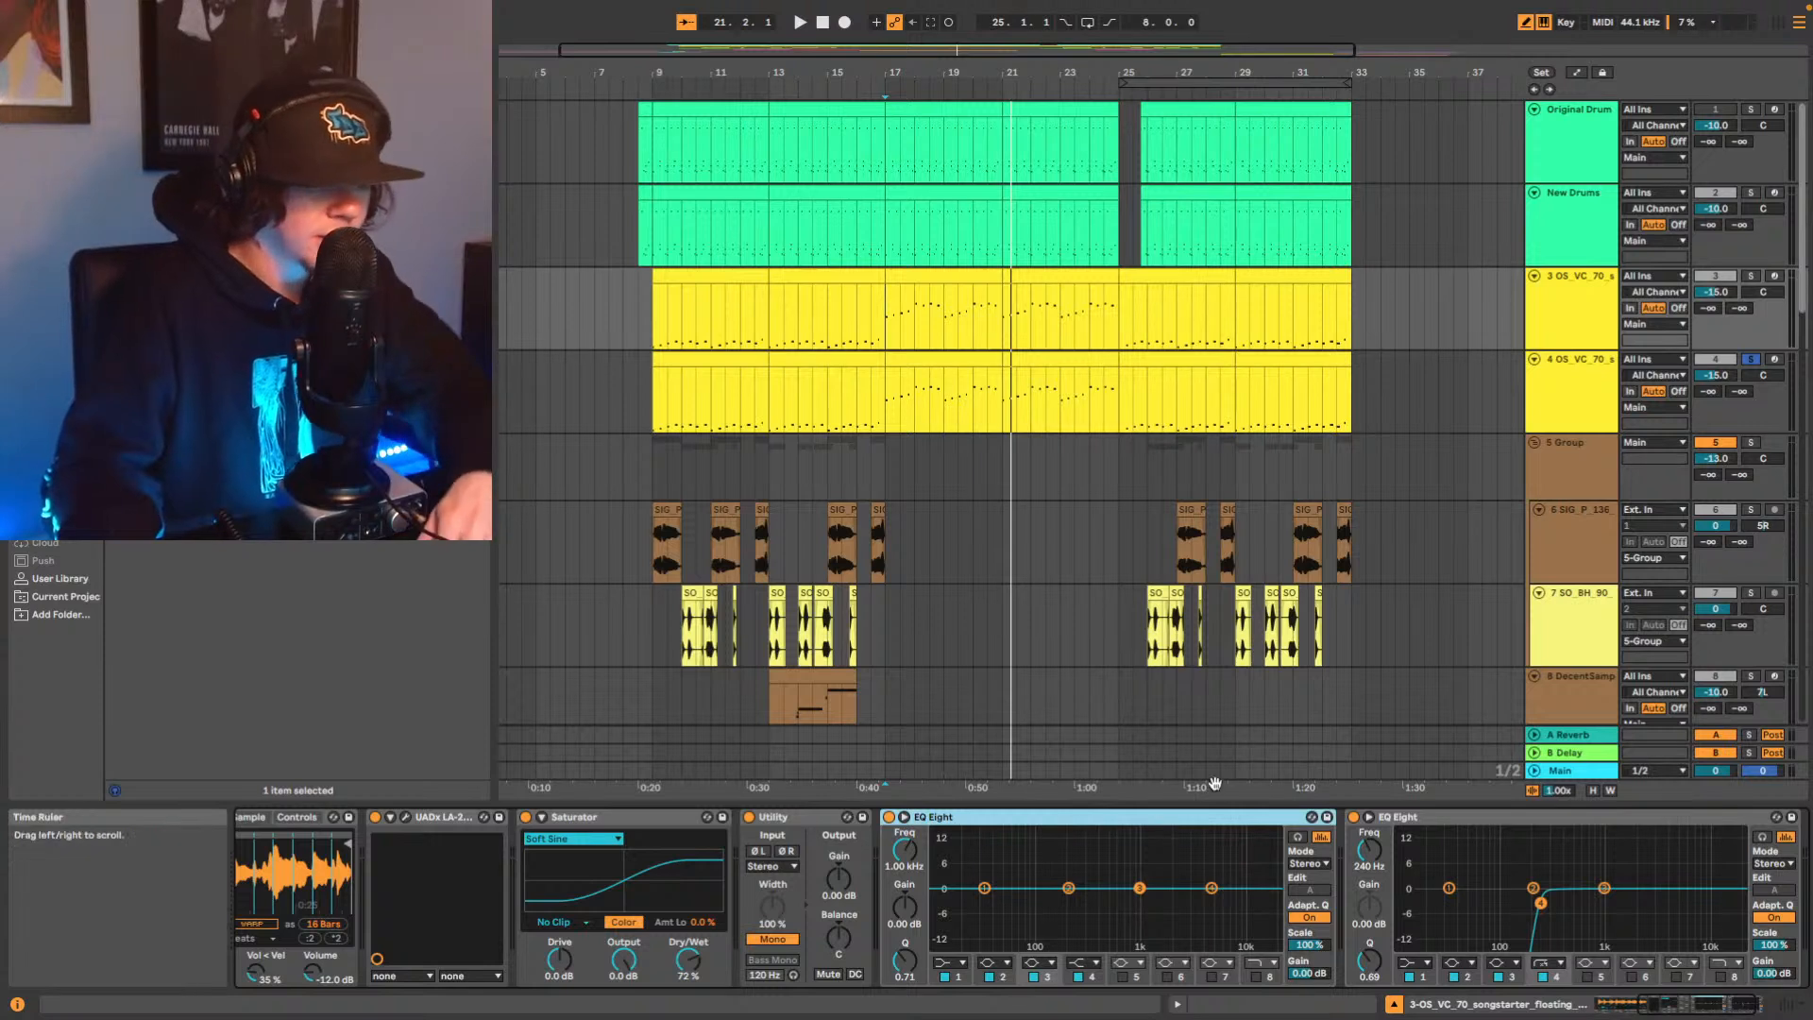
{"action": "key", "text": "Delete"}
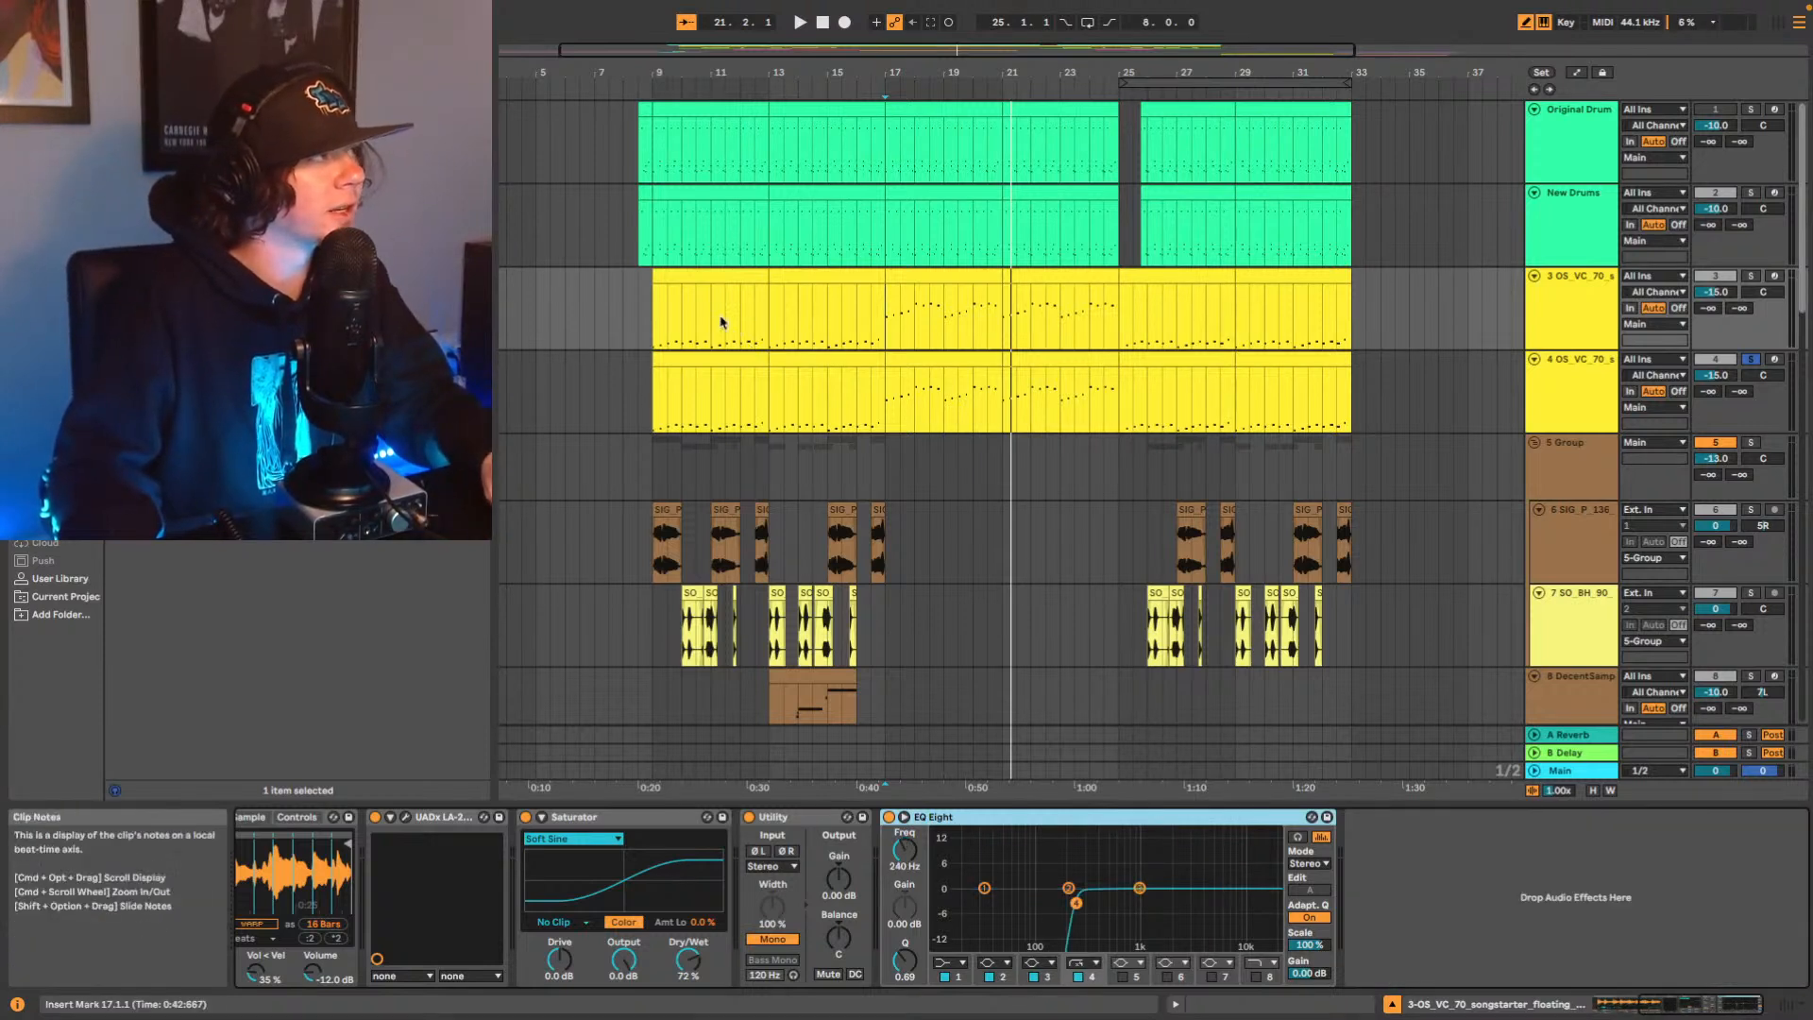
Unsolo the duplicated sample track and lower the original OS_VC_70 track's low cut to 182 Hz while the full mix plays.
{"action": "left_click", "coordinate": [1752, 360]}
{"action": "key", "text": "space"}
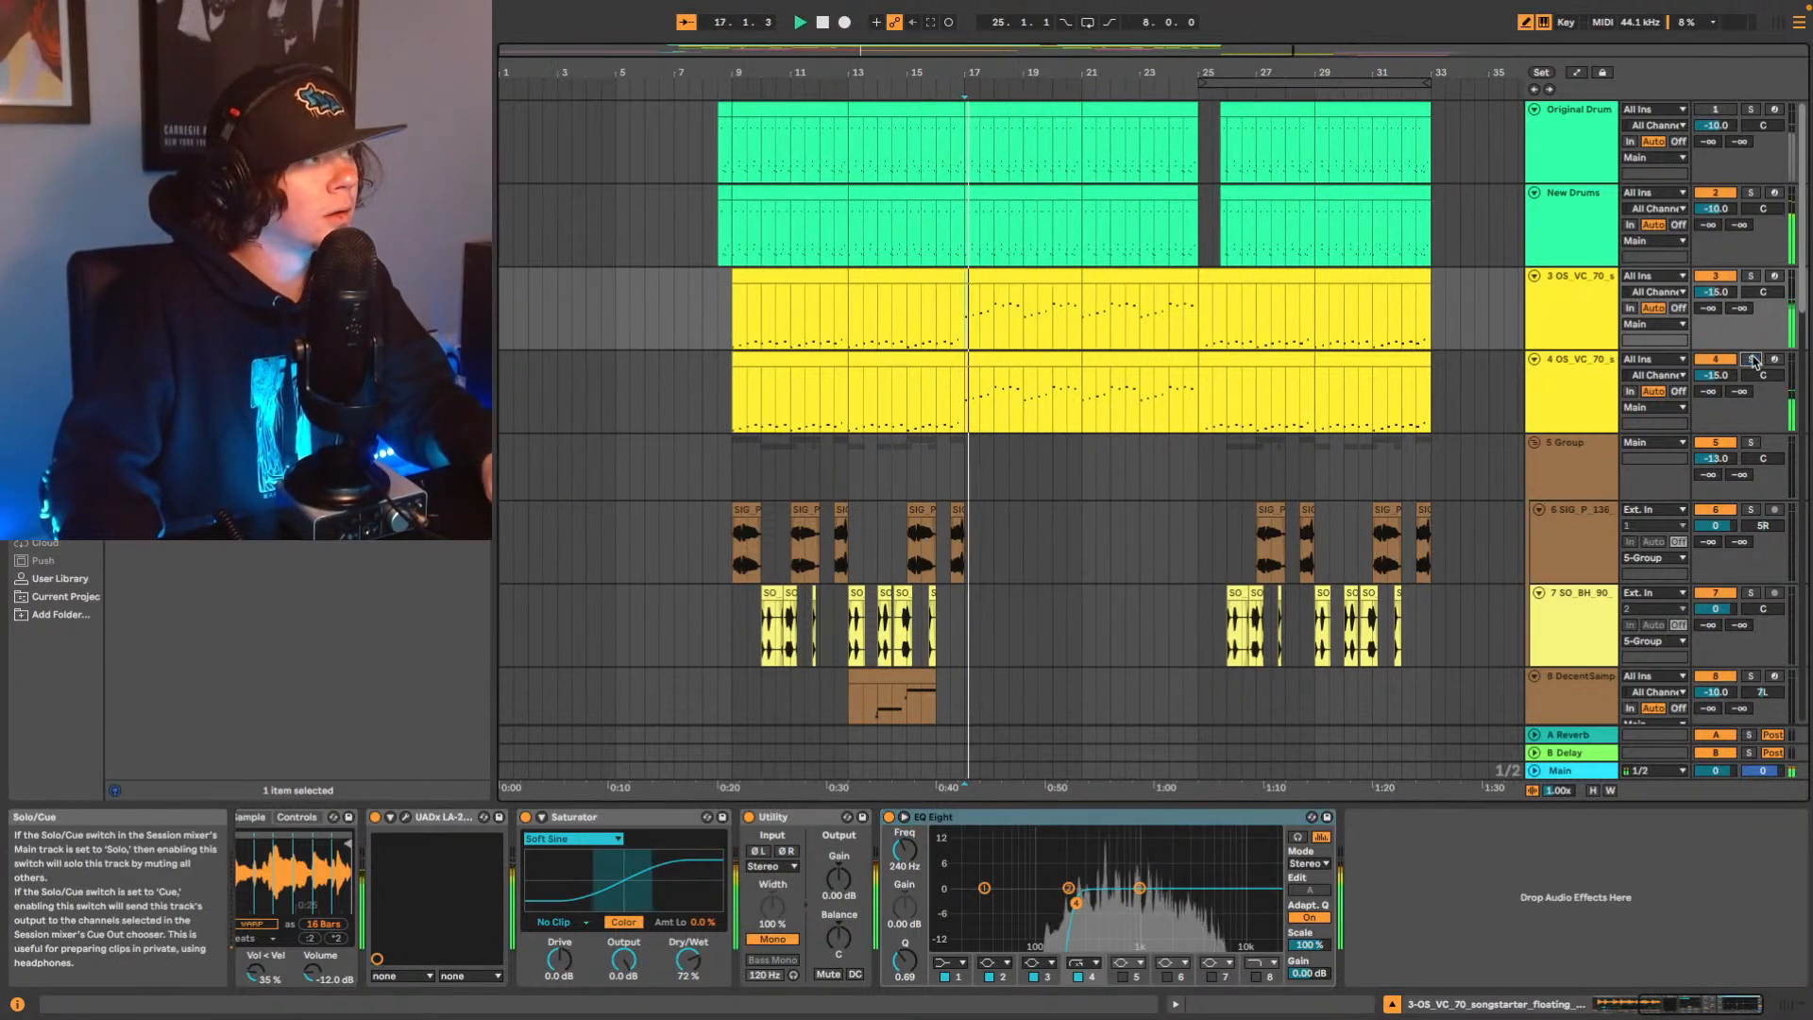
{"action": "left_click_drag", "start_coordinate": [1076, 904], "coordinate": [1064, 902]}
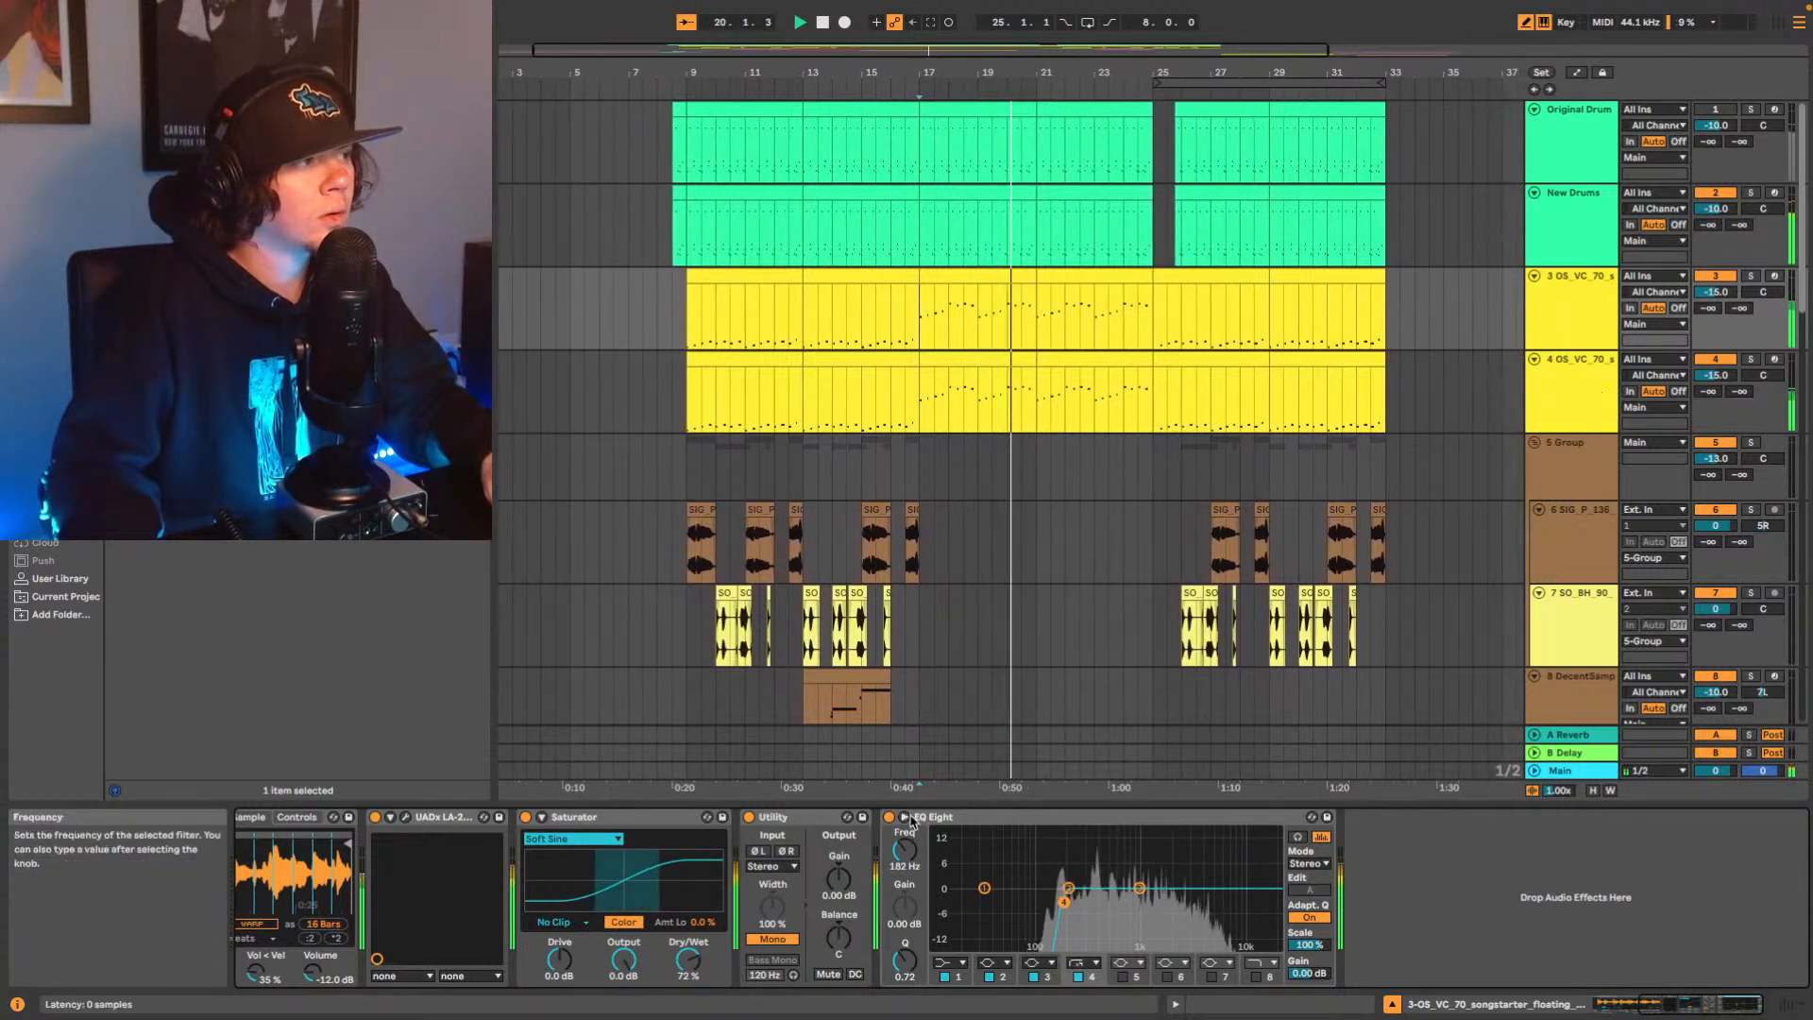
{"action": "key", "text": "space"}
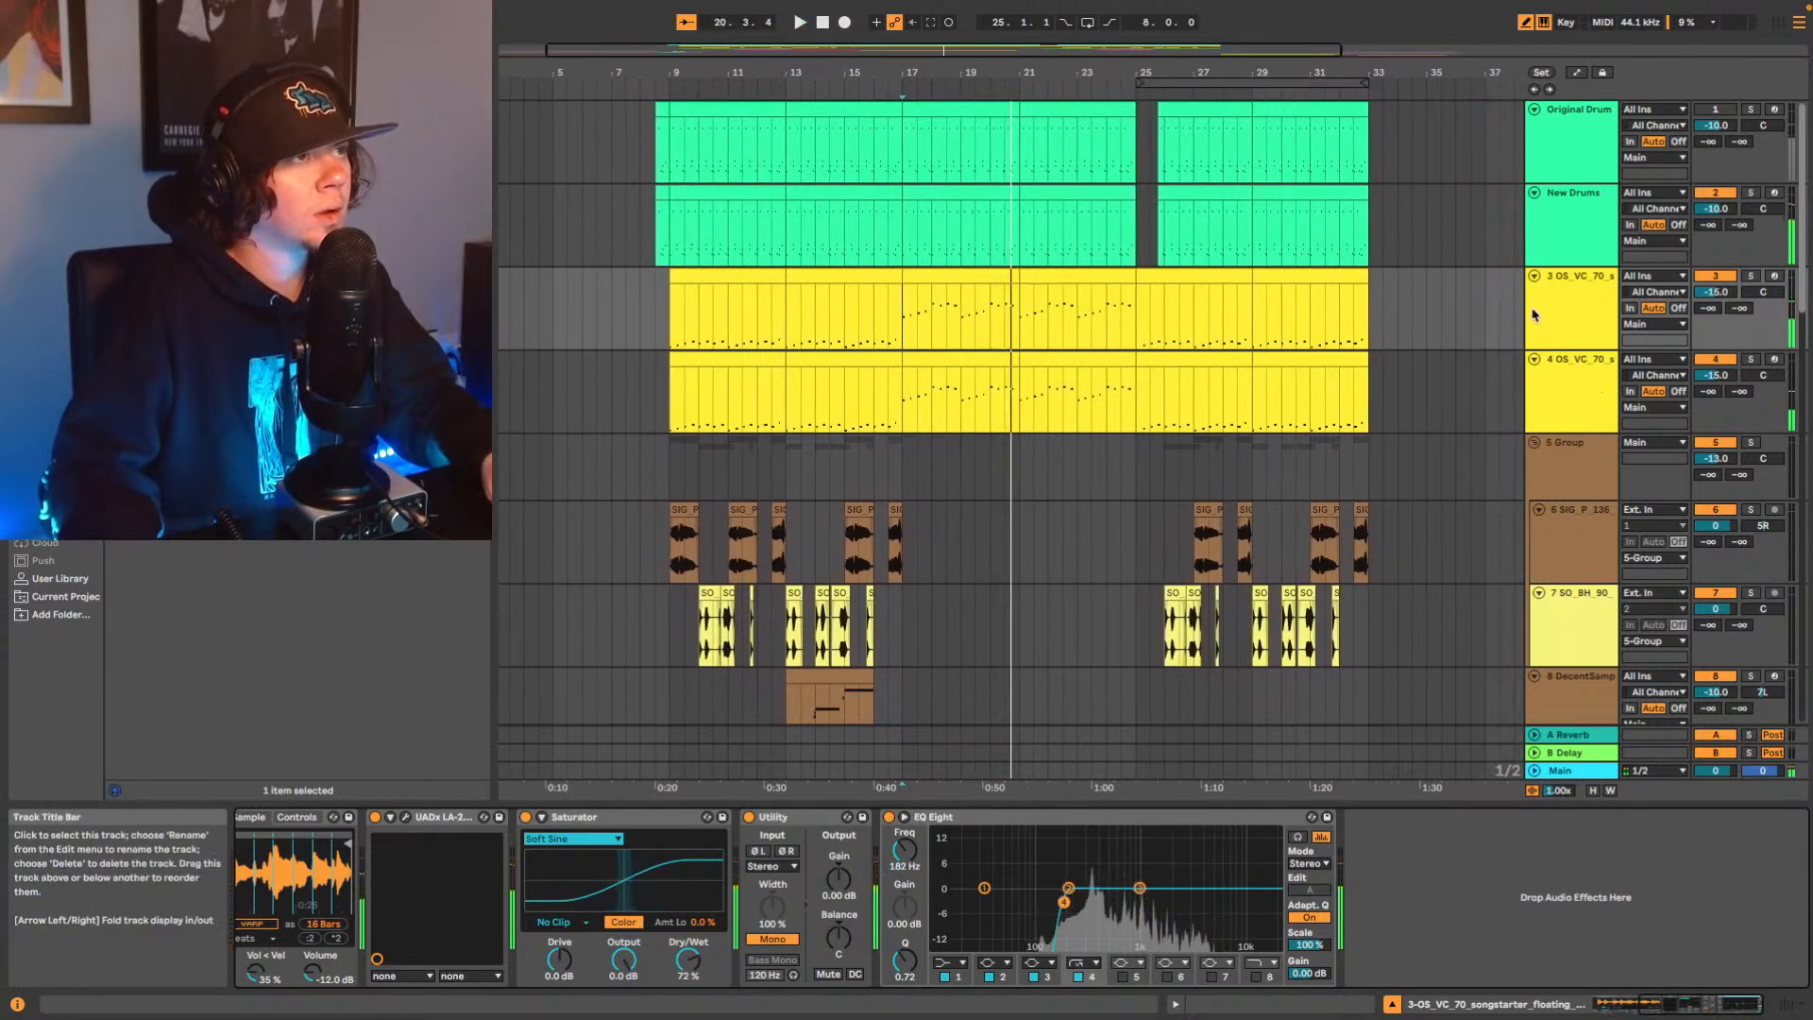
Duplicate the low-cut OS_VC_70 track and bypass EQ Eight on the first copy to keep it as the unsplit reference.
{"action": "left_click", "coordinate": [1562, 304]}
{"action": "key", "text": "ctrl+d"}
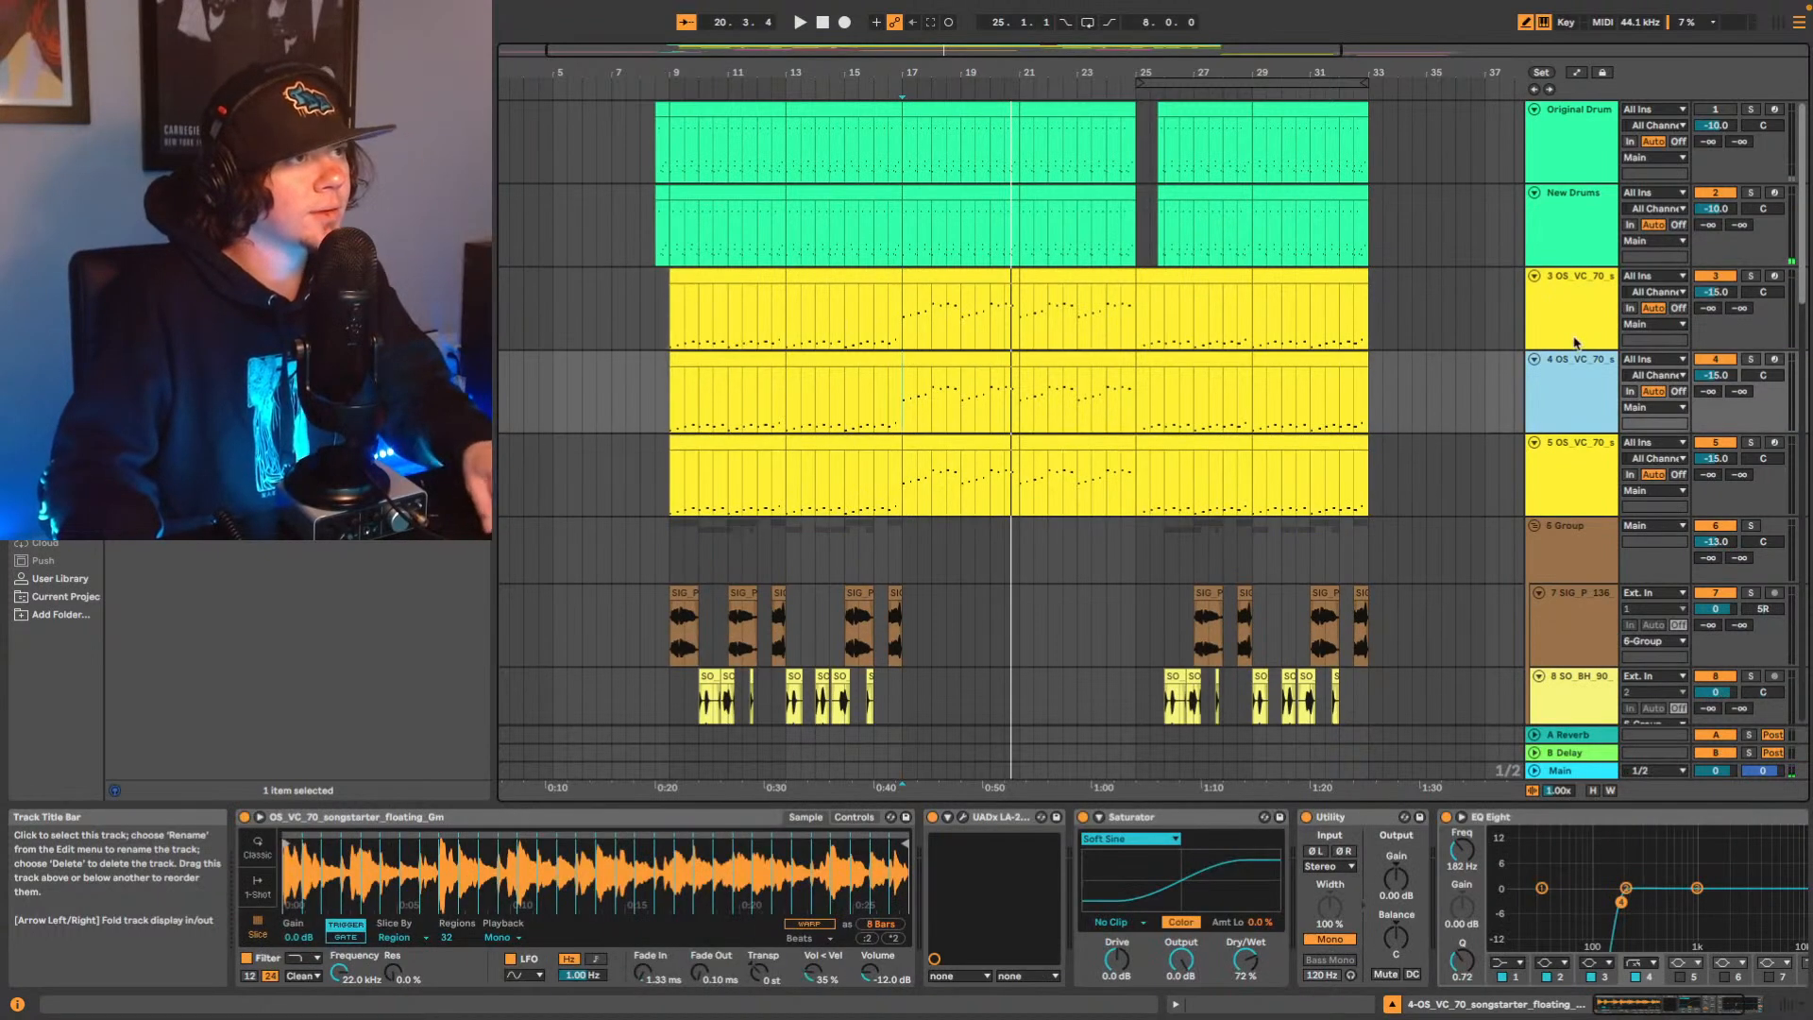
{"action": "left_click", "coordinate": [1583, 305]}
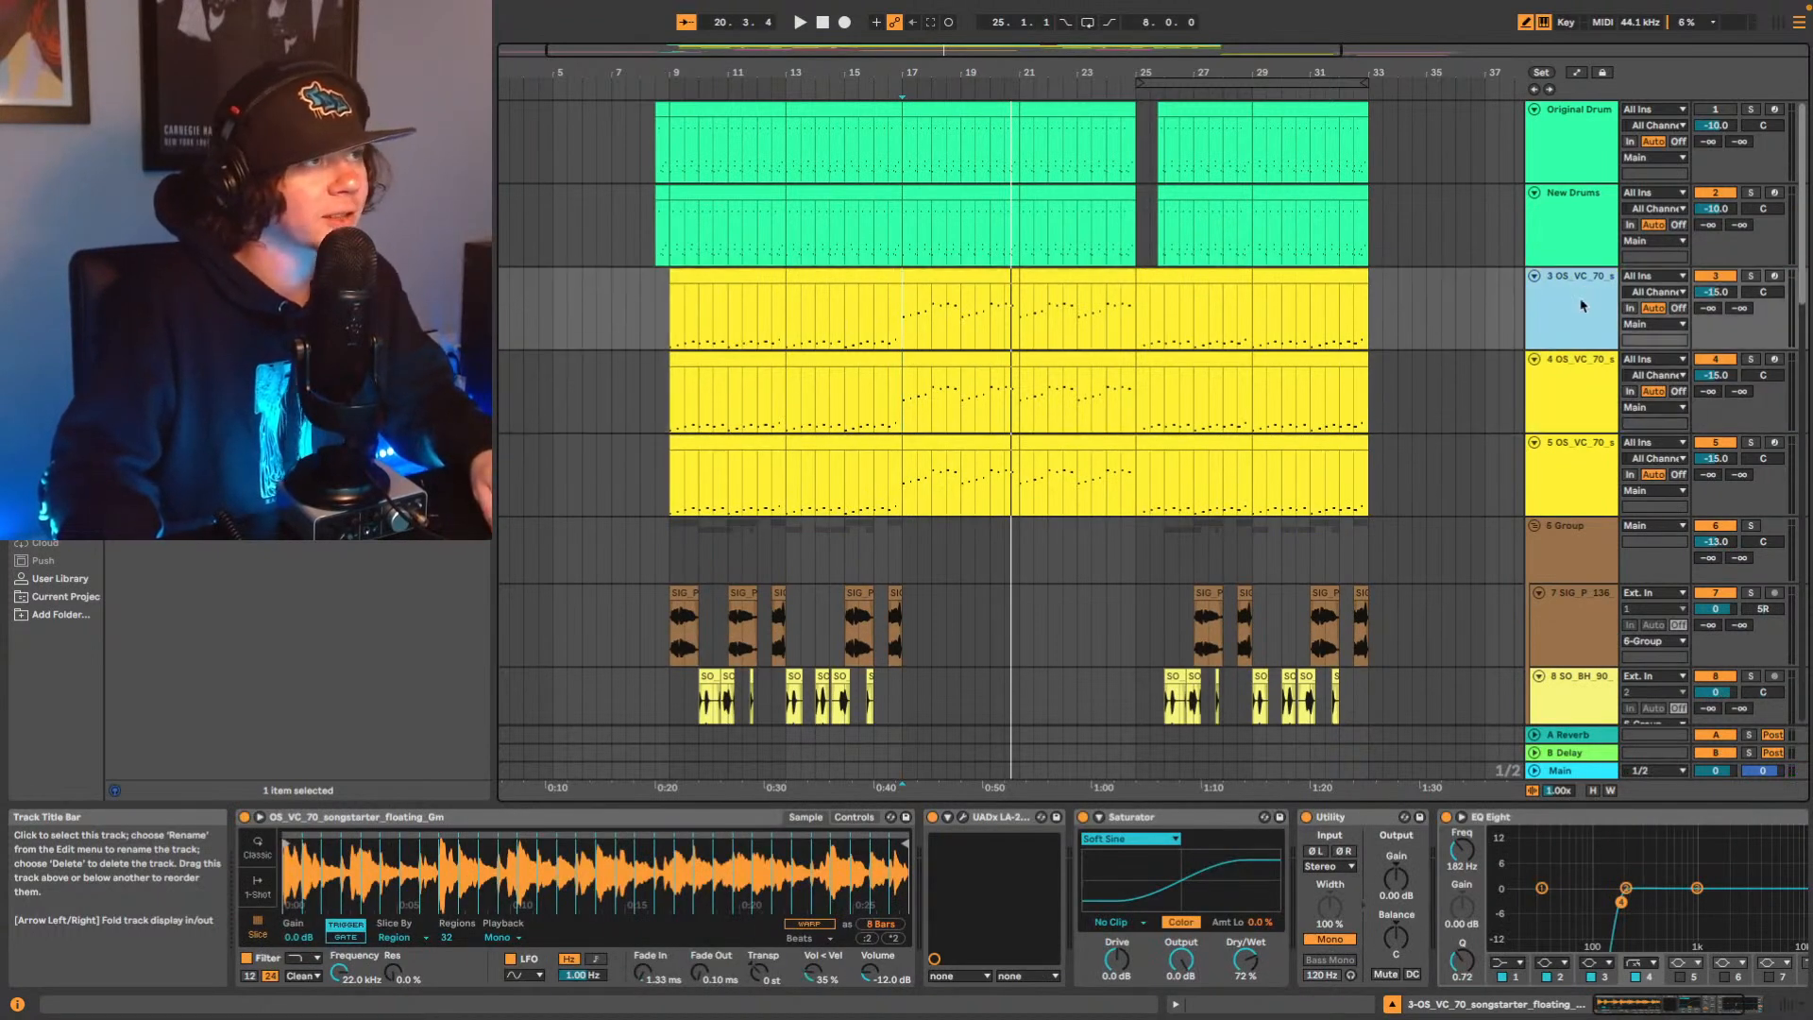
{"action": "left_click", "coordinate": [1741, 1004]}
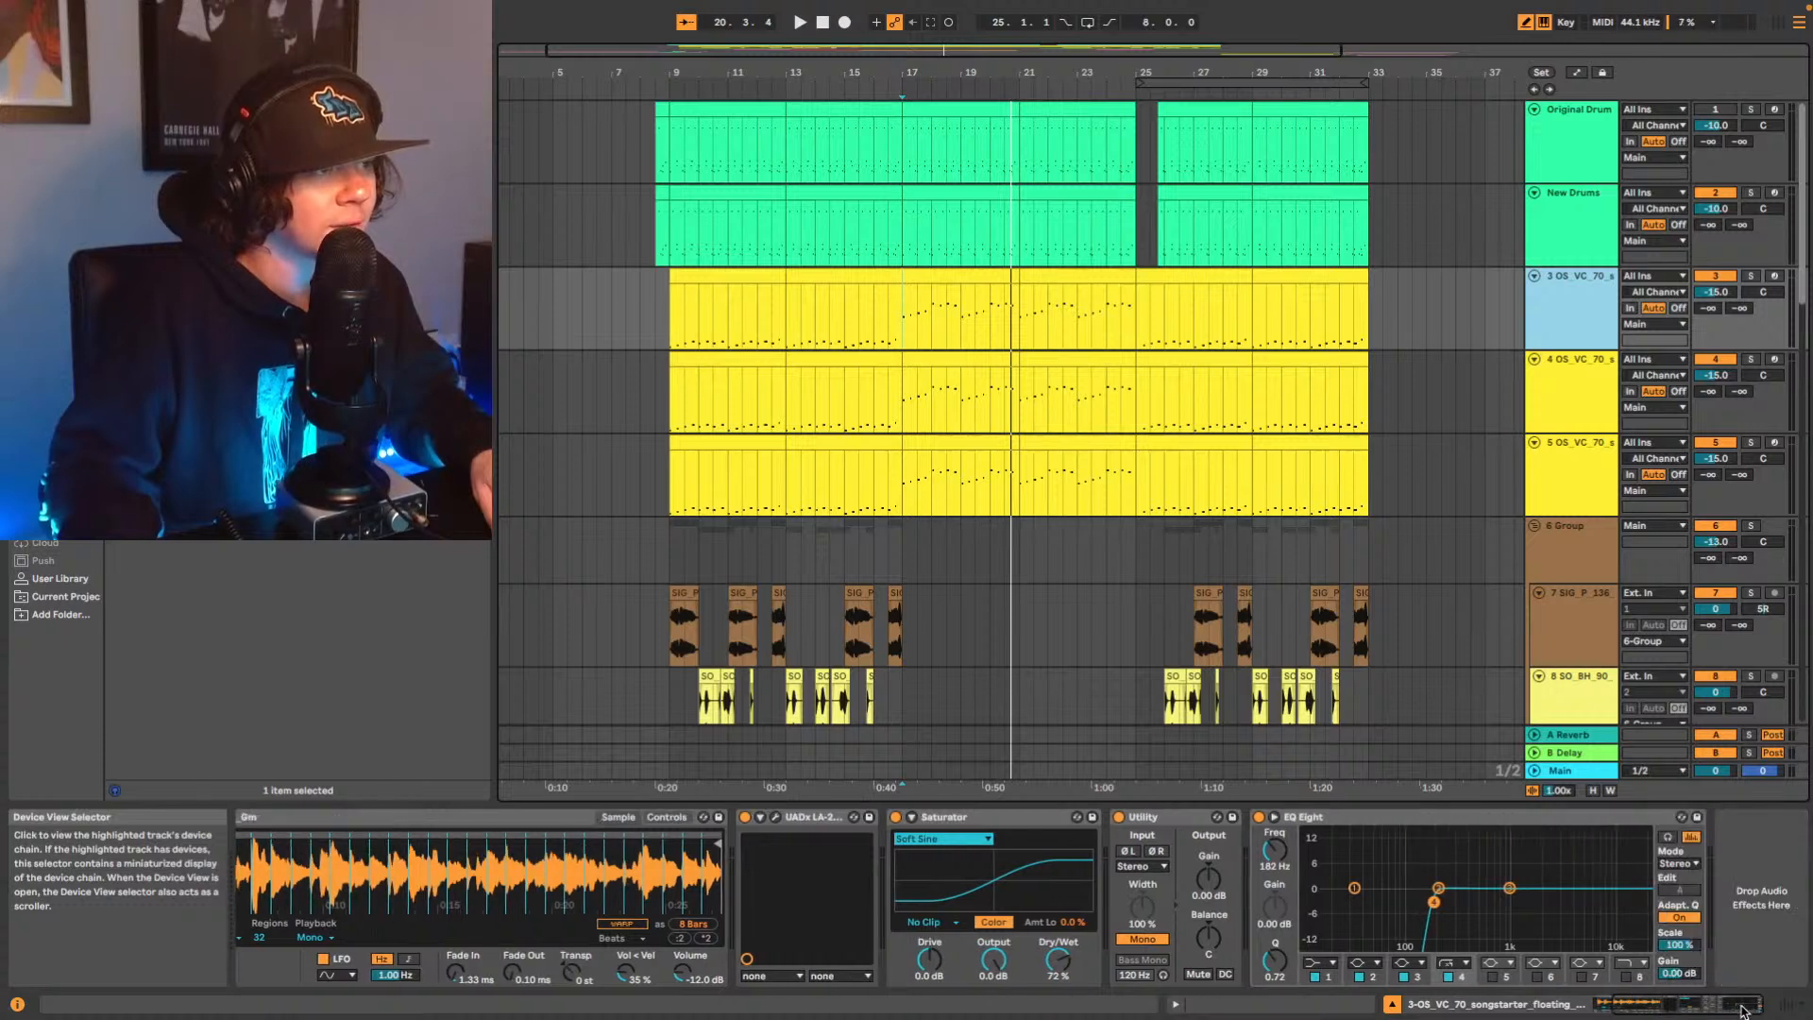
{"action": "left_click", "coordinate": [1260, 817]}
{"action": "key", "text": "space"}
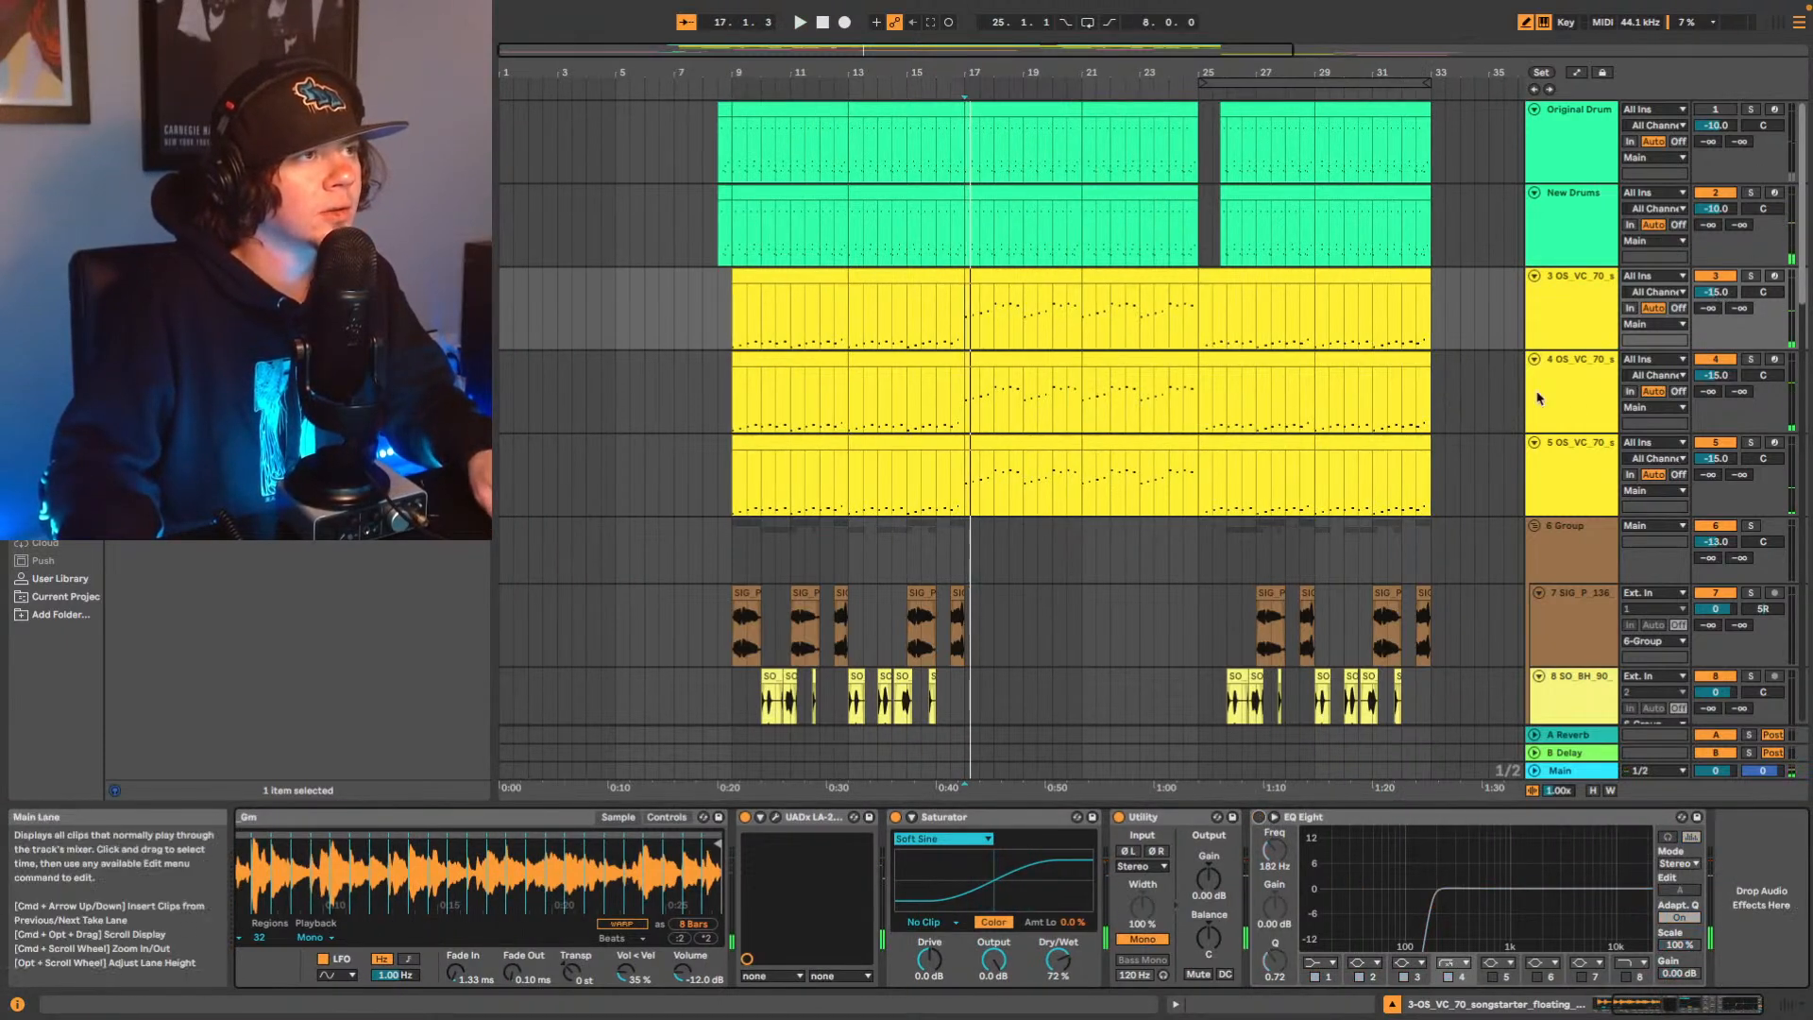
Group the two filtered OS_VC_70 tracks, the low-cut copy and the high-cut copy.
{"action": "left_click", "coordinate": [1578, 404]}
{"action": "left_click", "coordinate": [1557, 473], "text": "shift"}
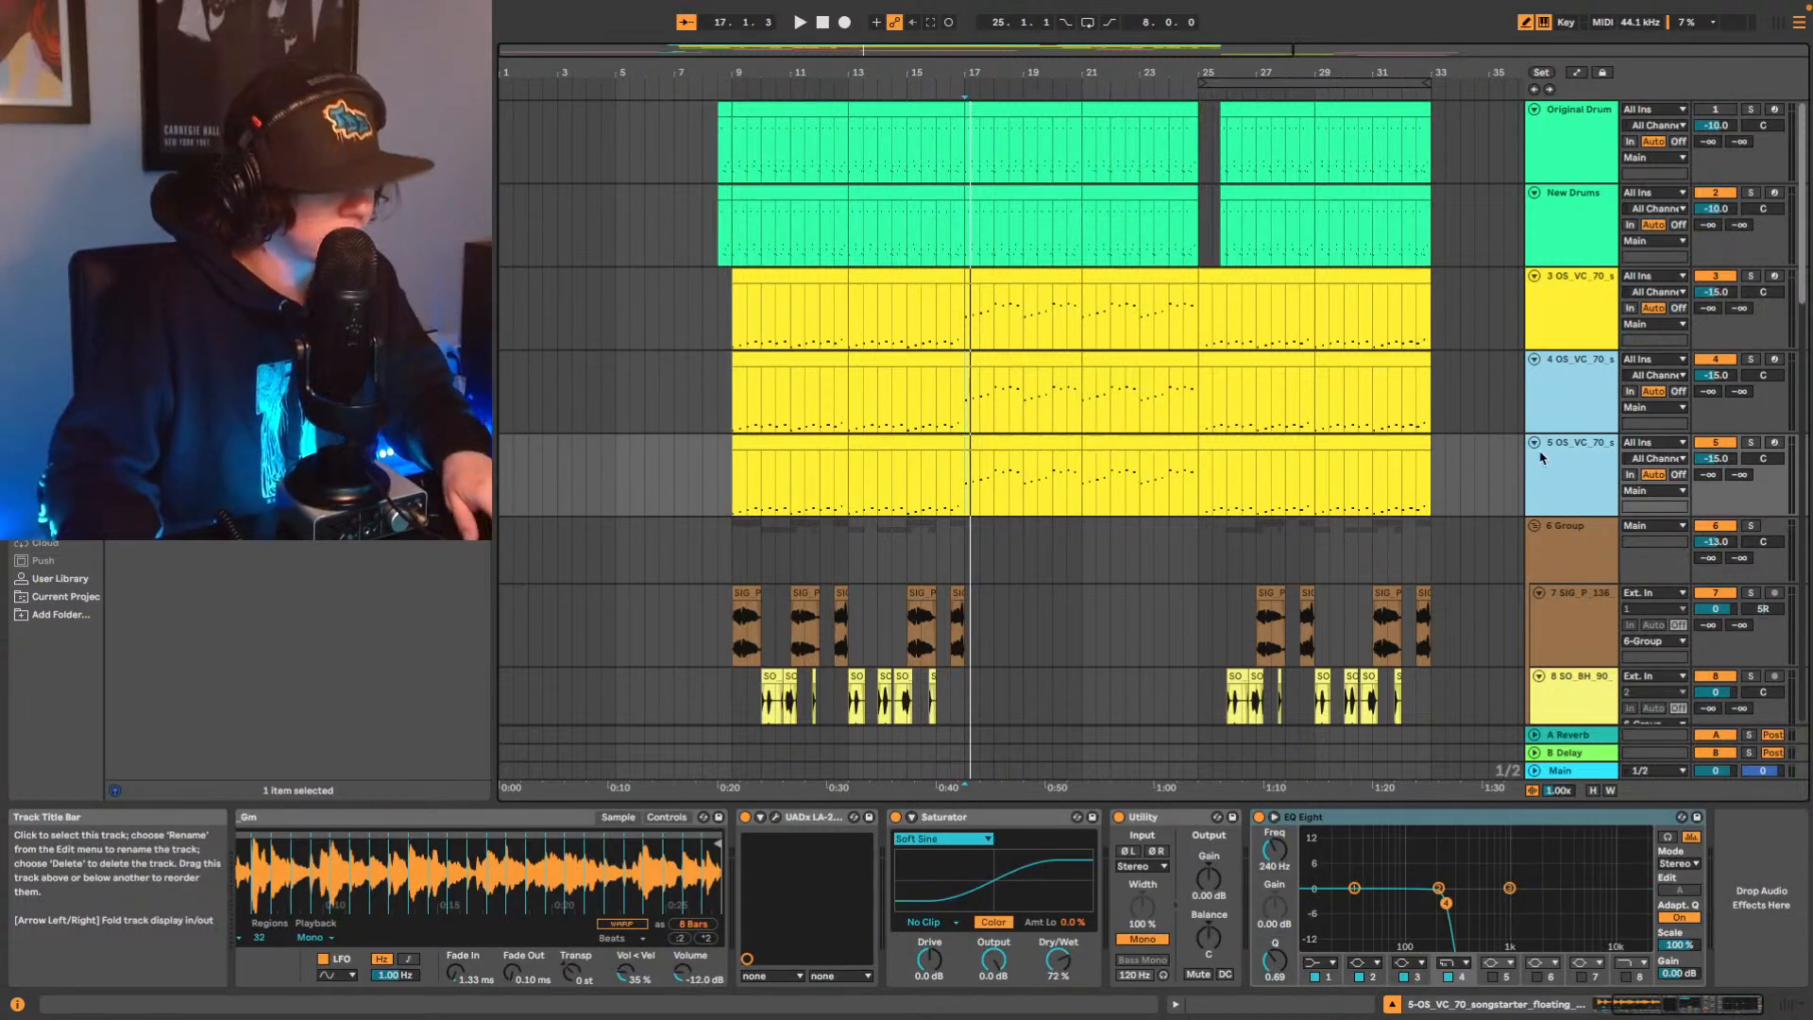
{"action": "key", "text": "ctrl+g"}
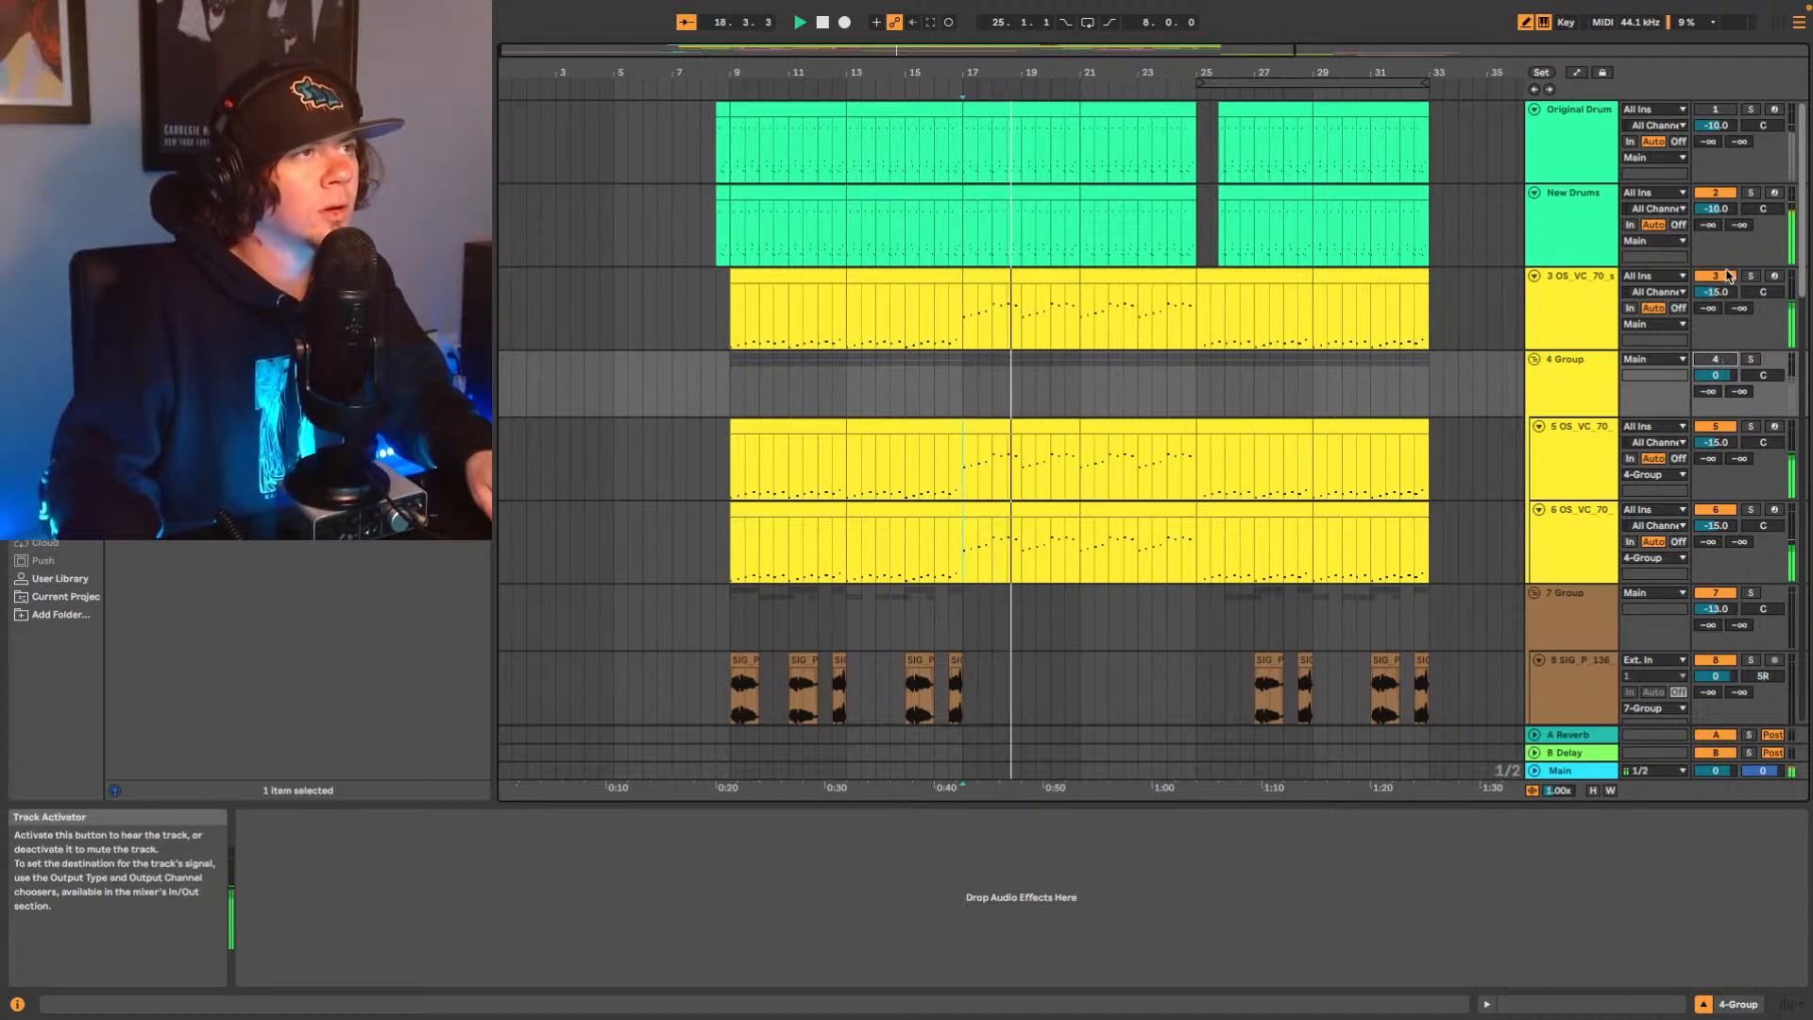
Compare the unsplit sample with the new group during playback, leaving the reference track muted and the group active.
{"action": "left_click", "coordinate": [1716, 277]}
{"action": "left_click", "coordinate": [1715, 359]}
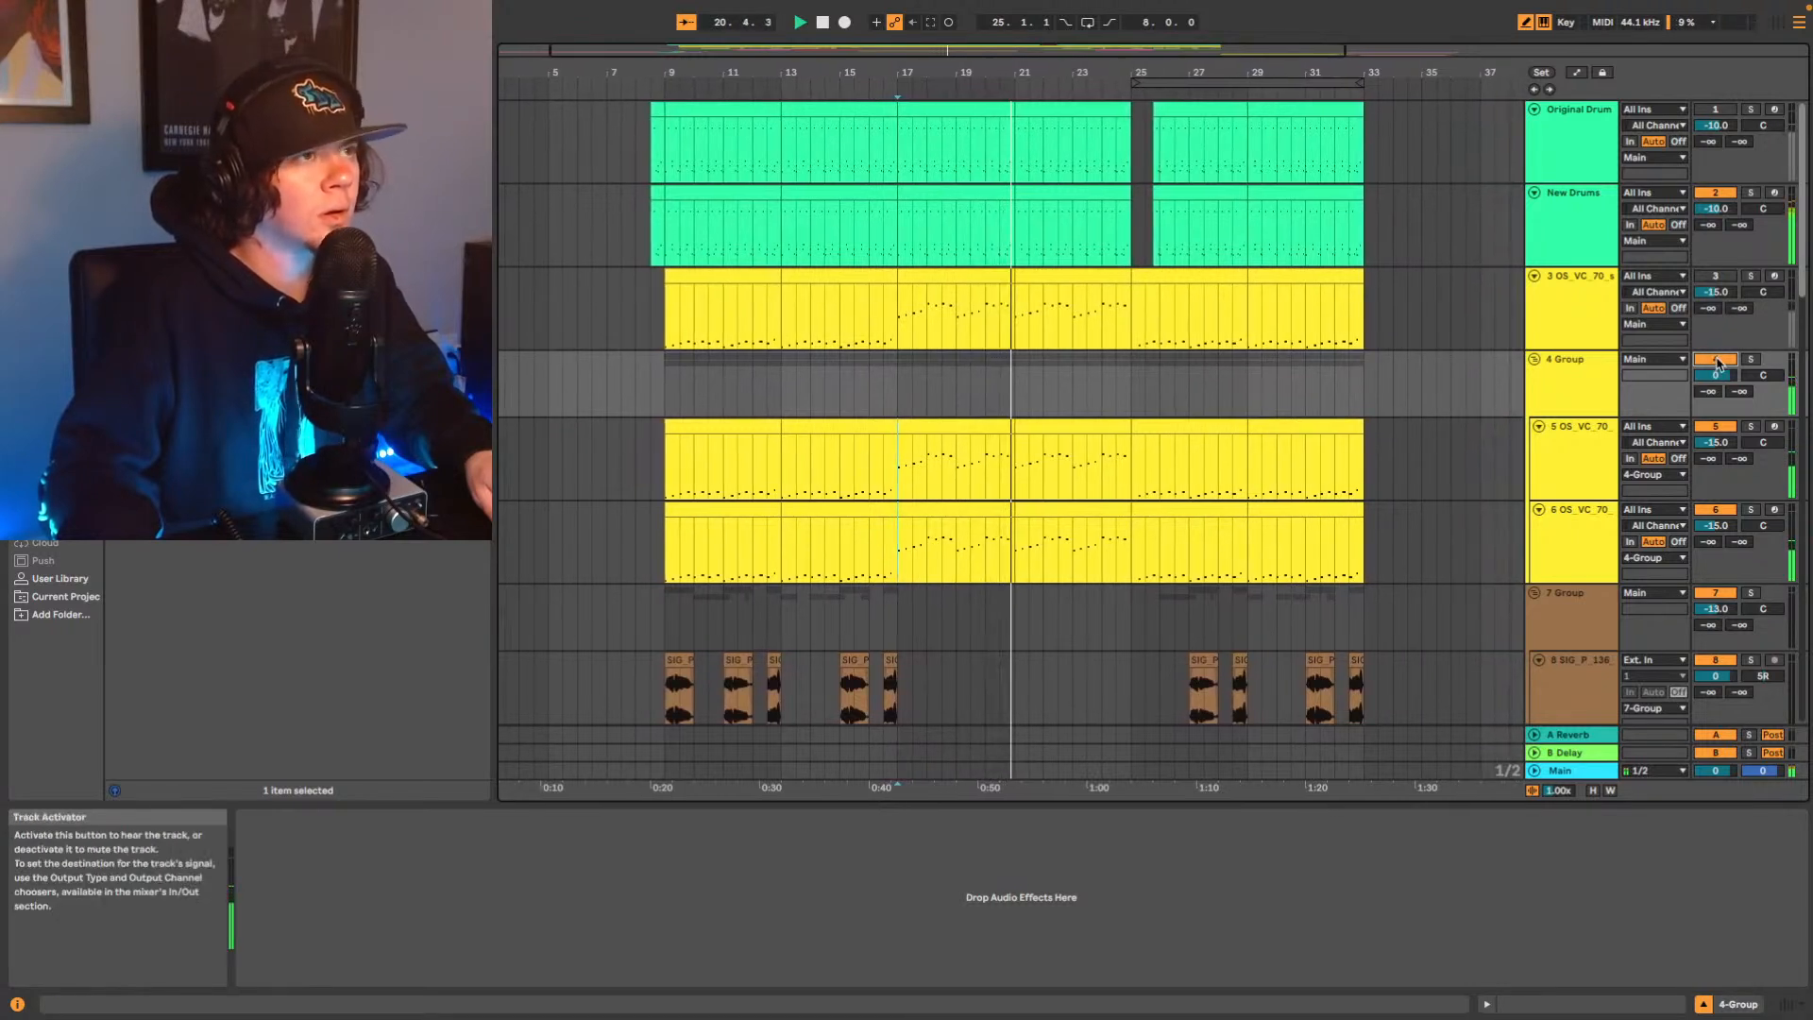
{"action": "left_click", "coordinate": [1720, 279]}
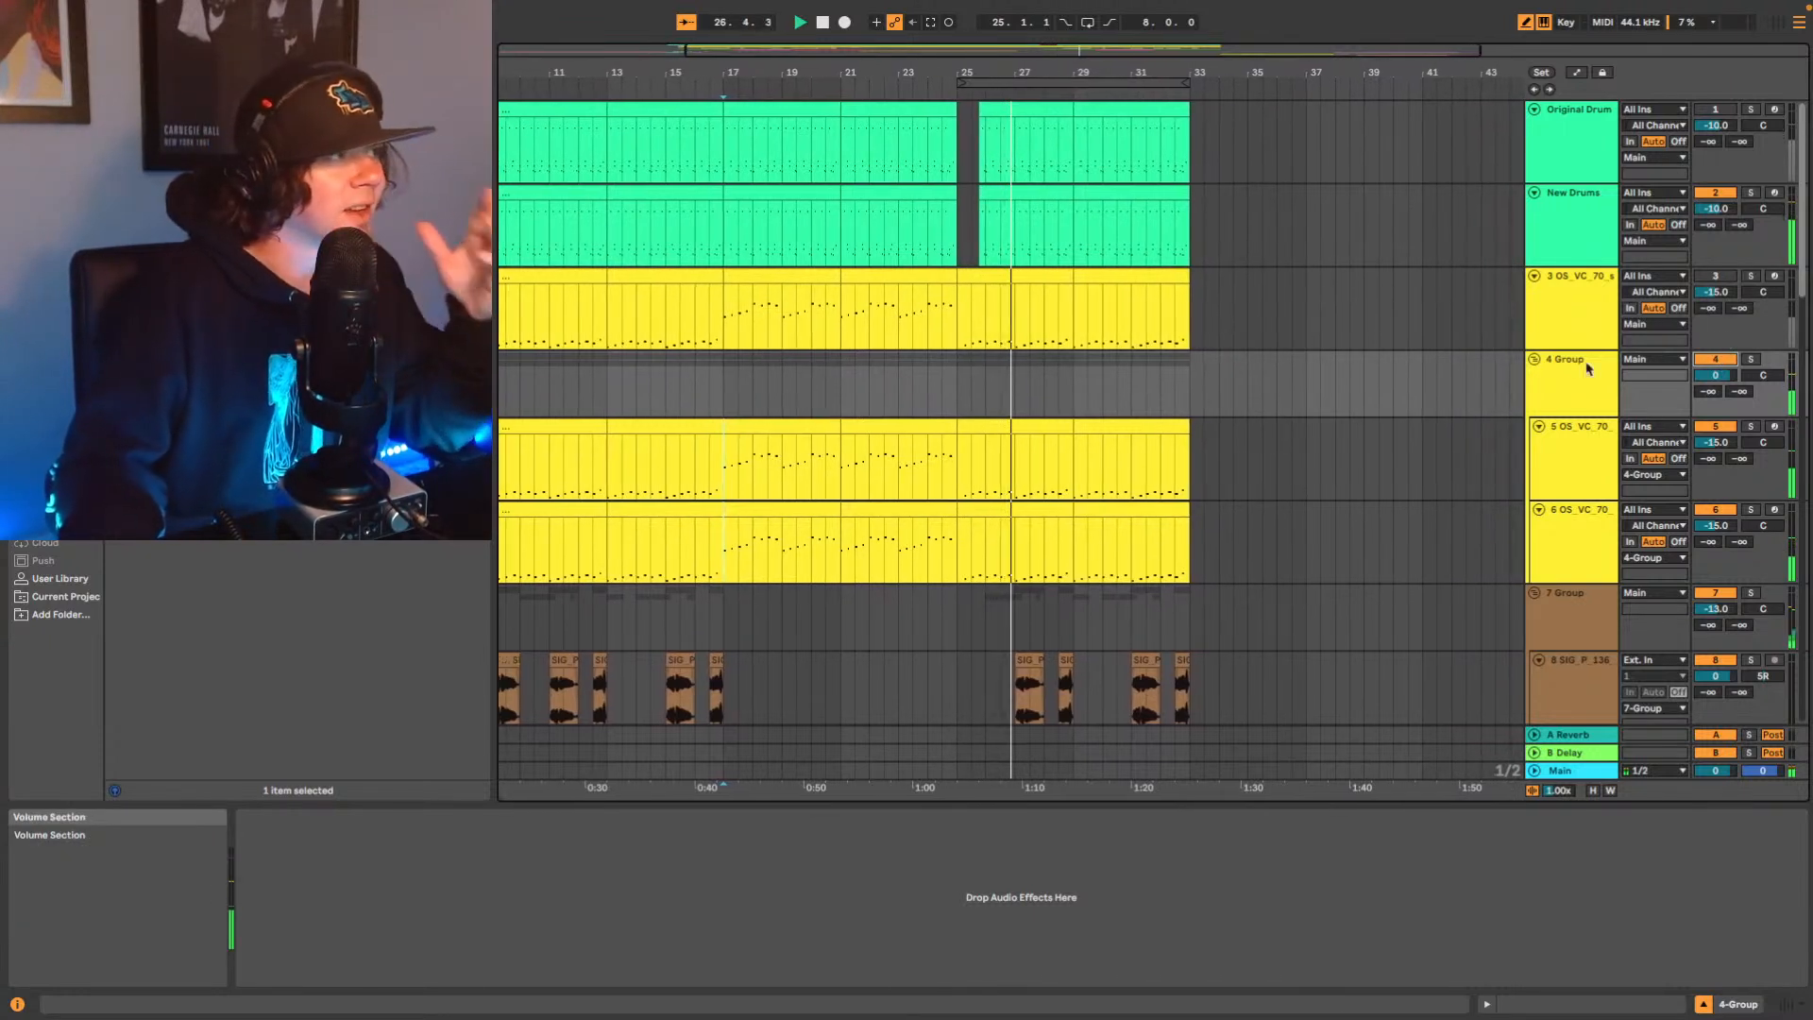
{"action": "left_click", "coordinate": [1563, 311]}
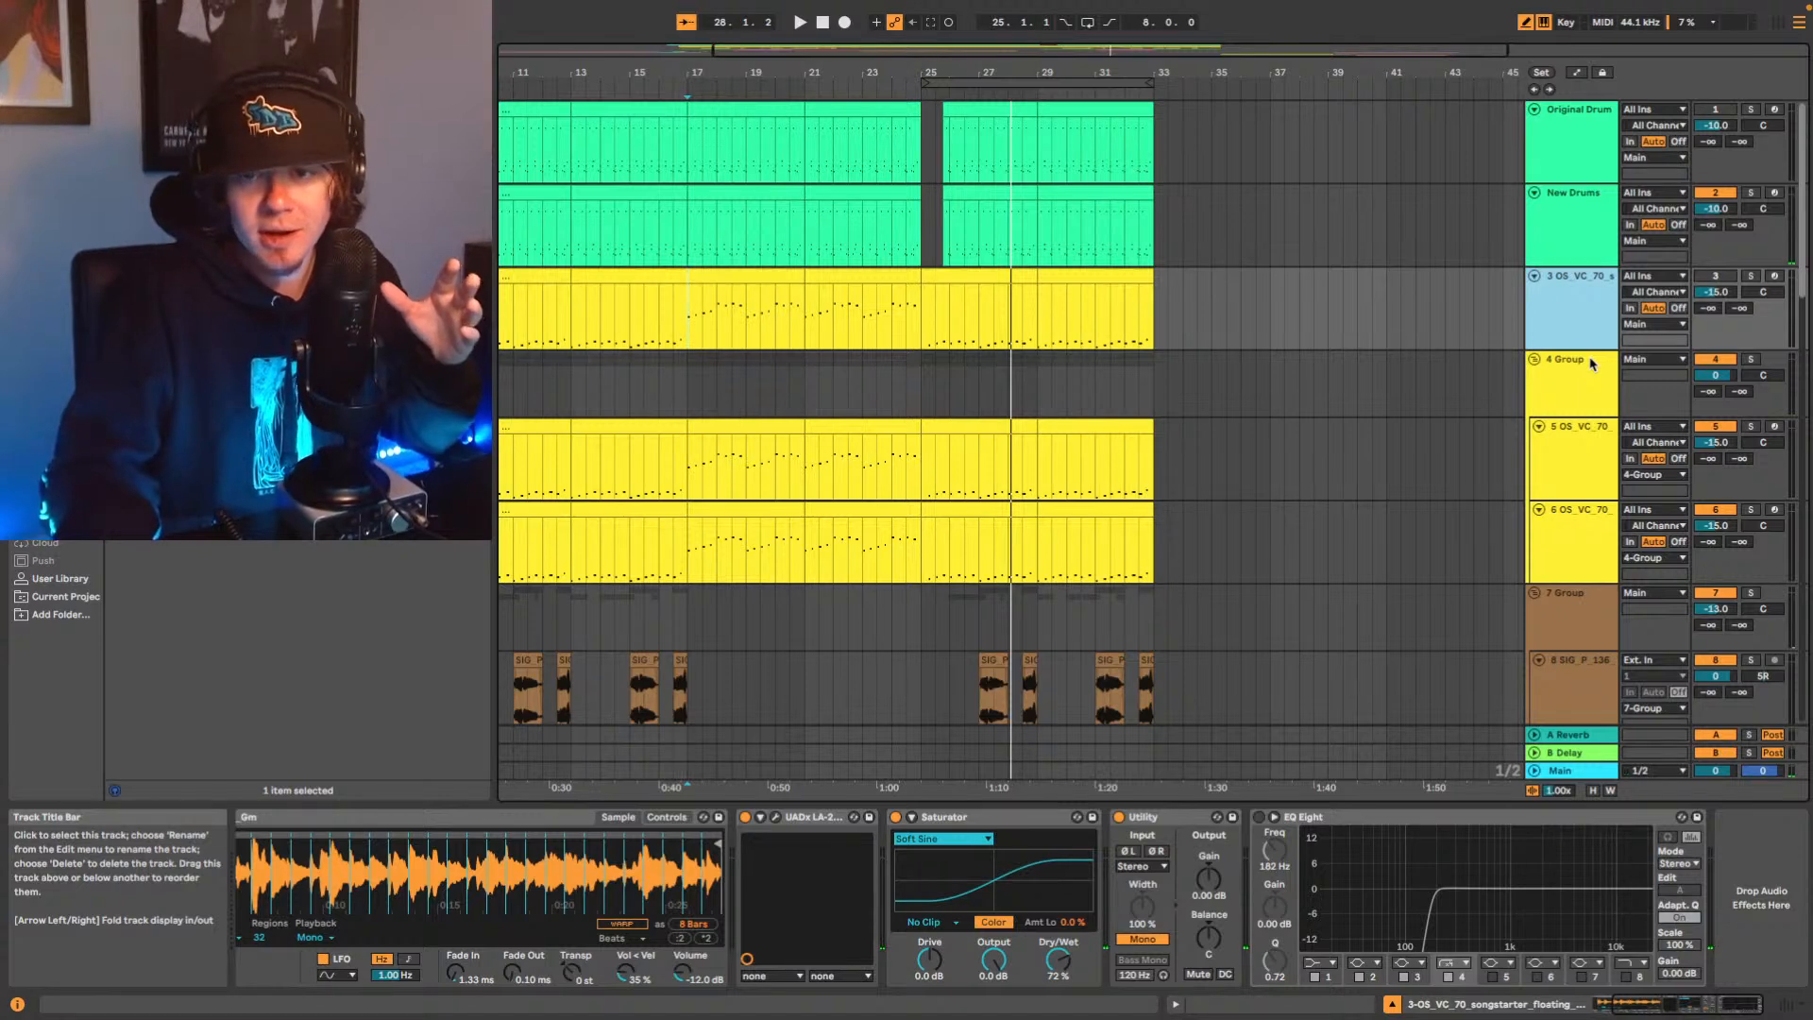
{"action": "left_click", "coordinate": [944, 451]}
{"action": "left_click", "coordinate": [1572, 390]}
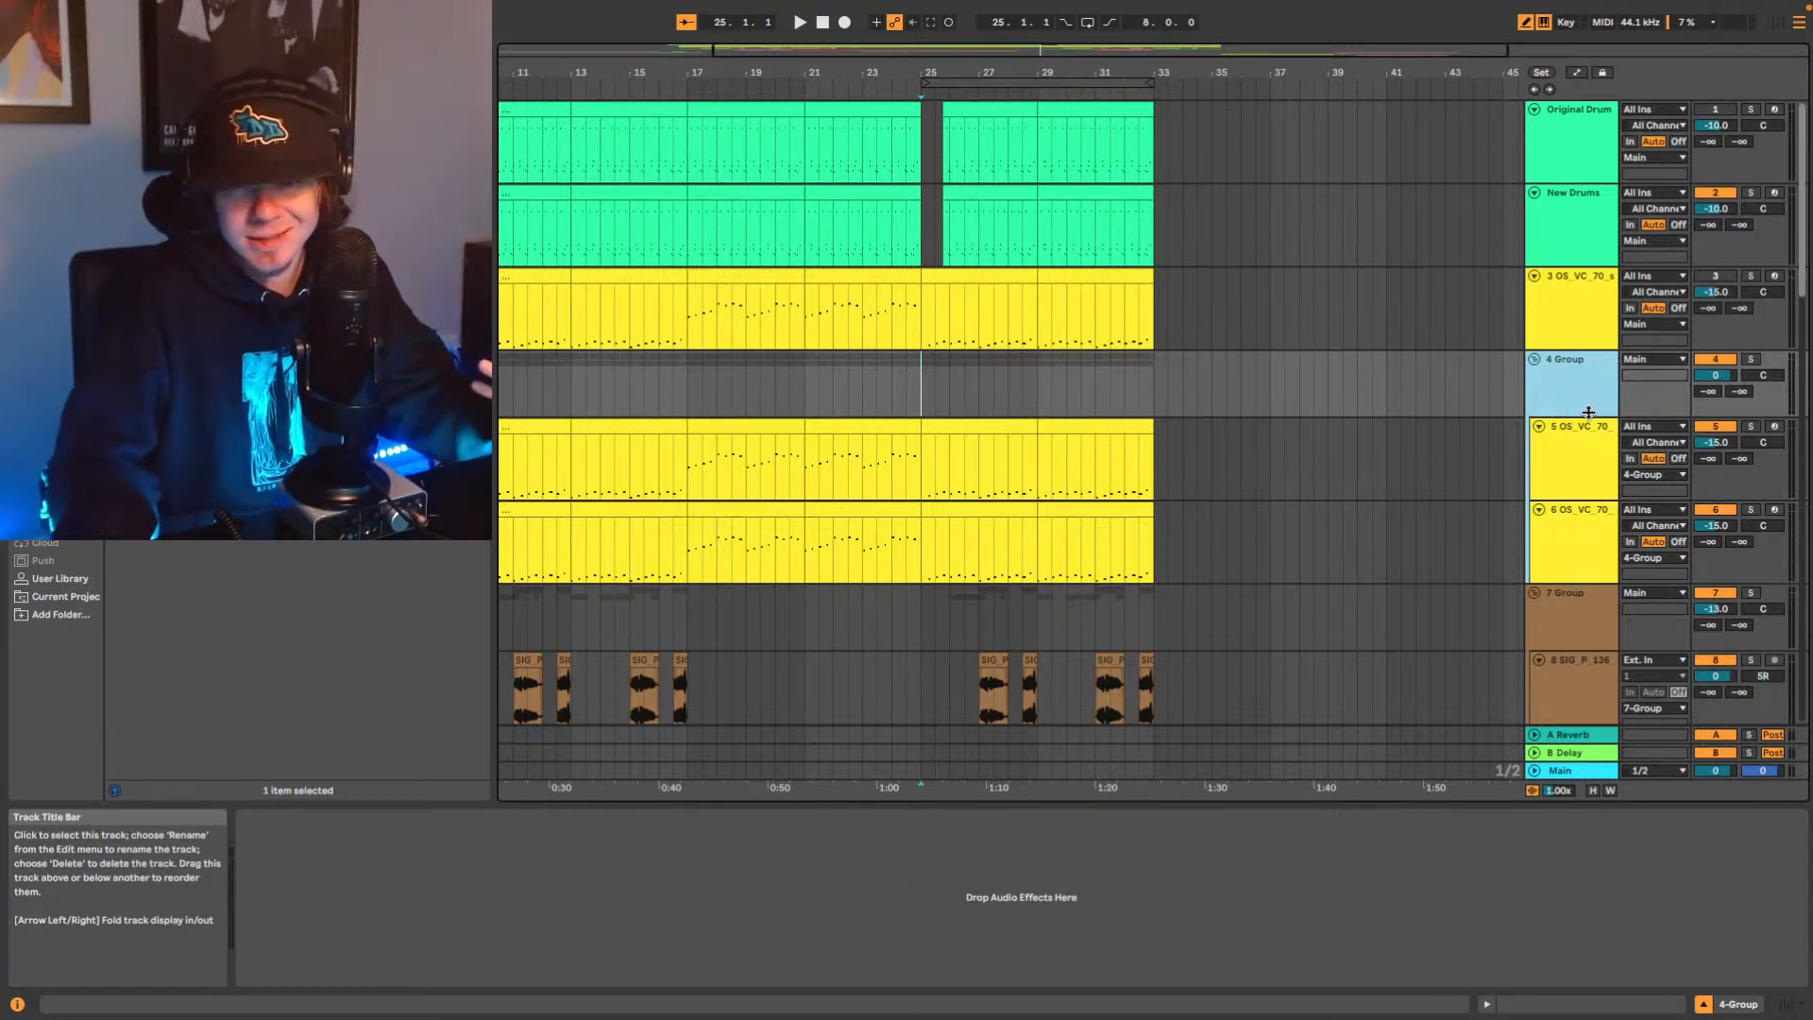
Turn off Mono in Utility on the high layer track and audition it in the mix from bar 17.
{"action": "left_click", "coordinate": [687, 482]}
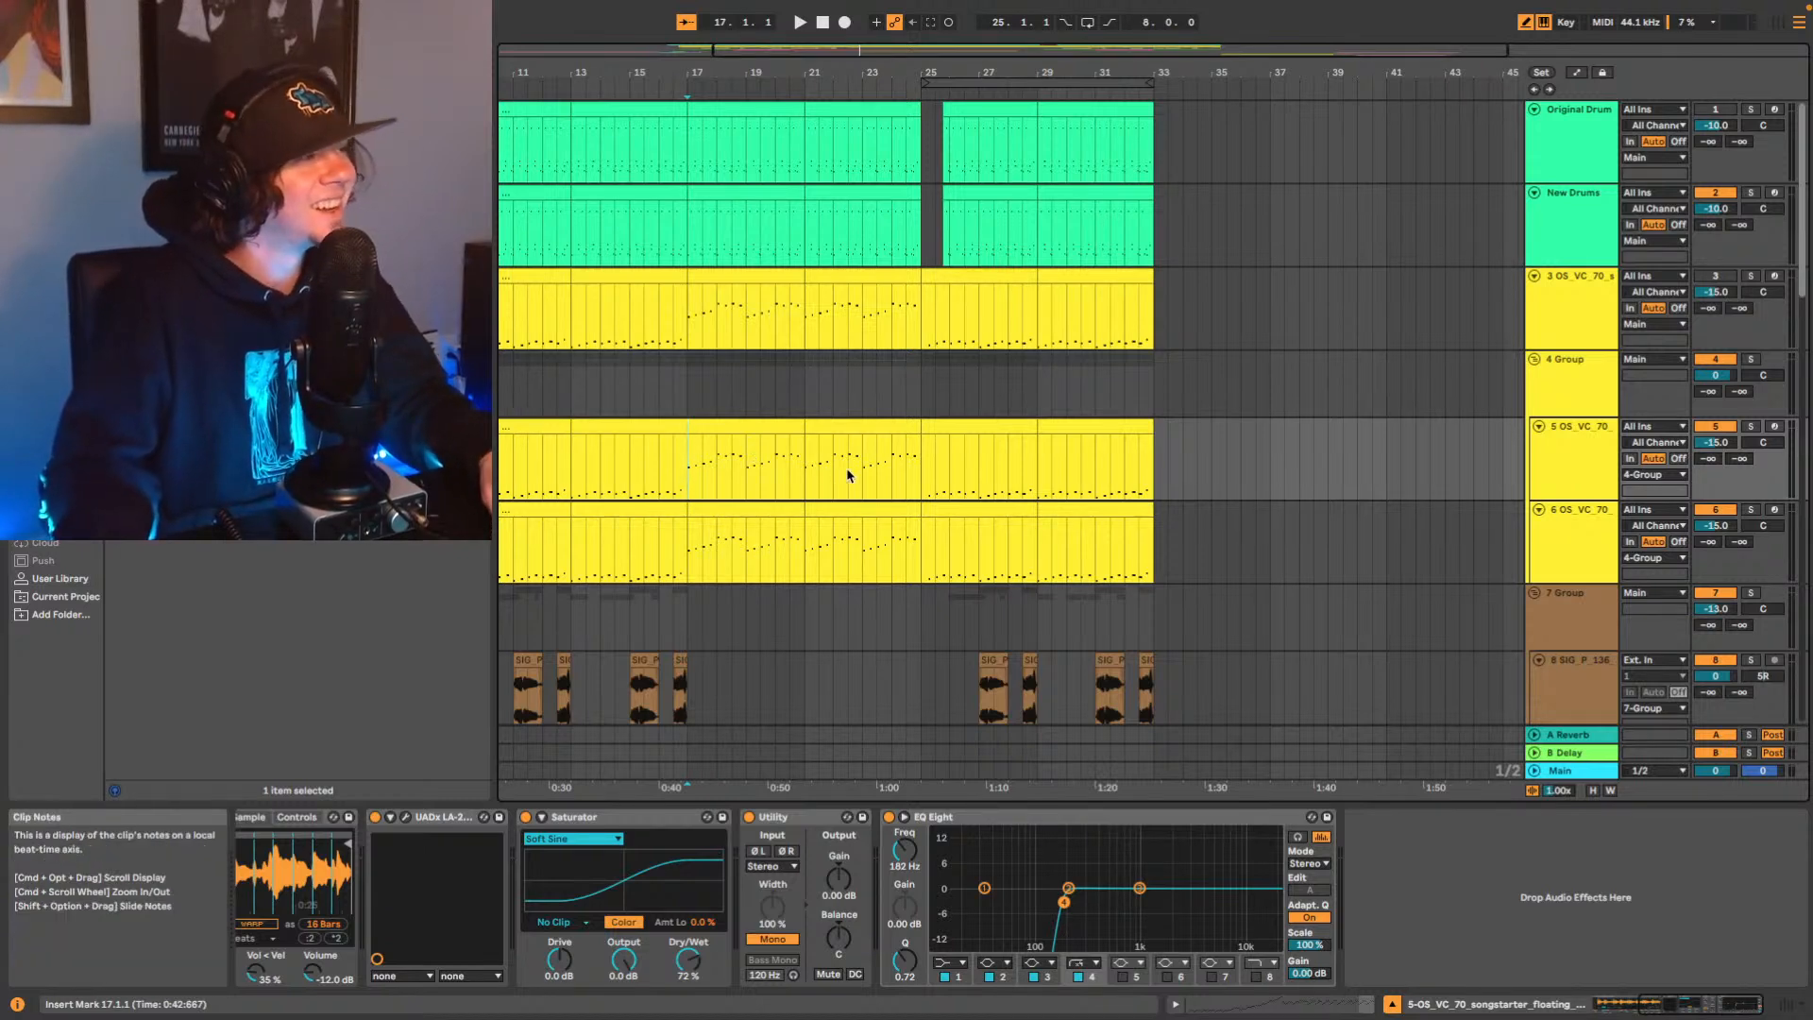
{"action": "key", "text": "space"}
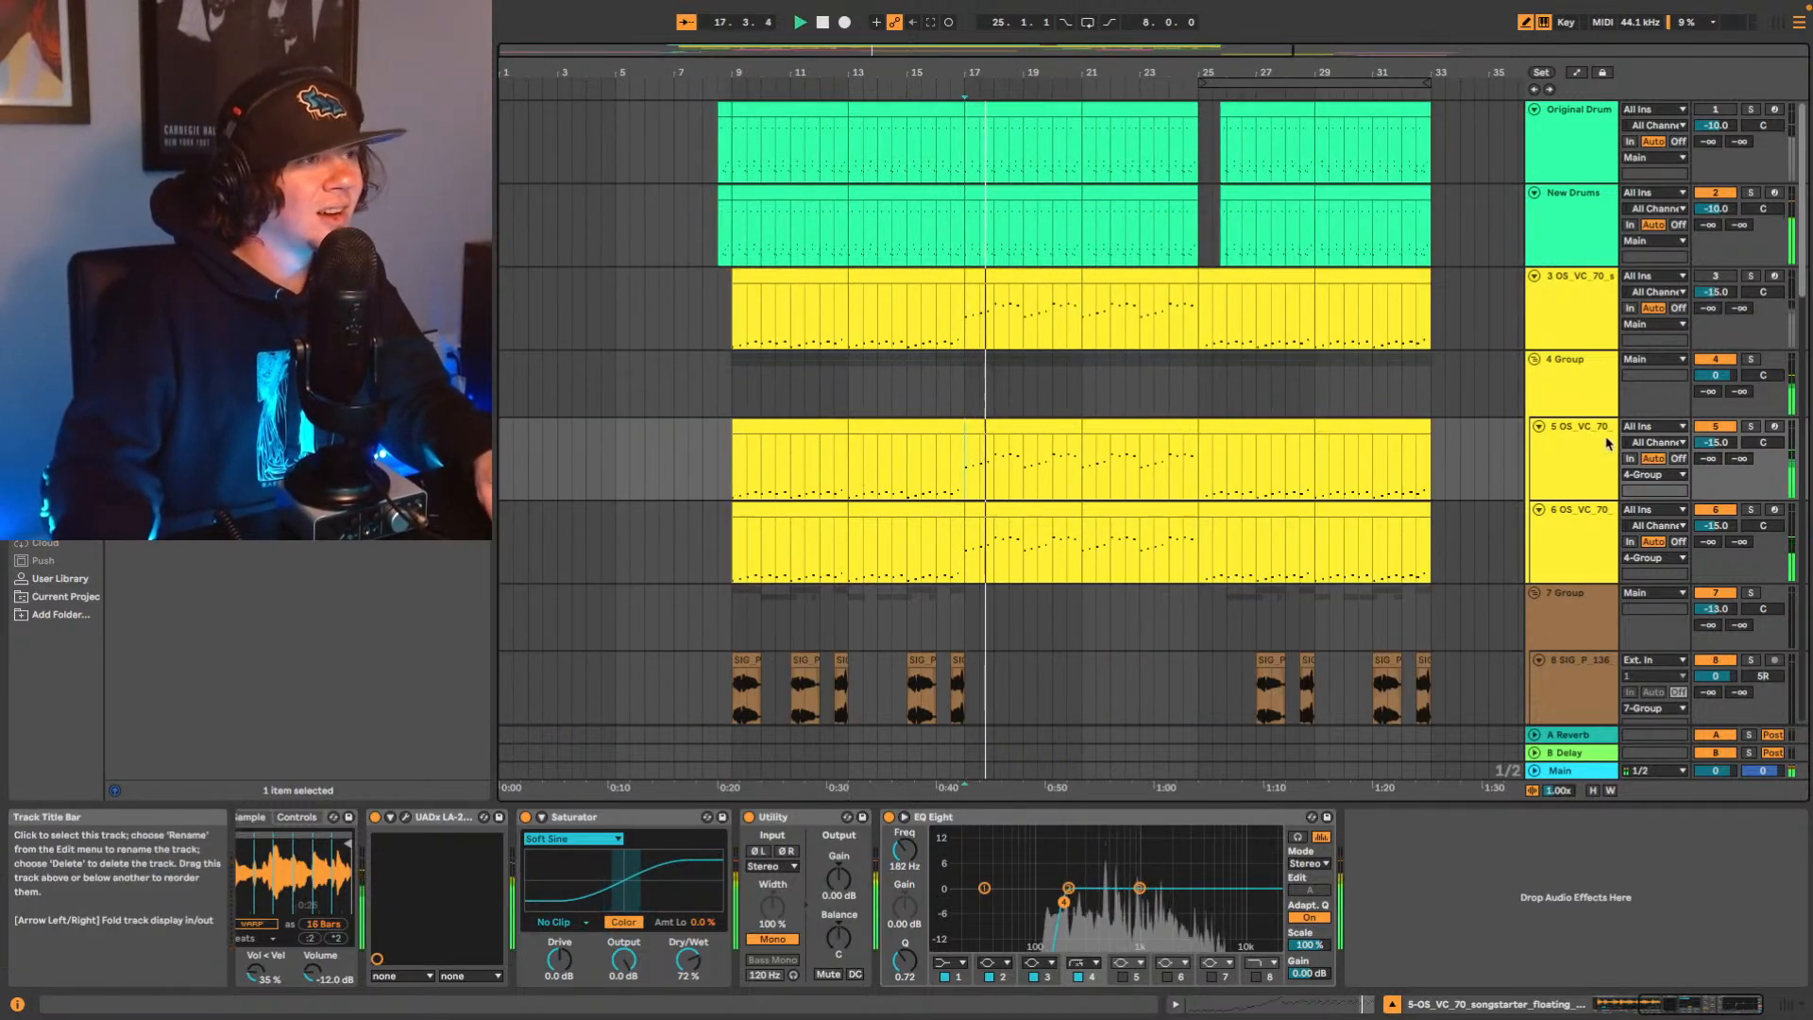
{"action": "left_click", "coordinate": [1588, 389]}
{"action": "left_click", "coordinate": [1579, 453]}
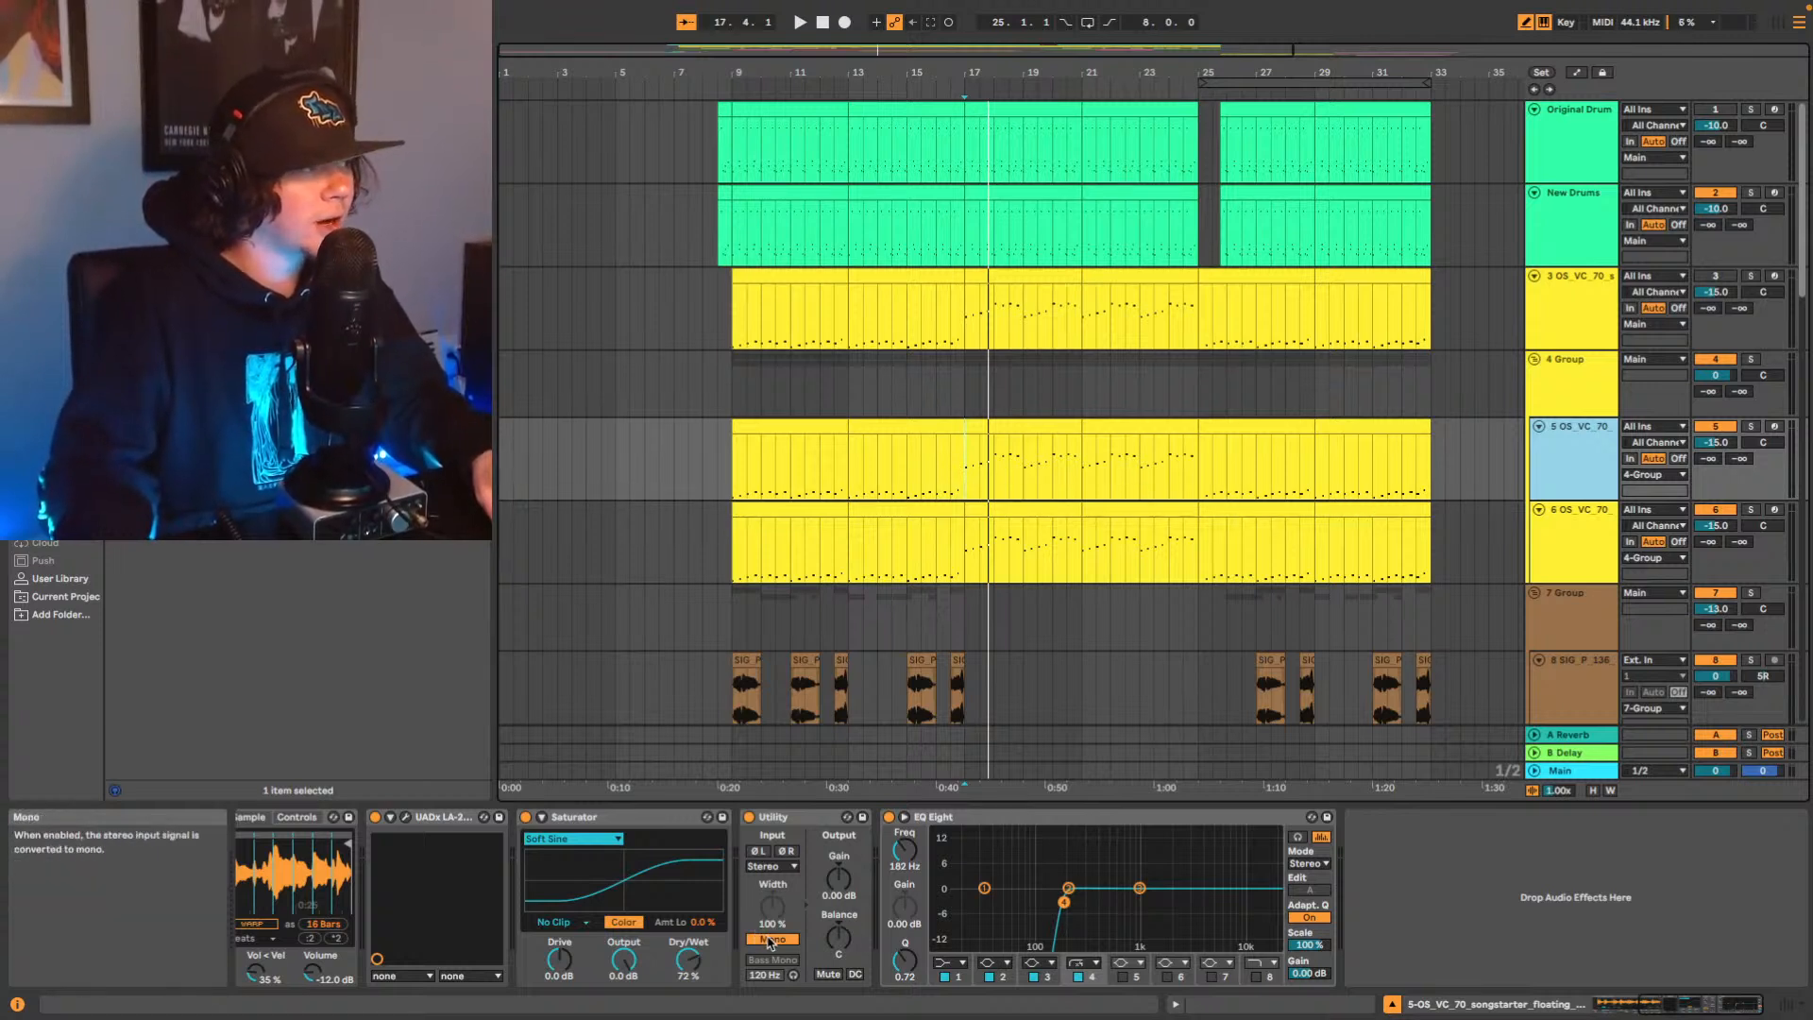
{"action": "left_click", "coordinate": [773, 939]}
{"action": "key", "text": "space"}
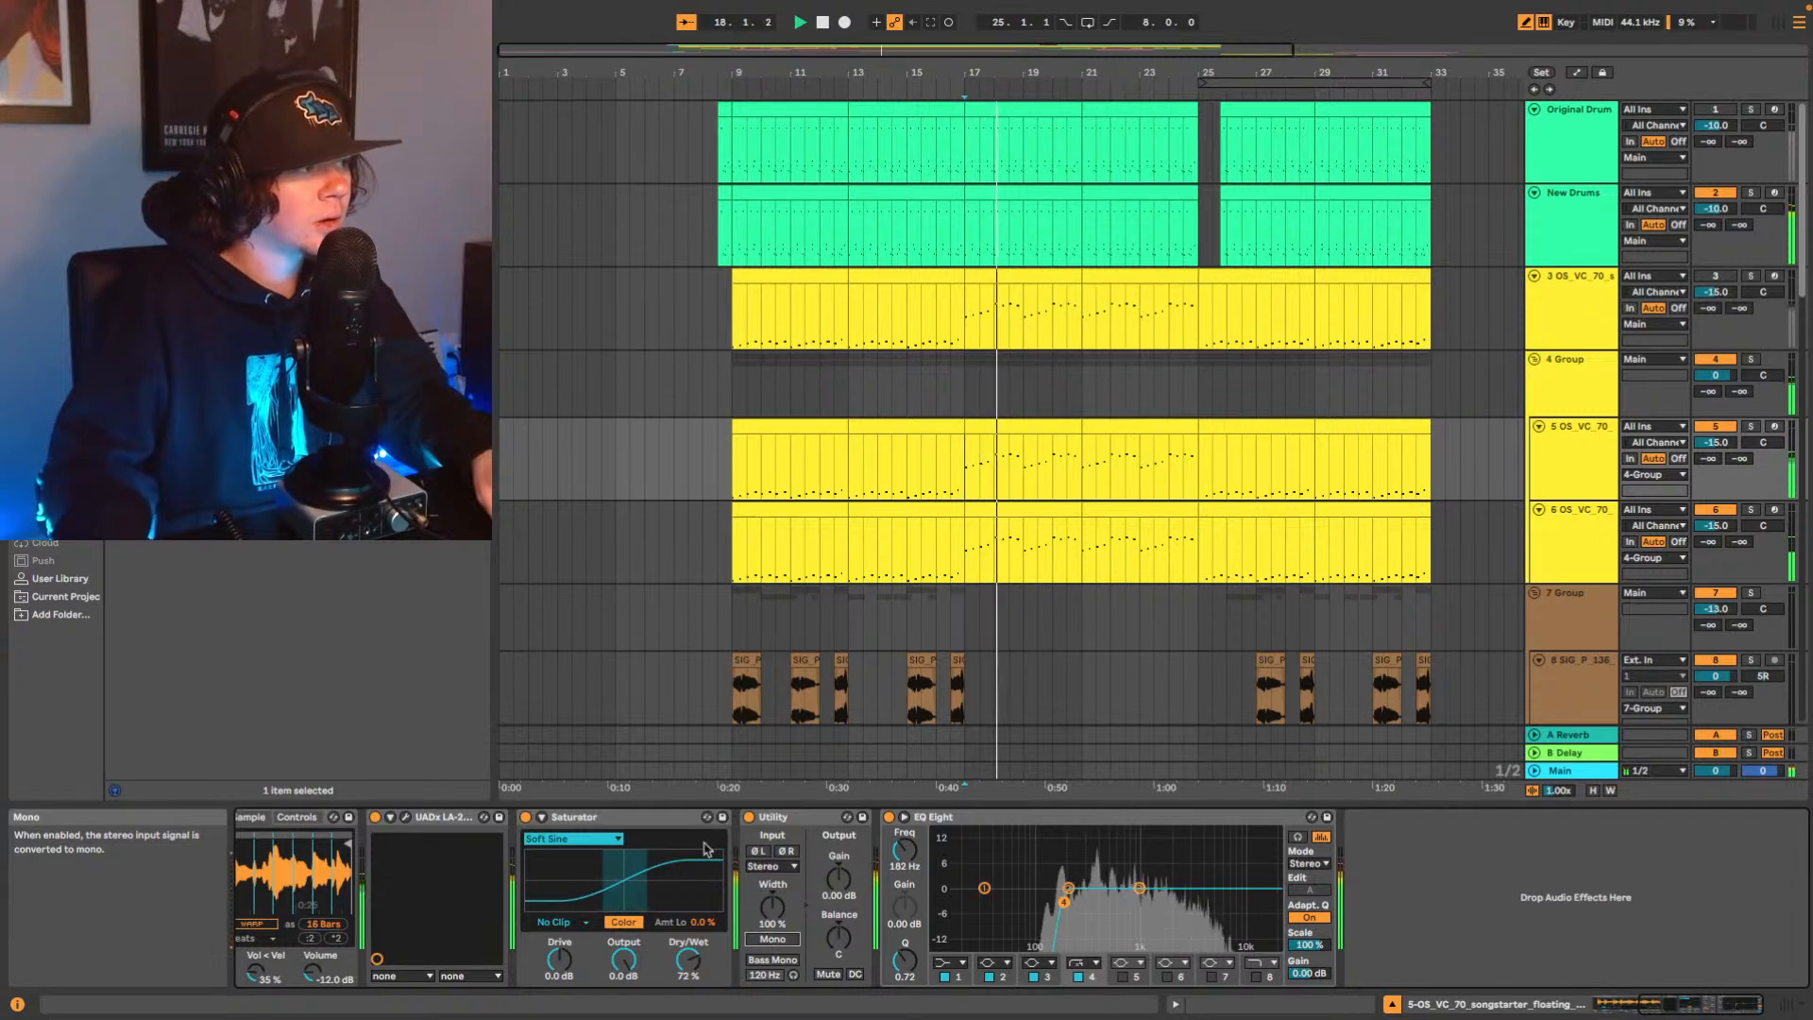
{"action": "key", "text": "space"}
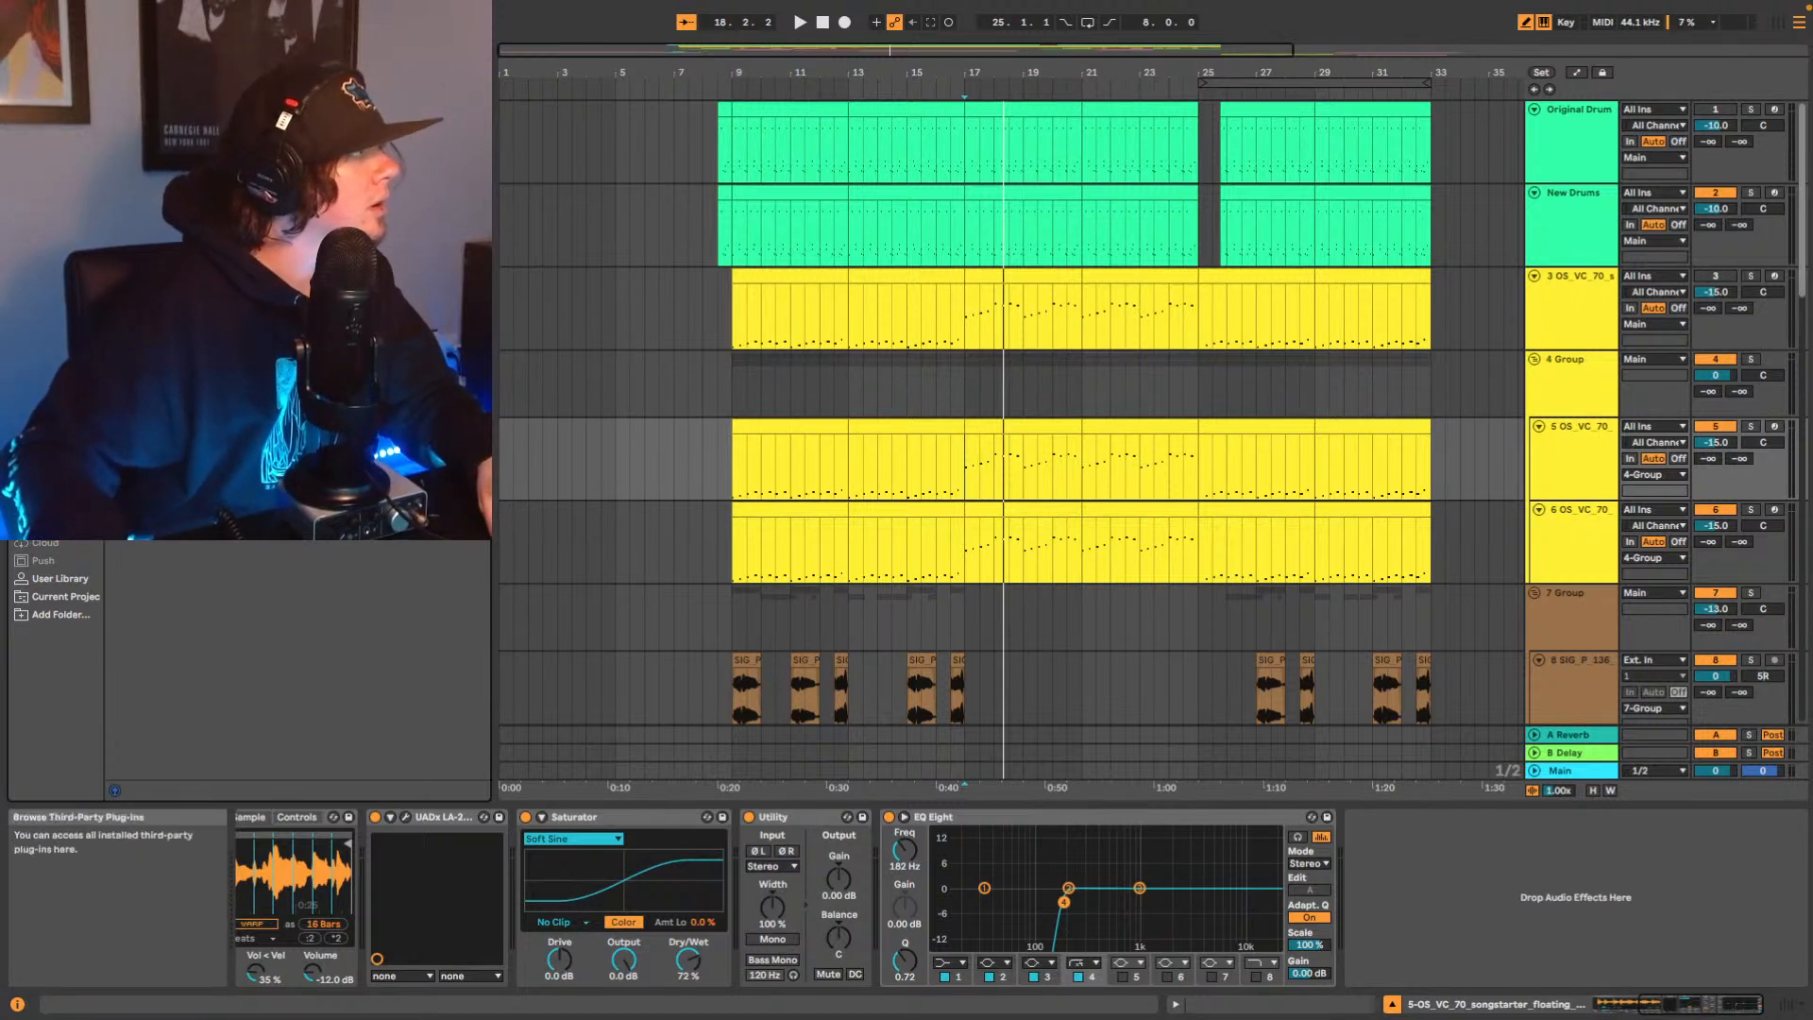
Insert Ozone Imager 2 between Utility and EQ Eight on the high layer and play from bar 17 to check its stereo image.
{"action": "left_click_drag", "start_coordinate": [487, 579], "coordinate": [878, 859]}
{"action": "key", "text": "space"}
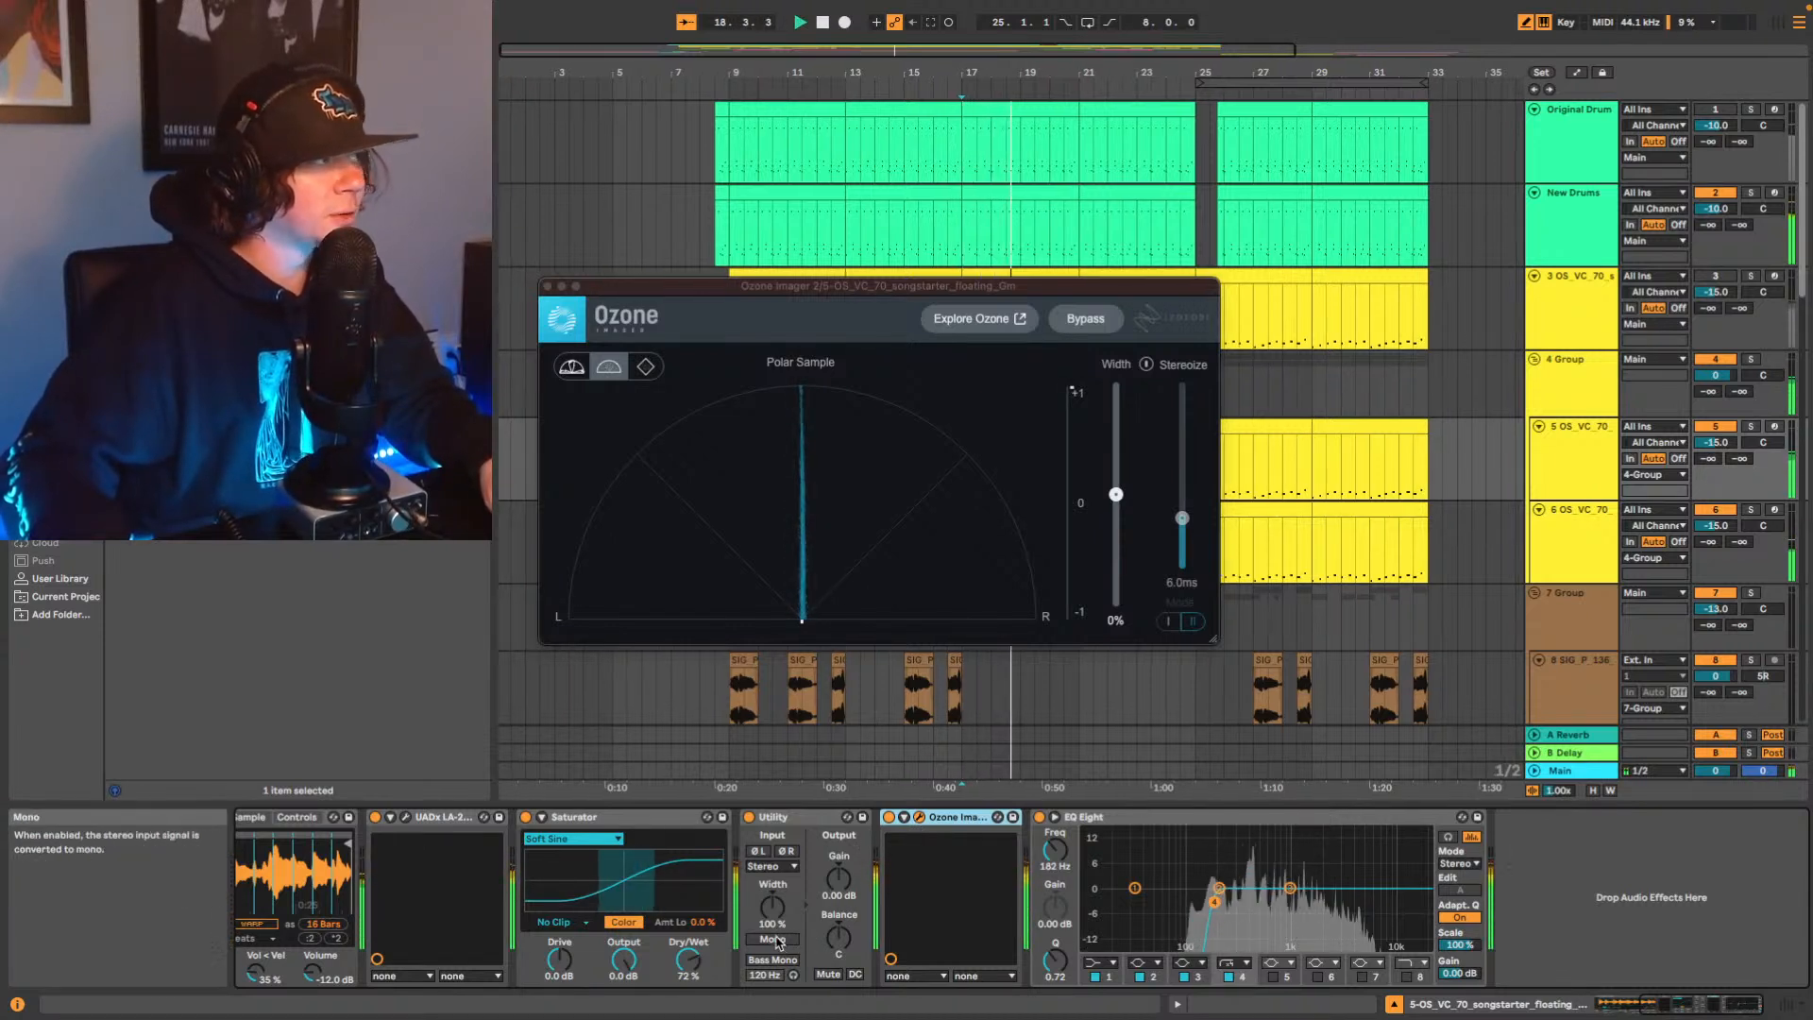
{"action": "key", "text": "space"}
{"action": "key", "text": "space"}
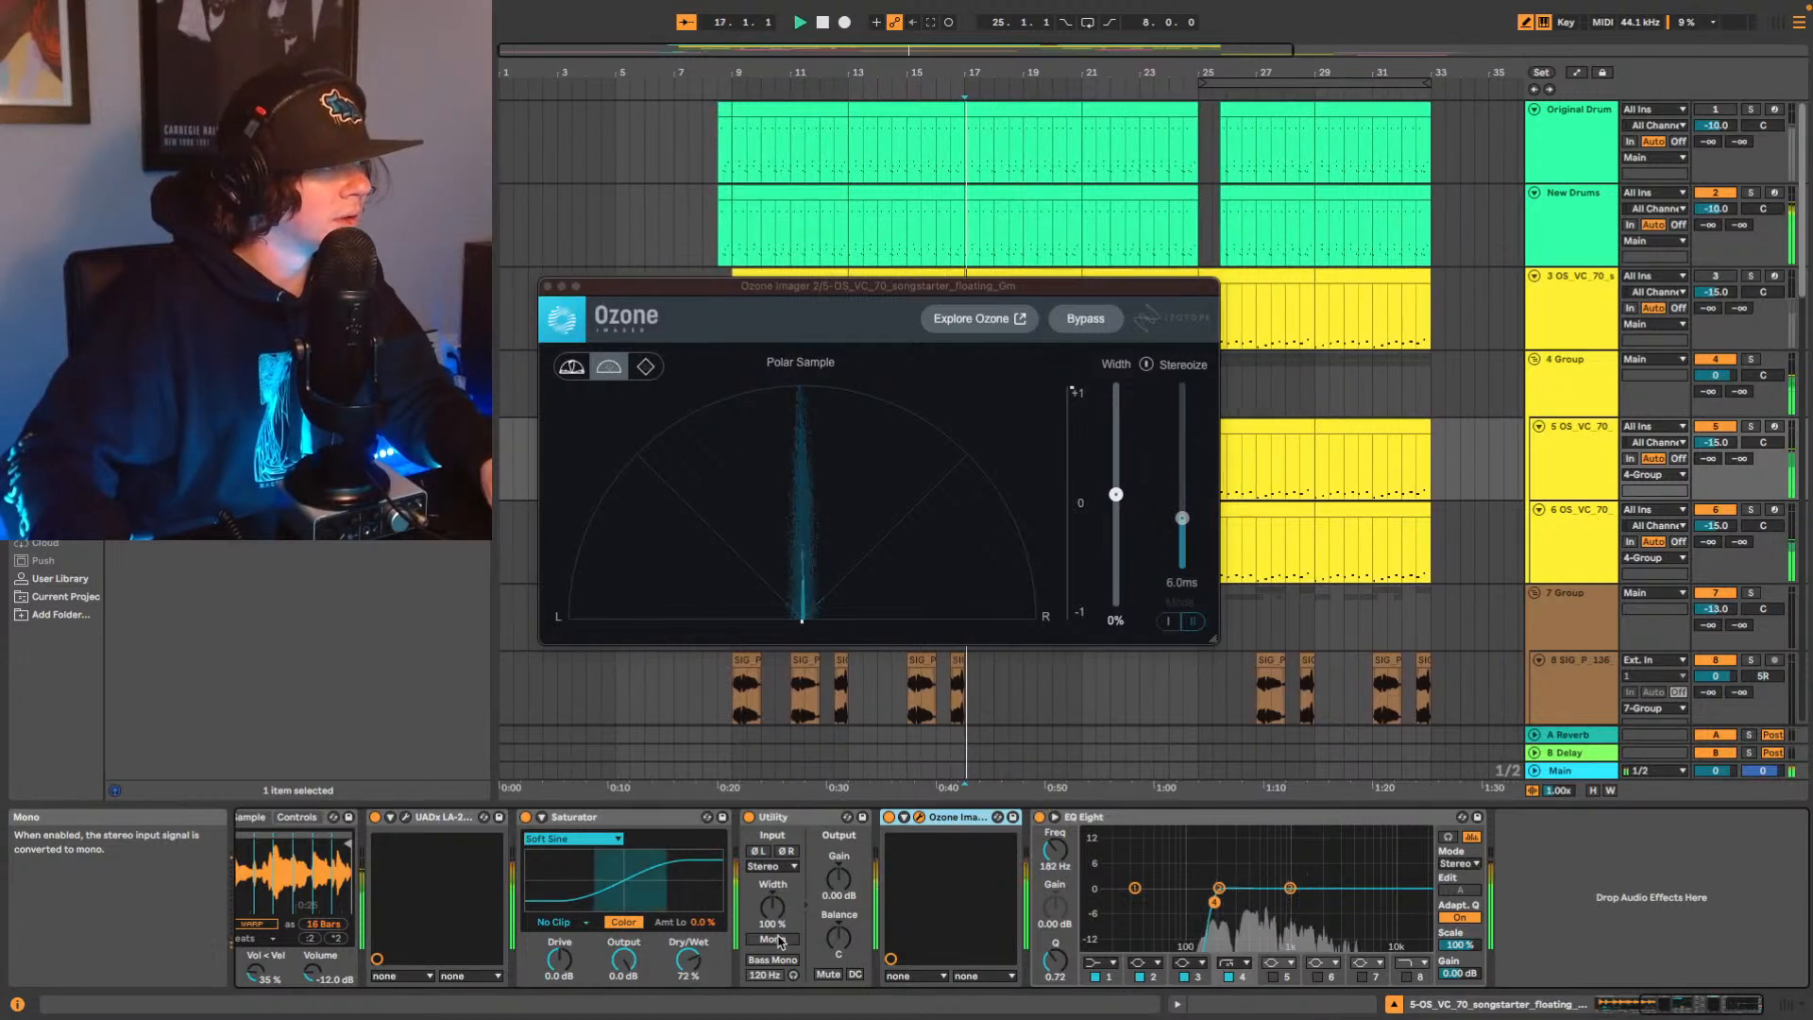
Compare Utility's Mono on and off in the Polar Sample display while the high layer plays.
{"action": "left_click", "coordinate": [775, 939]}
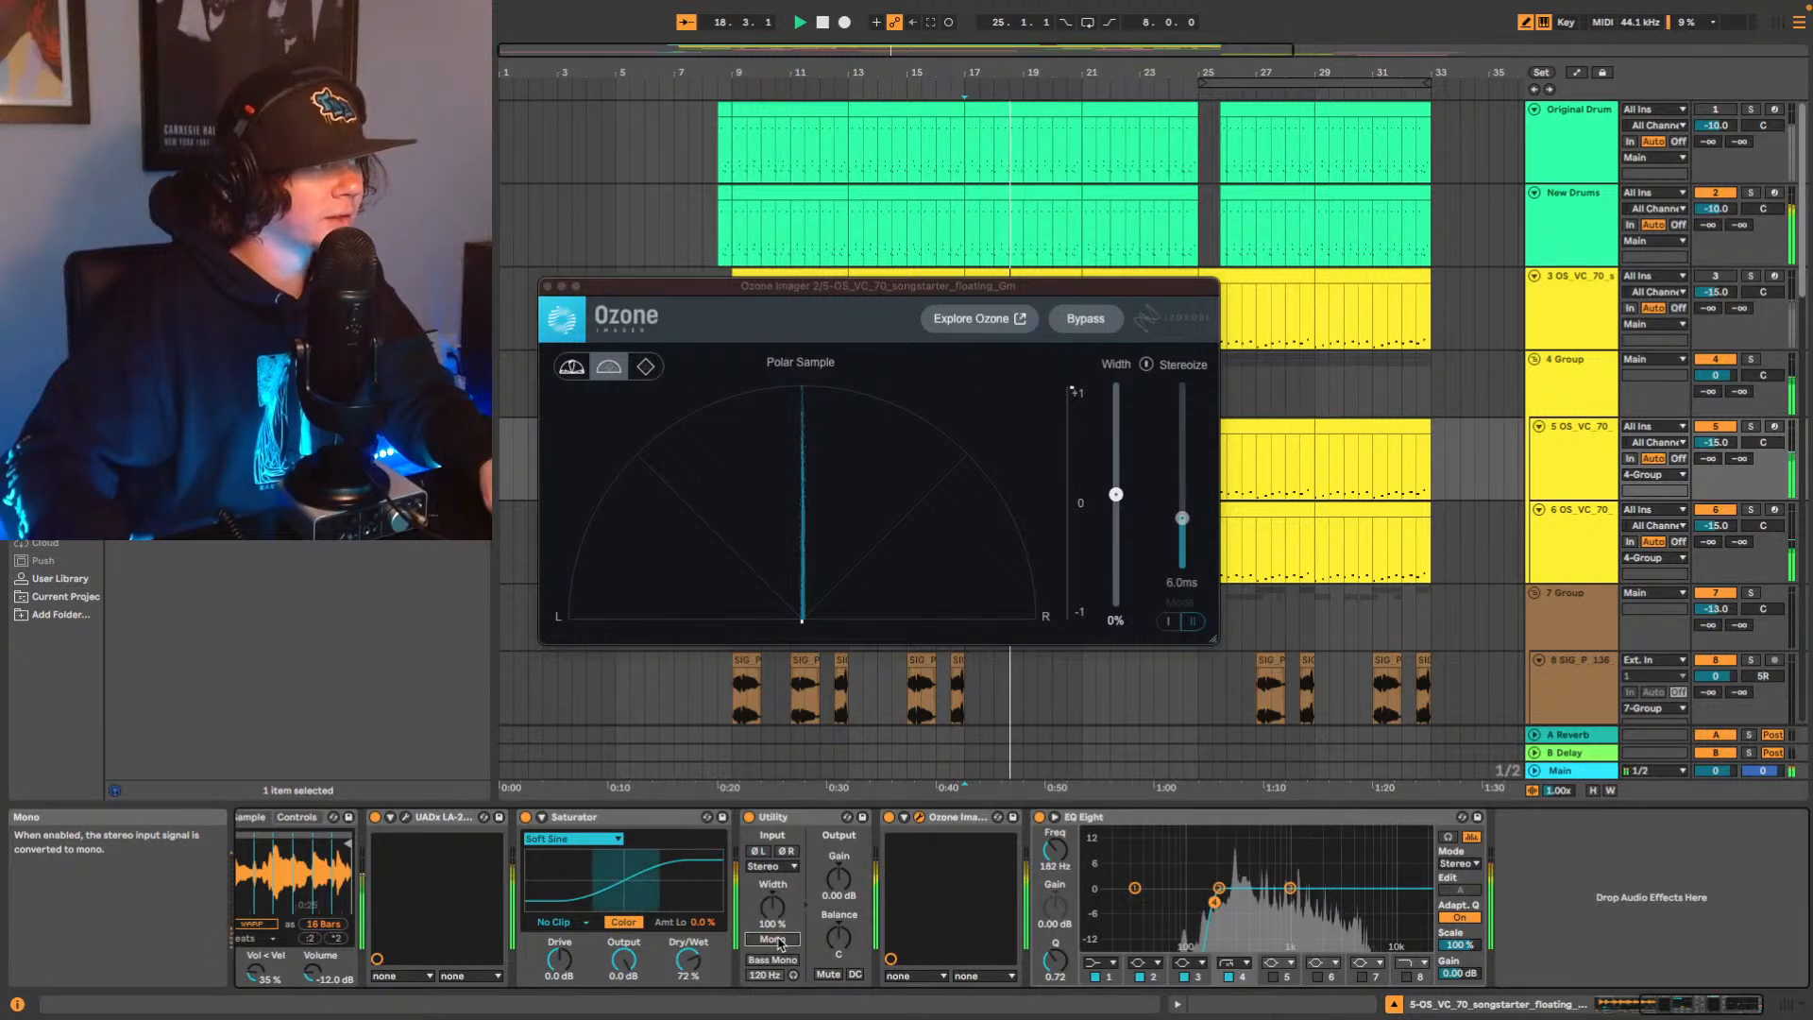
{"action": "left_click", "coordinate": [775, 940]}
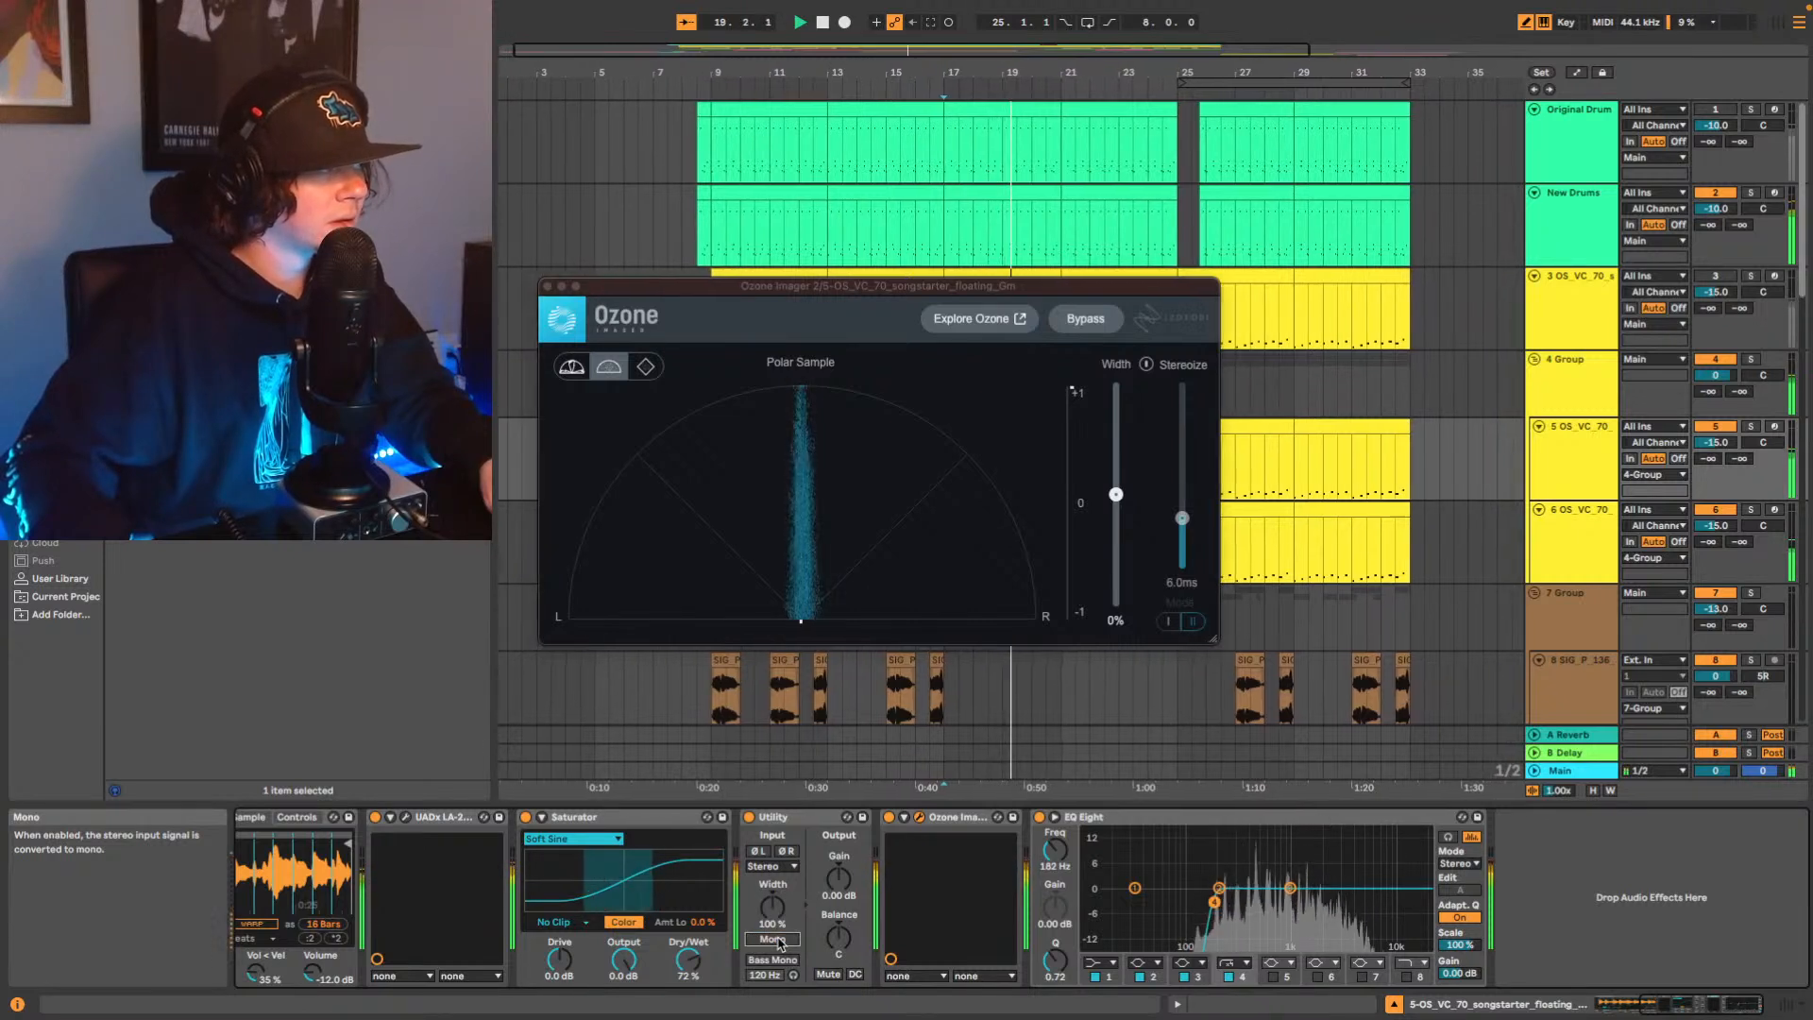
{"action": "key", "text": "space"}
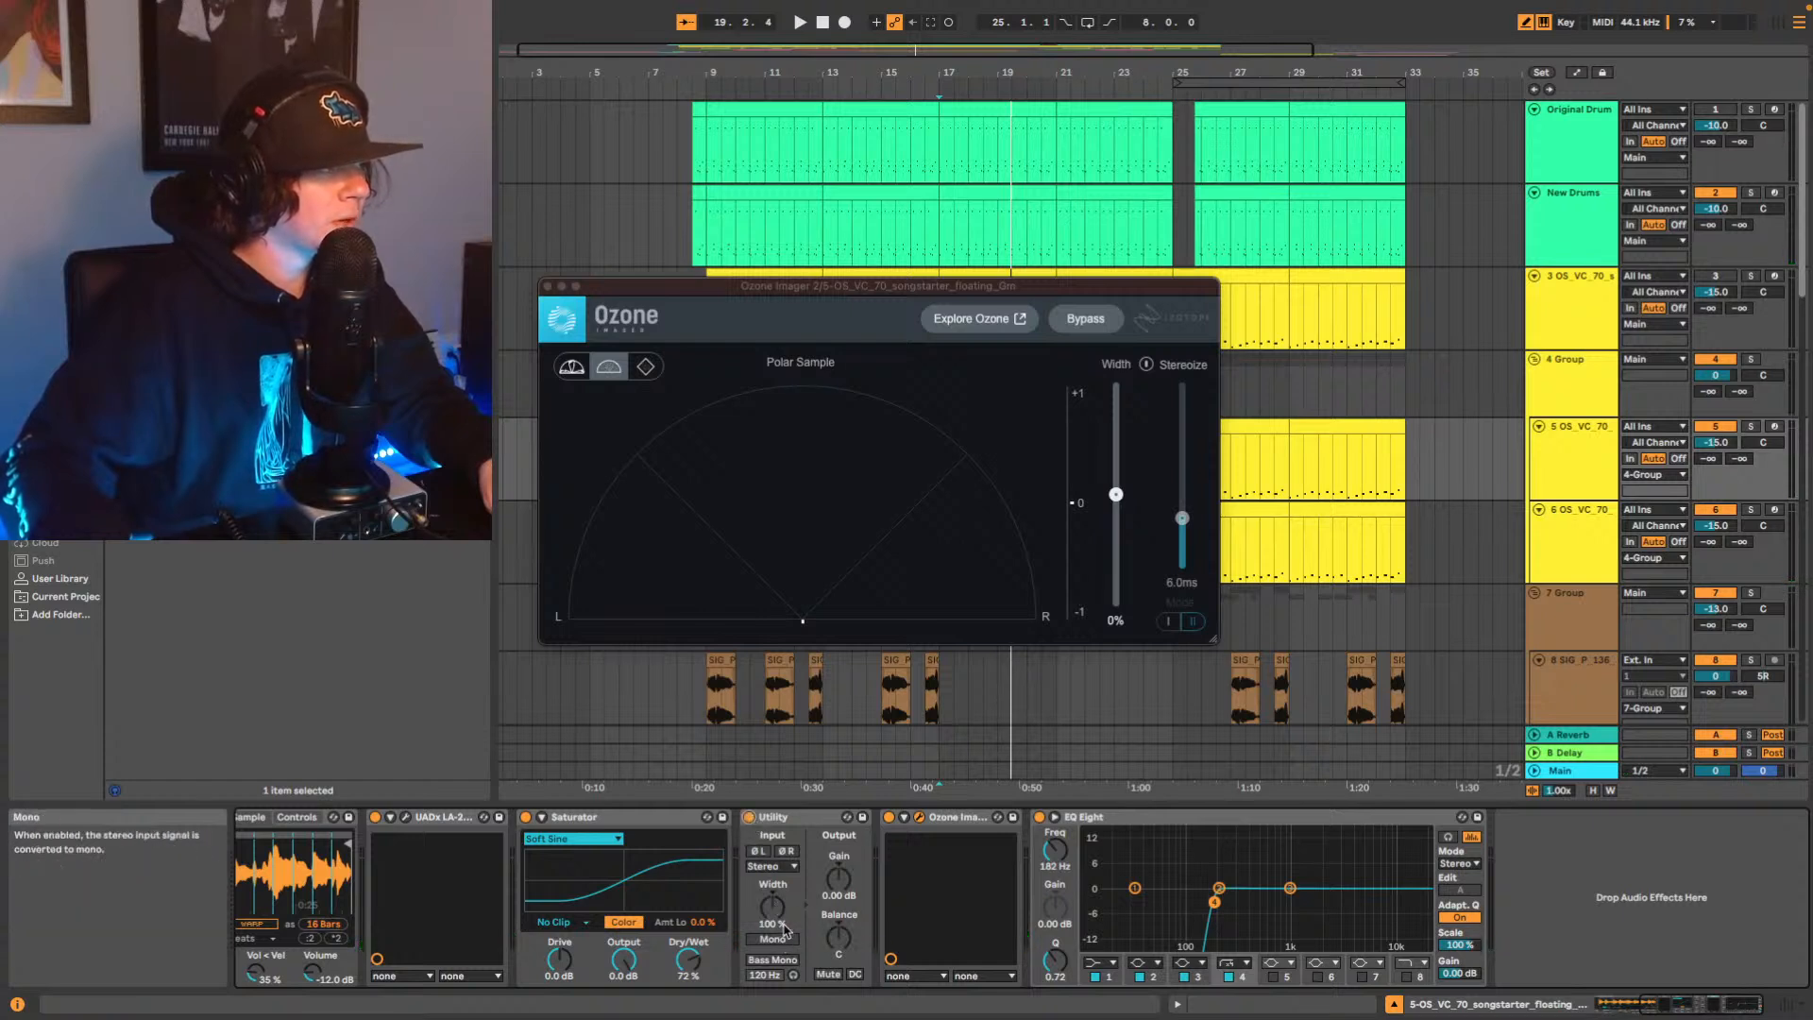
Enable Stereoize in mode I in Ozone Imager and set Width to 11% while playing from bar 17.
{"action": "key", "text": "space"}
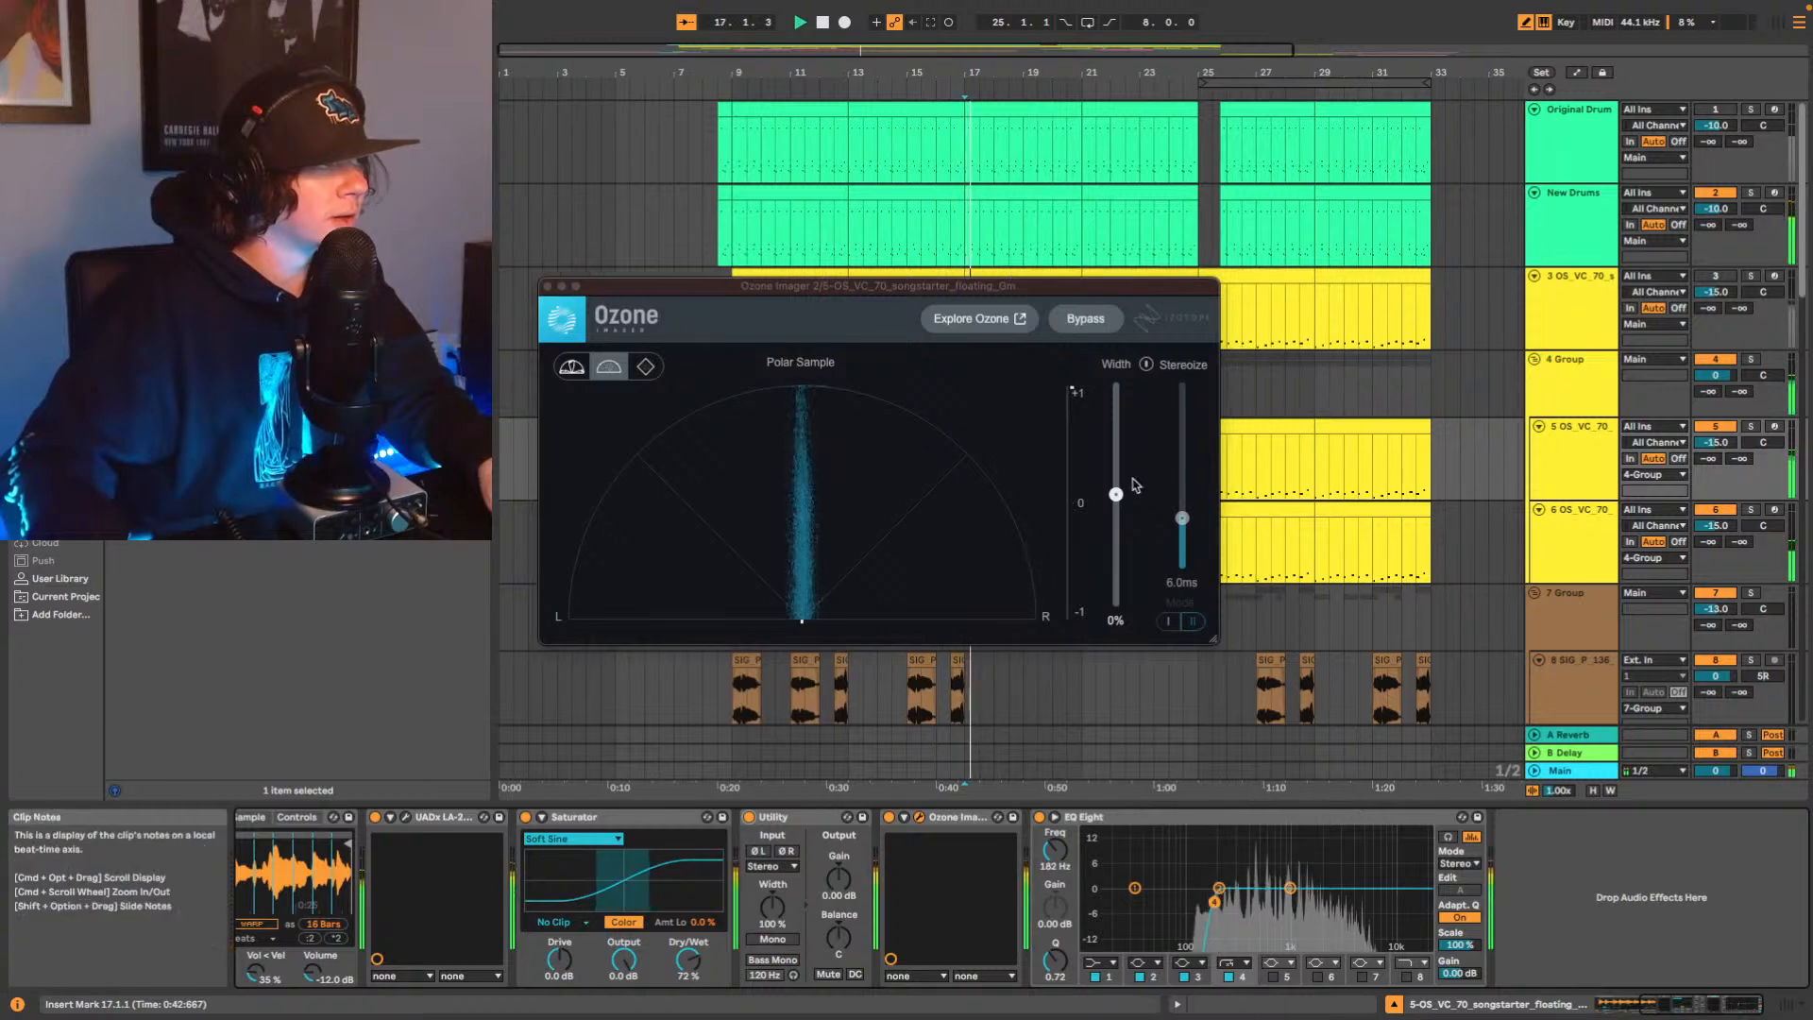
{"action": "left_click", "coordinate": [1147, 364]}
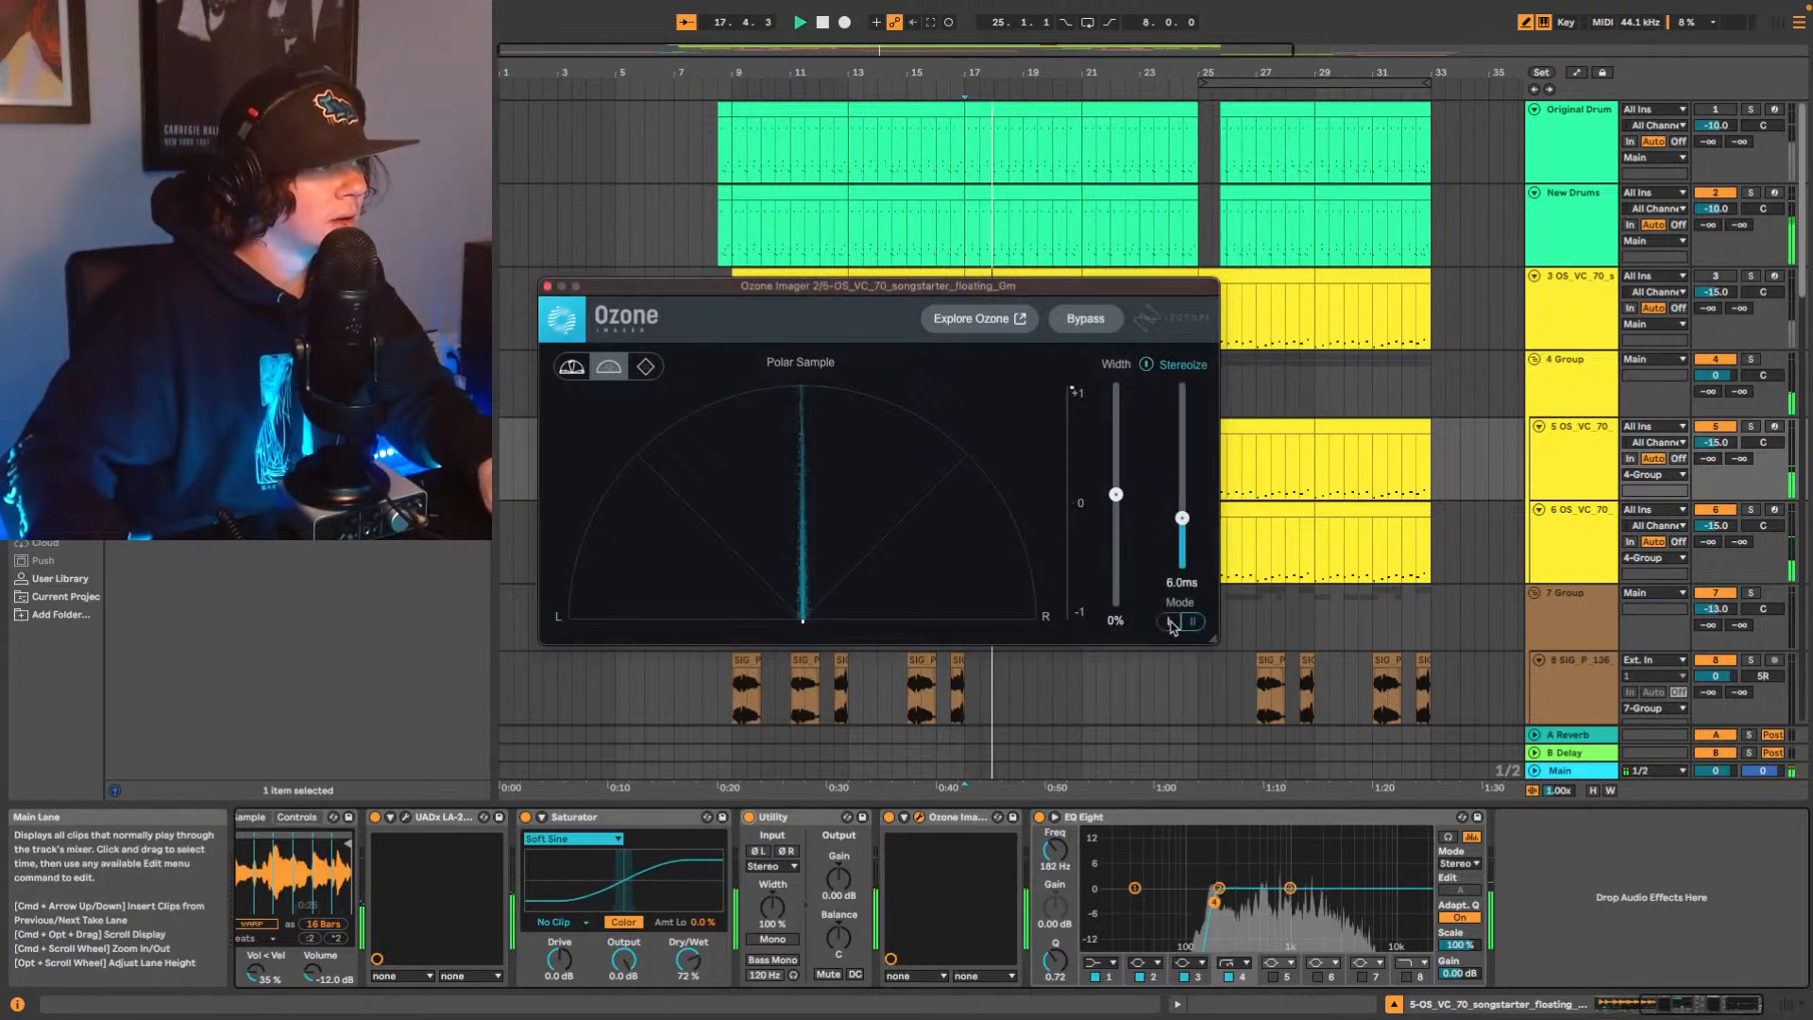
{"action": "left_click_drag", "start_coordinate": [1121, 476], "coordinate": [1119, 487]}
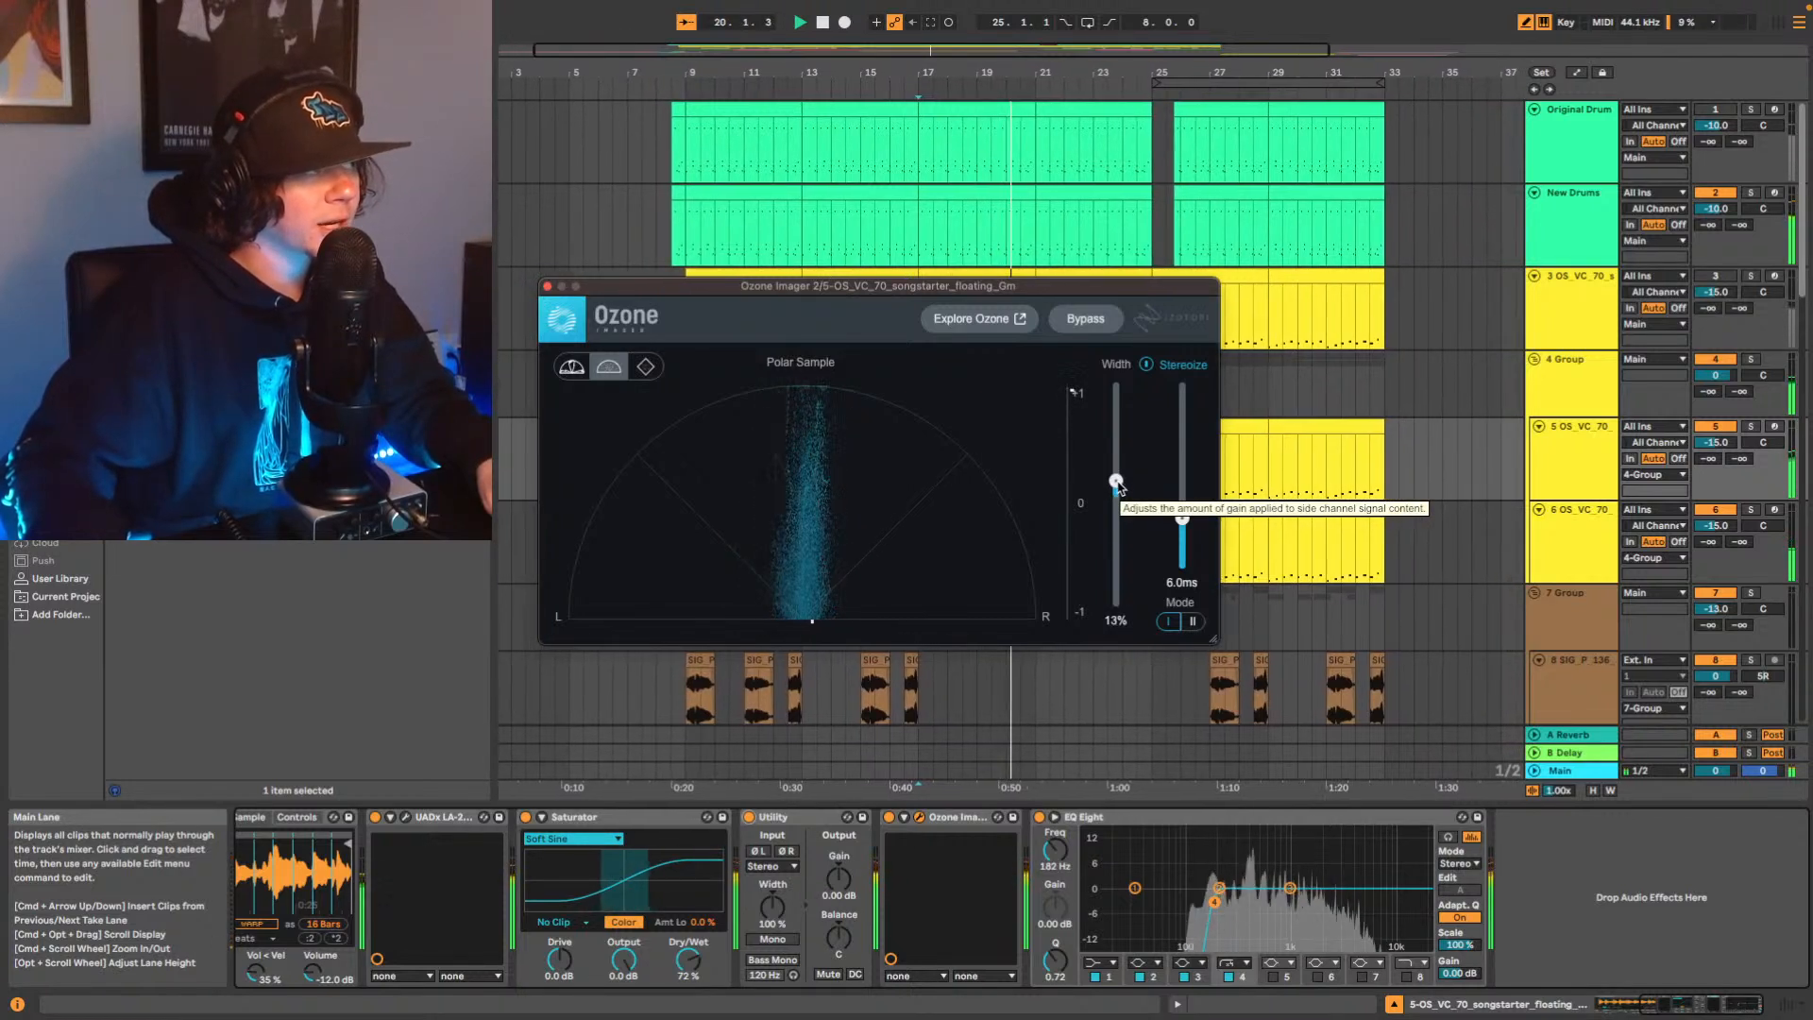
{"action": "left_click_drag", "start_coordinate": [1119, 487], "coordinate": [1118, 484]}
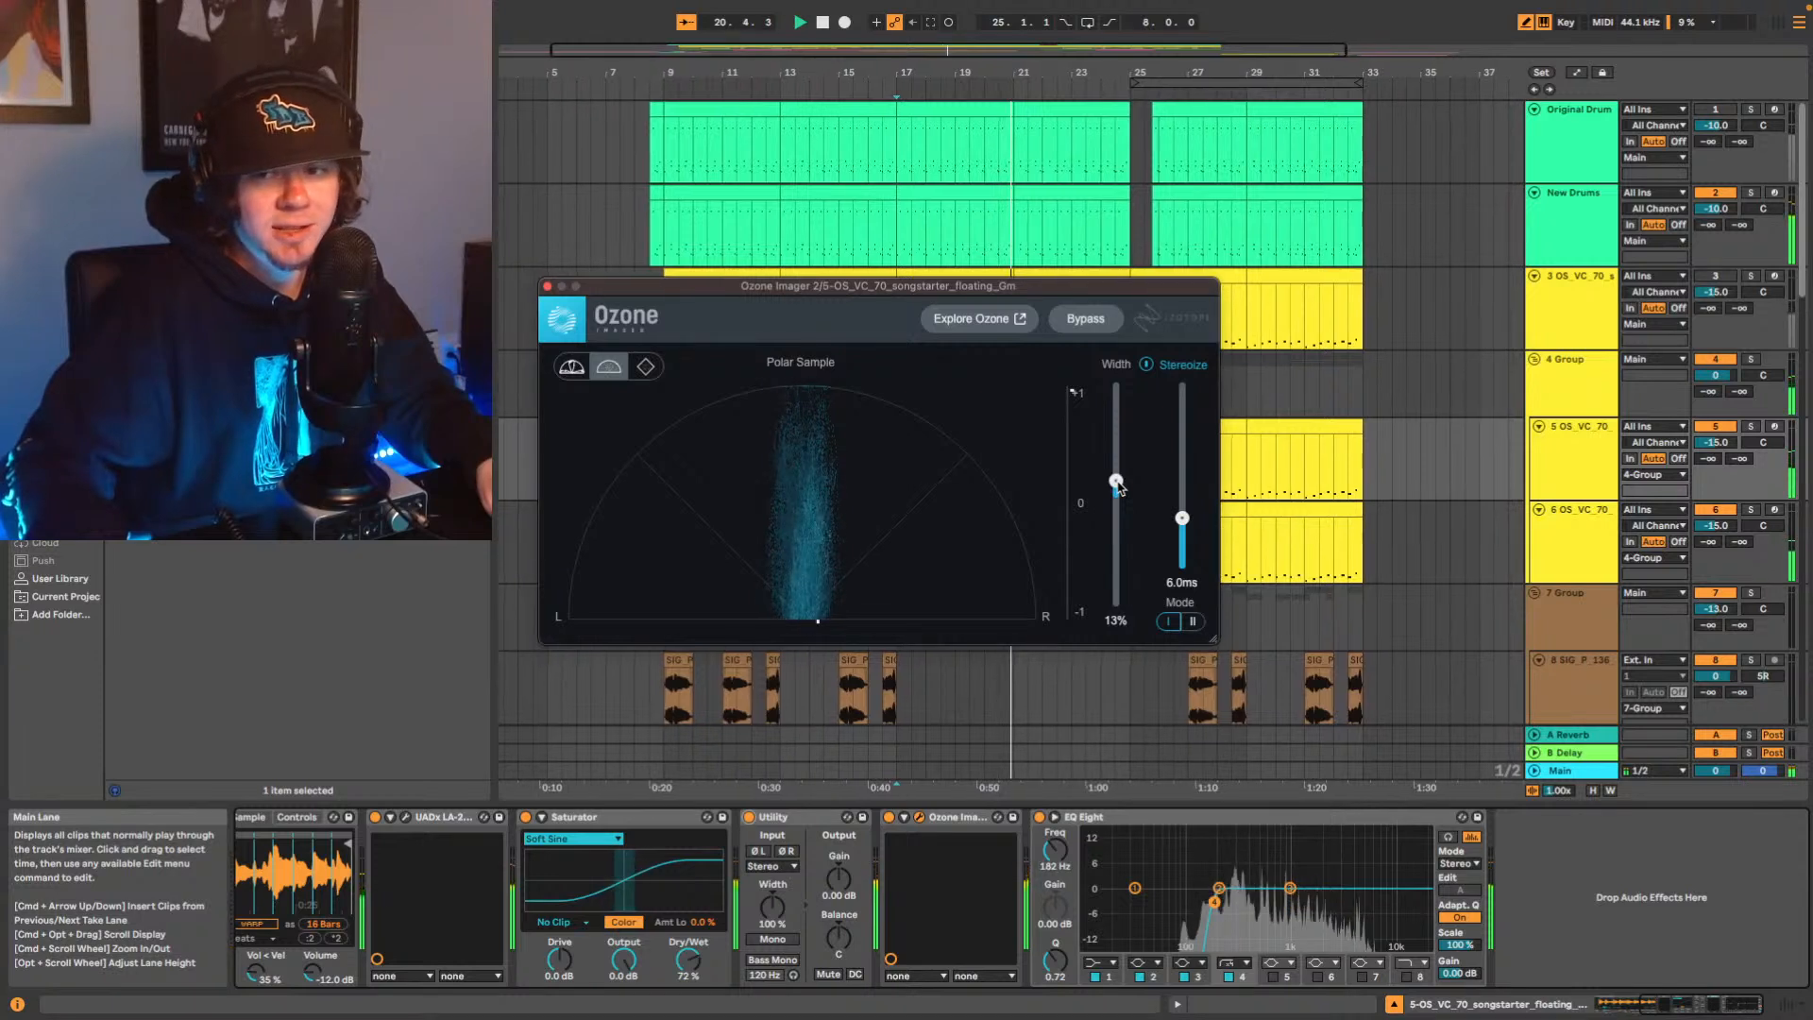
{"action": "key", "text": "space"}
{"action": "key", "text": "space"}
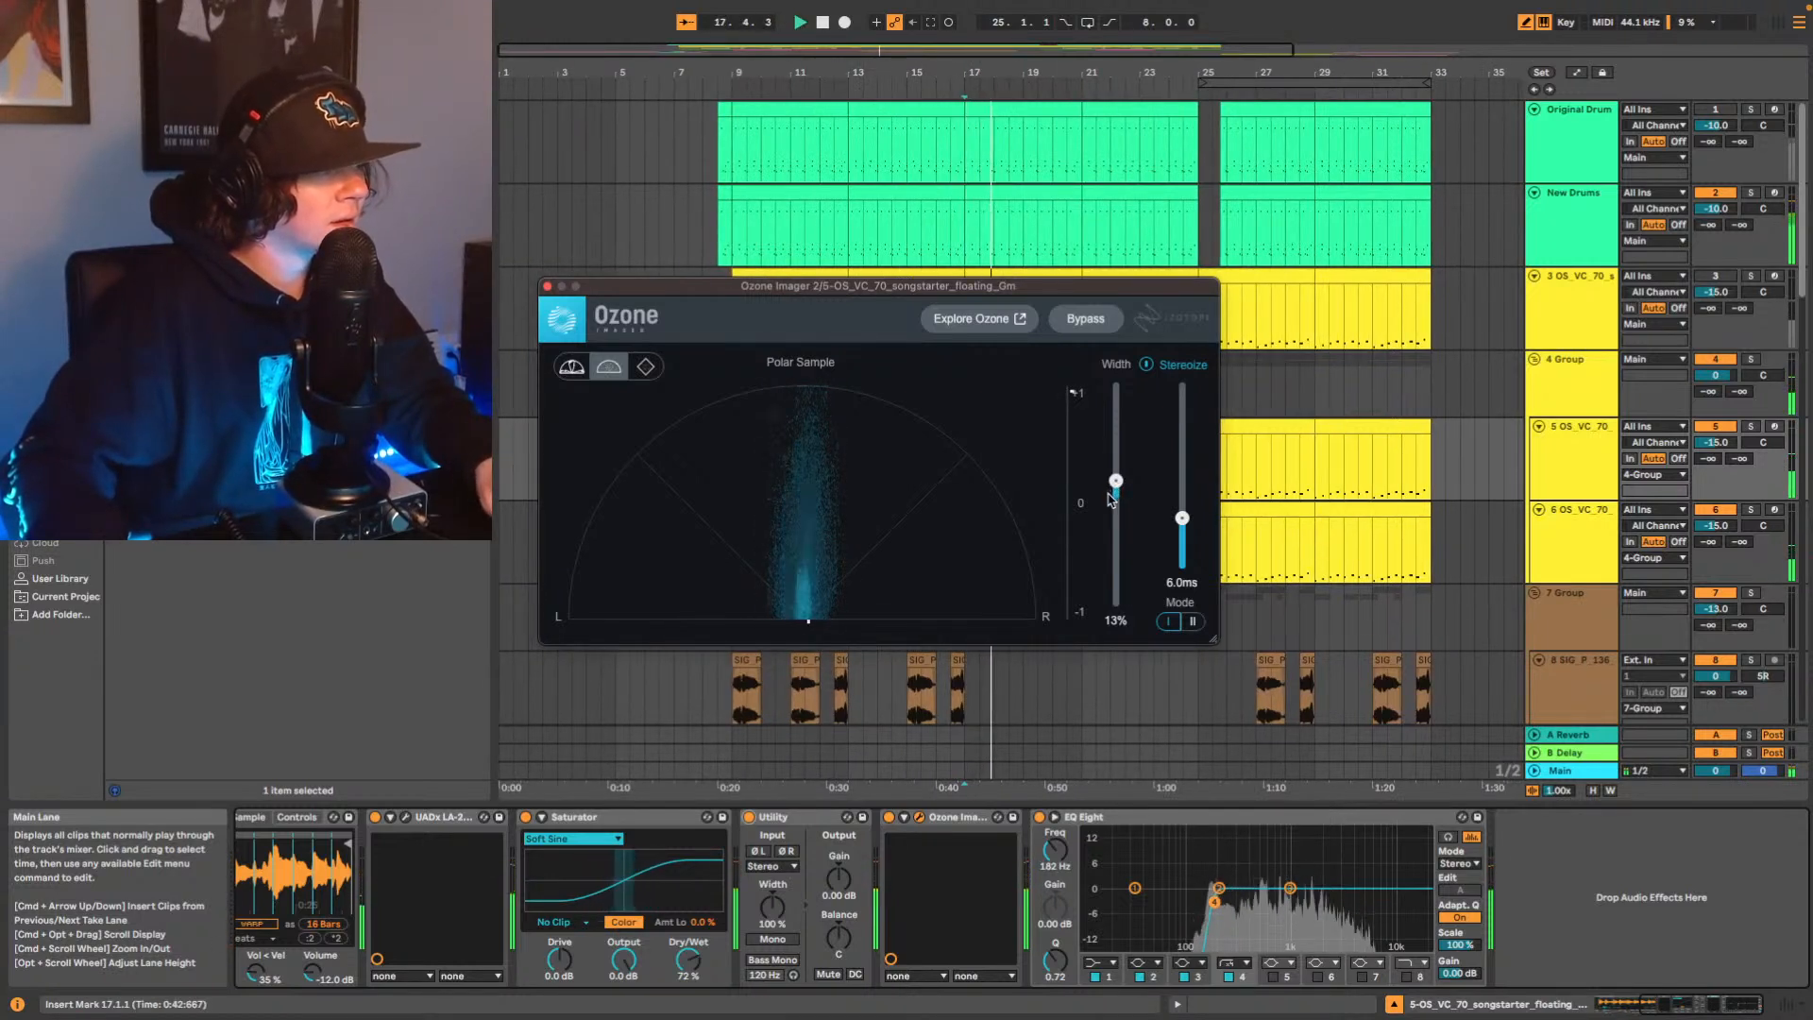
{"action": "left_click_drag", "start_coordinate": [1111, 494], "coordinate": [1110, 498]}
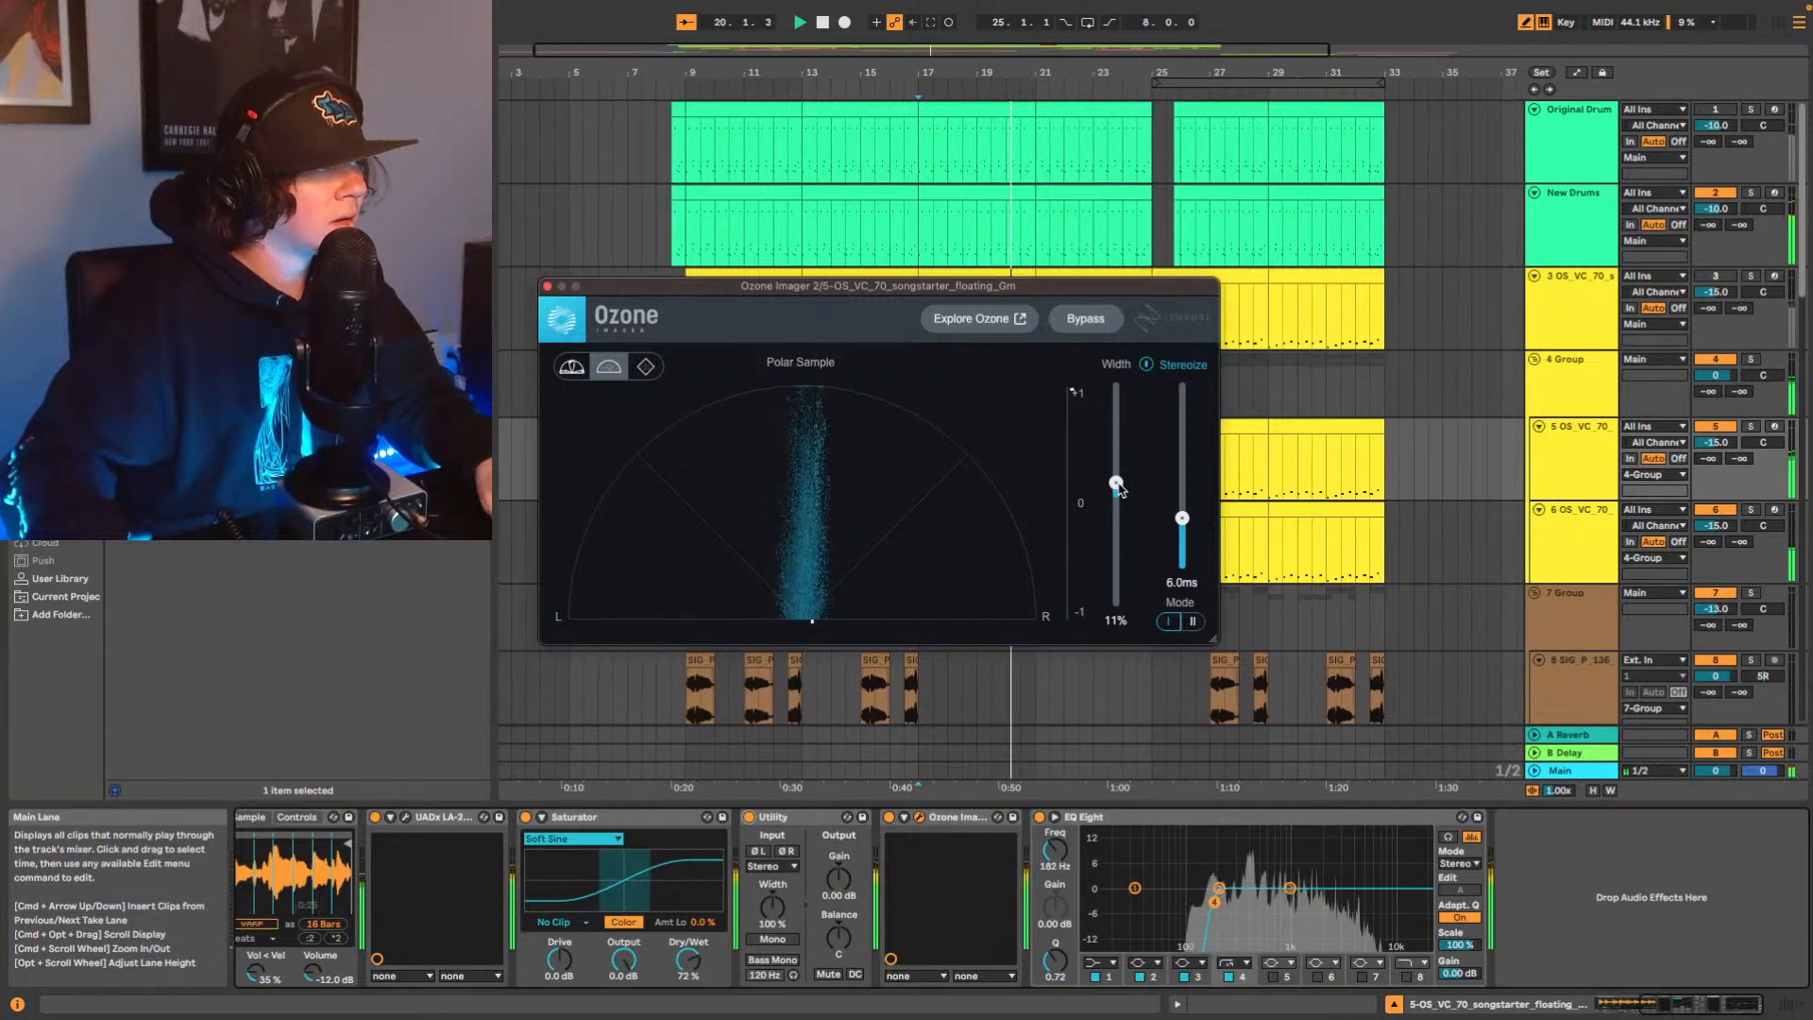
Set the high layer track's volume to -17 dB and play it from bar 17.
{"action": "left_click", "coordinate": [1729, 444]}
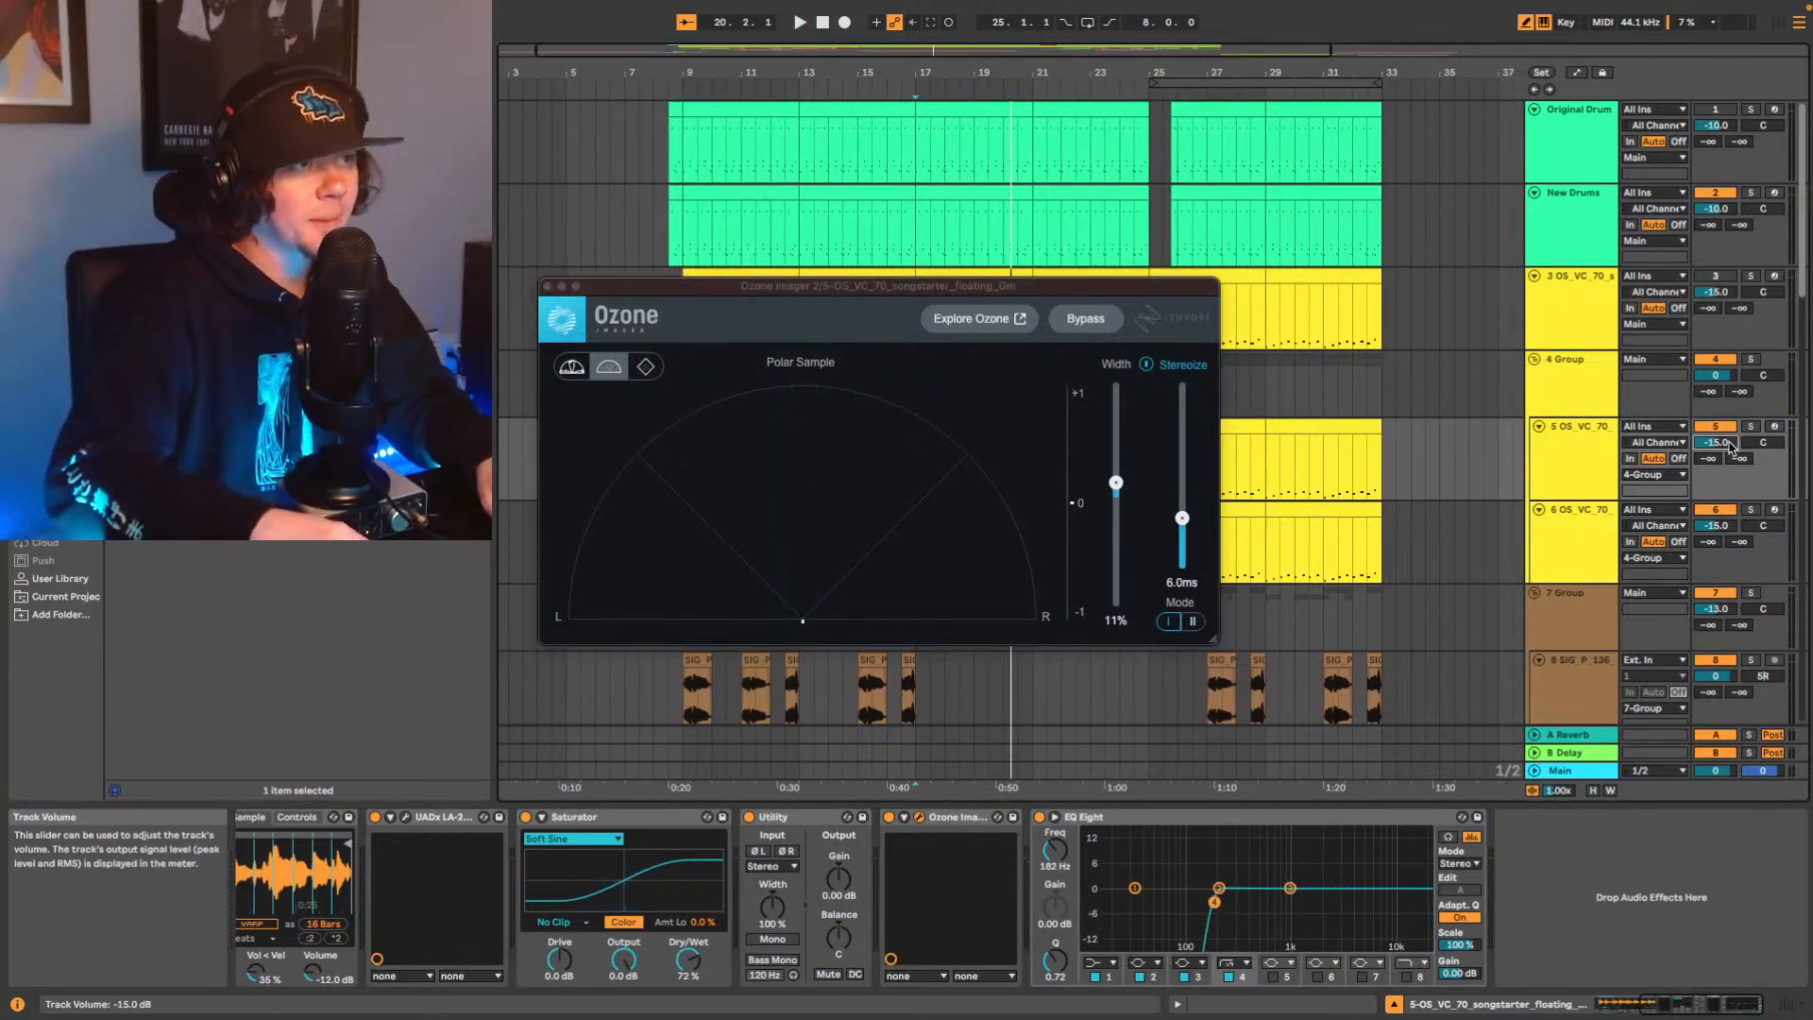
{"action": "type", "text": "-17"}
{"action": "key", "text": "Return"}
{"action": "key", "text": "space"}
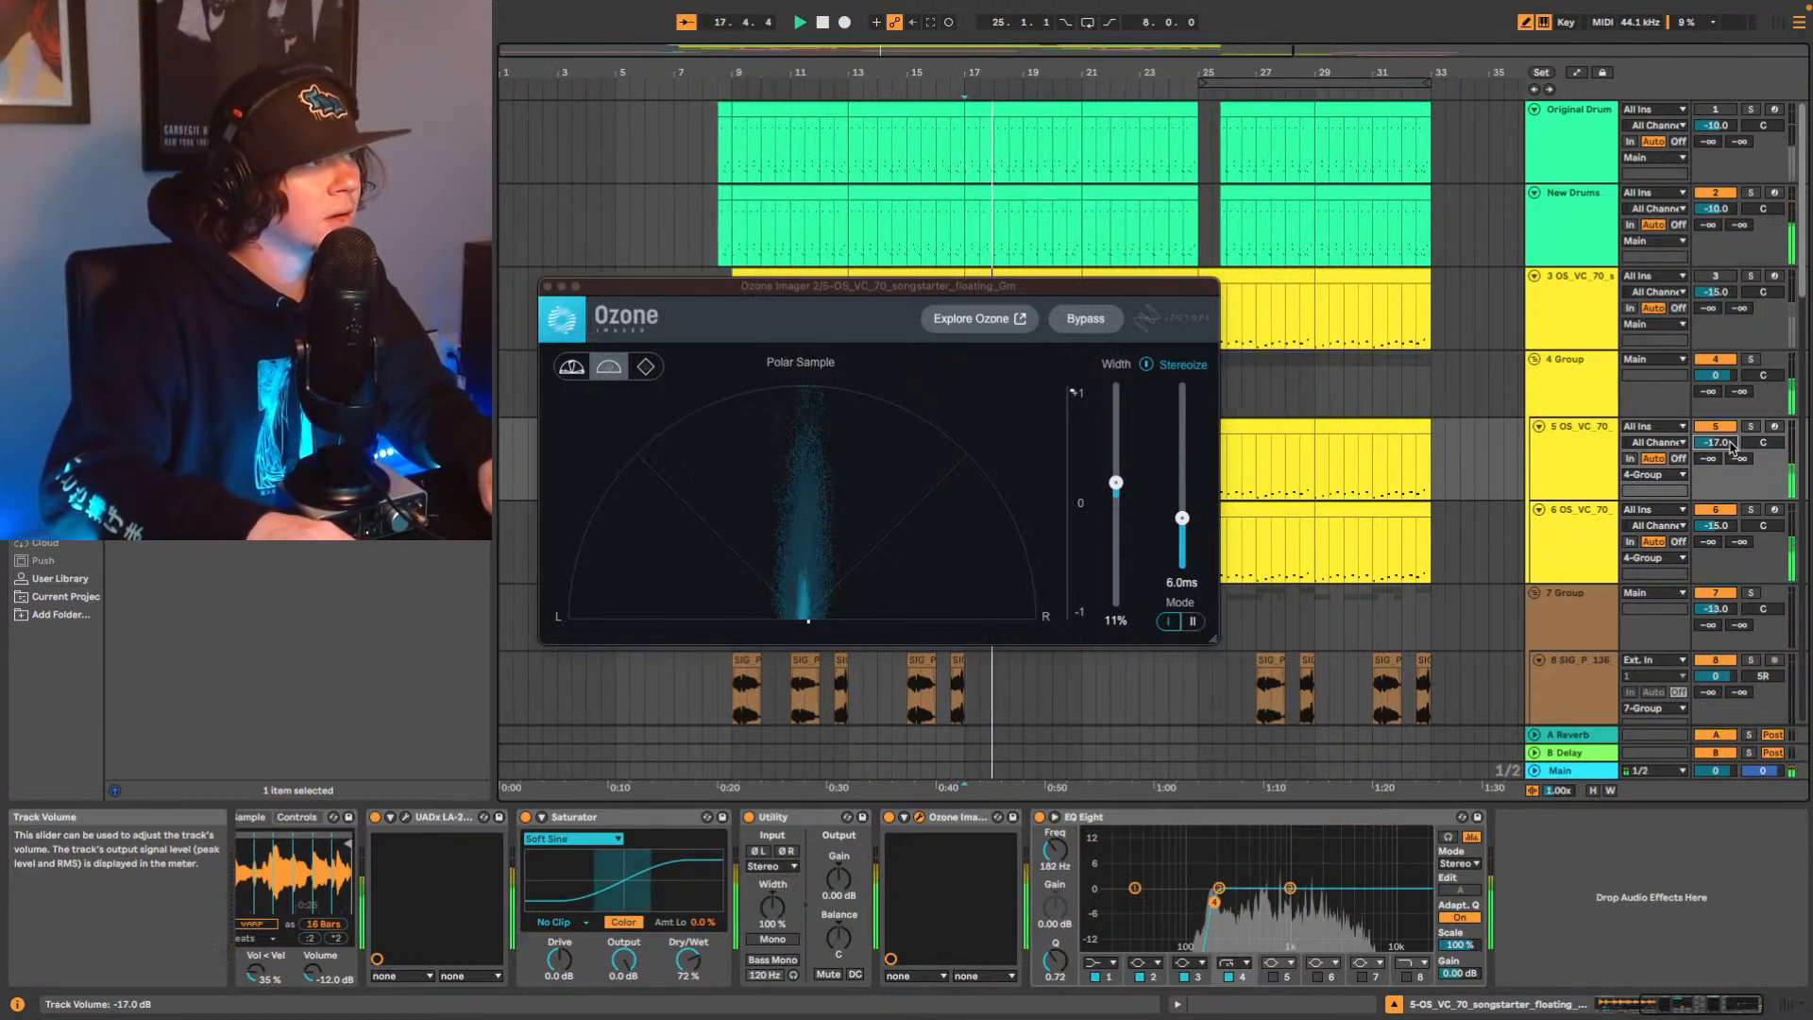
Raise the Ozone Imager Width to 21%, lower the high layer's volume to -18 dB and audition the change.
{"action": "mouse_move", "coordinate": [1116, 484]}
{"action": "left_mouse_down"}
{"action": "mouse_move", "coordinate": [1118, 462]}
{"action": "mouse_move", "coordinate": [1120, 478]}
{"action": "left_mouse_up"}
{"action": "key", "text": "space"}
{"action": "left_click", "coordinate": [1747, 477]}
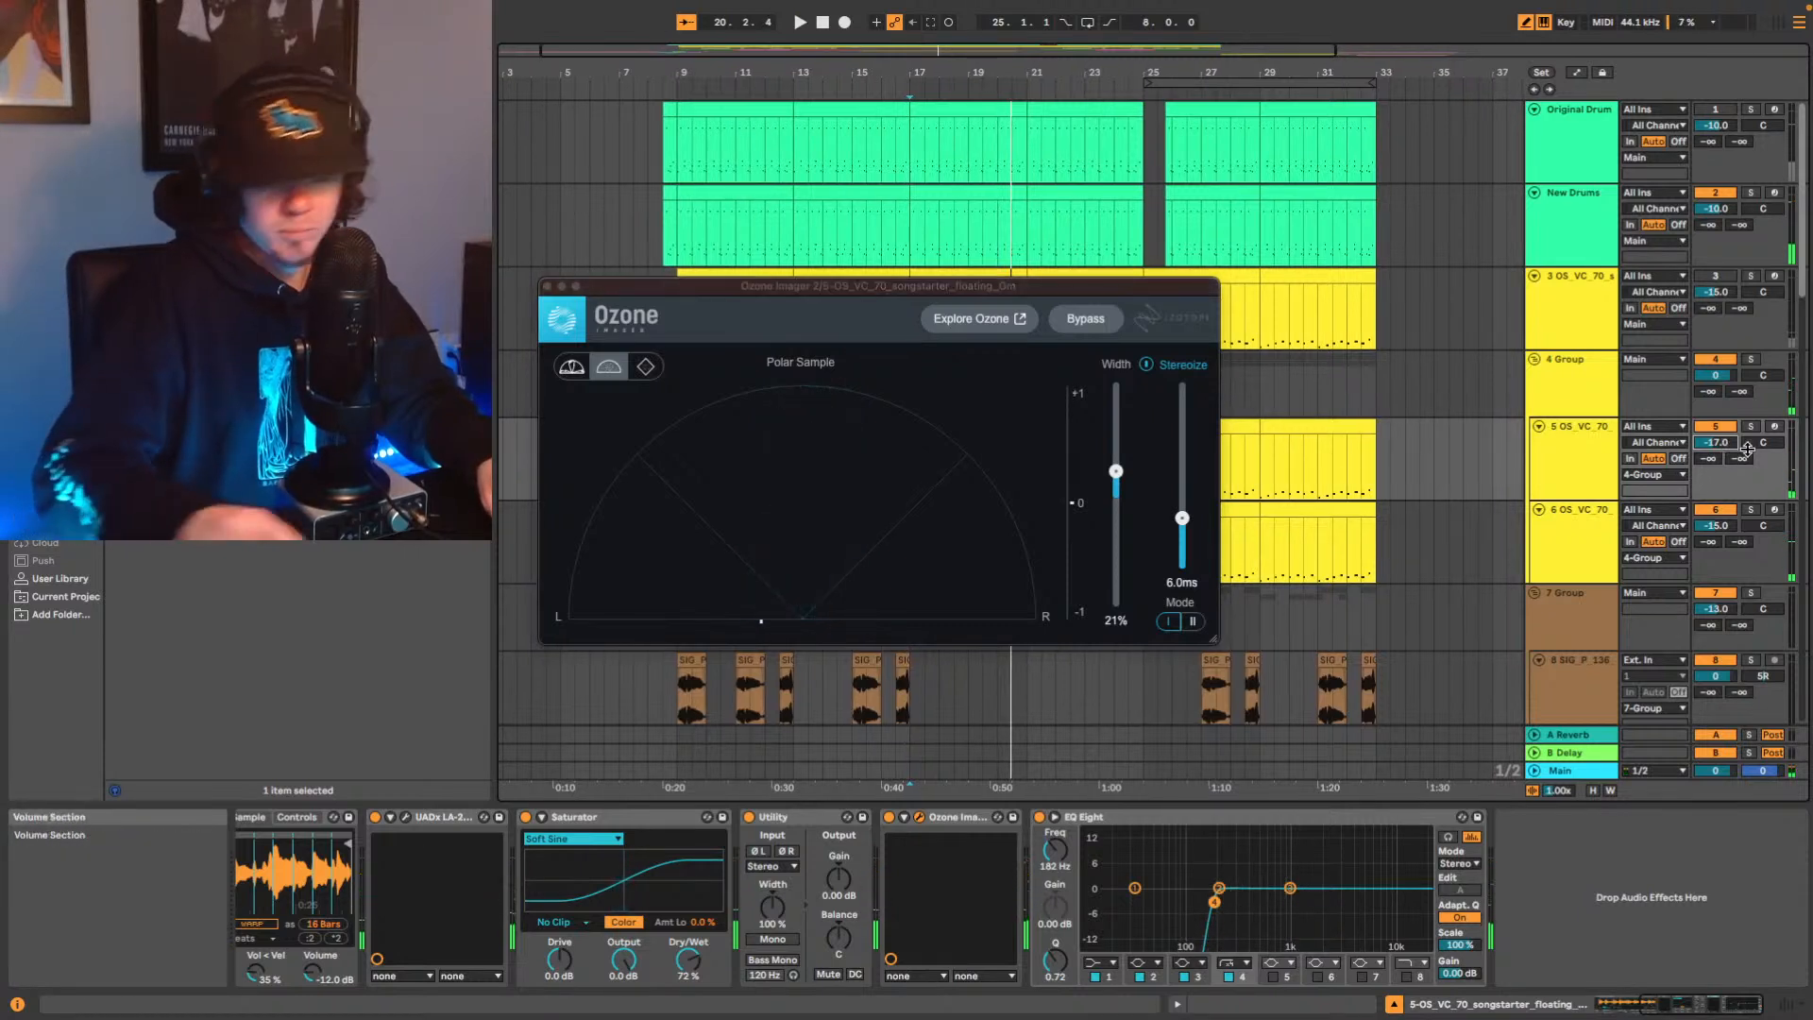
{"action": "key", "text": "Down"}
{"action": "key", "text": "space"}
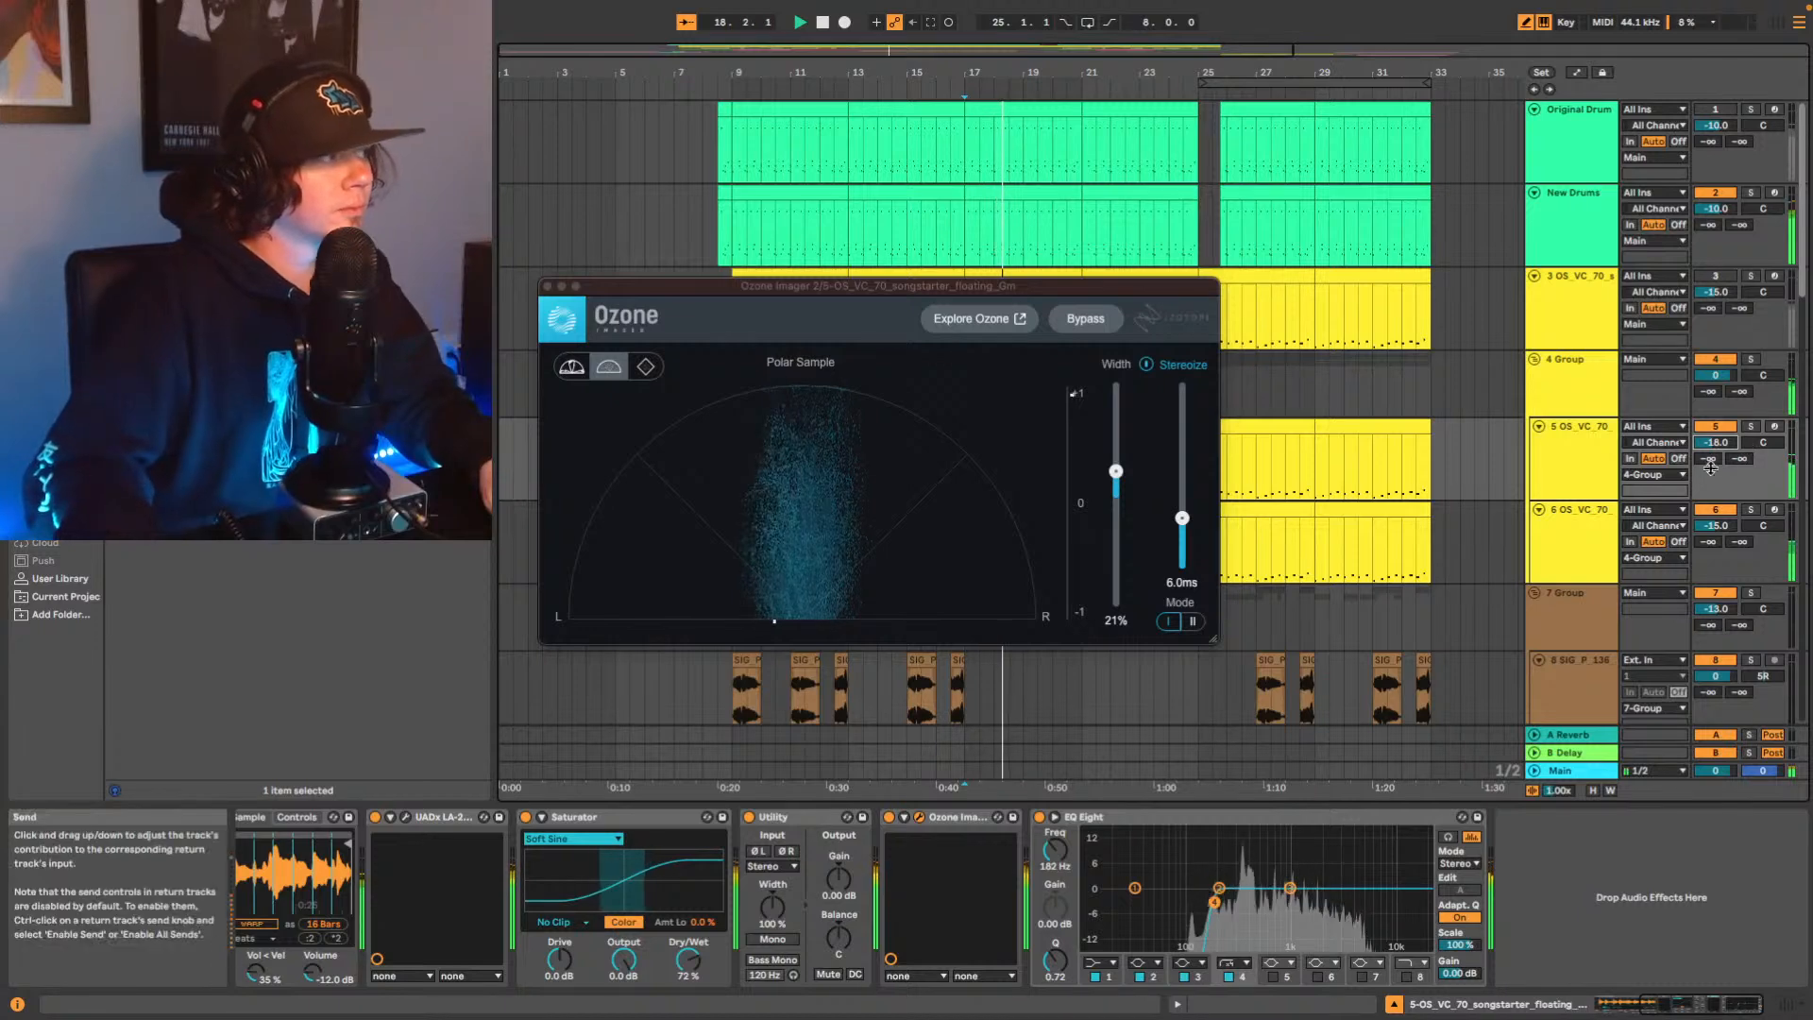
Raise the low layer track's volume to -7 dB while playing from bar 9.
{"action": "left_click", "coordinate": [1605, 551]}
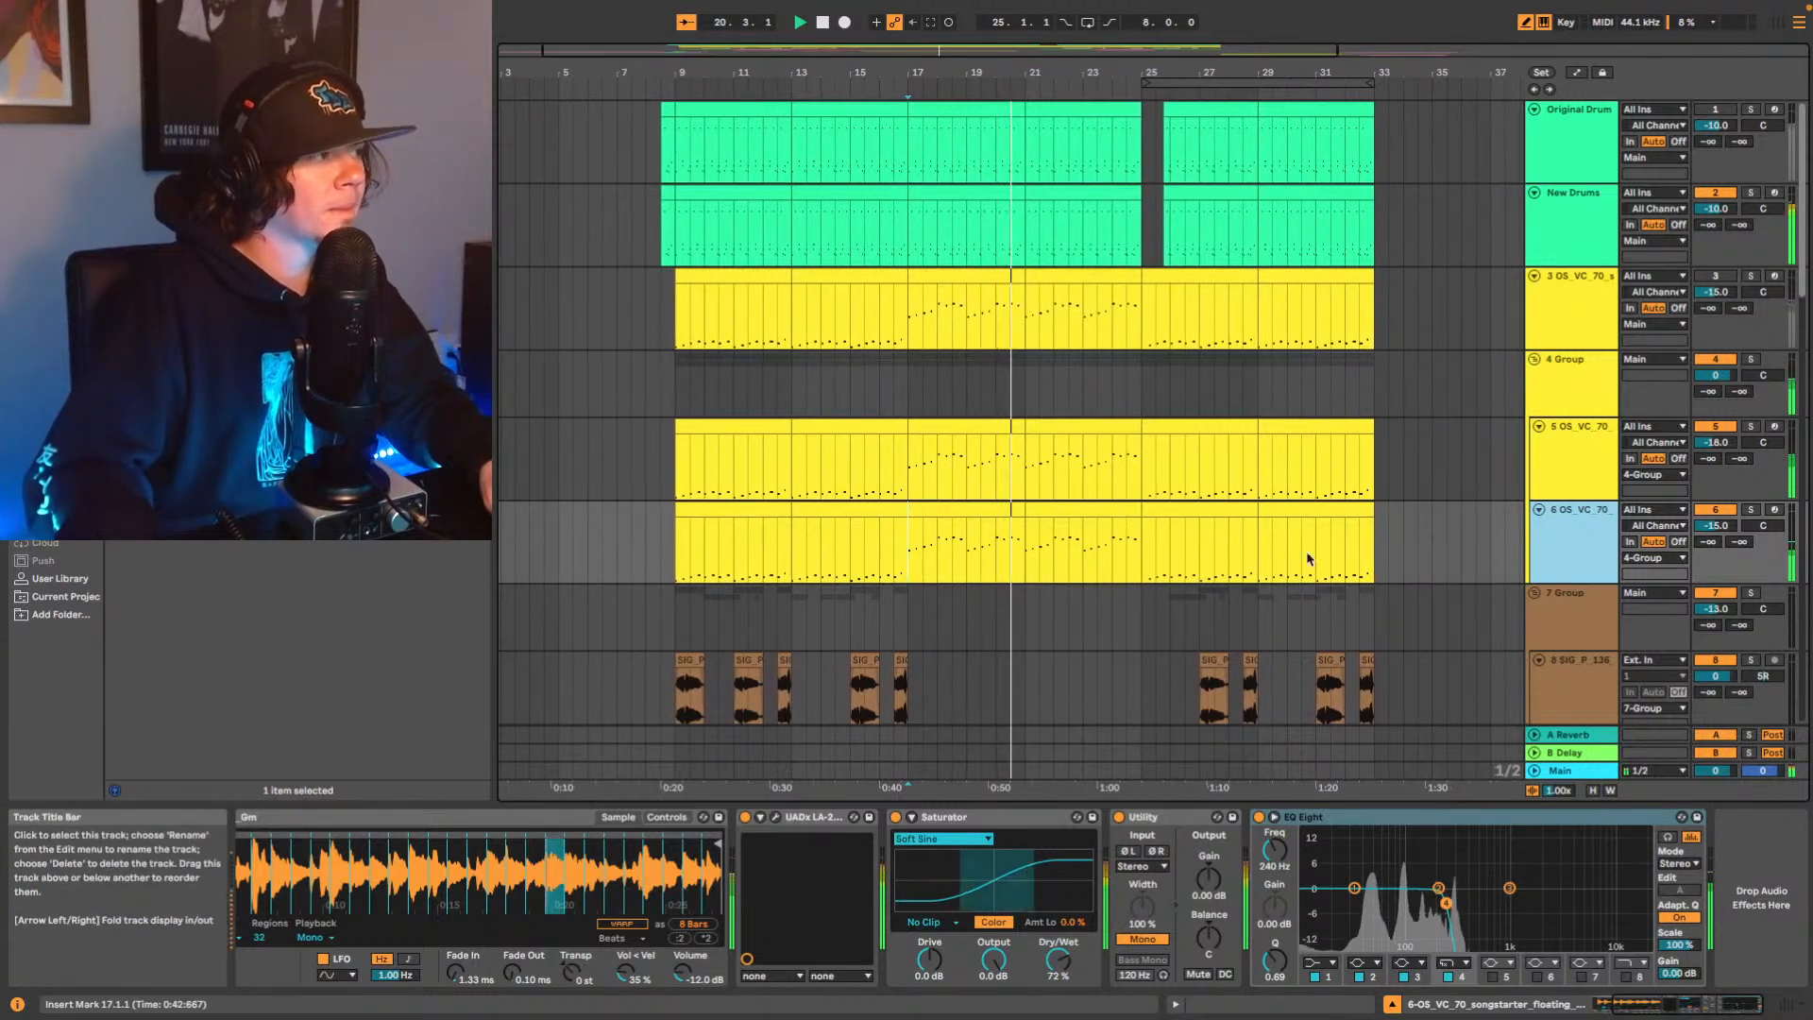
{"action": "left_click", "coordinate": [675, 548]}
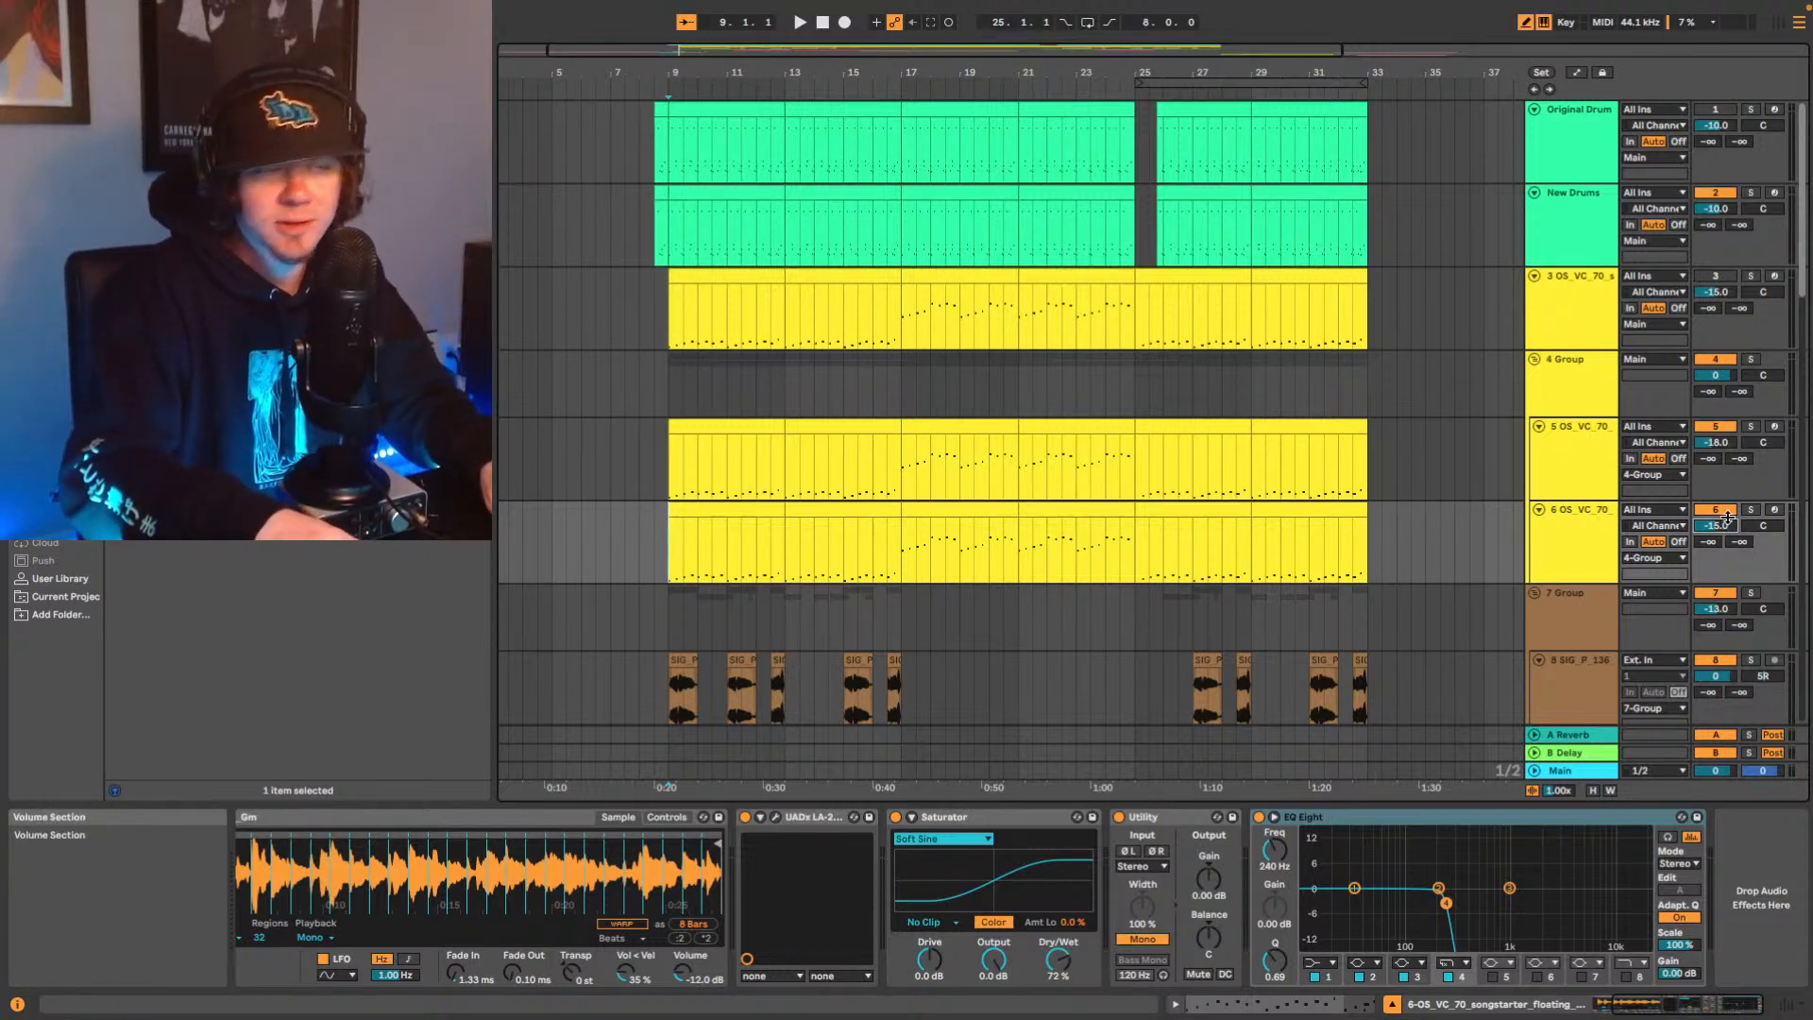
{"action": "key", "text": "space"}
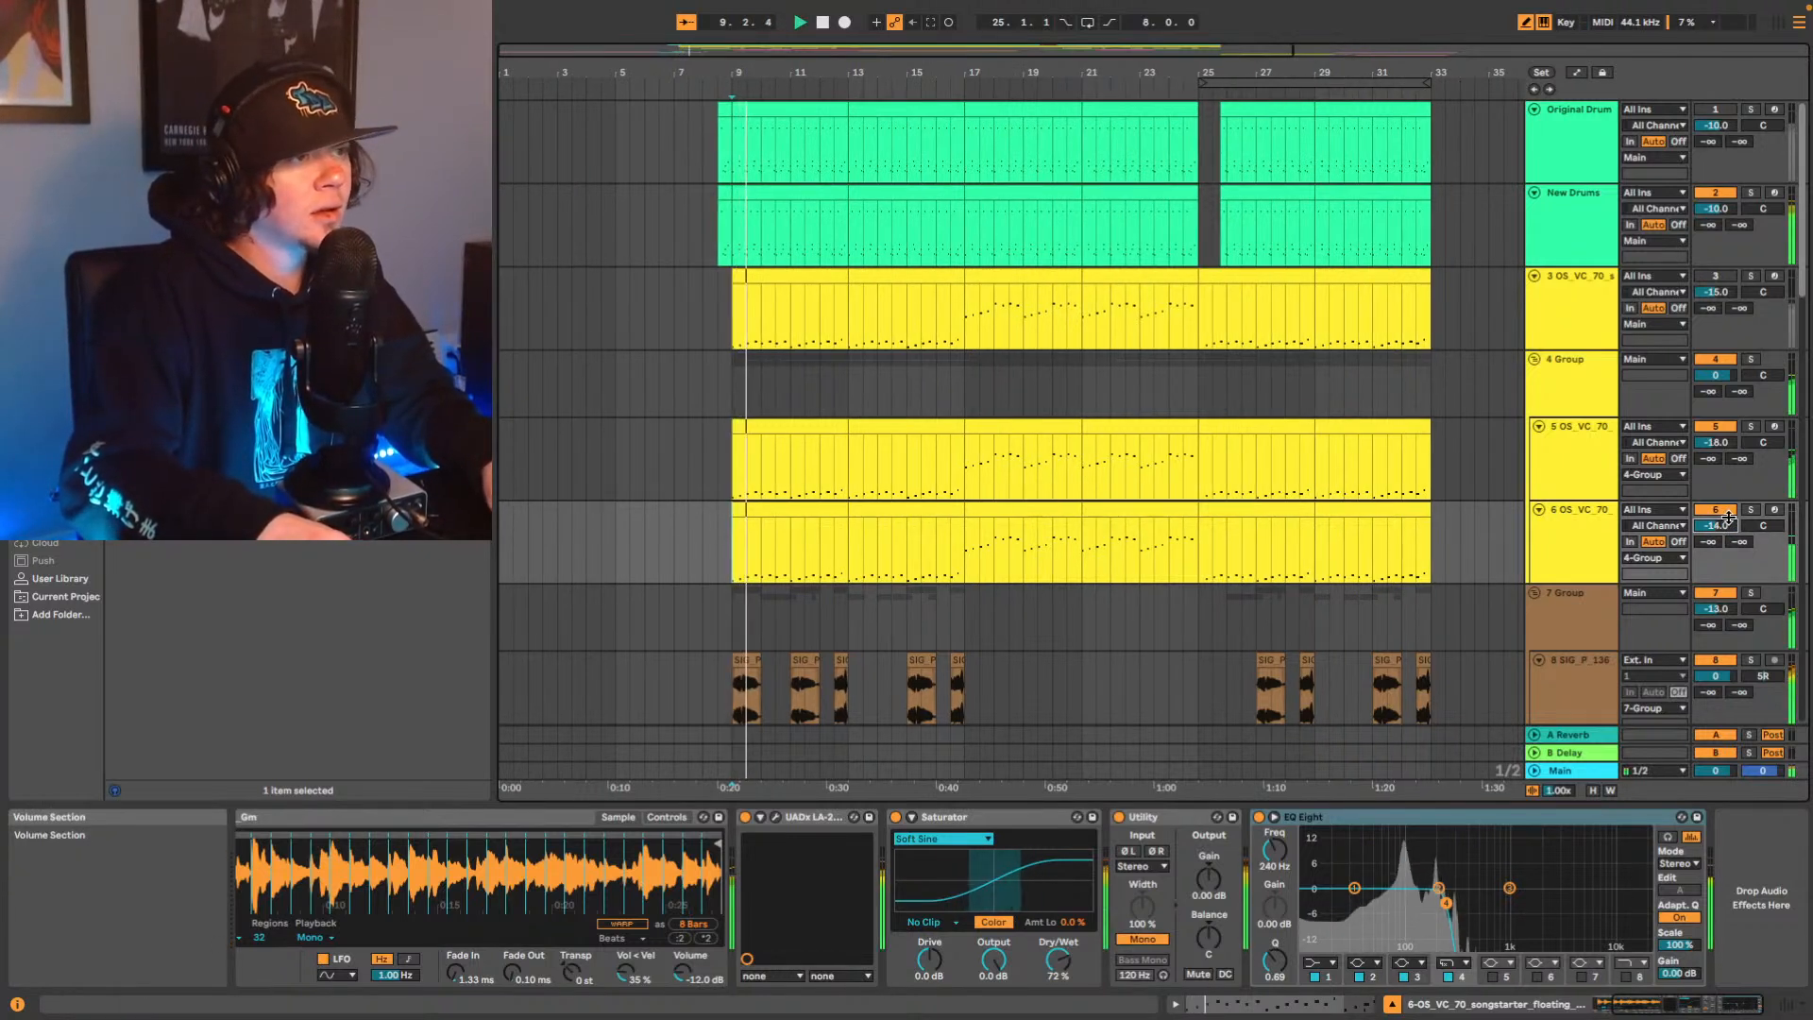
{"action": "key", "text": "Up"}
{"action": "key", "text": "Up"}
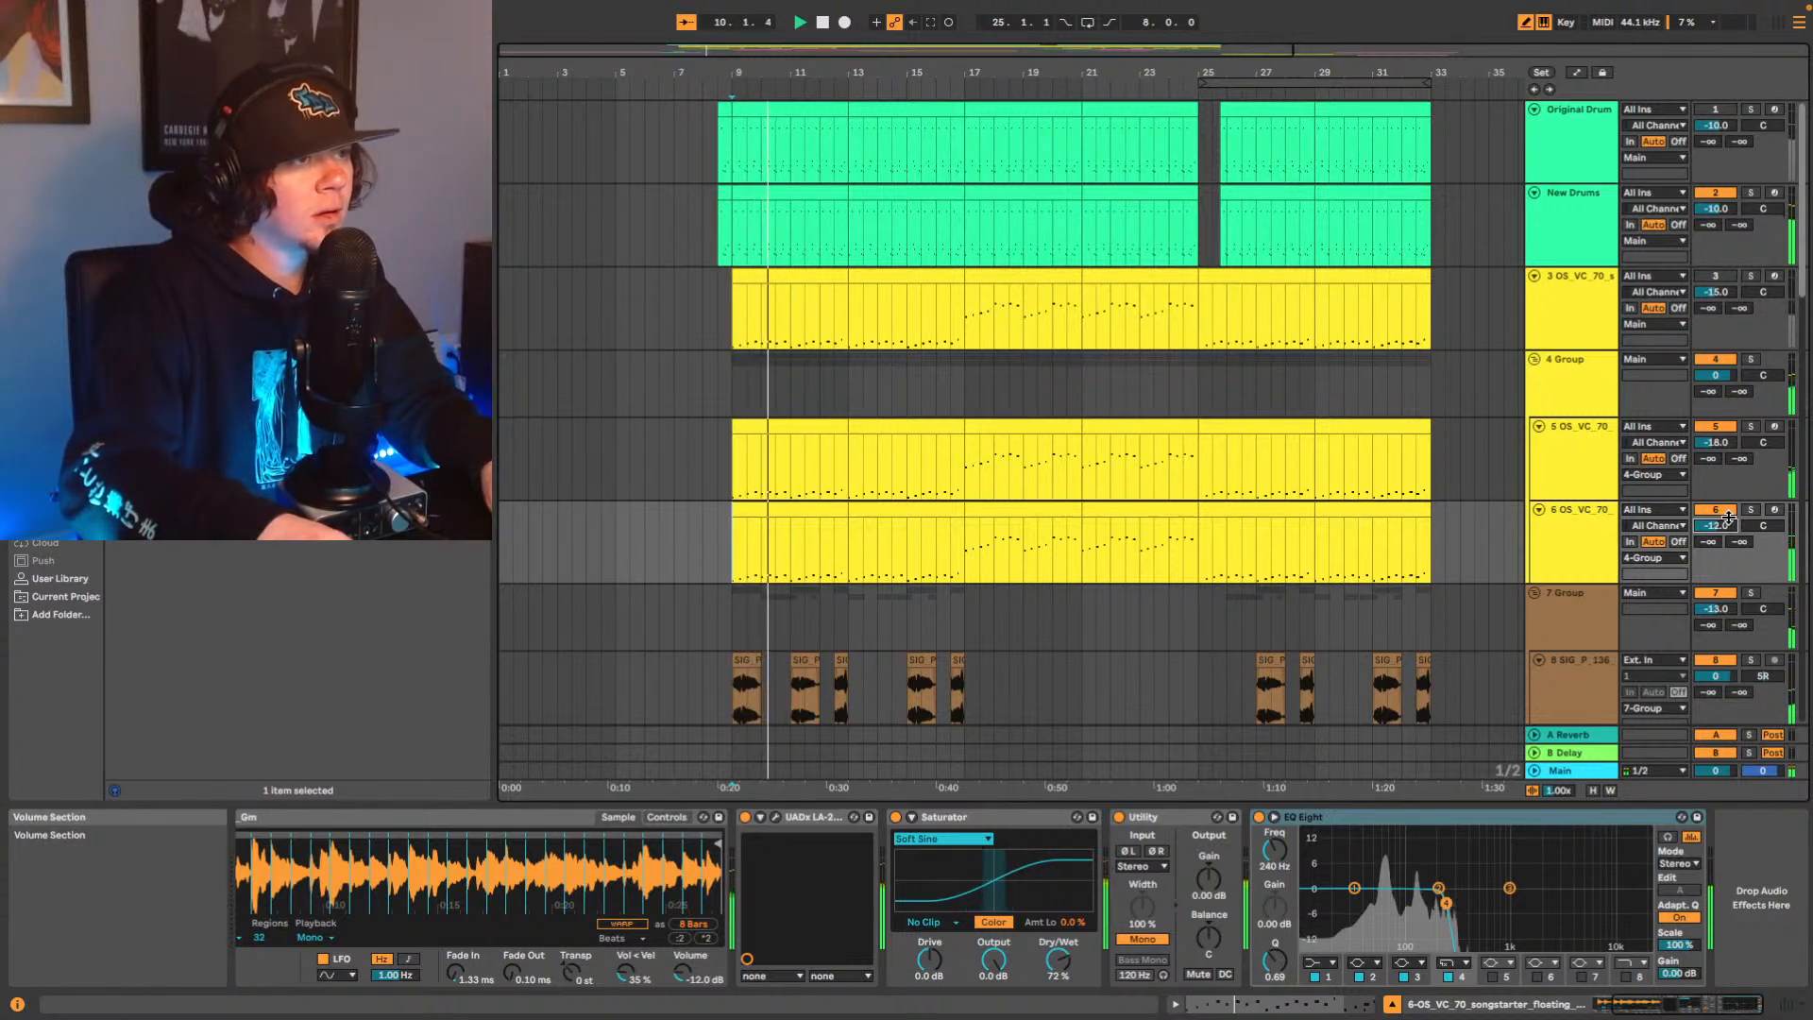
{"action": "key", "text": "Up"}
{"action": "key", "text": "Up"}
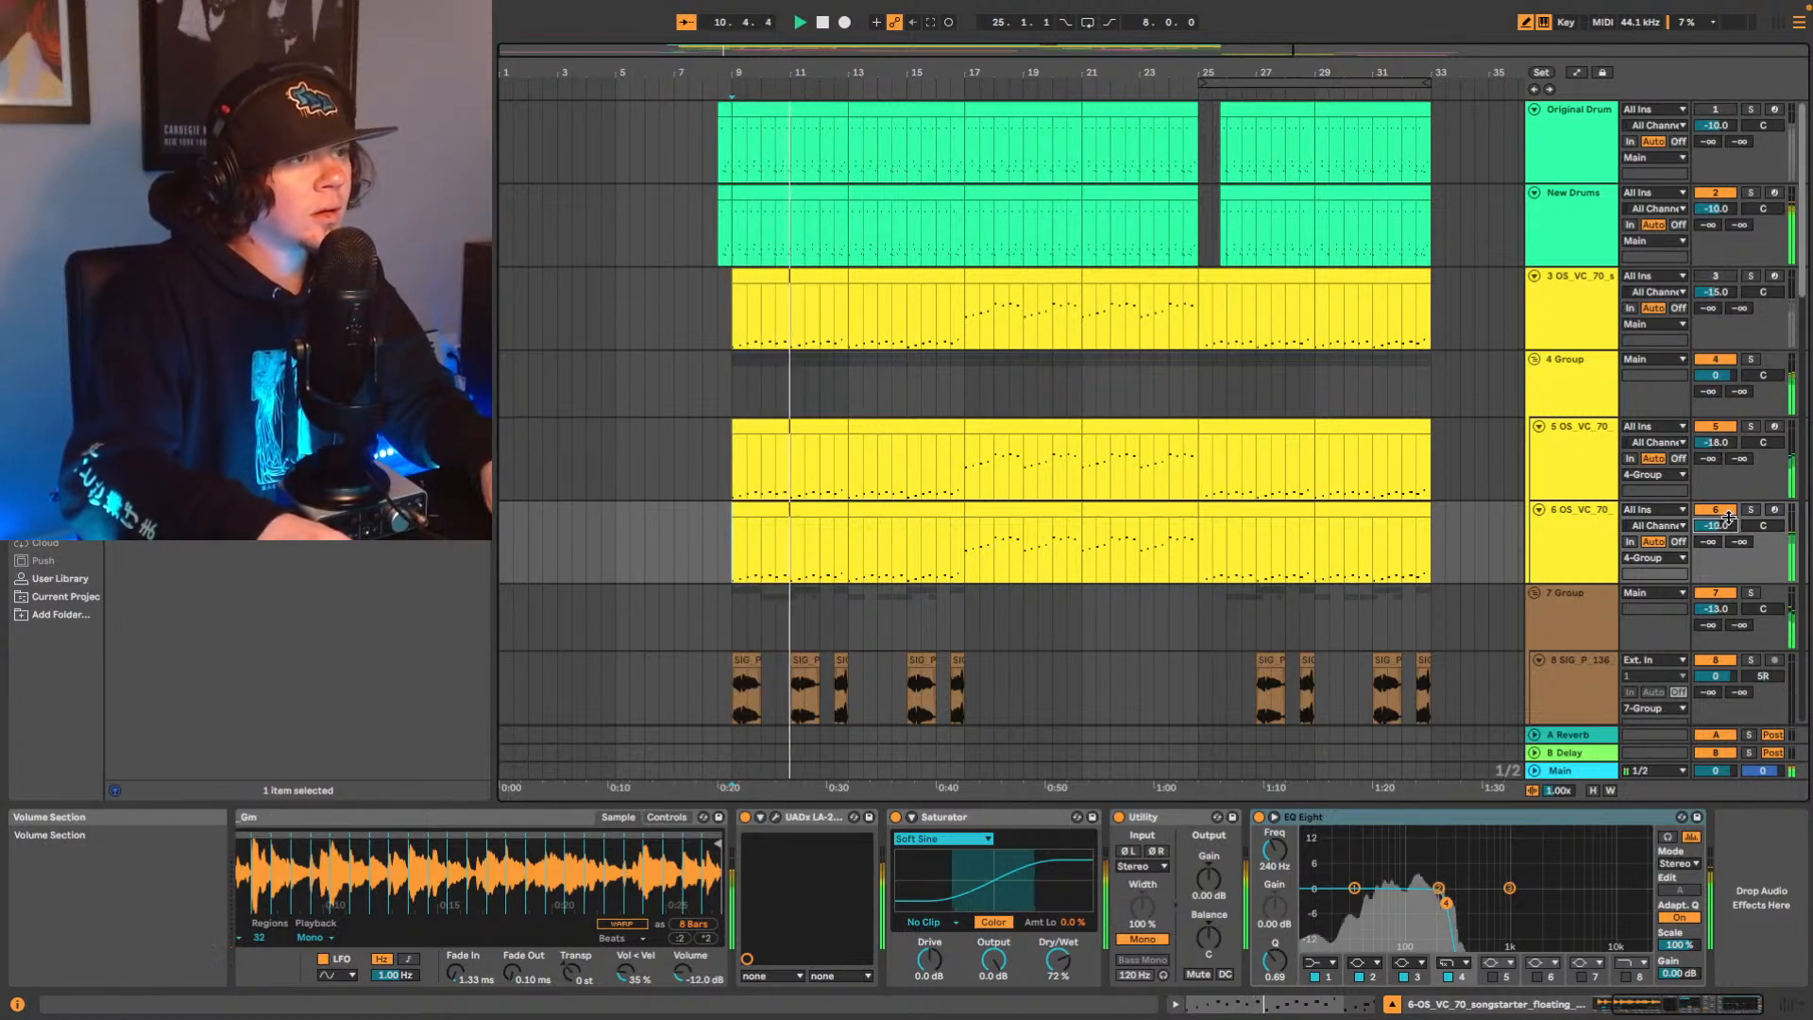
{"action": "key", "text": "Up"}
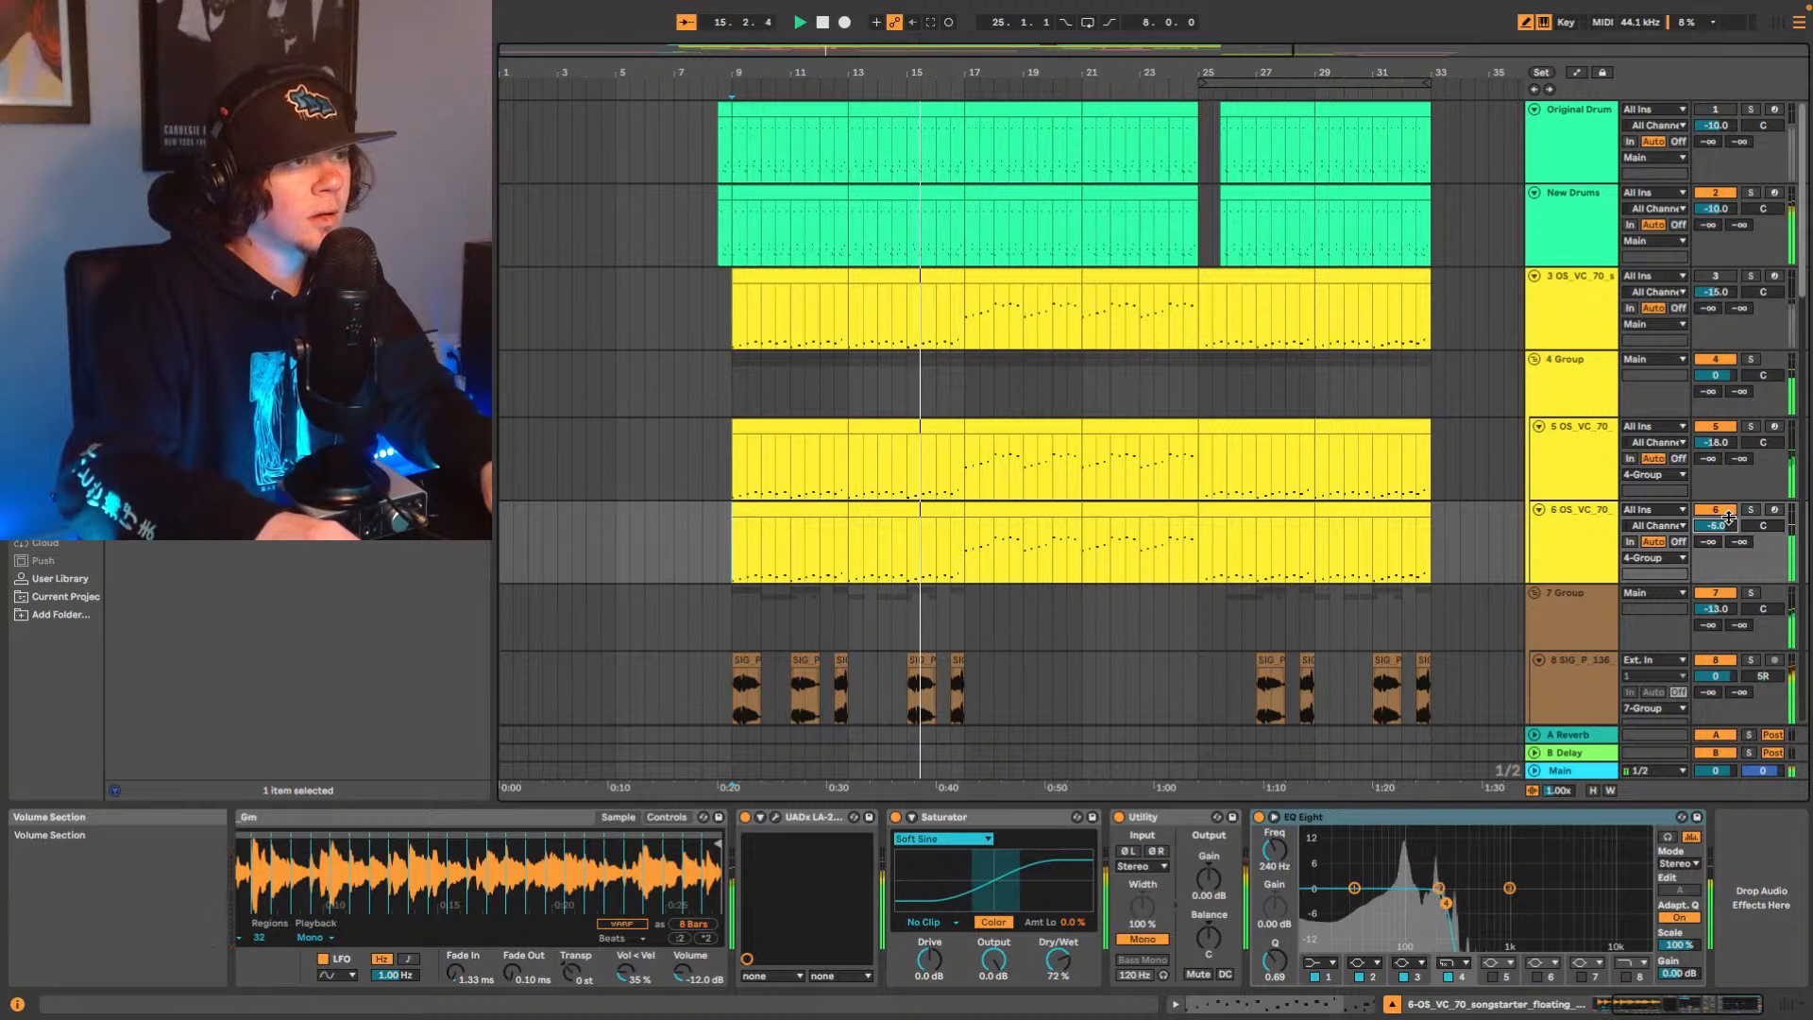
{"action": "key", "text": "Down"}
{"action": "key", "text": "Down"}
{"action": "key", "text": "space"}
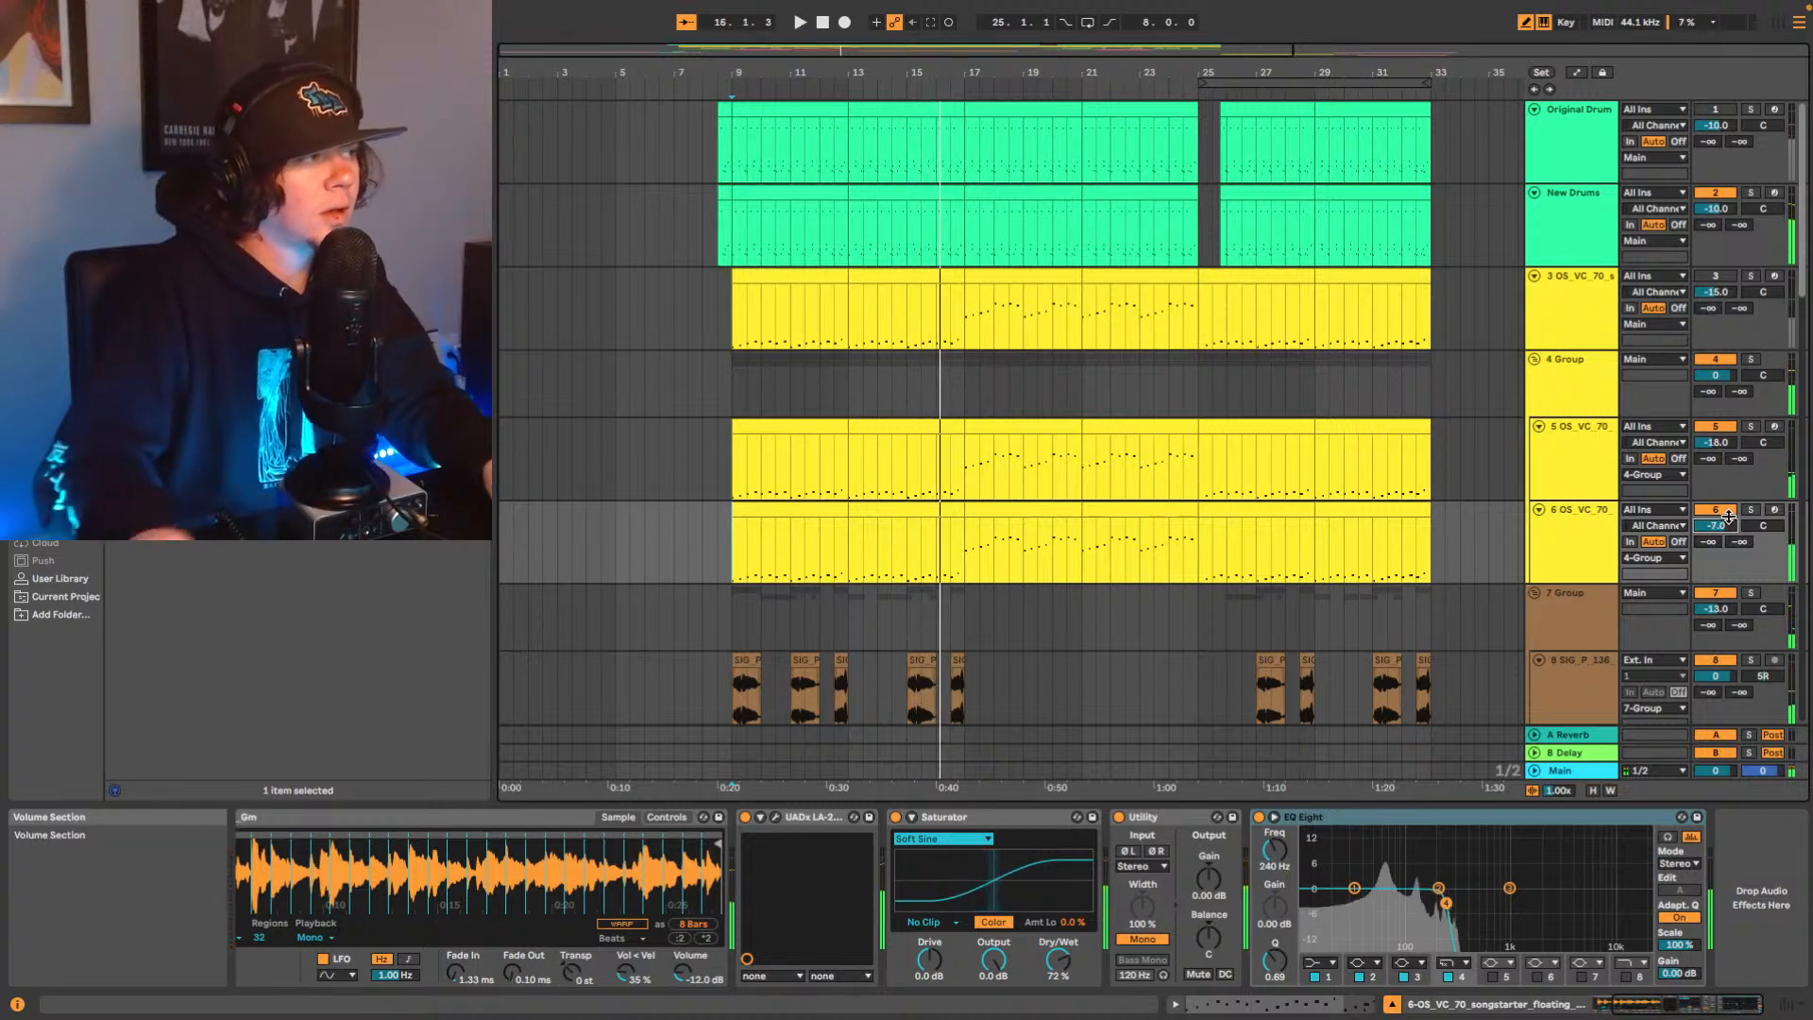
Nudge up Gain and Peak Reduction on the low layer's UADx LA-2A during playback from bar 9, and compare it bypassed and active.
{"action": "left_click", "coordinate": [1593, 541]}
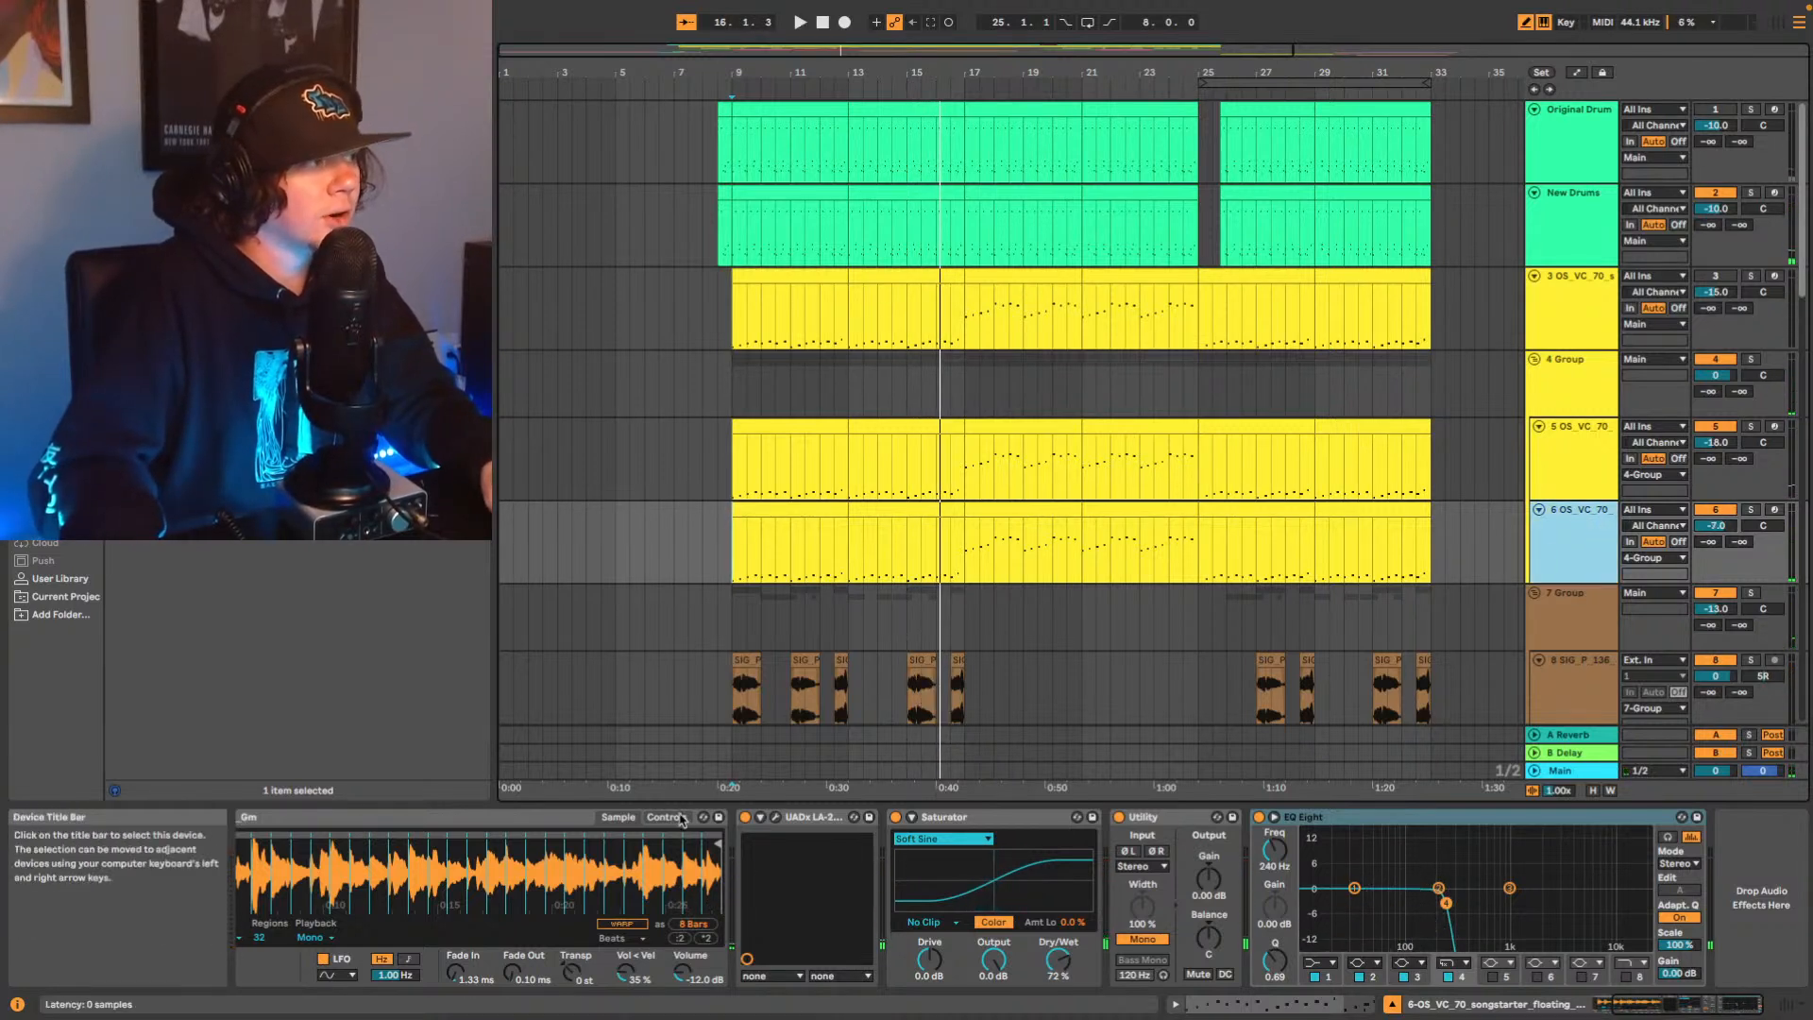
{"action": "left_click", "coordinate": [775, 816]}
{"action": "key", "text": "space"}
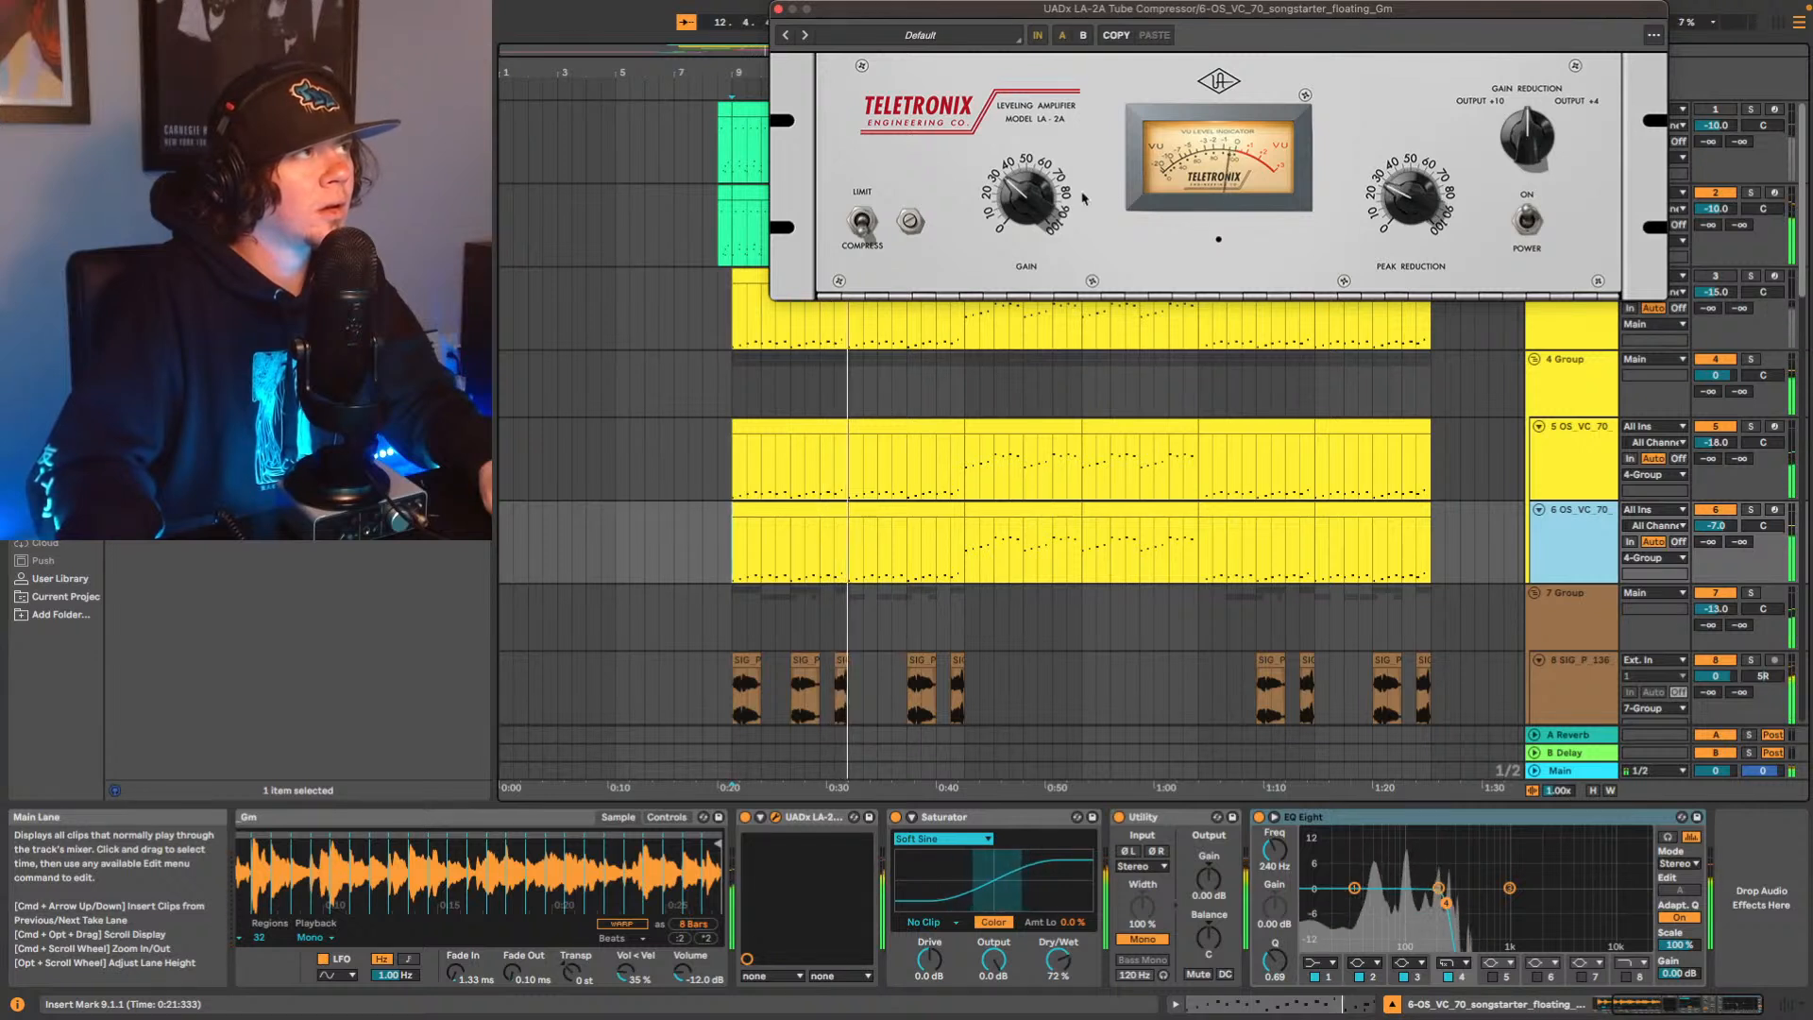
{"action": "key", "text": "space"}
{"action": "key", "text": "space"}
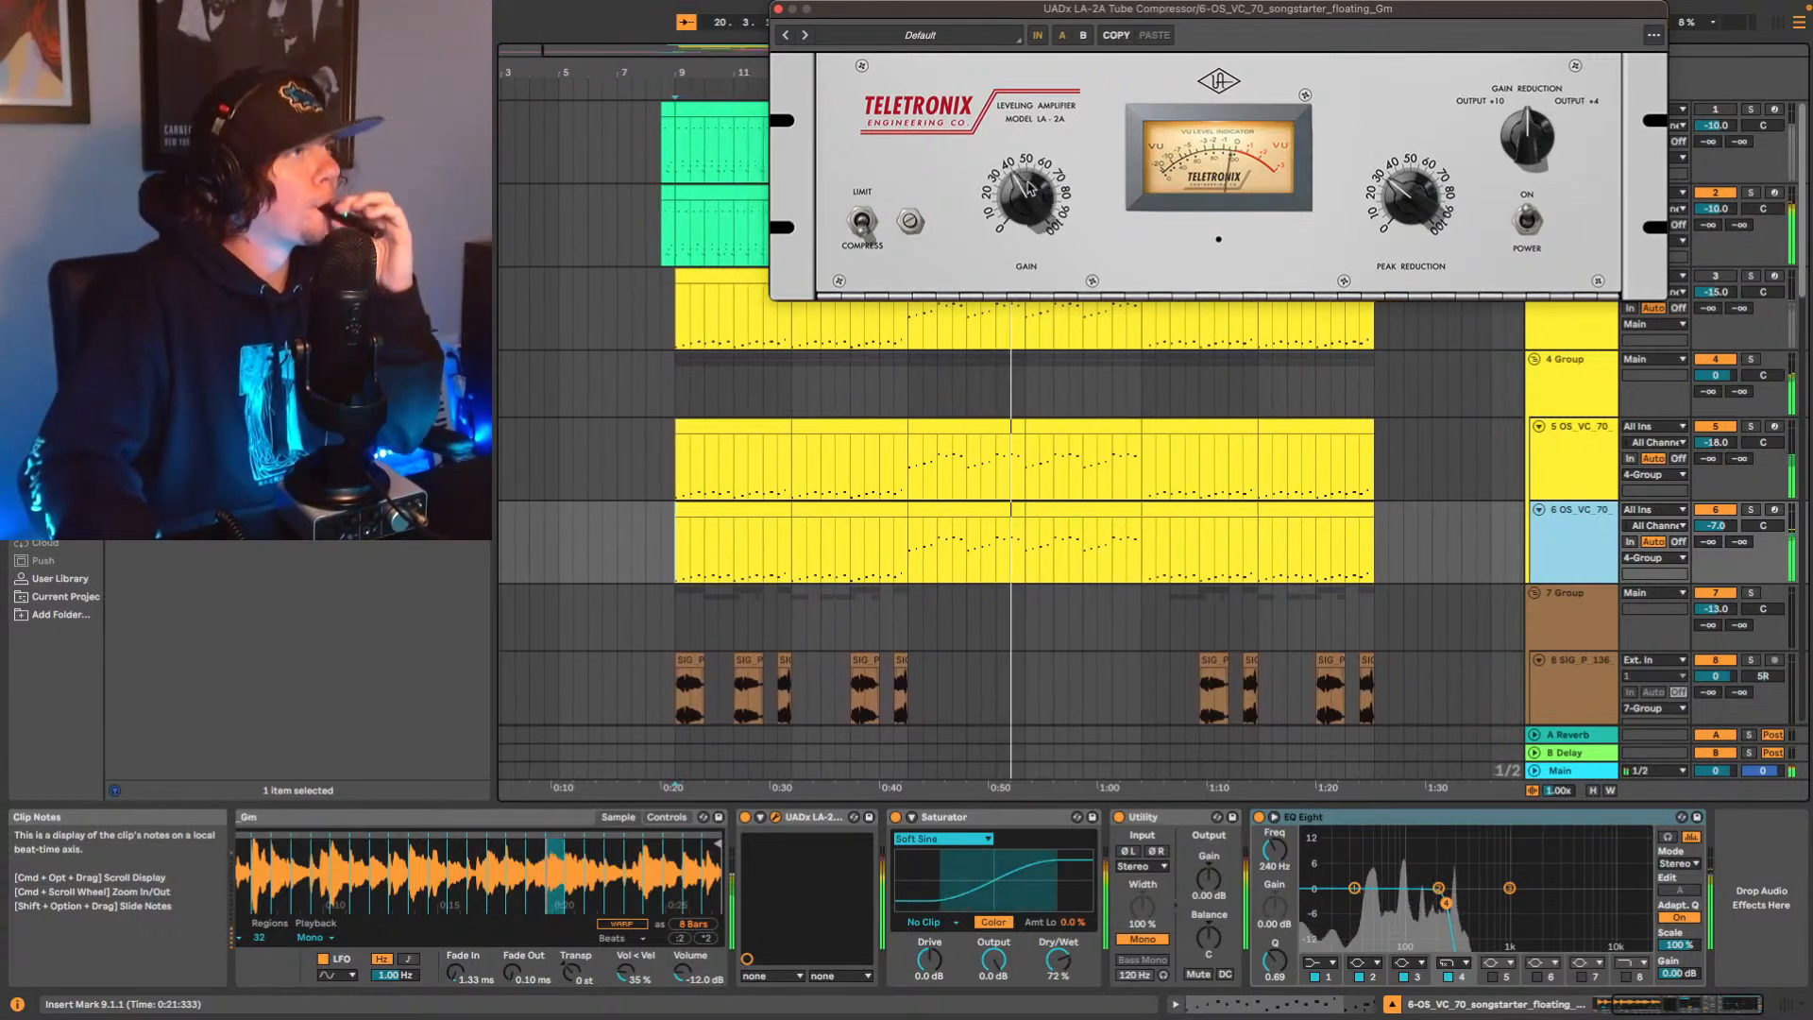
{"action": "left_click_drag", "start_coordinate": [1031, 183], "coordinate": [1043, 178]}
{"action": "mouse_move", "coordinate": [1406, 189]}
{"action": "left_mouse_down"}
{"action": "mouse_move", "coordinate": [1425, 170]}
{"action": "mouse_move", "coordinate": [1410, 186]}
{"action": "left_mouse_up"}
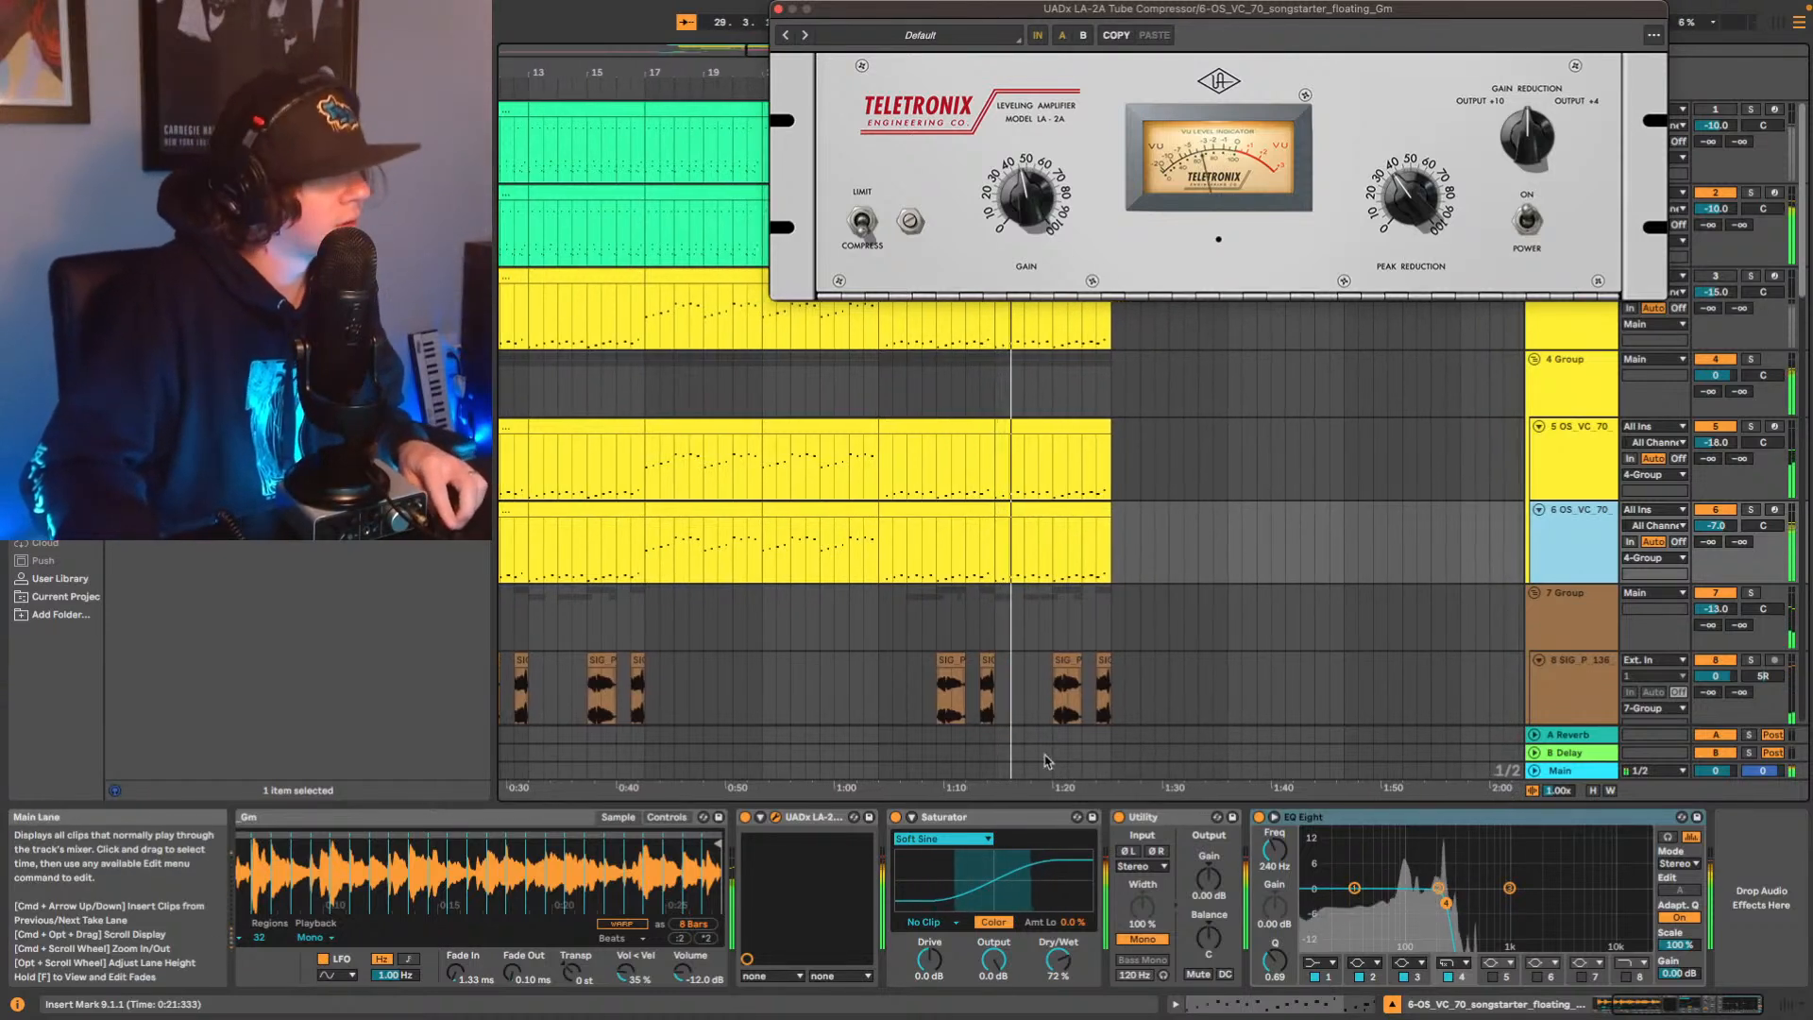
{"action": "left_click", "coordinate": [746, 818]}
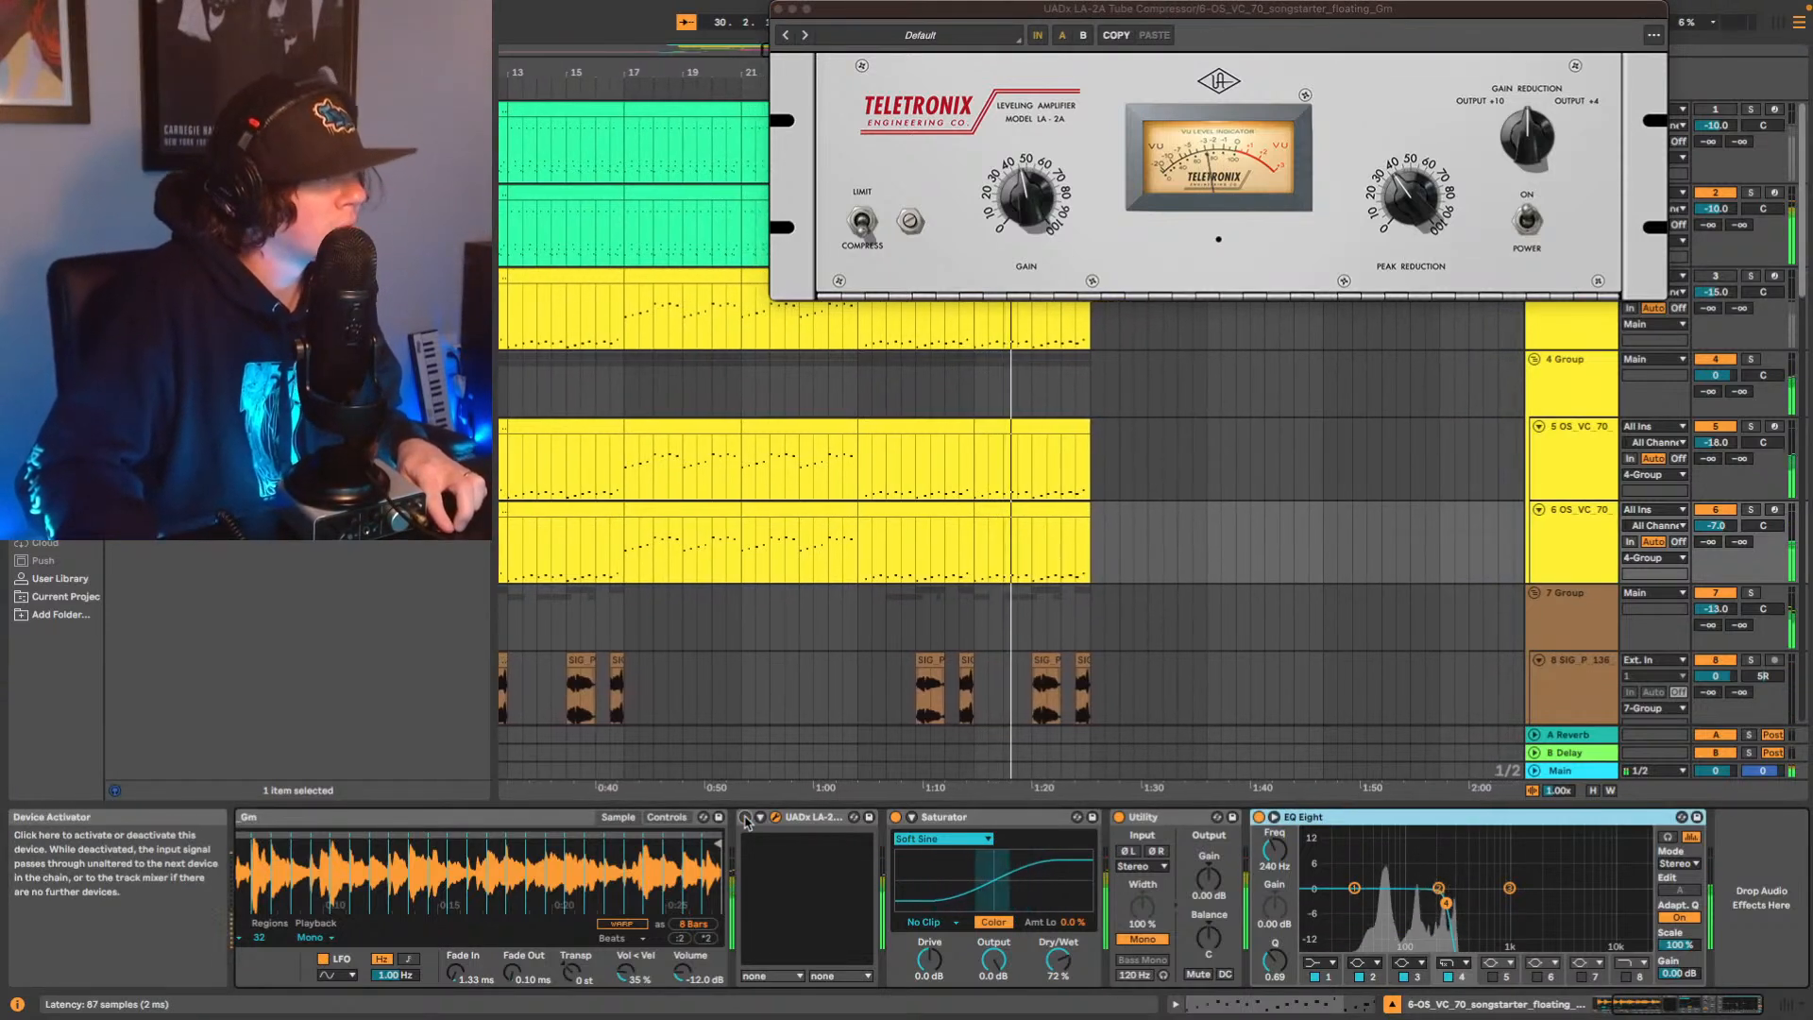
{"action": "left_click", "coordinate": [746, 818]}
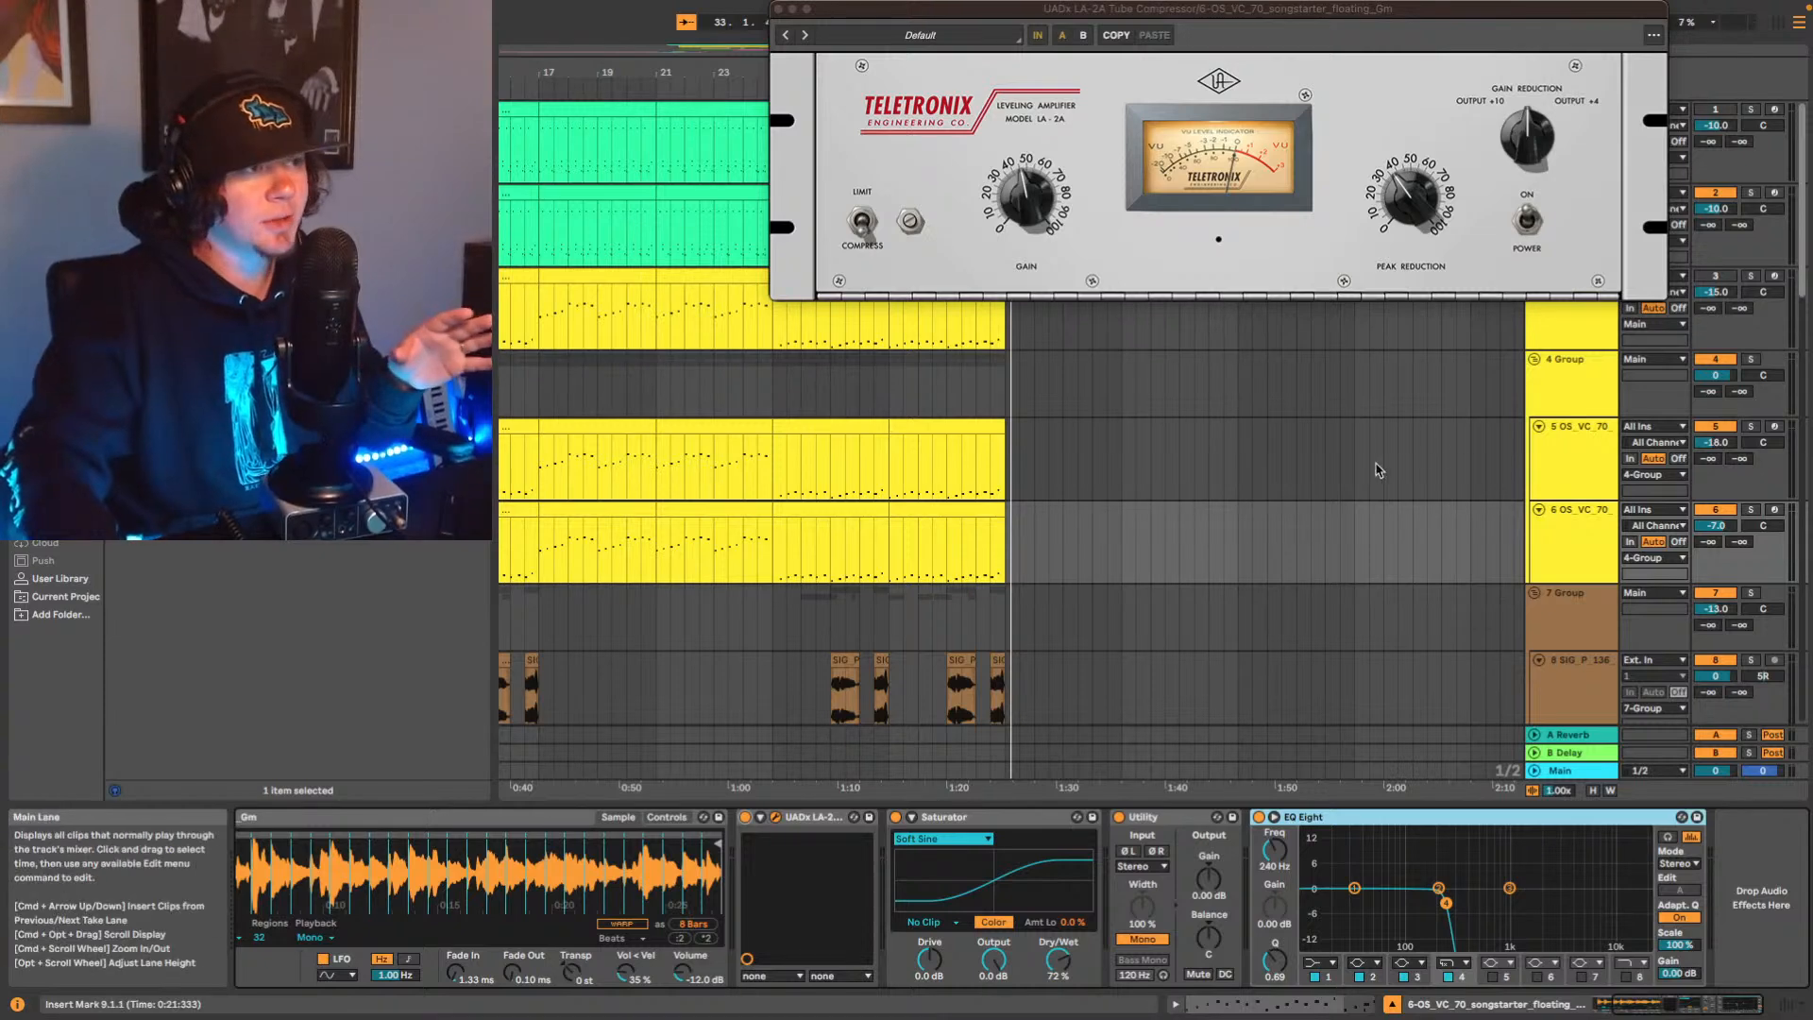
Play the grouped layers from bar 19 and review the low layer's LA-2A and EQ Eight.
{"action": "left_click", "coordinate": [1568, 397]}
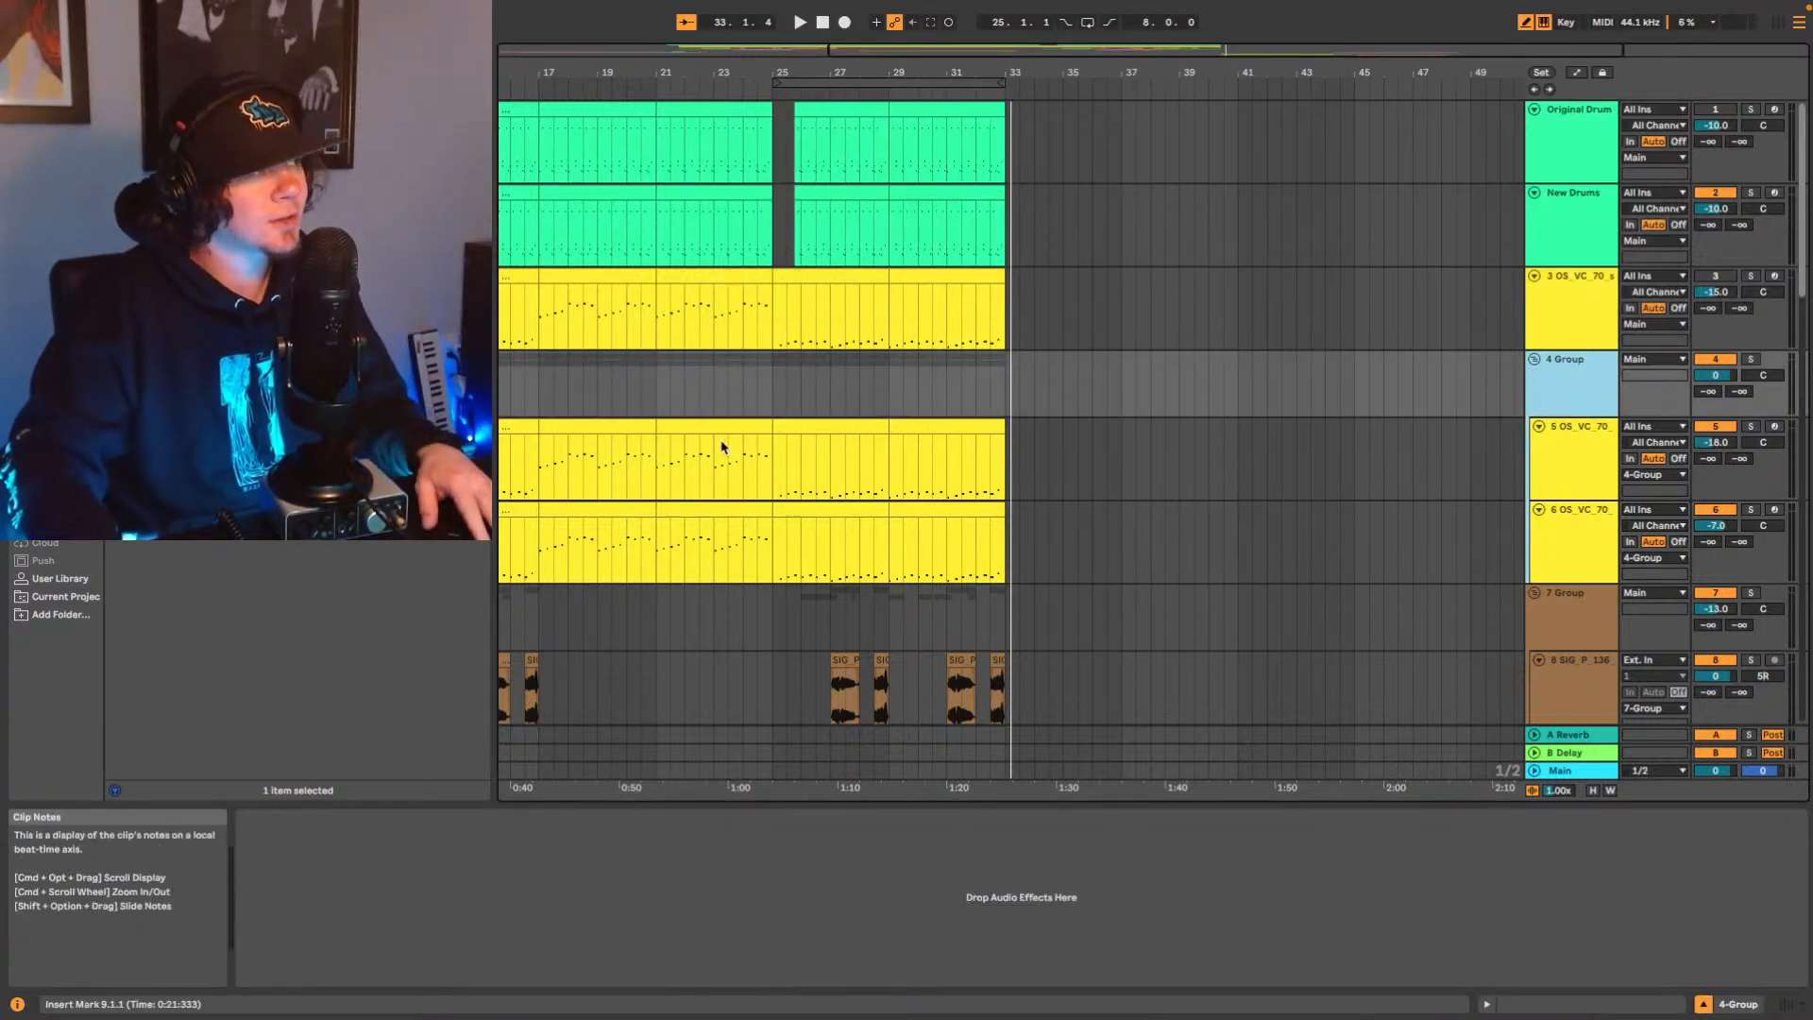
{"action": "left_click", "coordinate": [615, 475]}
{"action": "key", "text": "space"}
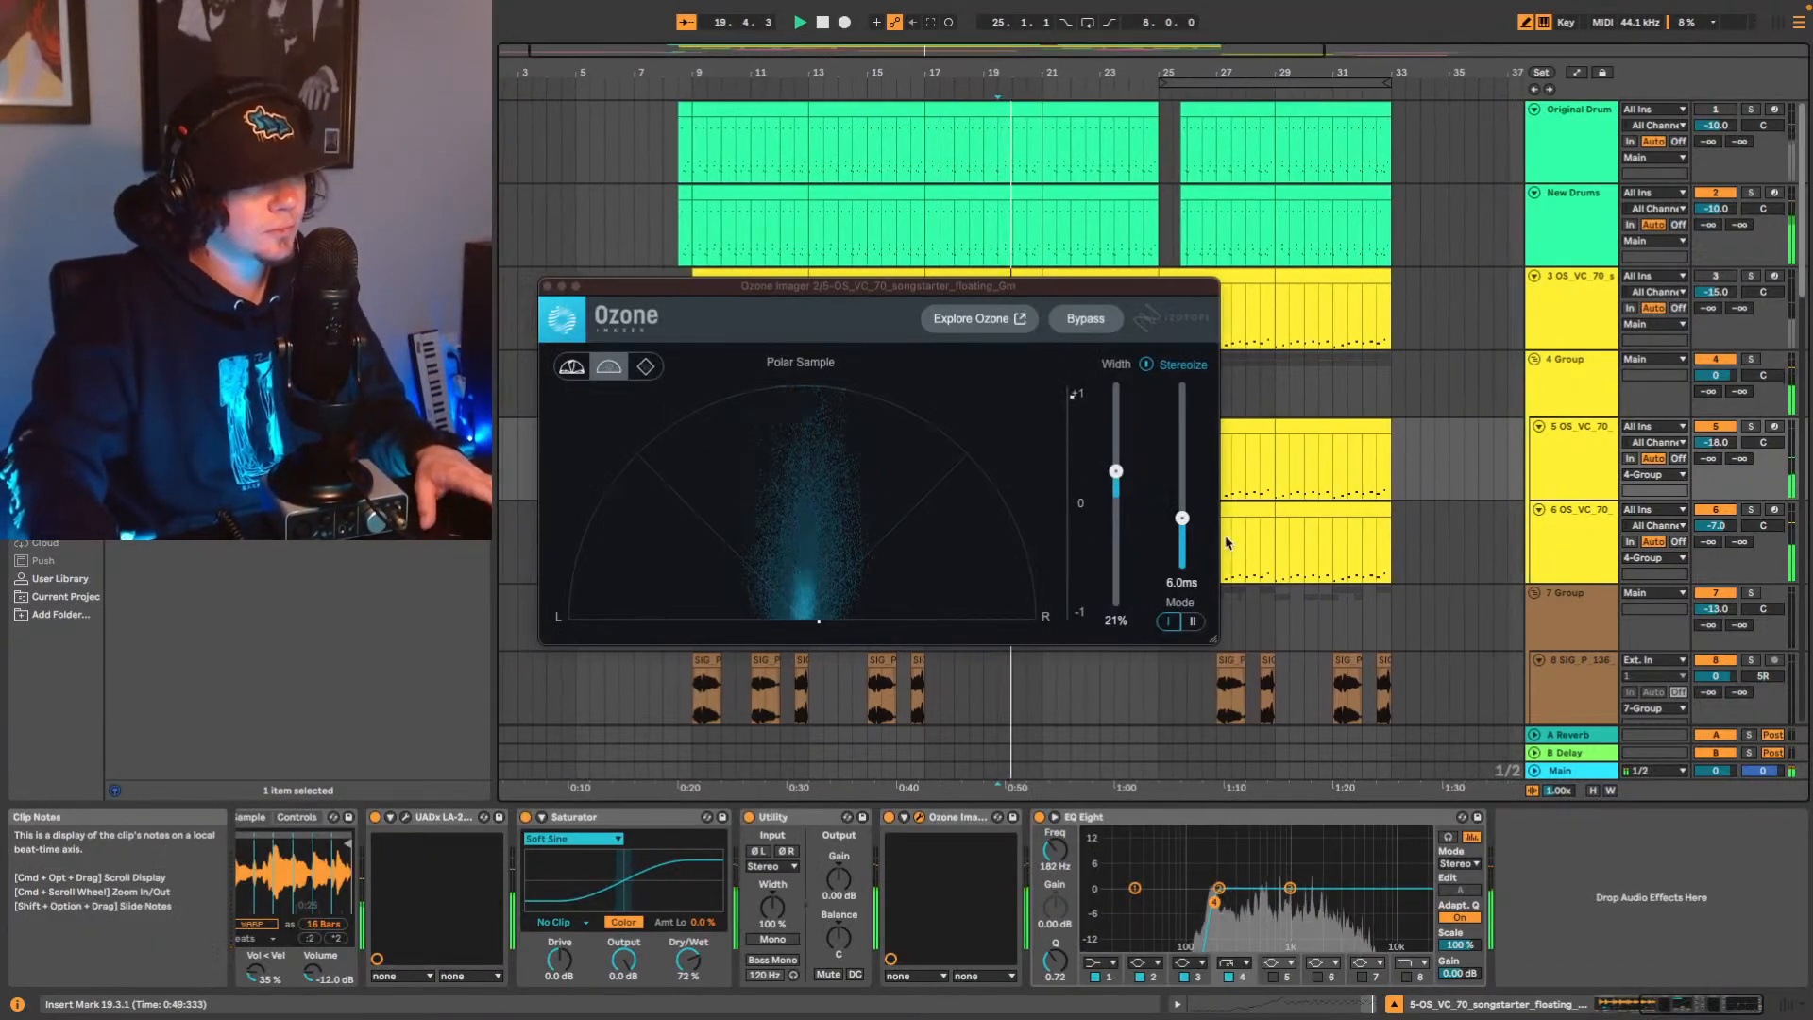
{"action": "left_click", "coordinate": [1583, 532]}
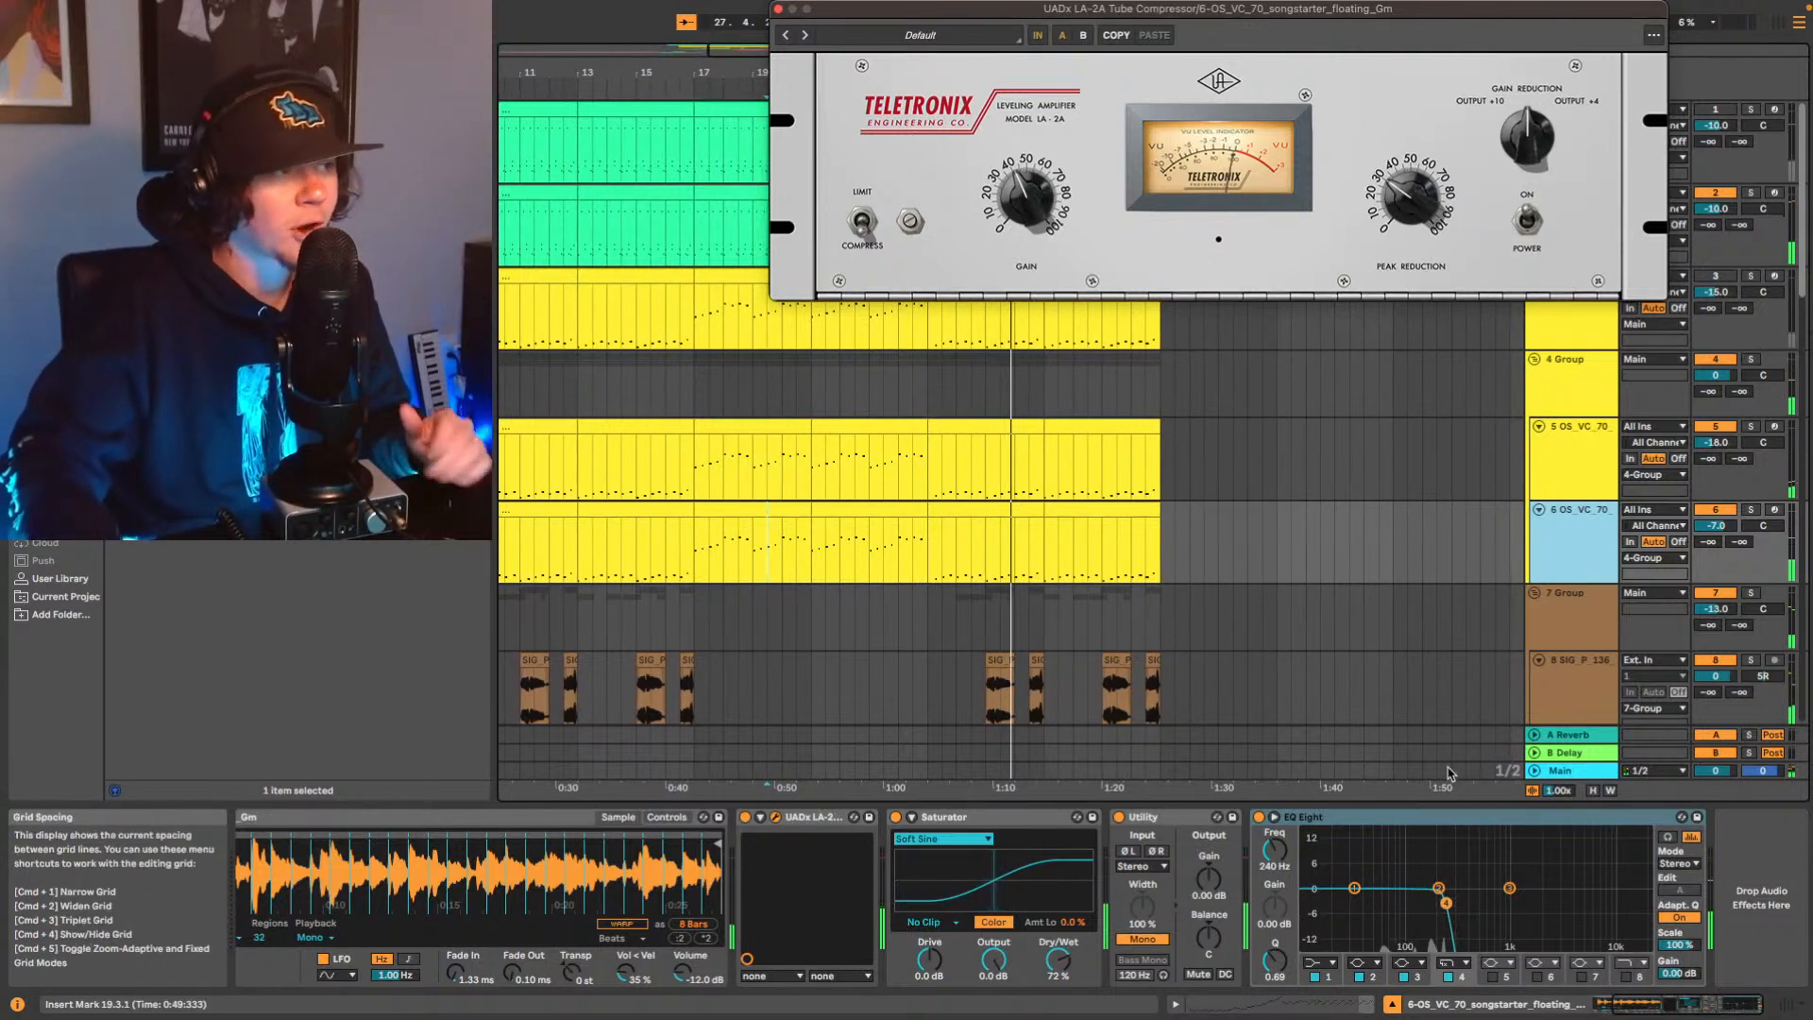
{"action": "left_click", "coordinate": [1396, 824]}
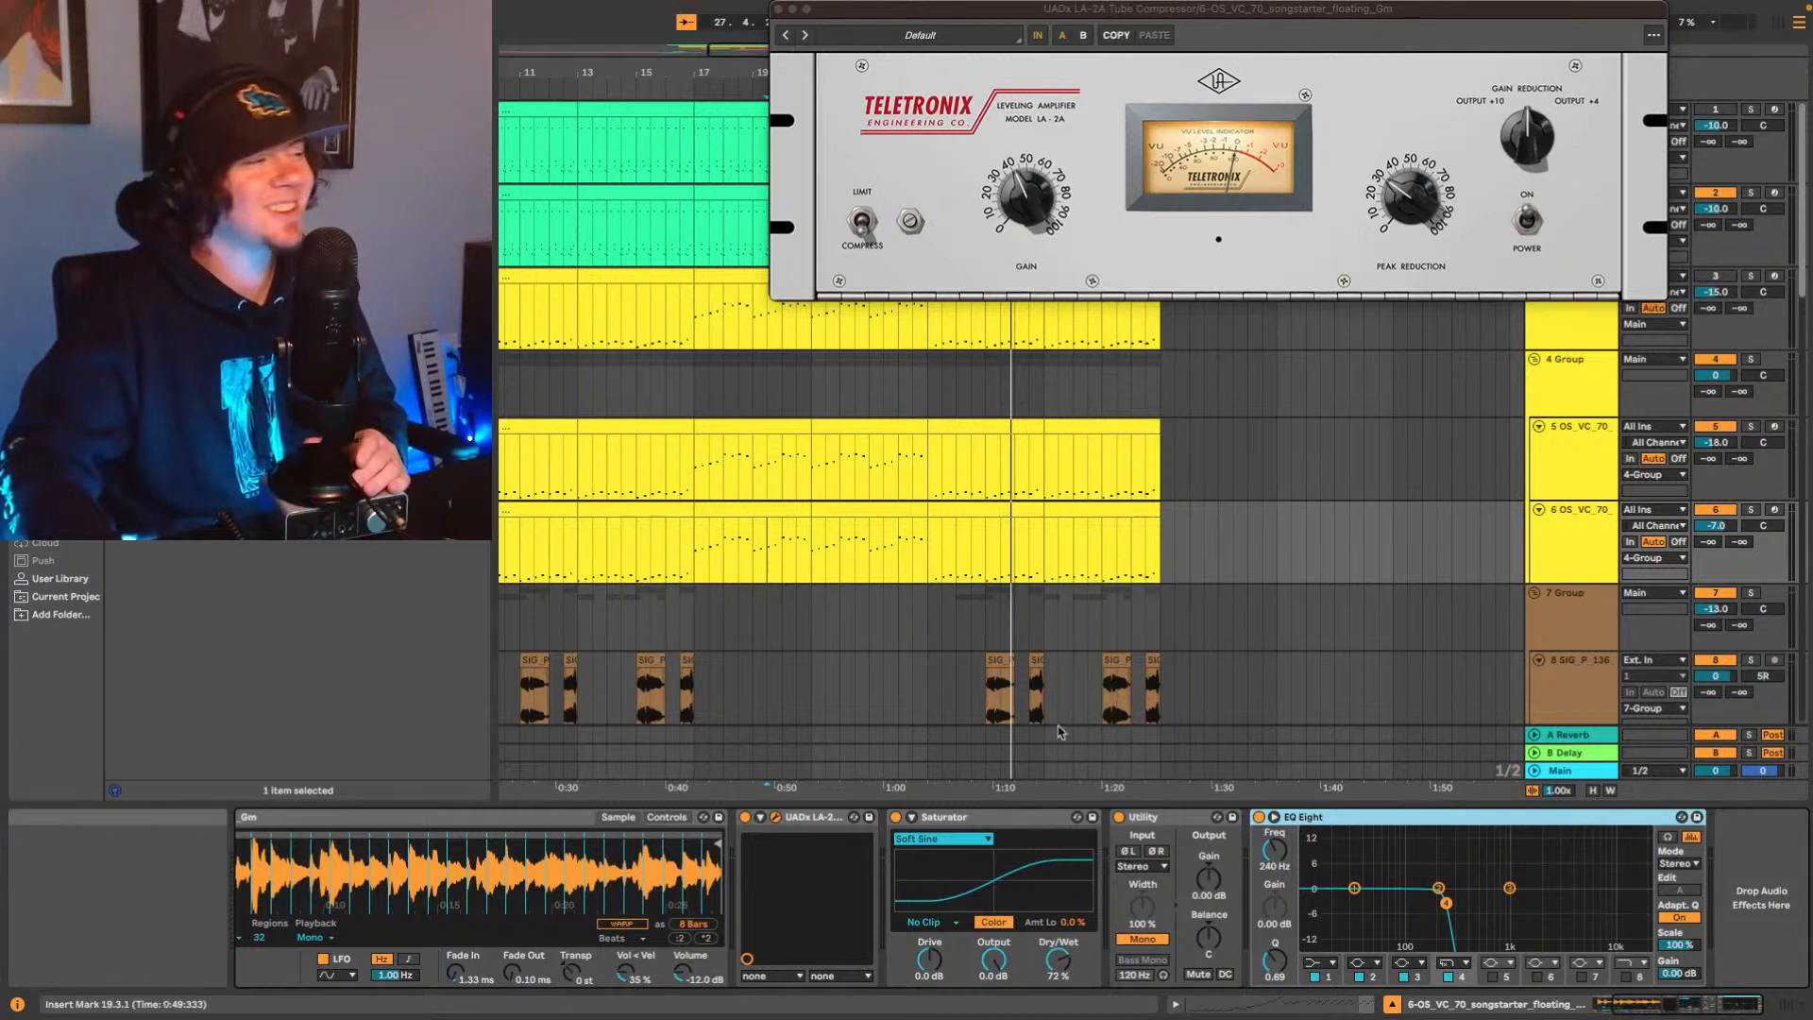
Close the LA-2A window and audition the full mix from bar 9.
{"action": "left_click", "coordinate": [777, 10]}
{"action": "left_click", "coordinate": [1536, 89]}
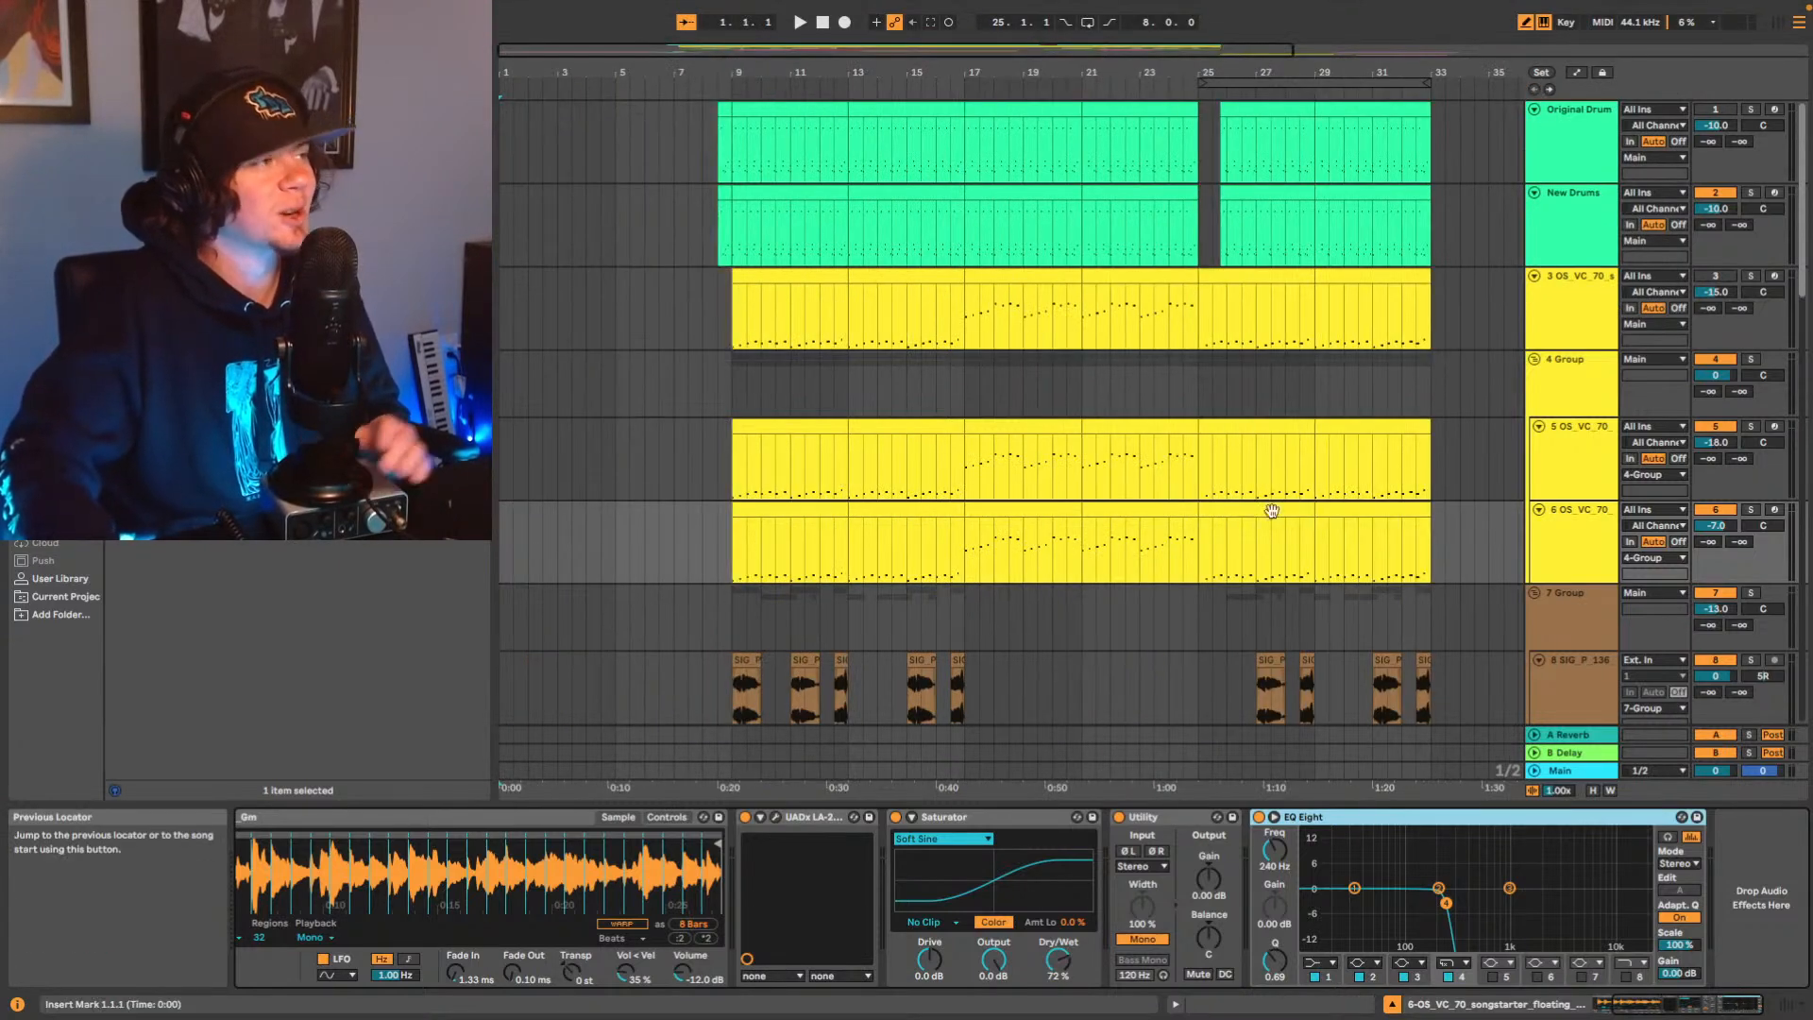
{"action": "left_click", "coordinate": [733, 559]}
{"action": "key", "text": "space"}
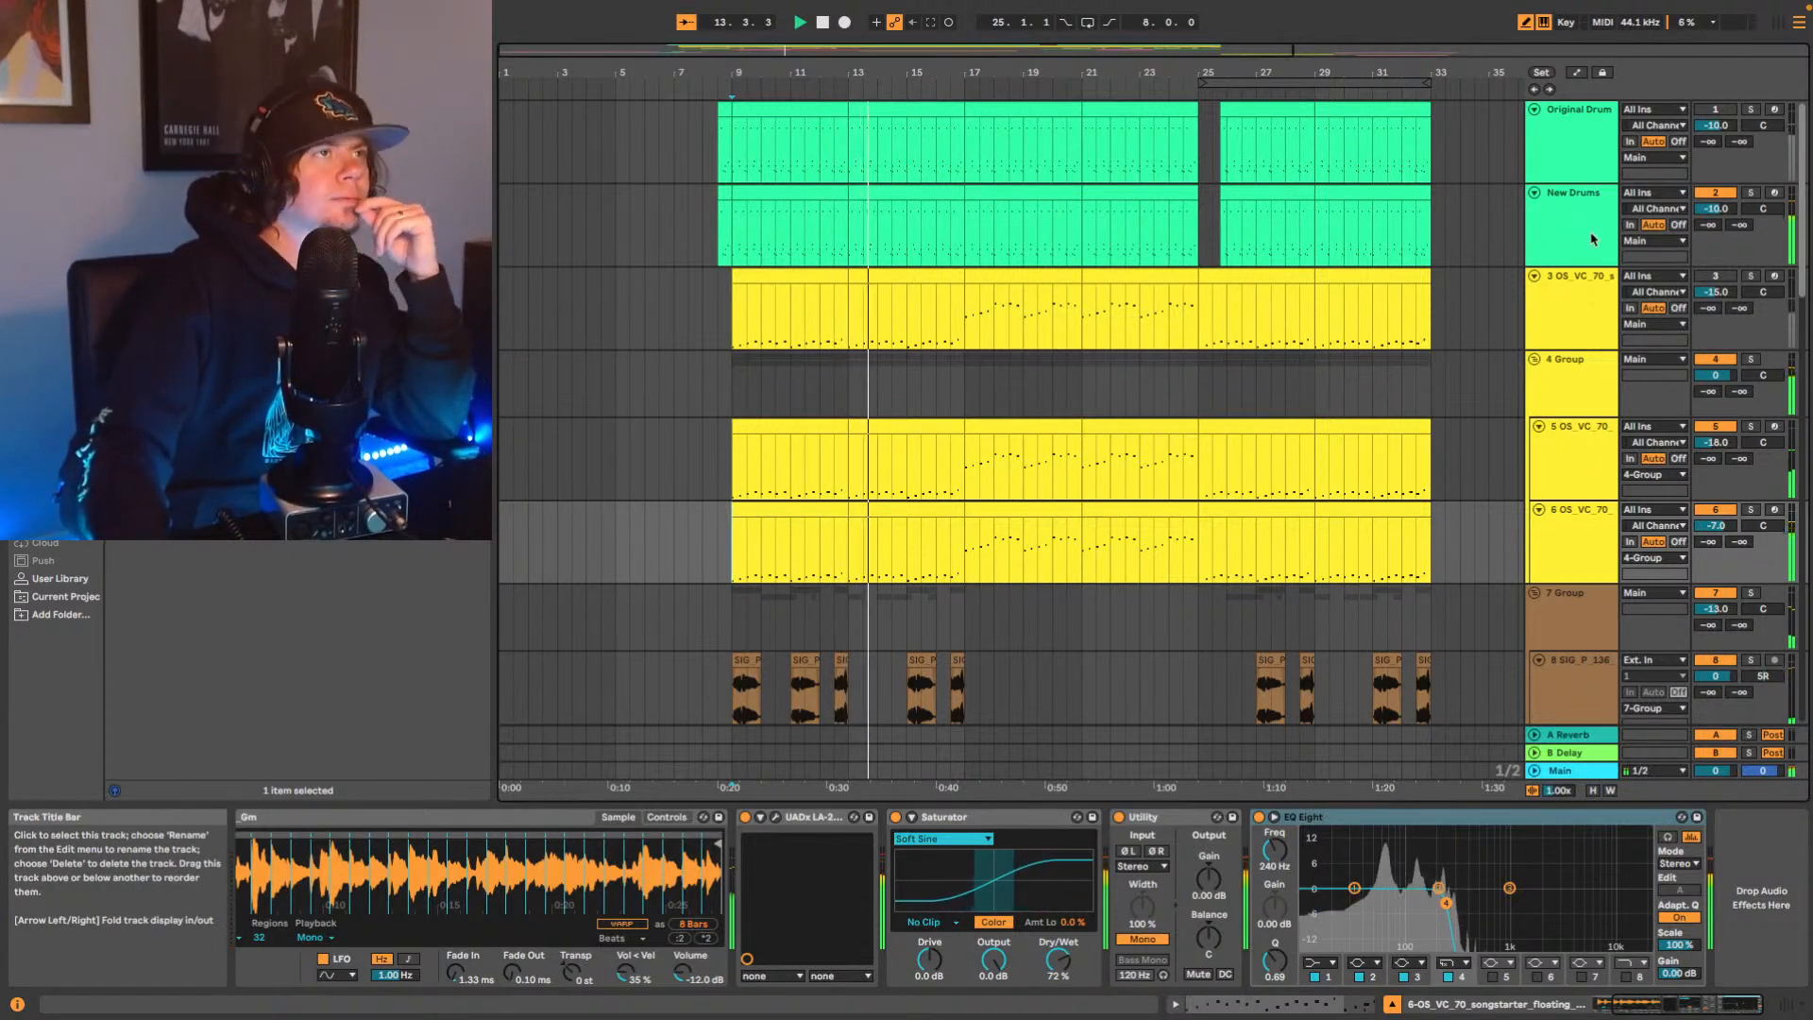
Duplicate the New Drums track and select the upper of the two copies.
{"action": "left_click", "coordinate": [1586, 237]}
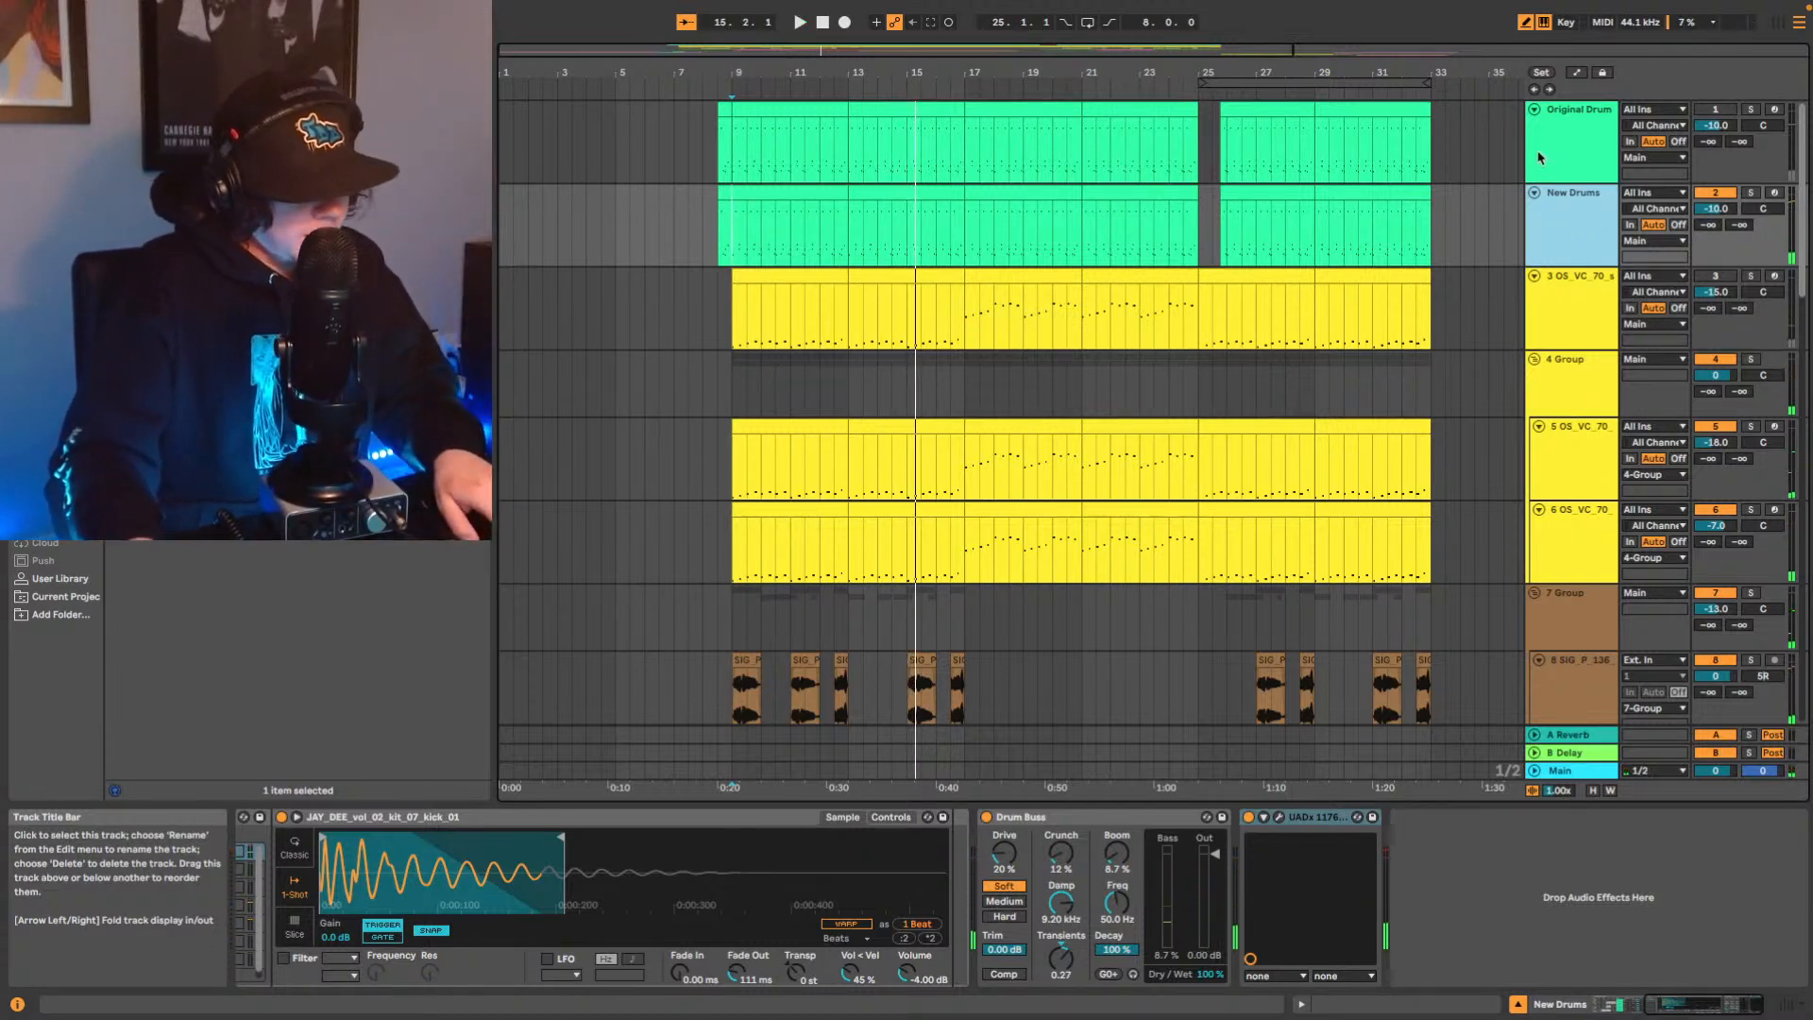
{"action": "key", "text": "ctrl+d"}
{"action": "left_click", "coordinate": [1586, 231]}
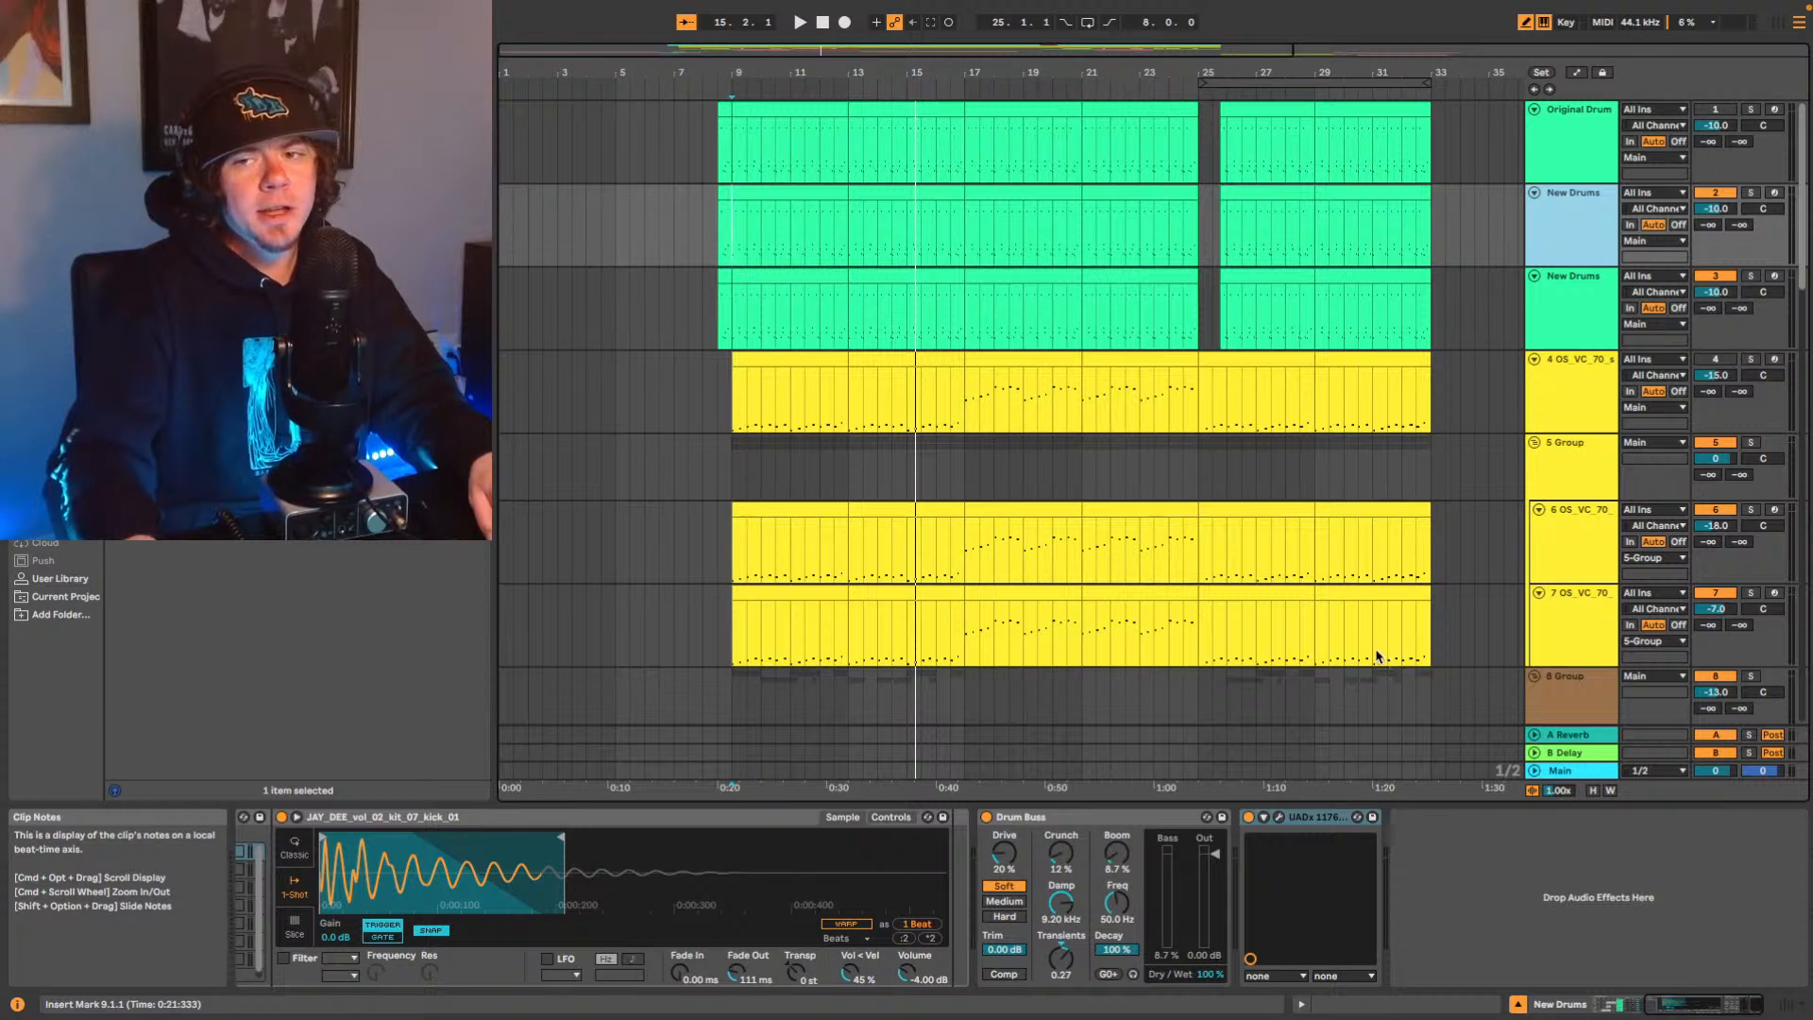
{"action": "left_click", "coordinate": [1315, 819]}
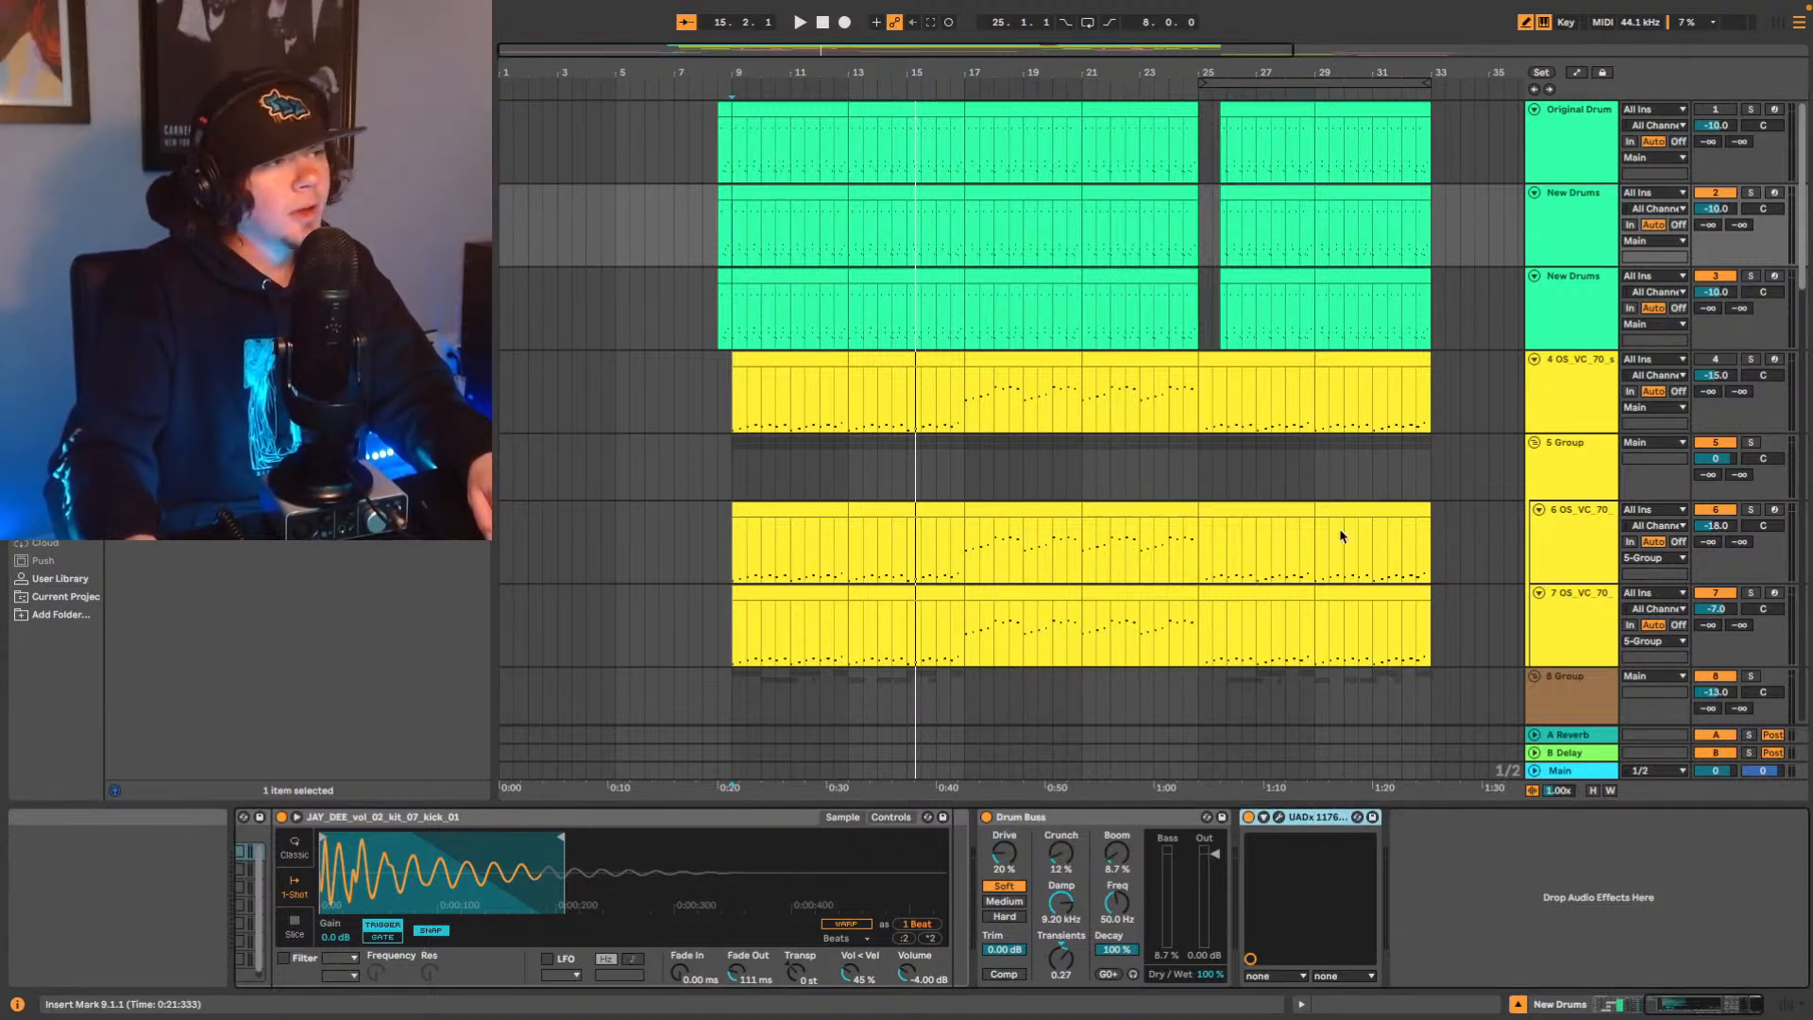
{"action": "left_click", "coordinate": [1573, 243]}
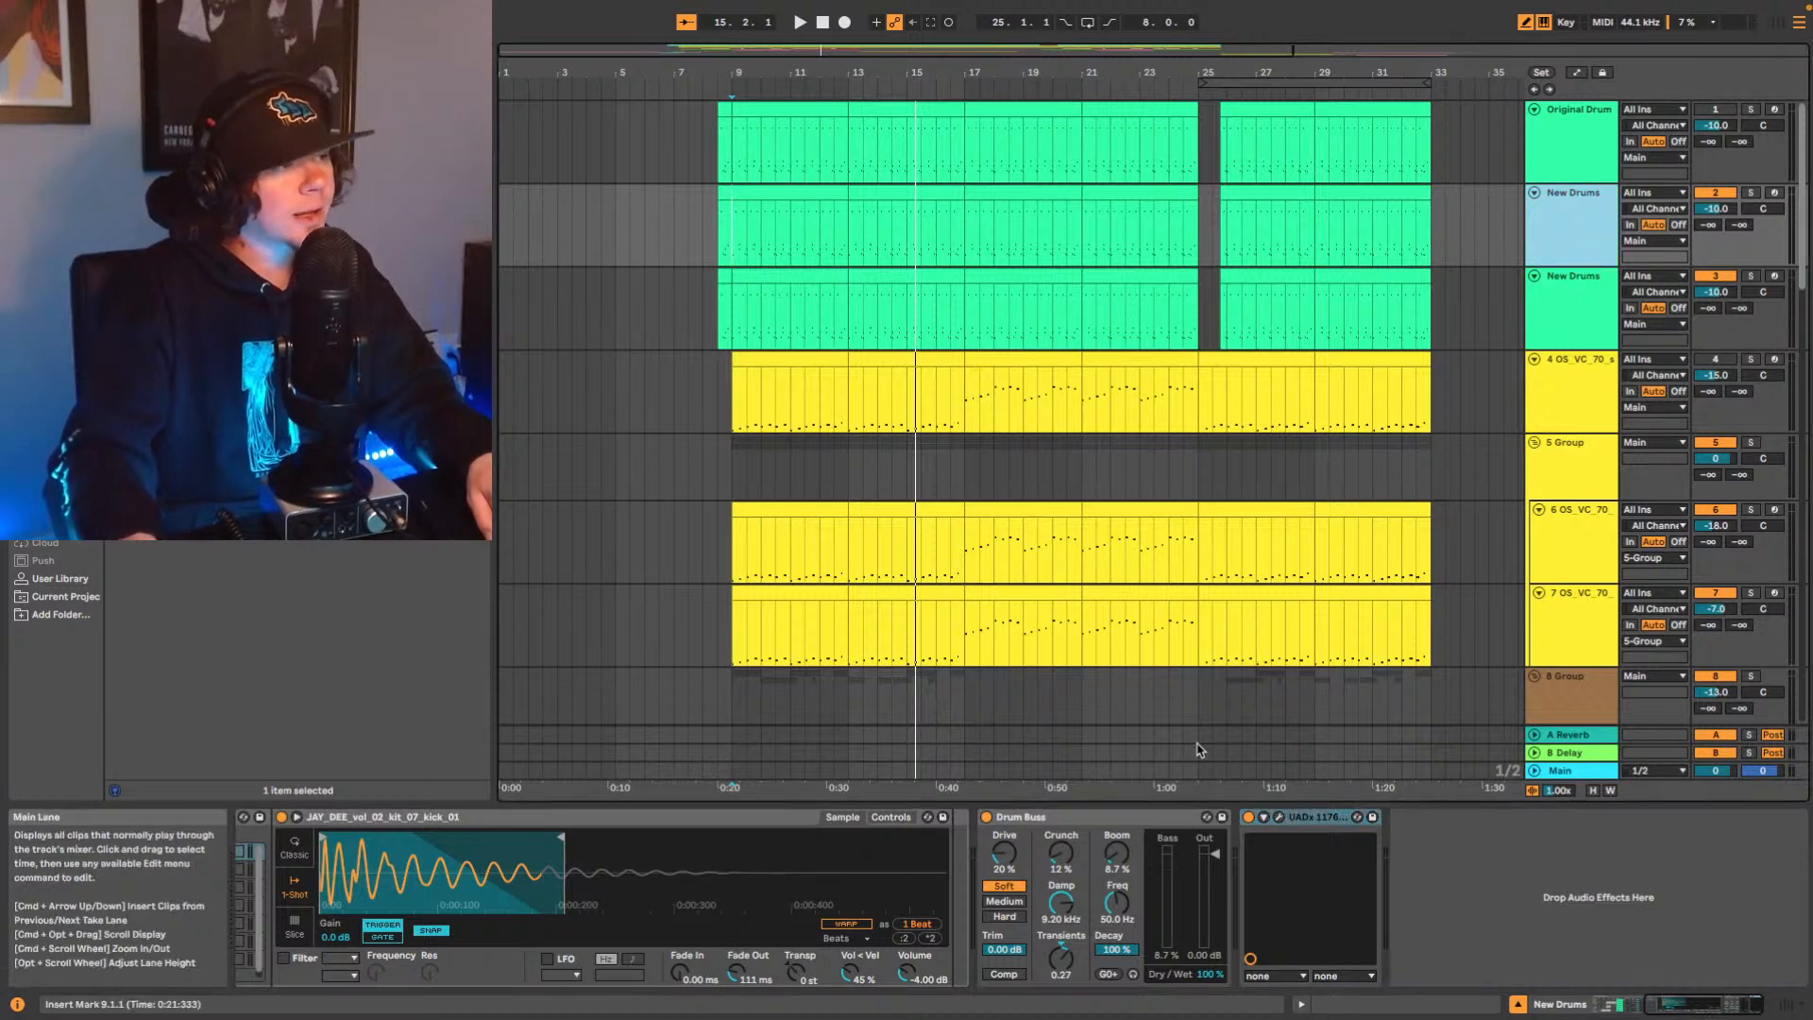
Rename the upper New Drums track as Sidechain Signal and deactivate it.
{"action": "right_click", "coordinate": [1571, 224]}
{"action": "left_click", "coordinate": [1608, 283]}
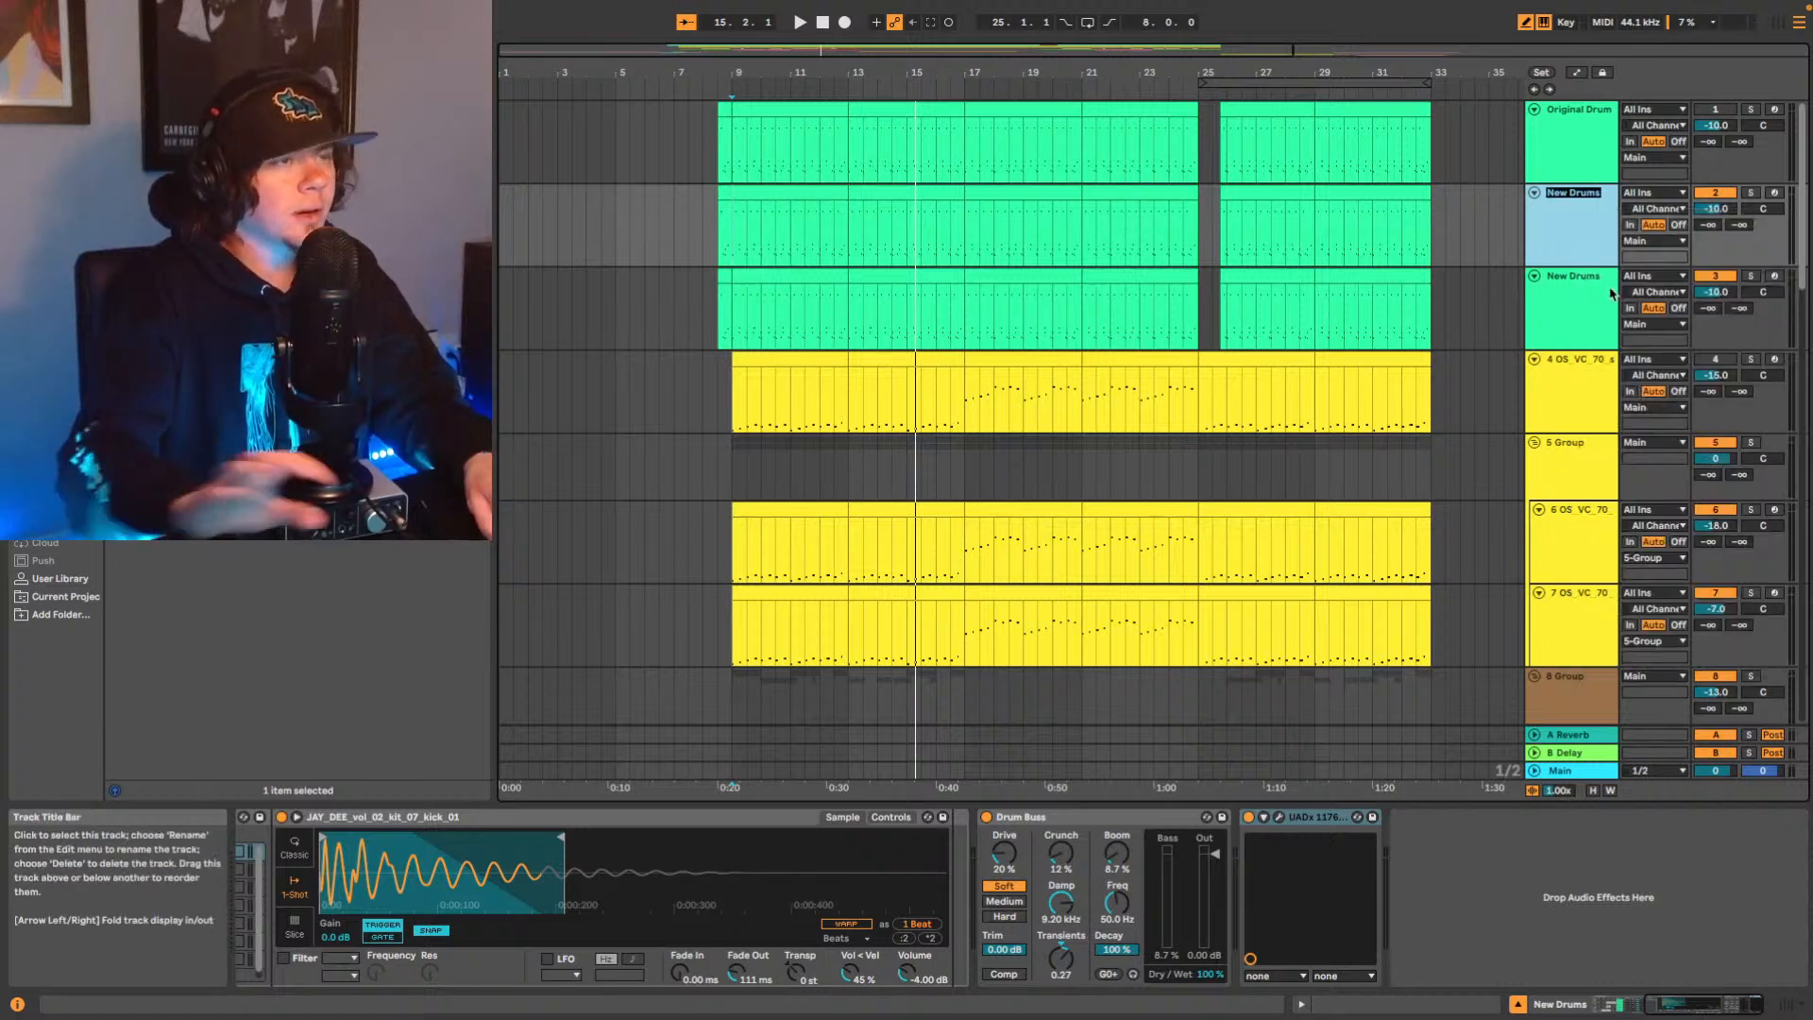
{"action": "type", "text": "Sidechain"}
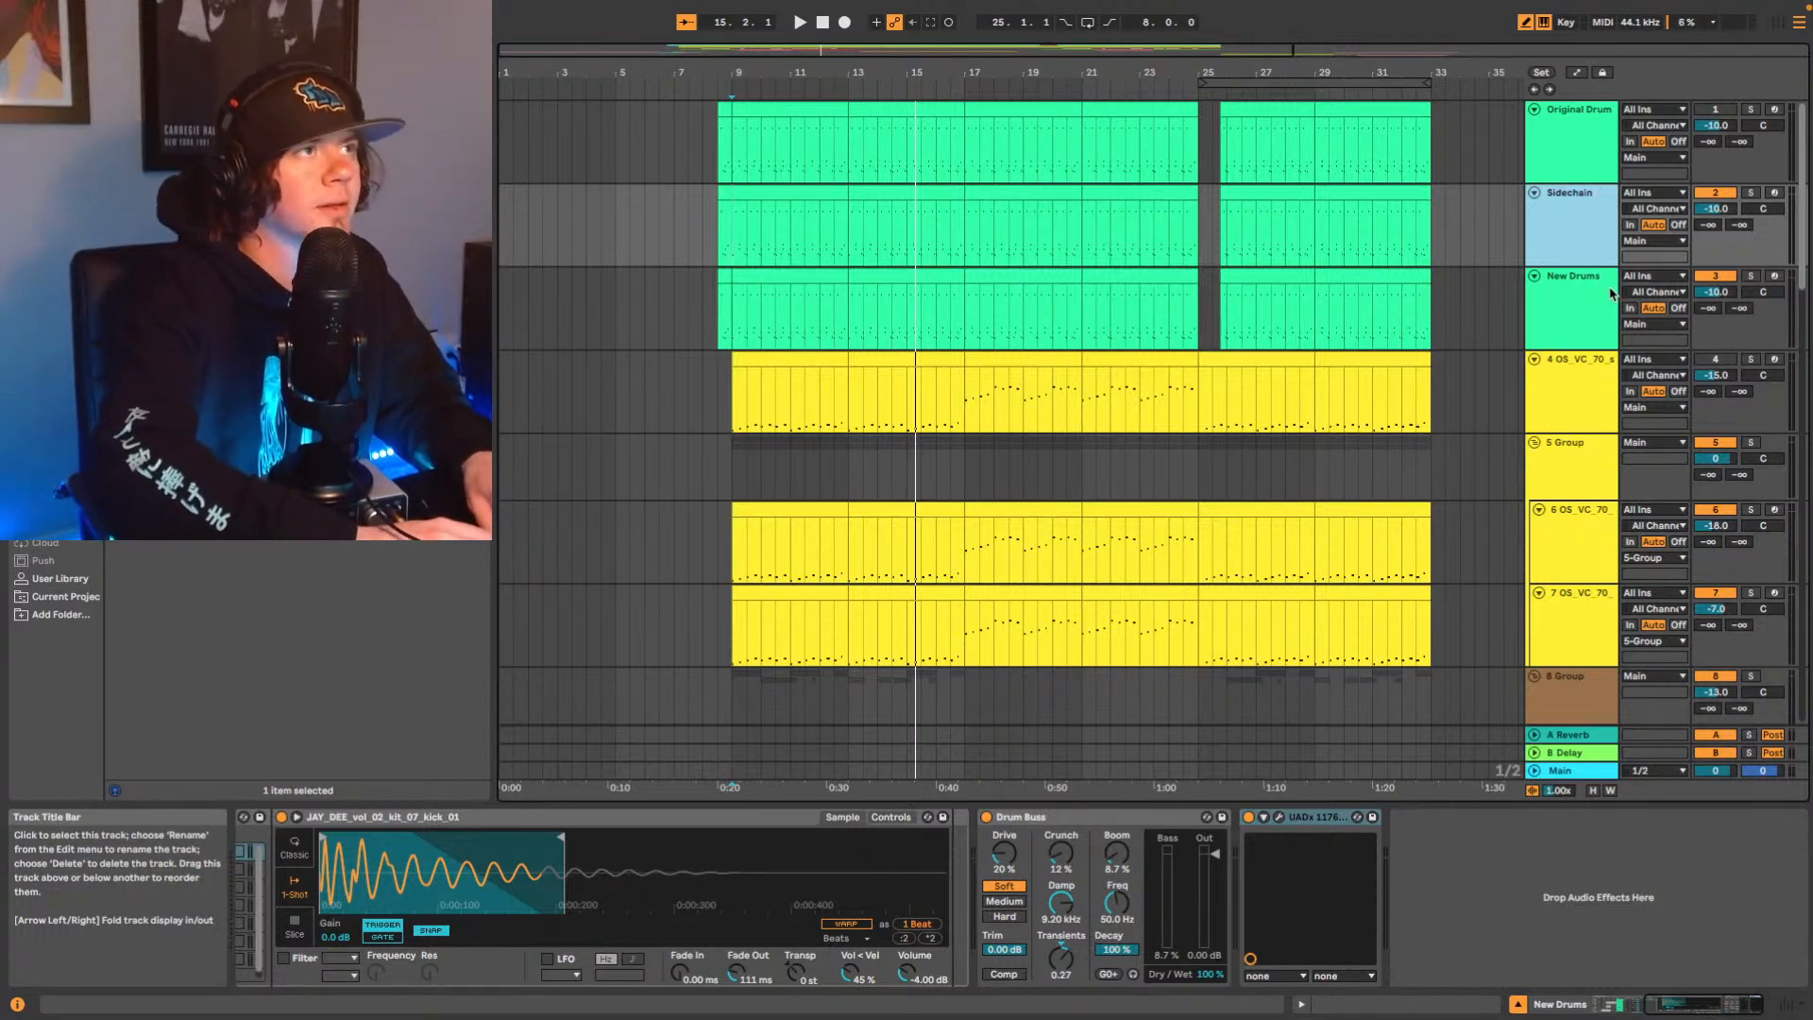
{"action": "type", "text": " Signal"}
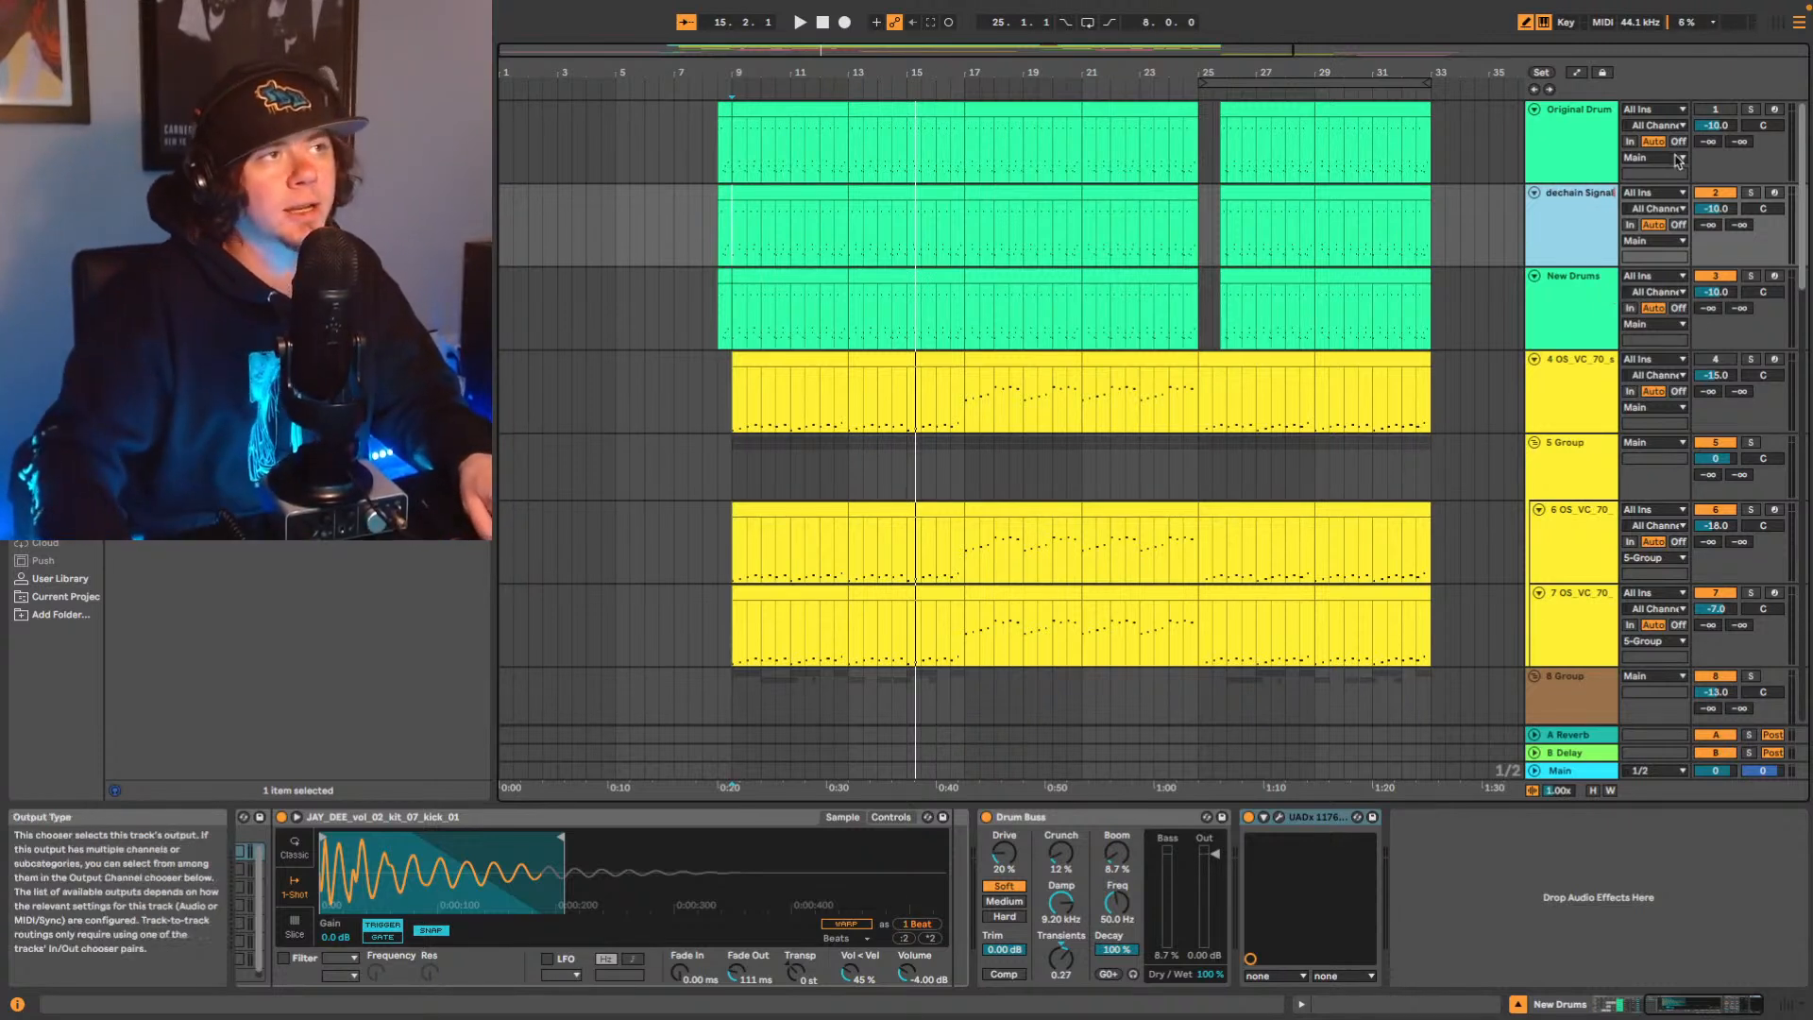
{"action": "key", "text": "Return"}
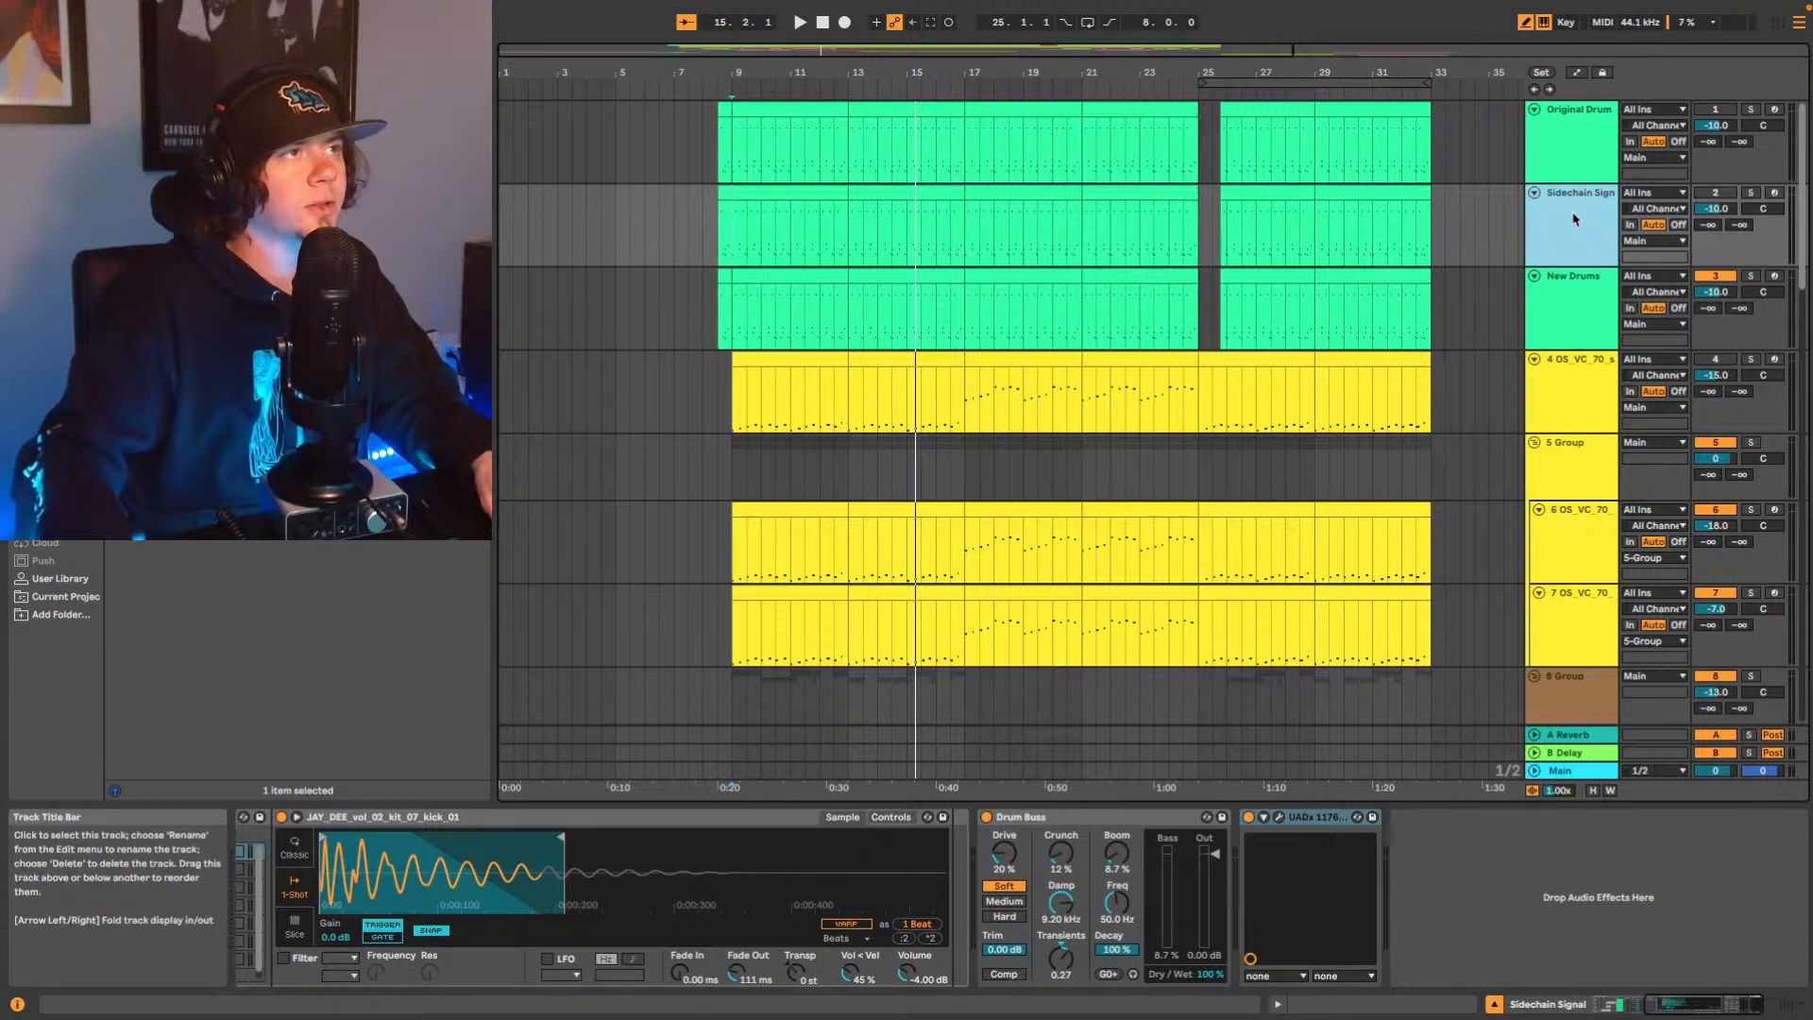
Solo the Sidechain Signal track and mute its DILLA-HH-0078, OpenHH Funk 1, JayDeeClap4 and DILLA-HH-0027 drum pads.
{"action": "left_click_drag", "start_coordinate": [1684, 1005], "coordinate": [1632, 1005]}
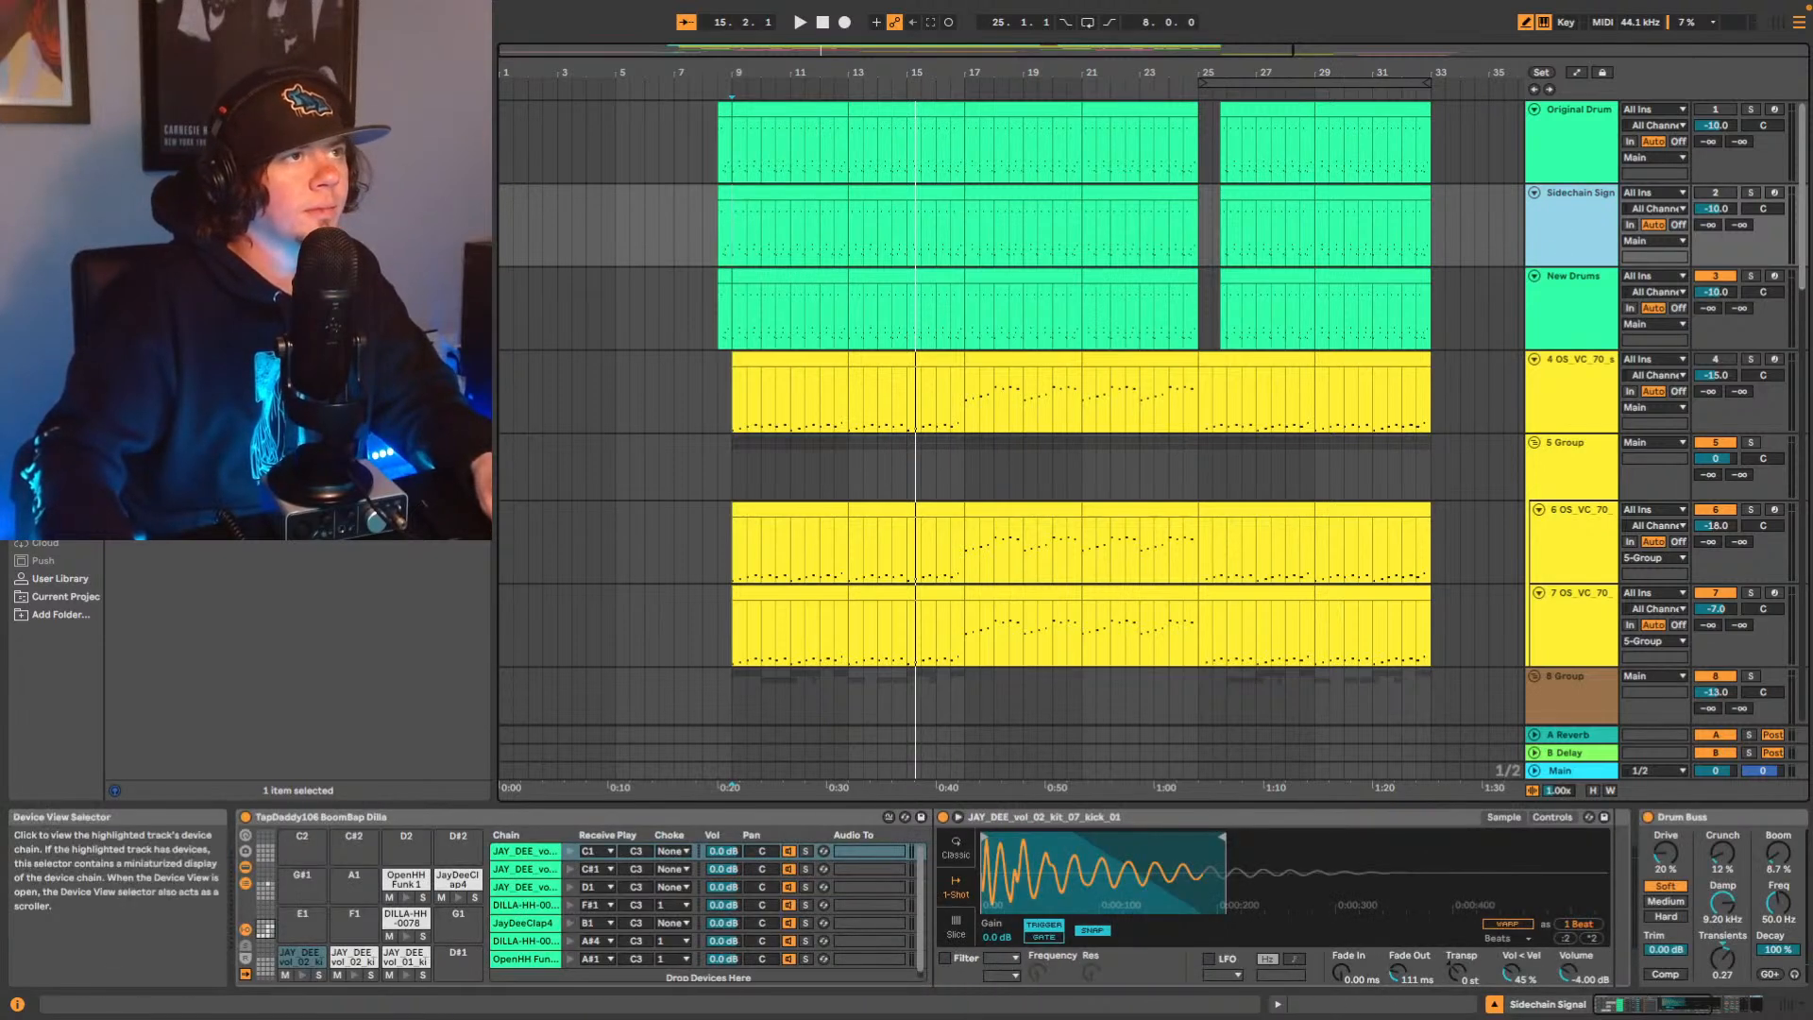
{"action": "left_click", "coordinate": [1752, 194]}
{"action": "left_click", "coordinate": [1752, 193]}
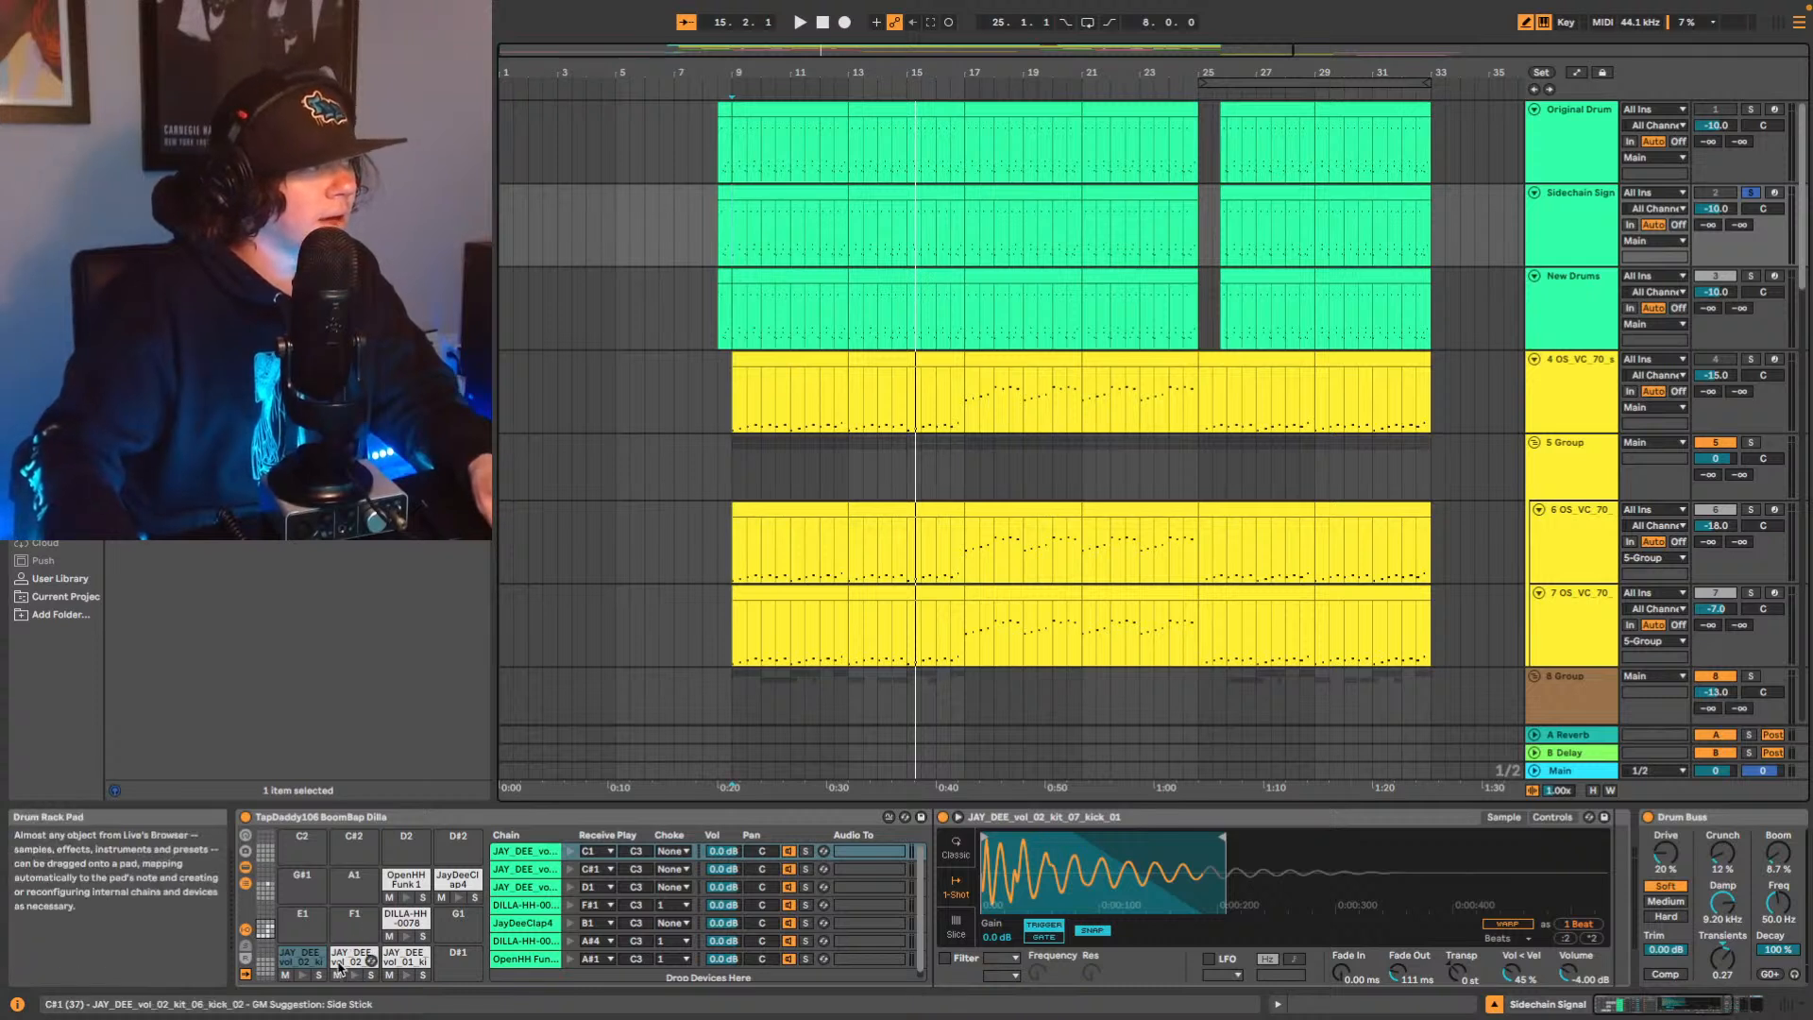
{"action": "left_click", "coordinate": [389, 936]}
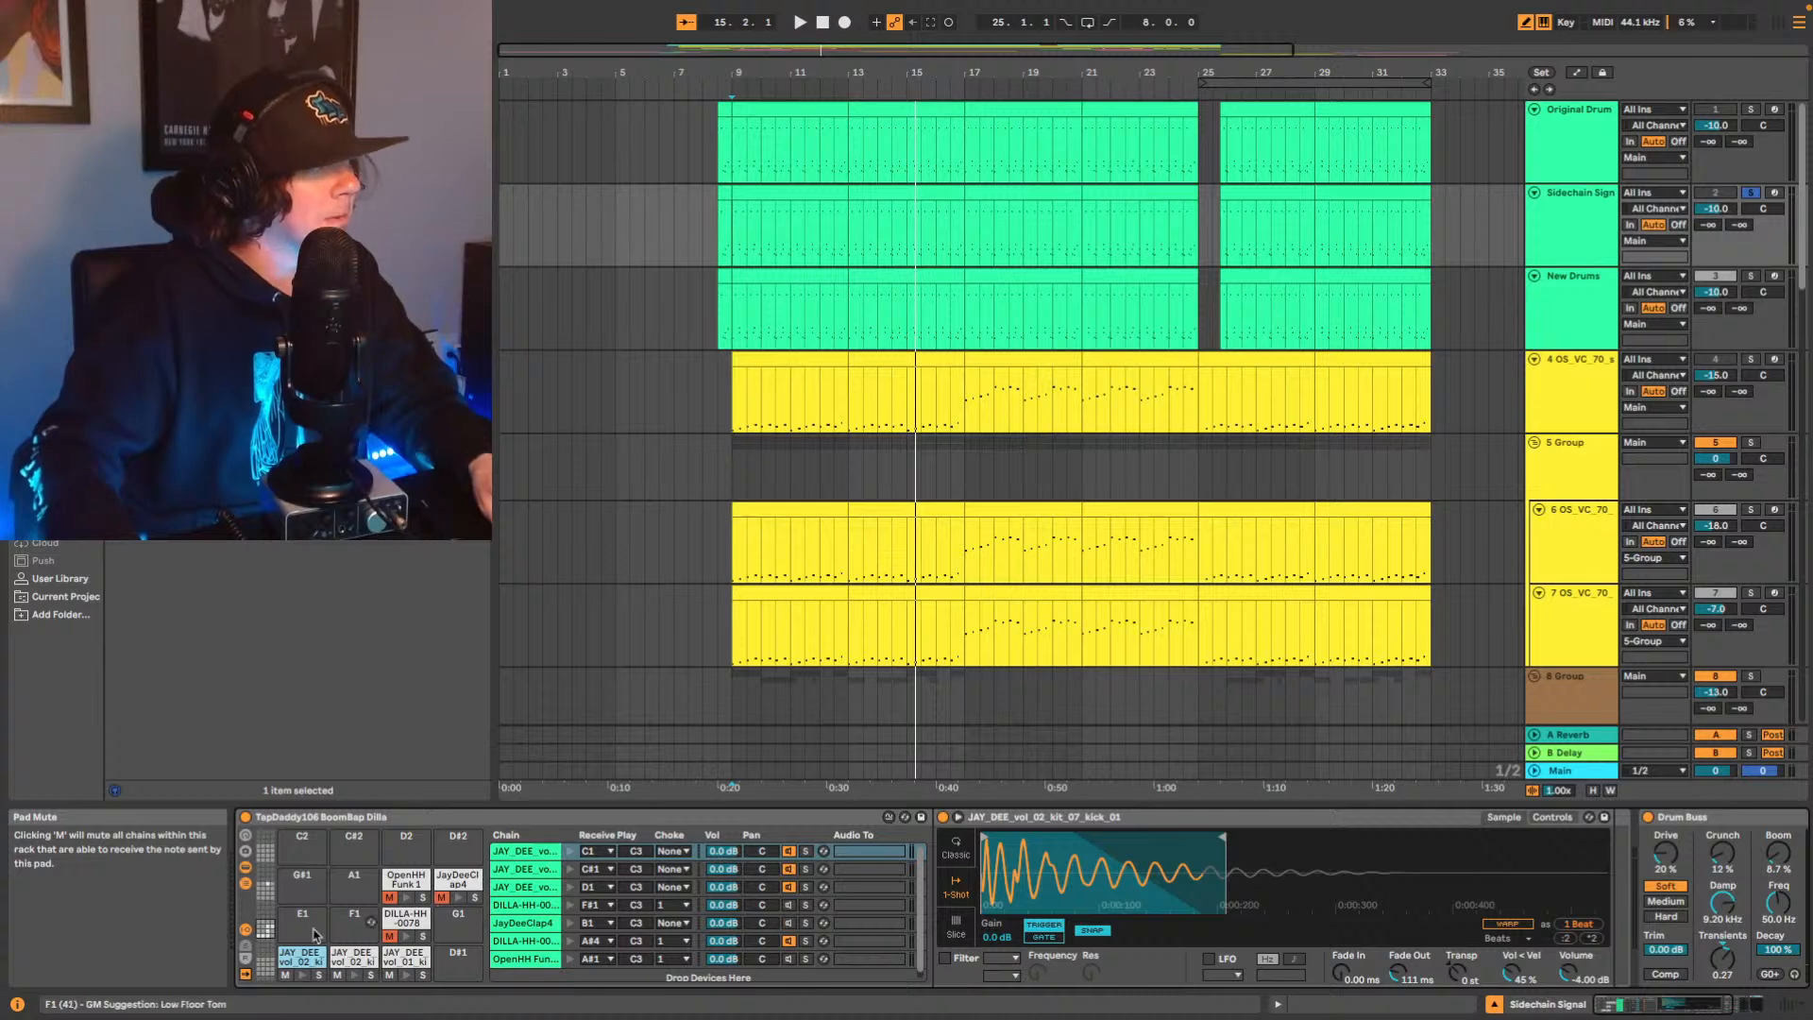
{"action": "left_click", "coordinate": [266, 892]}
{"action": "left_click", "coordinate": [390, 859]}
Play the soloed Sidechain Signal track from bar 9 and check its device chain from Drum Rack to the 1176.
{"action": "key", "text": "space"}
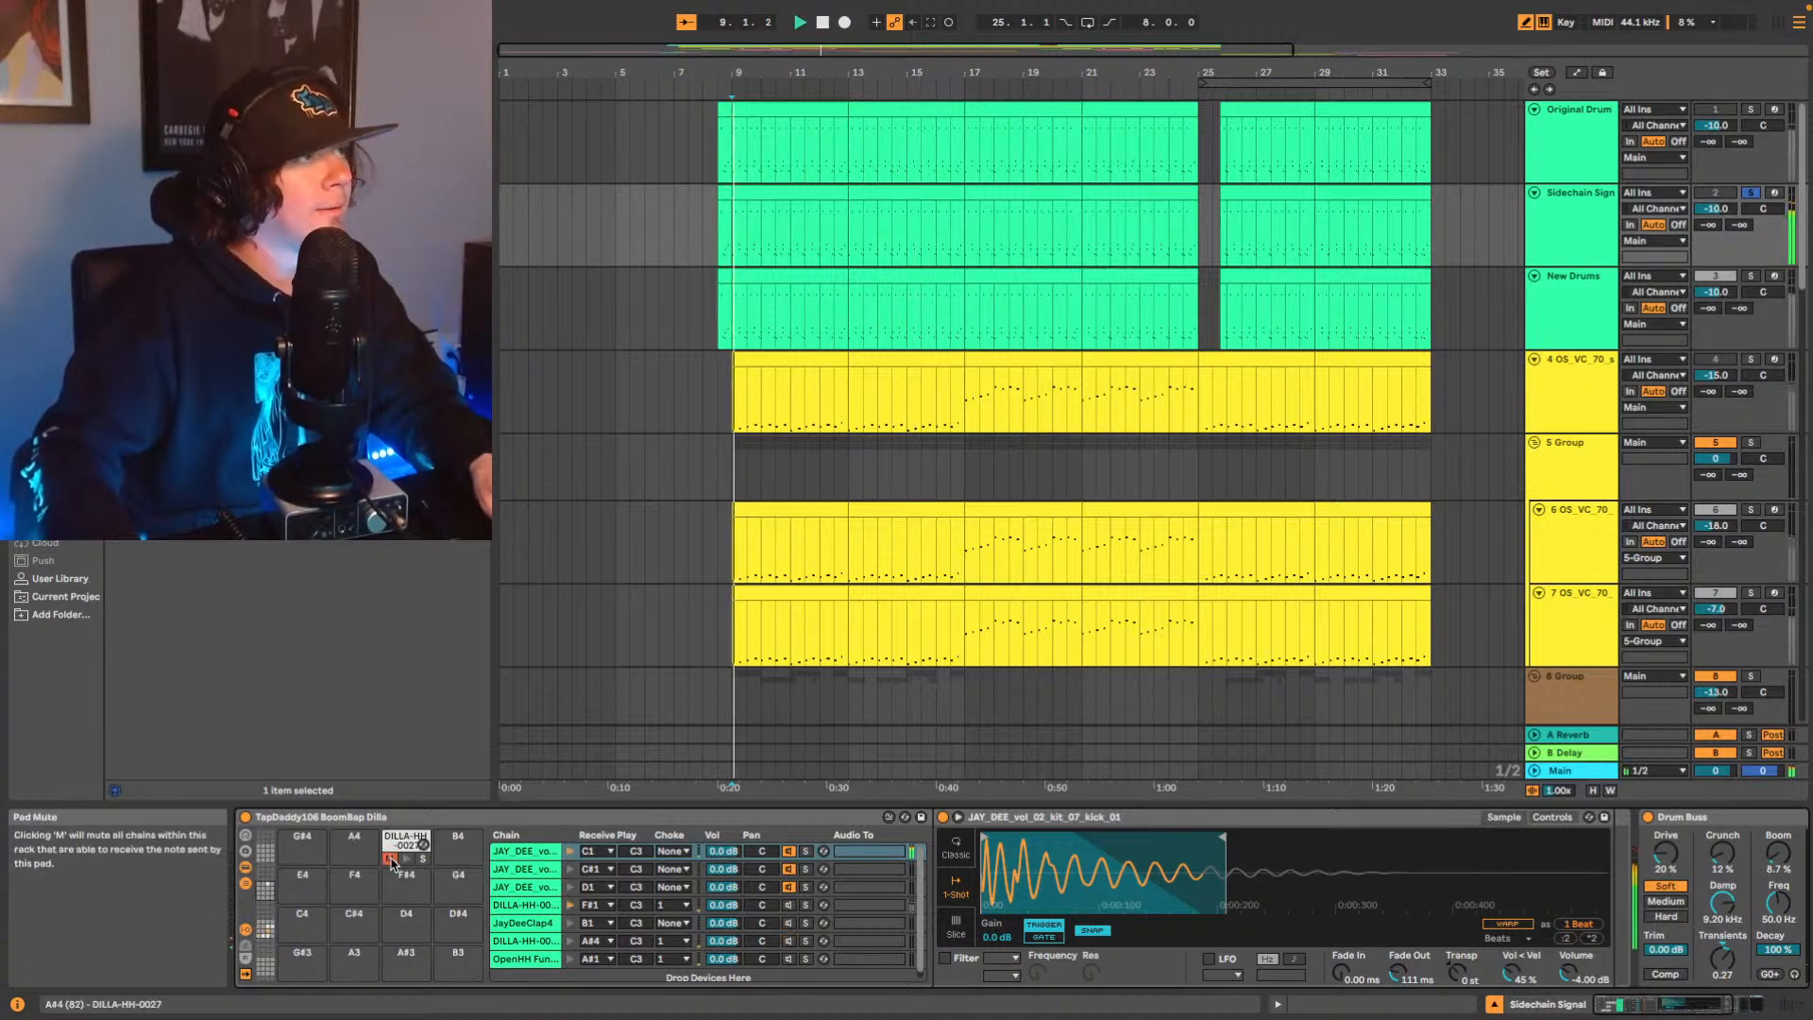
{"action": "left_click", "coordinate": [1697, 1008]}
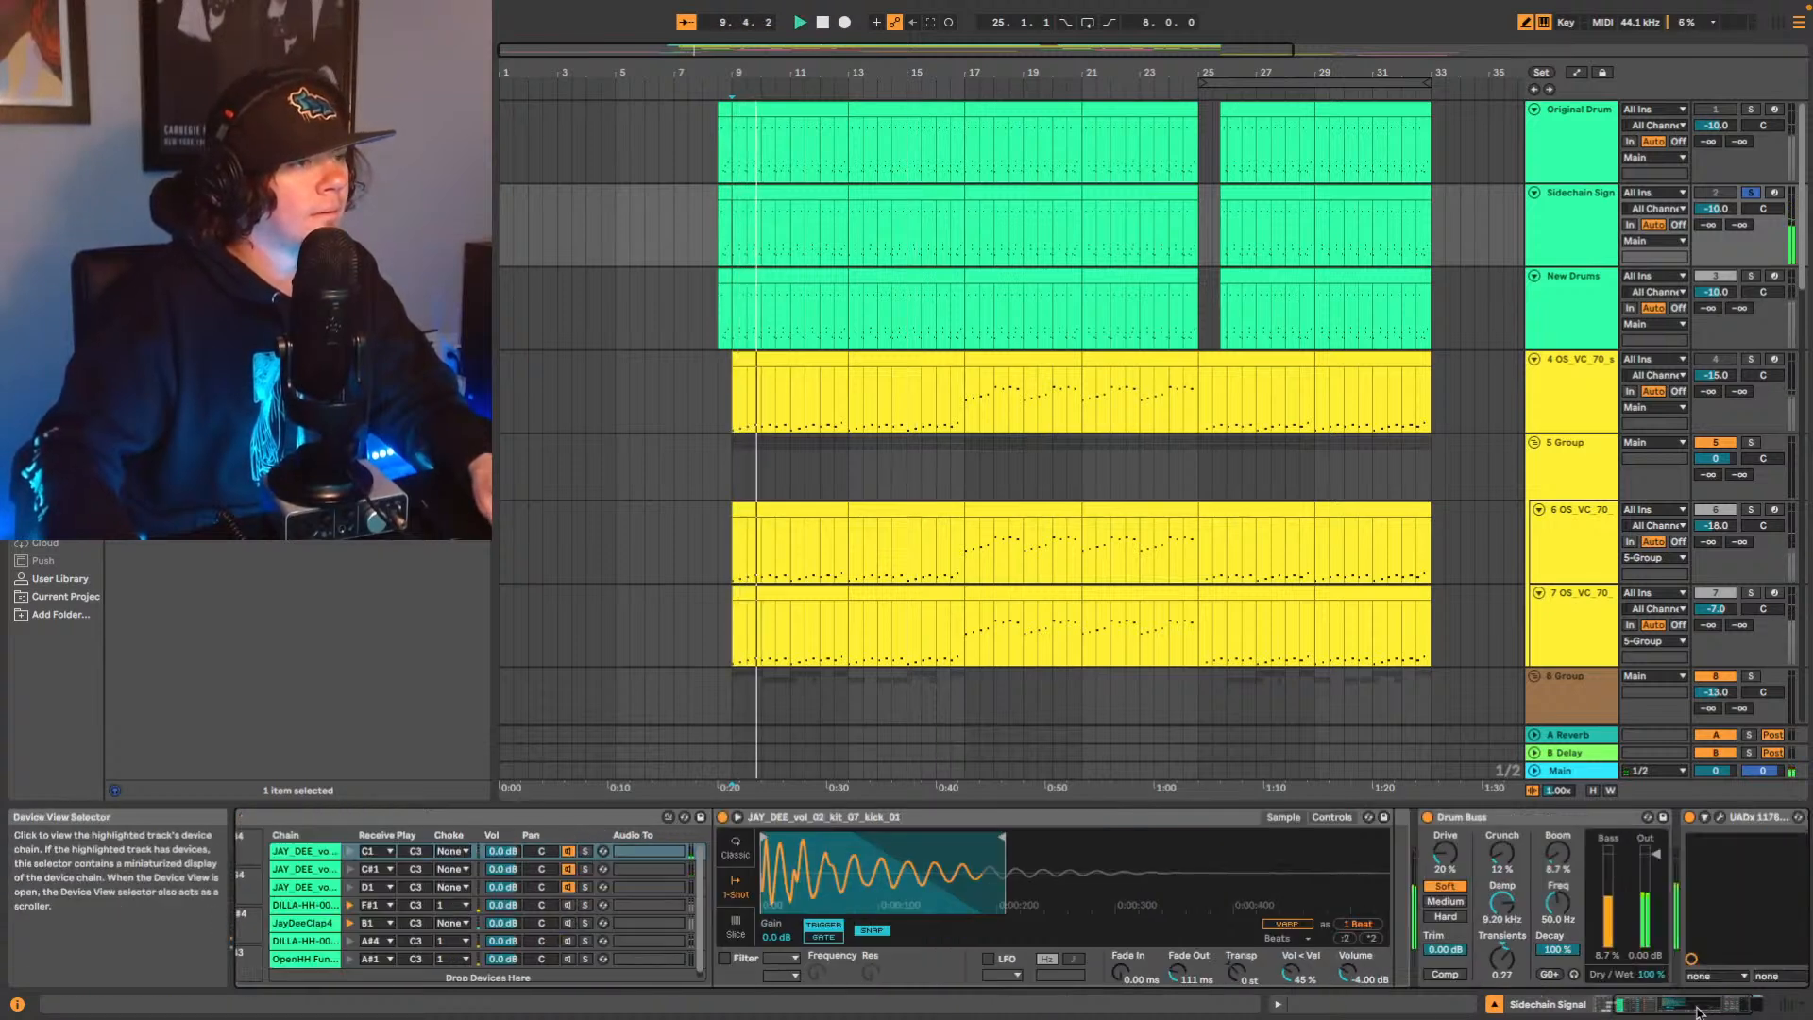
{"action": "left_click", "coordinate": [1697, 1009]}
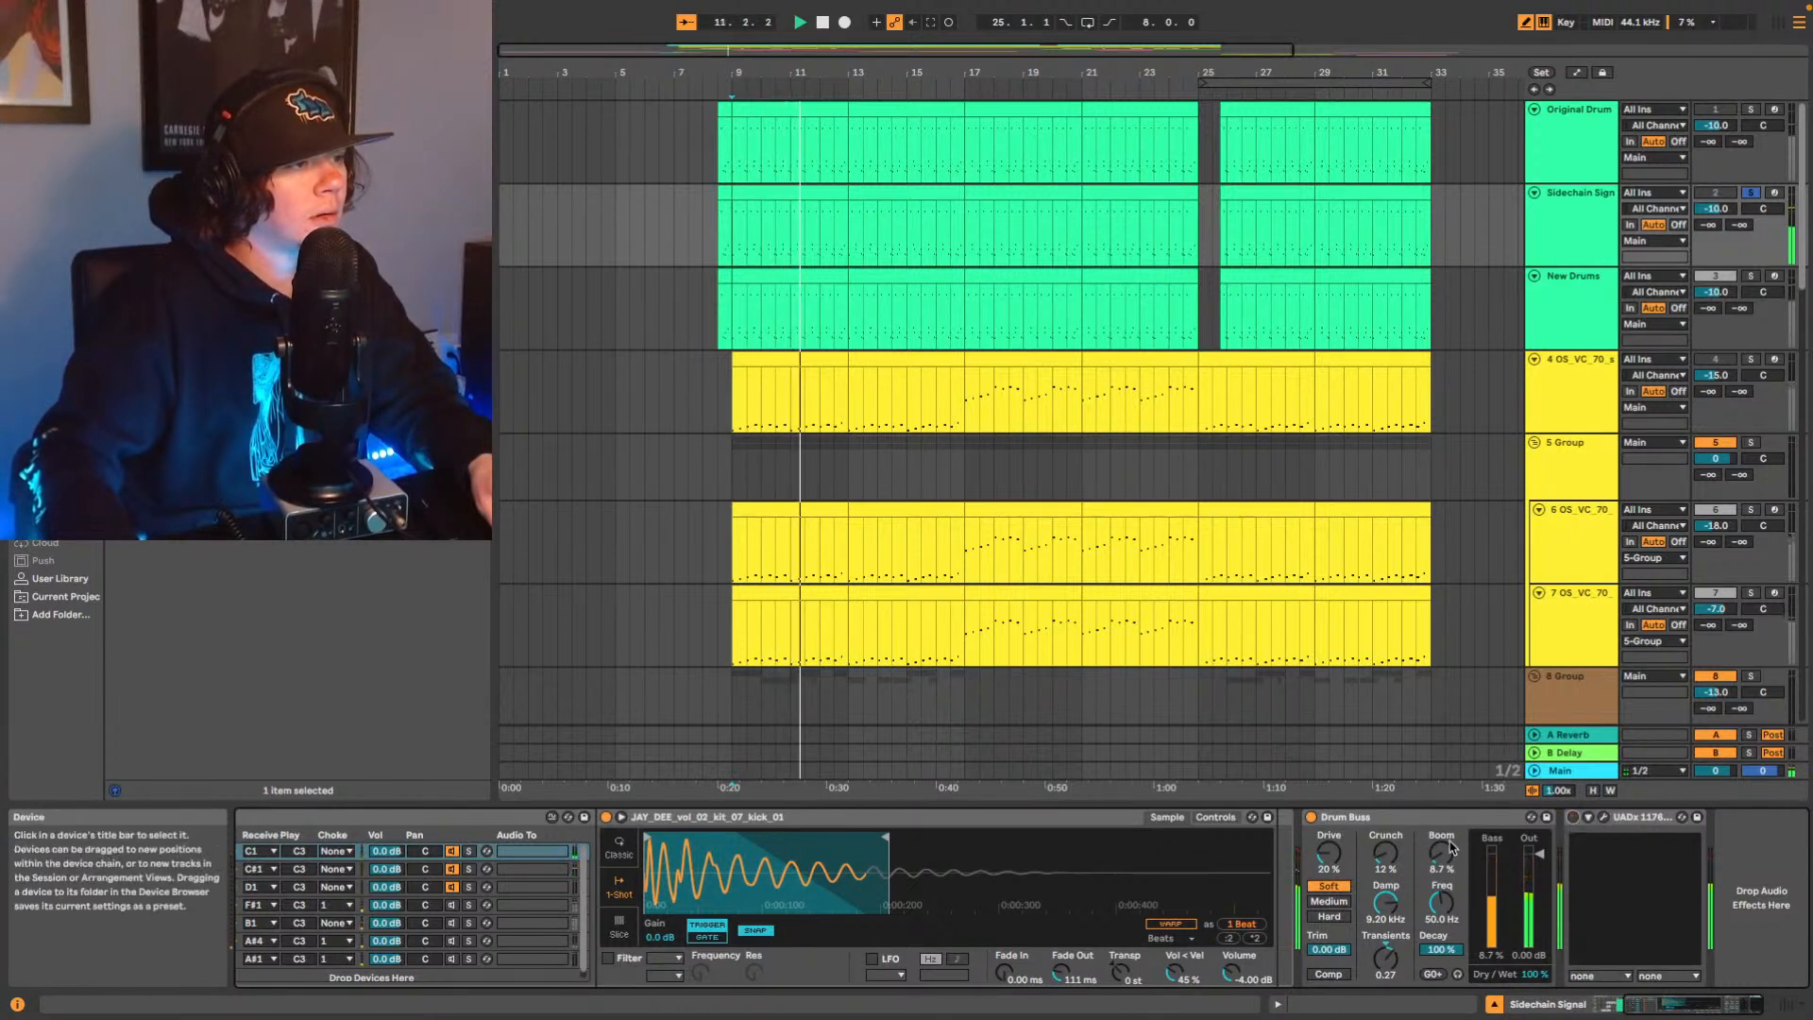
{"action": "key", "text": "space"}
{"action": "key", "text": "space"}
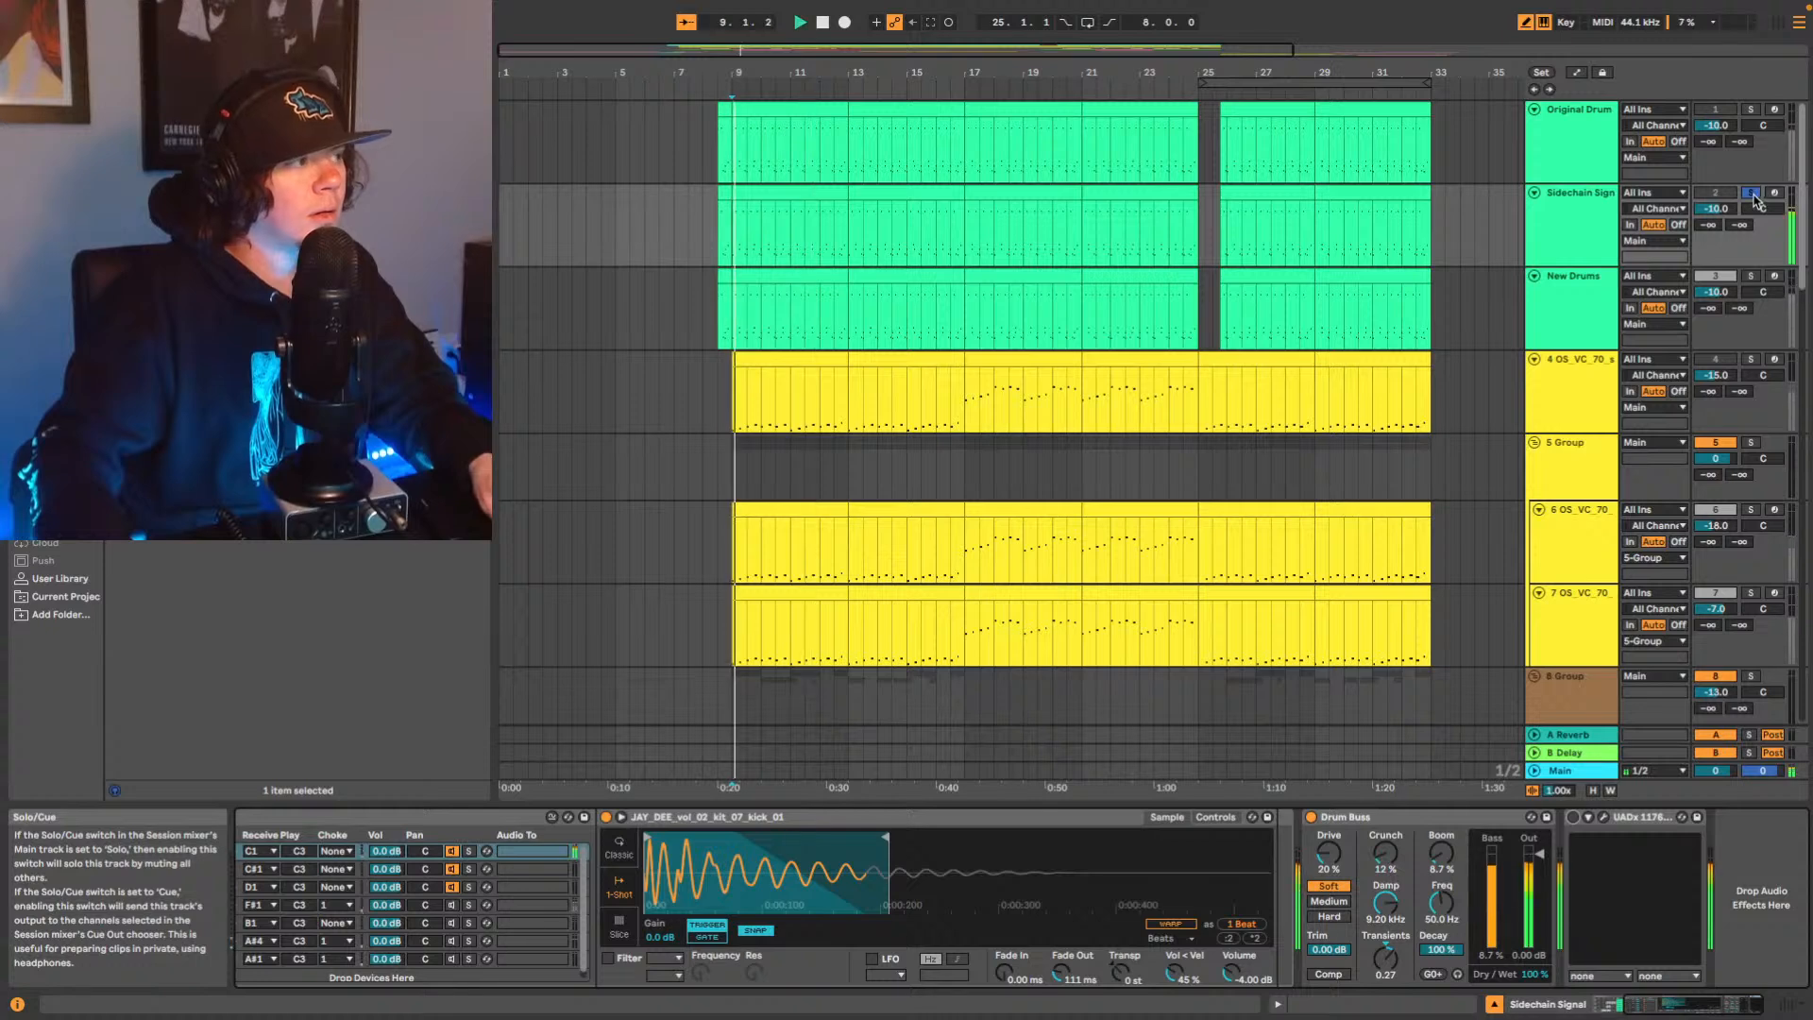
{"action": "left_click", "coordinate": [1626, 1006]}
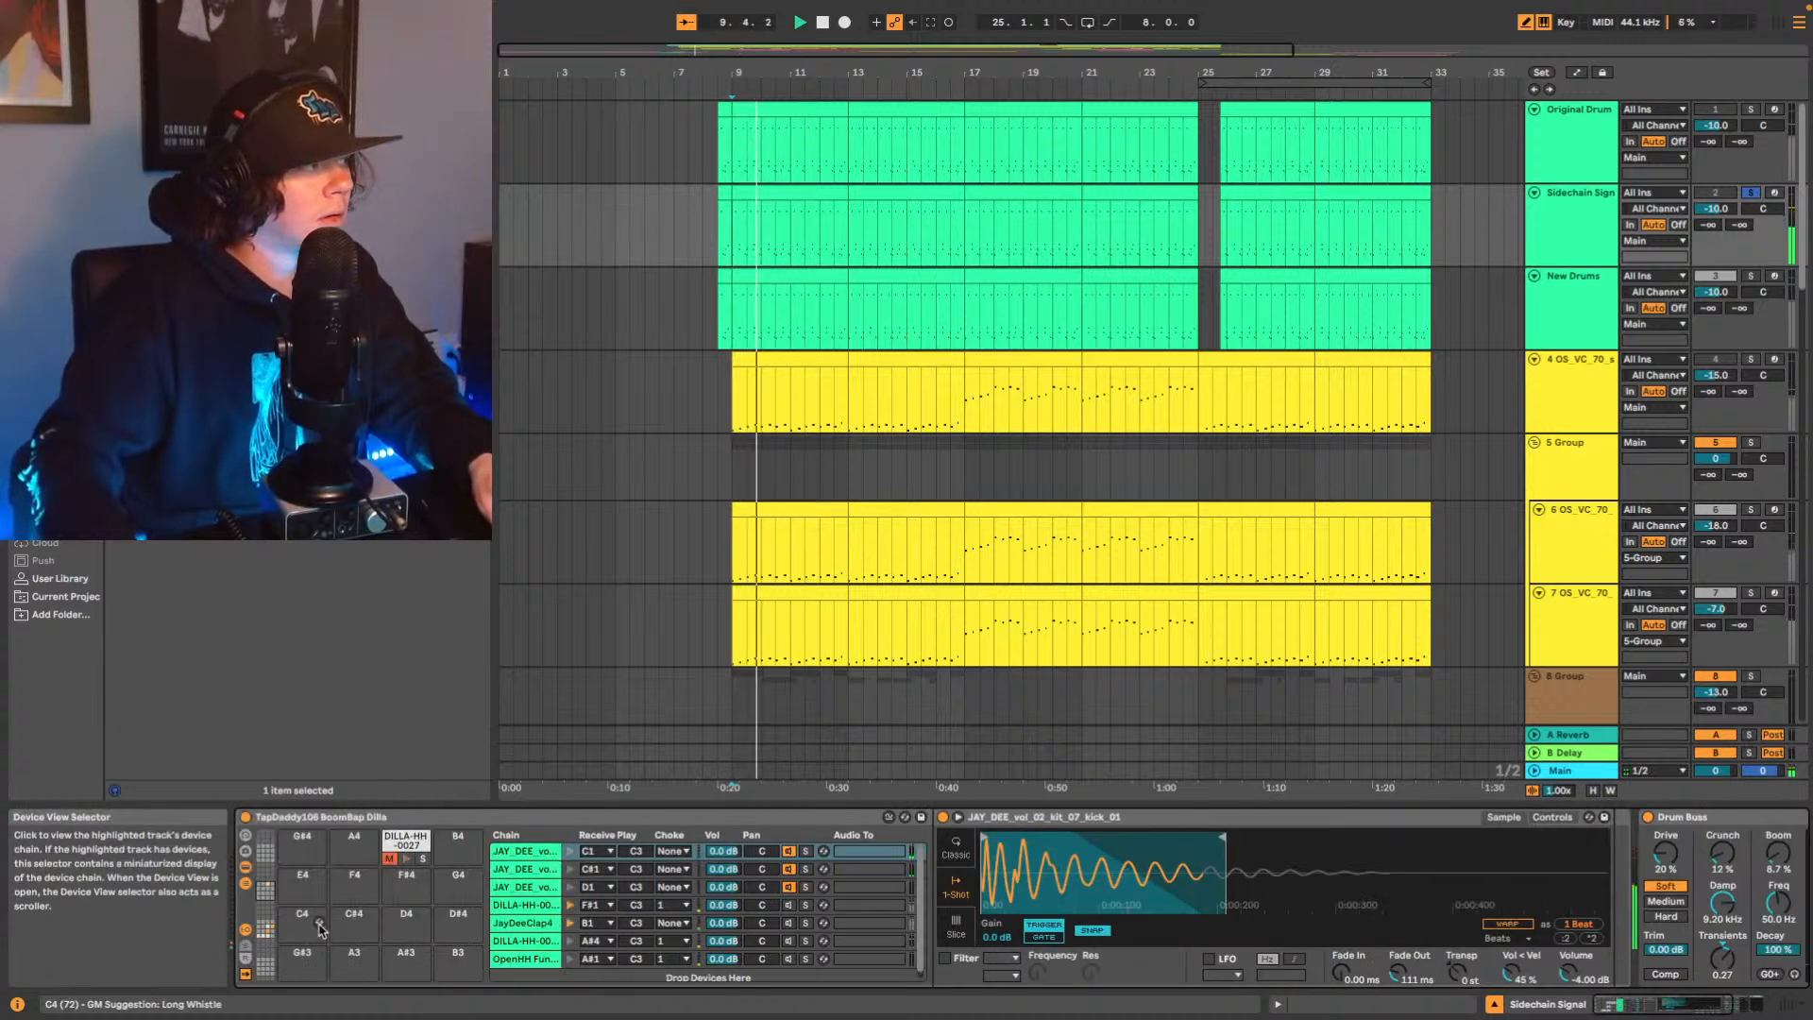
Unmute the JayDeeClap4 pad in the Sidechain Signal drum rack, unsolo the track and stop playback.
{"action": "scroll", "coordinate": [319, 930], "scroll_direction": "down", "scroll_amount": 5}
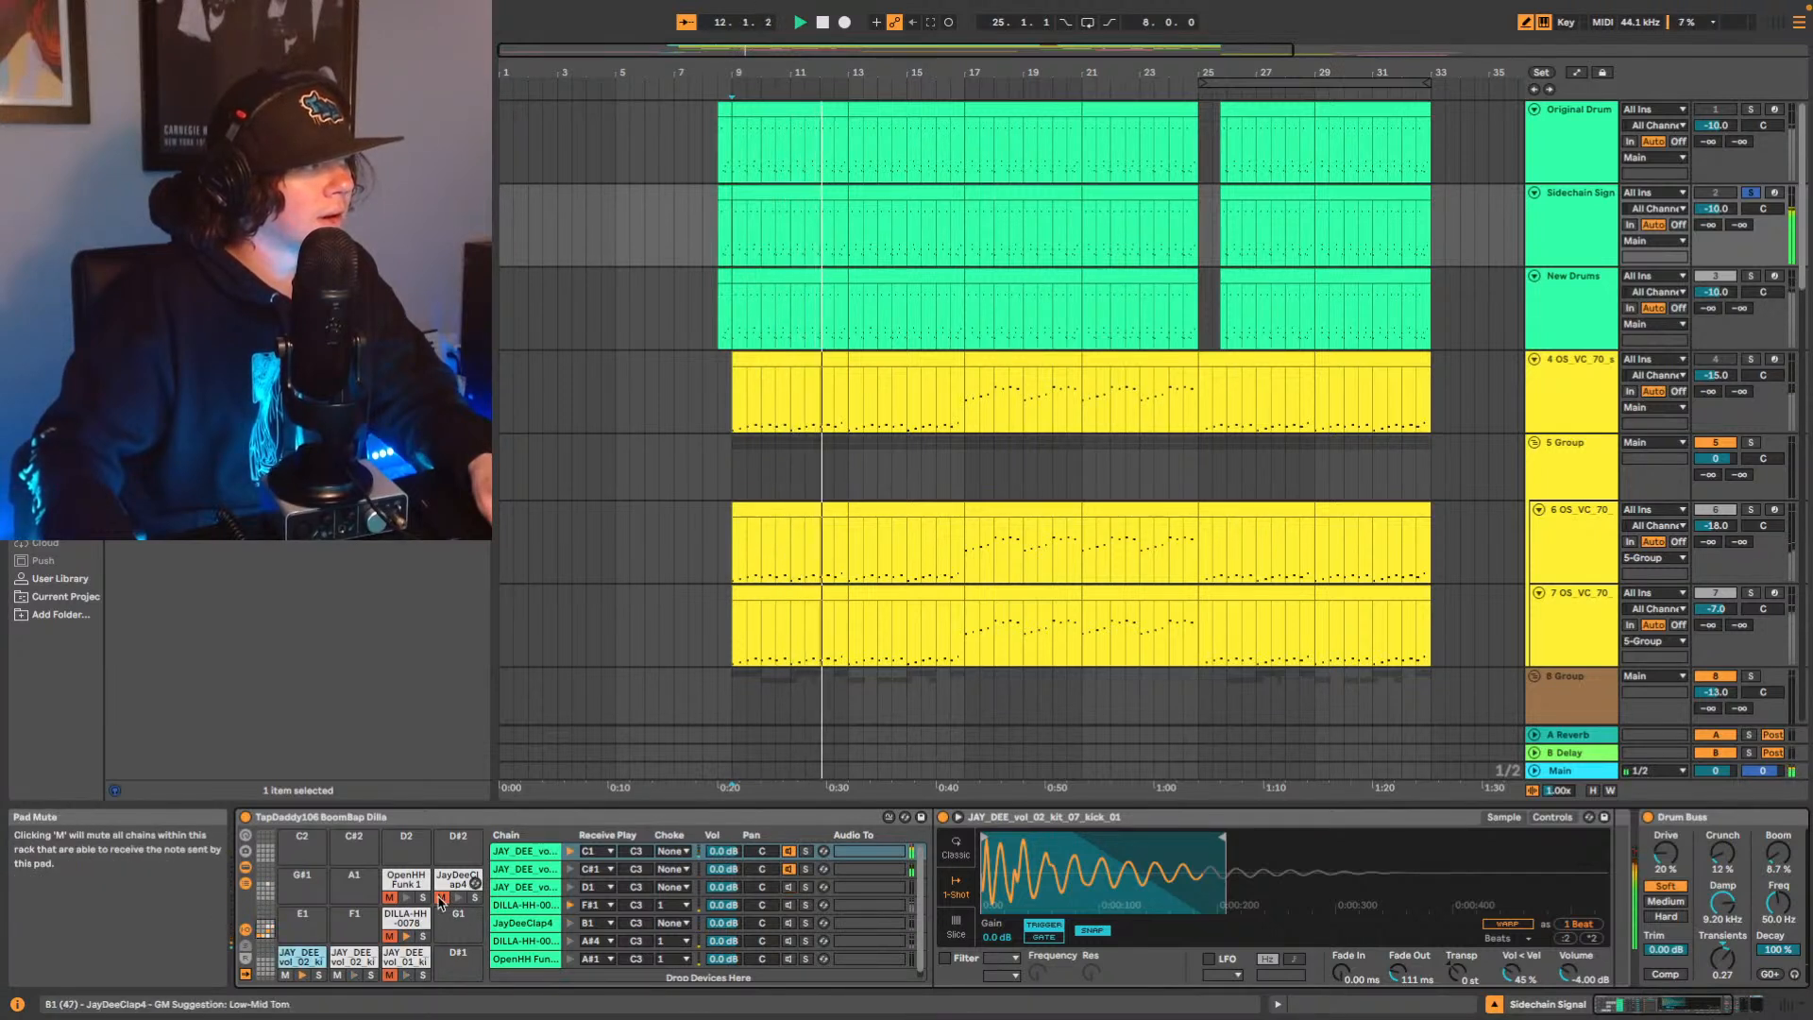
{"action": "left_click", "coordinate": [440, 898]}
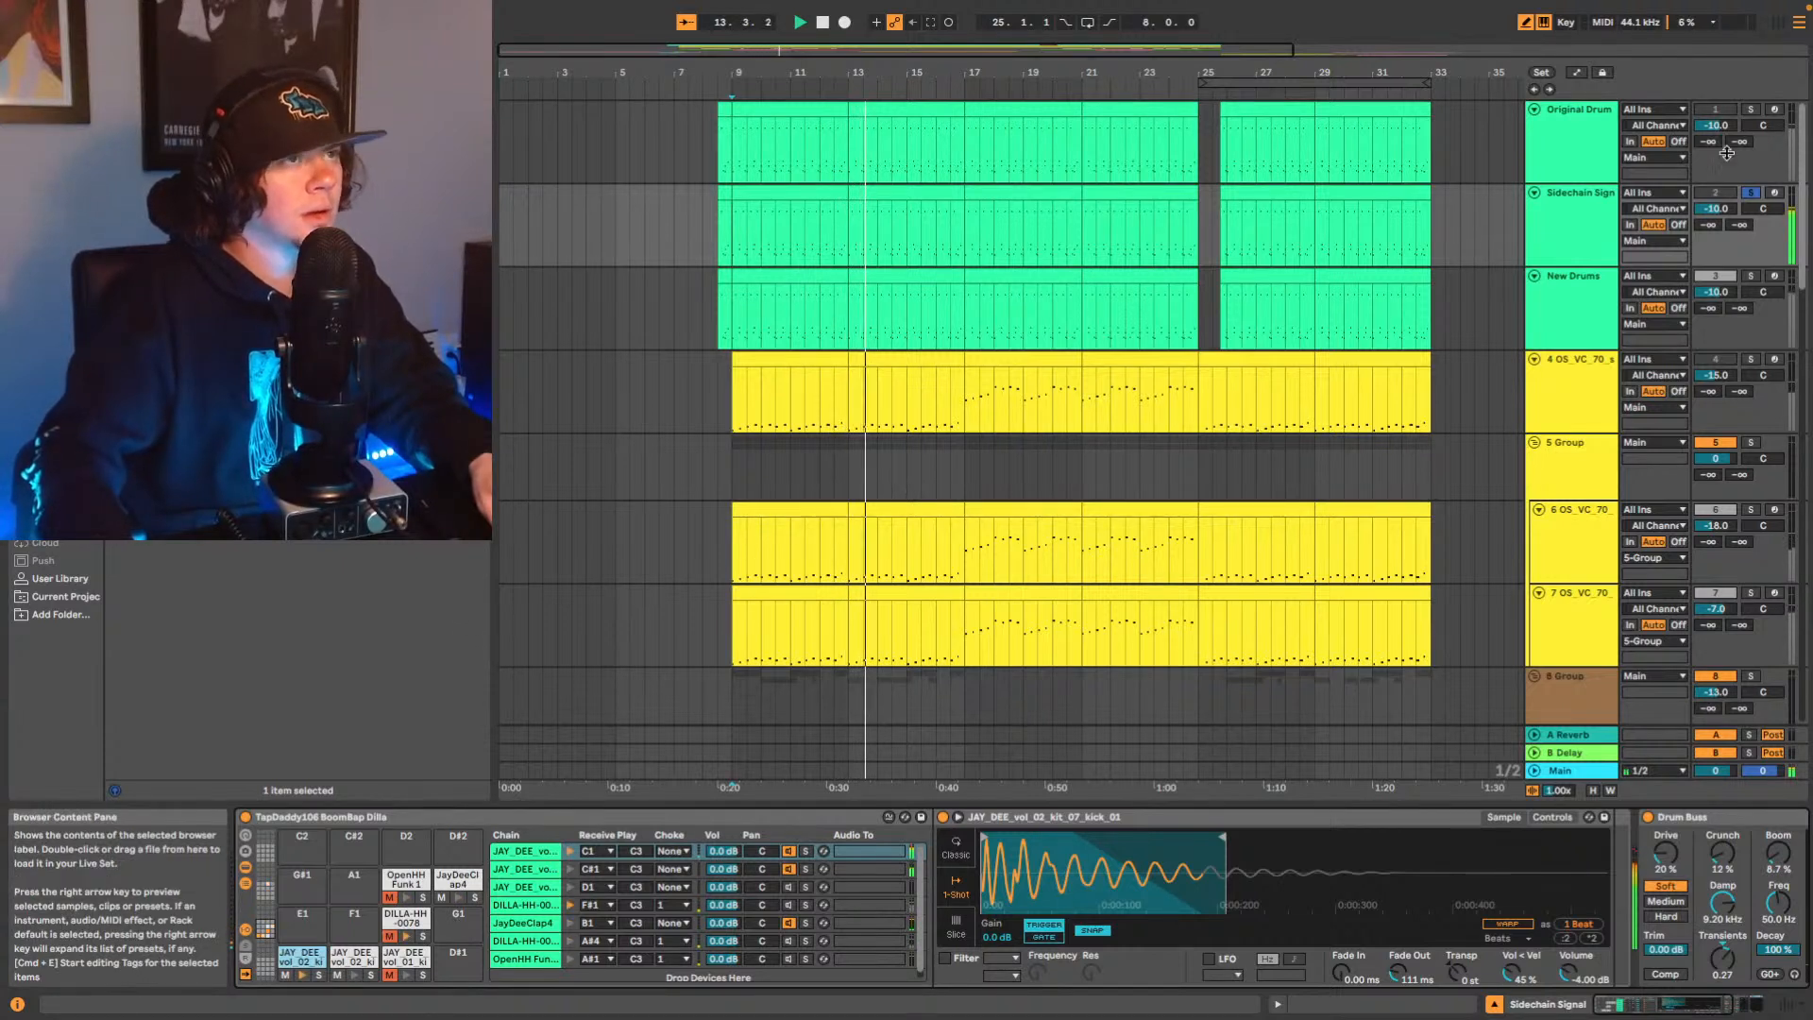
{"action": "left_click", "coordinate": [1750, 192]}
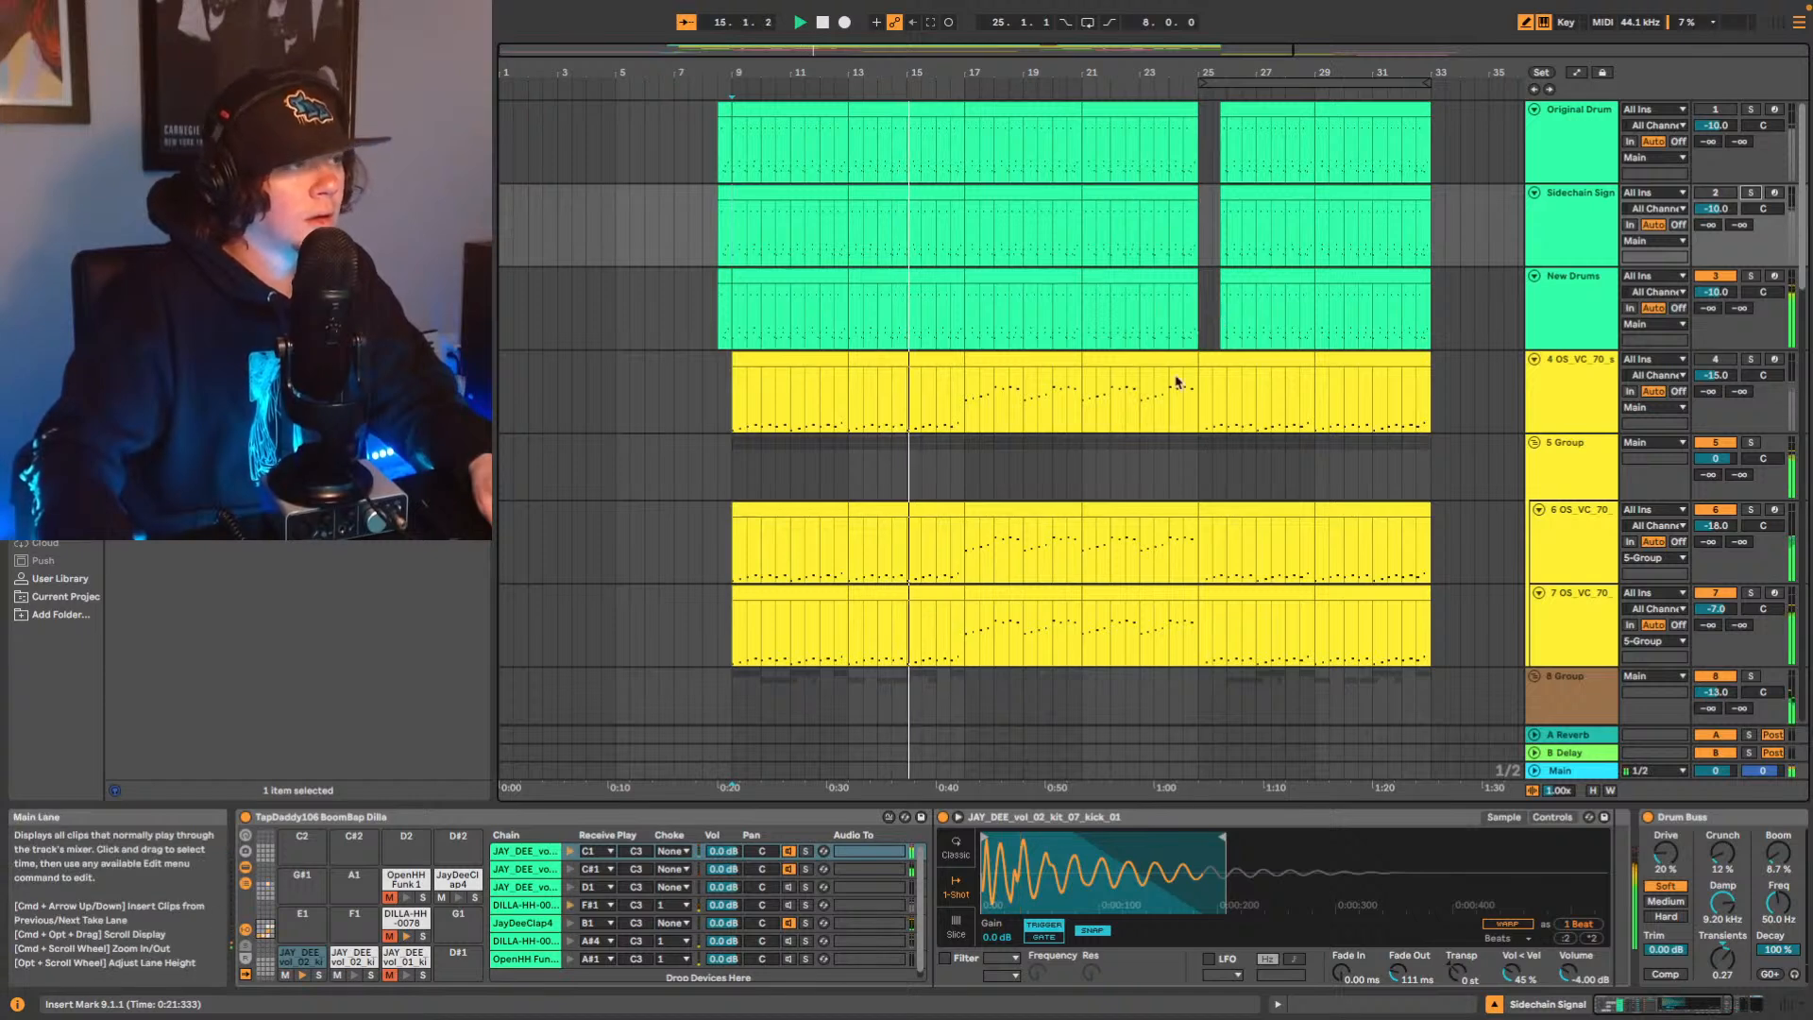
{"action": "key", "text": "space"}
Add a Glue Compressor after the EQ Eight on the low layer, track 7 OS_VC_70.
{"action": "scroll", "coordinate": [1266, 445], "scroll_direction": "down", "scroll_amount": 2}
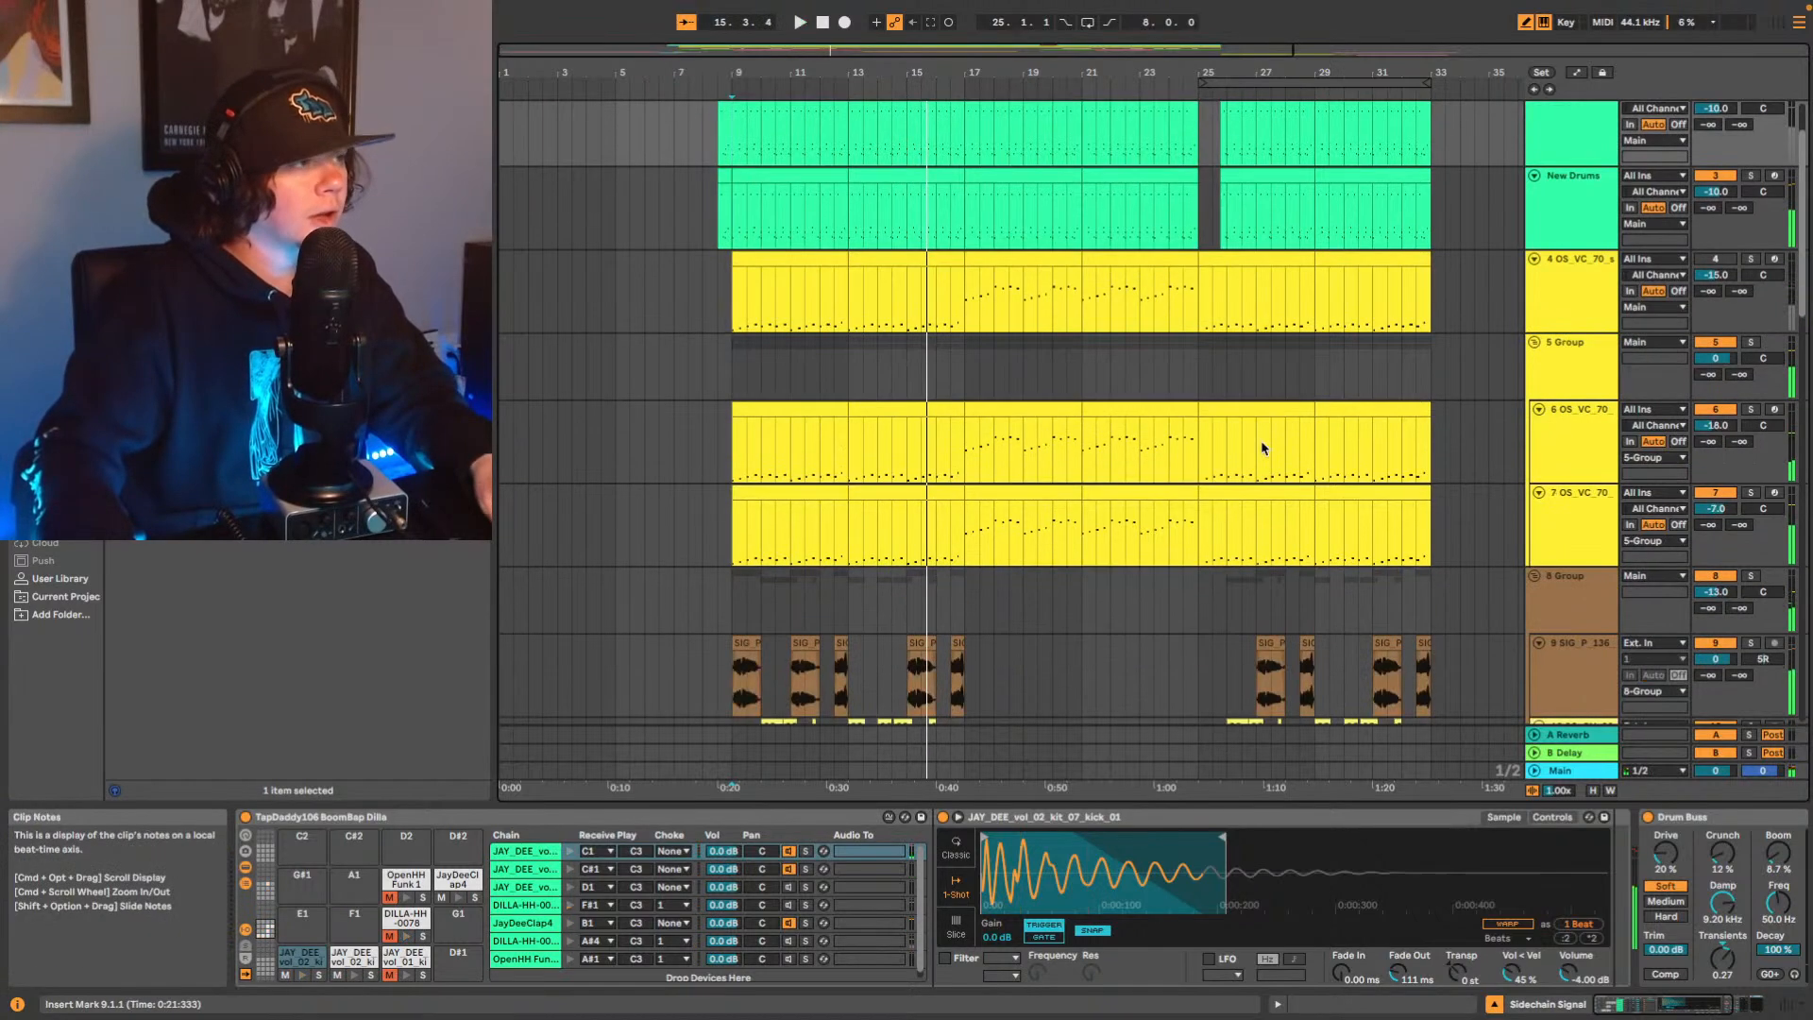
{"action": "left_click", "coordinate": [1572, 510]}
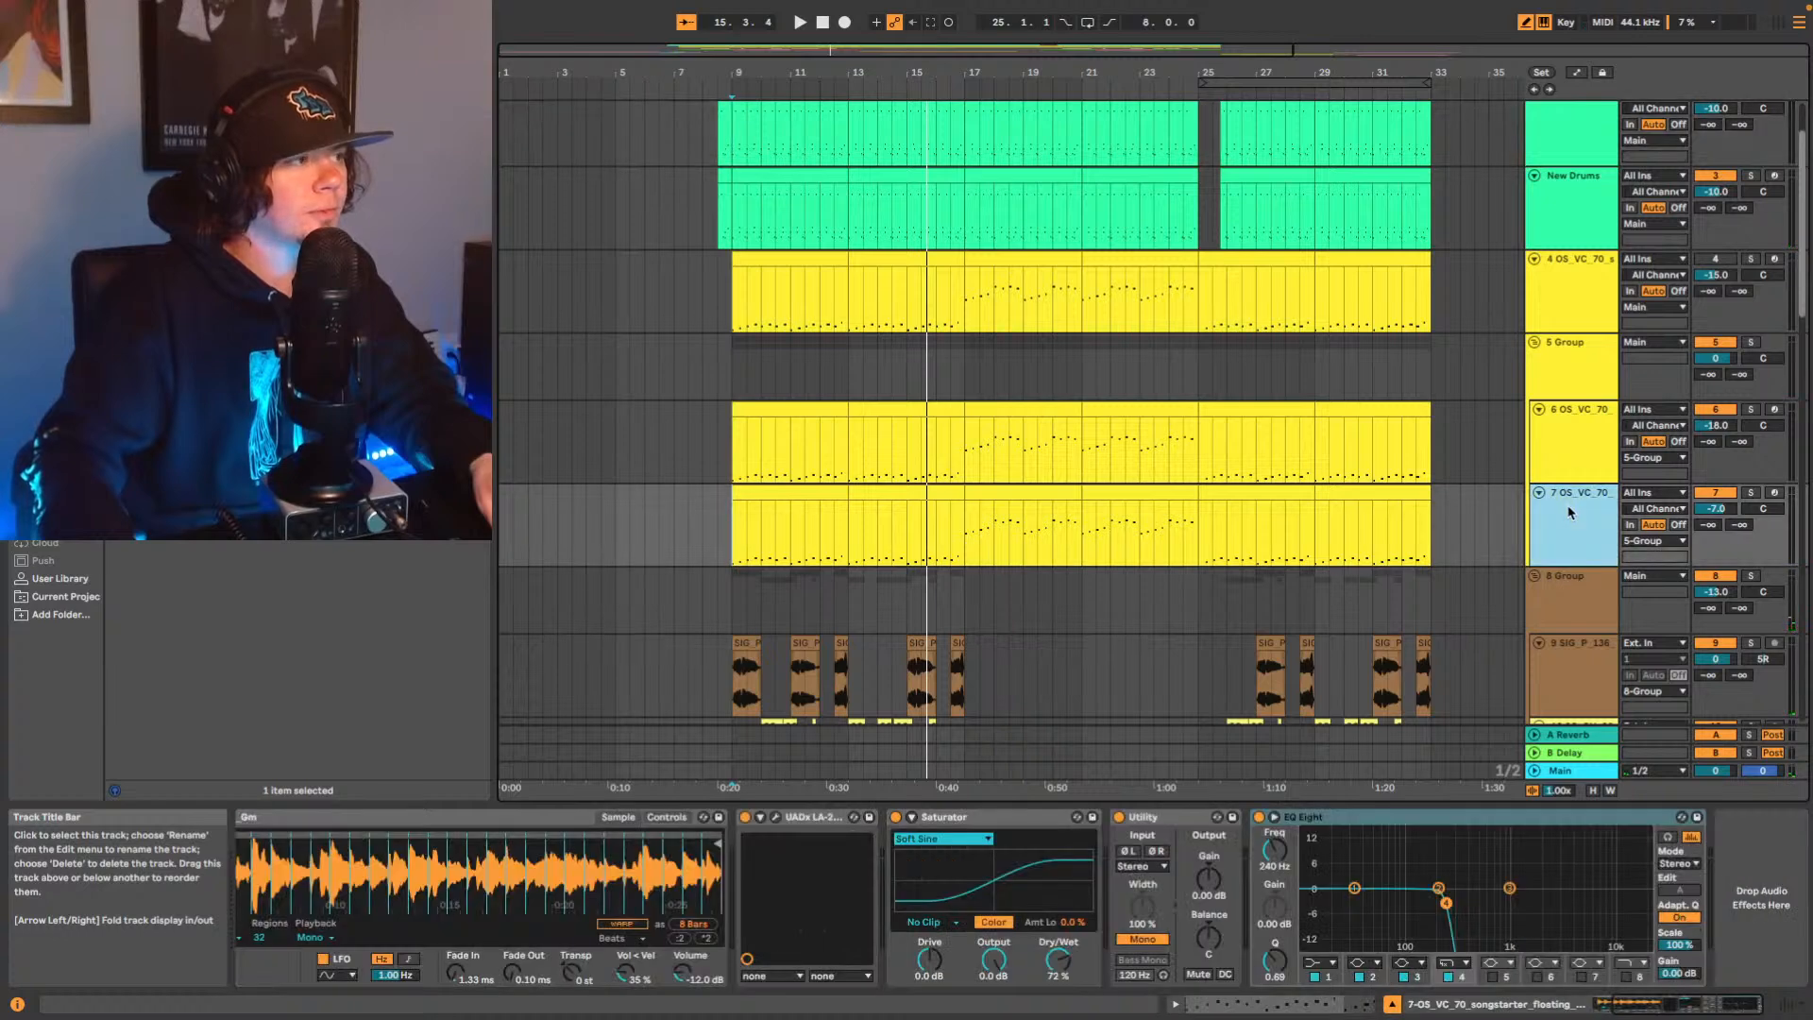
{"action": "left_click", "coordinate": [1580, 364]}
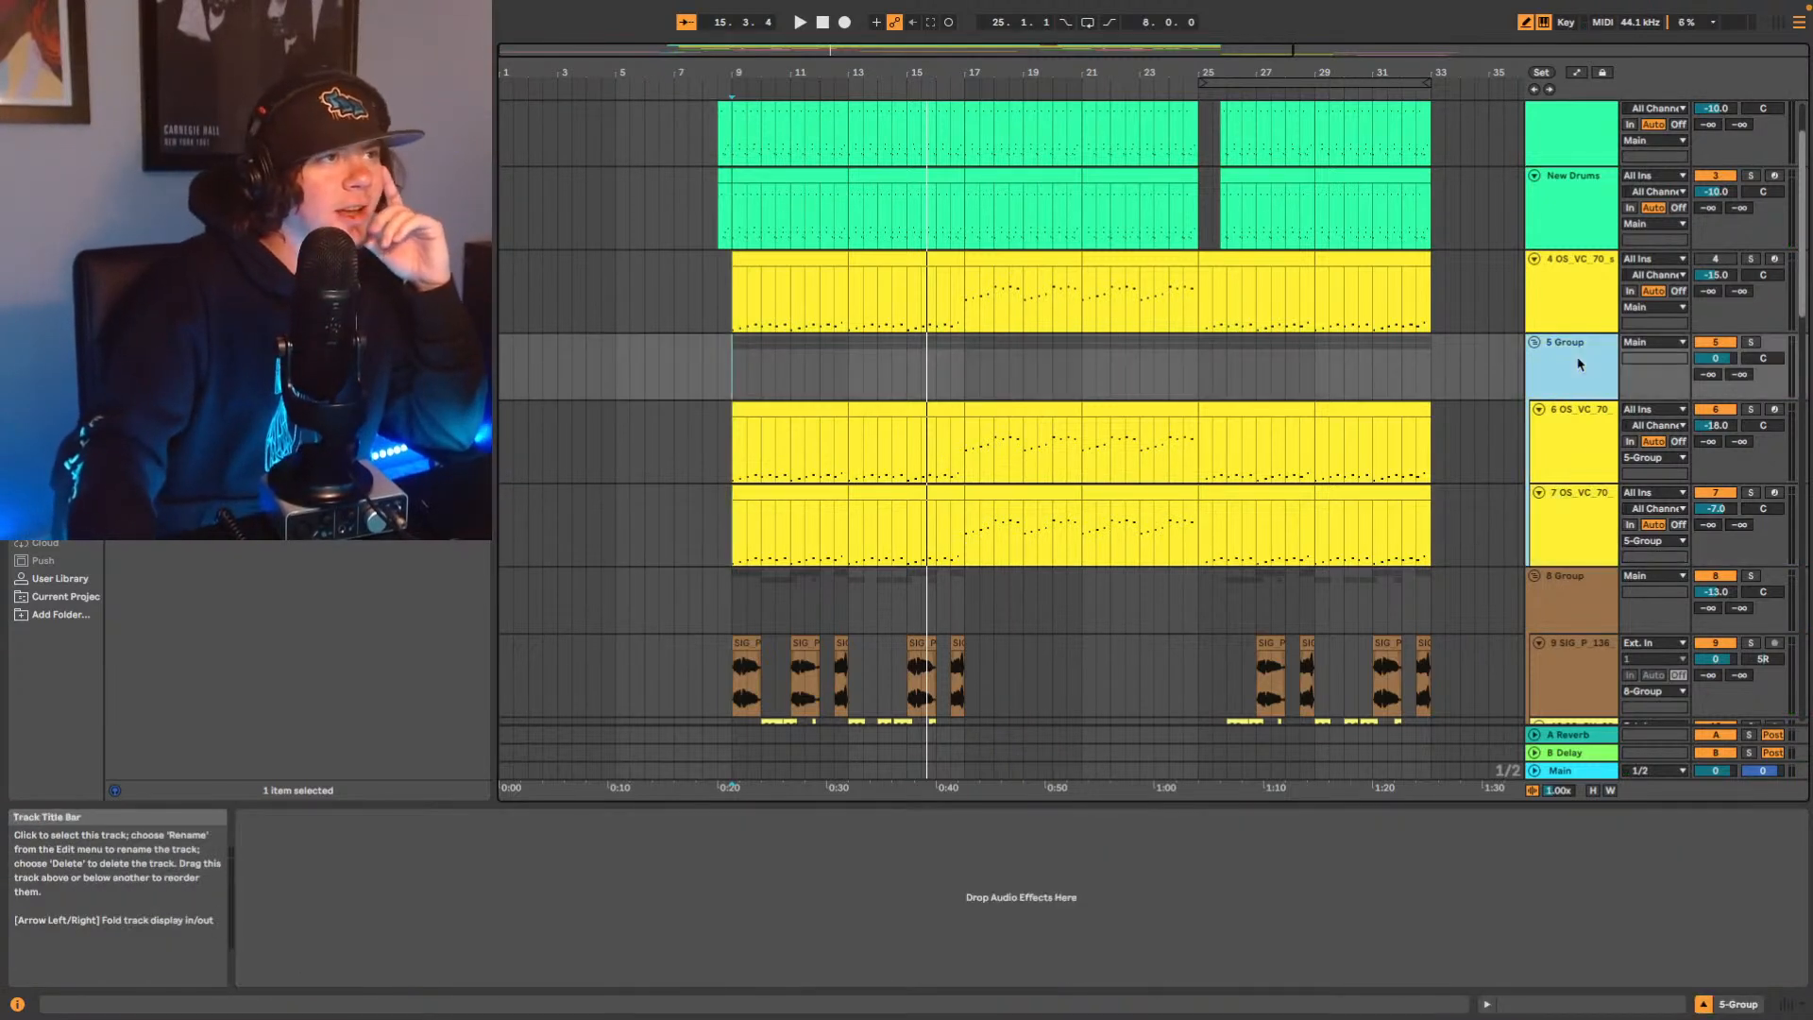
{"action": "left_click", "coordinate": [1577, 446]}
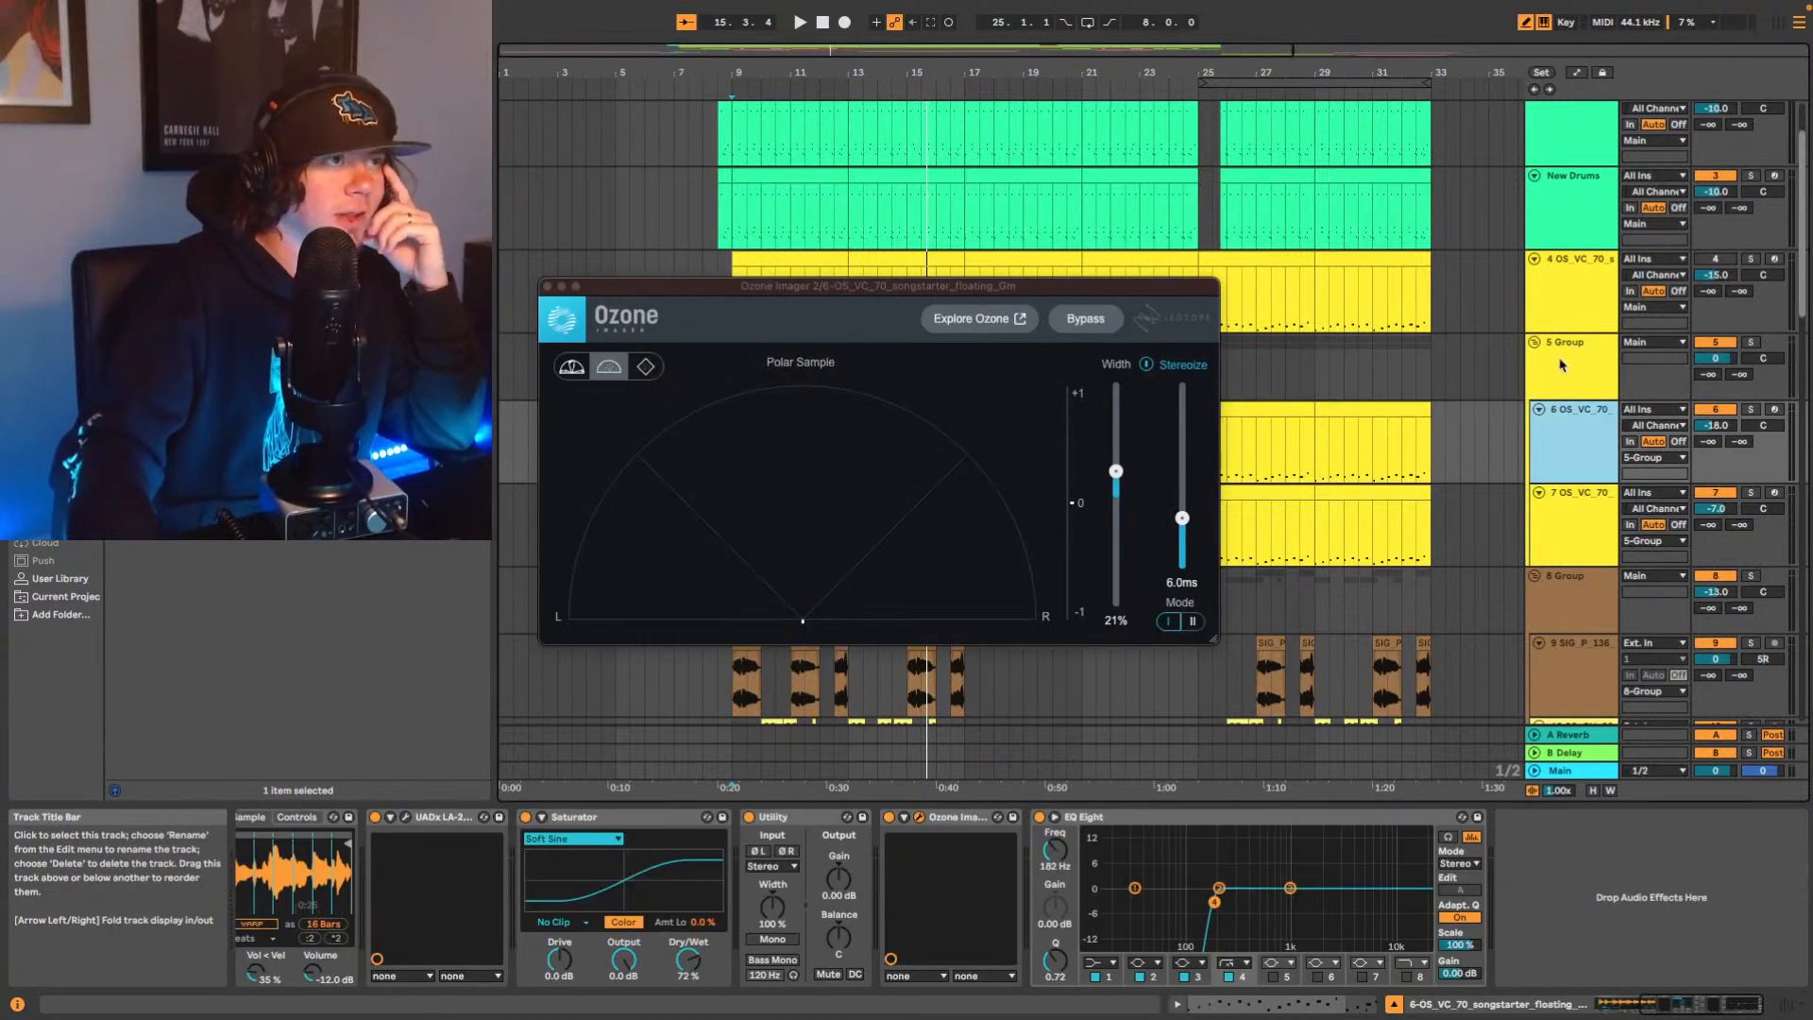
{"action": "left_click", "coordinate": [1369, 520]}
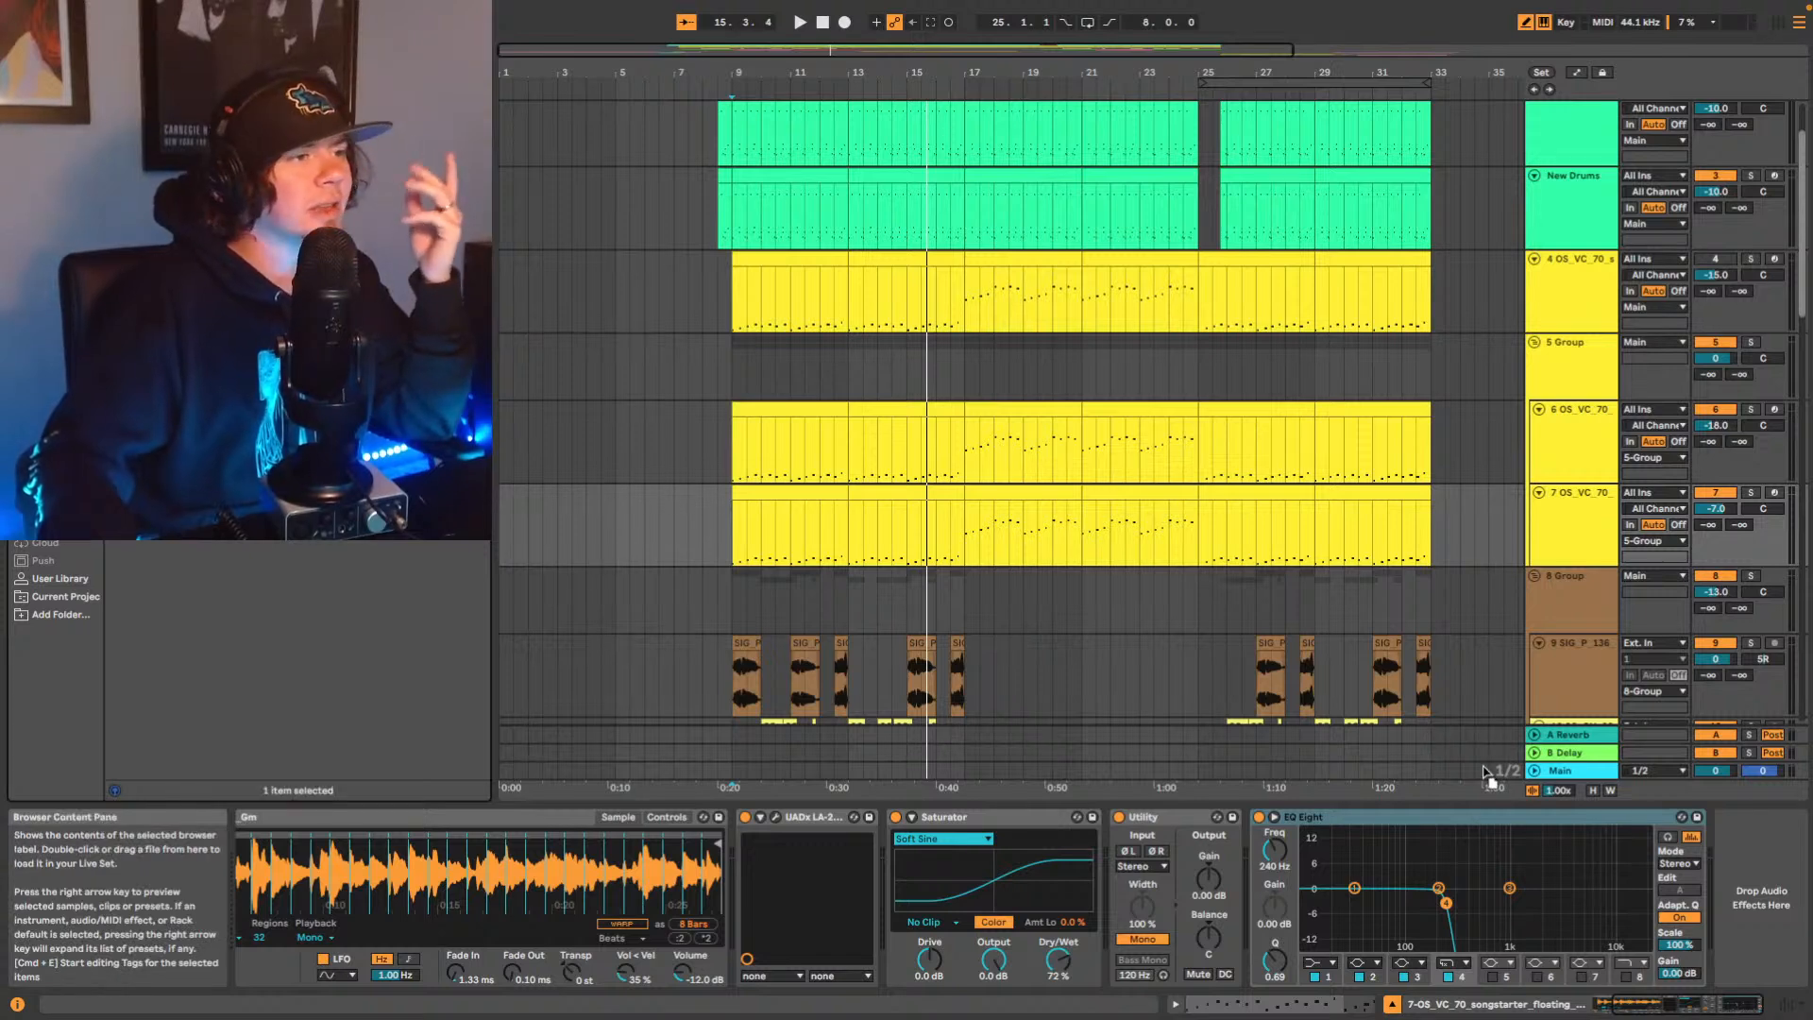
{"action": "left_click_drag", "start_coordinate": [1743, 868], "coordinate": [1747, 876]}
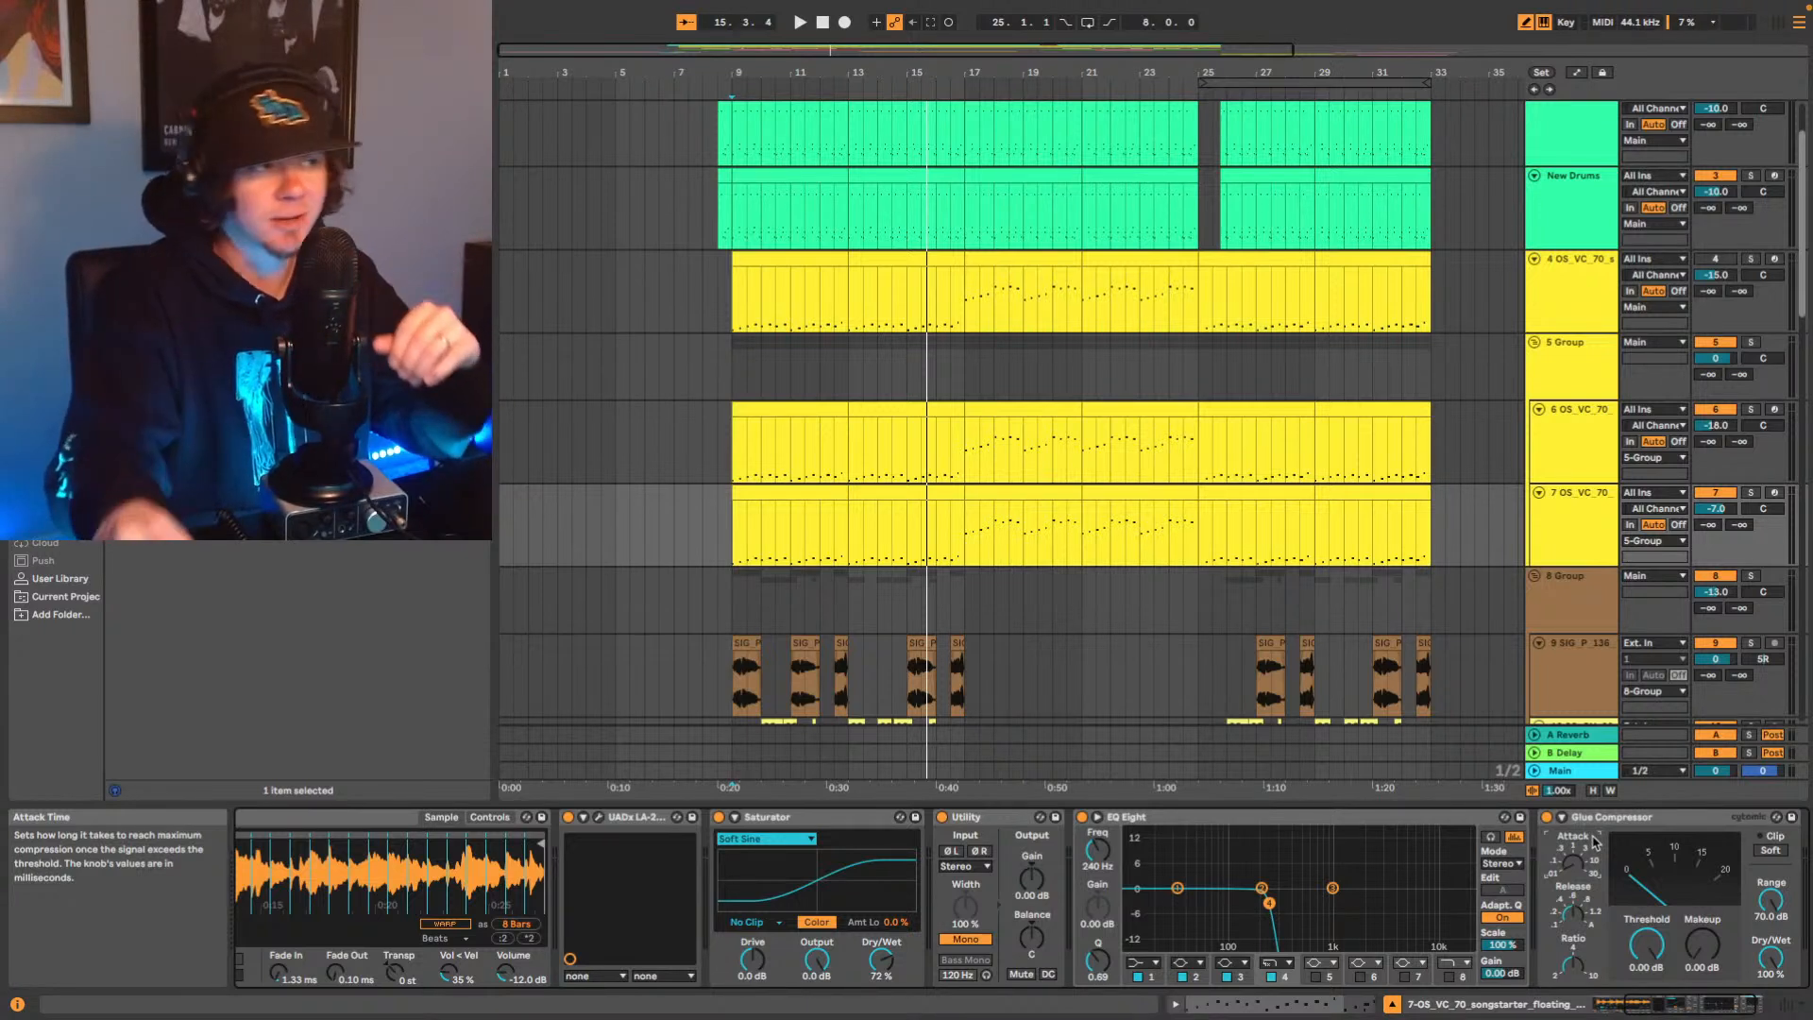
{"action": "left_click_drag", "start_coordinate": [1737, 1004], "coordinate": [1758, 1003]}
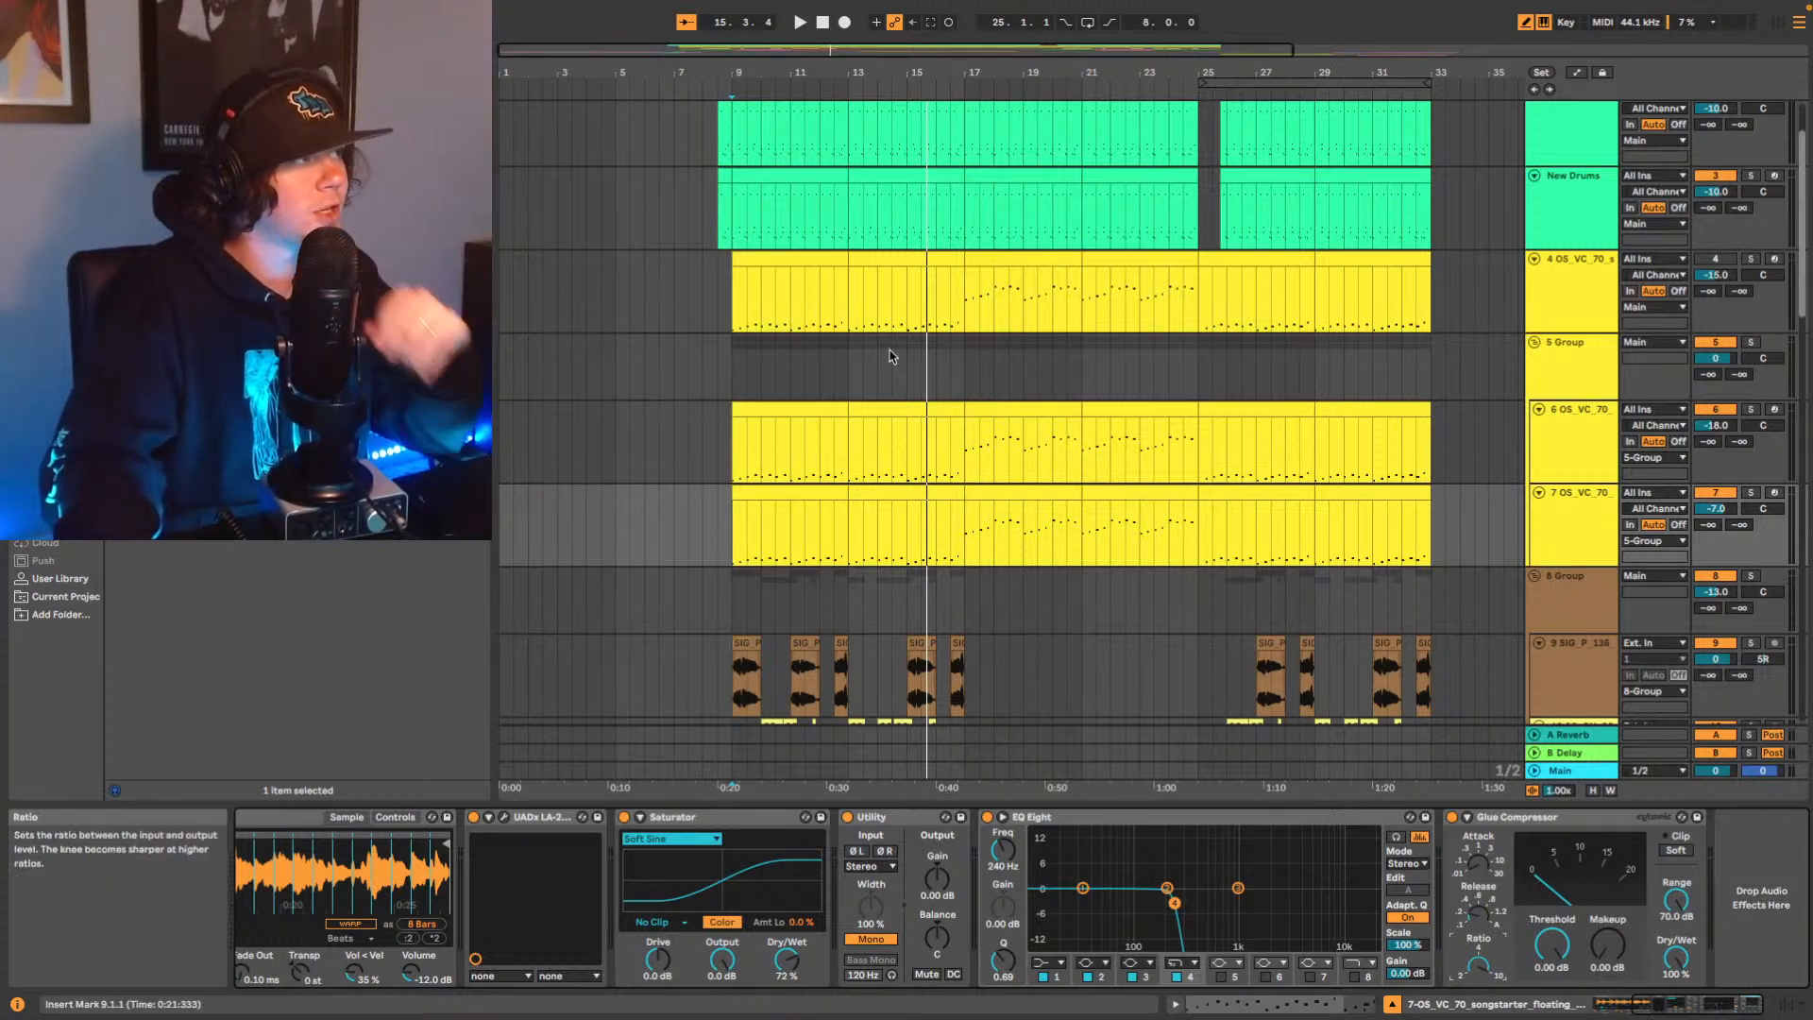
Enable the Glue Compressor's sidechain with Sidechain Signal as its audio source.
{"action": "left_click", "coordinate": [1468, 818]}
{"action": "left_click", "coordinate": [1481, 862]}
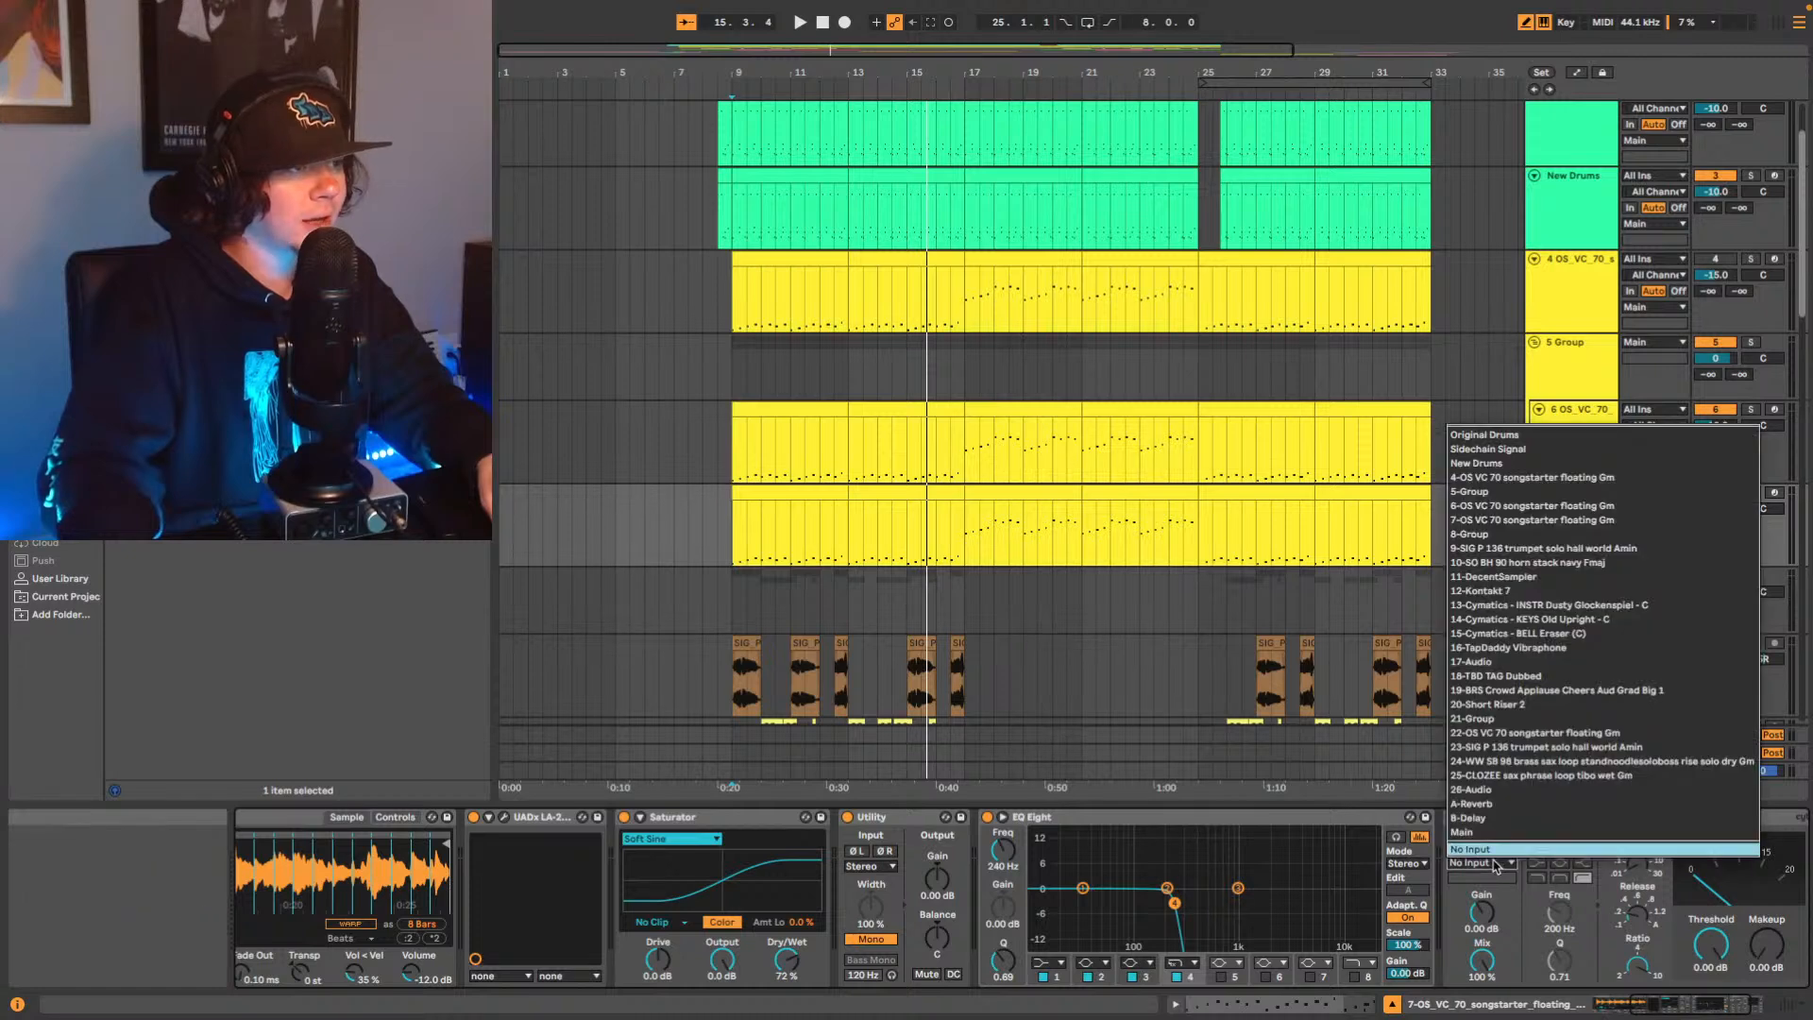
{"action": "left_click", "coordinate": [1501, 449]}
{"action": "left_click", "coordinate": [1648, 1006]}
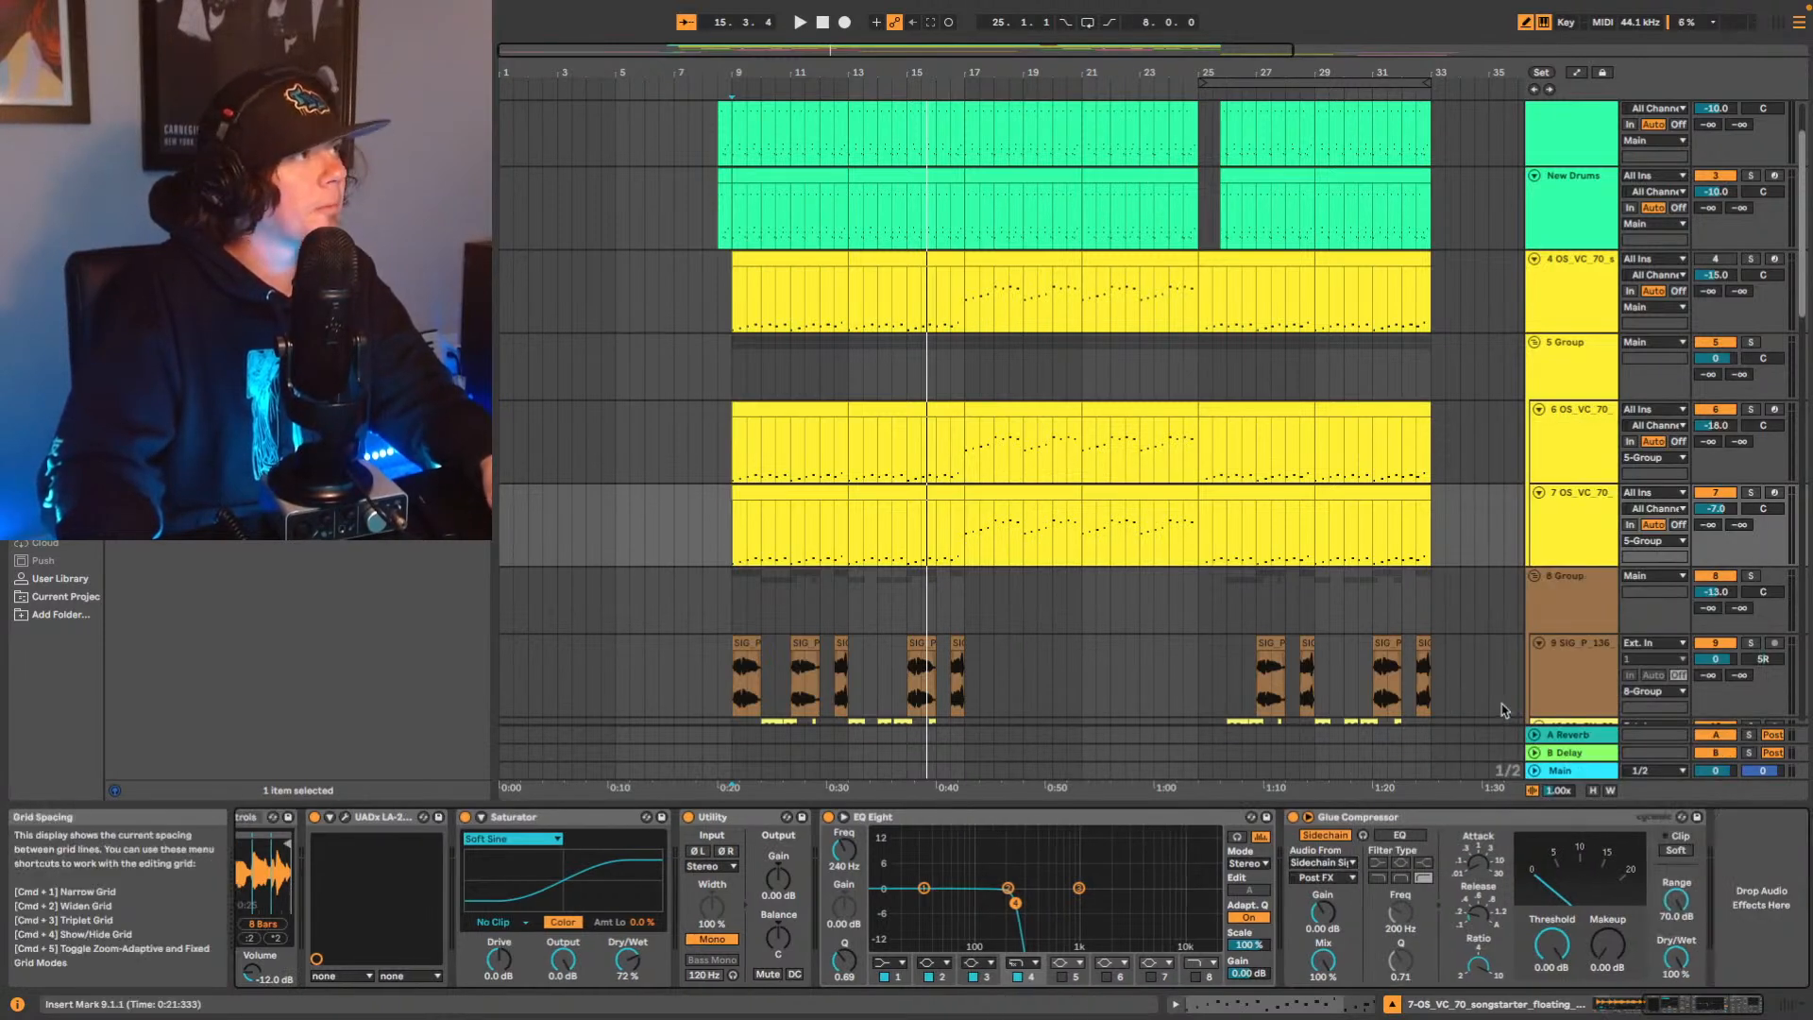
Lower the Glue Compressor's threshold to -7.94 dB while playing the beat.
{"action": "key", "text": "space"}
{"action": "left_click_drag", "start_coordinate": [1549, 944], "coordinate": [1549, 1018]}
{"action": "key", "text": "space"}
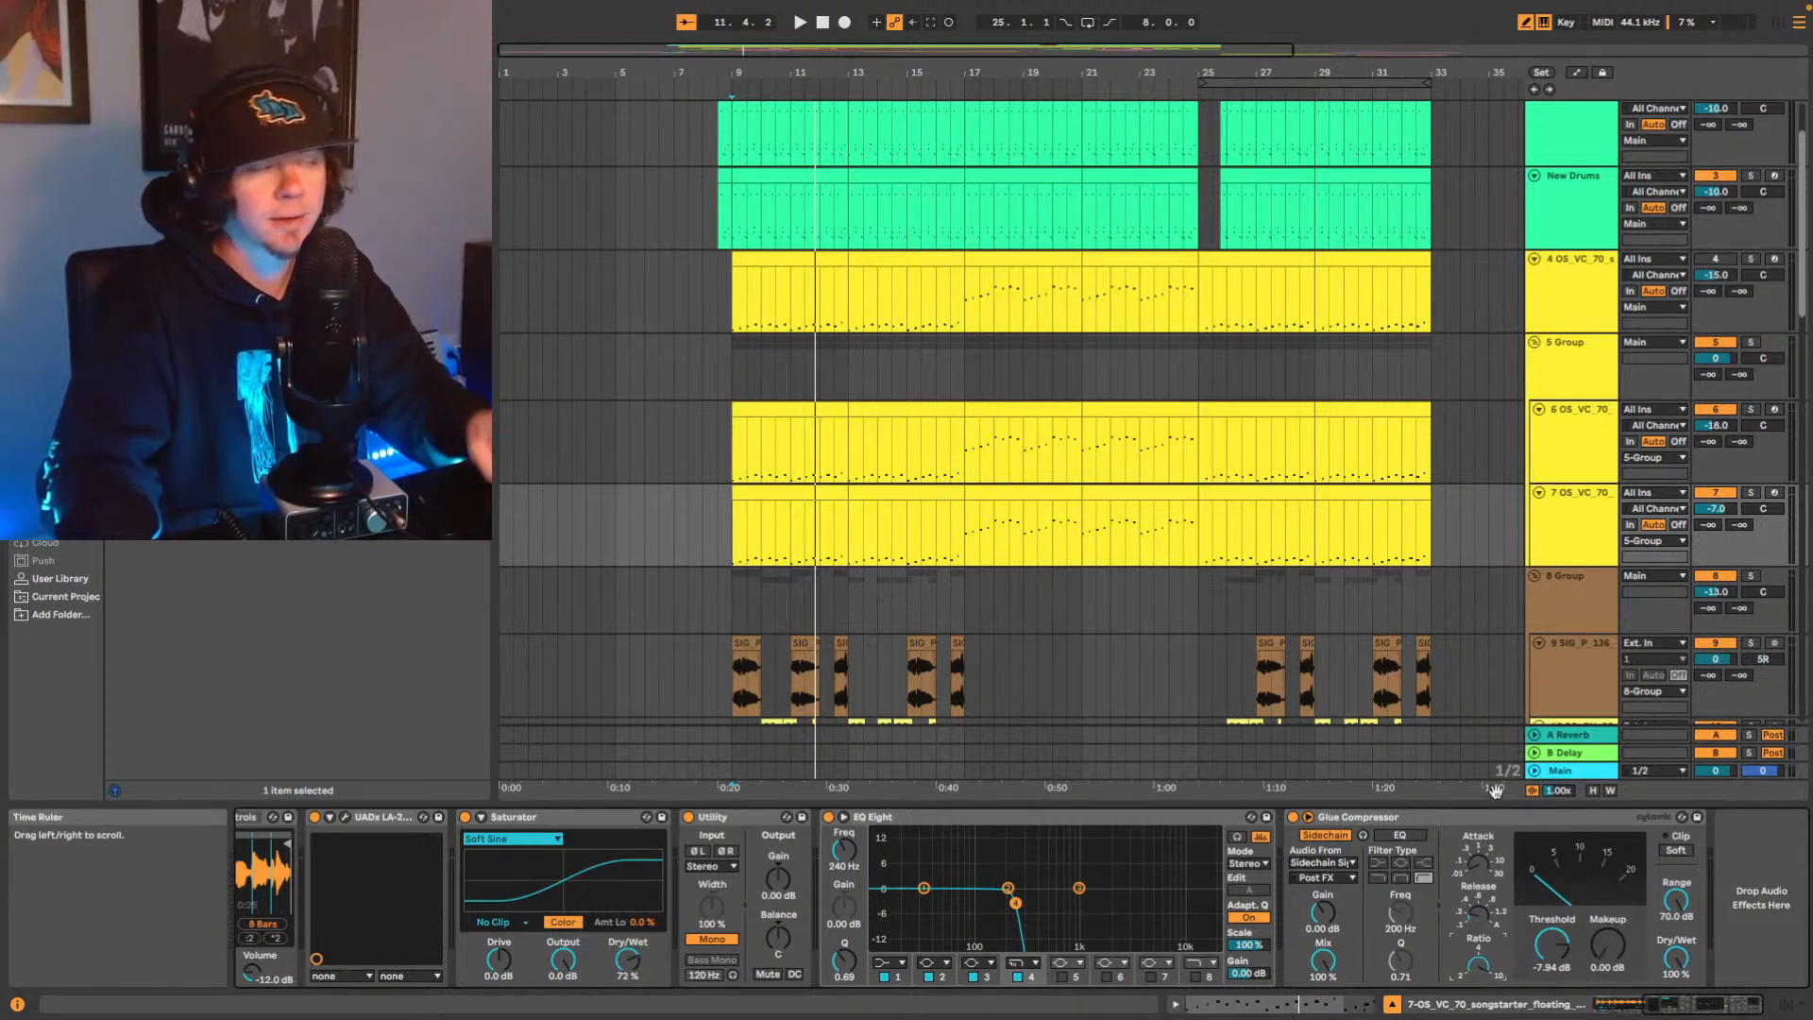
Duplicate the sidechained Glue Compressor and set the copy's threshold to -10.8 dB during playback.
{"action": "left_click", "coordinate": [1554, 830]}
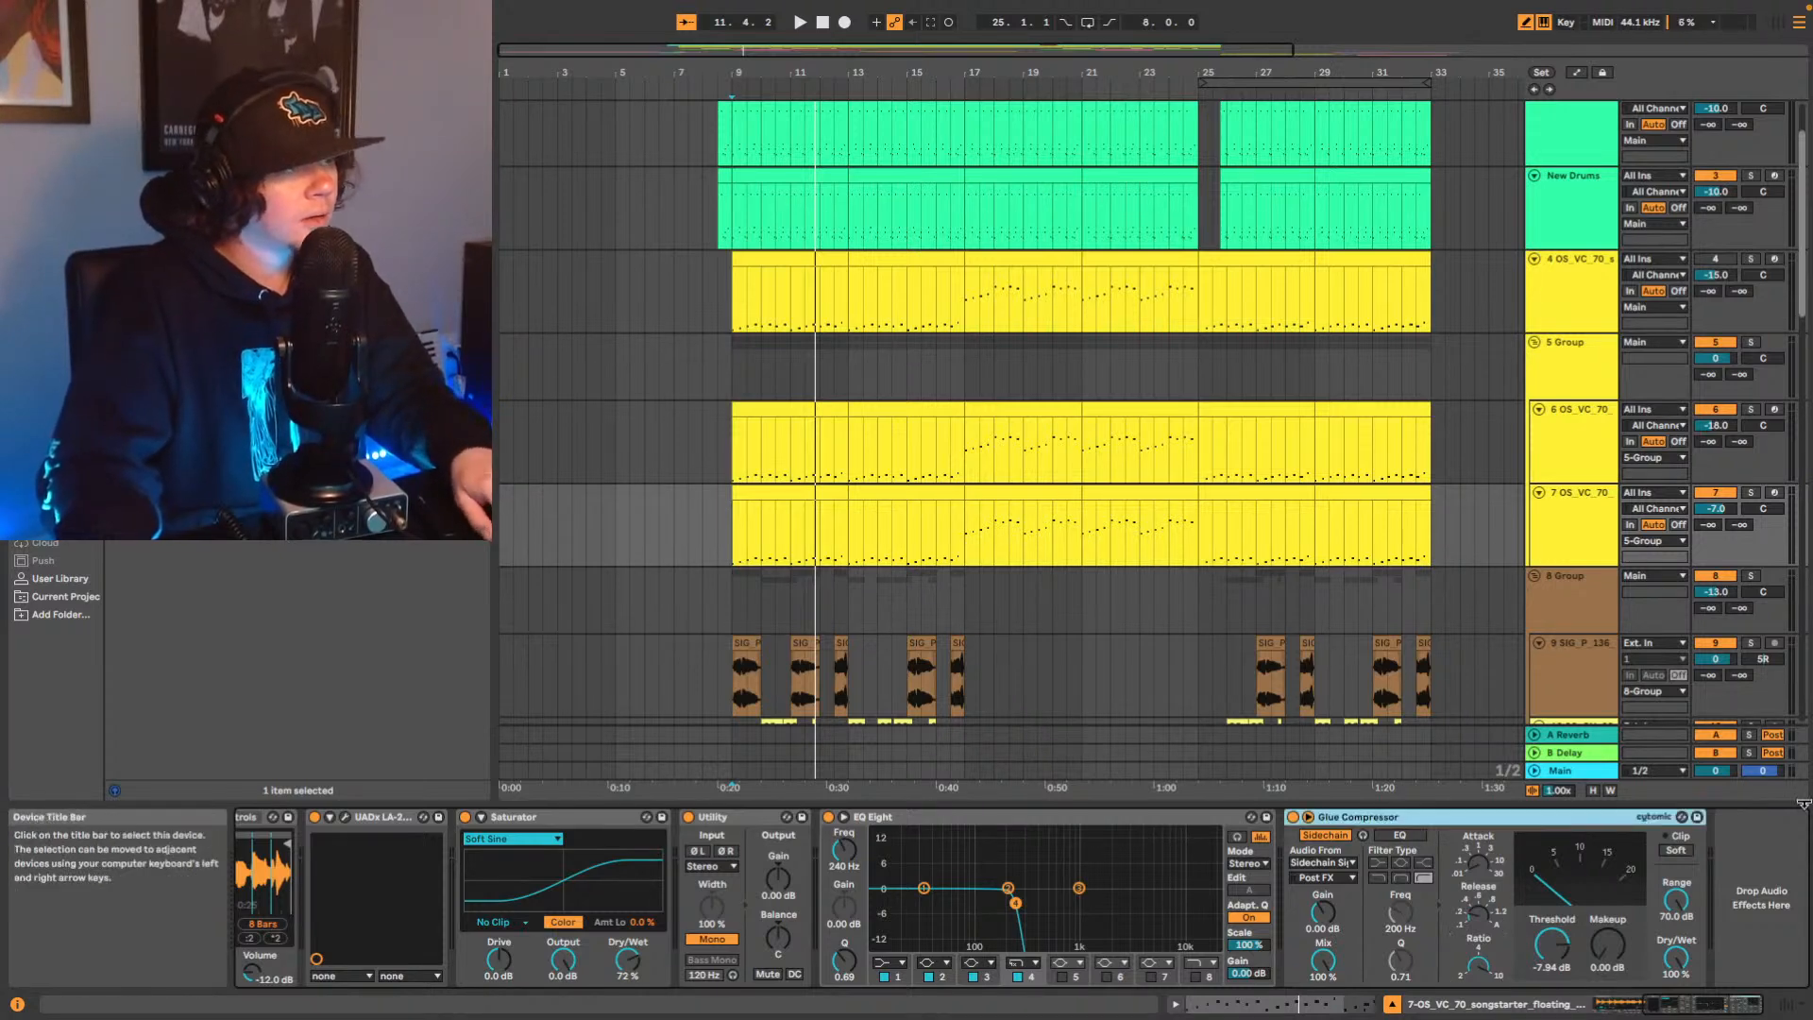
{"action": "key", "text": "ctrl+d"}
{"action": "key", "text": "space"}
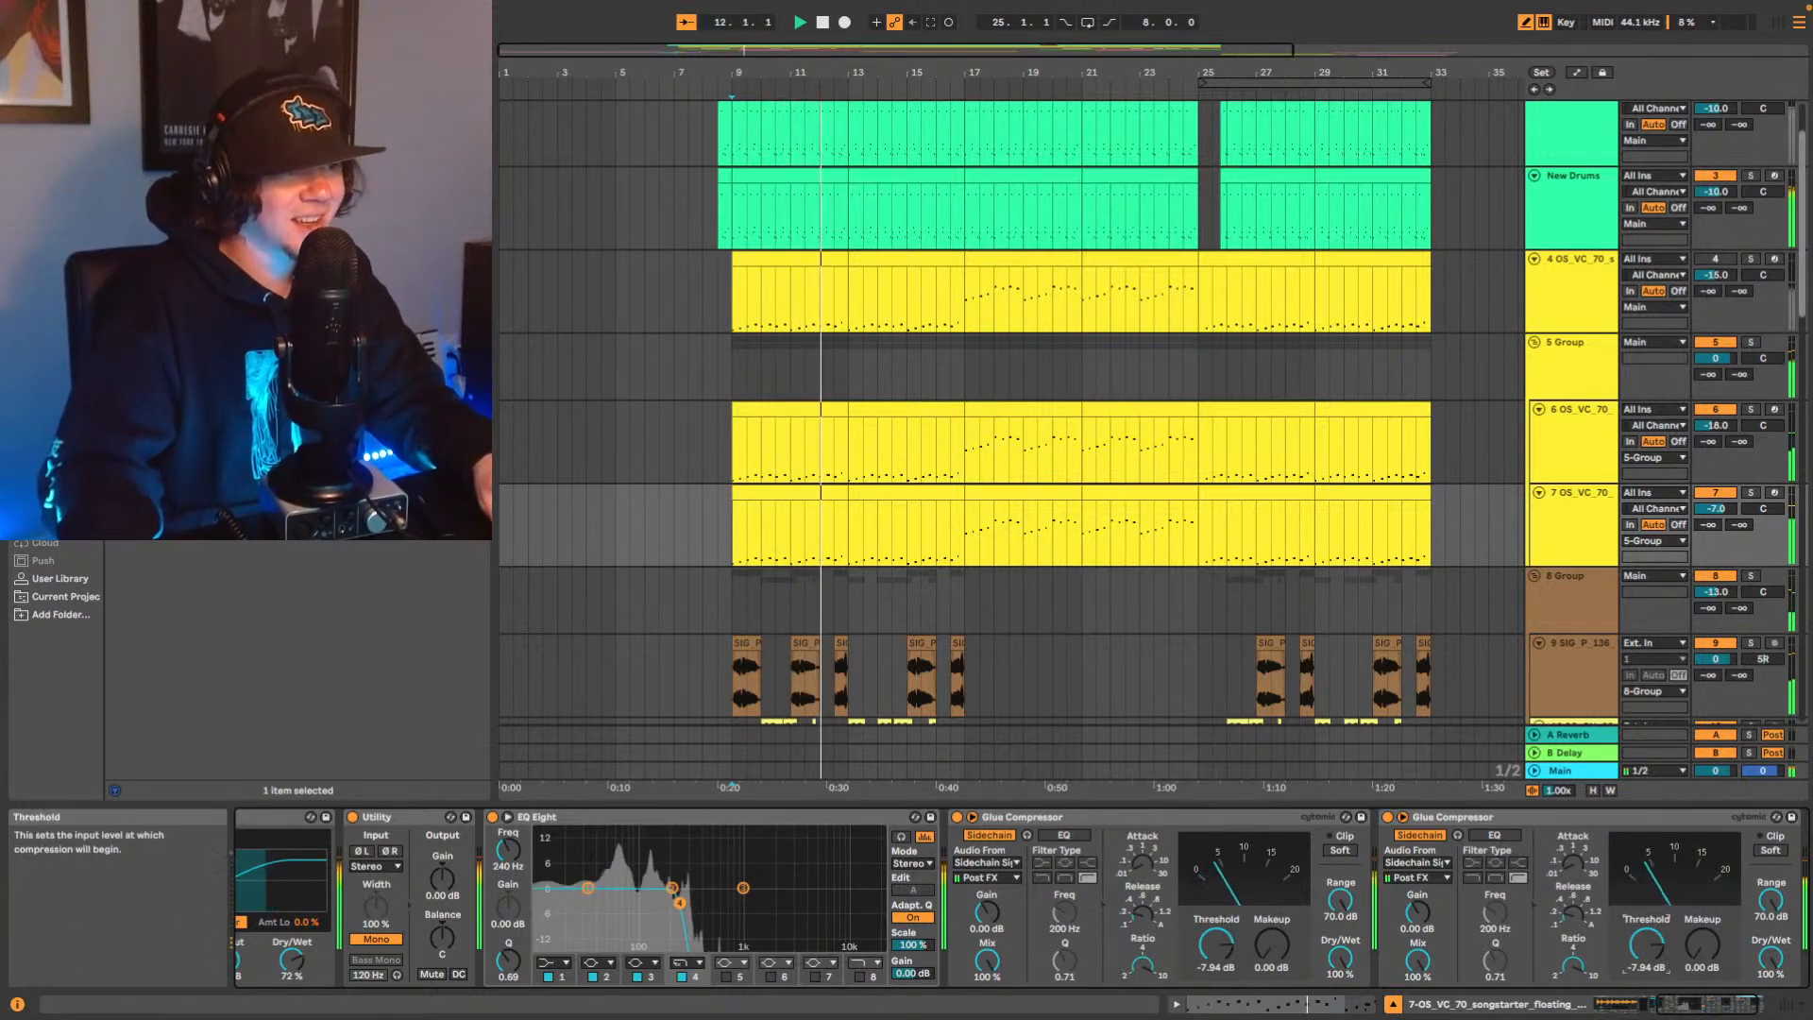
{"action": "left_click_drag", "start_coordinate": [1646, 944], "coordinate": [1646, 961]}
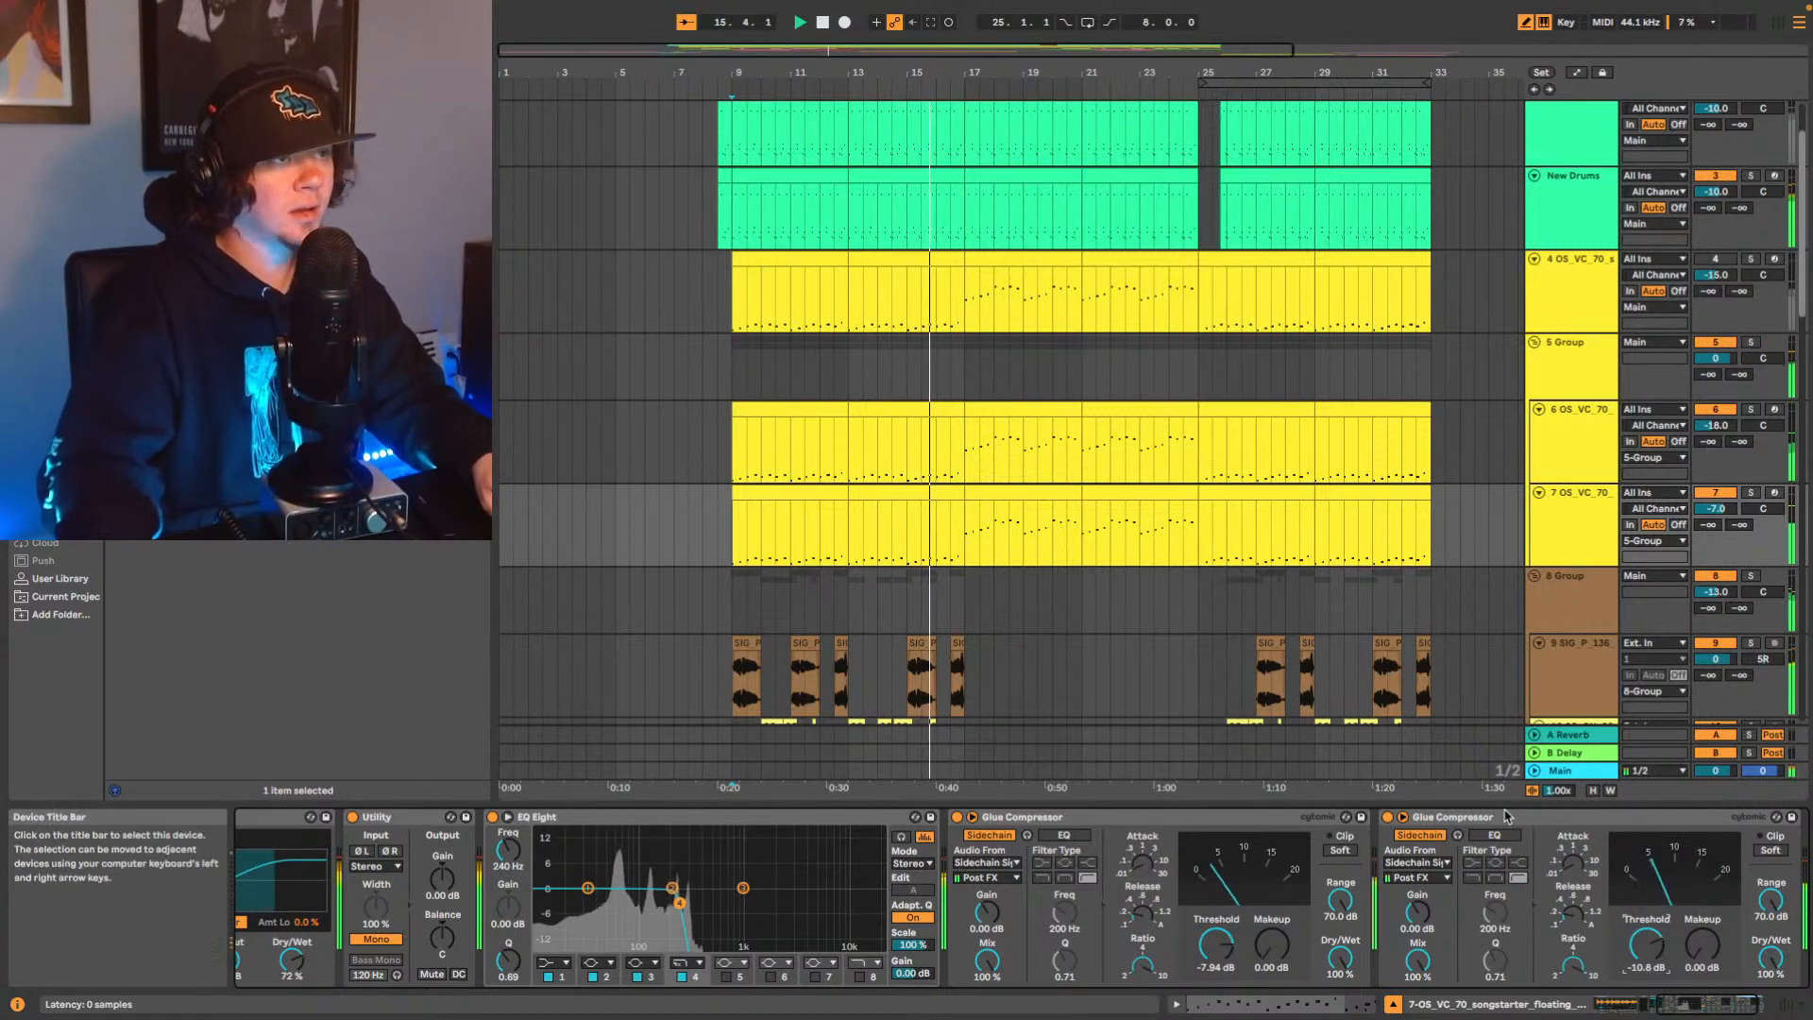
Duplicate the second Glue Compressor and set the third one's threshold to -13.3 dB.
{"action": "left_click", "coordinate": [1558, 819]}
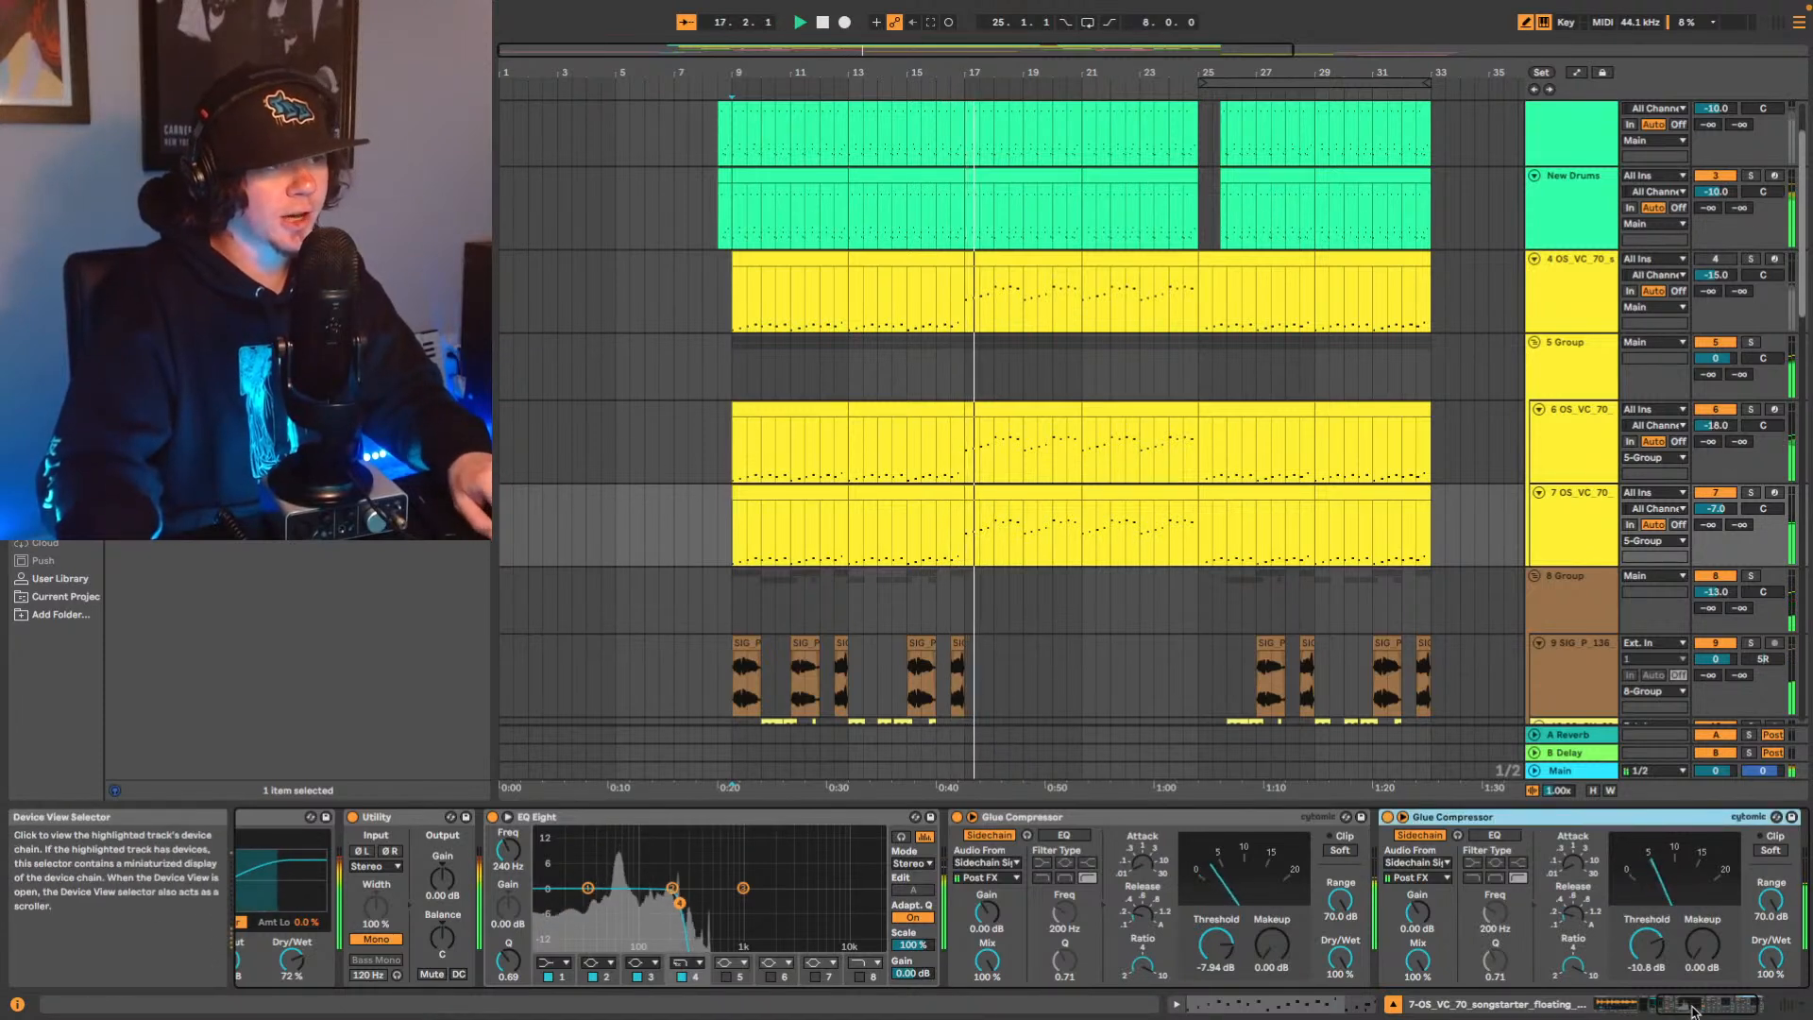
{"action": "key", "text": "ctrl+d"}
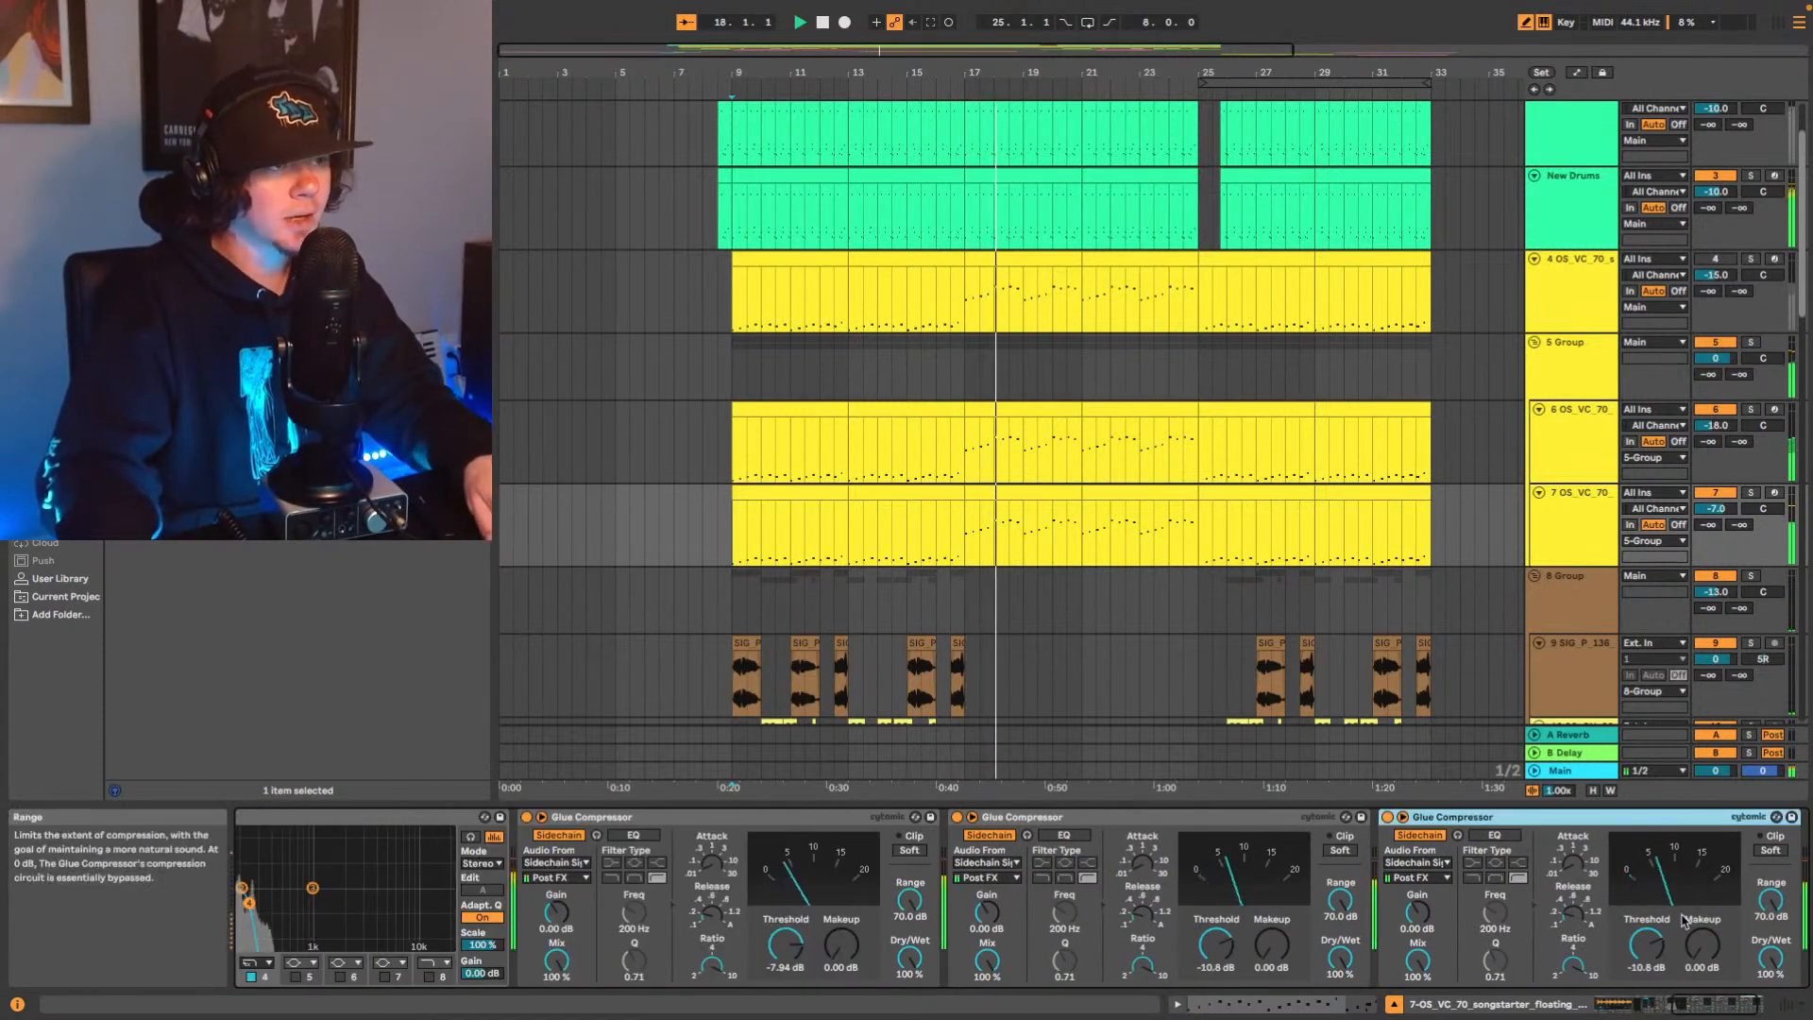
{"action": "left_click_drag", "start_coordinate": [1647, 943], "coordinate": [1648, 958]}
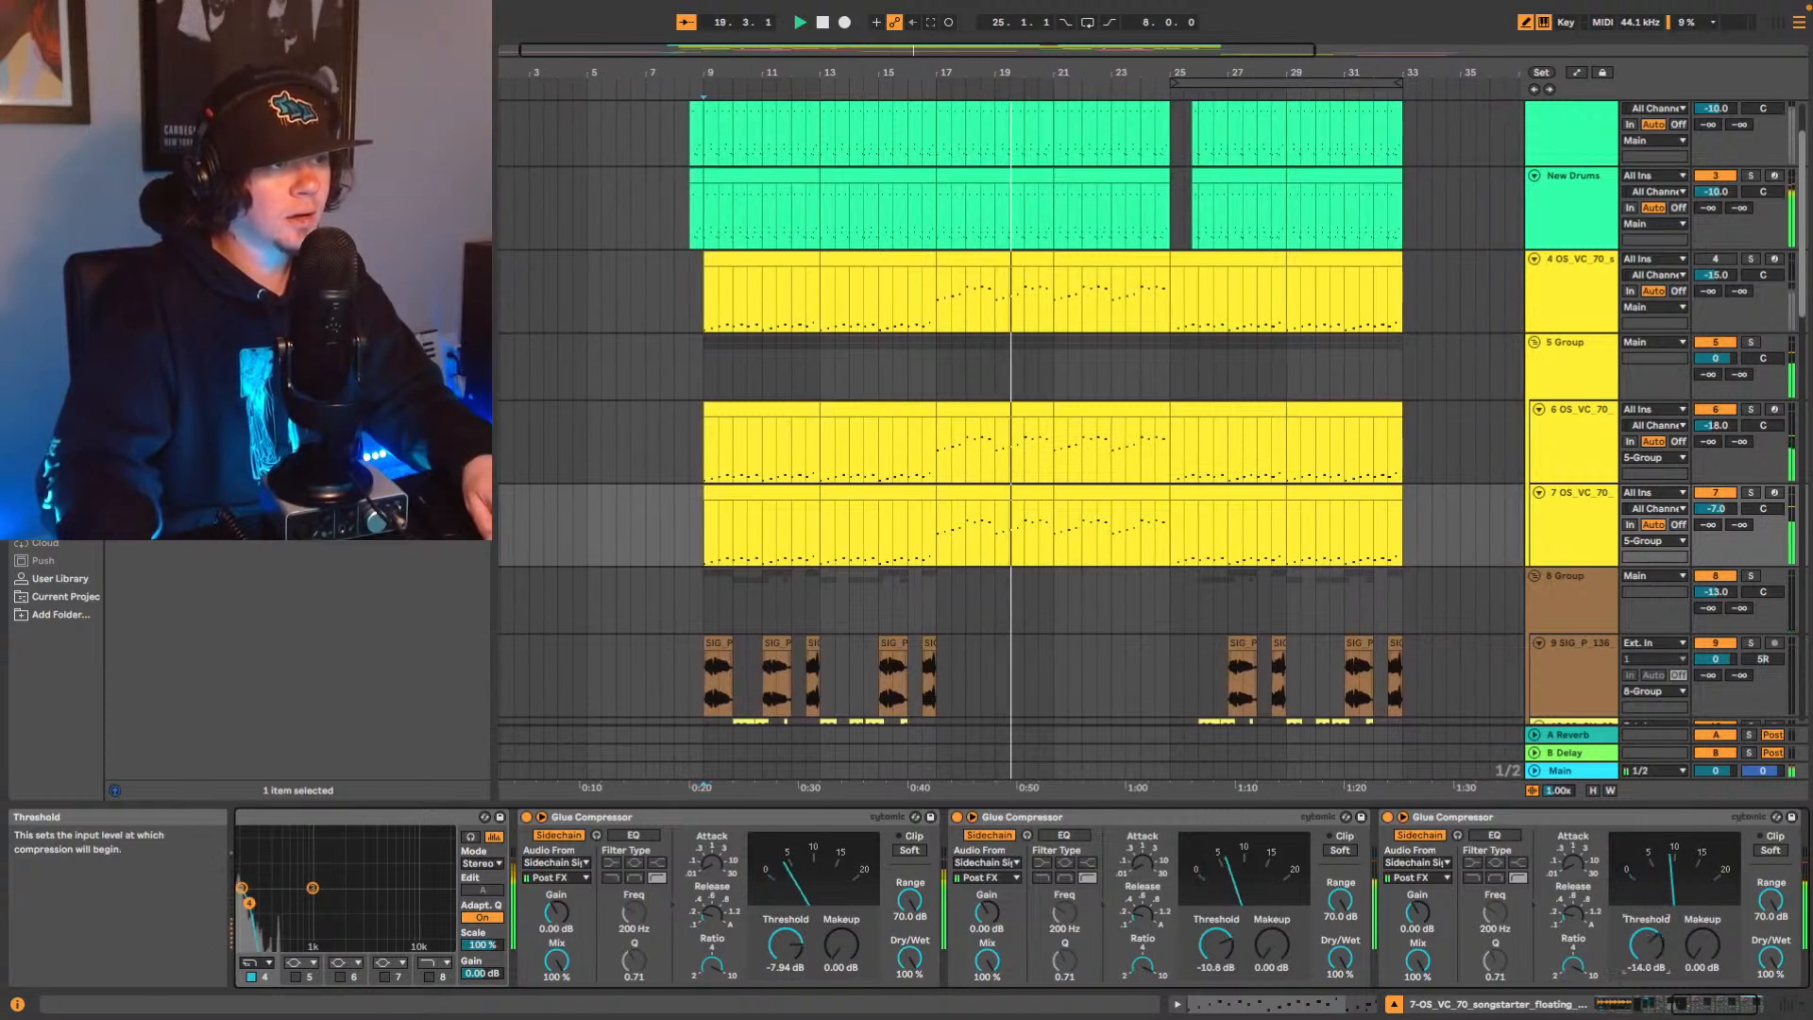
{"action": "left_click_drag", "start_coordinate": [1647, 955], "coordinate": [1651, 942]}
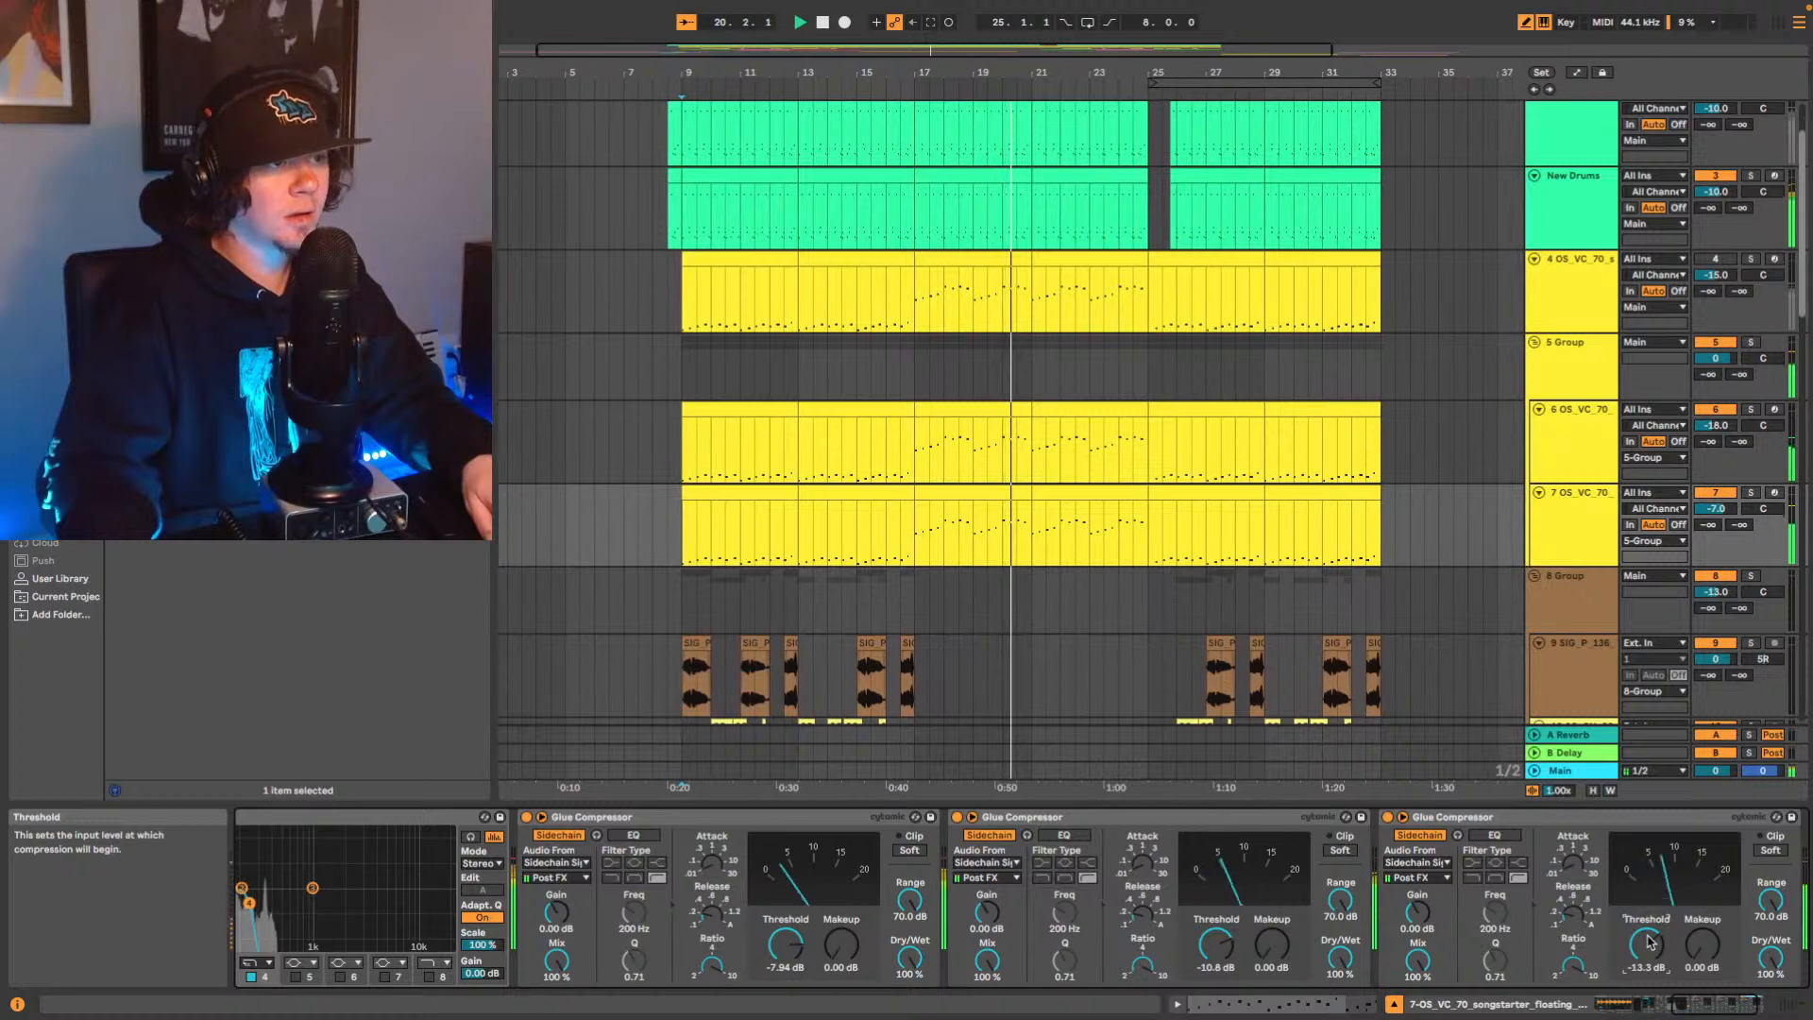
Select all three Glue Compressors and compare the beat with them bypassed and active during playback.
{"action": "left_click", "coordinate": [761, 822]}
{"action": "key", "text": "space"}
{"action": "left_click", "coordinate": [1530, 820], "text": "shift"}
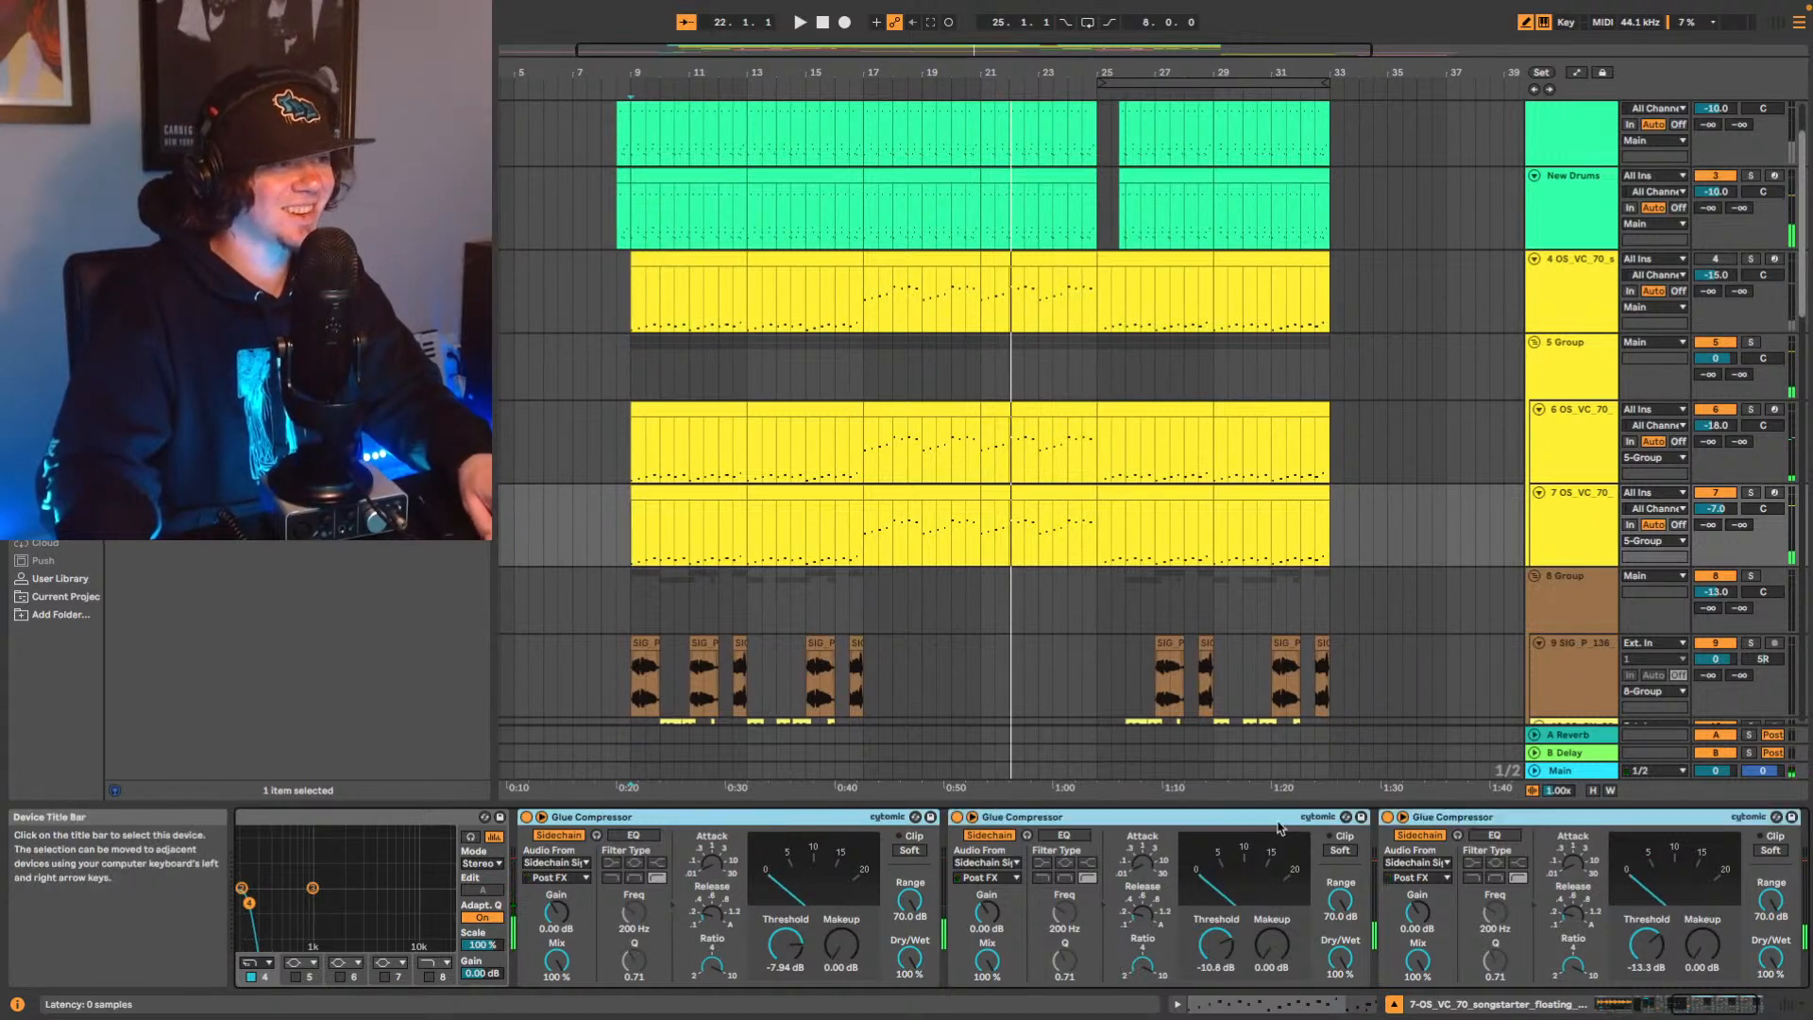
{"action": "key", "text": "space"}
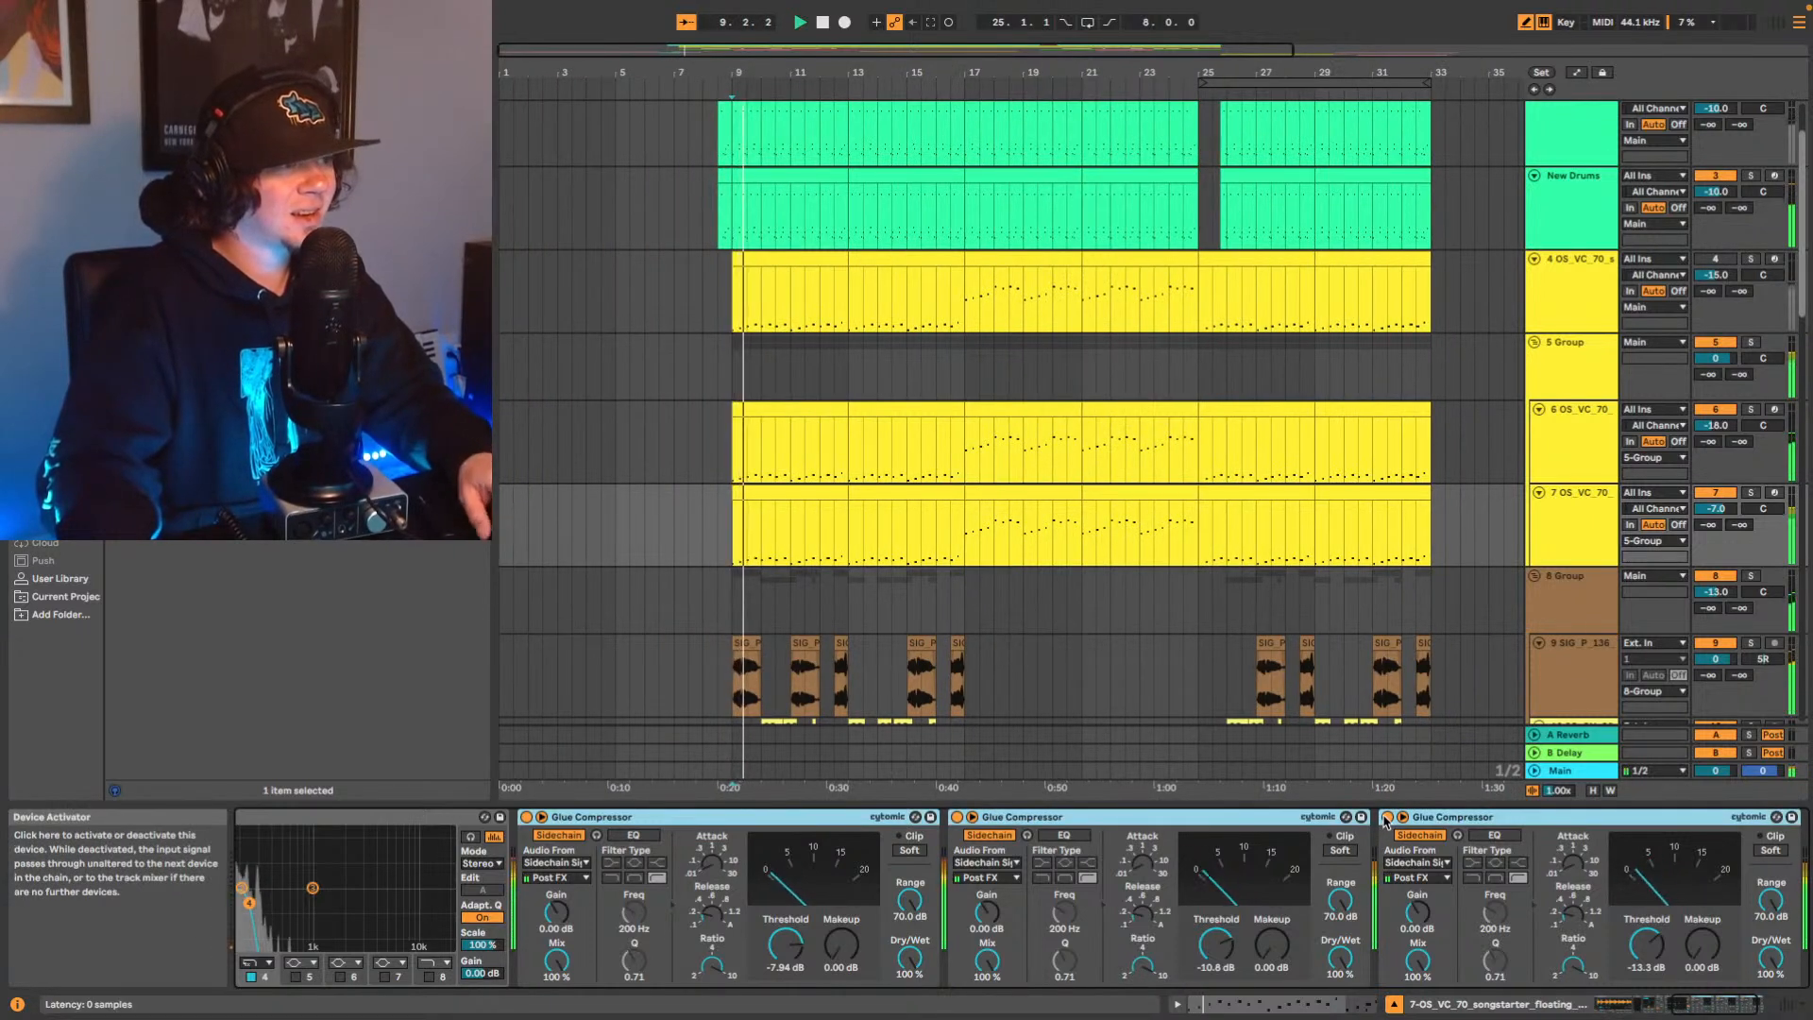
{"action": "left_click", "coordinate": [1388, 818]}
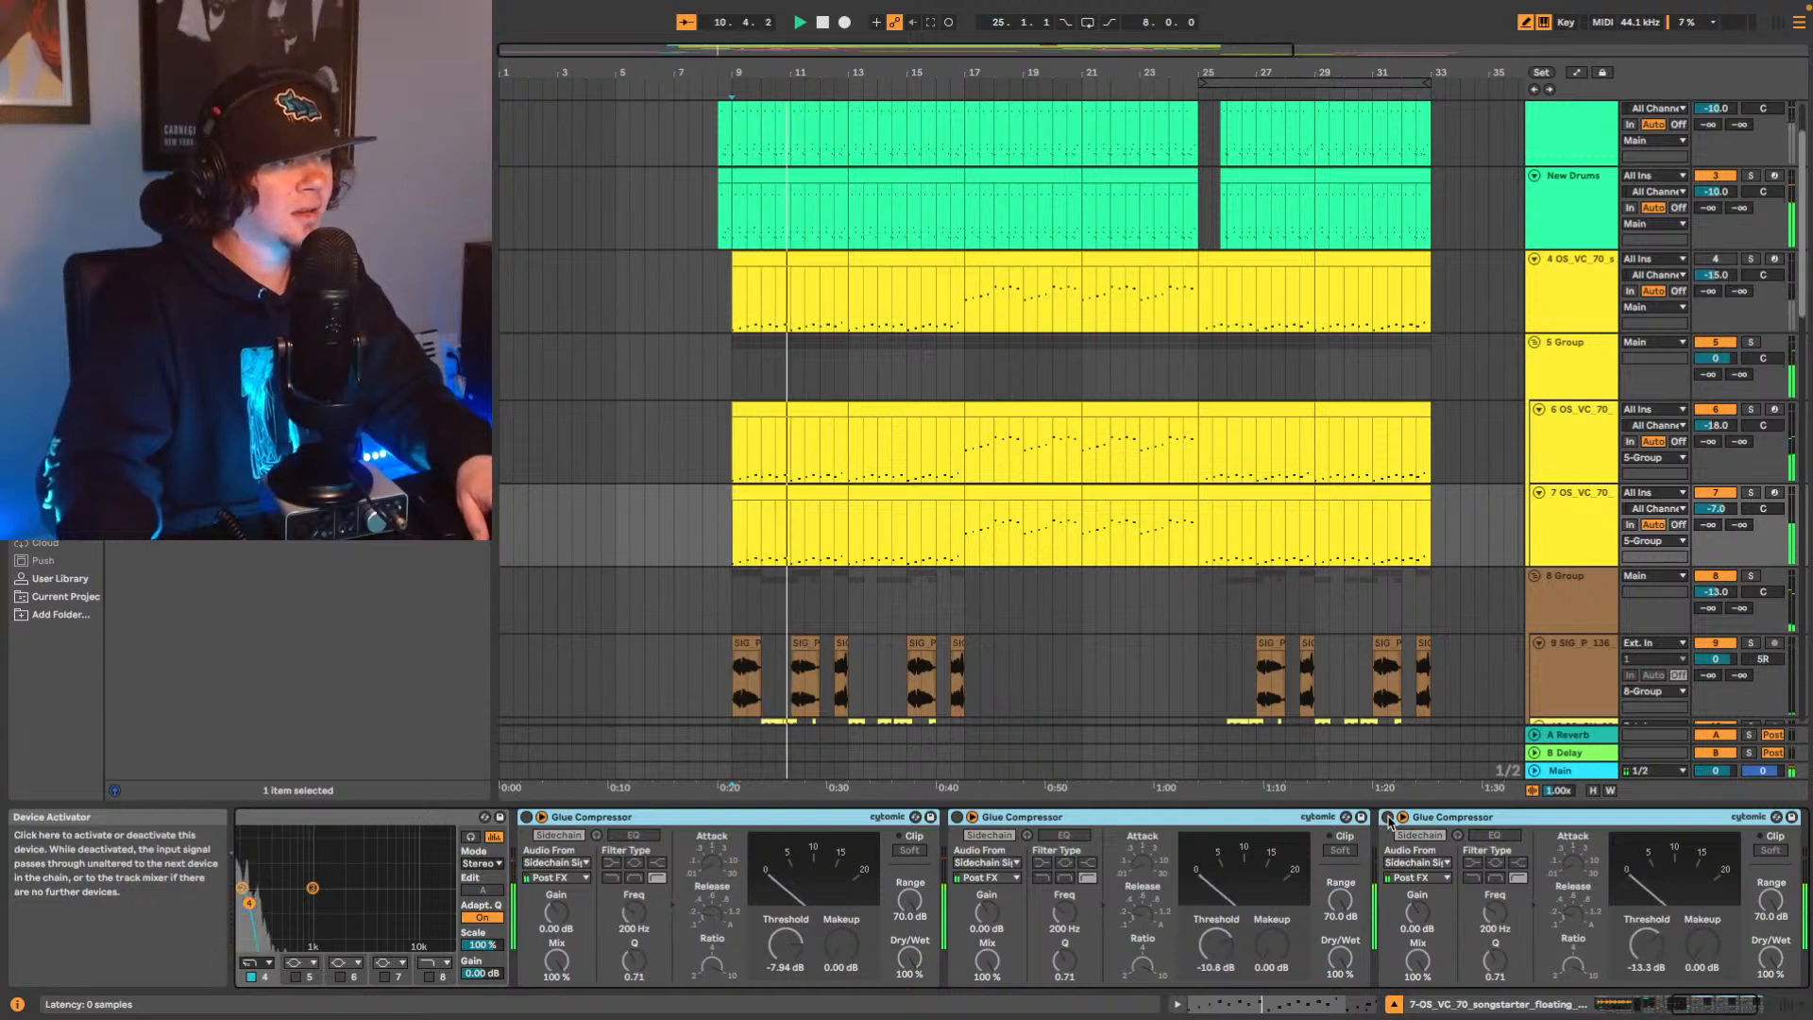
{"action": "left_click", "coordinate": [1388, 818]}
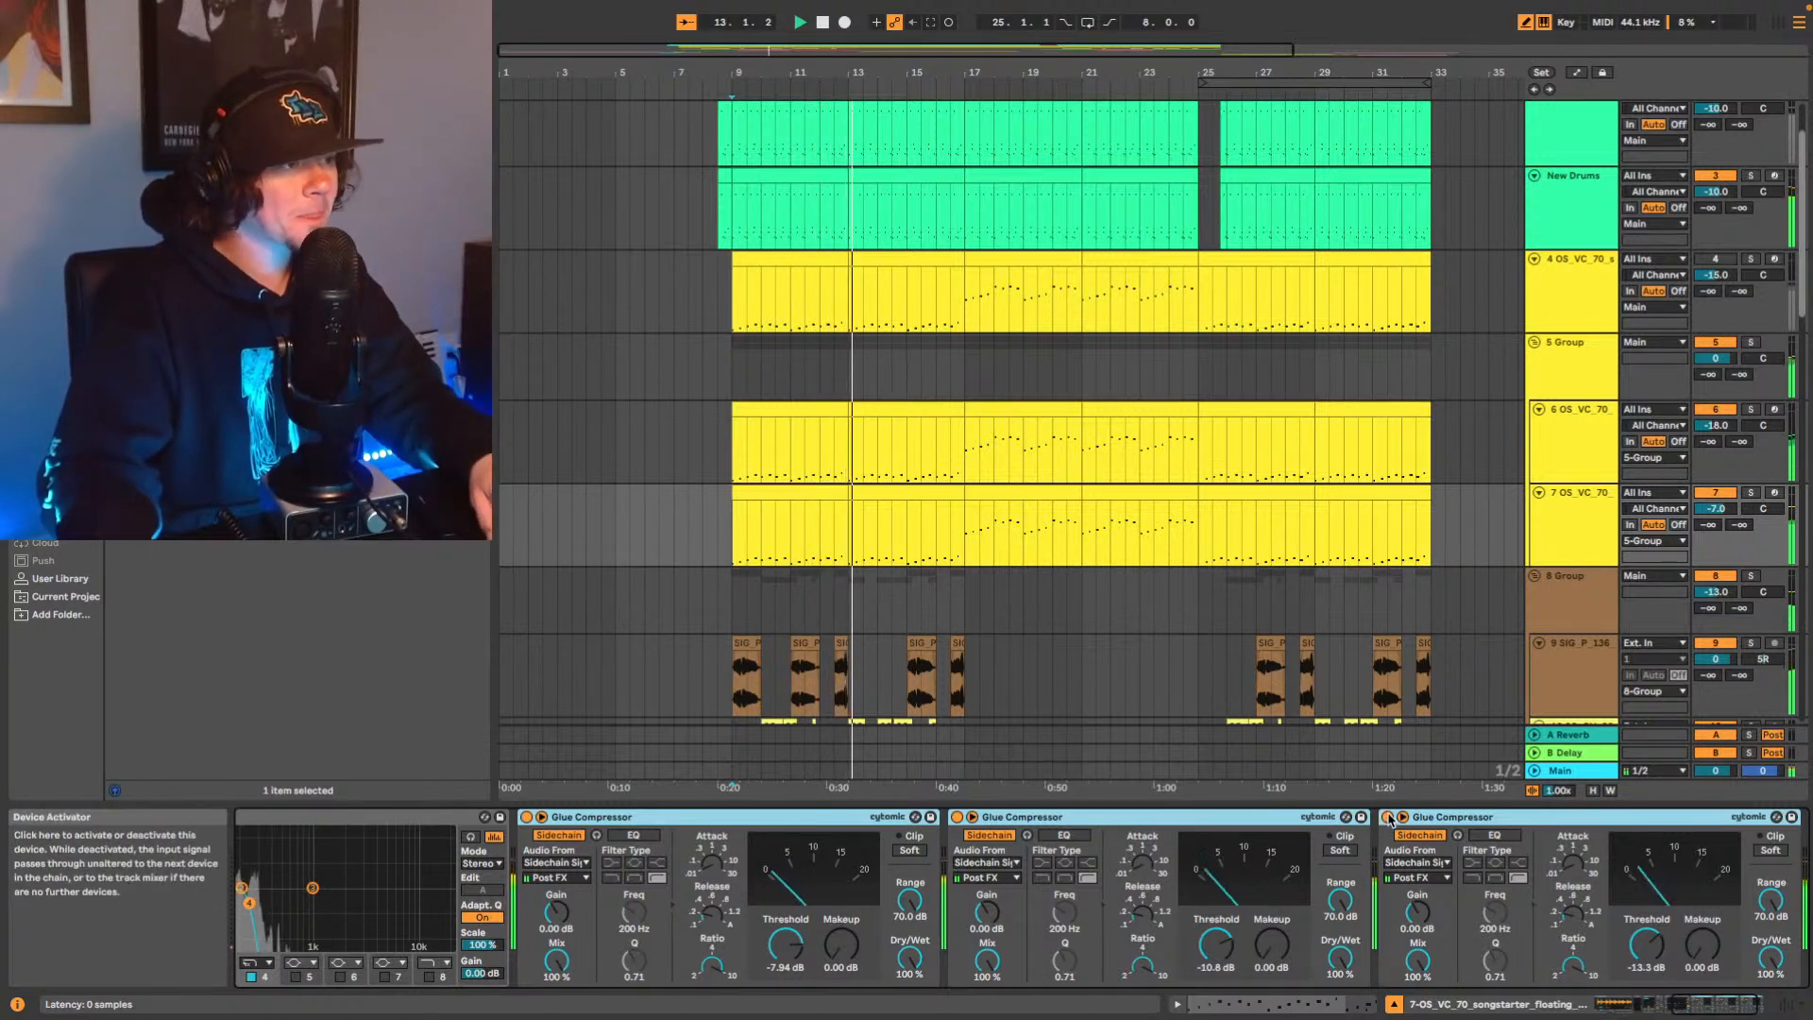
{"action": "left_click", "coordinate": [1387, 818]}
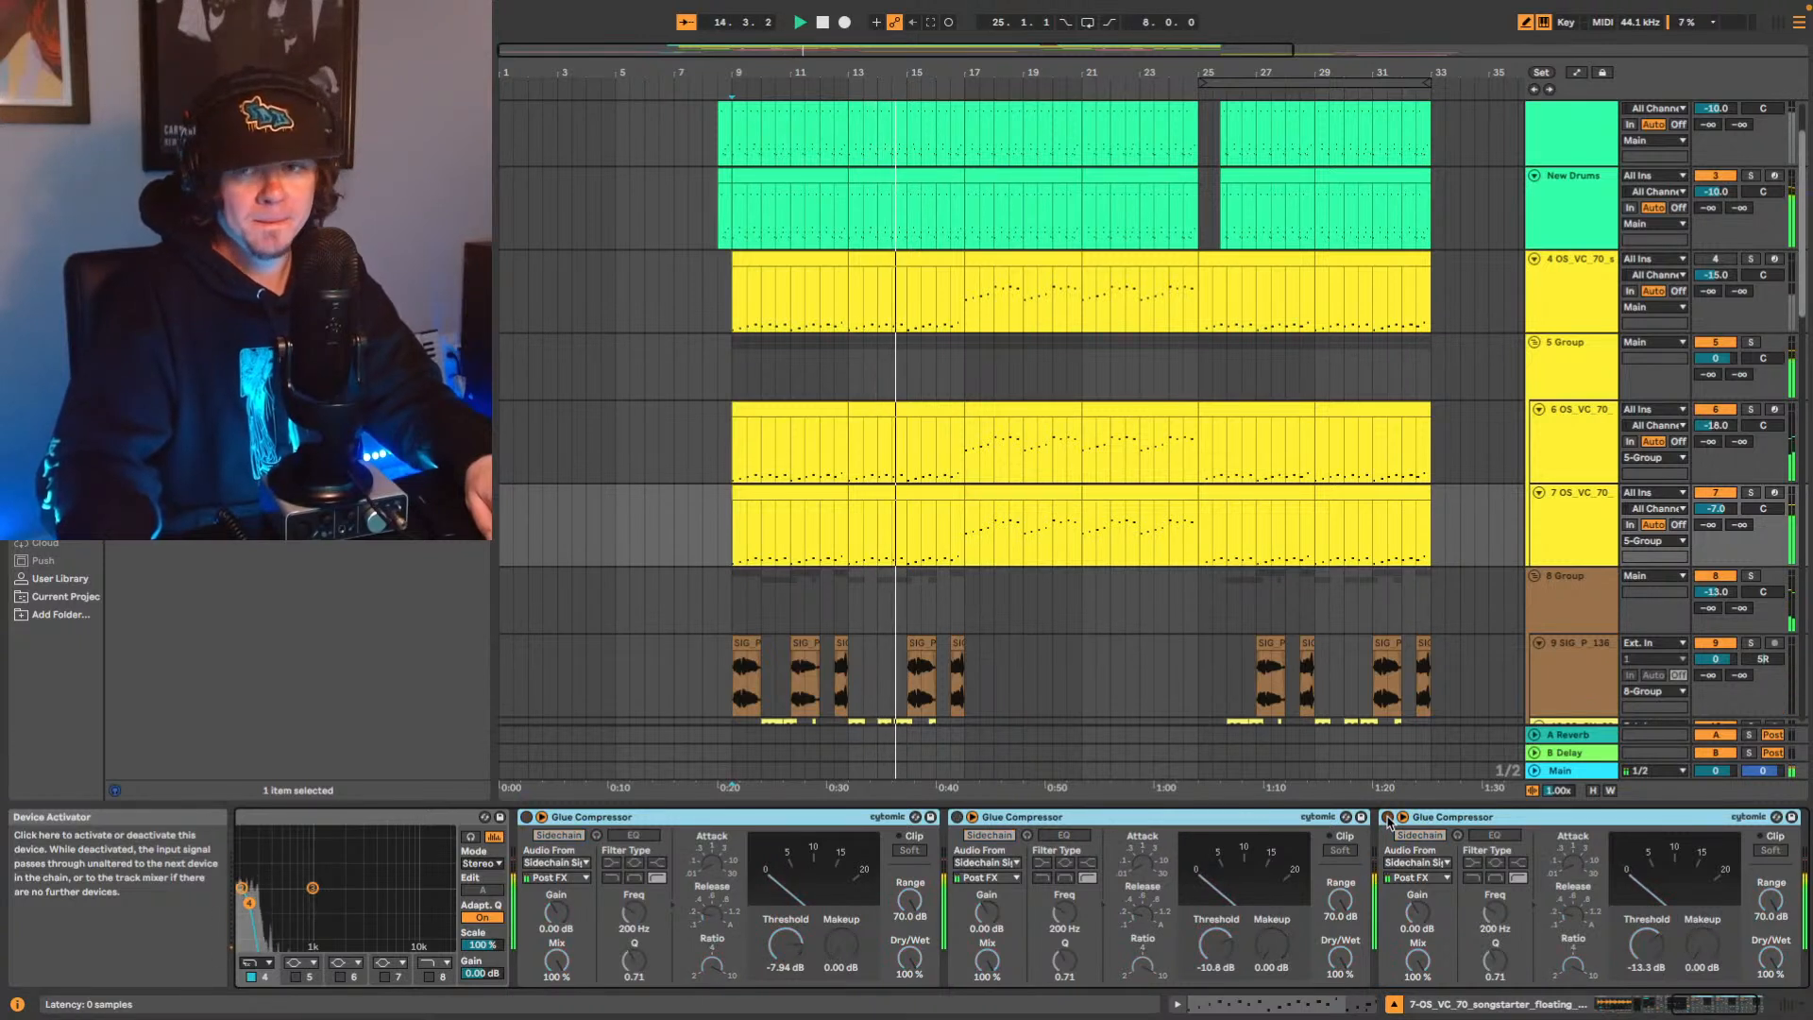
{"action": "left_click", "coordinate": [1387, 818]}
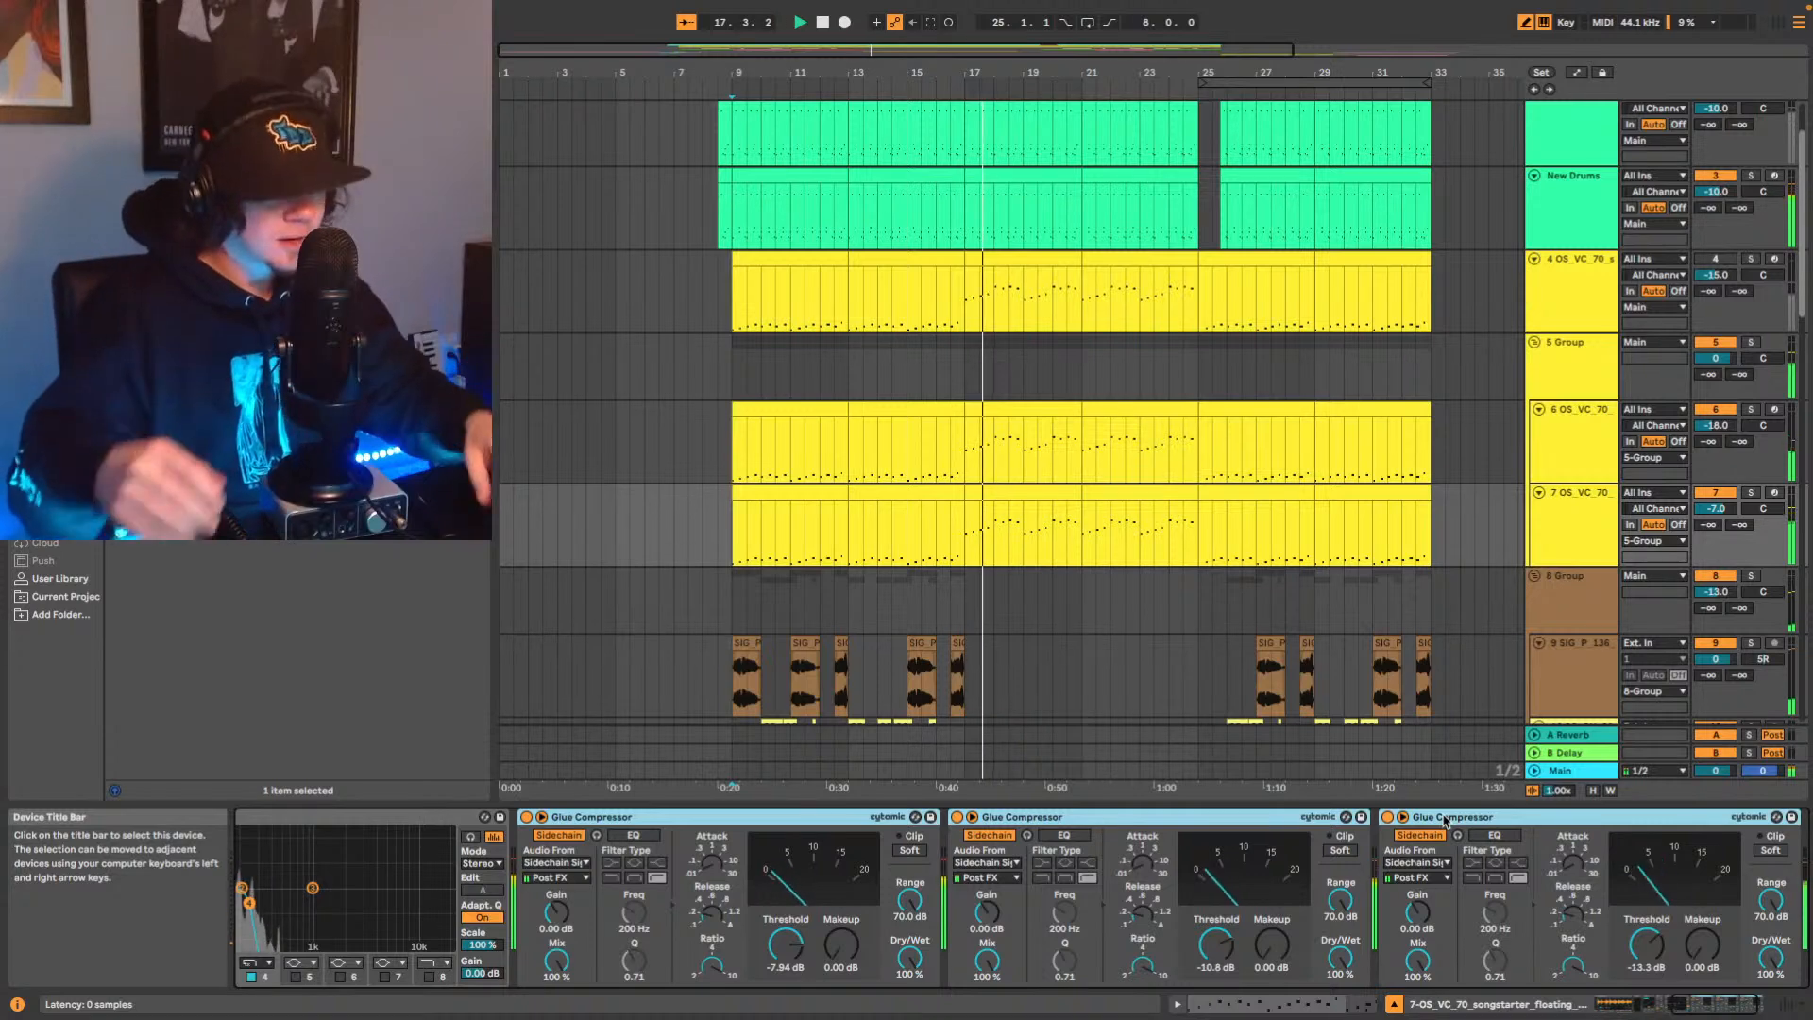
{"action": "key", "text": "space"}
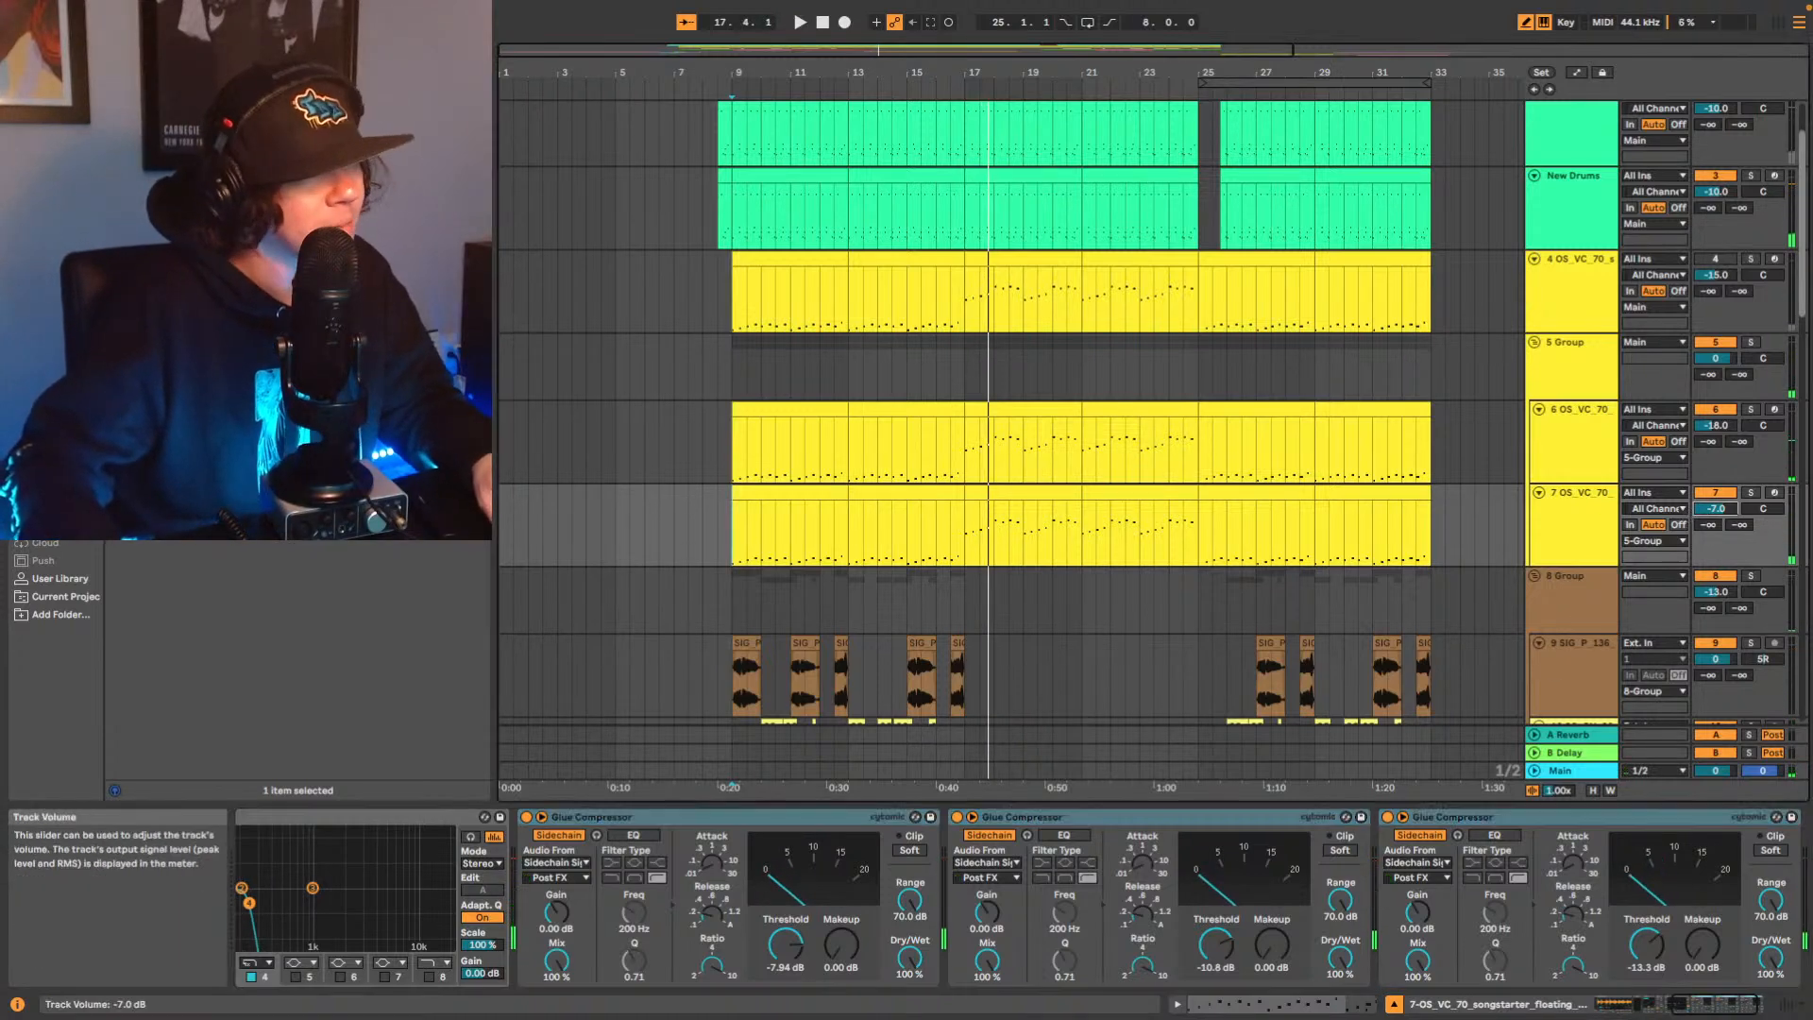
Raise the volume of track 7 OS_VC_70 to -3.0 dB while playing the beat.
{"action": "key", "text": "space"}
{"action": "left_click_drag", "start_coordinate": [1706, 509], "coordinate": [1709, 506]}
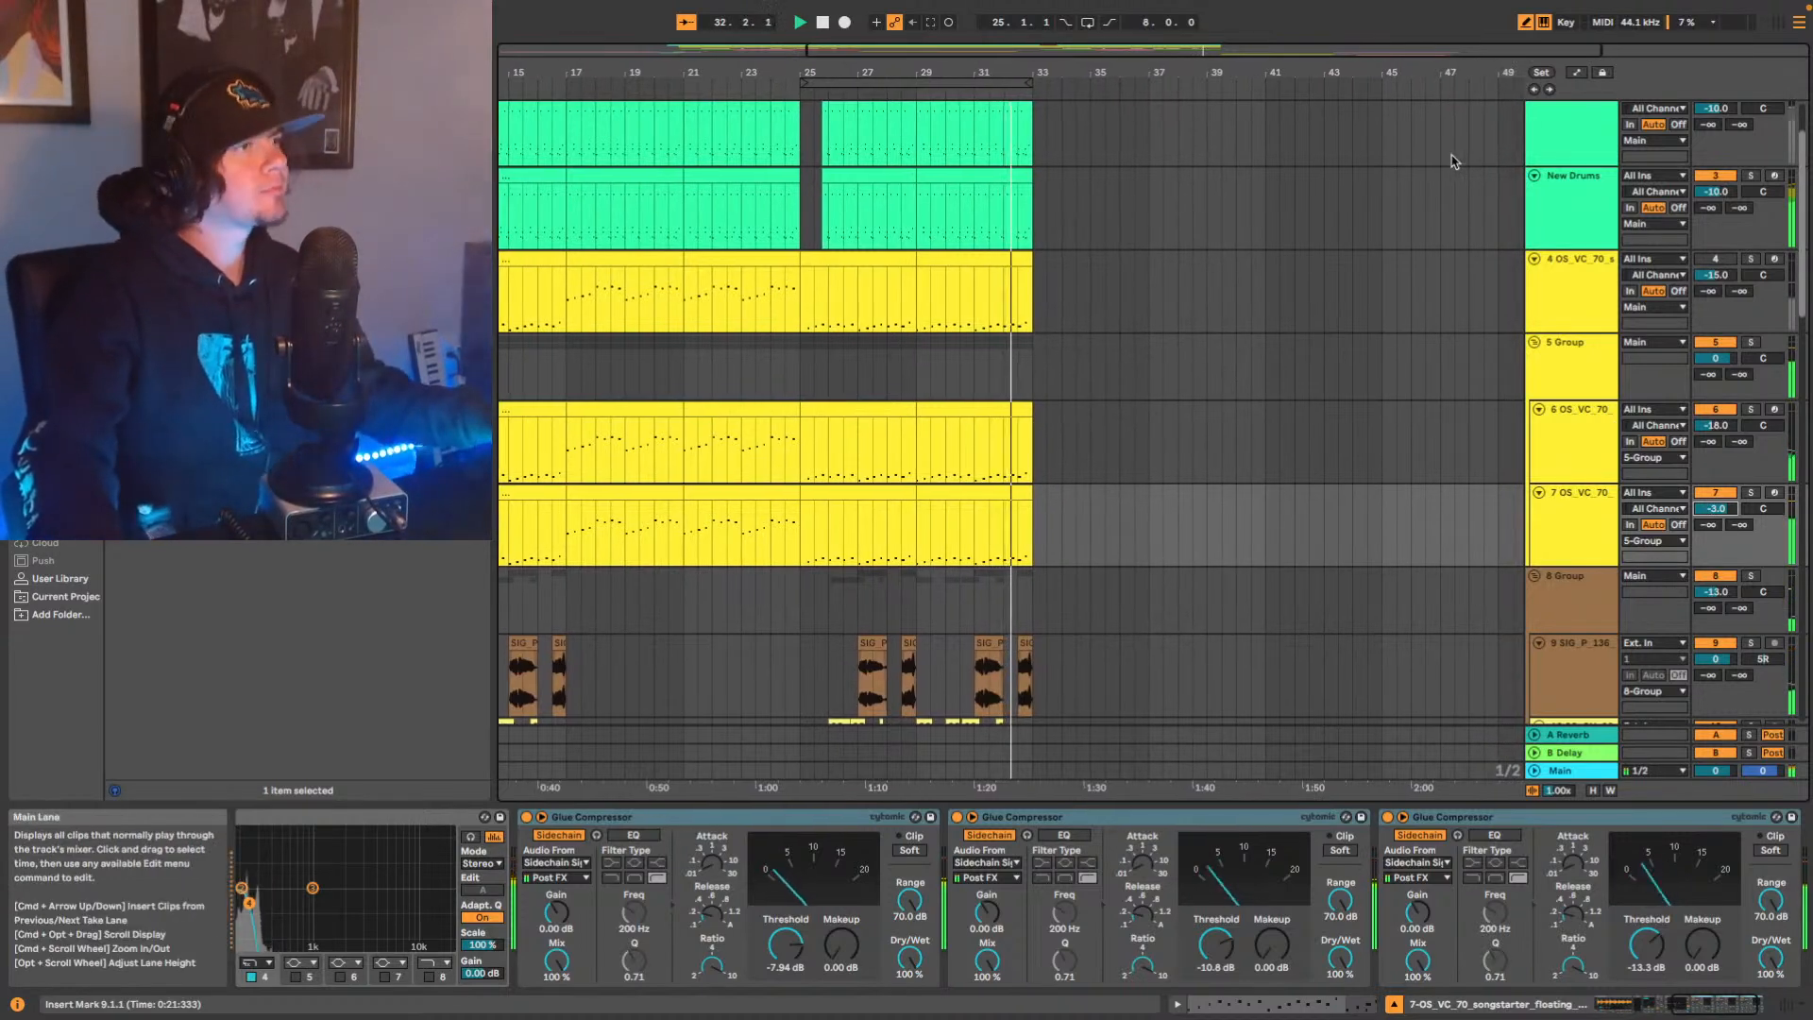
{"action": "scroll", "coordinate": [1434, 256], "scroll_direction": "up", "scroll_amount": 1}
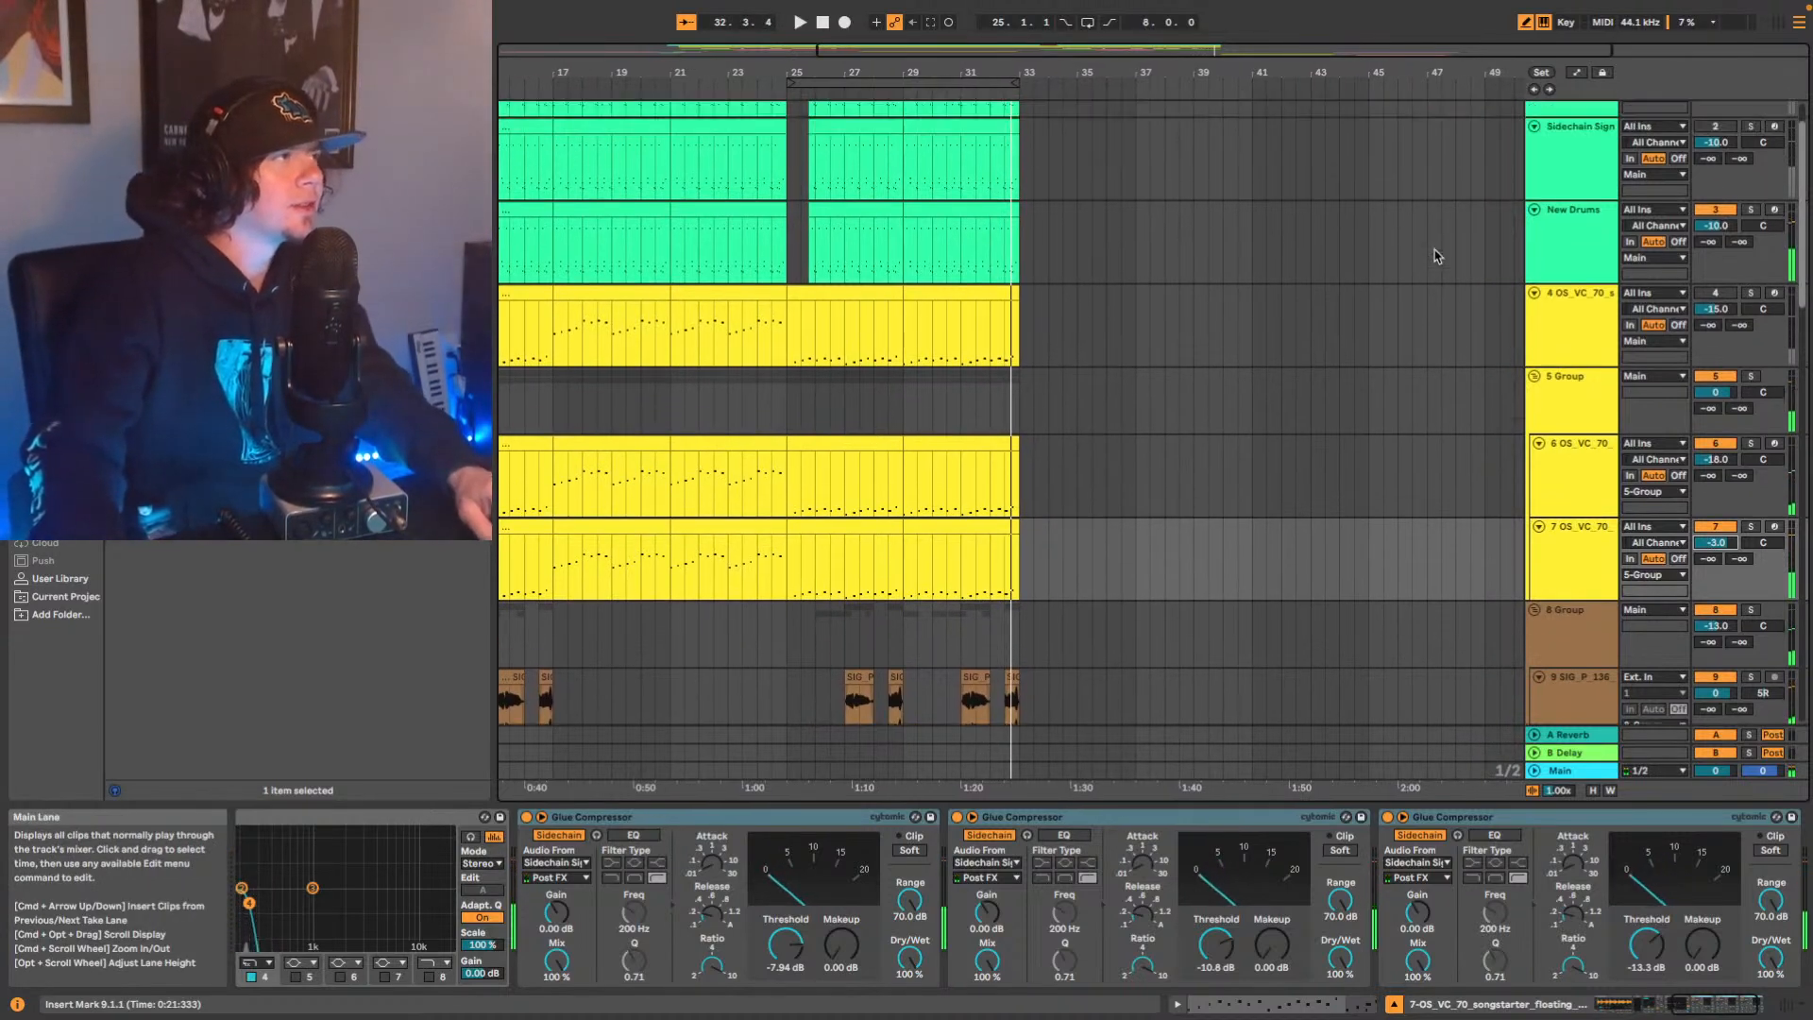
{"action": "left_click_drag", "start_coordinate": [1243, 64], "coordinate": [1229, 36]}
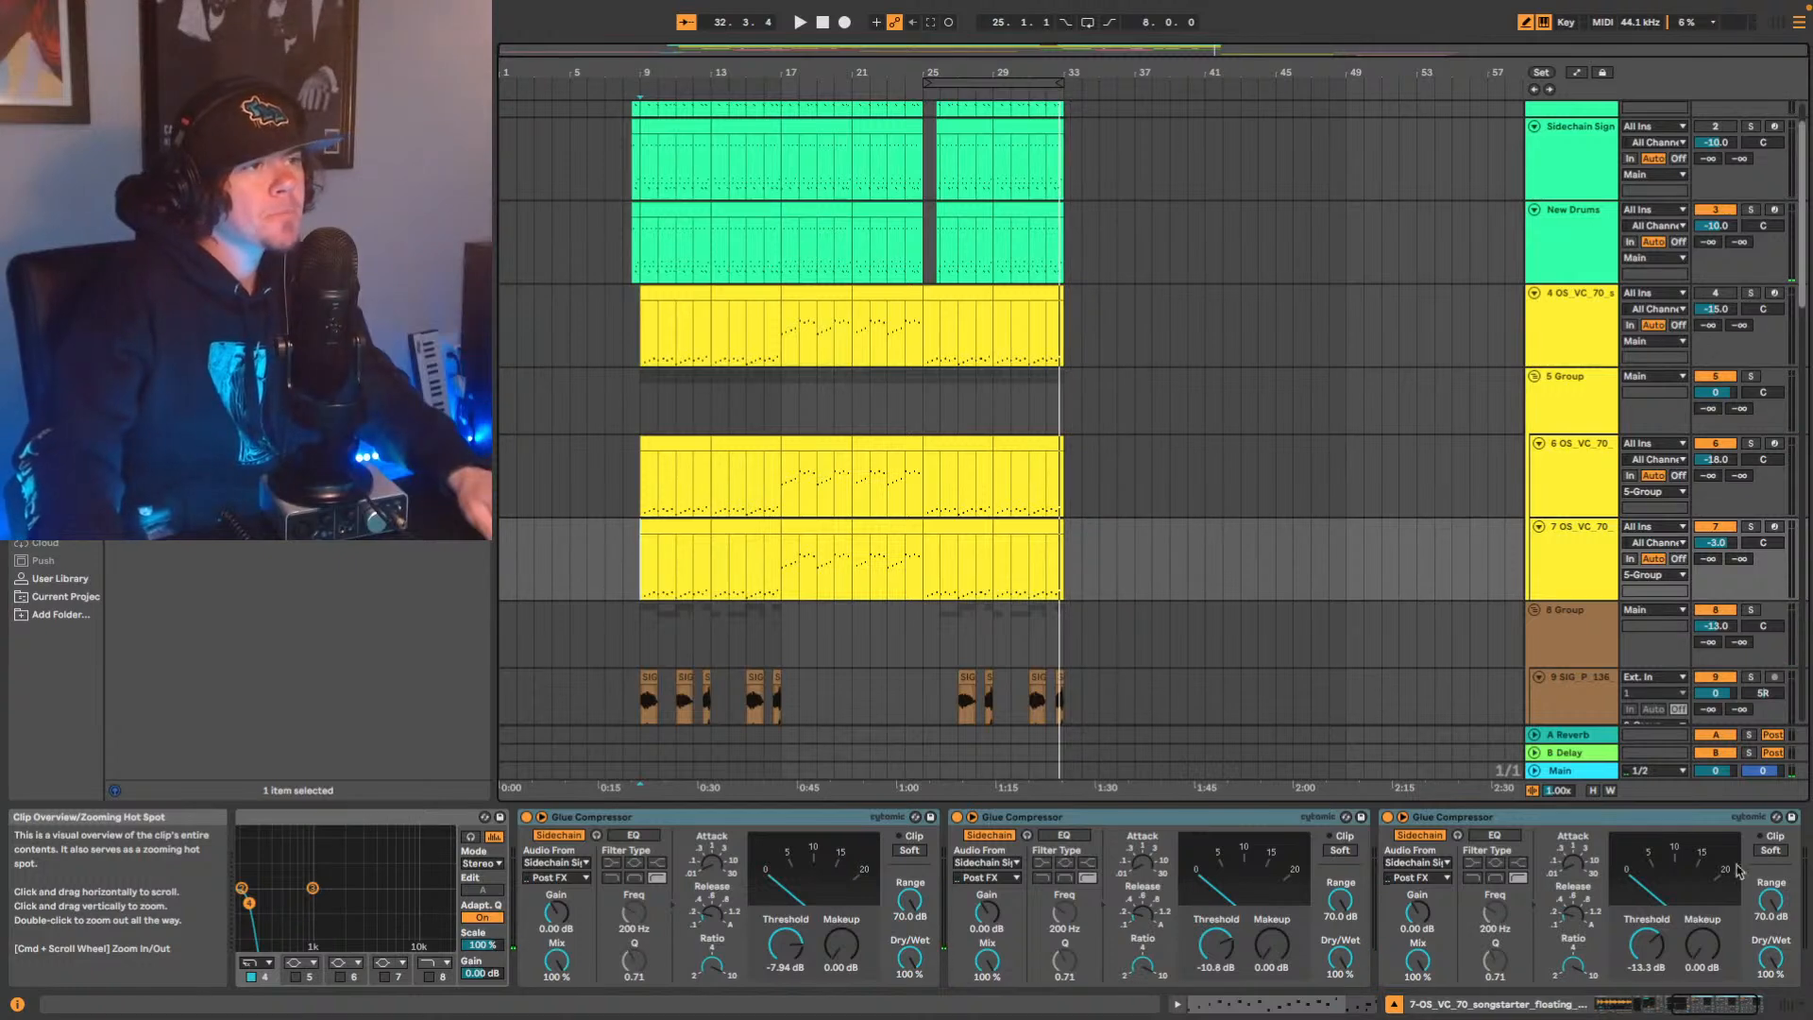
{"action": "left_click", "coordinate": [1786, 1007]}
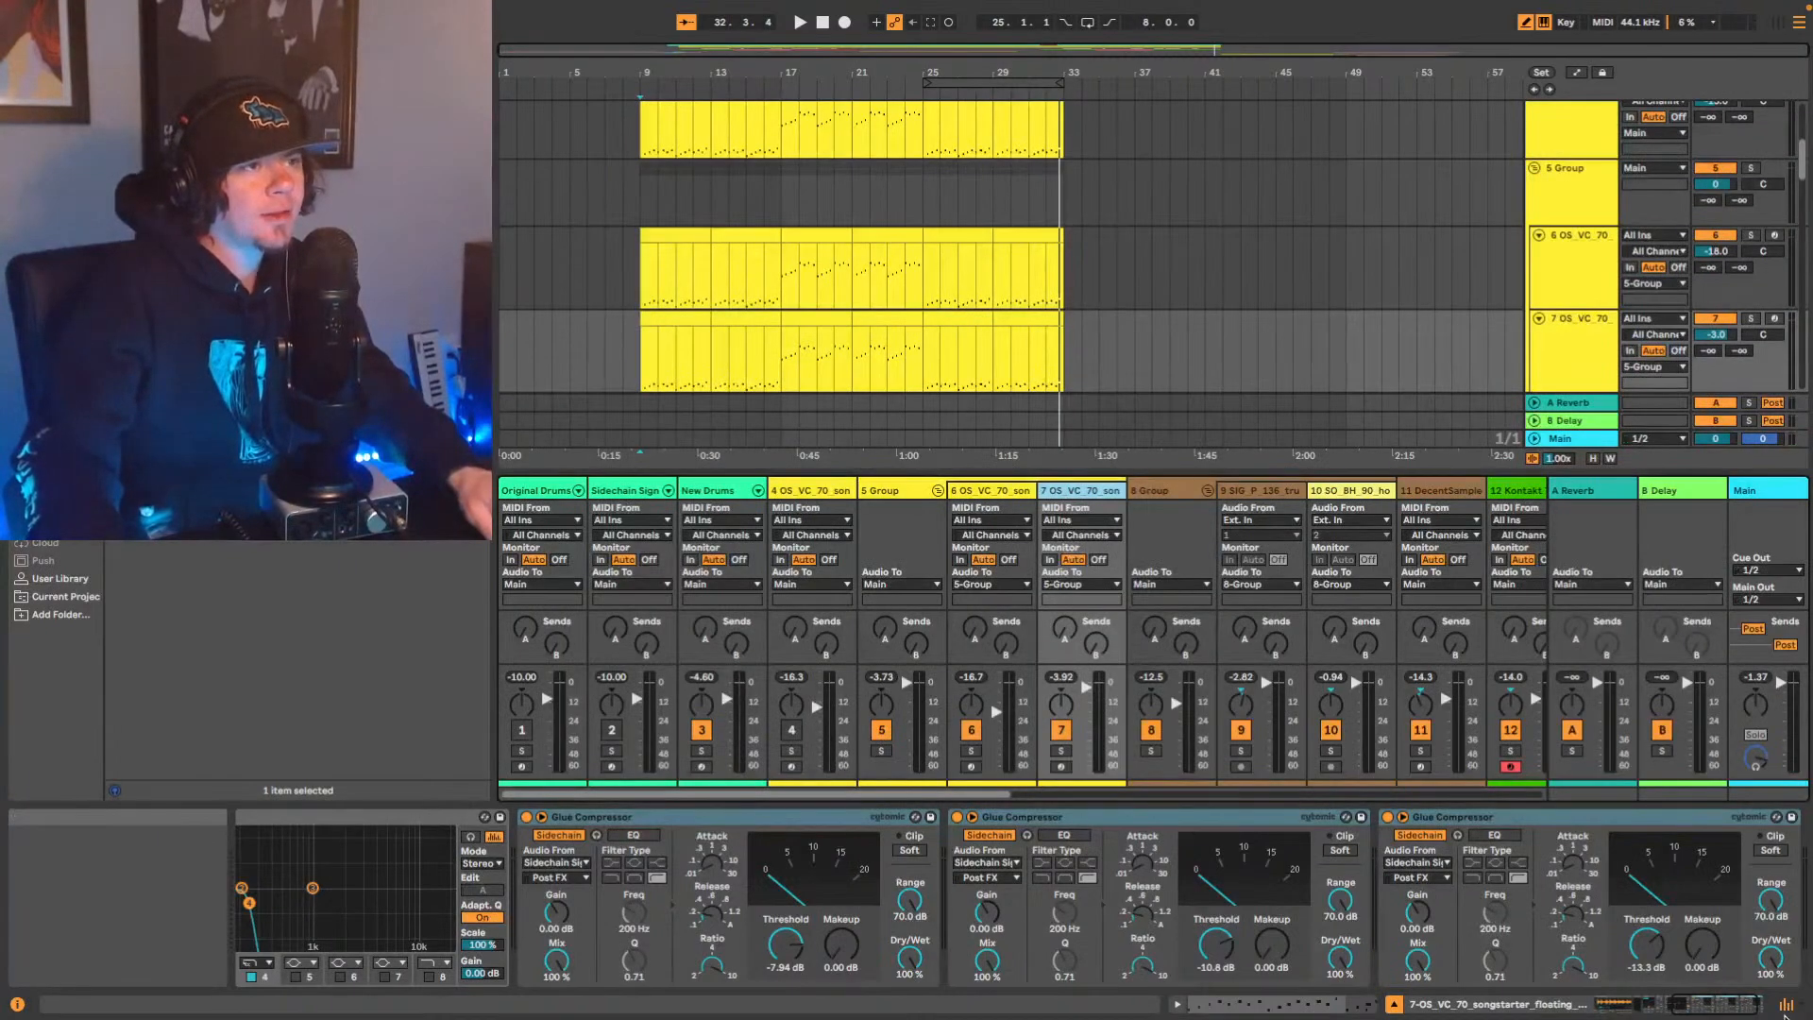
{"action": "left_click", "coordinate": [1785, 1007]}
{"action": "scroll", "coordinate": [1545, 325], "scroll_direction": "up", "scroll_amount": 1}
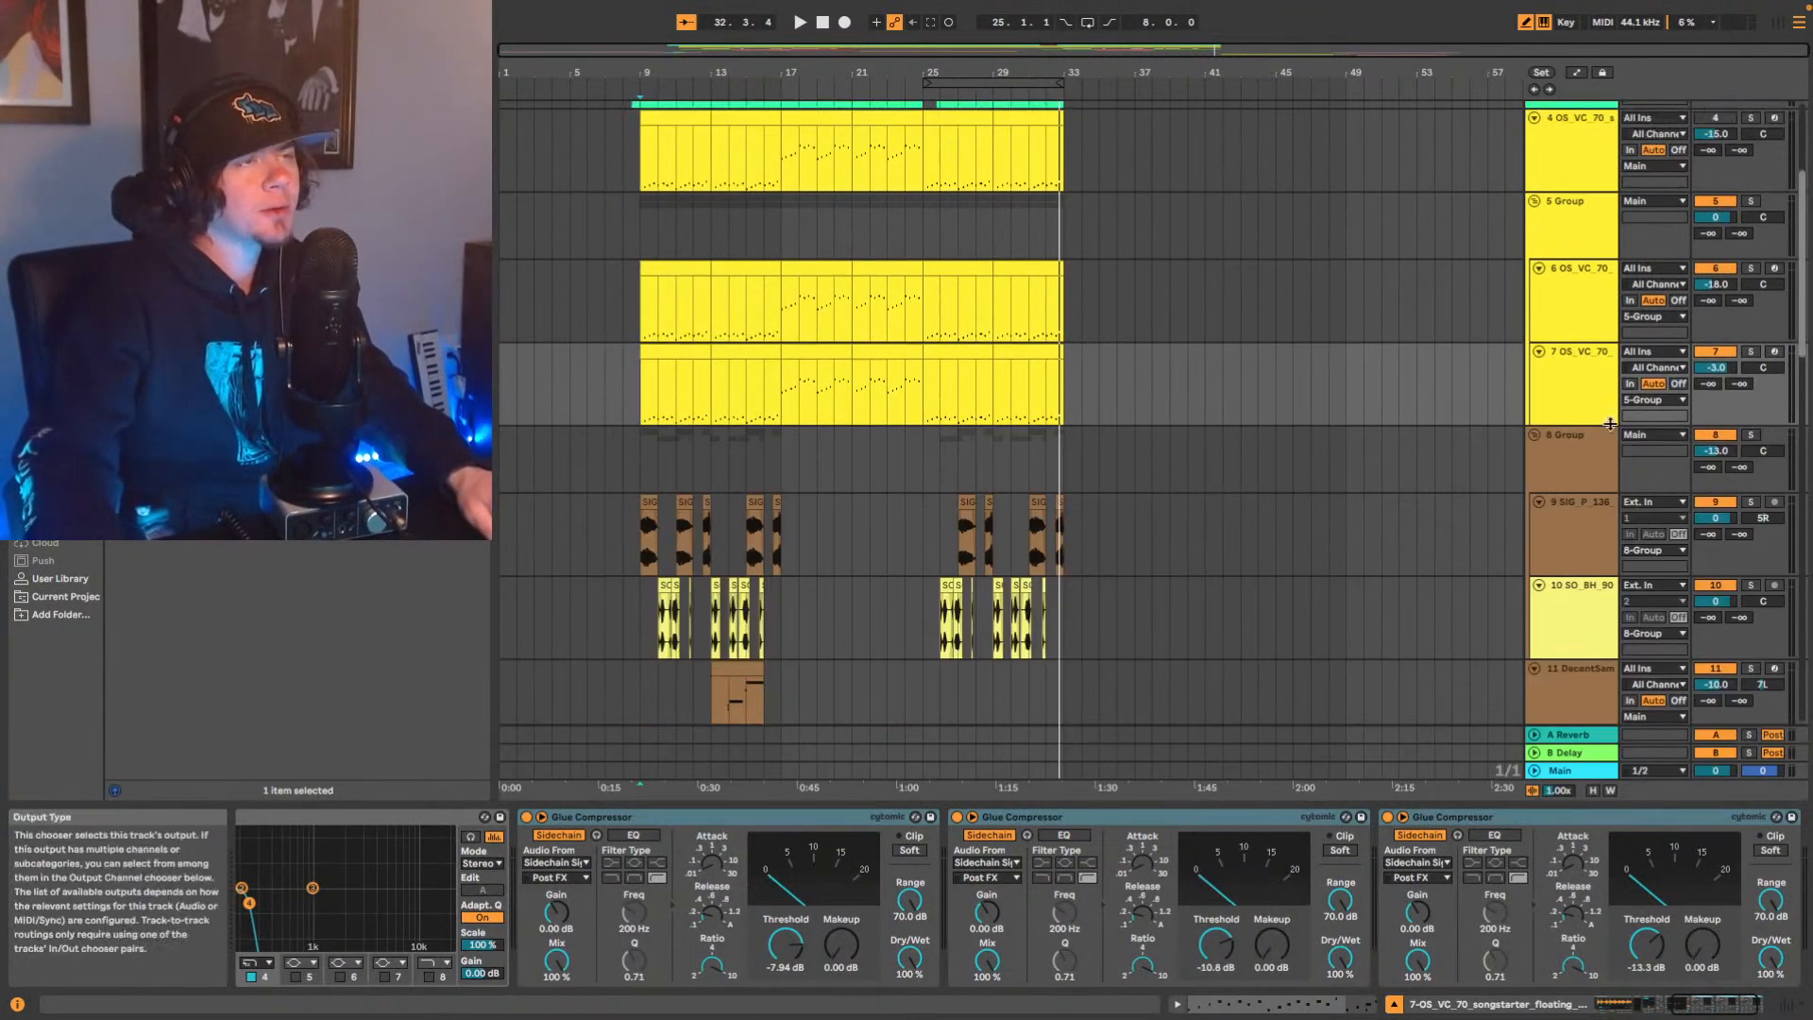
{"action": "scroll", "coordinate": [1545, 325], "scroll_direction": "up", "scroll_amount": 5}
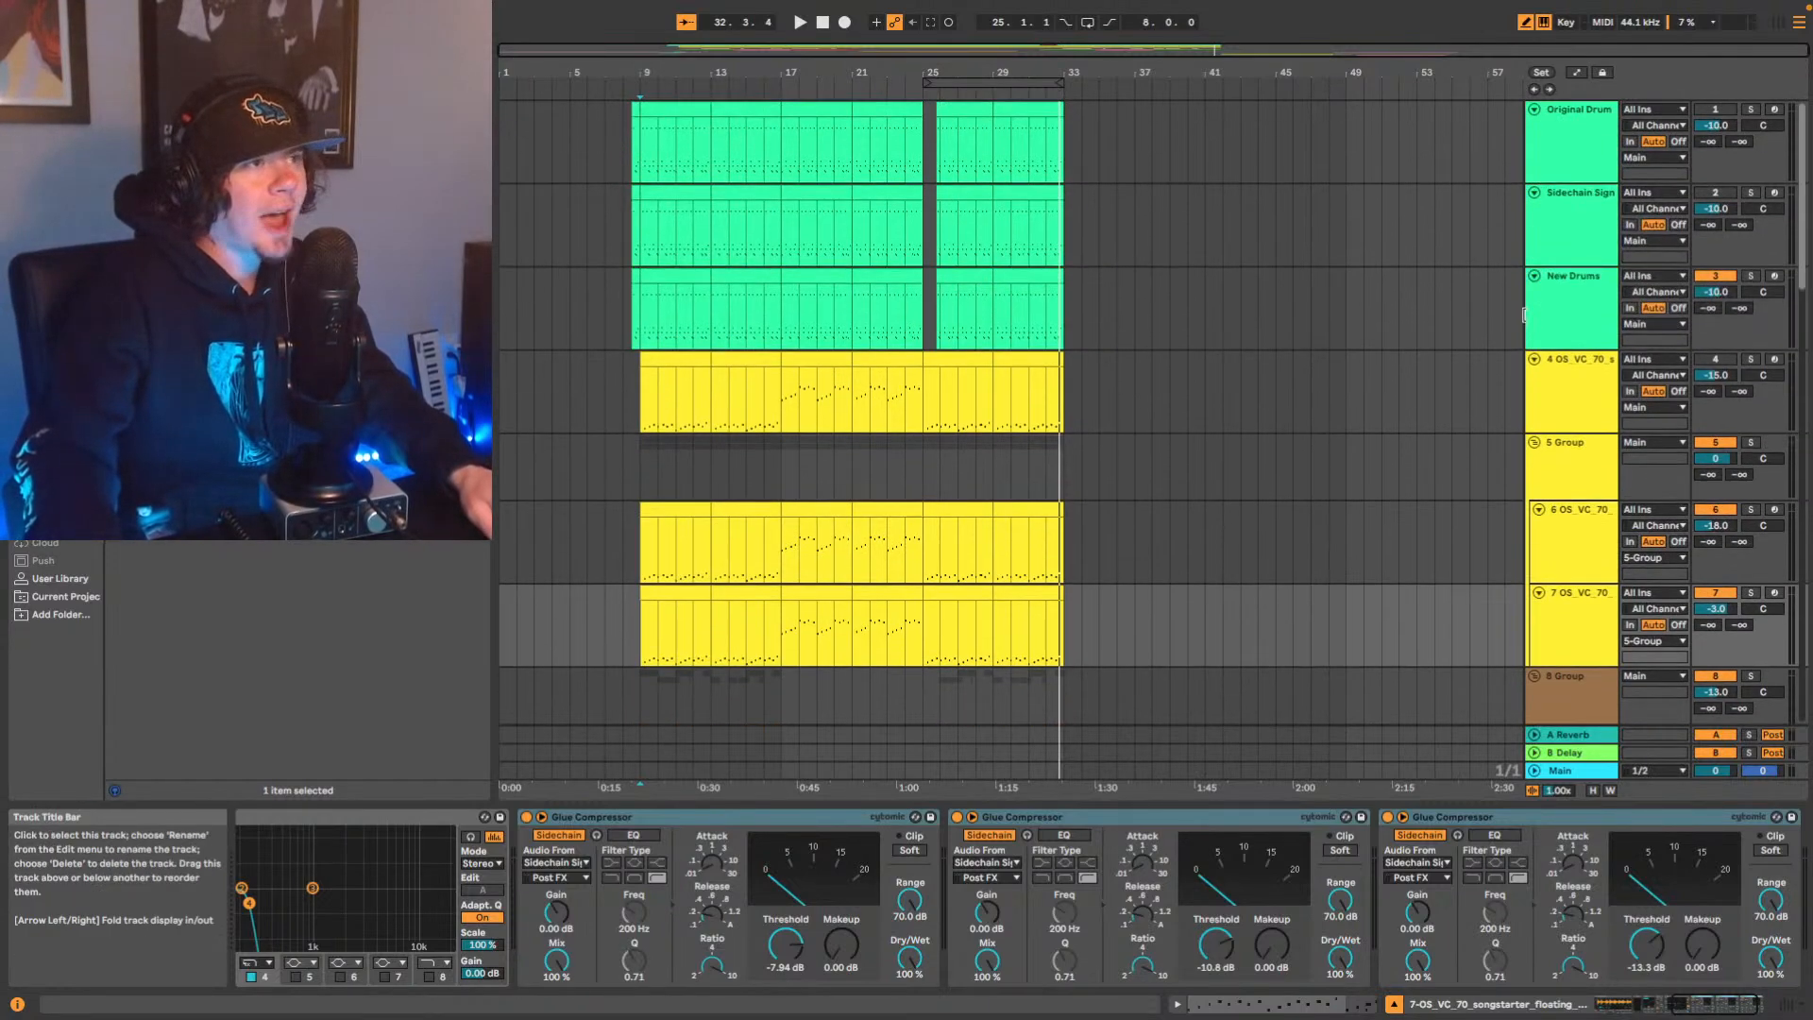
{"action": "scroll", "coordinate": [1525, 316], "scroll_direction": "down", "scroll_amount": 1}
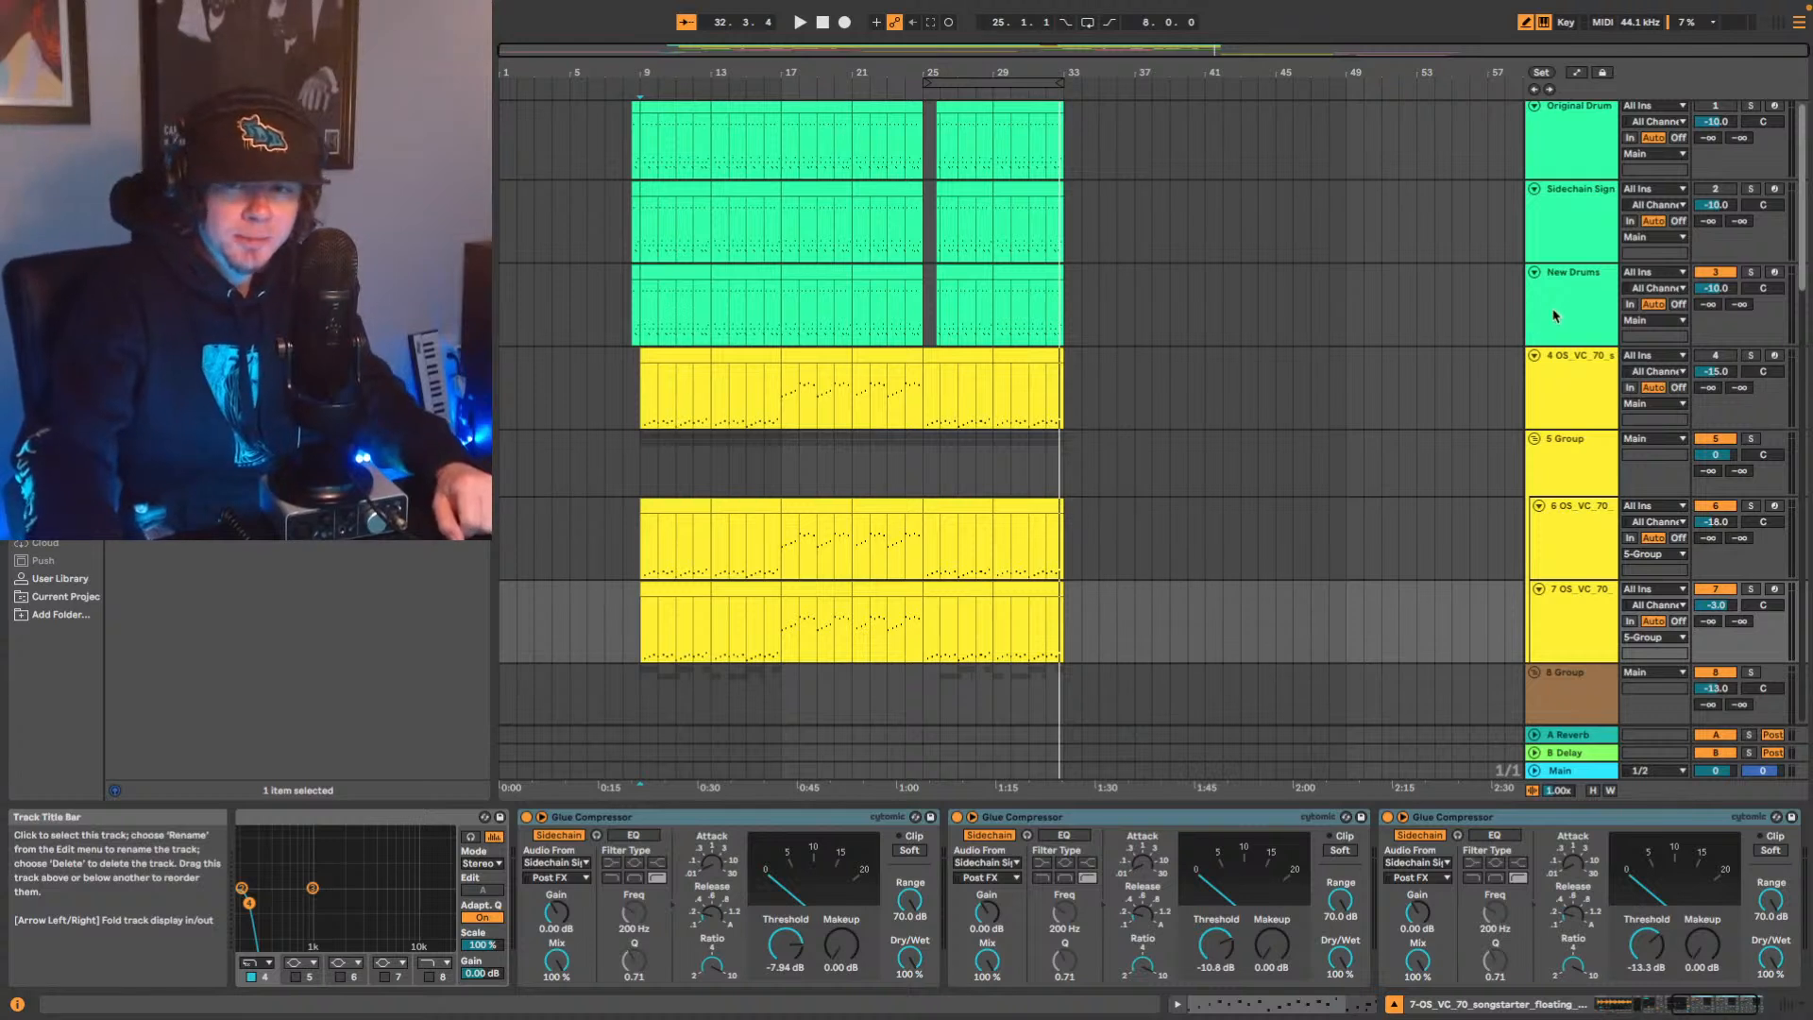
{"action": "scroll", "coordinate": [1538, 331], "scroll_direction": "down", "scroll_amount": 3}
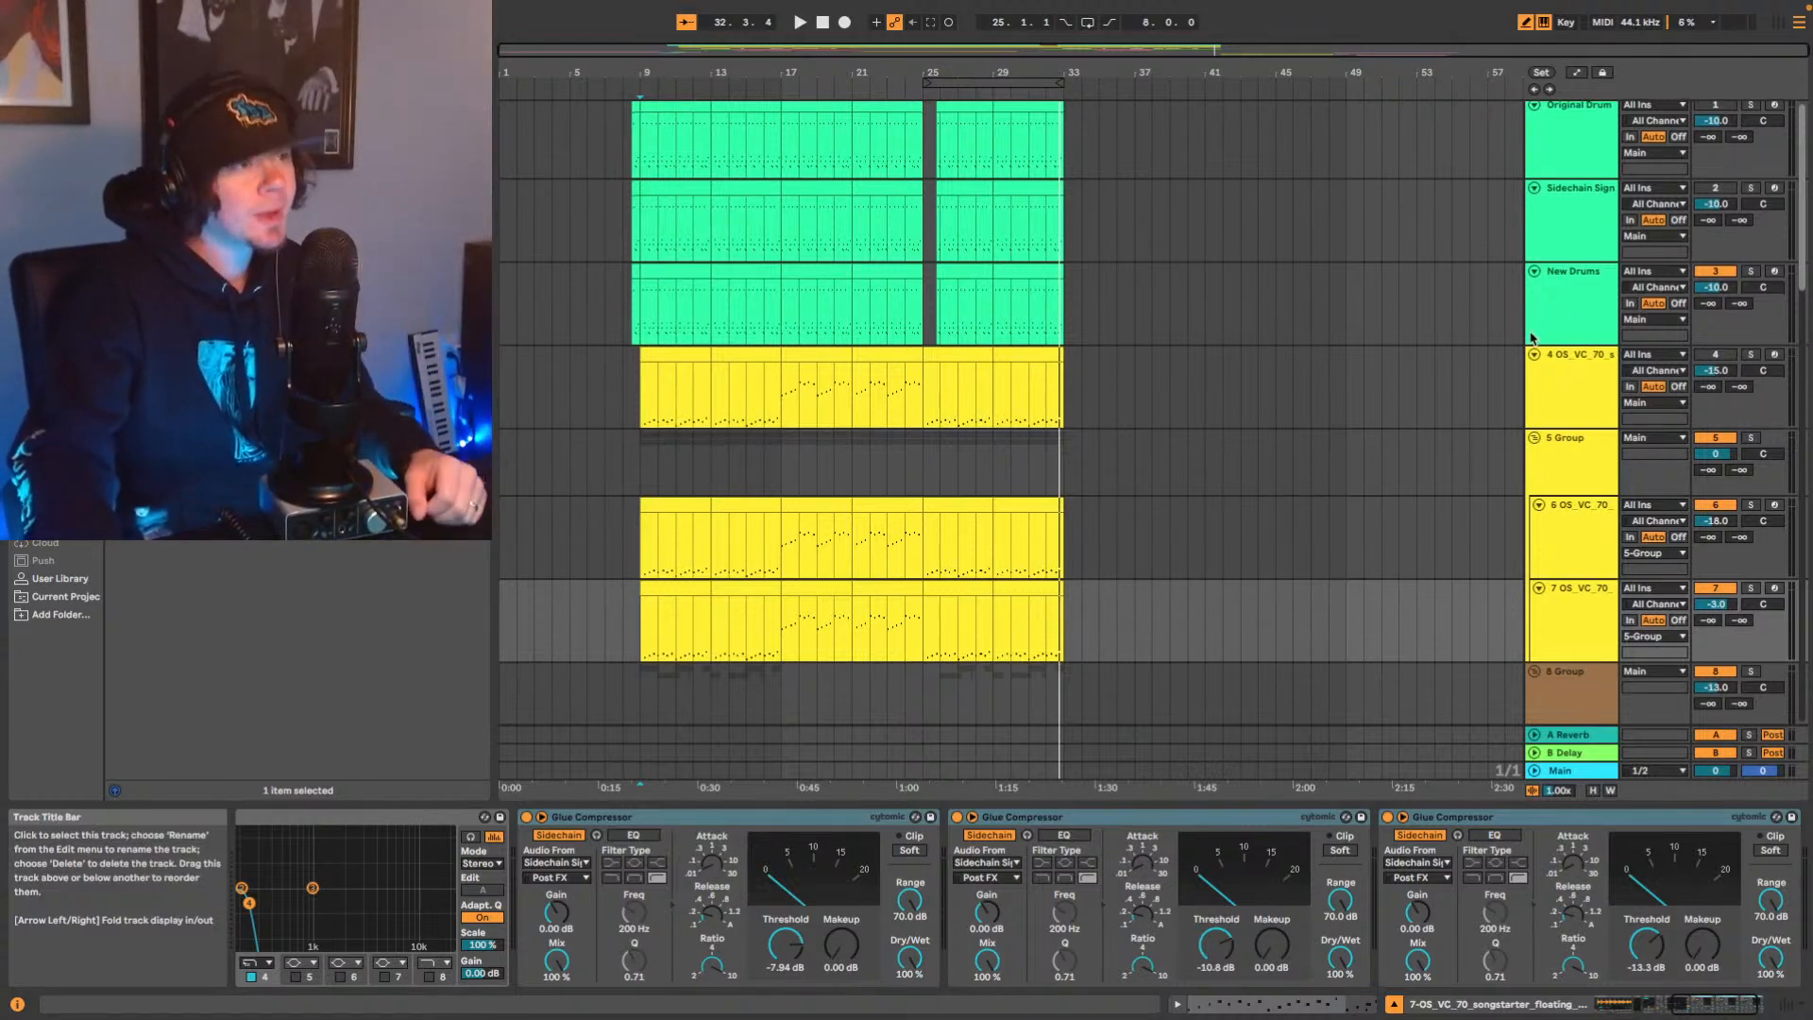
Play the beat from bar 9 and raise the volume of track 6 OS_VC_70 to -15.0 dB.
{"action": "scroll", "coordinate": [1534, 320], "scroll_direction": "down", "scroll_amount": 1}
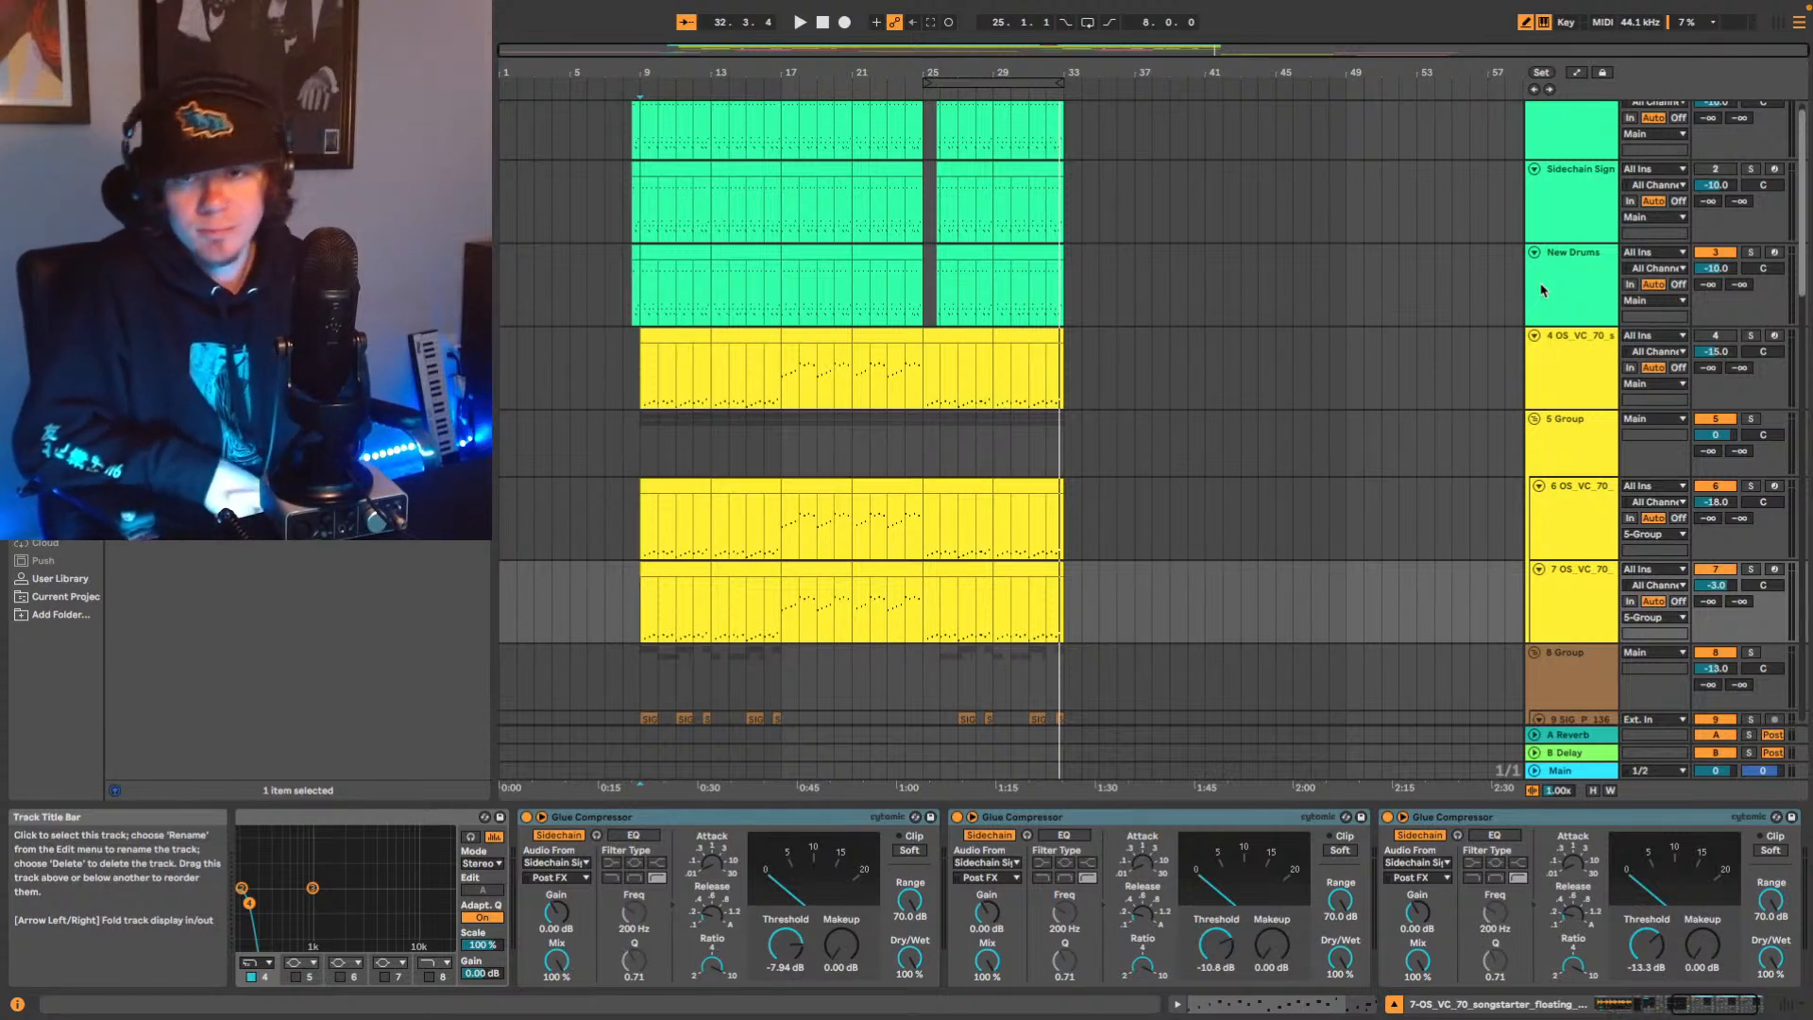
{"action": "key", "text": "space"}
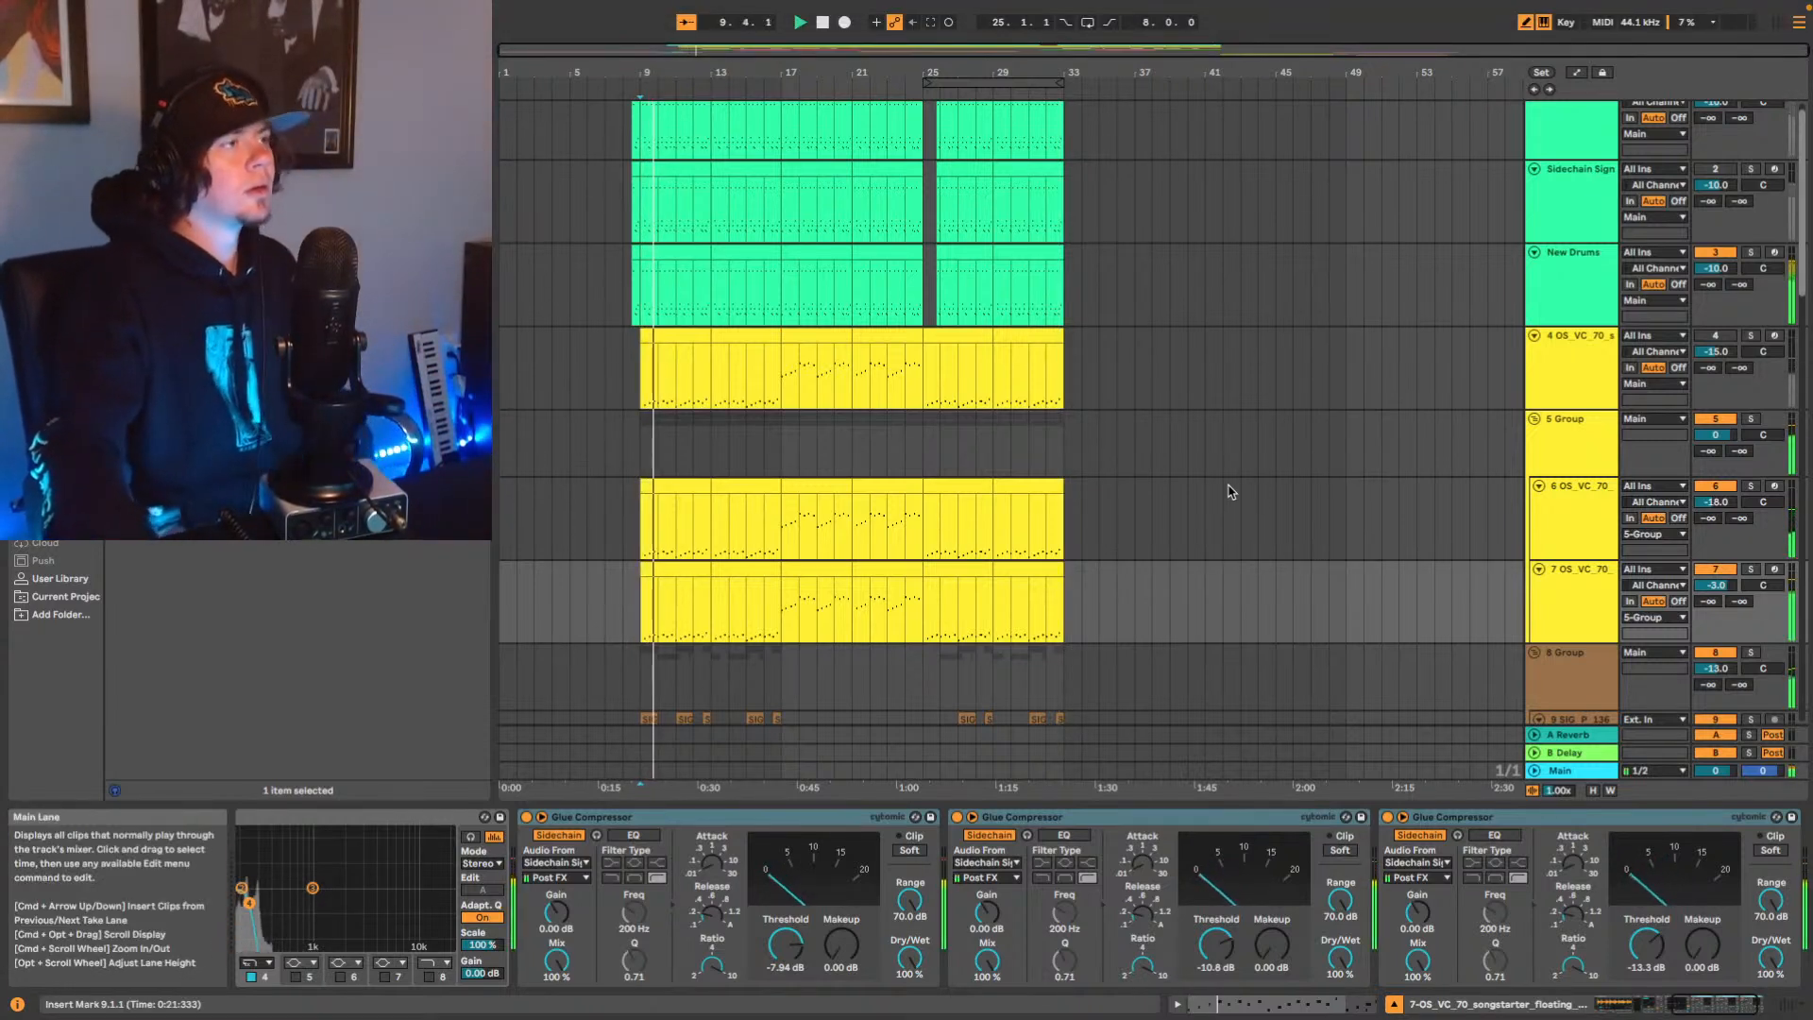
{"action": "scroll", "coordinate": [1213, 489], "scroll_direction": "down", "scroll_amount": 2}
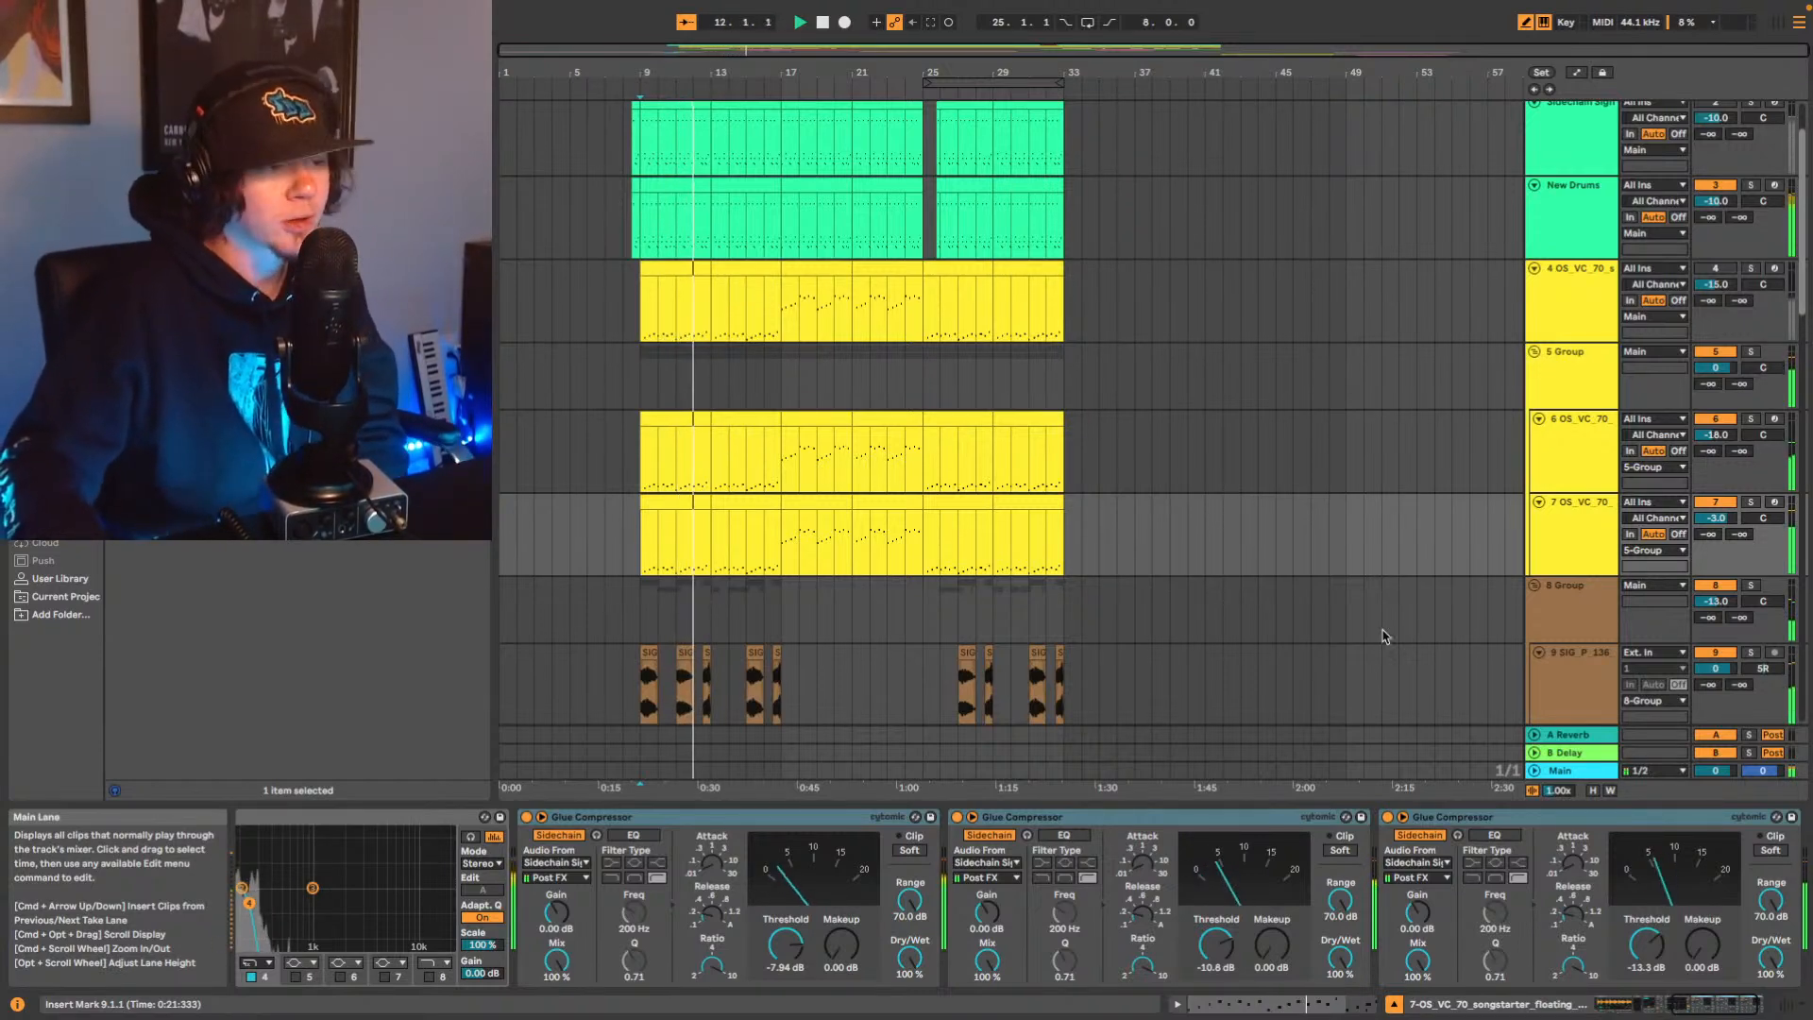
{"action": "scroll", "coordinate": [1379, 624], "scroll_direction": "down", "scroll_amount": 3}
{"action": "scroll", "coordinate": [1404, 643], "scroll_direction": "down", "scroll_amount": 1}
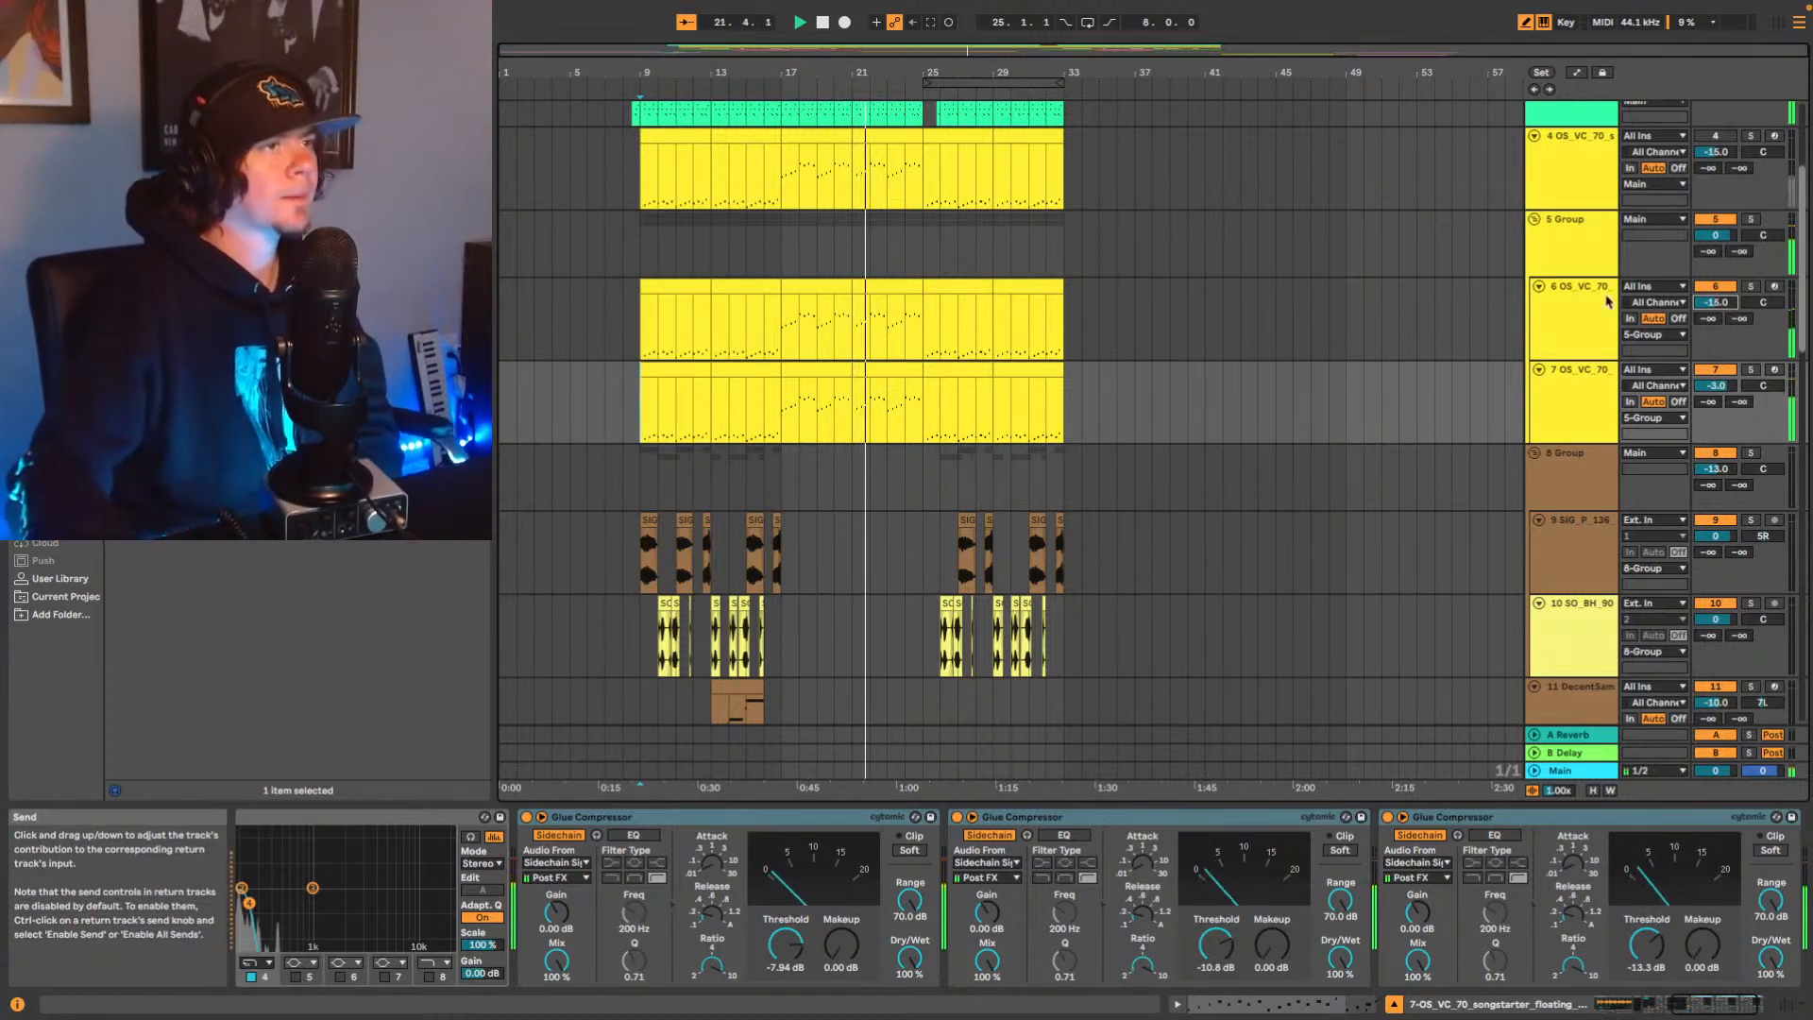
Raise the volume of 8 Group to -9.0 dB while the beat plays.
{"action": "scroll", "coordinate": [1384, 251], "scroll_direction": "down", "scroll_amount": 3}
{"action": "scroll", "coordinate": [1412, 344], "scroll_direction": "down", "scroll_amount": 3}
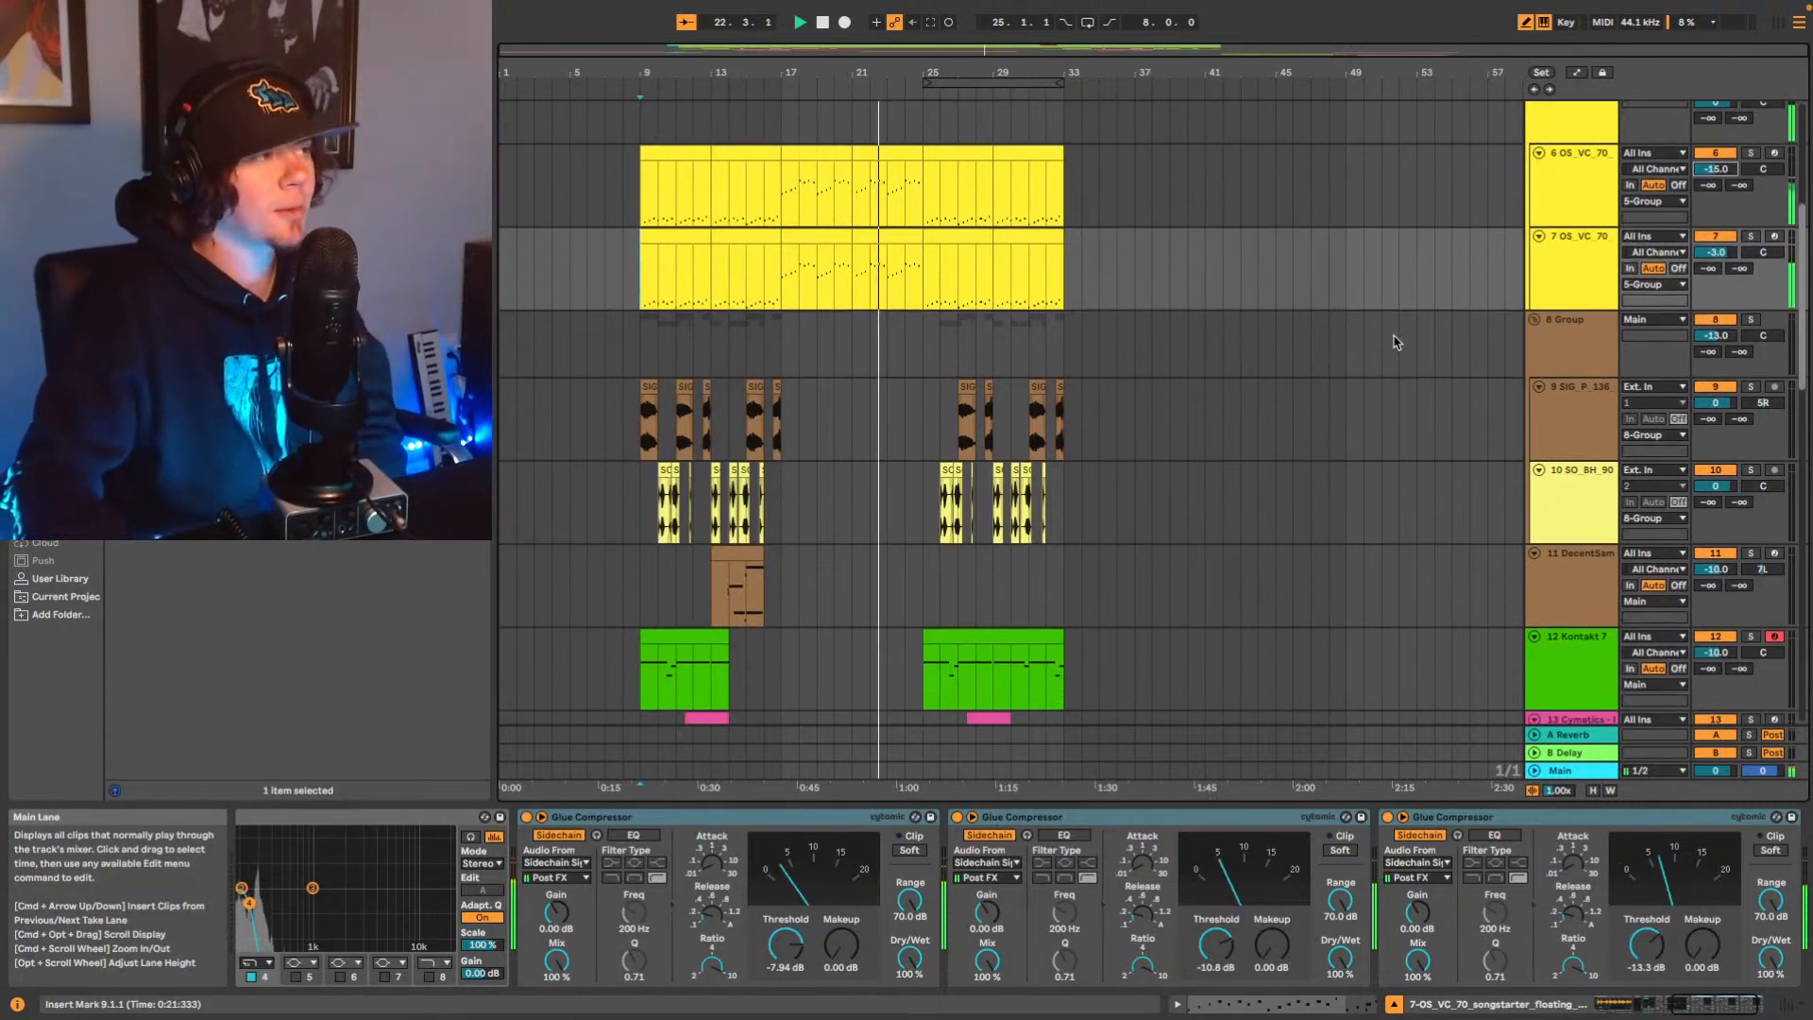
{"action": "scroll", "coordinate": [1384, 334], "scroll_direction": "down", "scroll_amount": 2}
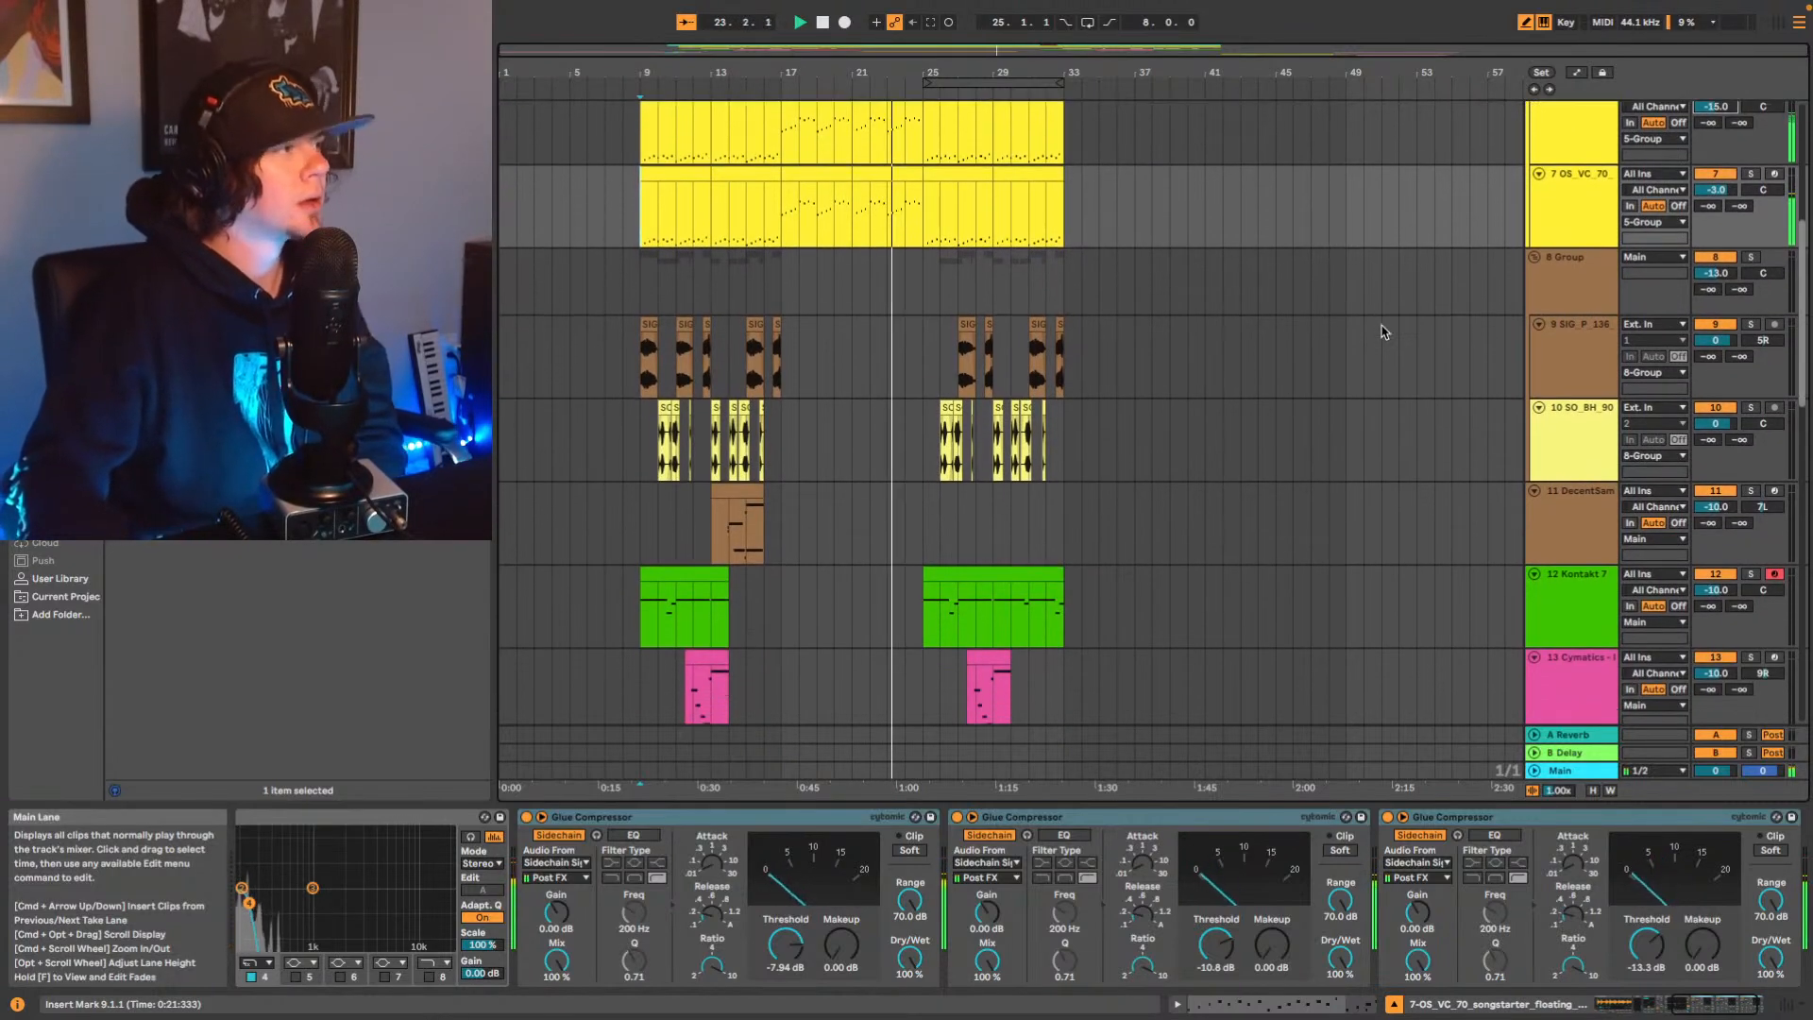
{"action": "scroll", "coordinate": [1468, 345], "scroll_direction": "down", "scroll_amount": 10}
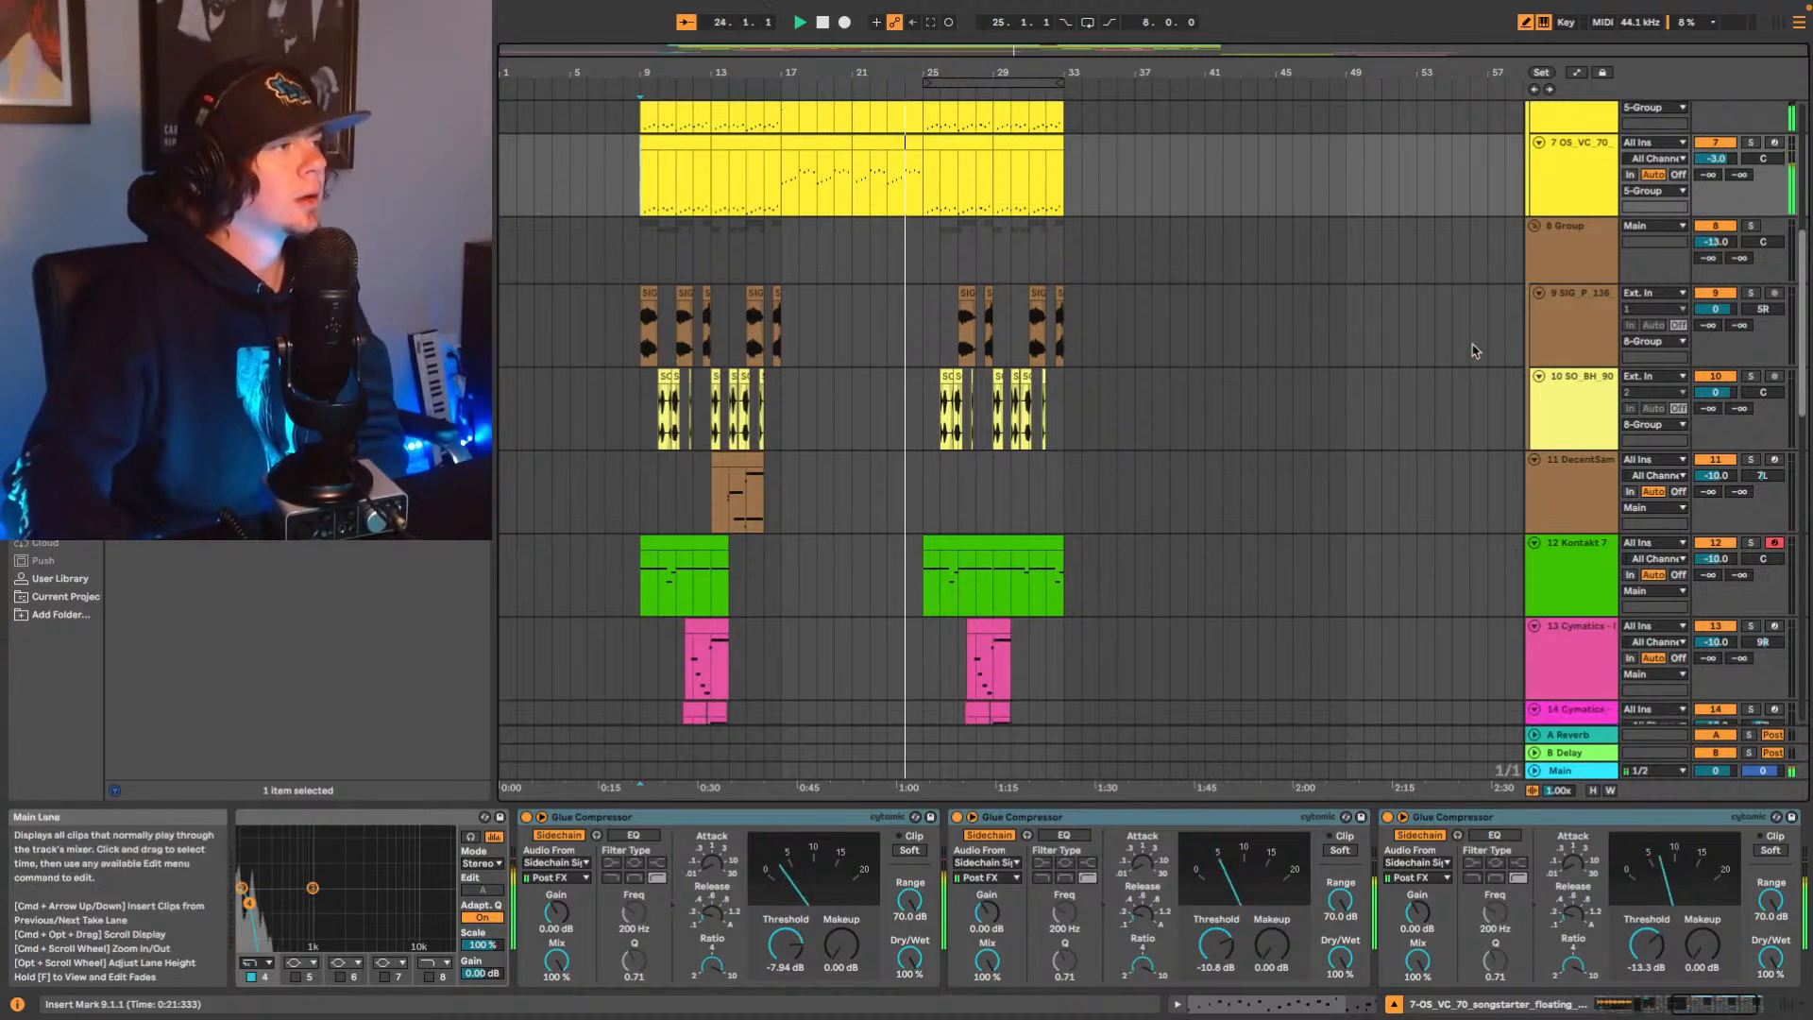
{"action": "scroll", "coordinate": [1459, 361], "scroll_direction": "up", "scroll_amount": 5}
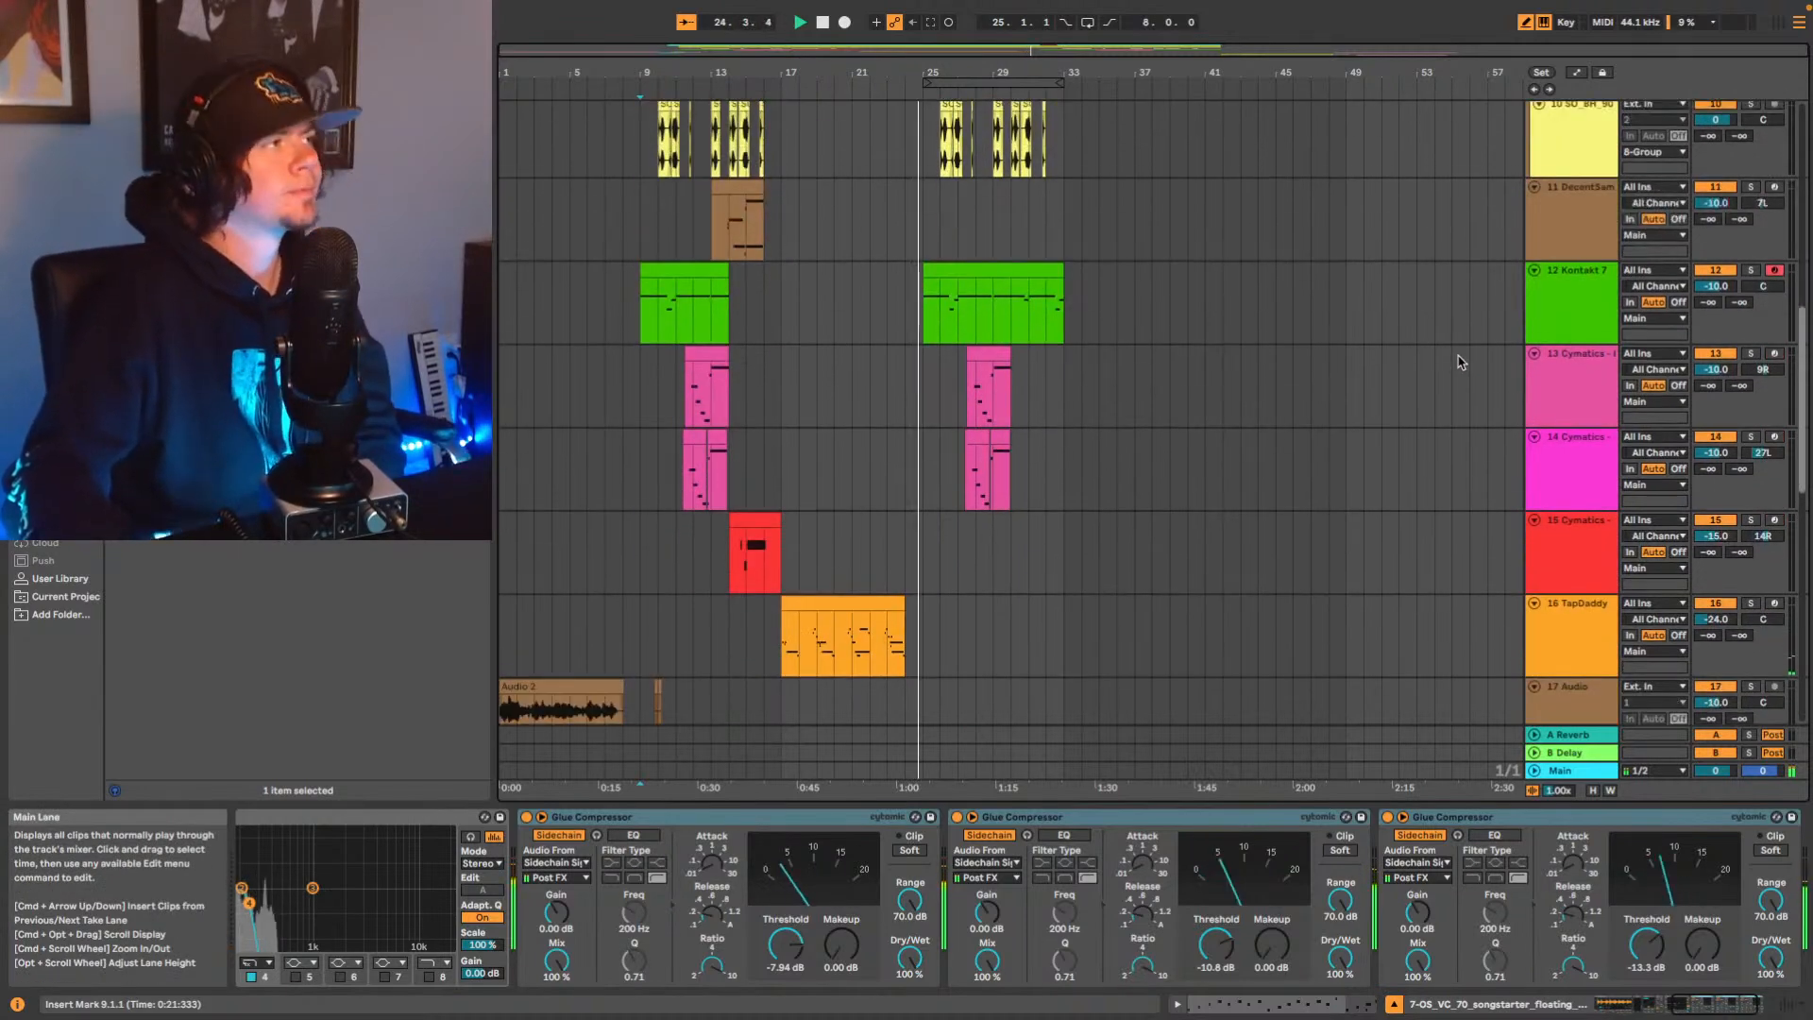
{"action": "scroll", "coordinate": [1451, 355], "scroll_direction": "up", "scroll_amount": 4}
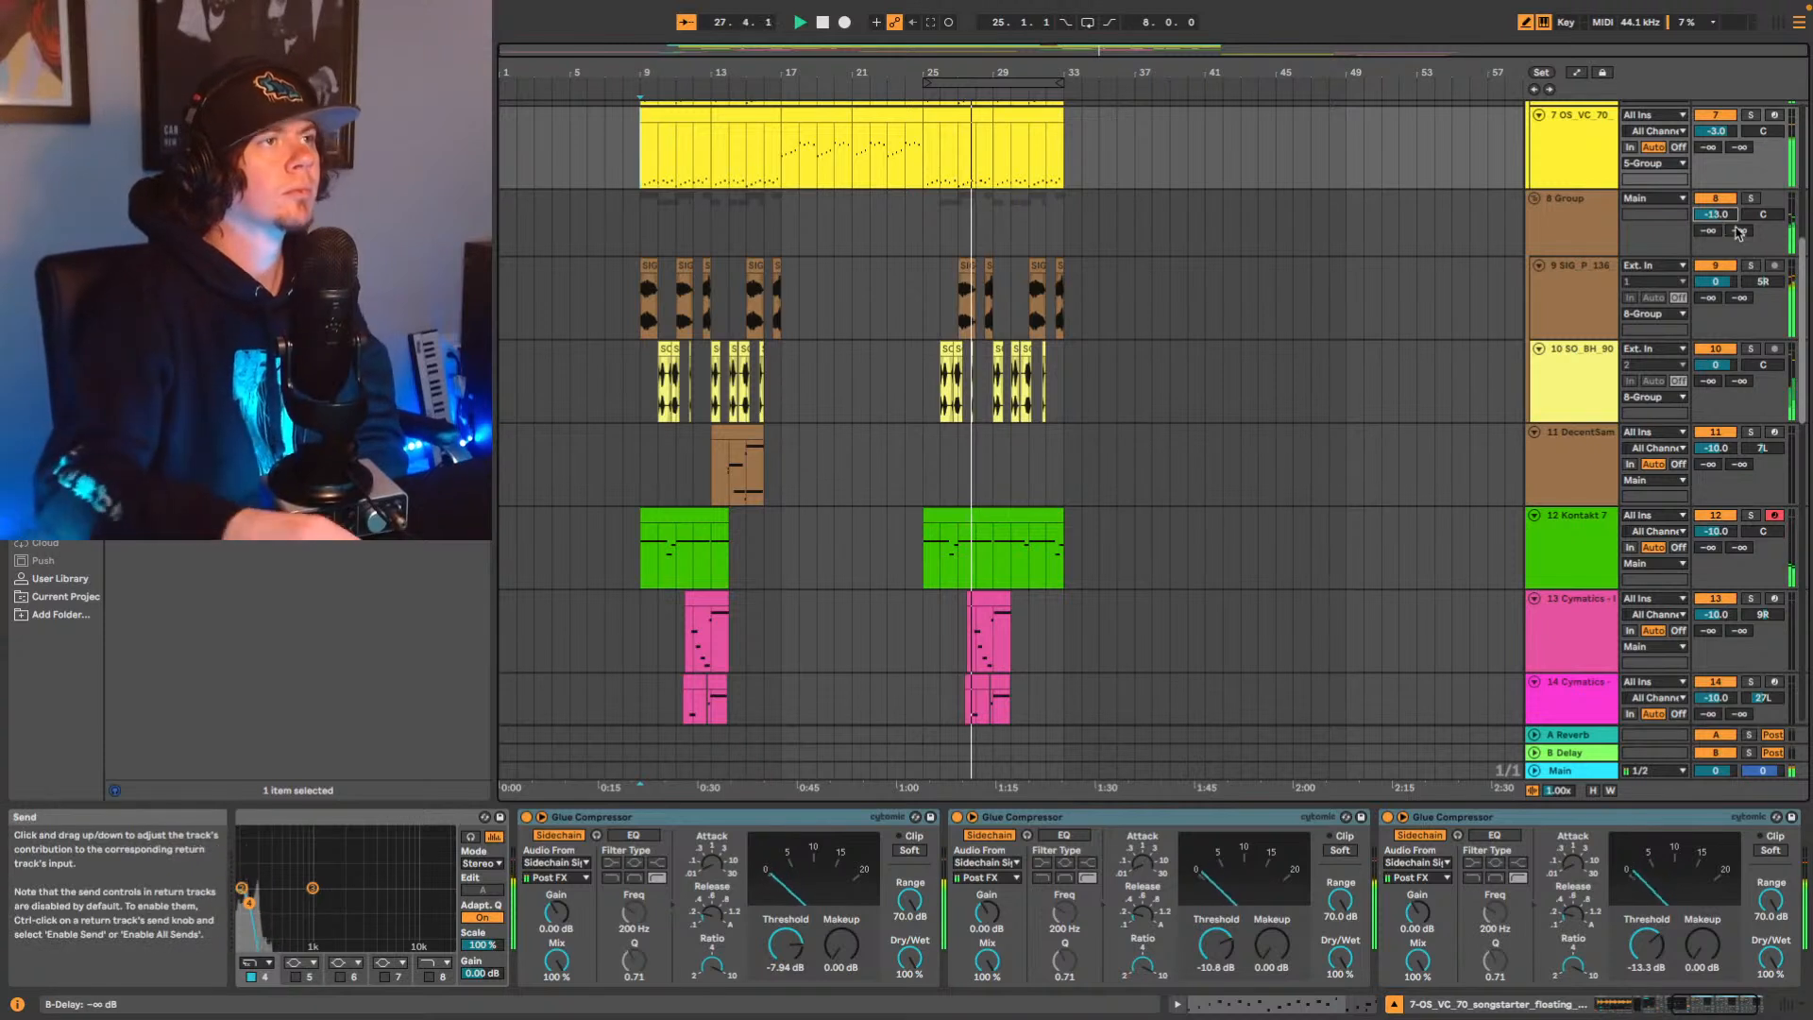
{"action": "type", "text": "-11"}
{"action": "key", "text": "Return"}
{"action": "key", "text": "Up"}
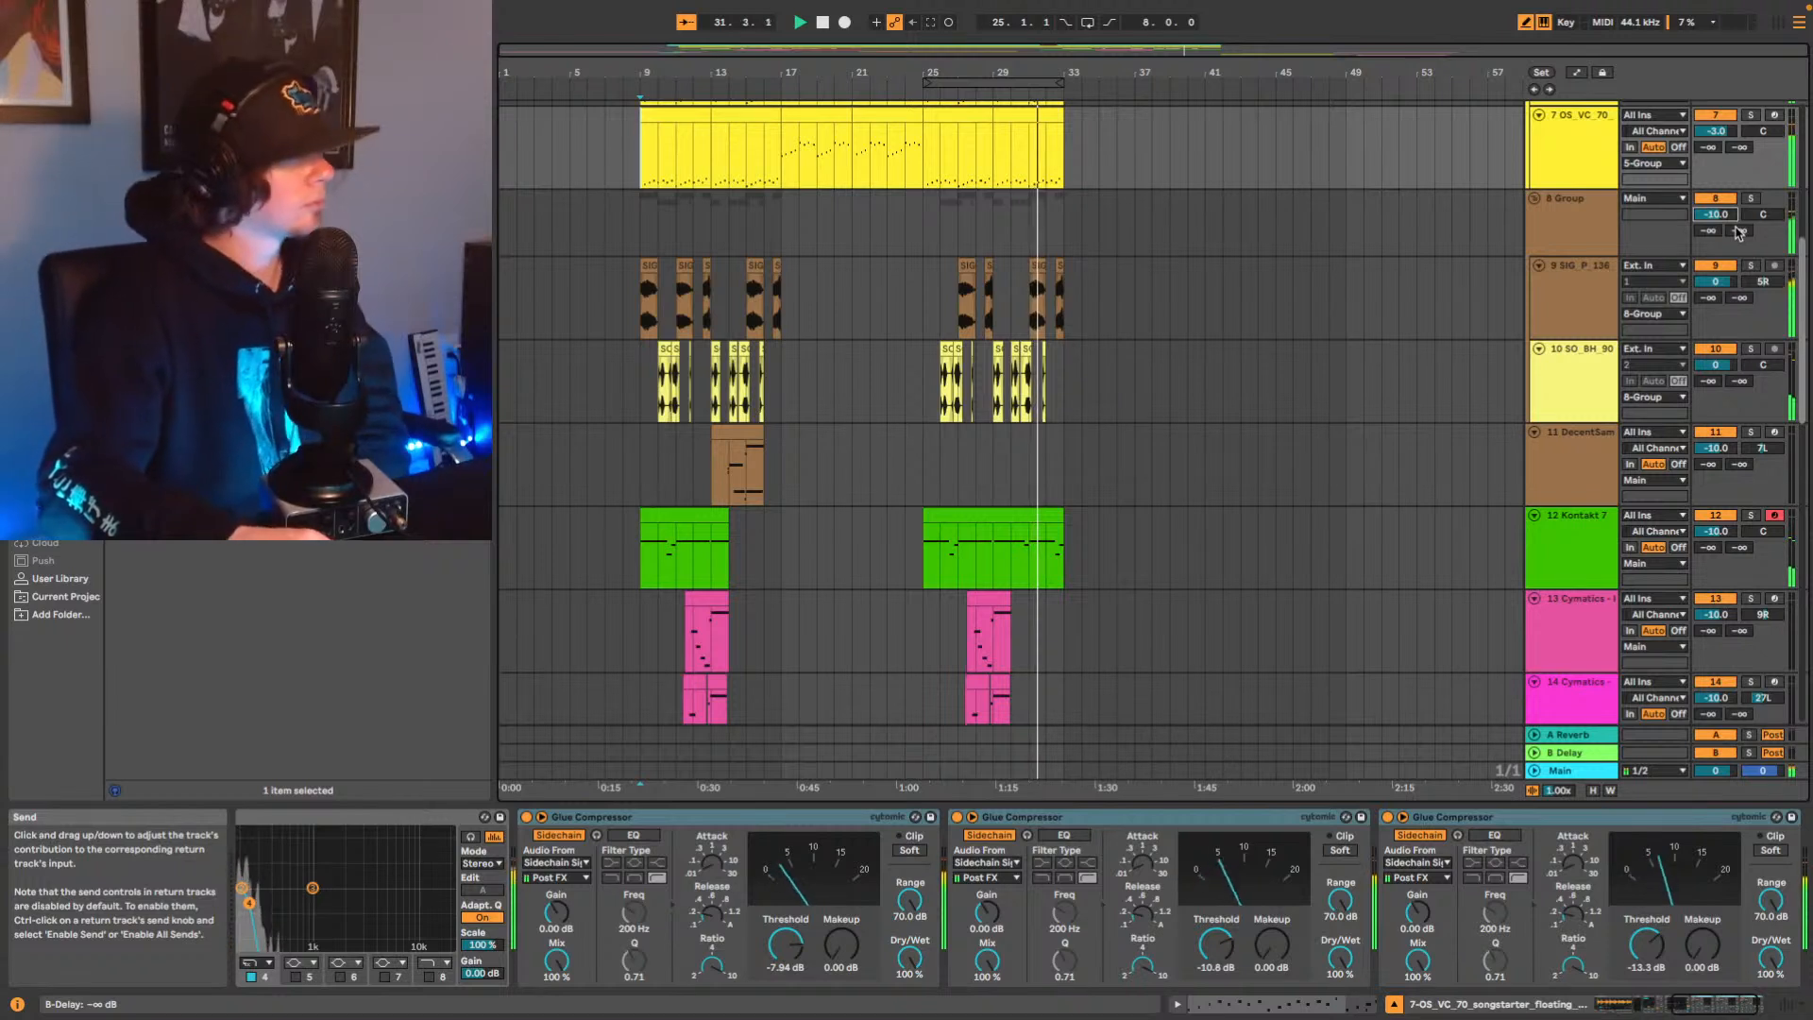
{"action": "key", "text": "Up"}
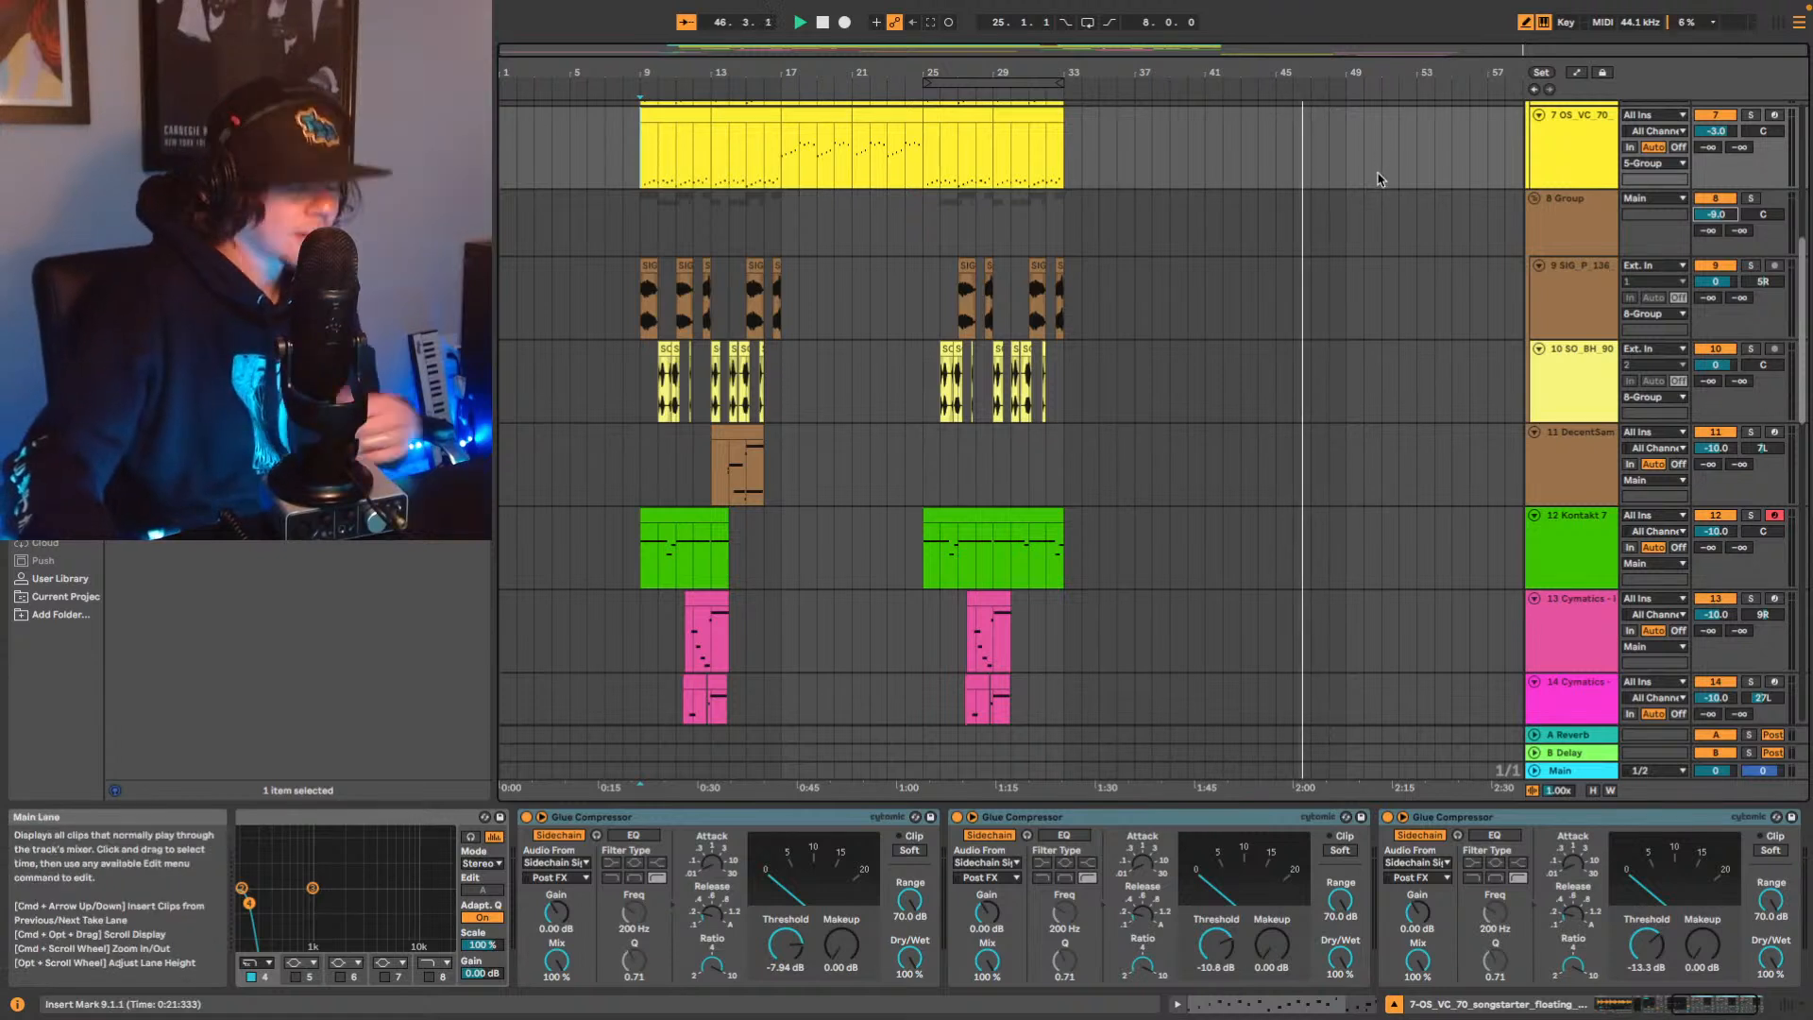
{"action": "key", "text": "space"}
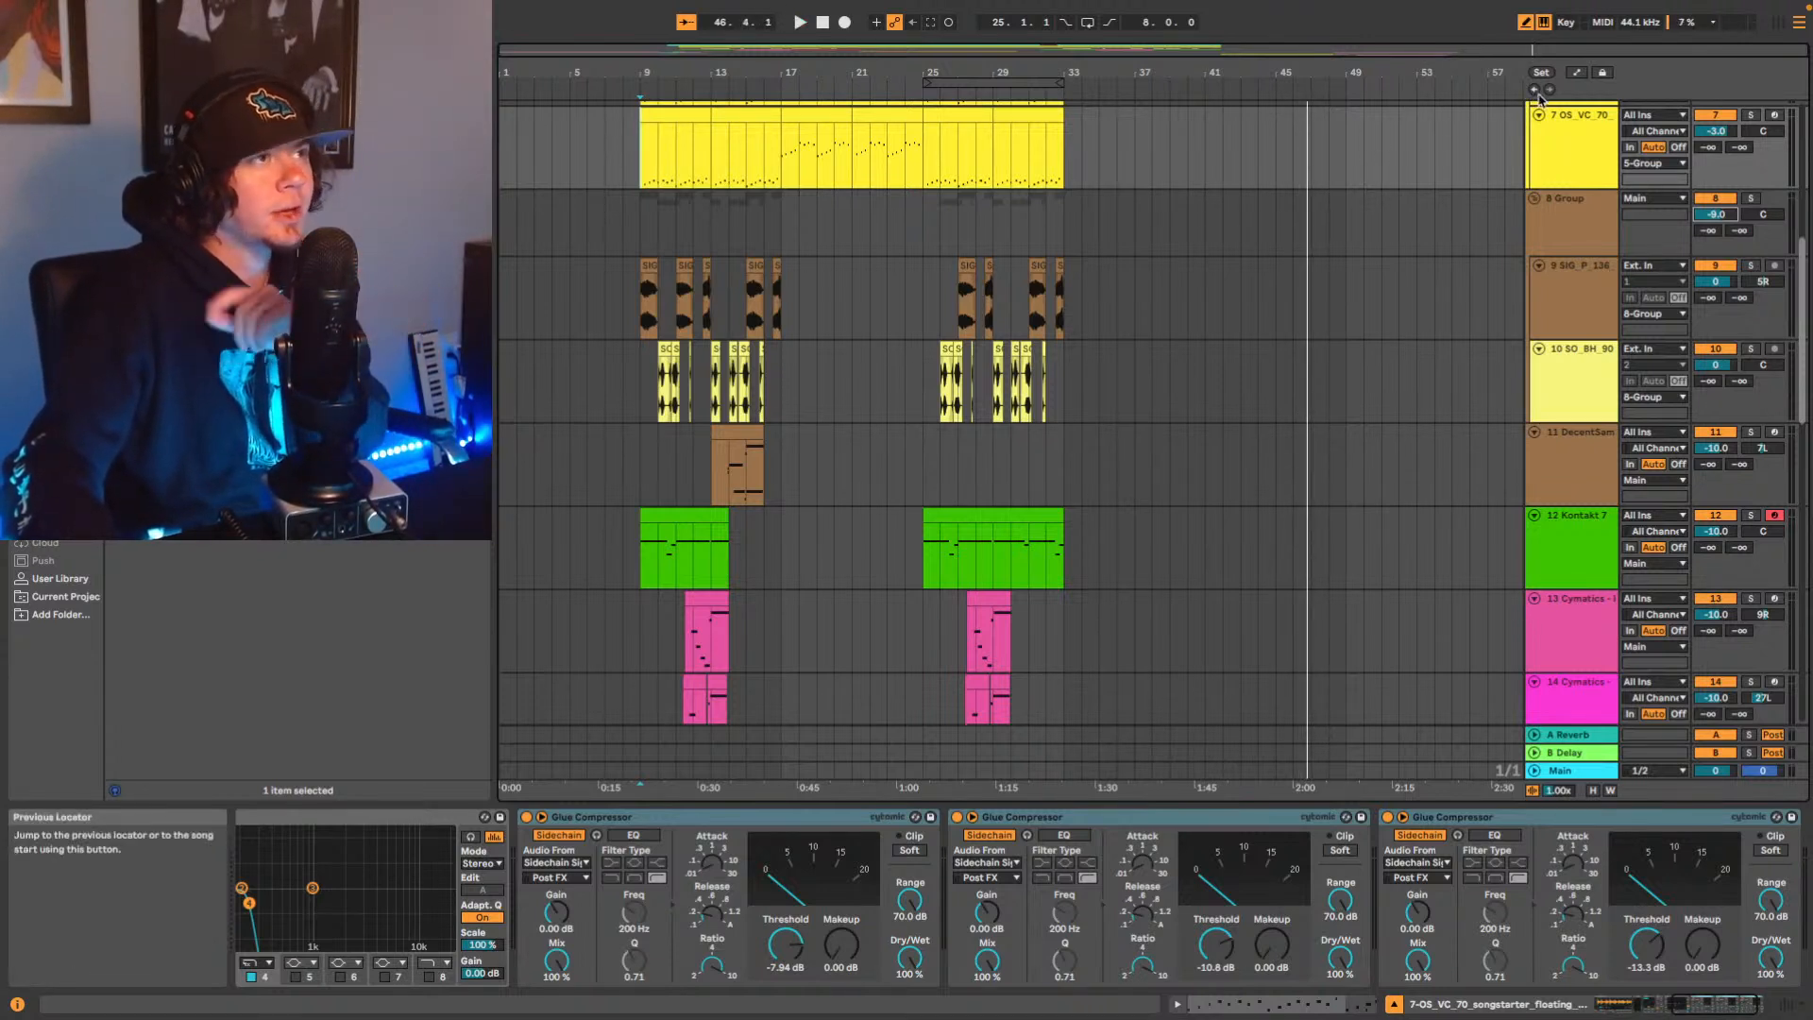
Lower the volume of track 9 SIG_P_136 to -1.0 dB during playback.
{"action": "scroll", "coordinate": [850, 303], "scroll_direction": "up", "scroll_amount": 3}
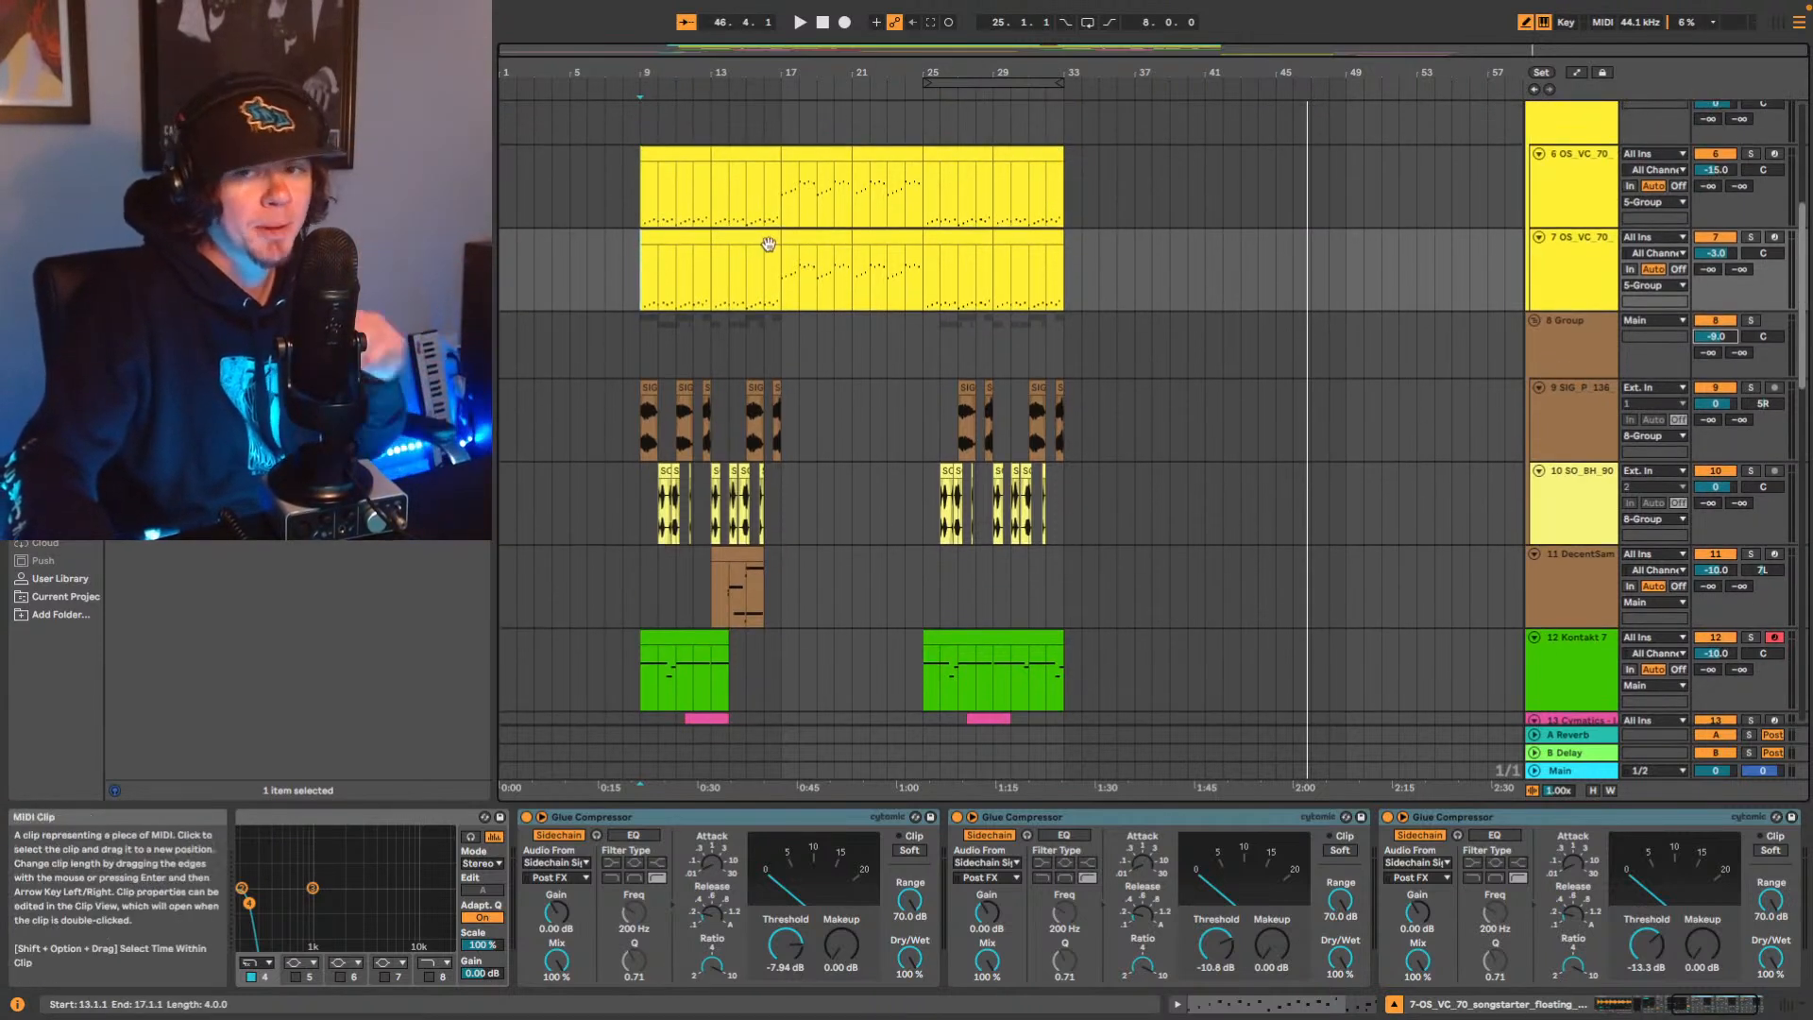
{"action": "left_click", "coordinate": [1538, 92]}
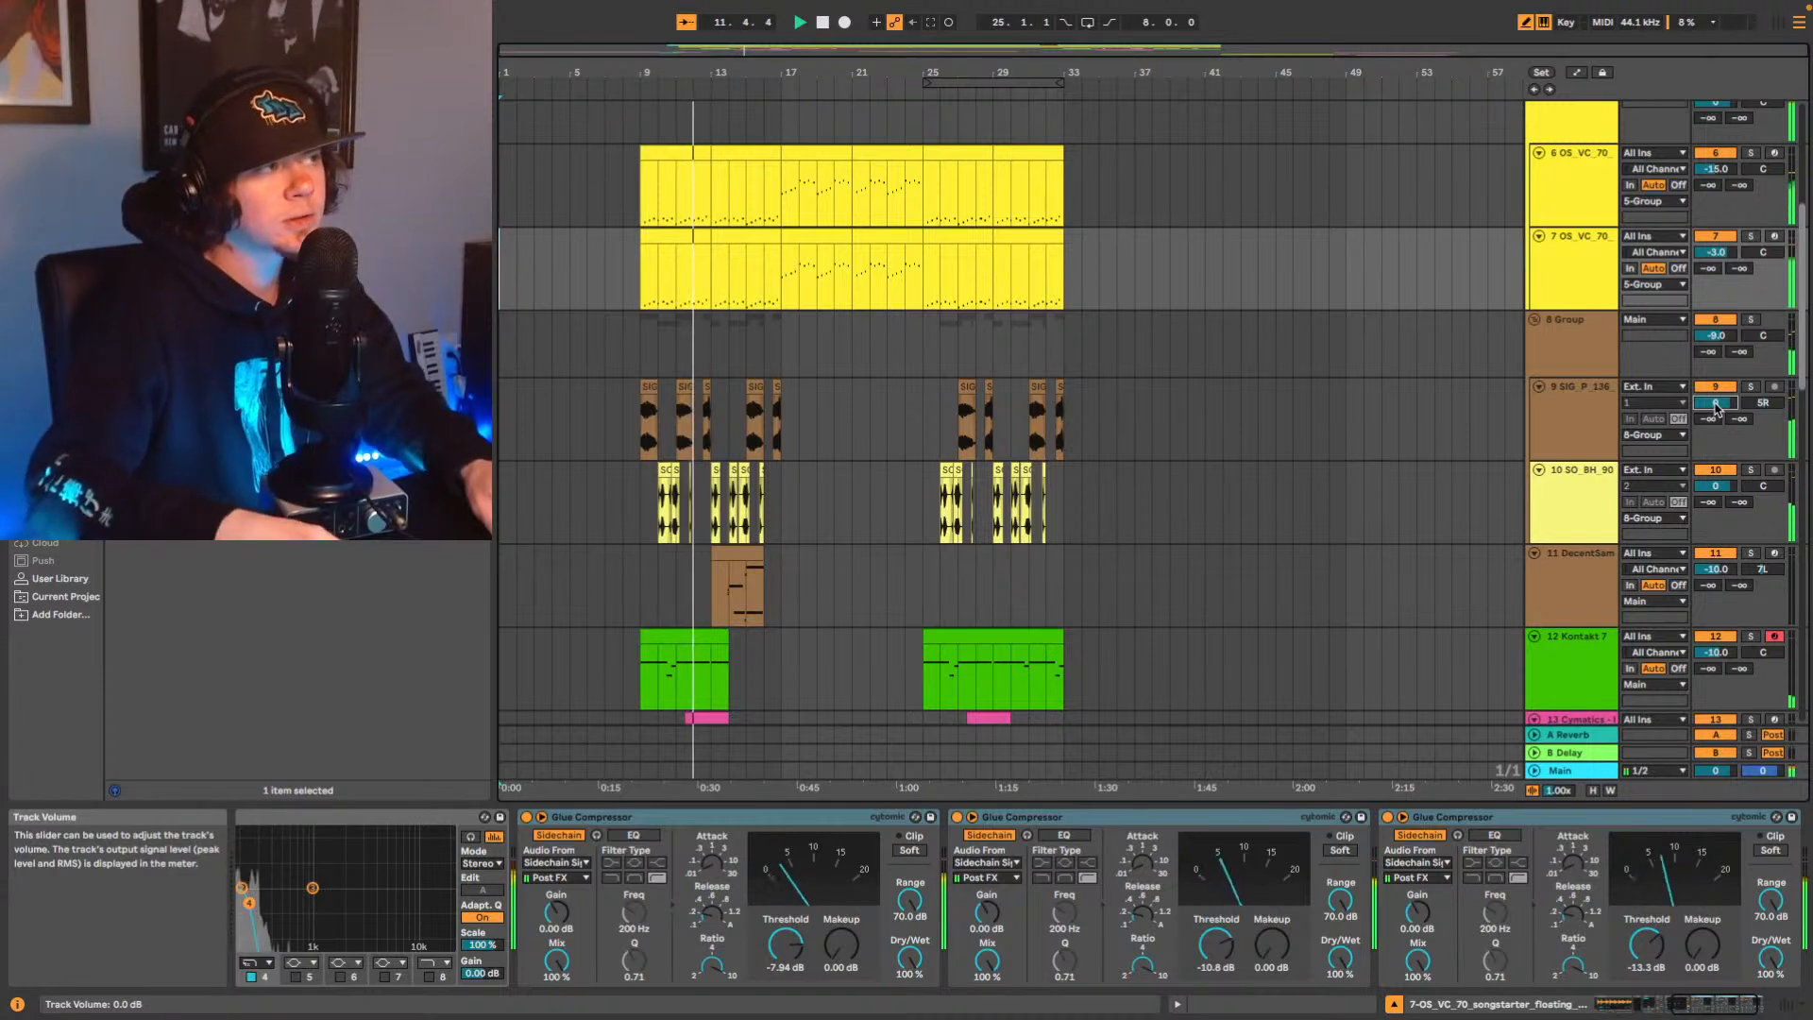
{"action": "key", "text": "Down"}
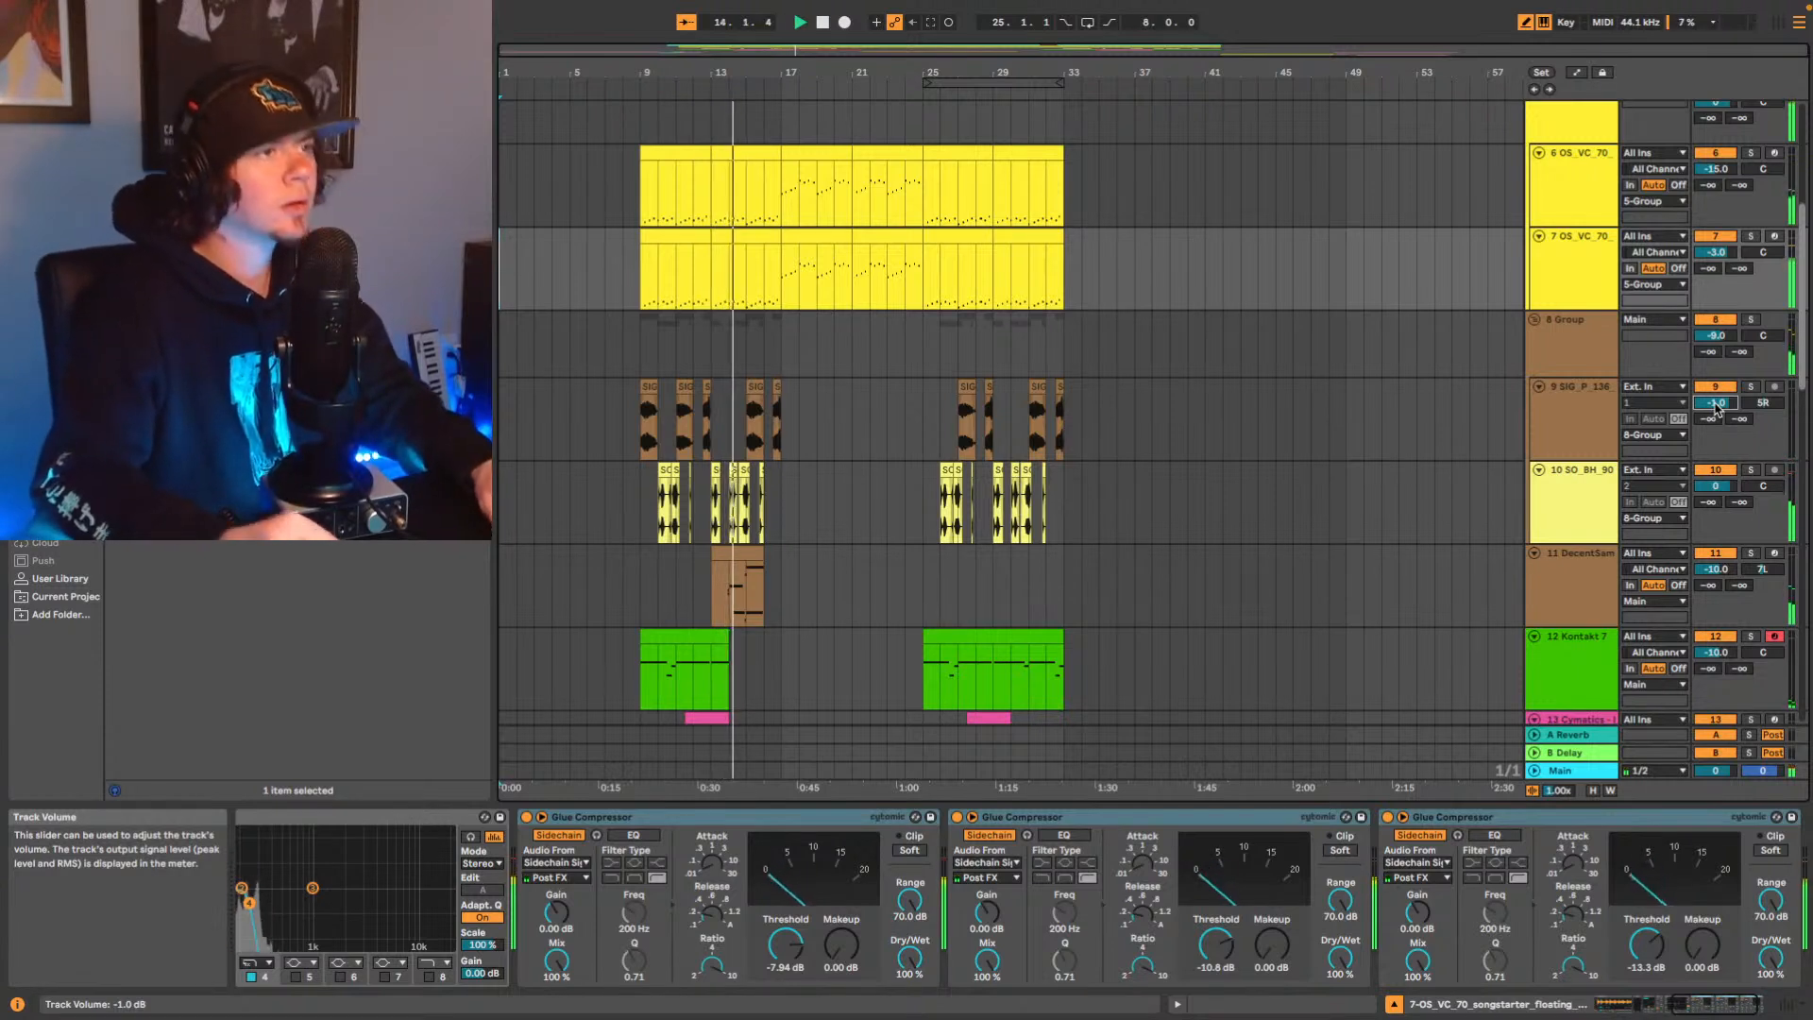
{"action": "key", "text": "space"}
Add an EQ Eight after the Utility on track 11 DecentSampler.
{"action": "left_click", "coordinate": [1553, 575]}
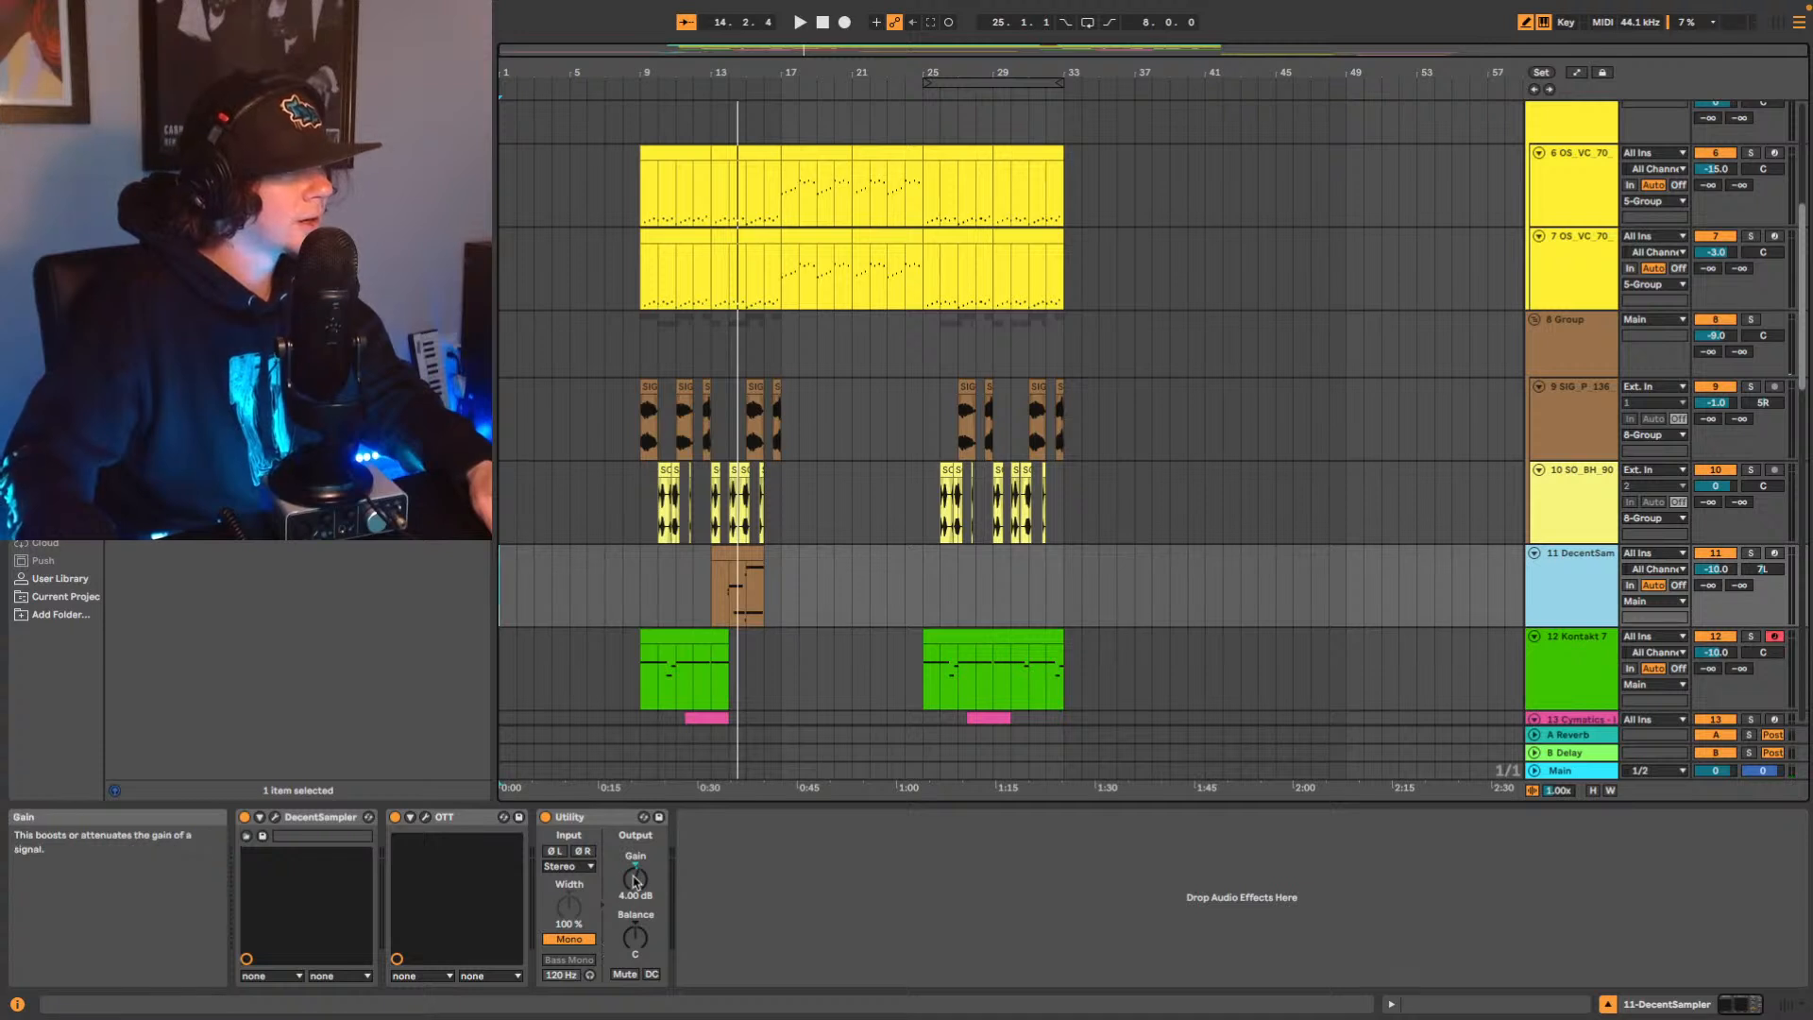
{"action": "left_click", "coordinate": [635, 880]}
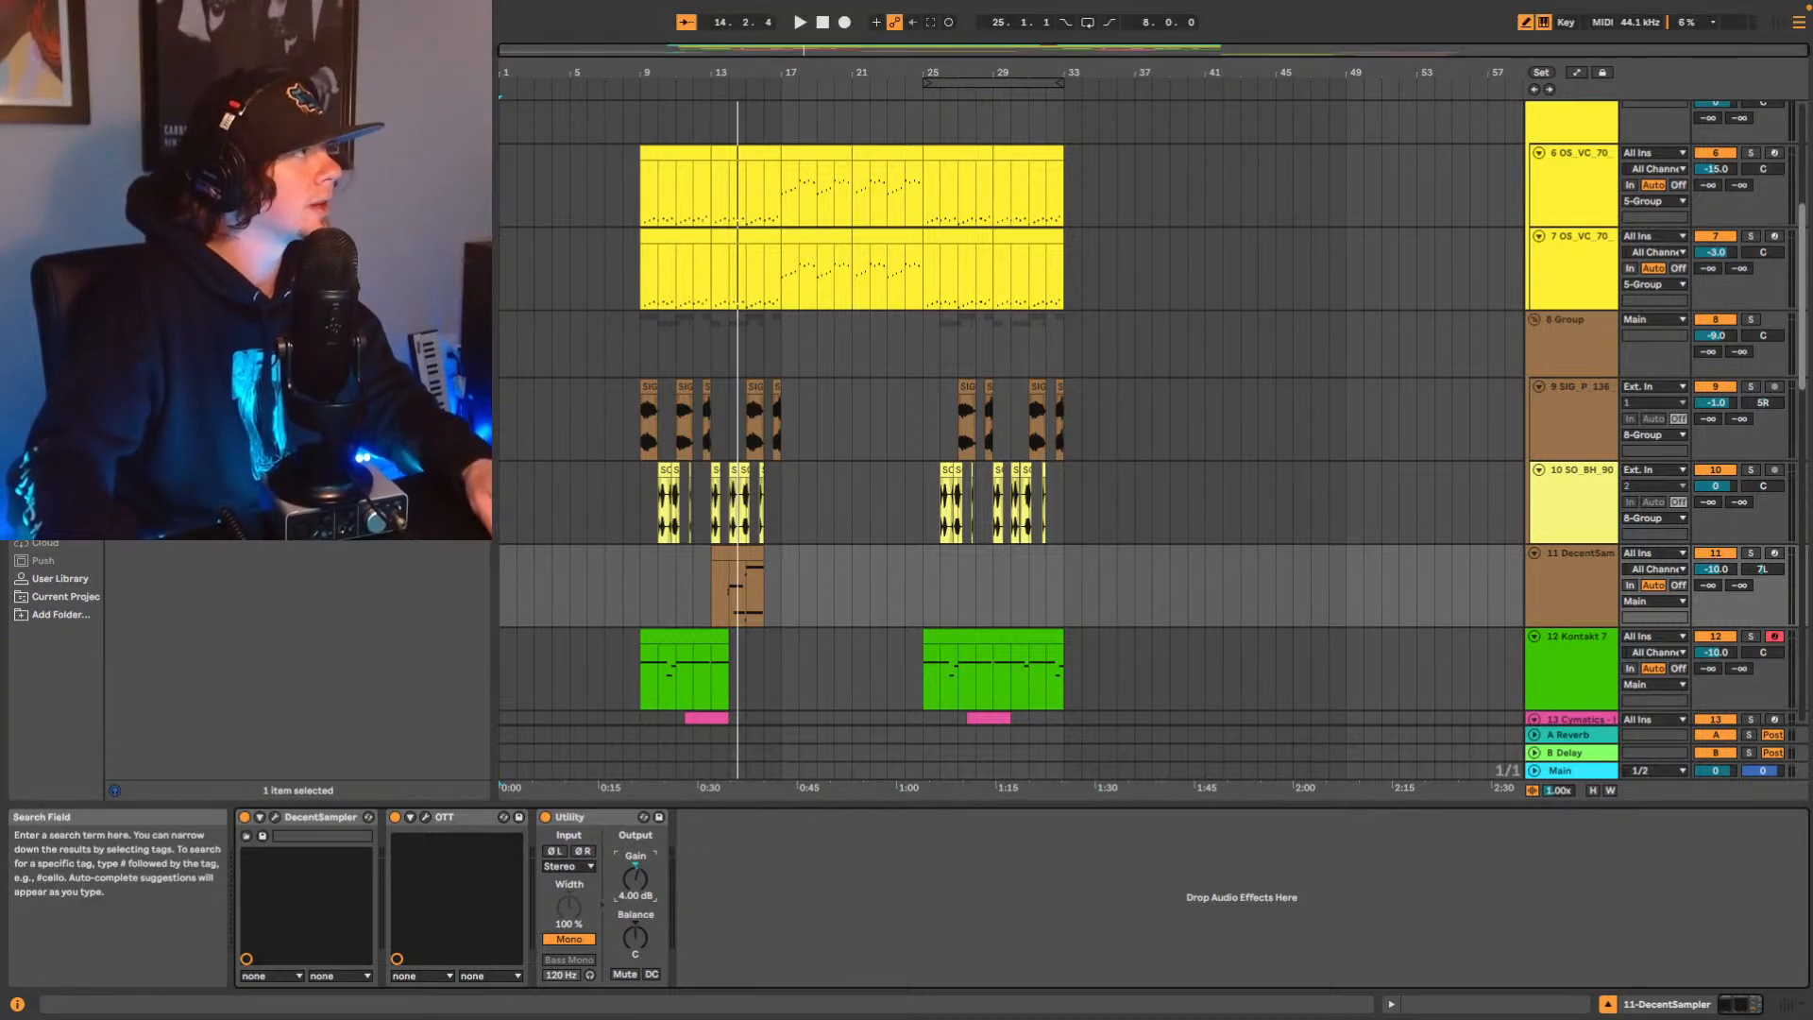
{"action": "left_click", "coordinate": [236, 51]}
{"action": "type", "text": "eq"}
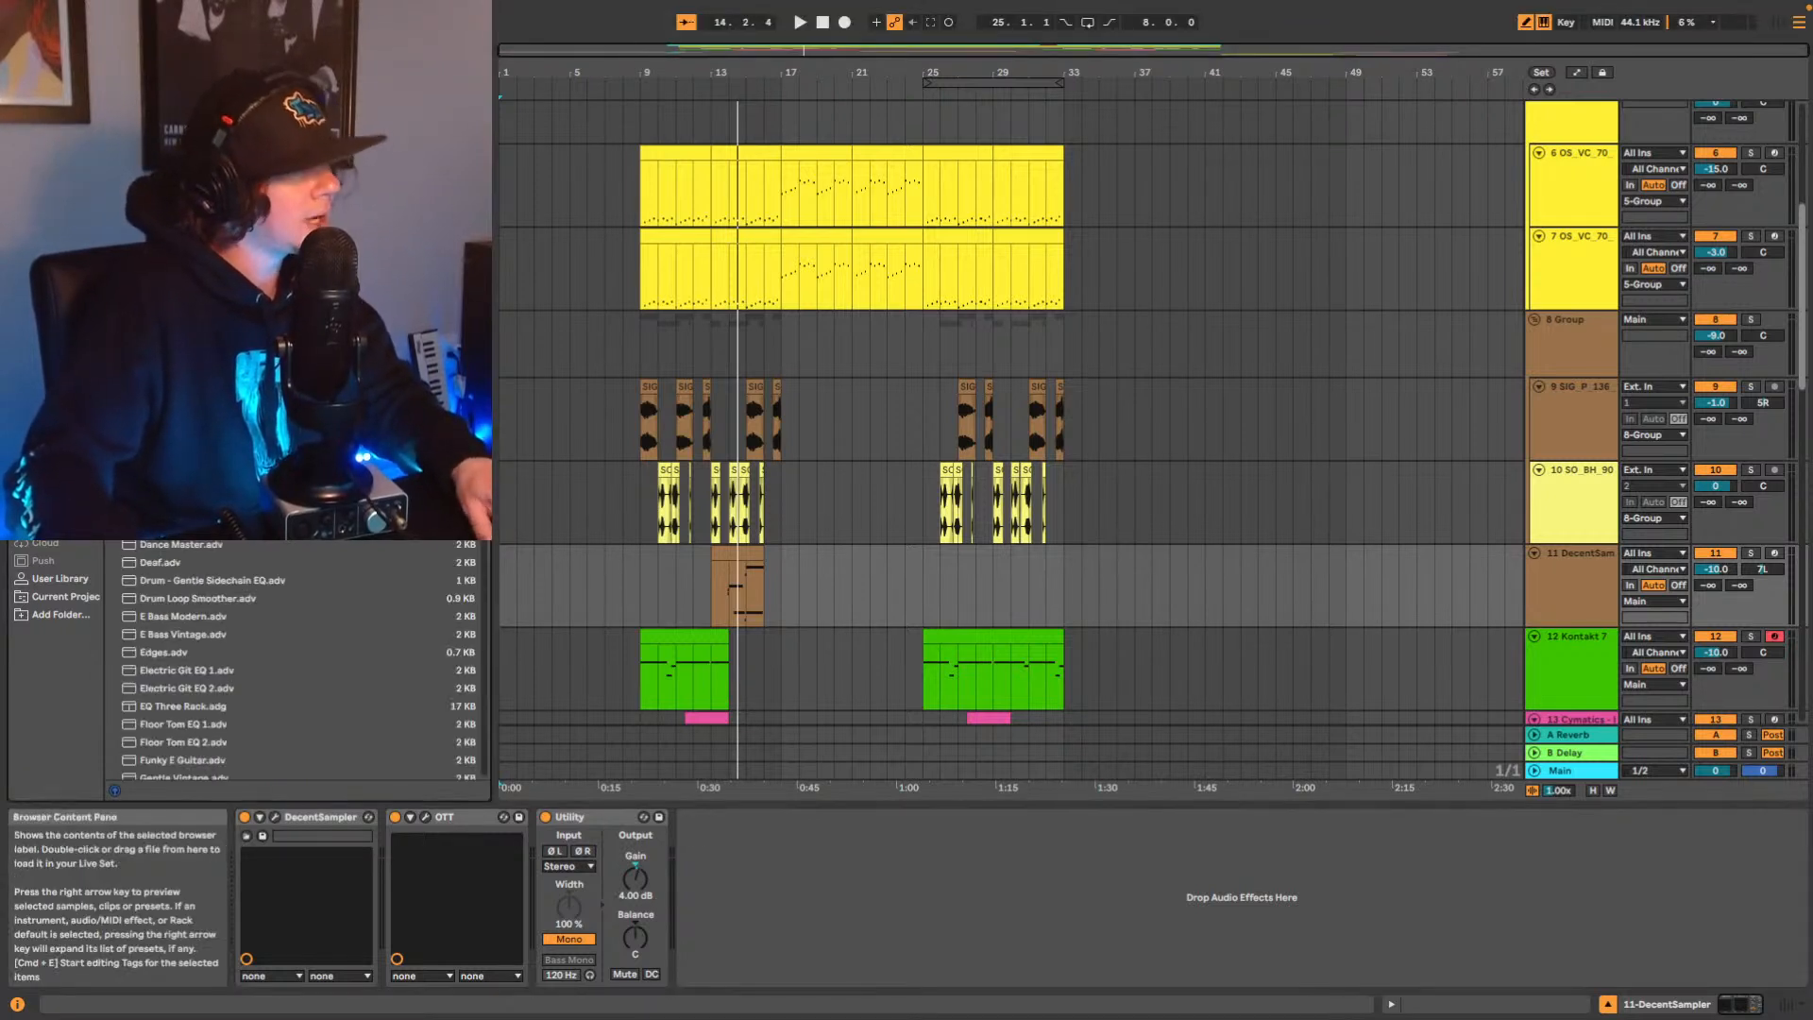
{"action": "left_click_drag", "start_coordinate": [871, 776], "coordinate": [678, 897]}
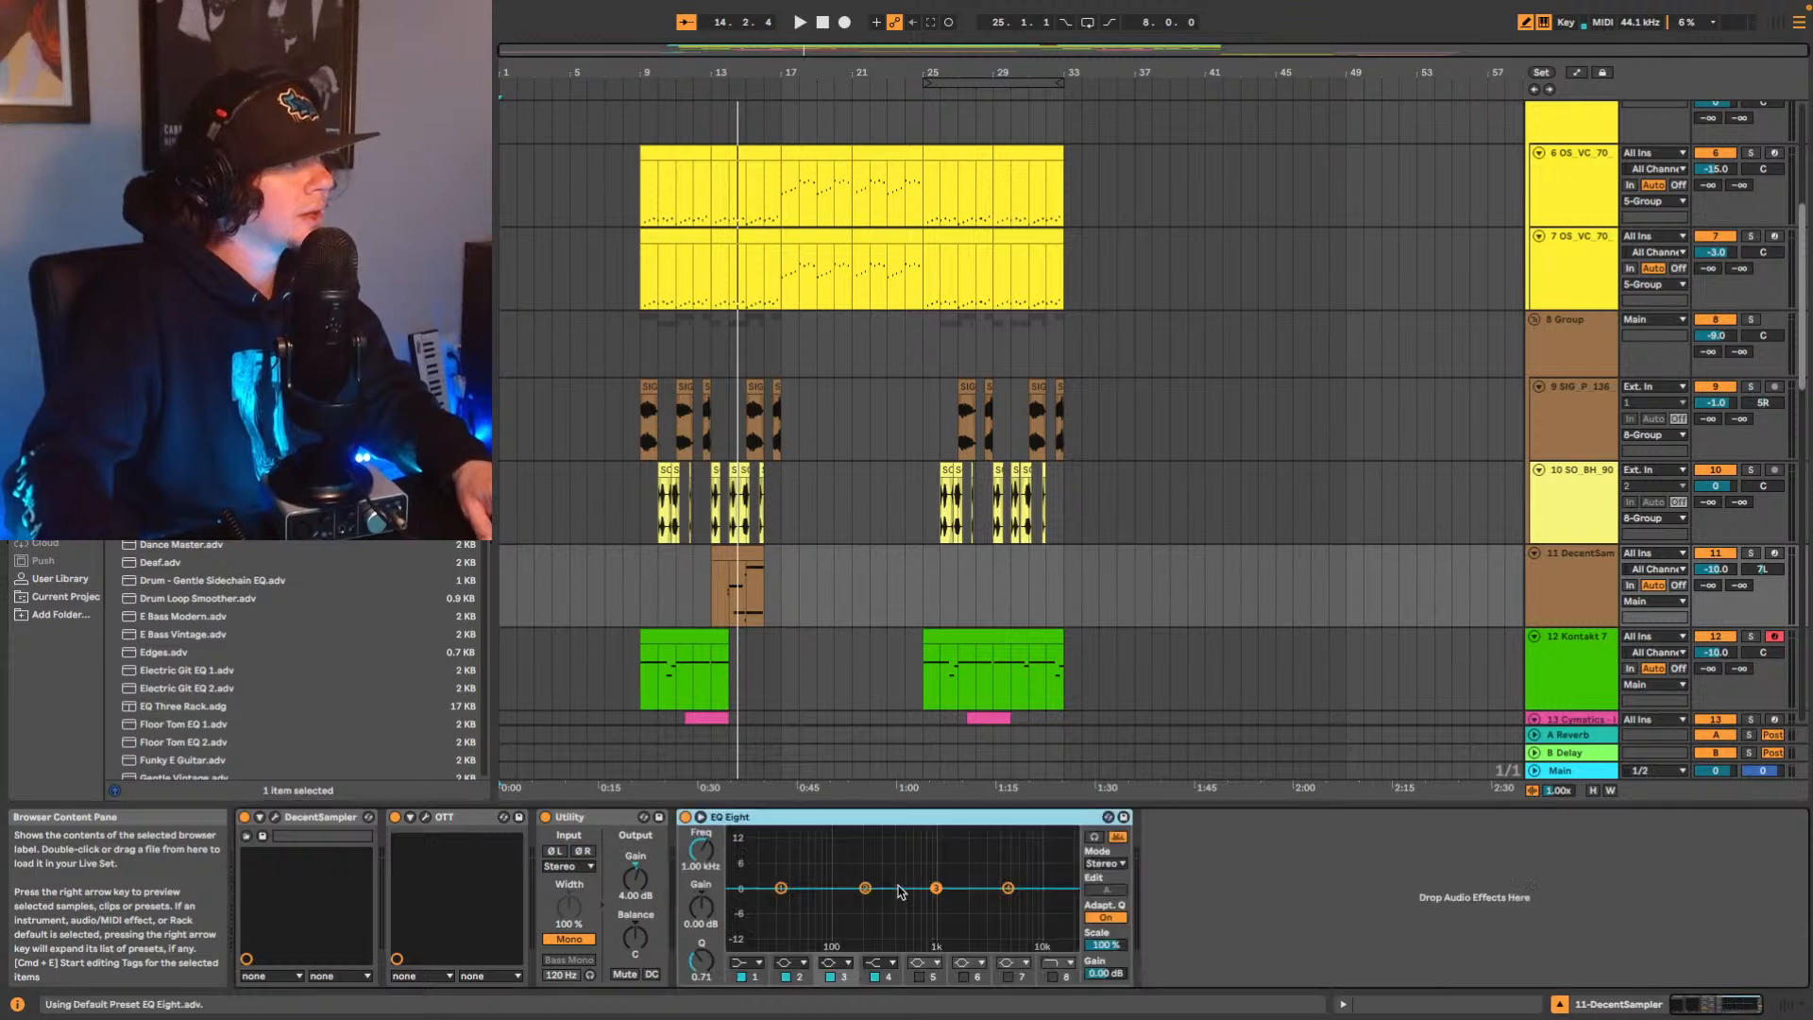
Play the DecentSampler clip and try a high-shelf boost of about 2.4 dB at 3.44 kHz on EQ Eight band 4.
{"action": "left_click", "coordinate": [727, 597]}
{"action": "key", "text": "space"}
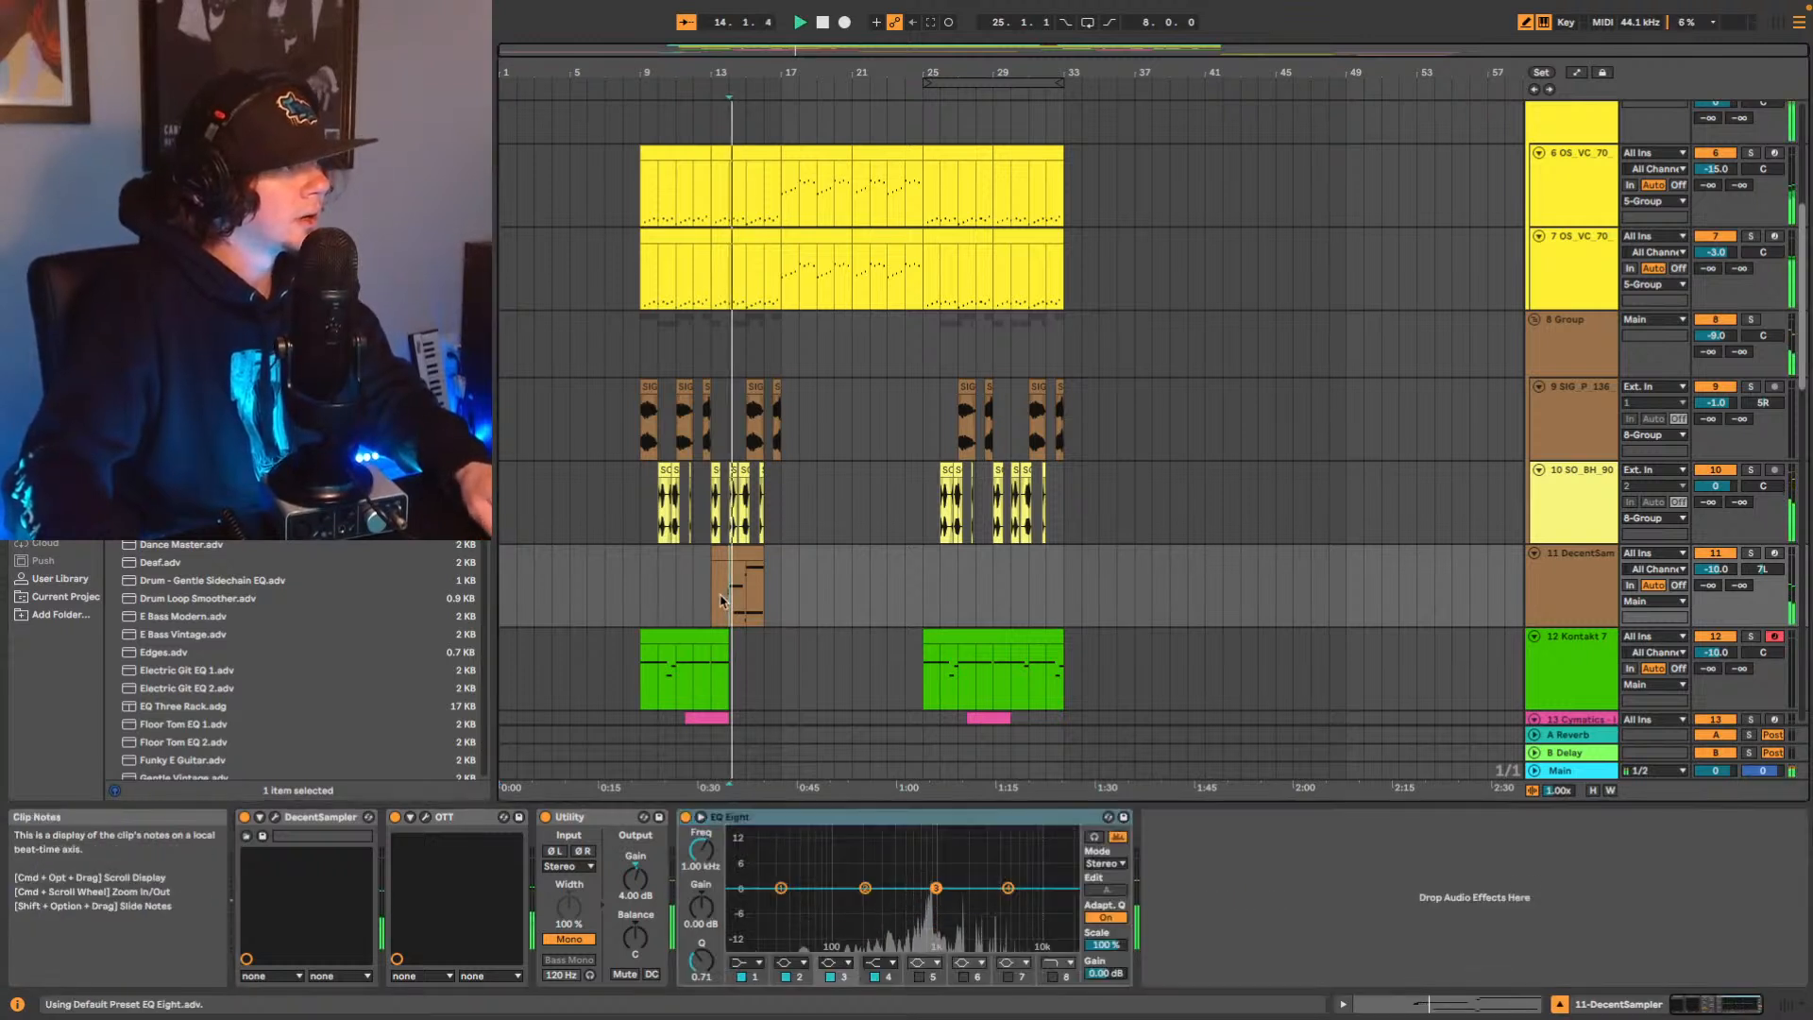
{"action": "key", "text": "space"}
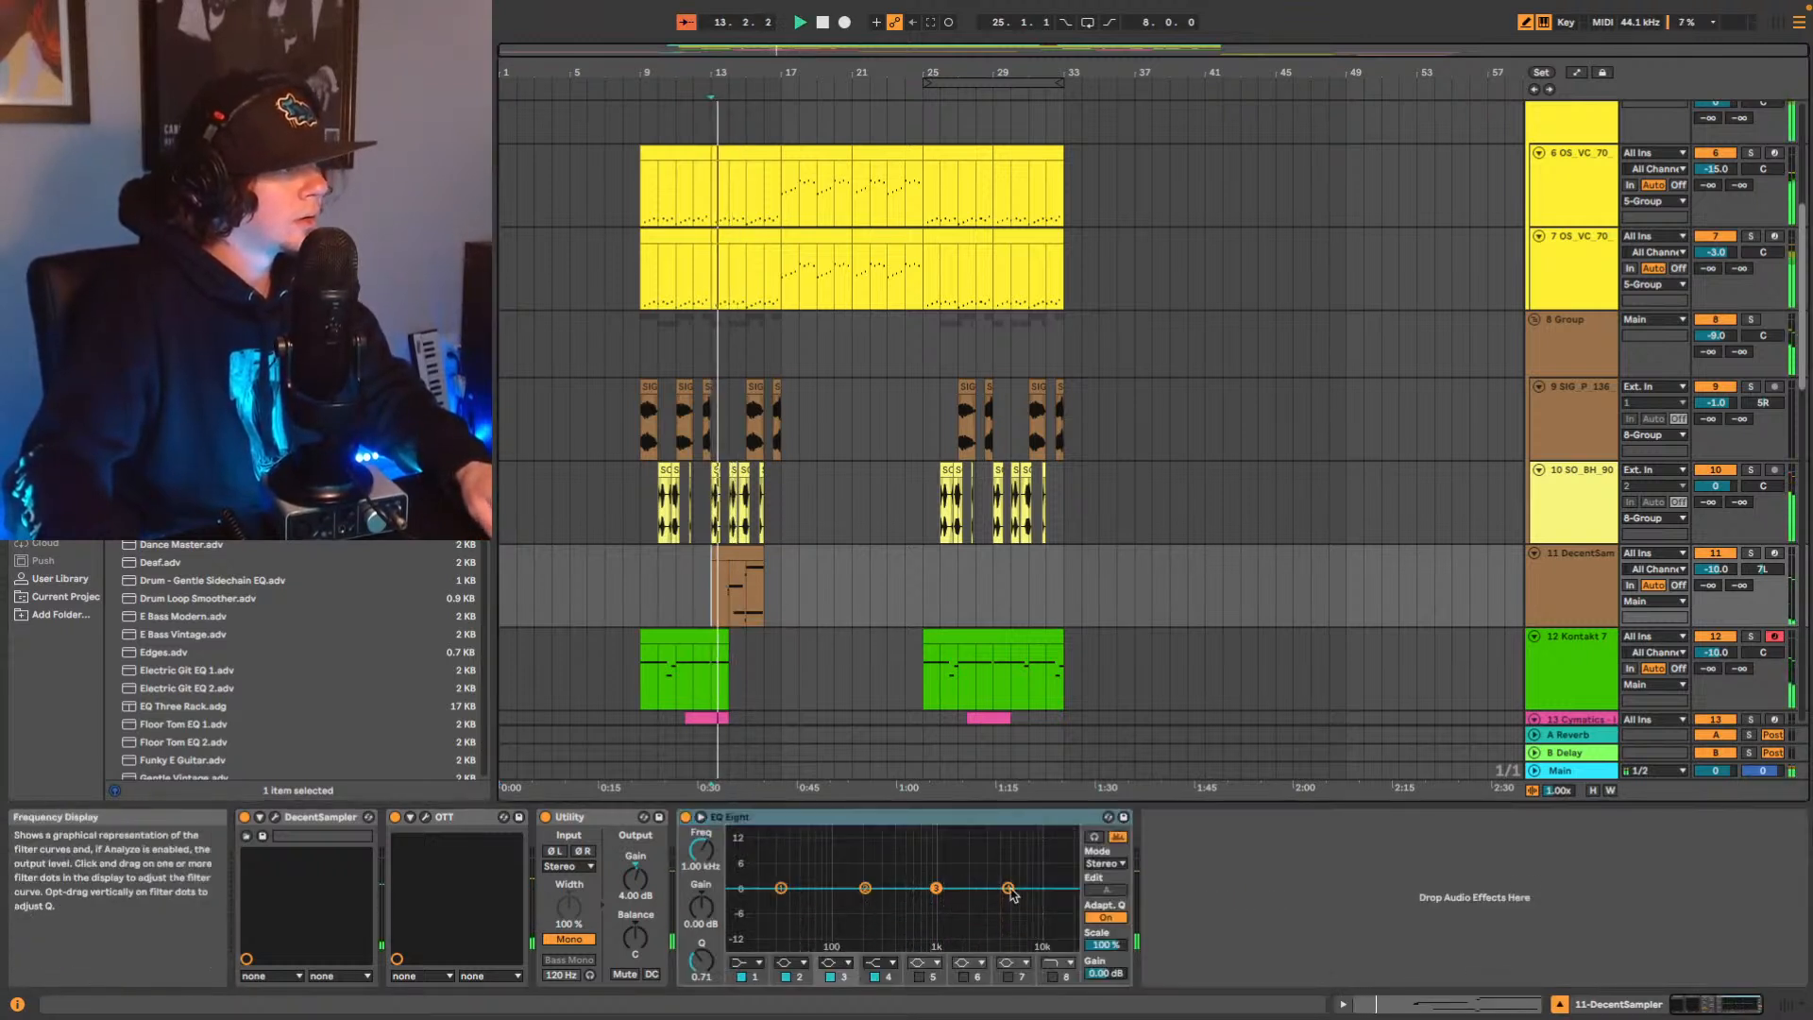
{"action": "left_click_drag", "start_coordinate": [1008, 887], "coordinate": [986, 872]}
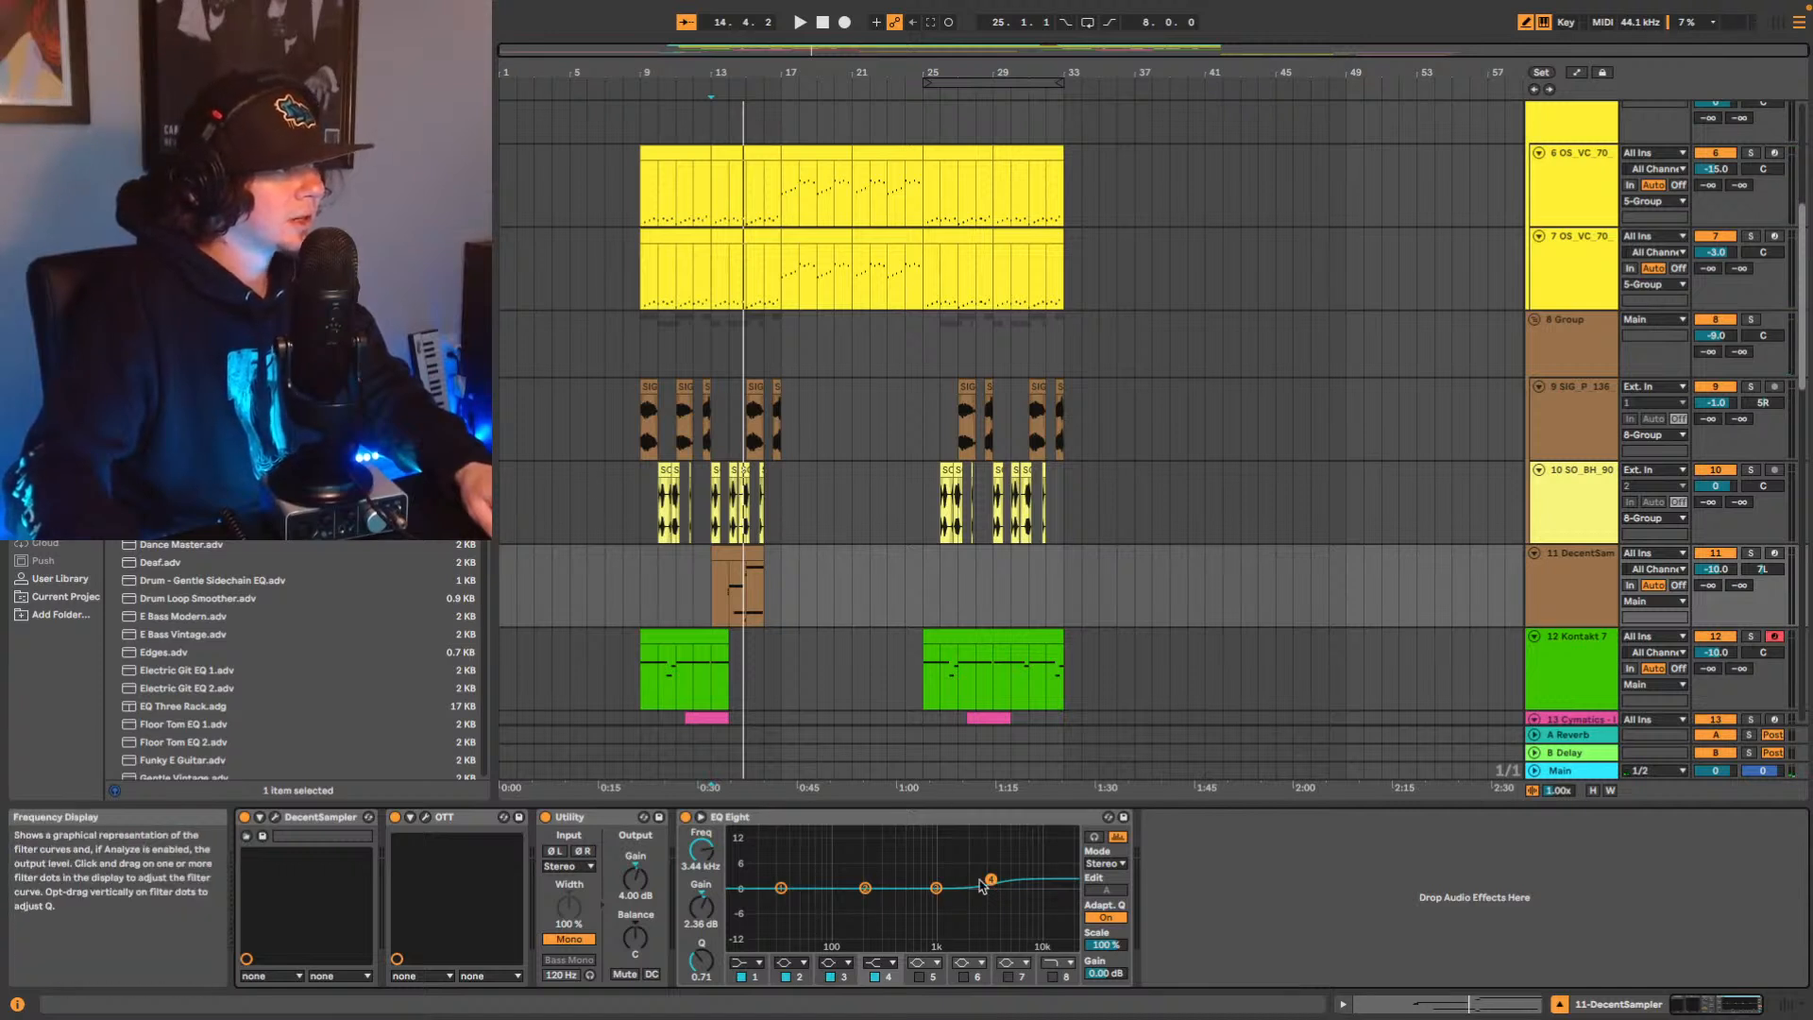
{"action": "key", "text": "space"}
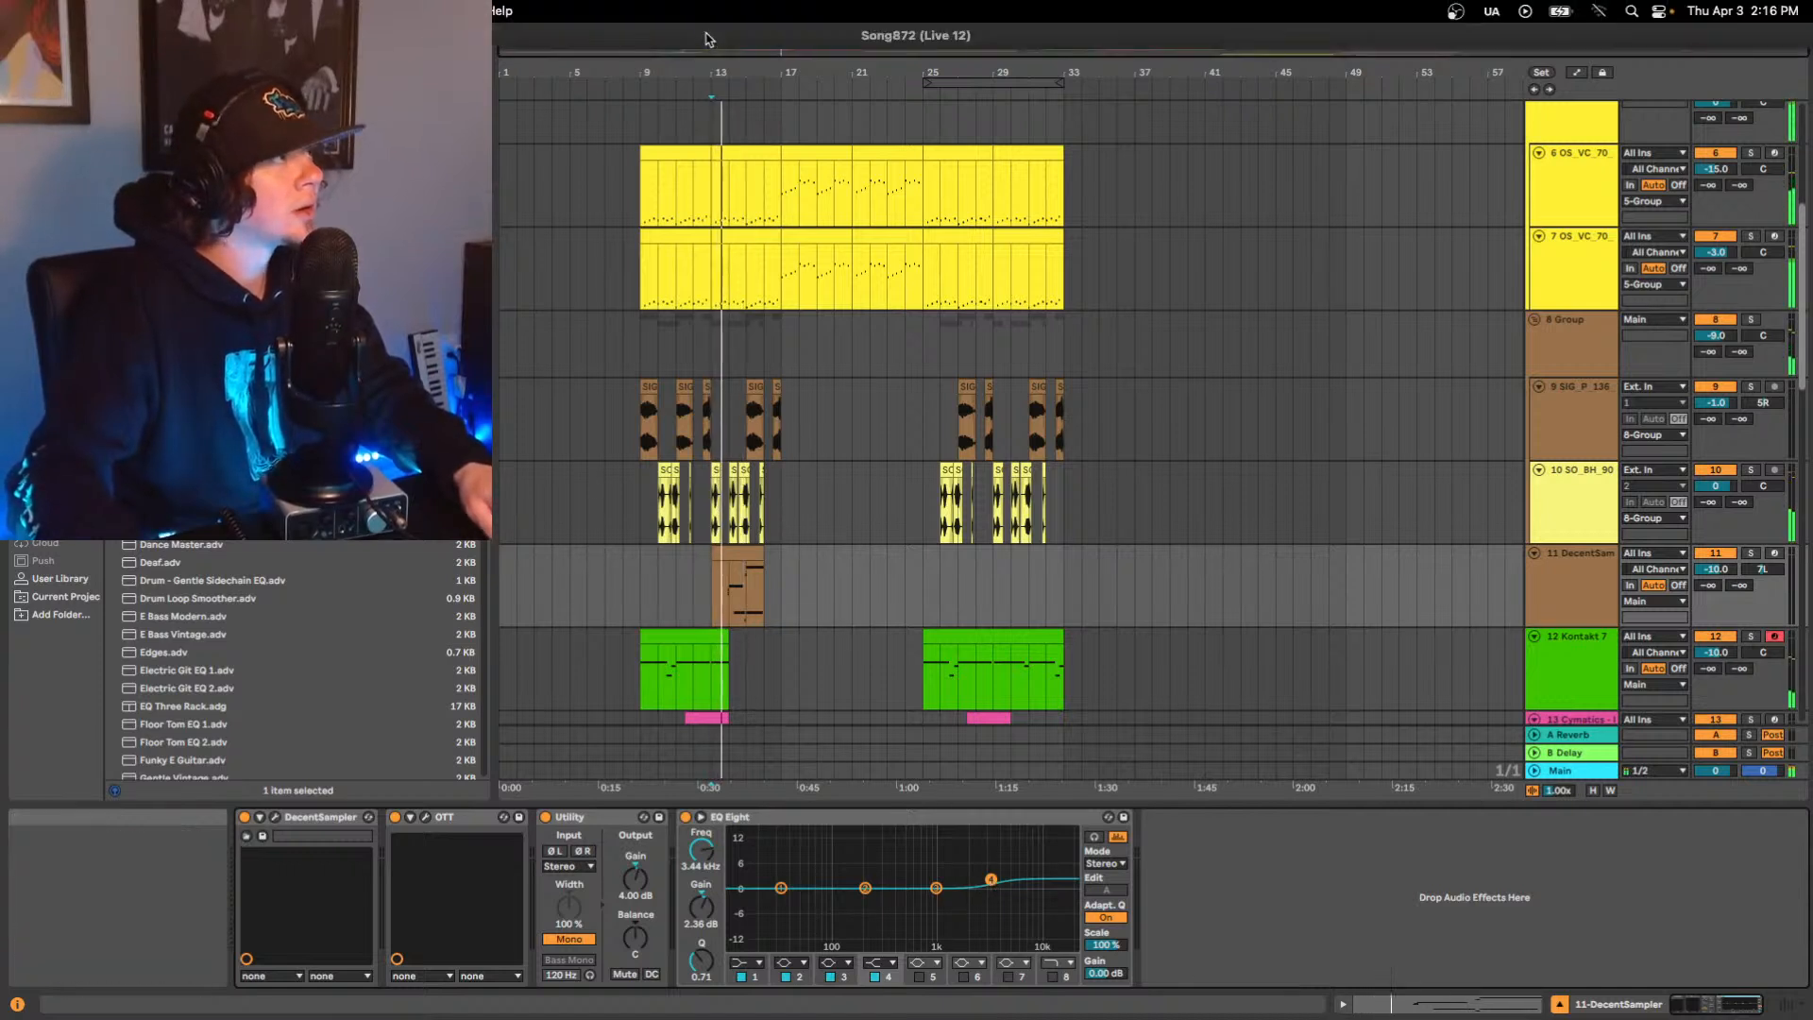
Boost EQ Eight band 3 on the DecentSampler track by 4.34 dB at 2.25 kHz while auditioning the clip.
{"action": "left_click_drag", "start_coordinate": [713, 51], "coordinate": [1059, 960]}
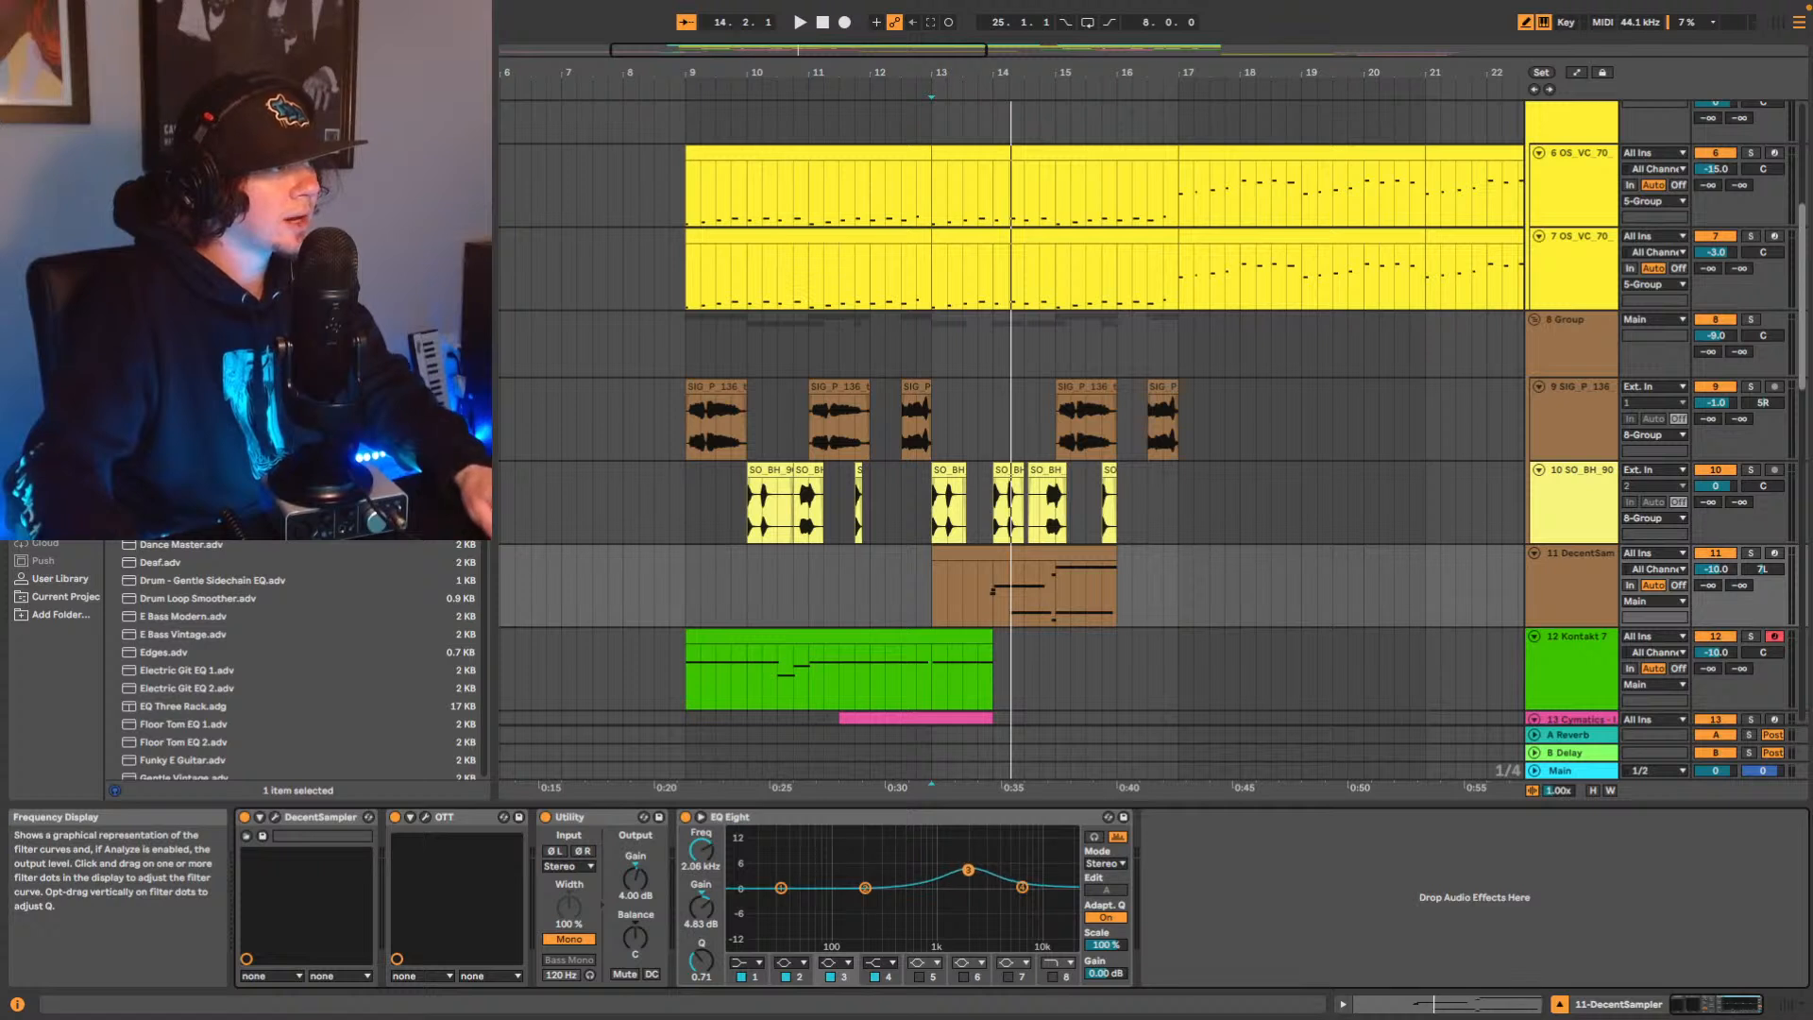
{"action": "key", "text": "space"}
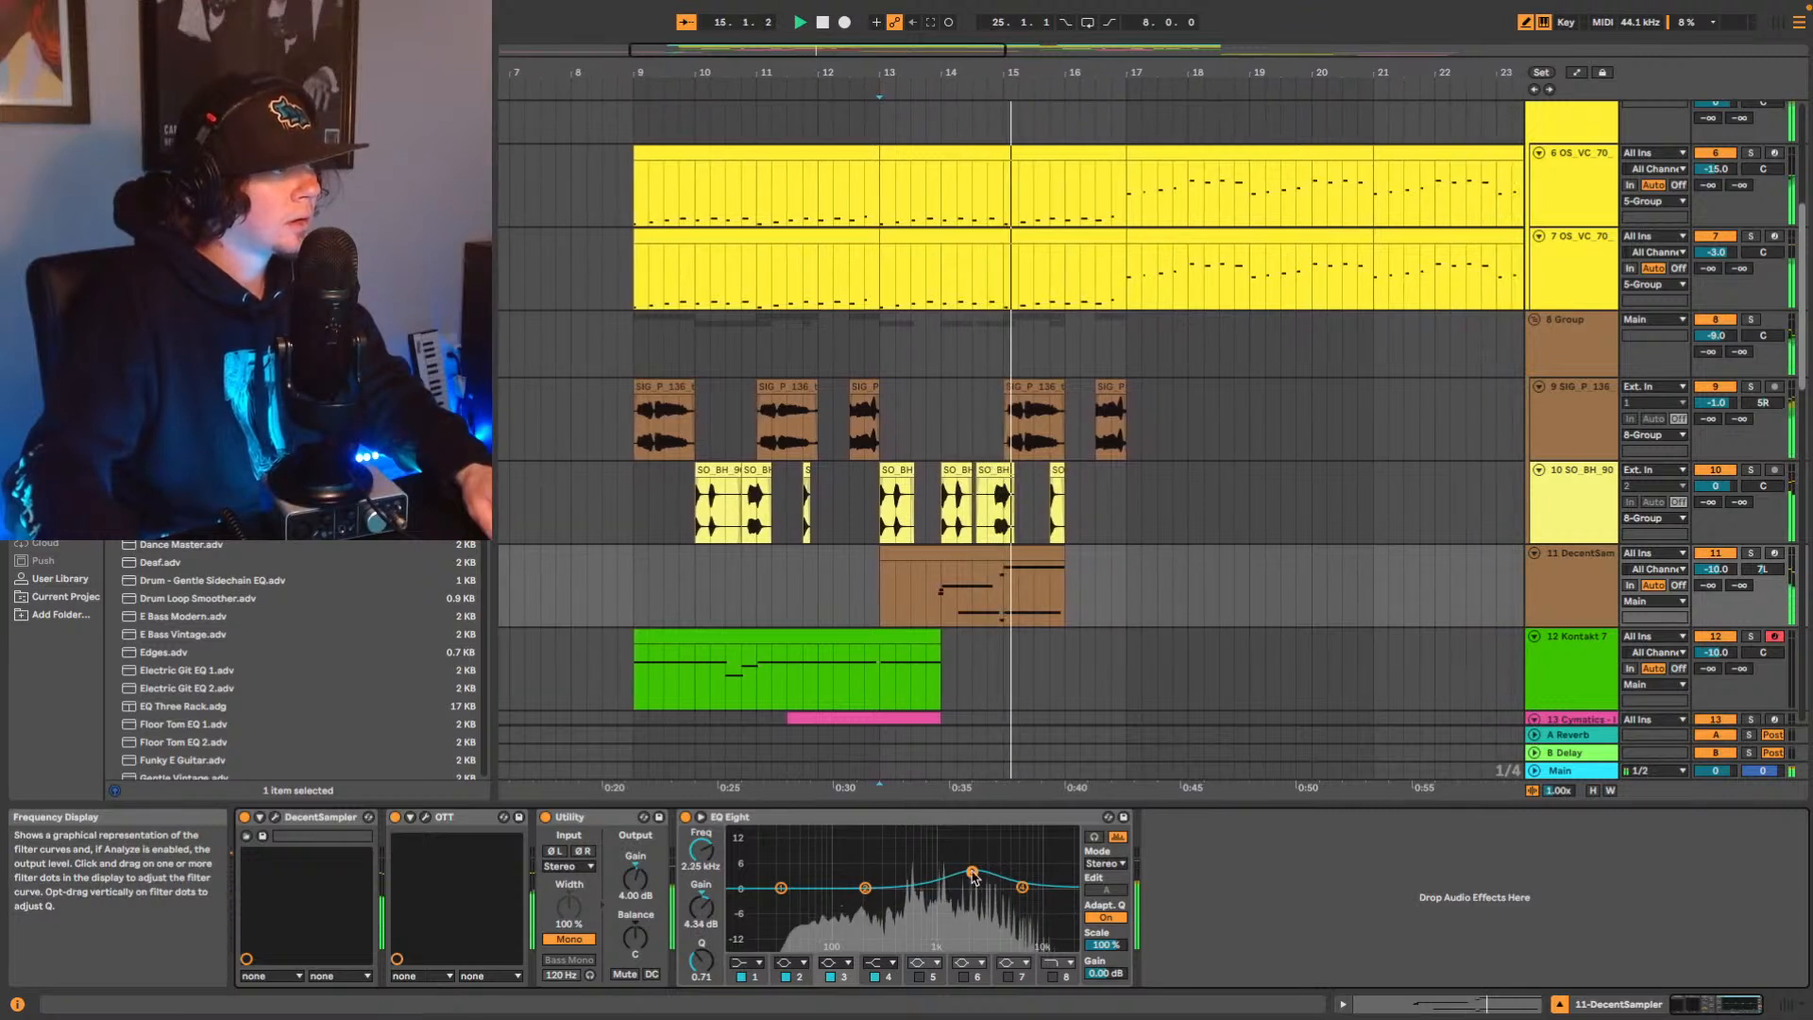
{"action": "key", "text": "space"}
{"action": "key", "text": "space"}
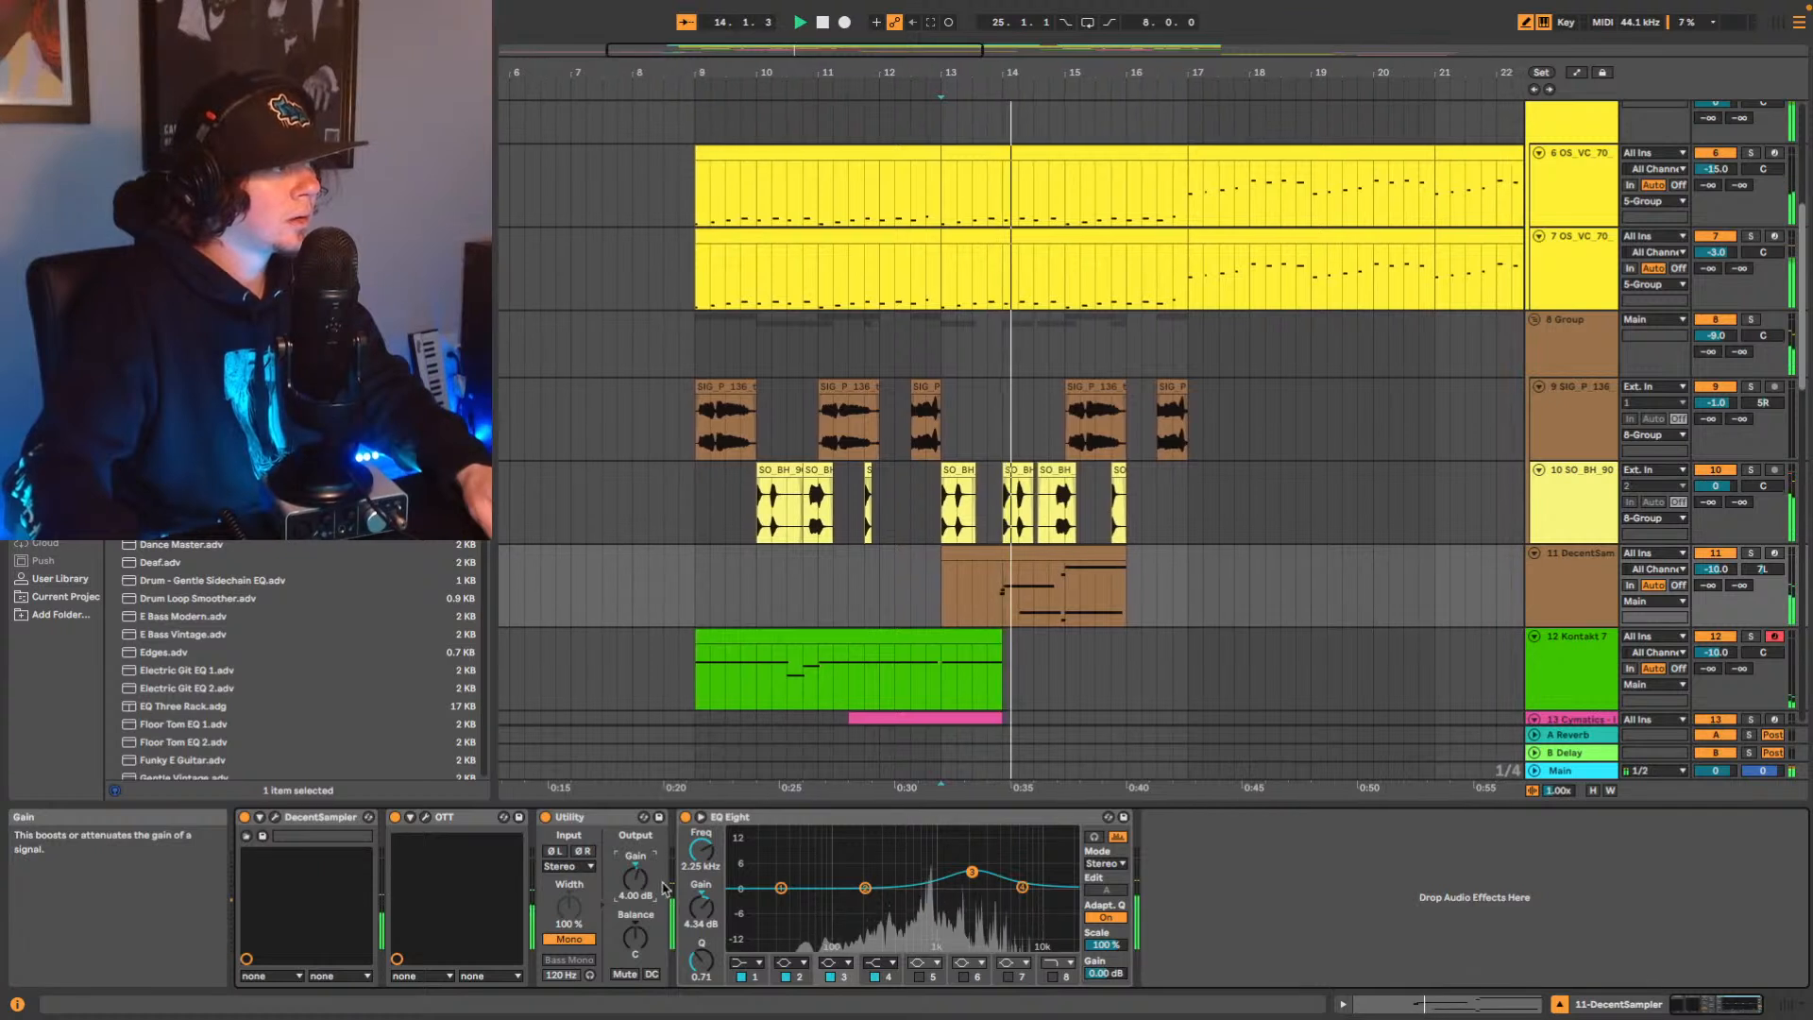
Raise the Utility gain on the DecentSampler track to 8.00 dB during playback.
{"action": "left_click_drag", "start_coordinate": [663, 889], "coordinate": [667, 878]}
{"action": "key", "text": "space"}
{"action": "key", "text": "Up"}
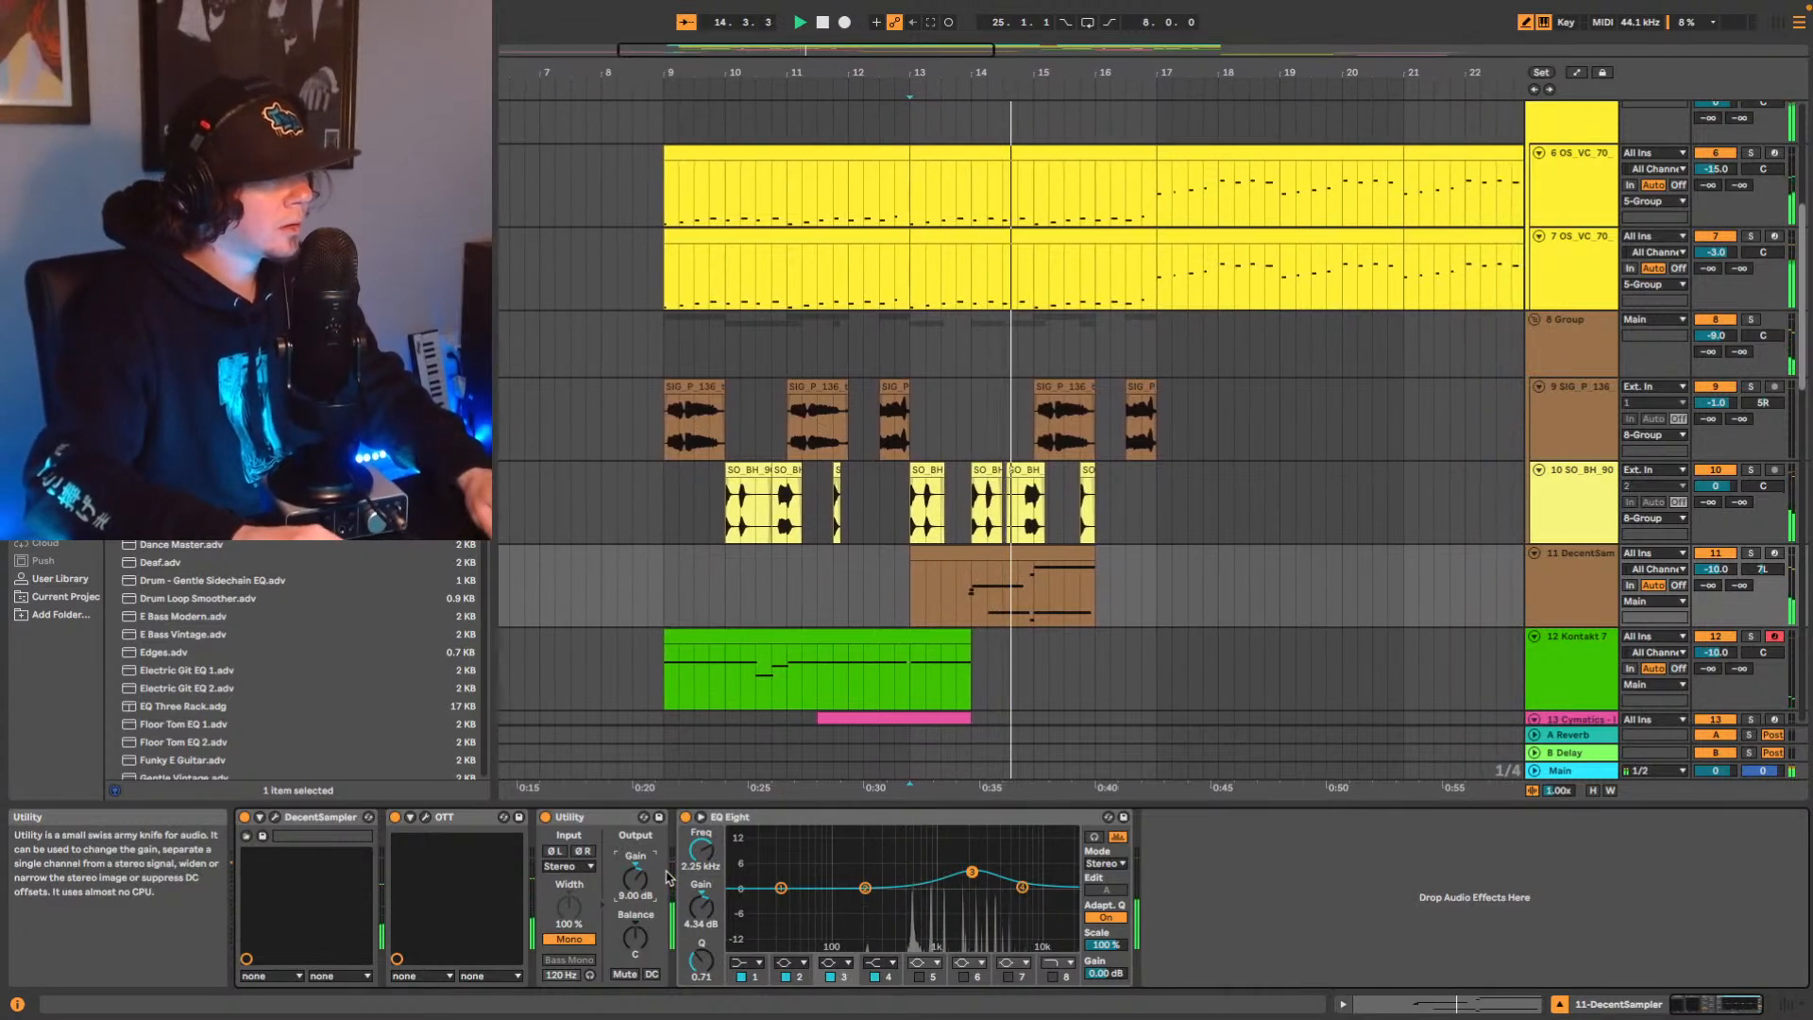
{"action": "key", "text": "Down"}
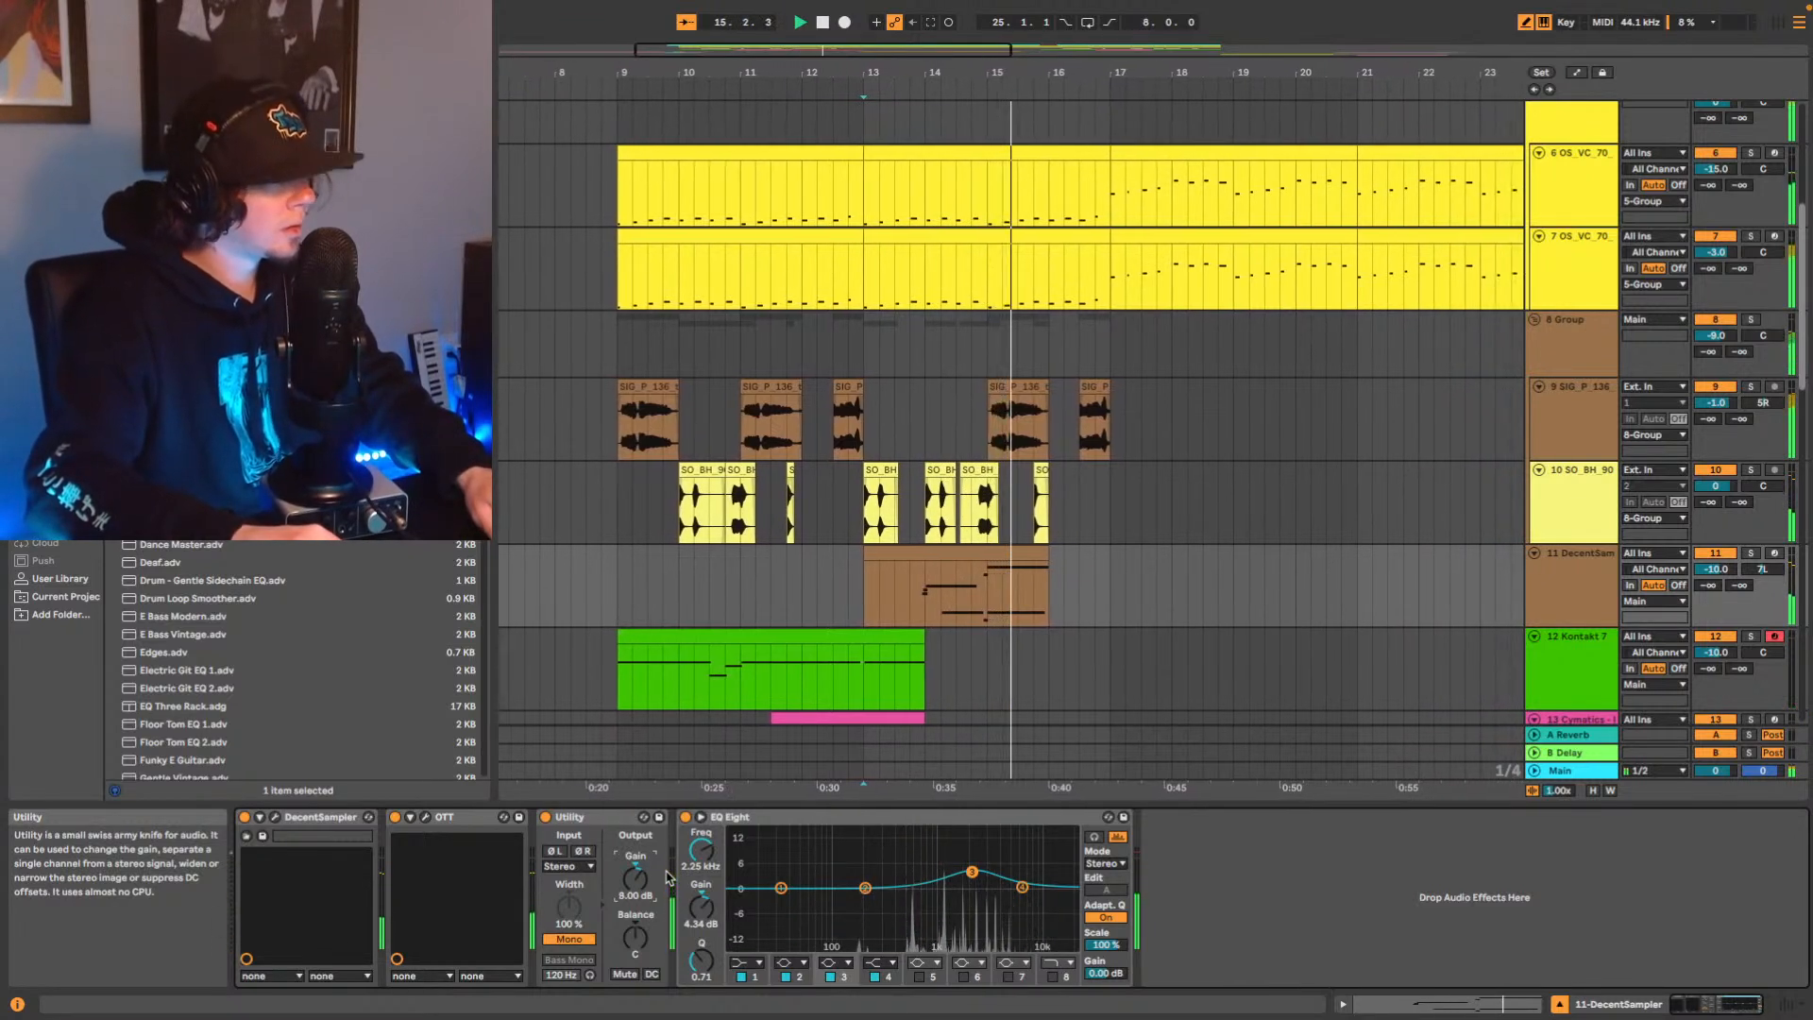
{"action": "key", "text": "space"}
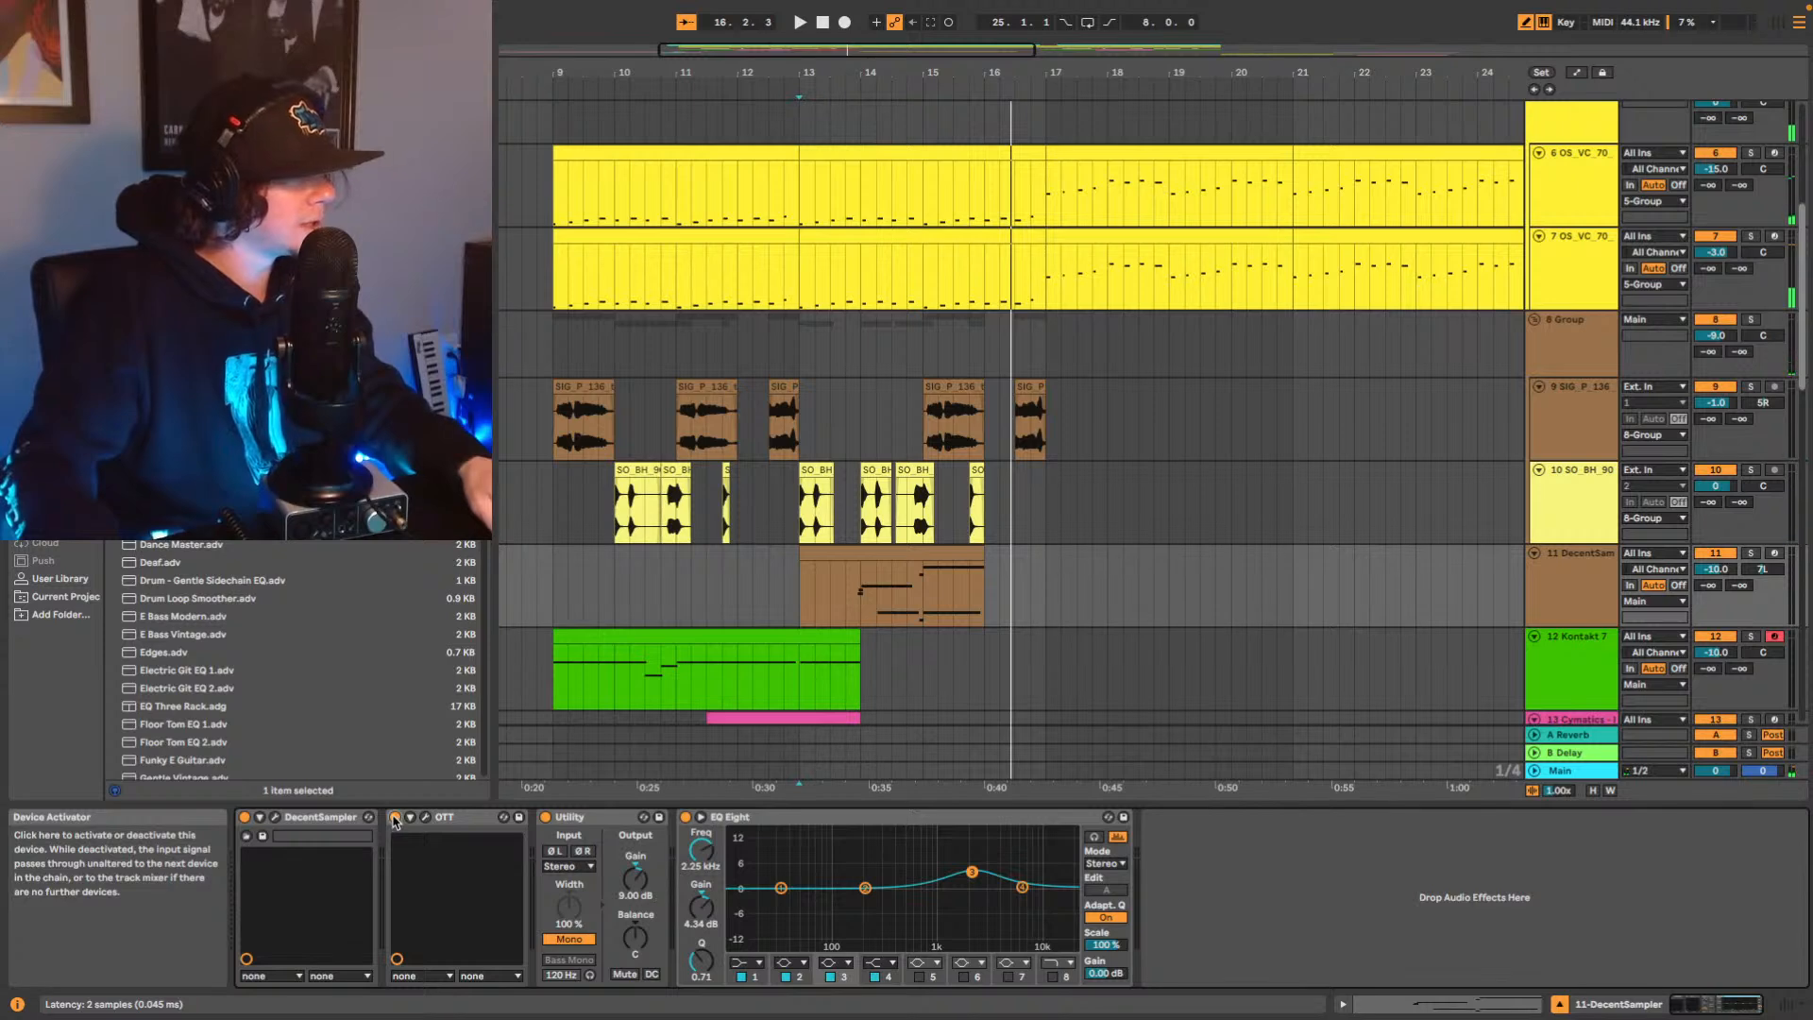
Compare the DecentSampler section with OTT bypassed and active.
{"action": "key", "text": "space"}
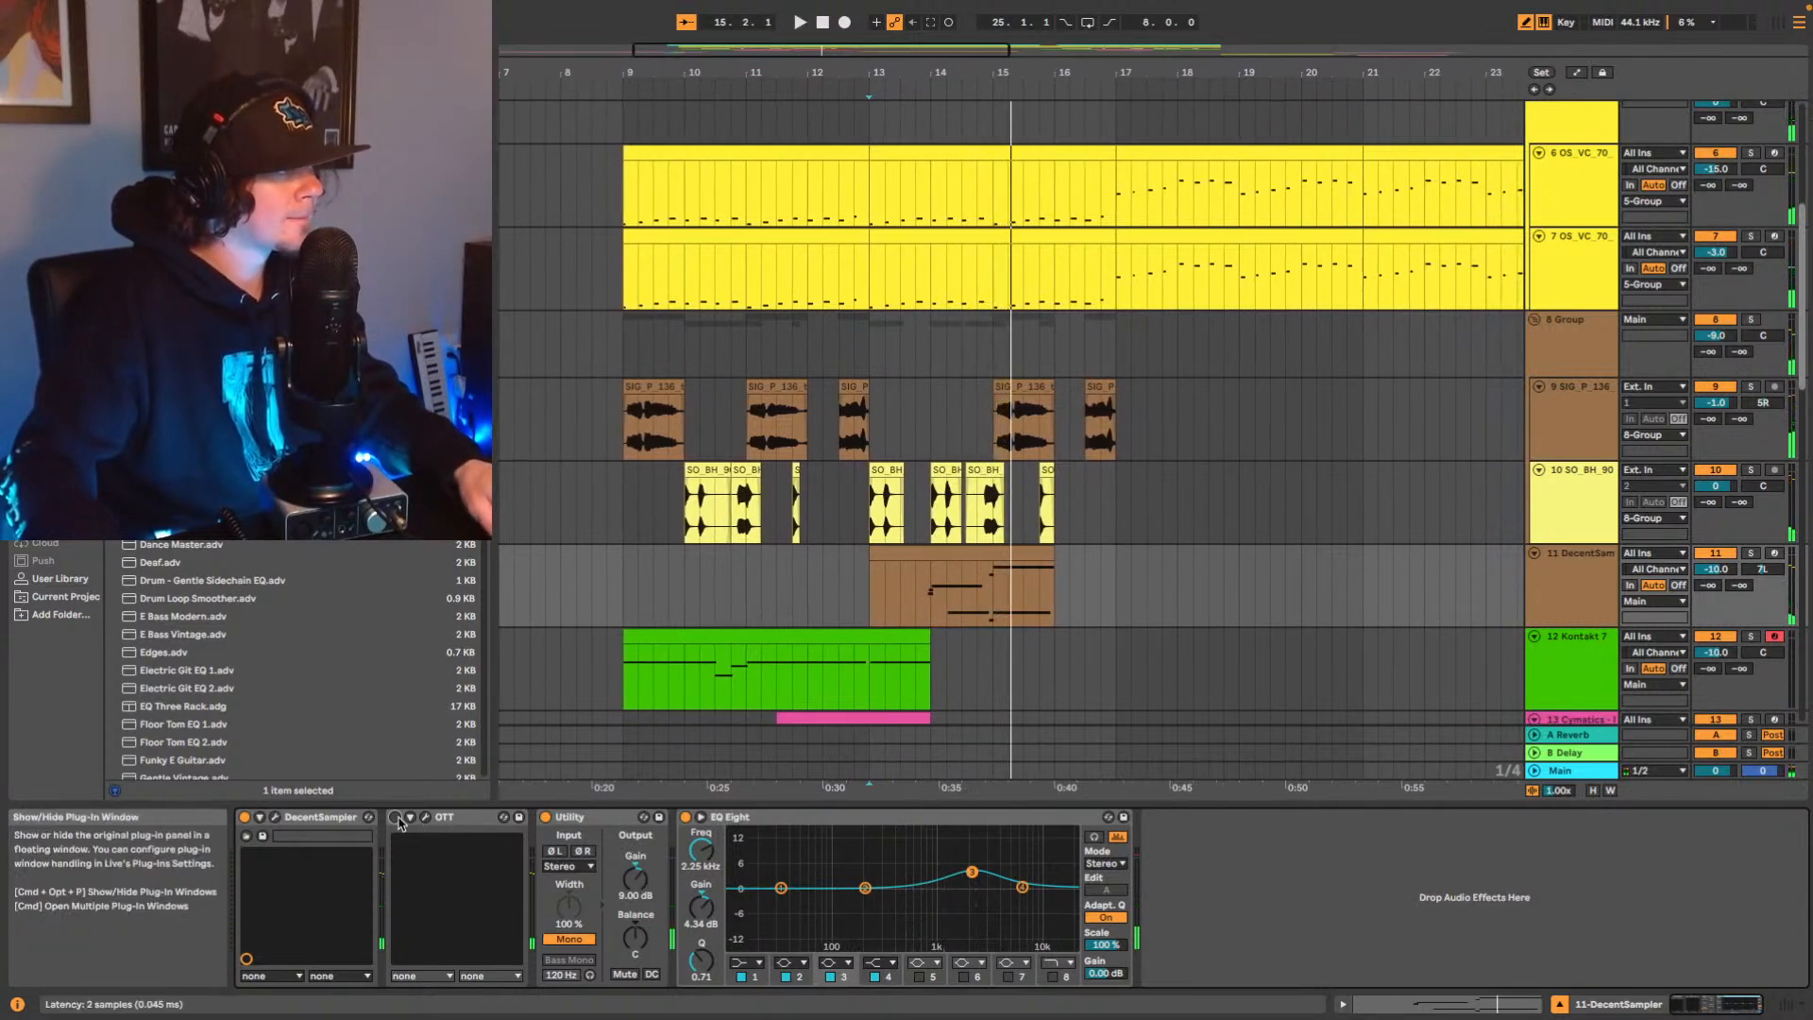
{"action": "left_click", "coordinate": [395, 818]}
{"action": "key", "text": "space"}
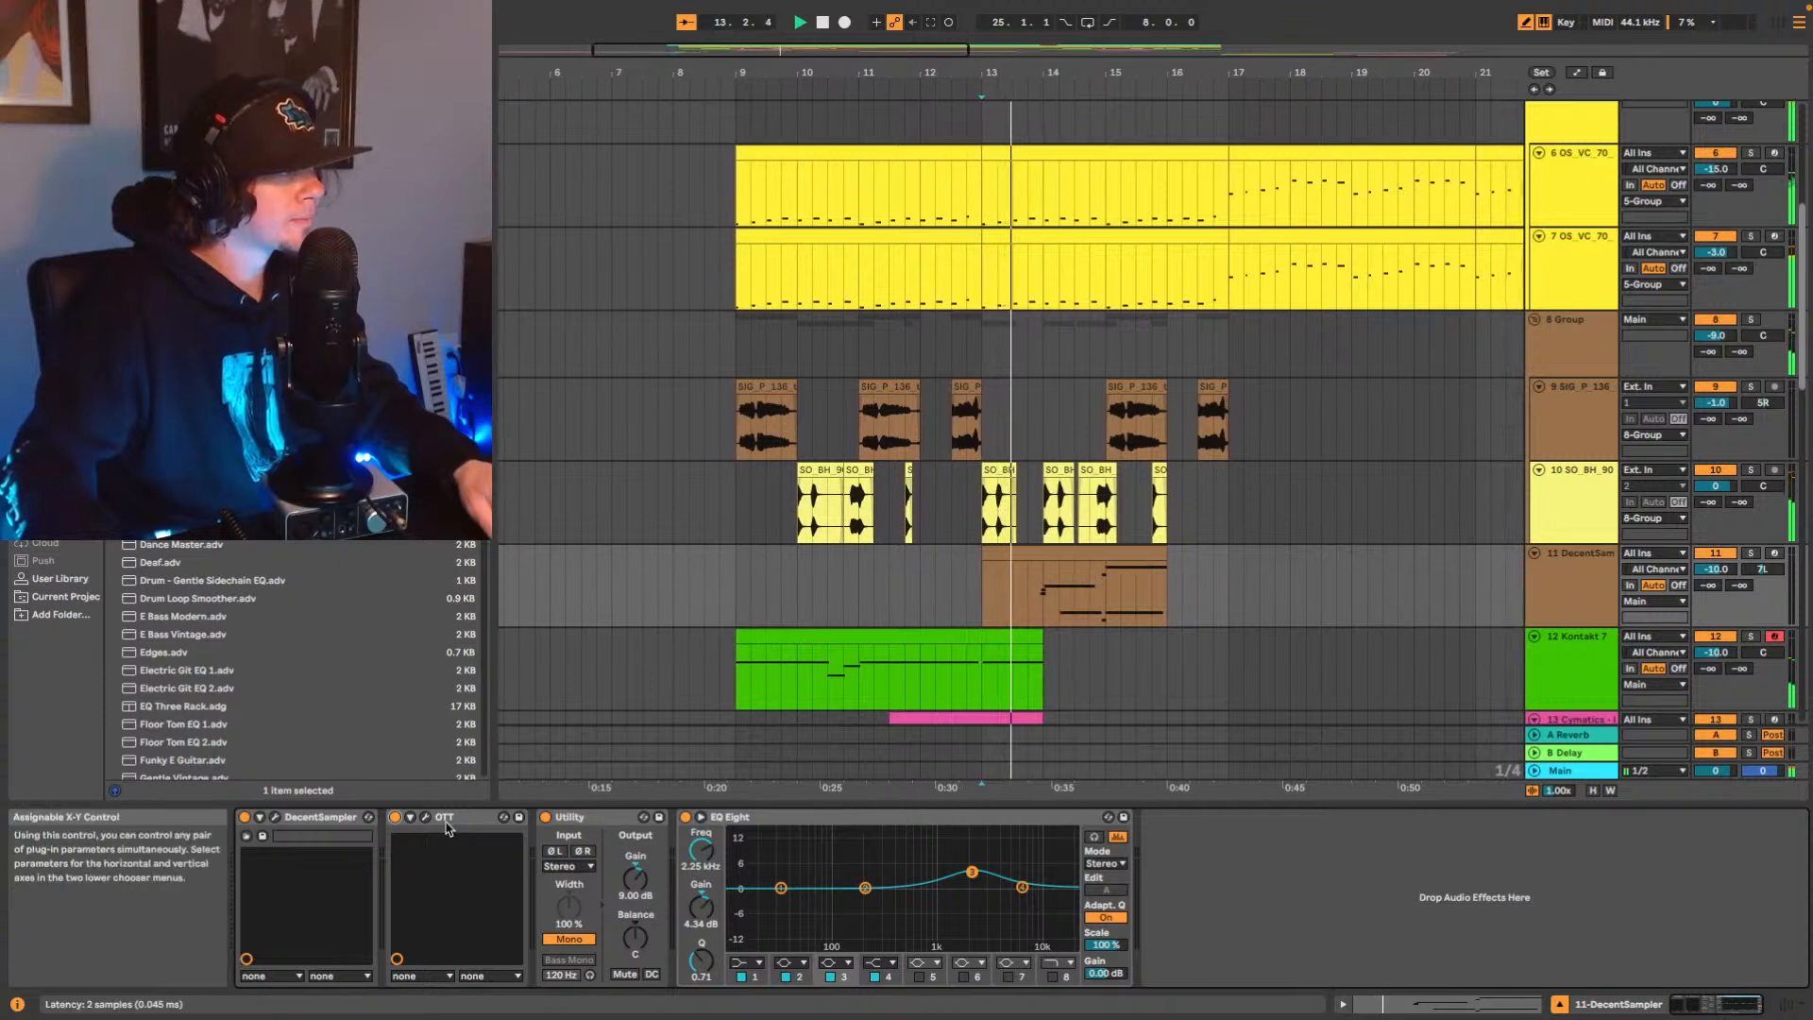
Open OTT on the DecentSampler track and raise its depth to 63 % while replaying the section.
{"action": "left_click", "coordinate": [425, 817]}
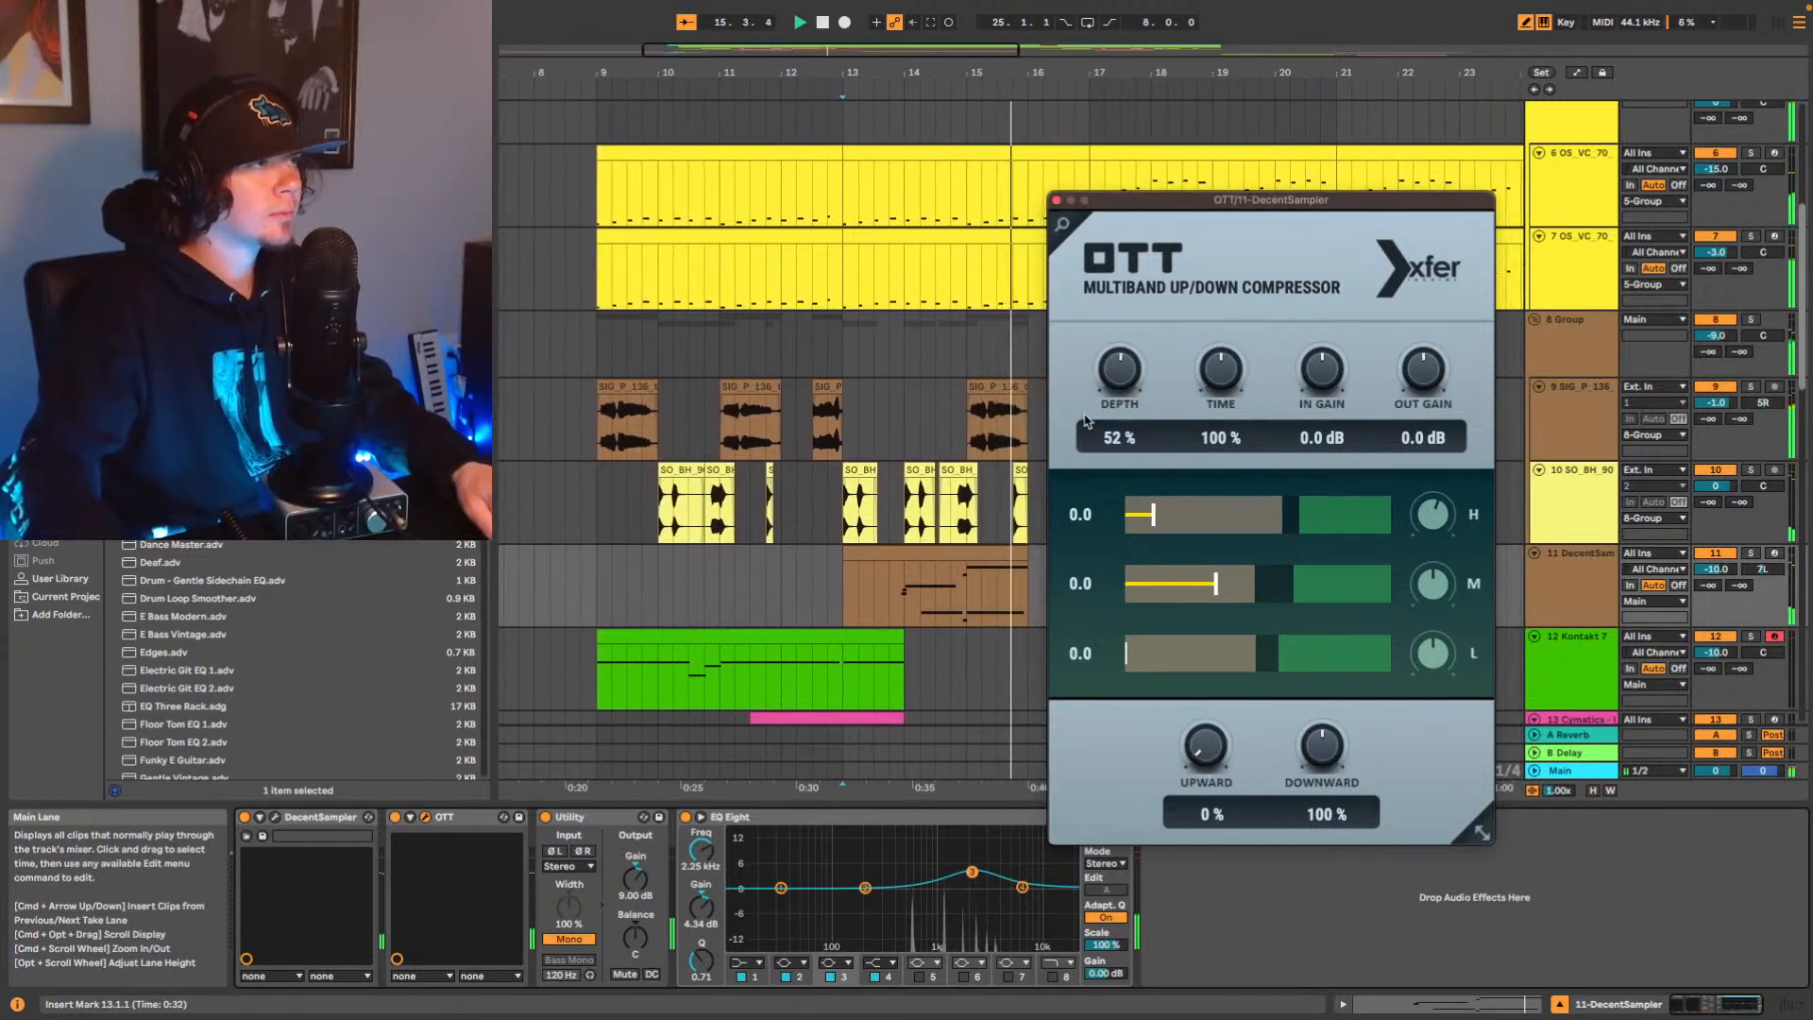
{"action": "left_click_drag", "start_coordinate": [1111, 373], "coordinate": [1118, 373]}
{"action": "key", "text": "space"}
{"action": "key", "text": "space"}
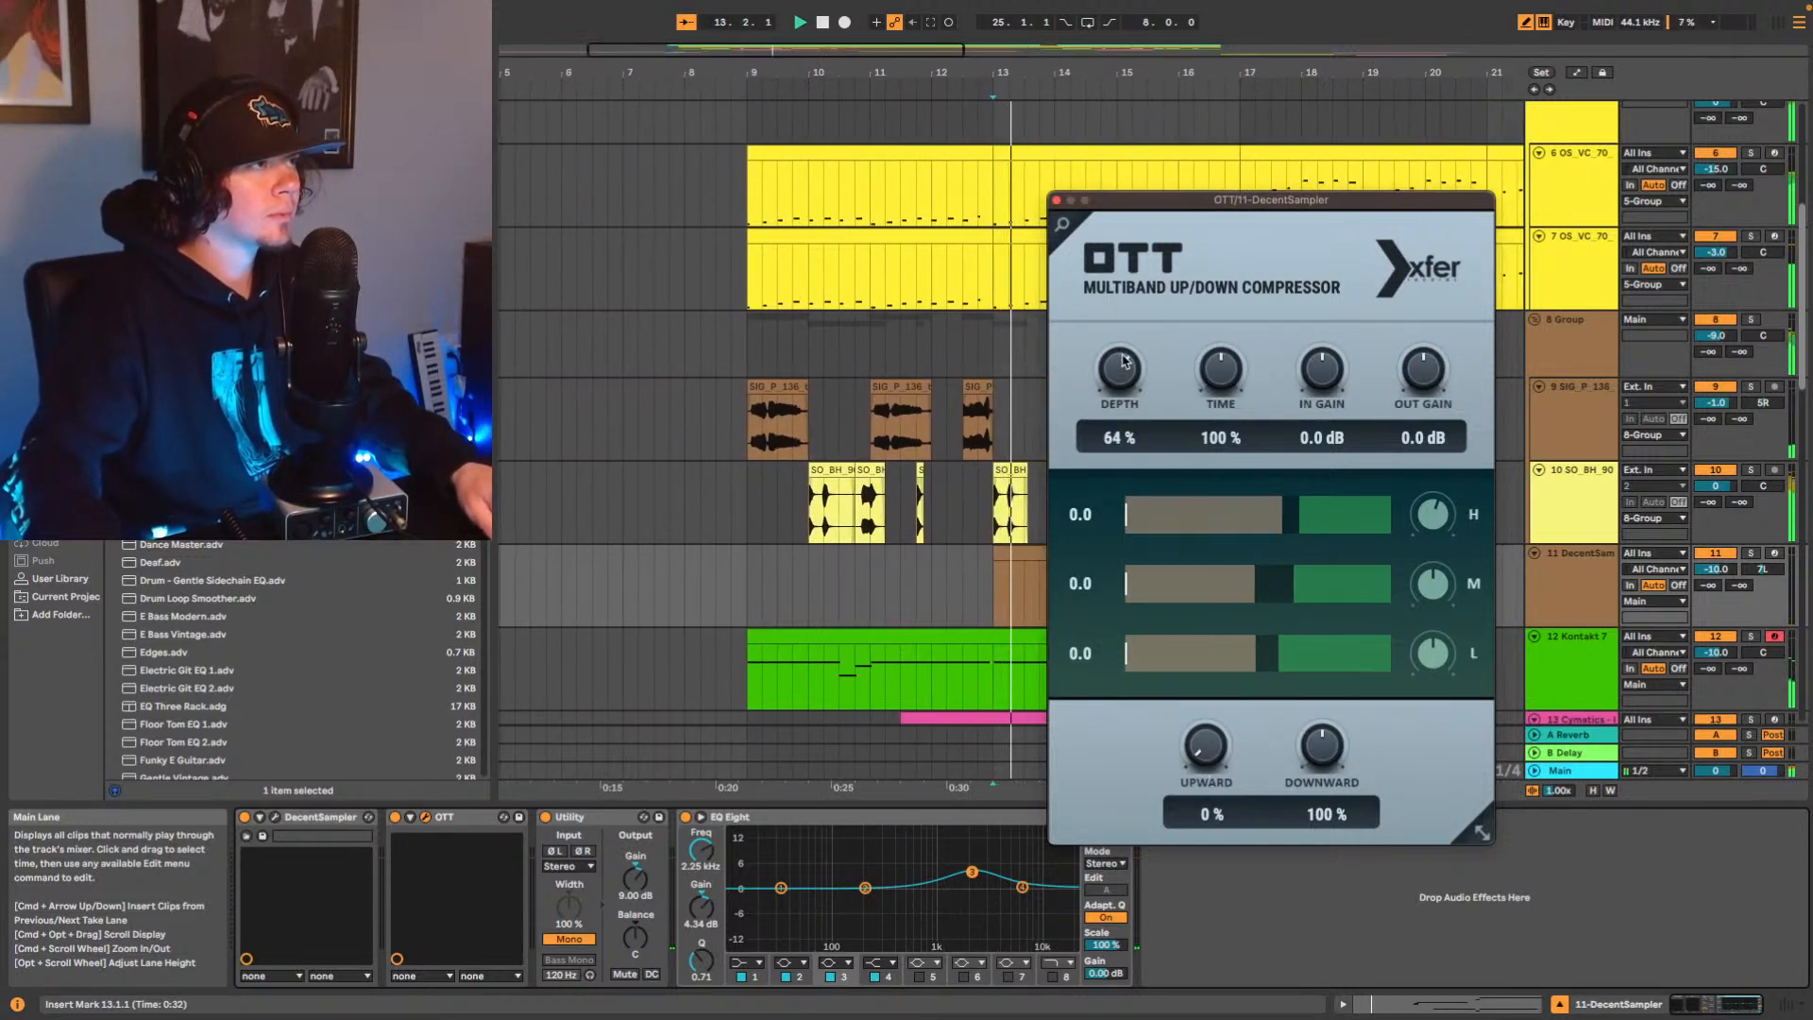
Bypass EQ Eight and audition the DecentSampler track soloed.
{"action": "left_click", "coordinate": [686, 817]}
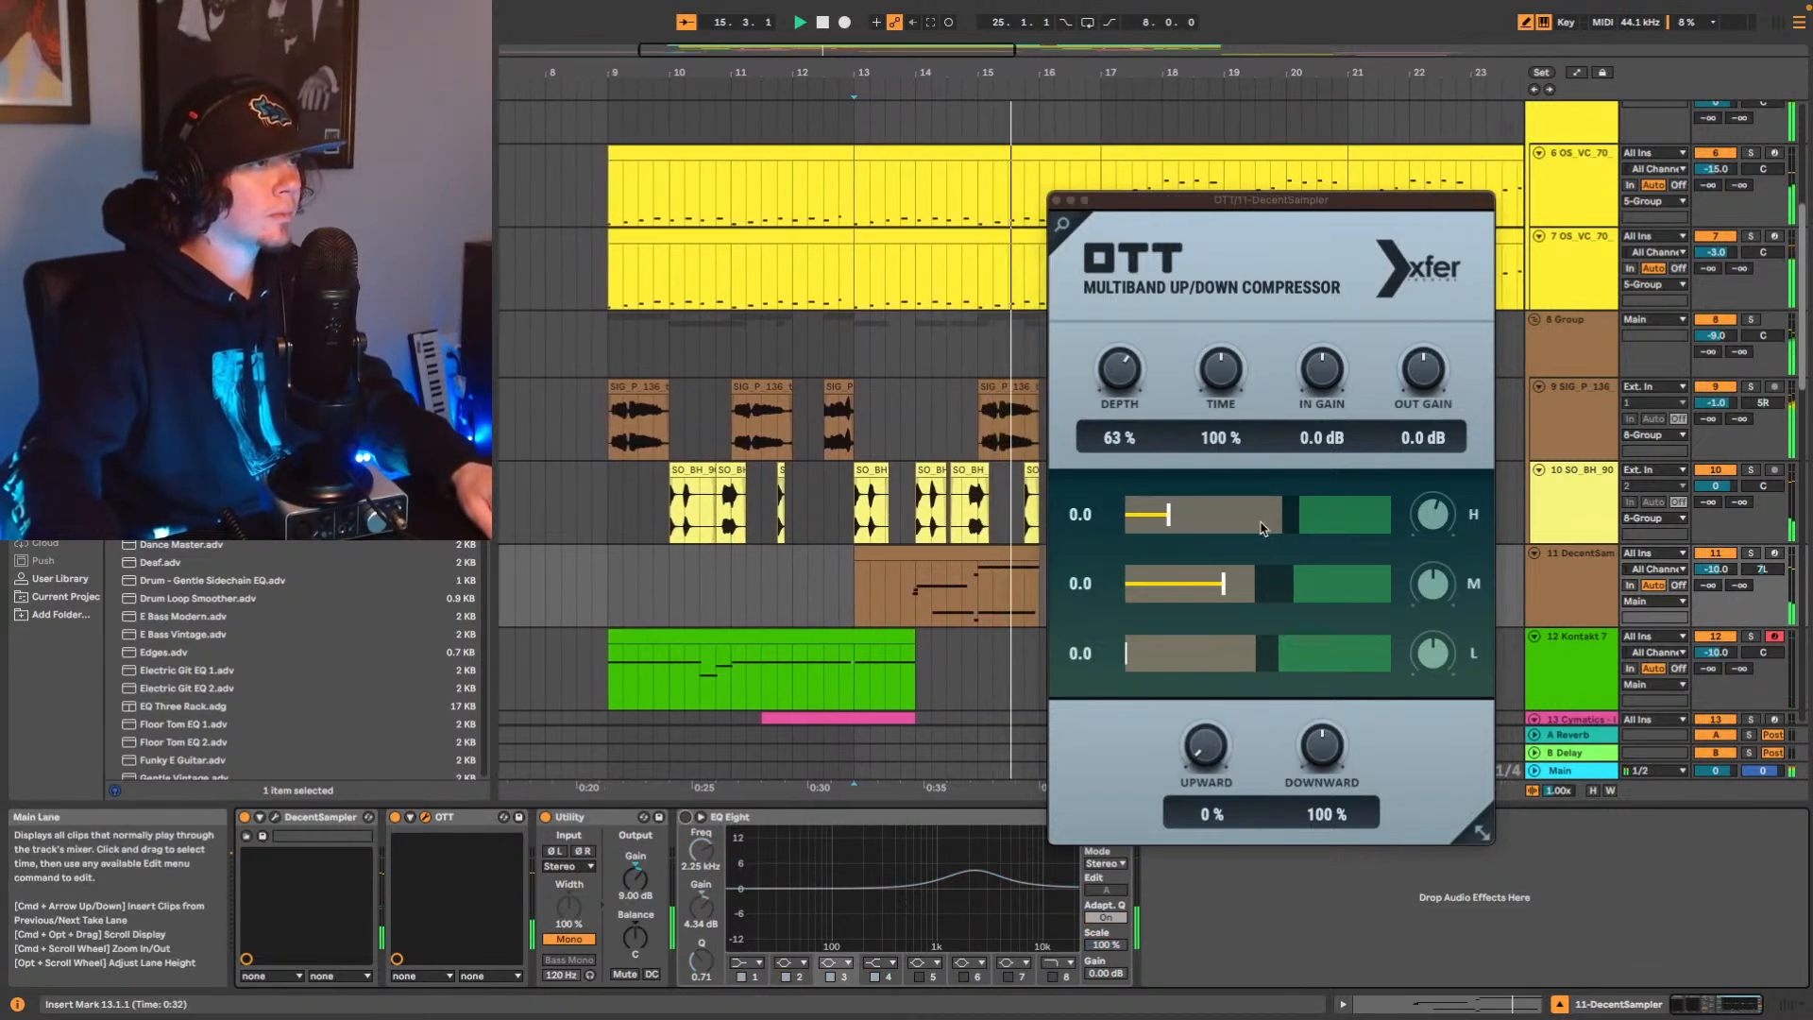
{"action": "key", "text": "space"}
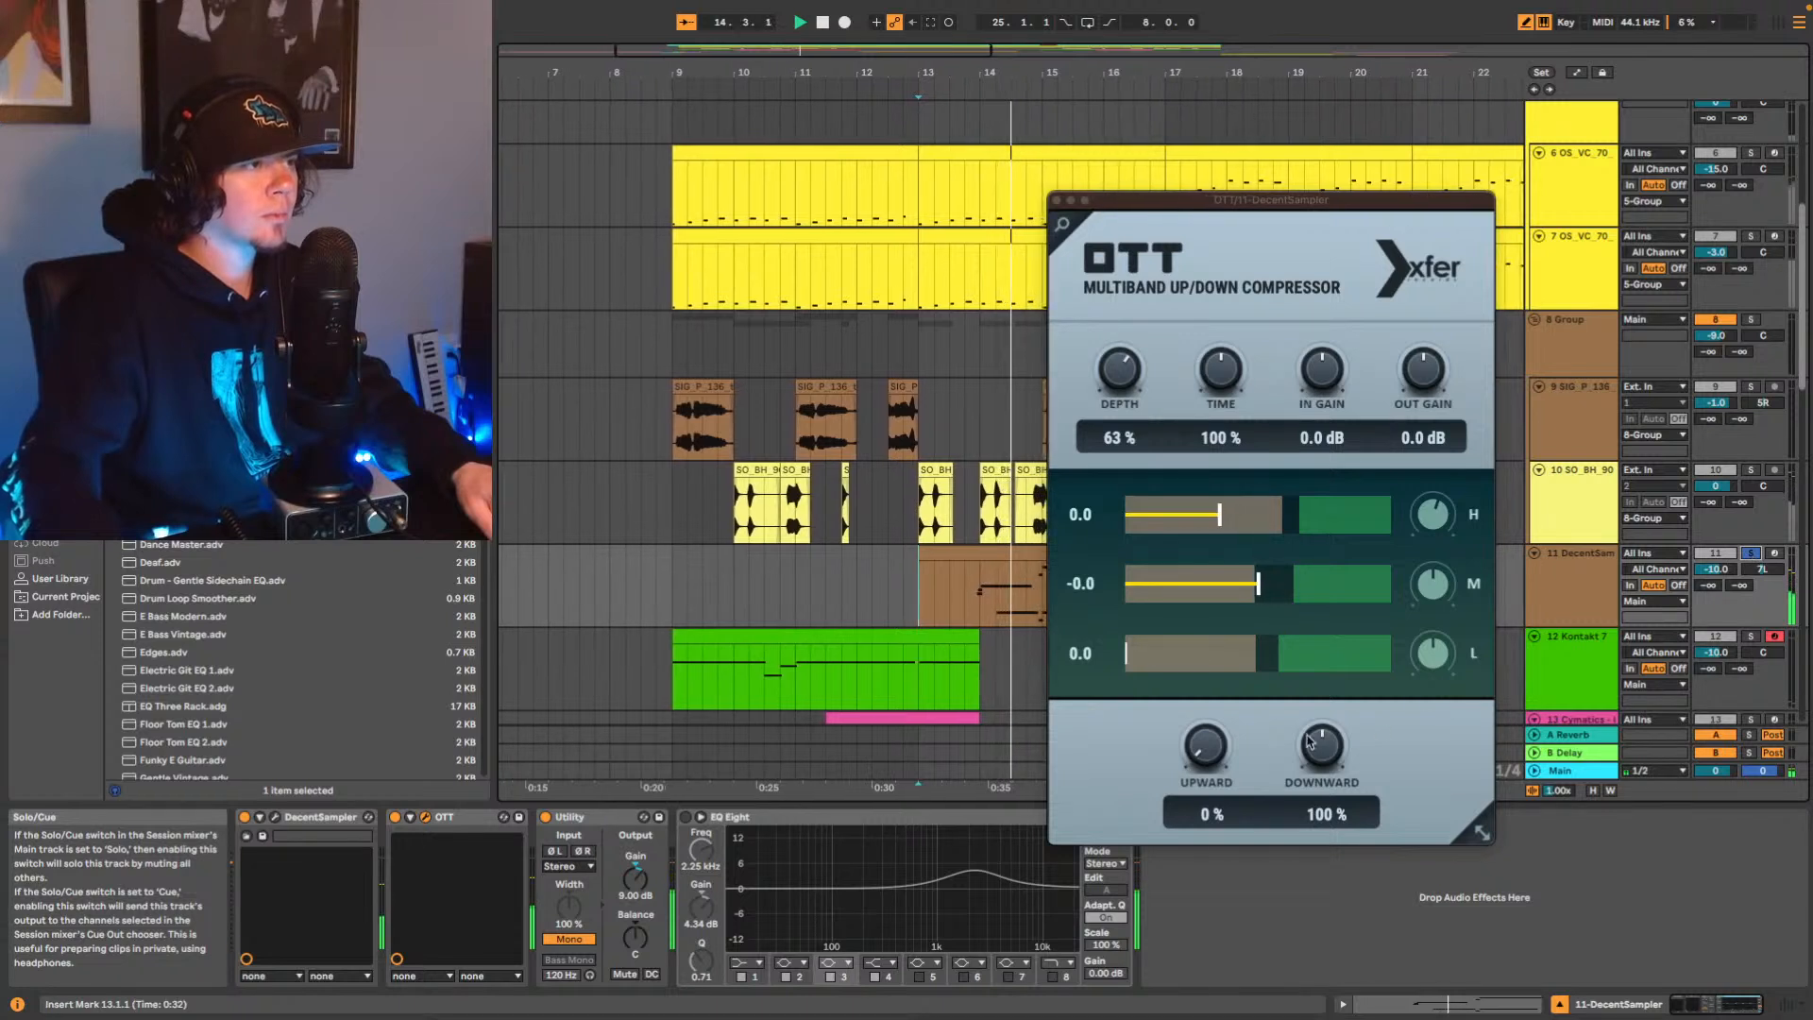
Set the OTT plugin's depth to 60 % on the DecentSampler track, bypass it during playback and close its window.
{"action": "mouse_move", "coordinate": [1119, 370]}
{"action": "left_mouse_down"}
{"action": "mouse_move", "coordinate": [1113, 421]}
{"action": "mouse_move", "coordinate": [1124, 380]}
{"action": "left_mouse_up"}
{"action": "key", "text": "space"}
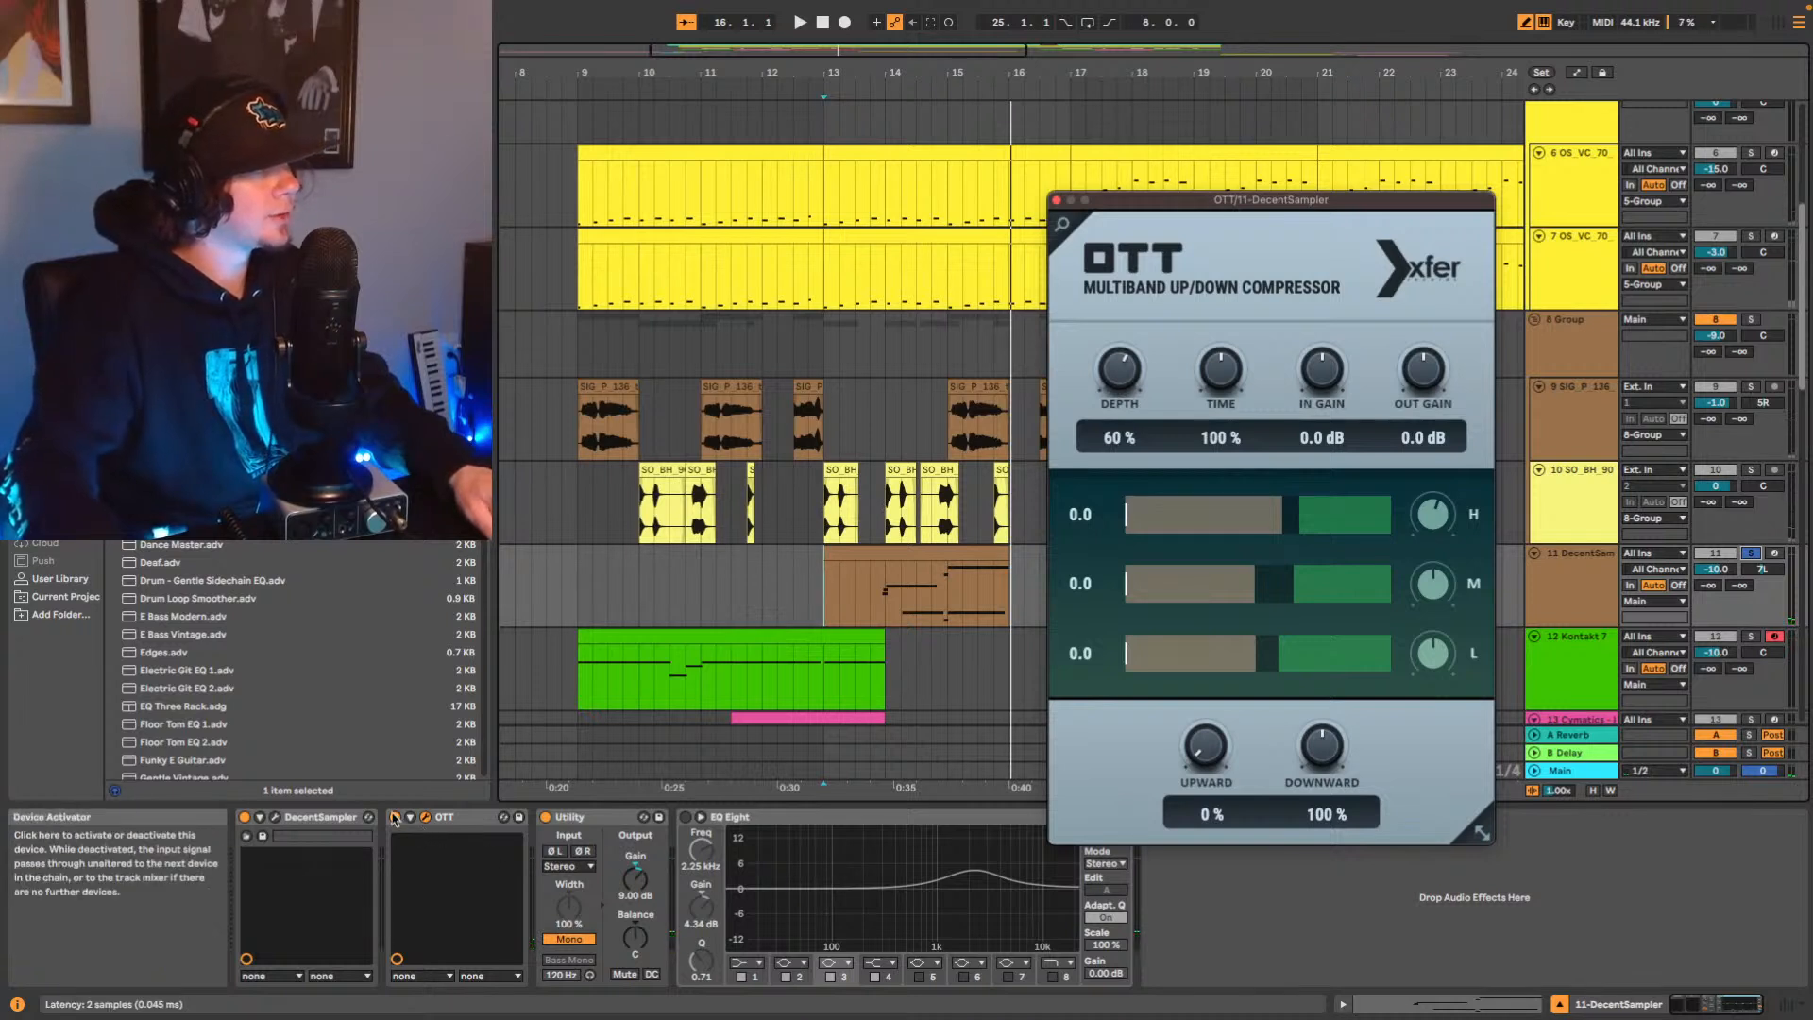
{"action": "left_click", "coordinate": [395, 818]}
{"action": "key", "text": "space"}
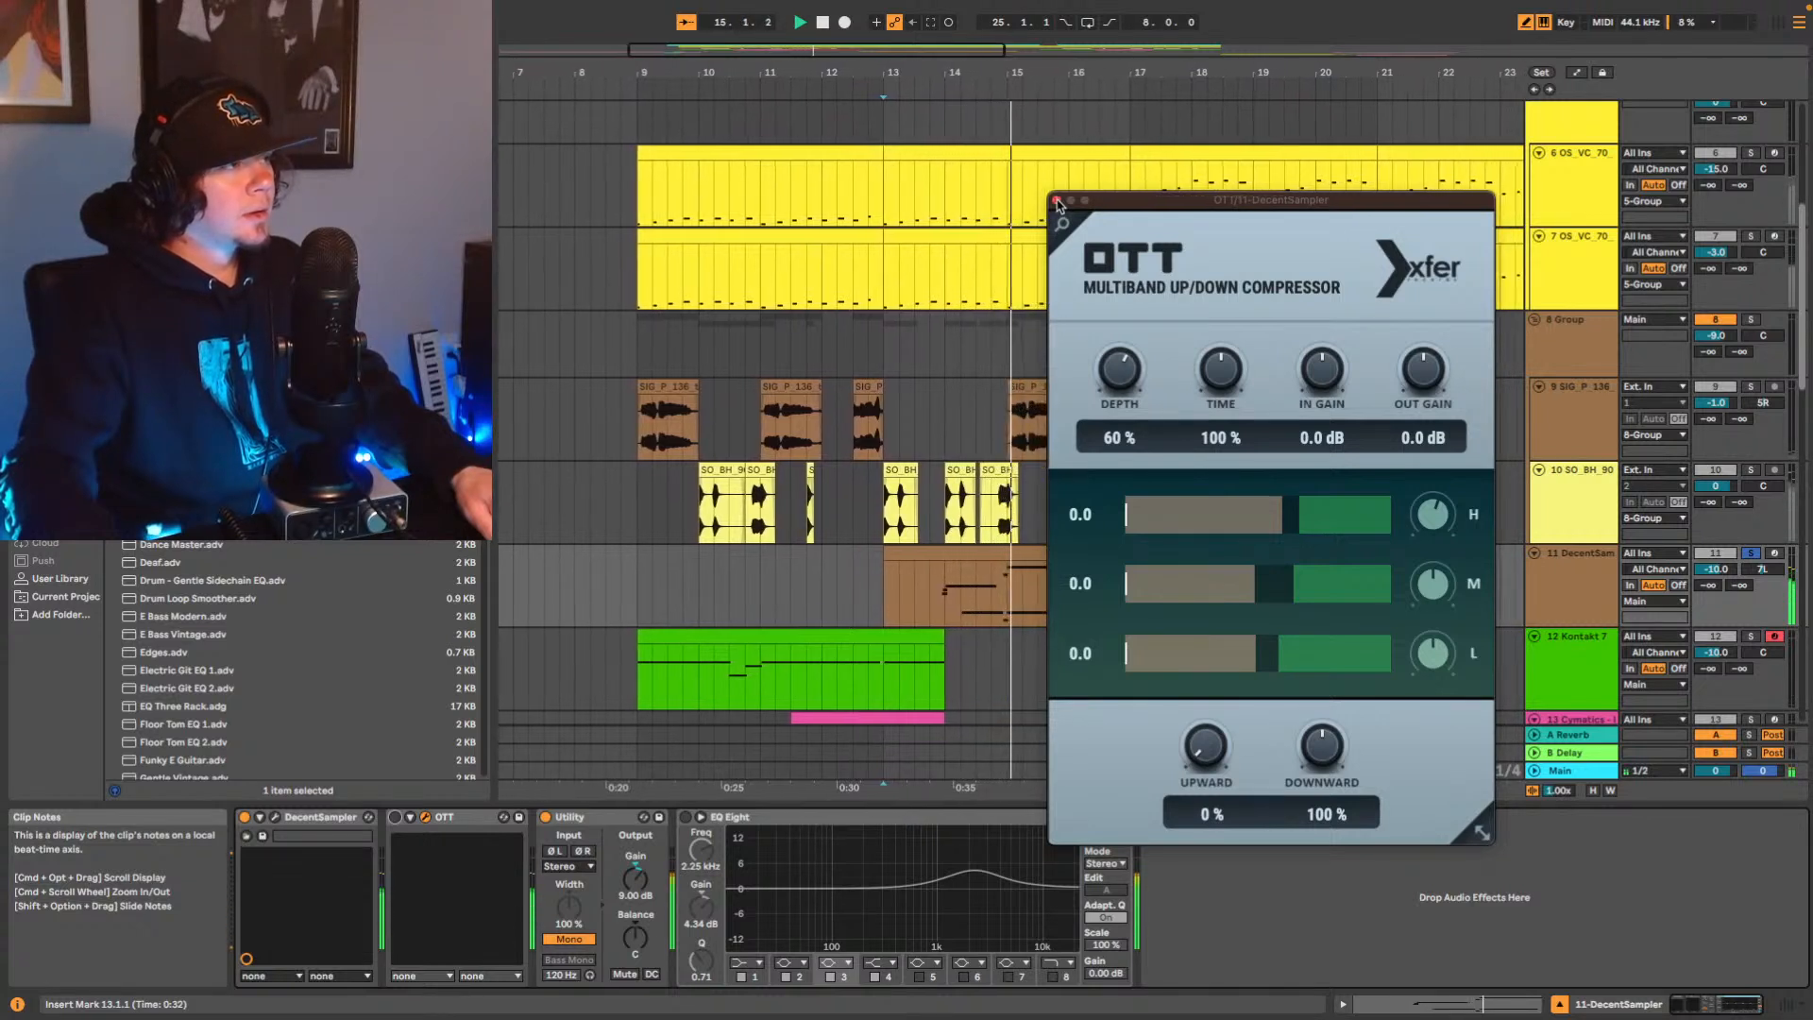
{"action": "left_click", "coordinate": [1058, 201]}
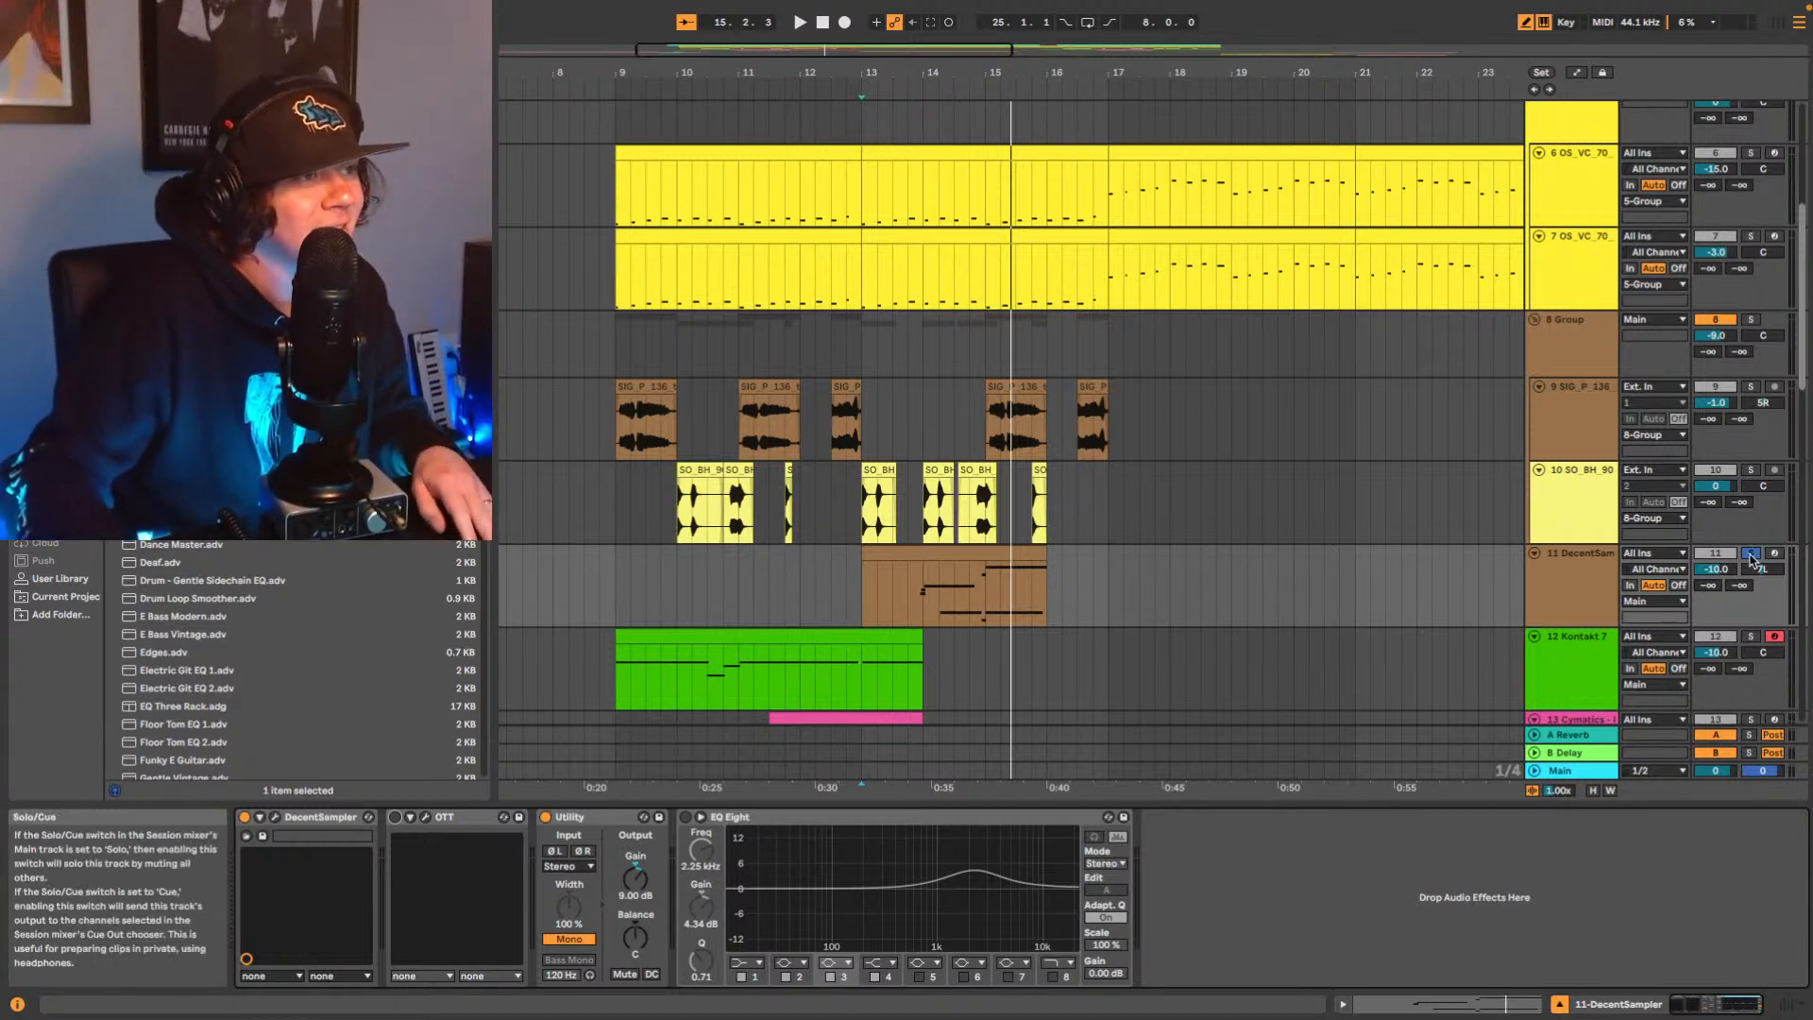
Unsolo the DecentSampler track and audition the section from bar 13 in the full mix.
{"action": "left_click", "coordinate": [1752, 555]}
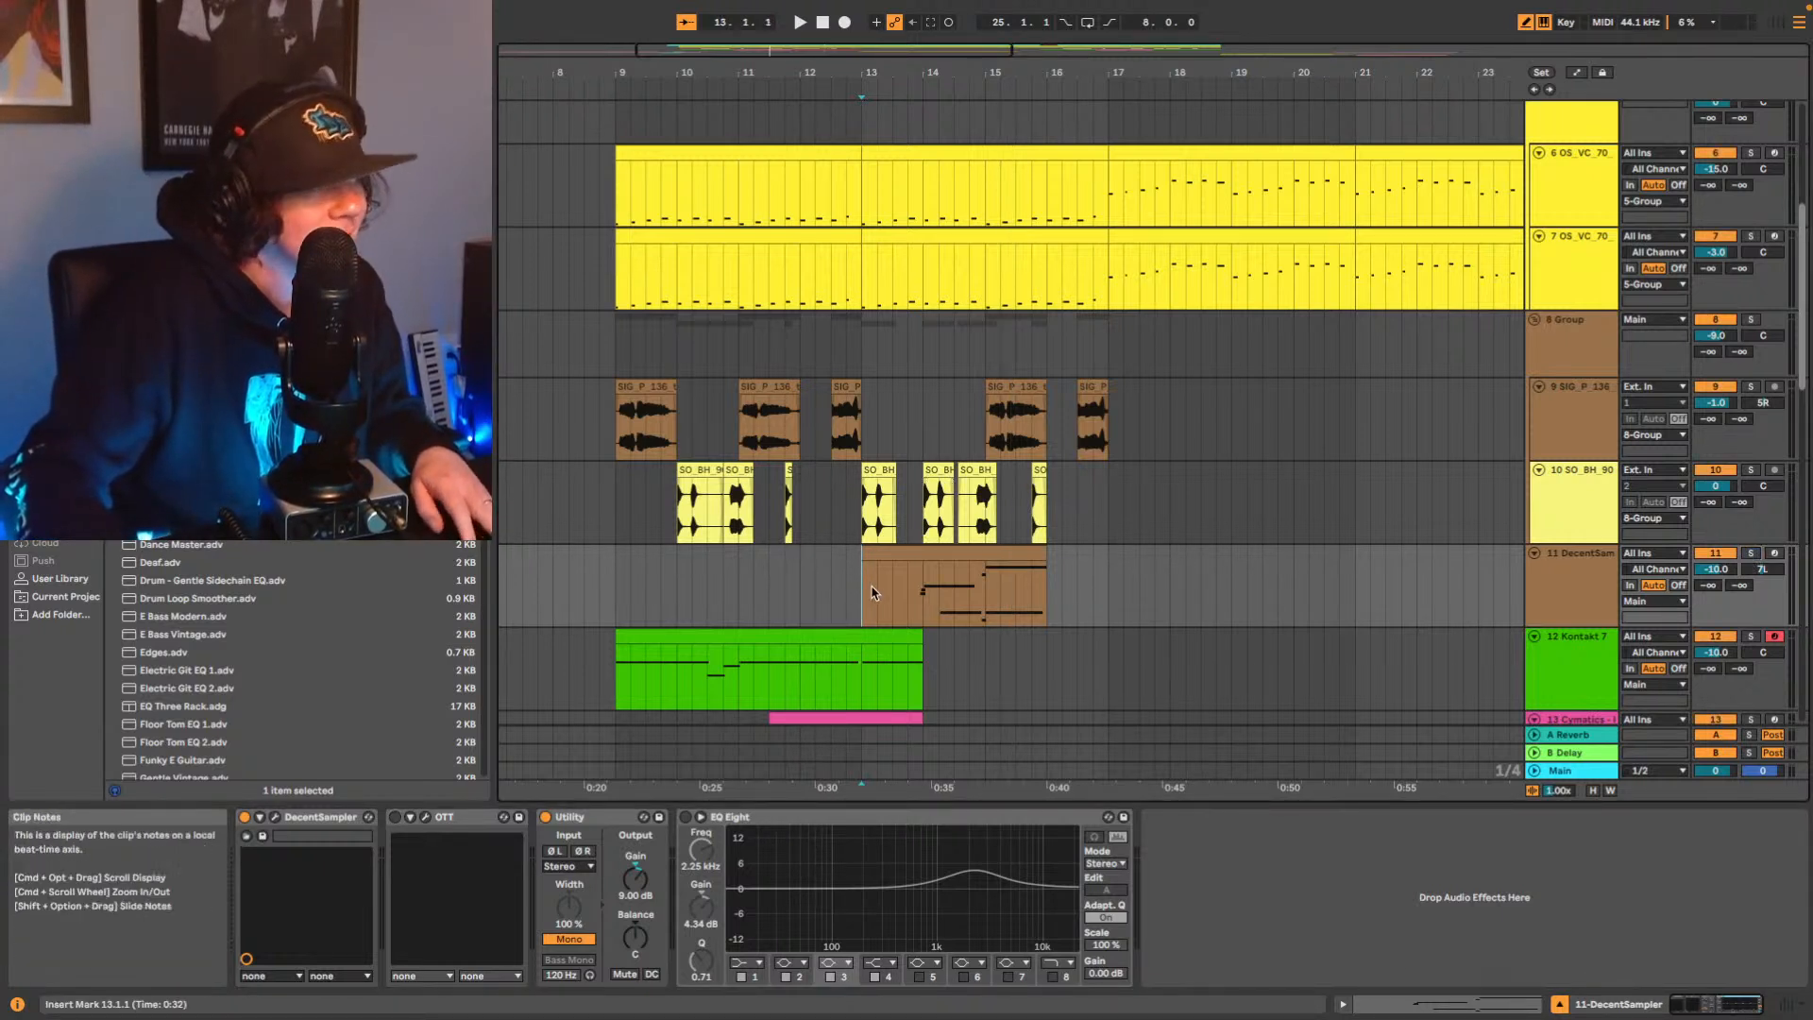
{"action": "key", "text": "space"}
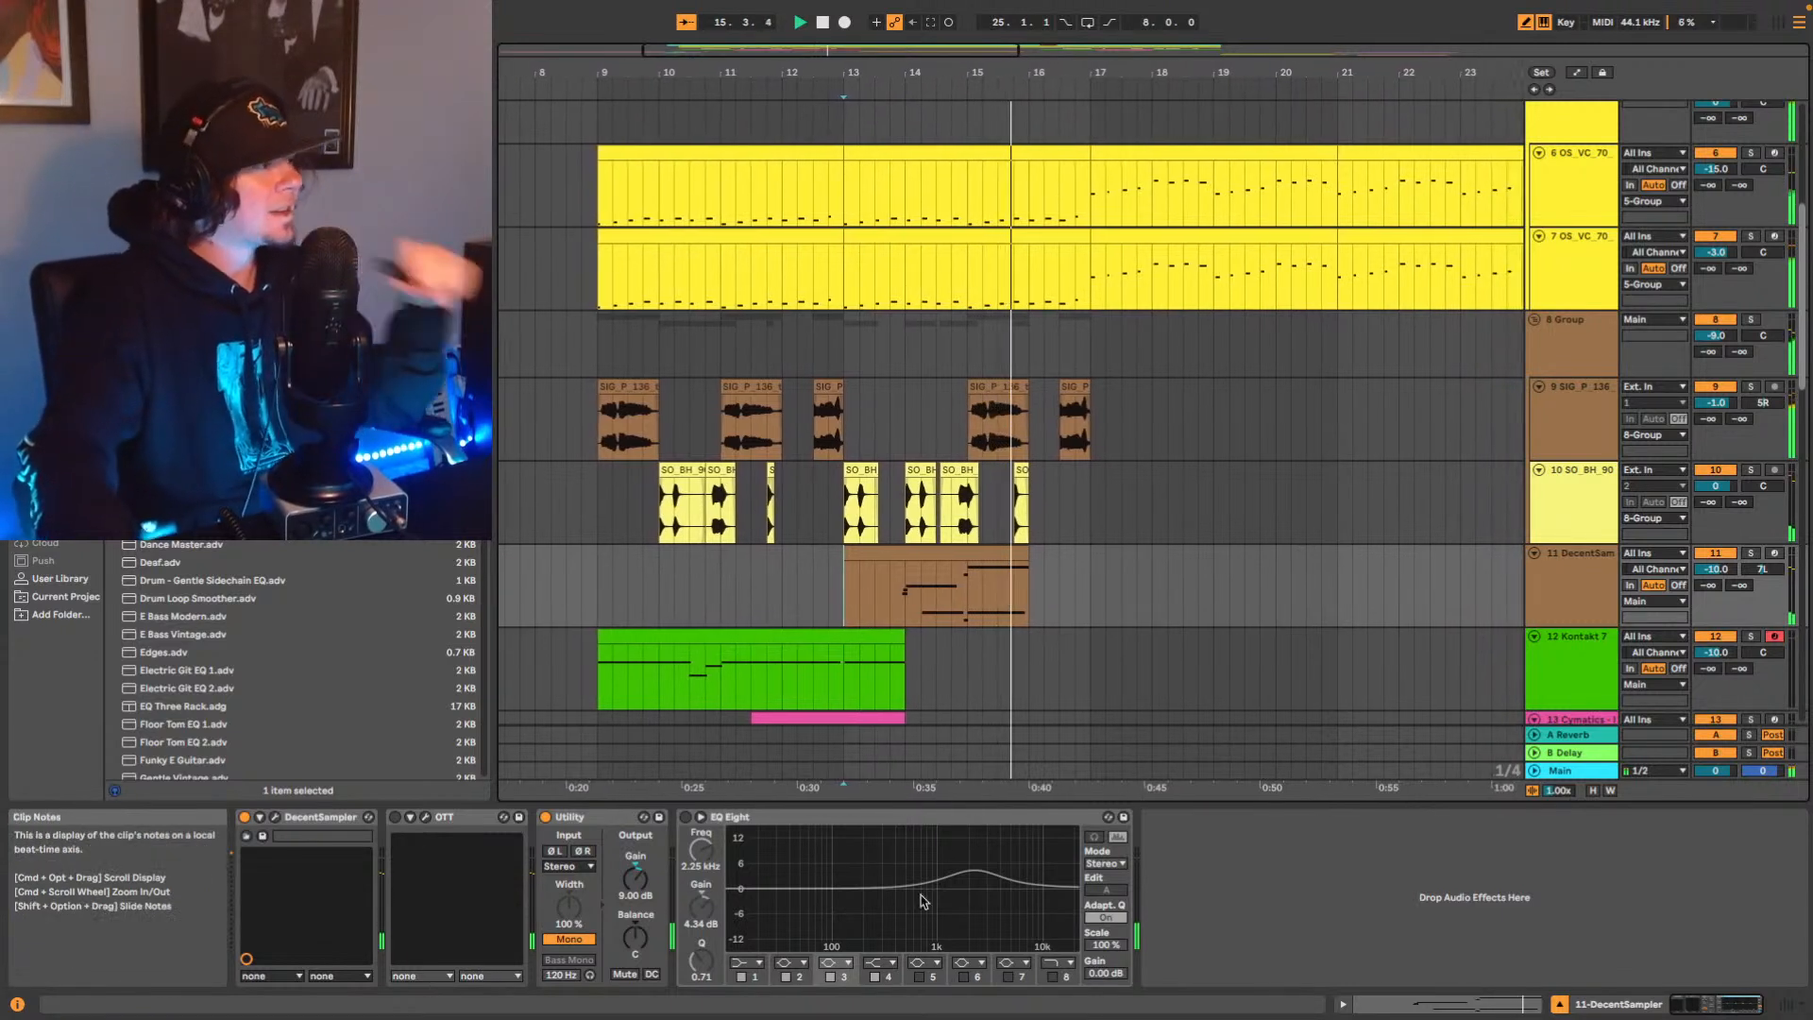
{"action": "key", "text": "space"}
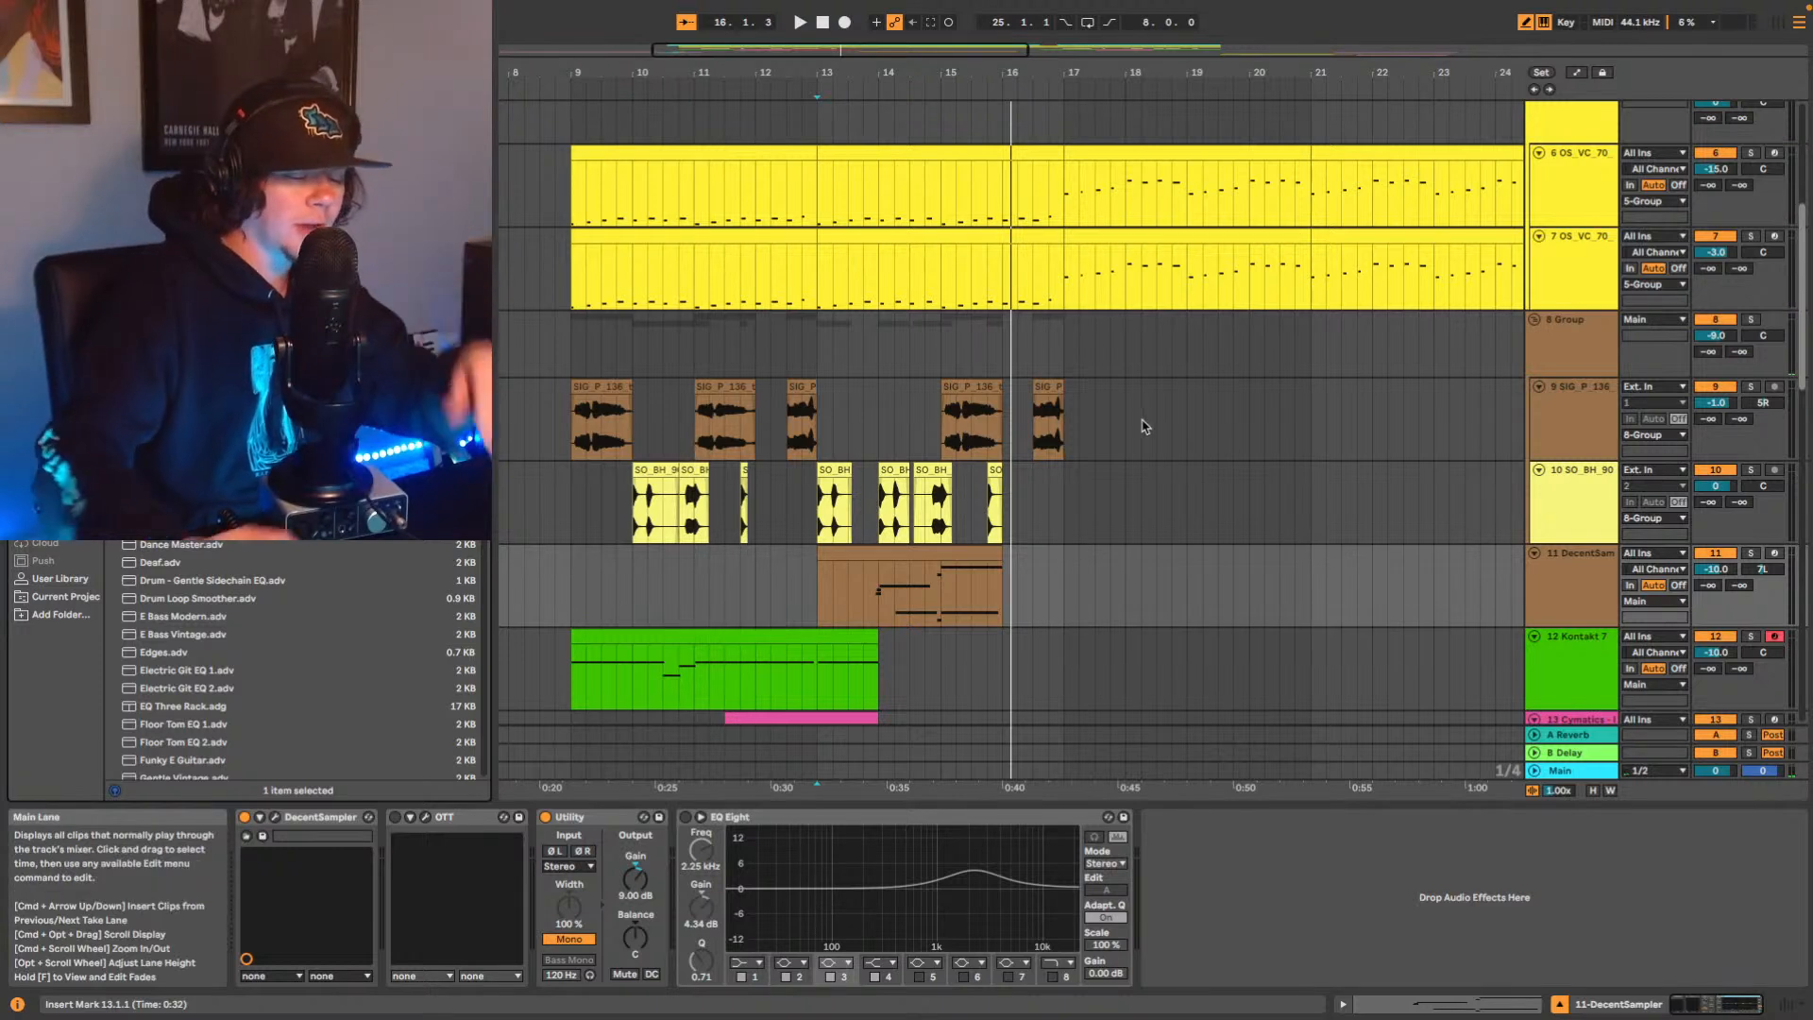
Find Ableton's OTT multiband preset, insert it before Utility on the DecentSampler track, and audition it in the mix.
{"action": "key", "text": "BackSpace"}
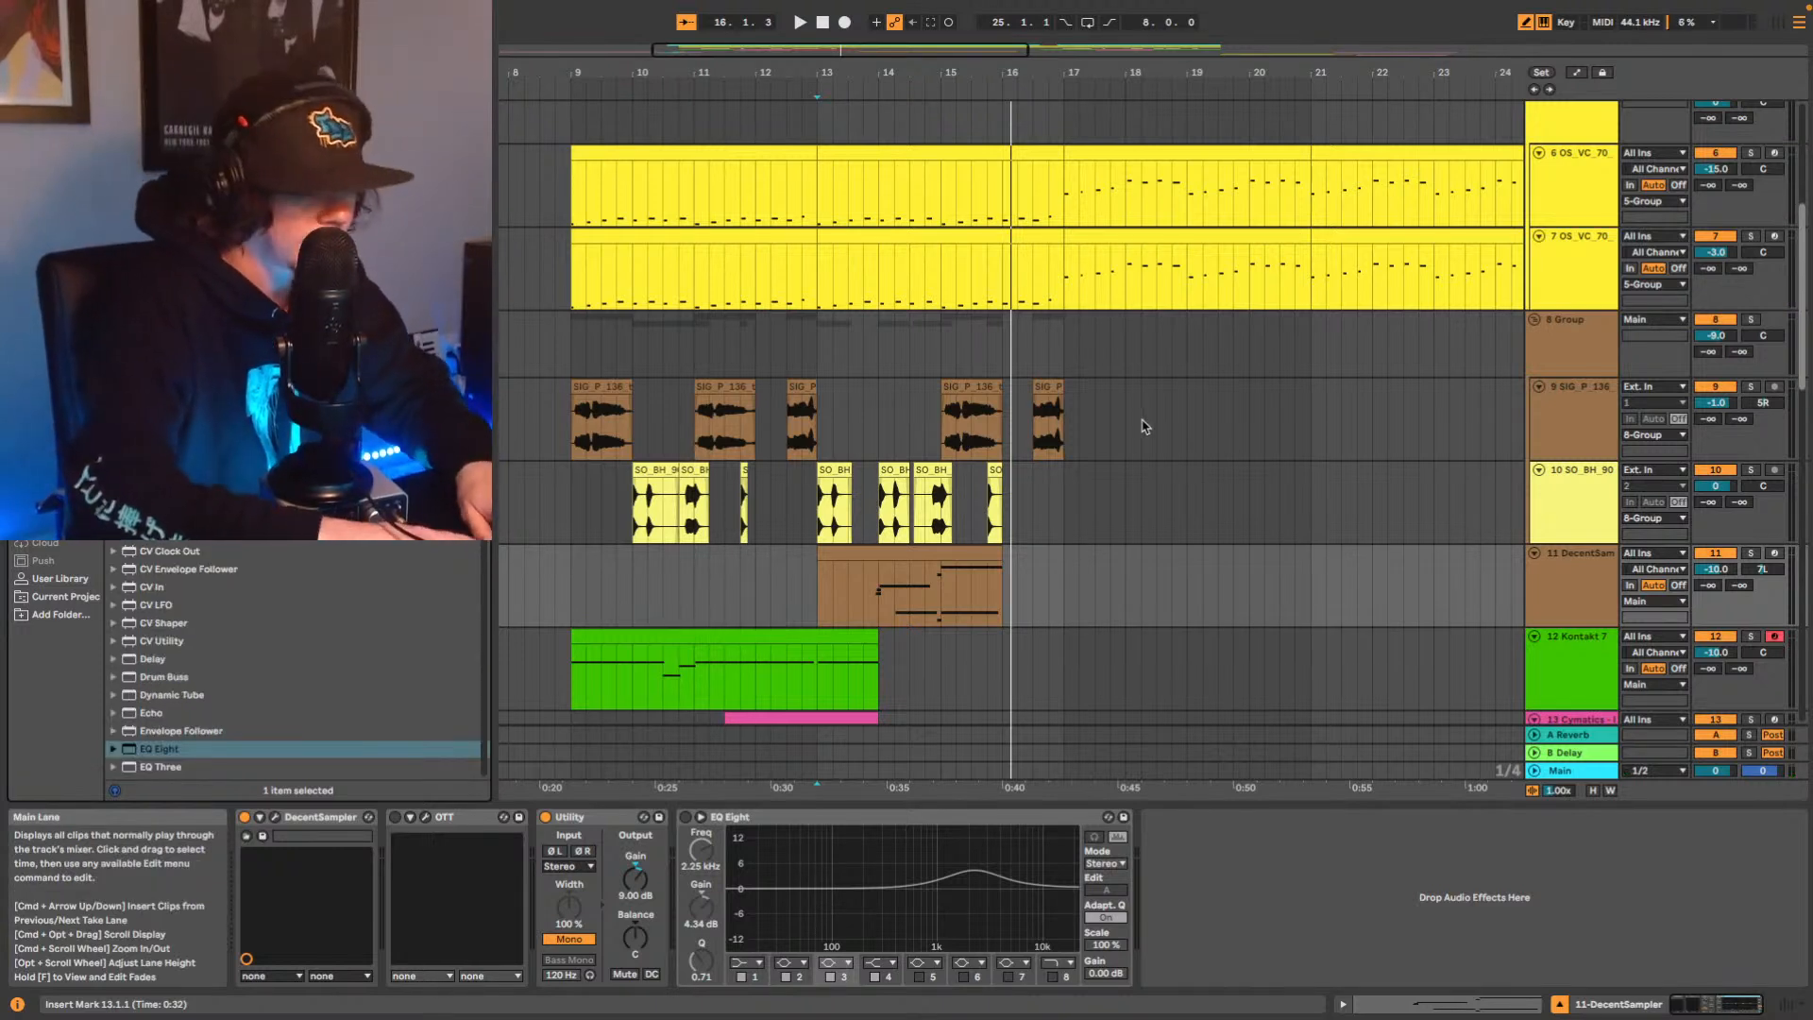
{"action": "key", "text": "space"}
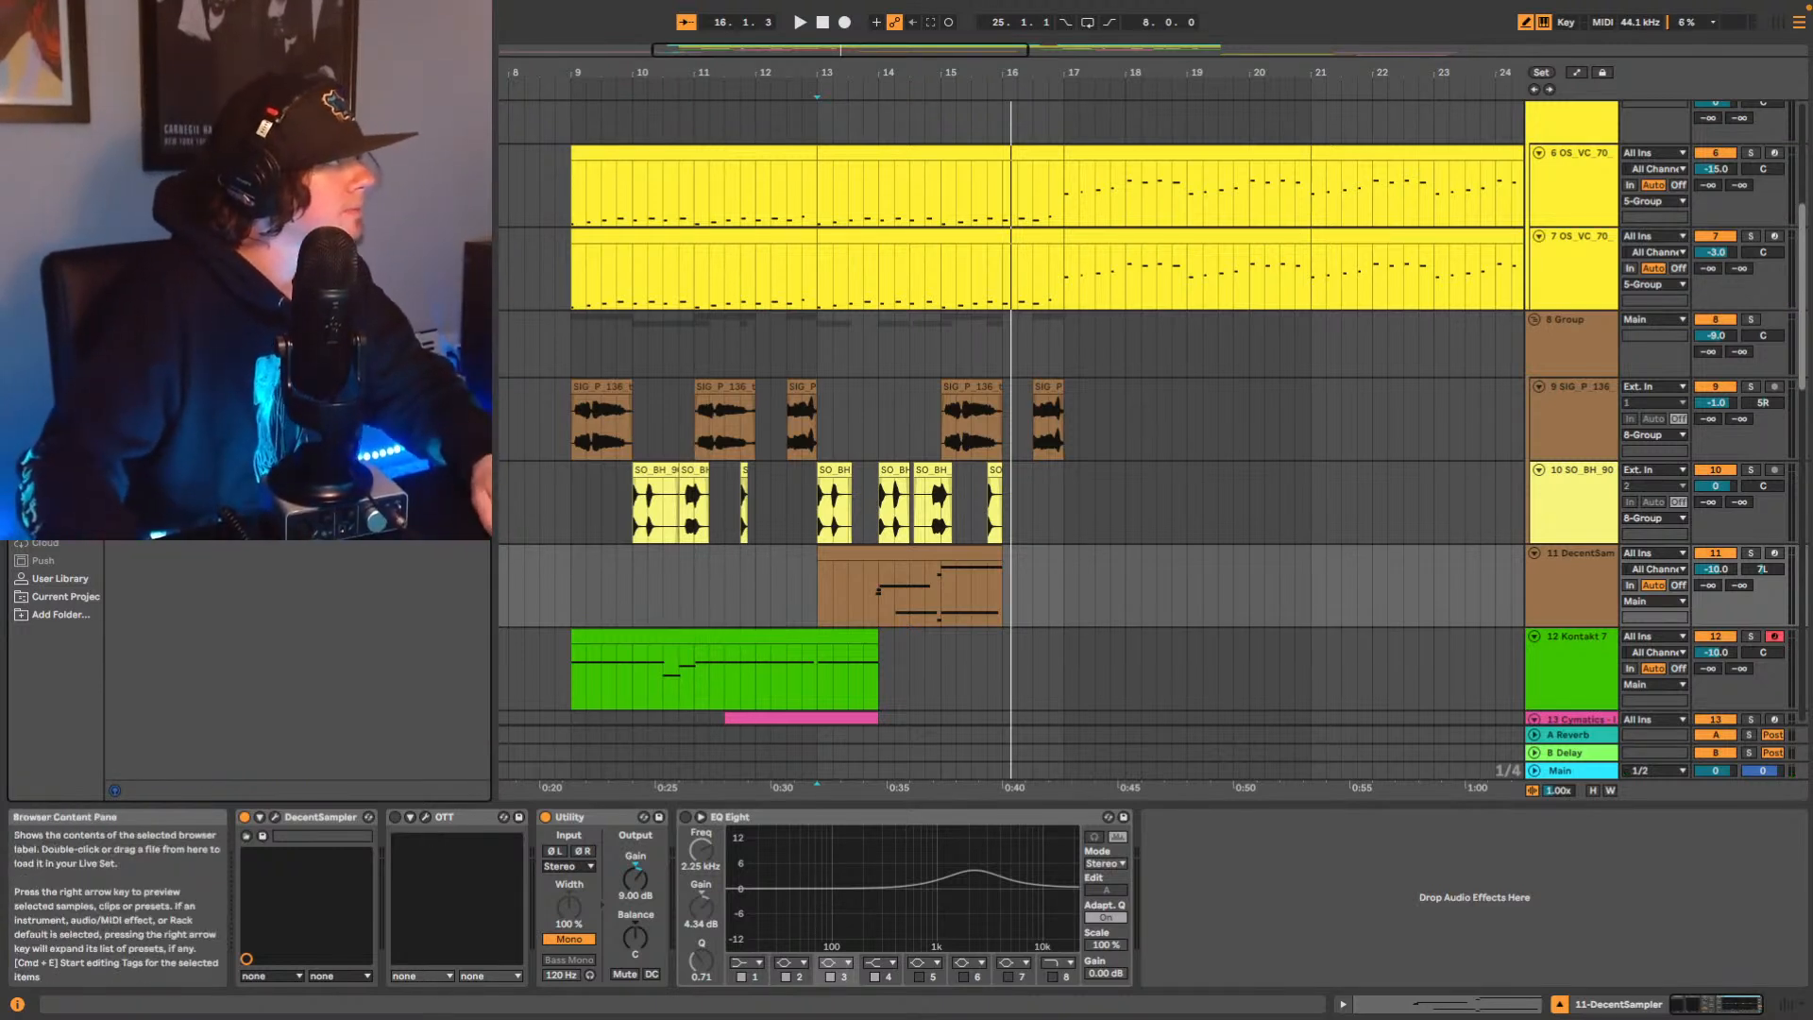
{"action": "left_click_drag", "start_coordinate": [494, 791], "coordinate": [530, 860]}
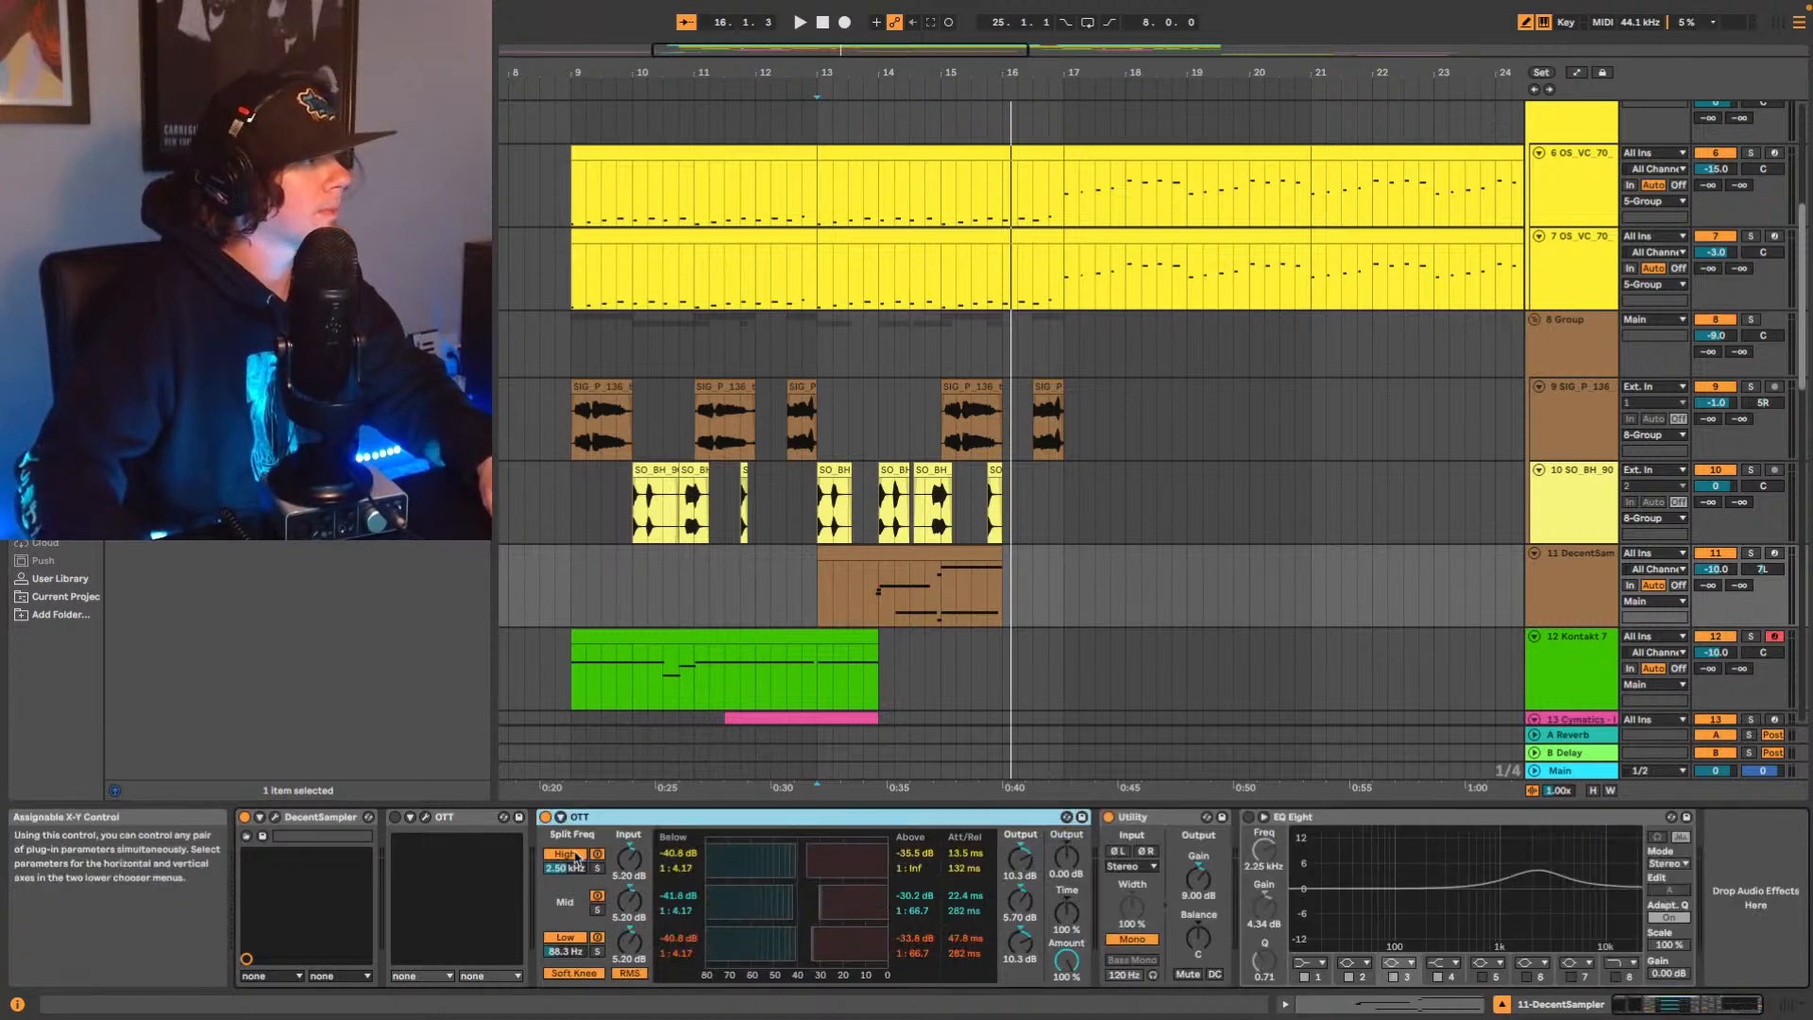
{"action": "key", "text": "space"}
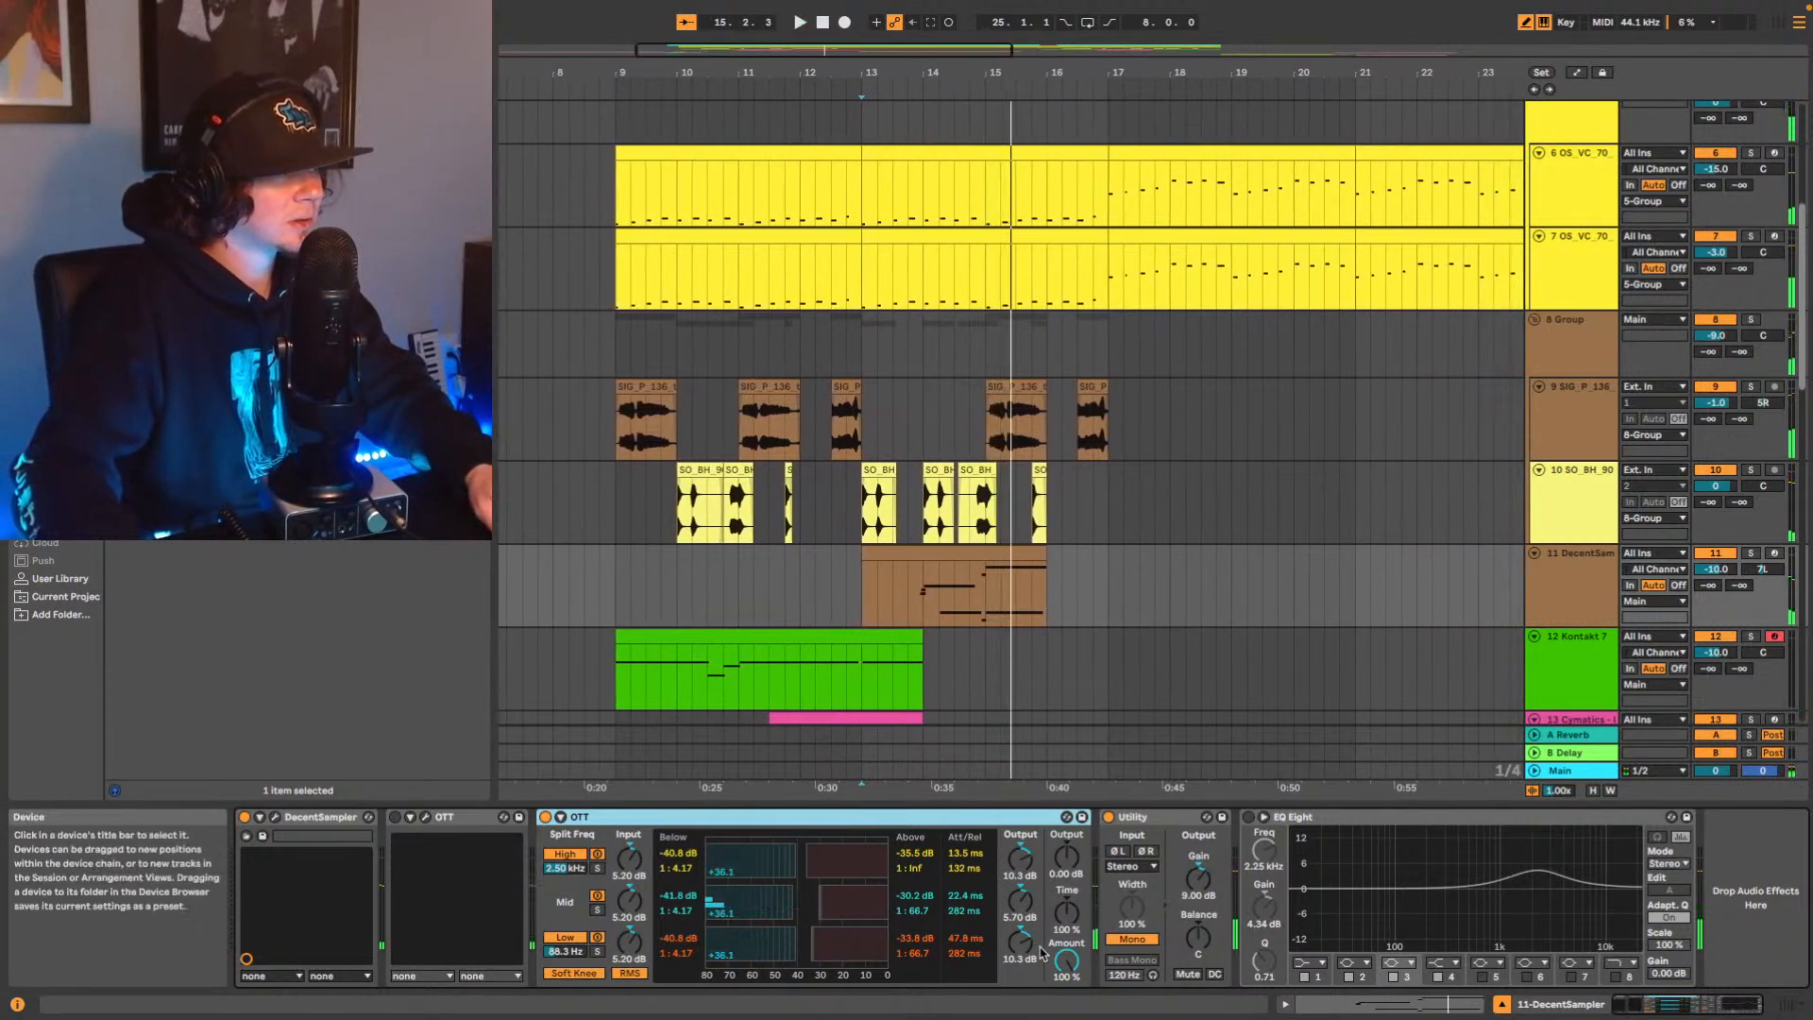
{"action": "key", "text": "space"}
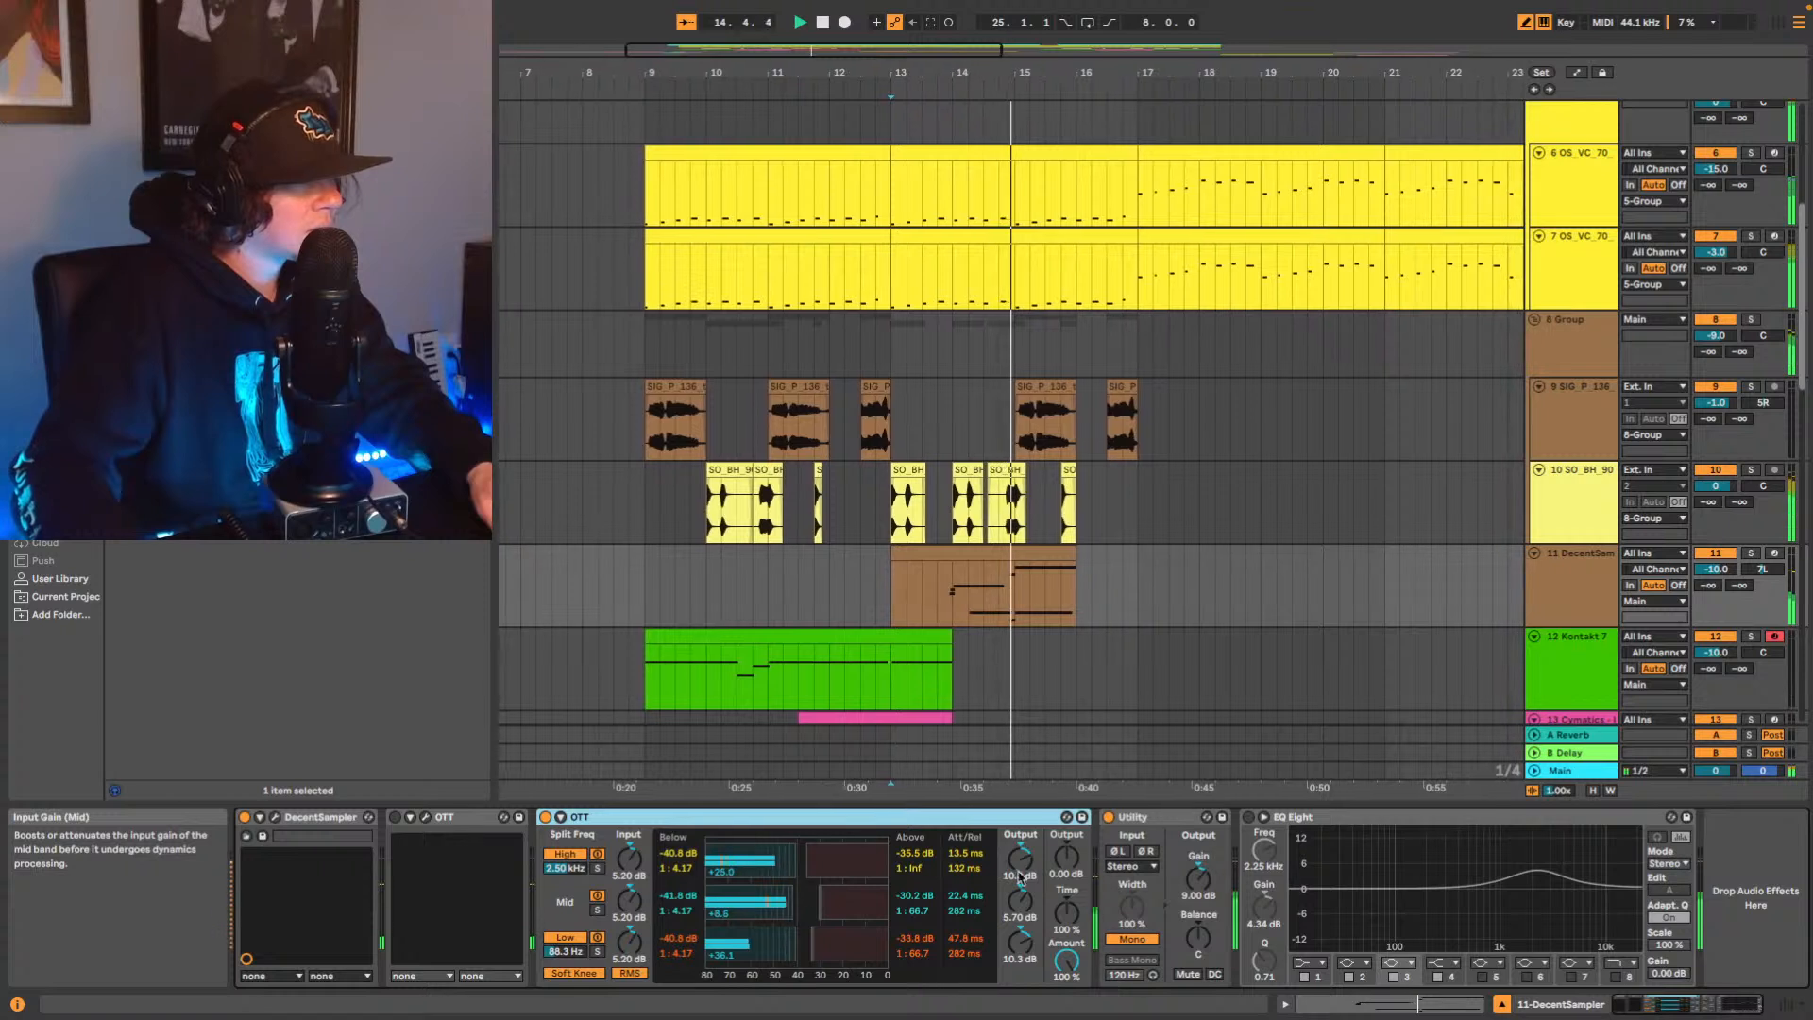
{"action": "key", "text": "space"}
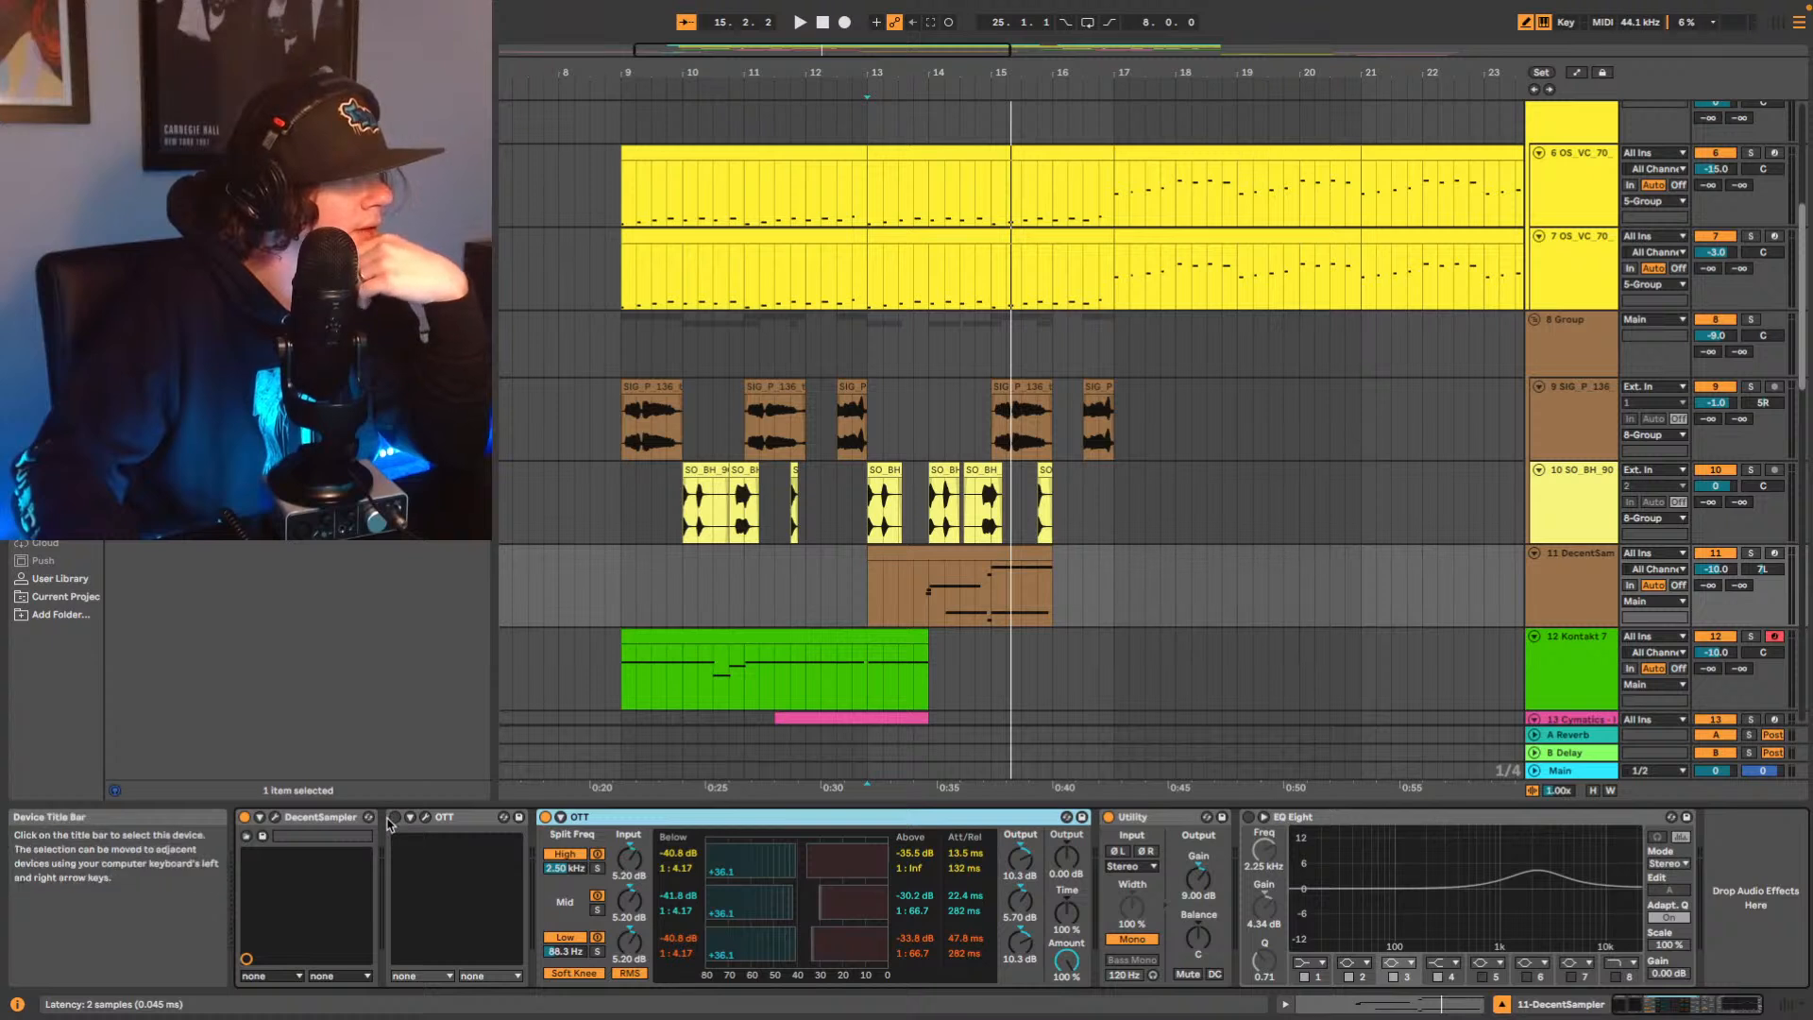
Reactivate the Xfer OTT plugin and open its window to compare it with the newly added OTT preset.
{"action": "left_click", "coordinate": [389, 817]}
{"action": "left_click", "coordinate": [425, 817]}
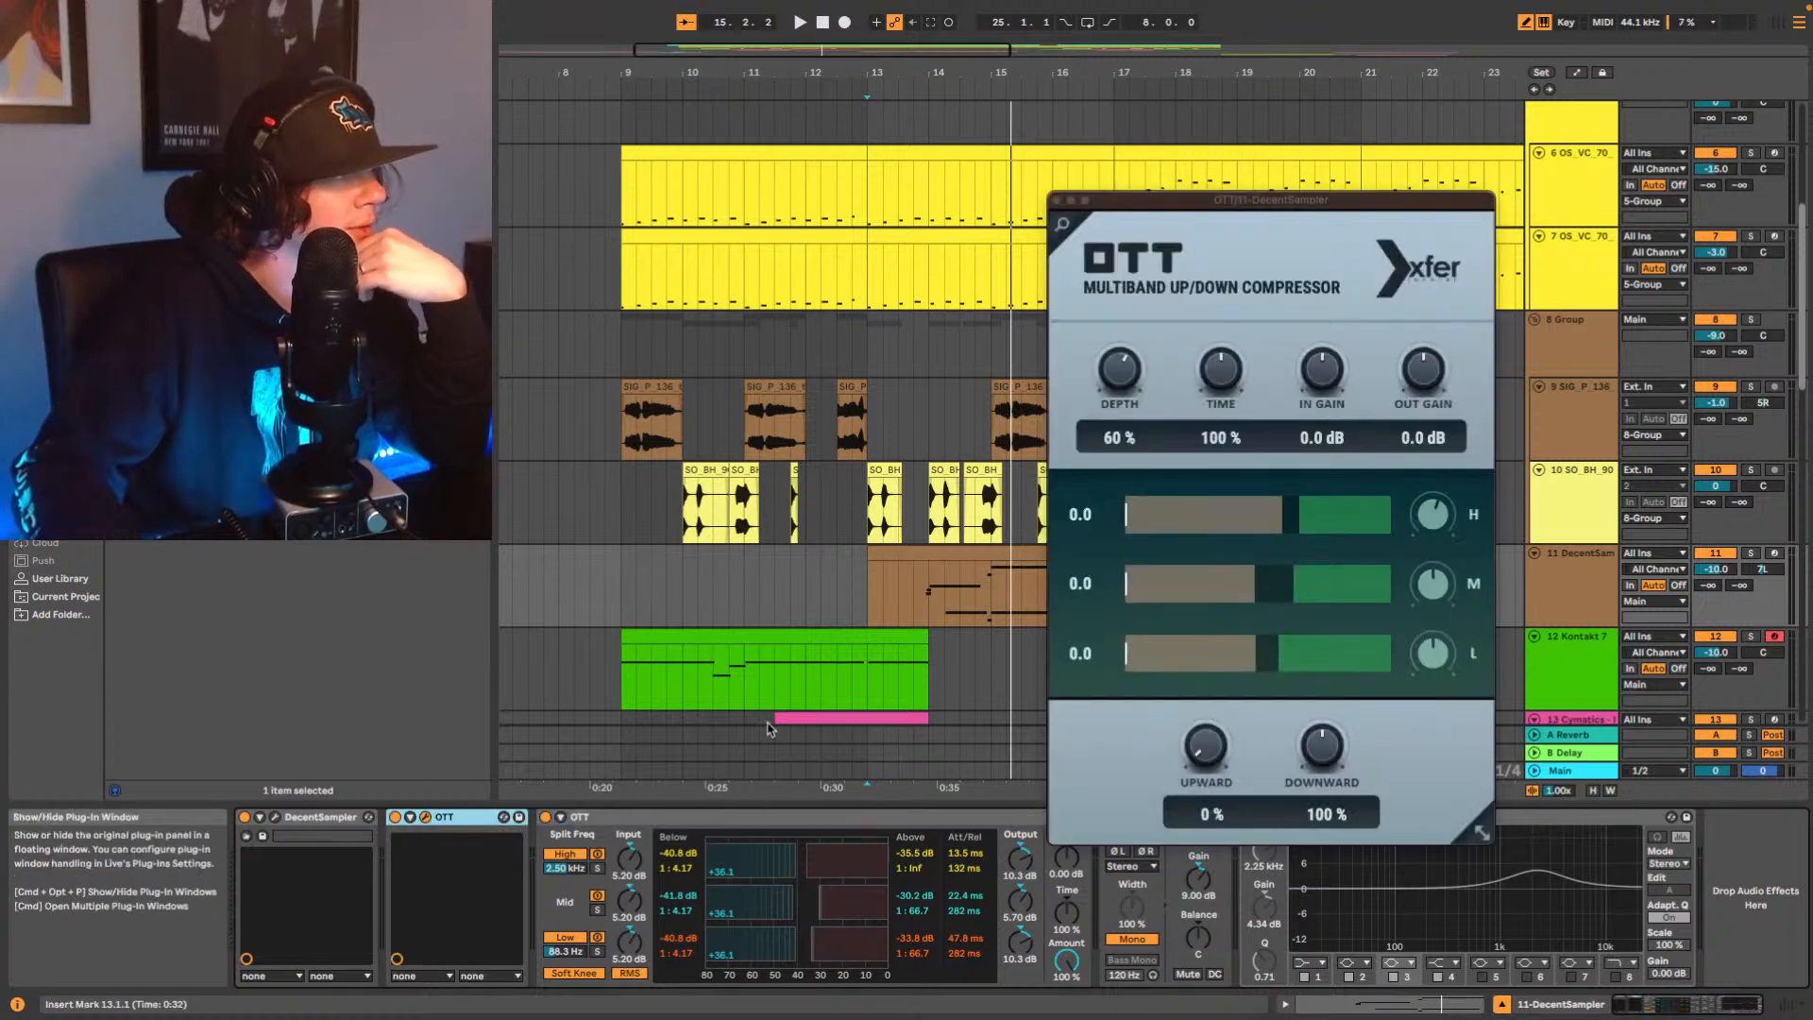
{"action": "left_click_drag", "start_coordinate": [1207, 747], "coordinate": [1225, 701]}
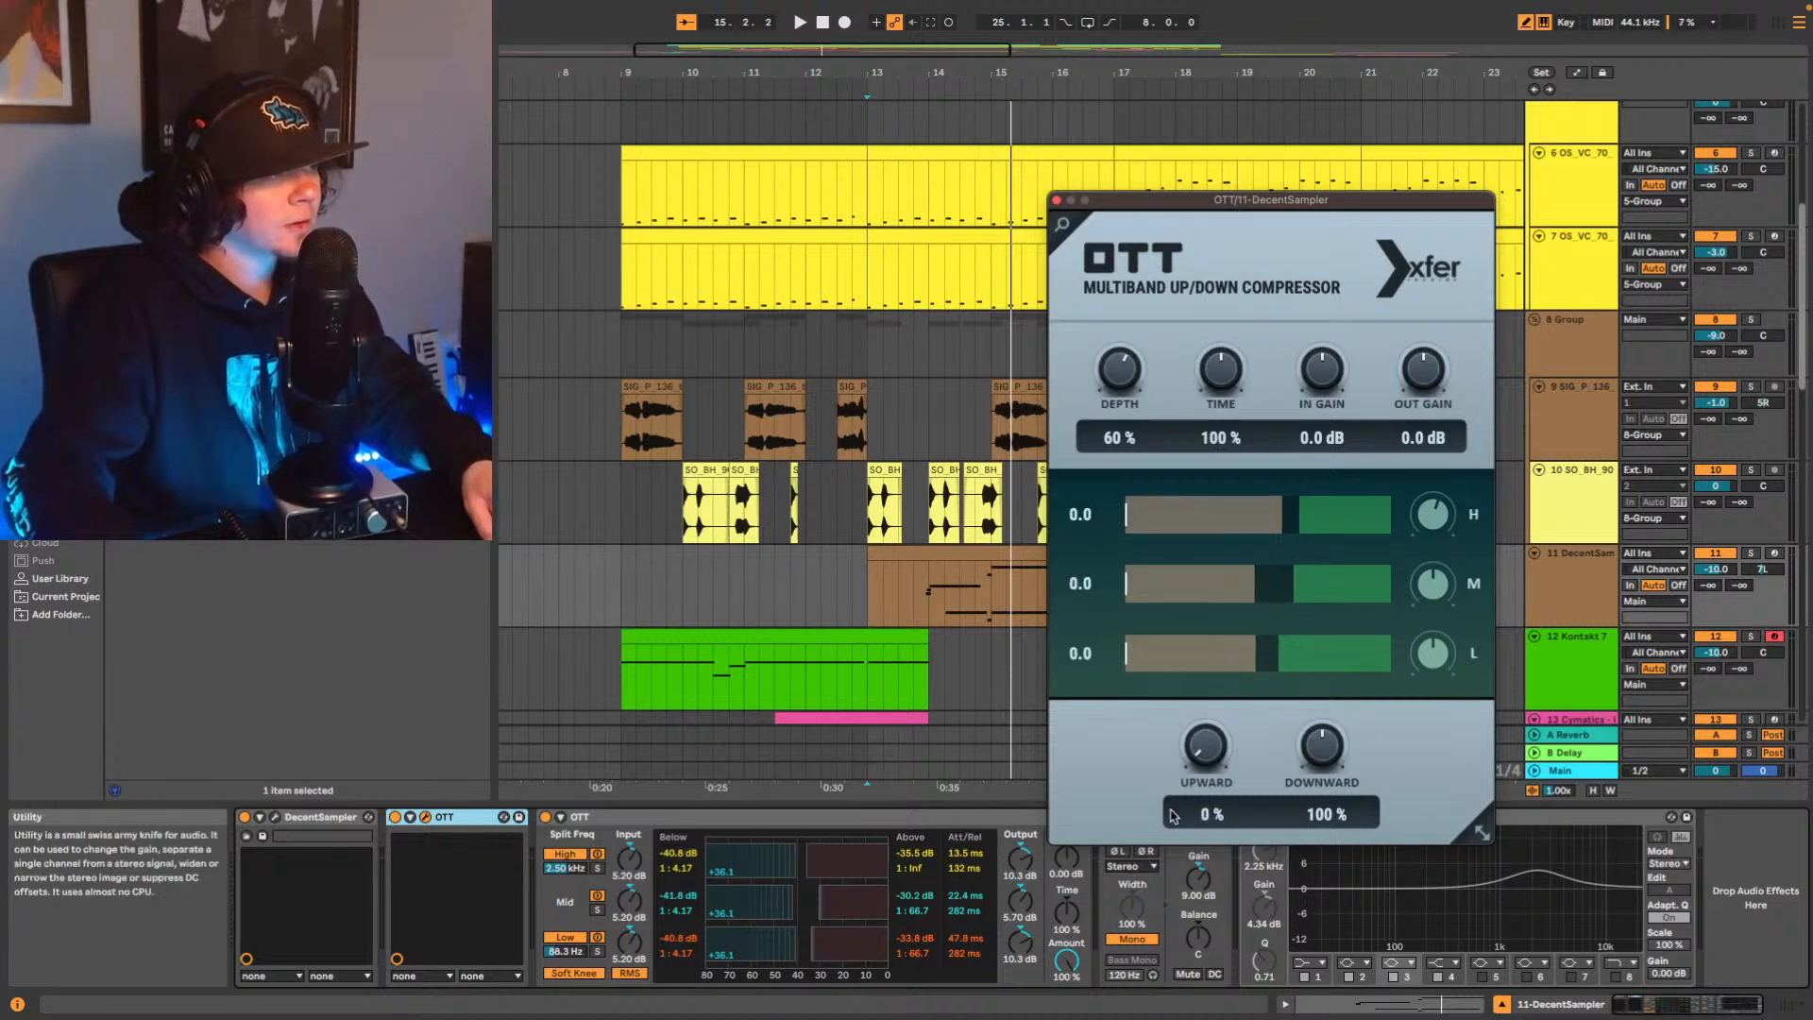
Lower the high and mid band input gains of the OTT preset while replaying the section.
{"action": "left_click", "coordinate": [638, 854]}
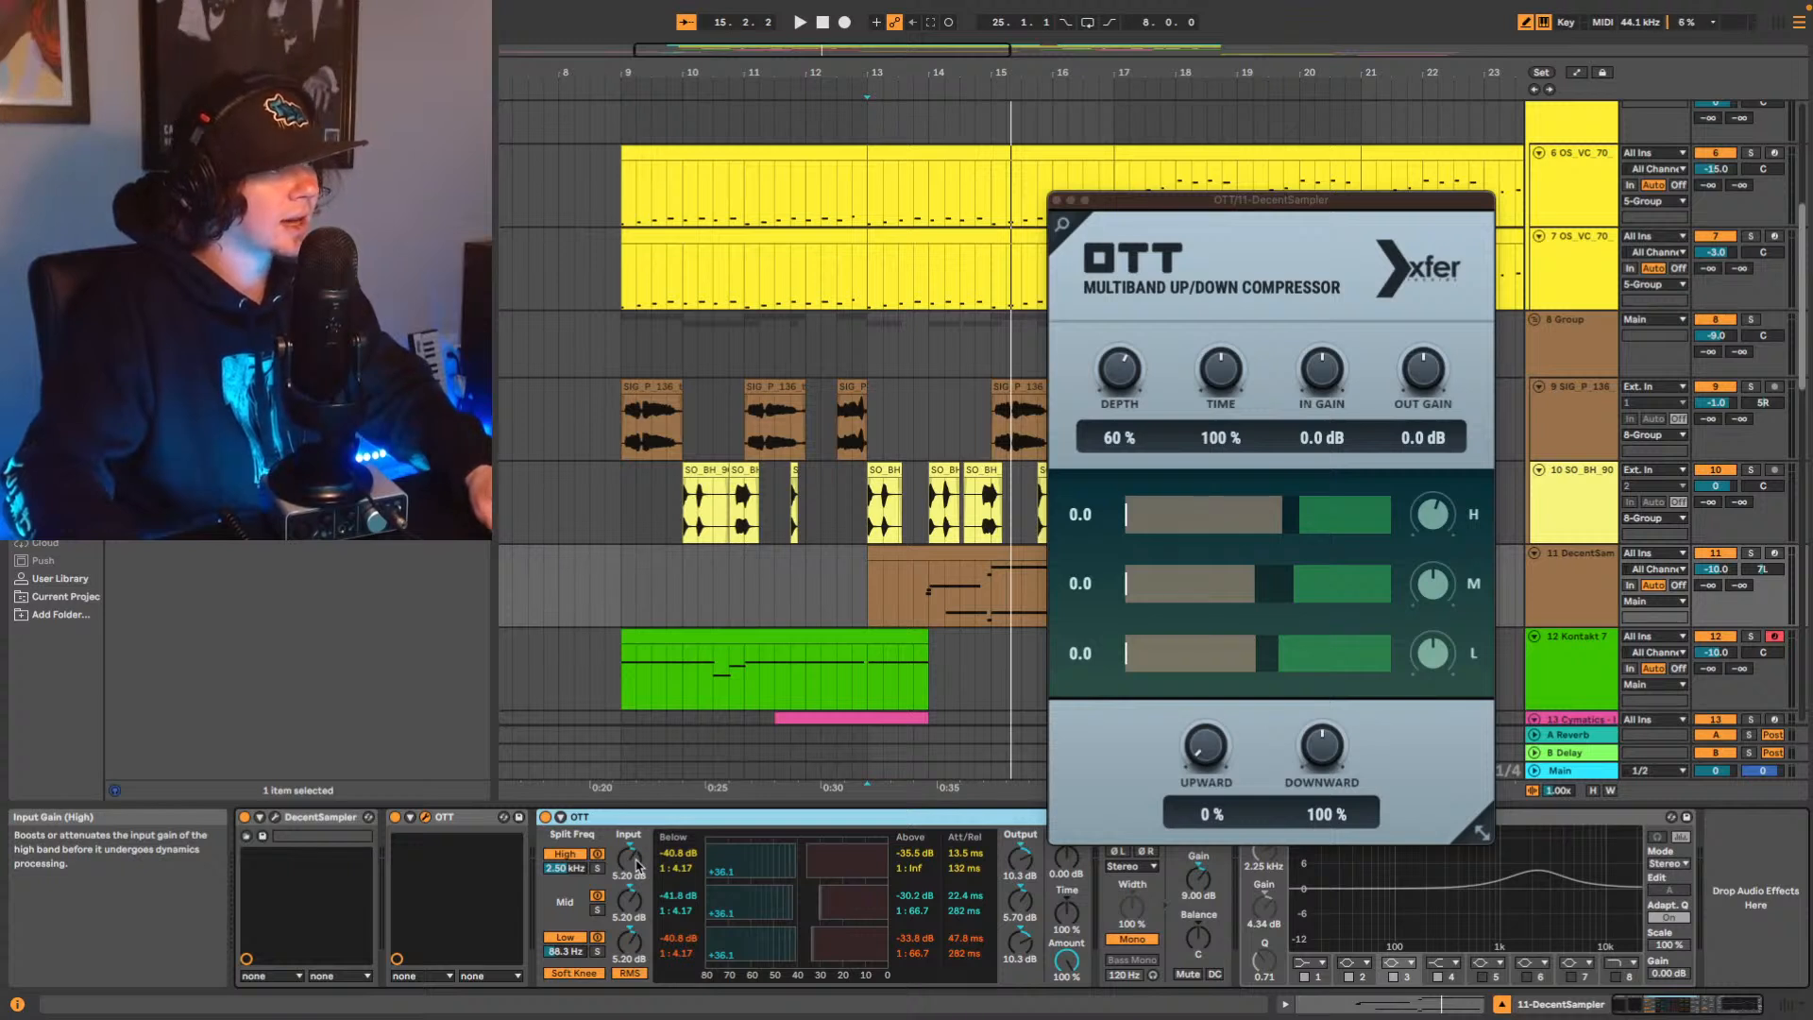
{"action": "key", "text": "space"}
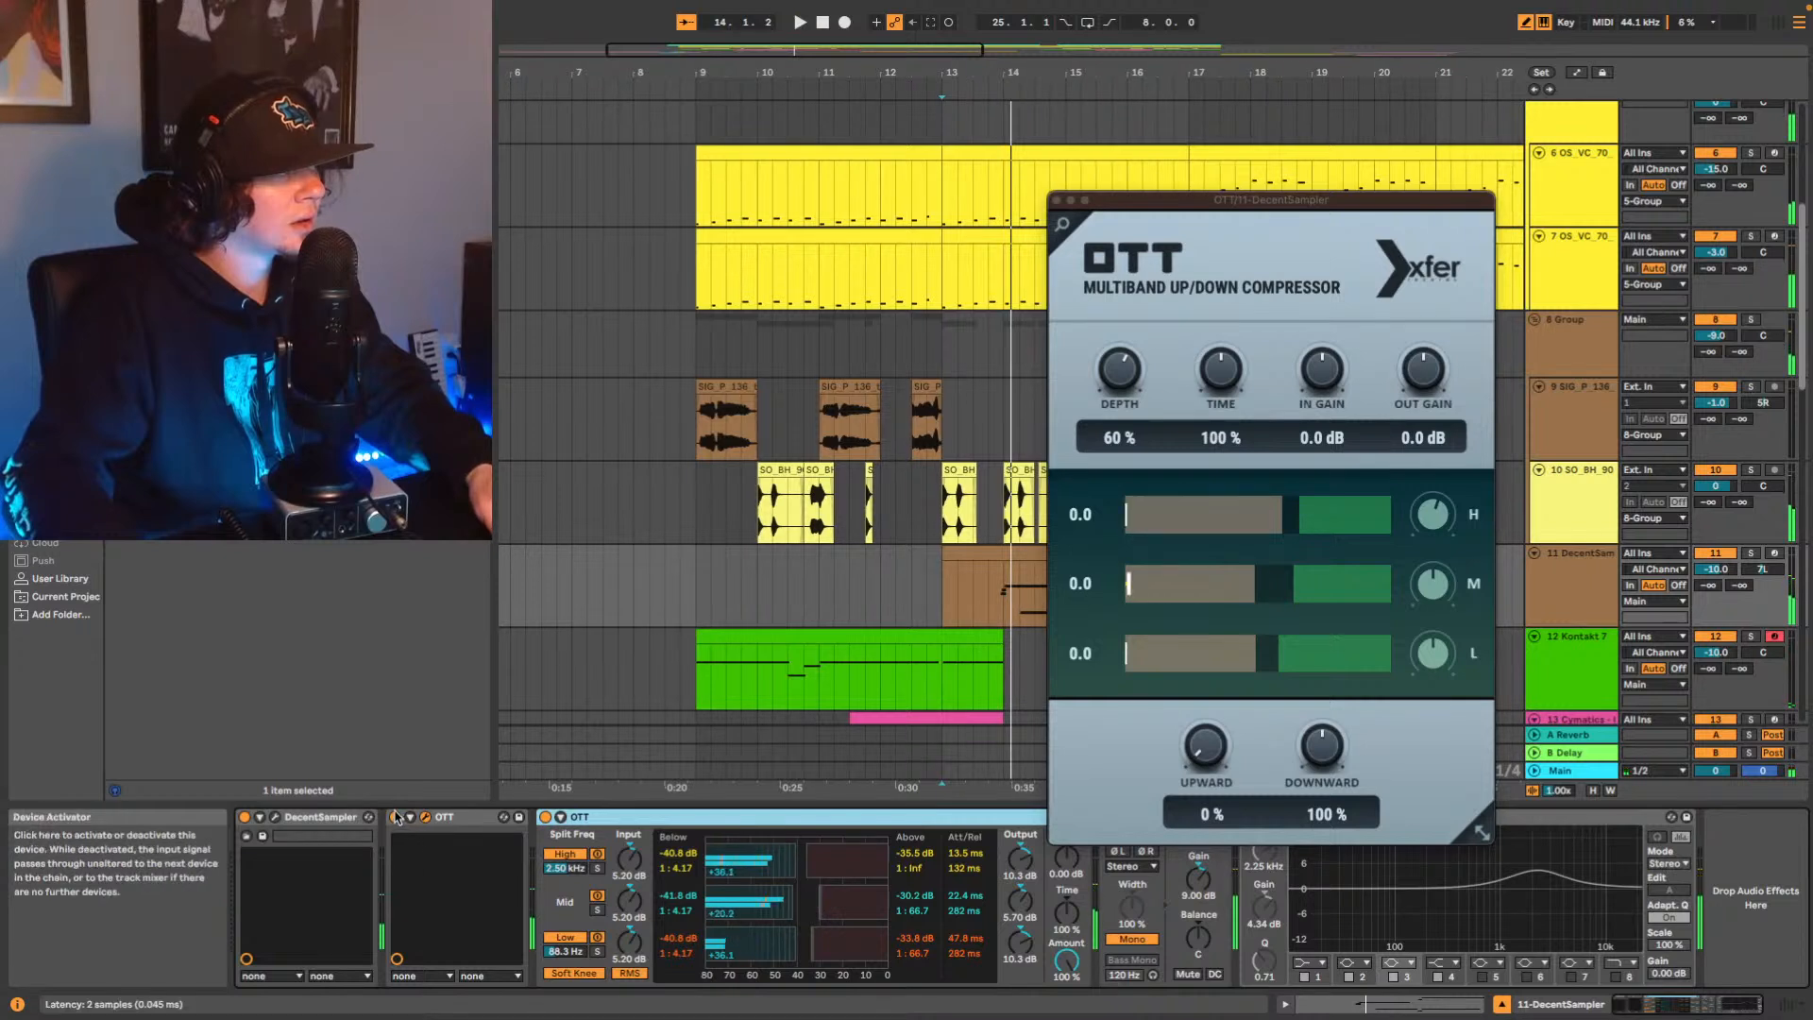
{"action": "key", "text": "space"}
{"action": "left_click_drag", "start_coordinate": [629, 858], "coordinate": [629, 896]}
{"action": "key", "text": "space"}
{"action": "key", "text": "space"}
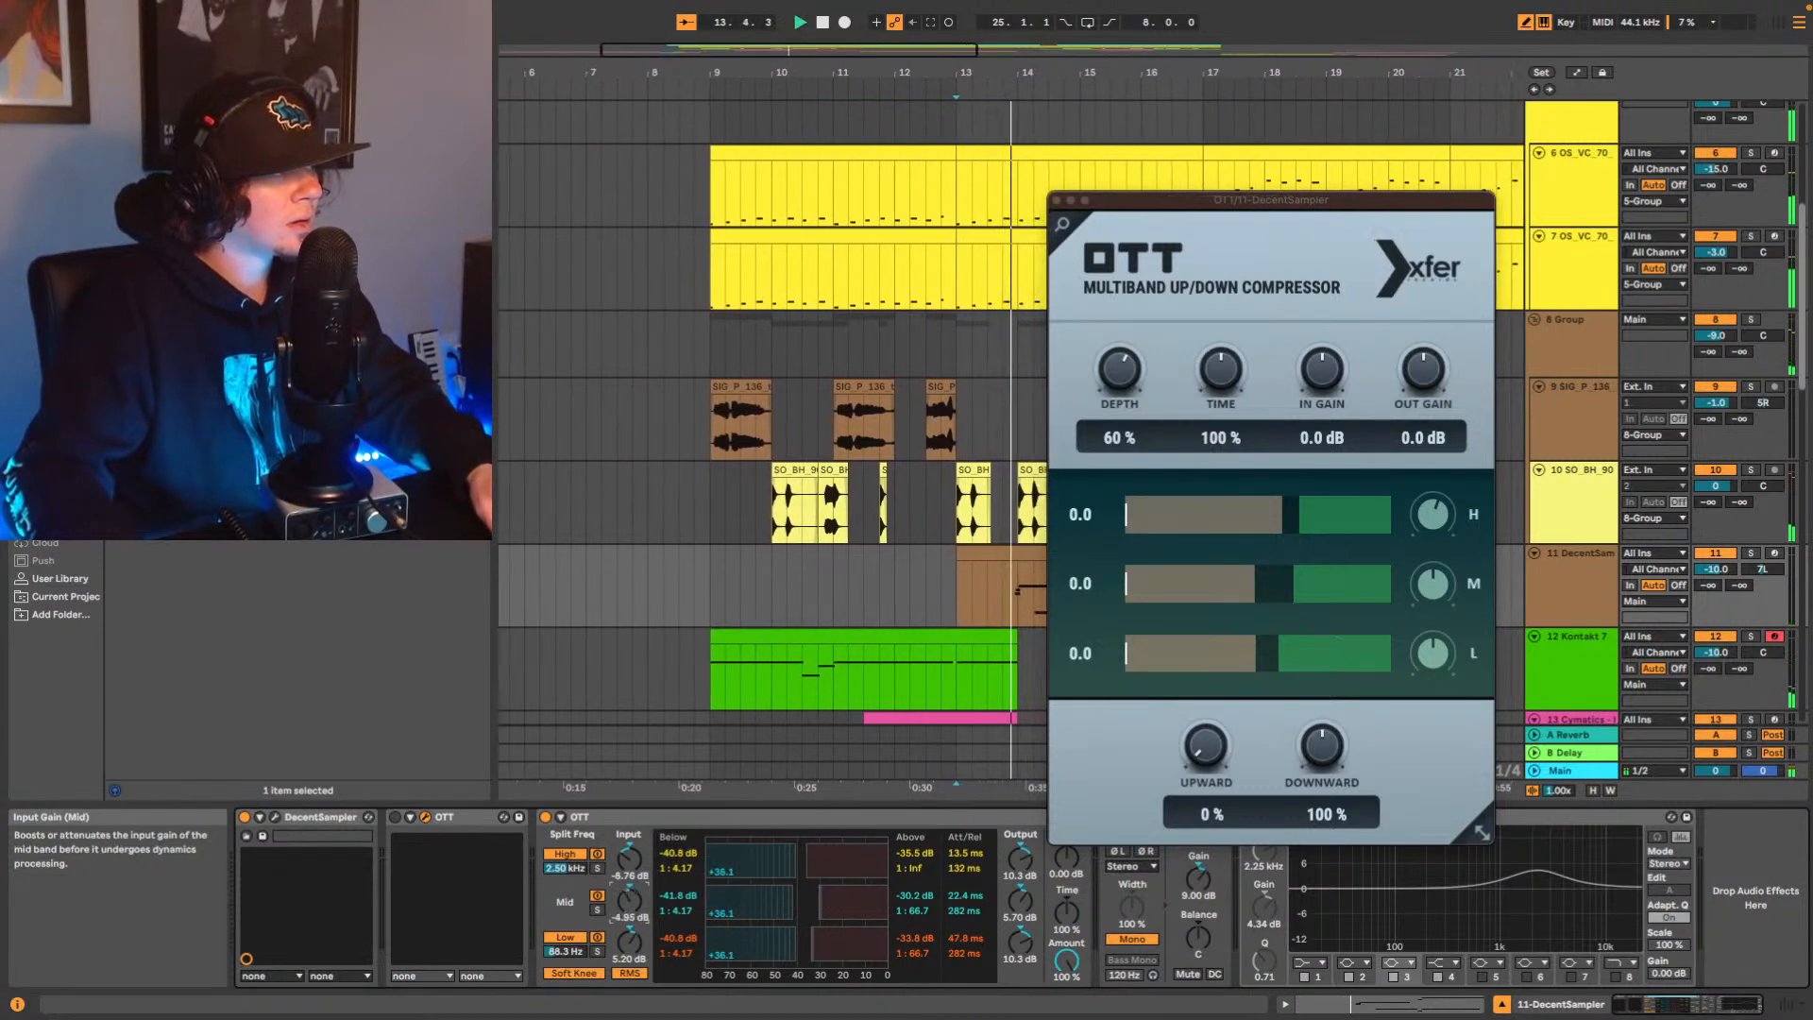
{"action": "left_click_drag", "start_coordinate": [631, 901], "coordinate": [635, 860]}
Replay the section, bypass the OTT preset, and close the Xfer OTT window.
{"action": "key", "text": "space"}
{"action": "key", "text": "space"}
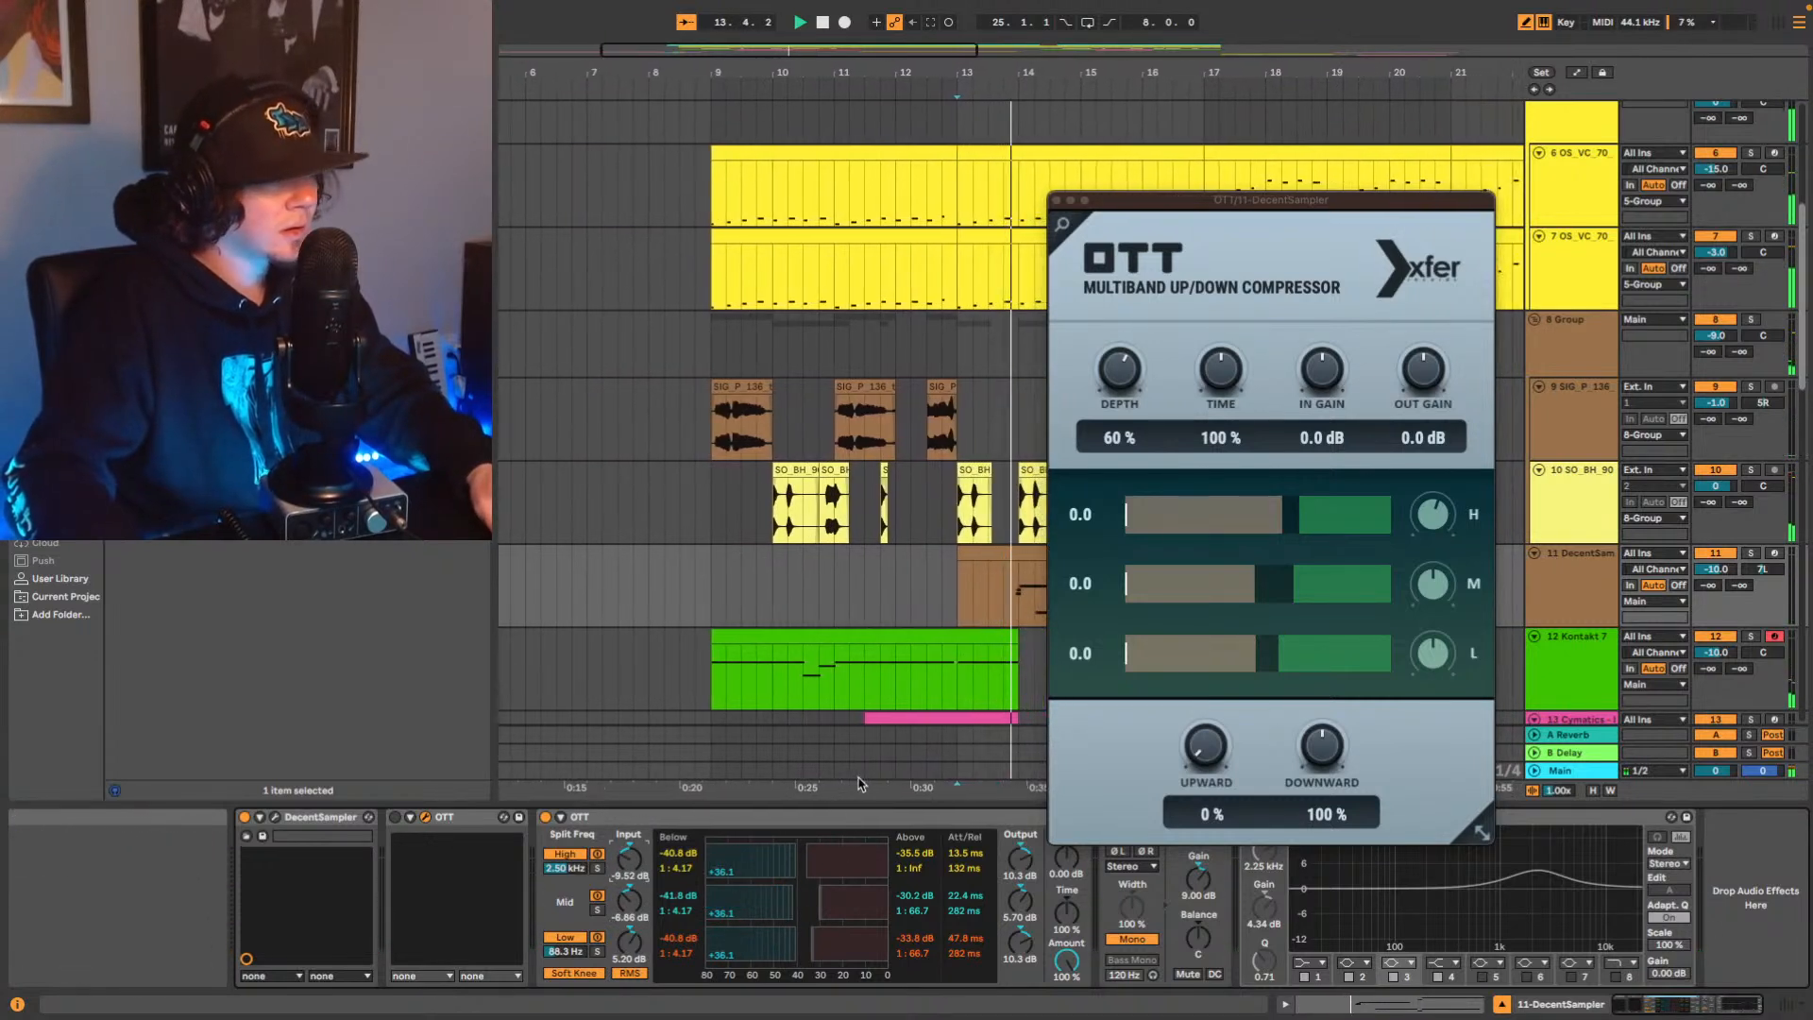
{"action": "left_click", "coordinate": [546, 818]}
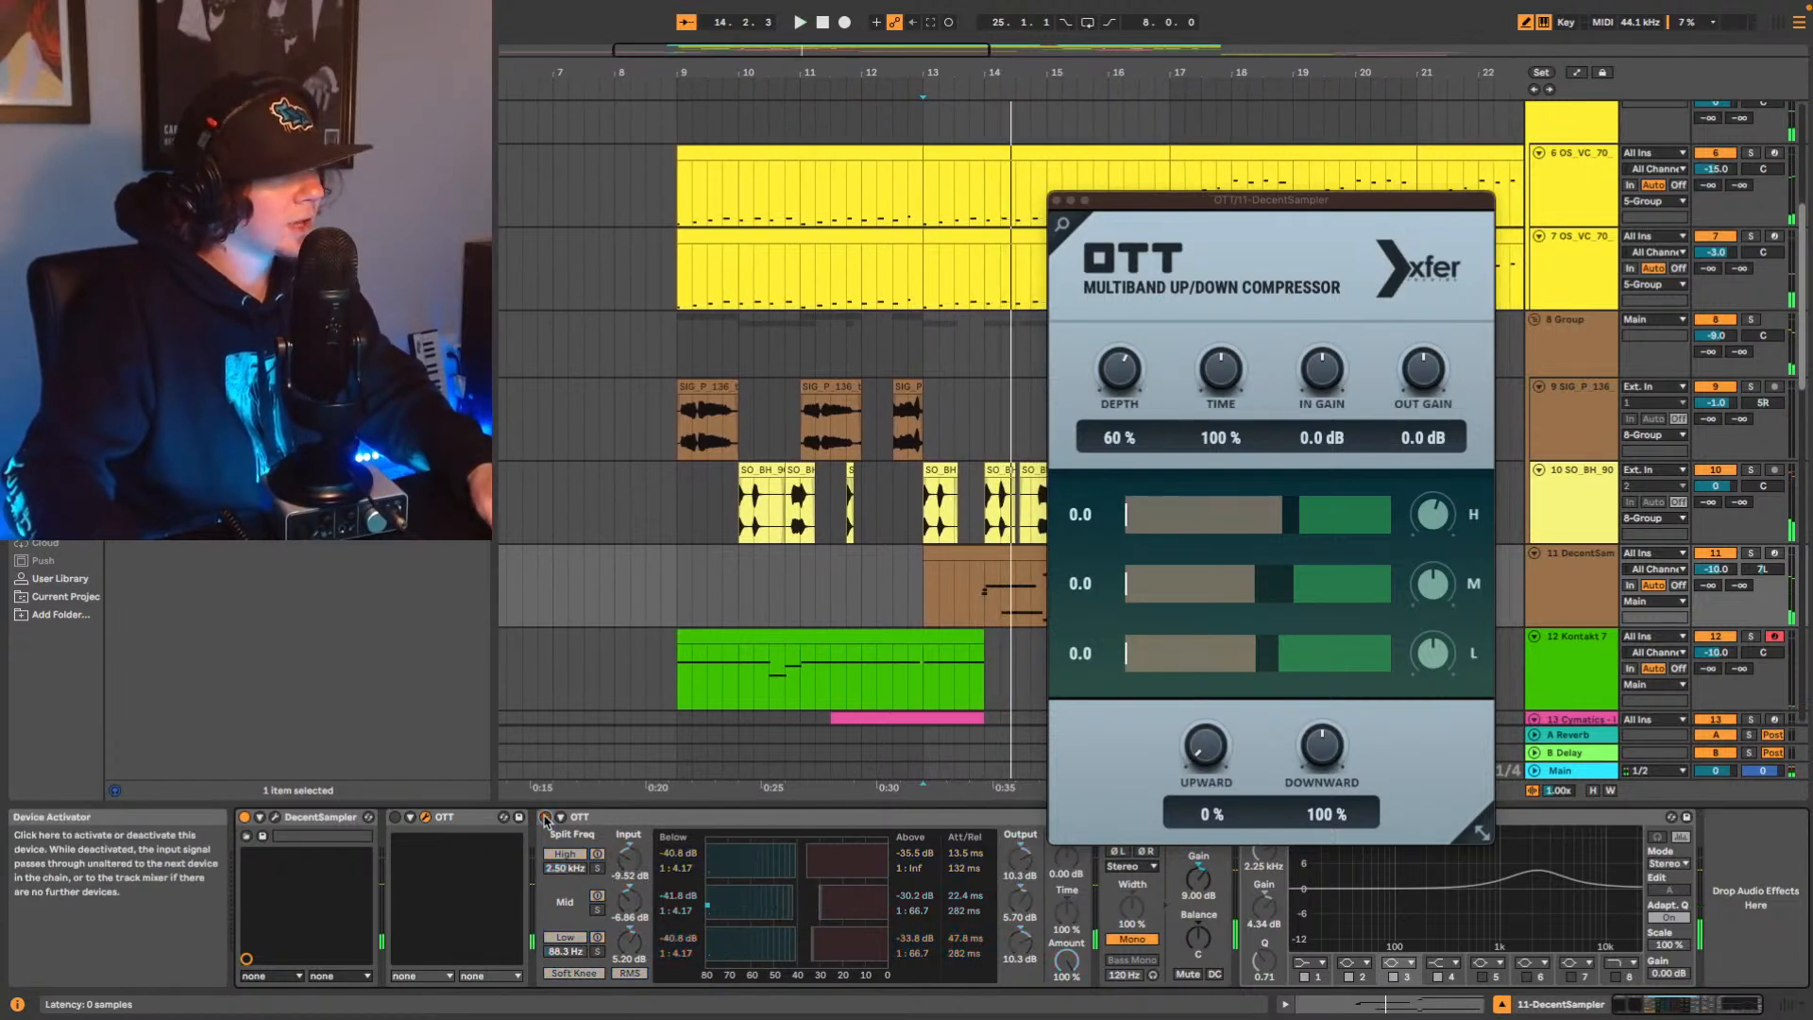
{"action": "left_click", "coordinate": [1056, 201]}
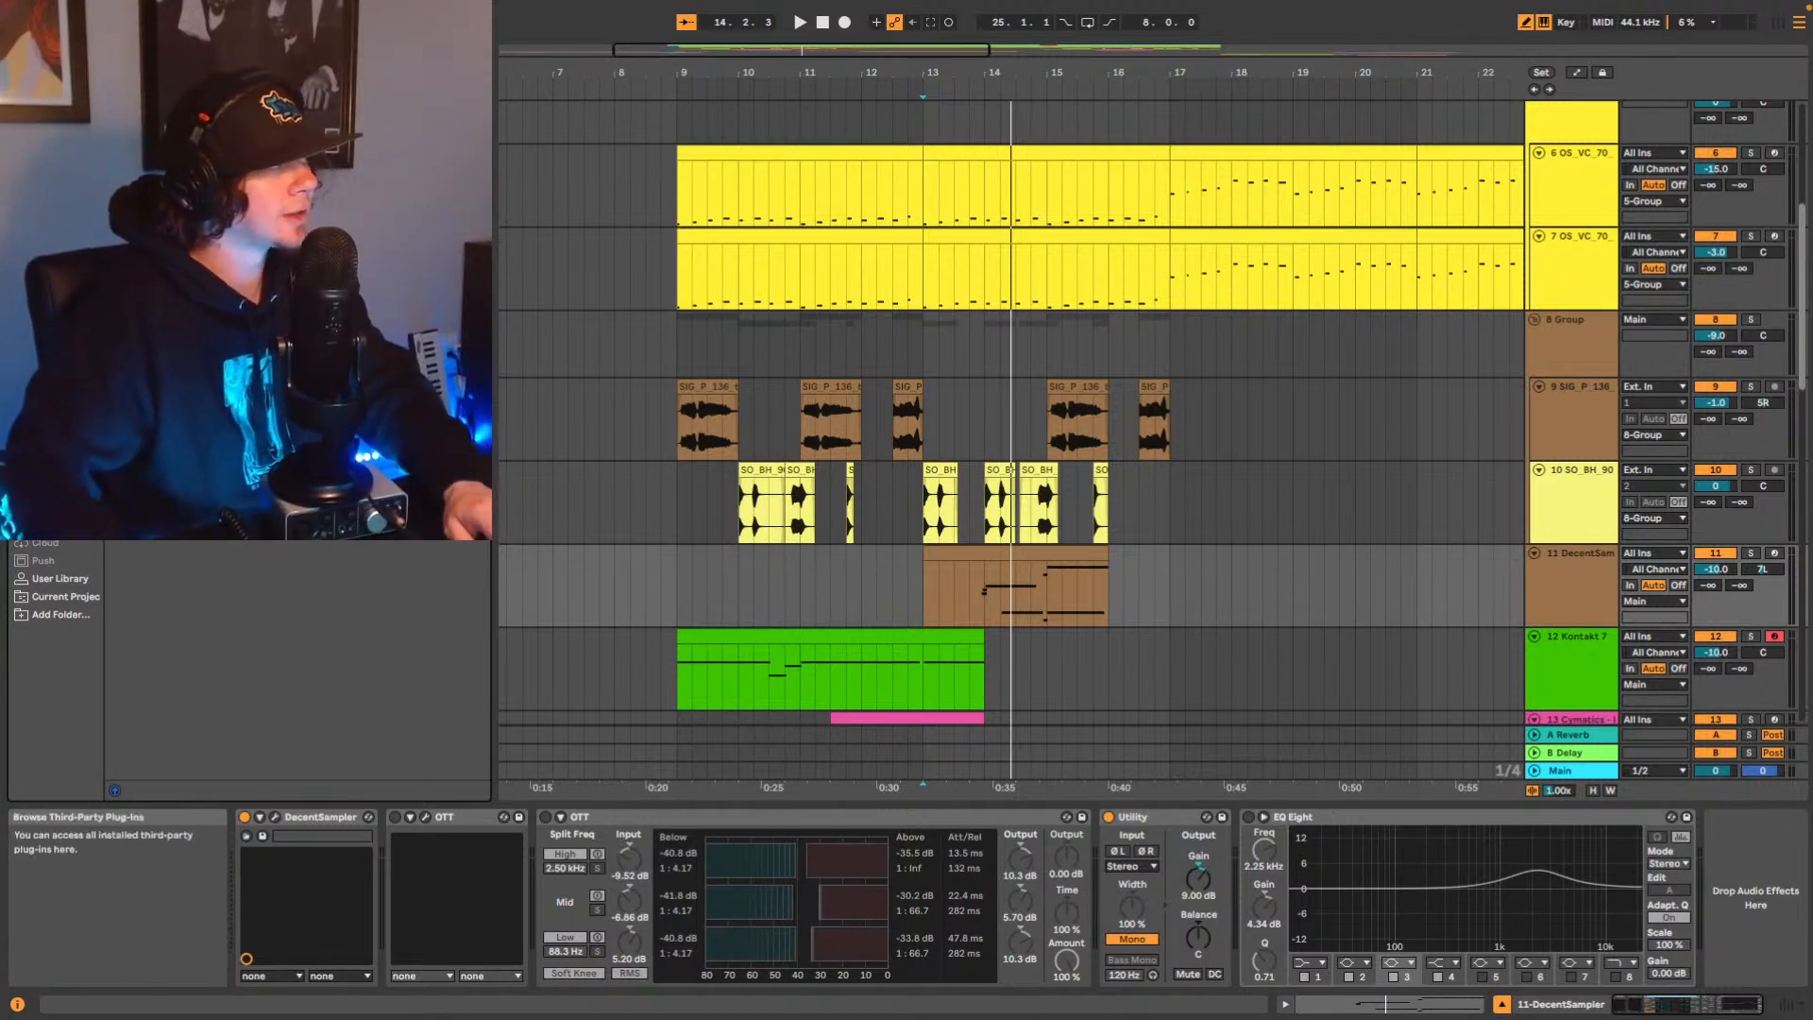
Insert the UADx 1176 FET Compressor before Utility on the DecentSampler track and move its window over the arrangement.
{"action": "left_click", "coordinate": [53, 391]}
{"action": "left_click_drag", "start_coordinate": [217, 365], "coordinate": [1070, 870]}
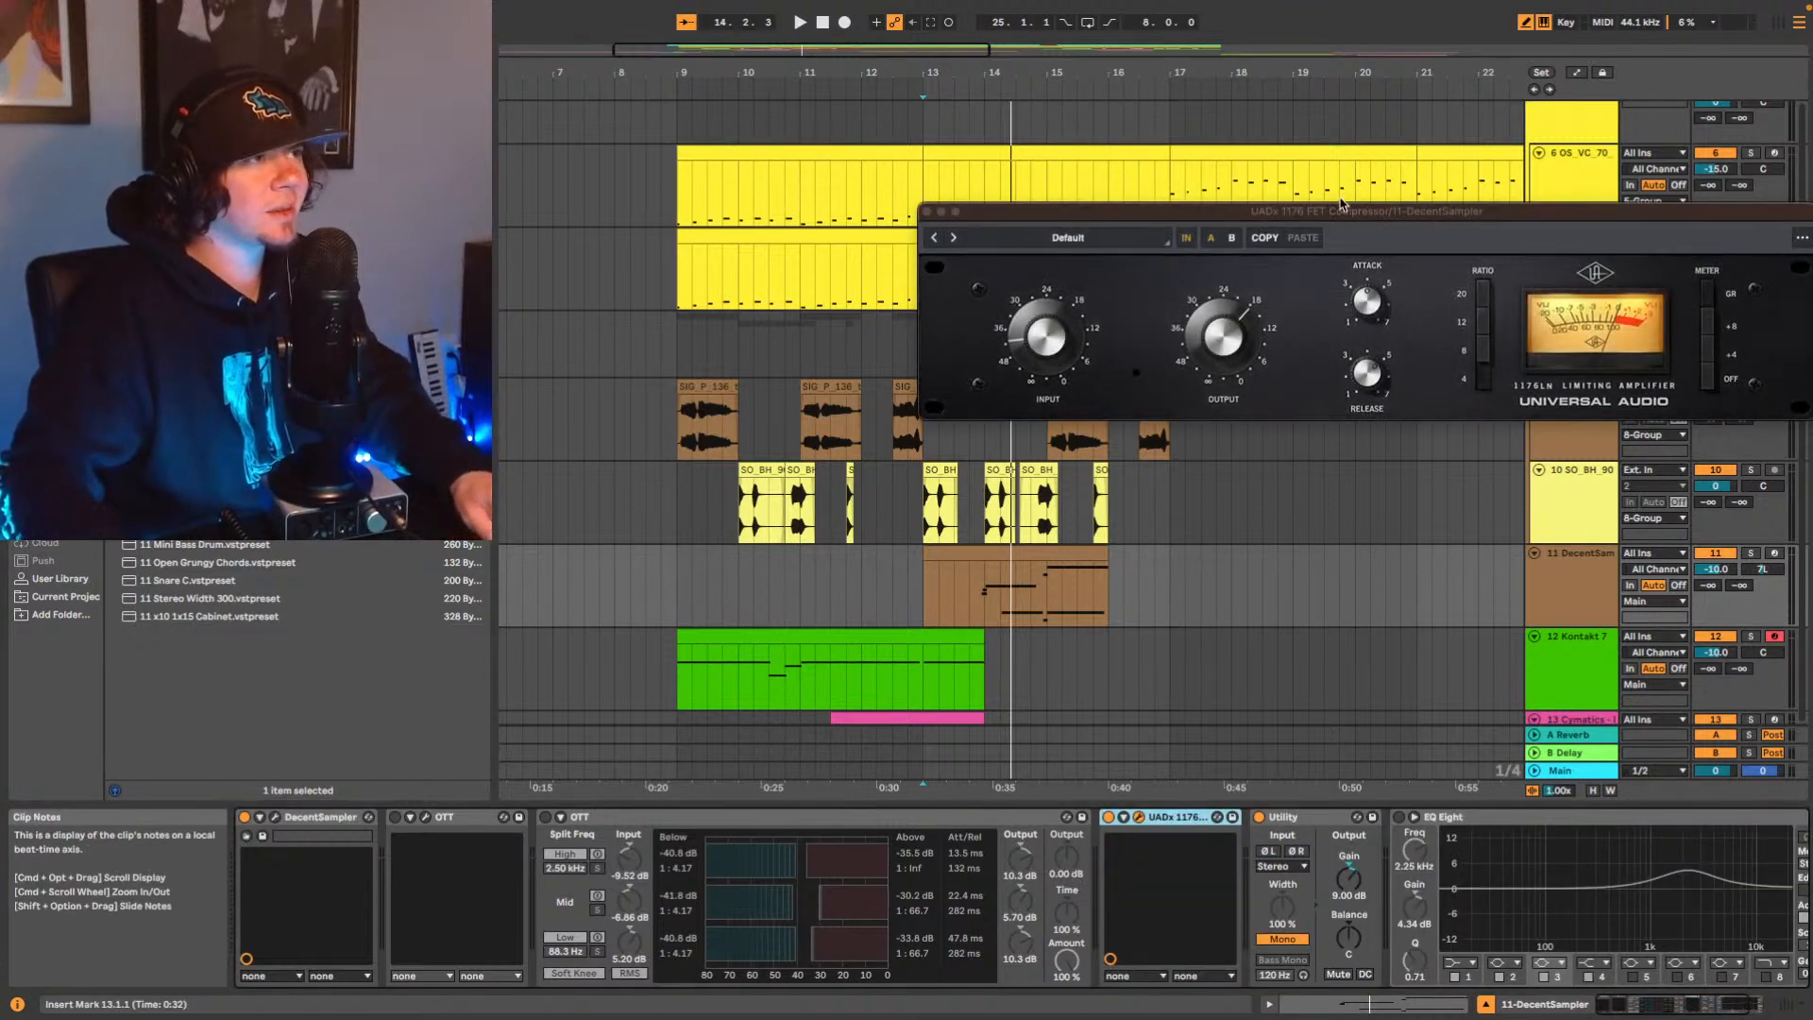
{"action": "left_click_drag", "start_coordinate": [1350, 213], "coordinate": [934, 183]}
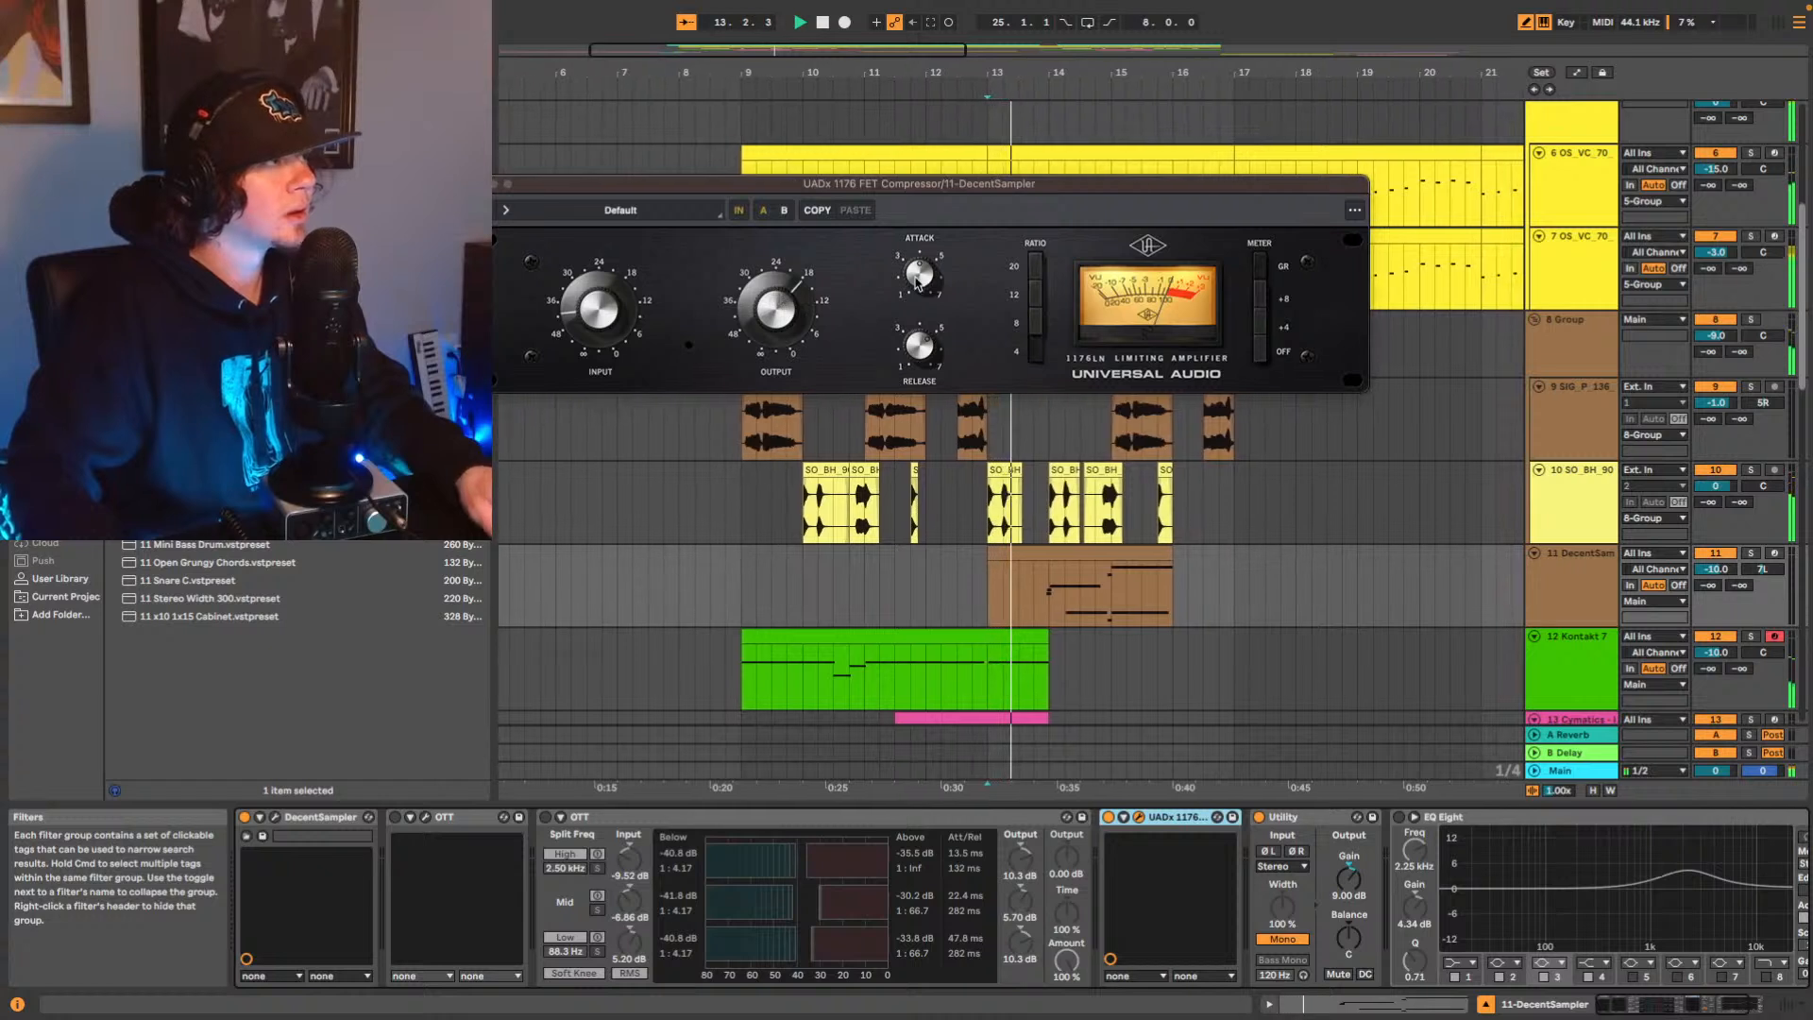
Adjust the 1176 compressor's attack and output while auditioning the DecentSampler section.
{"action": "left_click_drag", "start_coordinate": [913, 276], "coordinate": [907, 310]}
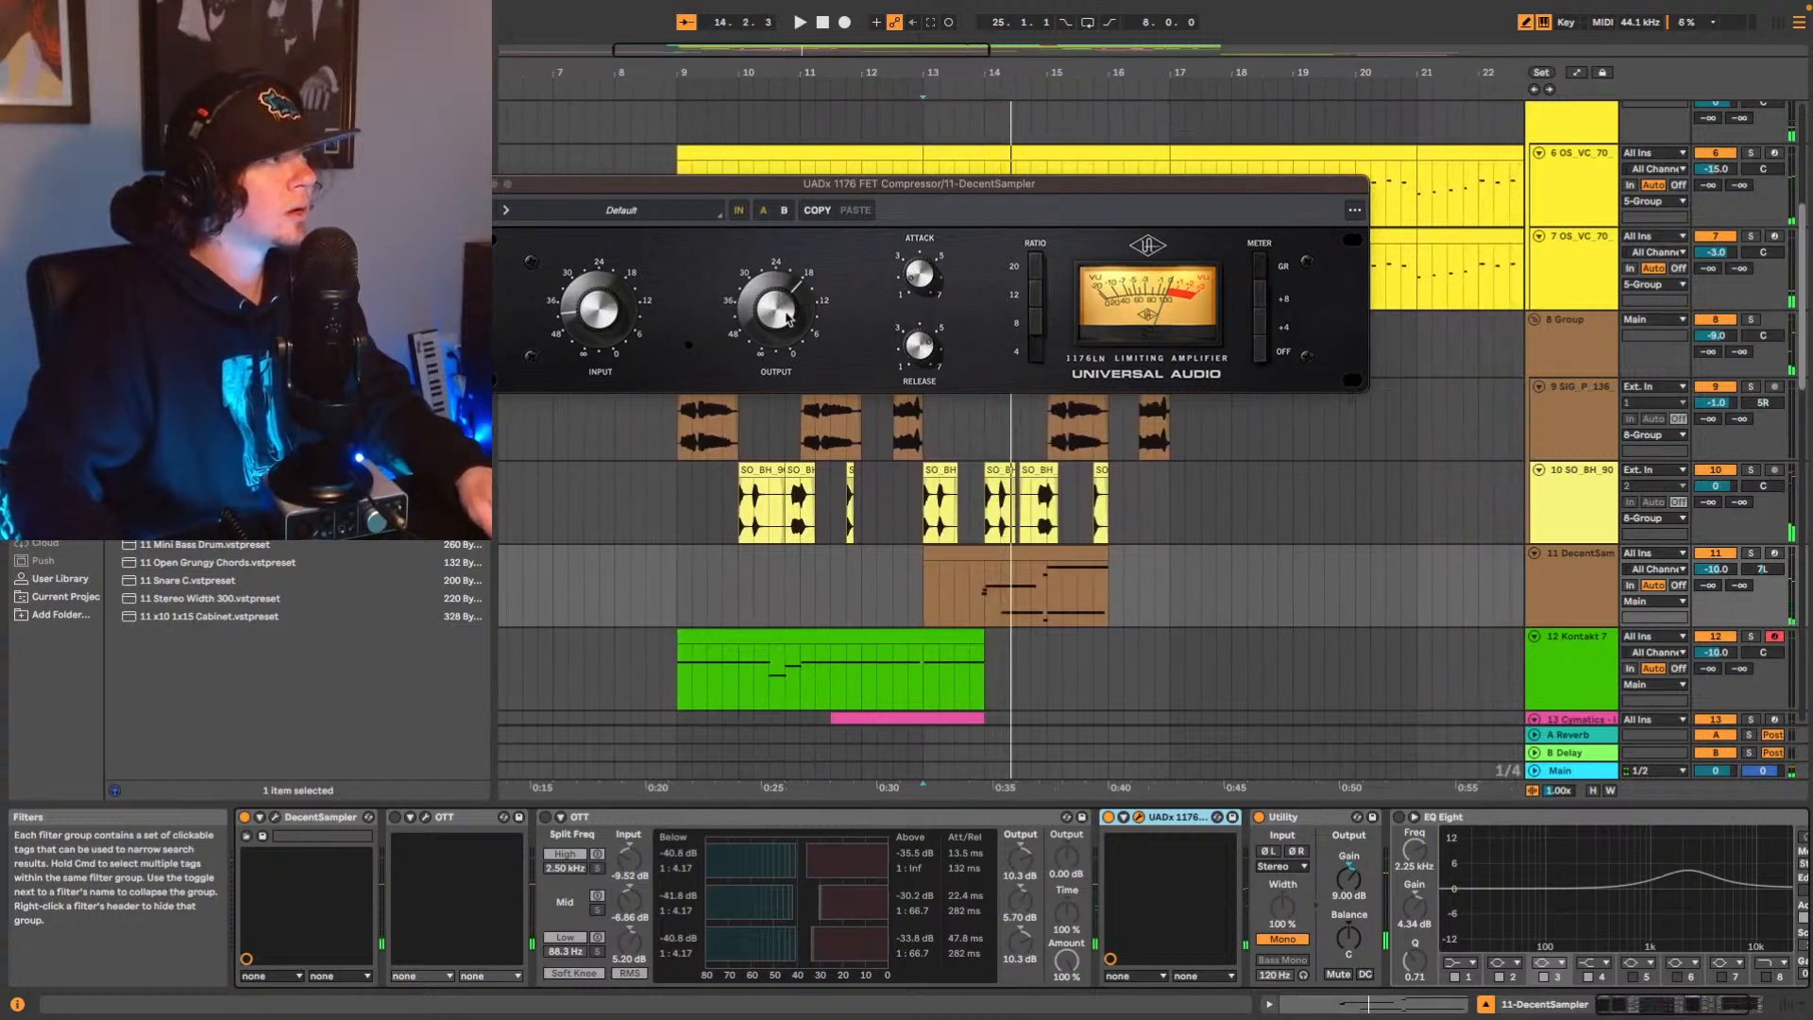
{"action": "key", "text": "space"}
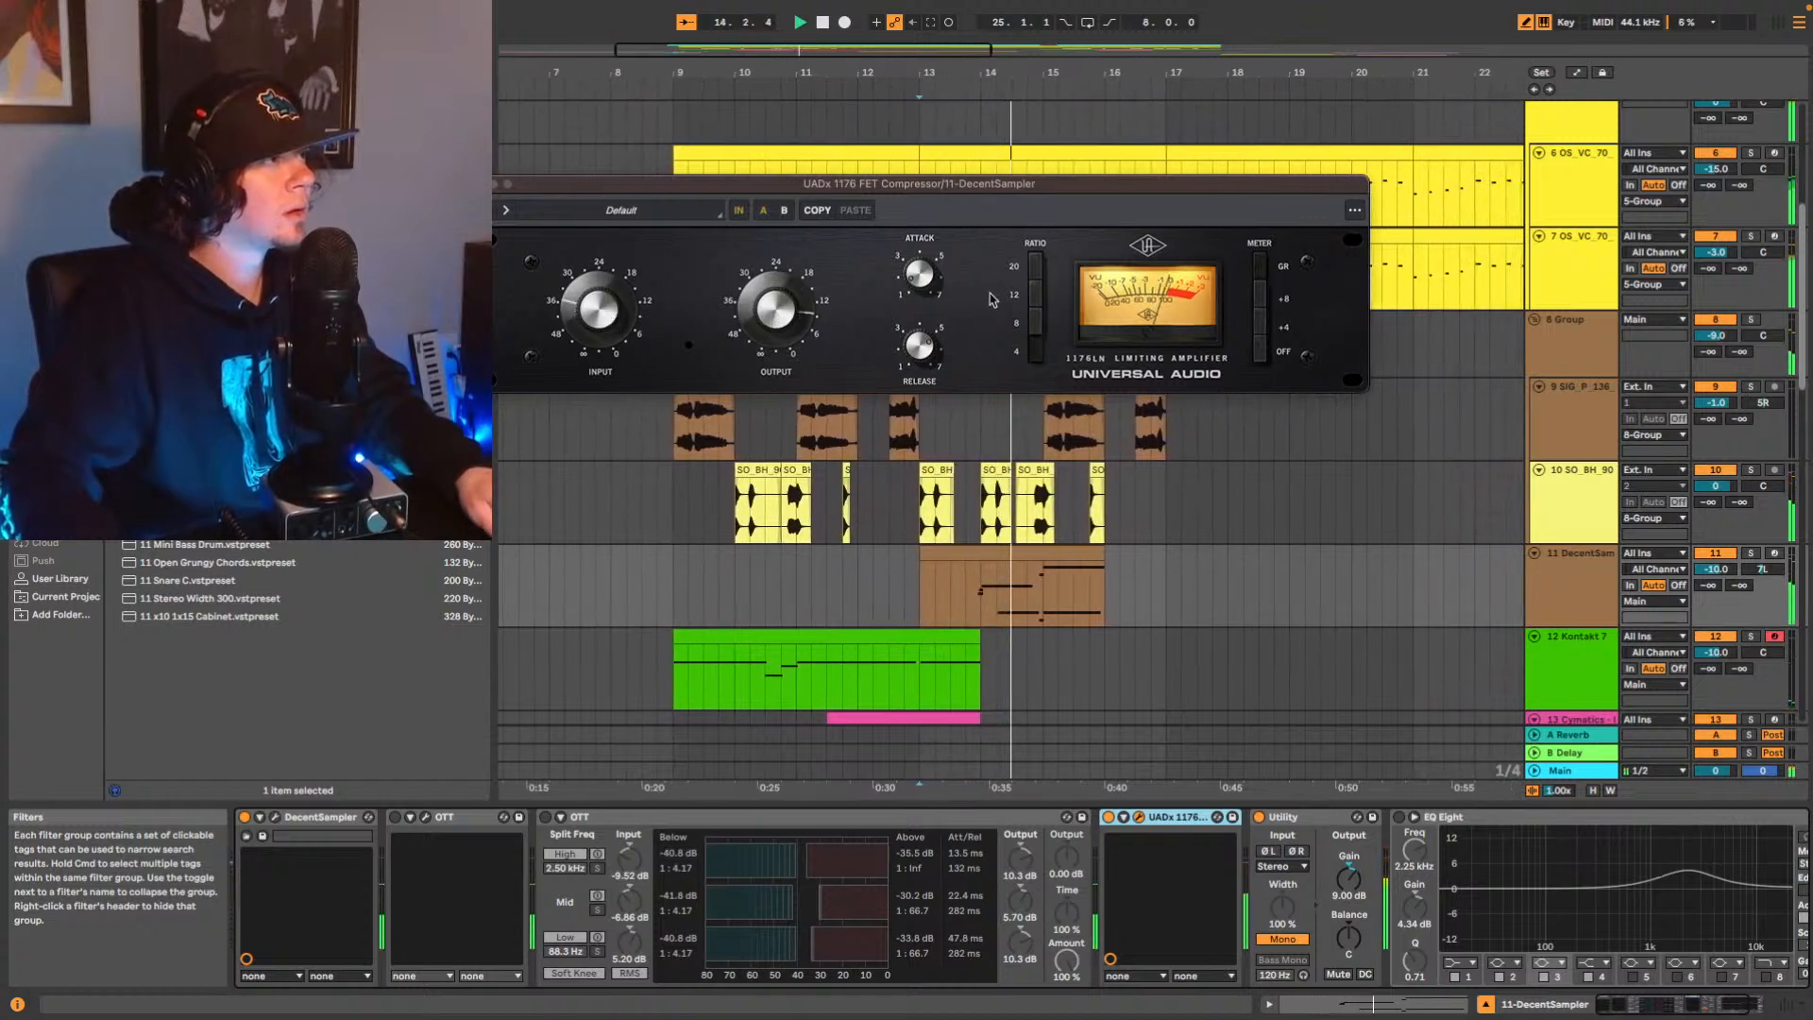
{"action": "key", "text": "space"}
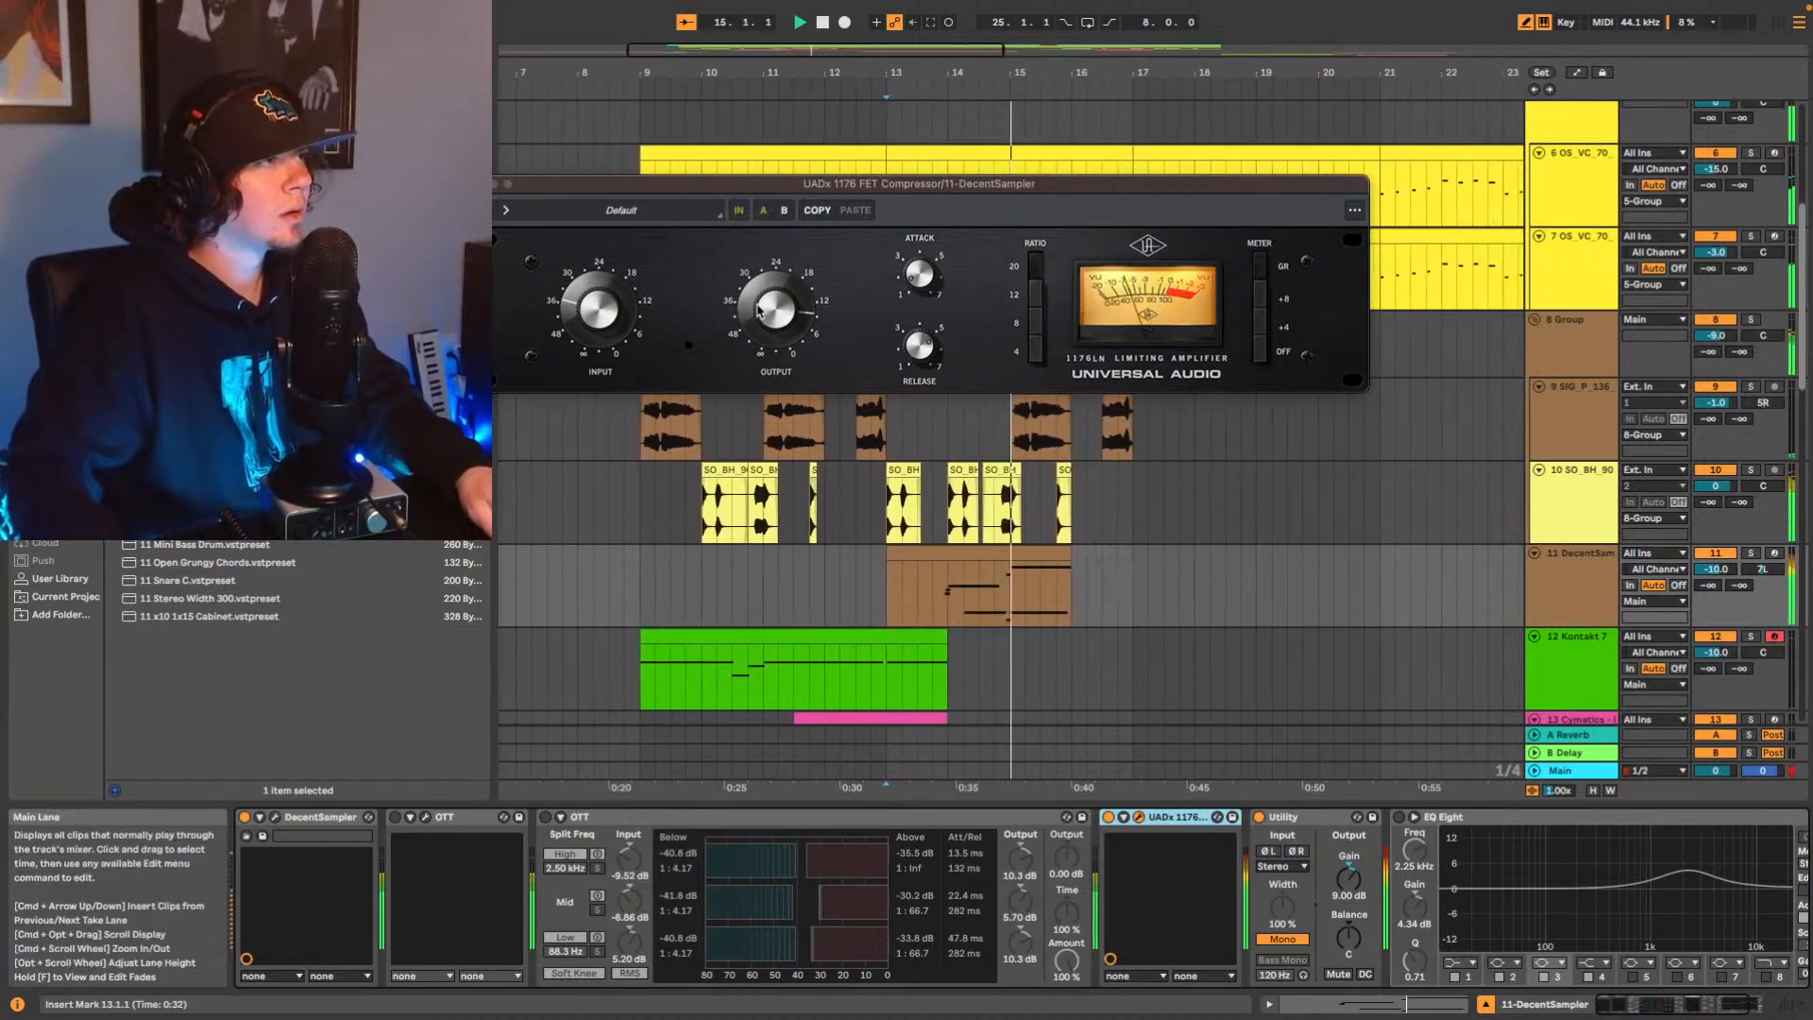
Fine-tune the 1176 compressor's output level and replay the section repeatedly to judge the compression.
{"action": "key", "text": "space"}
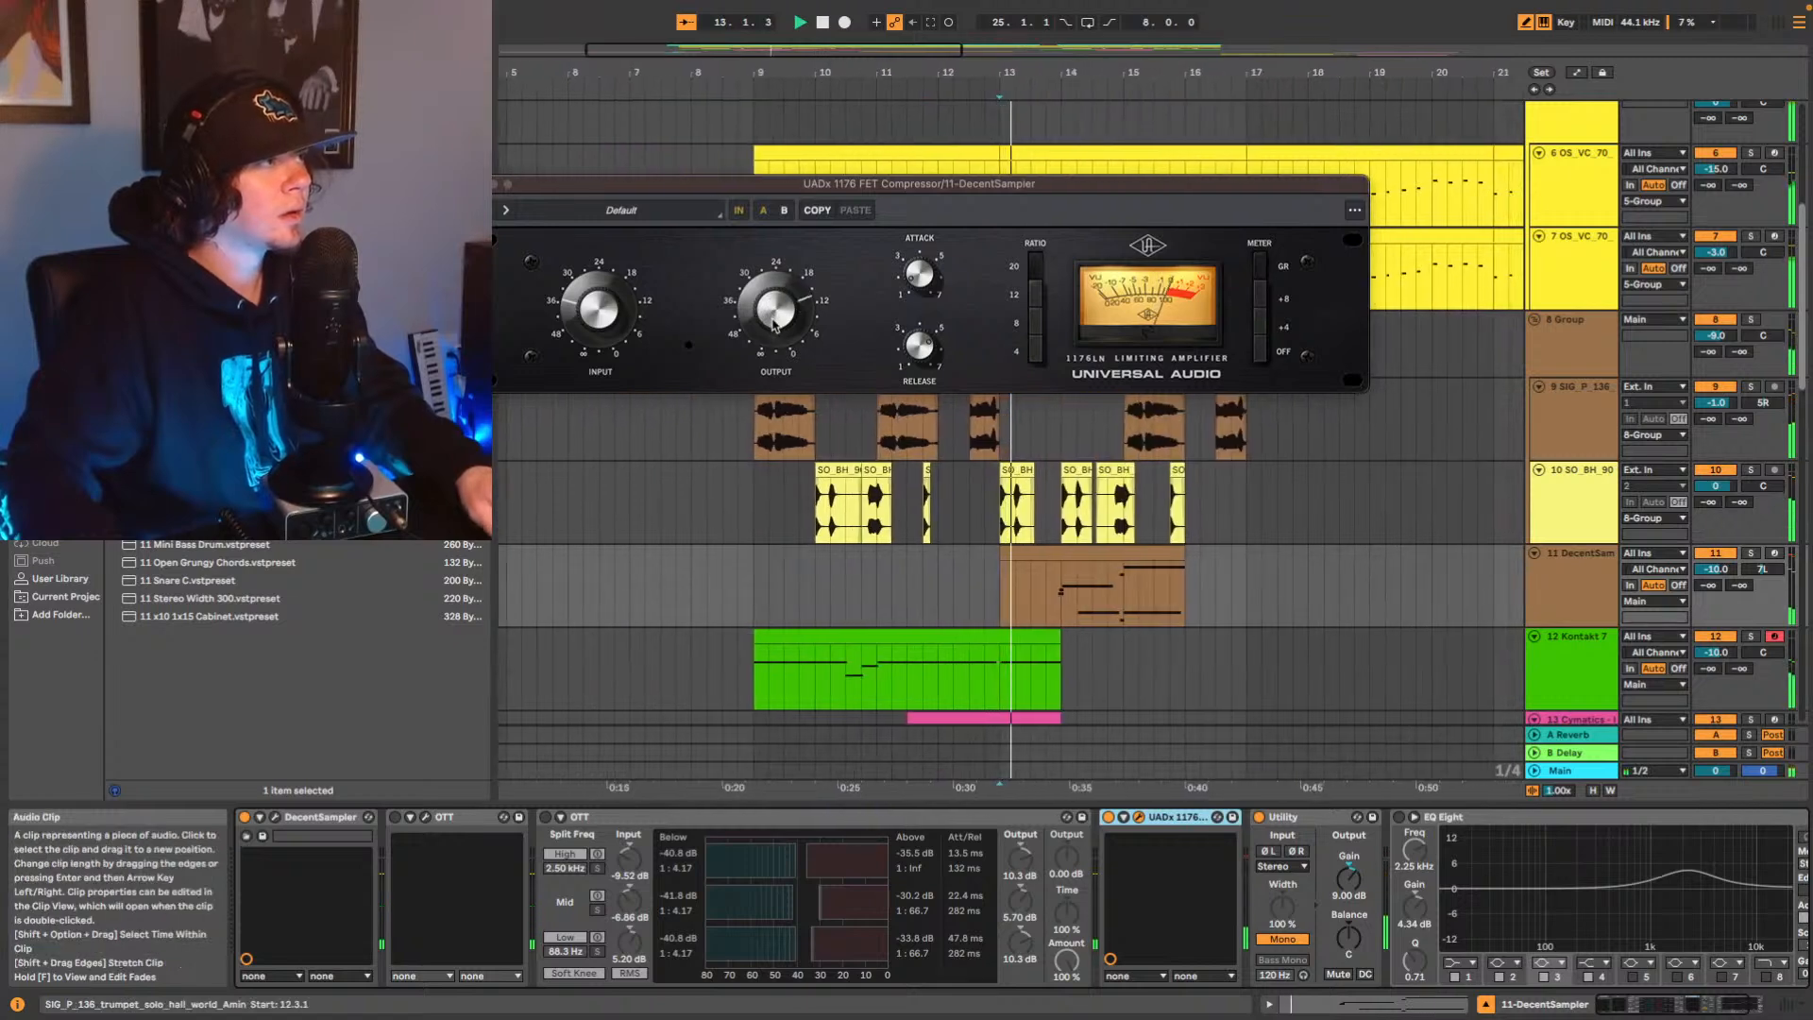
{"action": "left_click_drag", "start_coordinate": [776, 309], "coordinate": [777, 300]}
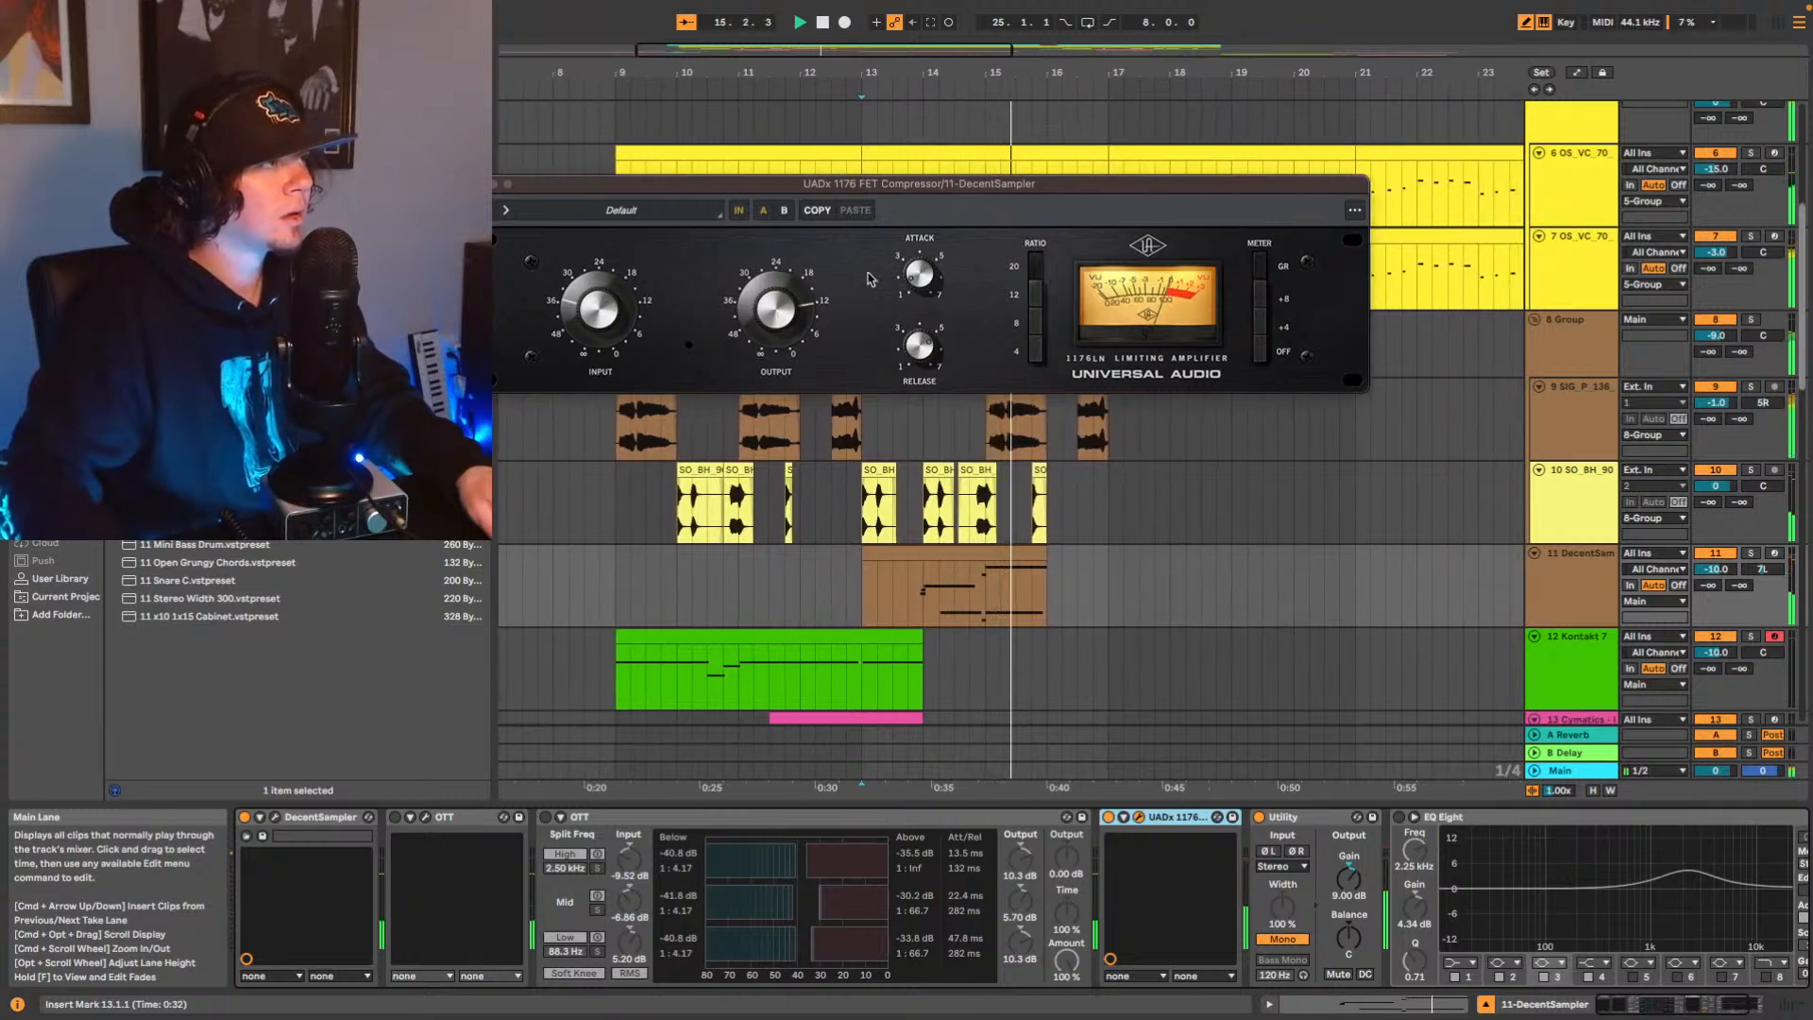
{"action": "key", "text": "space"}
{"action": "key", "text": "space"}
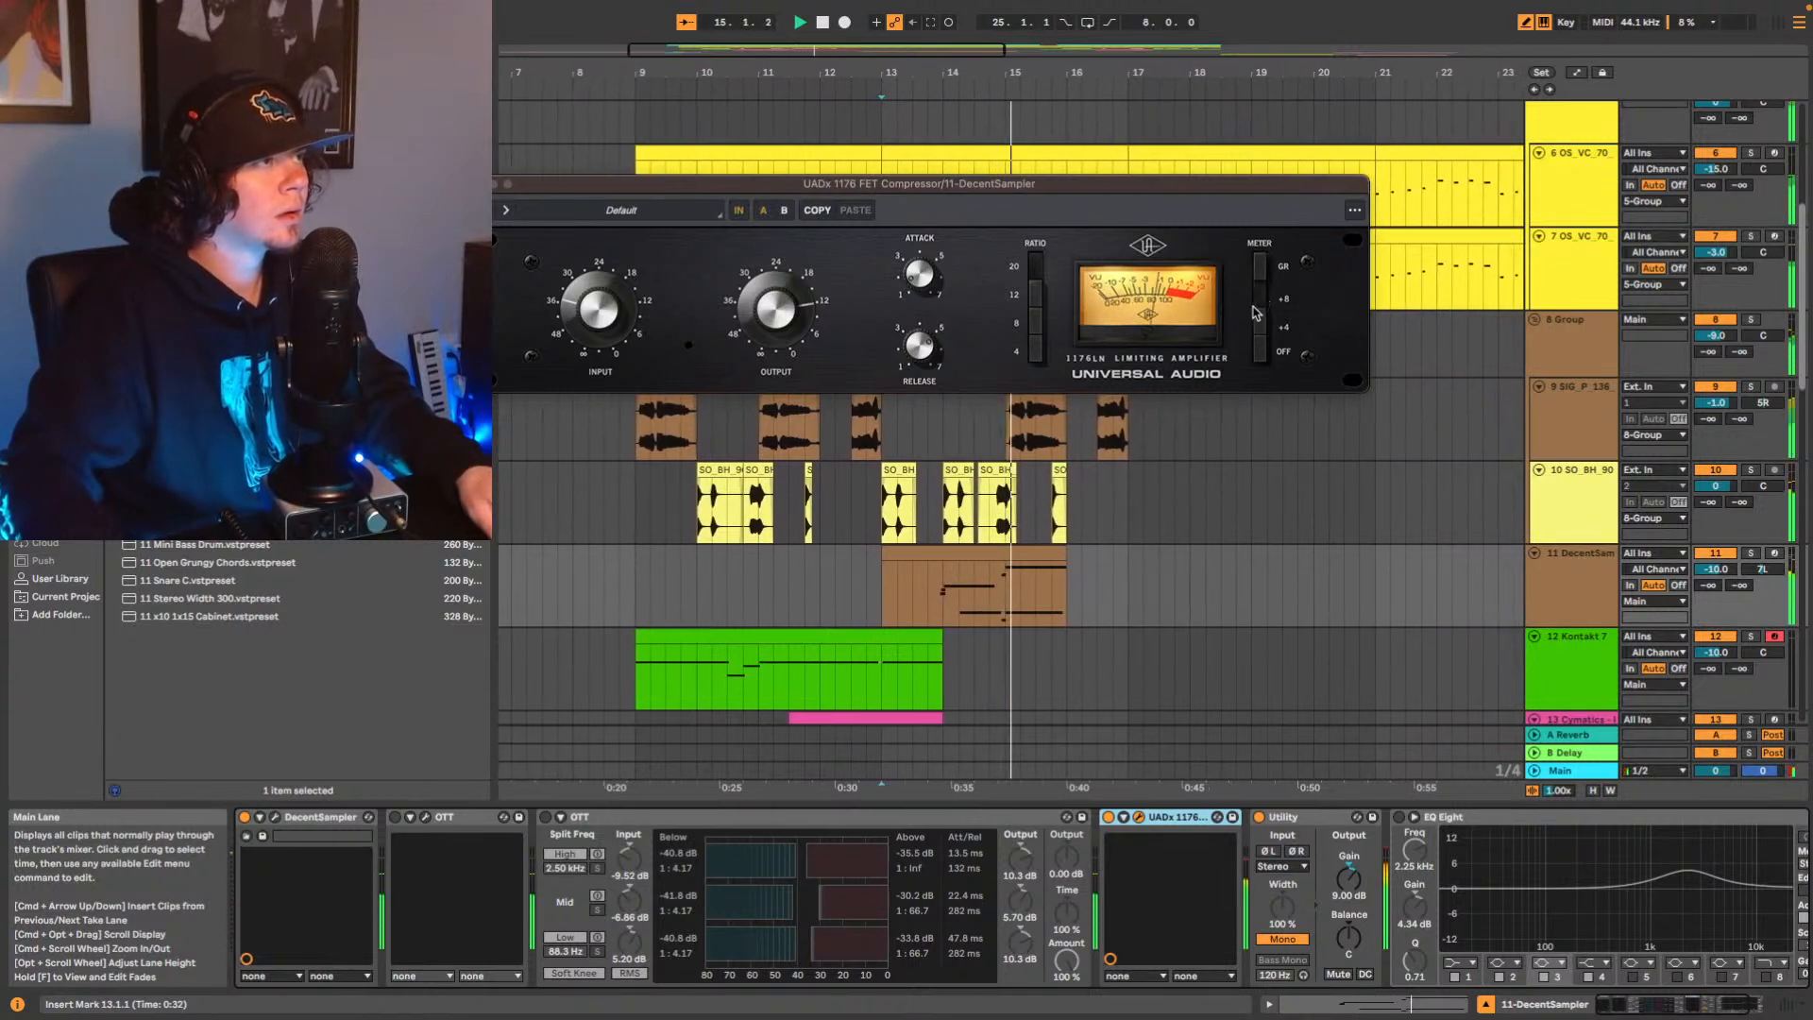
{"action": "key", "text": "space"}
{"action": "key", "text": "space"}
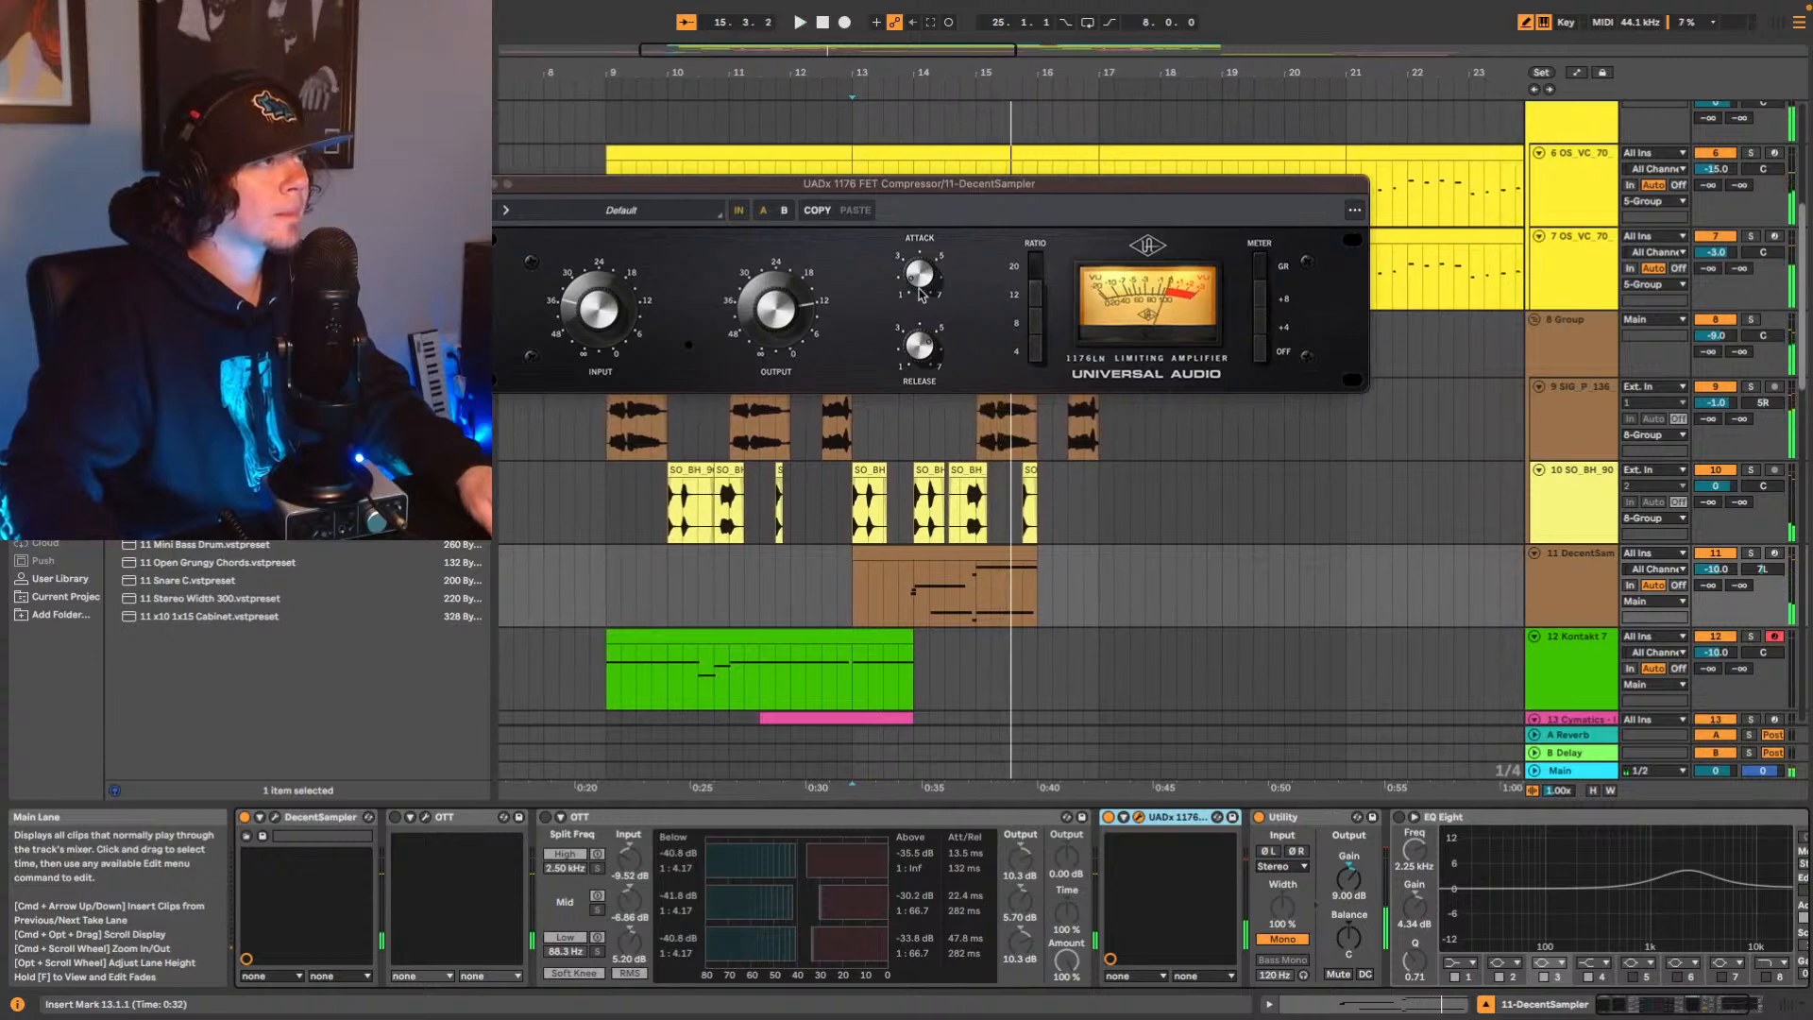
{"action": "key", "text": "space"}
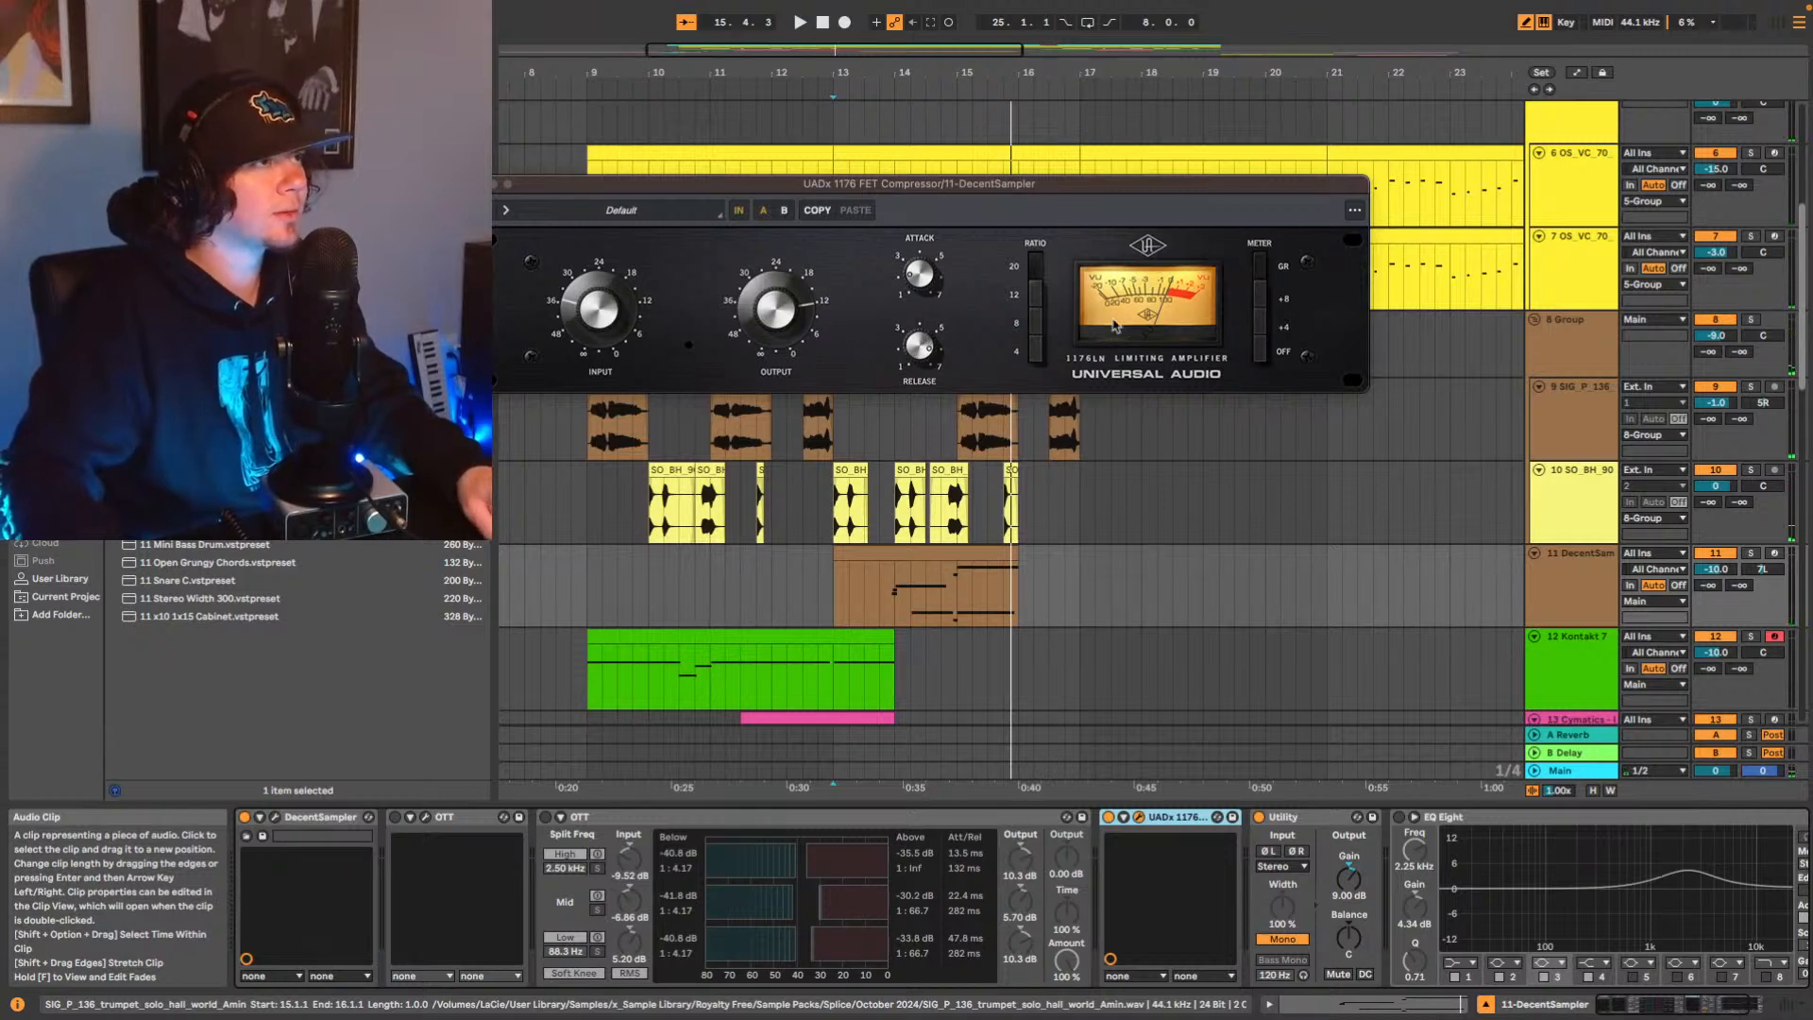
Step through the 1176 presets Drum Bus and Drum Room to Electric Guitars while playing the section.
{"action": "key", "text": "space"}
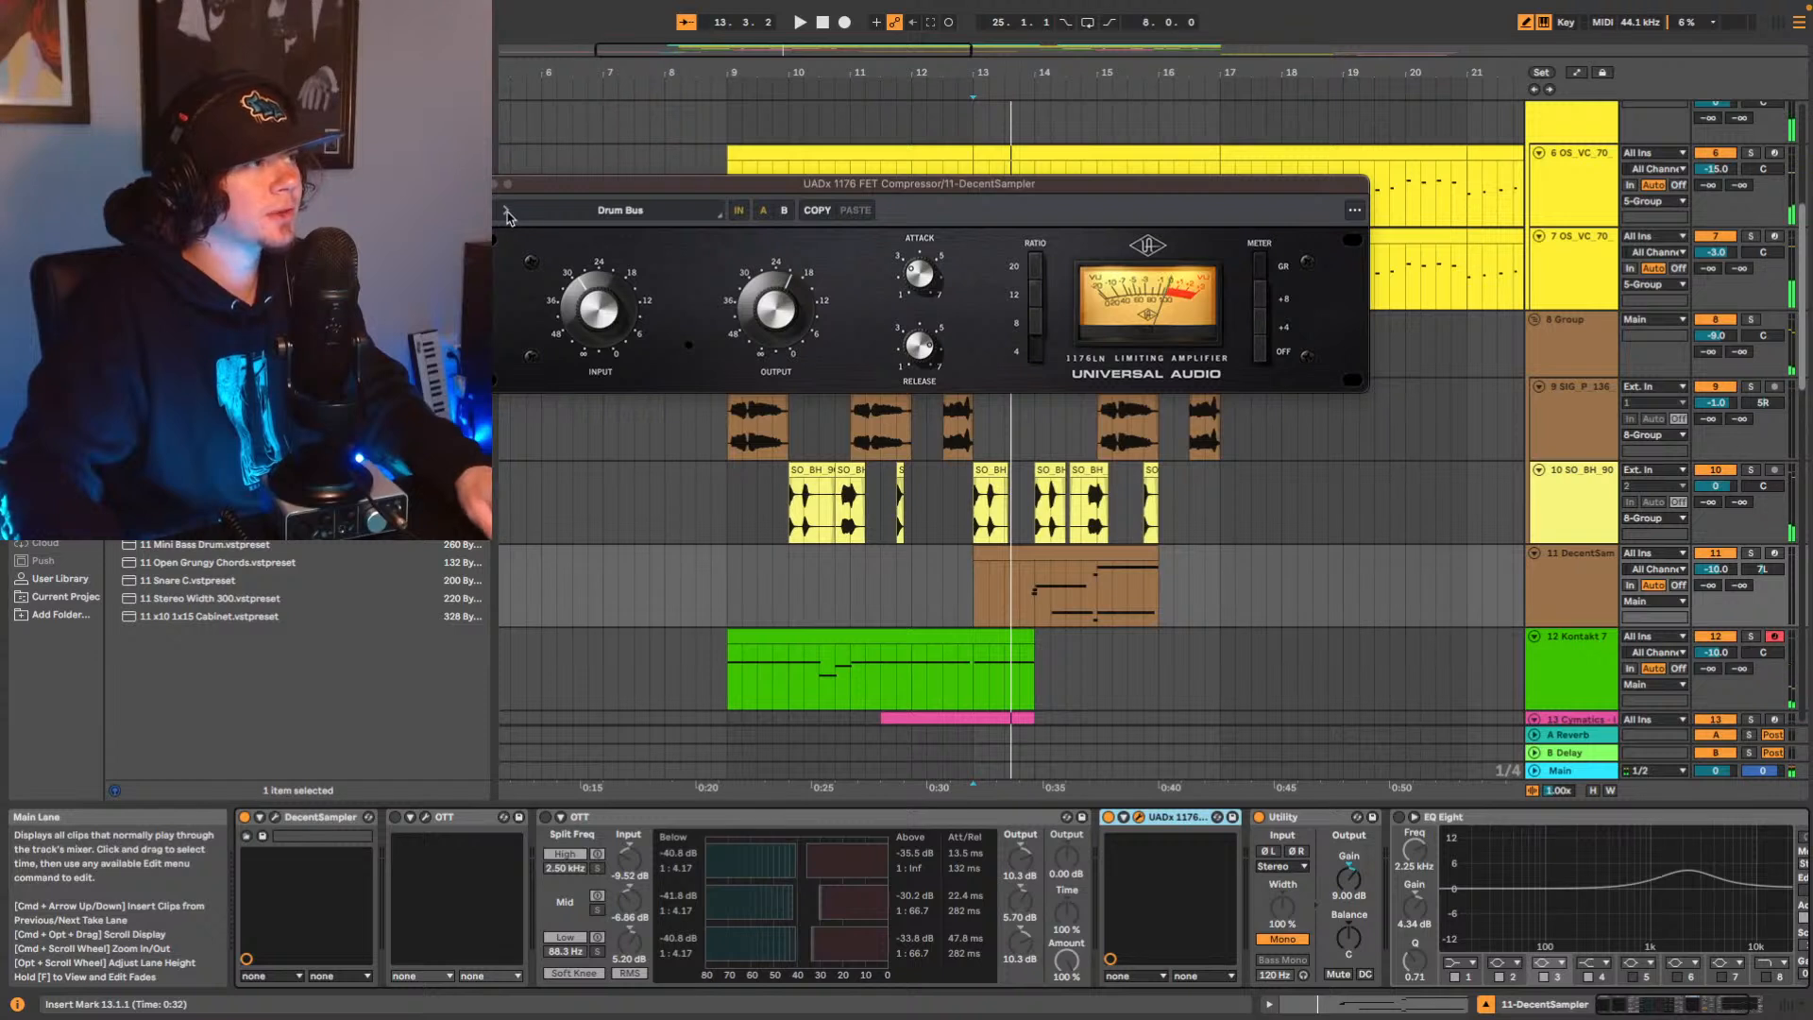
{"action": "key", "text": "space"}
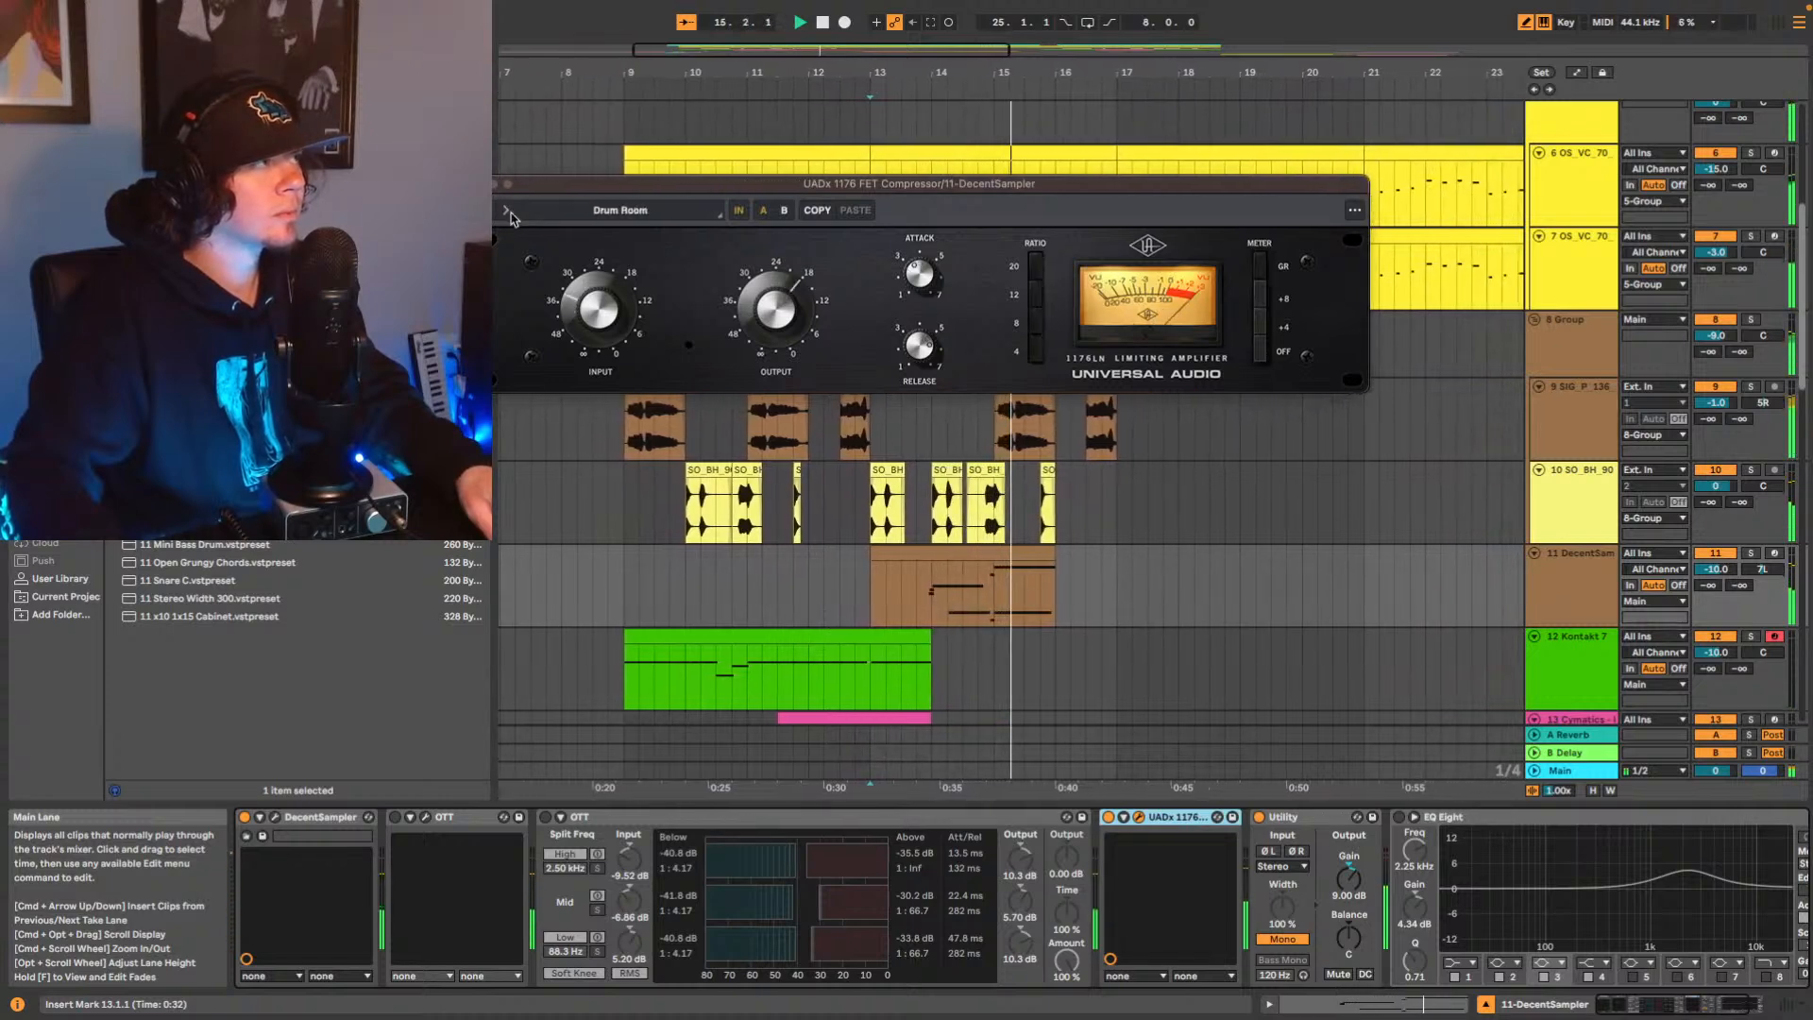
{"action": "left_click", "coordinate": [506, 213]}
{"action": "key", "text": "space"}
Solo the DecentSampler track and compare it with the 1176 compressor bypassed and active.
{"action": "key", "text": "space"}
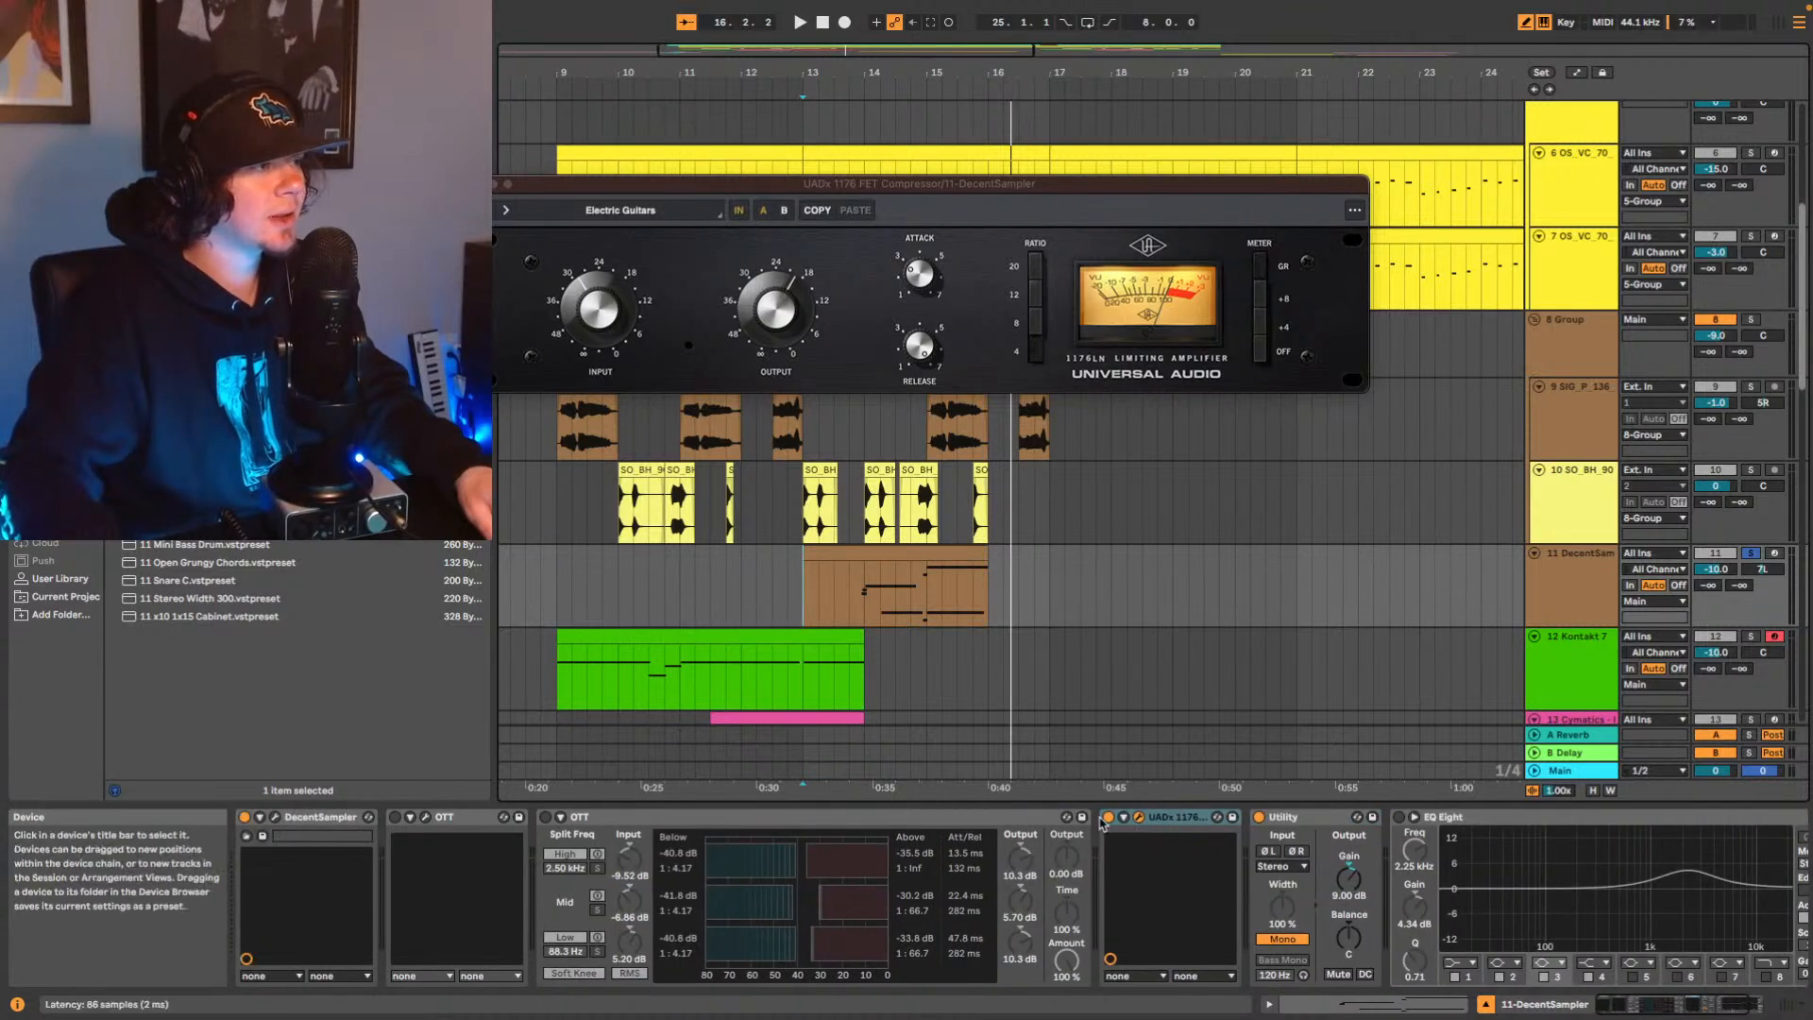
{"action": "key", "text": "space"}
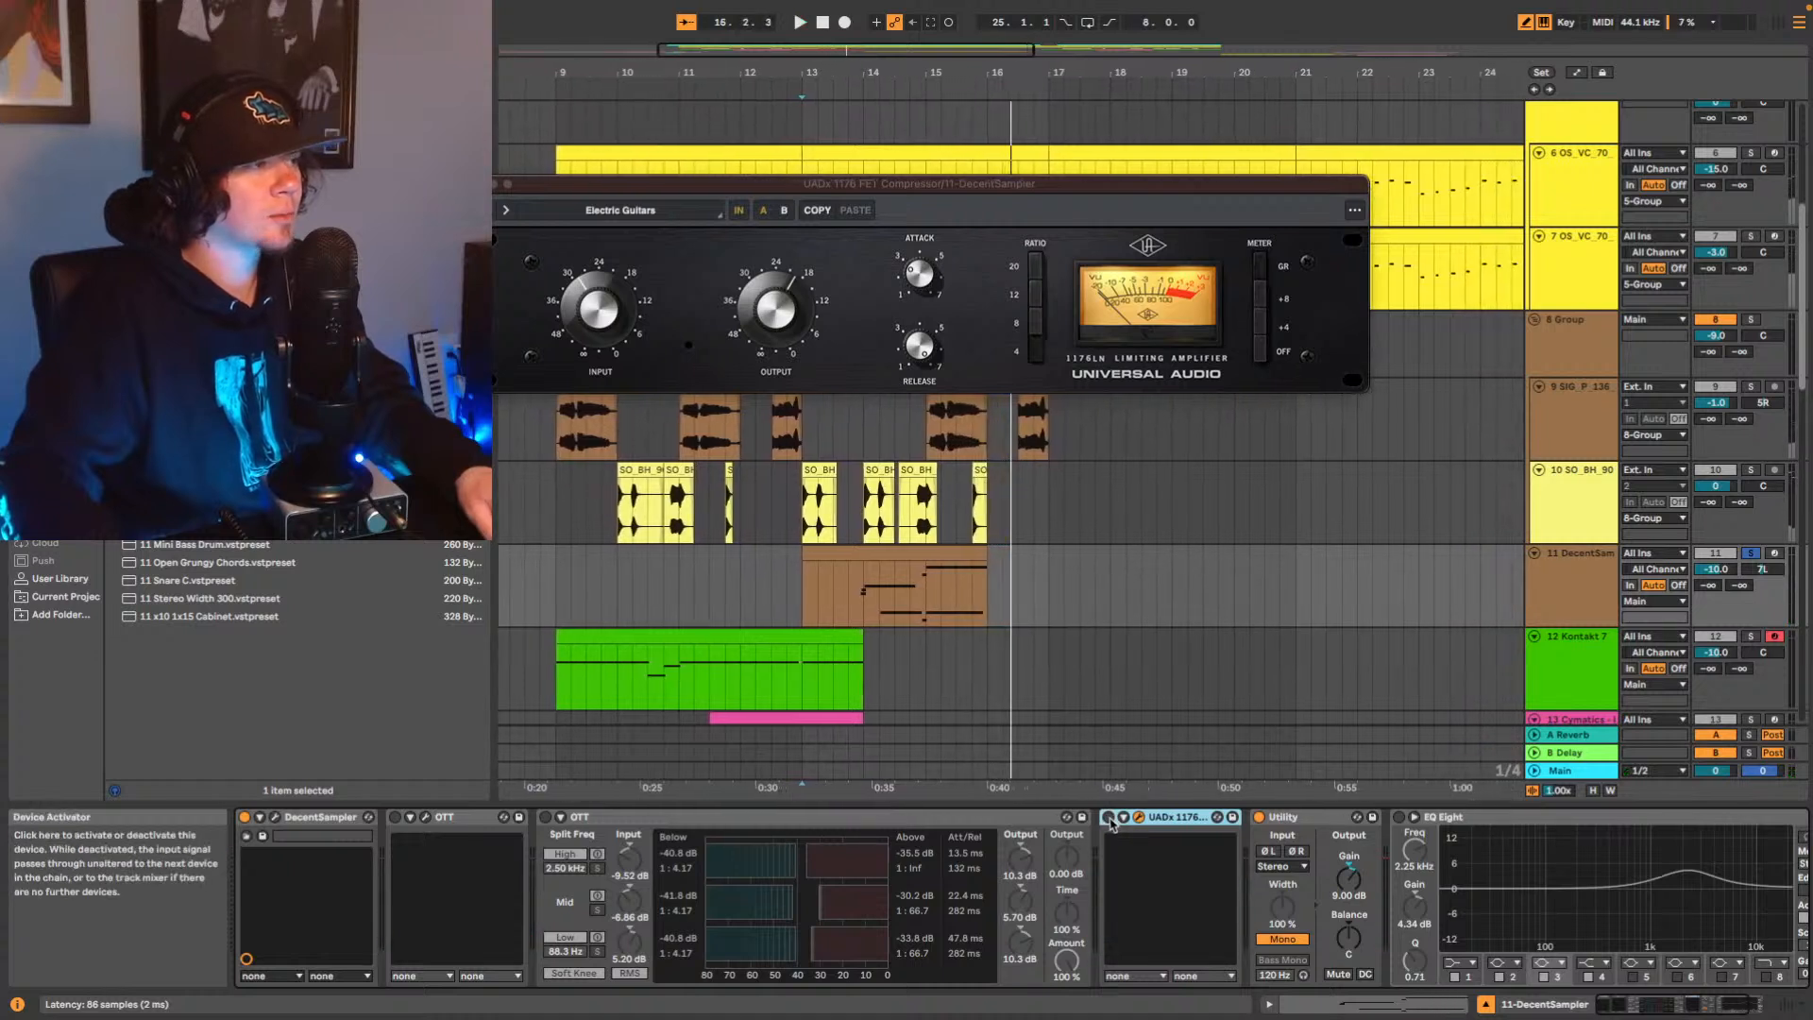
{"action": "left_click", "coordinate": [1110, 818]}
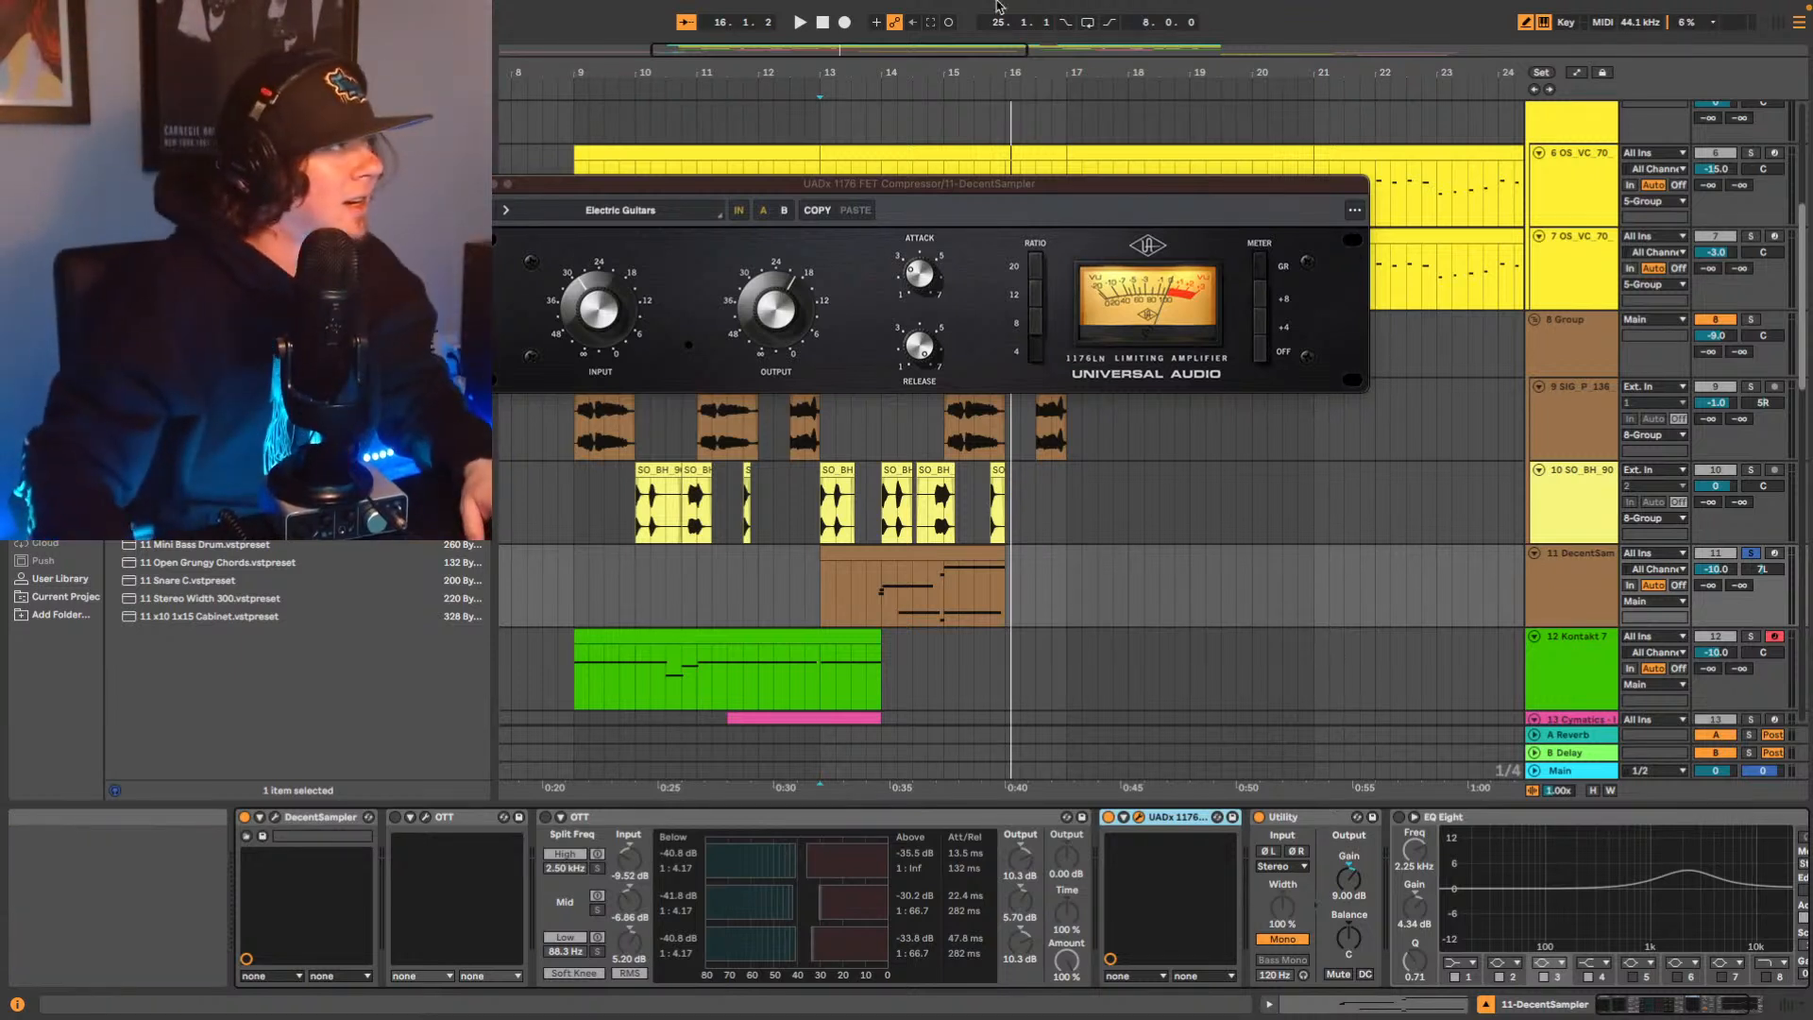
Insert the UADx LA-2A Tube Compressor ahead of the bypassed 1176 on the DecentSampler track and play the section.
{"action": "left_click", "coordinate": [480, 184]}
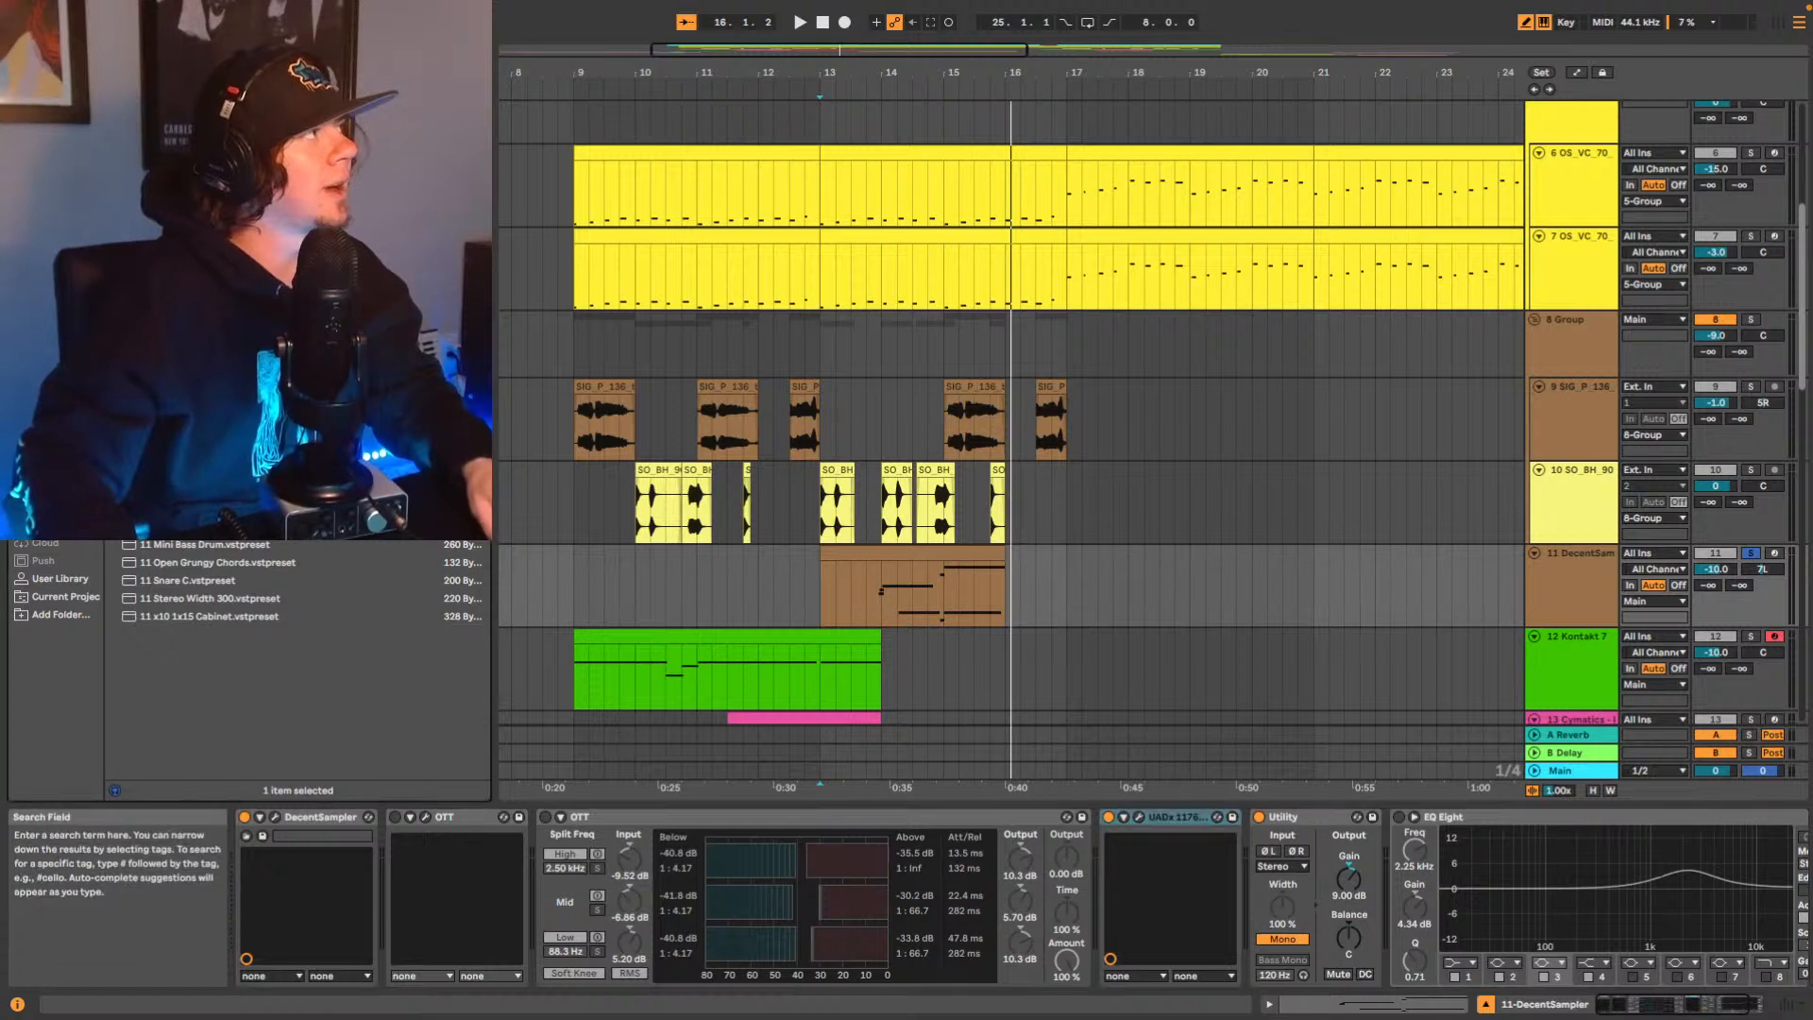
{"action": "left_click", "coordinate": [48, 142]}
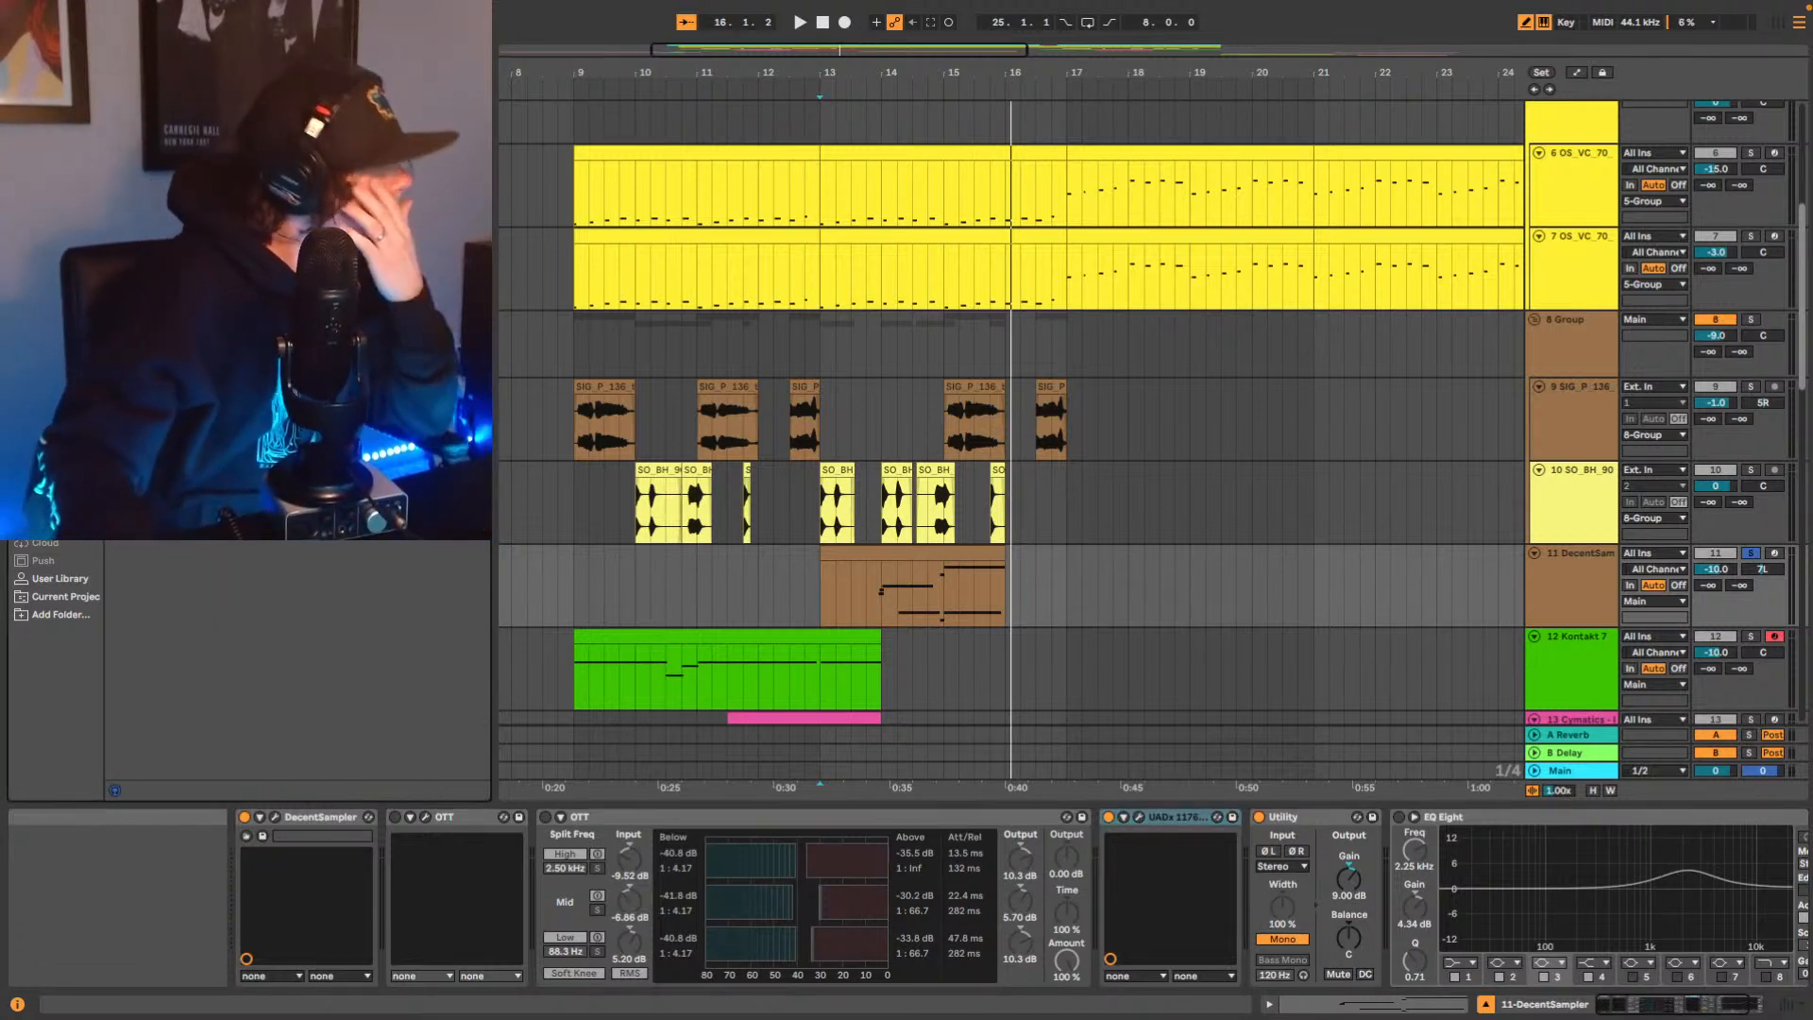
{"action": "left_click_drag", "start_coordinate": [218, 160], "coordinate": [1121, 867]}
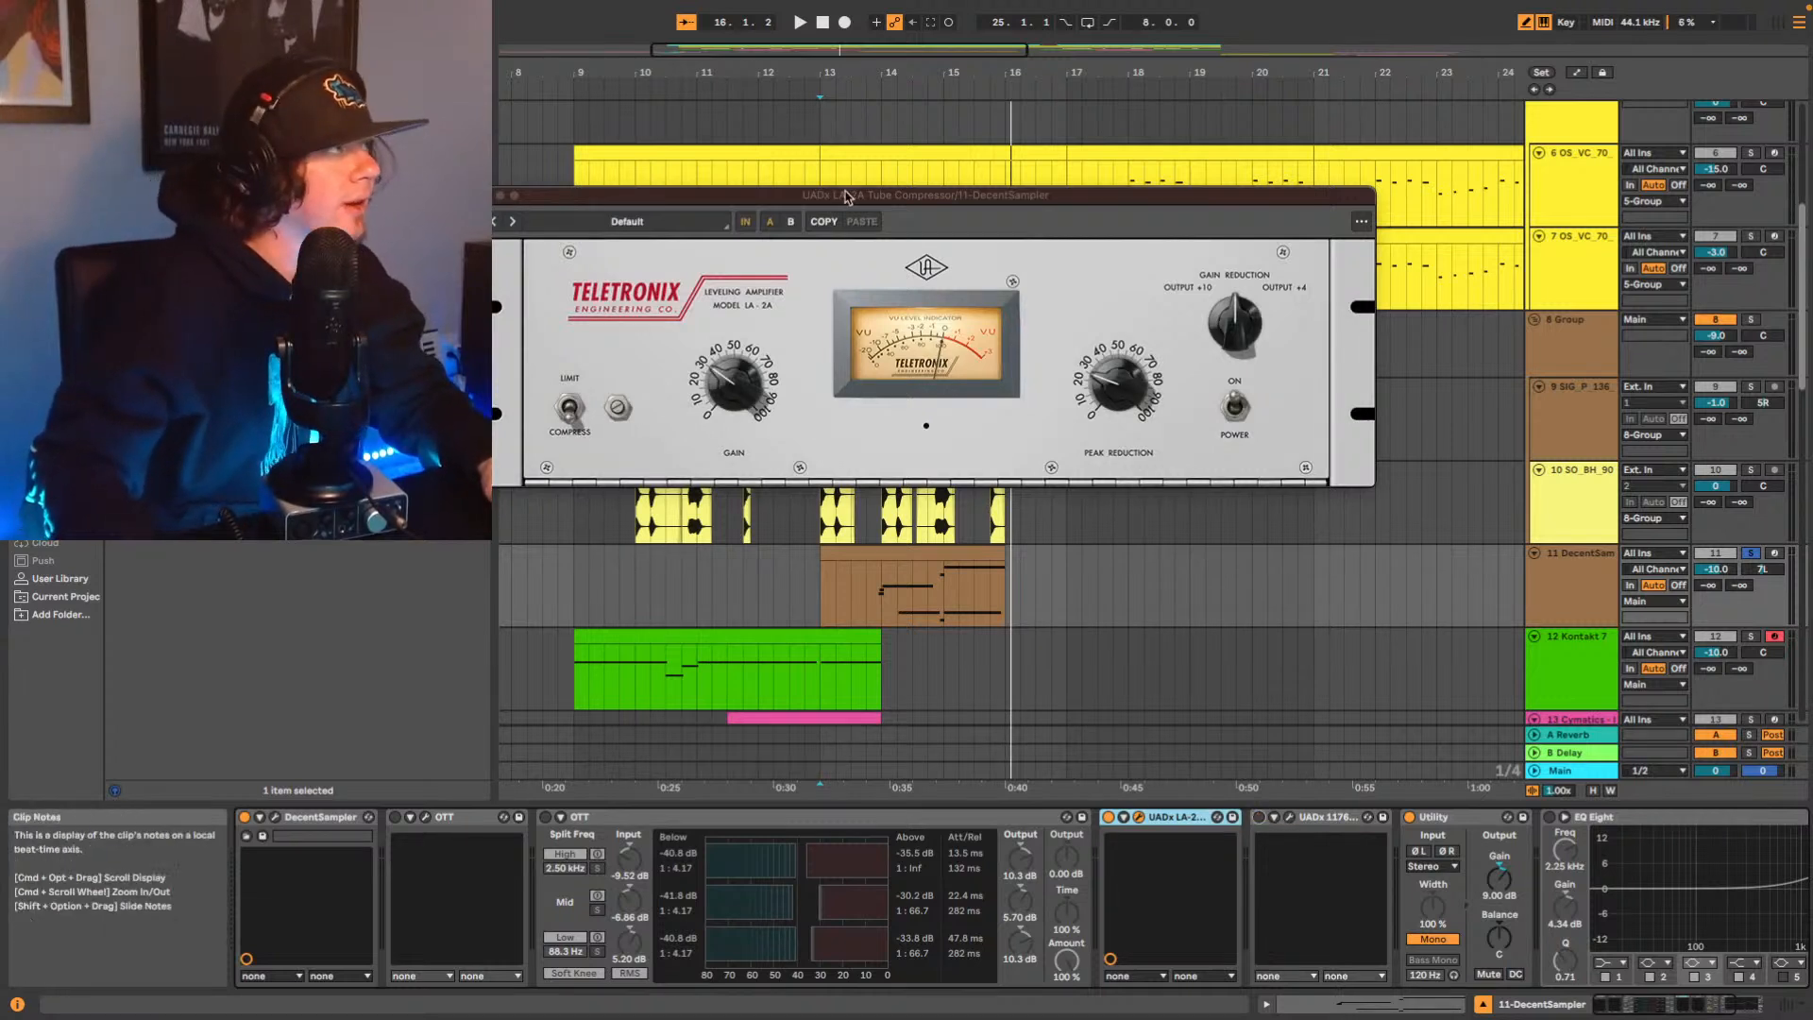
{"action": "key", "text": "space"}
{"action": "left_click_drag", "start_coordinate": [867, 204], "coordinate": [867, 175]}
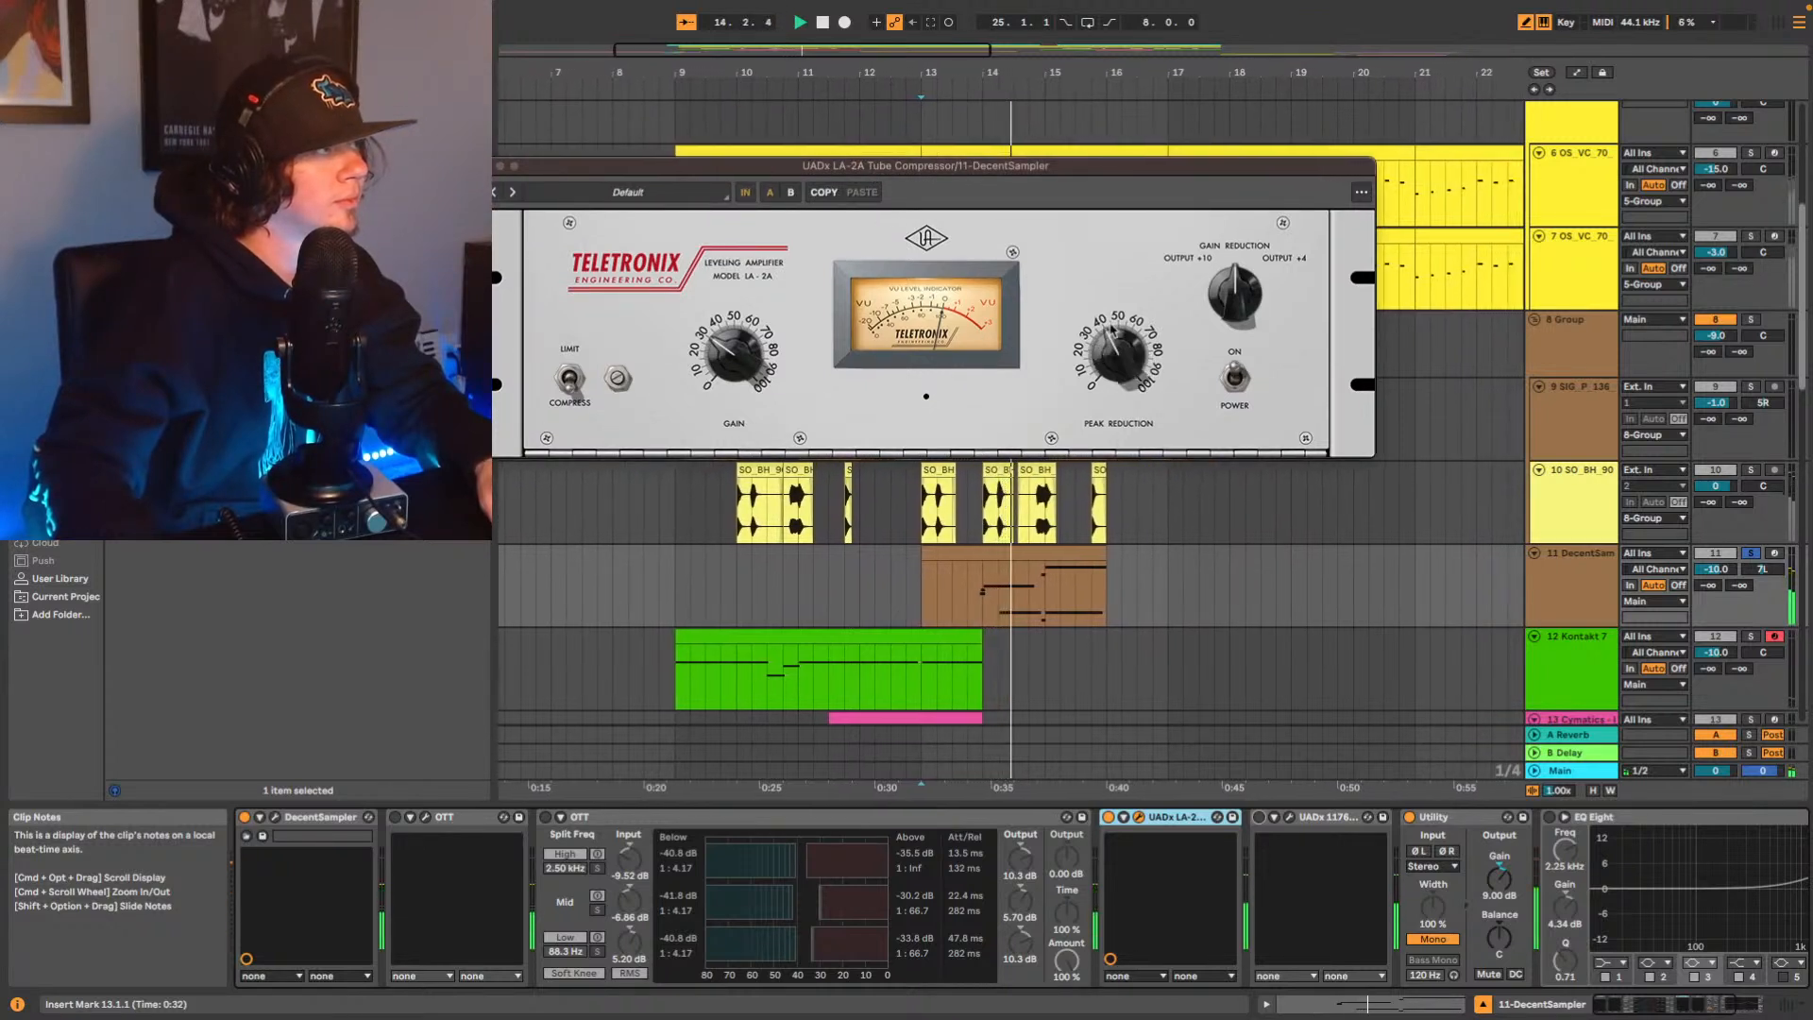
Raise the LA-2A's peak reduction and adjust its gain while auditioning the DecentSampler section.
{"action": "left_click_drag", "start_coordinate": [1120, 338], "coordinate": [1127, 306]}
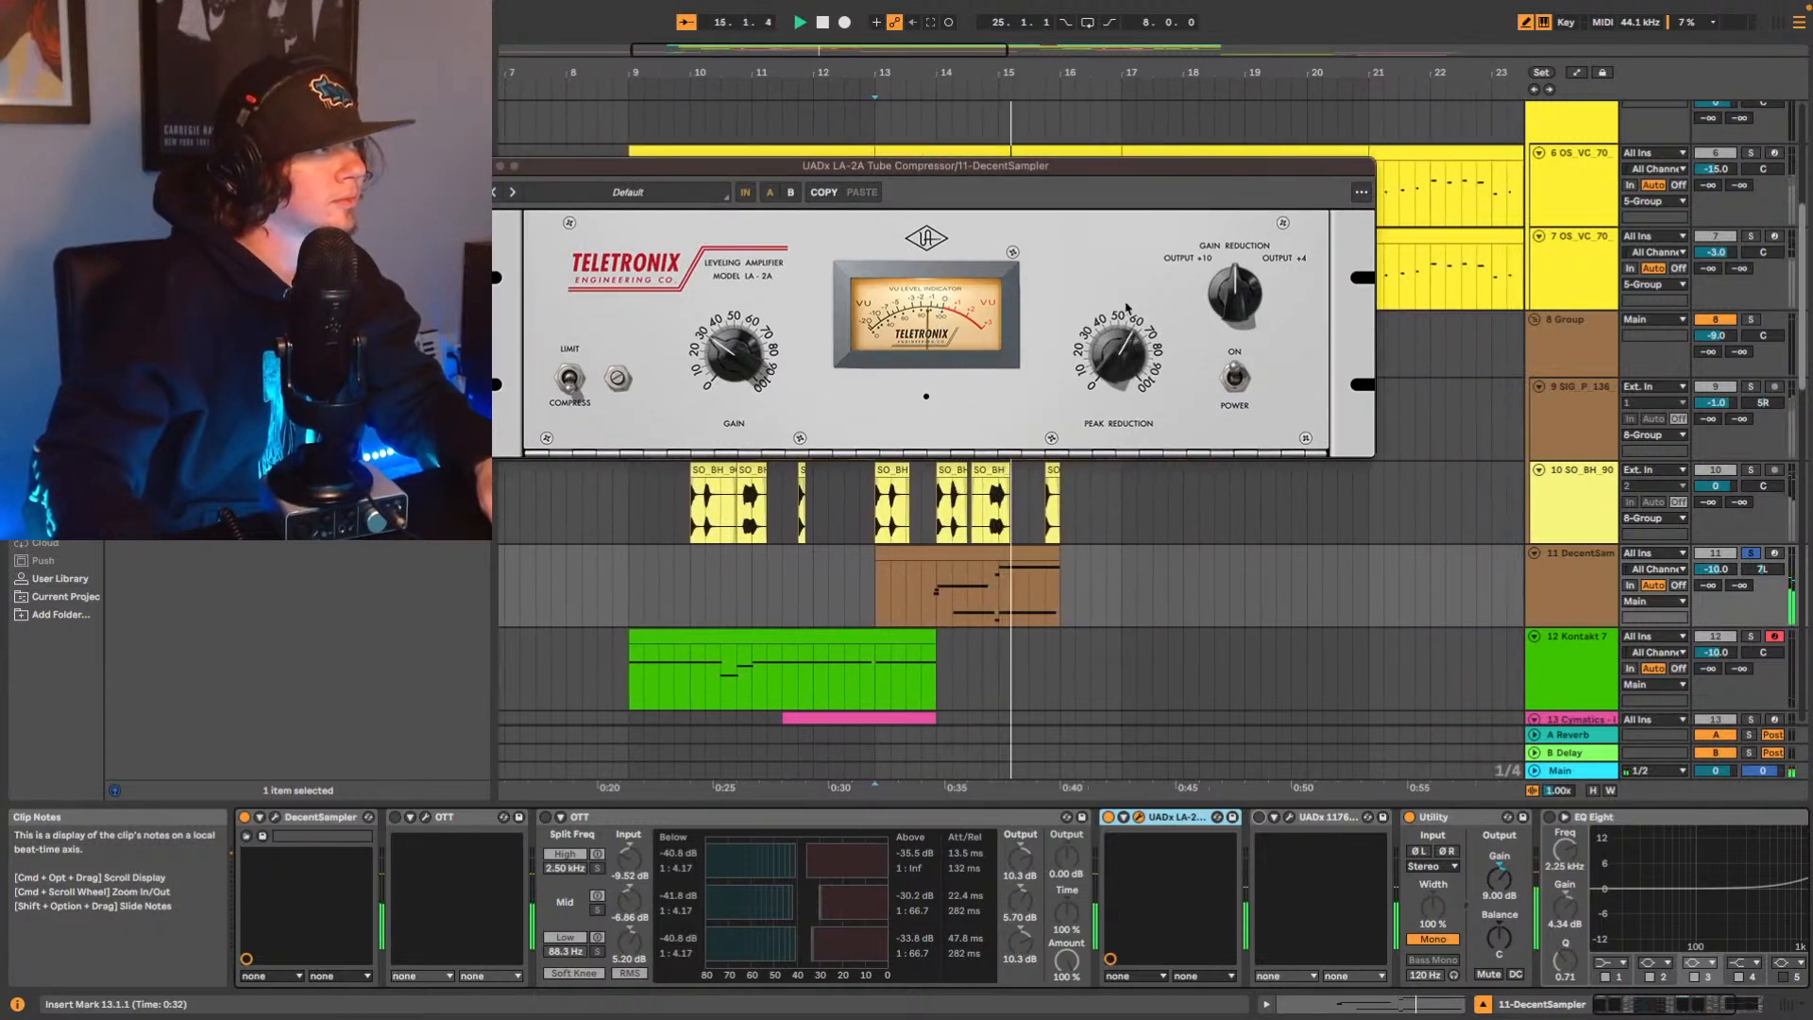
{"action": "left_click_drag", "start_coordinate": [731, 351], "coordinate": [742, 340]}
{"action": "key", "text": "space"}
{"action": "key", "text": "space"}
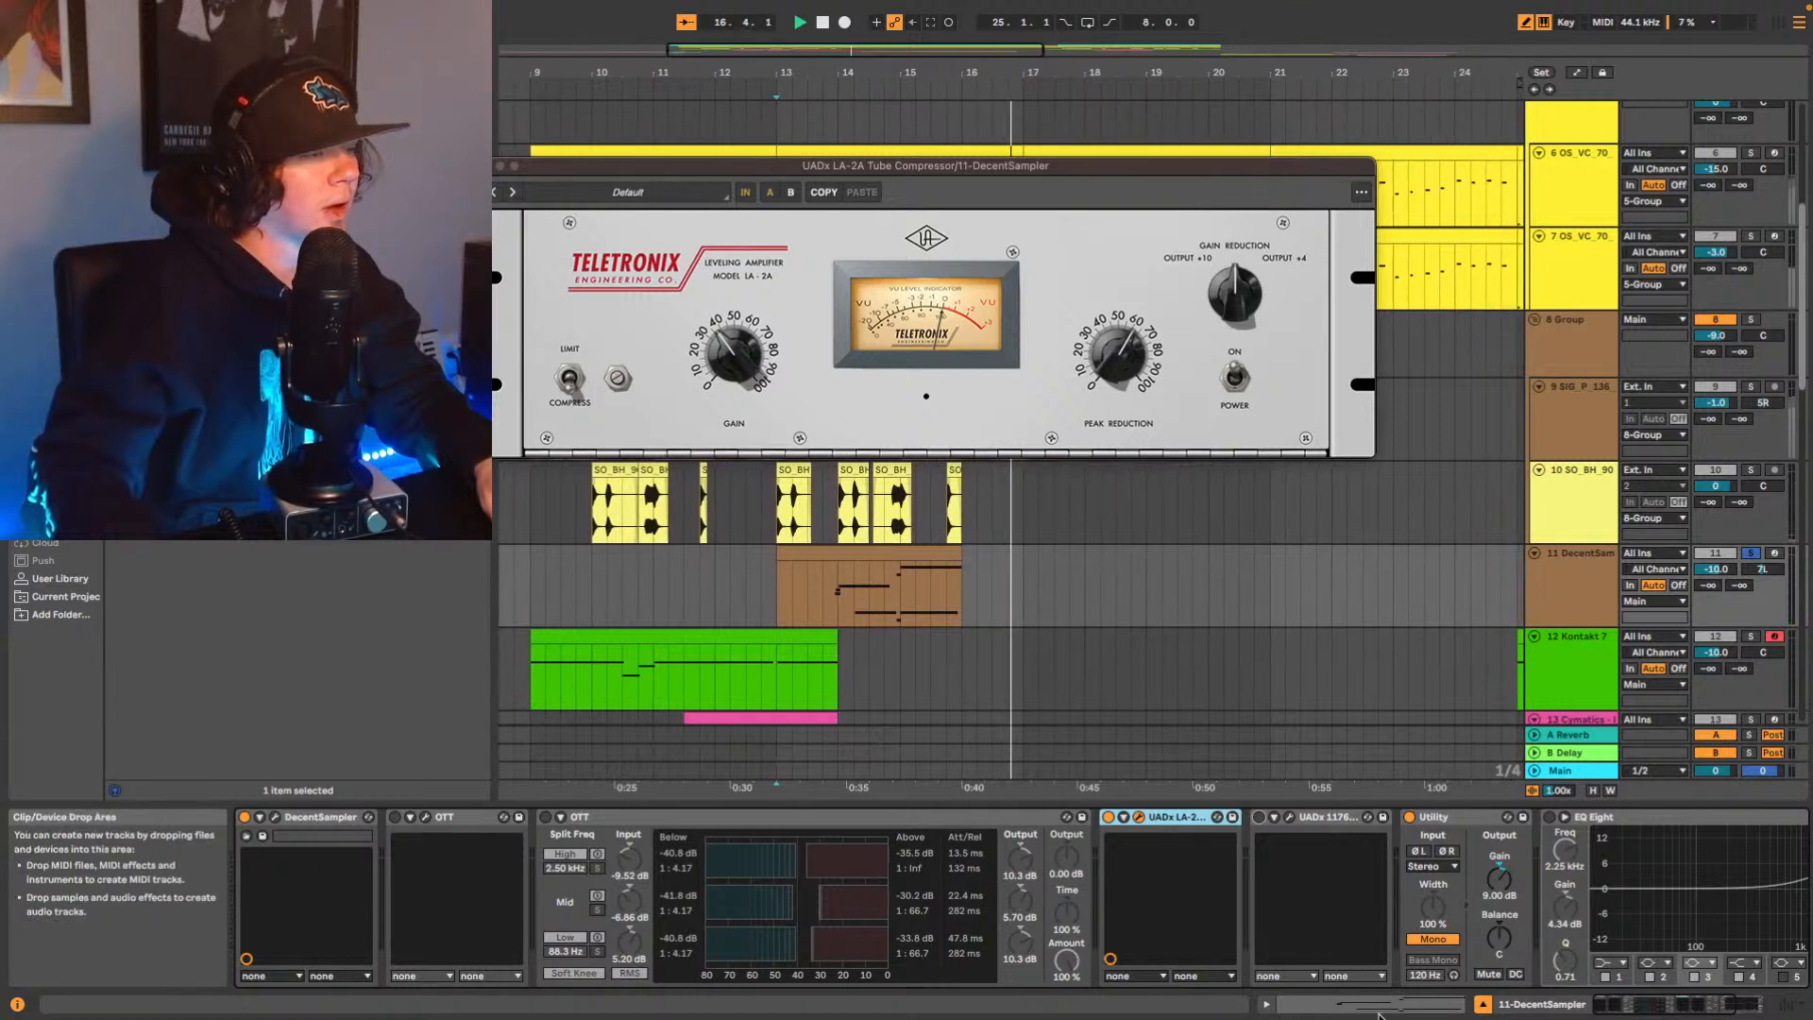
{"action": "key", "text": "space"}
Insert an EQ Eight between the LA-2A and the 1176 in the DecentSampler device chain.
{"action": "left_click", "coordinate": [1742, 1005]}
{"action": "left_click_drag", "start_coordinate": [1742, 1006], "coordinate": [1758, 1006]}
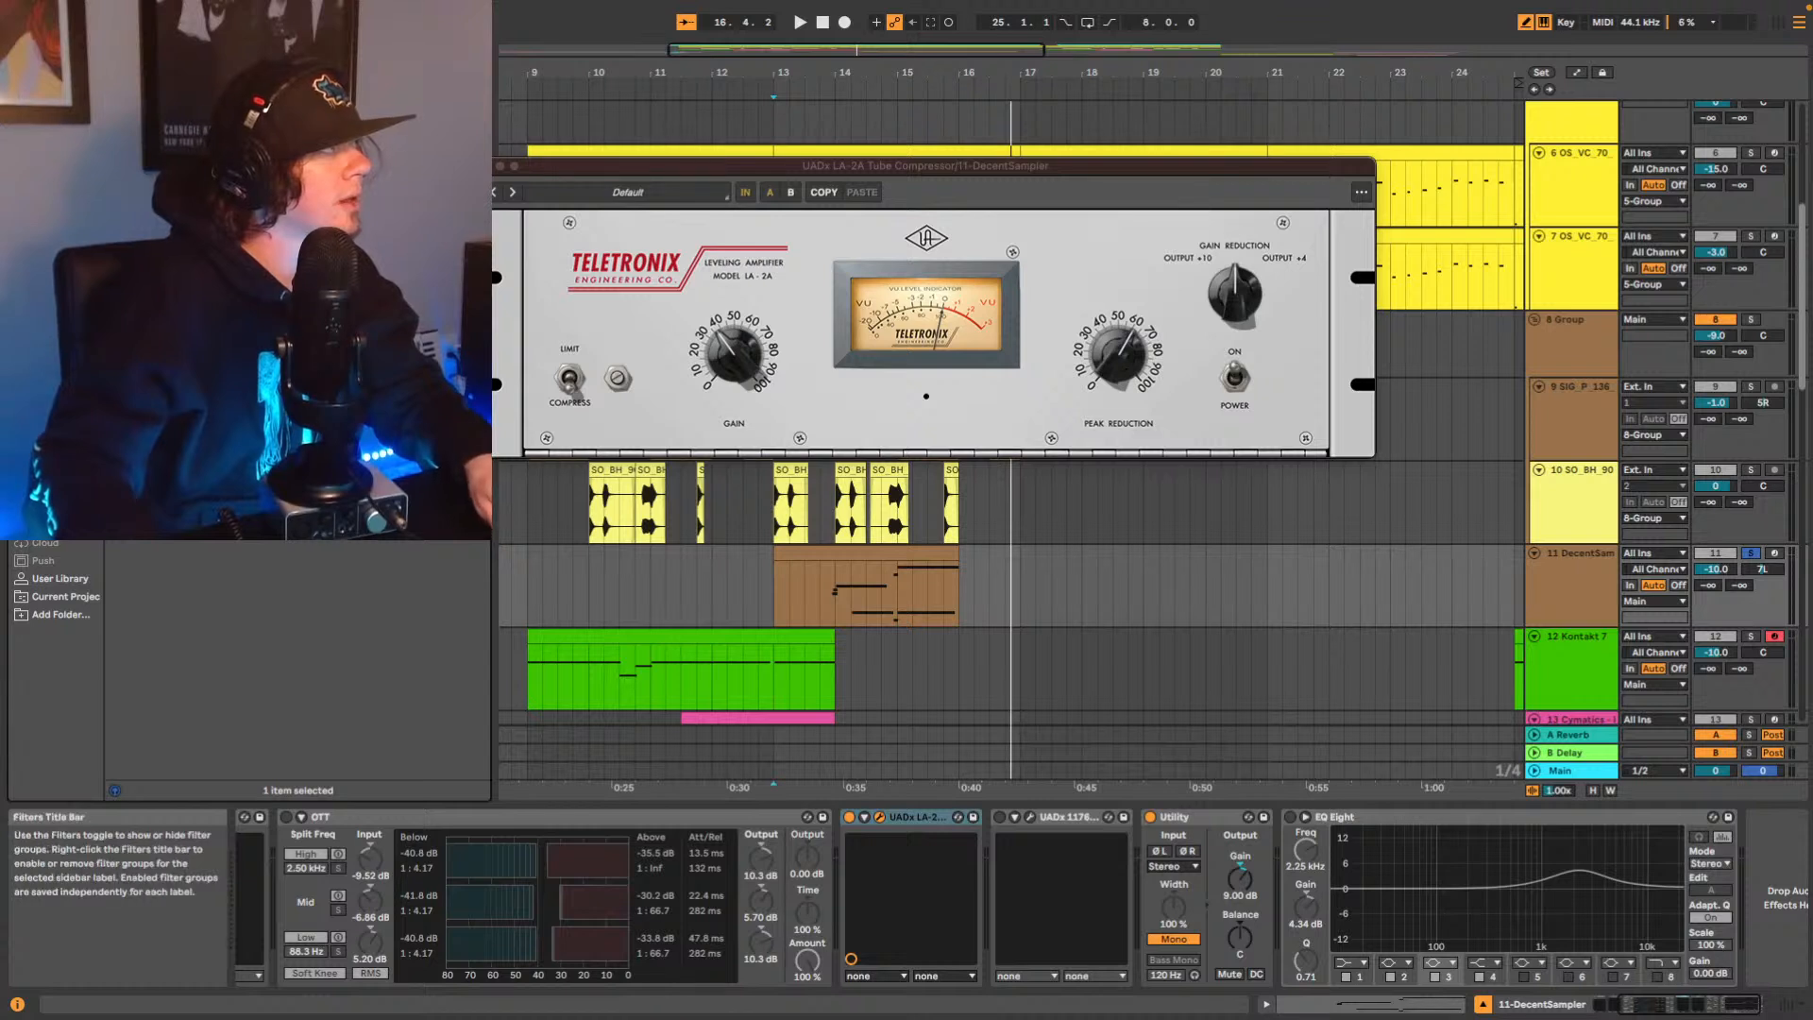
{"action": "left_click", "coordinate": [59, 317]}
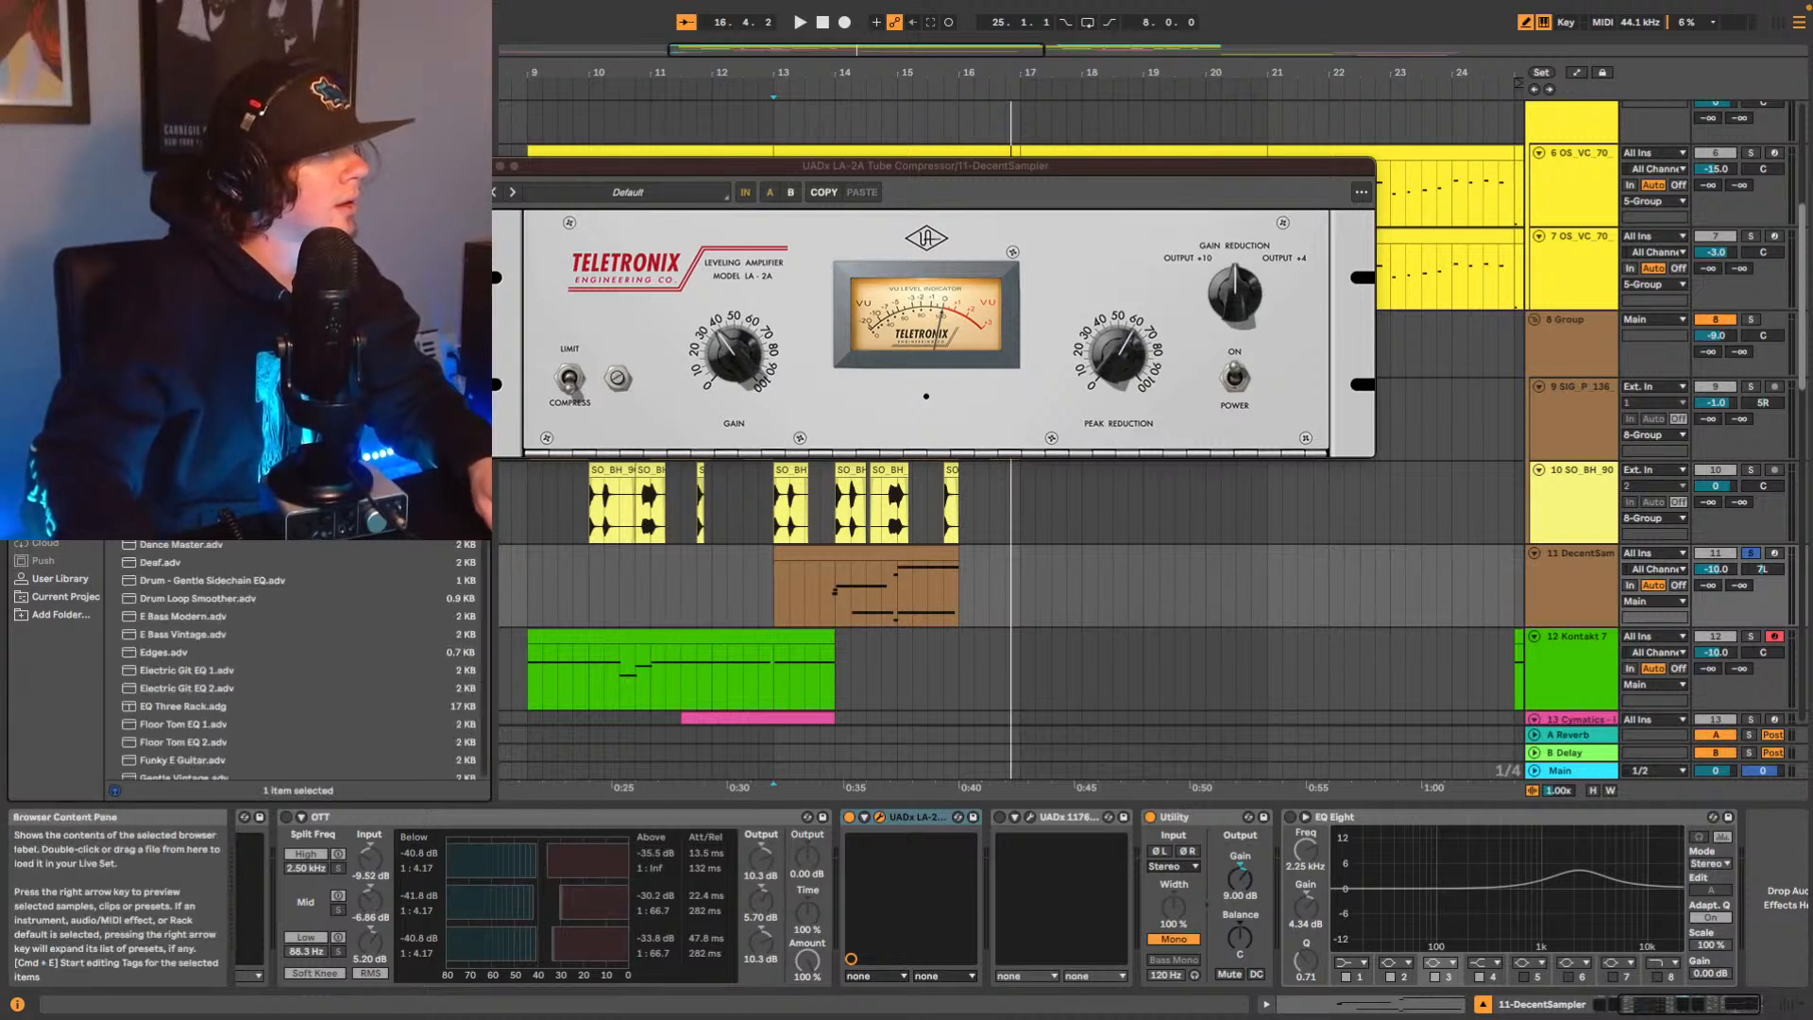
{"action": "left_click_drag", "start_coordinate": [954, 829], "coordinate": [982, 850]}
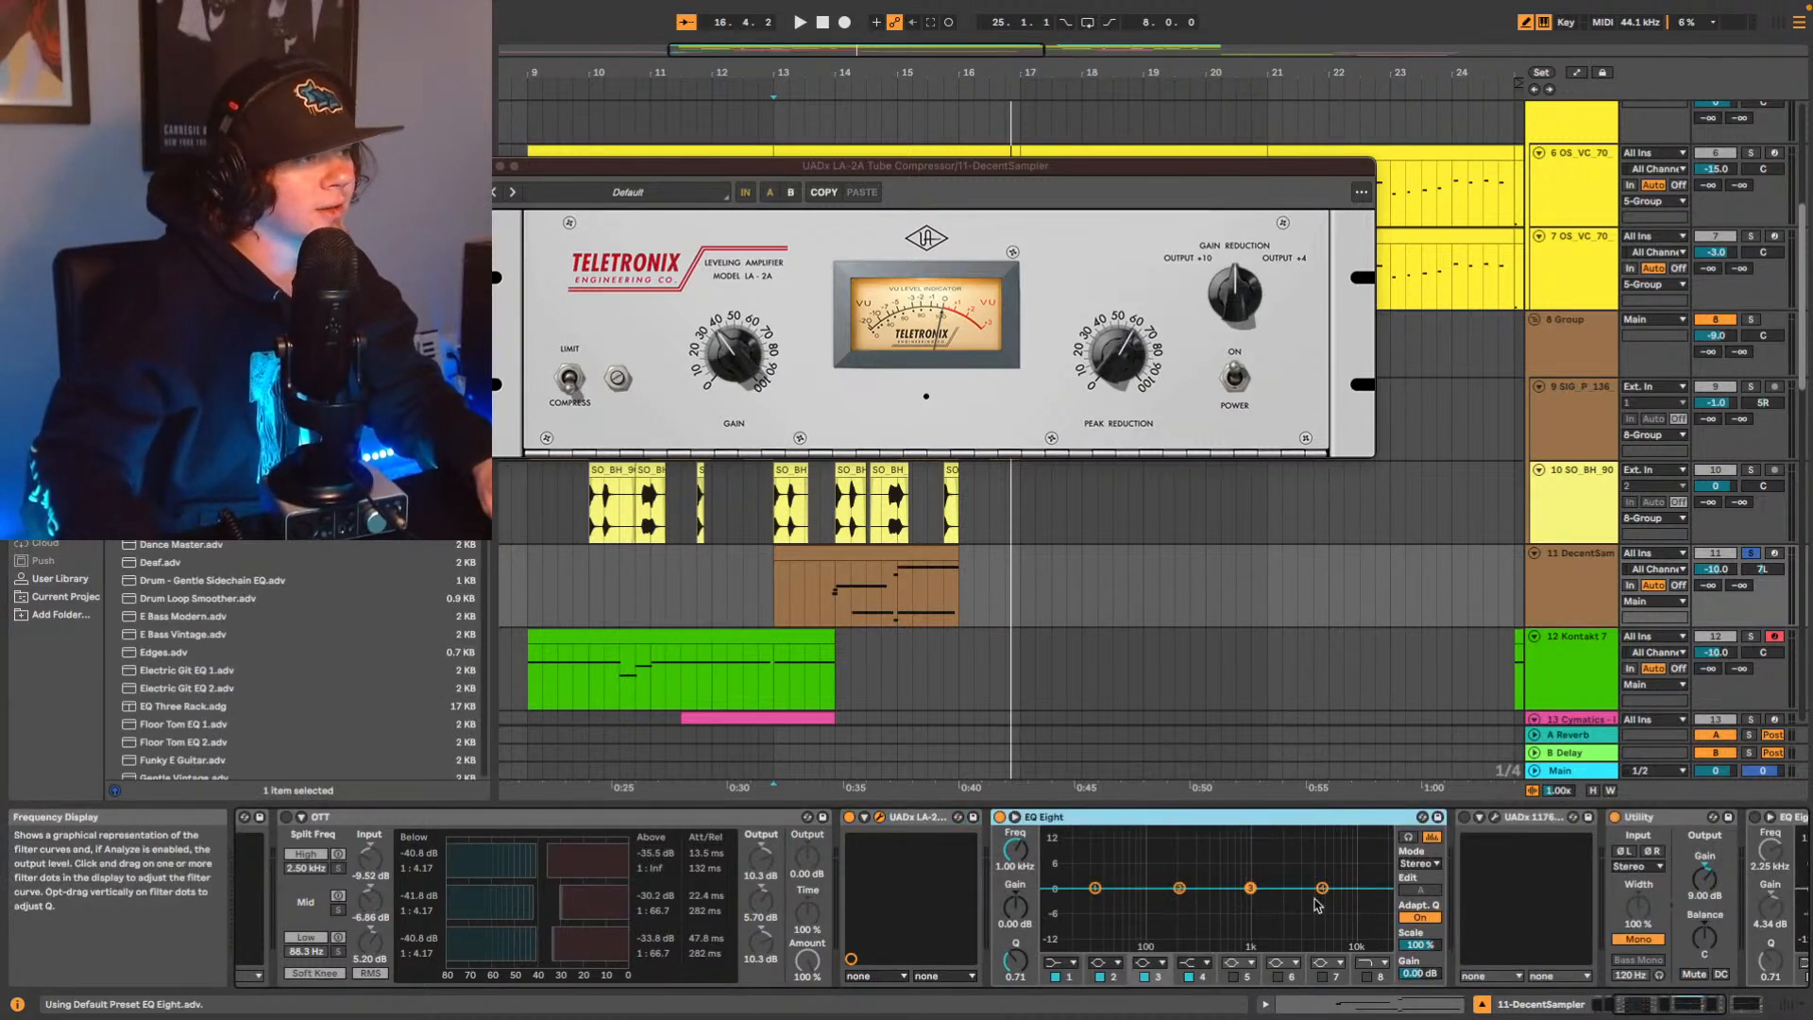
Shape the new EQ Eight with a high cut near 12 kHz on band 4 and a 4.34 dB boost at 3.59 kHz on band 3.
{"action": "left_click", "coordinate": [1168, 960]}
{"action": "left_click", "coordinate": [1199, 973]}
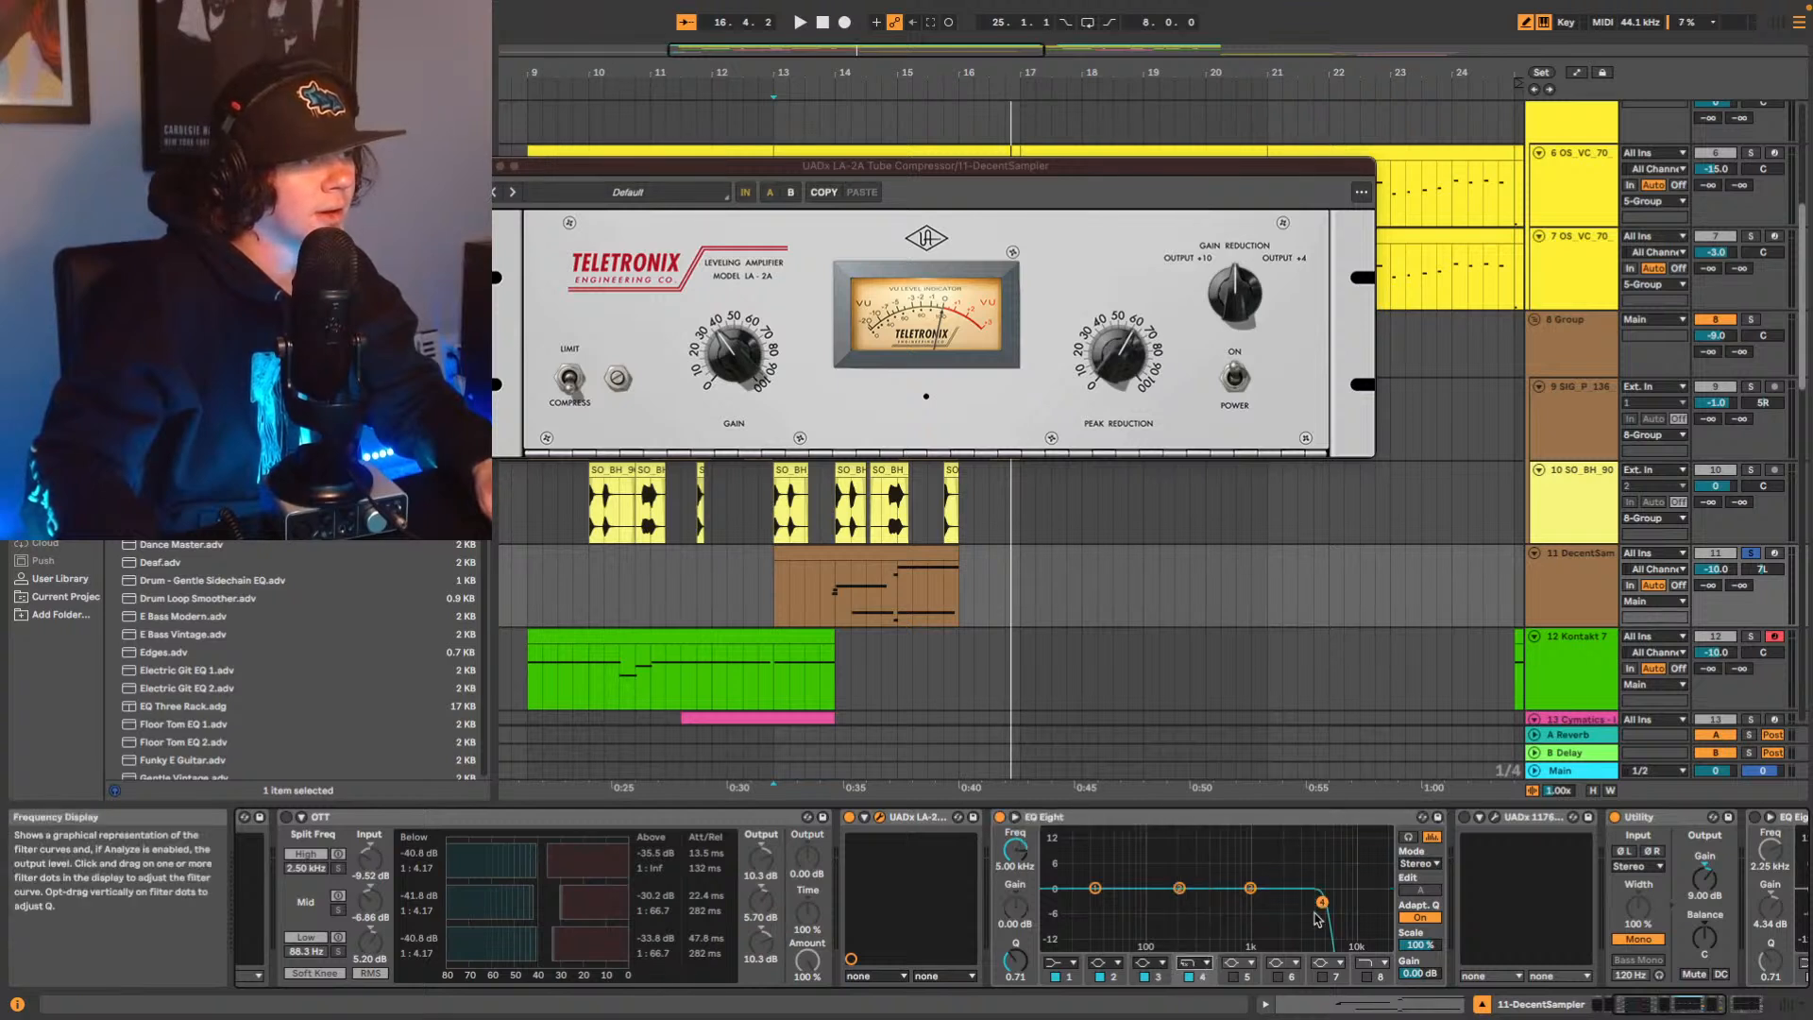
{"action": "key", "text": "space"}
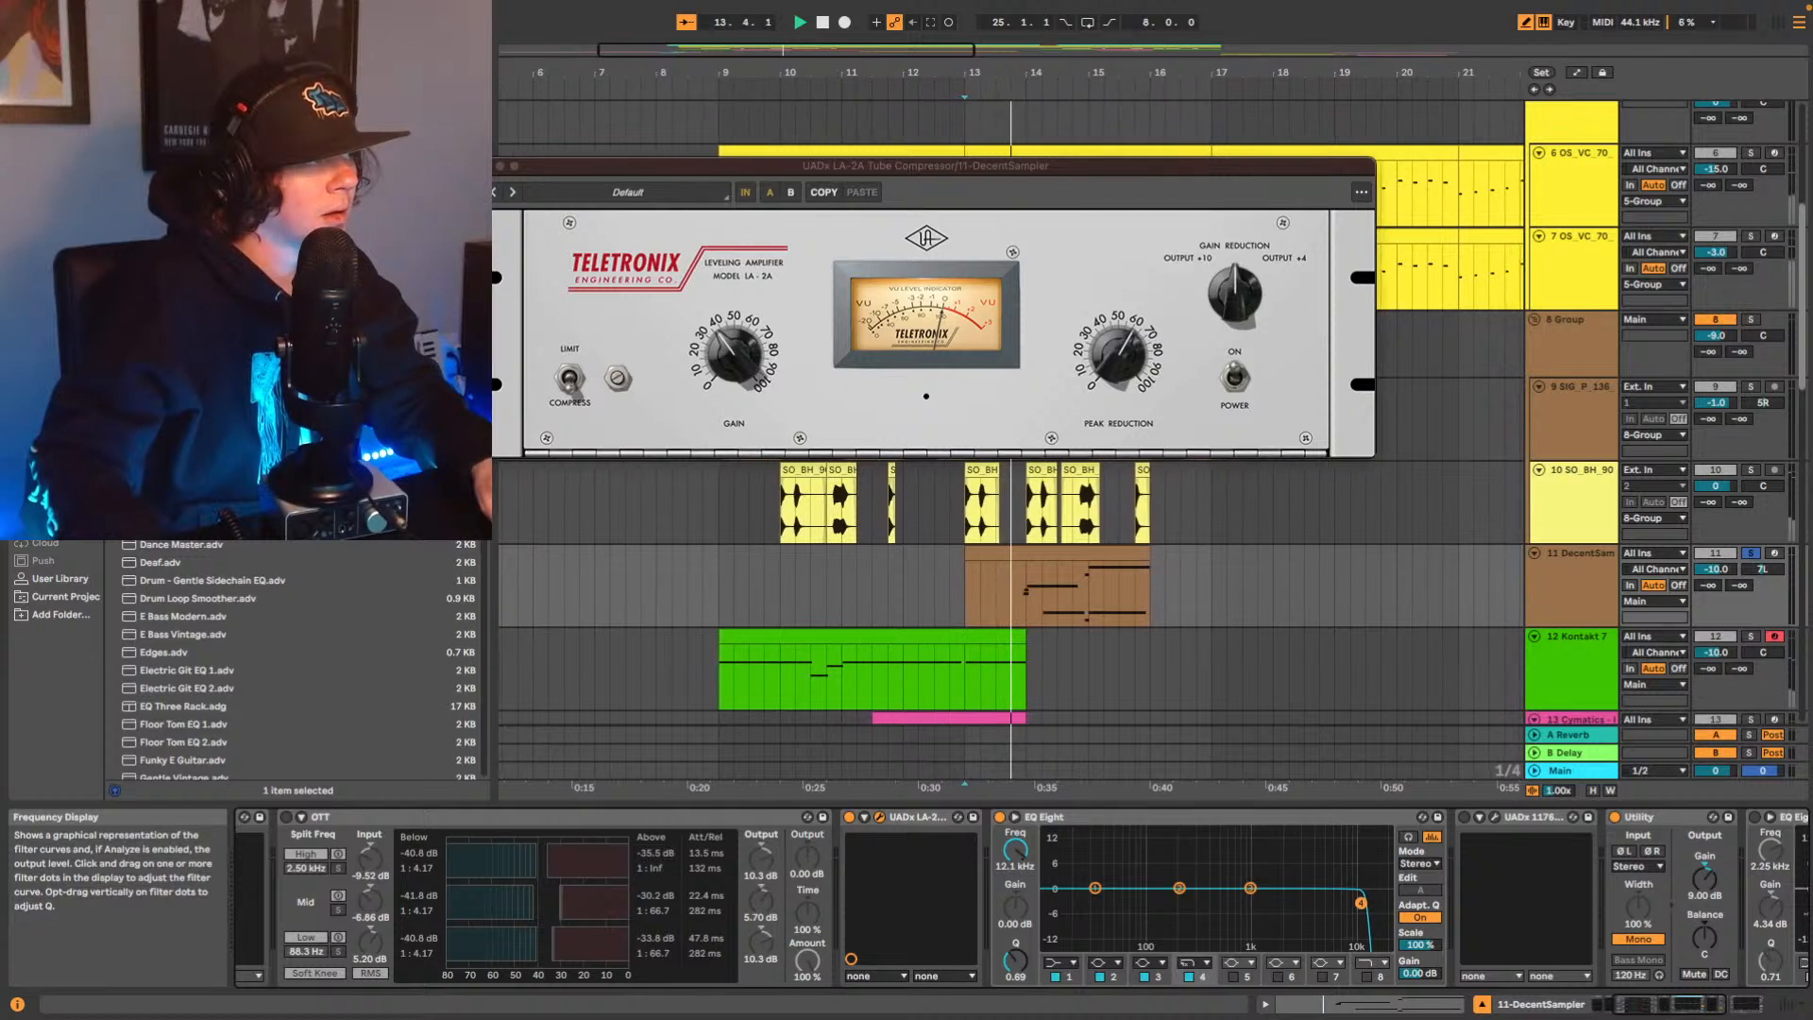
{"action": "left_click_drag", "start_coordinate": [1250, 888], "coordinate": [1303, 883]}
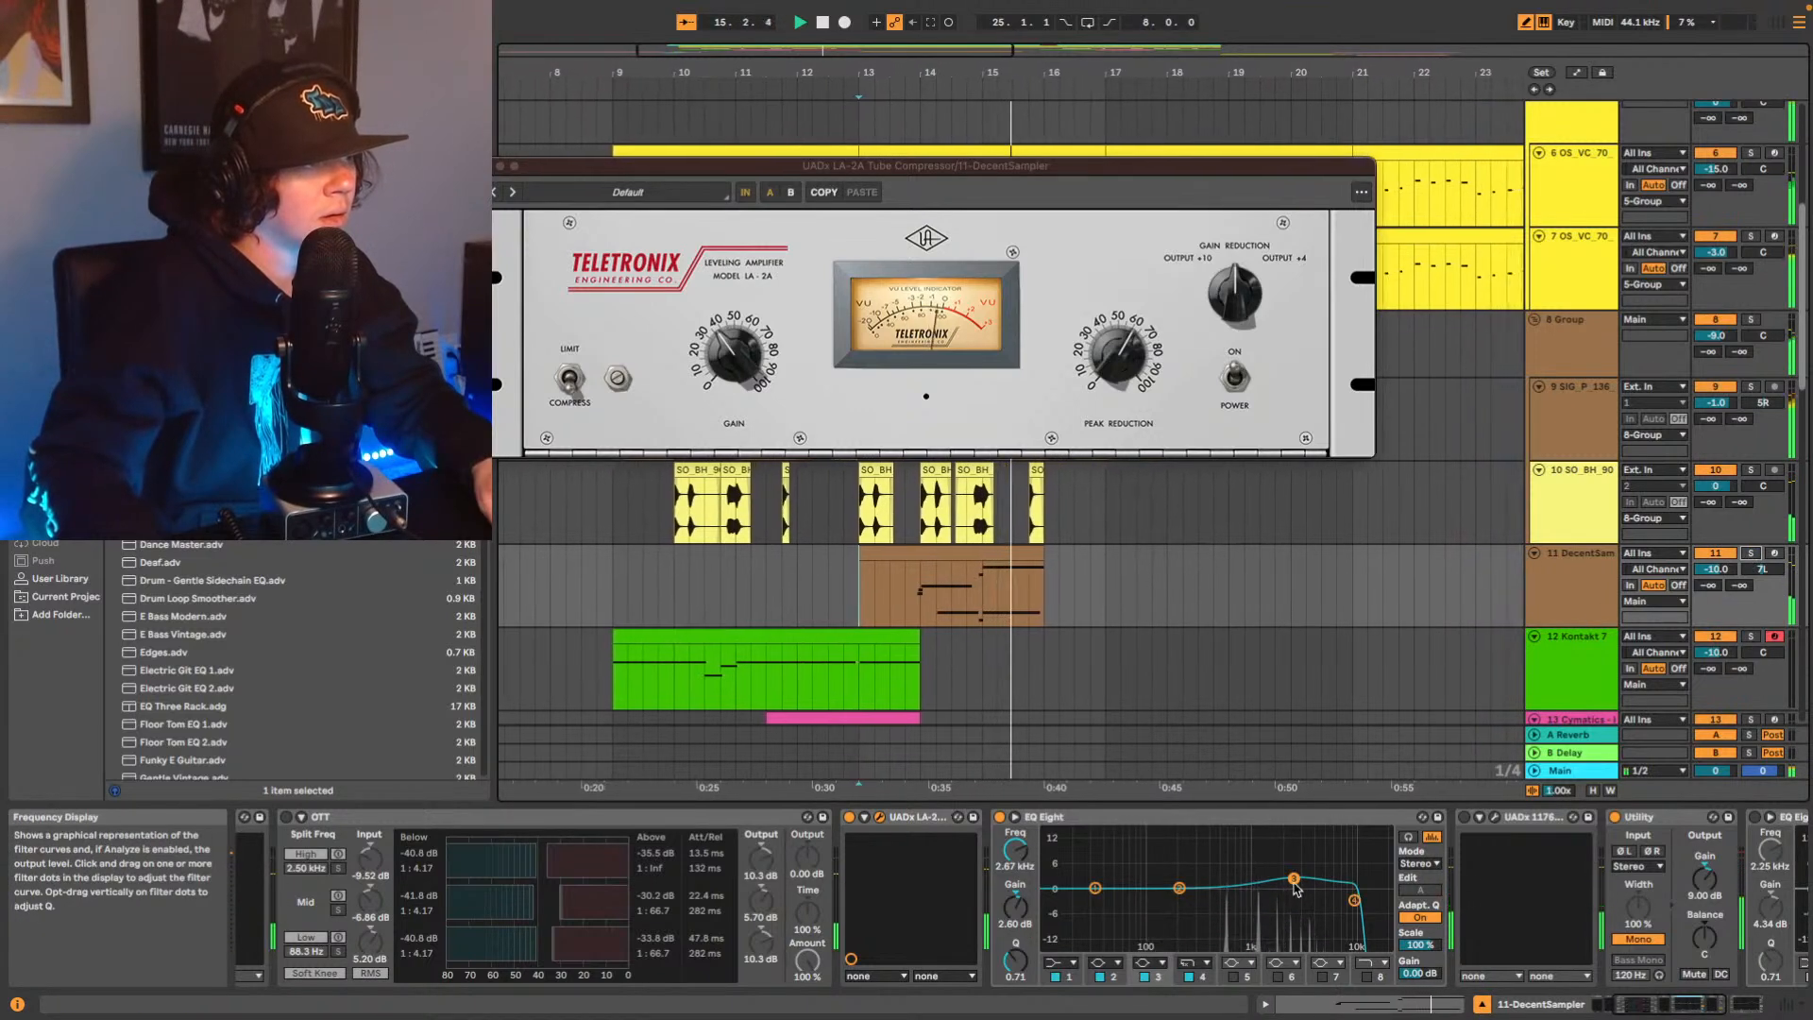
{"action": "left_click_drag", "start_coordinate": [1295, 884], "coordinate": [1299, 883]}
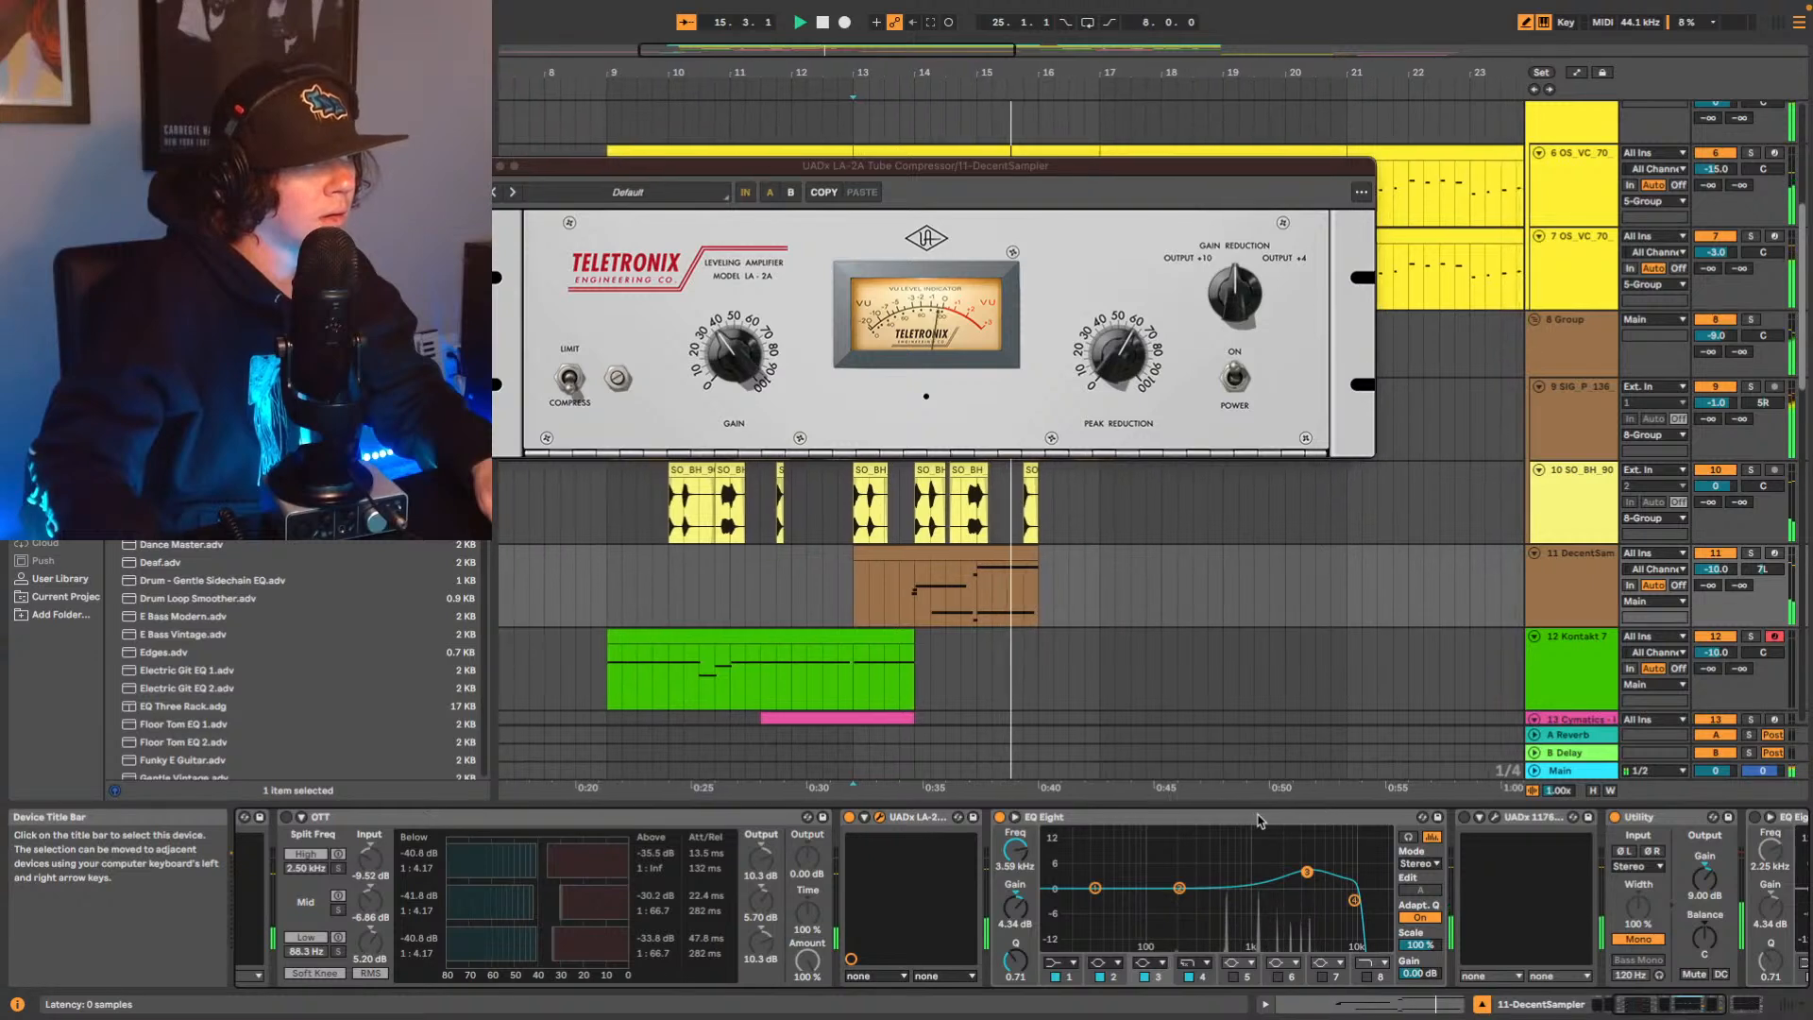
Move the new EQ Eight in front of the LA-2A and replay the section in the full mix.
{"action": "left_click_drag", "start_coordinate": [1258, 820], "coordinate": [848, 854]}
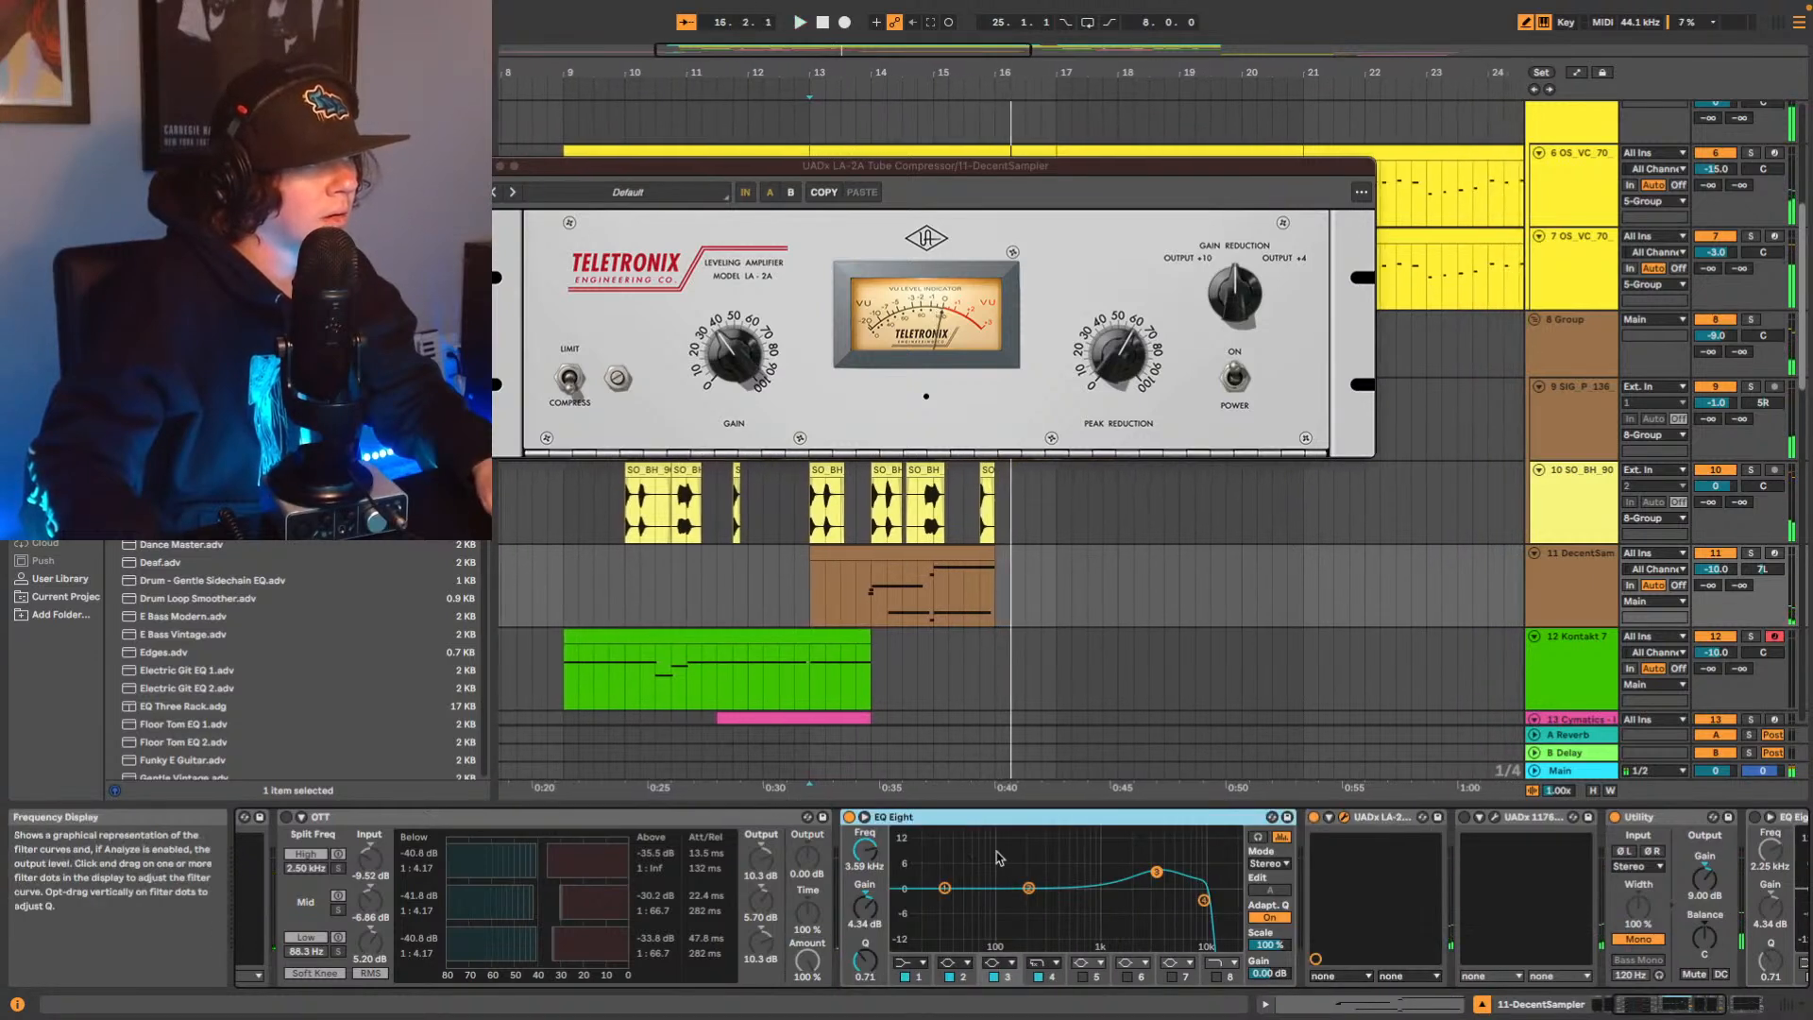
{"action": "key", "text": "space"}
{"action": "key", "text": "space"}
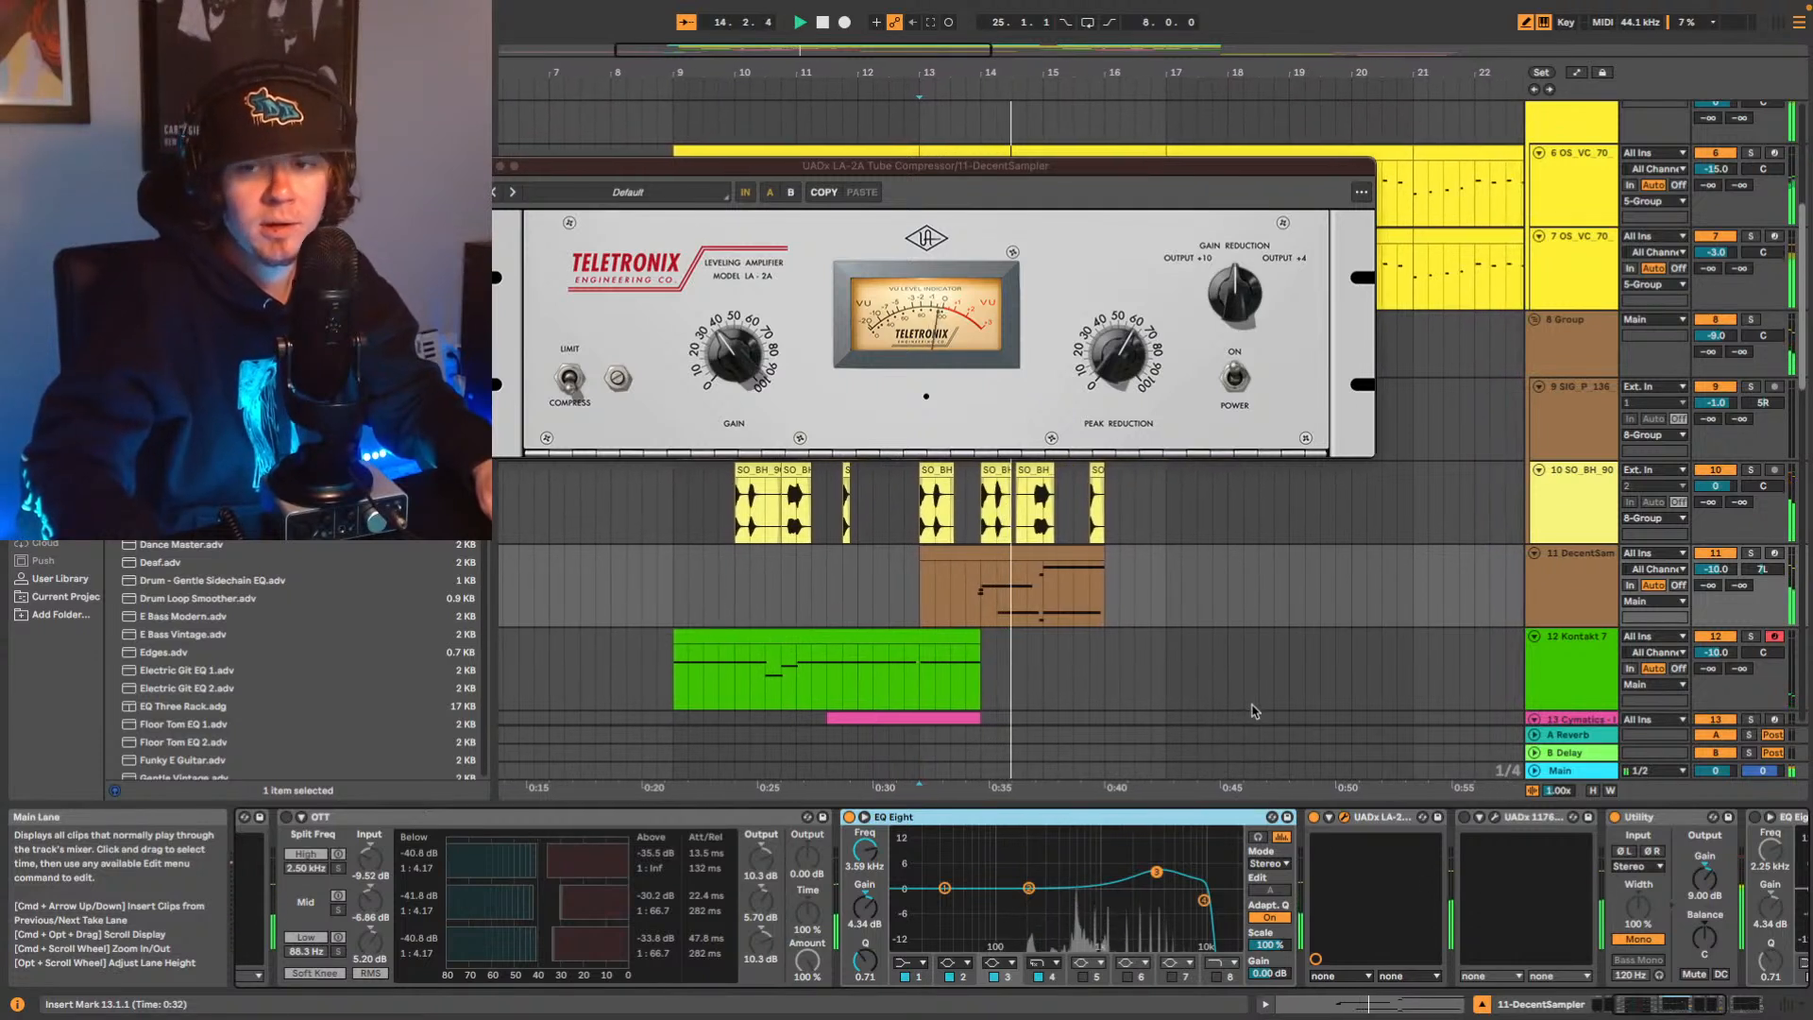
{"action": "key", "text": "space"}
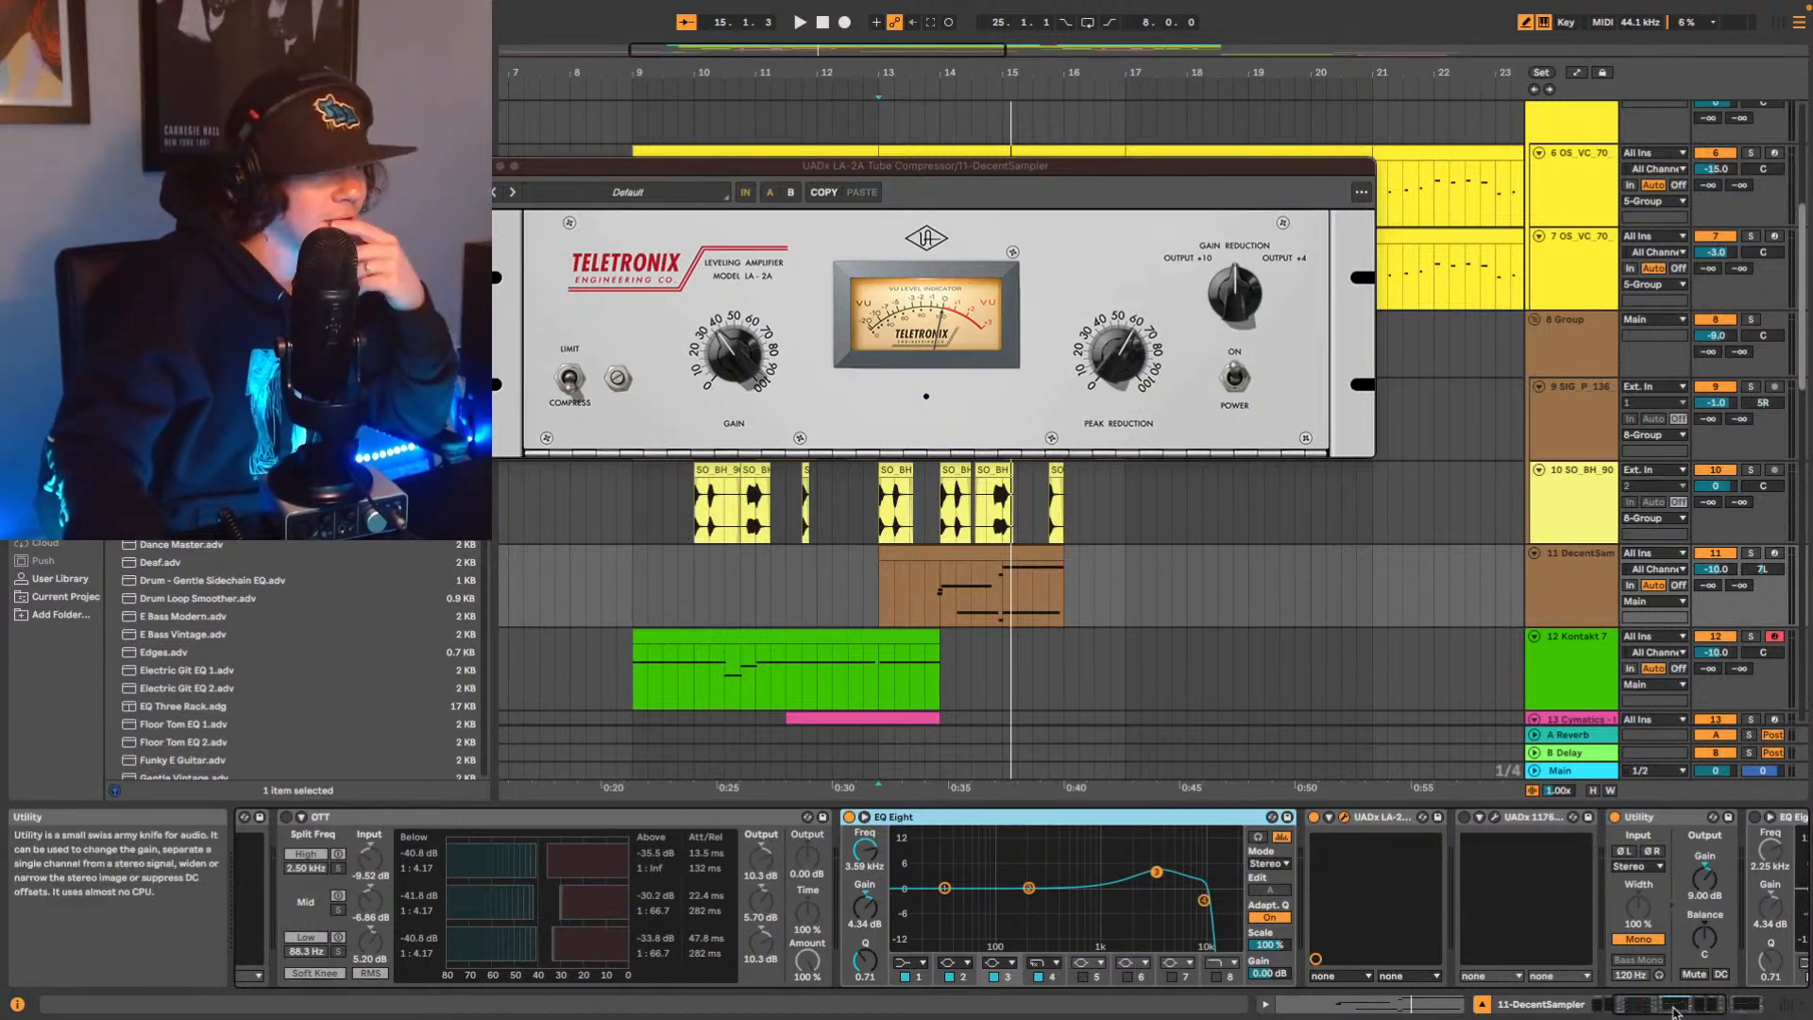
Open the 1176 compressor and audition the section with it active and the LA-2A and new EQ Eight bypassed.
{"action": "left_click", "coordinate": [1677, 1006]}
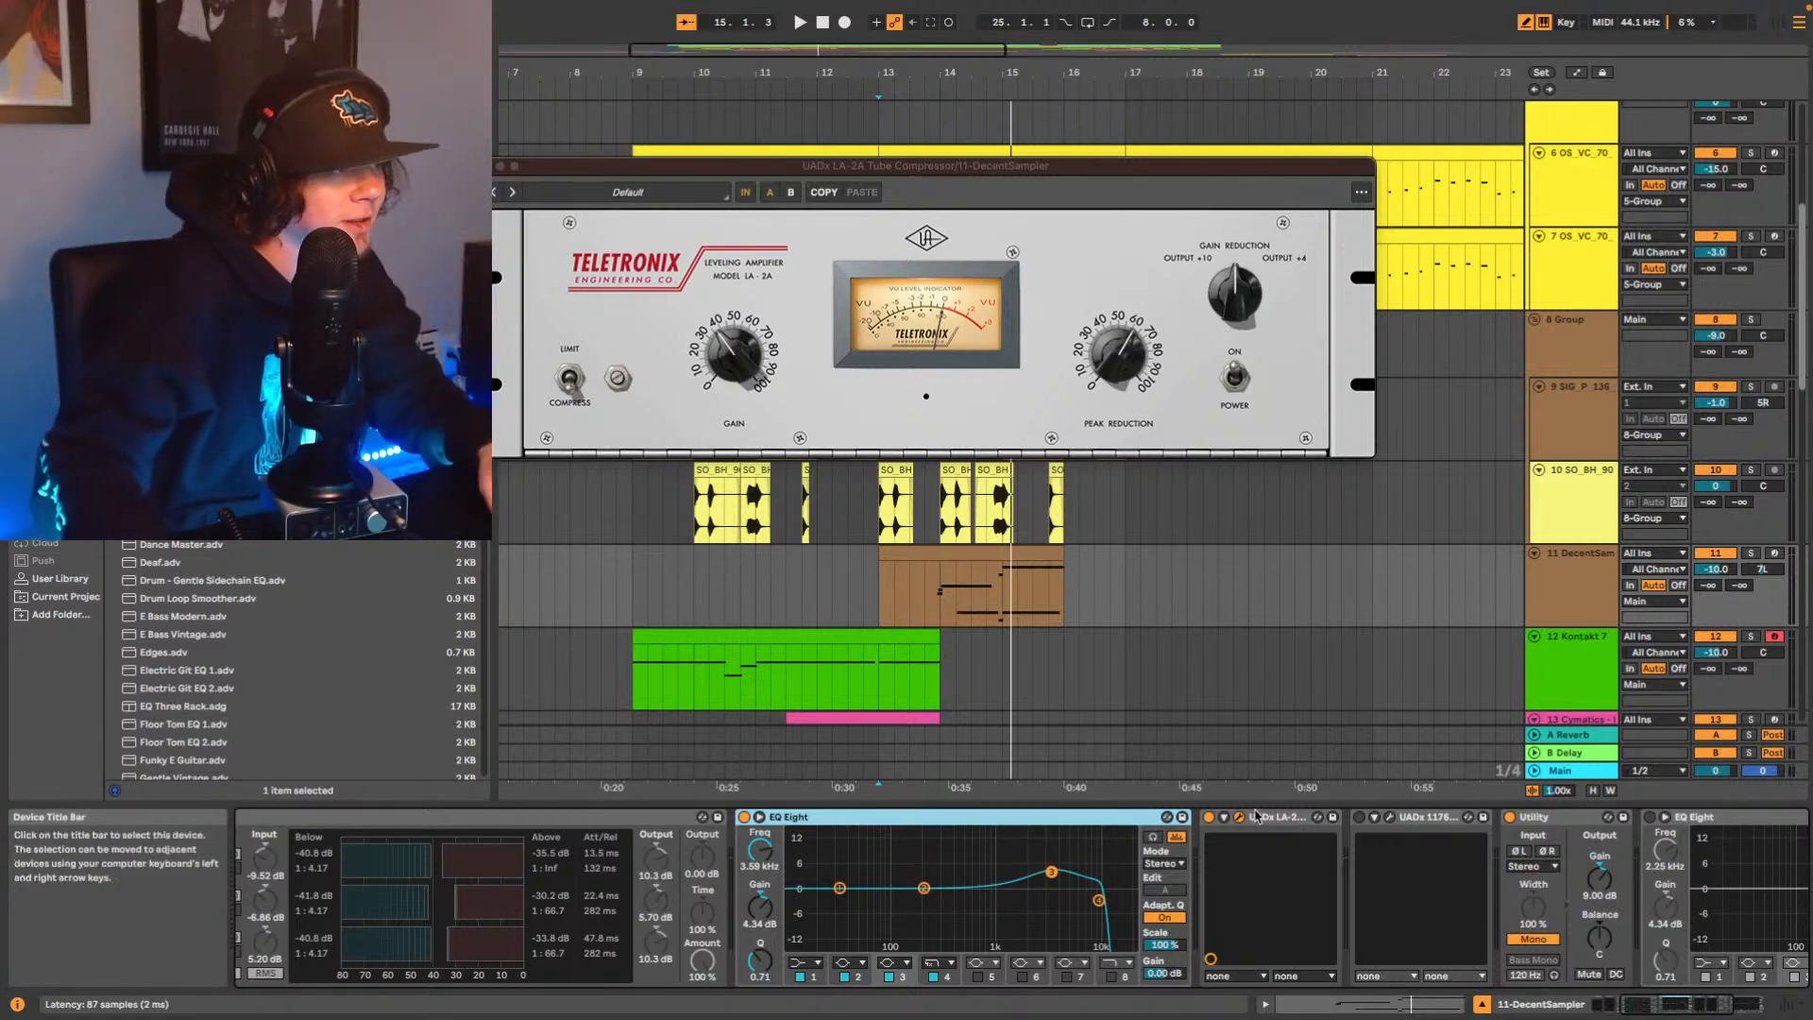
{"action": "left_click", "coordinate": [924, 586]}
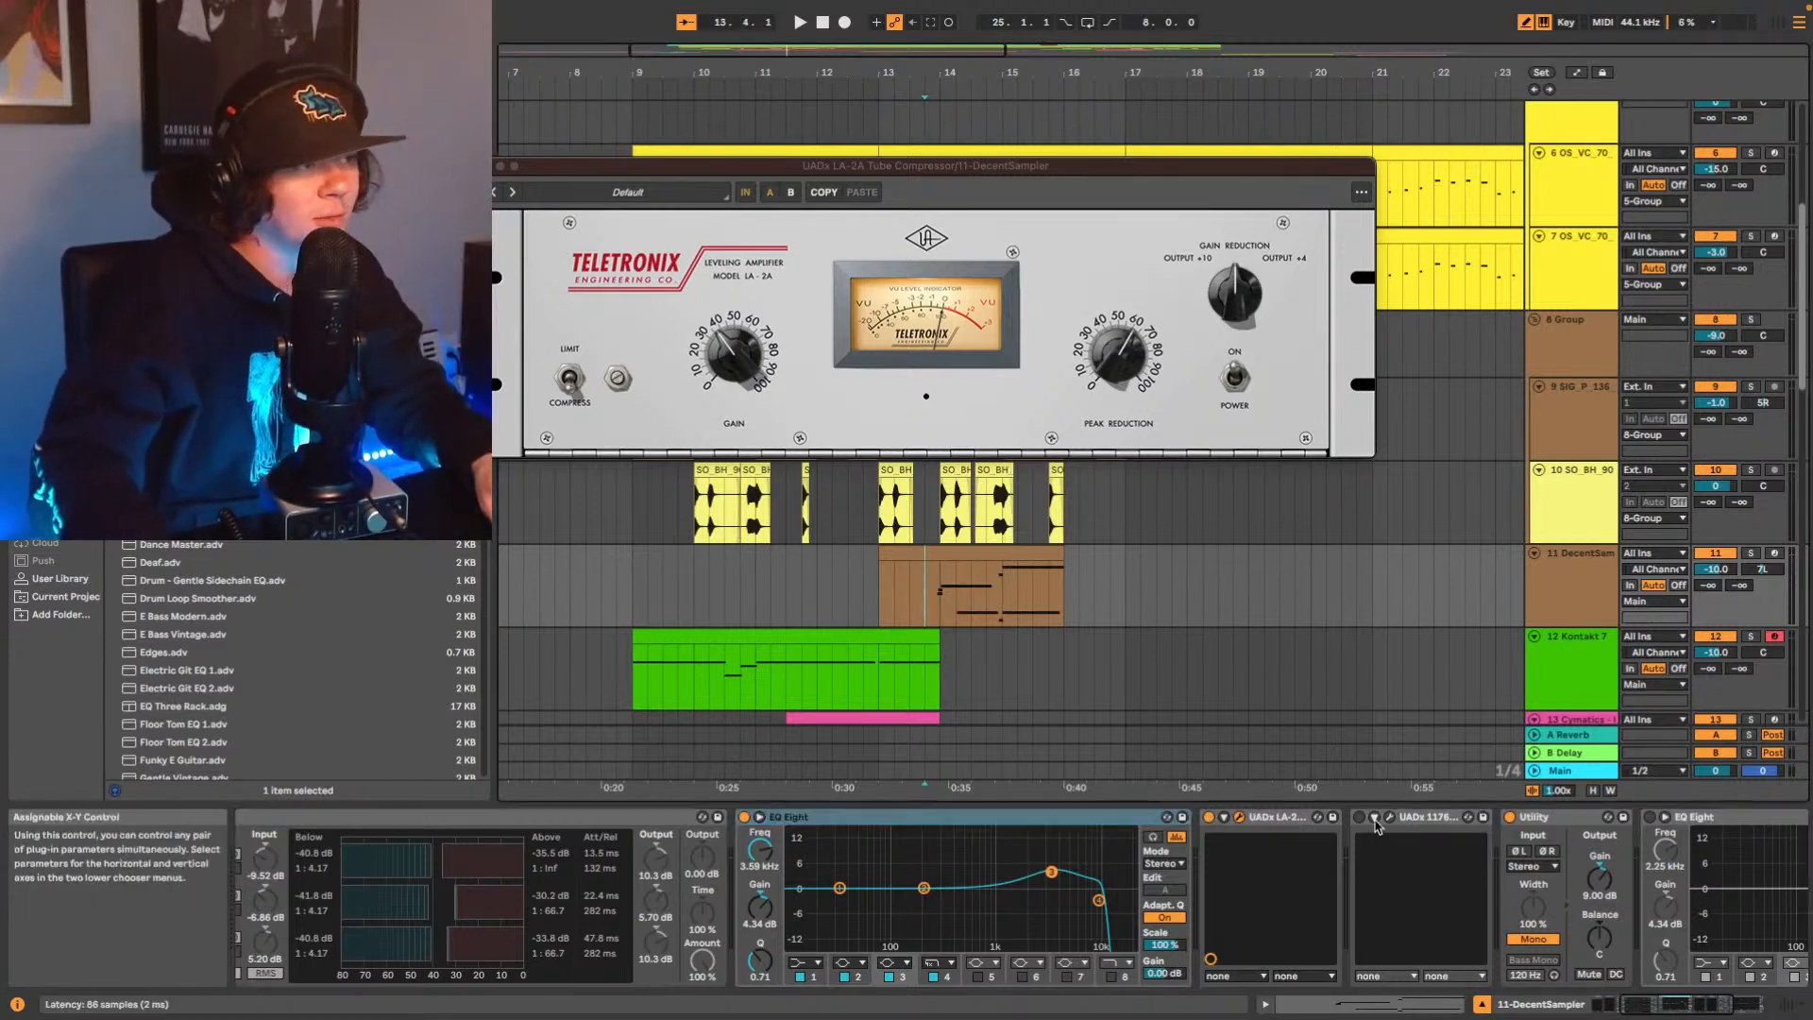
{"action": "left_click", "coordinate": [1390, 819]}
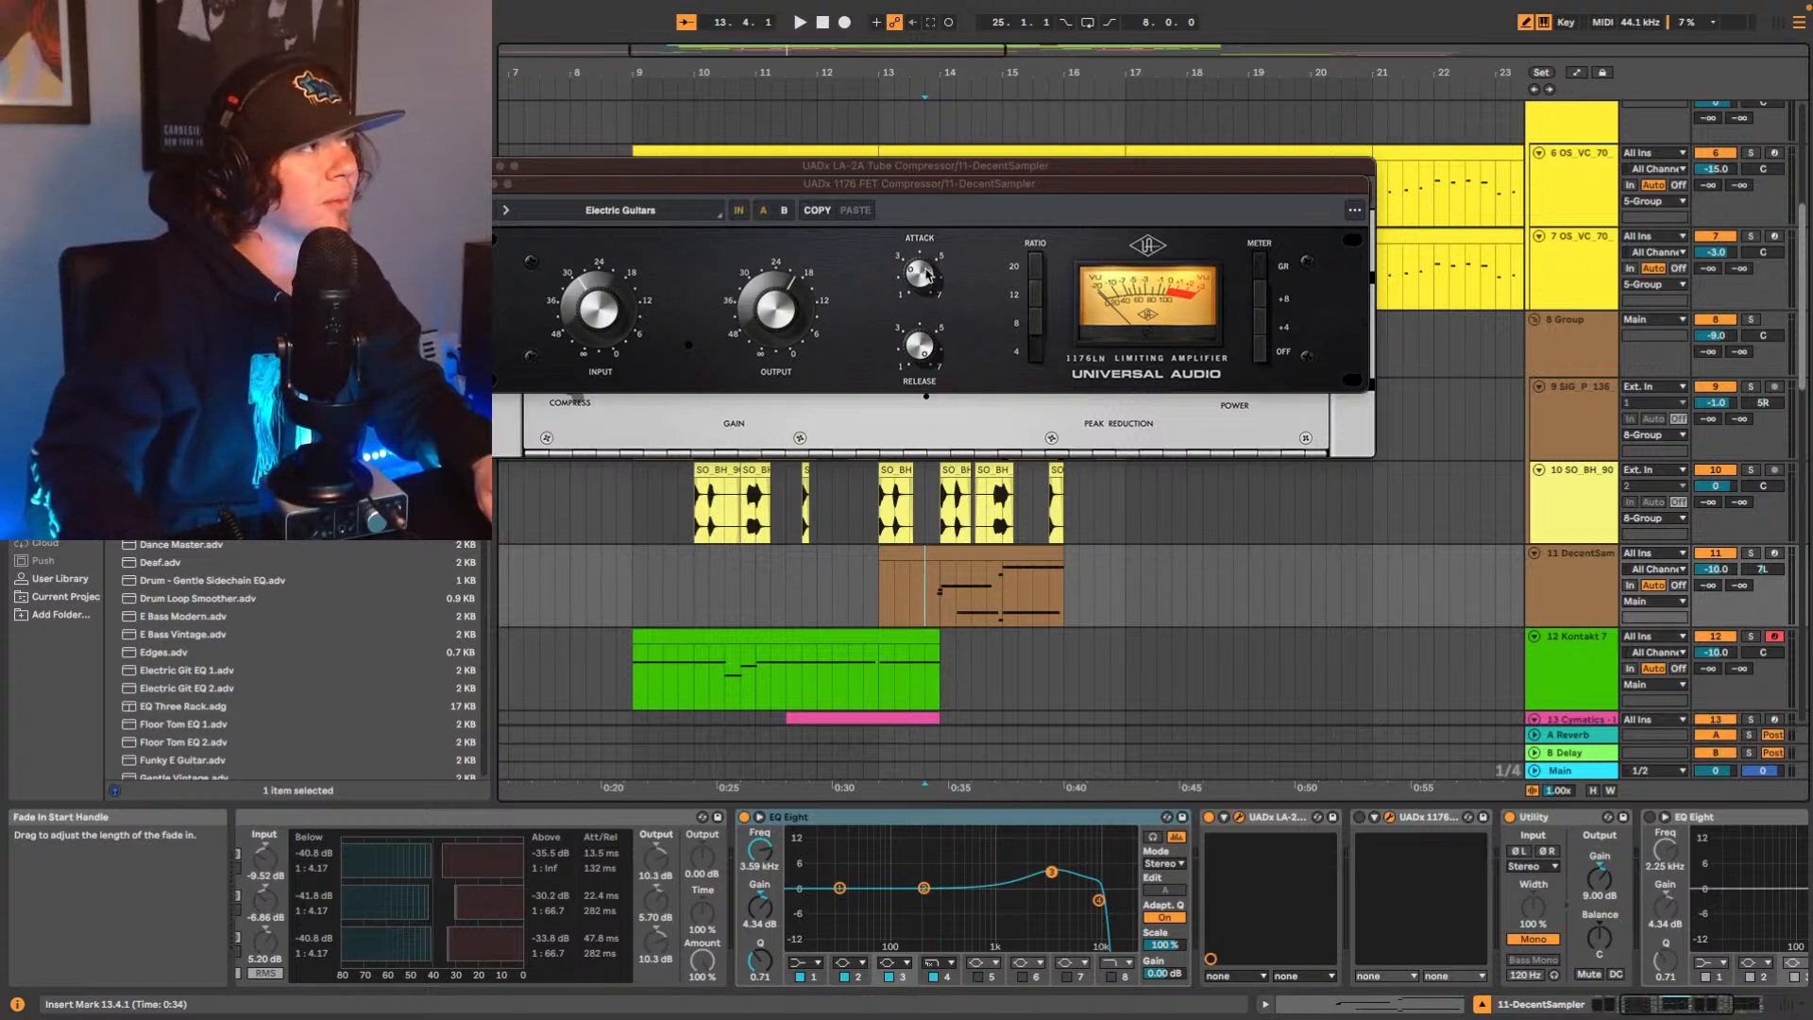
{"action": "left_click", "coordinate": [953, 297]}
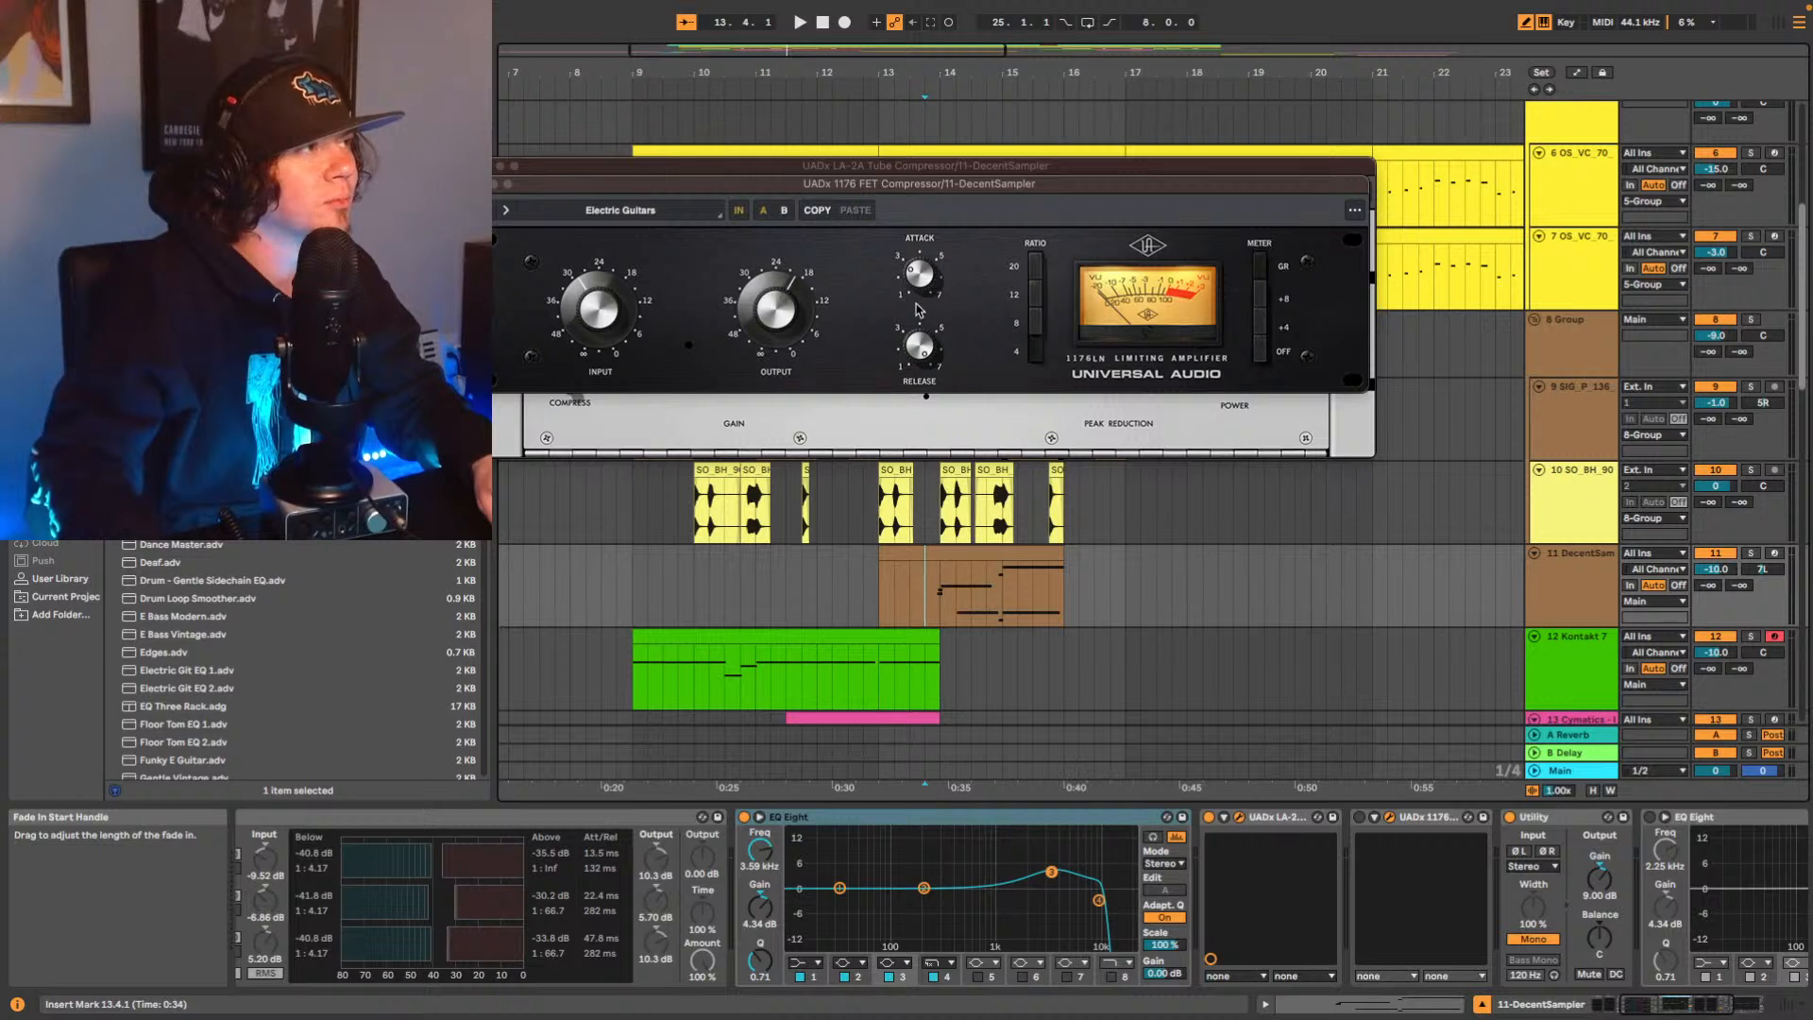
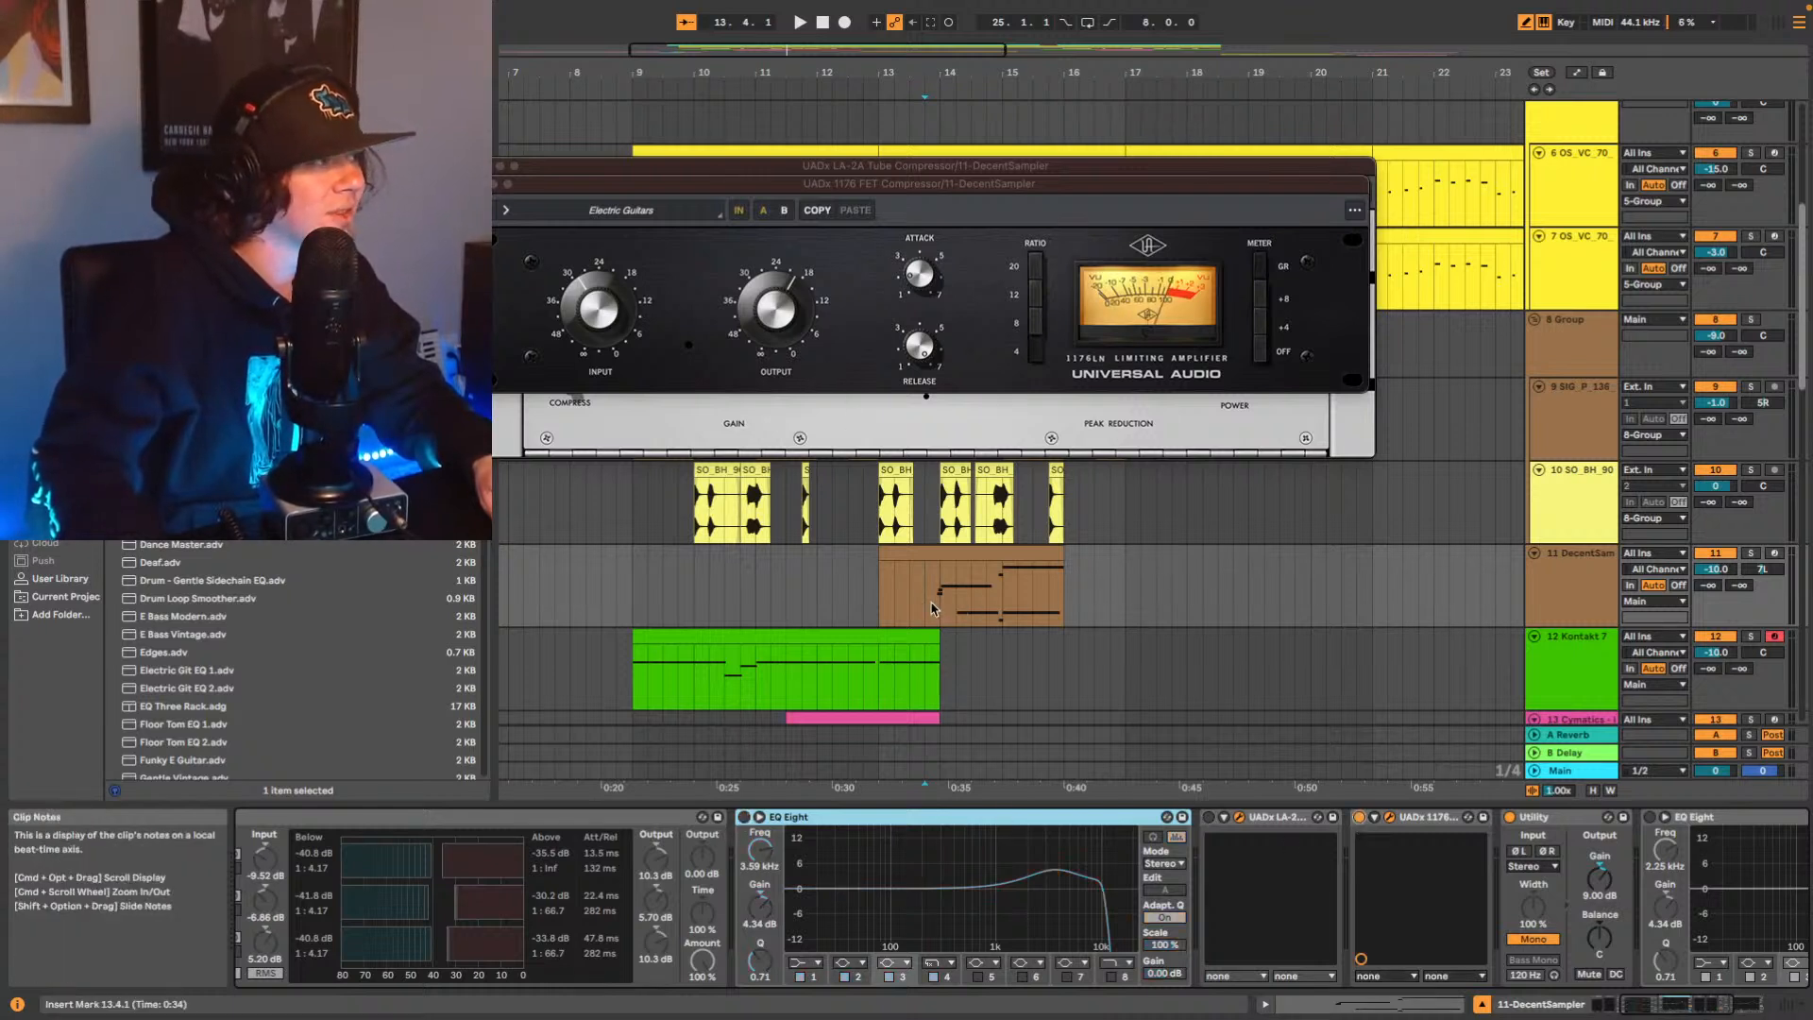
{"action": "key", "text": "space"}
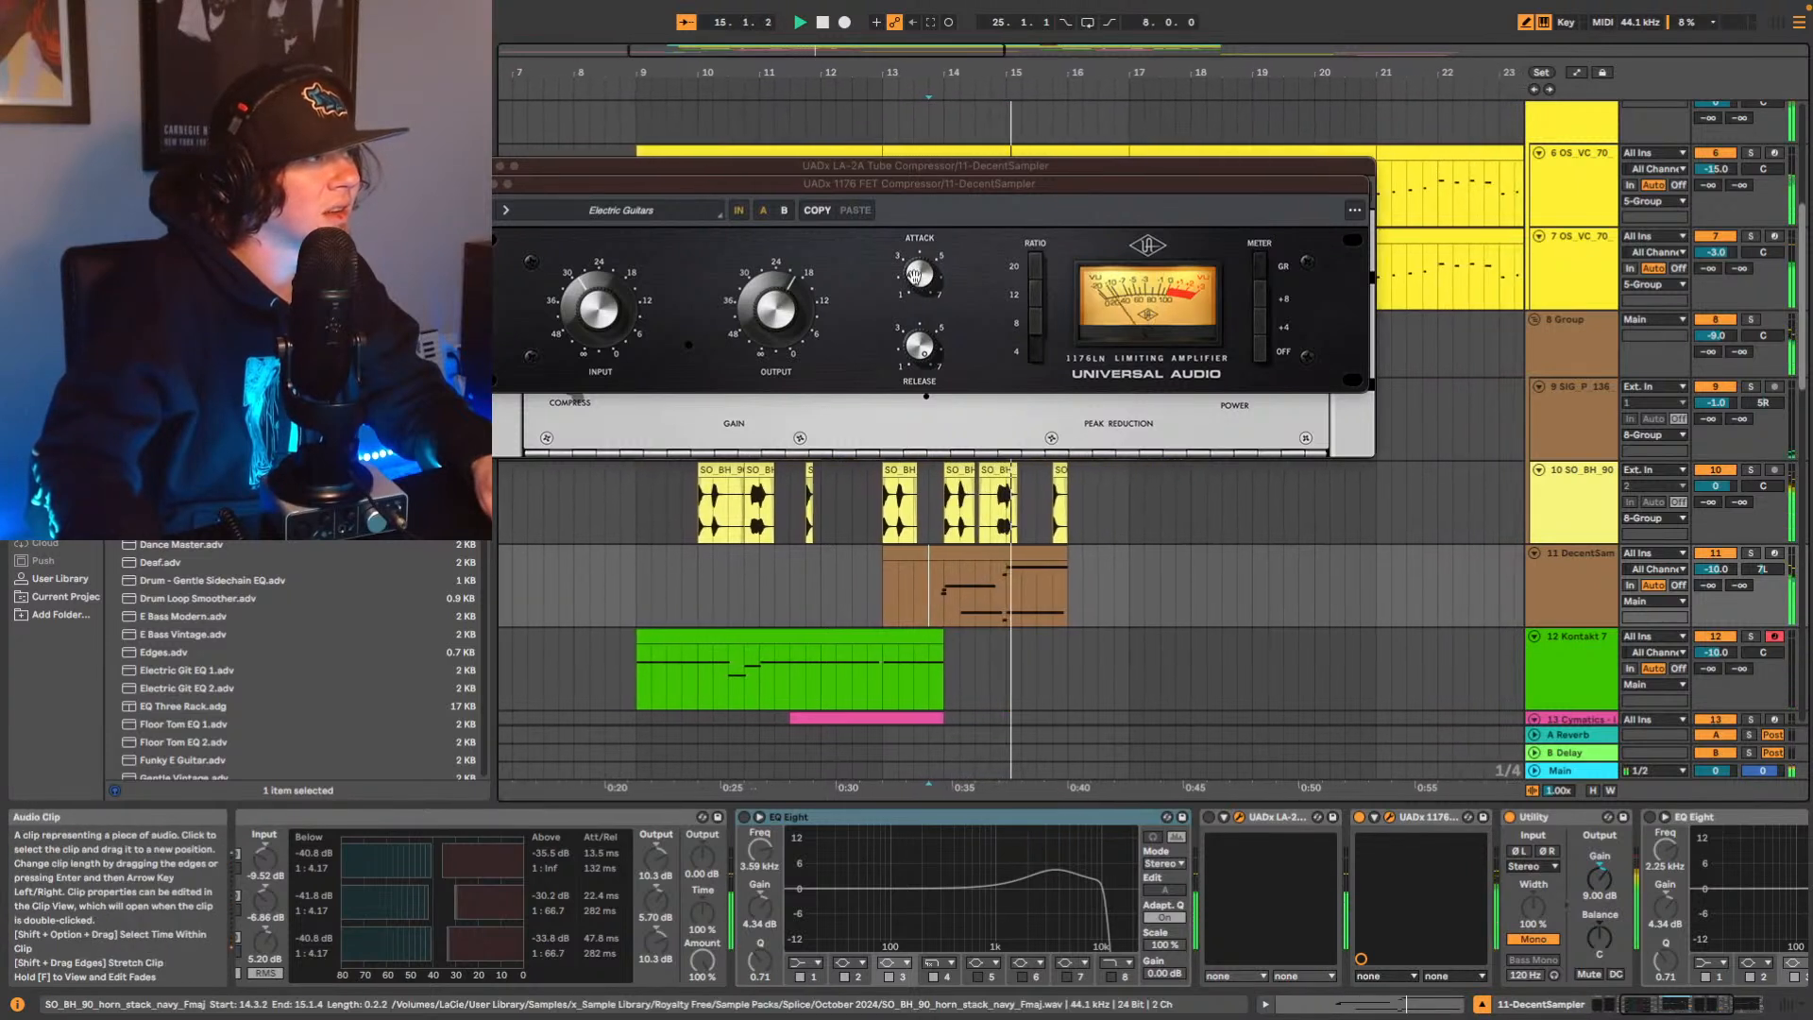
Readjust the 1176 compressor's attack and raise its output while replaying the DecentSampler section.
{"action": "left_click", "coordinate": [914, 275]}
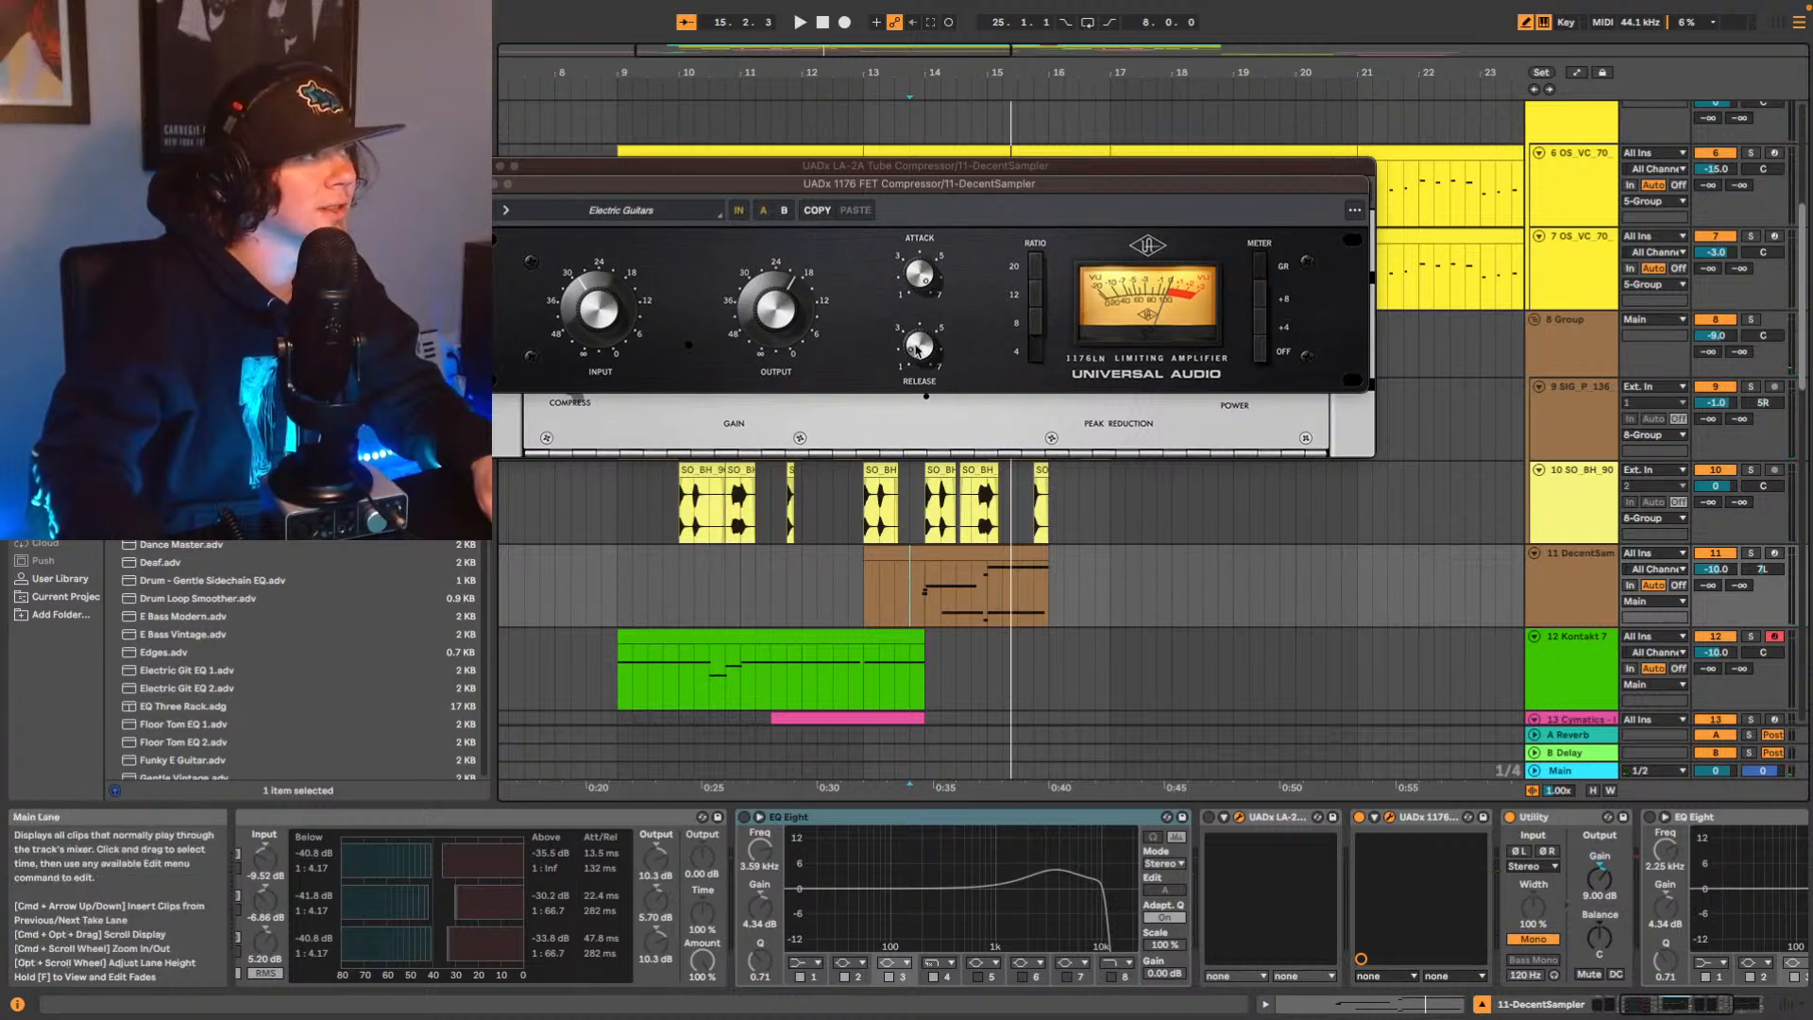
{"action": "key", "text": "space"}
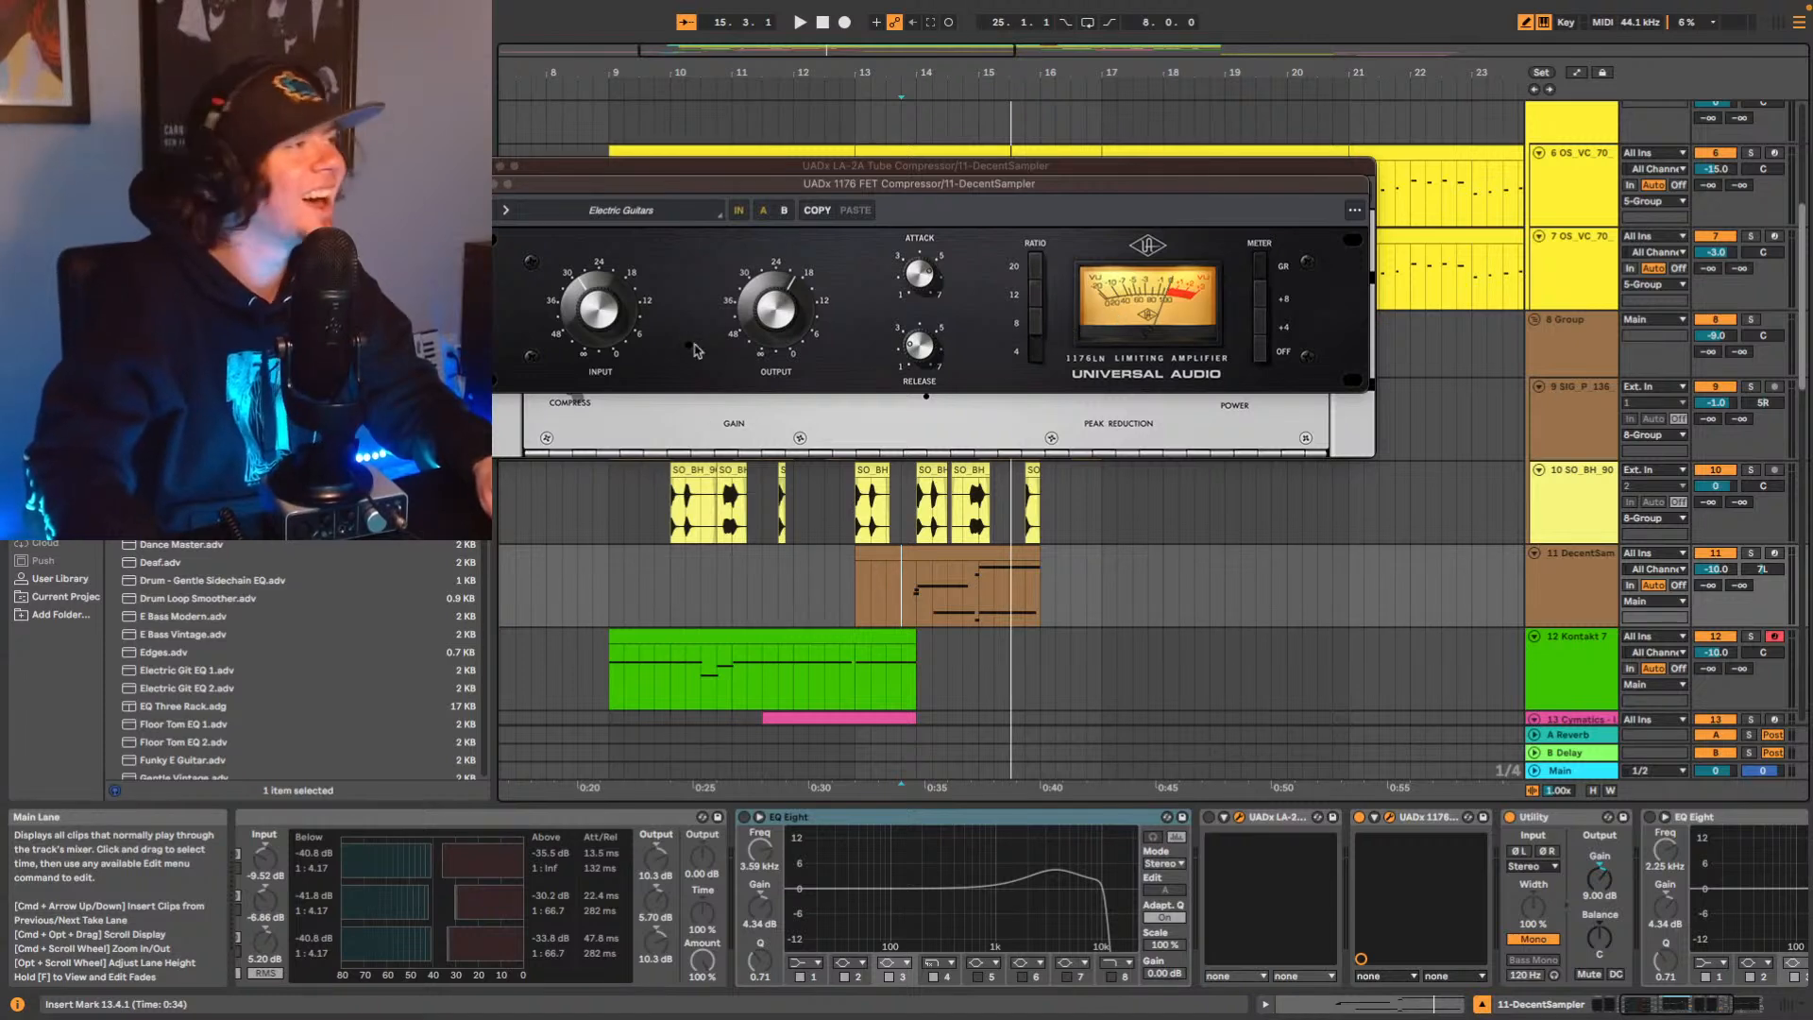
{"action": "key", "text": "space"}
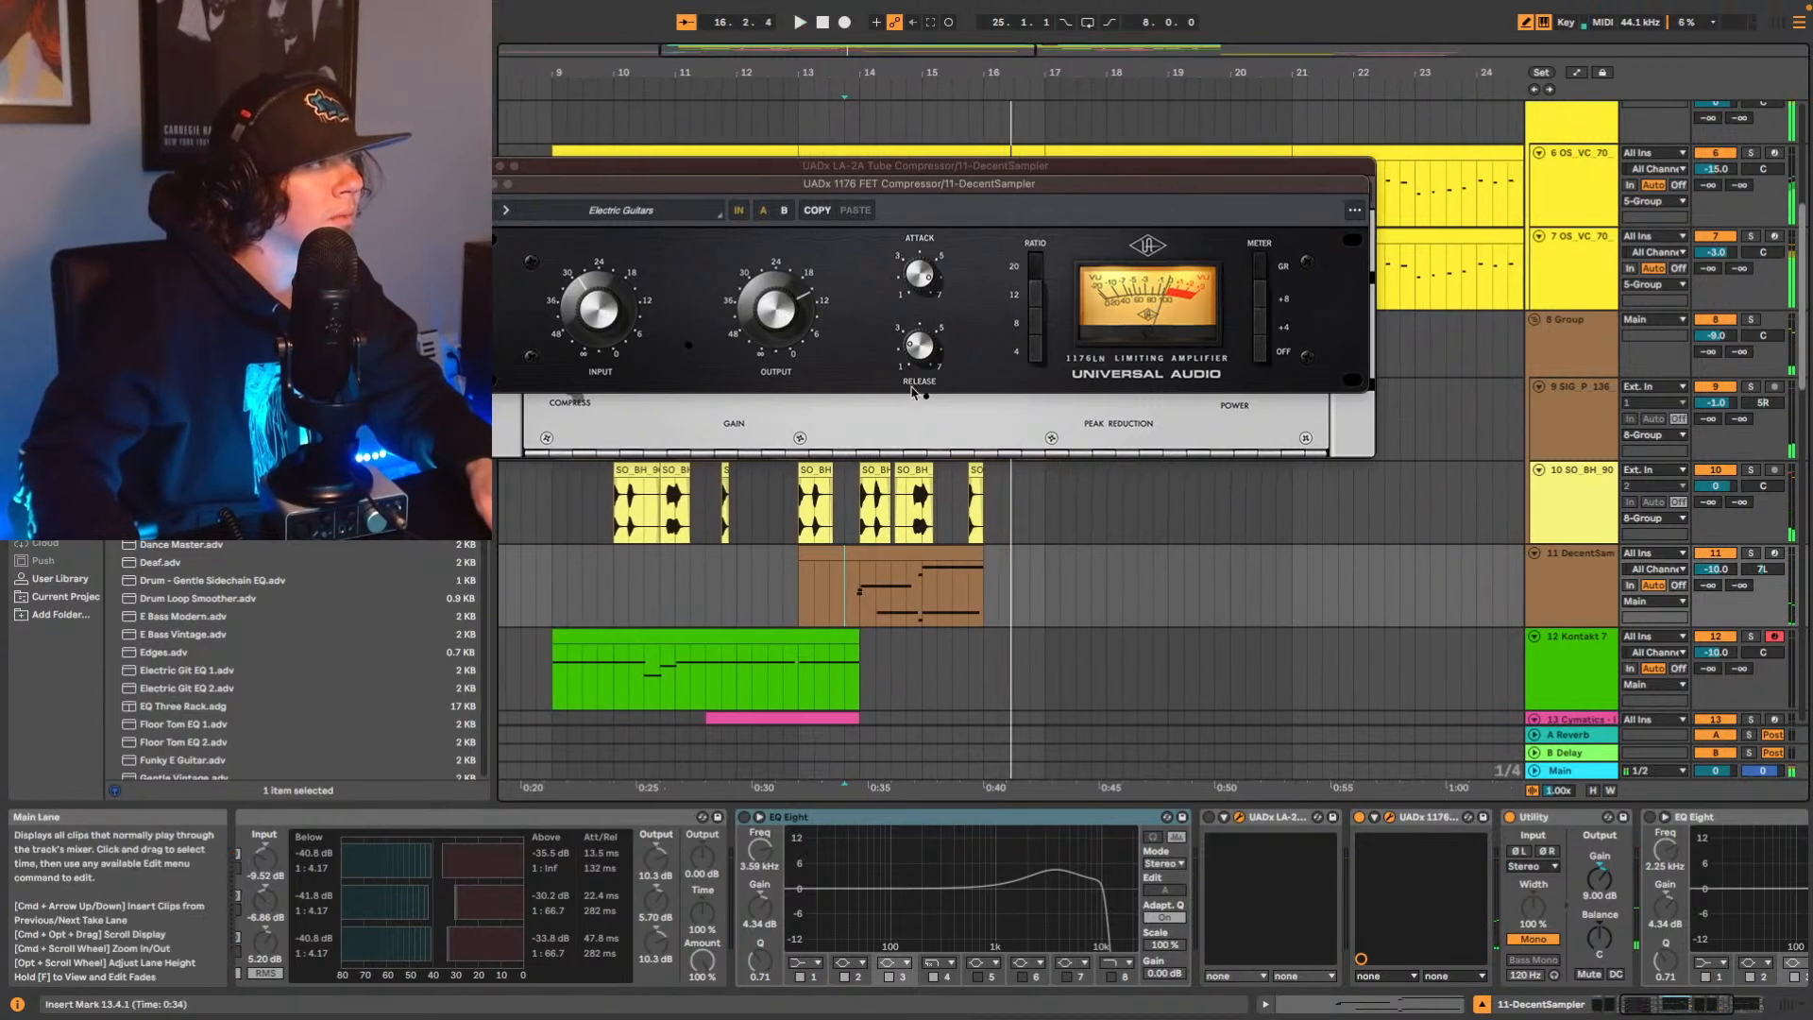
Reactivate the EQ Eight, lower its high cut to about 9 kHz and set the band 3 boost to 2.60 dB at 4.84 kHz.
{"action": "left_click", "coordinate": [745, 818]}
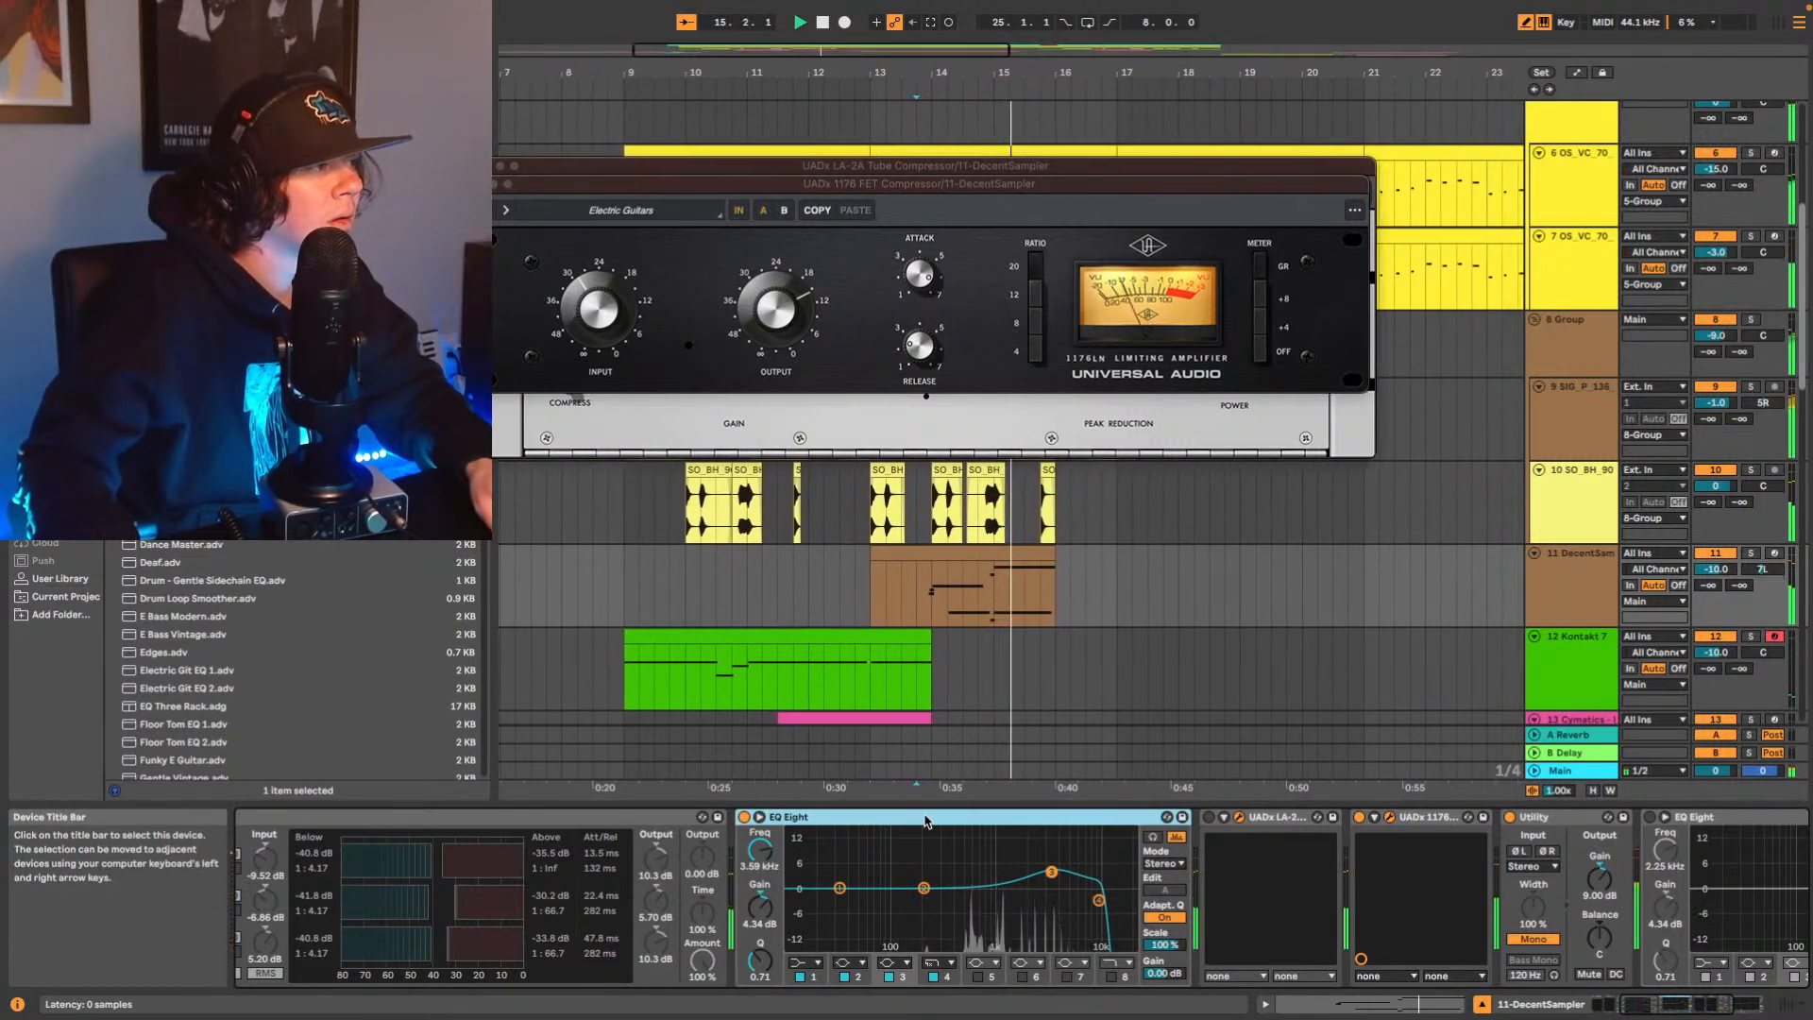
{"action": "left_click_drag", "start_coordinate": [1098, 901], "coordinate": [1103, 901]}
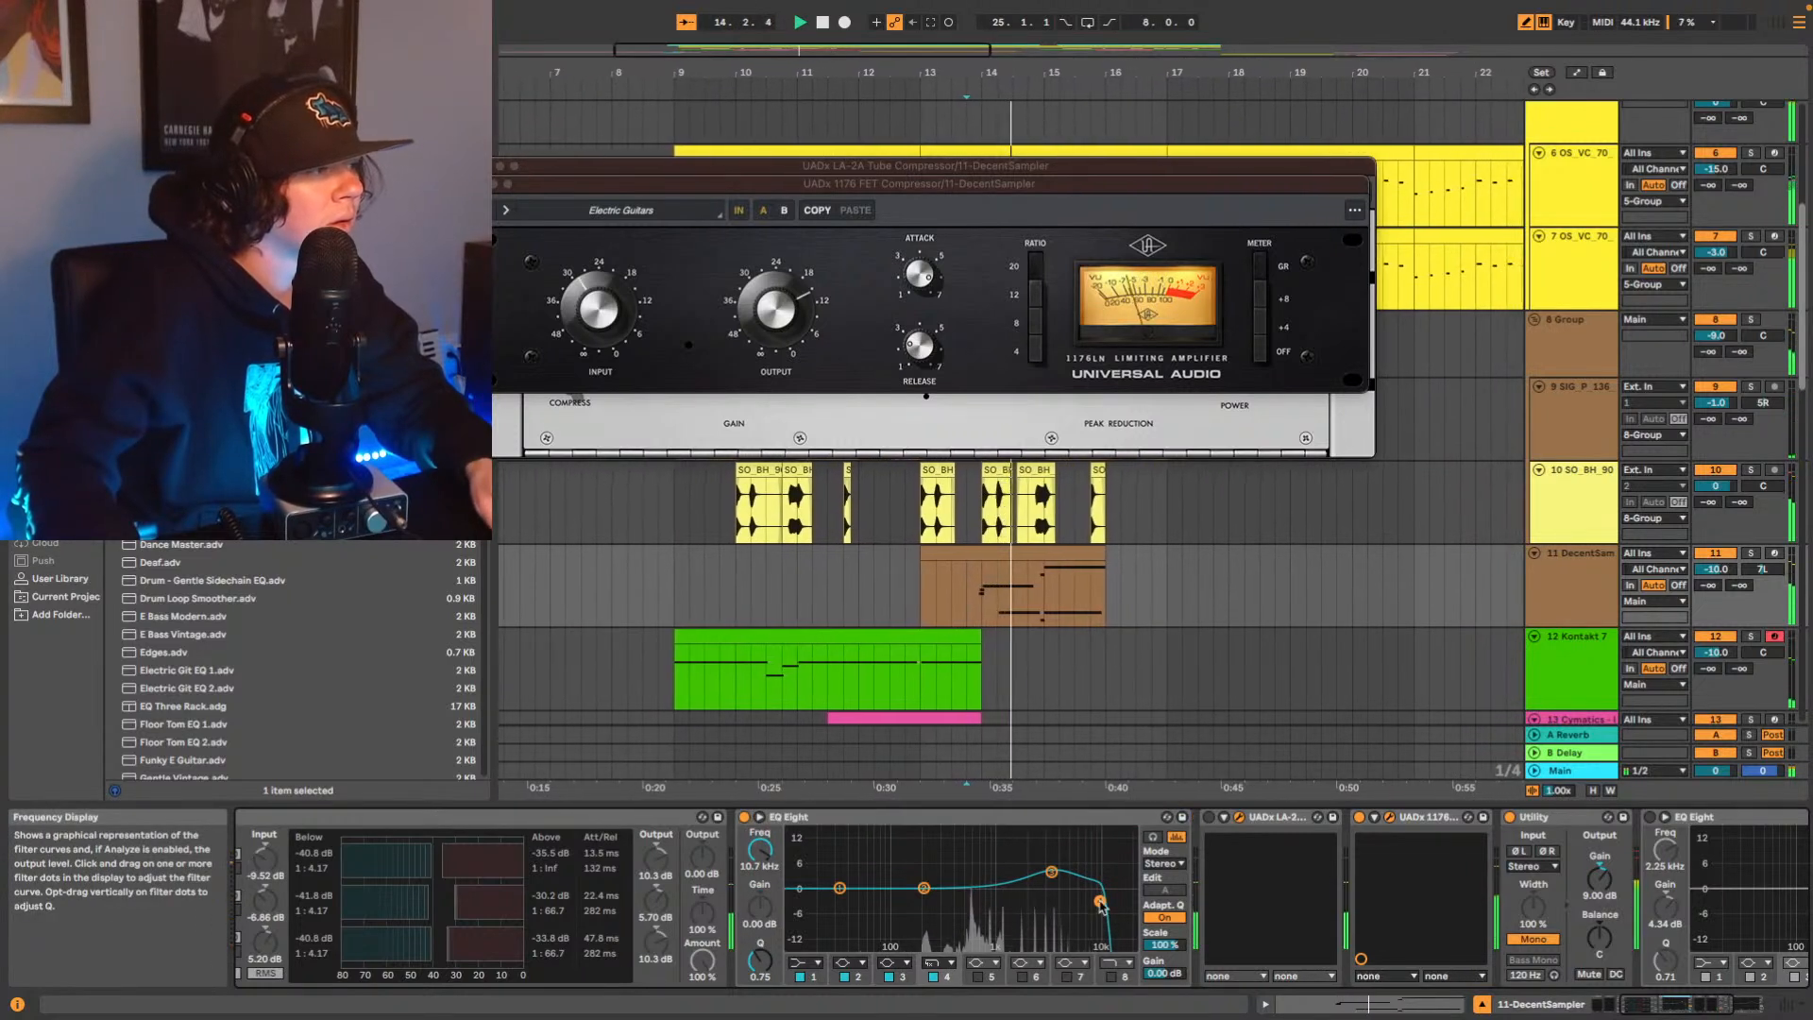
{"action": "left_click_drag", "start_coordinate": [1061, 893], "coordinate": [1078, 854]}
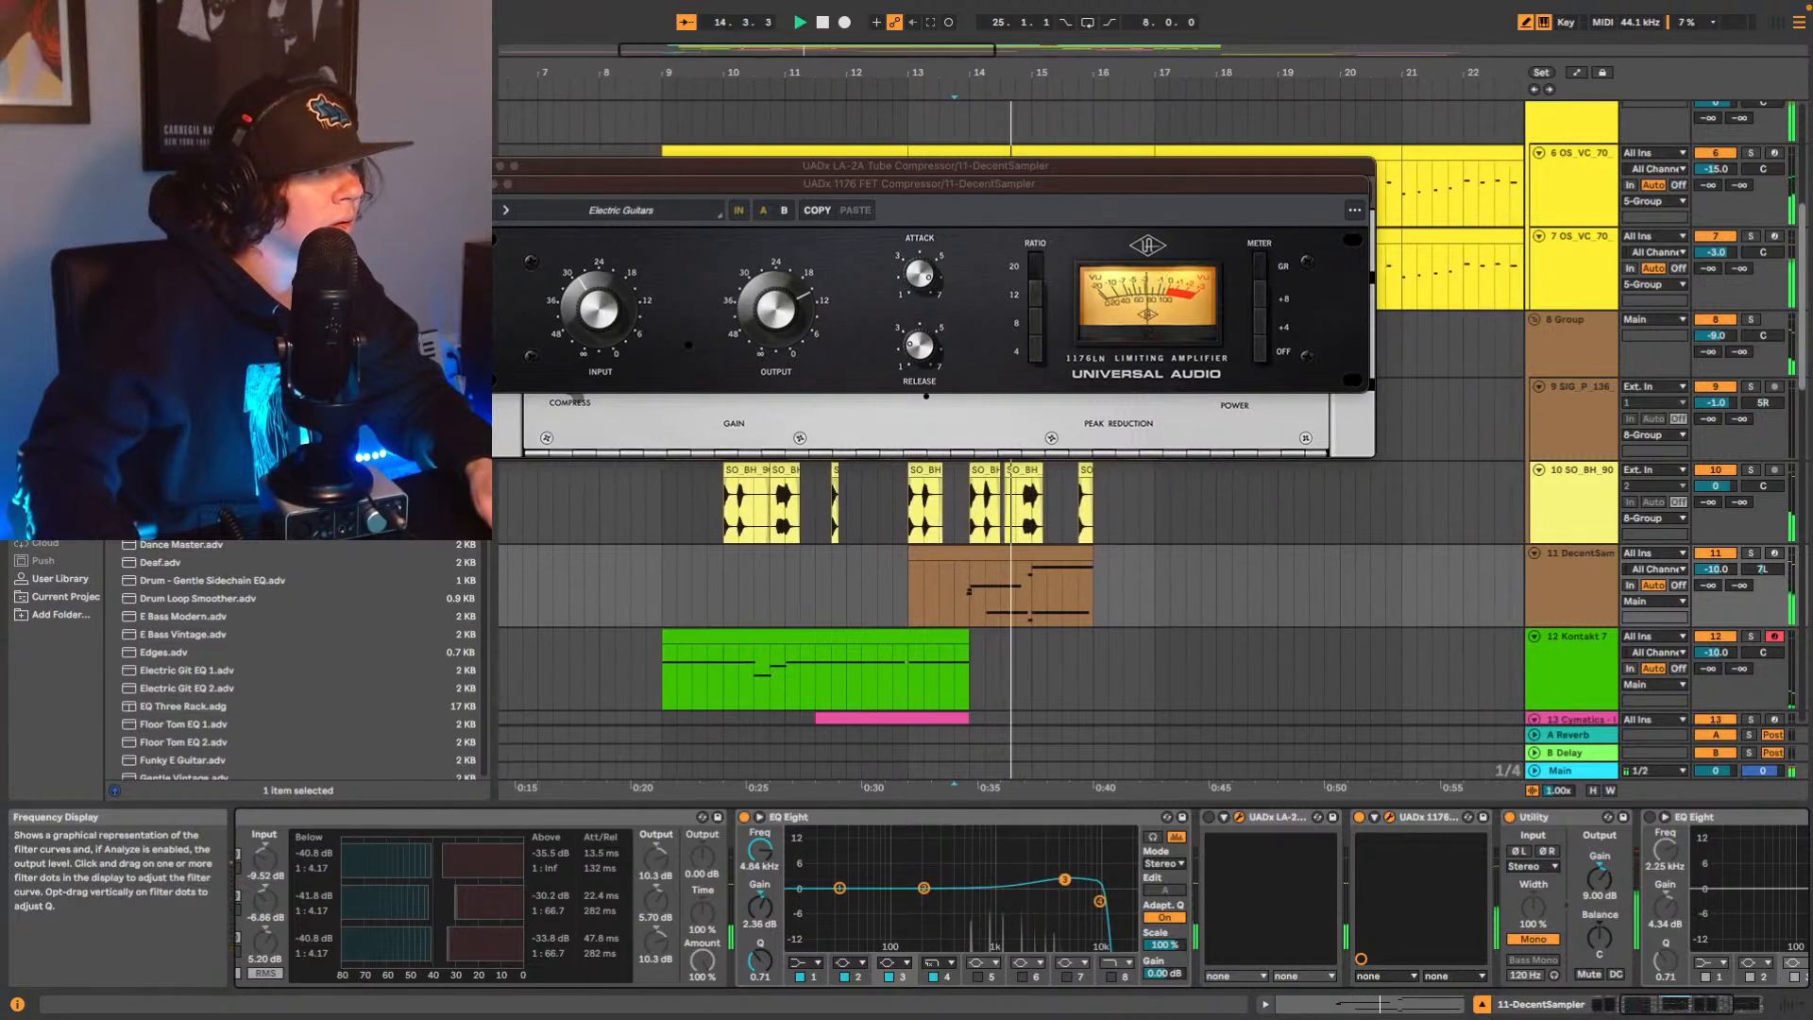
{"action": "left_click_drag", "start_coordinate": [1099, 901], "coordinate": [1093, 901]}
{"action": "key", "text": "space"}
{"action": "key", "text": "space"}
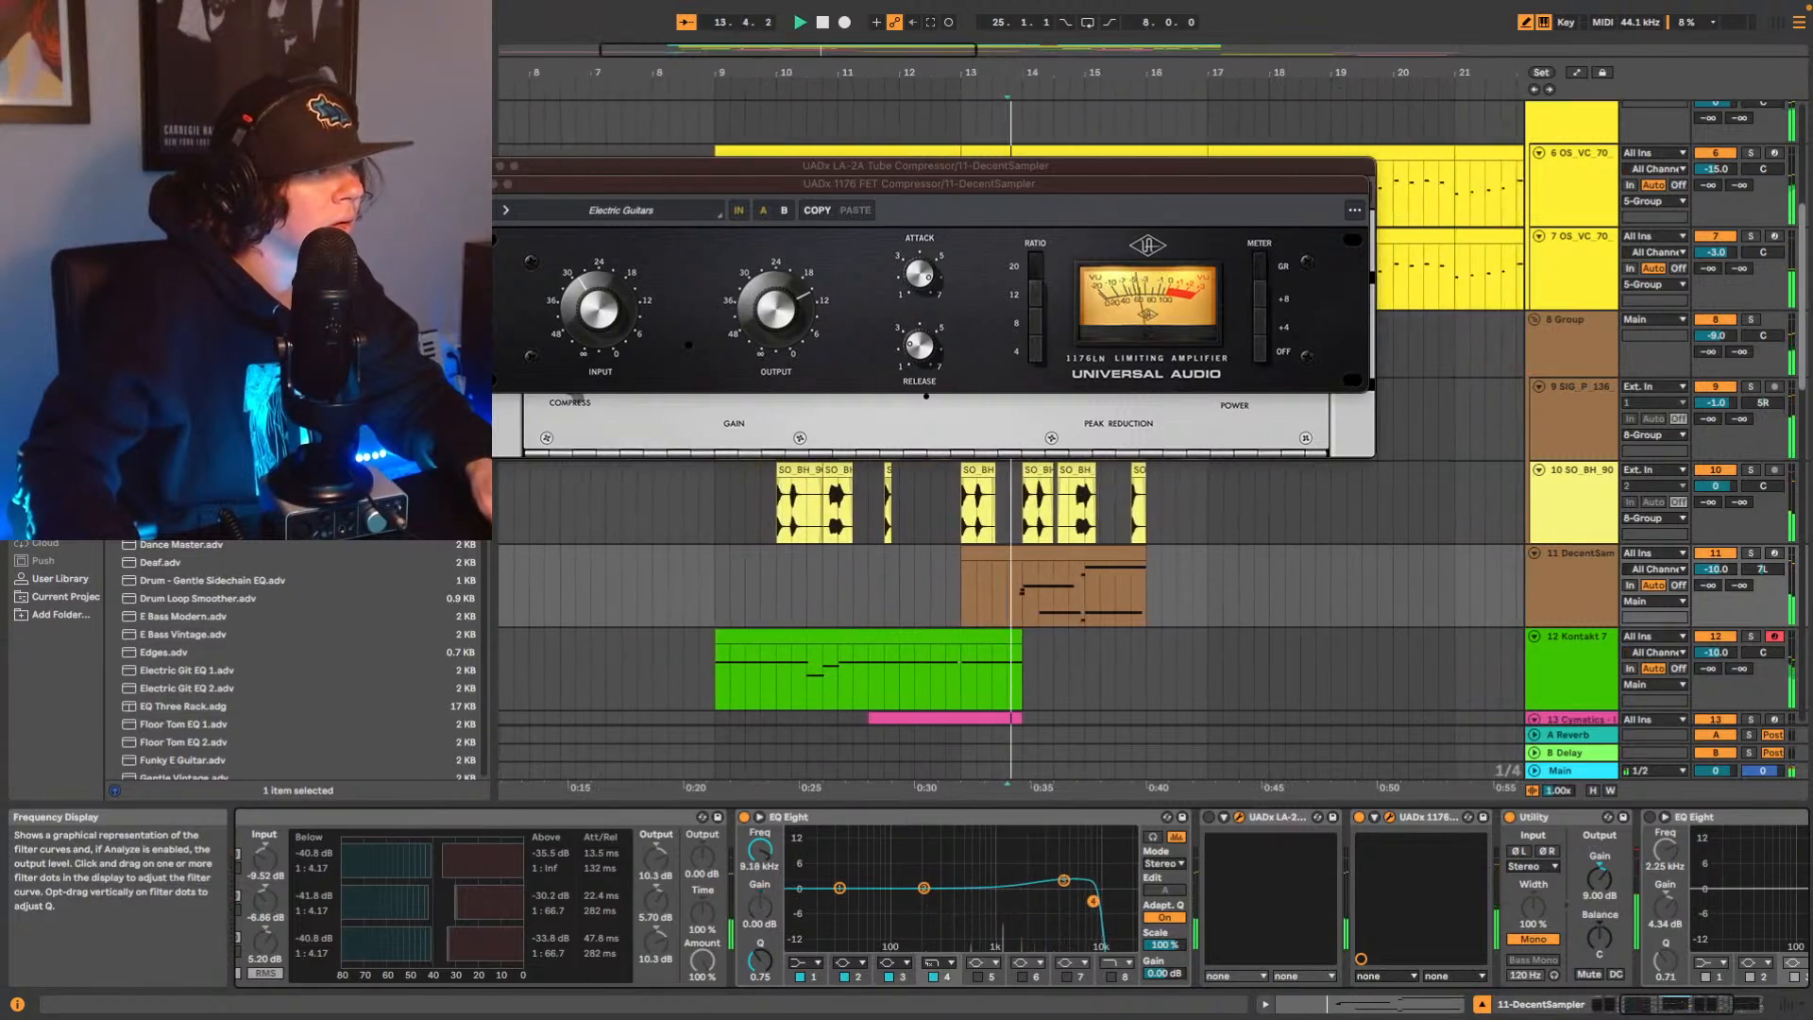
{"action": "left_click", "coordinate": [1063, 881]}
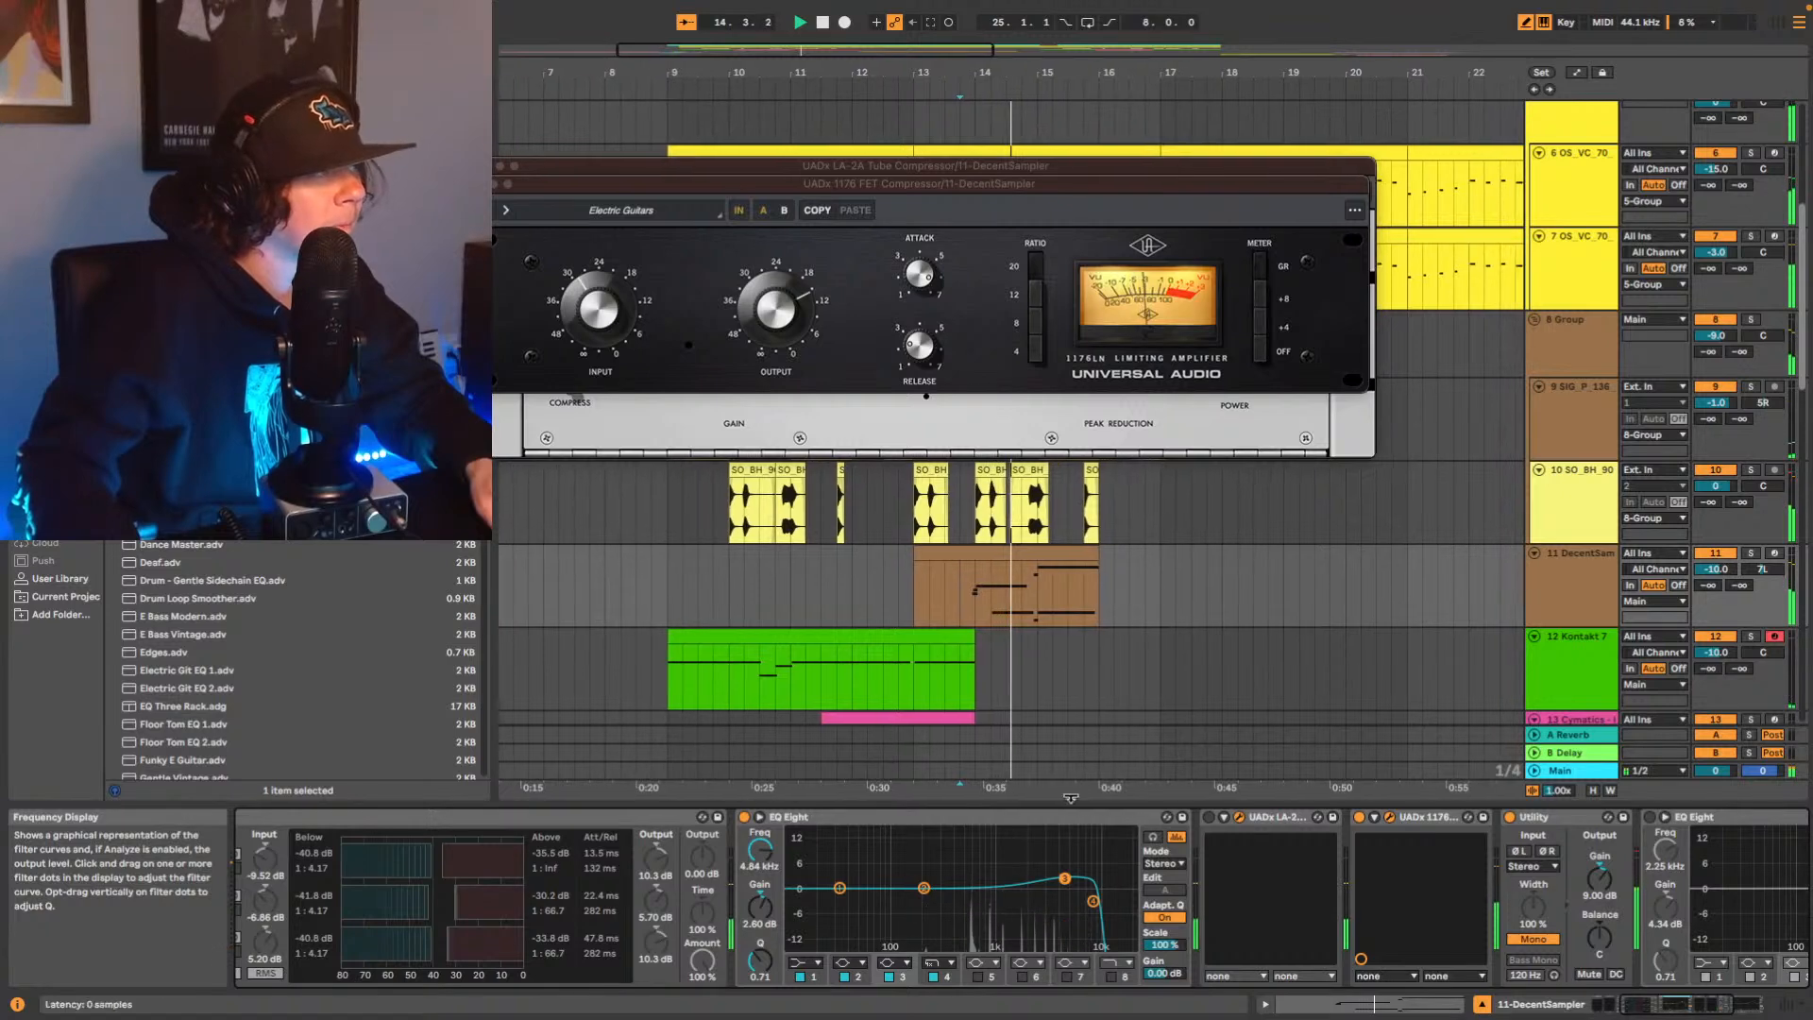
Move the EQ Eight behind the 1176 and set its high cut to 10.2 kHz while replaying the section.
{"action": "key", "text": "space"}
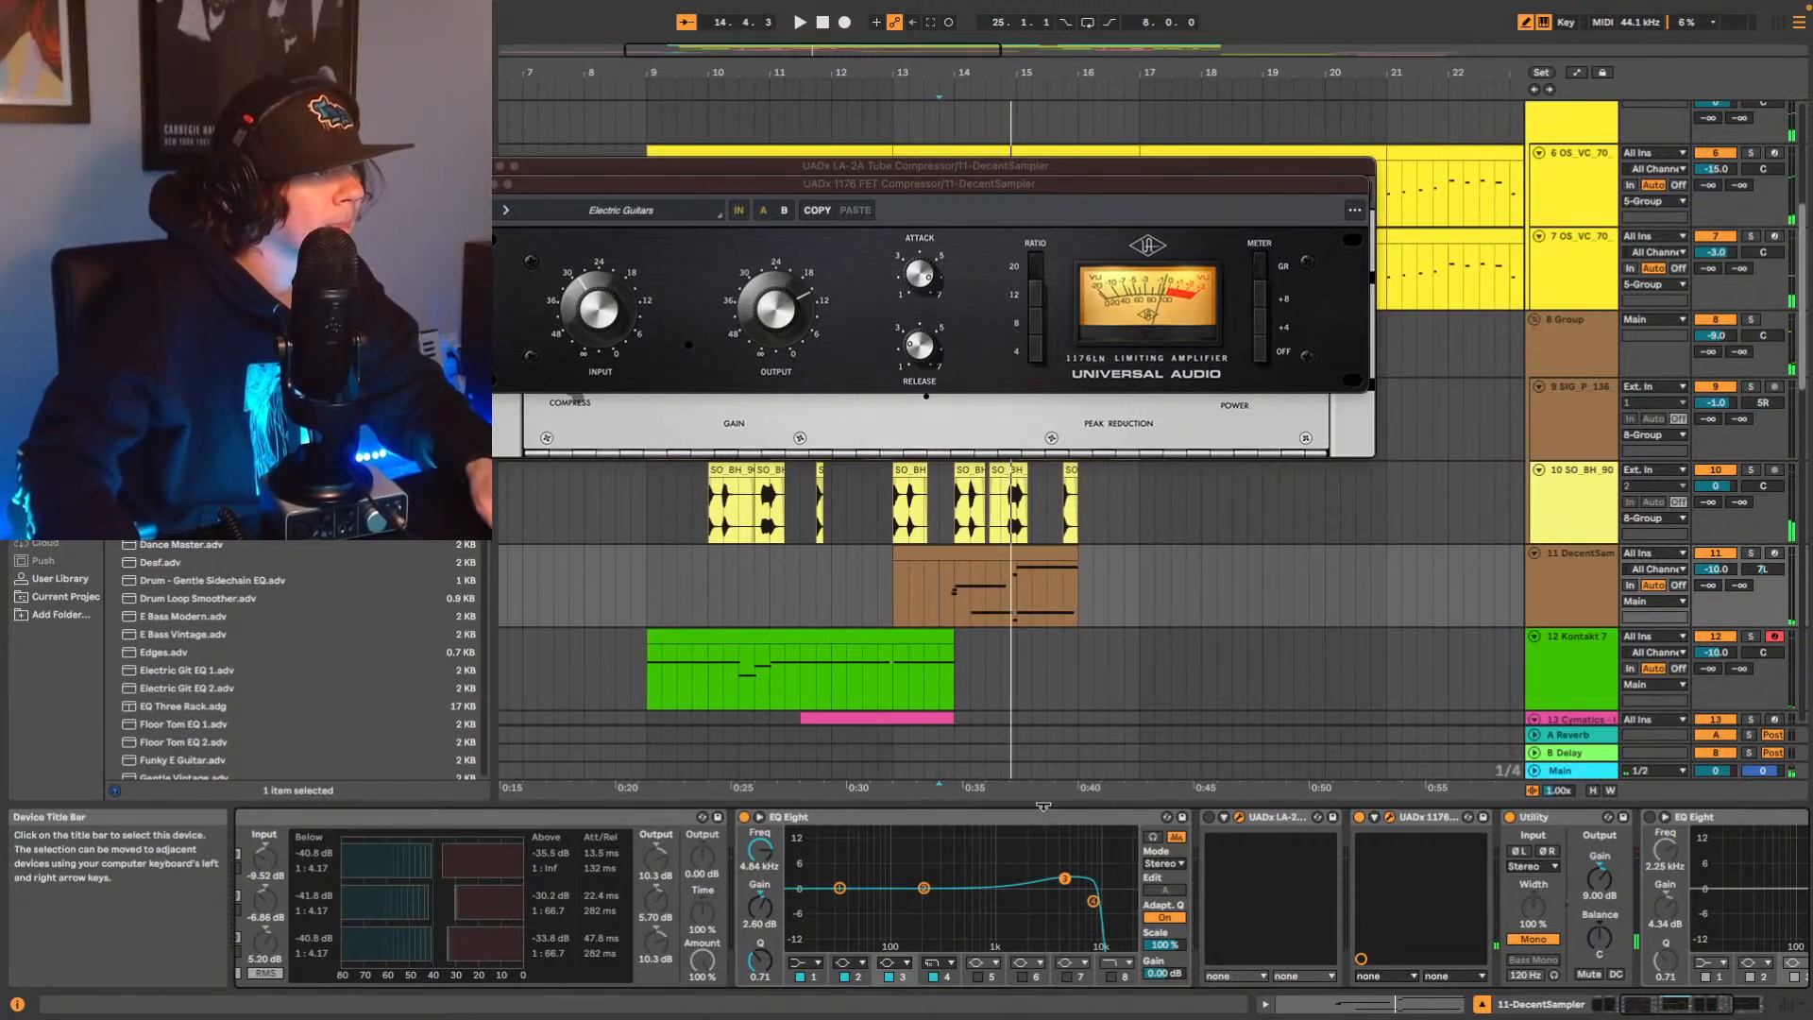
{"action": "left_click_drag", "start_coordinate": [784, 816], "coordinate": [1036, 826]}
{"action": "key", "text": "space"}
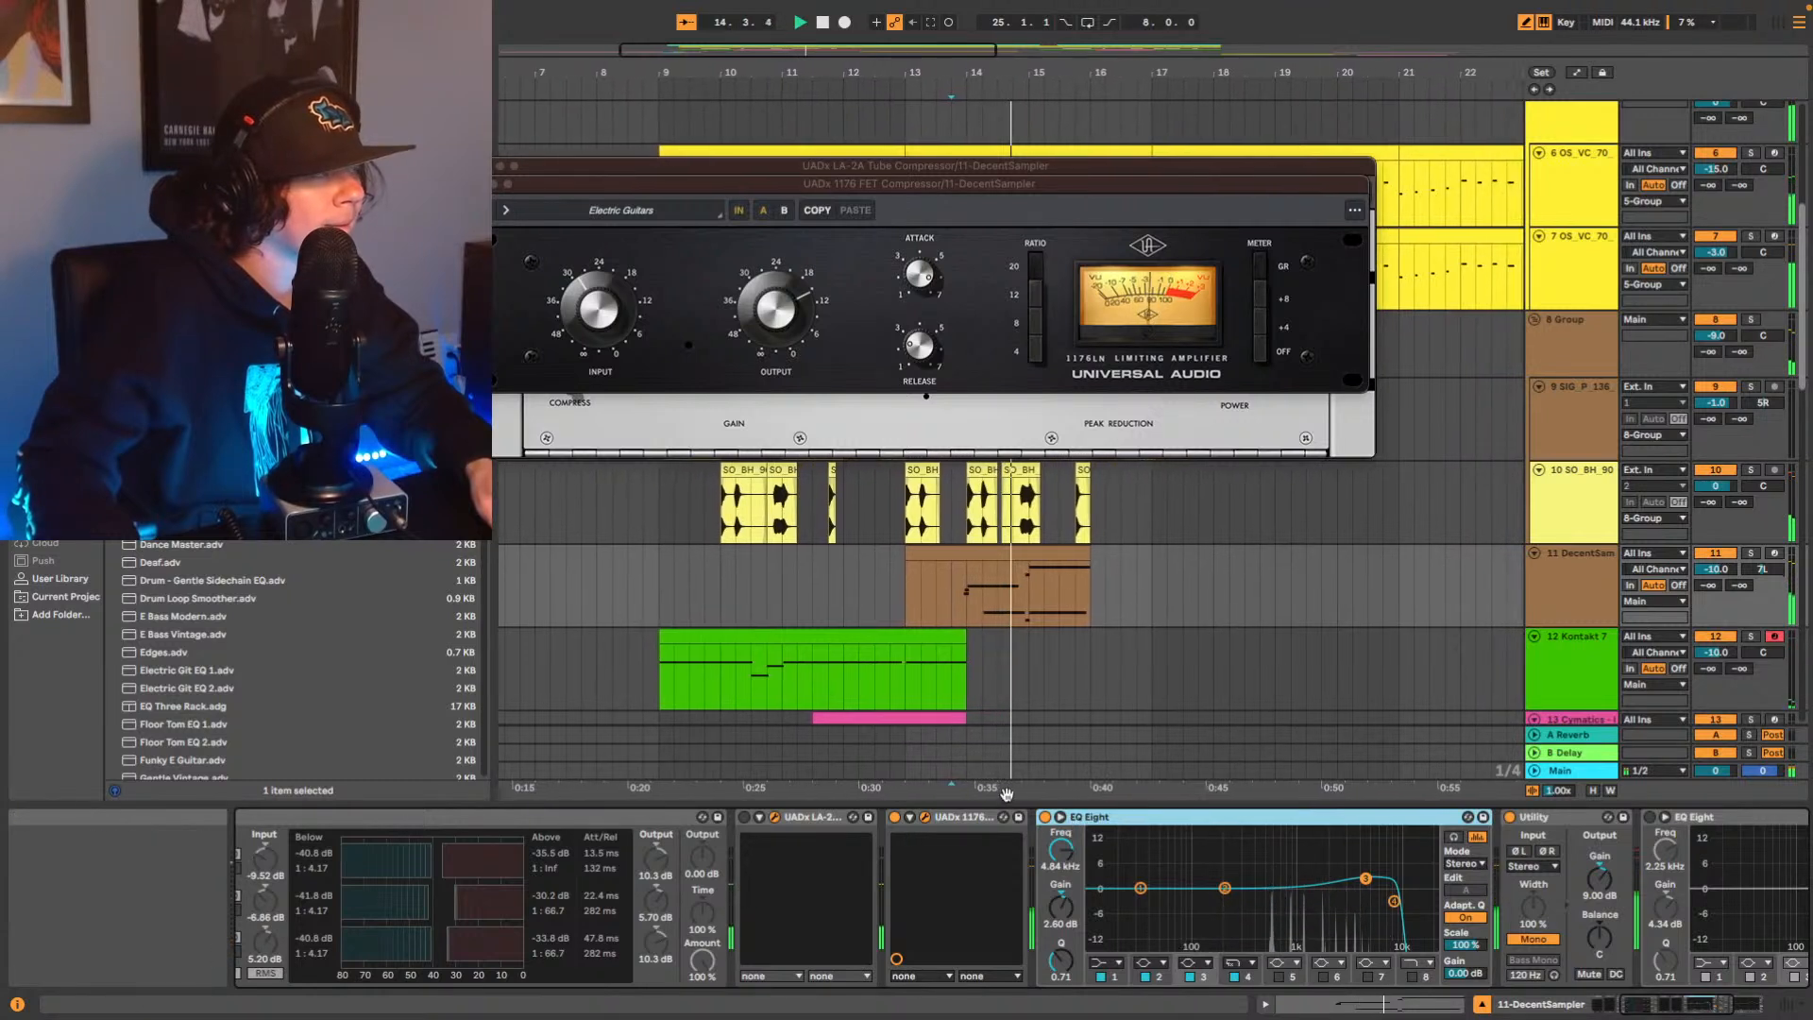
{"action": "left_click", "coordinate": [1396, 902]}
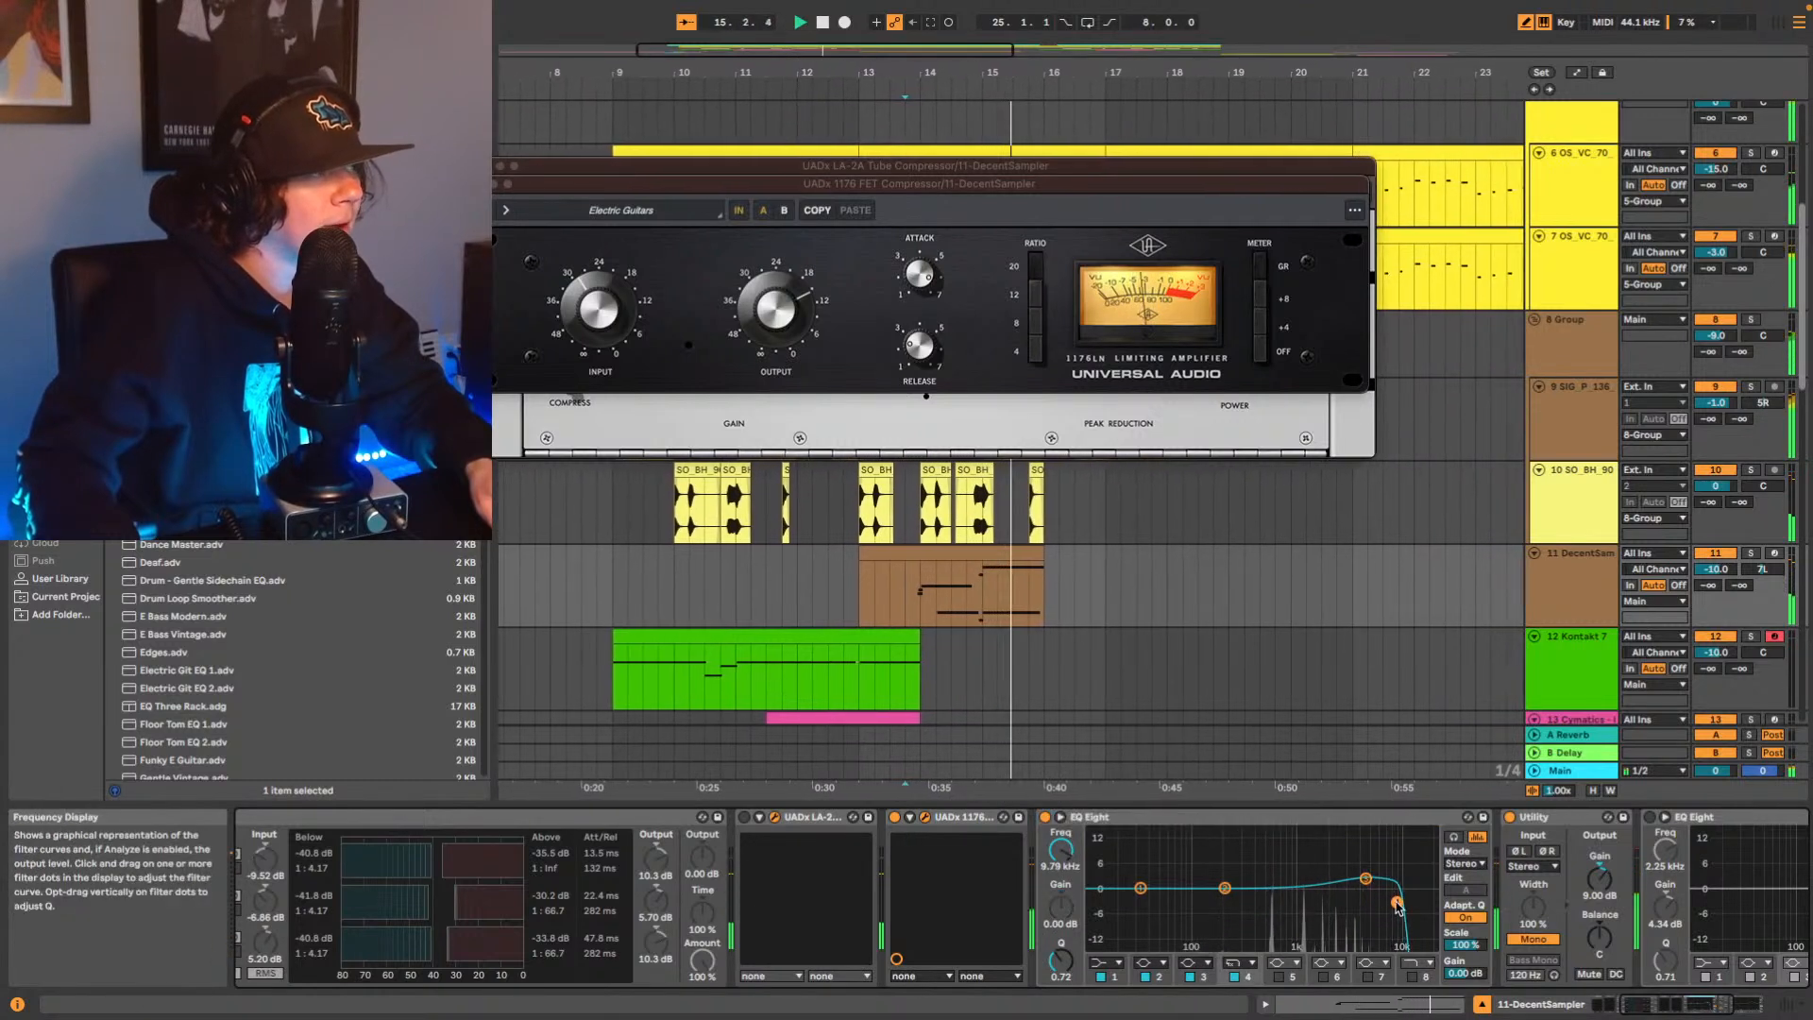
{"action": "left_click_drag", "start_coordinate": [1398, 906], "coordinate": [1401, 904]}
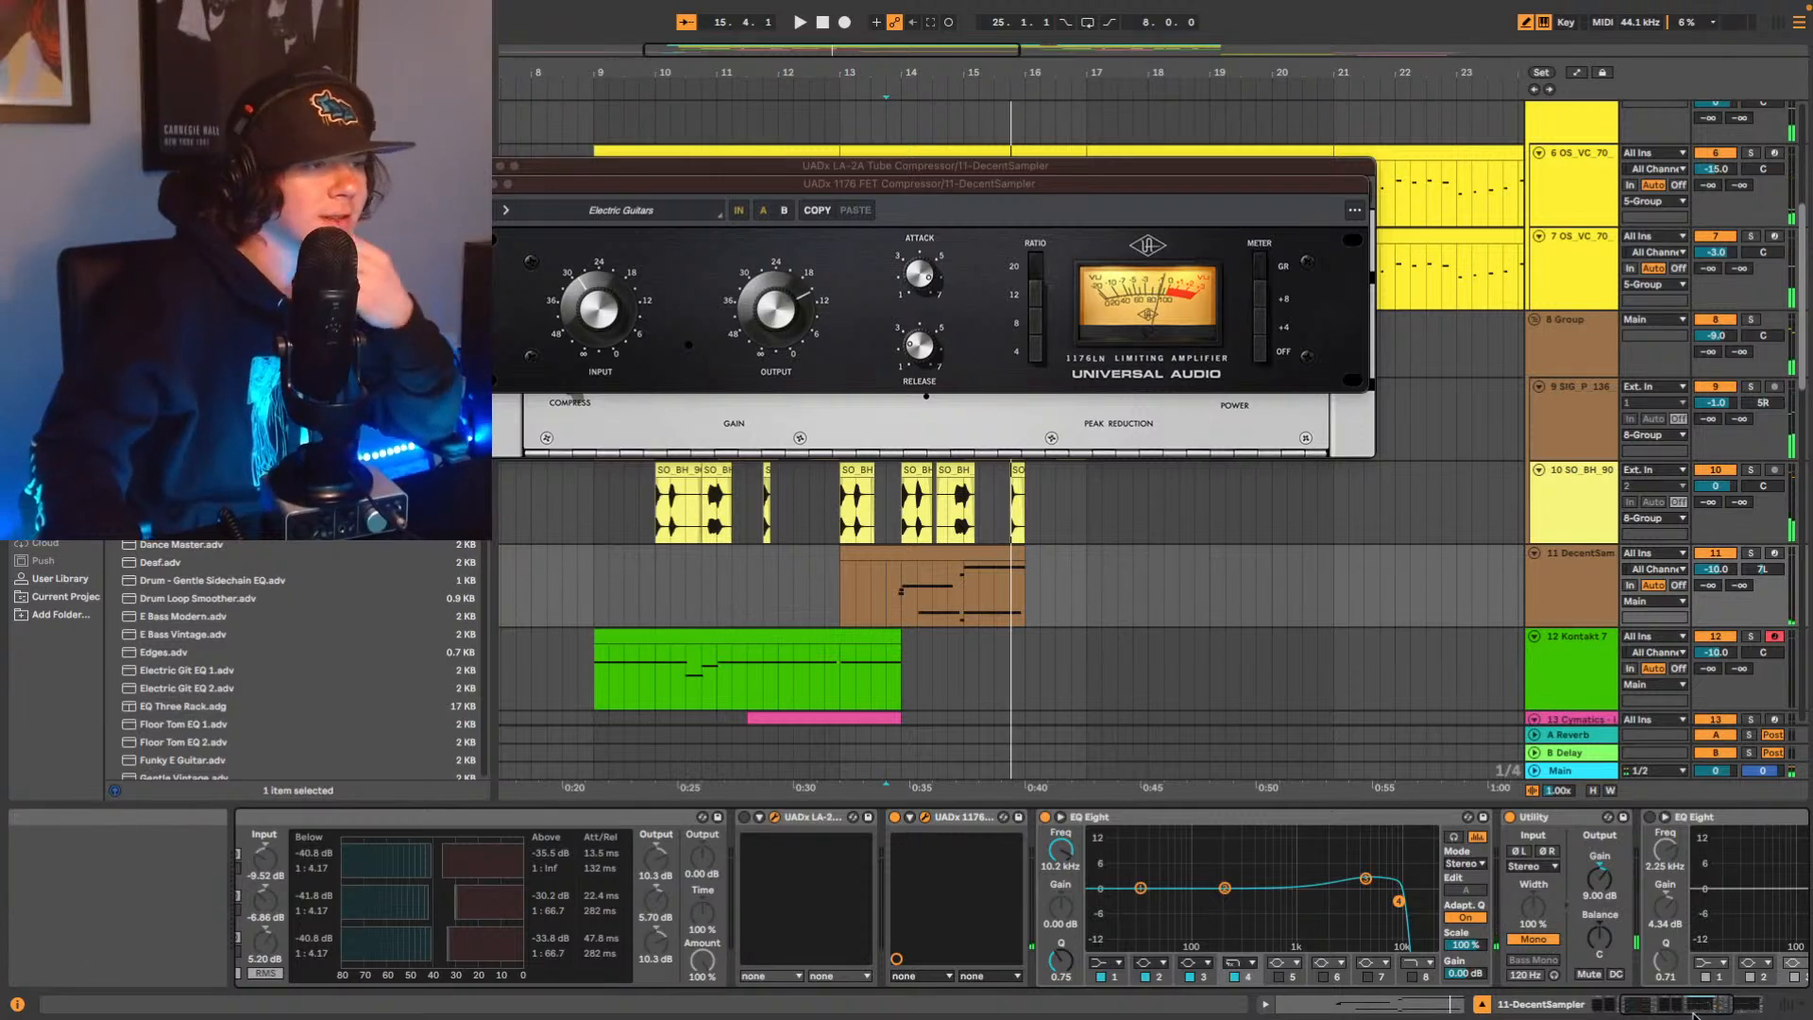
{"action": "left_click_drag", "start_coordinate": [1713, 1008], "coordinate": [1742, 1010]}
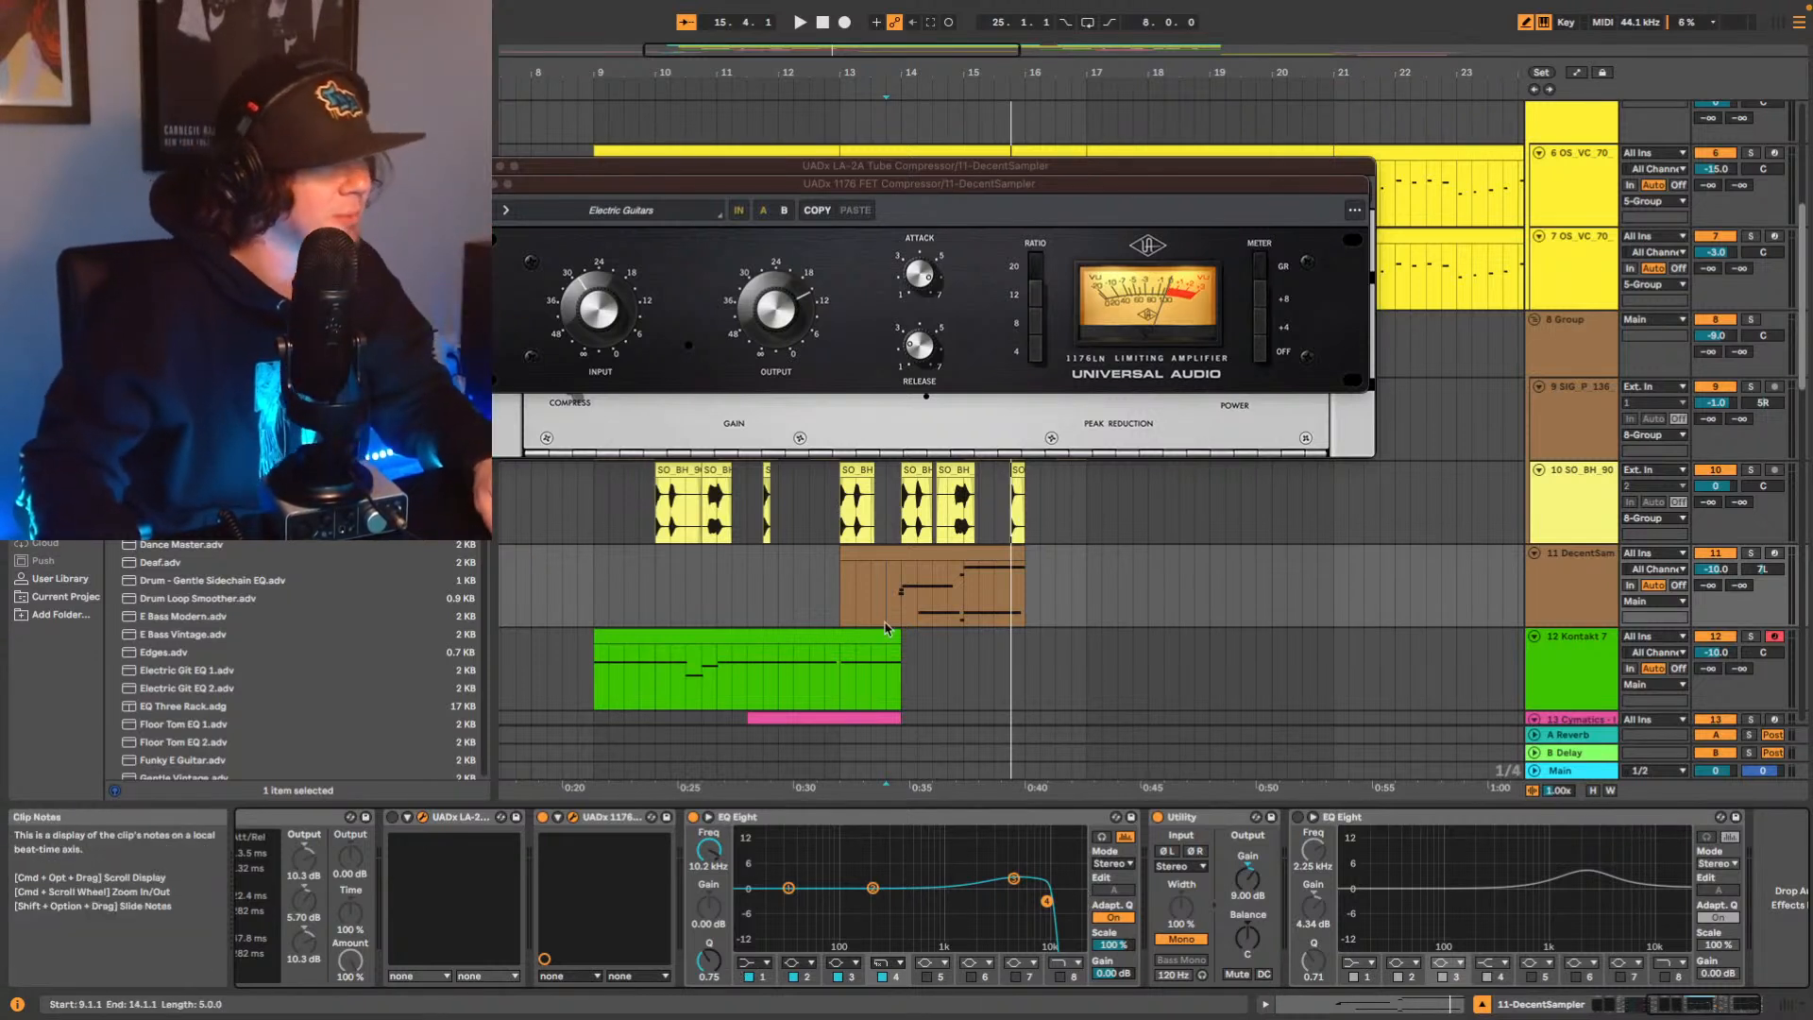
Lower the Utility's gain on the DecentSampler track to 5.00 dB while replaying the section.
{"action": "left_click", "coordinate": [881, 598]}
{"action": "key", "text": "space"}
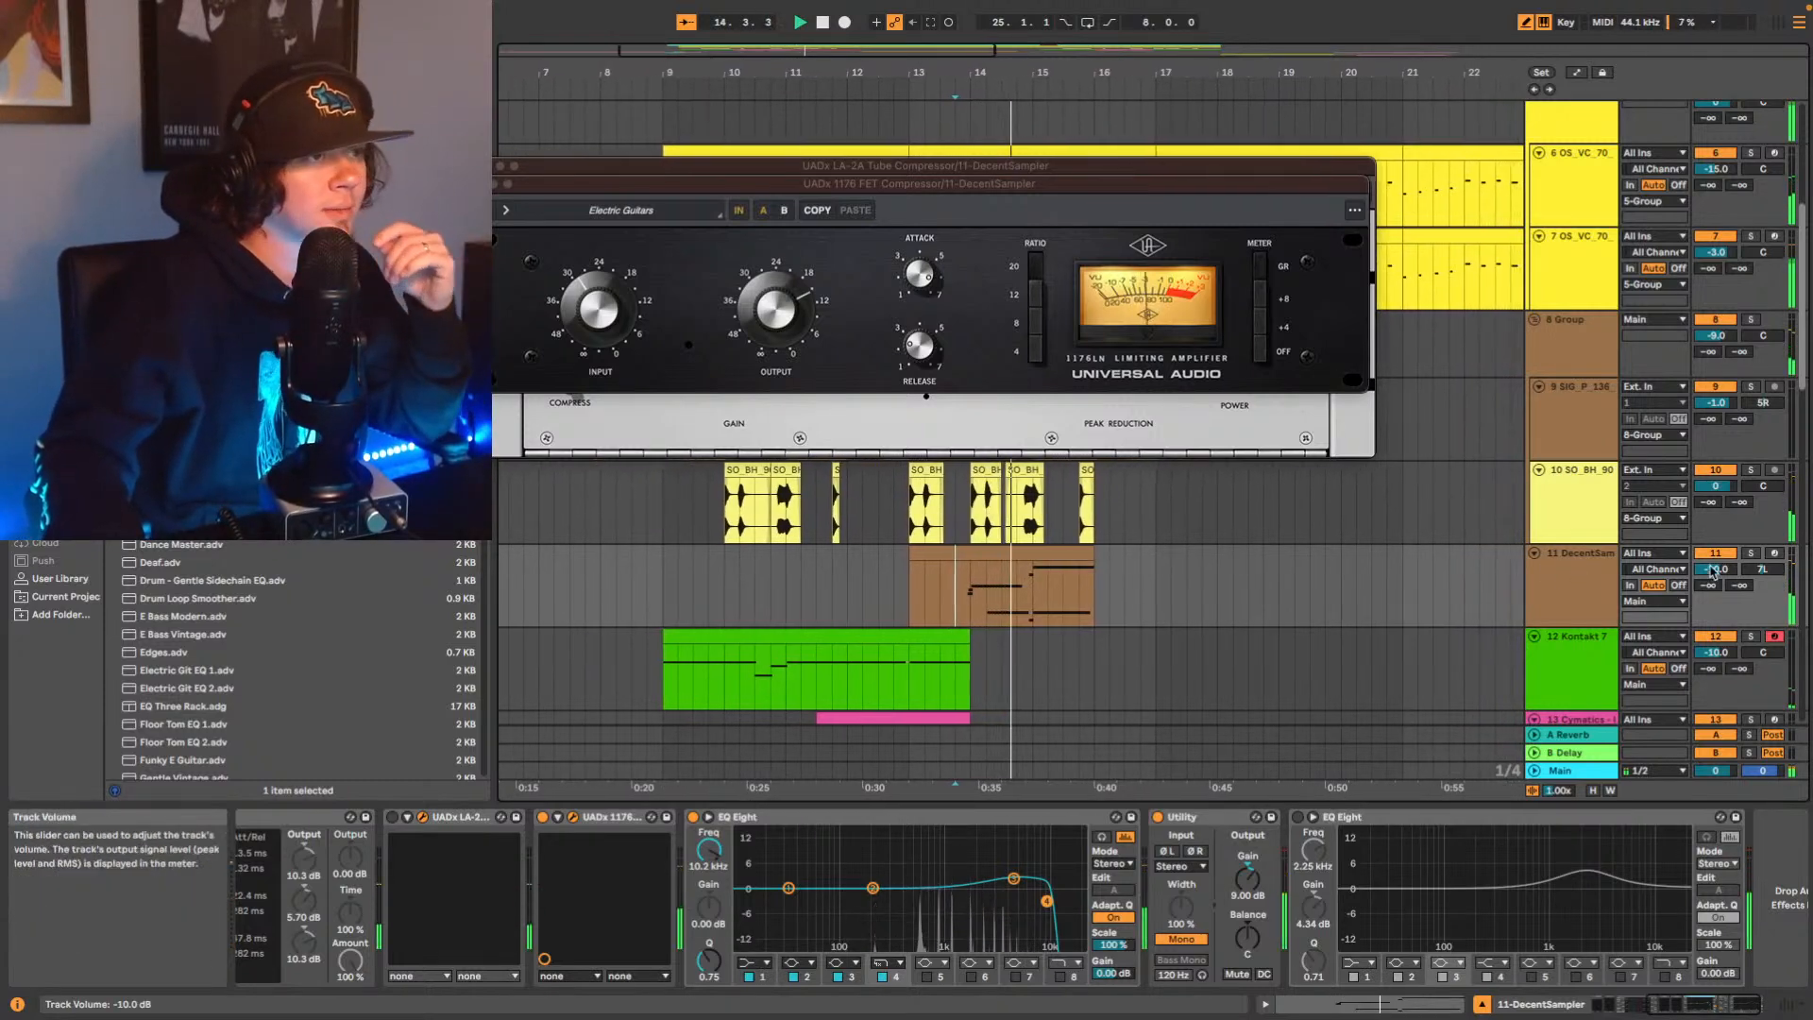
{"action": "key", "text": "space"}
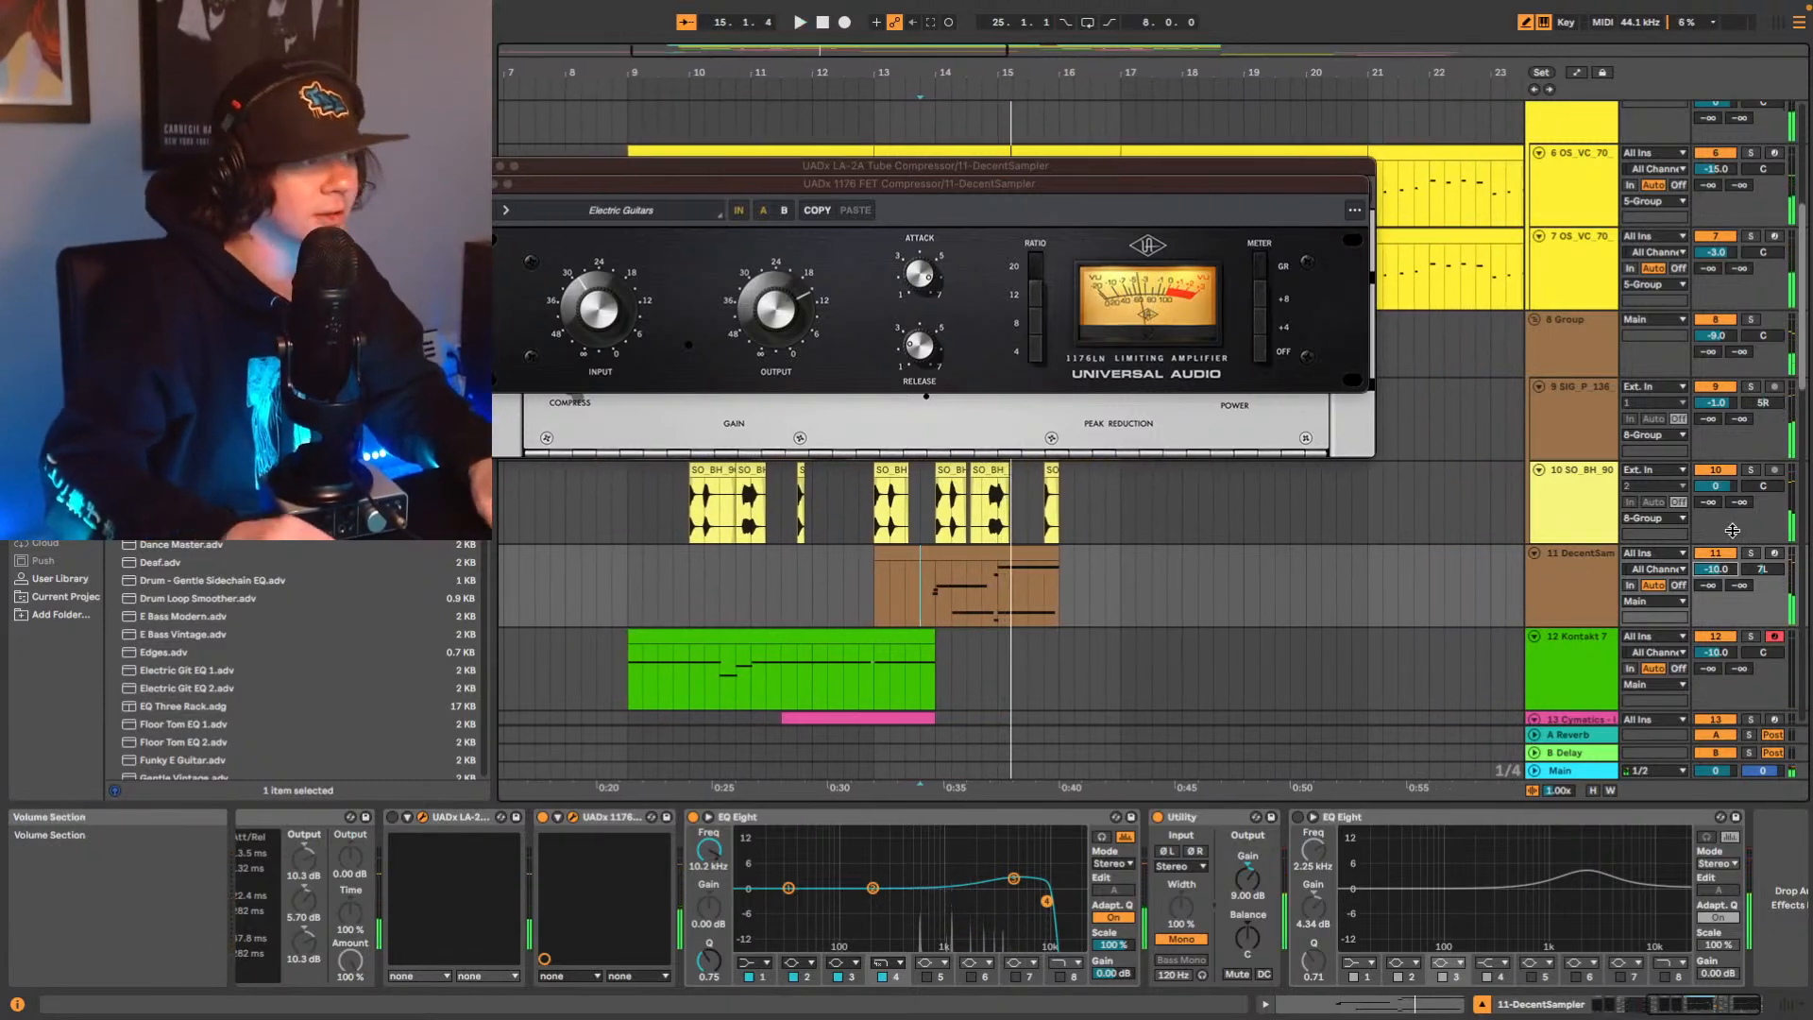
{"action": "left_click_drag", "start_coordinate": [1249, 876], "coordinate": [1257, 888]}
{"action": "key", "text": "space"}
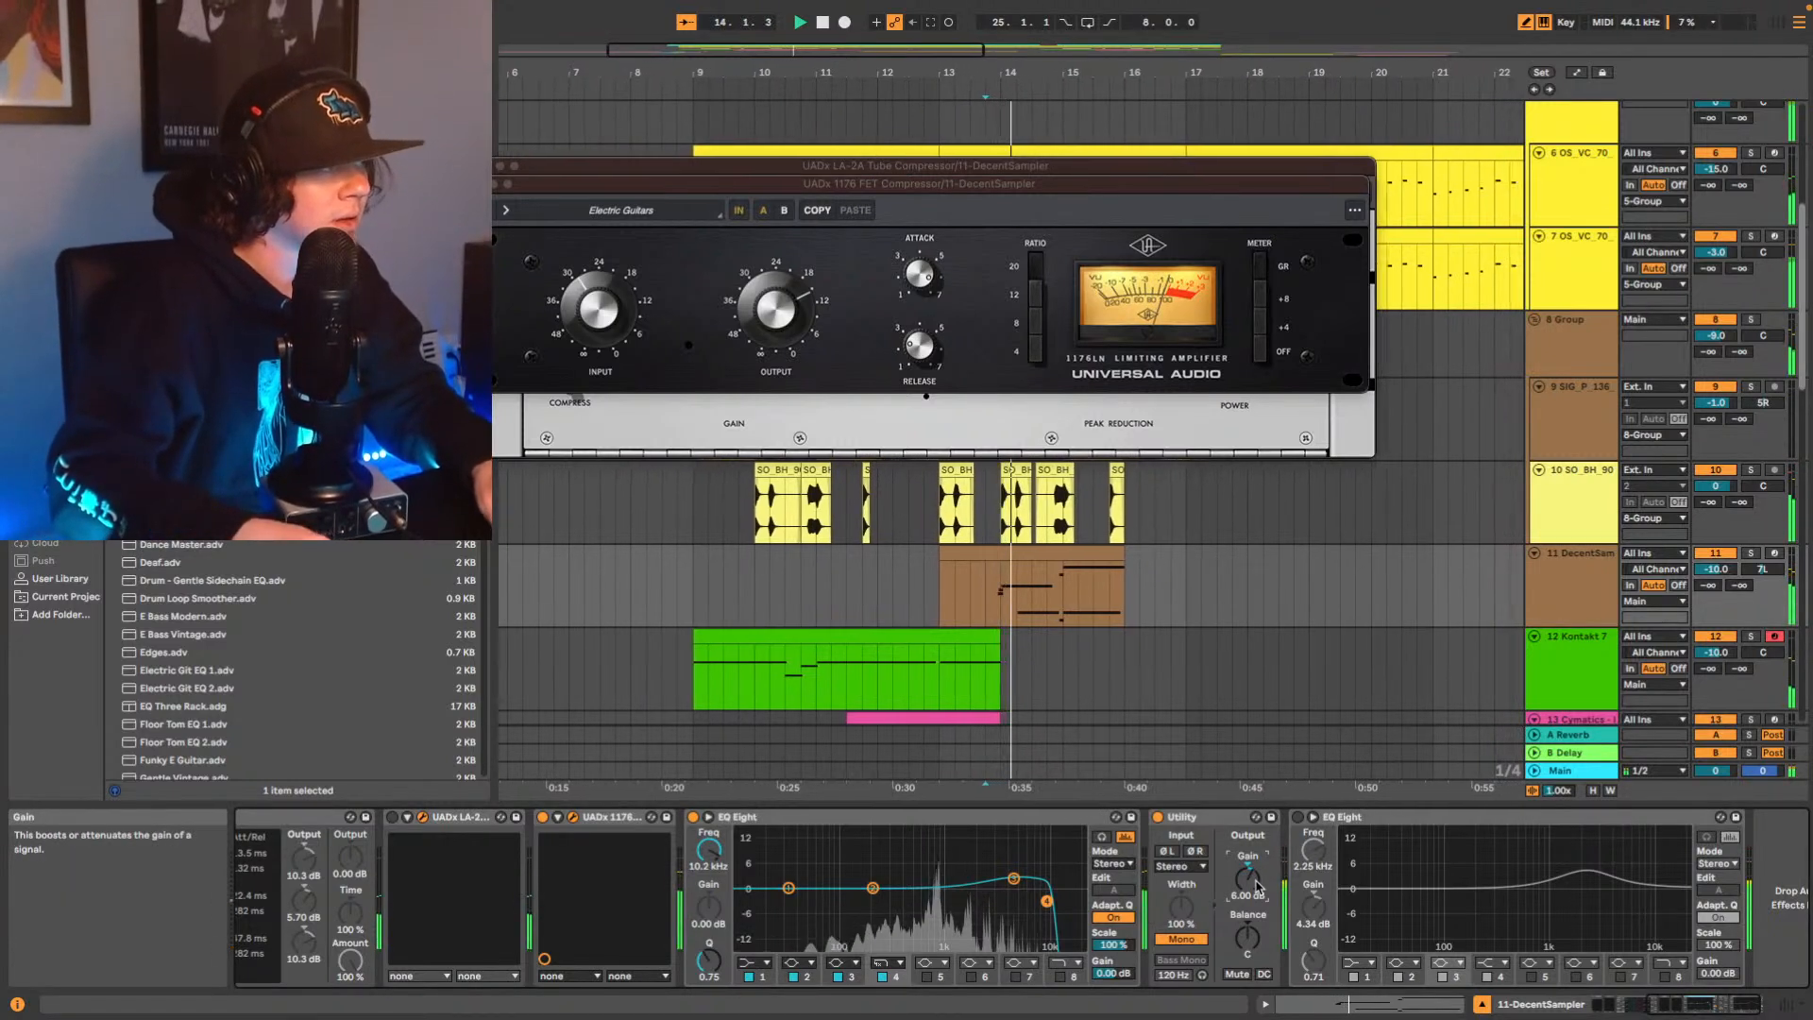
{"action": "key", "text": "Down"}
{"action": "key", "text": "Down"}
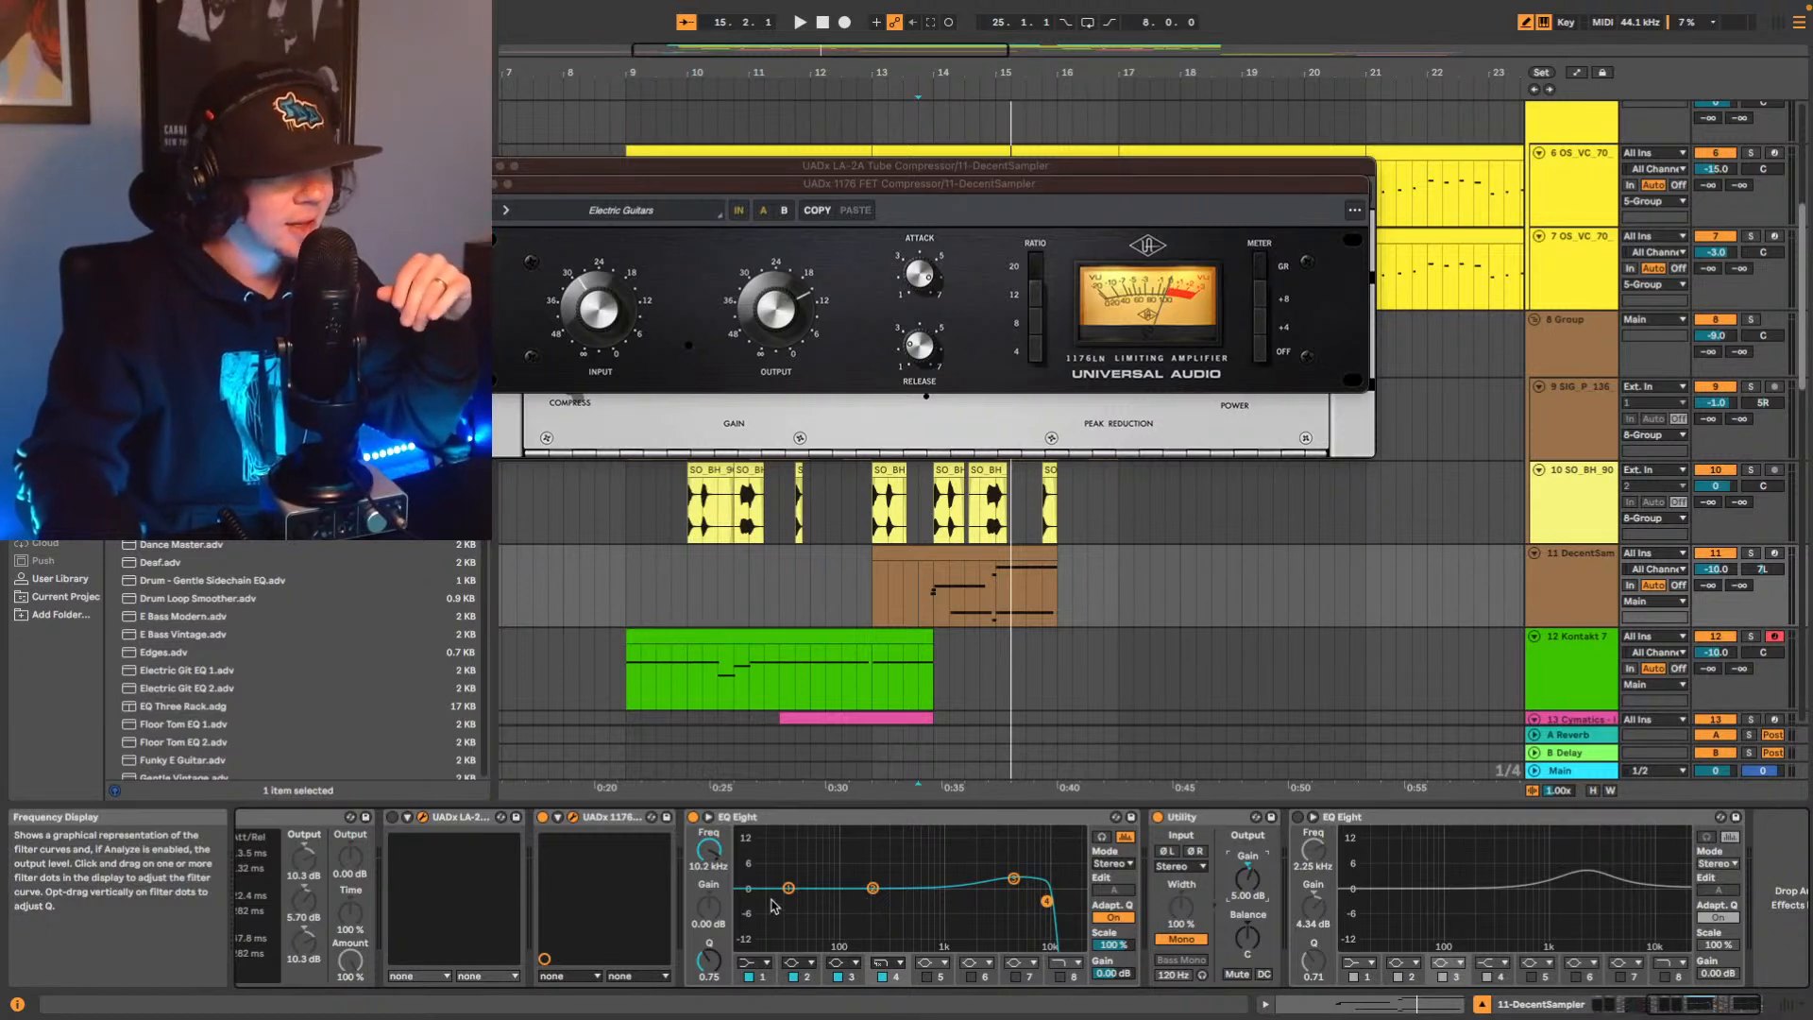
Change band 1 of the EQ Eight to a low cut at about 696 Hz with Q 0.93, replaying the section.
{"action": "left_click", "coordinate": [767, 963]}
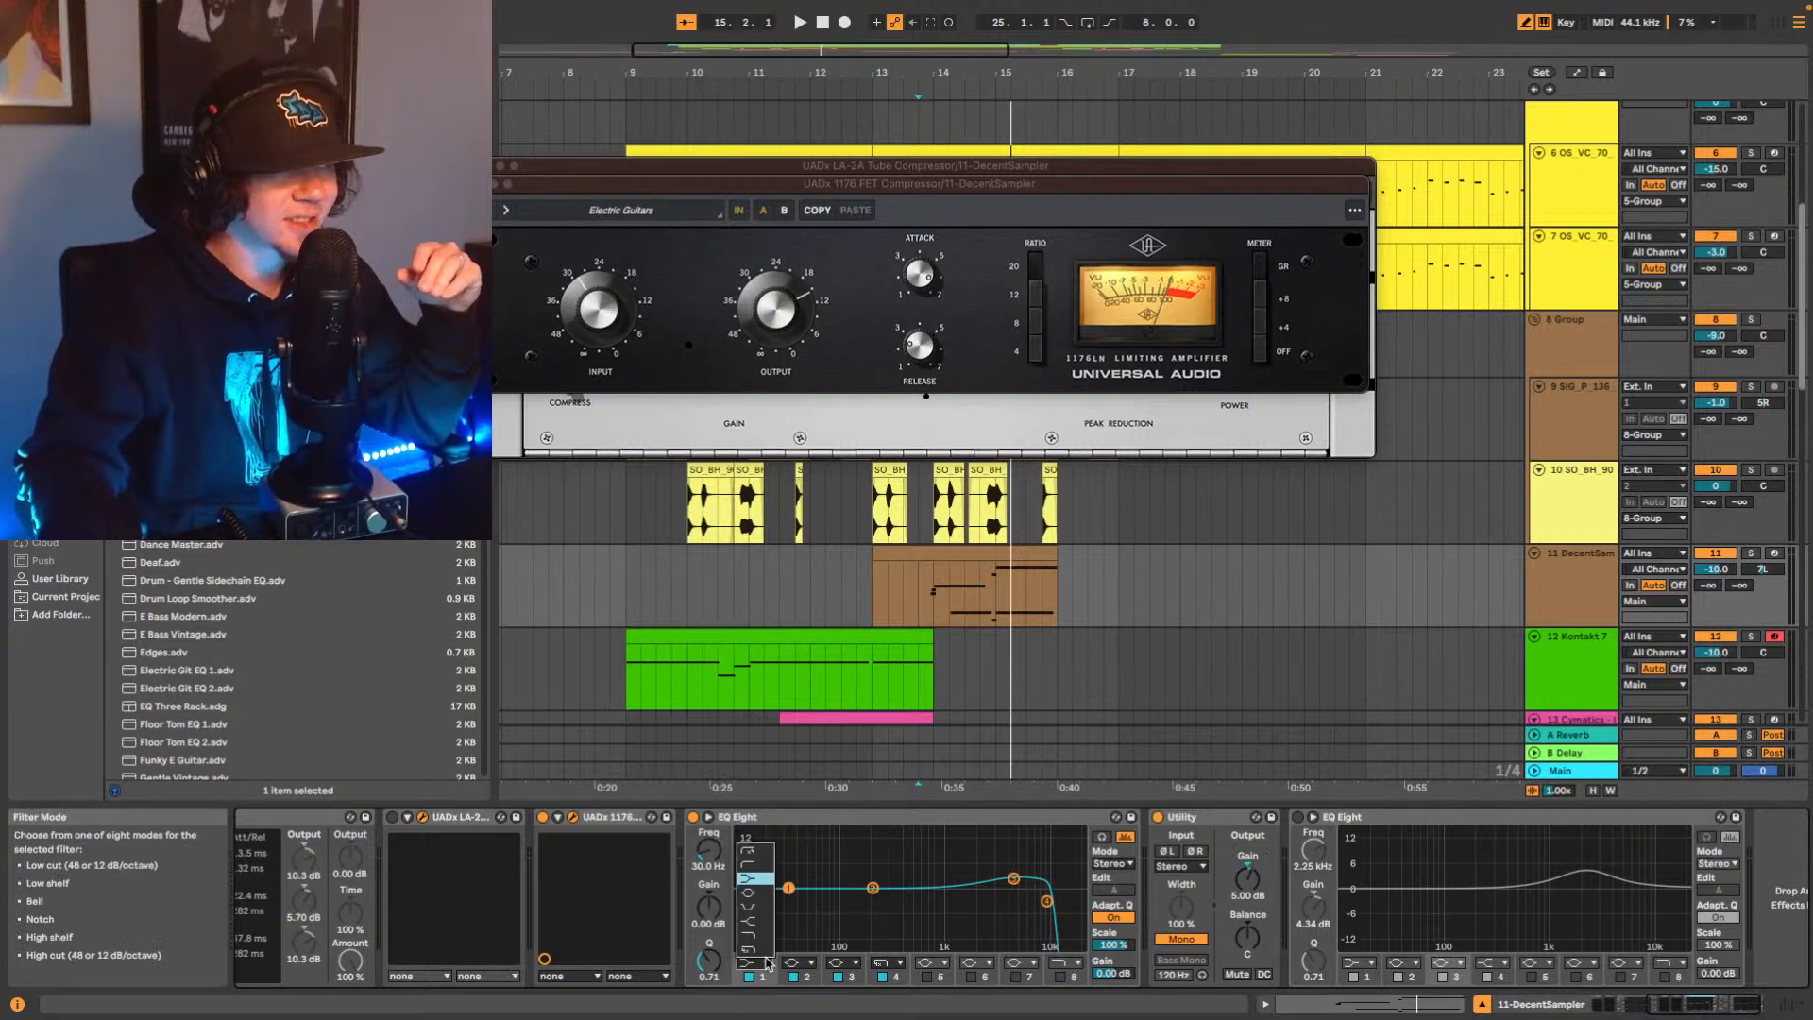
{"action": "left_click", "coordinate": [755, 852]}
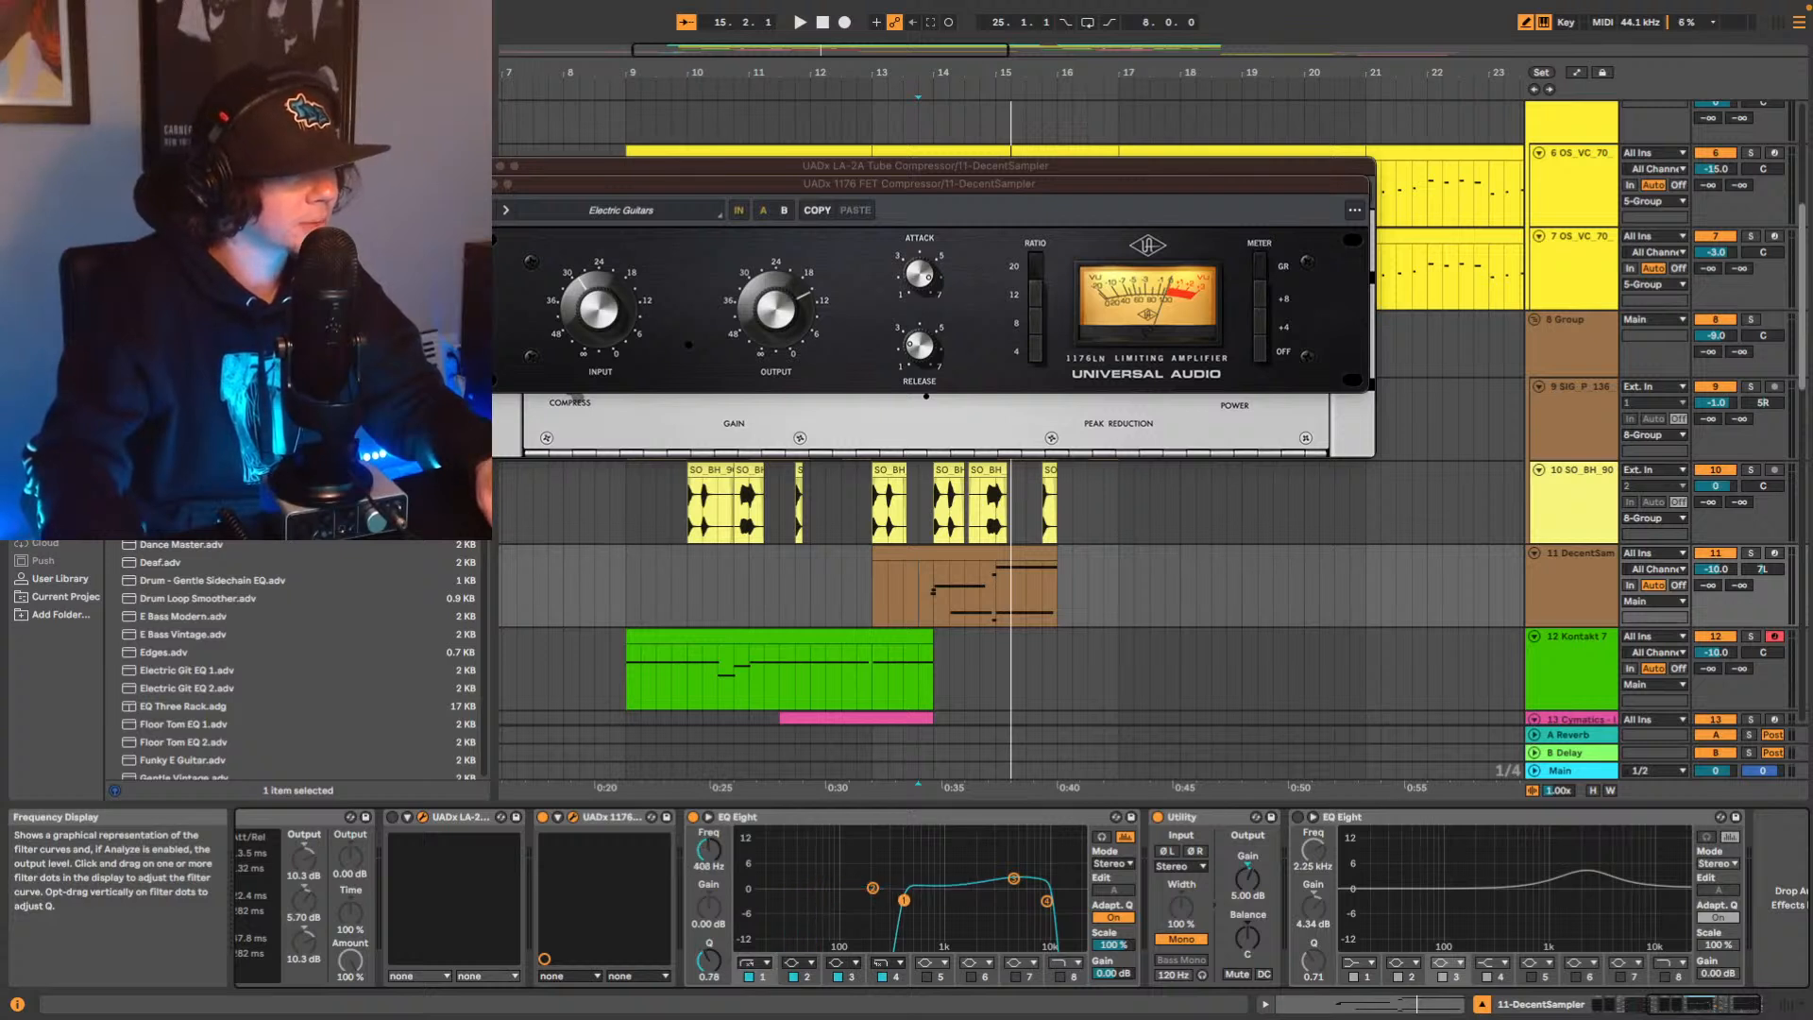
{"action": "key", "text": "space"}
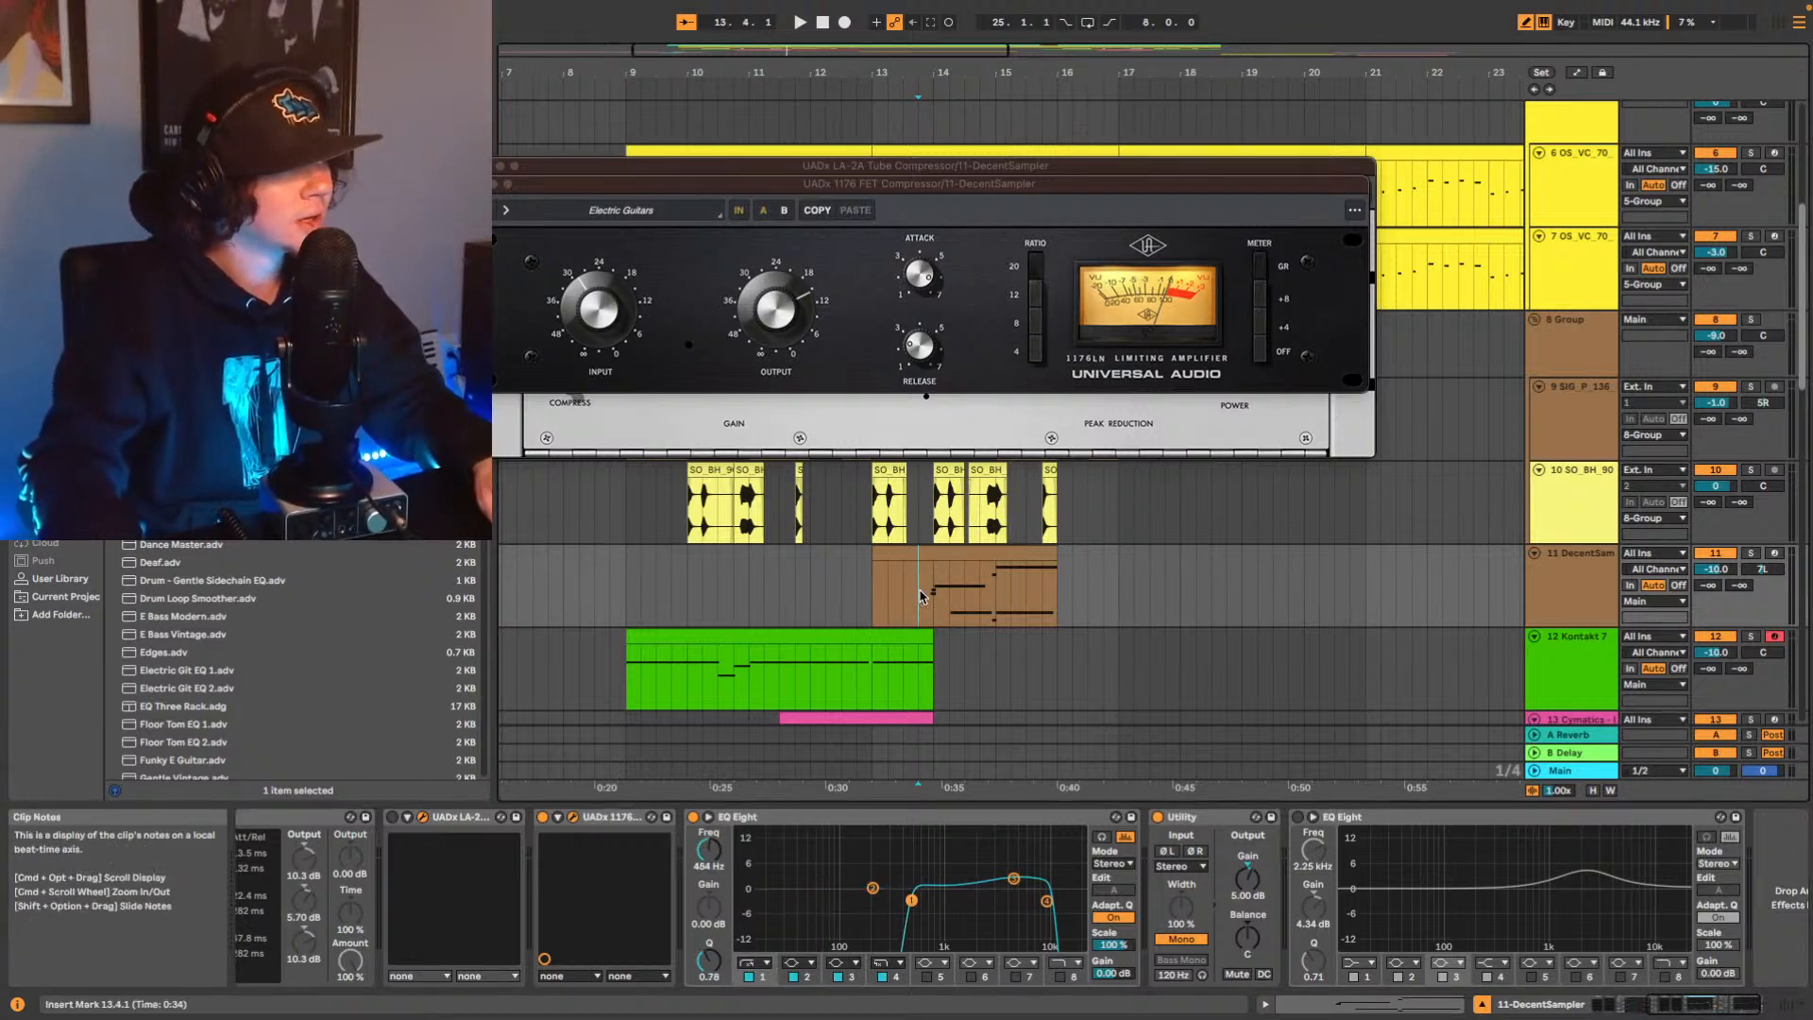
{"action": "left_click_drag", "start_coordinate": [911, 899], "coordinate": [927, 897]}
{"action": "key", "text": "space"}
{"action": "key", "text": "space"}
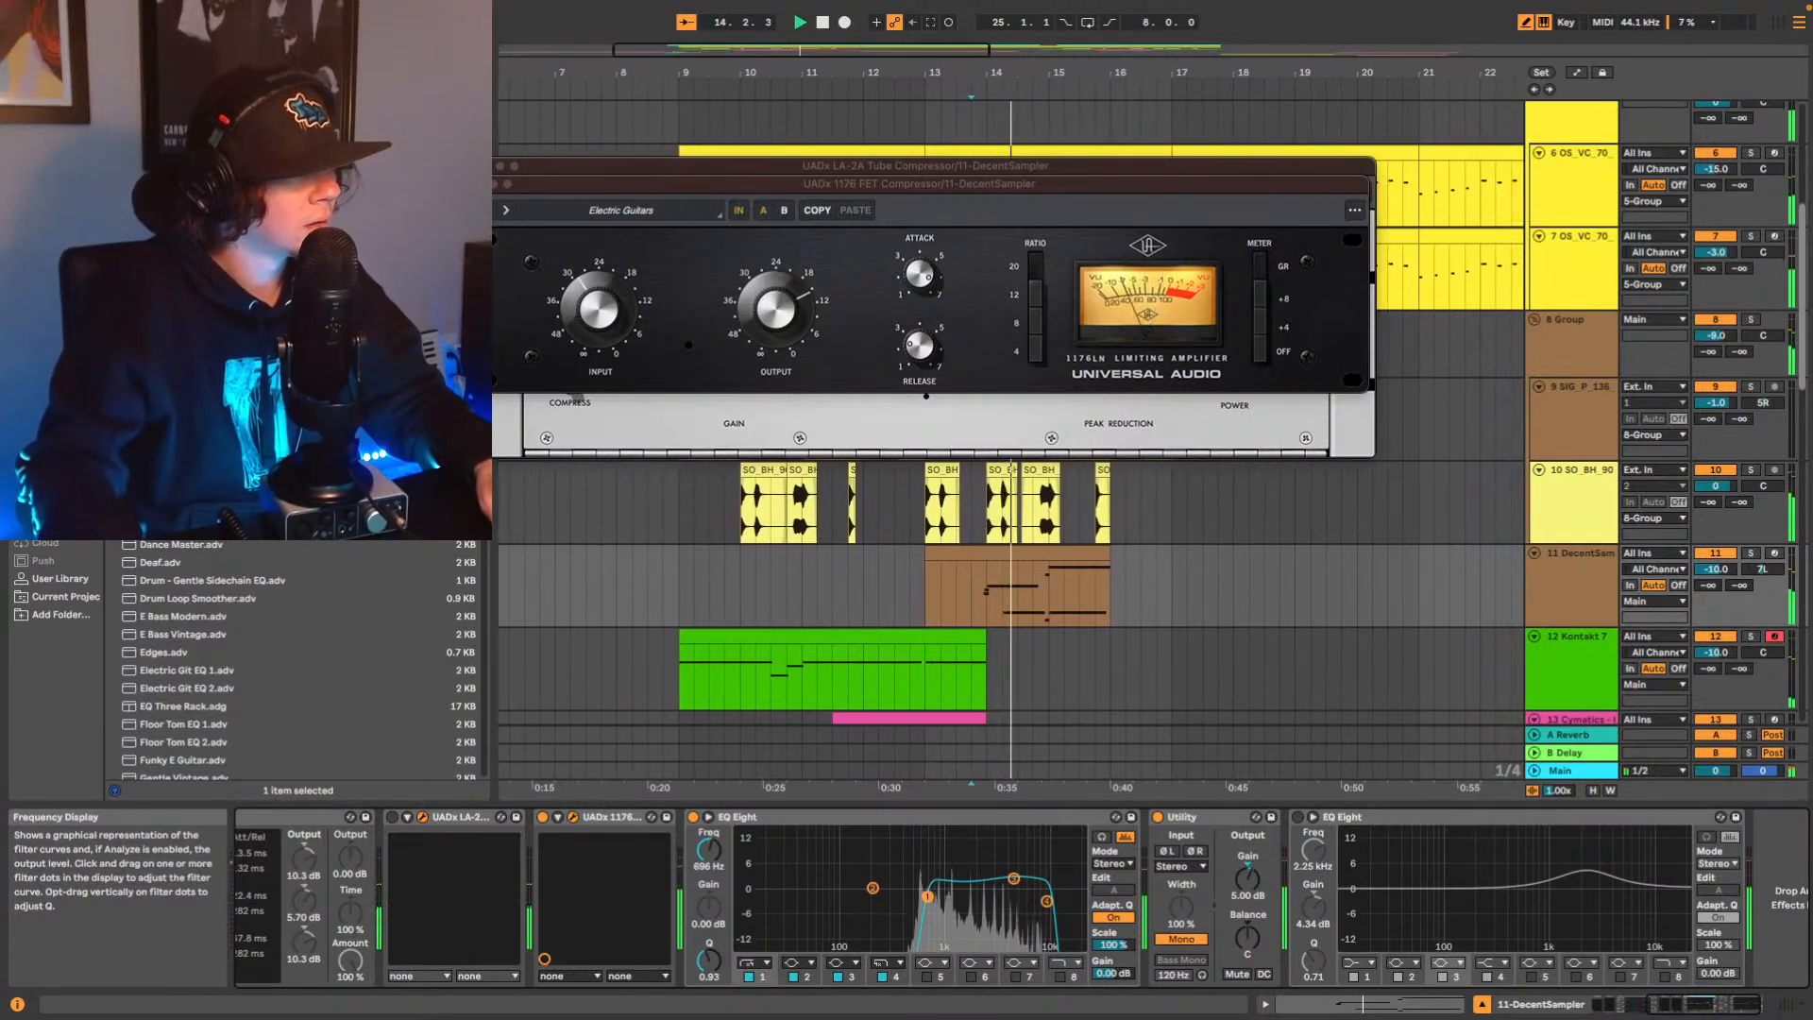
Raise the overall output gain of the EQ Eight behind the 1176 and replay the section to compare levels.
{"action": "left_click", "coordinate": [1114, 974]}
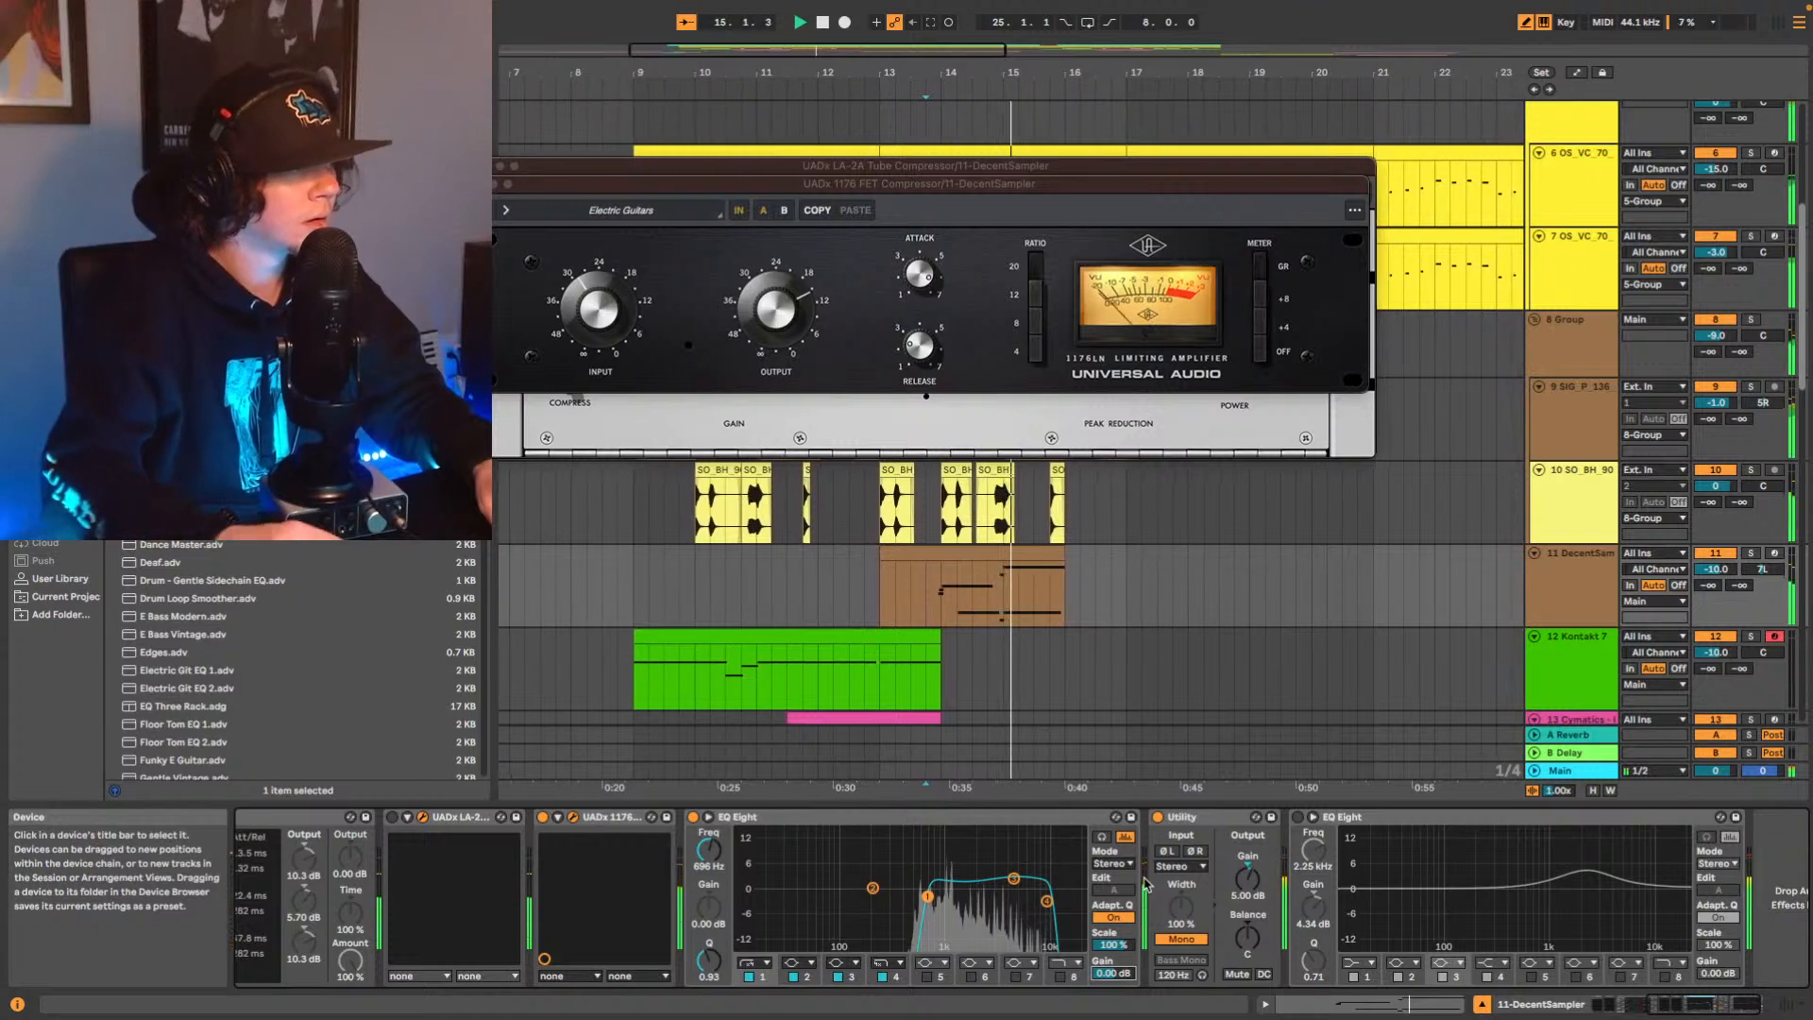
{"action": "key", "text": "space"}
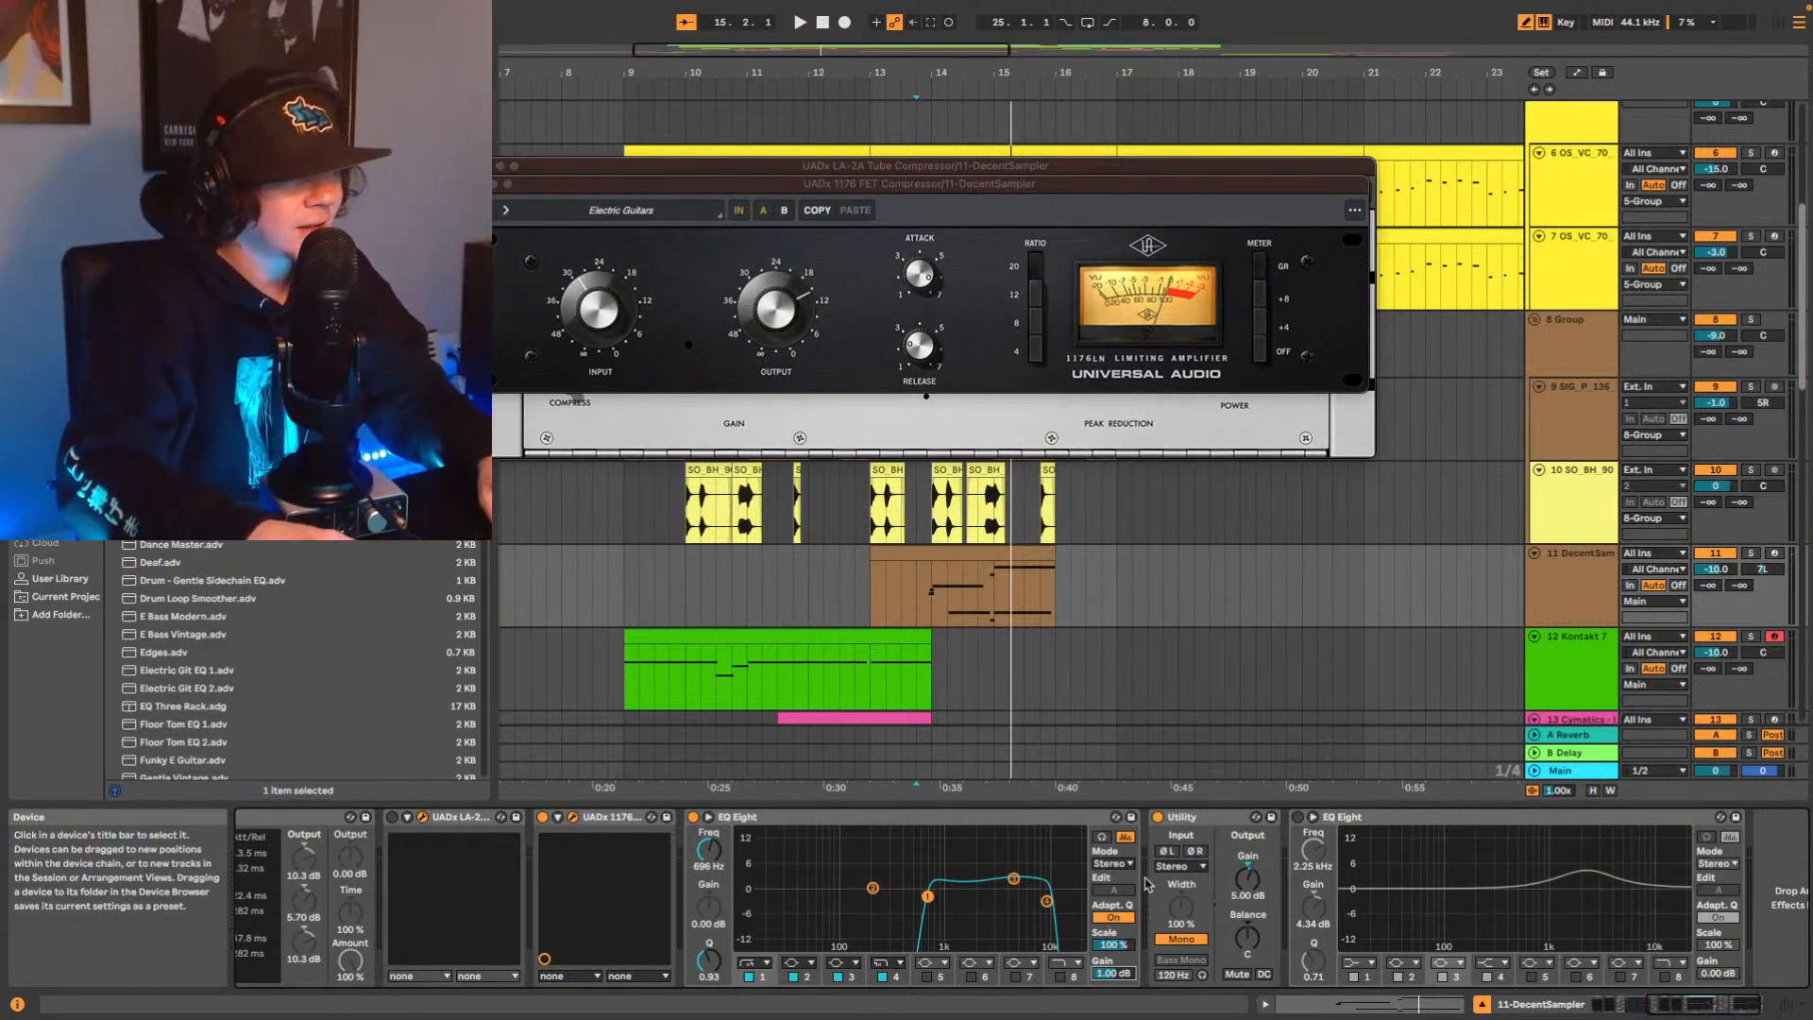
{"action": "key", "text": "Up"}
{"action": "key", "text": "Up"}
{"action": "key", "text": "Up"}
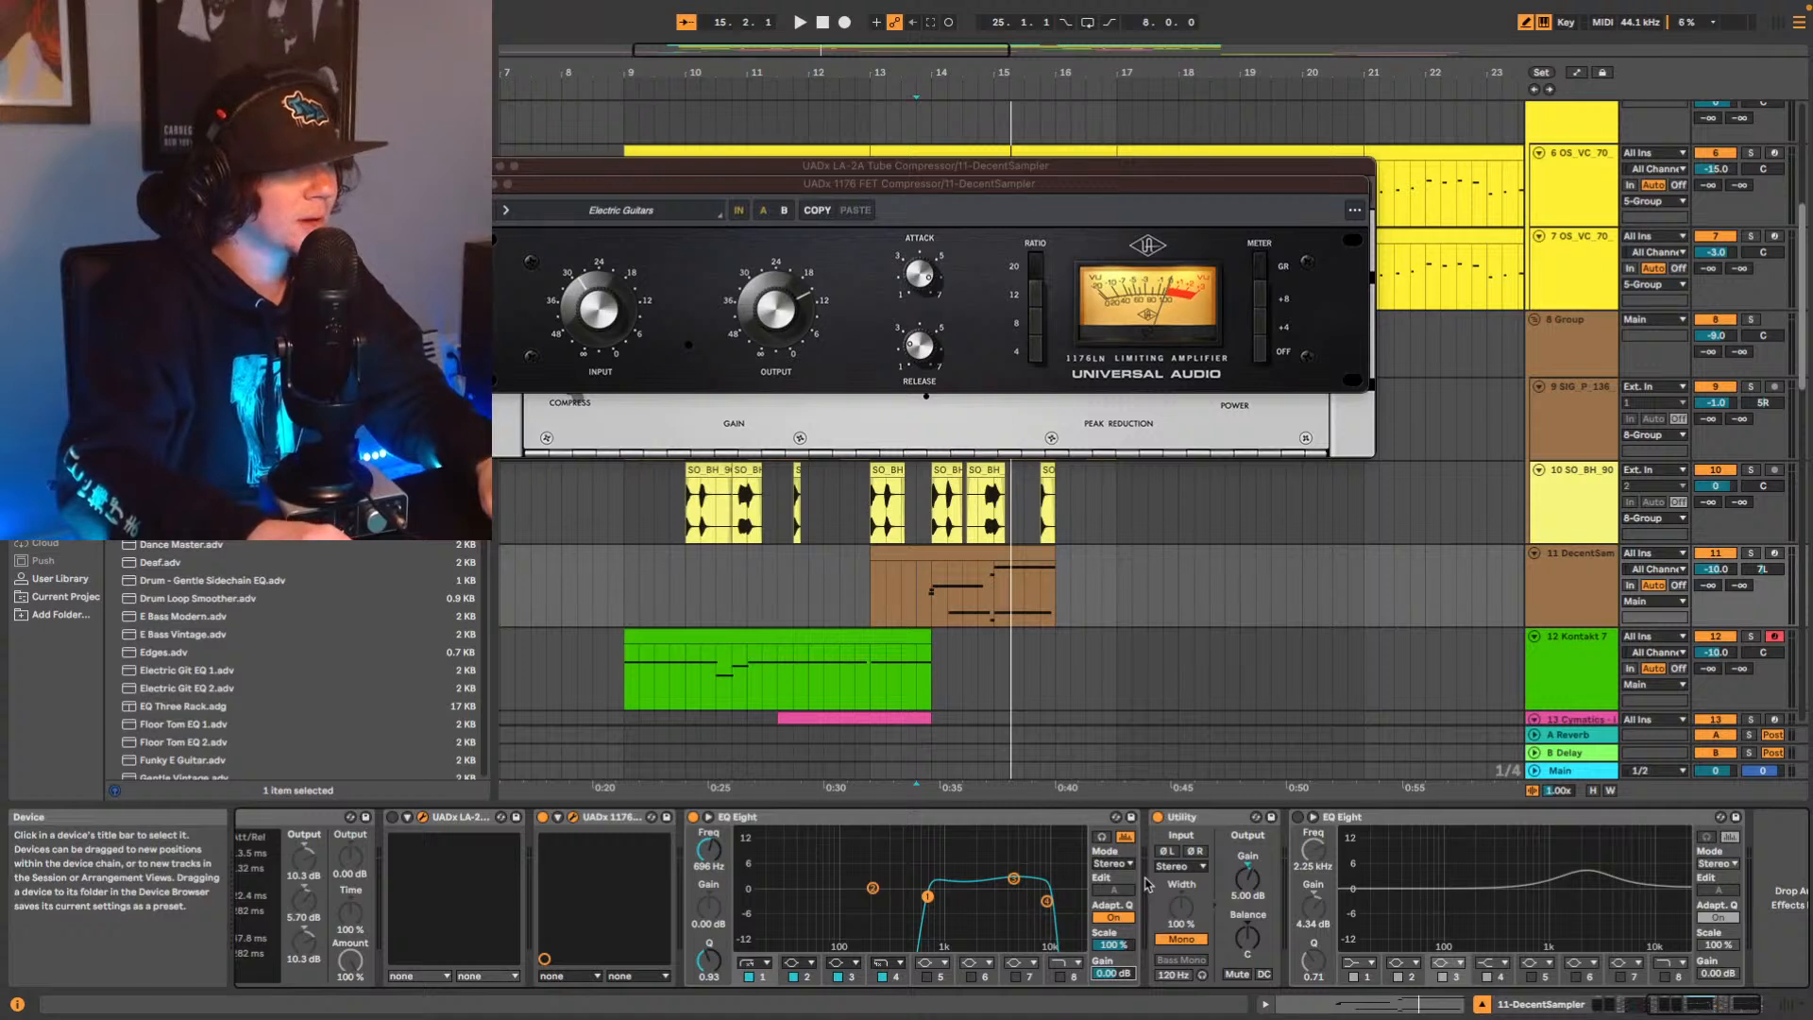
{"action": "key", "text": "space"}
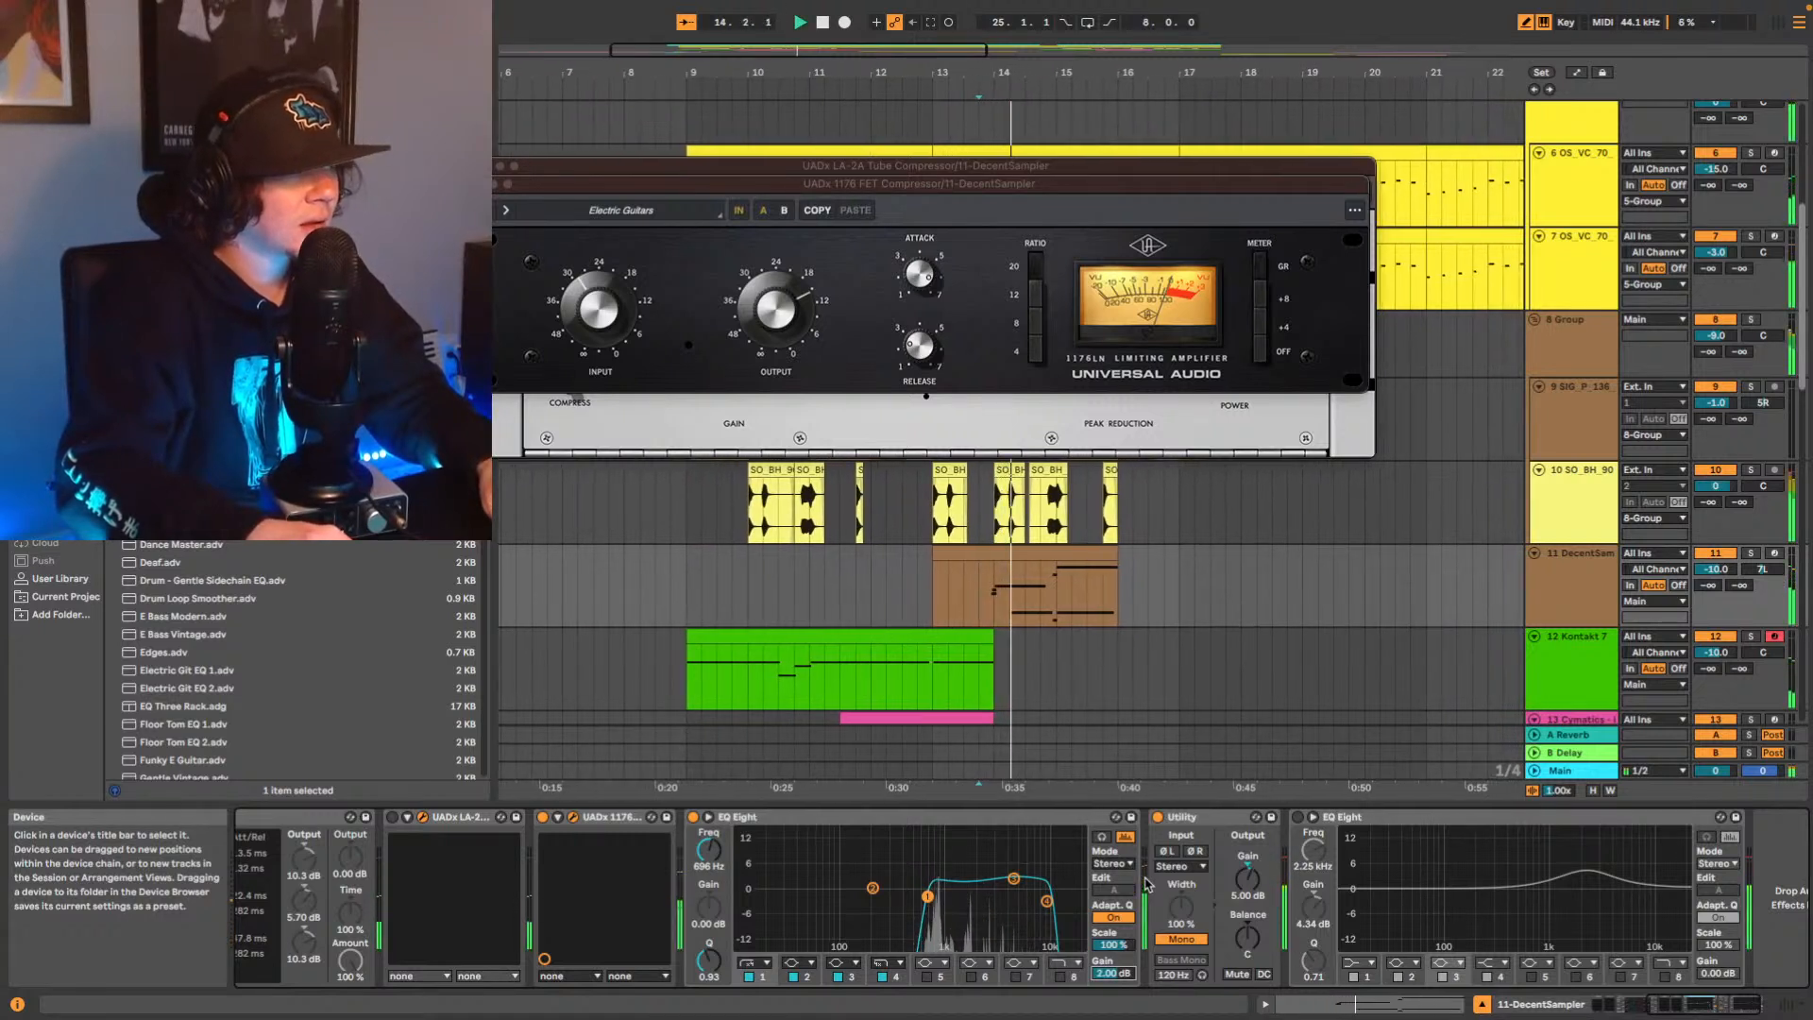
Play back the arrangement around bars 13 to 16 to check the DecentSampler track with its EQ and compression.
{"action": "key", "text": "Up"}
{"action": "key", "text": "Up"}
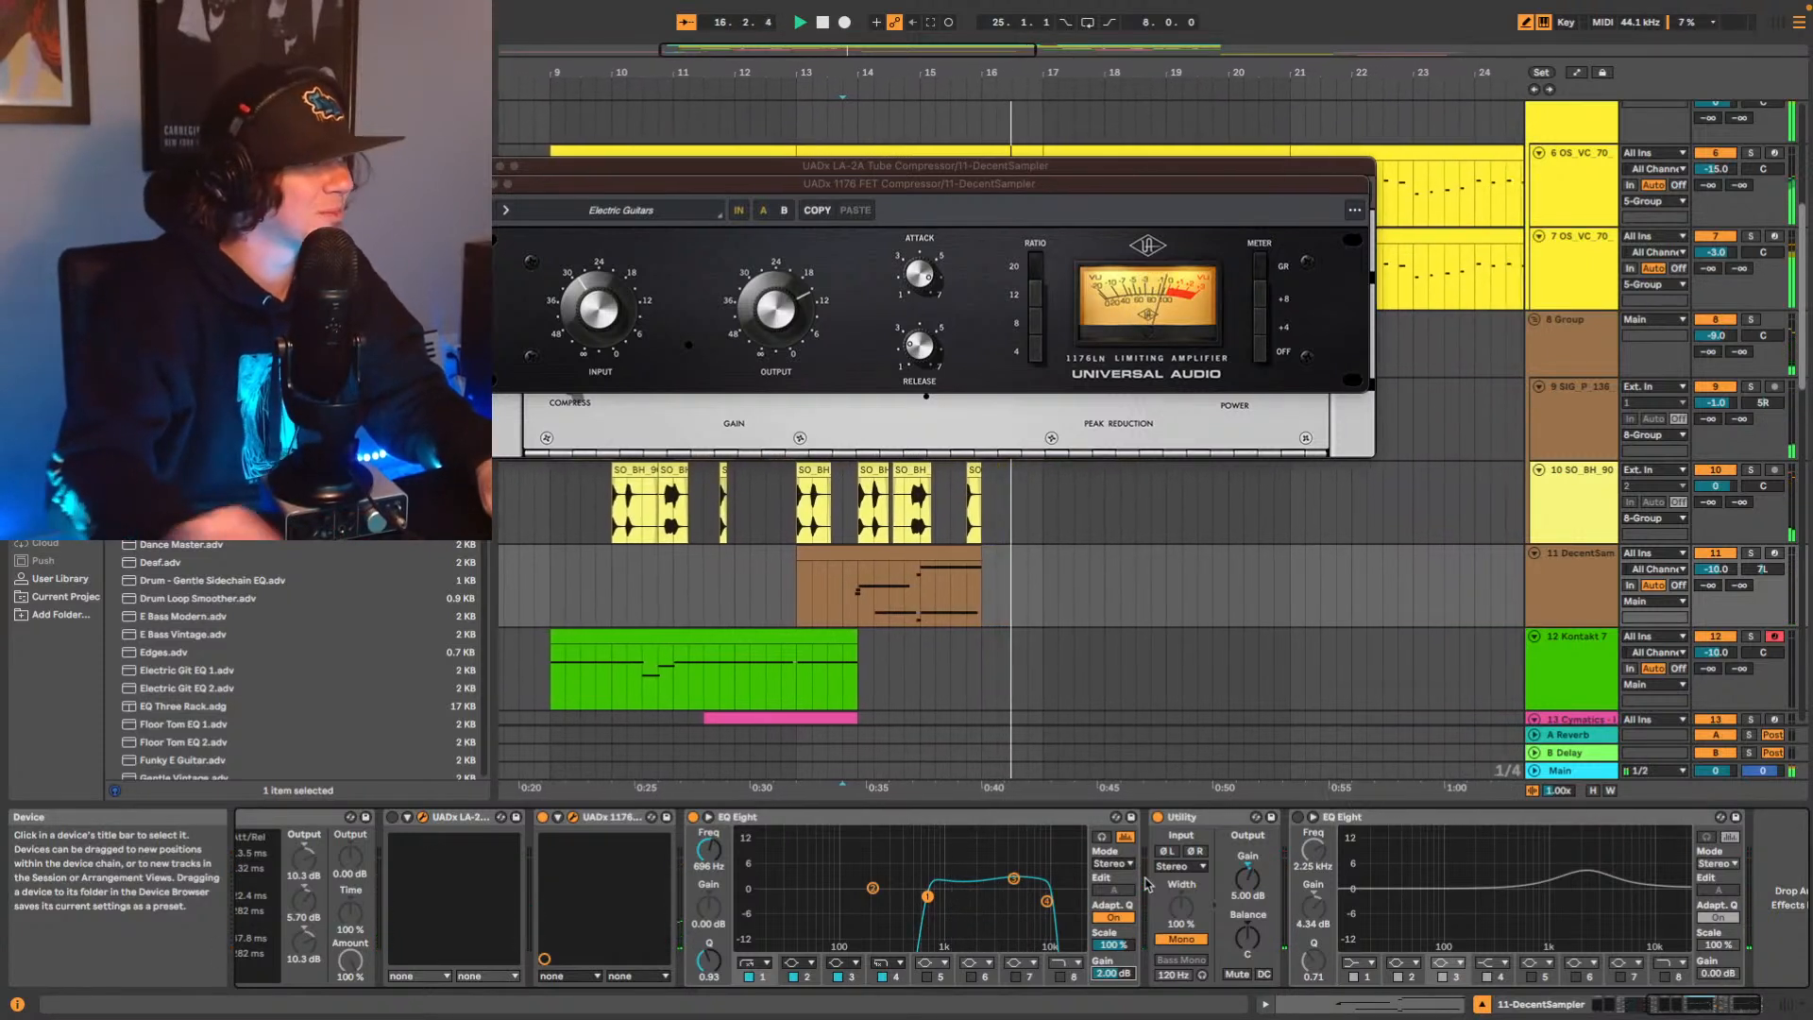
{"action": "key", "text": "space"}
{"action": "left_click", "coordinate": [916, 352]}
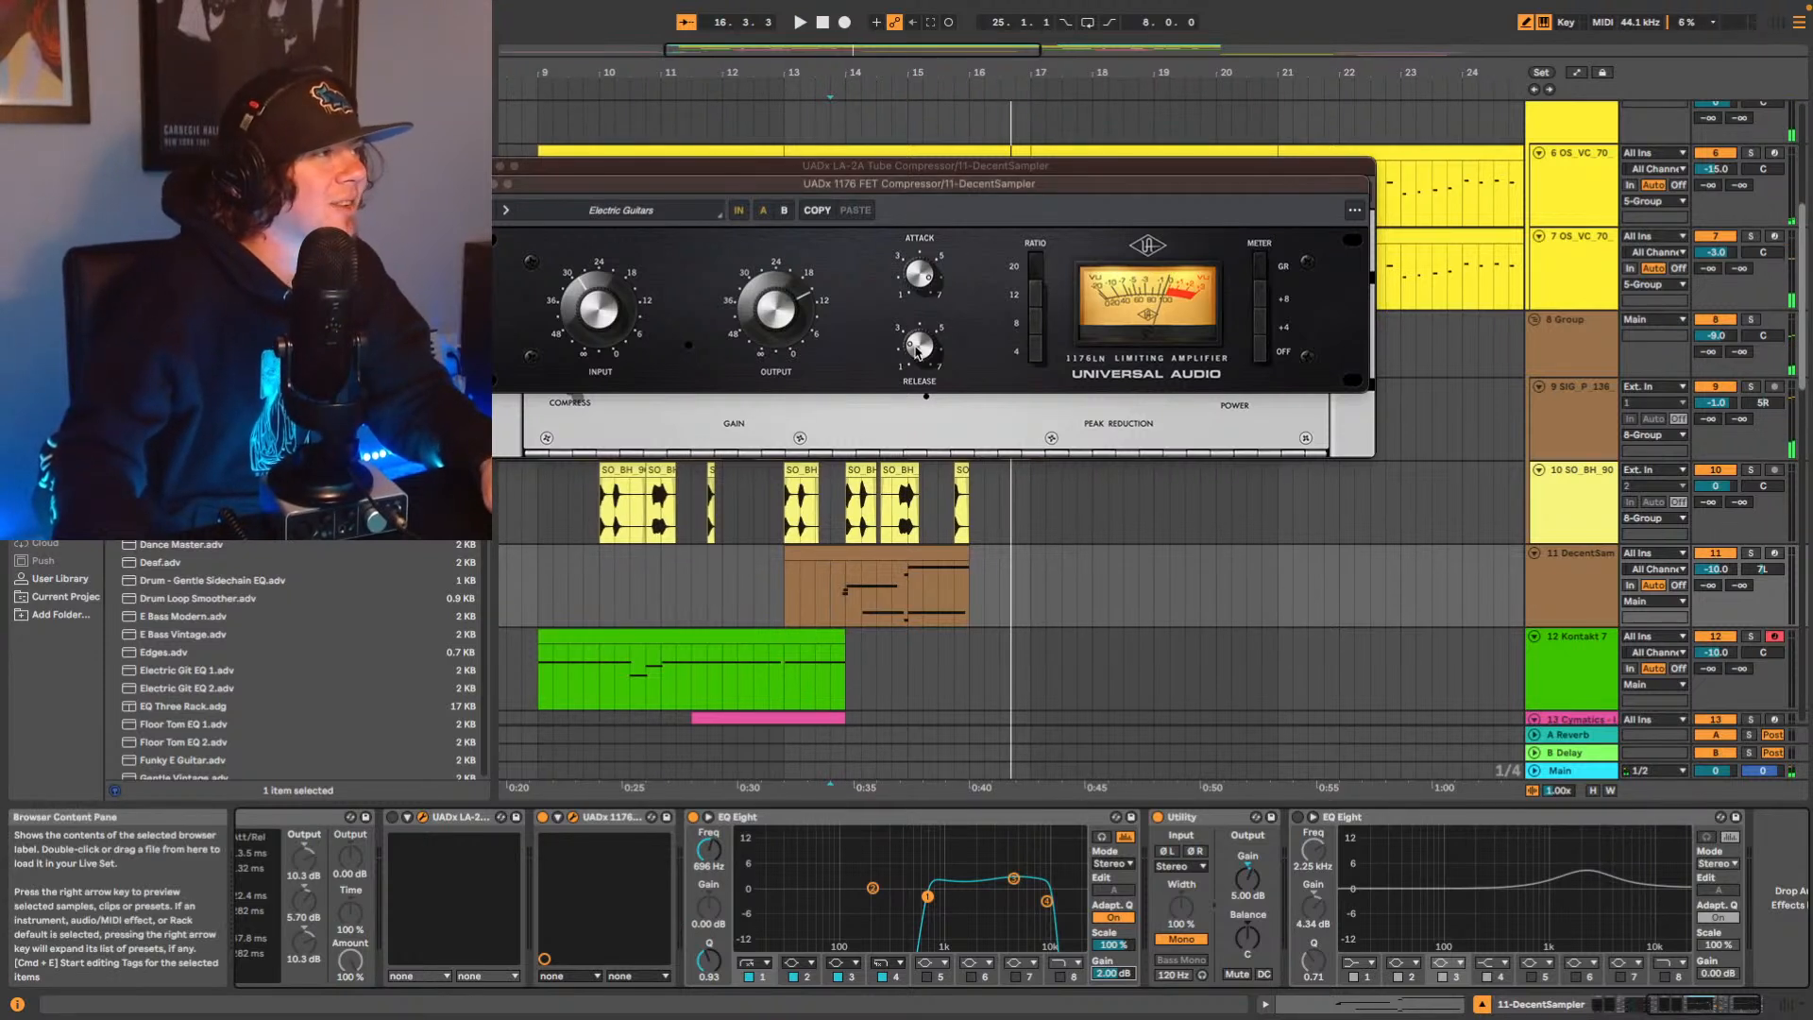
{"action": "key", "text": "space"}
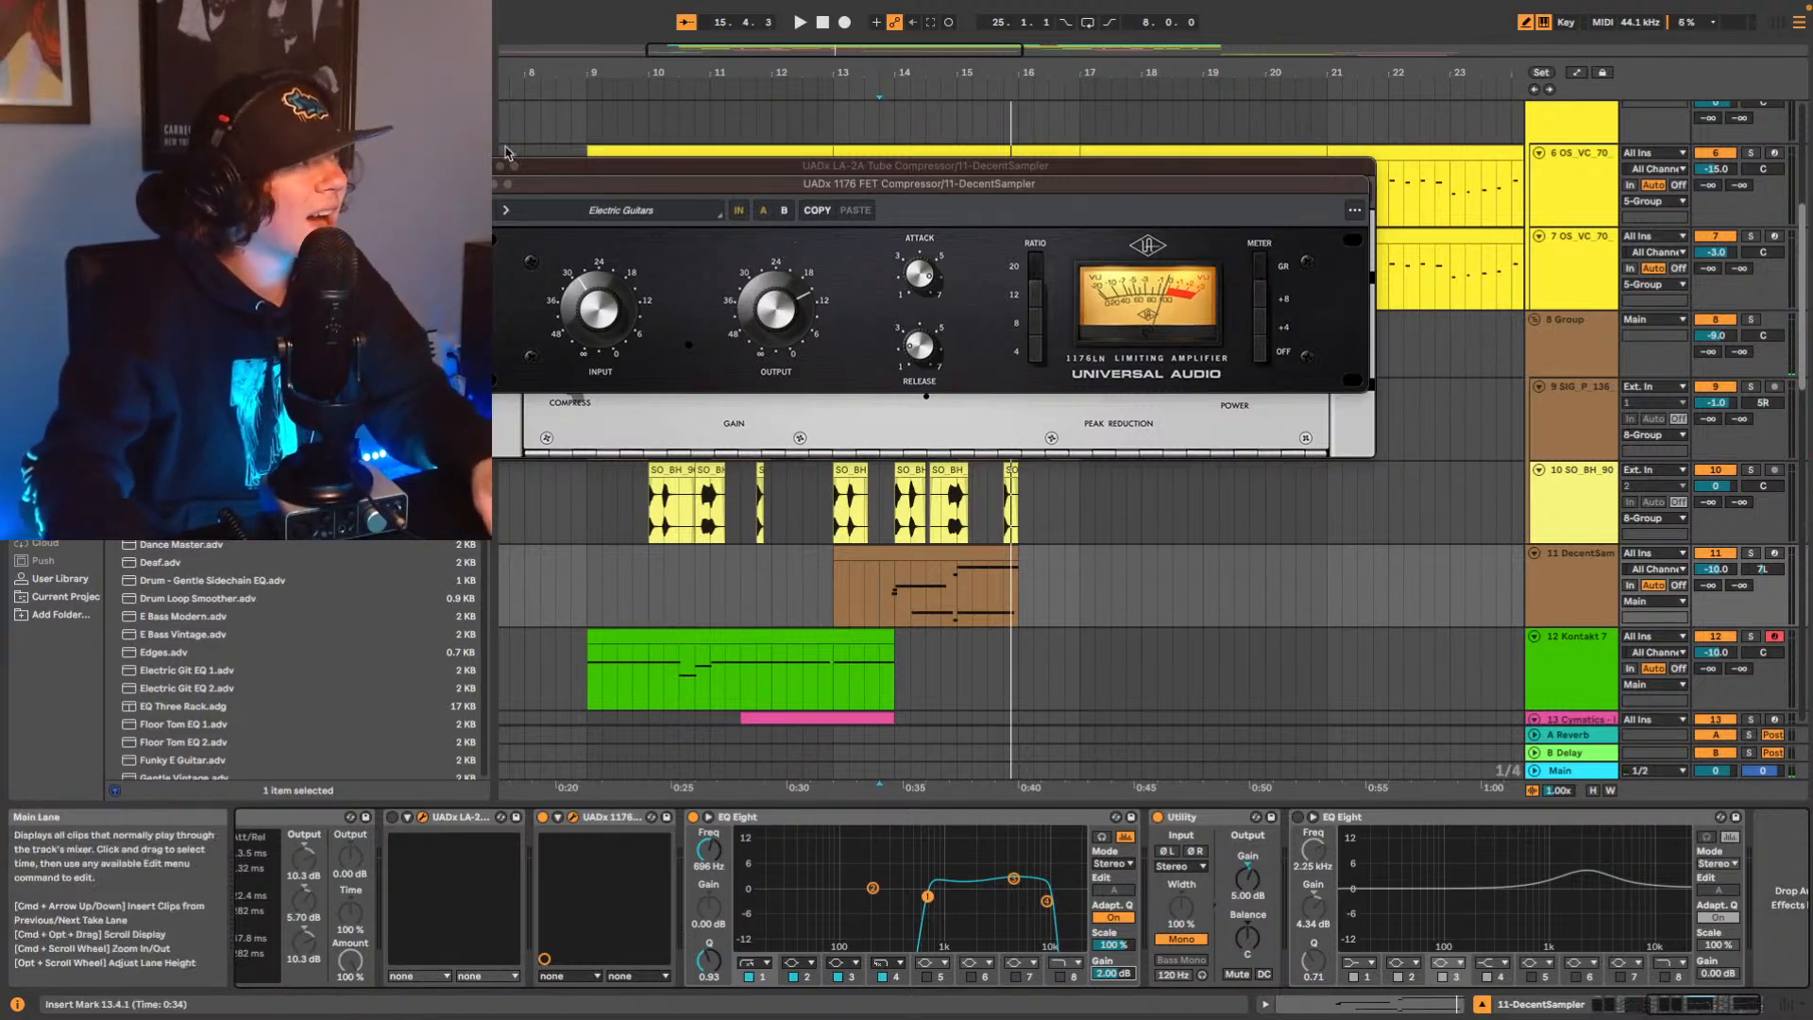
Close the DecentSampler track's 1176 and LA-2A compressor windows and open the 1176 compressor on the New Drums track.
{"action": "left_click", "coordinate": [479, 184]}
{"action": "left_click", "coordinate": [485, 166]}
{"action": "scroll", "coordinate": [1186, 393], "scroll_direction": "up", "scroll_amount": 6}
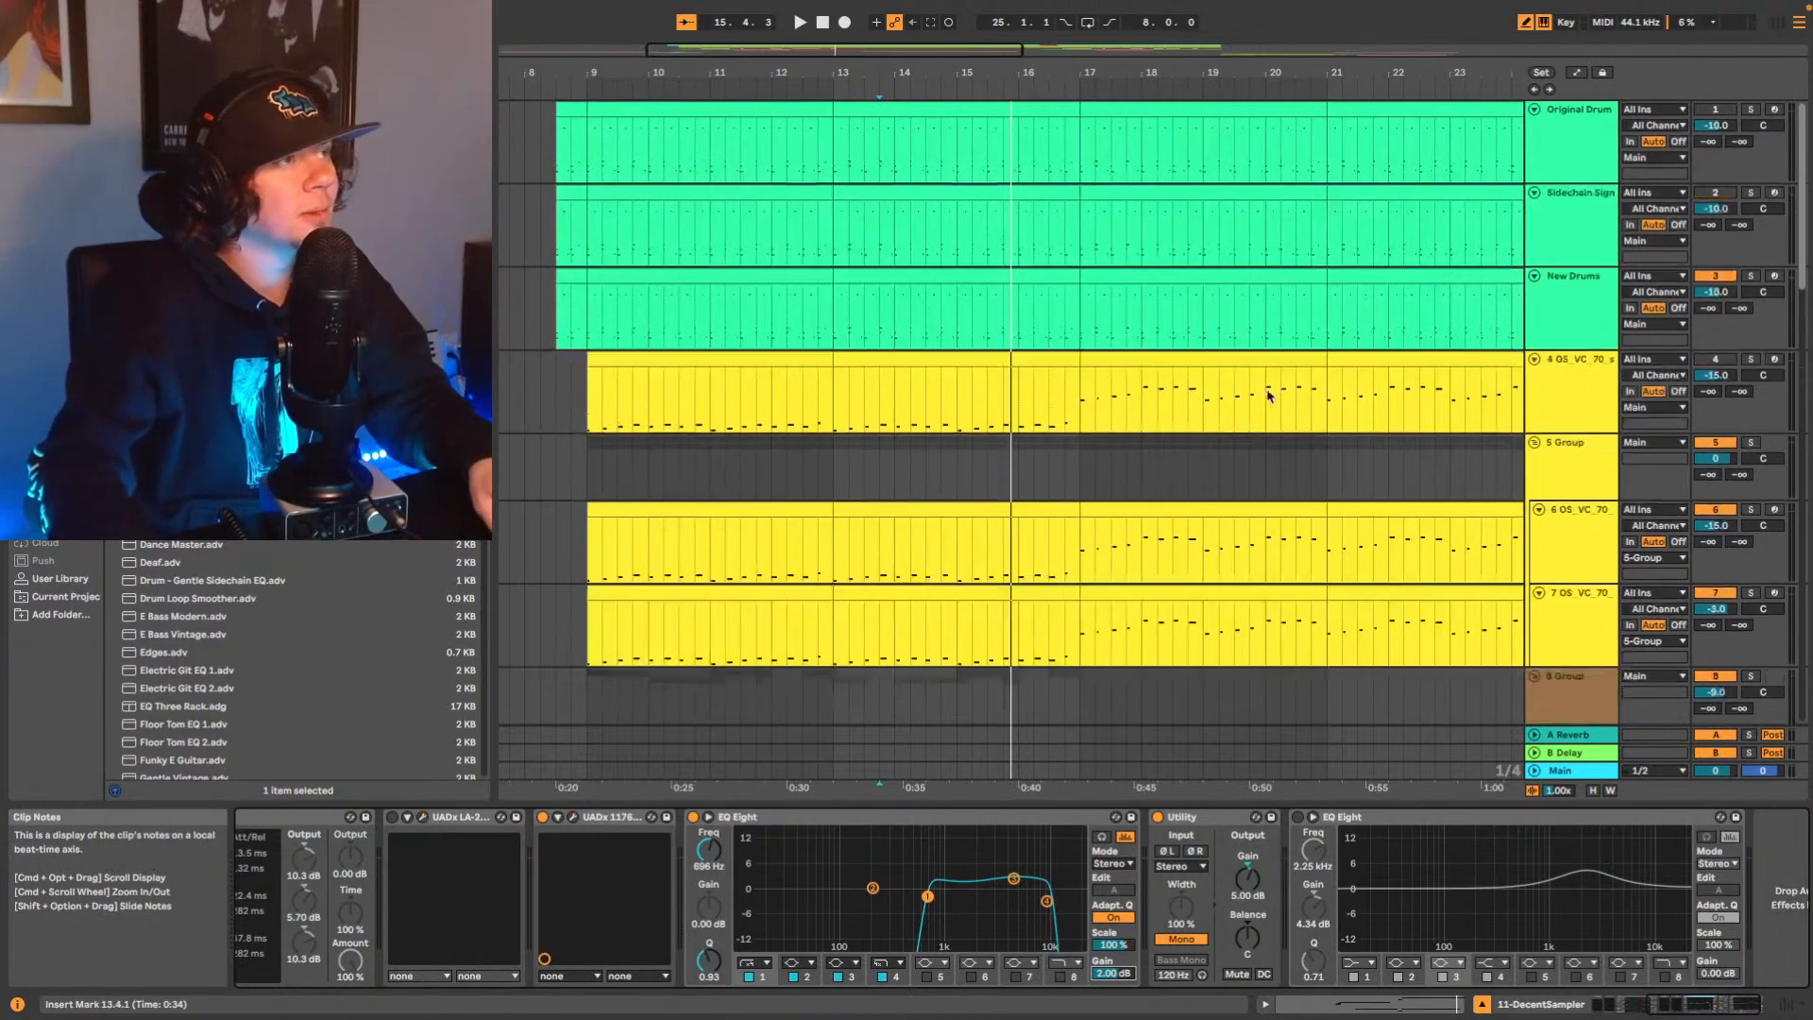
{"action": "left_click", "coordinate": [1578, 300]}
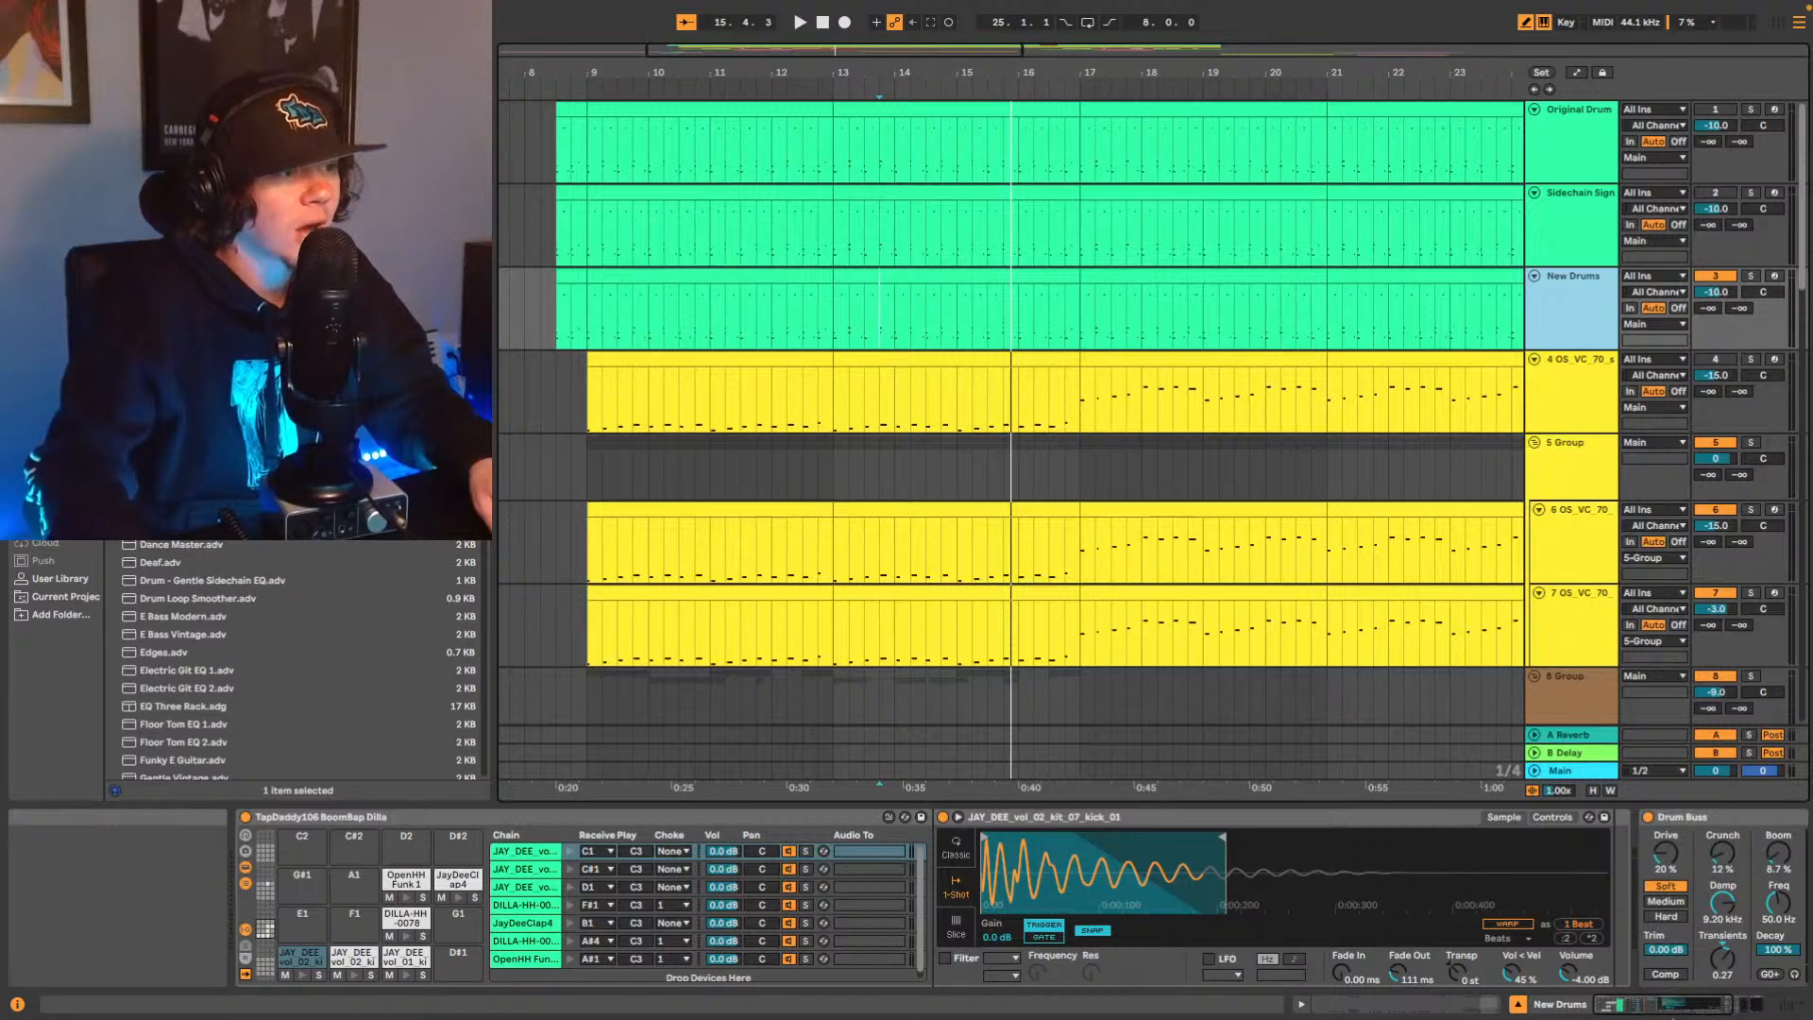
{"action": "left_click", "coordinate": [1604, 817]}
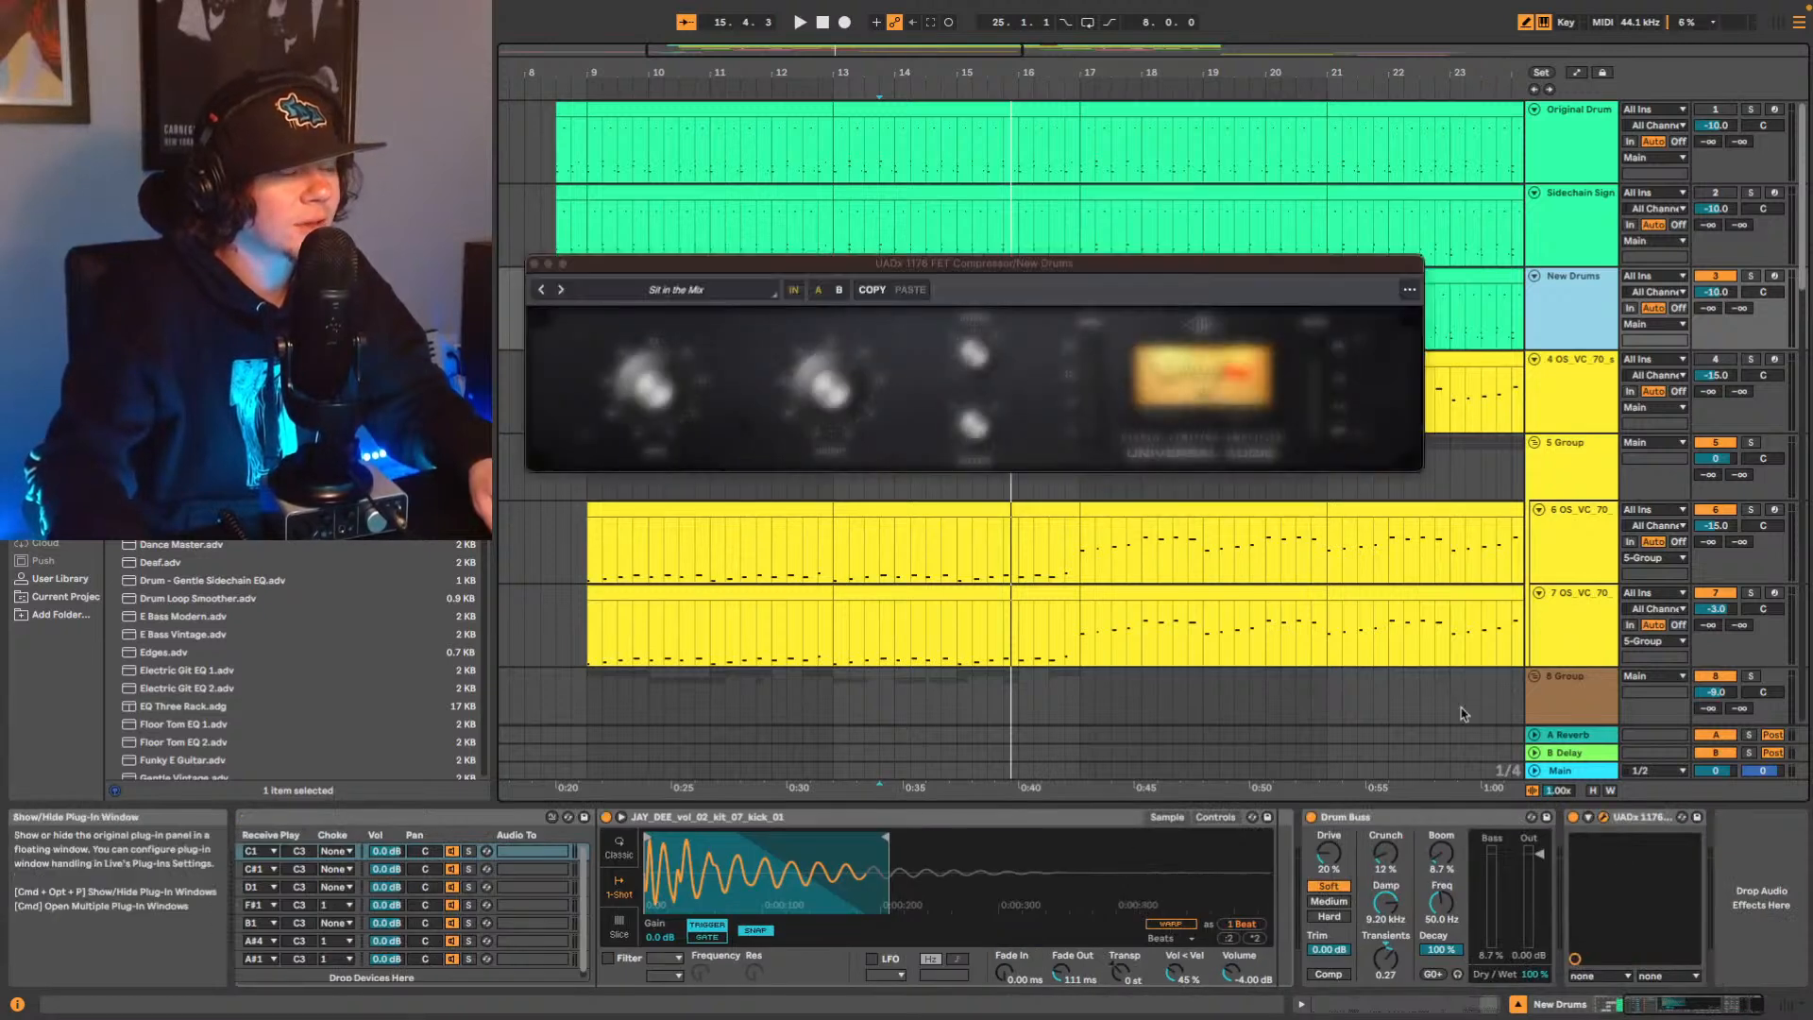
Audition the New Drums track's 1176 compressor in the full mix and with the track soloed.
{"action": "key", "text": "space"}
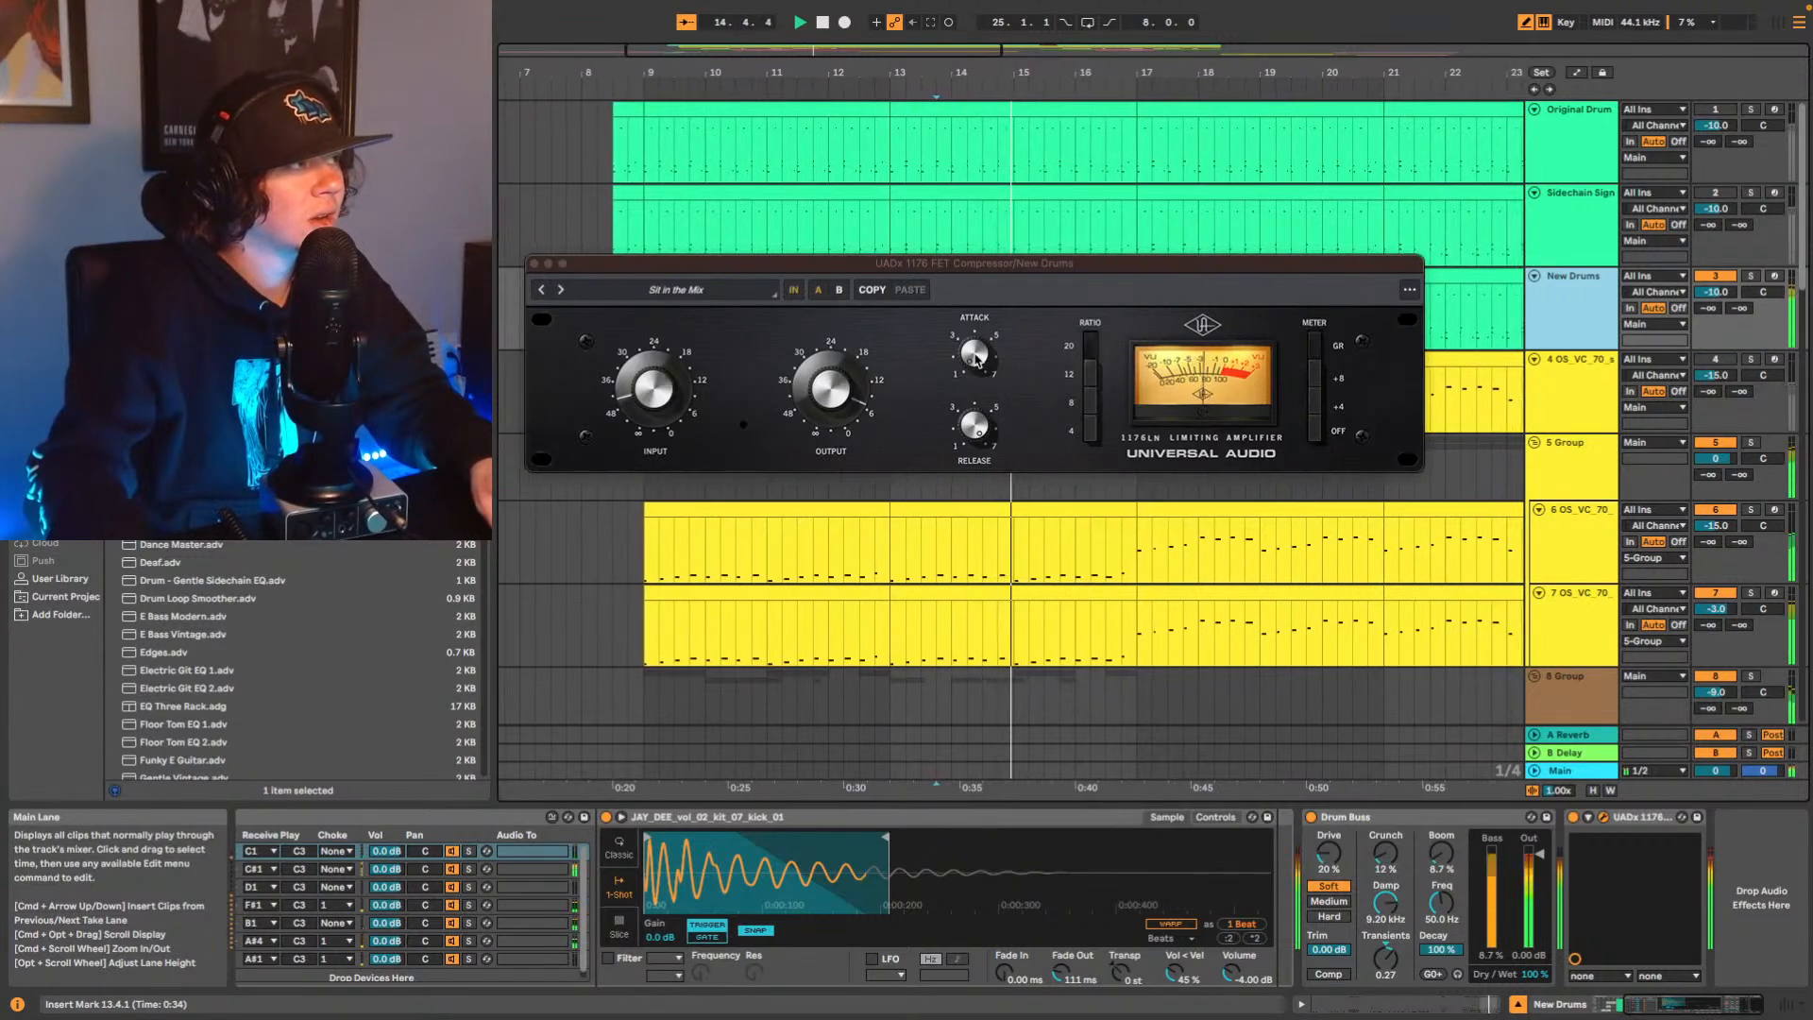
{"action": "key", "text": "space"}
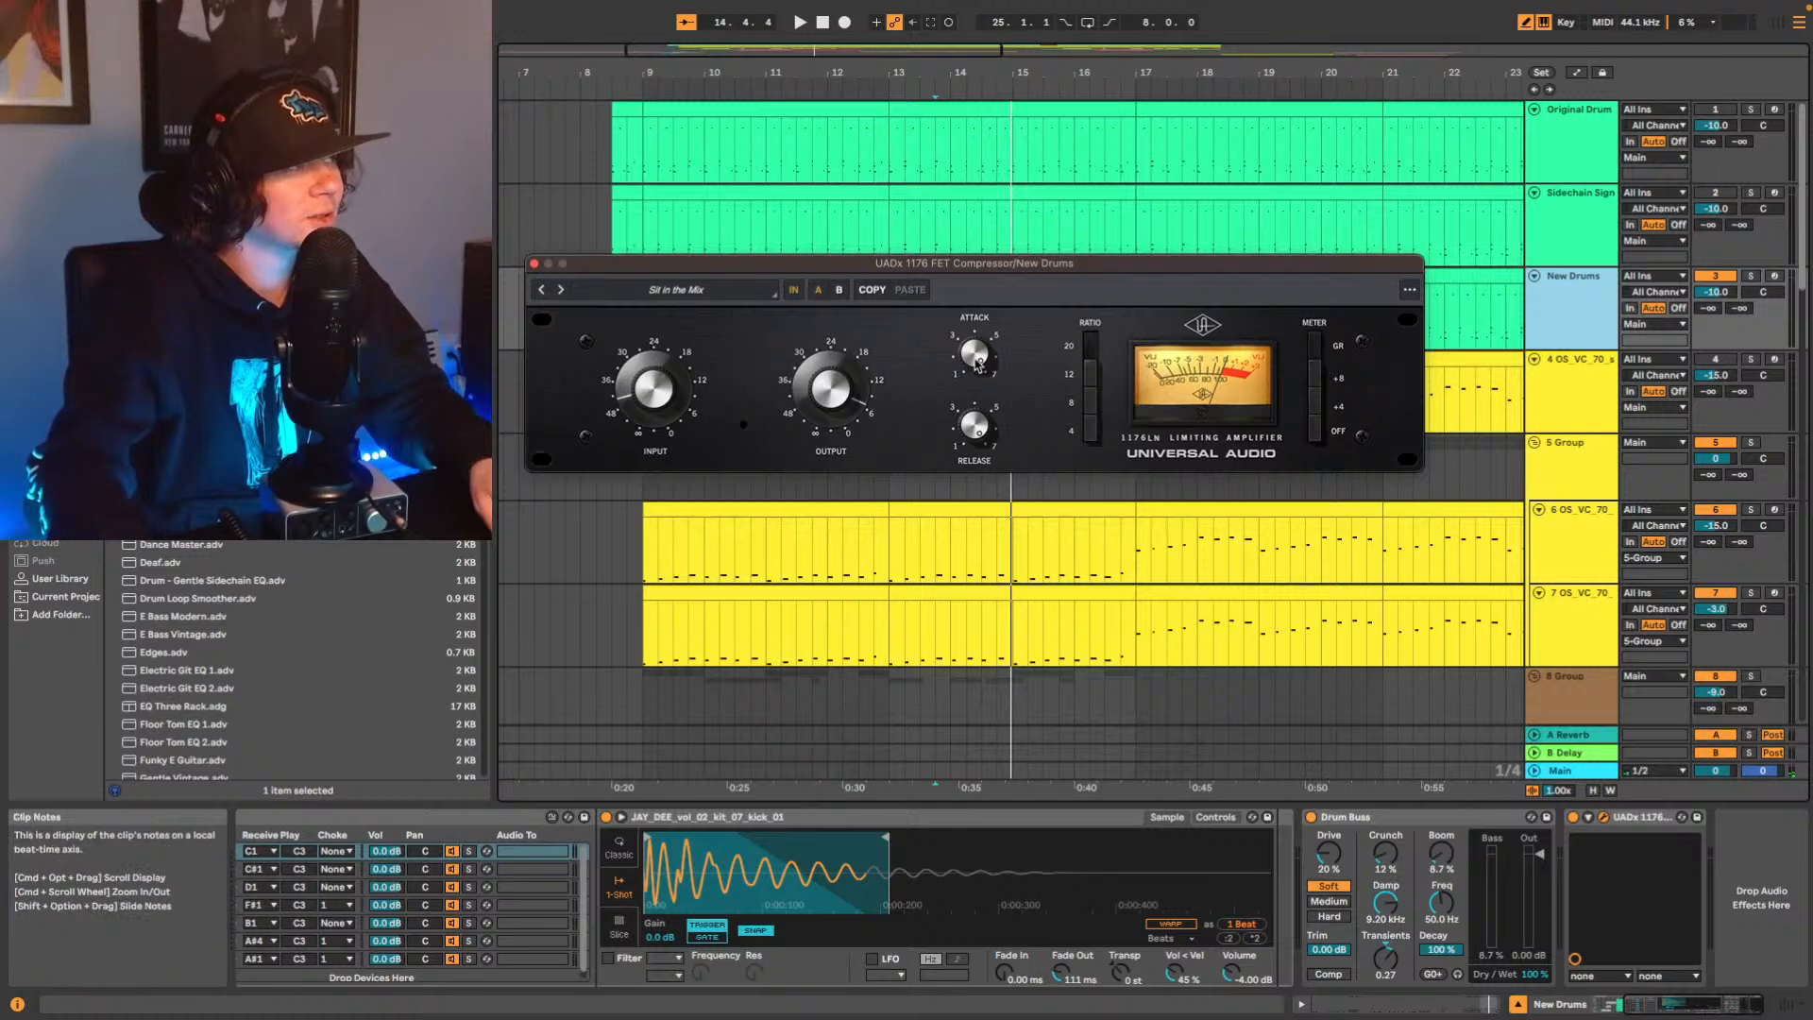
{"action": "key", "text": "space"}
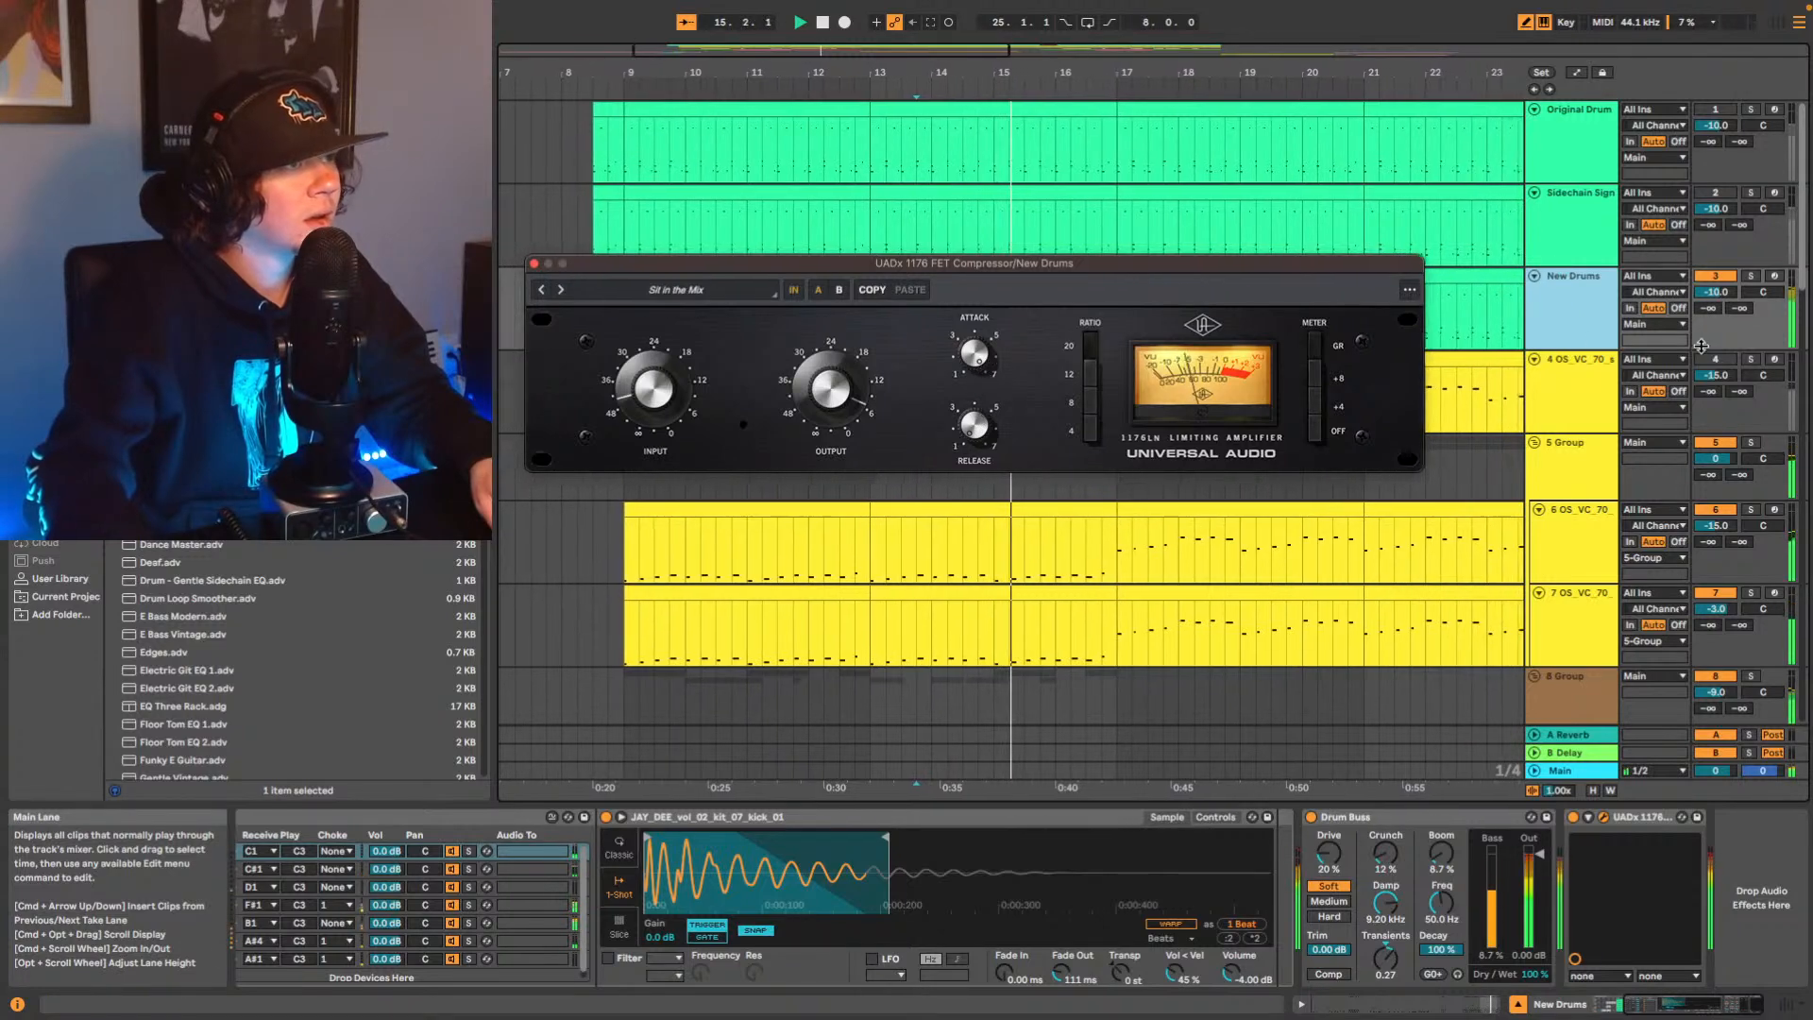
{"action": "left_click", "coordinate": [1750, 276]}
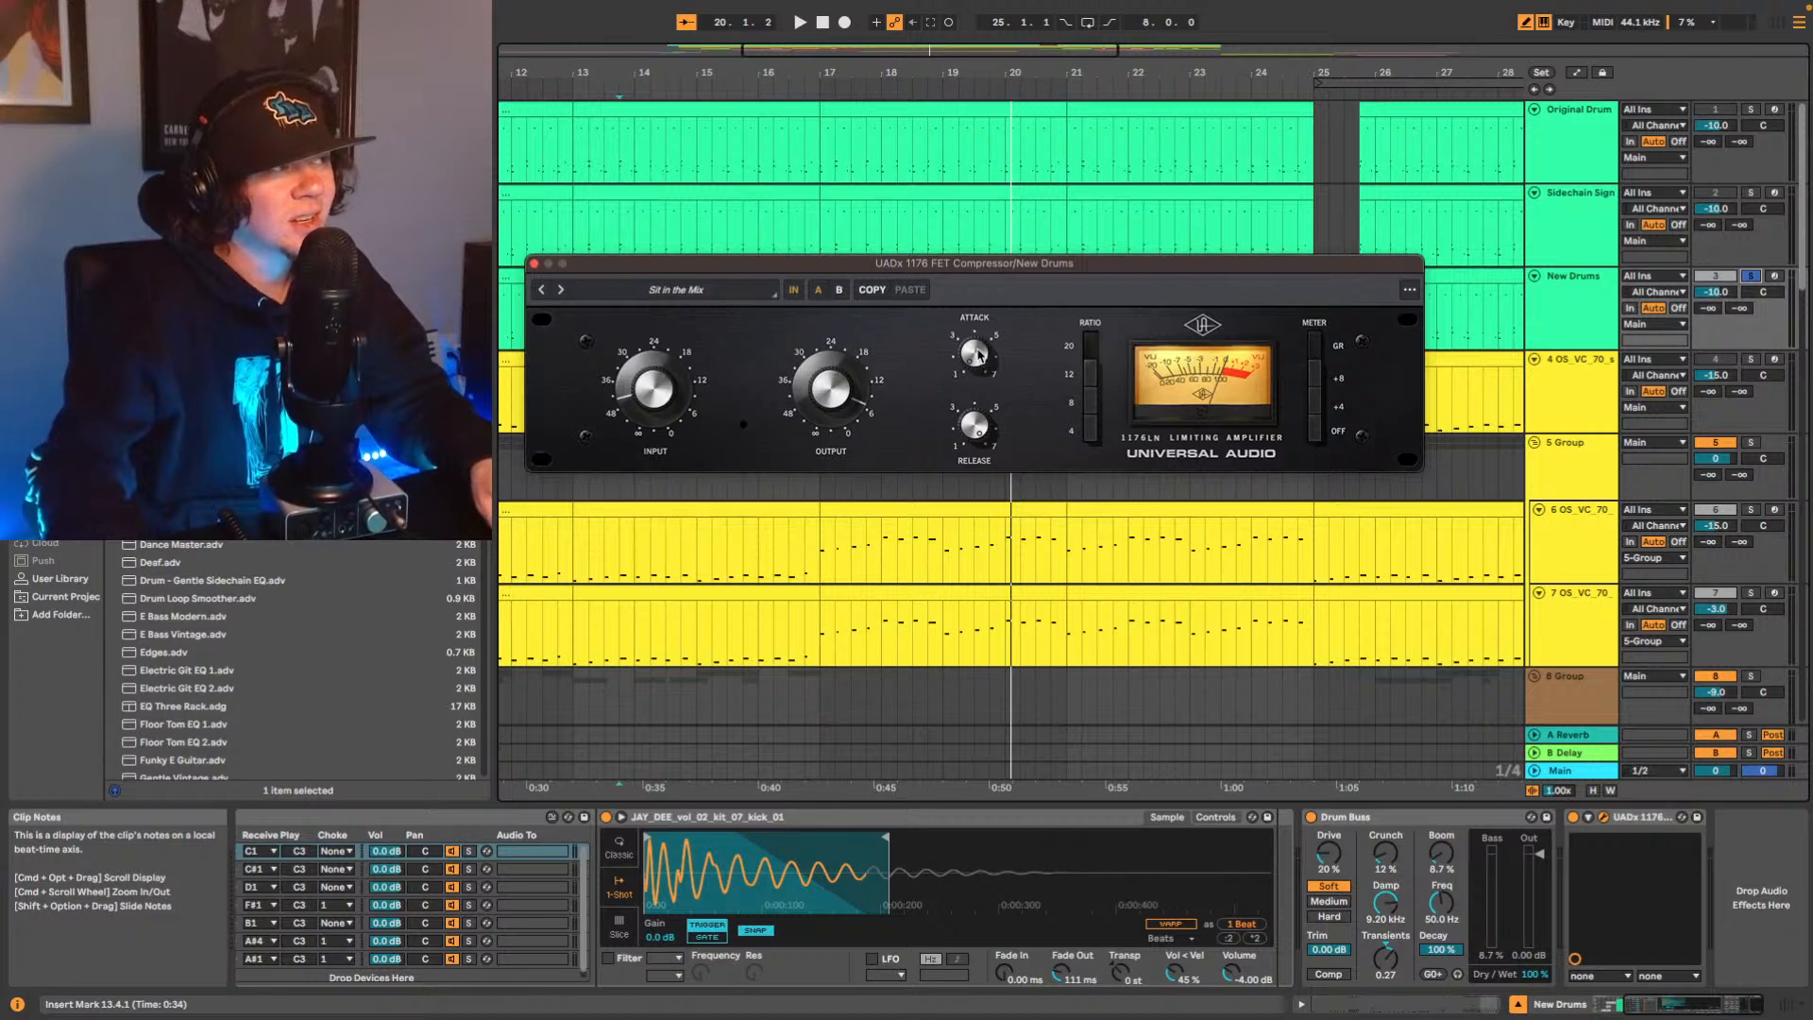
{"action": "key", "text": "space"}
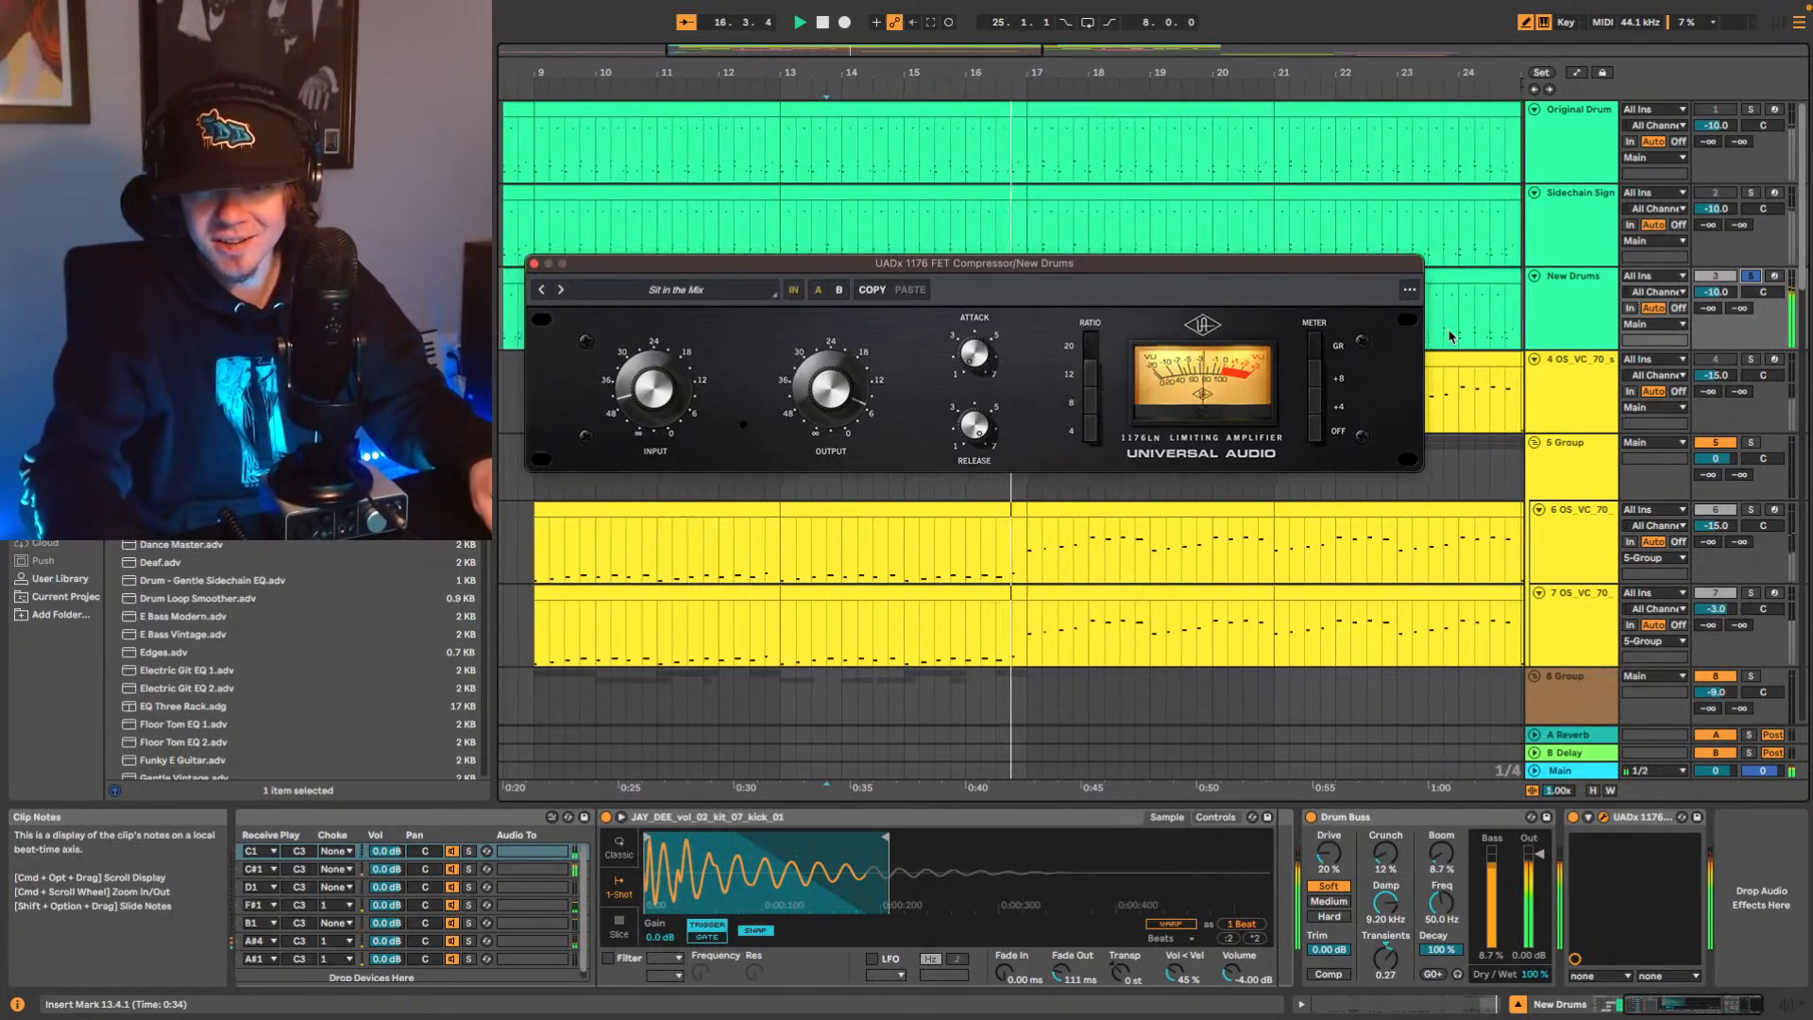
{"action": "left_click", "coordinate": [1752, 277]}
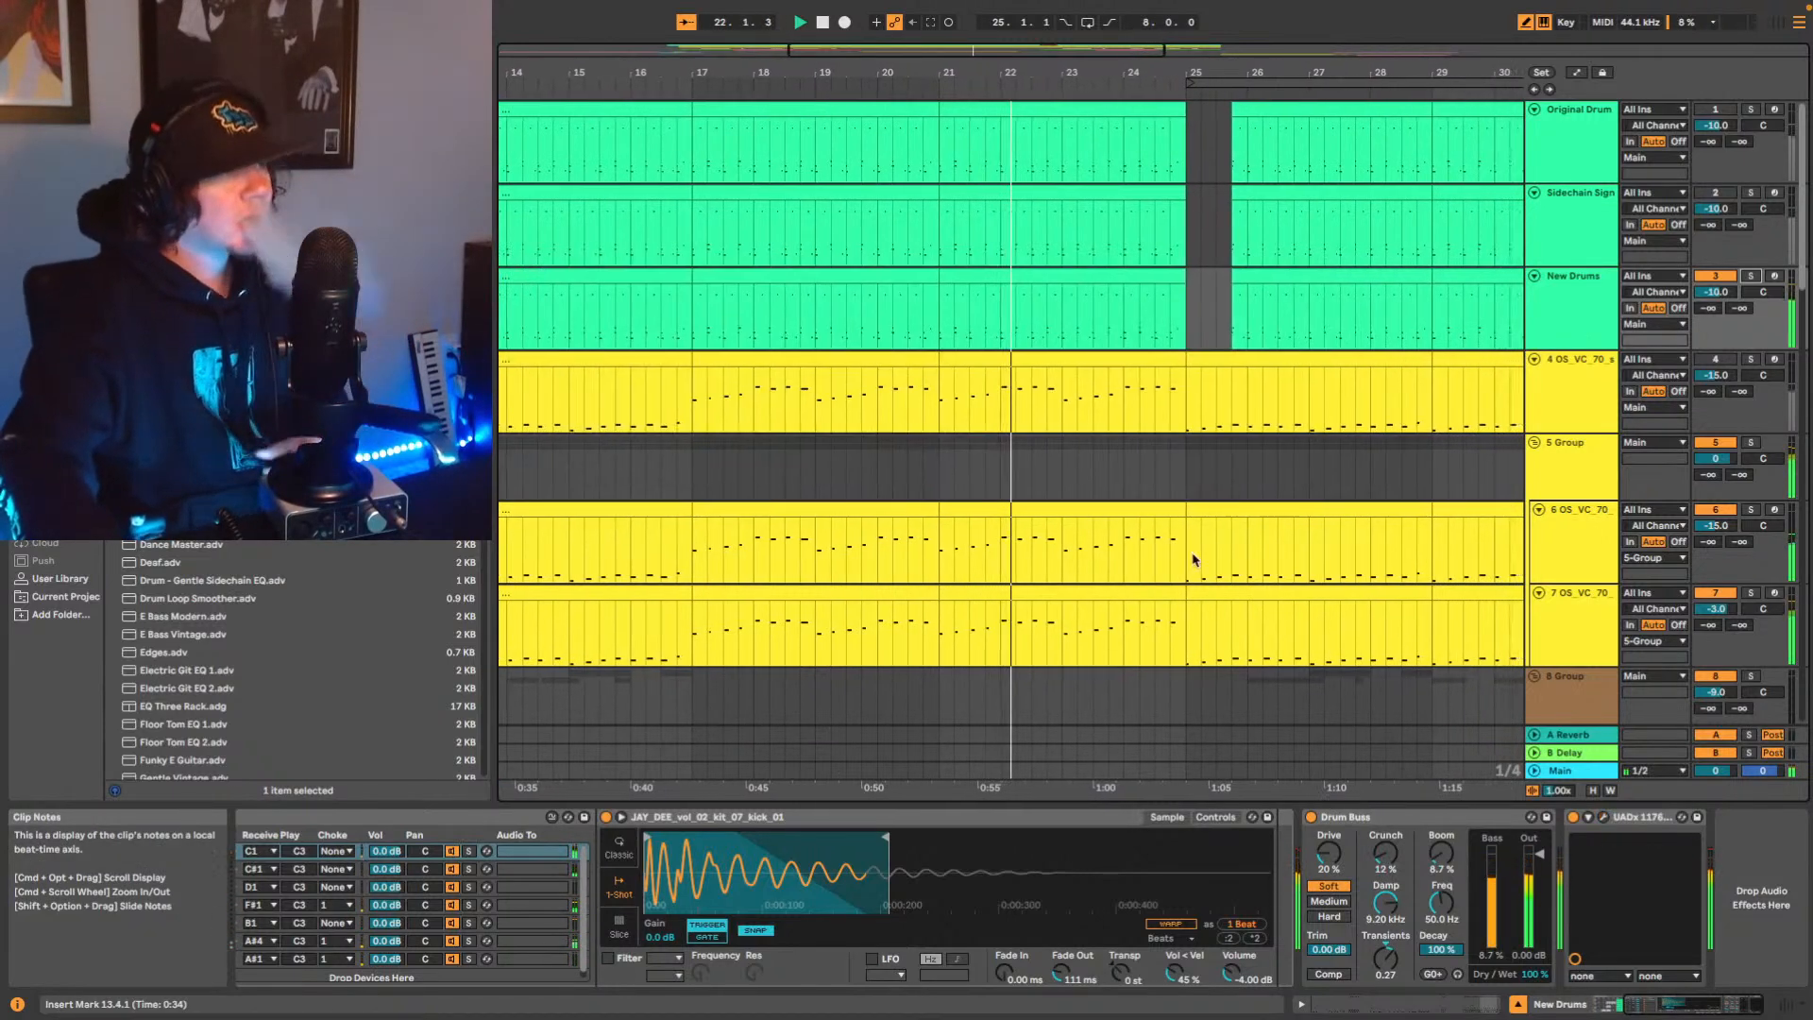
Review the device chains of songstarter tracks 6 and 4 and the remaining tracks during playback, and return to the song's start.
{"action": "right_click", "coordinate": [1196, 559]}
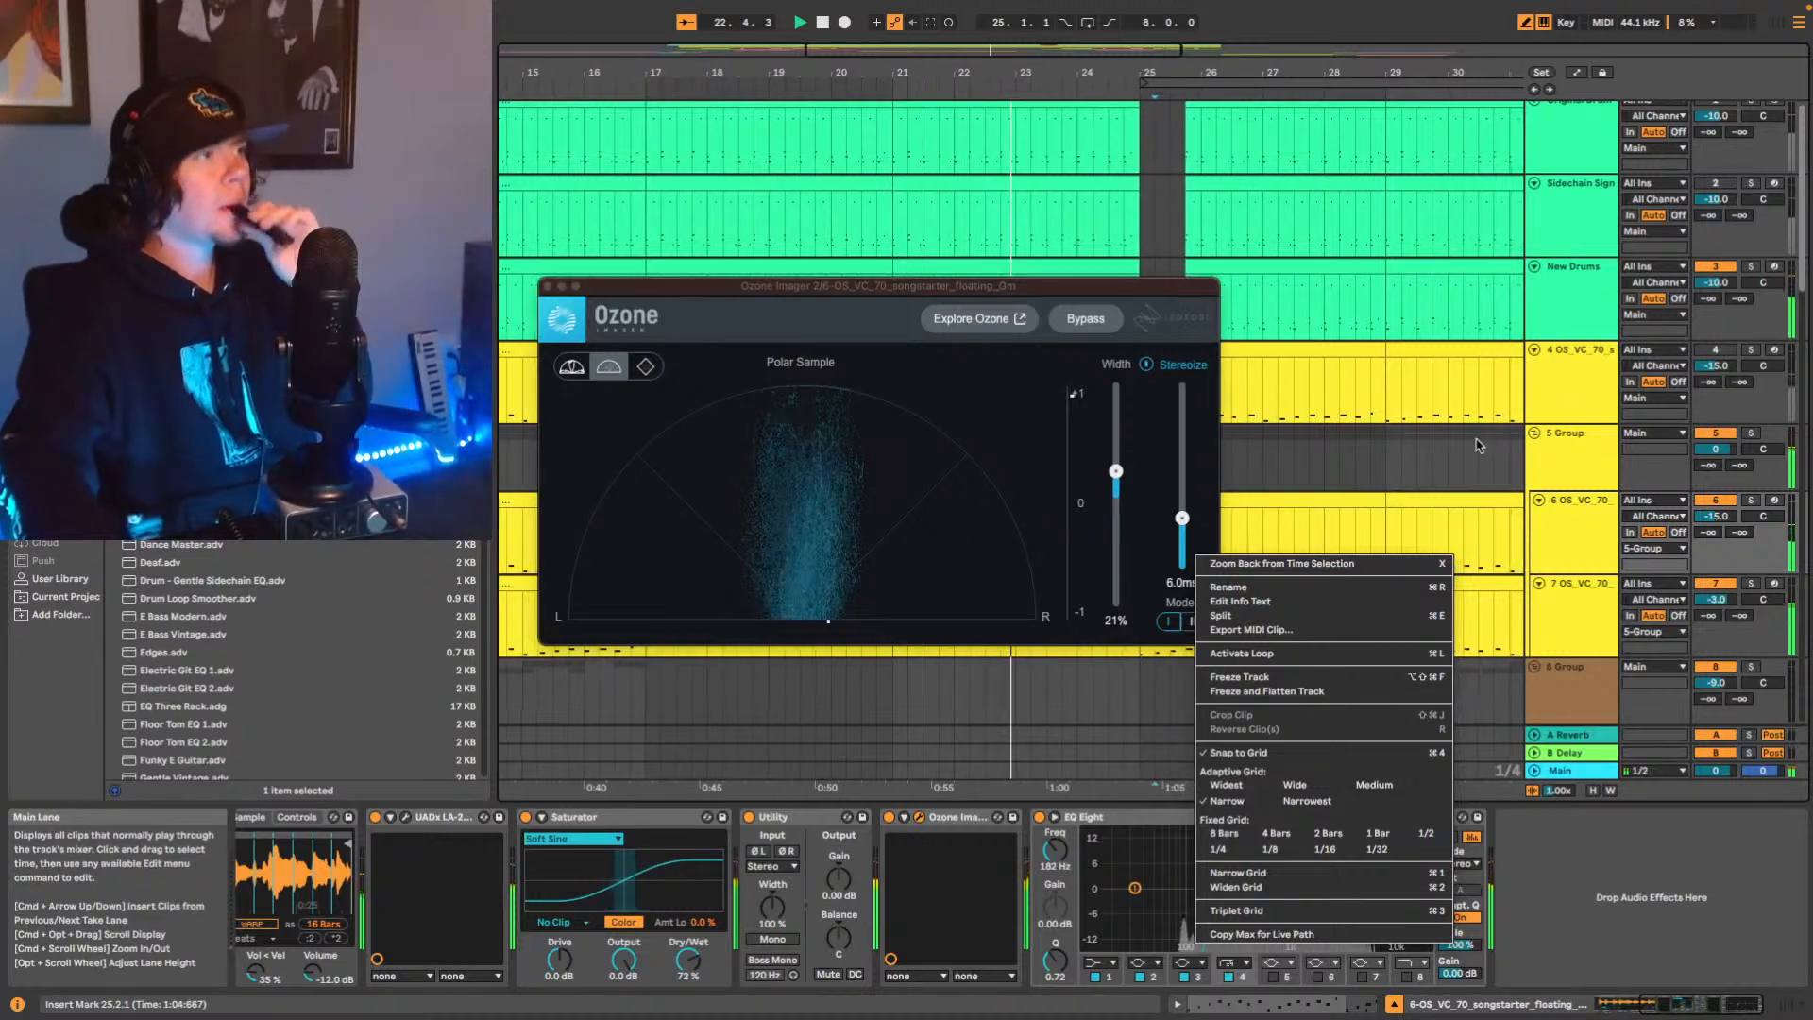
{"action": "left_click", "coordinate": [1571, 397]}
{"action": "left_click", "coordinate": [1575, 382]}
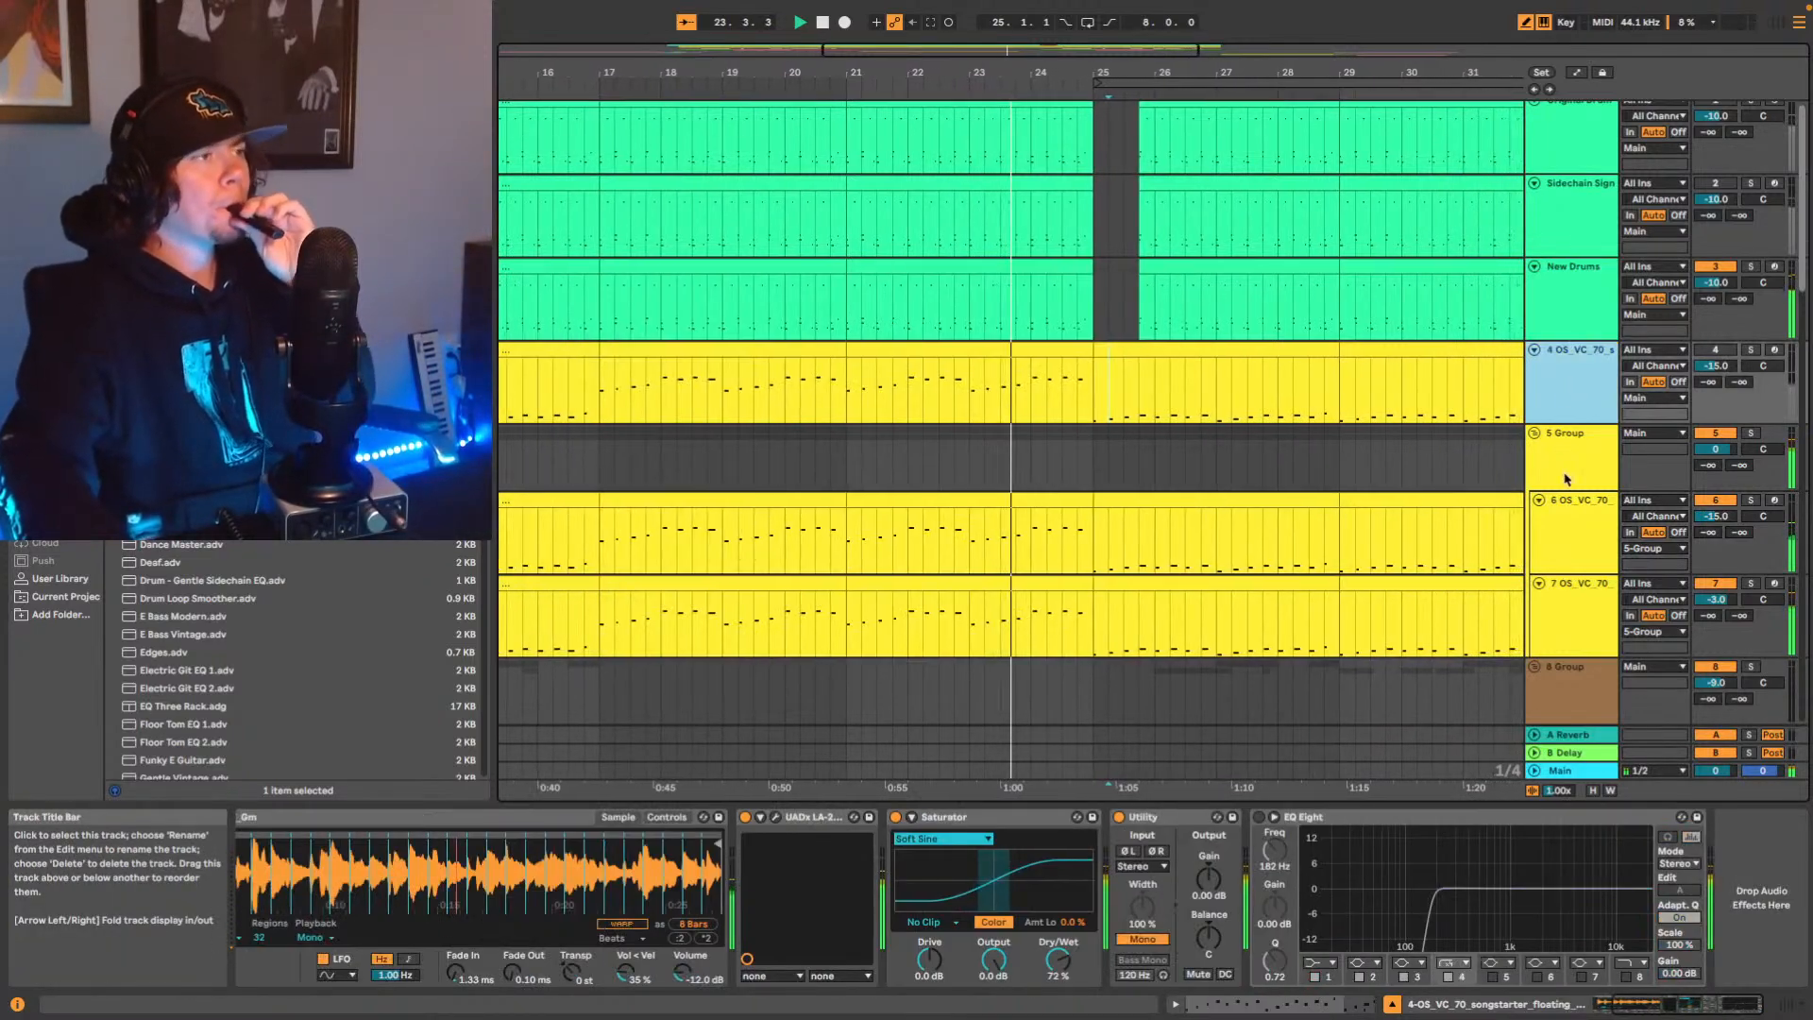
{"action": "scroll", "coordinate": [1573, 416], "scroll_direction": "down", "scroll_amount": 3}
{"action": "scroll", "coordinate": [1558, 439], "scroll_direction": "down", "scroll_amount": 8}
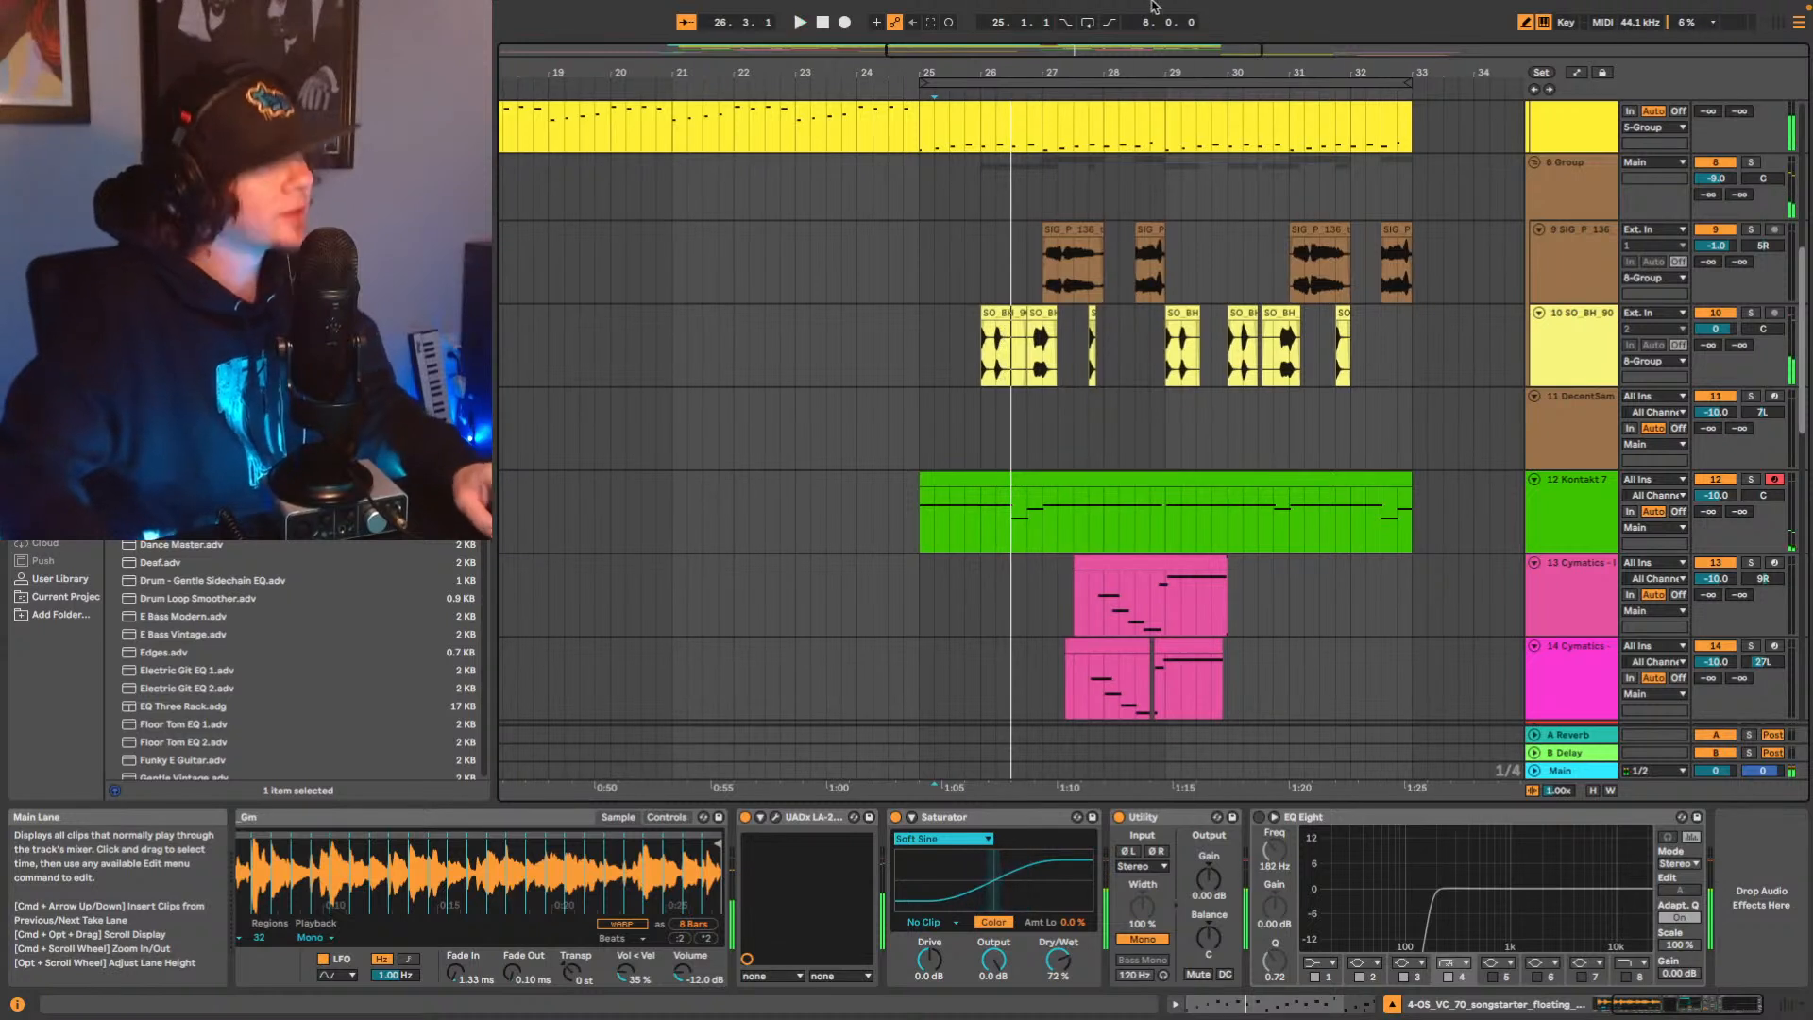
{"action": "left_click", "coordinate": [1534, 89]}
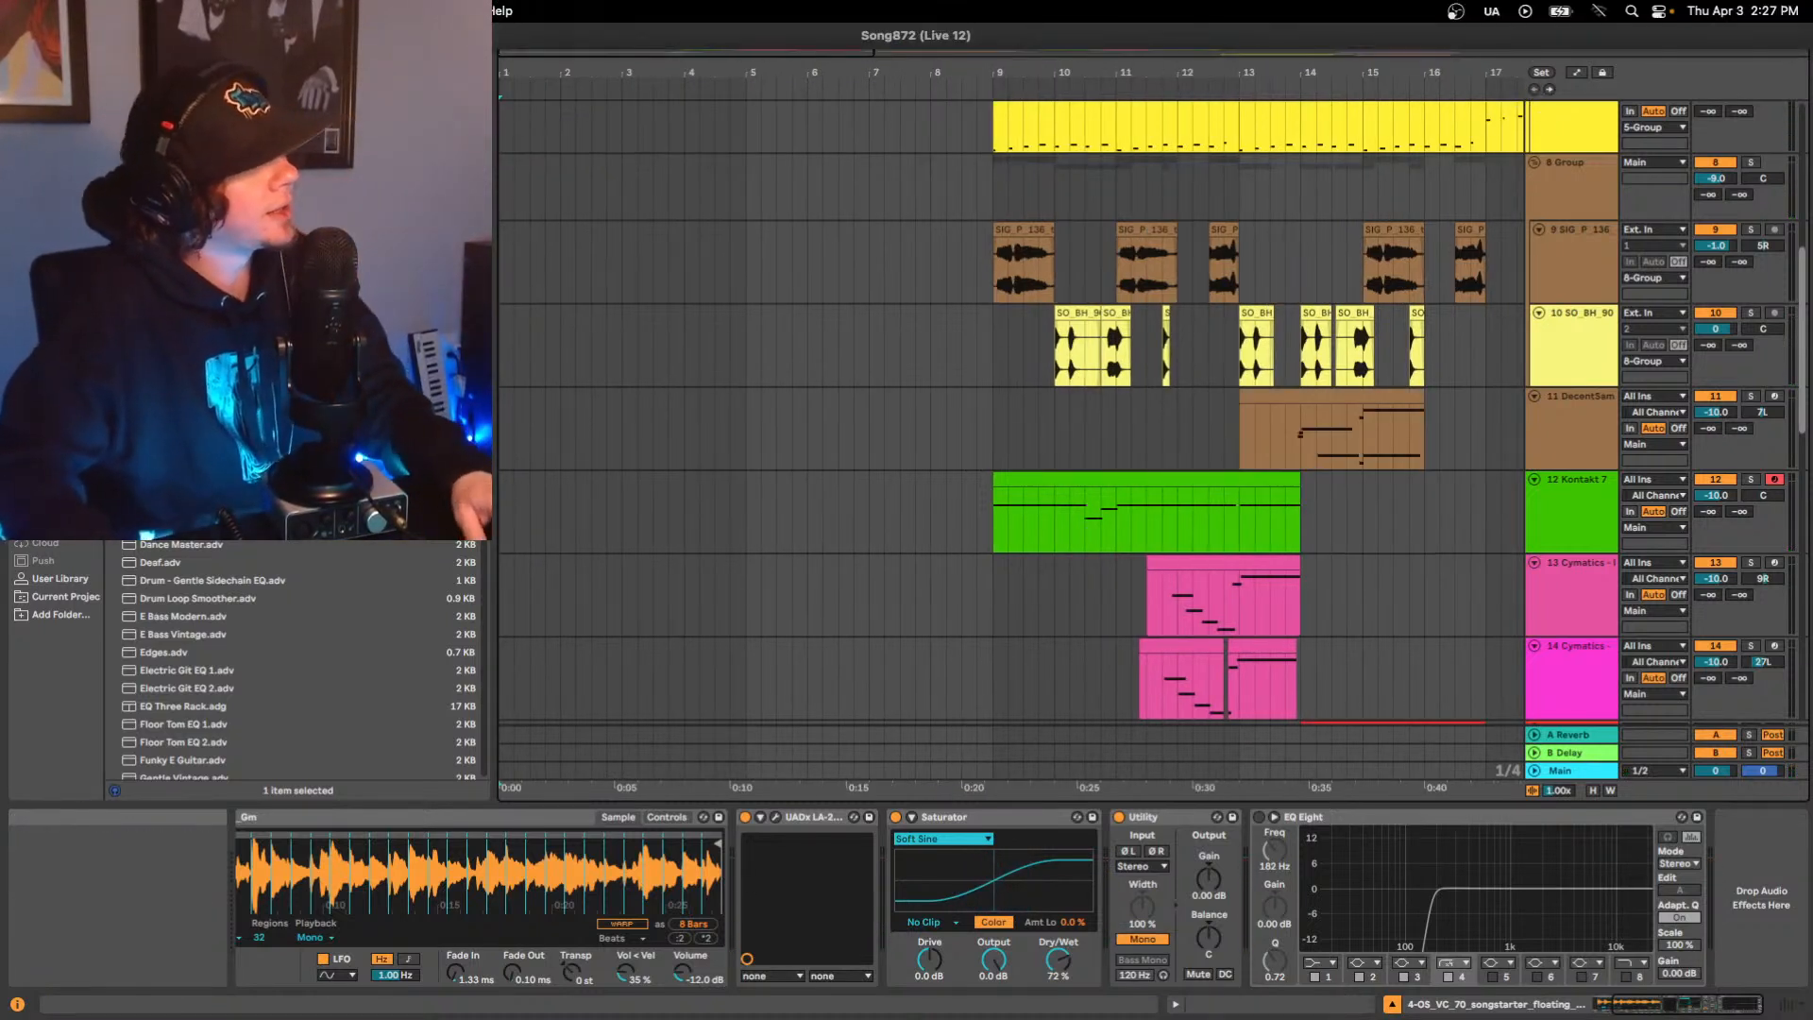
Save the Live Set under the new name "Song872 (Live 12) Mix V1" in the Song13 Project folder.
{"action": "left_click", "coordinate": [101, 12]}
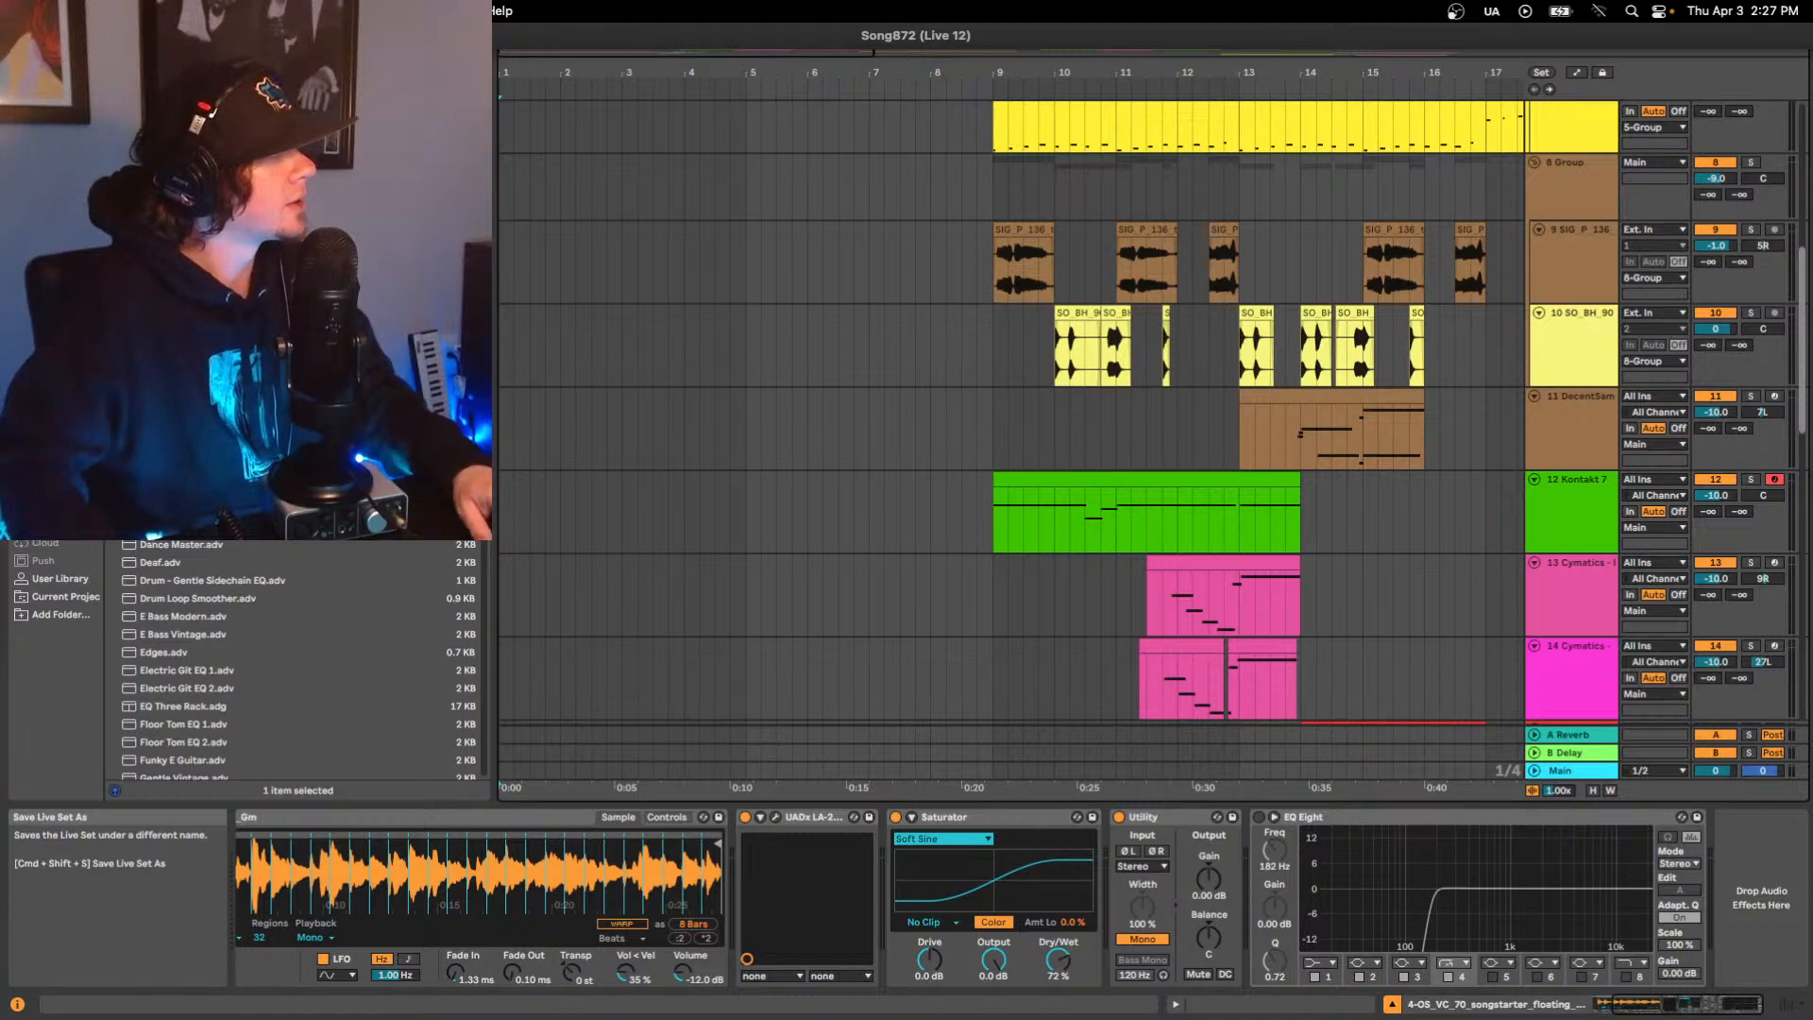
{"action": "key", "text": "super+shift+s"}
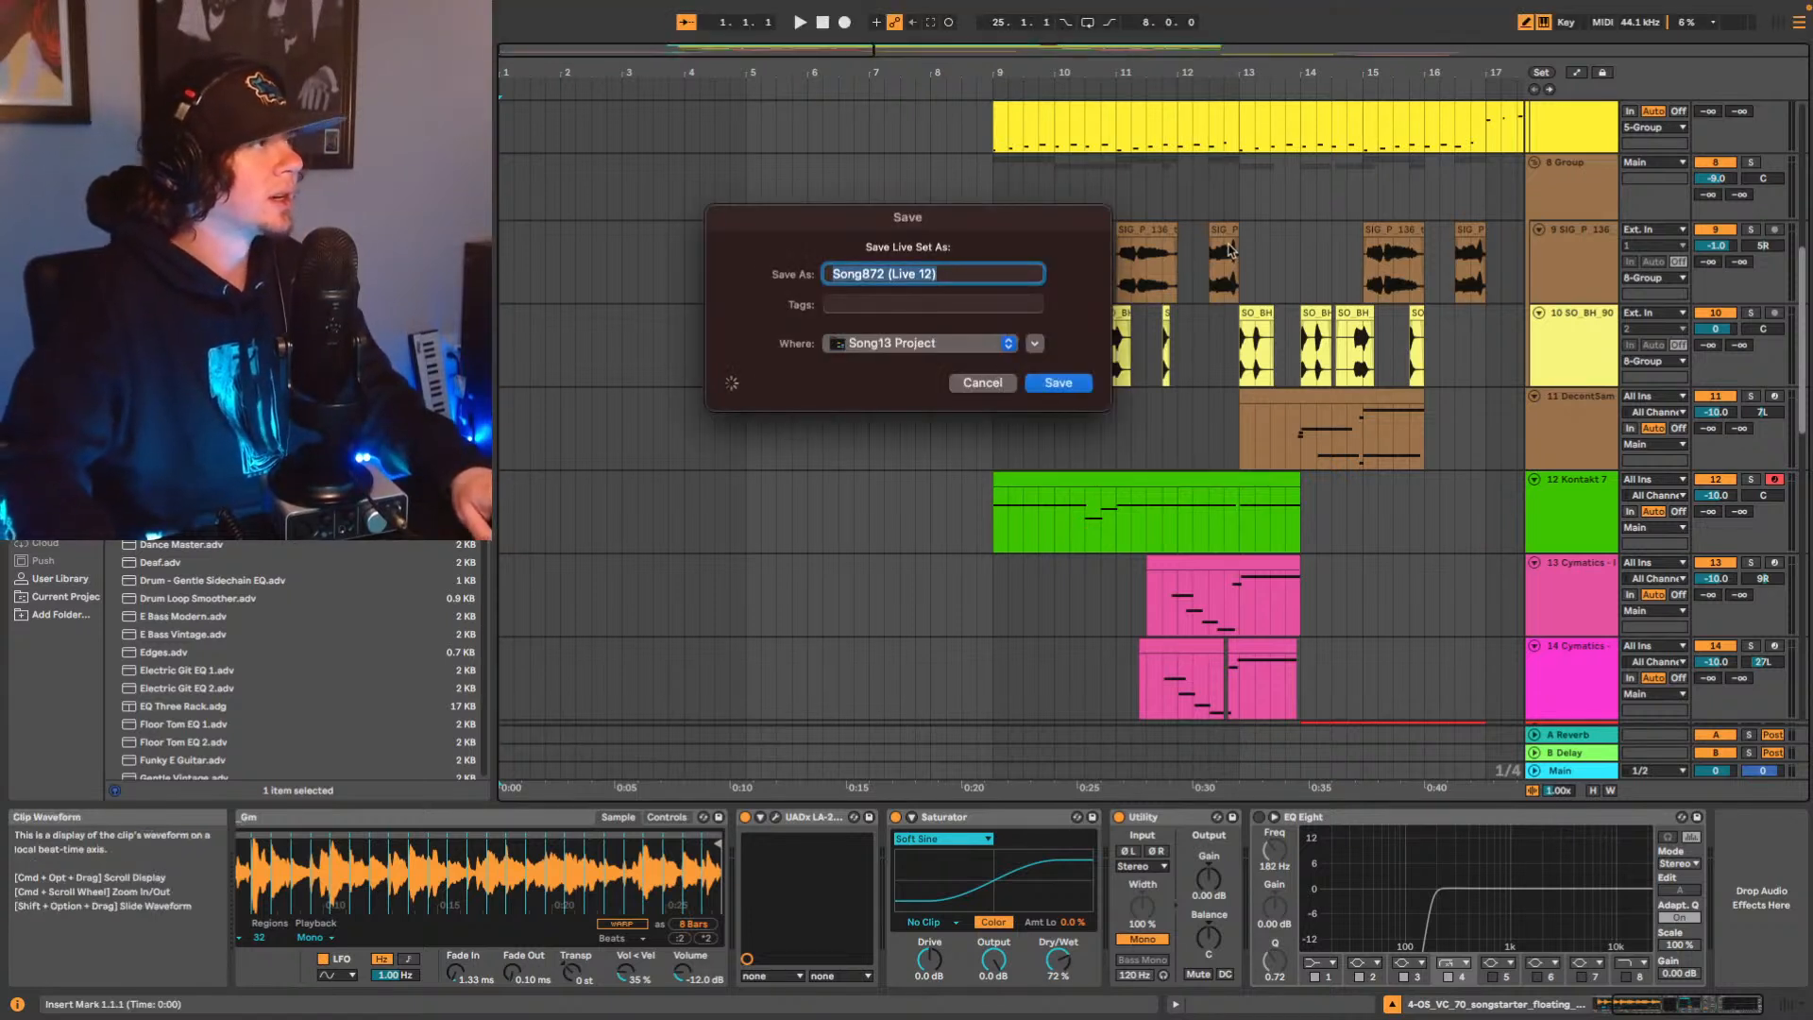
{"action": "key", "text": "Right"}
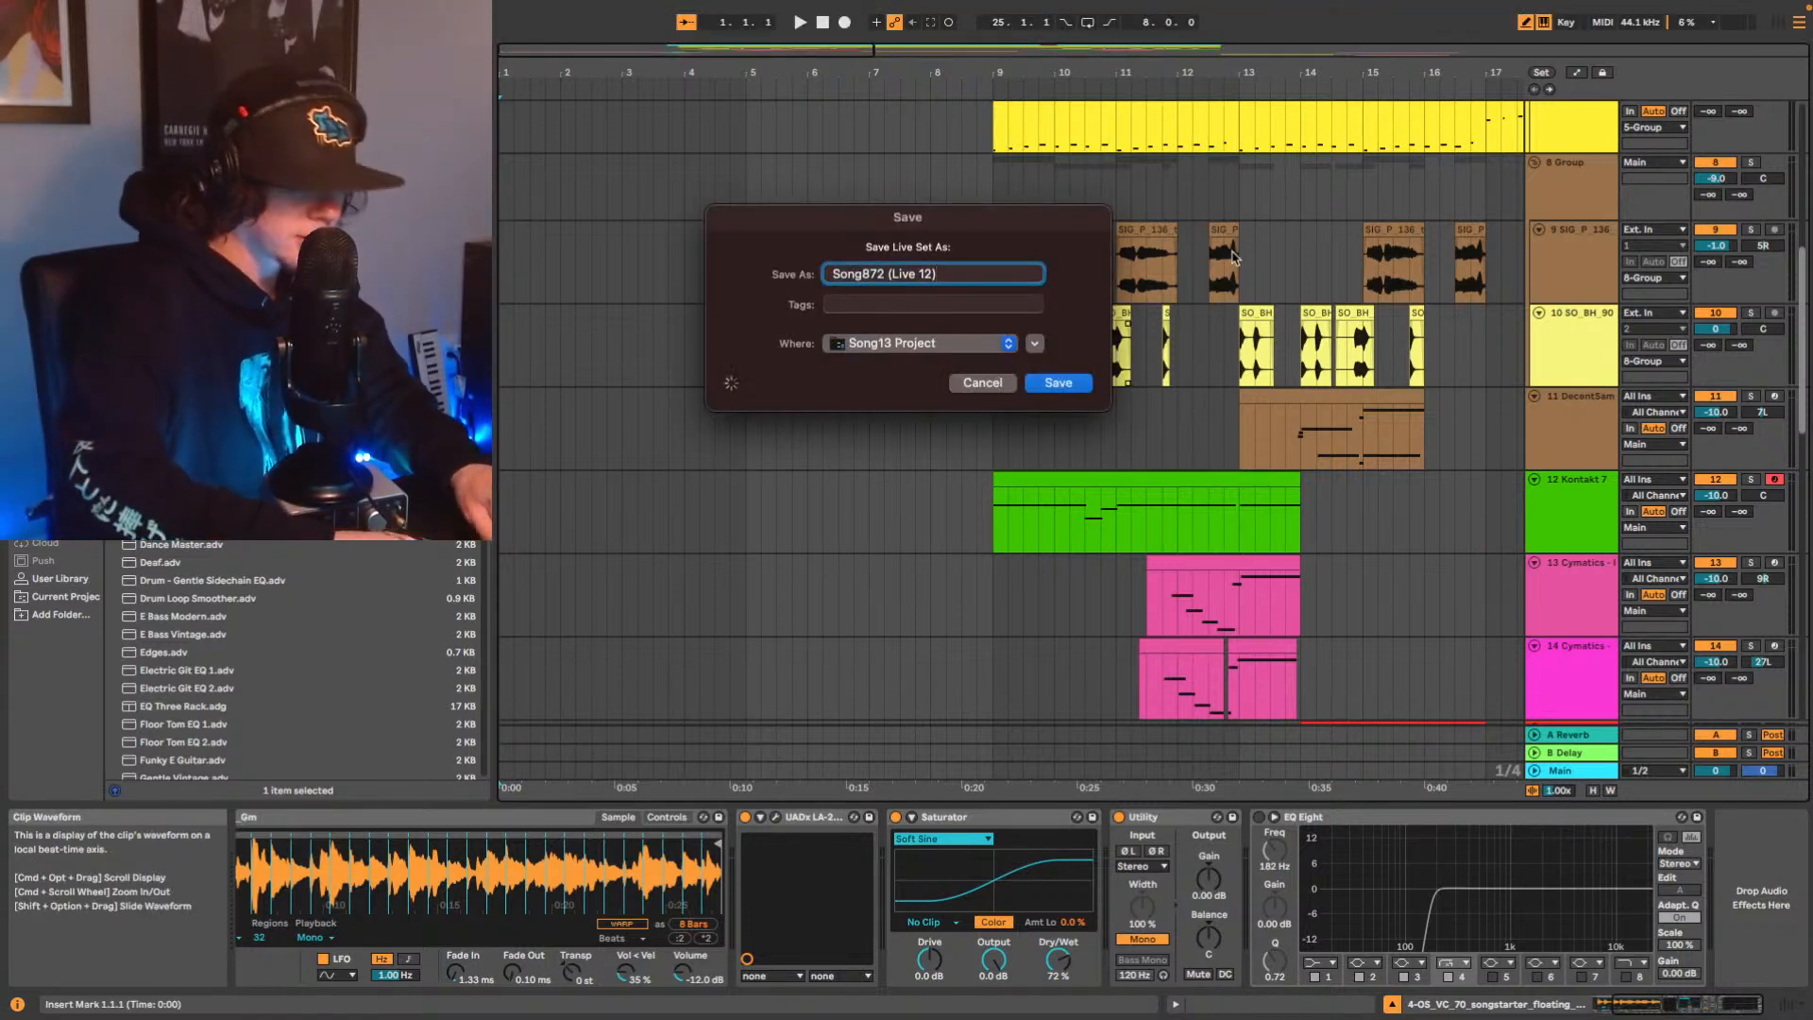
{"action": "type", "text": "Mix V1"}
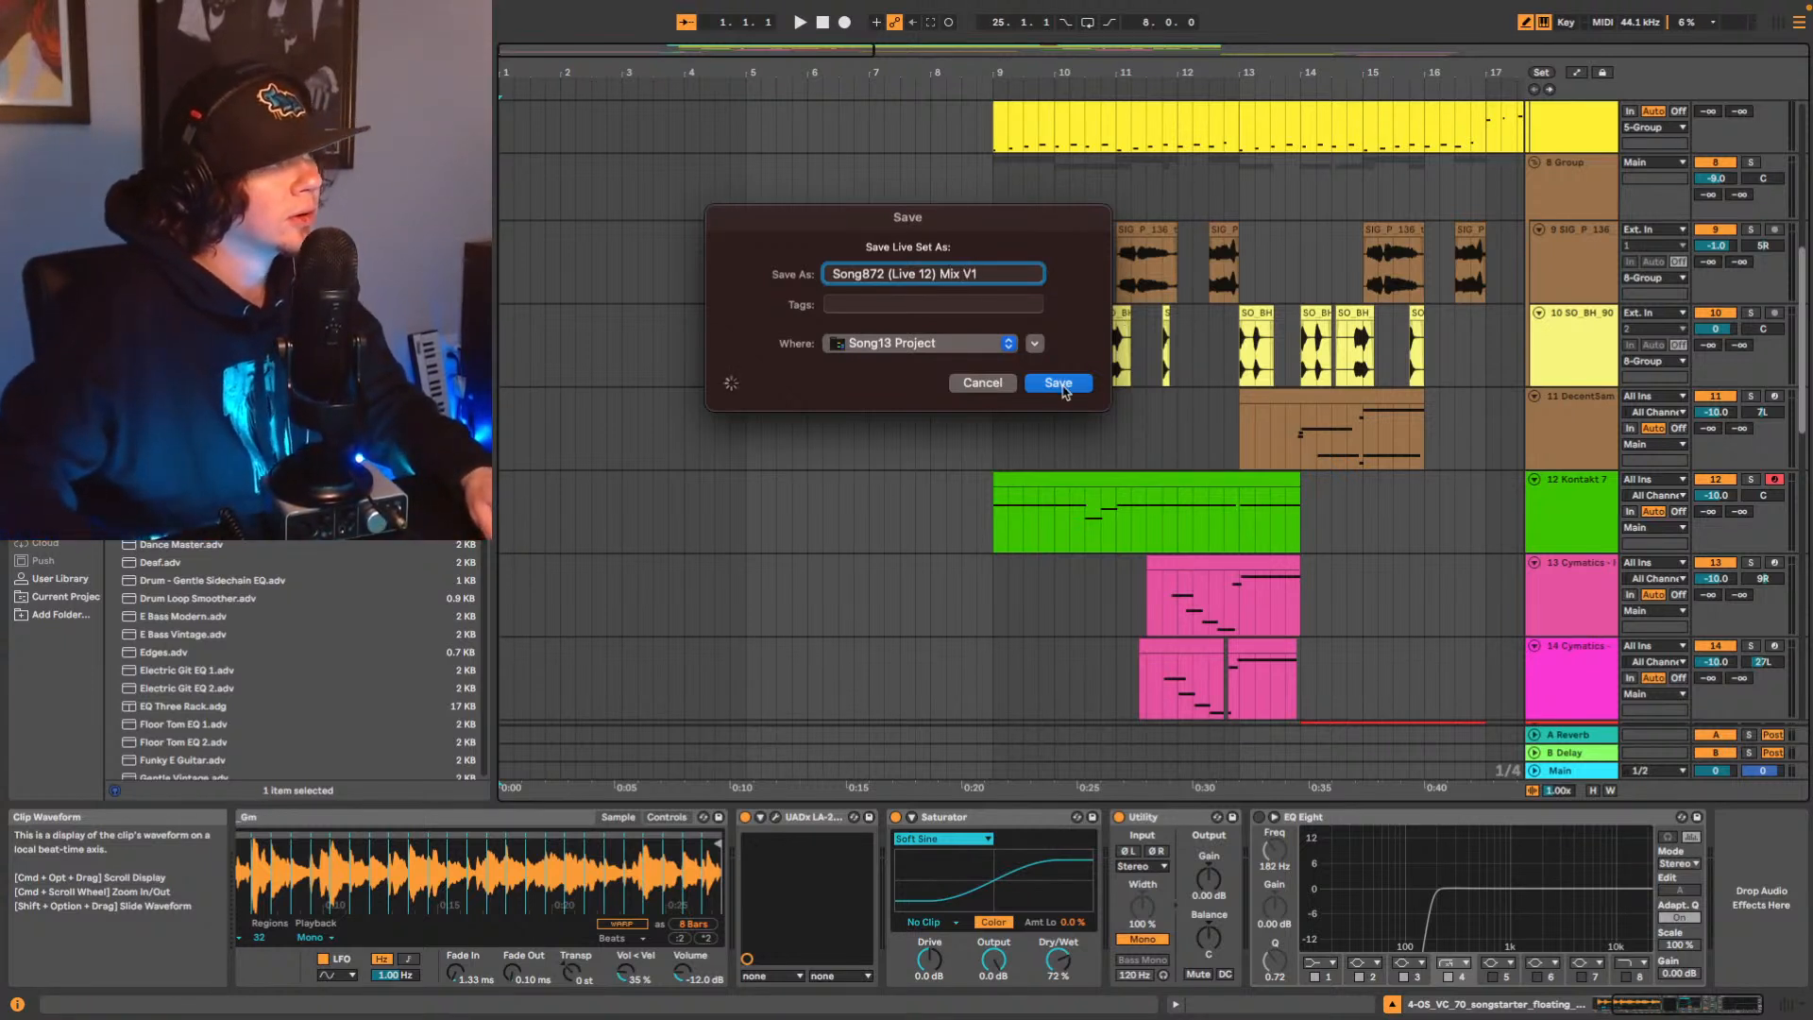
{"action": "key", "text": "Return"}
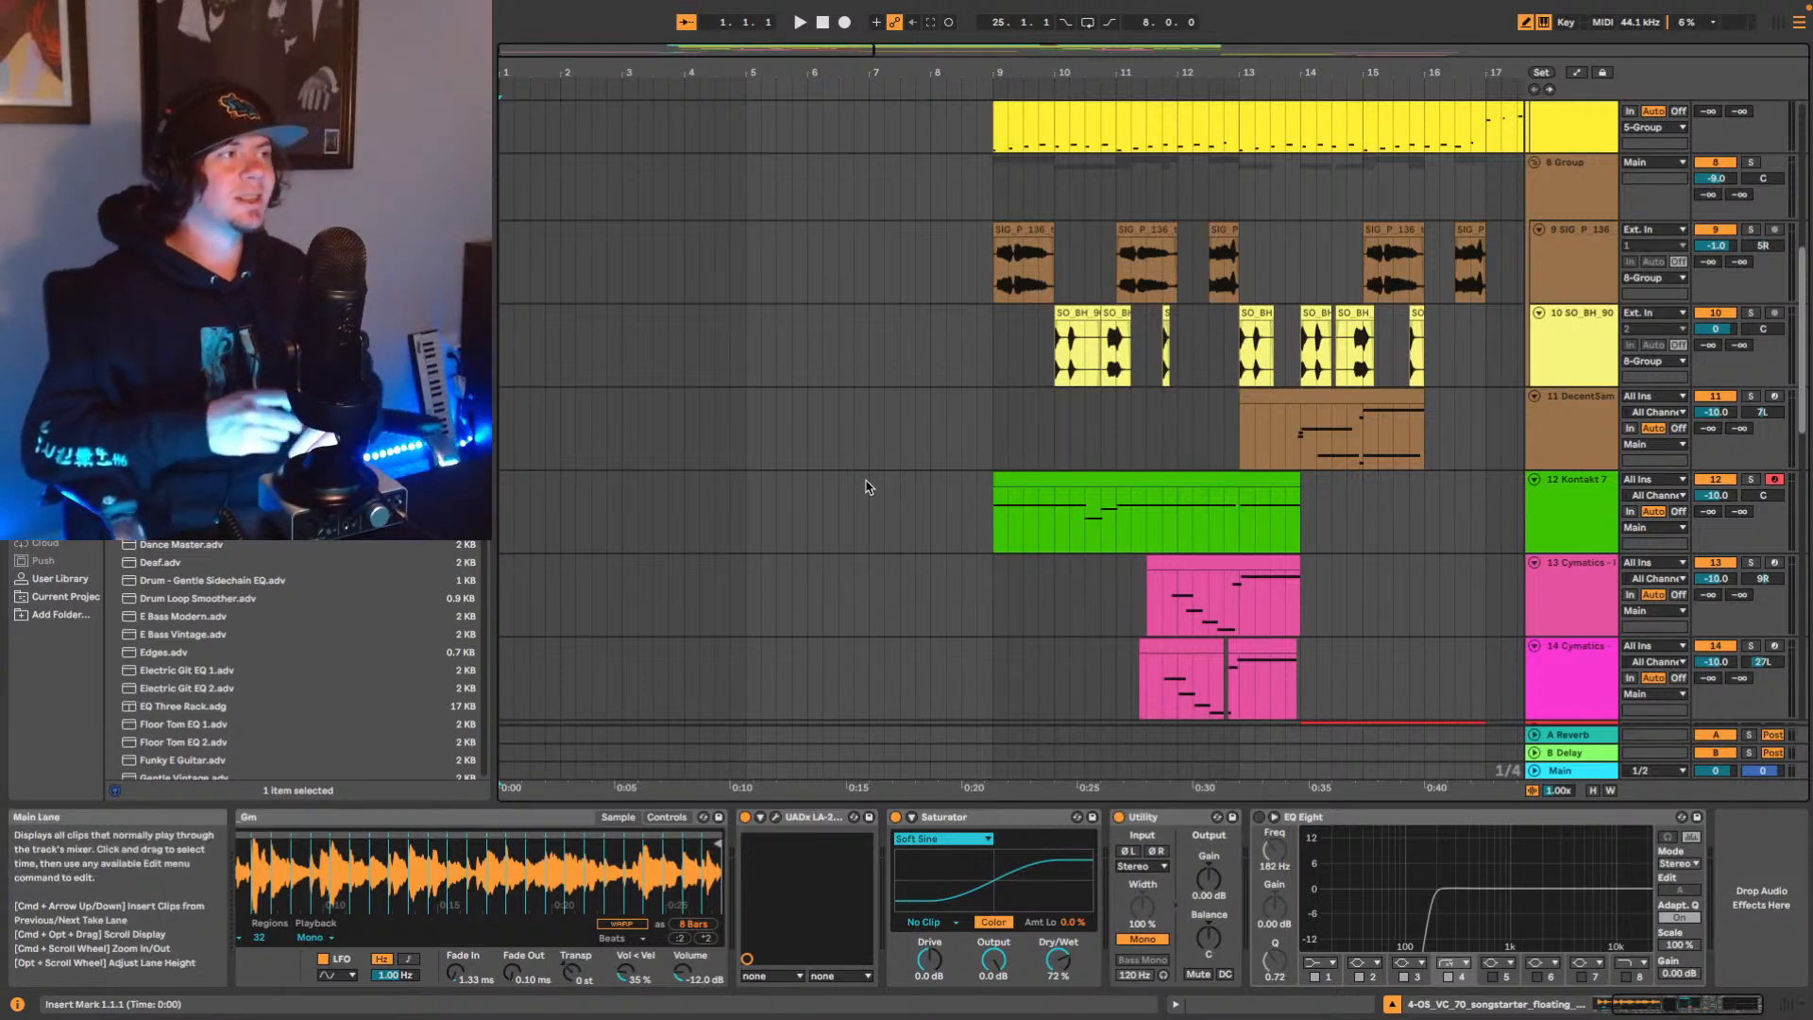
Play the arrangement and set the volume of track 9 (SIG_P_136) to -2.0 dB.
{"action": "scroll", "coordinate": [838, 478], "scroll_direction": "down", "scroll_amount": 10}
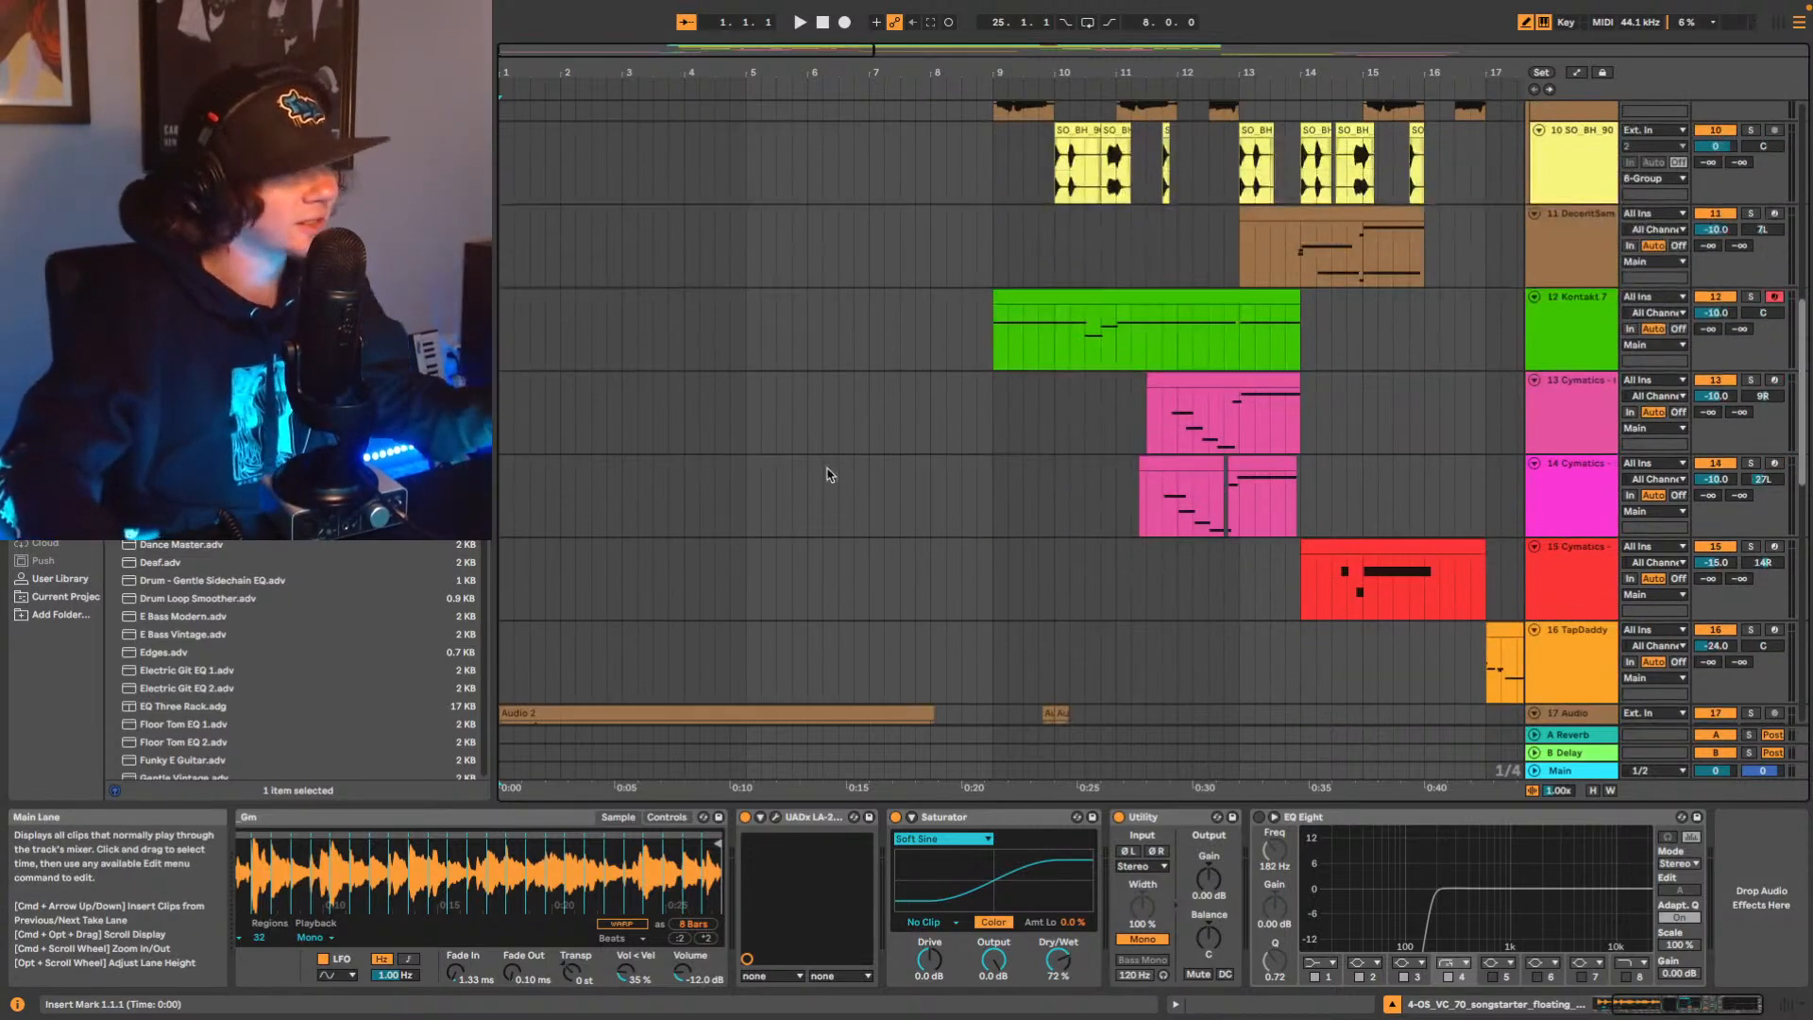
{"action": "scroll", "coordinate": [858, 406], "scroll_direction": "up", "scroll_amount": 4}
{"action": "scroll", "coordinate": [897, 283], "scroll_direction": "up", "scroll_amount": 6}
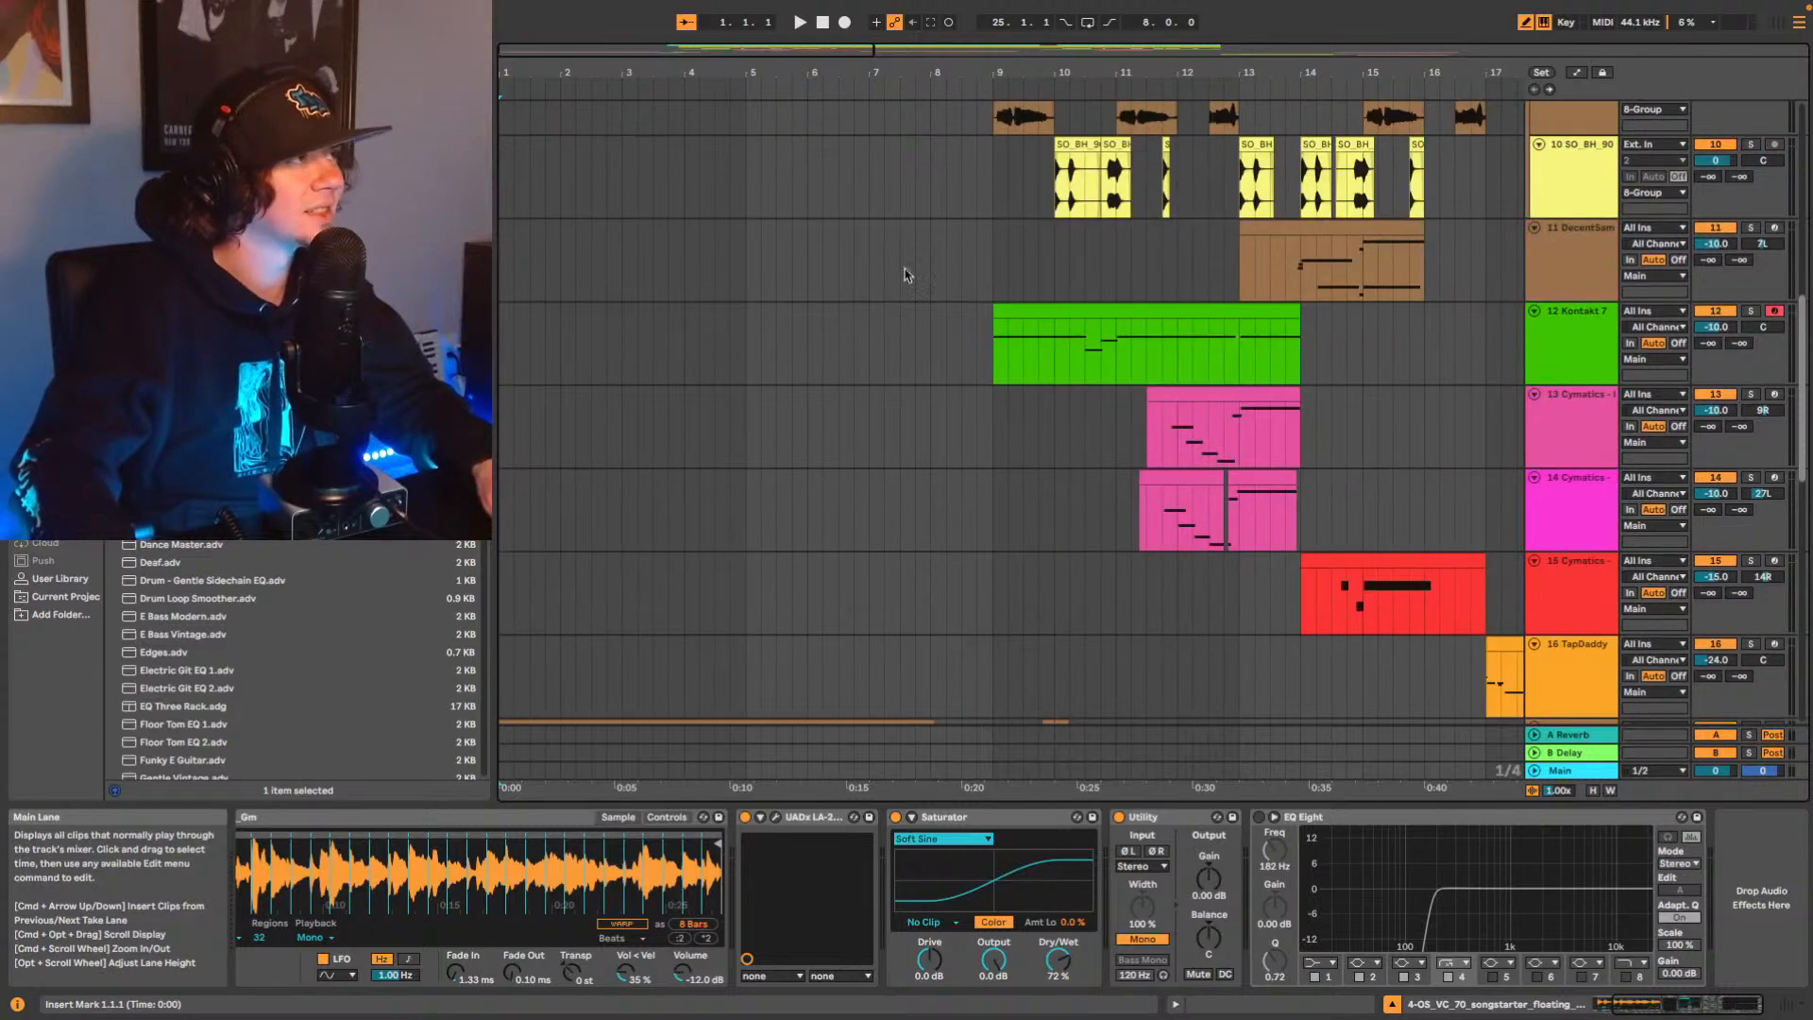
{"action": "left_click", "coordinate": [869, 92]}
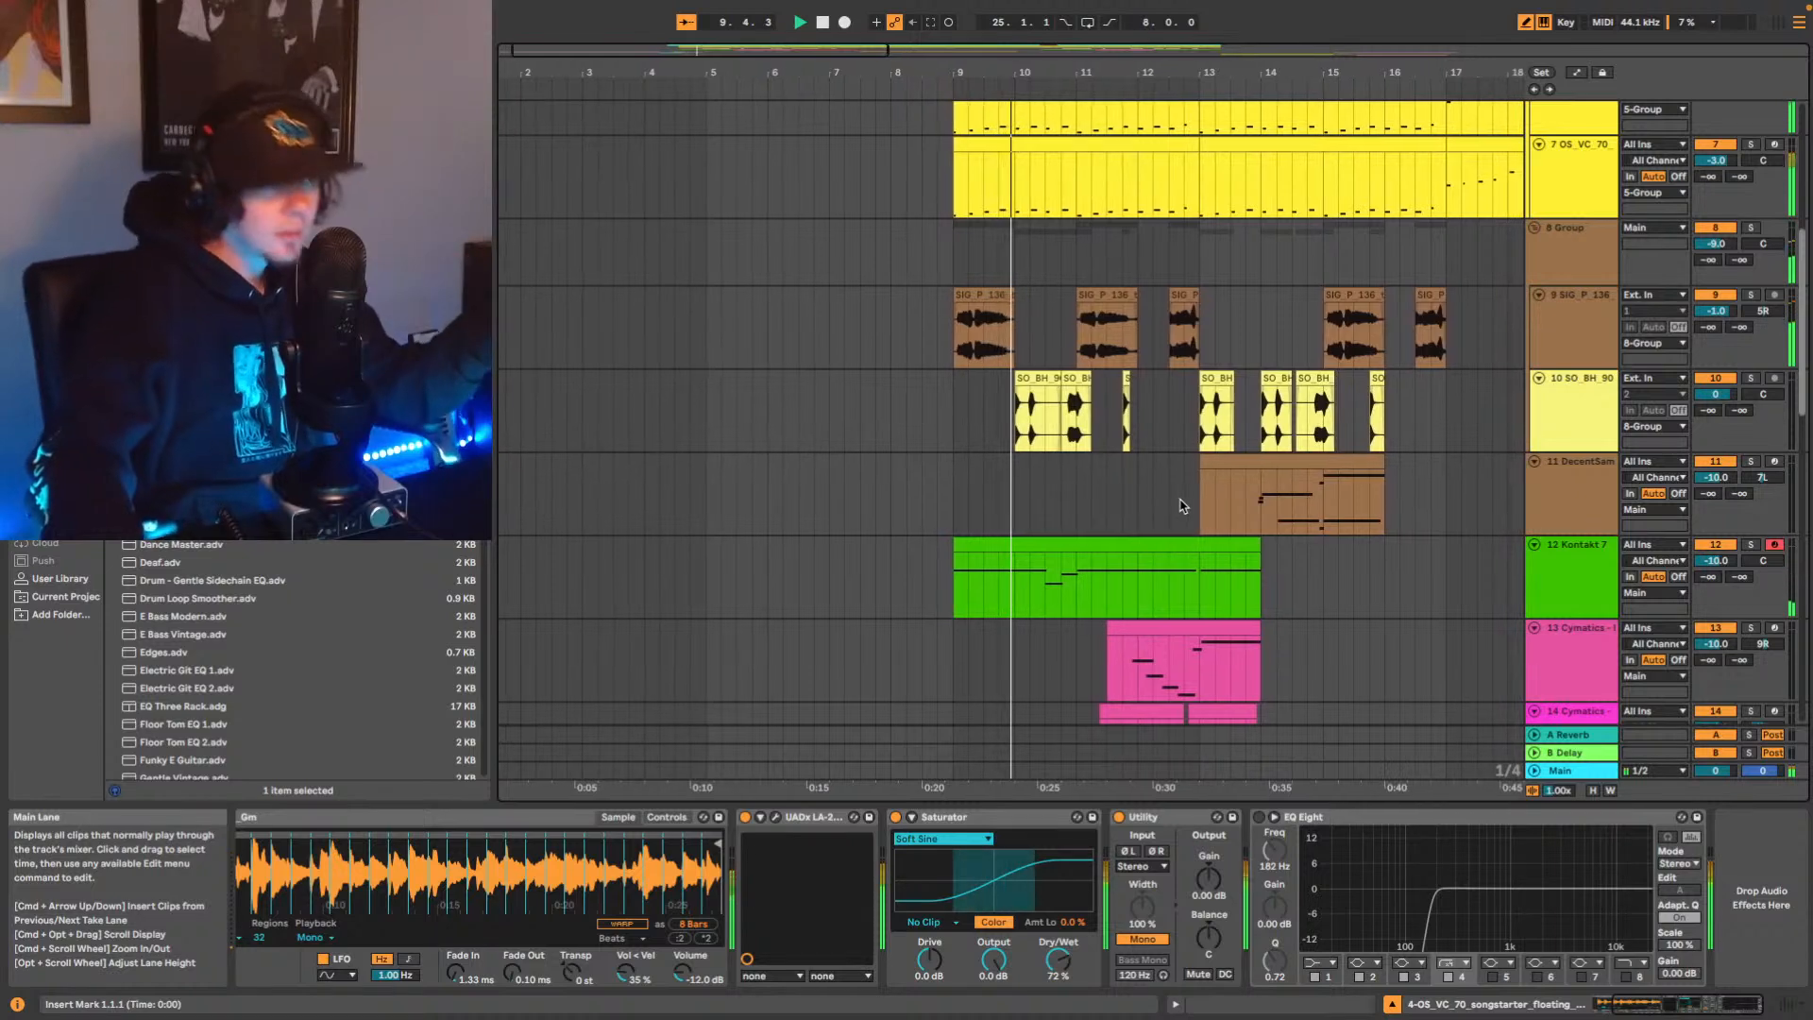
{"action": "scroll", "coordinate": [1417, 501], "scroll_direction": "up", "scroll_amount": 2}
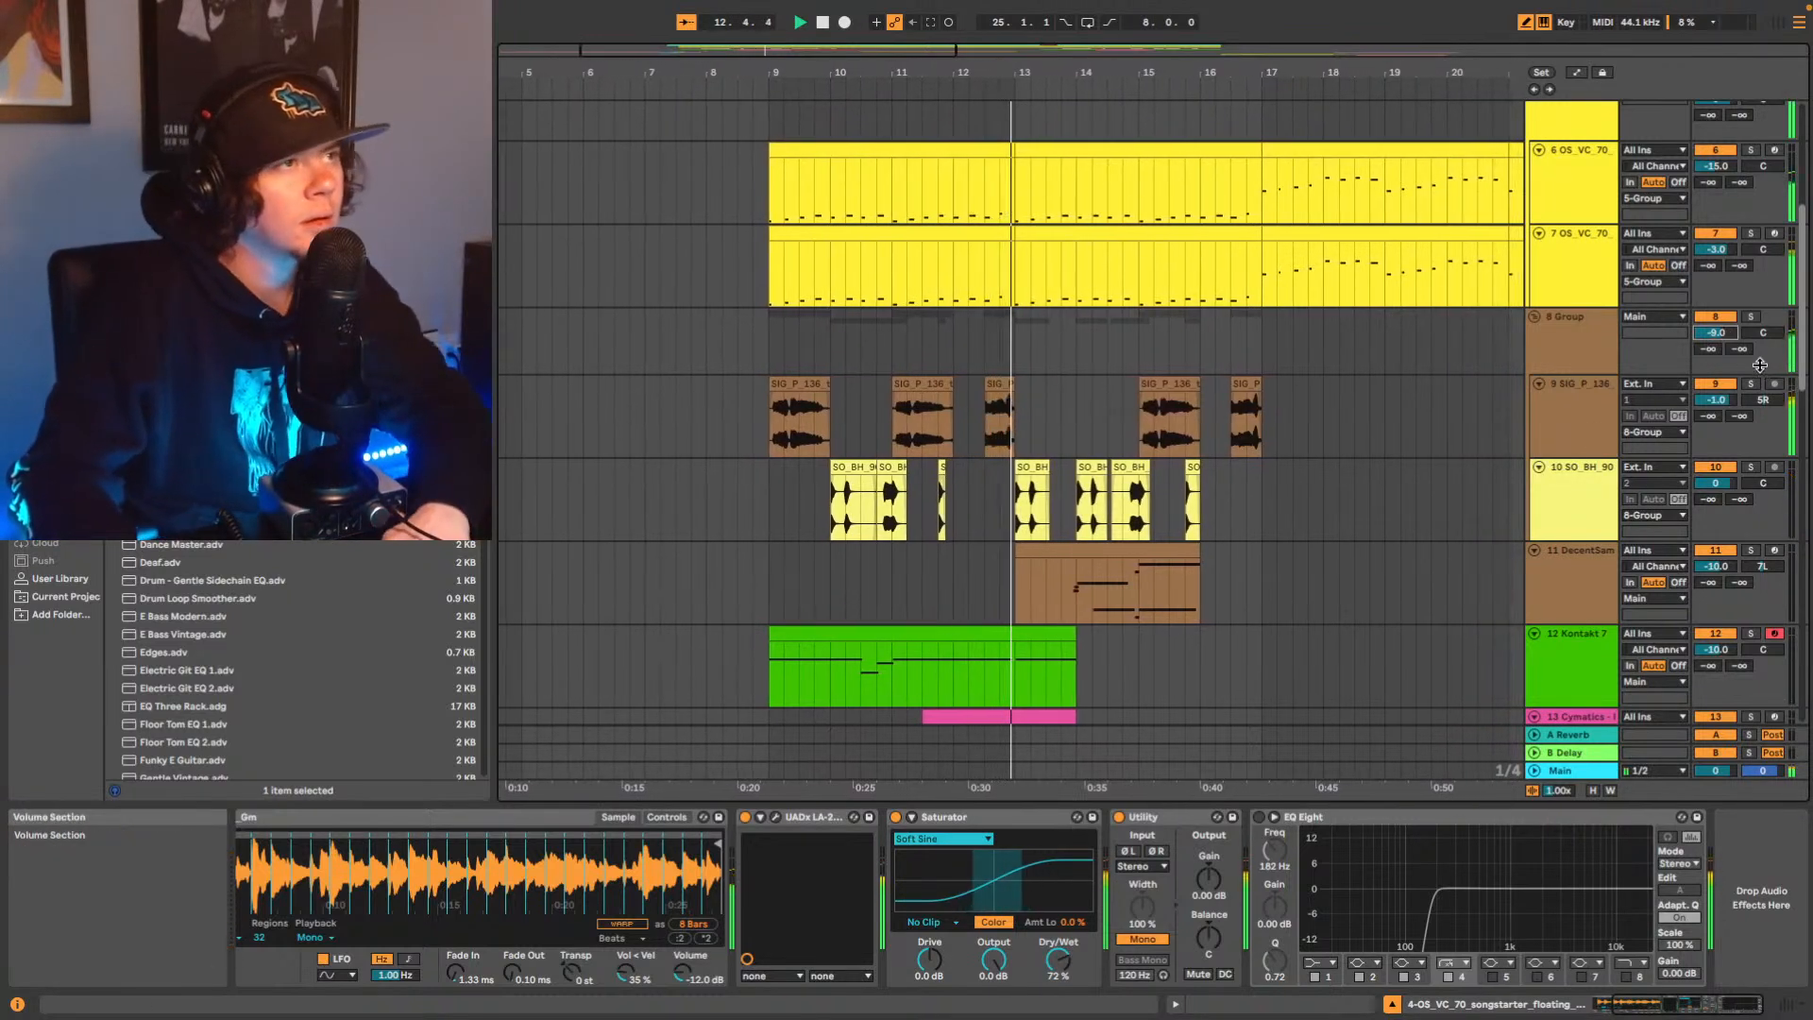
{"action": "left_click_drag", "start_coordinate": [1720, 399], "coordinate": [1720, 404]}
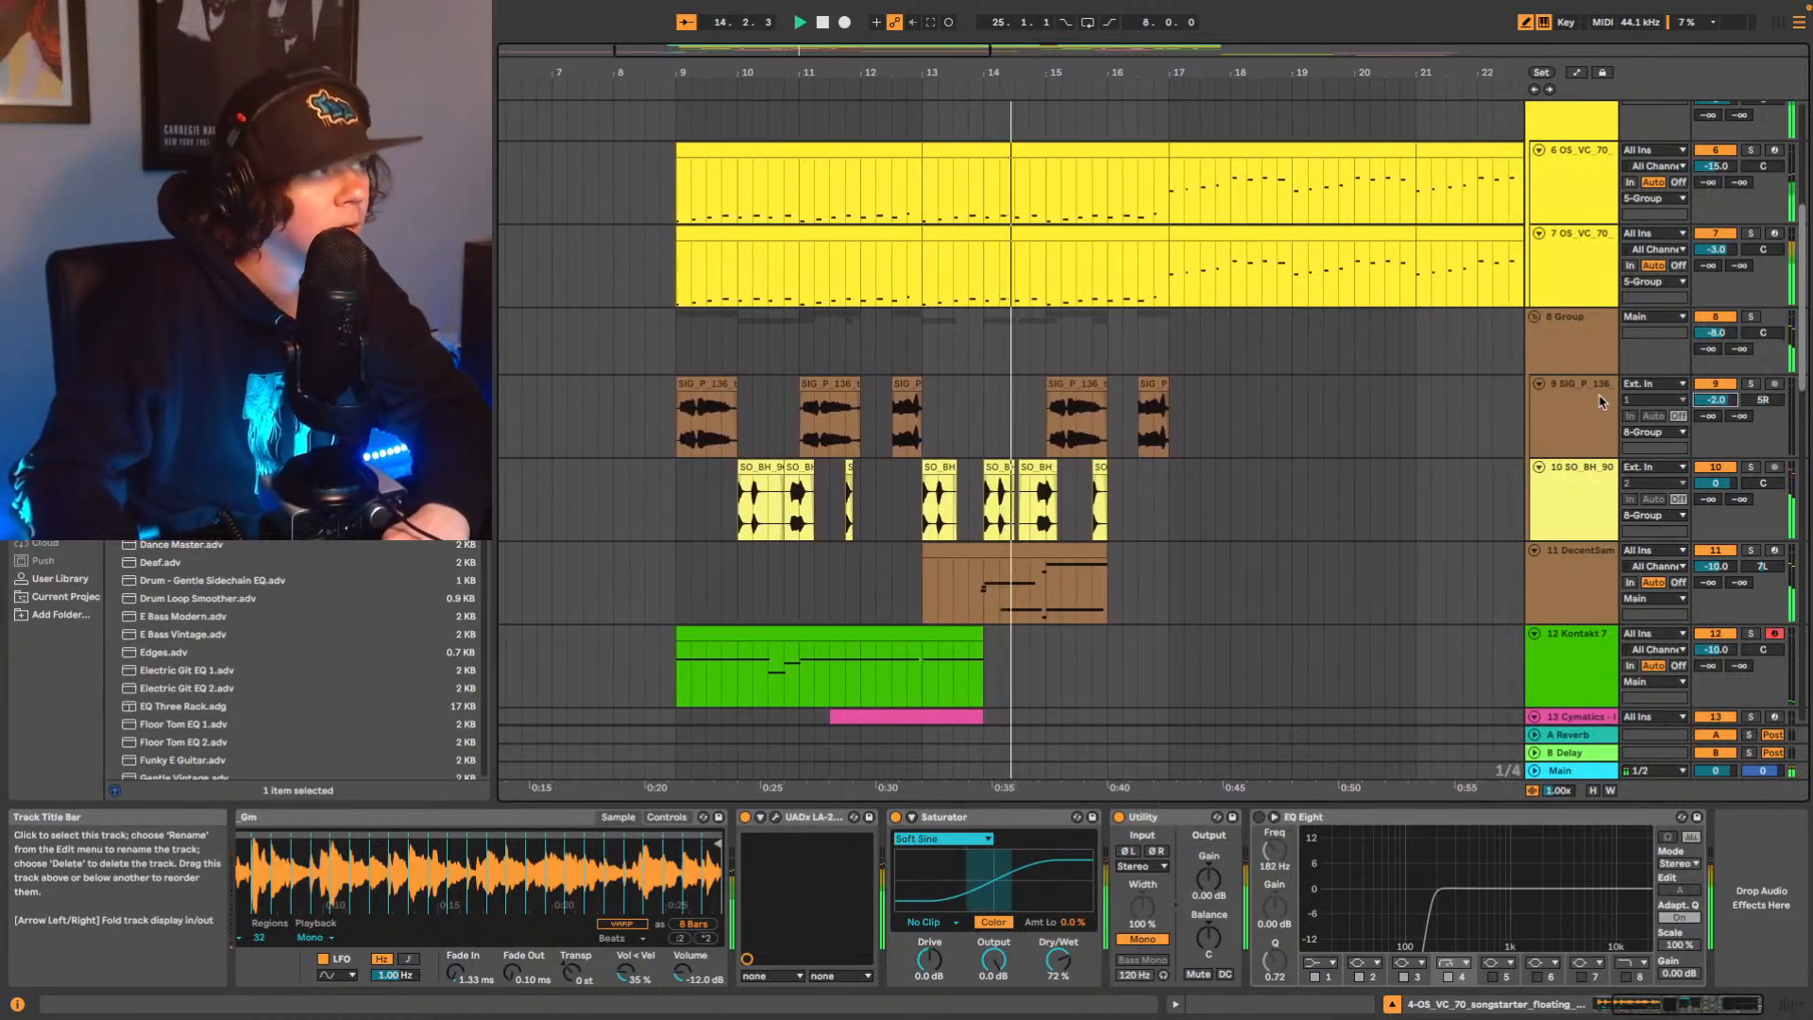
Stop playback, set the DecentSampler track's volume to -11.0 dB, and place the insert marker at 13.4.1.
{"action": "scroll", "coordinate": [1407, 448], "scroll_direction": "down", "scroll_amount": 5}
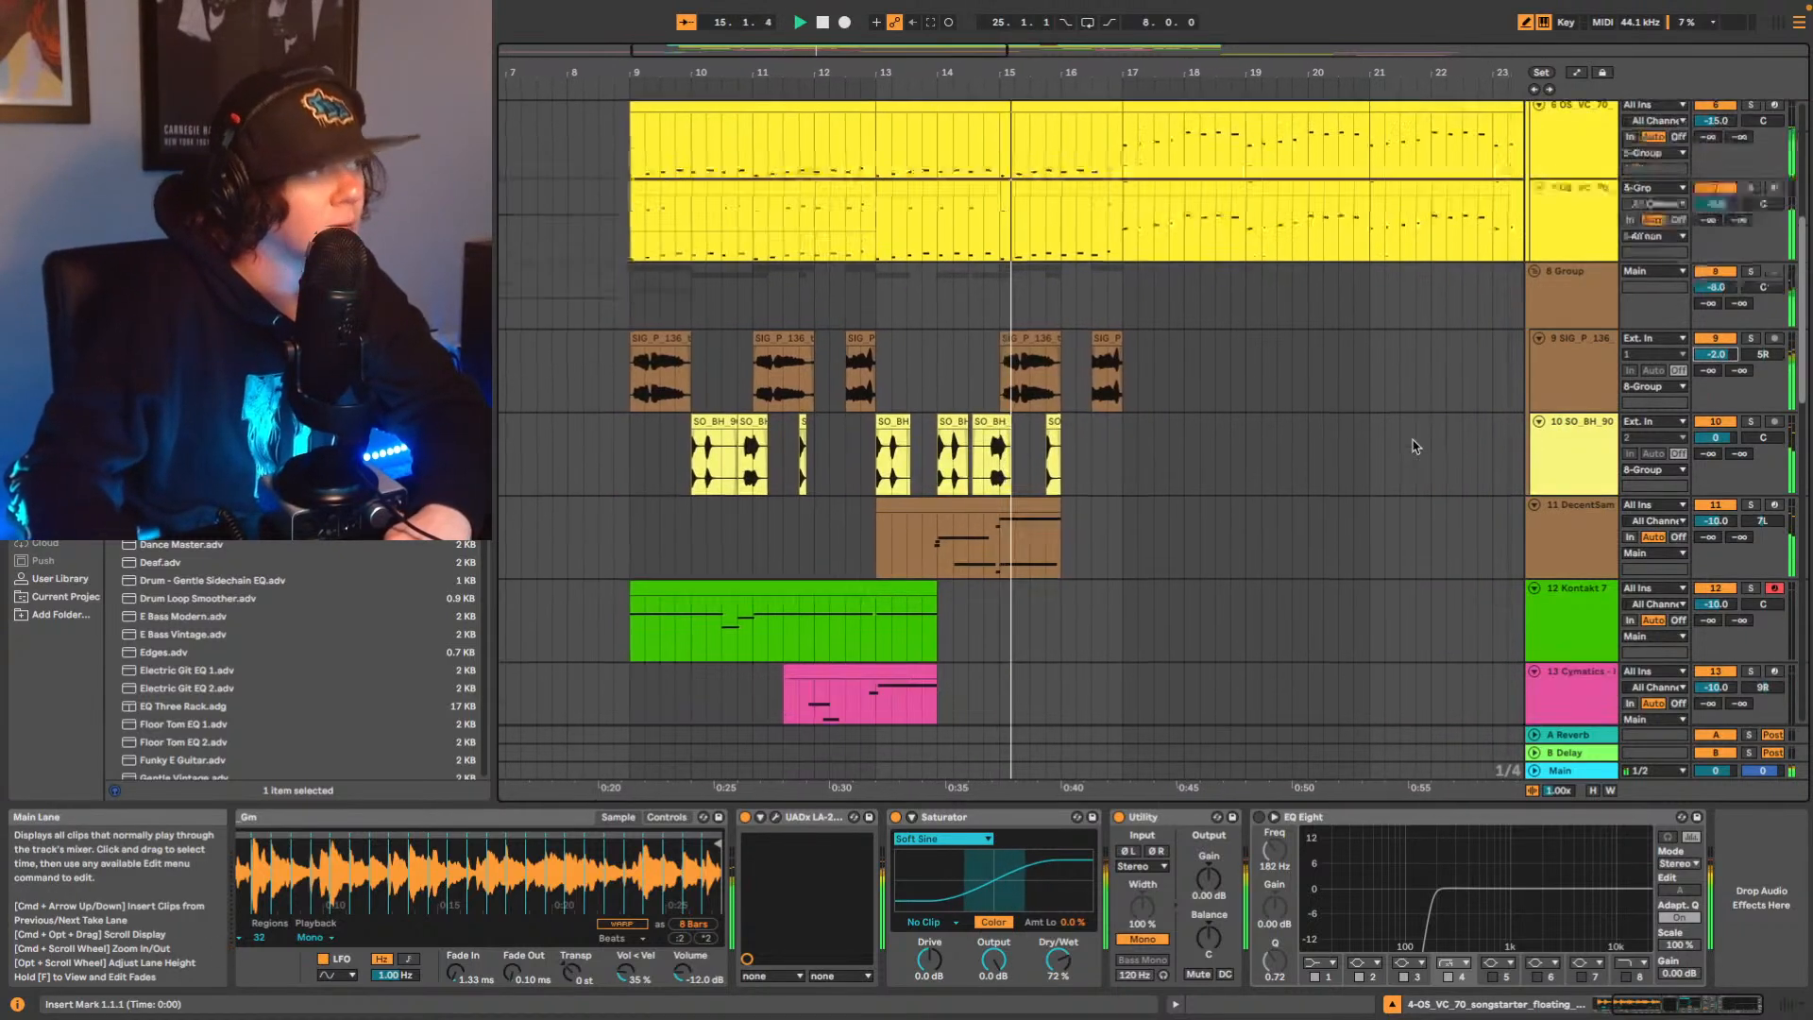
{"action": "key", "text": "space"}
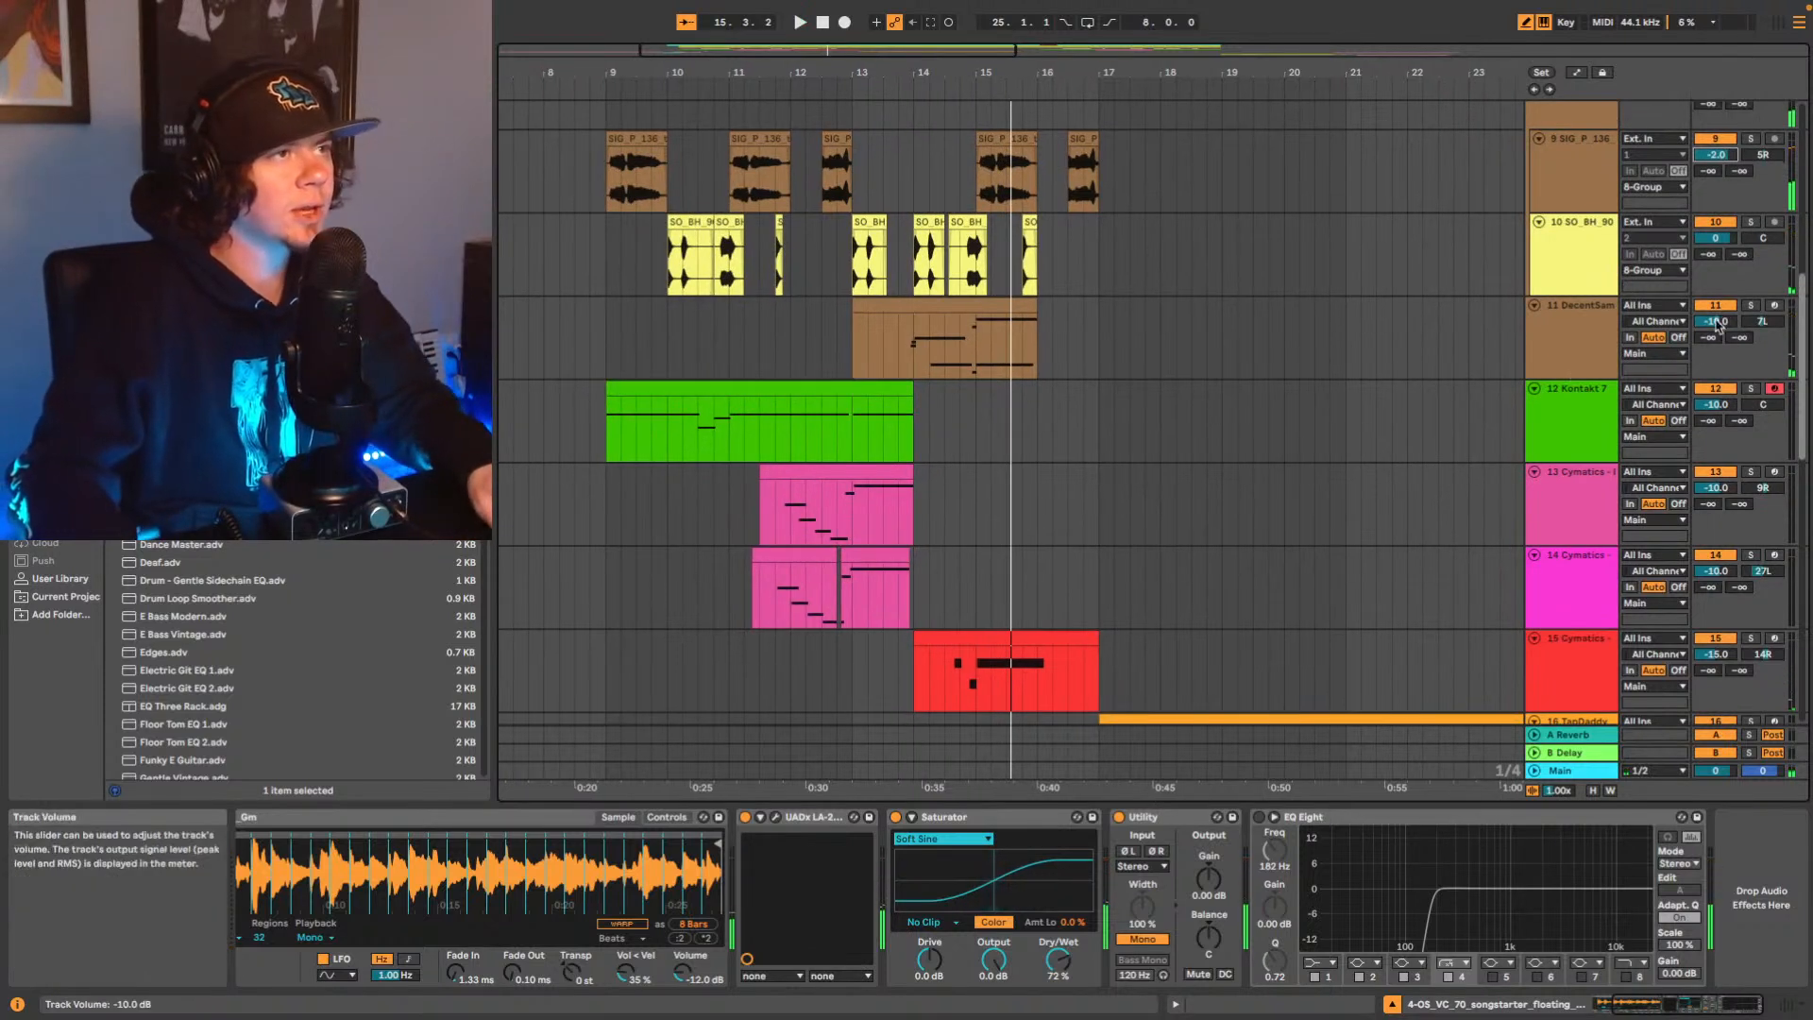
{"action": "left_click", "coordinate": [1720, 322]}
{"action": "left_click_drag", "start_coordinate": [1720, 349], "coordinate": [1720, 353]}
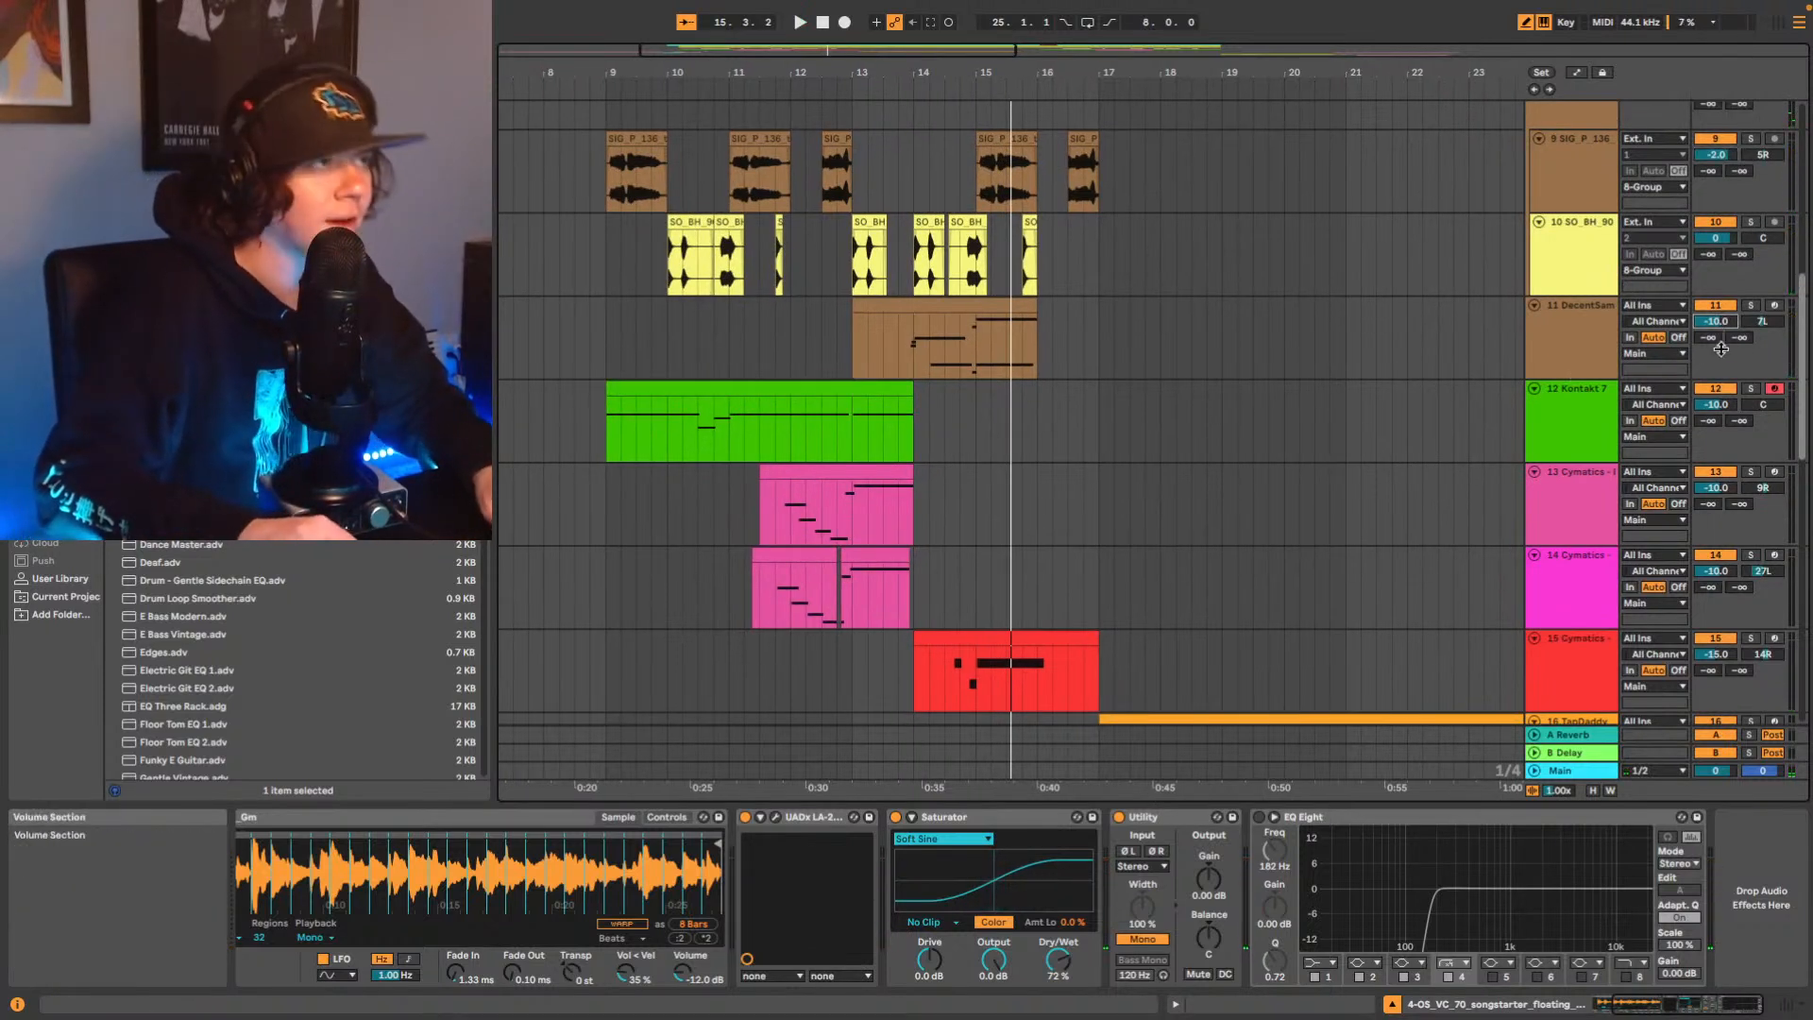
{"action": "left_click", "coordinate": [898, 359]}
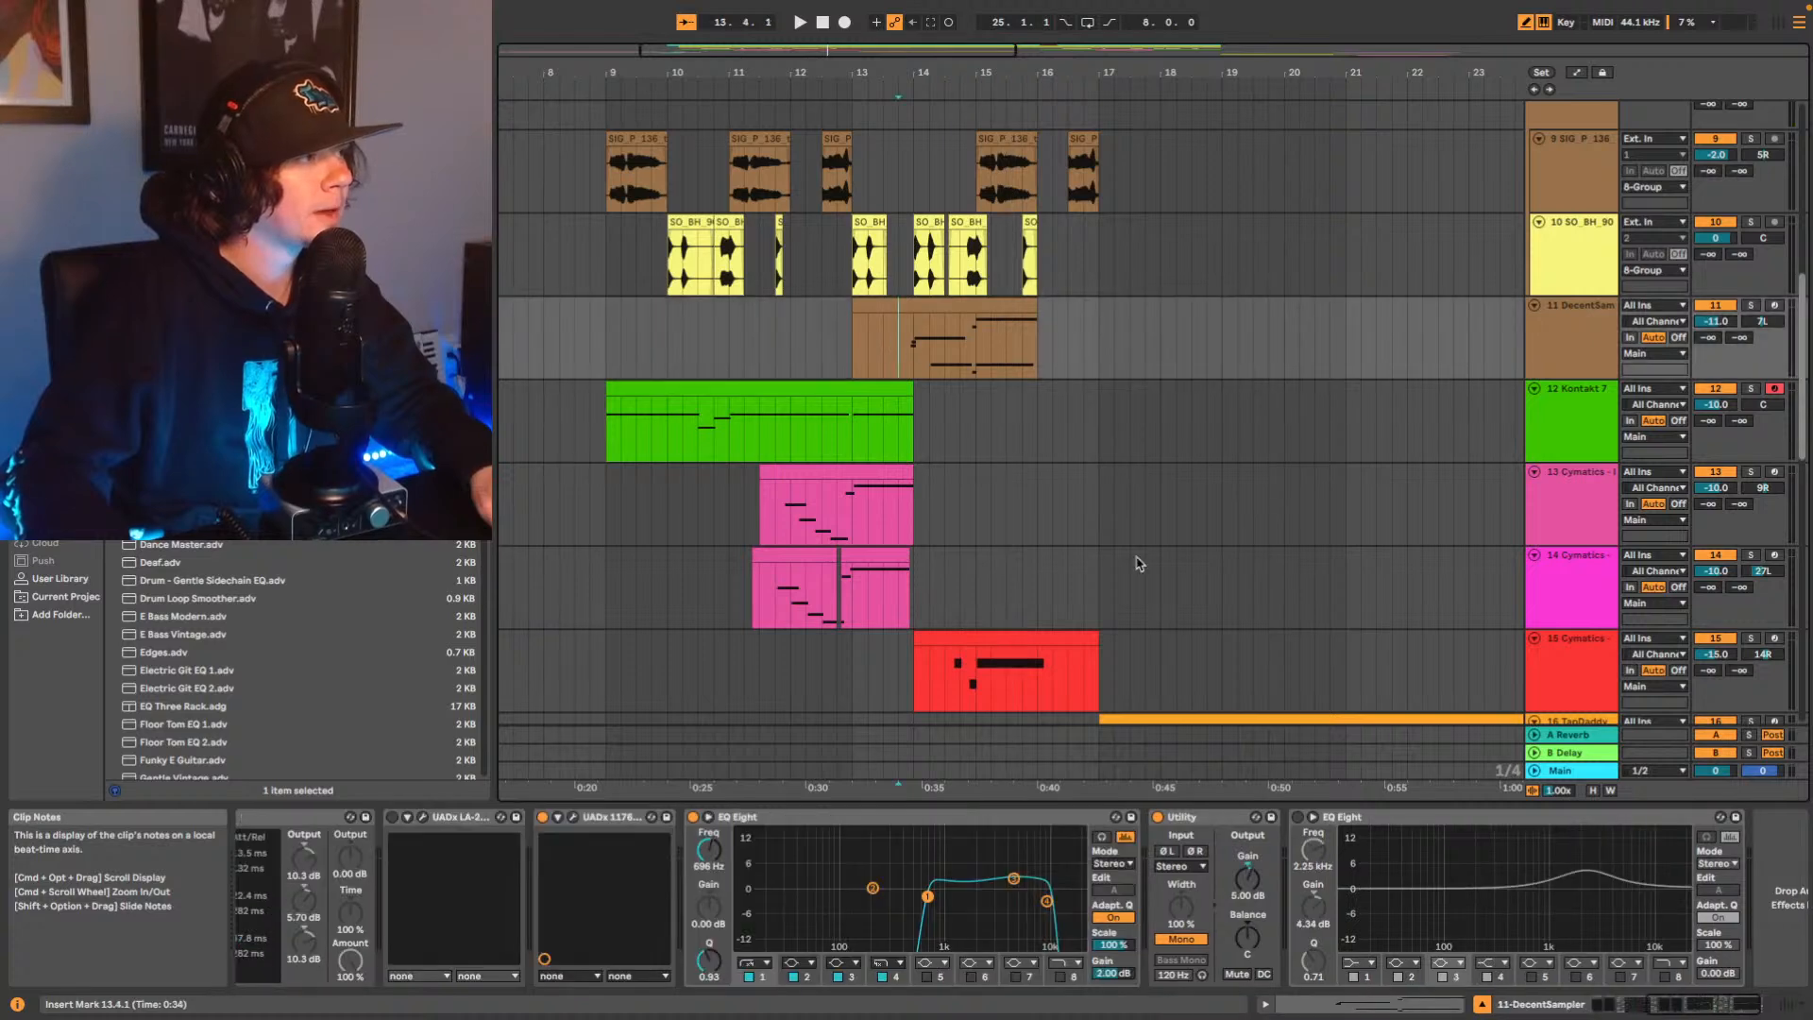
Set the volume of track 15 (Cymatics - BELL Eraser) to -11.0 dB while playing from 14.3.1.
{"action": "scroll", "coordinate": [939, 568], "scroll_direction": "down", "scroll_amount": 2}
{"action": "left_click", "coordinate": [944, 567]}
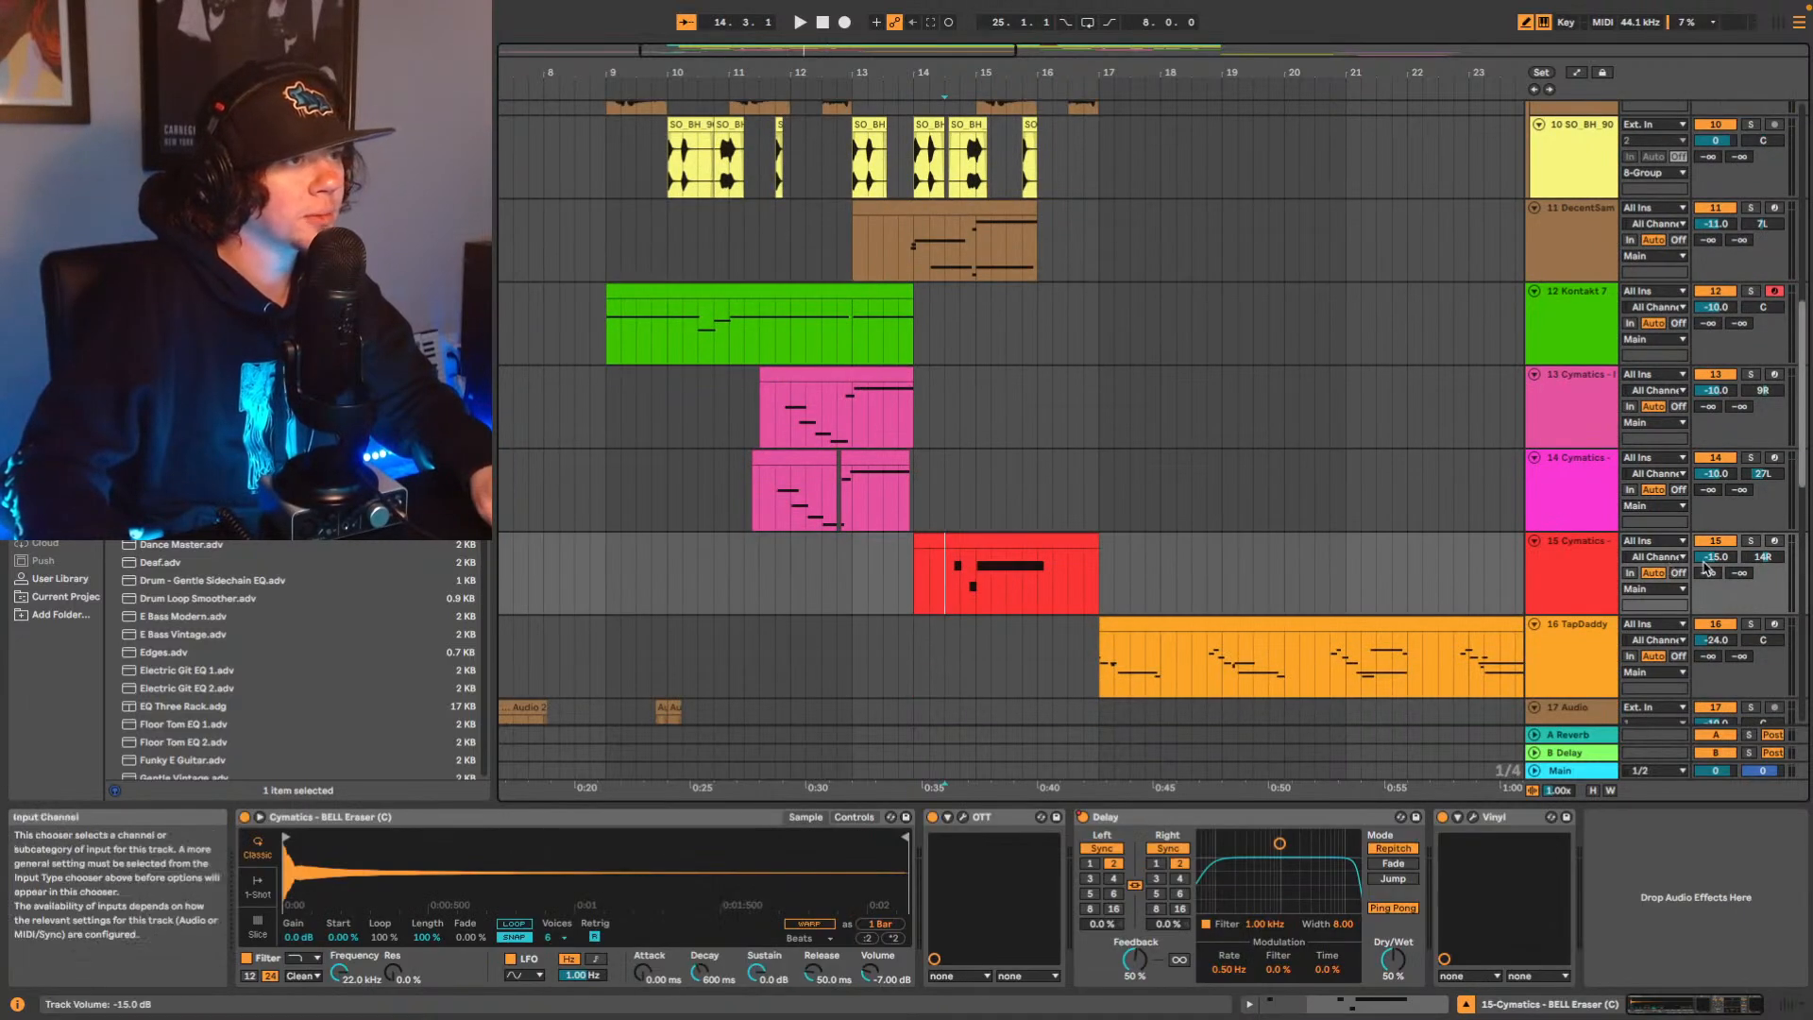
{"action": "left_click_drag", "start_coordinate": [1712, 565], "coordinate": [1712, 561]}
{"action": "key", "text": "space"}
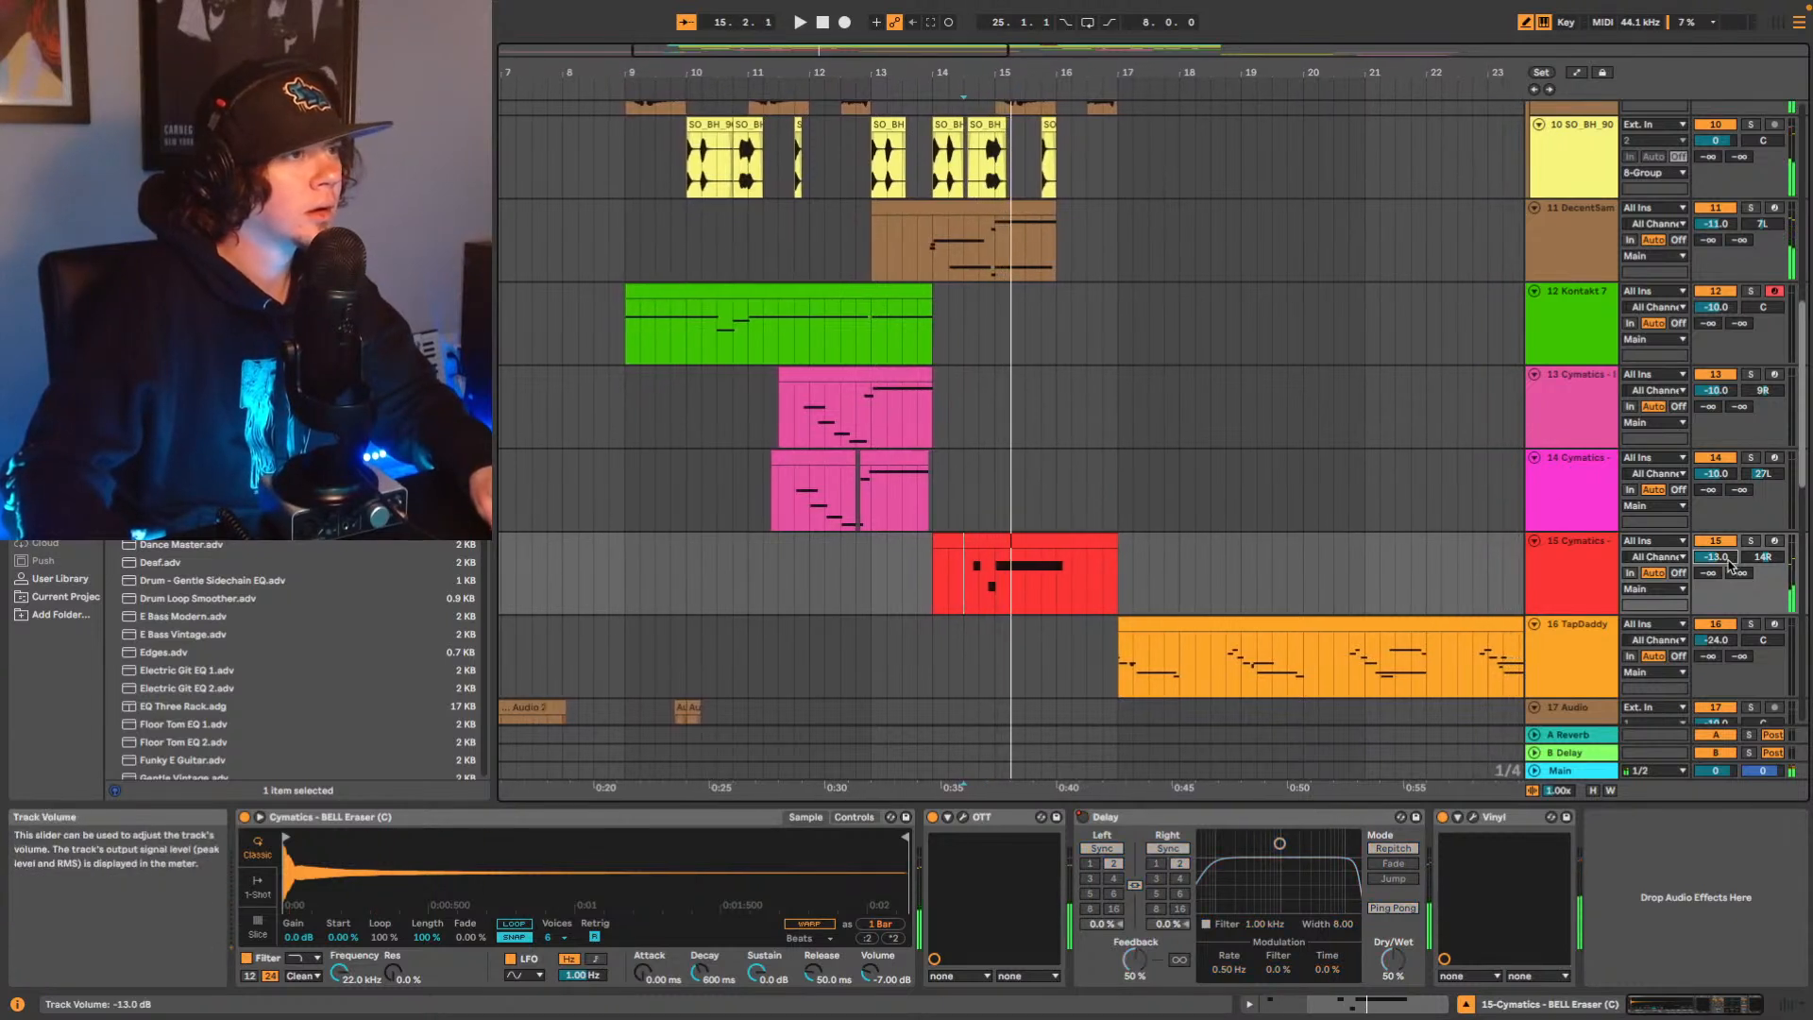
{"action": "left_click_drag", "start_coordinate": [1729, 564], "coordinate": [1729, 560]}
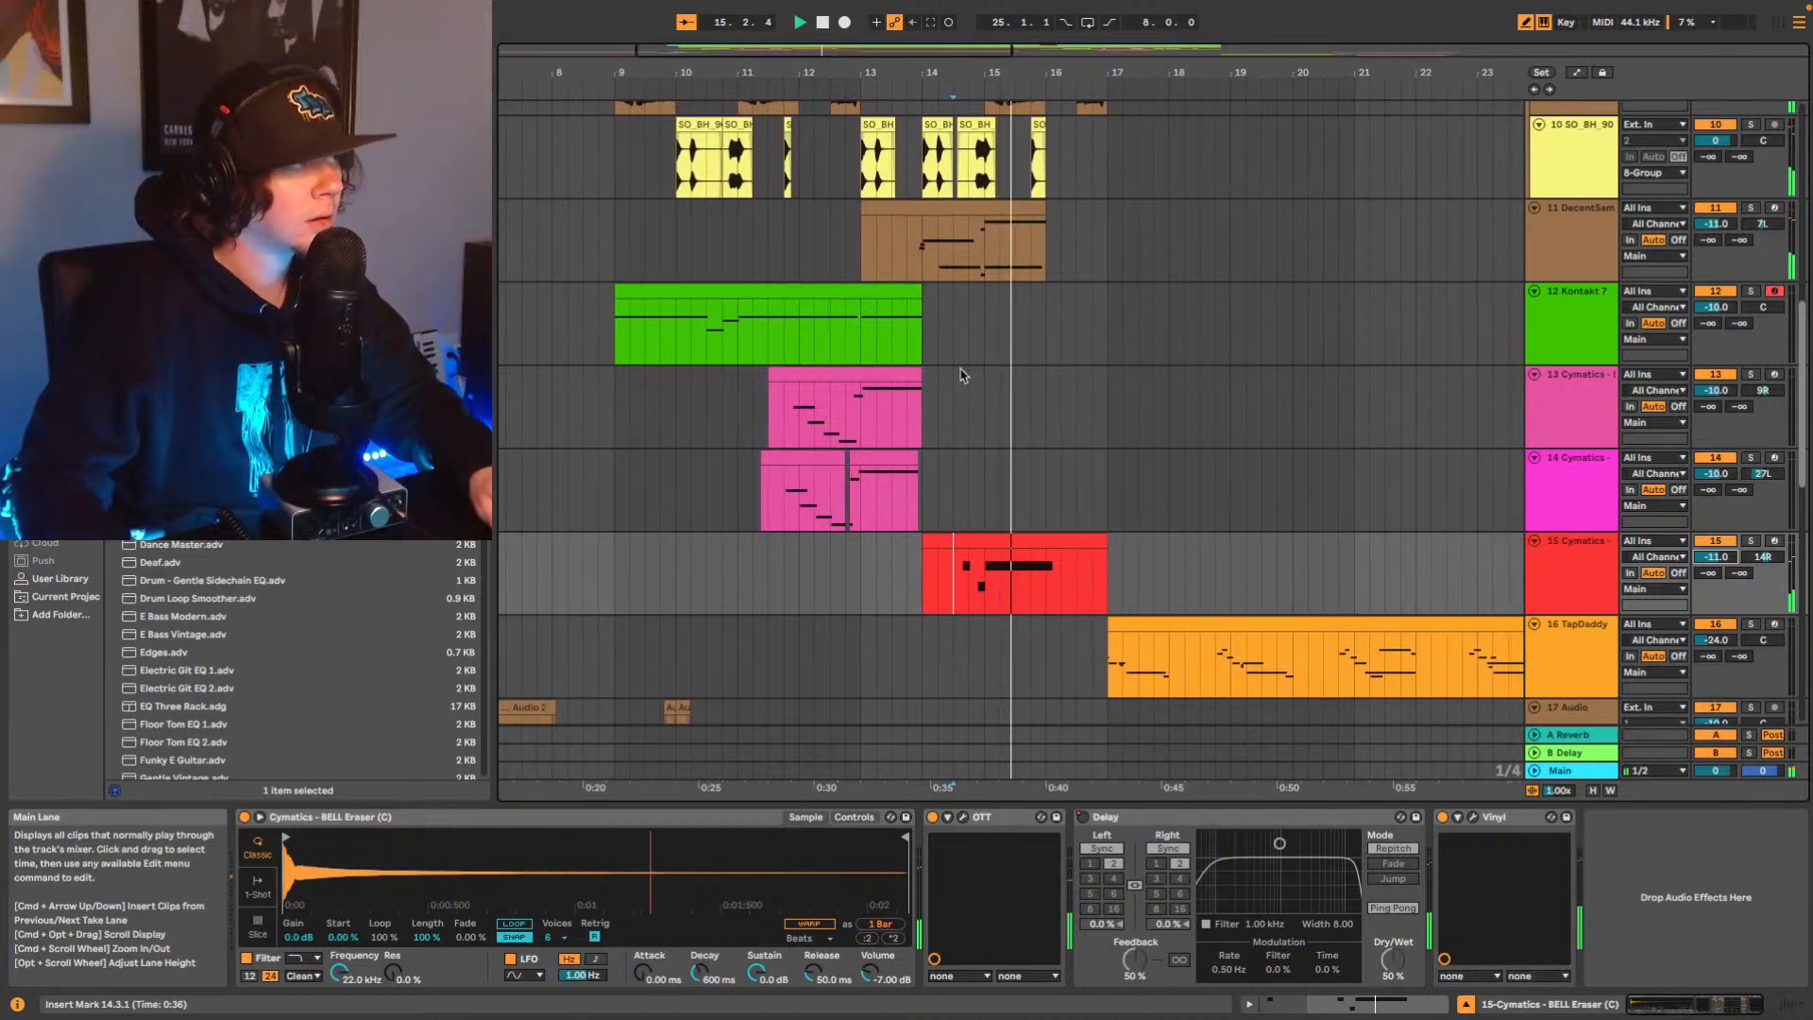
Play from 13.4.1 to check the DecentSampler and bell levels in the mix, and select the bell track.
{"action": "left_click", "coordinate": [896, 246]}
{"action": "key", "text": "space"}
{"action": "key", "text": "space"}
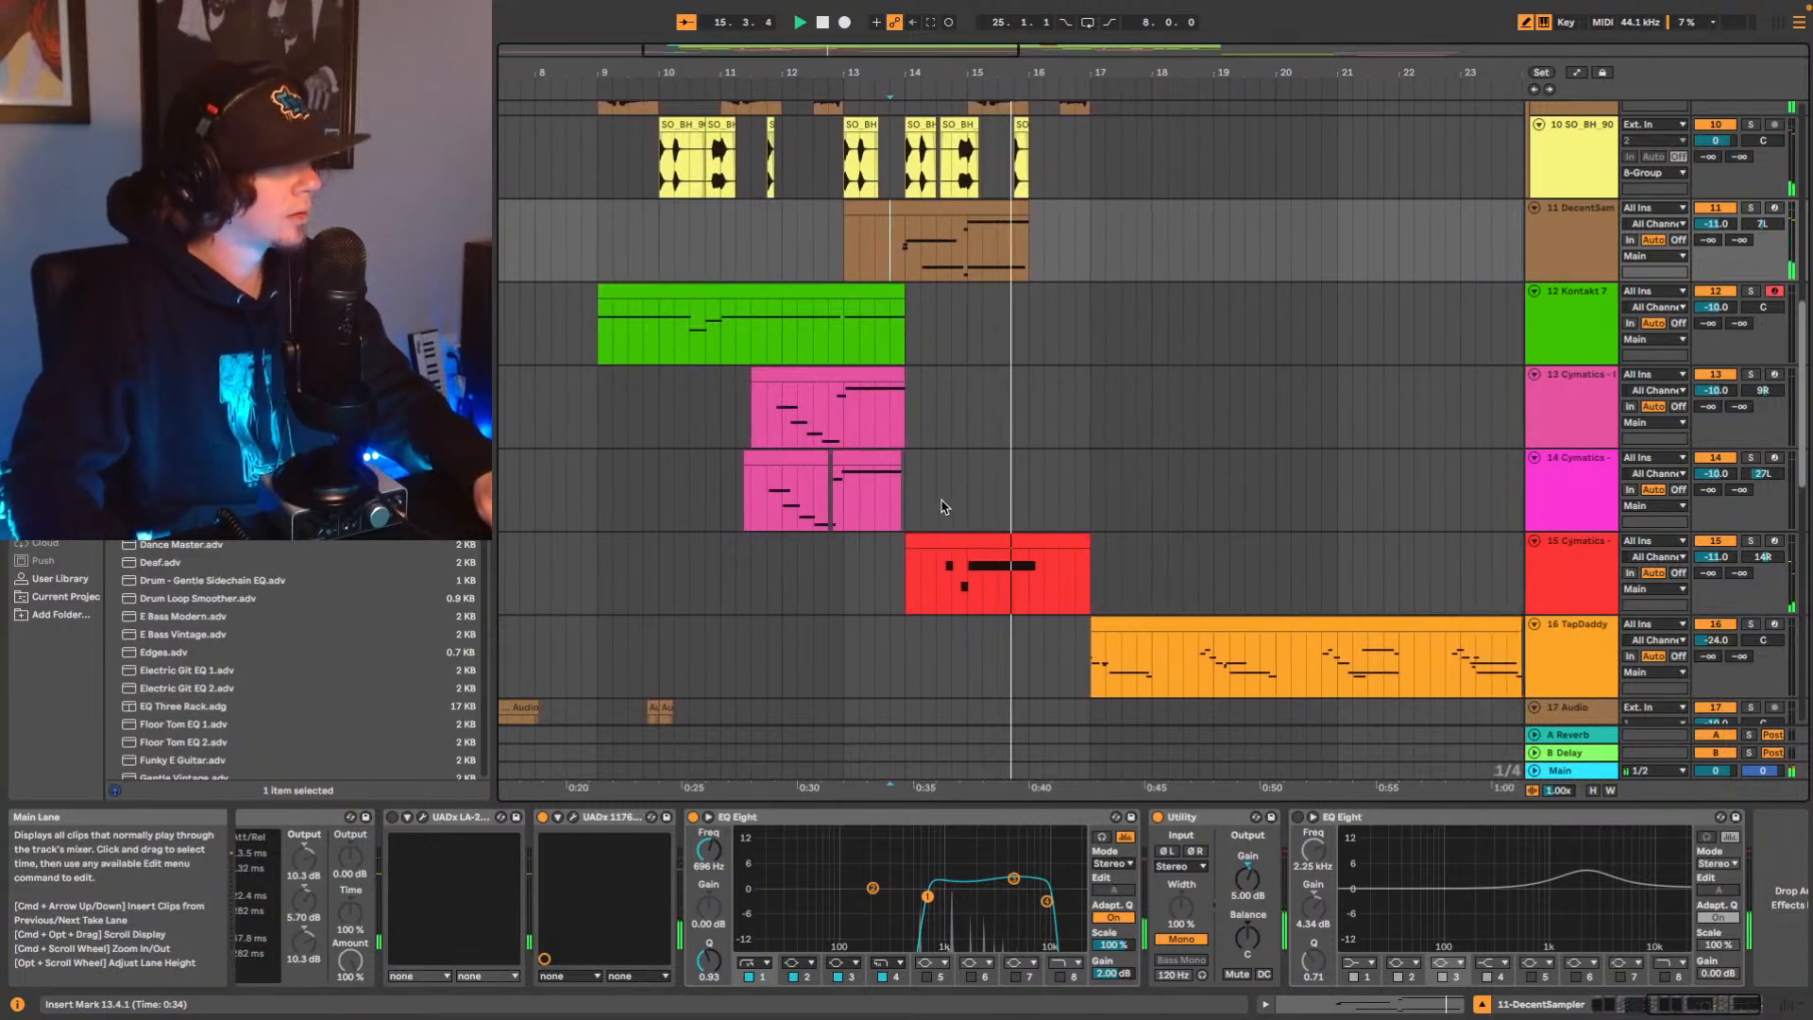
{"action": "left_click", "coordinate": [1558, 576]}
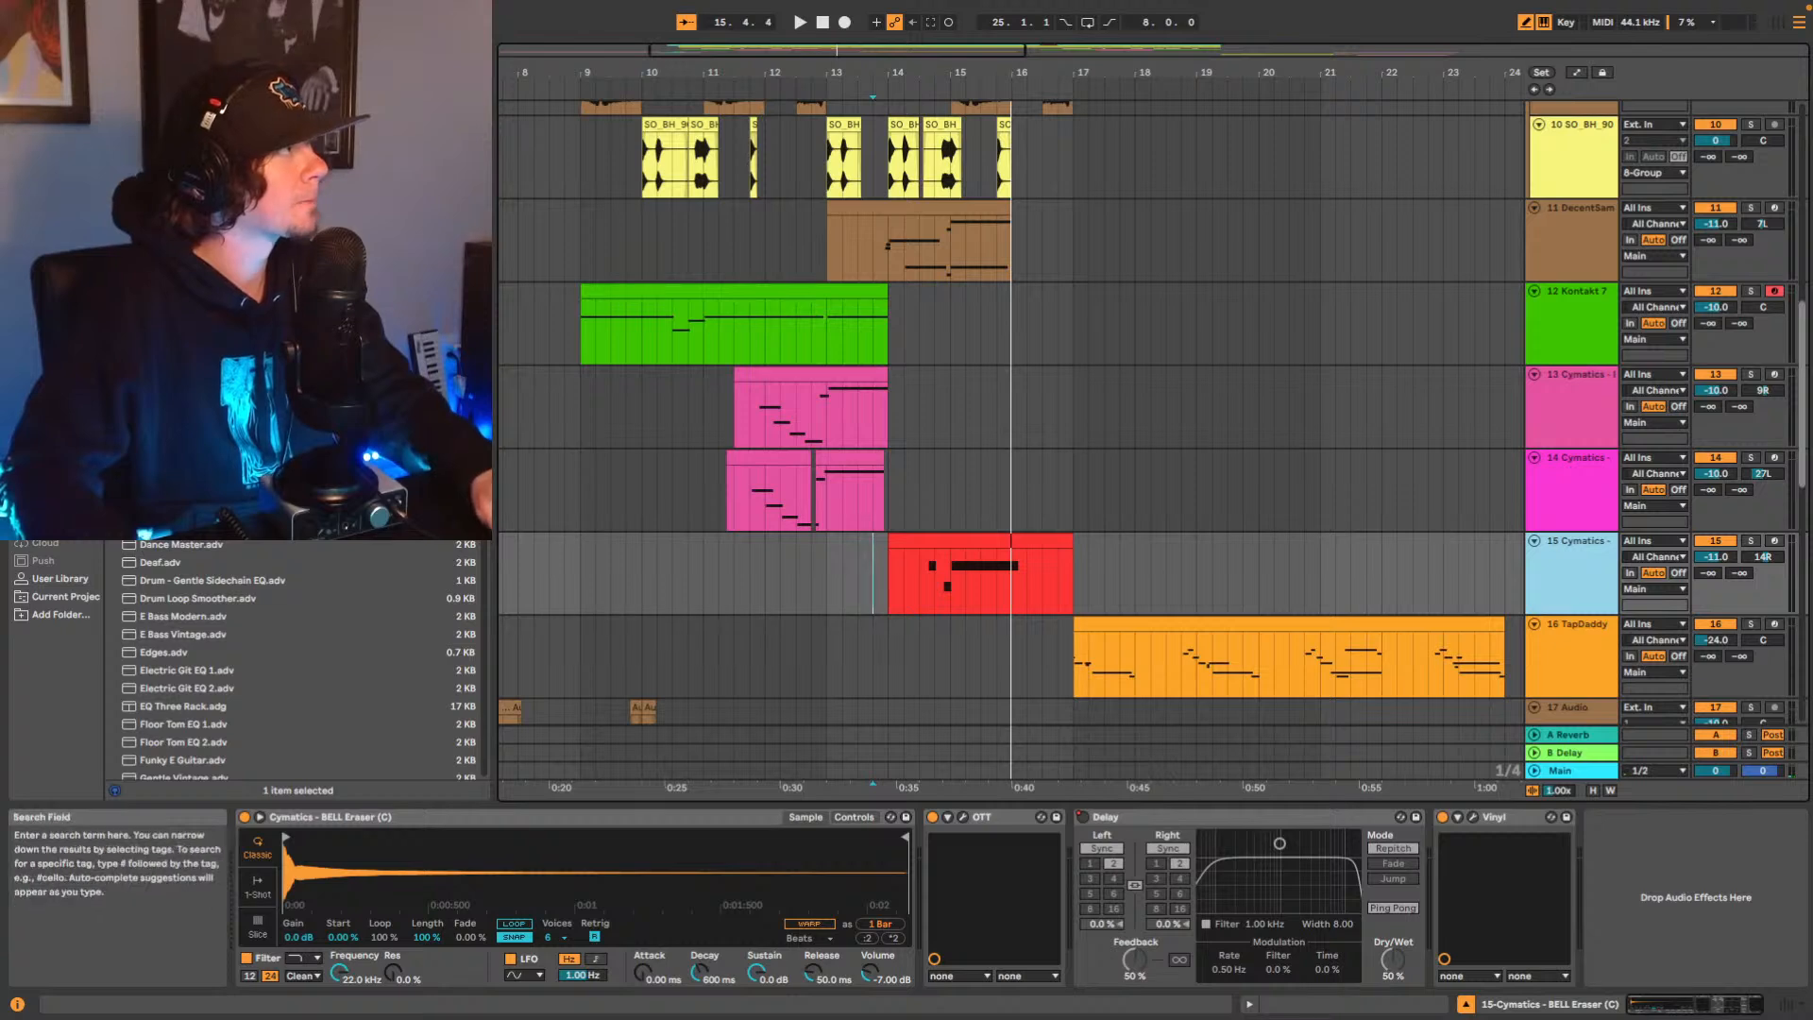
Add an EQ Eight at the end of the Cymatics - BELL Eraser track's device chain and audition it.
{"action": "left_click_drag", "start_coordinate": [189, 378], "coordinate": [1029, 663]}
{"action": "left_click_drag", "start_coordinate": [1640, 878], "coordinate": [1641, 882]}
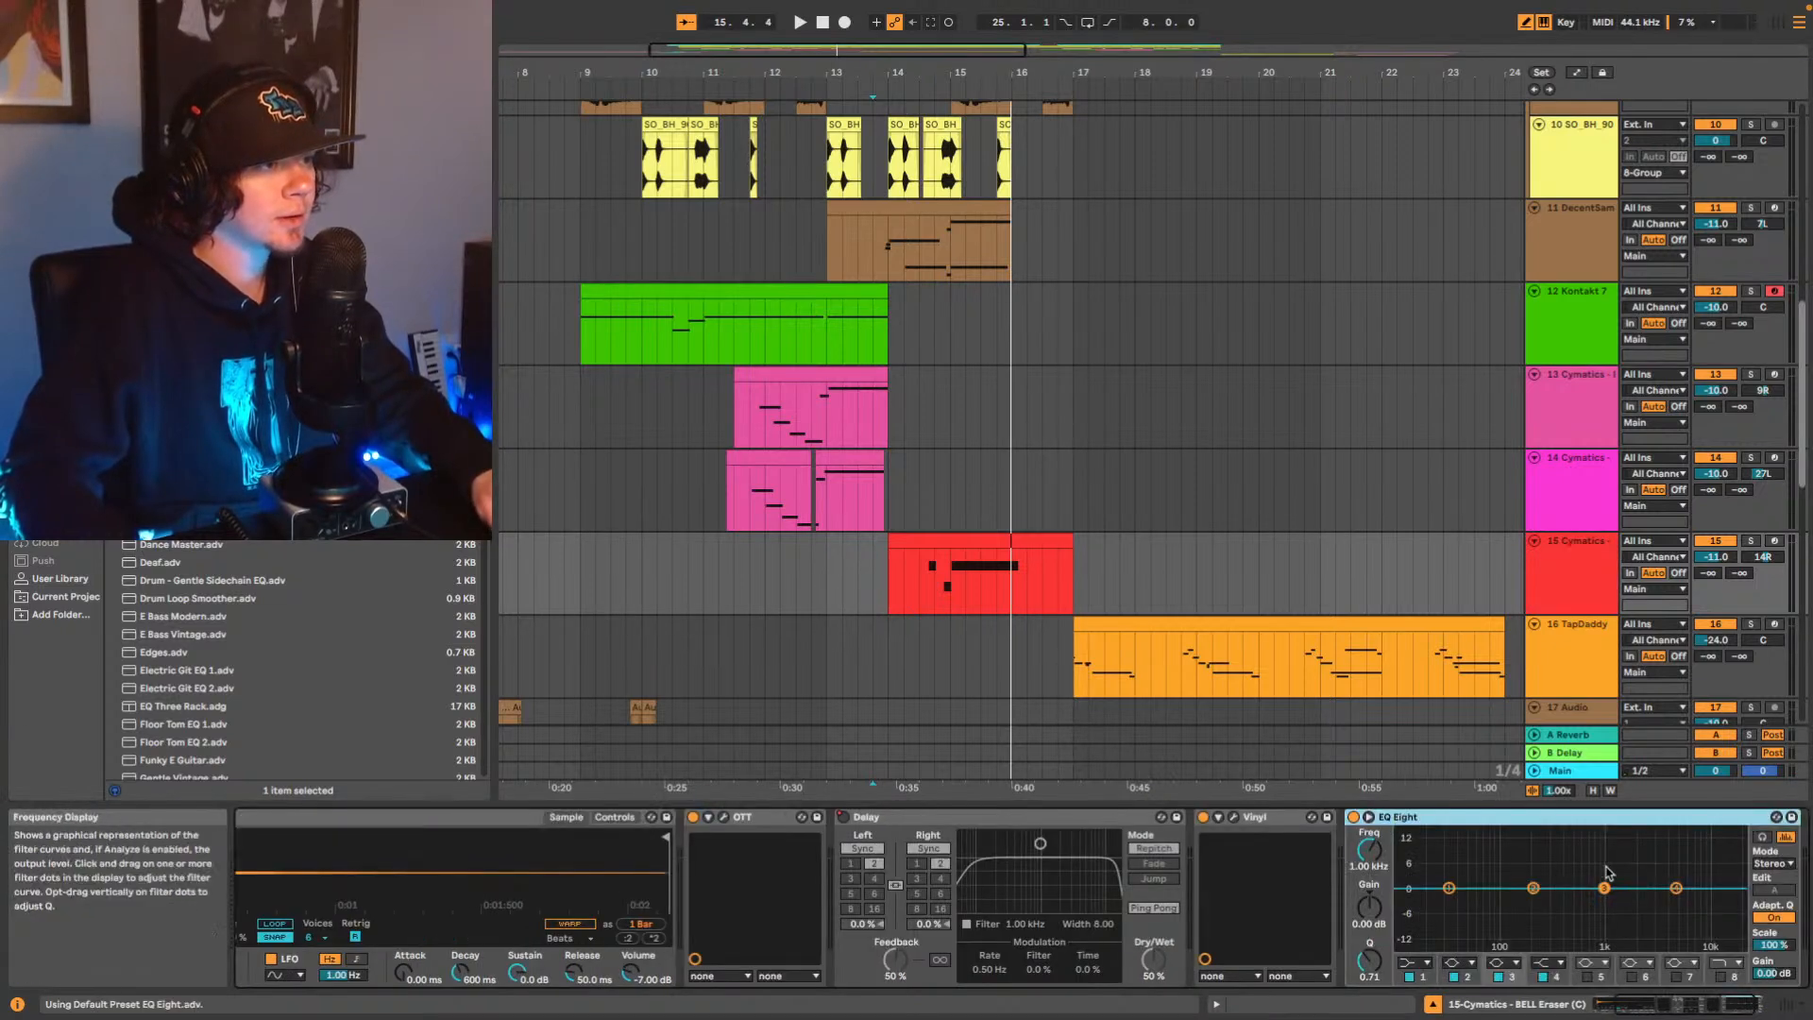
{"action": "key", "text": "space"}
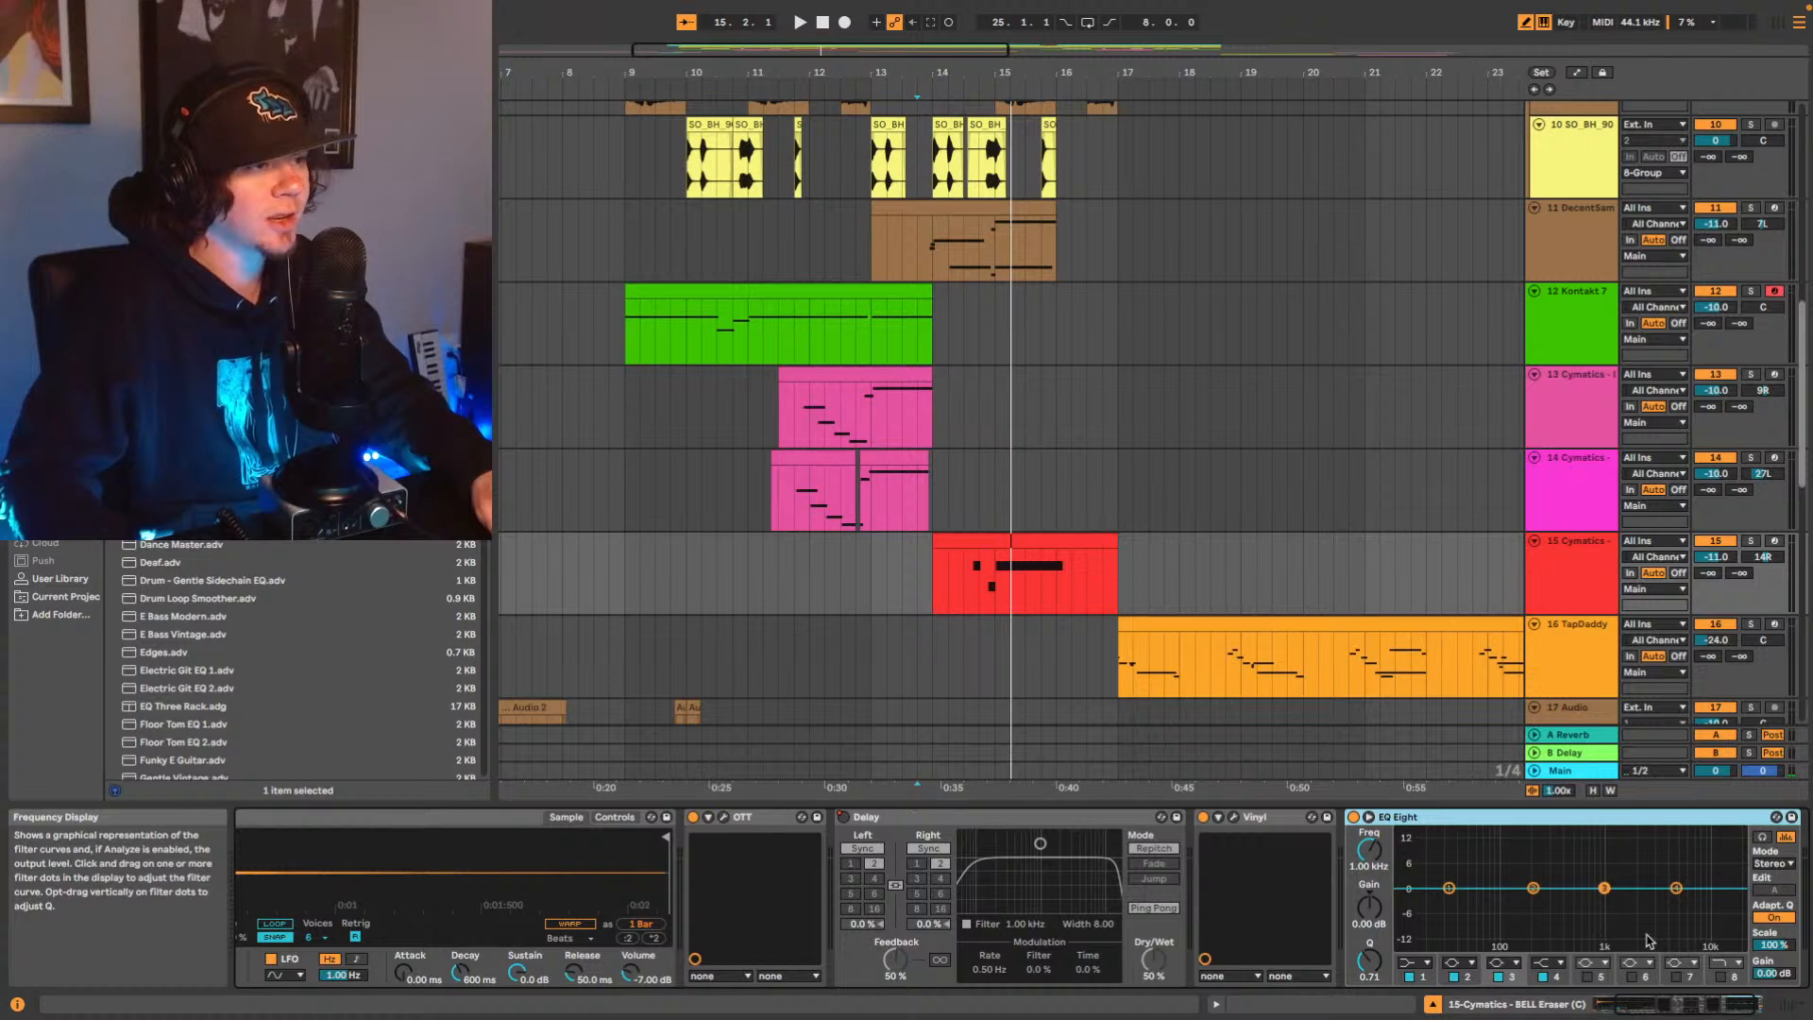
Lower the DecentSampler track's EQ Eight low cut to 505 Hz and its volume to -12.0 dB while playing from 13.4.1.
{"action": "left_click", "coordinate": [1574, 246]}
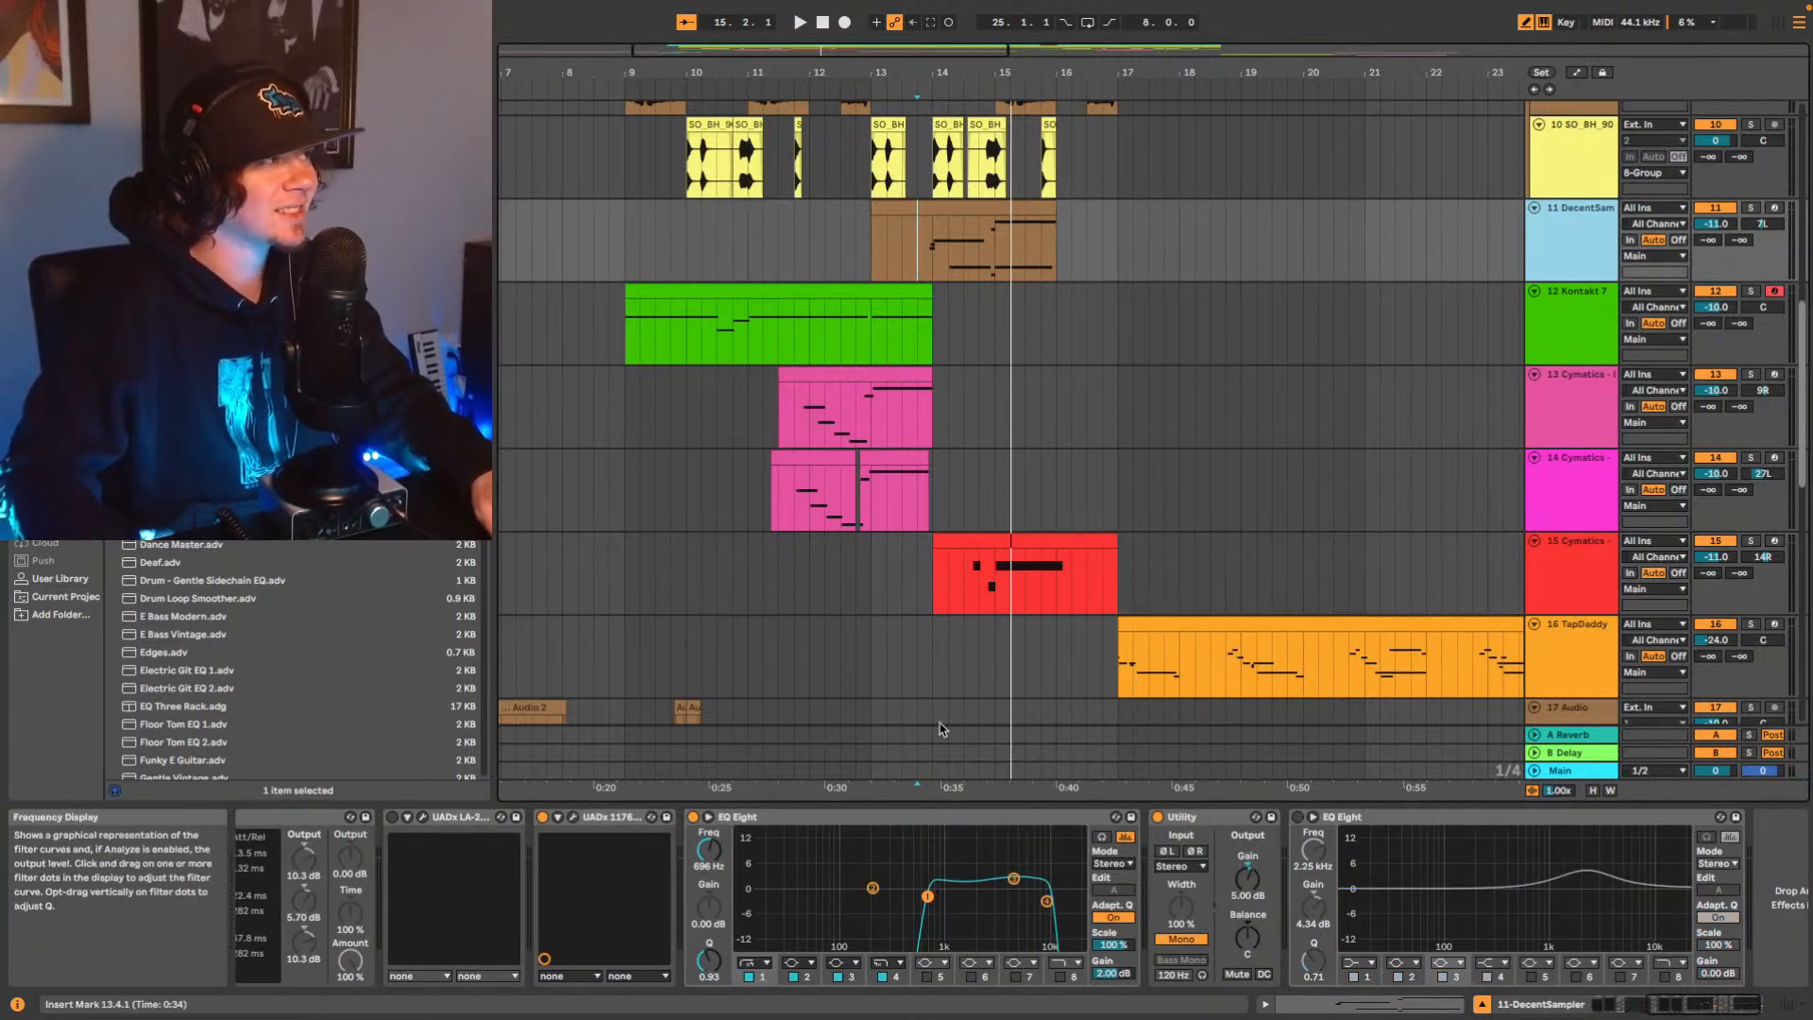
{"action": "key", "text": "space"}
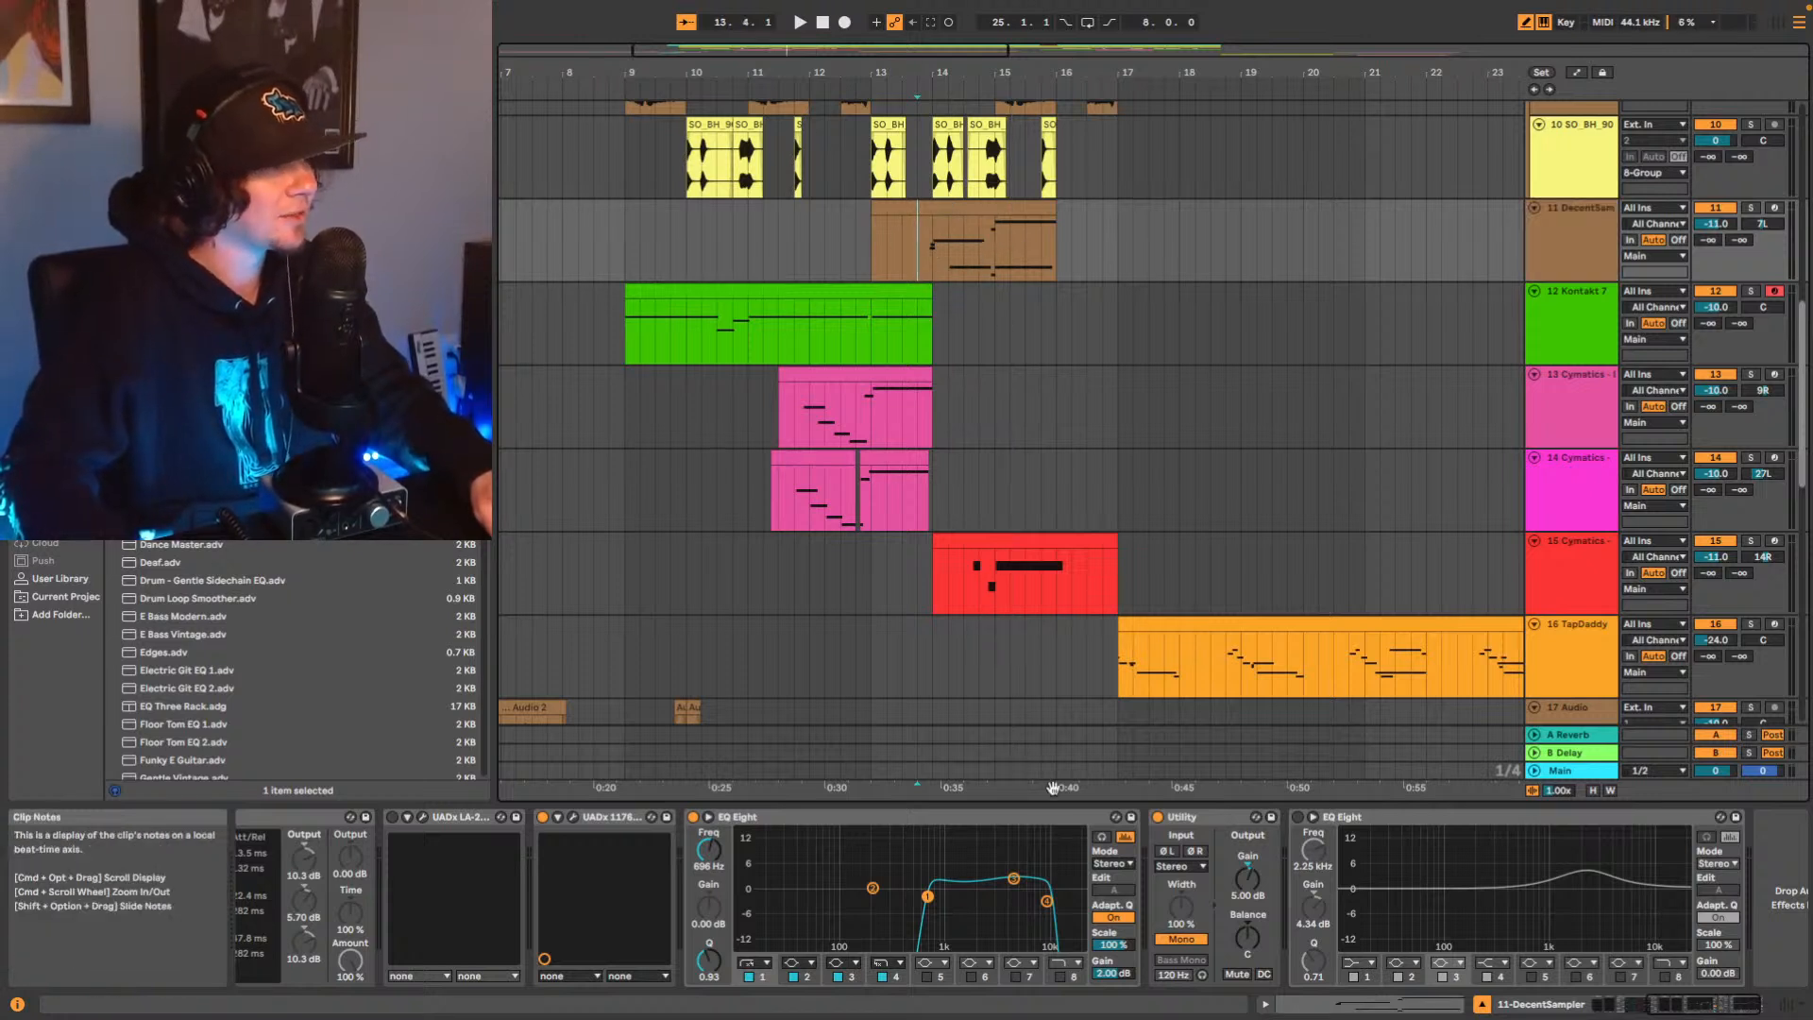
{"action": "key", "text": "space"}
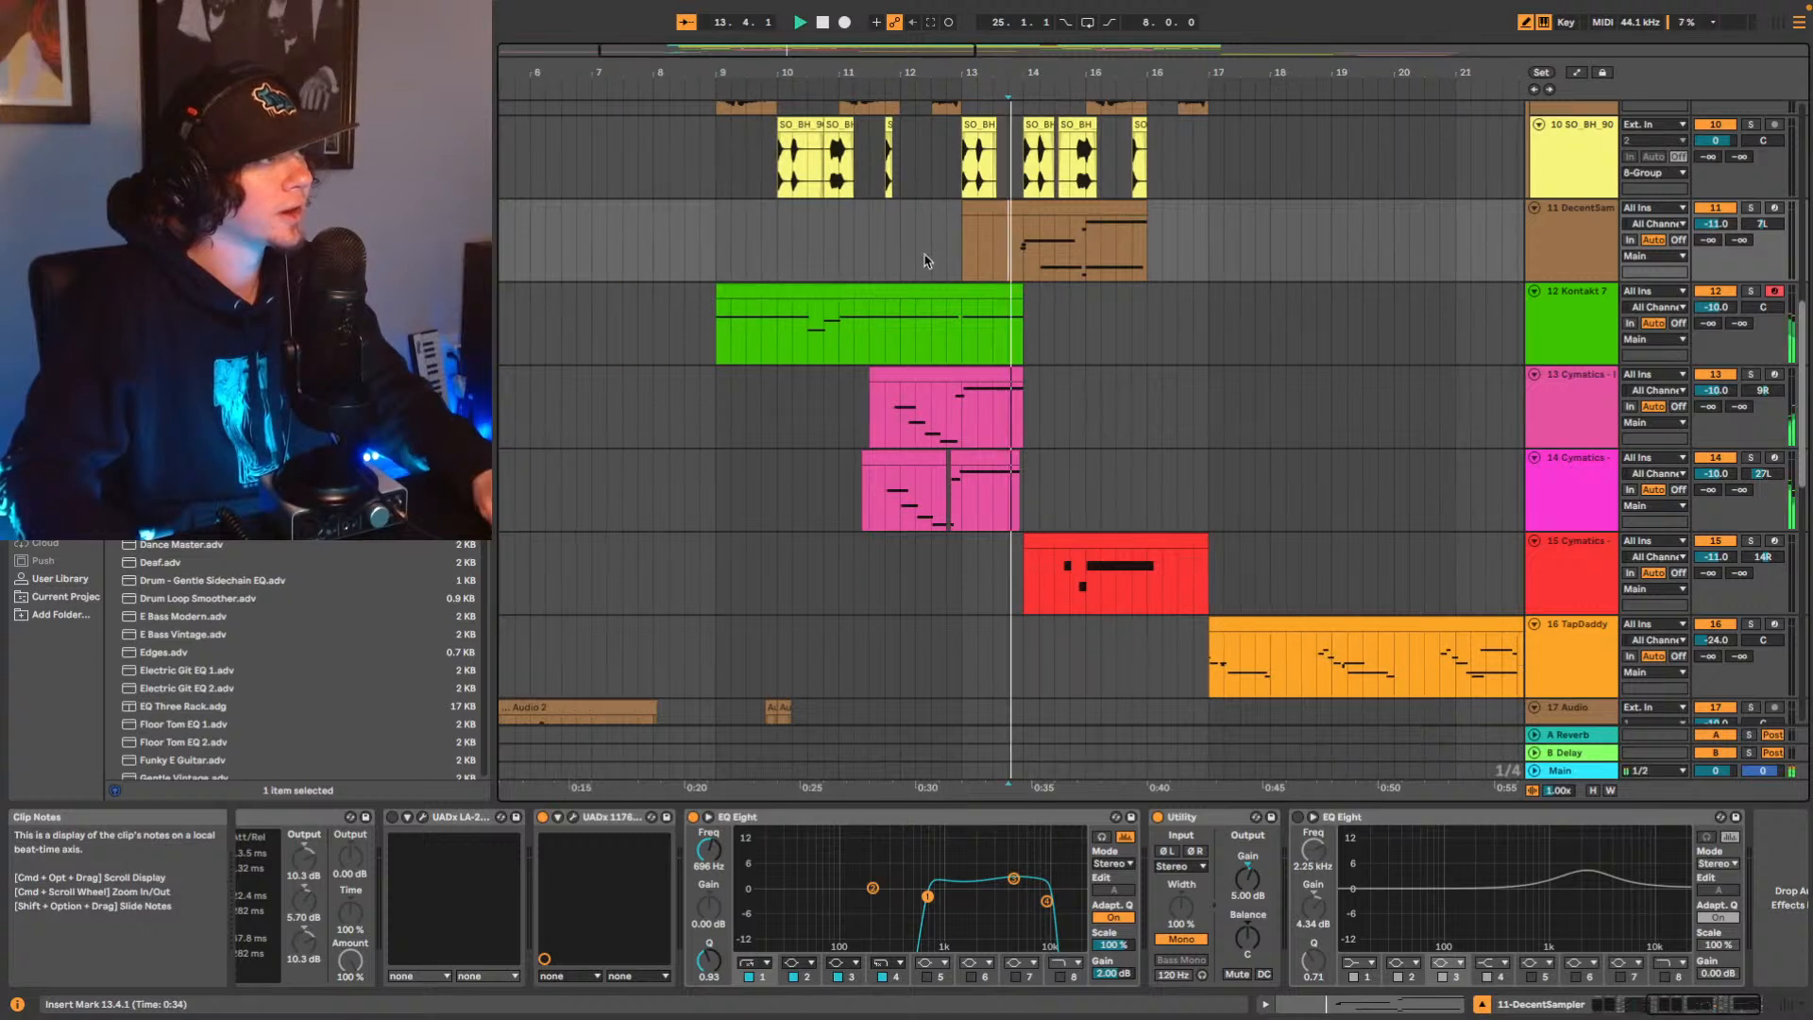
{"action": "left_click_drag", "start_coordinate": [928, 896], "coordinate": [913, 898]}
{"action": "key", "text": "space"}
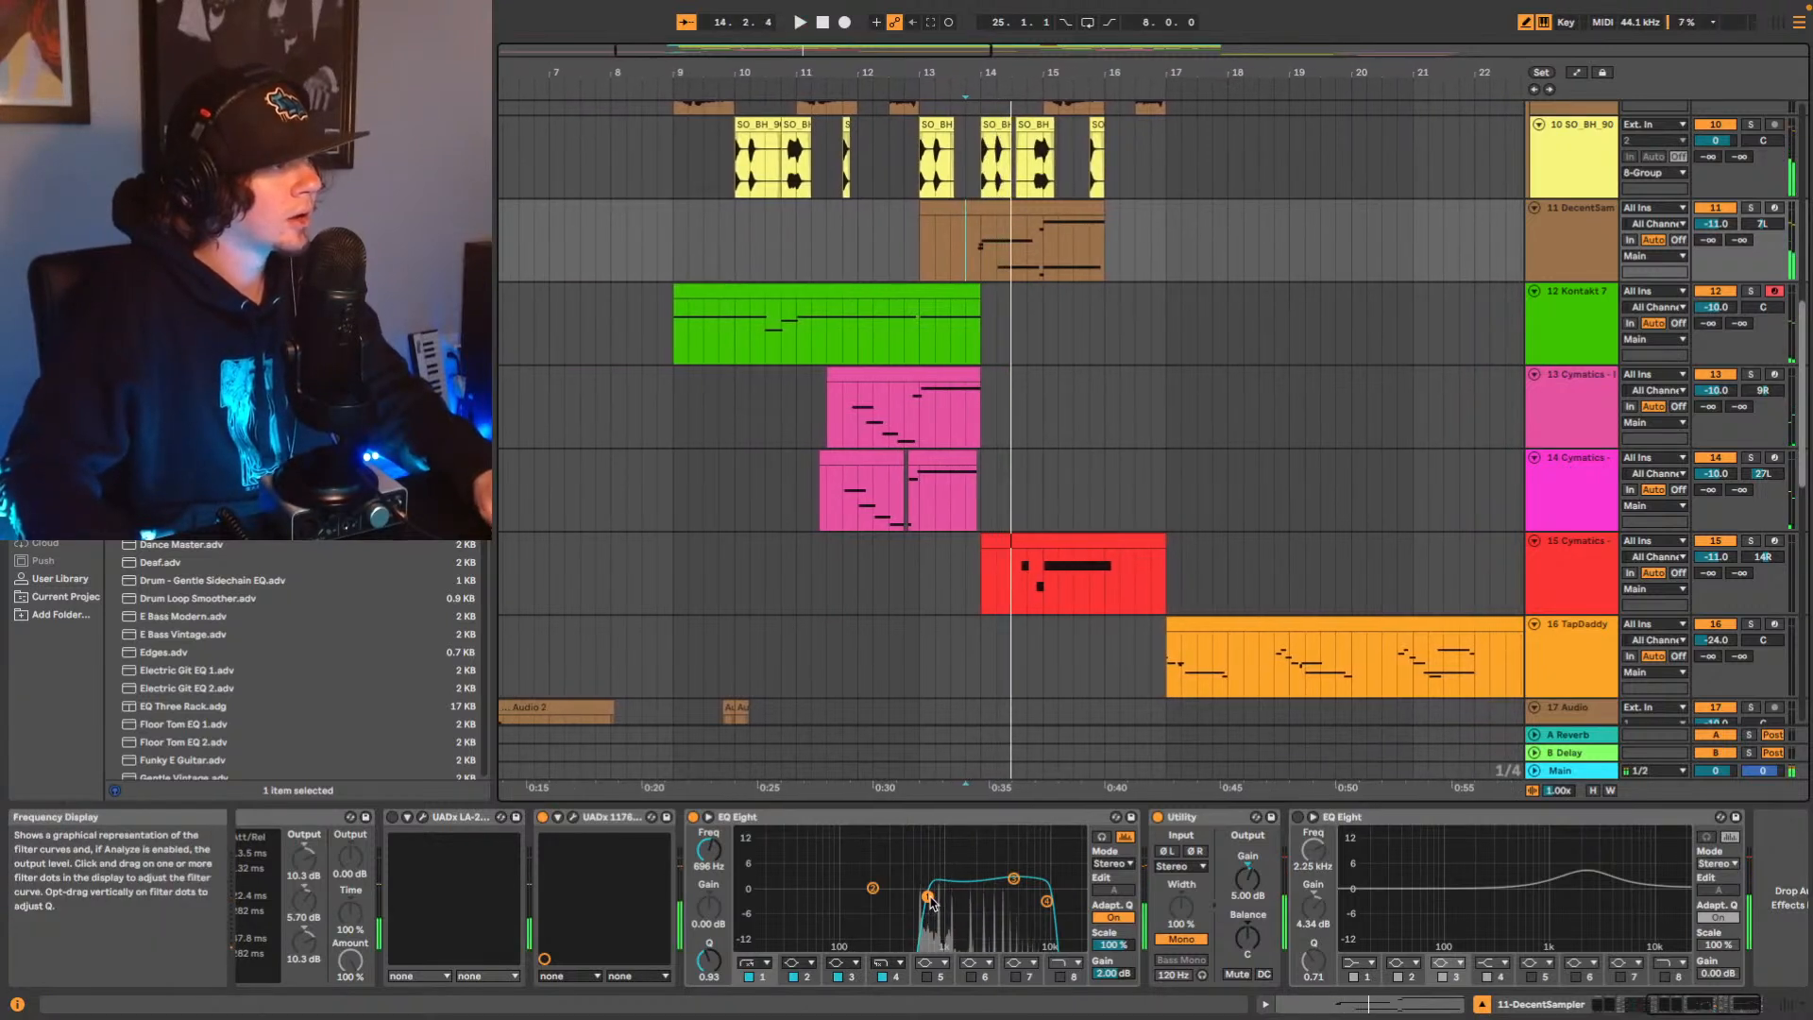
{"action": "key", "text": "space"}
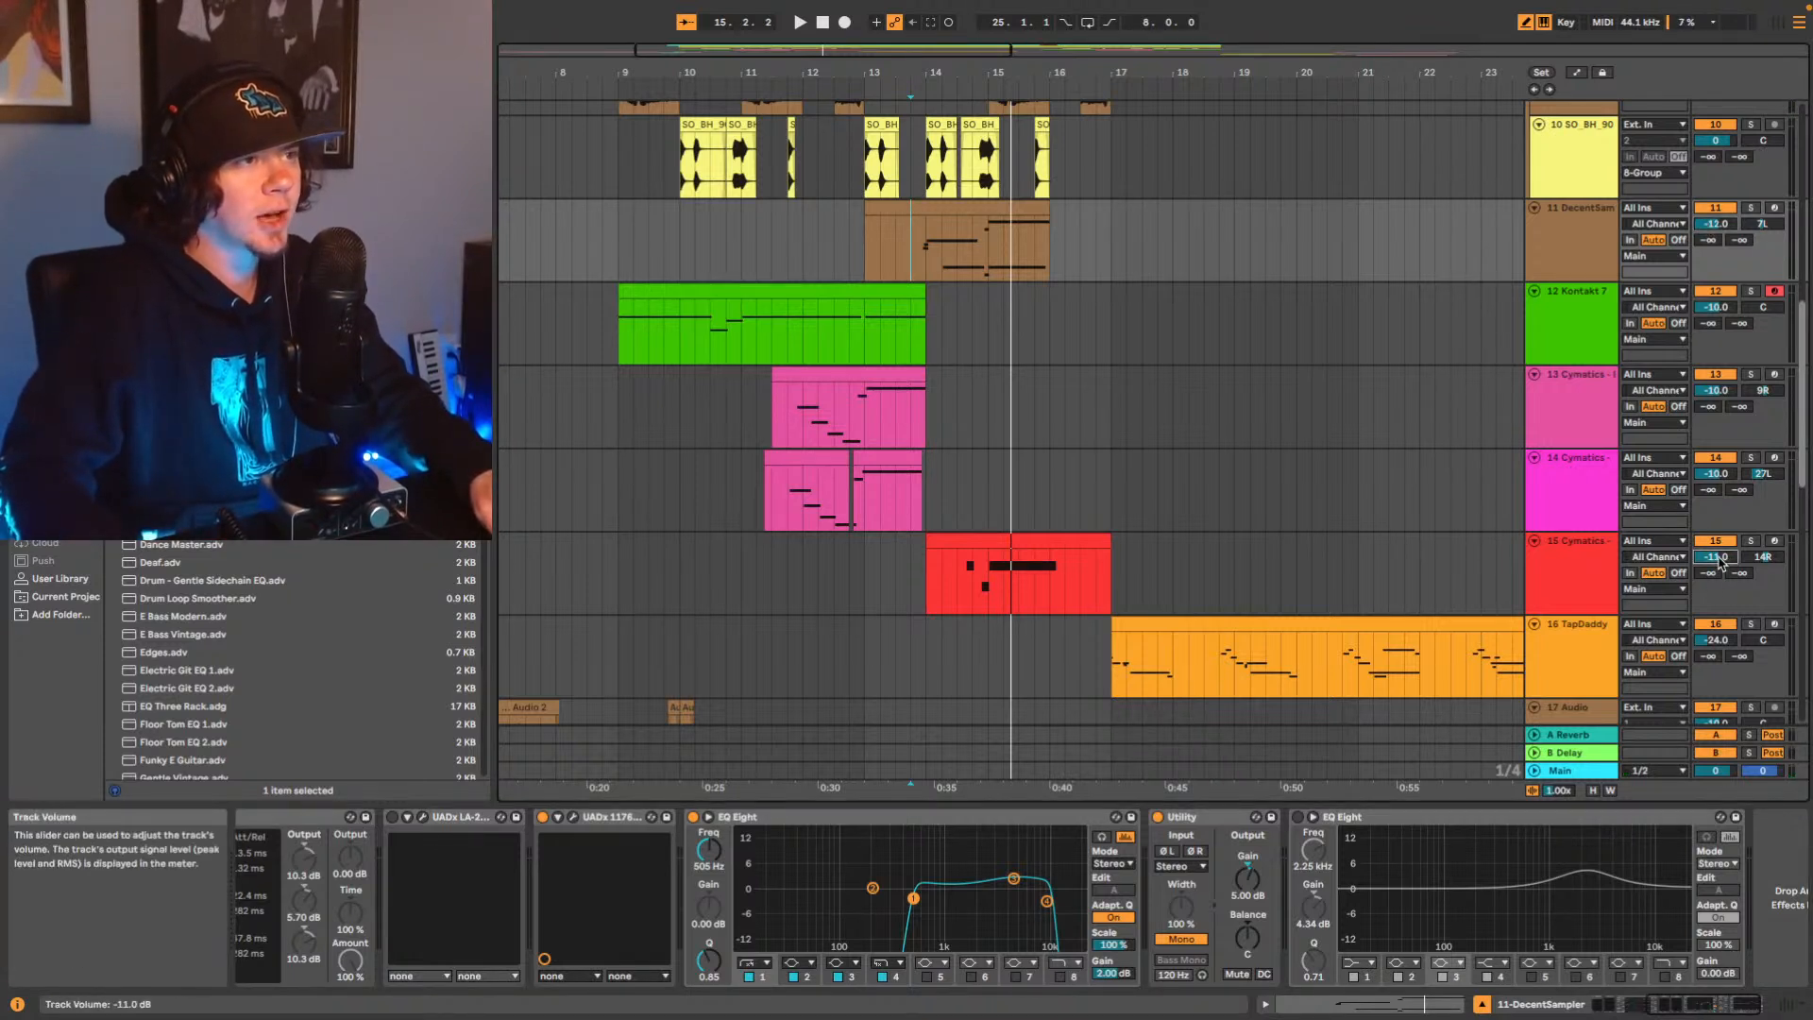
Set track 15's volume to -10.0 dB and track 16's to -22.0 dB during playback, and select the TapDaddy Vibraphone track.
{"action": "key", "text": "space"}
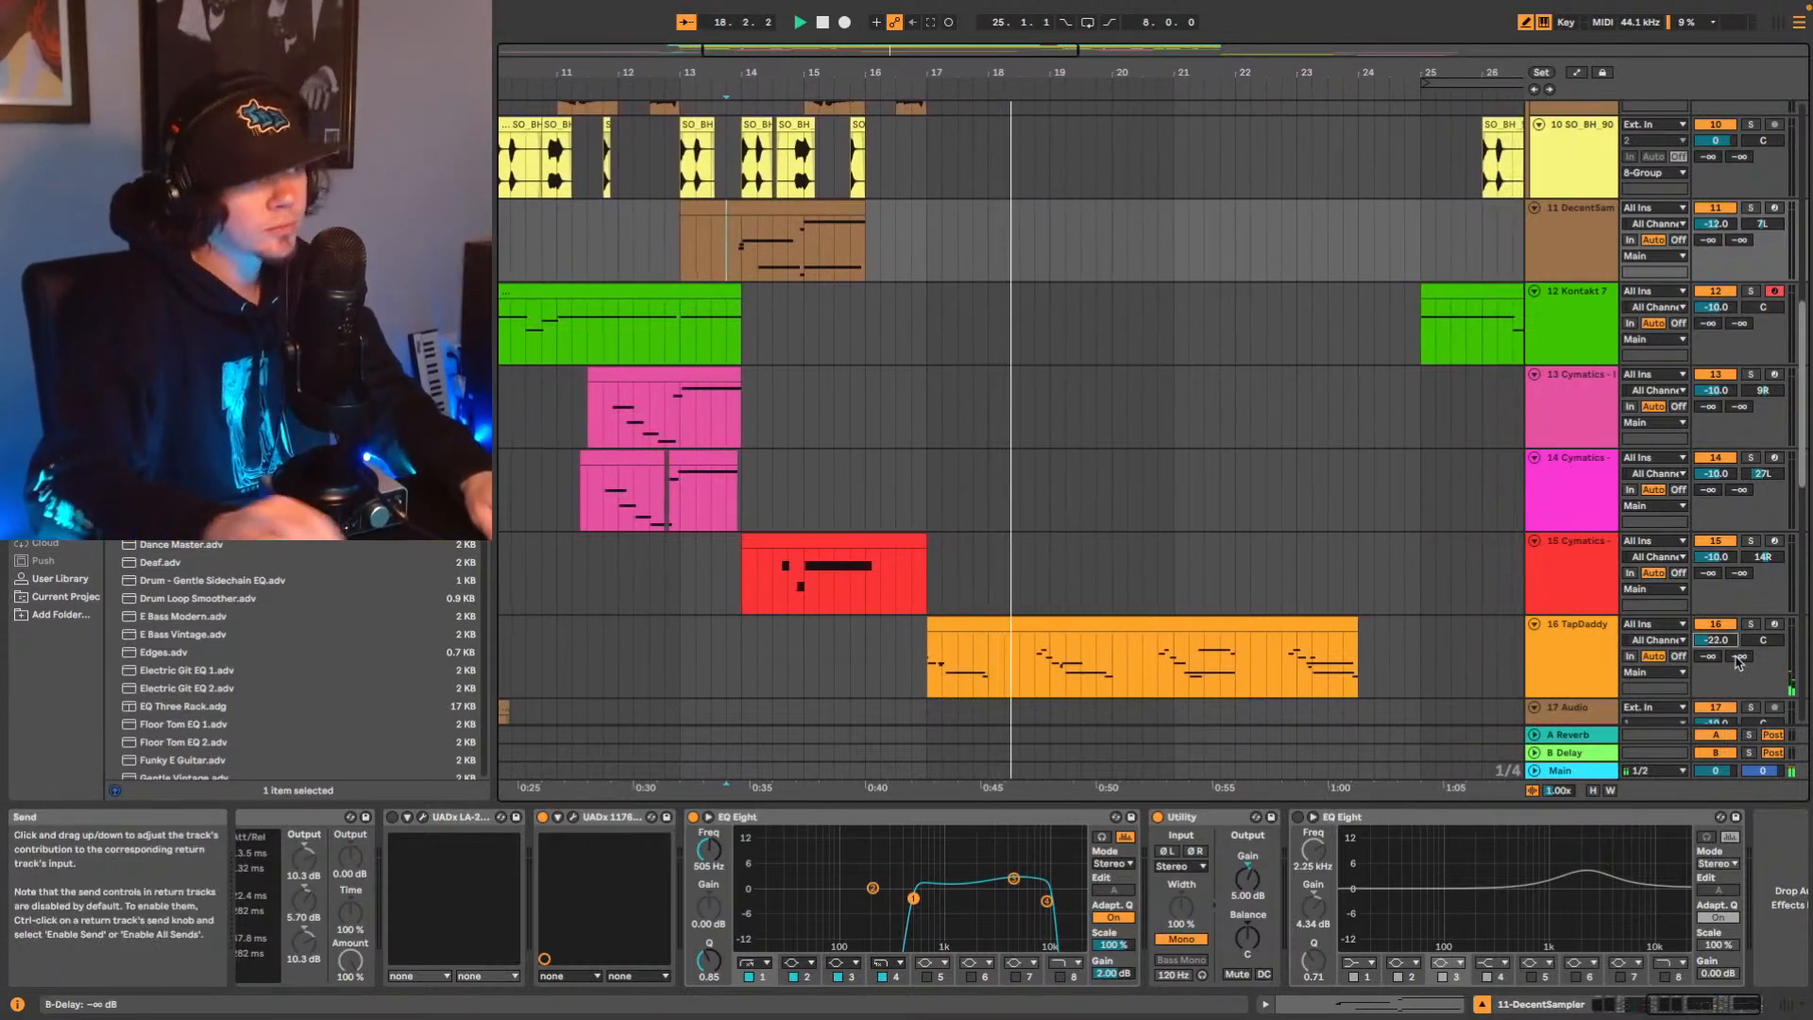
{"action": "left_click", "coordinate": [1589, 654]}
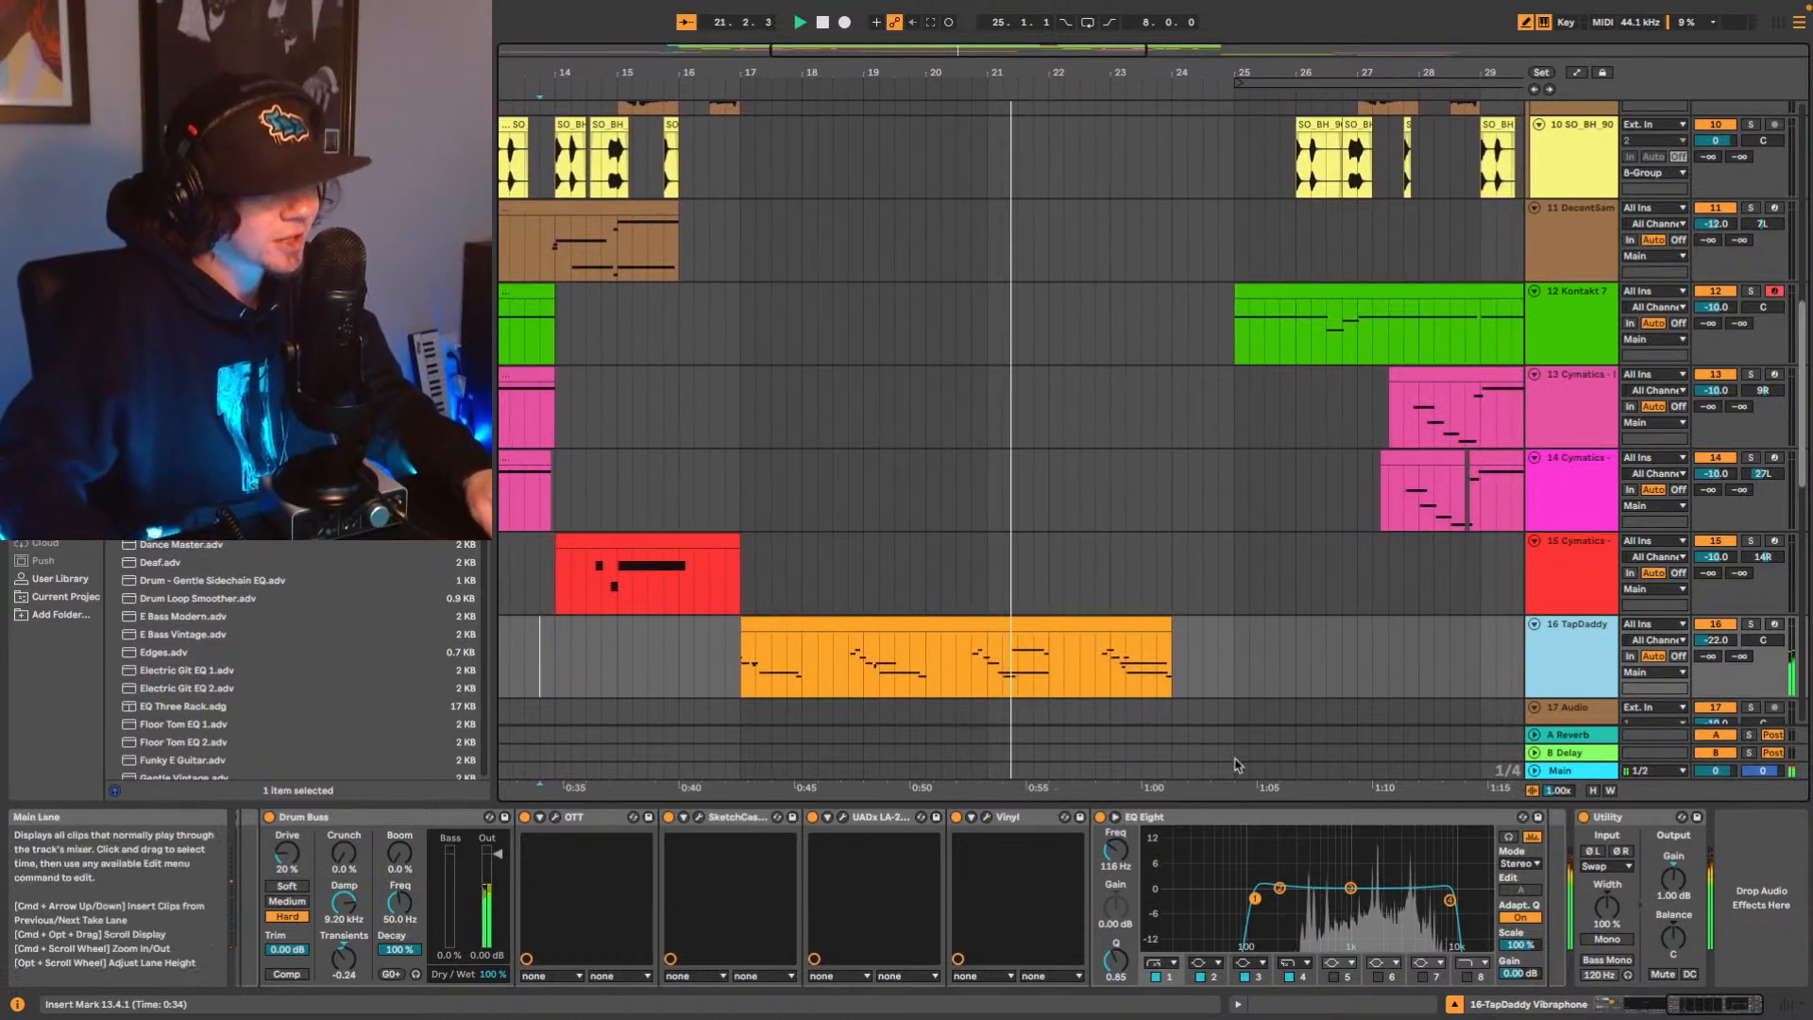
Find the UADx 1176 FET Compressor among the plug-ins and add it to the end of the TapDaddy Vibraphone track's device chain.
{"action": "left_click", "coordinate": [283, 54]}
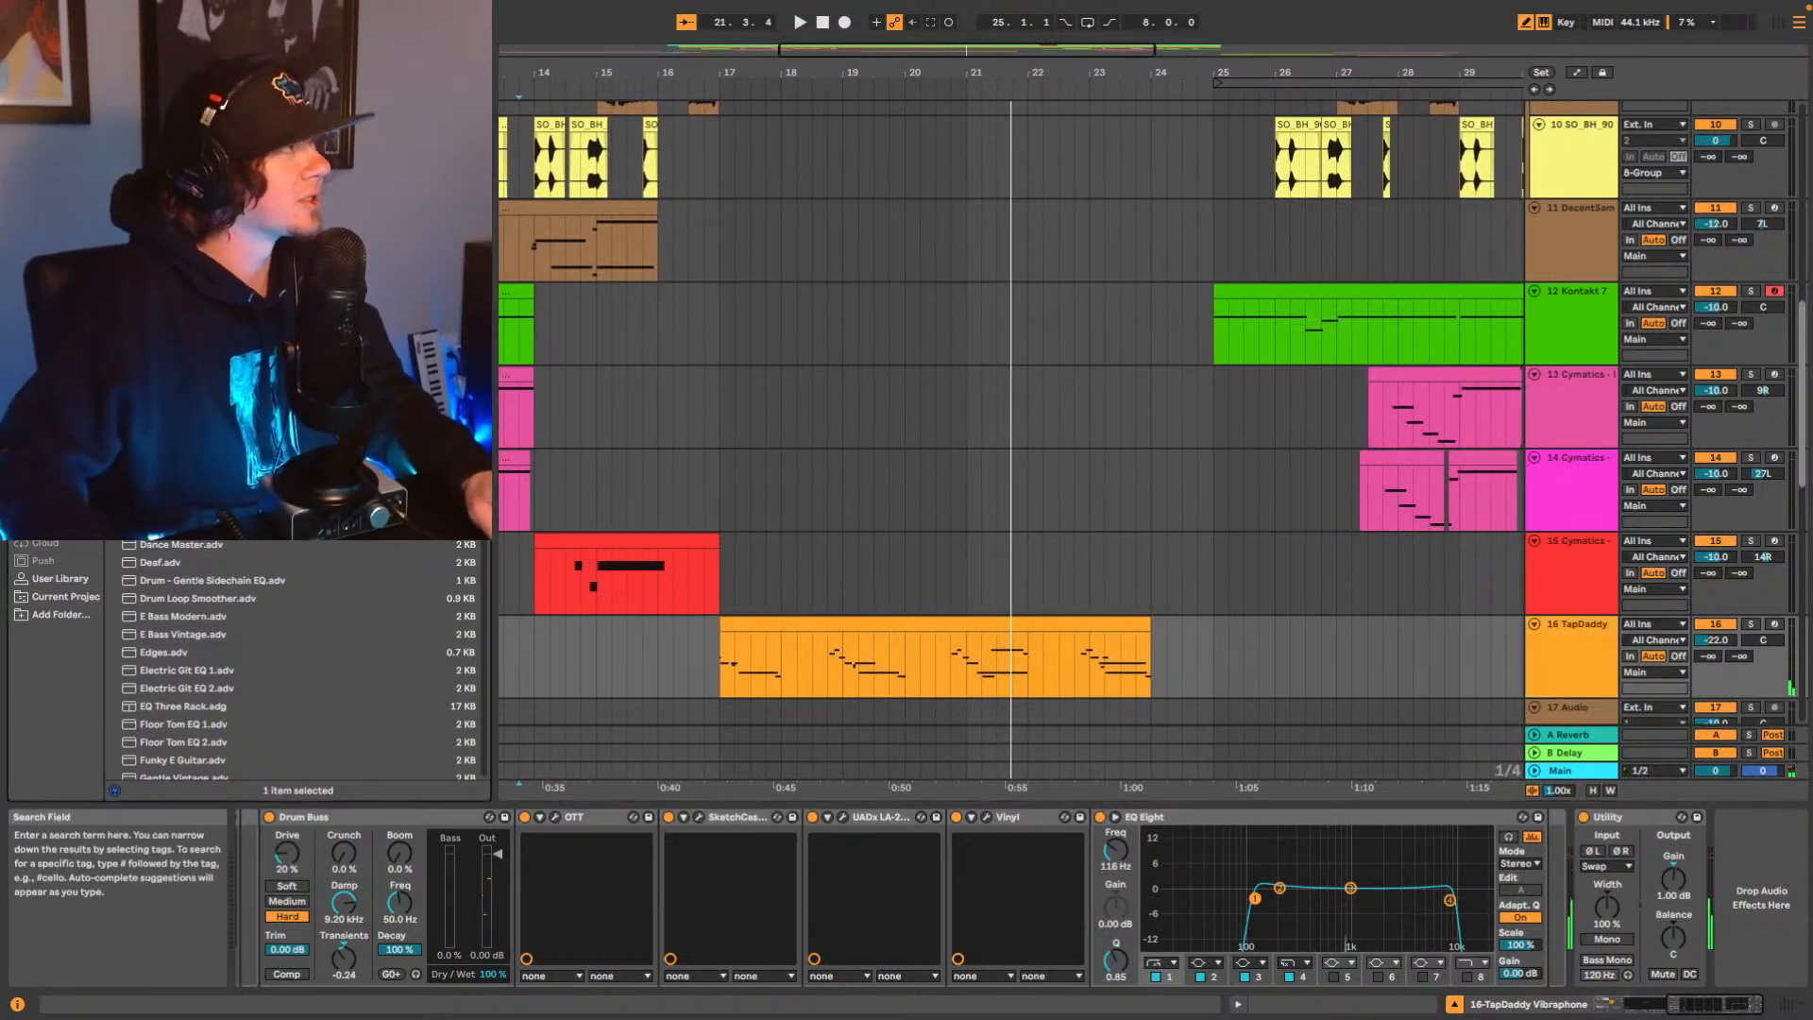
{"action": "type", "text": "re"}
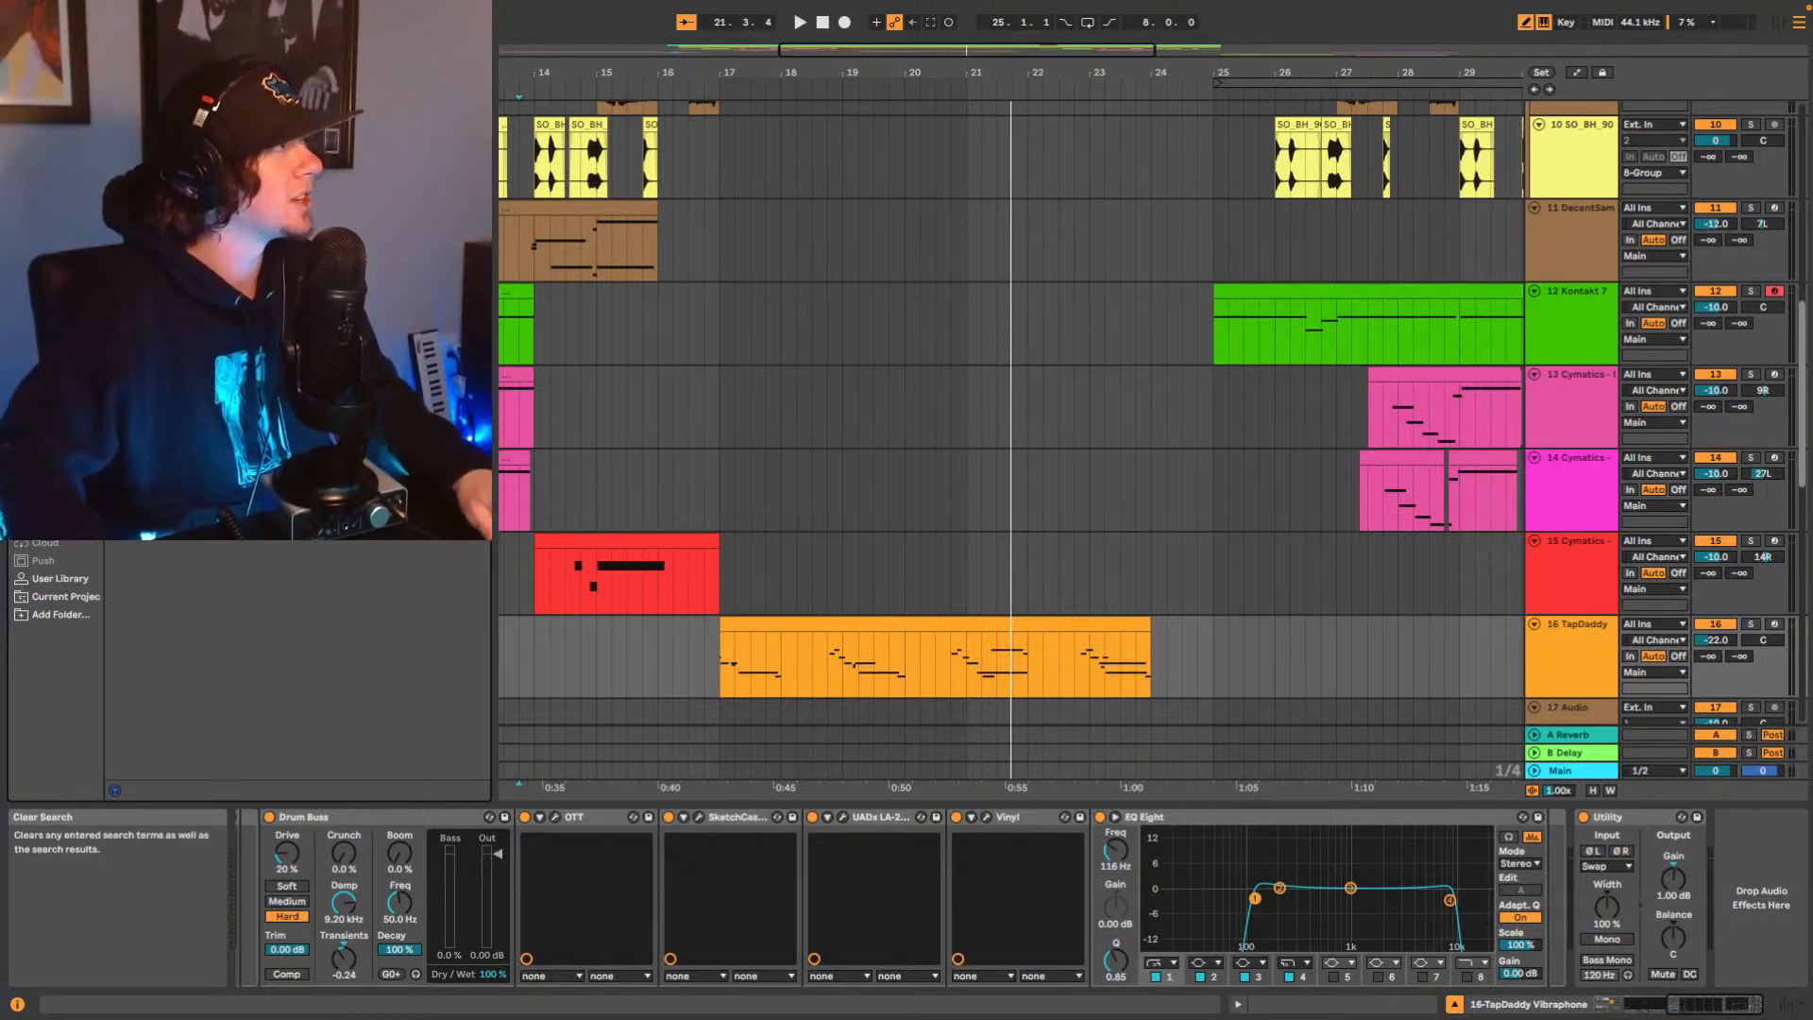
{"action": "left_click", "coordinate": [472, 55]}
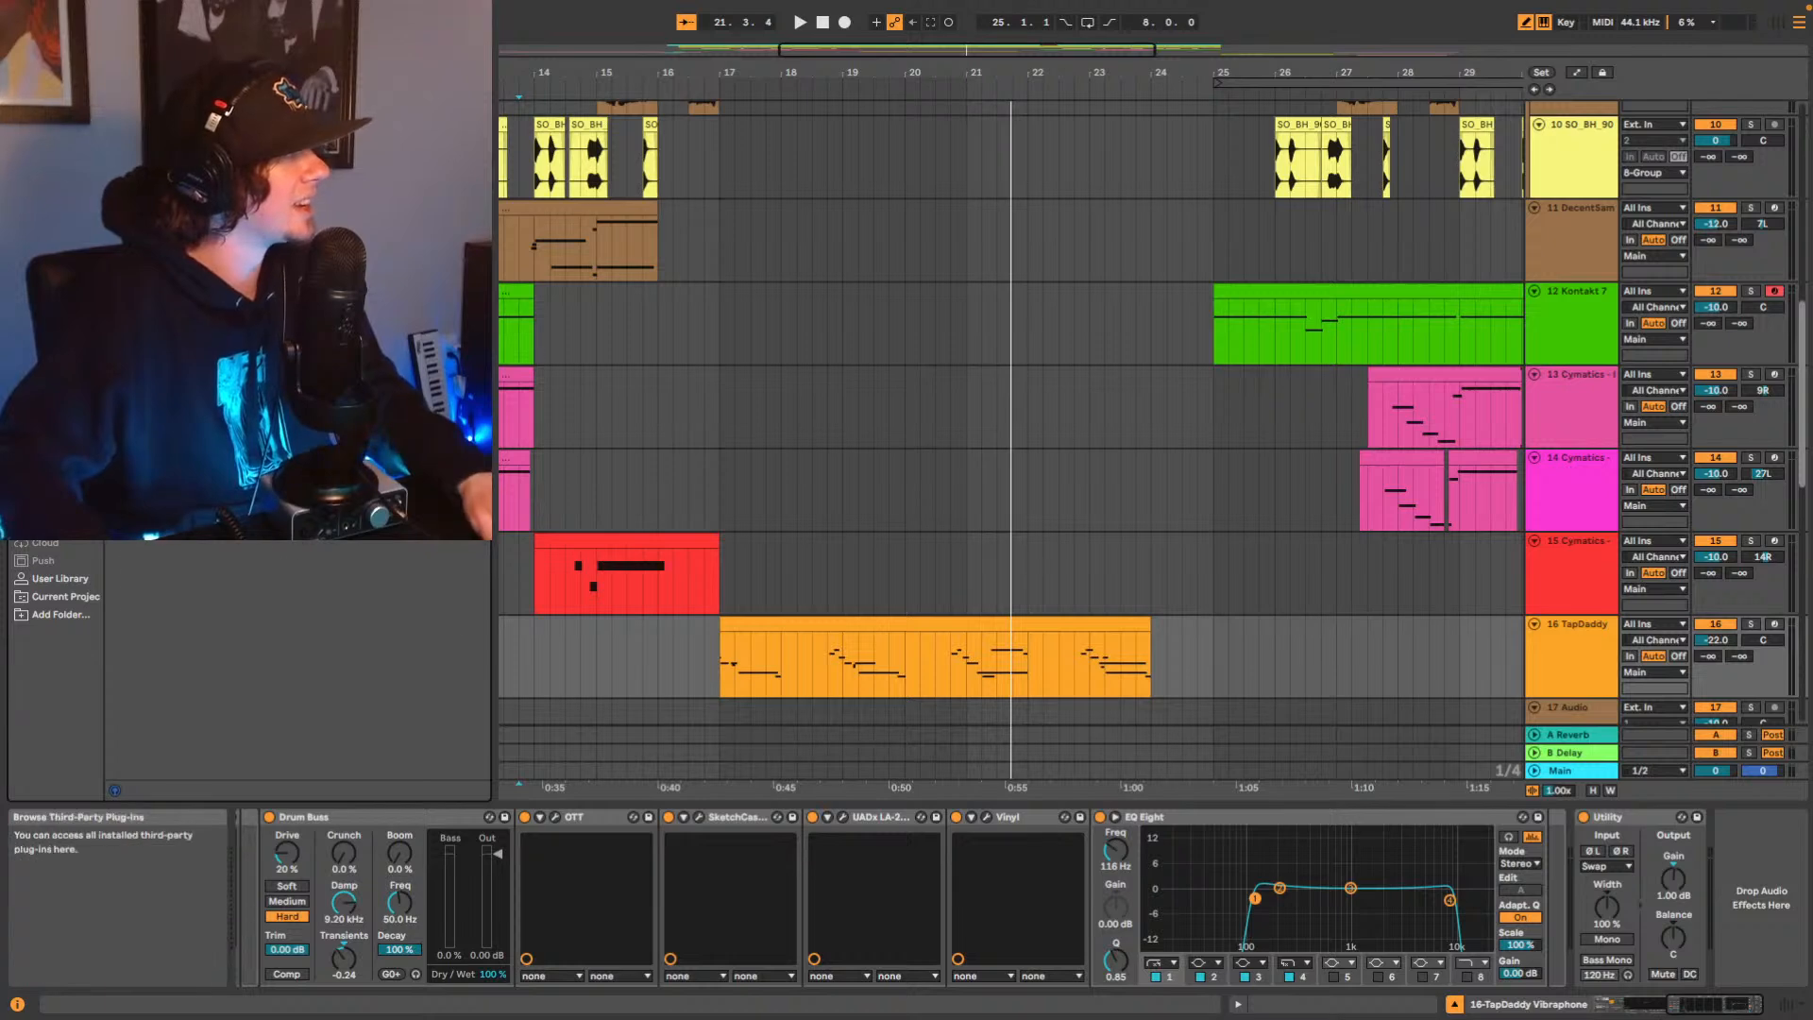
{"action": "left_click", "coordinate": [52, 392]}
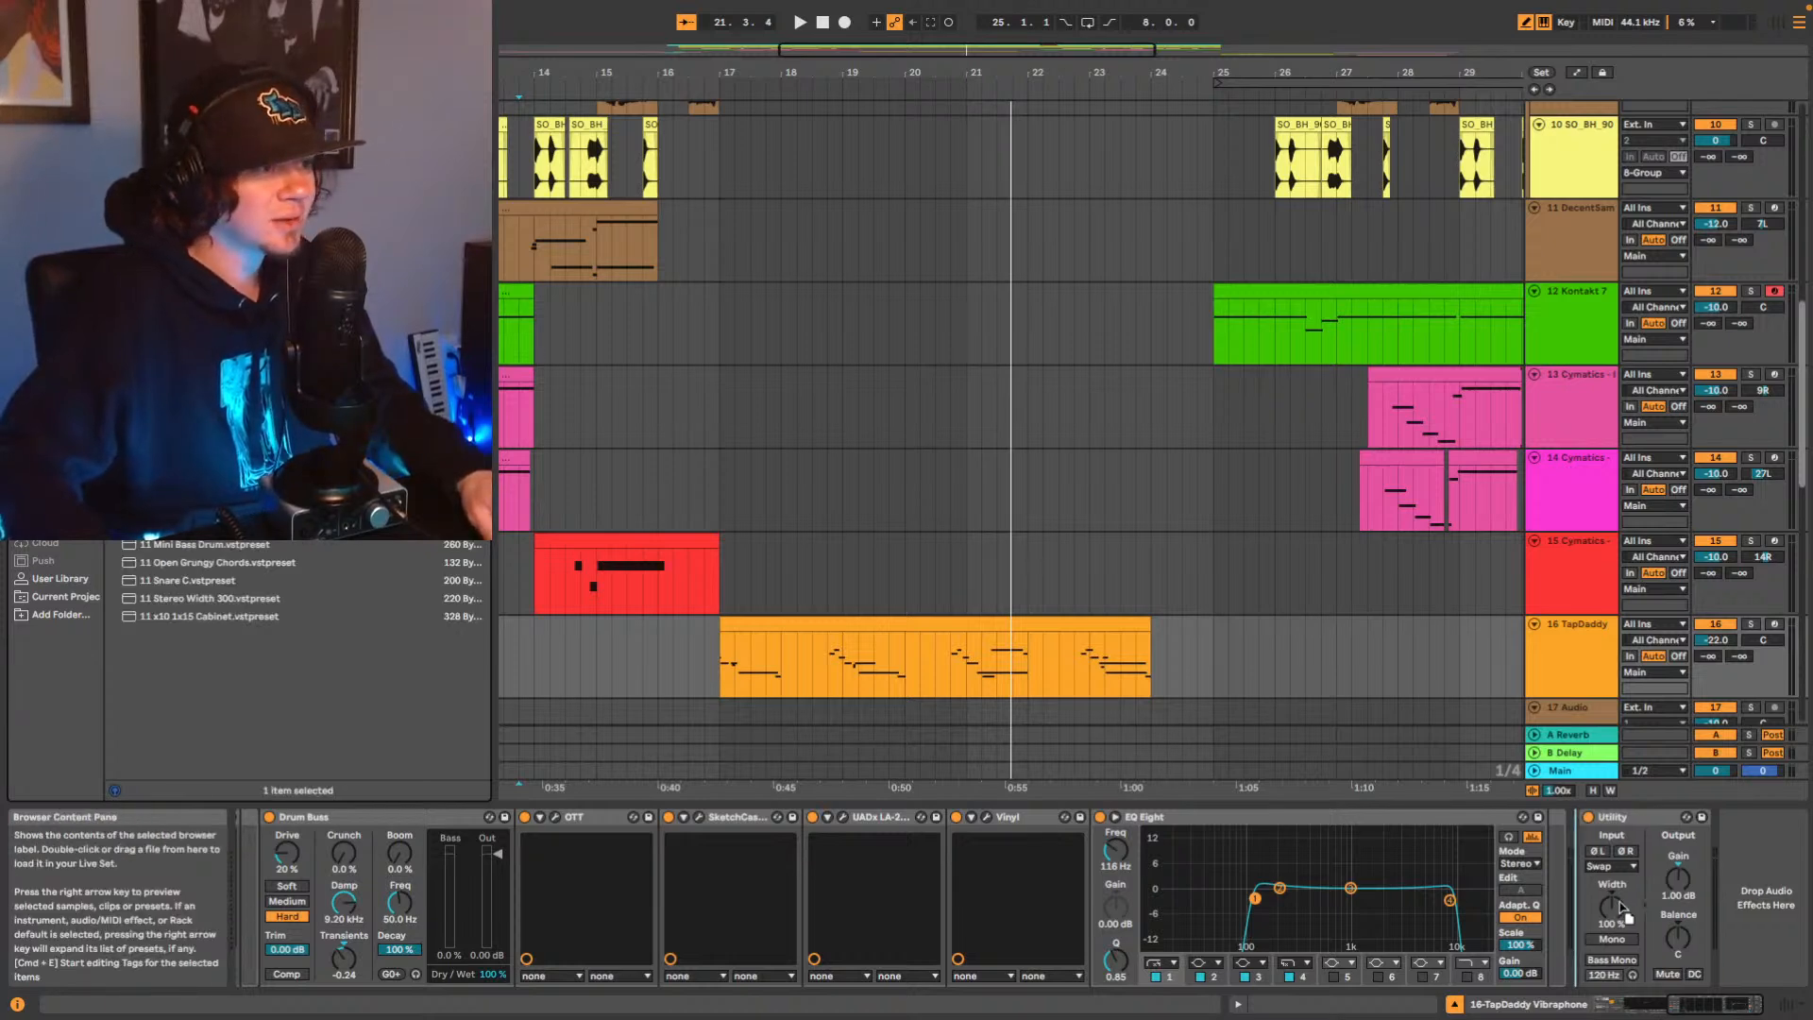
{"action": "left_click_drag", "start_coordinate": [1609, 908], "coordinate": [1725, 895]}
Audition the UADx 1176 presets while playing from 17.1.1 and load the Electric Piano preset.
{"action": "key", "text": "space"}
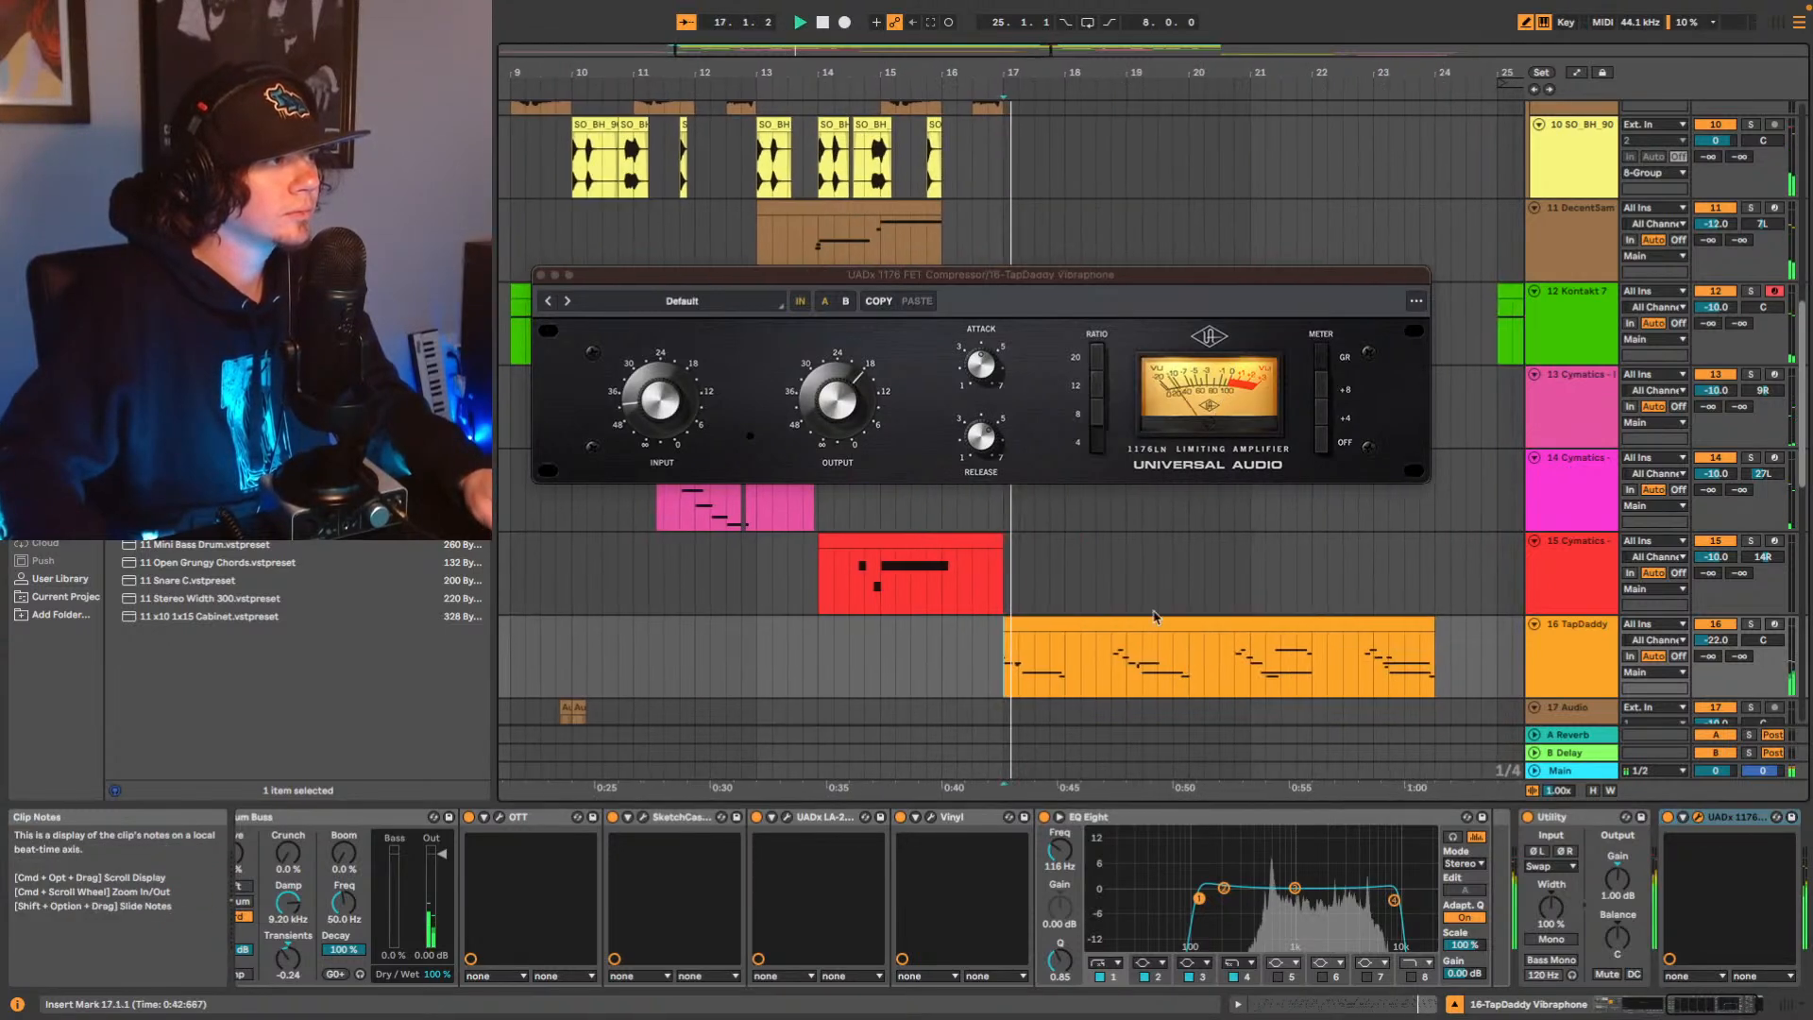
{"action": "left_click", "coordinate": [568, 301]}
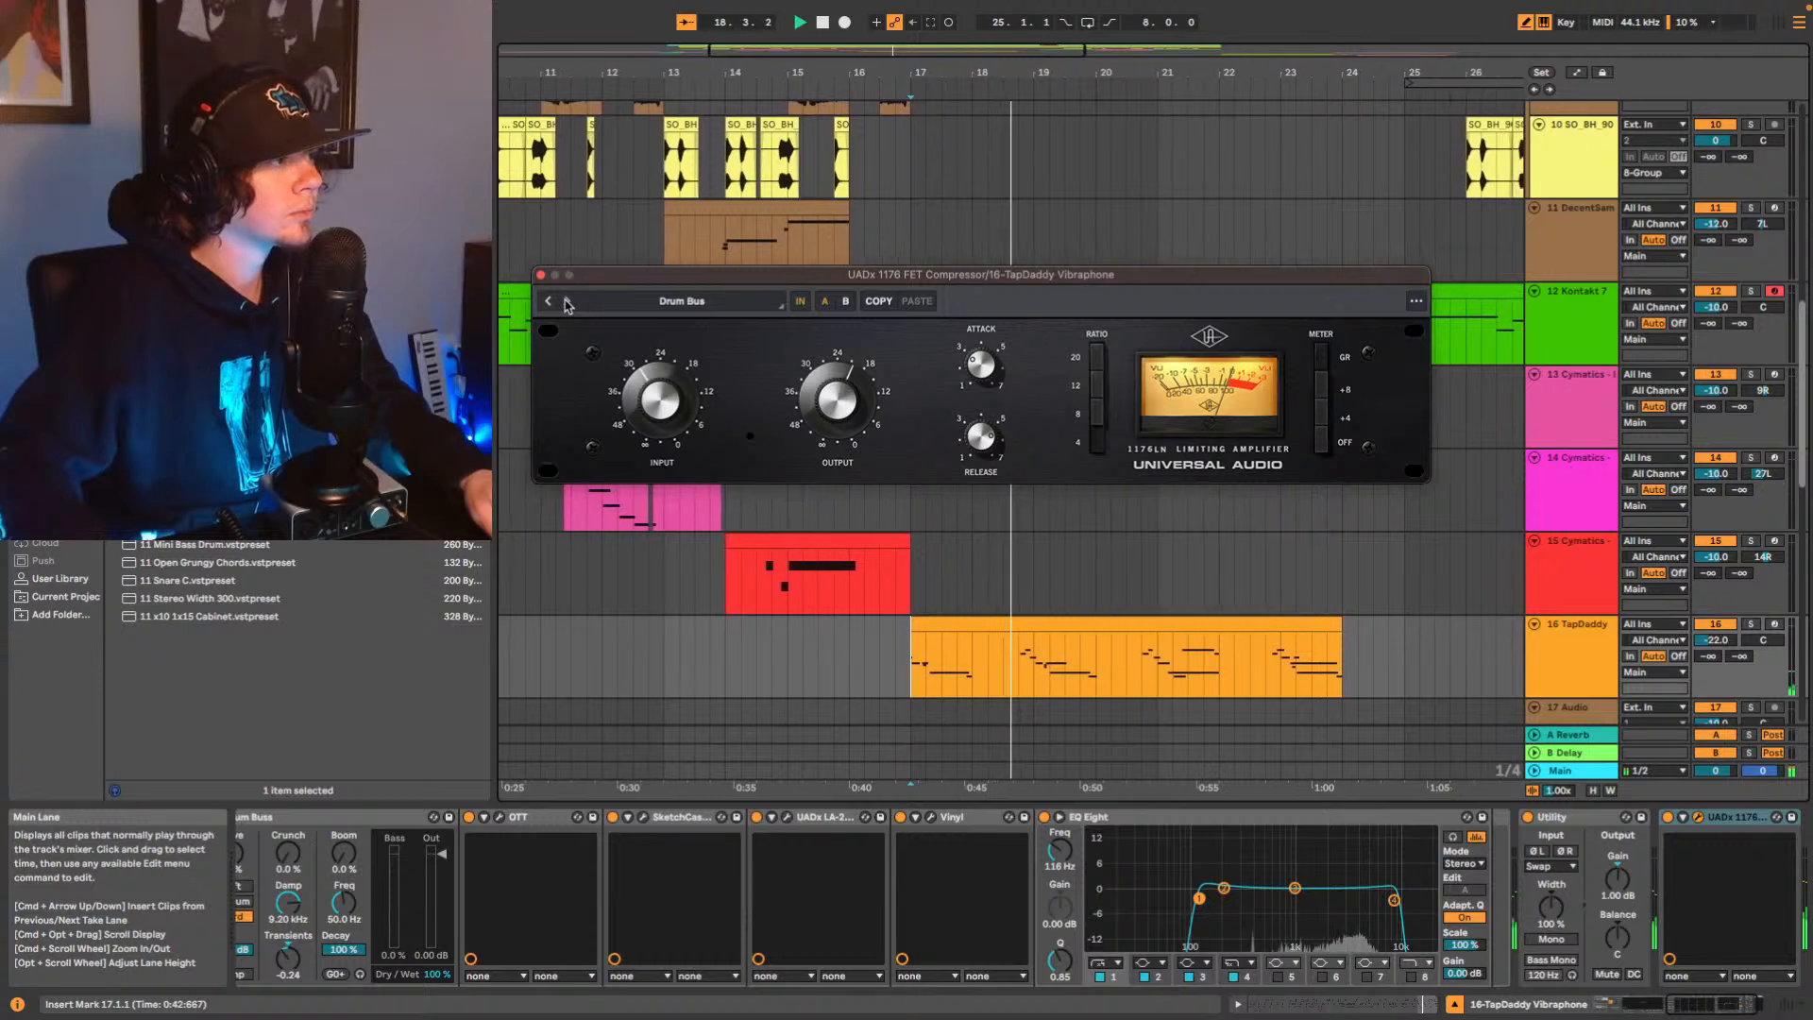
{"action": "left_click", "coordinate": [568, 302]}
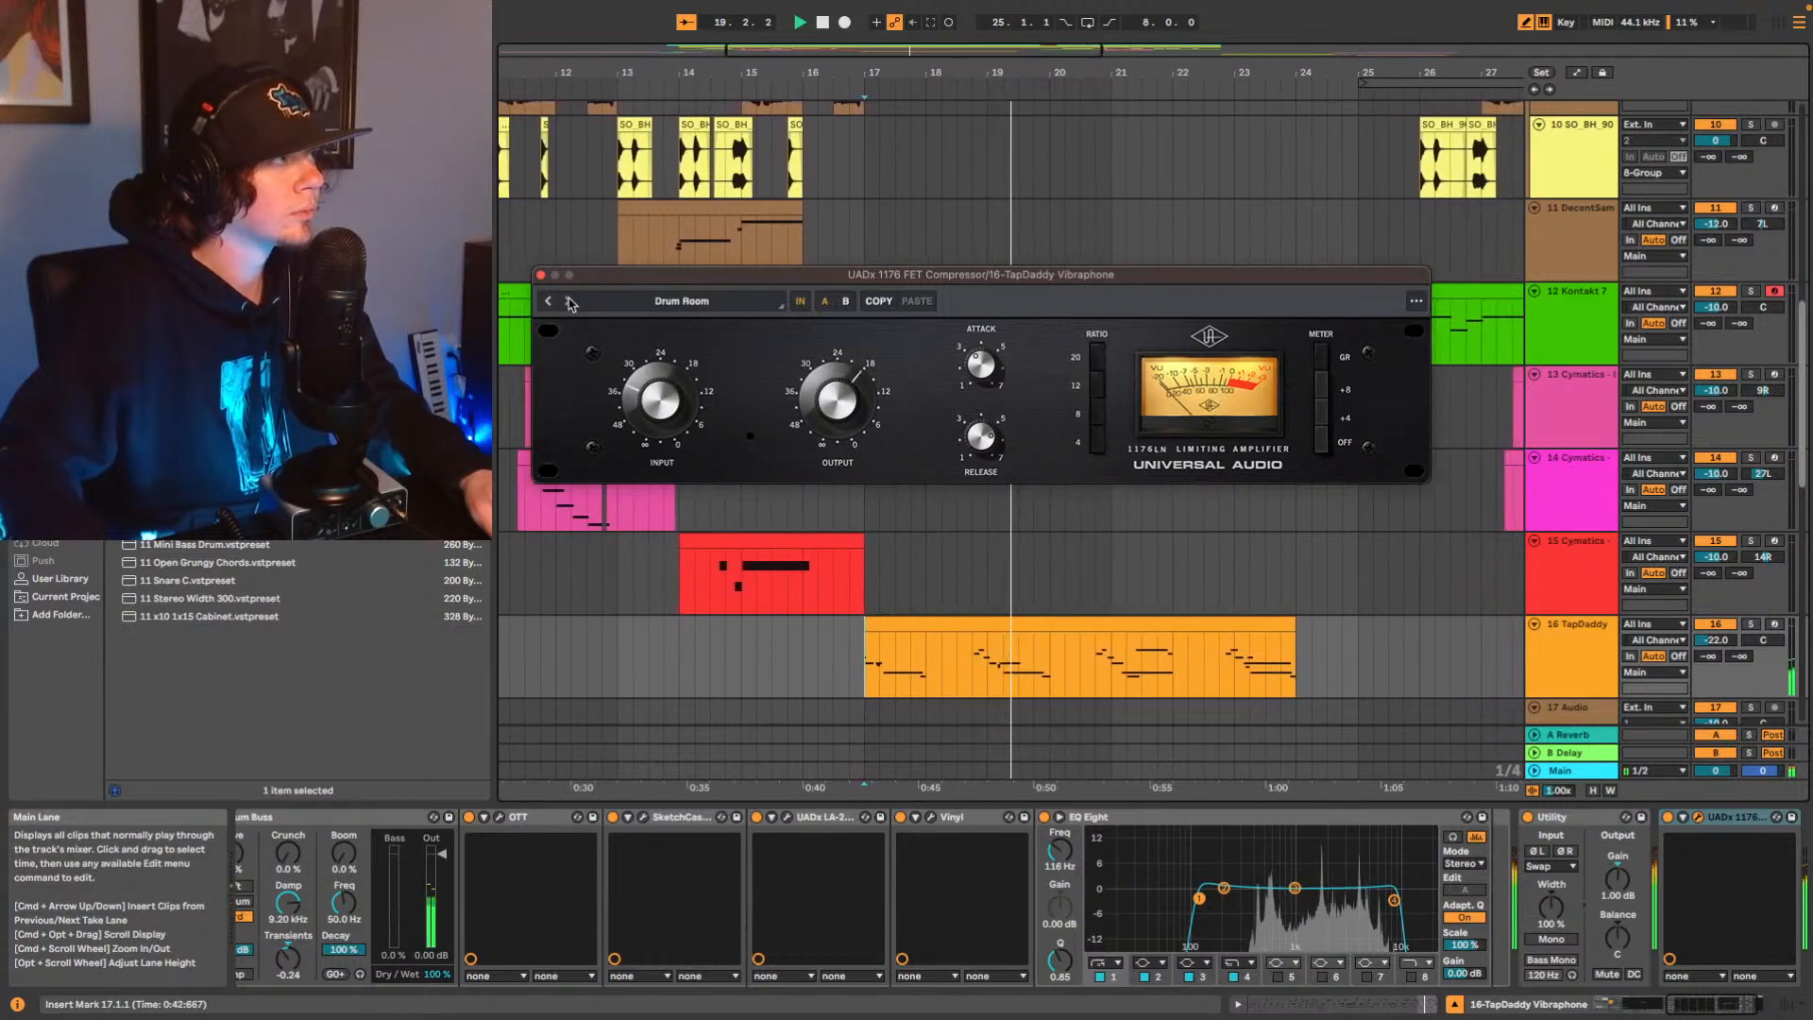
{"action": "left_click", "coordinate": [569, 303]}
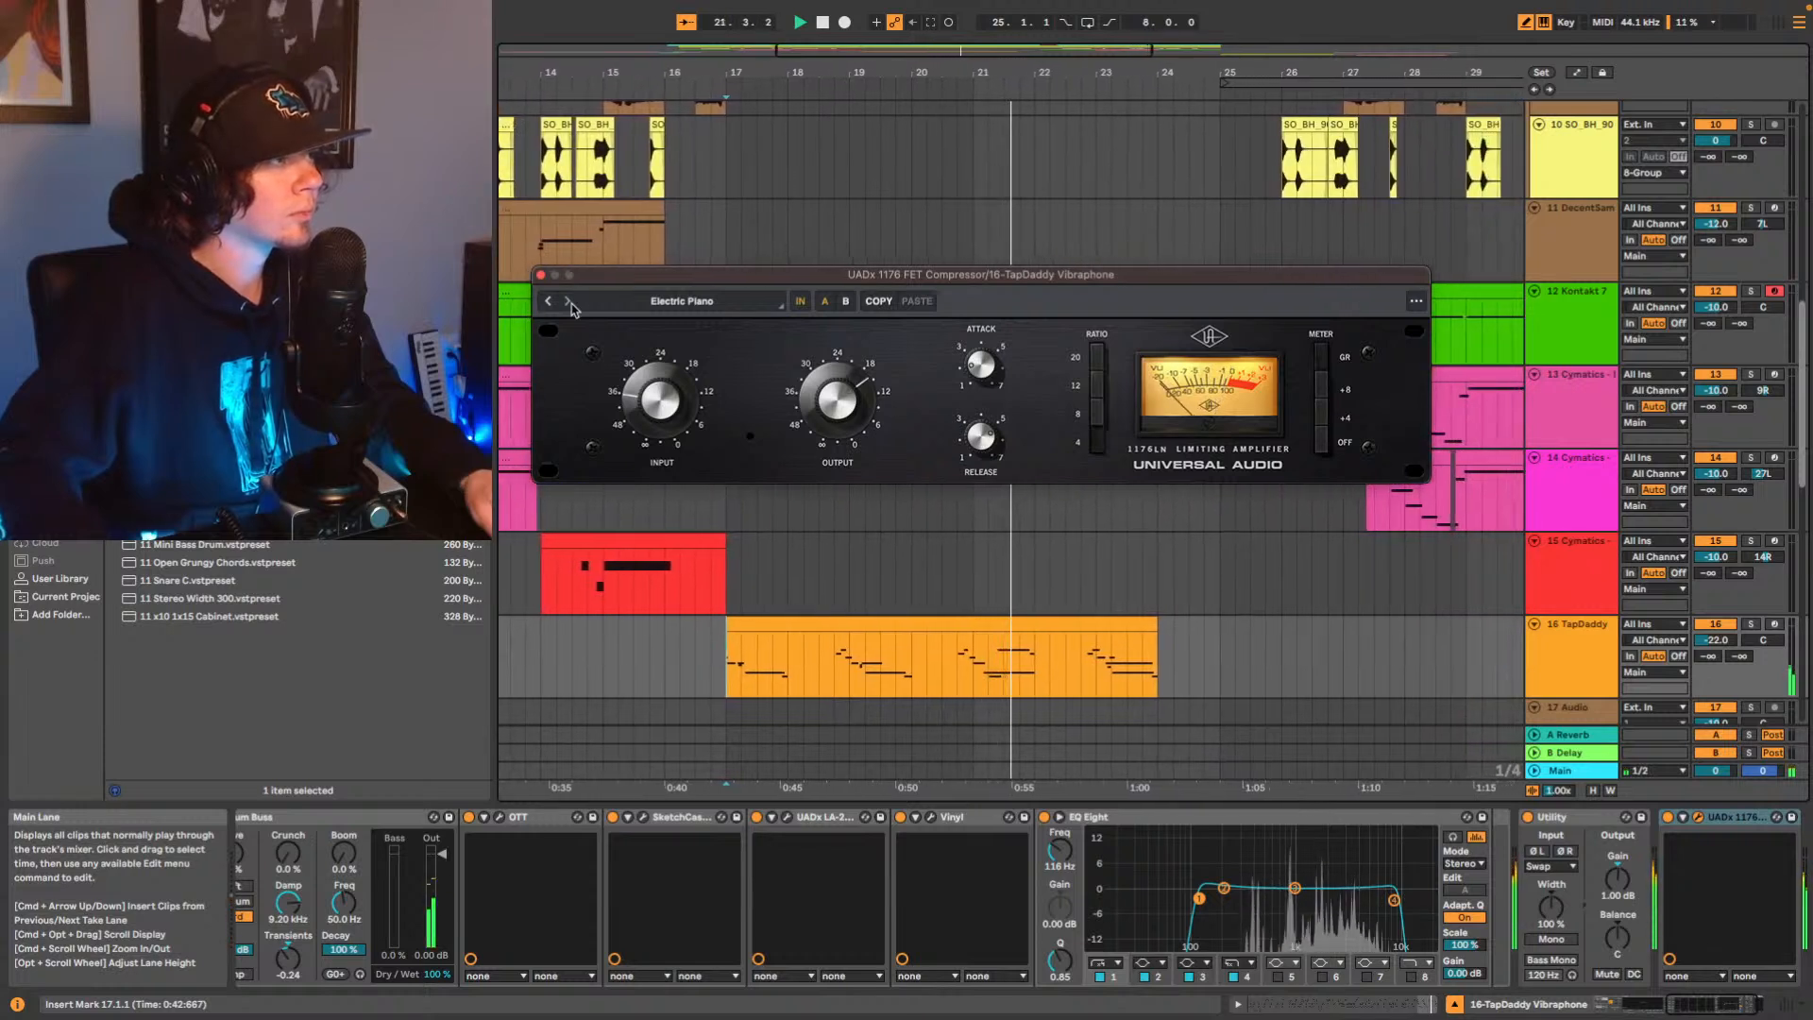
{"action": "key", "text": "space"}
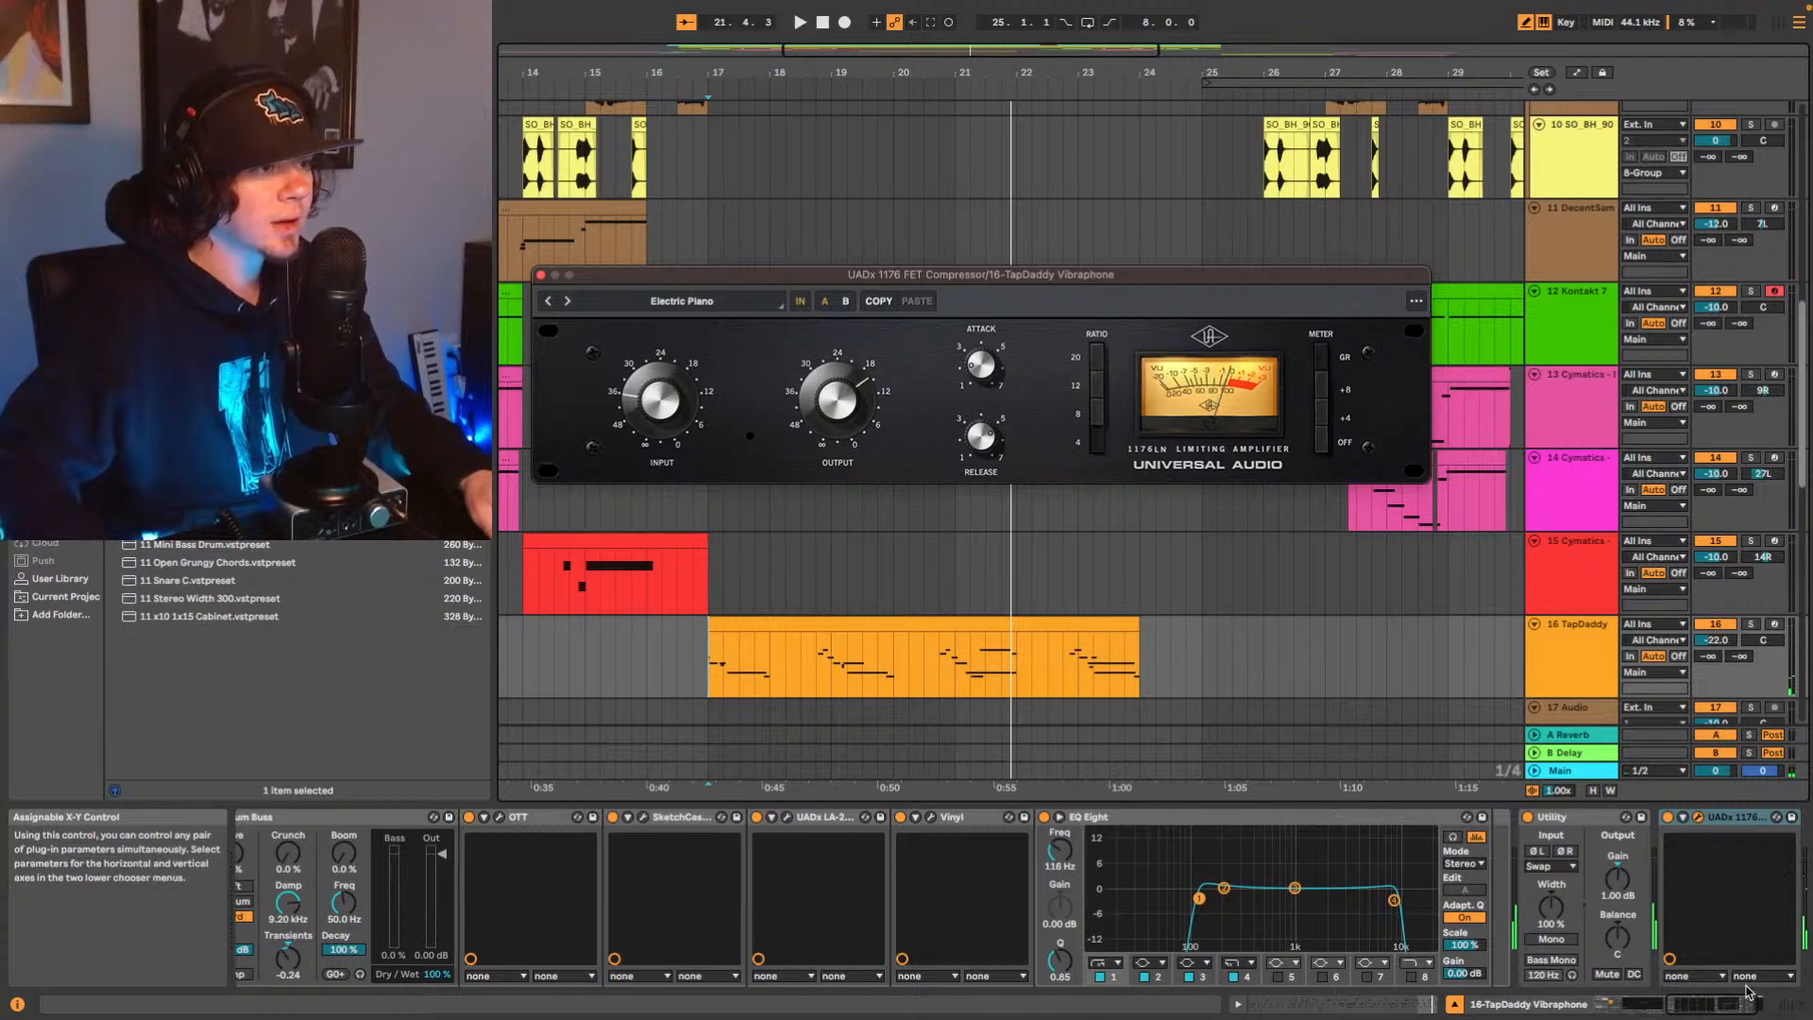
Move the Utility after the UADx 1176 on the TapDaddy Vibraphone track and group the two devices into a rack.
{"action": "left_click_drag", "start_coordinate": [1734, 1006], "coordinate": [1750, 1003]}
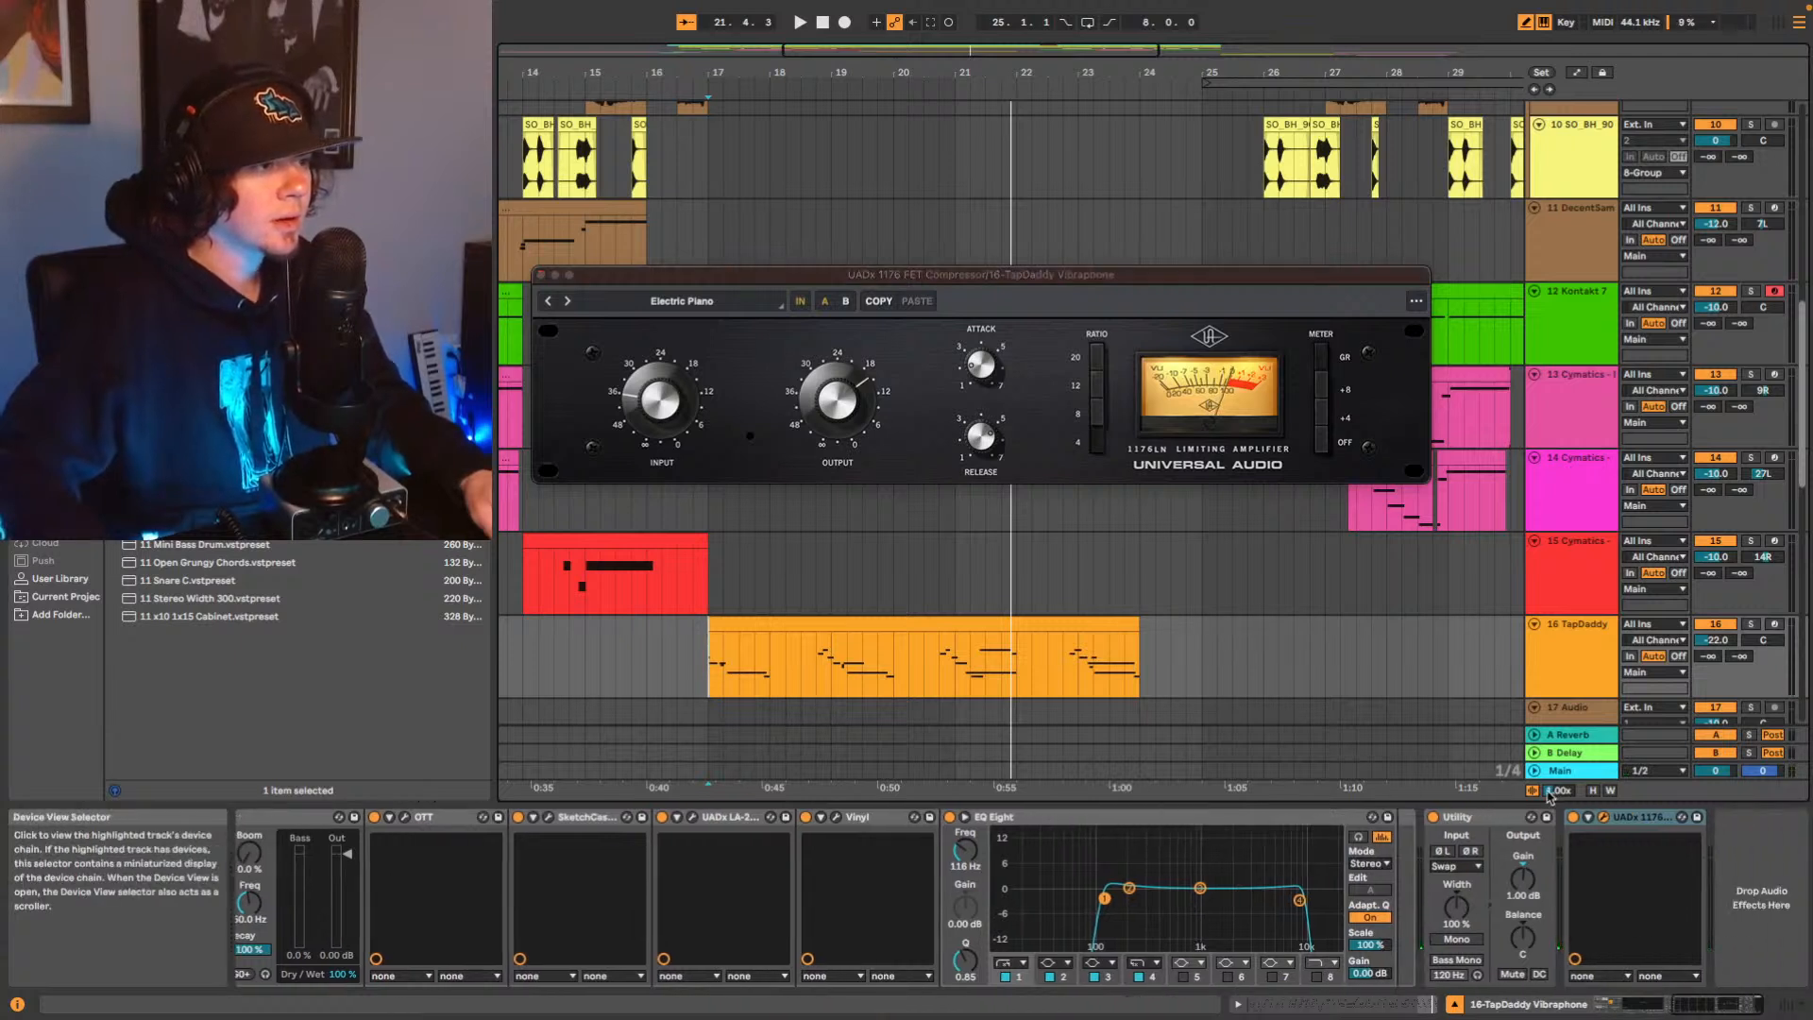
{"action": "left_click_drag", "start_coordinate": [1463, 817], "coordinate": [1693, 857]}
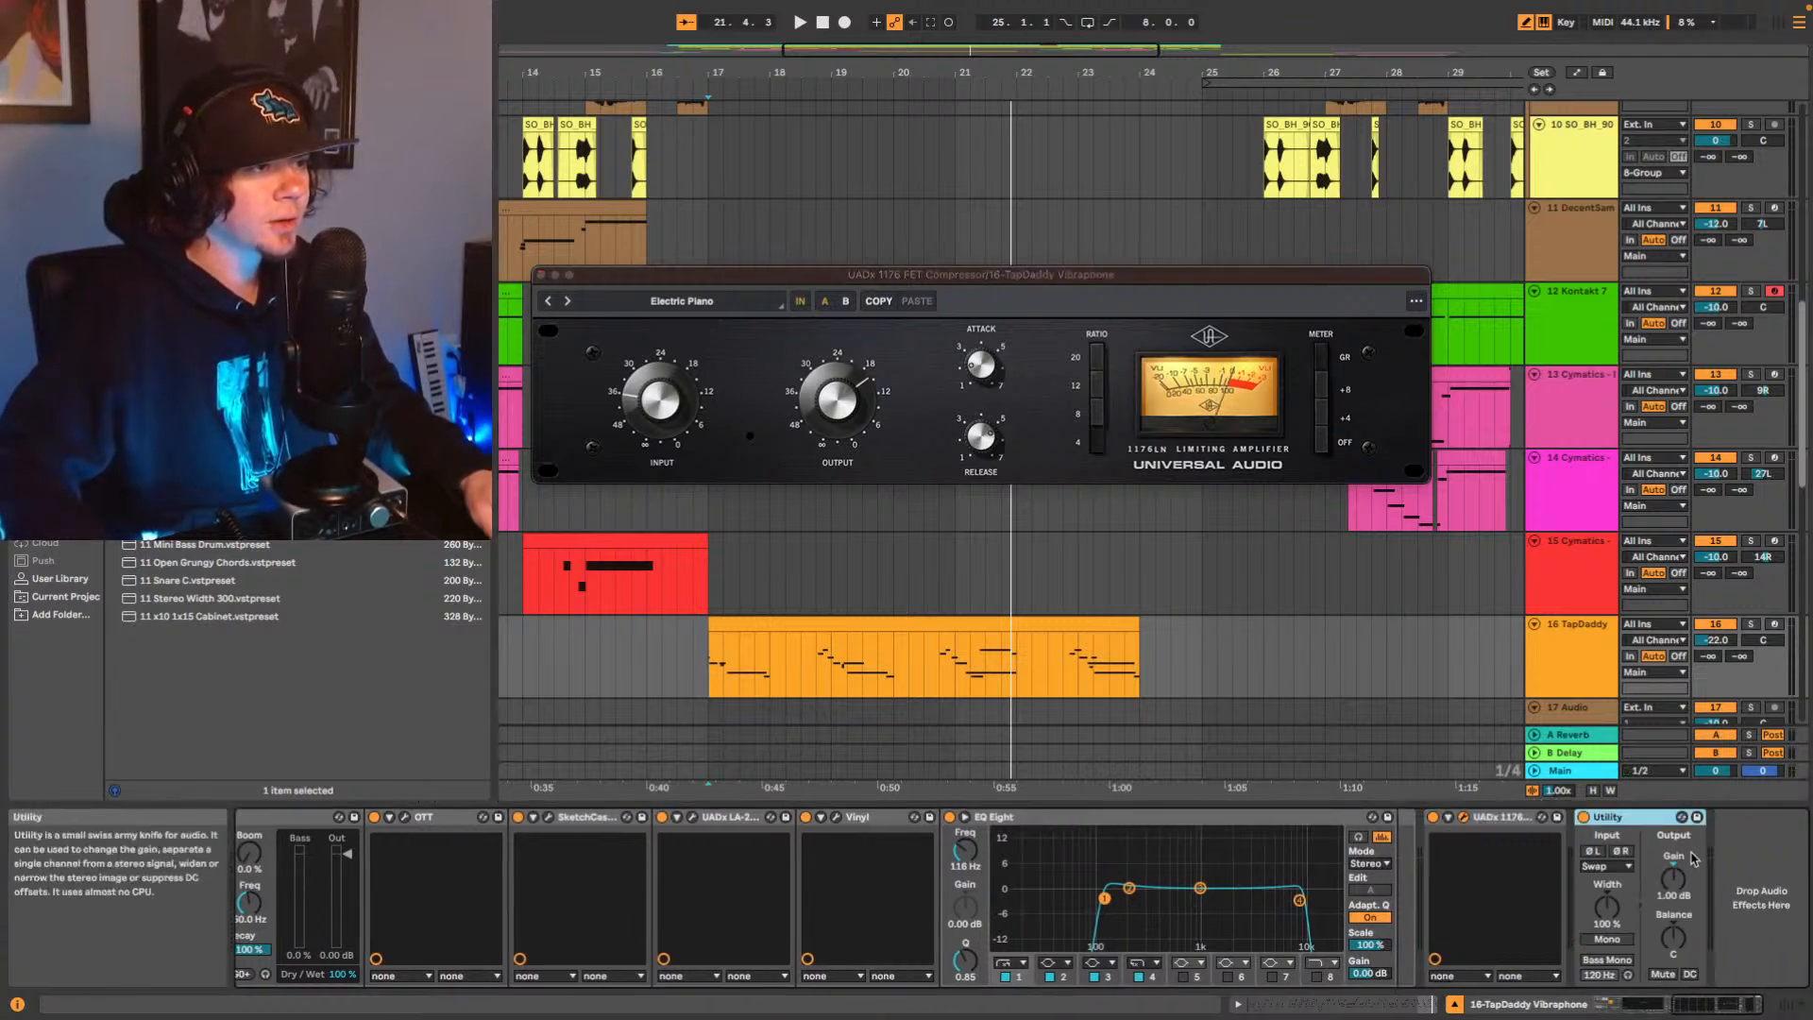
{"action": "key", "text": "space"}
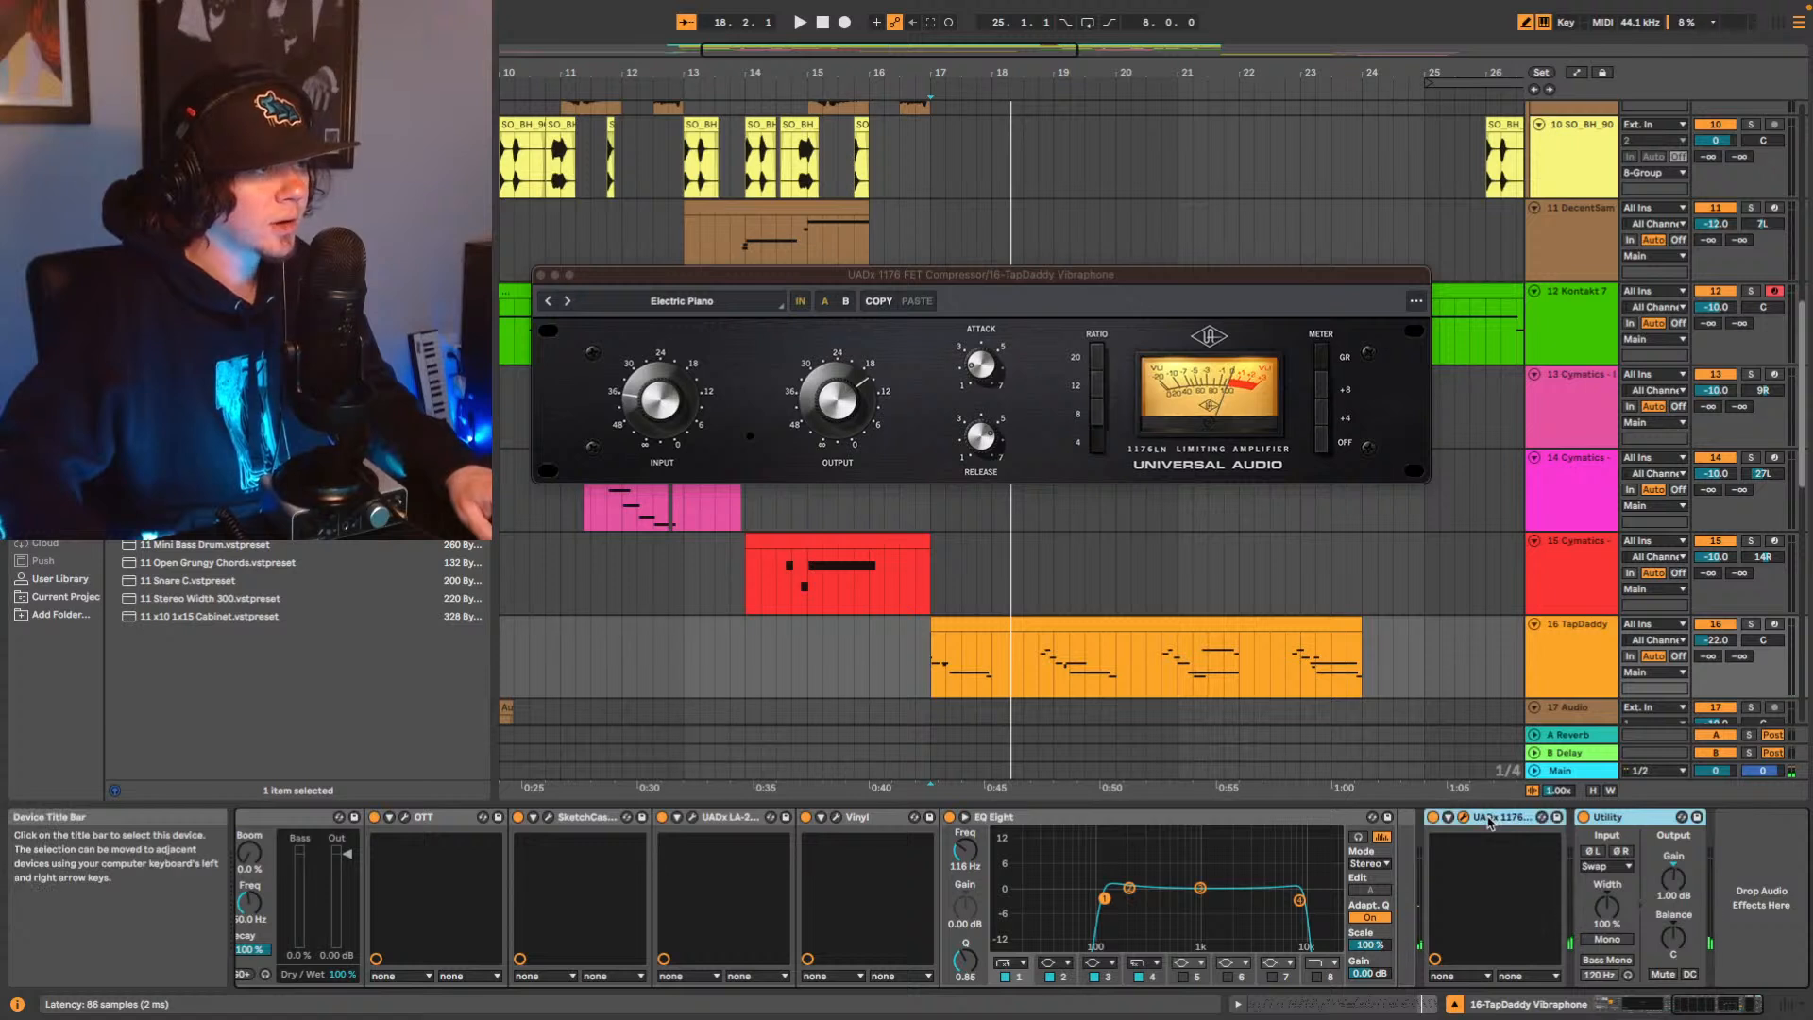
{"action": "key", "text": "super+g"}
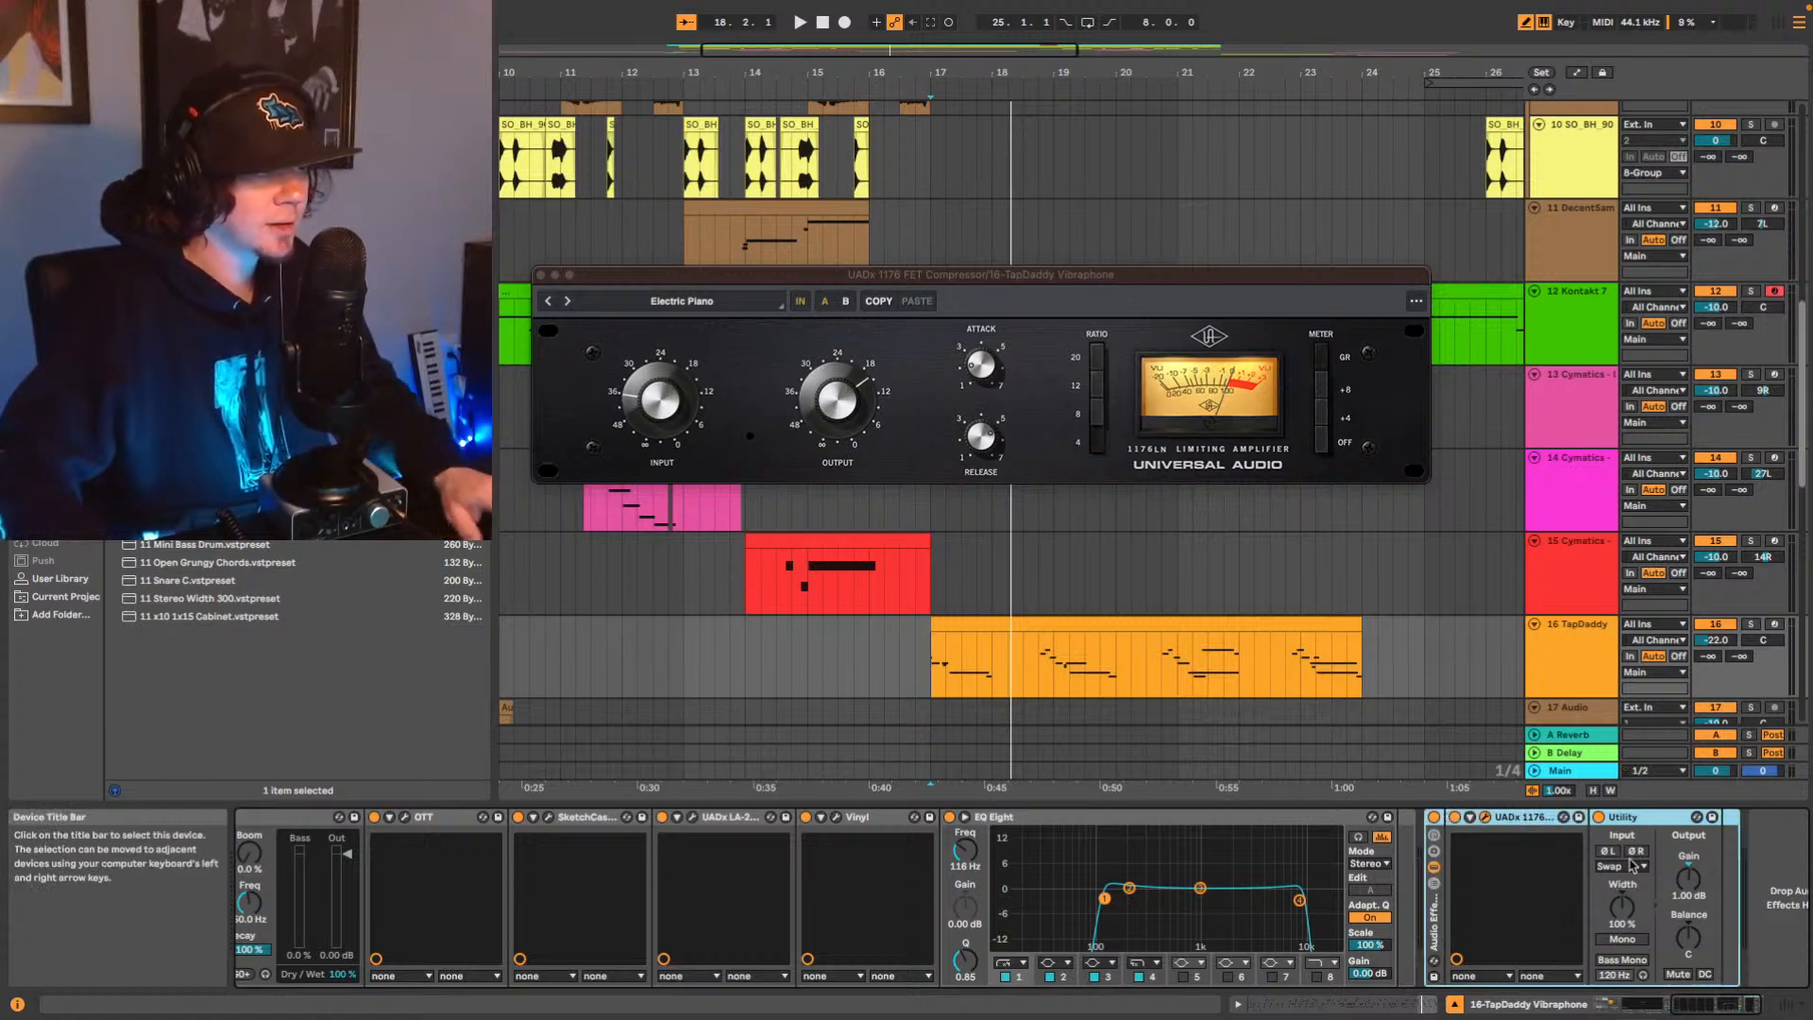
Compare the vibraphone sound with the 1176 and Utility rack bypassed and active while playing from 17.1.1.
{"action": "key", "text": "space"}
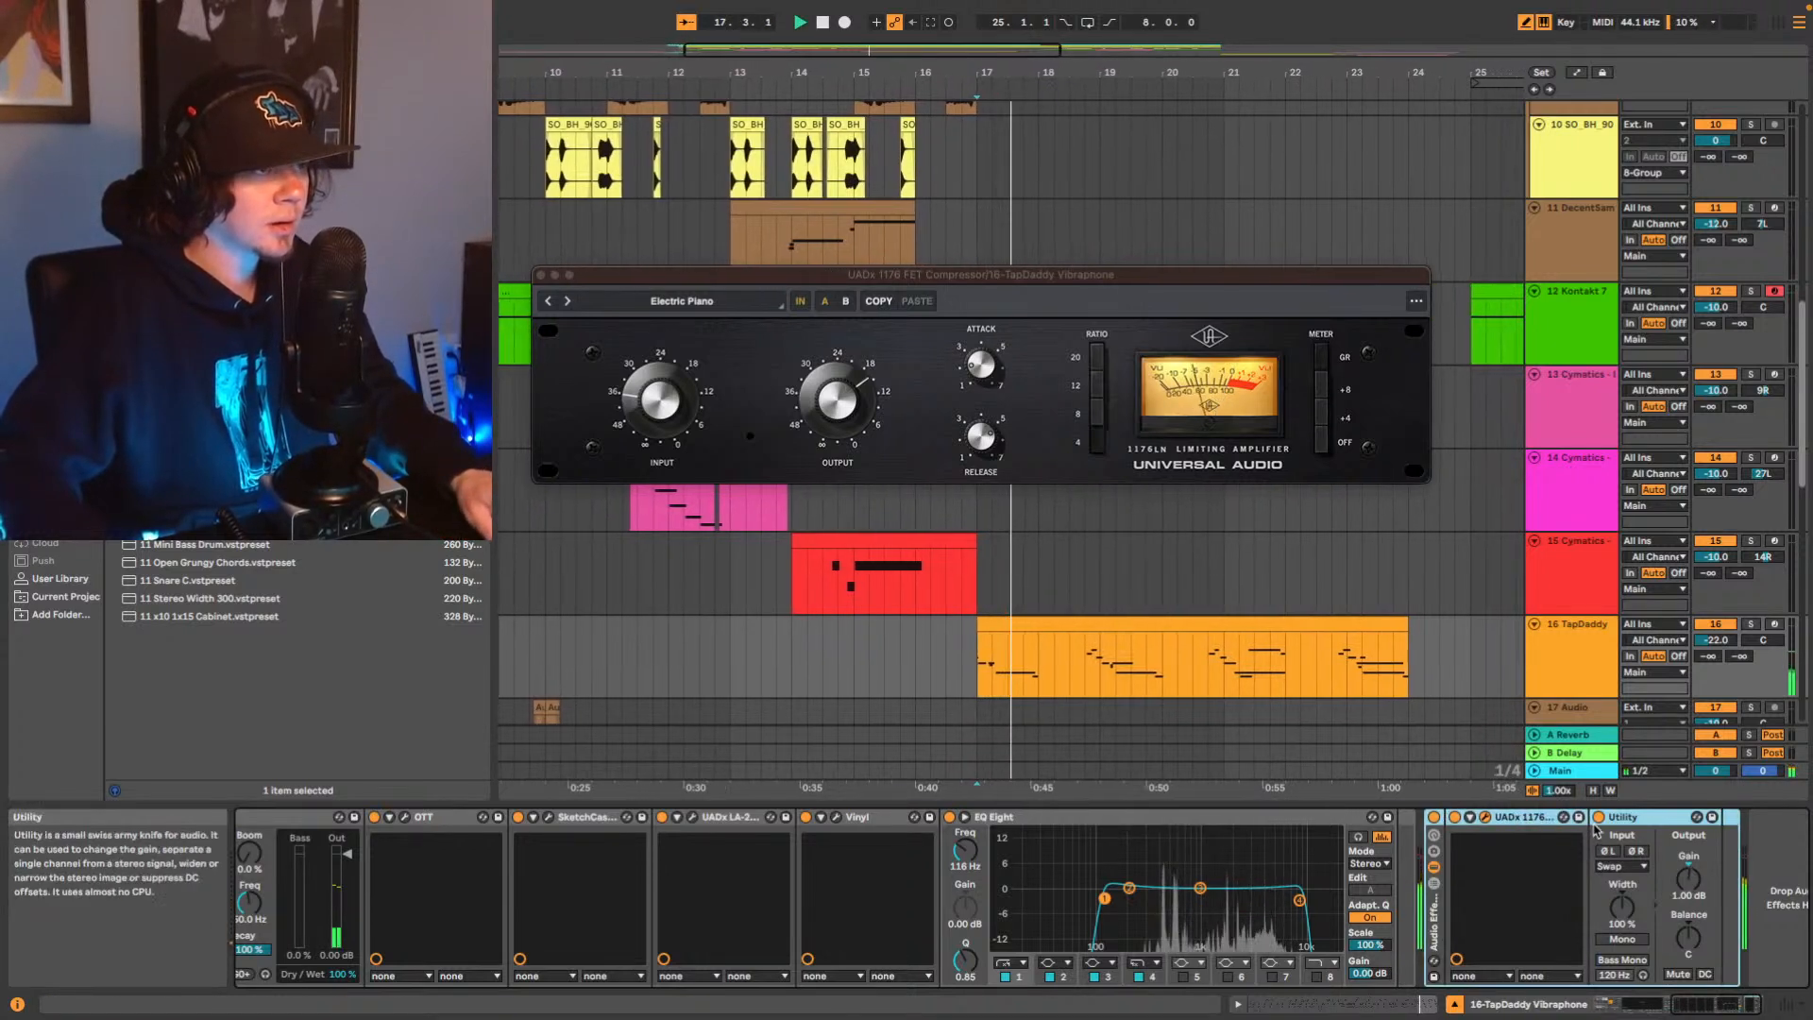
{"action": "left_click", "coordinate": [1435, 818]}
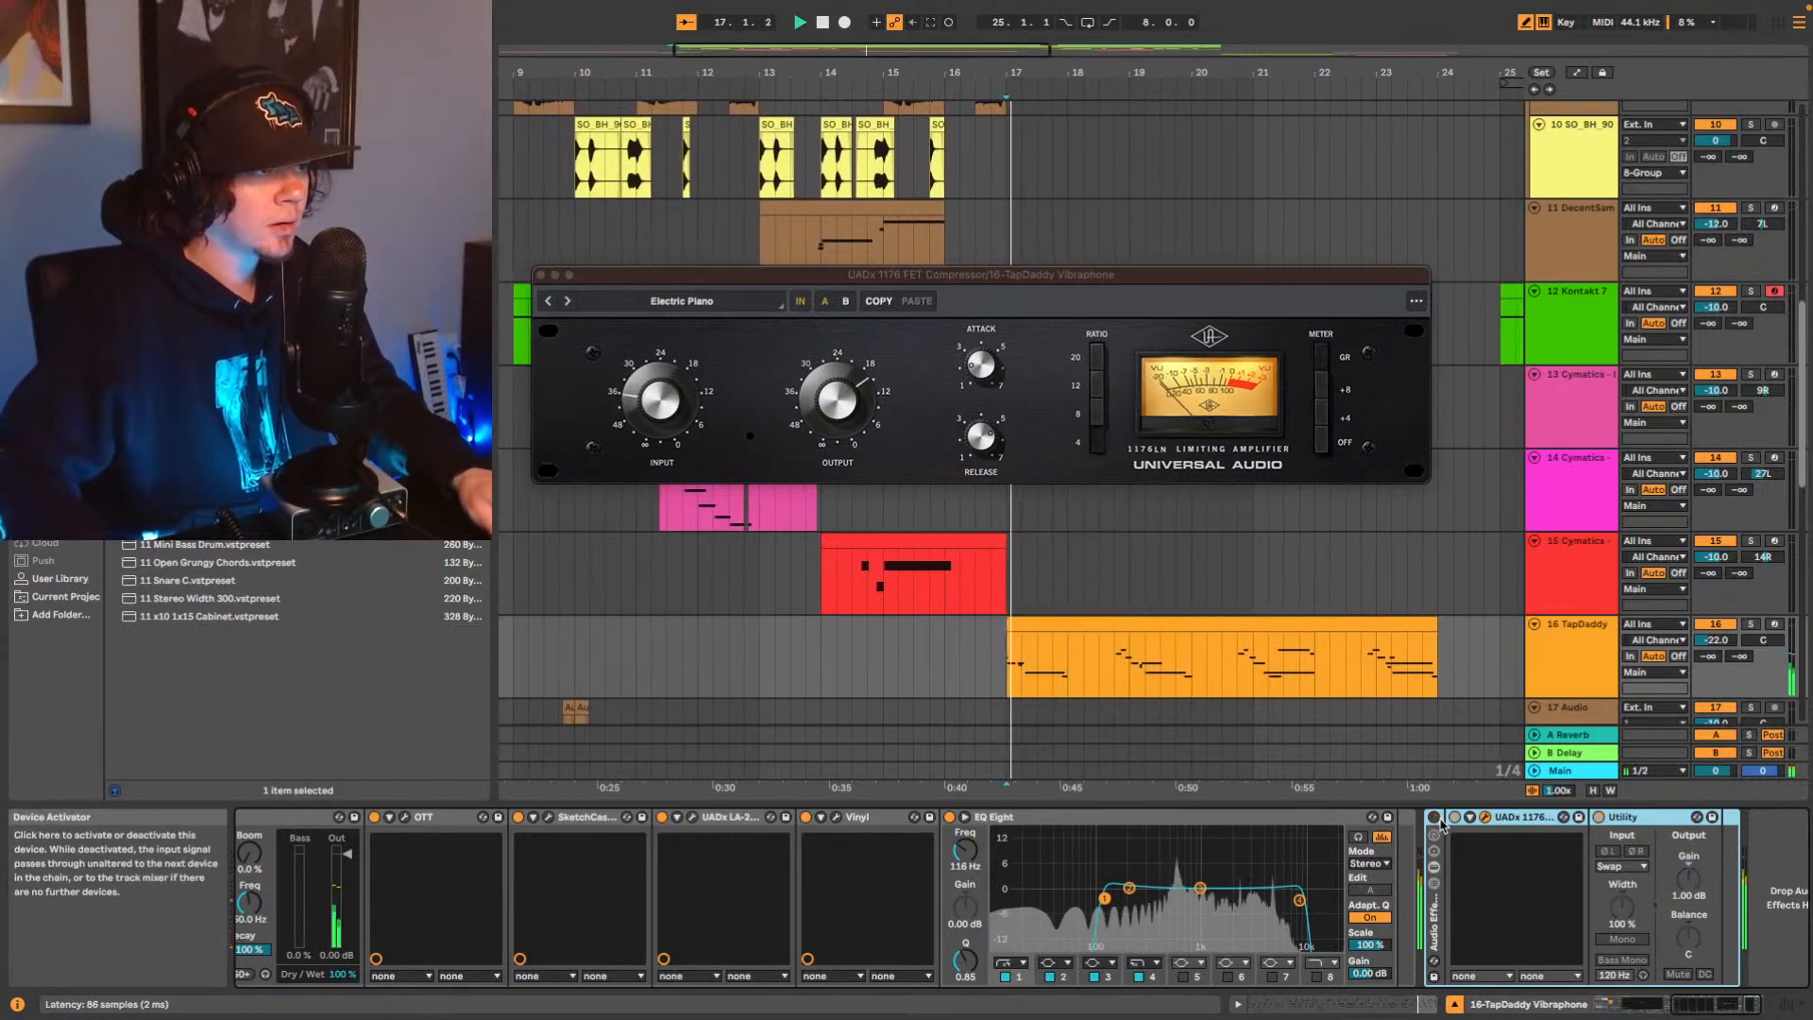
{"action": "left_click", "coordinate": [1435, 818]}
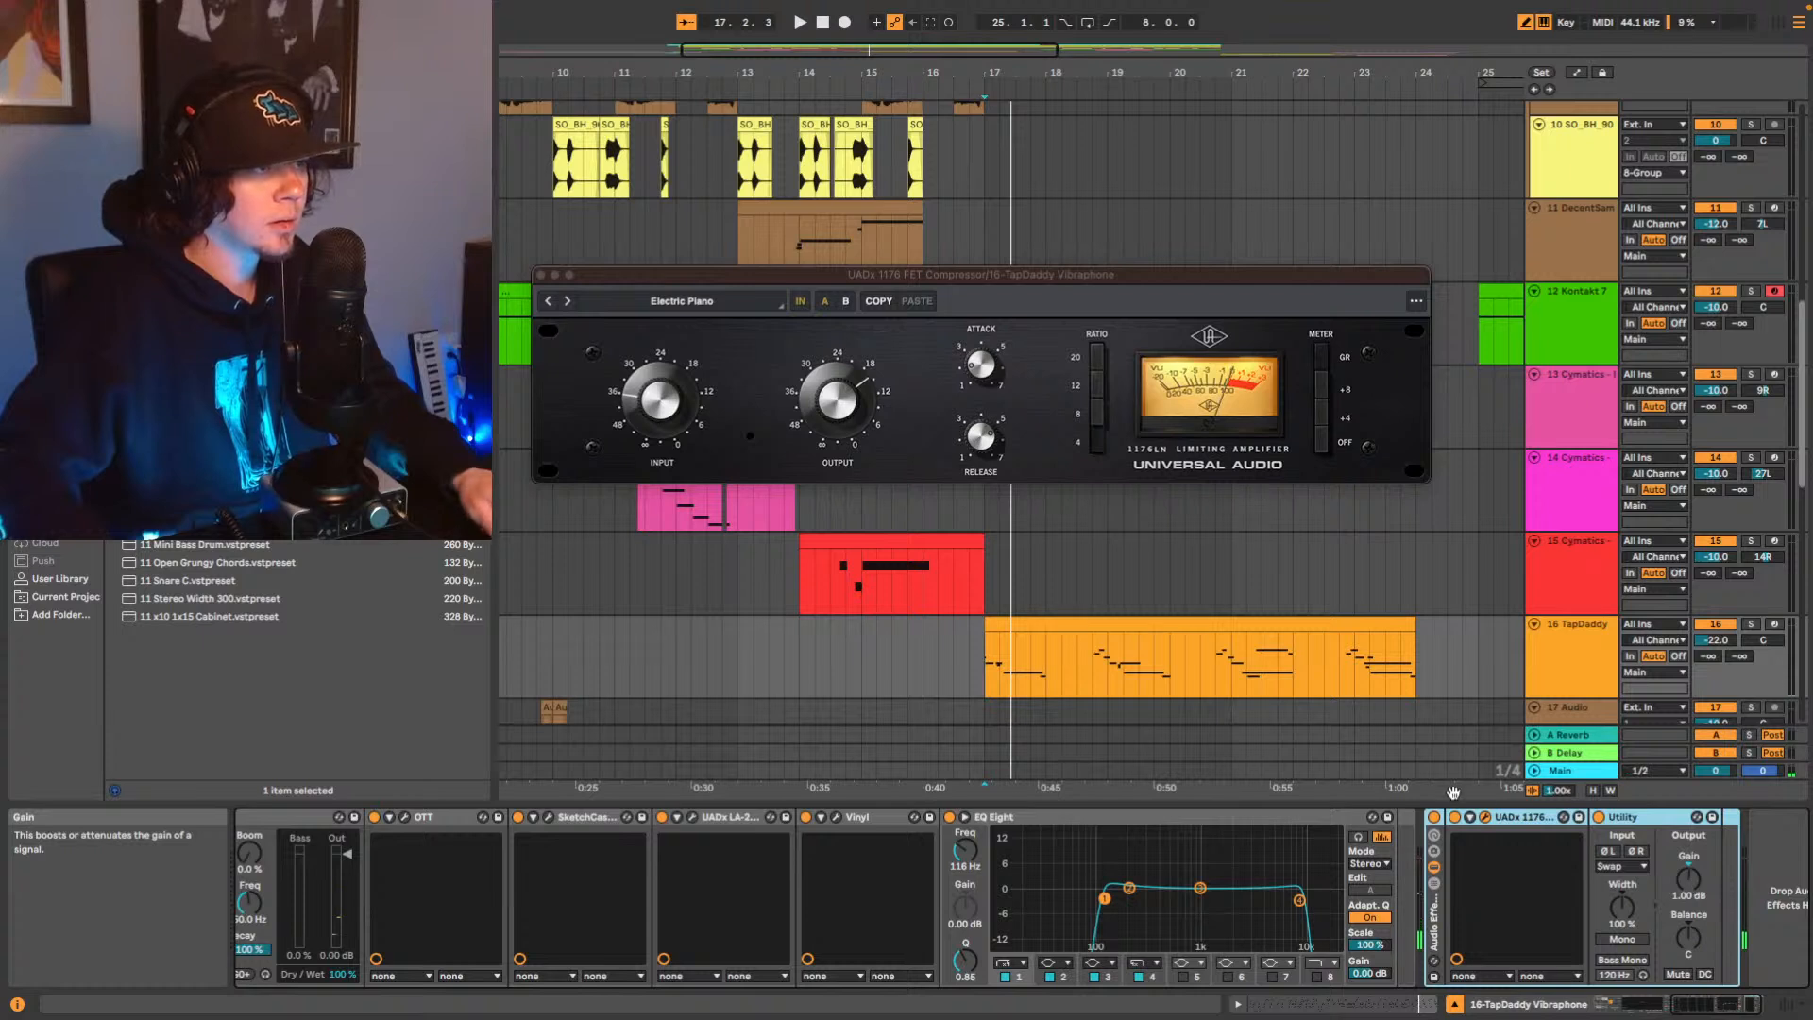
{"action": "key", "text": "space"}
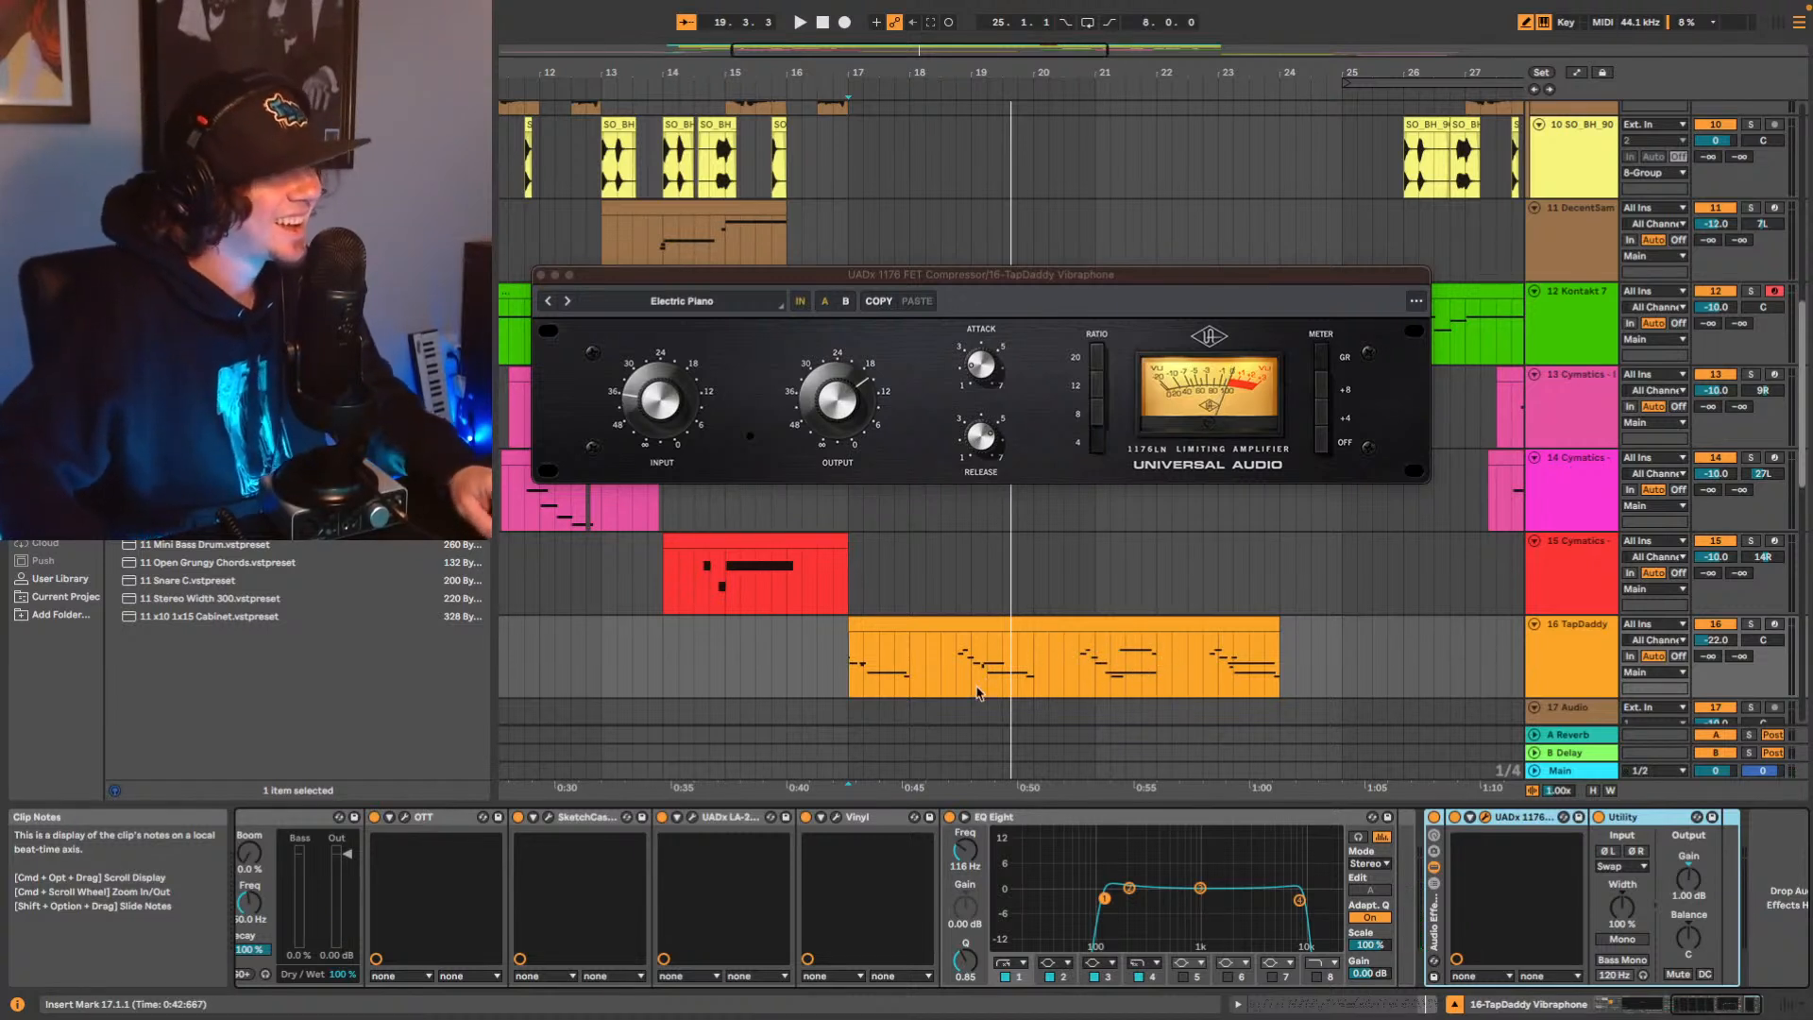
Solo the TapDaddy Vibraphone track and adjust the UADx 1176's release while replaying from 17.1.1.
{"action": "key", "text": "space"}
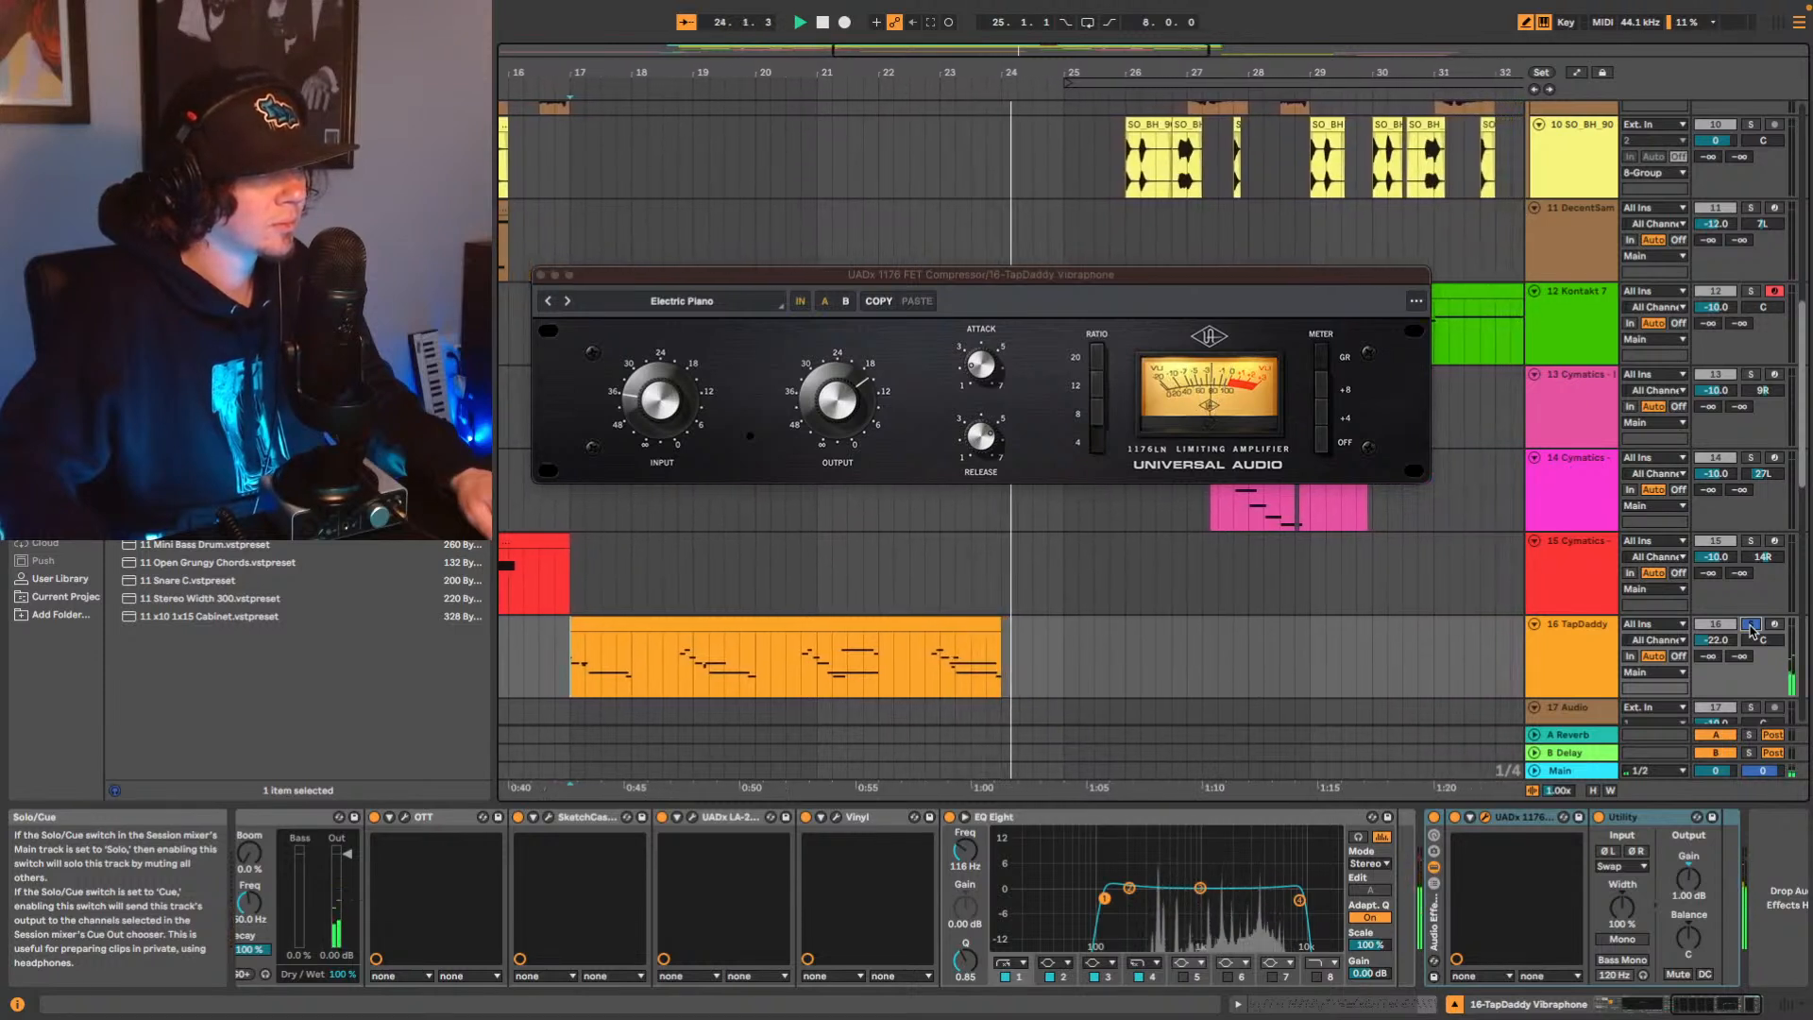
{"action": "key", "text": "space"}
{"action": "key", "text": "space"}
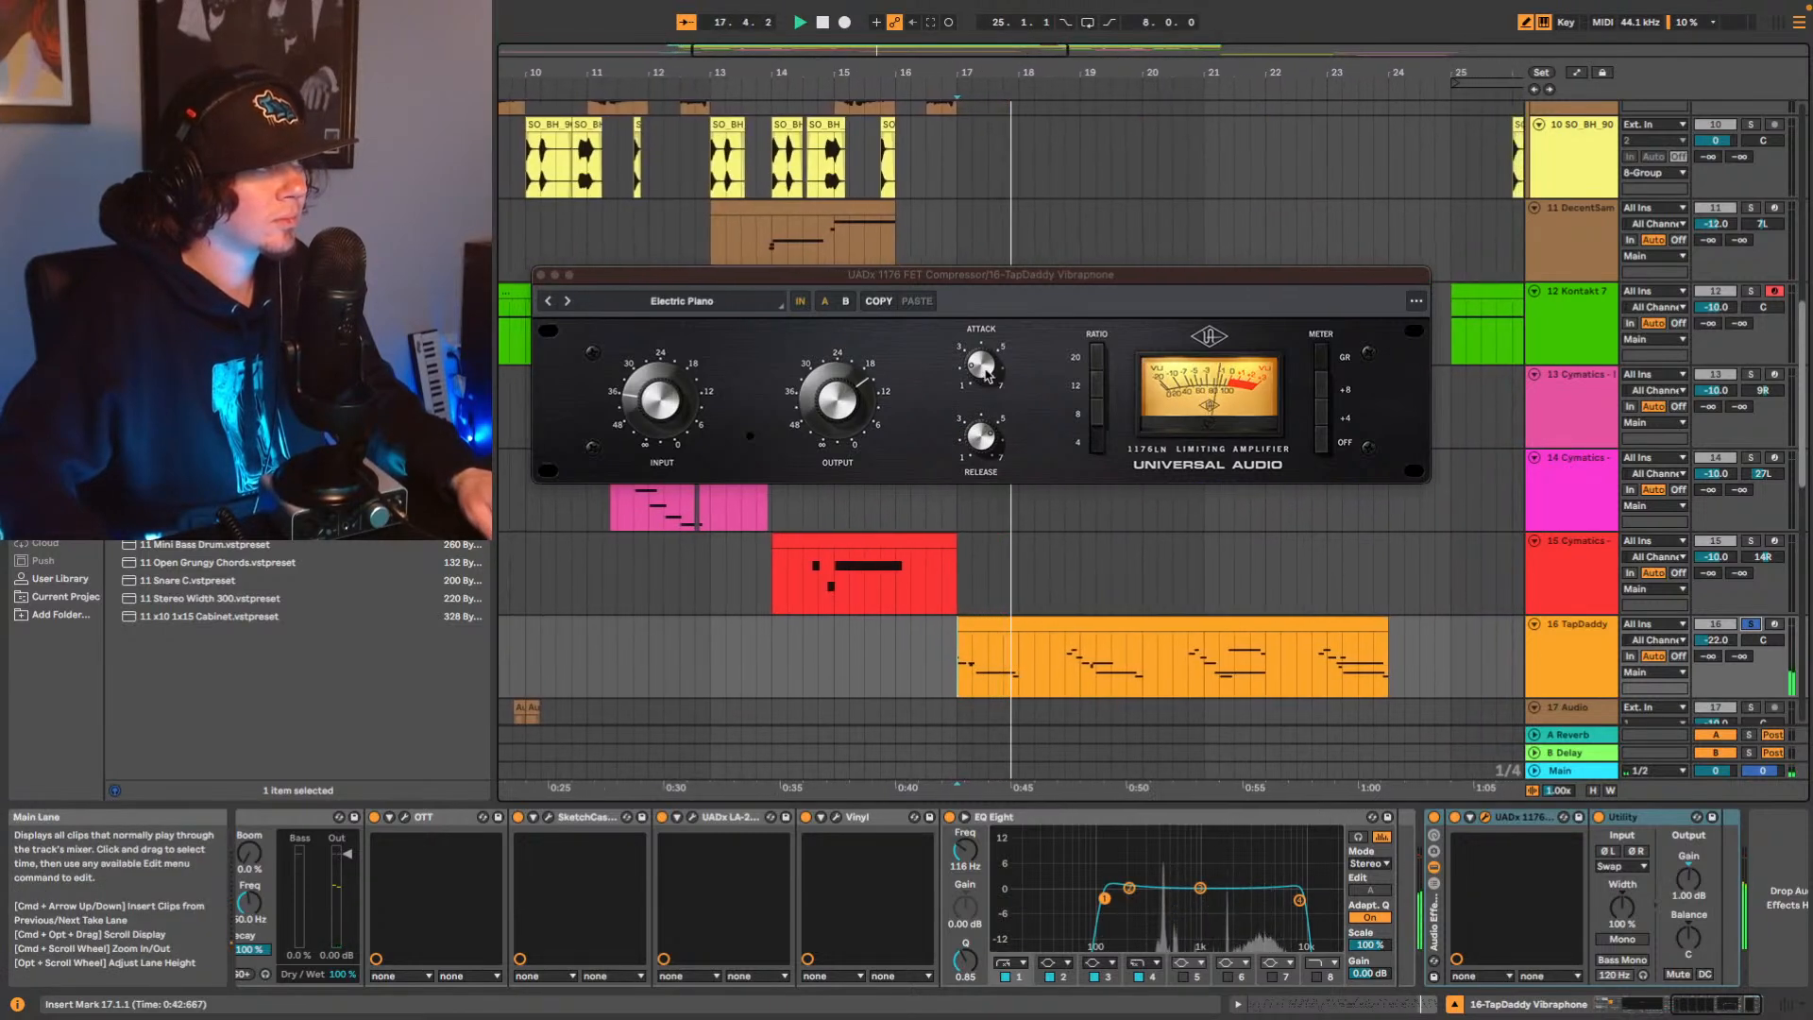
{"action": "left_click_drag", "start_coordinate": [982, 431], "coordinate": [1011, 435]}
{"action": "key", "text": "space"}
{"action": "key", "text": "space"}
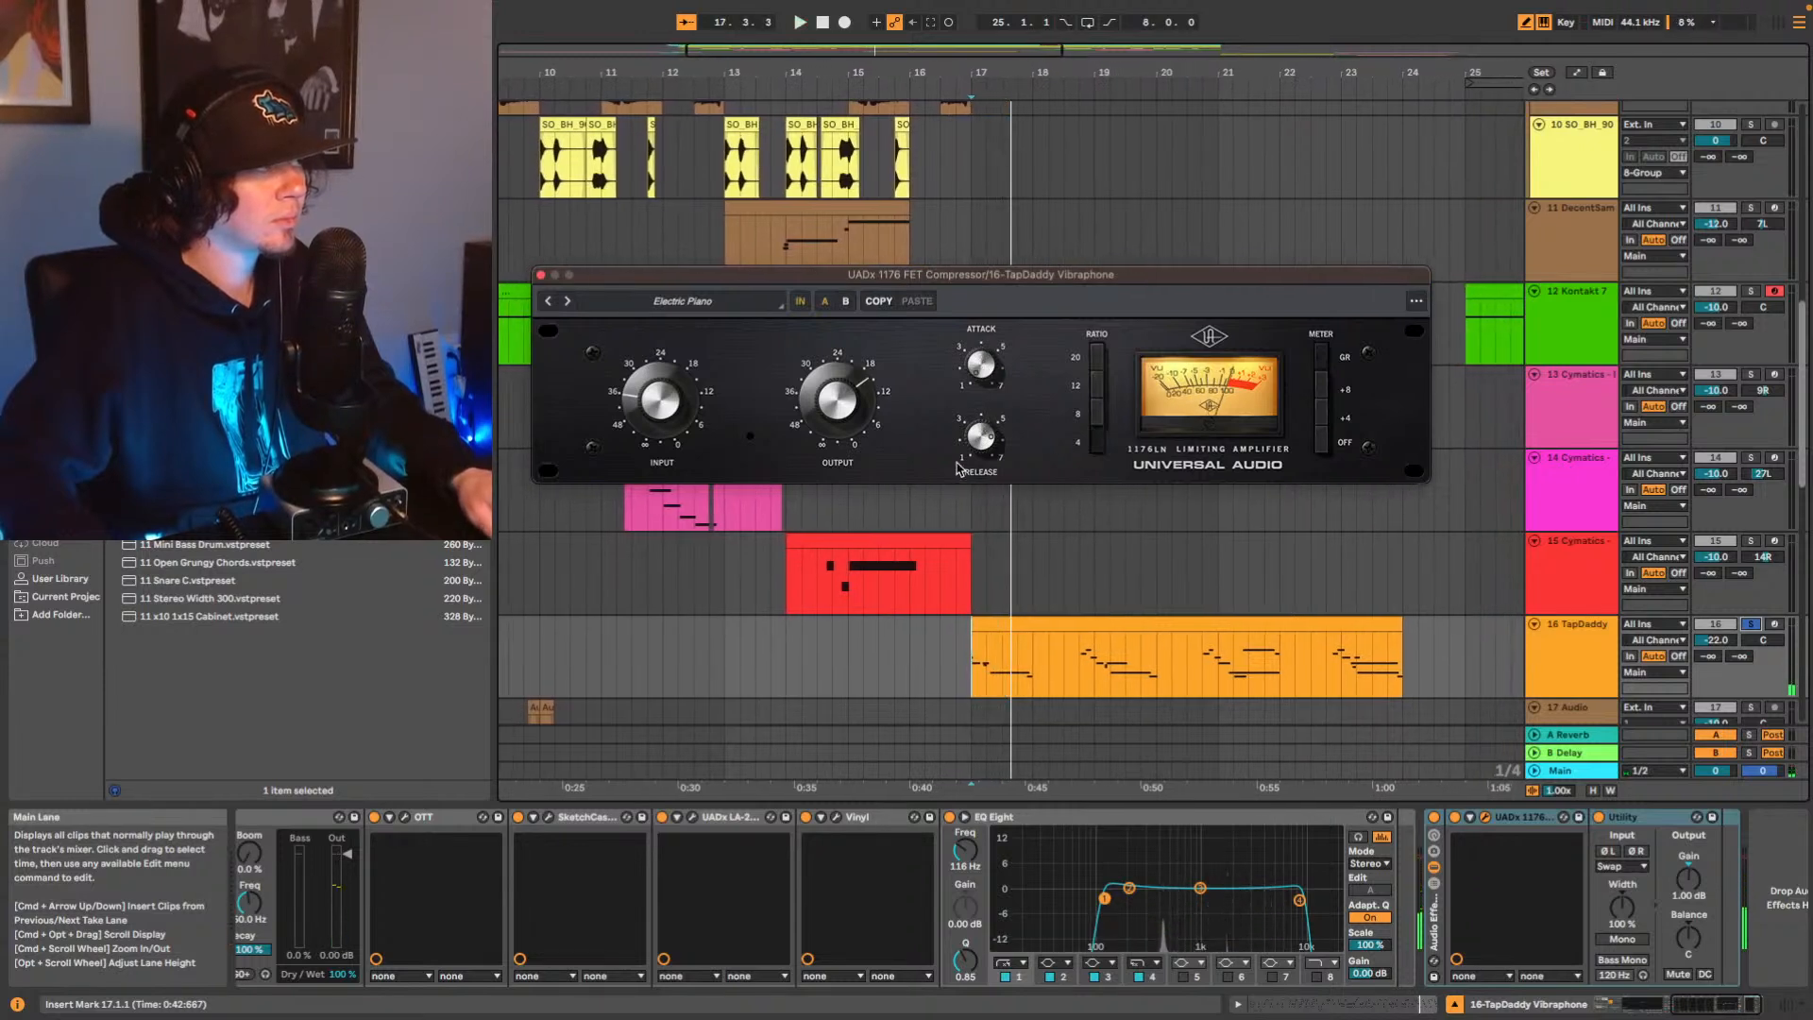
{"action": "key", "text": "space"}
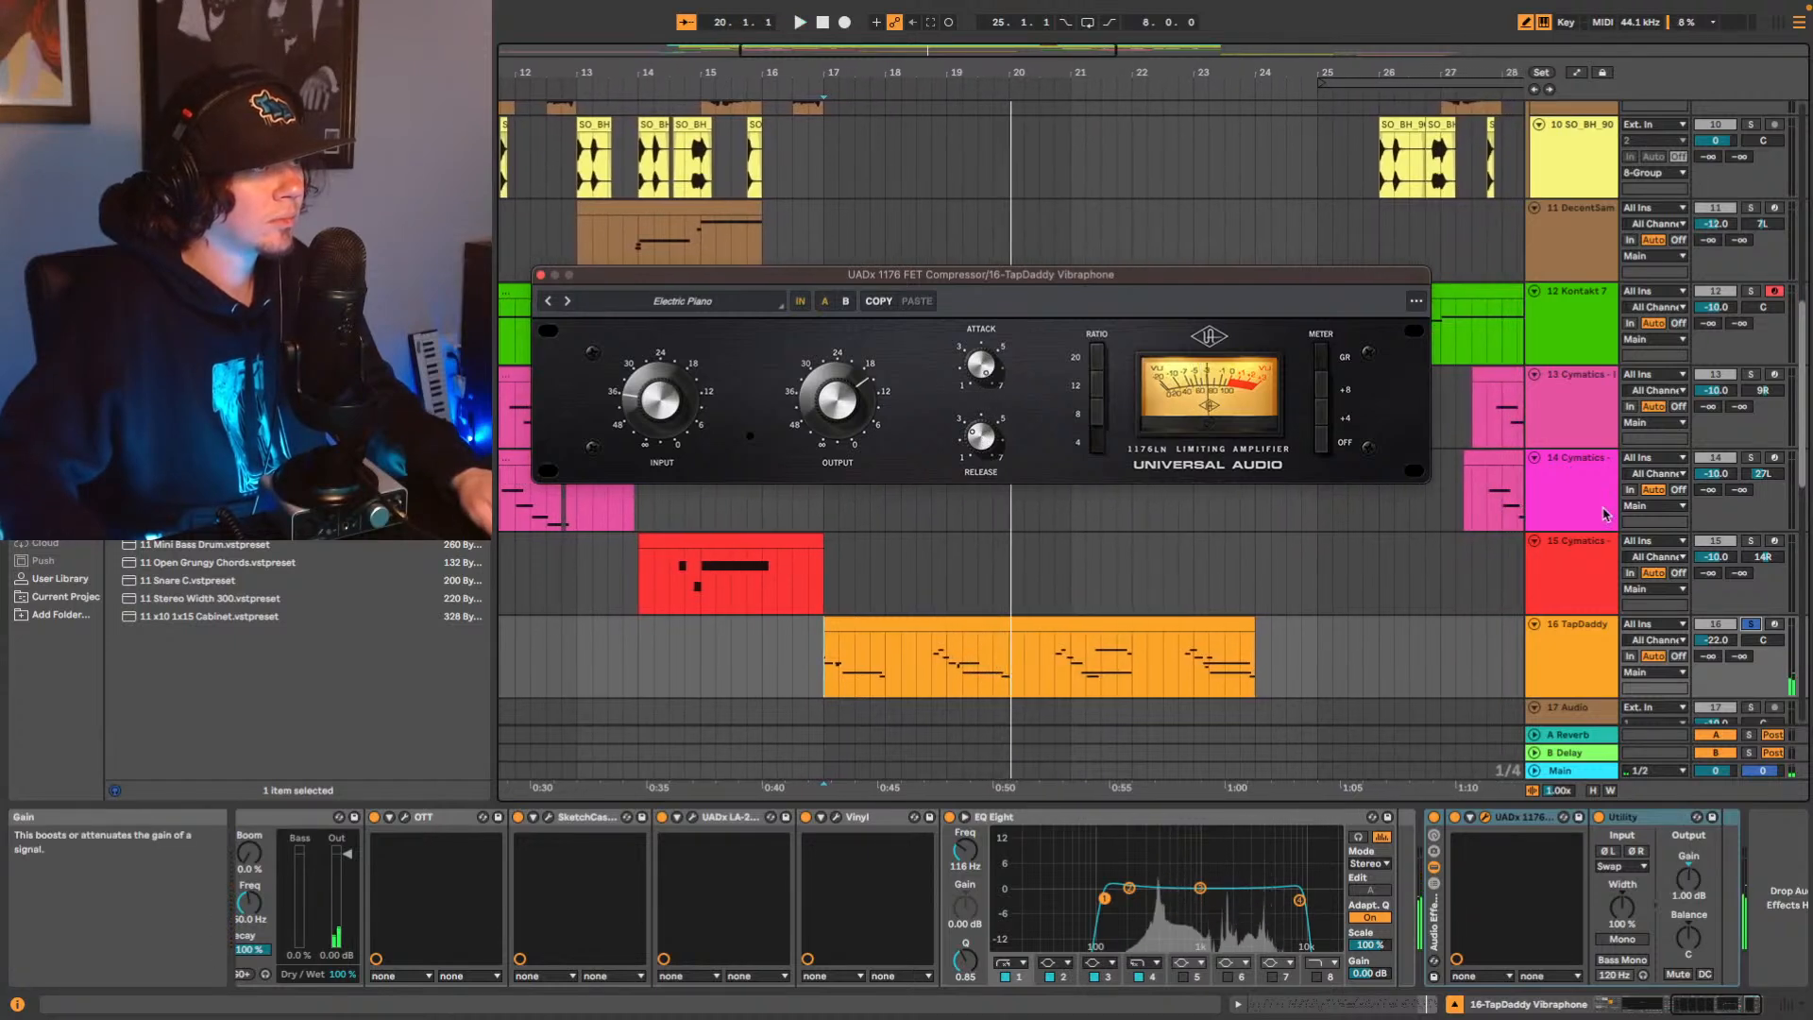
Unsolo the TapDaddy Vibraphone track and raise its Utility gain to 5.00 dB while playing from 17.1.1.
{"action": "key", "text": "space"}
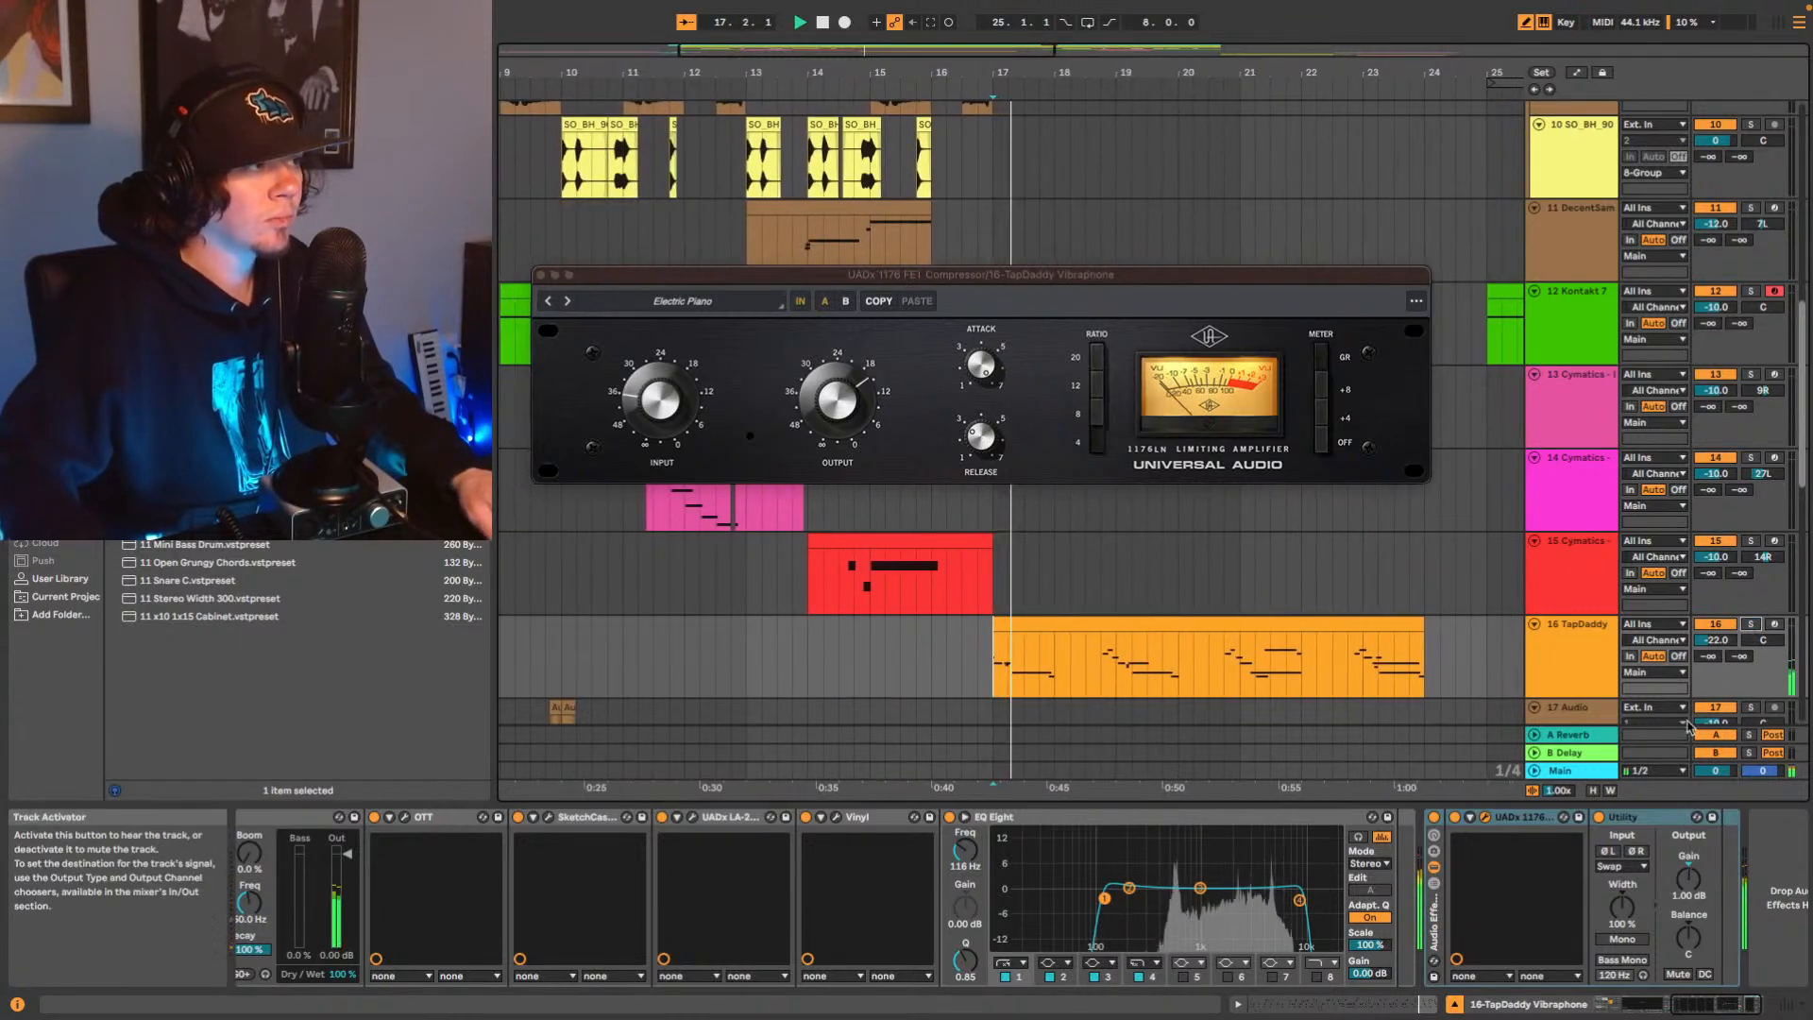
{"action": "left_click_drag", "start_coordinate": [1690, 878], "coordinate": [1690, 847]}
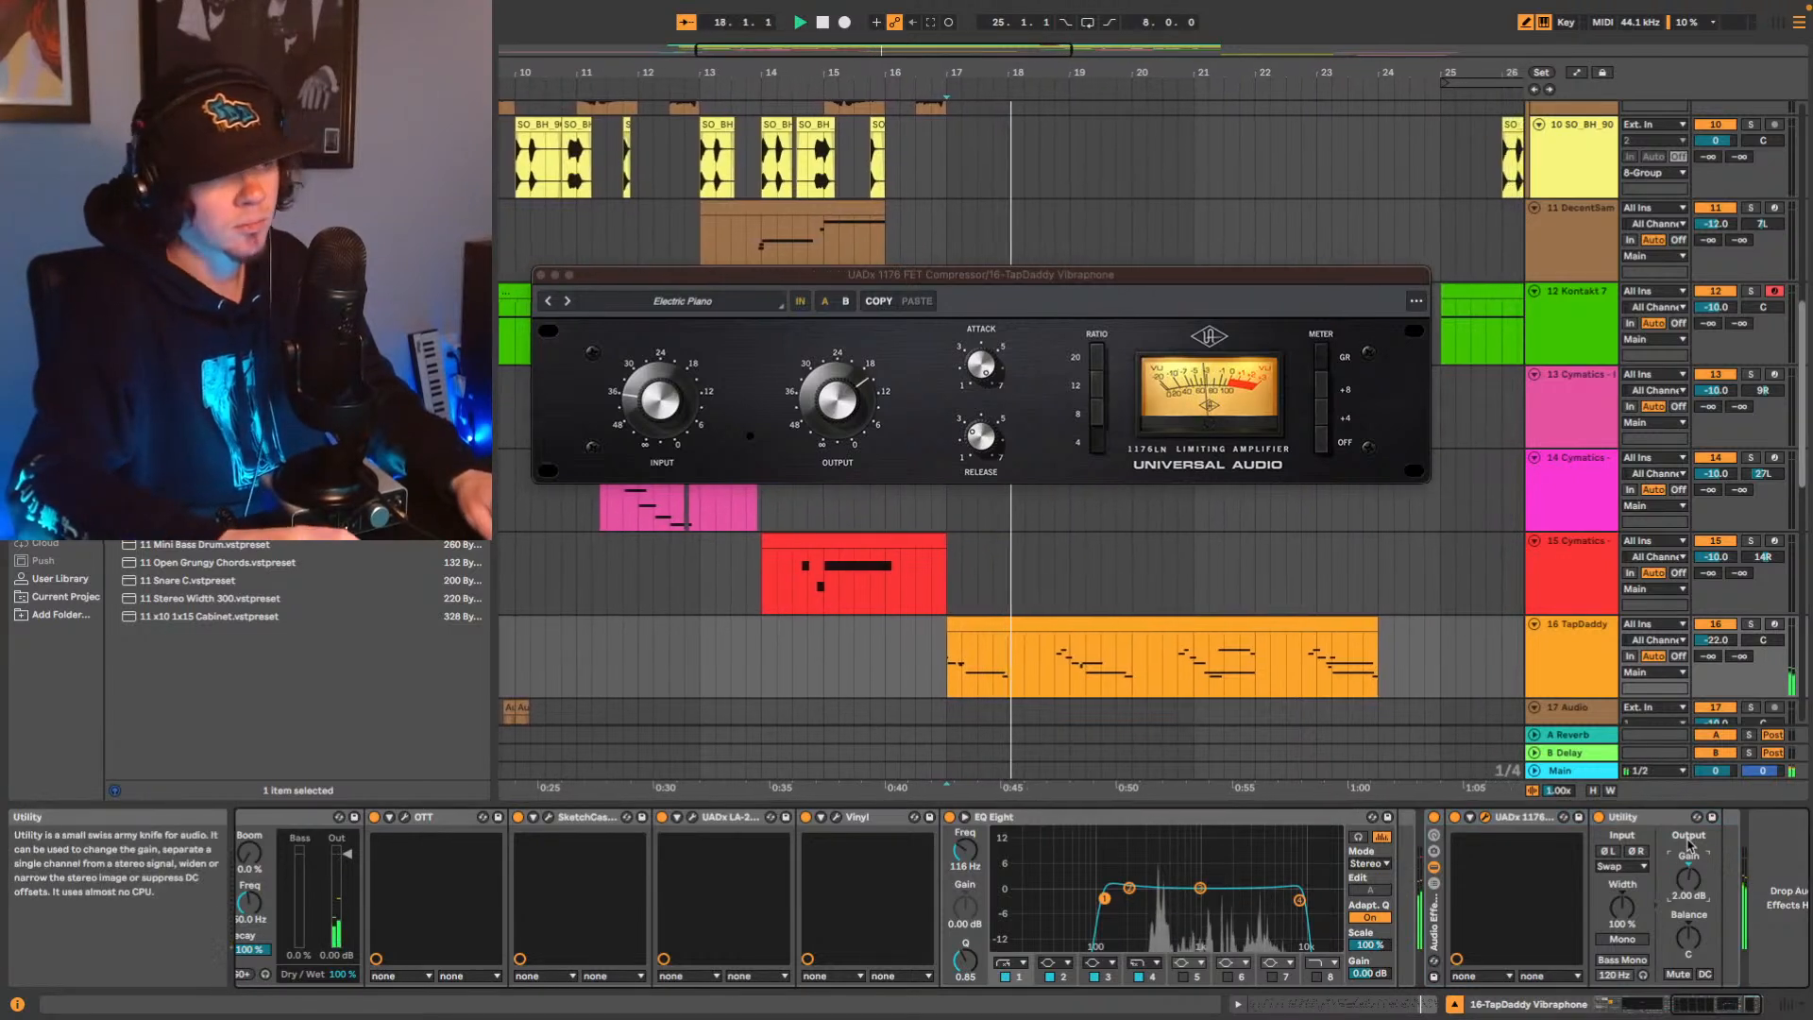
{"action": "key", "text": "Up"}
{"action": "key", "text": "Up"}
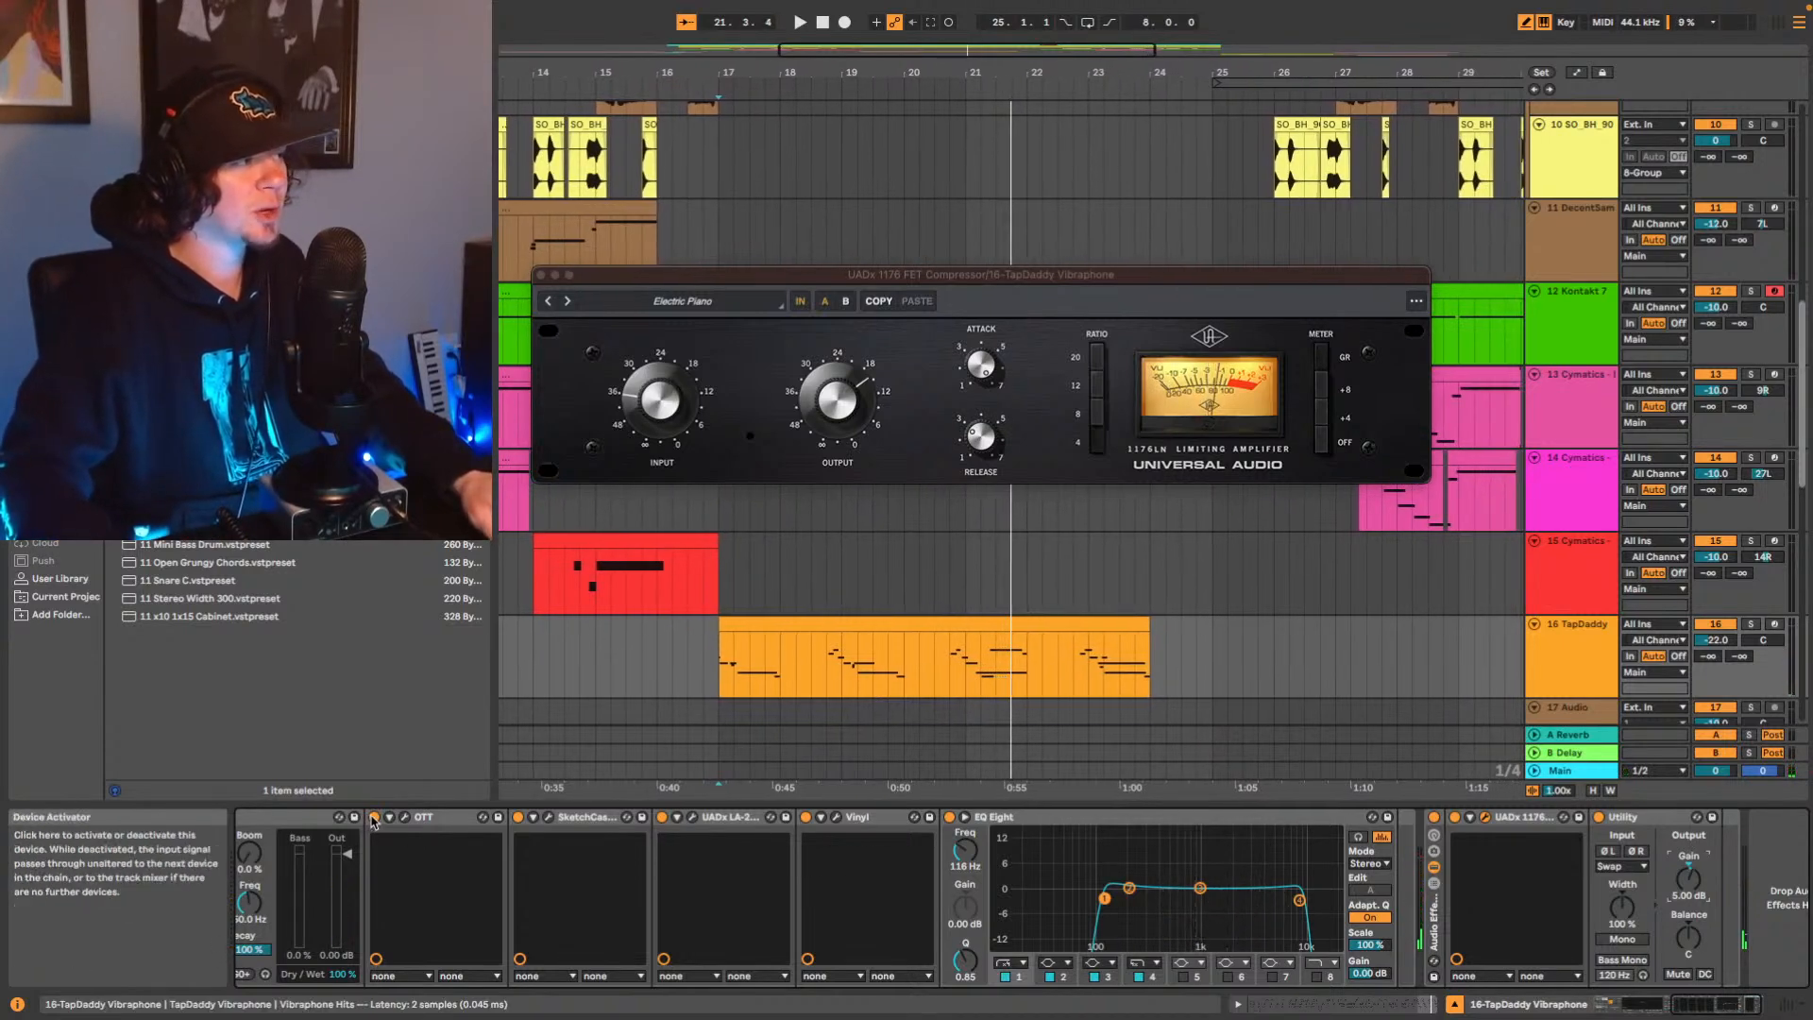
Play the vibraphone section and inspect the OTT settings and device chain on the TapDaddy Vibraphone track.
{"action": "key", "text": "space"}
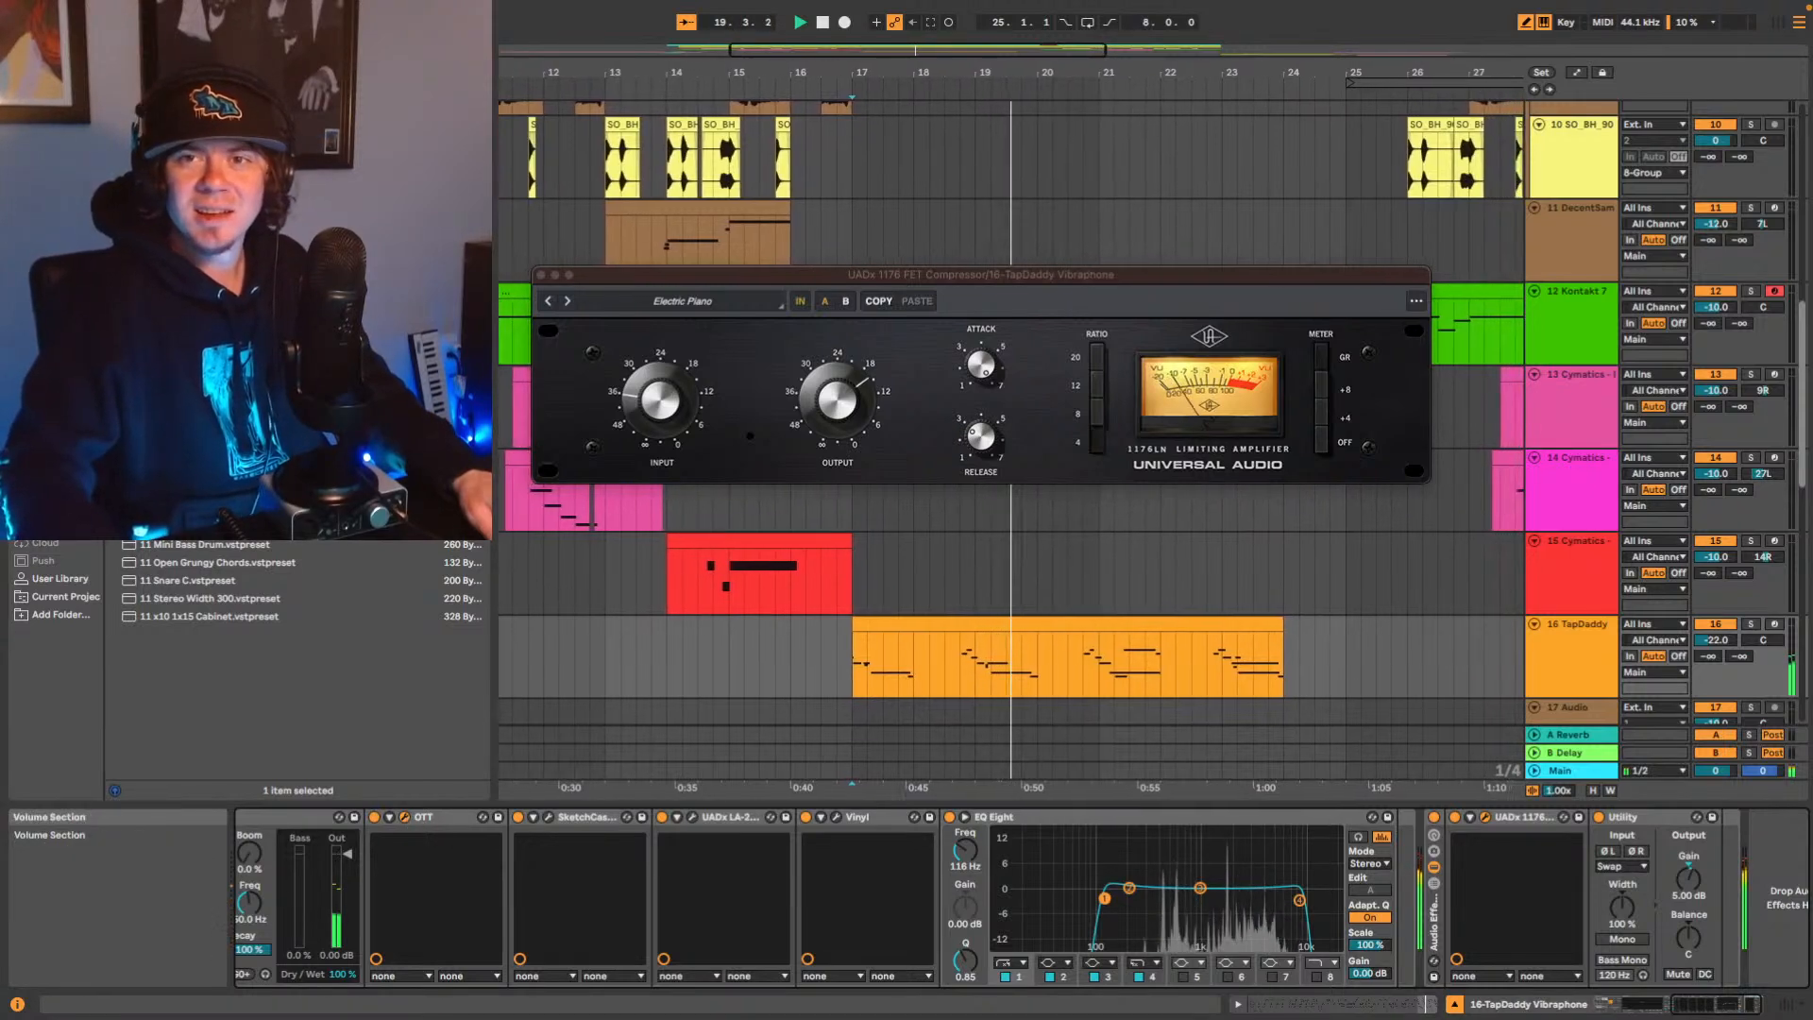
{"action": "left_click_drag", "start_coordinate": [1812, 331], "coordinate": [945, 204]}
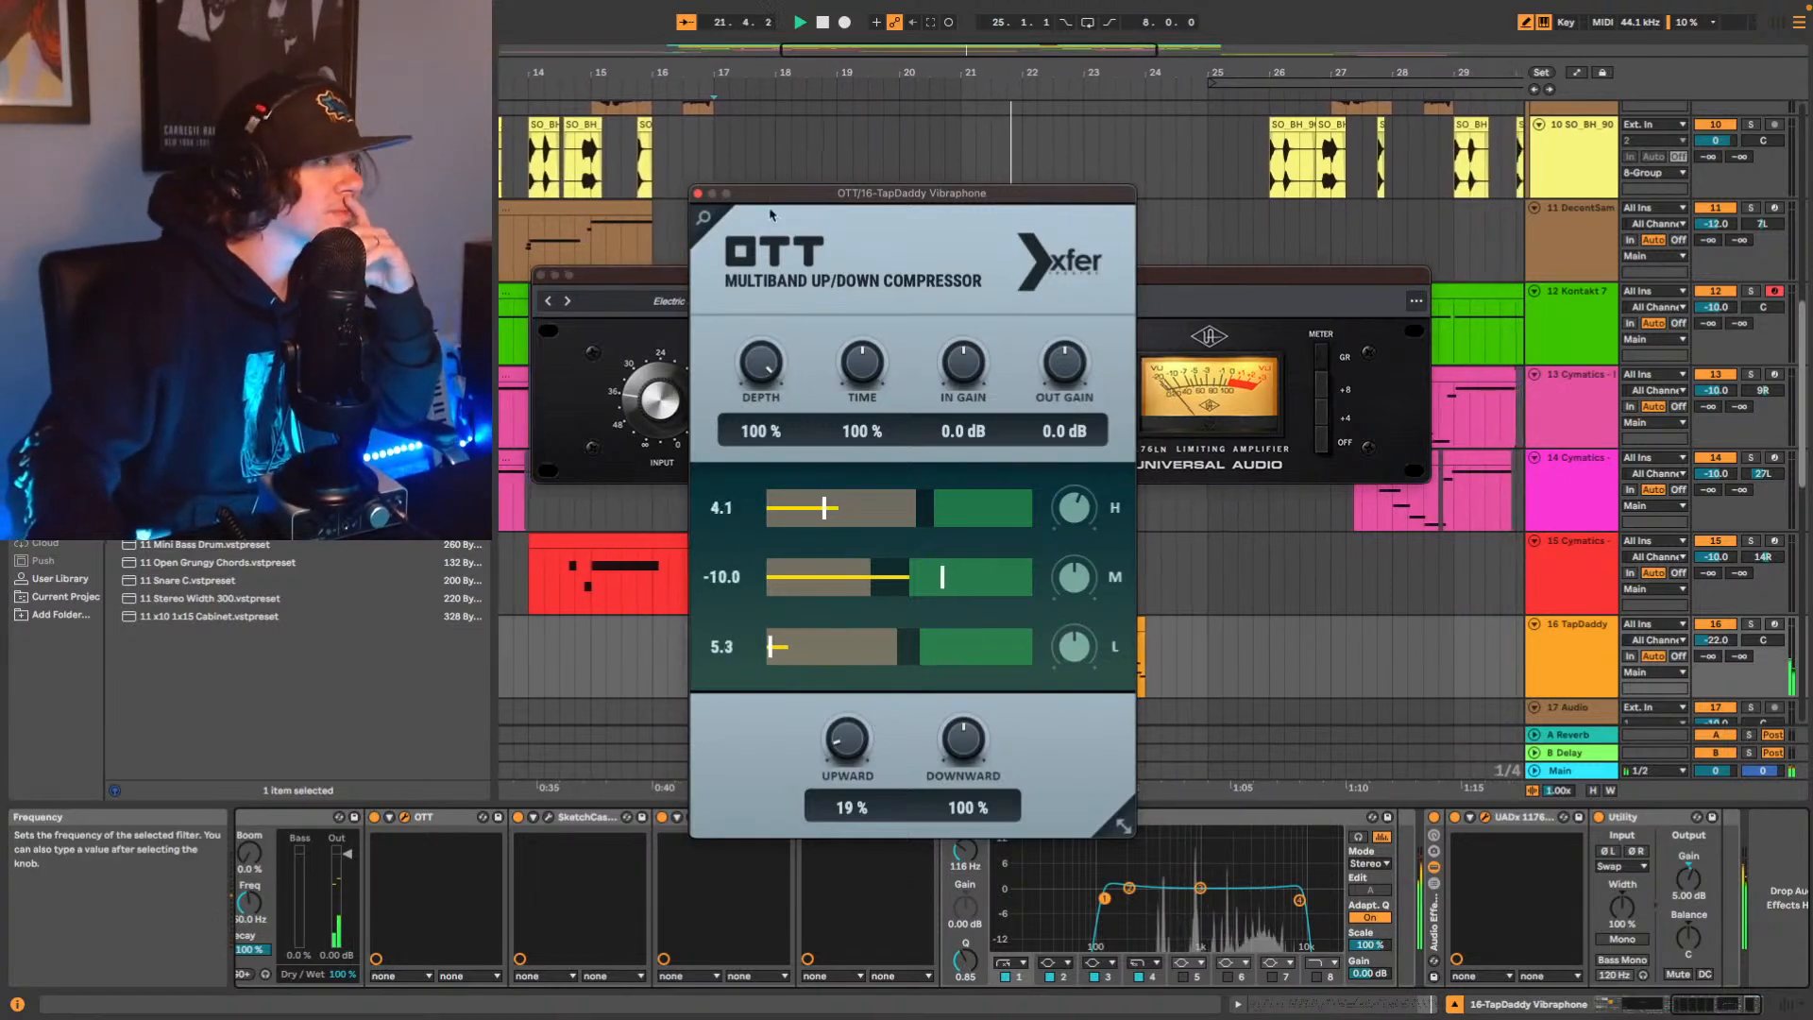
{"action": "left_click", "coordinate": [699, 195]}
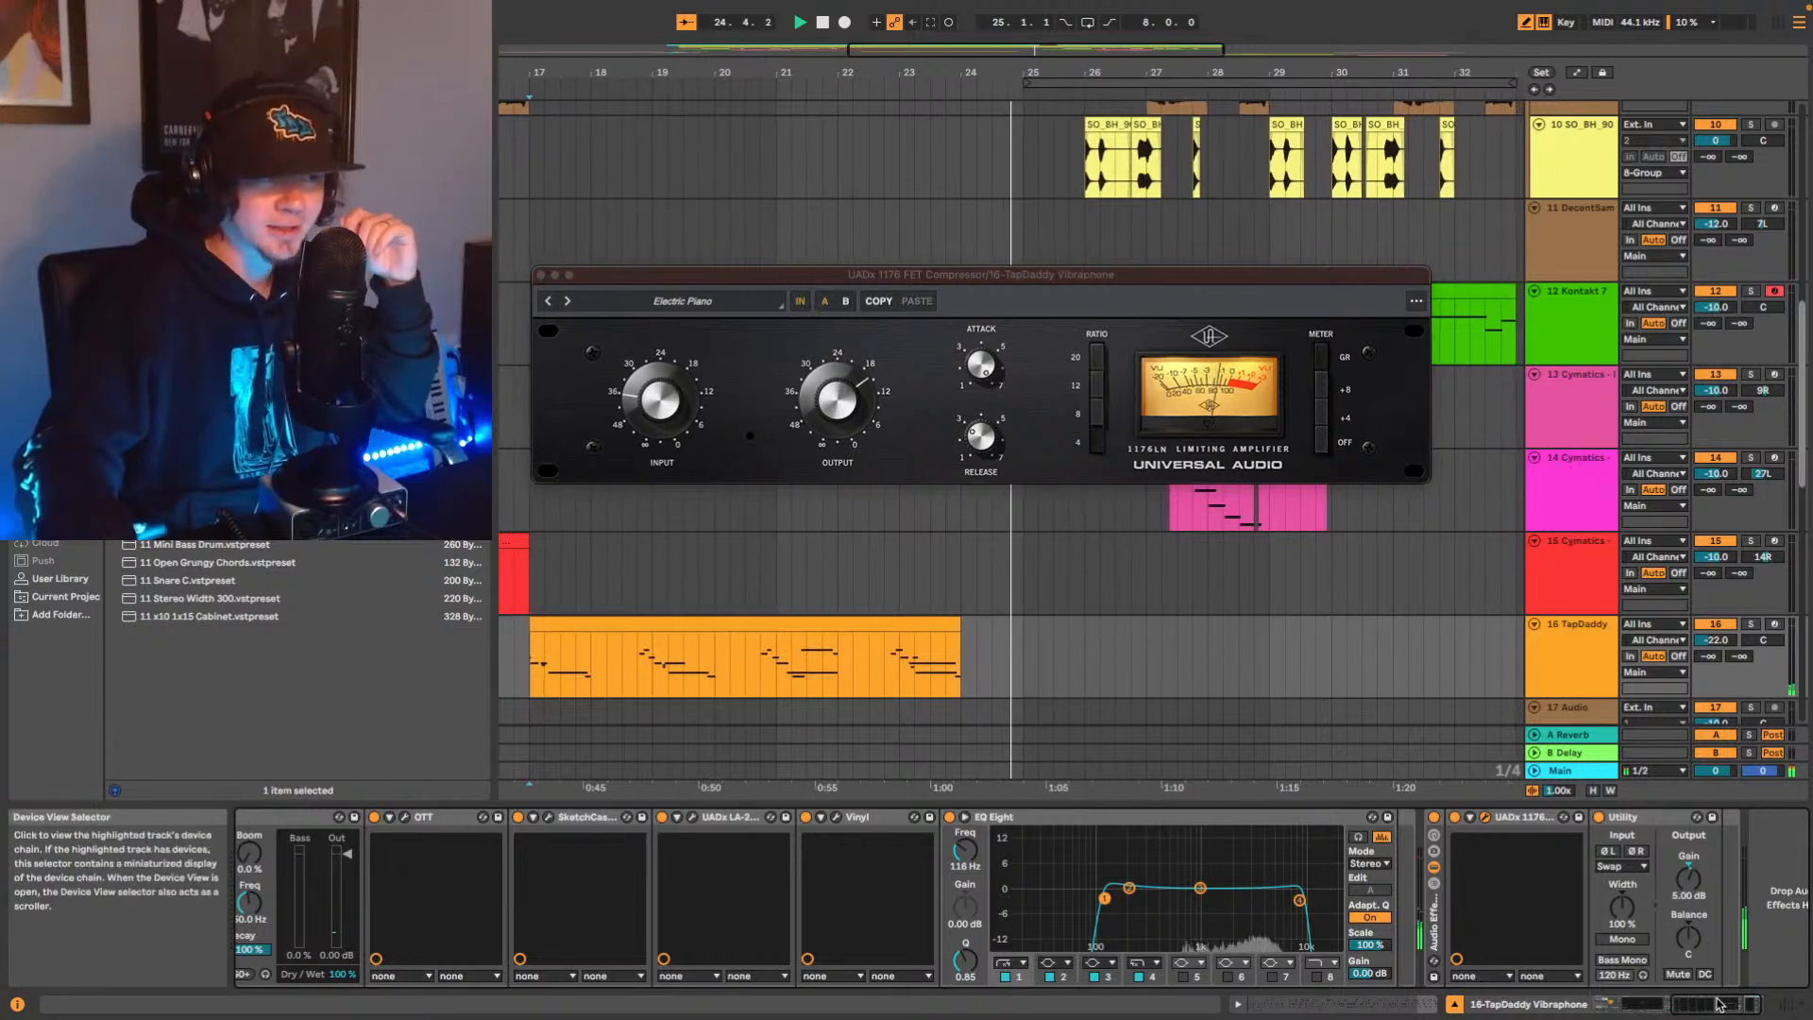
{"action": "left_click", "coordinate": [1613, 1004]}
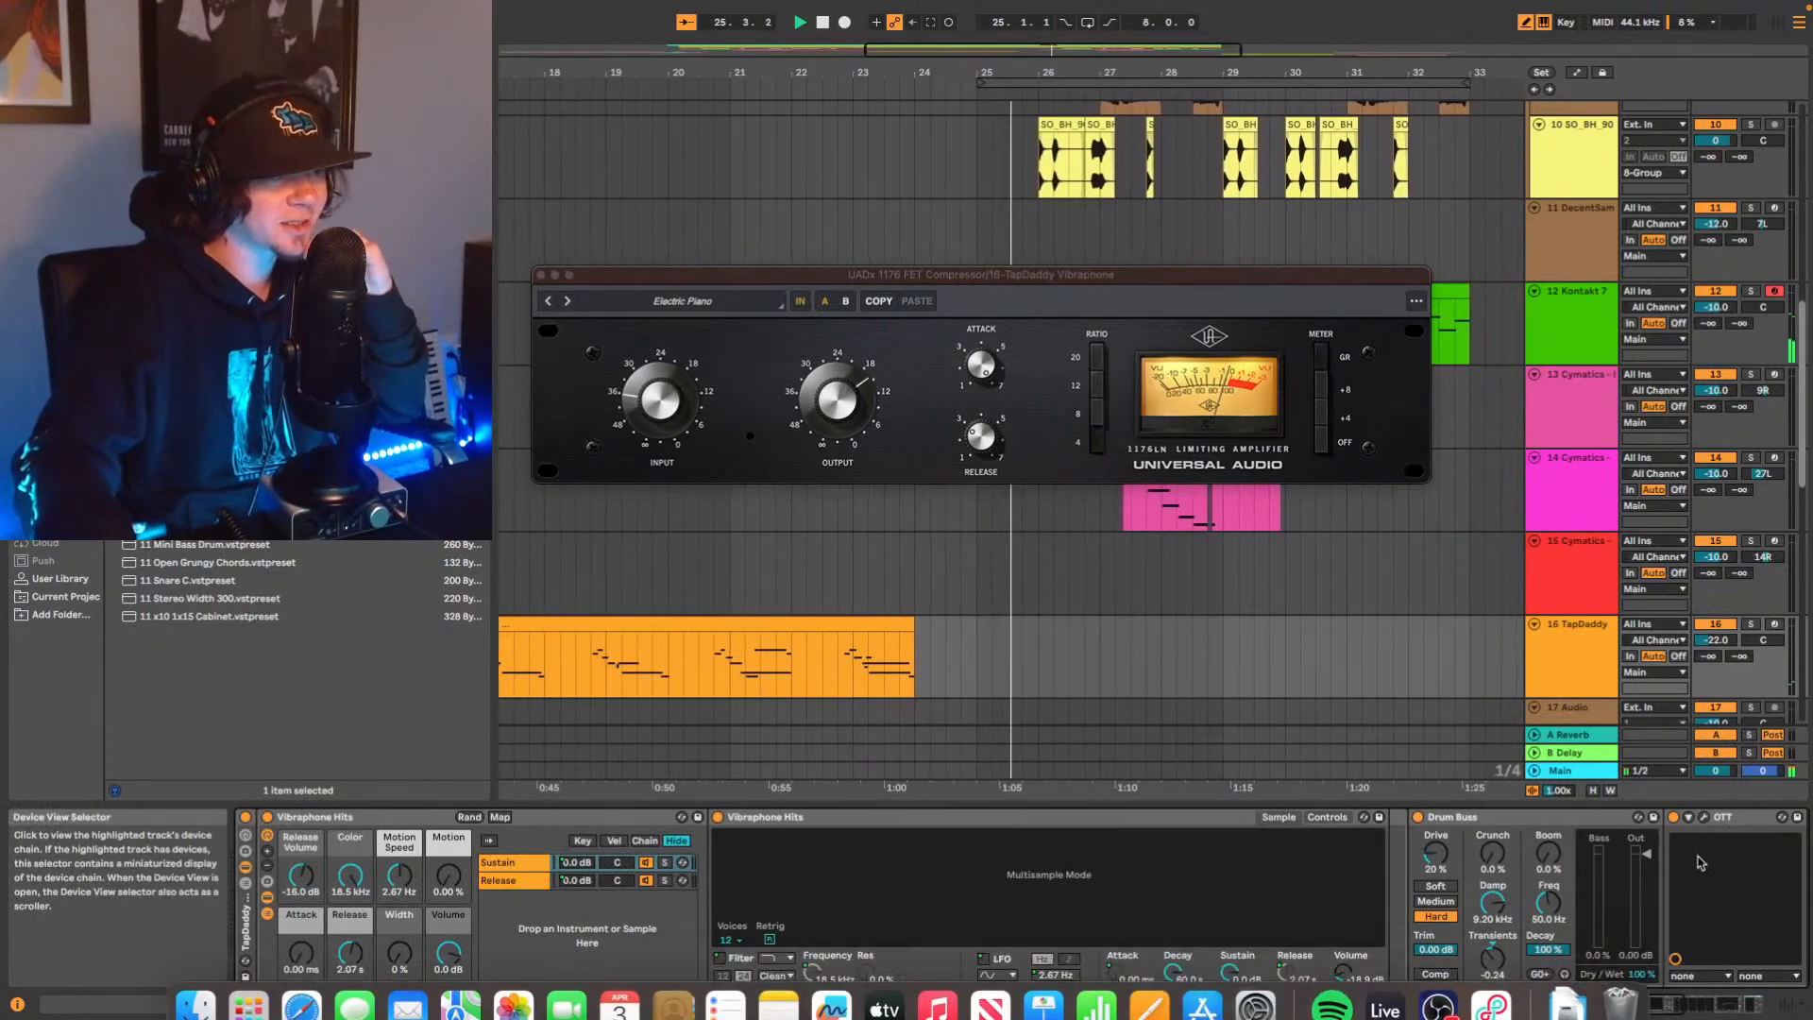
{"action": "left_click", "coordinate": [1692, 1006]}
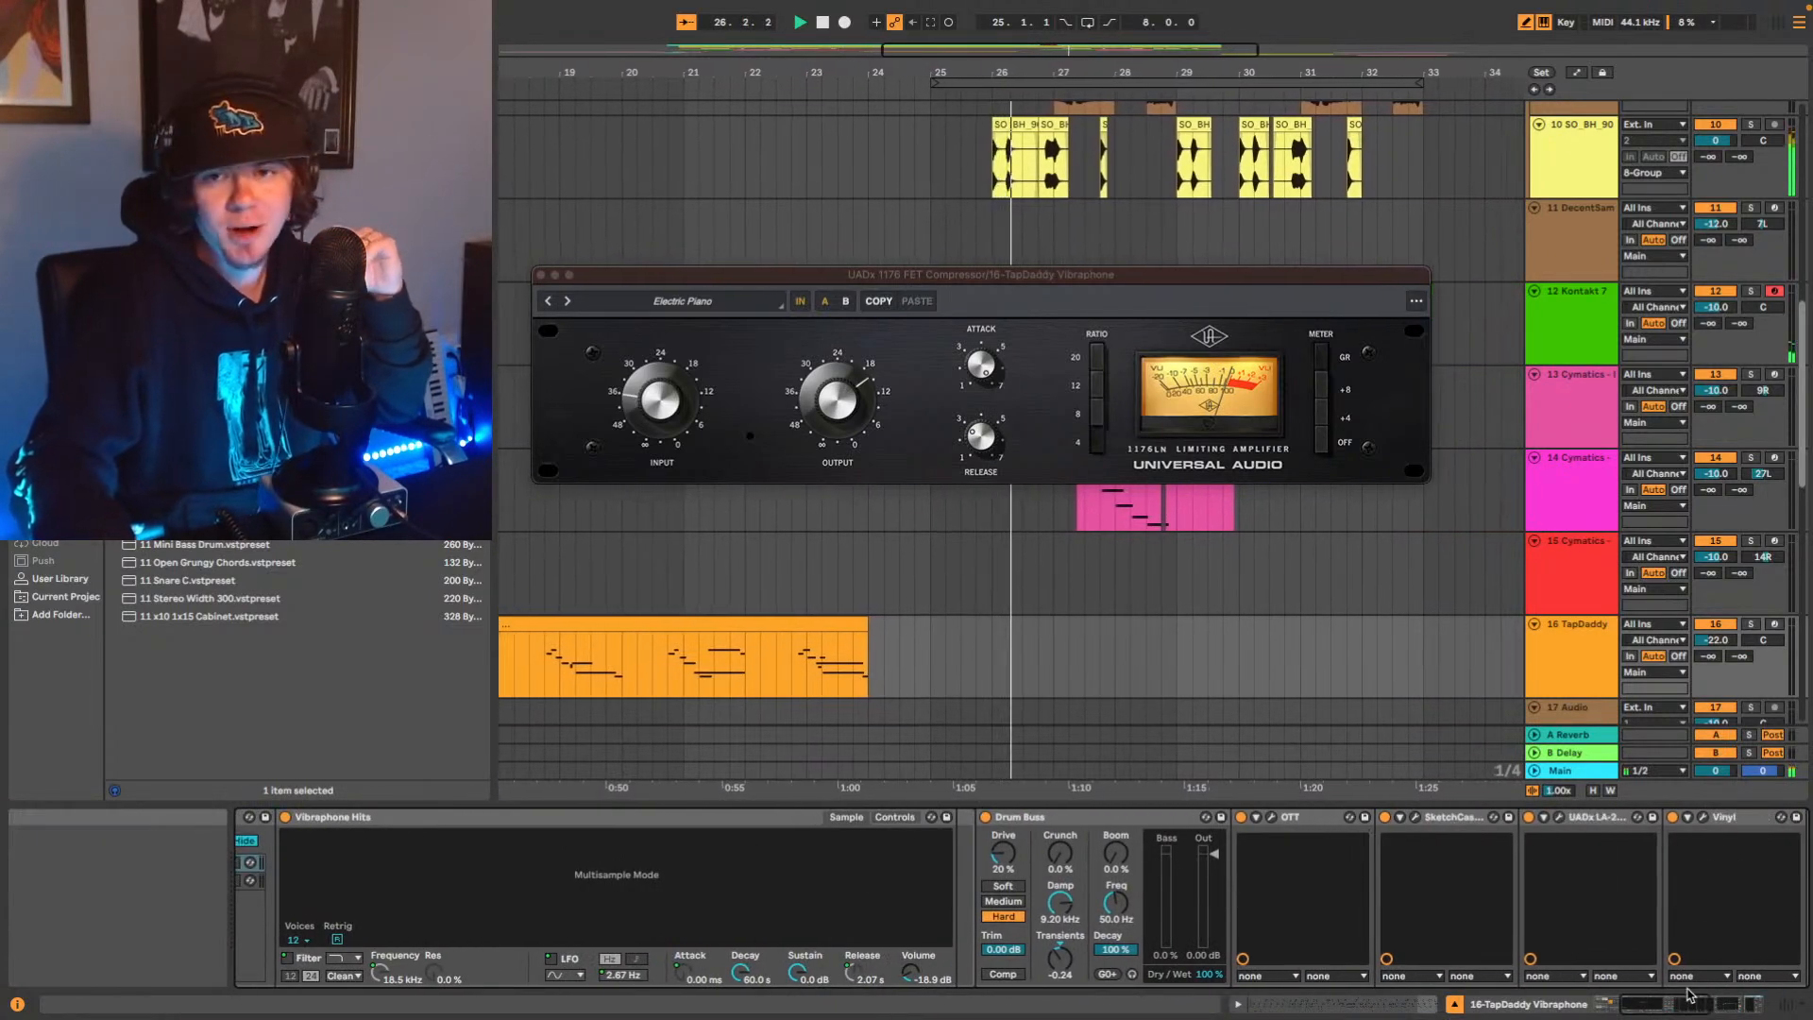
{"action": "left_click", "coordinate": [1286, 819]}
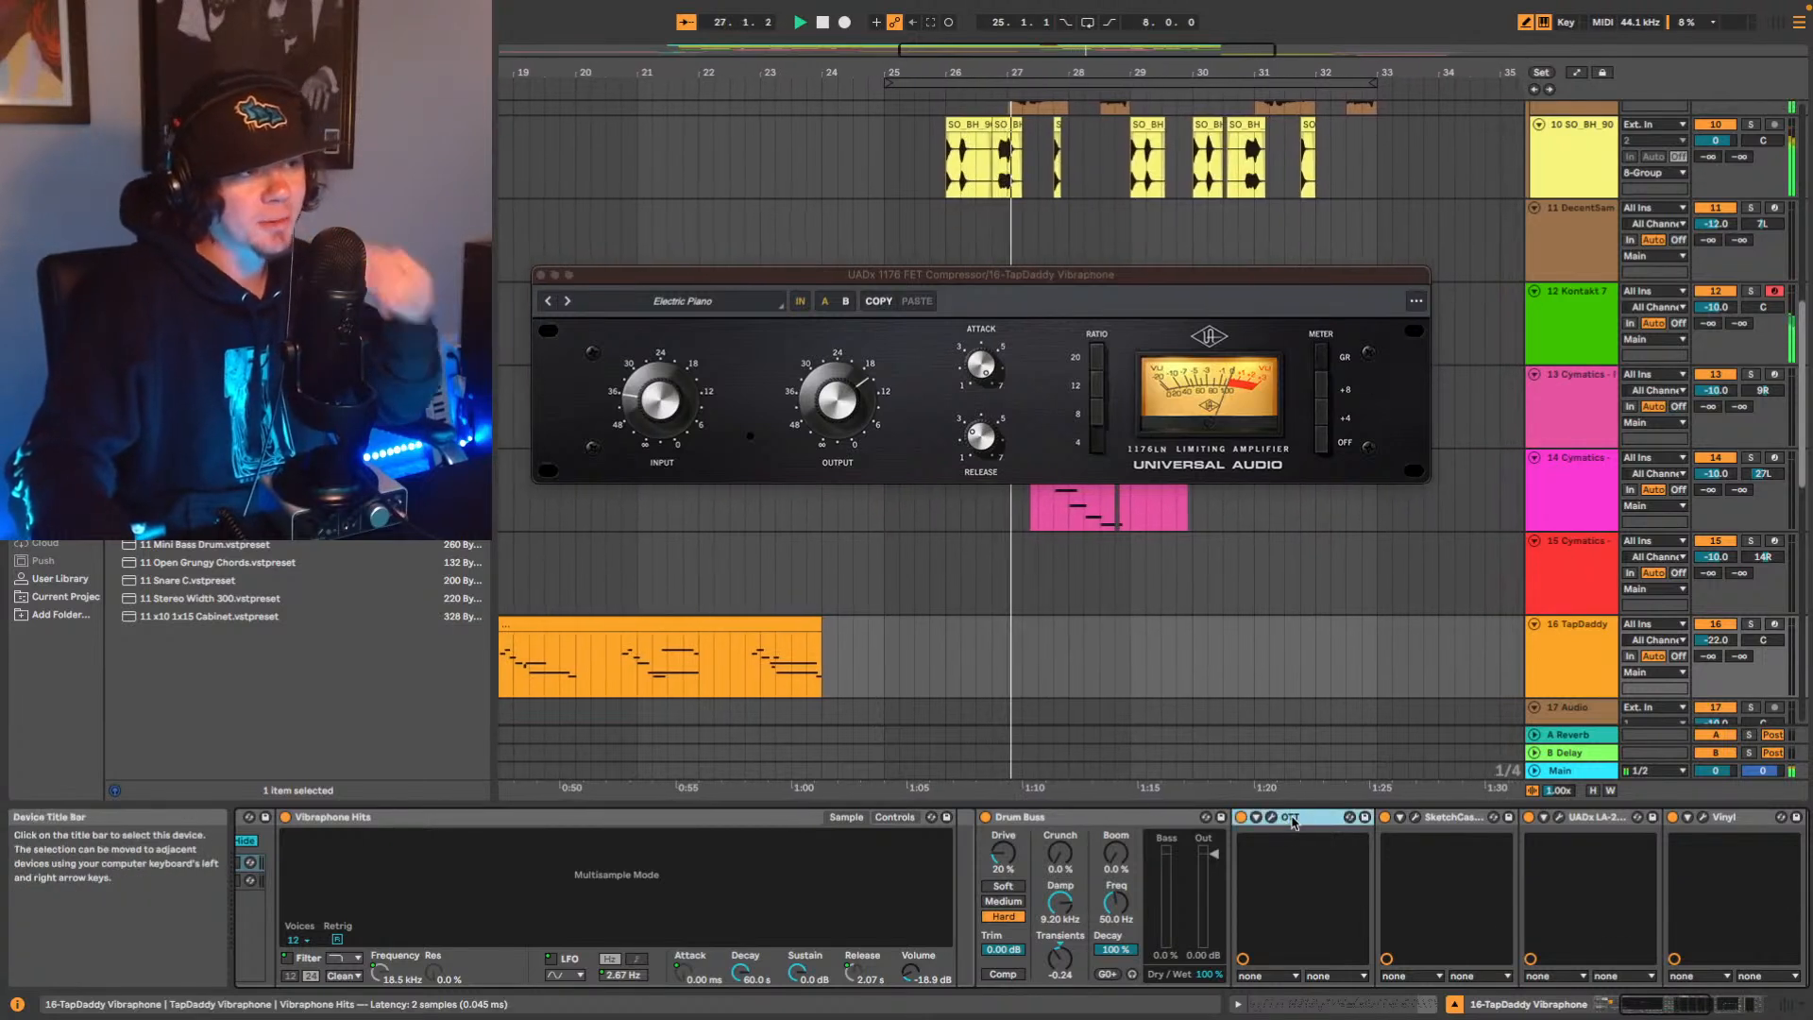
{"action": "key", "text": "space"}
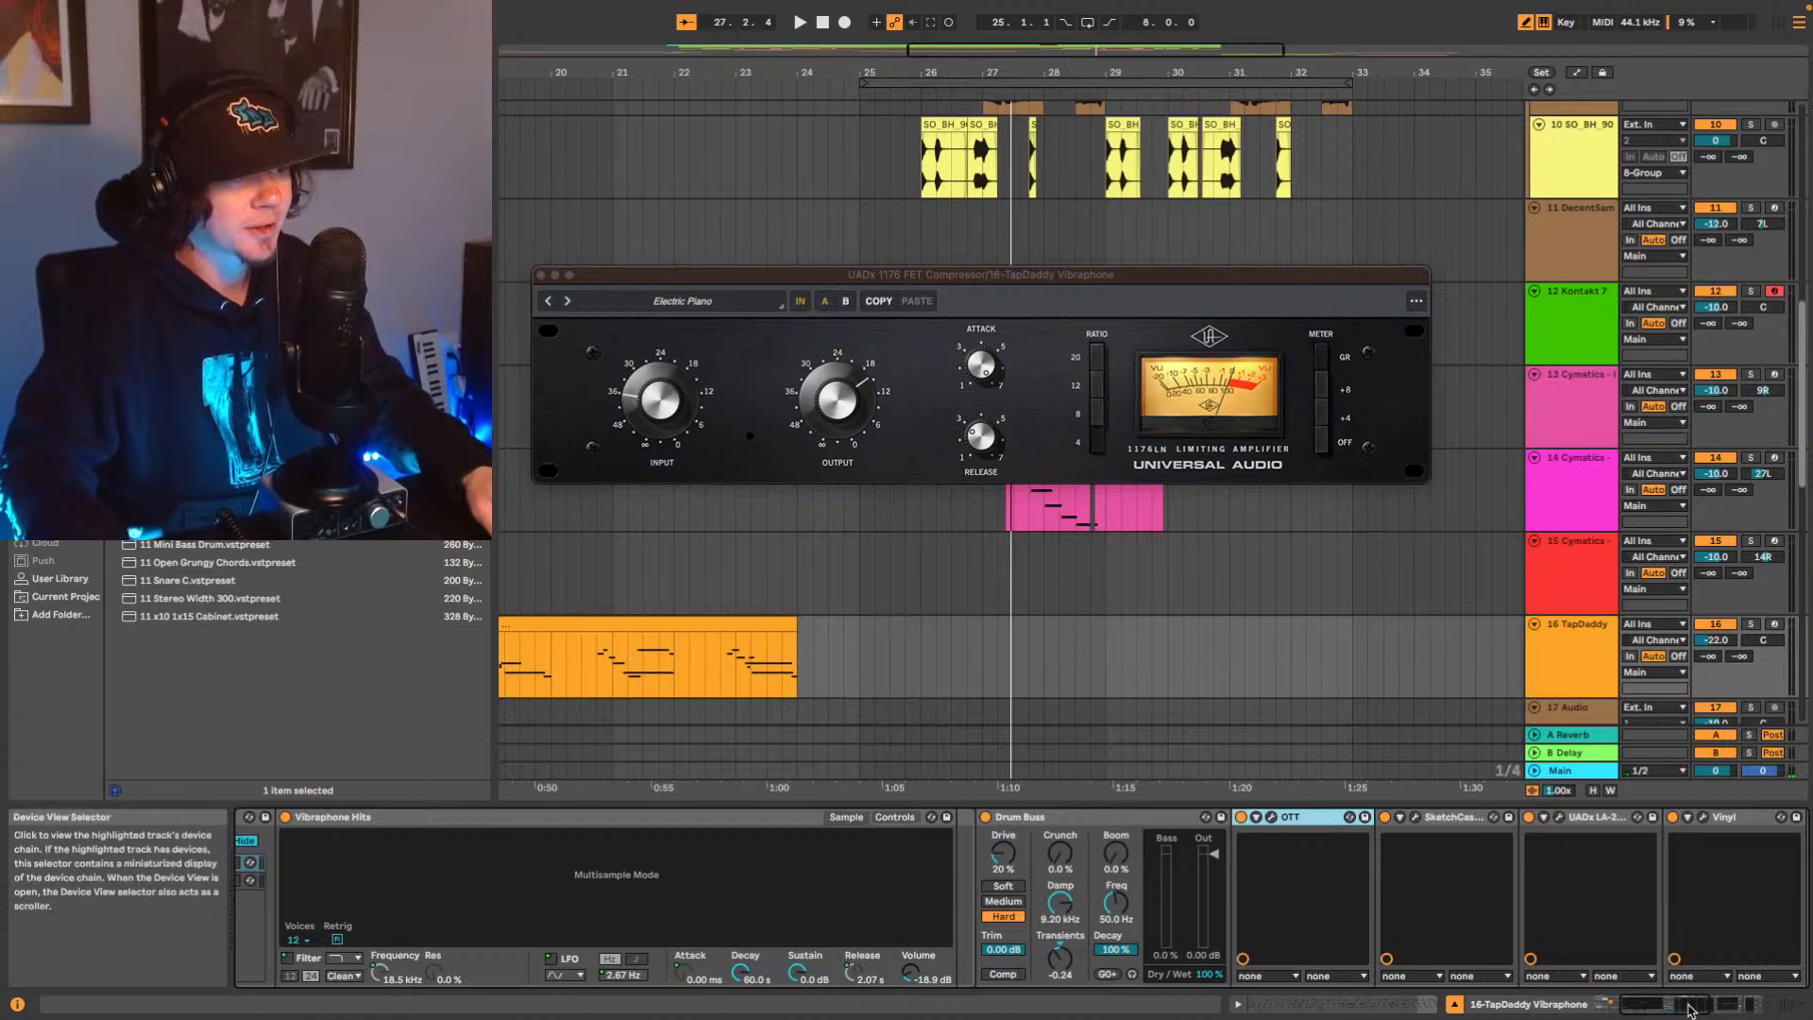
Review the SketchCassette II, UADx LA-2A, Vinyl, EQ Eight and Utility devices along the TapDaddy Vibraphone chain.
{"action": "left_click_drag", "start_coordinate": [1689, 1004], "coordinate": [1707, 1004]}
{"action": "left_click", "coordinate": [1124, 818]}
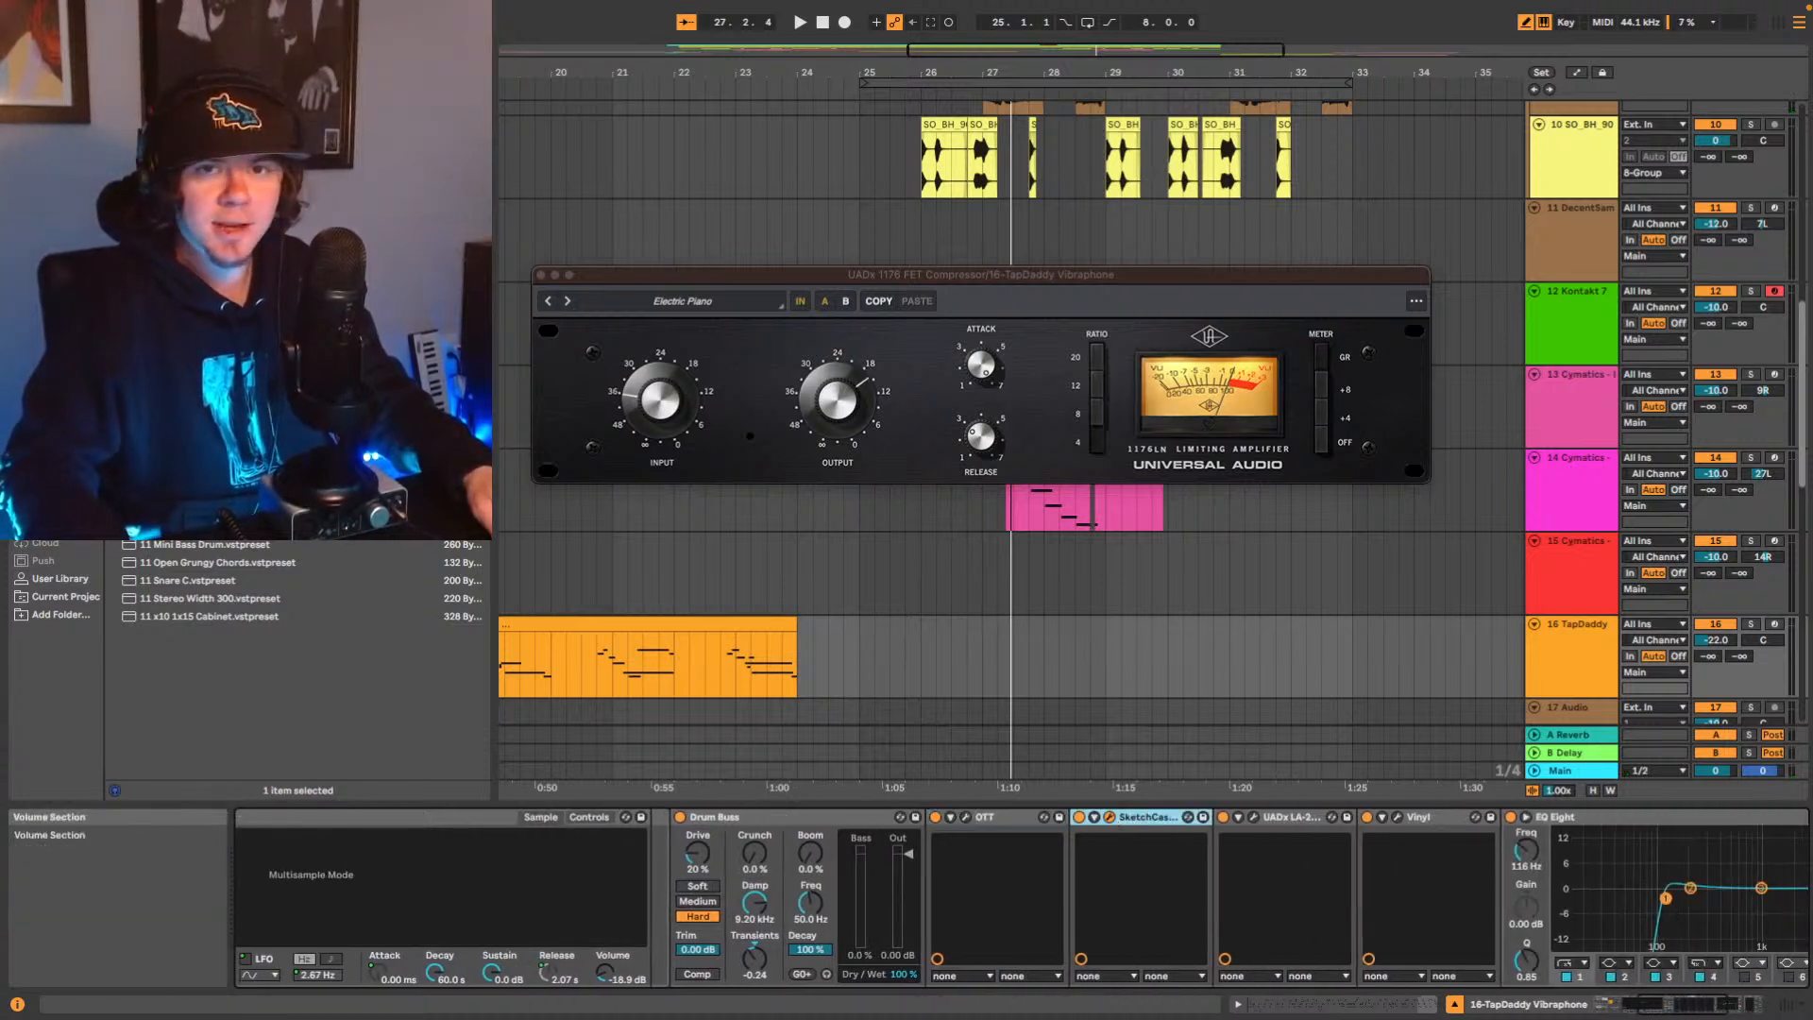
{"action": "left_click_drag", "start_coordinate": [890, 312], "coordinate": [557, 205]}
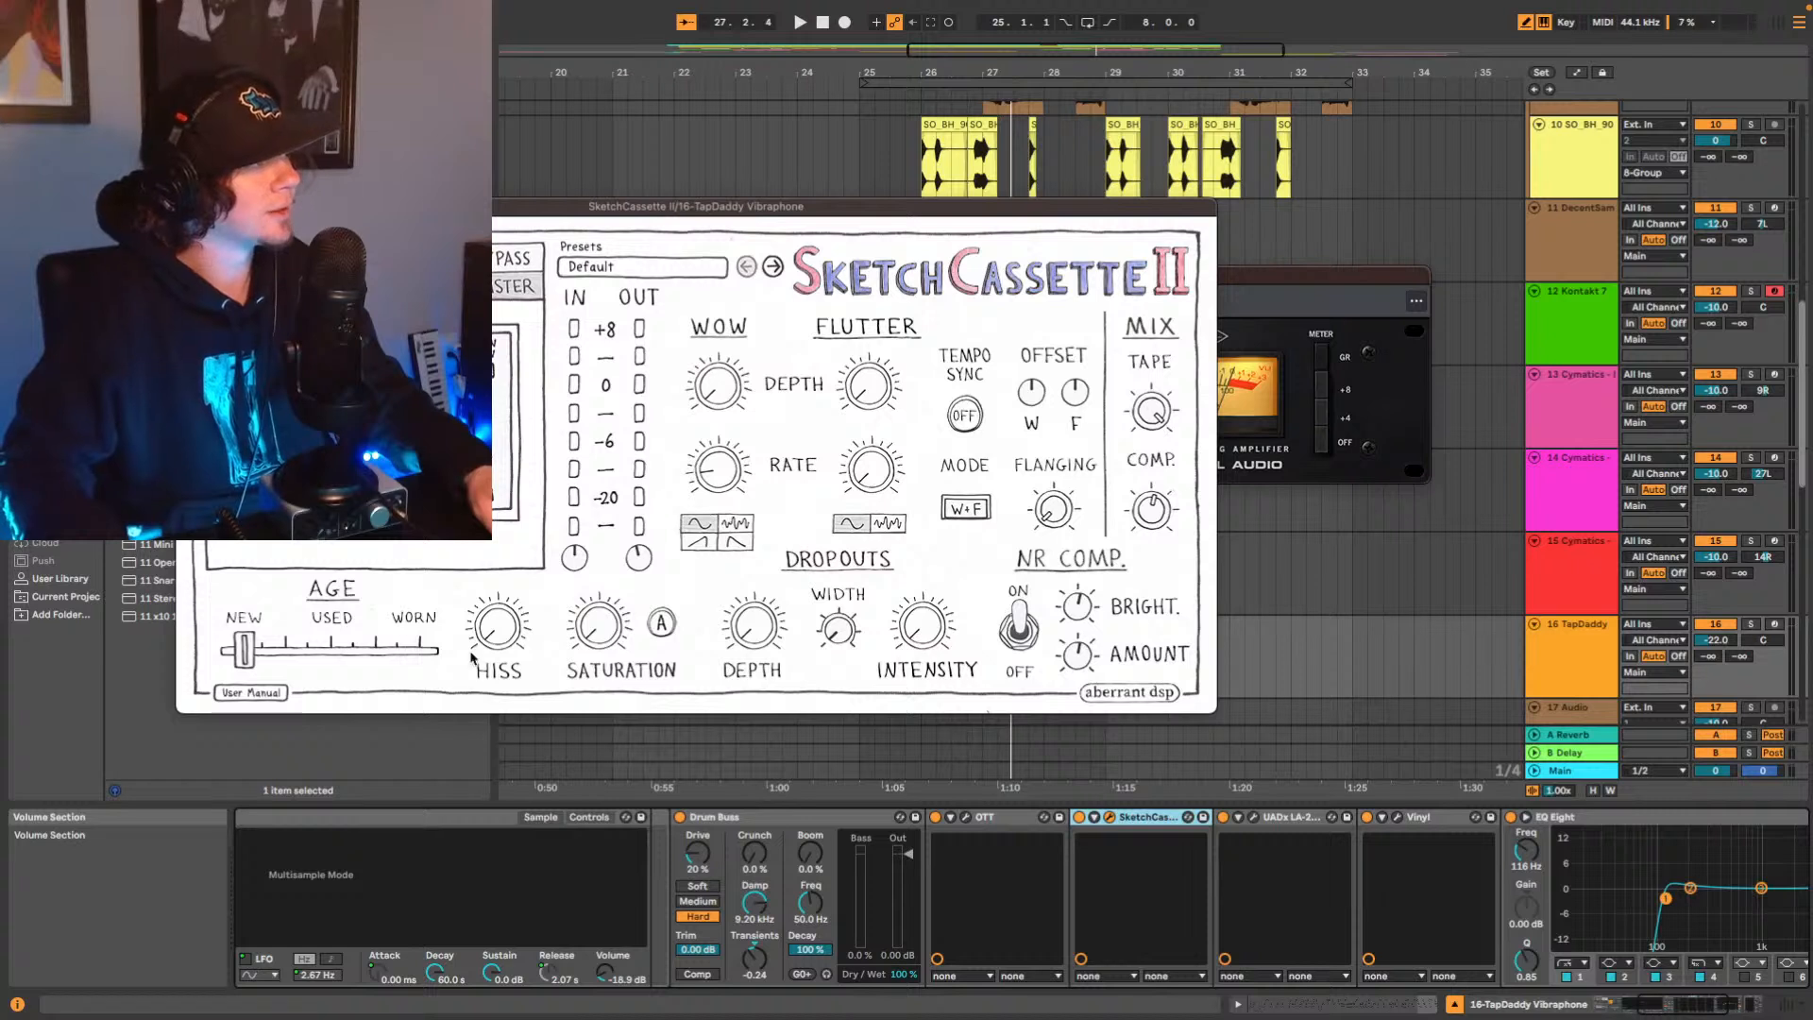
{"action": "left_click", "coordinate": [1286, 820]}
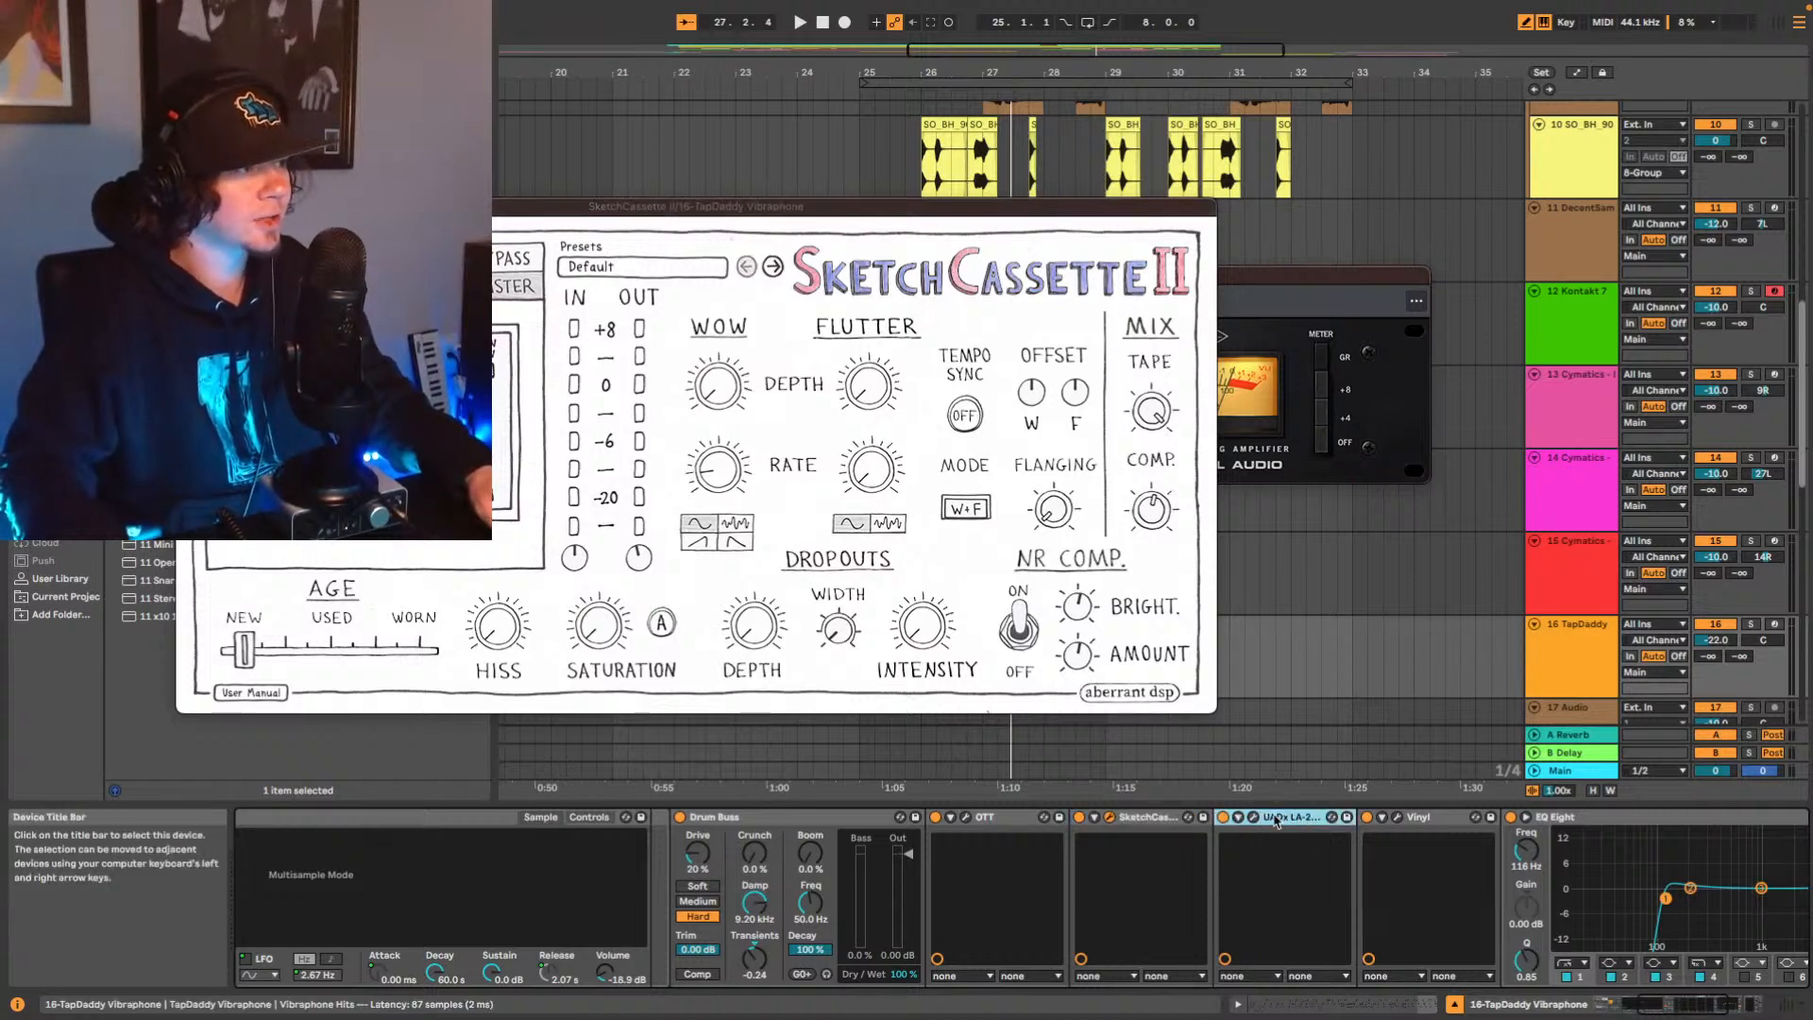
{"action": "left_click", "coordinate": [1442, 819]}
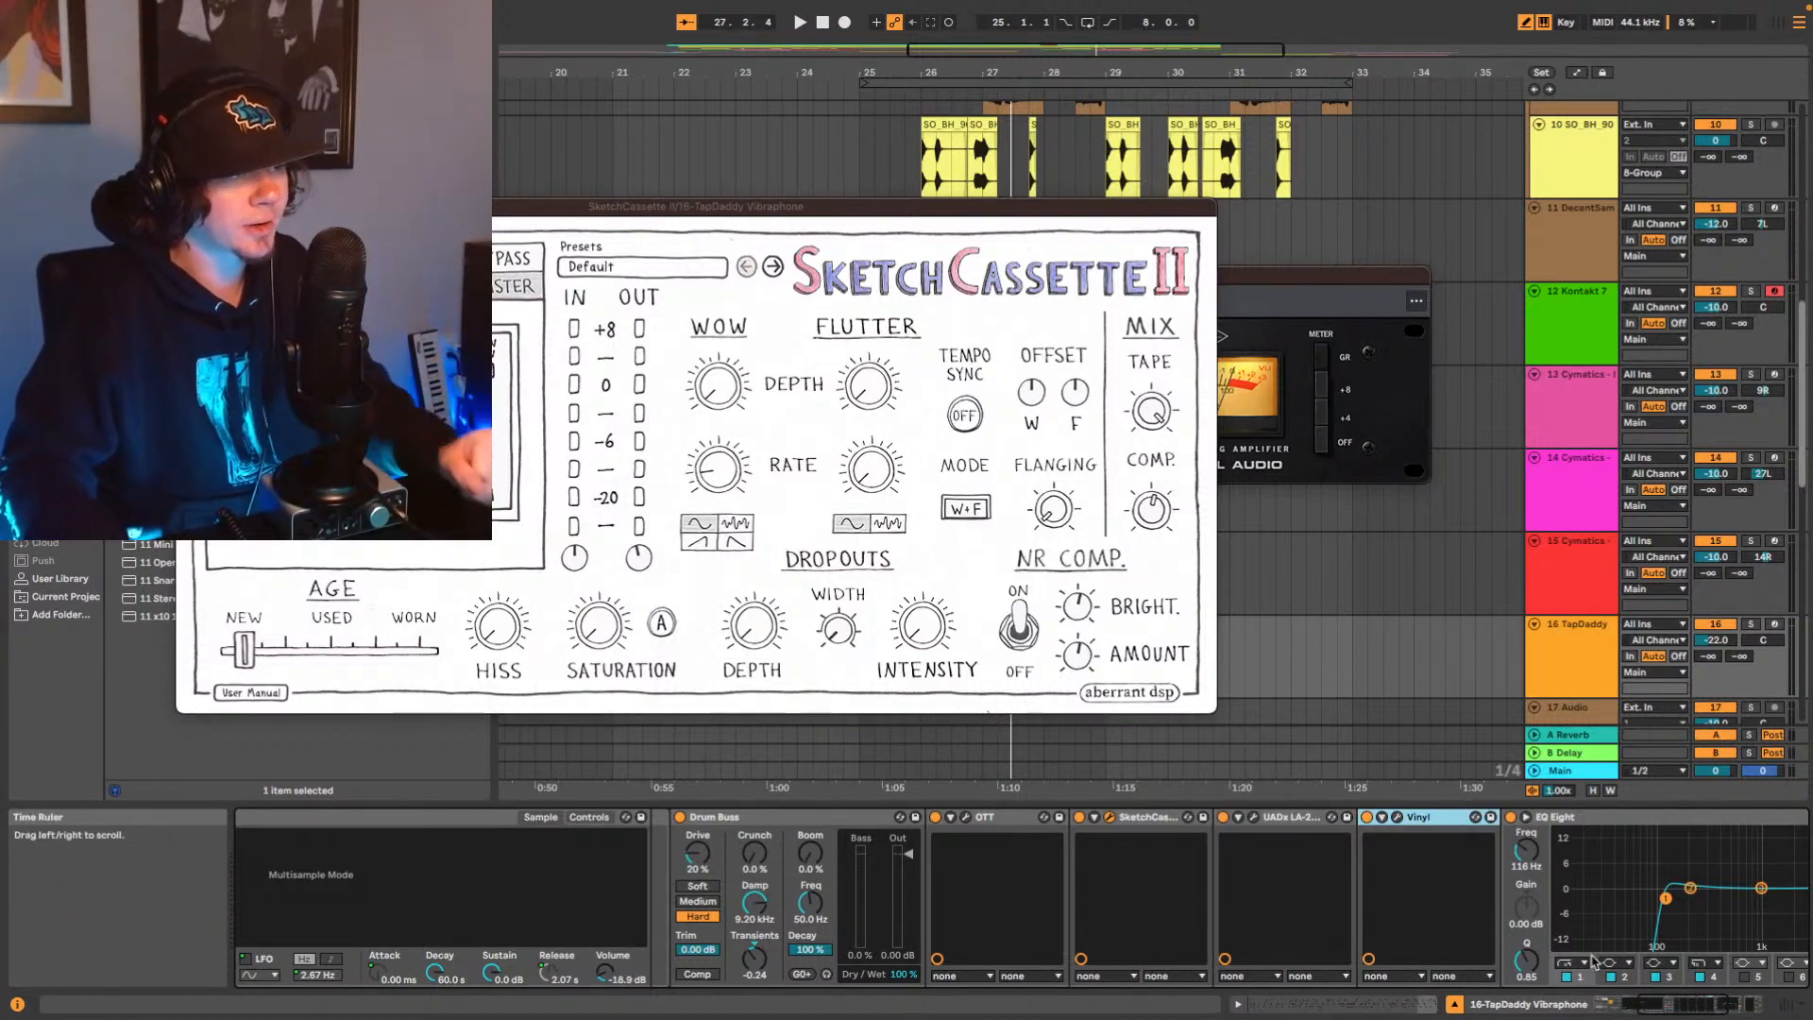
{"action": "scroll", "coordinate": [1594, 960], "scroll_direction": "right", "scroll_amount": 5}
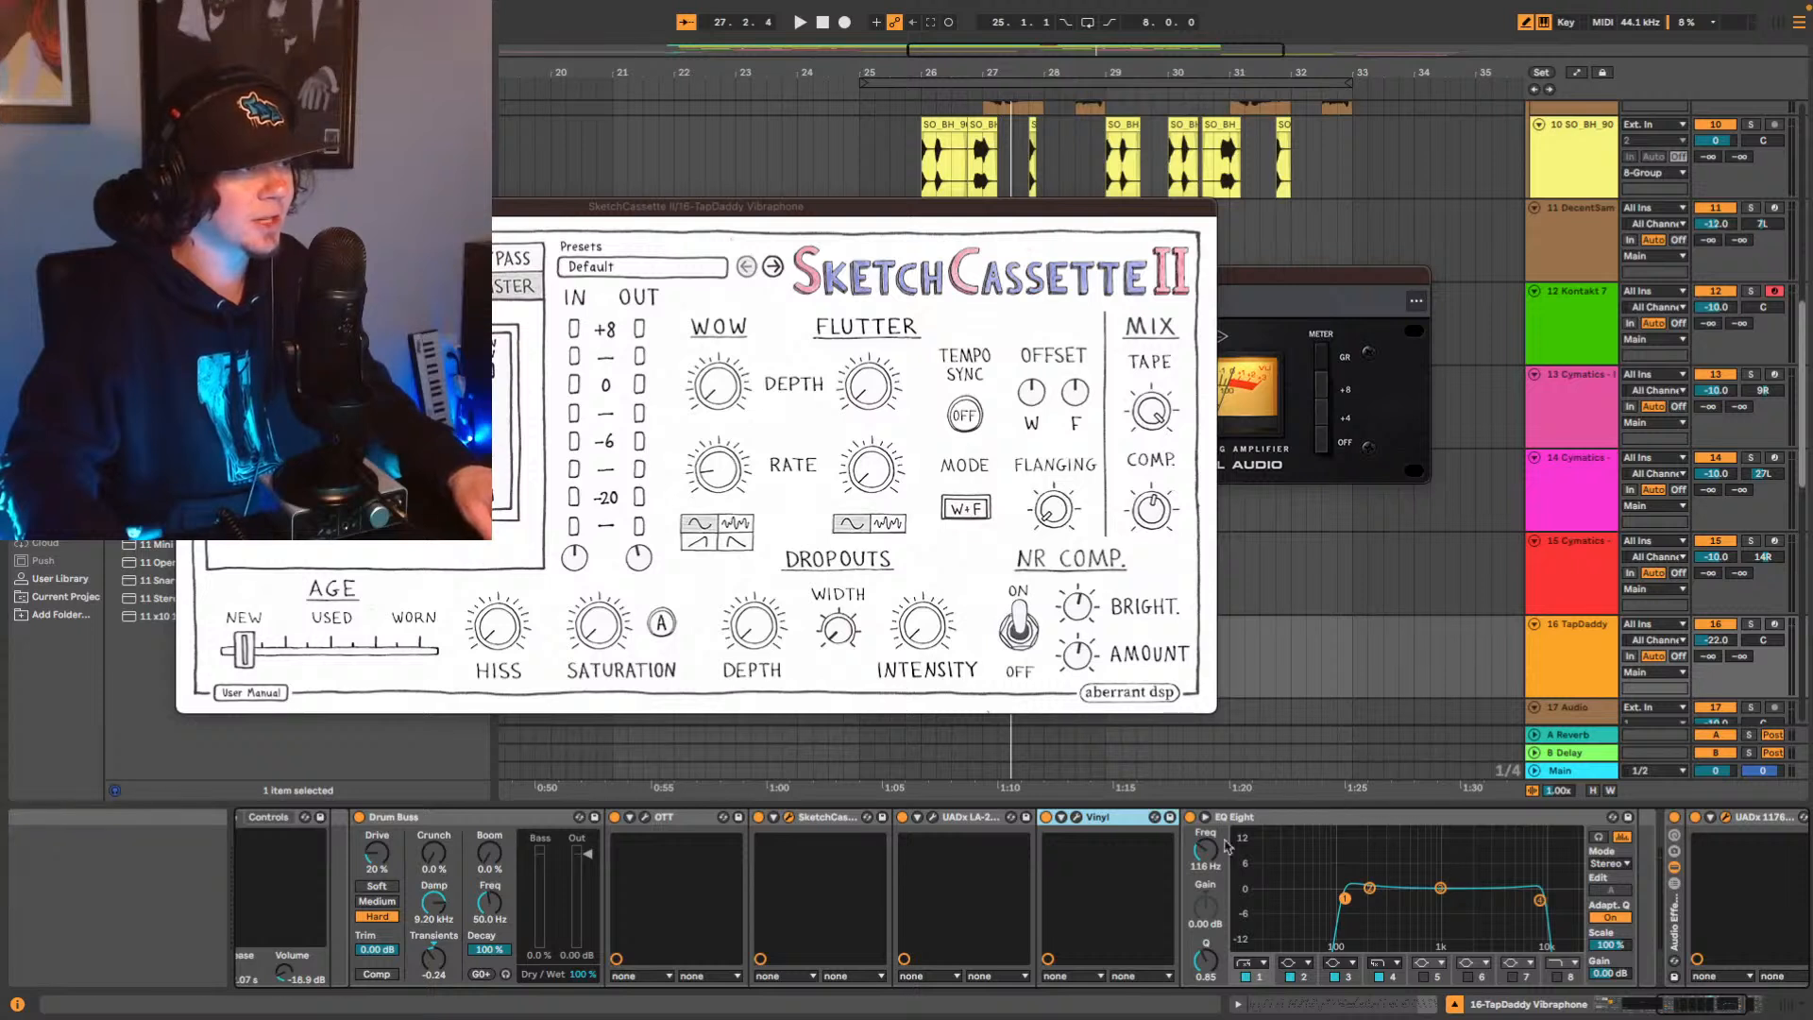
{"action": "left_click", "coordinate": [1437, 819]}
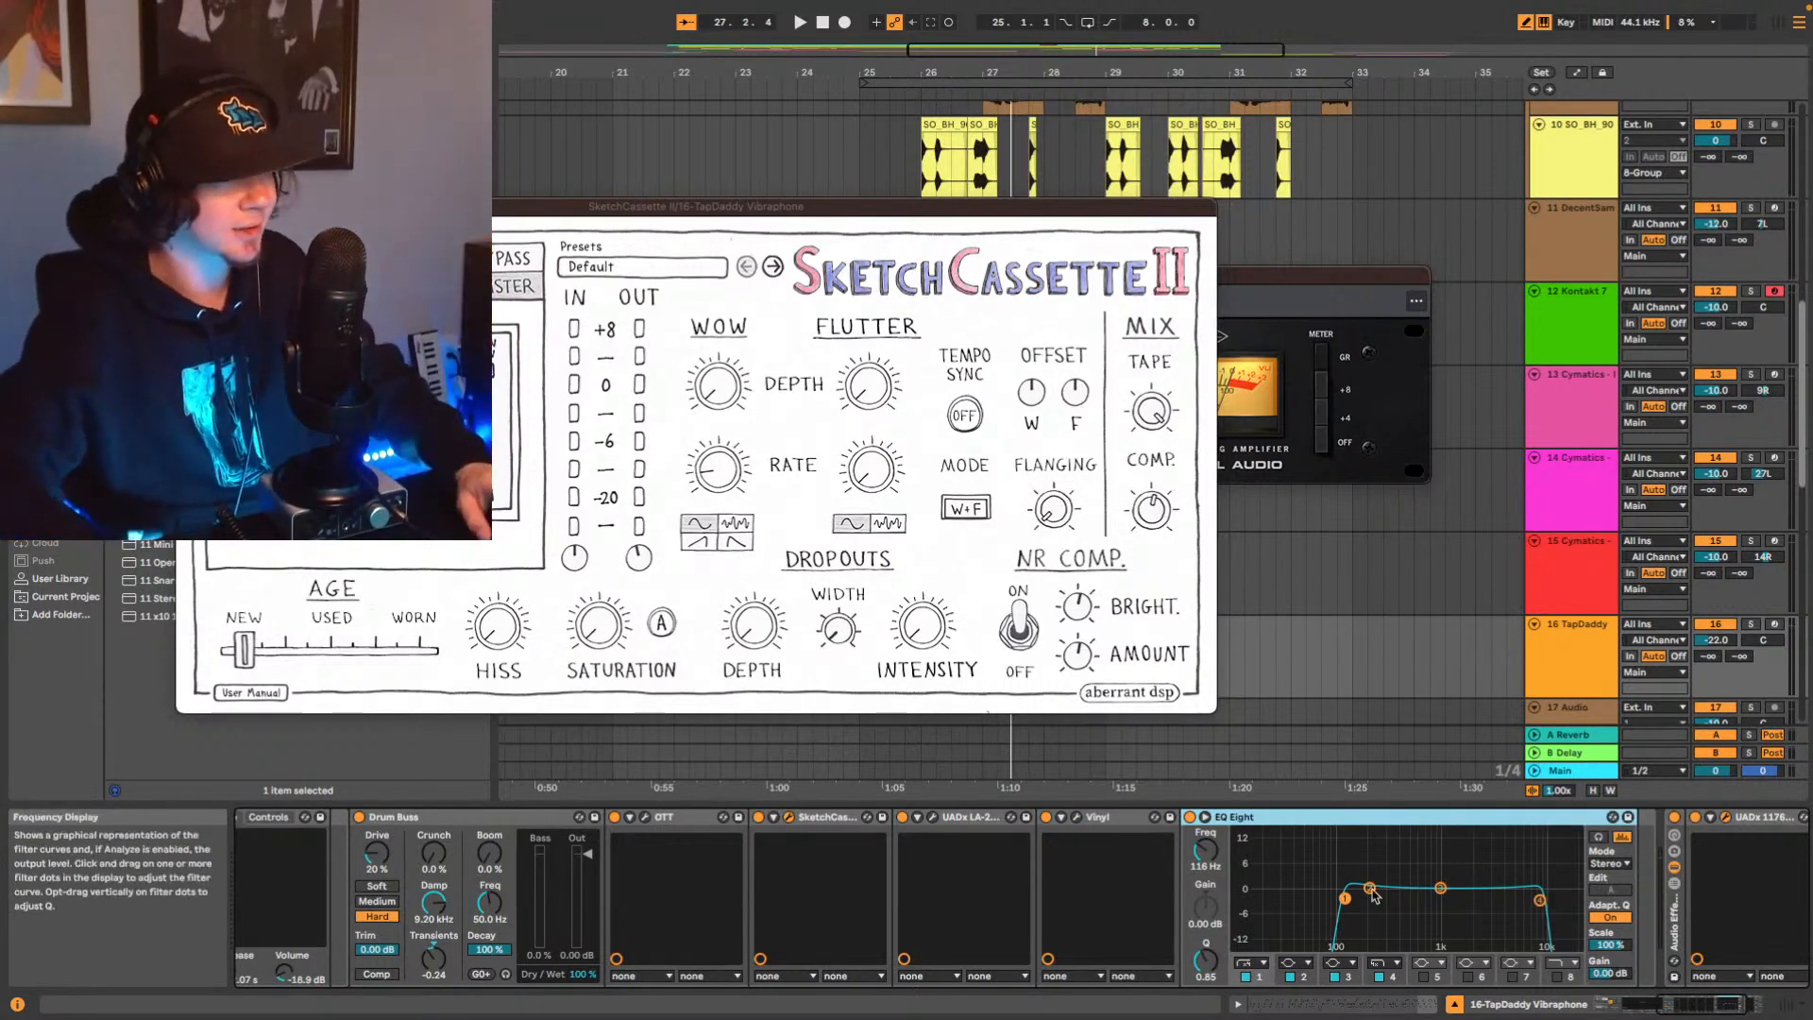
{"action": "left_click_drag", "start_coordinate": [1711, 1005], "coordinate": [1727, 1004]}
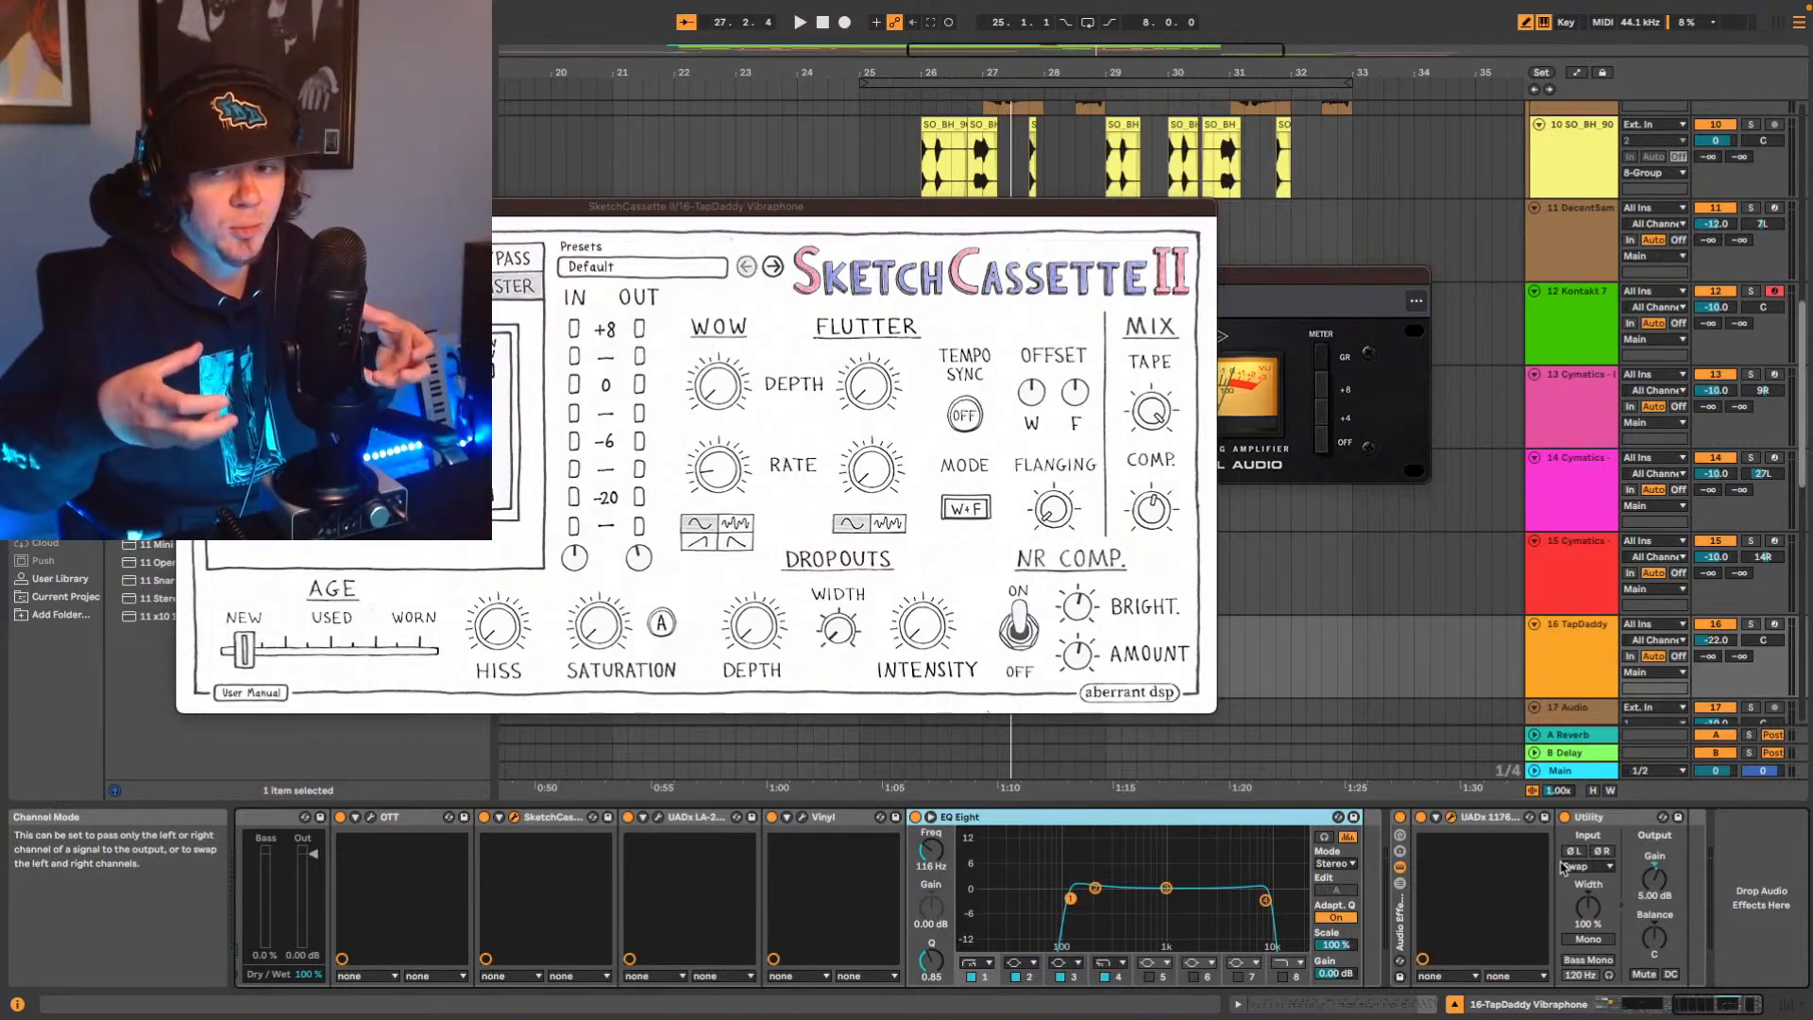
Replay from 17.1.1 and close the SketchCassette II and UADx 1176 plug-in windows to reveal the whole arrangement.
{"action": "key", "text": "space"}
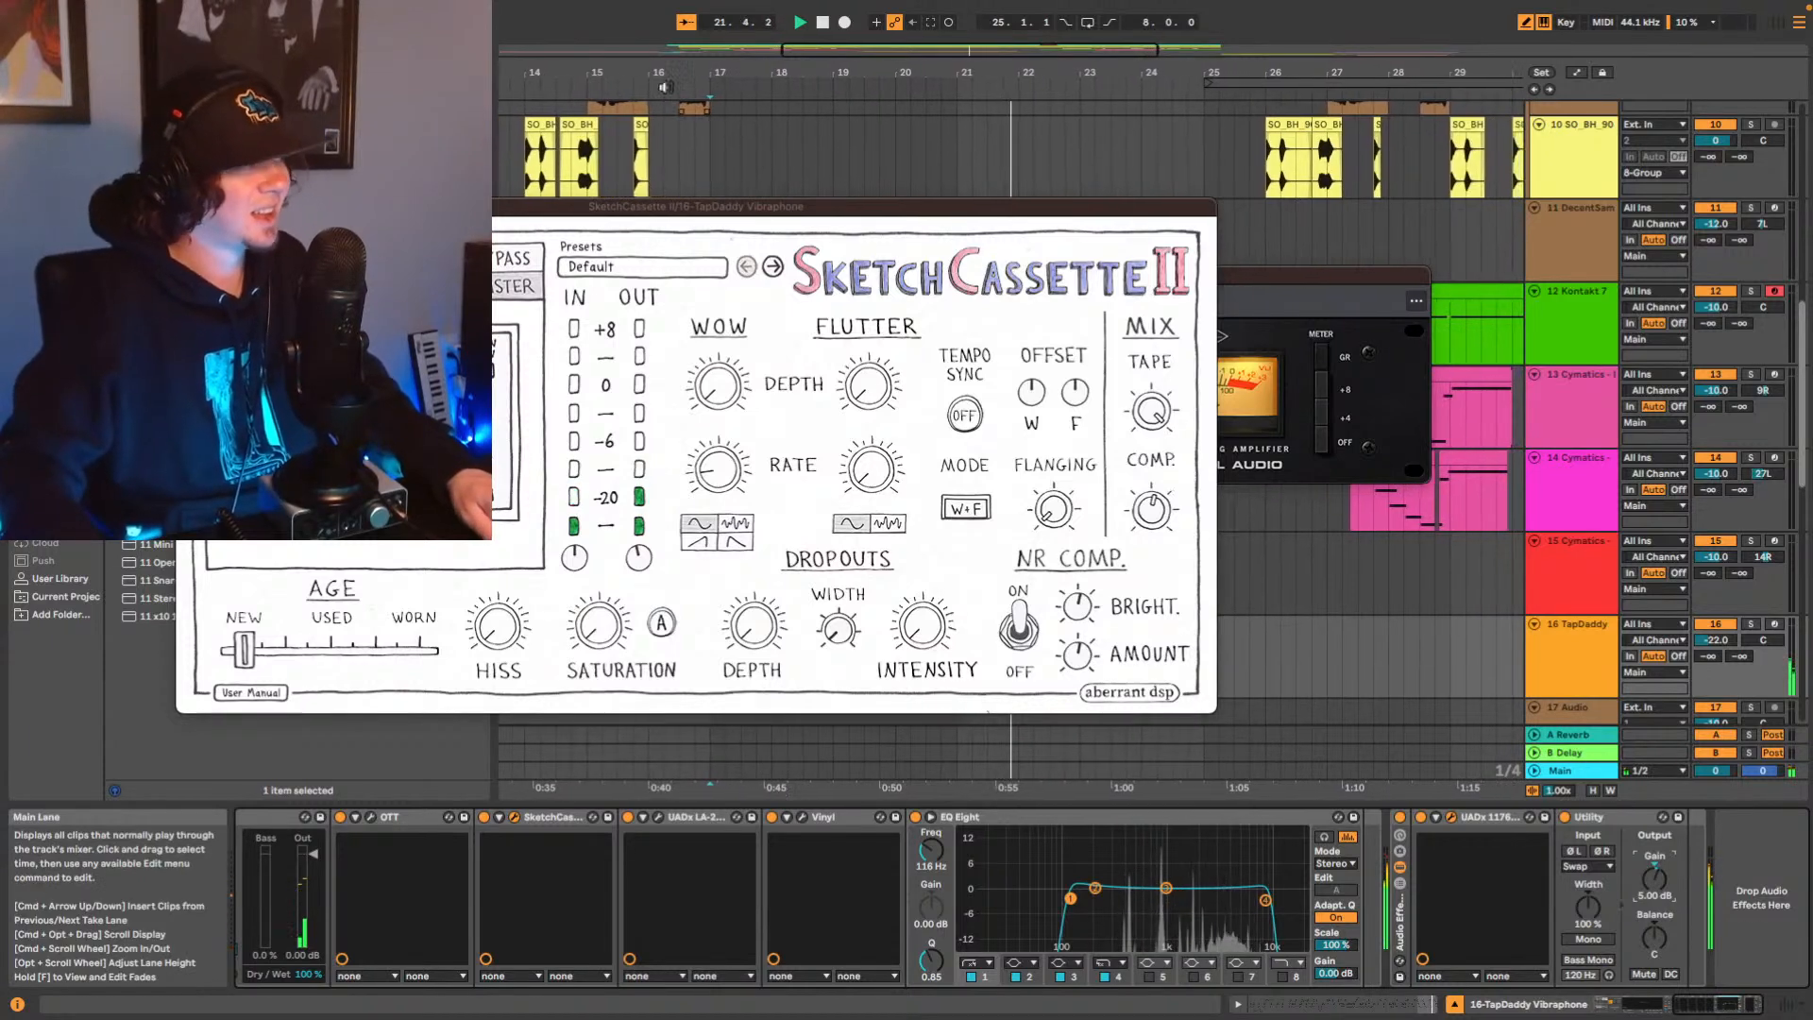
{"action": "left_click", "coordinate": [184, 206]}
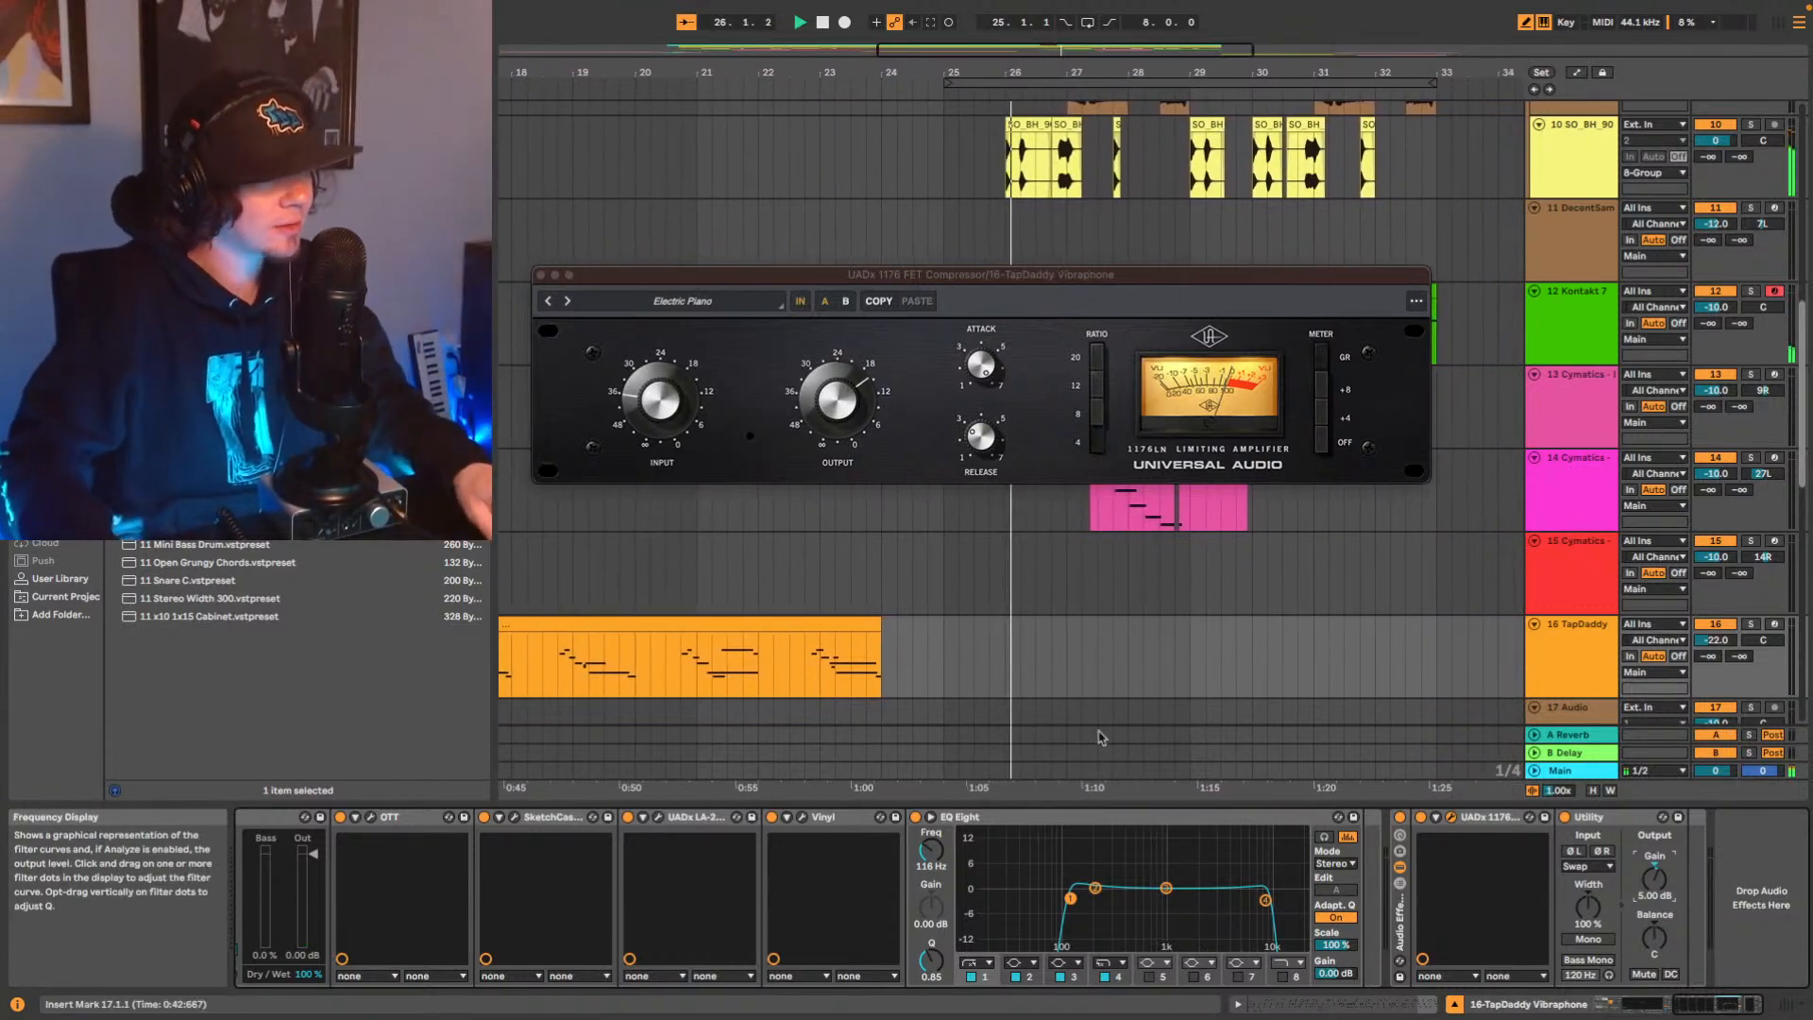
{"action": "scroll", "coordinate": [1044, 661], "scroll_direction": "down", "scroll_amount": 1}
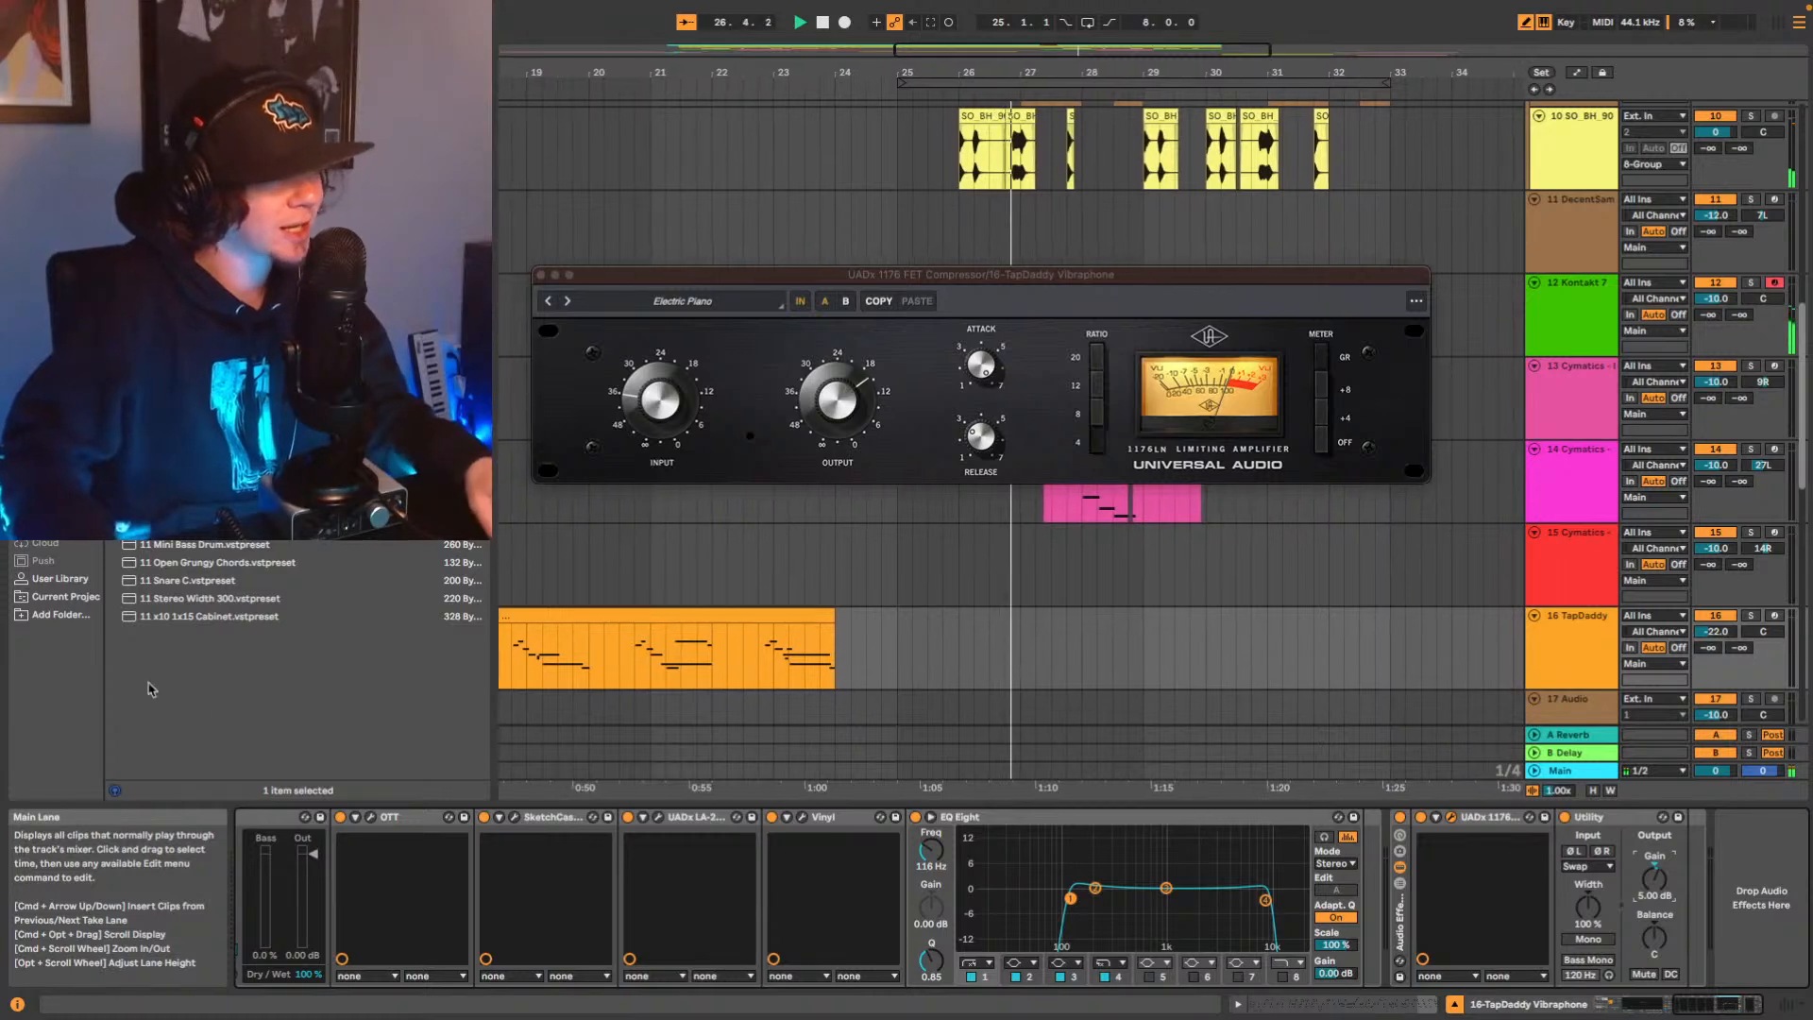
{"action": "left_click_drag", "start_coordinate": [1096, 72], "coordinate": [1090, 19]}
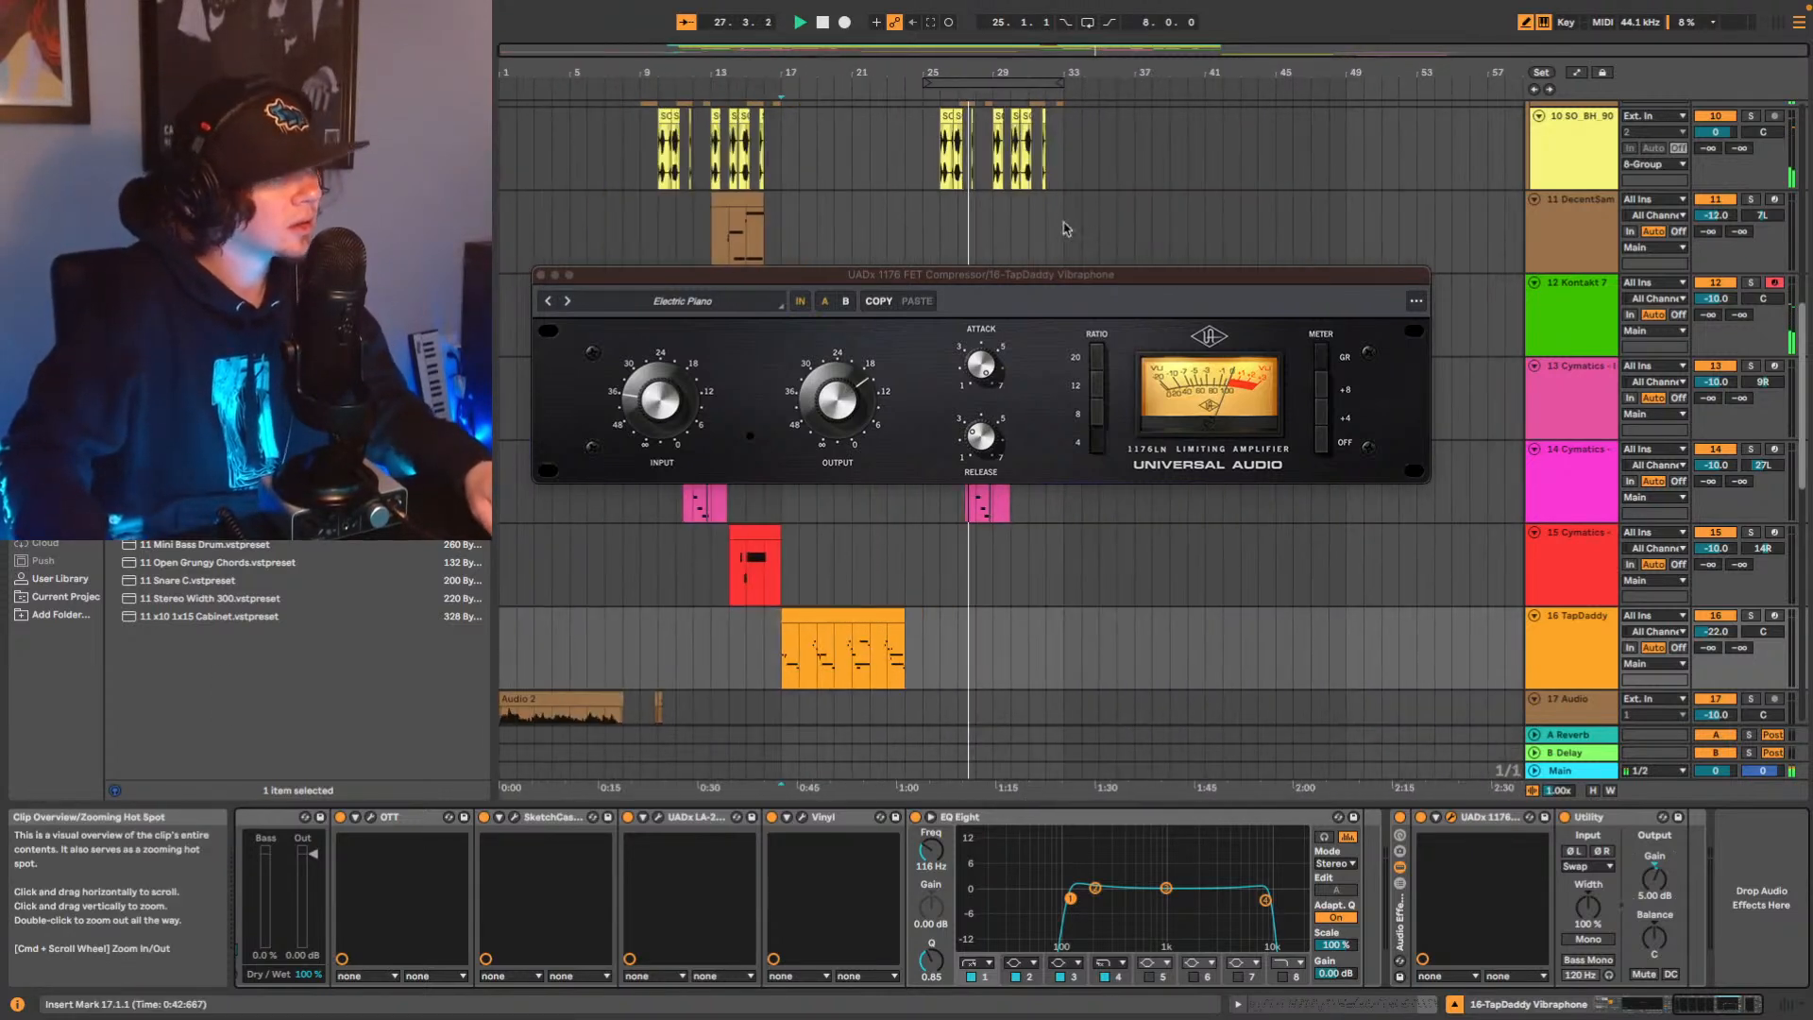
{"action": "left_click", "coordinate": [539, 276]}
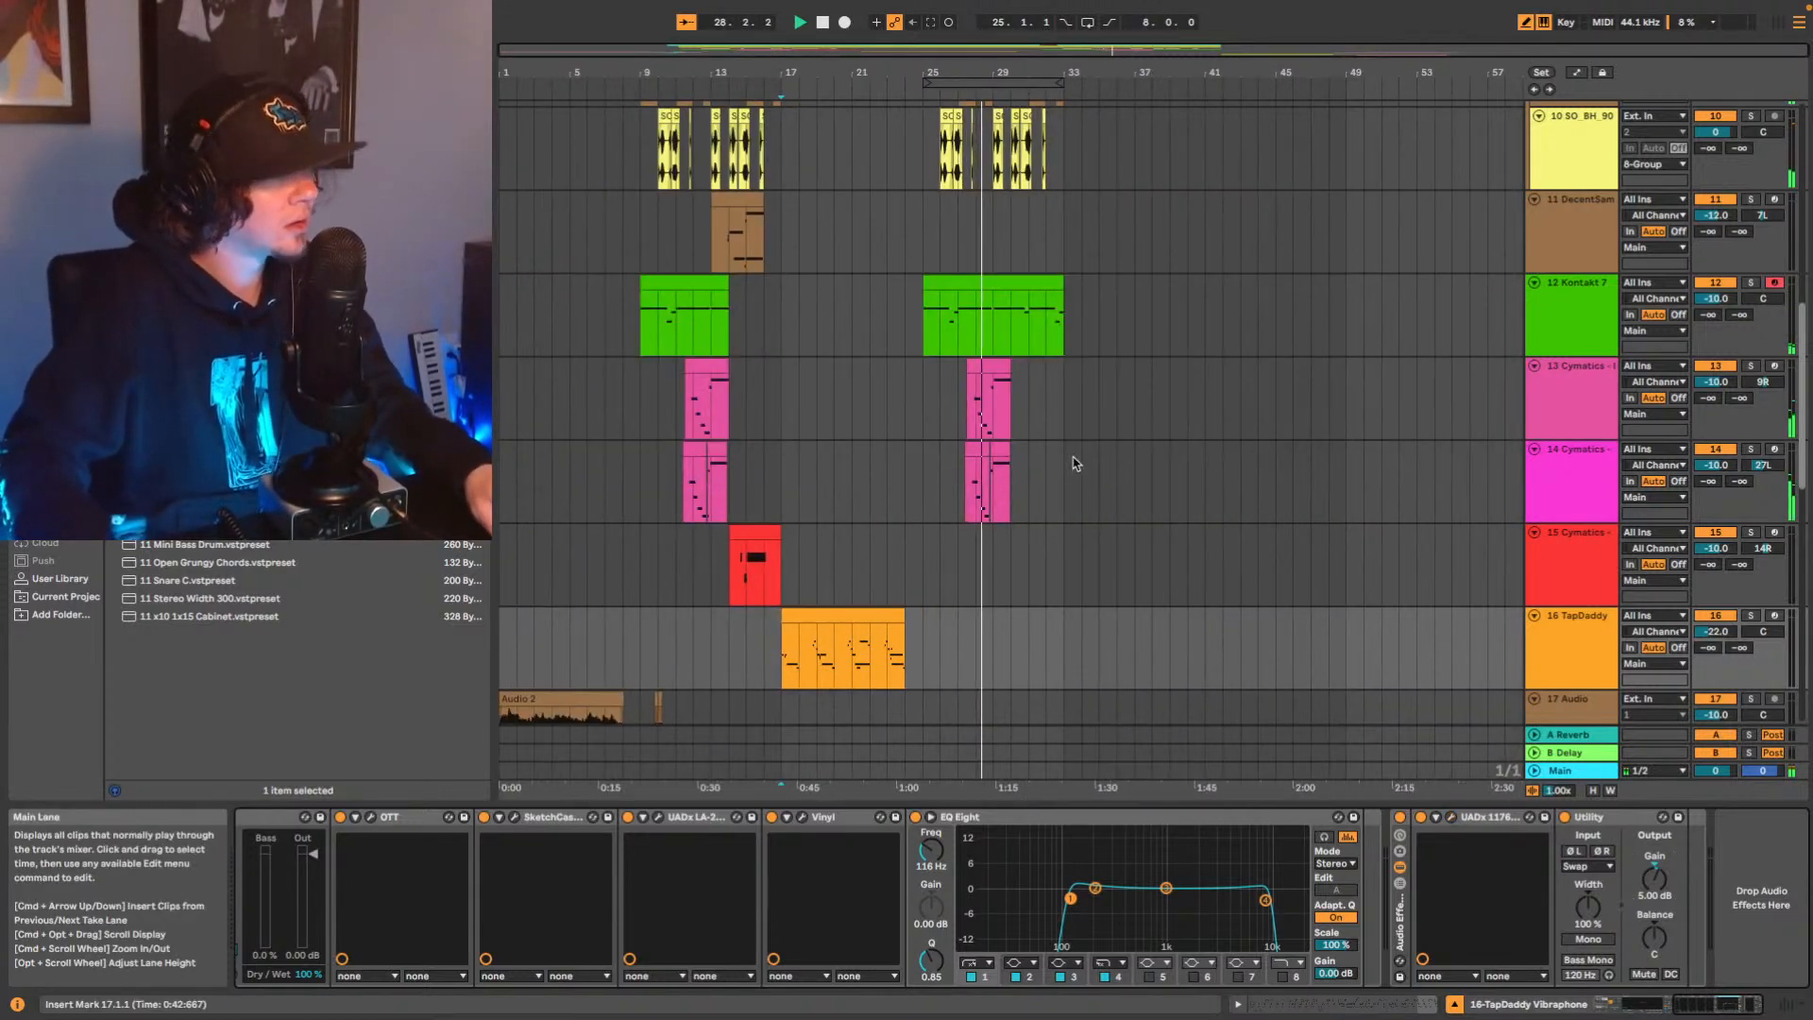
Raise the 21 Group volume to -9.0 dB while the section from bar 33 plays.
{"action": "scroll", "coordinate": [1075, 464], "scroll_direction": "up", "scroll_amount": 5}
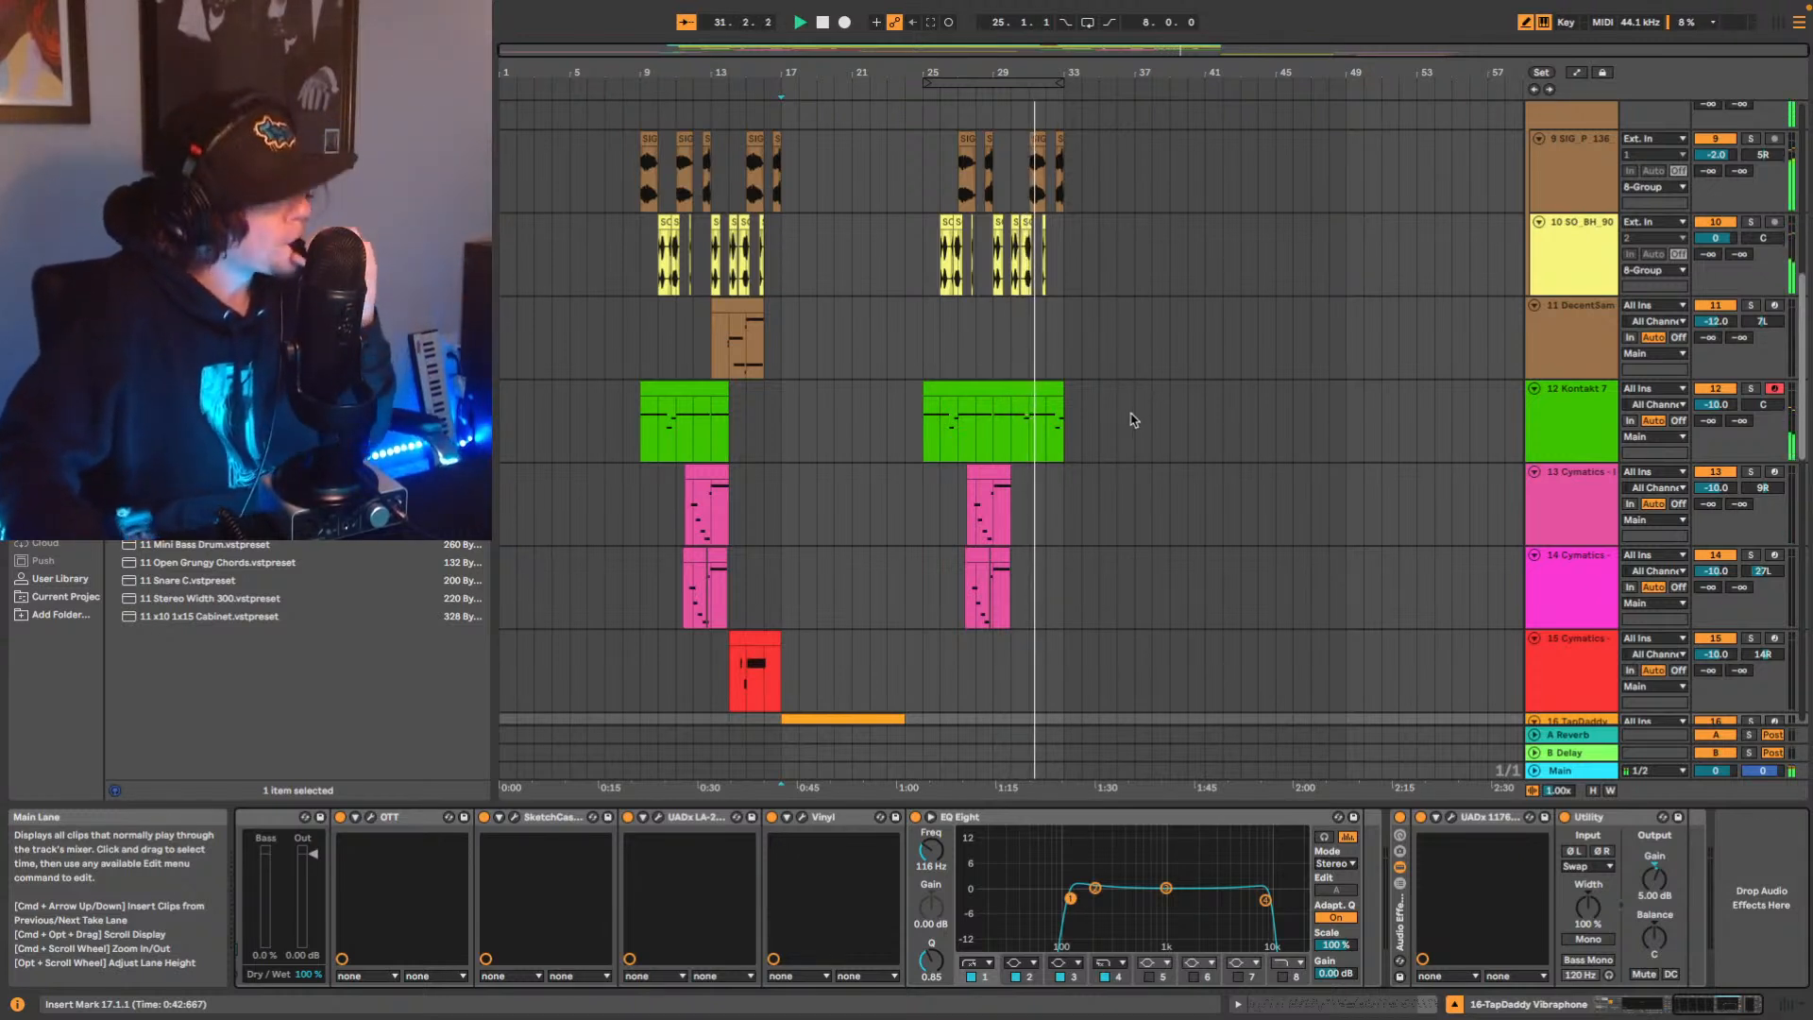
{"action": "scroll", "coordinate": [1141, 406], "scroll_direction": "up", "scroll_amount": 2}
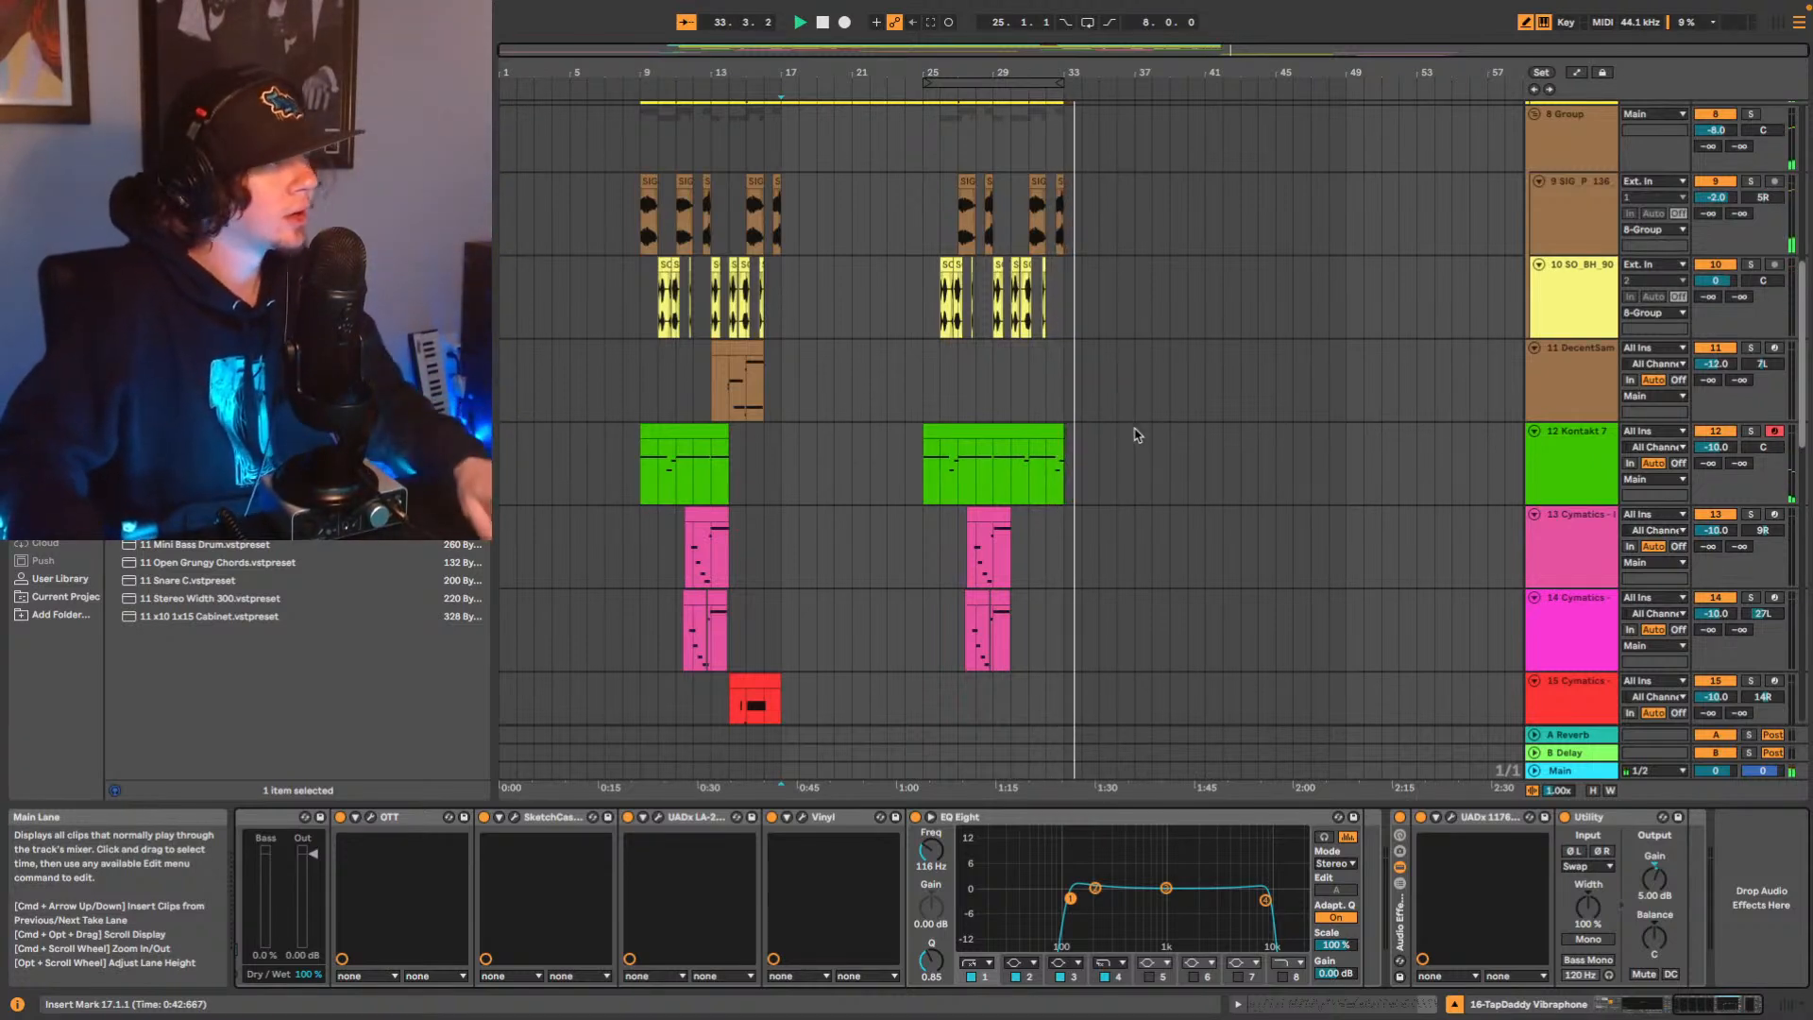
{"action": "scroll", "coordinate": [1138, 436], "scroll_direction": "down", "scroll_amount": 3}
{"action": "scroll", "coordinate": [1192, 538], "scroll_direction": "down", "scroll_amount": 15}
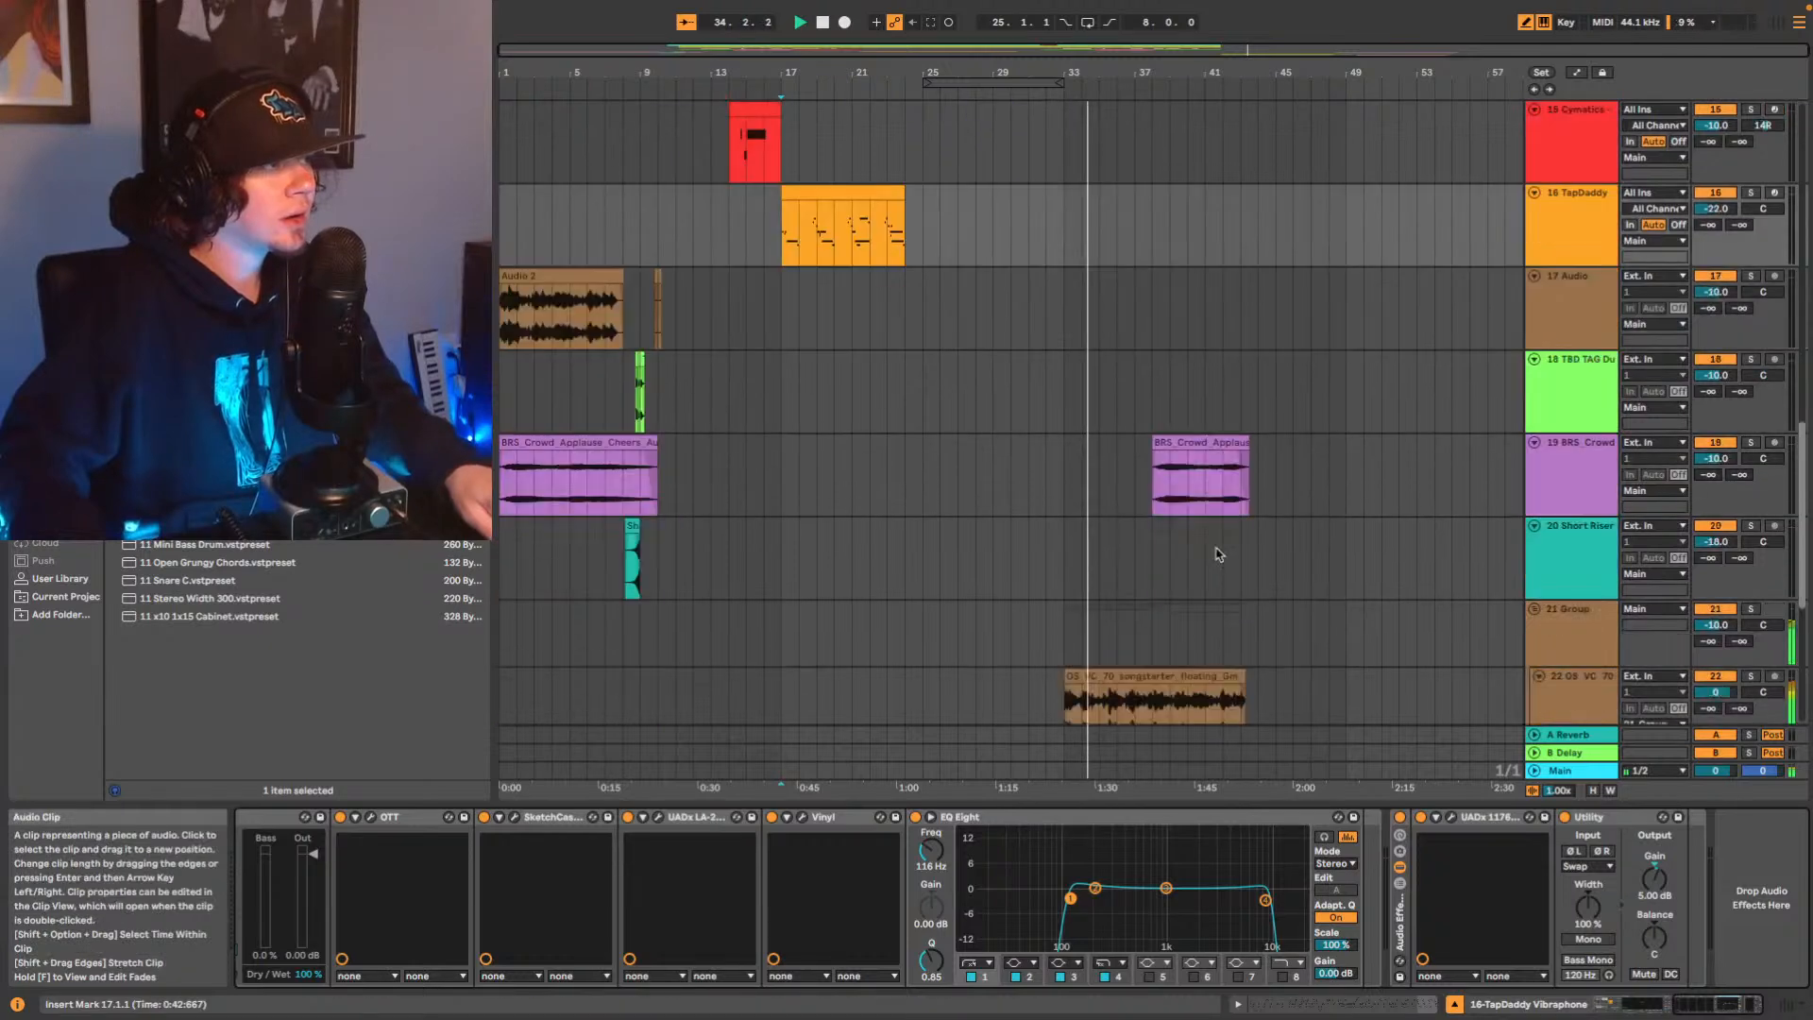
{"action": "scroll", "coordinate": [1244, 529], "scroll_direction": "up", "scroll_amount": 2}
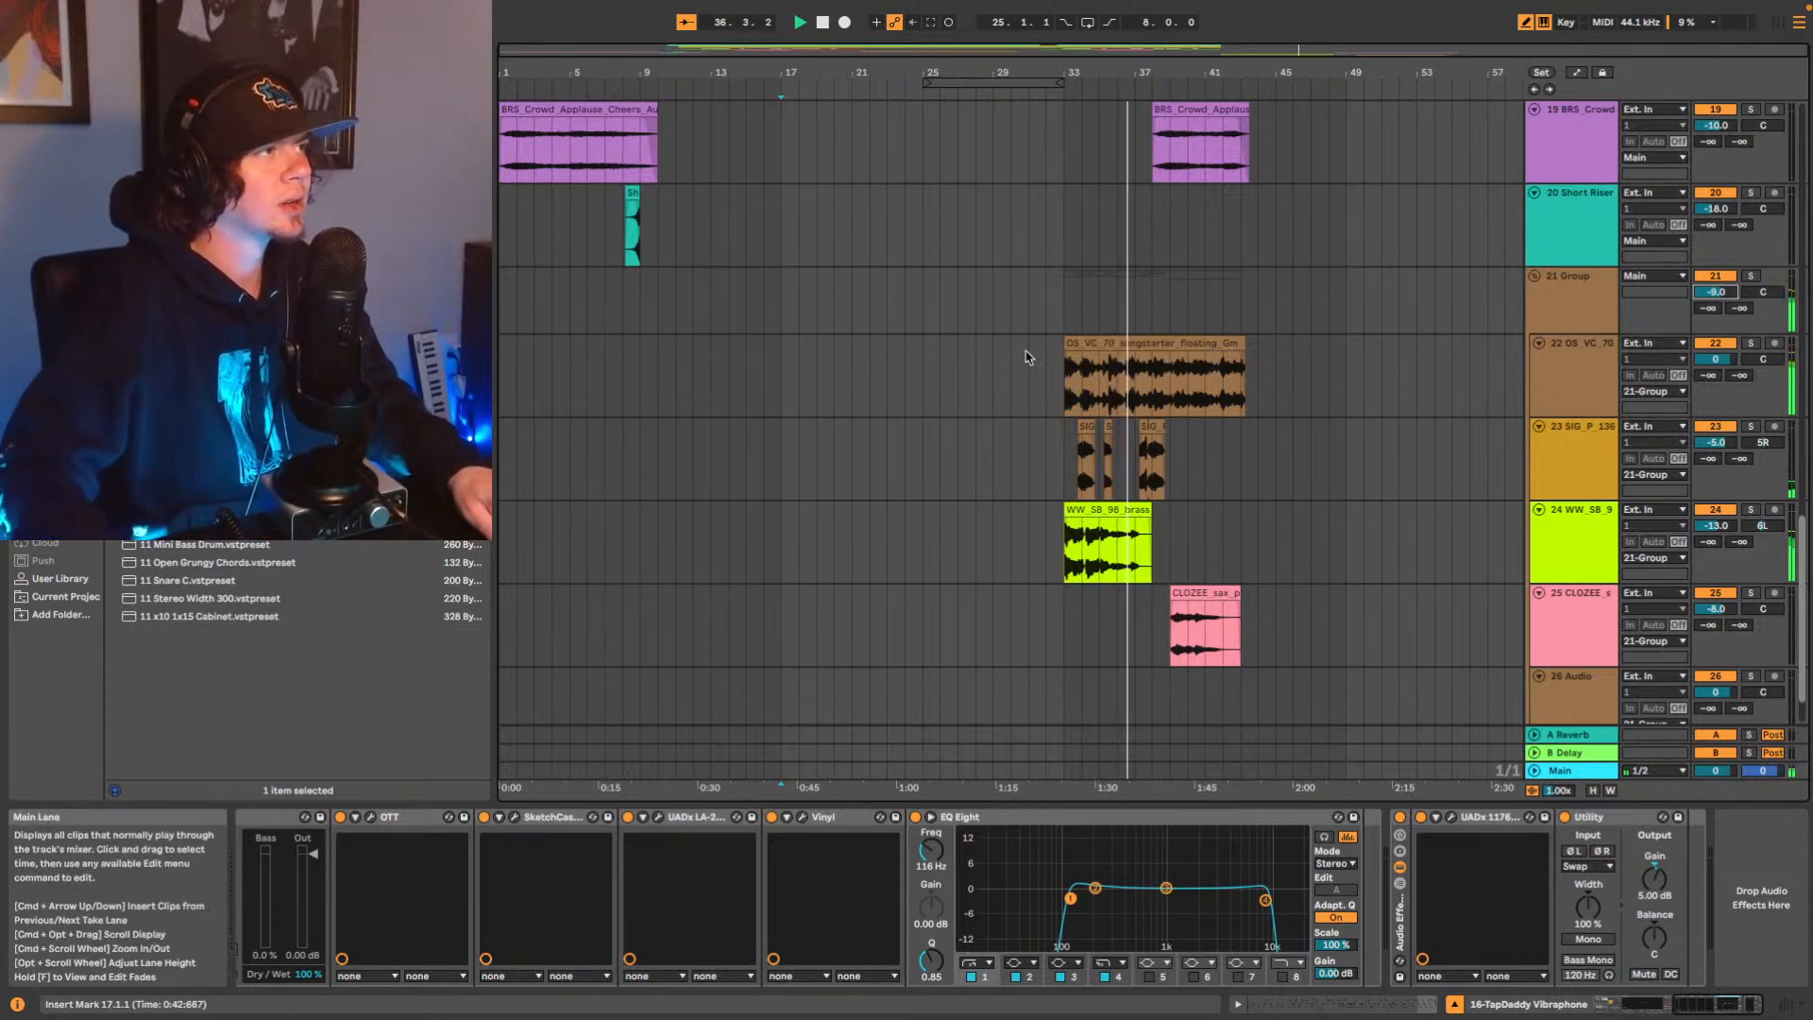
Replay the part around 33.1.1 and listen through the ending to check the 21 Group's balance.
{"action": "left_click", "coordinate": [1061, 364]}
{"action": "key", "text": "space"}
{"action": "key", "text": "space"}
{"action": "scroll", "coordinate": [1275, 295], "scroll_direction": "up", "scroll_amount": 6}
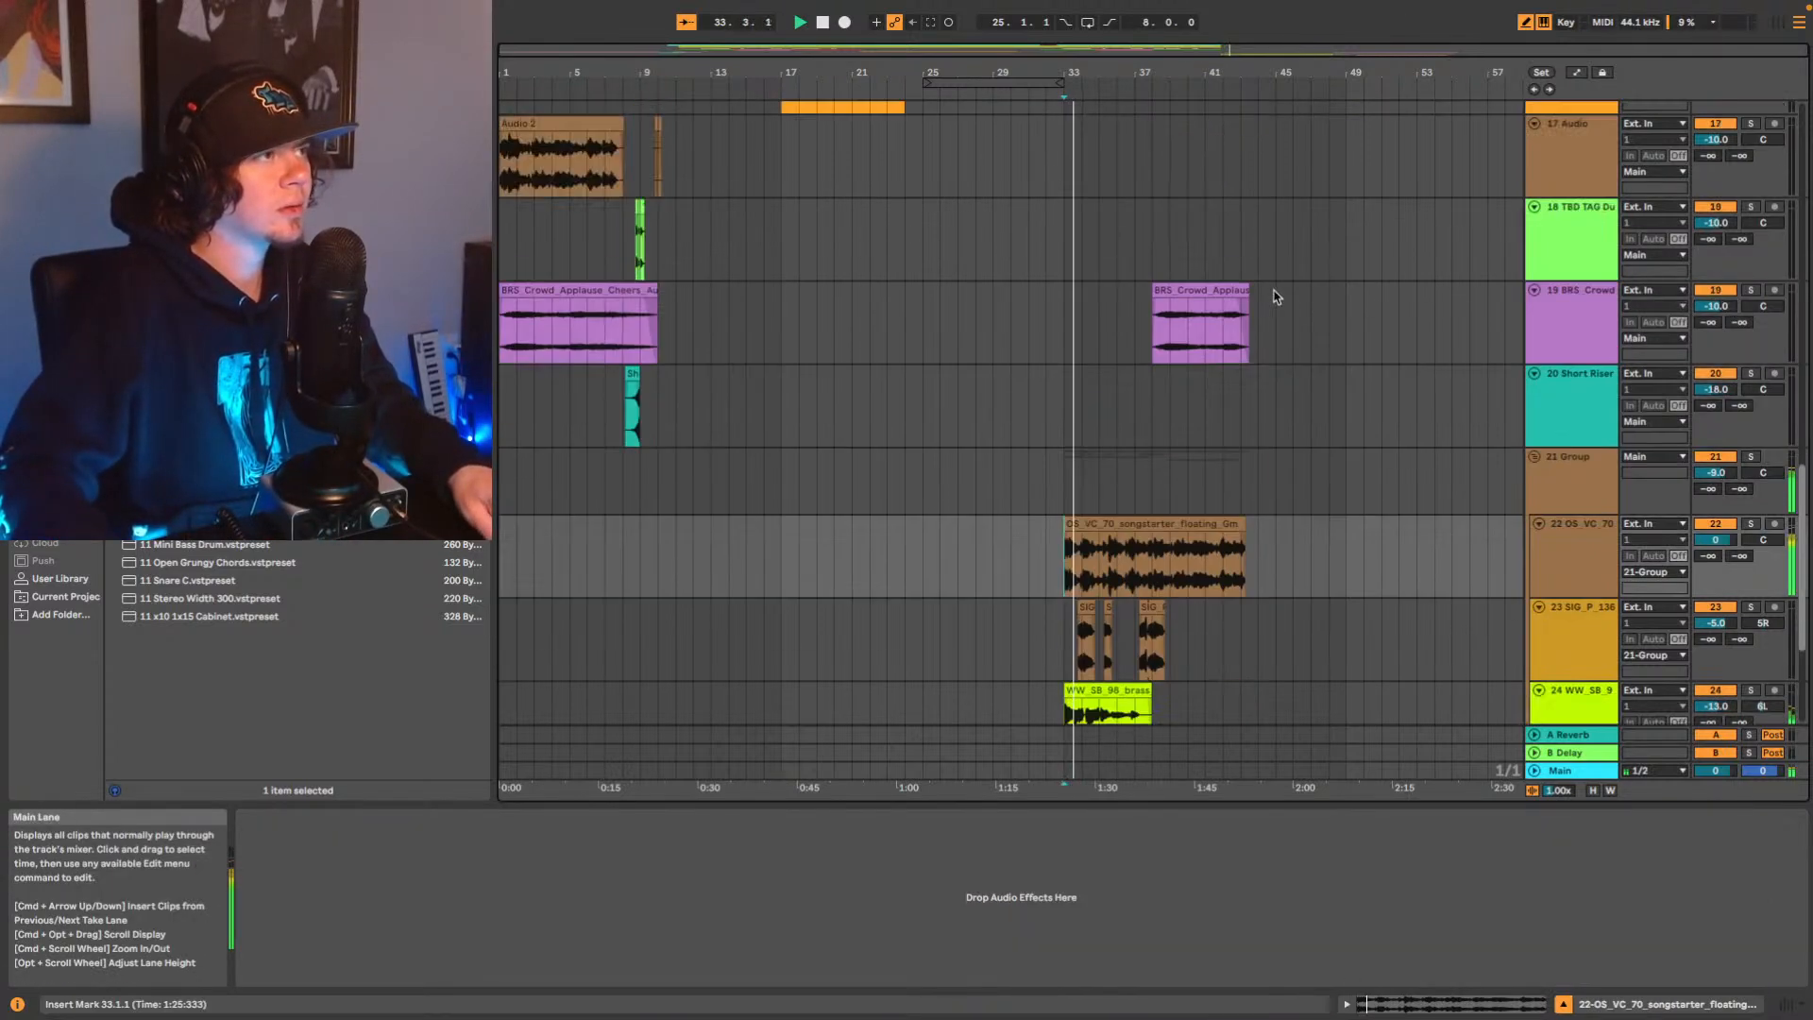
{"action": "scroll", "coordinate": [1026, 138], "scroll_direction": "up", "scroll_amount": 6}
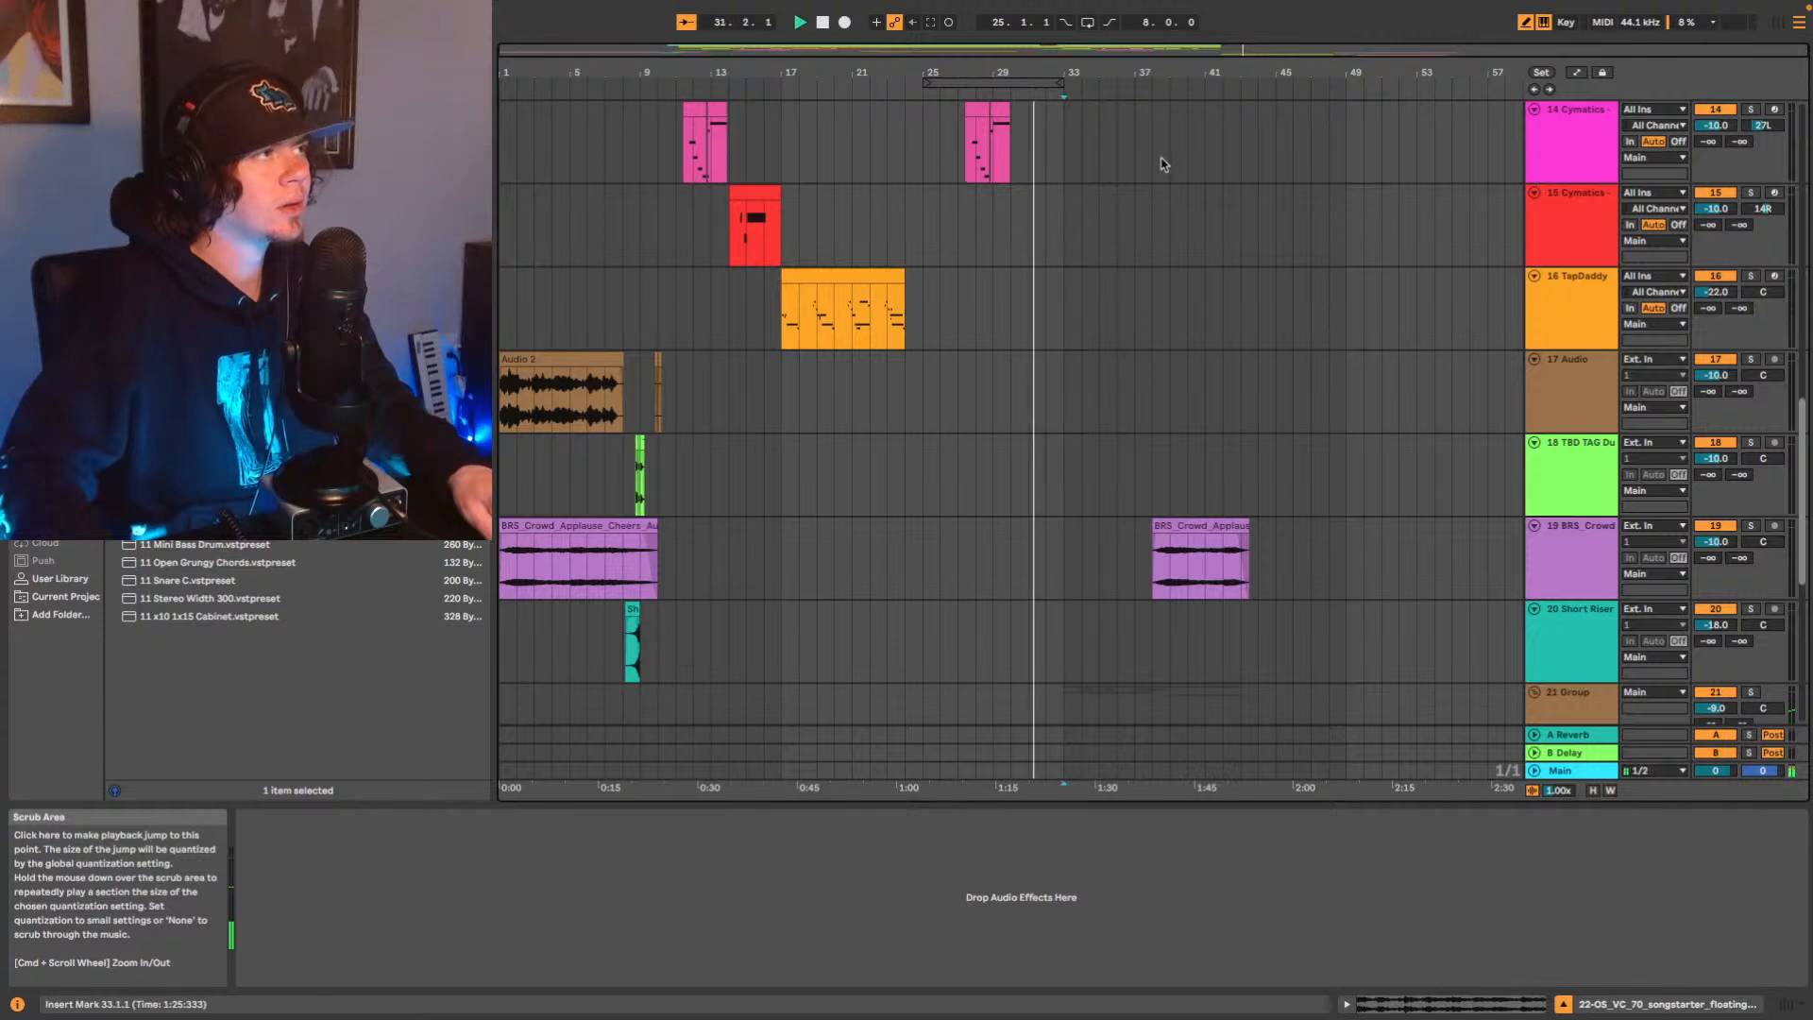
{"action": "scroll", "coordinate": [1197, 274], "scroll_direction": "down", "scroll_amount": 4}
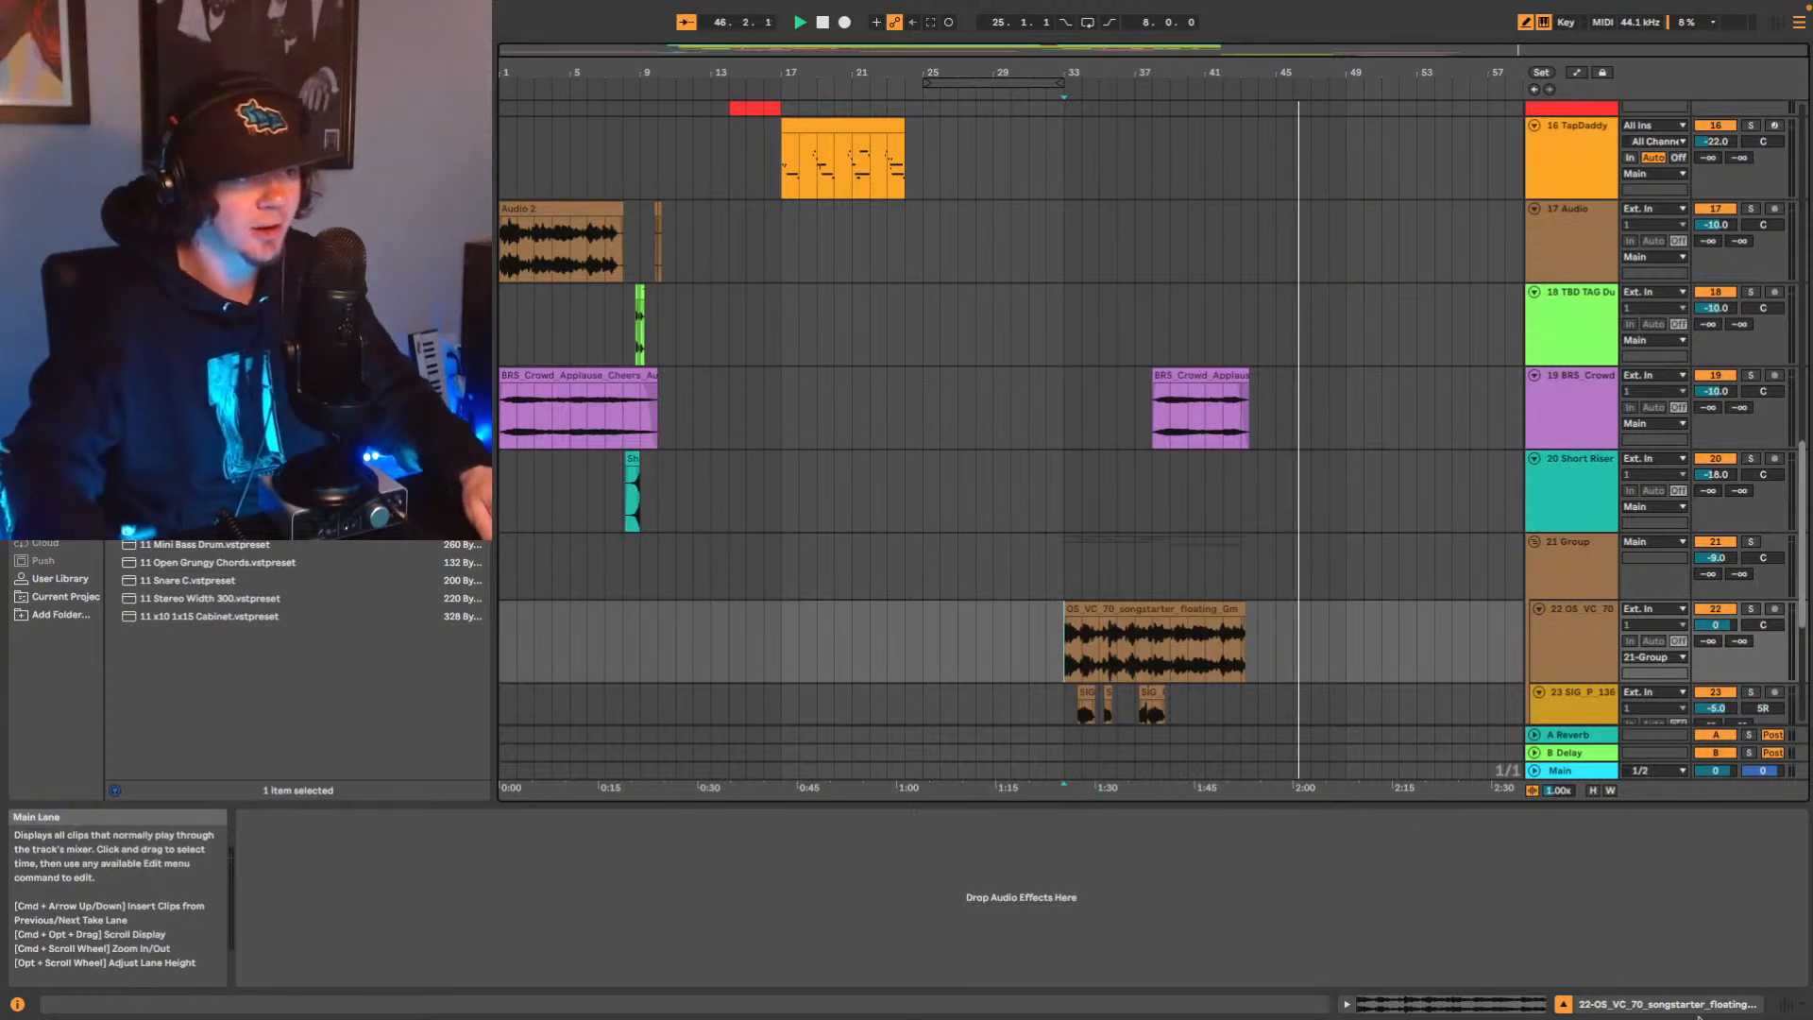
Check the track levels in the mixer, hide it again, and stop playback with the insert mark at 1.1.1.
{"action": "left_click", "coordinate": [1785, 1004]}
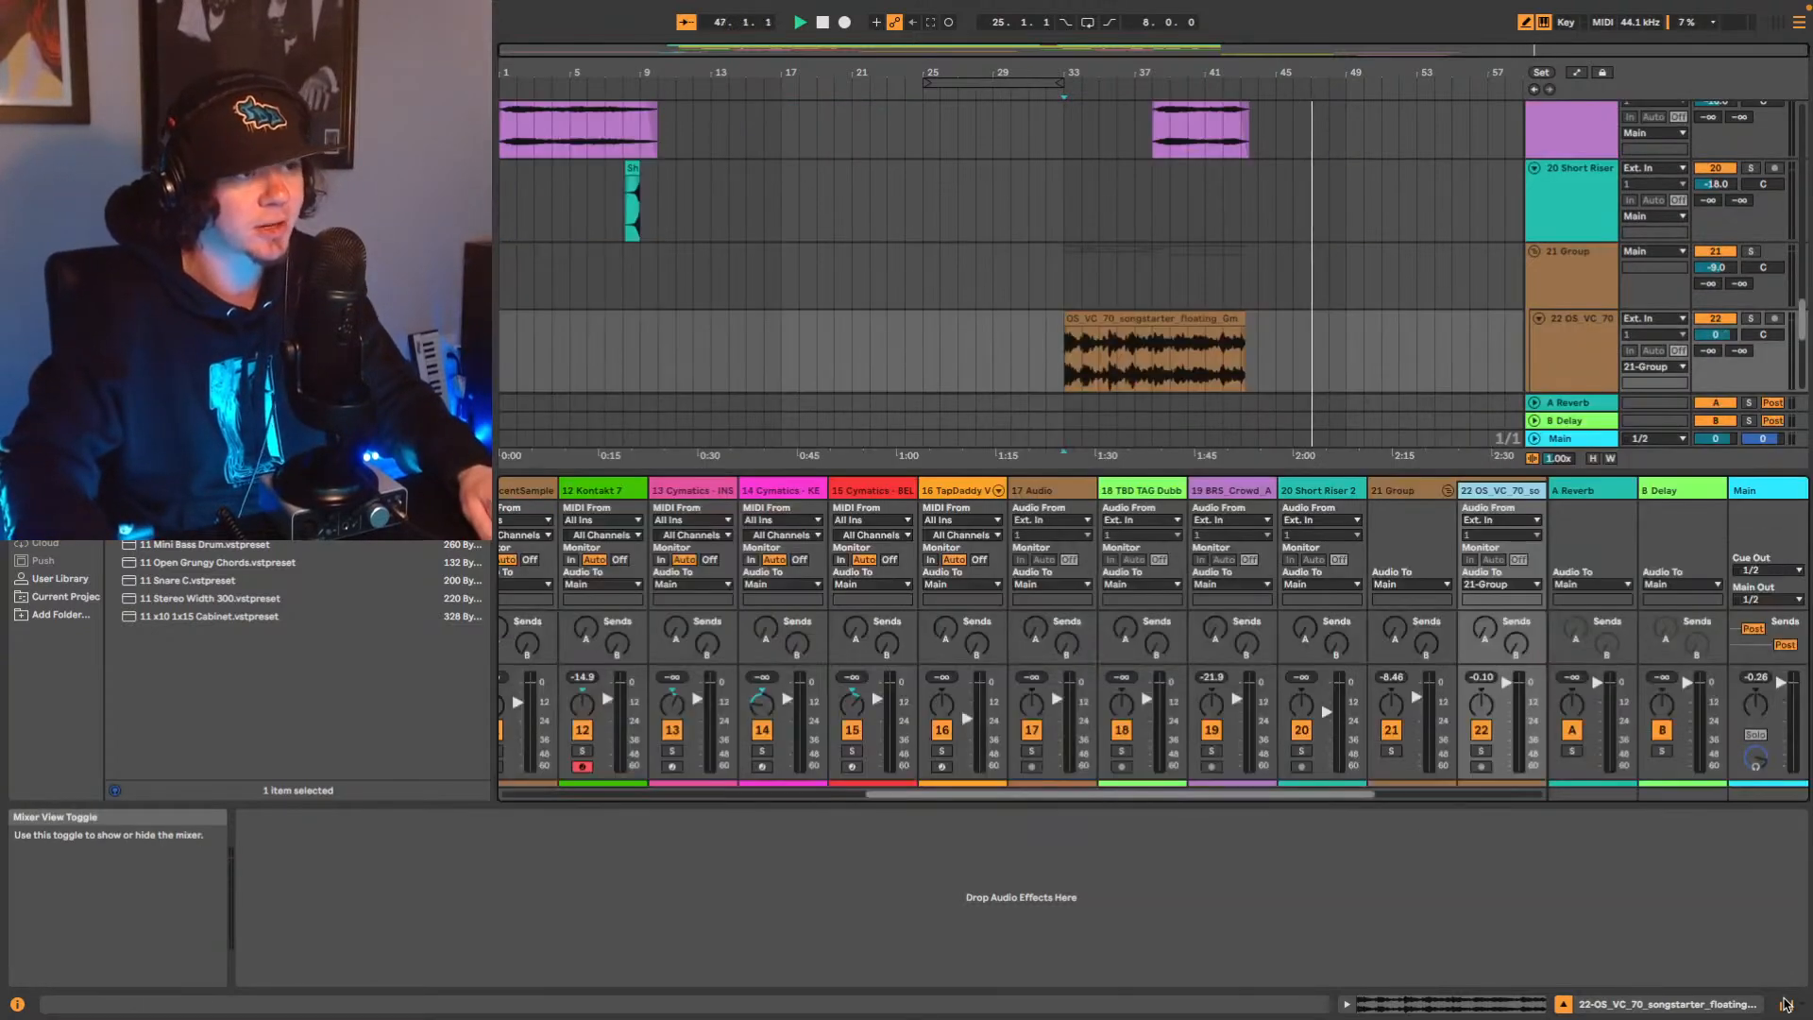
{"action": "left_click", "coordinate": [1785, 1004]}
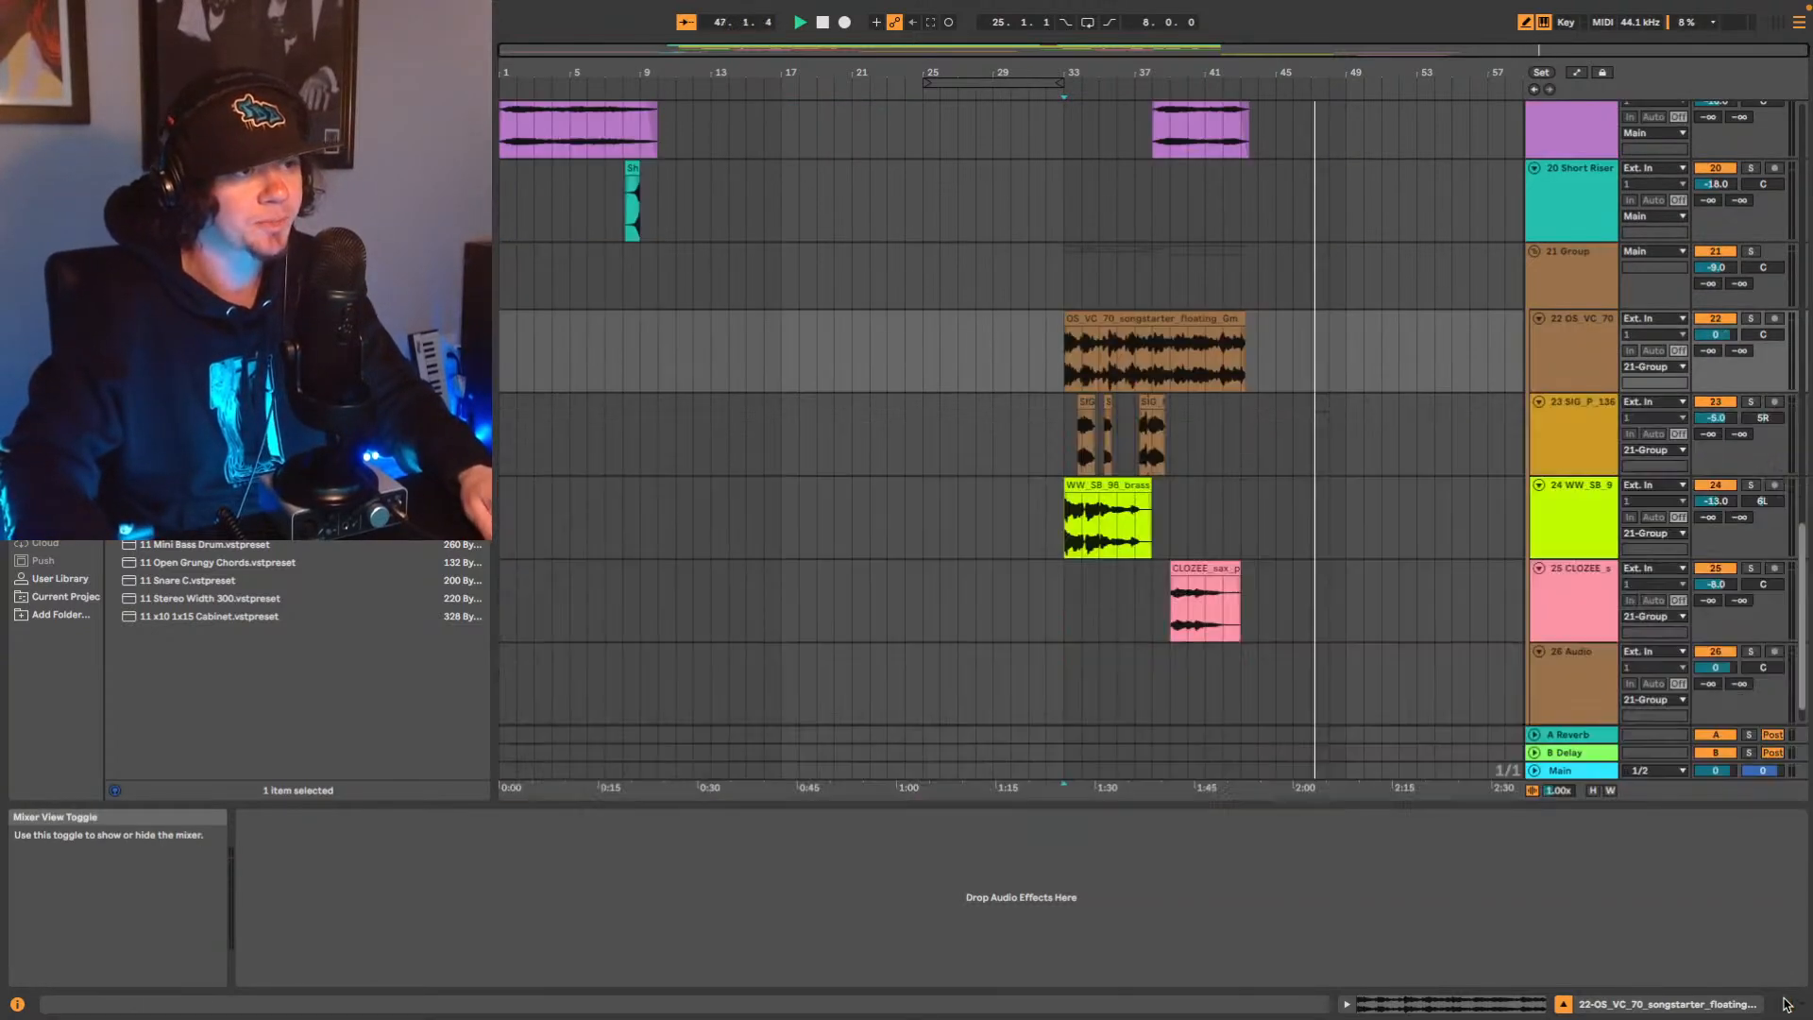
{"action": "left_click", "coordinate": [1535, 92]}
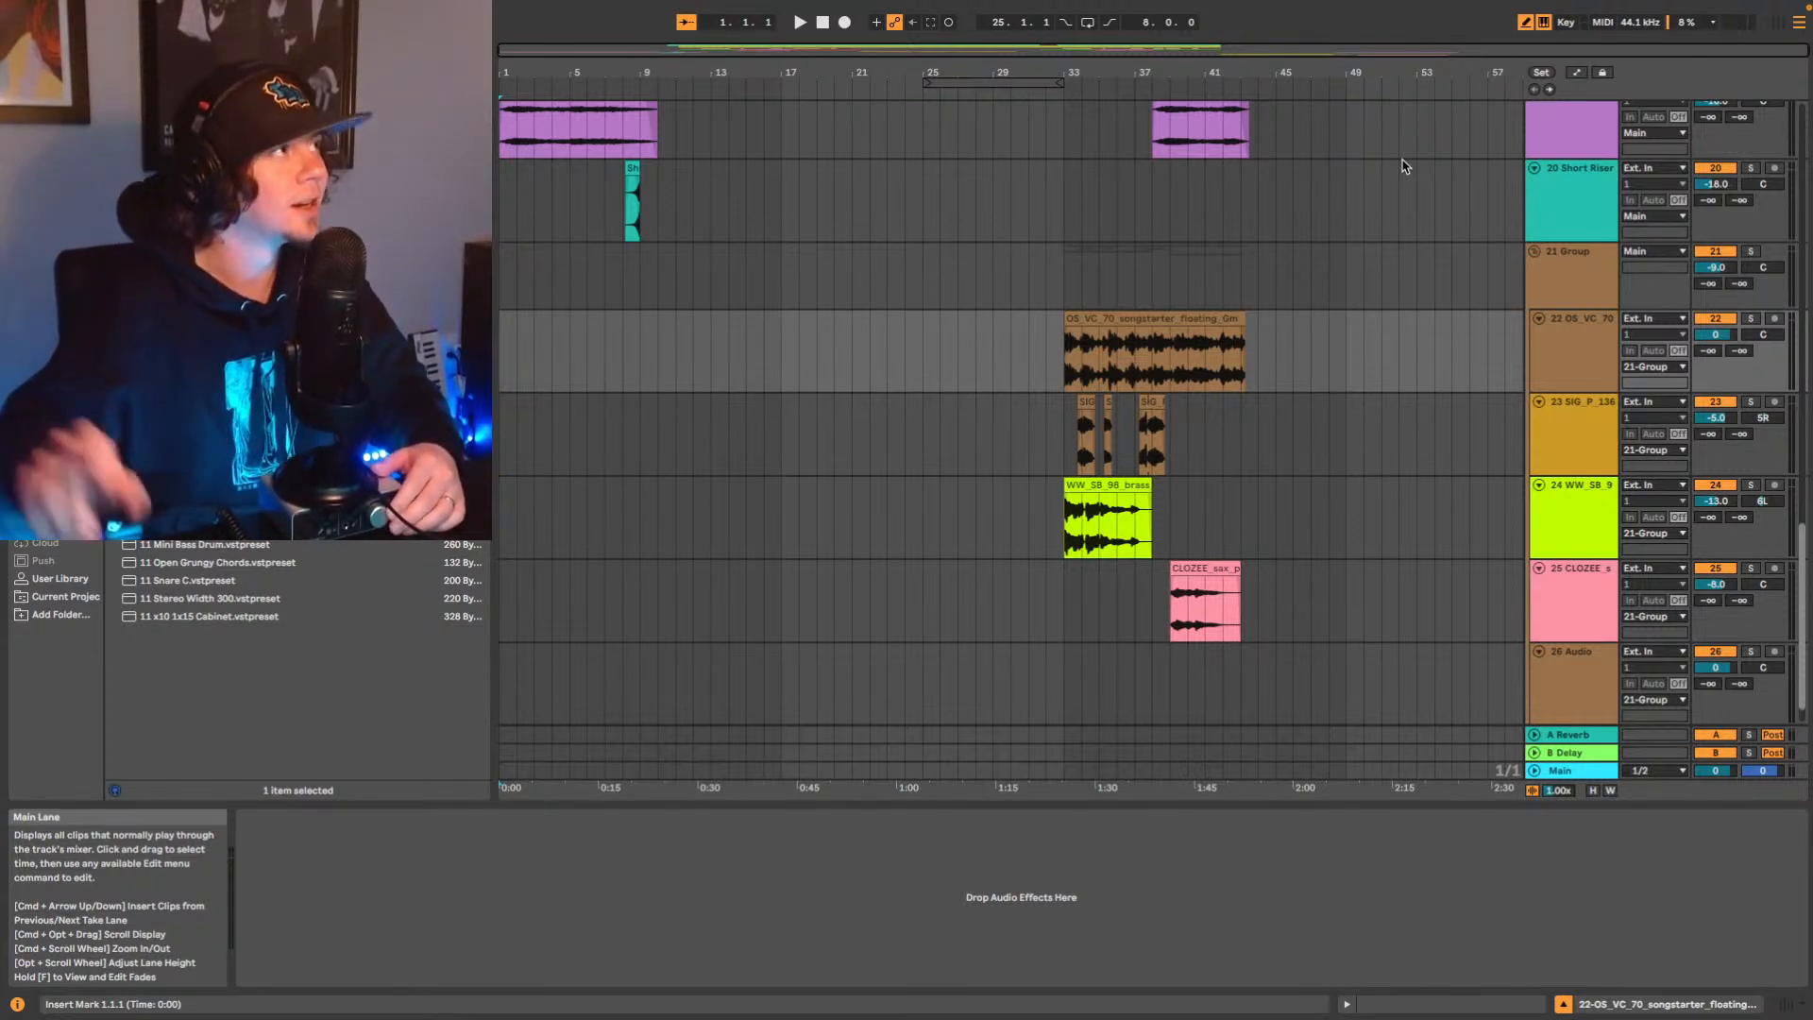
Take the Song872 Mix V1 window out of full screen, switch to Spotify and open the TapDaddy artist page.
{"action": "mouse_move", "coordinate": [283, 5]}
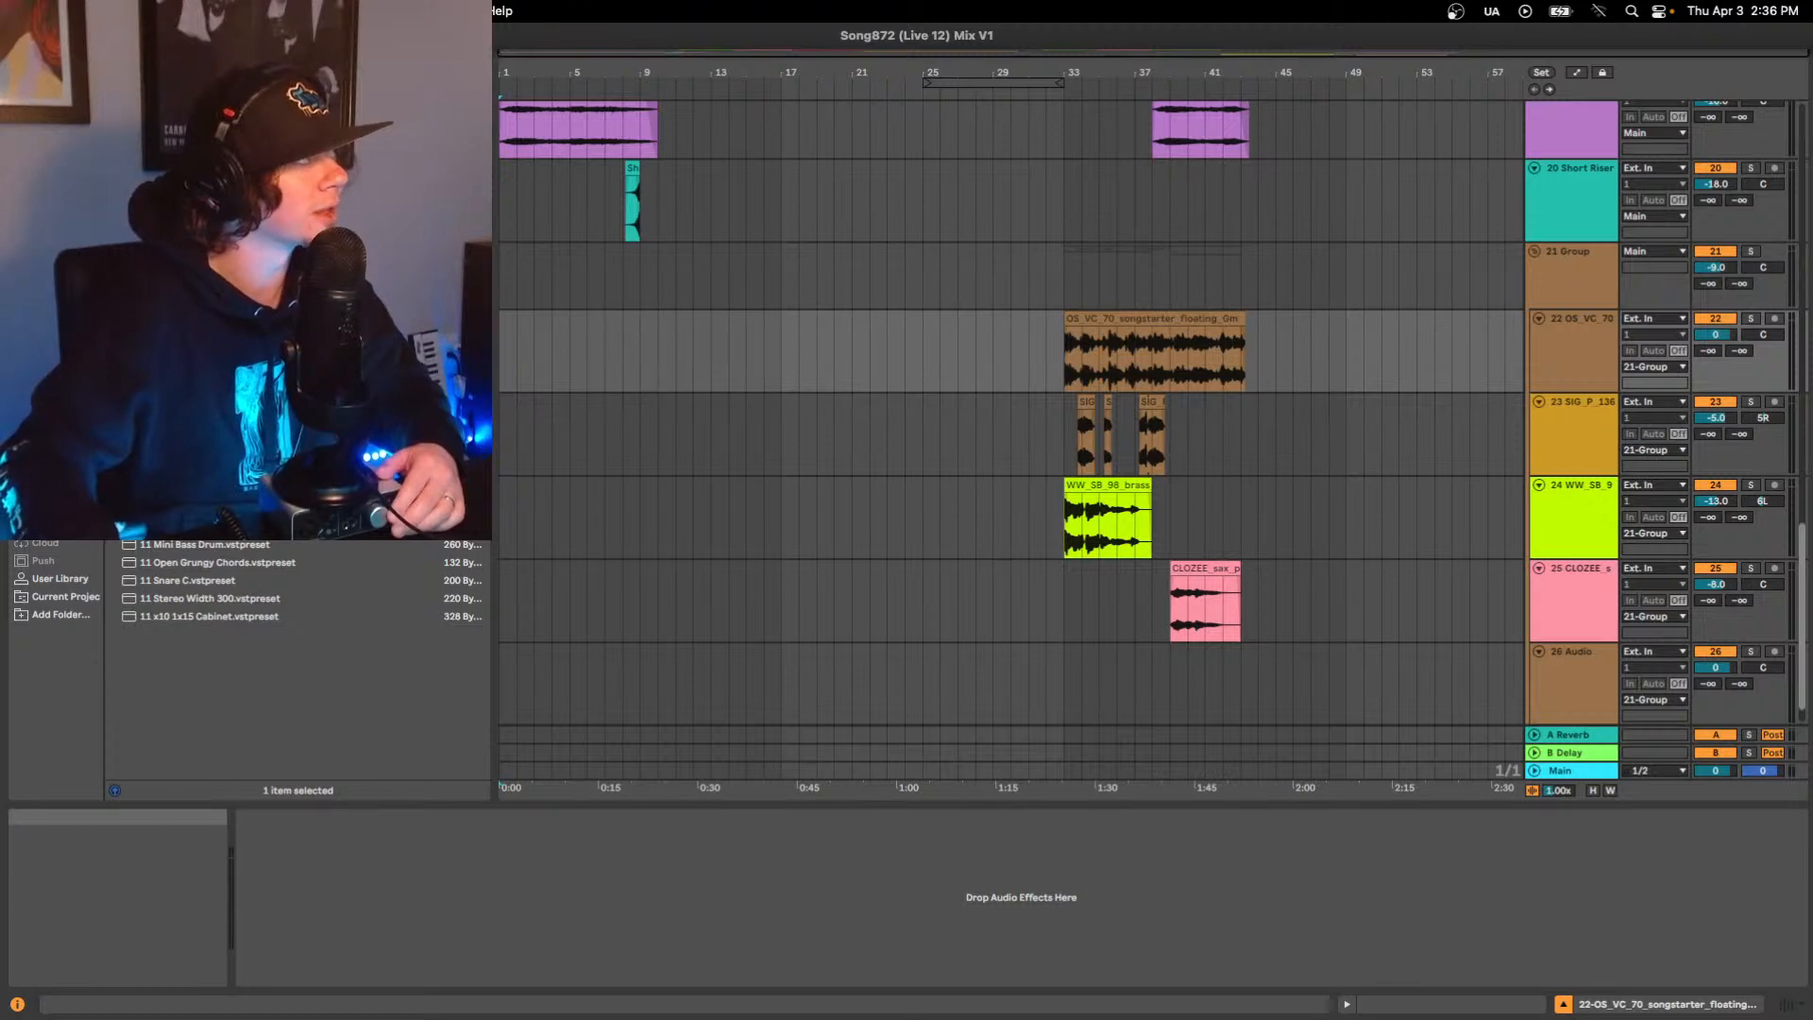
{"action": "left_click", "coordinate": [51, 35]}
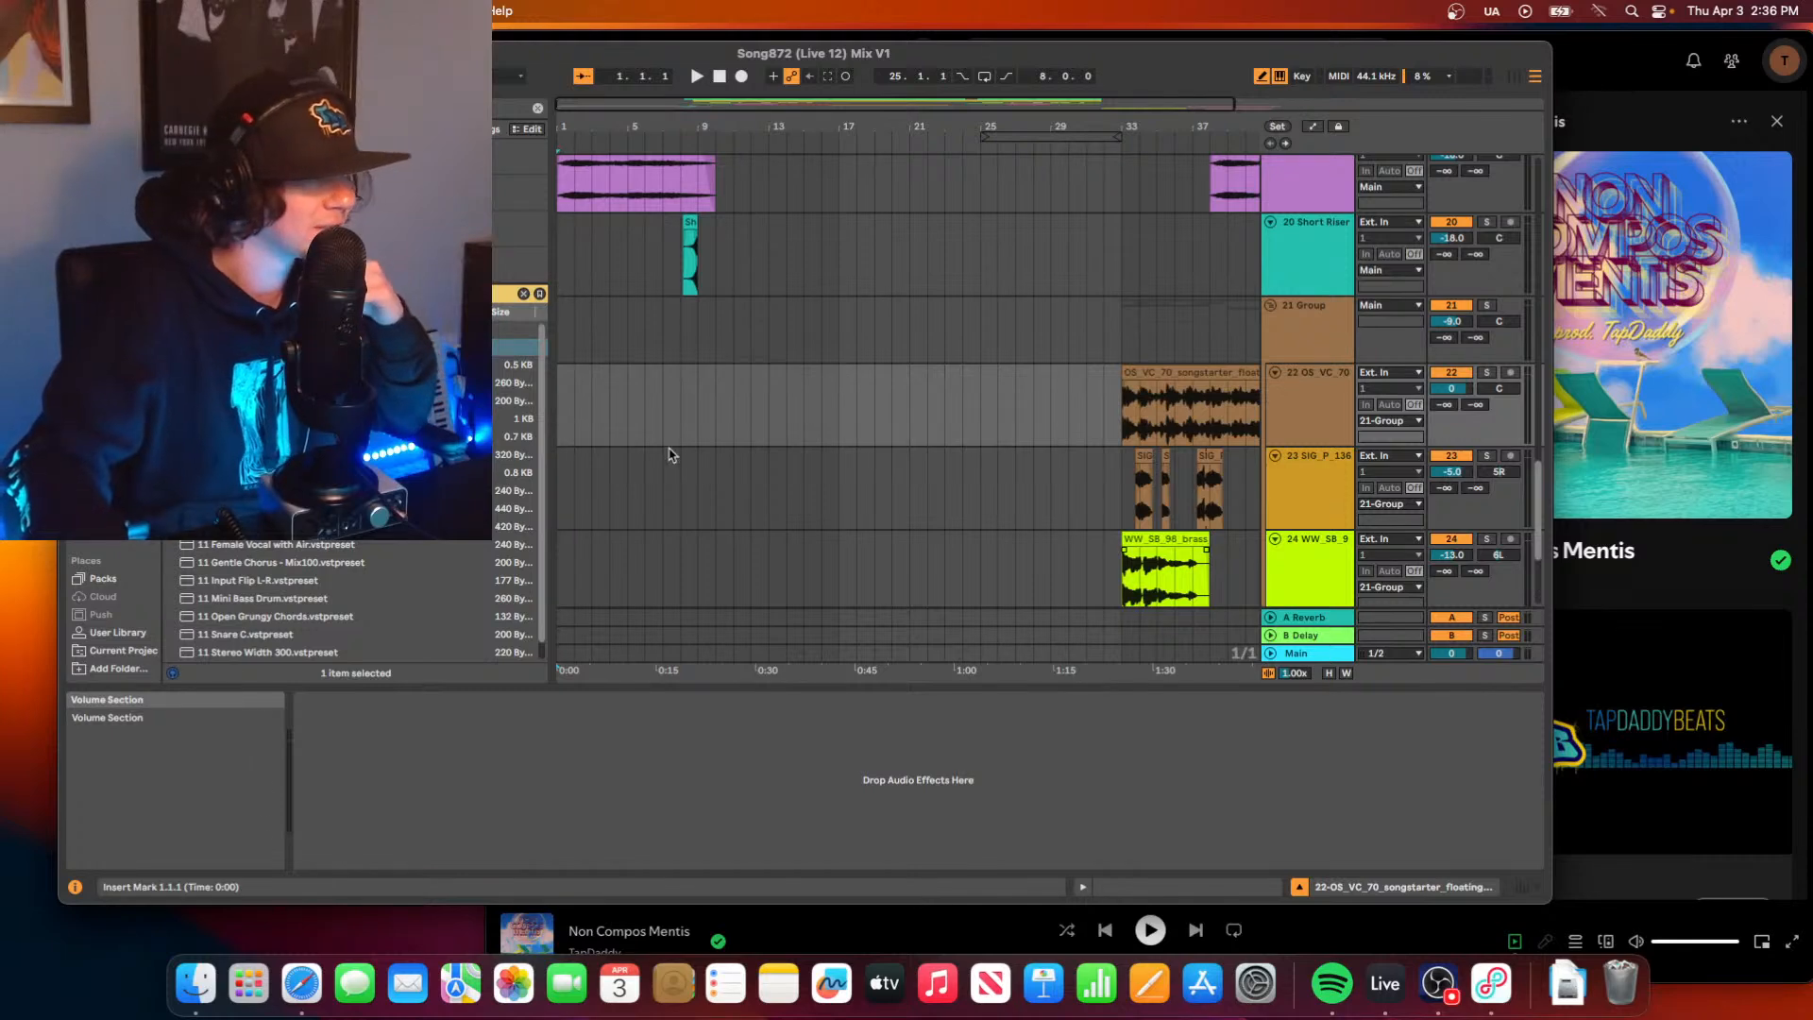
{"action": "key", "text": "super+Tab"}
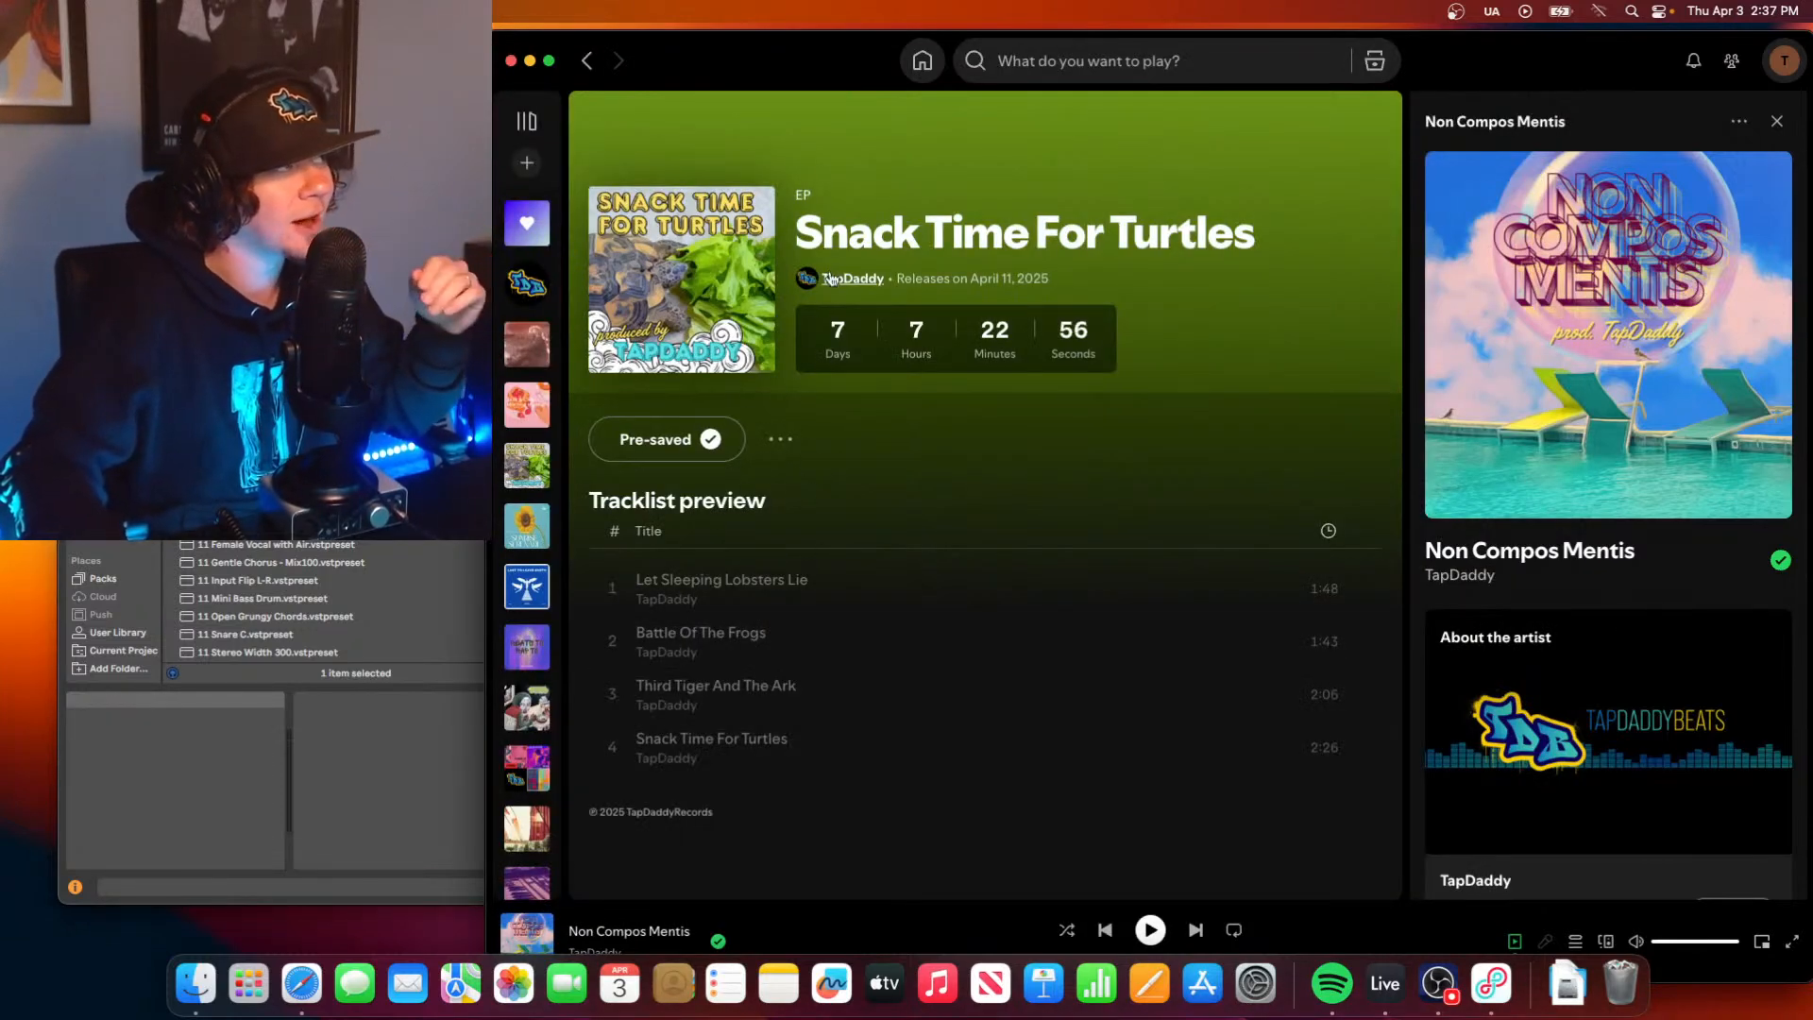
{"action": "left_click", "coordinate": [832, 279]}
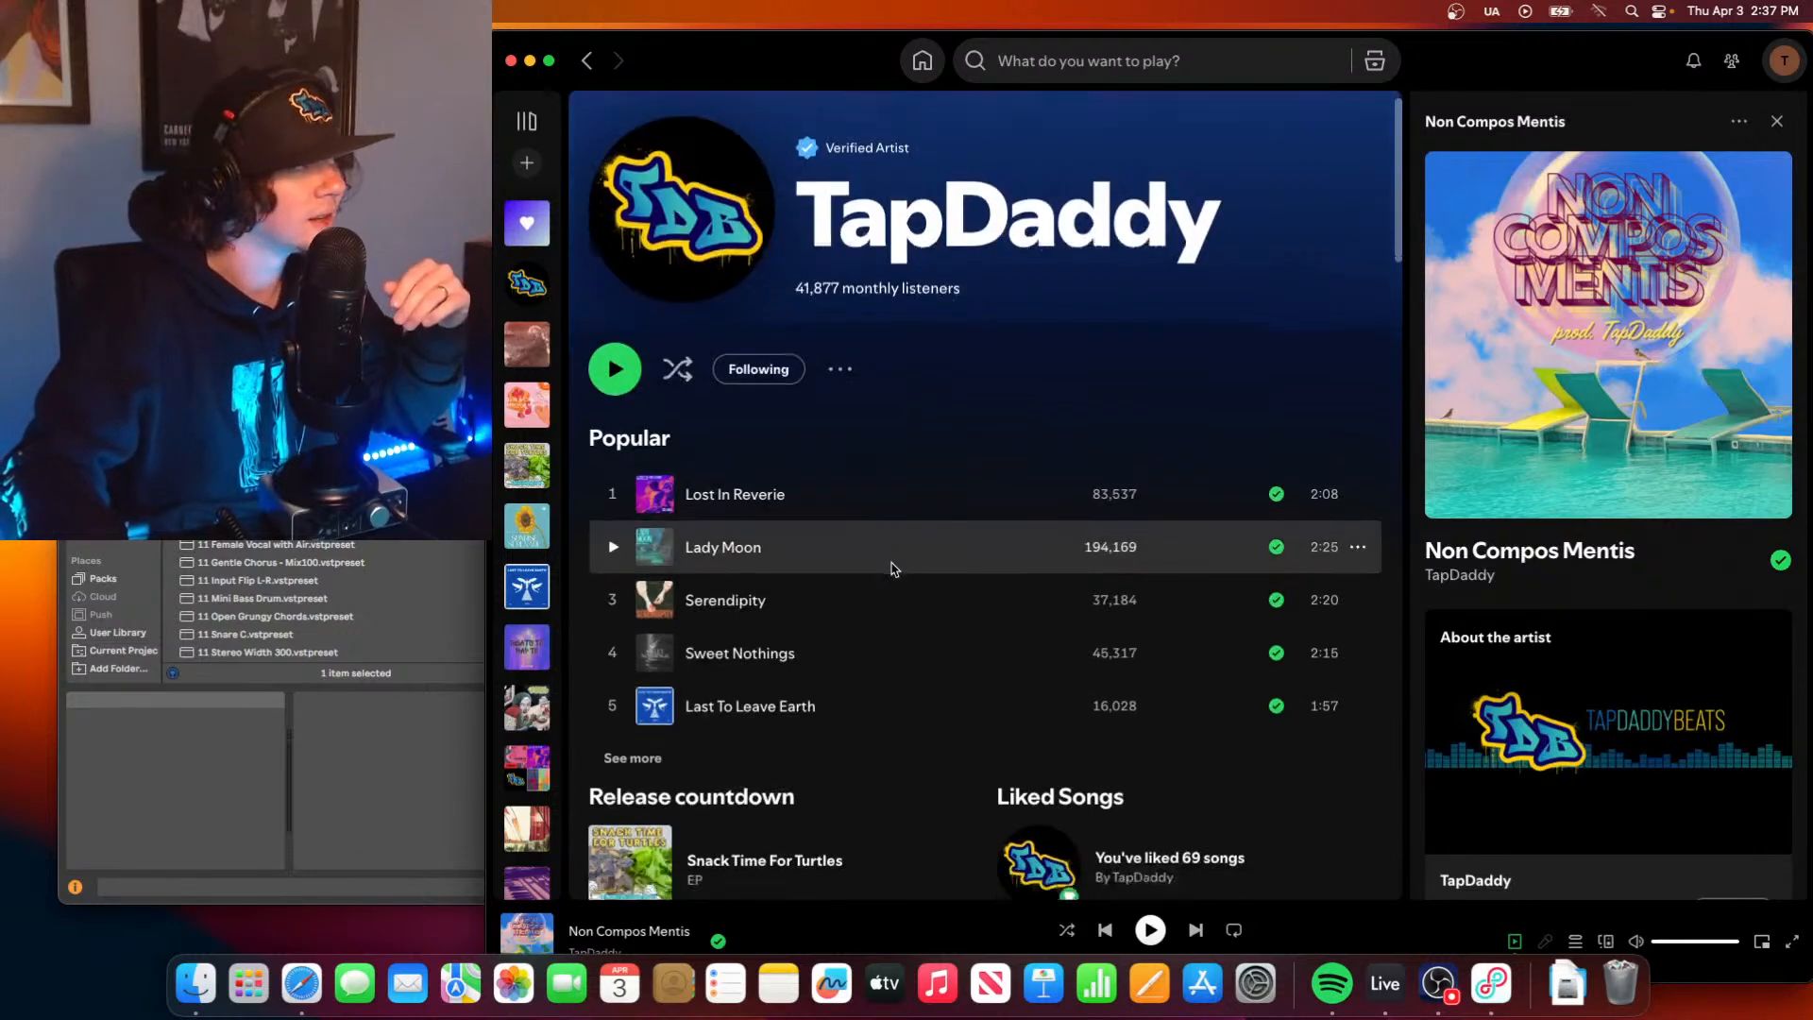
{"action": "scroll", "coordinate": [944, 566], "scroll_direction": "down", "scroll_amount": 5}
{"action": "scroll", "coordinate": [1016, 688], "scroll_direction": "up", "scroll_amount": 5}
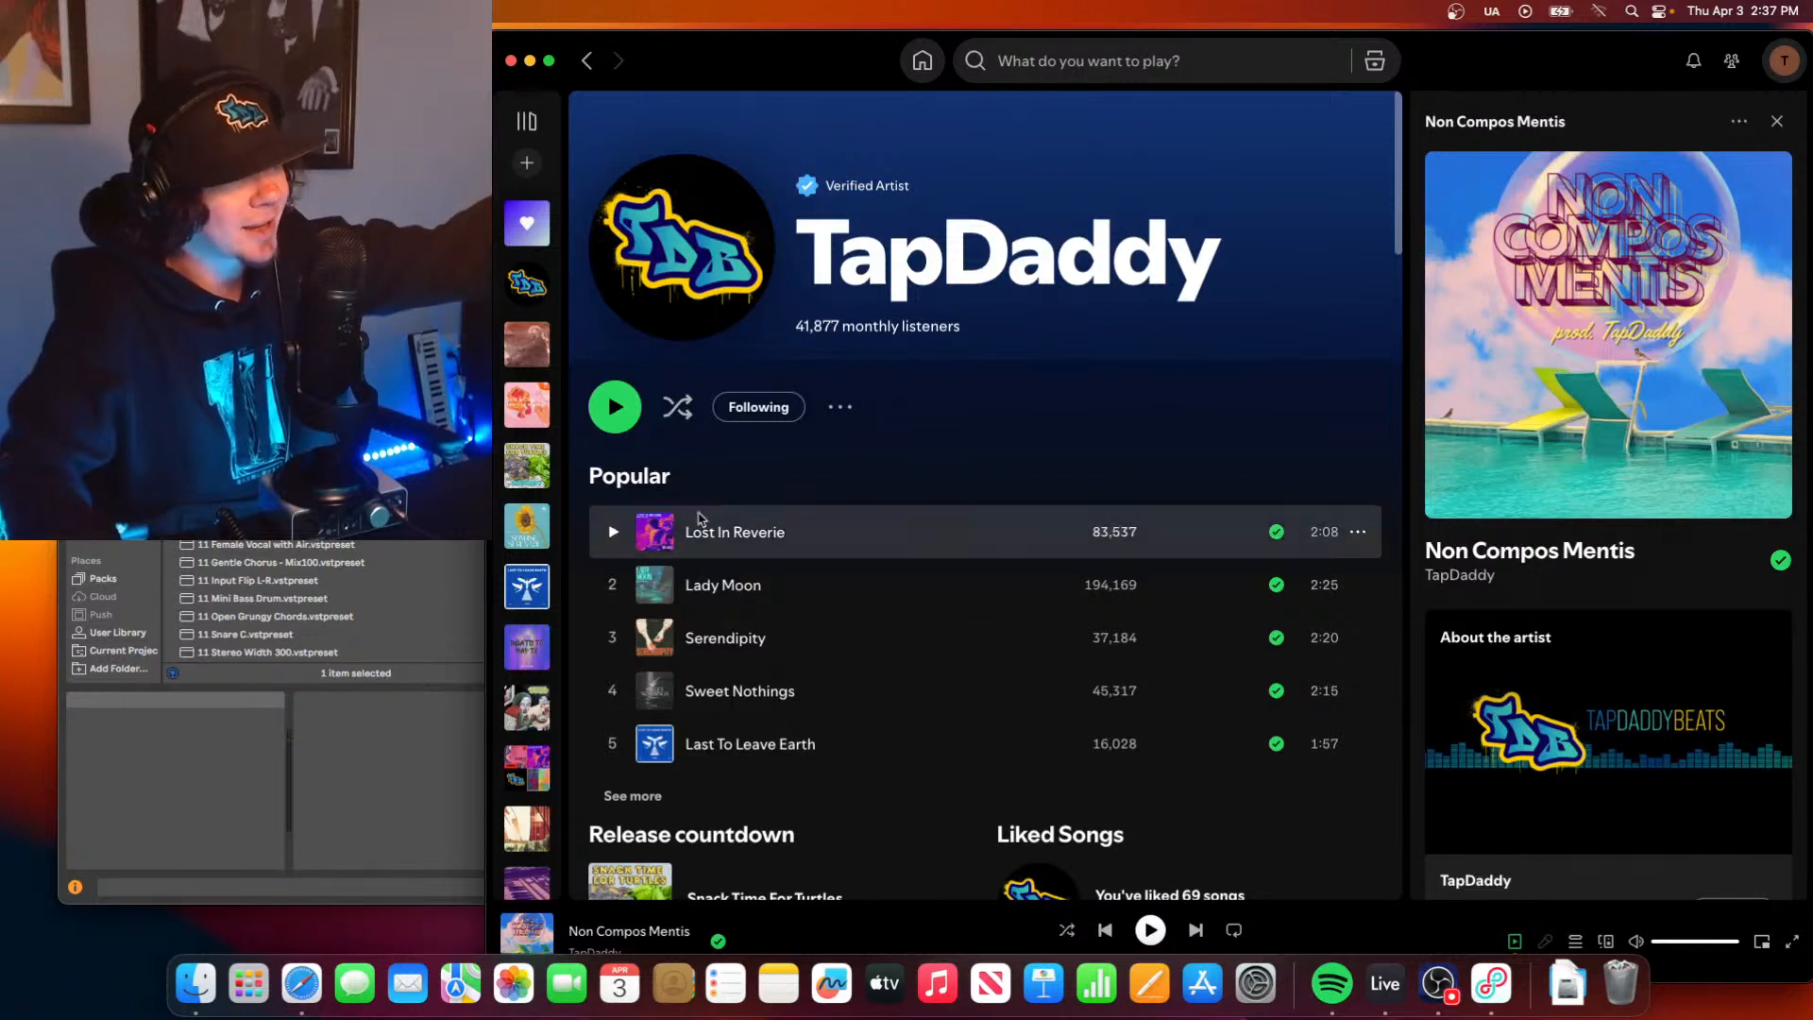
Copy the share link to the TapDaddy artist profile.
{"action": "left_click", "coordinate": [839, 407]}
{"action": "mouse_move", "coordinate": [933, 634]}
{"action": "left_click", "coordinate": [1076, 638]}
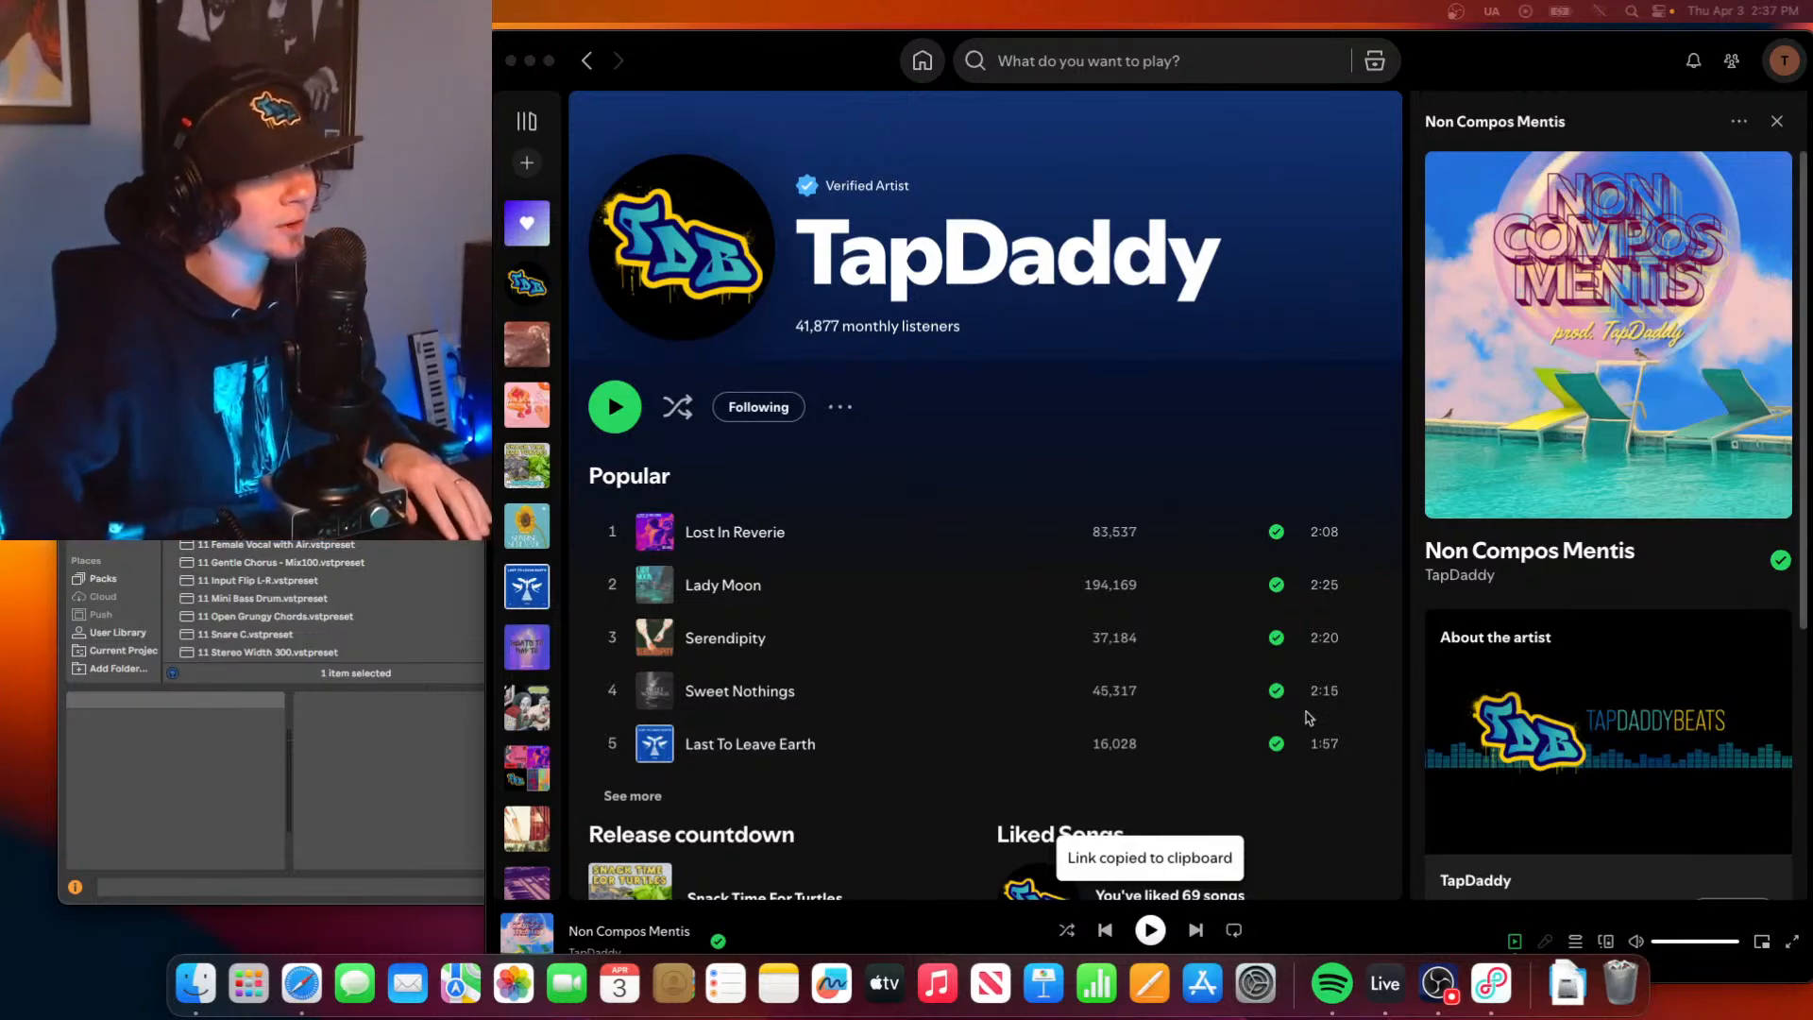
Look through the TapDaddy artist page and open the upcoming EP Snack Time For Turtles.
{"action": "scroll", "coordinate": [870, 760], "scroll_direction": "down", "scroll_amount": 10}
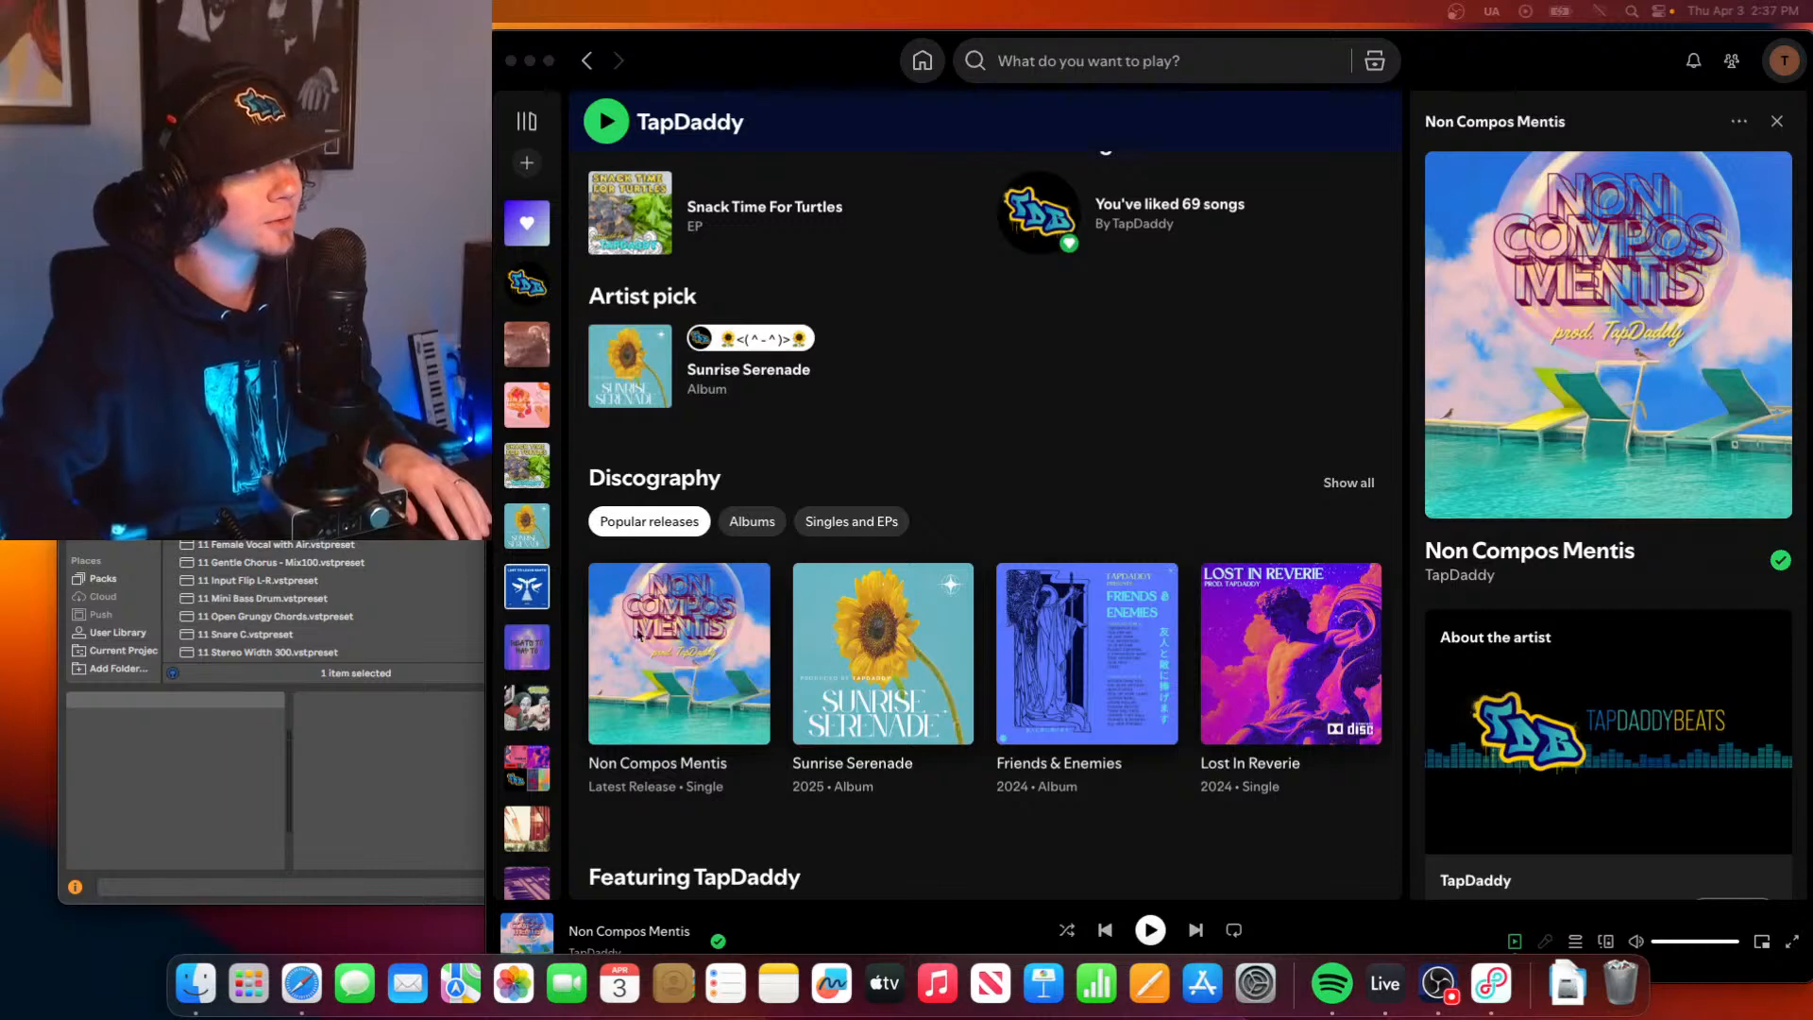
{"action": "scroll", "coordinate": [641, 651], "scroll_direction": "up", "scroll_amount": 10}
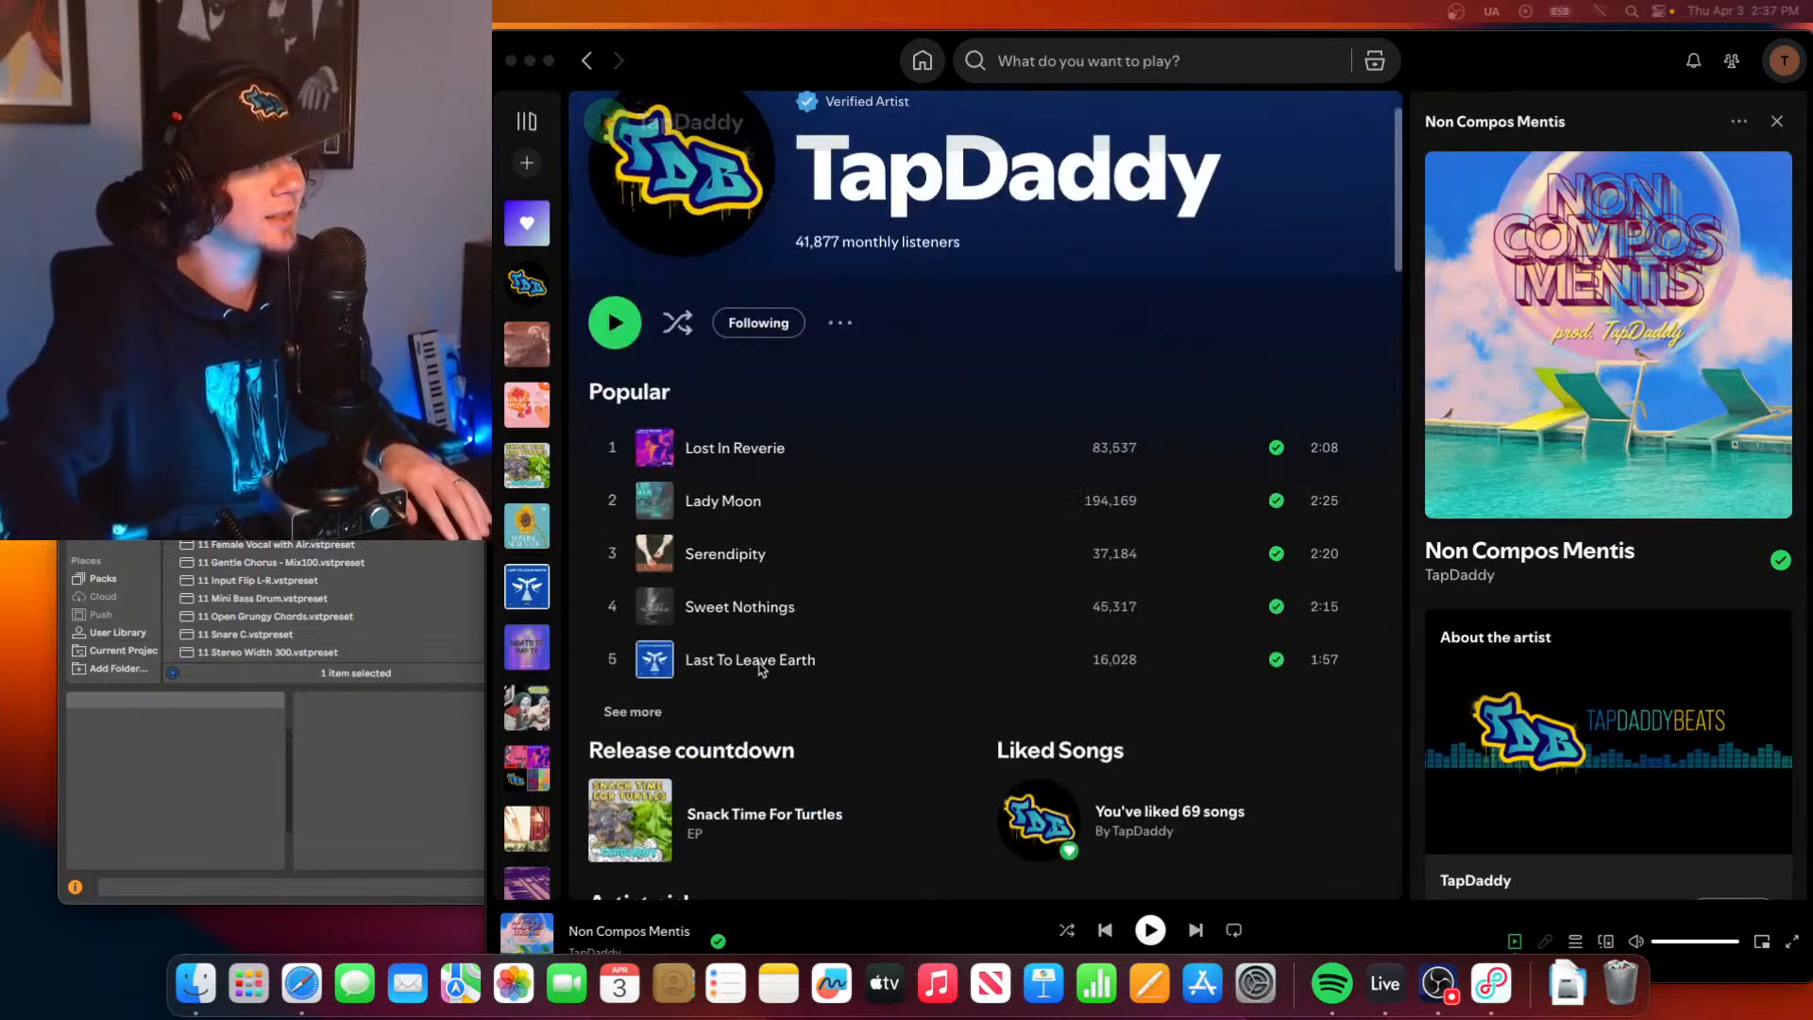
{"action": "scroll", "coordinate": [661, 651], "scroll_direction": "down", "scroll_amount": 3}
{"action": "left_click", "coordinate": [772, 659]}
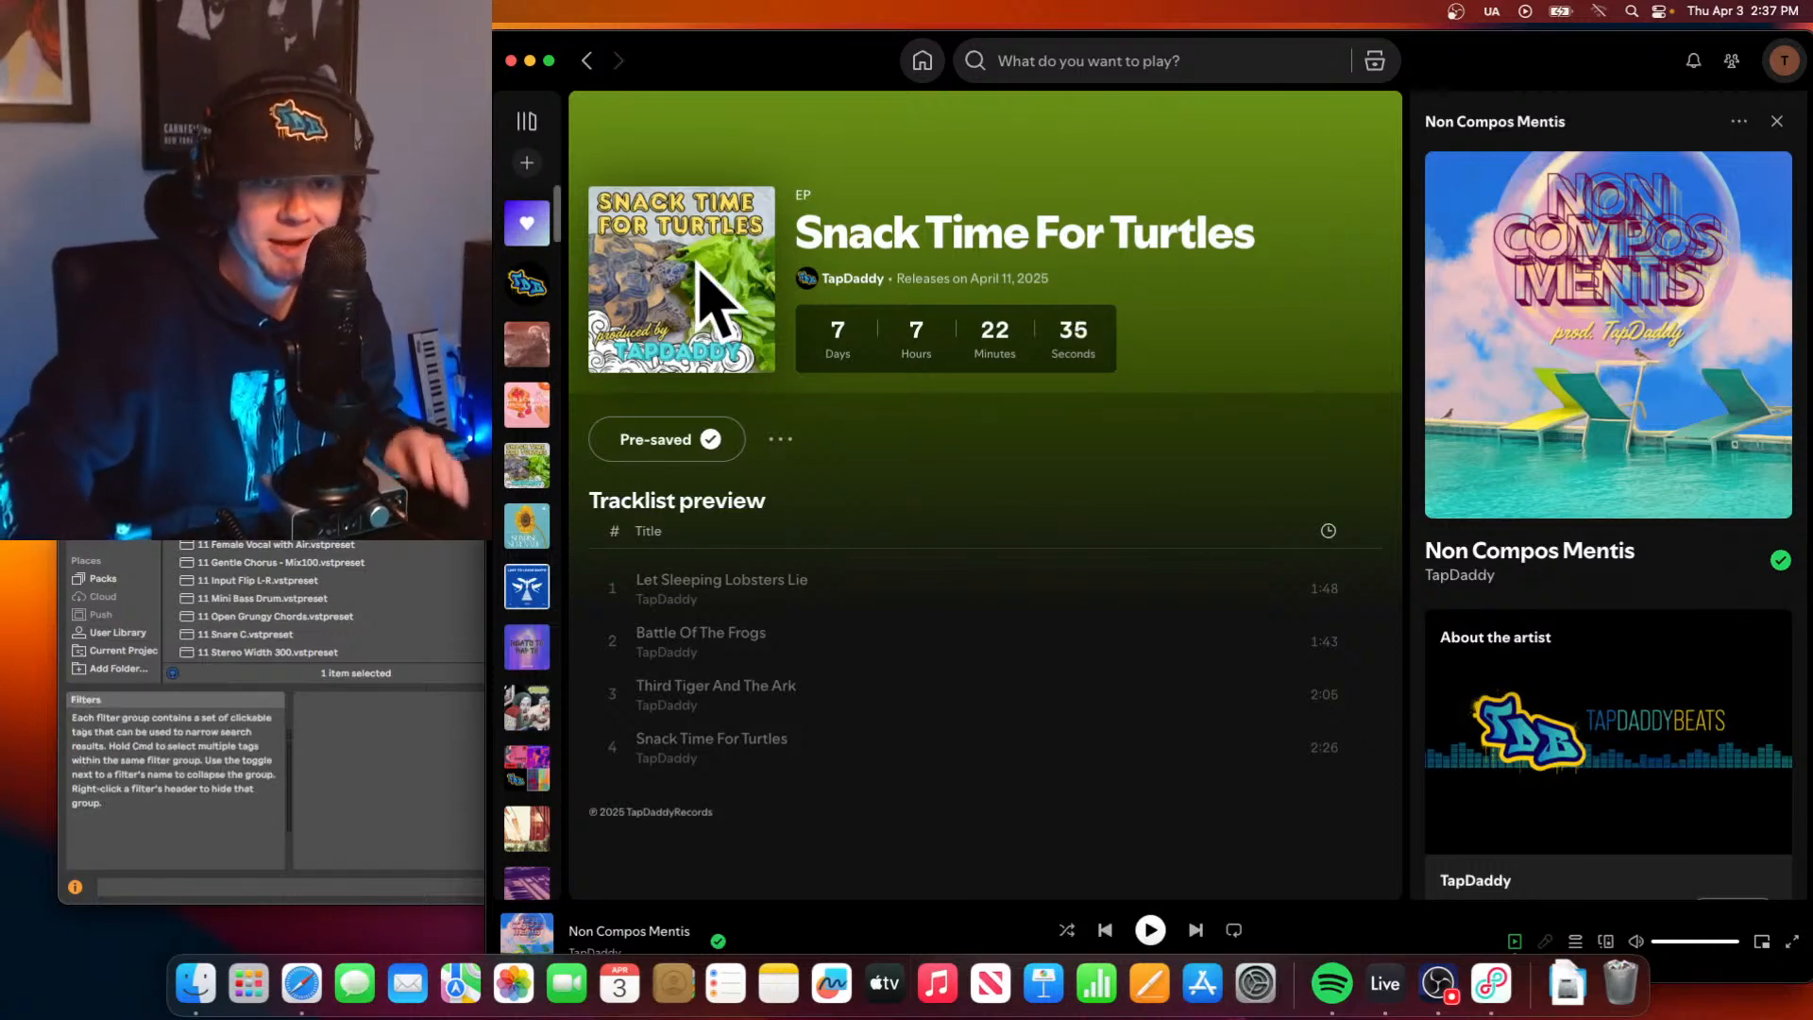
Return to the TapDaddy artist page and play the album Sunrise Serenade from the discography.
{"action": "left_click", "coordinate": [586, 59]}
{"action": "scroll", "coordinate": [1124, 840], "scroll_direction": "down", "scroll_amount": 1}
{"action": "scroll", "coordinate": [1121, 816], "scroll_direction": "down", "scroll_amount": 5}
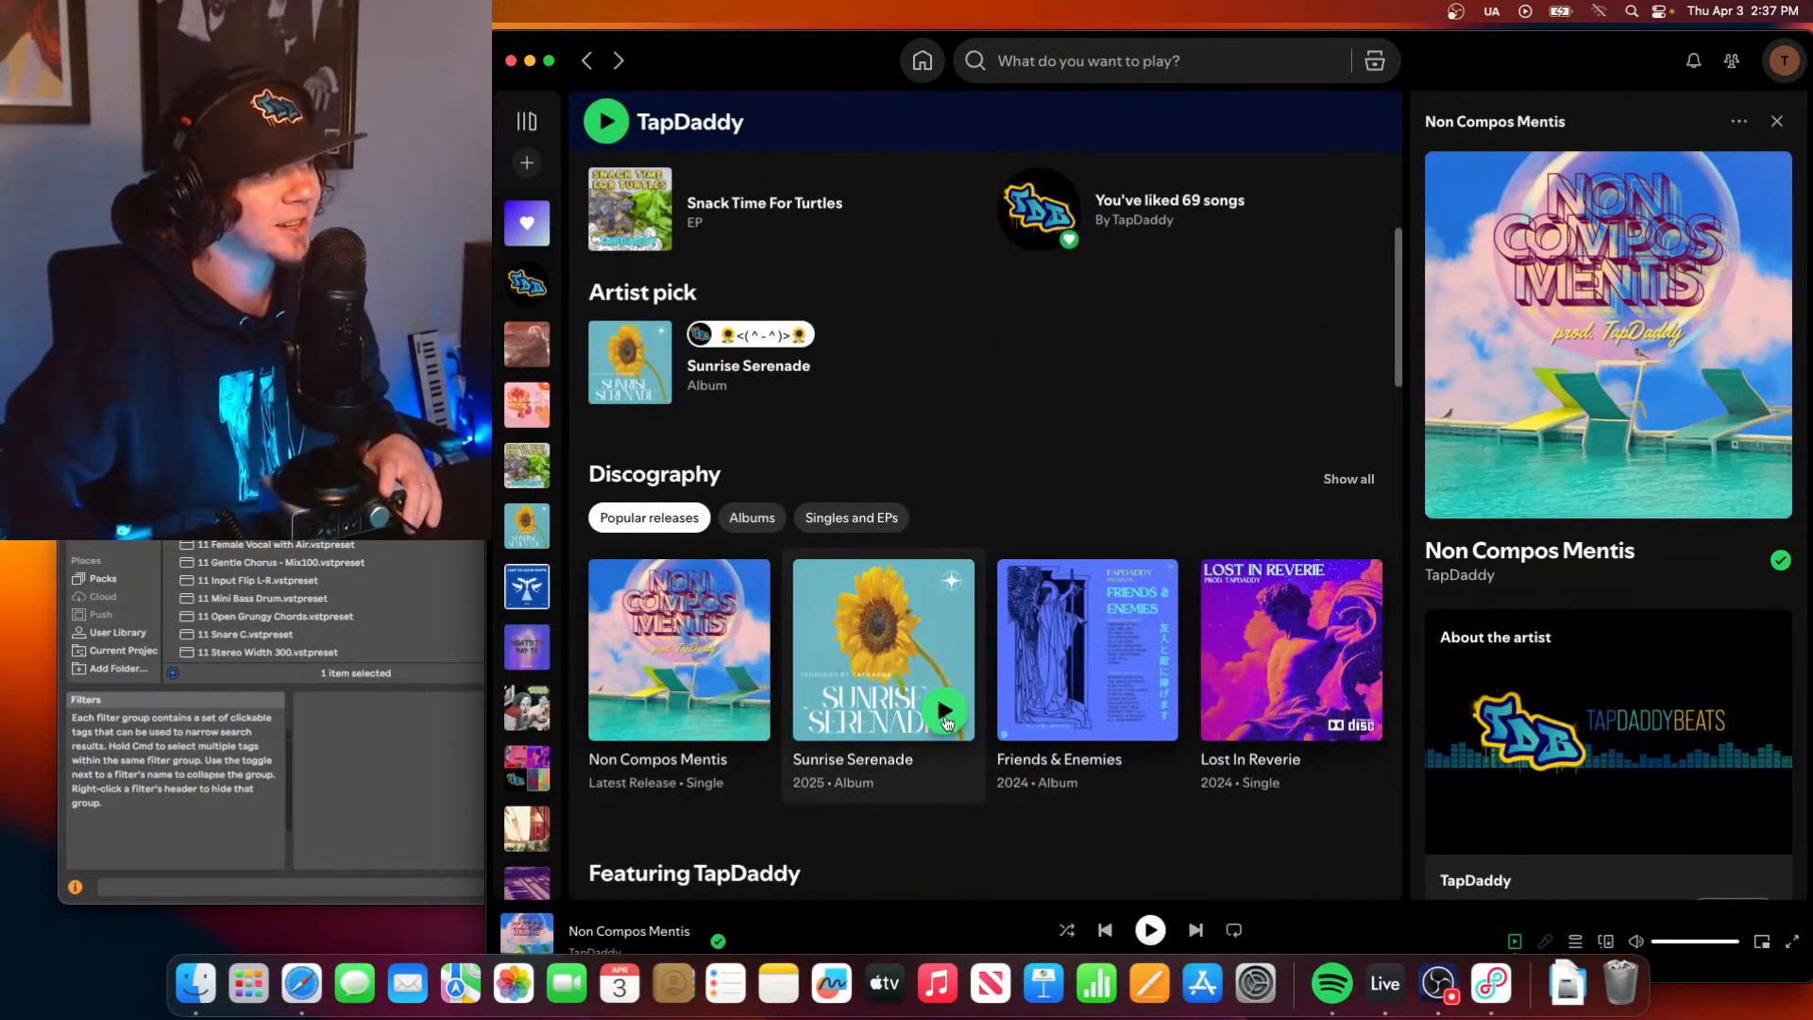
{"action": "left_click", "coordinate": [945, 711]}
{"action": "scroll", "coordinate": [1039, 505], "scroll_direction": "up", "scroll_amount": 10}
{"action": "scroll", "coordinate": [1038, 500], "scroll_direction": "up", "scroll_amount": 2}
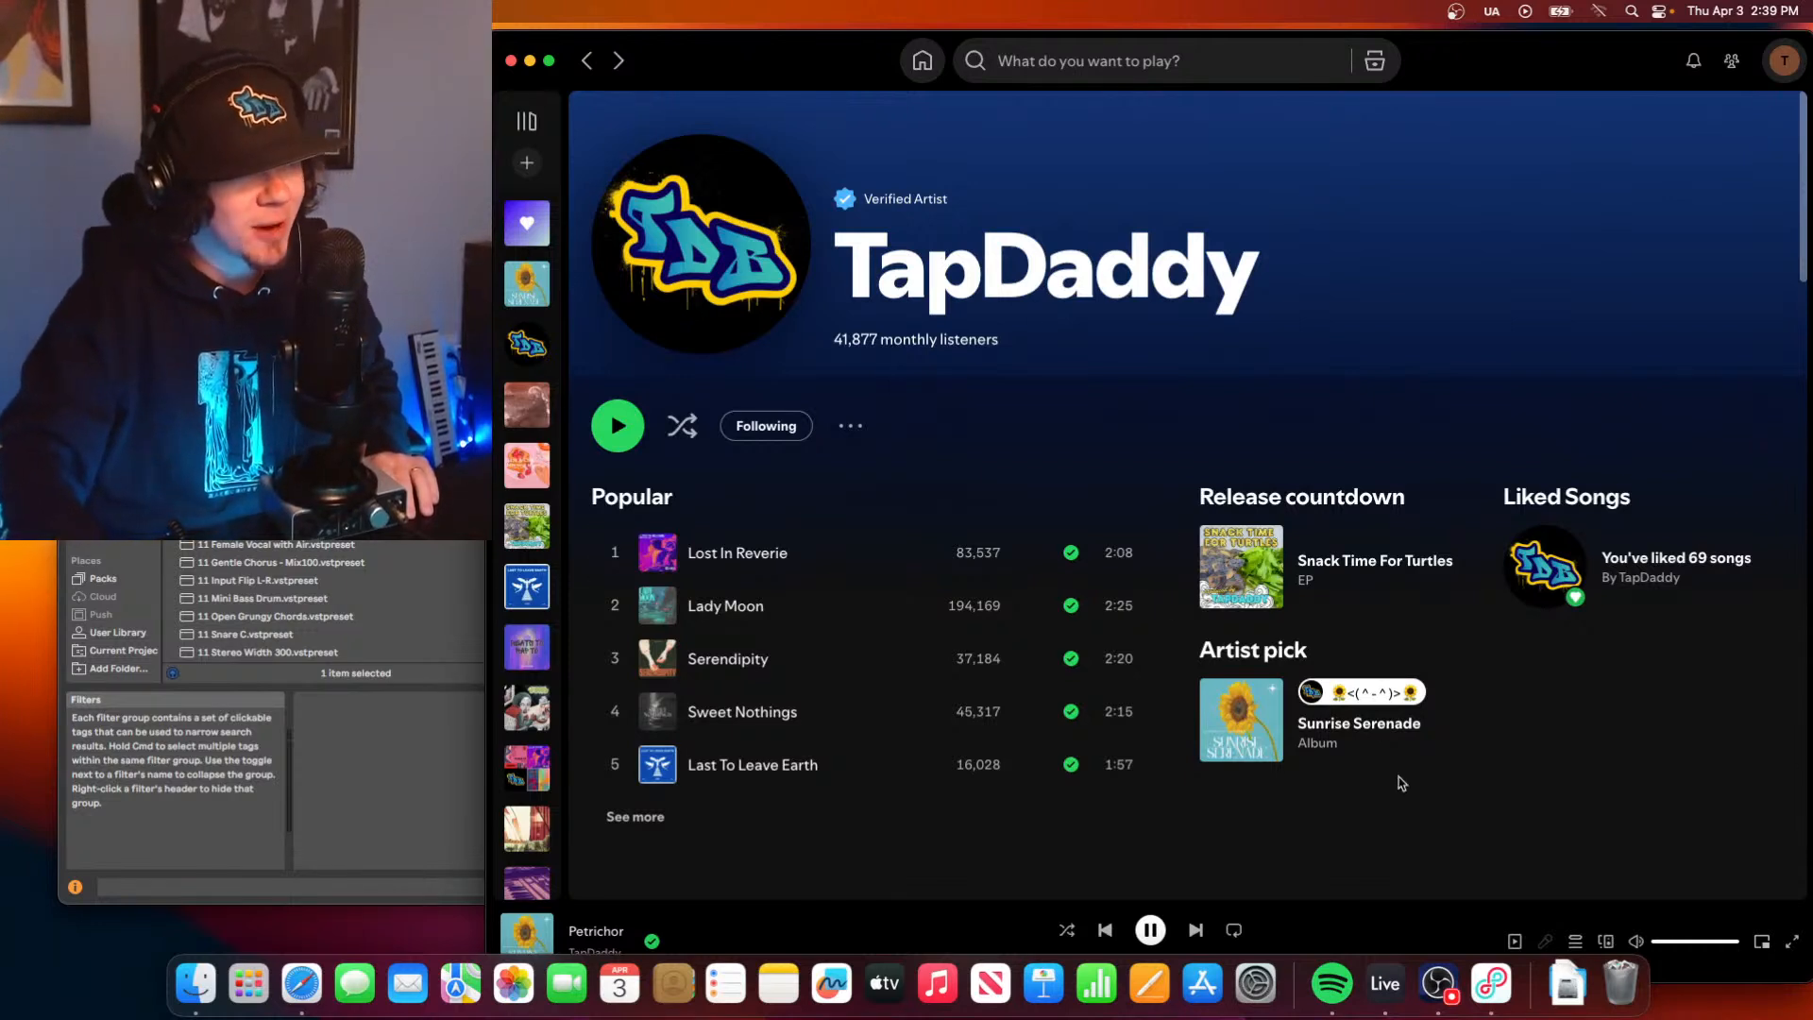
Open the Sunrise Serenade album page, look through its track list and pause playback.
{"action": "left_click", "coordinate": [1382, 727]}
{"action": "scroll", "coordinate": [1186, 566], "scroll_direction": "down", "scroll_amount": 3}
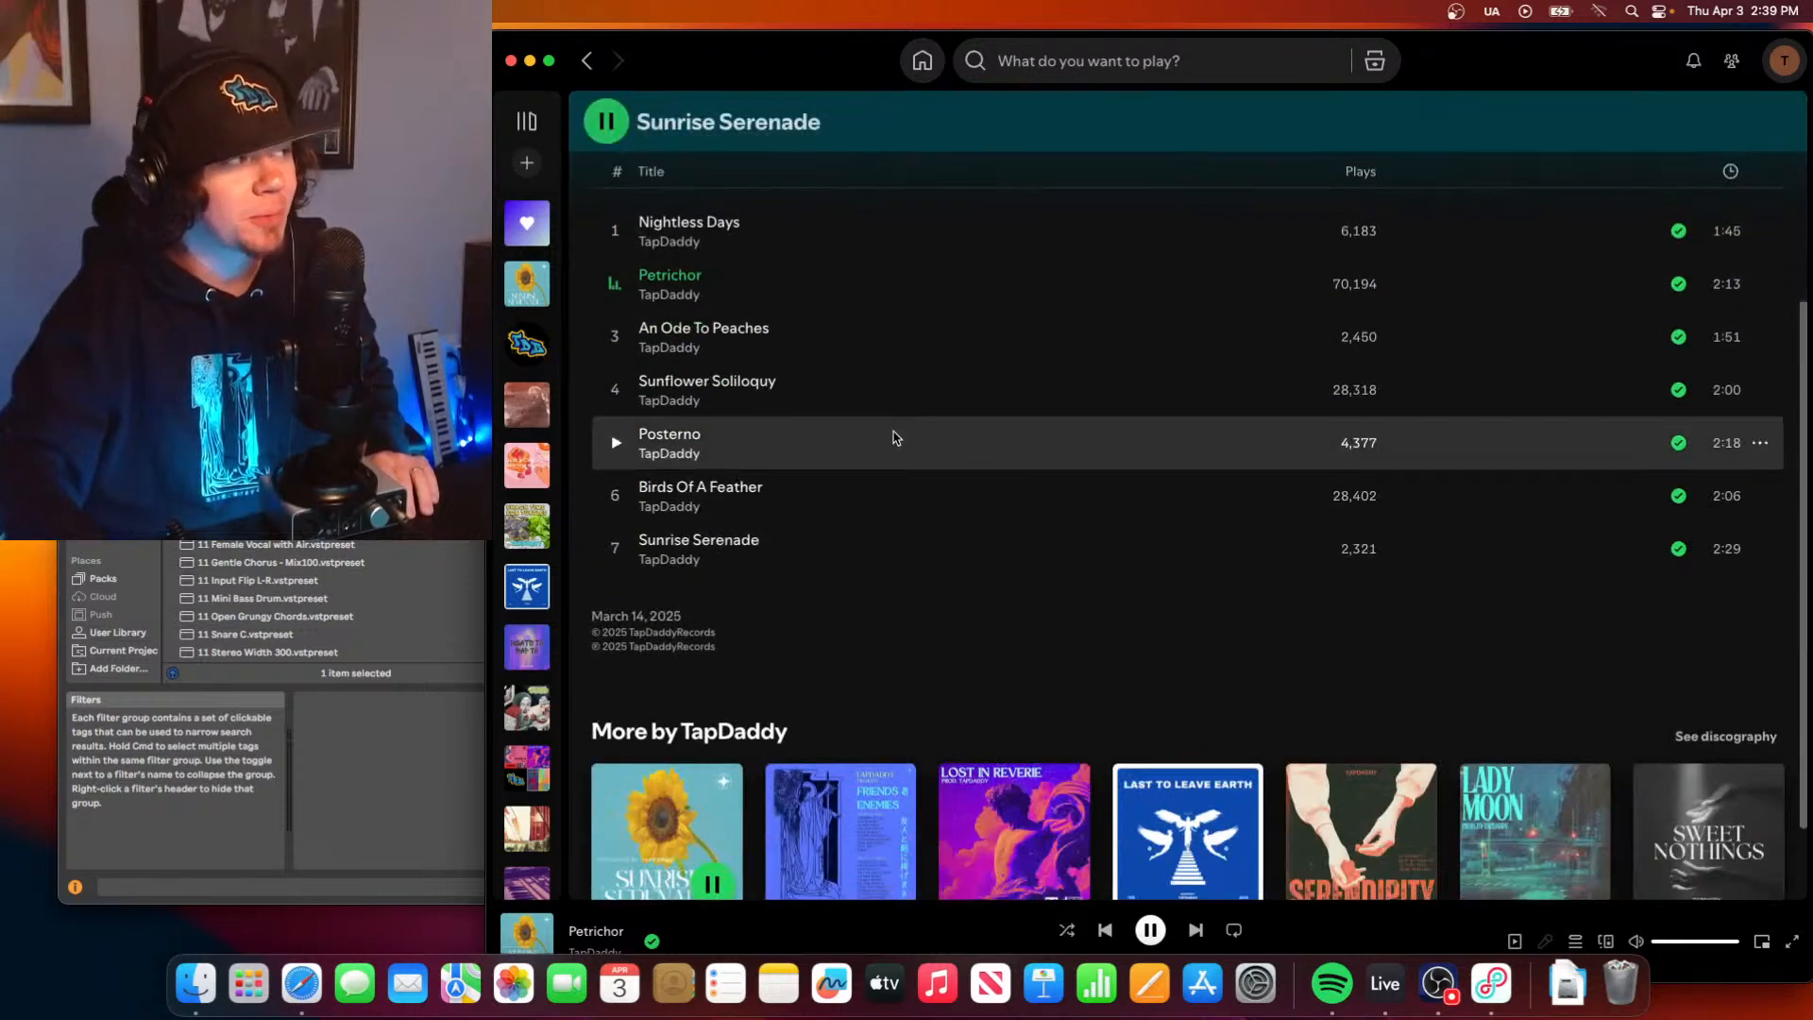
{"action": "scroll", "coordinate": [1186, 453], "scroll_direction": "up", "scroll_amount": 2}
{"action": "scroll", "coordinate": [955, 437], "scroll_direction": "up", "scroll_amount": 2}
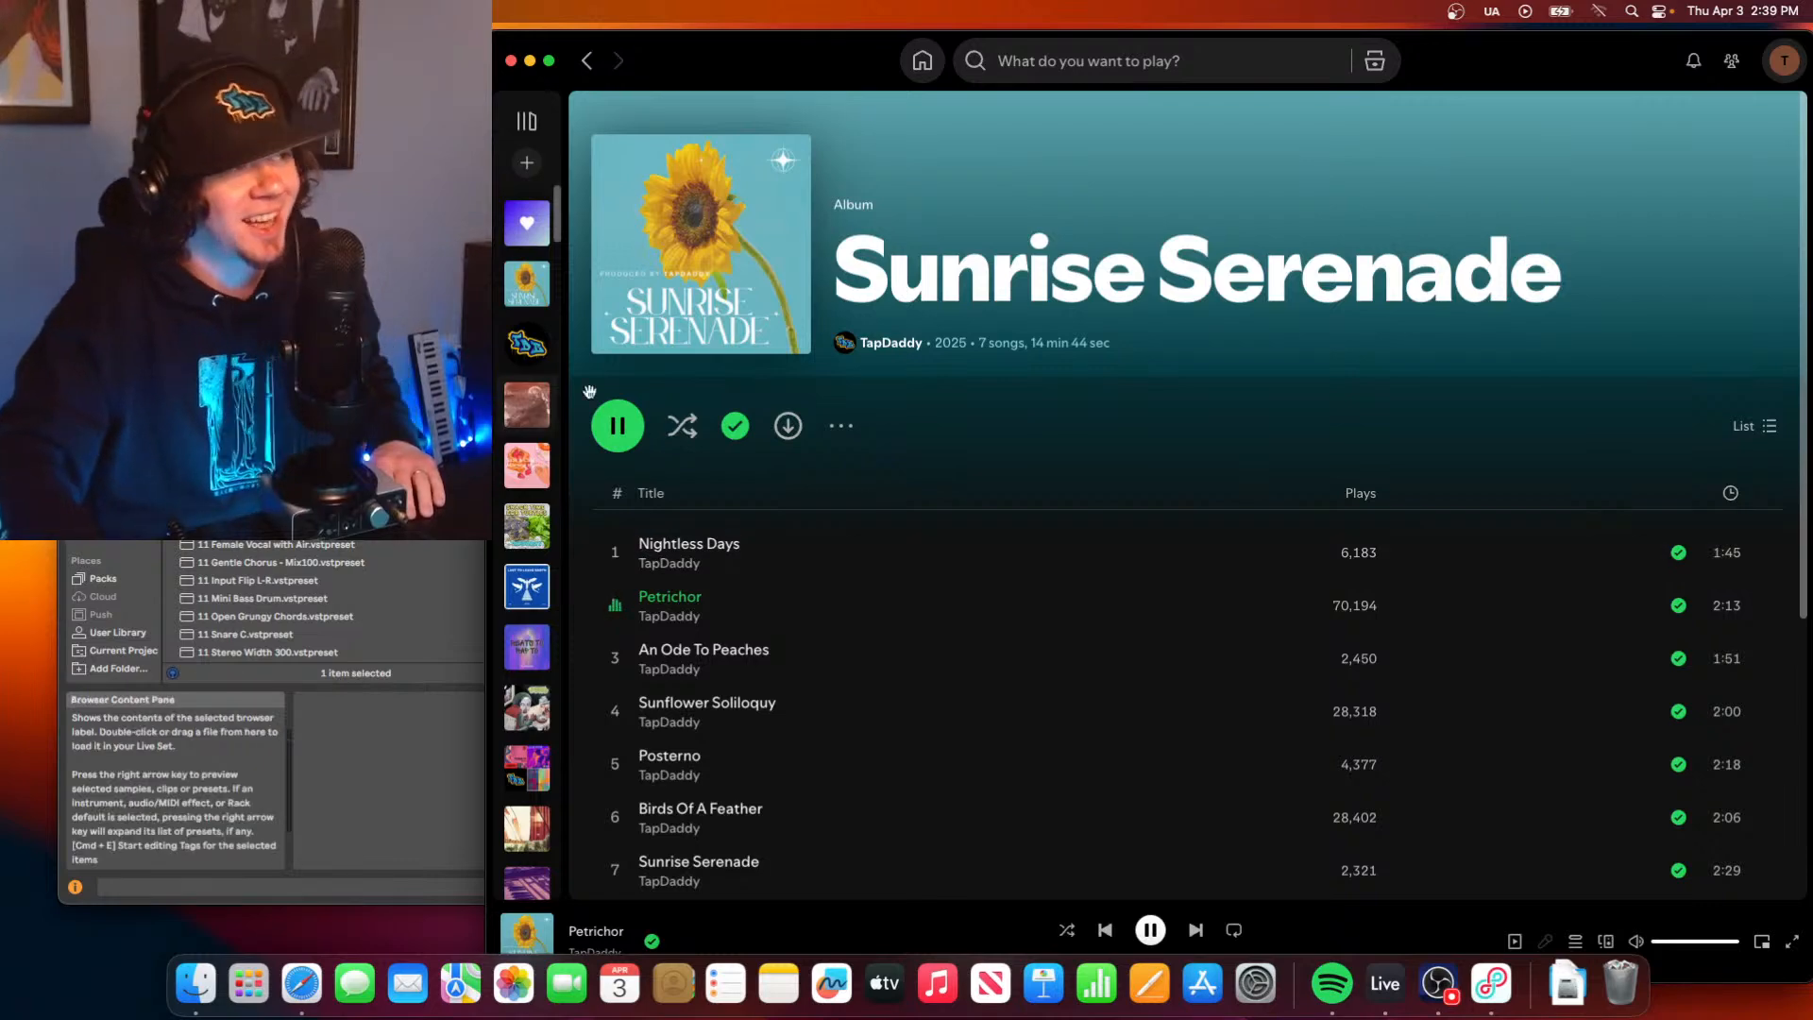
{"action": "left_click", "coordinate": [632, 438]}
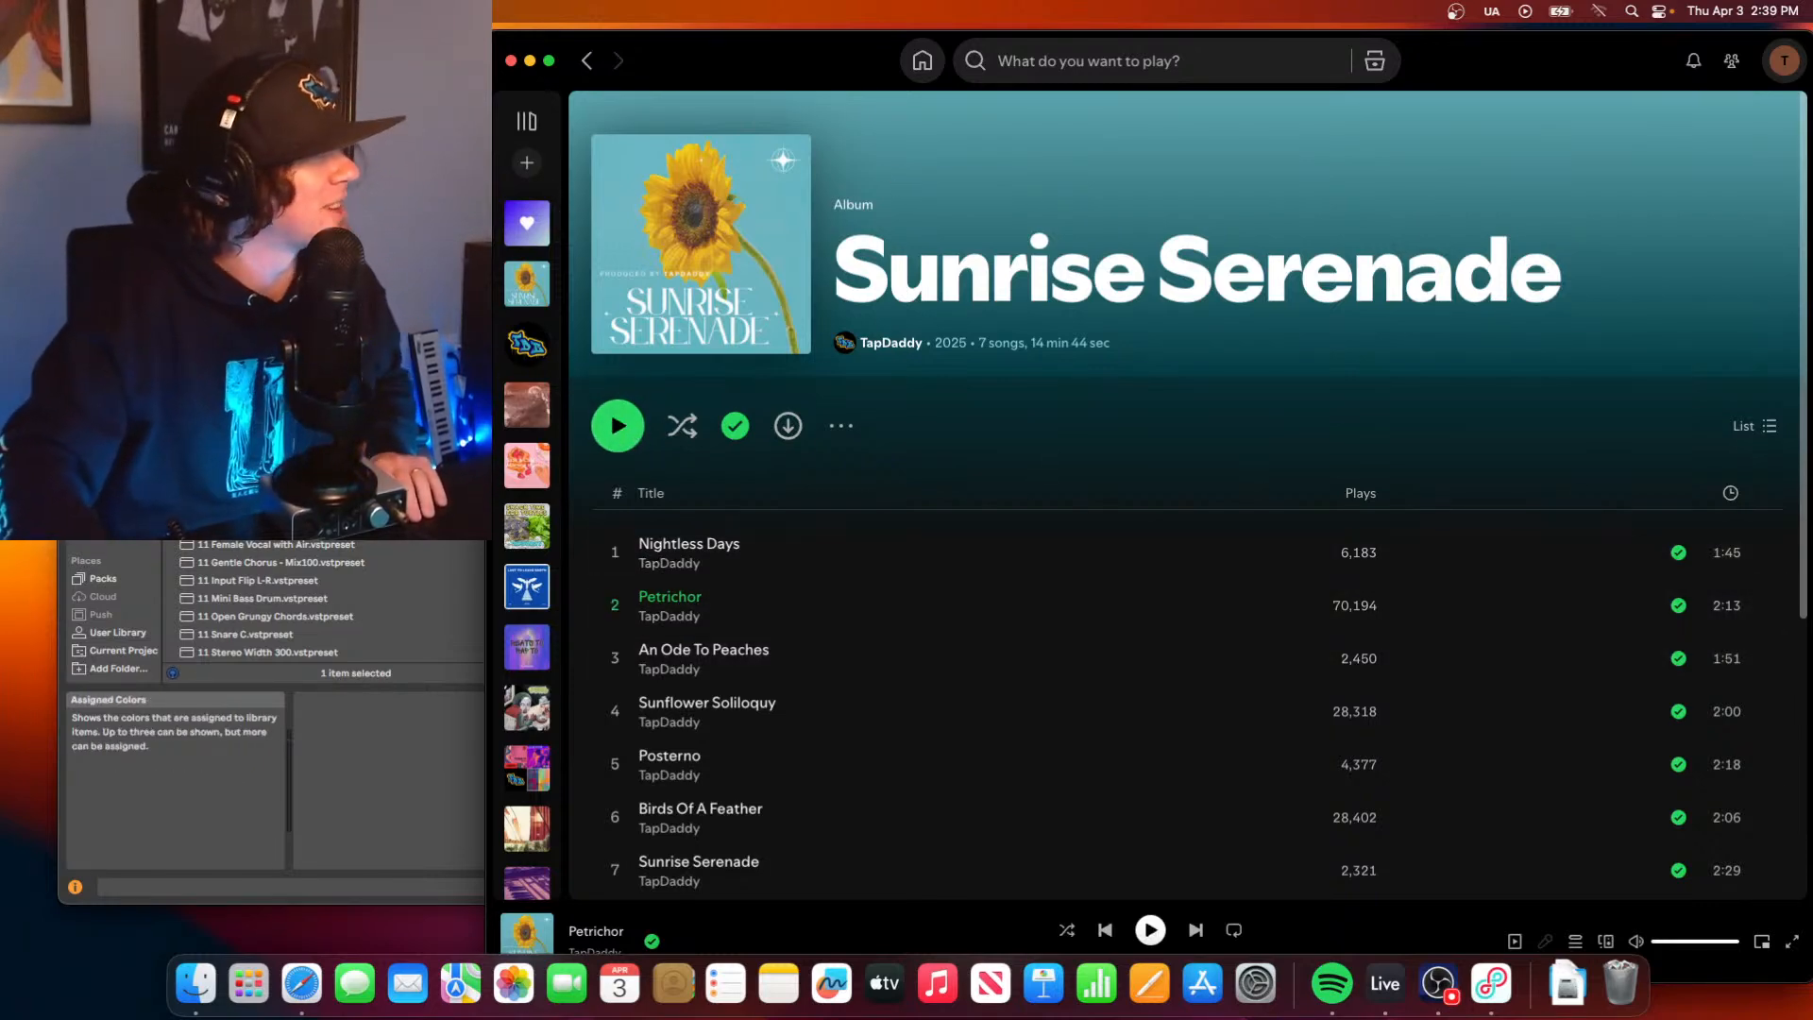
Switch back to Ableton Live, make the Song872 Mix V1 window full screen and look over the arrangement's tracks.
{"action": "left_click_drag", "start_coordinate": [203, 53], "coordinate": [196, 58]}
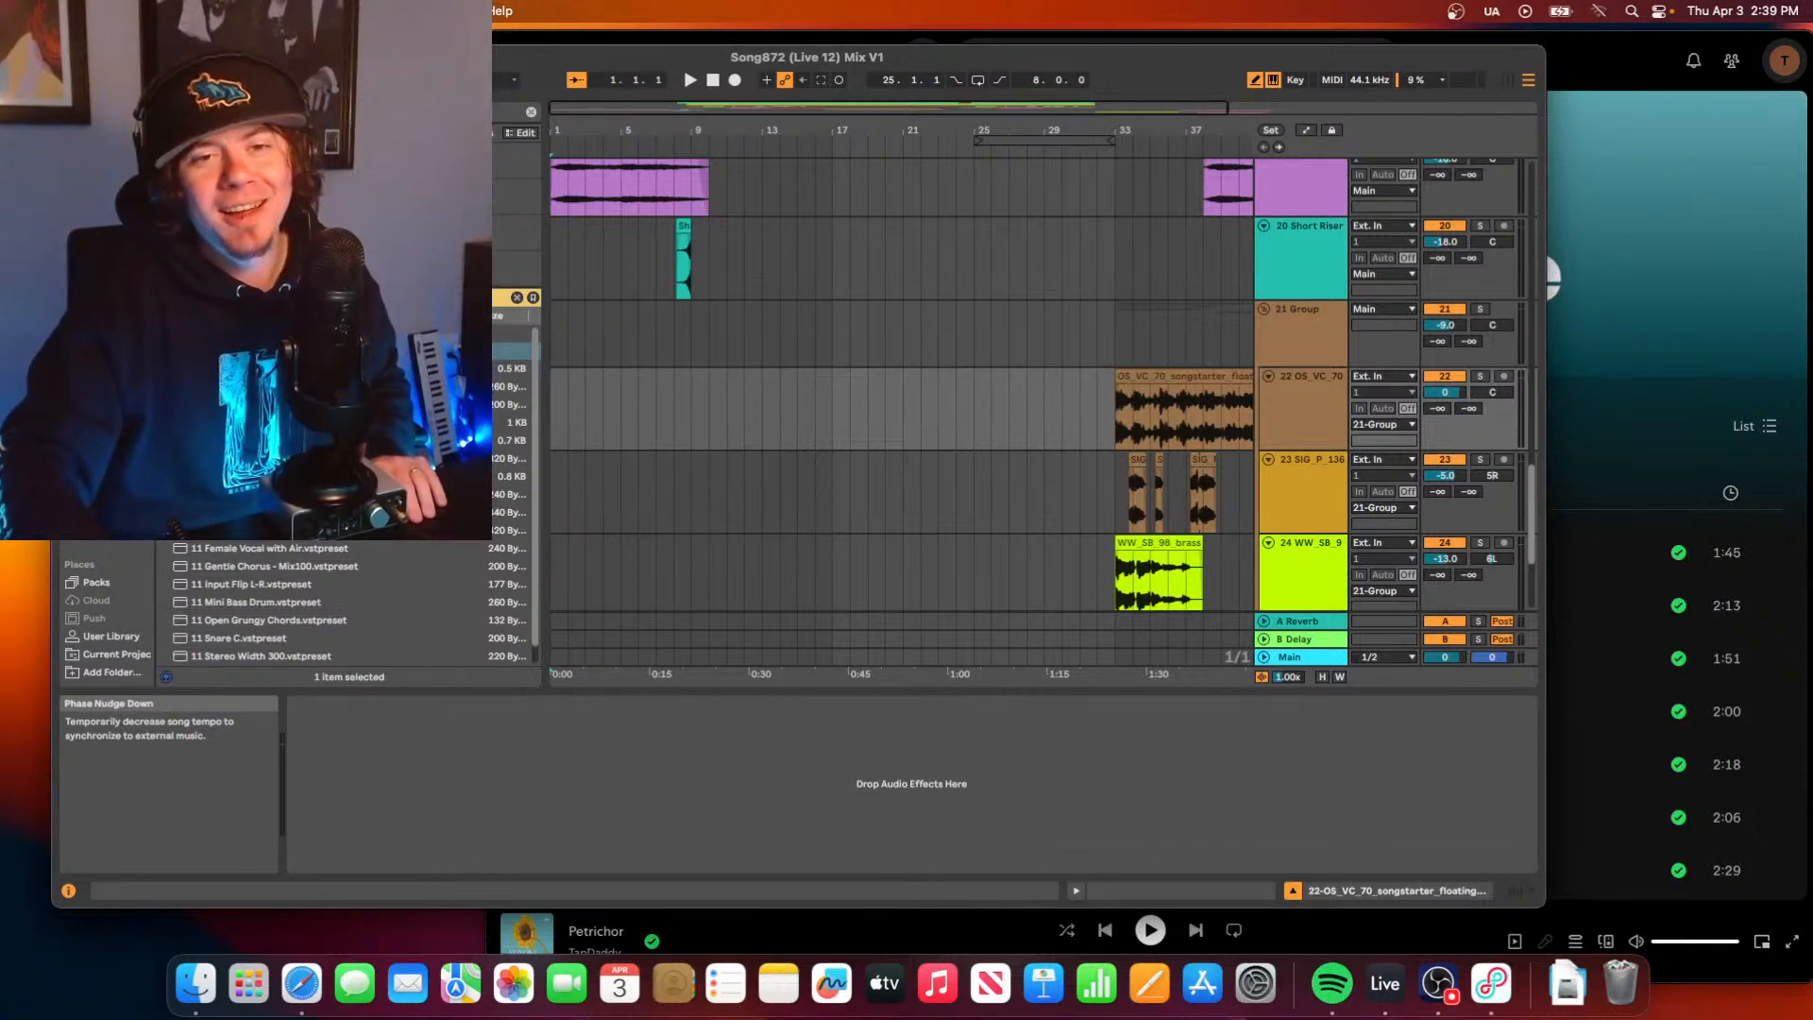
{"action": "left_click", "coordinate": [104, 57]}
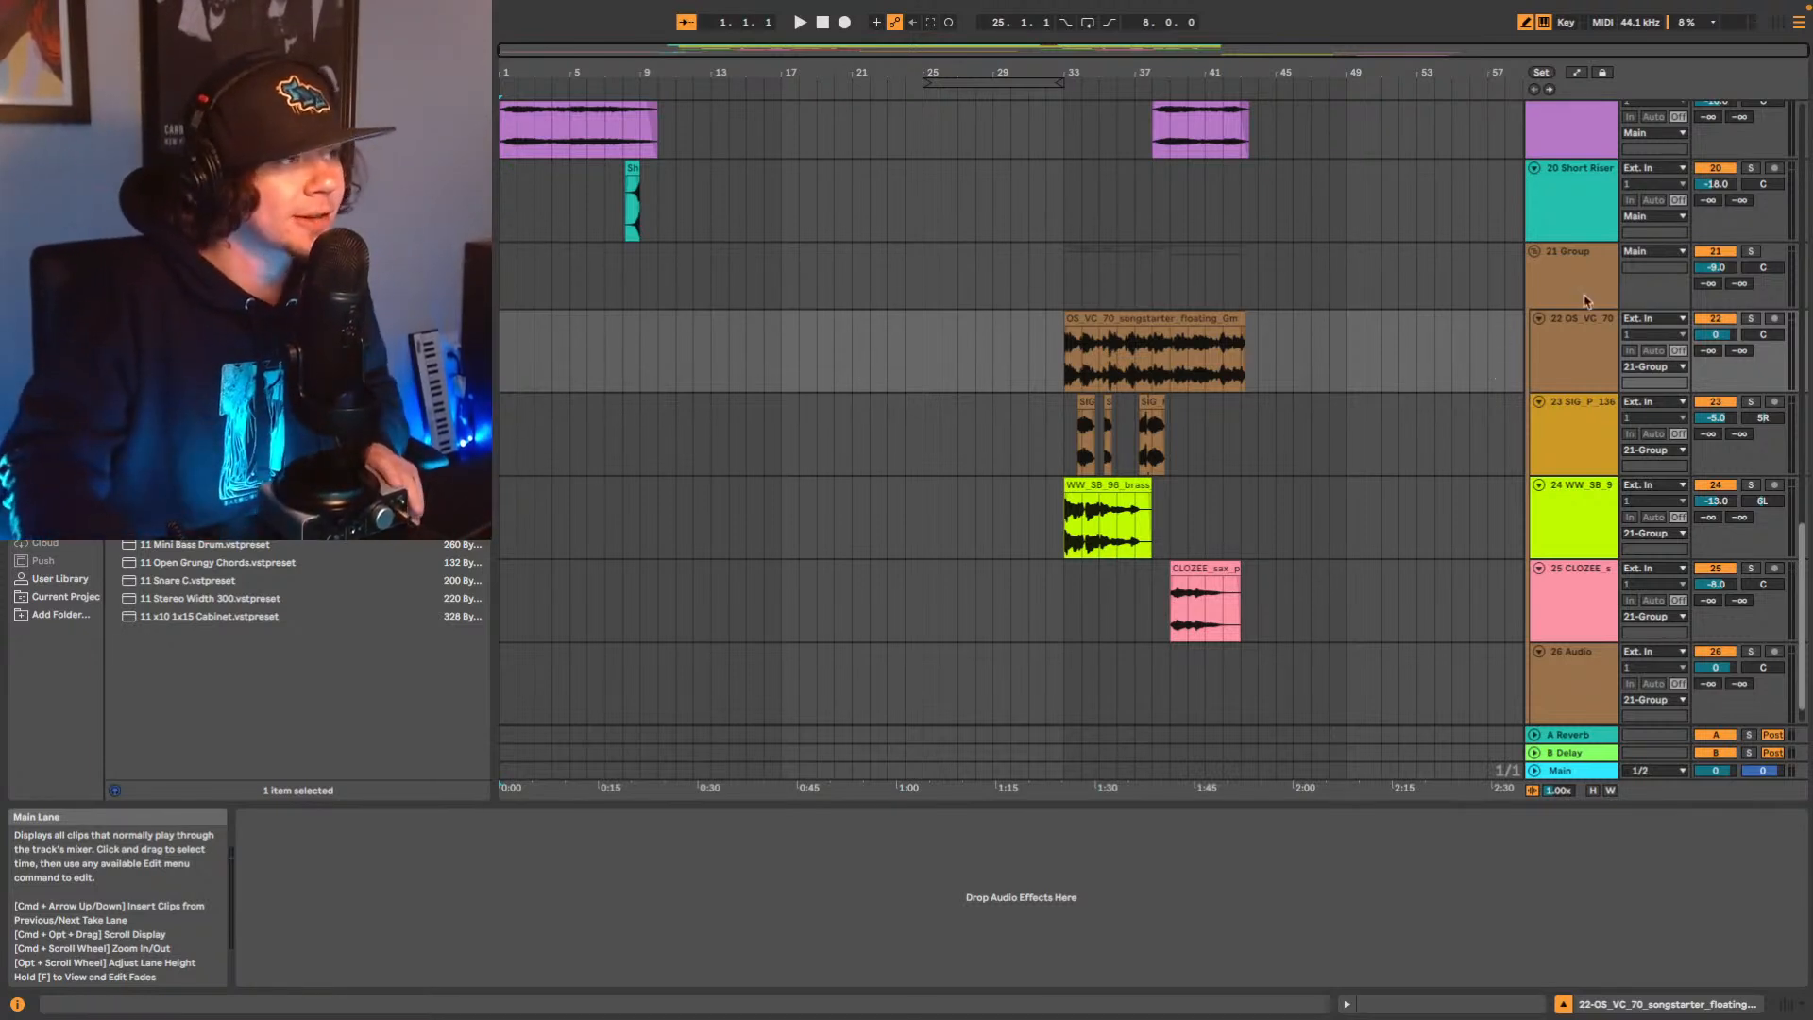
{"action": "scroll", "coordinate": [1549, 347], "scroll_direction": "up", "scroll_amount": 1}
{"action": "scroll", "coordinate": [1549, 348], "scroll_direction": "up", "scroll_amount": 10}
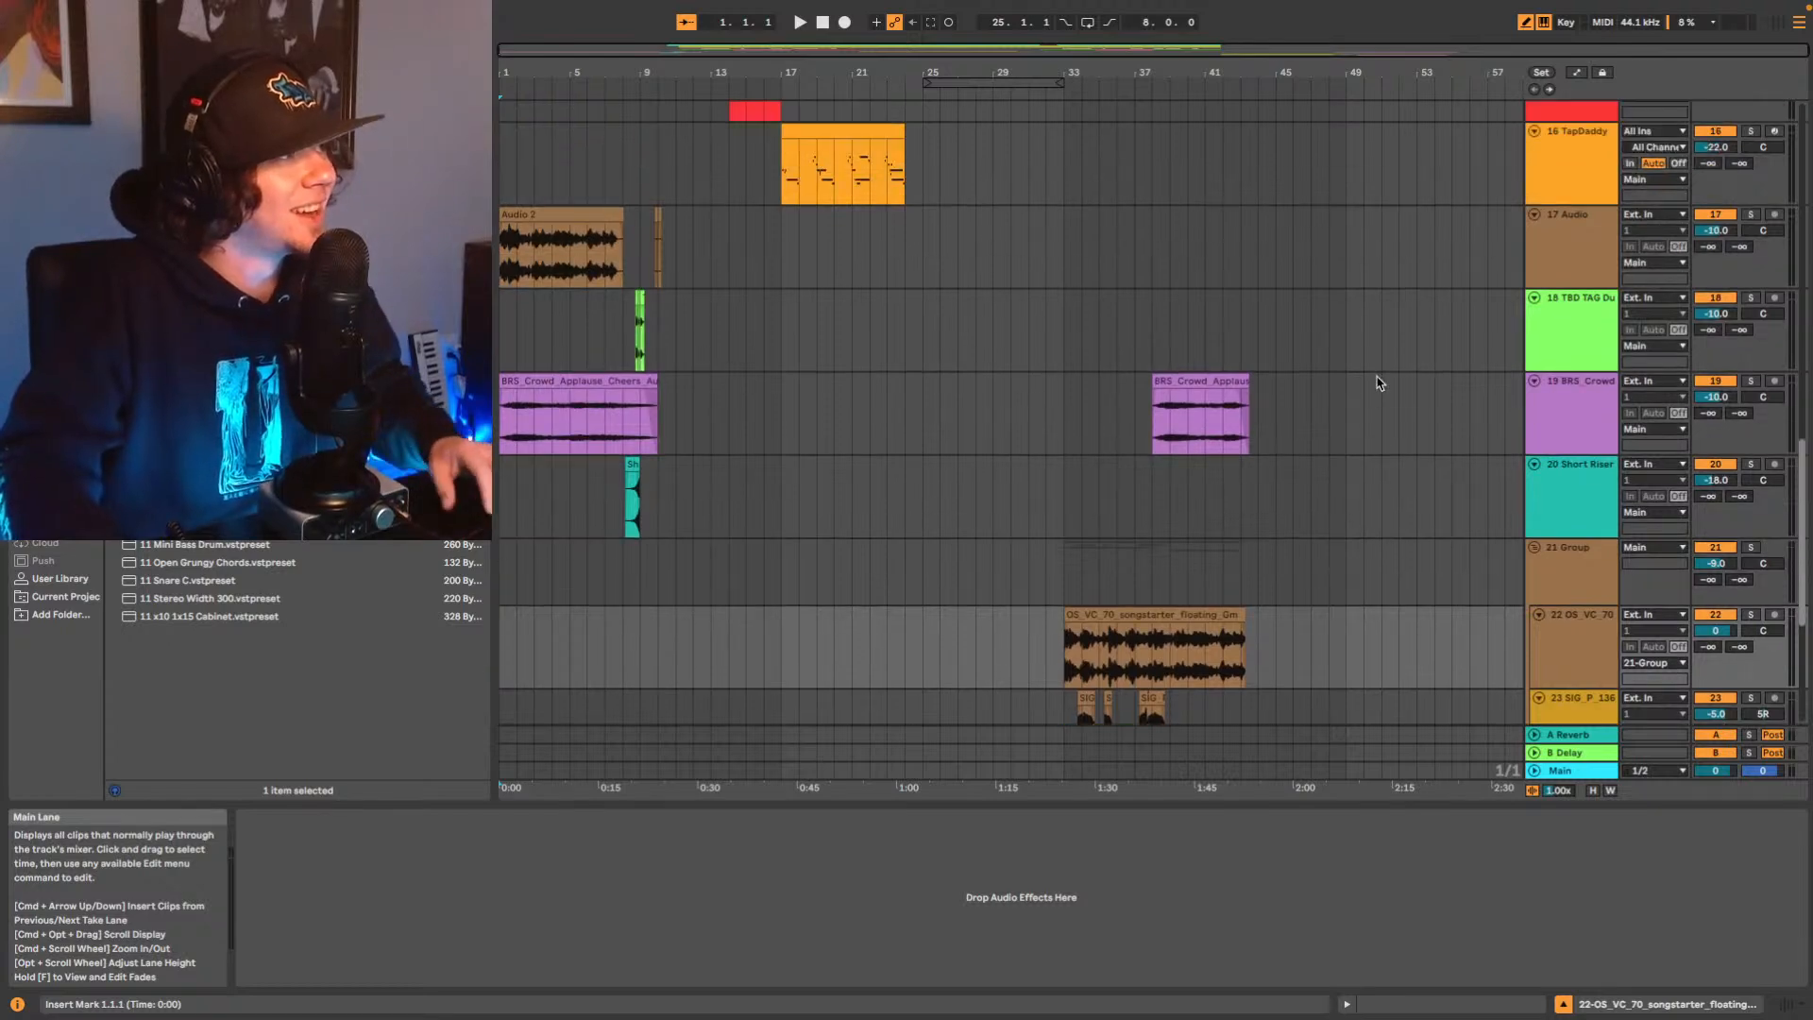
{"action": "scroll", "coordinate": [1452, 183], "scroll_direction": "up", "scroll_amount": 10}
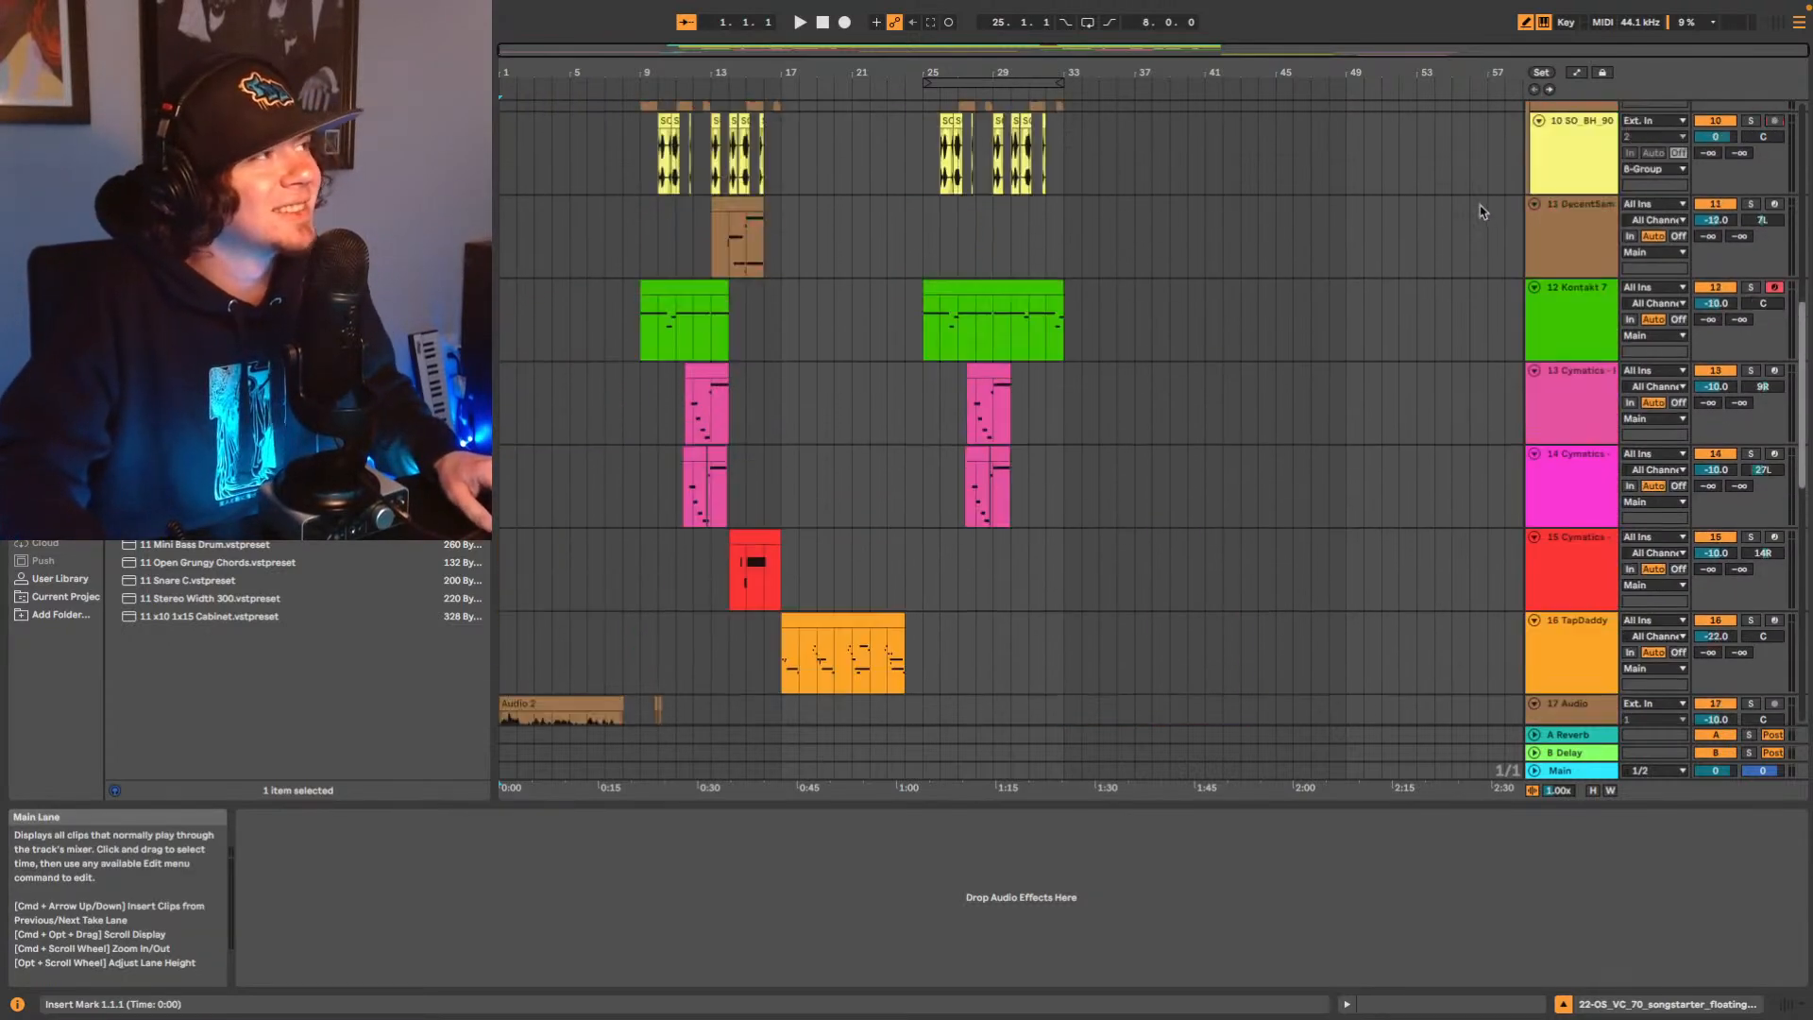
{"action": "scroll", "coordinate": [1479, 227], "scroll_direction": "up", "scroll_amount": 4}
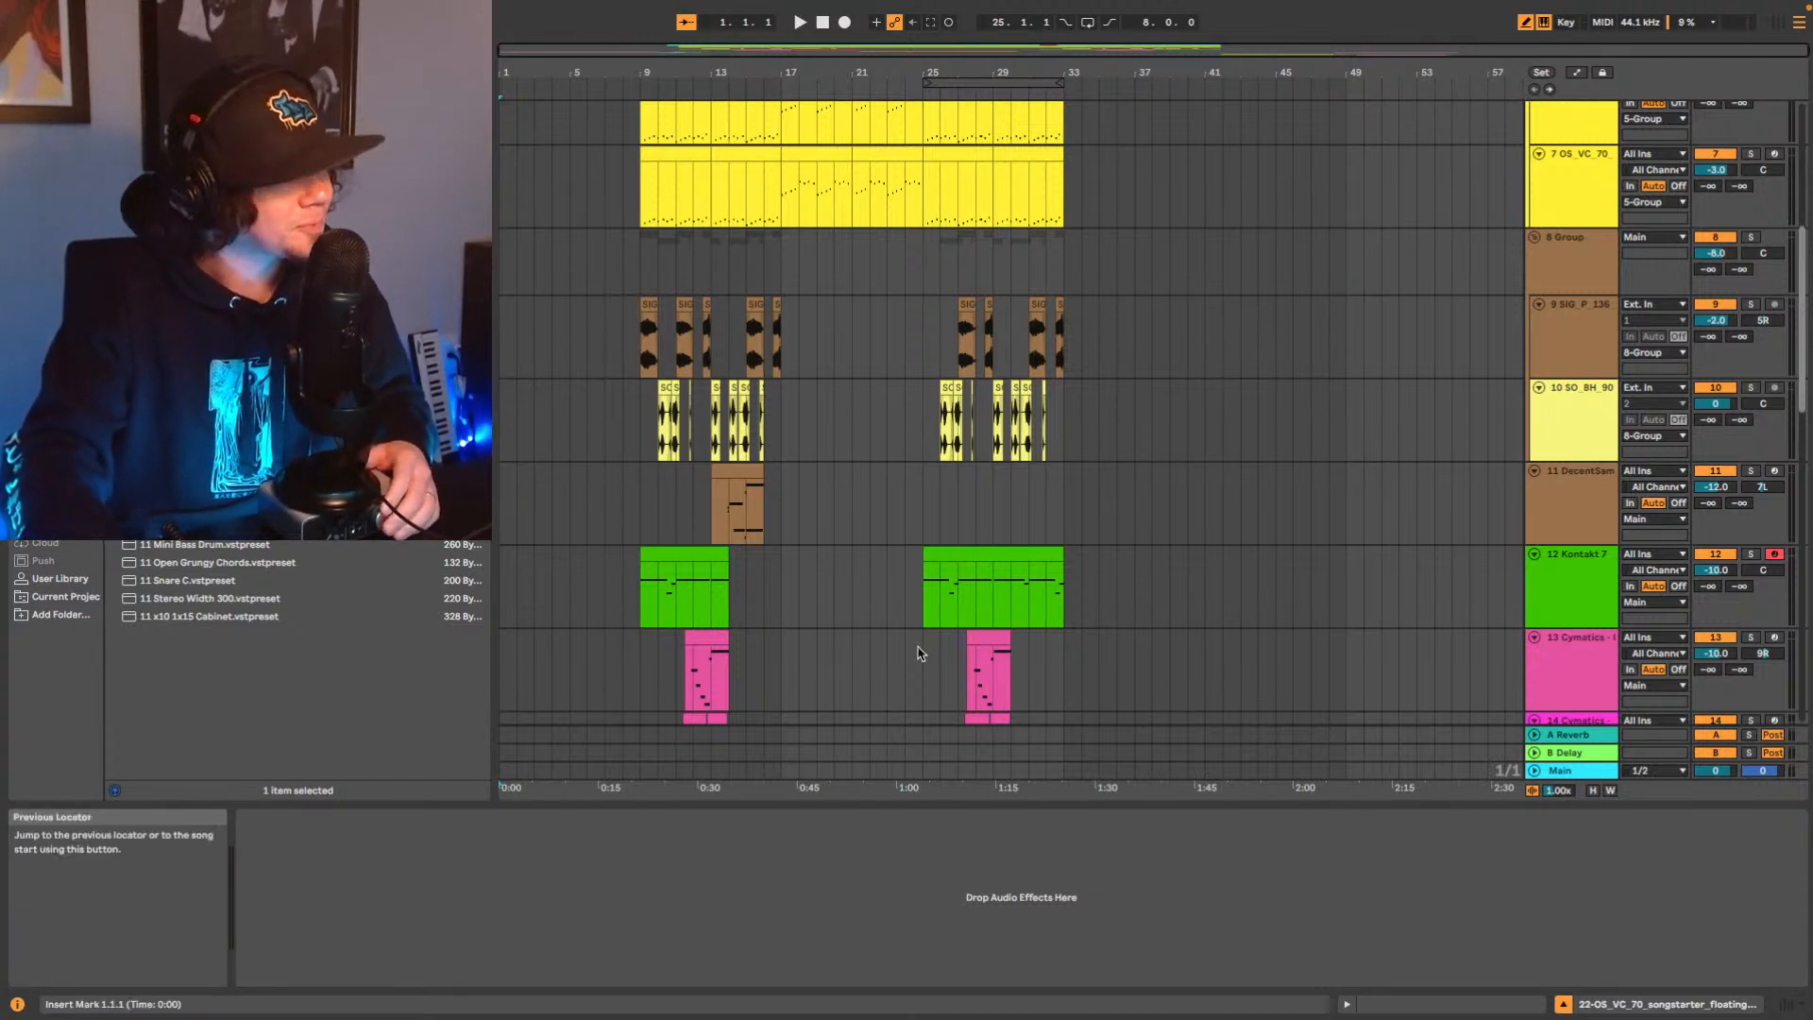
{"action": "scroll", "coordinate": [917, 654], "scroll_direction": "down", "scroll_amount": 10}
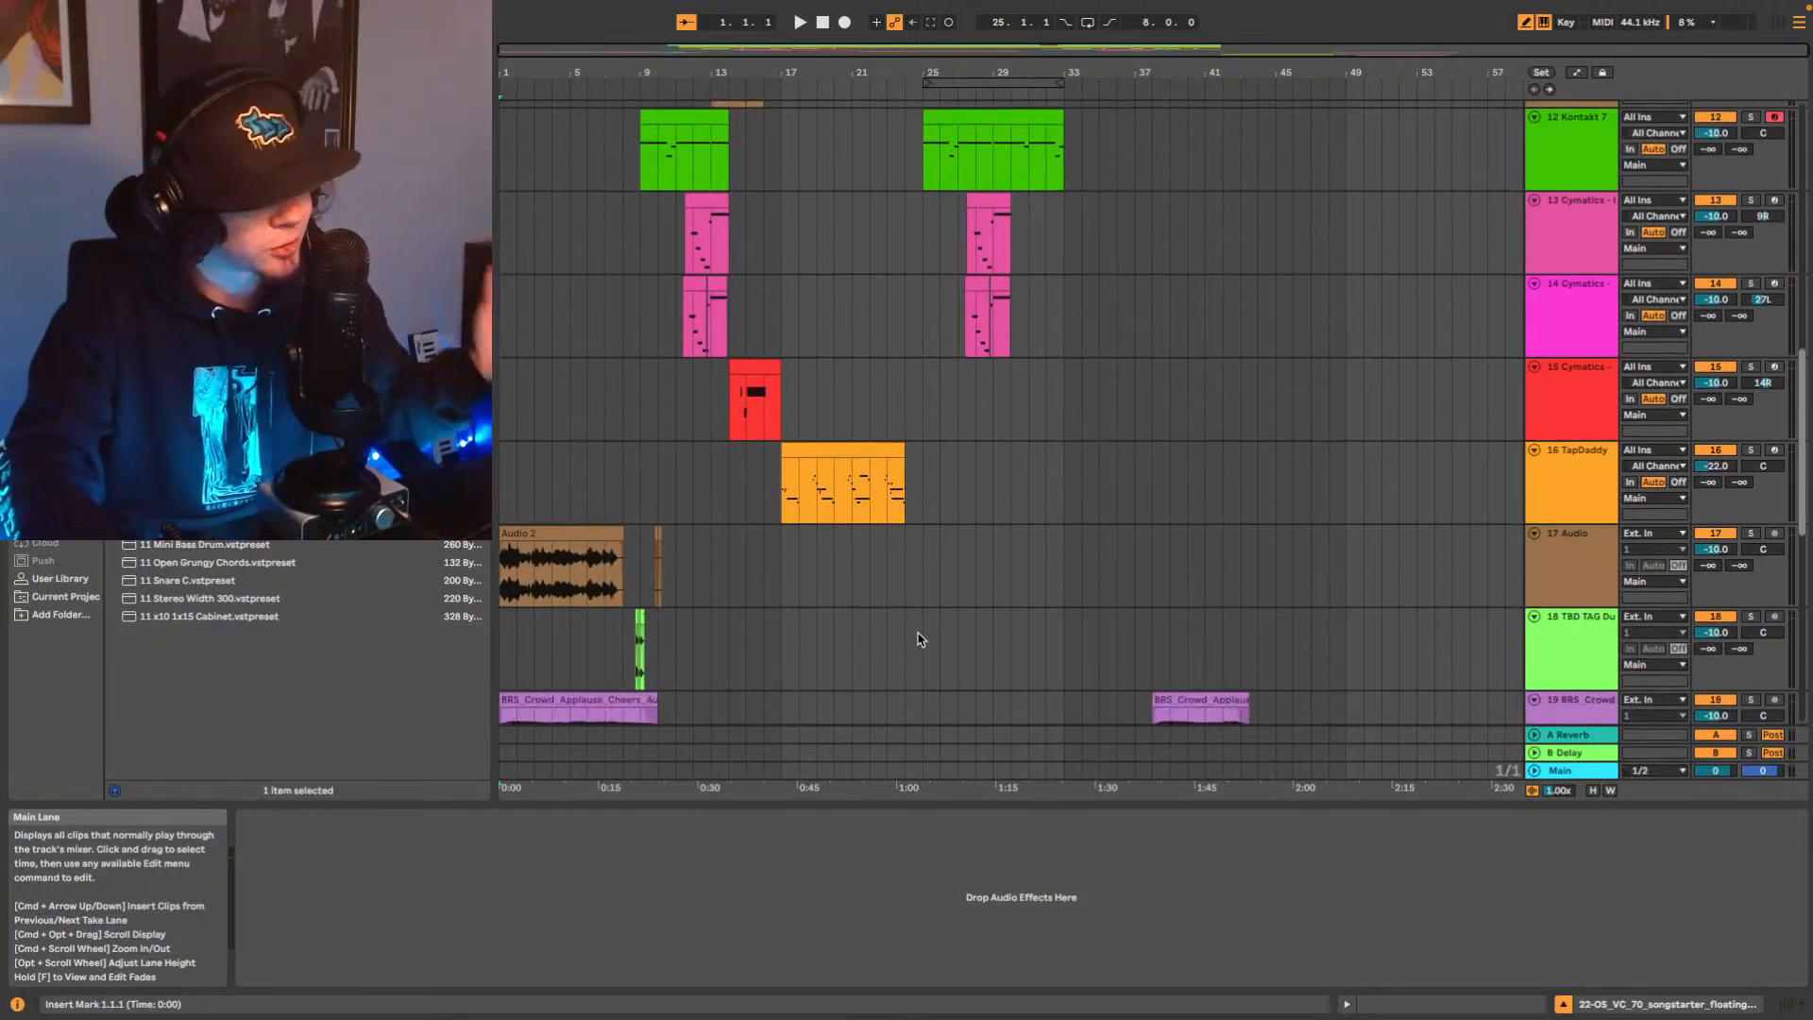
{"action": "scroll", "coordinate": [921, 640], "scroll_direction": "down", "scroll_amount": 6}
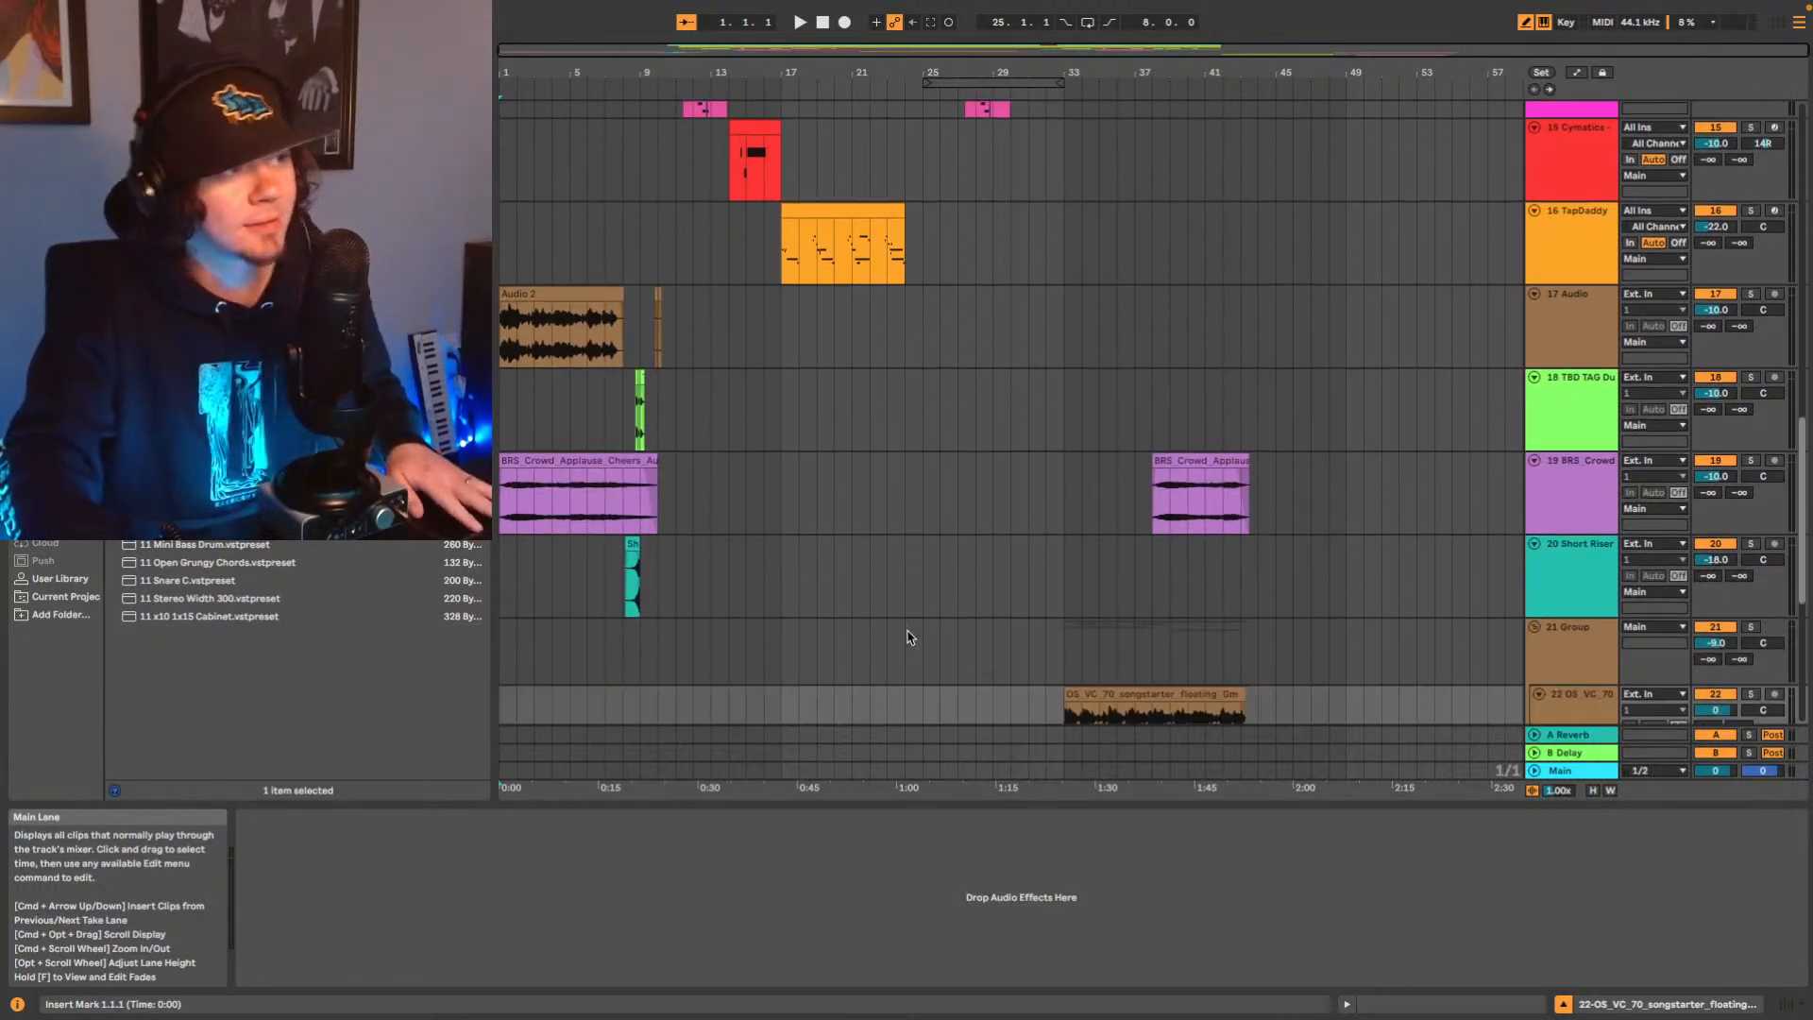
During playback, open OTT on track 16 TapDaddy Vibraphone and lower its Upward amount to 6%.
{"action": "scroll", "coordinate": [907, 604], "scroll_direction": "down", "scroll_amount": 3}
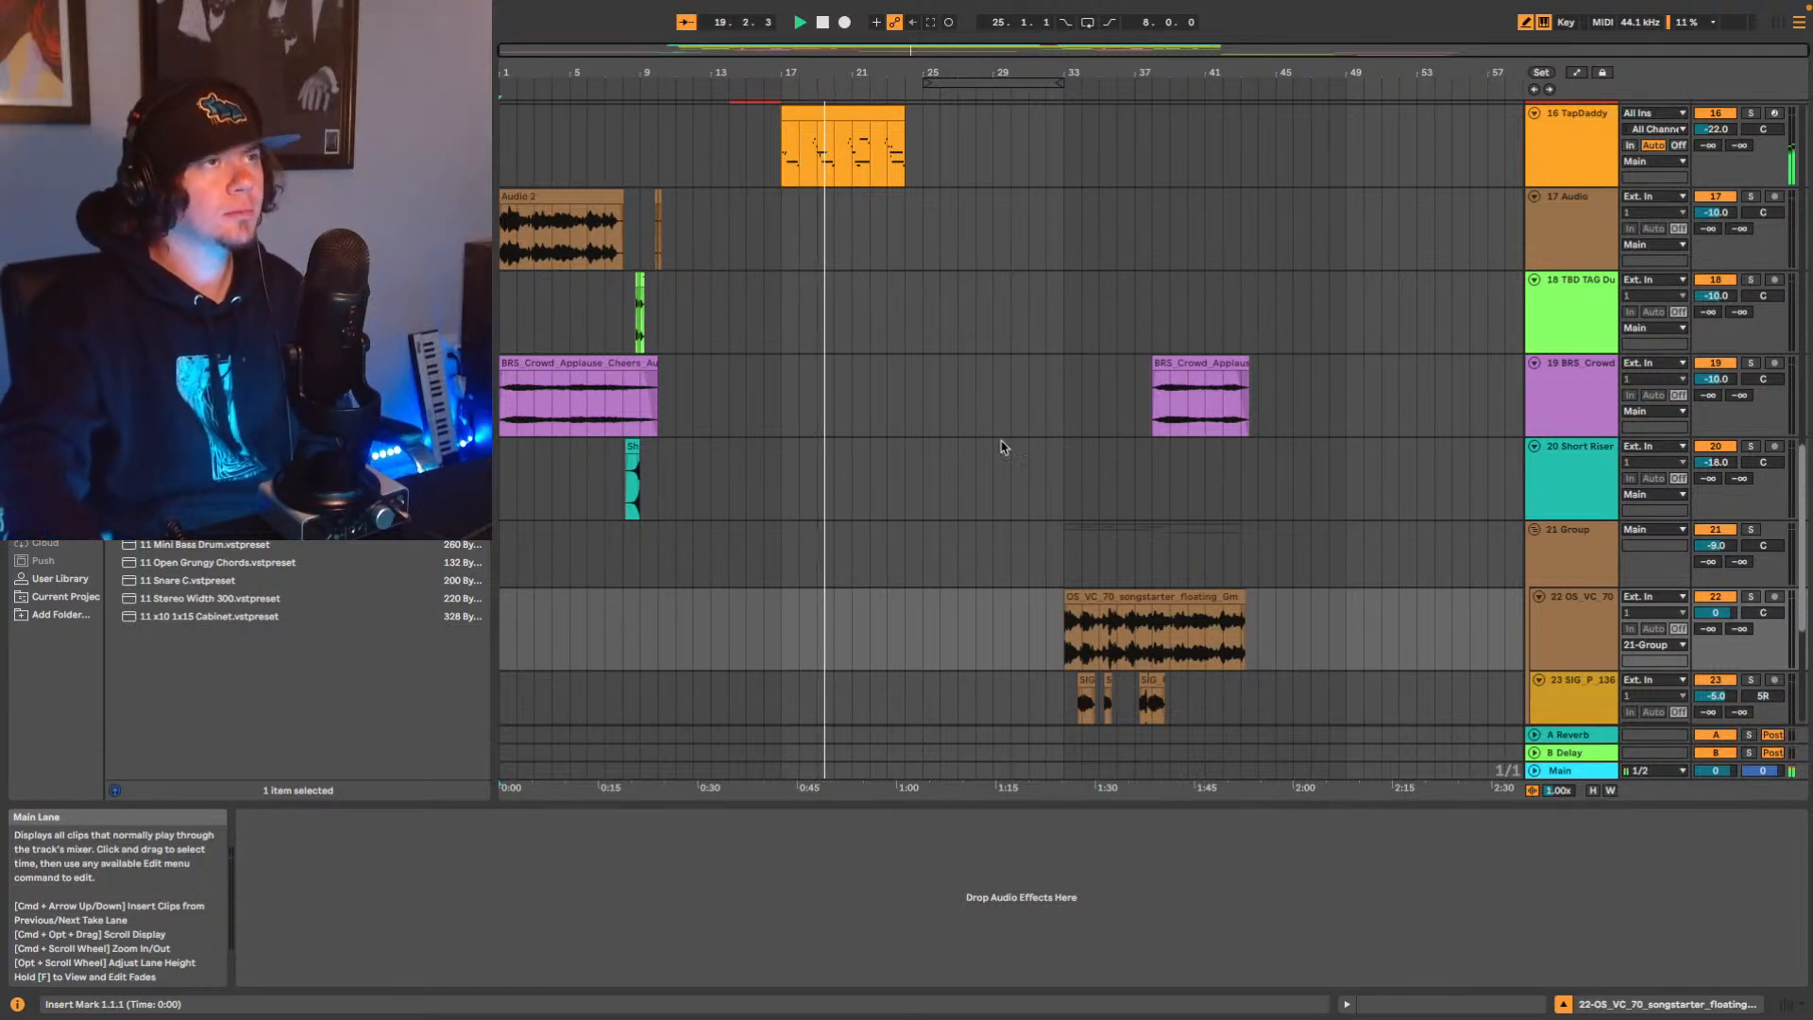
{"action": "scroll", "coordinate": [1264, 276], "scroll_direction": "up", "scroll_amount": 5}
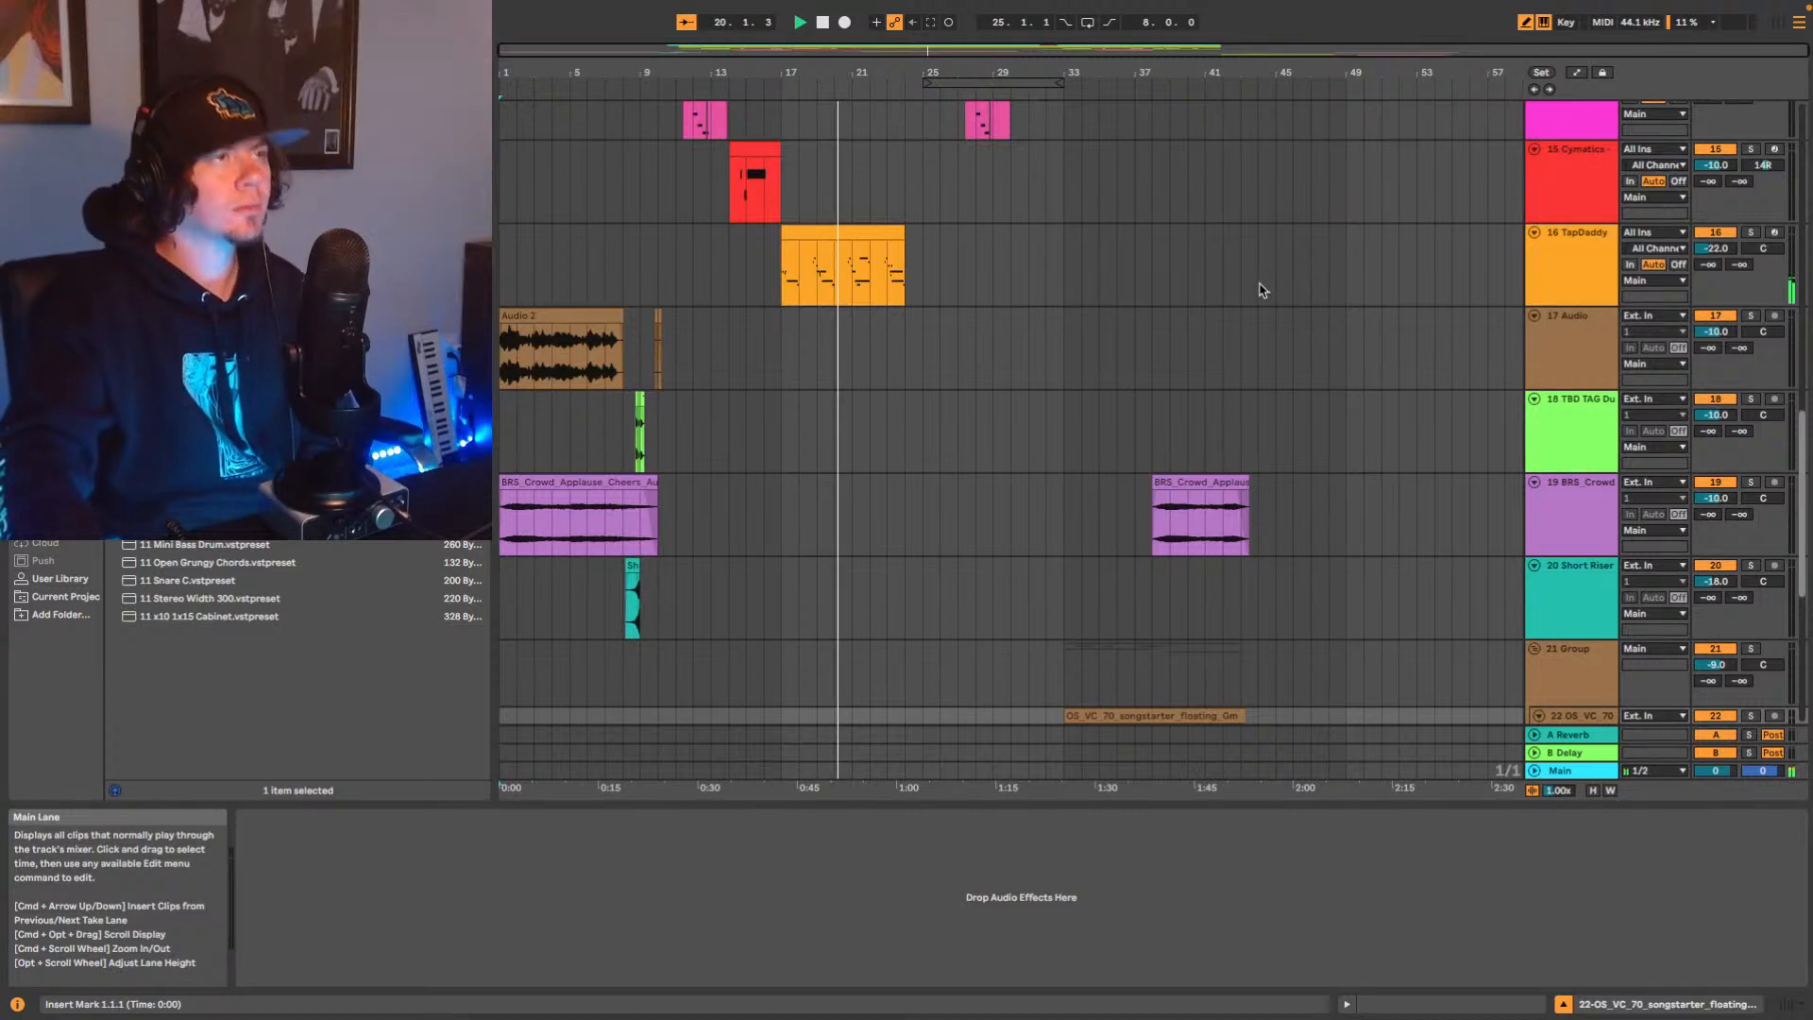
{"action": "left_click", "coordinate": [1508, 300]}
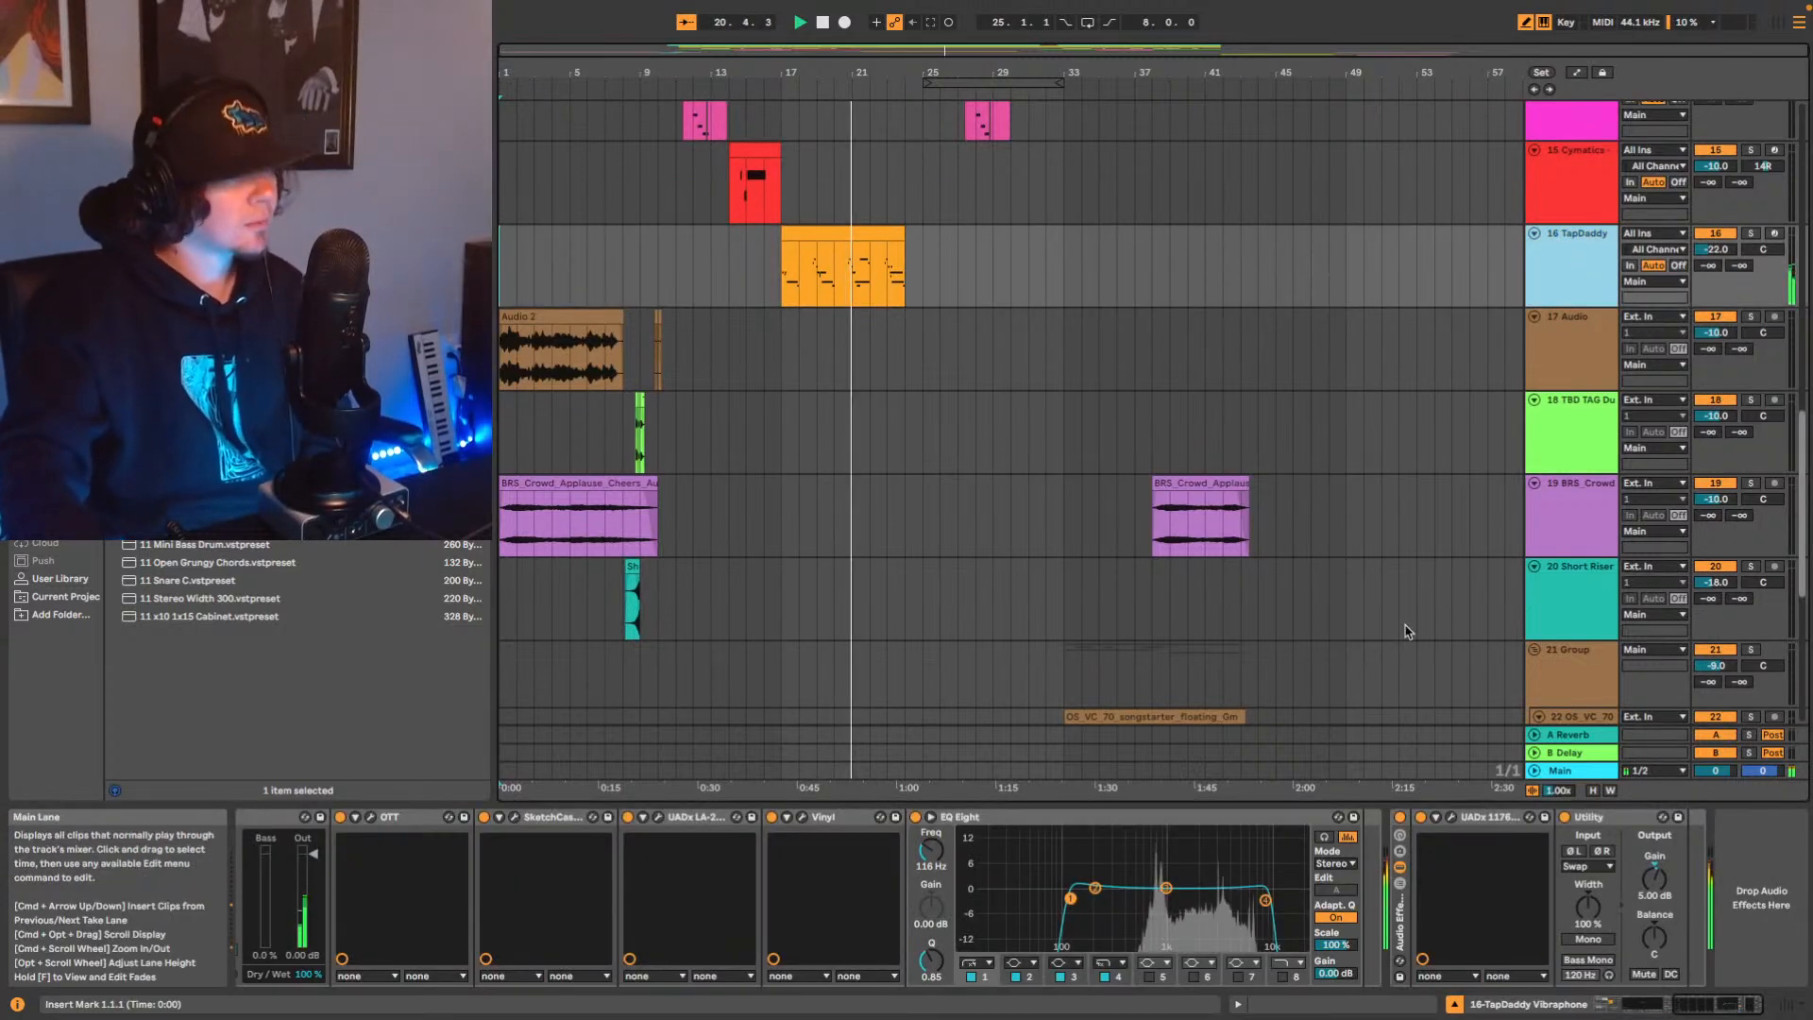
{"action": "left_click", "coordinate": [370, 818]}
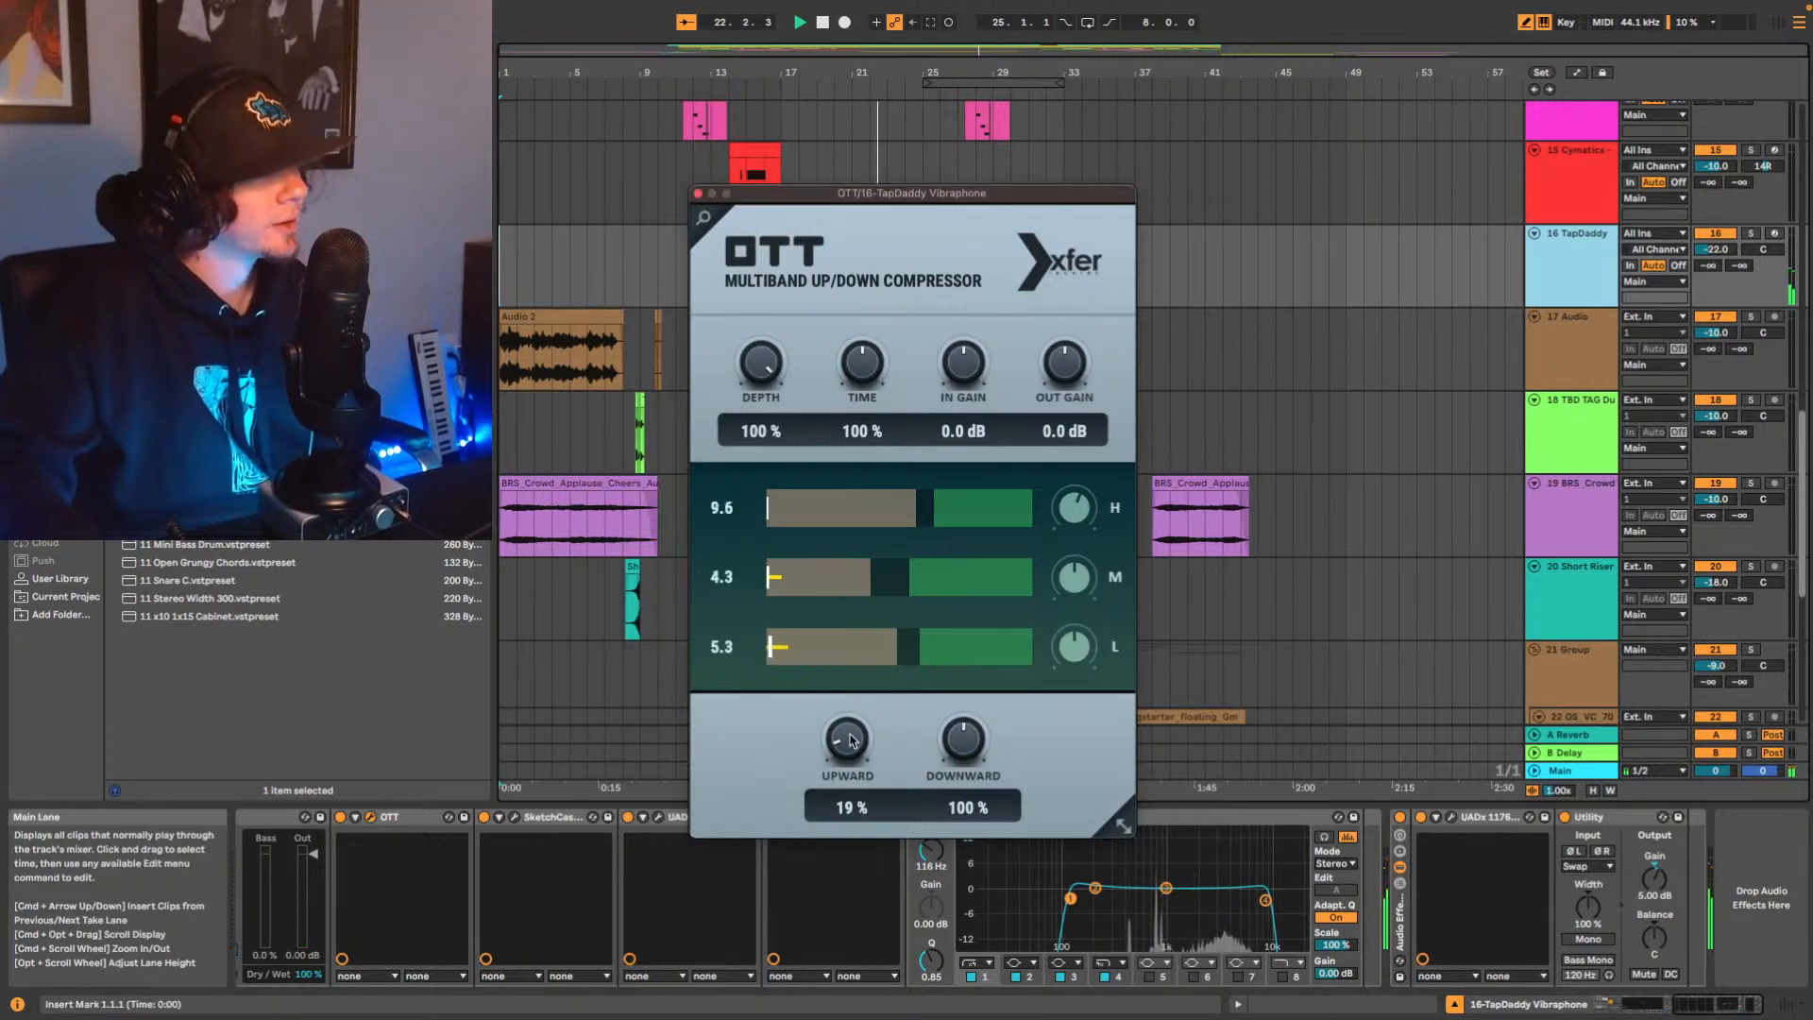
{"action": "left_click_drag", "start_coordinate": [847, 738], "coordinate": [850, 751]}
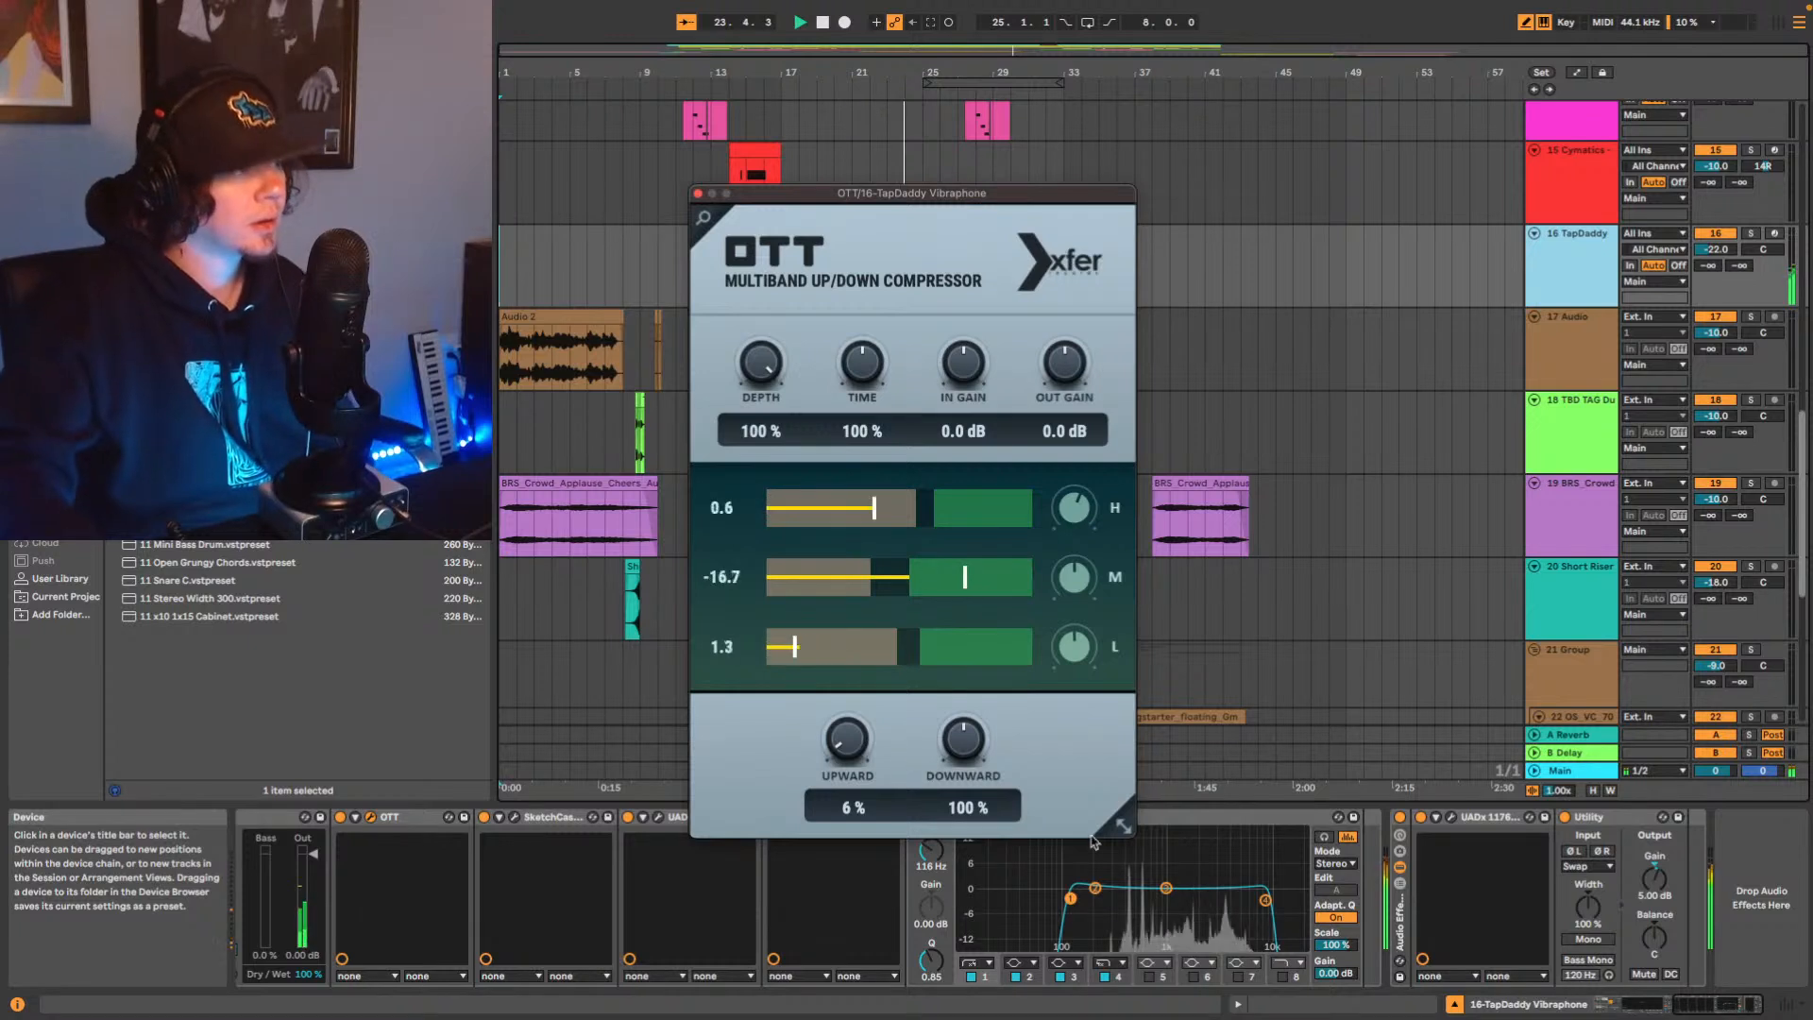
Boost band 3 of the vibraphone's EQ Eight by about 2.6 dB at 2.40 kHz and restart playback.
{"action": "left_click_drag", "start_coordinate": [1167, 888], "coordinate": [1205, 878]}
{"action": "key", "text": "space"}
{"action": "key", "text": "space"}
{"action": "key", "text": "space"}
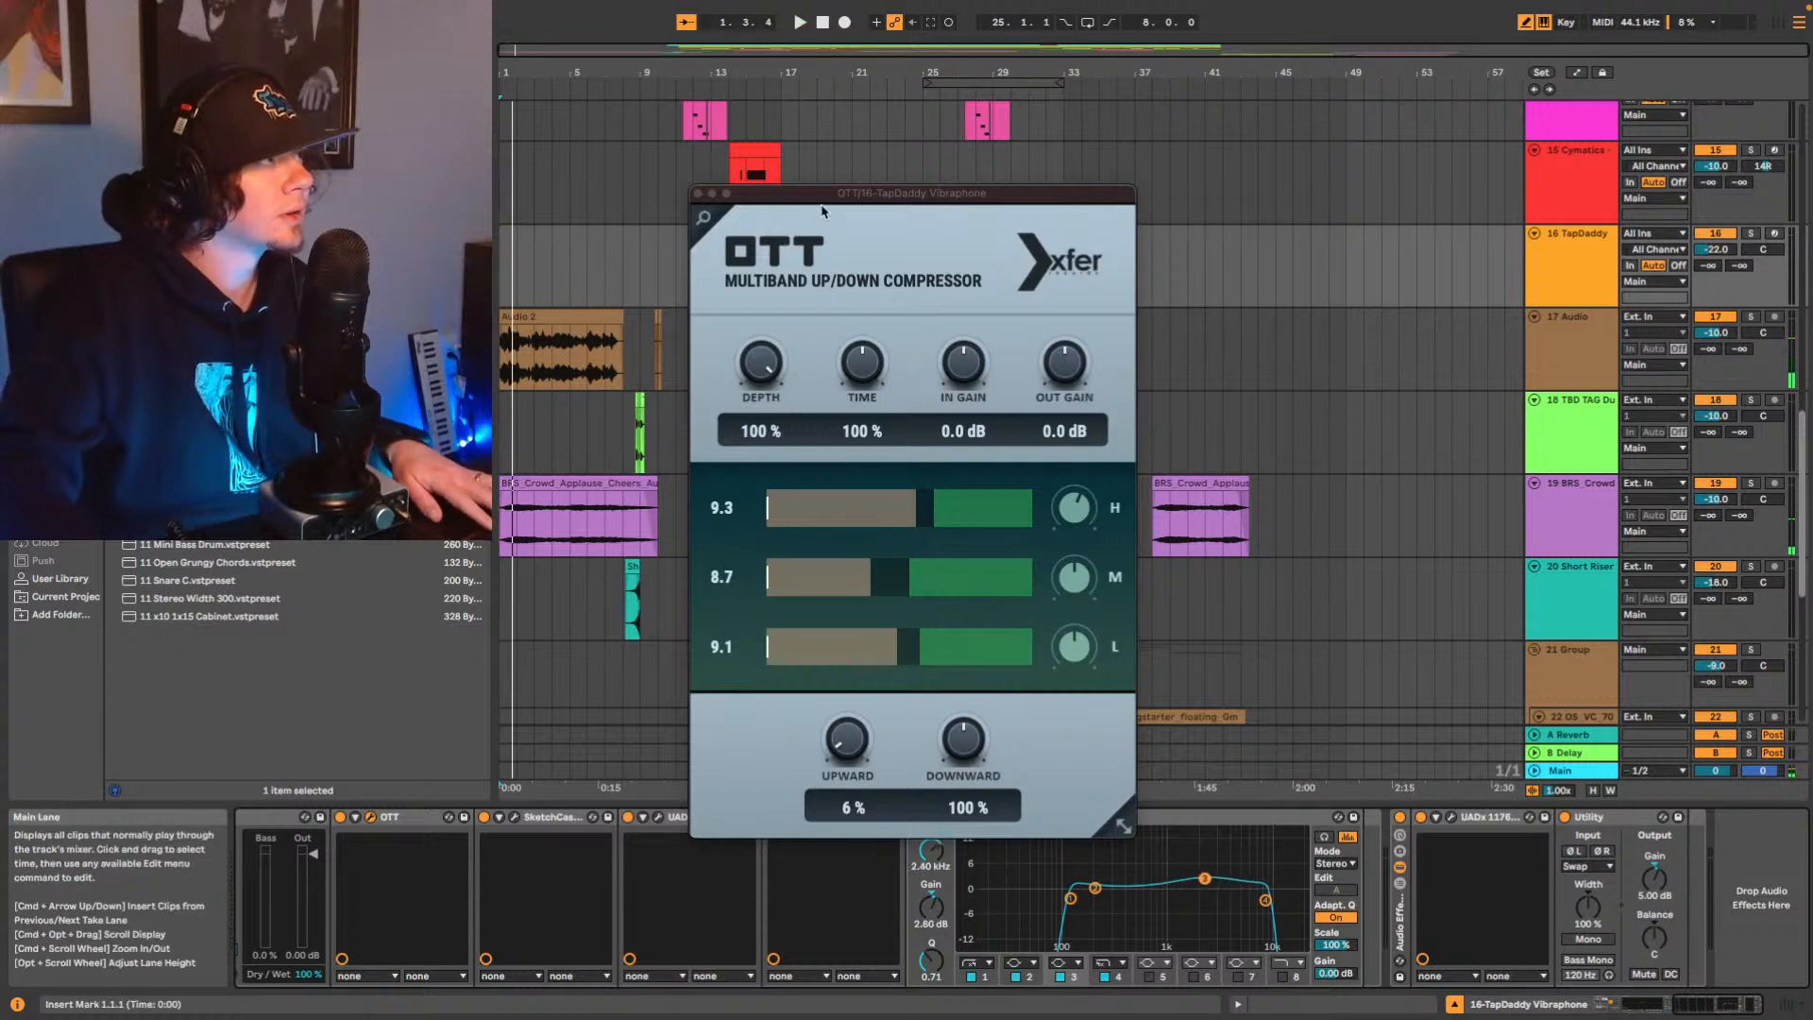
Move the OTT window off the vibraphone clip, replay from 17.1.1 and set OTT's Upward amount to 0%.
{"action": "left_click_drag", "start_coordinate": [823, 193], "coordinate": [1080, 121]}
{"action": "left_click", "coordinate": [782, 276]}
{"action": "key", "text": "space"}
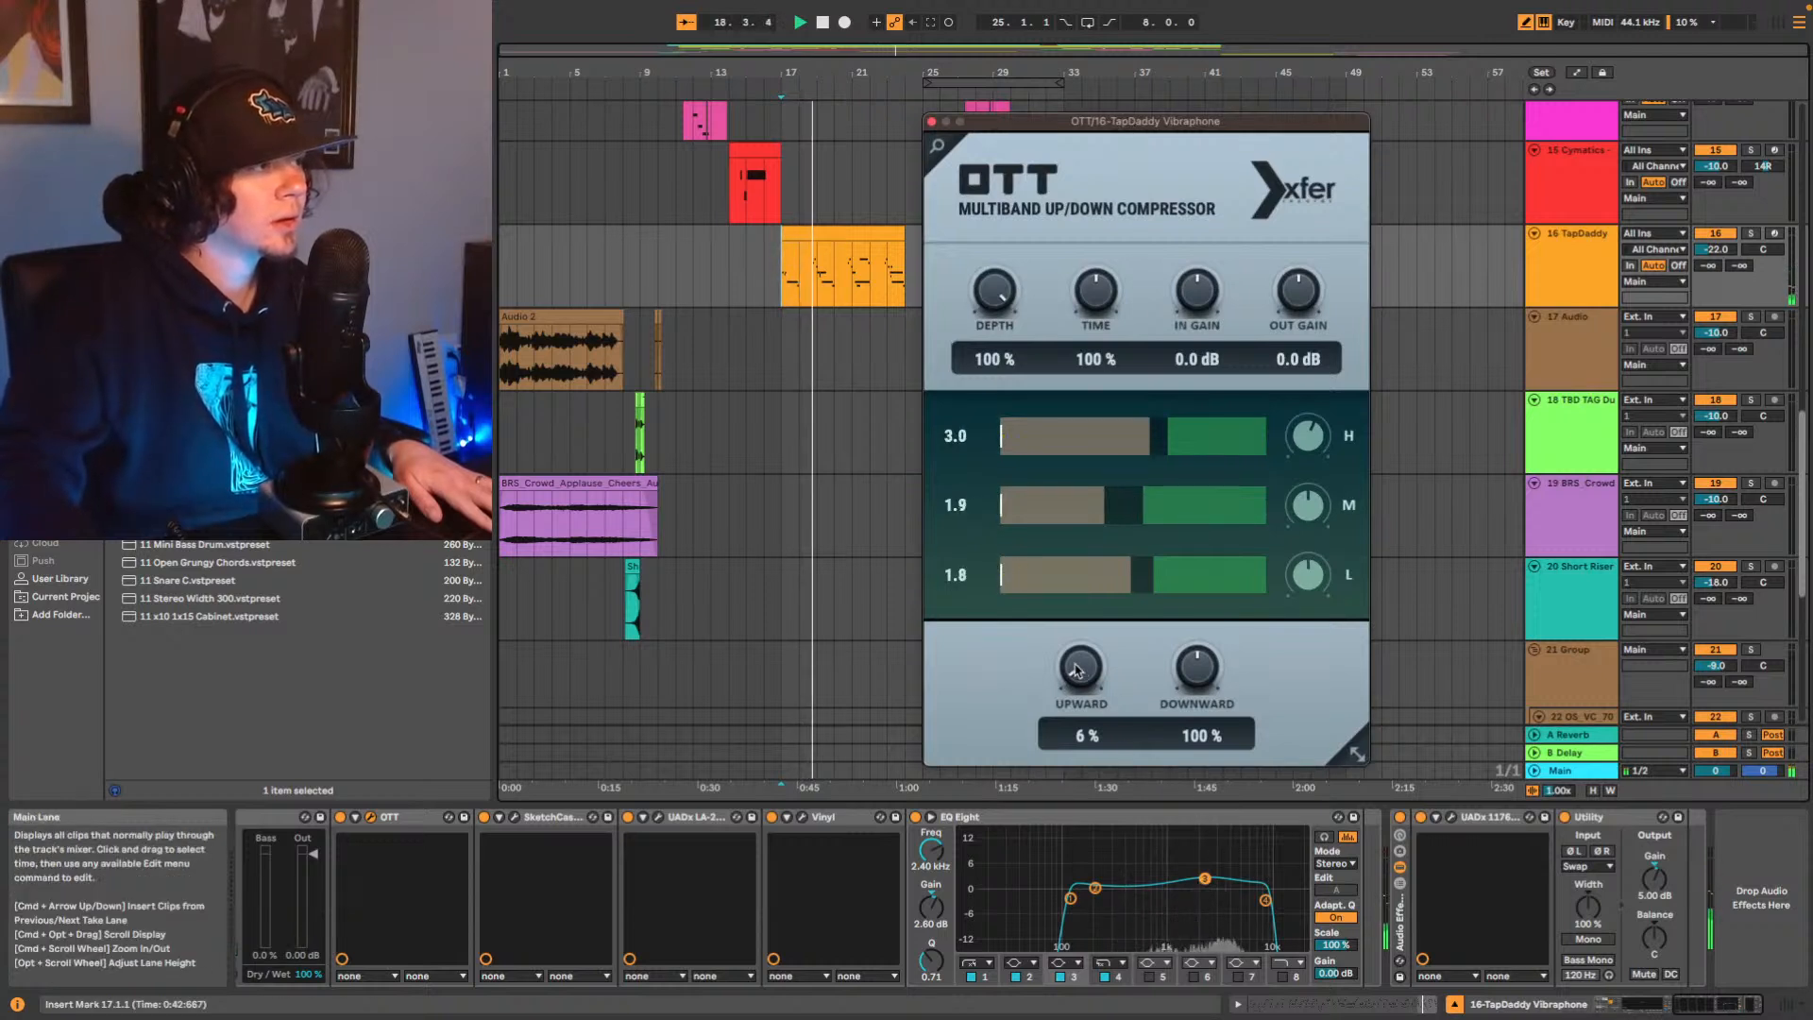
{"action": "left_click_drag", "start_coordinate": [1077, 671], "coordinate": [1077, 717]}
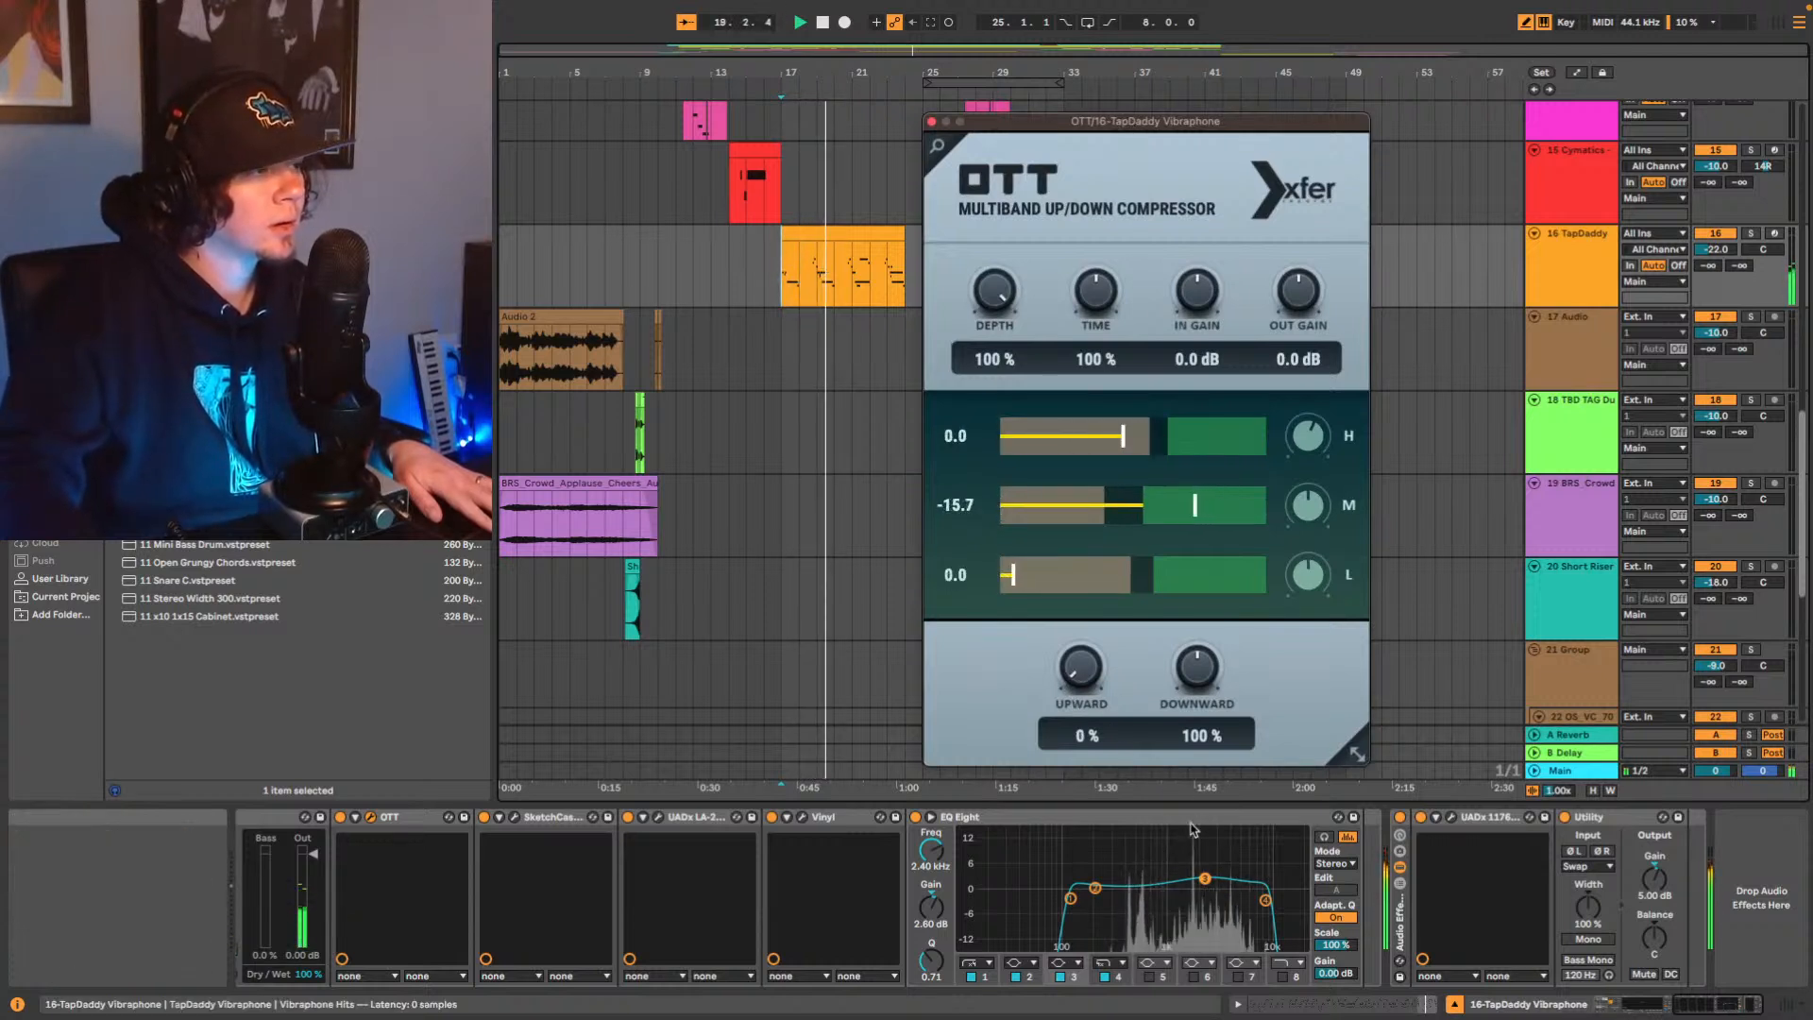
Set the Utility gain on the vibraphone track to 6 dB and close the OTT window.
{"action": "left_click", "coordinate": [1654, 879]}
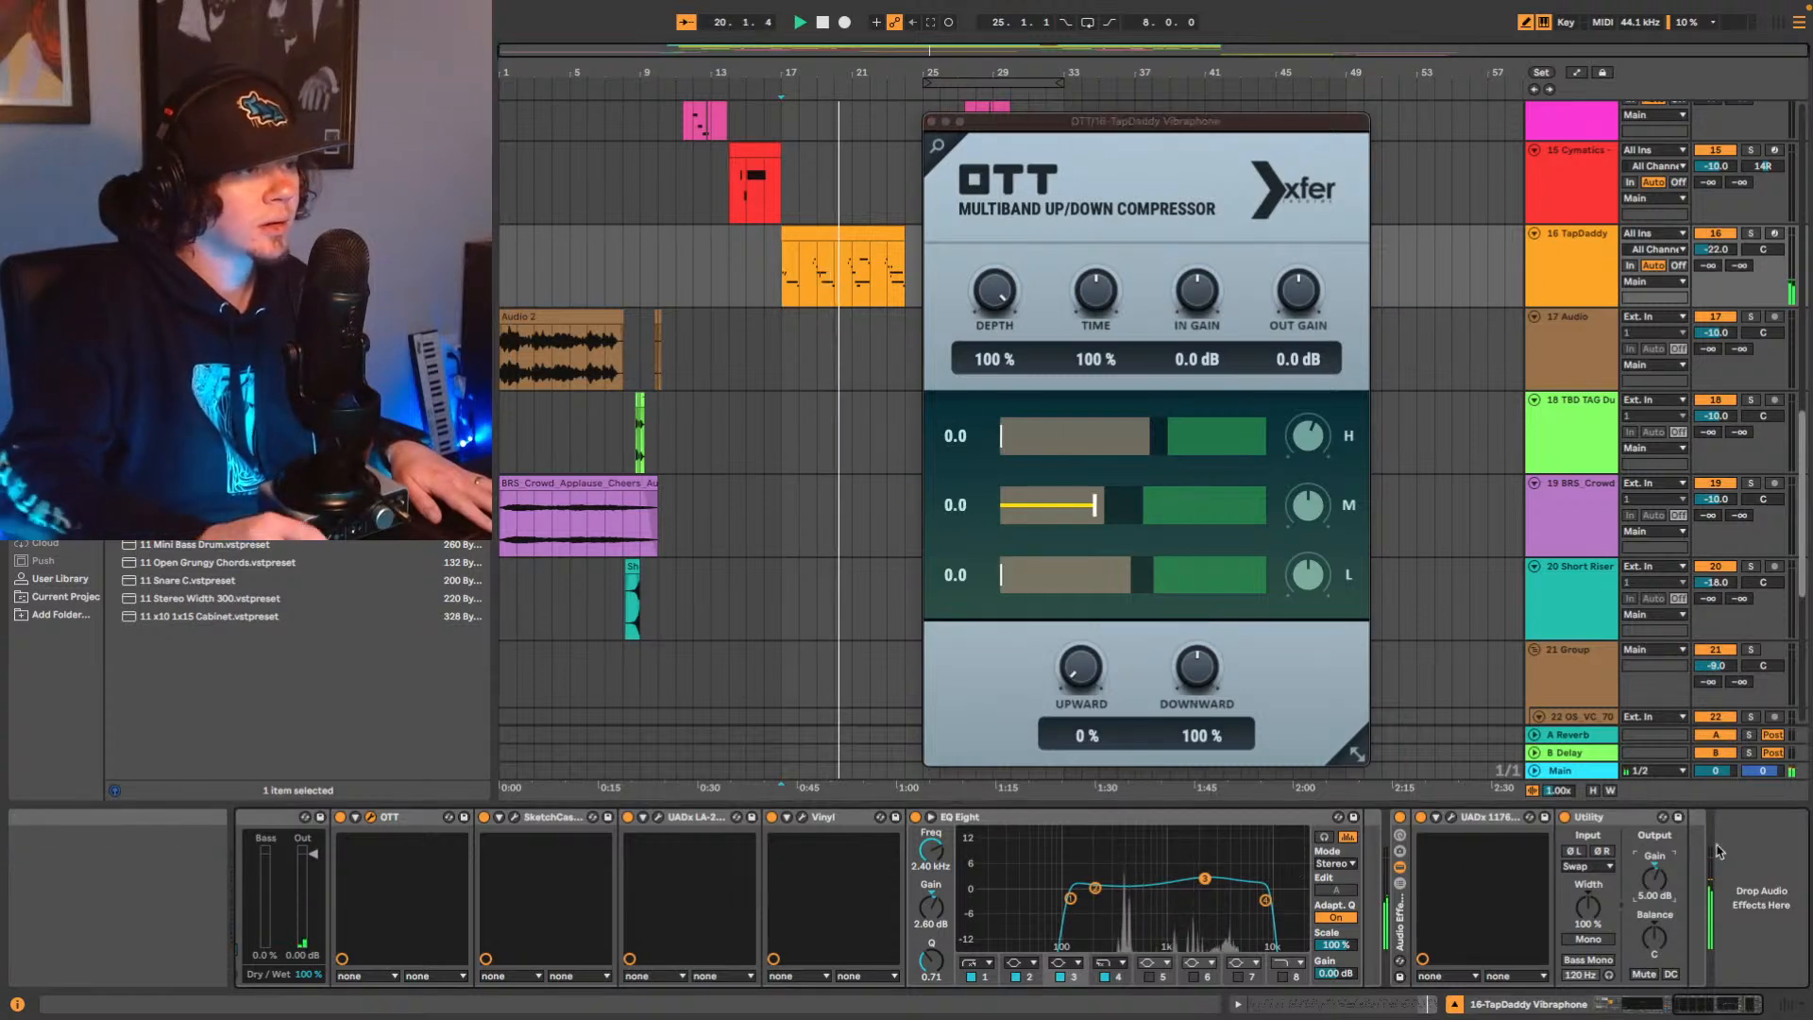
{"action": "key", "text": "Up"}
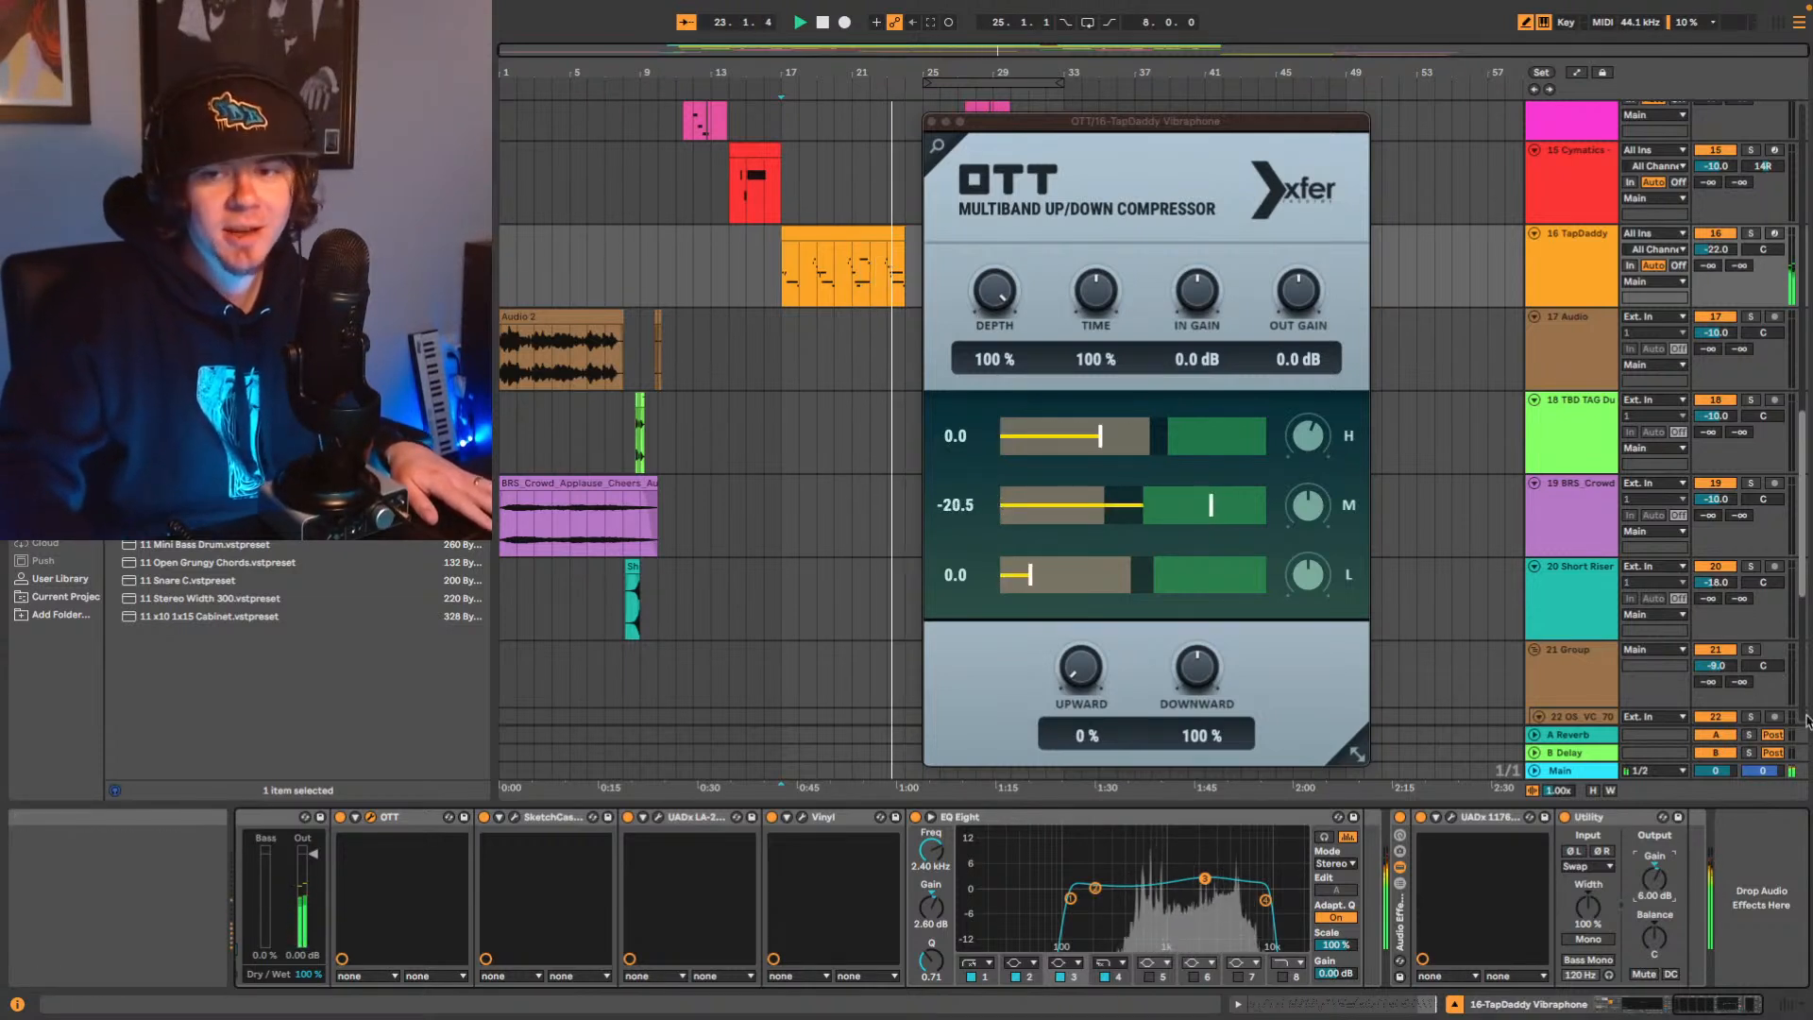
{"action": "left_click", "coordinate": [931, 122]}
Stop playback and show the device chain of track 4 OS_VC_70, starting from its sampler.
{"action": "scroll", "coordinate": [1142, 420], "scroll_direction": "up", "scroll_amount": 5}
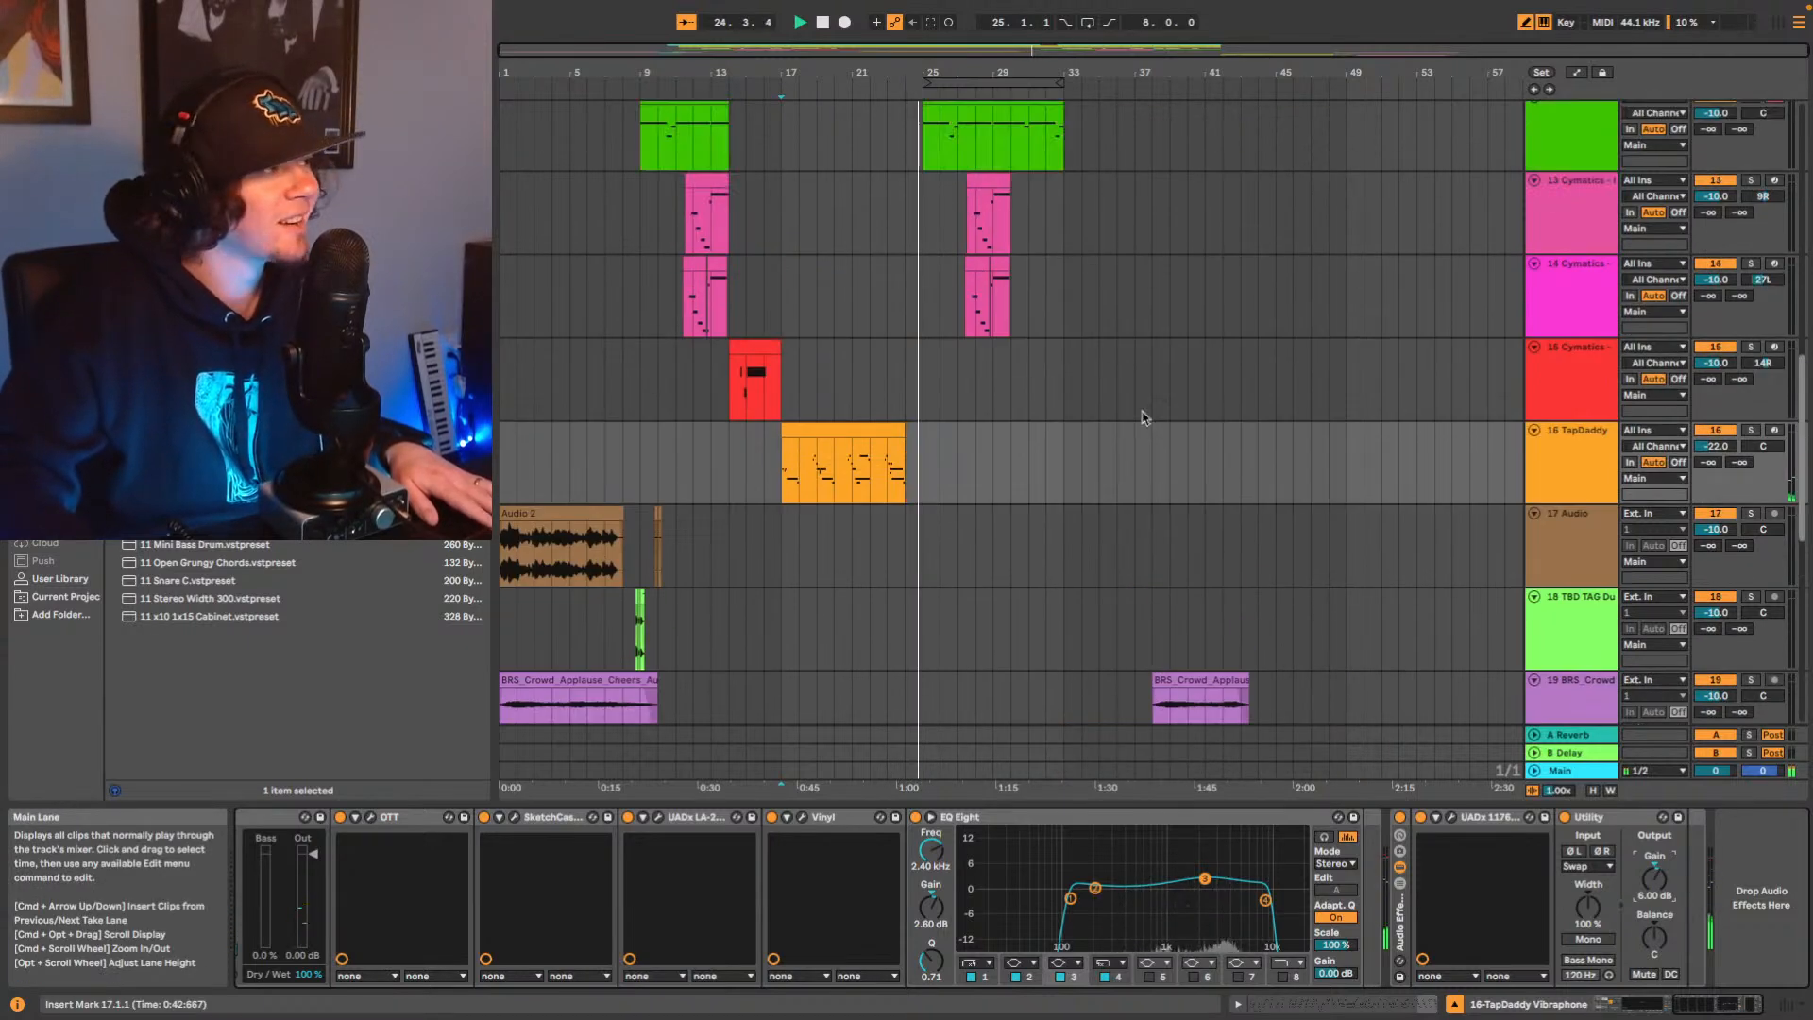
{"action": "scroll", "coordinate": [1143, 418], "scroll_direction": "up", "scroll_amount": 8}
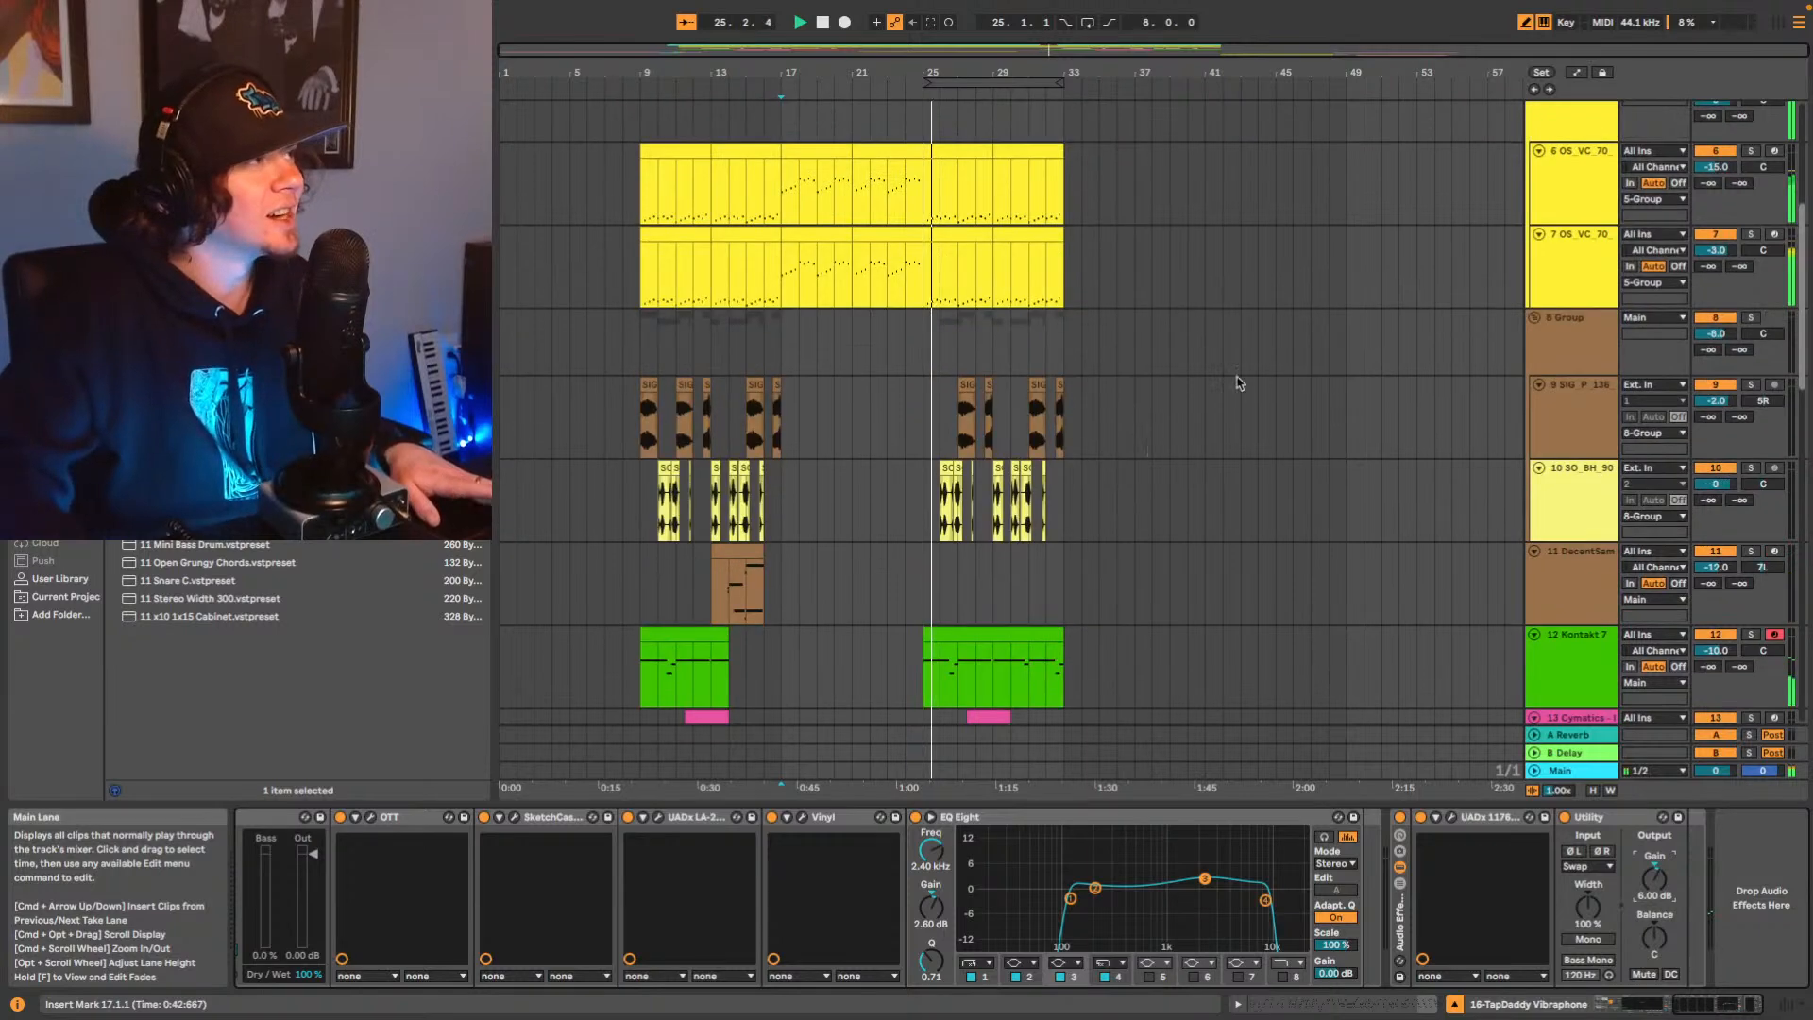
{"action": "scroll", "coordinate": [1239, 382], "scroll_direction": "up", "scroll_amount": 6}
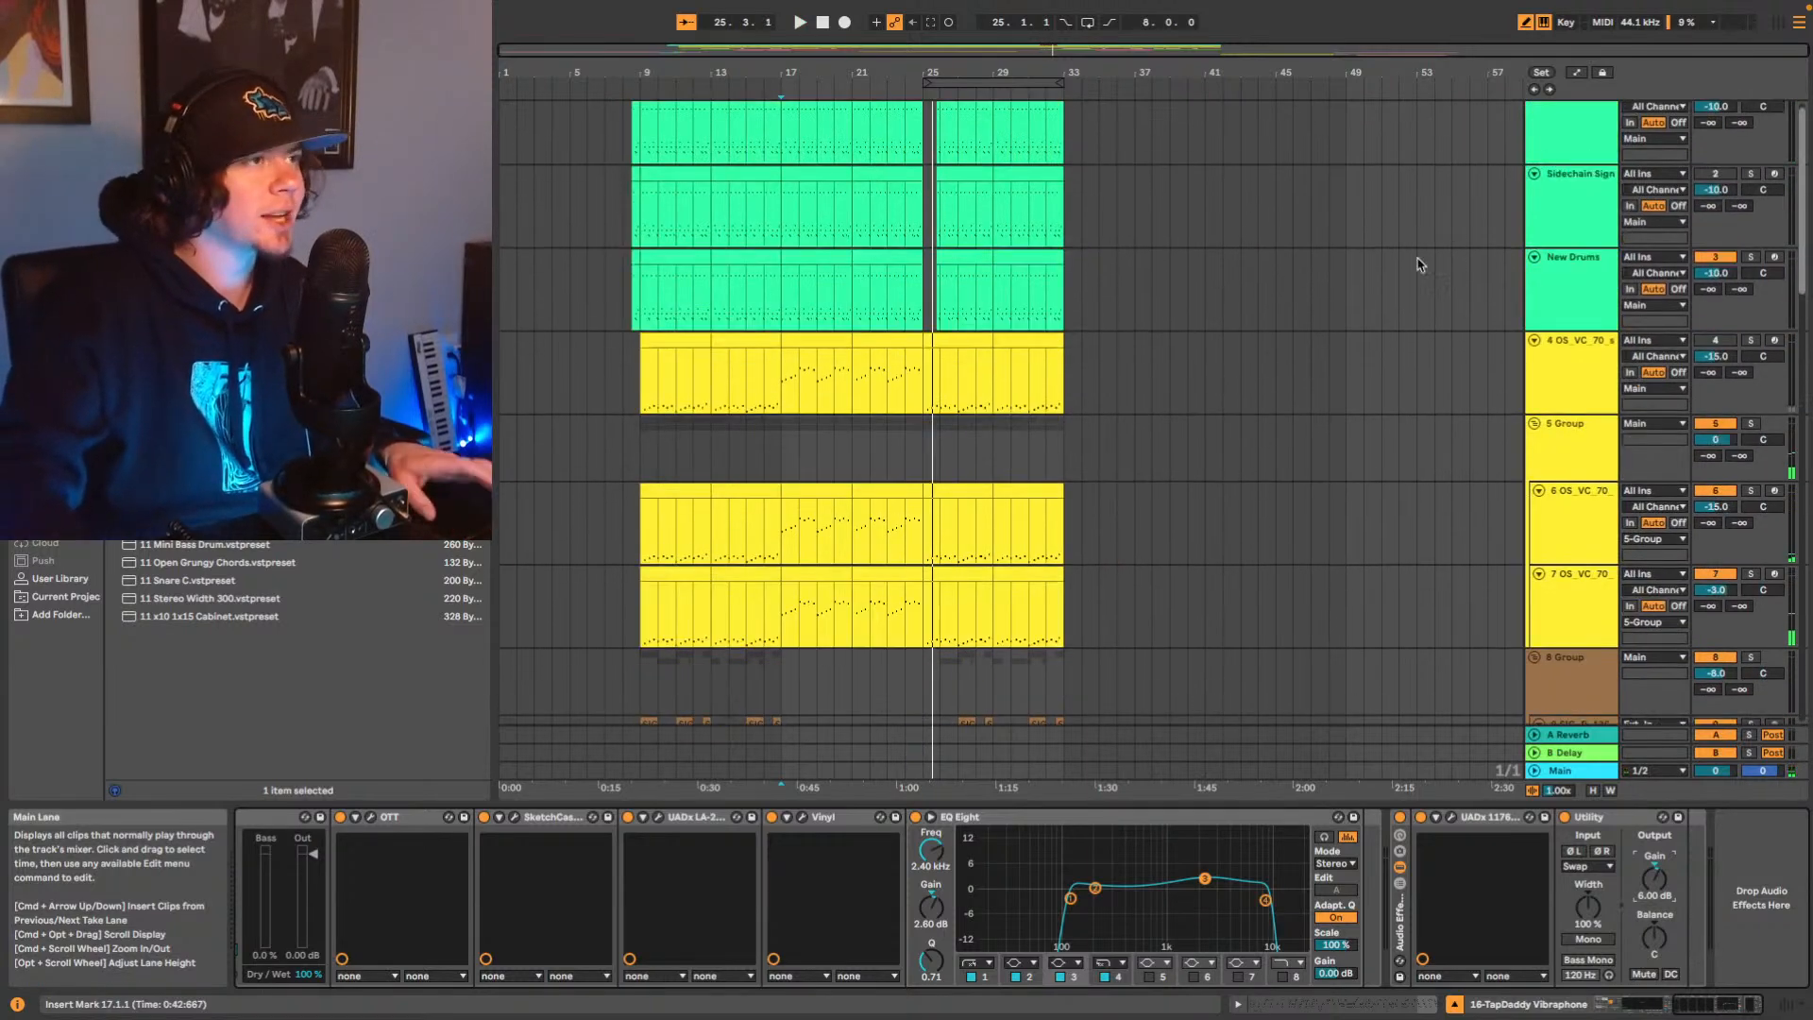
{"action": "left_click", "coordinate": [1560, 373]}
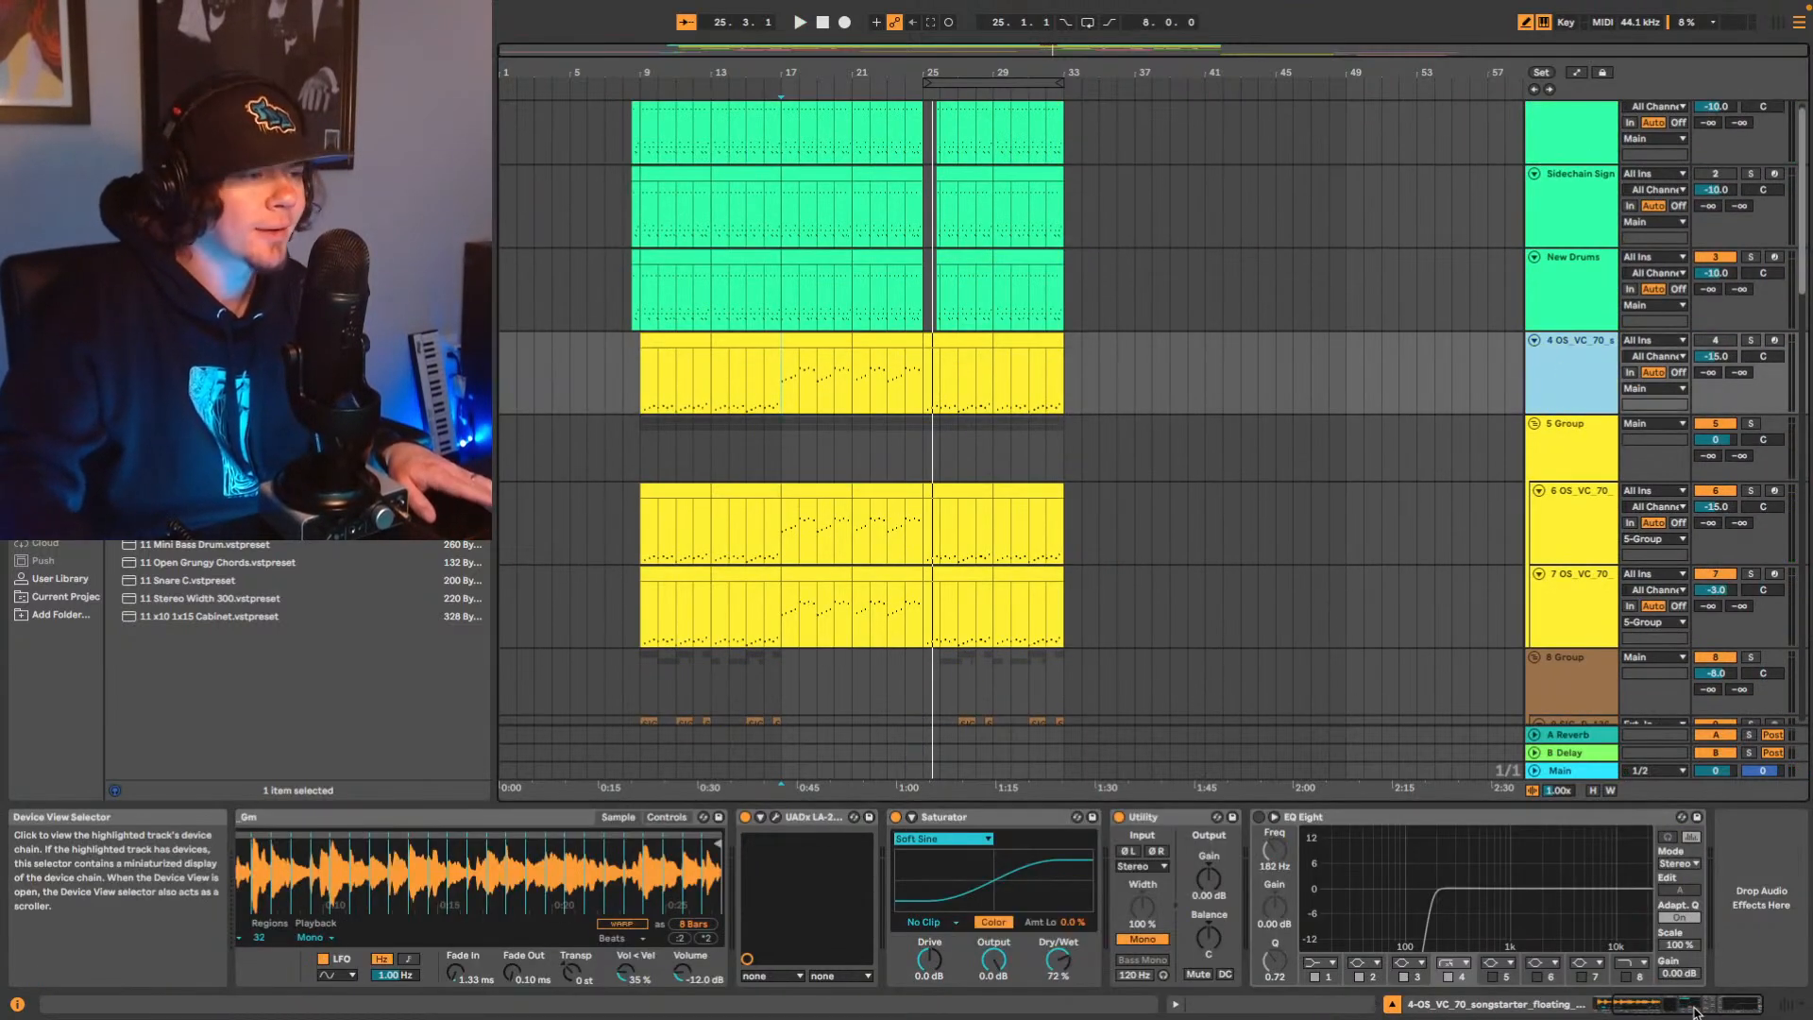
{"action": "left_click", "coordinate": [1651, 1010]}
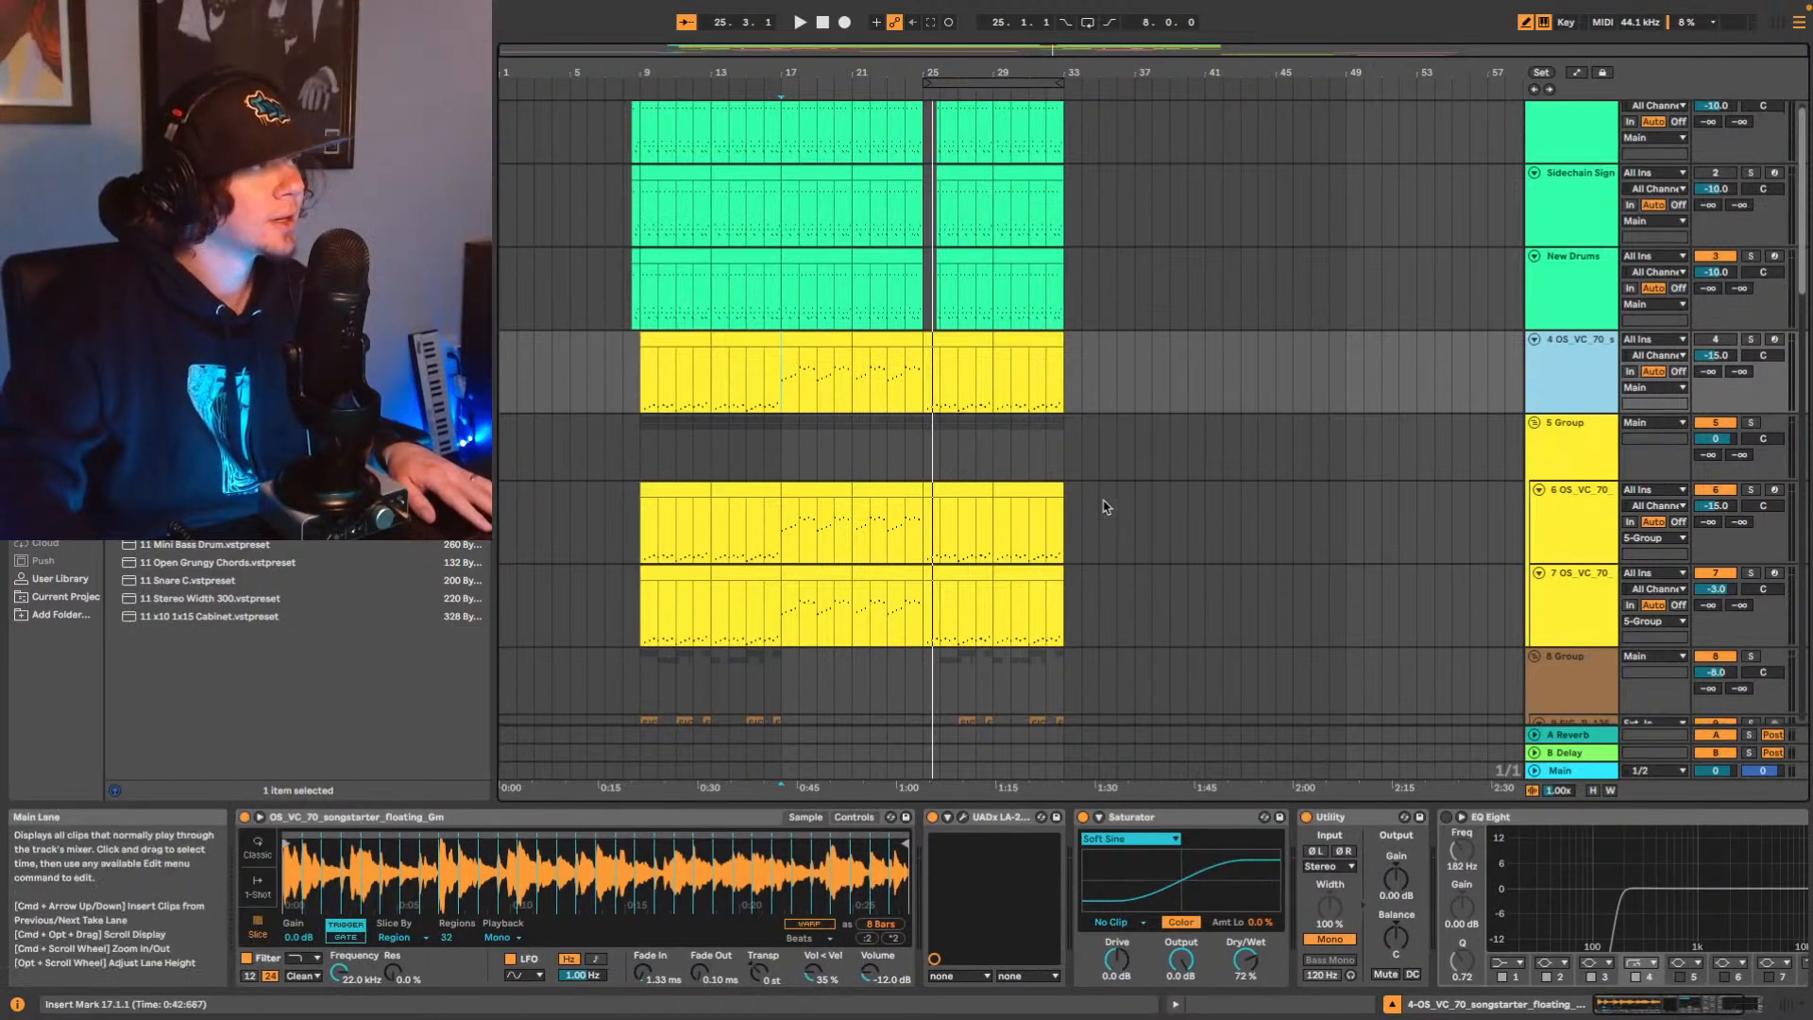
Look over the track 4 to 7 clips, then solo track 22 OS_VC_70 inside the 21 Group.
{"action": "scroll", "coordinate": [1121, 505], "scroll_direction": "down", "scroll_amount": 3}
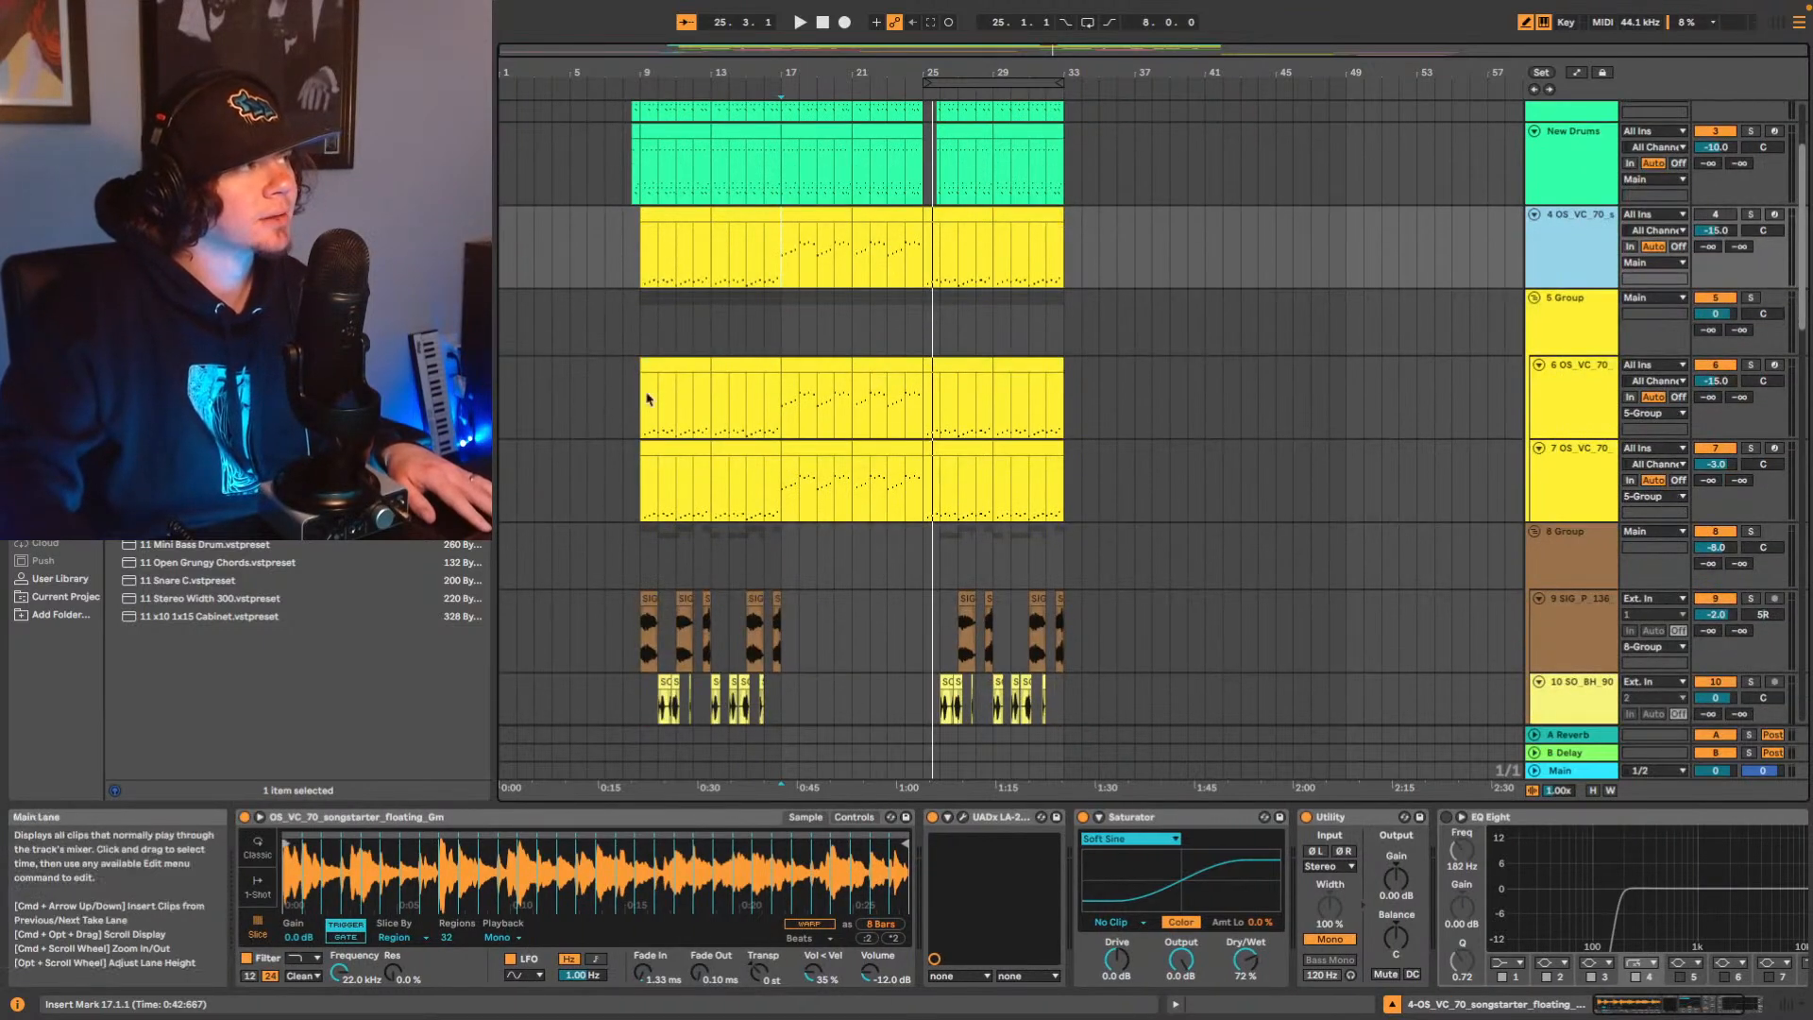
{"action": "scroll", "coordinate": [940, 556], "scroll_direction": "down", "scroll_amount": 2}
{"action": "scroll", "coordinate": [728, 457], "scroll_direction": "up", "scroll_amount": 4}
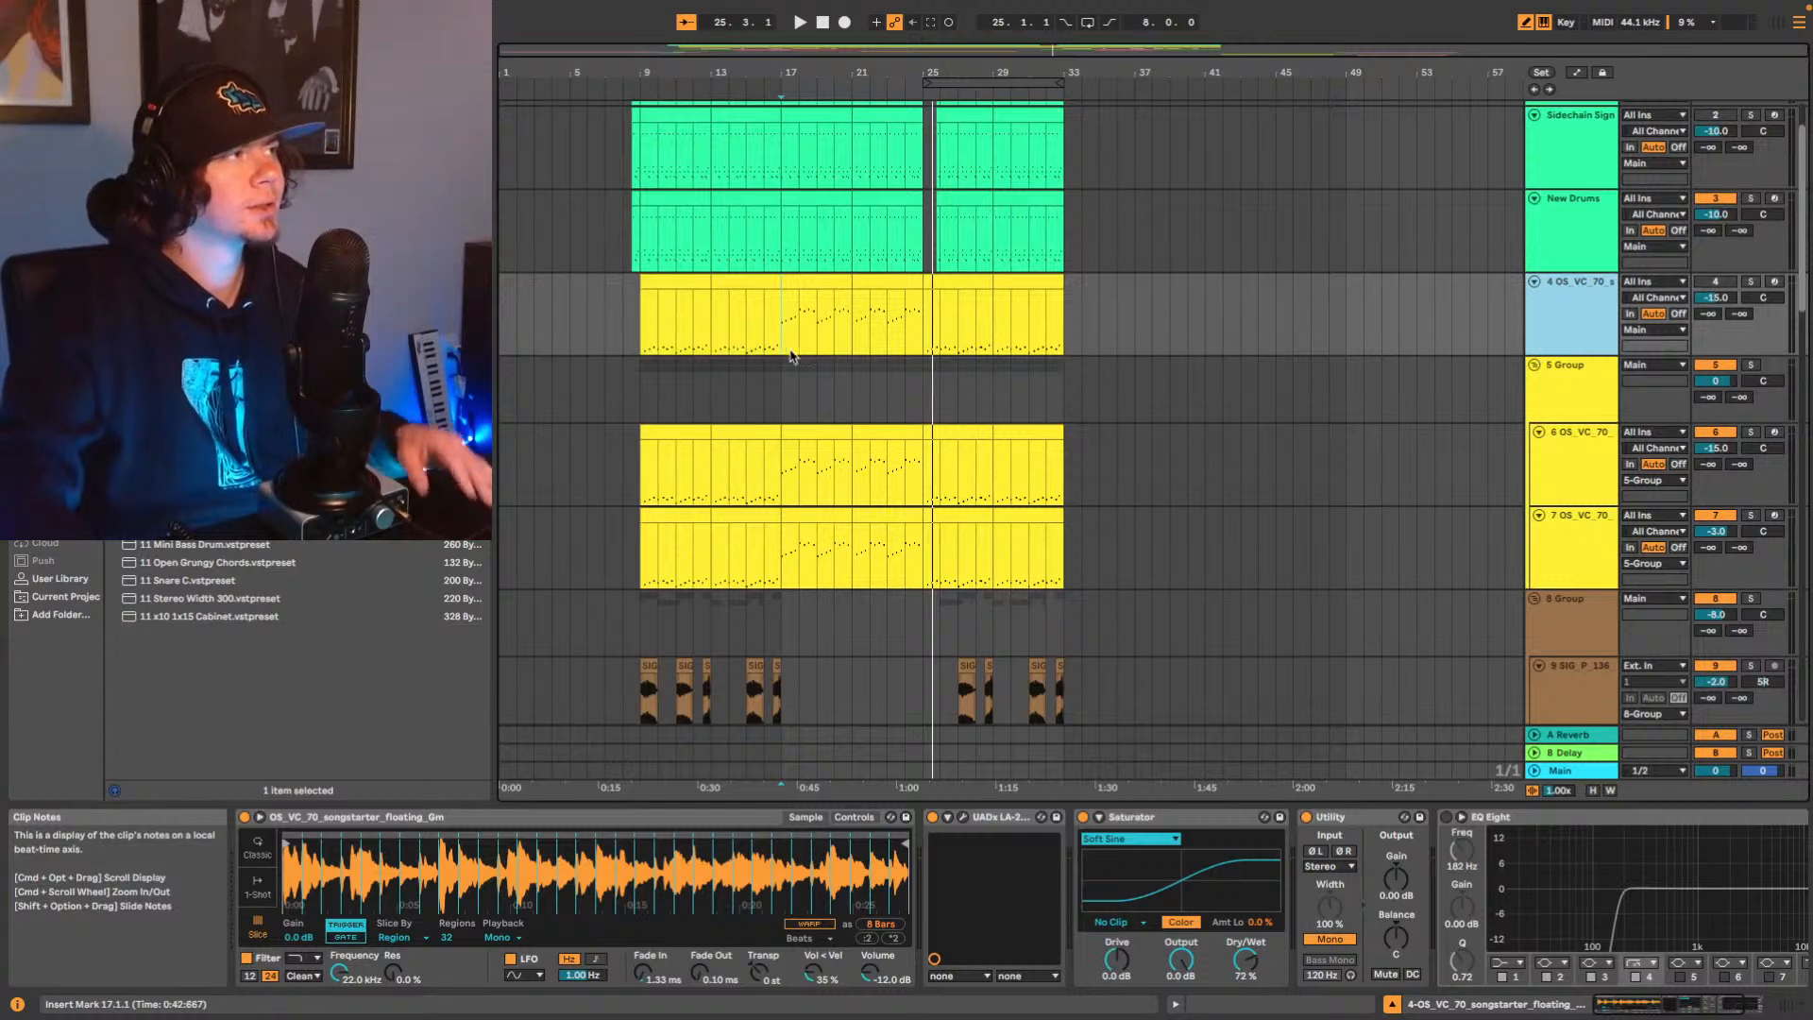
{"action": "scroll", "coordinate": [1313, 477], "scroll_direction": "down", "scroll_amount": 5}
{"action": "scroll", "coordinate": [1320, 476], "scroll_direction": "down", "scroll_amount": 10}
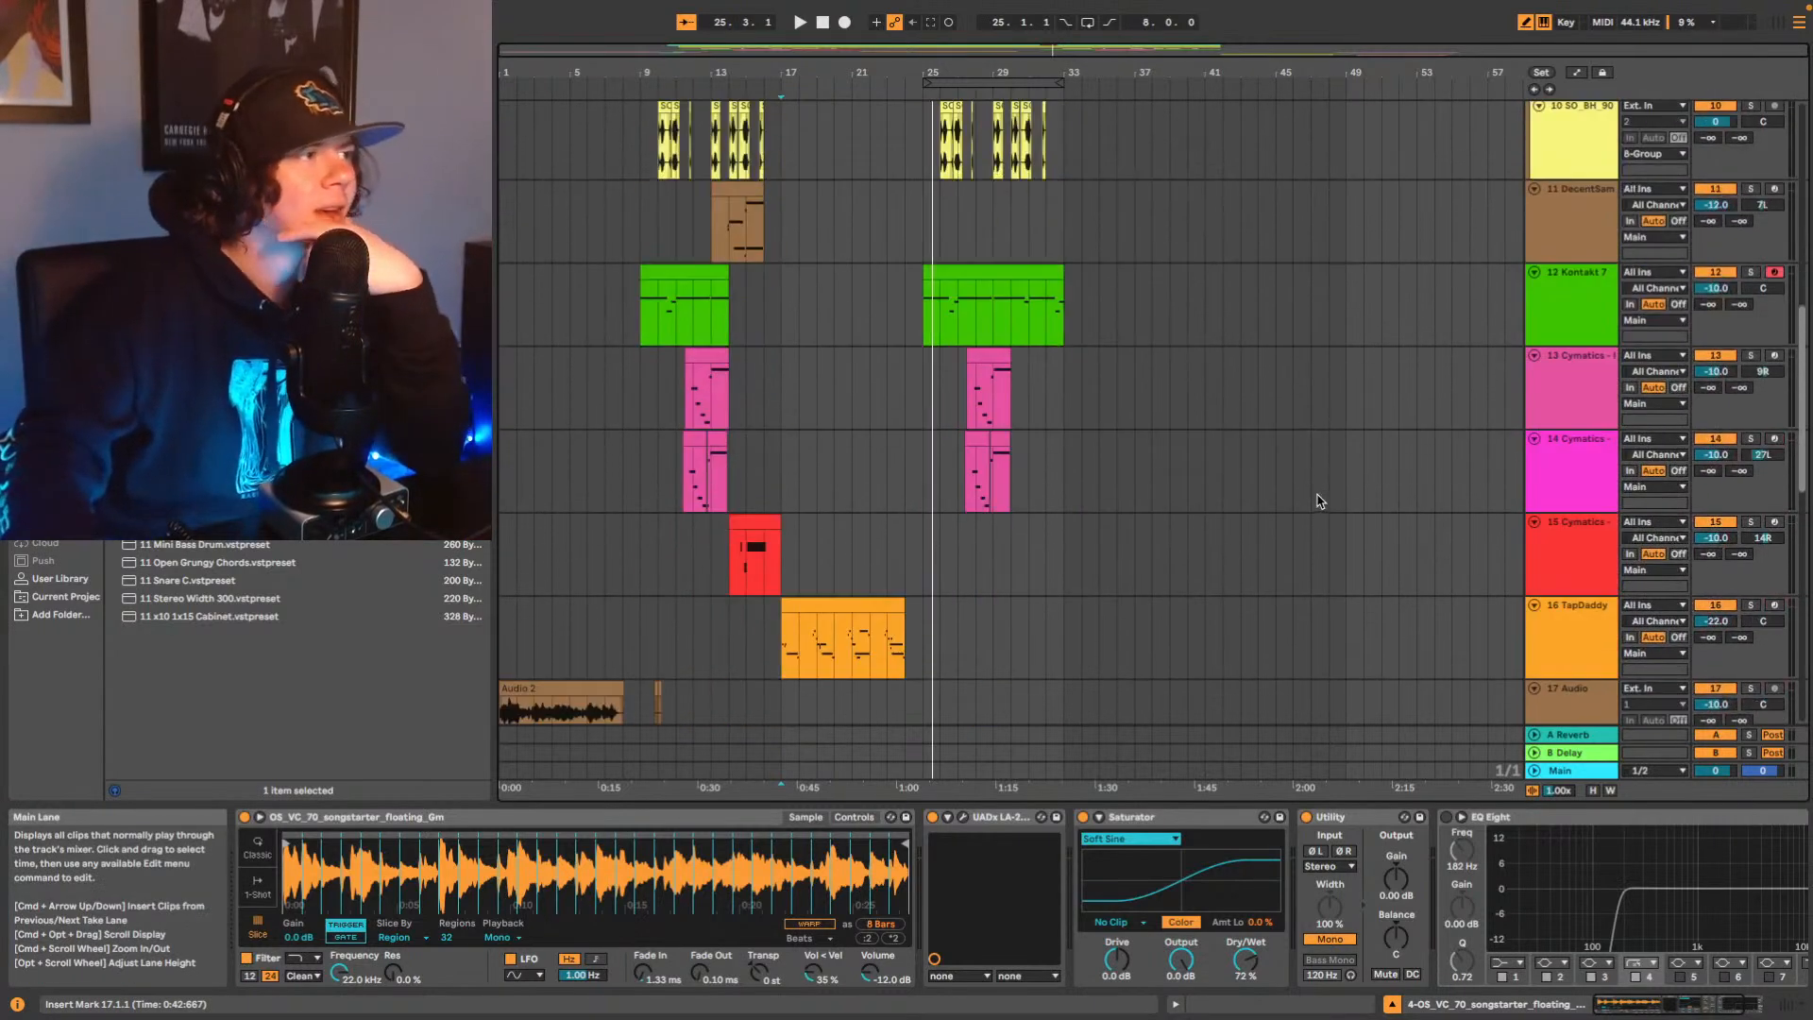
{"action": "scroll", "coordinate": [1363, 552], "scroll_direction": "down", "scroll_amount": 2}
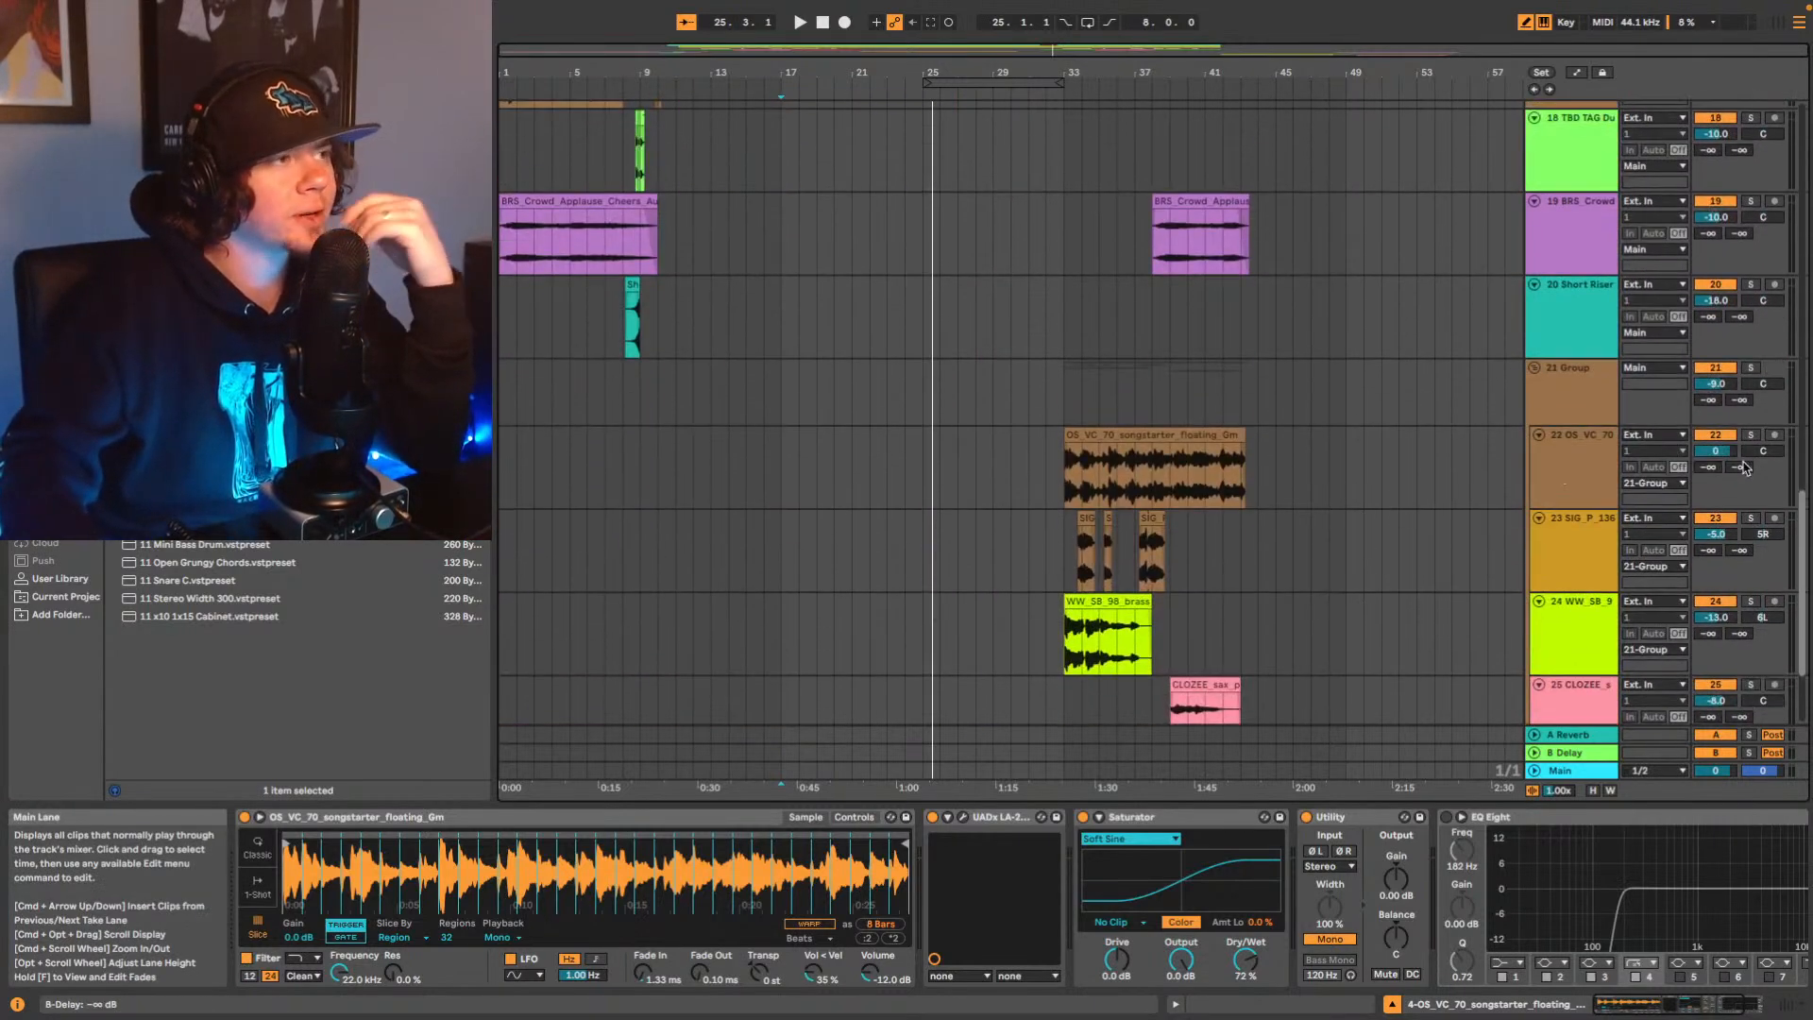
{"action": "left_click", "coordinate": [1749, 436]}
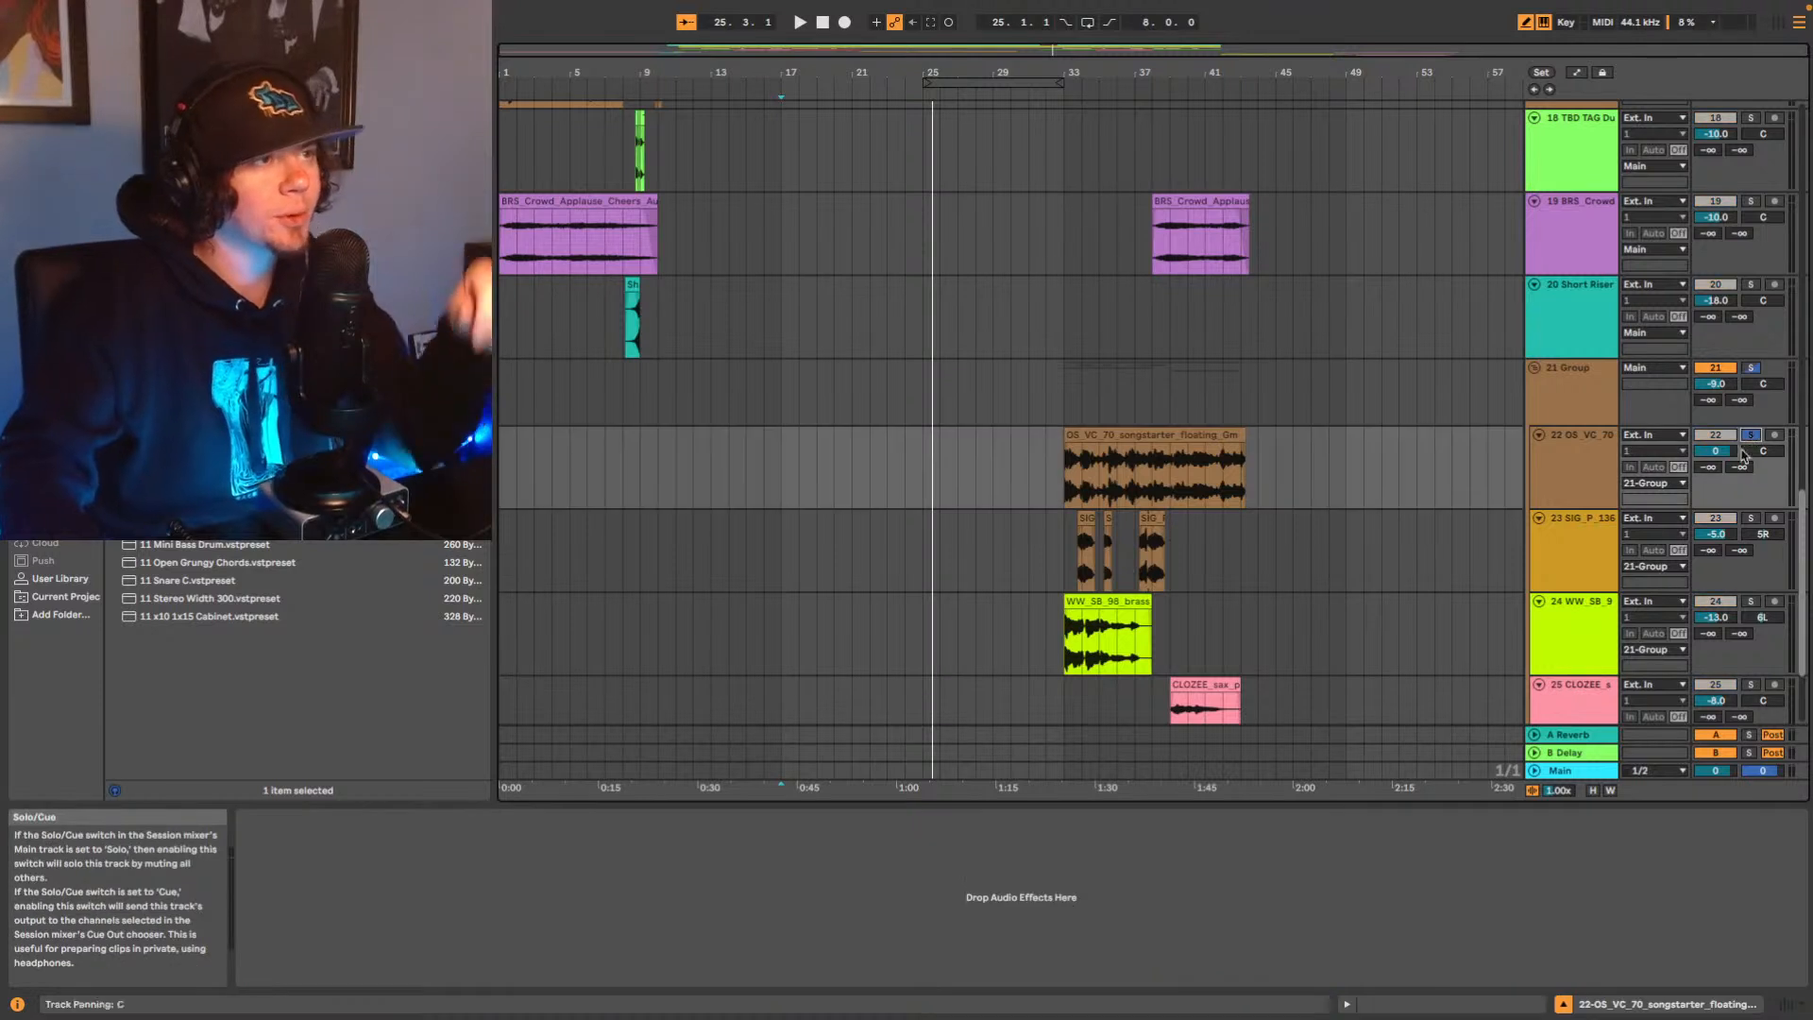
Play the 21 Group section from 33.1.1 and look over the sample clips on tracks 22 to 25.
{"action": "left_click", "coordinate": [1064, 481]}
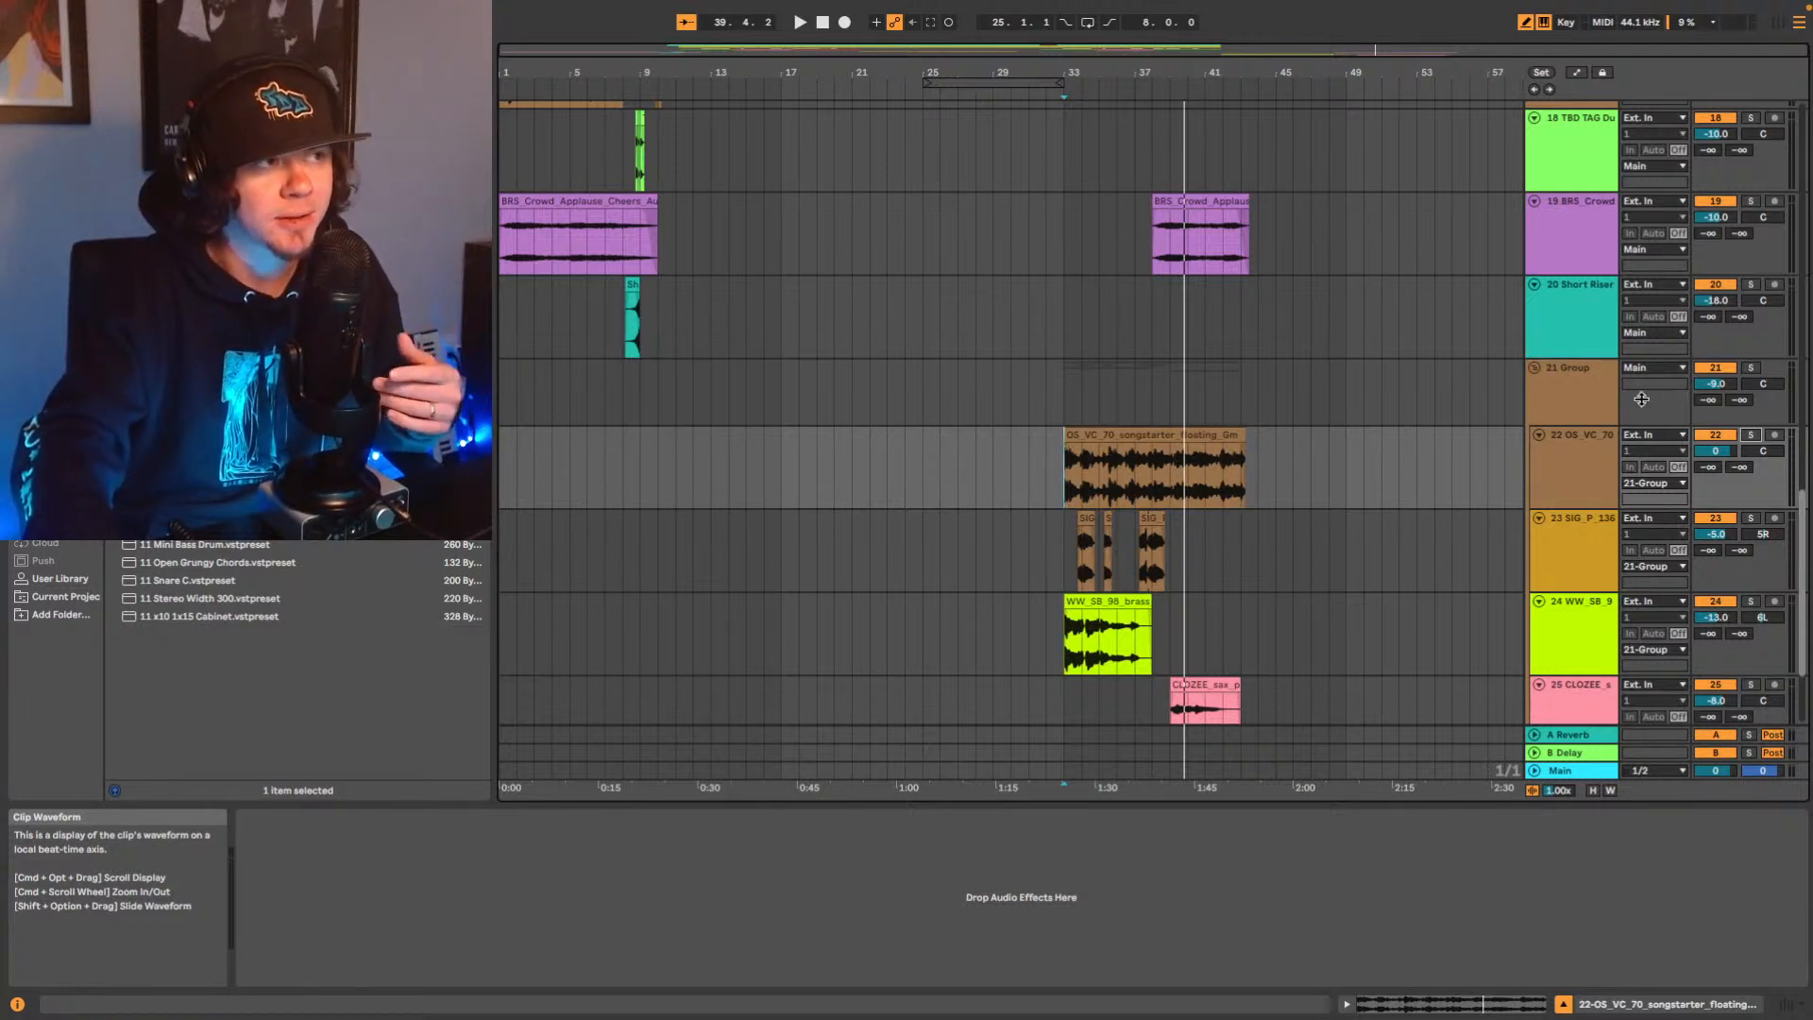
{"action": "scroll", "coordinate": [1092, 558], "scroll_direction": "down", "scroll_amount": 1}
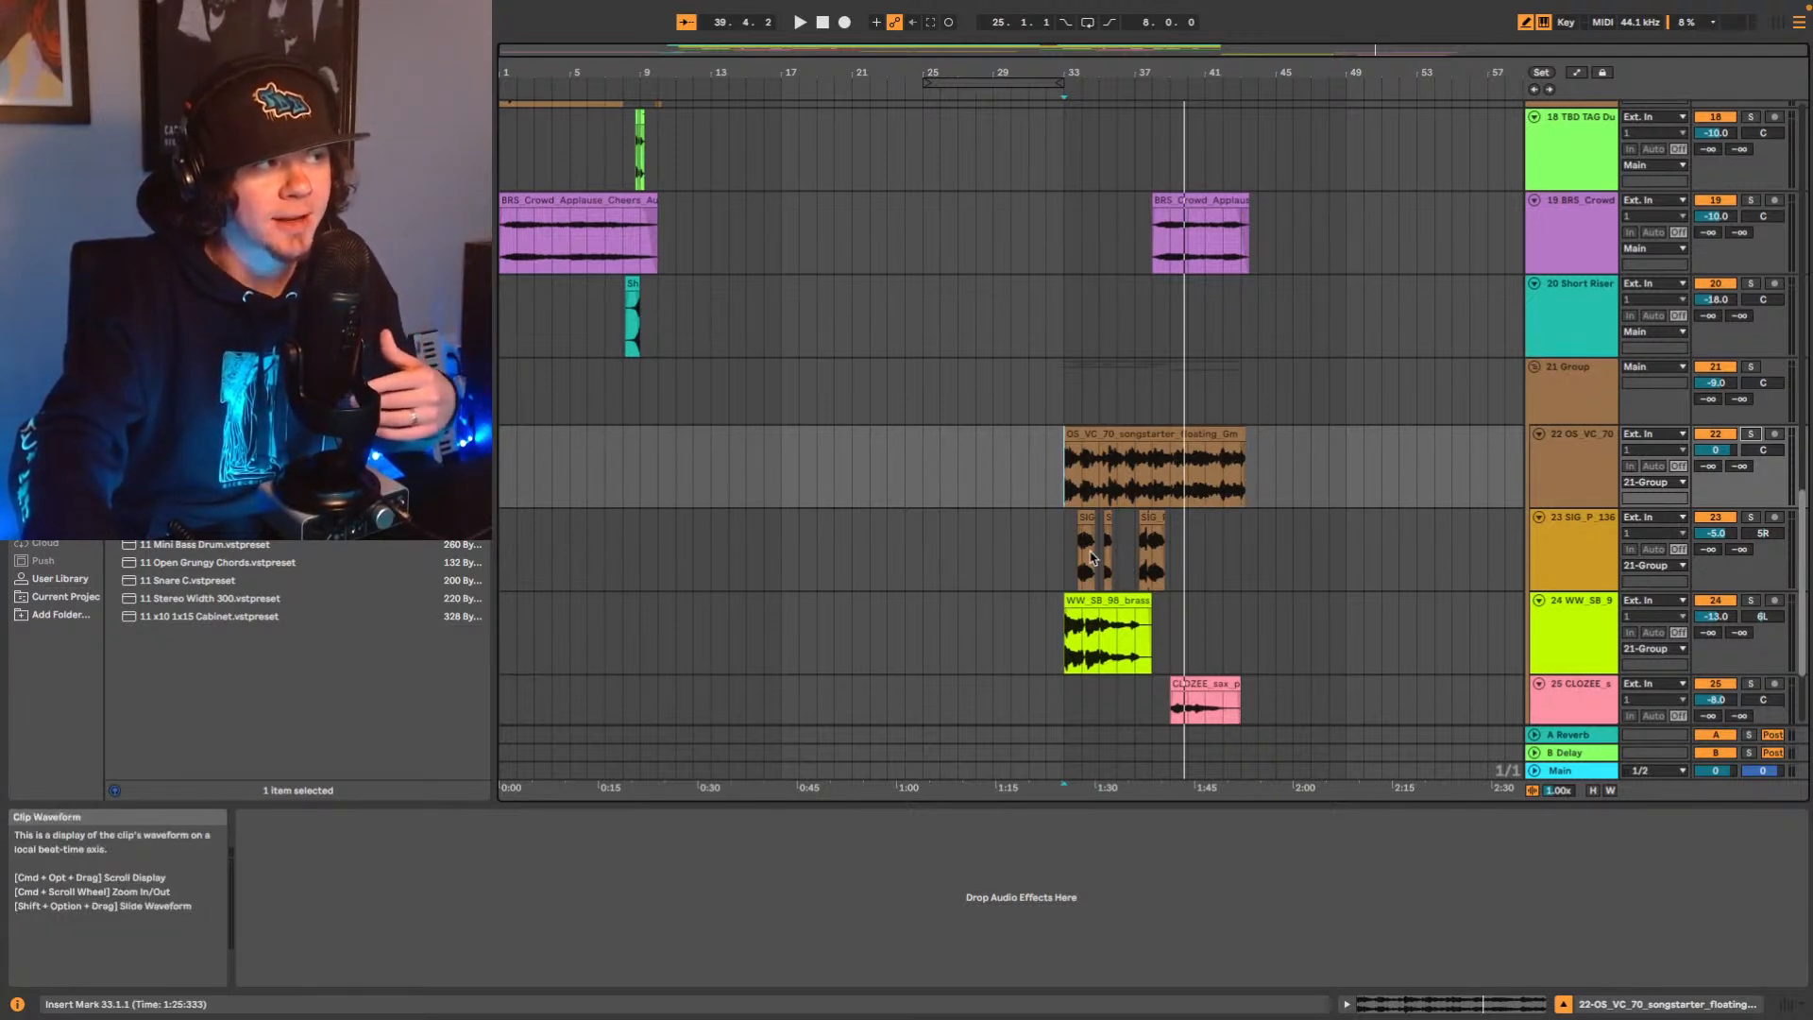
{"action": "scroll", "coordinate": [1092, 558], "scroll_direction": "down", "scroll_amount": 1}
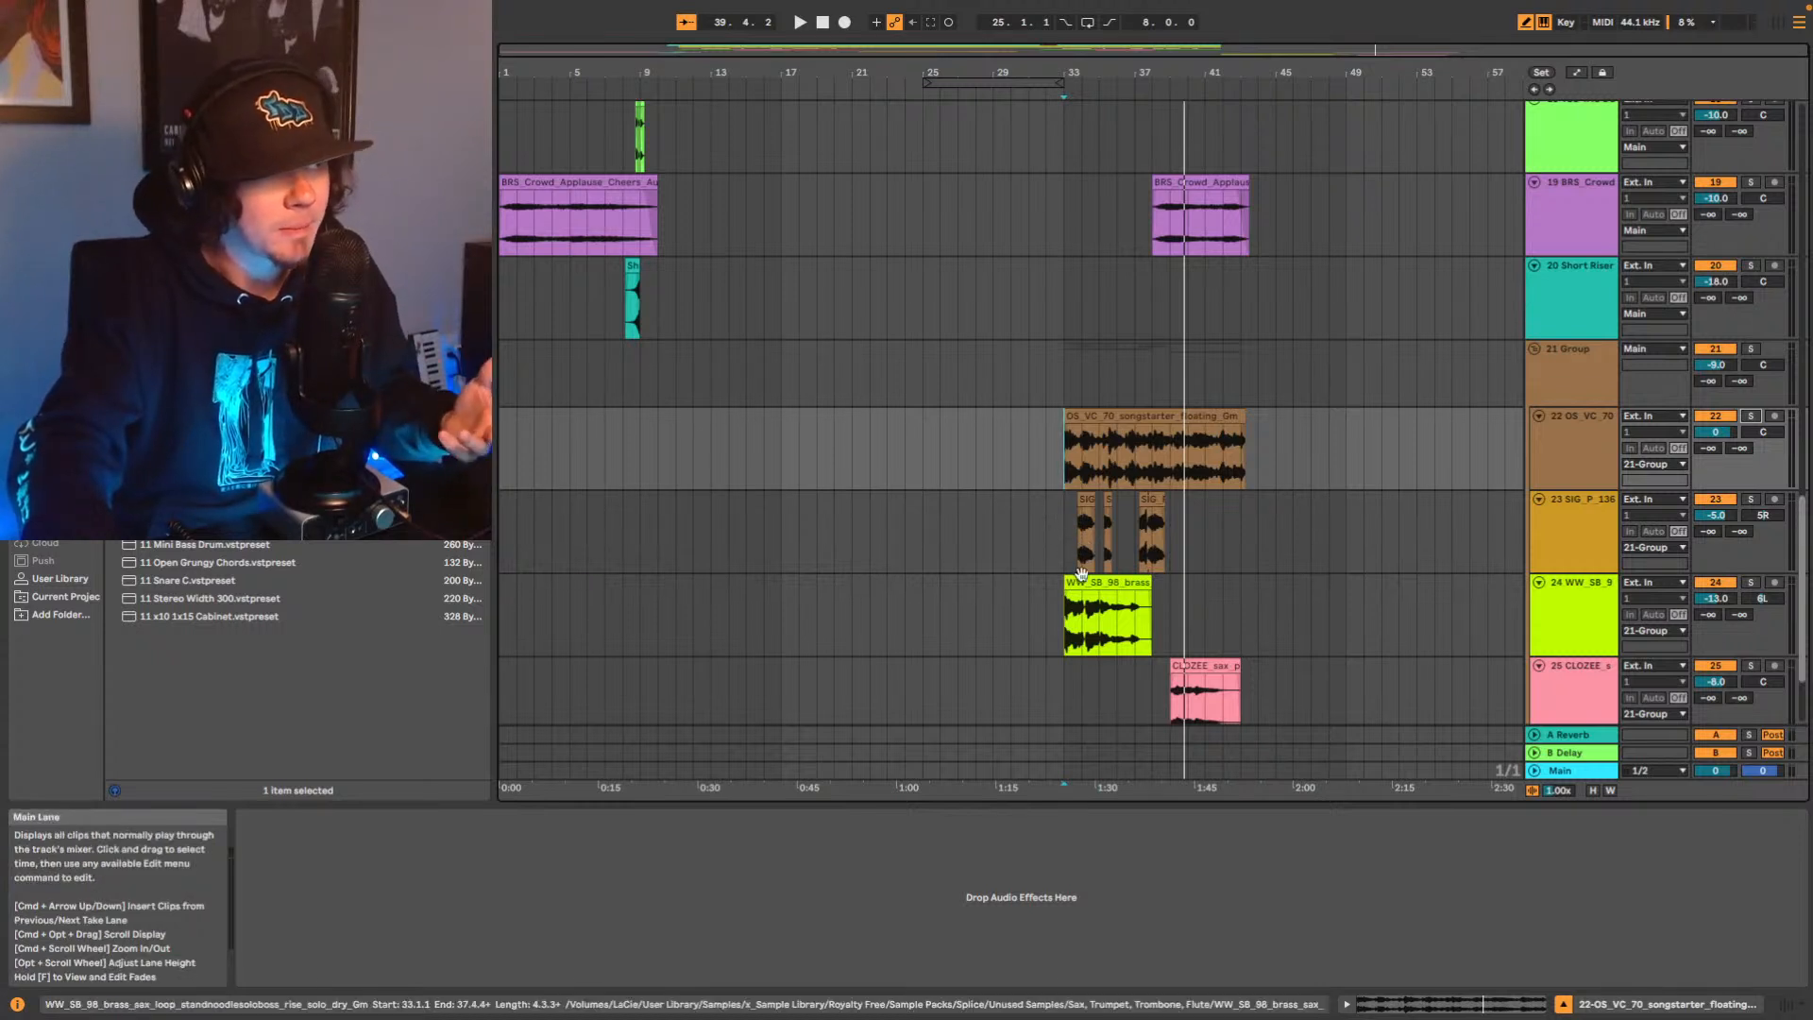
{"action": "scroll", "coordinate": [1090, 567], "scroll_direction": "down", "scroll_amount": 2}
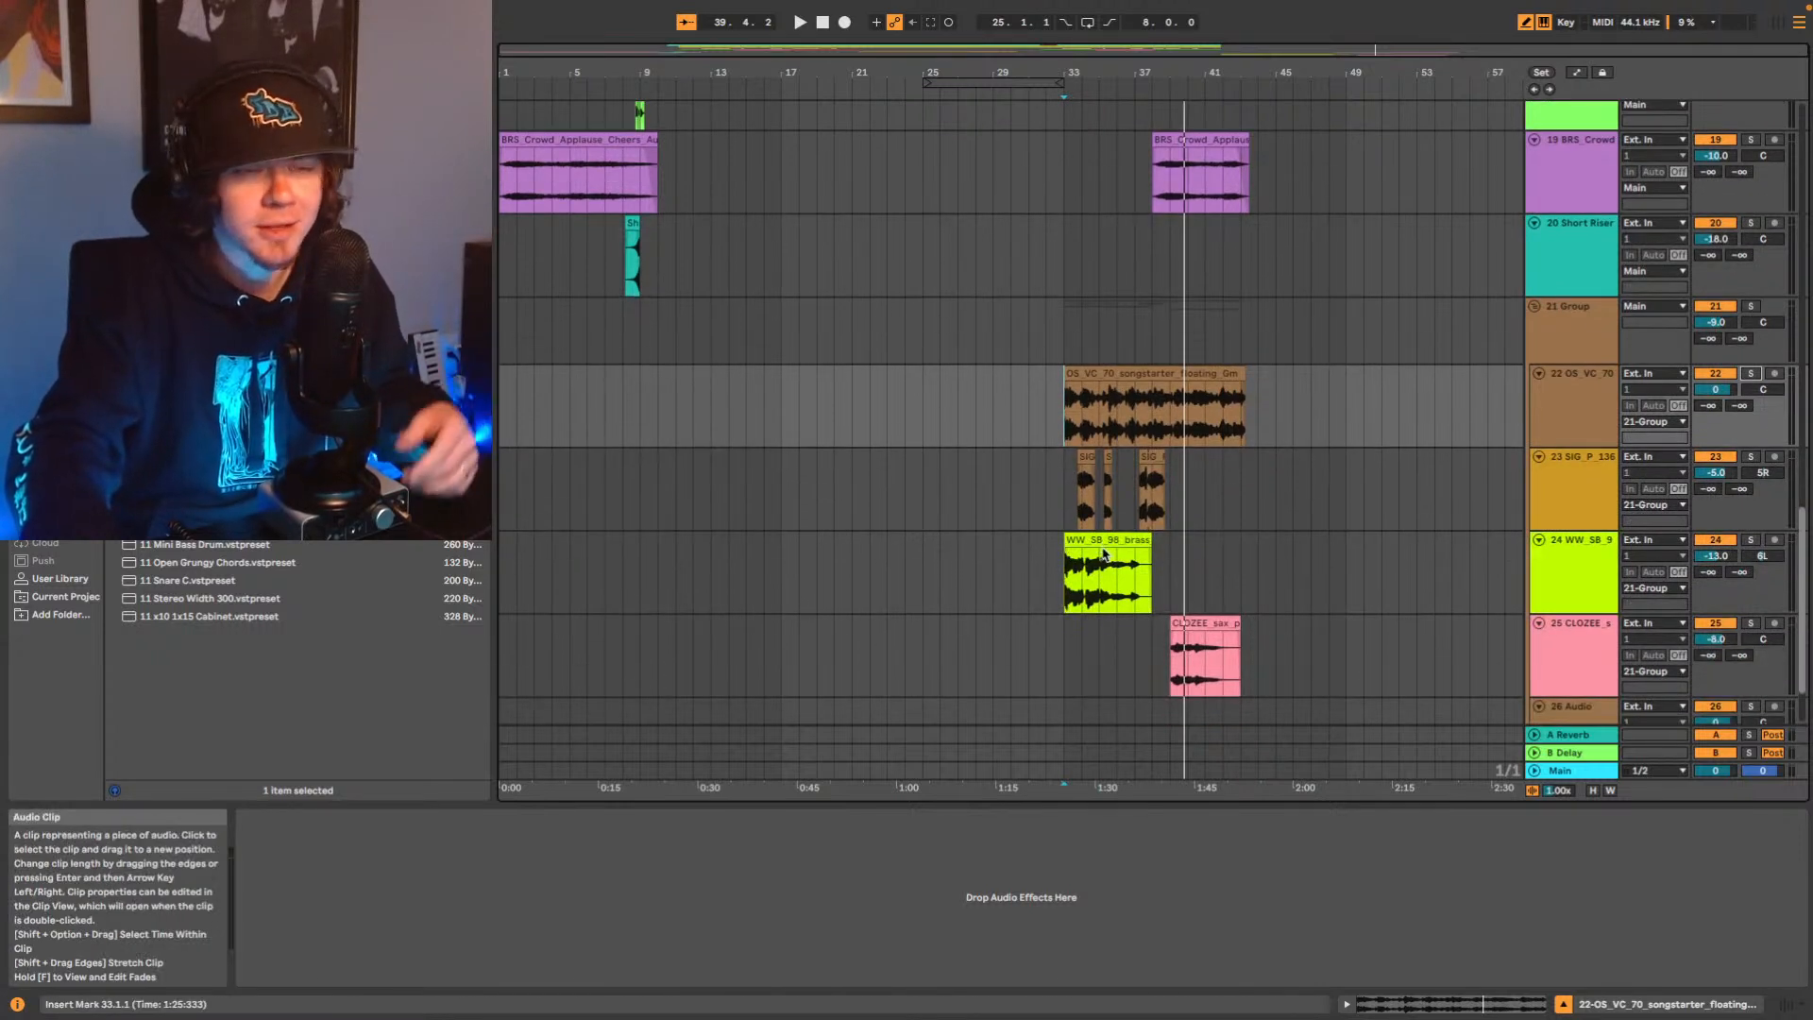
{"action": "scroll", "coordinate": [1100, 560], "scroll_direction": "down", "scroll_amount": 1}
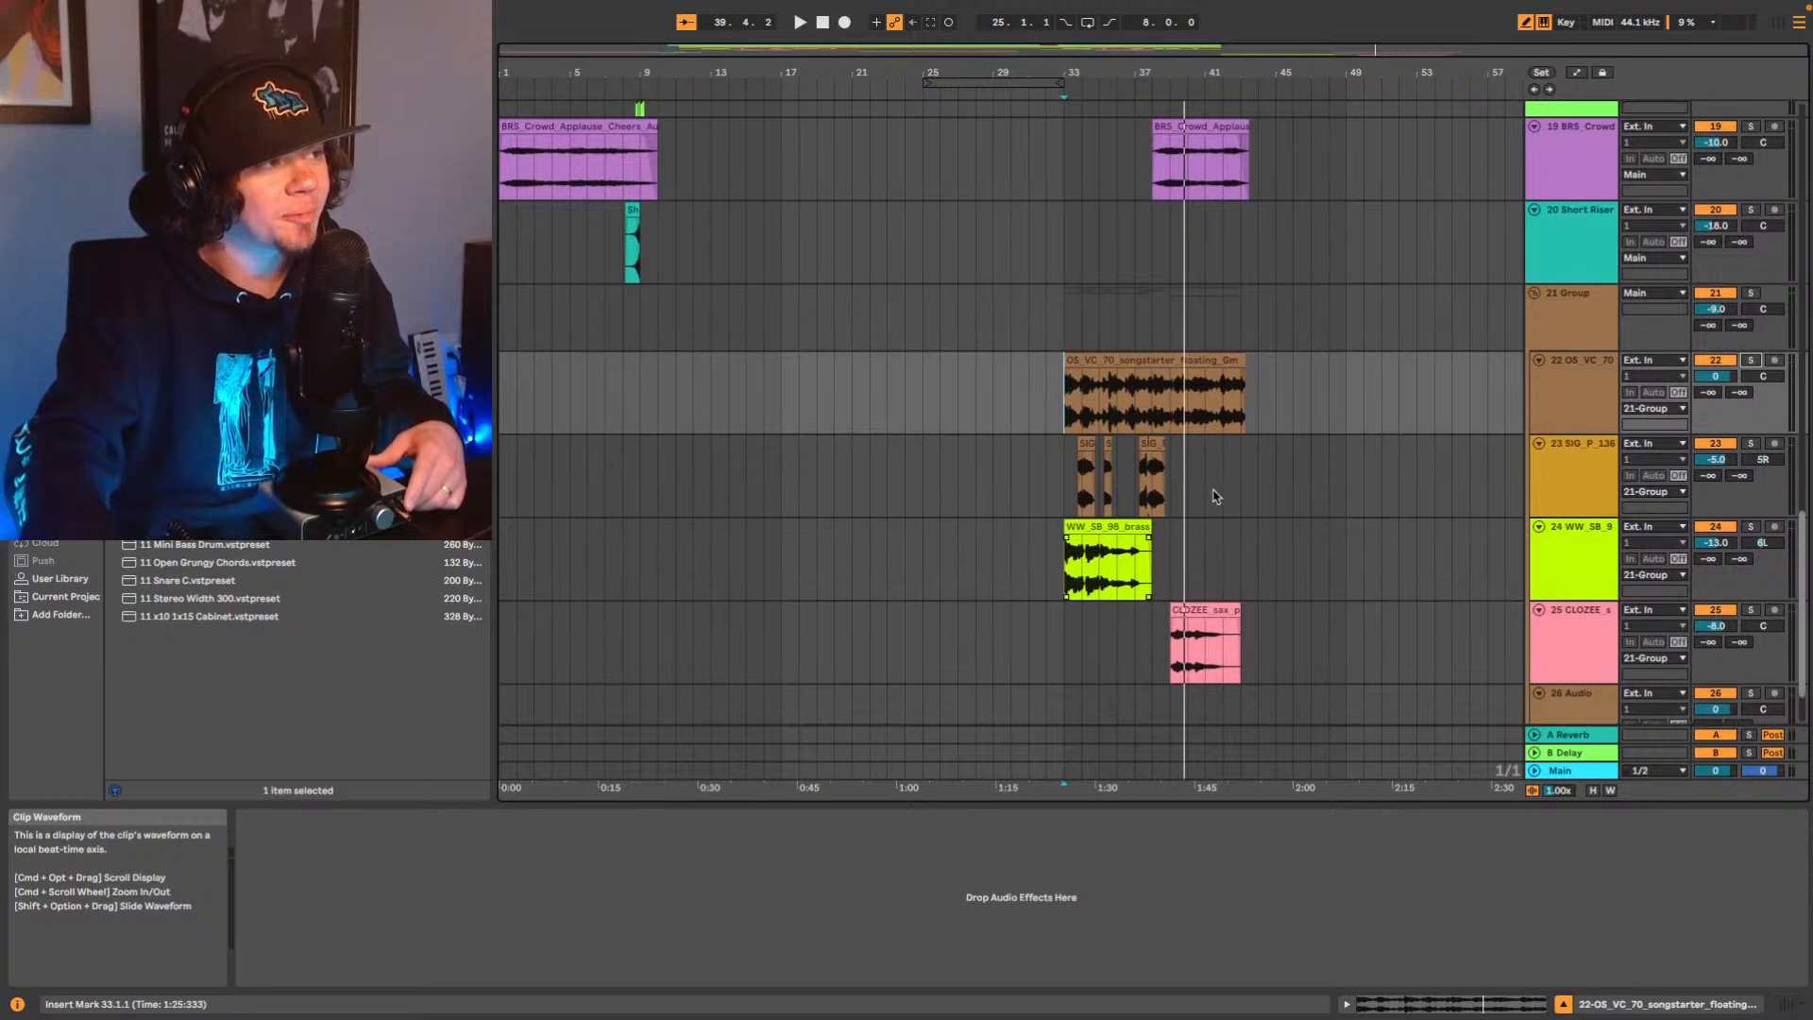
Return to the song start and play the arrangement from 1.1.1 on track 17 Audio.
{"action": "left_click", "coordinate": [1533, 89]}
{"action": "scroll", "coordinate": [624, 377], "scroll_direction": "up", "scroll_amount": 6}
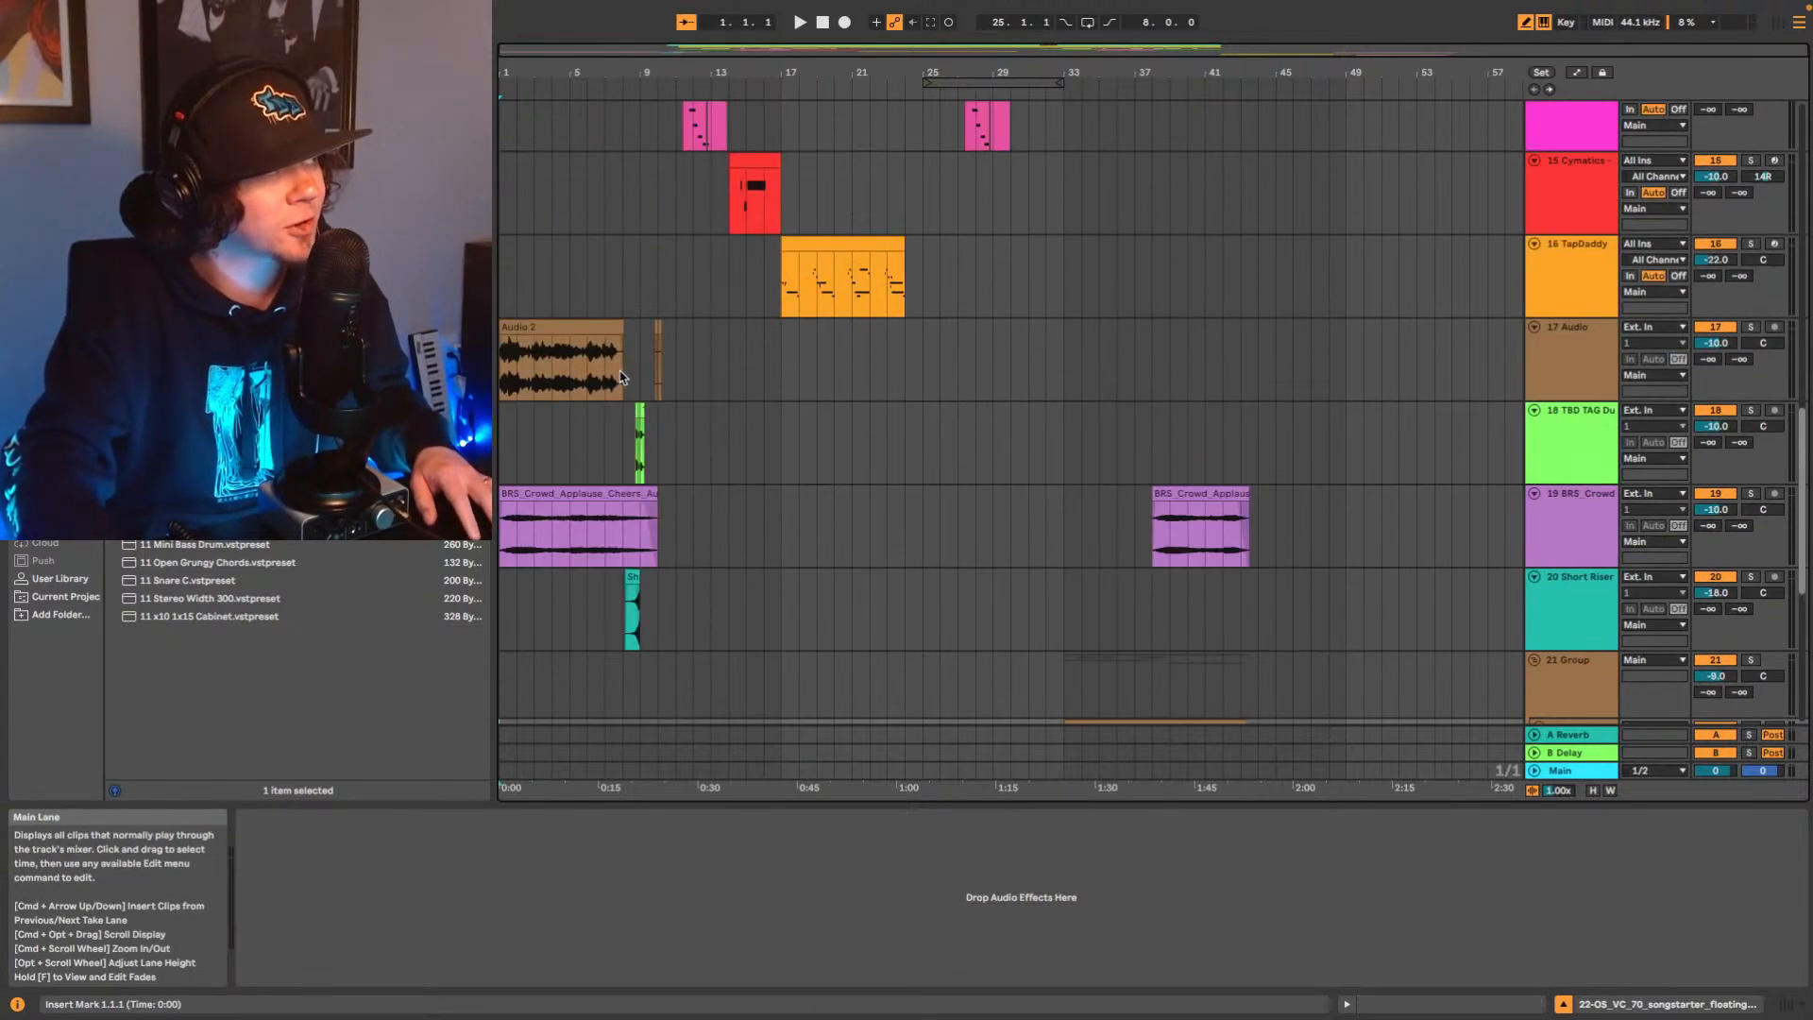
{"action": "left_click", "coordinate": [560, 493]}
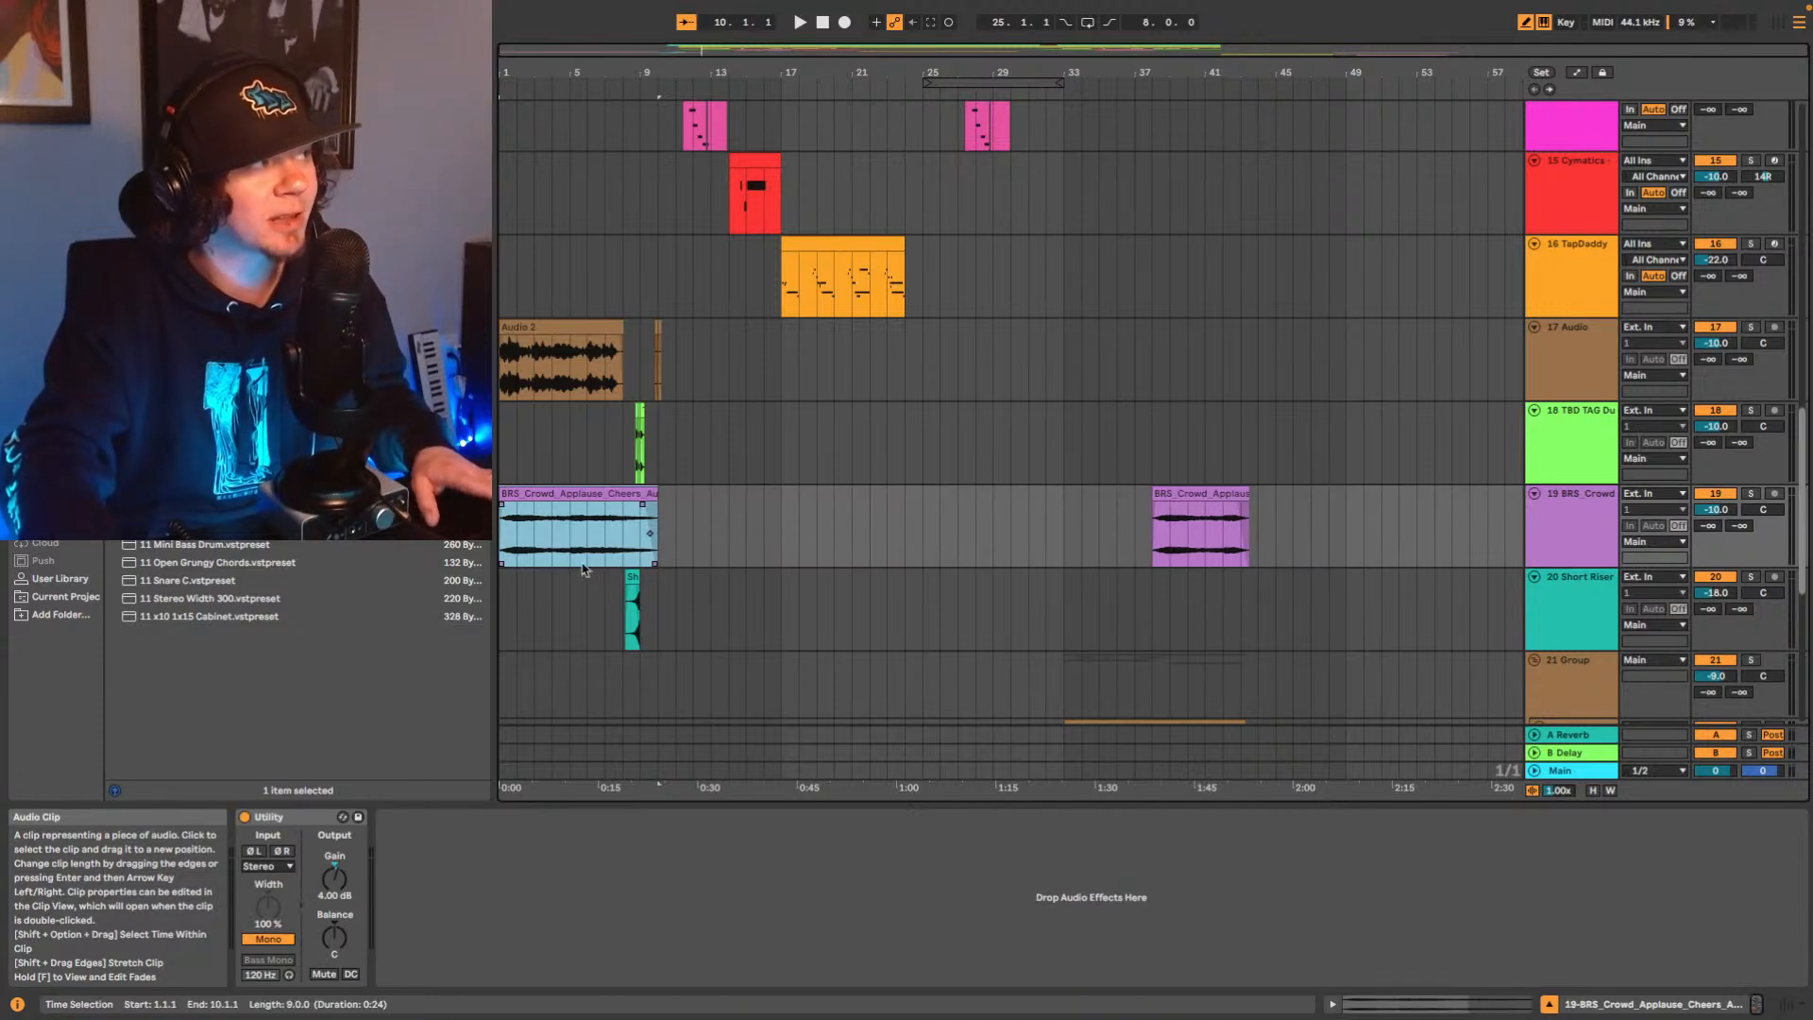
{"action": "left_click", "coordinate": [501, 366]}
{"action": "key", "text": "space"}
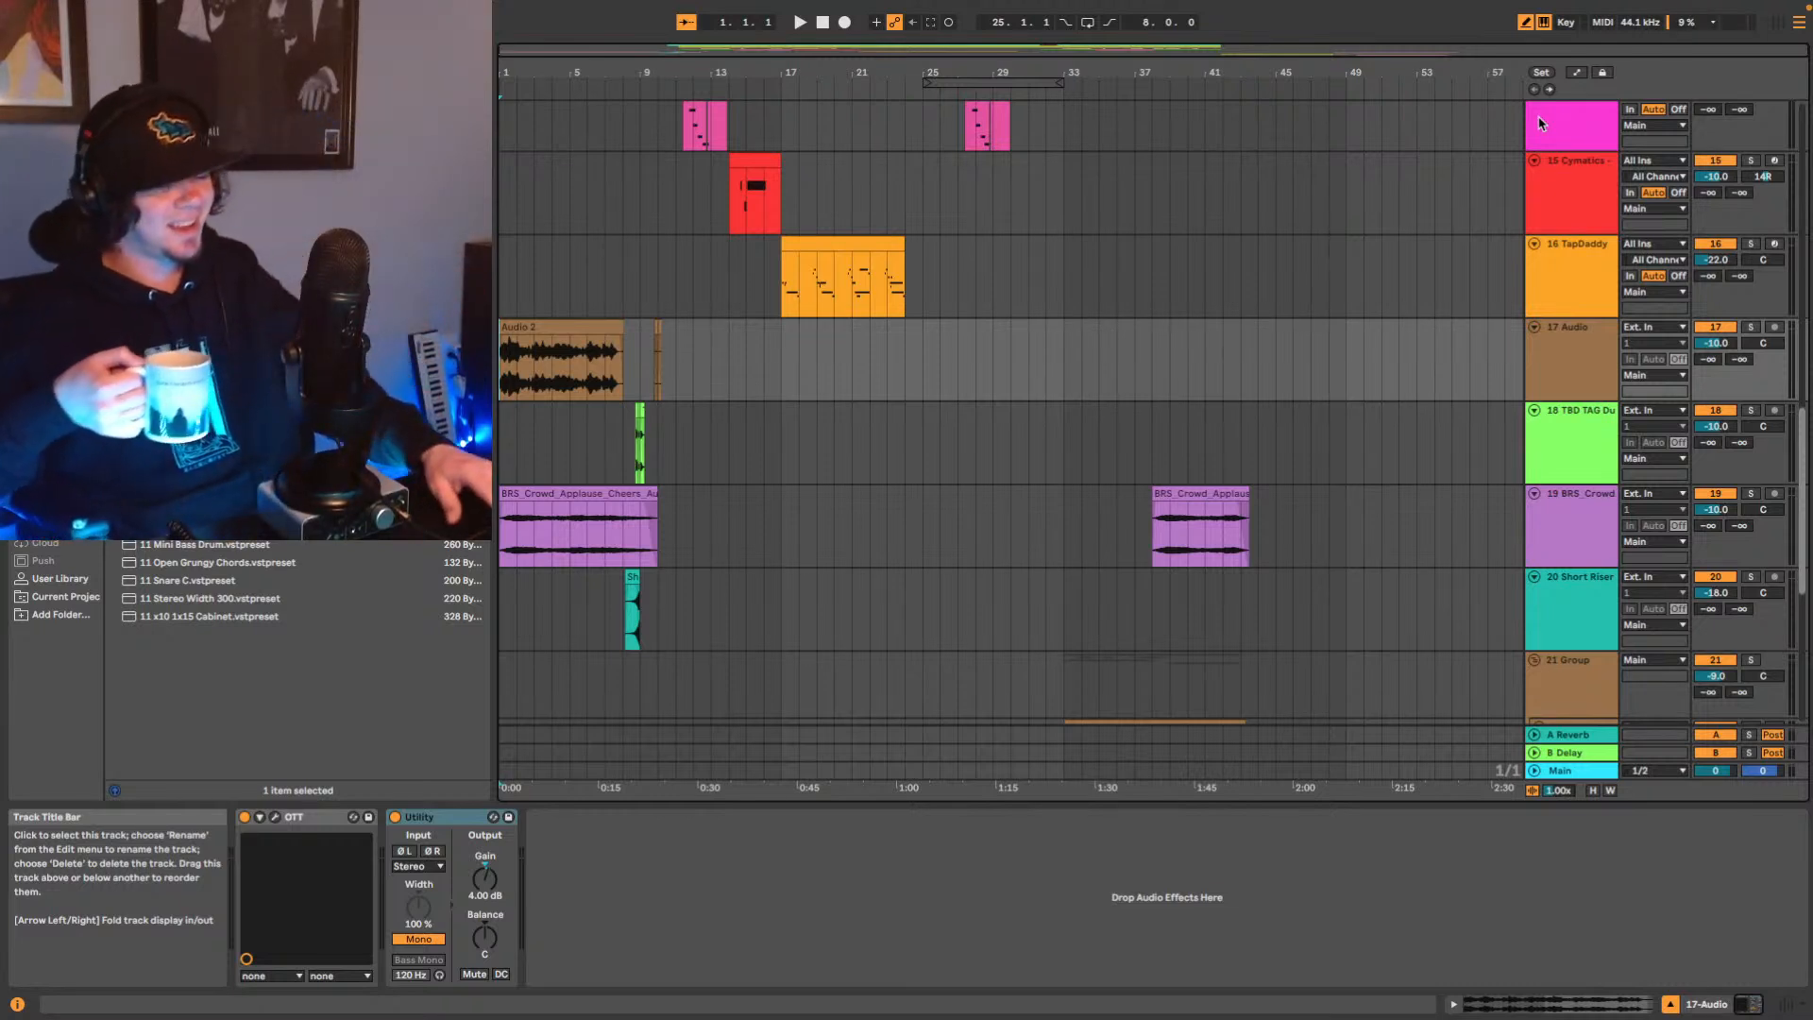
{"action": "key", "text": "space"}
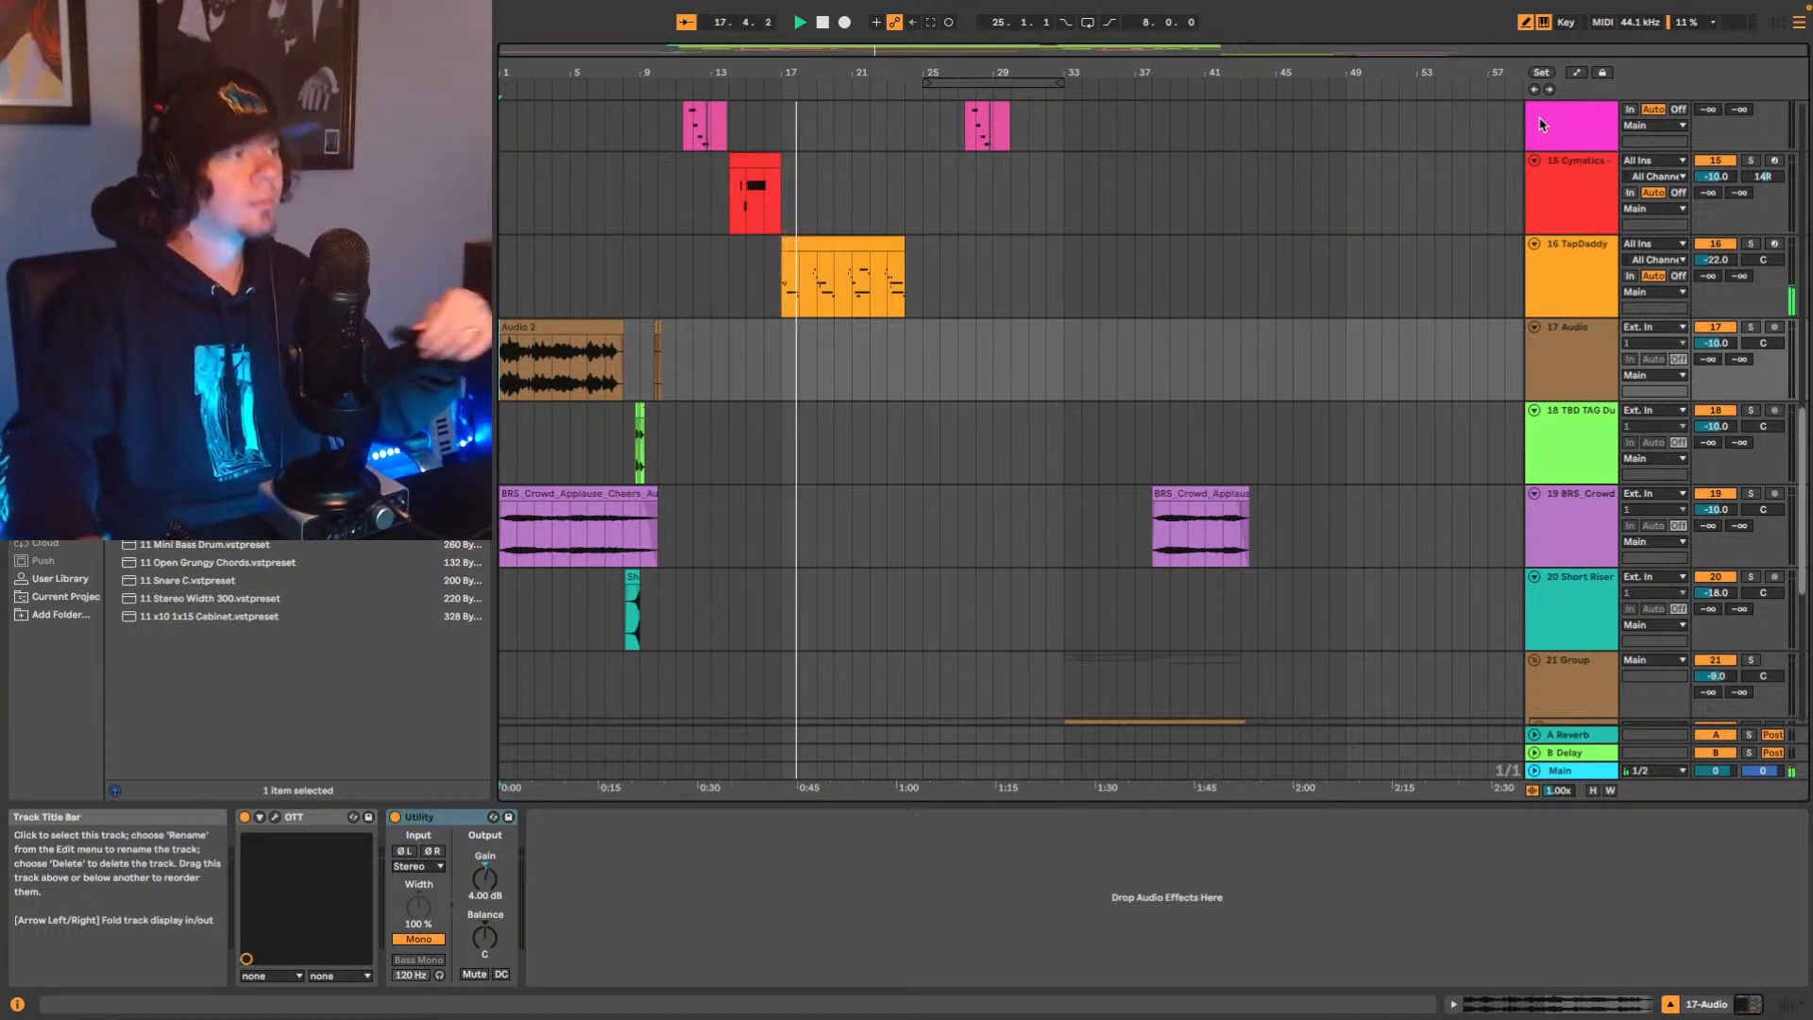
Set the Utility gain on the 16 TapDaddy Vibraphone track to 8 dB and return to the song start.
{"action": "left_click", "coordinate": [1570, 276]}
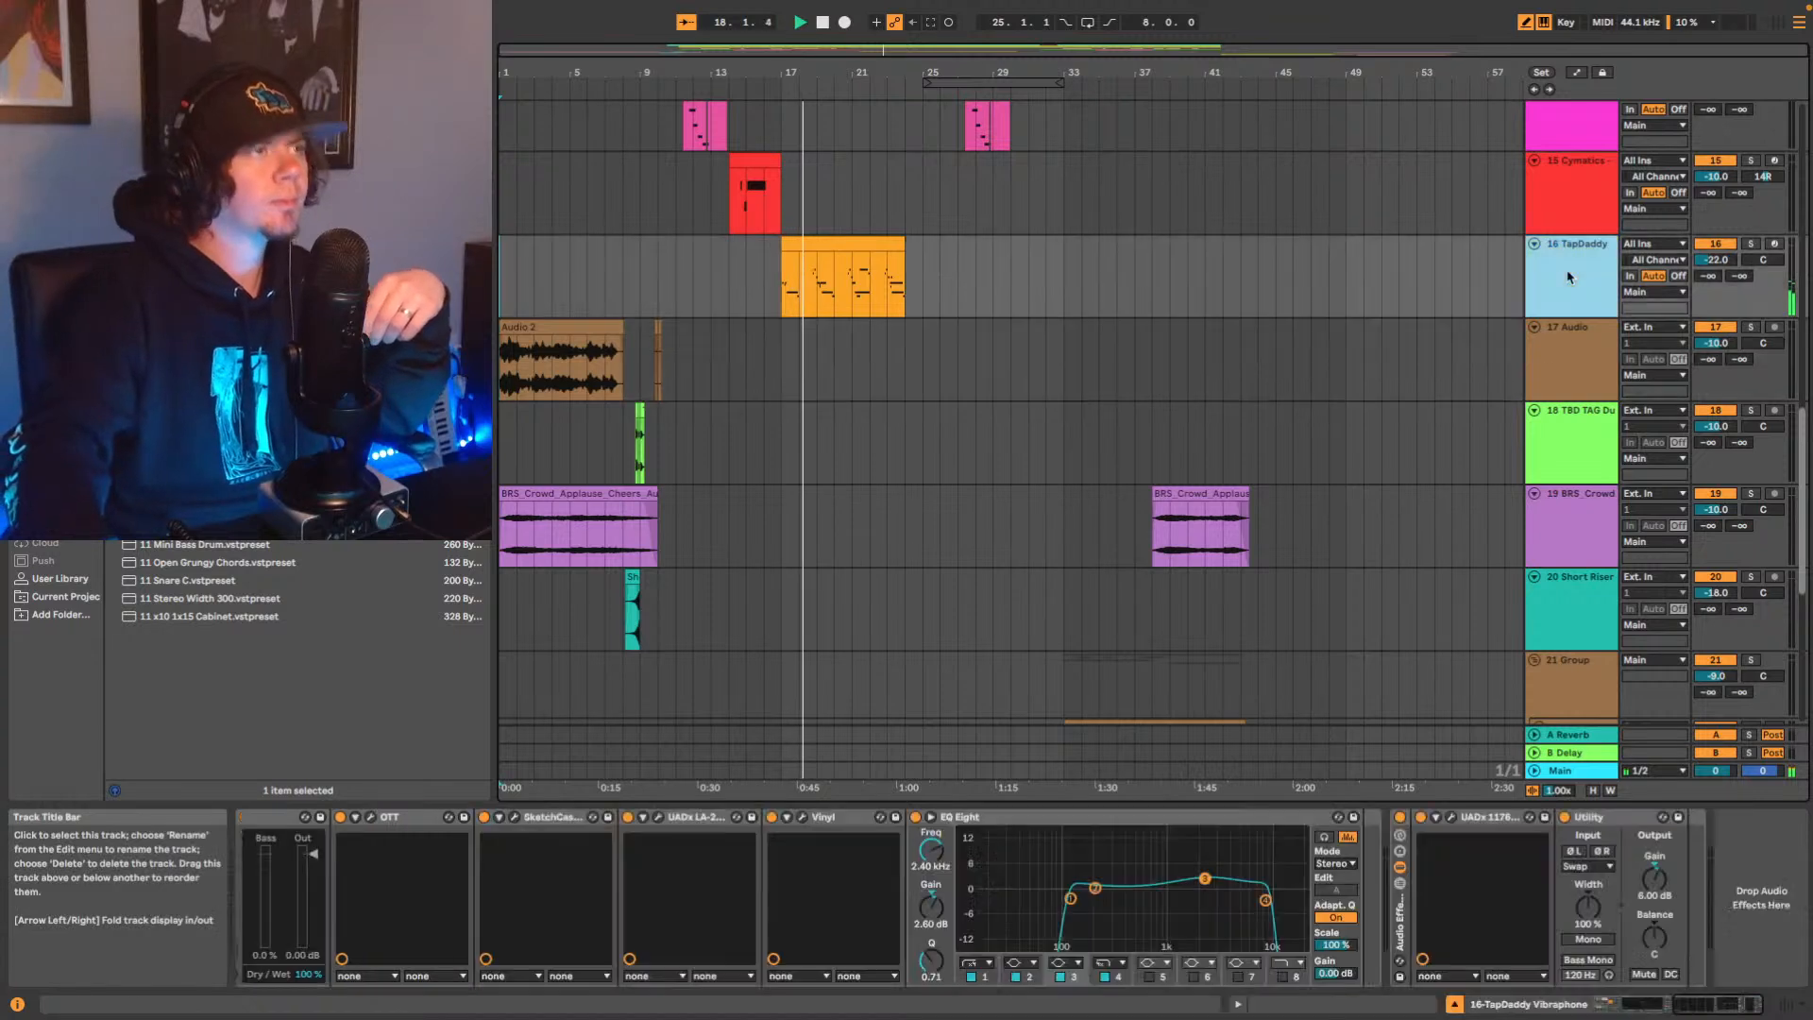
{"action": "left_click", "coordinate": [1667, 880]}
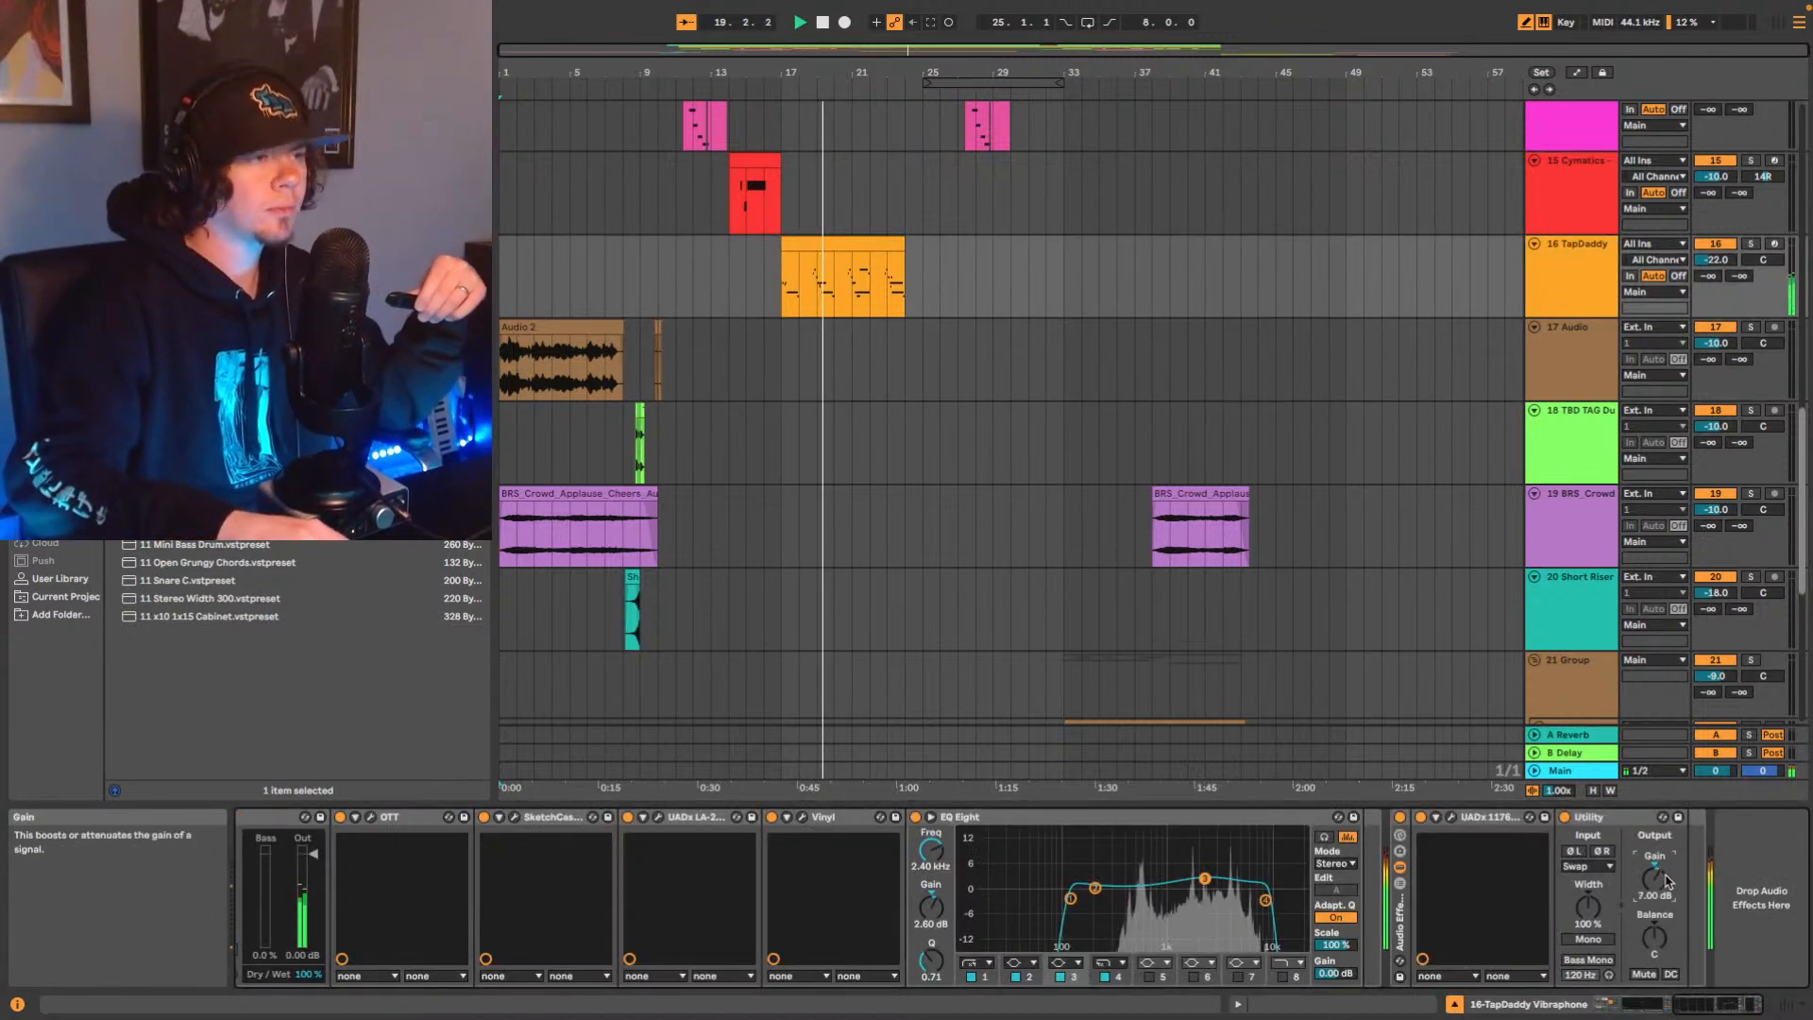
{"action": "key", "text": "Up"}
{"action": "key", "text": "Up"}
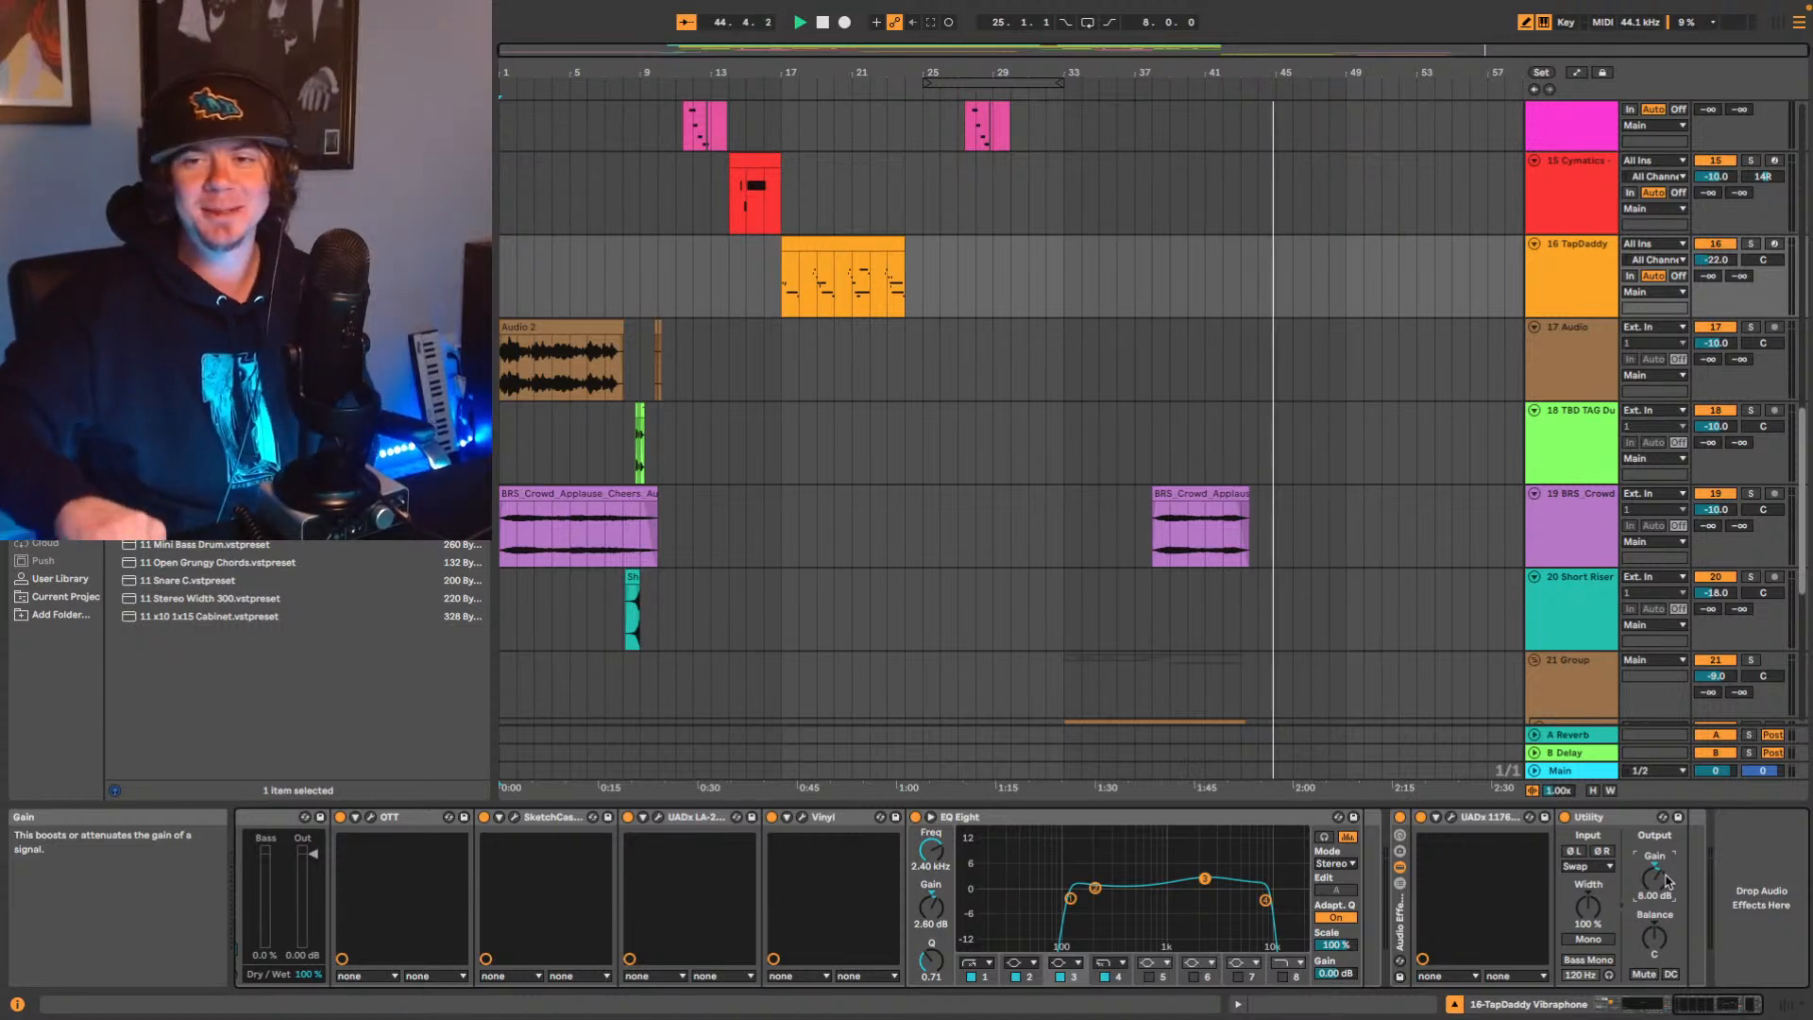
{"action": "mouse_move", "coordinate": [1621, 987]}
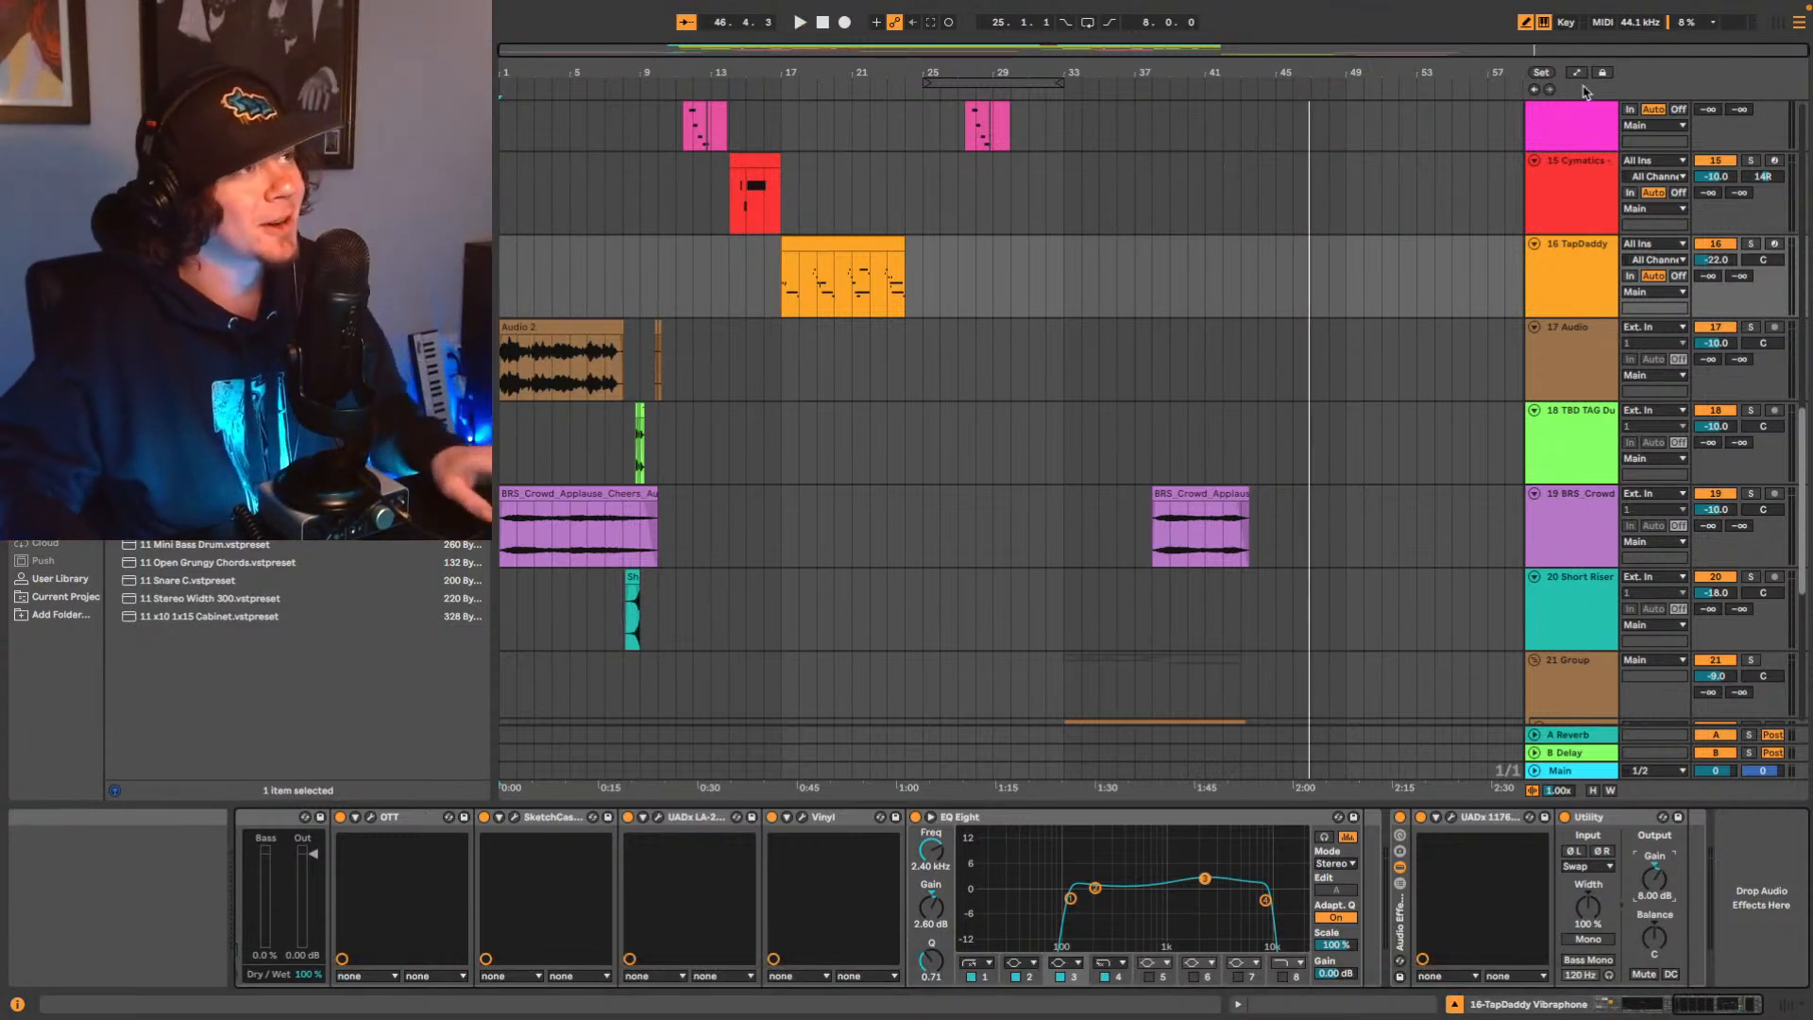
{"action": "left_click", "coordinate": [1537, 90]}
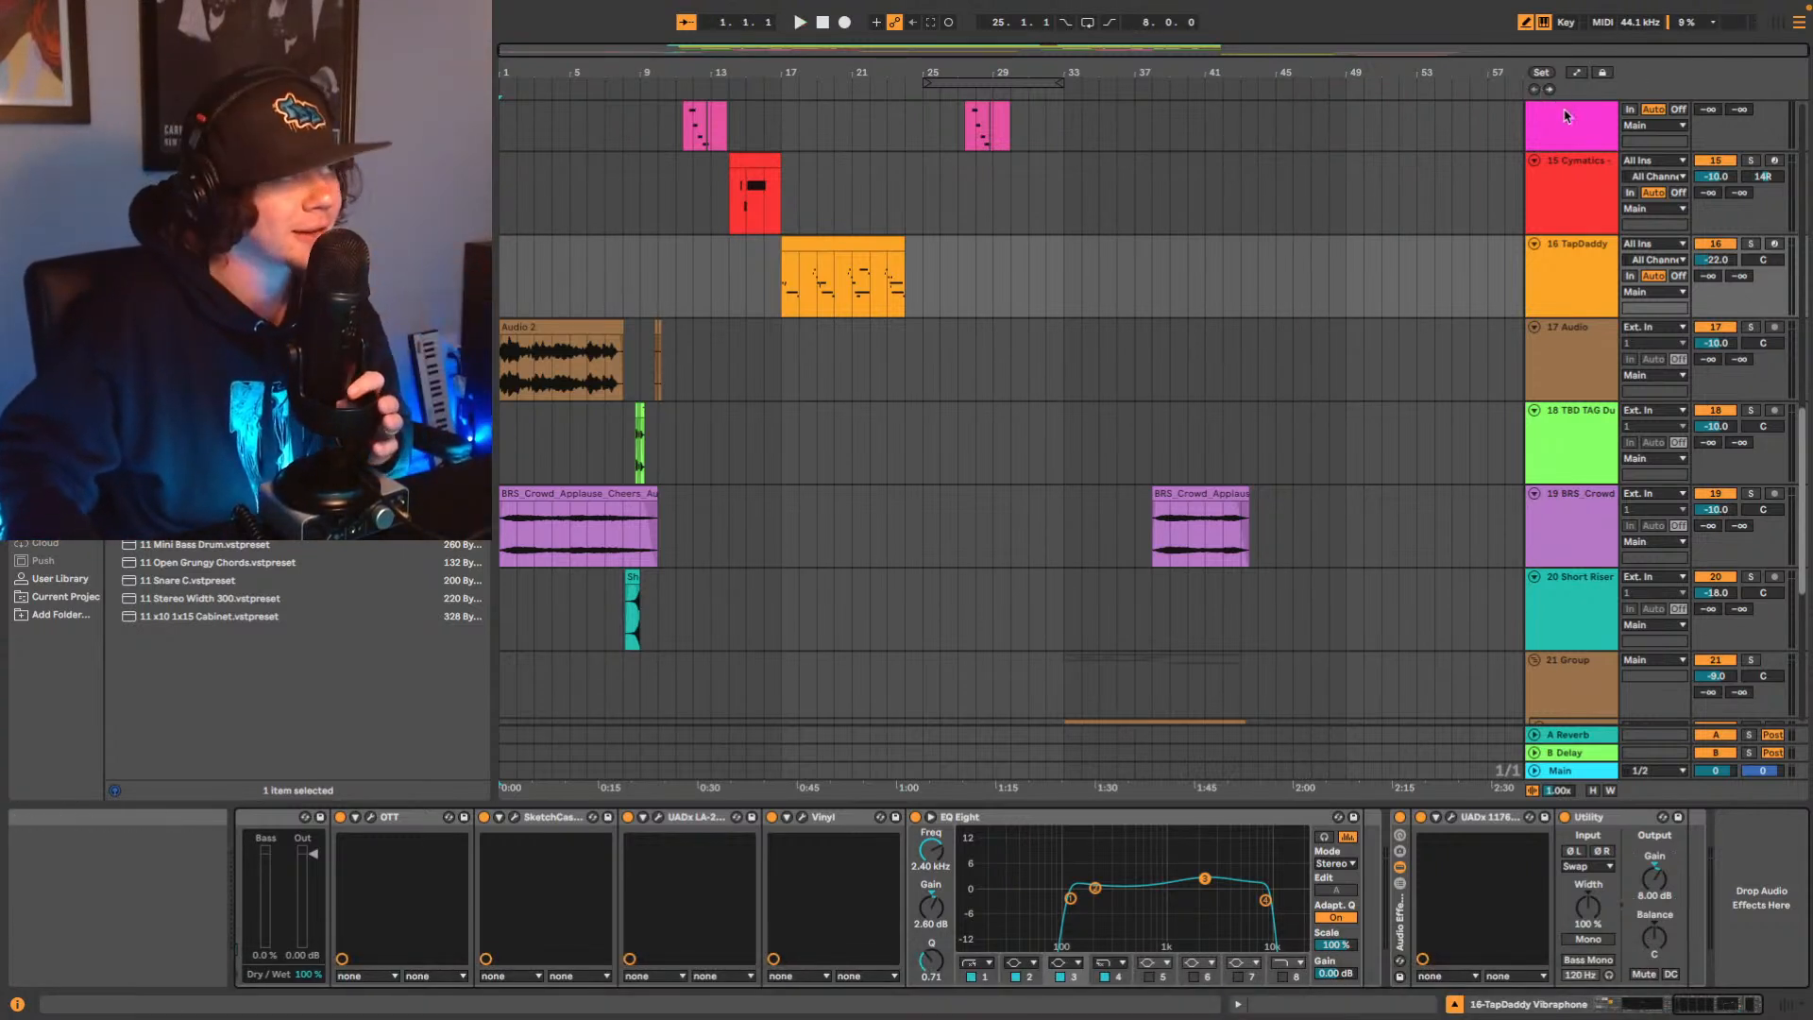
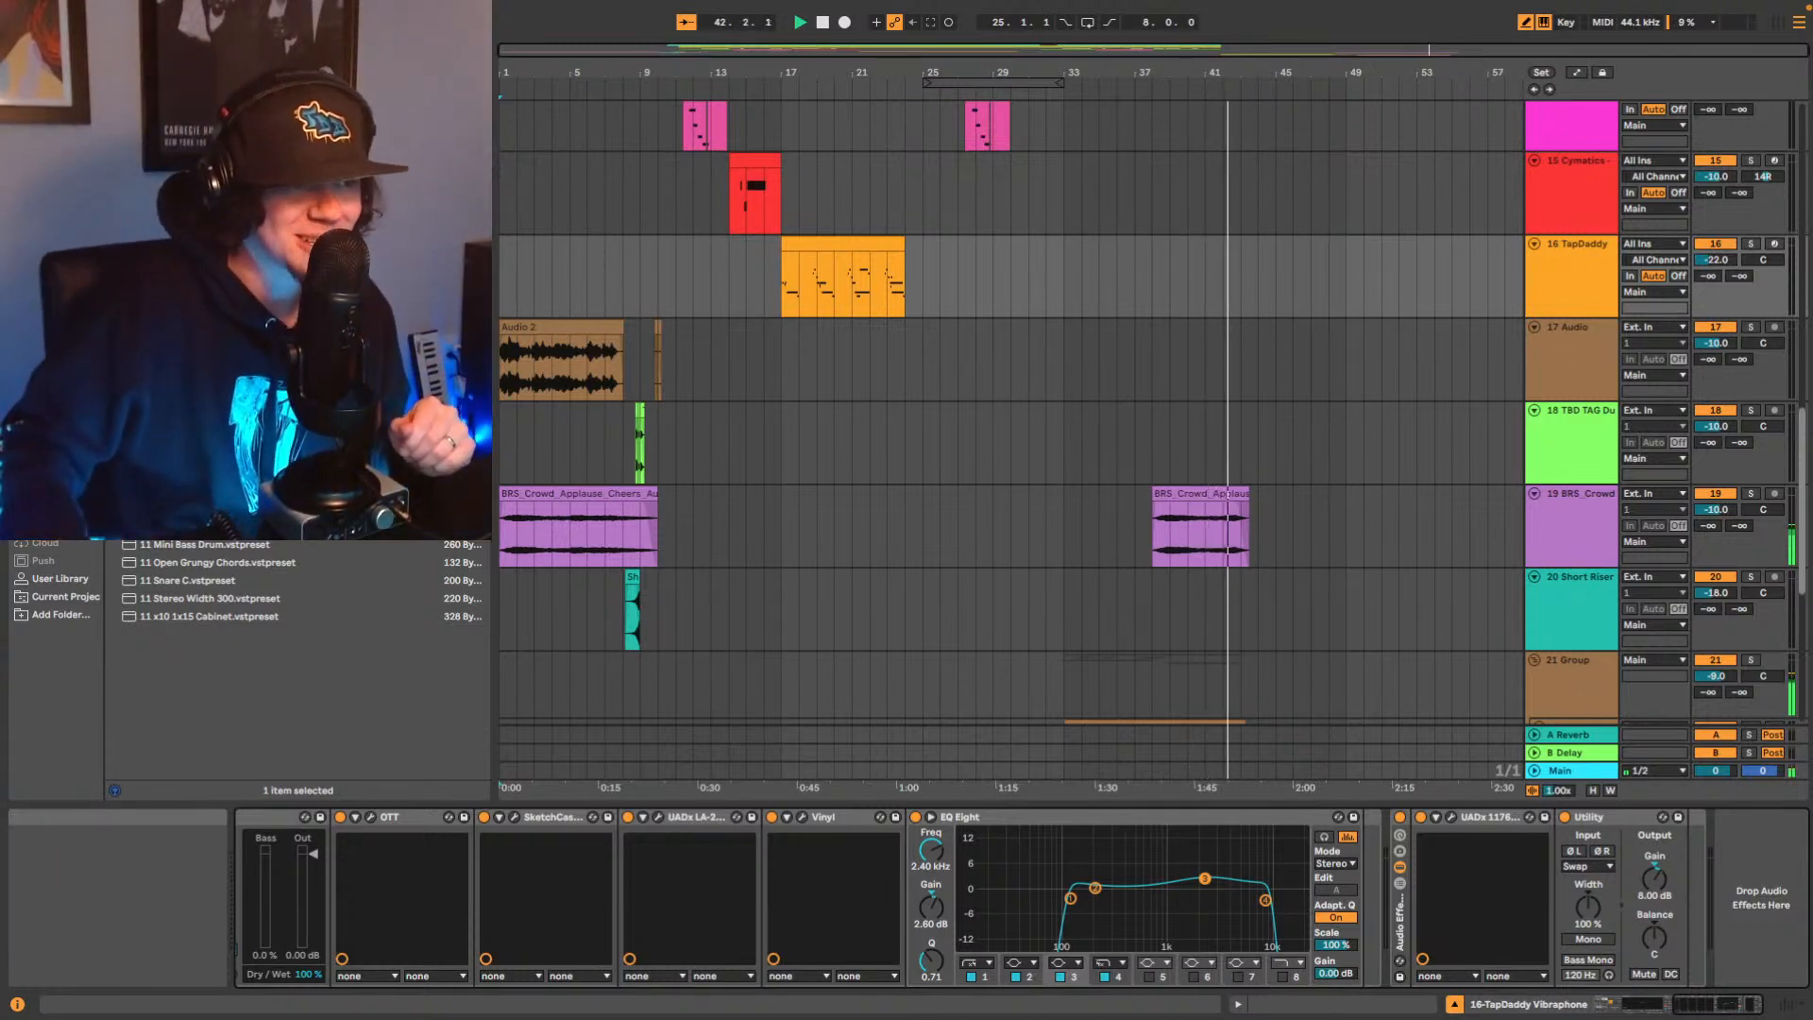
Show the mixer and load the Shadow Hills Mastering Compressor on the Main track.
{"action": "left_click", "coordinate": [1783, 1006]}
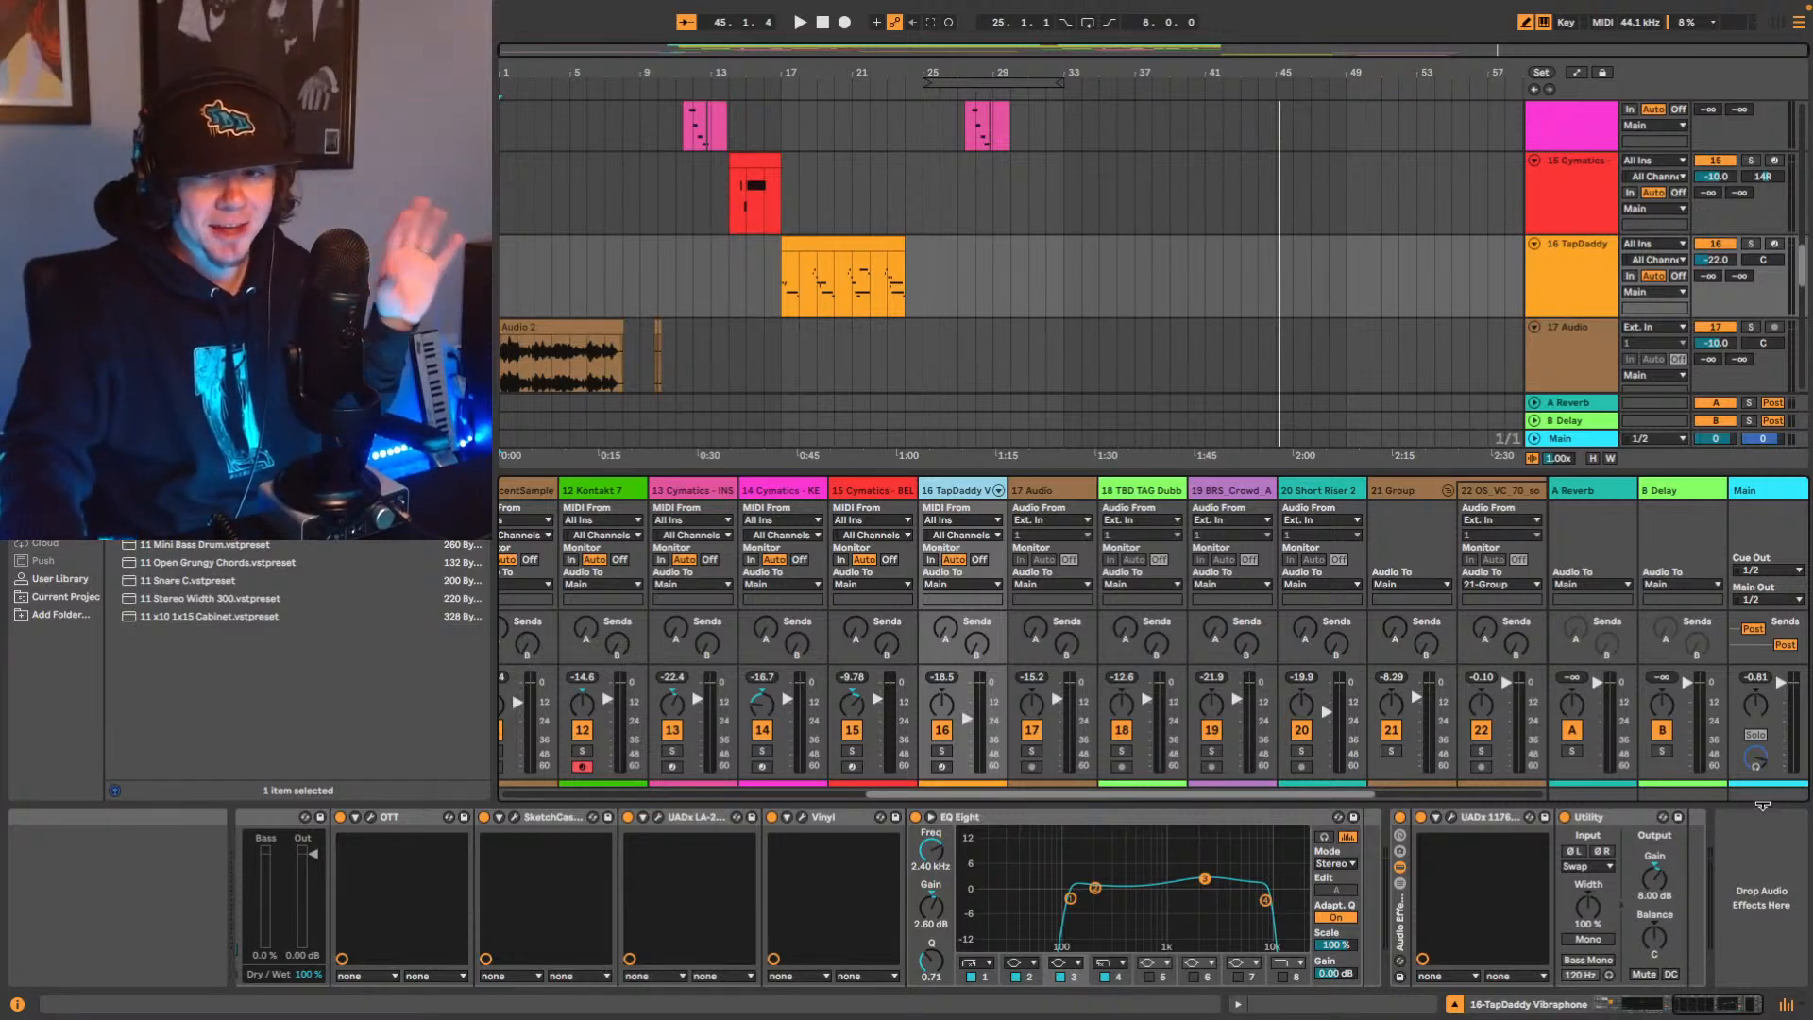
{"action": "left_click", "coordinate": [1760, 489]}
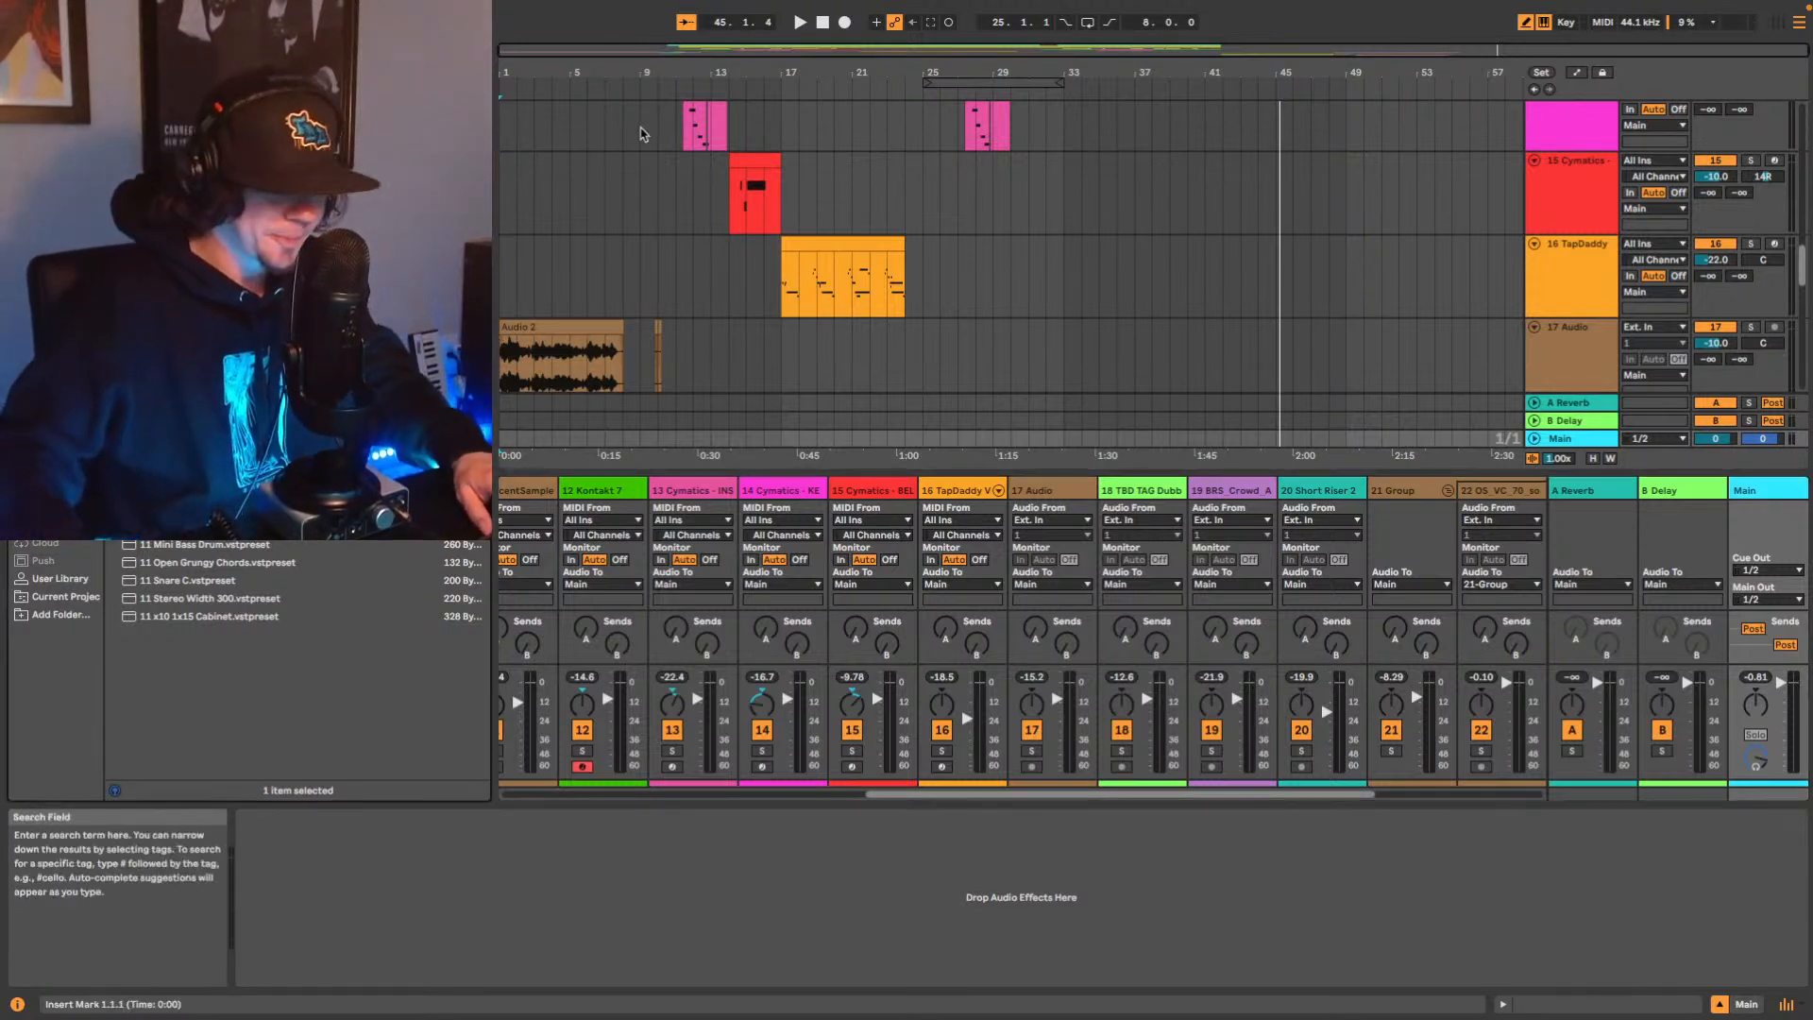
{"action": "key", "text": "BackSpace"}
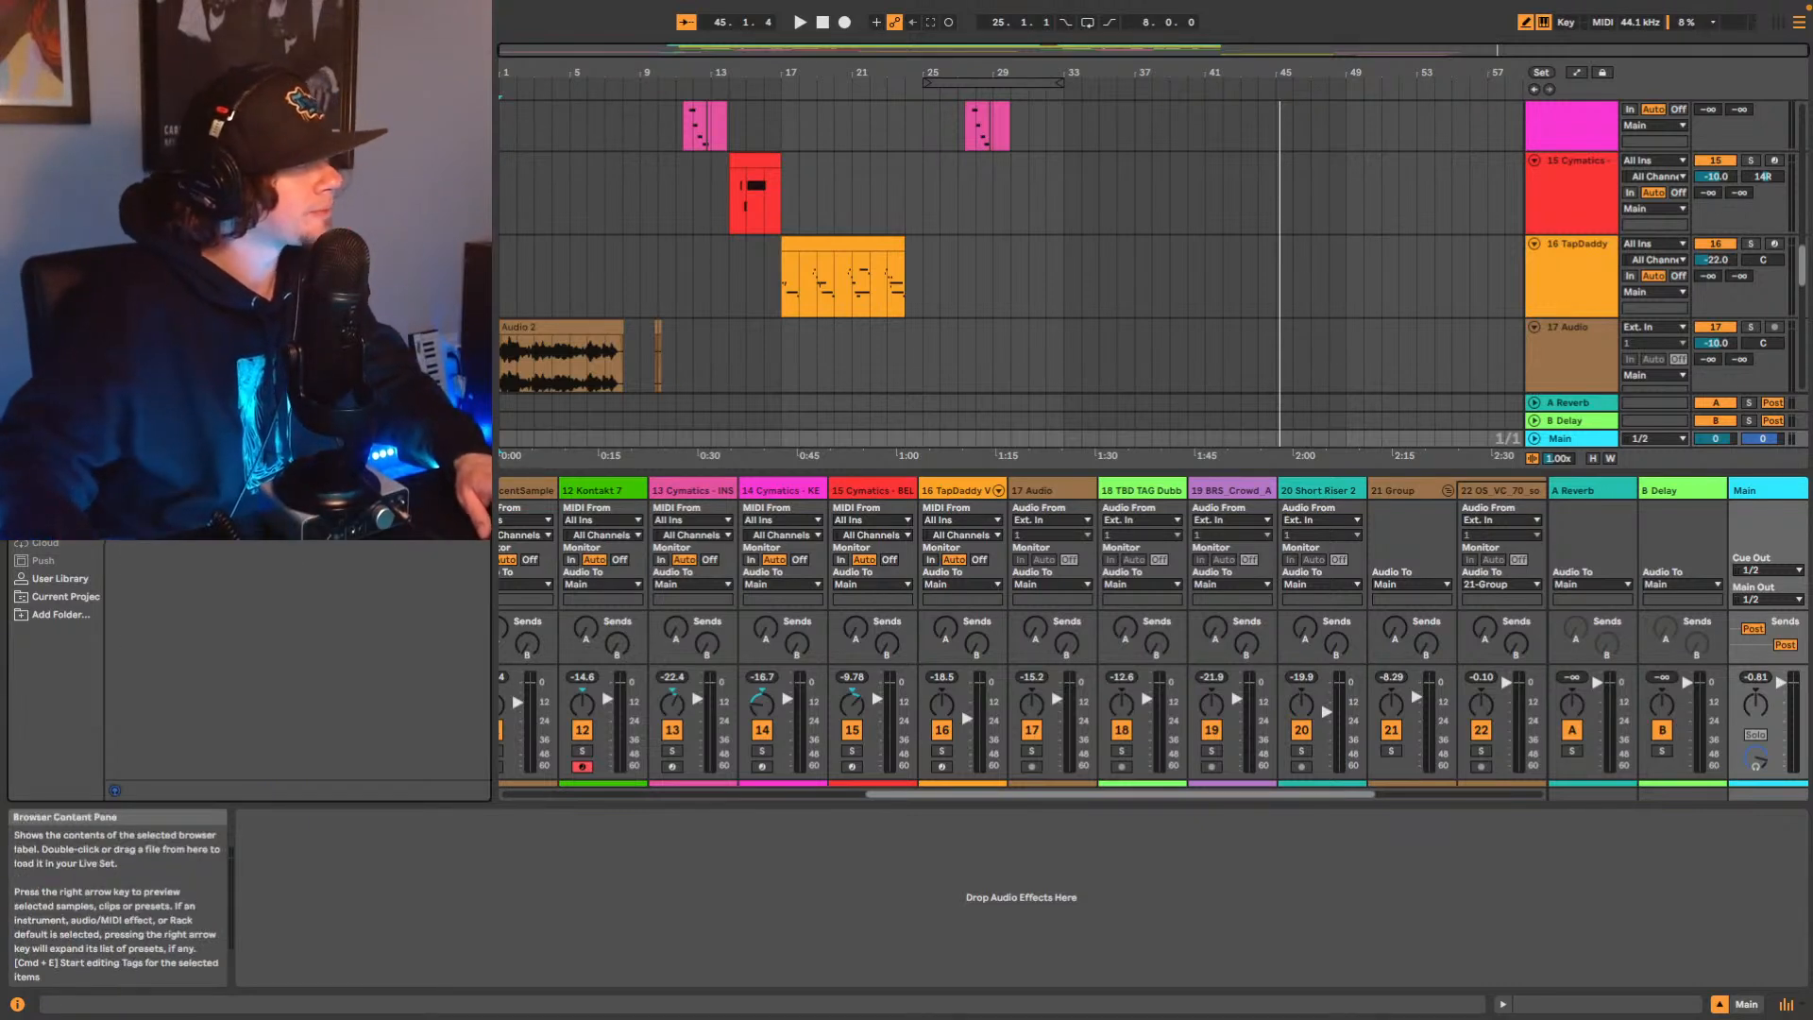
{"action": "left_click_drag", "start_coordinate": [482, 874], "coordinate": [484, 874]}
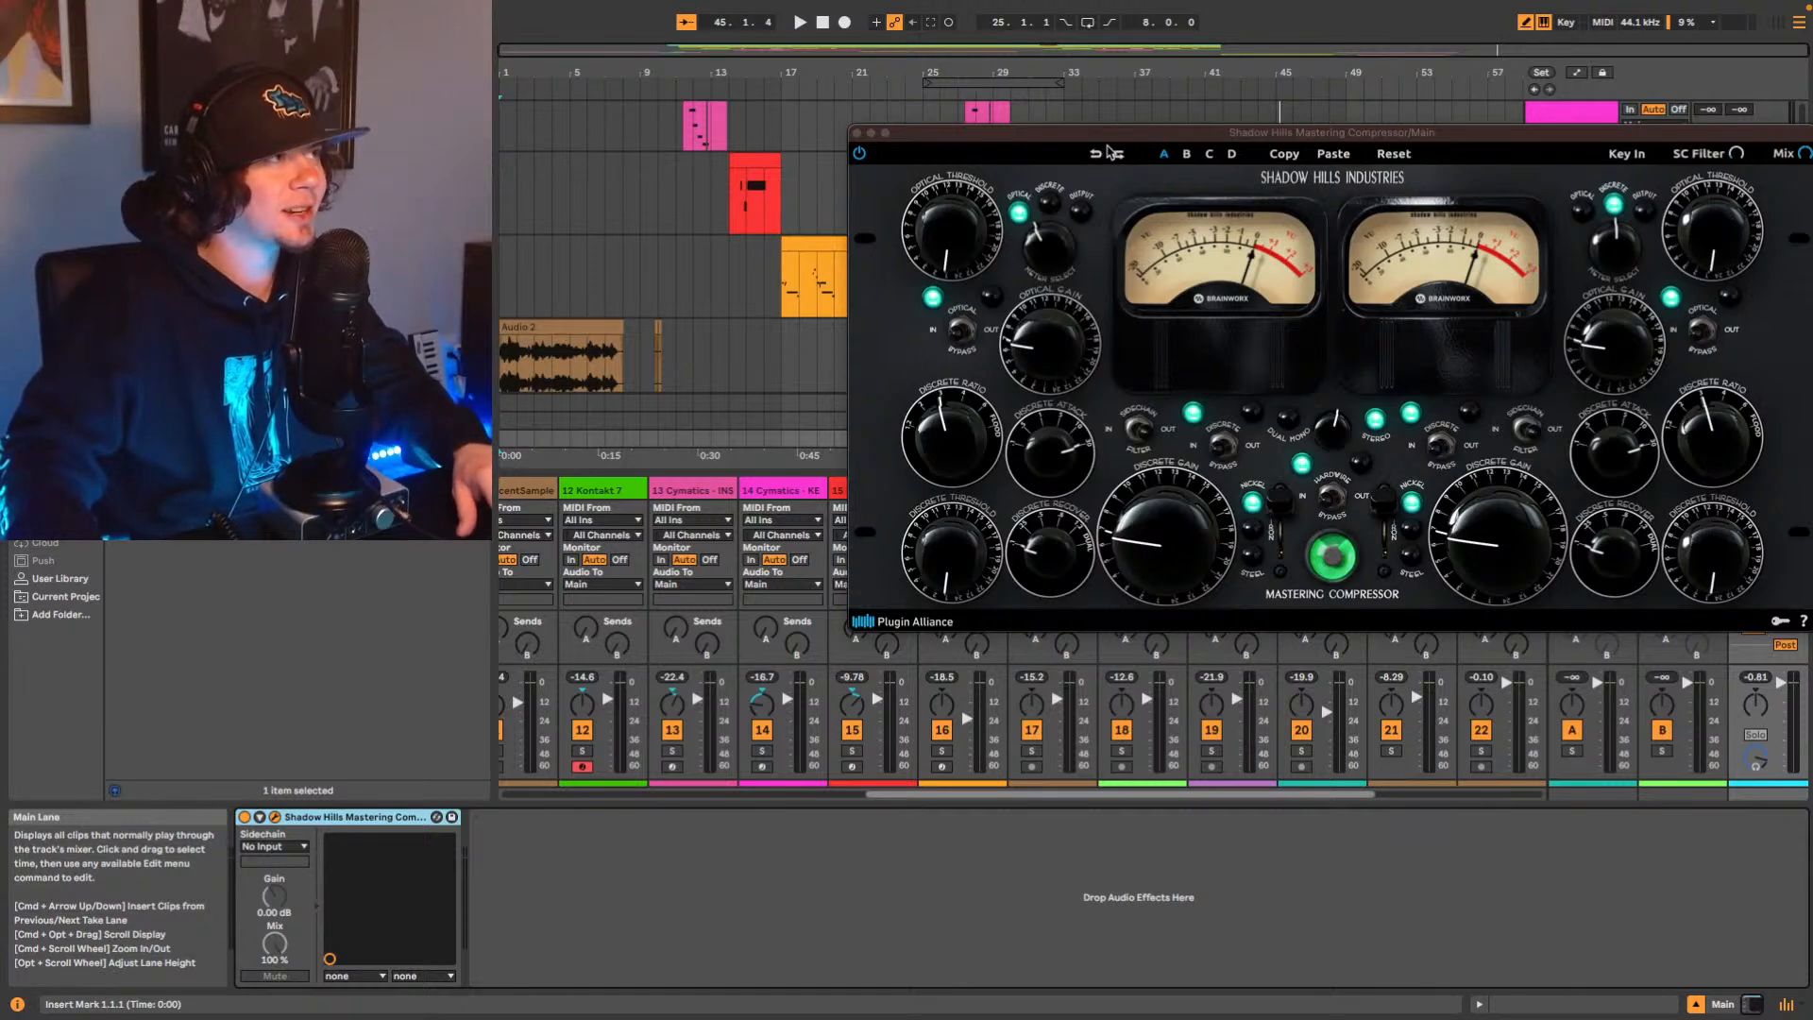
{"action": "left_click_drag", "start_coordinate": [1110, 149], "coordinate": [935, 146]}
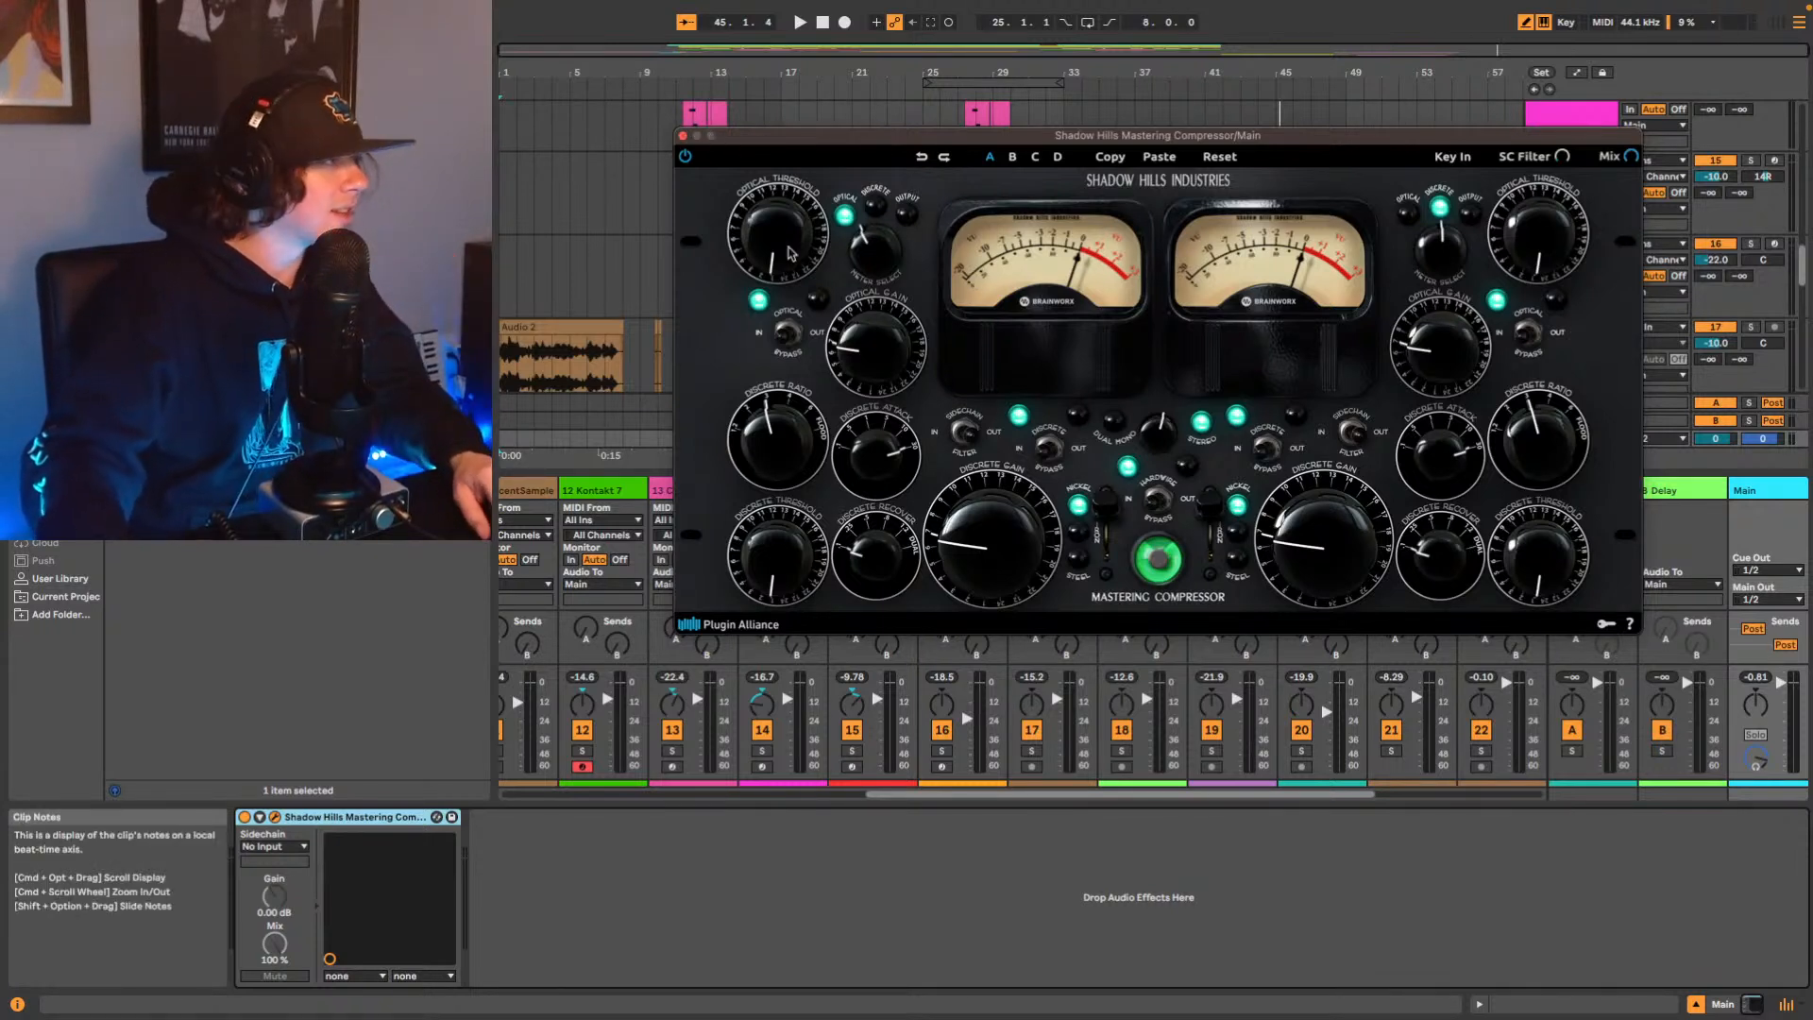
Move the compressor window clear of the arrangement, play from 9.1.1 on the Kontakt 7 track and reselect the Main track.
{"action": "left_click_drag", "start_coordinate": [836, 135], "coordinate": [890, 504]}
{"action": "scroll", "coordinate": [753, 311], "scroll_direction": "up", "scroll_amount": 5}
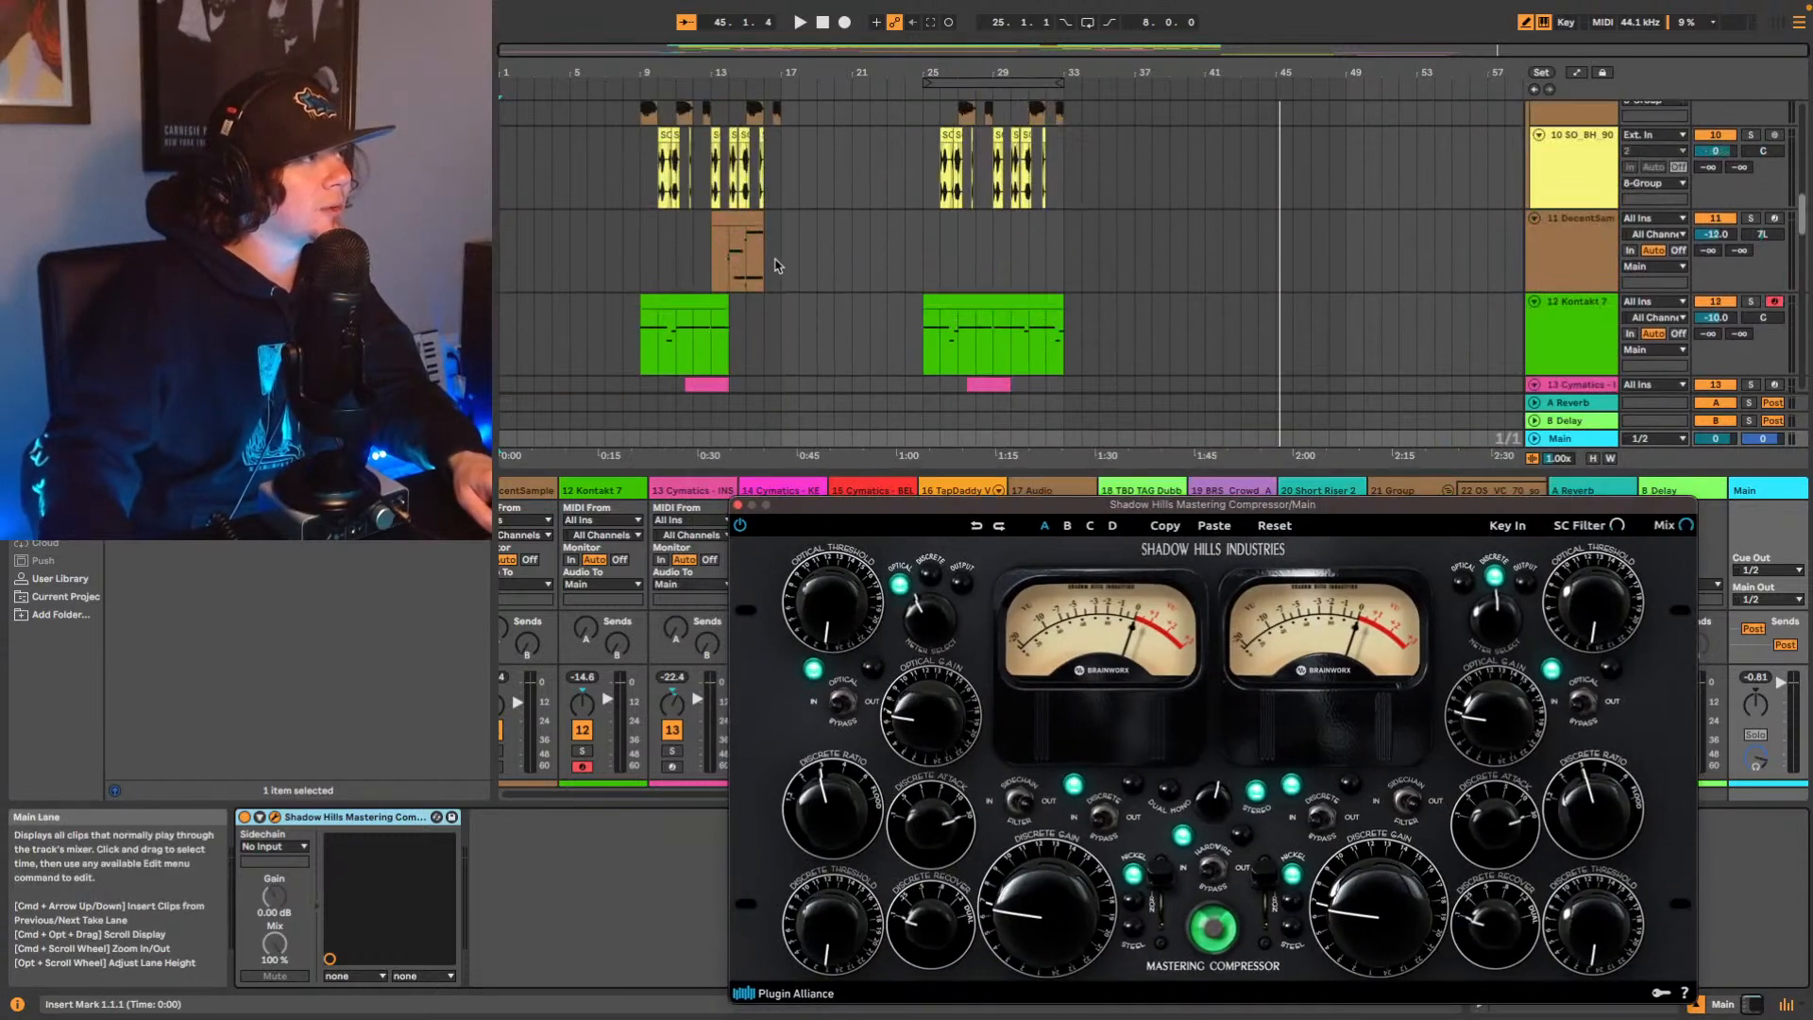
{"action": "left_click", "coordinate": [636, 314]}
{"action": "key", "text": "space"}
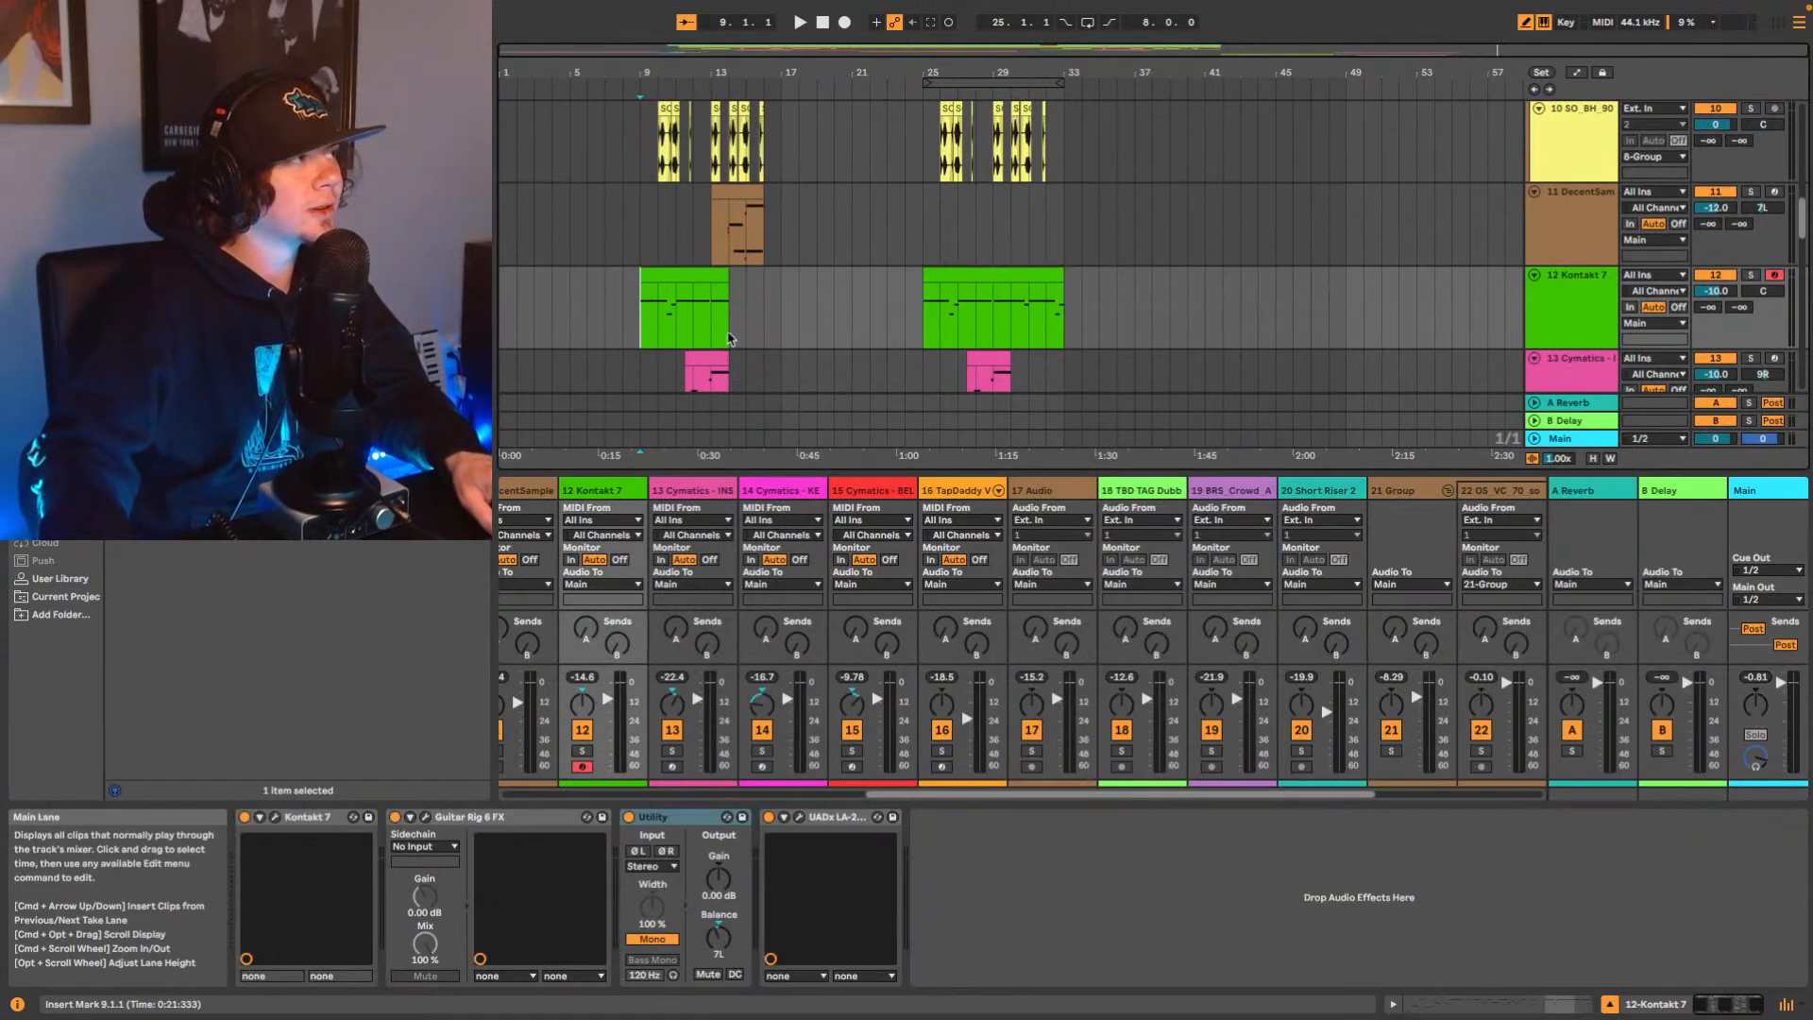
{"action": "left_click", "coordinate": [1575, 444]}
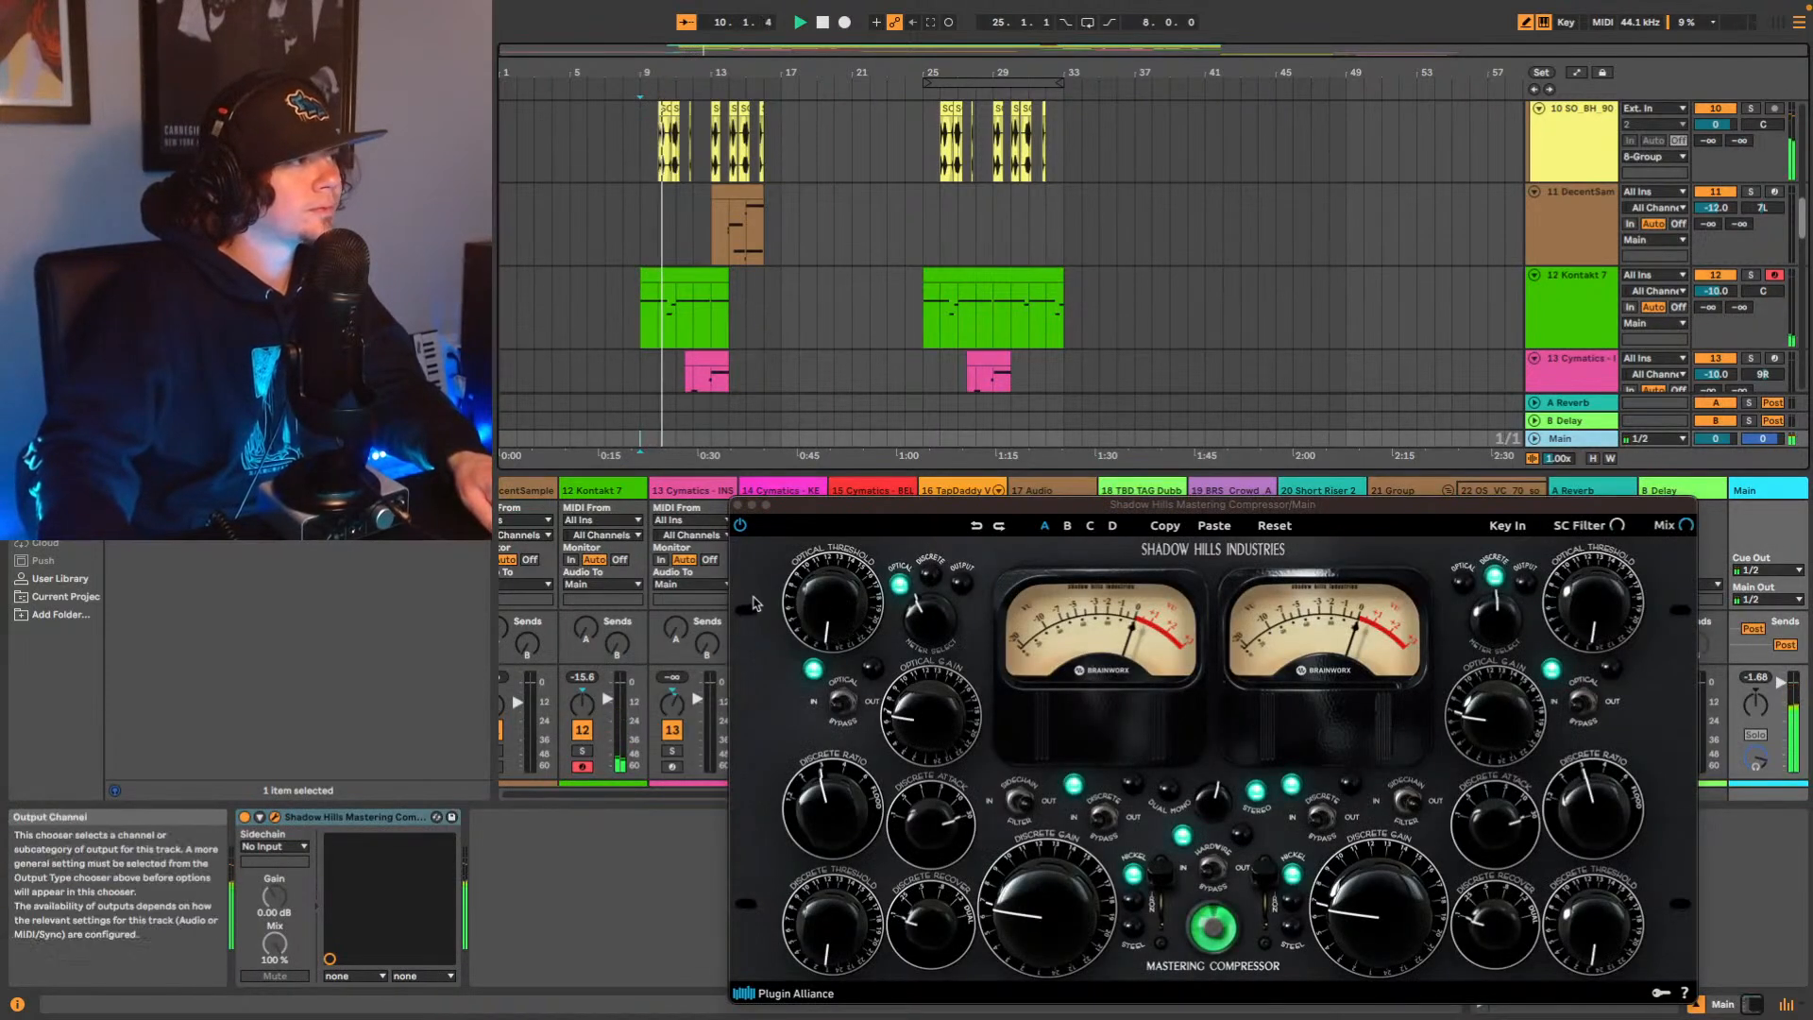
Try higher optical threshold settings on the Shadow Hills compressor with its optical section switched out, moving its window up.
{"action": "left_click_drag", "start_coordinate": [813, 607], "coordinate": [798, 520]}
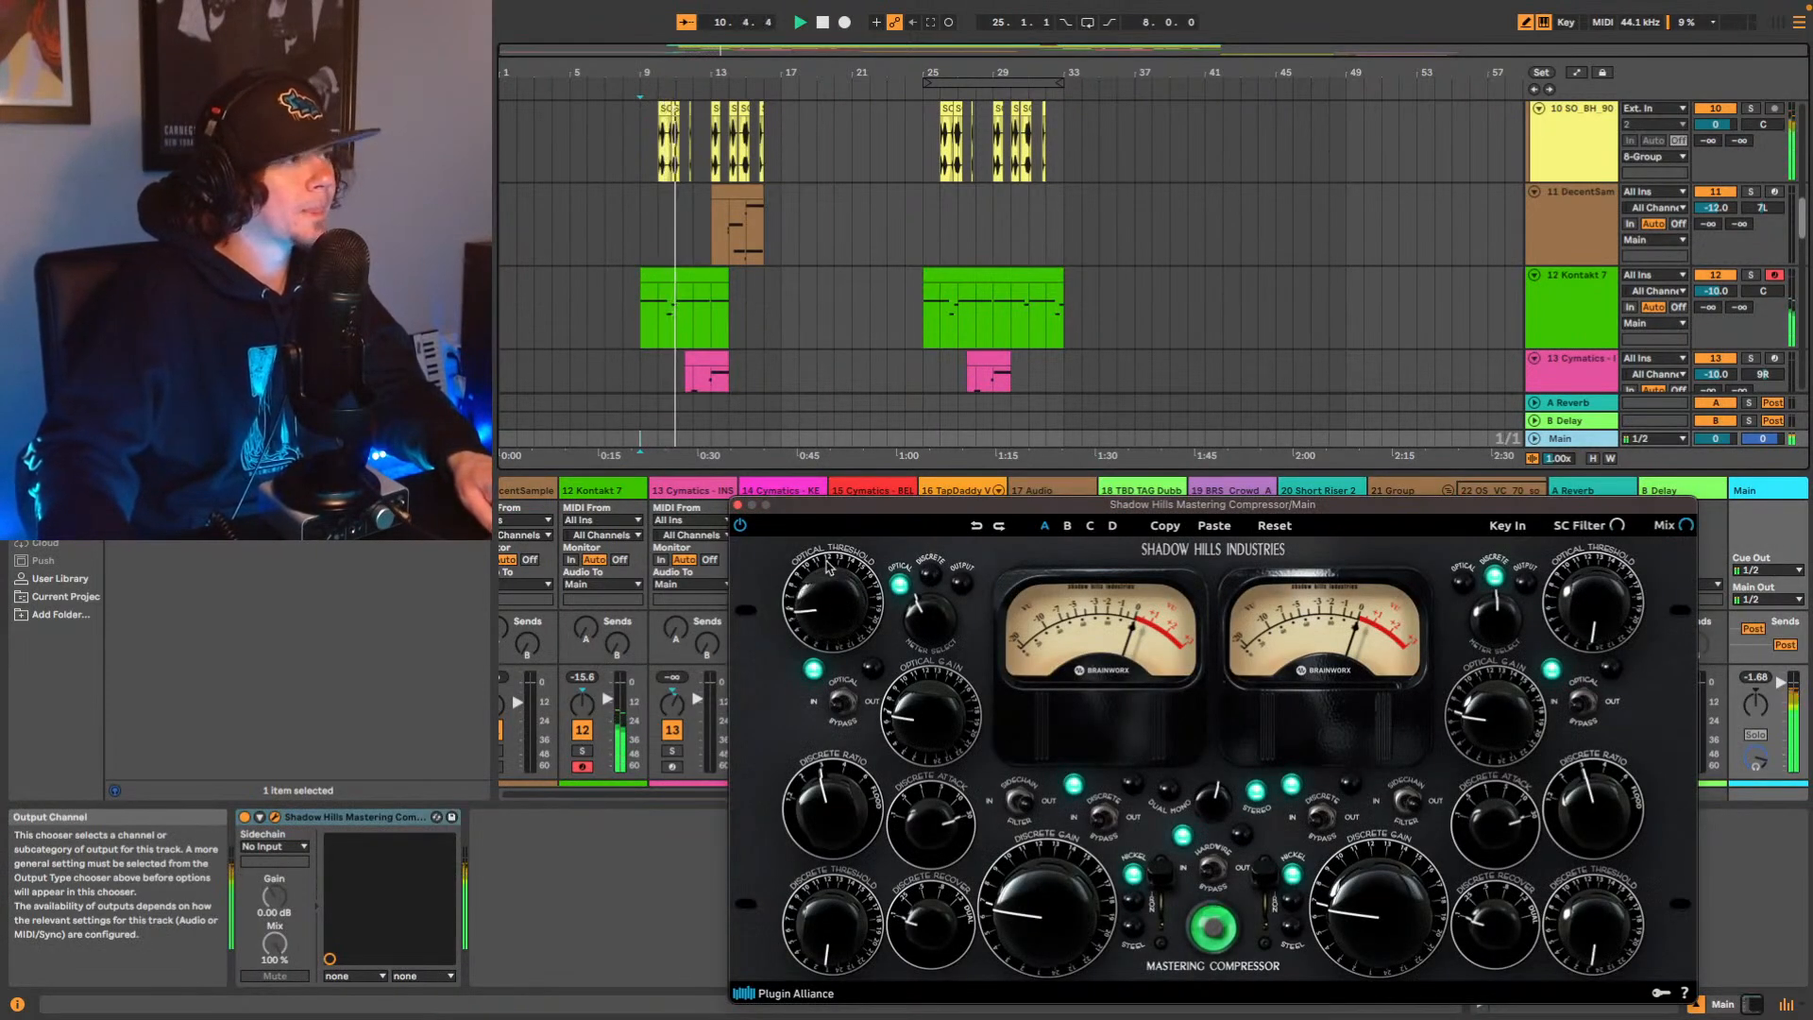
{"action": "left_click", "coordinate": [860, 712]}
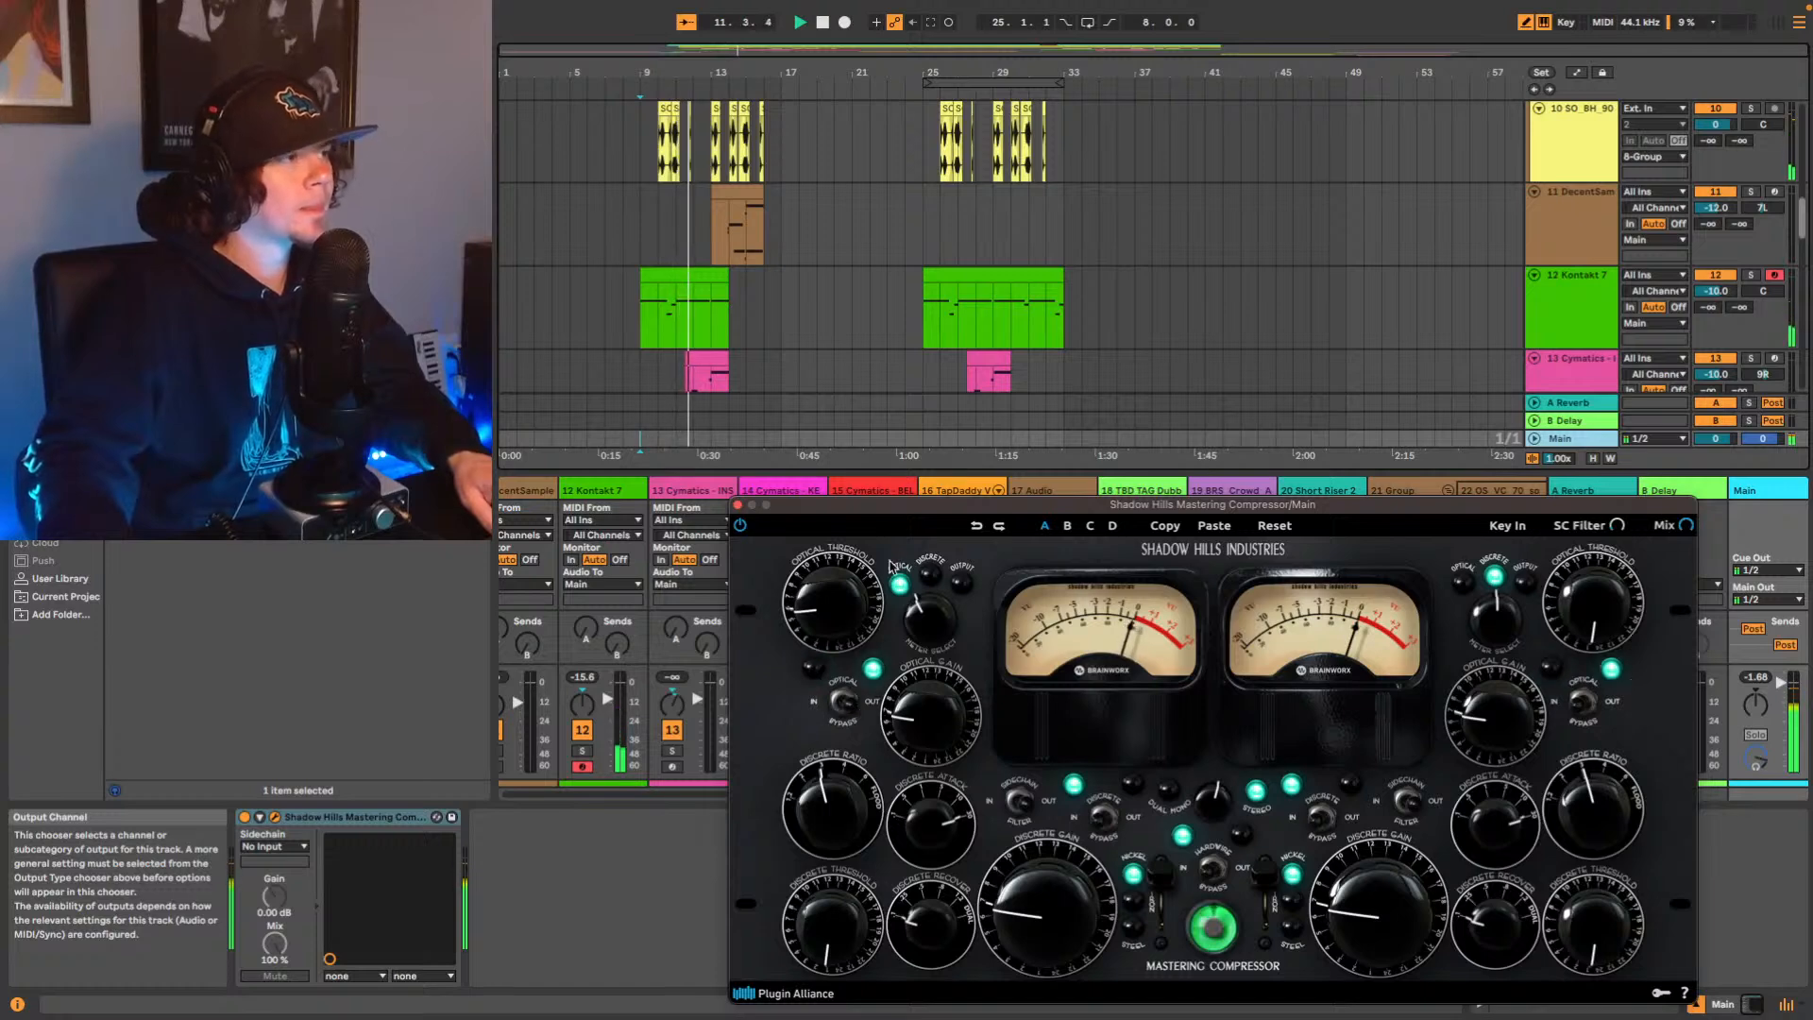
{"action": "left_click_drag", "start_coordinate": [922, 503], "coordinate": [921, 363]}
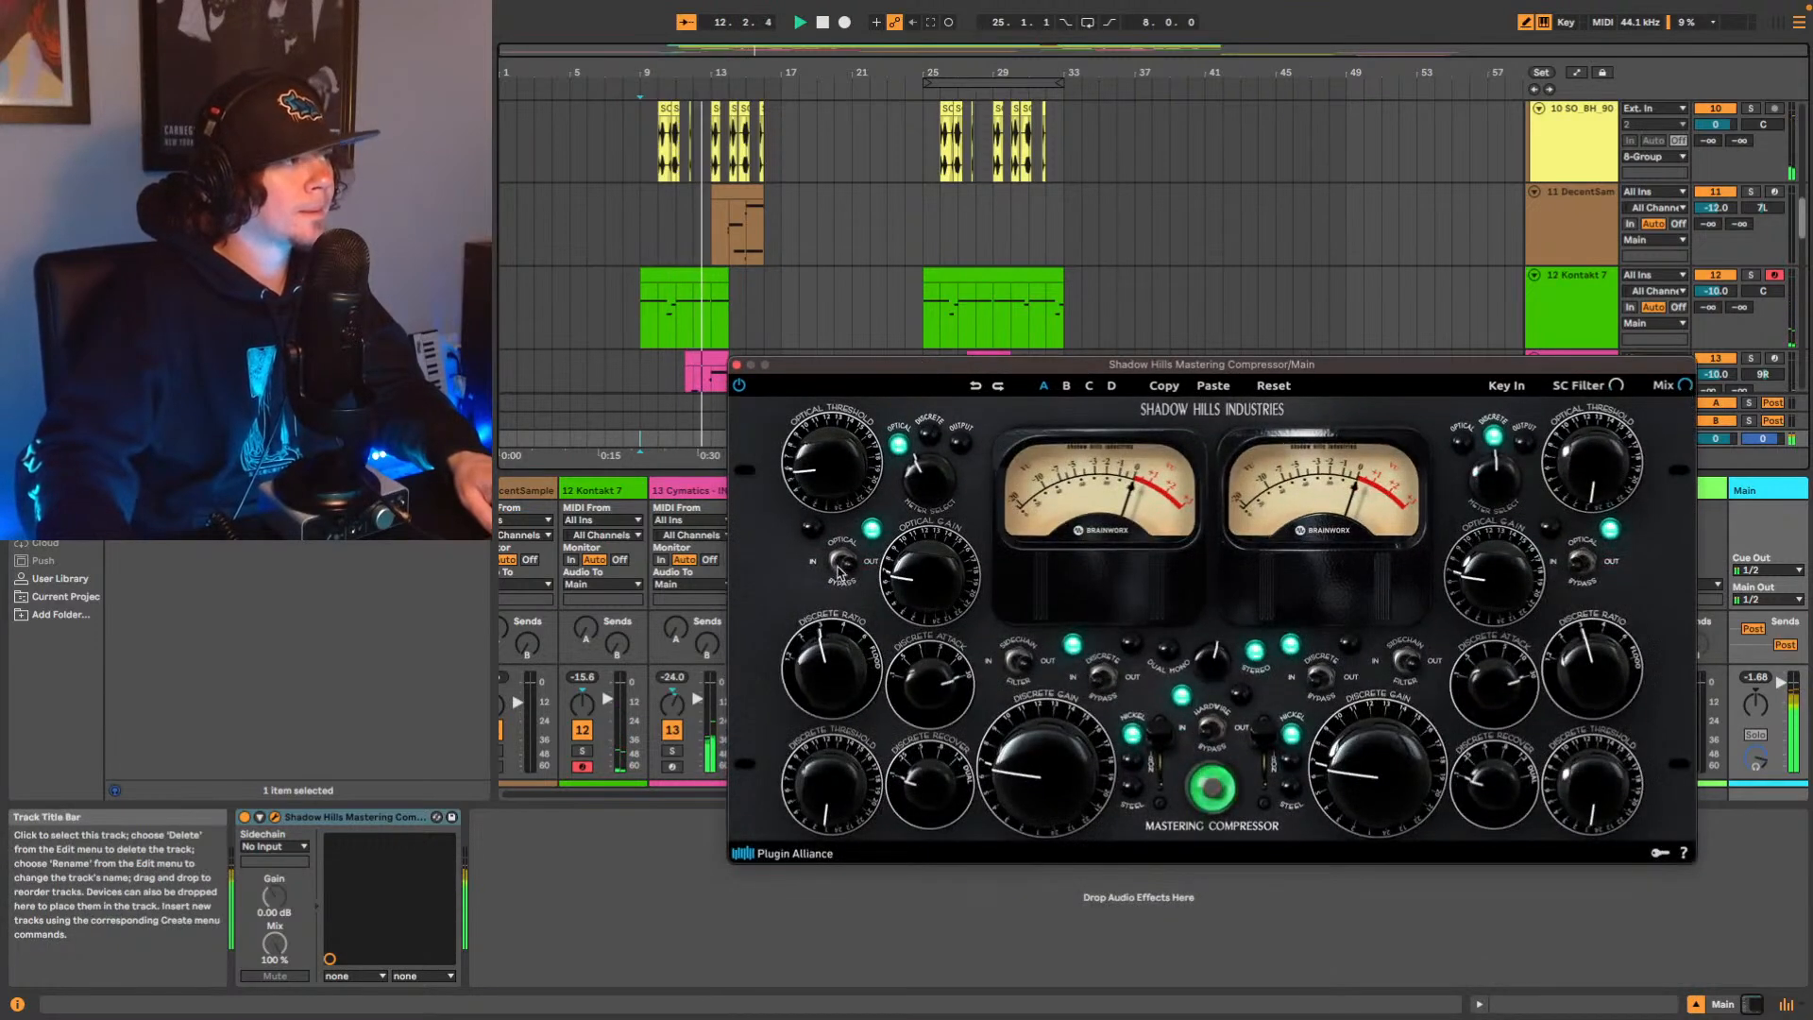
{"action": "scroll", "coordinate": [818, 447], "scroll_direction": "up", "scroll_amount": 4}
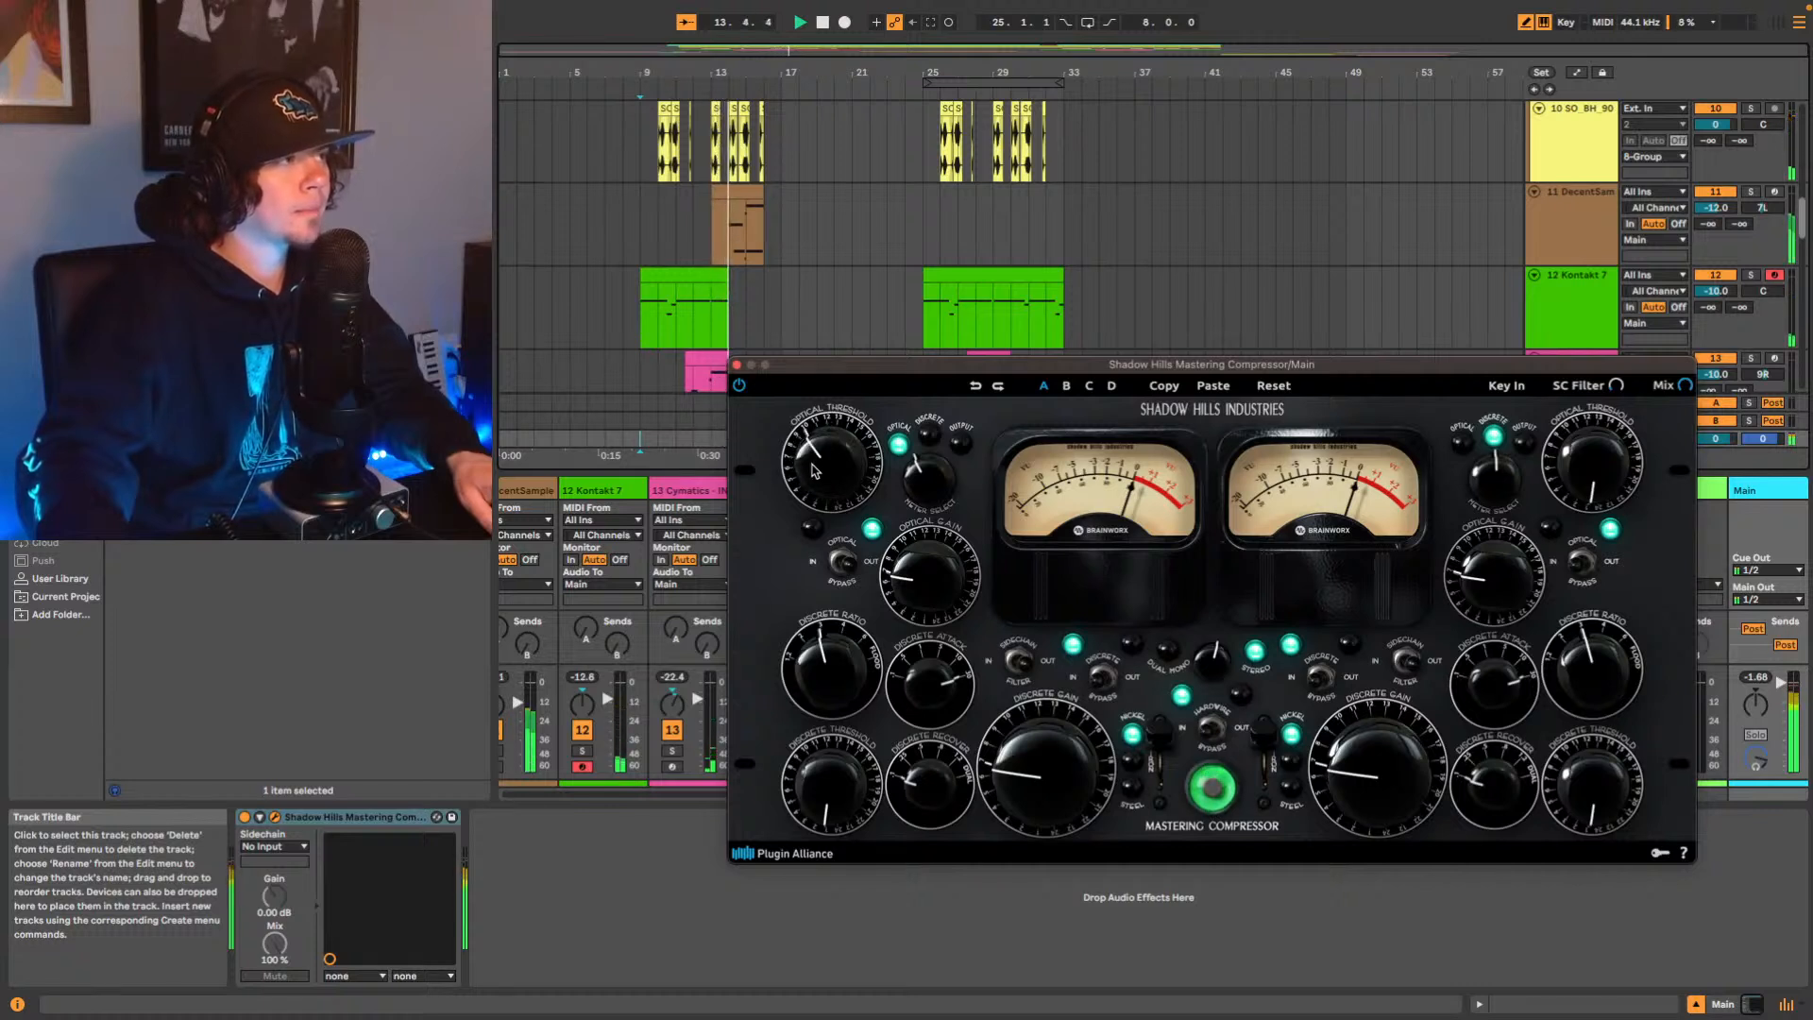
{"action": "scroll", "coordinate": [818, 447], "scroll_direction": "up", "scroll_amount": 3}
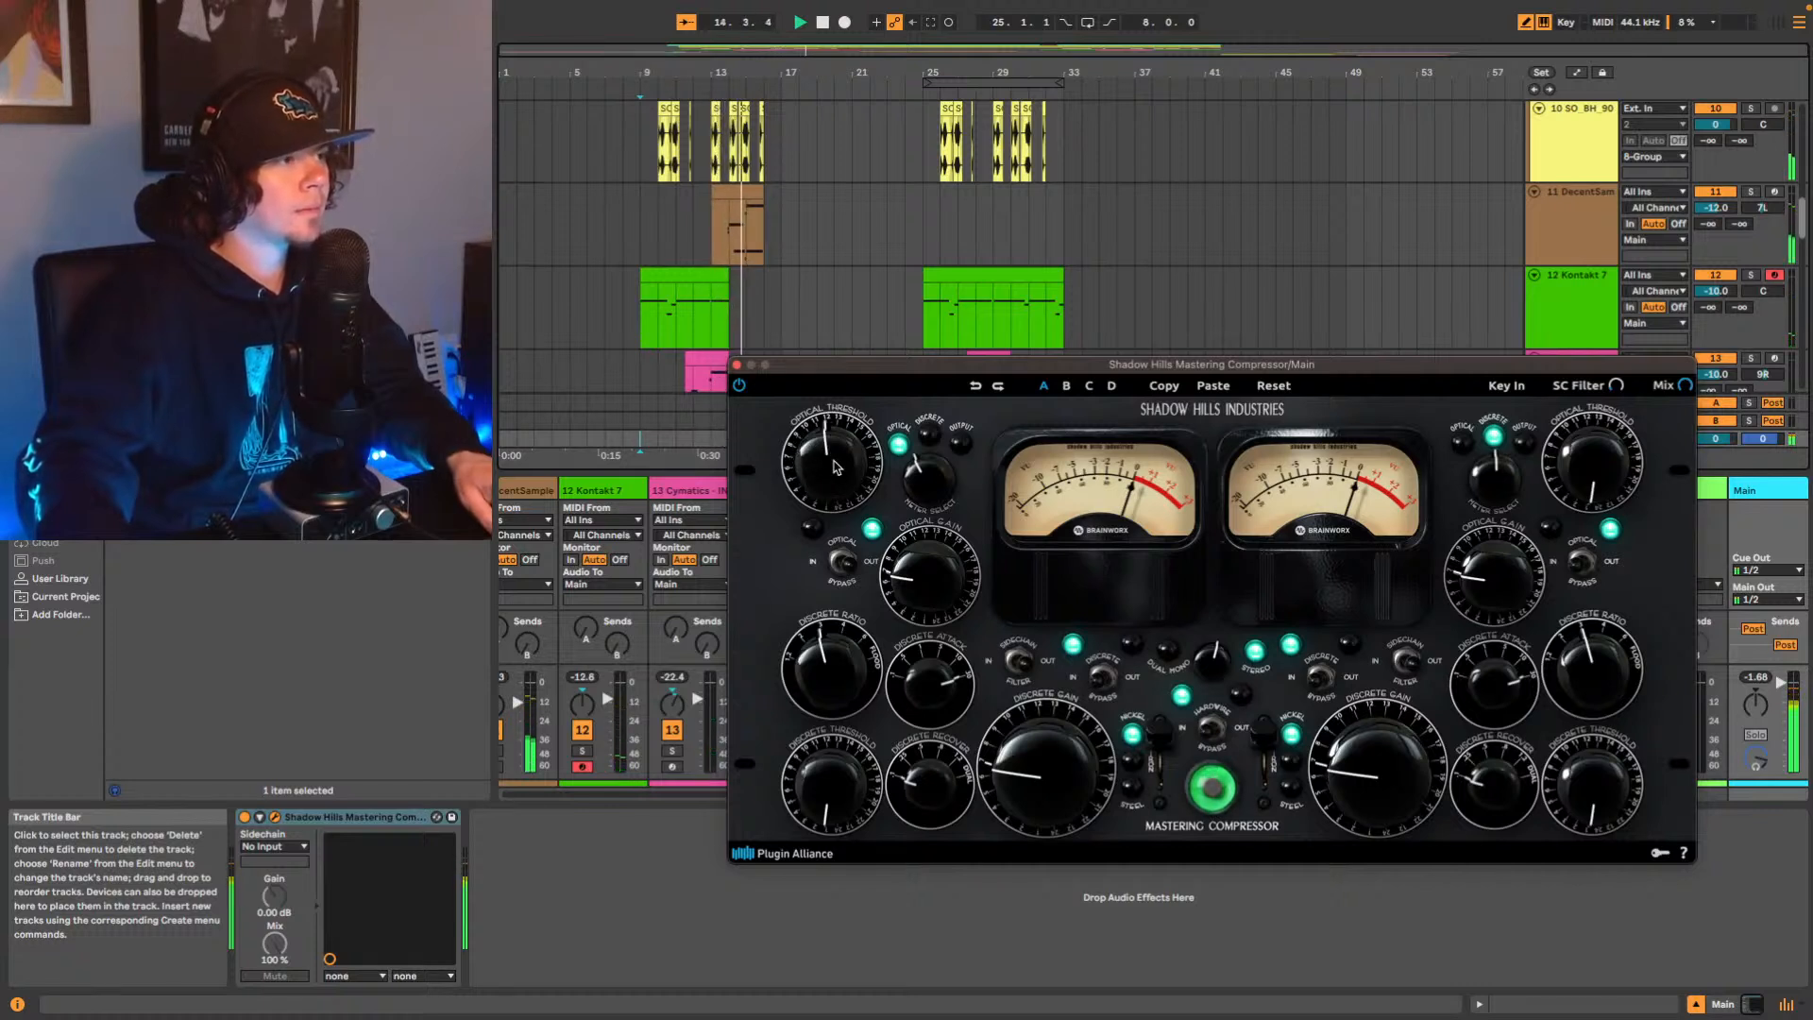
{"action": "left_click_drag", "start_coordinate": [834, 466], "coordinate": [844, 438]}
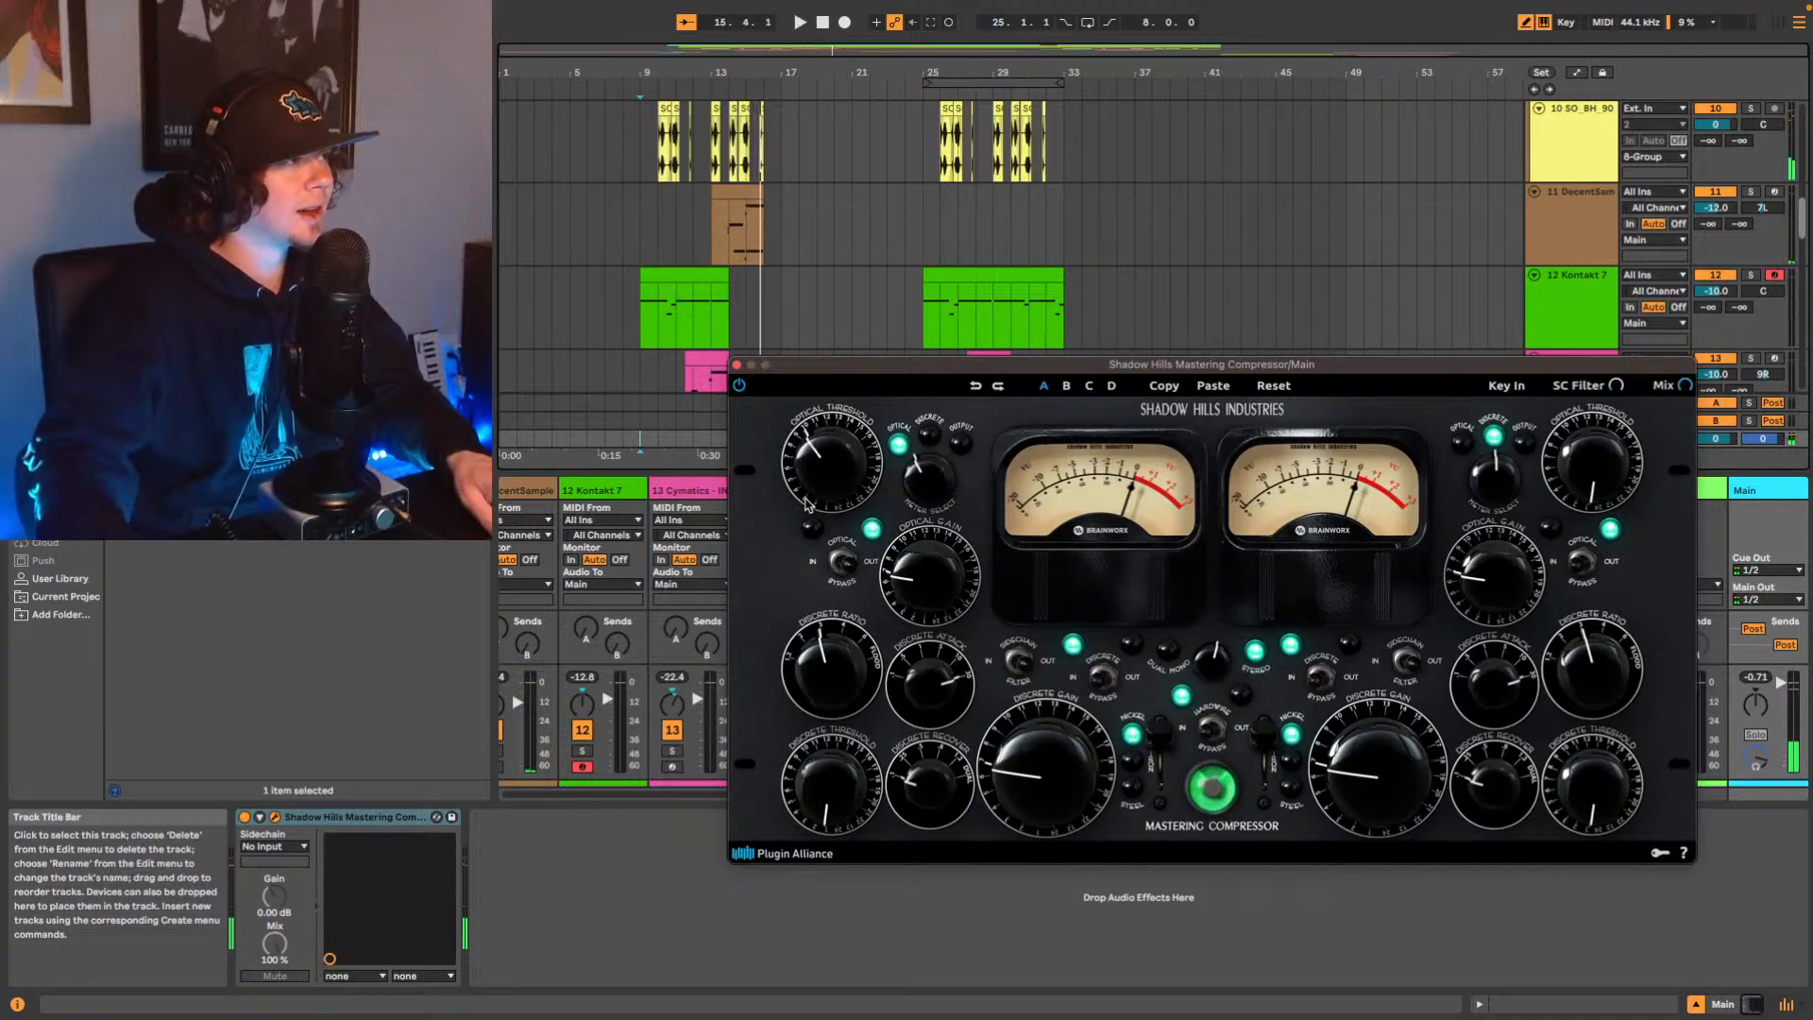
Replay from 9.1.1, switch the compressor's optical section back in and lower its optical threshold.
{"action": "key", "text": "space"}
{"action": "left_click_drag", "start_coordinate": [792, 536], "coordinate": [800, 511]}
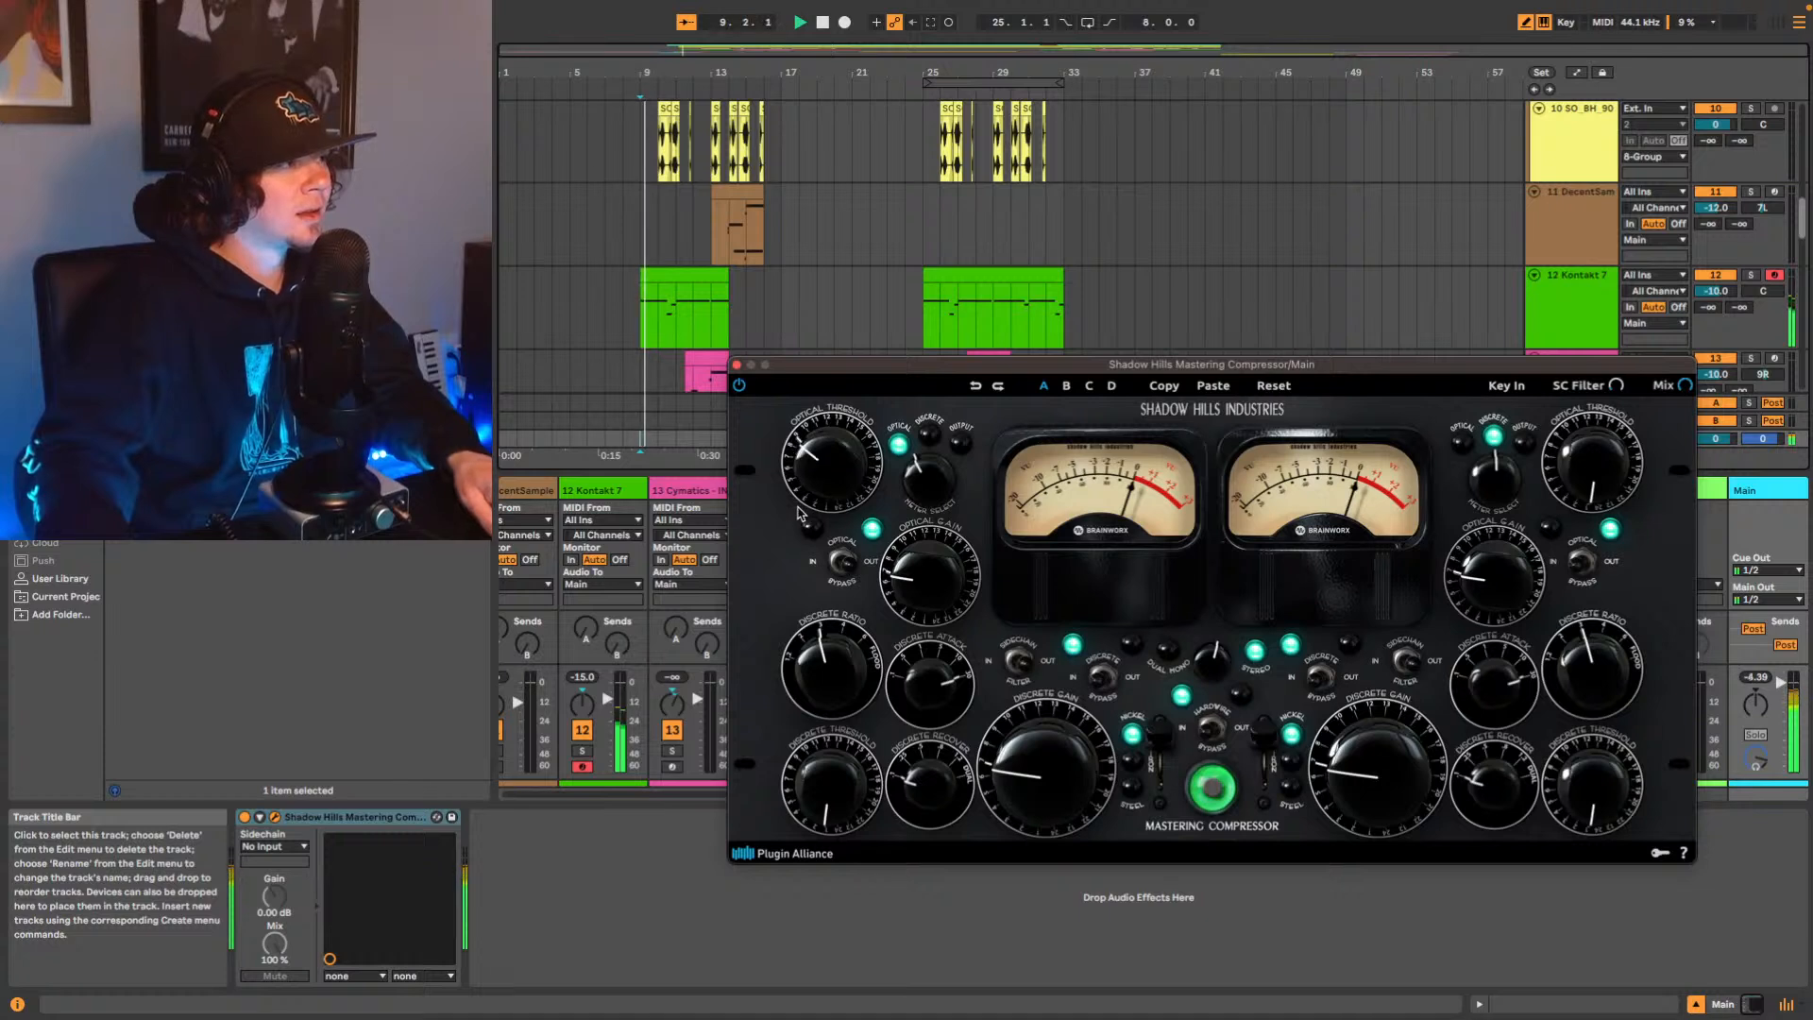
{"action": "left_click", "coordinate": [843, 564]}
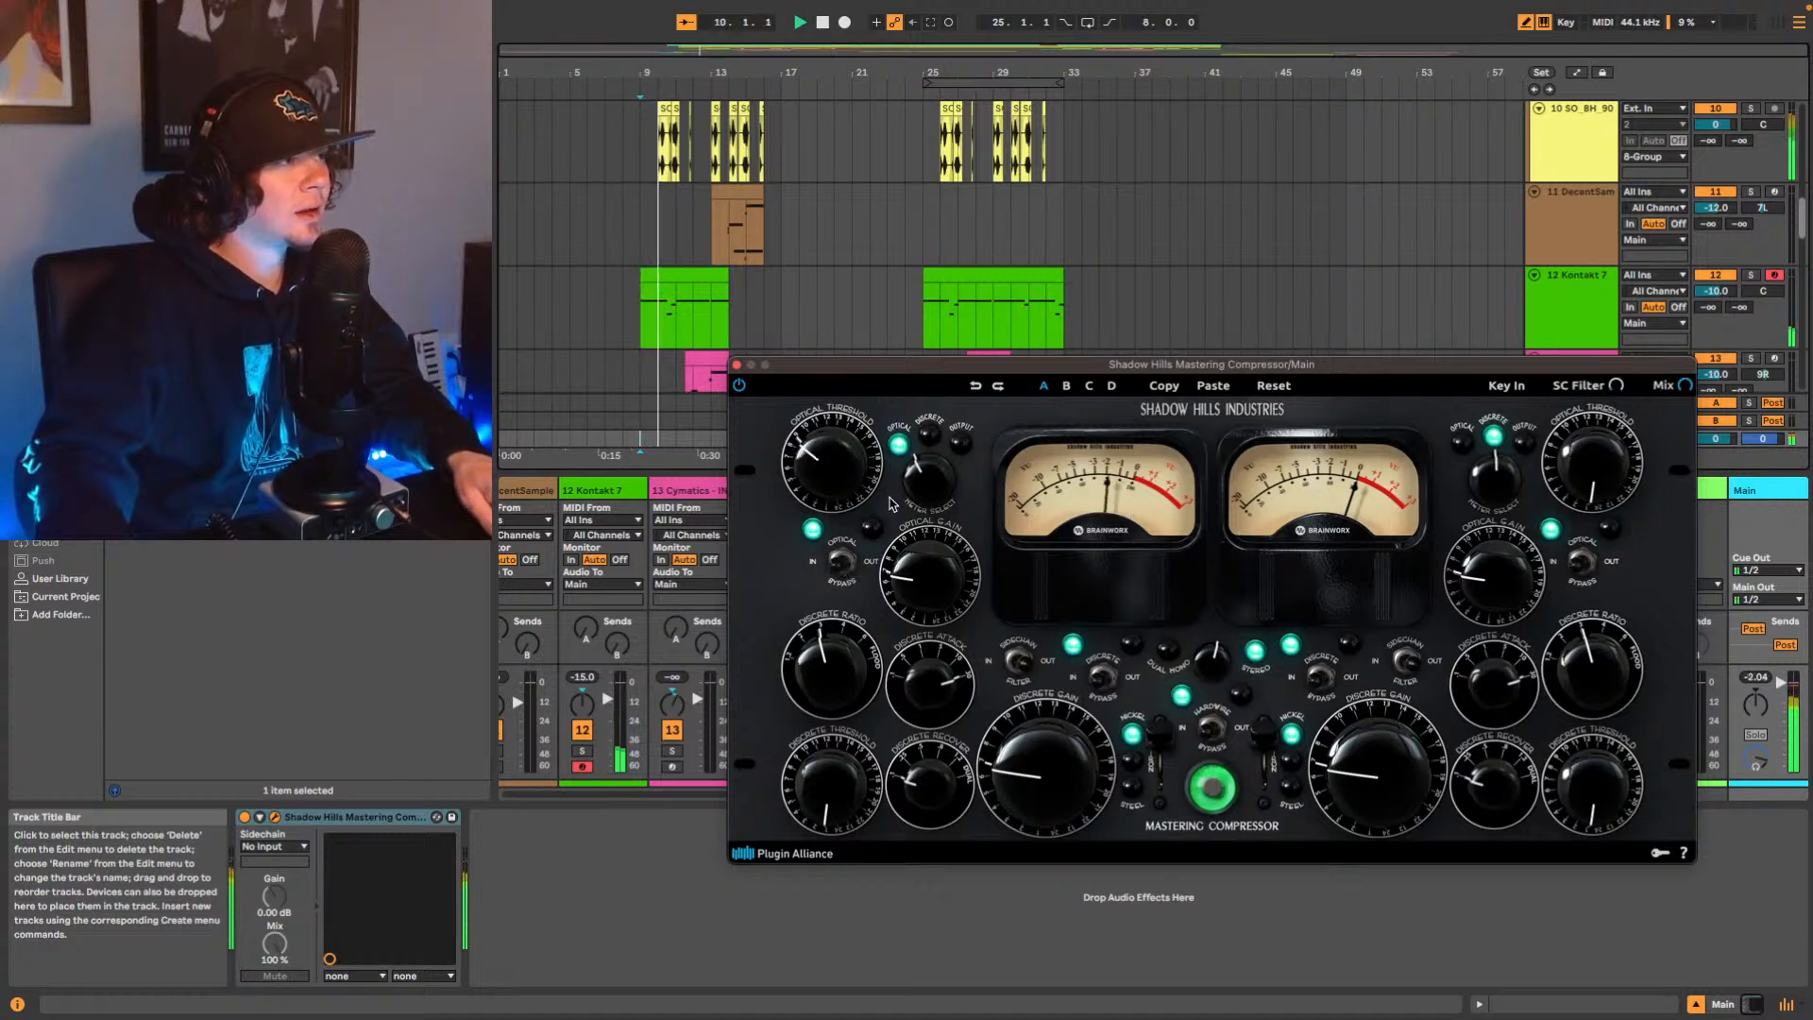
{"action": "left_click_drag", "start_coordinate": [816, 477], "coordinate": [814, 486]}
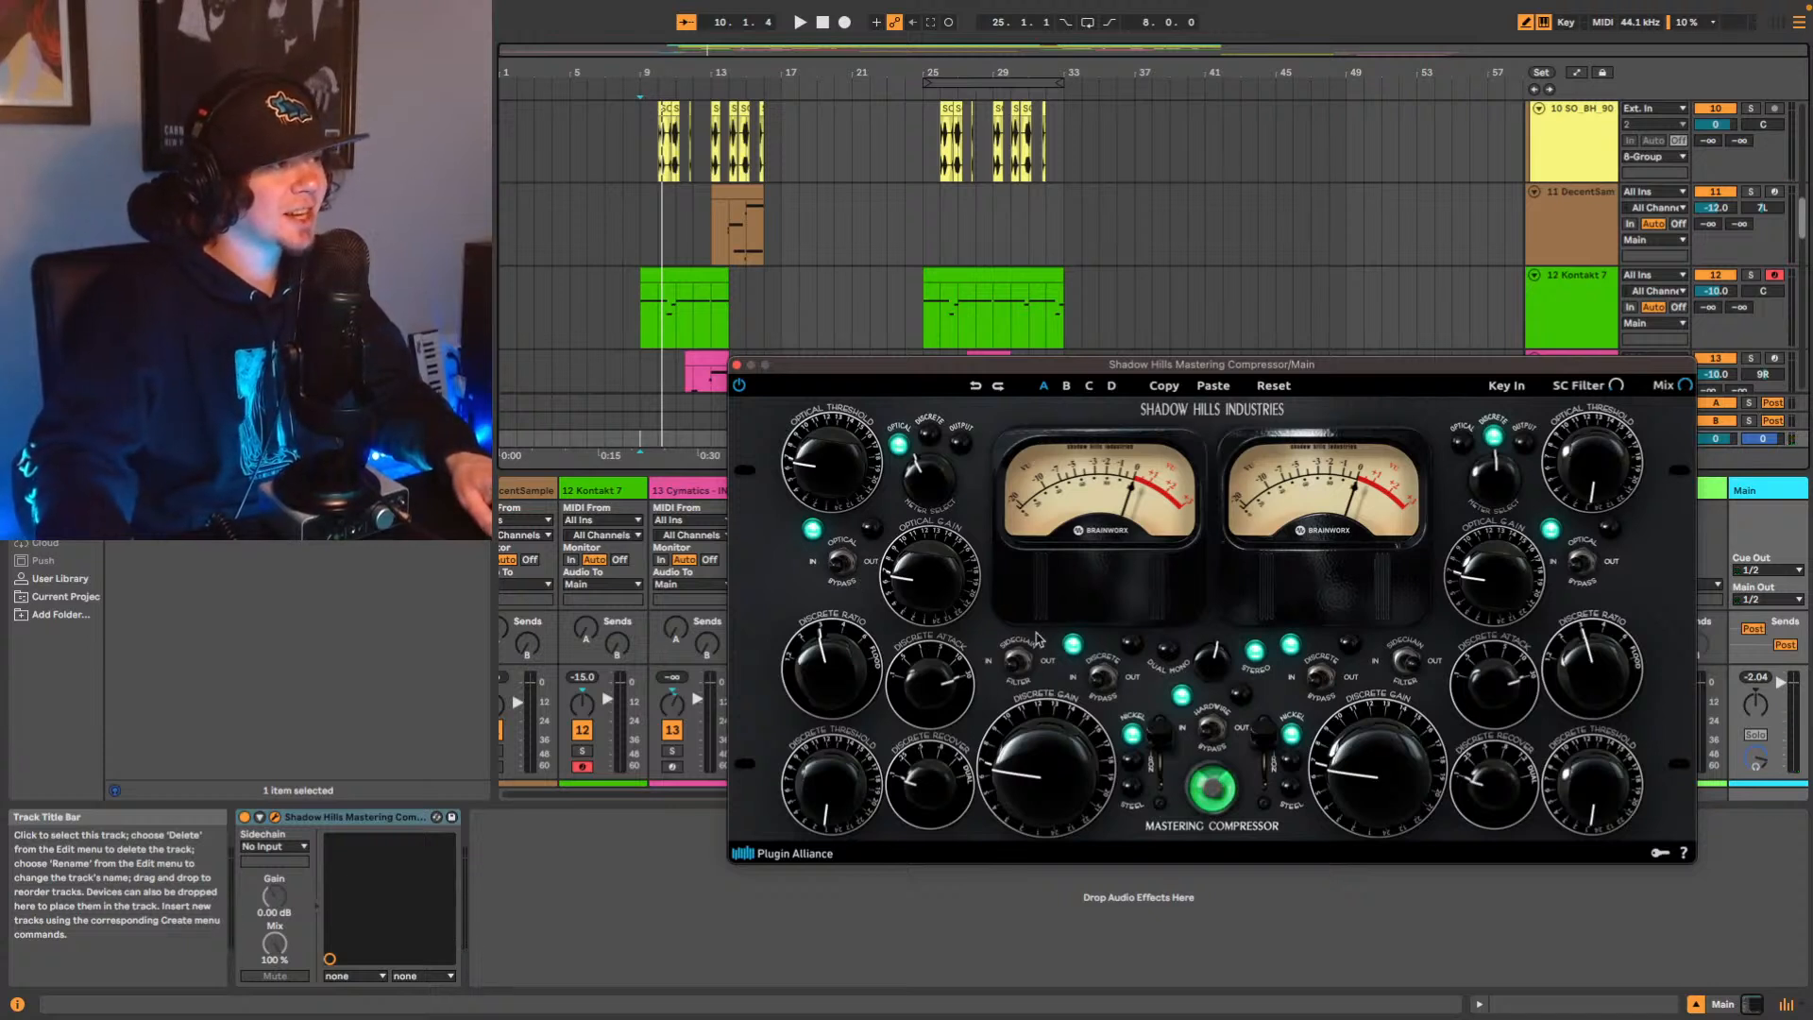
Replay from 9.1.1, fine-tune the optical threshold, and raise the left channel's discrete threshold and optical gain.
{"action": "key", "text": "space"}
{"action": "mouse_move", "coordinate": [796, 469]}
{"action": "left_mouse_down"}
{"action": "mouse_move", "coordinate": [812, 489]}
{"action": "mouse_move", "coordinate": [819, 465]}
{"action": "left_mouse_up"}
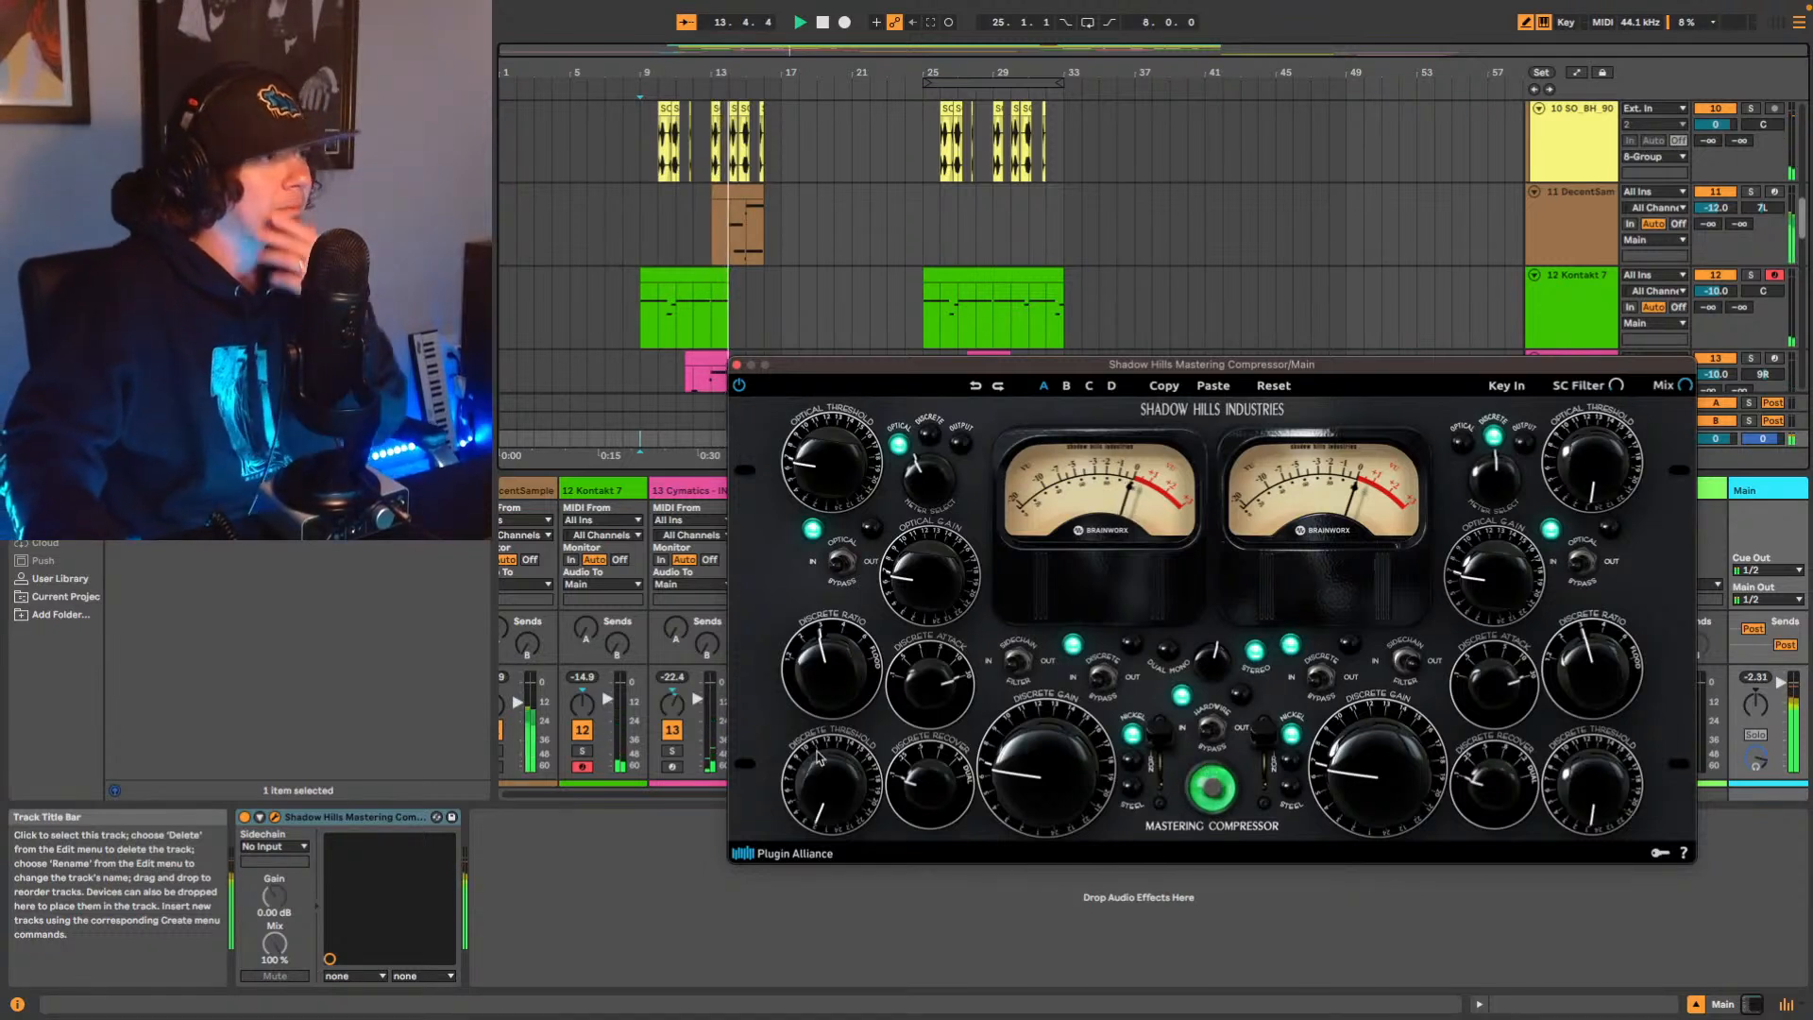
{"action": "left_click_drag", "start_coordinate": [817, 753], "coordinate": [823, 687]}
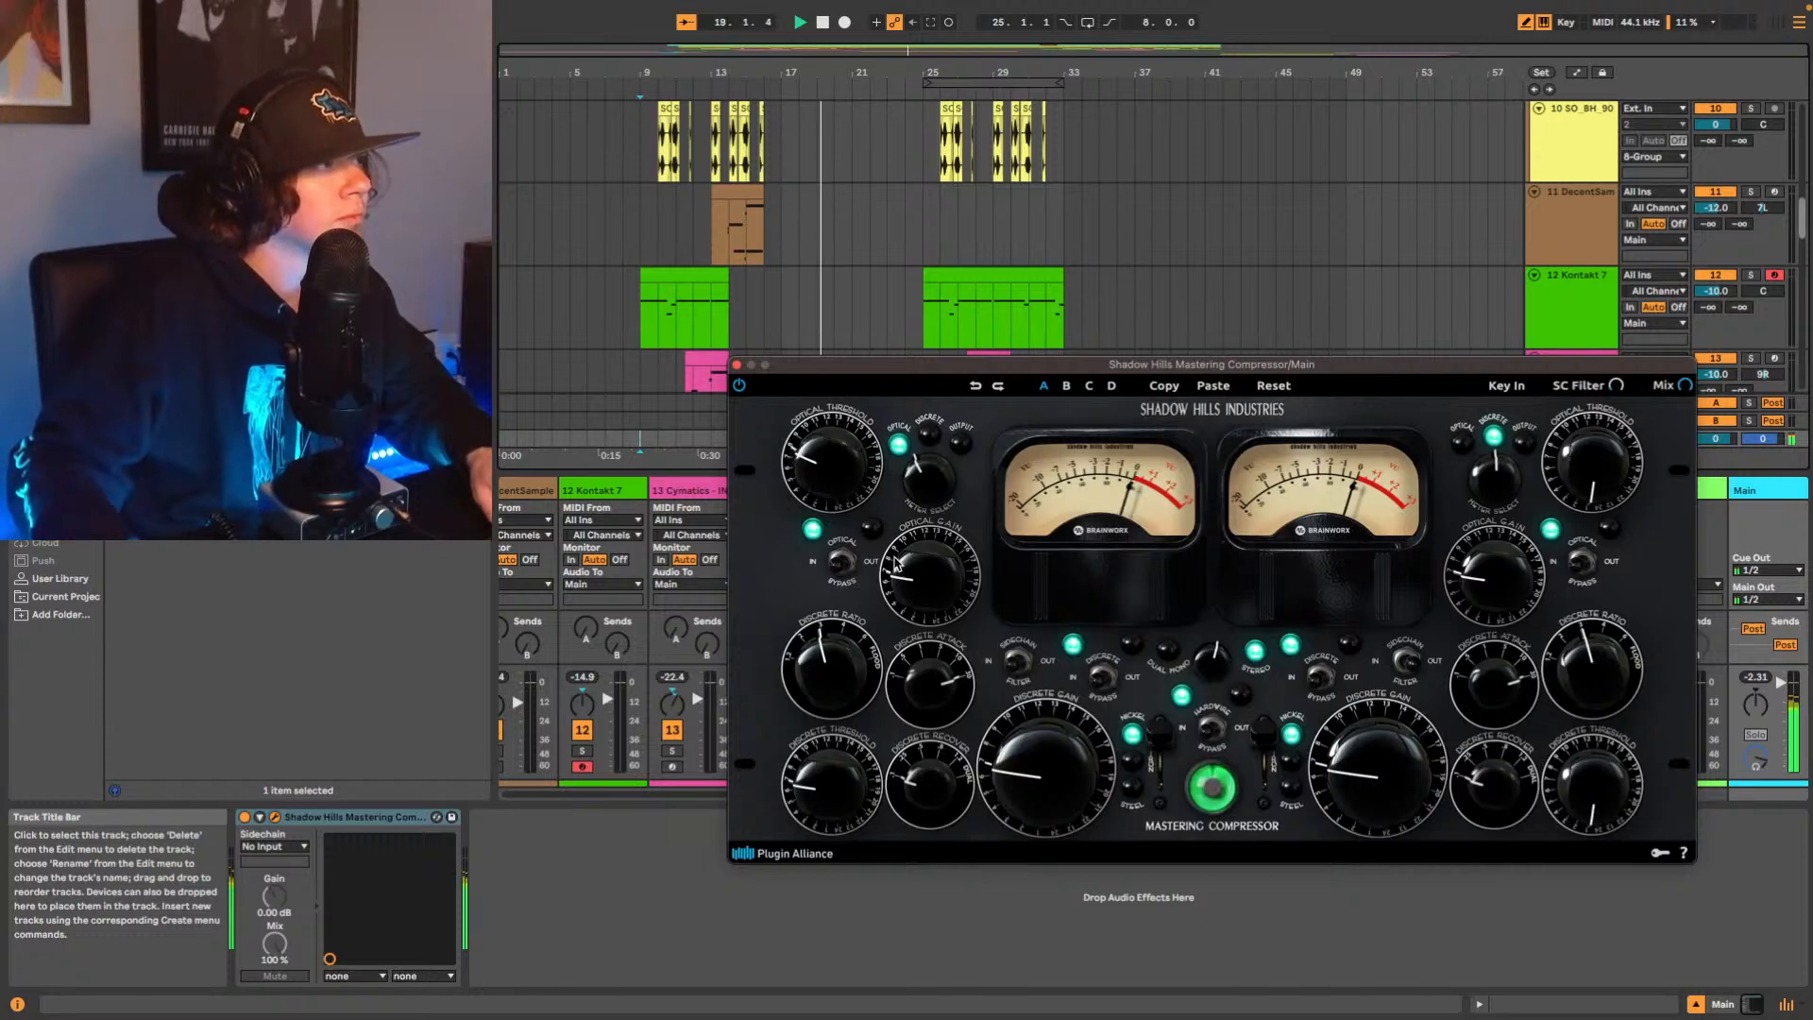
{"action": "left_click_drag", "start_coordinate": [943, 588], "coordinate": [933, 561]}
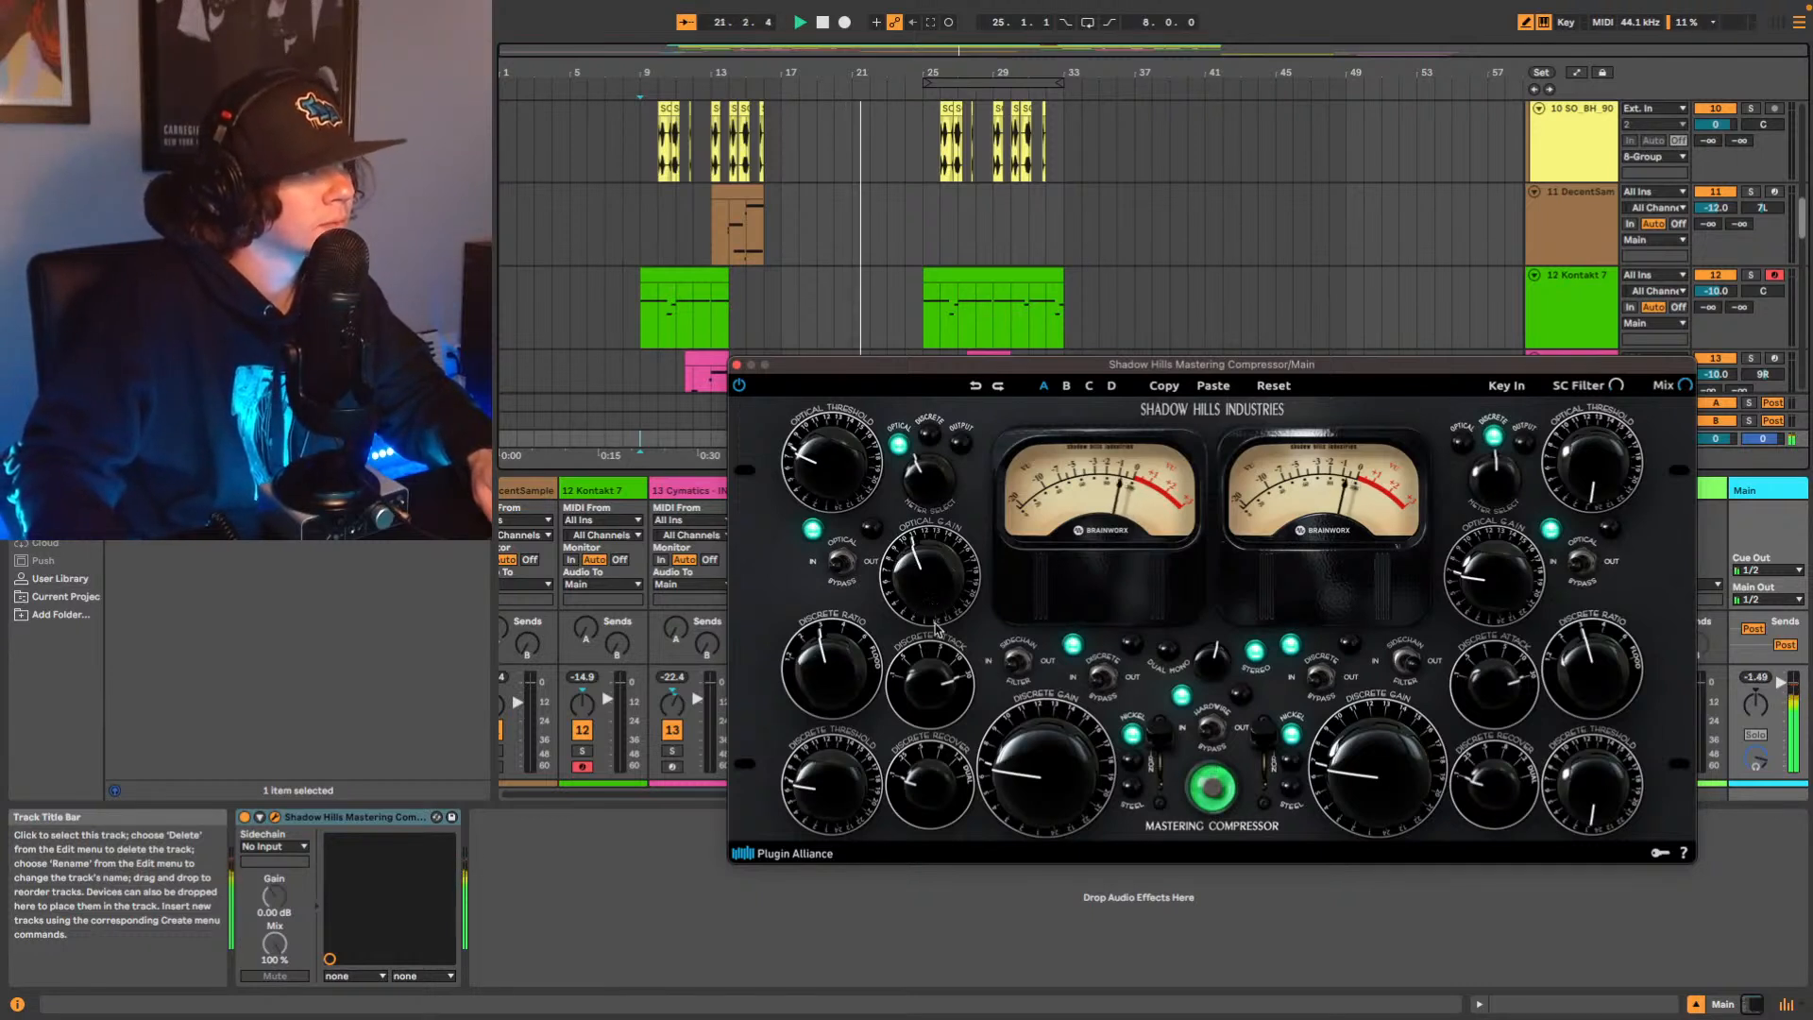
Fine-tune the left channel's optical gain, raise its discrete gain, and close the Shadow Hills compressor window.
{"action": "left_click_drag", "start_coordinate": [938, 587], "coordinate": [938, 577]}
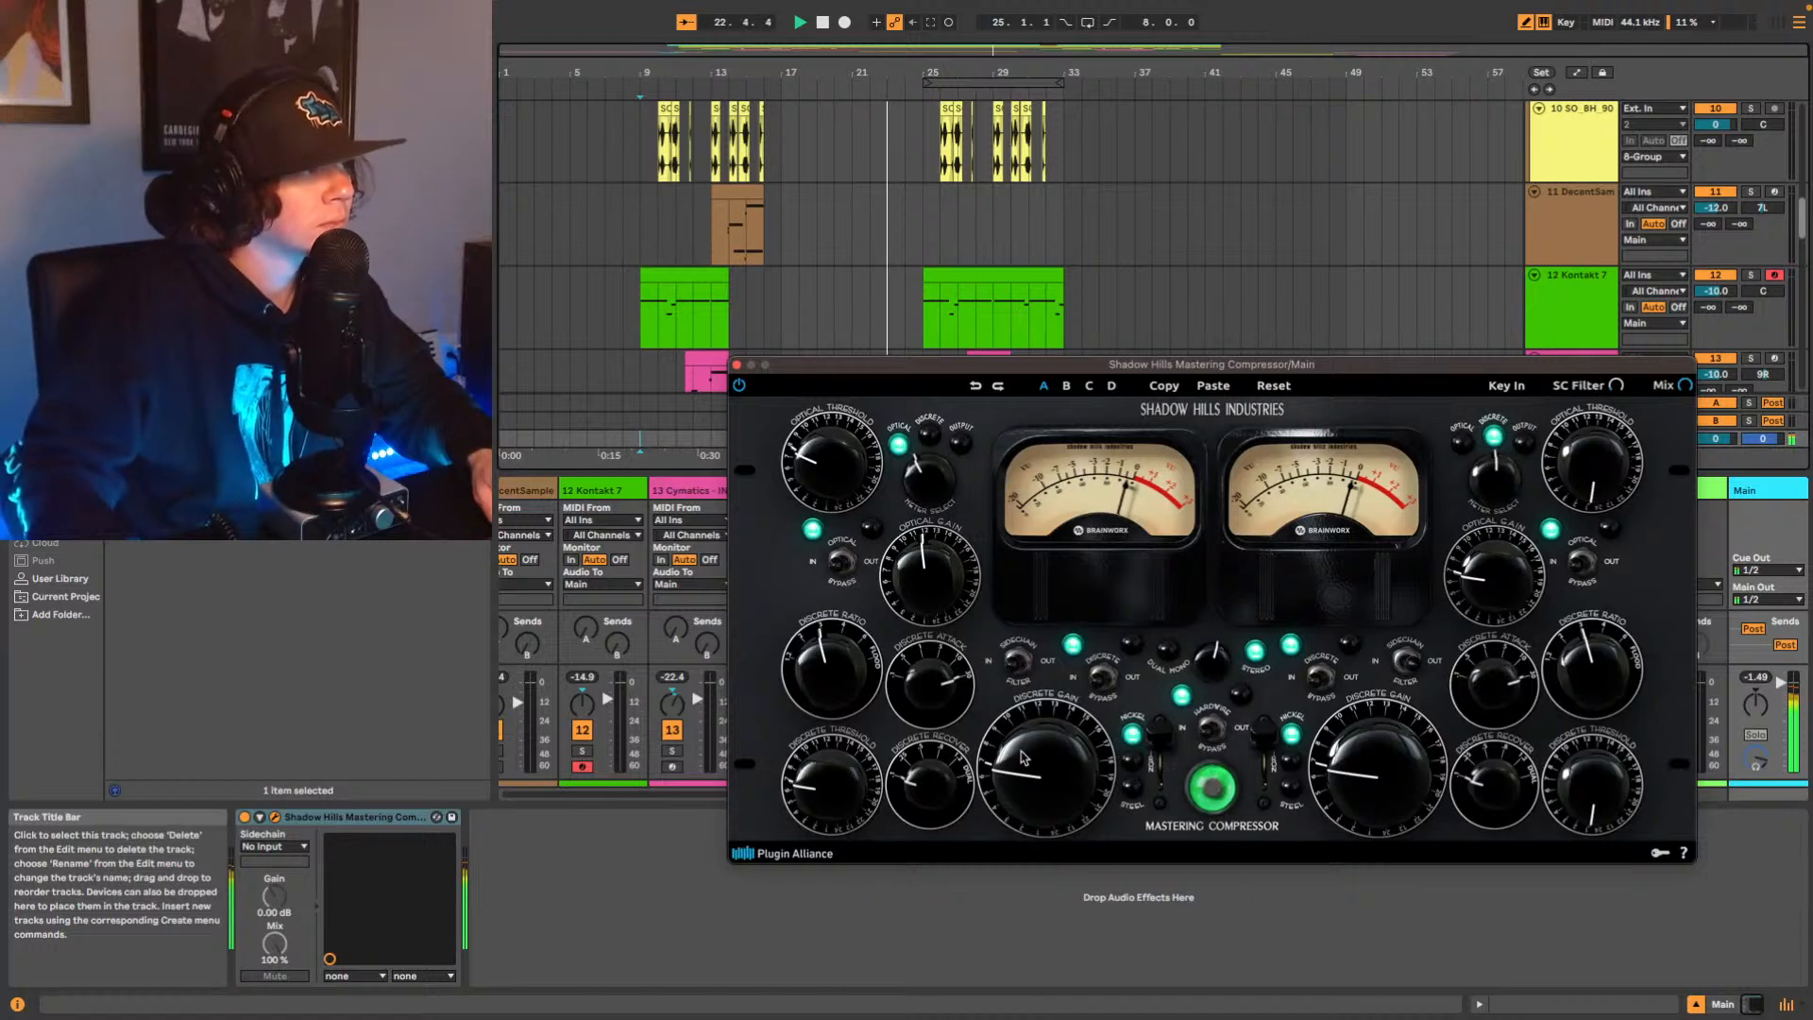
{"action": "left_click_drag", "start_coordinate": [1025, 727], "coordinate": [1029, 715]}
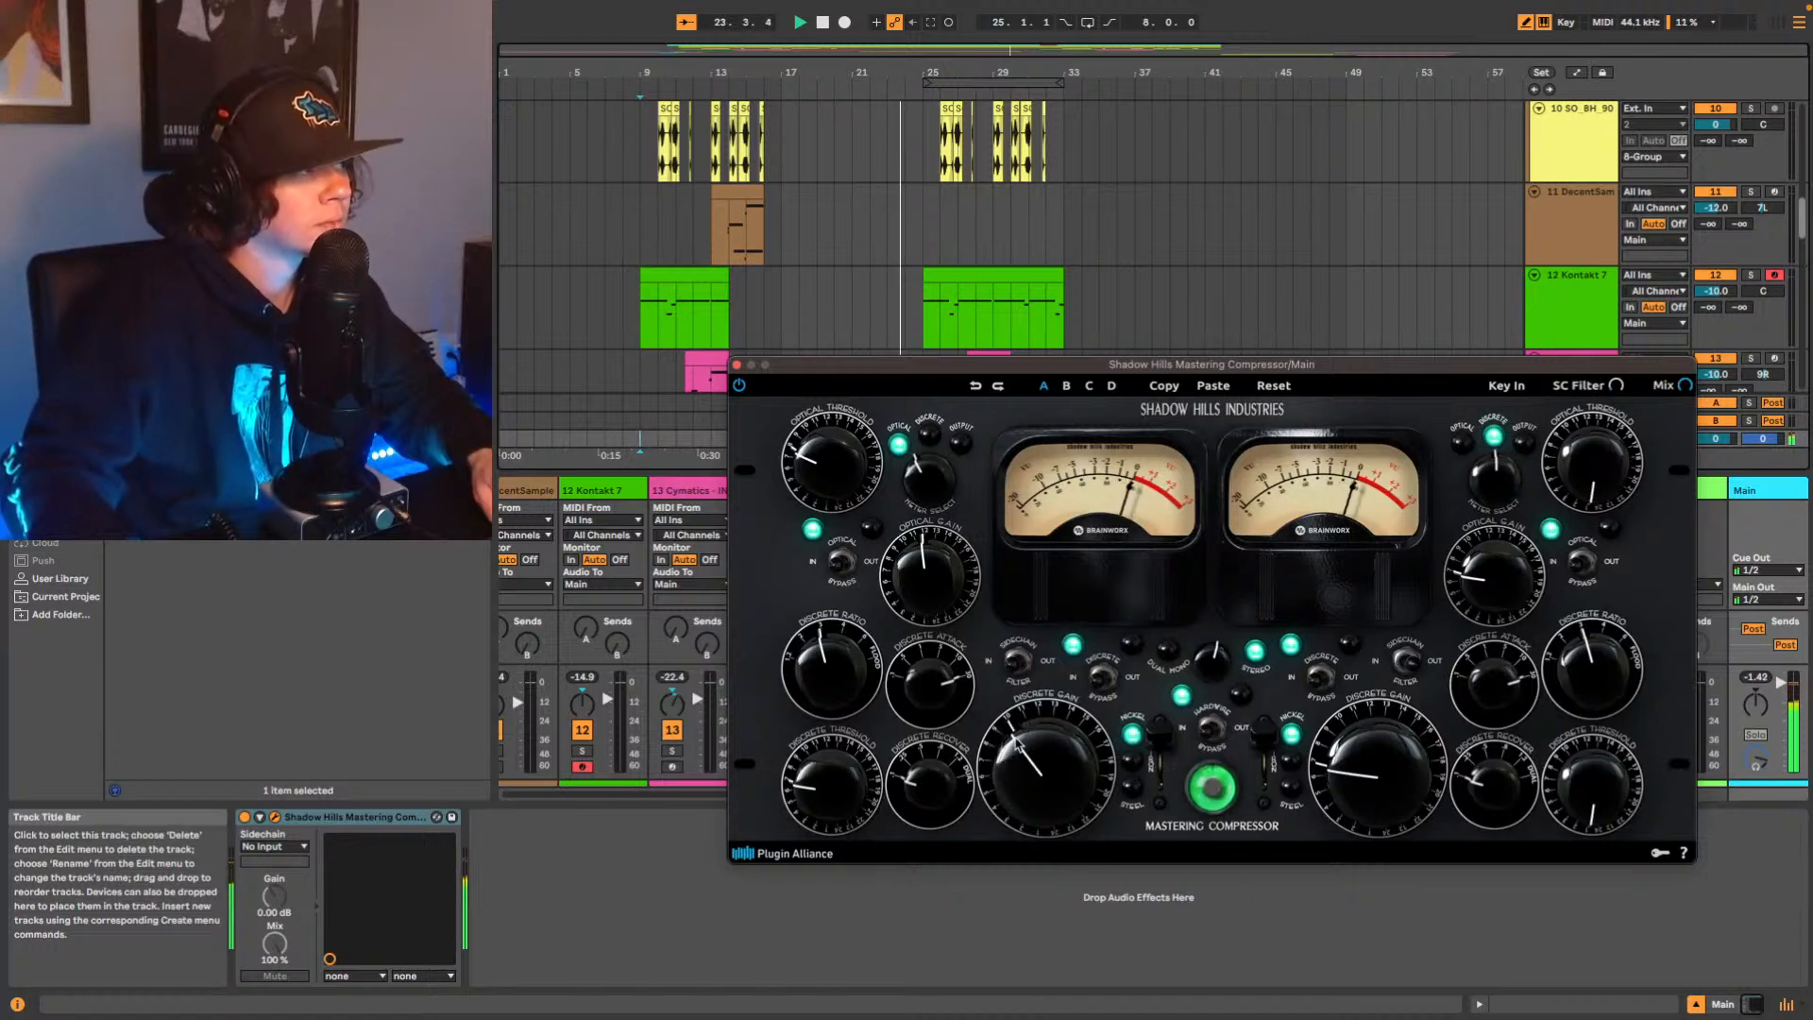
{"action": "left_click_drag", "start_coordinate": [912, 564], "coordinate": [905, 572]}
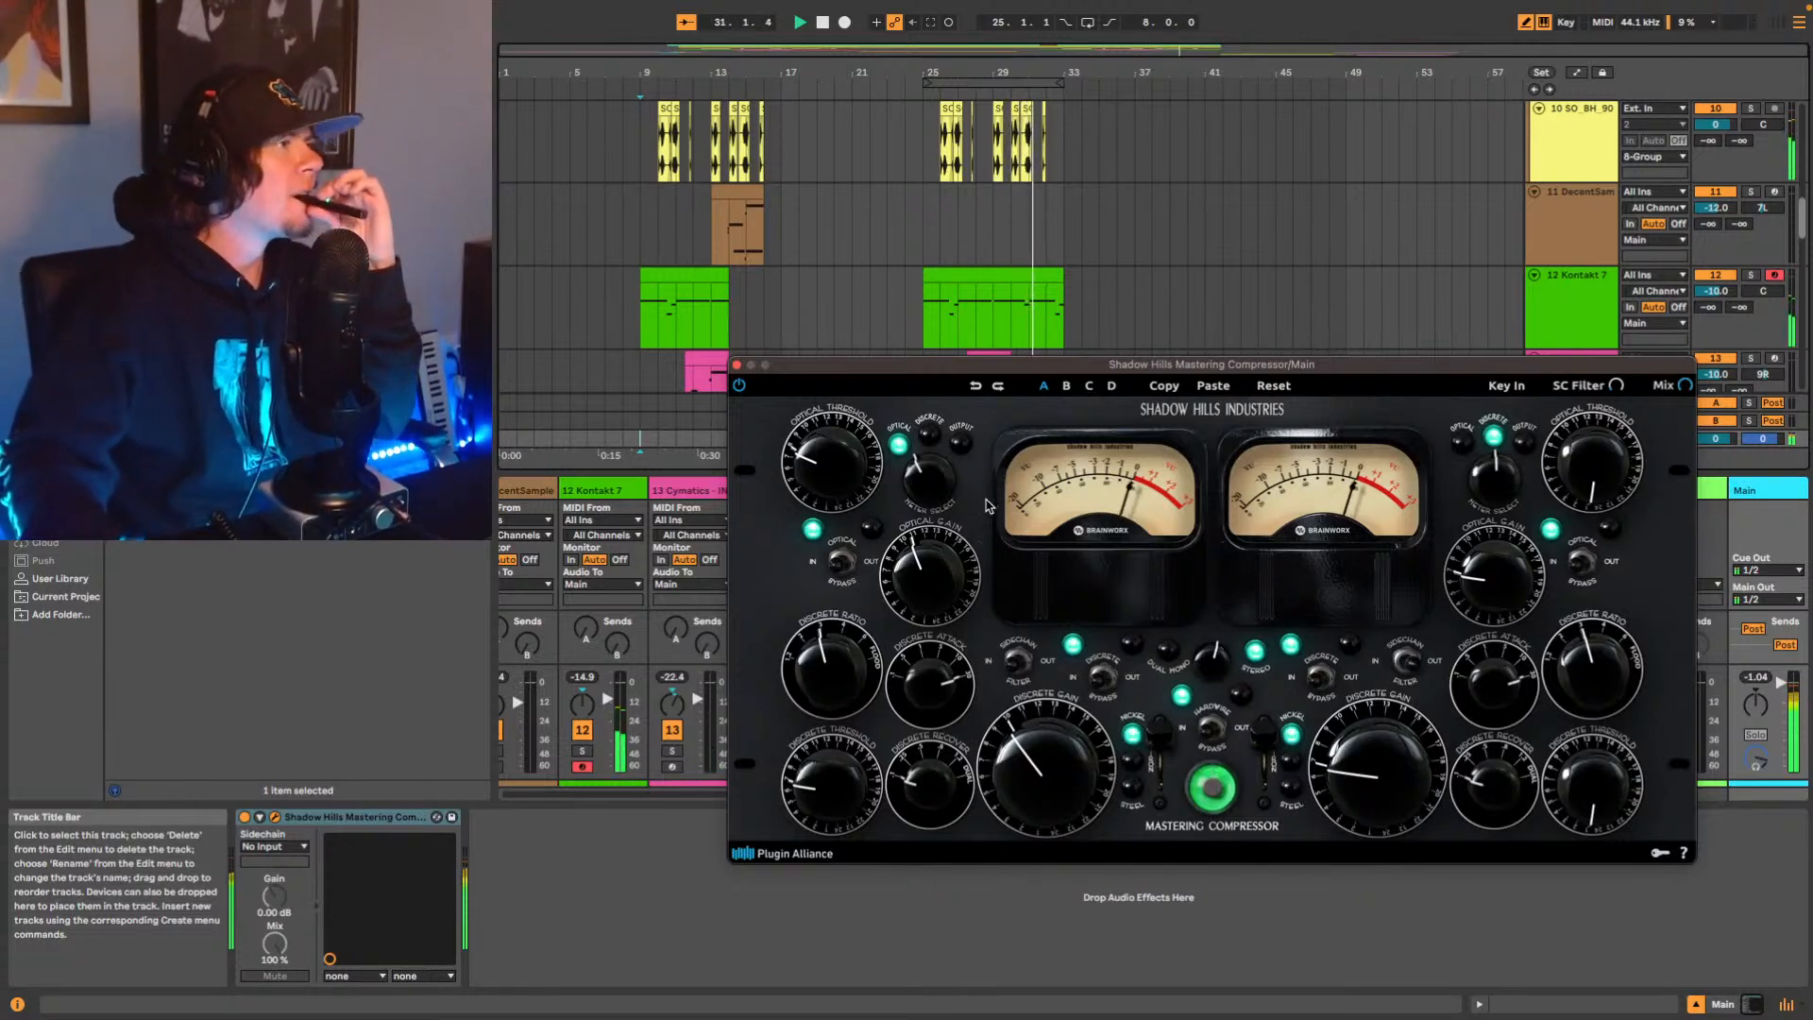
{"action": "left_click", "coordinate": [736, 365]}
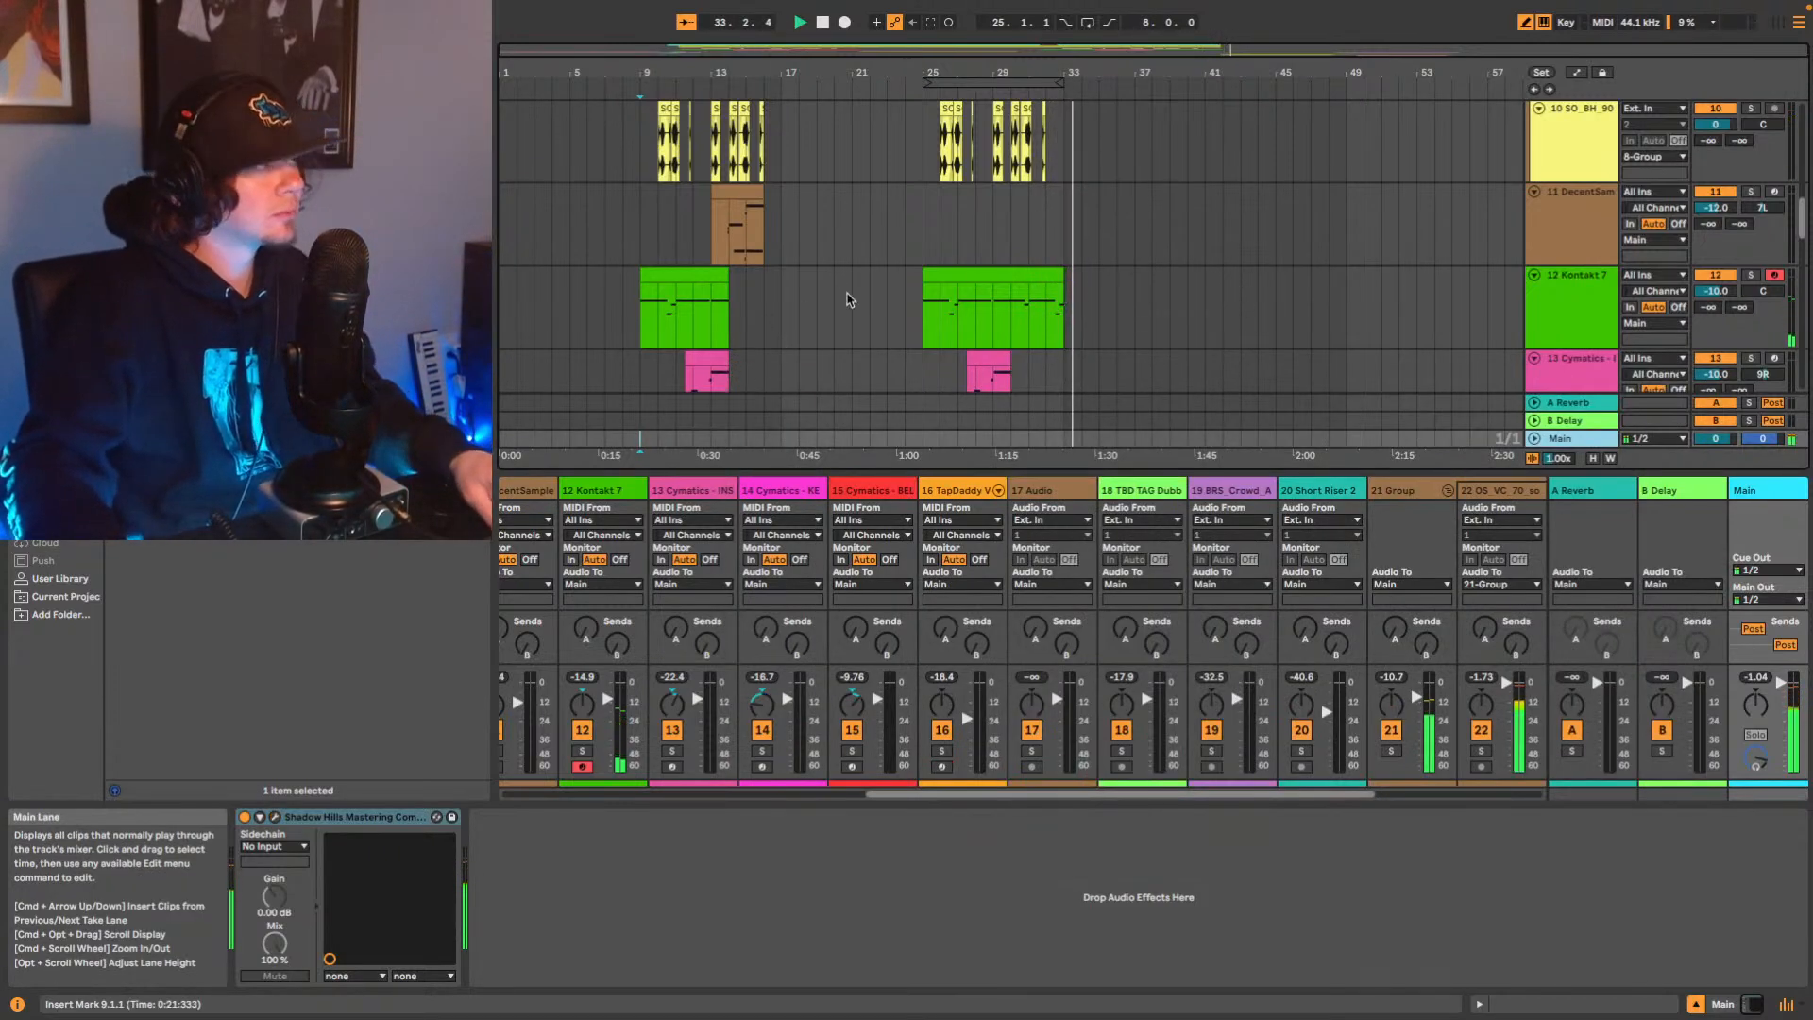
Look over the clips on the DecentSampler, Kontakt 7 and Cymatics tracks as the song plays out.
{"action": "scroll", "coordinate": [848, 294], "scroll_direction": "down", "scroll_amount": 1}
{"action": "scroll", "coordinate": [944, 269], "scroll_direction": "down", "scroll_amount": 3}
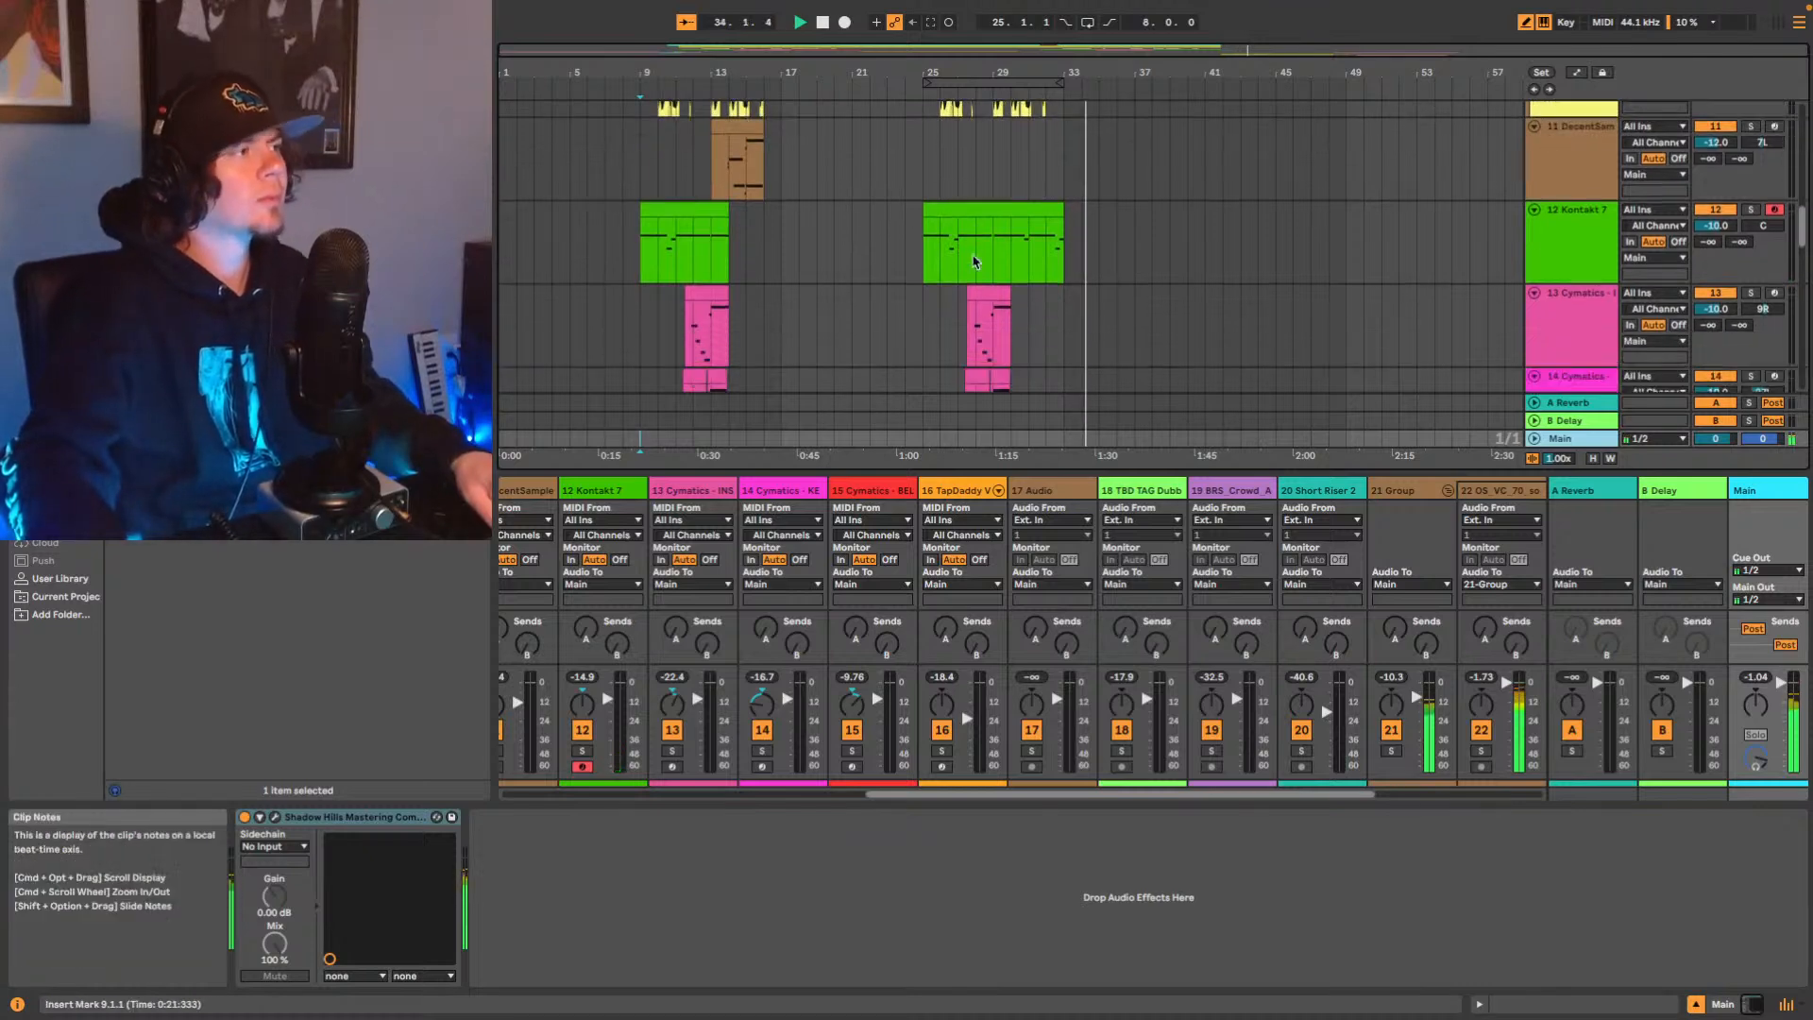
{"action": "scroll", "coordinate": [979, 285], "scroll_direction": "up", "scroll_amount": 6}
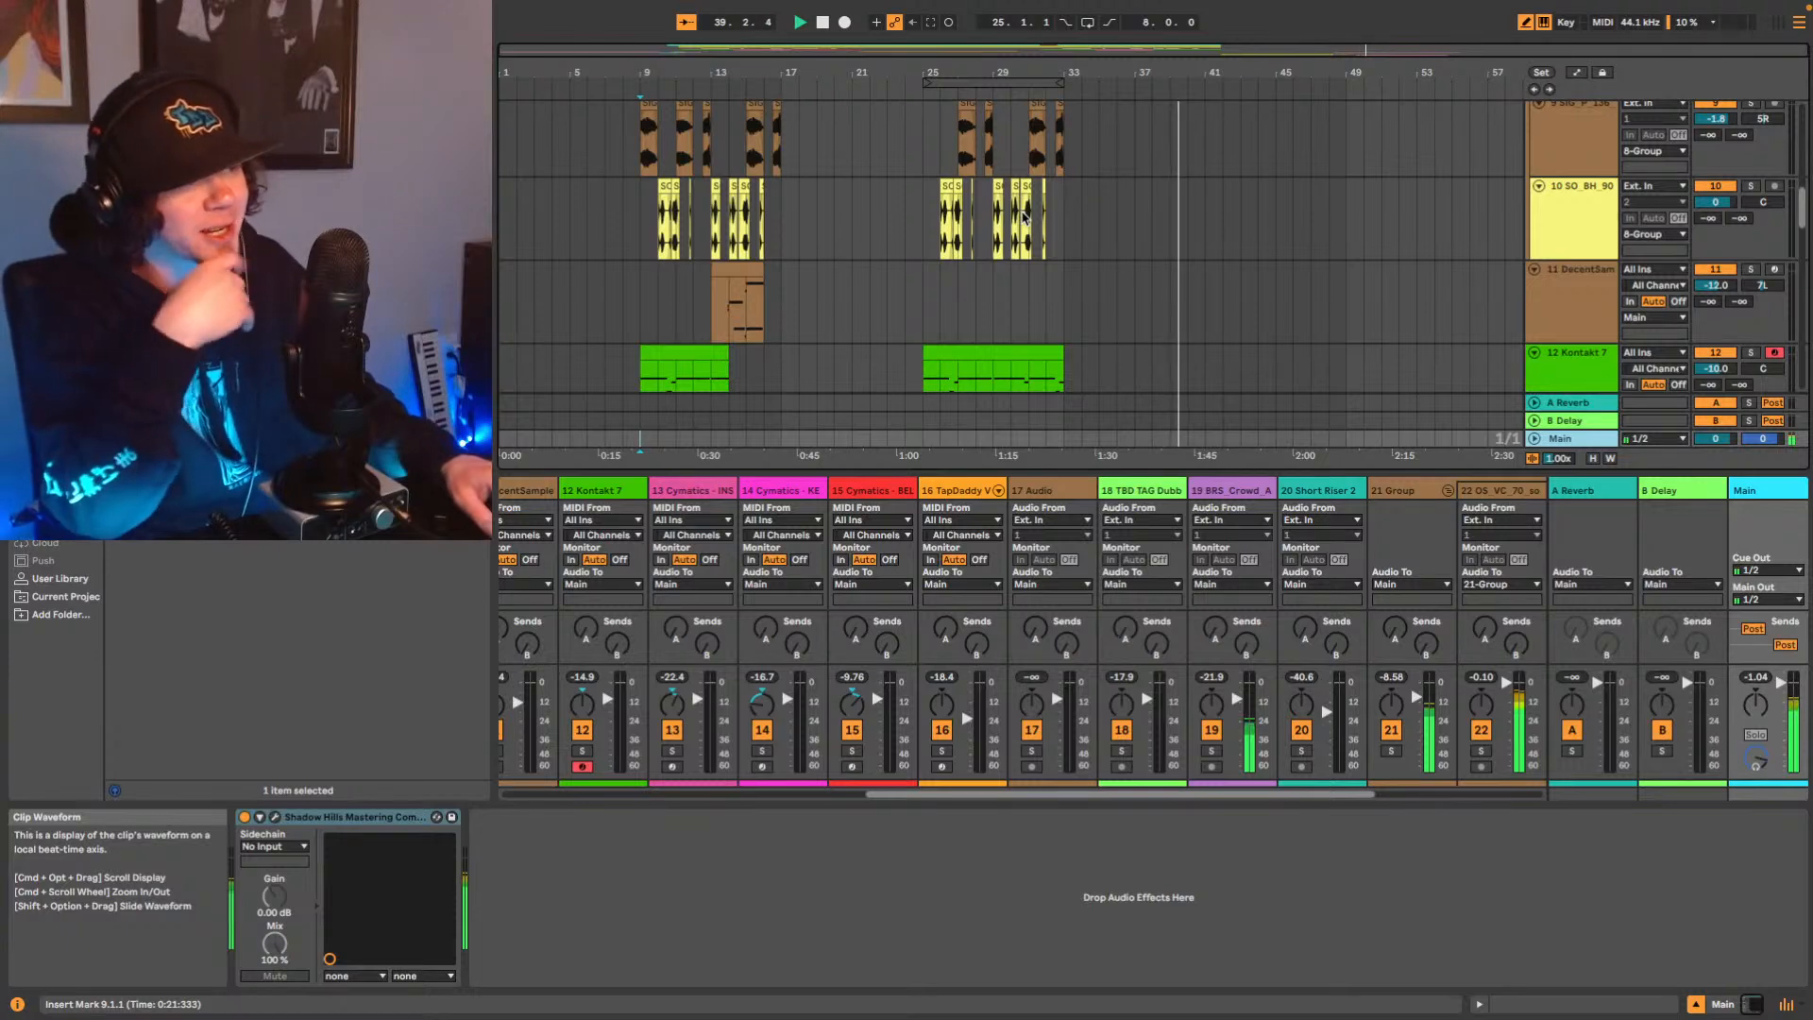
{"action": "scroll", "coordinate": [758, 279], "scroll_direction": "up", "scroll_amount": 1}
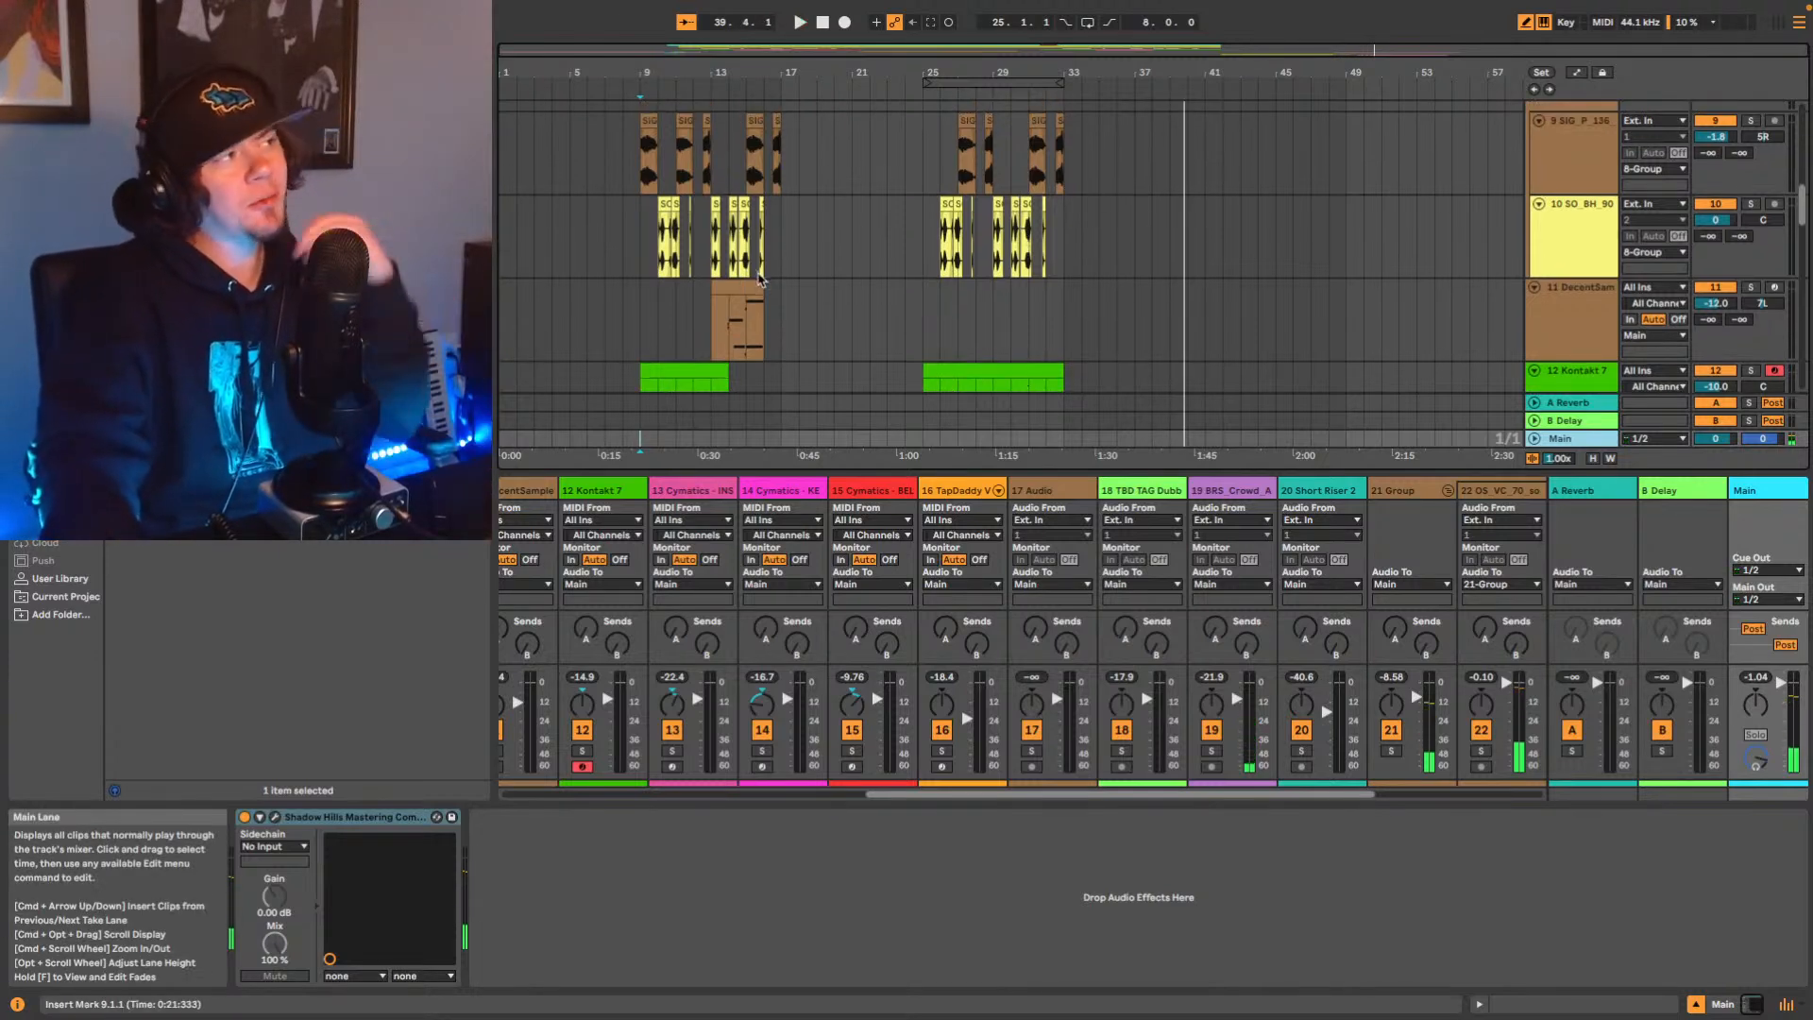
{"action": "scroll", "coordinate": [766, 289], "scroll_direction": "down", "scroll_amount": 10}
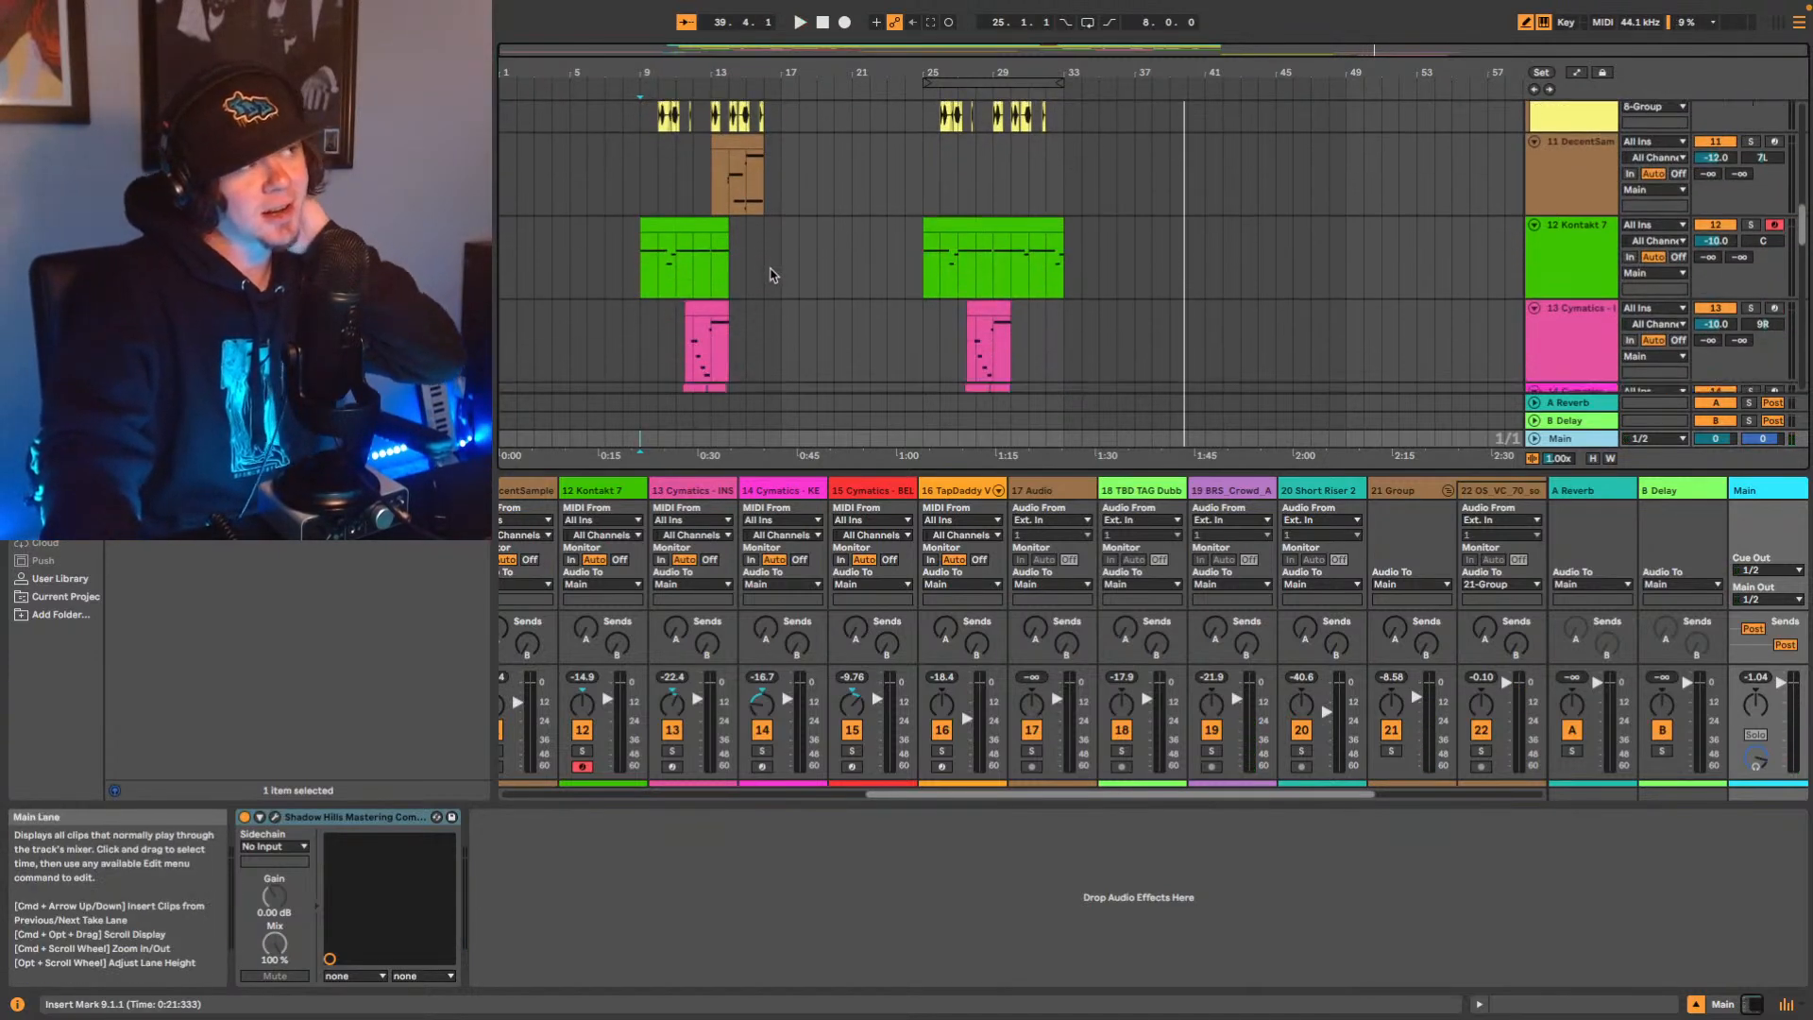
{"action": "scroll", "coordinate": [767, 289], "scroll_direction": "down", "scroll_amount": 4}
{"action": "scroll", "coordinate": [750, 292], "scroll_direction": "up", "scroll_amount": 5}
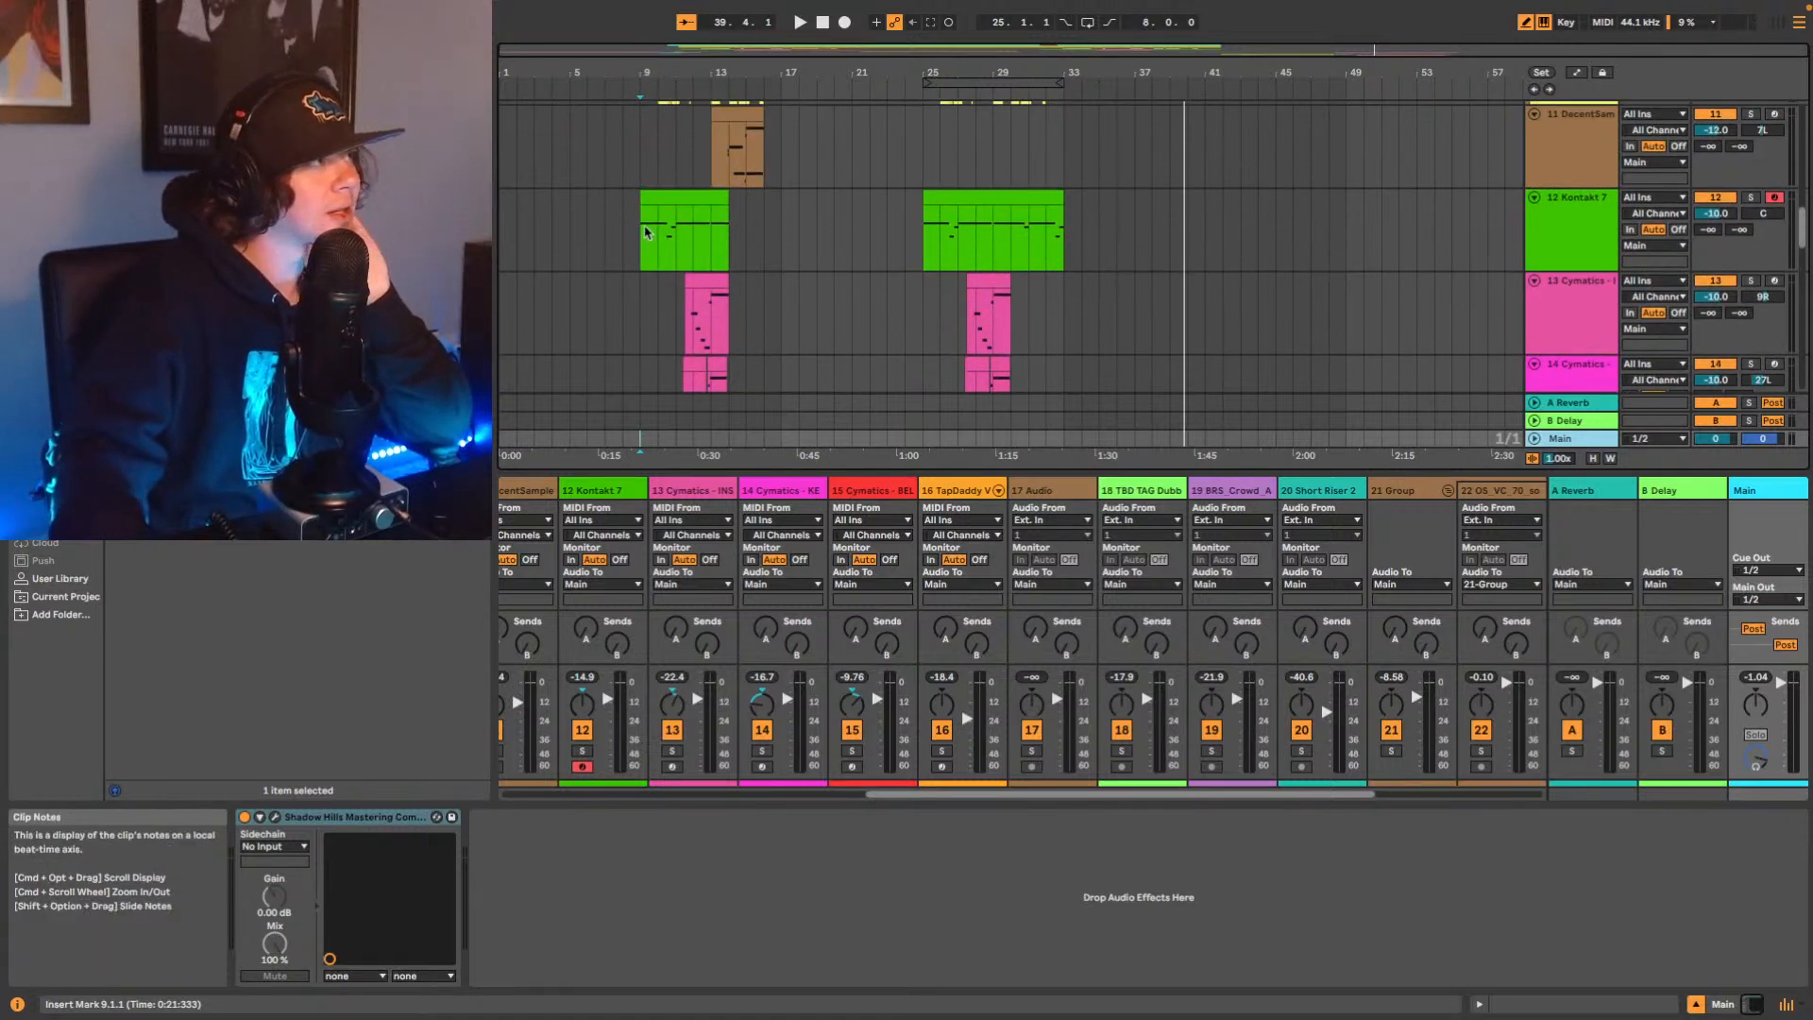
Replay from 9.1.1 on the Kontakt 7 track and raise that track's volume to -8 dB.
{"action": "left_click", "coordinate": [649, 237]}
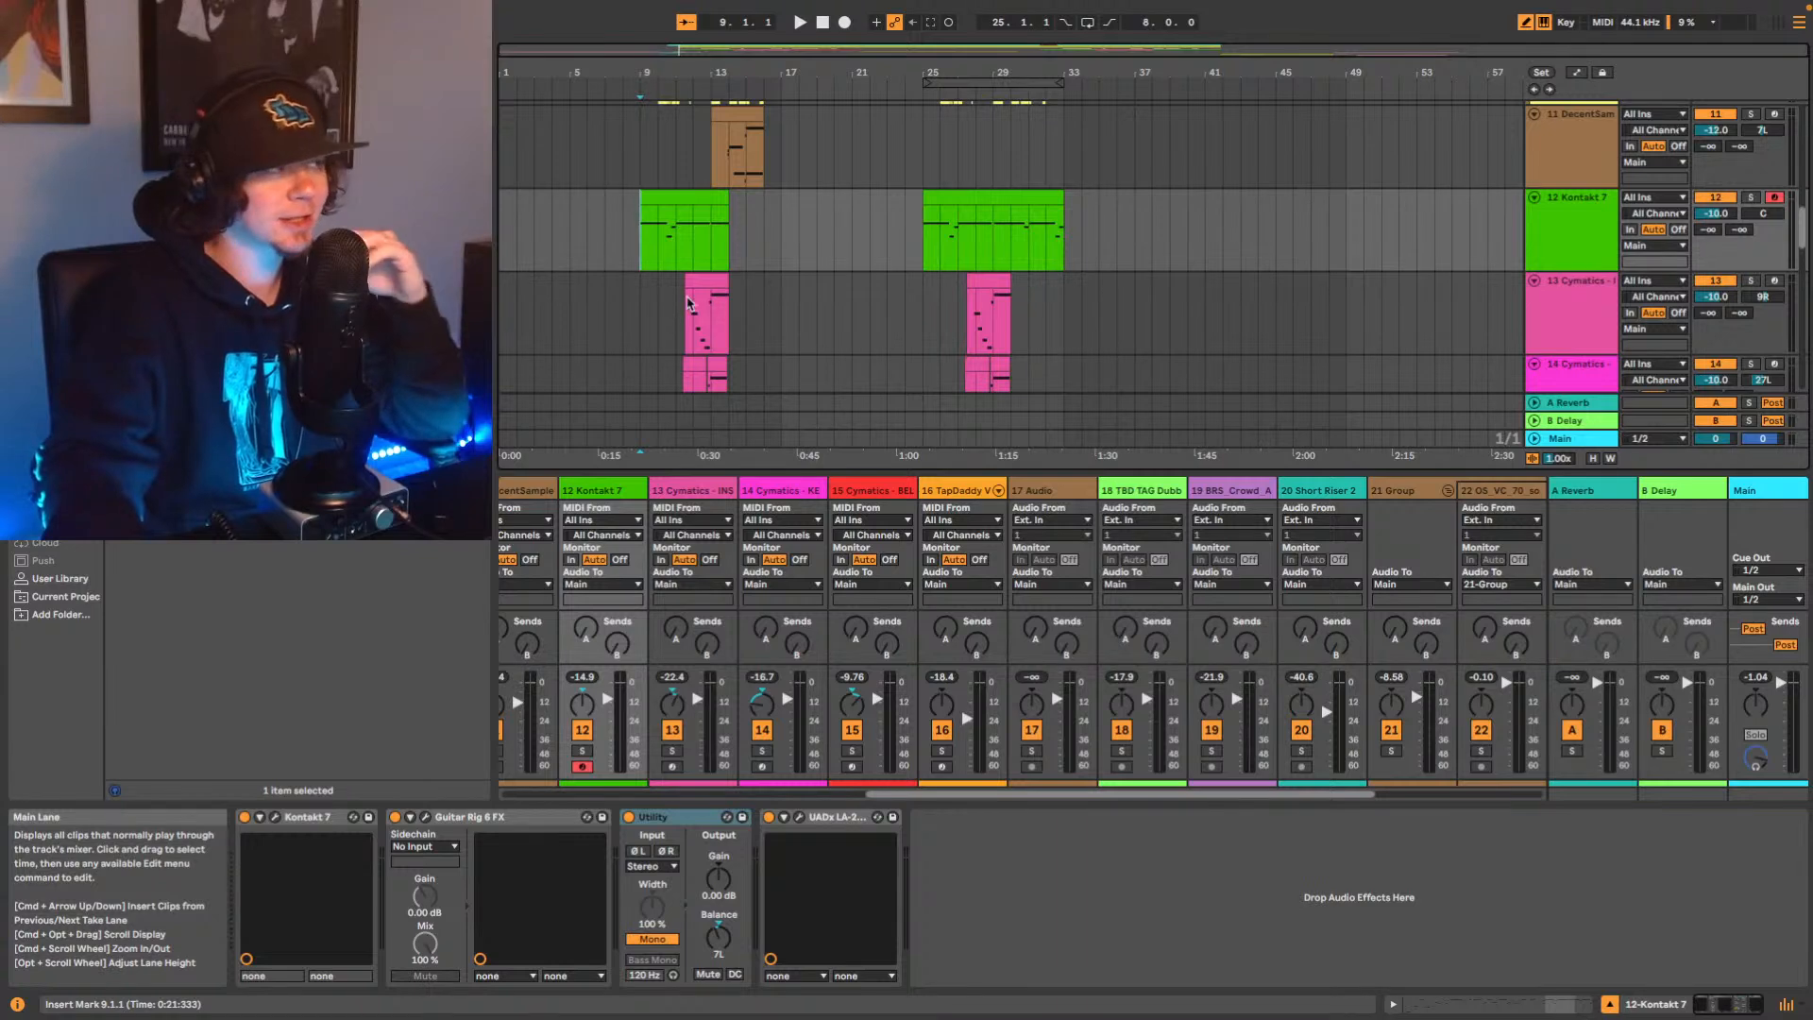
{"action": "scroll", "coordinate": [691, 248], "scroll_direction": "up", "scroll_amount": 2}
{"action": "scroll", "coordinate": [693, 247], "scroll_direction": "up", "scroll_amount": 2}
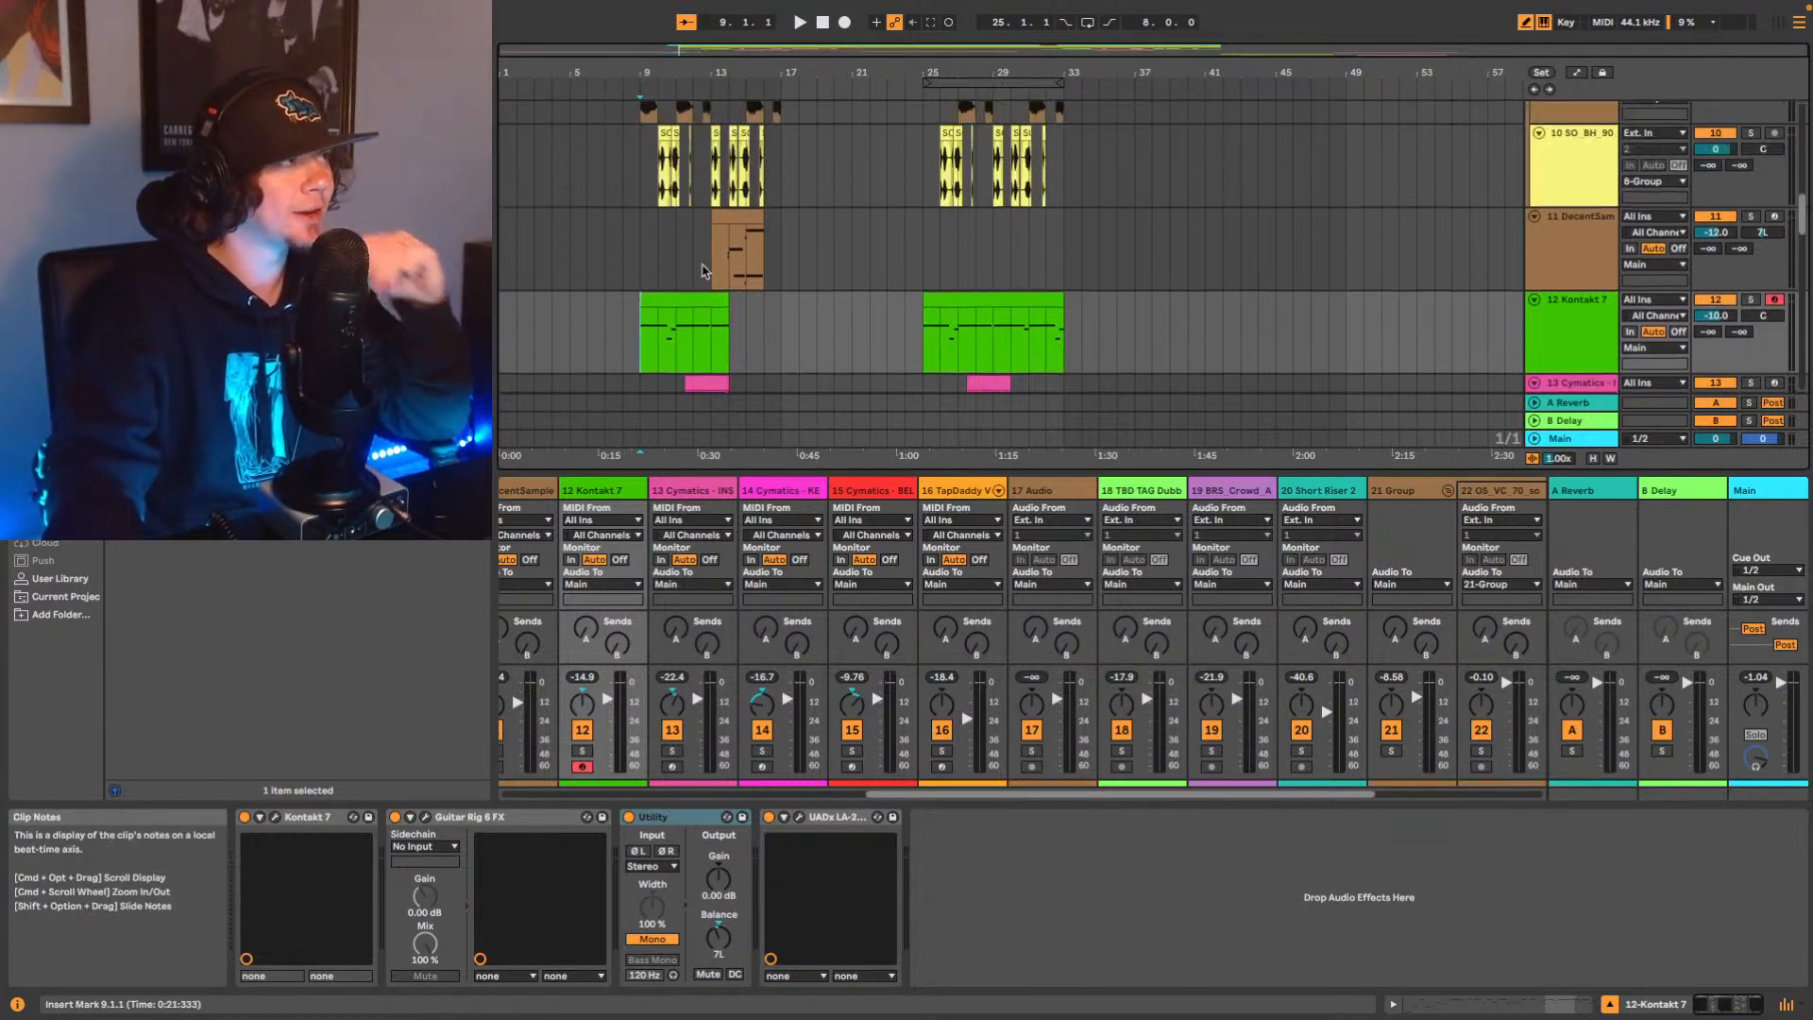
{"action": "left_click", "coordinate": [729, 255]}
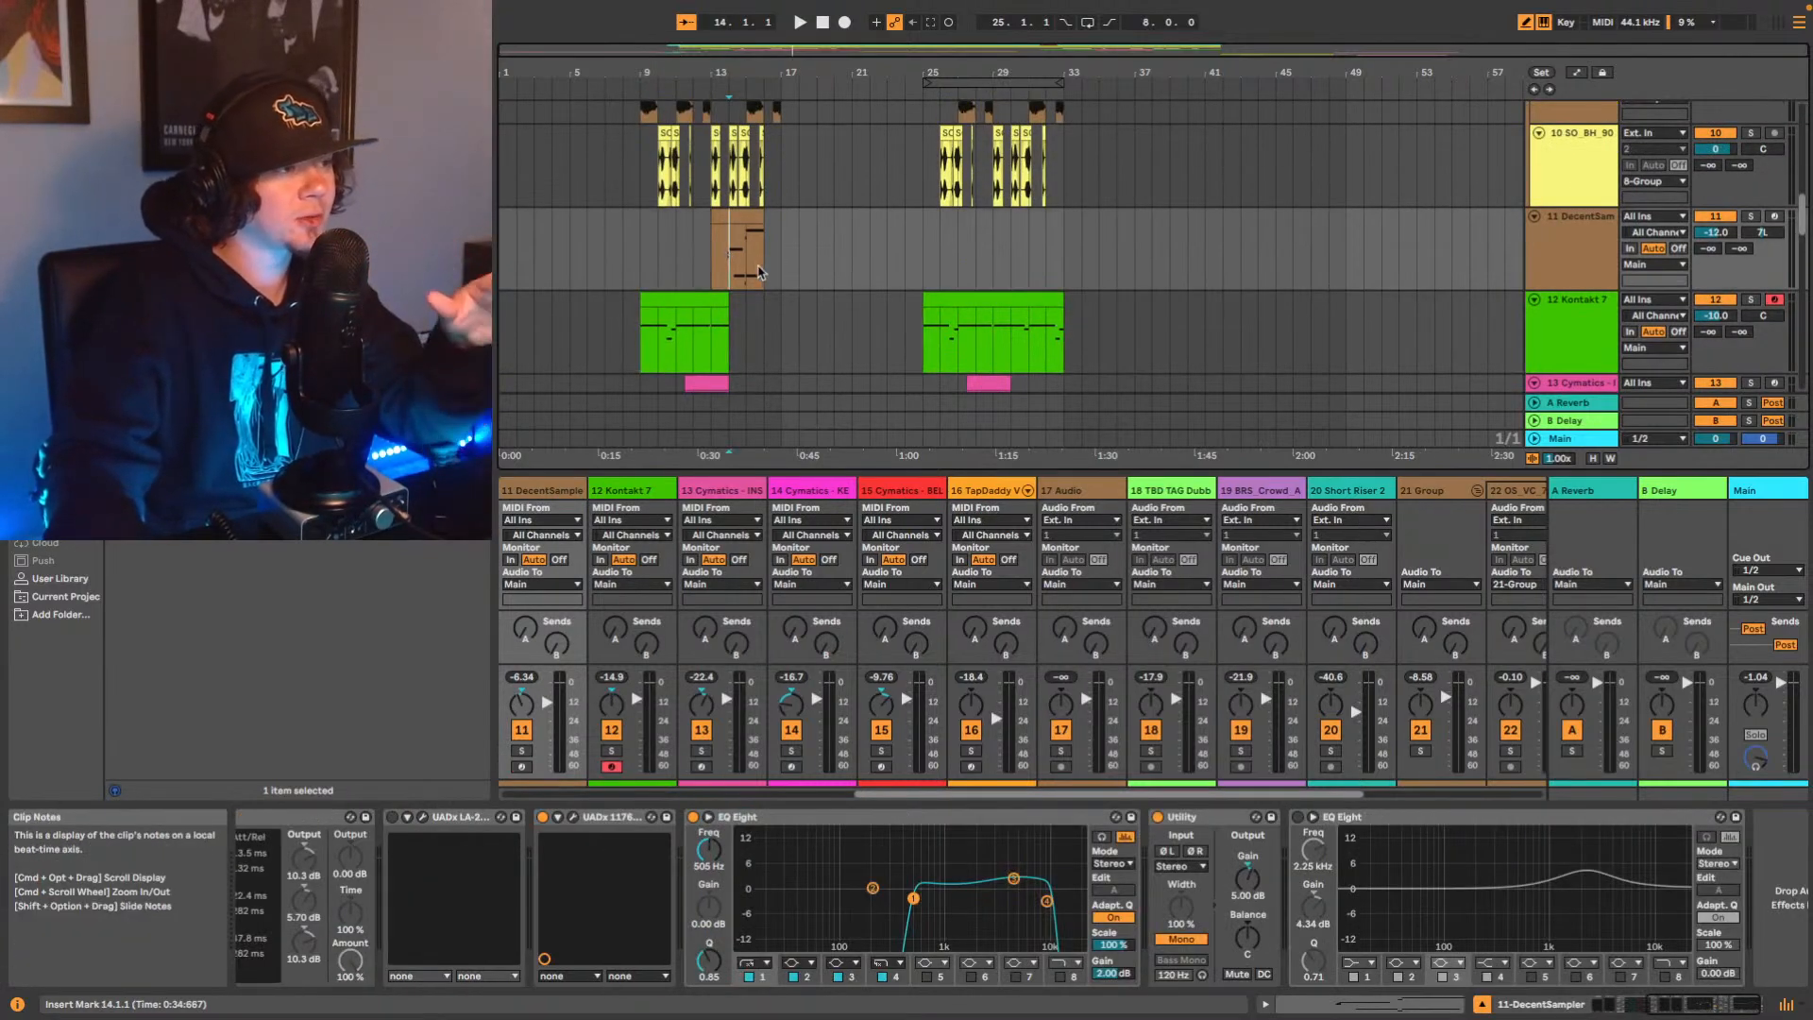
{"action": "left_click", "coordinate": [650, 338]}
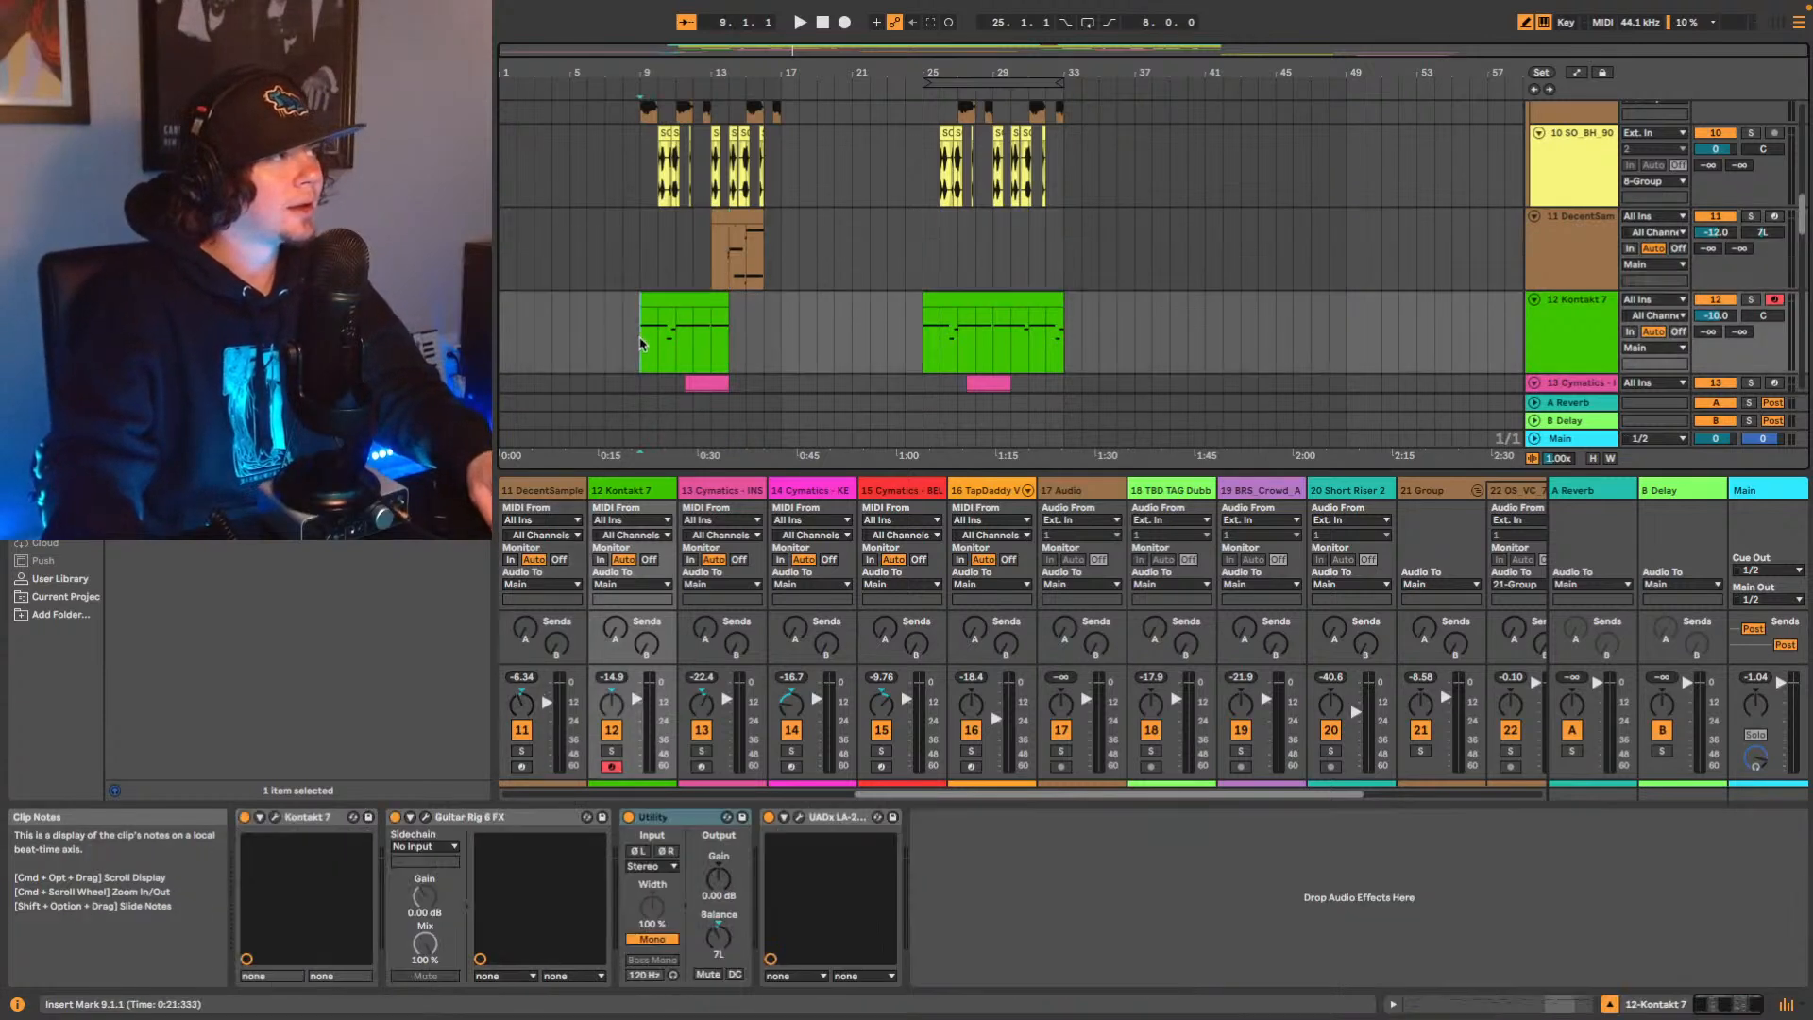
{"action": "key", "text": "space"}
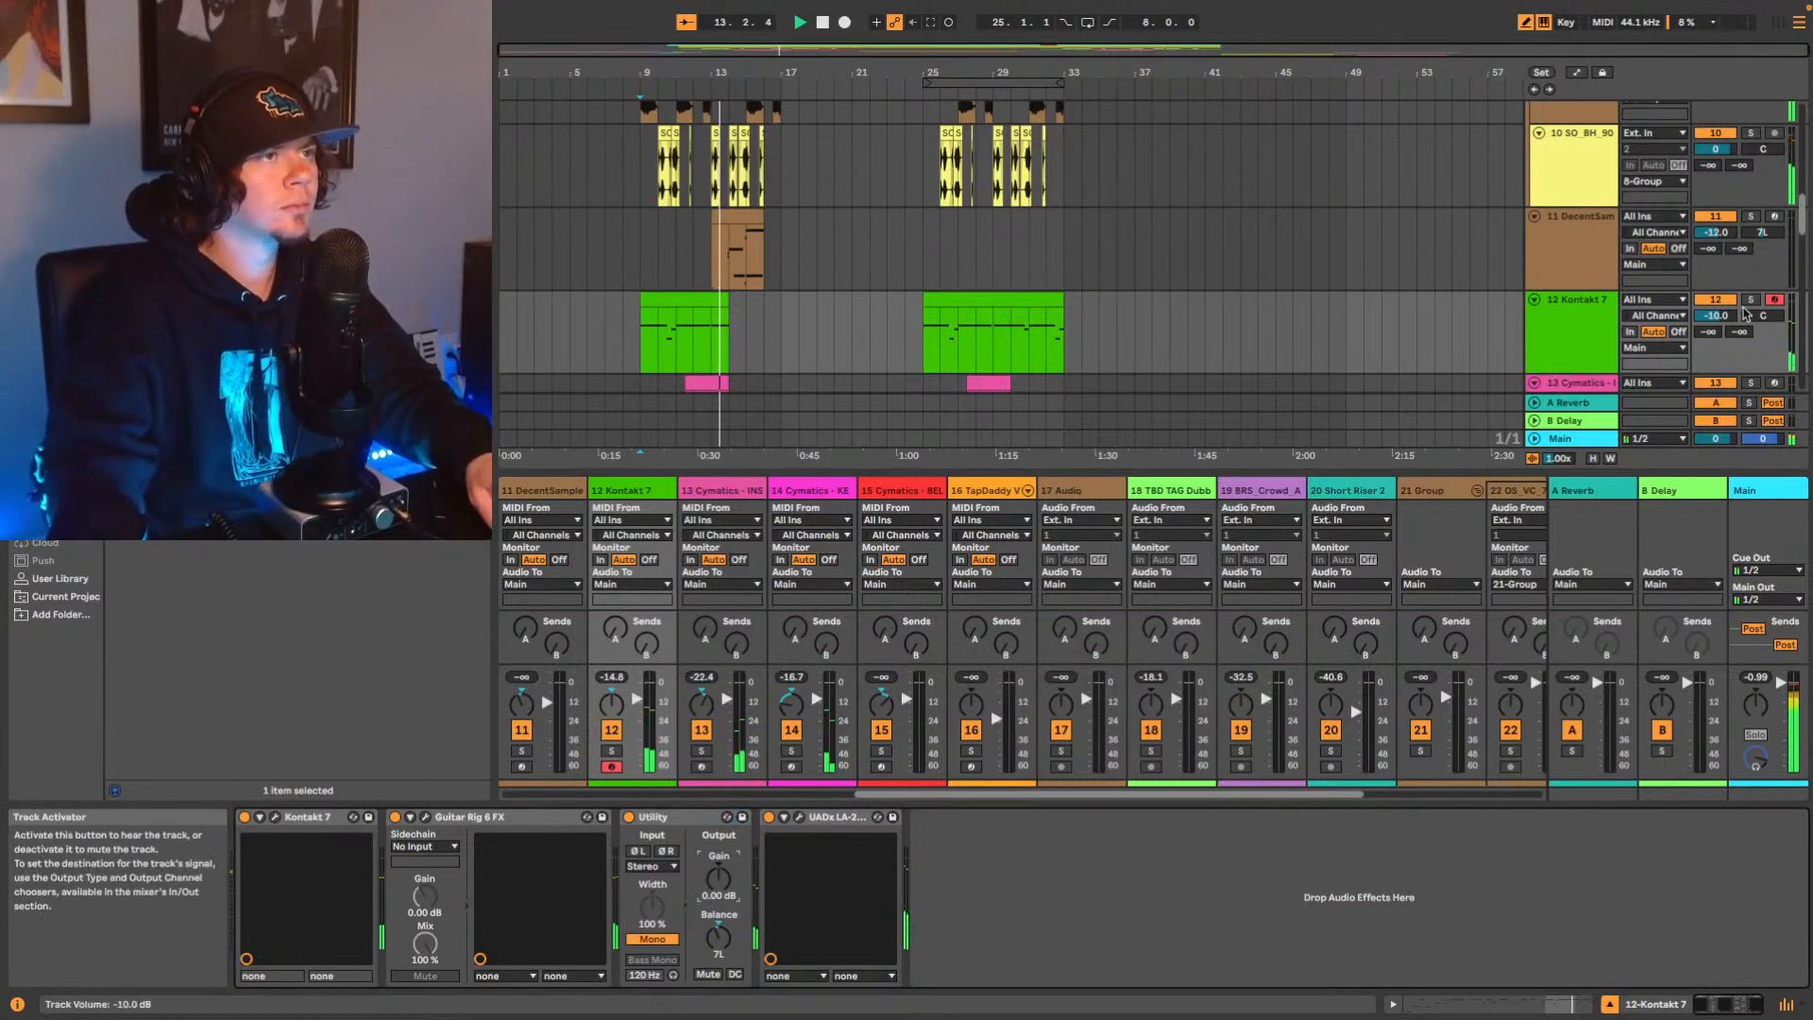
{"action": "key", "text": "space"}
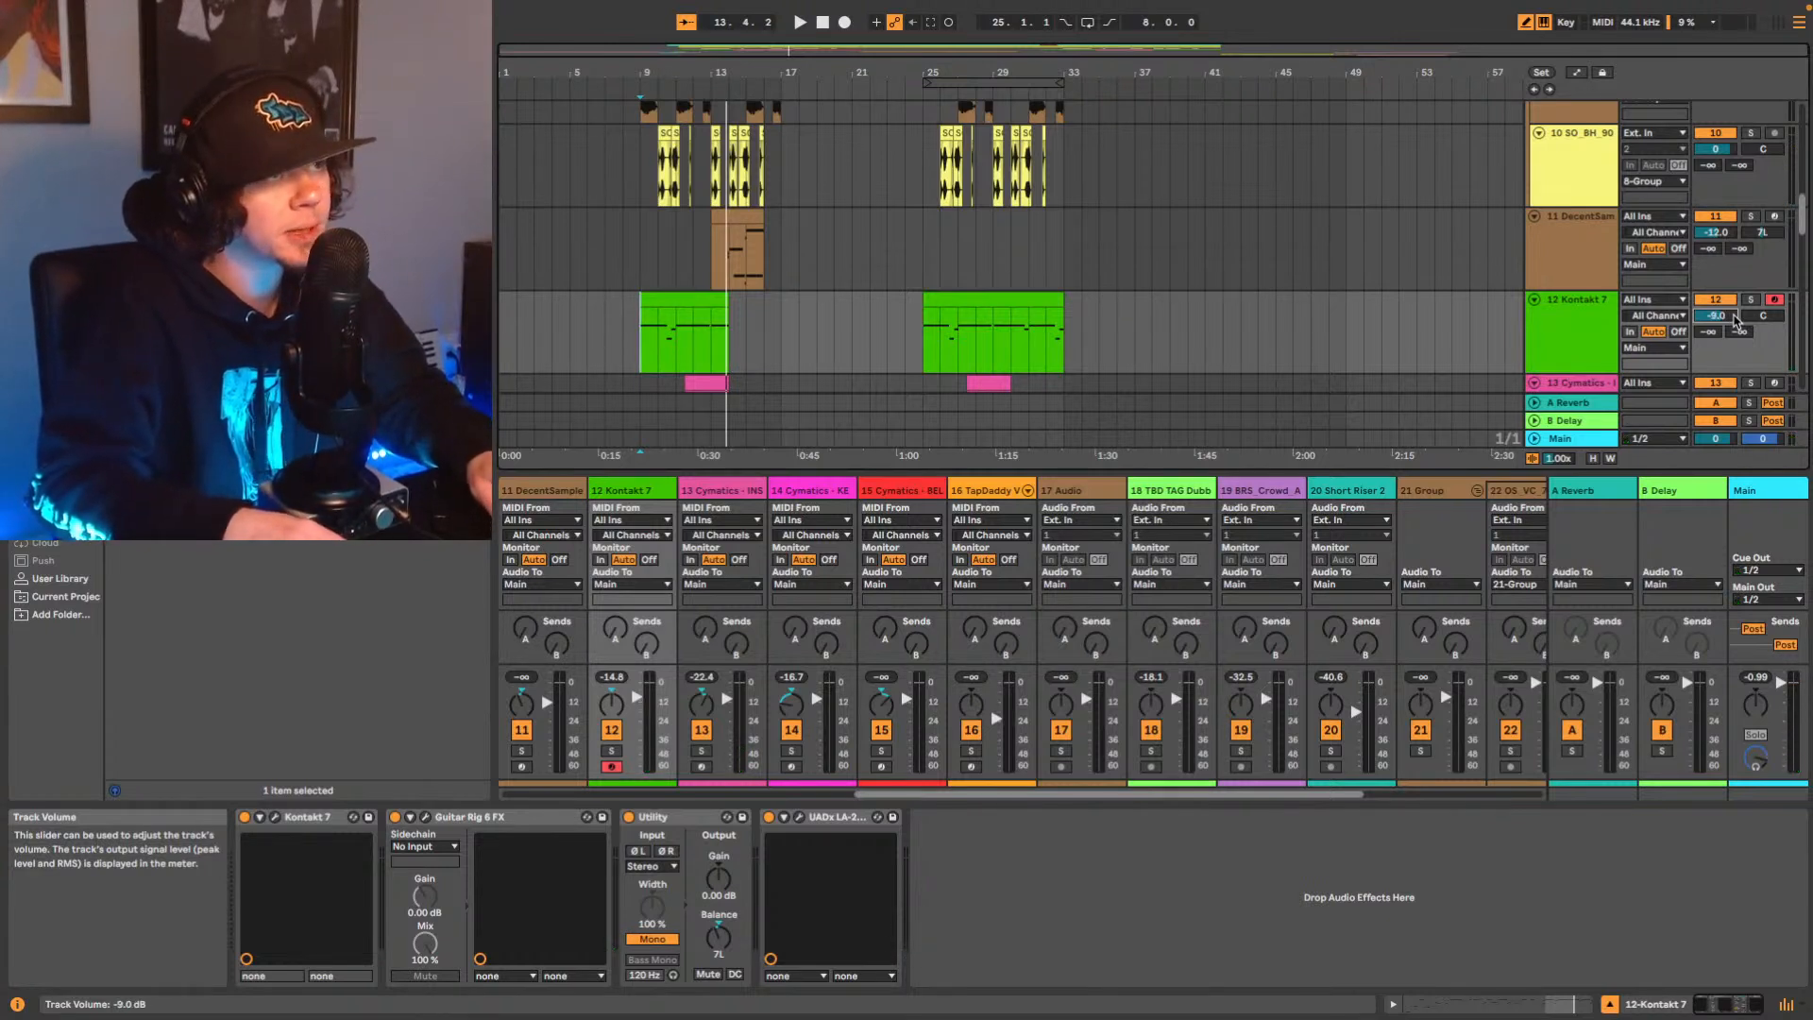
{"action": "key", "text": "space"}
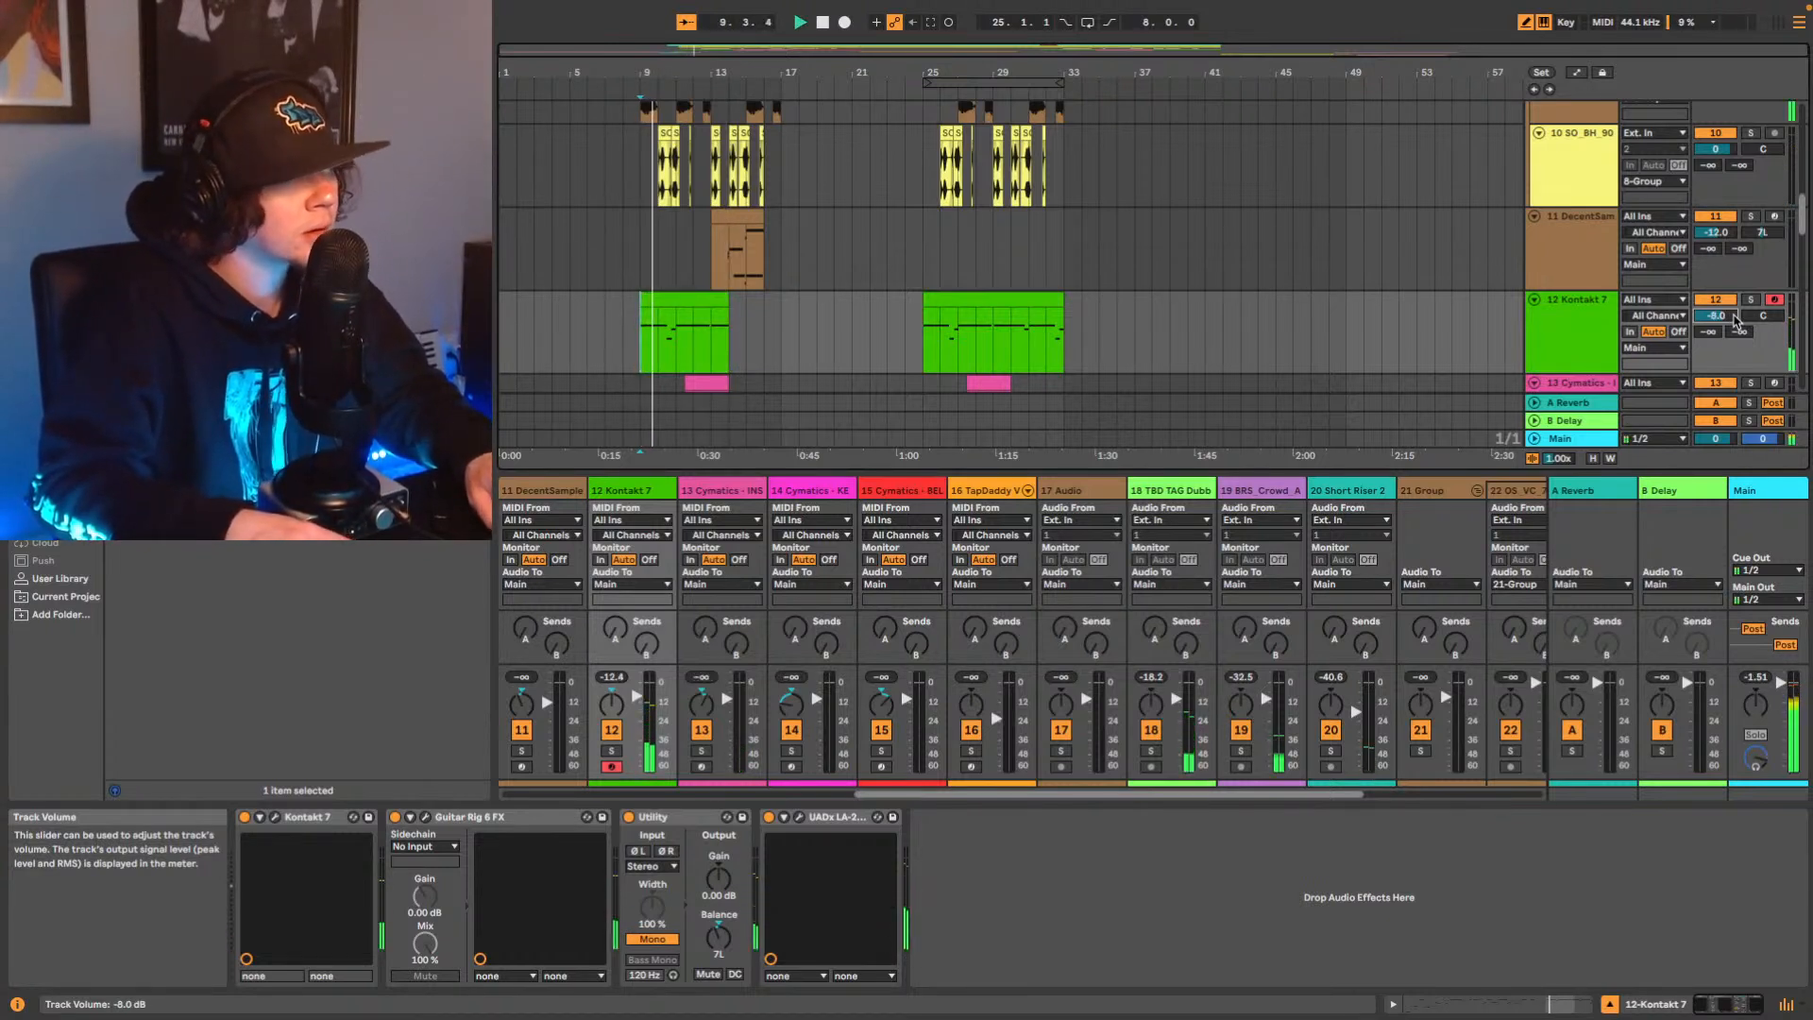
{"action": "key", "text": "Up"}
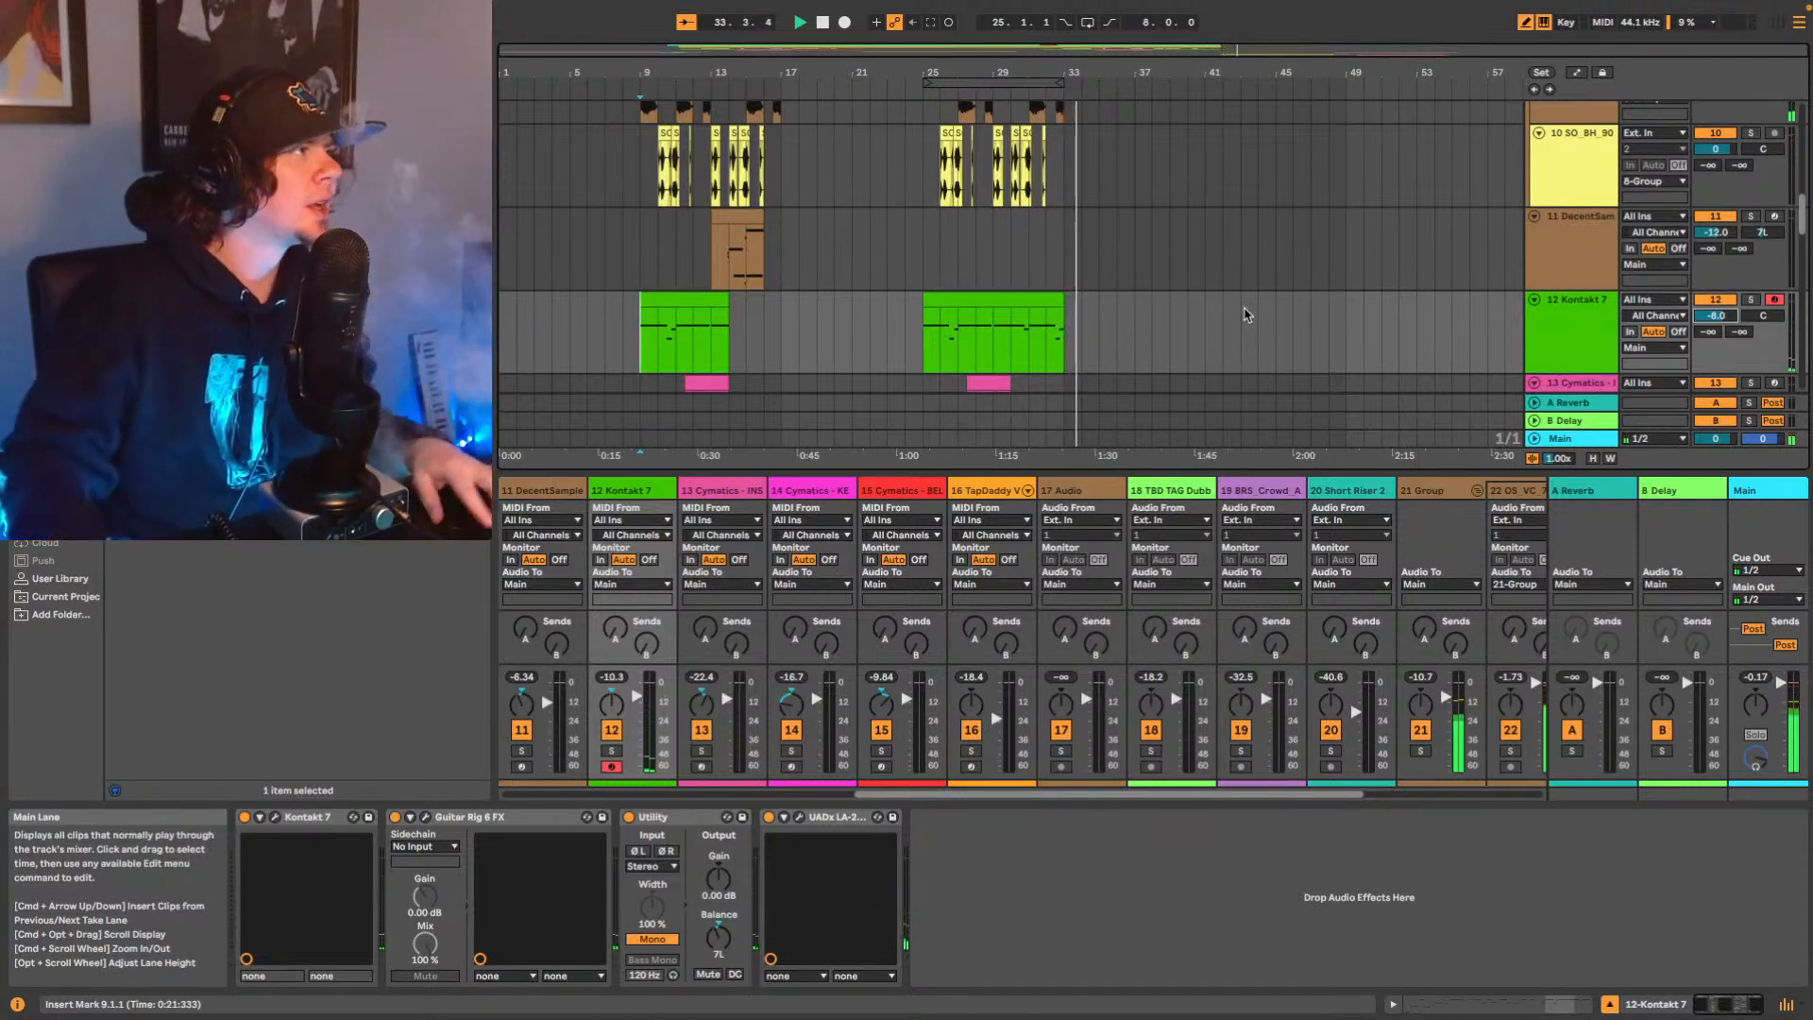
Open the Kontakt 7 clip at bar 25 in an enlarged note editor and play it from 25.1.1.
{"action": "left_click", "coordinate": [992, 340]}
{"action": "key", "text": "space"}
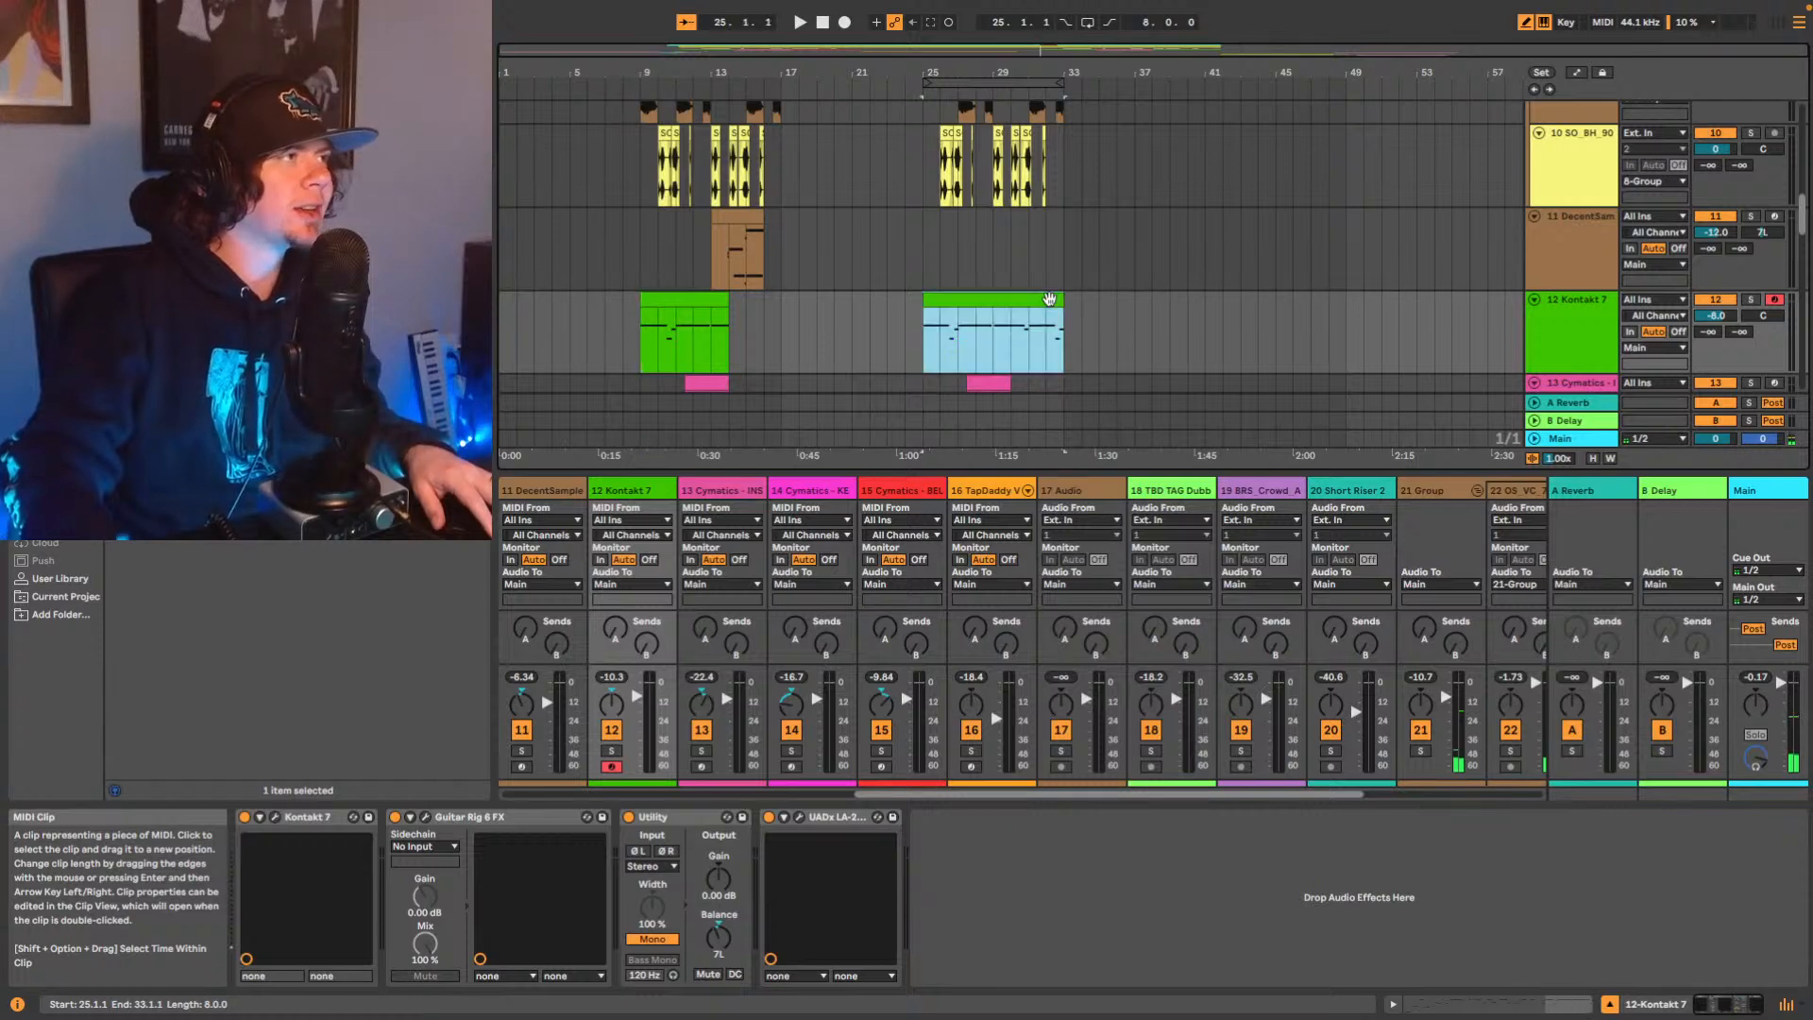
{"action": "left_click", "coordinate": [1575, 1003]}
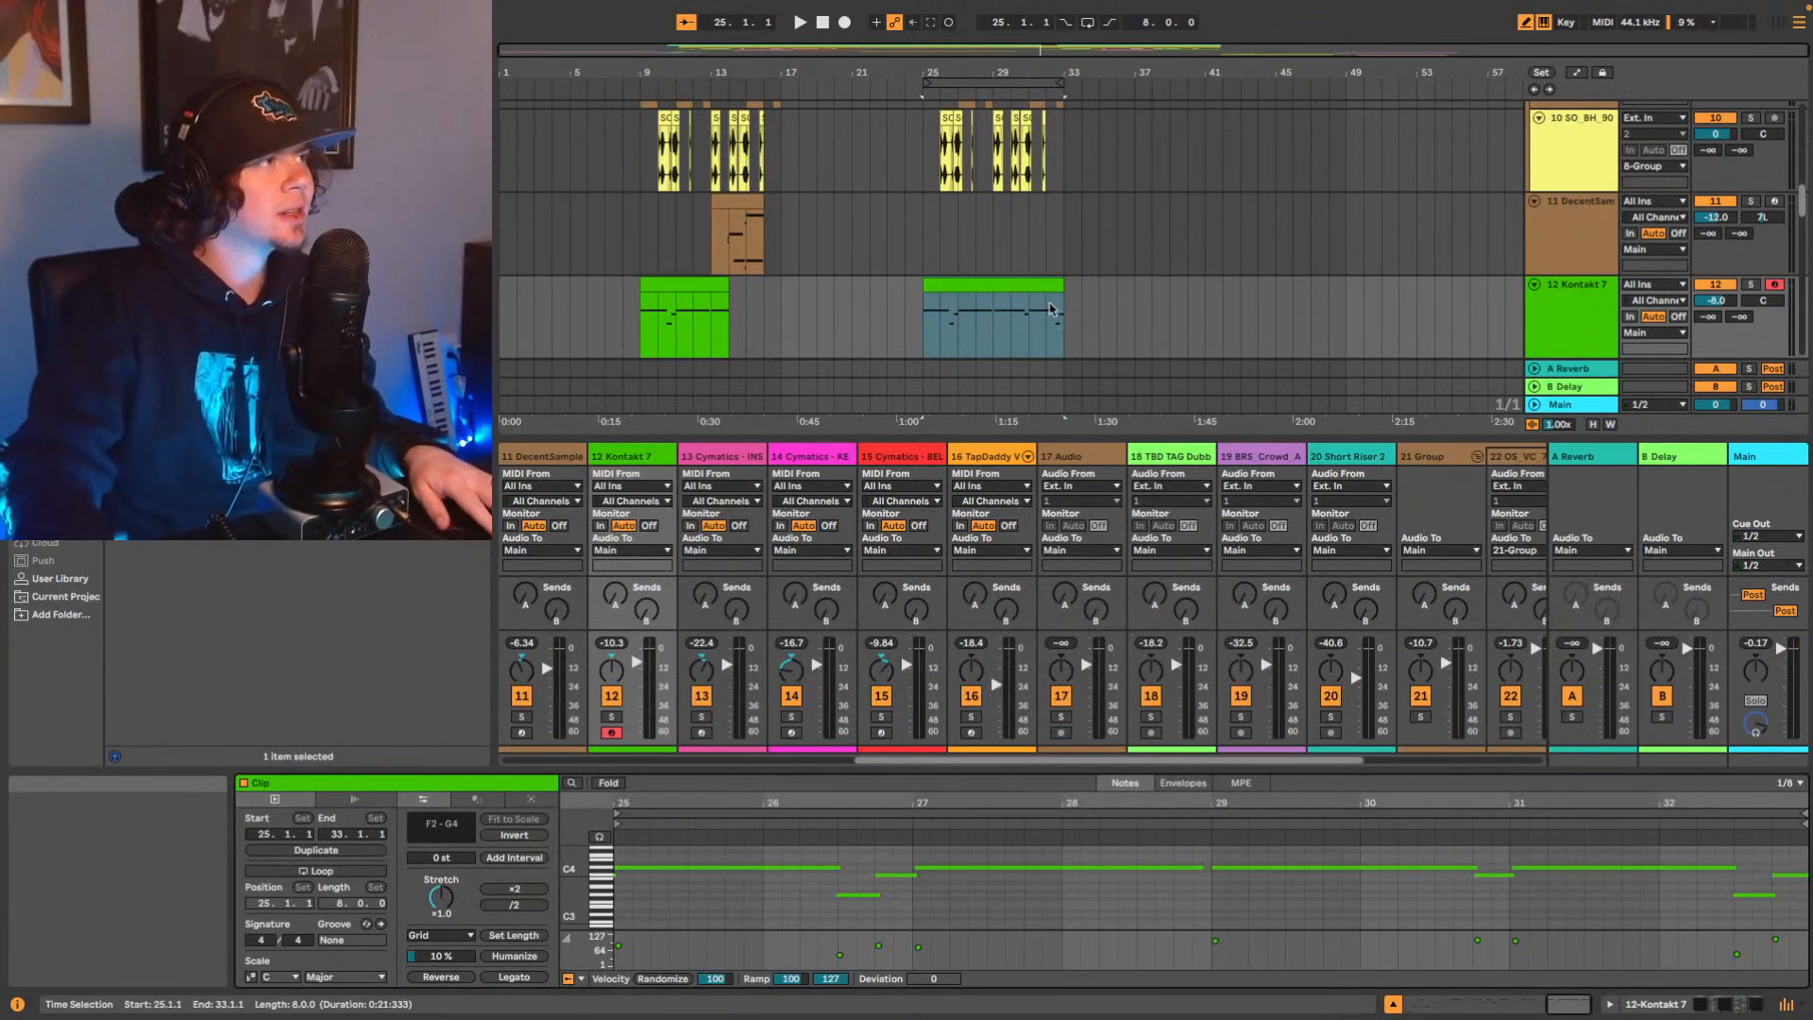
{"action": "left_click", "coordinate": [1052, 327]}
{"action": "key", "text": "space"}
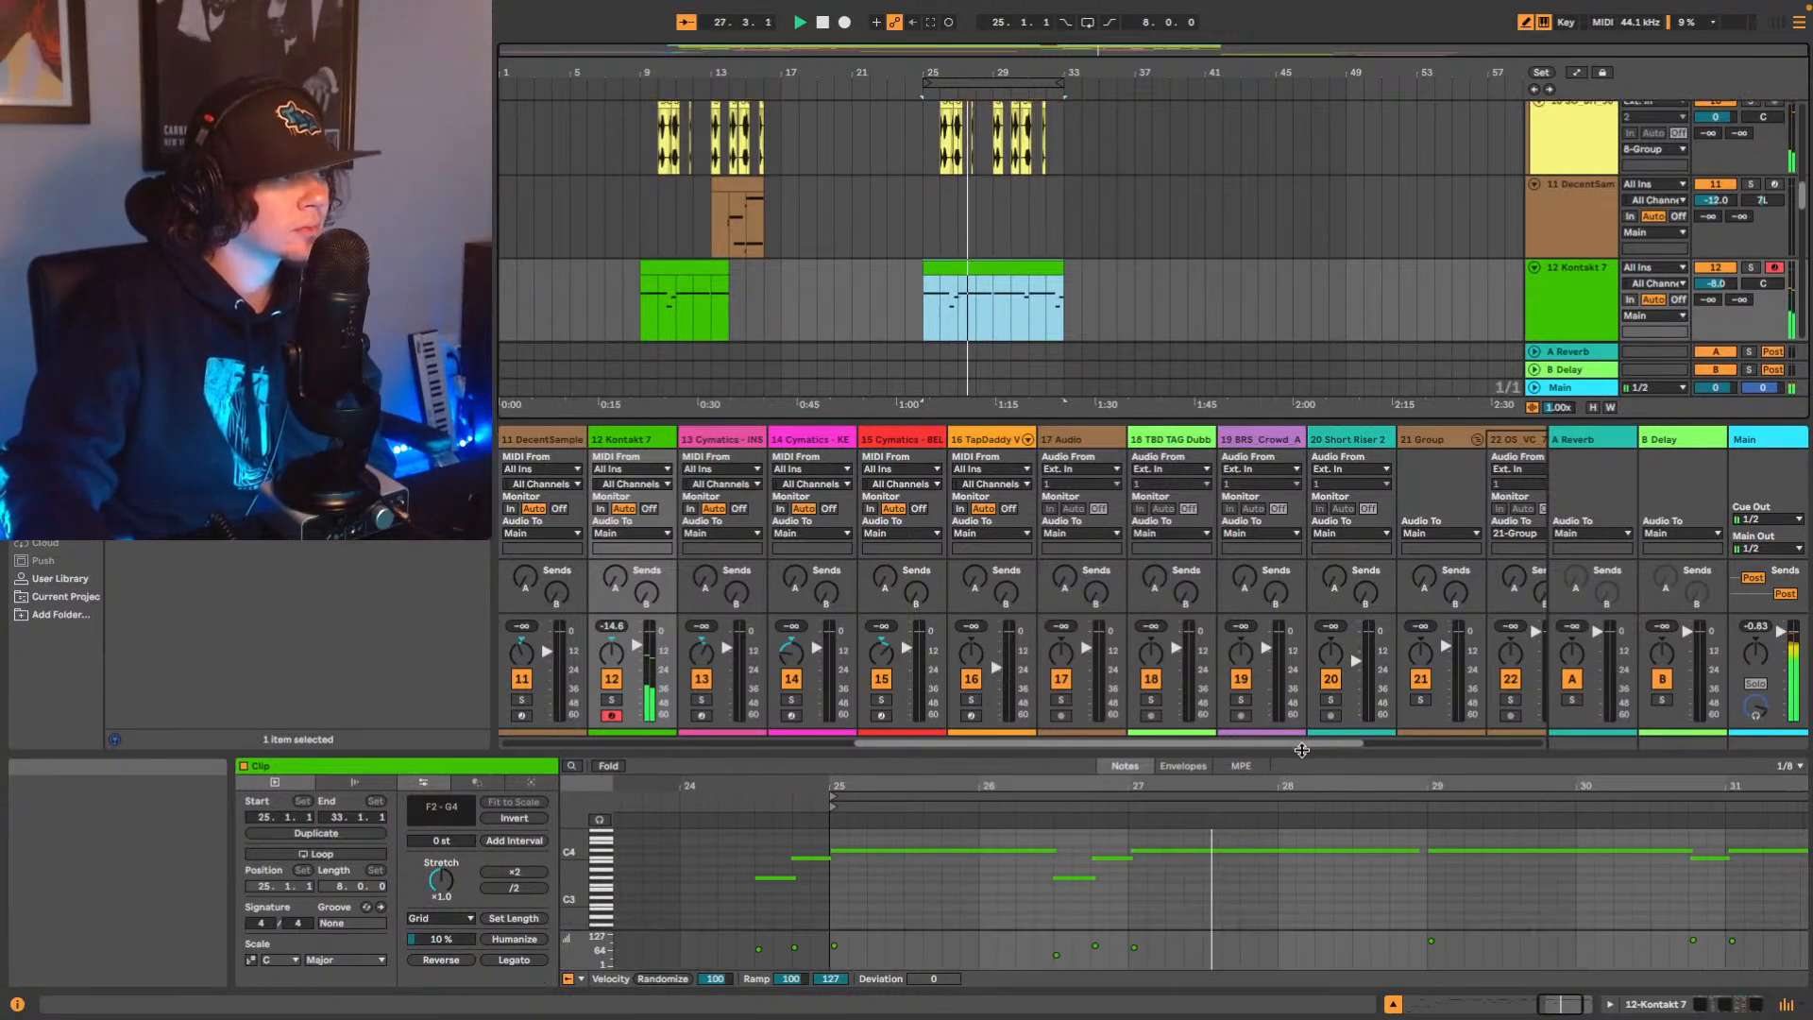
{"action": "left_click_drag", "start_coordinate": [1303, 766], "coordinate": [1324, 548]}
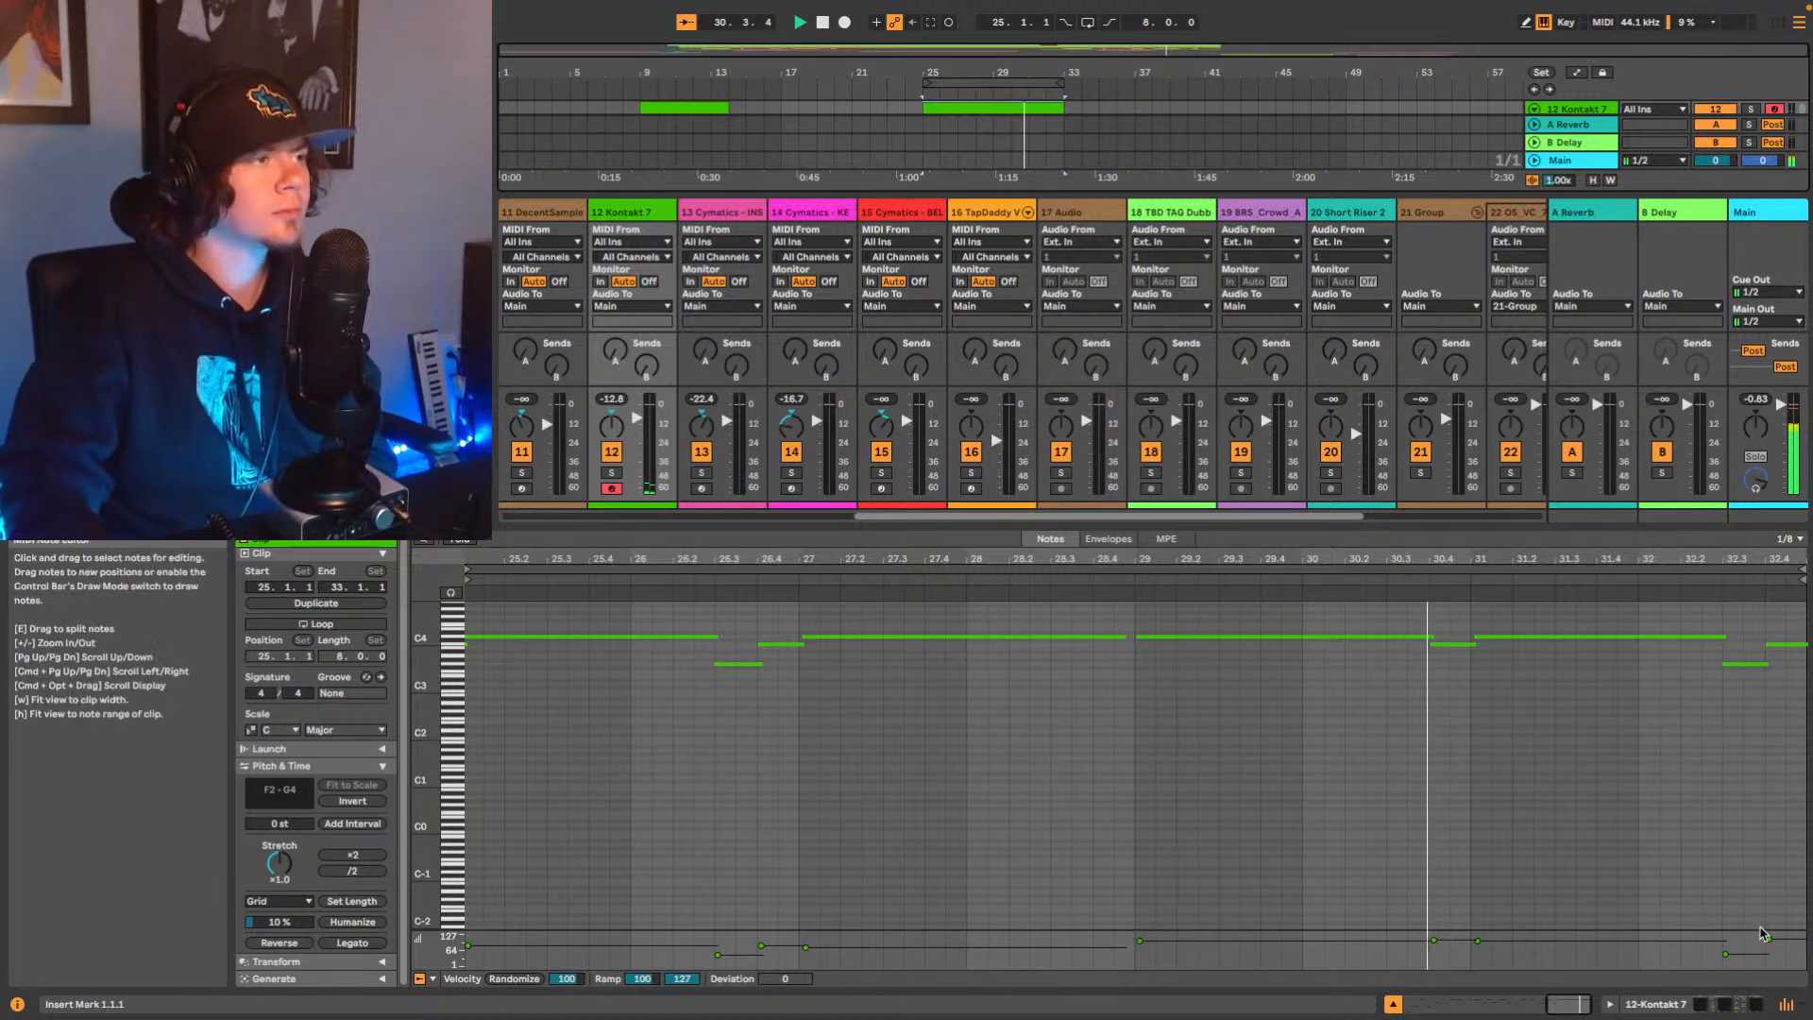
Lower the velocity of the Kontakt 7 note at 30.4.1 to 61 and replay the passage leading into it.
{"action": "left_click", "coordinate": [1437, 940]}
{"action": "left_click", "coordinate": [1463, 925]}
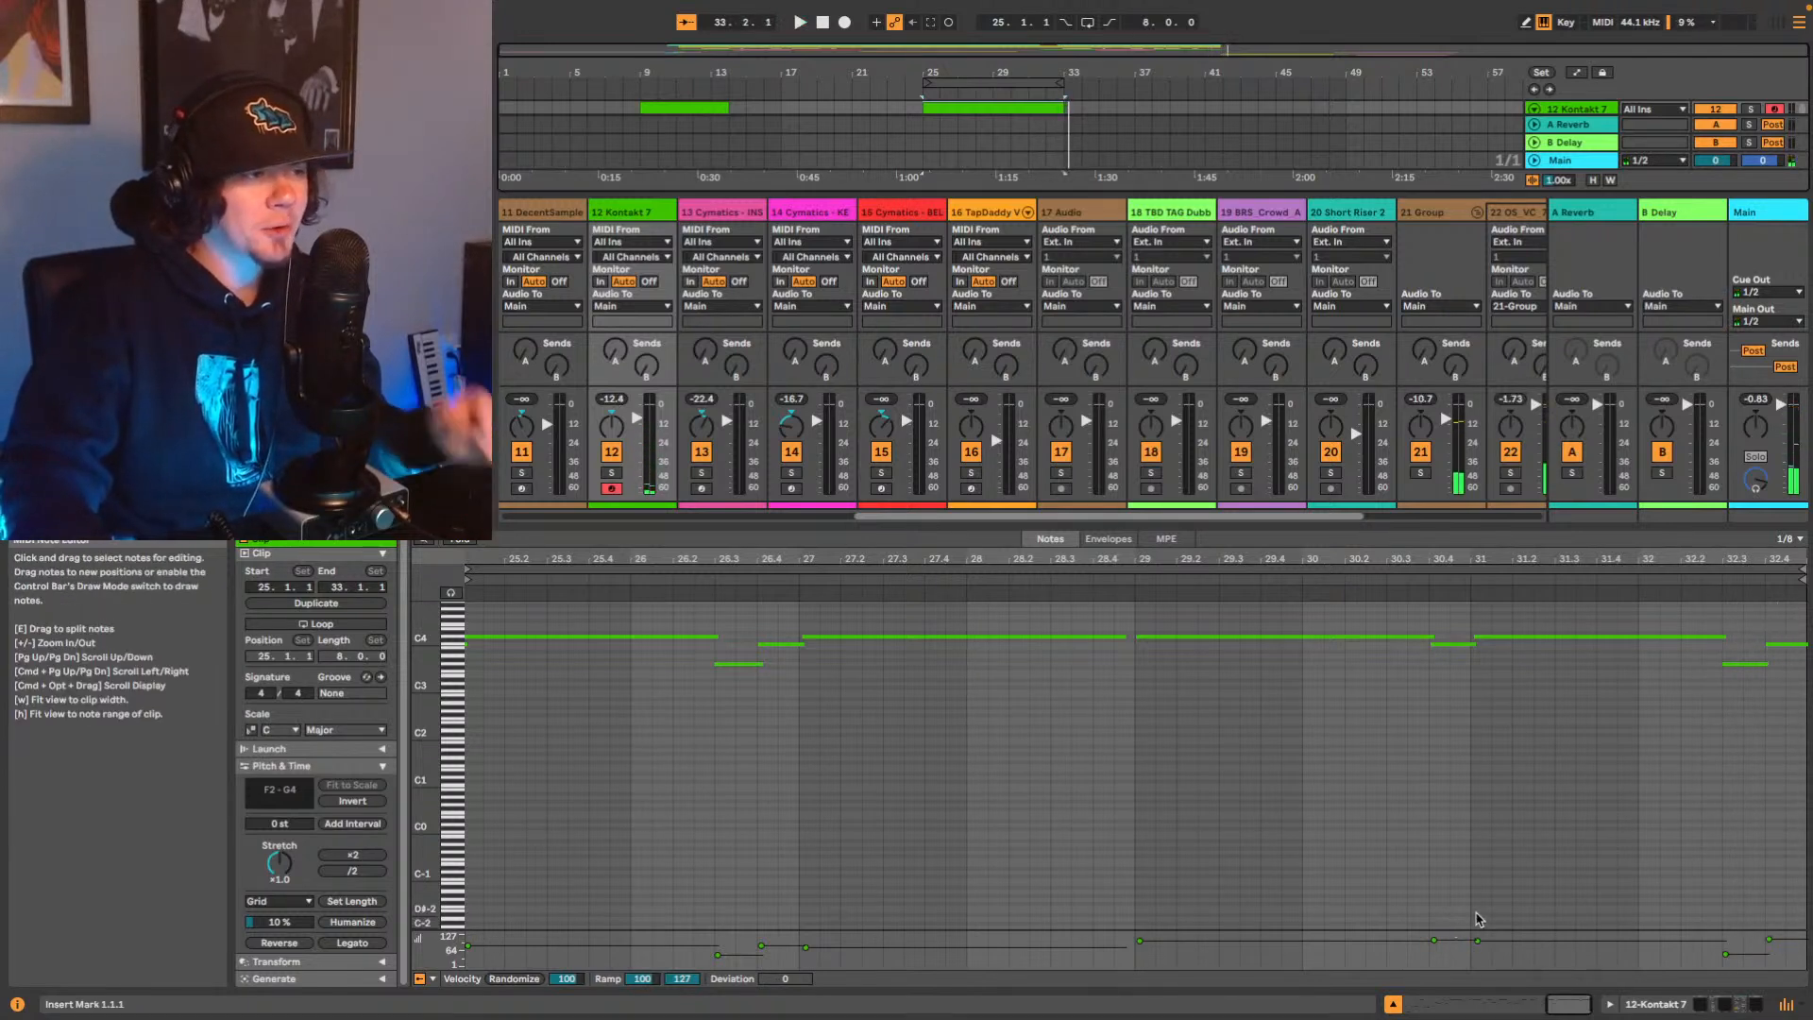
{"action": "left_click", "coordinate": [1436, 940]}
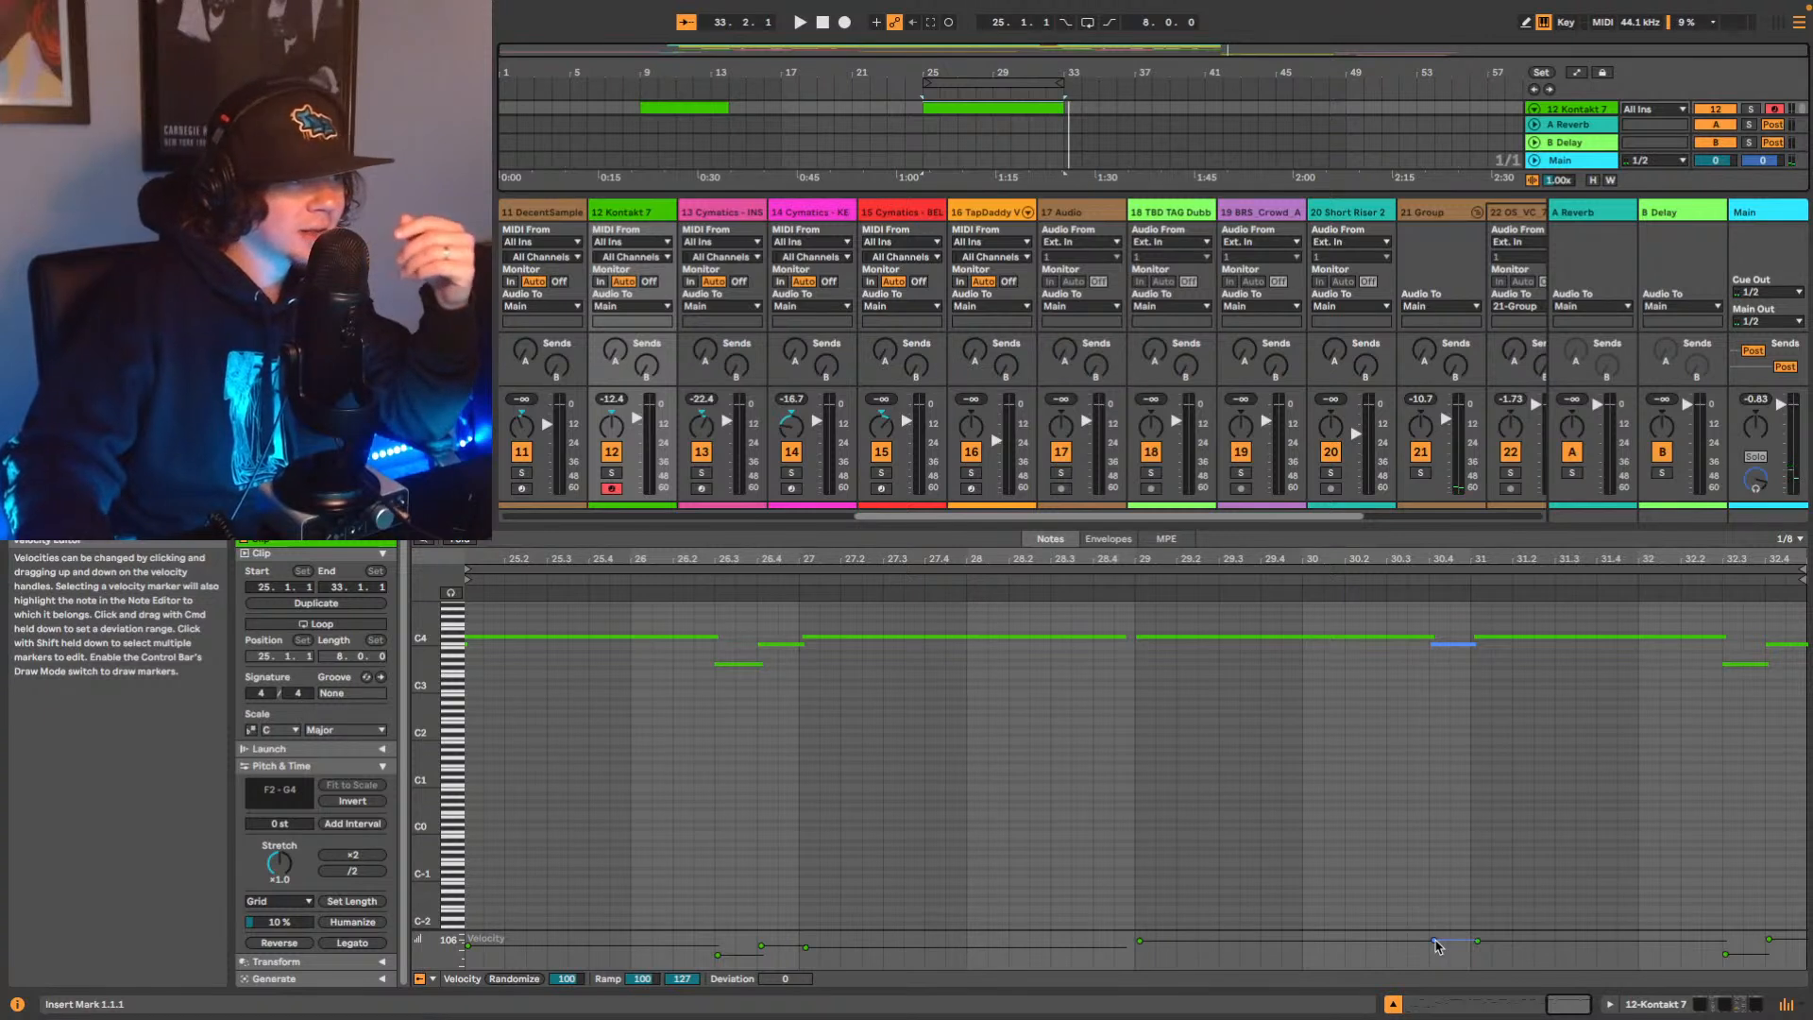
{"action": "left_click_drag", "start_coordinate": [1436, 940], "coordinate": [1435, 945]}
{"action": "left_click", "coordinate": [1355, 583]}
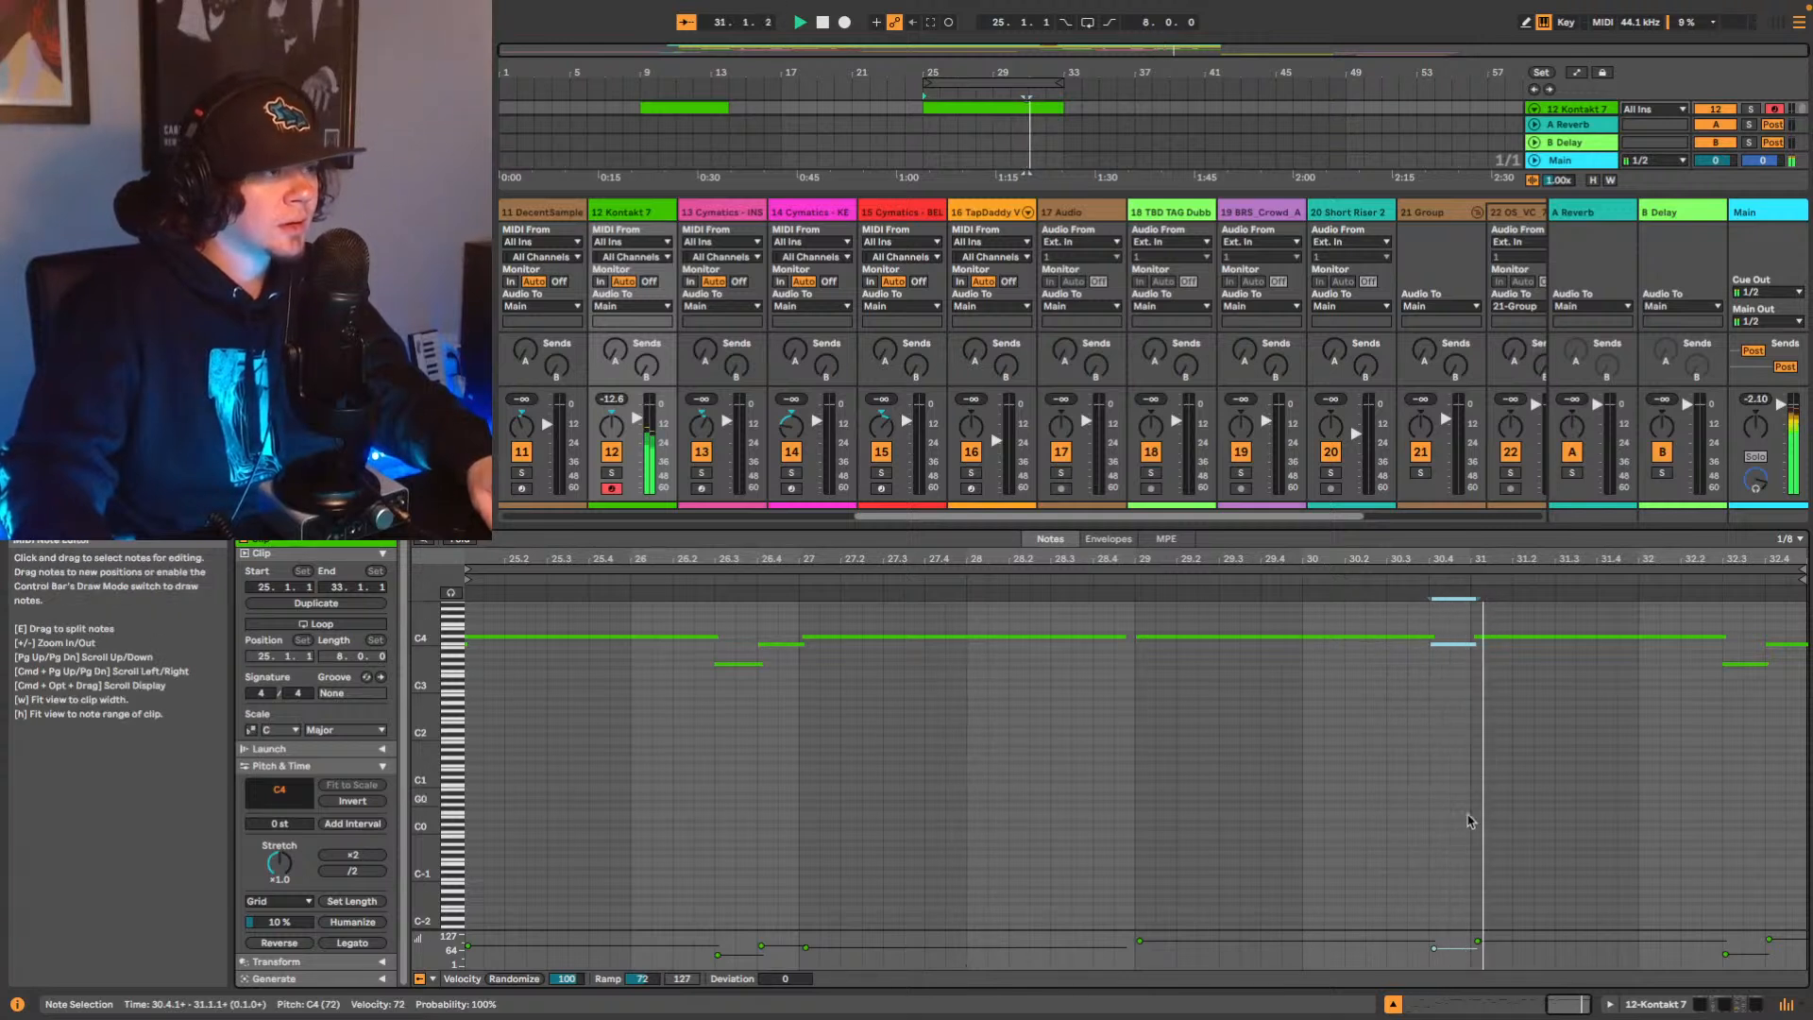
{"action": "left_click_drag", "start_coordinate": [1436, 949], "coordinate": [1436, 952]}
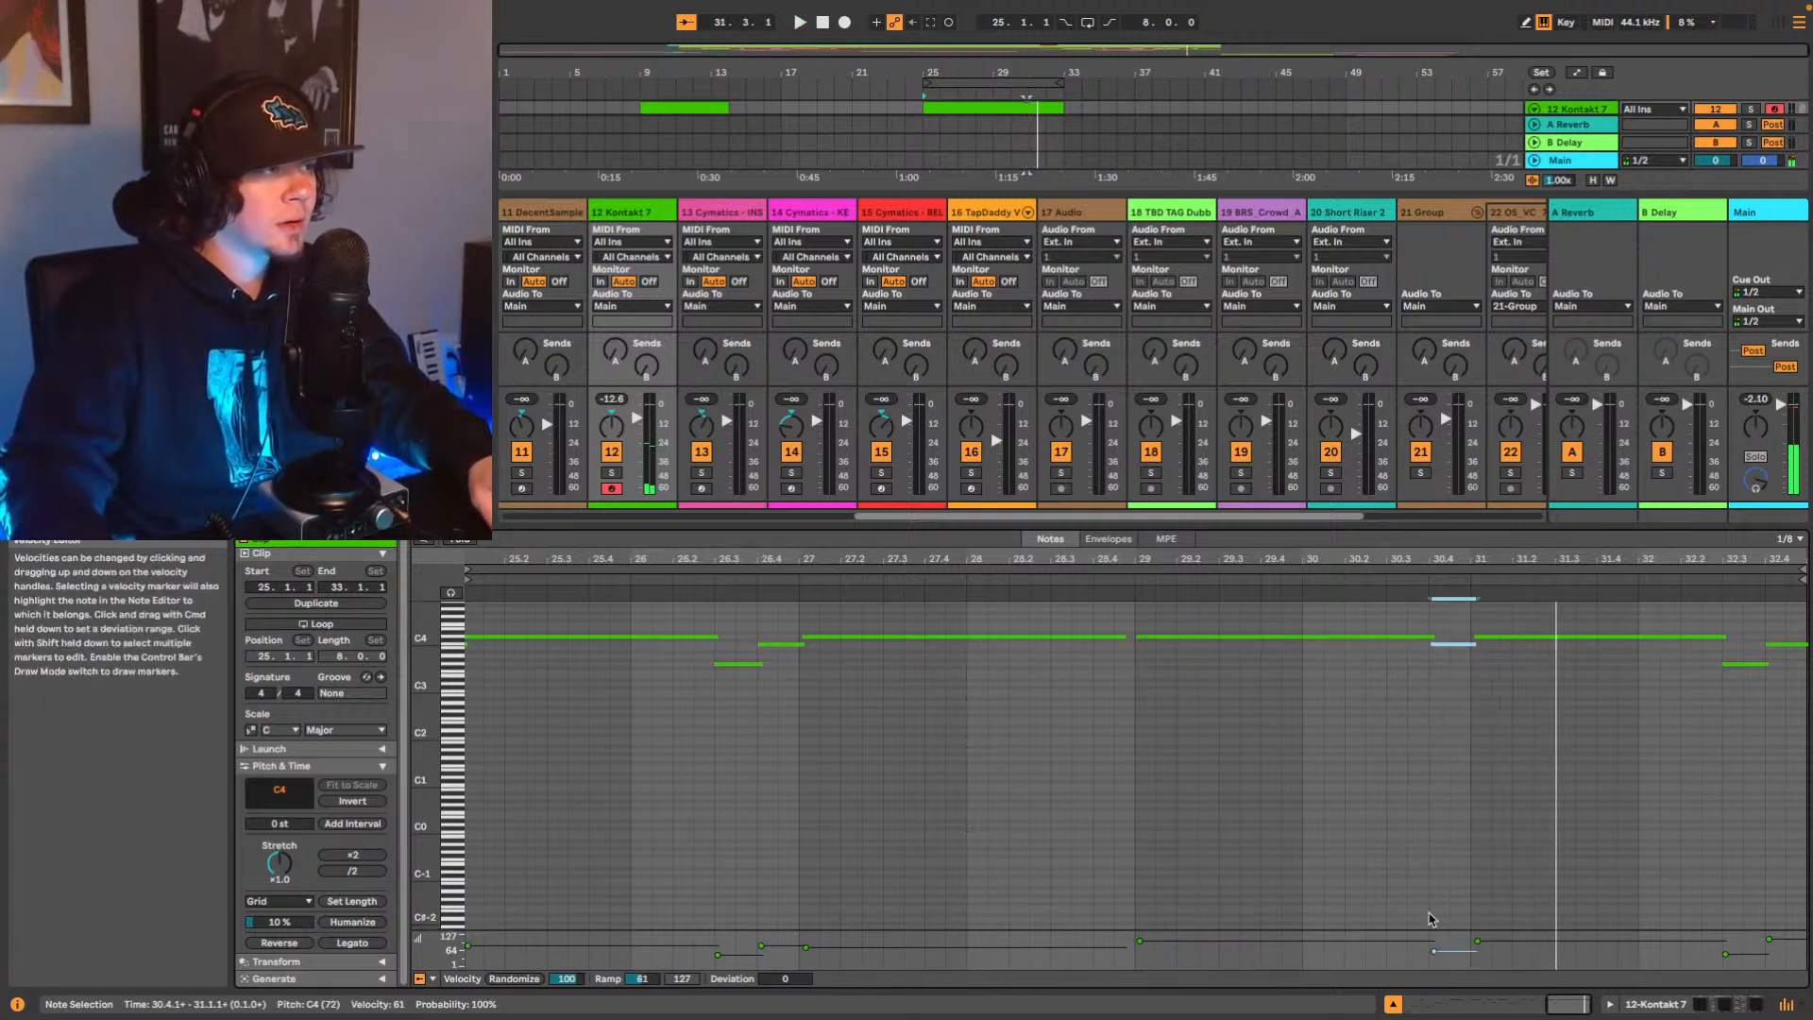
{"action": "left_click", "coordinate": [1090, 574]}
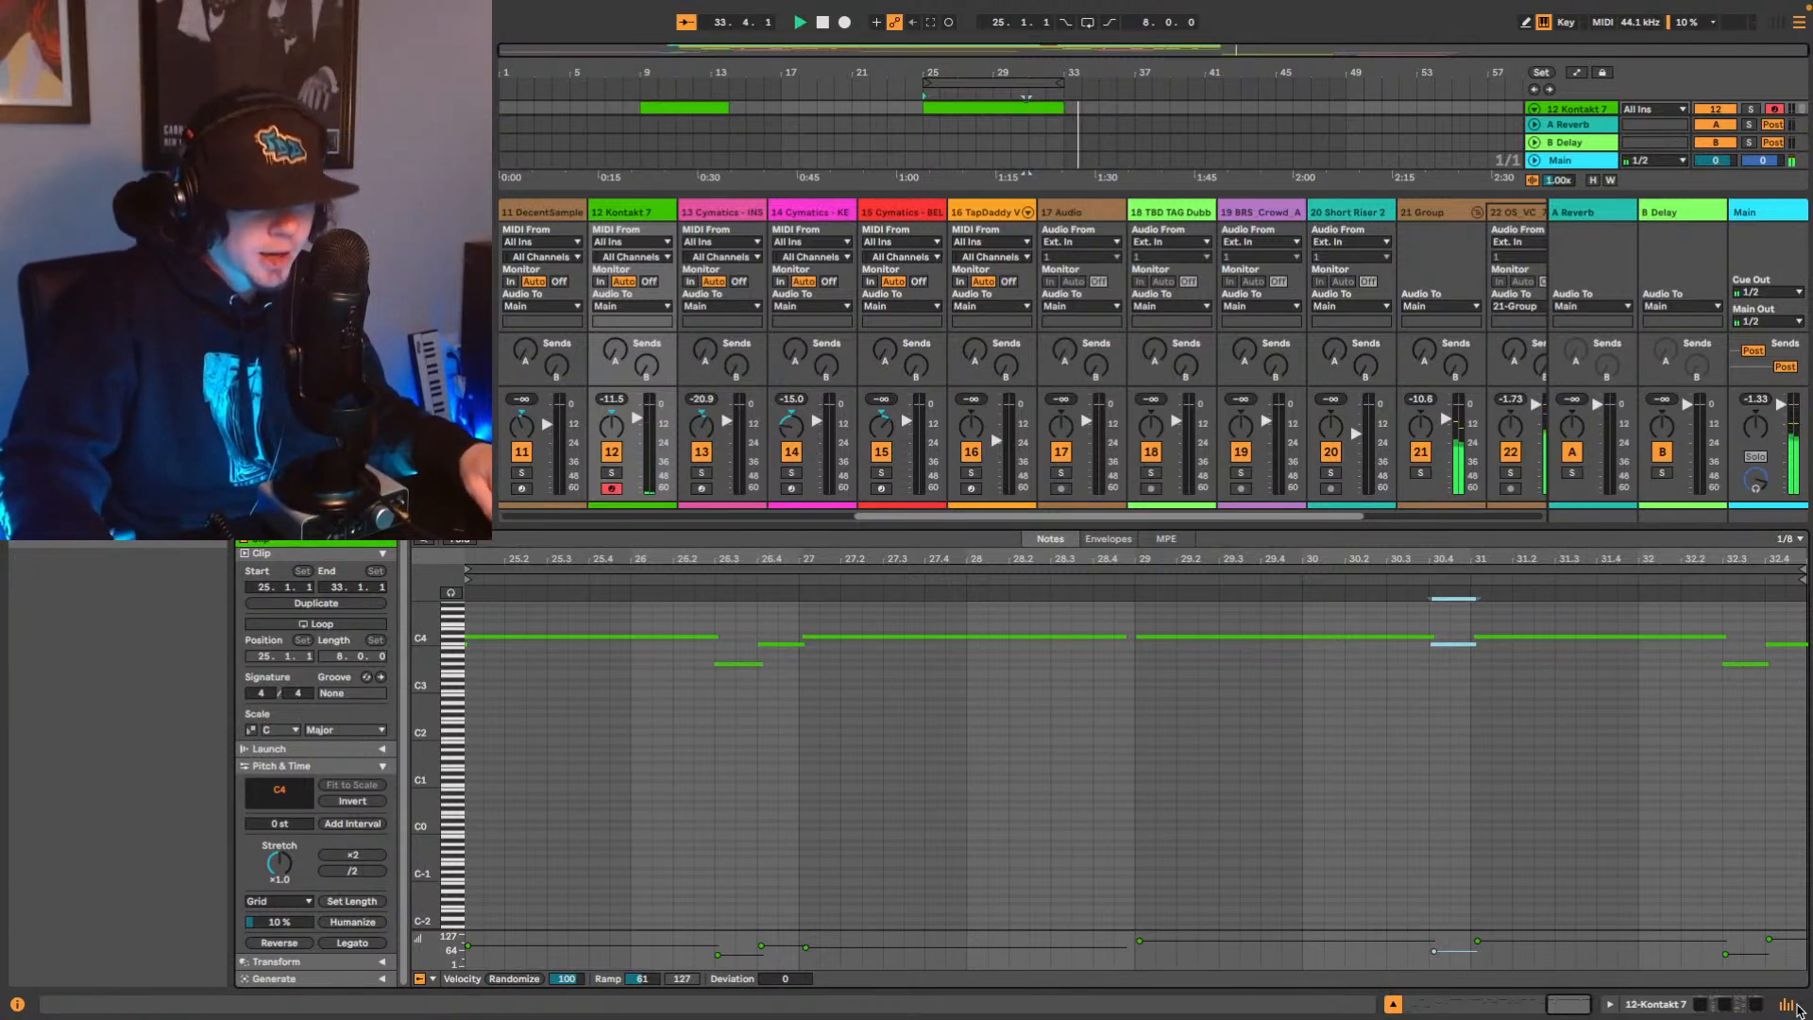
Hide the mixer, replay the song from 9.1.1 on the Kontakt 7 track and zoom out the note editor.
{"action": "left_click", "coordinate": [1791, 1009]}
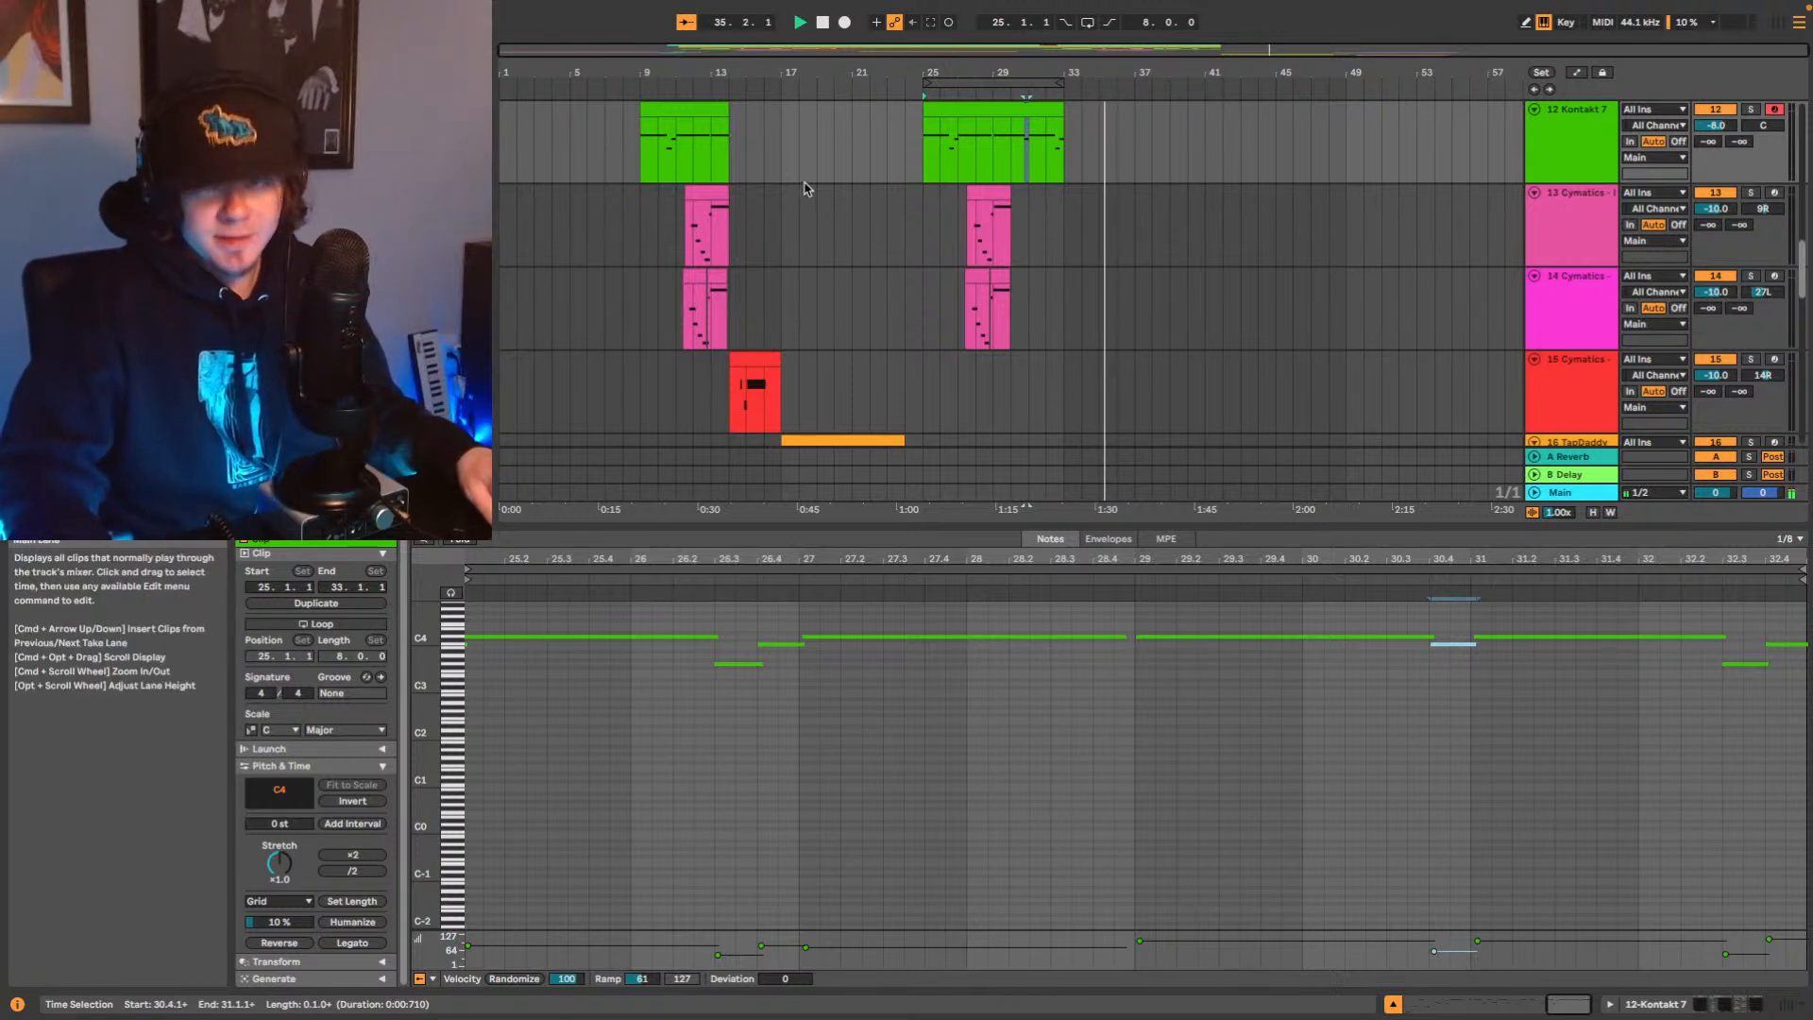
{"action": "left_click", "coordinate": [631, 156]}
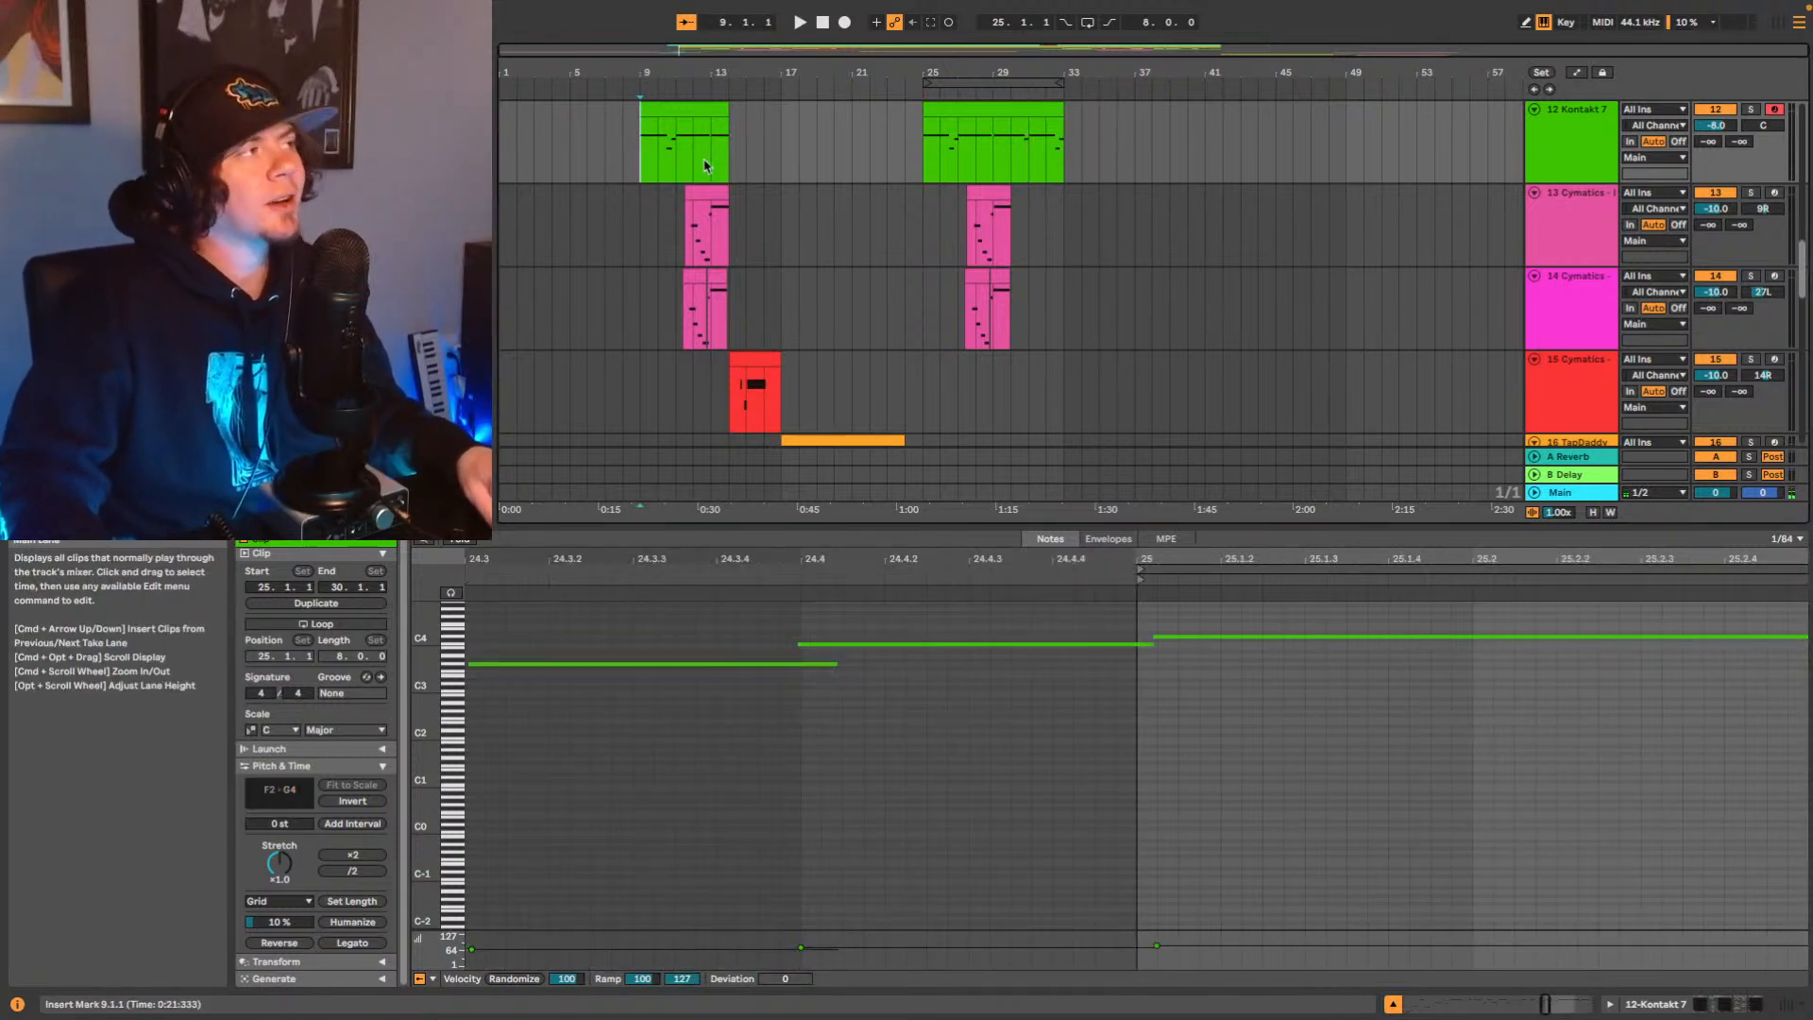
{"action": "key", "text": "space"}
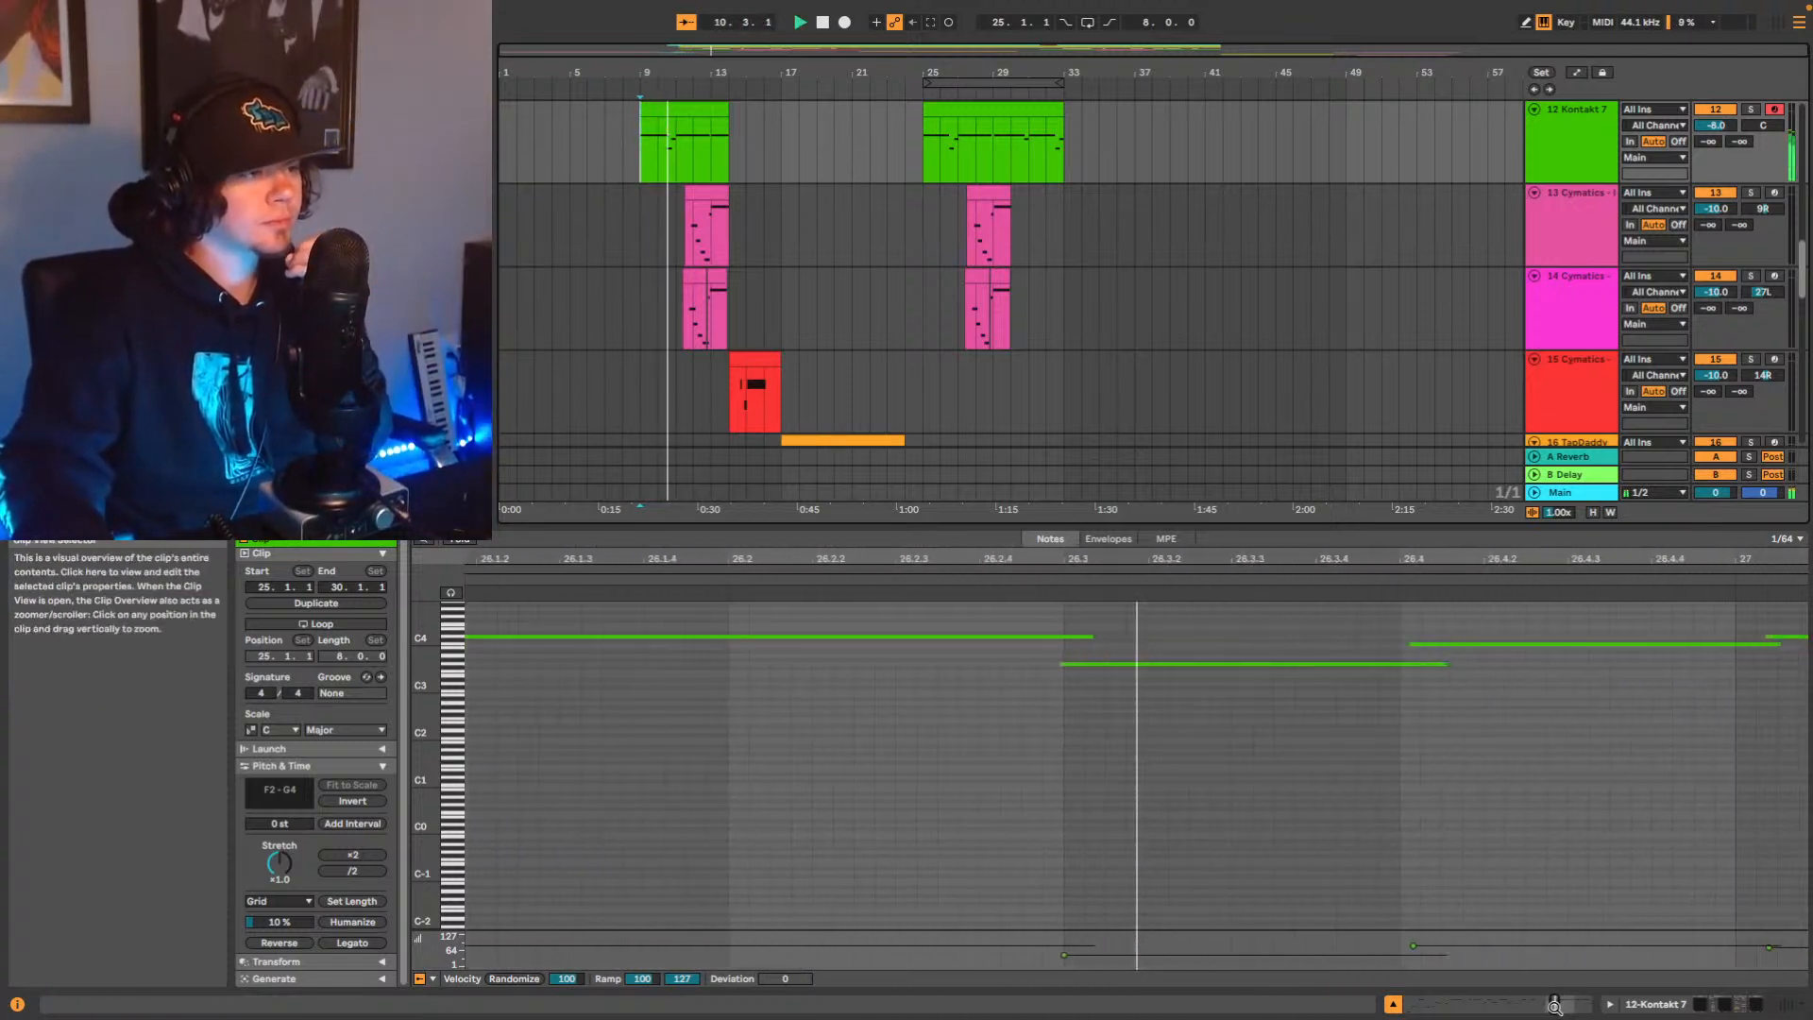
{"action": "left_click_drag", "start_coordinate": [1557, 1004], "coordinate": [1556, 945]}
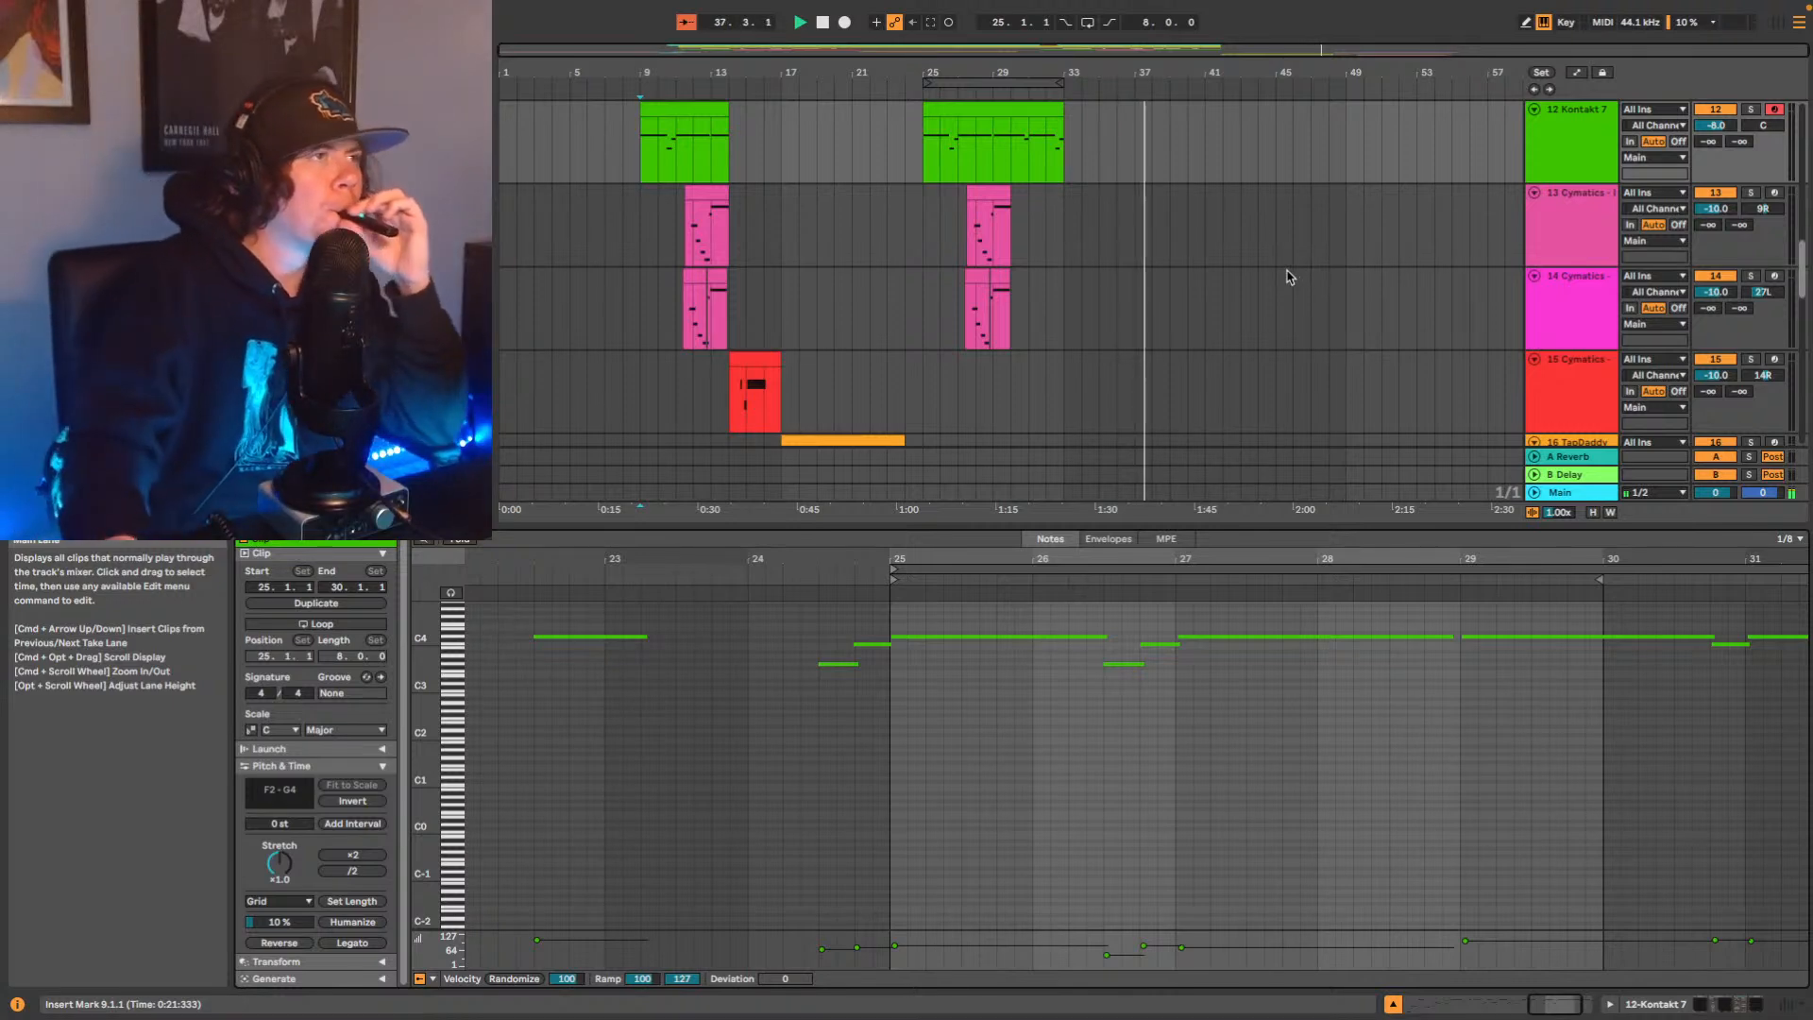
Zoom the arrangement in around bars 33 to 43 and place the insert mark at 33.1.1 on the WW_SB brass sax track.
{"action": "scroll", "coordinate": [1289, 276], "scroll_direction": "down", "scroll_amount": 15}
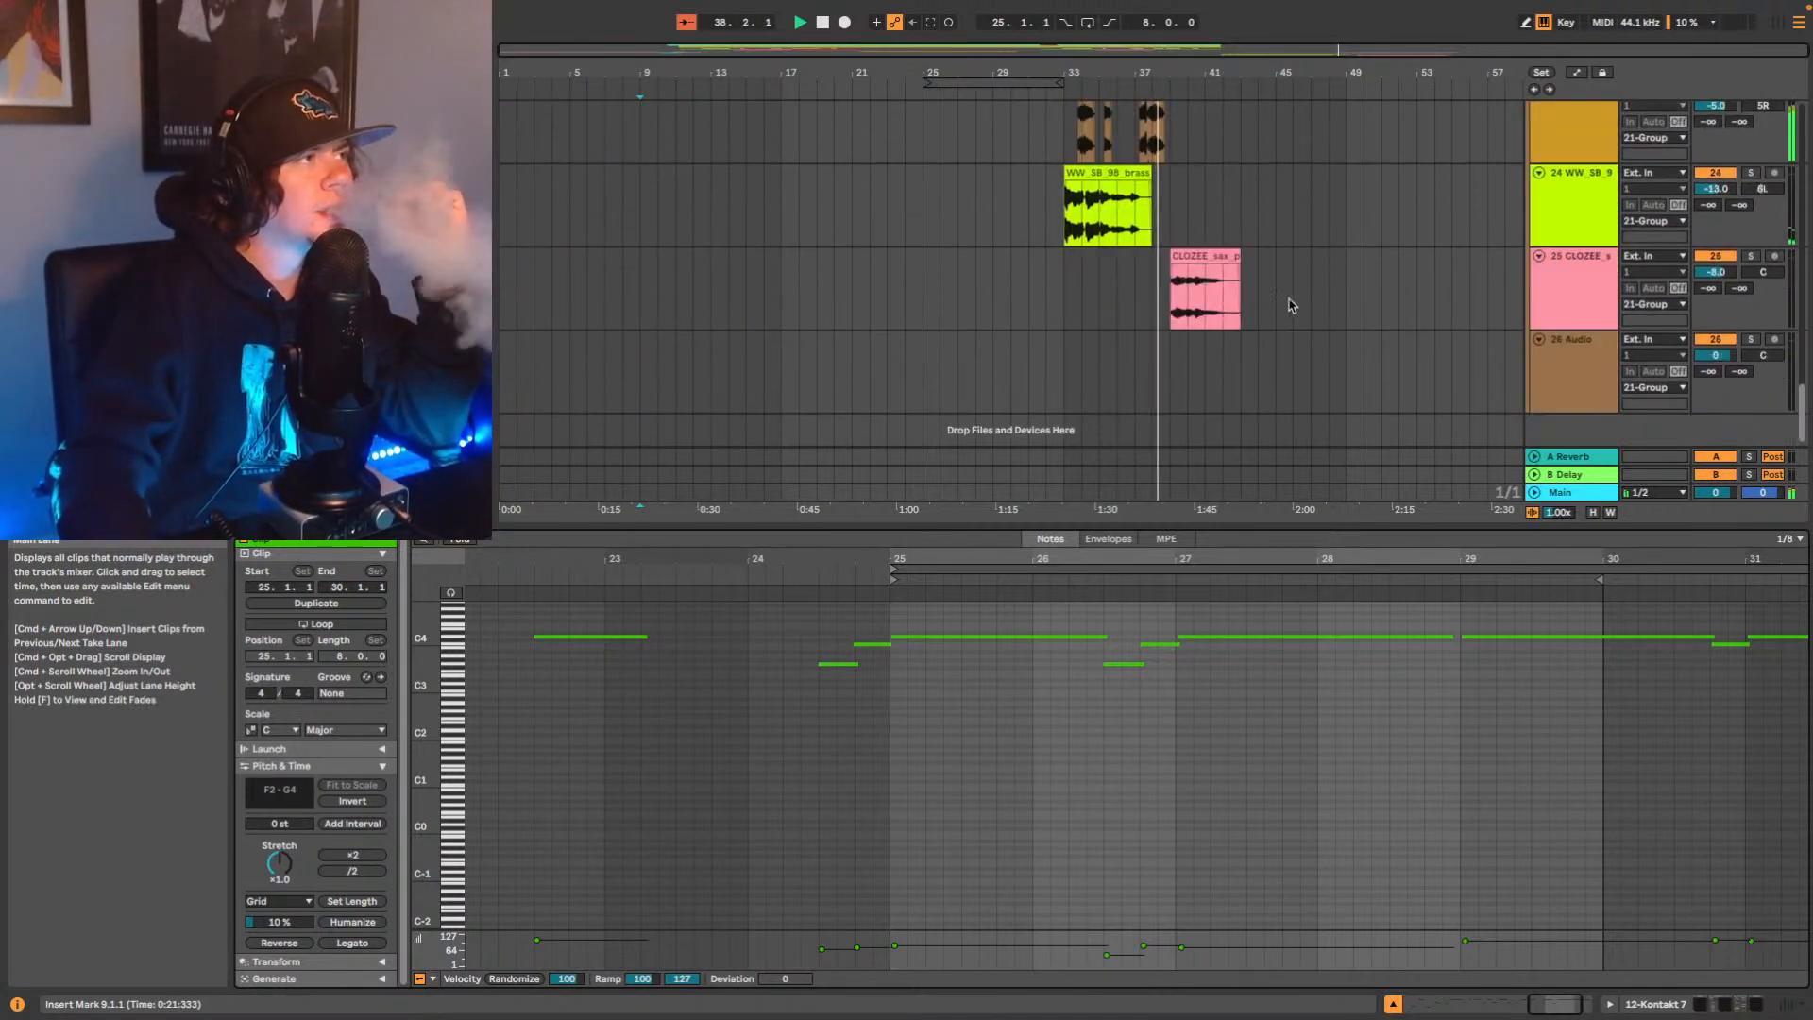
{"action": "scroll", "coordinate": [1284, 308], "scroll_direction": "up", "scroll_amount": 2}
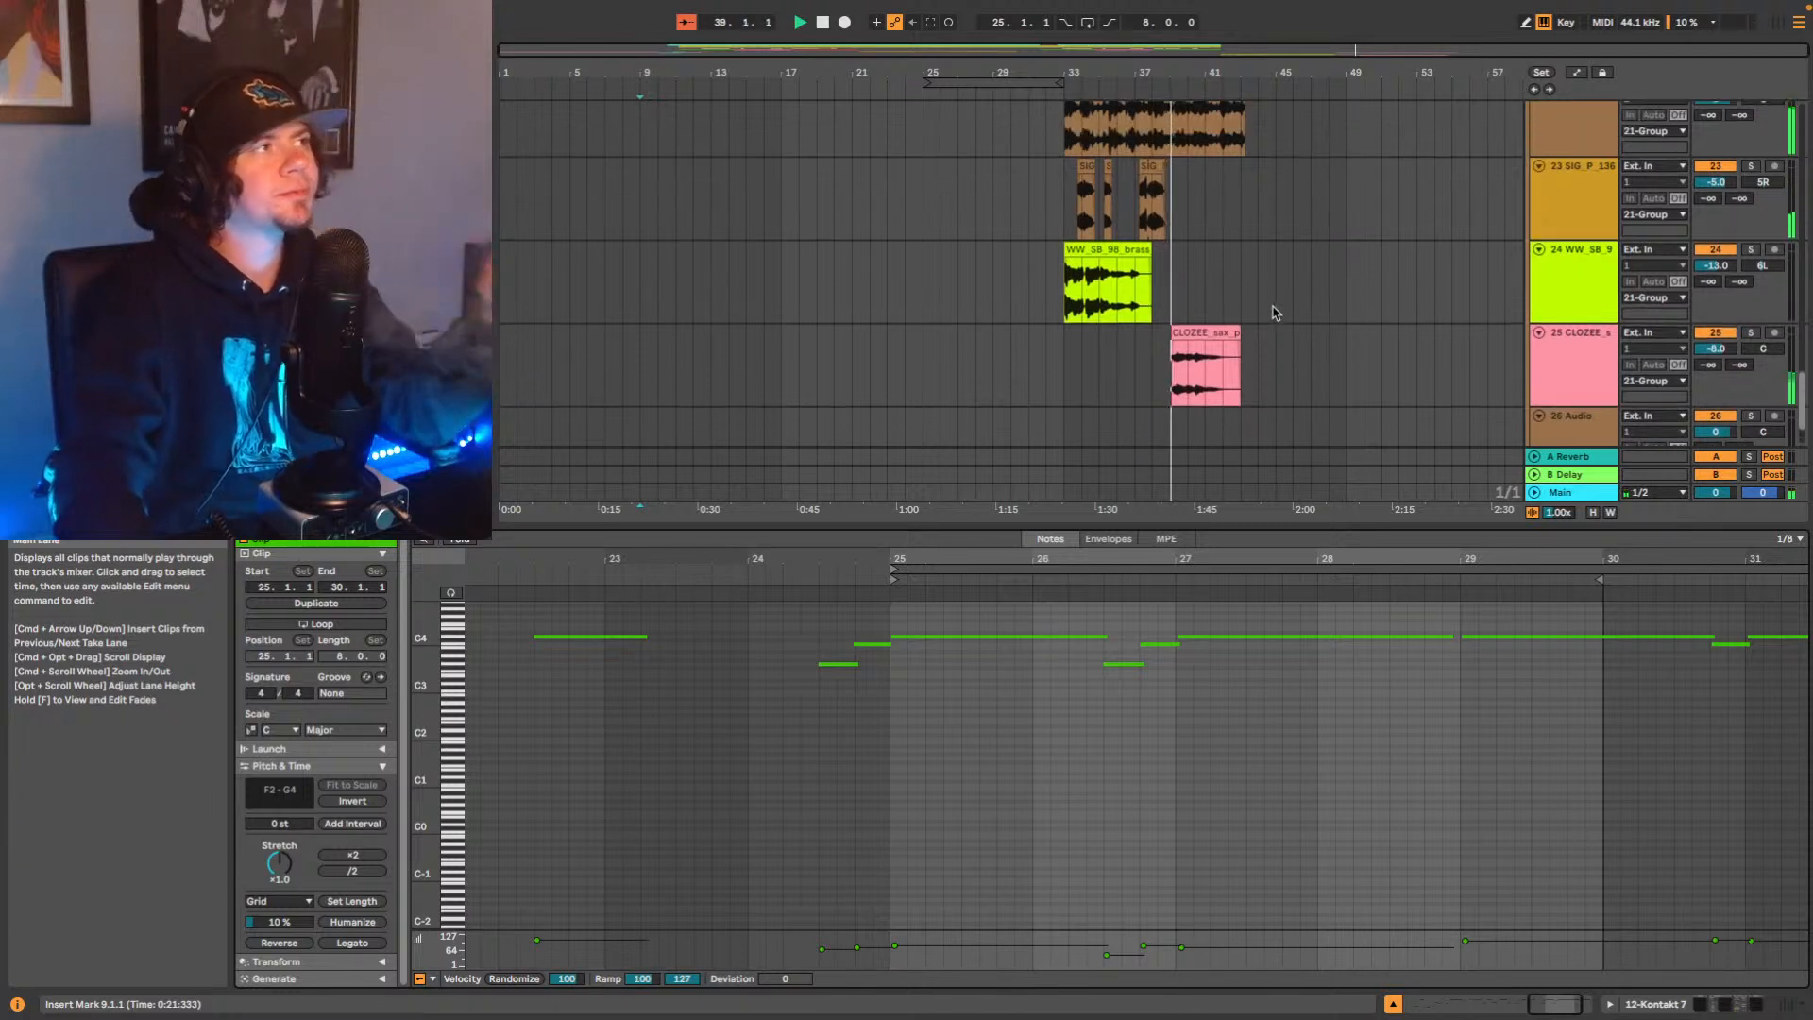
{"action": "scroll", "coordinate": [1275, 313], "scroll_direction": "up", "scroll_amount": 1}
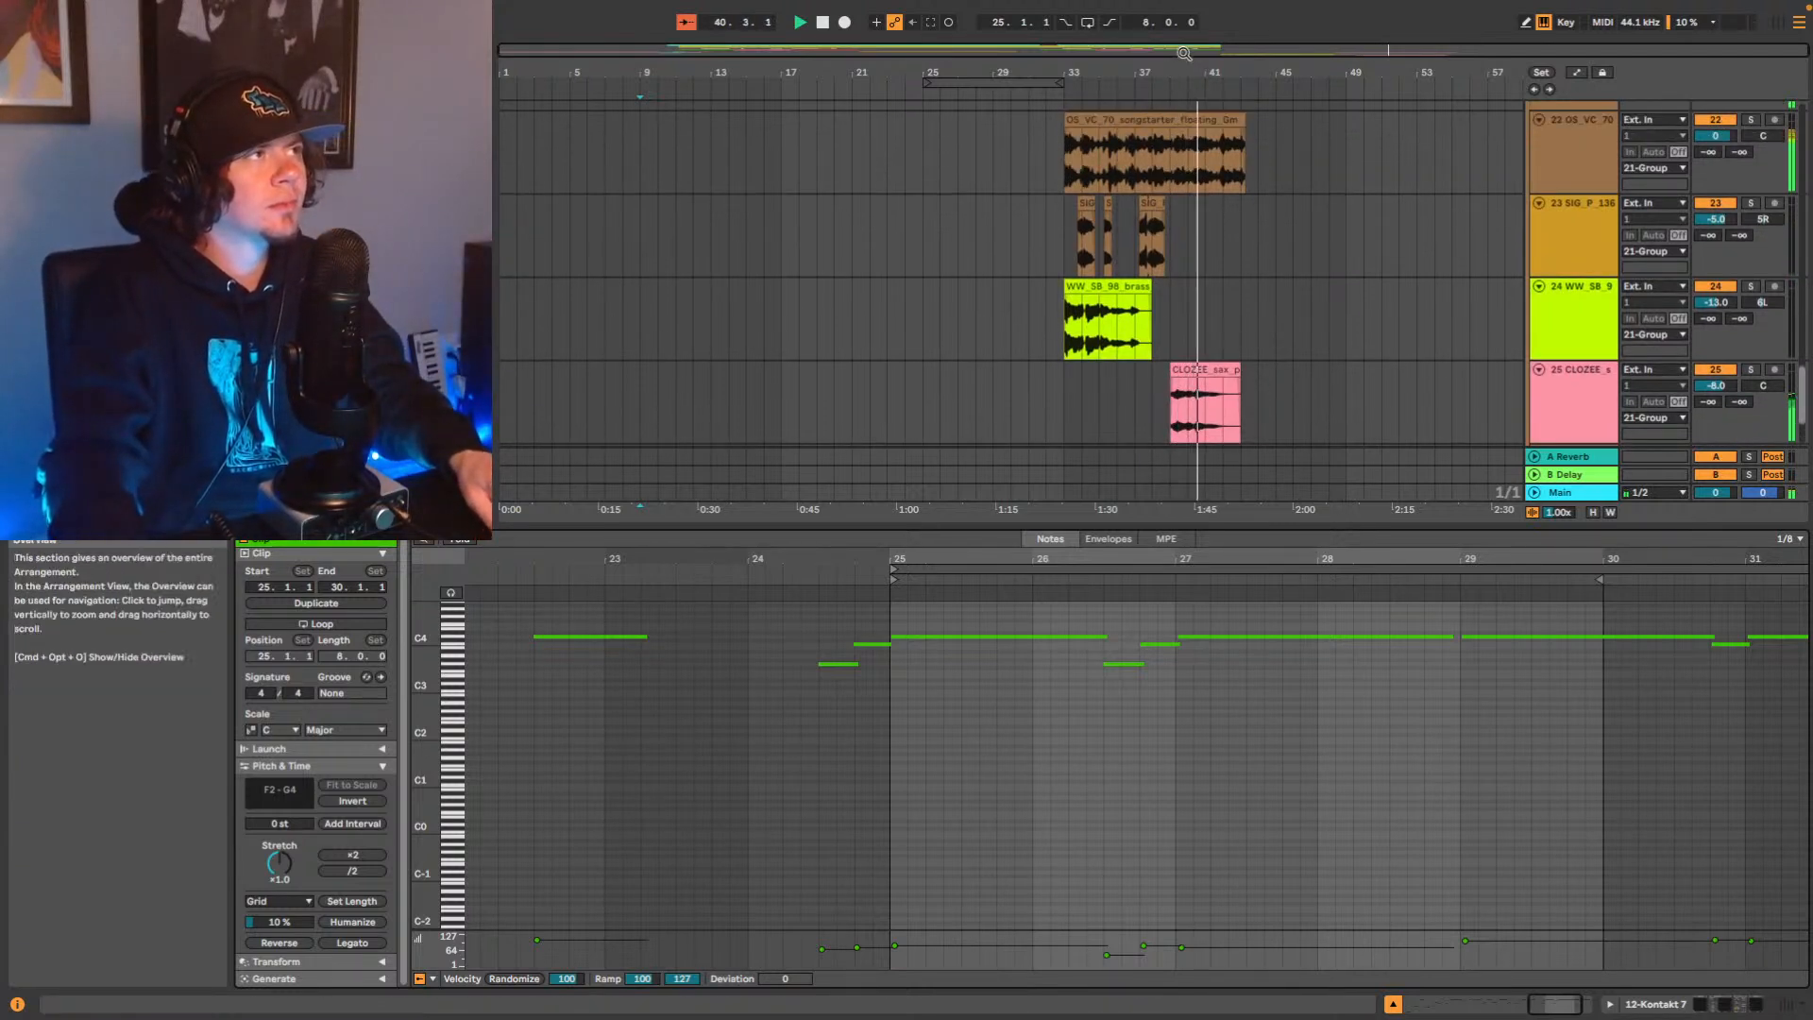
{"action": "left_click_drag", "start_coordinate": [1151, 72], "coordinate": [1238, 163]}
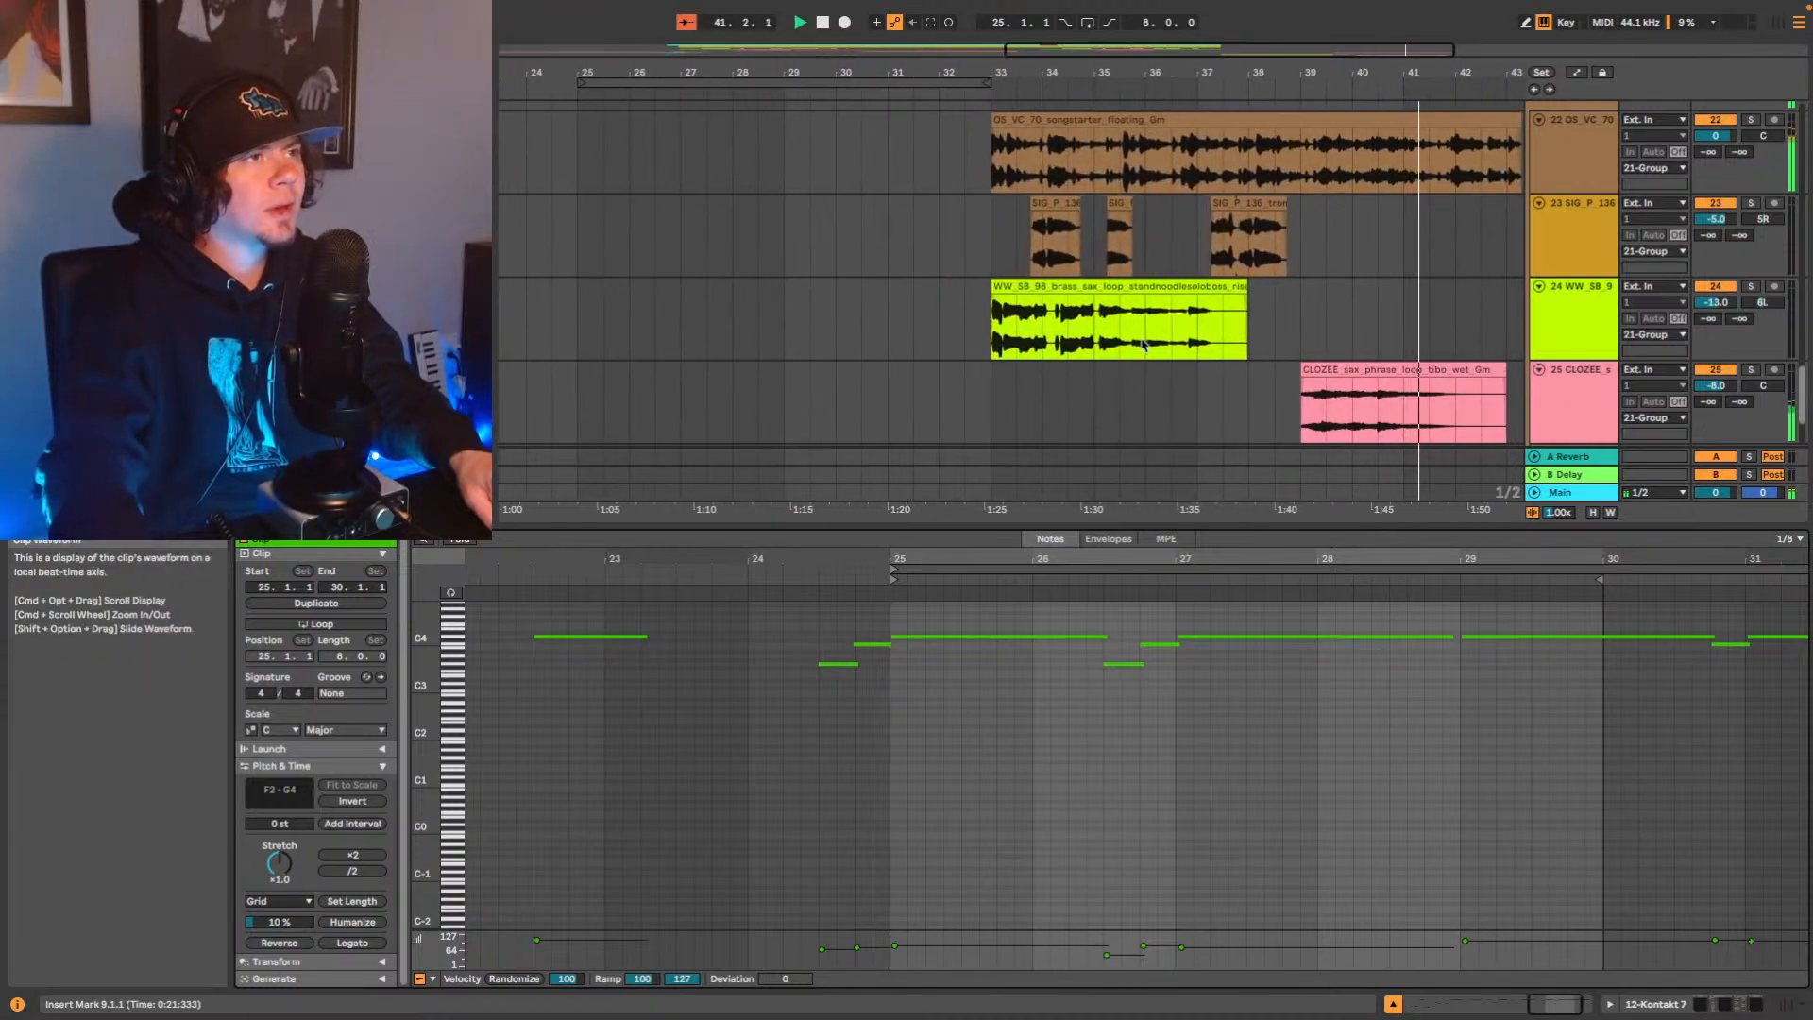
{"action": "left_click", "coordinate": [994, 330]}
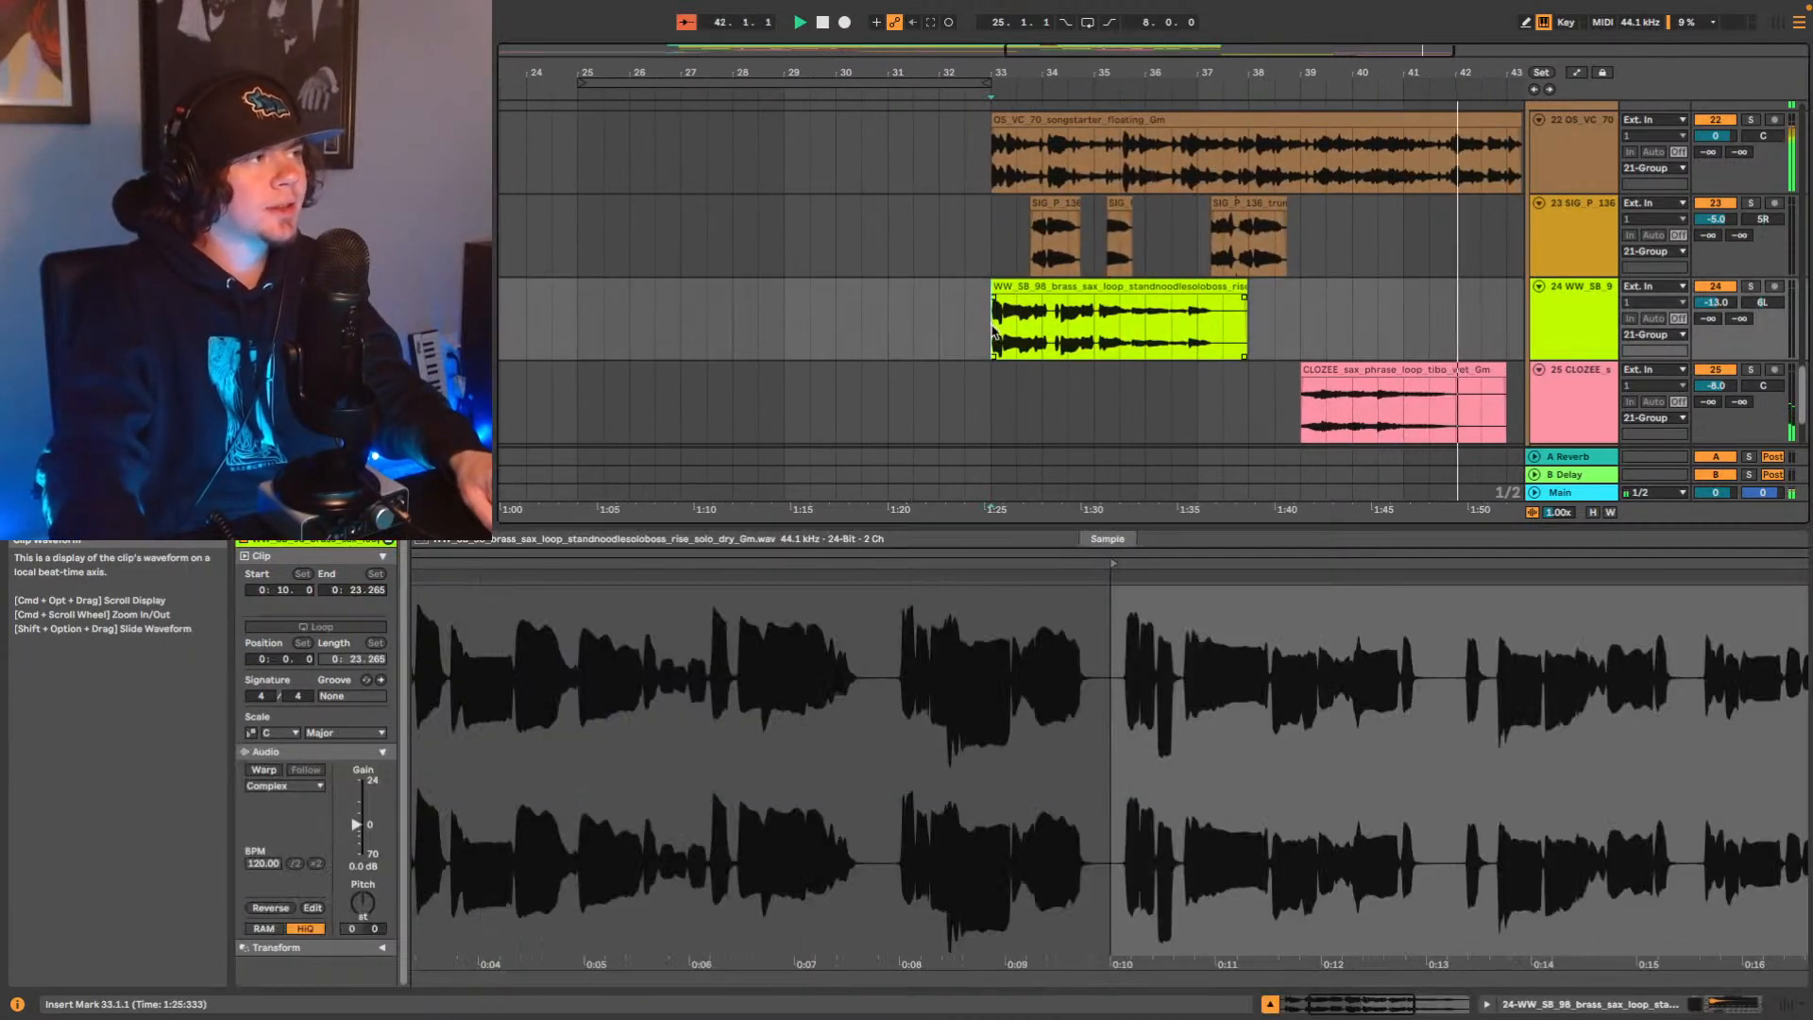
Play the brass sax clip from 33.1.1 and open the UADx LA-2A Tube Compressor in the track's device chain.
{"action": "key", "text": "space"}
{"action": "key", "text": "space"}
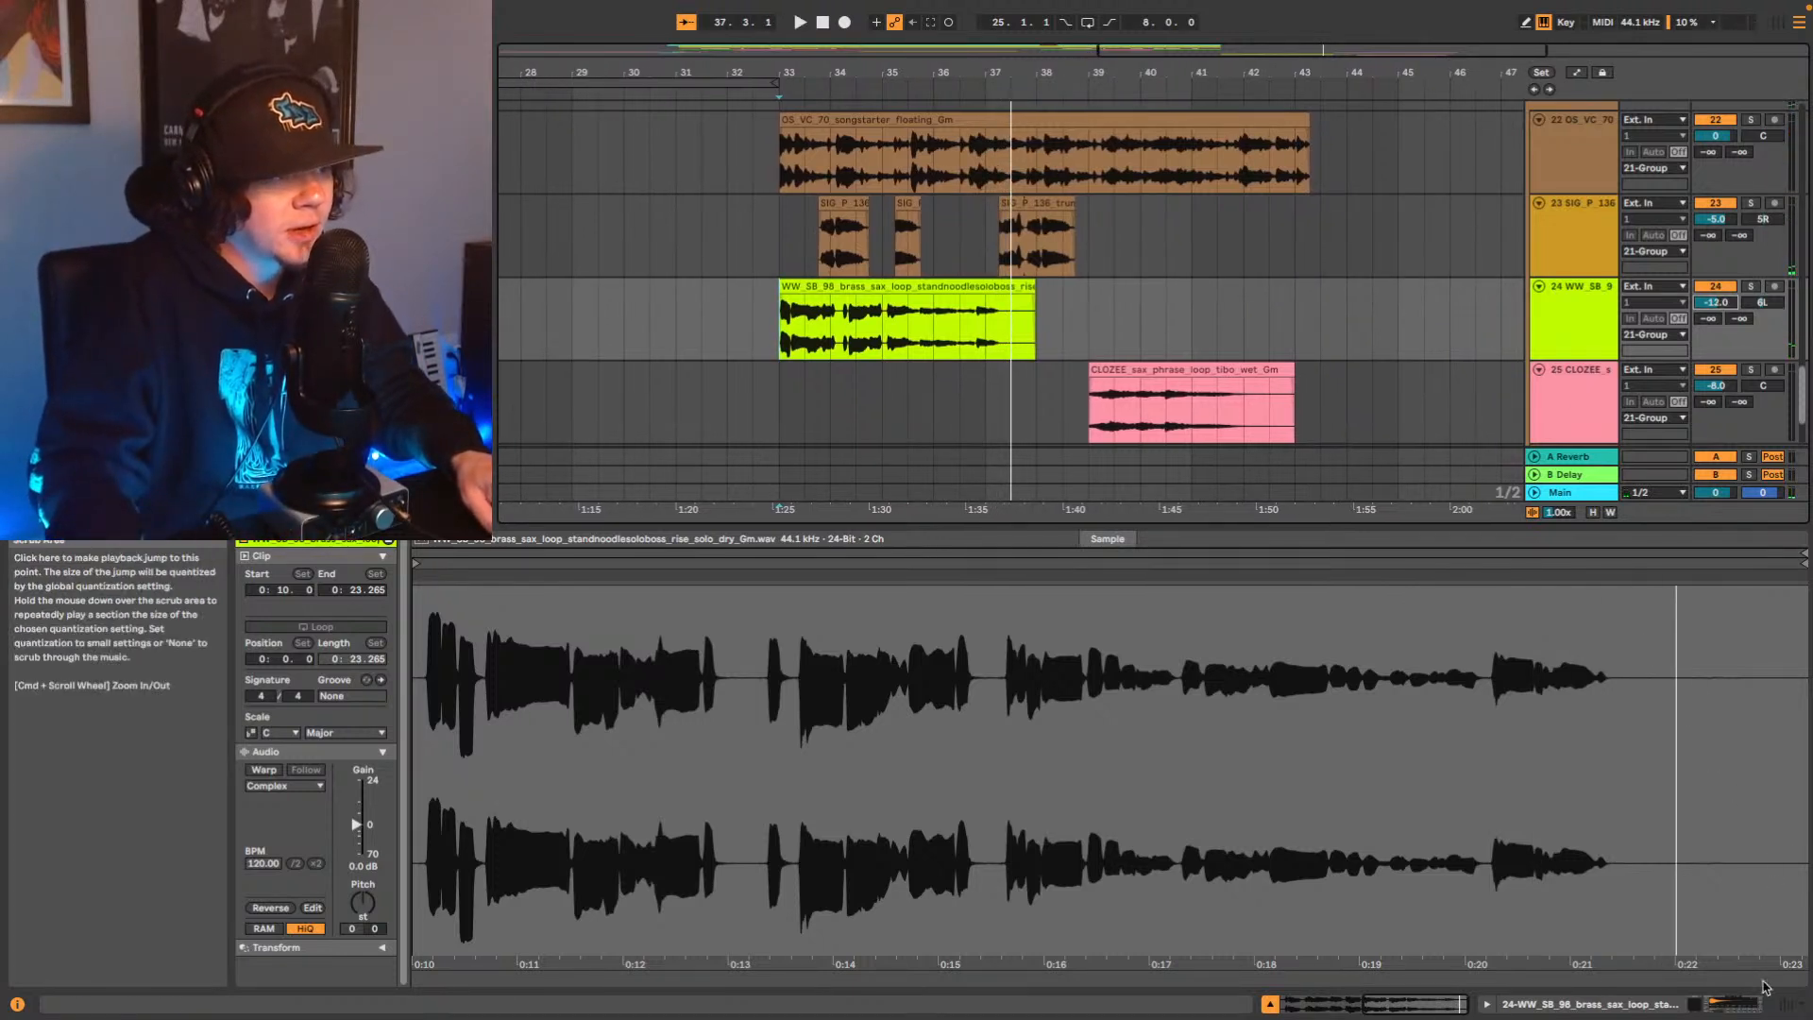
{"action": "left_click", "coordinate": [1619, 1006]}
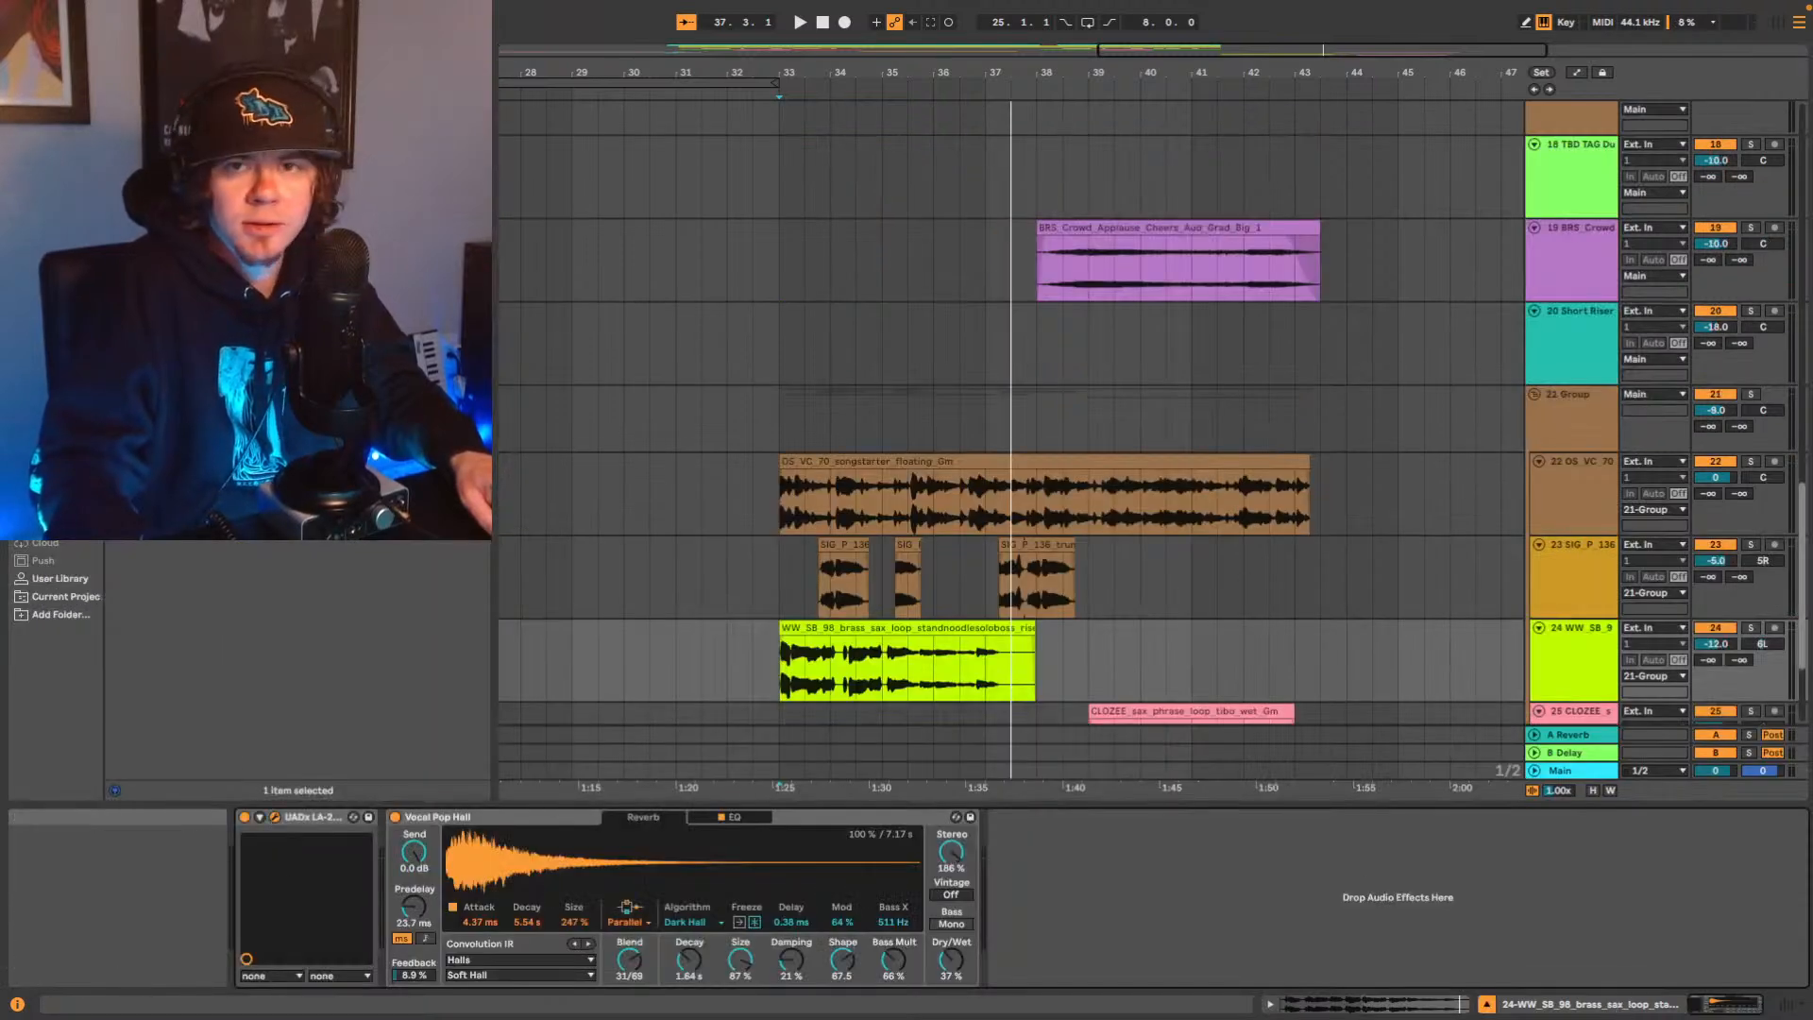
{"action": "left_click_drag", "start_coordinate": [1169, 293], "coordinate": [1188, 245]}
{"action": "key", "text": "space"}
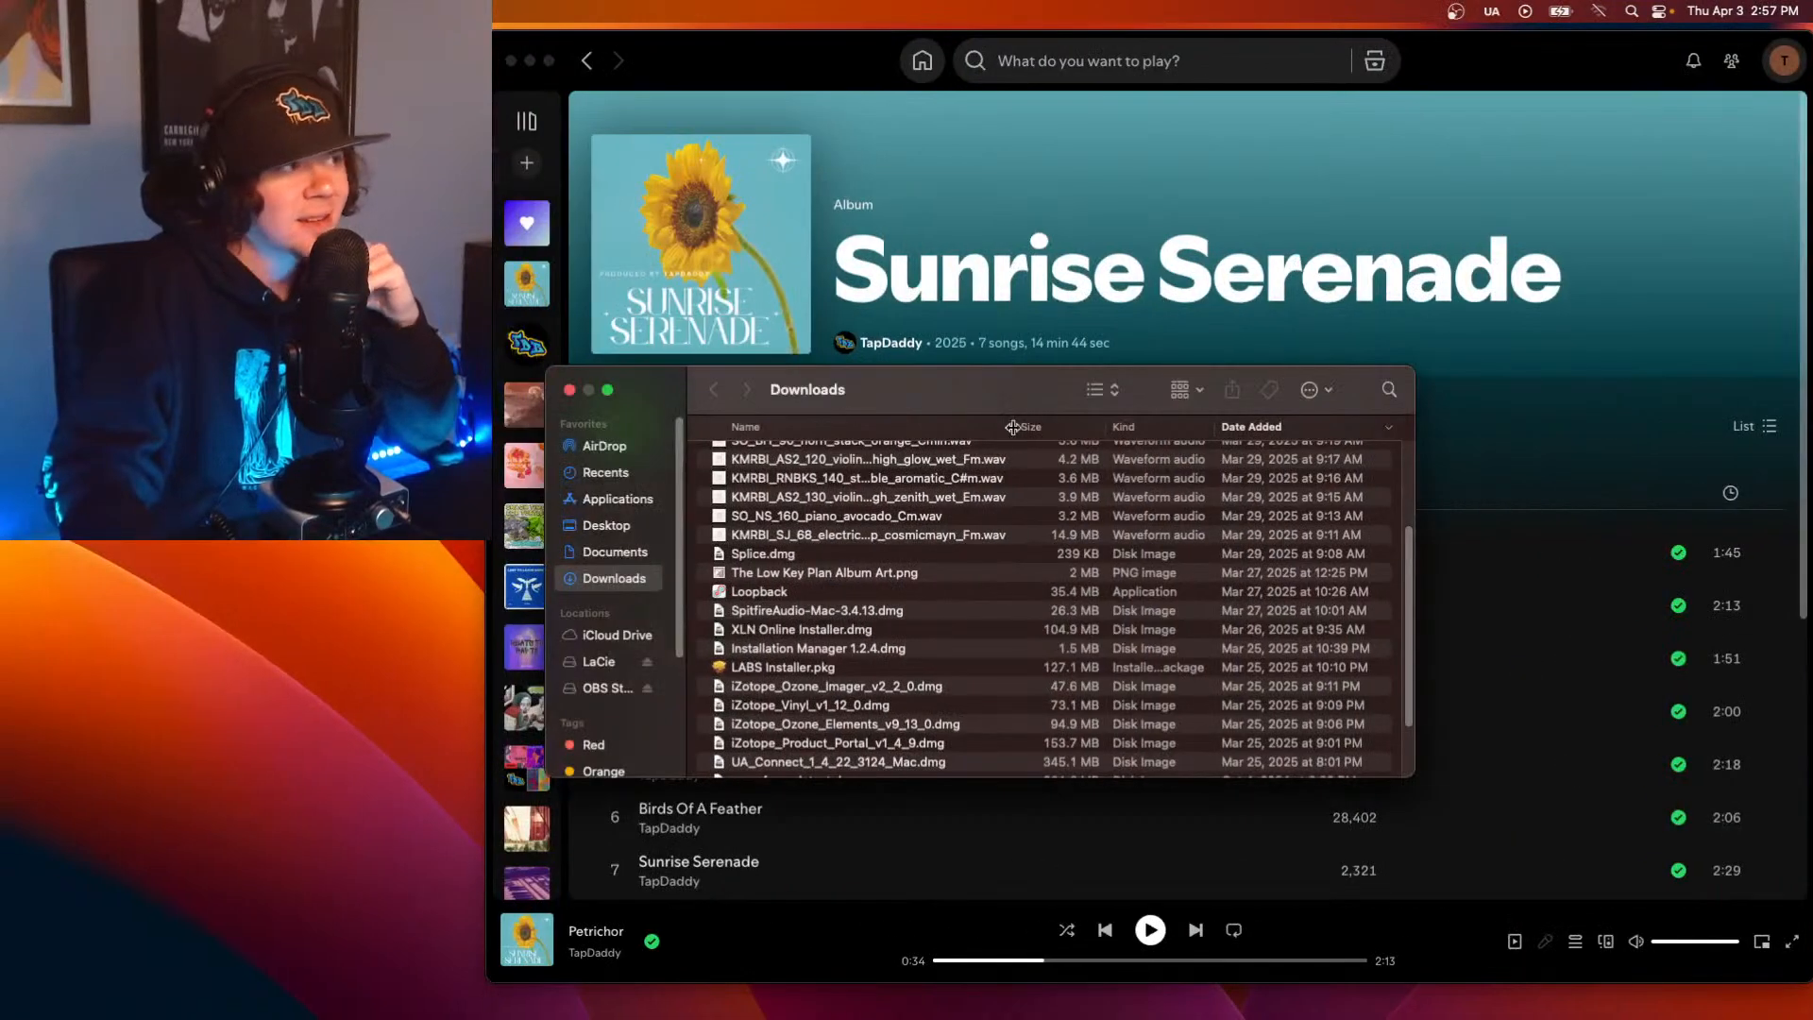
Close the Downloads window and view the Low Key Plan album art image.
{"action": "key", "text": "super+w"}
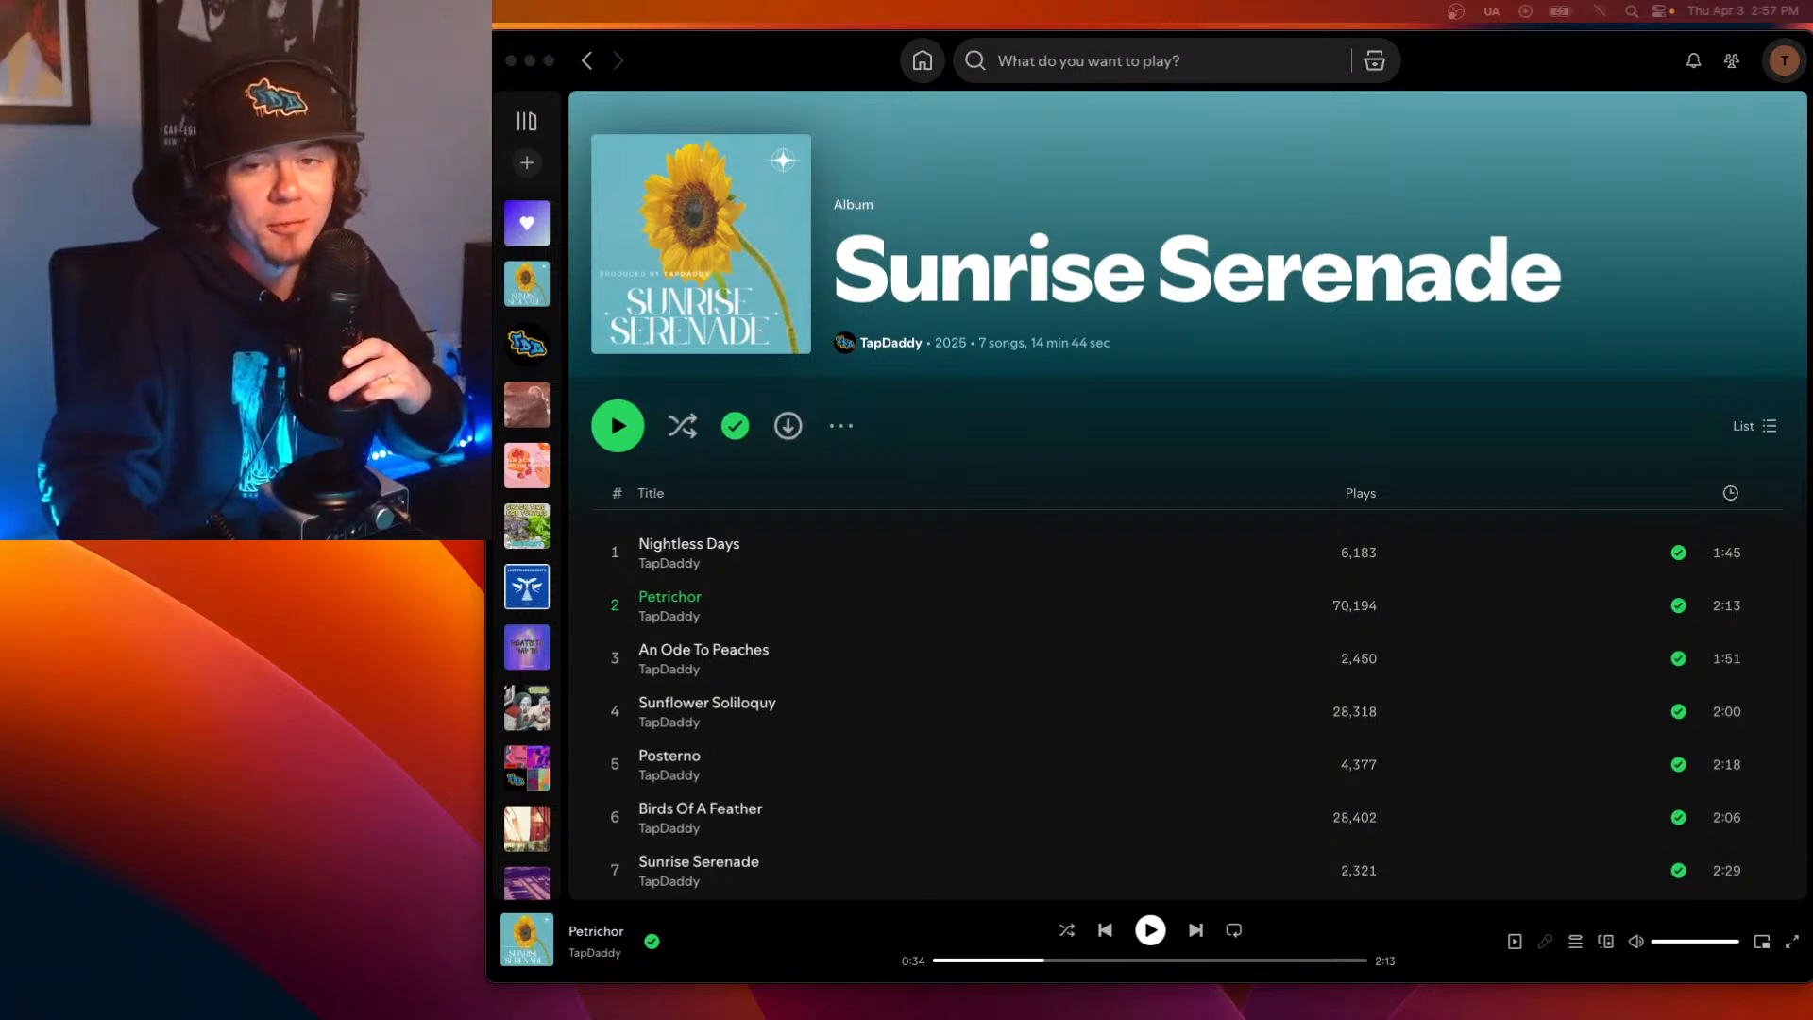
{"action": "left_click_drag", "start_coordinate": [1255, 1019], "coordinate": [625, 57]}
{"action": "left_click_drag", "start_coordinate": [812, 692], "coordinate": [1120, 912]}
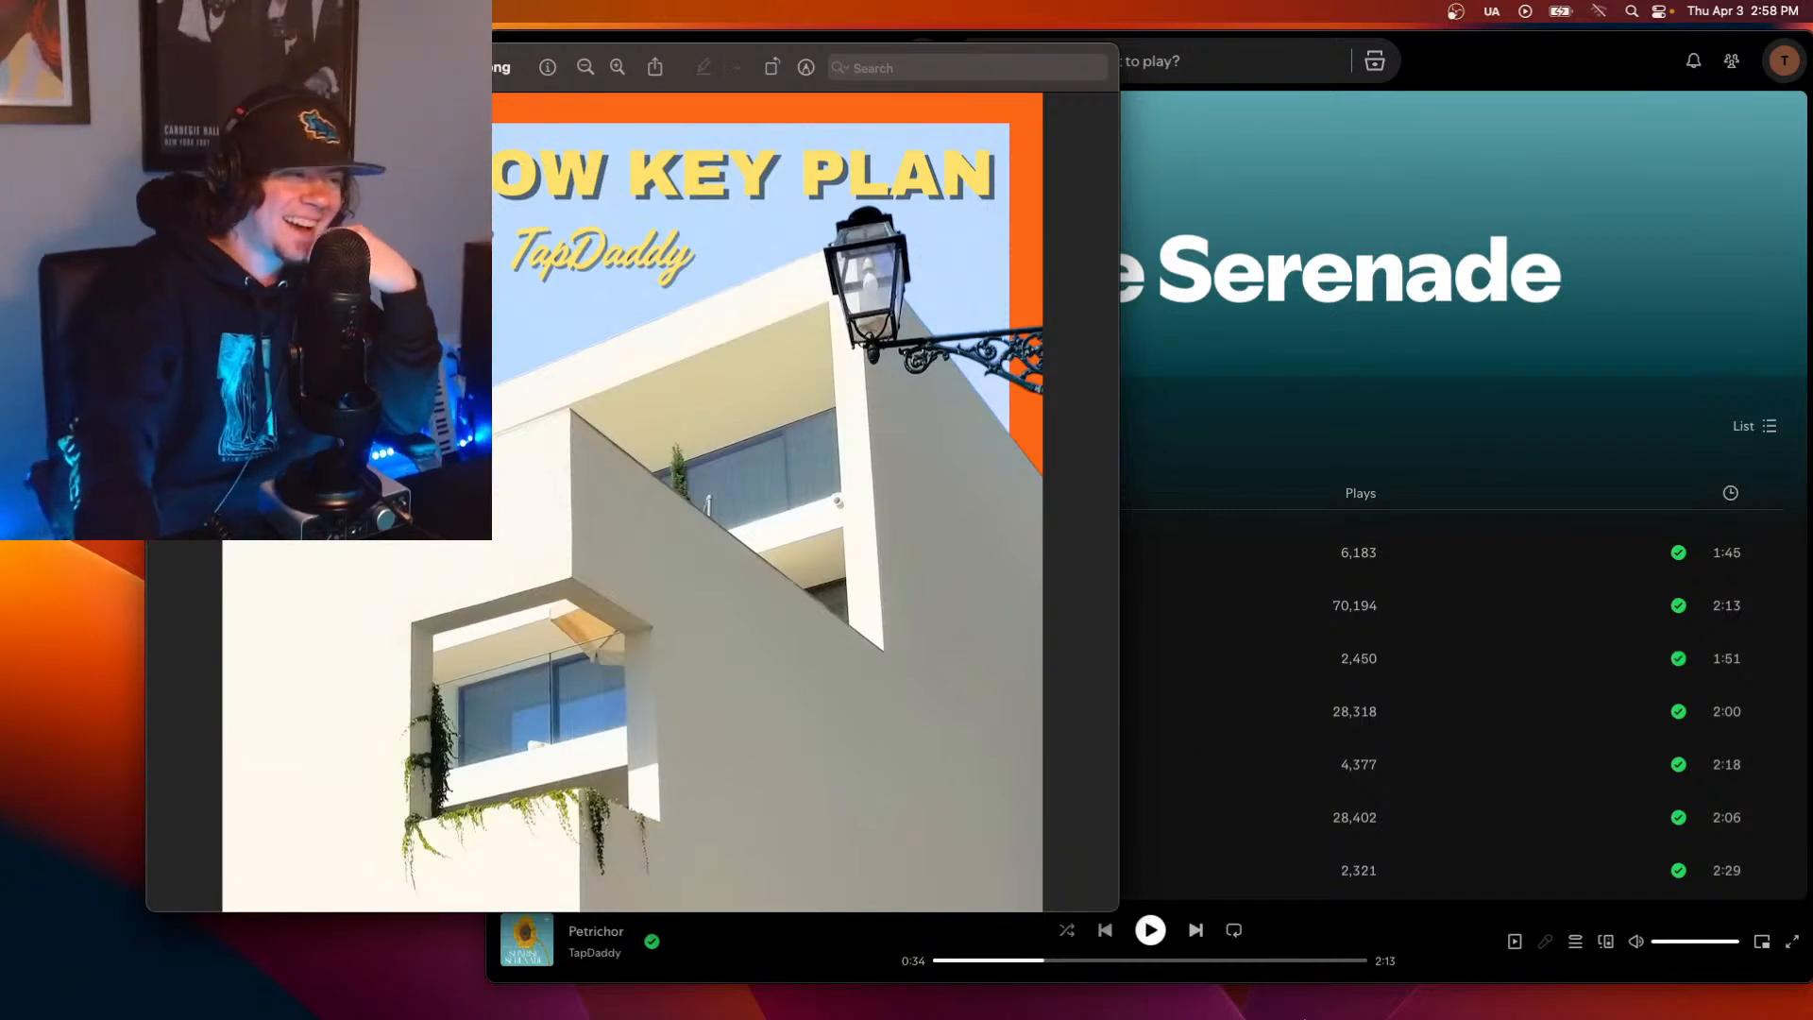
Switch back to Ableton Live and close the LA-2A Tube Compressor window.
{"action": "mouse_move", "coordinate": [1327, 1002]}
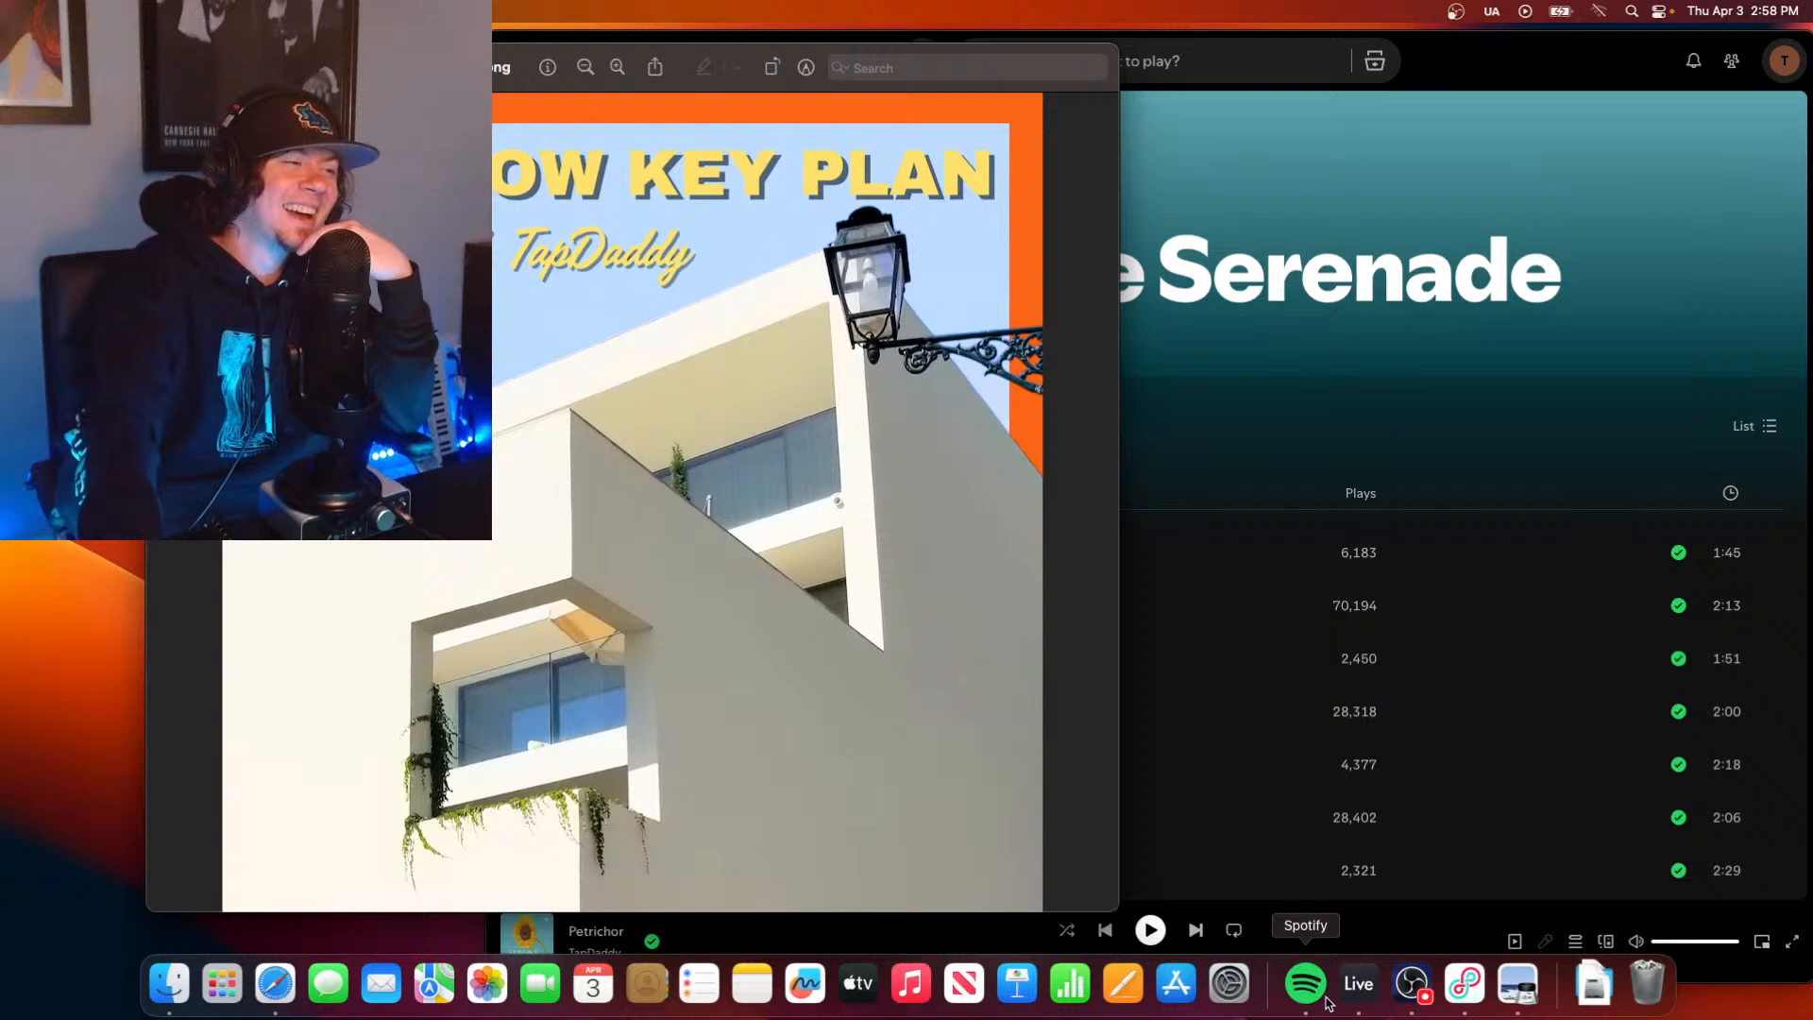
{"action": "left_click", "coordinate": [1377, 992]}
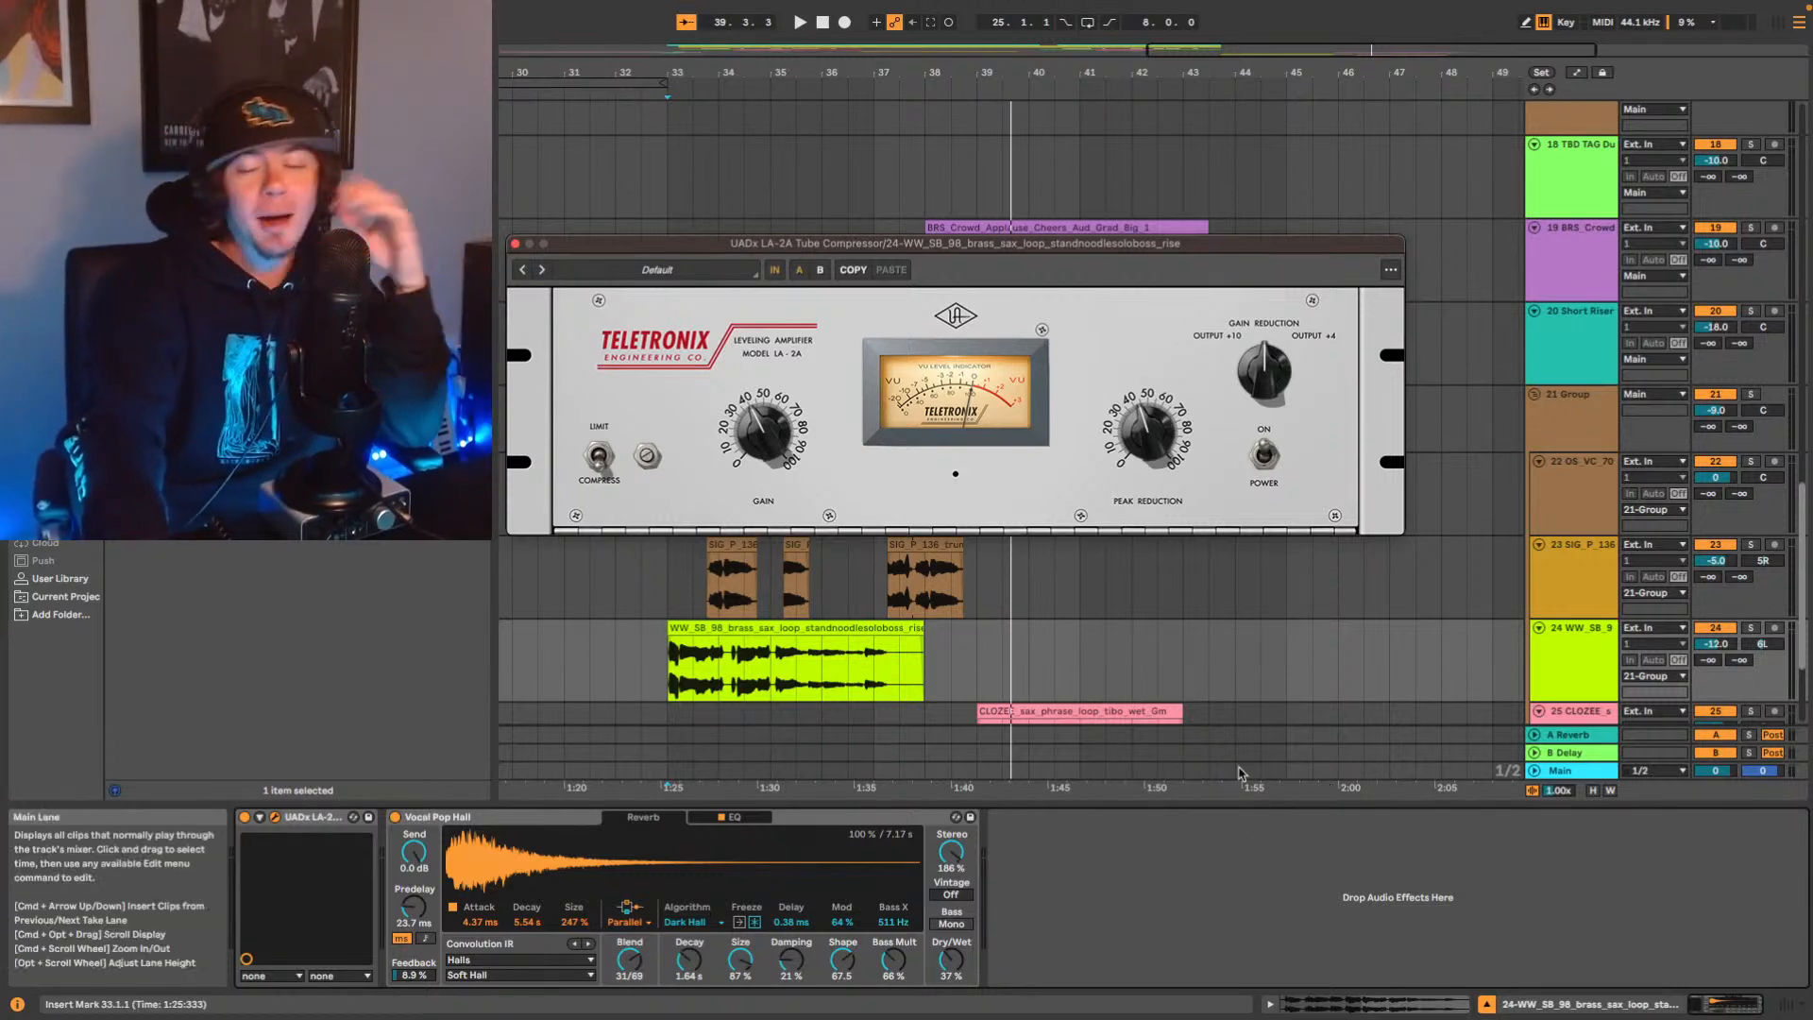
{"action": "left_click", "coordinate": [515, 244]}
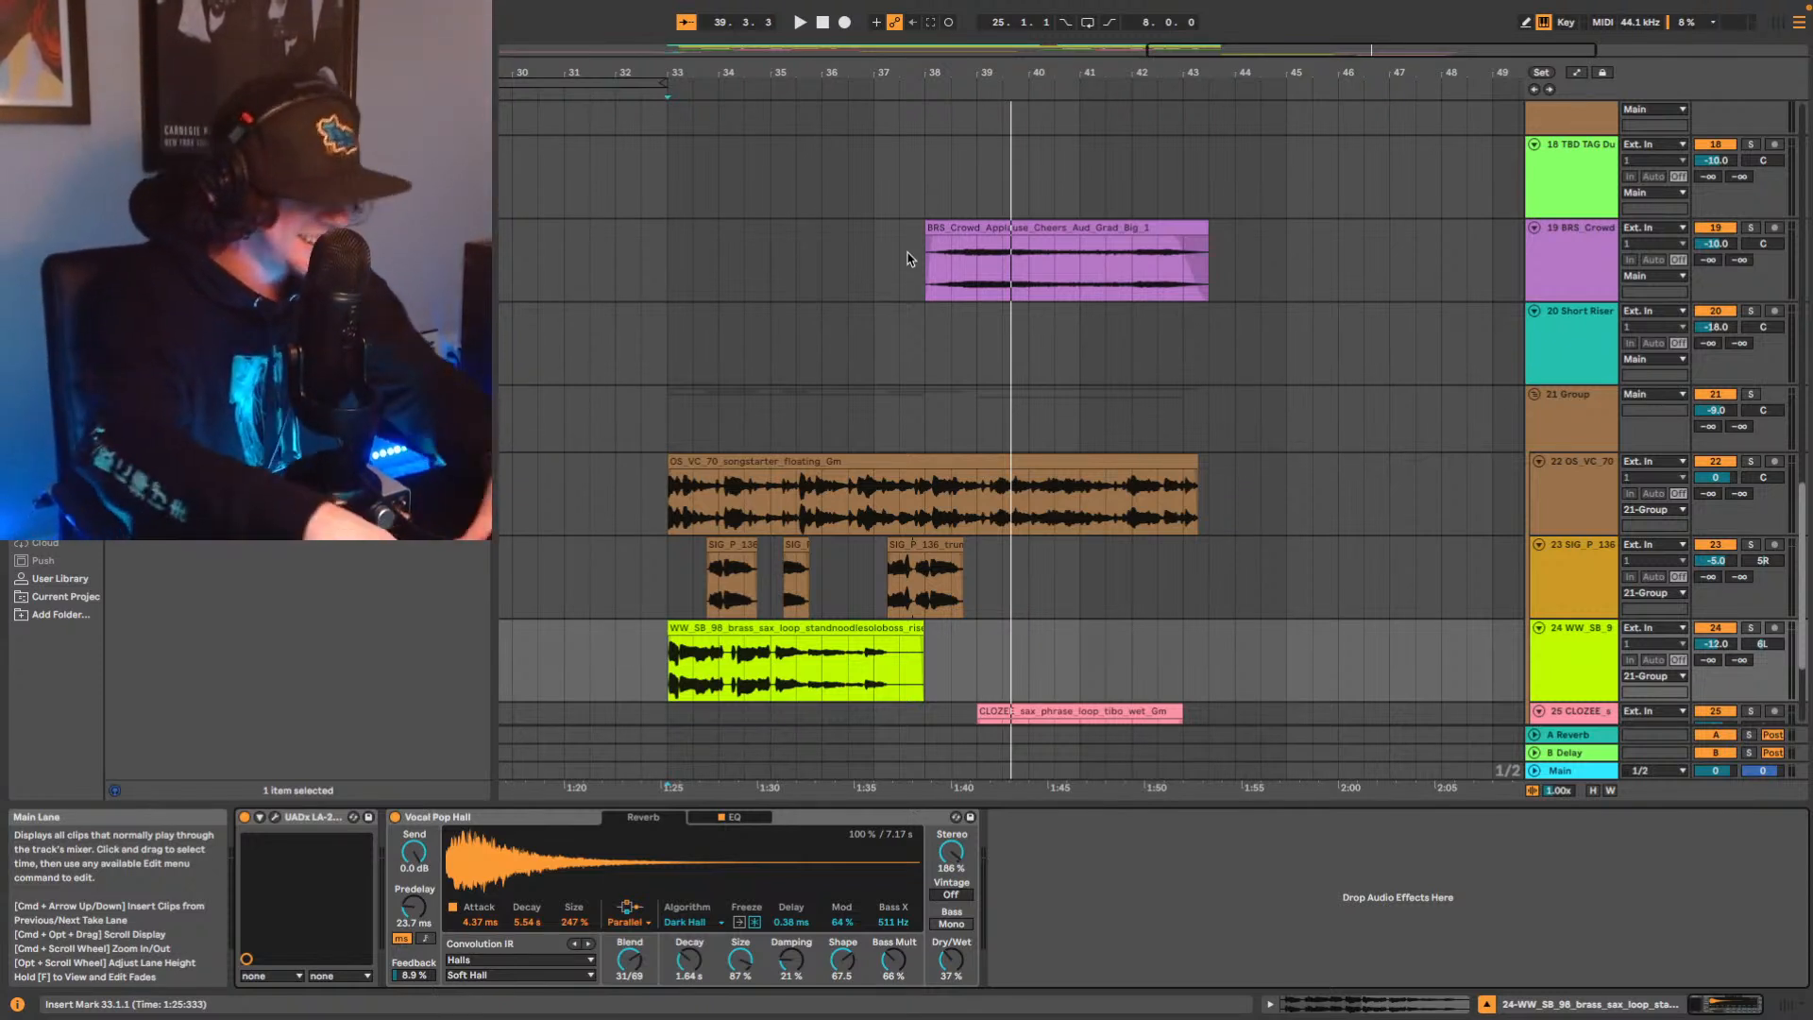
Return to the song start at 1.1.1, select the Main track and play the song.
{"action": "scroll", "coordinate": [1242, 528], "scroll_direction": "down", "scroll_amount": 5}
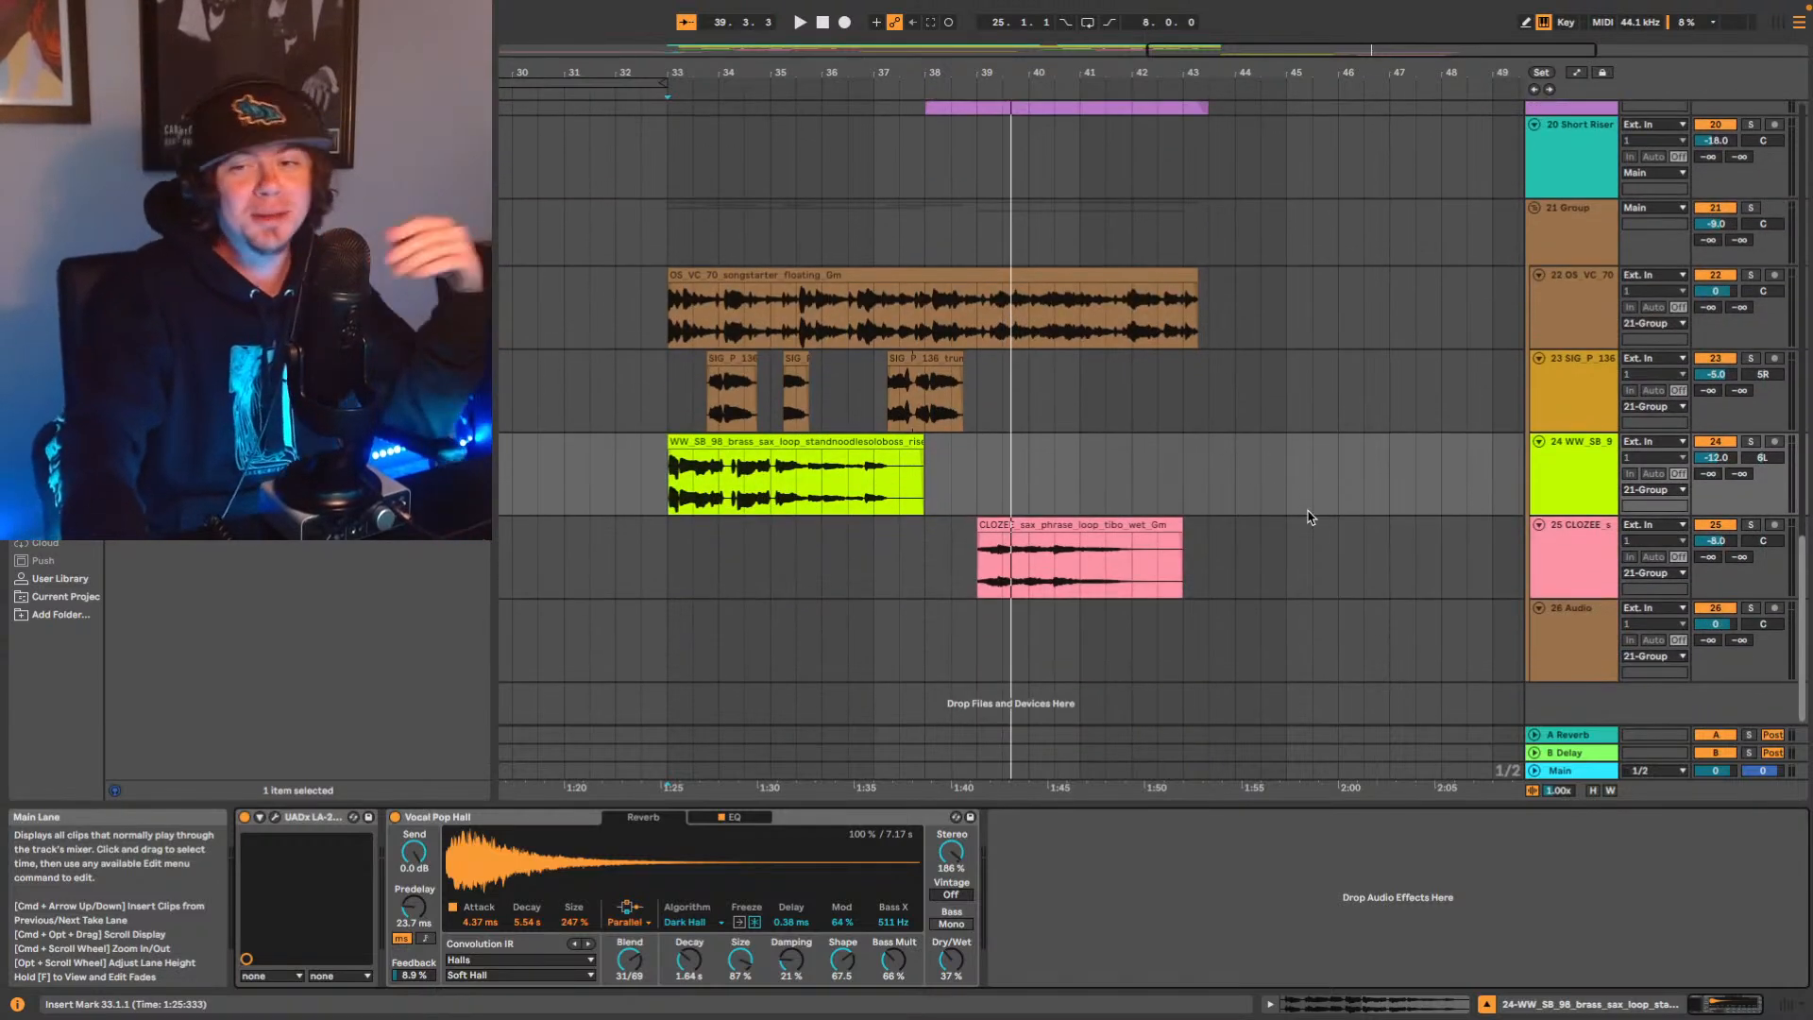
{"action": "scroll", "coordinate": [1504, 305], "scroll_direction": "up", "scroll_amount": 15}
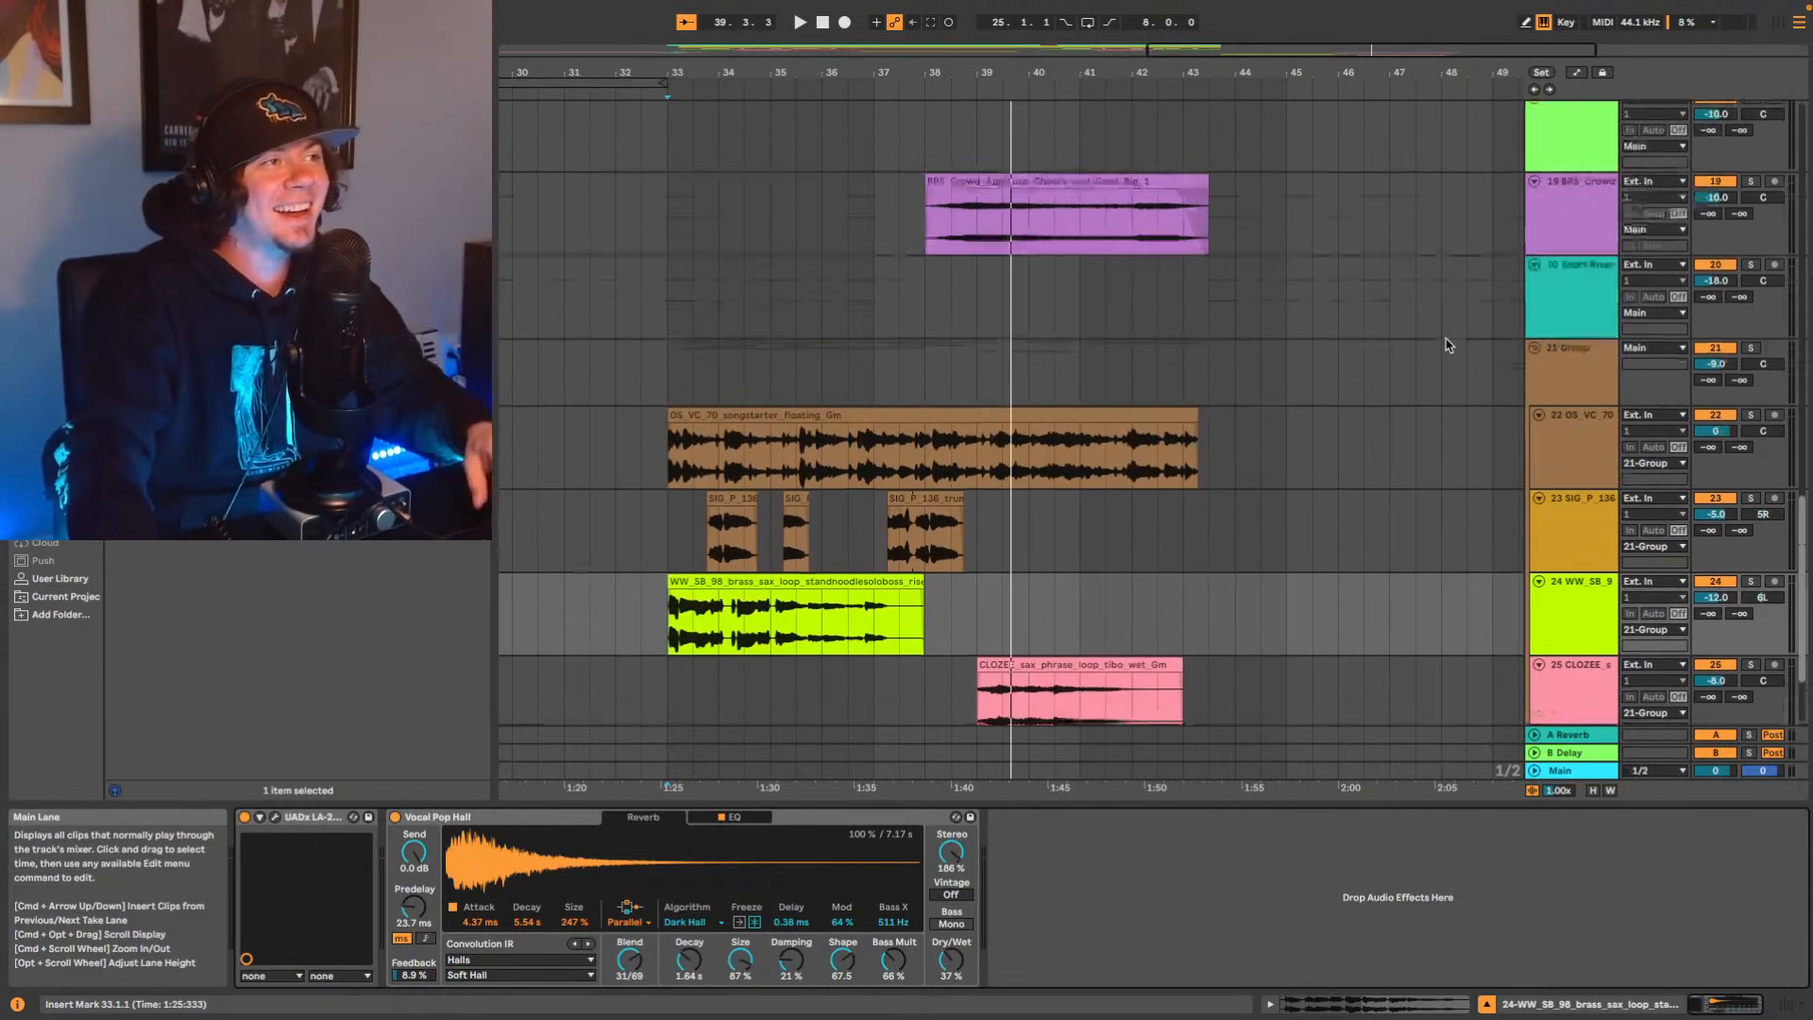
{"action": "scroll", "coordinate": [1475, 209], "scroll_direction": "up", "scroll_amount": 3}
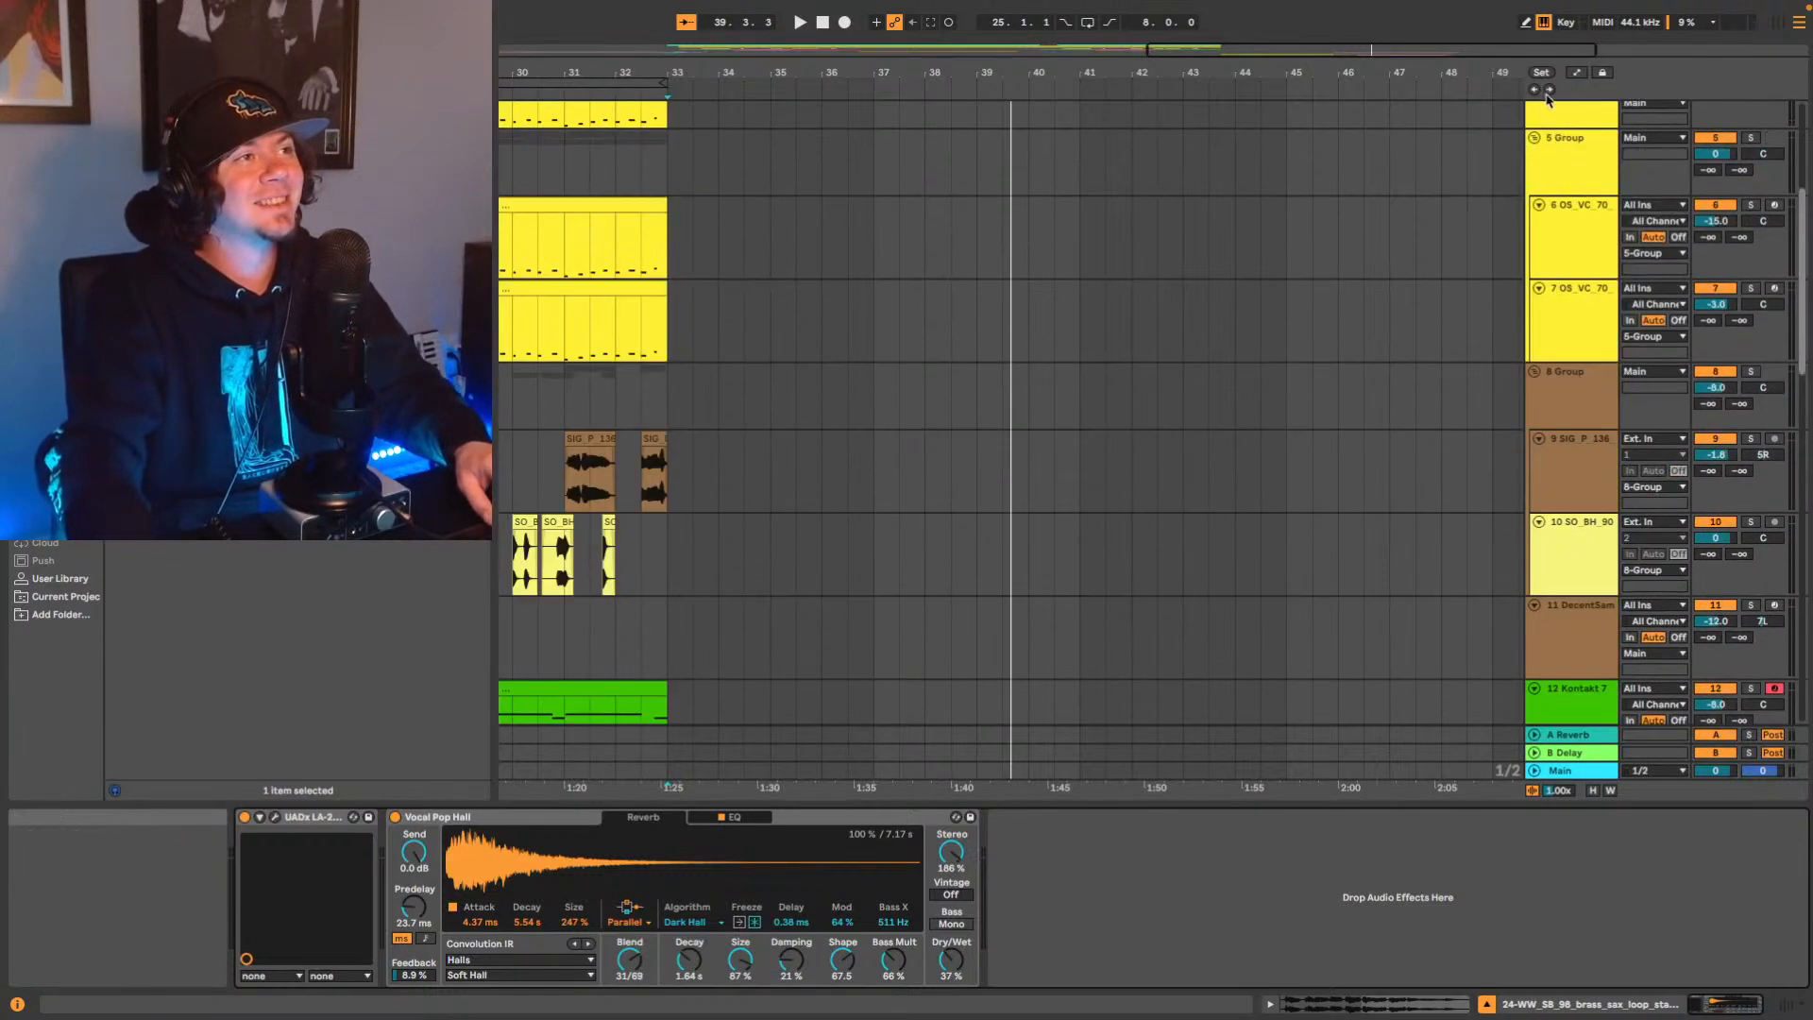
{"action": "left_click", "coordinate": [1535, 92]}
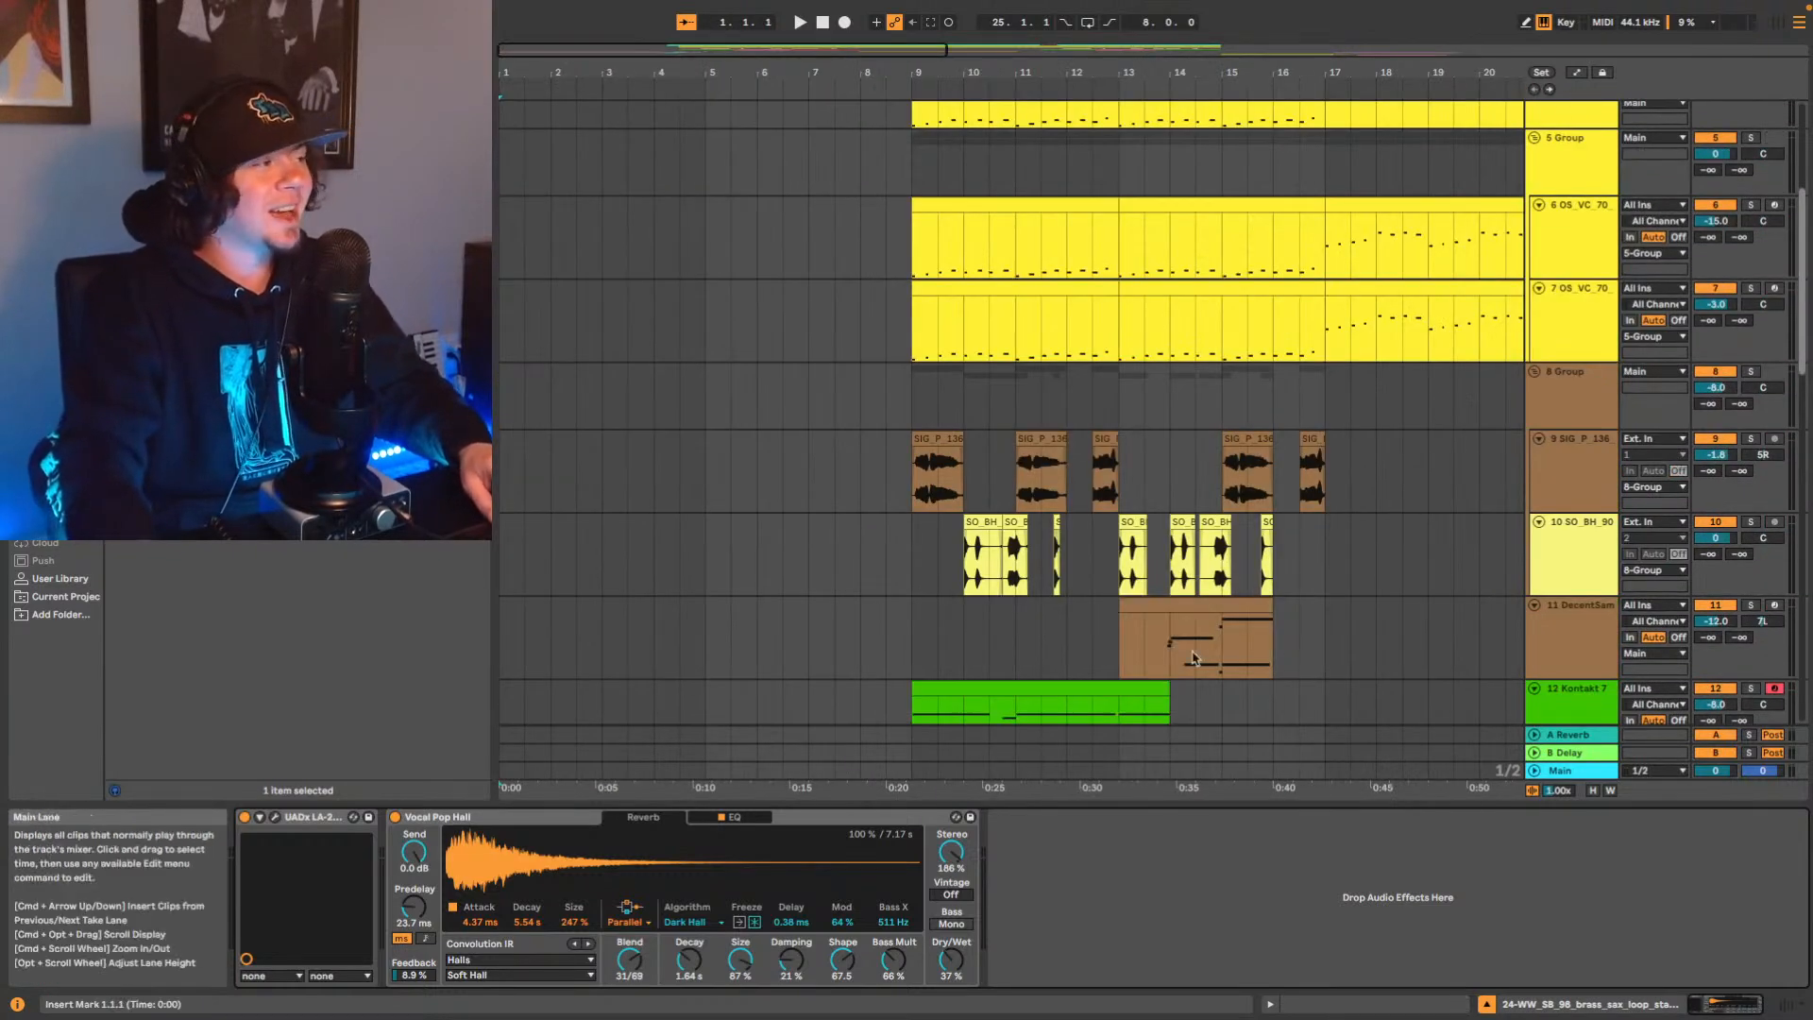
{"action": "scroll", "coordinate": [1230, 460], "scroll_direction": "down", "scroll_amount": 3}
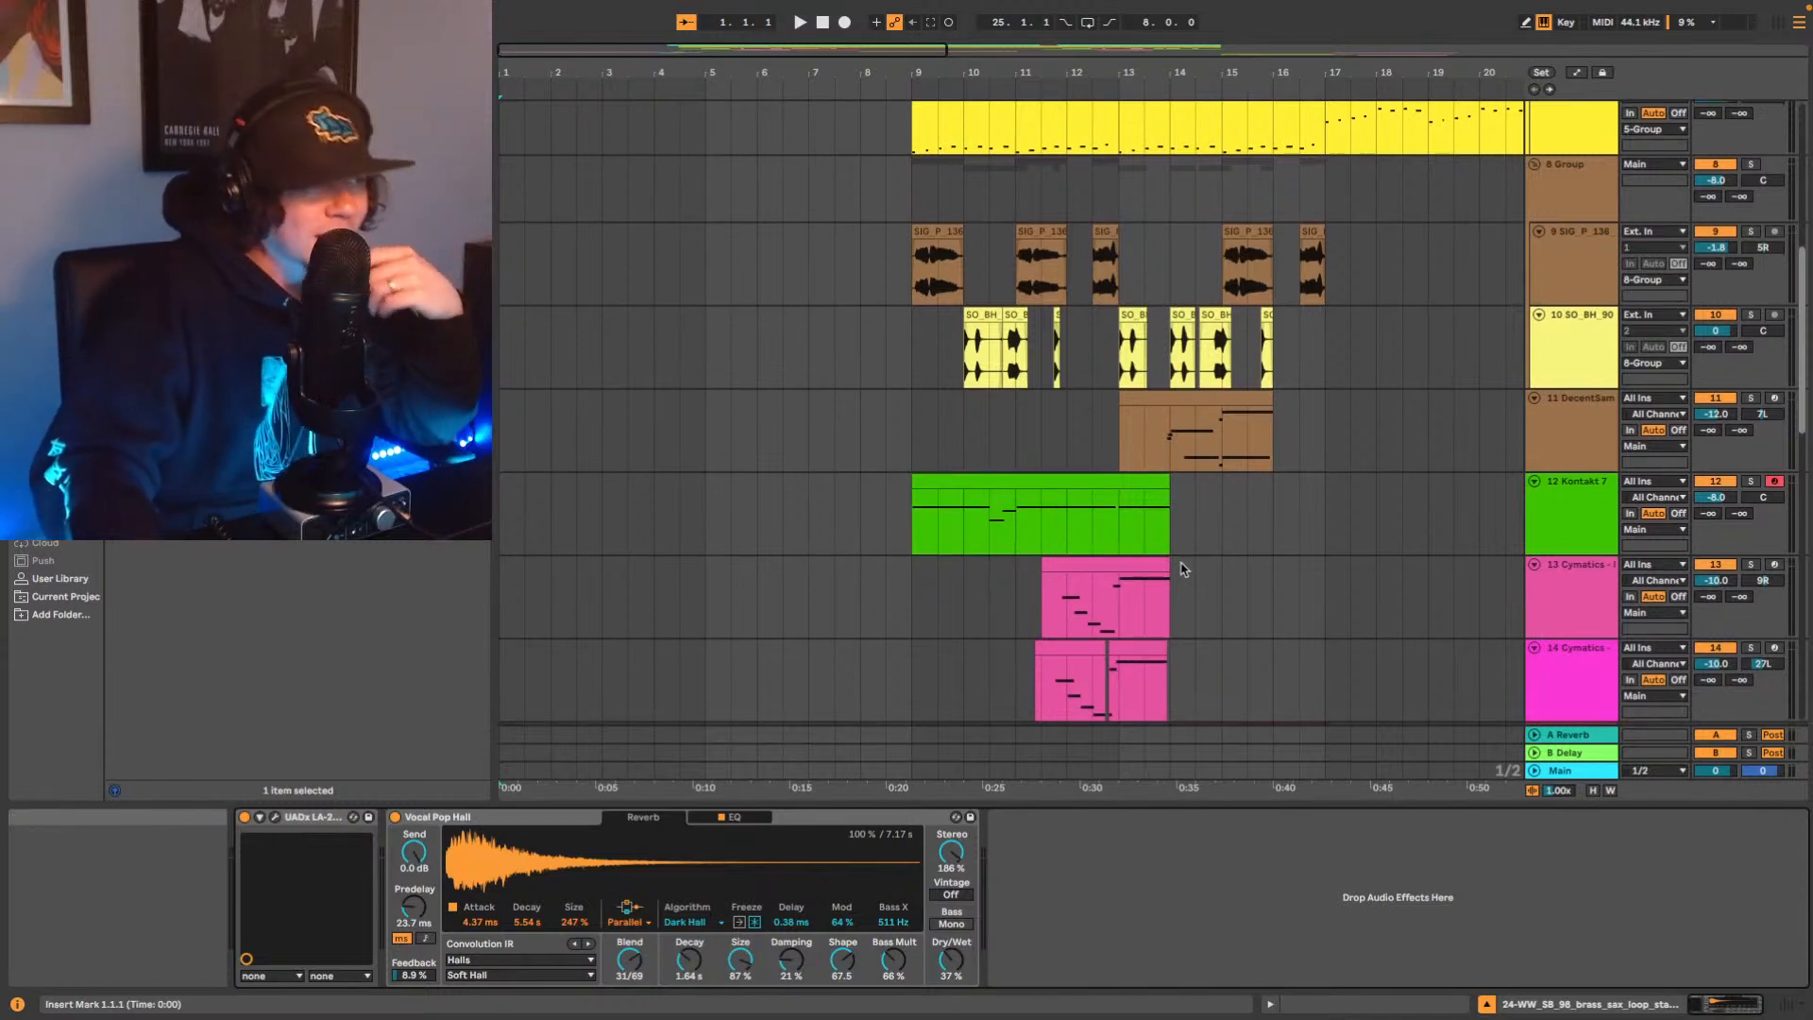
{"action": "left_click", "coordinate": [1587, 772]}
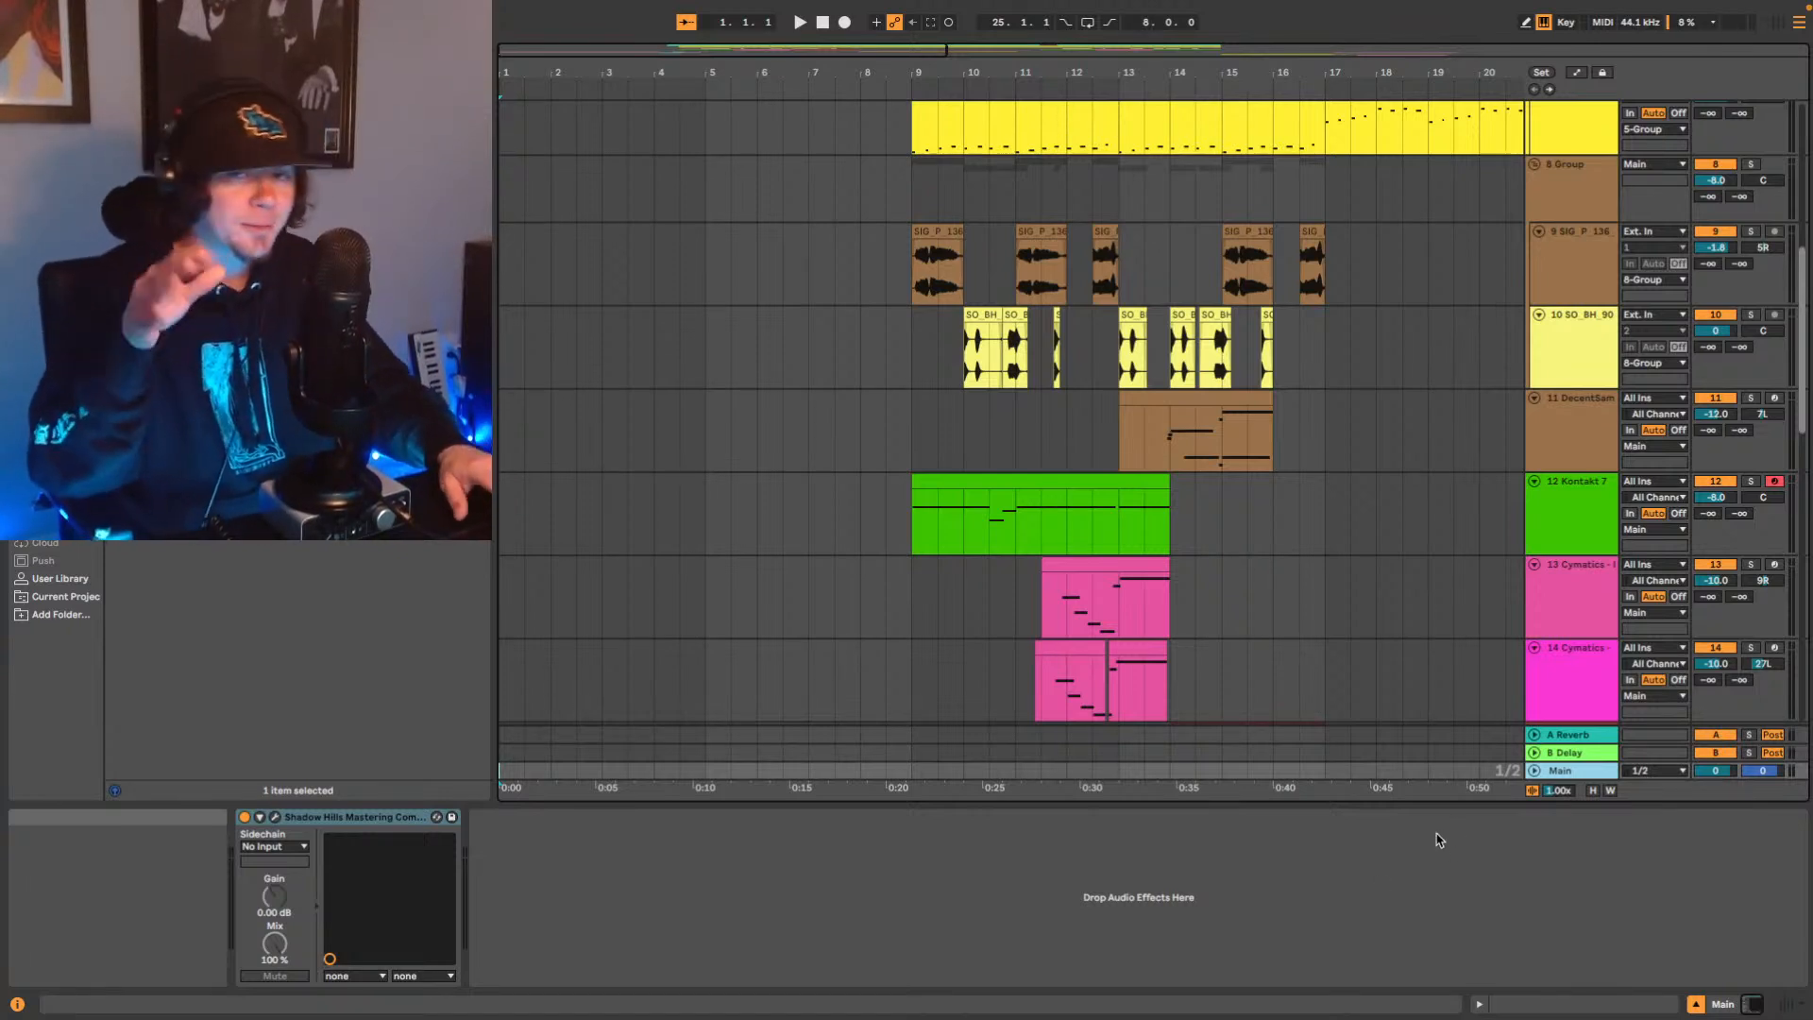
{"action": "key", "text": "space"}
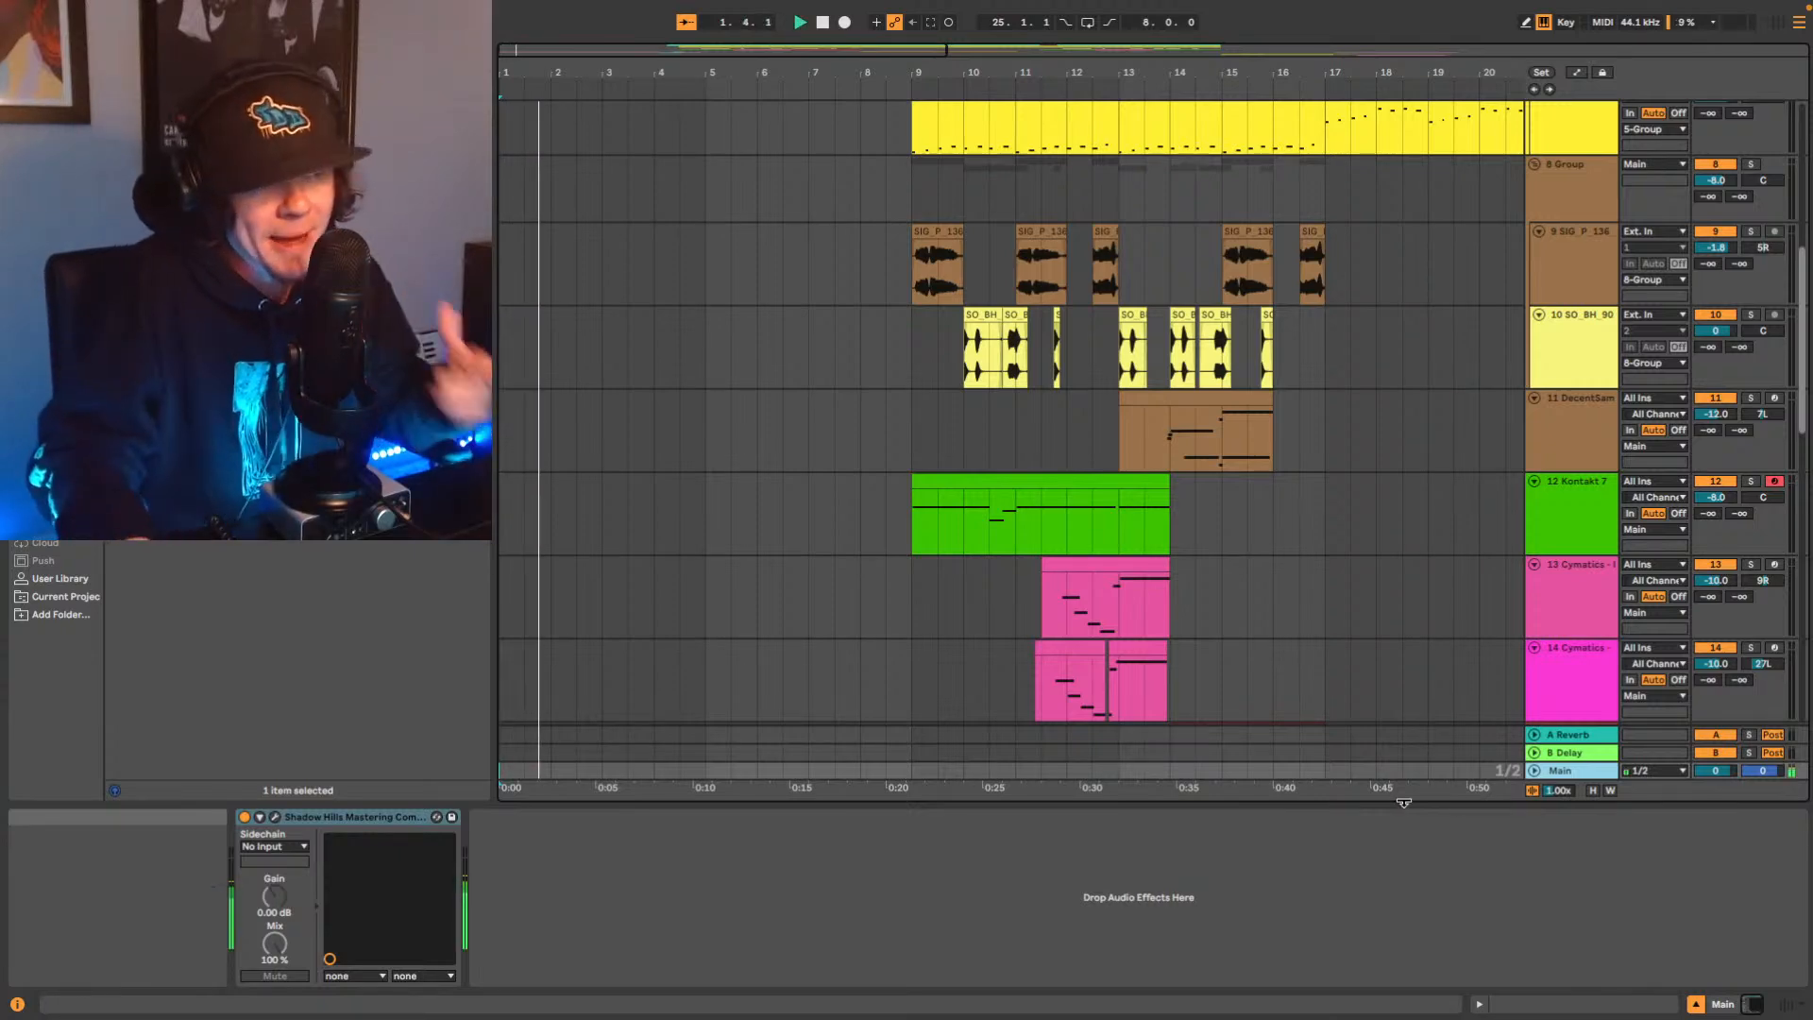
Show the mixer, add Youlean Loudness Meter 2 after the Shadow Hills compressor on Main and check the loudness during playback.
{"action": "left_click", "coordinate": [1784, 1005]}
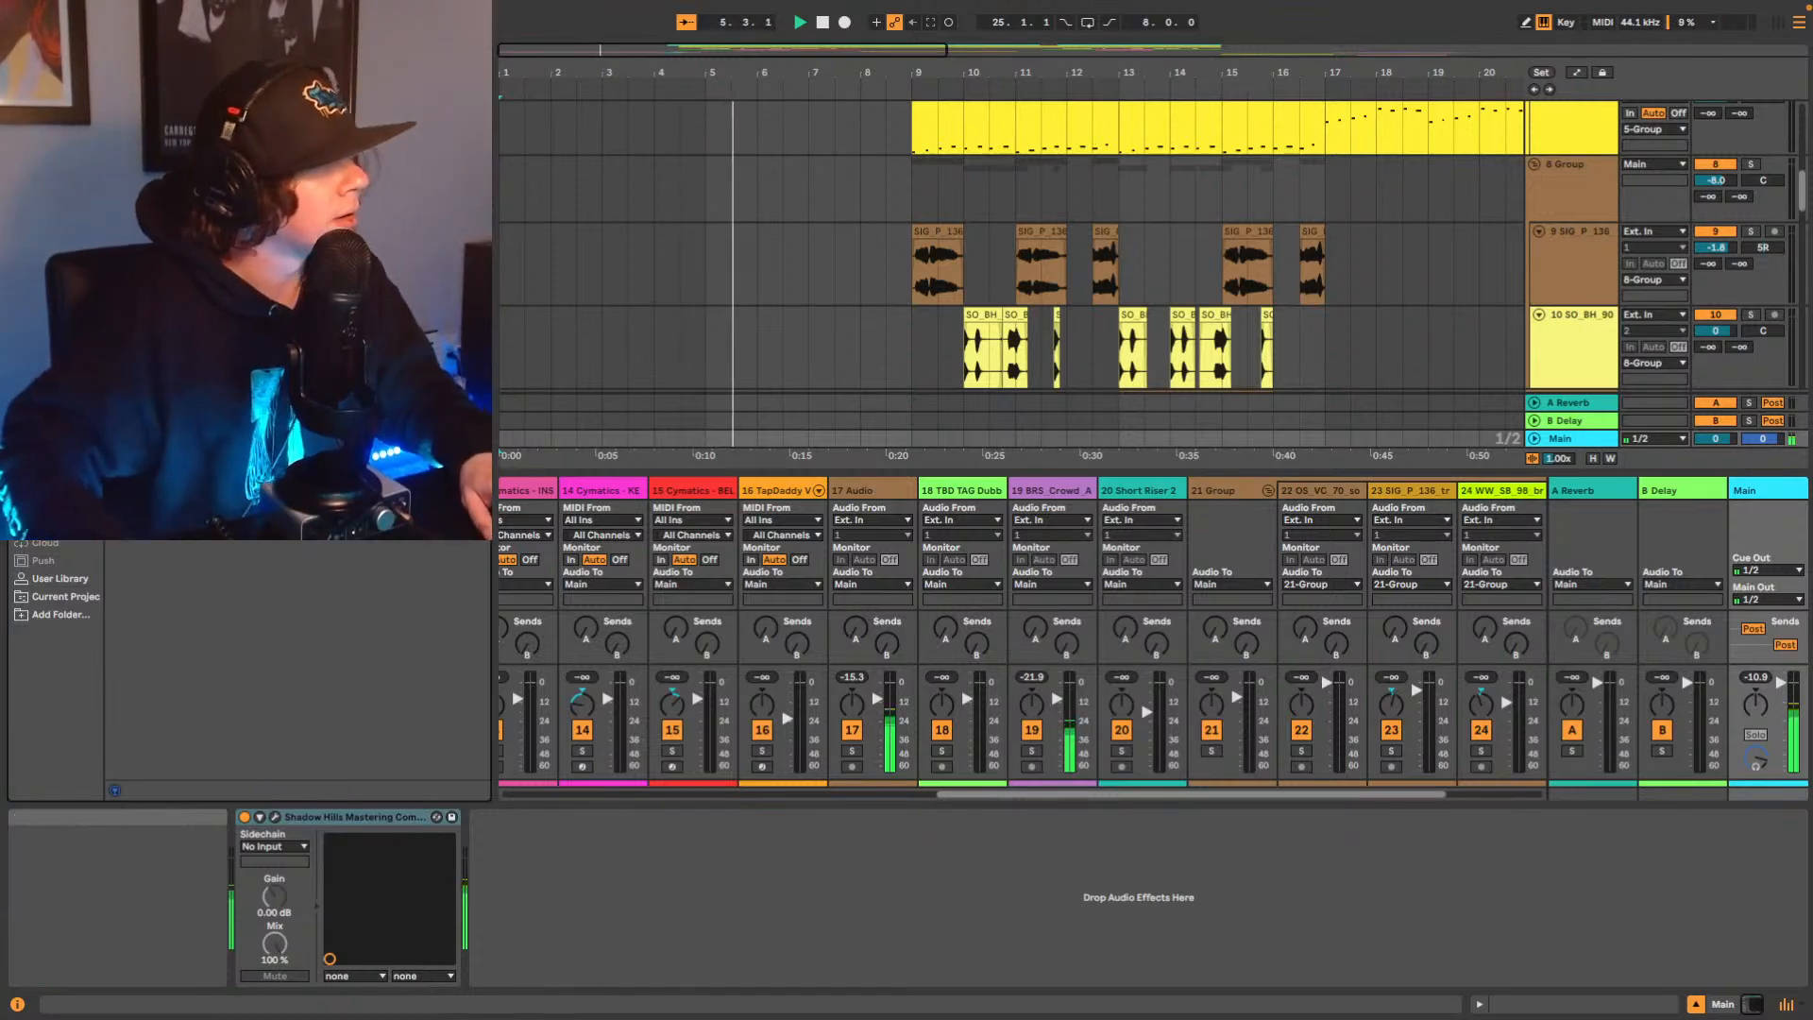
{"action": "left_click_drag", "start_coordinate": [283, 350], "coordinate": [587, 951]}
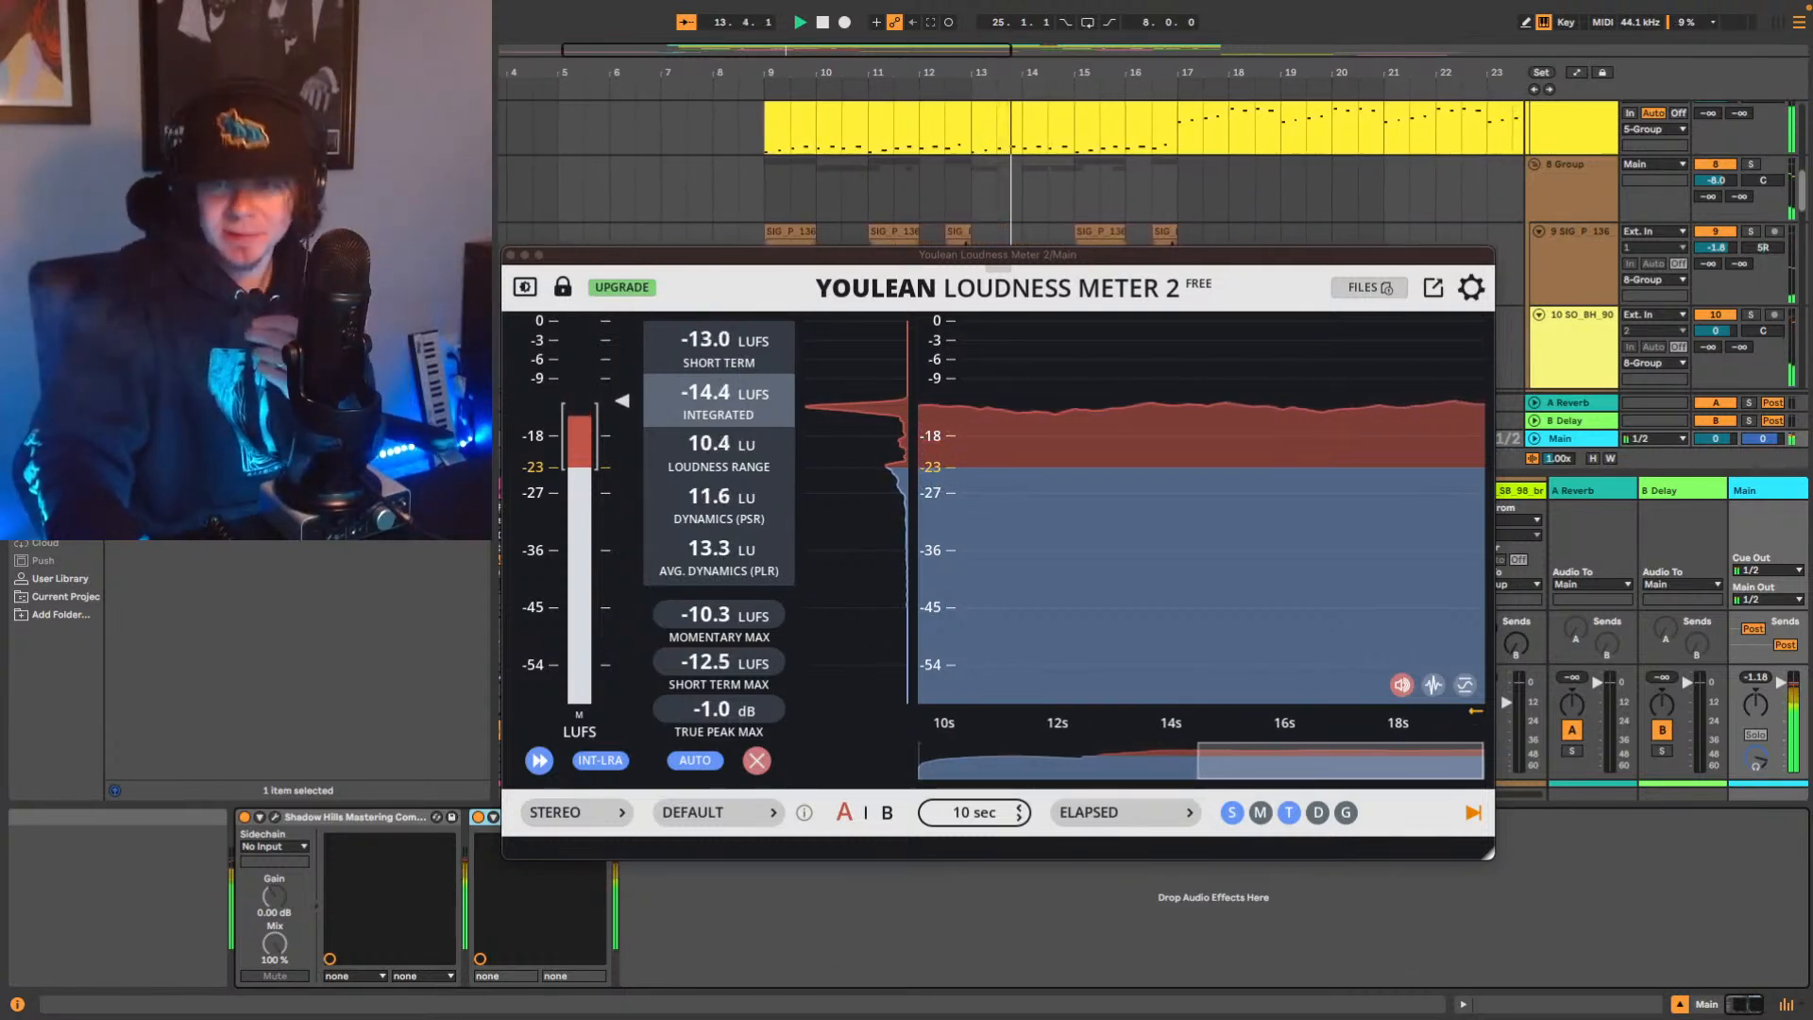
{"action": "key", "text": "super+alt+p"}
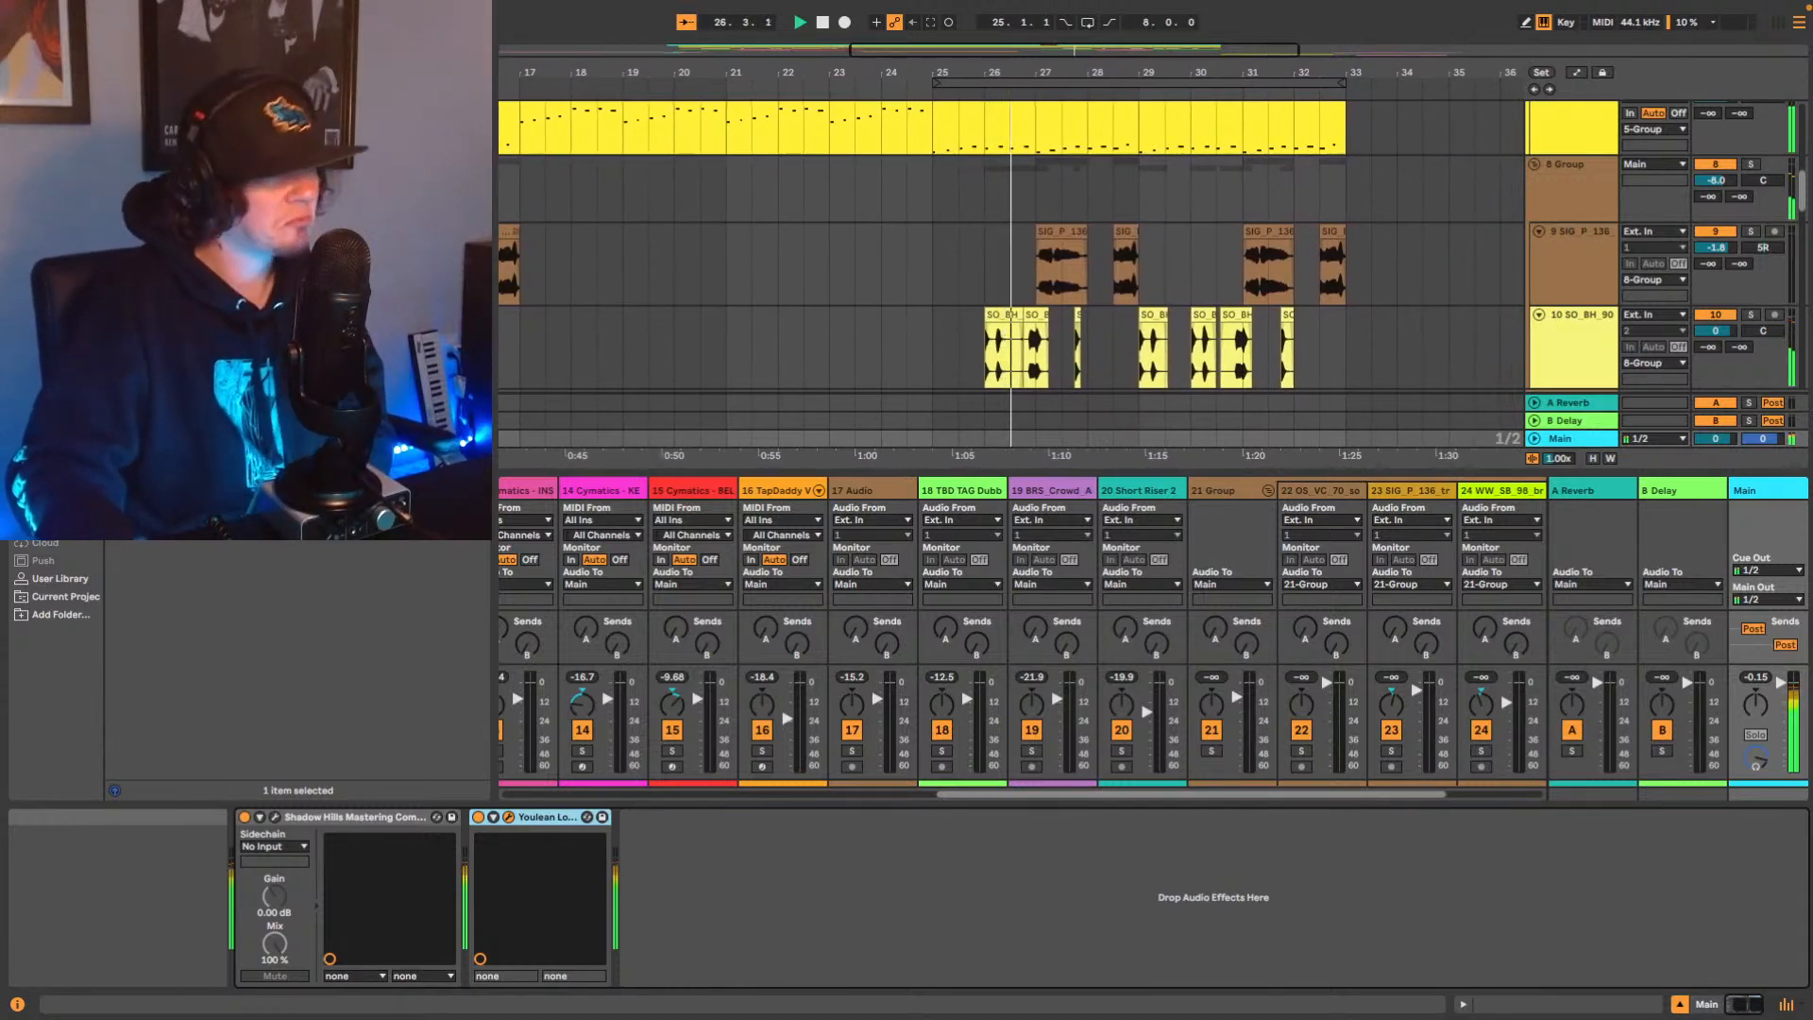
{"action": "left_click", "coordinate": [1250, 933]}
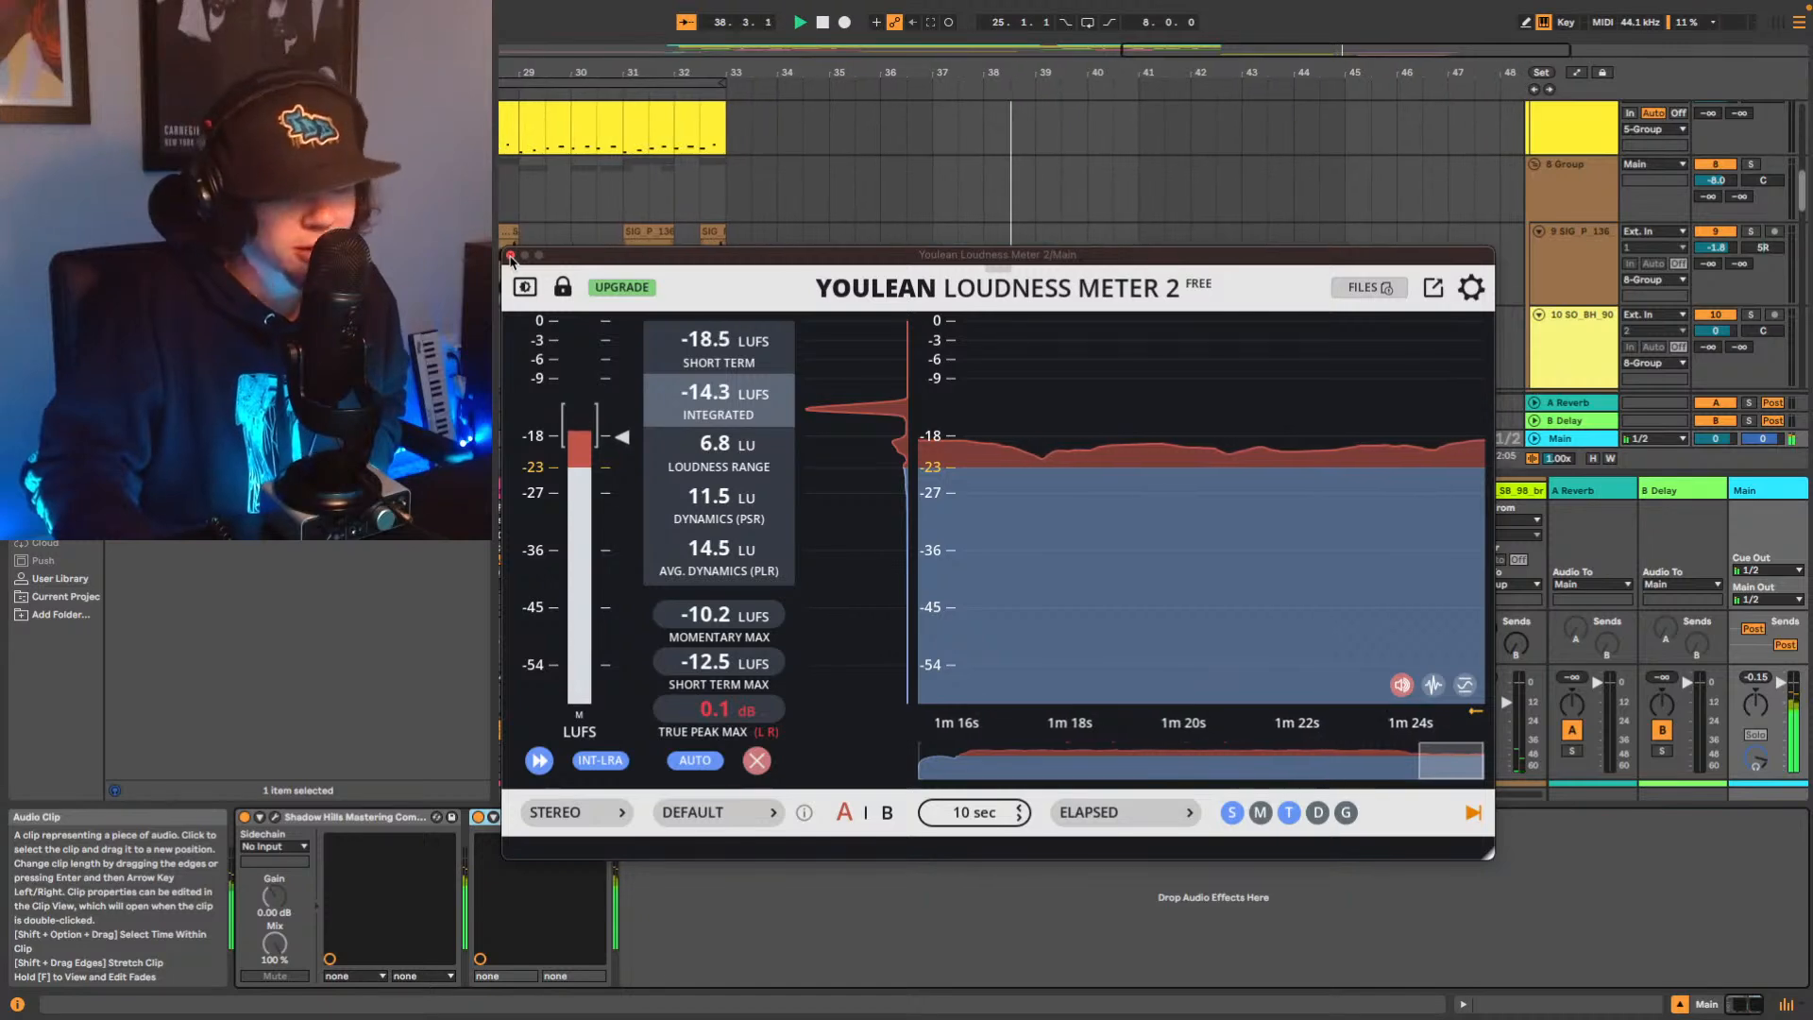
{"action": "left_click", "coordinate": [510, 256]}
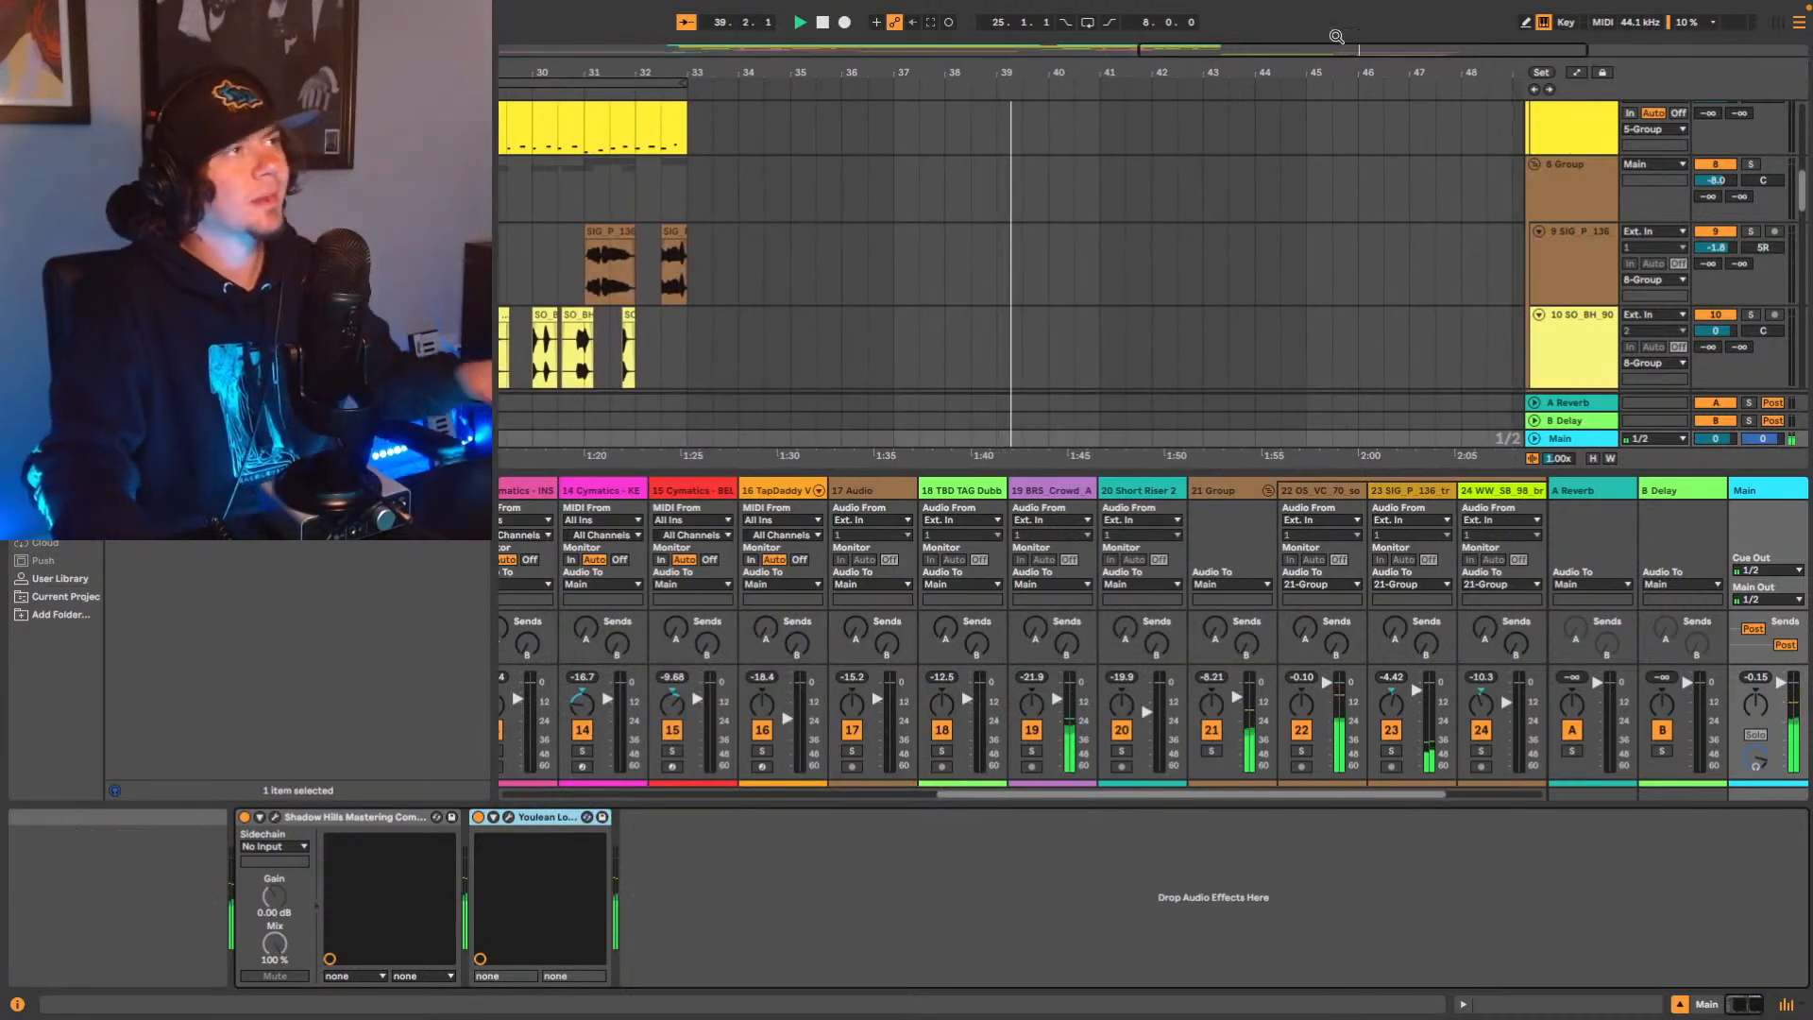
Hide the mixer, stop playback and place the insert mark at 9.1.1 on the Kontakt 7 track.
{"action": "left_click_drag", "start_coordinate": [1324, 52], "coordinate": [1324, 8]}
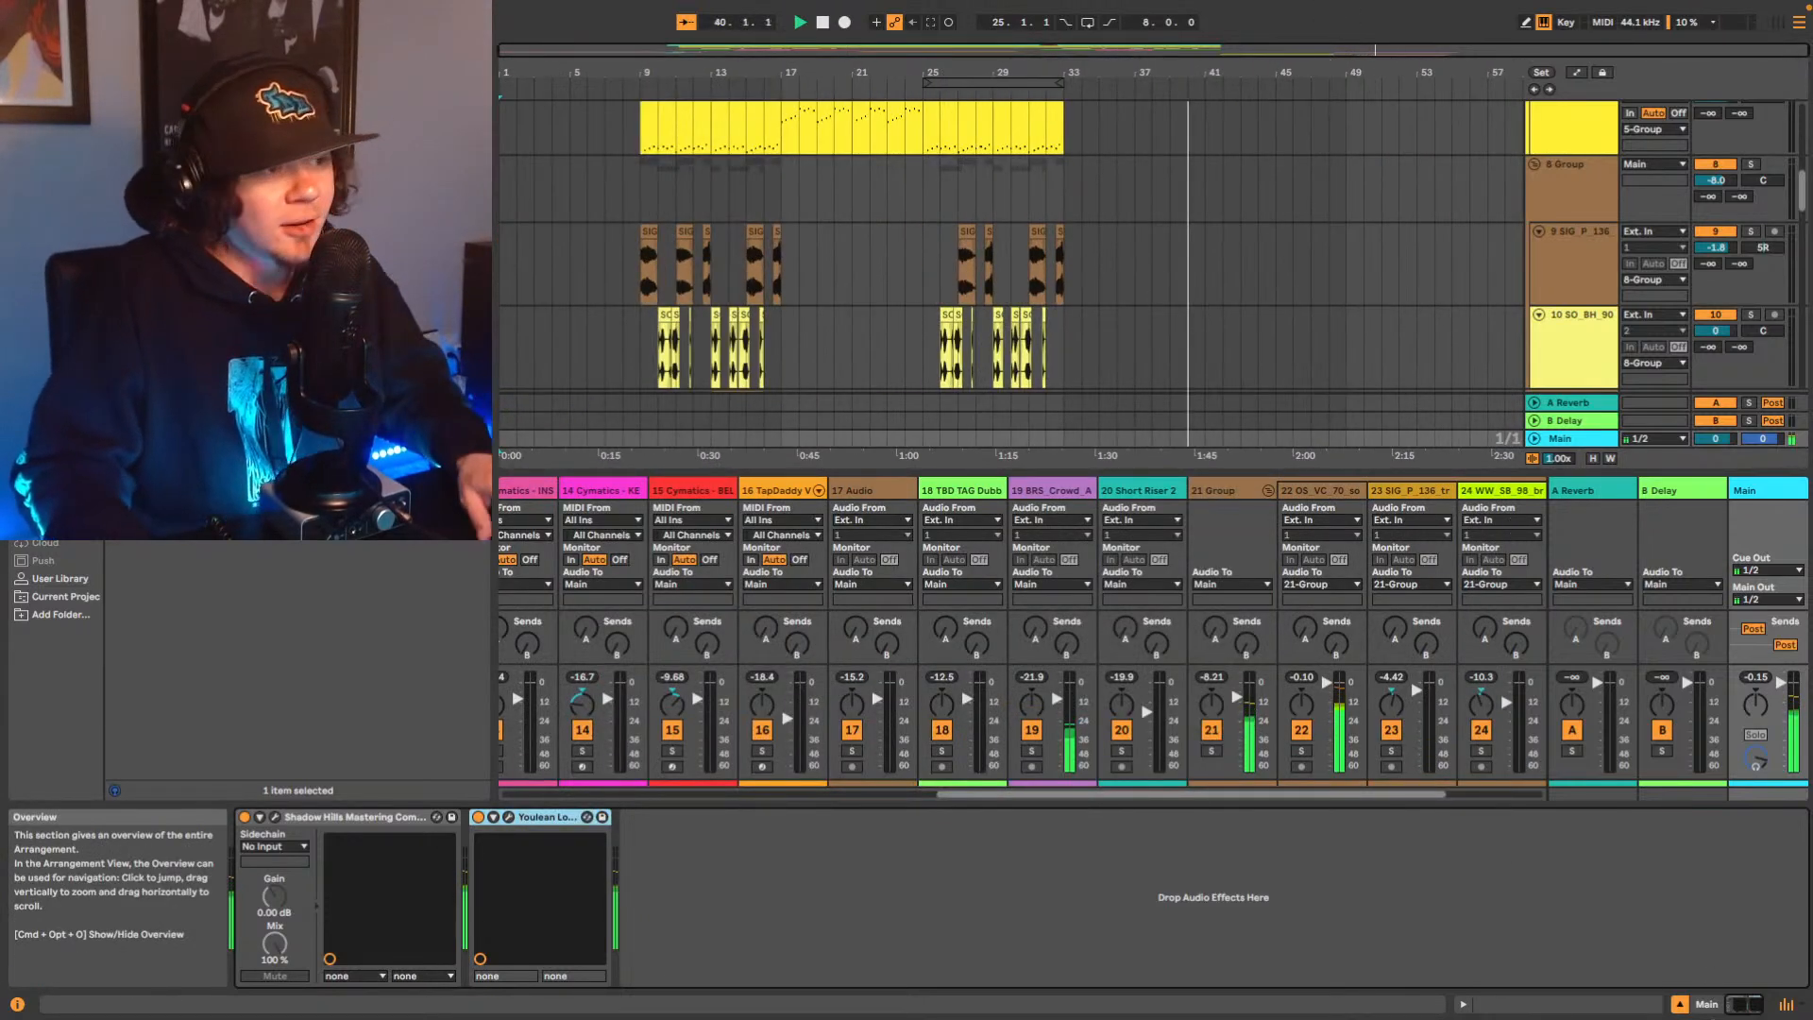
{"action": "left_click", "coordinate": [1786, 1004]}
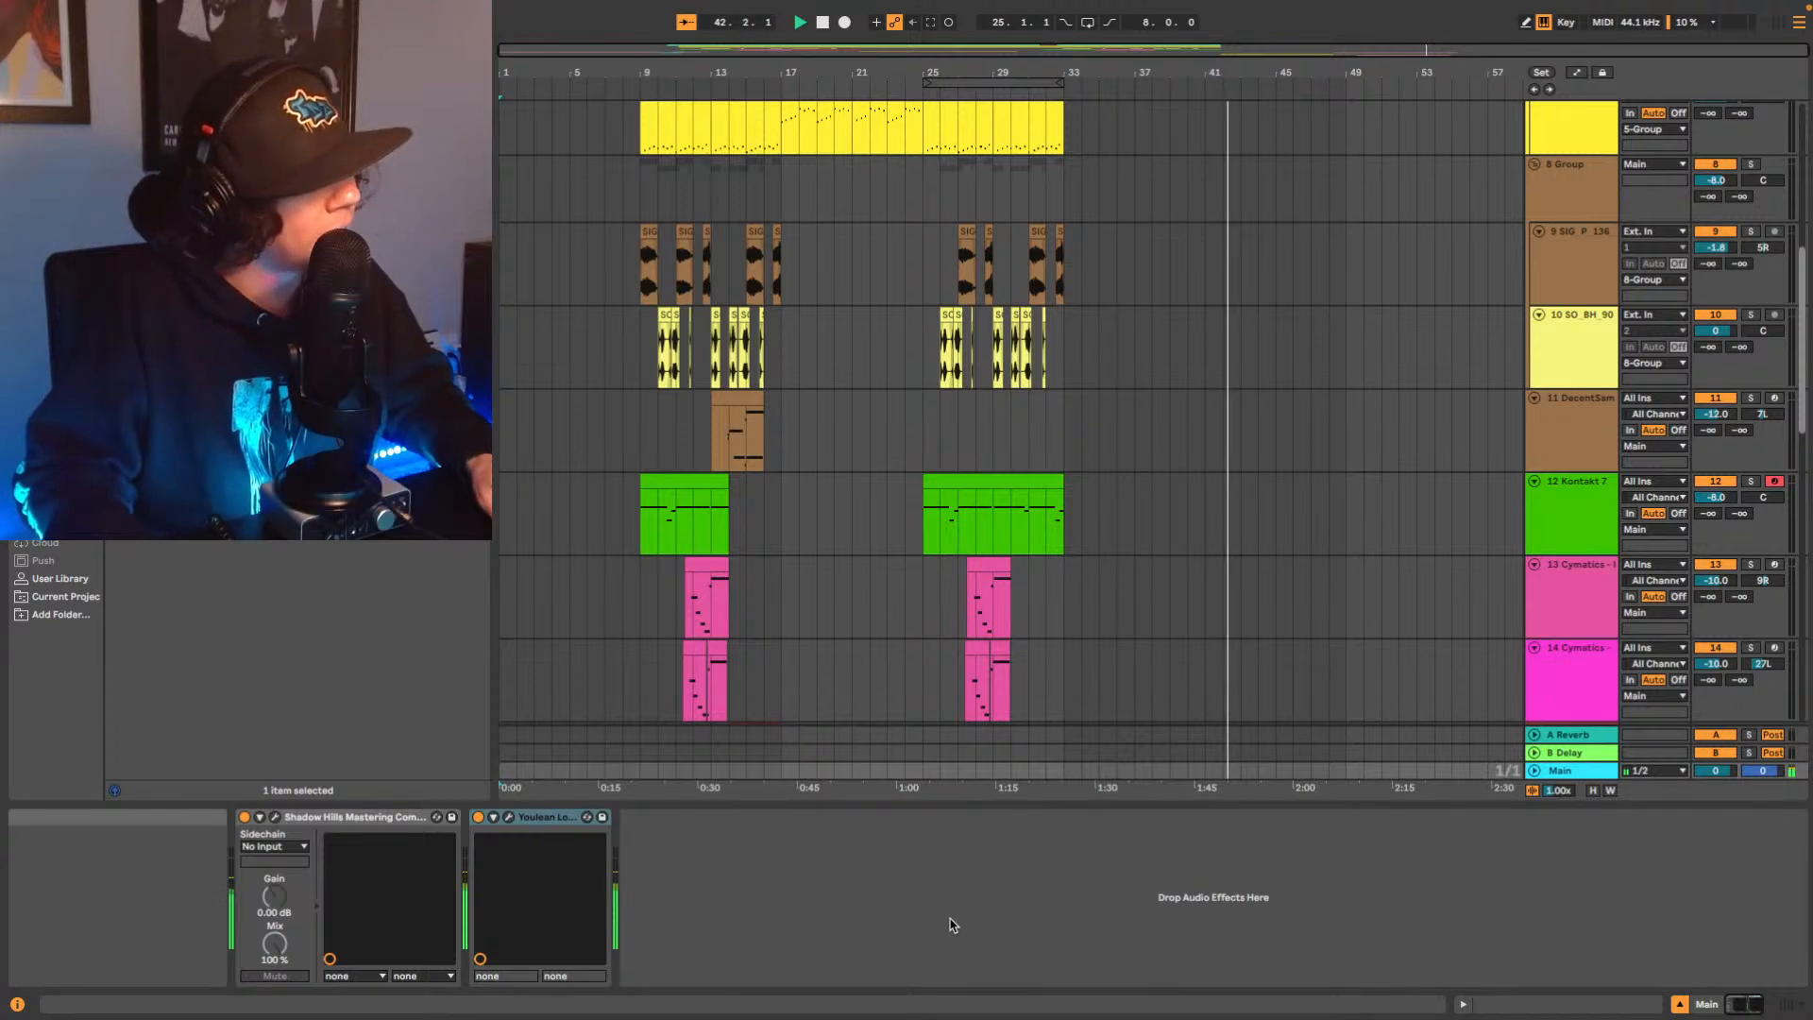
{"action": "left_click", "coordinate": [640, 526]}
{"action": "key", "text": "space"}
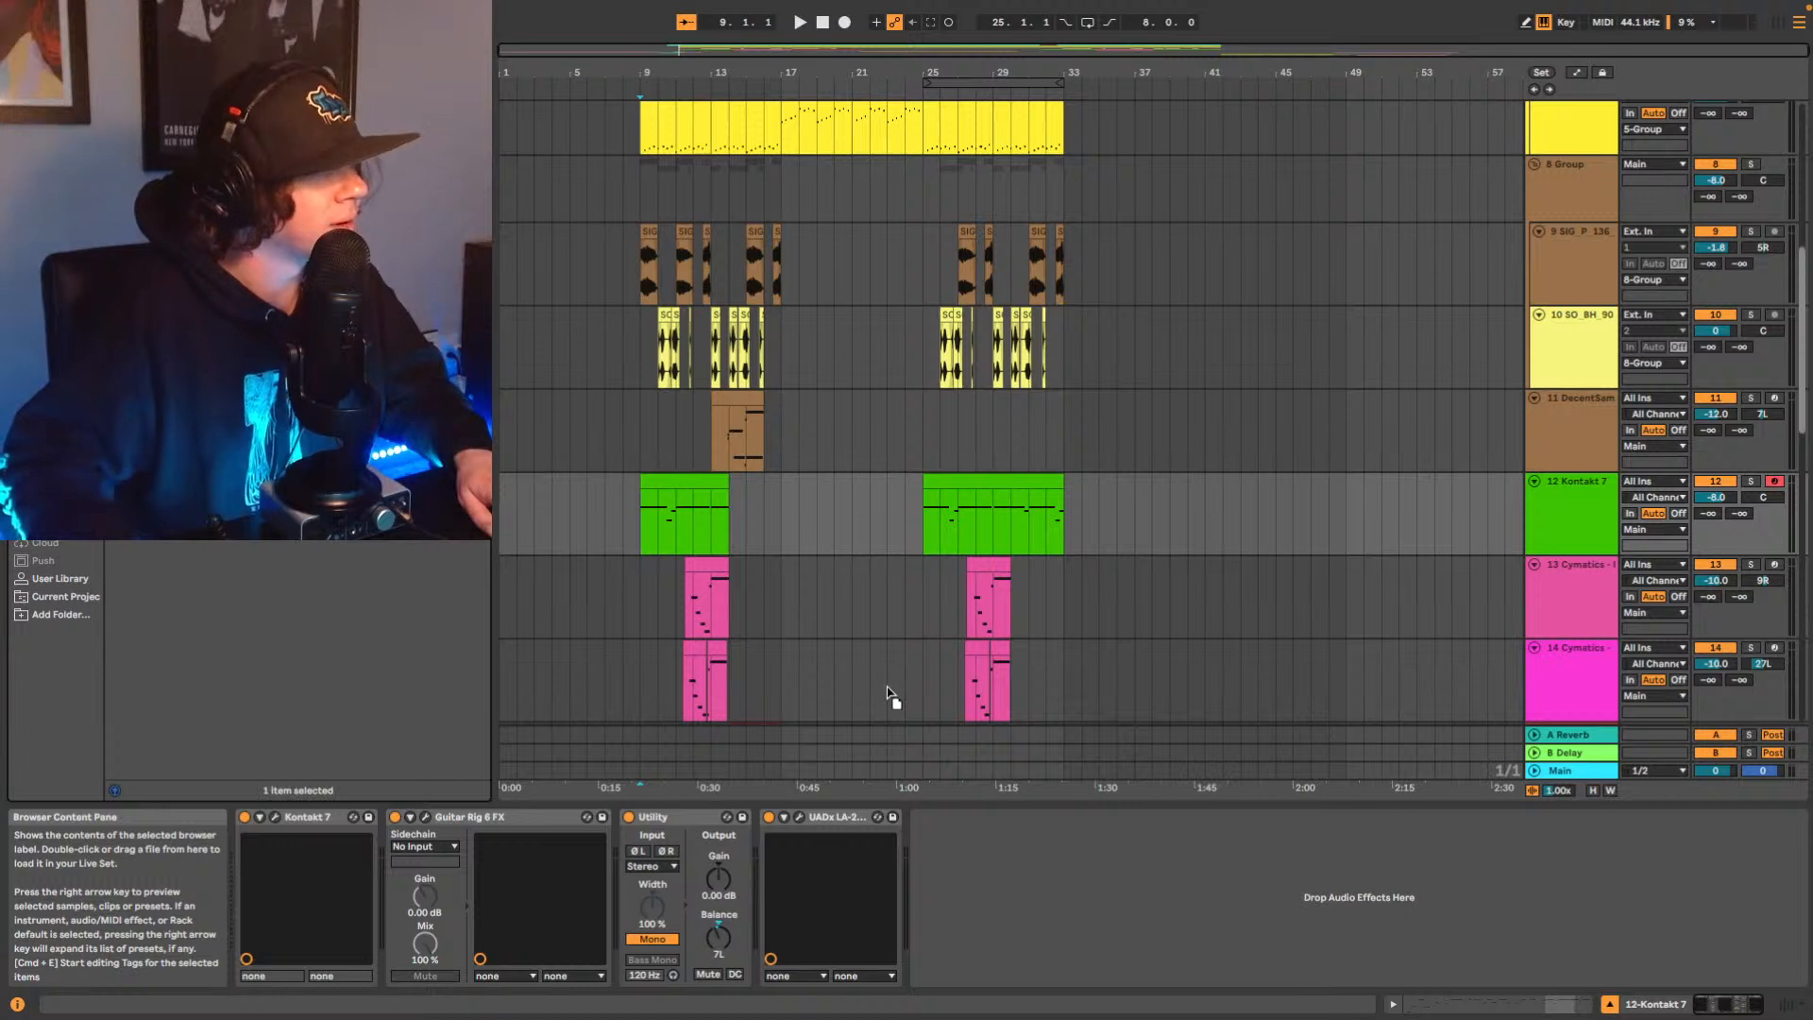
Add Ozone 9 Elements to the Main track and place the Youlean Loudness Meter after it in the device chain.
{"action": "left_click", "coordinate": [1365, 768]}
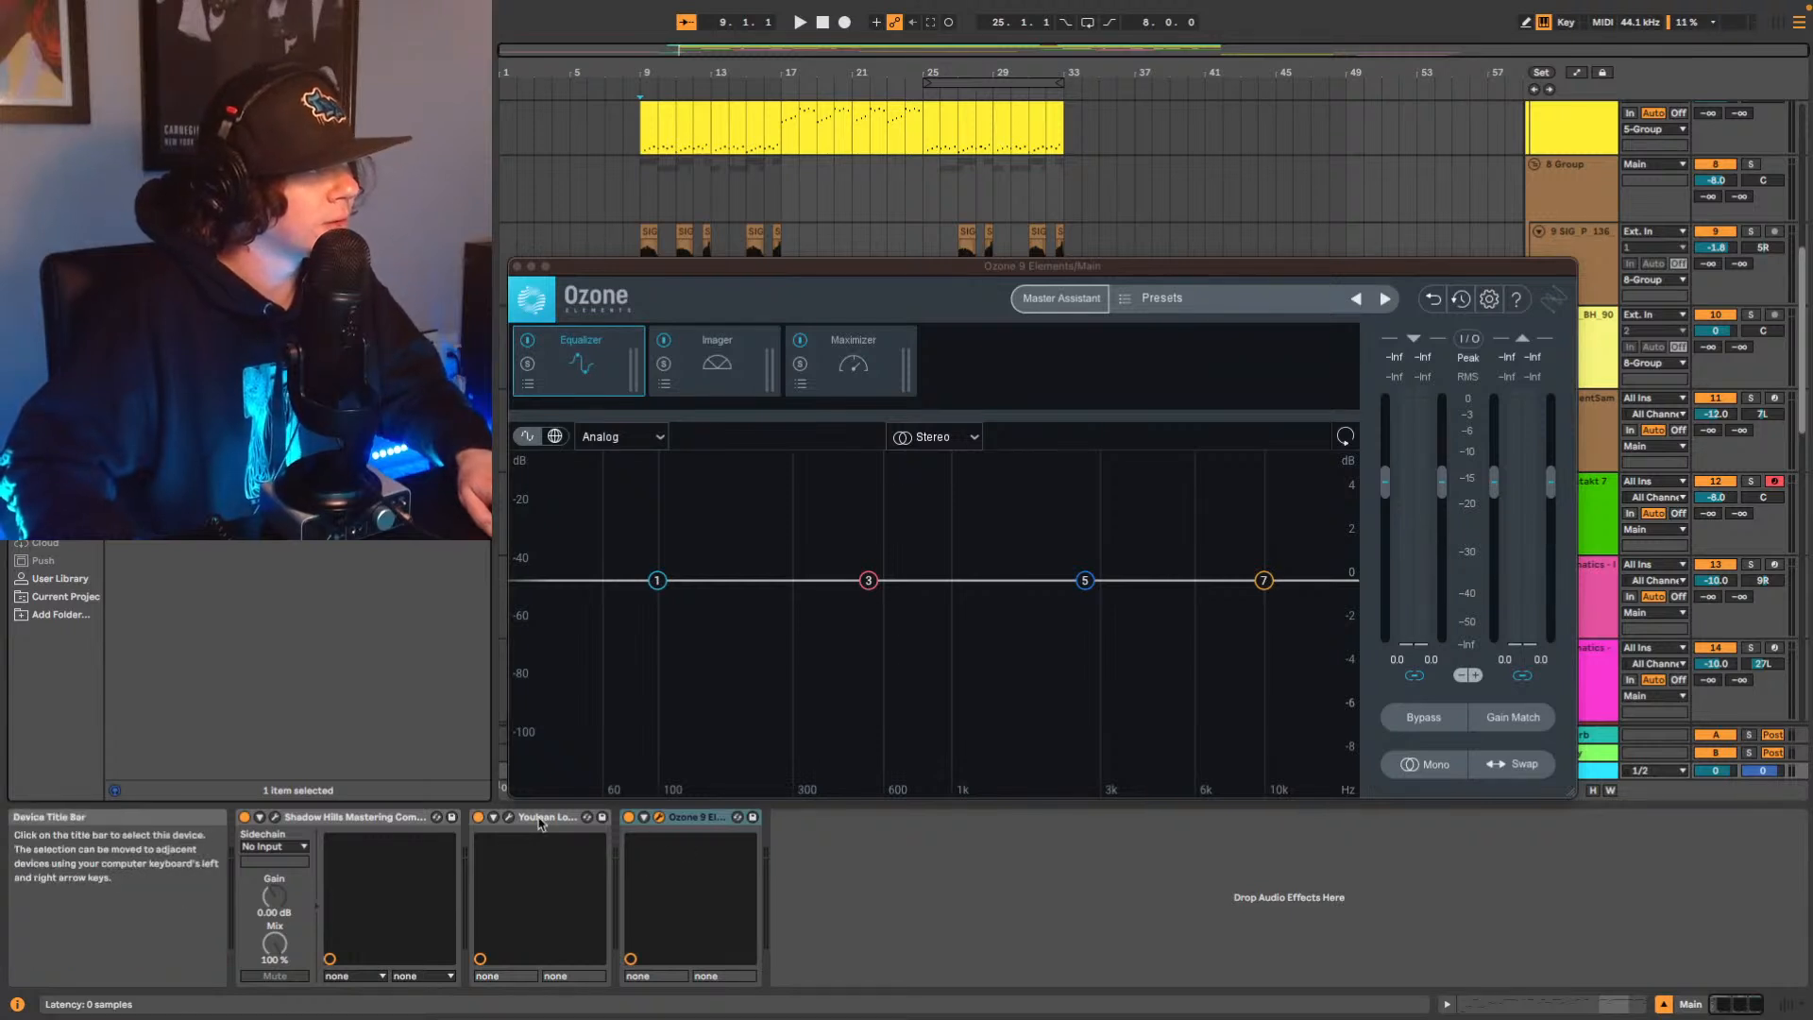
{"action": "left_click_drag", "start_coordinate": [542, 823], "coordinate": [858, 854]}
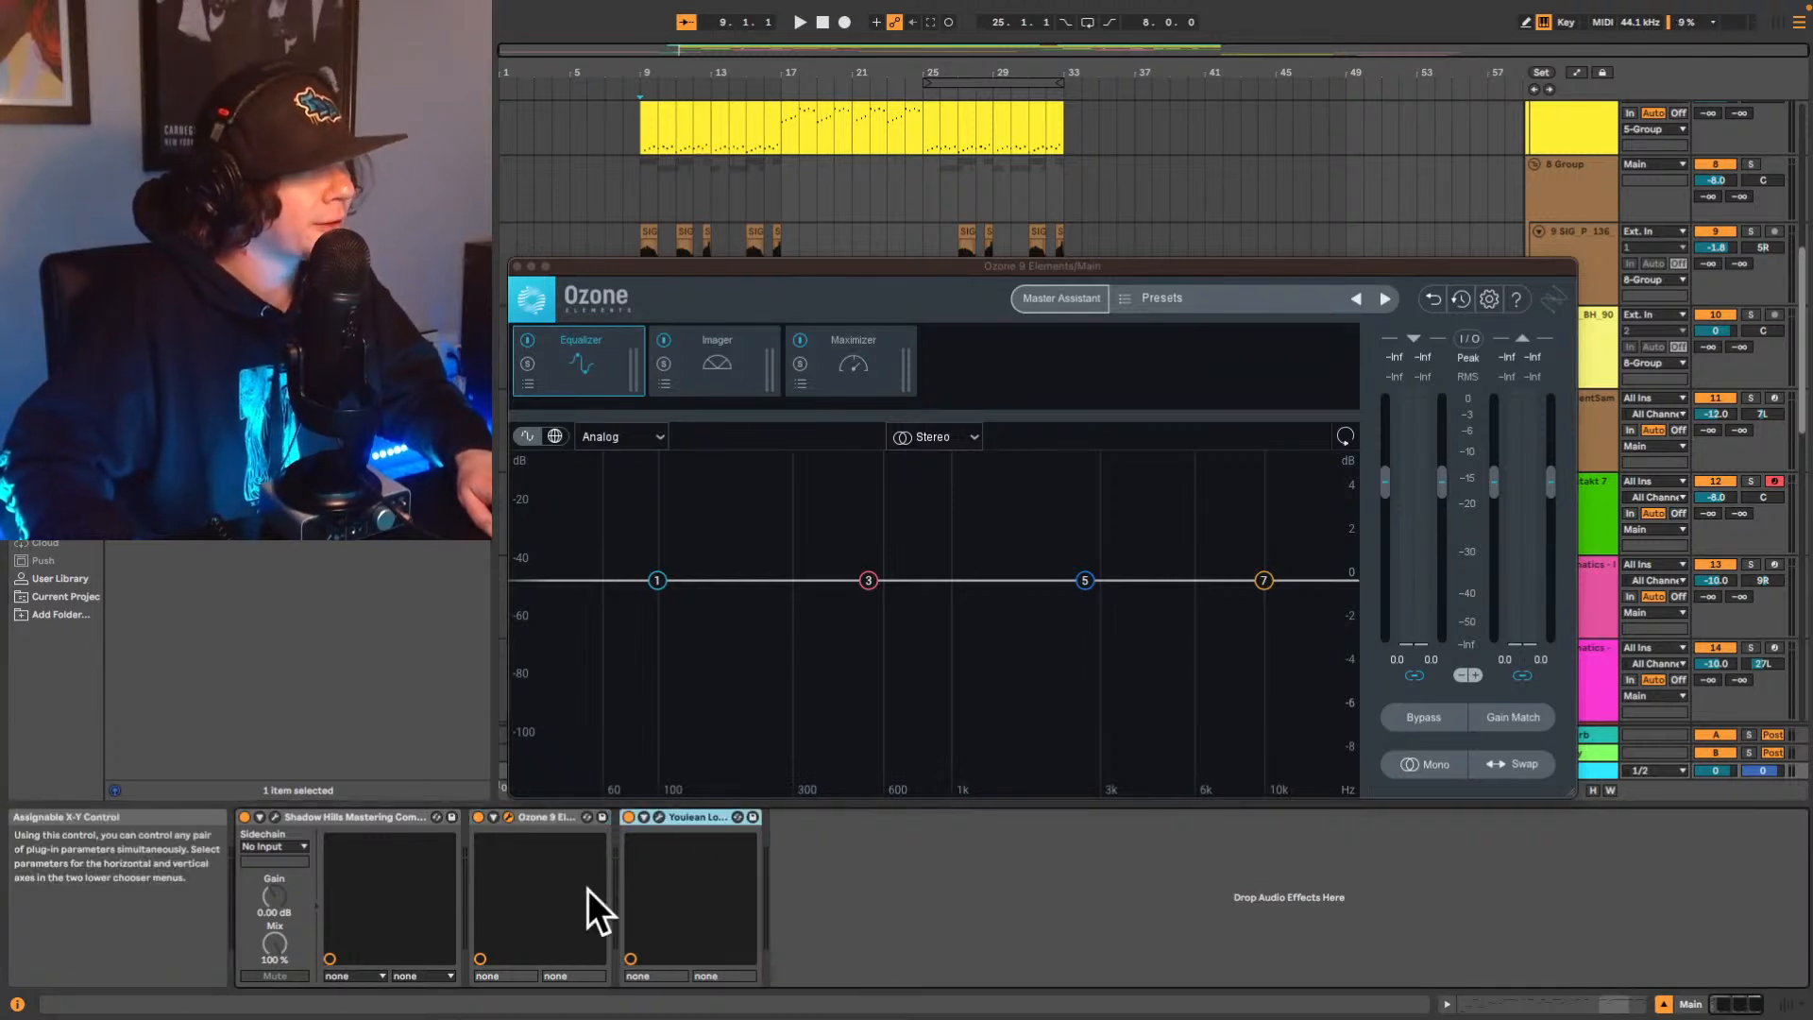
{"action": "mouse_move", "coordinate": [736, 268]}
{"action": "left_mouse_down"}
{"action": "mouse_move", "coordinate": [751, 299]}
{"action": "mouse_move", "coordinate": [755, 284]}
{"action": "left_mouse_up"}
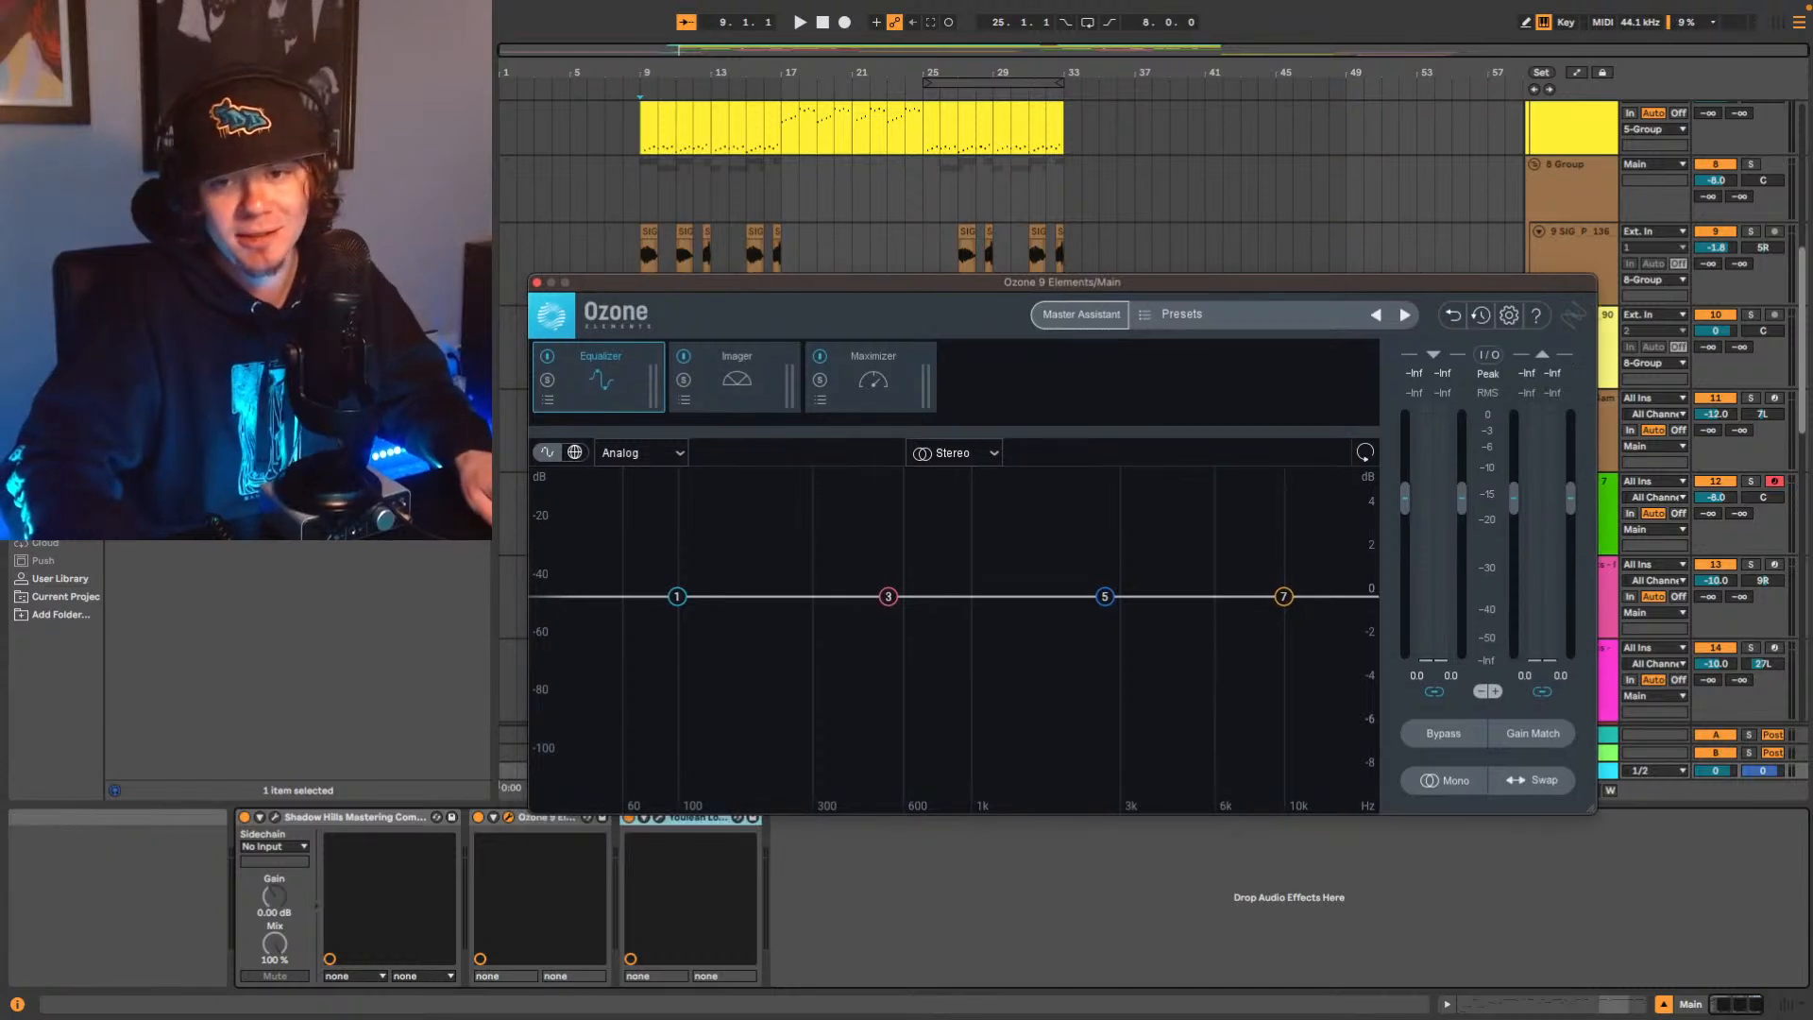
{"action": "left_click", "coordinate": [536, 282]}
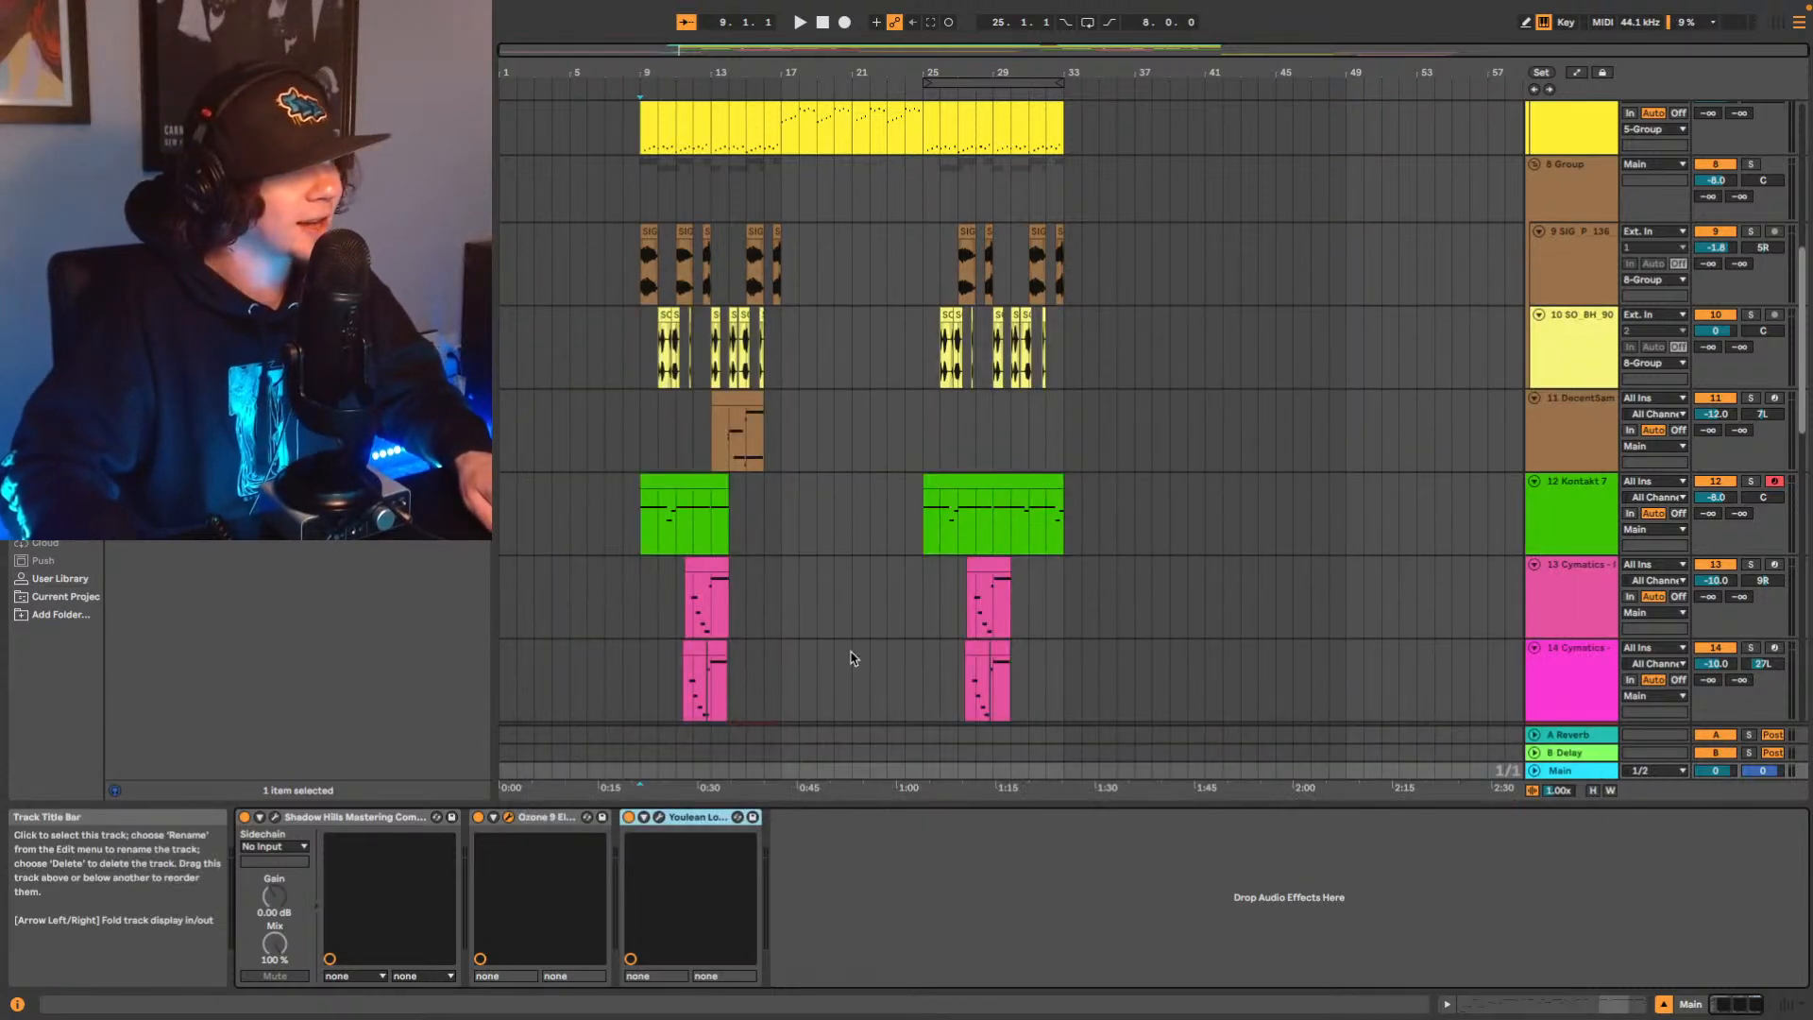
Run the Ozone Master Assistant with Medium intensity and Streaming destination while playing from 9.1.1, and accept its result.
{"action": "left_click", "coordinate": [887, 935]}
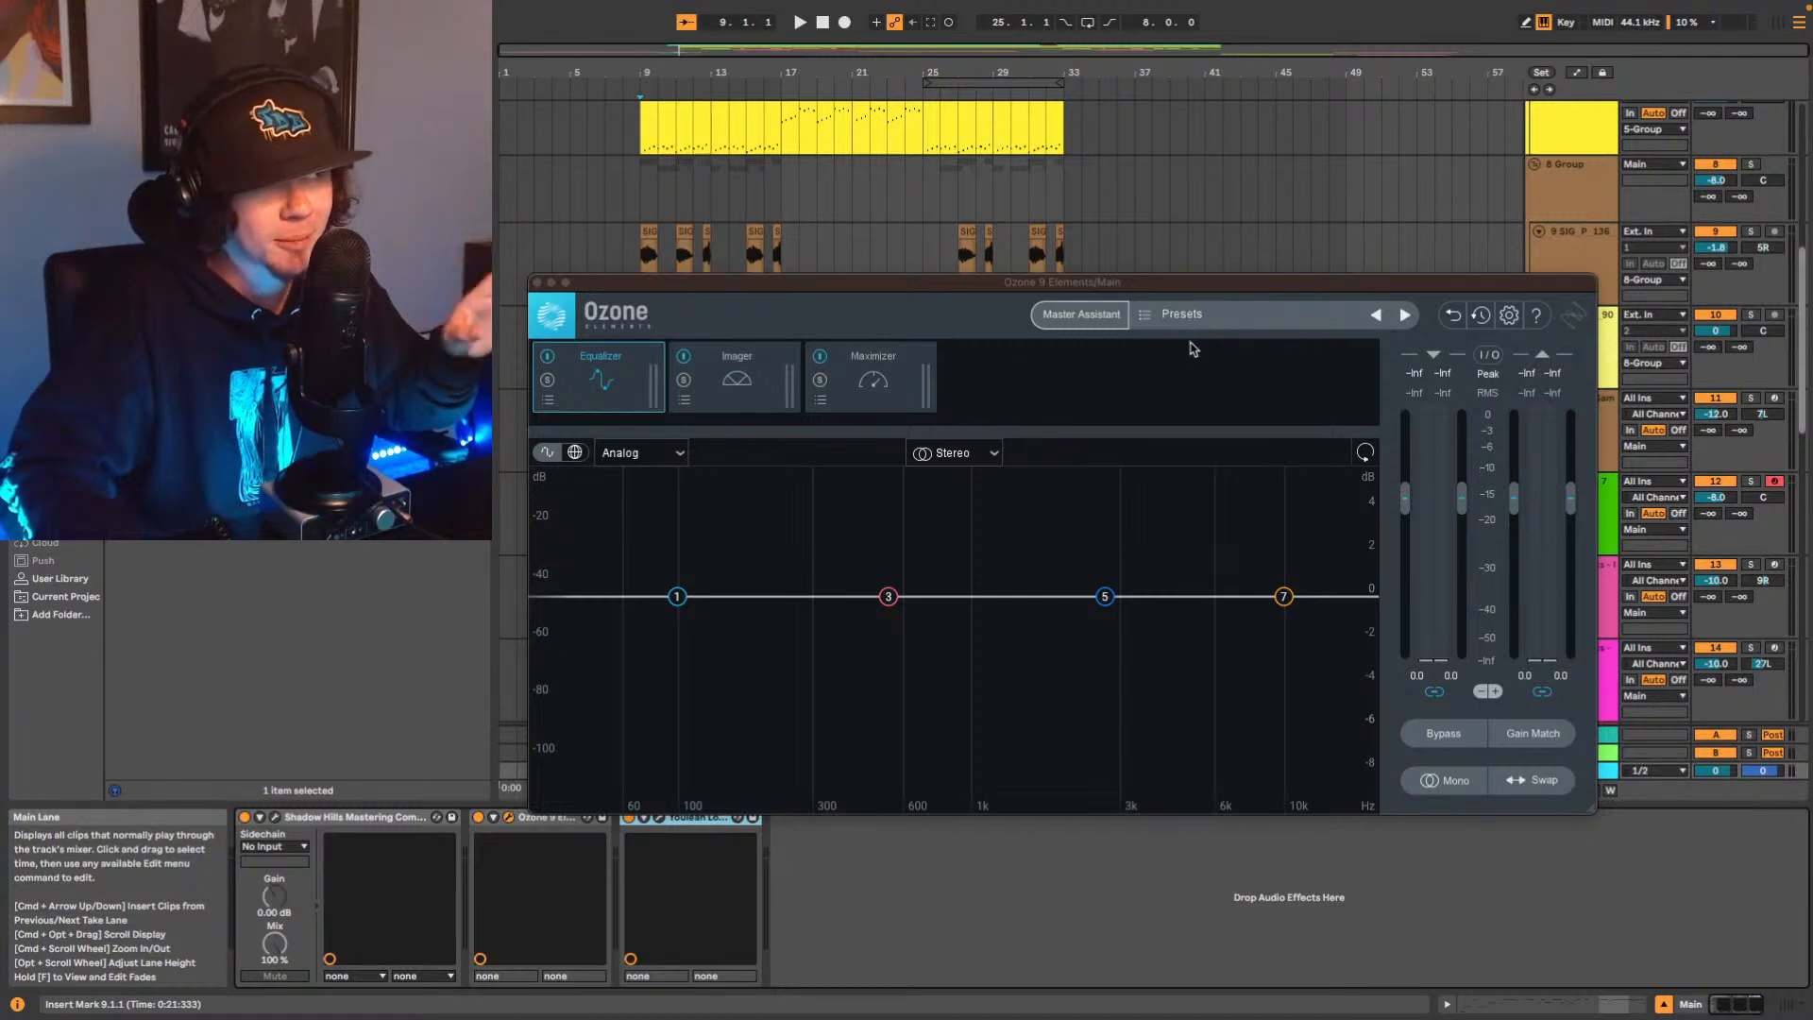
{"action": "left_click", "coordinate": [1077, 315]}
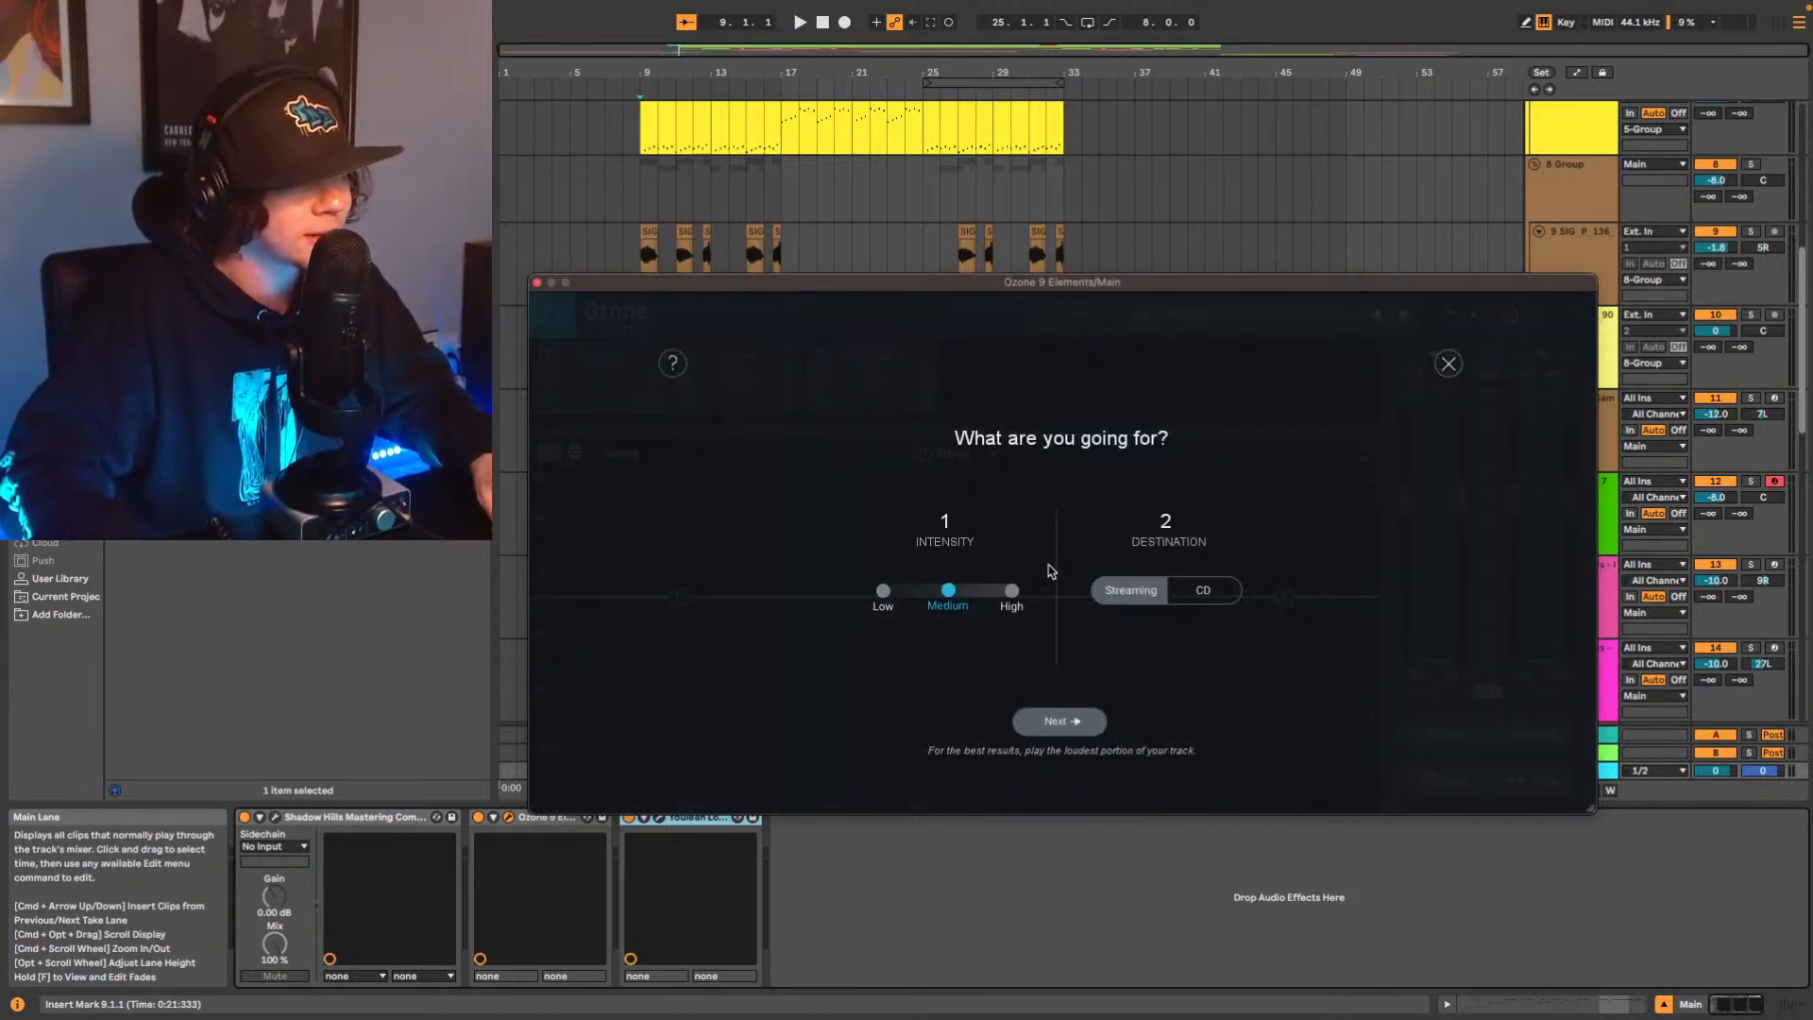
{"action": "left_click", "coordinate": [1062, 721]}
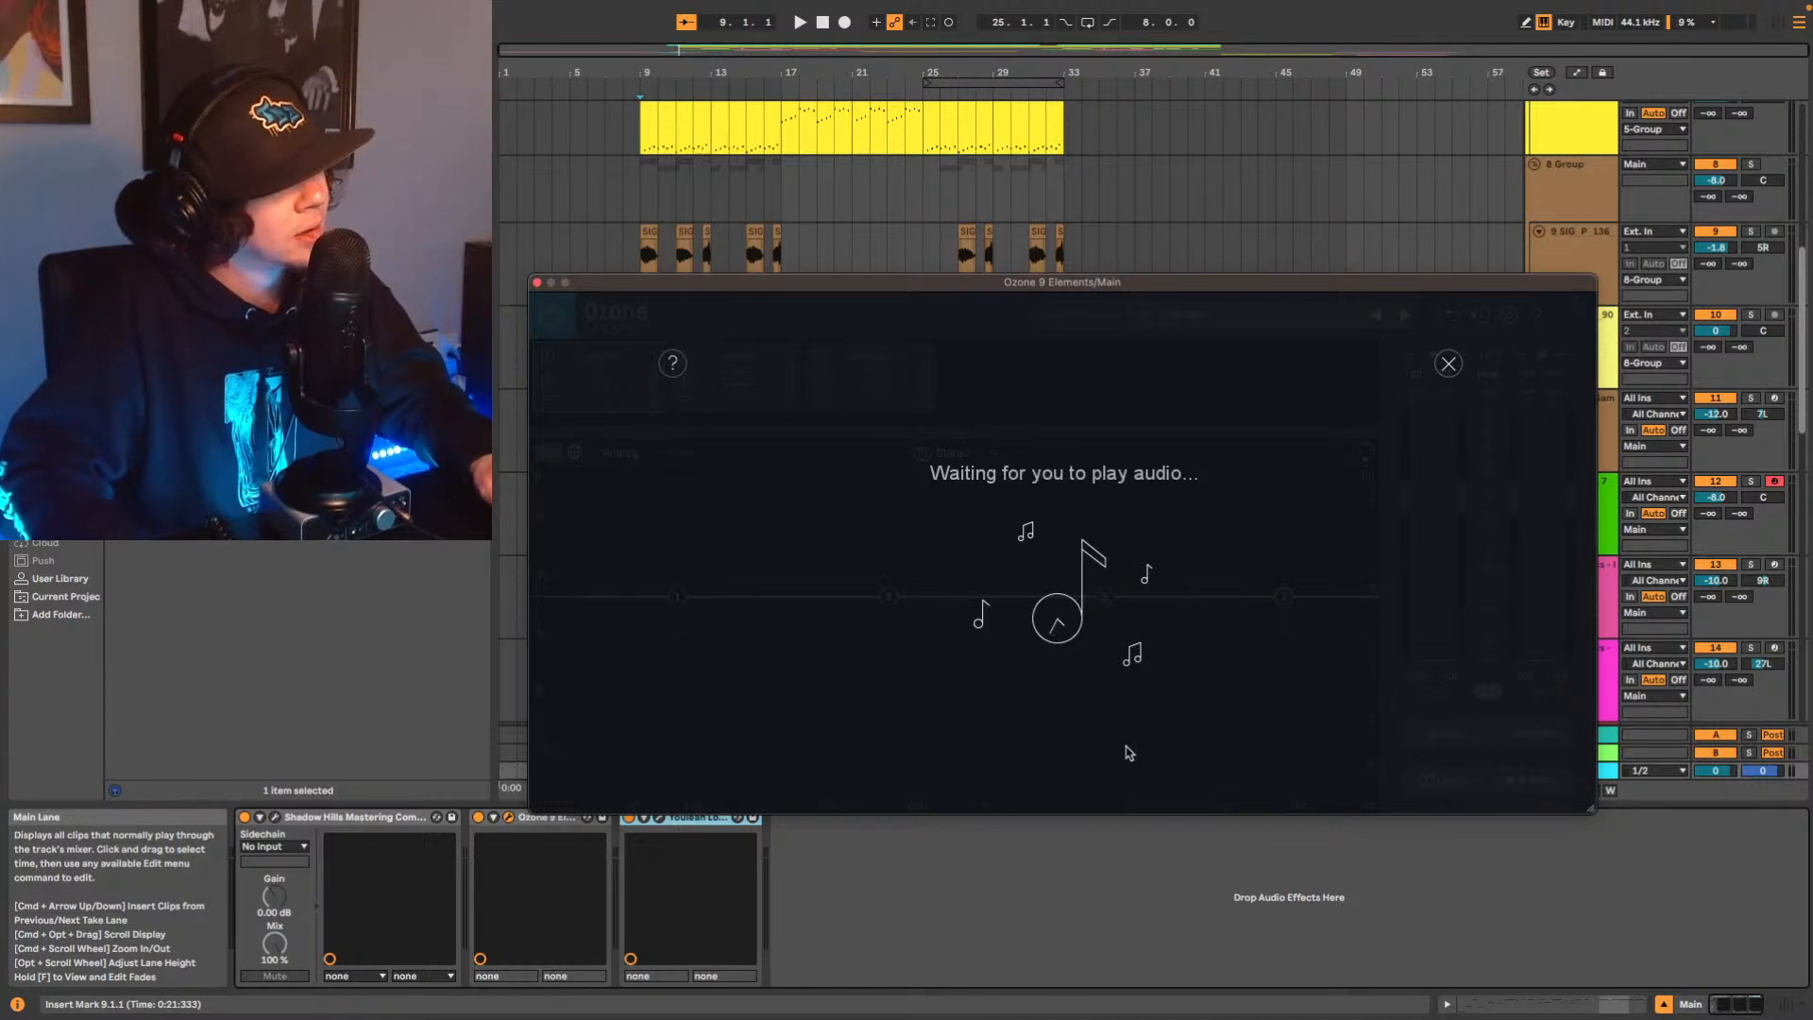
{"action": "key", "text": "space"}
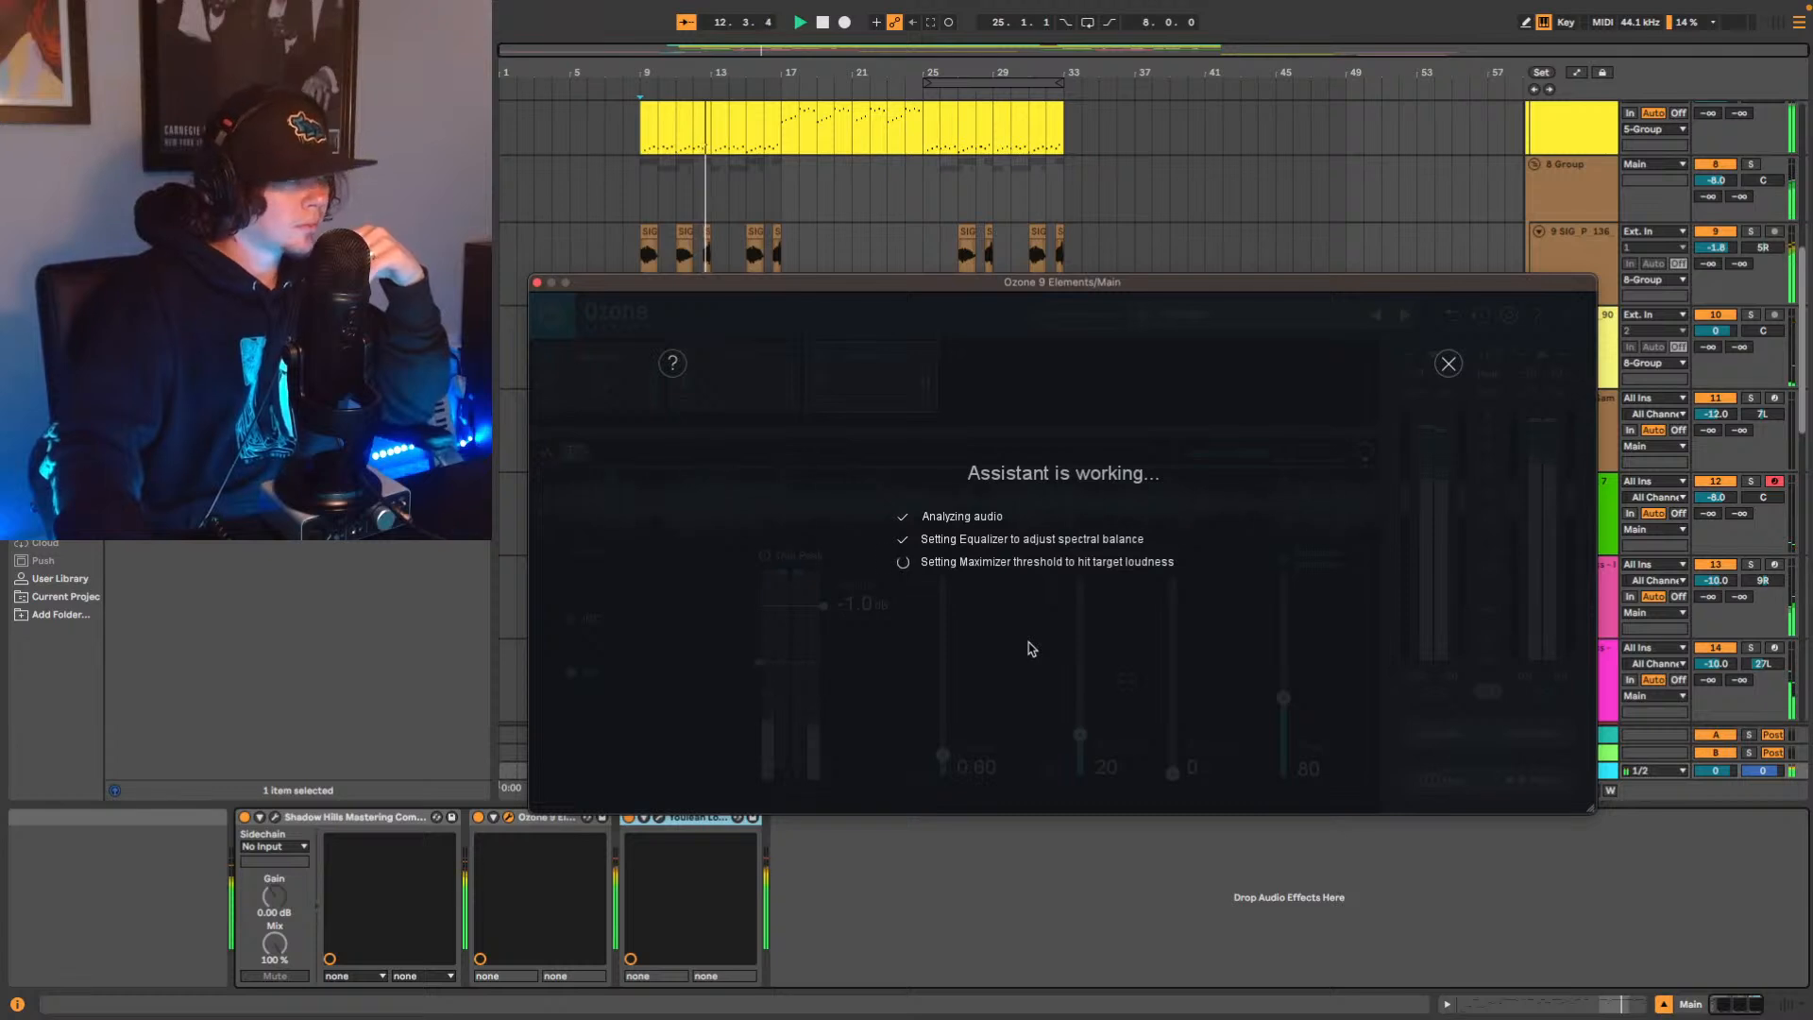
{"action": "left_click", "coordinate": [1058, 698]}
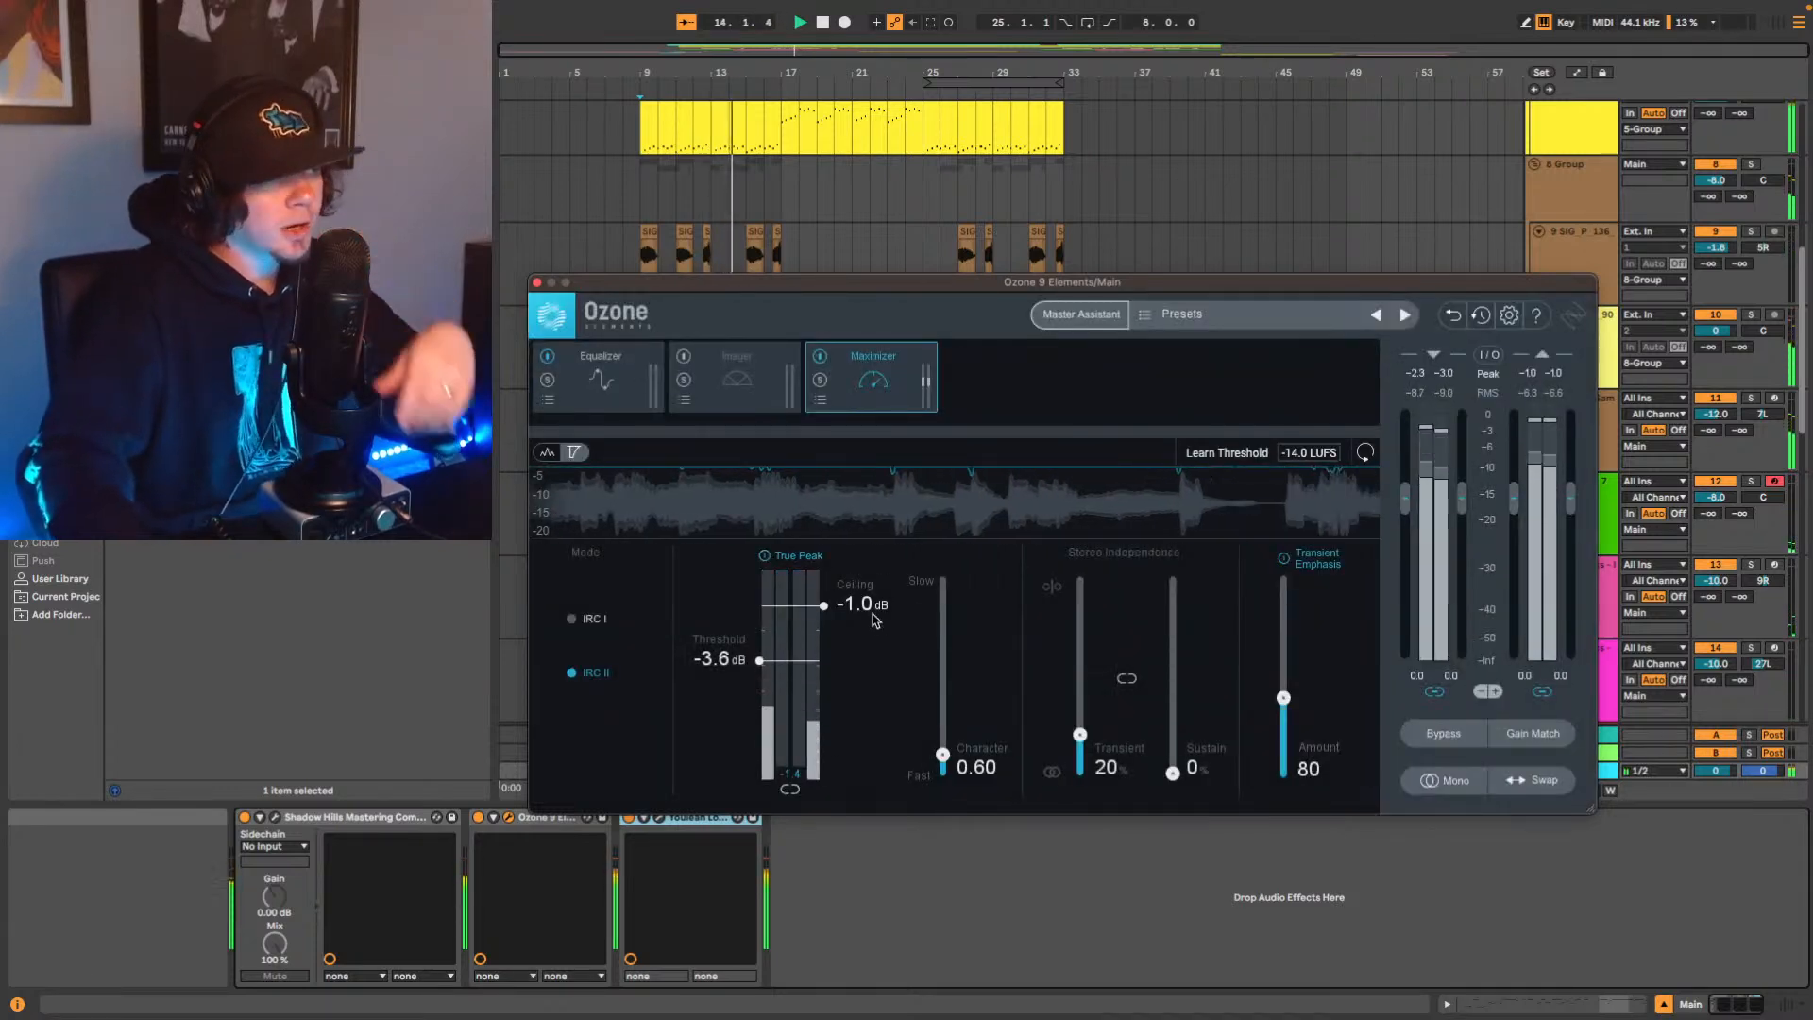
Raise the Ozone Maximizer ceiling to 0.0 dB, inspect the Equalizer curve and stop playback.
{"action": "left_click_drag", "start_coordinate": [823, 608], "coordinate": [824, 570]}
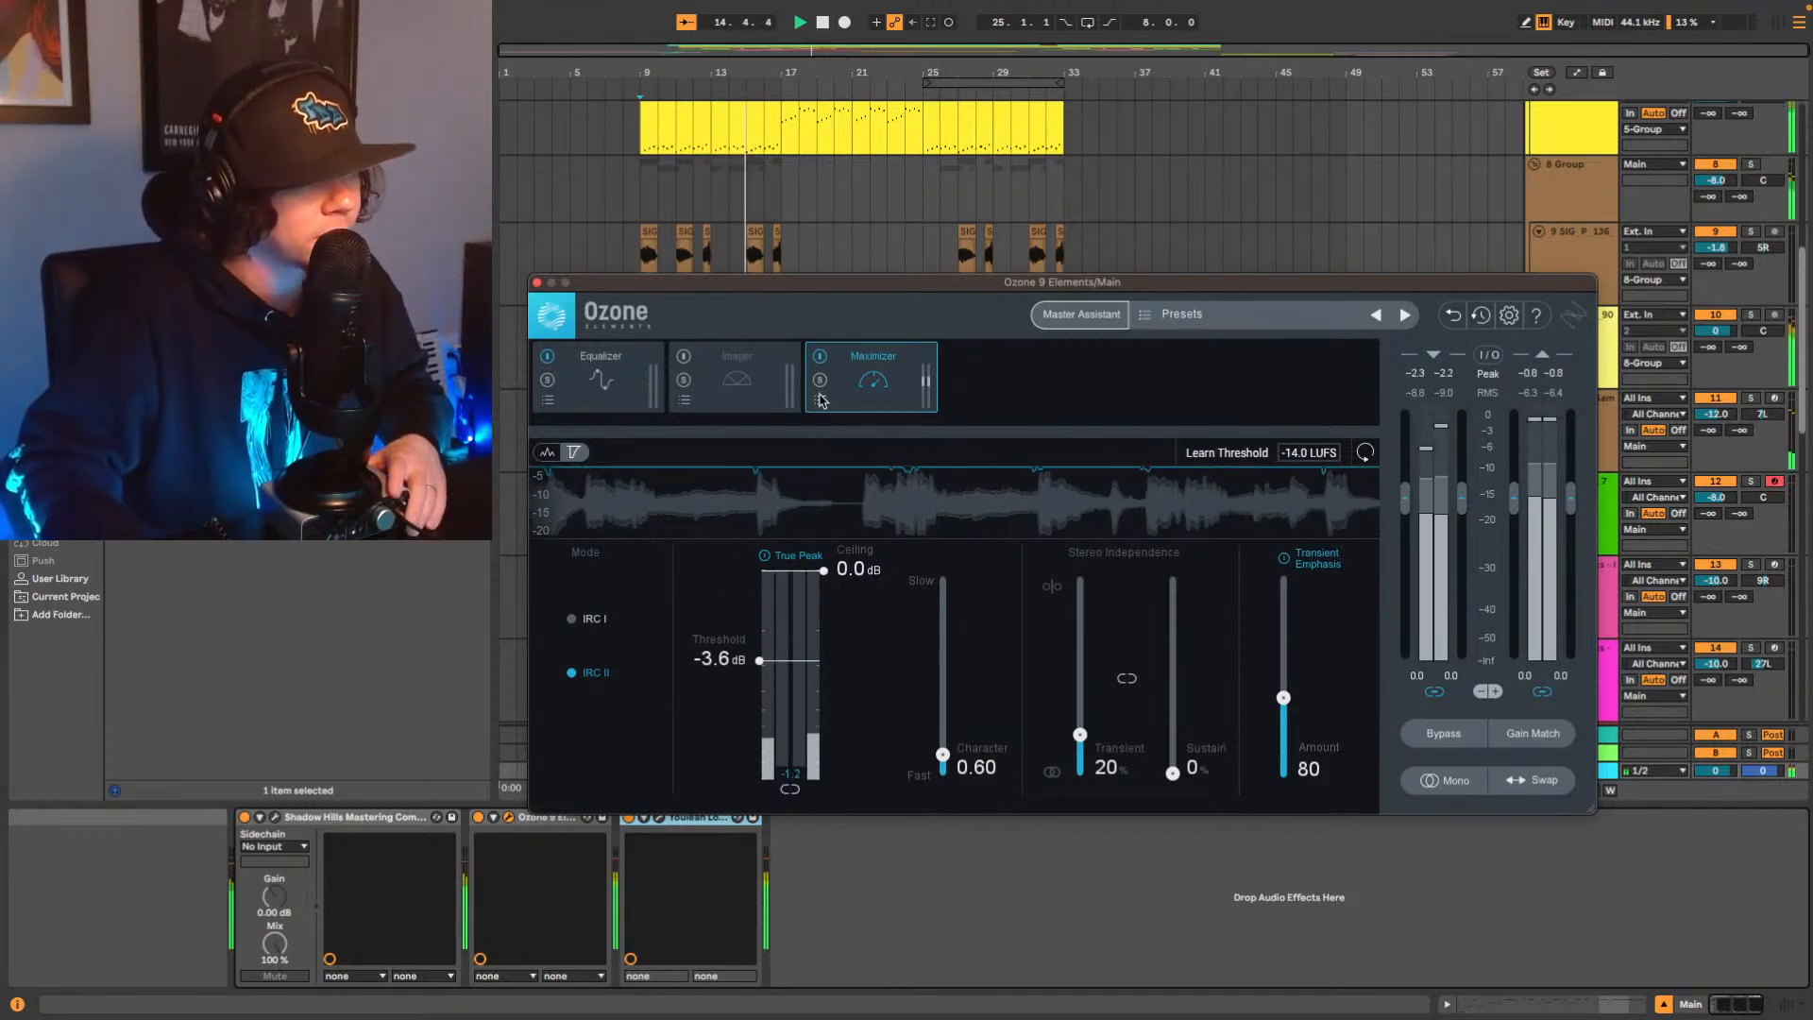
{"action": "left_click", "coordinate": [623, 392]}
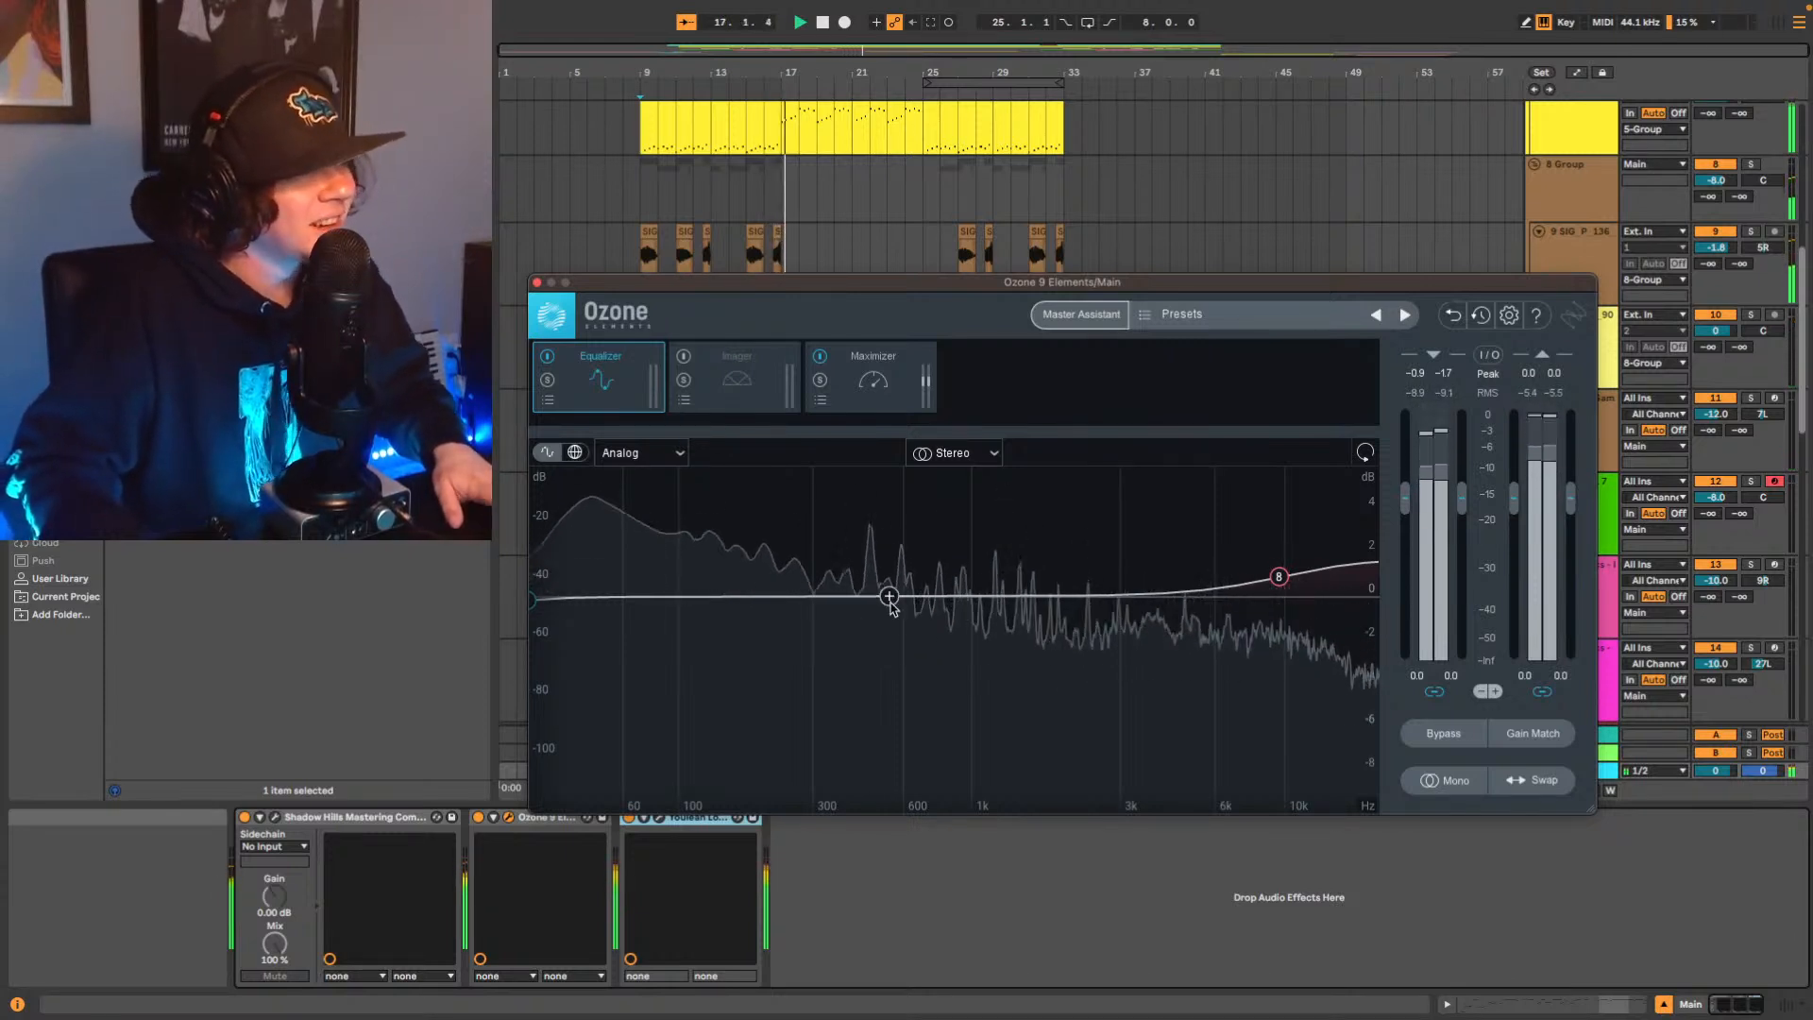
{"action": "key", "text": "space"}
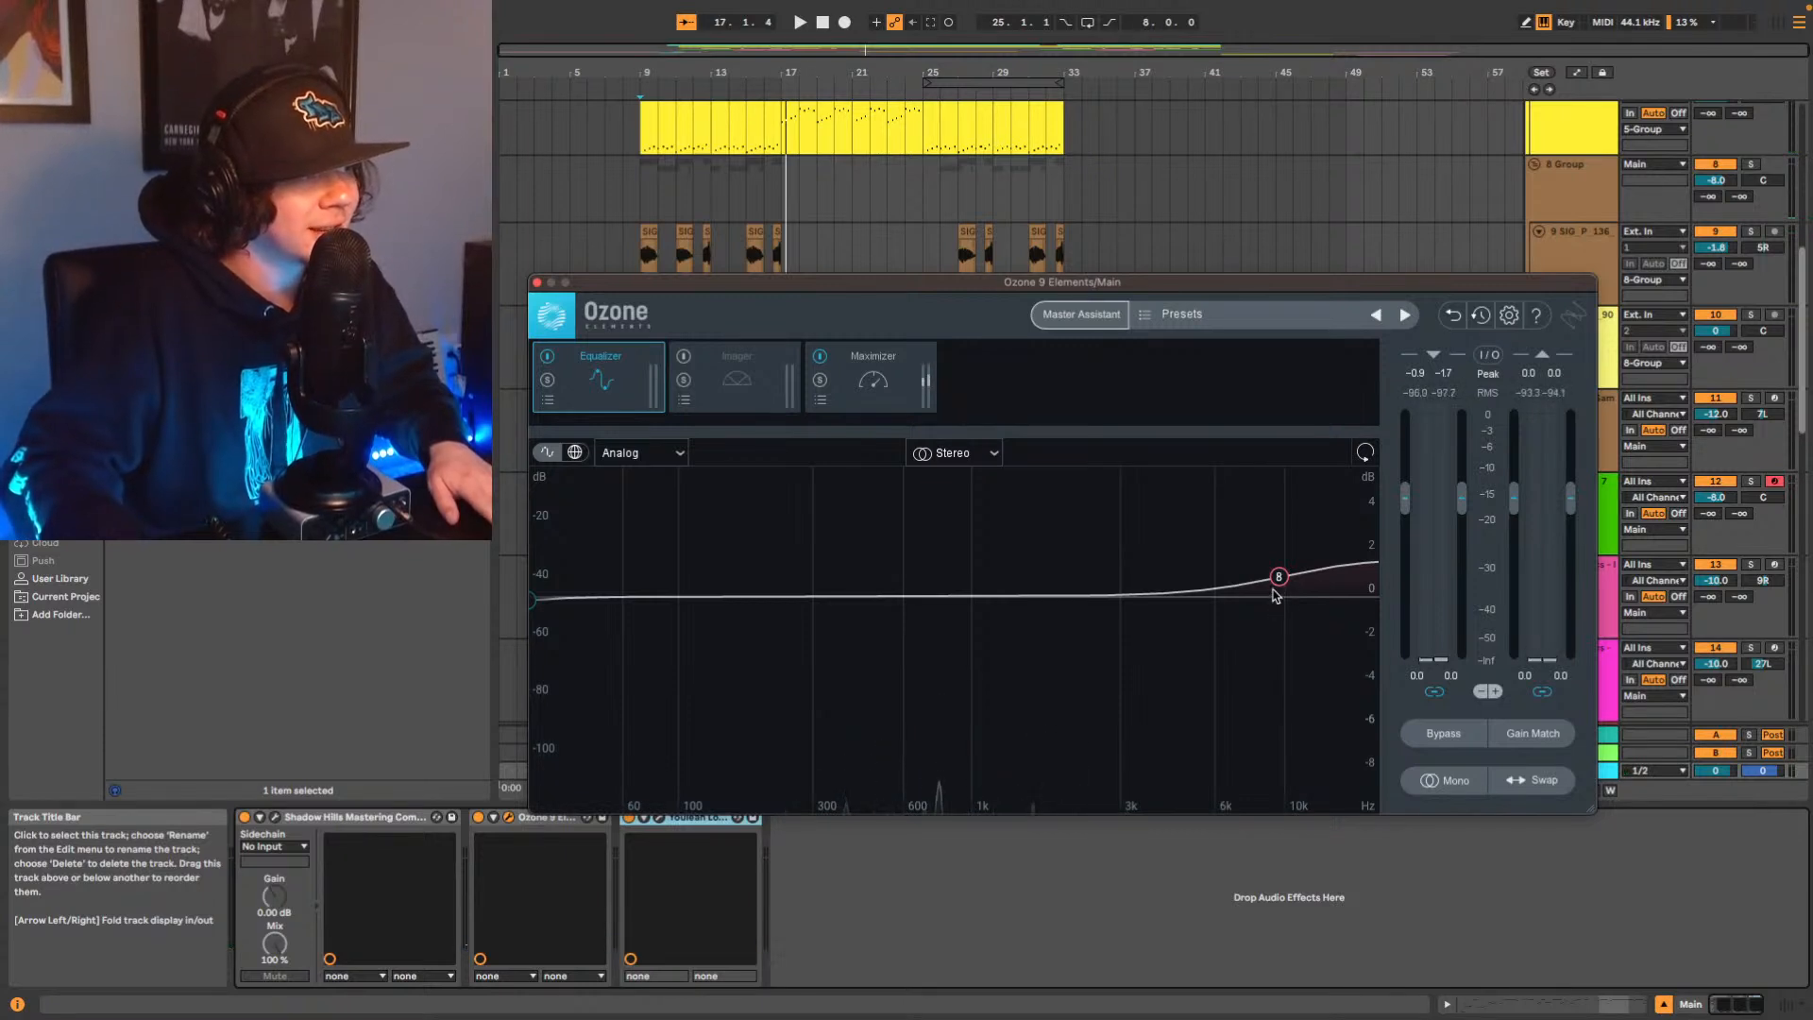
Play from 9.1.1 and toggle the Ozone Equalizer's bypass on and off to compare the sound, then stop playback.
{"action": "key", "text": "space"}
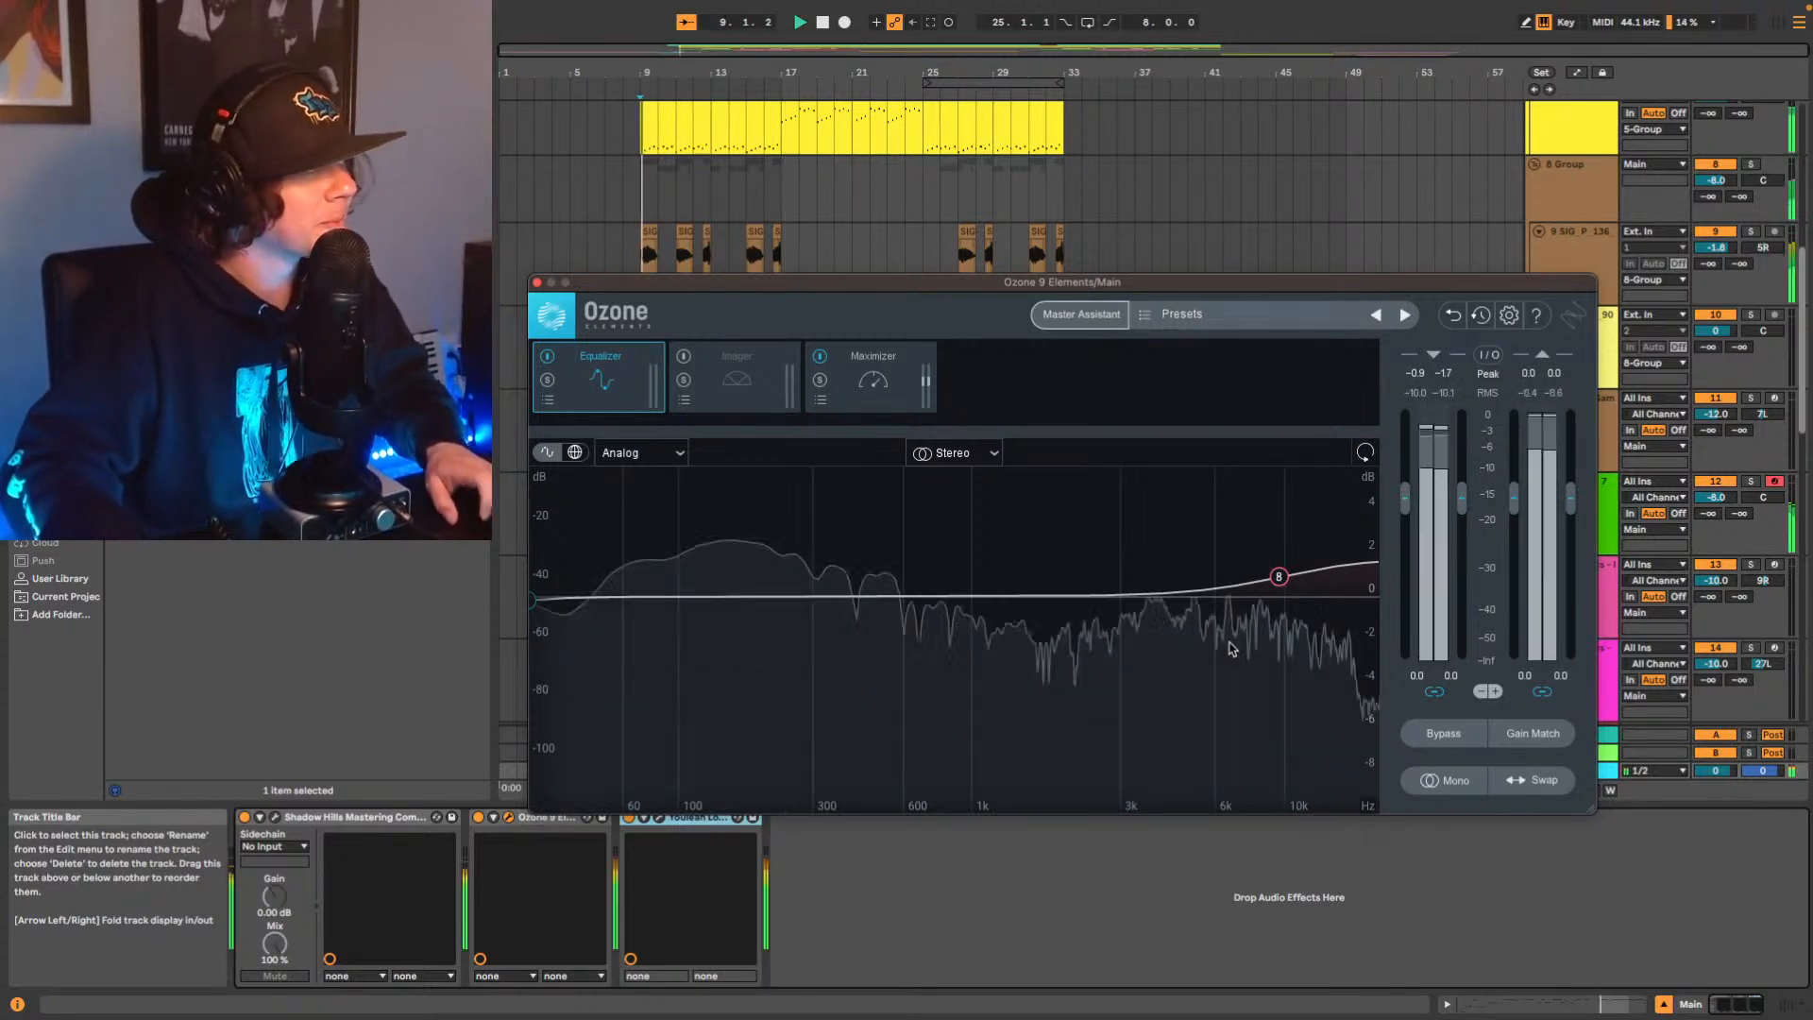
{"action": "left_click", "coordinate": [548, 356]}
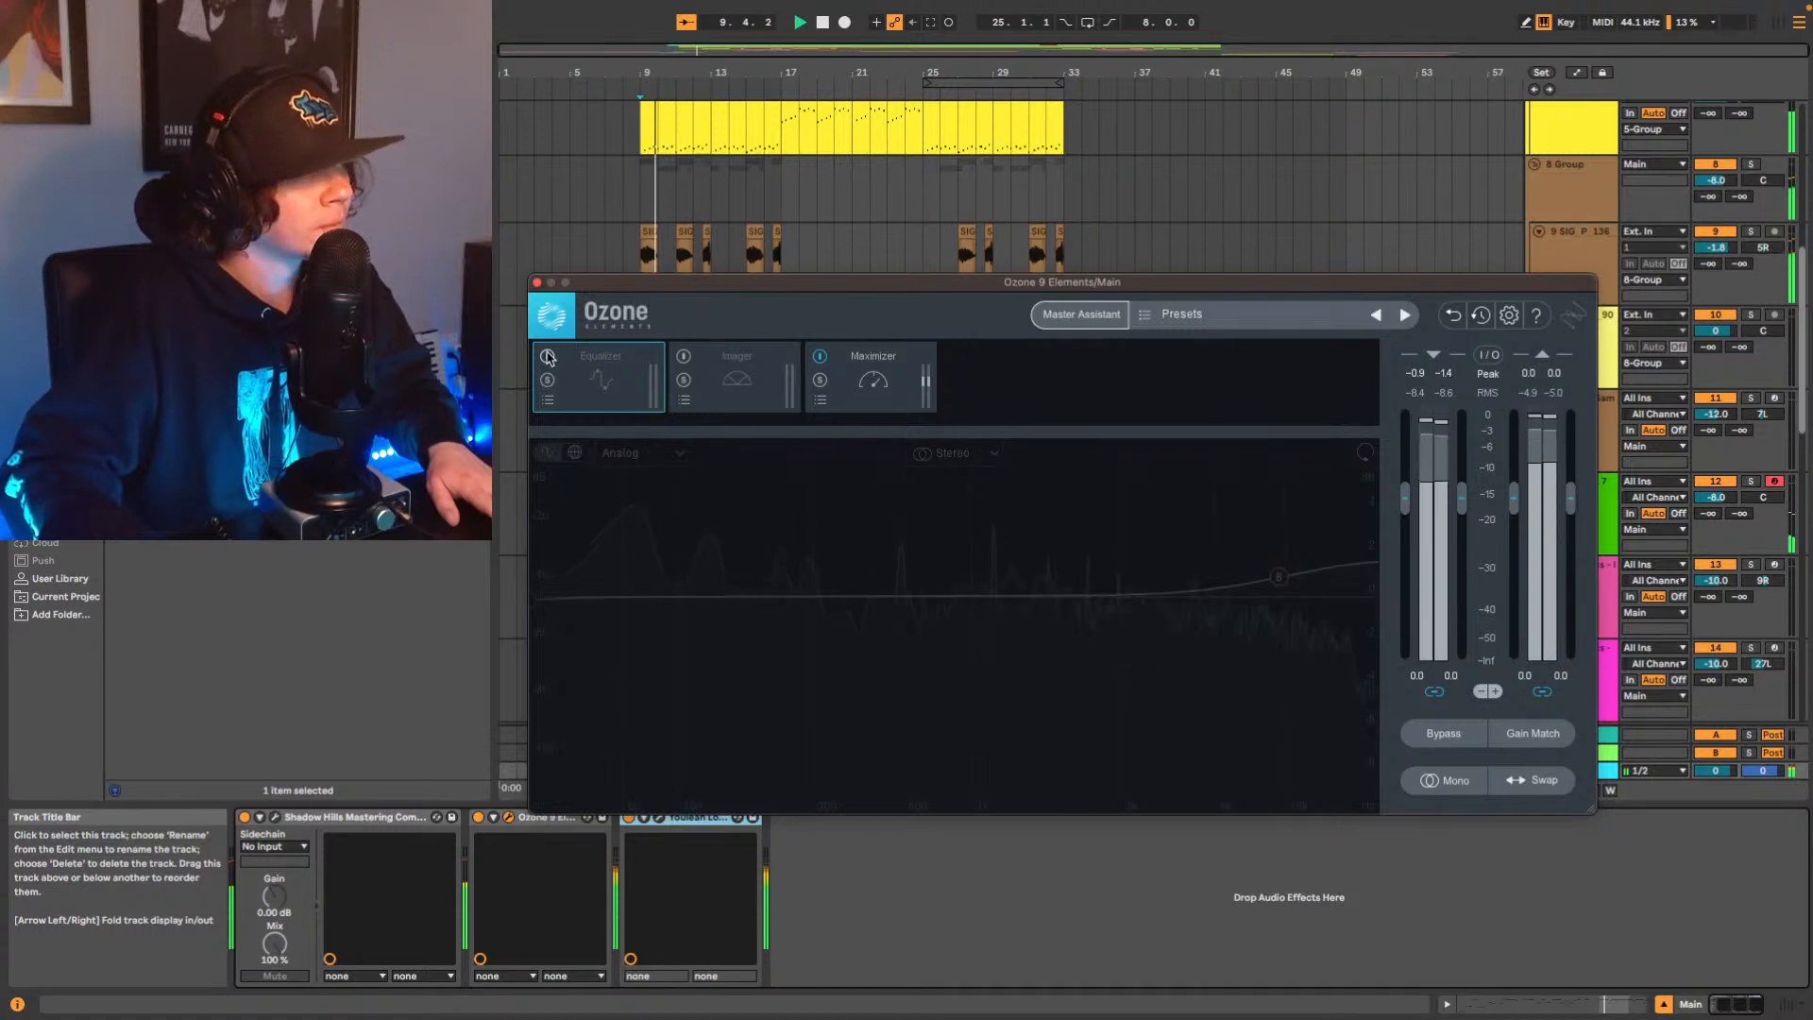
{"action": "left_click", "coordinate": [548, 356]}
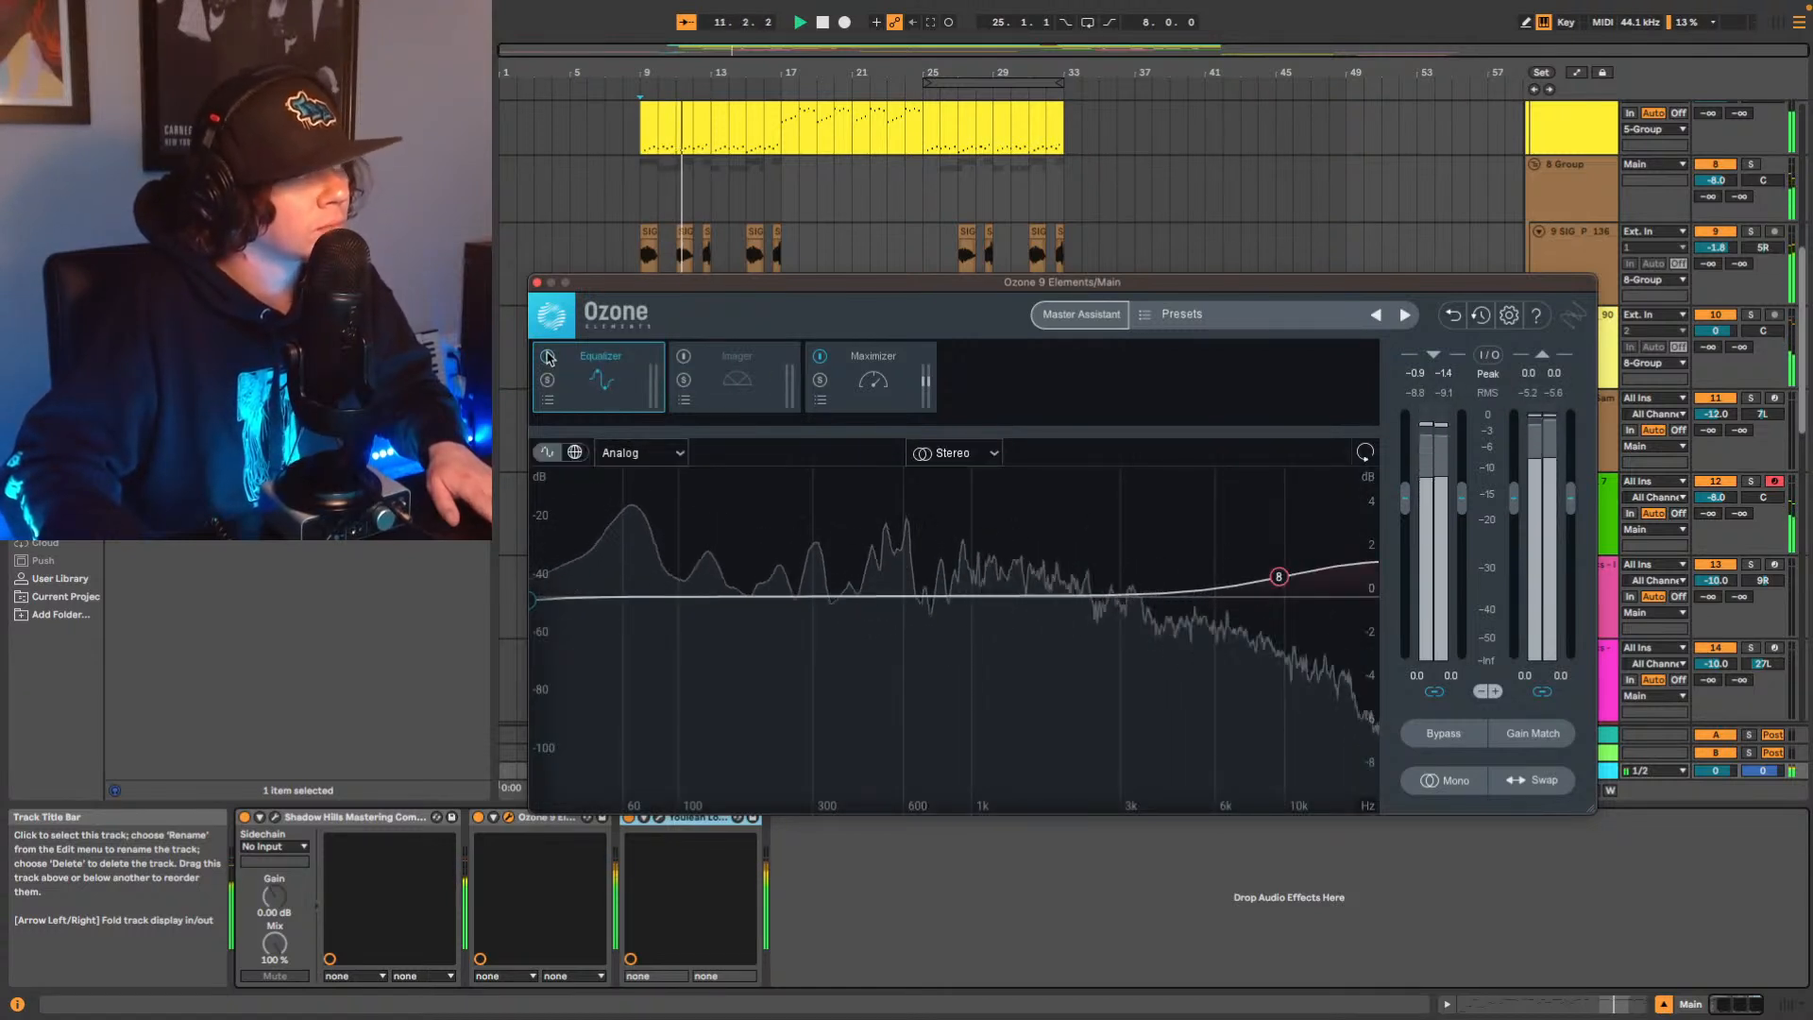
{"action": "left_click", "coordinate": [548, 356]}
{"action": "left_click", "coordinate": [547, 356]}
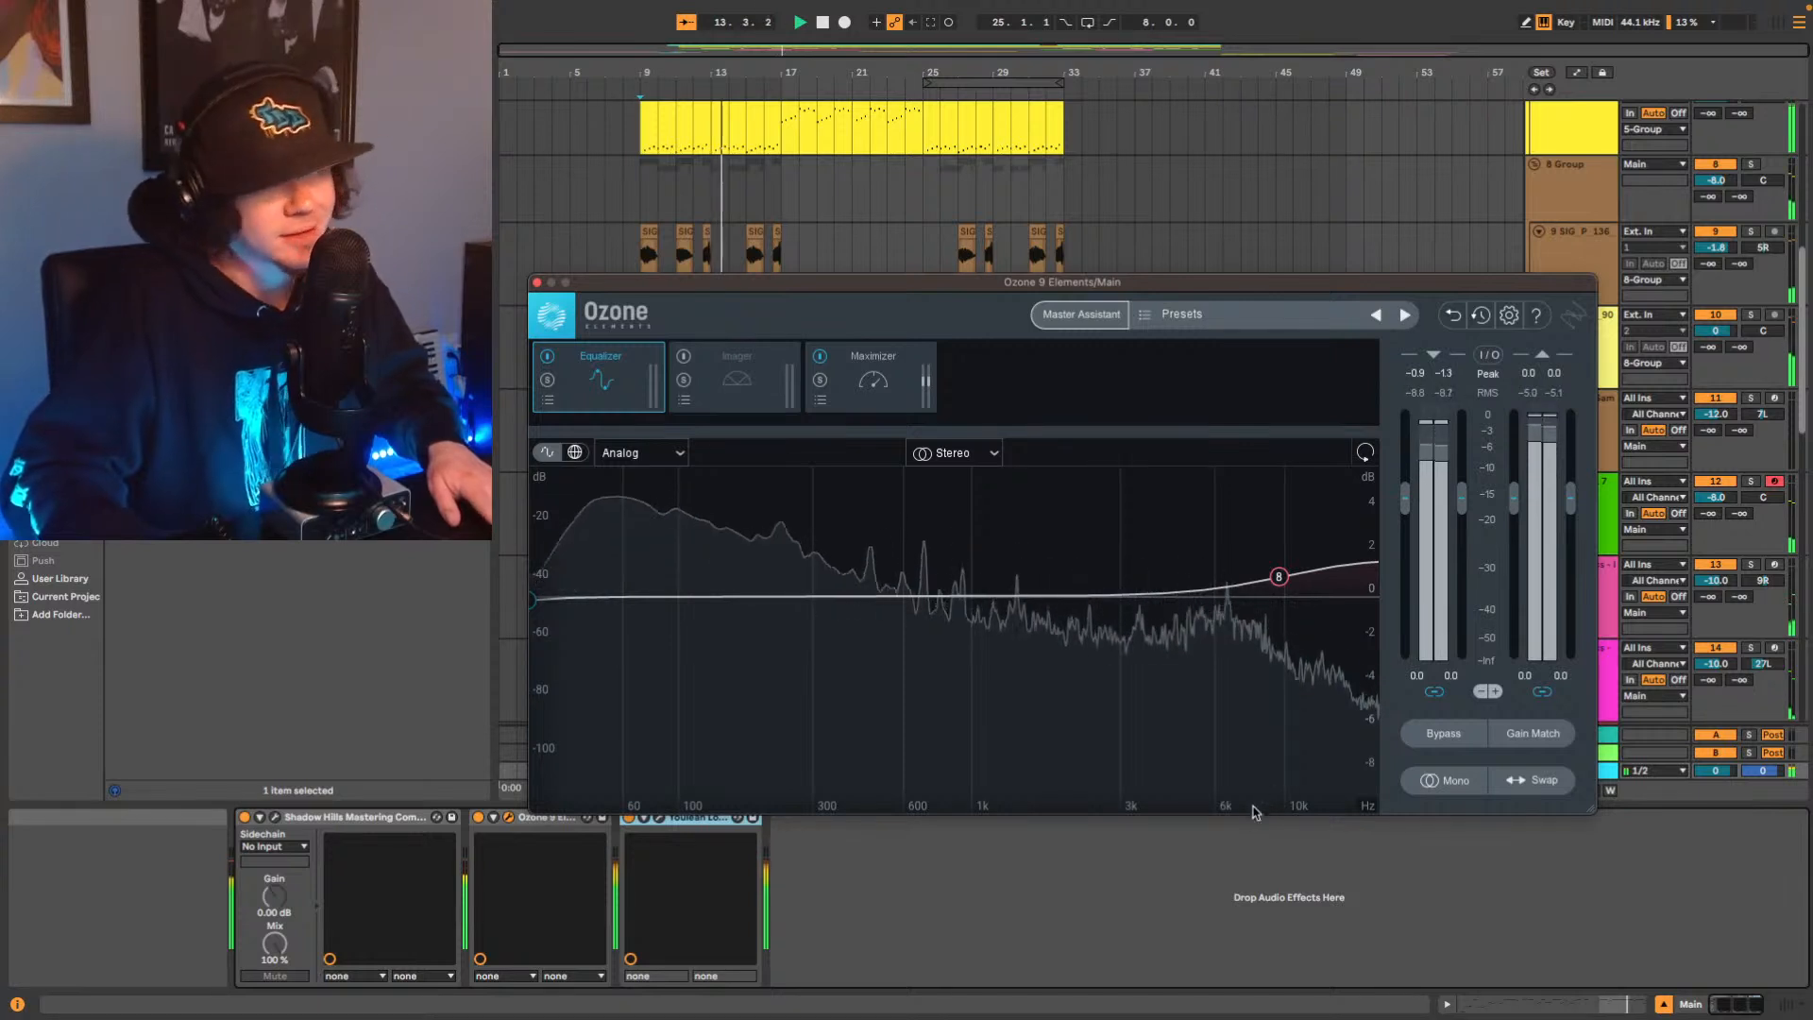
{"action": "key", "text": "space"}
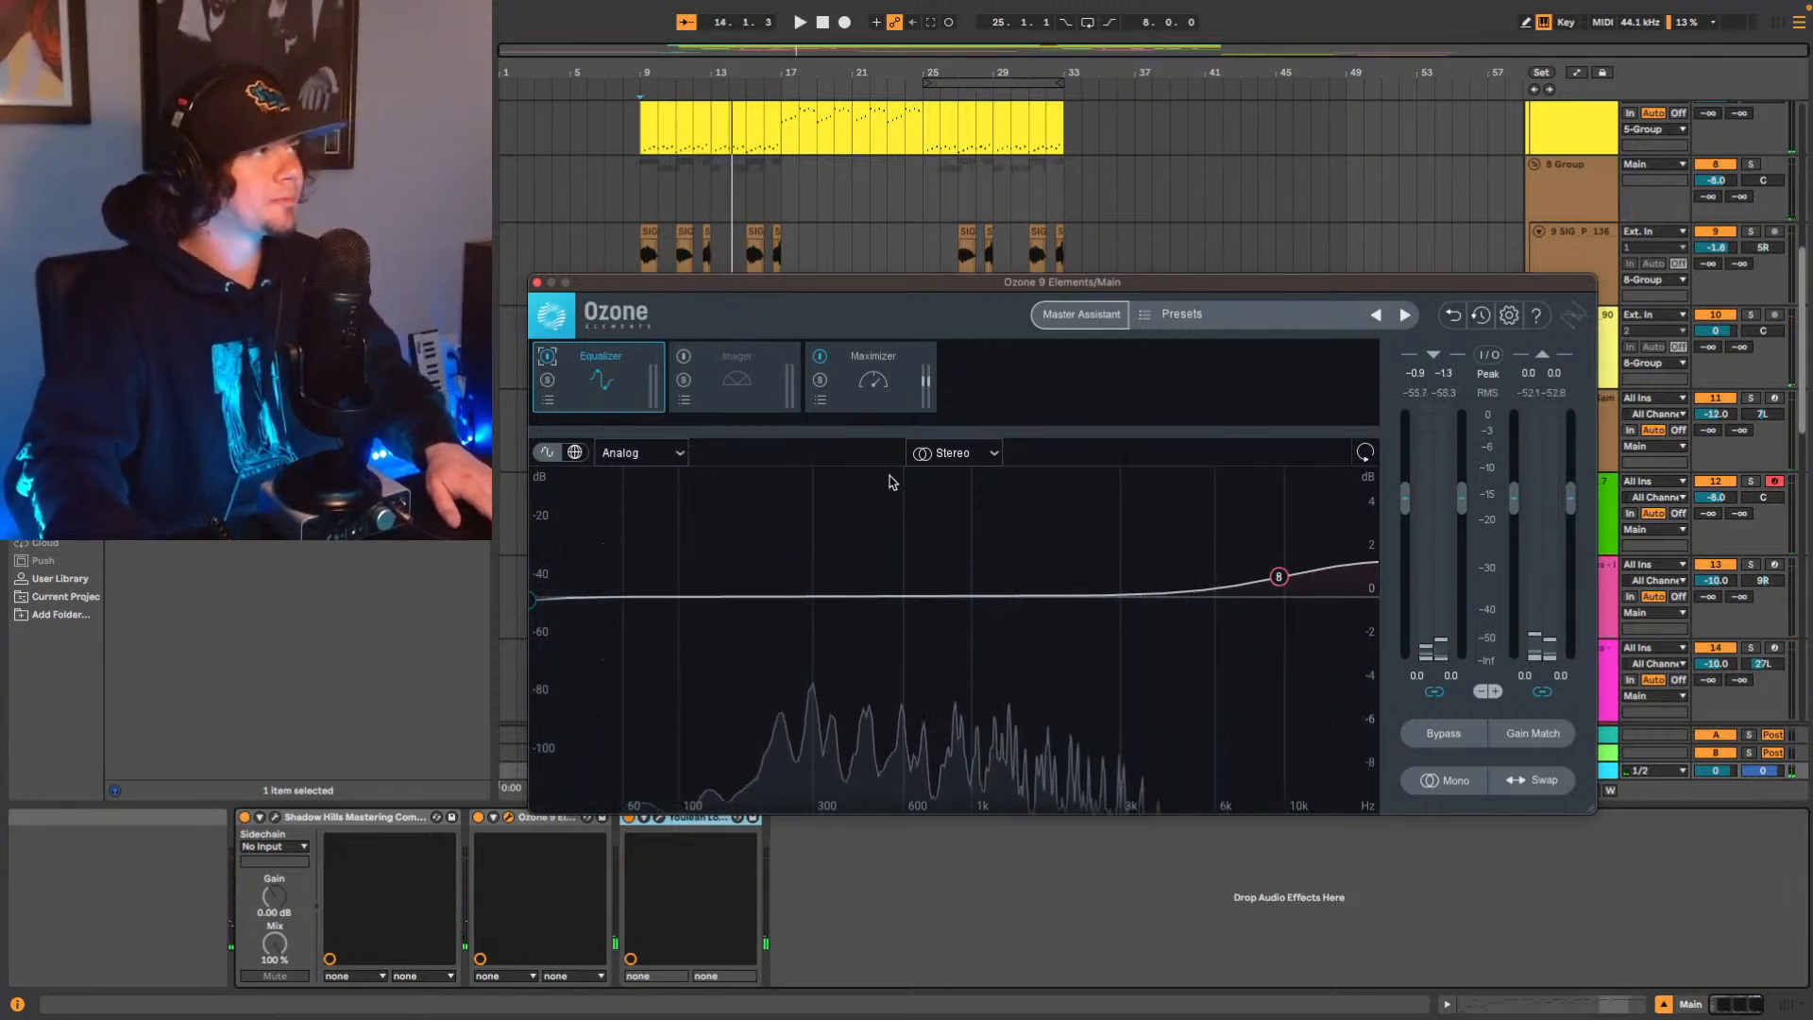
Show the Ozone Maximizer, check the playback loudness in the Youlean Loudness Meter and stop playback with Ozone in front.
{"action": "left_click", "coordinate": [868, 376]}
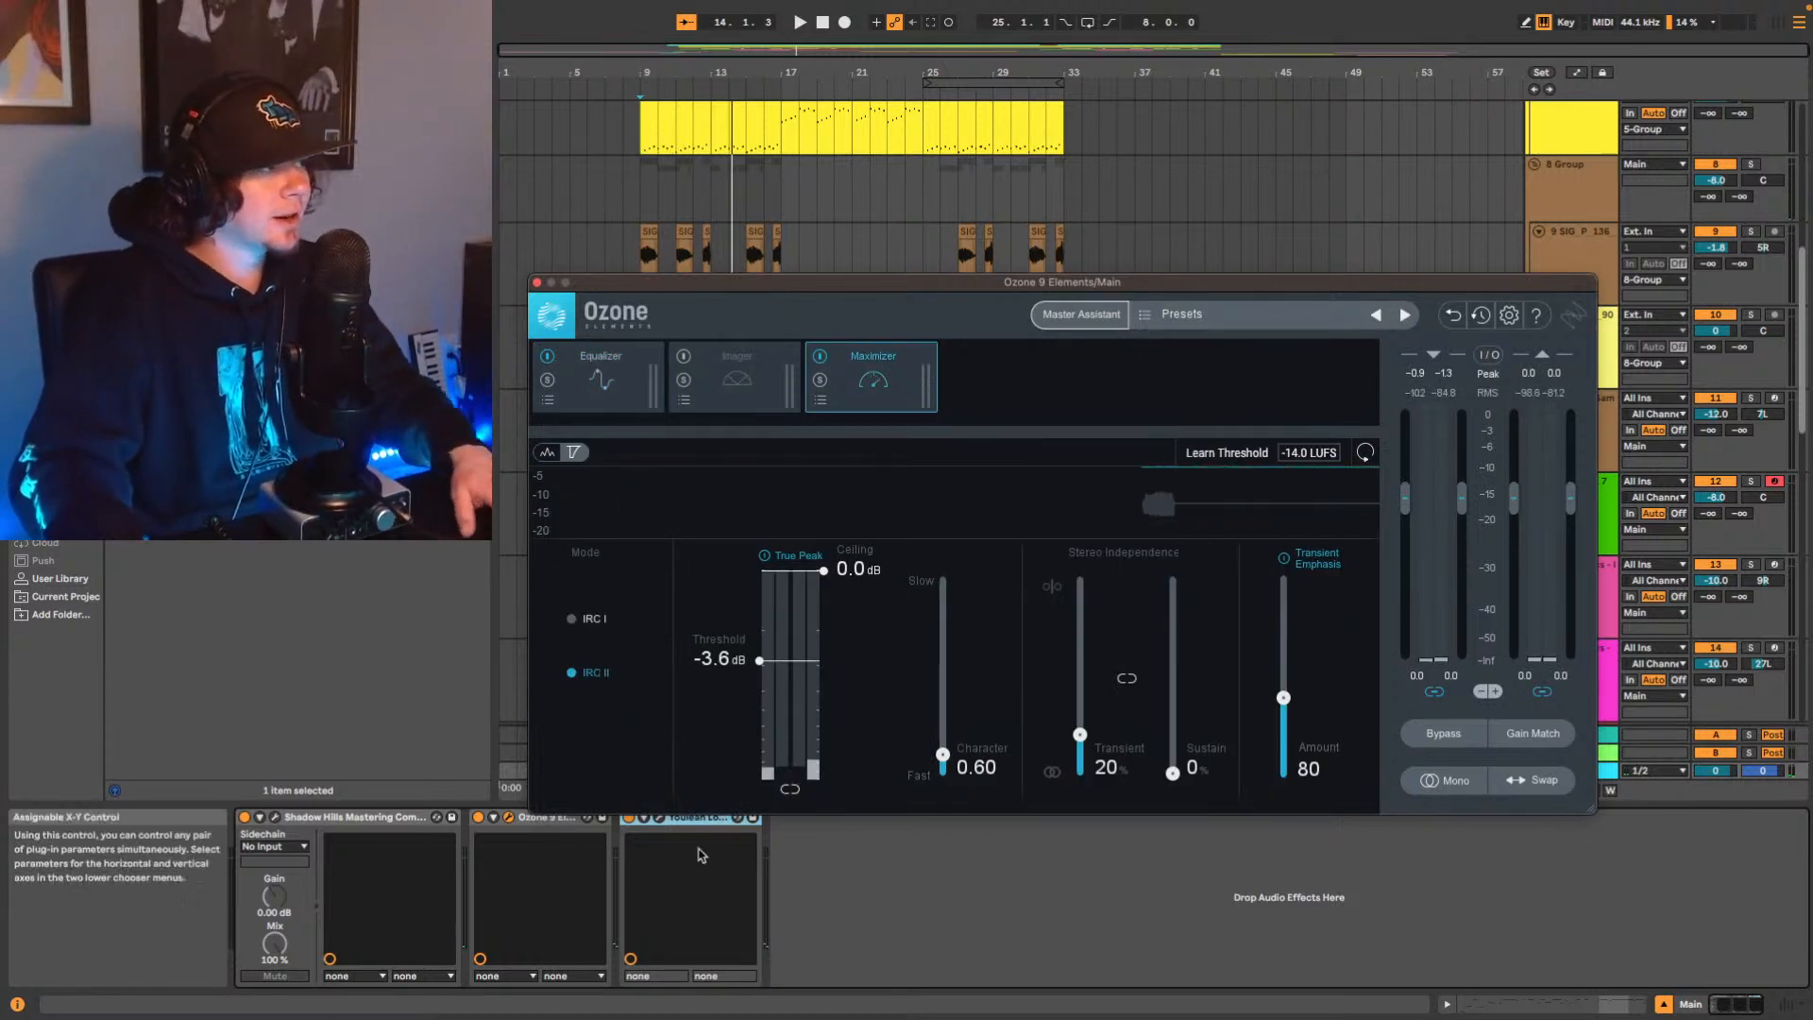
{"action": "left_click_drag", "start_coordinate": [810, 288], "coordinate": [778, 176]}
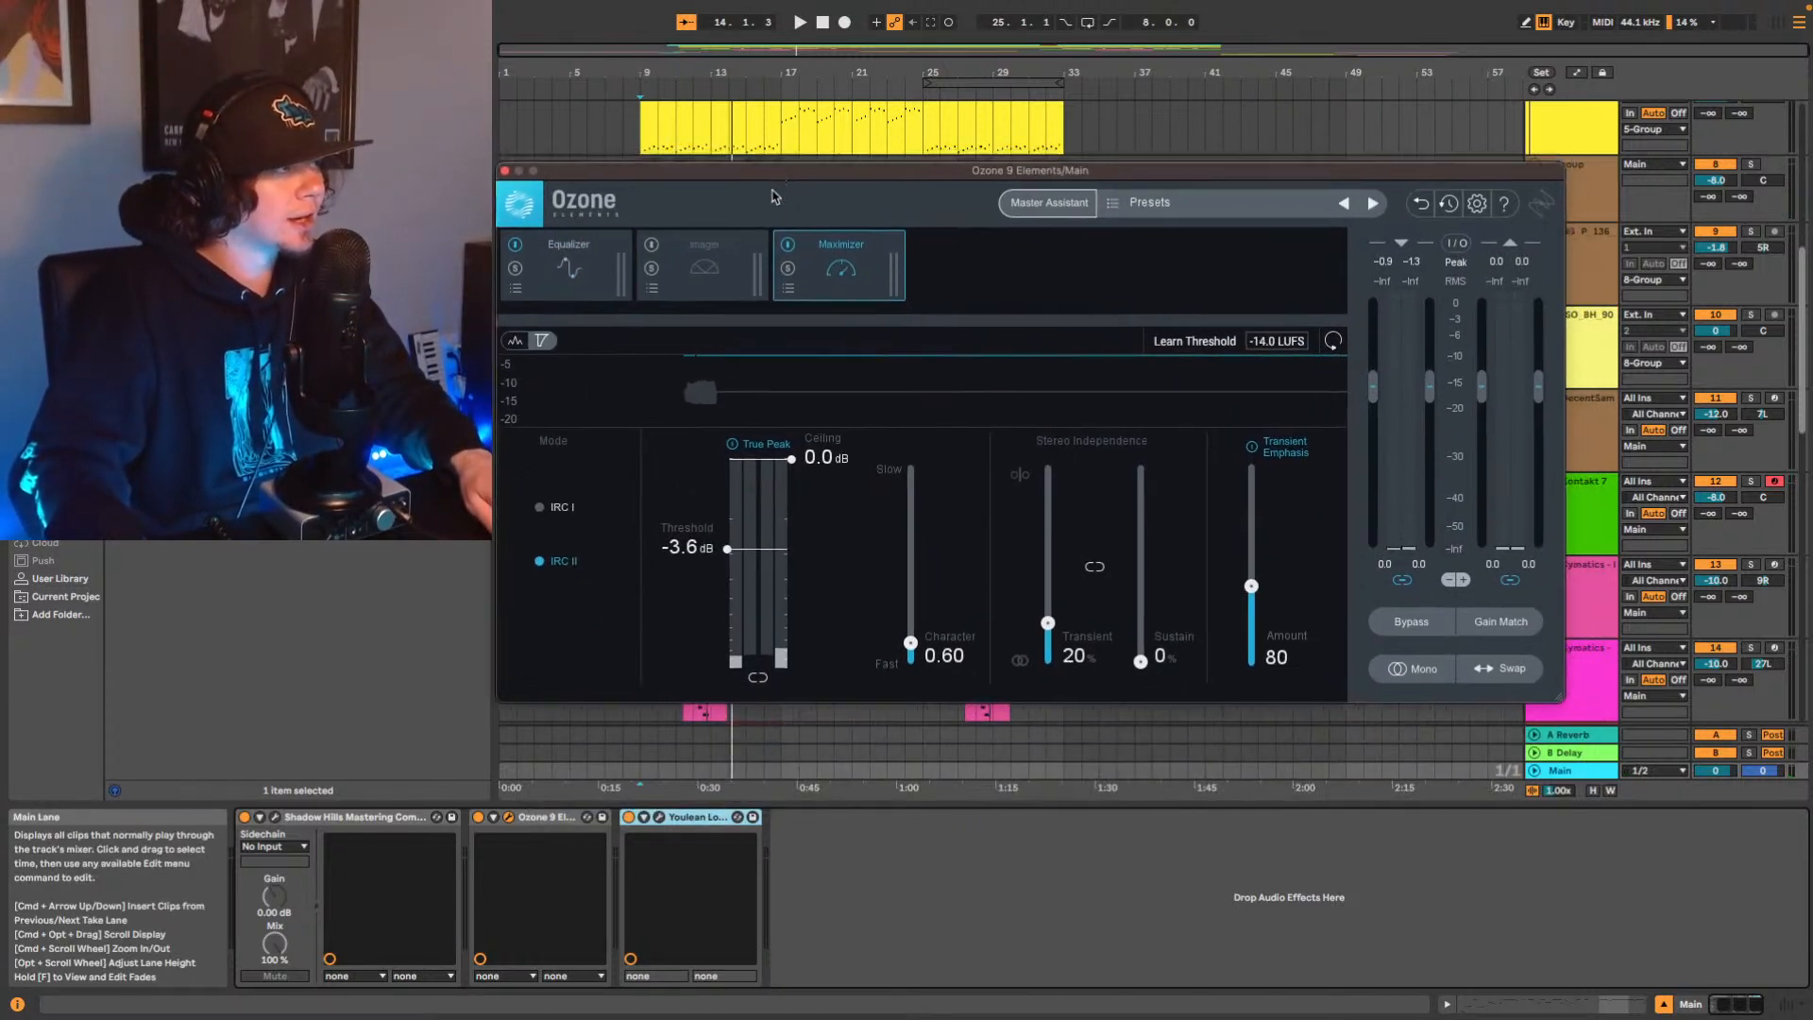
{"action": "key", "text": "space"}
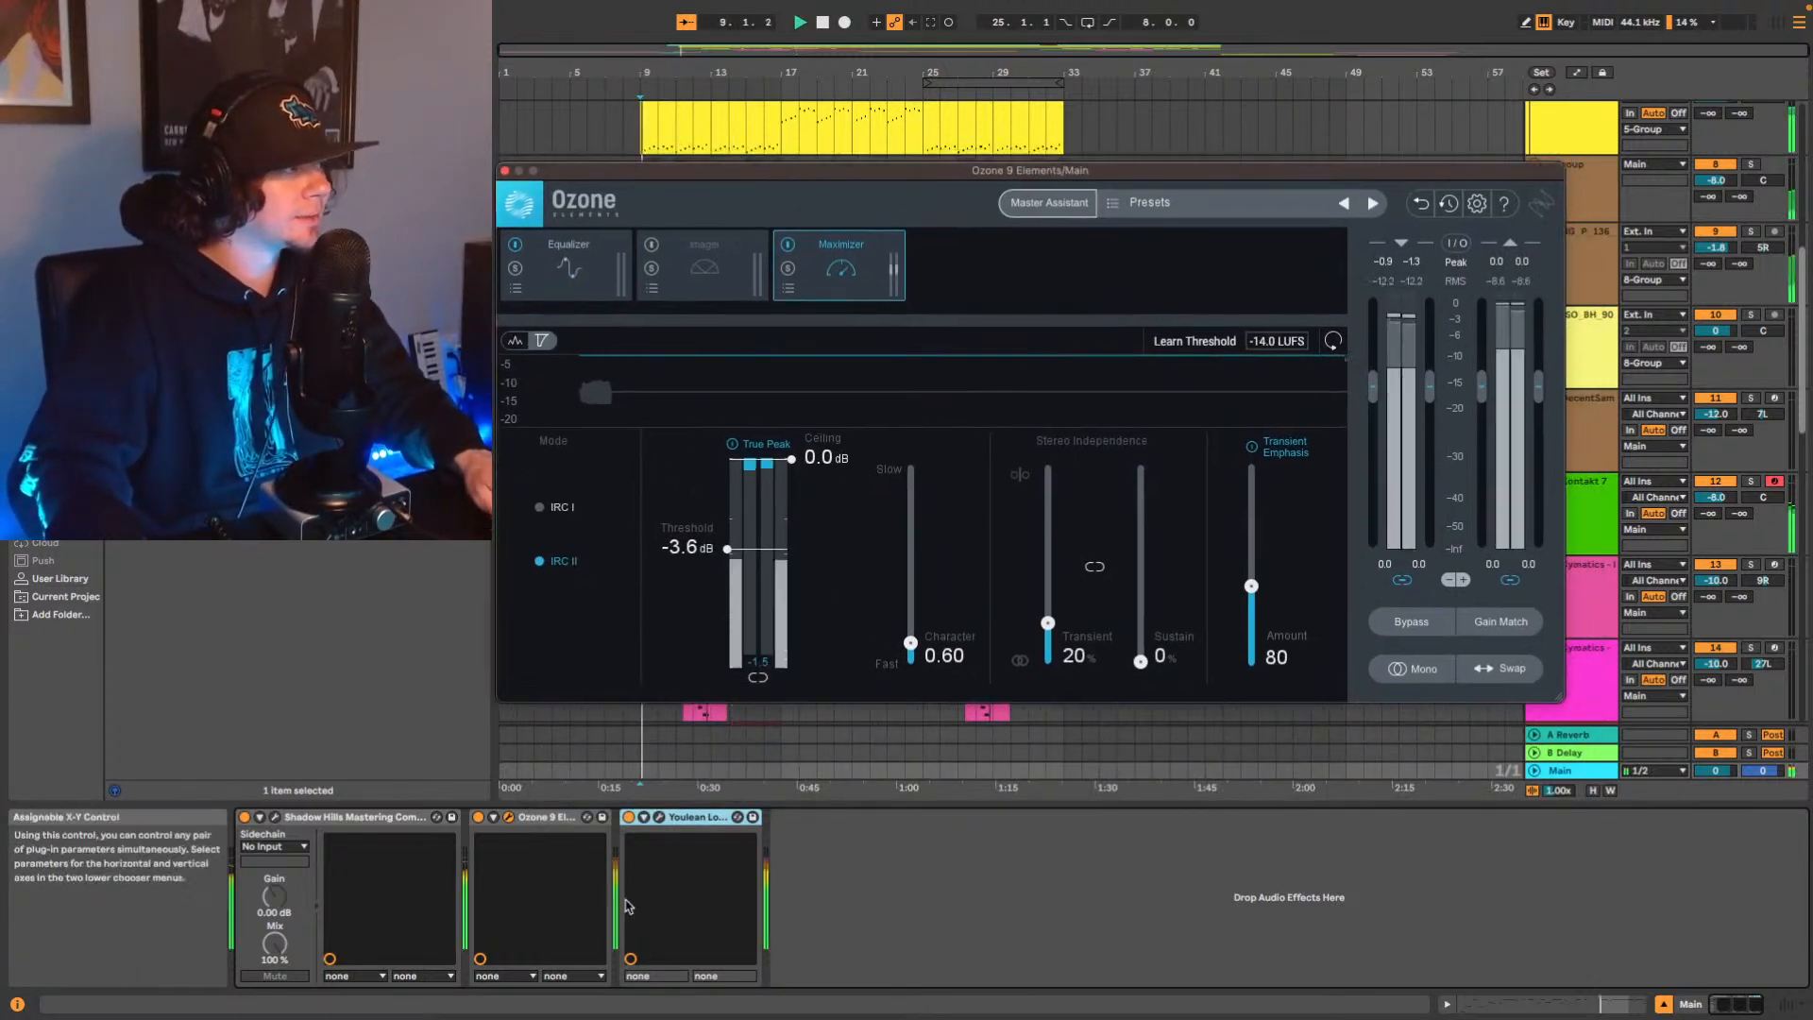
{"action": "left_click", "coordinate": [660, 818]}
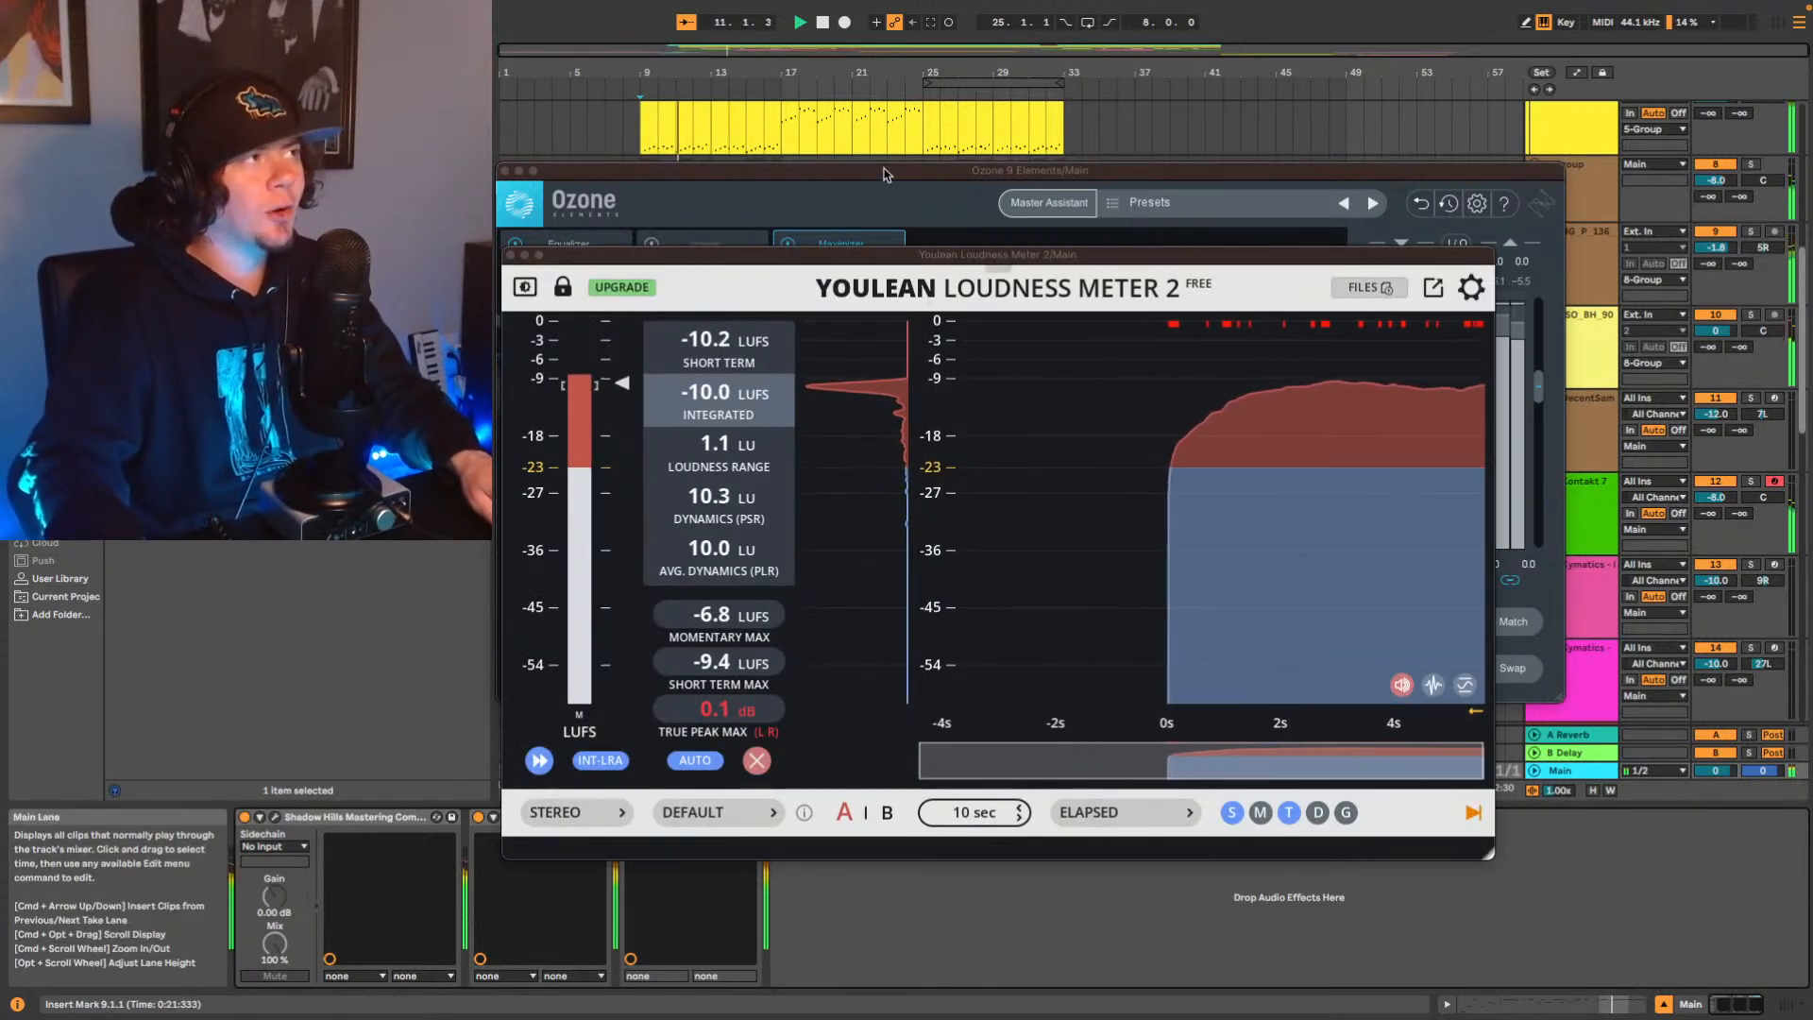
{"action": "left_click", "coordinate": [928, 191]}
{"action": "key", "text": "space"}
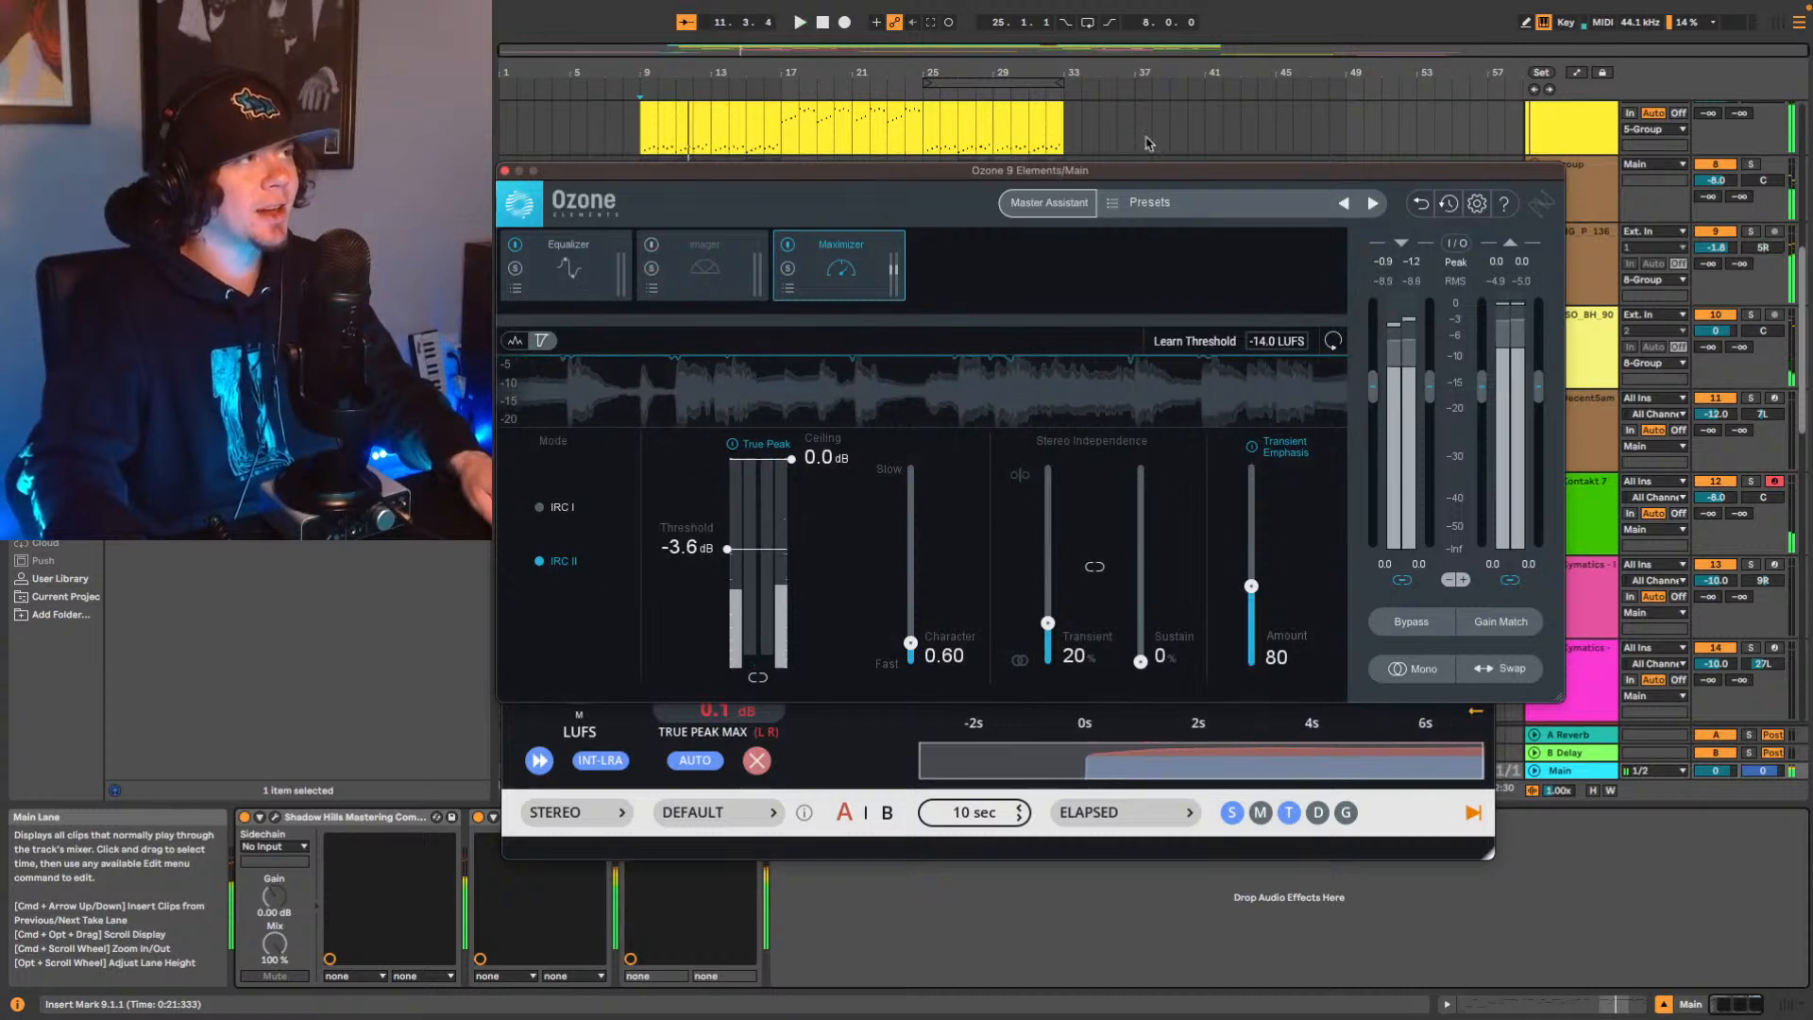
Play the whole song from 1.1.1 with the Ozone and Youlean Loudness Meter windows rearranged so both can be monitored.
{"action": "left_click", "coordinate": [1535, 90]}
{"action": "key", "text": "space"}
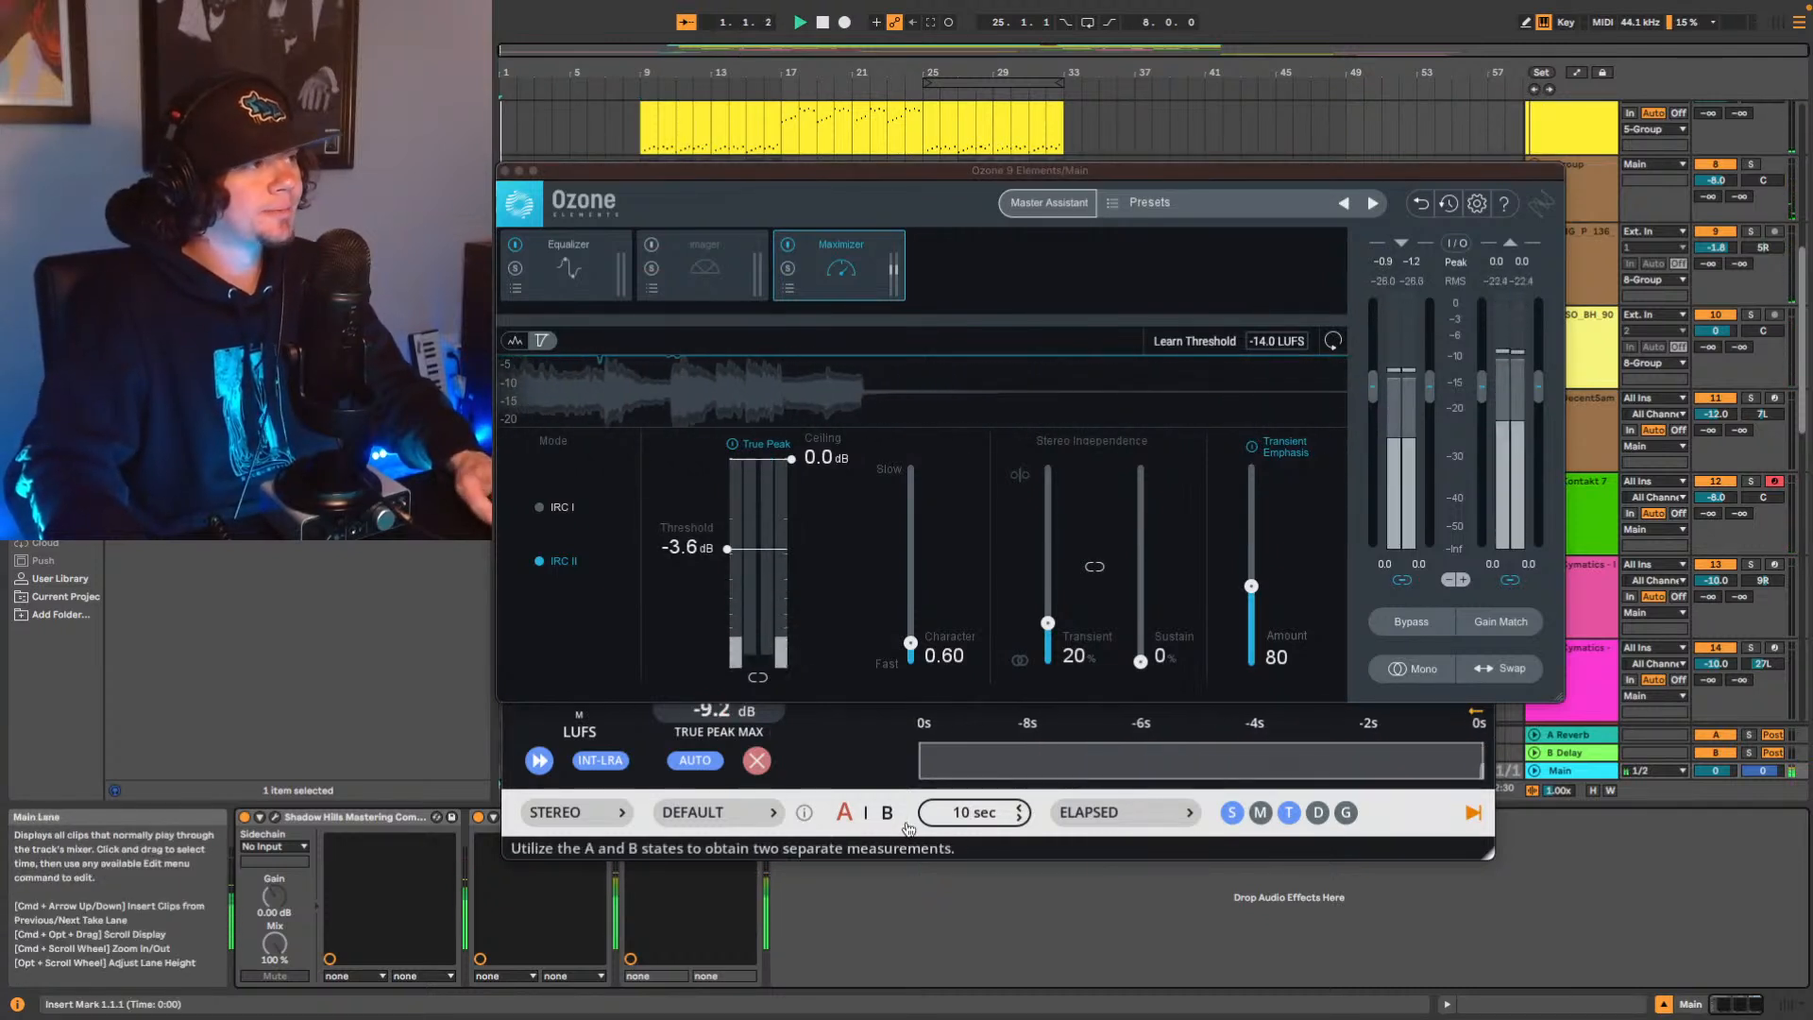
{"action": "left_click", "coordinate": [957, 839]}
{"action": "left_click_drag", "start_coordinate": [978, 165], "coordinate": [1181, 32]}
{"action": "left_click", "coordinate": [635, 255]}
{"action": "left_click_drag", "start_coordinate": [636, 255], "coordinate": [1024, 511]}
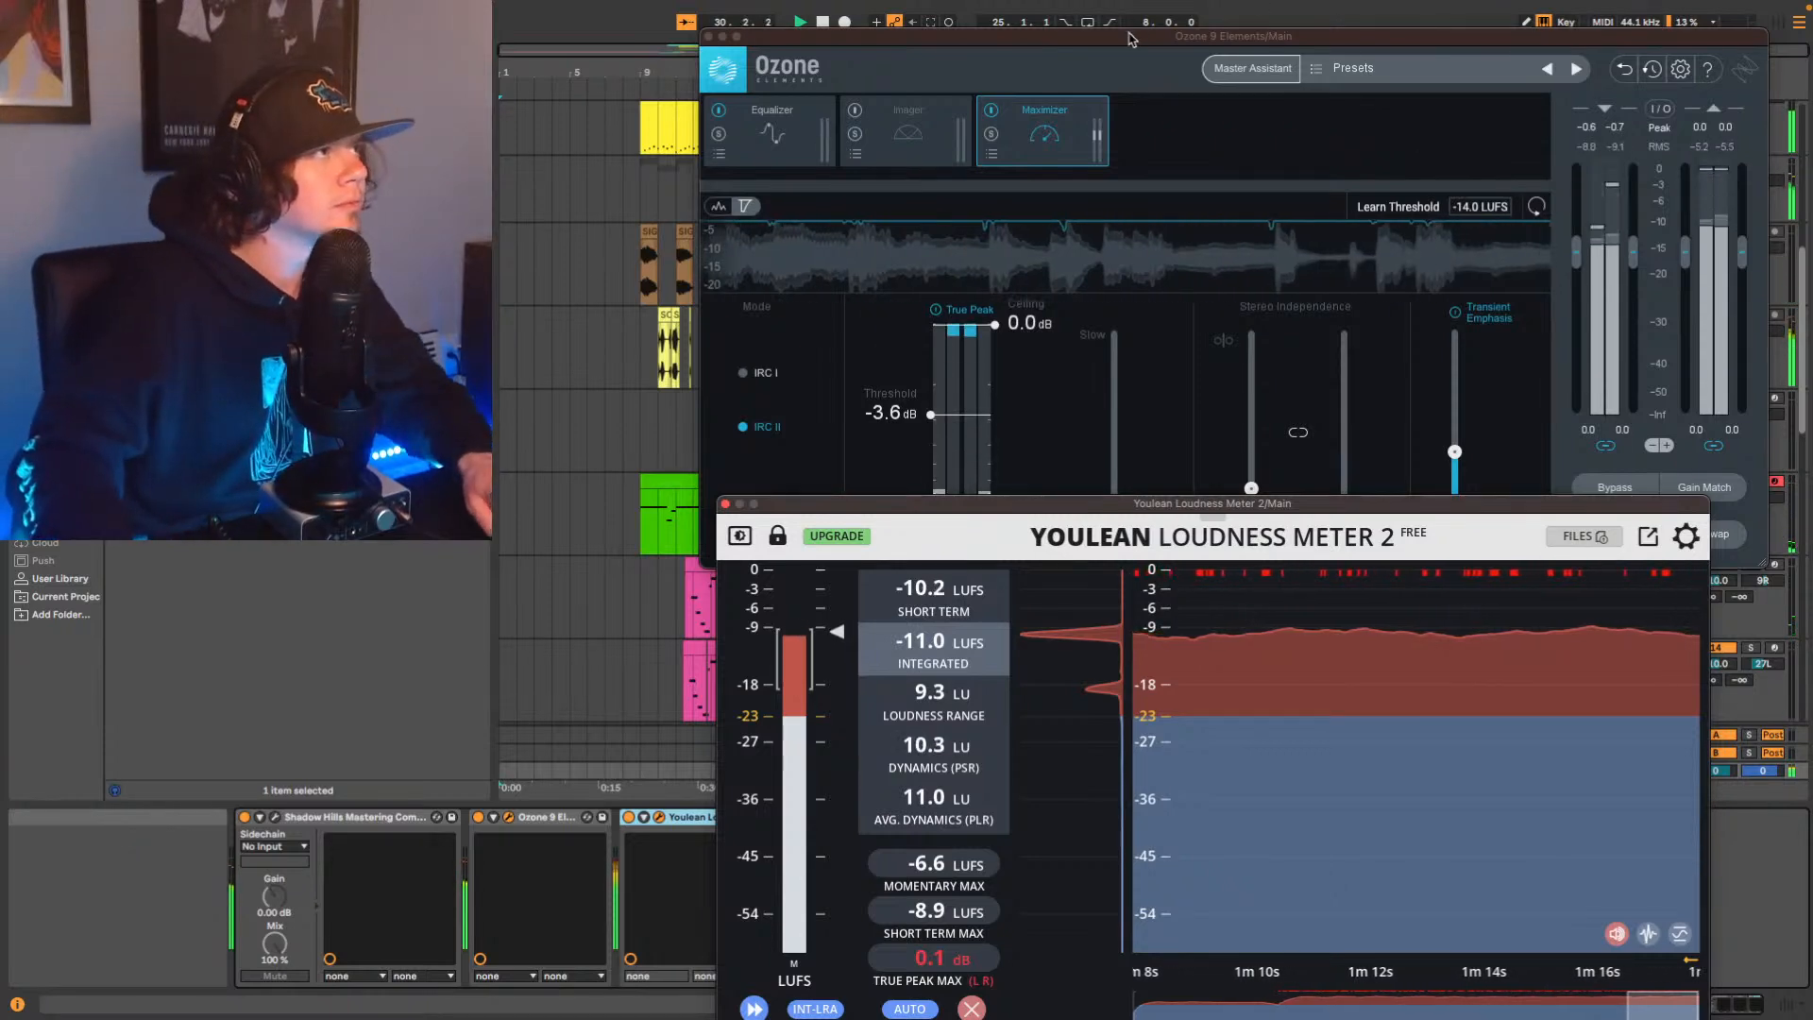
Stop playback, restart it from 9.1.1 on the New Drums track and lower that track's volume to -11.0 dB.
{"action": "left_click_drag", "start_coordinate": [1132, 40], "coordinate": [1078, 317]}
{"action": "scroll", "coordinate": [1181, 208], "scroll_direction": "up", "scroll_amount": 5}
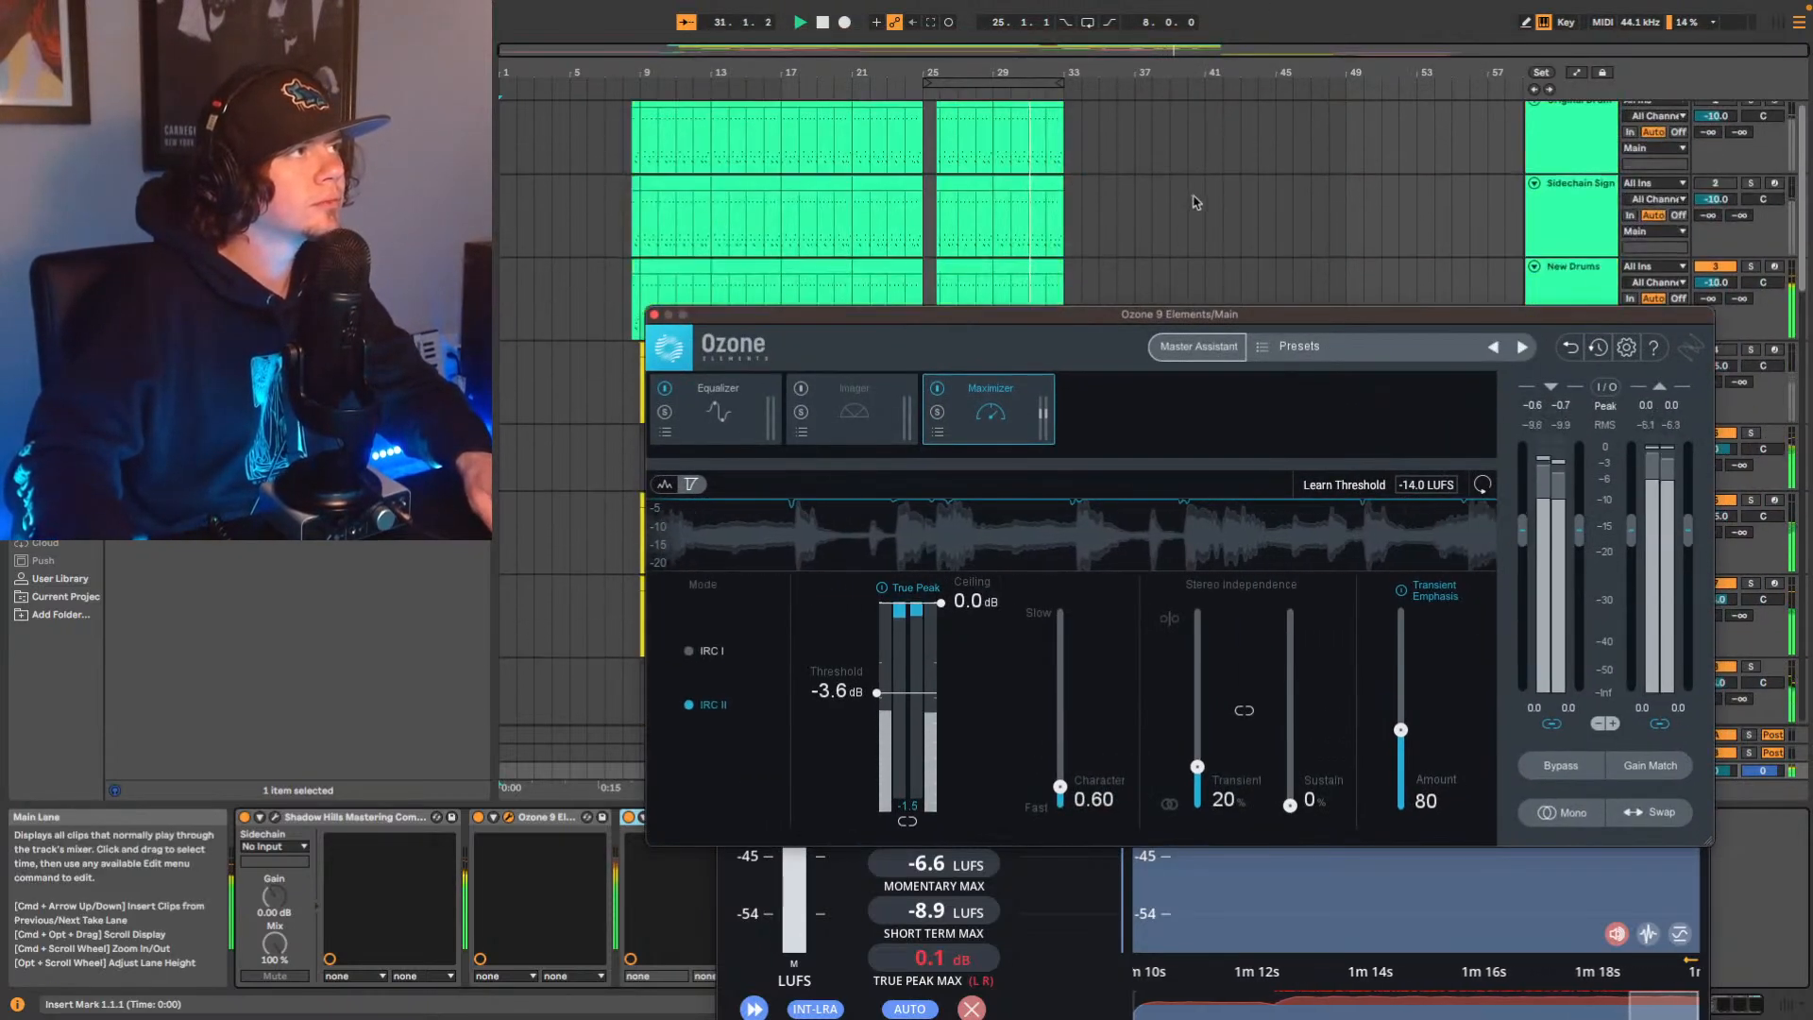
{"action": "key", "text": "space"}
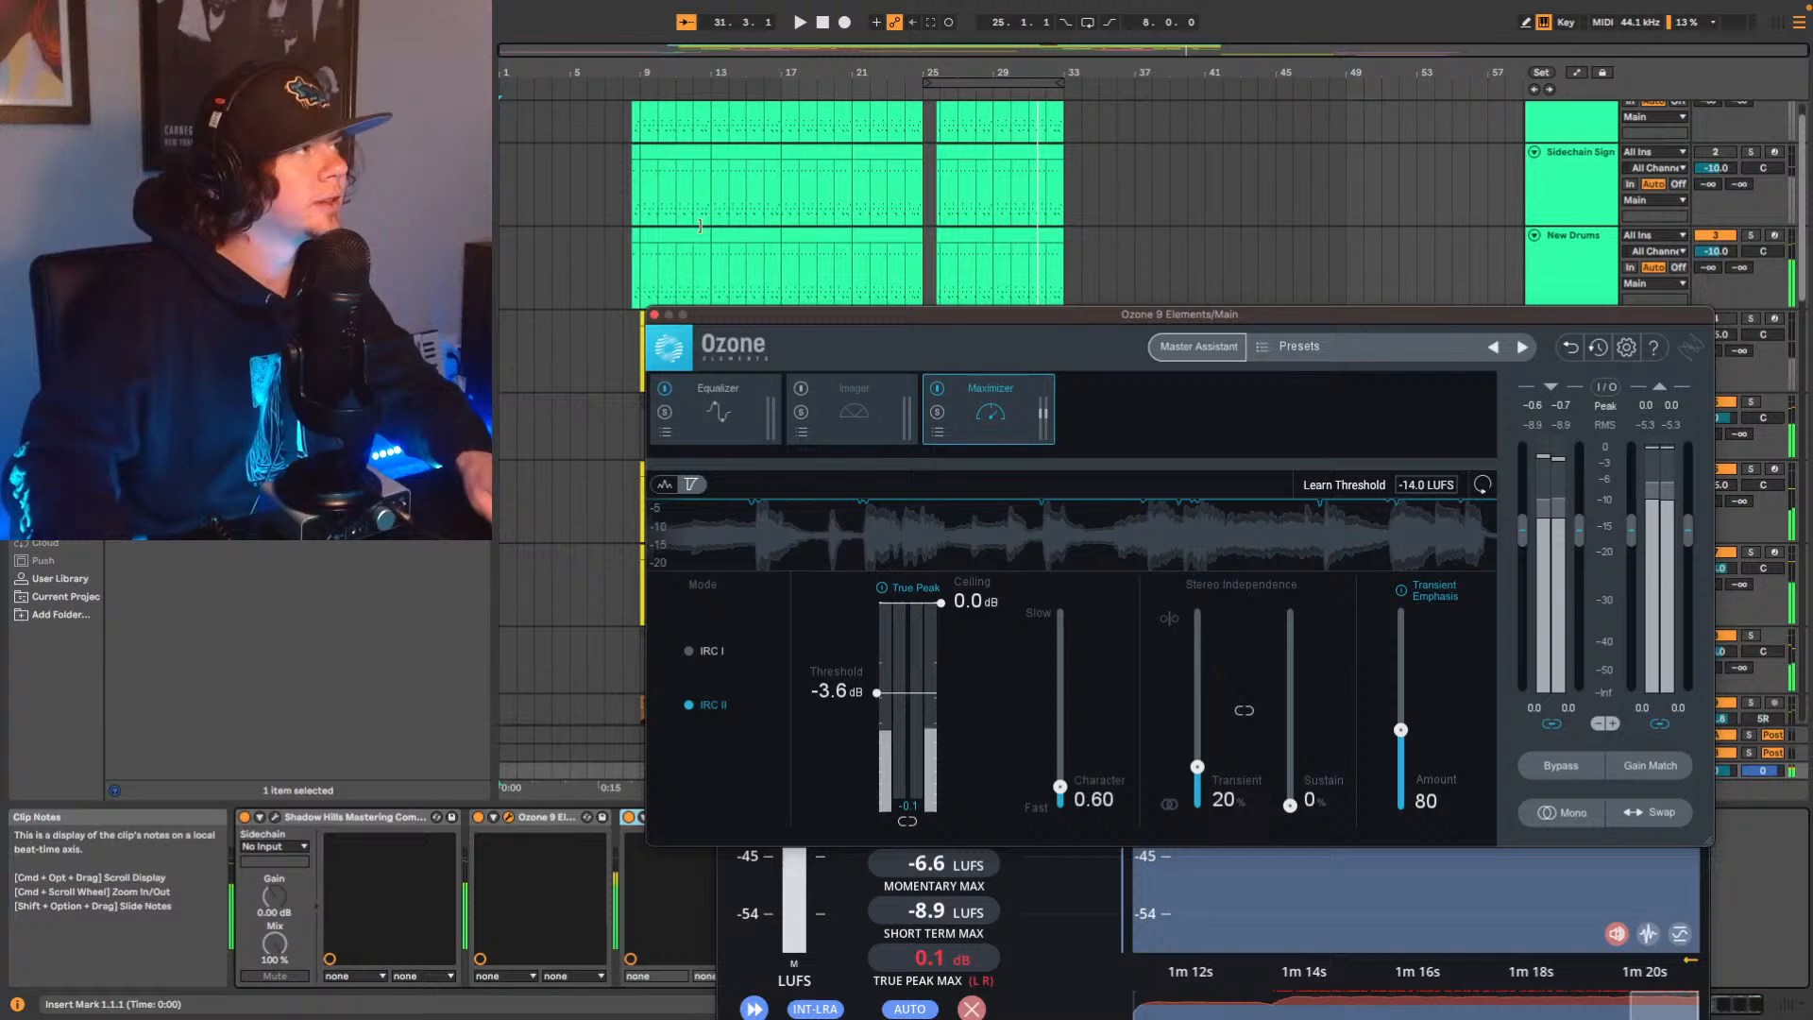
{"action": "left_click", "coordinate": [641, 275]}
{"action": "key", "text": "space"}
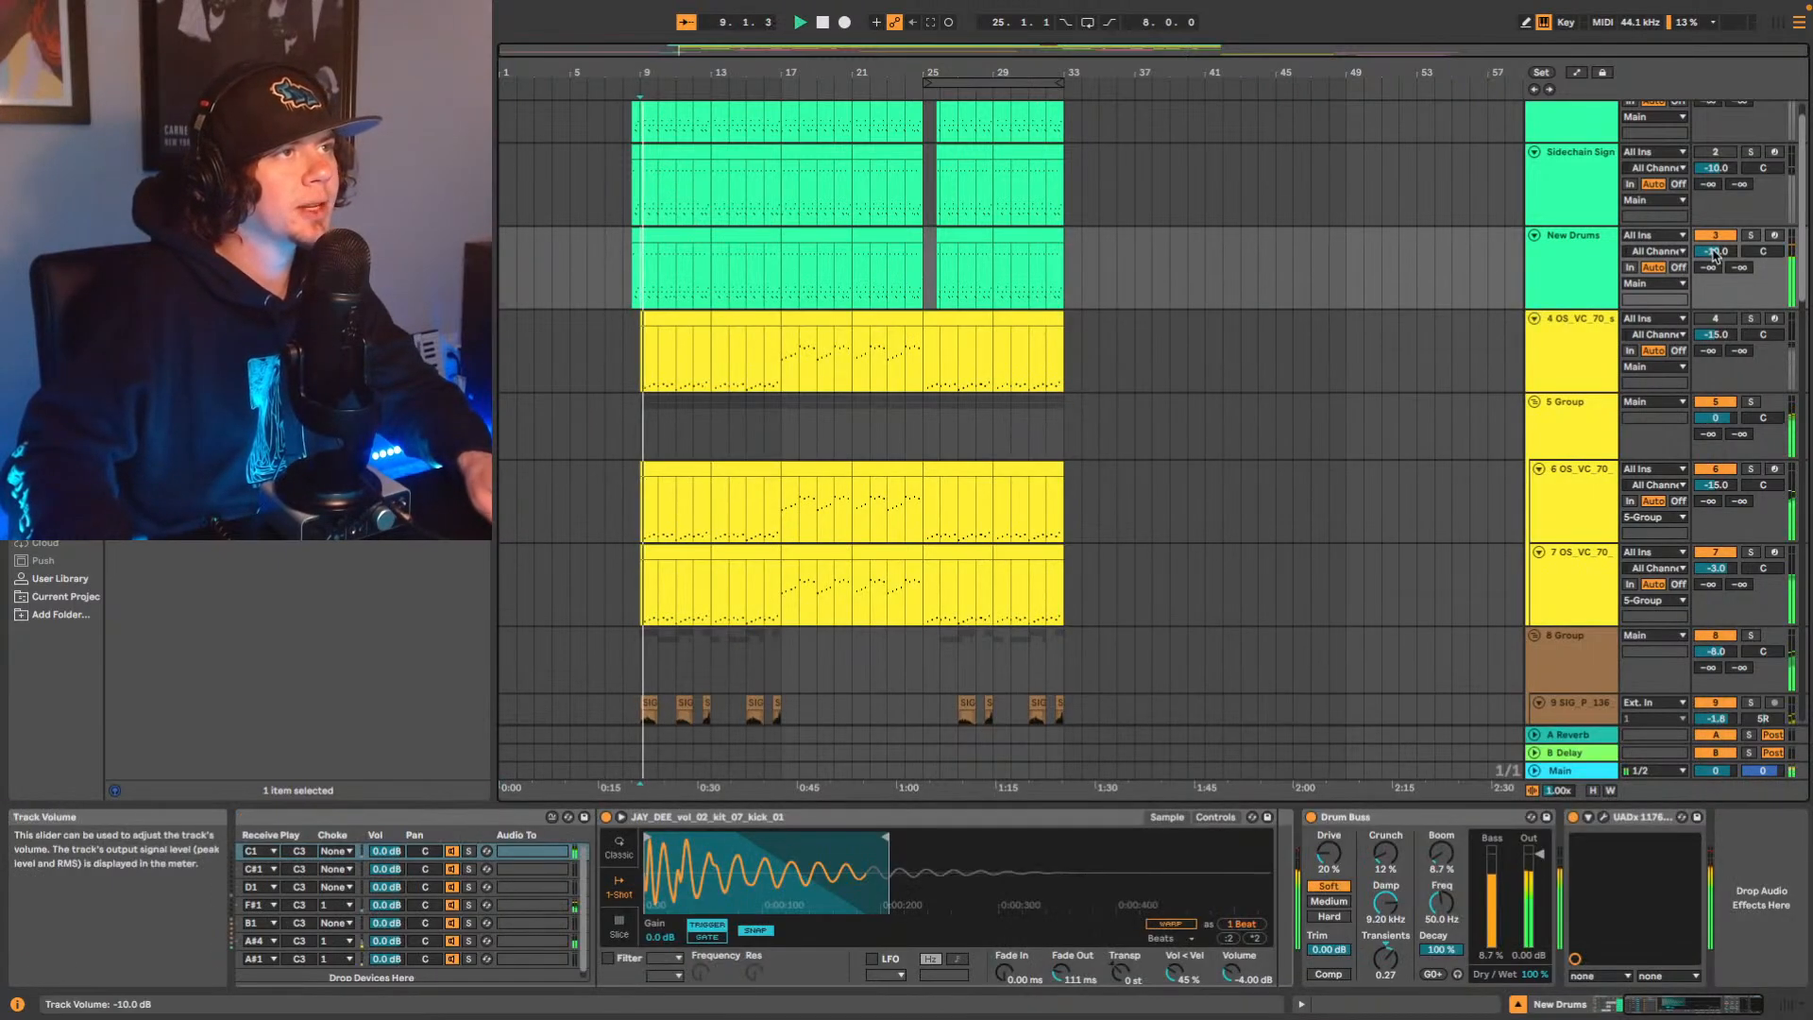
{"action": "left_click_drag", "start_coordinate": [1725, 258], "coordinate": [1725, 262]}
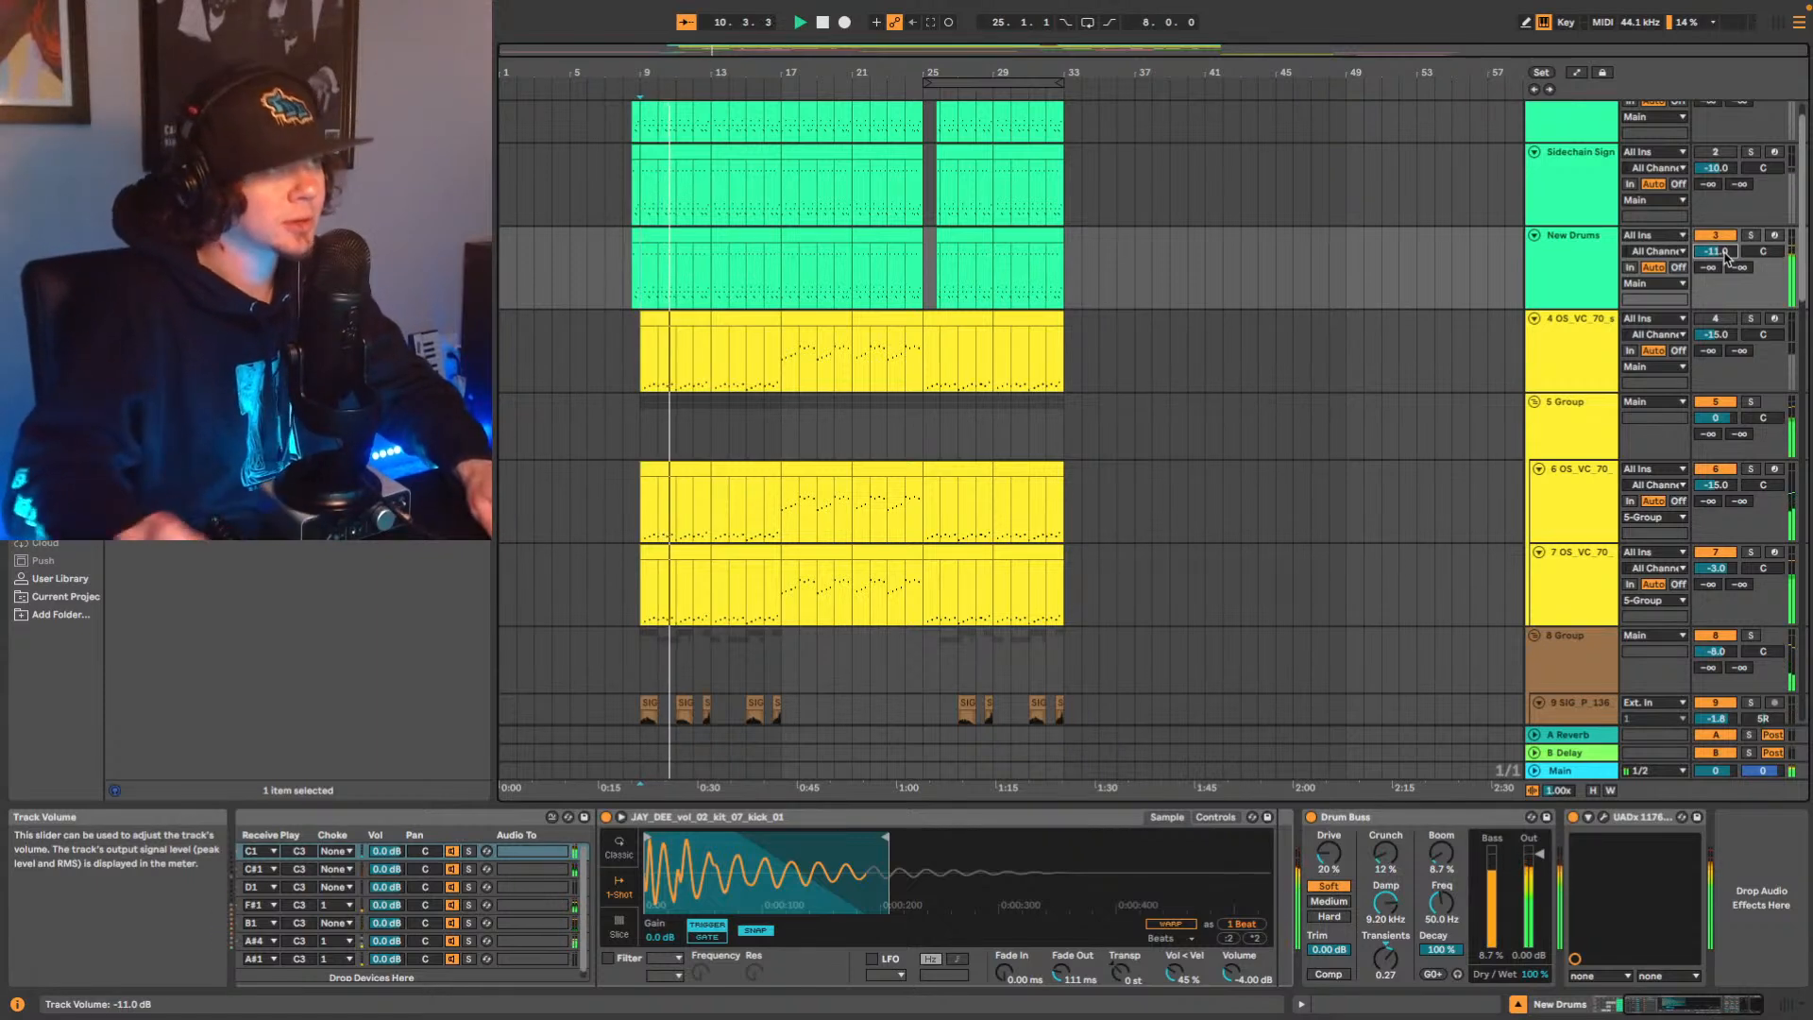
Return to the Main track's devices and lower the Ozone Maximizer threshold to -4.2 dB.
{"action": "scroll", "coordinate": [1457, 311], "scroll_direction": "down", "scroll_amount": 10}
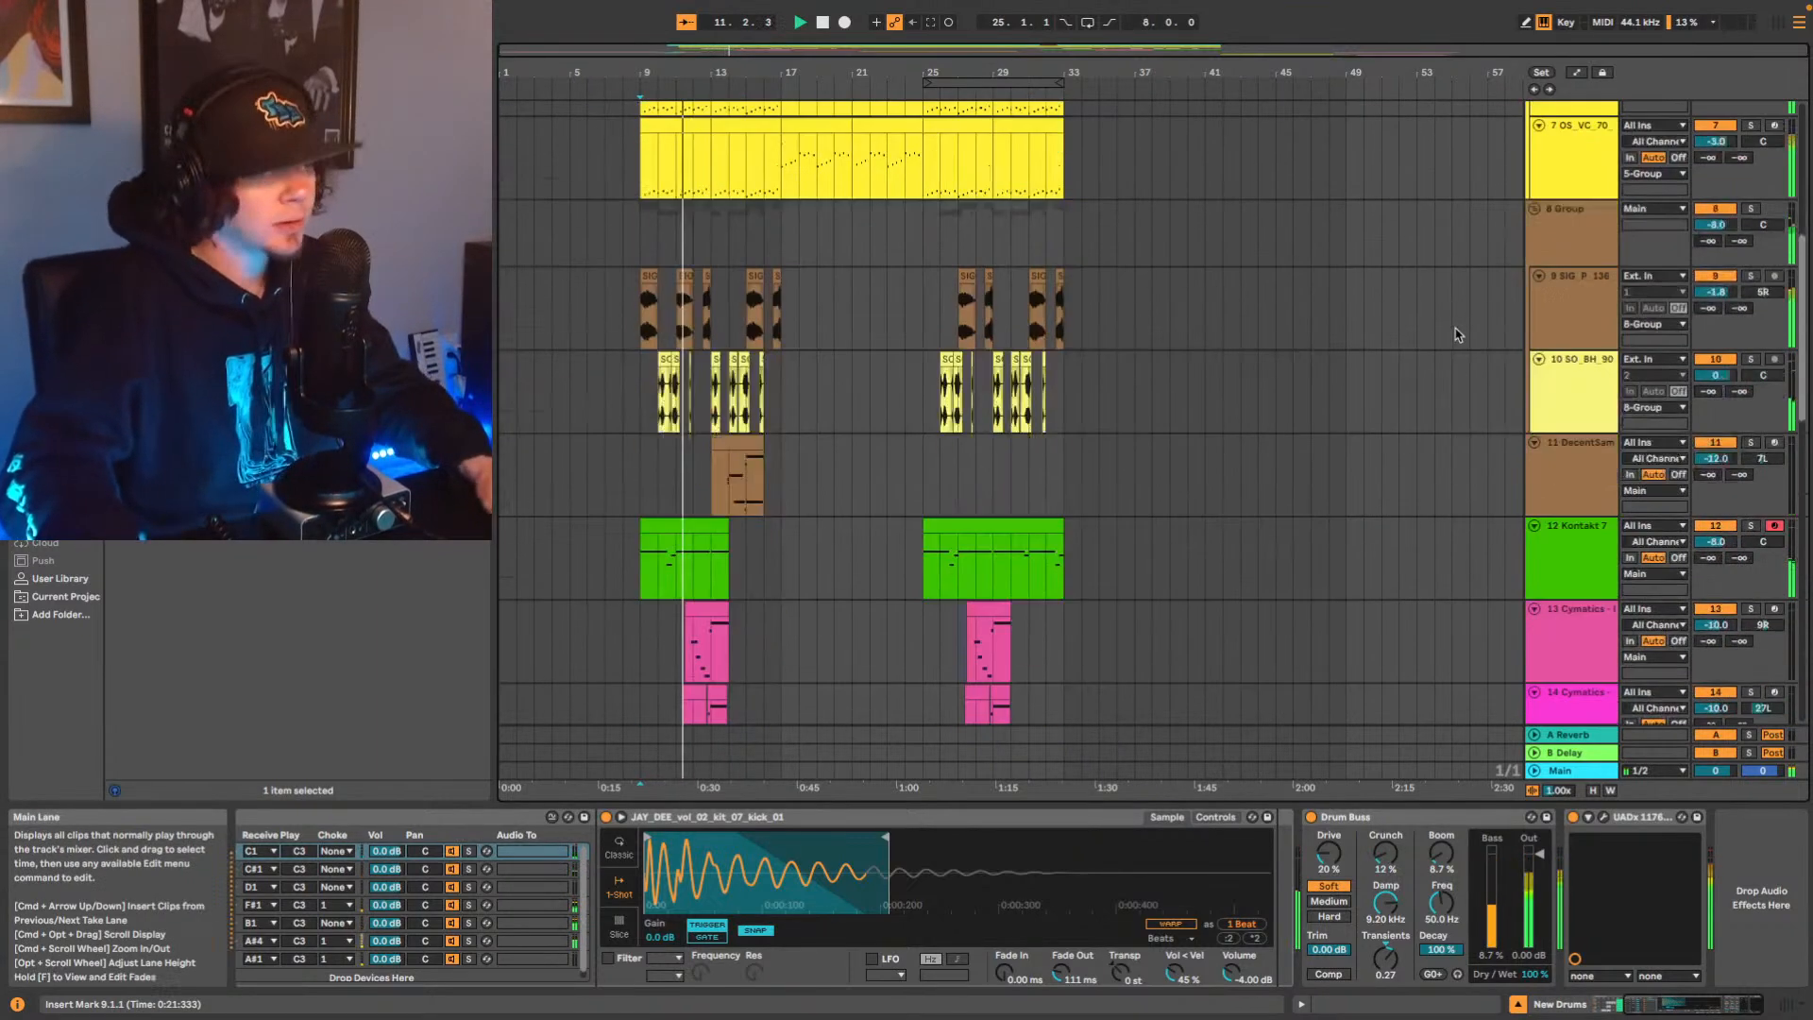
{"action": "scroll", "coordinate": [1457, 344], "scroll_direction": "down", "scroll_amount": 3}
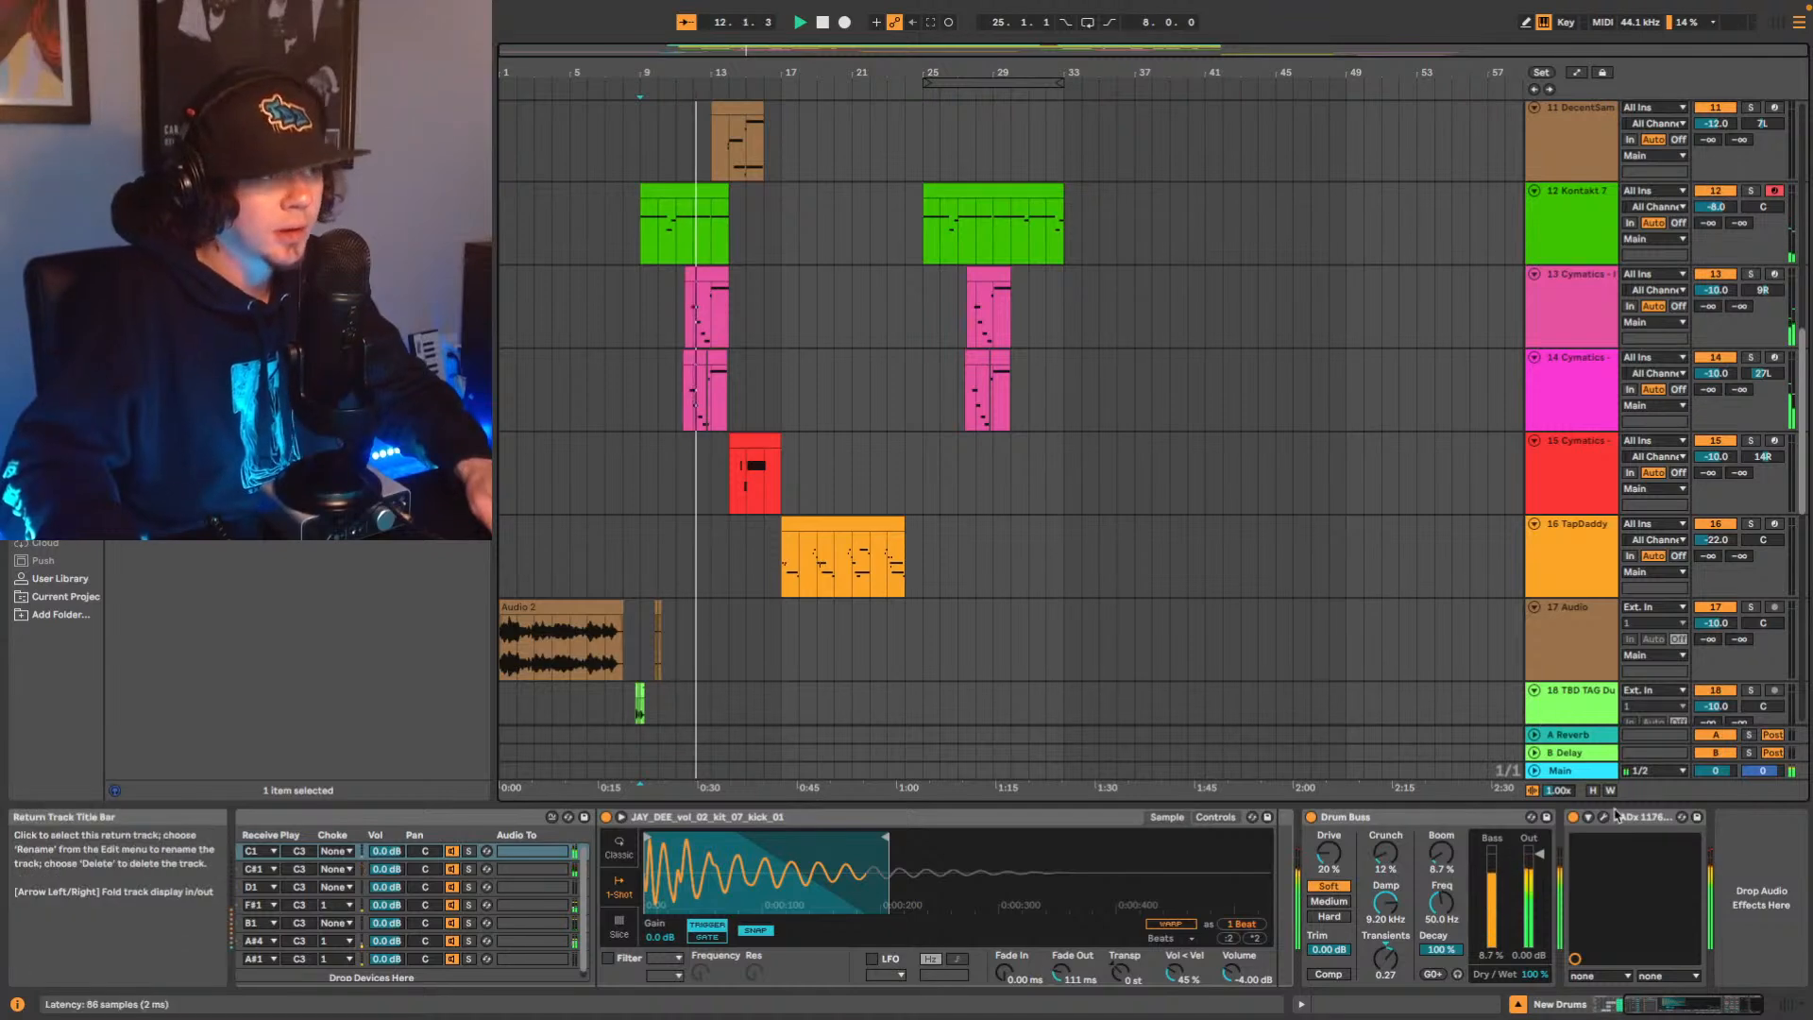
{"action": "left_click", "coordinate": [1569, 771]}
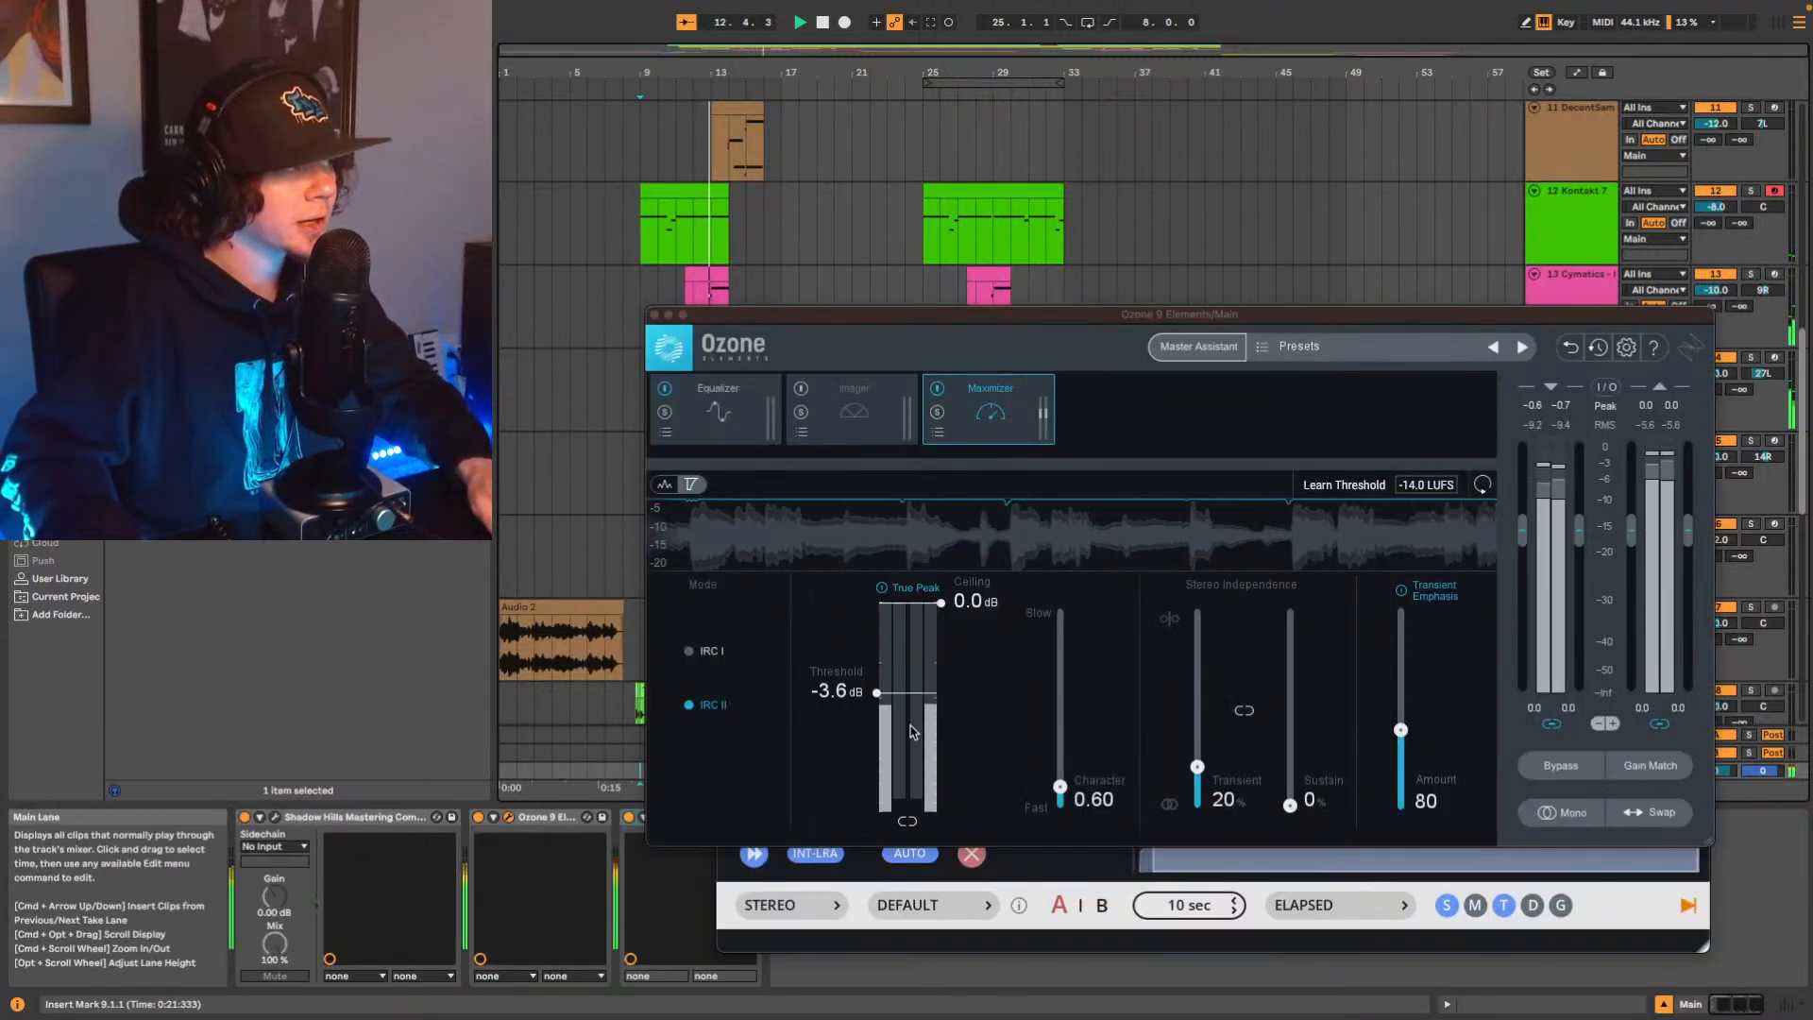
{"action": "left_click_drag", "start_coordinate": [877, 693], "coordinate": [876, 704]}
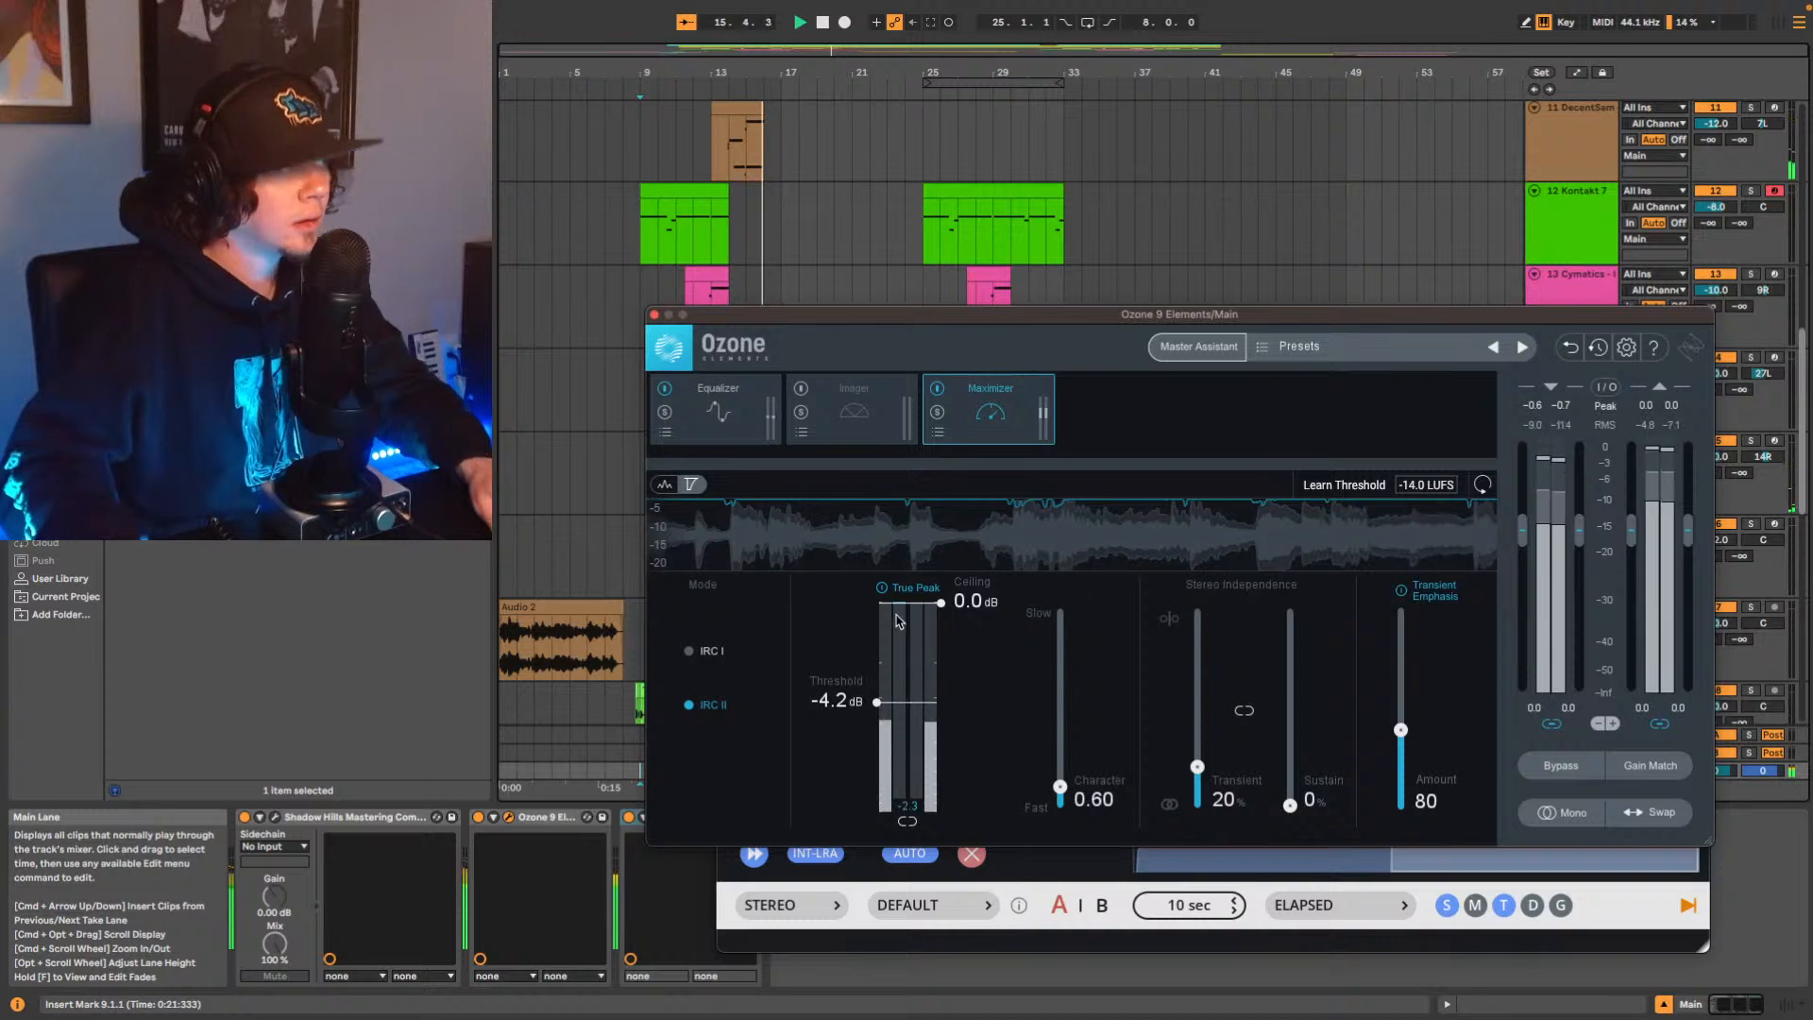
Add a bell band to the Ozone Equalizer at about 2885 Hz with 0.7 dB gain, and close the Youlean Loudness Meter window.
{"action": "left_click", "coordinate": [725, 417]}
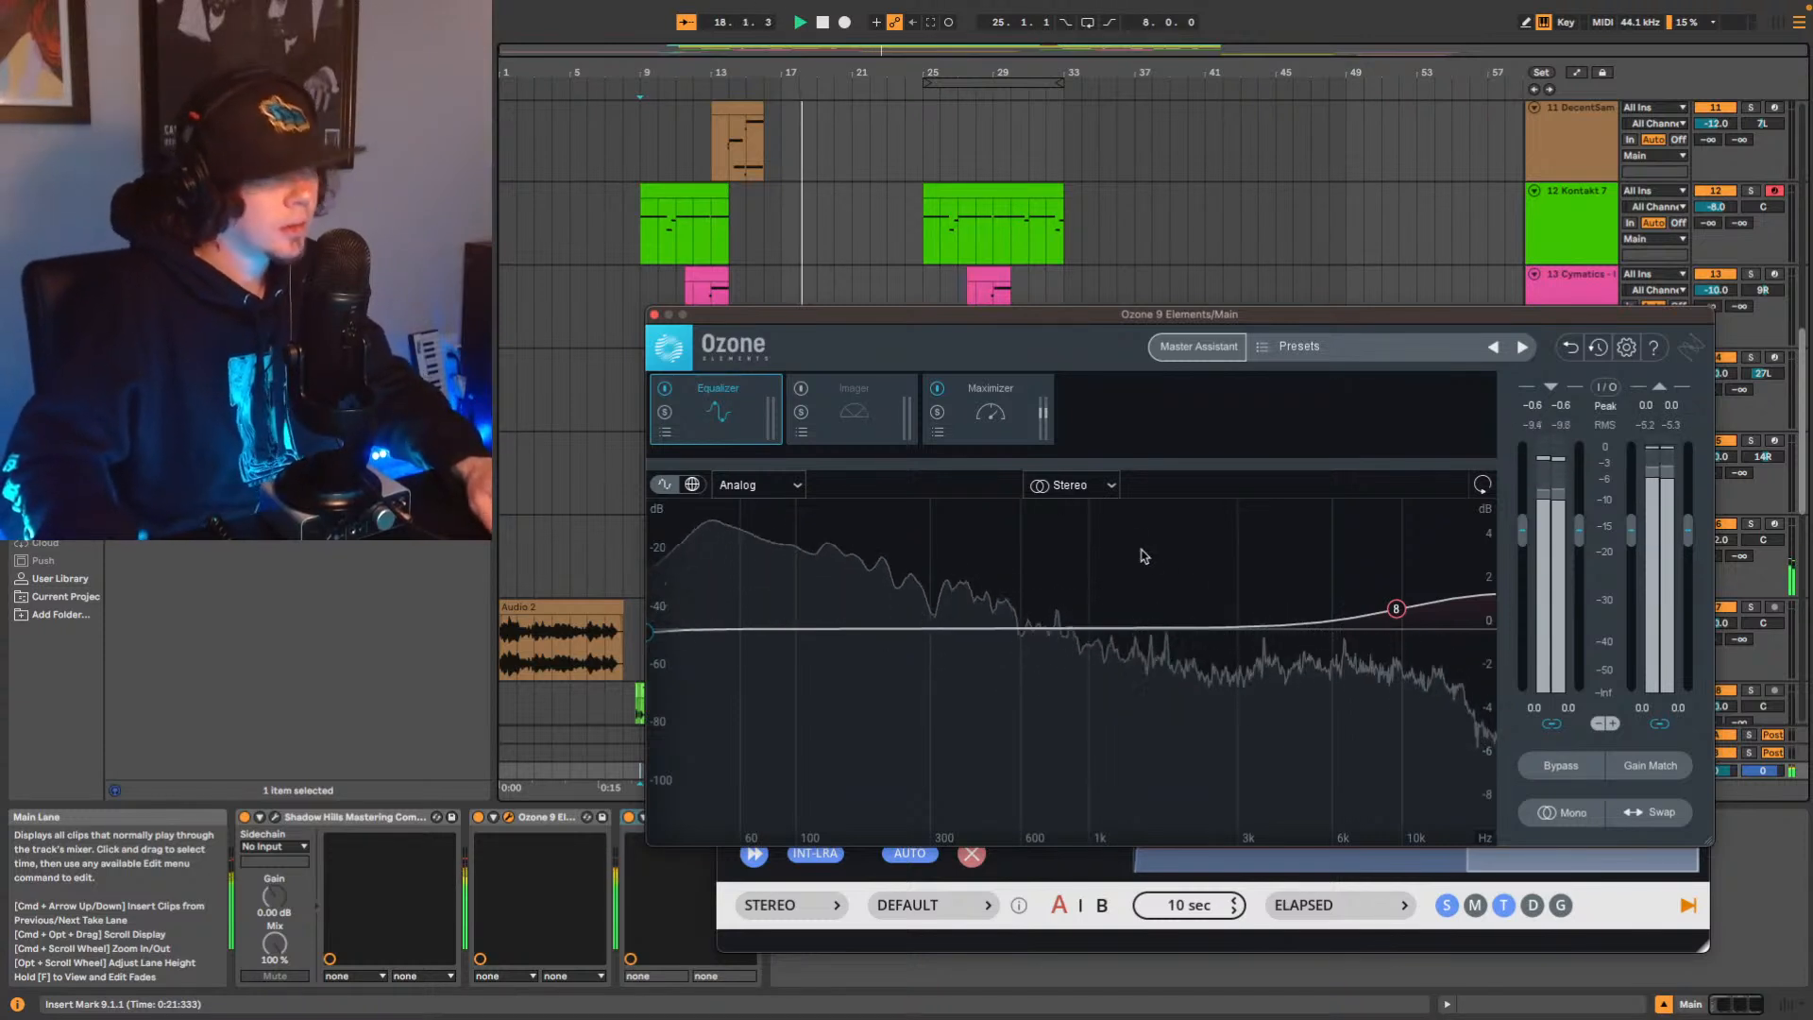
{"action": "left_click", "coordinate": [1216, 630]}
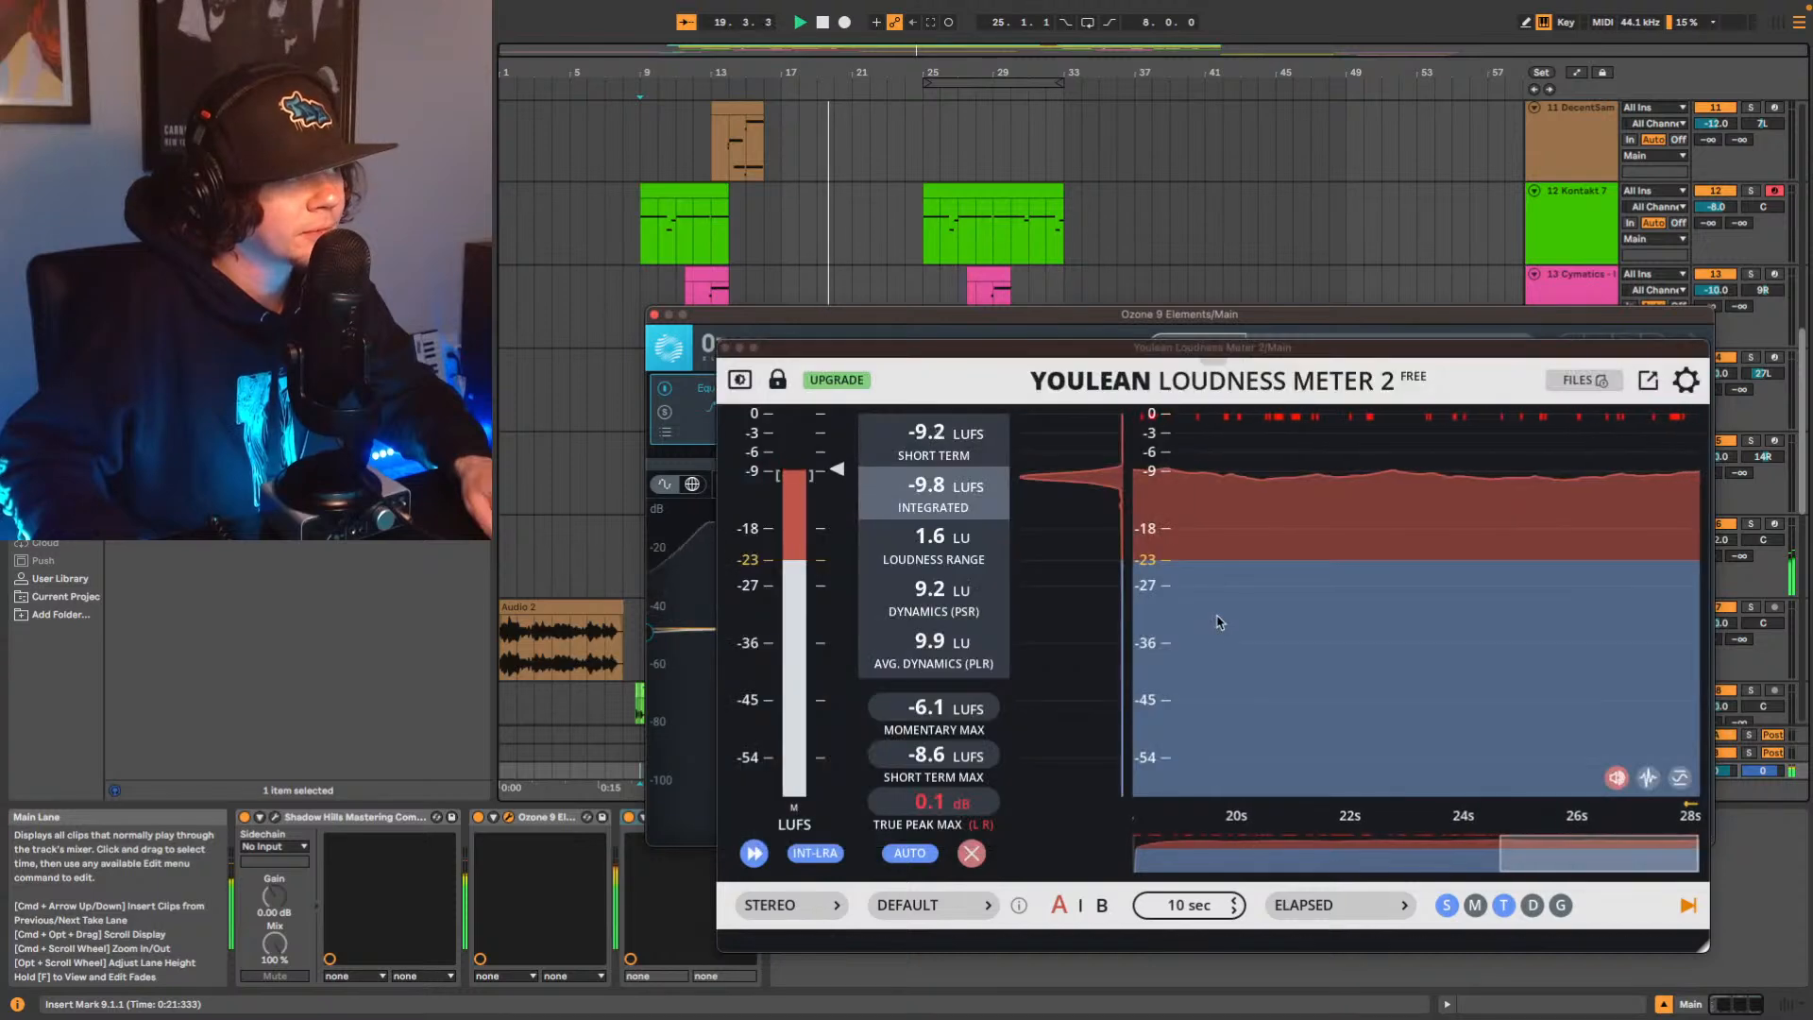
{"action": "left_click", "coordinate": [725, 347]}
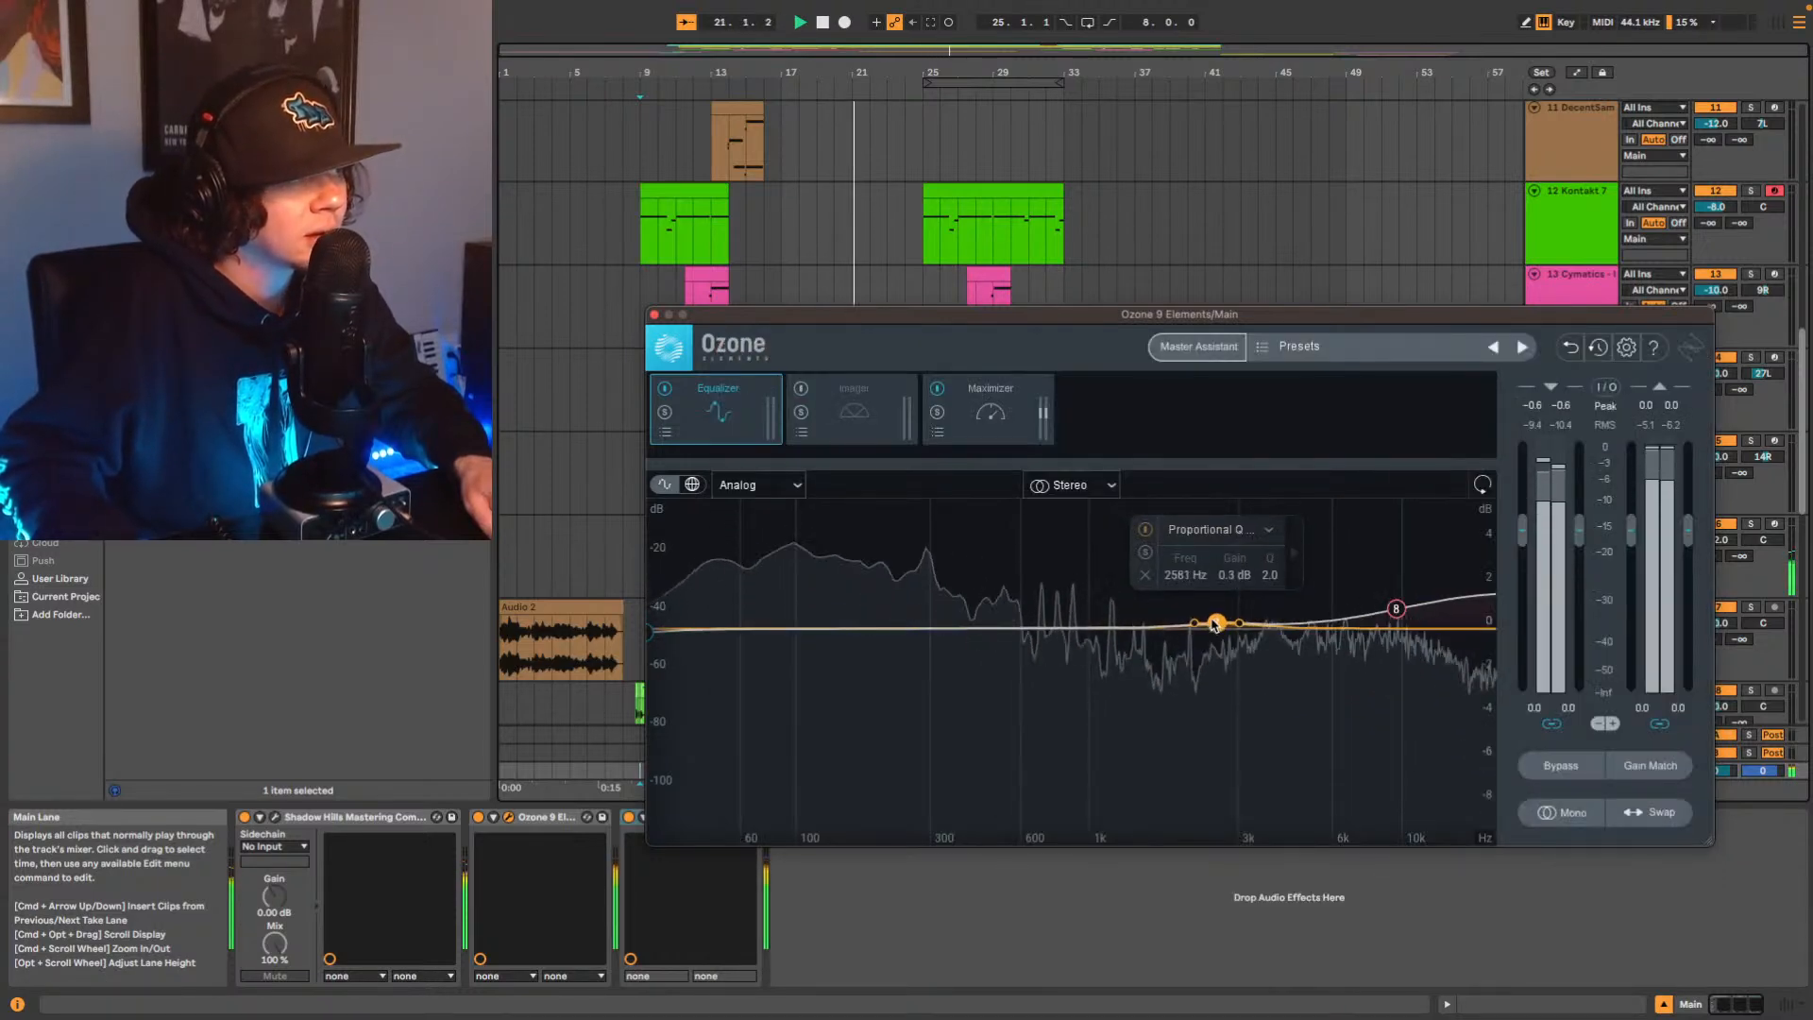
{"action": "left_click_drag", "start_coordinate": [1212, 609], "coordinate": [1207, 609]}
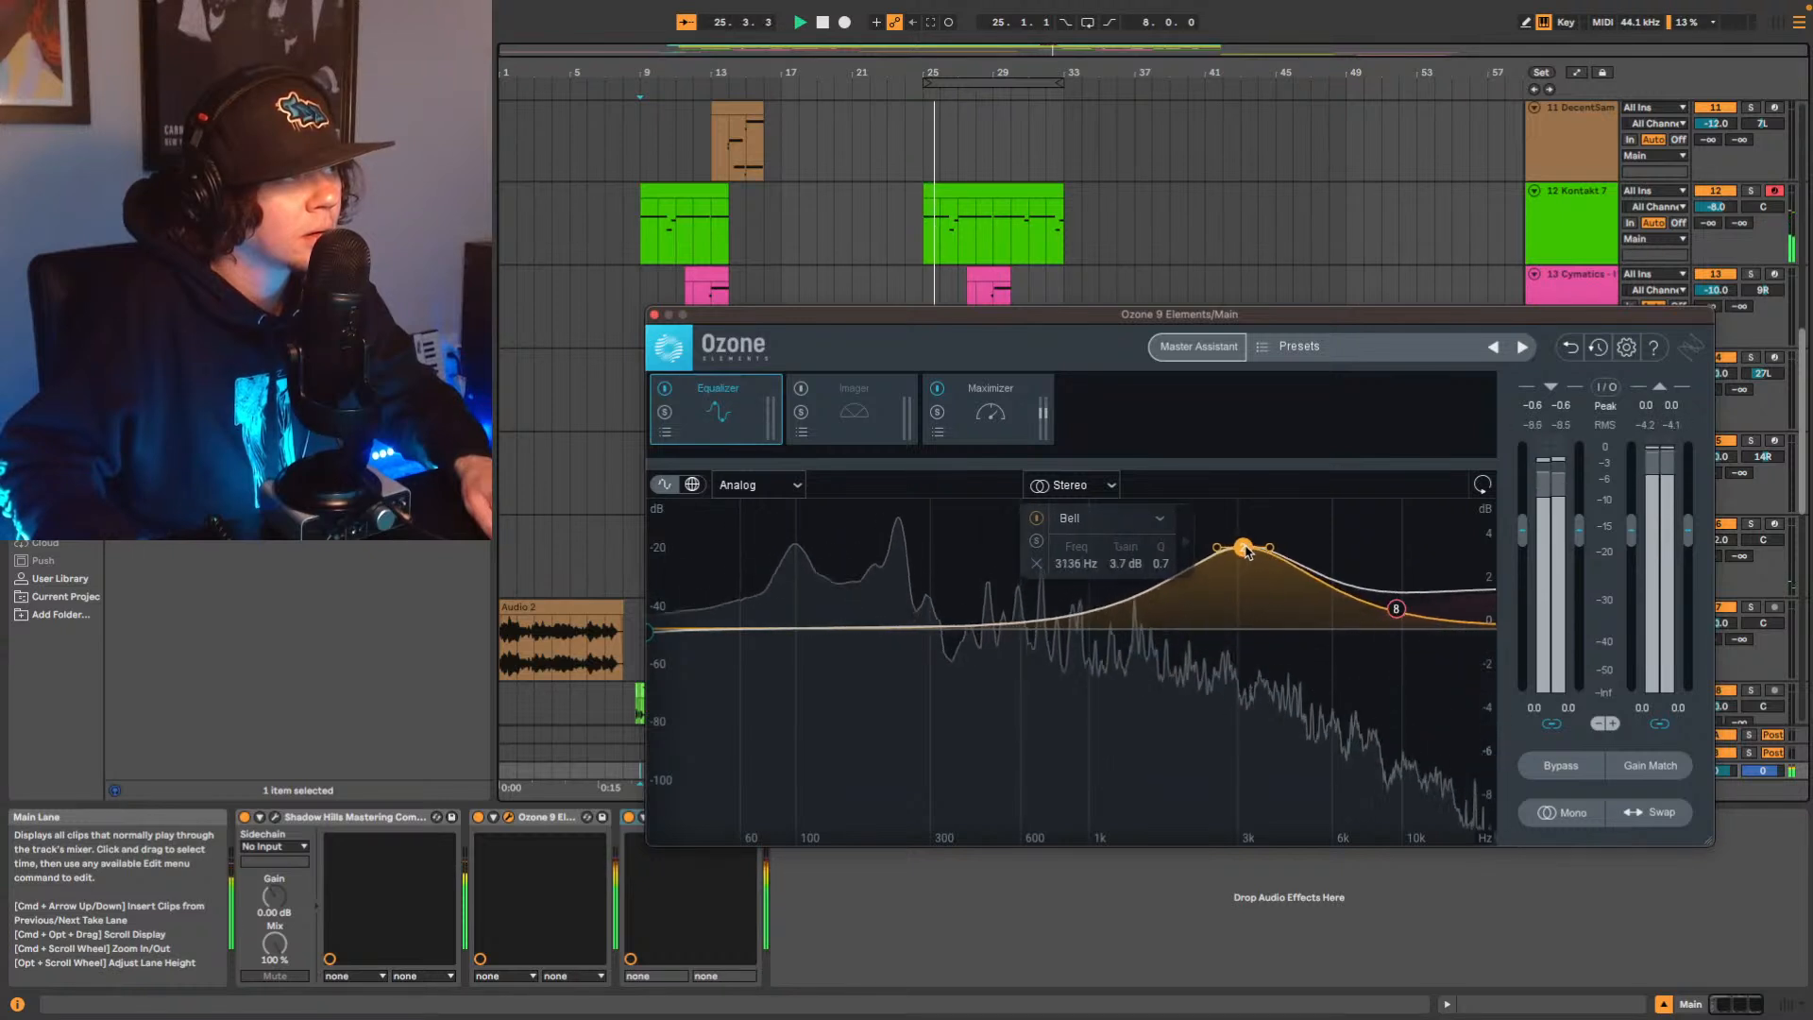
{"action": "left_click_drag", "start_coordinate": [1246, 551], "coordinate": [1084, 608]}
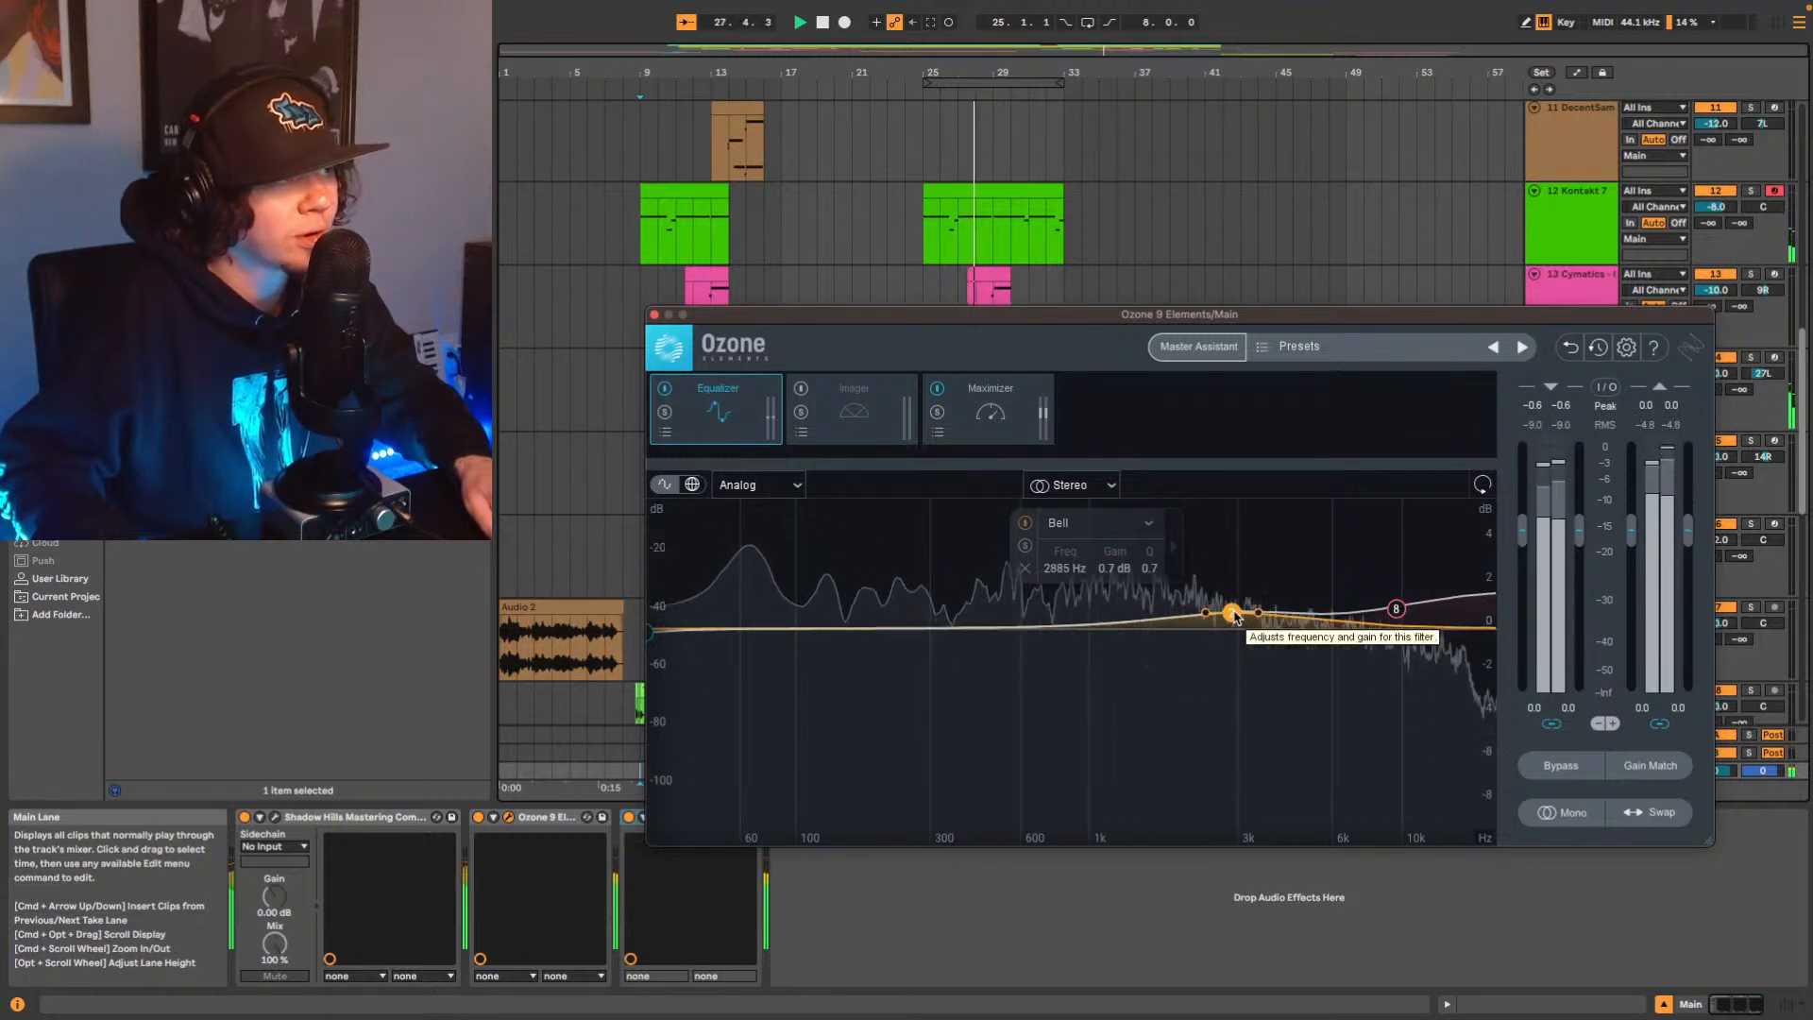
Raise the Equalizer's high shelf to about 1.7 dB near 9158 Hz and adjust the bell to about 2493 Hz and 0.7 dB.
{"action": "left_click_drag", "start_coordinate": [1398, 613], "coordinate": [1398, 609]}
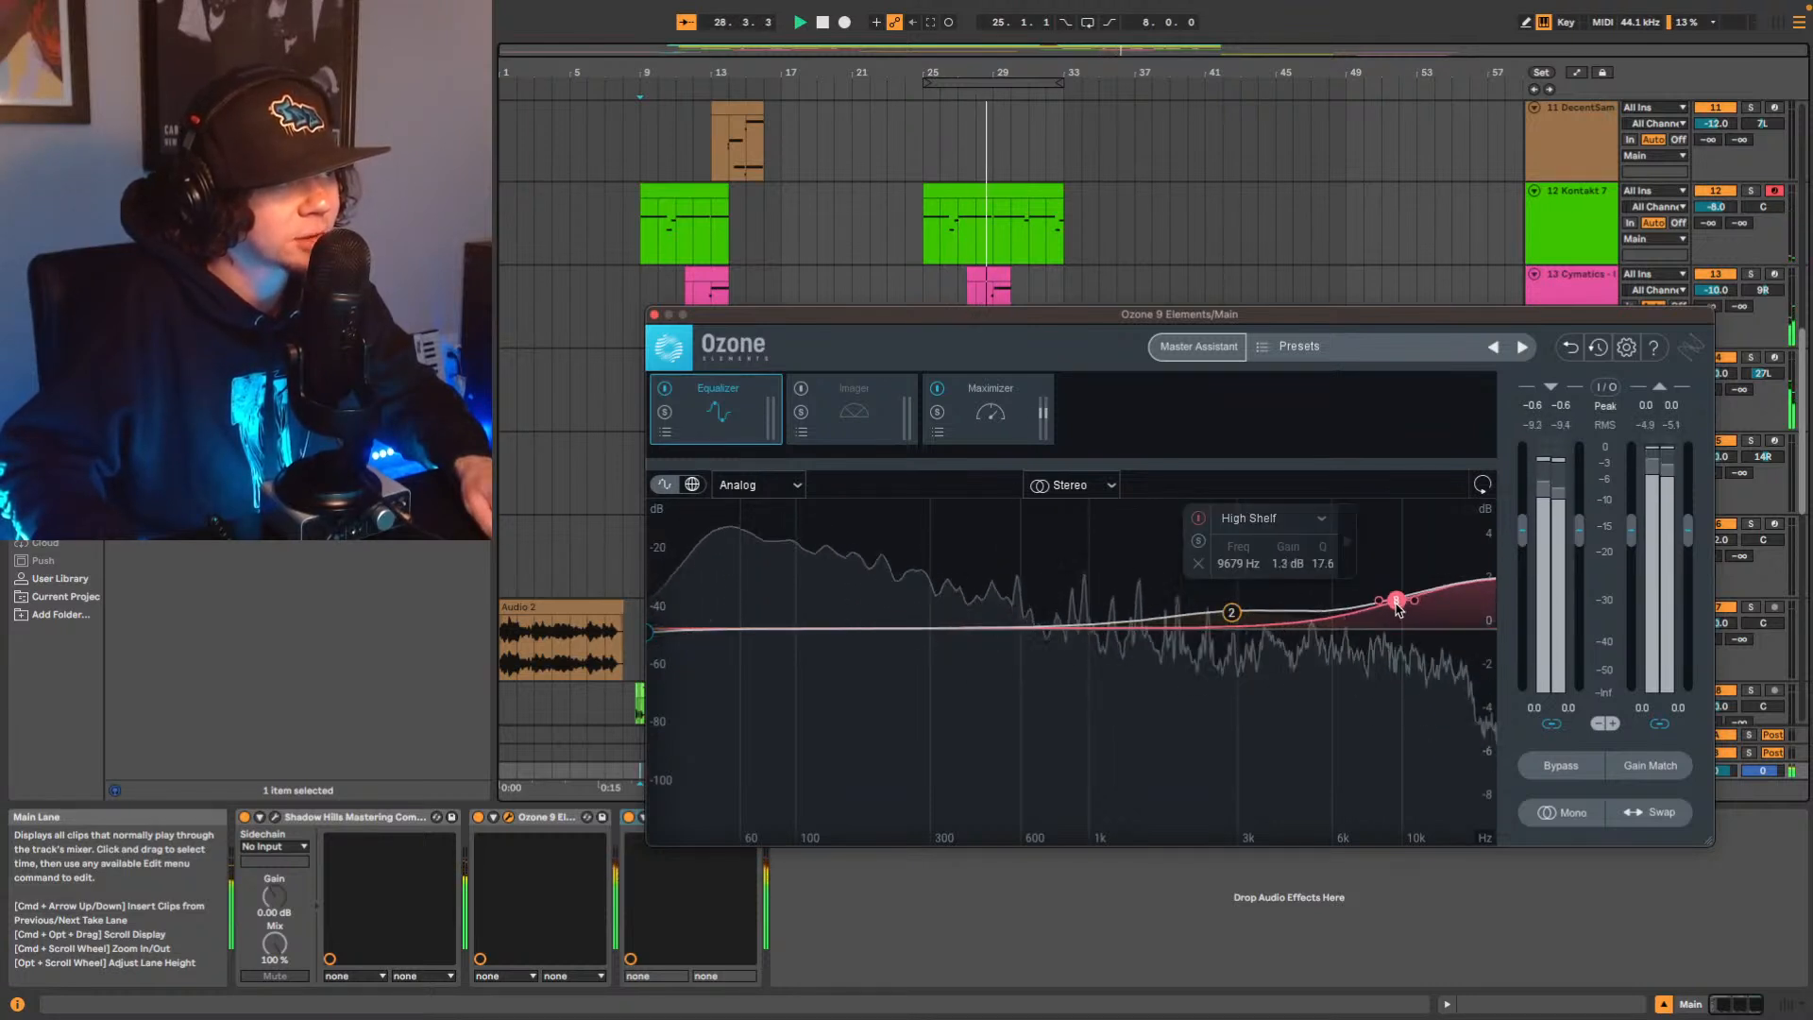
{"action": "left_click_drag", "start_coordinate": [1228, 616], "coordinate": [1224, 614]}
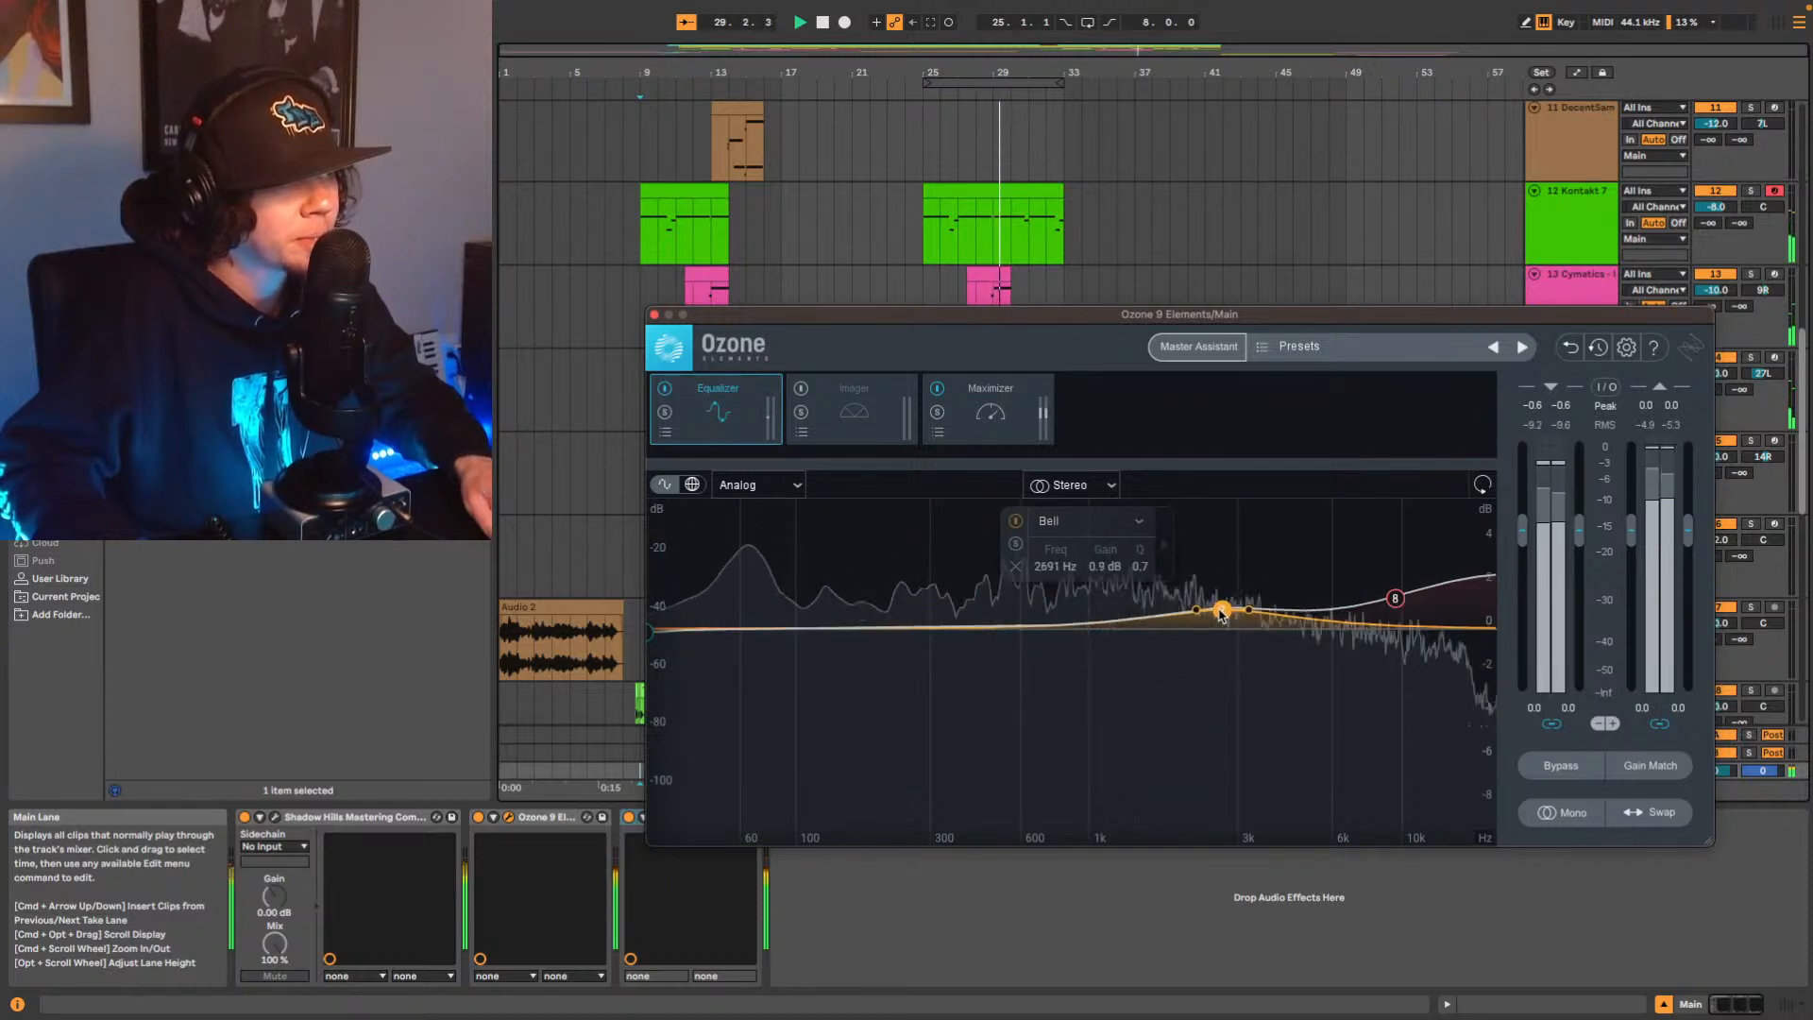
{"action": "left_click_drag", "start_coordinate": [1390, 606], "coordinate": [1388, 591]}
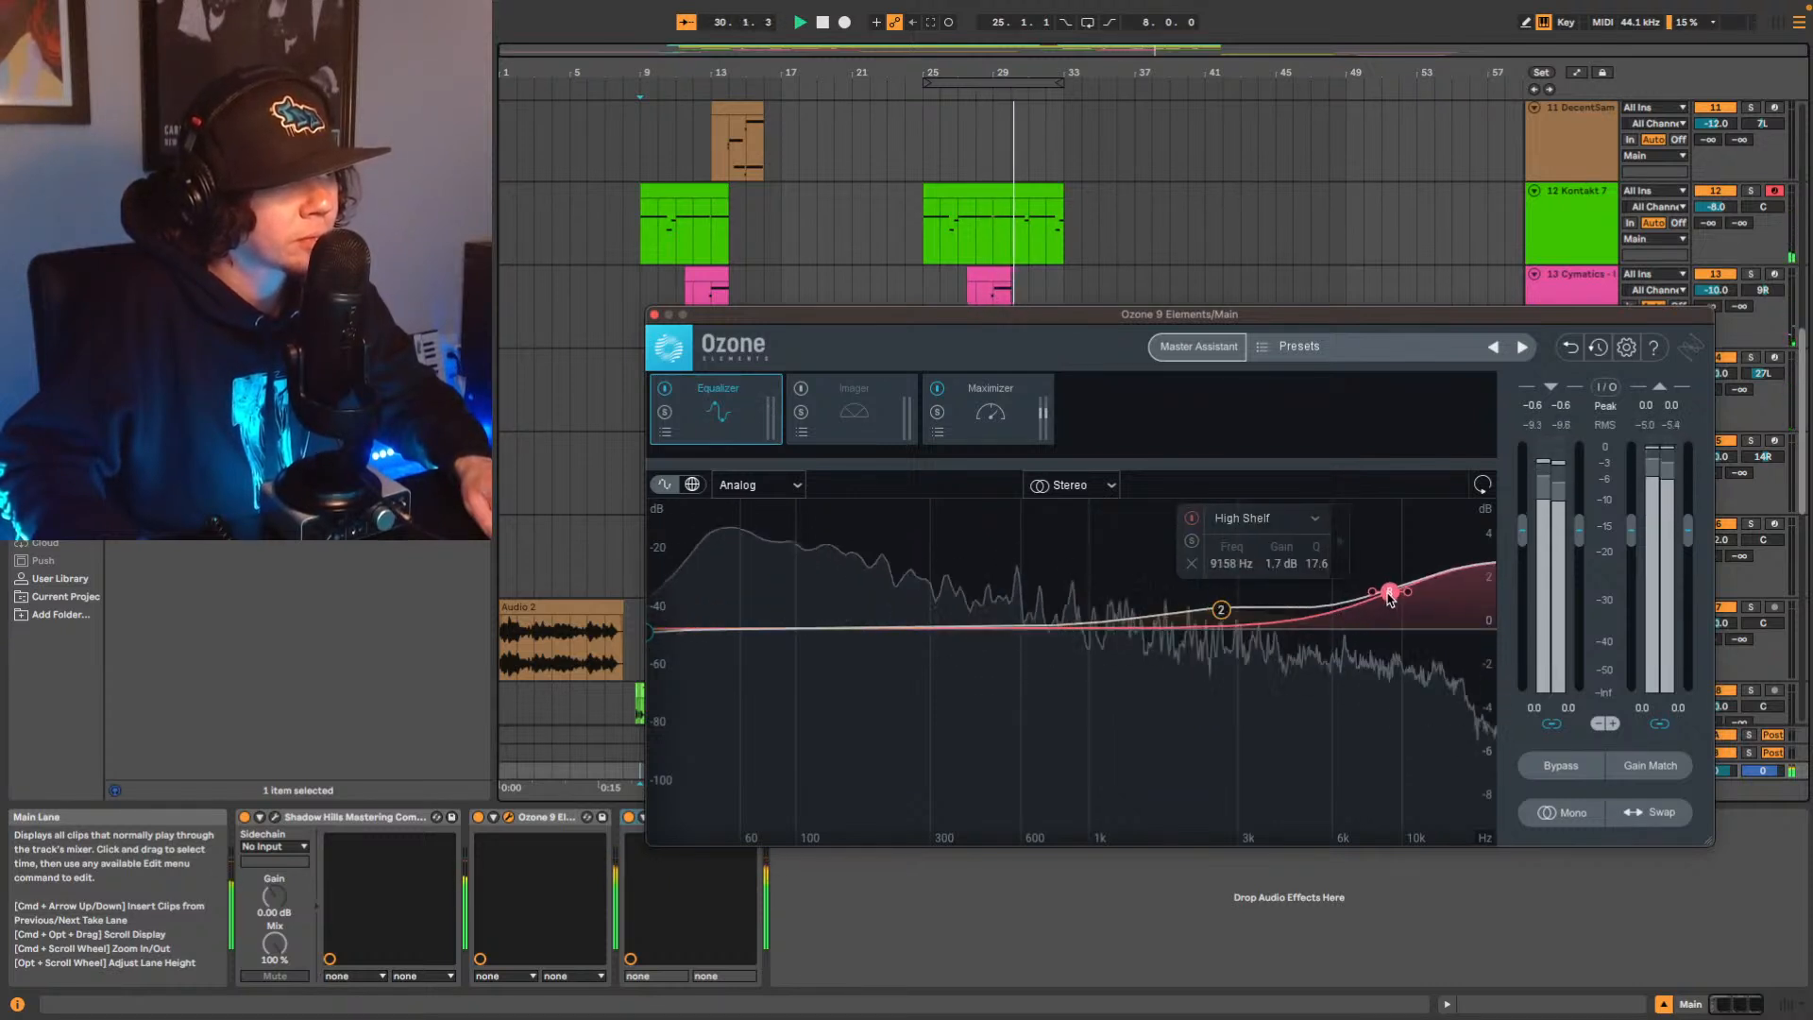
{"action": "left_click", "coordinate": [1223, 616]}
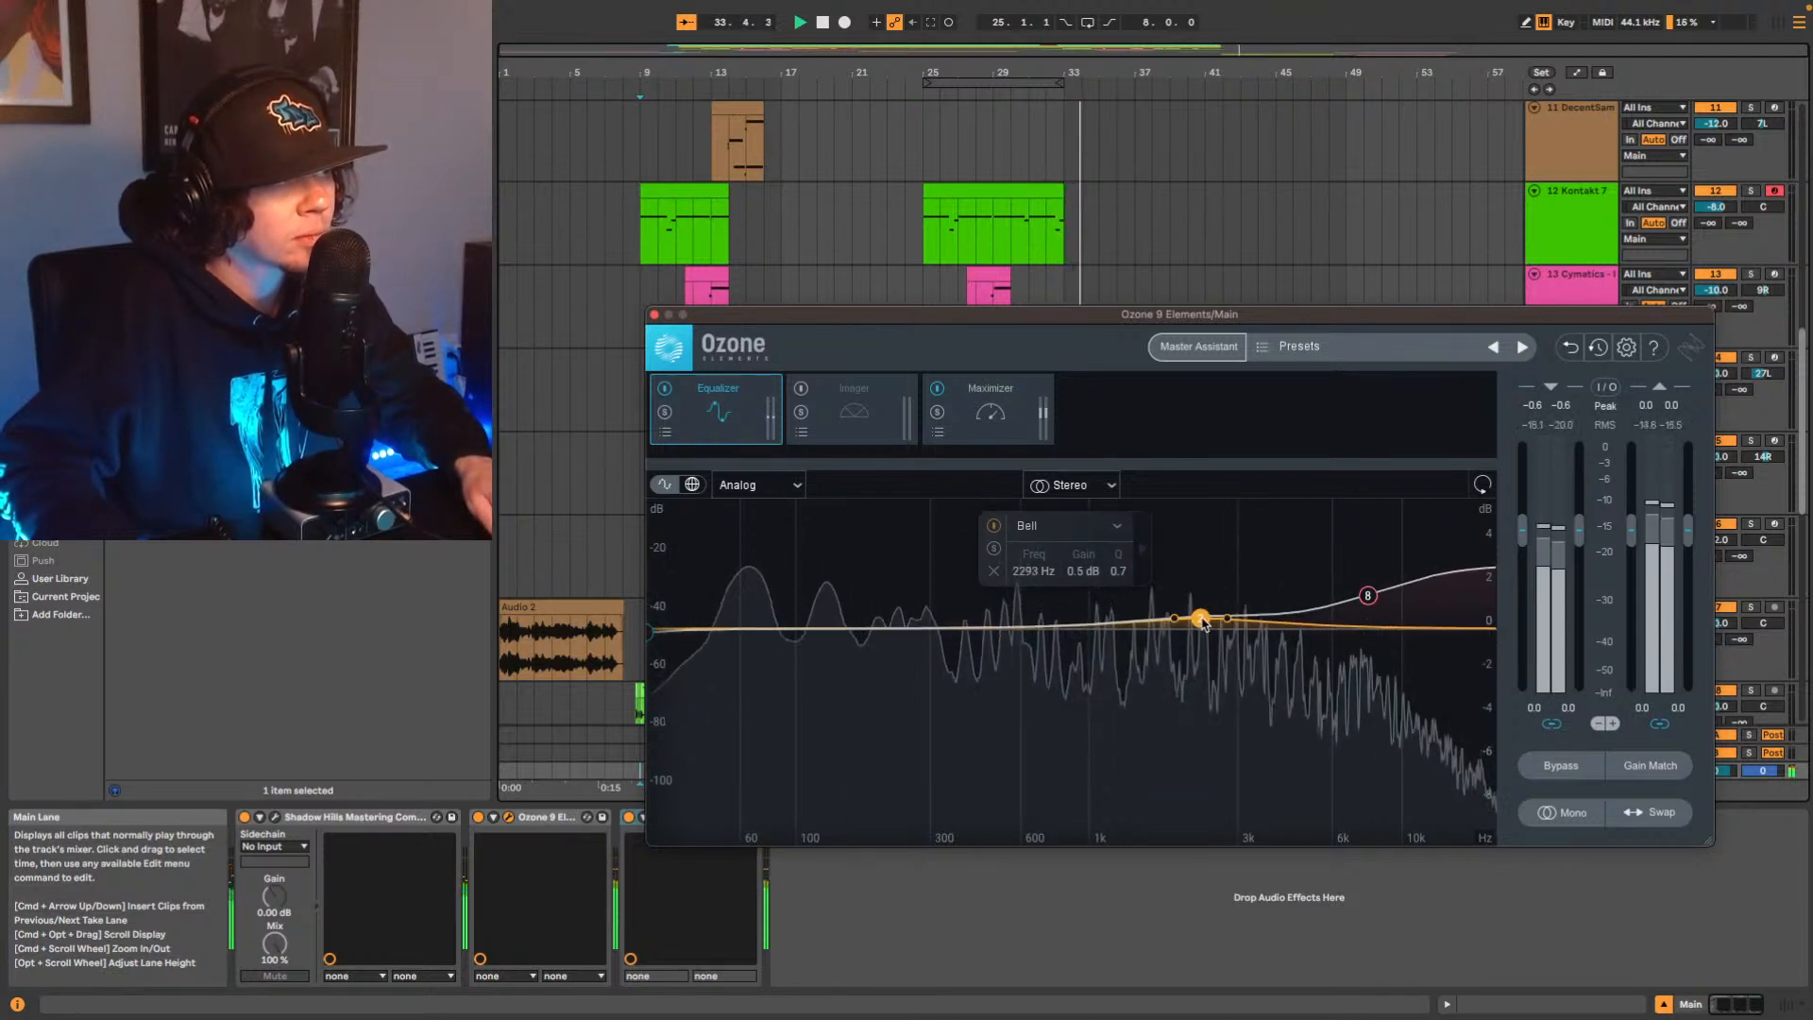
{"action": "left_click_drag", "start_coordinate": [1204, 623], "coordinate": [1233, 619]}
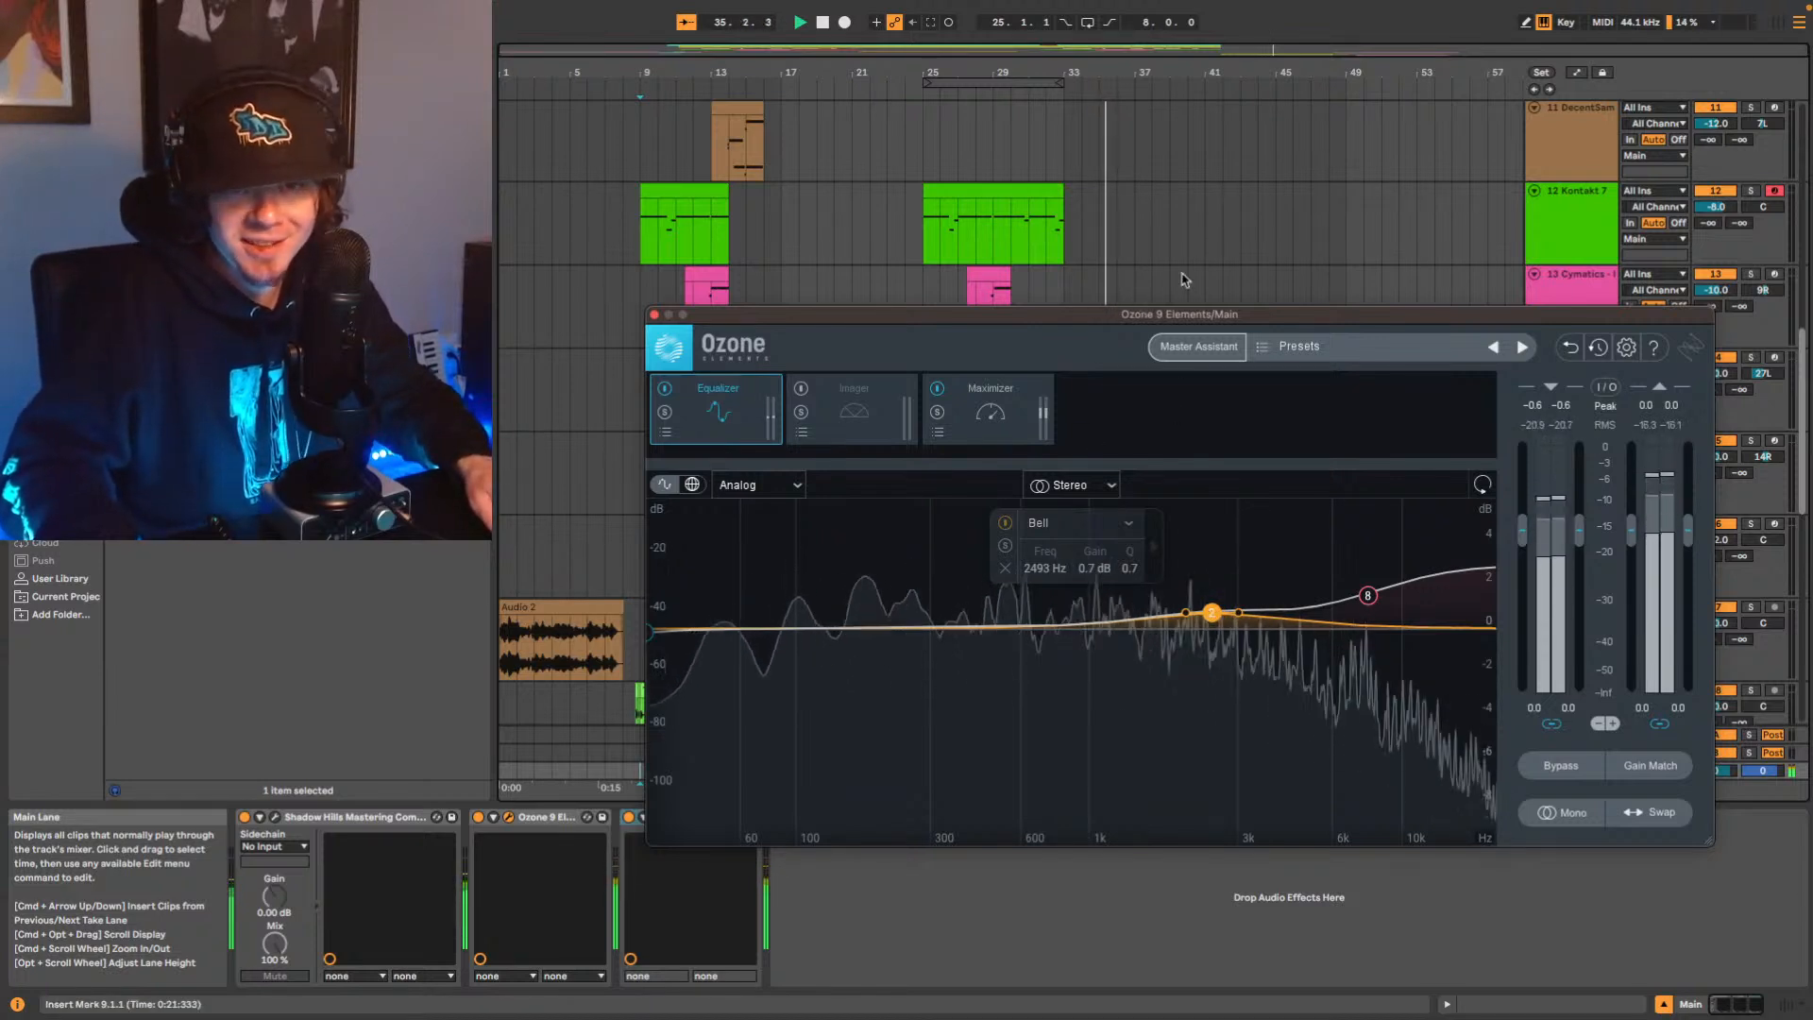
Restart playback from 9.1.1 and compare the sound with the Ozone Equalizer bypassed and active.
{"action": "key", "text": "space"}
{"action": "key", "text": "space"}
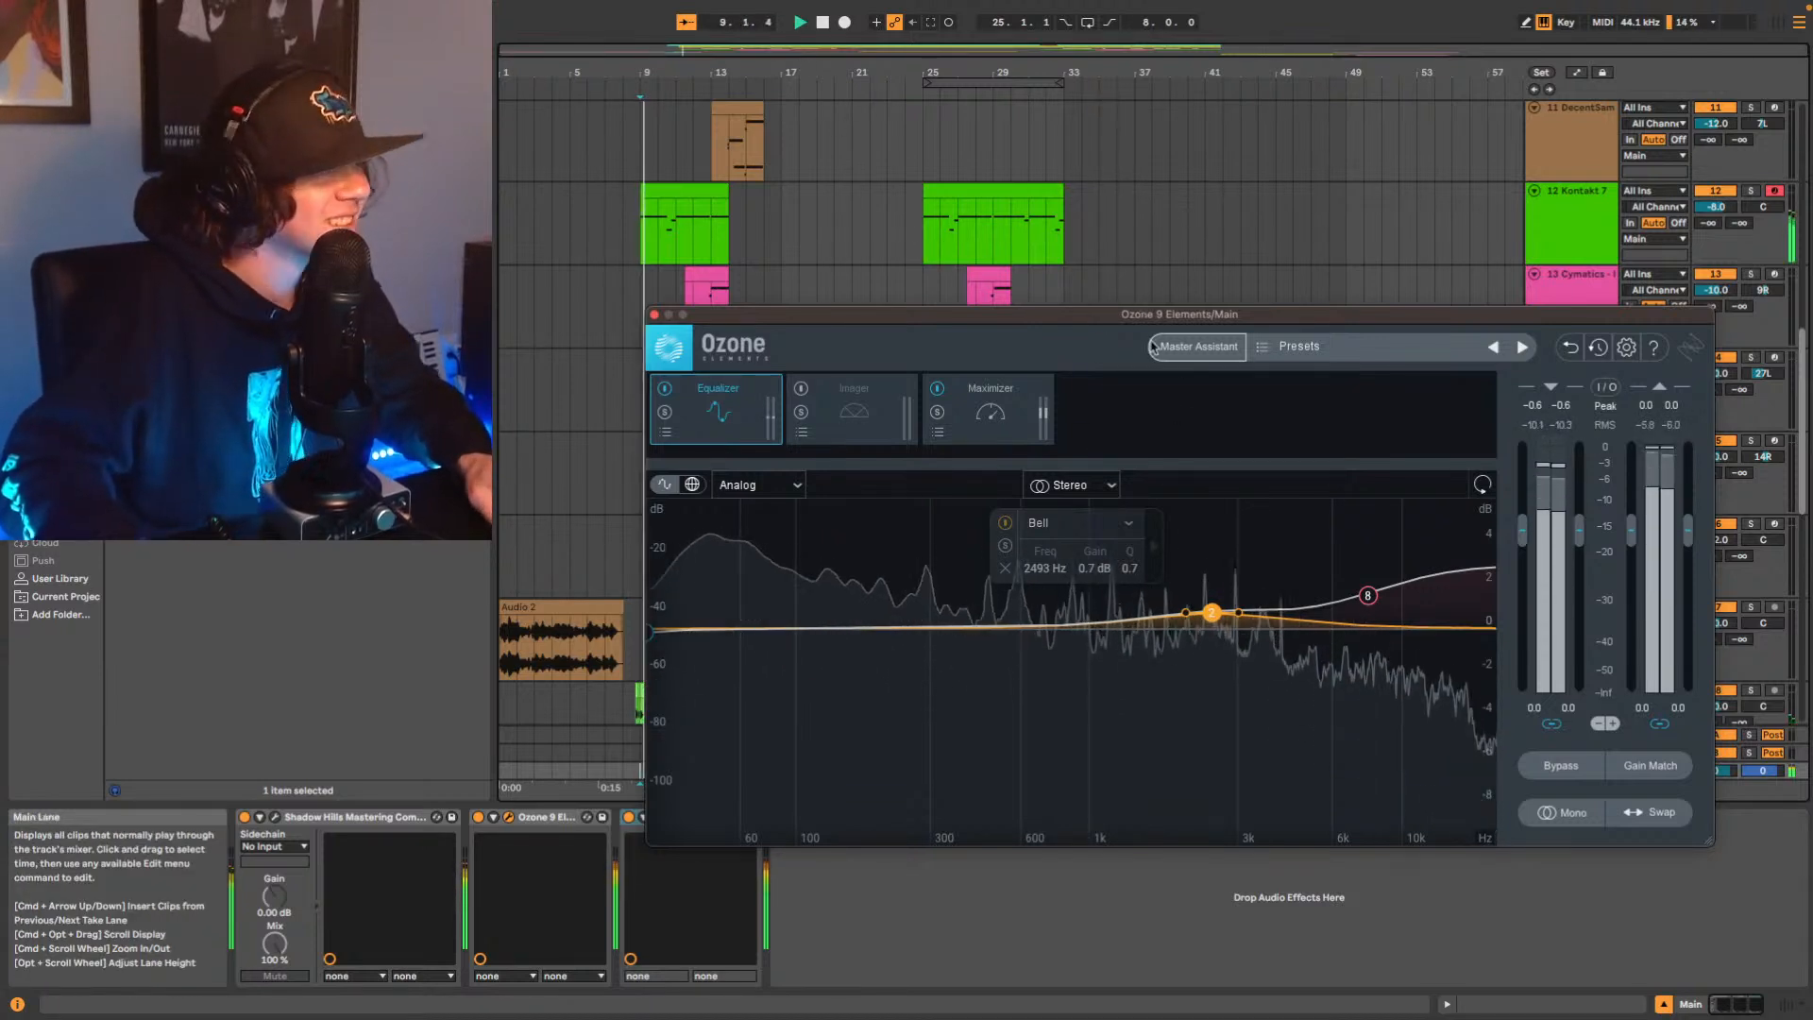
{"action": "left_click", "coordinate": [665, 388]}
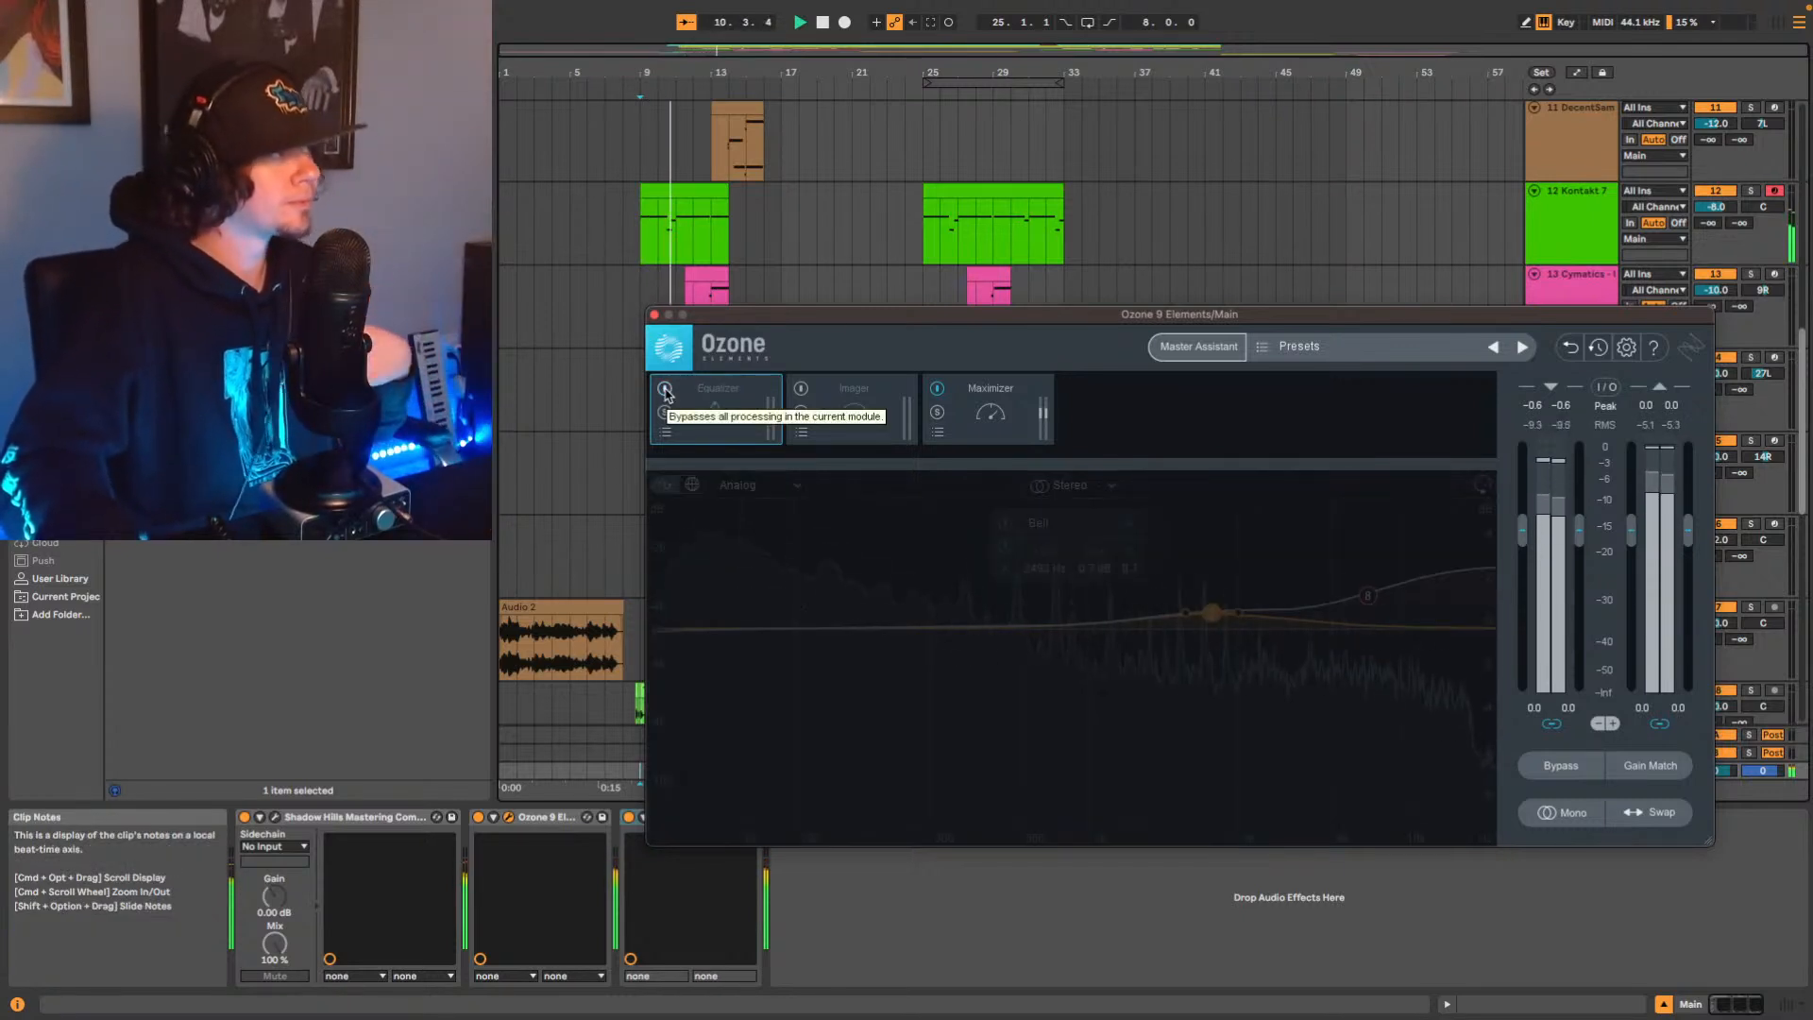
{"action": "left_click", "coordinate": [664, 388]}
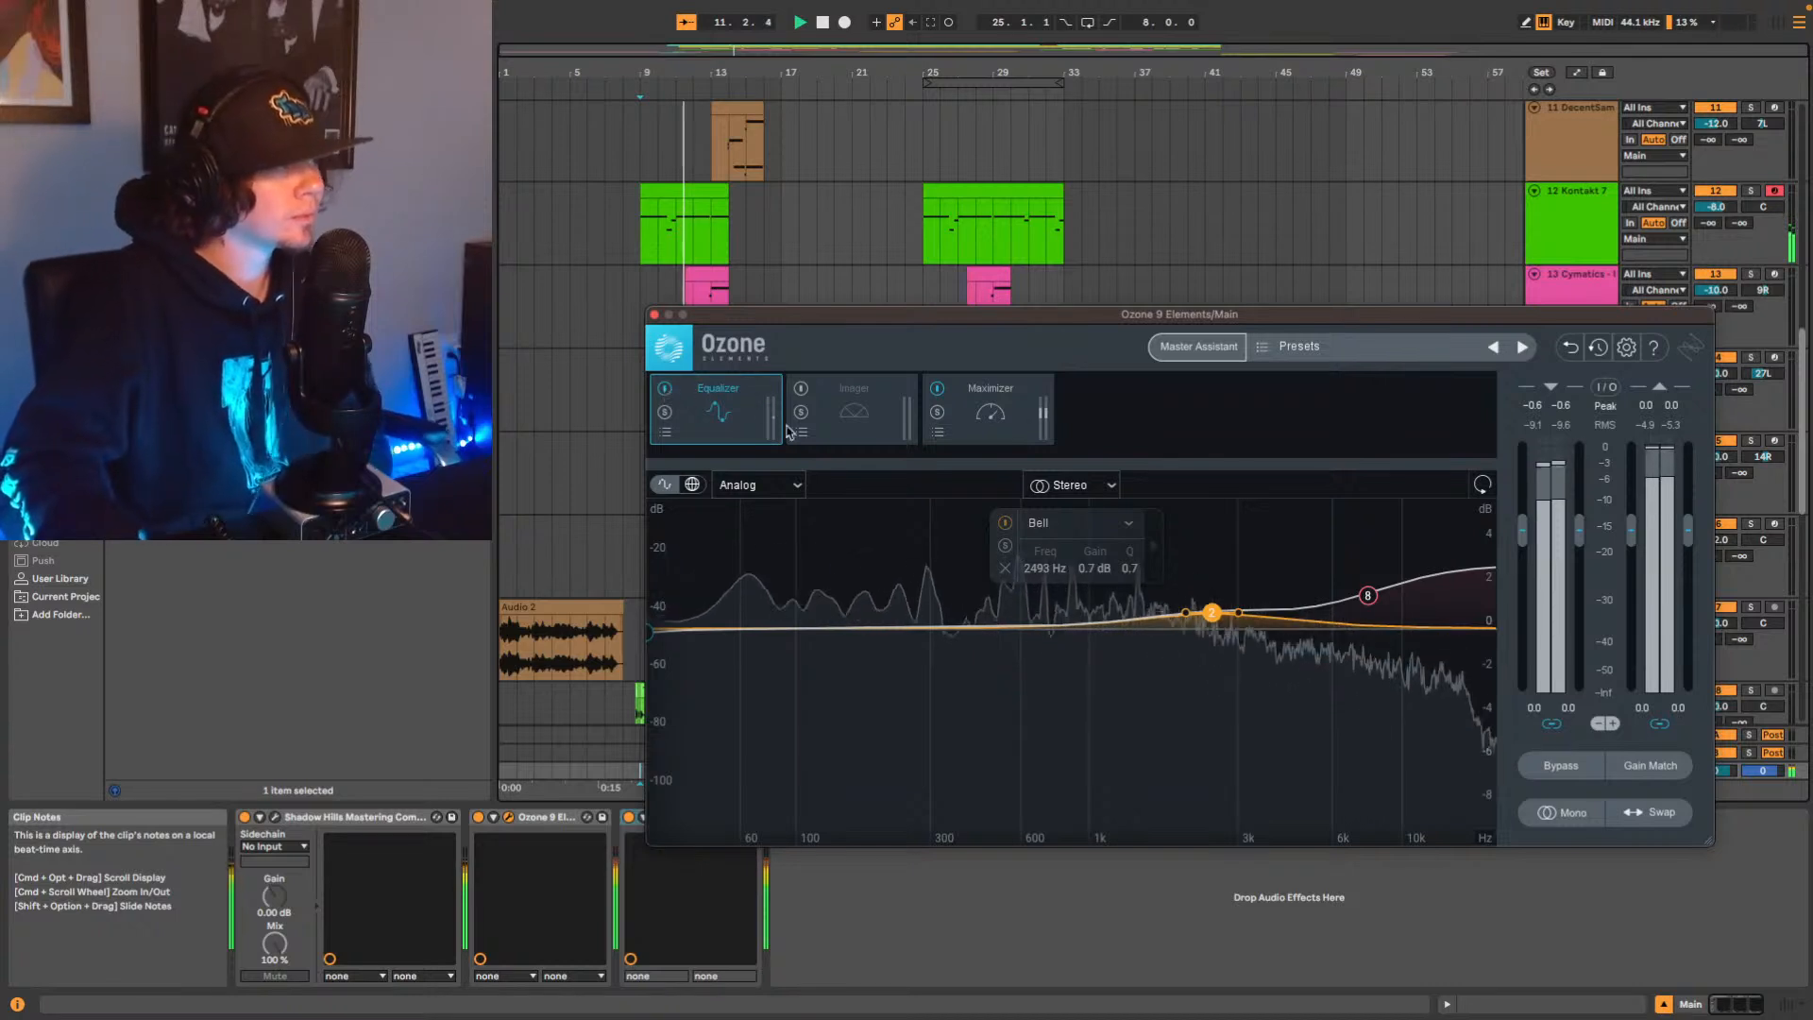
Move the Equalizer's bell to about 2510 Hz at 0.7 dB and raise the high shelf to 2.0 dB near 7688 Hz.
{"action": "left_click_drag", "start_coordinate": [1218, 611], "coordinate": [1214, 614]}
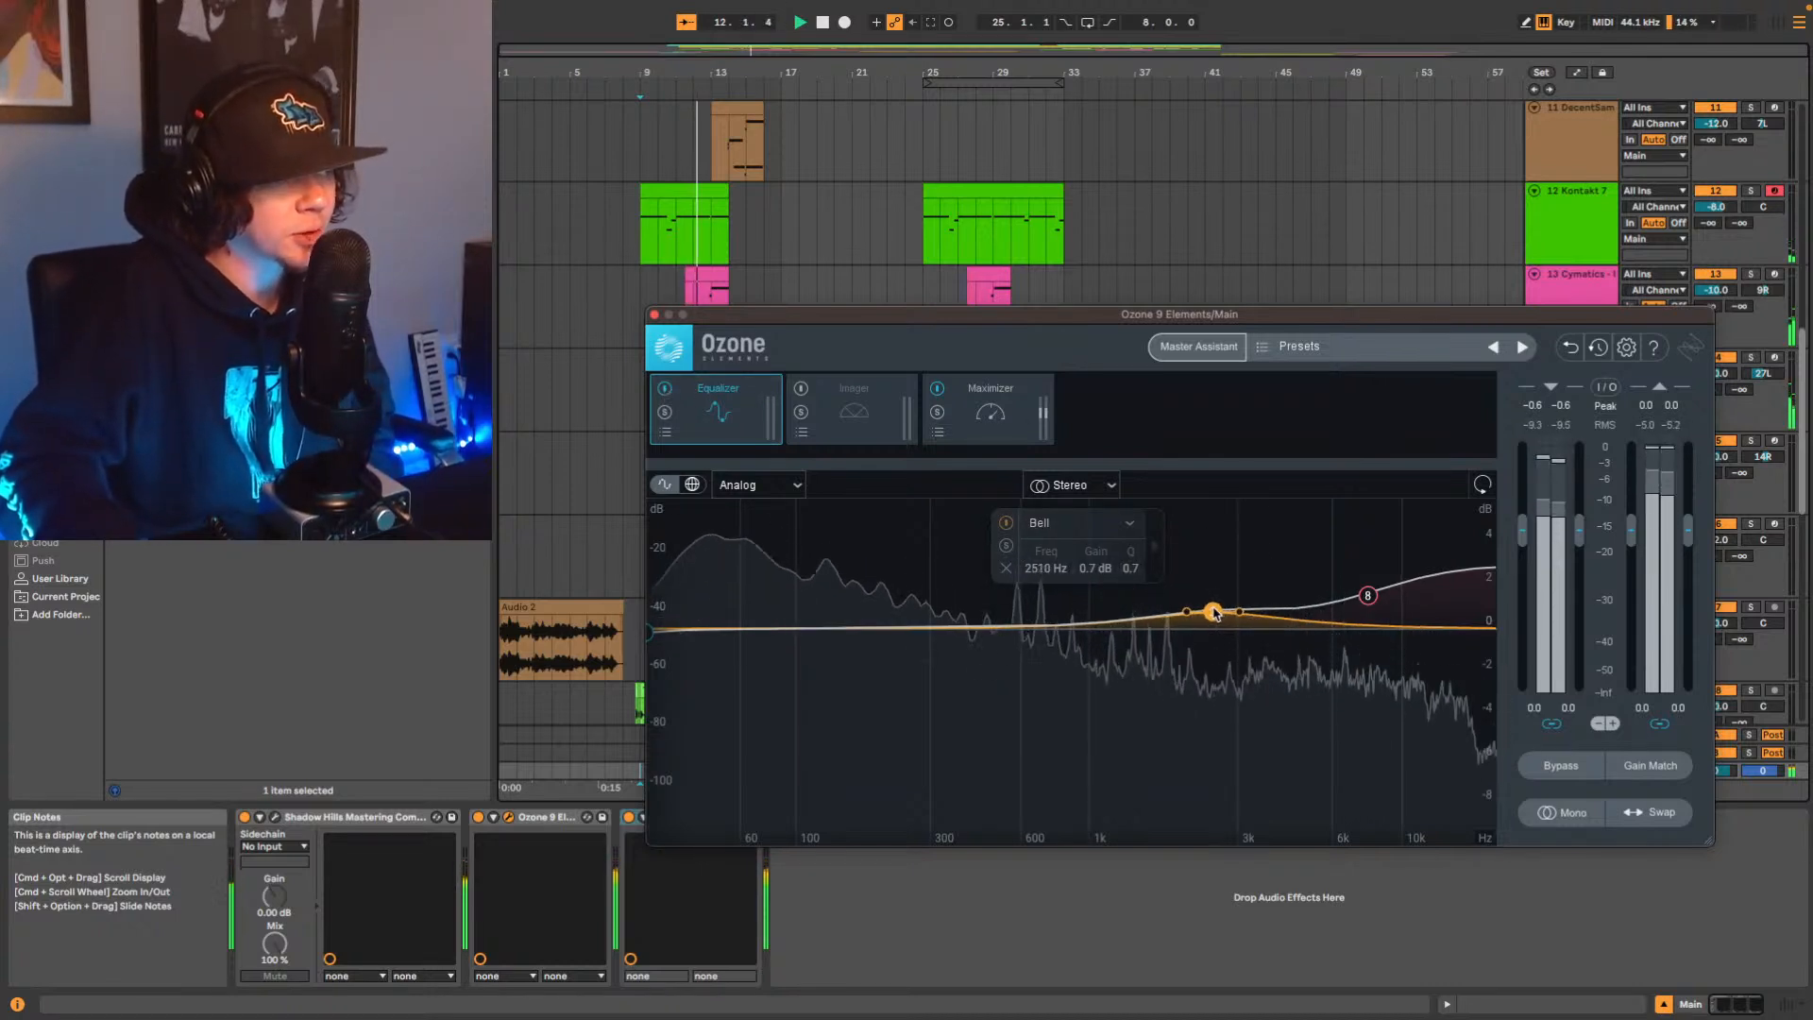
{"action": "left_click_drag", "start_coordinate": [1367, 595], "coordinate": [1371, 587]}
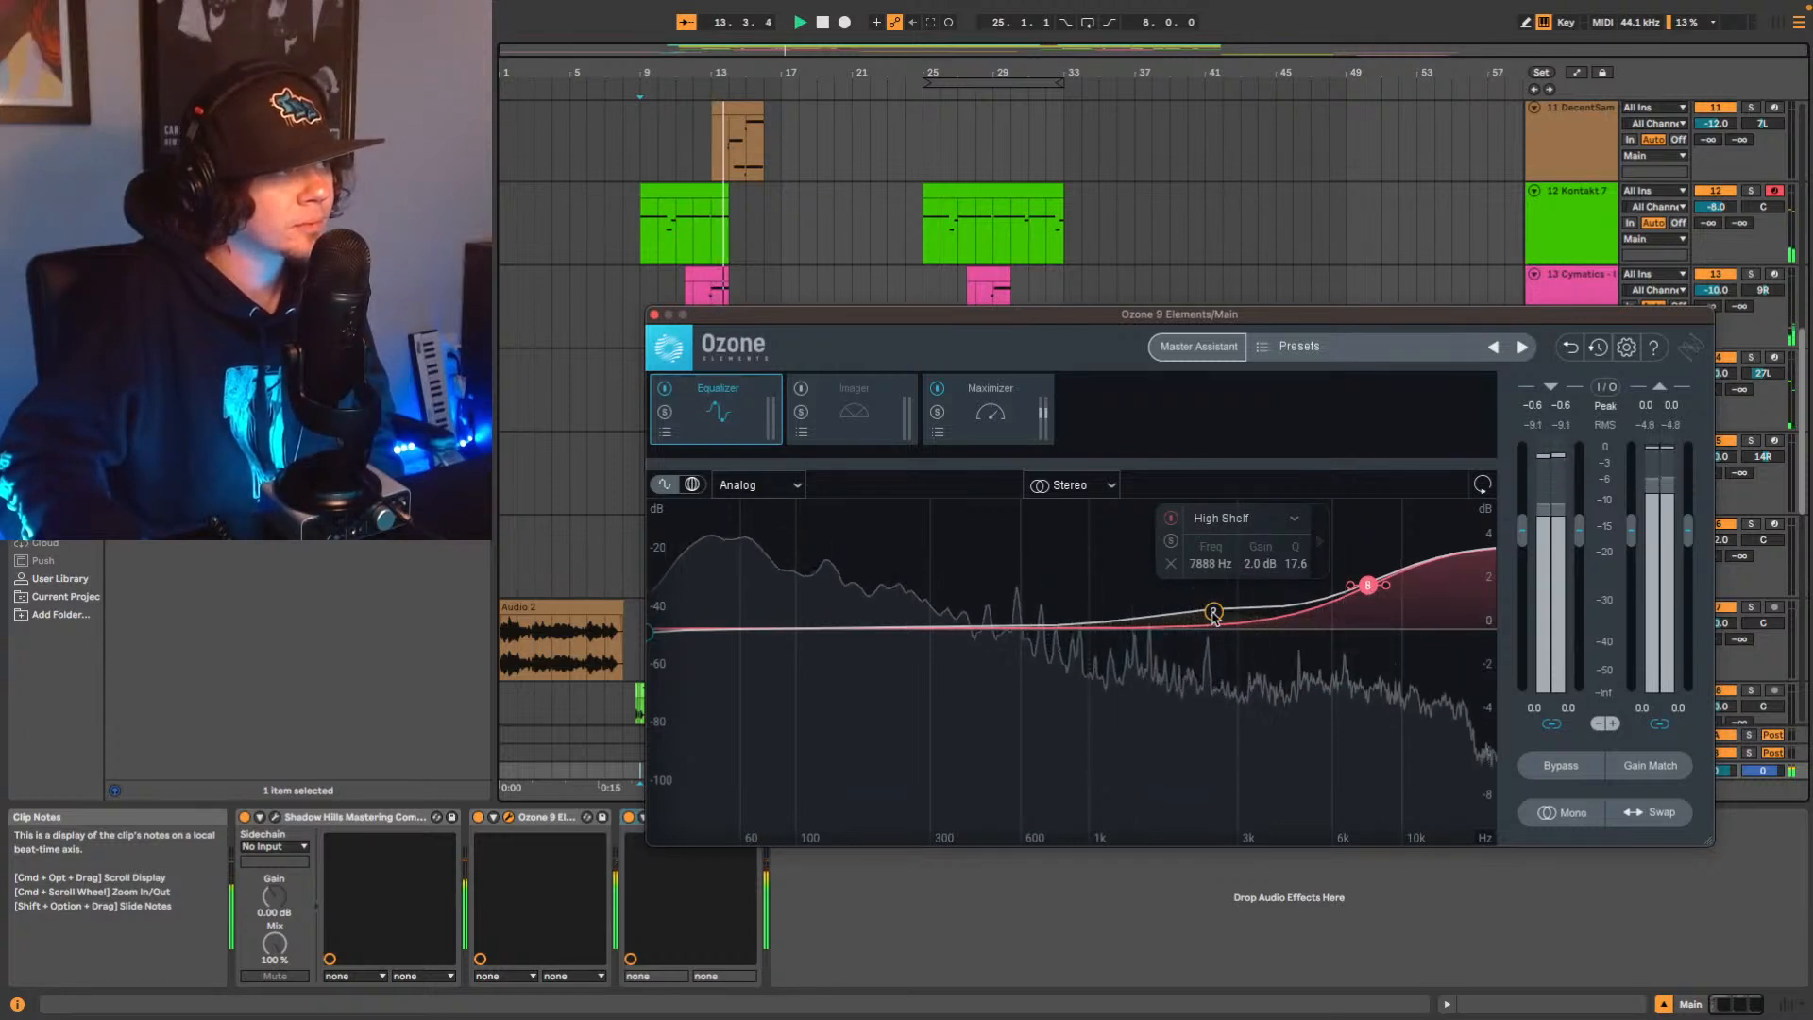
Fine-tune the Equalizer's bell to about 2599 Hz at 1.2 dB while replaying the song from 9.1.1.
{"action": "left_click_drag", "start_coordinate": [1214, 614], "coordinate": [1218, 607]}
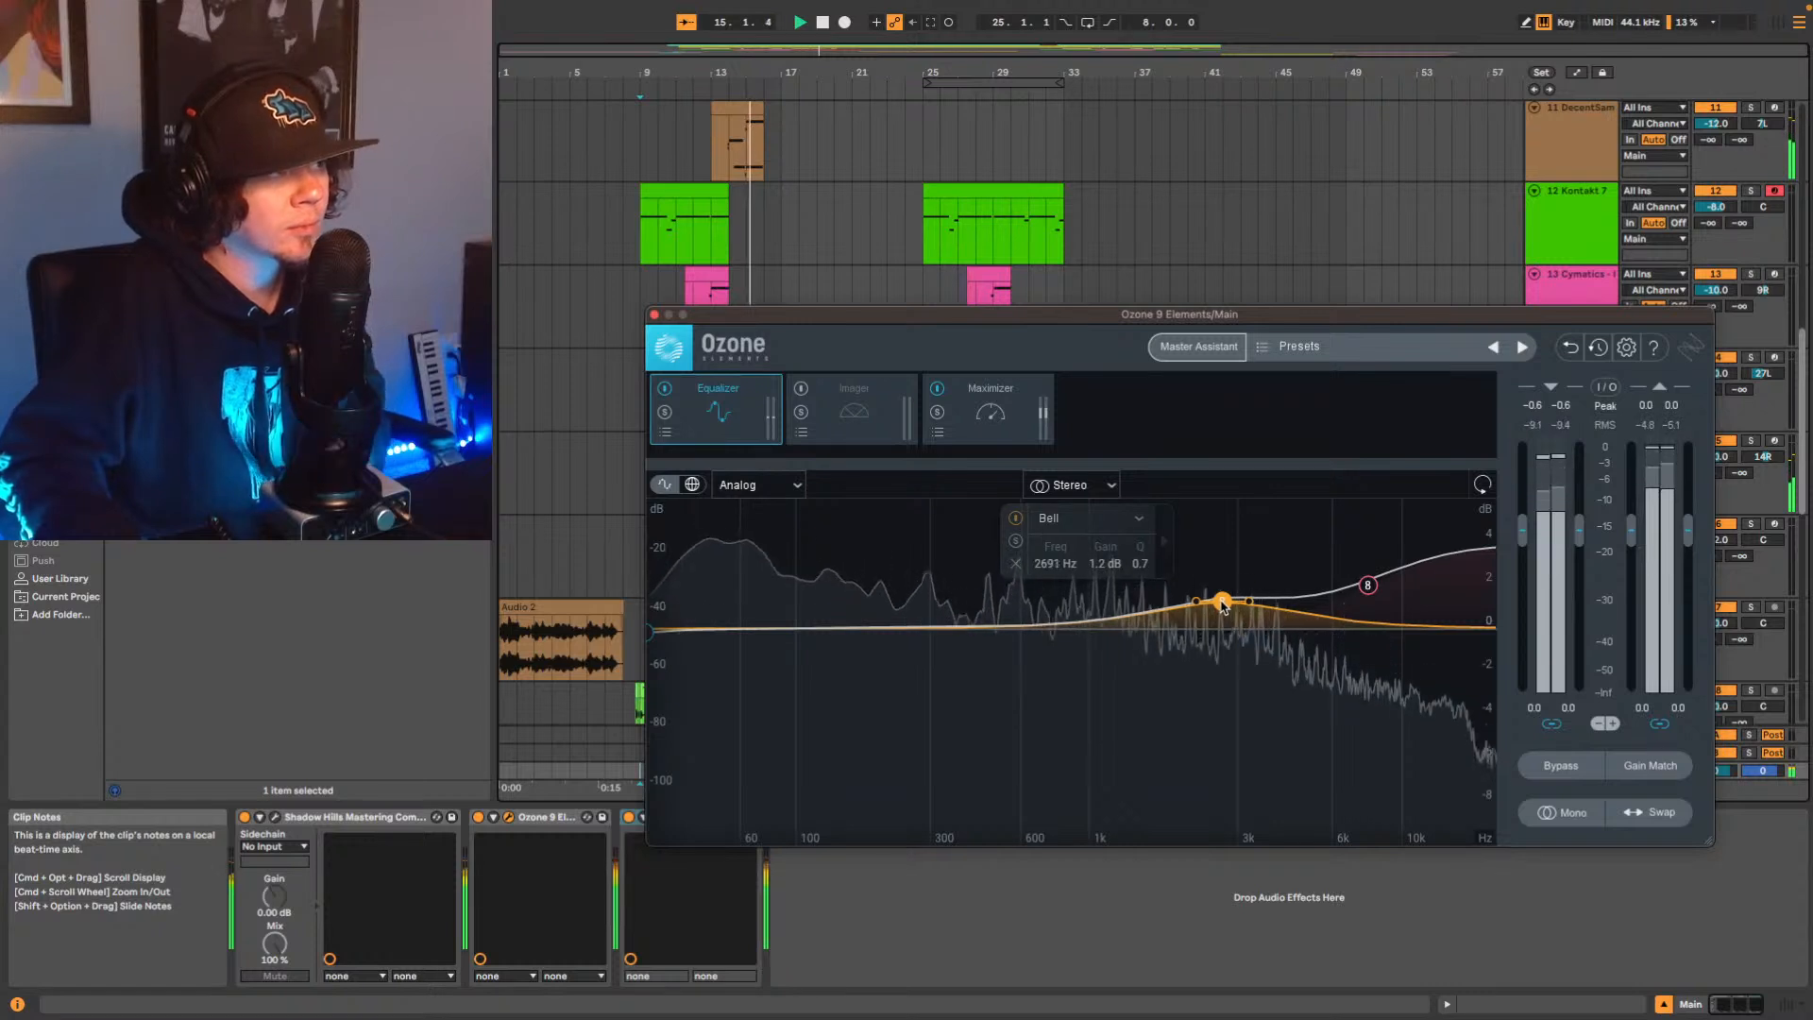
{"action": "key", "text": "space"}
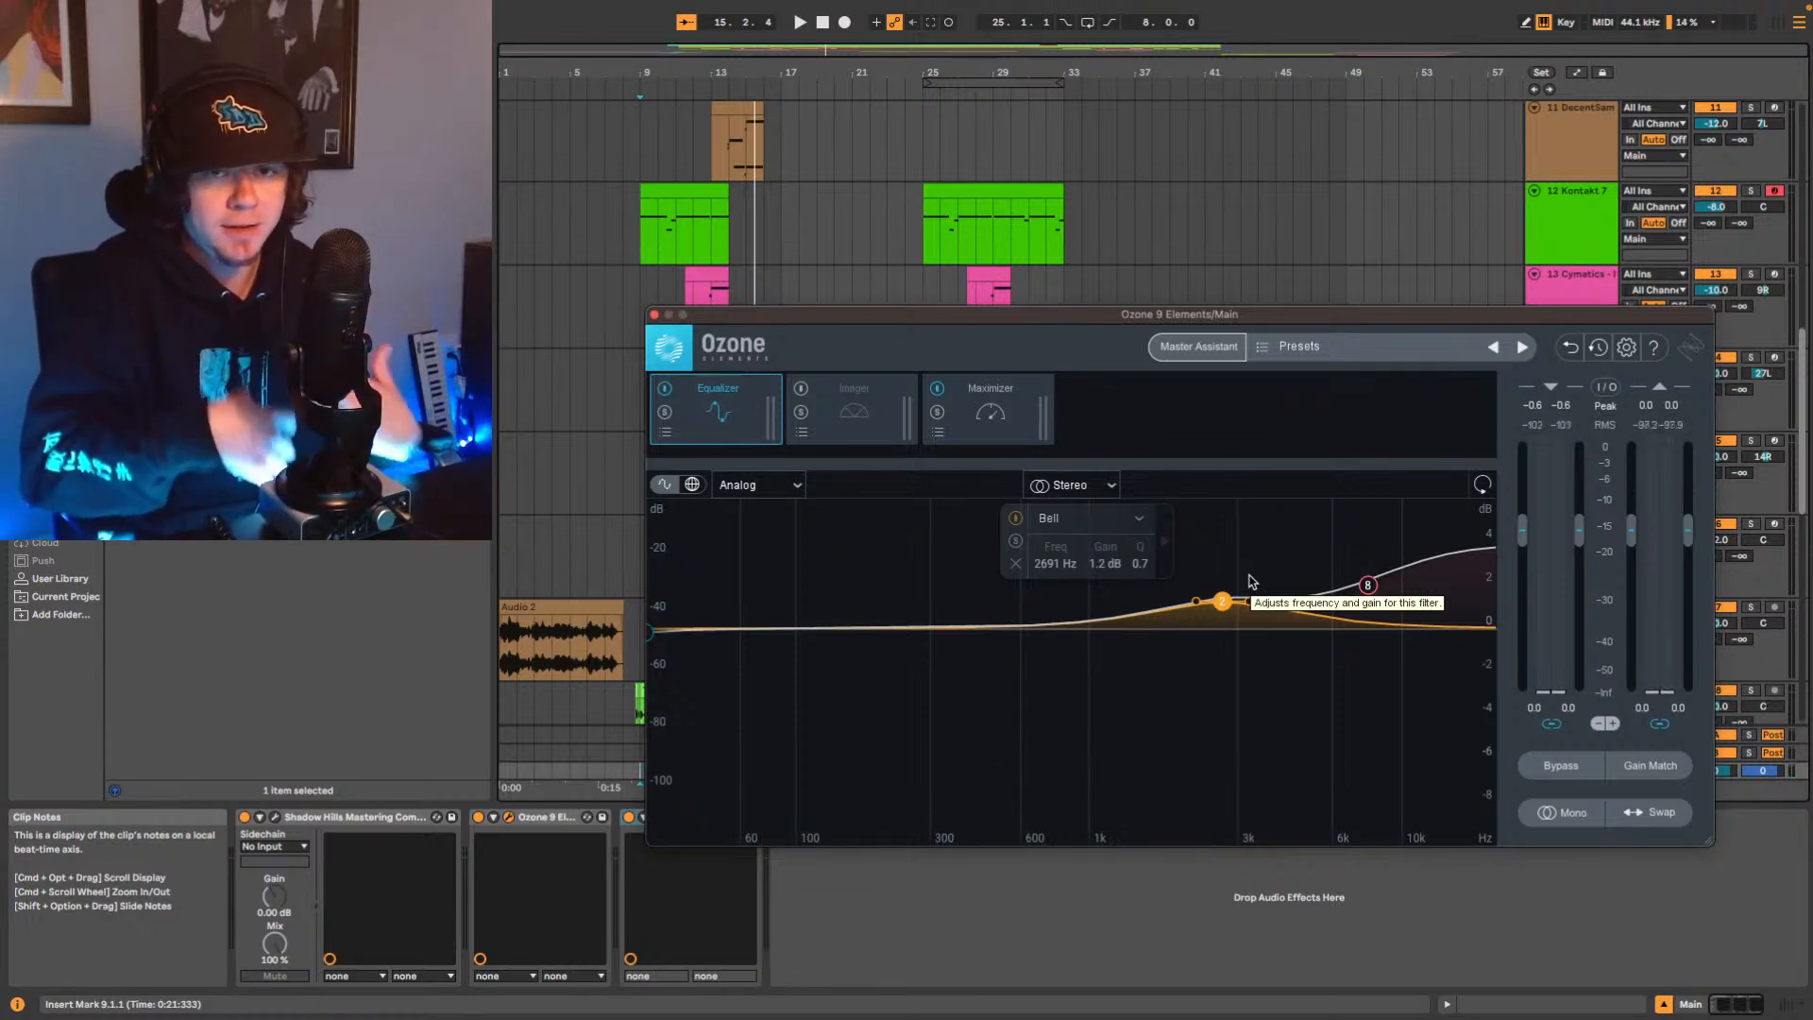
{"action": "key", "text": "space"}
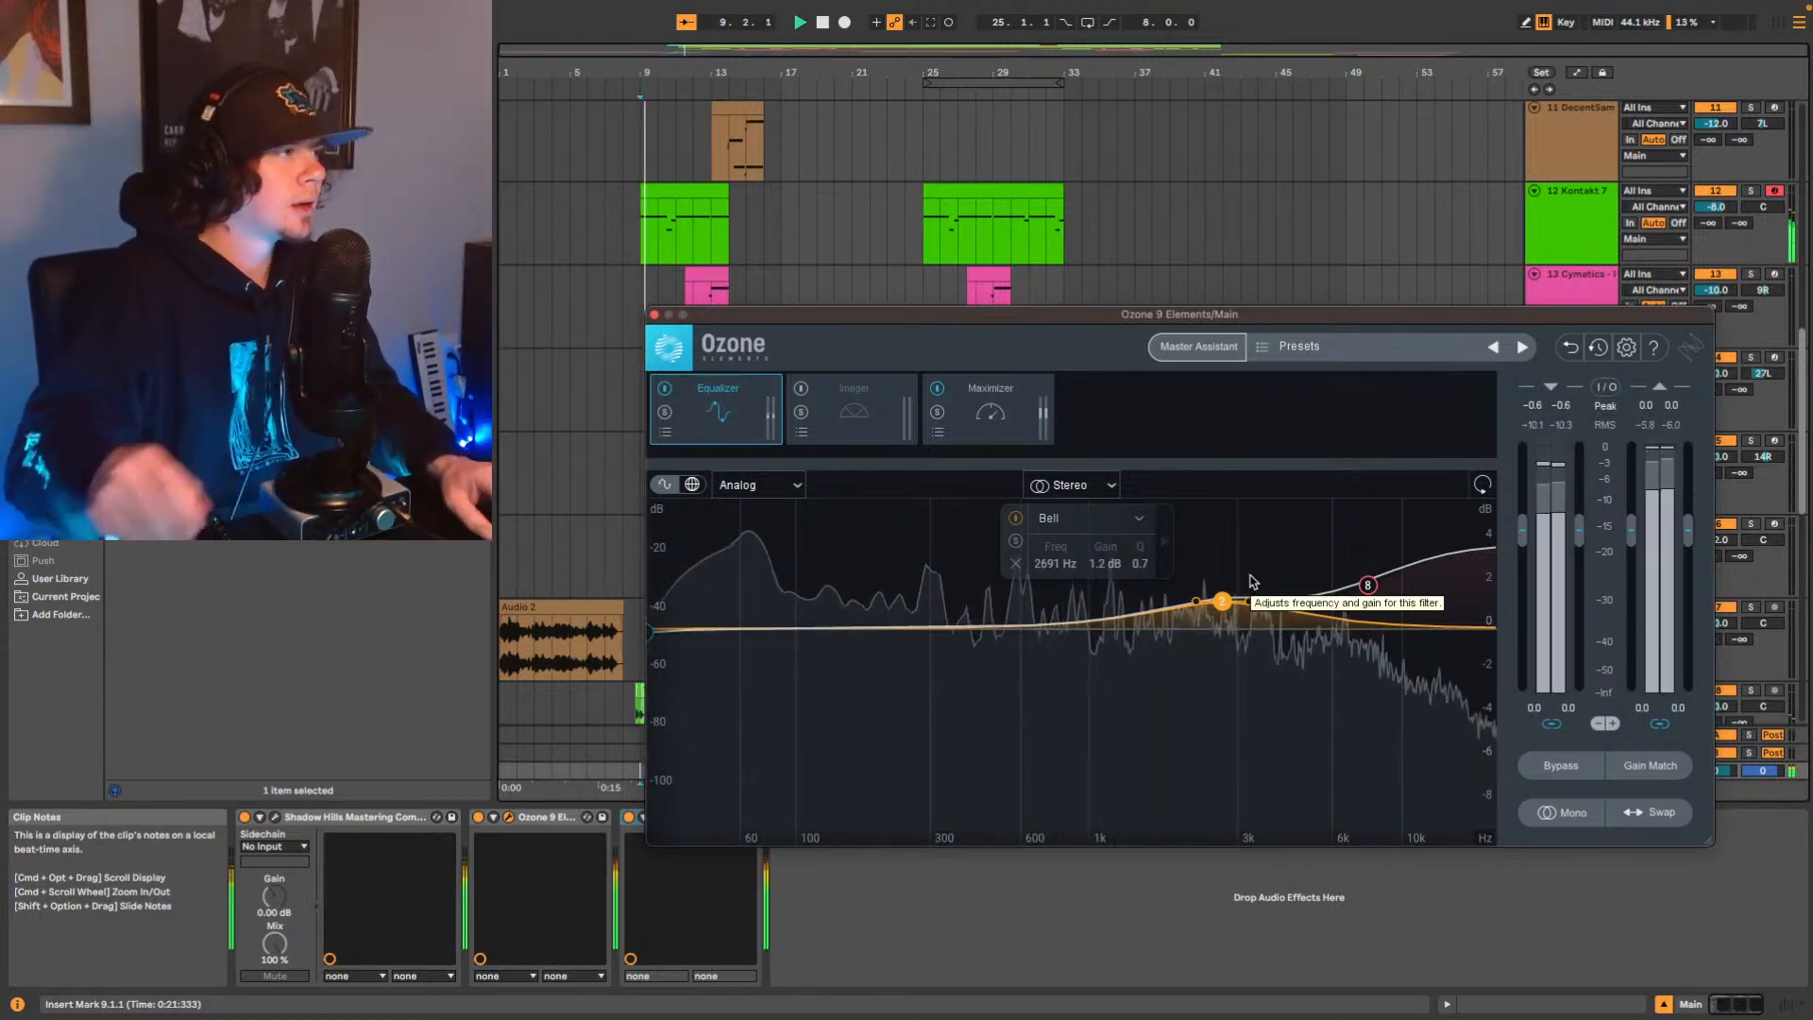
{"action": "left_click_drag", "start_coordinate": [1222, 601], "coordinate": [1215, 604]}
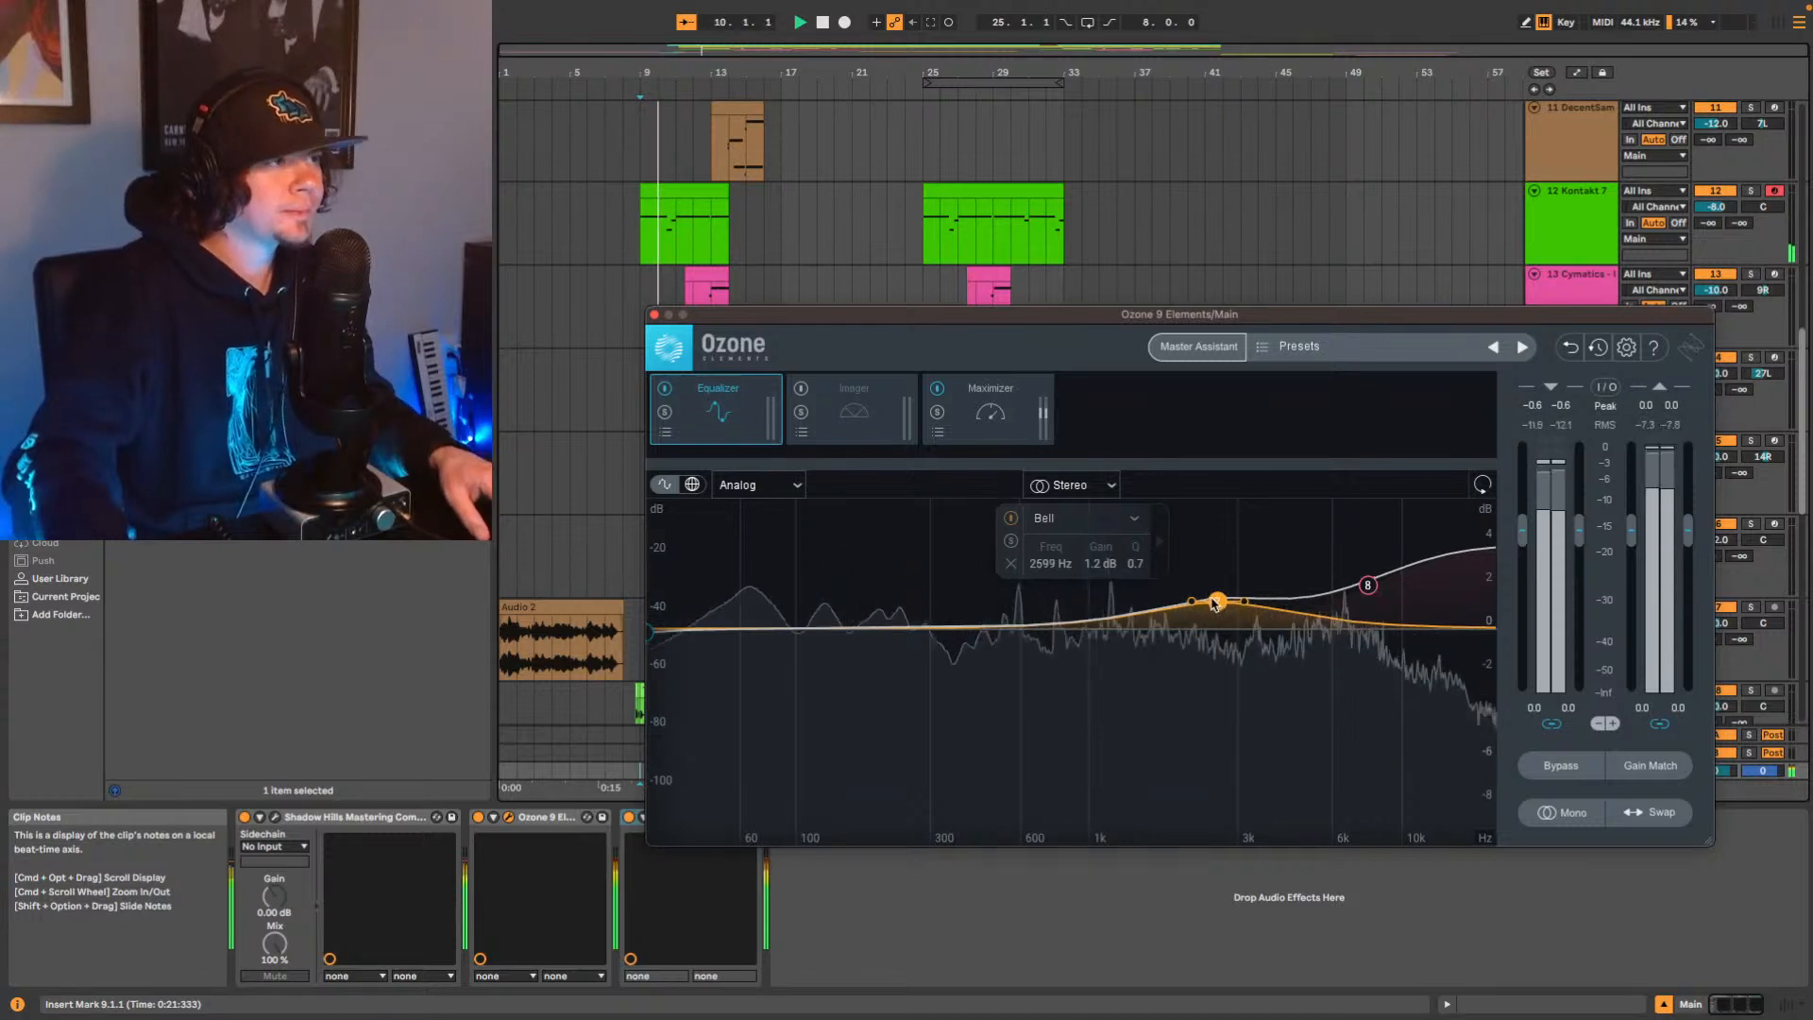
Sweep the Equalizer's boosted bell across the mids and settle it at about 2009 Hz with 1.4 dB gain.
{"action": "left_click_drag", "start_coordinate": [1106, 591], "coordinate": [1203, 544]}
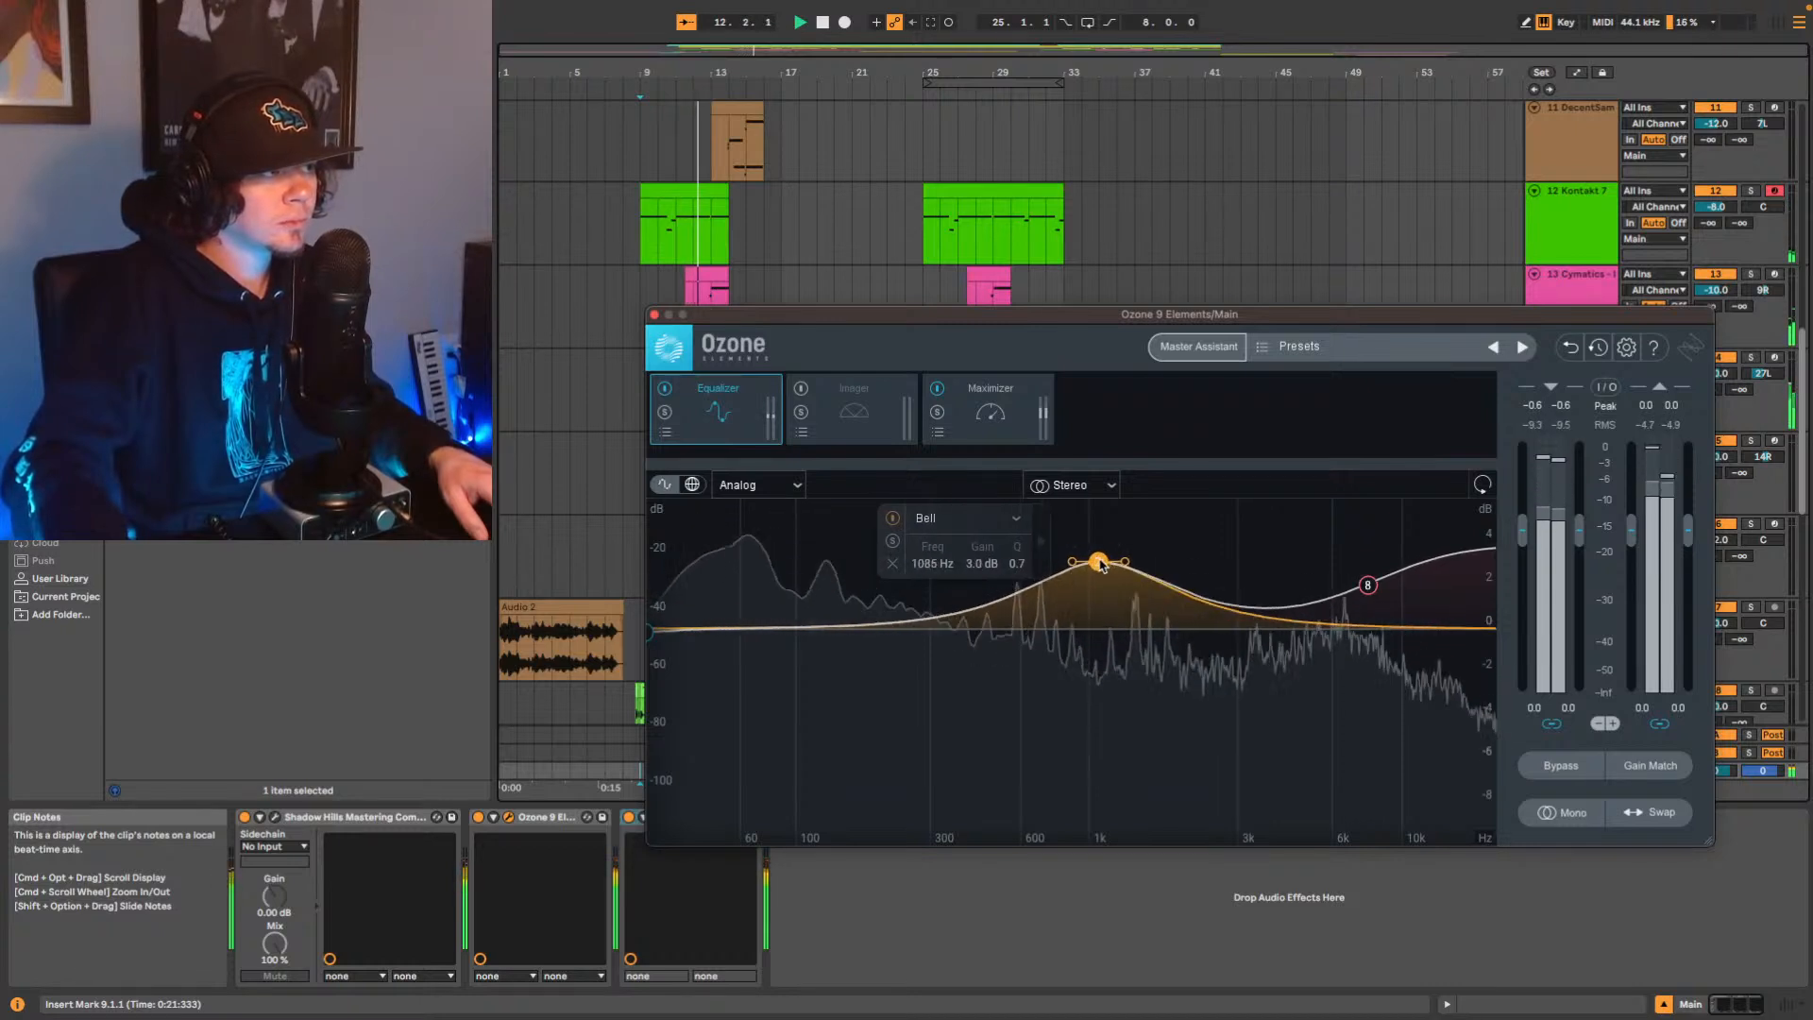
{"action": "left_click_drag", "start_coordinate": [1100, 563], "coordinate": [1189, 573]}
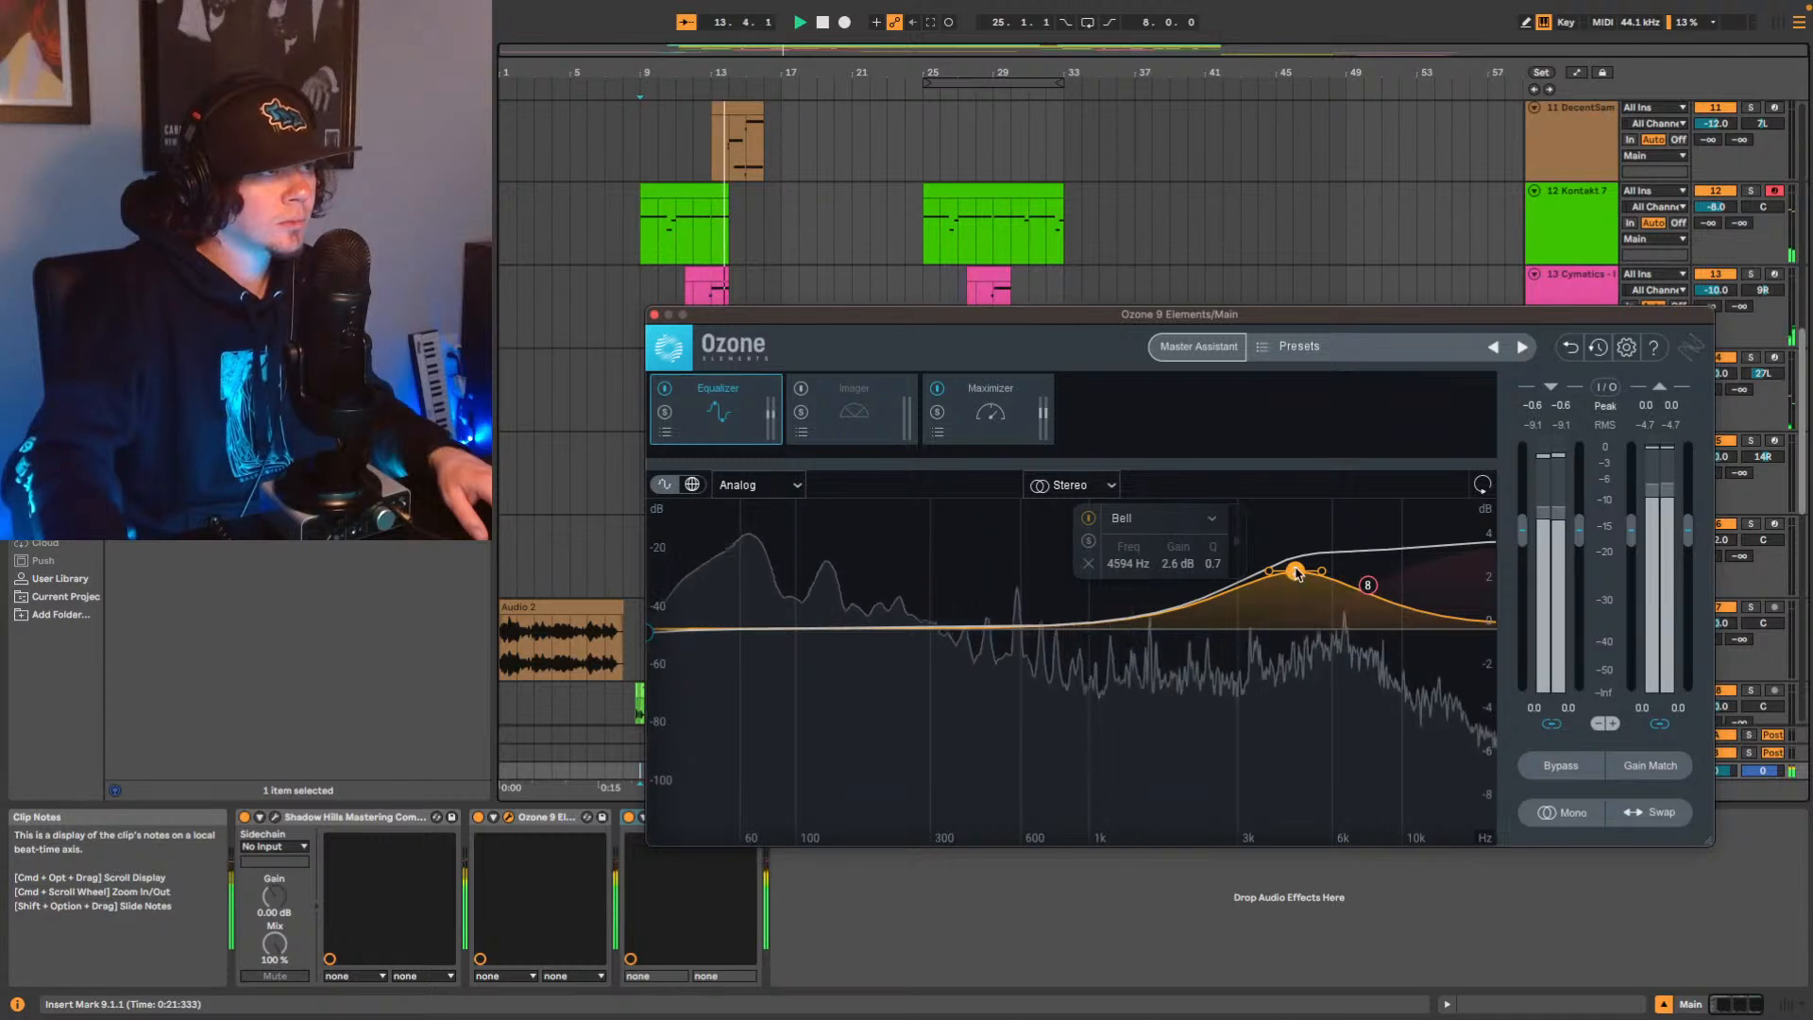
{"action": "left_click_drag", "start_coordinate": [1298, 573], "coordinate": [1254, 581]}
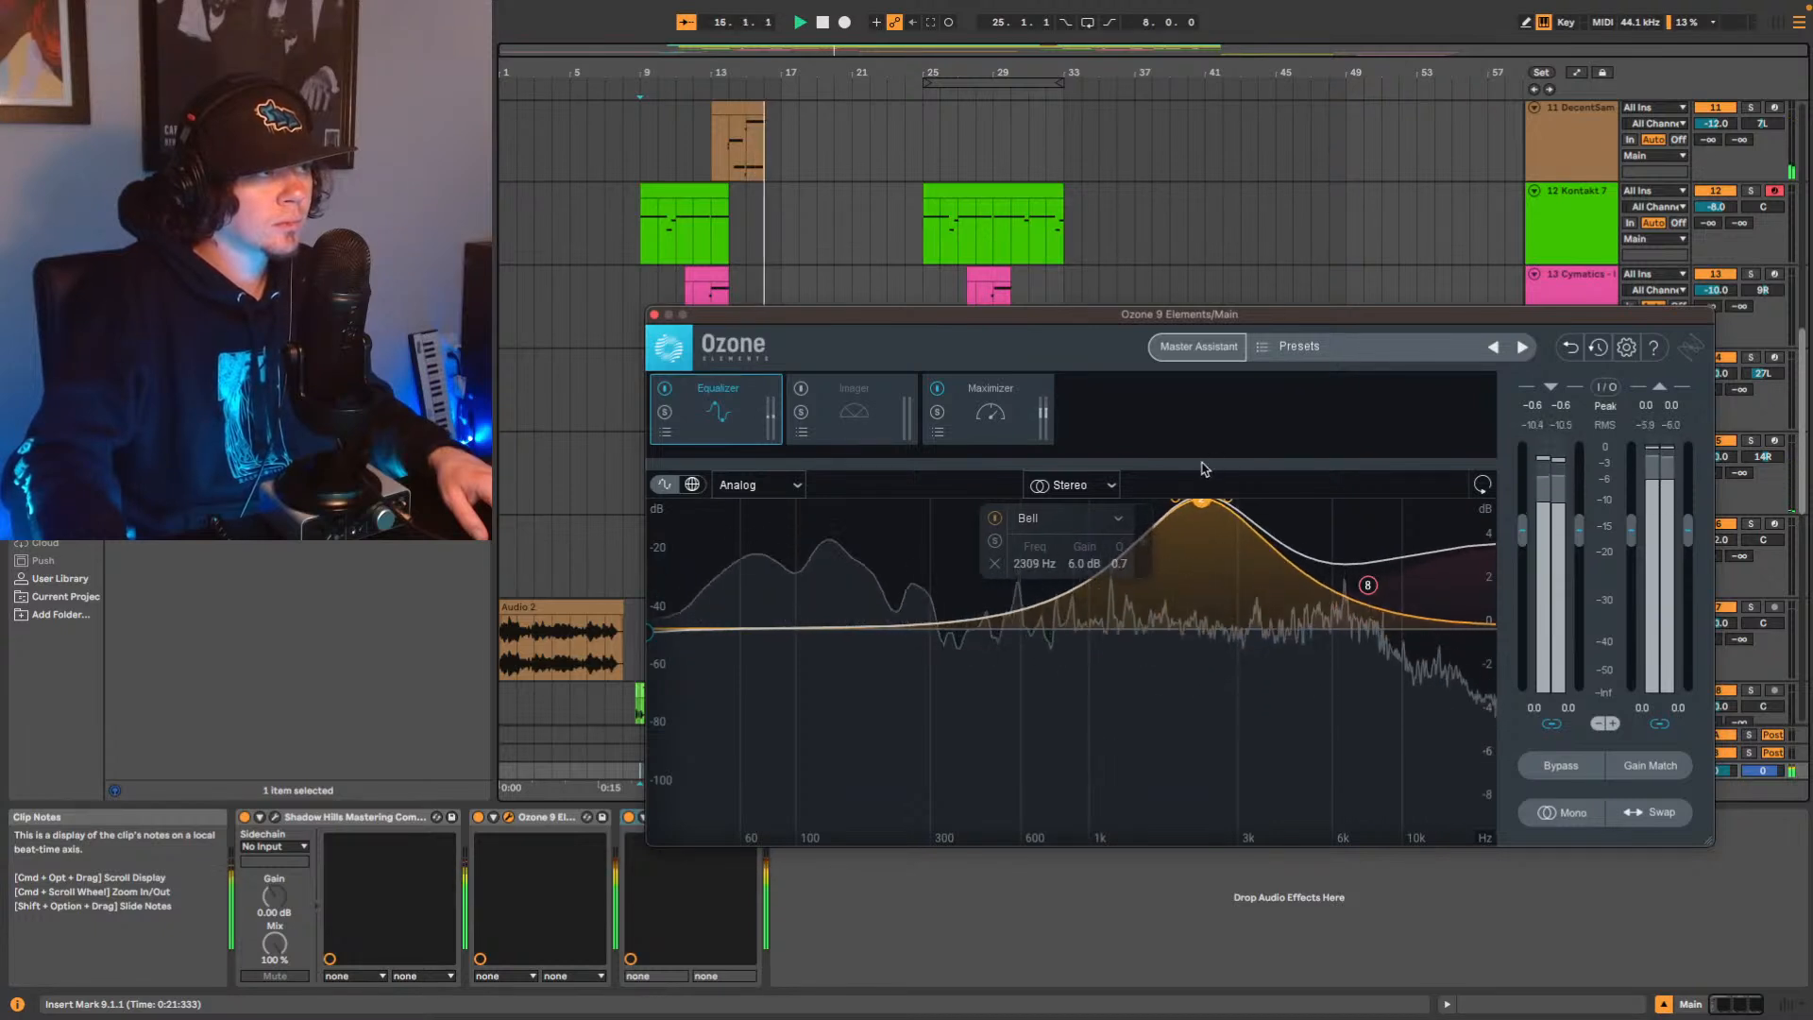
{"action": "left_click_drag", "start_coordinate": [1201, 480], "coordinate": [1185, 598]}
{"action": "key", "text": "space"}
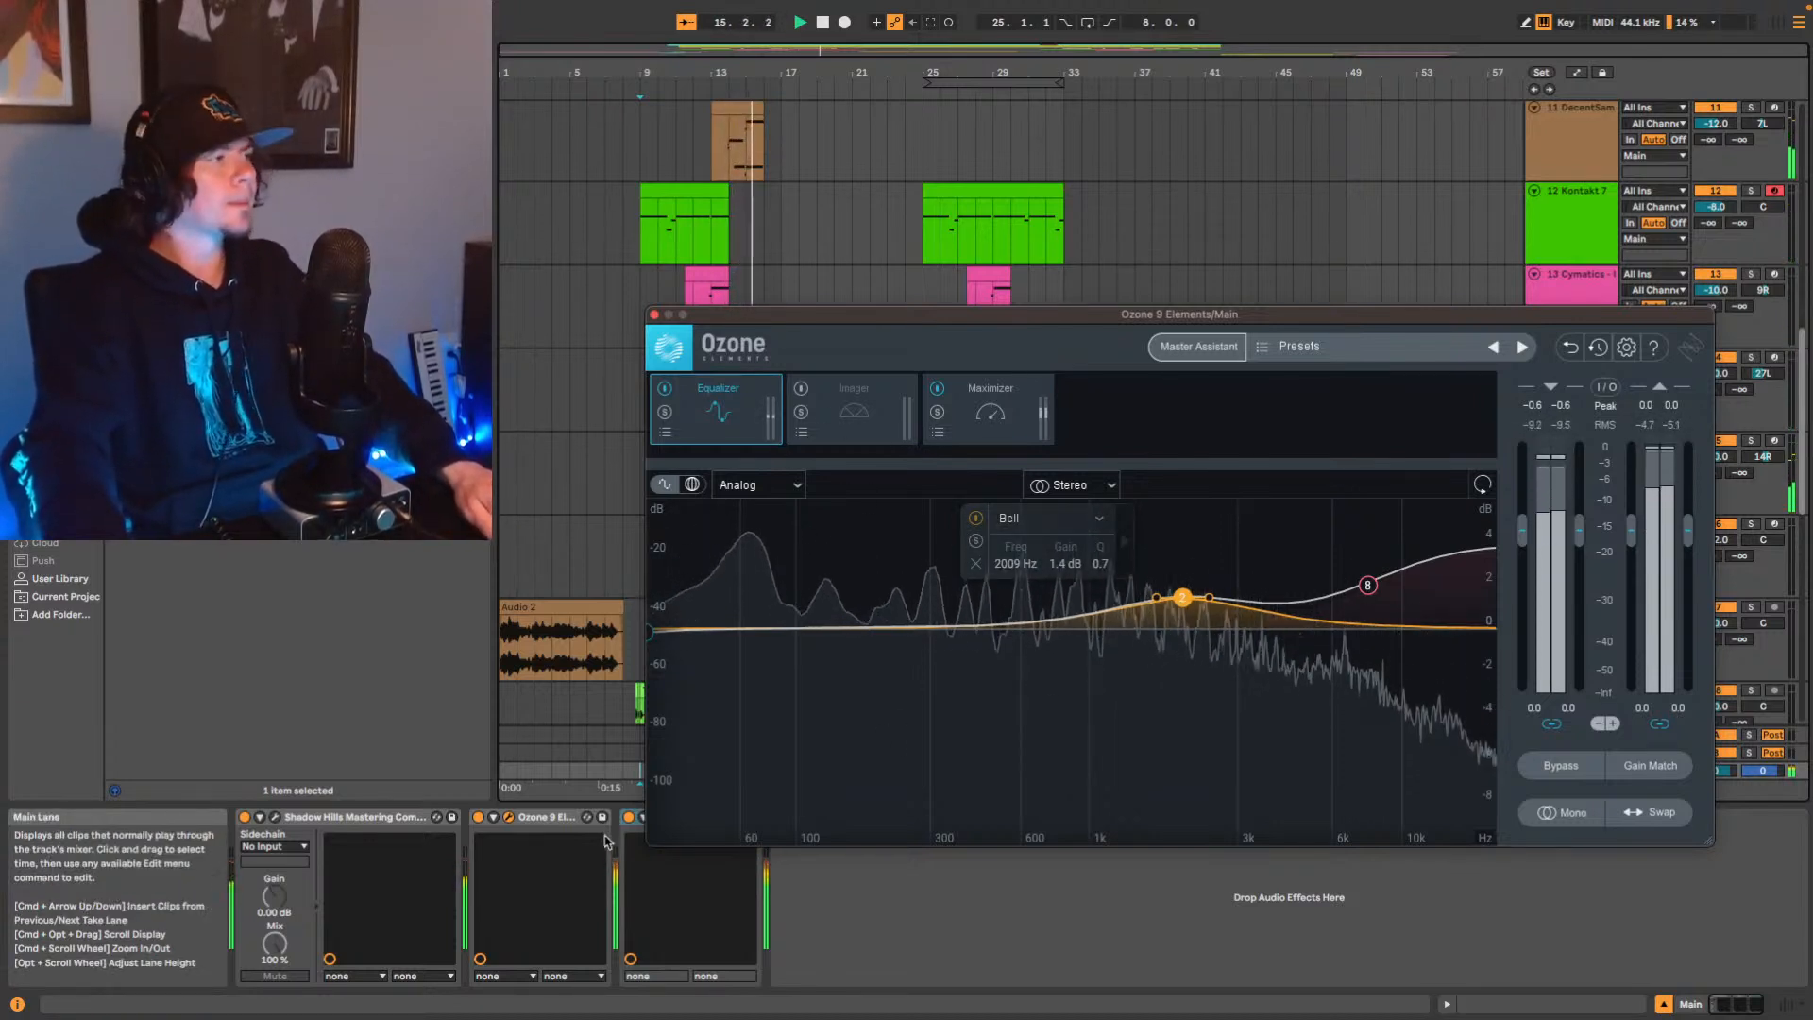
Close the Ozone window, check the playing song's loudness in the Youlean Loudness Meter, and return to the first tracks.
{"action": "left_click", "coordinate": [654, 315]}
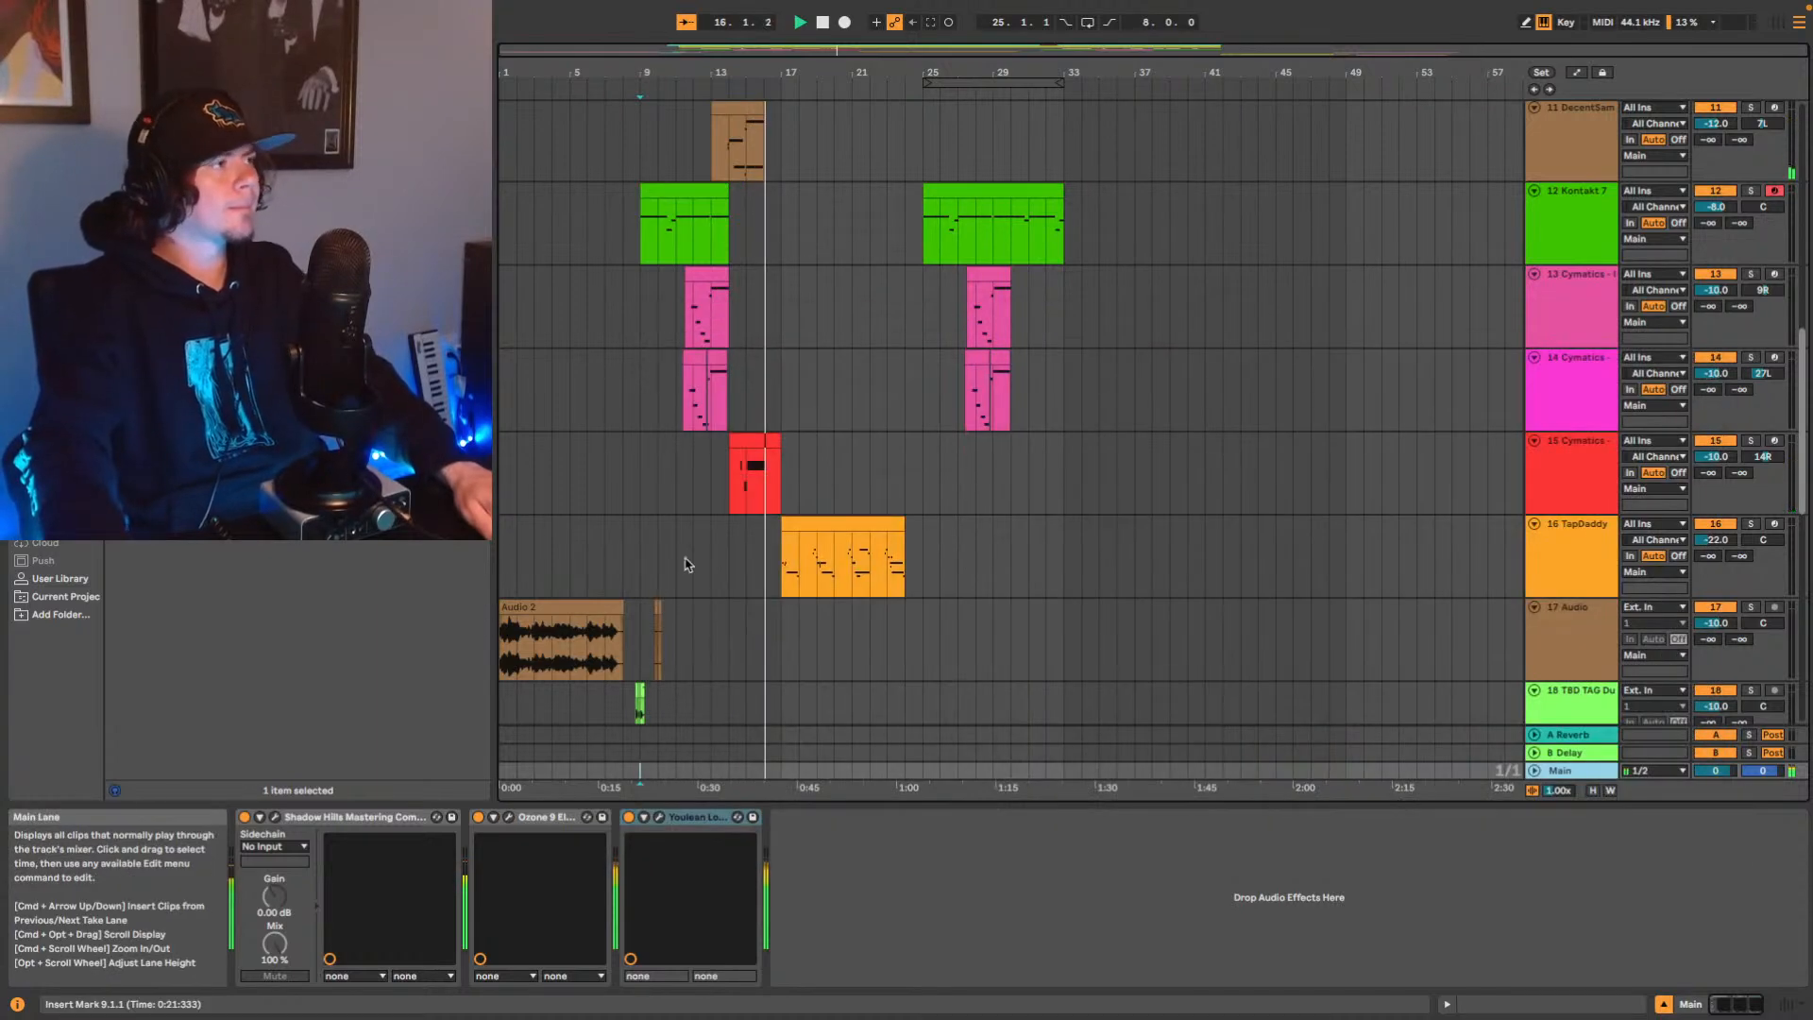
{"action": "left_click", "coordinate": [659, 817]}
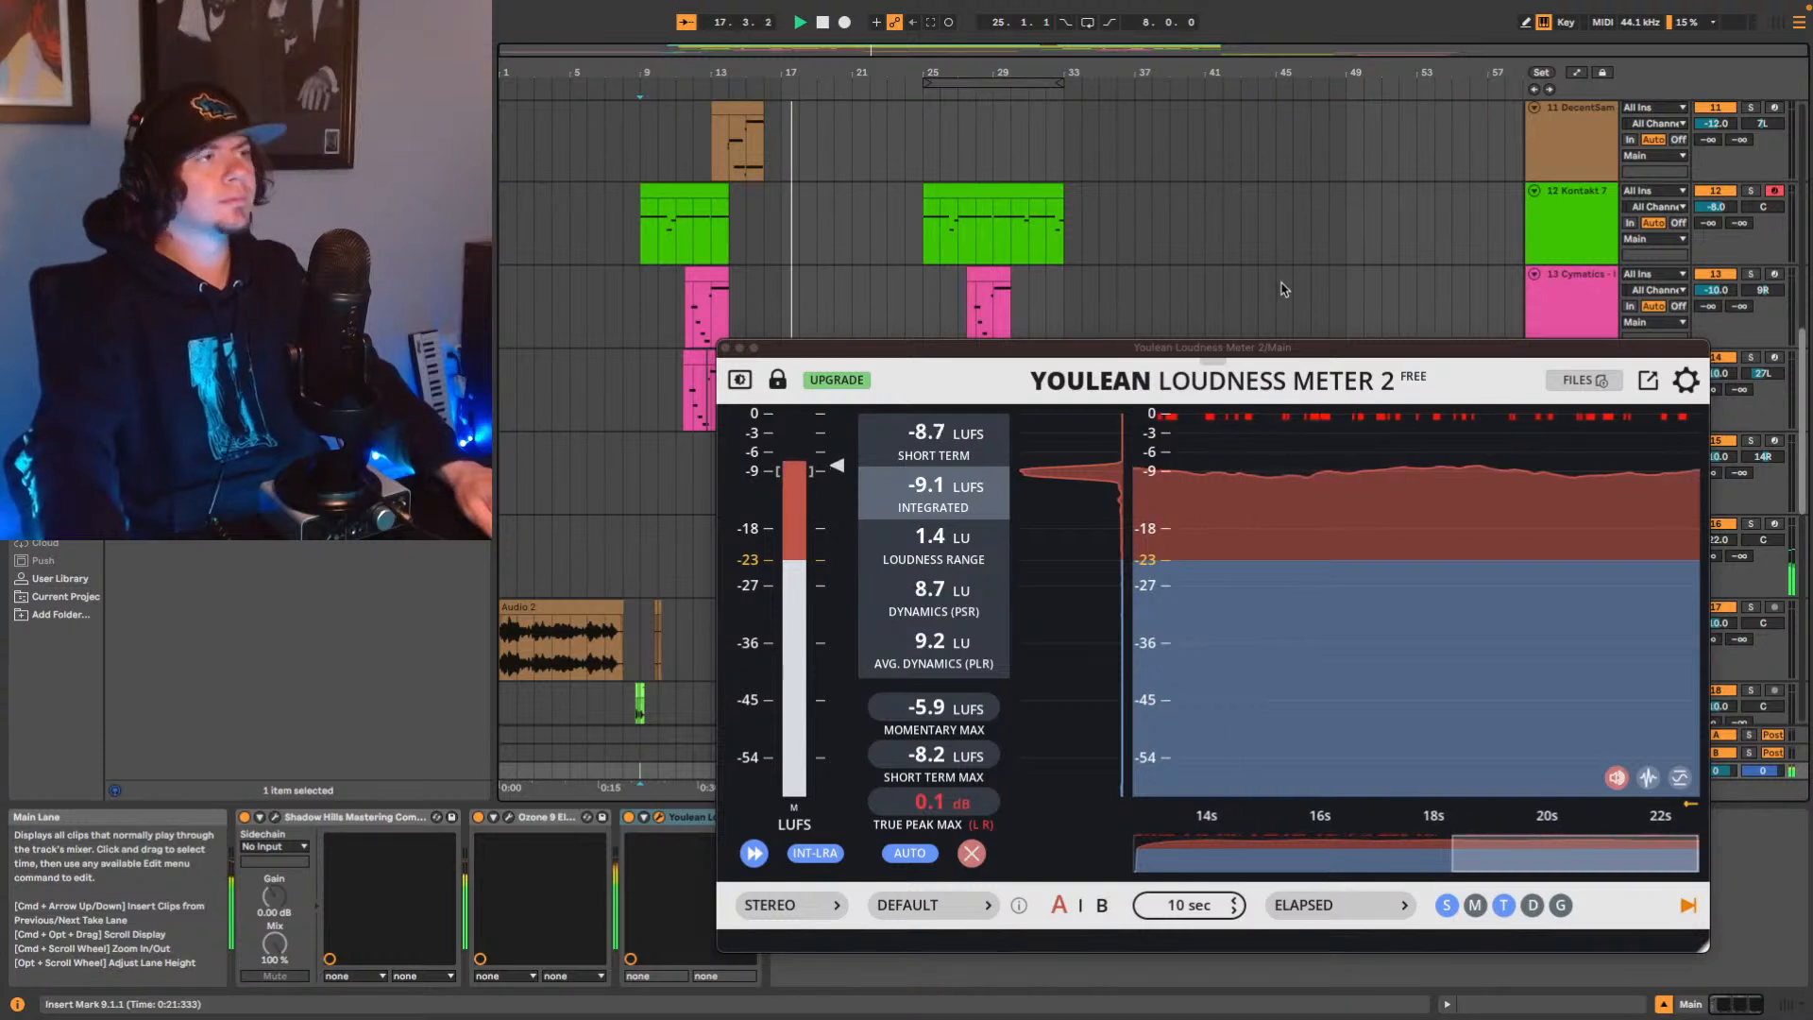
{"action": "left_click", "coordinate": [724, 348]}
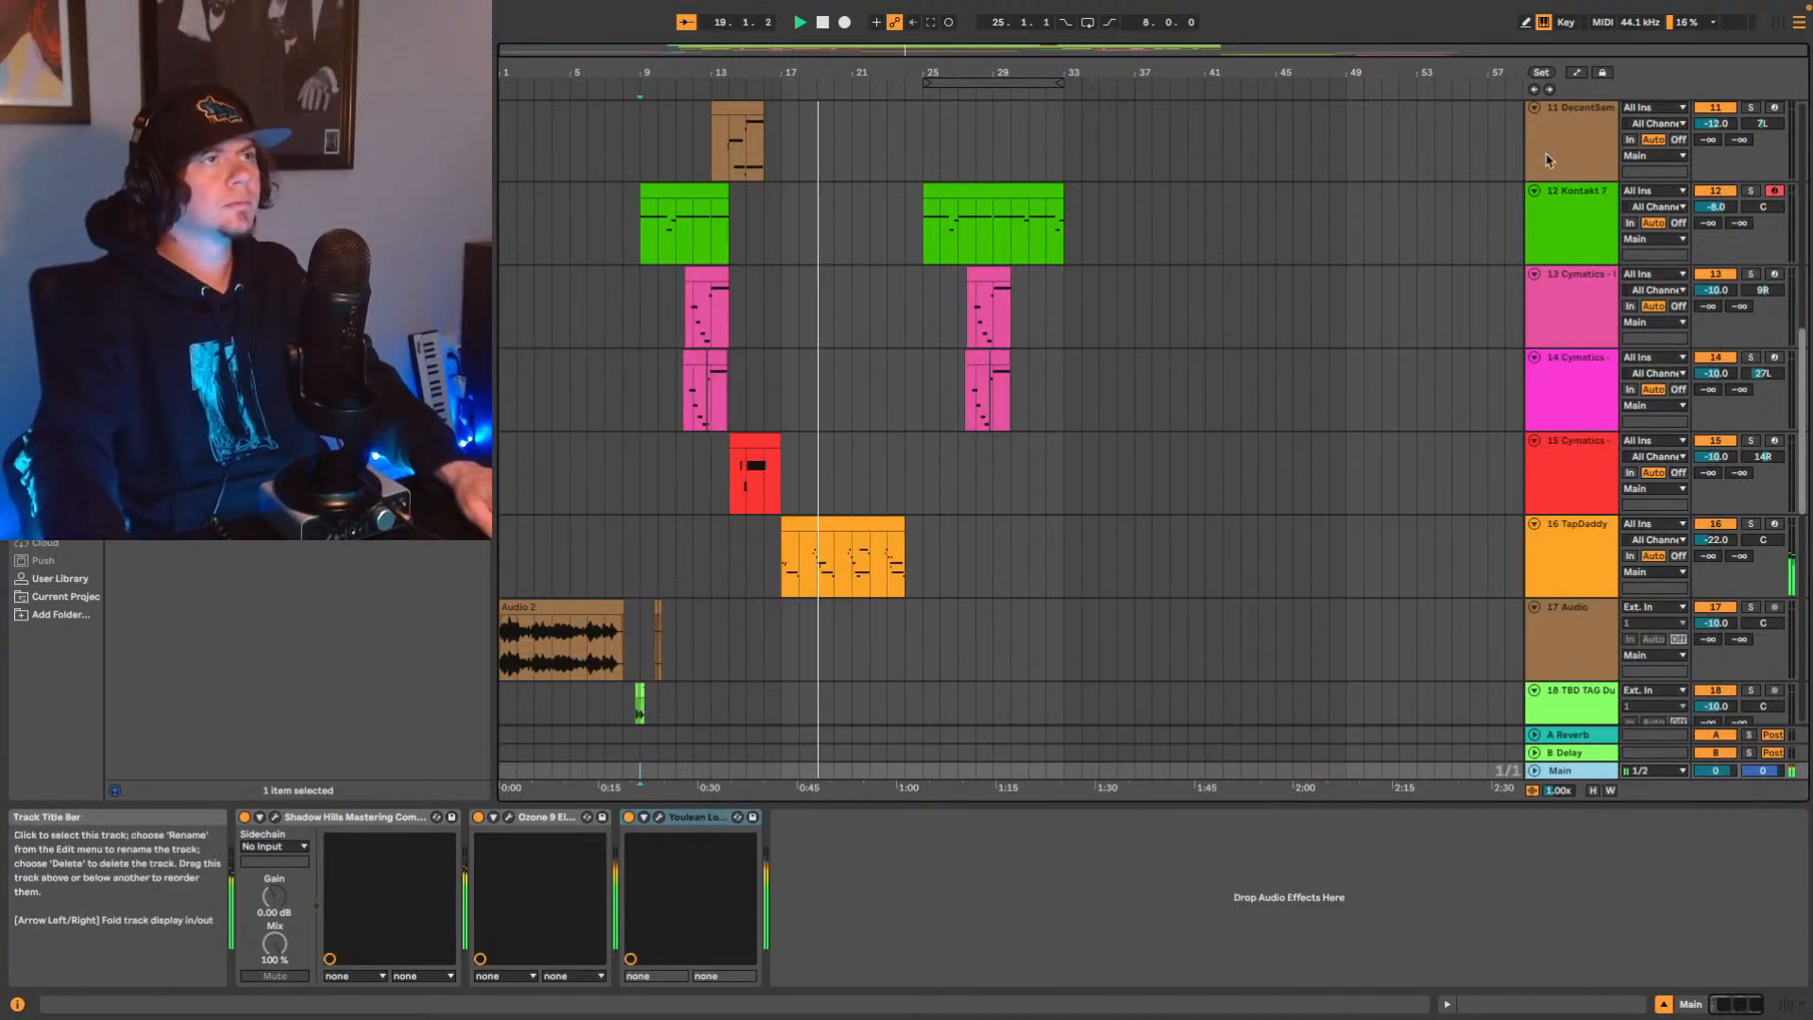
{"action": "scroll", "coordinate": [1404, 334], "scroll_direction": "up", "scroll_amount": 10}
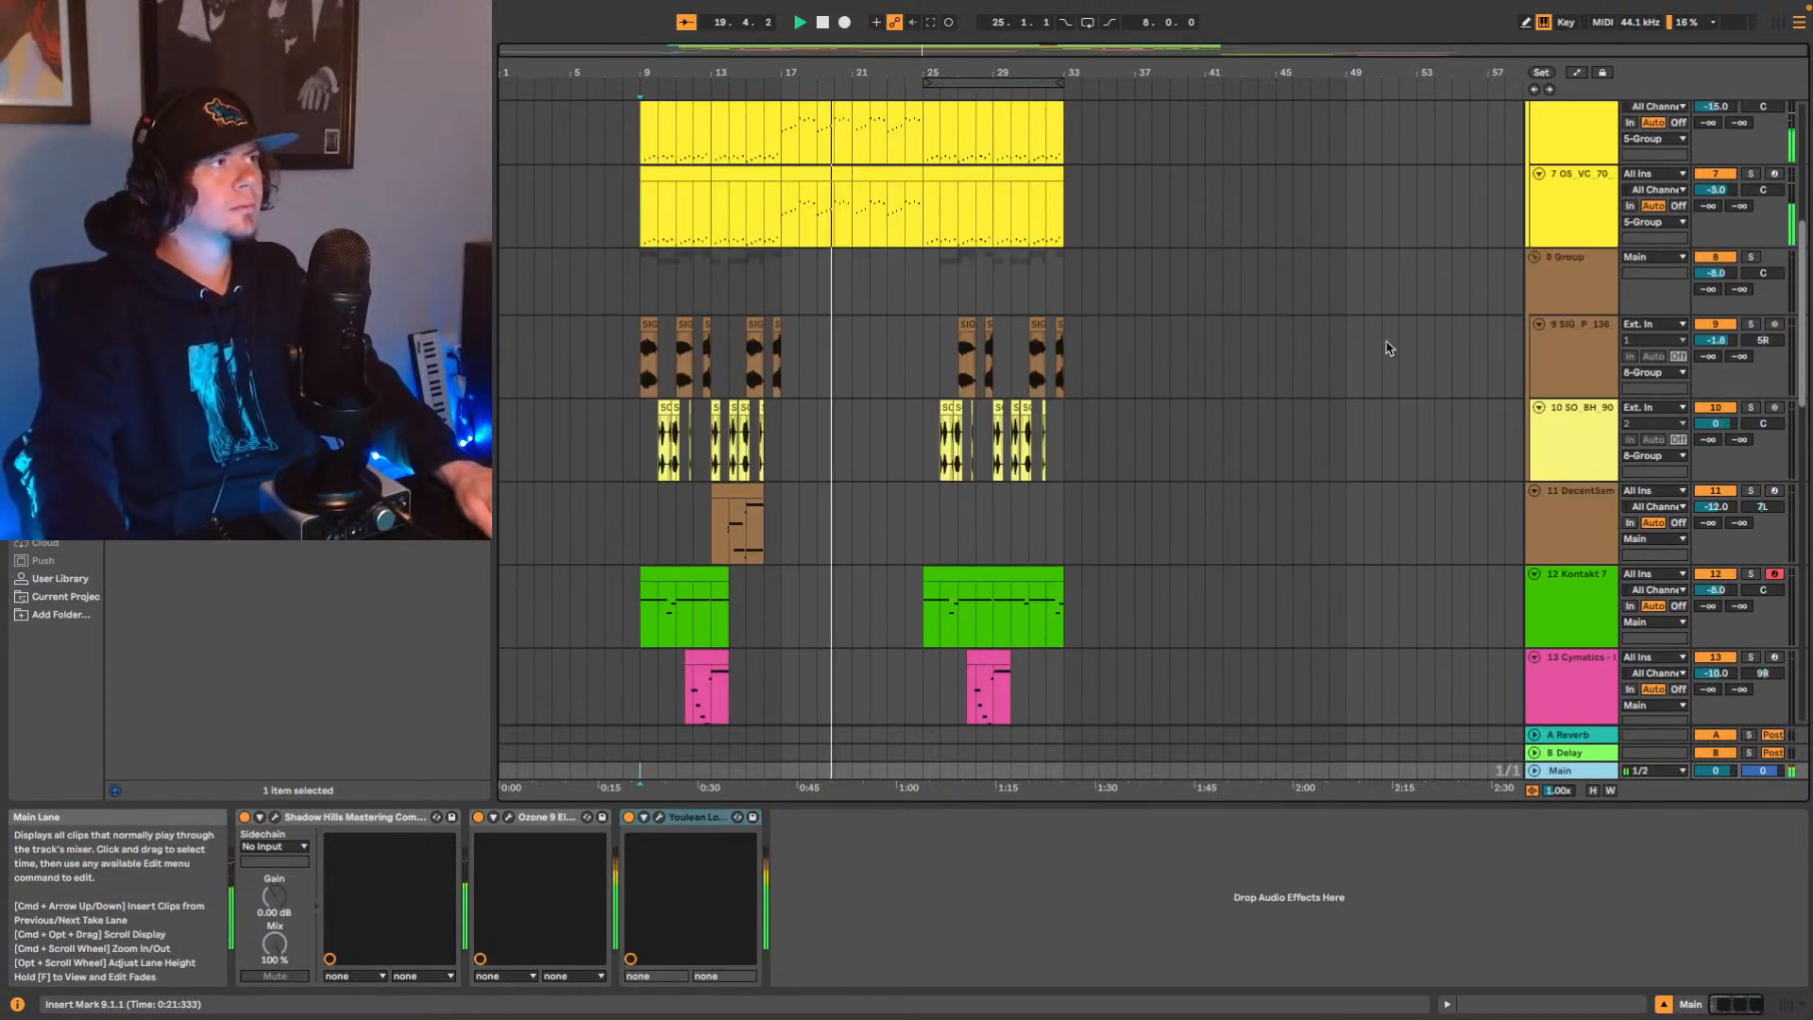
{"action": "scroll", "coordinate": [1401, 355], "scroll_direction": "up", "scroll_amount": 10}
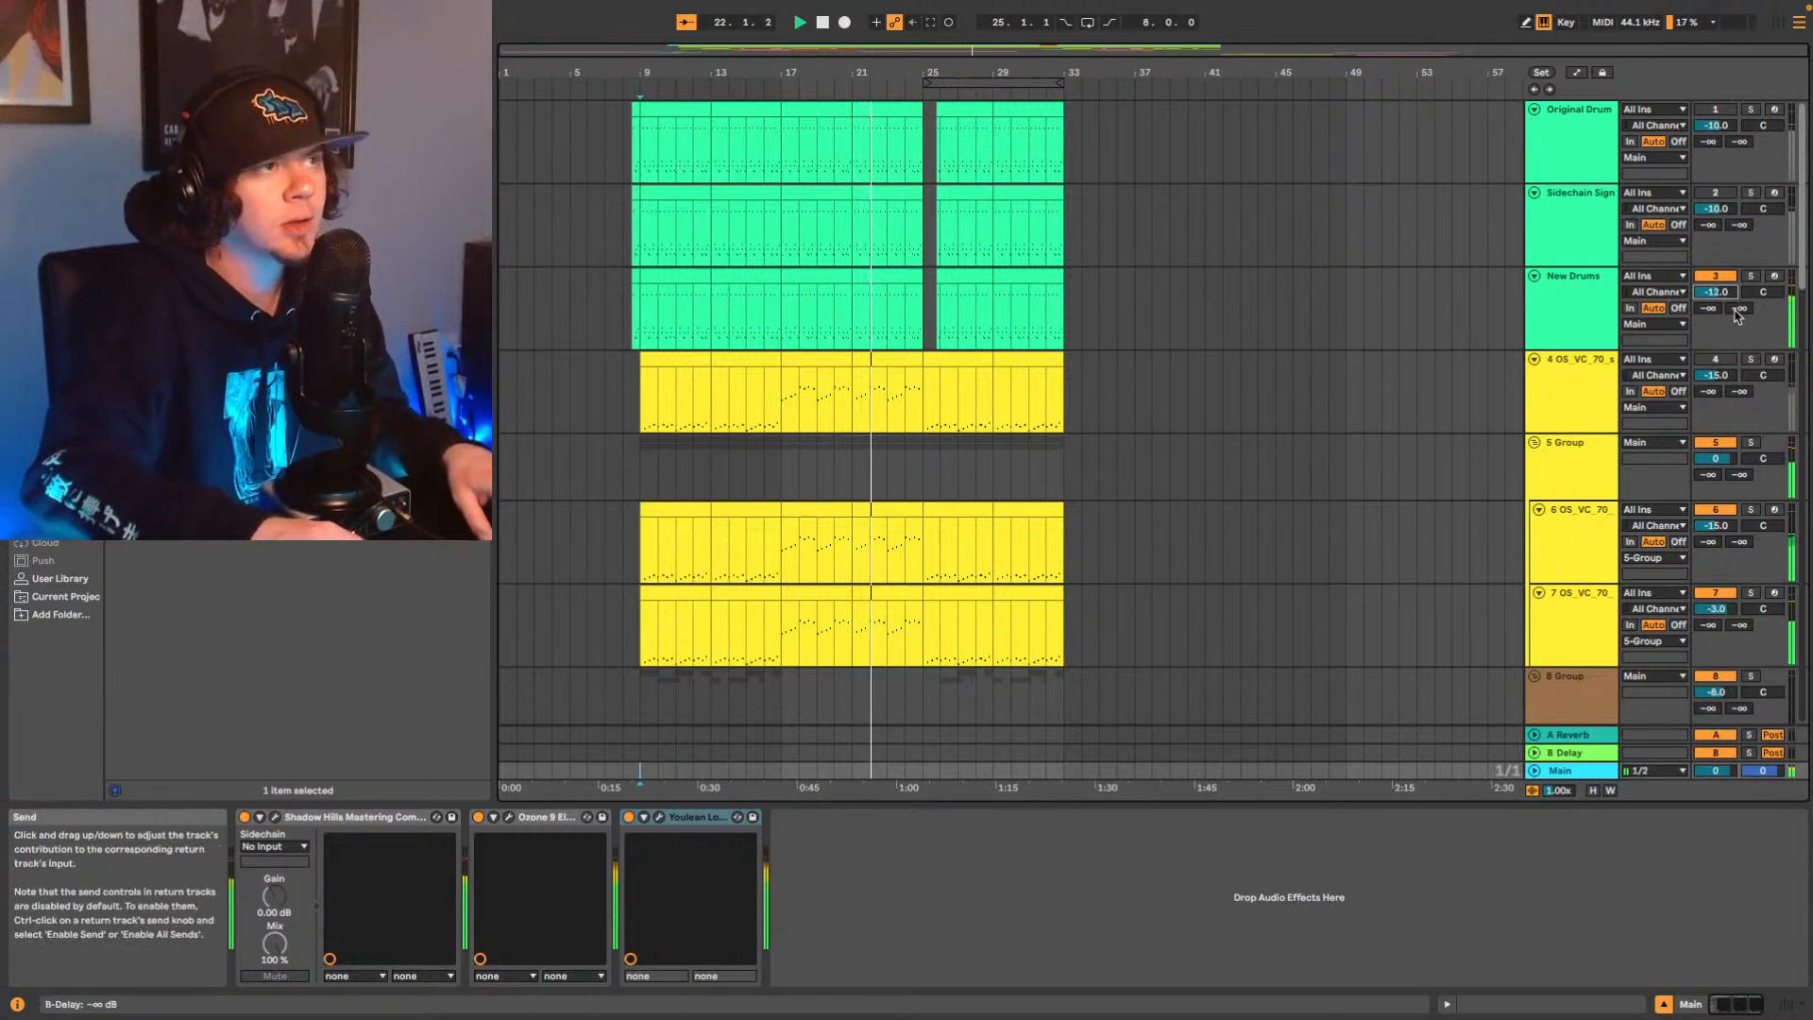
{"action": "key", "text": "Down"}
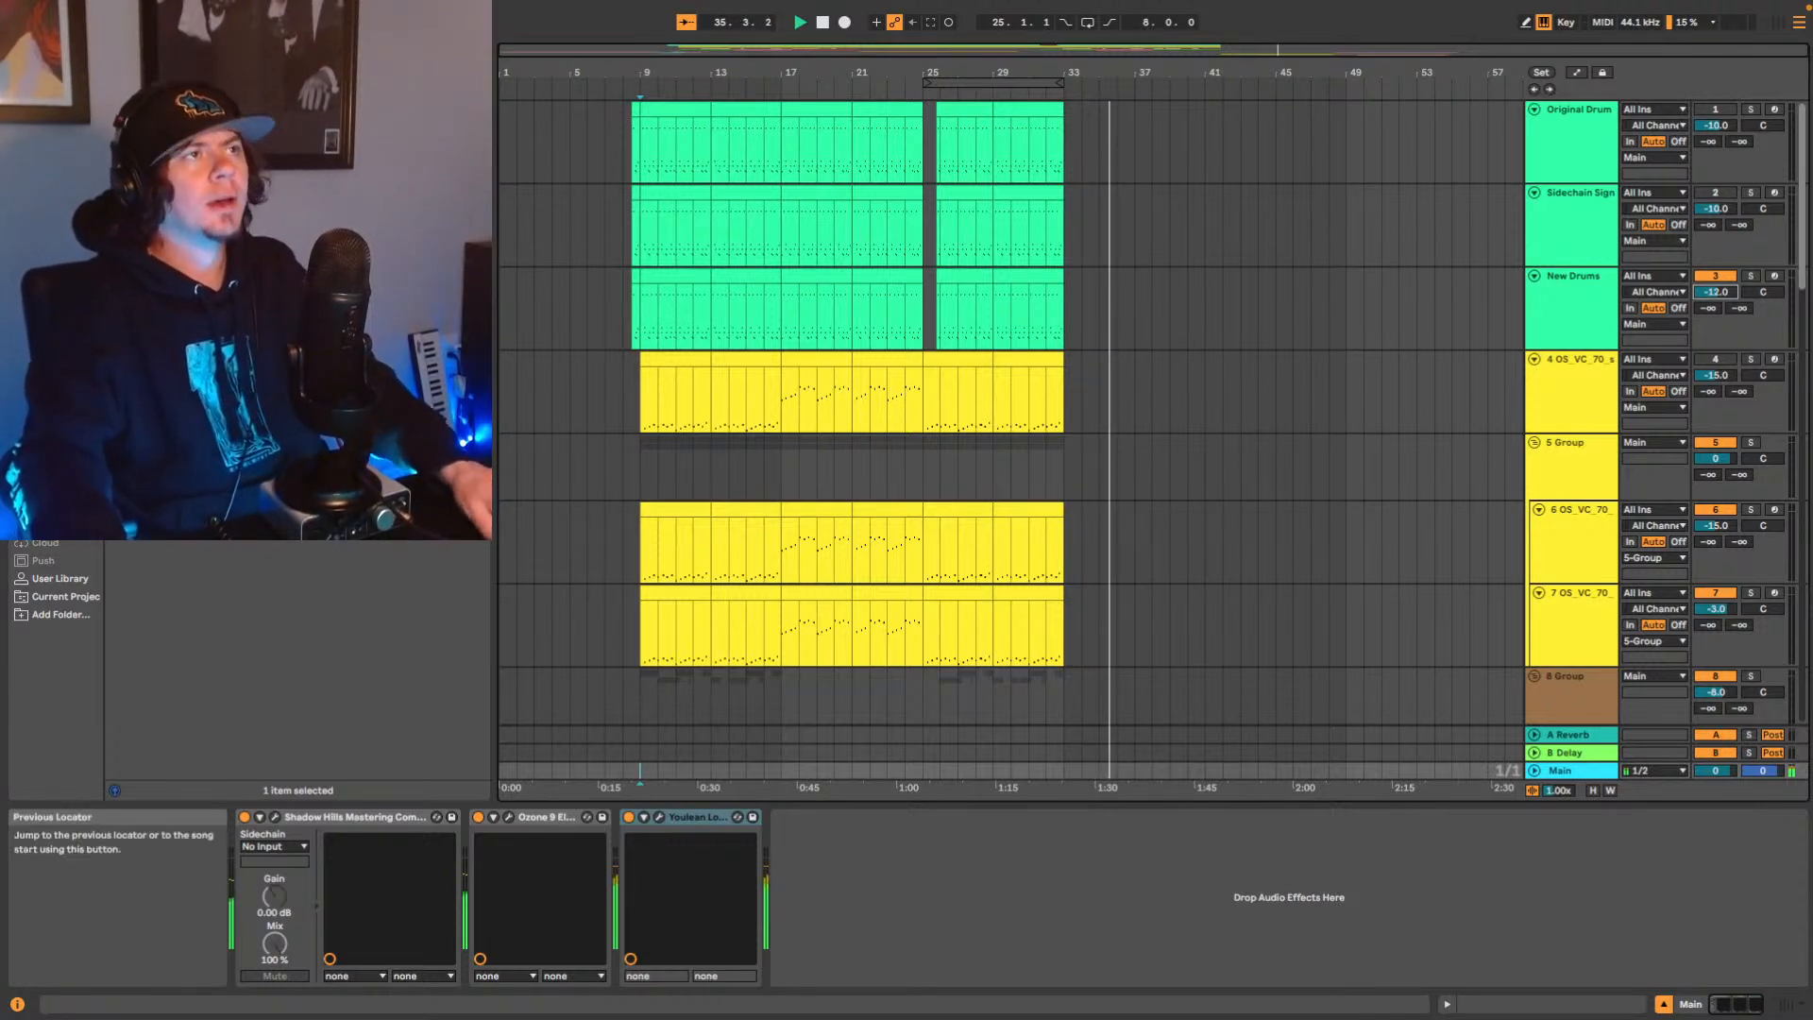
Play the song from 1.1.1 to measure its full loudness in the Youlean Loudness Meter, and close the meter.
{"action": "left_click", "coordinate": [1534, 90]}
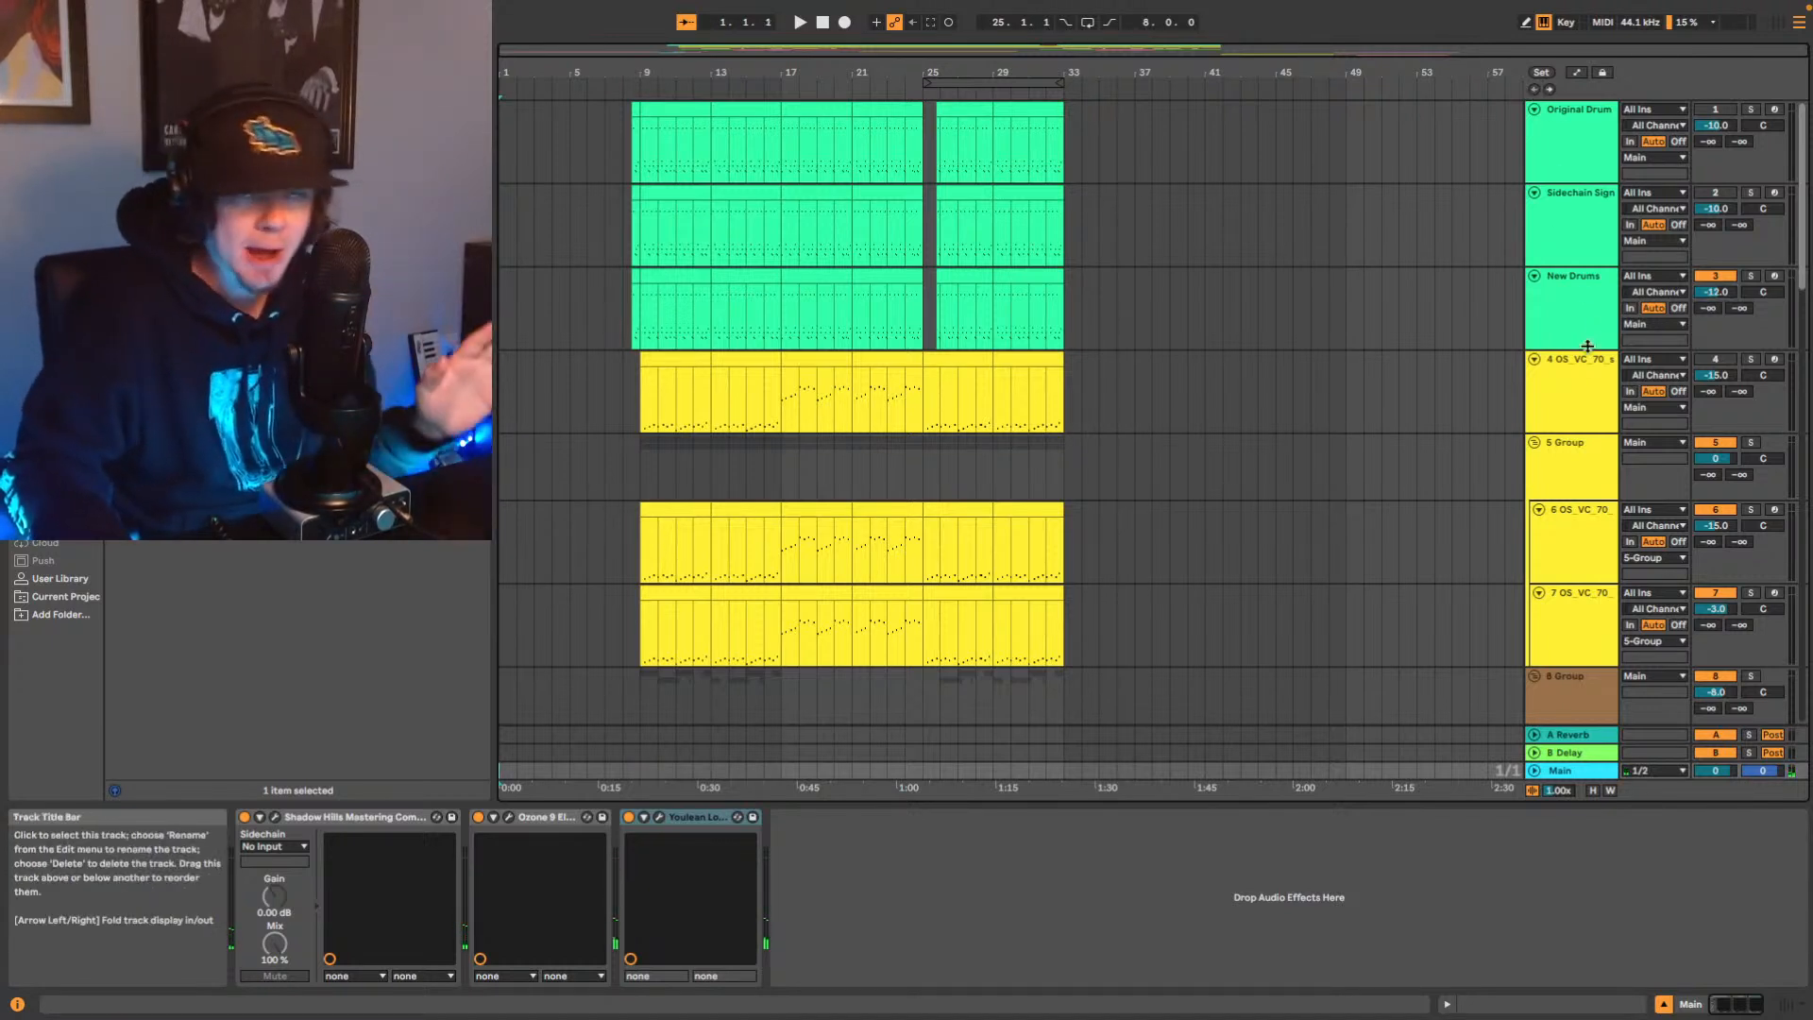
{"action": "key", "text": "space"}
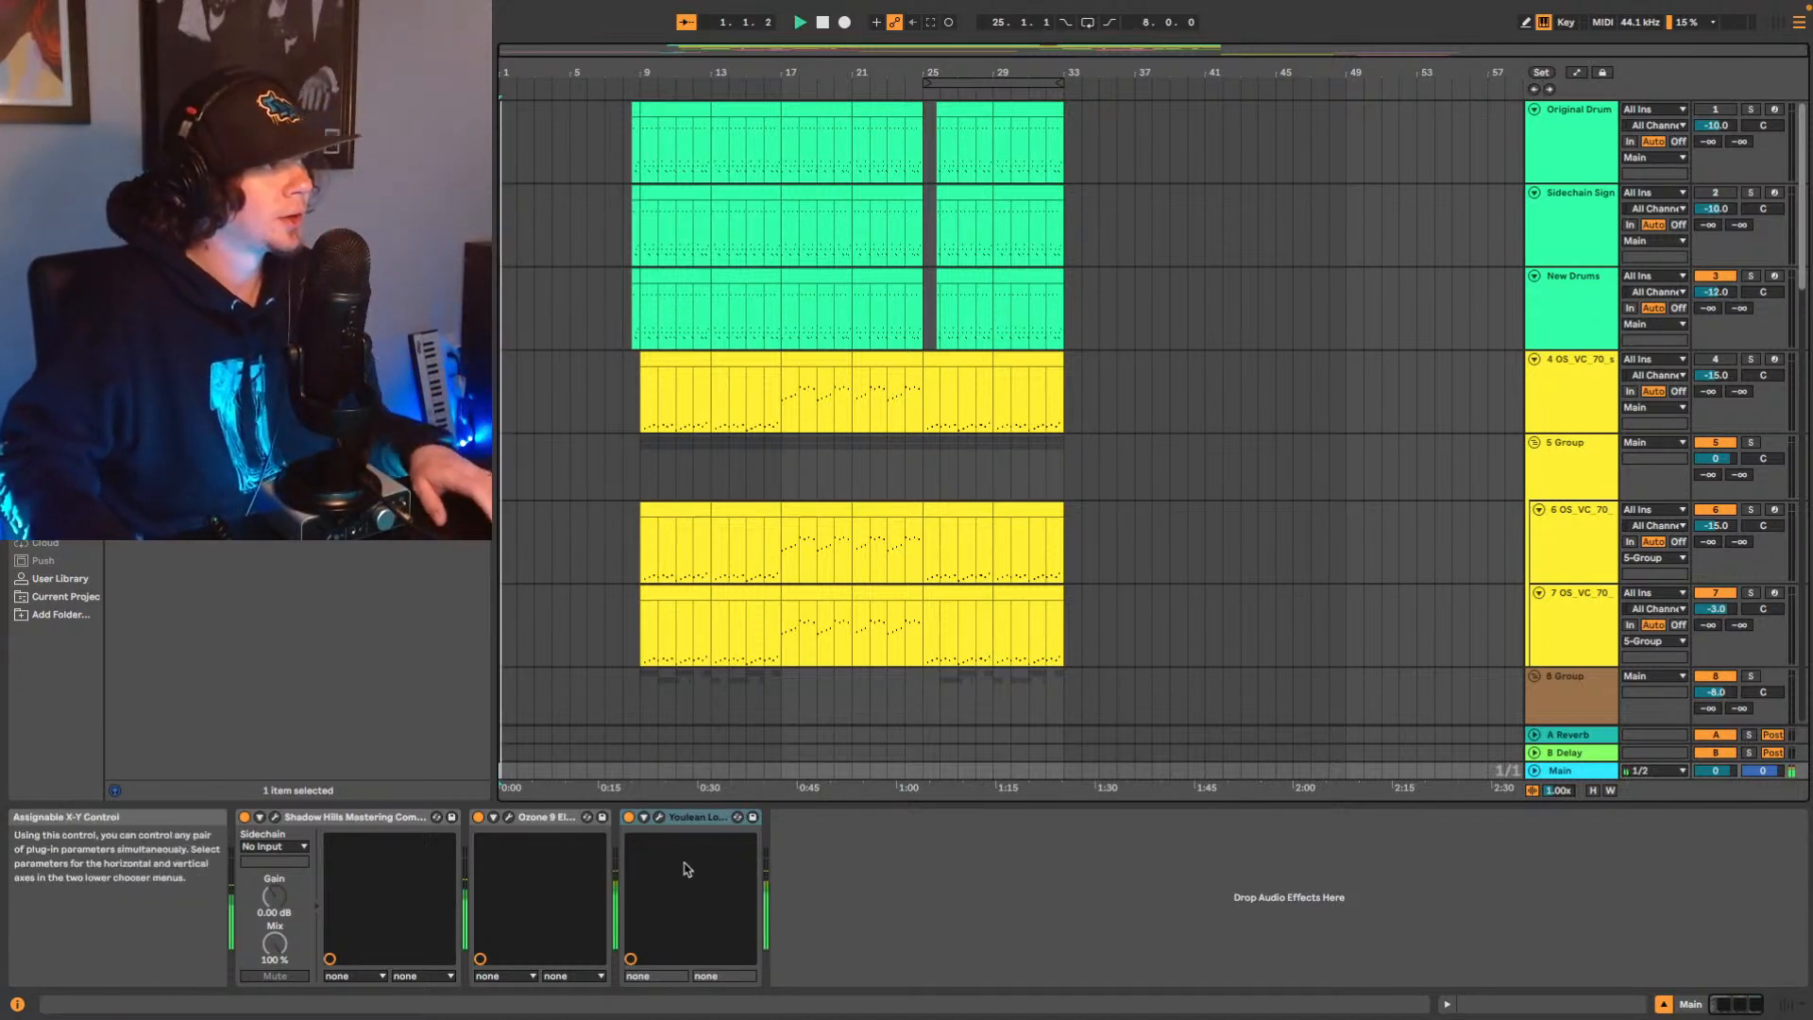
{"action": "left_click", "coordinate": [661, 818]}
{"action": "left_click_drag", "start_coordinate": [1090, 346], "coordinate": [995, 175]}
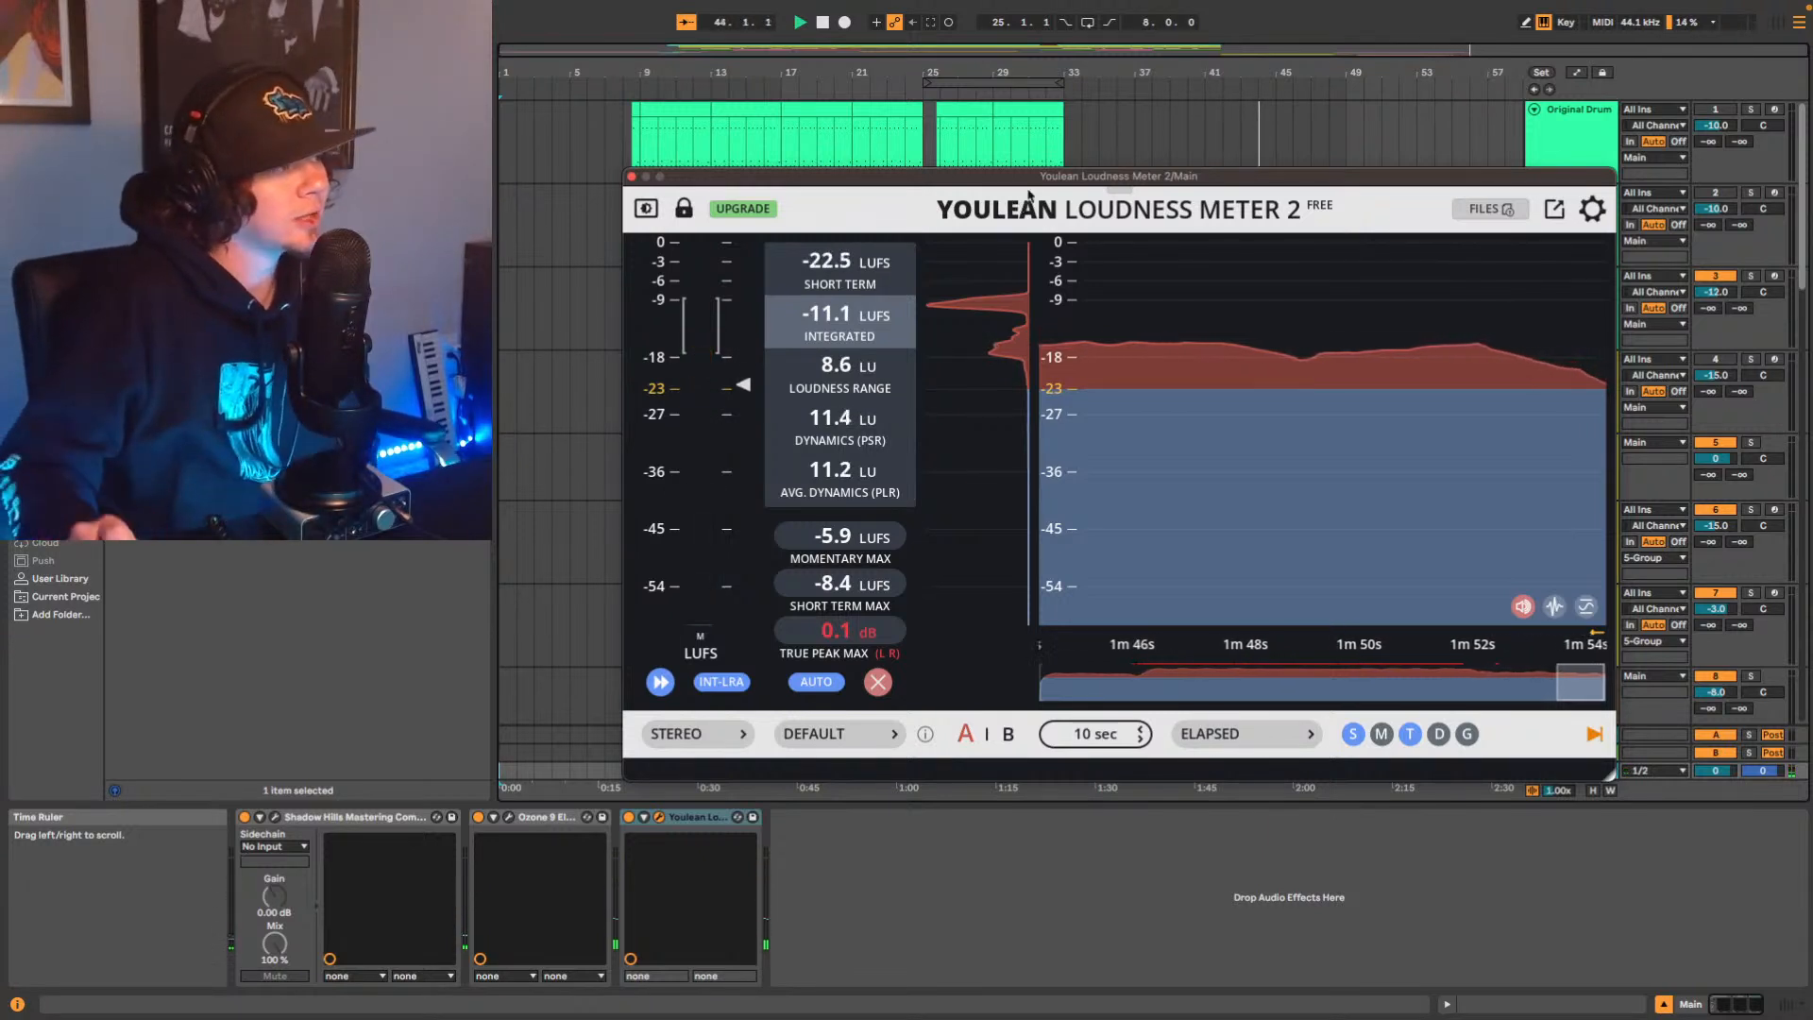
{"action": "left_click", "coordinate": [631, 177]}
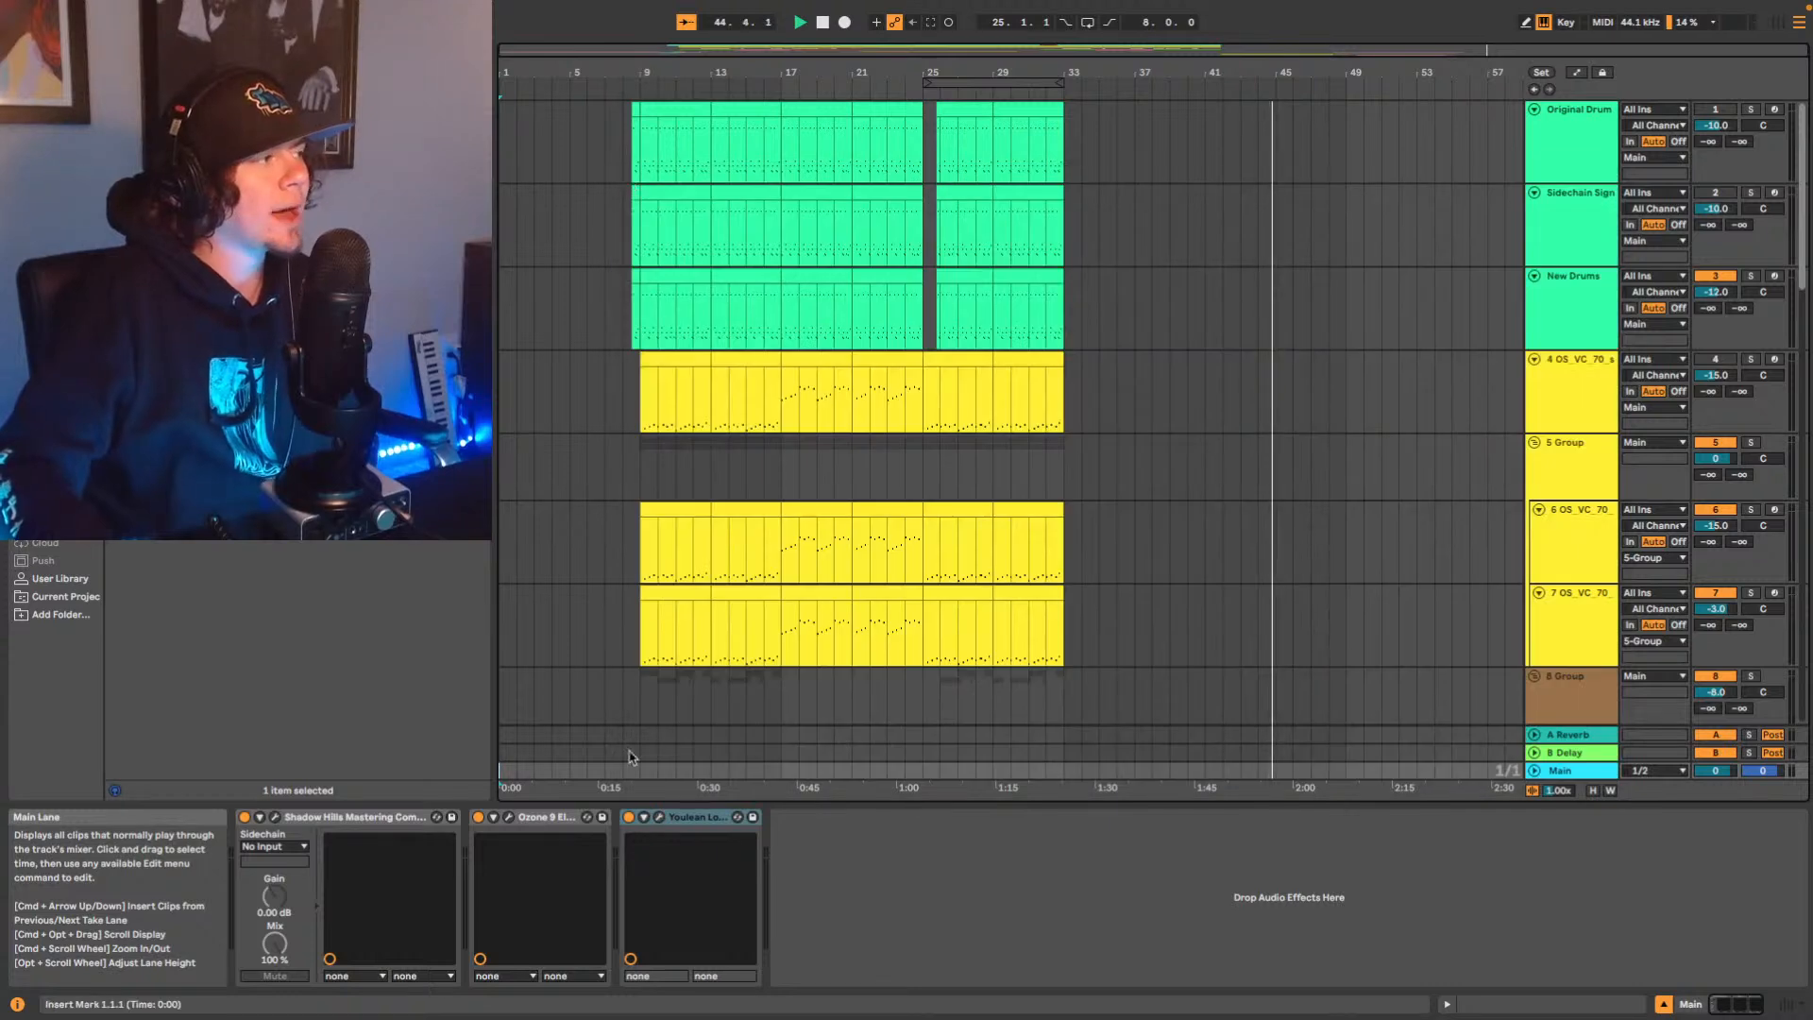
Stop playback and review the Ozone Maximizer's ceiling and threshold settings.
{"action": "left_click", "coordinate": [511, 818]}
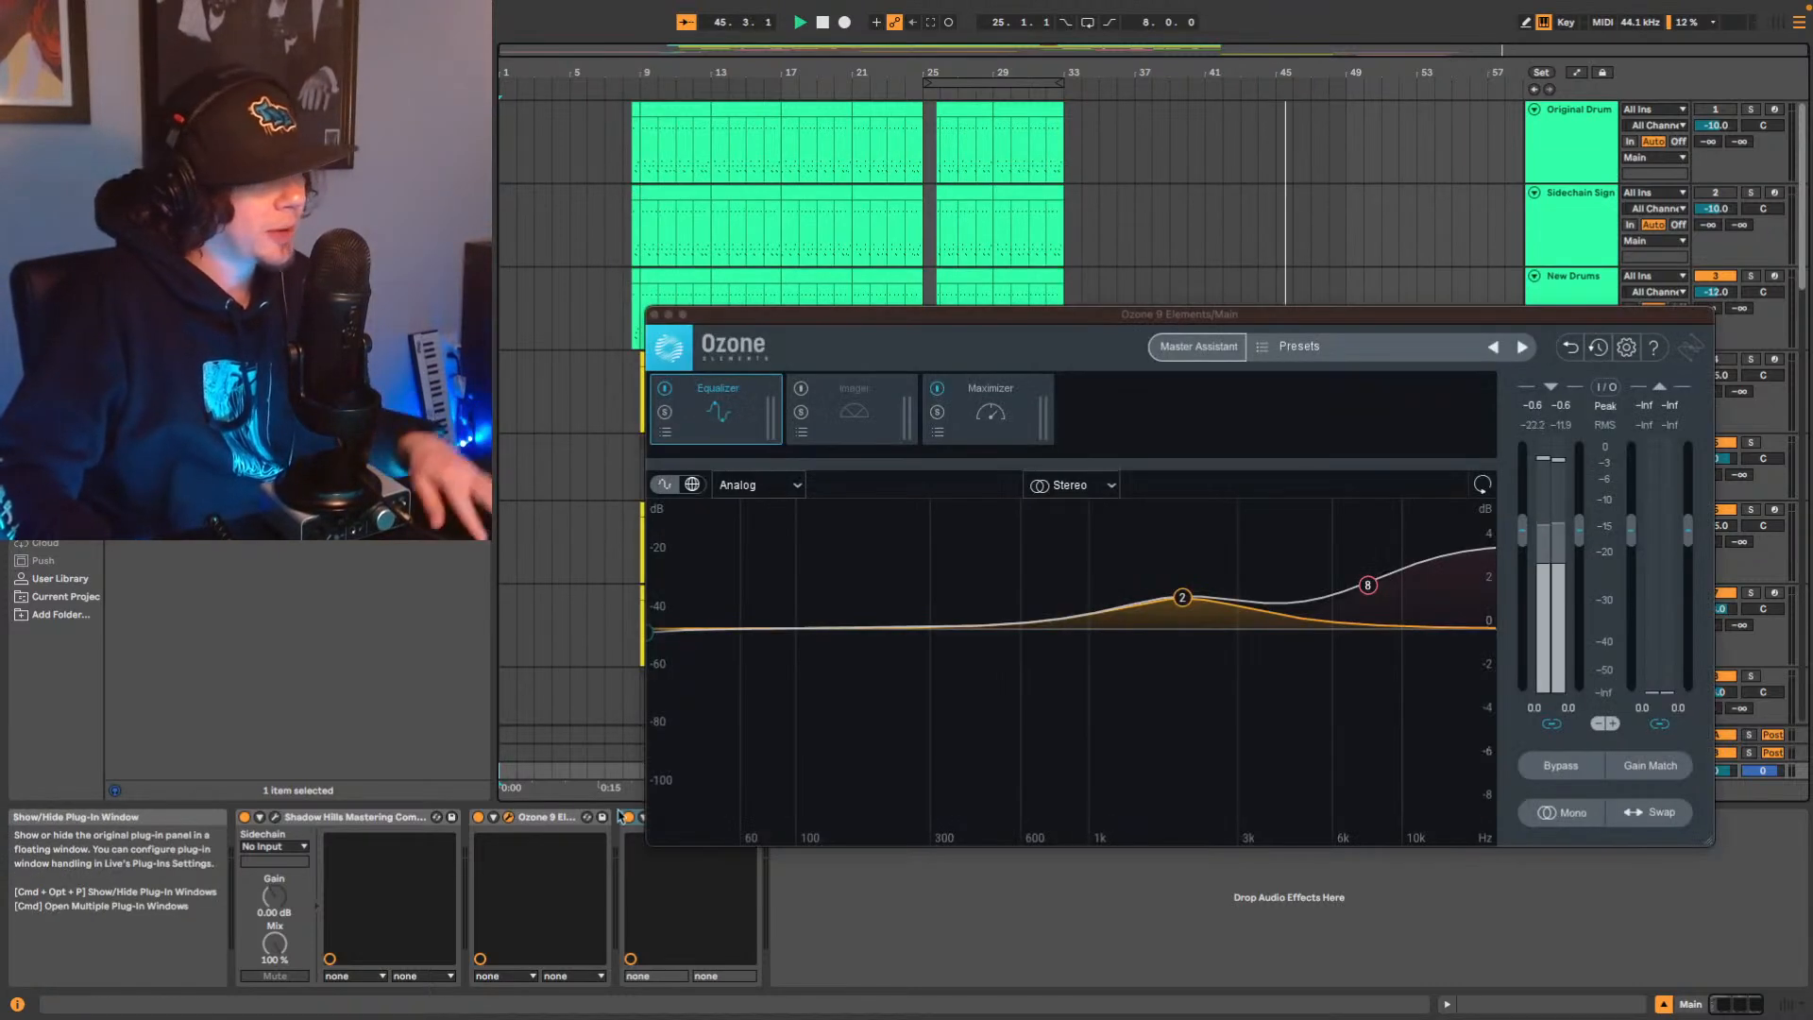
{"action": "left_click", "coordinate": [990, 408]}
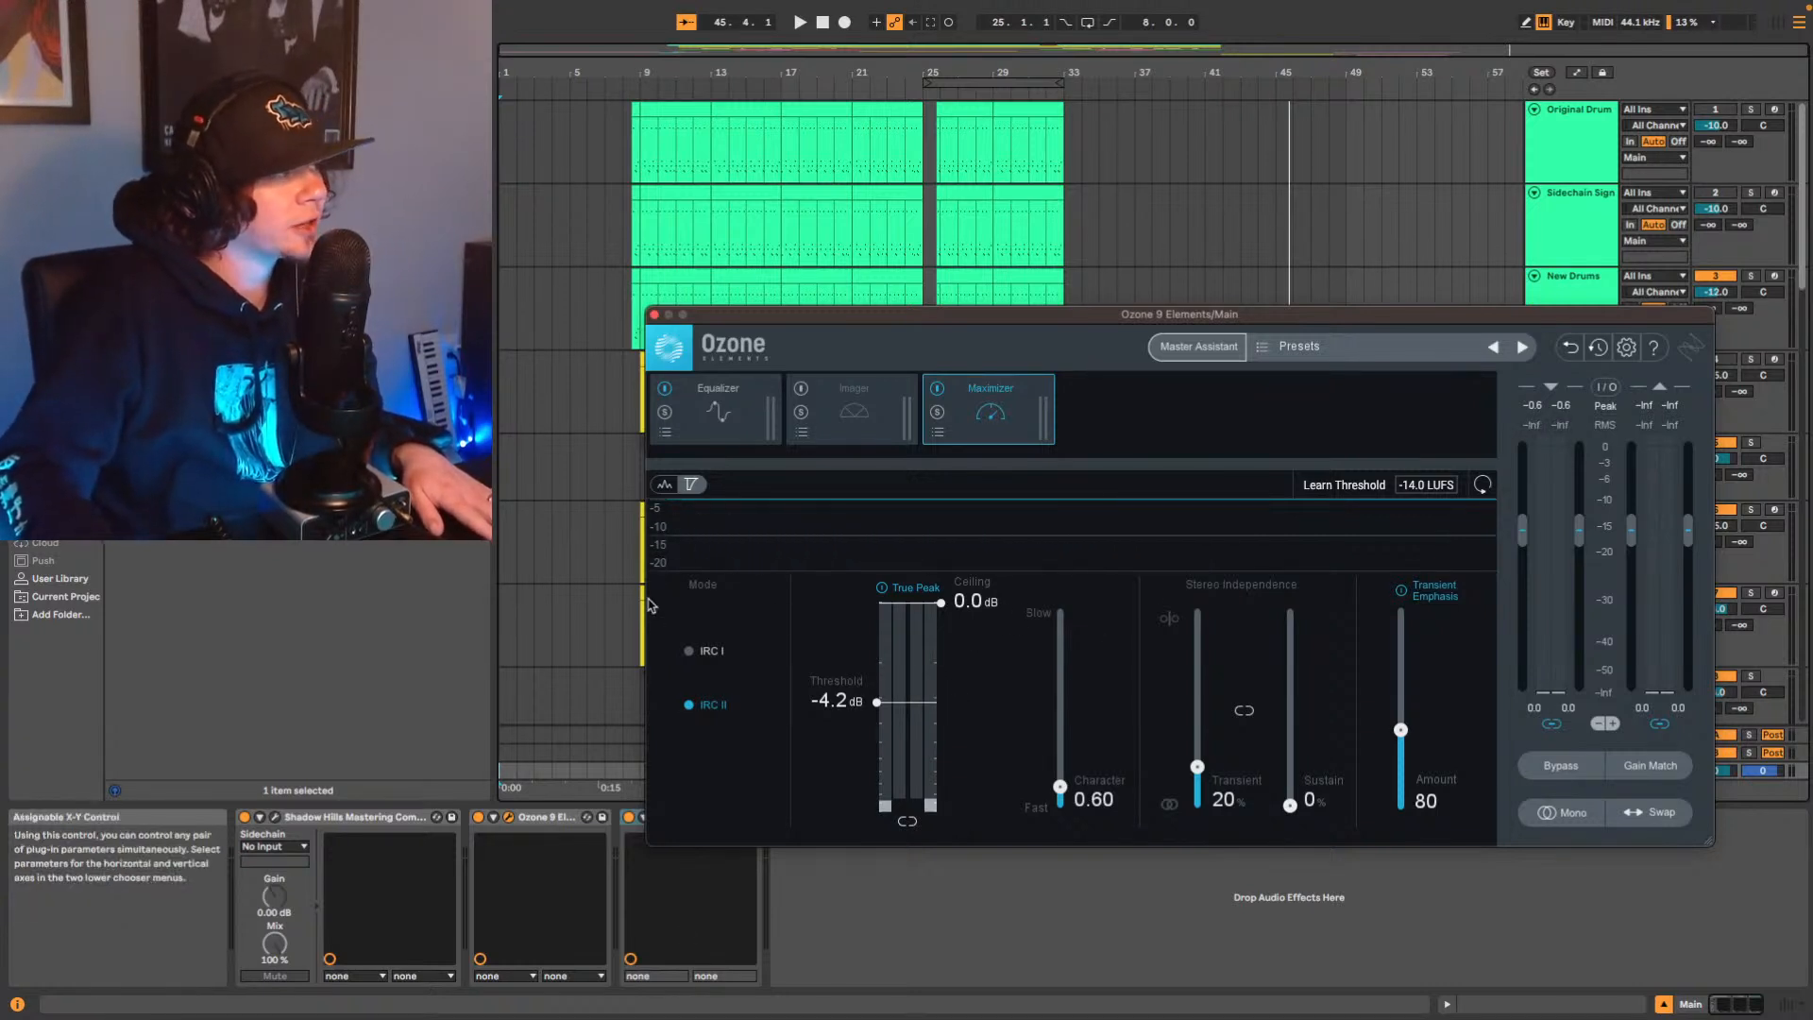
{"action": "left_click", "coordinate": [653, 315]}
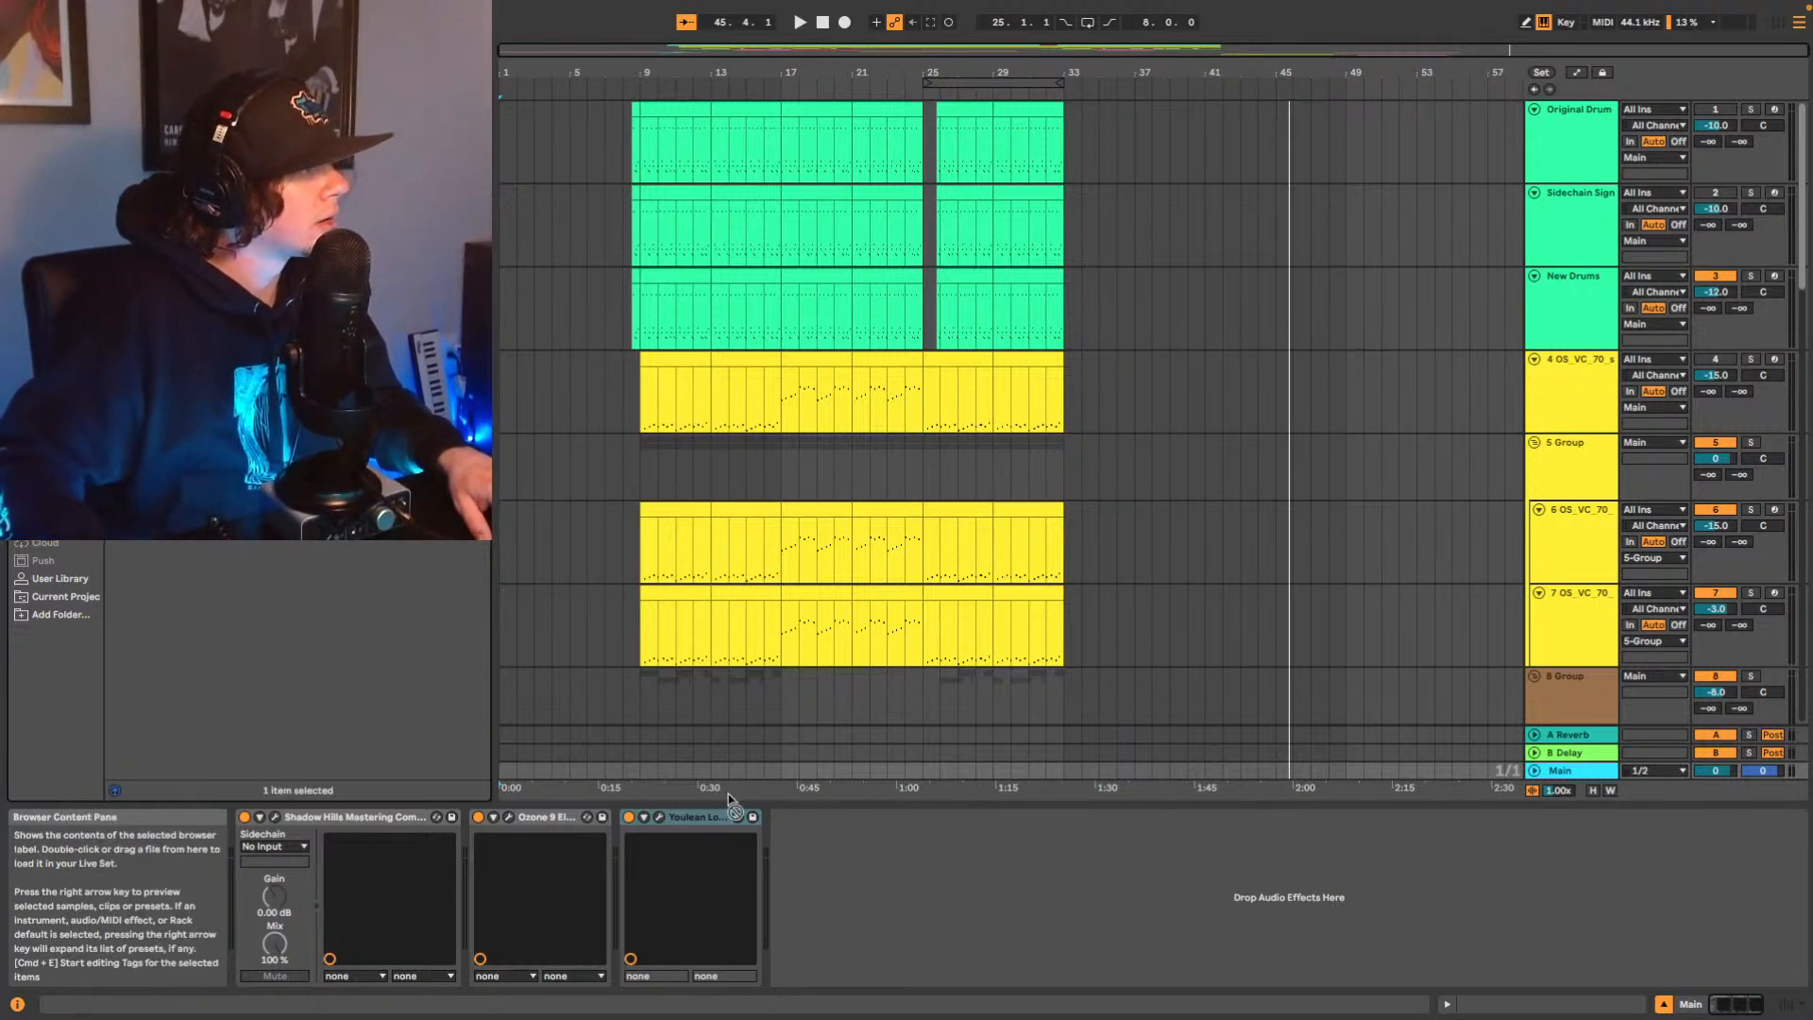
Insert the Master Limiter before the Youlean meter on Main, with the ceiling at 0.0 dB and loudness at 1.51 dB.
{"action": "left_click_drag", "start_coordinate": [728, 796], "coordinate": [638, 844]}
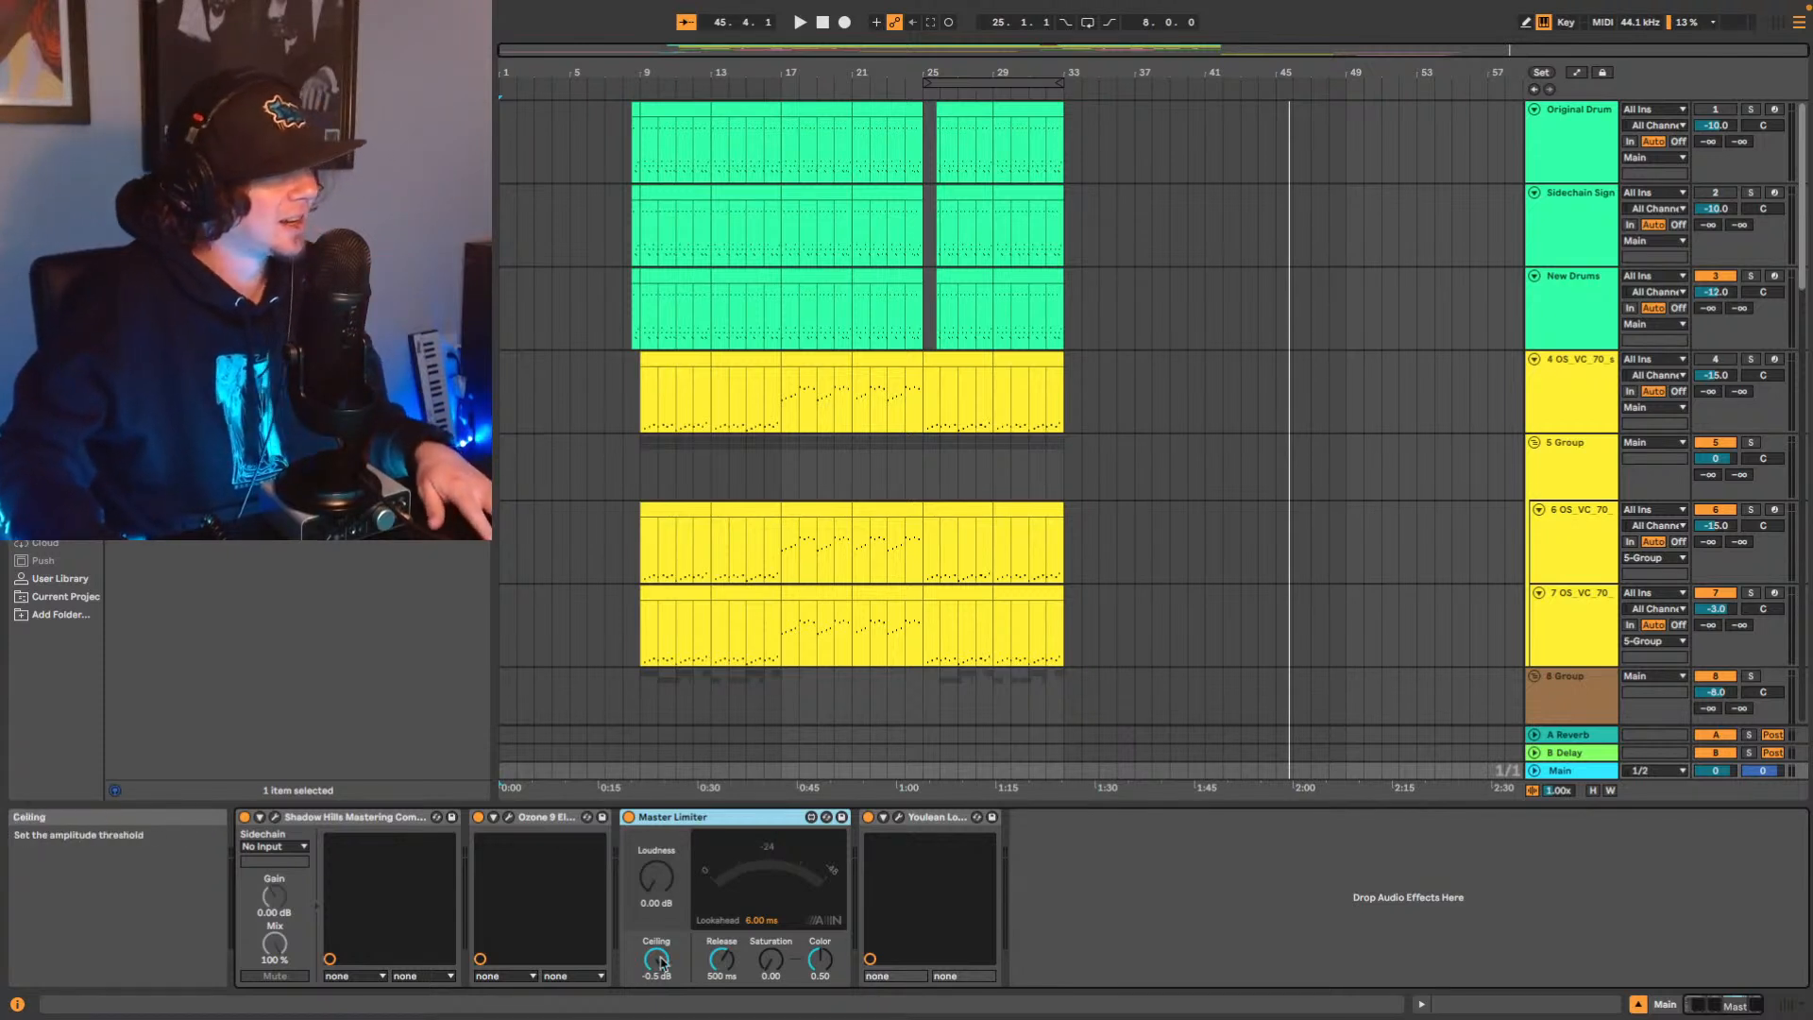
{"action": "left_click_drag", "start_coordinate": [661, 963], "coordinate": [687, 934]}
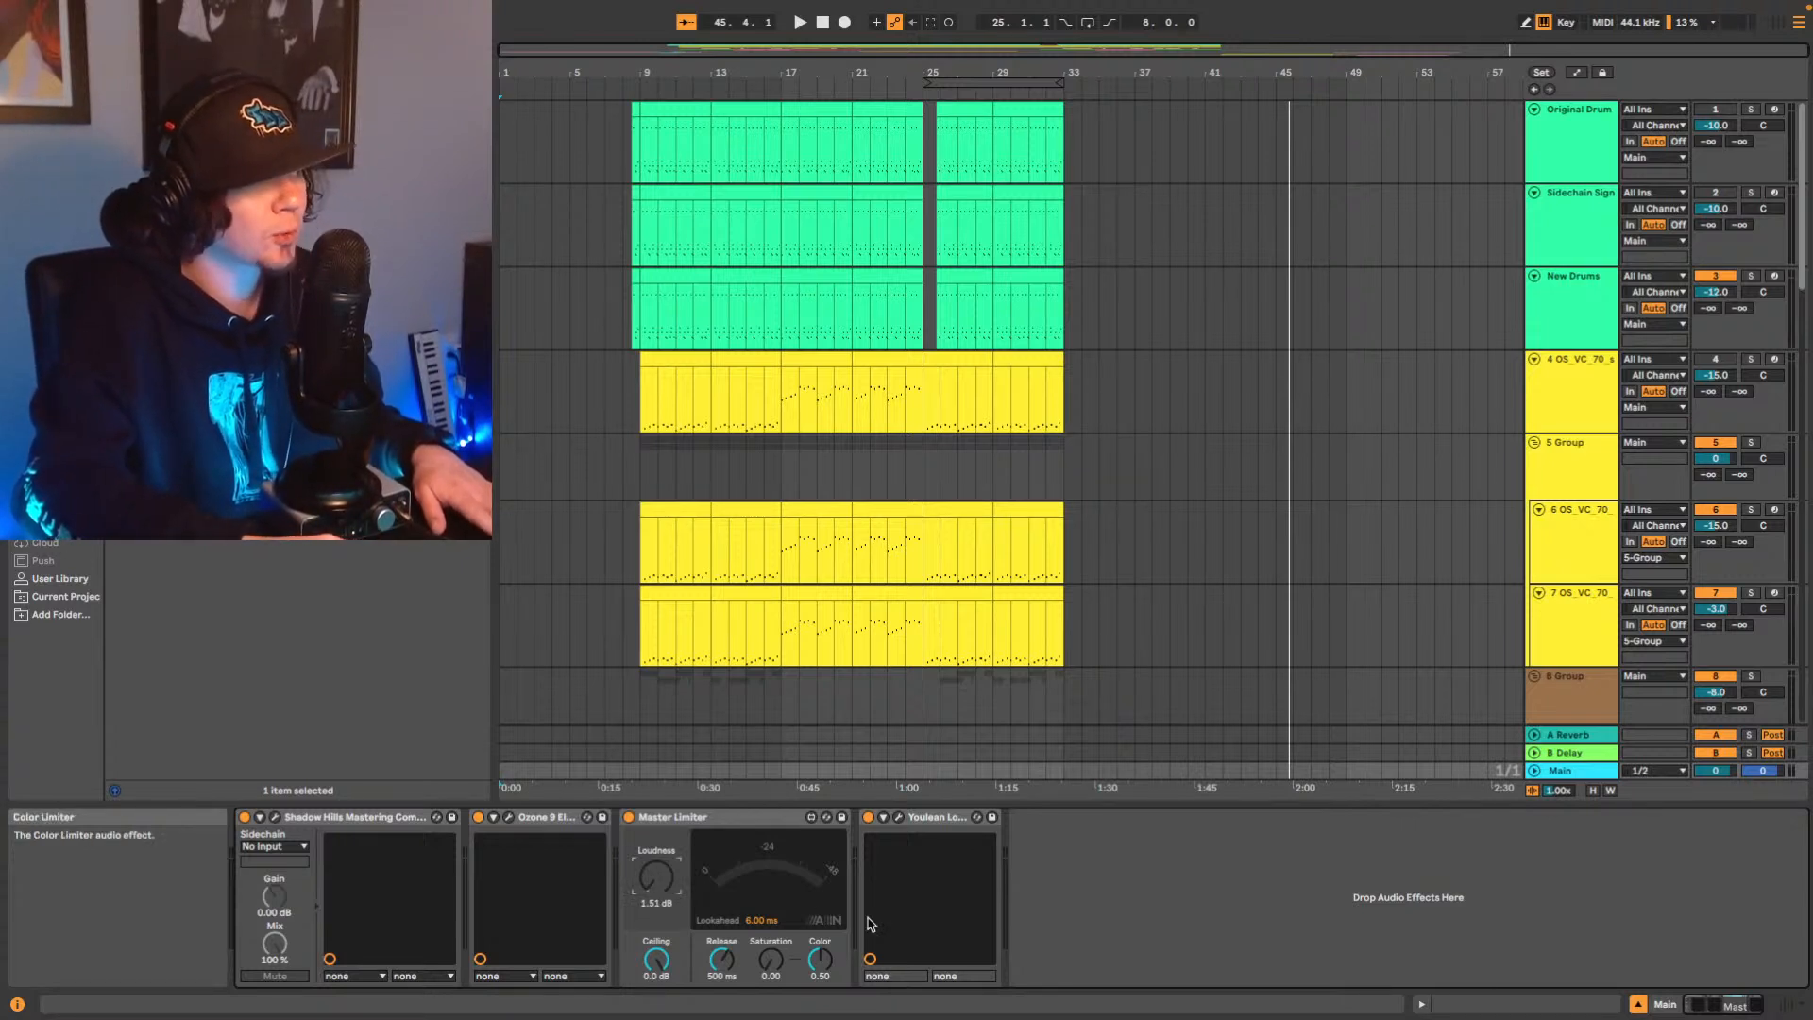
Play the song from 1.1.1 through the Master Limiter and measure its full loudness in the Youlean Loudness Meter.
{"action": "scroll", "coordinate": [1210, 275], "scroll_direction": "down", "scroll_amount": 5}
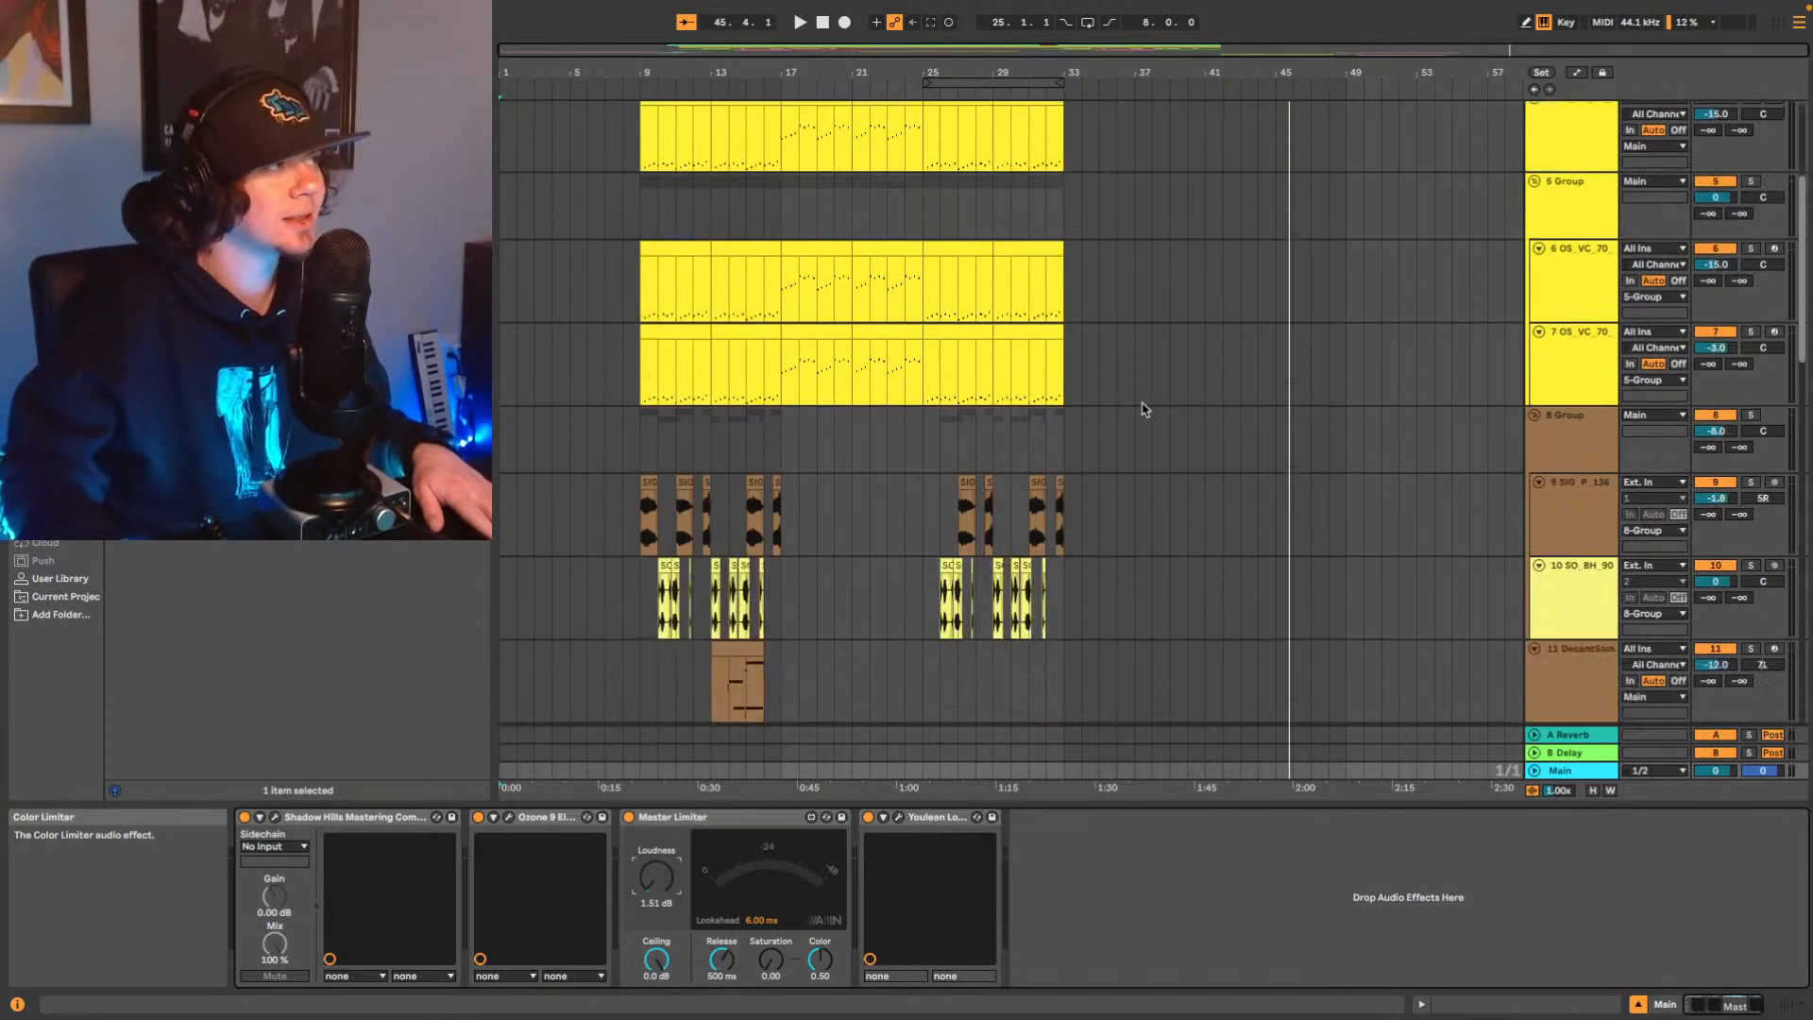
{"action": "scroll", "coordinate": [1303, 303], "scroll_direction": "down", "scroll_amount": 1}
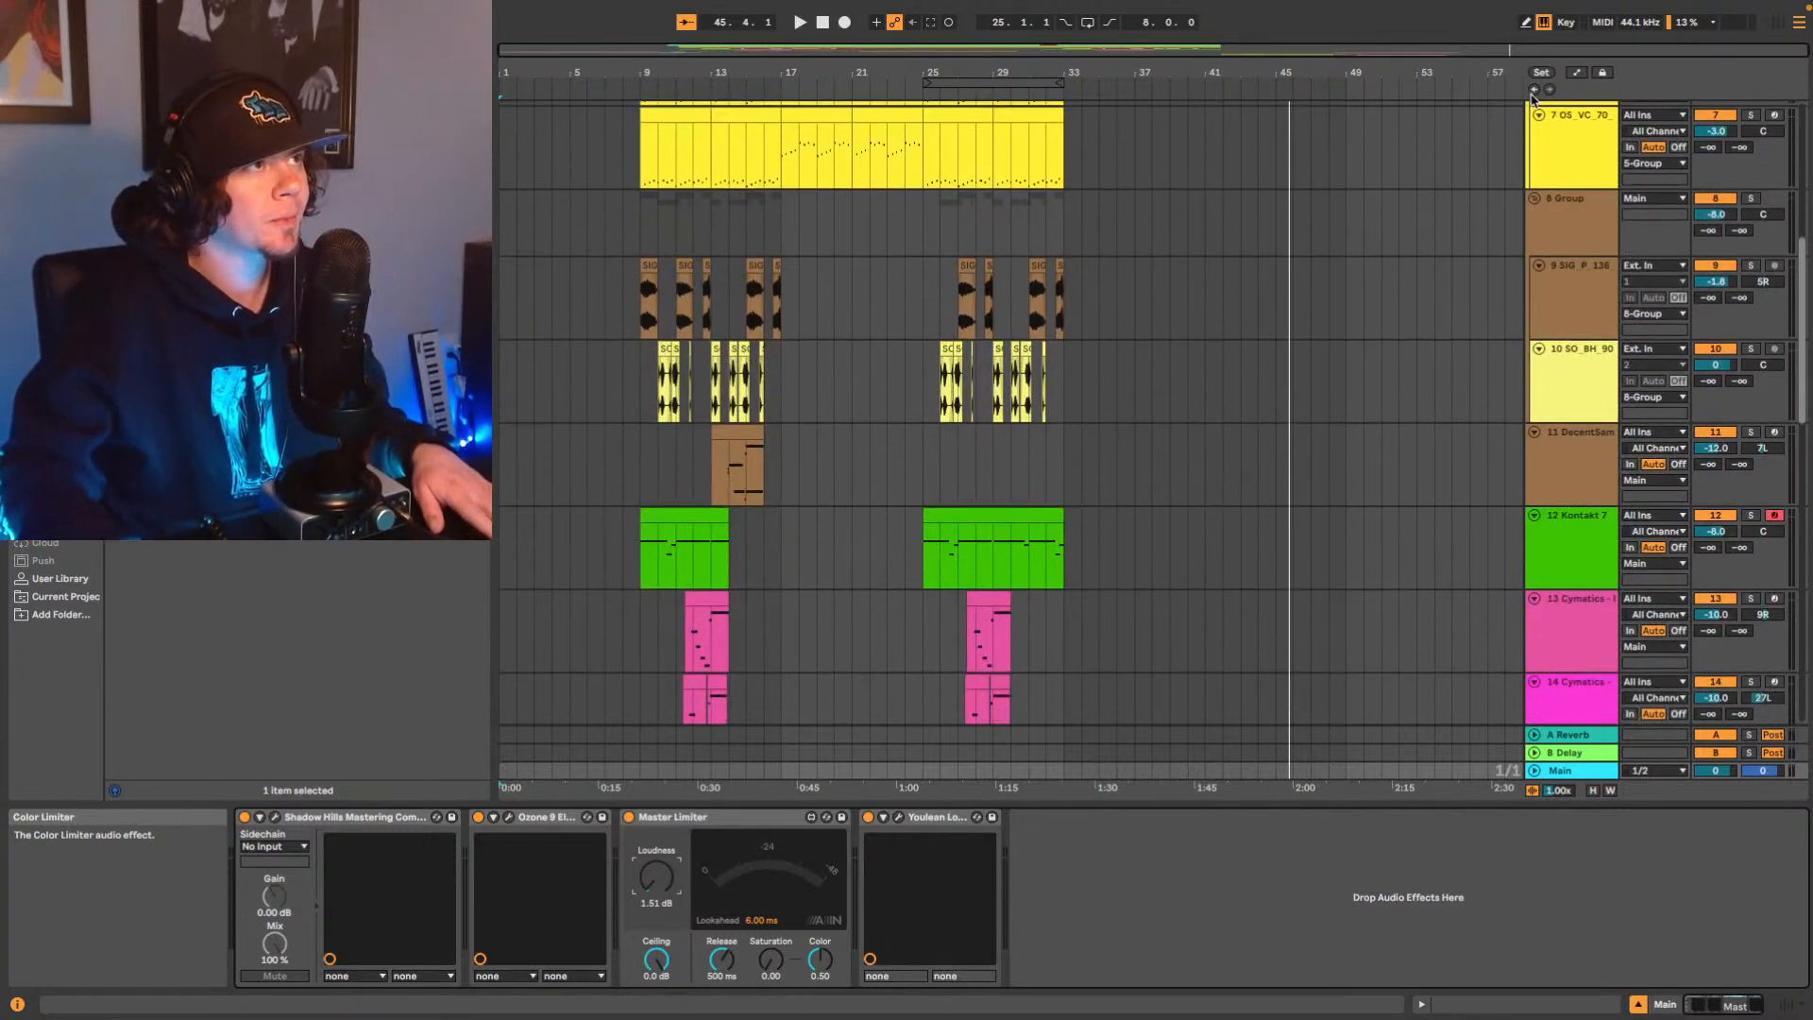
{"action": "key", "text": "Home"}
{"action": "key", "text": "space"}
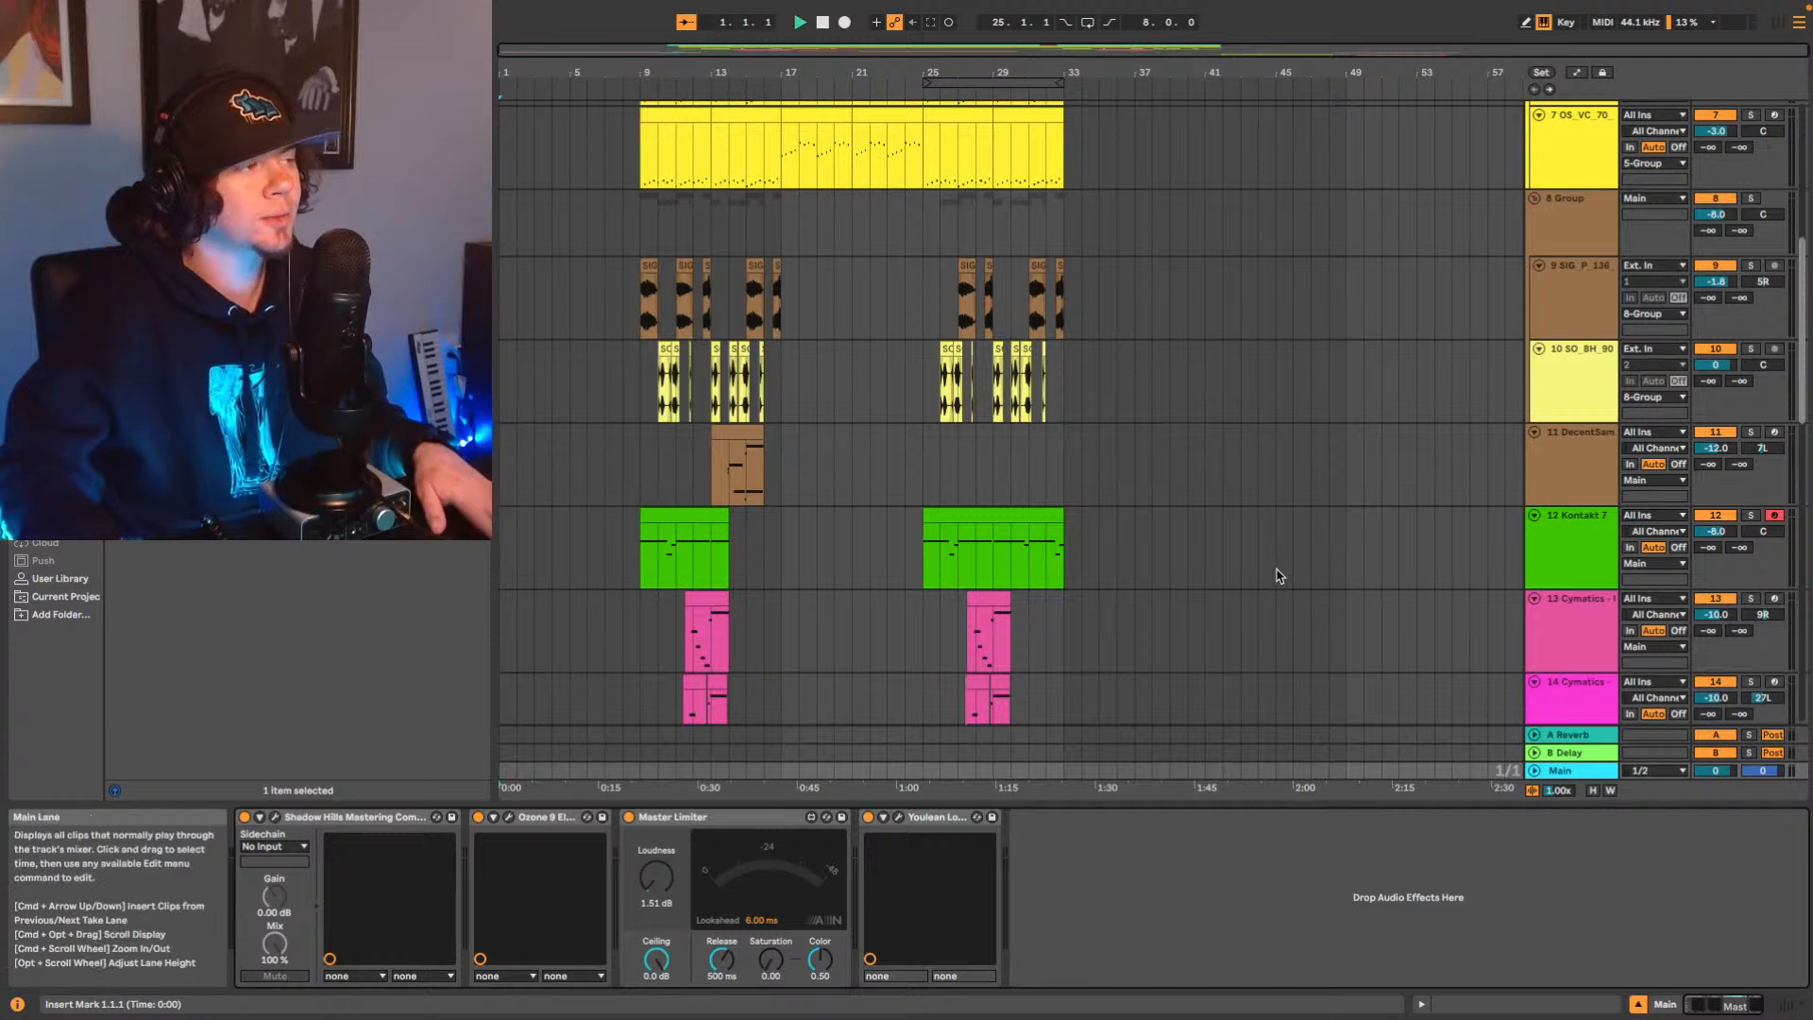
{"action": "left_click", "coordinate": [898, 817]}
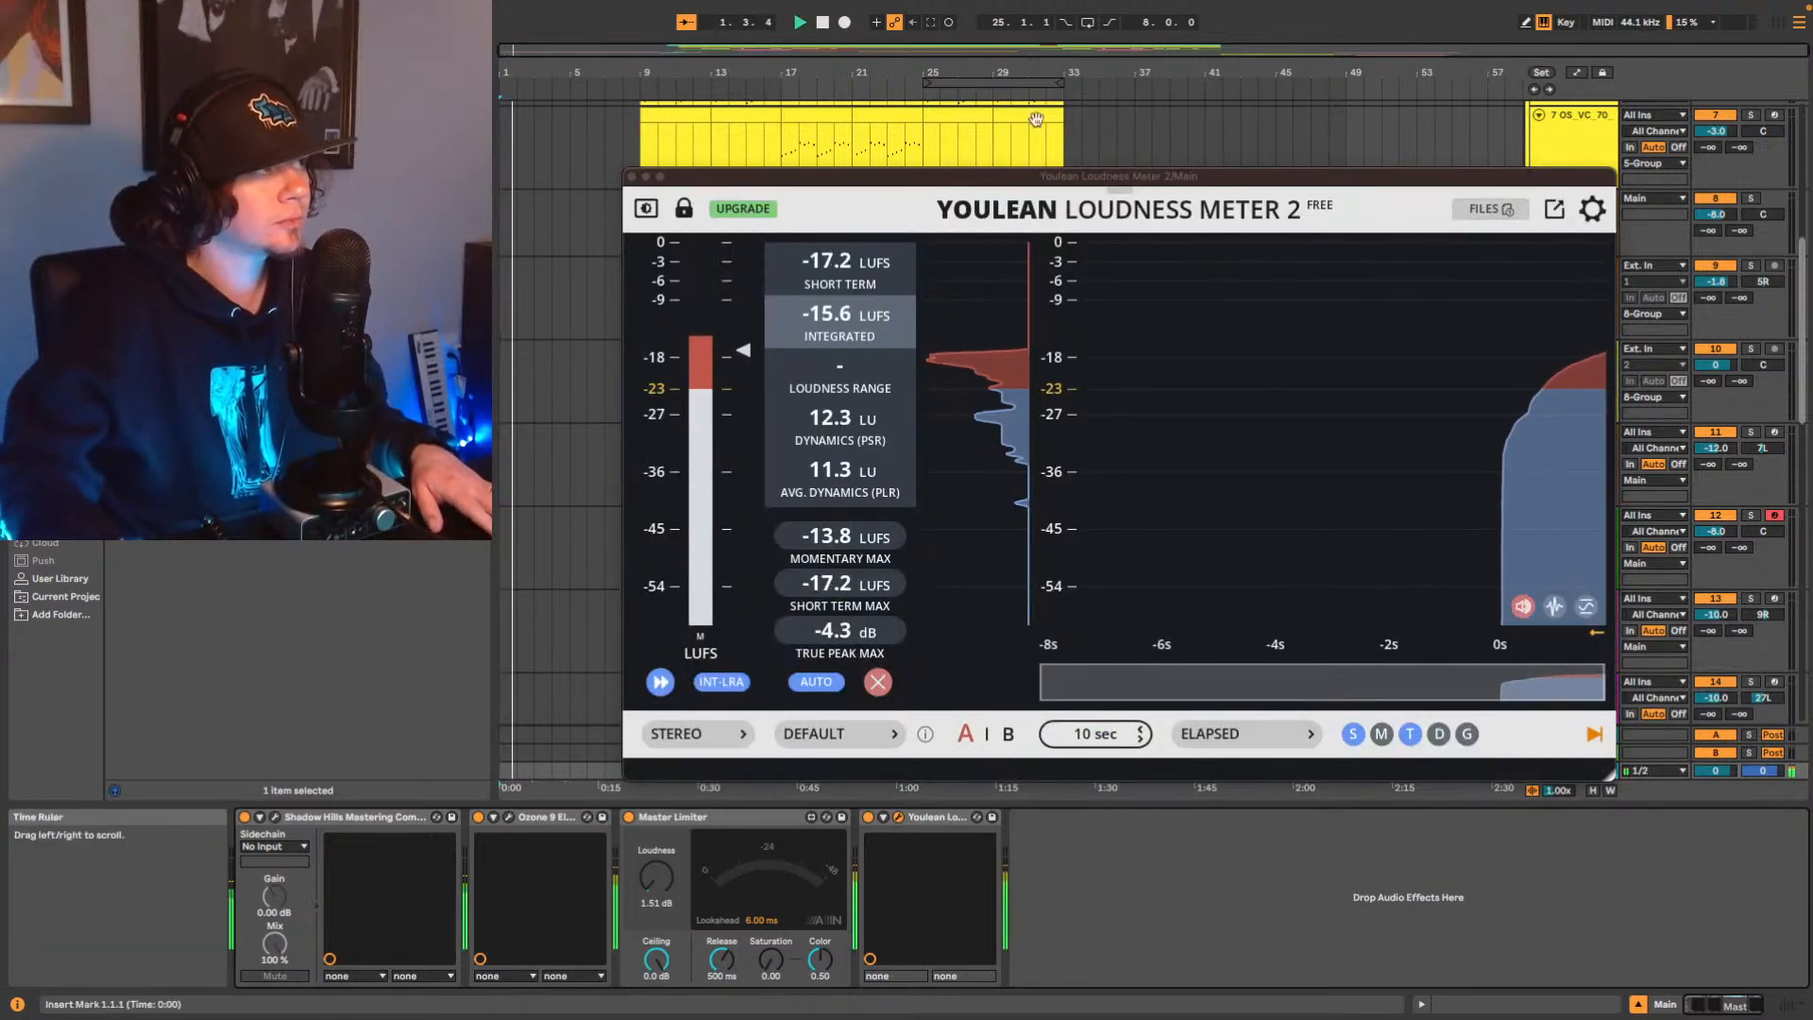
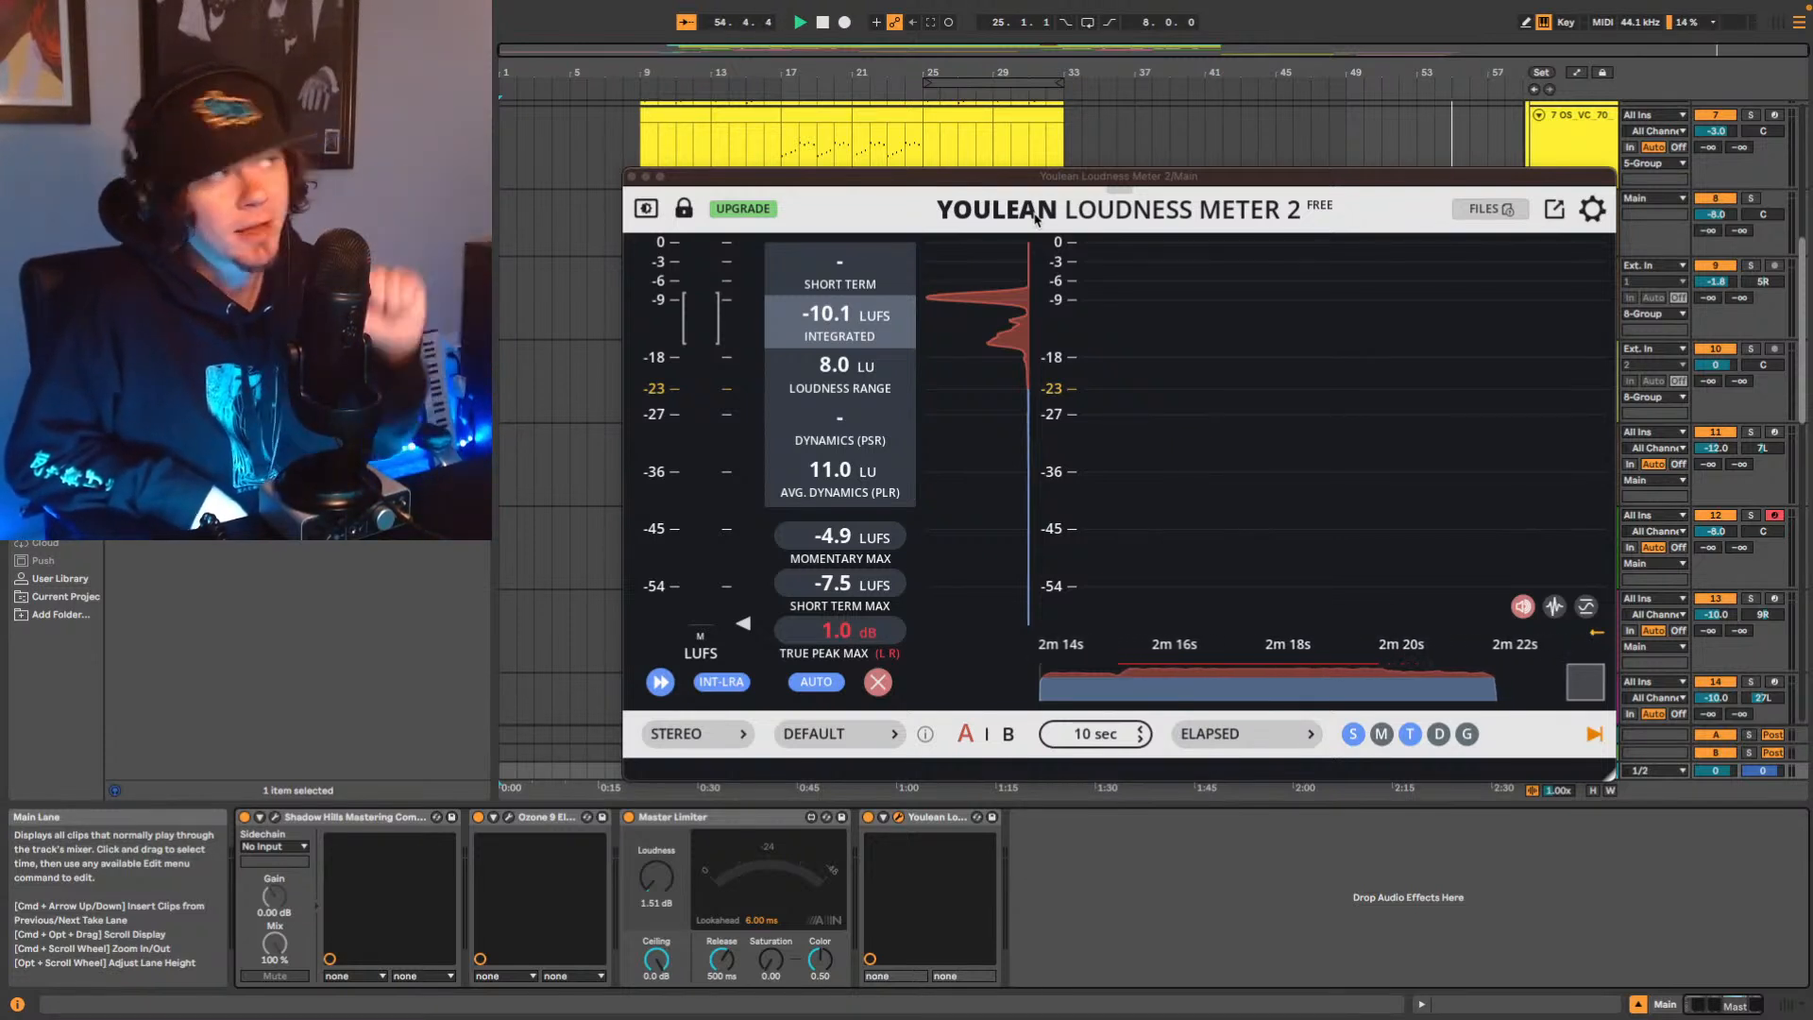
{"action": "key", "text": "space"}
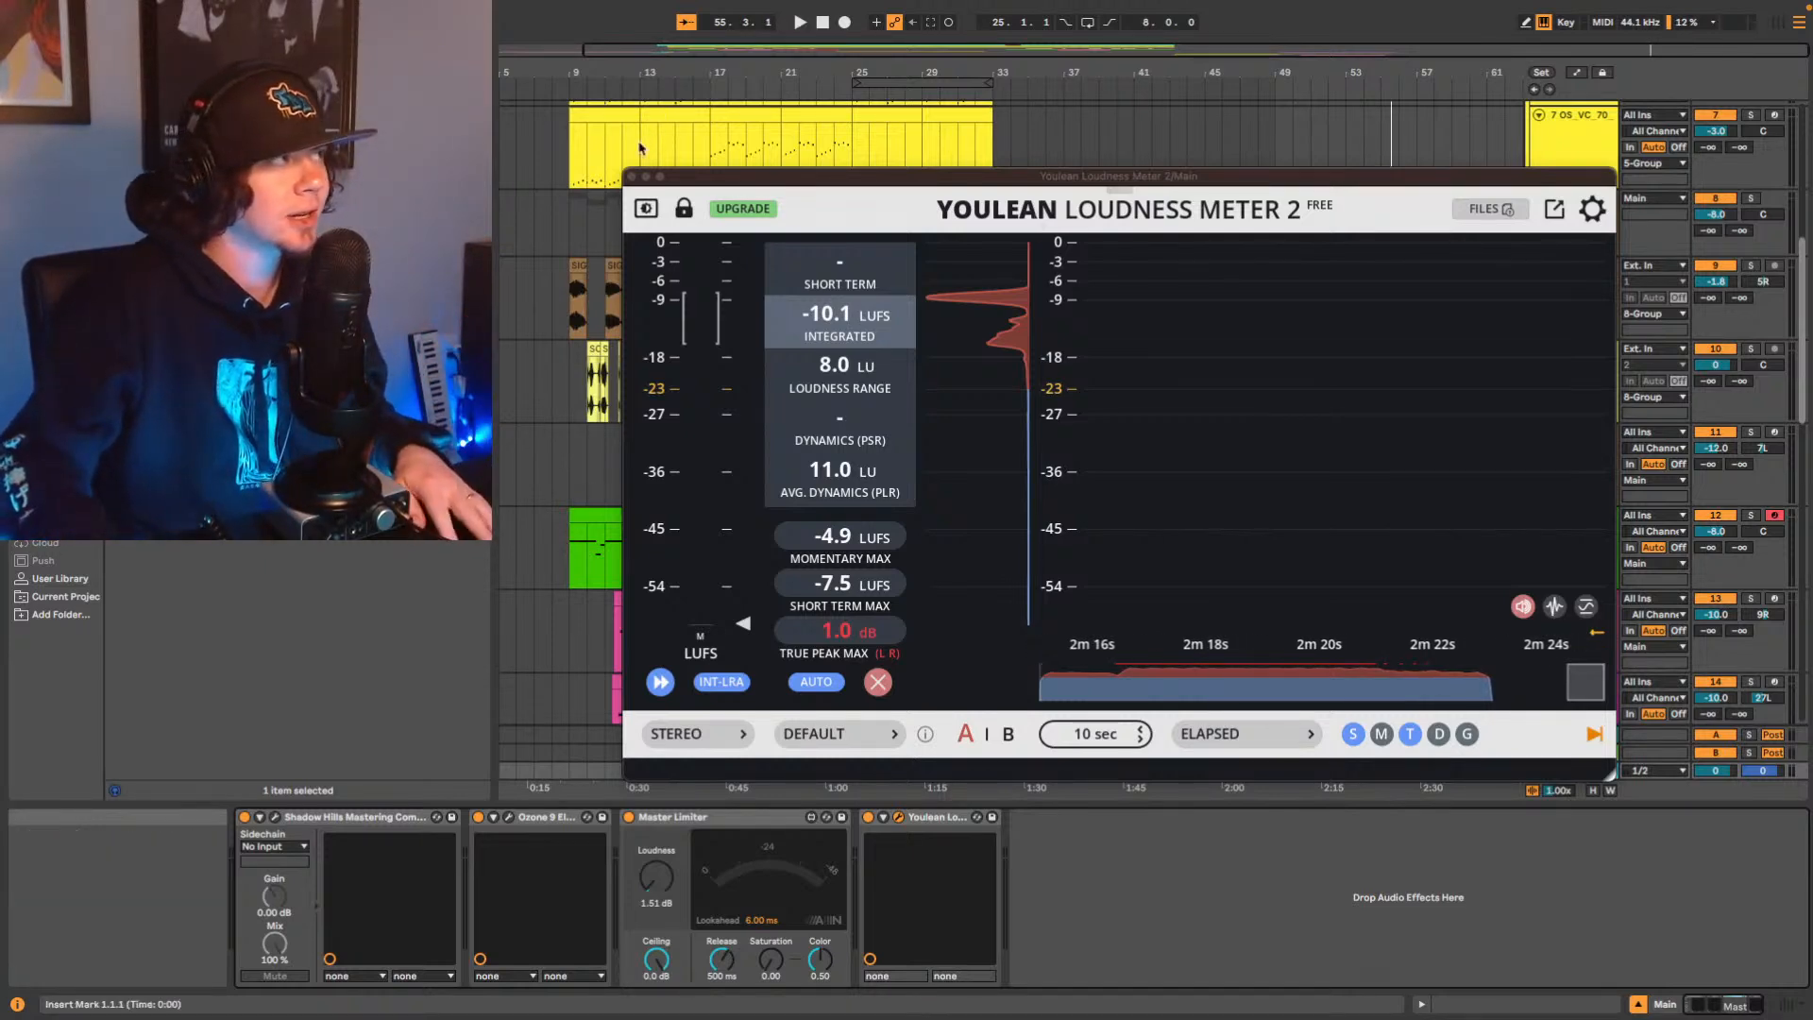
Play from 9.1.1 and check that section's loudness in the Main track's Youlean Loudness Meter.
{"action": "left_click", "coordinate": [574, 166]}
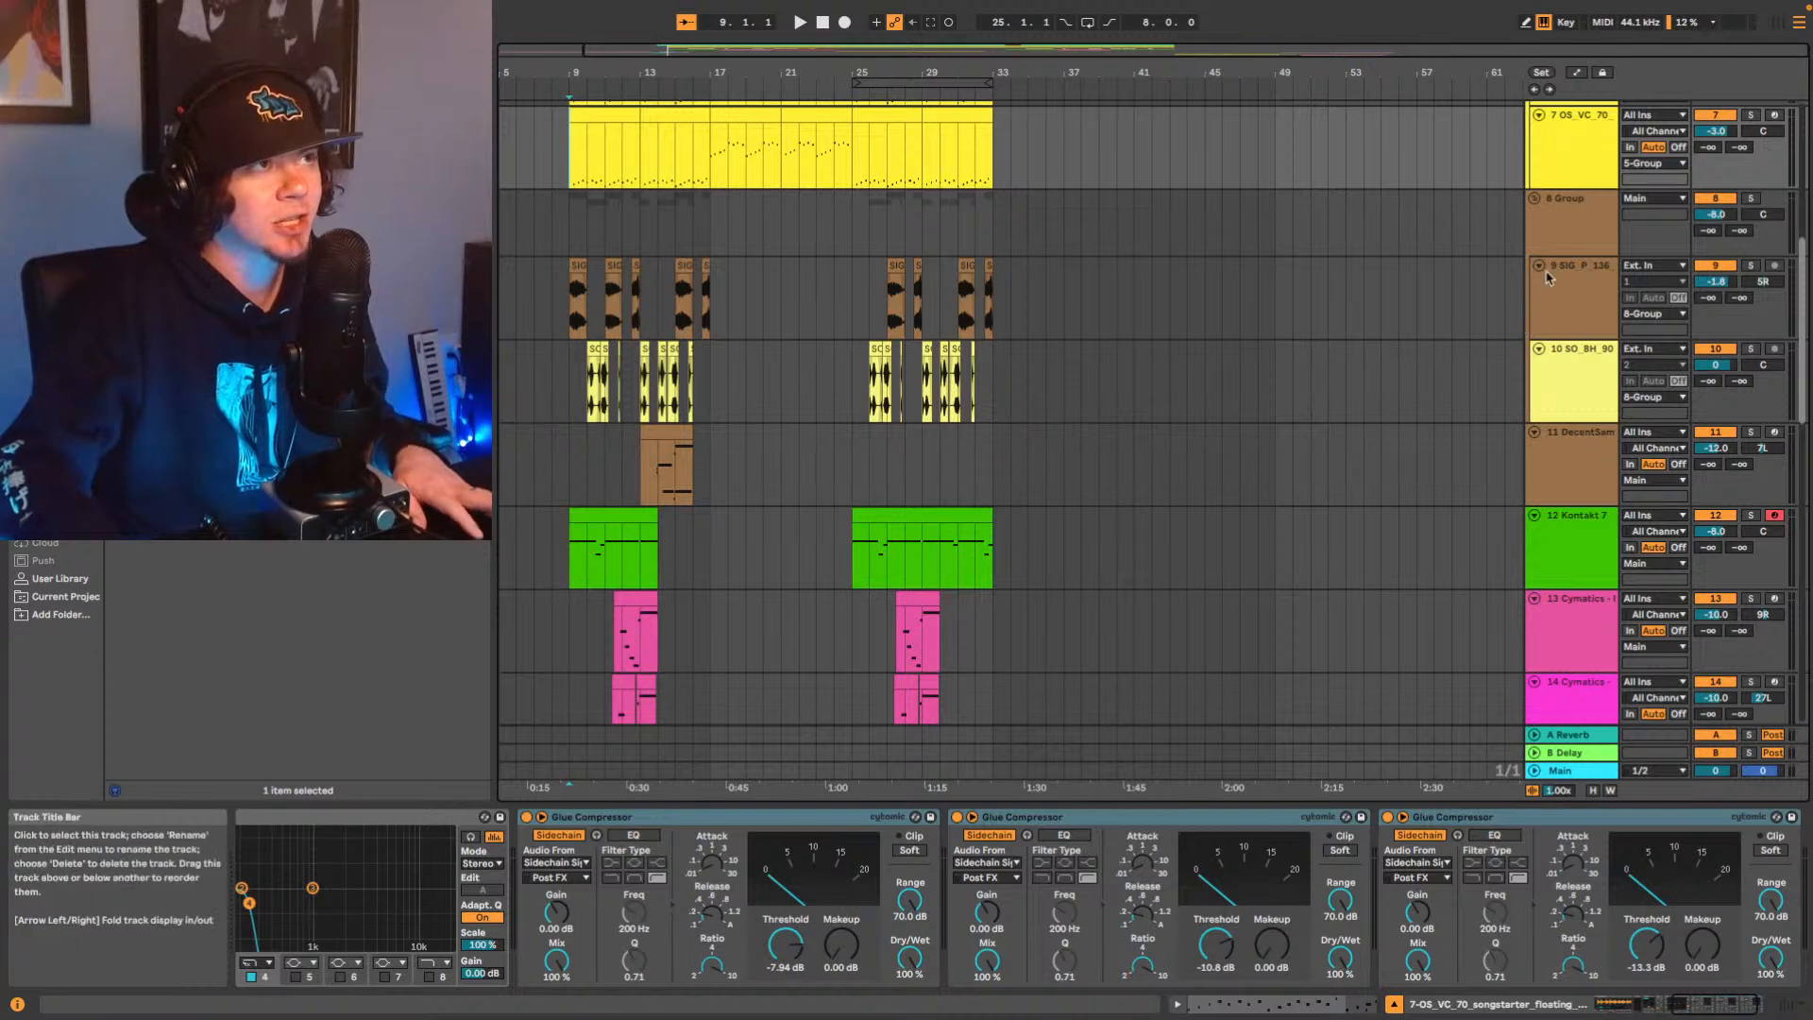
{"action": "scroll", "coordinate": [1445, 269], "scroll_direction": "up", "scroll_amount": 5}
{"action": "scroll", "coordinate": [1459, 285], "scroll_direction": "up", "scroll_amount": 2}
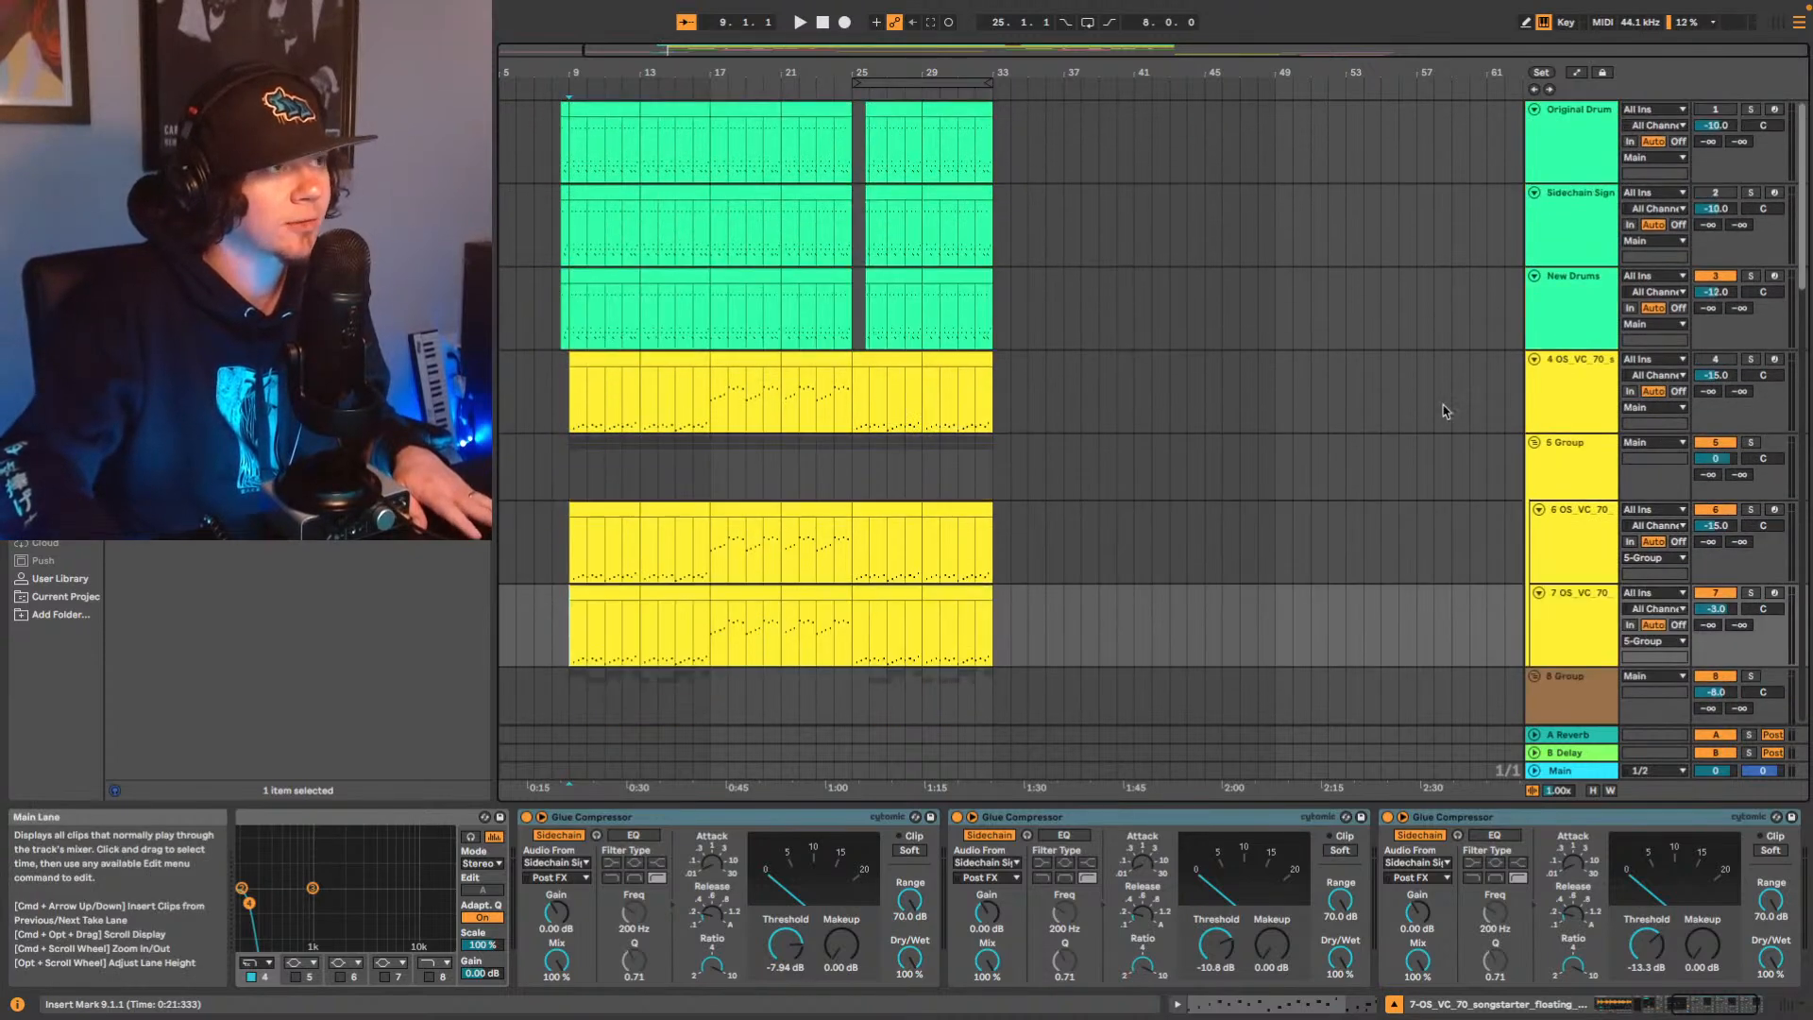
{"action": "key", "text": "space"}
{"action": "left_click", "coordinate": [1573, 771]}
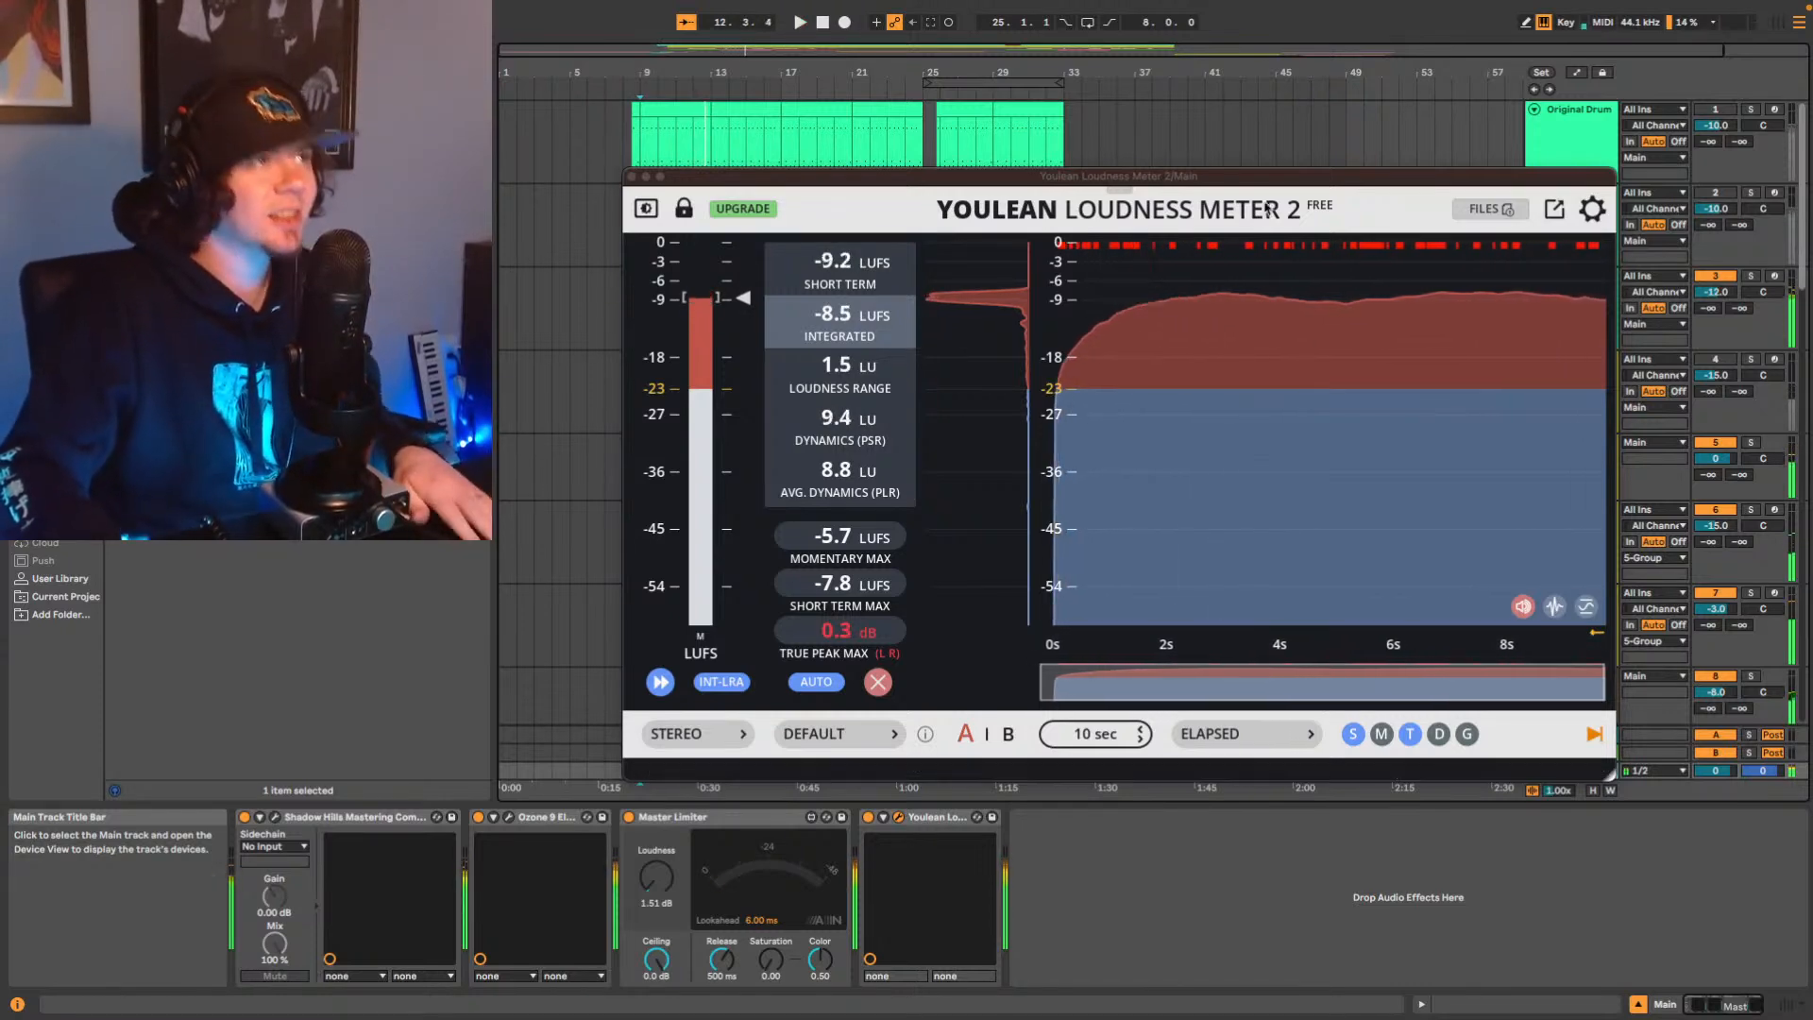
Move the loudness meter out of the way and listen to the section from 25.1.1 on the Kontakt 7 track.
{"action": "left_click_drag", "start_coordinate": [1244, 186], "coordinate": [1195, 663]}
{"action": "scroll", "coordinate": [1086, 463], "scroll_direction": "down", "scroll_amount": 5}
{"action": "scroll", "coordinate": [1065, 479], "scroll_direction": "down", "scroll_amount": 2}
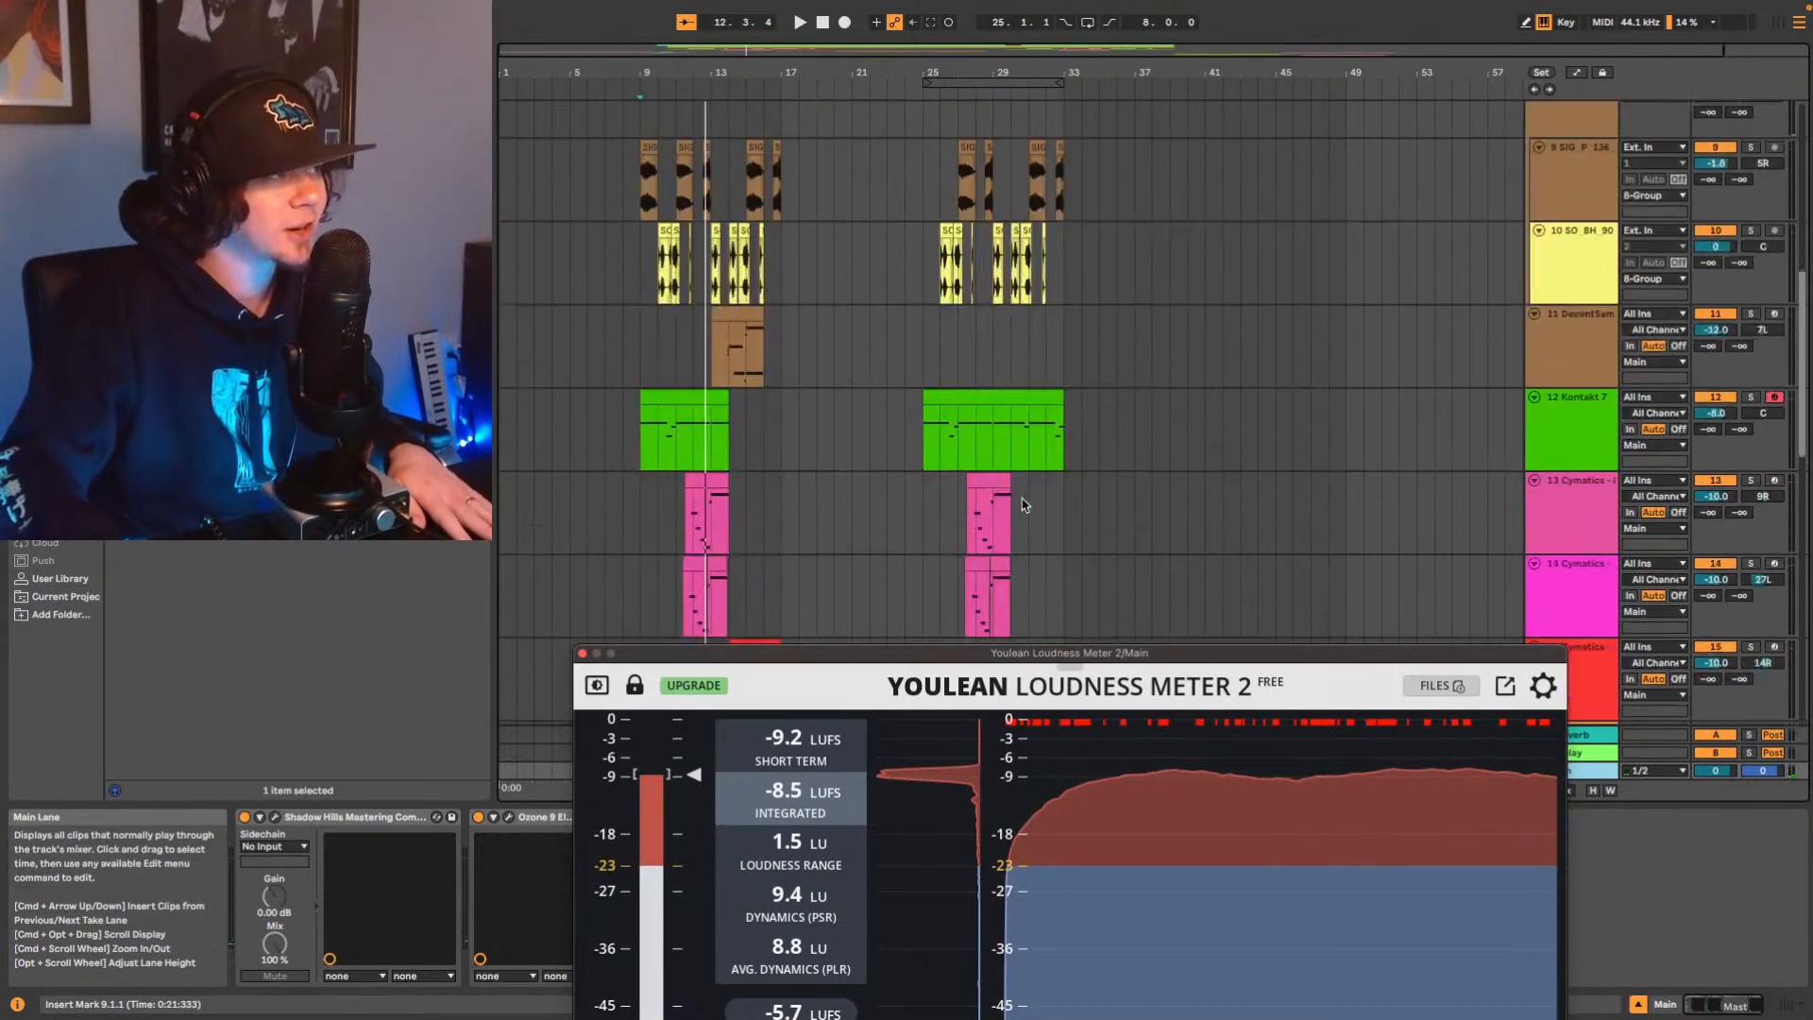
{"action": "left_click", "coordinate": [925, 446]}
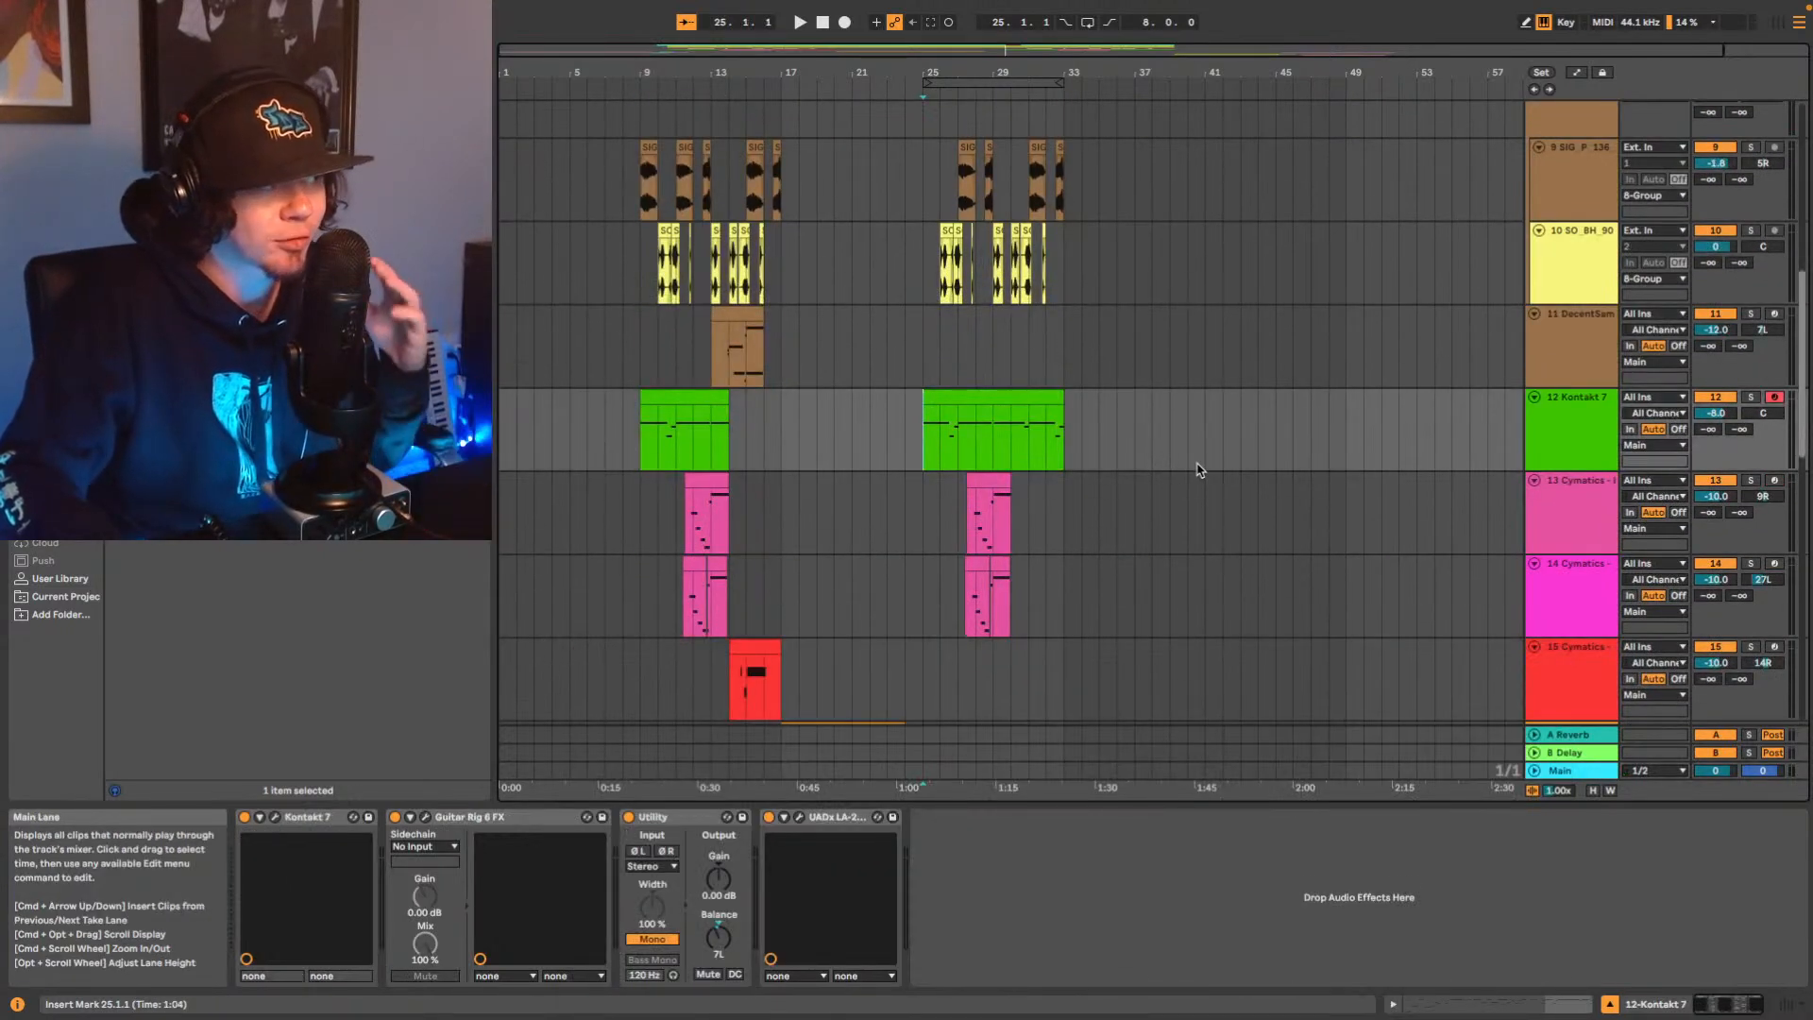
{"action": "key", "text": "space"}
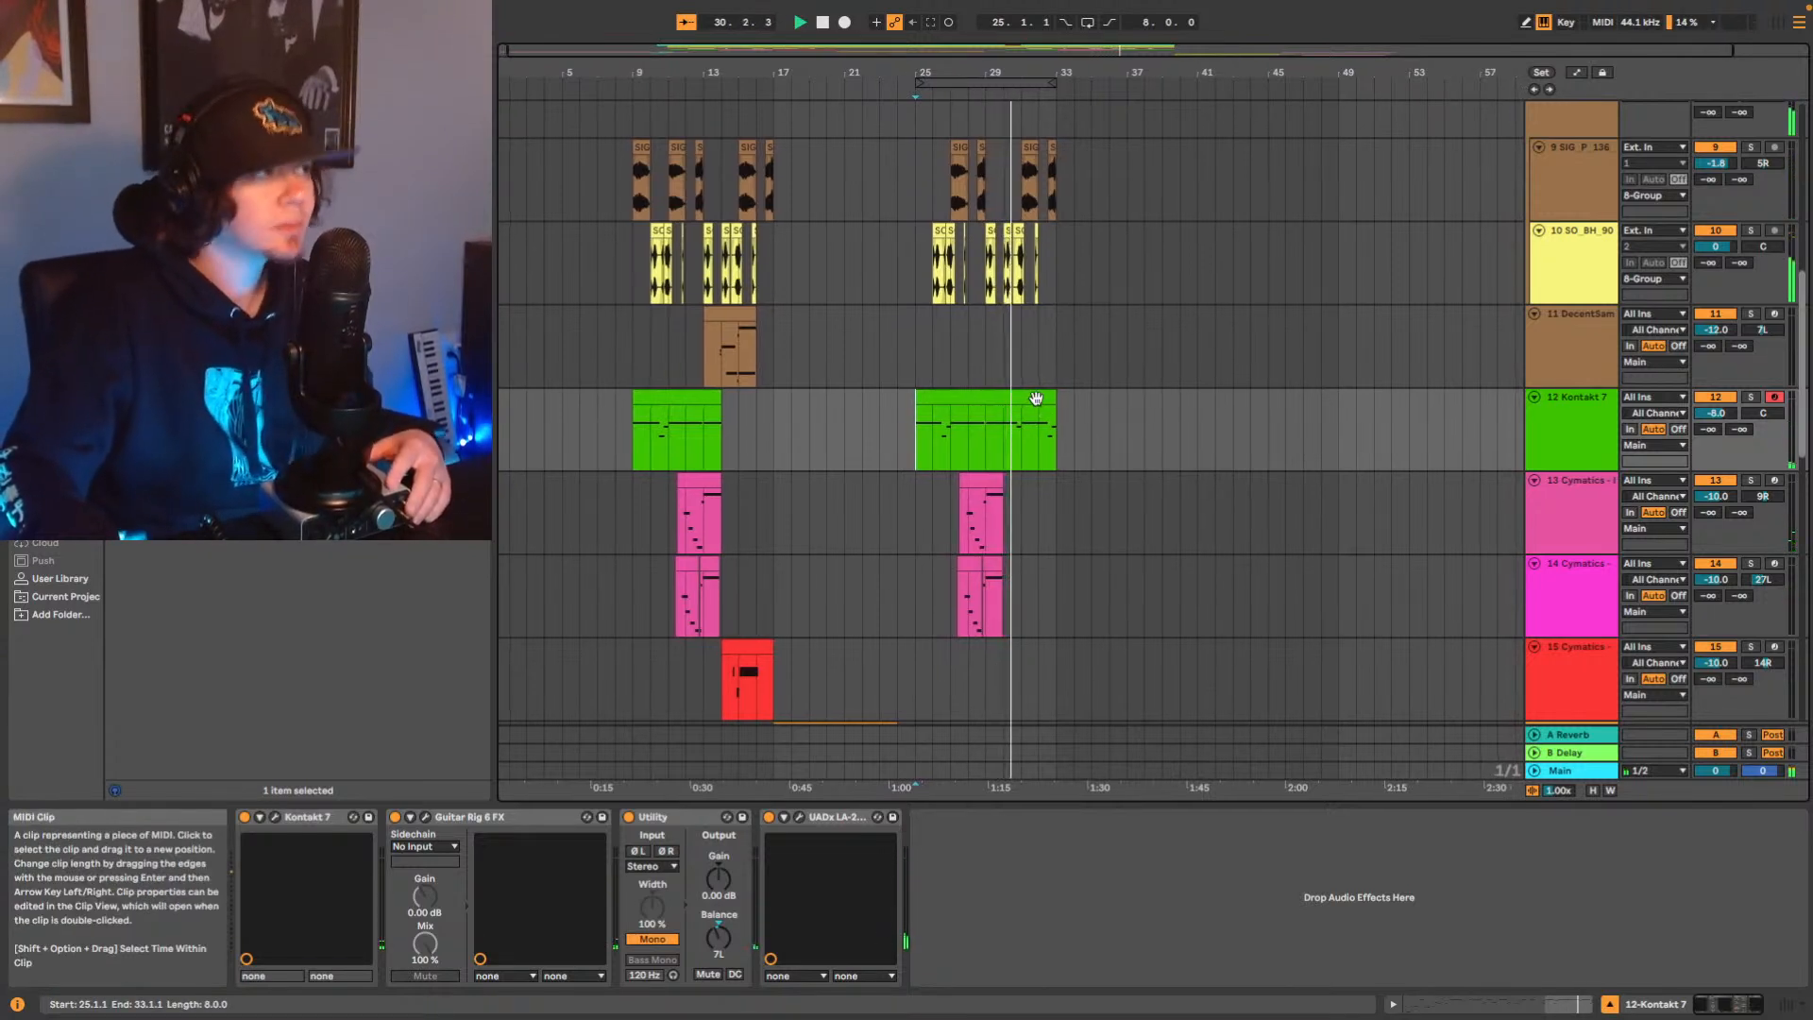
Lower the velocity of the short note at 30.4.1 to 37 in the Kontakt 7 clip that starts at 25.1.1.
{"action": "left_click", "coordinate": [1030, 399]}
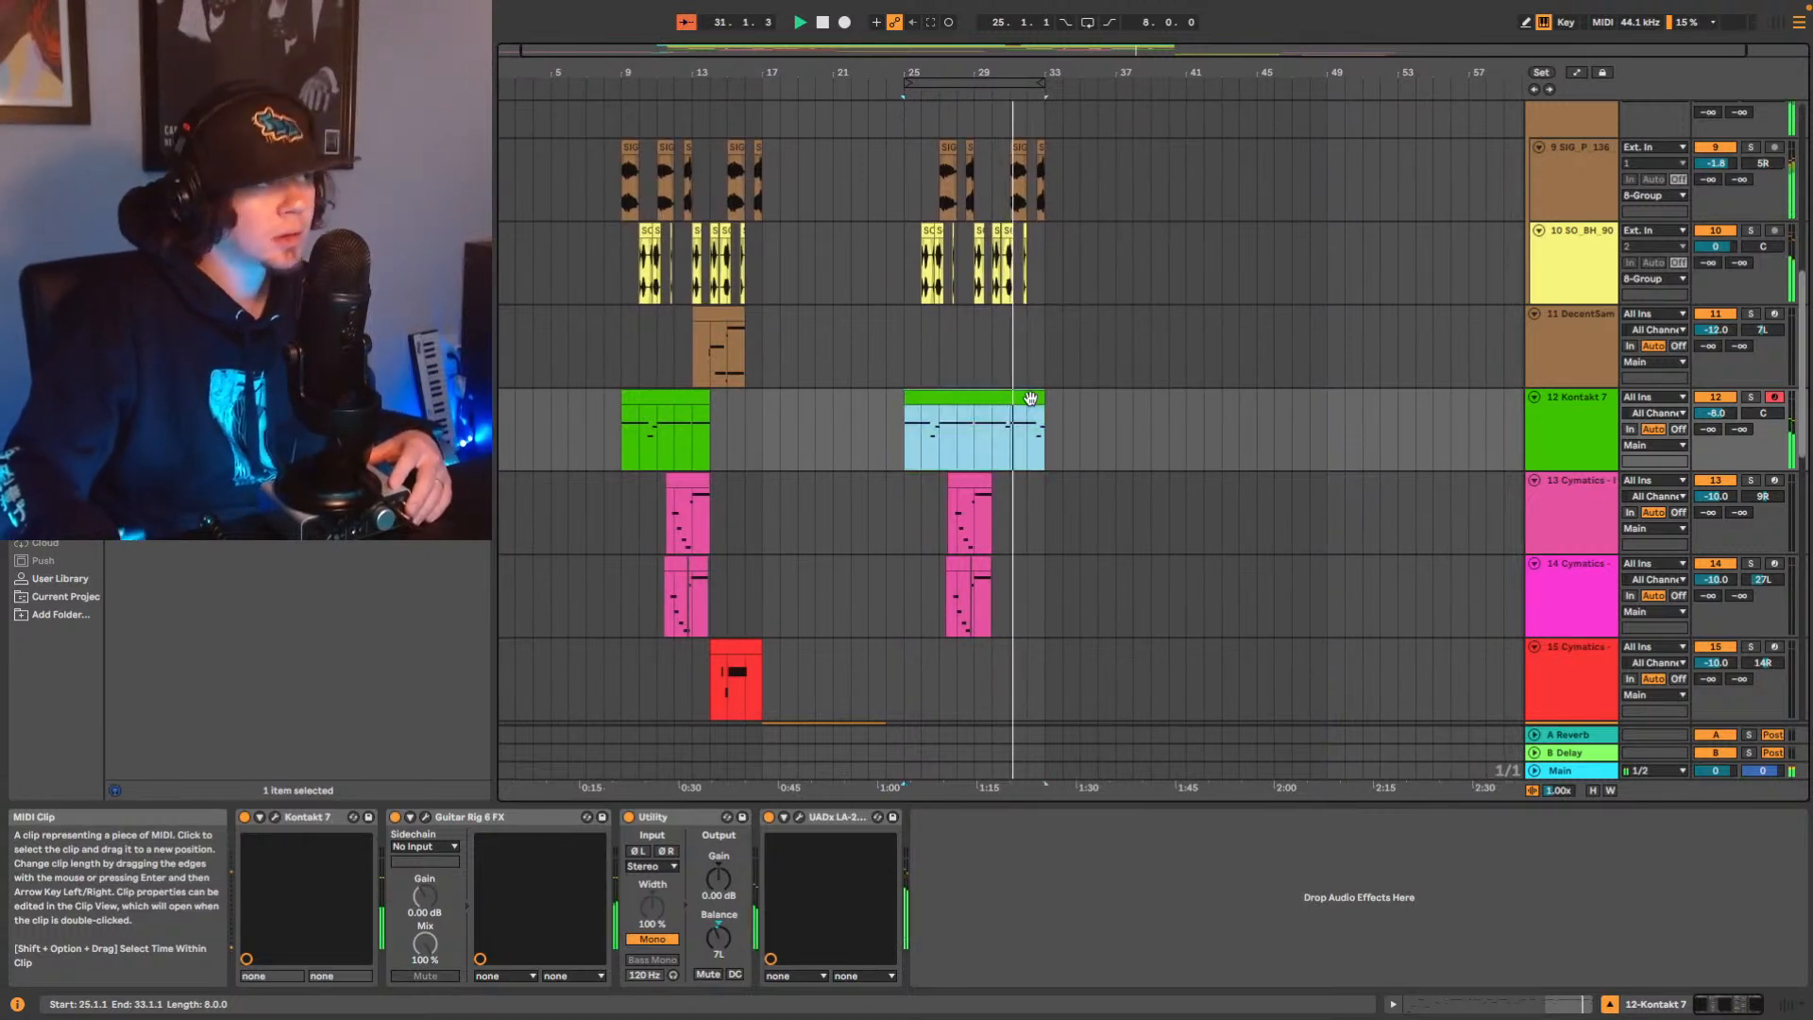
{"action": "key", "text": "space"}
{"action": "left_click", "coordinate": [1565, 1003]}
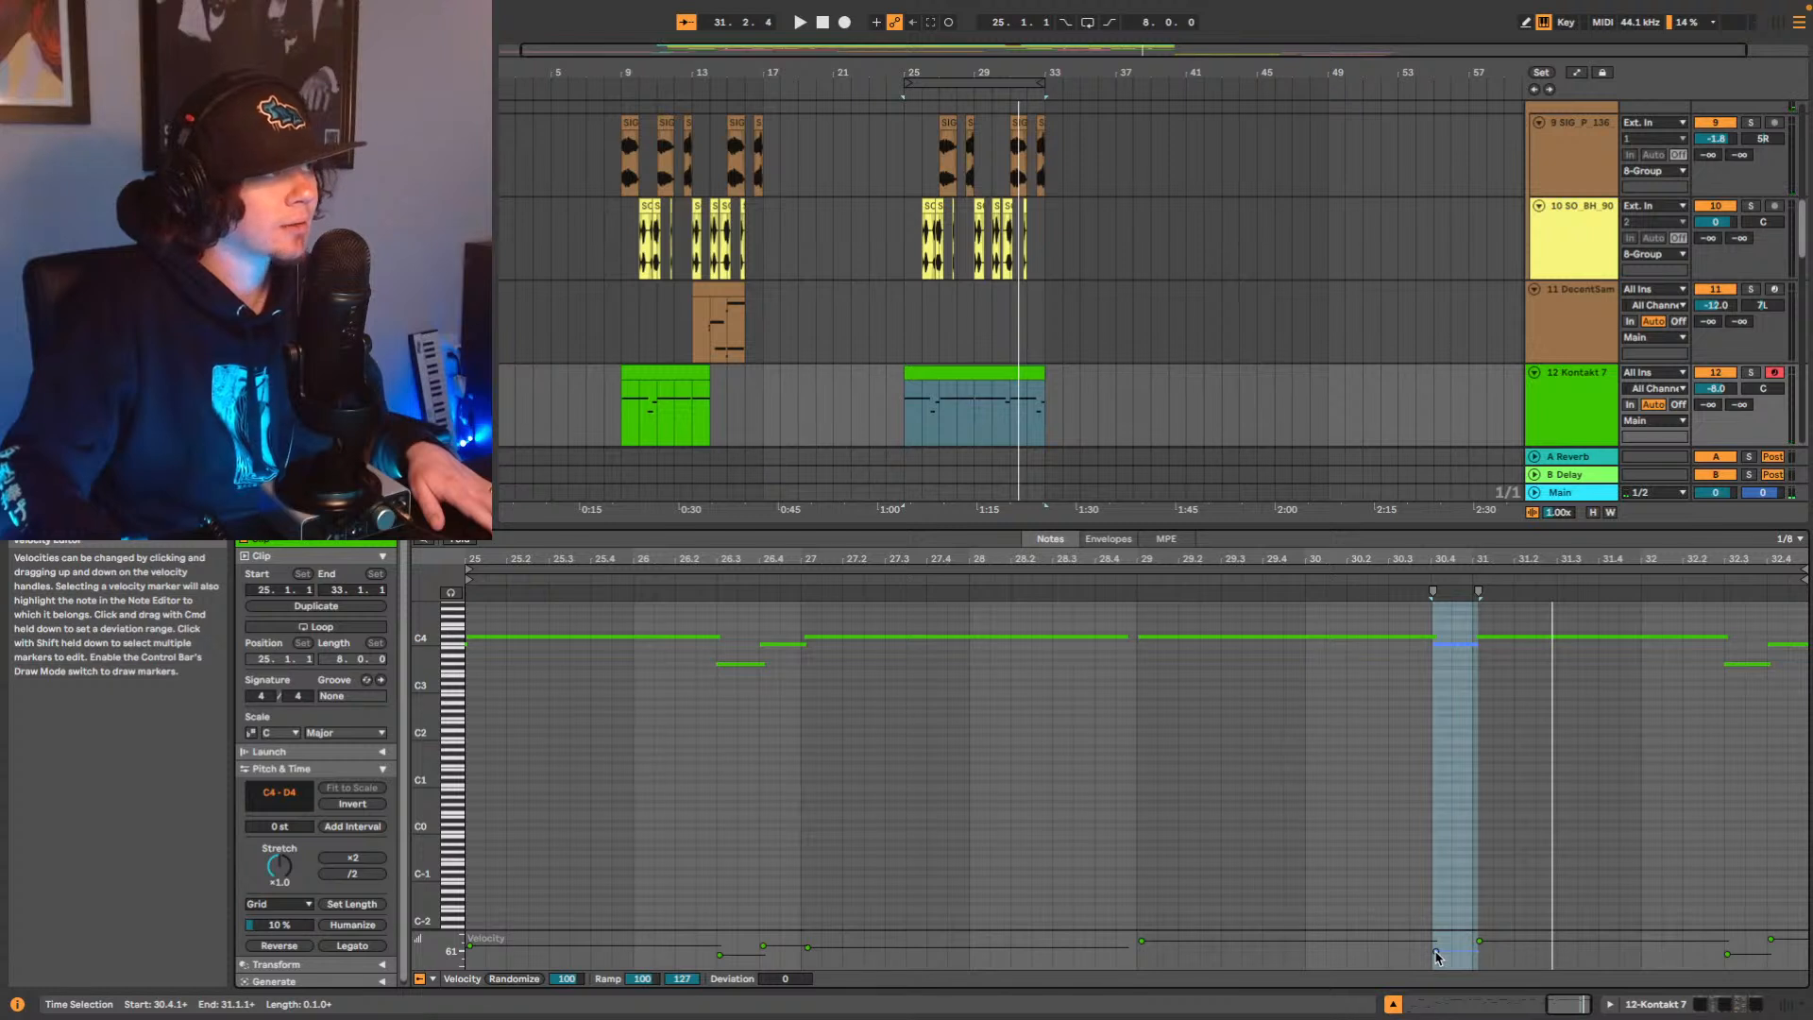
{"action": "left_click_drag", "start_coordinate": [1436, 955], "coordinate": [1436, 959]}
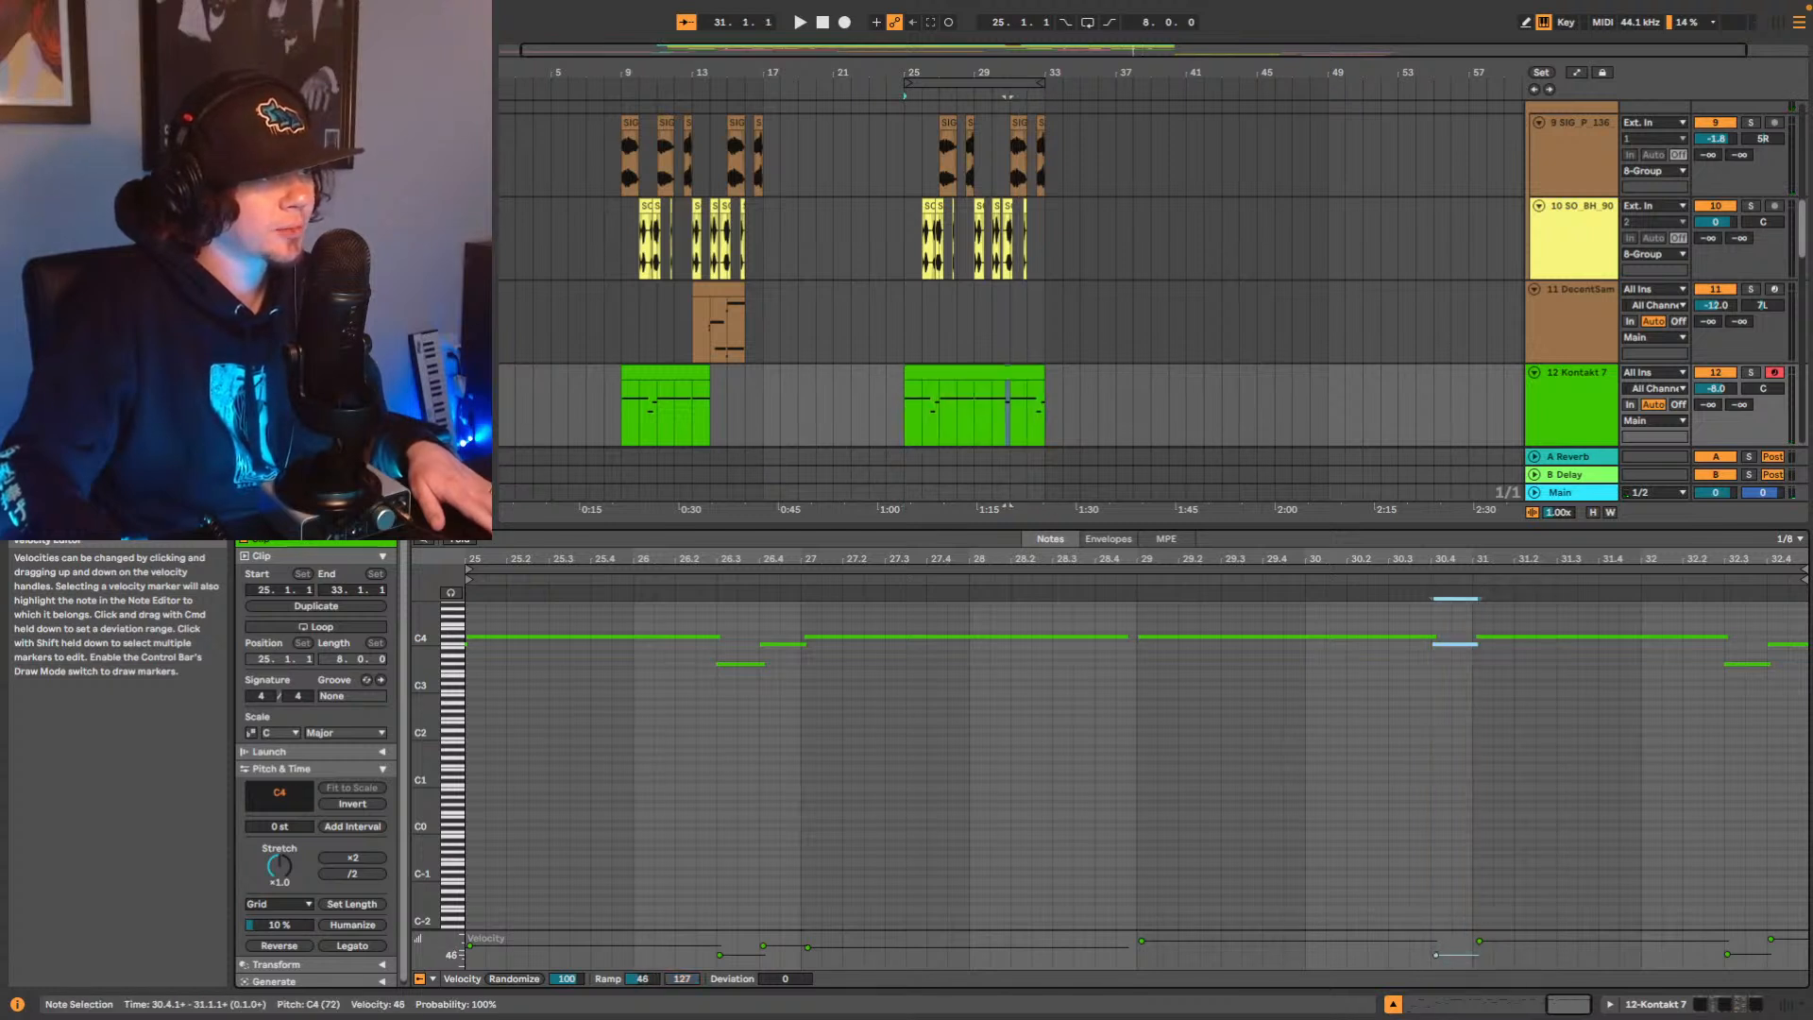
Play the Kontakt 7 part from 30.1.1 and again from 25.1.1 to hear the softened note, and stop playback.
{"action": "key", "text": "space"}
{"action": "left_click", "coordinate": [999, 422]}
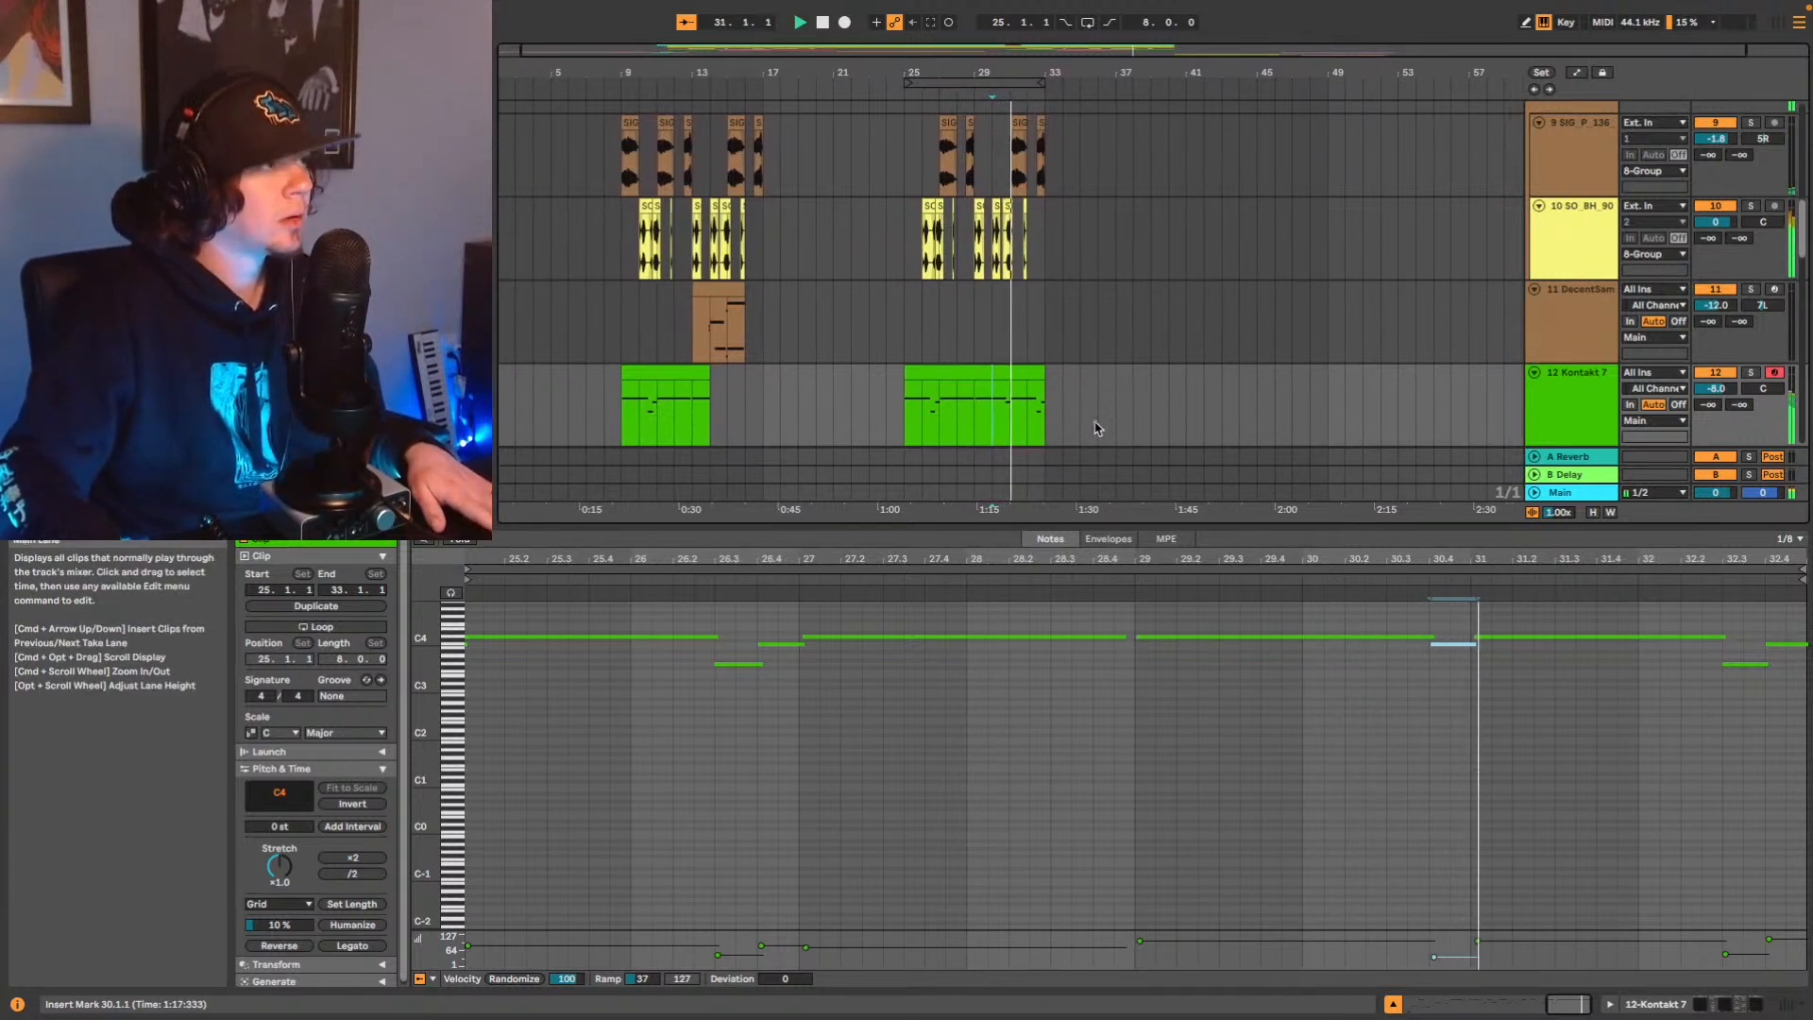
{"action": "left_click", "coordinate": [898, 429]}
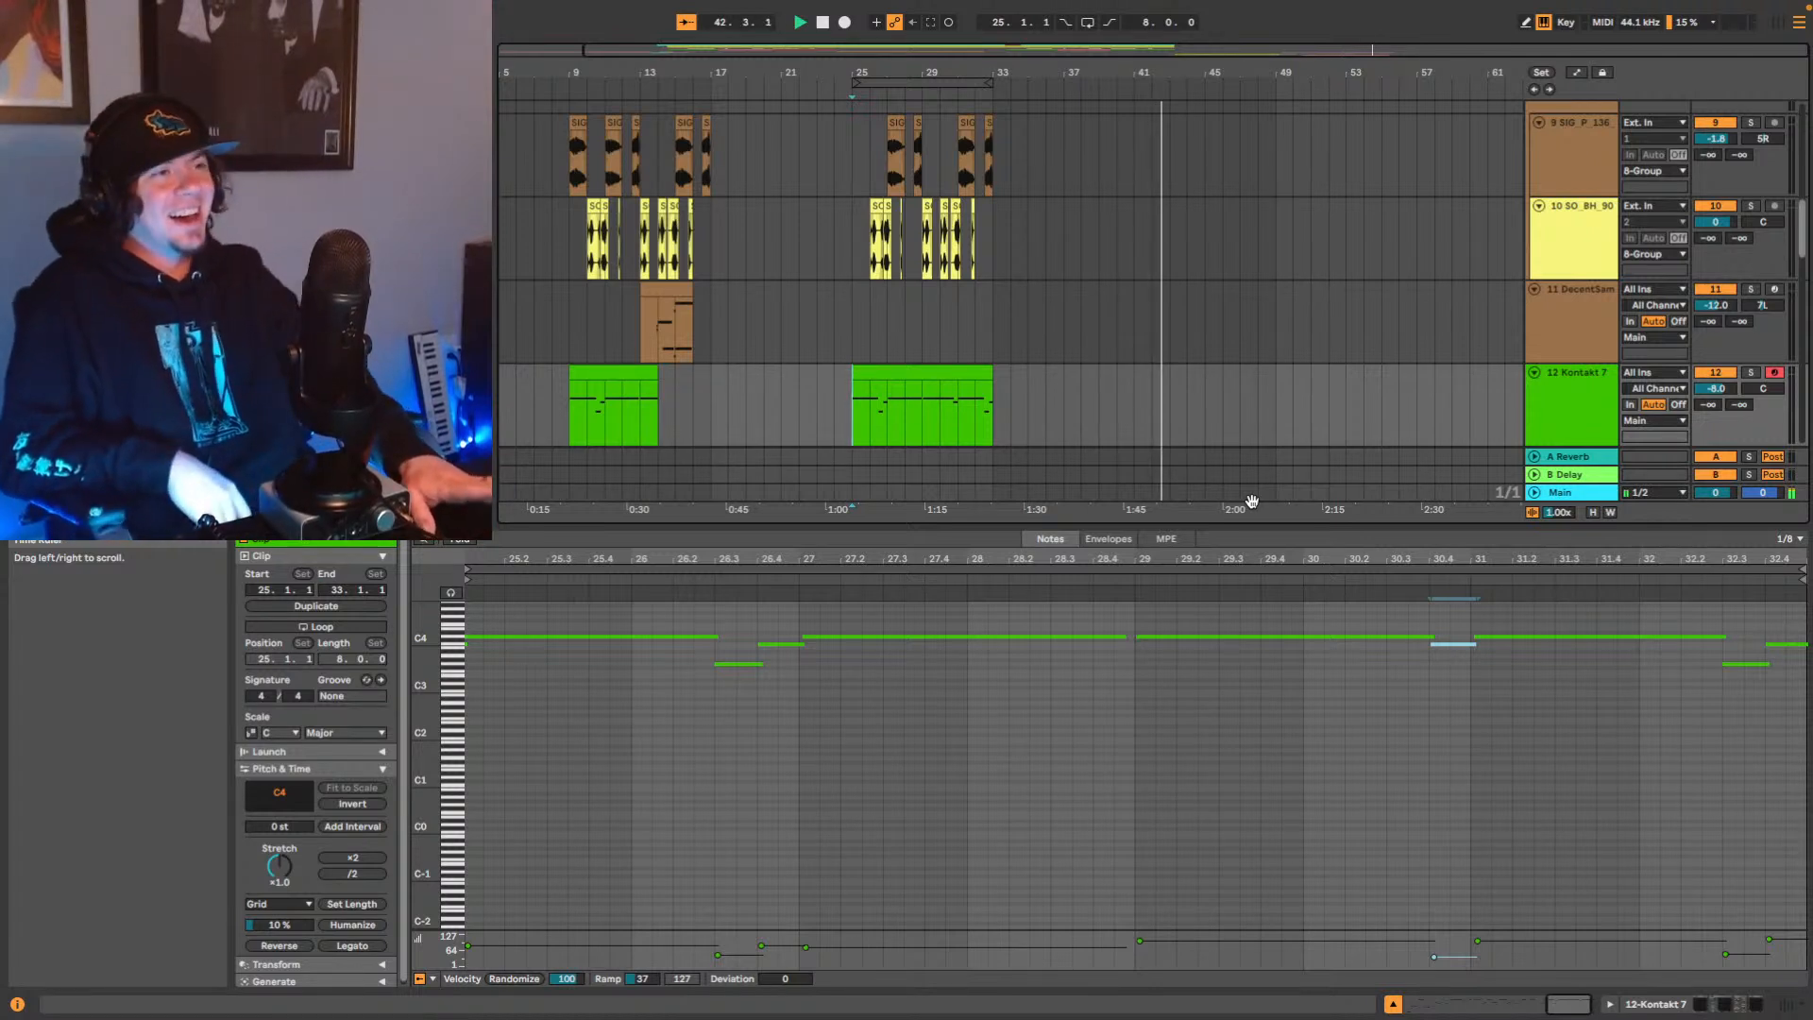
{"action": "key", "text": "space"}
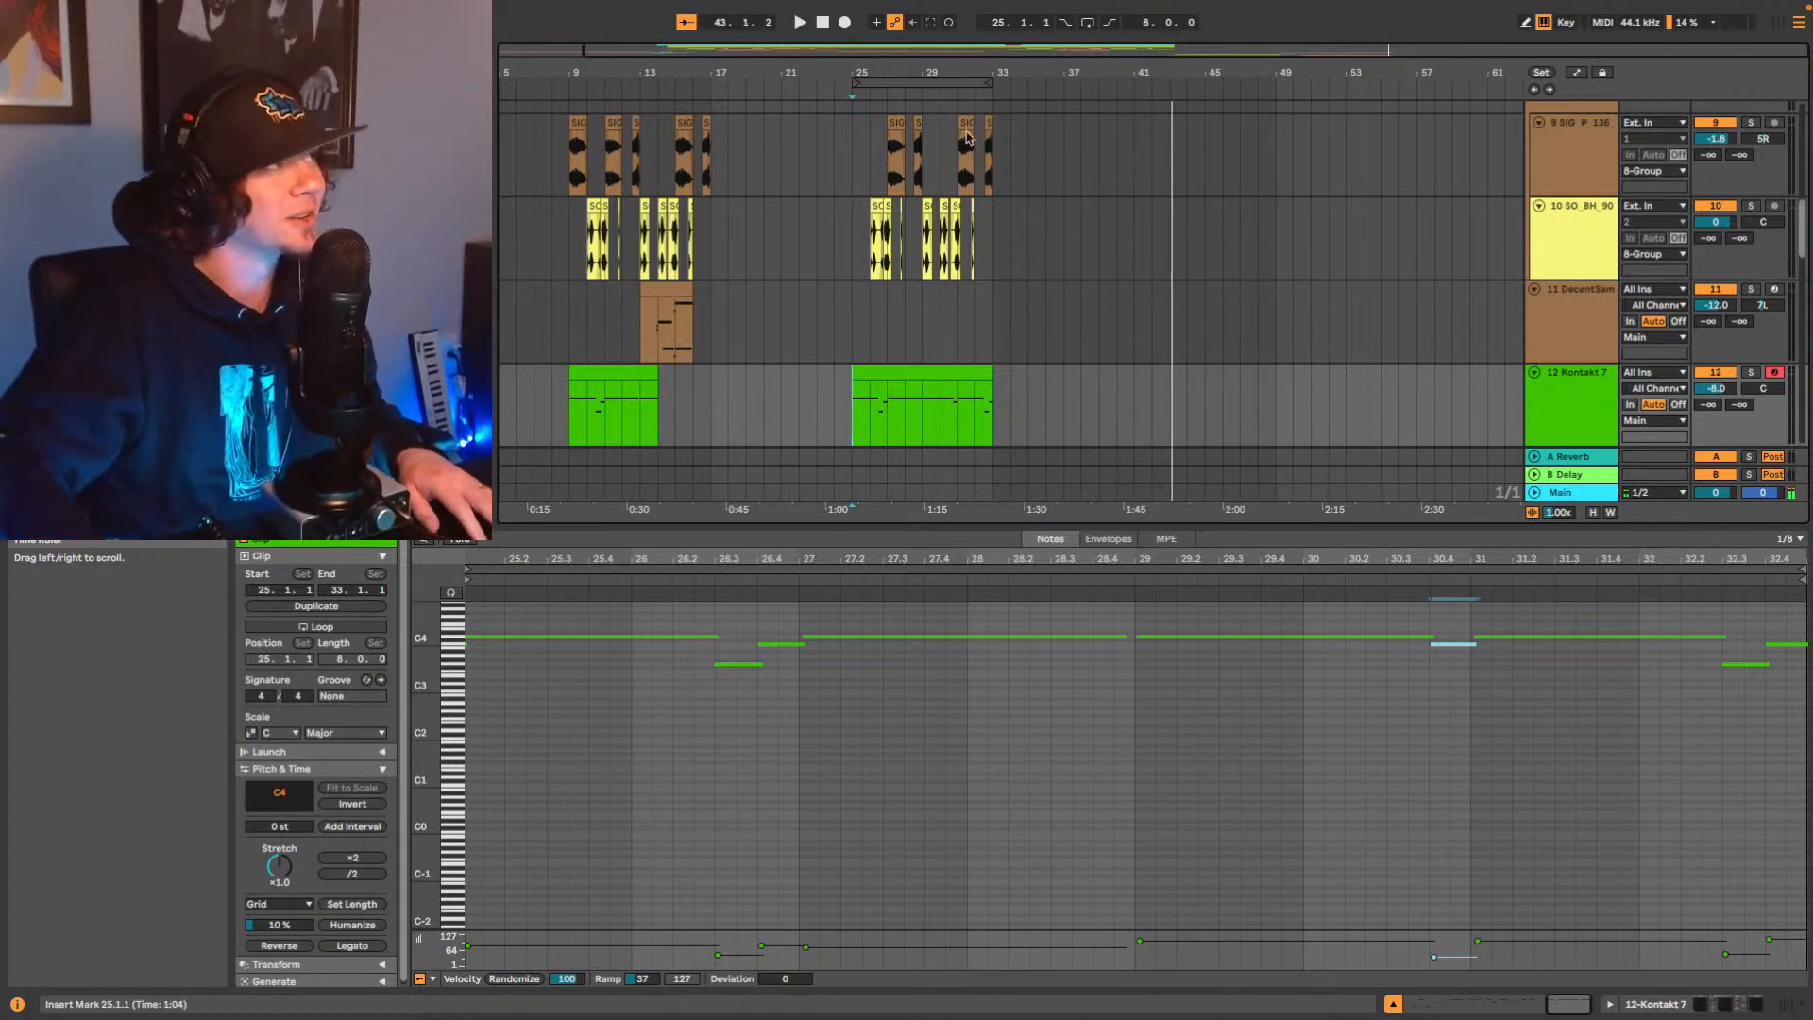
Switch to Spotify and open the TapDaddy artist page from the Sunrise Serenade album.
{"action": "left_click", "coordinate": [57, 35]}
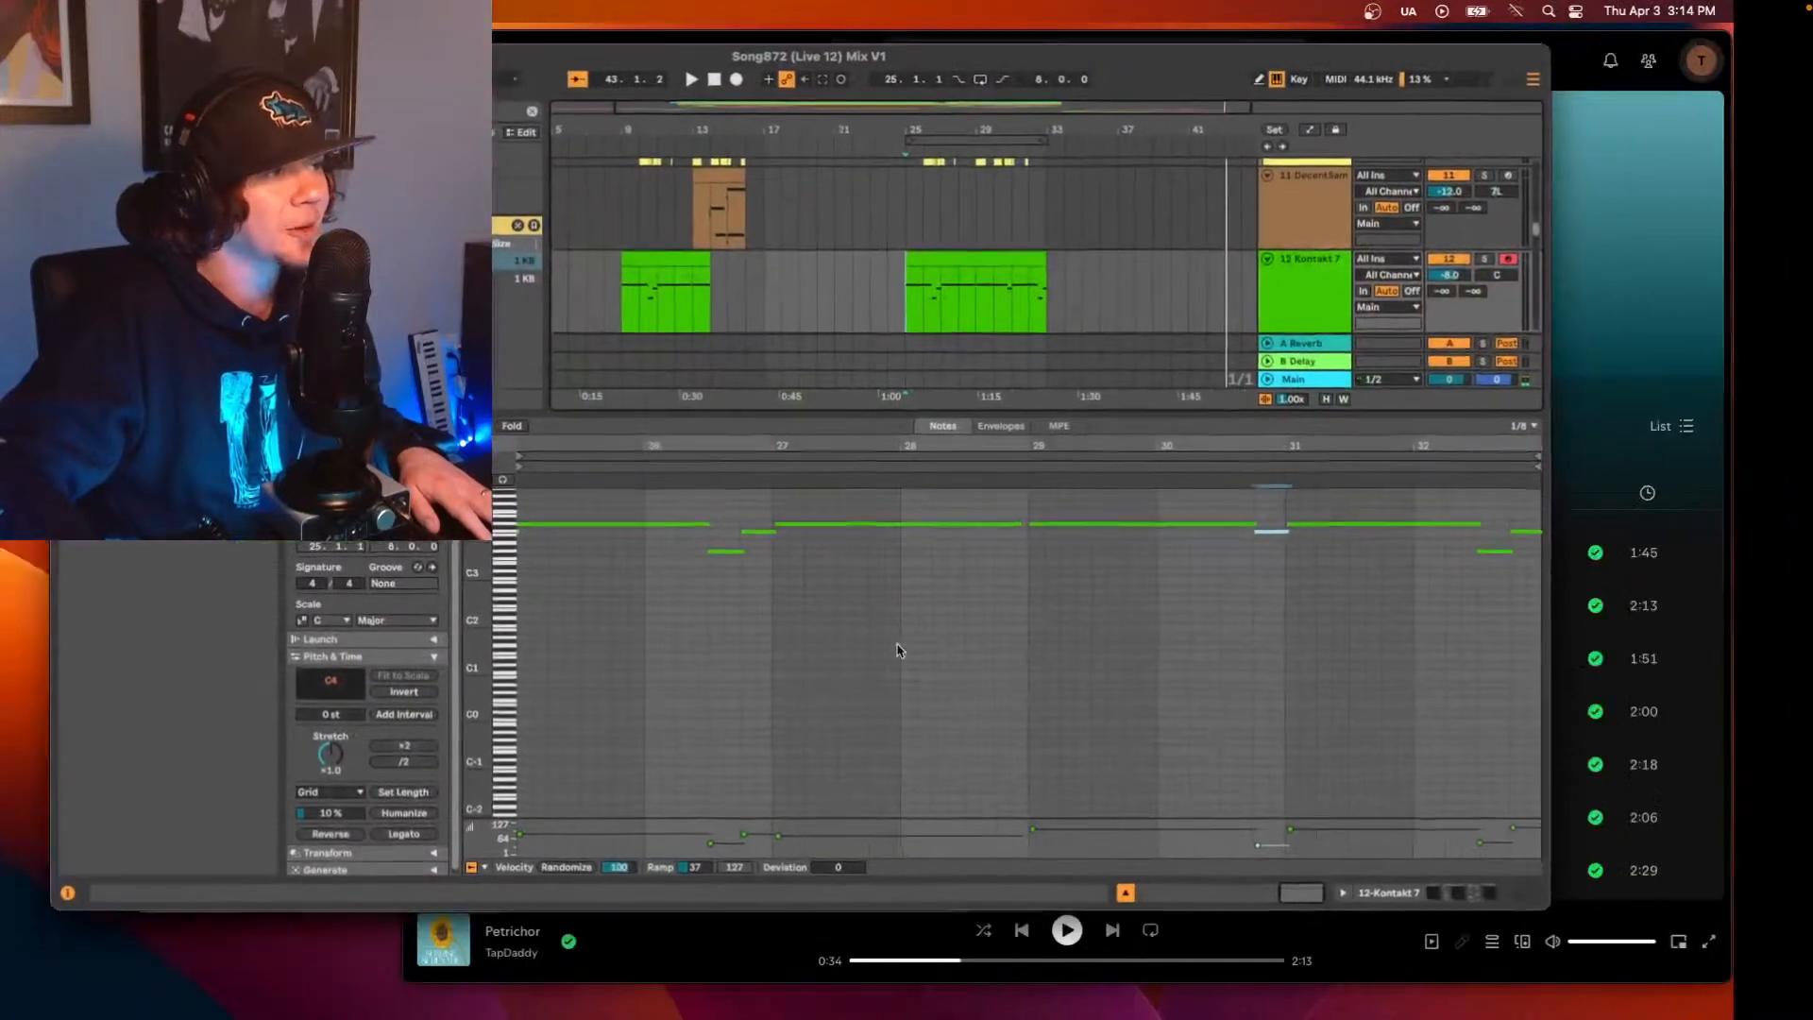
{"action": "left_click", "coordinate": [1648, 380]}
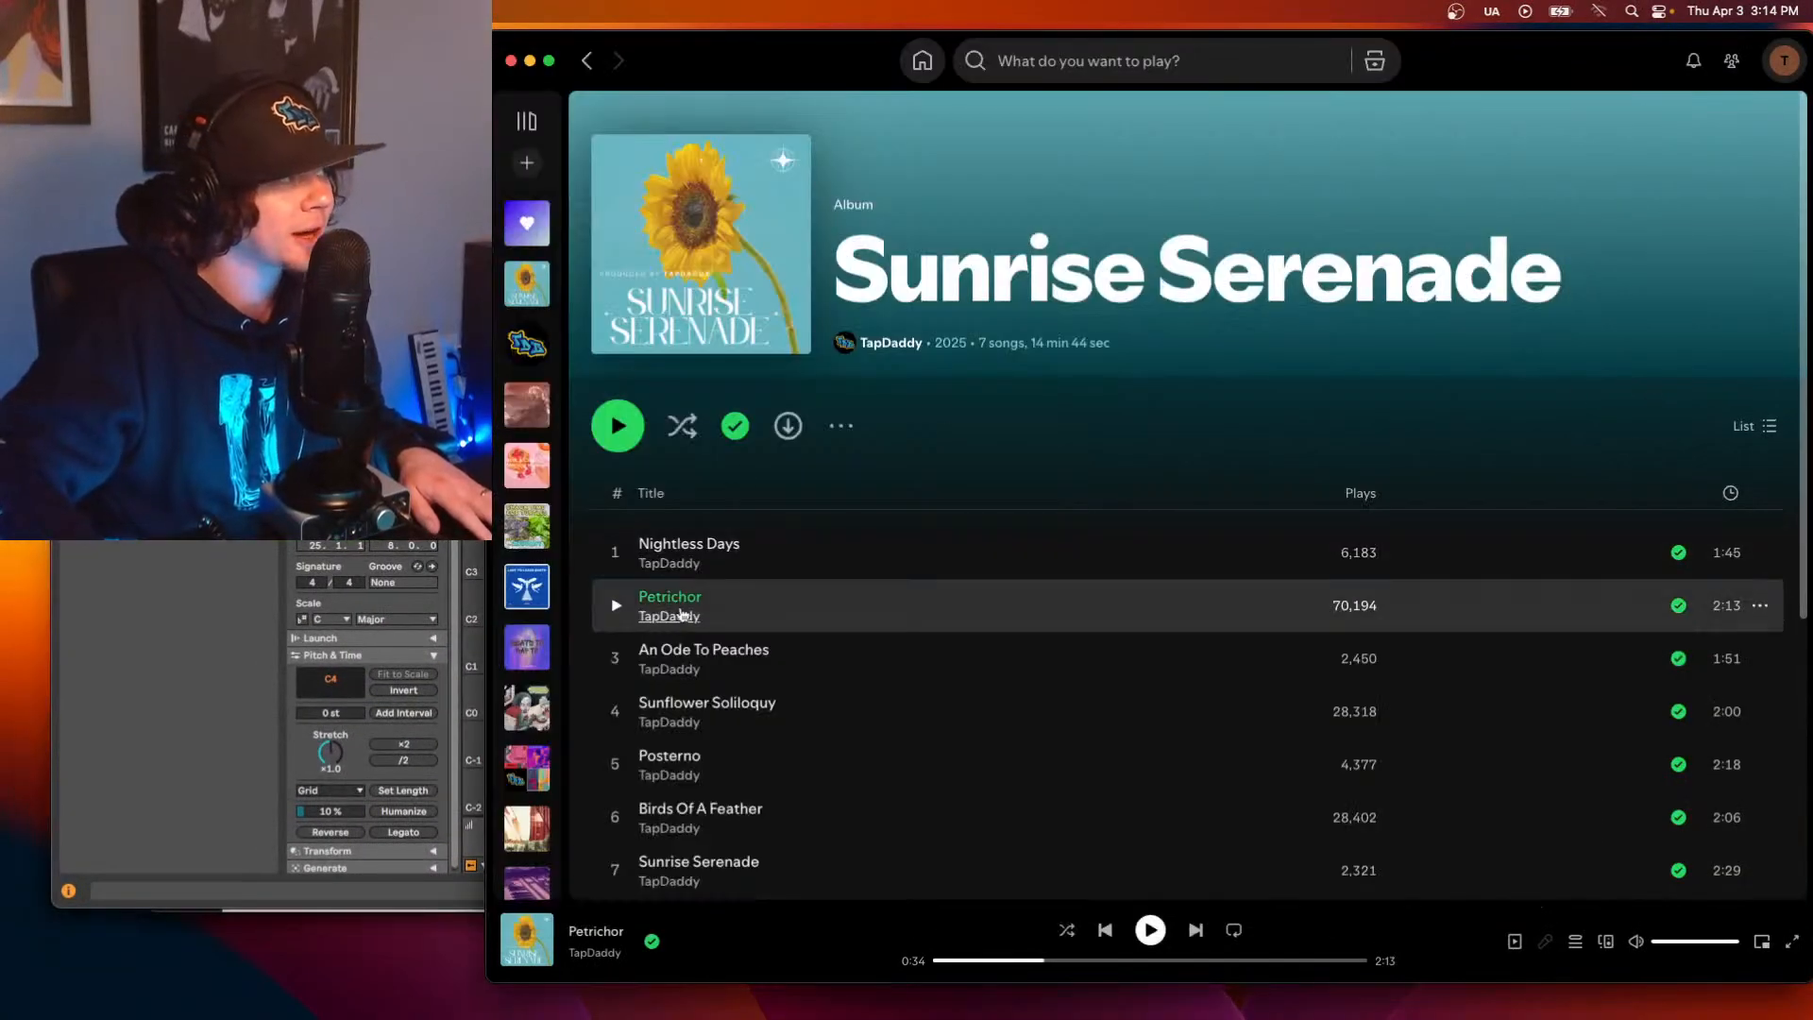
{"action": "left_click", "coordinate": [676, 617]}
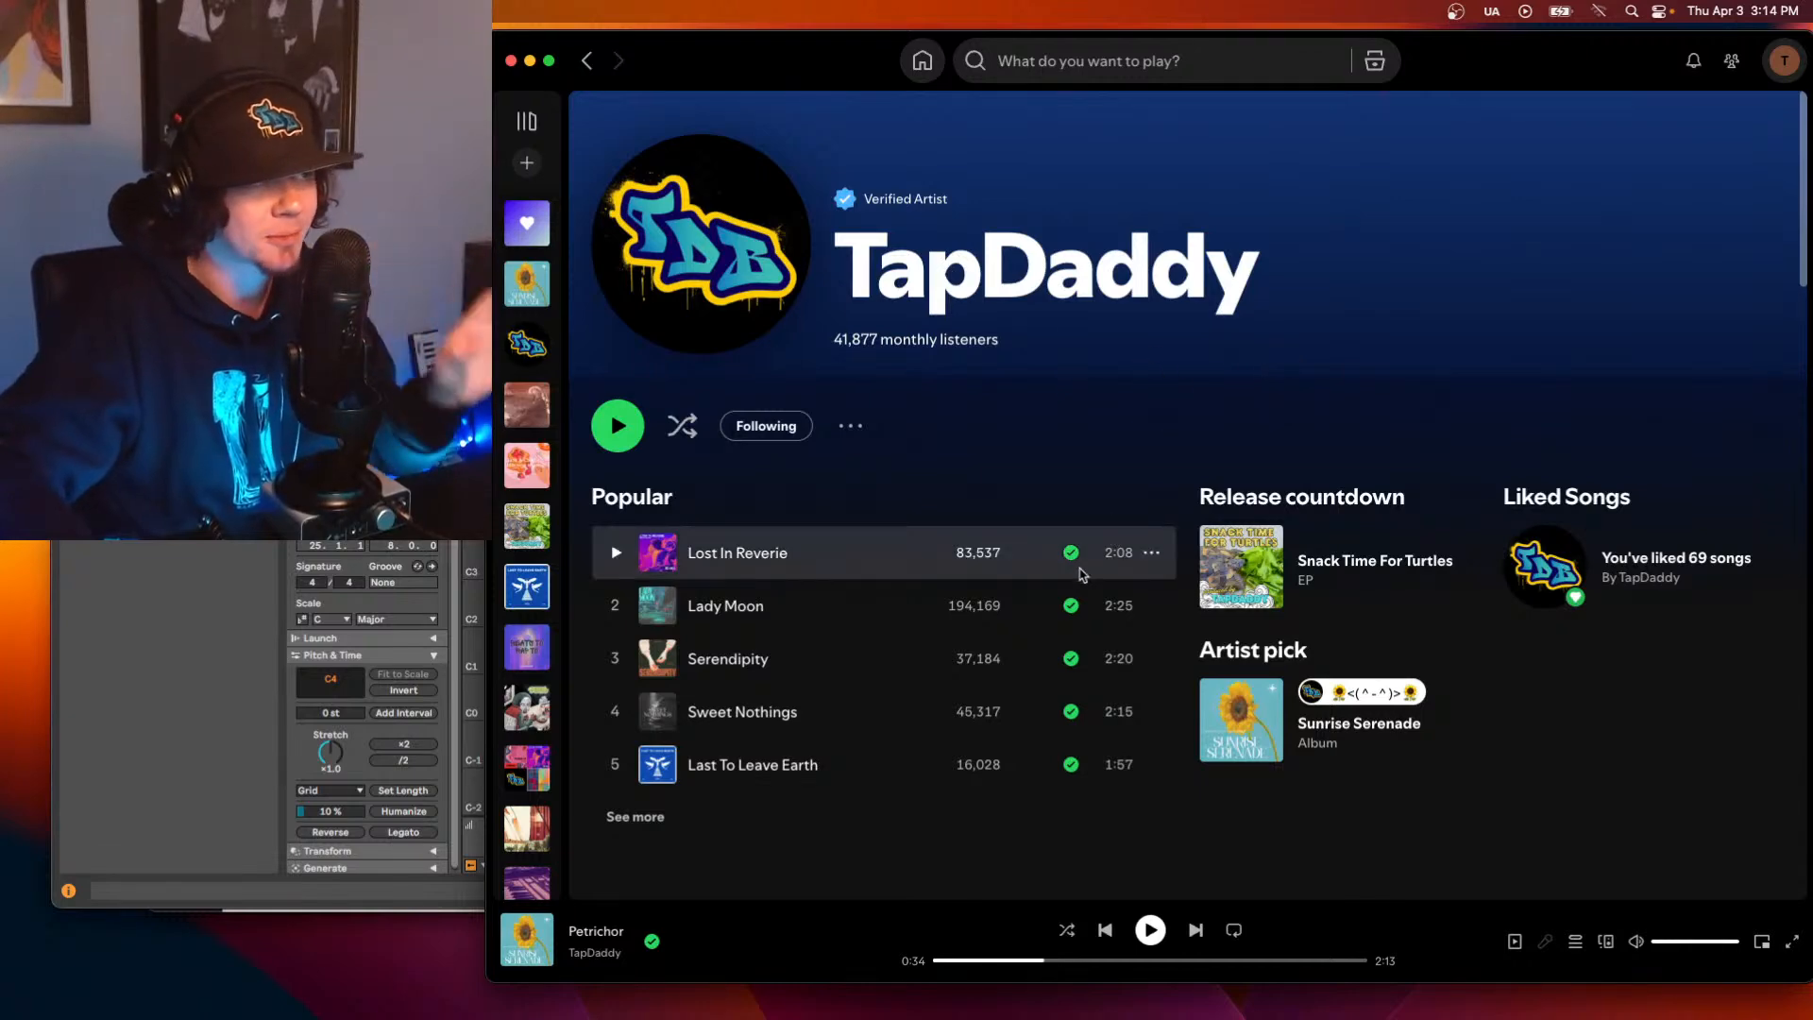
Open the upcoming Snack Time For Turtles EP from the artist page and copy its album link.
{"action": "scroll", "coordinate": [1096, 717], "scroll_direction": "down", "scroll_amount": 3}
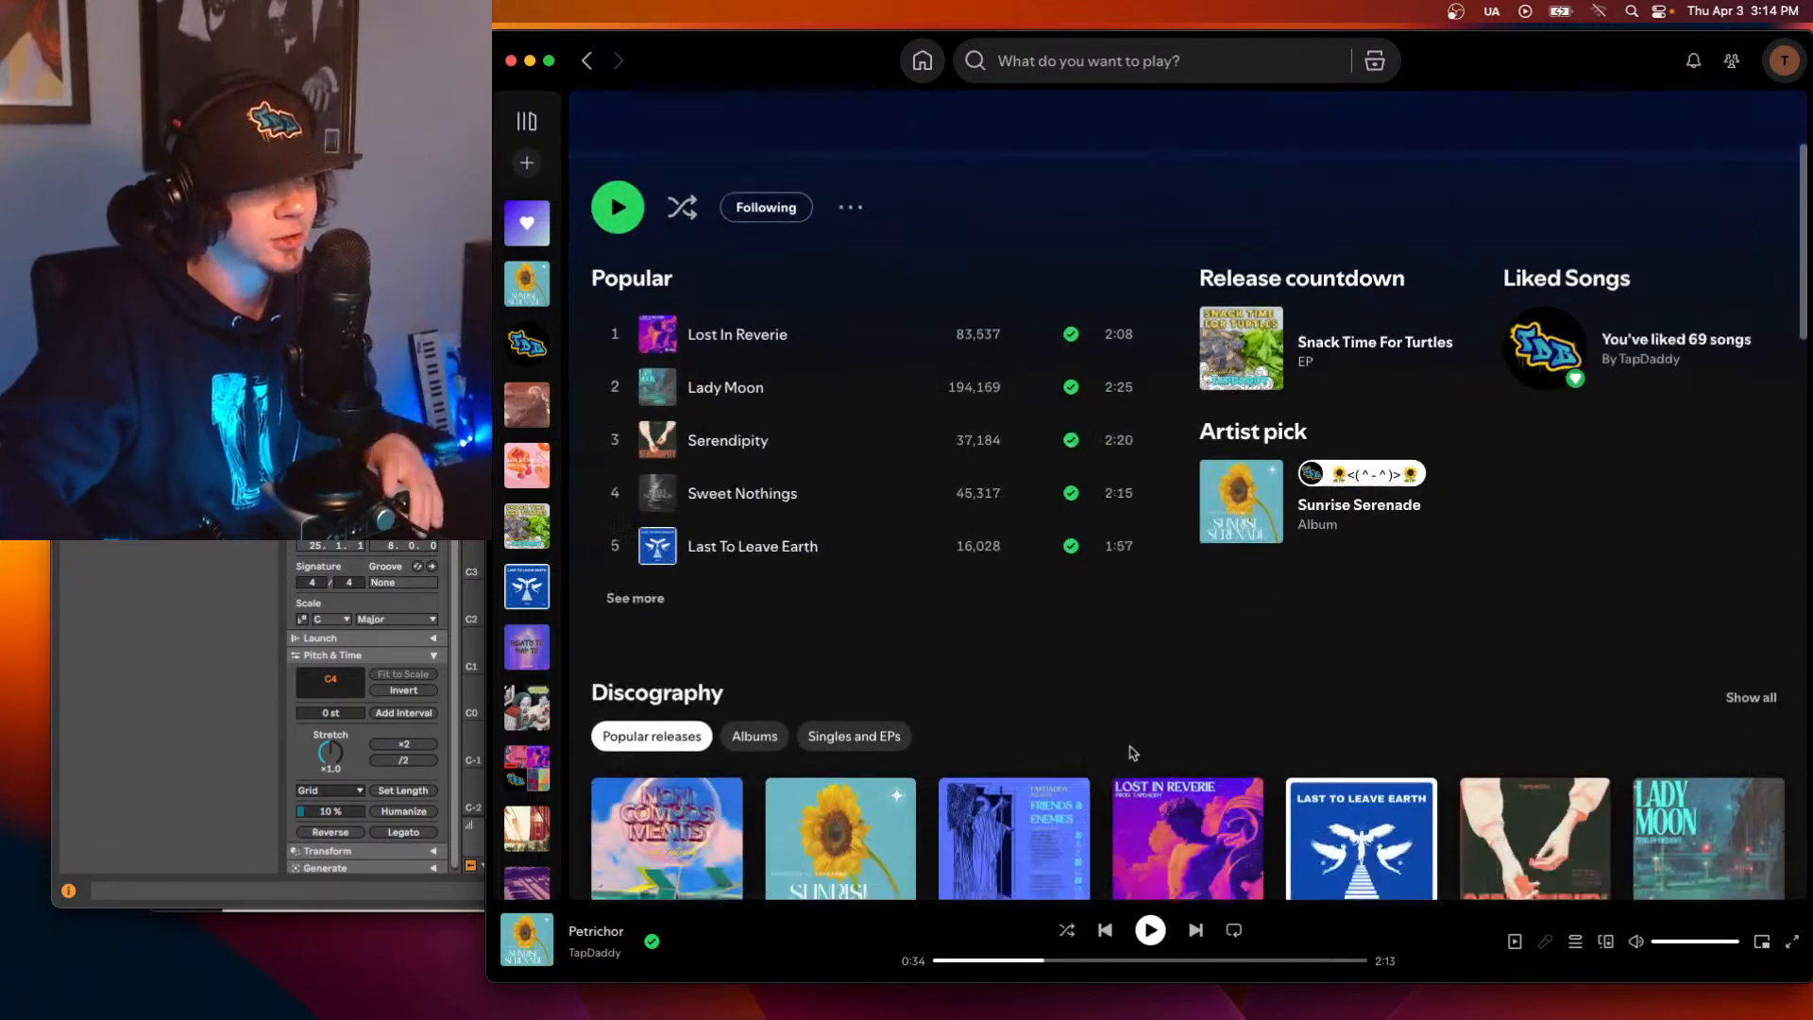
{"action": "scroll", "coordinate": [1310, 352], "scroll_direction": "up", "scroll_amount": 1}
{"action": "left_click", "coordinate": [1330, 340]}
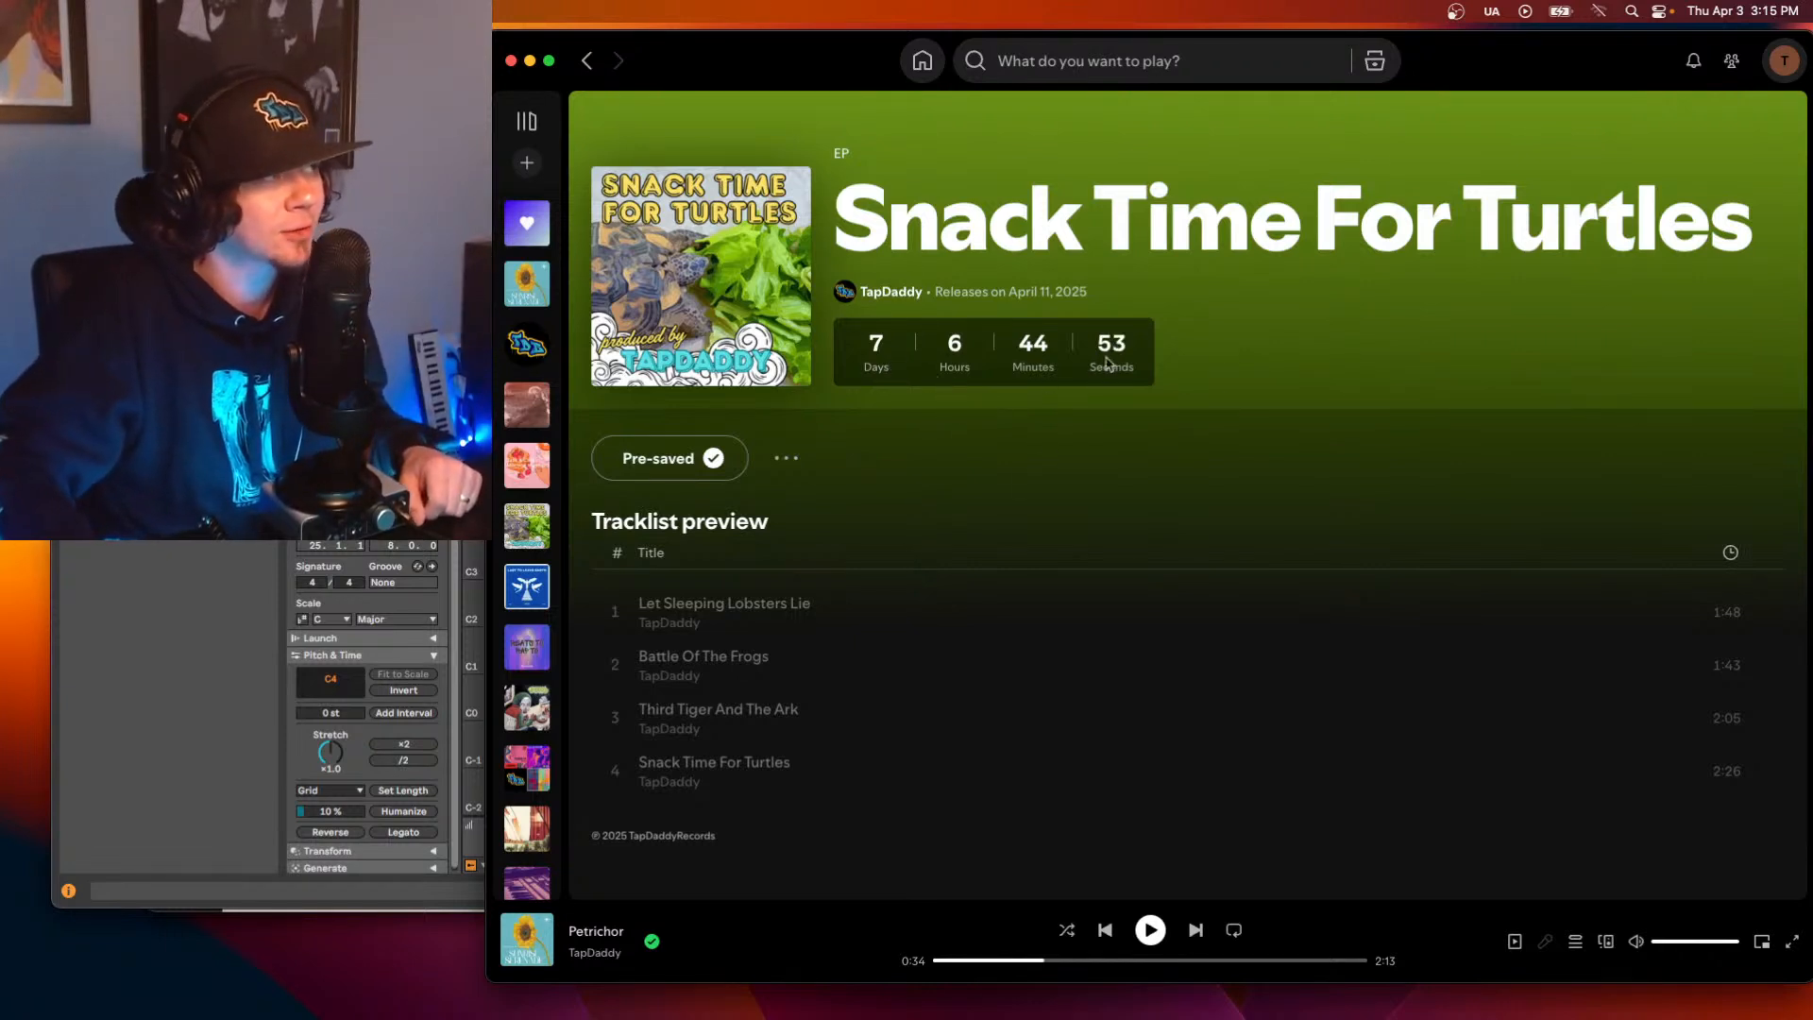
{"action": "left_click", "coordinate": [787, 458]}
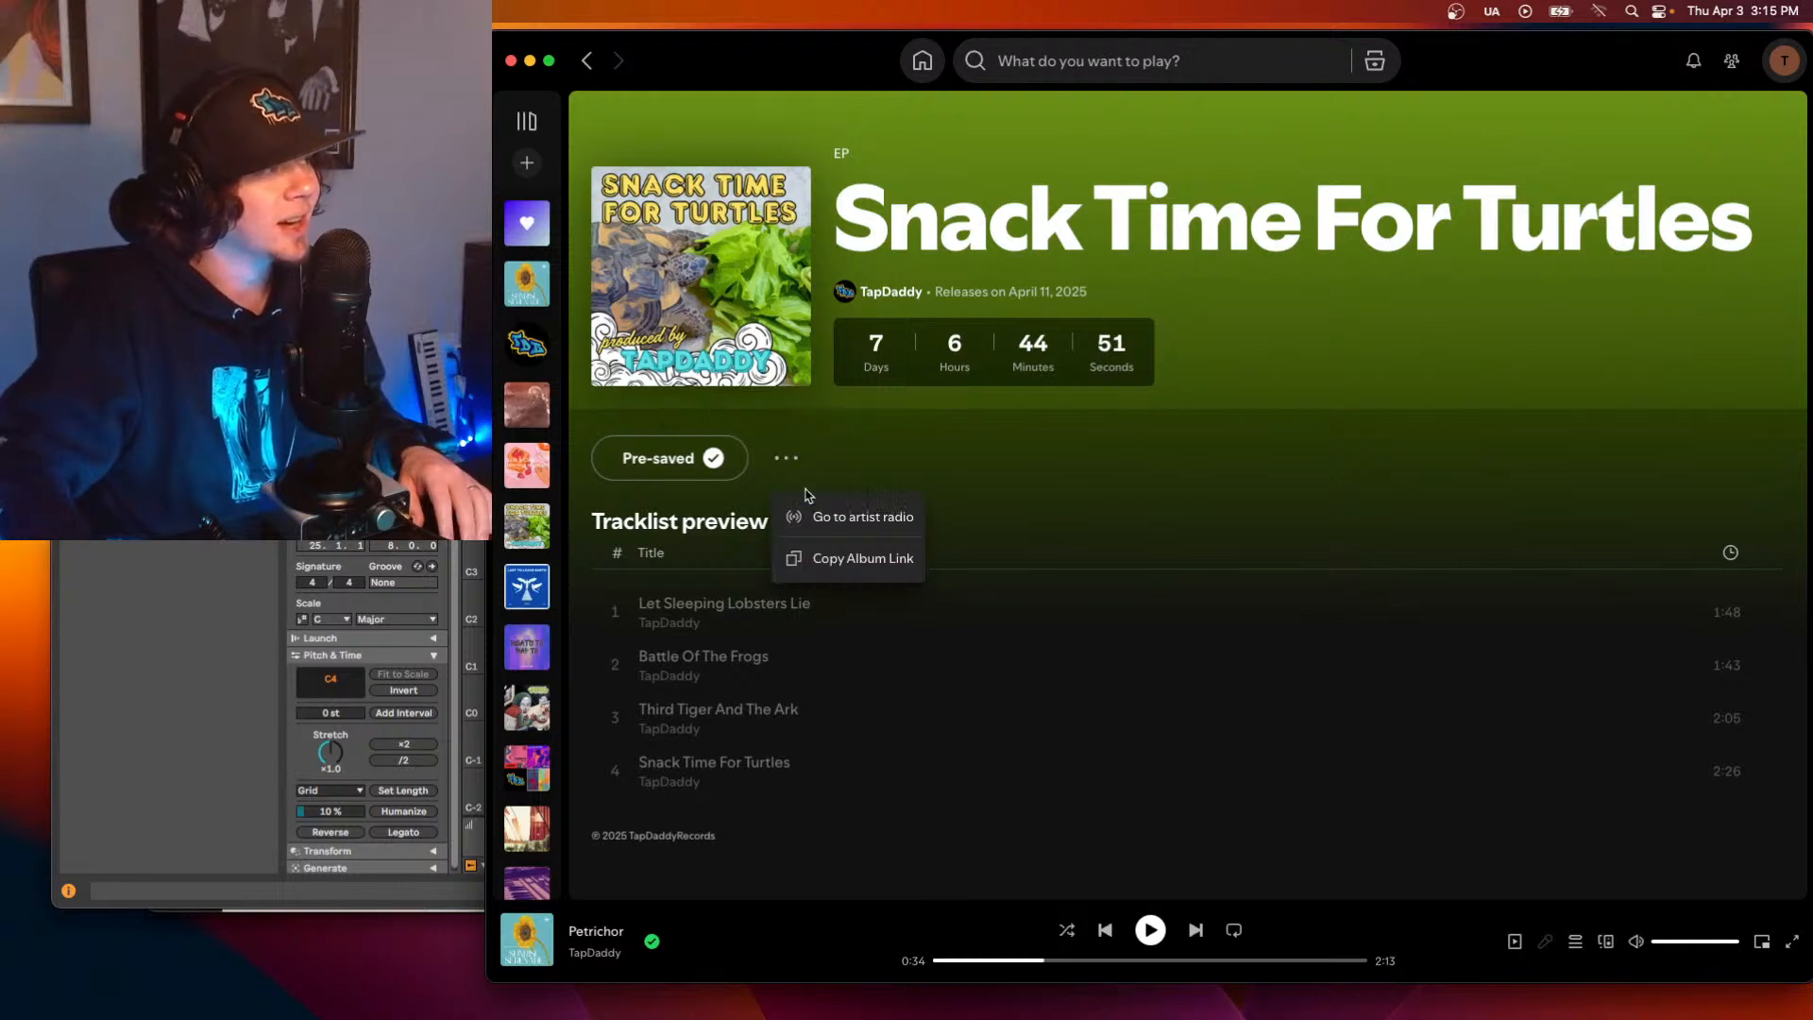
{"action": "left_click", "coordinate": [878, 560]}
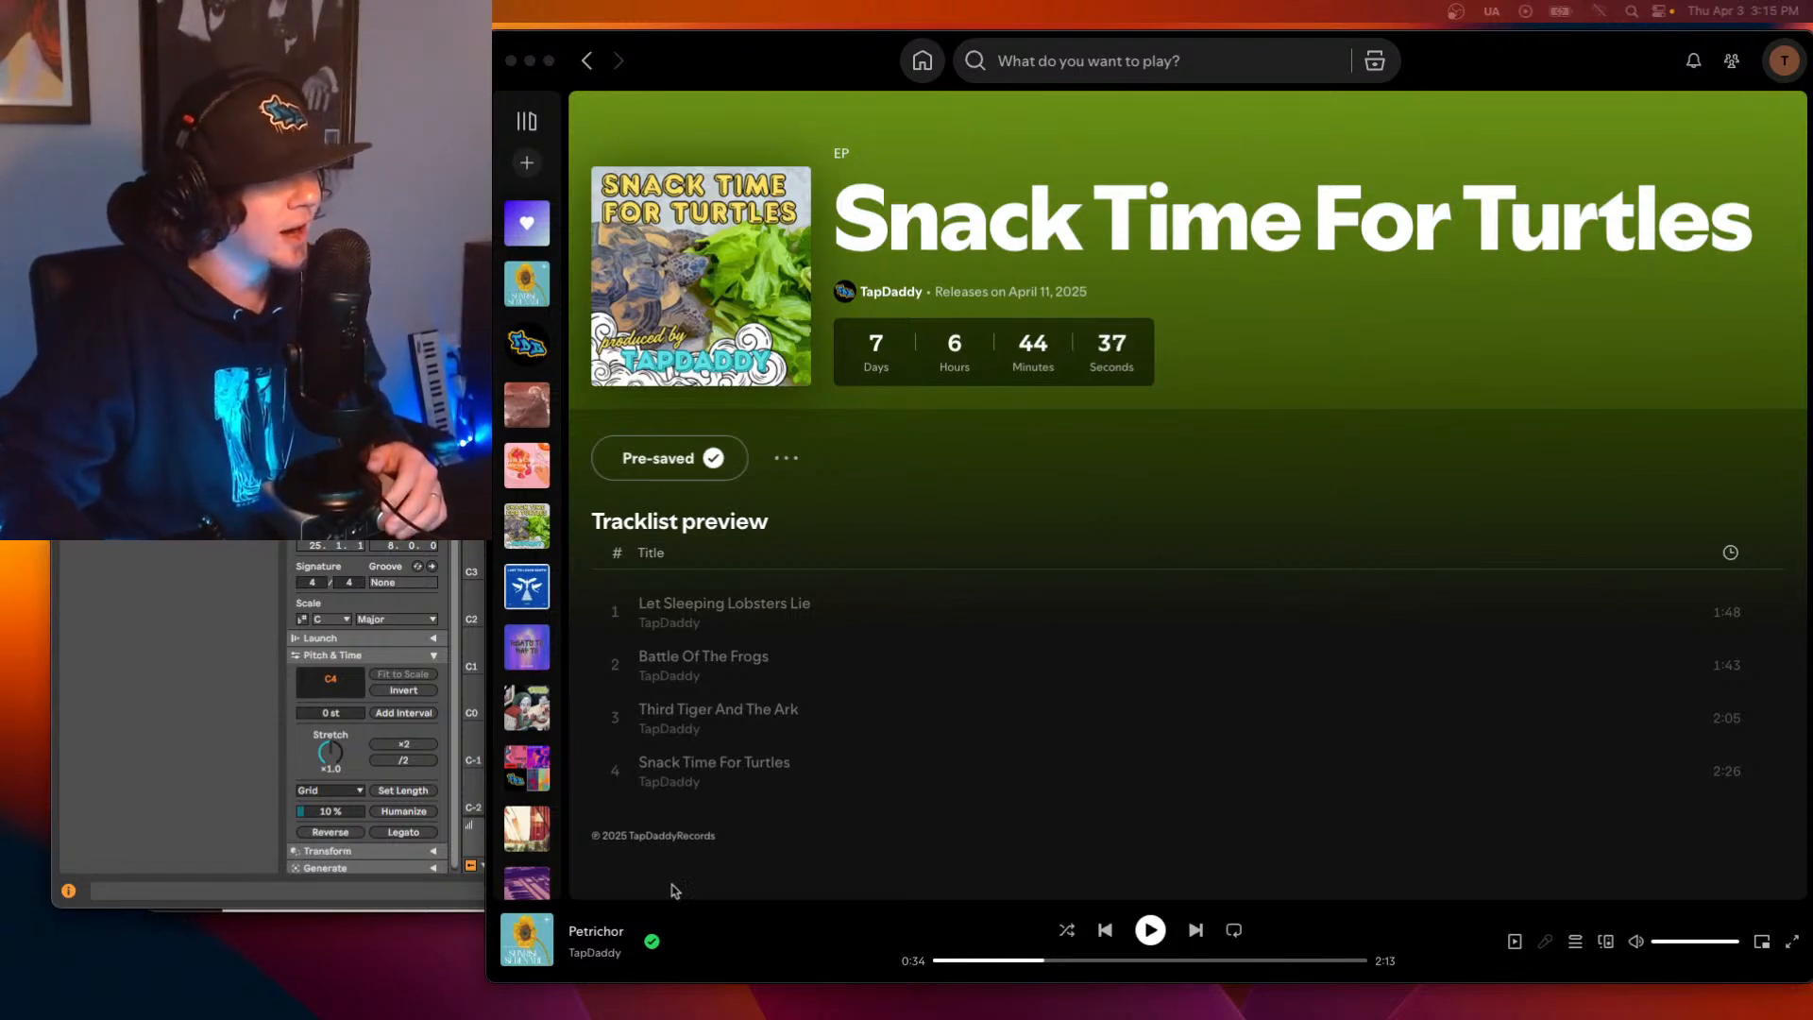
Return to the TapDaddy artist page and look over its popular songs and discography.
{"action": "left_click", "coordinate": [791, 960]}
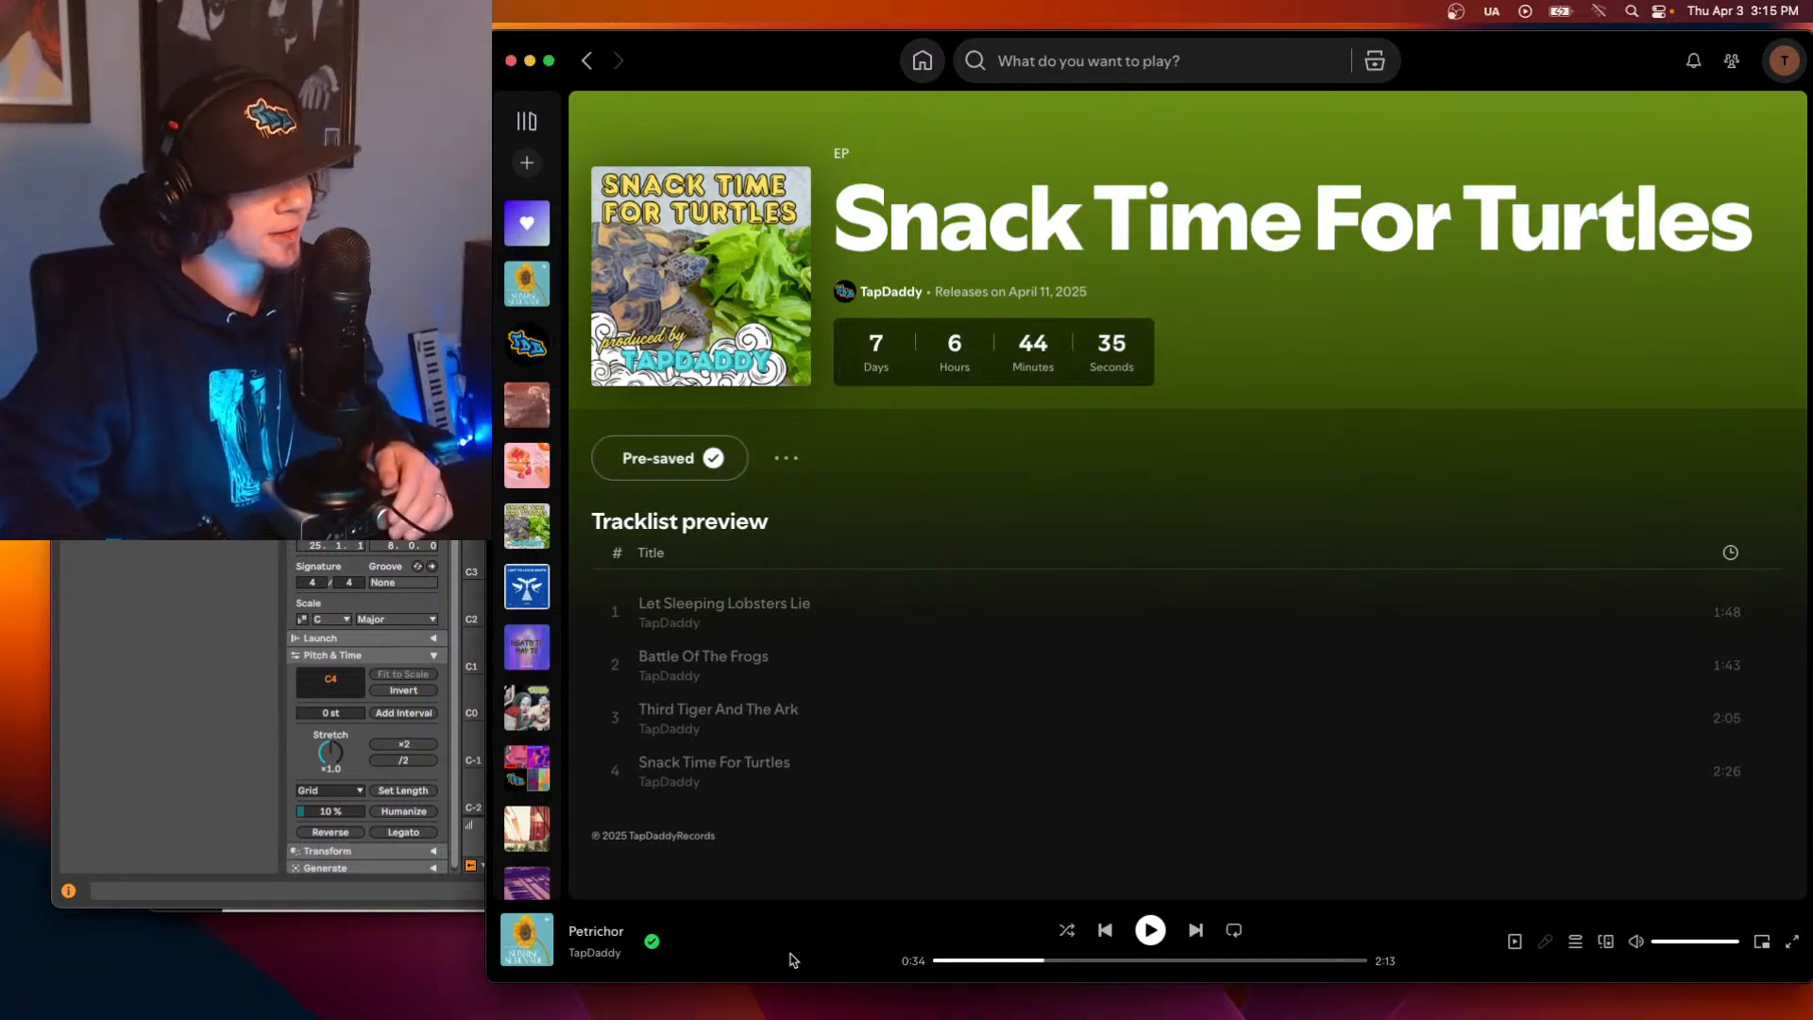
{"action": "left_click", "coordinate": [592, 954]}
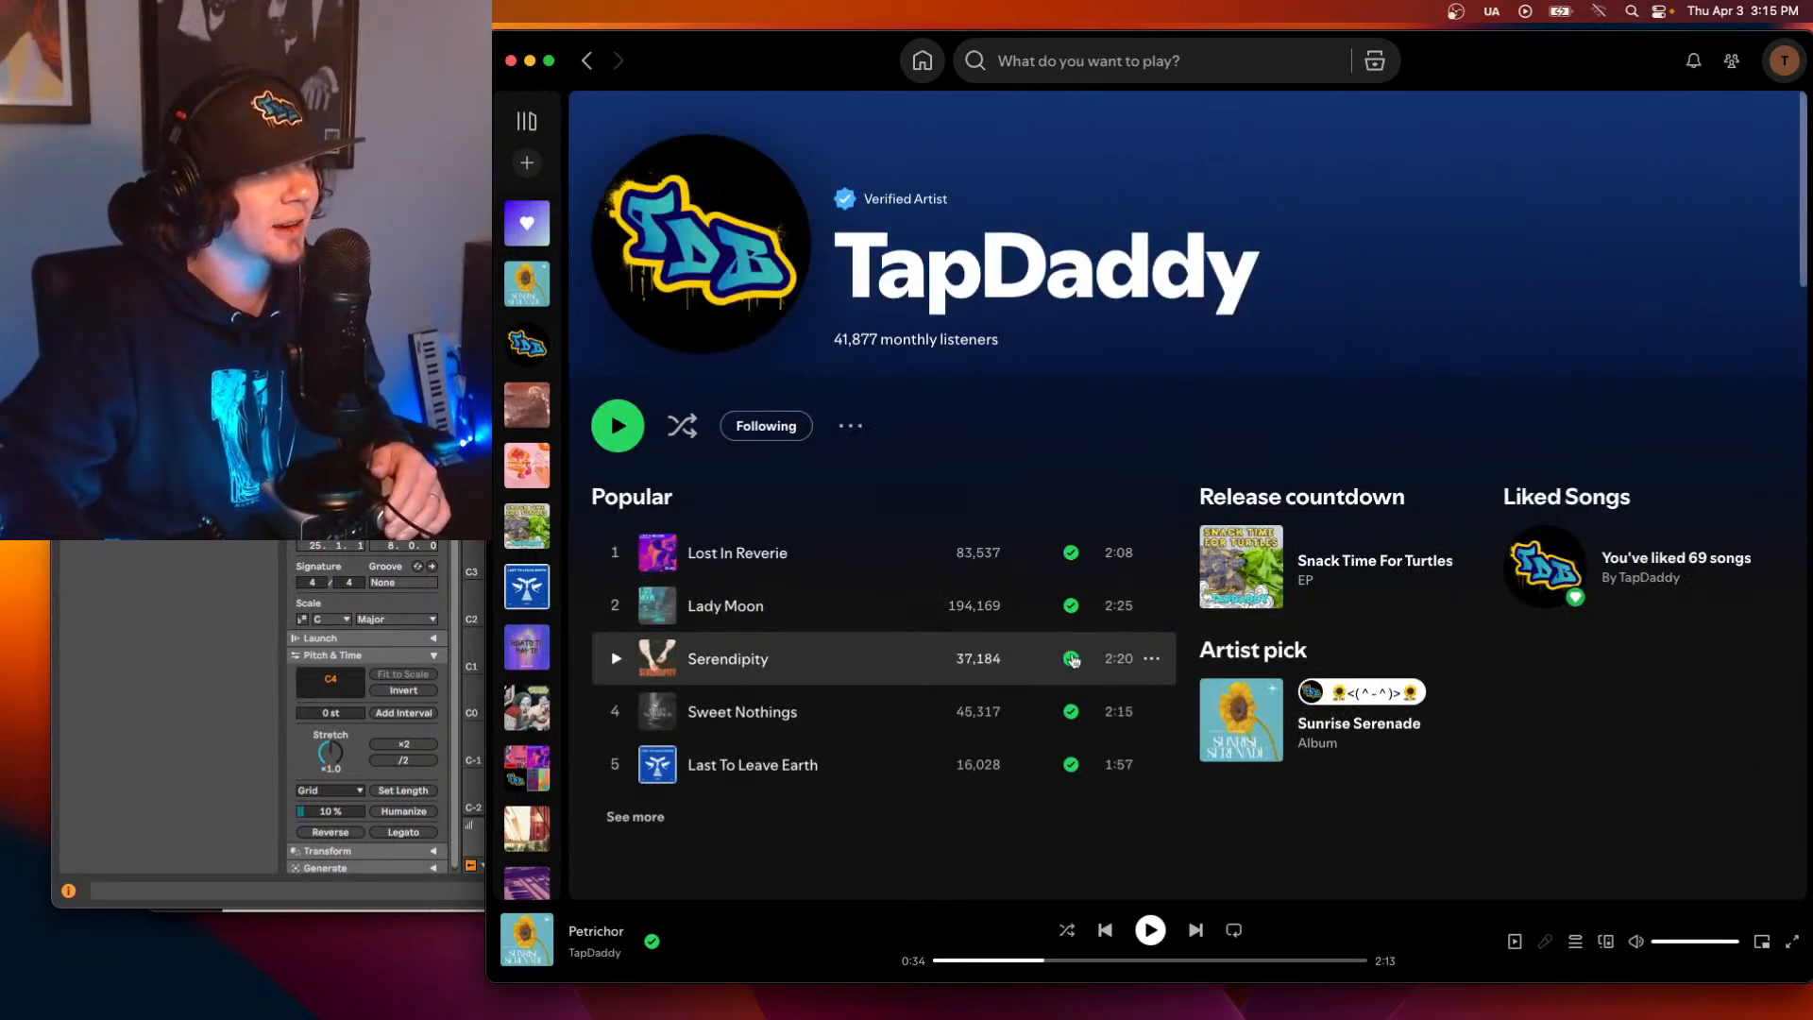
{"action": "scroll", "coordinate": [1095, 633], "scroll_direction": "down", "scroll_amount": 3}
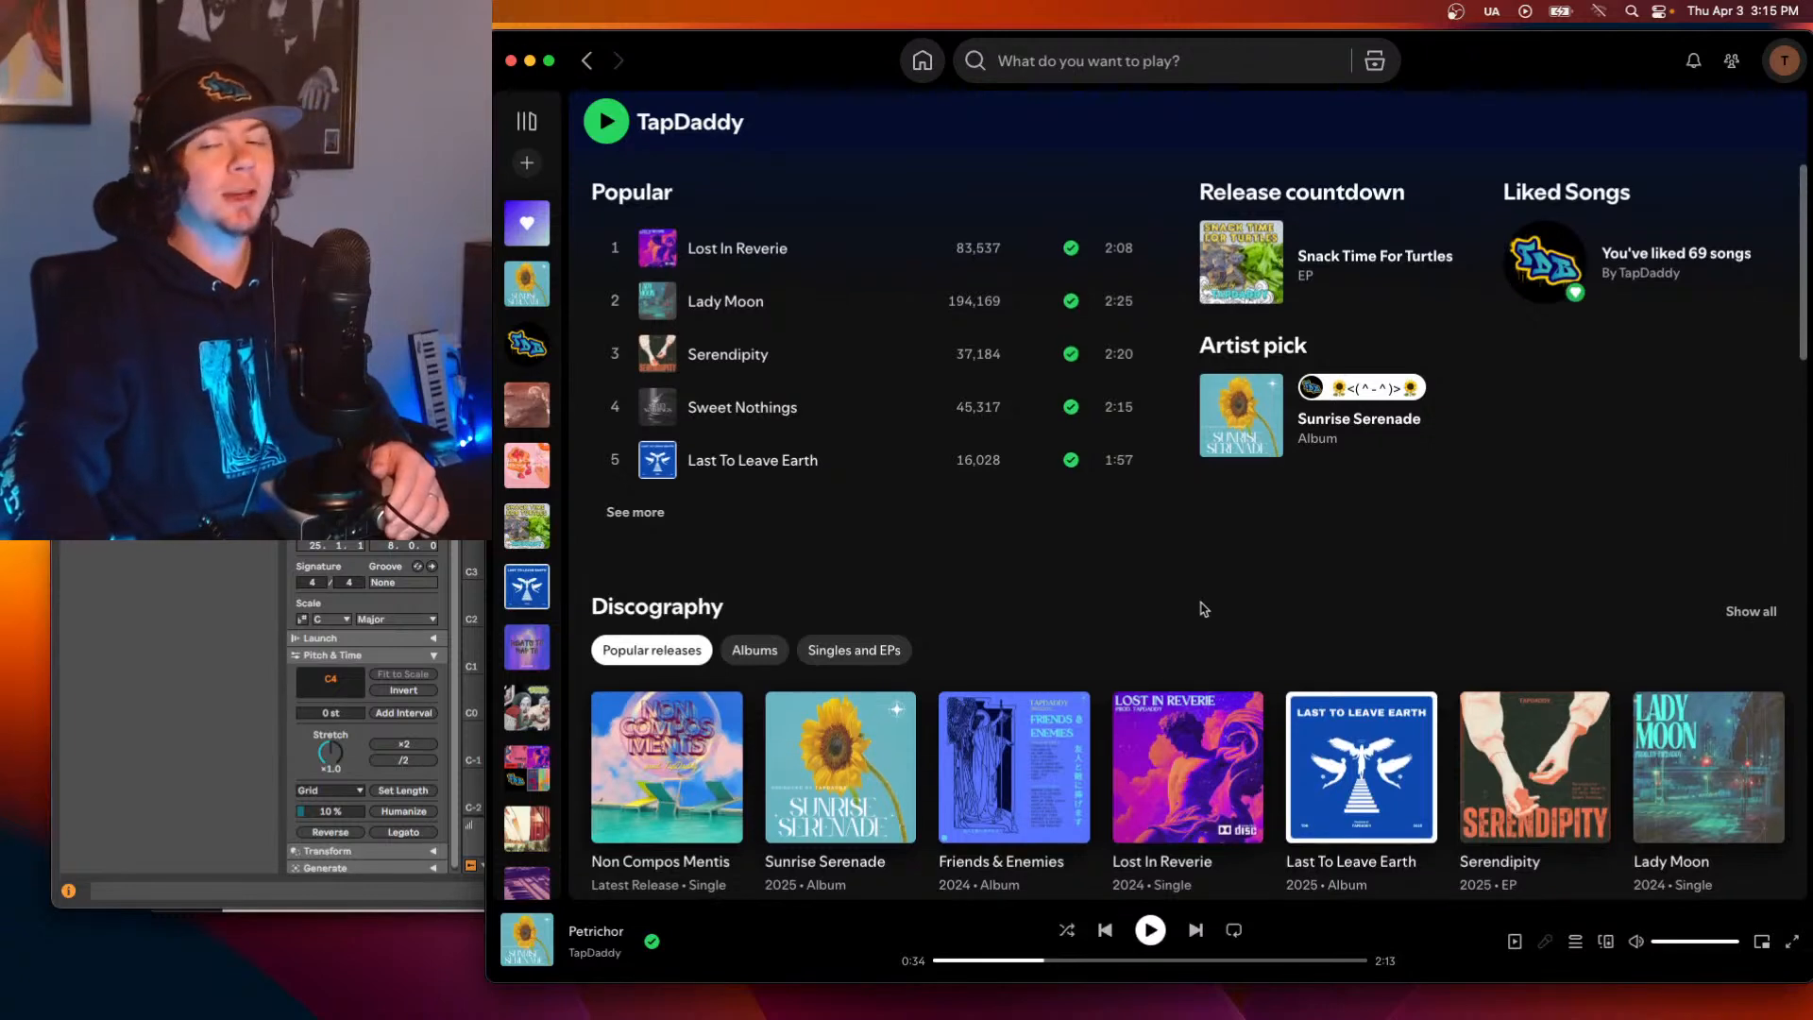
{"action": "scroll", "coordinate": [1195, 609], "scroll_direction": "up", "scroll_amount": 1}
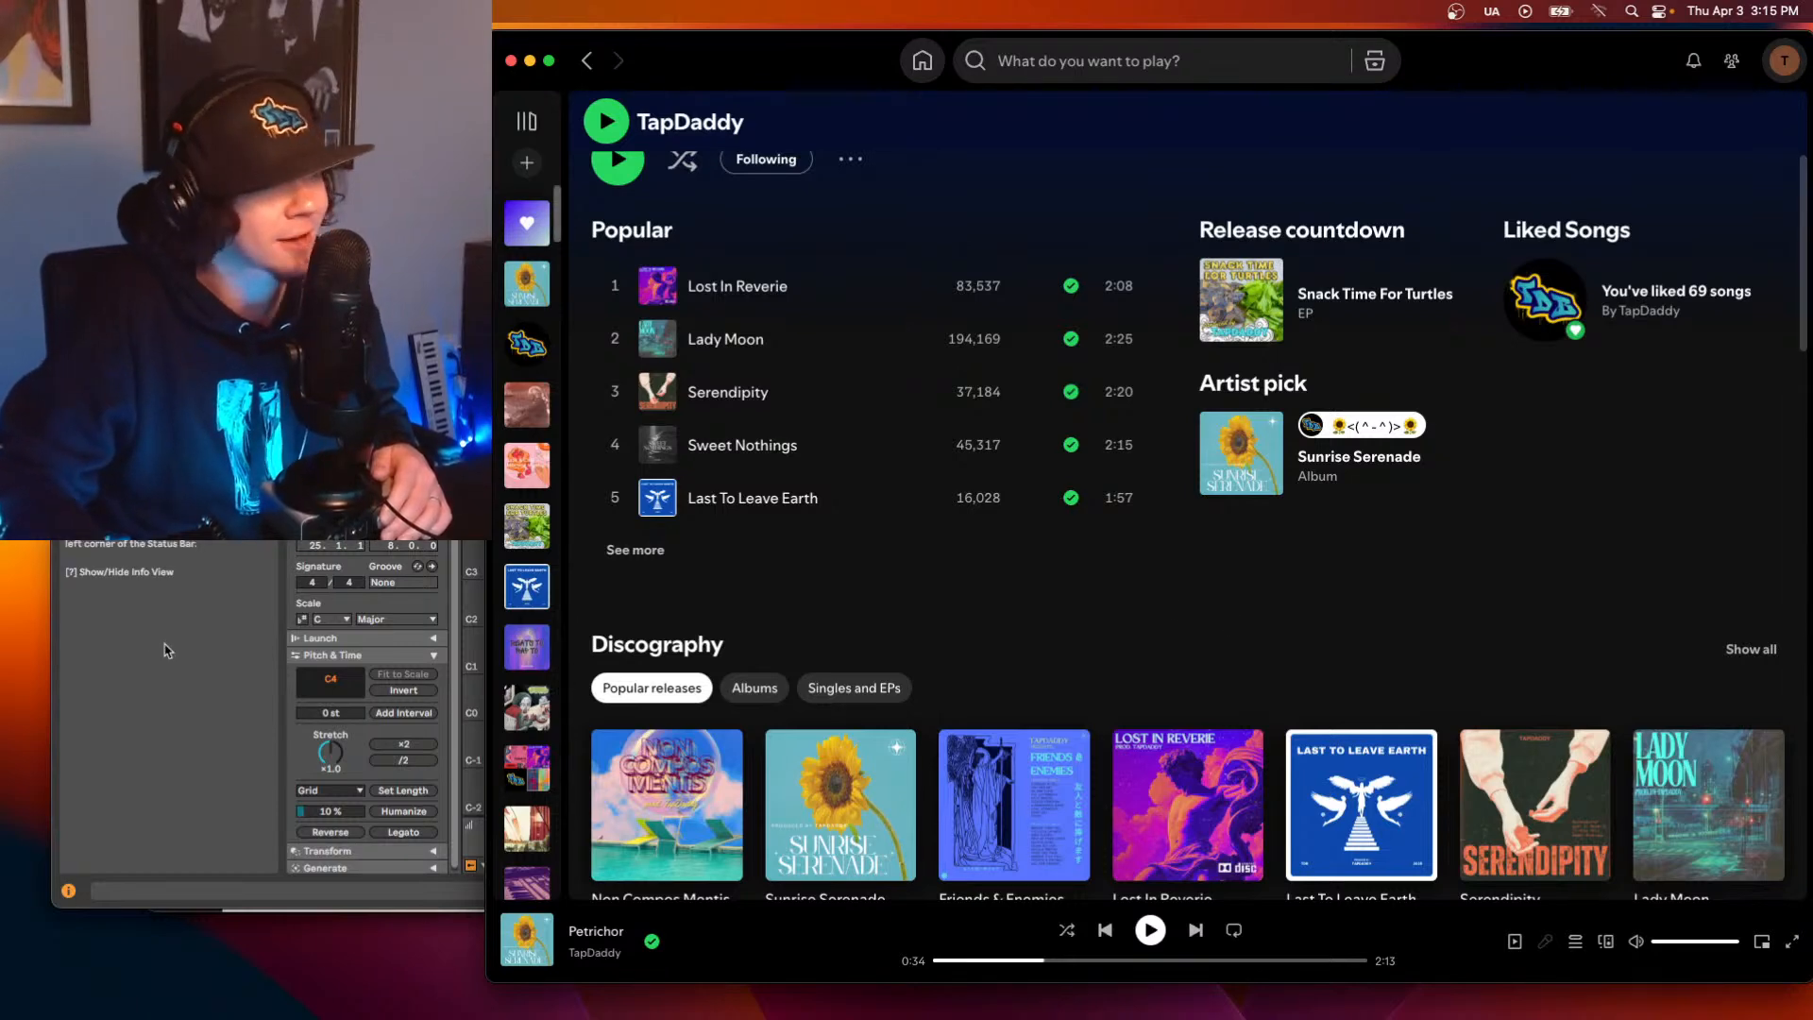
Switch back to Ableton Live, return the song position to 1.1.1 and enlarge the arrangement to show more tracks.
{"action": "left_click", "coordinate": [161, 646]}
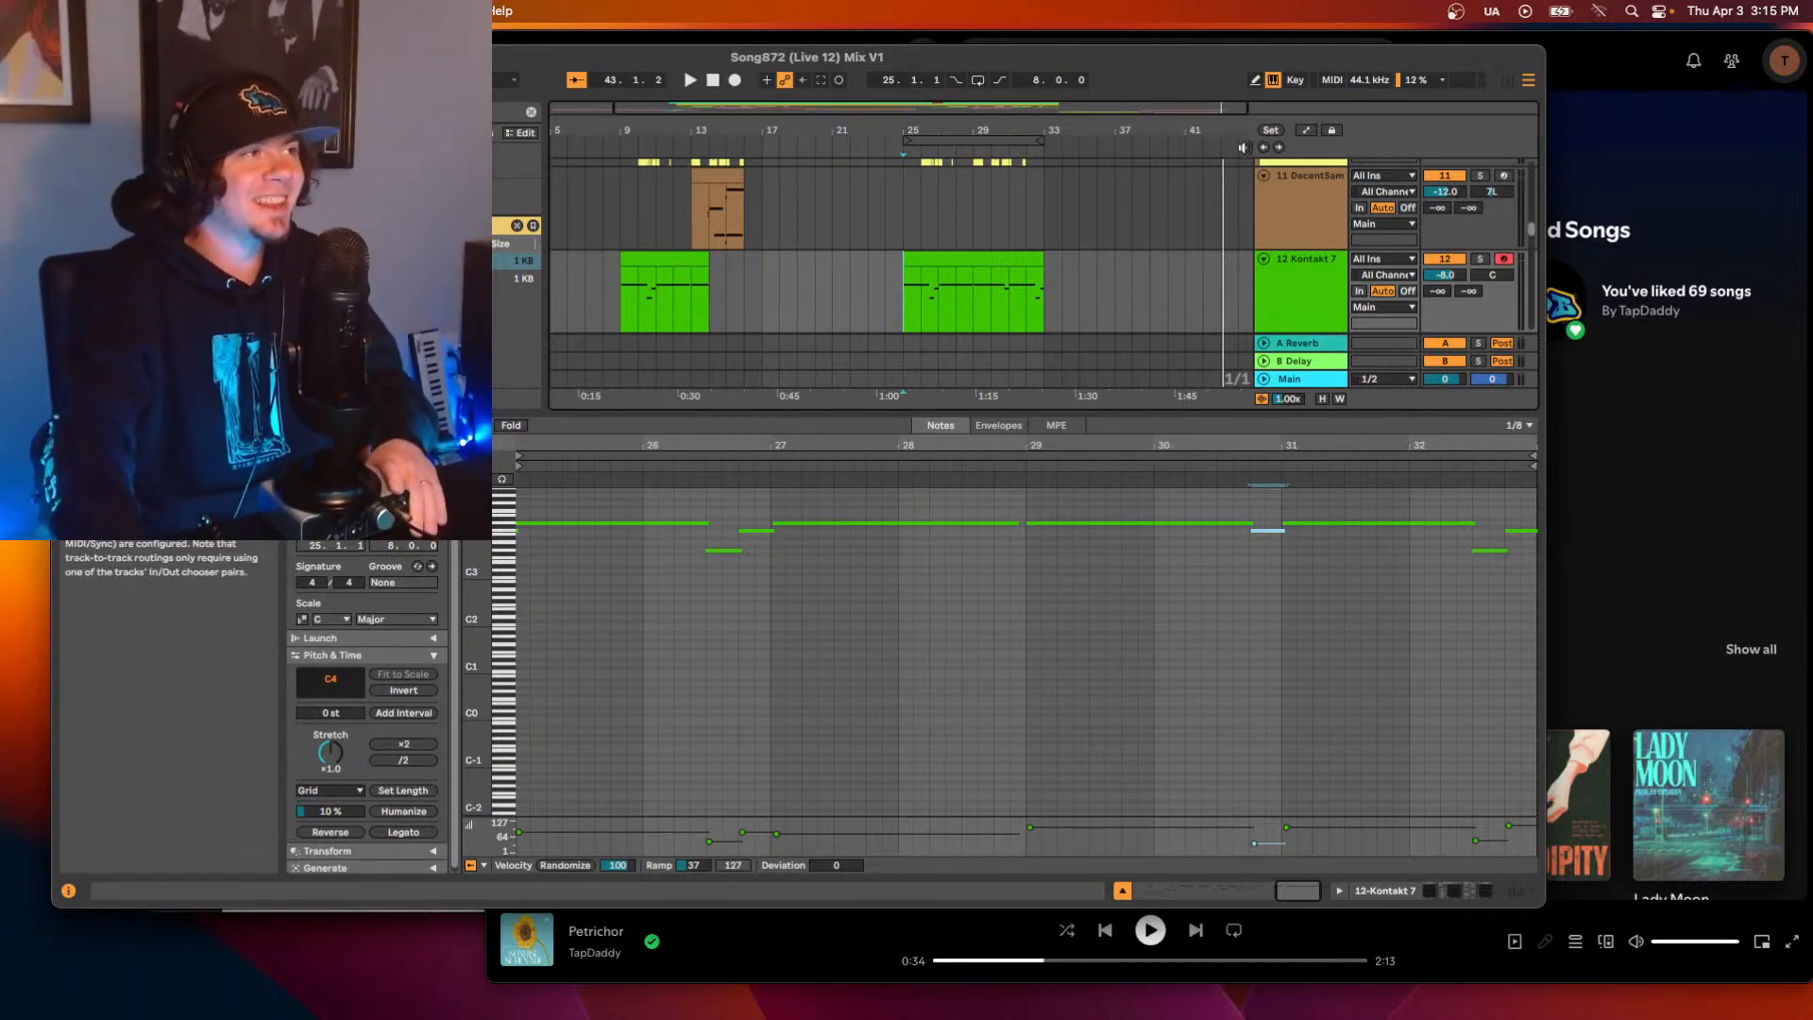
{"action": "left_click", "coordinate": [1261, 149]}
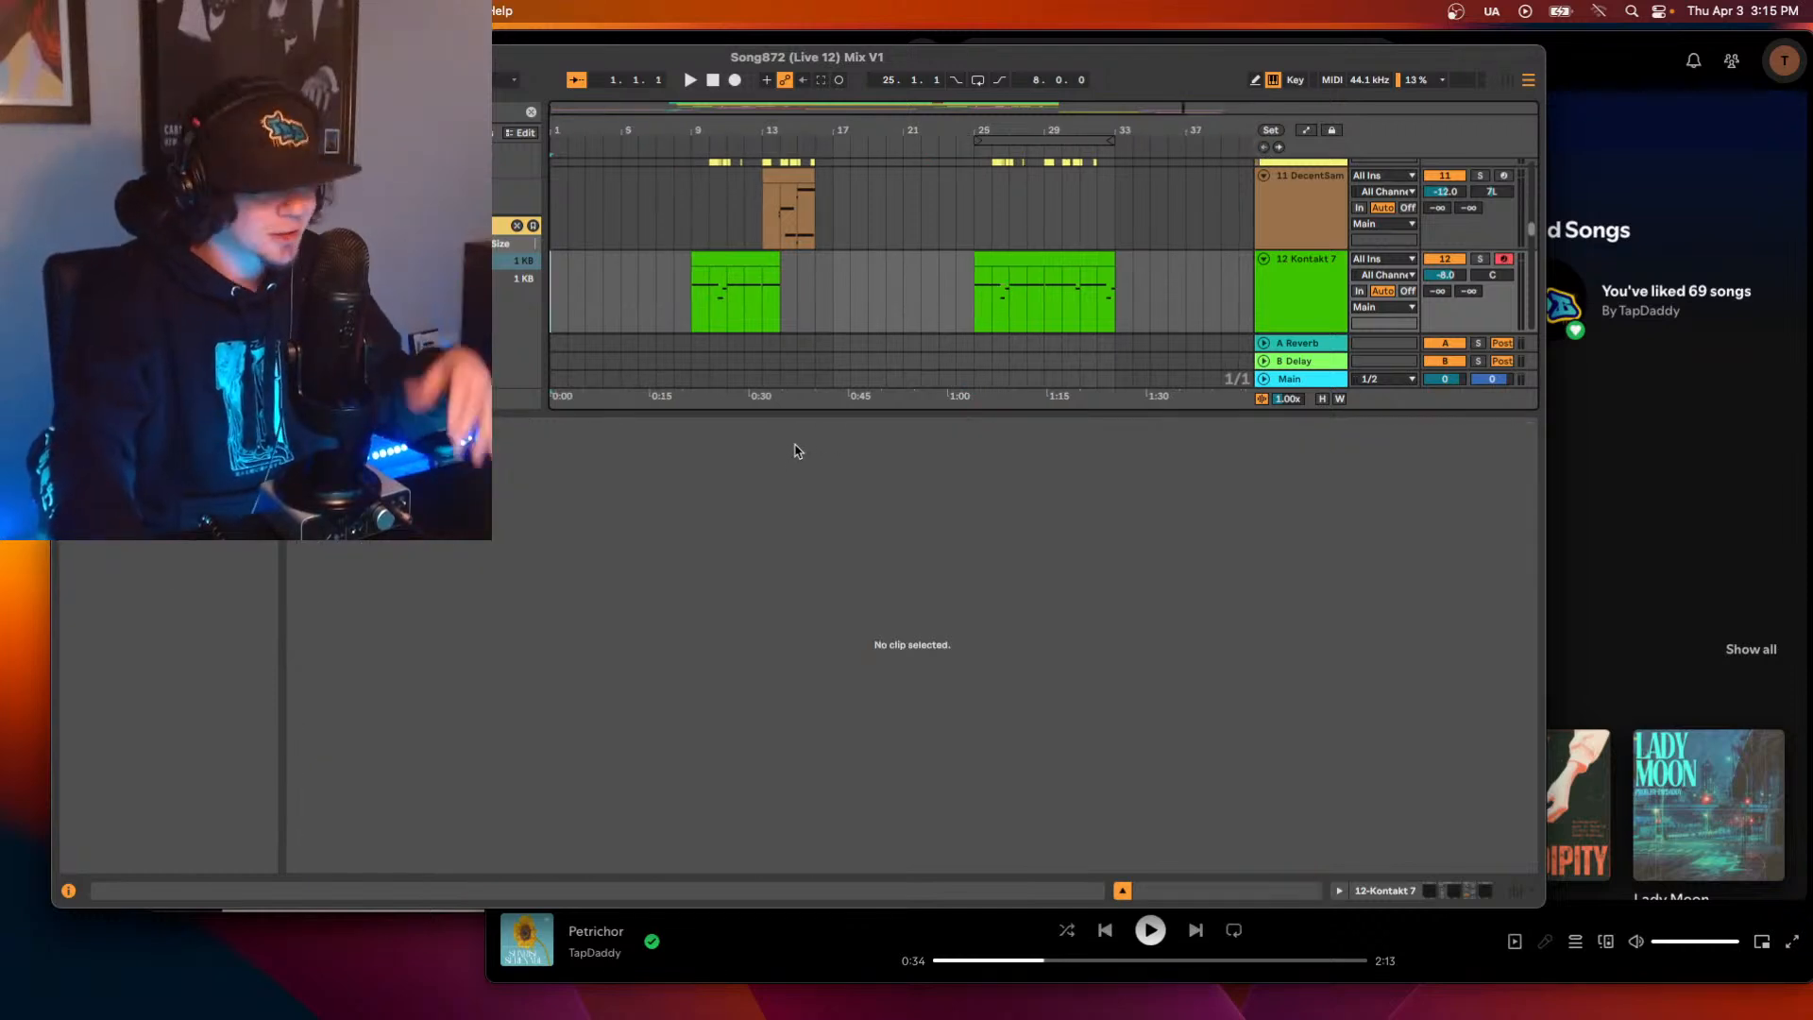
{"action": "left_click", "coordinate": [102, 57]}
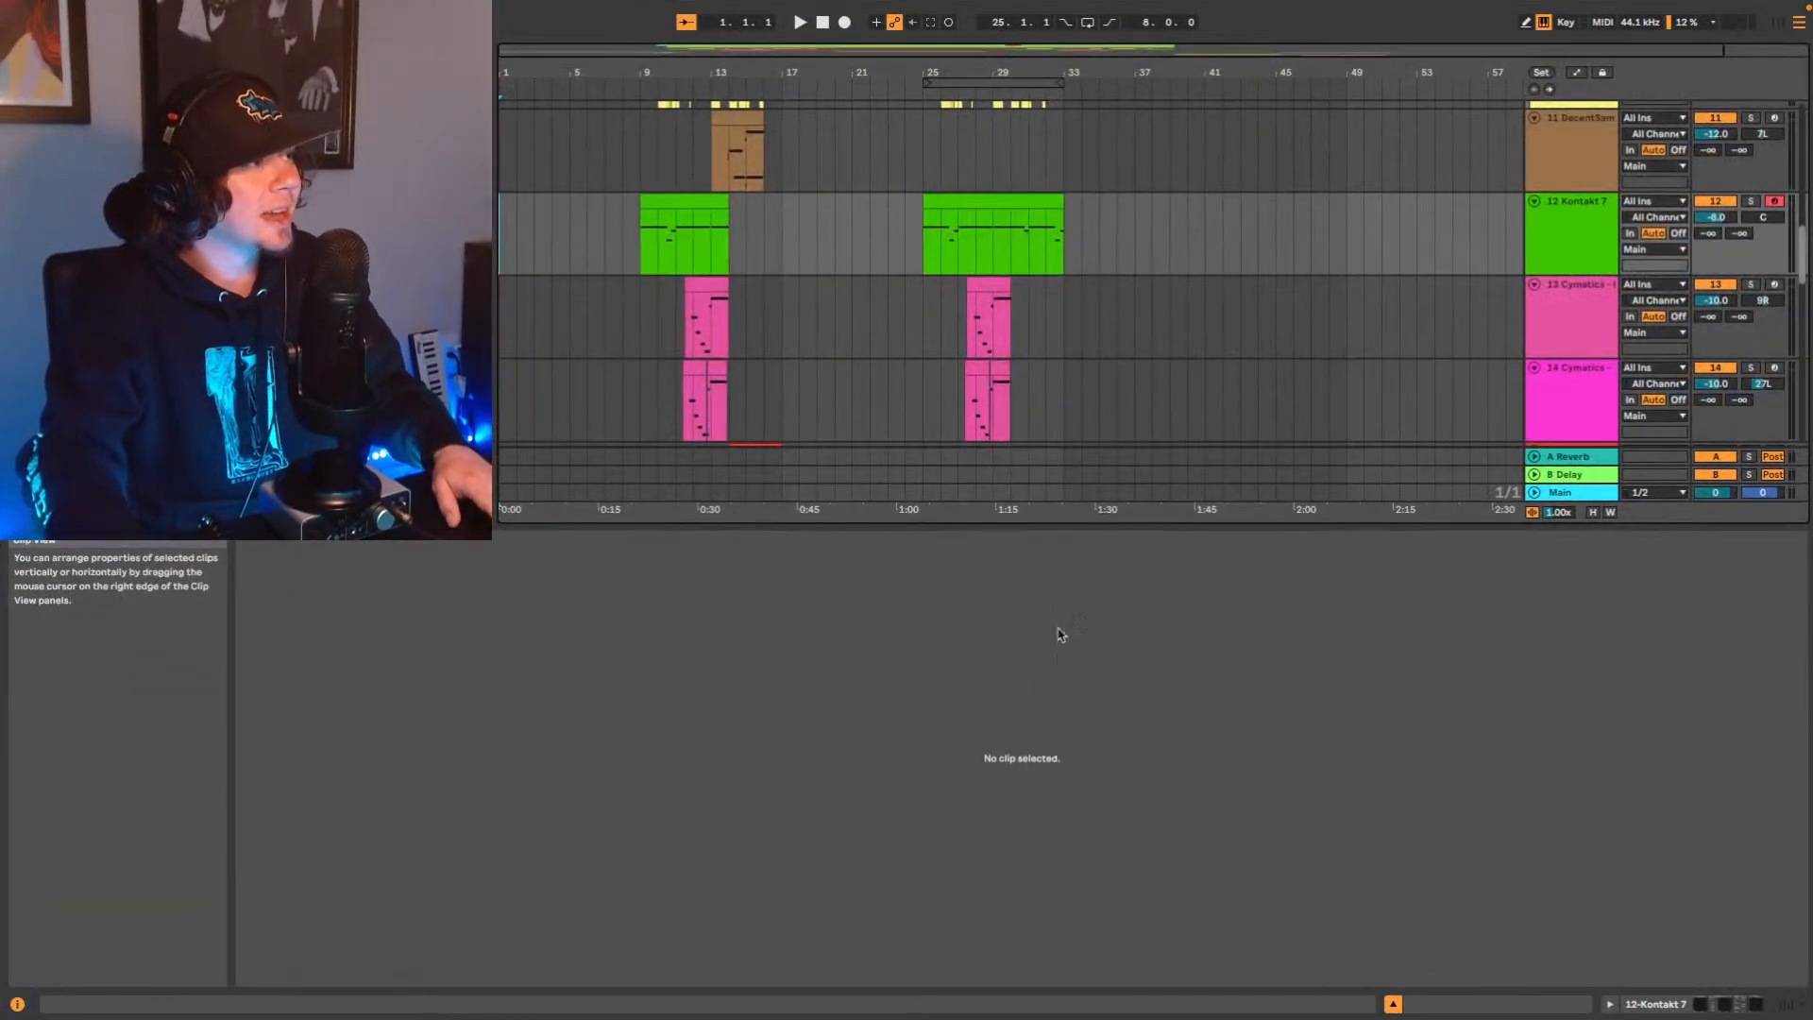
{"action": "left_click_drag", "start_coordinate": [995, 526], "coordinate": [973, 721]}
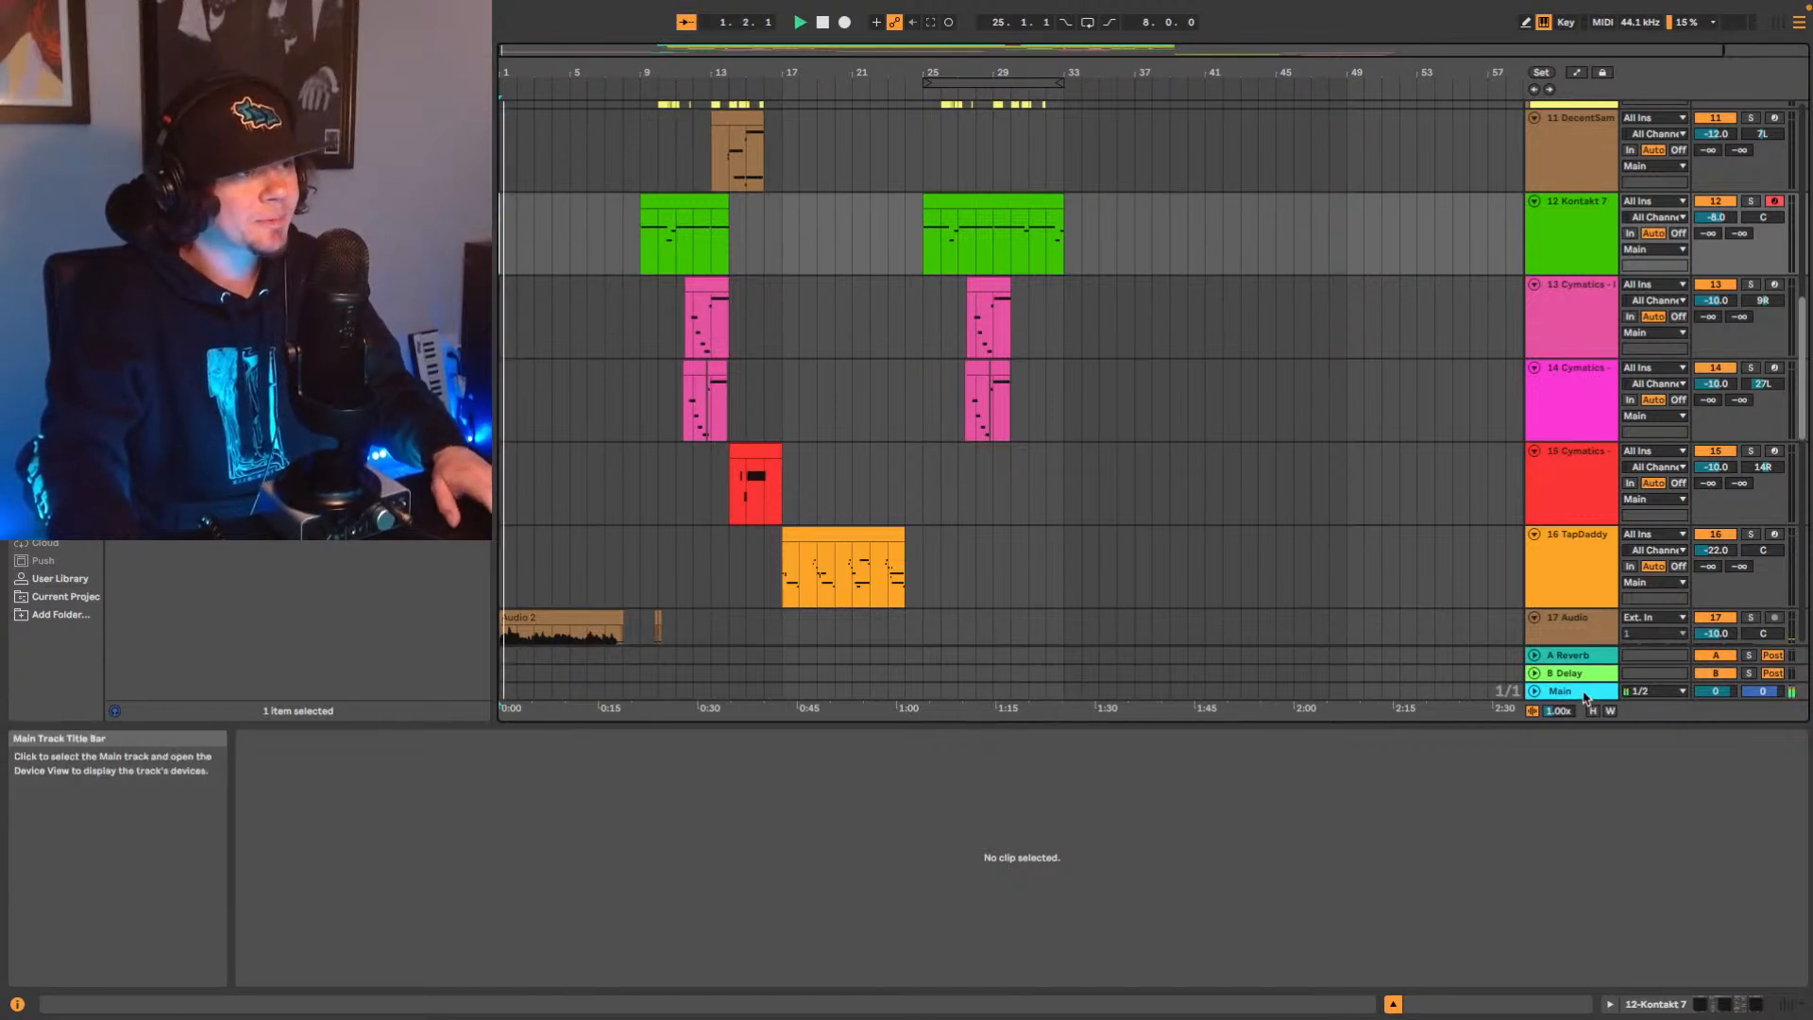
Play the whole song with Main's Shadow Hills compressor, Ozone 9 Elements and Youlean meter windows arranged together, keeping the meter in front.
{"action": "left_click", "coordinate": [1587, 693]}
{"action": "mouse_move", "coordinate": [1644, 987]}
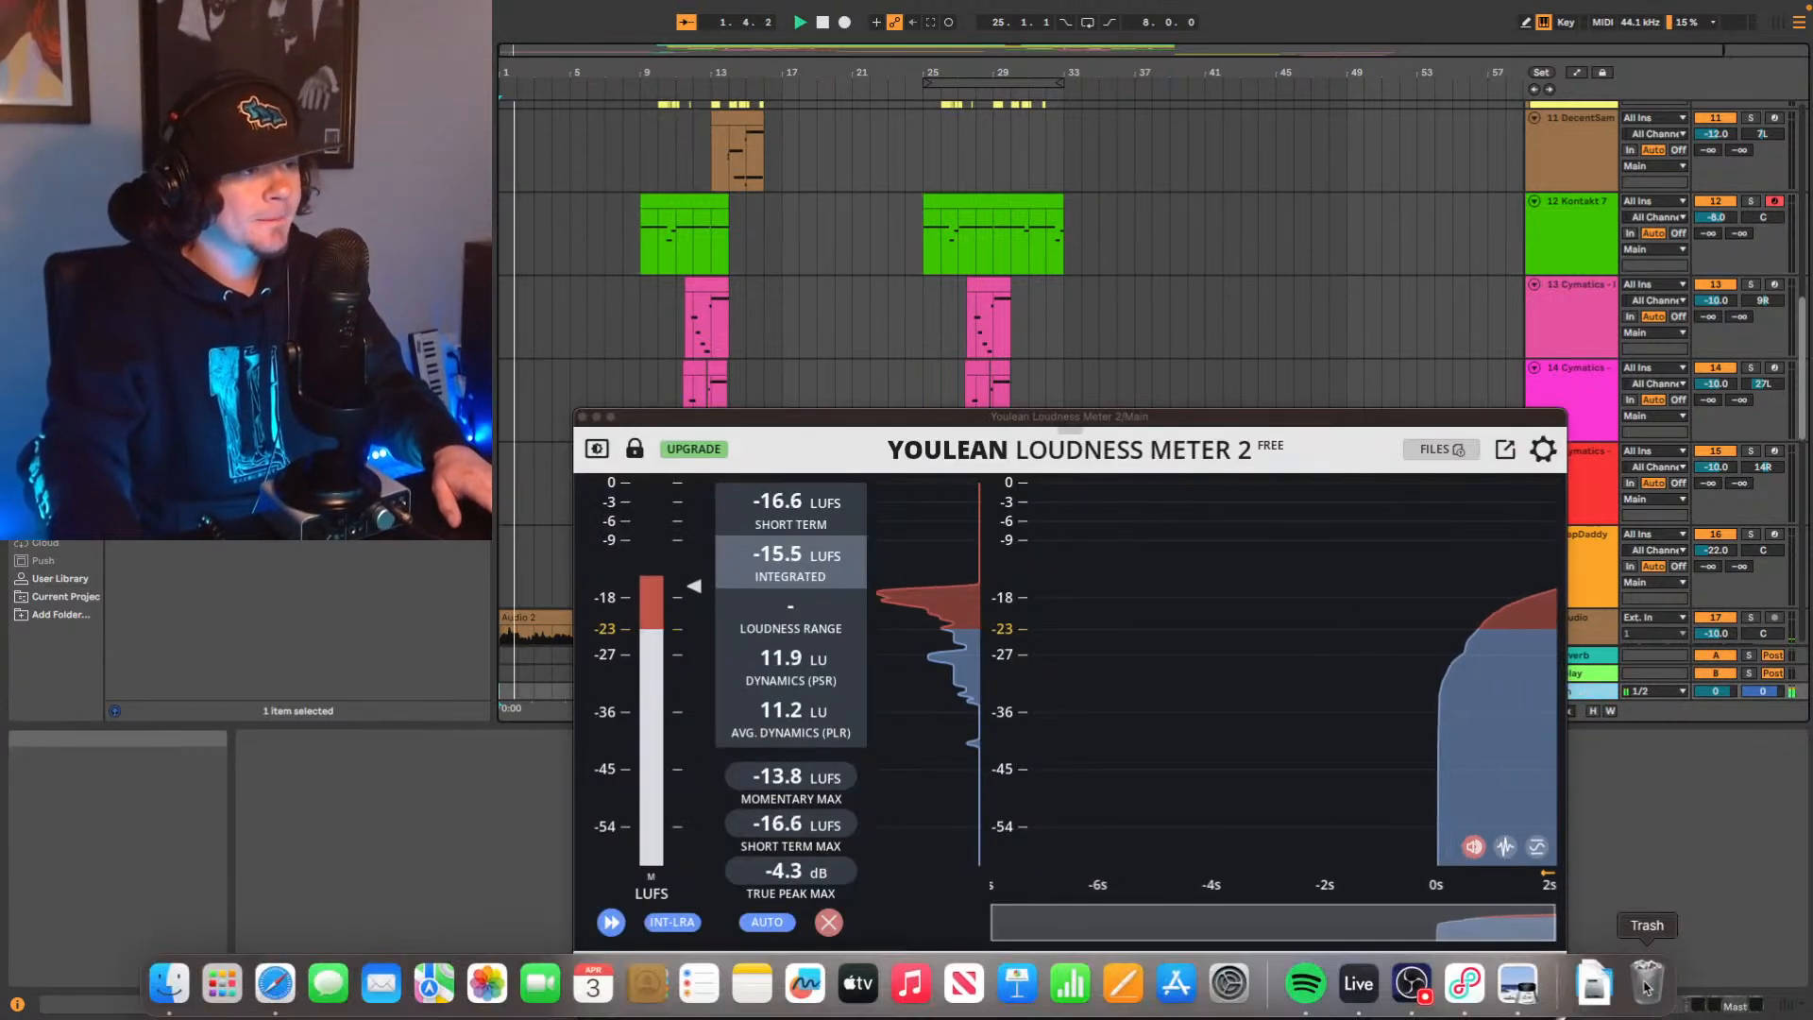
{"action": "left_click", "coordinate": [1730, 1005]}
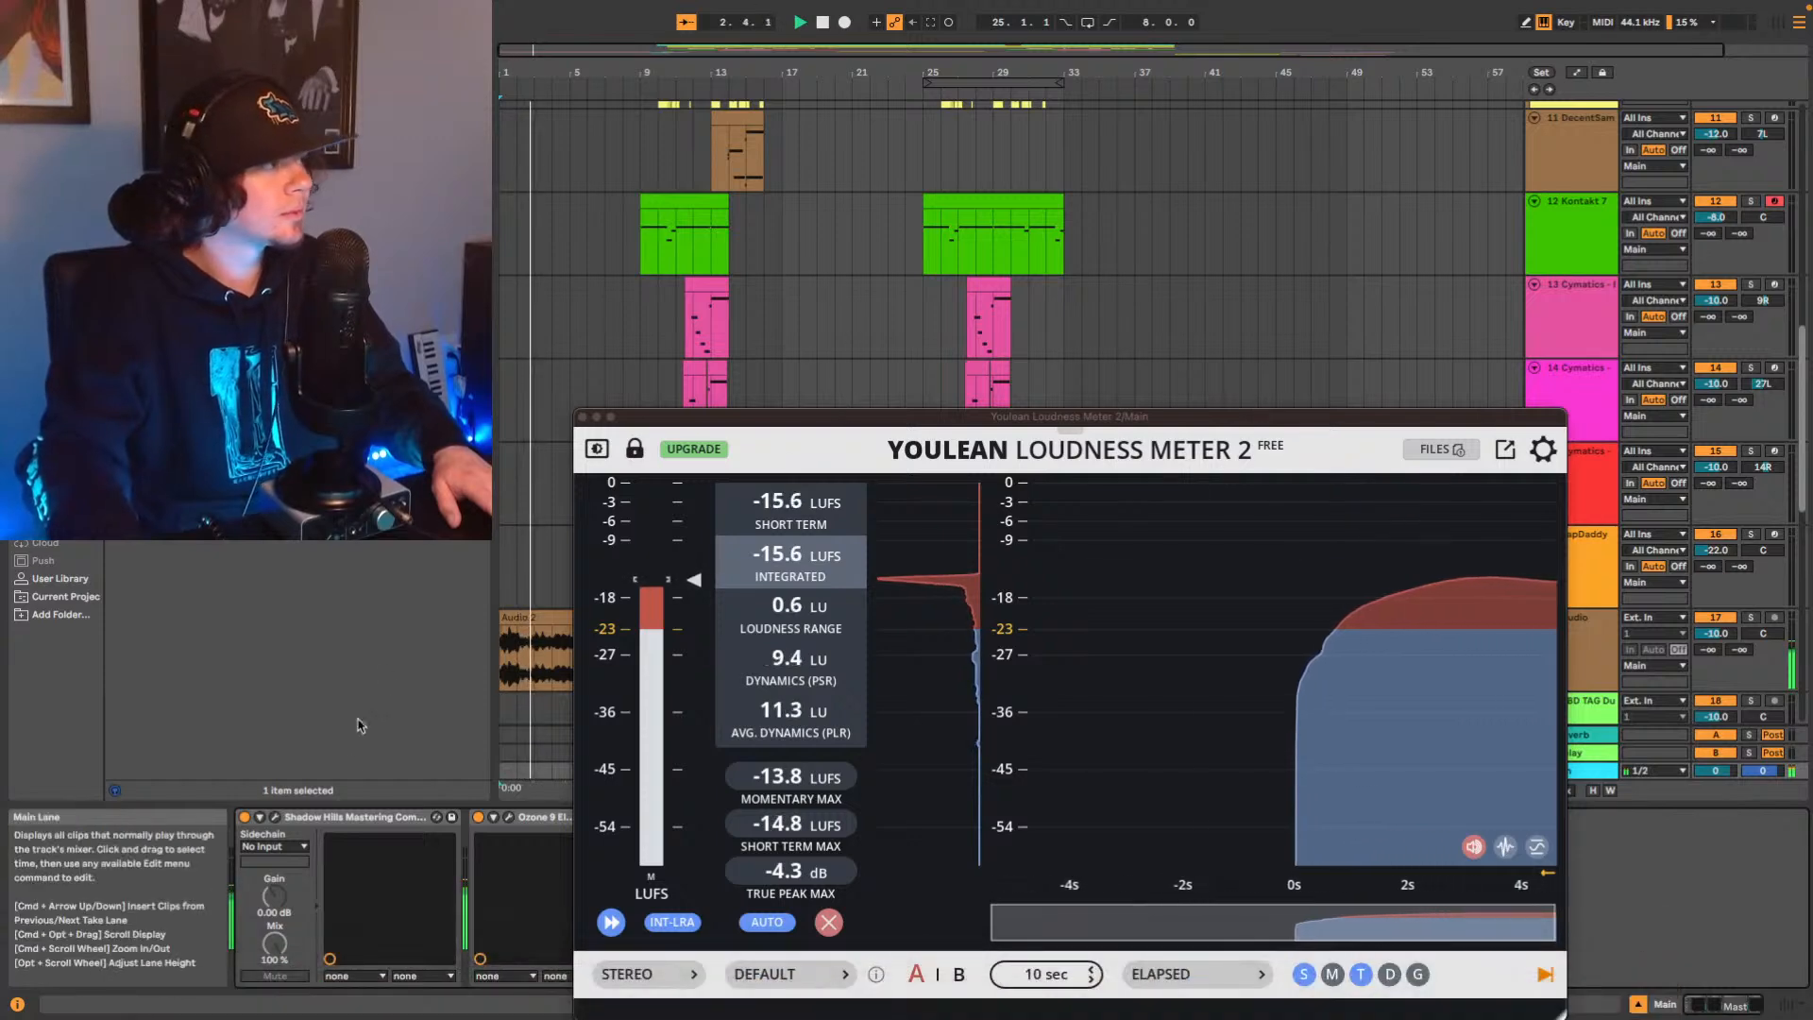
{"action": "left_click", "coordinate": [275, 817]}
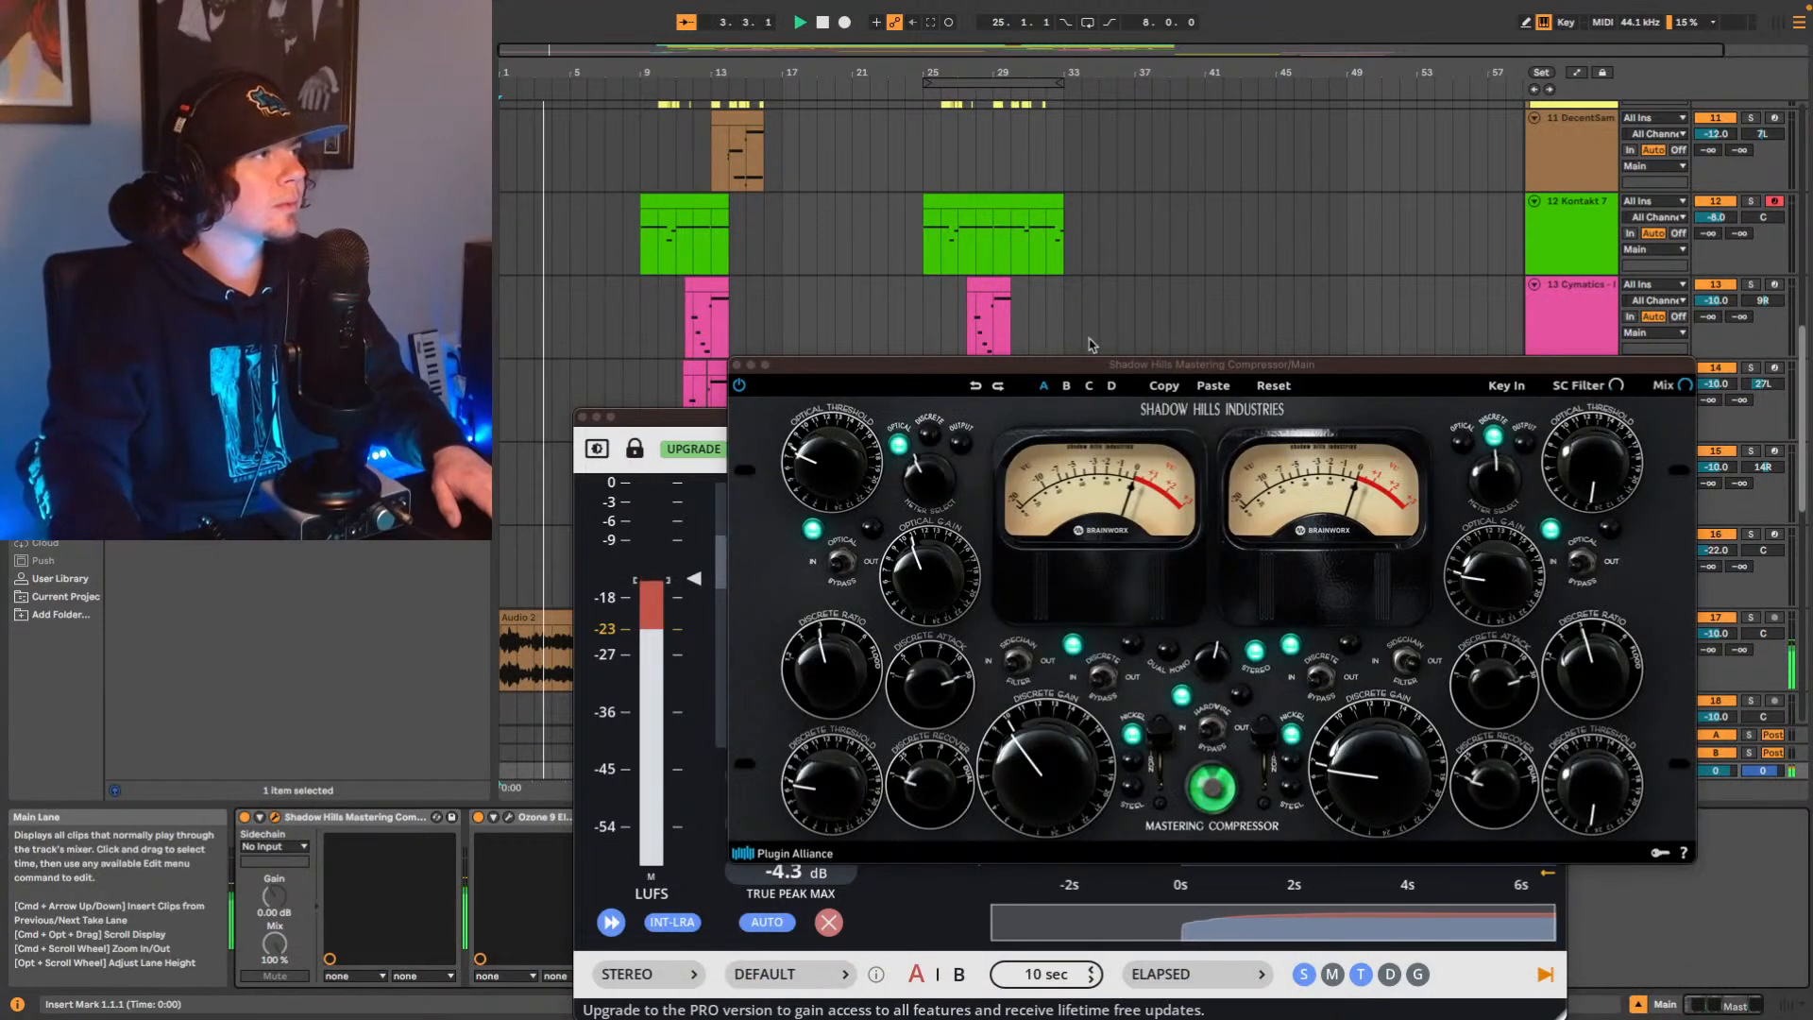
{"action": "left_click_drag", "start_coordinate": [1181, 364], "coordinate": [473, 58]}
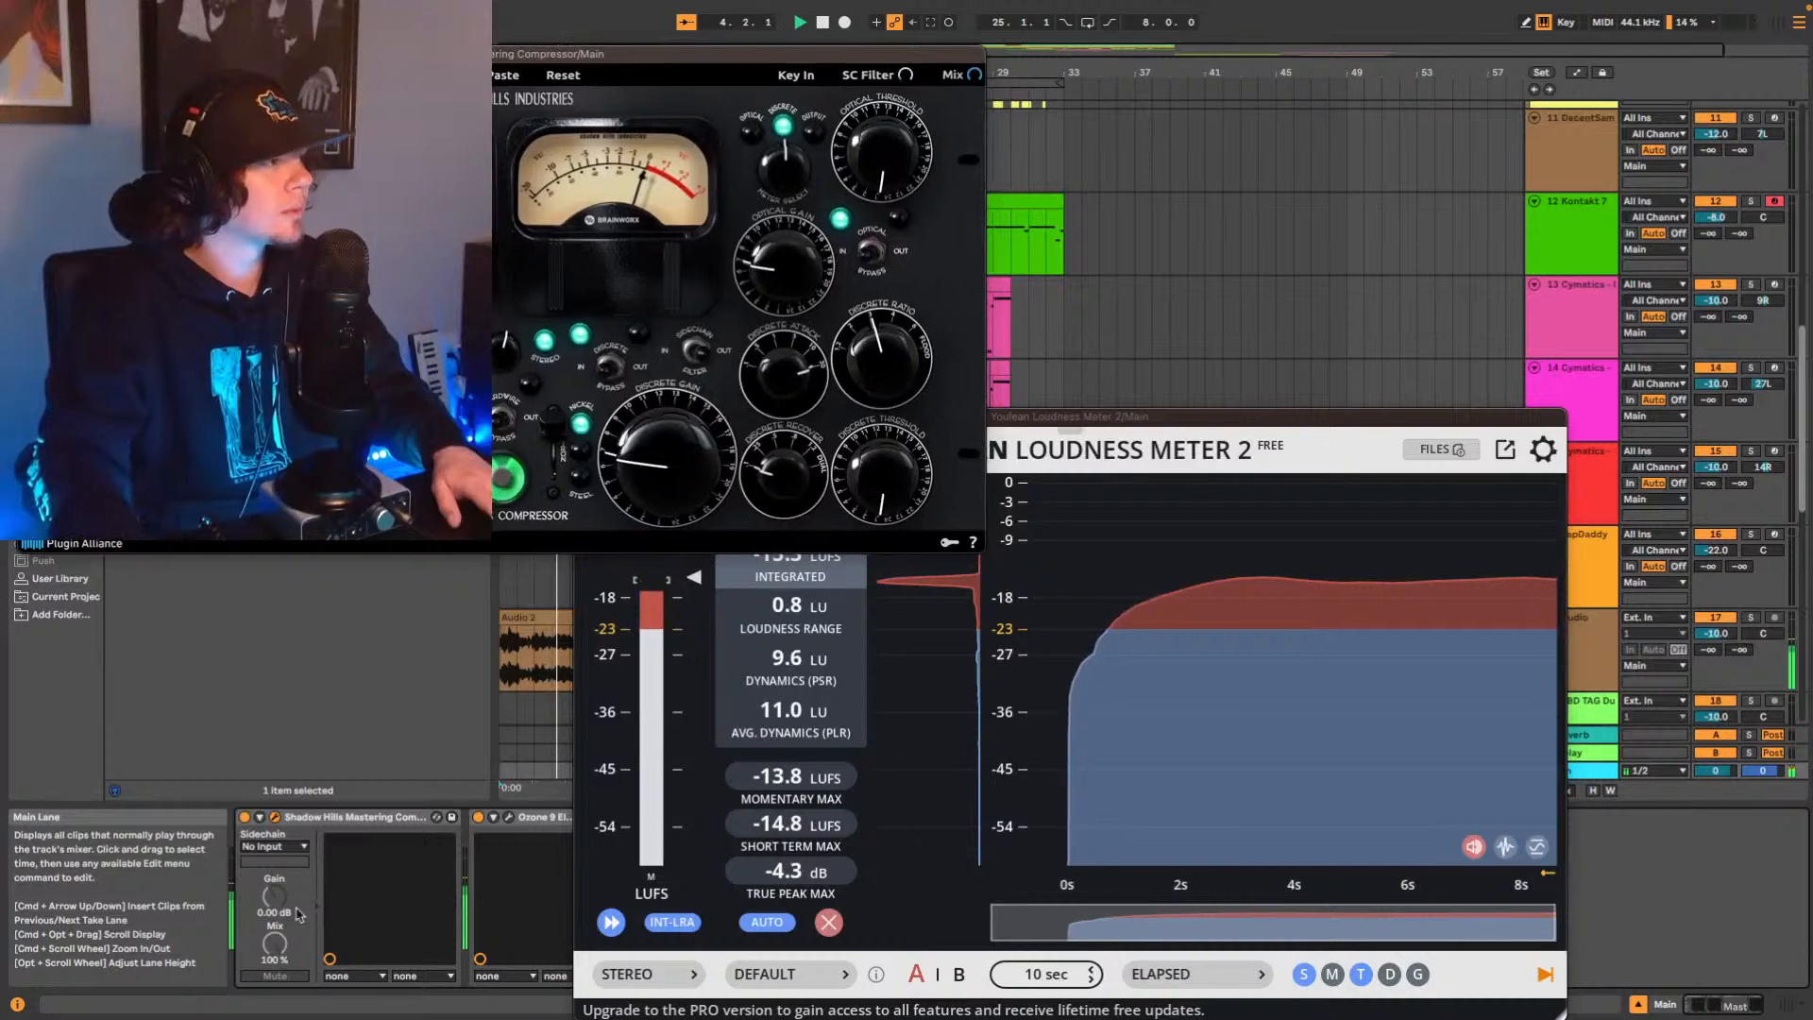
{"action": "left_click", "coordinate": [508, 817]}
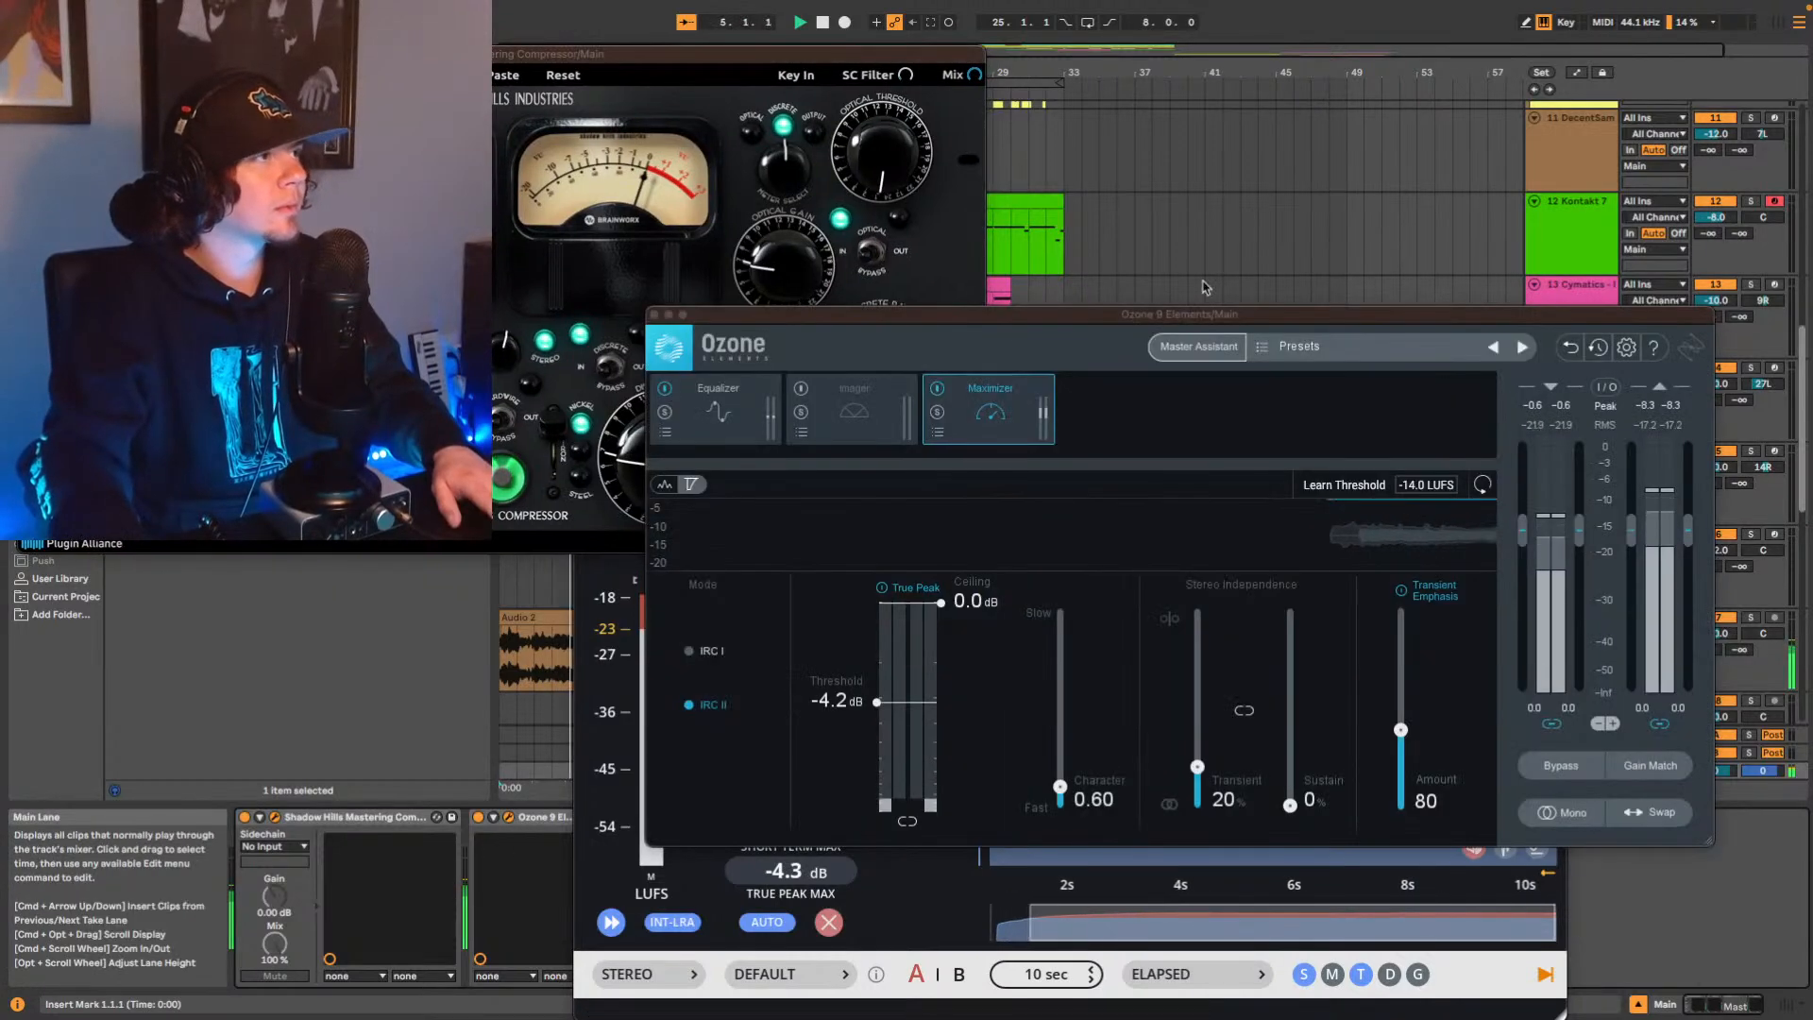
{"action": "left_click_drag", "start_coordinate": [1194, 313], "coordinate": [1417, 33]}
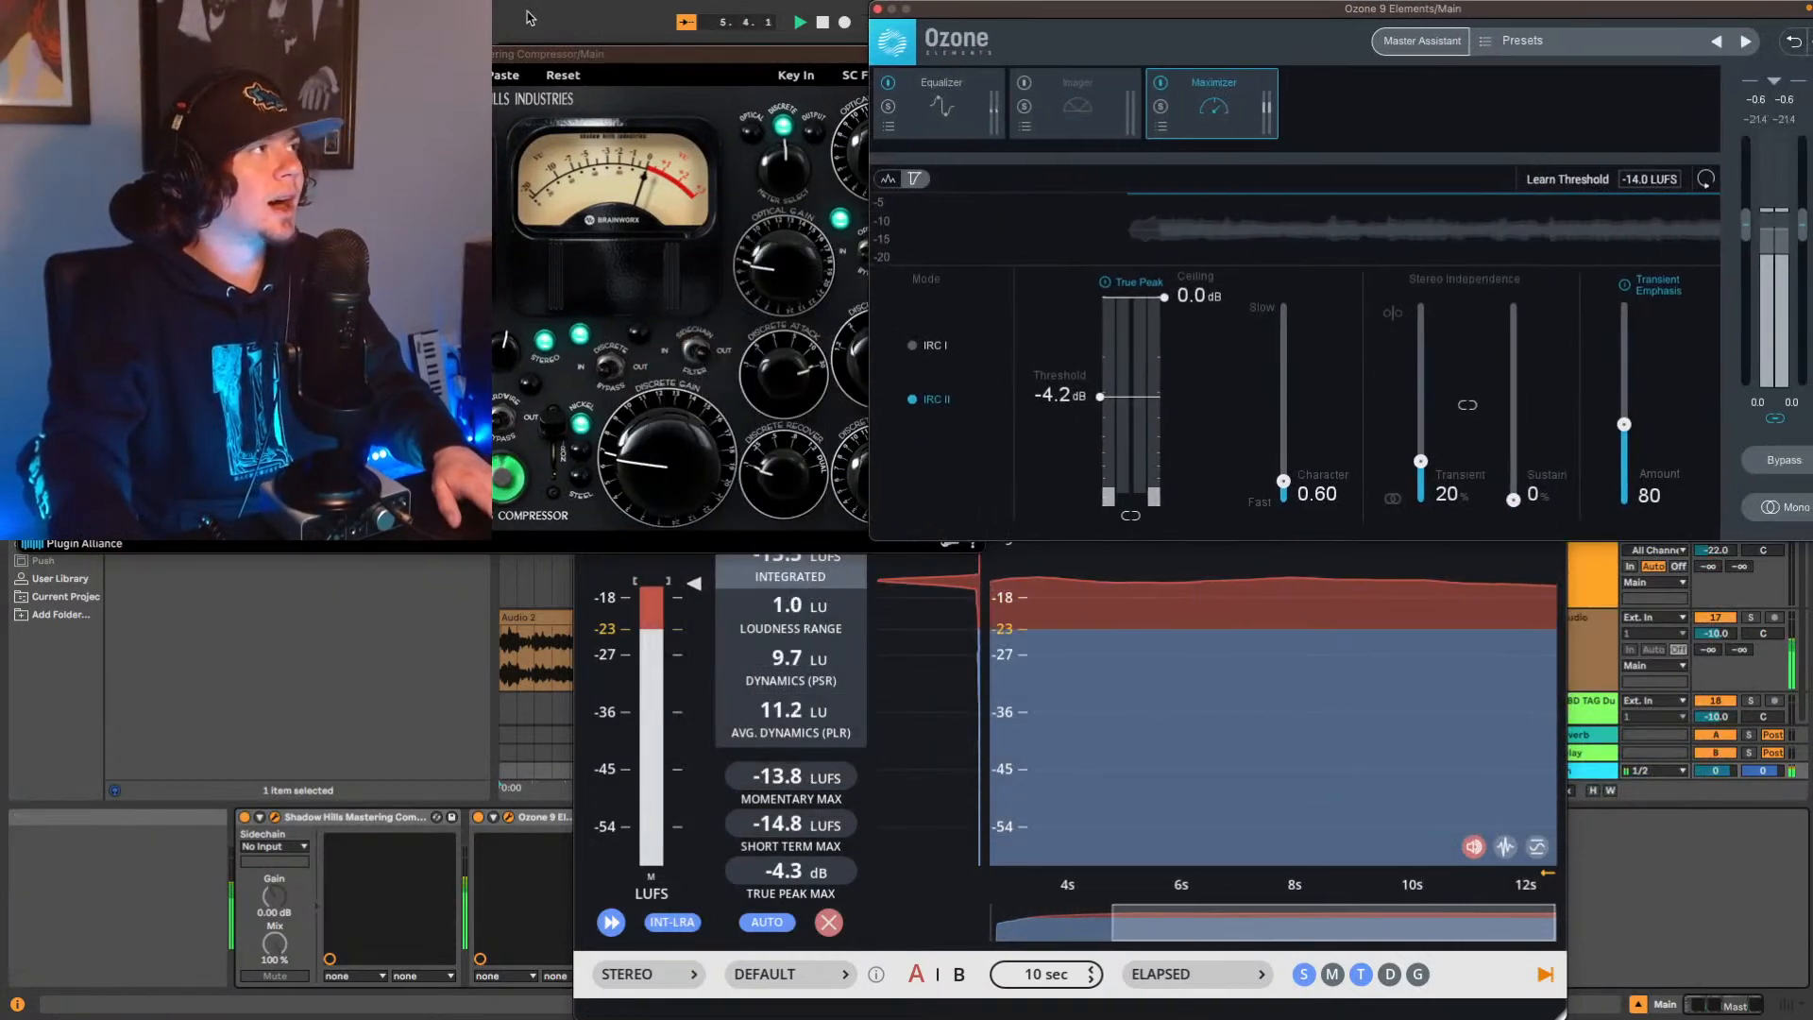
{"action": "left_click", "coordinate": [1143, 743]}
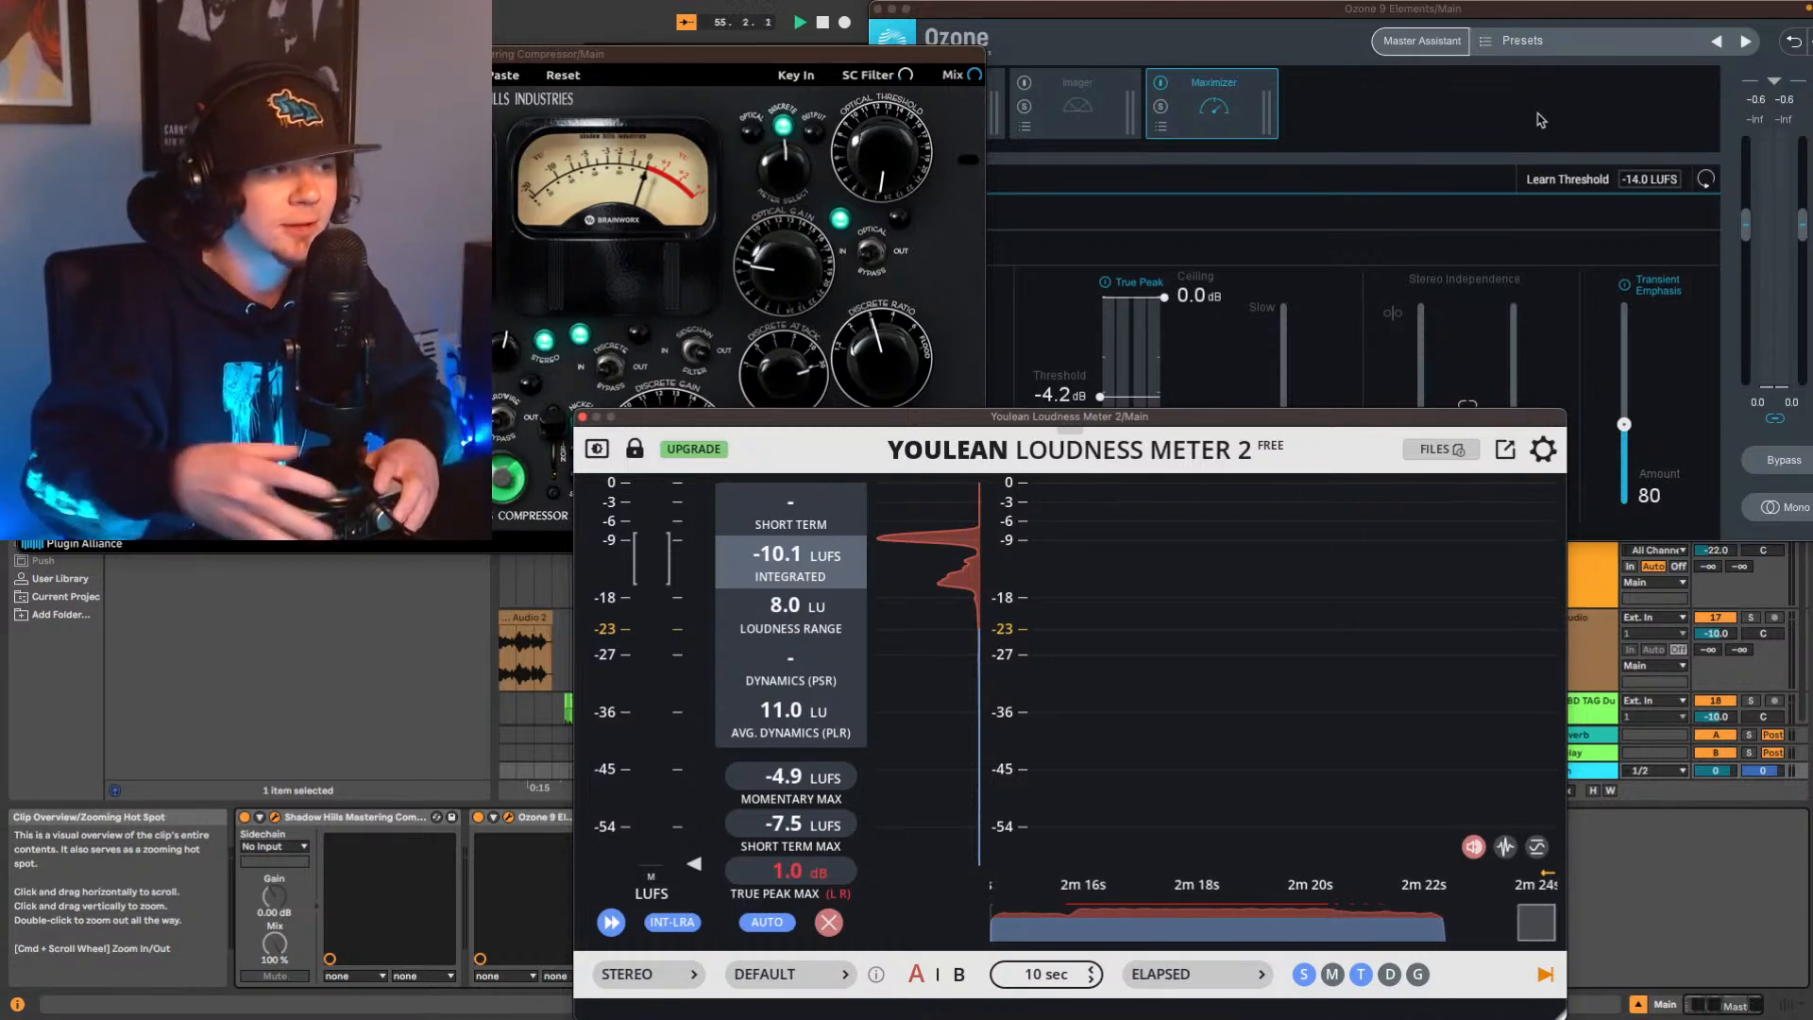
Hide the open plug-in windows to reveal the arrangement and the Main track's device chain.
{"action": "key", "text": "super+alt+p"}
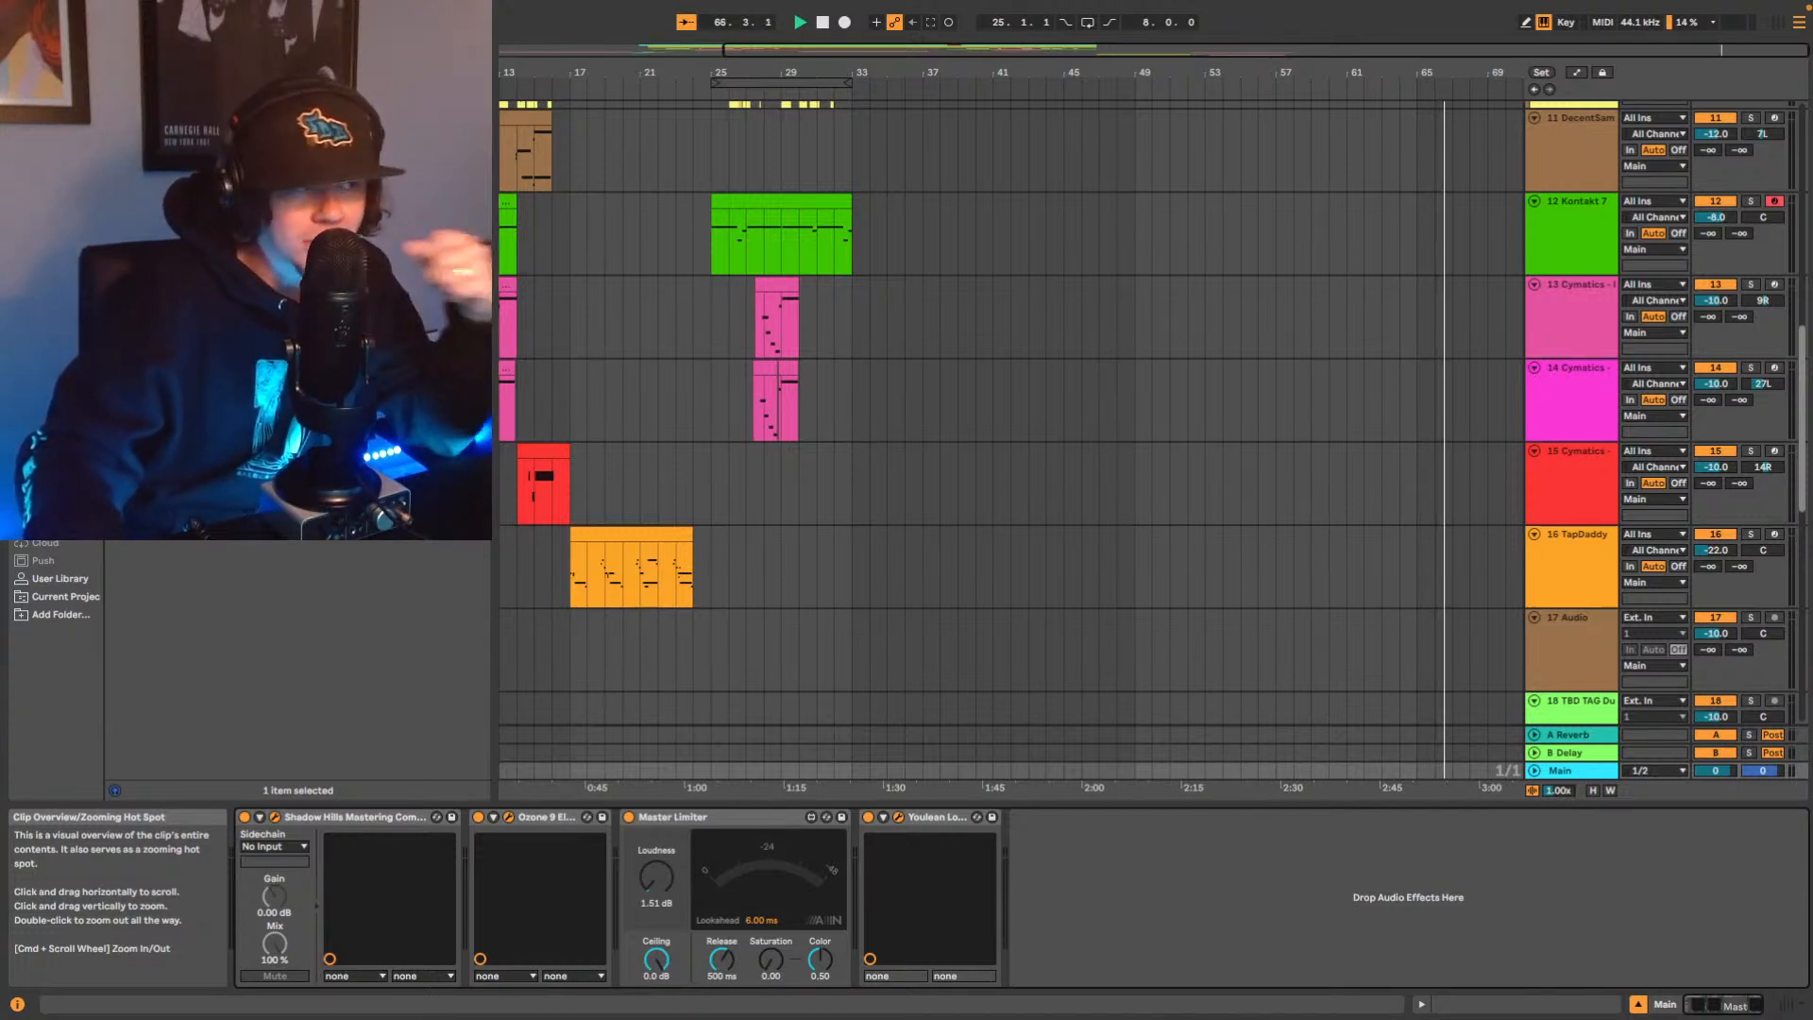
{"action": "left_click", "coordinate": [1572, 770]}
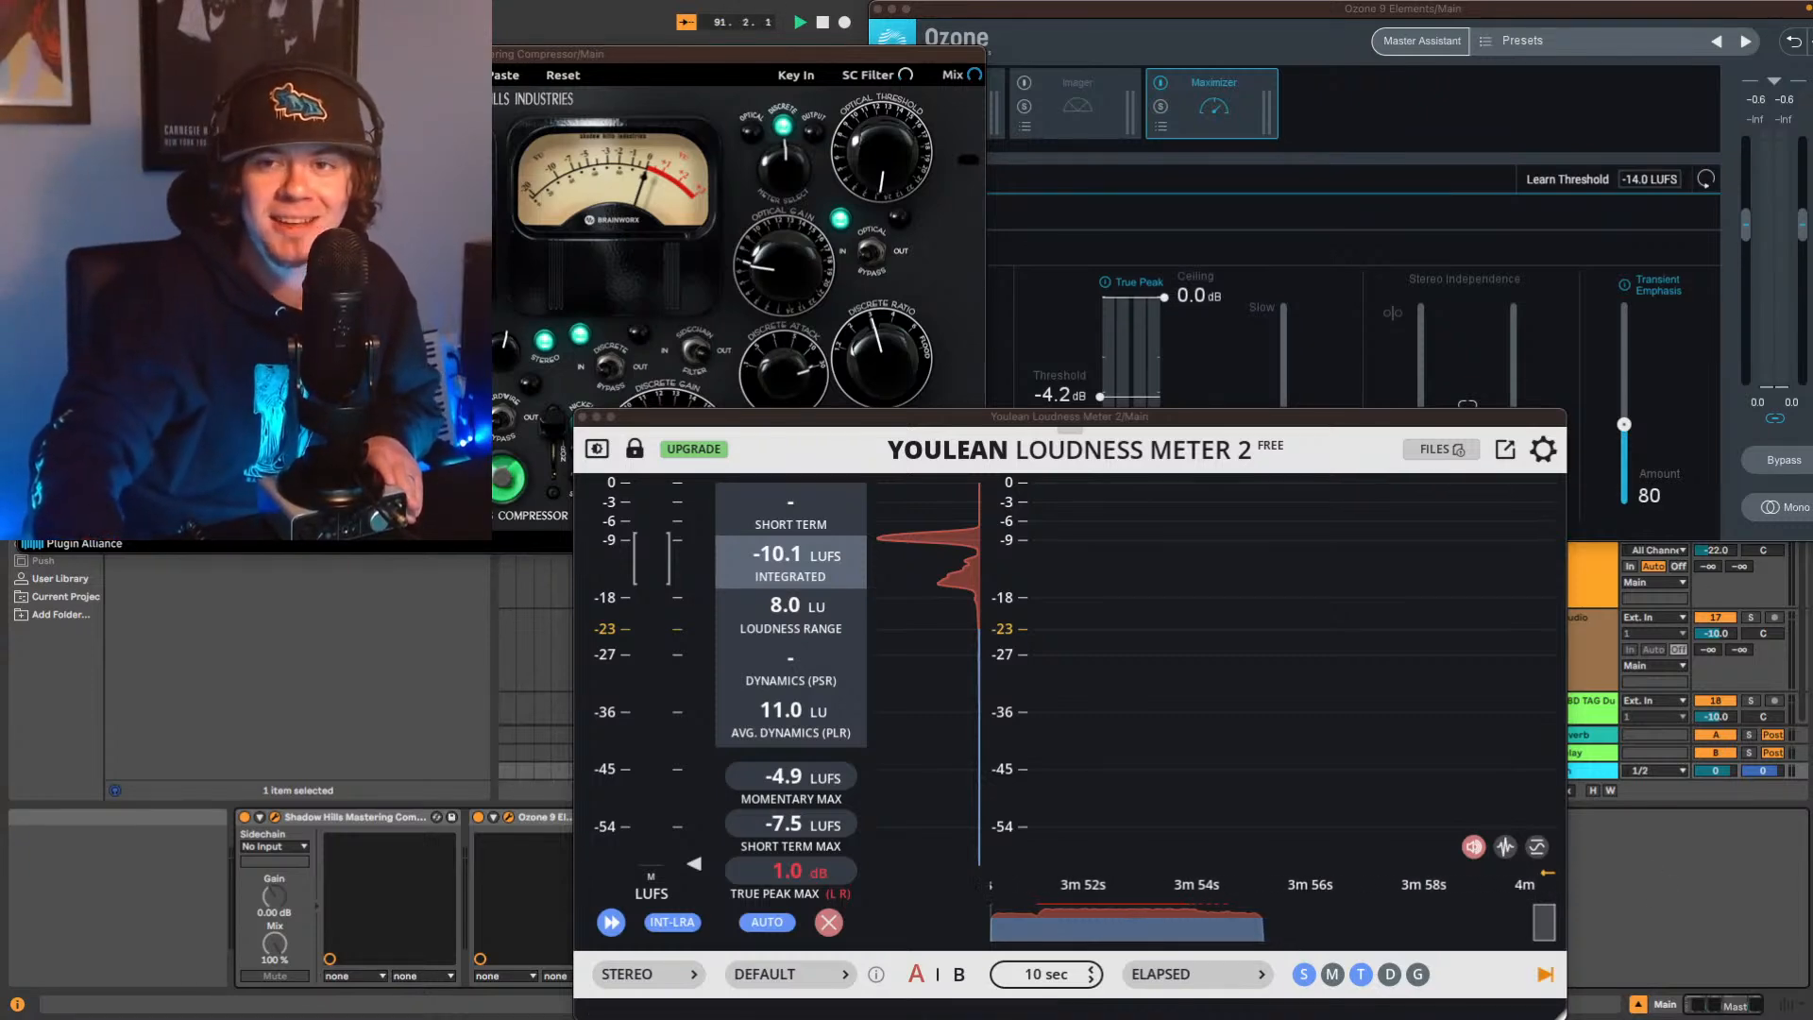
{"action": "key", "text": "super+alt+p"}
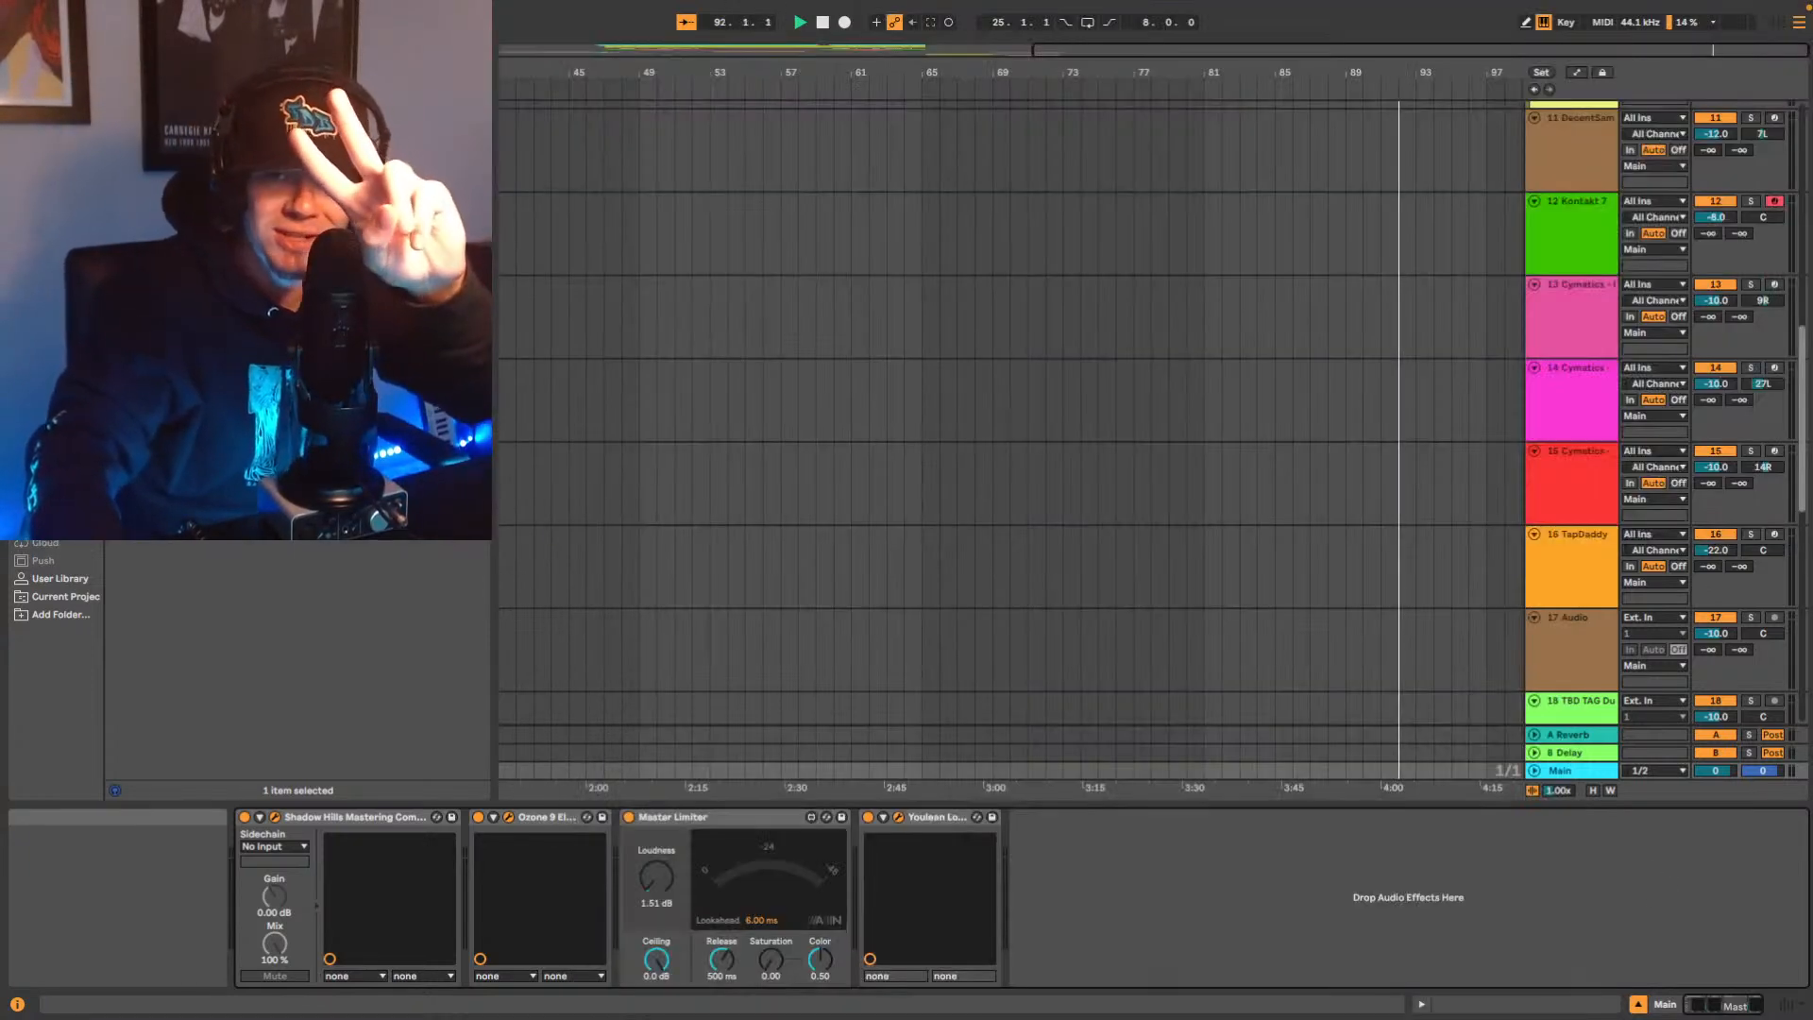